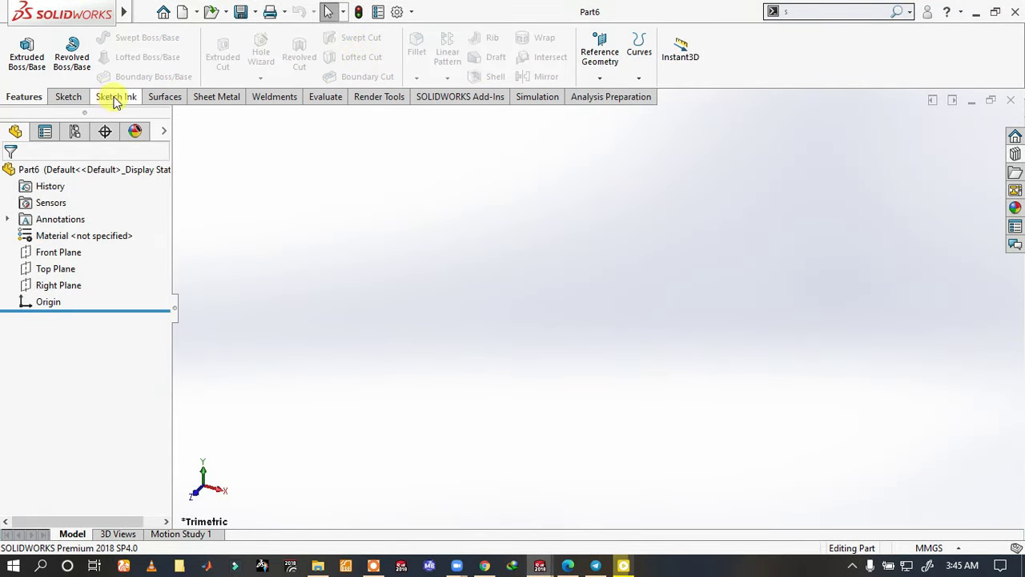
- Begin Sketch1 on the Front Plane and bring up the sketch shortcut bar
{"action": "left_click", "coordinate": [38, 261]}
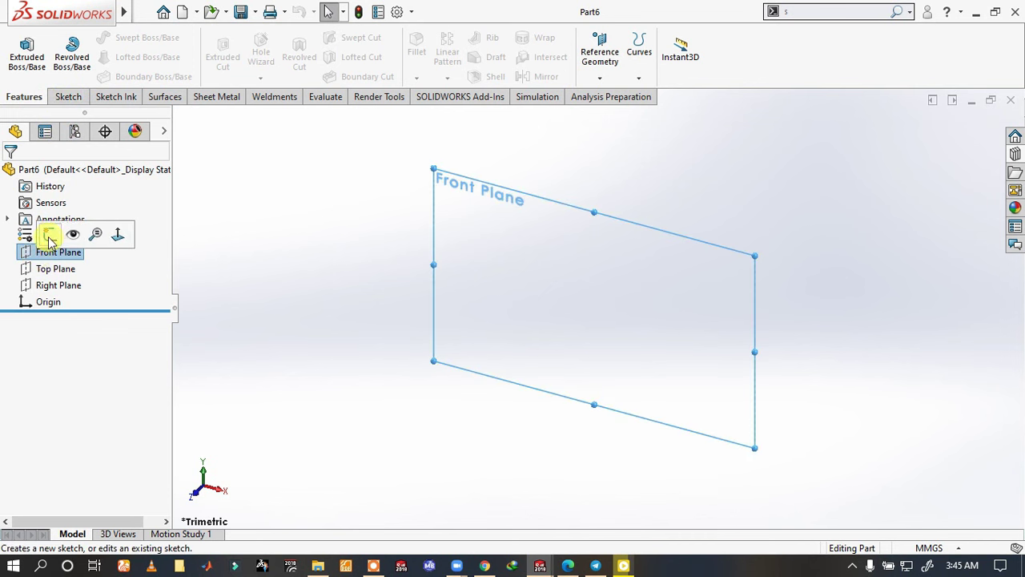
{"action": "left_click", "coordinate": [50, 231]}
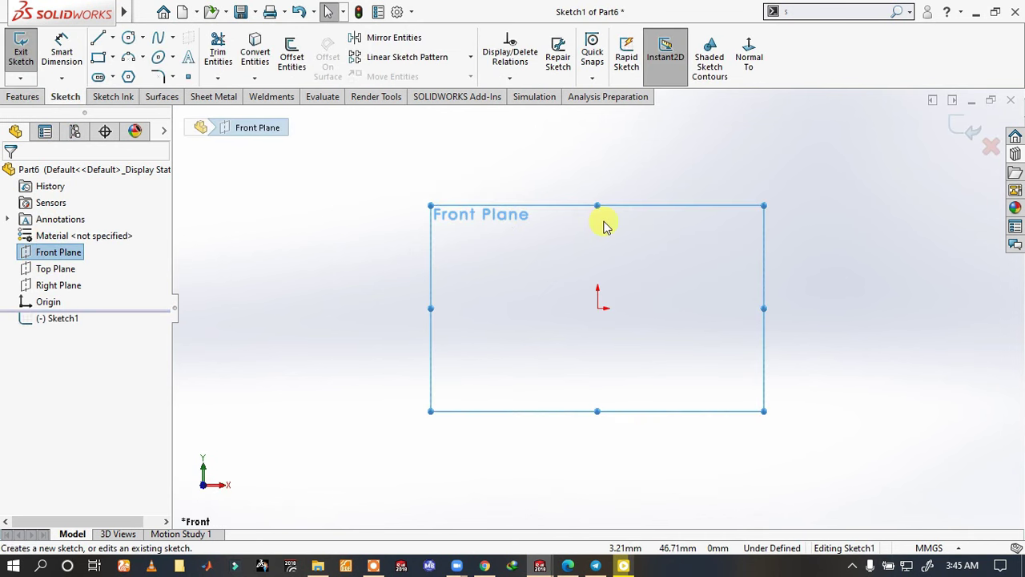
{"action": "key", "text": "s"}
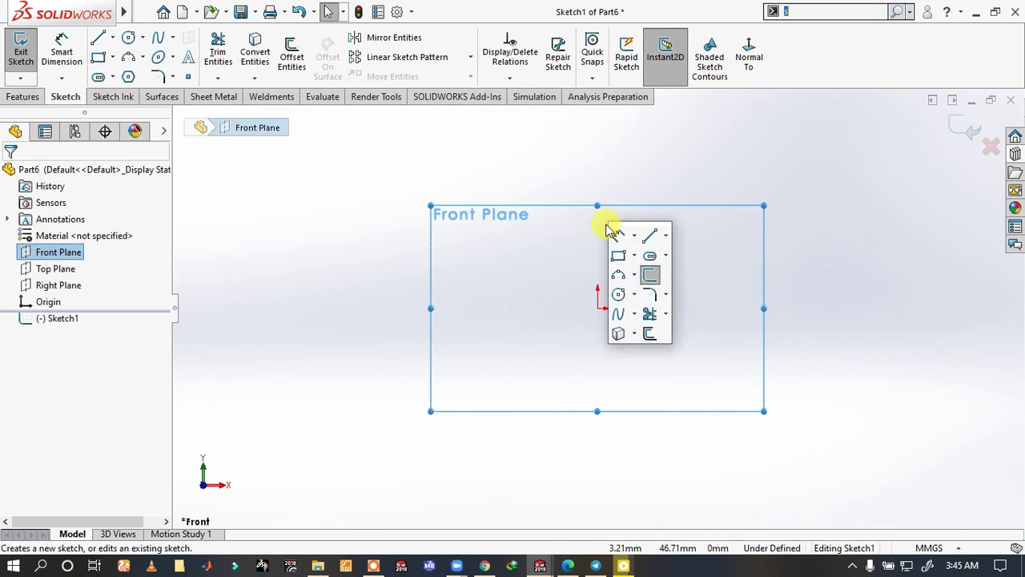
- Draw a connected chain of lines 12.5, 8, 7.5 and 5 mm long to start the stepped profile
{"action": "left_click", "coordinate": [651, 237]}
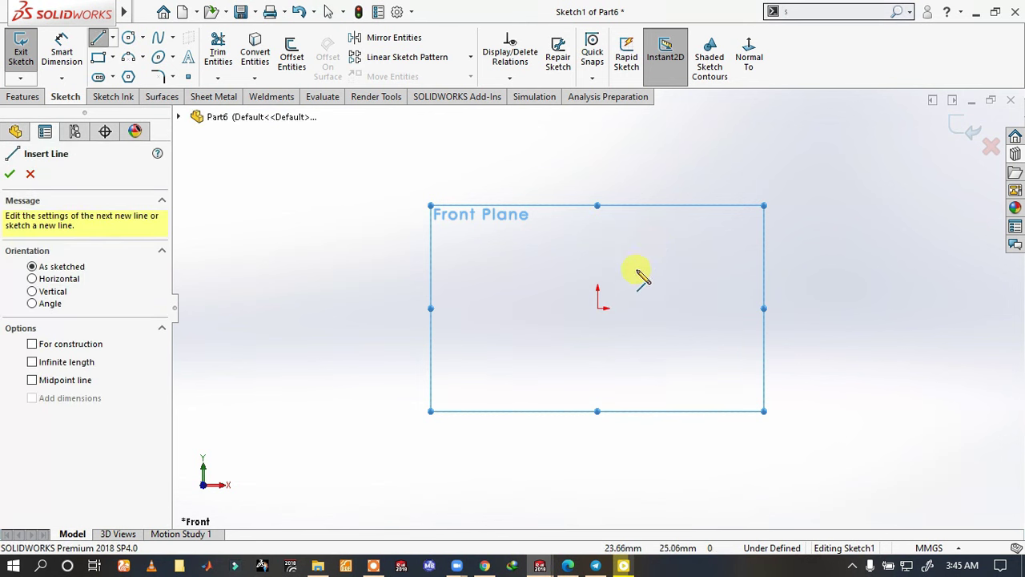
{"action": "left_click", "coordinate": [537, 310]}
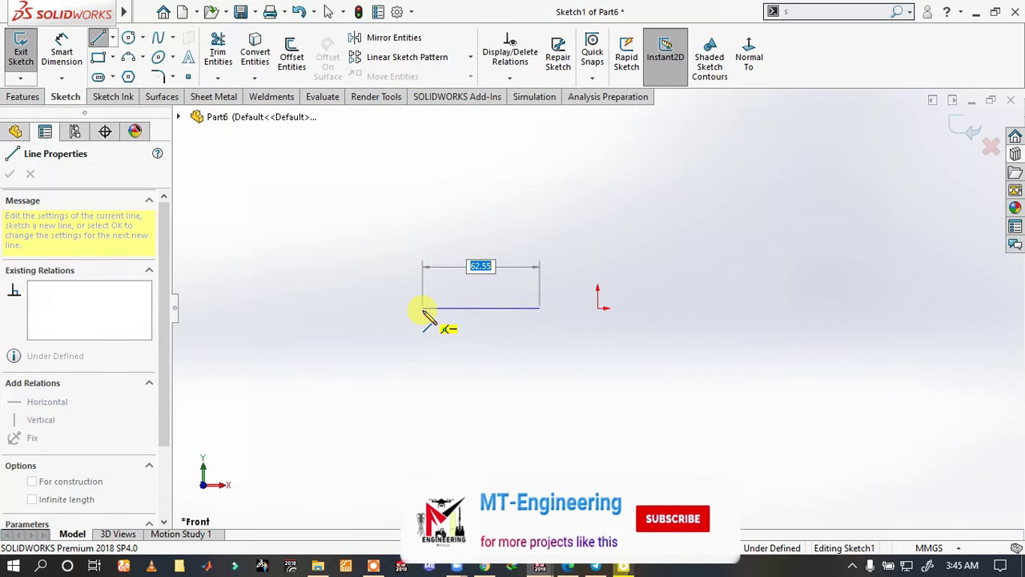
{"action": "type", "text": "12.5"}
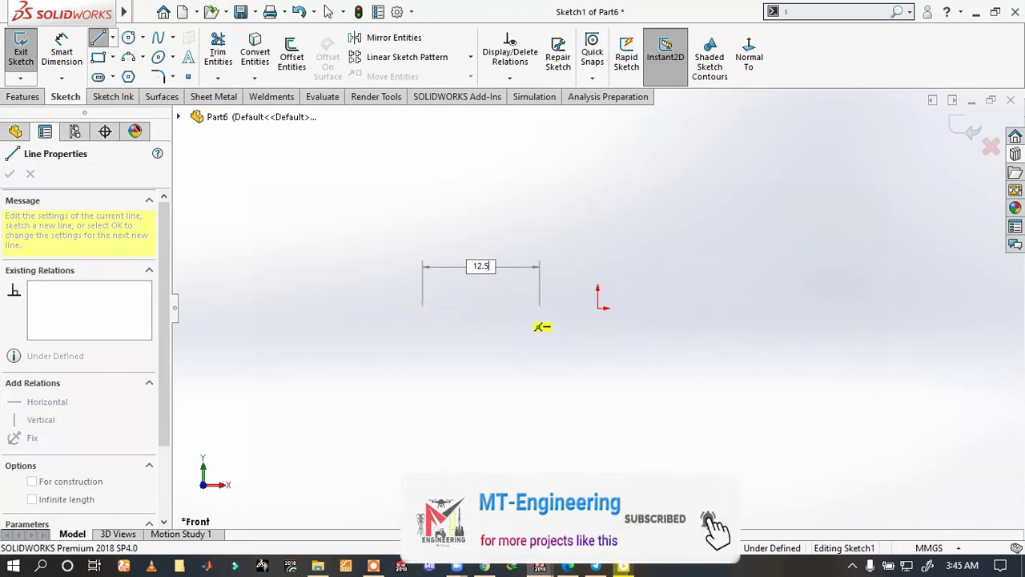
{"action": "key", "text": "Return"}
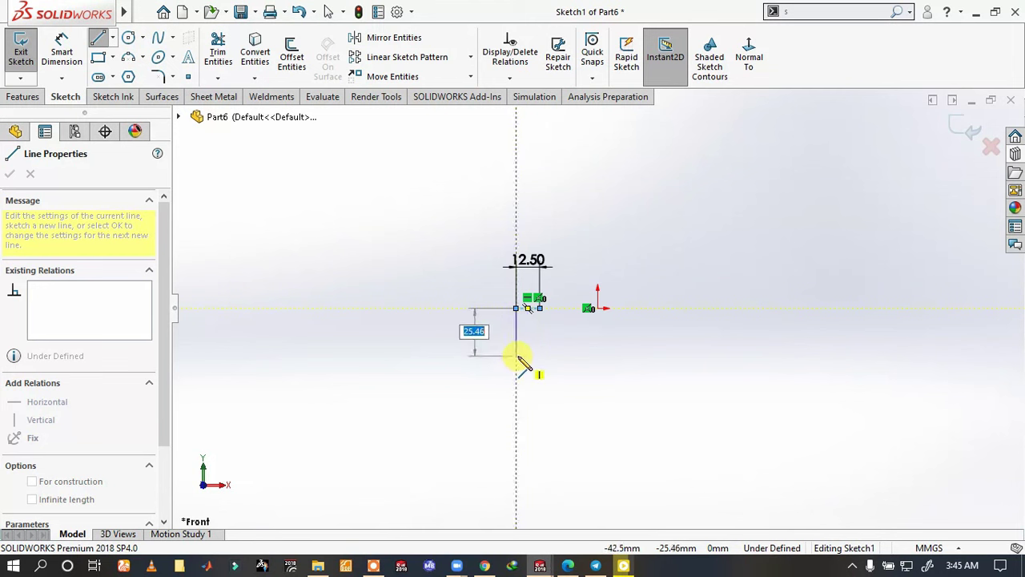
{"action": "type", "text": "8"}
{"action": "key", "text": "Return"}
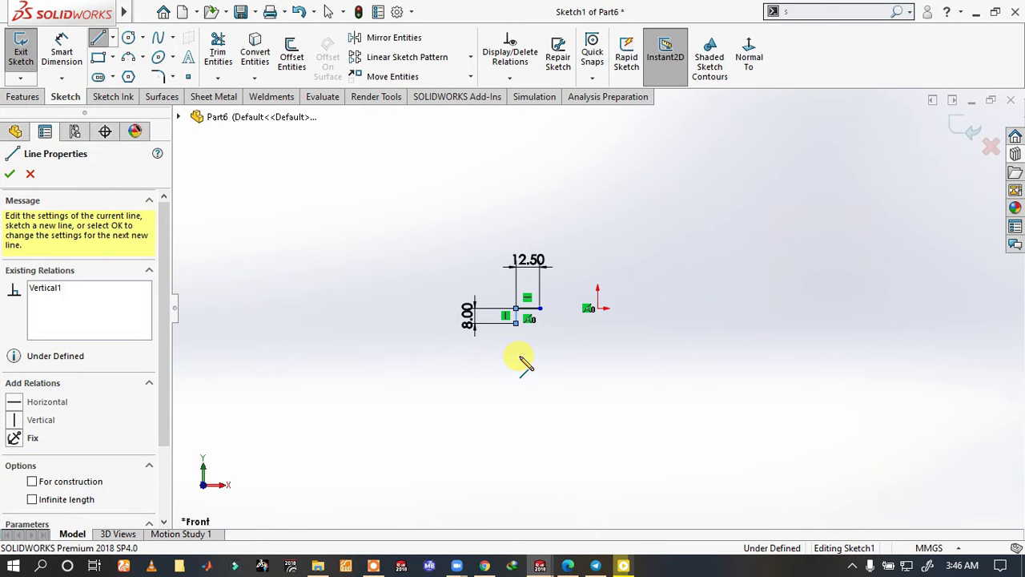
{"action": "scroll", "coordinate": [537, 322], "scroll_direction": "down", "scroll_amount": 3}
{"action": "type", "text": "7.5"}
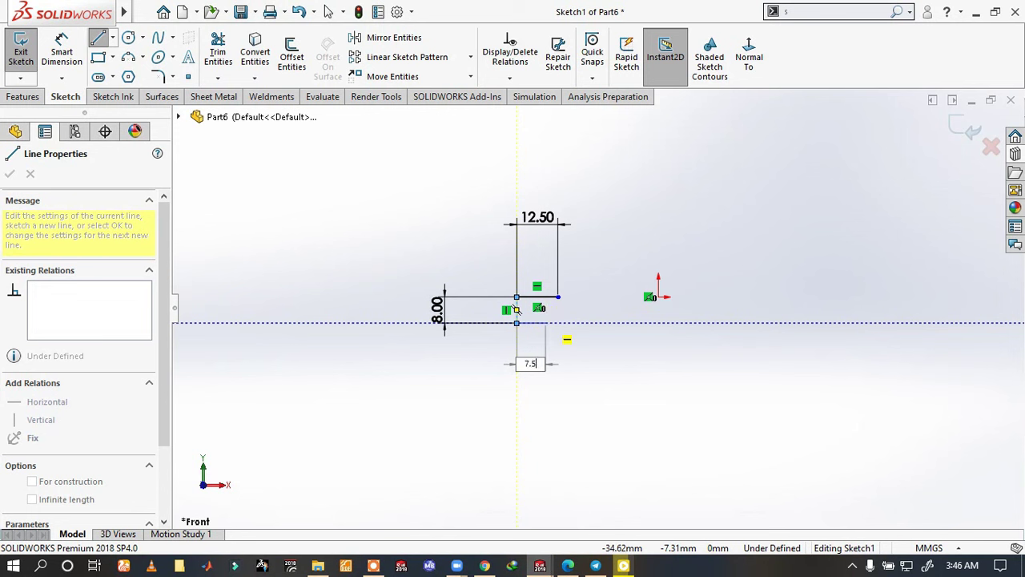
{"action": "key", "text": "Return"}
{"action": "left_click", "coordinate": [541, 323]}
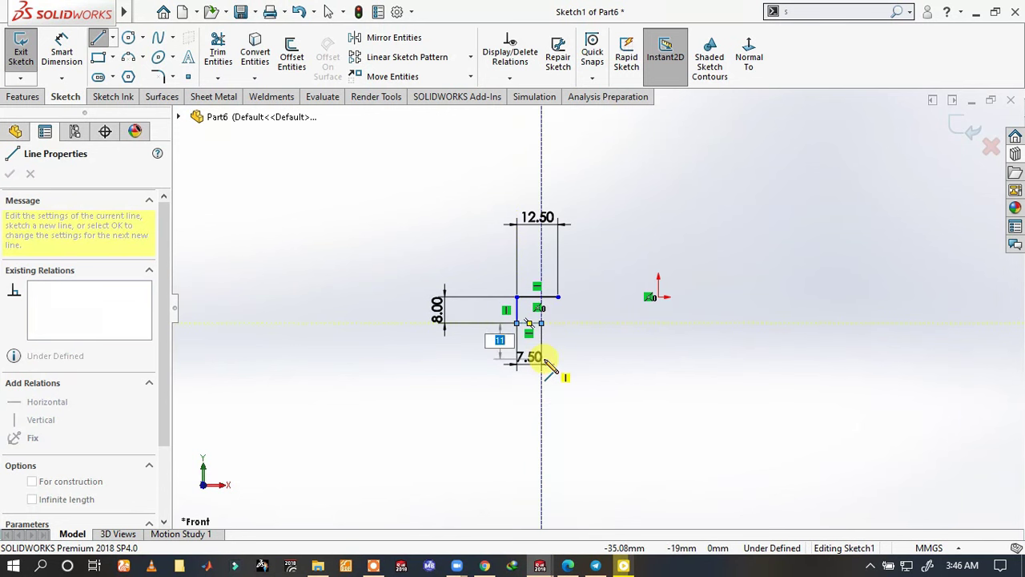
{"action": "key", "text": "Return"}
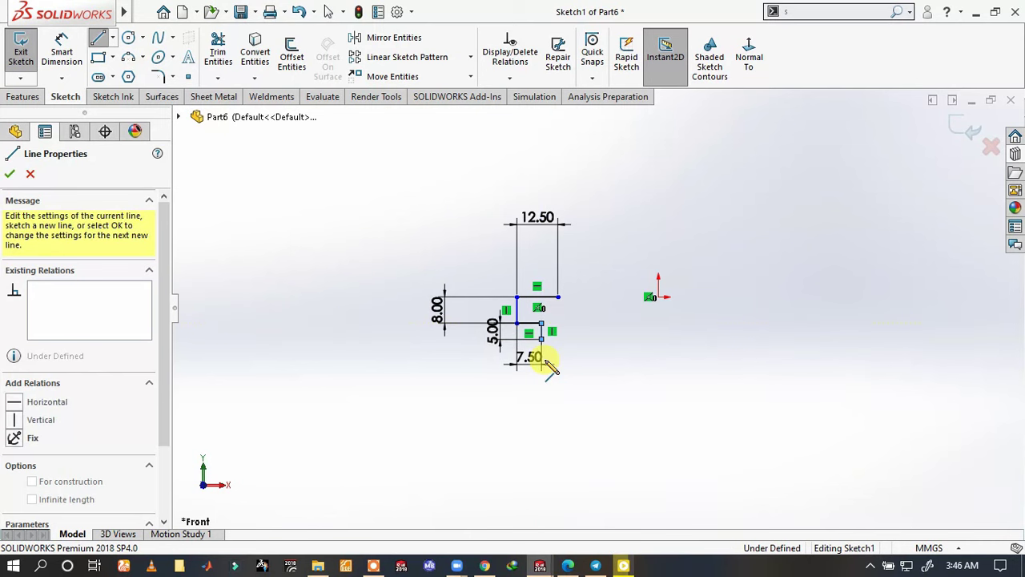
{"action": "scroll", "coordinate": [523, 338], "scroll_direction": "down", "scroll_amount": 5}
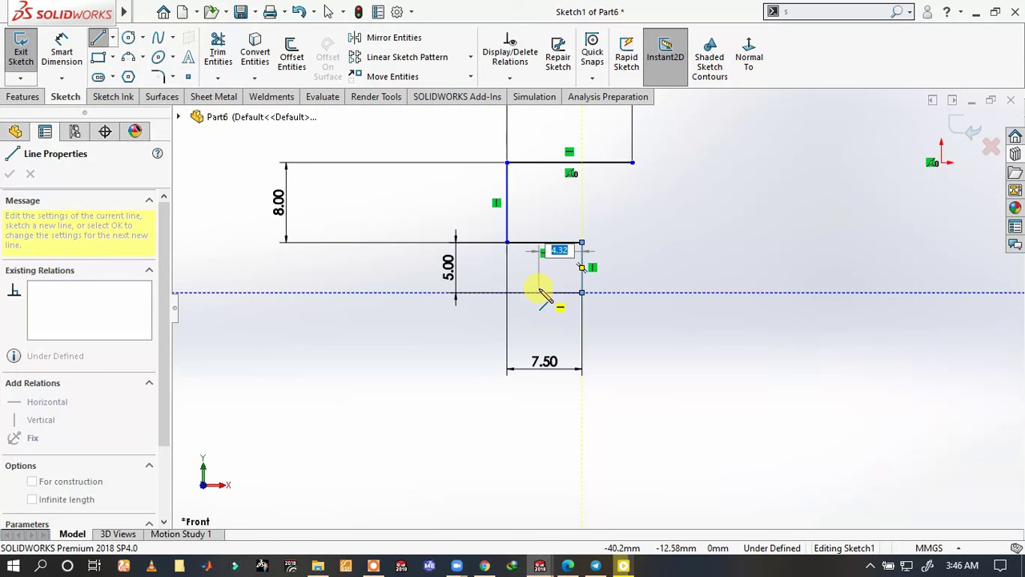
- Continue the chain with 4, 6.25, 2 and 5 mm lines, then rise back to close at the top line
{"action": "left_click", "coordinate": [538, 293]}
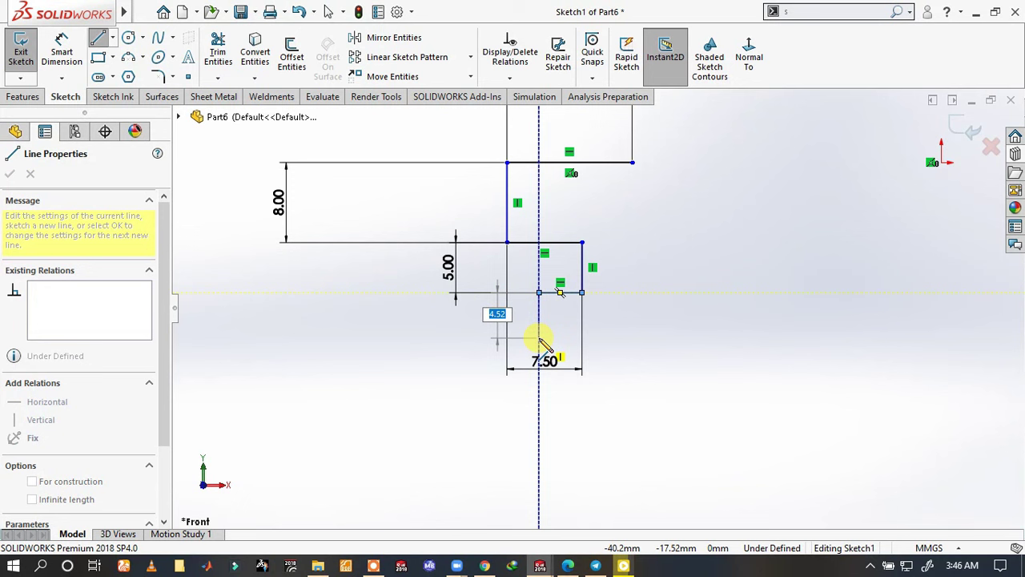
{"action": "type", "text": "4"}
{"action": "key", "text": "Return"}
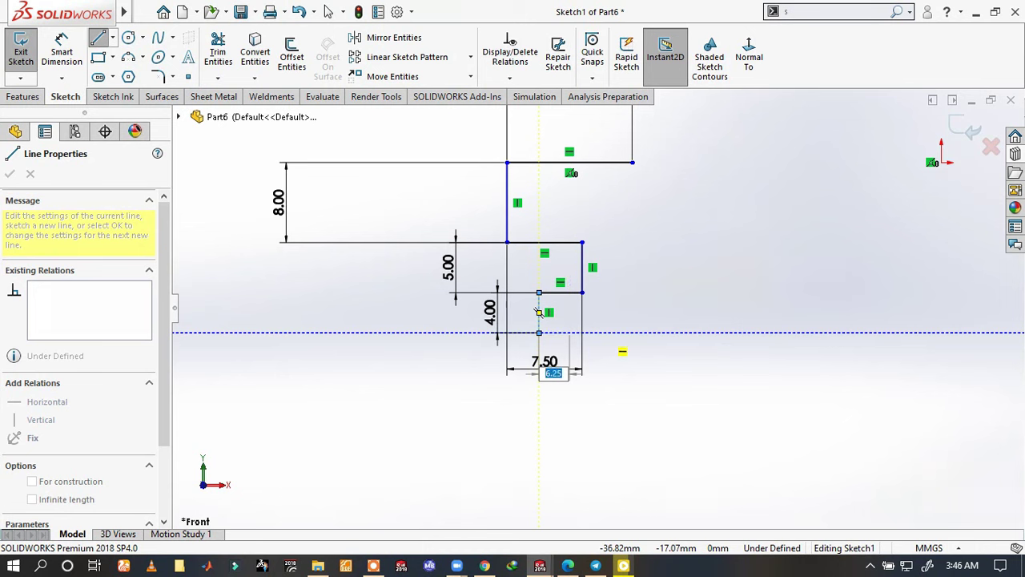
{"action": "key", "text": "Return"}
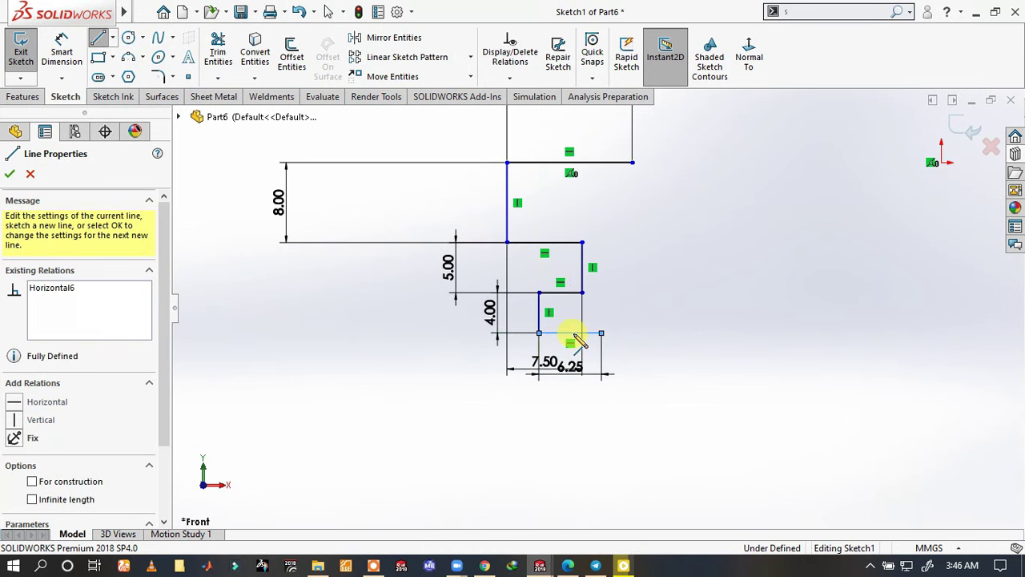
{"action": "left_click", "coordinate": [570, 333]}
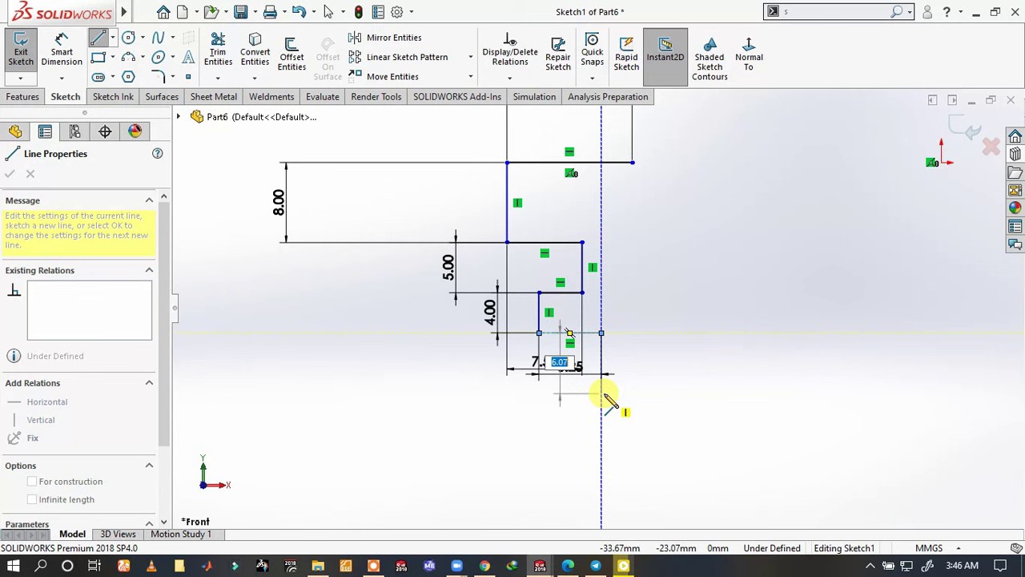
{"action": "key", "text": "Return"}
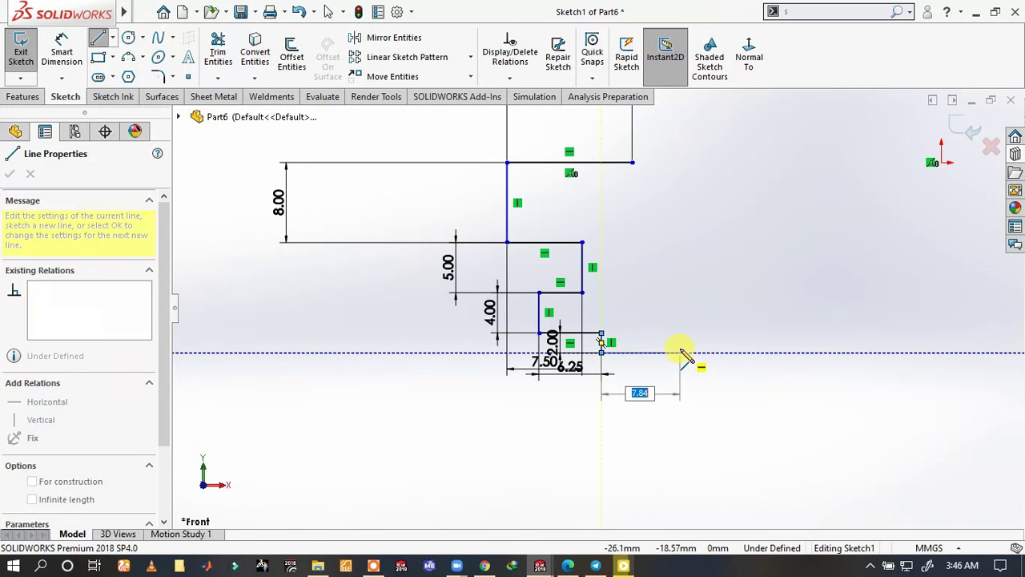
{"action": "type", "text": "5"}
{"action": "key", "text": "Return"}
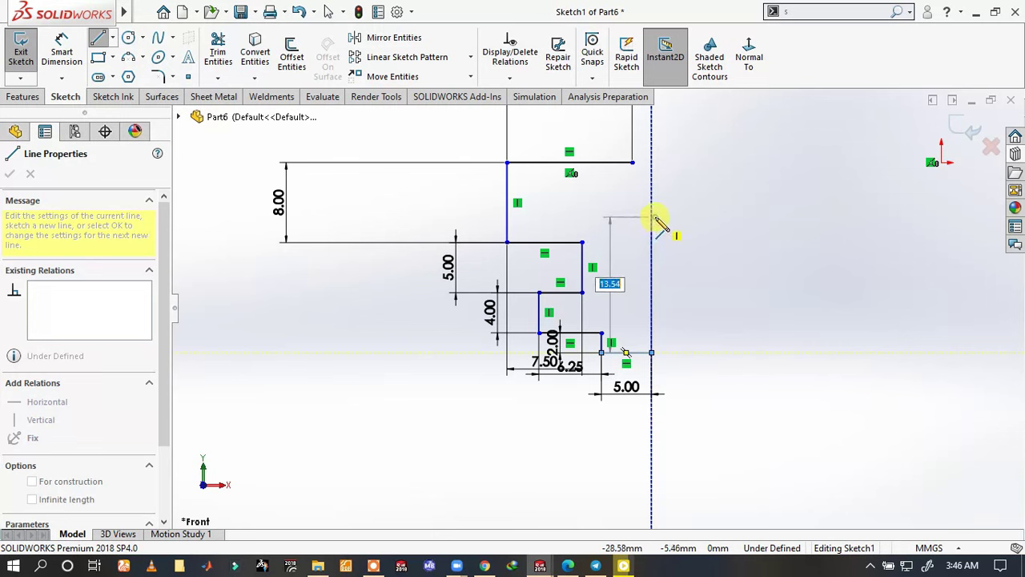
{"action": "left_click", "coordinate": [653, 217]}
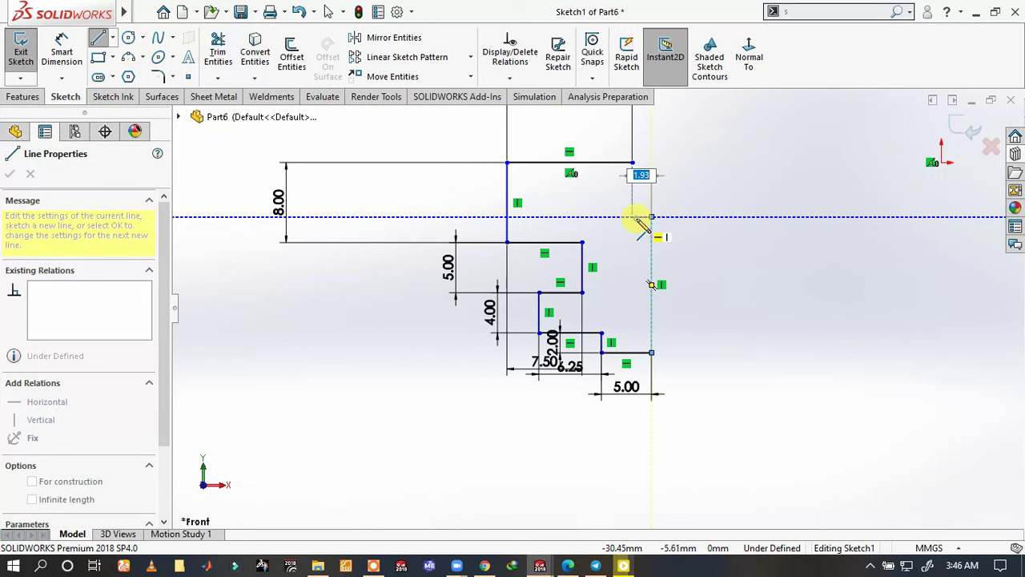
{"action": "left_click", "coordinate": [632, 216]}
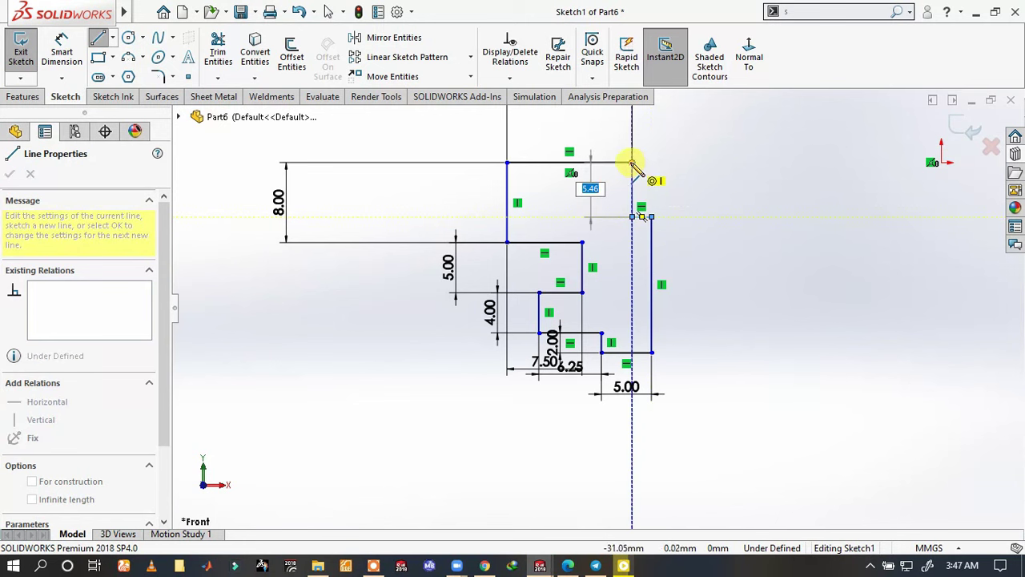
{"action": "double_click", "coordinate": [632, 163]}
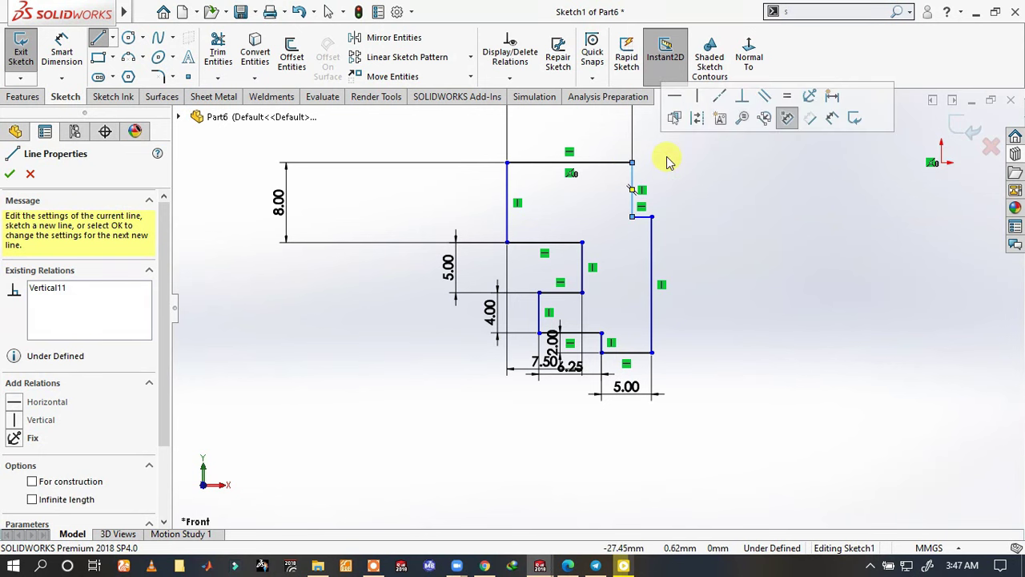
- Dimension the short vertical step line to 6.5 mm
{"action": "key", "text": "s"}
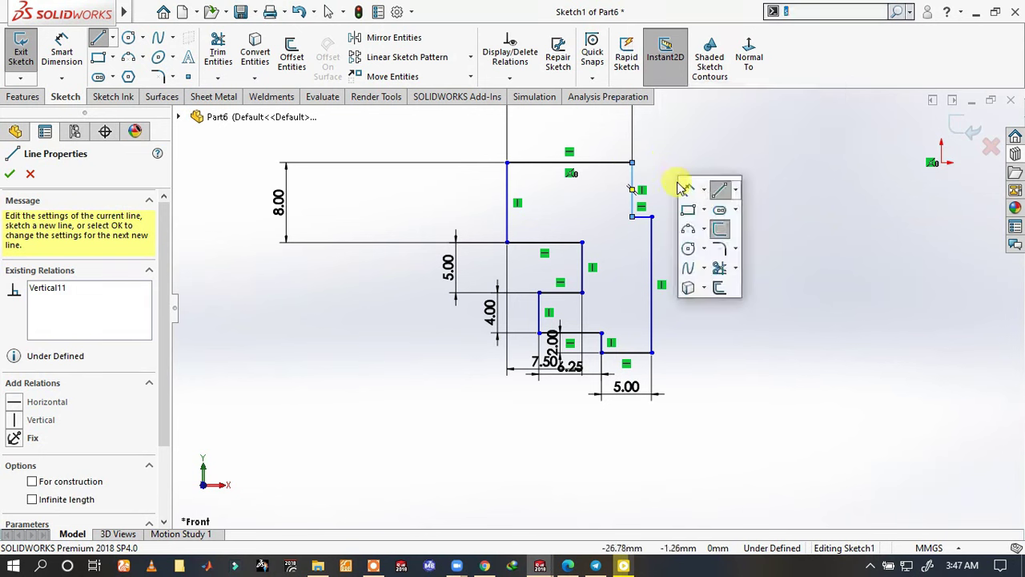
{"action": "left_click", "coordinate": [683, 189]}
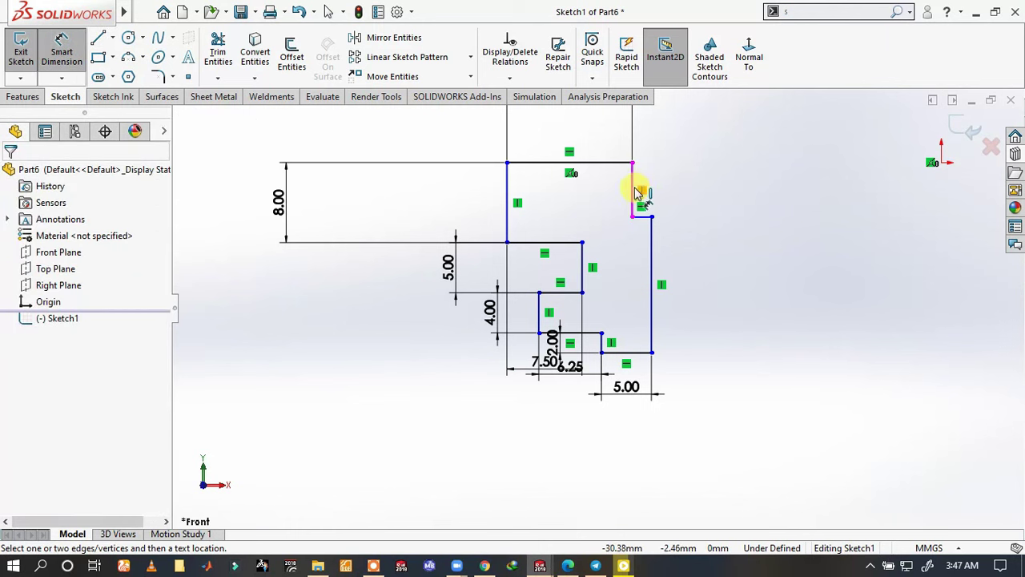
{"action": "left_click", "coordinate": [634, 194]}
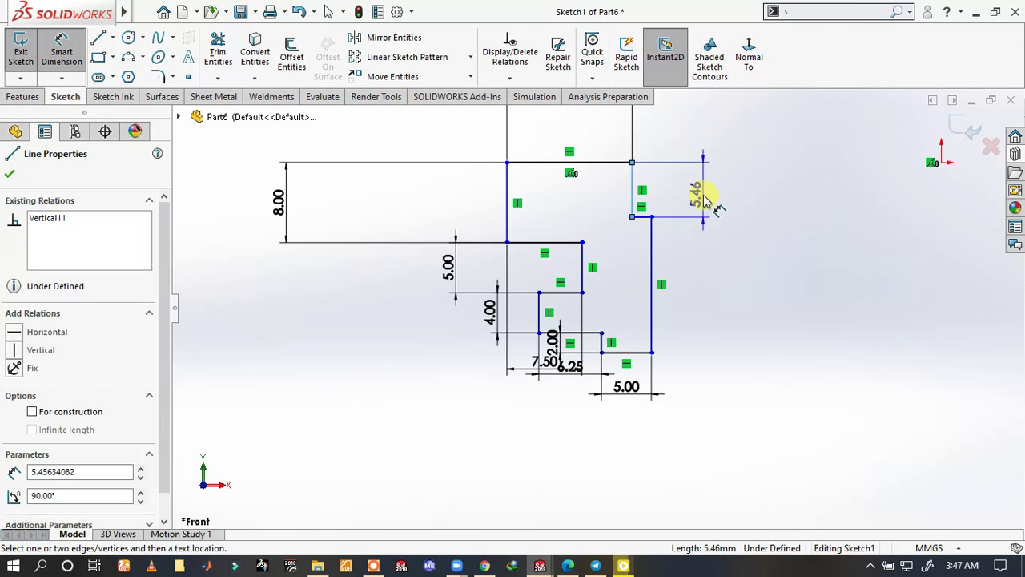
{"action": "left_click", "coordinate": [705, 196]}
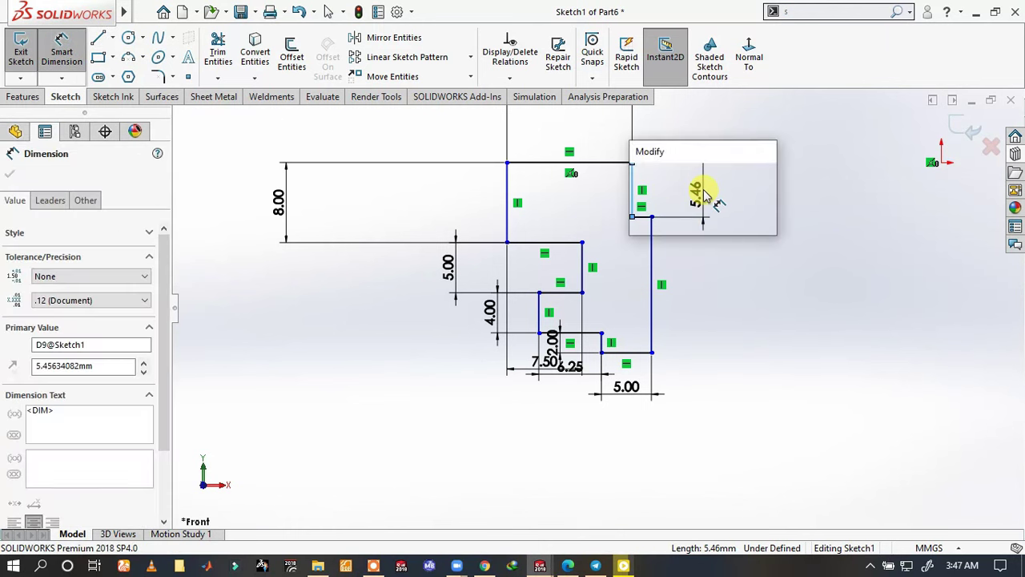
{"action": "type", "text": "6.5"}
{"action": "key", "text": "Return"}
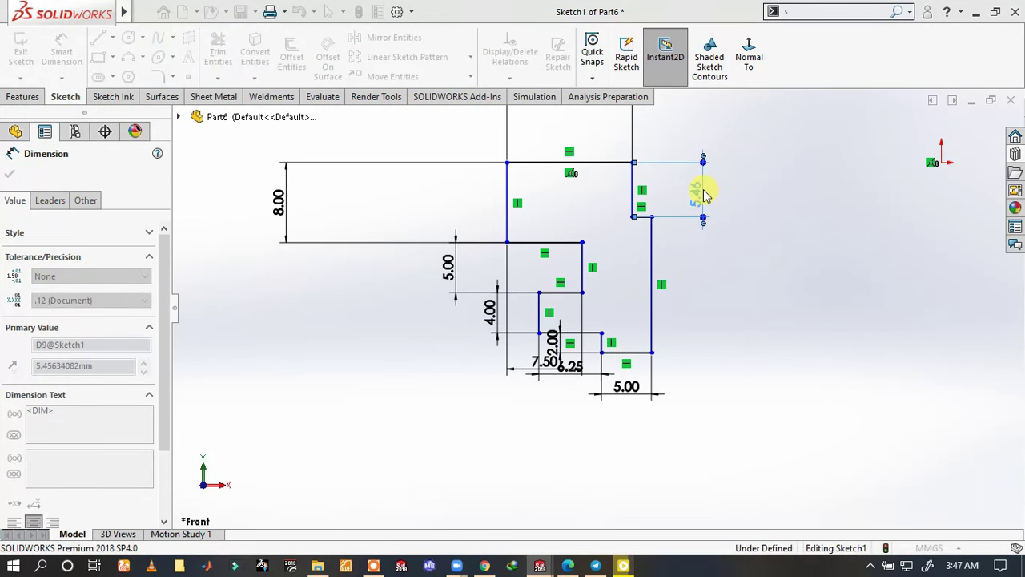
{"action": "left_click", "coordinate": [870, 165]}
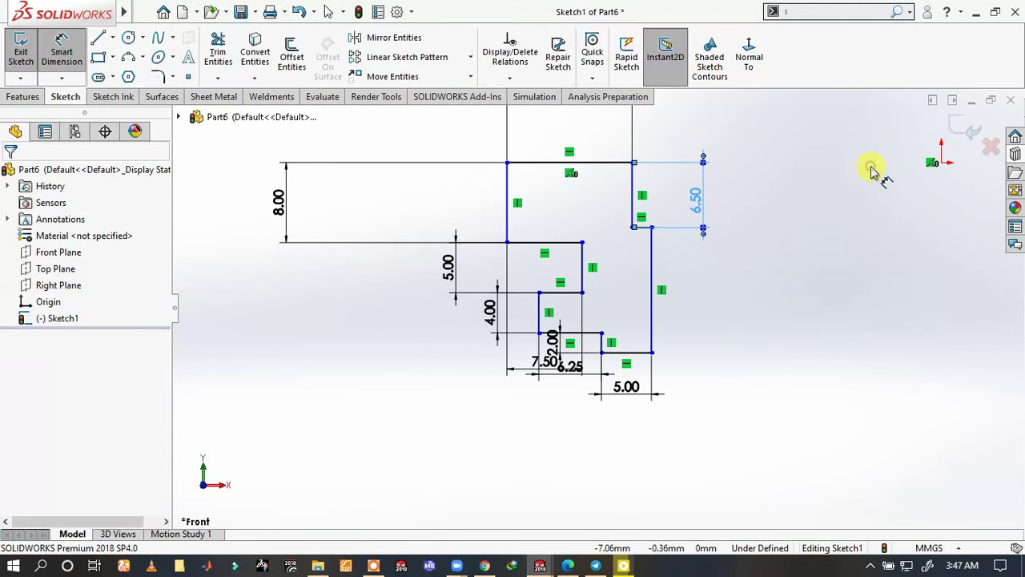
- Add a 16.5 mm top offset from the origin and a 15.25 mm bottom horizontal distance
{"action": "left_click", "coordinate": [943, 163]}
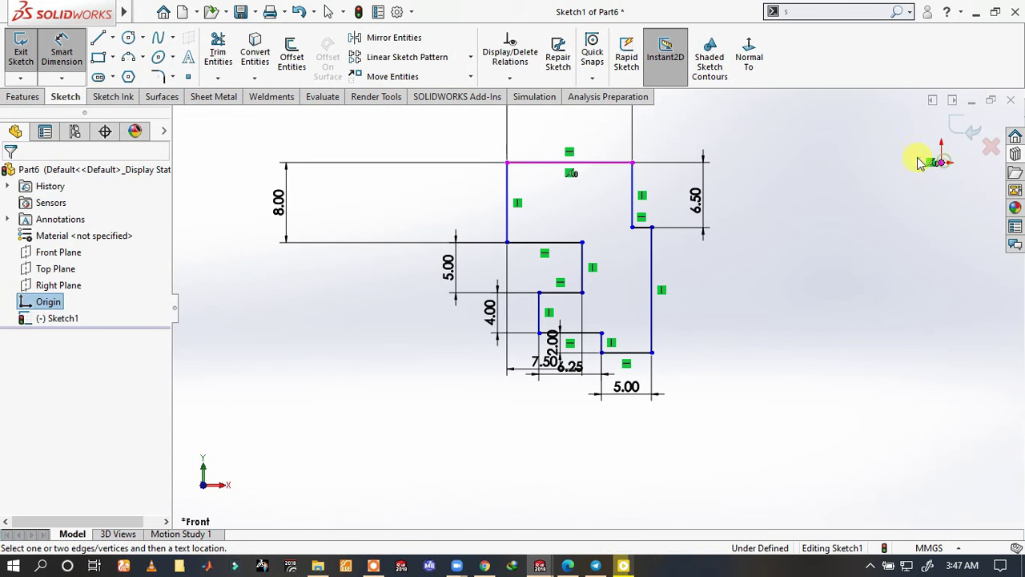
{"action": "left_click", "coordinate": [632, 164]}
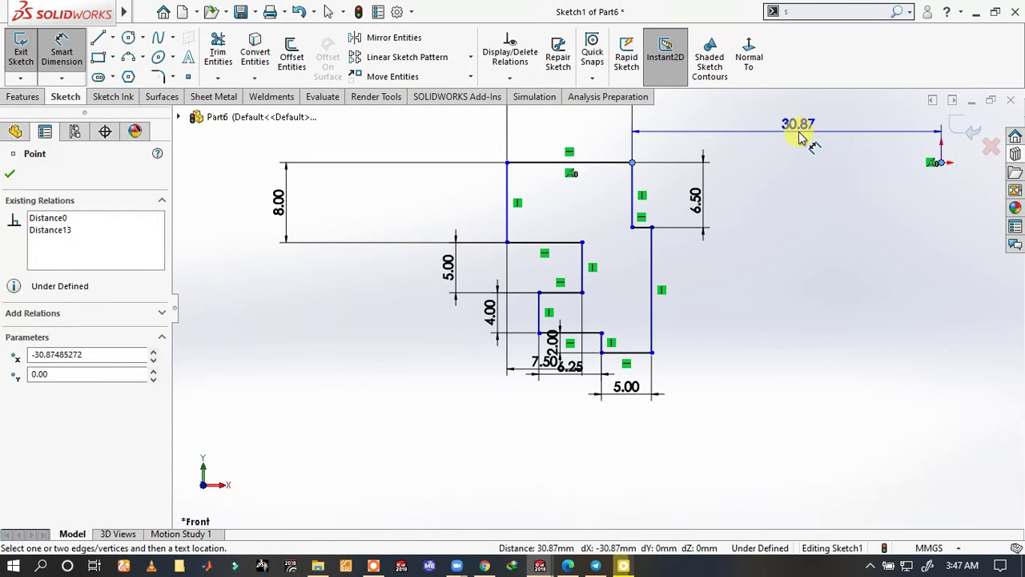
{"action": "left_click", "coordinate": [799, 132]}
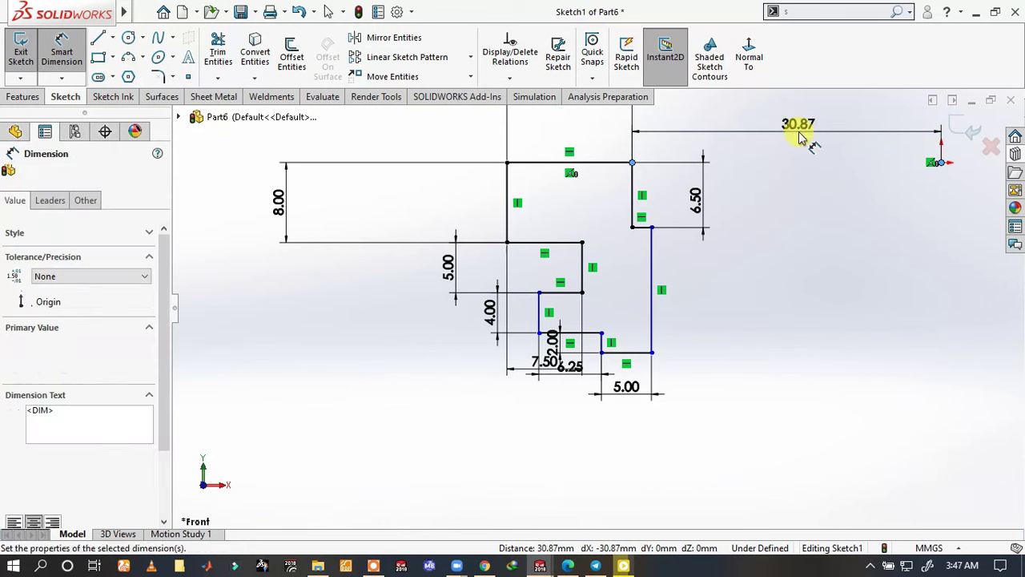
{"action": "type", "text": "16.5"}
{"action": "key", "text": "Return"}
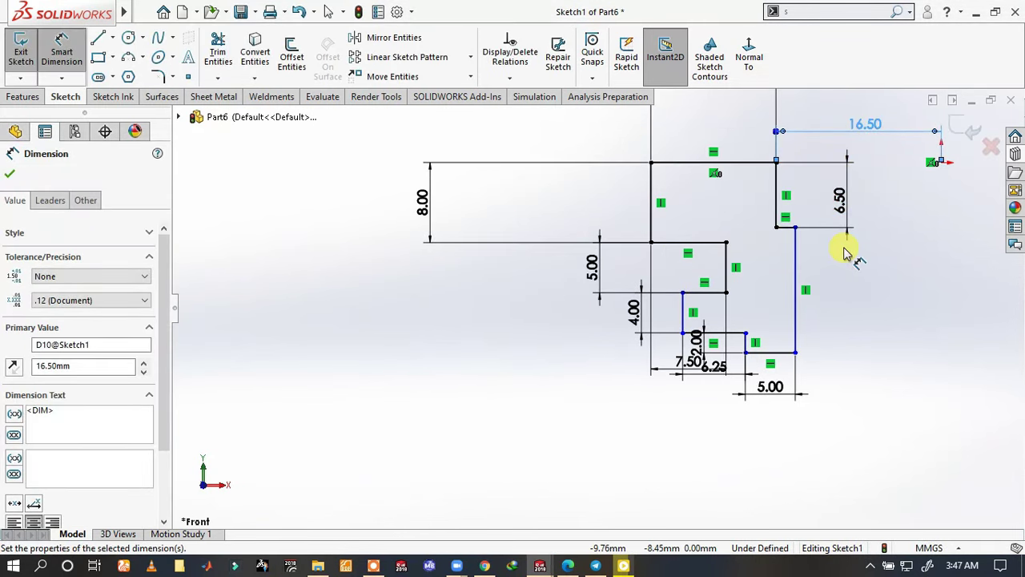
{"action": "left_click", "coordinate": [851, 270]}
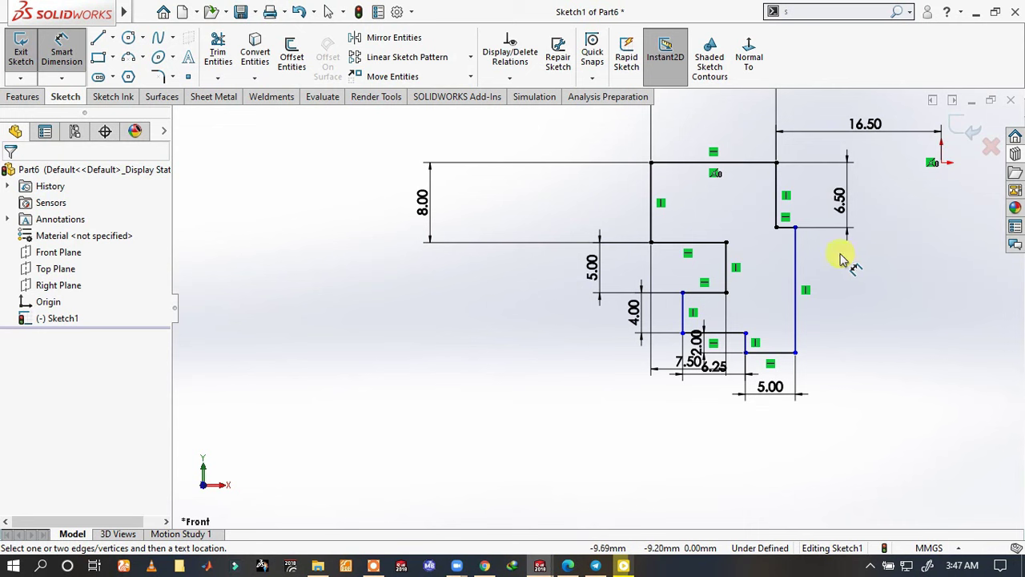
{"action": "left_click", "coordinate": [814, 309]}
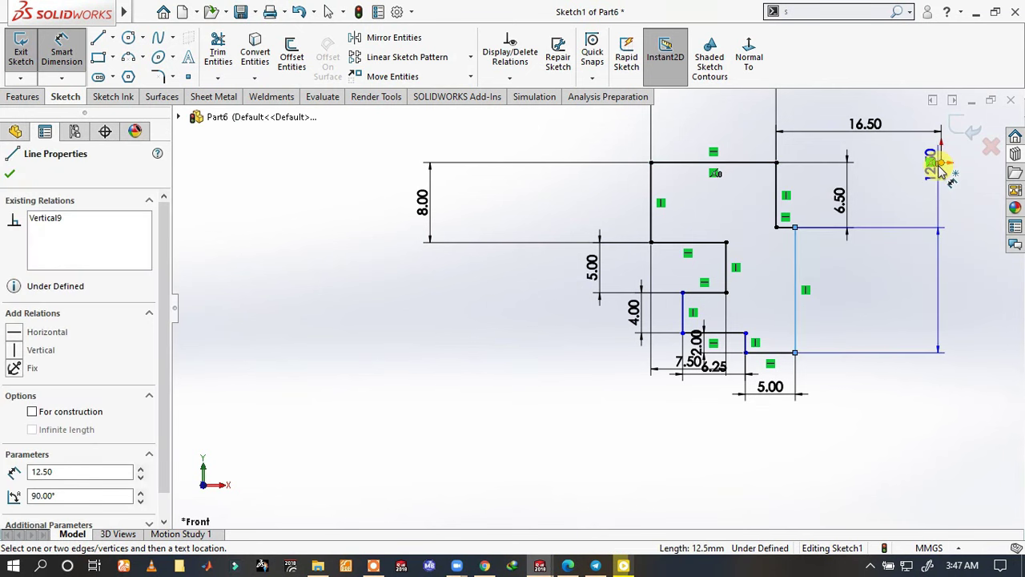
{"action": "left_click", "coordinate": [939, 162]}
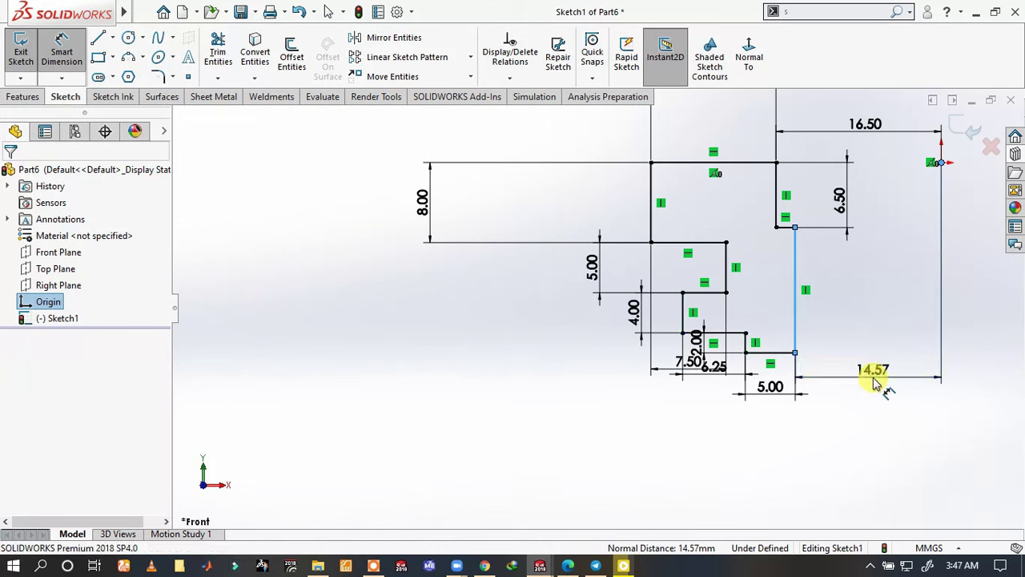
{"action": "left_click", "coordinate": [876, 383]}
{"action": "type", "text": "1"}
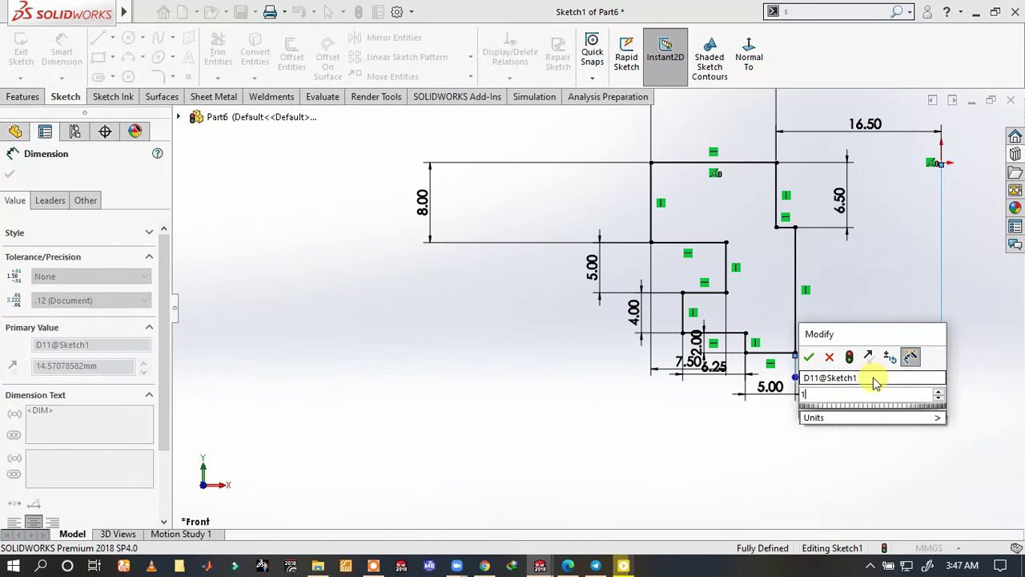
{"action": "type", "text": "5."}
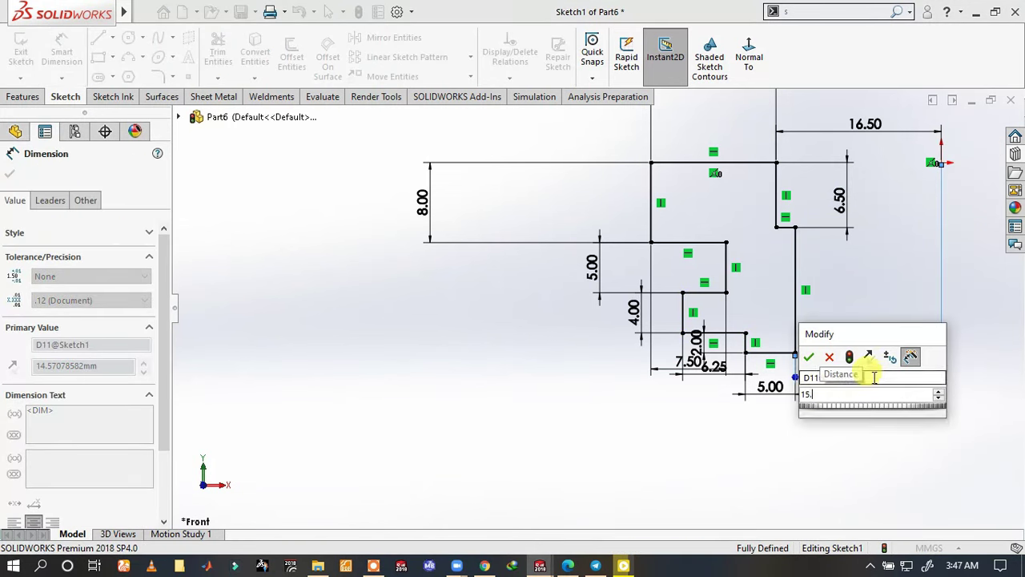
{"action": "type", "text": "25"}
{"action": "key", "text": "Return"}
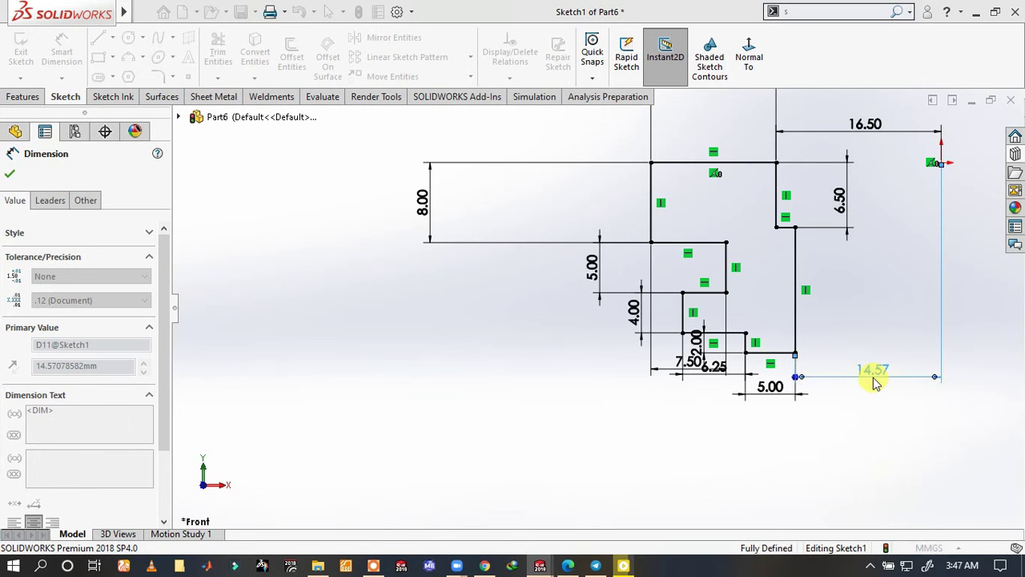
{"action": "key", "text": "Escape"}
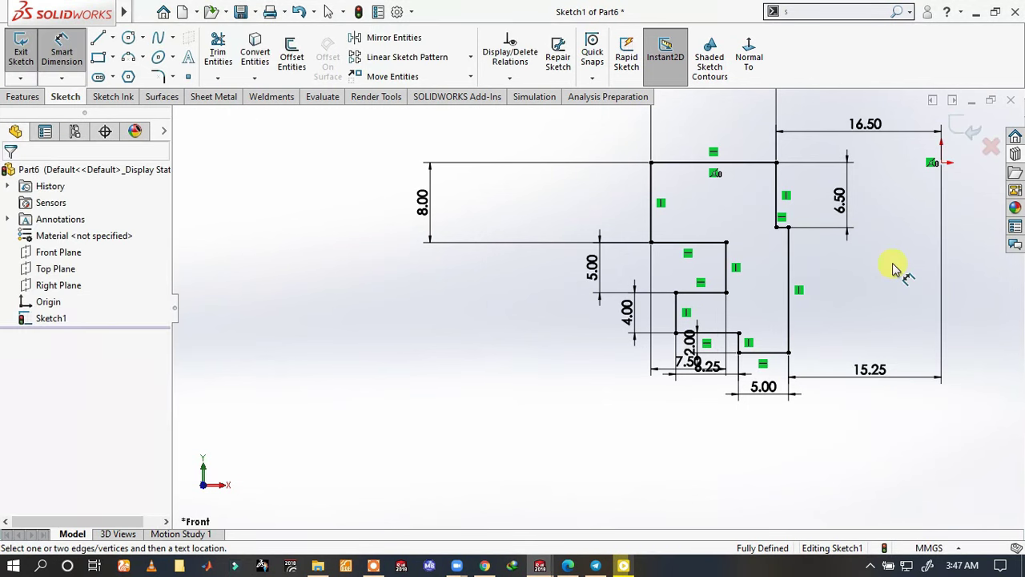
- Draw a vertical construction line downward from the origin as the revolve axis
{"action": "key", "text": "z"}
{"action": "key", "text": "s"}
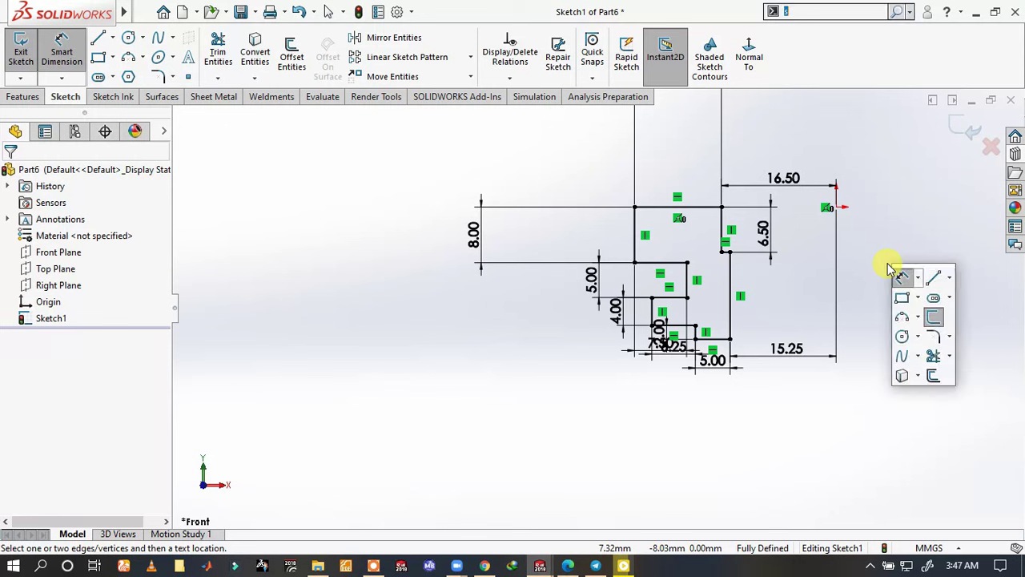
{"action": "left_click", "coordinate": [933, 290]}
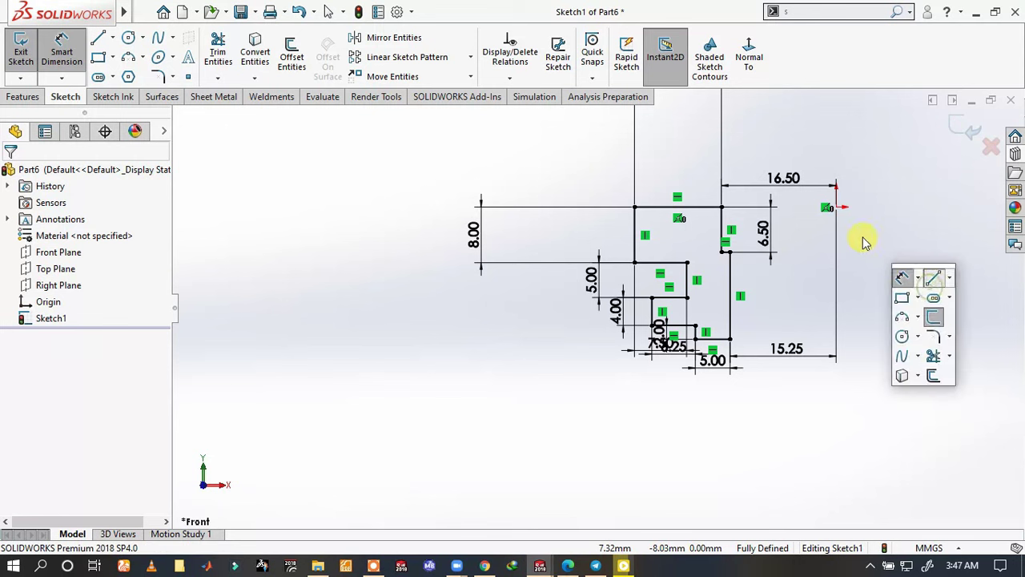
{"action": "left_click", "coordinate": [836, 209]}
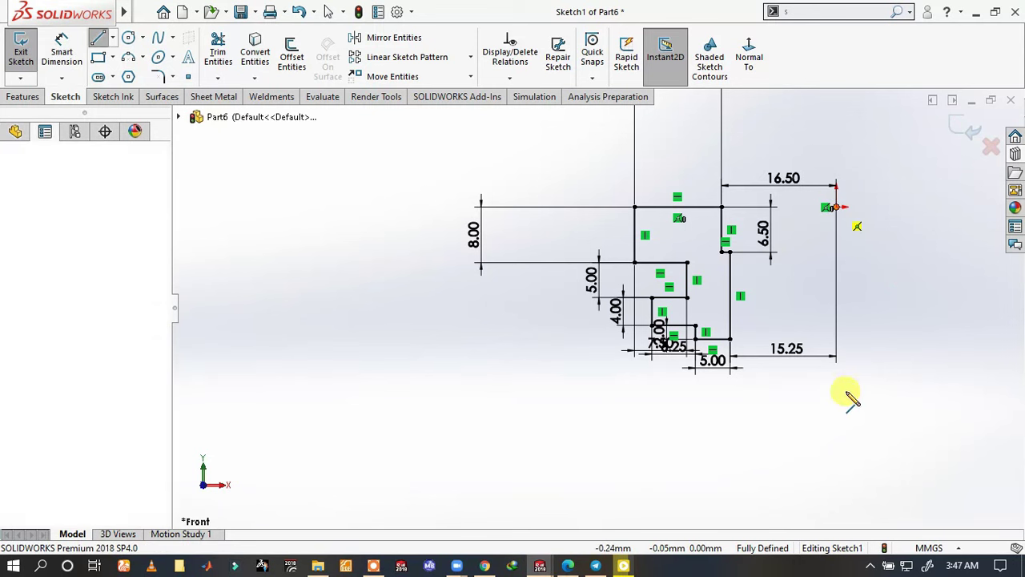
{"action": "left_click", "coordinate": [836, 424]}
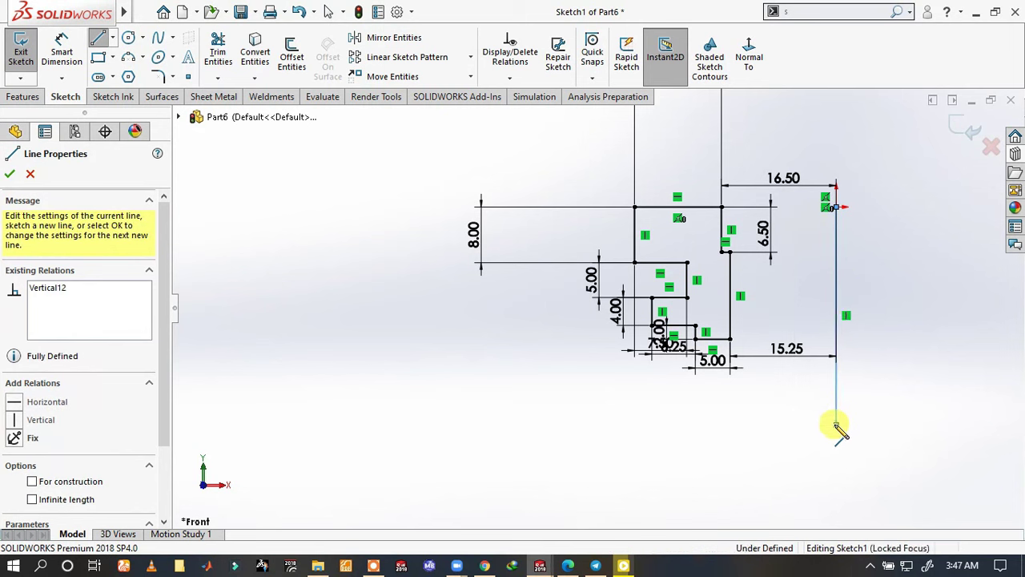
{"action": "right_click", "coordinate": [825, 378]}
{"action": "left_click", "coordinate": [852, 350]}
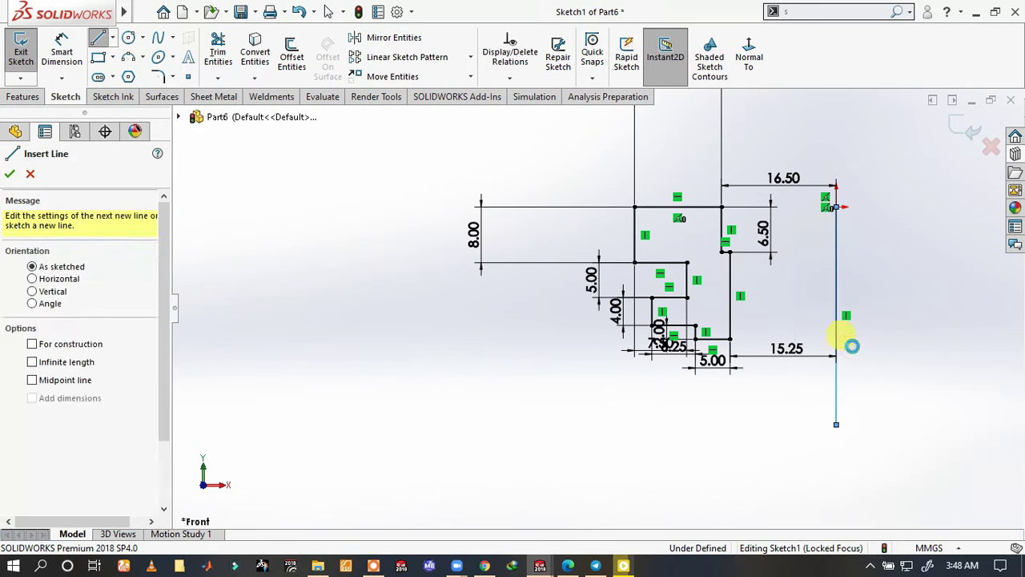
{"action": "key", "text": "Escape"}
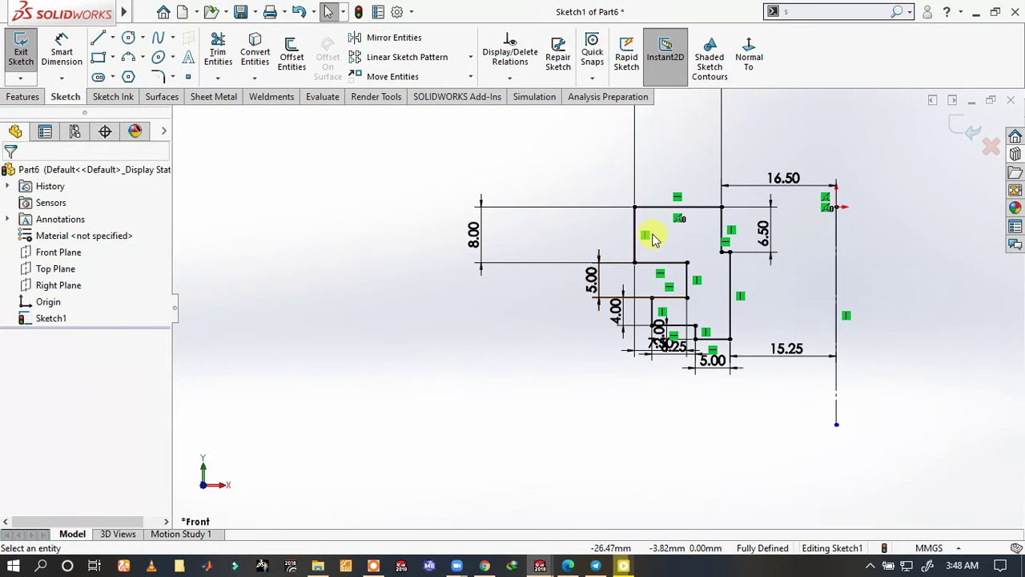
{"action": "left_click", "coordinate": [14, 99]}
- Revolve the profile 360° around the construction line into a solid
{"action": "left_click", "coordinate": [80, 75]}
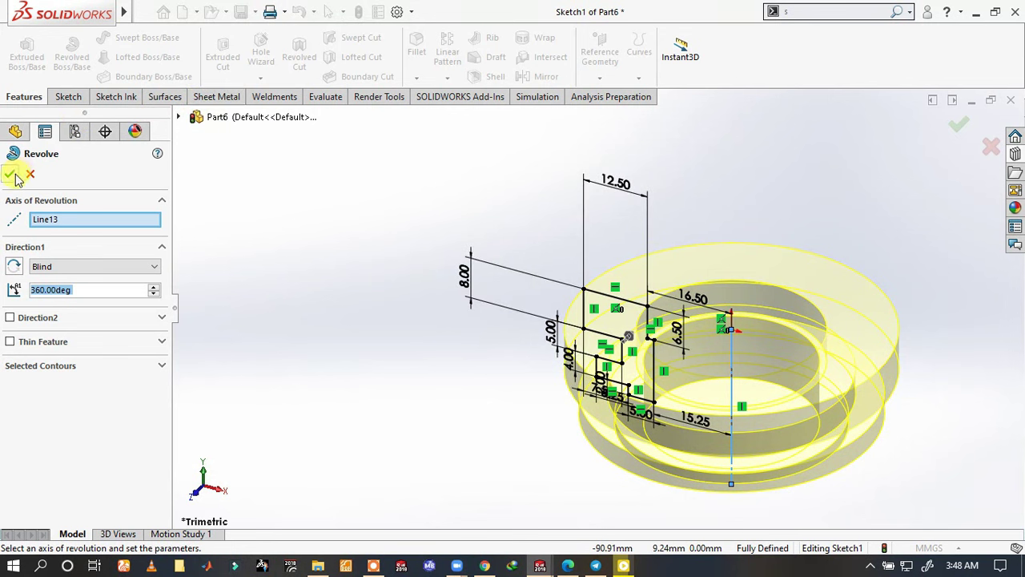
{"action": "left_click", "coordinate": [9, 173]}
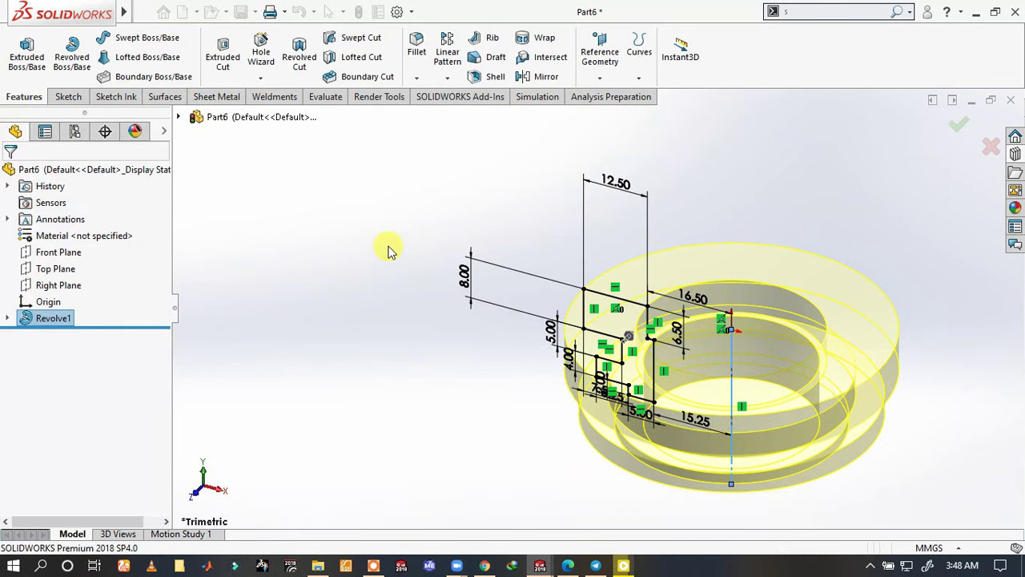
{"action": "scroll", "coordinate": [733, 329], "scroll_direction": "up", "scroll_amount": 2}
{"action": "scroll", "coordinate": [769, 320], "scroll_direction": "up", "scroll_amount": 1}
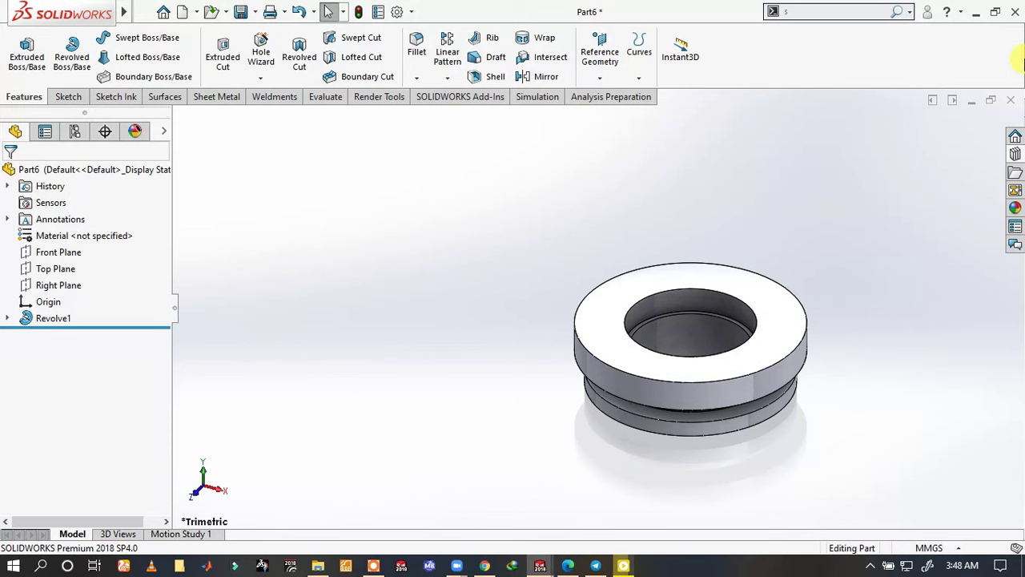
- Apply the cast carbon steel appearance to the whole part
{"action": "left_click", "coordinate": [1016, 208]}
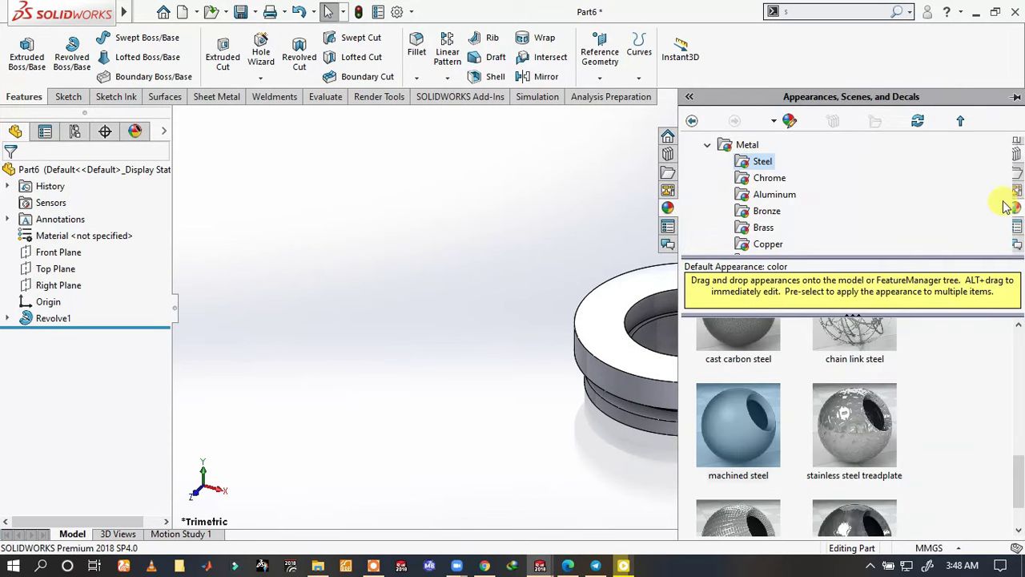
{"action": "scroll", "coordinate": [743, 441], "scroll_direction": "up", "scroll_amount": 2}
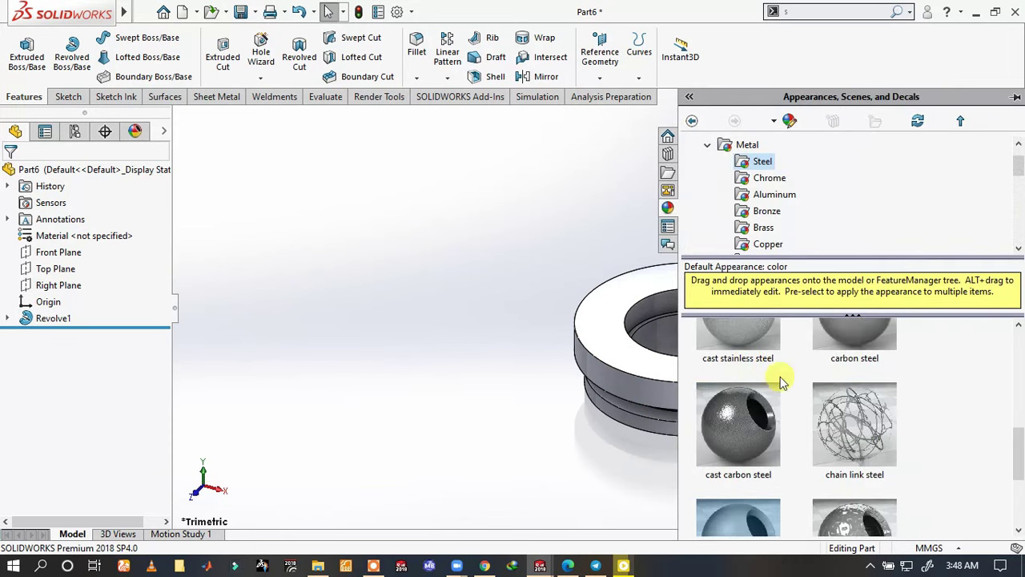
{"action": "left_click_drag", "start_coordinate": [752, 415], "coordinate": [640, 368]}
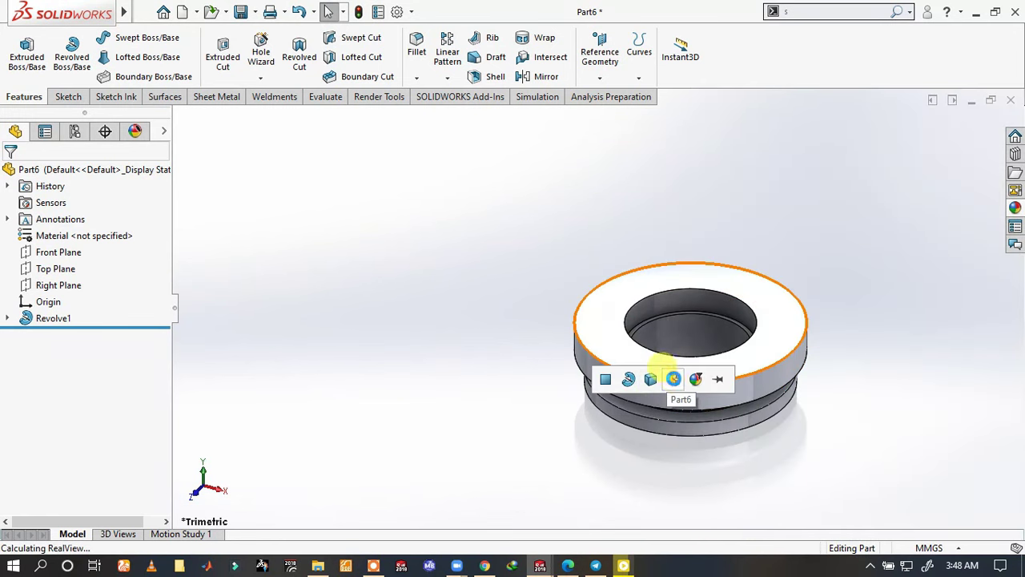
{"action": "left_click", "coordinate": [673, 378]}
{"action": "key", "text": "f"}
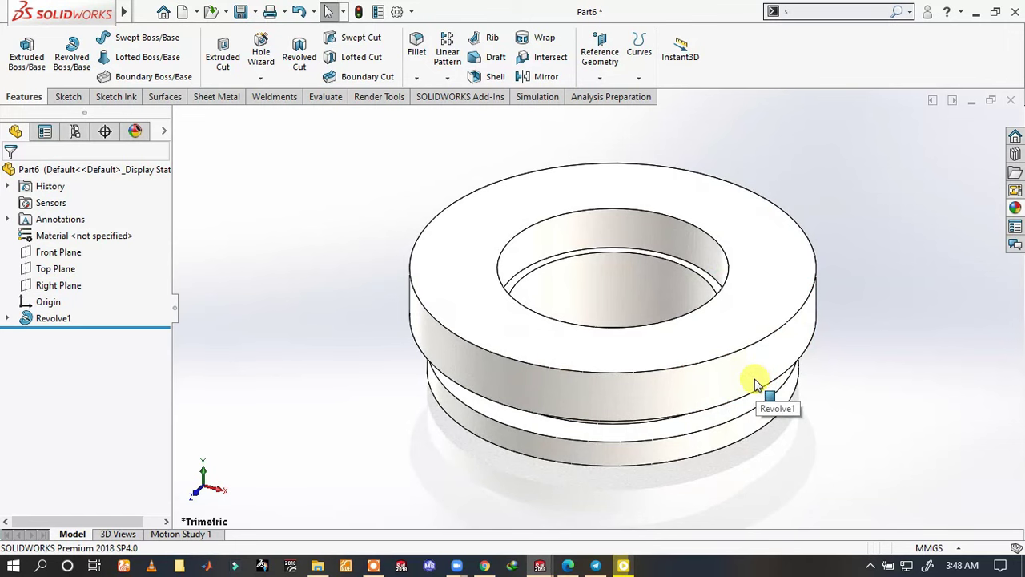
- Switch the part to a cast stainless steel appearance and orbit to view the bore
{"action": "left_click", "coordinate": [1015, 208]}
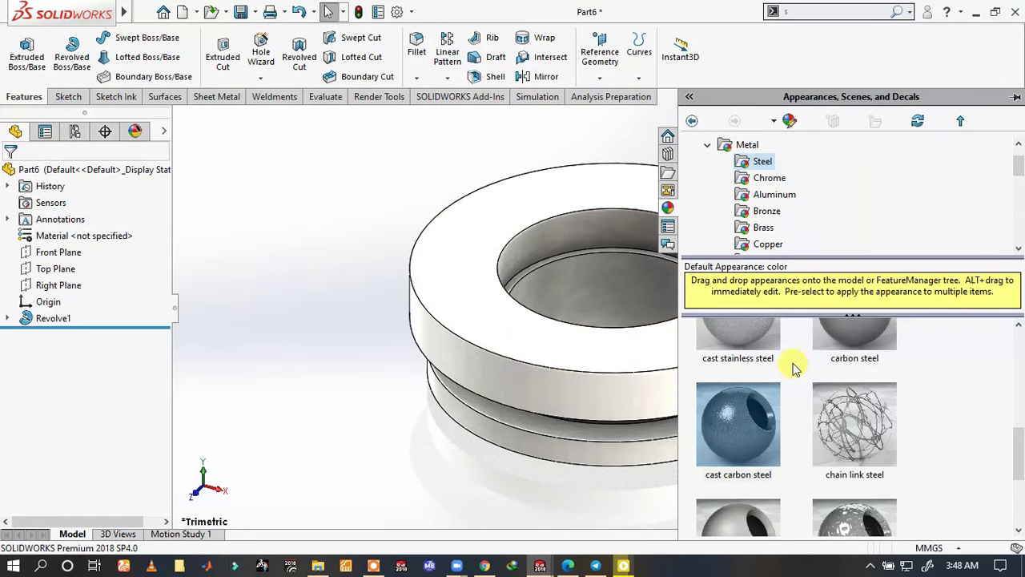
{"action": "left_click_drag", "start_coordinate": [729, 363], "coordinate": [574, 349]}
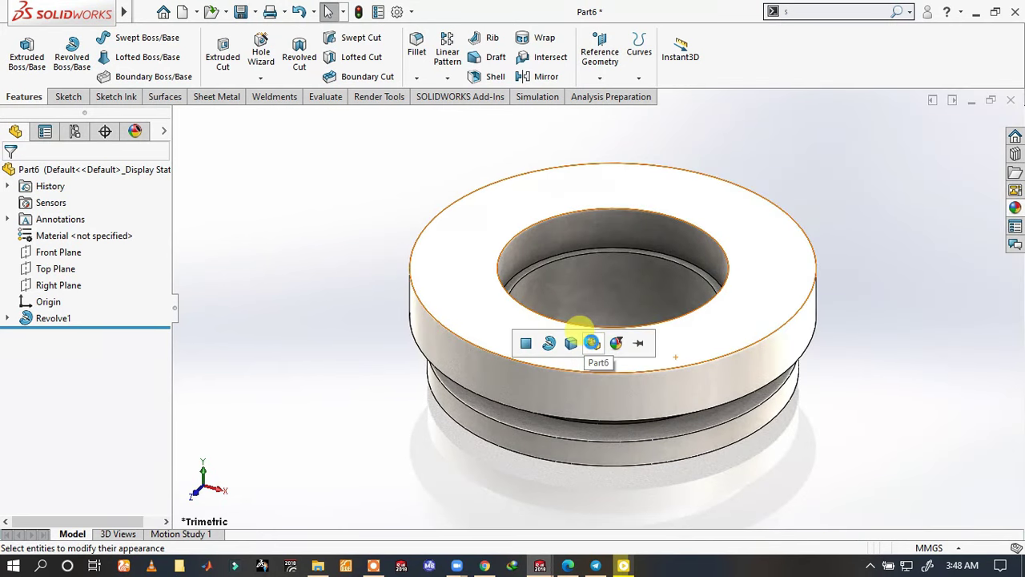
{"action": "left_click", "coordinate": [591, 343]}
{"action": "scroll", "coordinate": [568, 385], "scroll_direction": "down", "scroll_amount": 3}
{"action": "mouse_move", "coordinate": [568, 384]}
{"action": "middle_mouse_down"}
{"action": "mouse_move", "coordinate": [549, 293]}
{"action": "mouse_move", "coordinate": [694, 282]}
{"action": "mouse_move", "coordinate": [767, 222]}
{"action": "middle_mouse_up"}
{"action": "scroll", "coordinate": [767, 222], "scroll_direction": "up", "scroll_amount": 2}
{"action": "scroll", "coordinate": [685, 209], "scroll_direction": "up", "scroll_amount": 2}
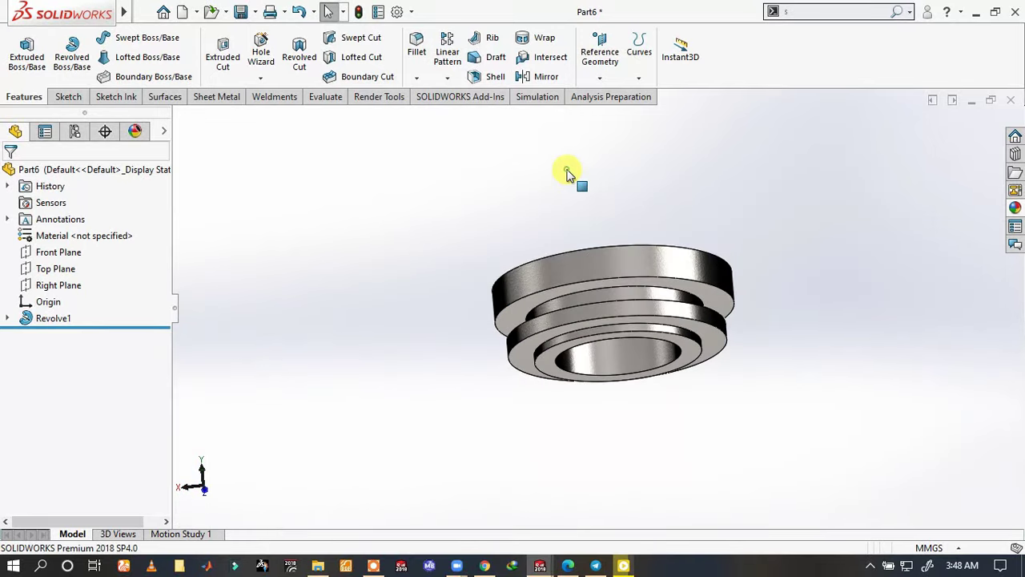
{"action": "mouse_move", "coordinate": [568, 175]}
{"action": "middle_mouse_down"}
{"action": "mouse_move", "coordinate": [665, 229]}
{"action": "mouse_move", "coordinate": [698, 366]}
{"action": "mouse_move", "coordinate": [727, 407]}
{"action": "mouse_move", "coordinate": [829, 315]}
{"action": "middle_mouse_up"}
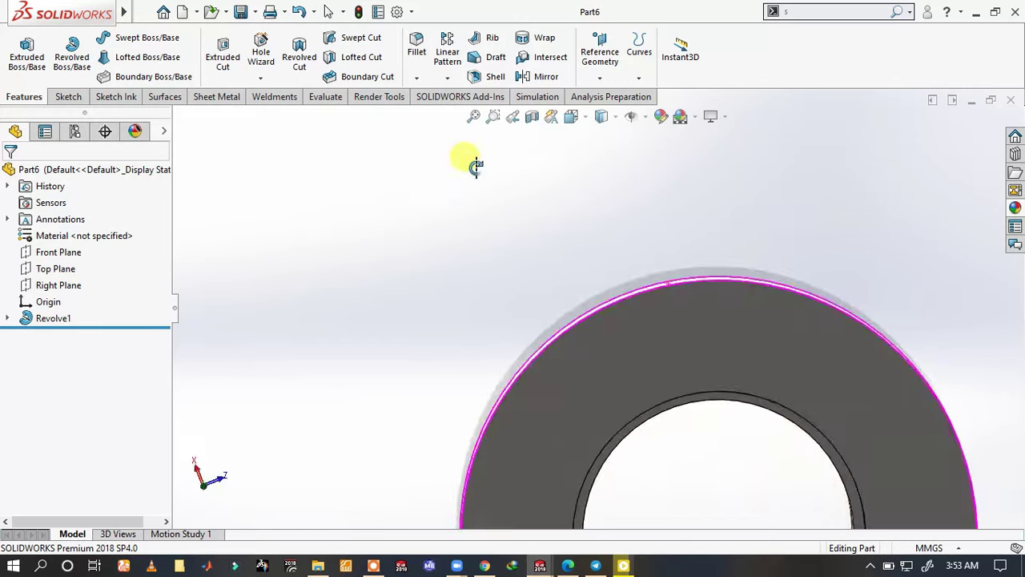
{"action": "scroll", "coordinate": [686, 302], "scroll_direction": "up", "scroll_amount": 2}
- Sketch a 34 mm diameter circle centred on the origin on the flange's ring face
{"action": "left_click", "coordinate": [717, 339]}
{"action": "left_click", "coordinate": [783, 298]}
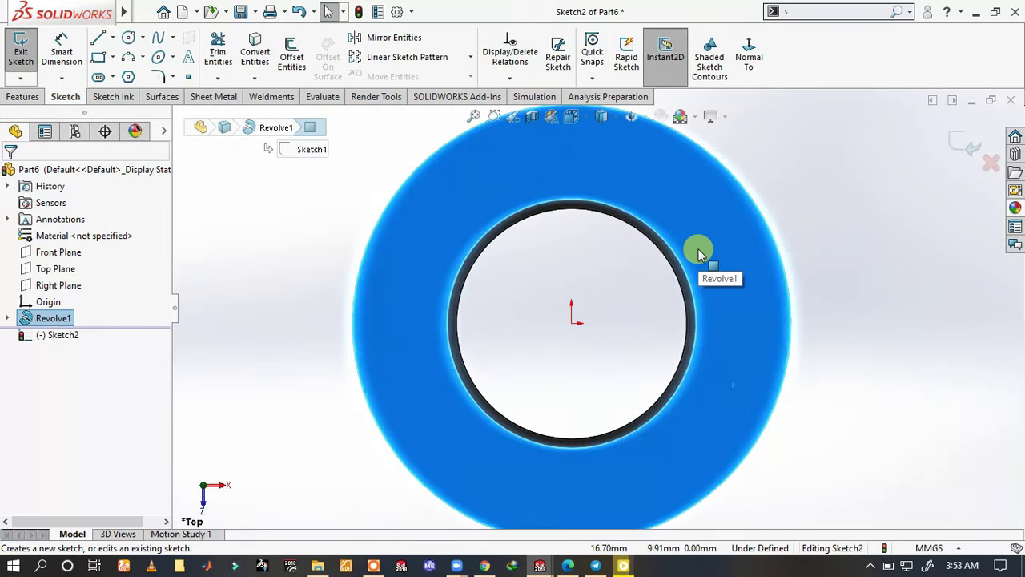
{"action": "key", "text": "s"}
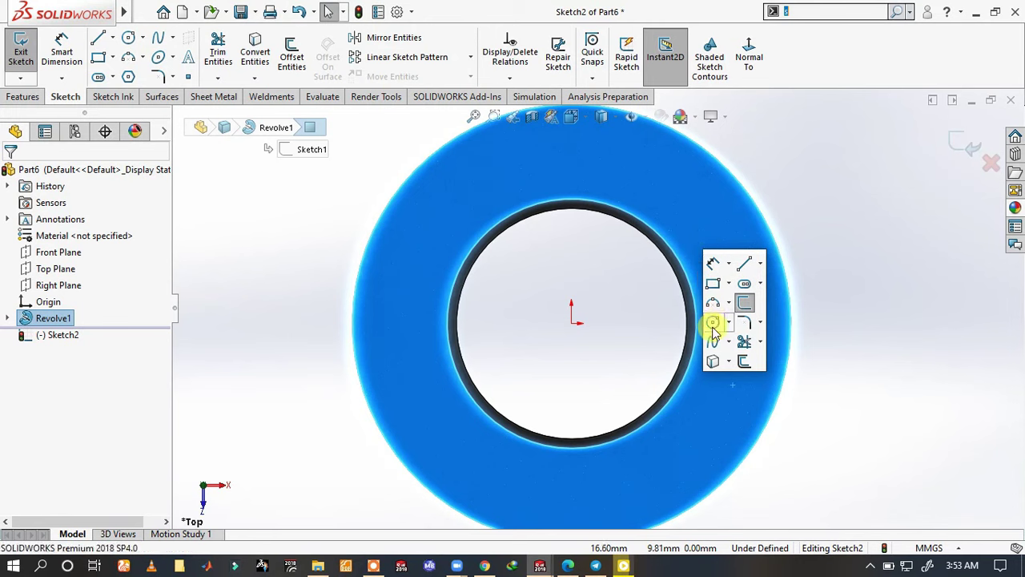
{"action": "left_click", "coordinate": [712, 323]}
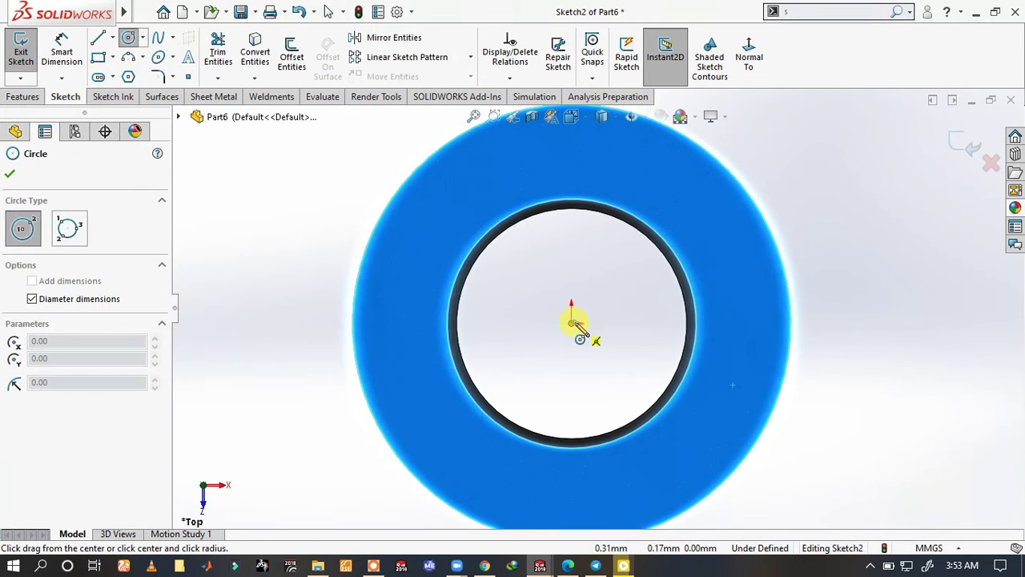
{"action": "left_click", "coordinate": [573, 323]}
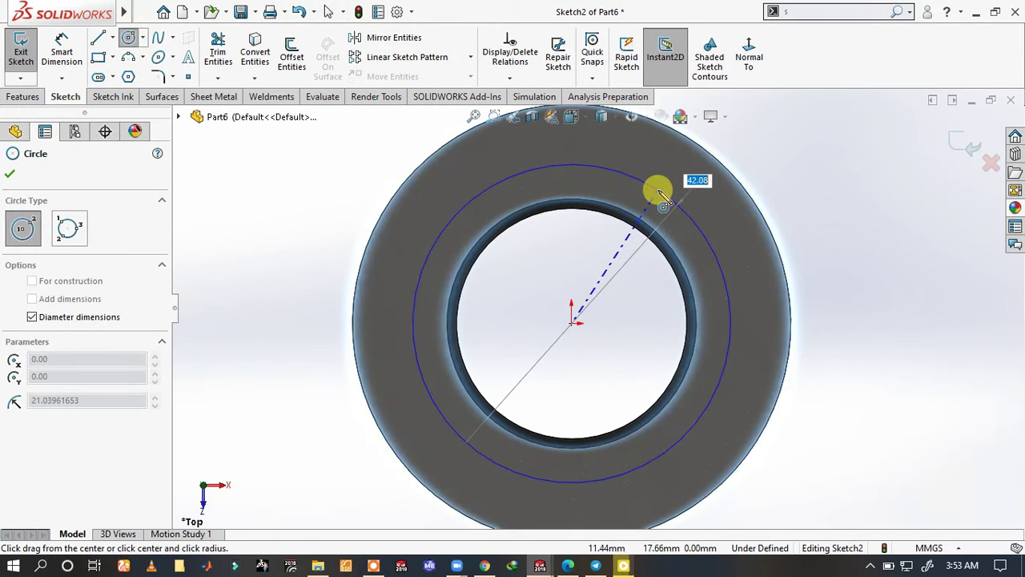
{"action": "type", "text": "34"}
{"action": "key", "text": "Return"}
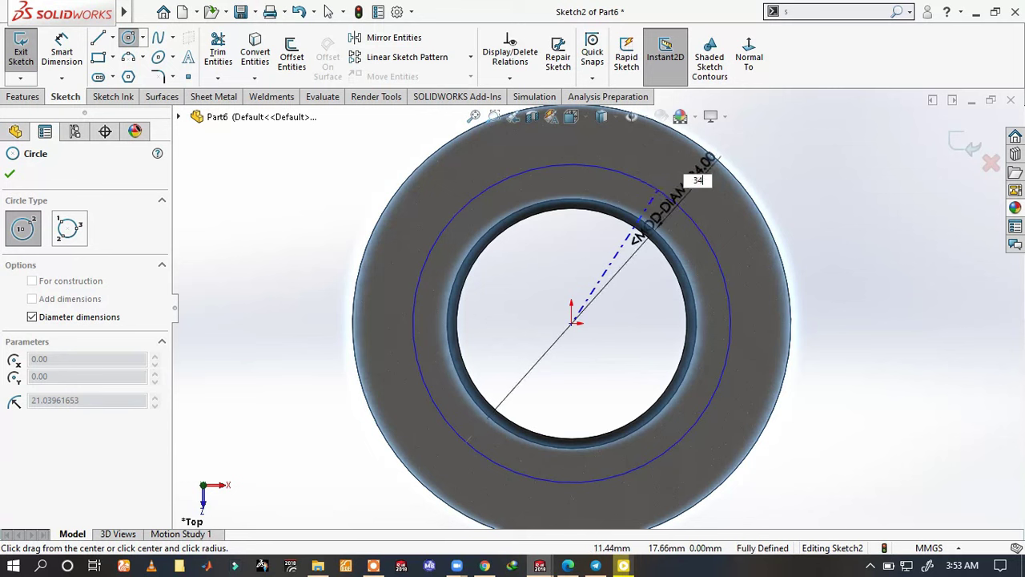
{"action": "left_click", "coordinate": [657, 191]}
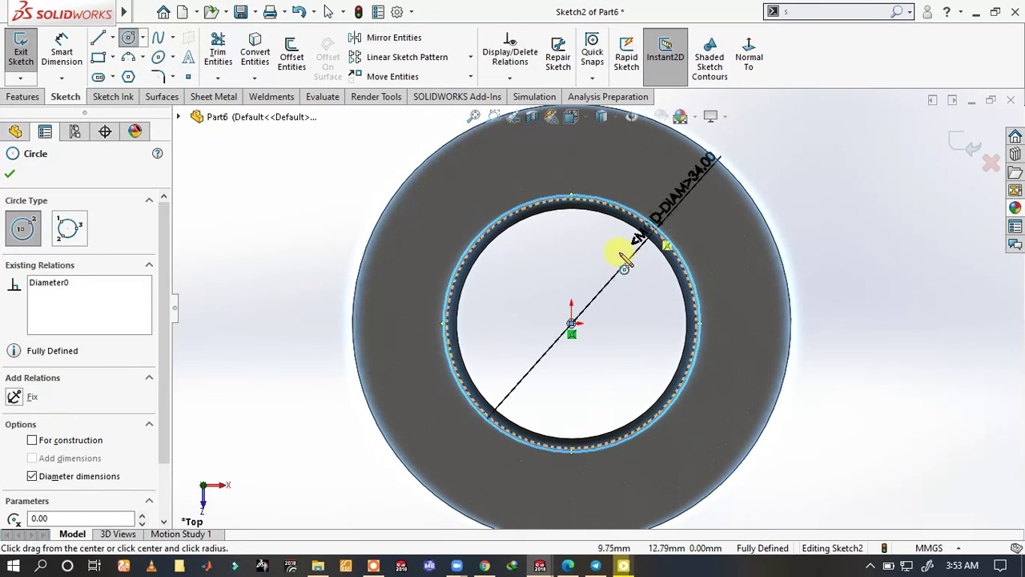
{"action": "left_click", "coordinate": [573, 322]}
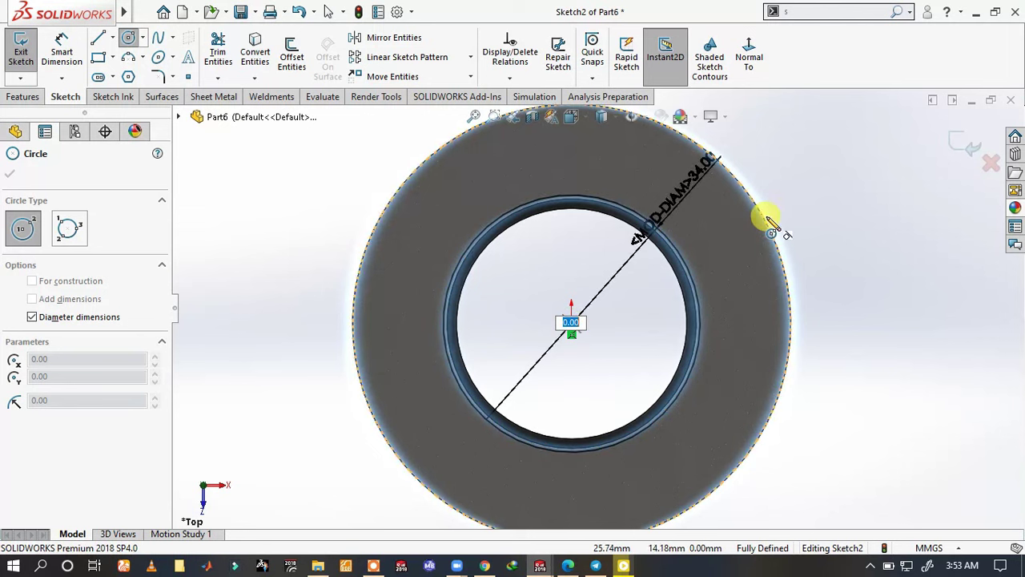
{"action": "left_click", "coordinate": [767, 222]}
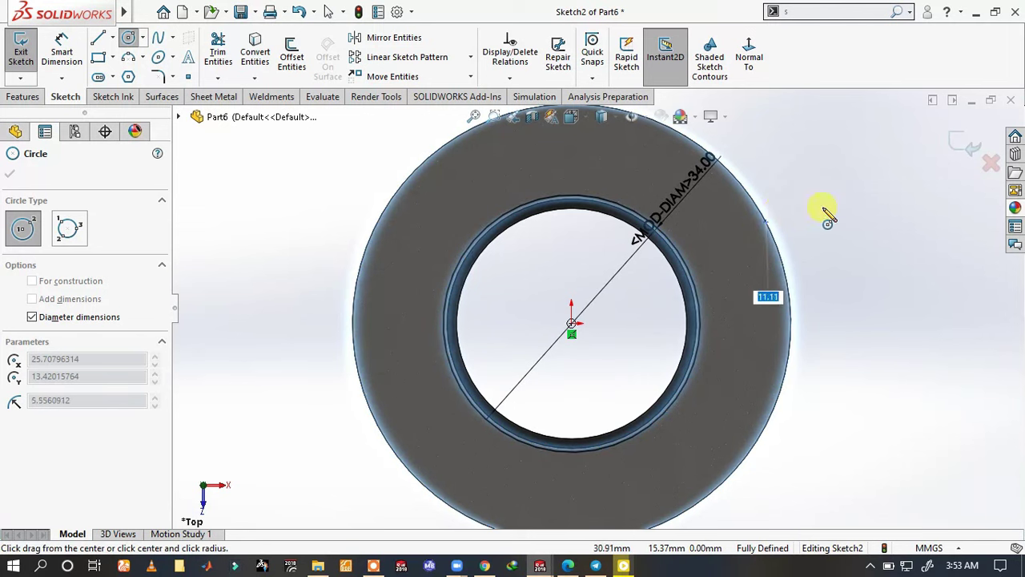
{"action": "key", "text": "Escape"}
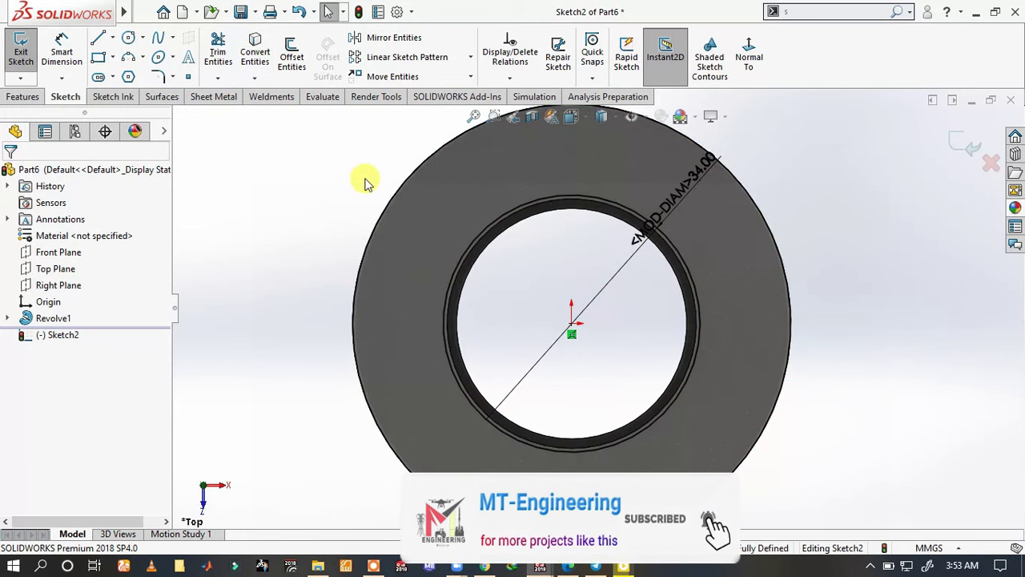
- Draw a radial line from the sketch centre out to the outer edge
{"action": "key", "text": "s"}
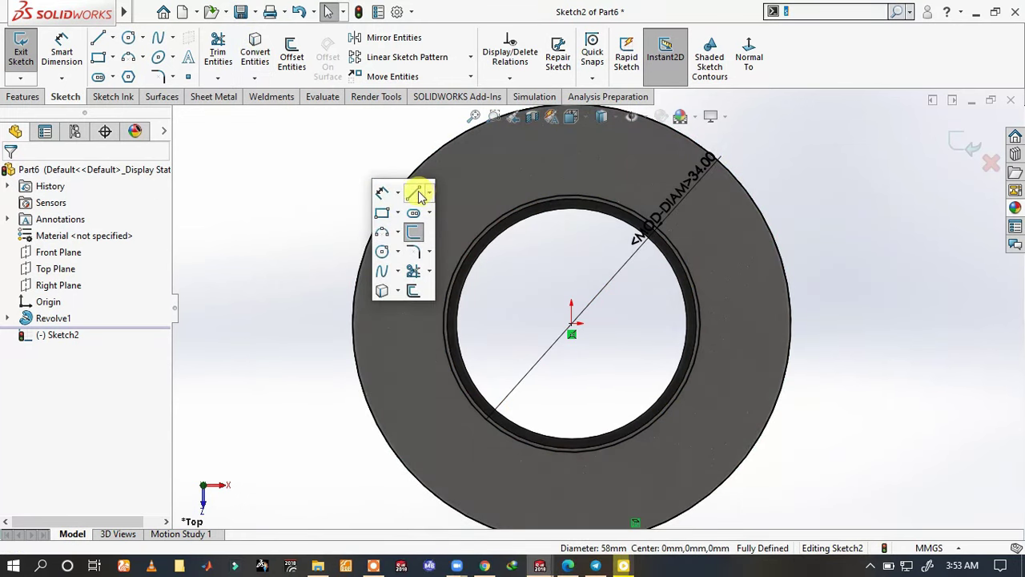
{"action": "left_click", "coordinate": [415, 193]}
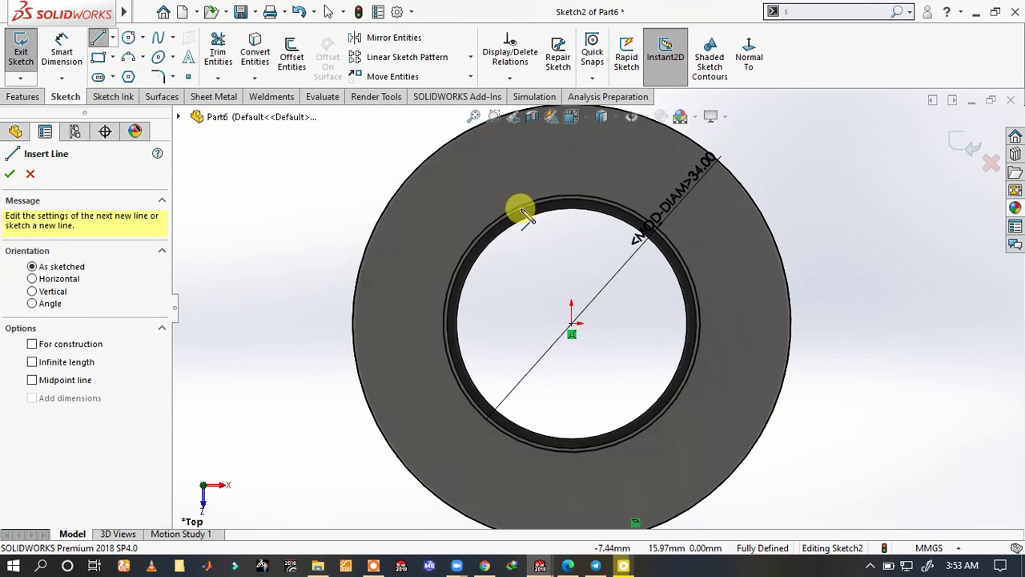
{"action": "key", "text": "f"}
{"action": "left_click", "coordinate": [575, 327]}
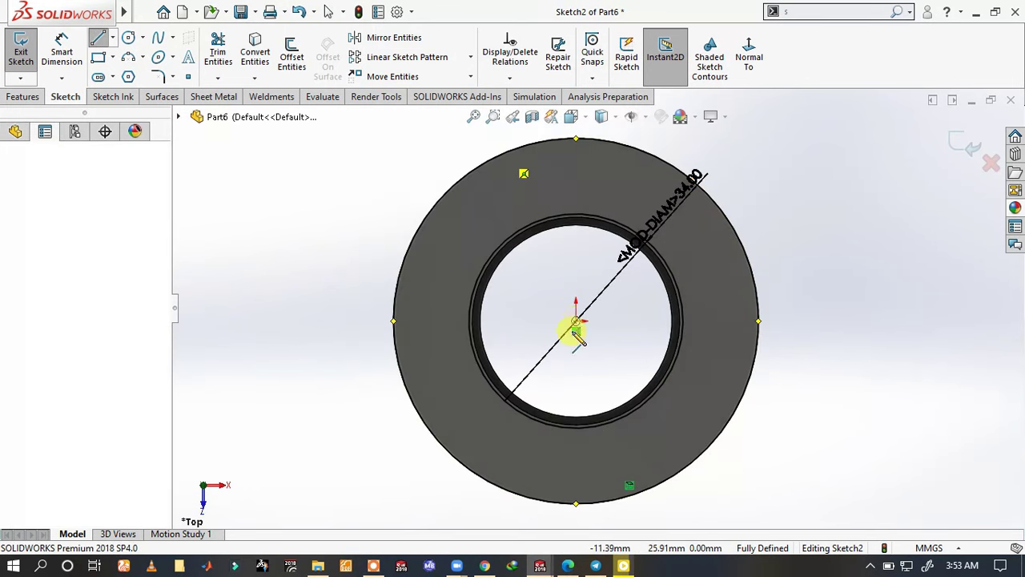
{"action": "left_click", "coordinate": [575, 322]}
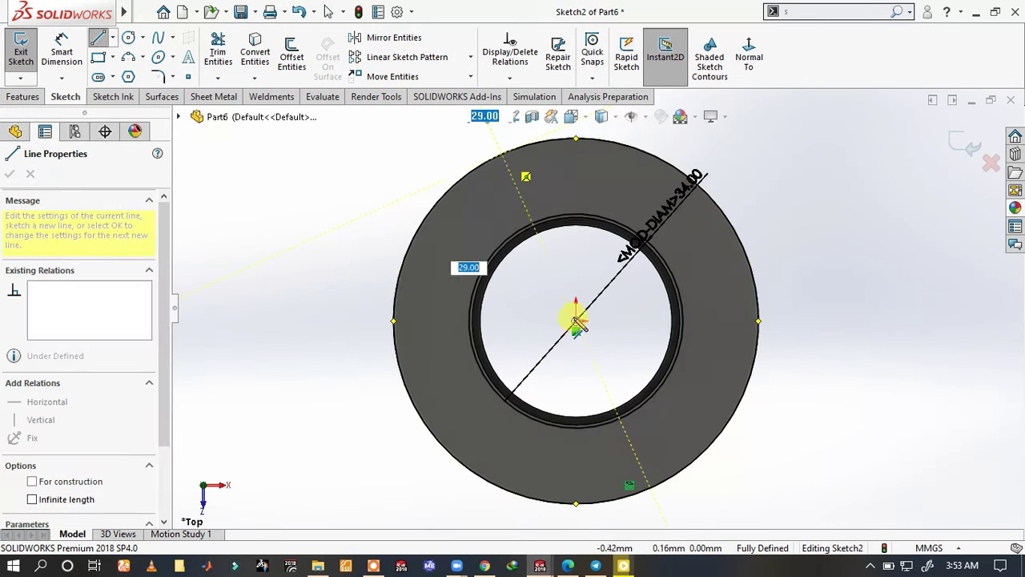
{"action": "left_click", "coordinate": [652, 160]}
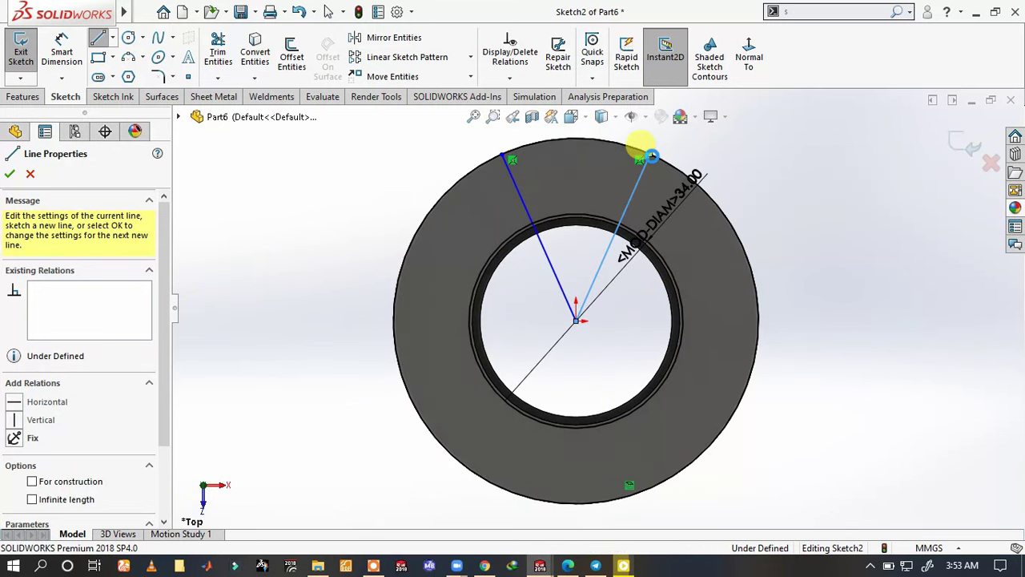
{"action": "key", "text": "Escape"}
{"action": "key", "text": "Escape"}
- Add a vertical construction centreline and make the radial lines symmetric about it
{"action": "key", "text": "s"}
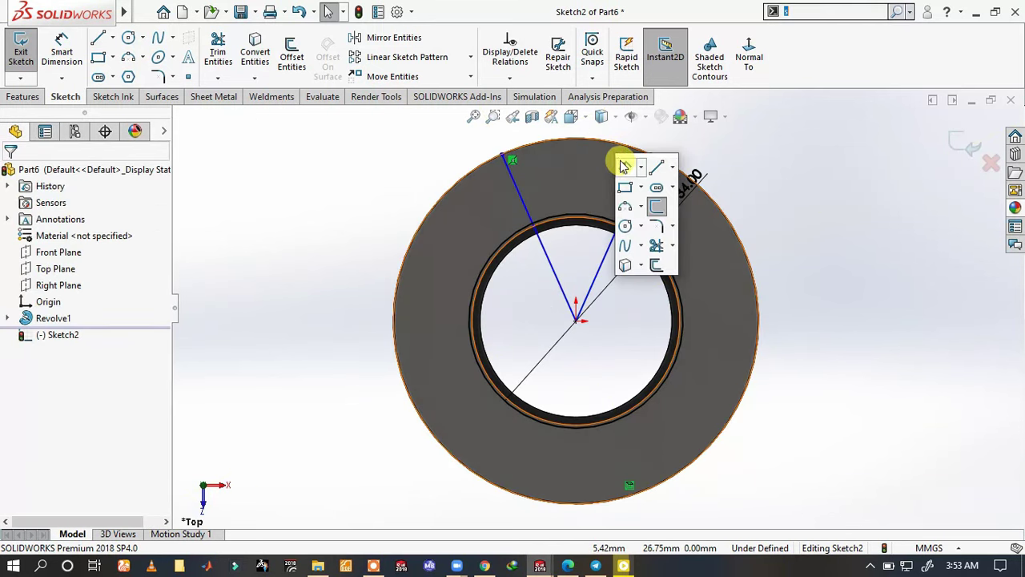
{"action": "left_click", "coordinate": [657, 167]}
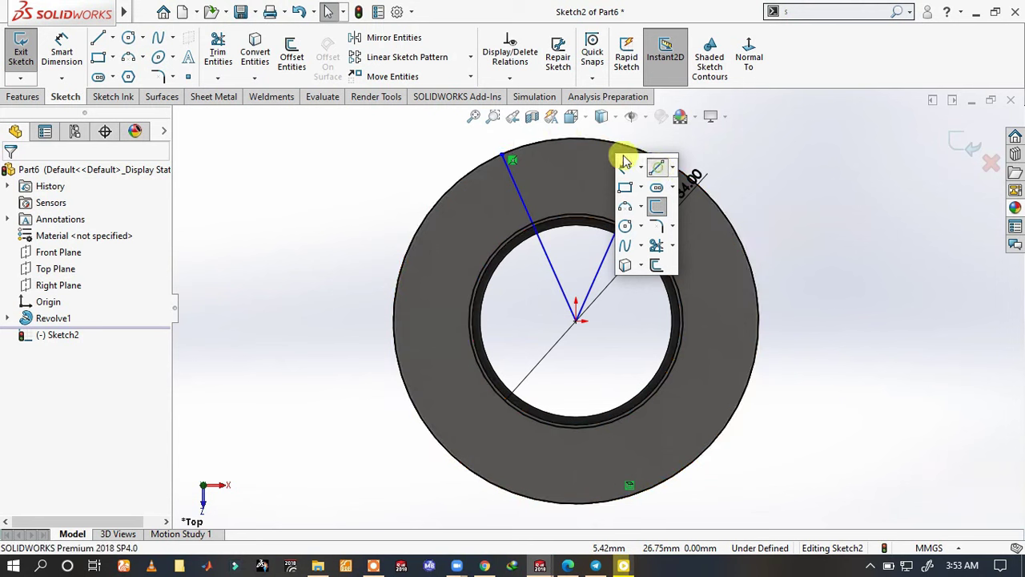
{"action": "left_click", "coordinate": [576, 141]}
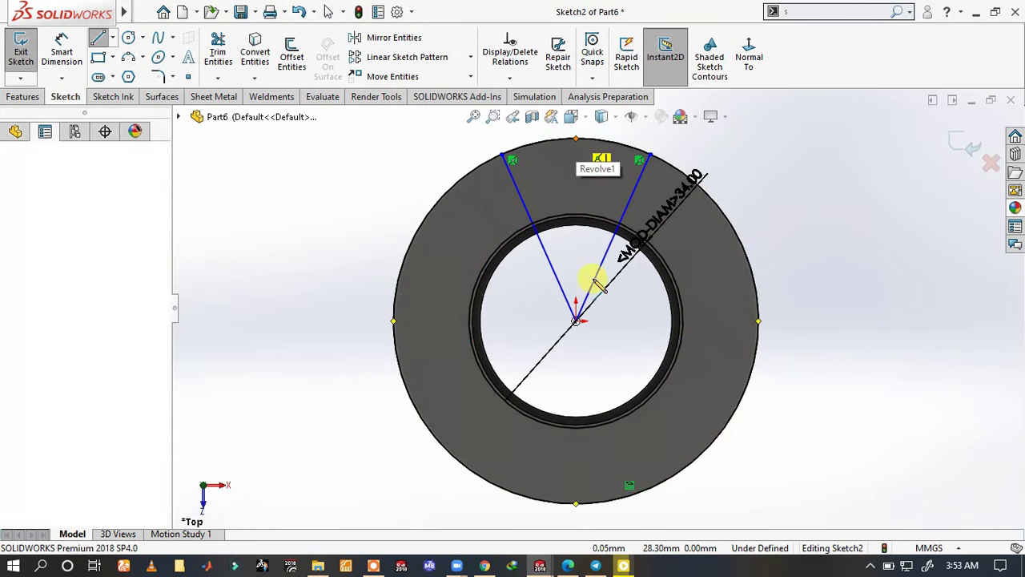
{"action": "left_click", "coordinate": [576, 320]}
{"action": "right_click", "coordinate": [576, 210]}
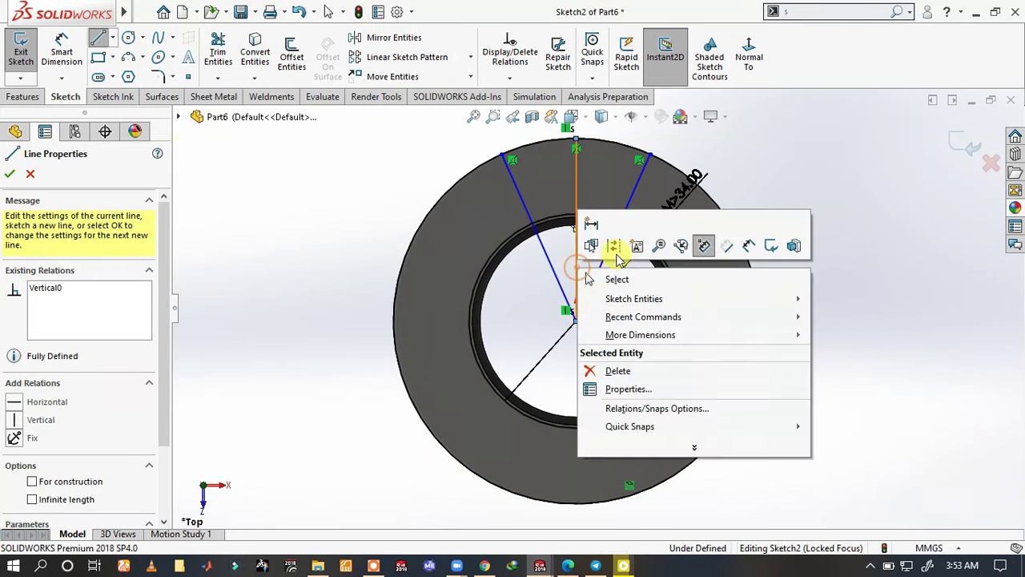
{"action": "left_click", "coordinate": [617, 239]}
{"action": "left_click_drag", "start_coordinate": [651, 232], "coordinate": [745, 343]}
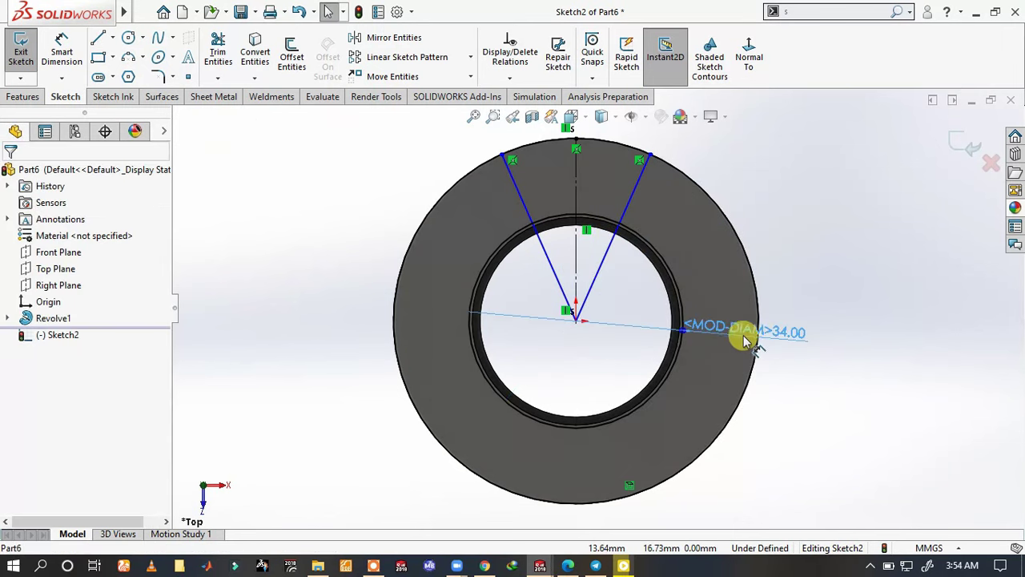
{"action": "key", "text": "Escape"}
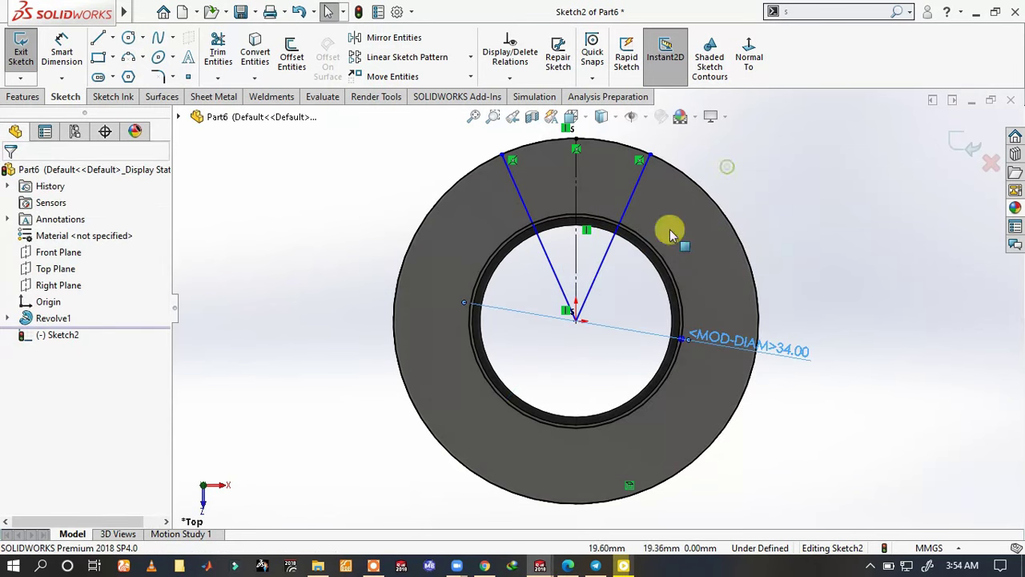
{"action": "left_click_drag", "start_coordinate": [633, 270], "coordinate": [525, 297]}
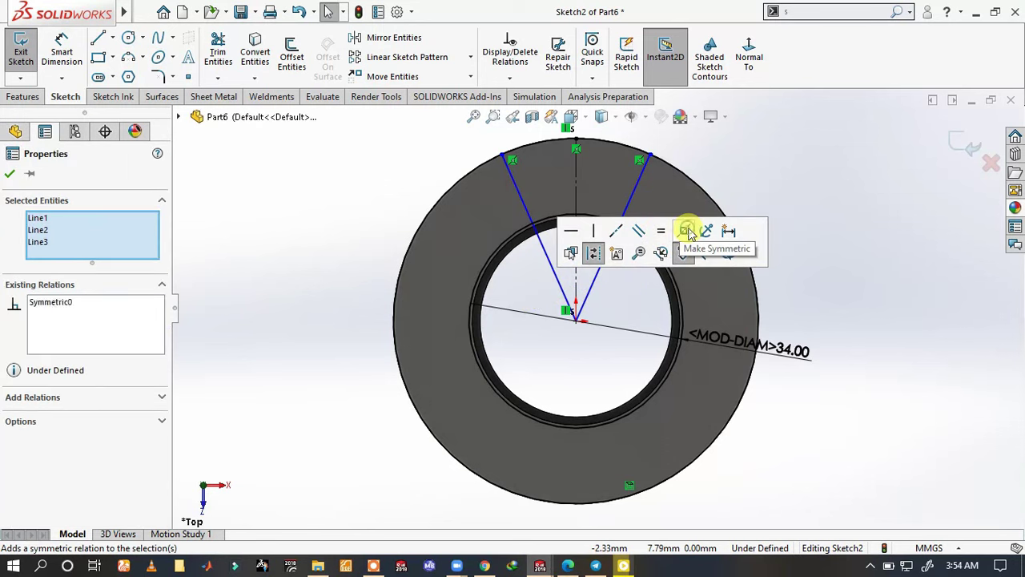
{"action": "left_click", "coordinate": [687, 231]}
{"action": "left_click", "coordinate": [737, 152]}
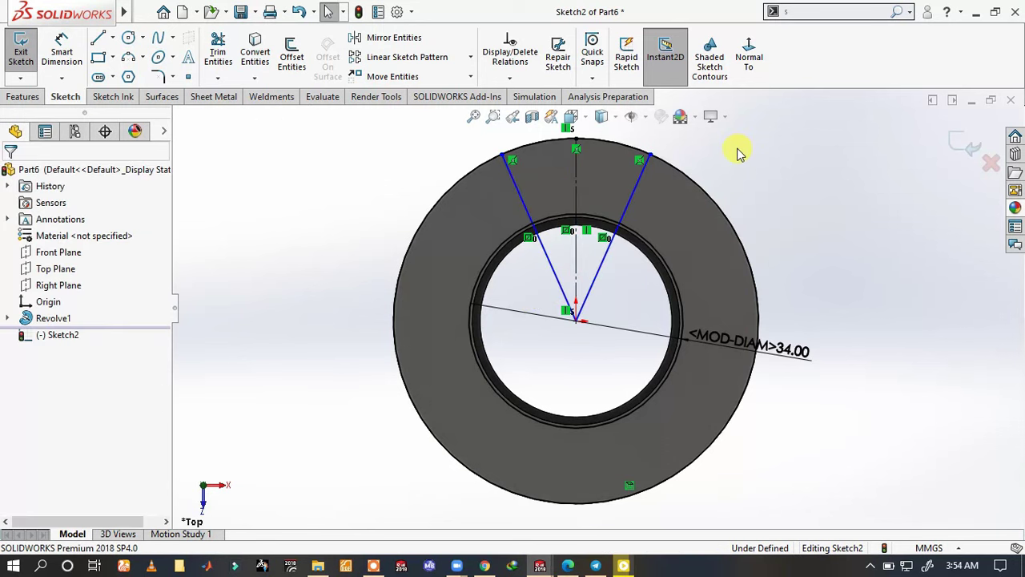
- Begin an angle dimension between the right and left radial lines
{"action": "key", "text": "s"}
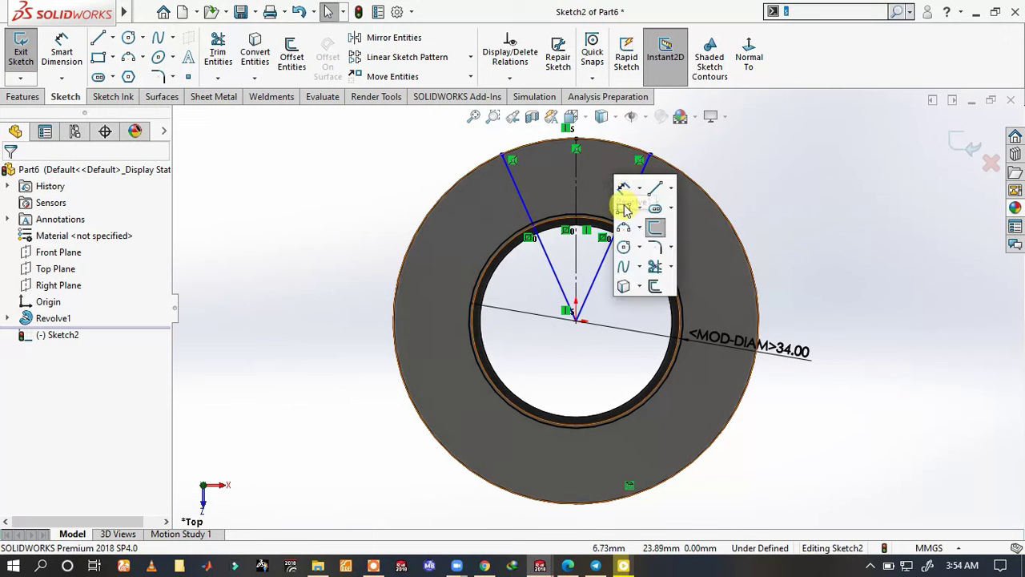
{"action": "left_click", "coordinate": [625, 208]}
{"action": "left_click", "coordinate": [598, 270]}
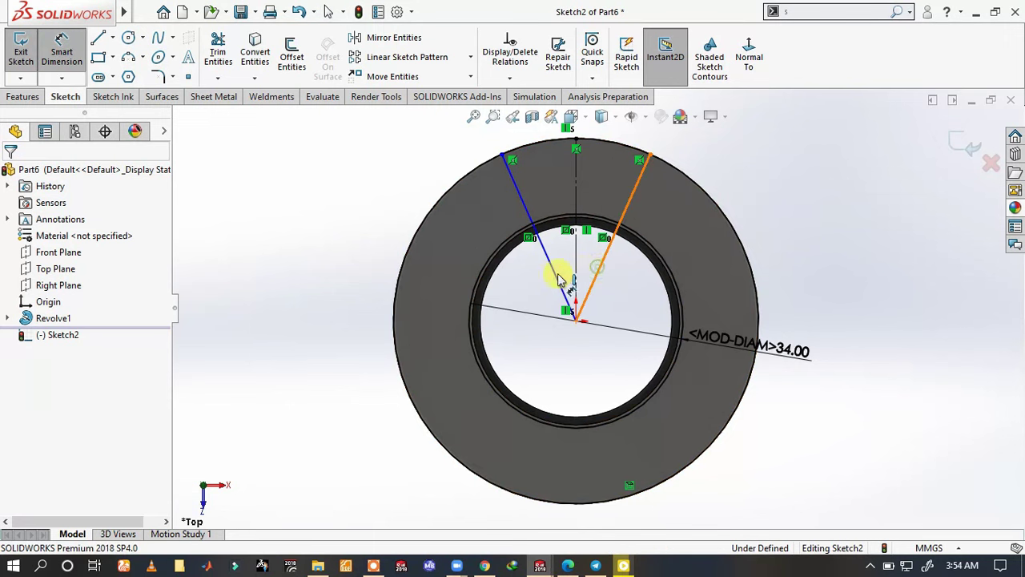
{"action": "left_click", "coordinate": [558, 276]}
- Set the angle between the two radial lines to 35.3°
{"action": "left_click", "coordinate": [595, 268]}
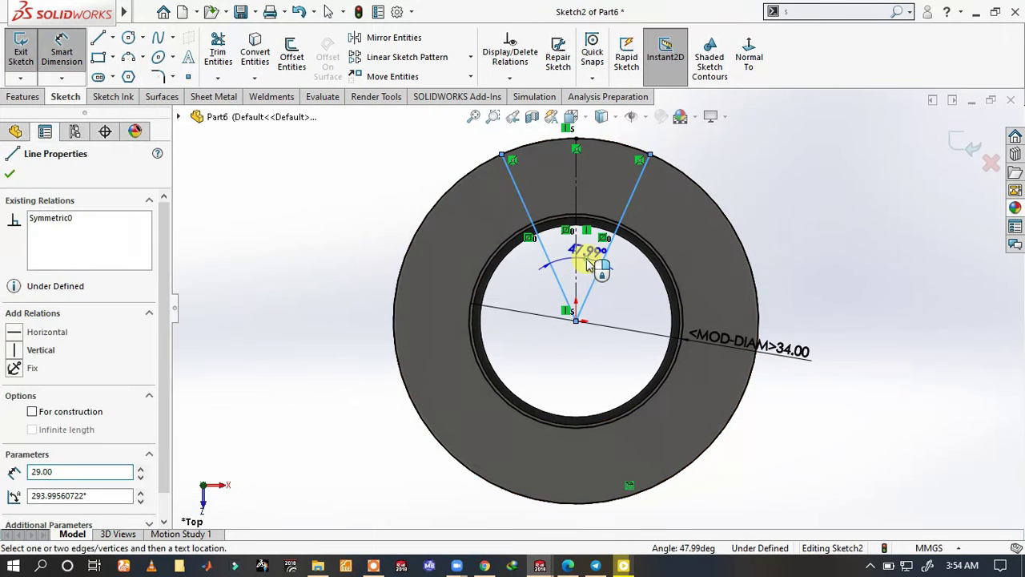
{"action": "left_click", "coordinate": [587, 261]}
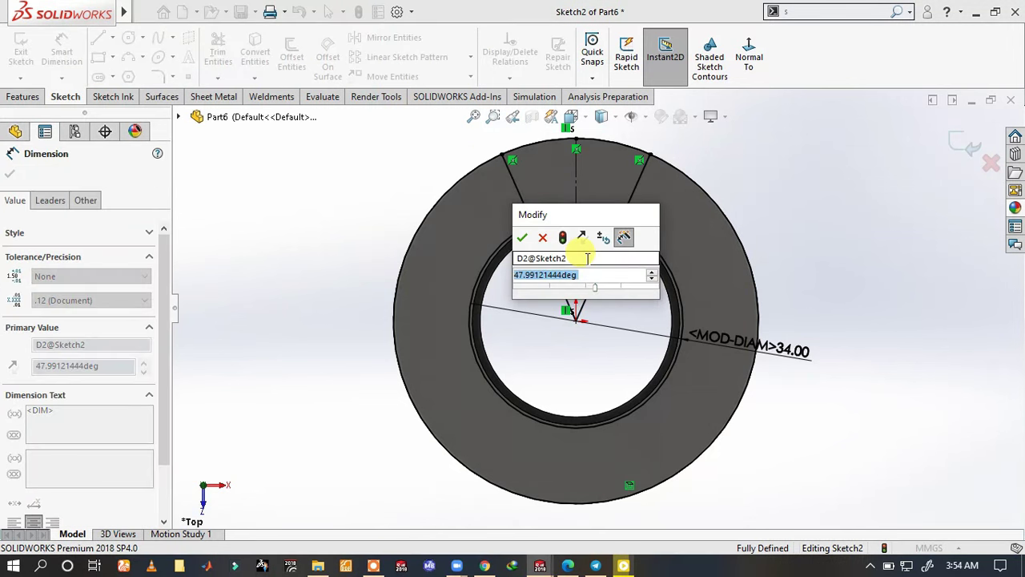
{"action": "type", "text": "35."}
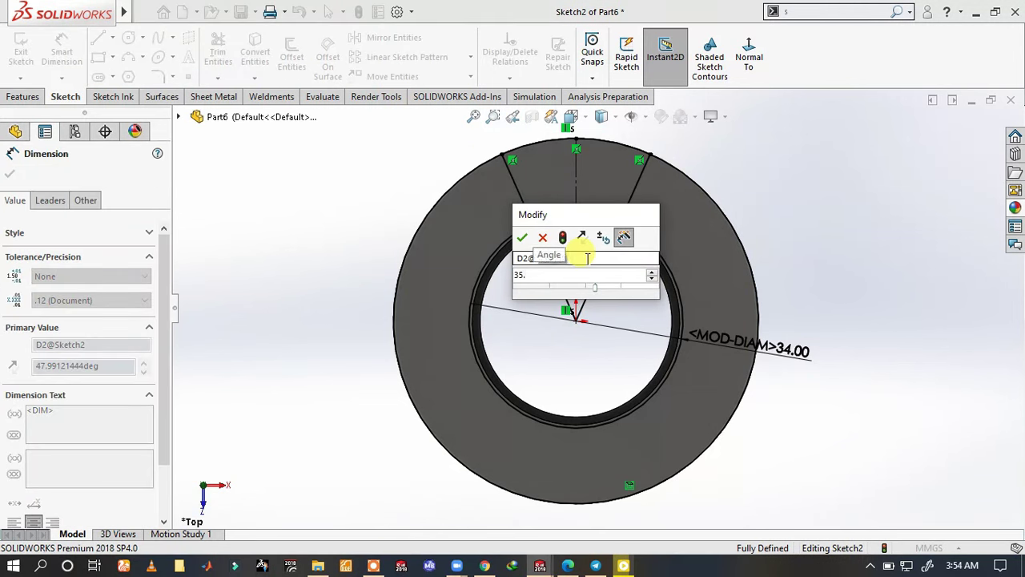
{"action": "type", "text": "3"}
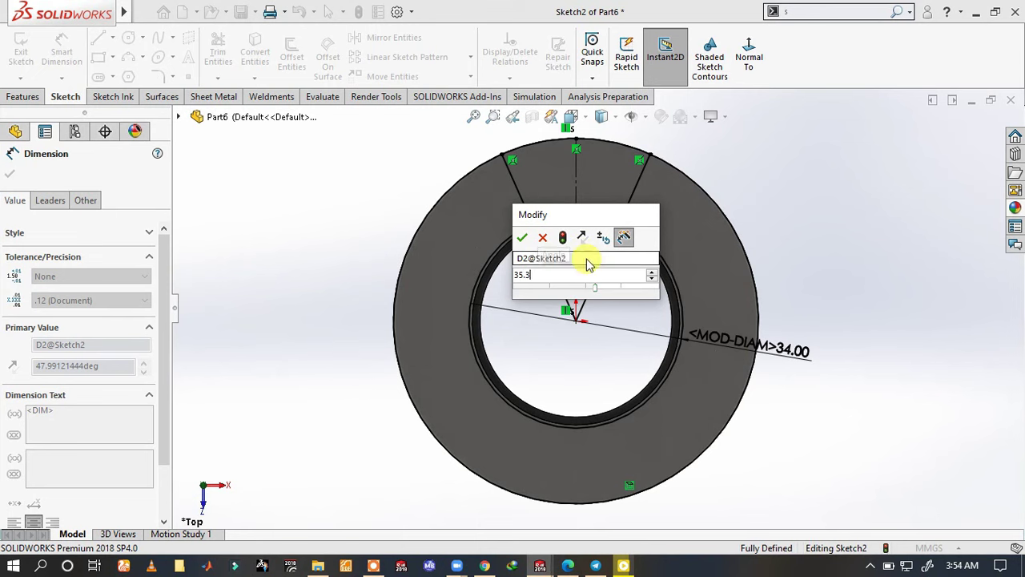
{"action": "key", "text": "Return"}
{"action": "left_click", "coordinate": [717, 122]}
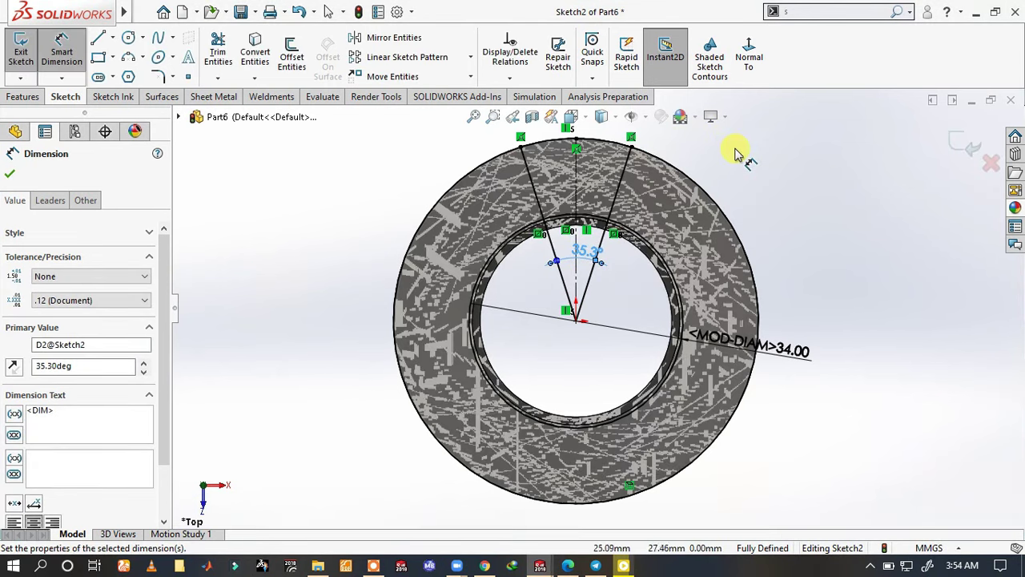
{"action": "scroll", "coordinate": [616, 195], "scroll_direction": "down", "scroll_amount": 2}
{"action": "scroll", "coordinate": [616, 192], "scroll_direction": "up", "scroll_amount": 1}
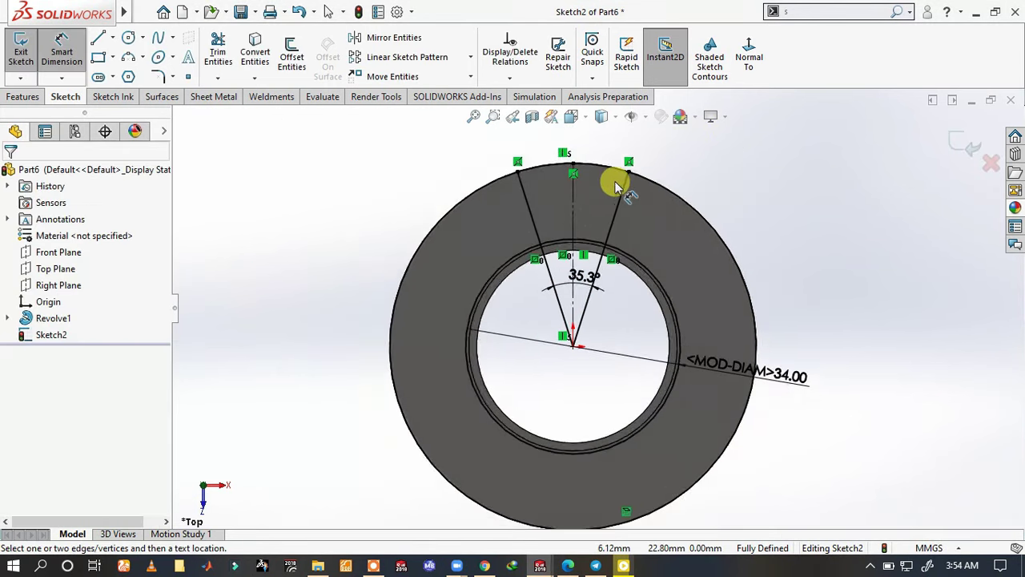
{"action": "scroll", "coordinate": [618, 185], "scroll_direction": "up", "scroll_amount": 1}
{"action": "scroll", "coordinate": [618, 192], "scroll_direction": "down", "scroll_amount": 1}
{"action": "scroll", "coordinate": [621, 199], "scroll_direction": "down", "scroll_amount": 1}
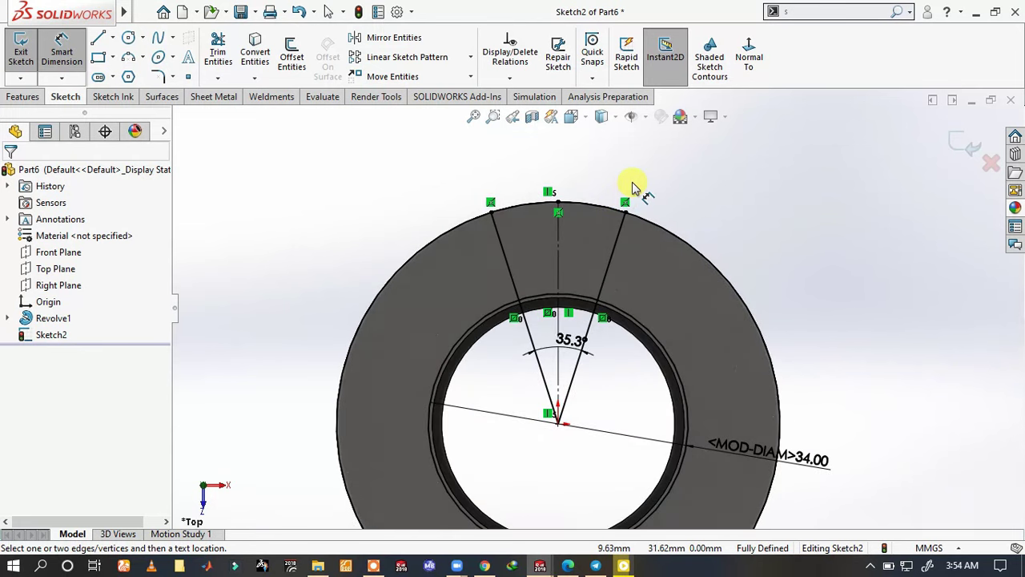
{"action": "right_click_drag", "start_coordinate": [632, 186], "coordinate": [677, 273]}
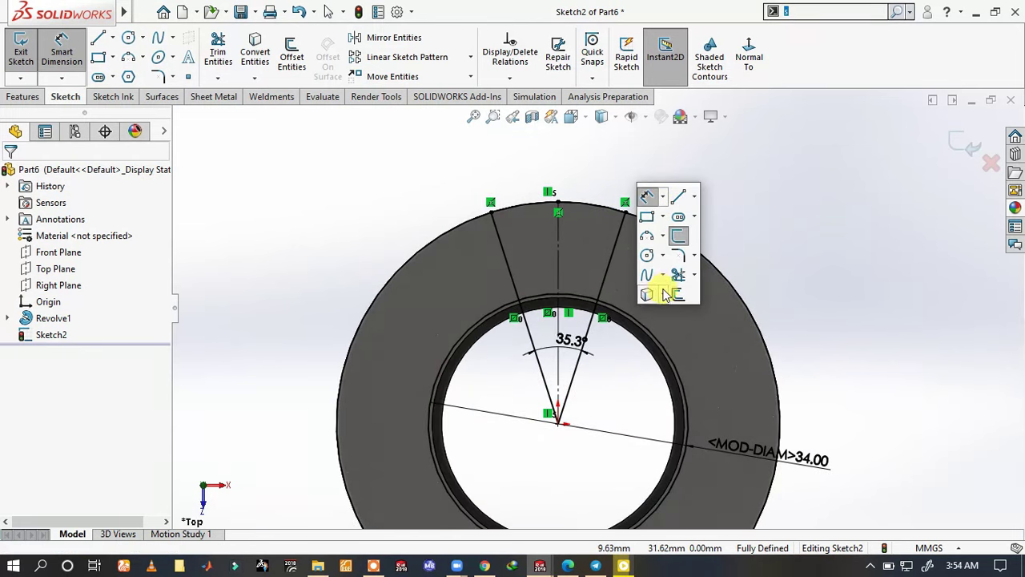
- Trim the inner arc and radial line portions to leave a wedge-shaped profile
{"action": "left_click_drag", "start_coordinate": [702, 277], "coordinate": [646, 352]}
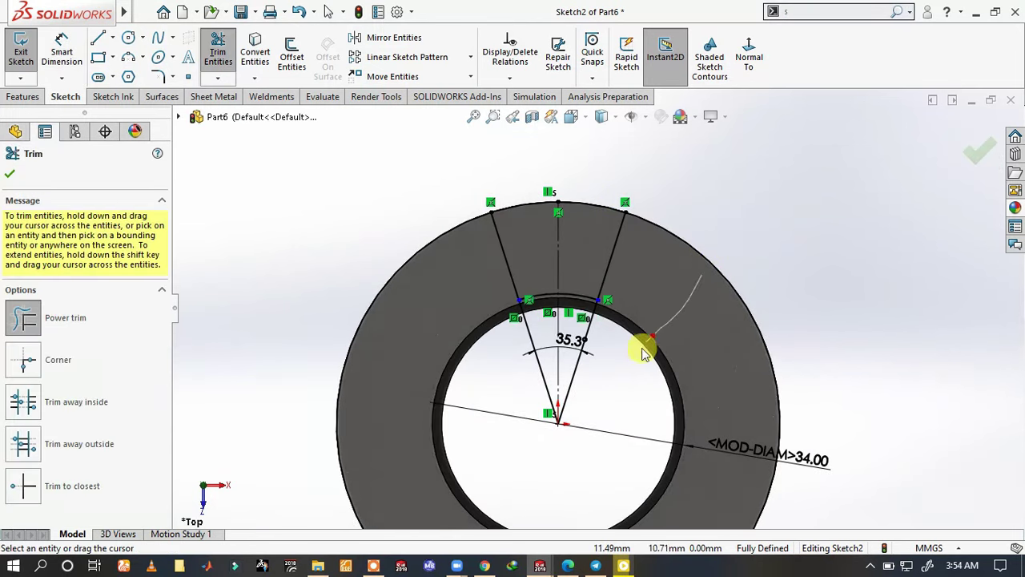
{"action": "left_click_drag", "start_coordinate": [584, 370], "coordinate": [519, 353]}
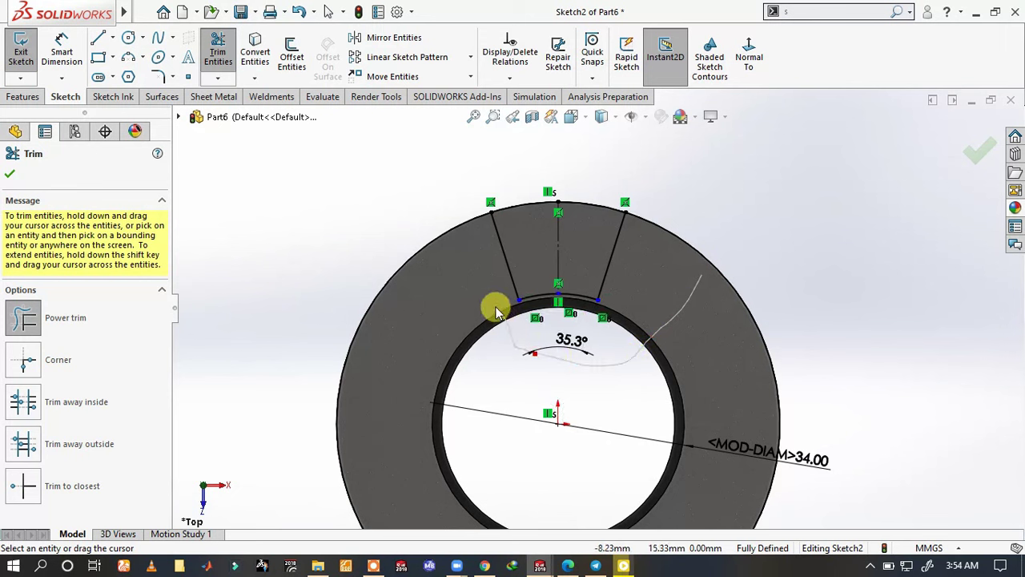
{"action": "left_click_drag", "start_coordinate": [497, 310], "coordinate": [458, 229]}
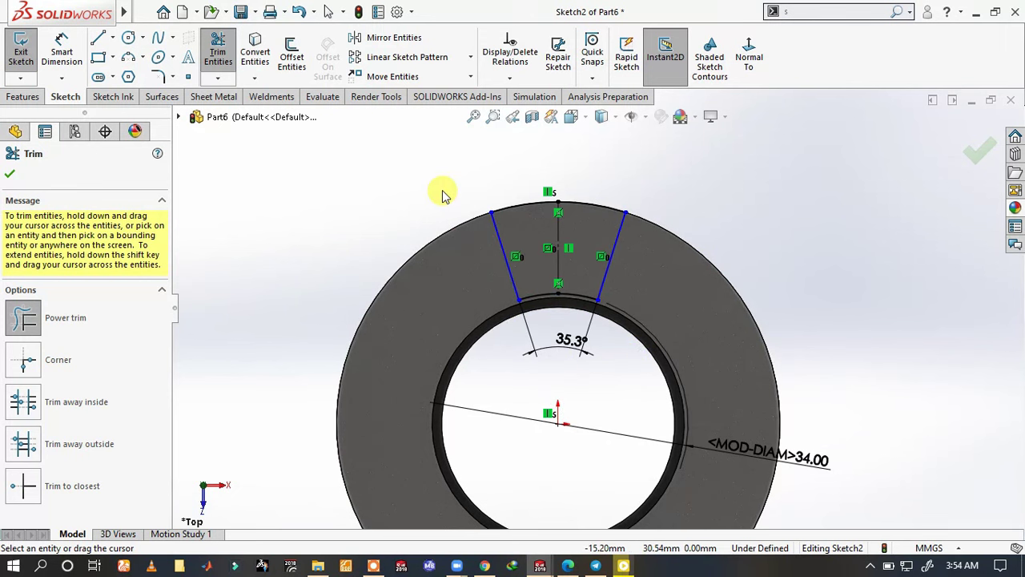
{"action": "key", "text": "Escape"}
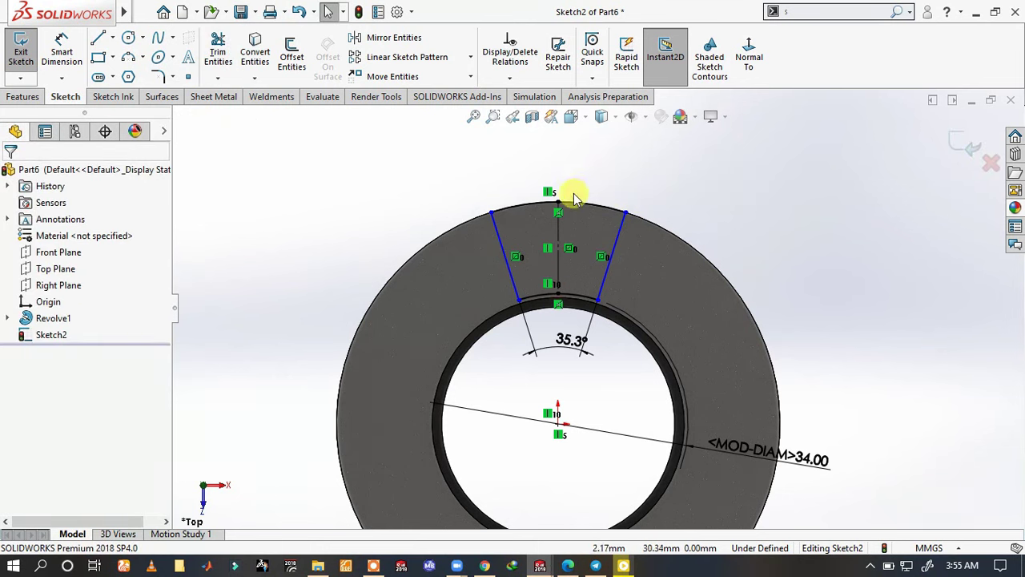
- Fix the right radial line's outer endpoint so Sketch2 is fully defined
{"action": "left_click", "coordinate": [625, 212]}
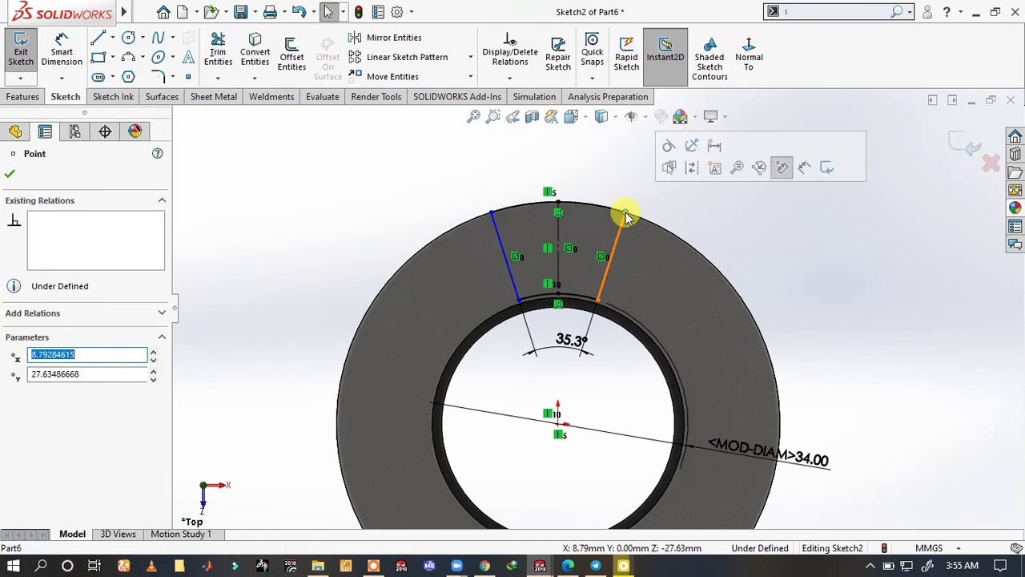
{"action": "left_click", "coordinate": [692, 153]}
{"action": "left_click", "coordinate": [801, 248]}
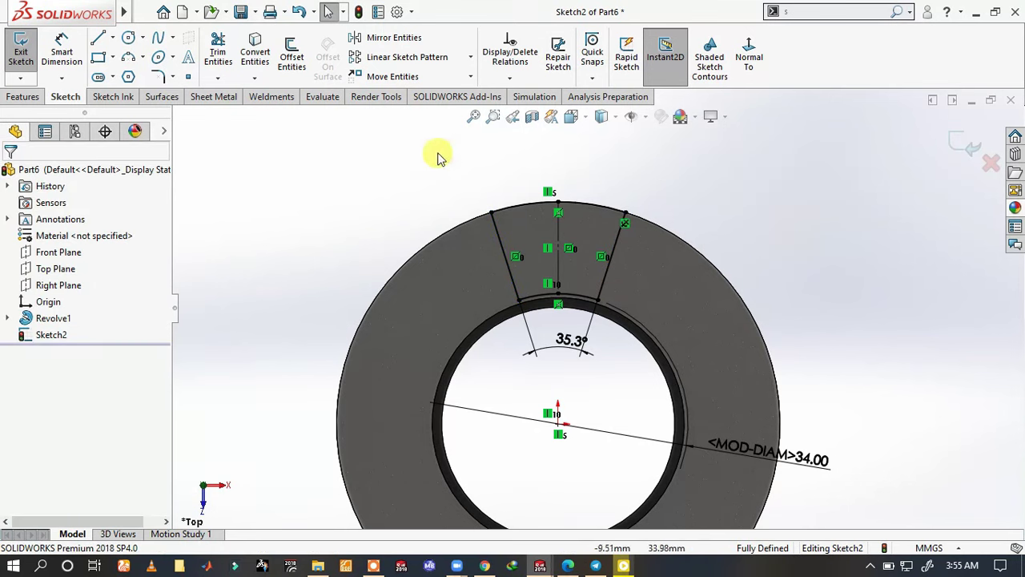
{"action": "left_click", "coordinate": [24, 54]}
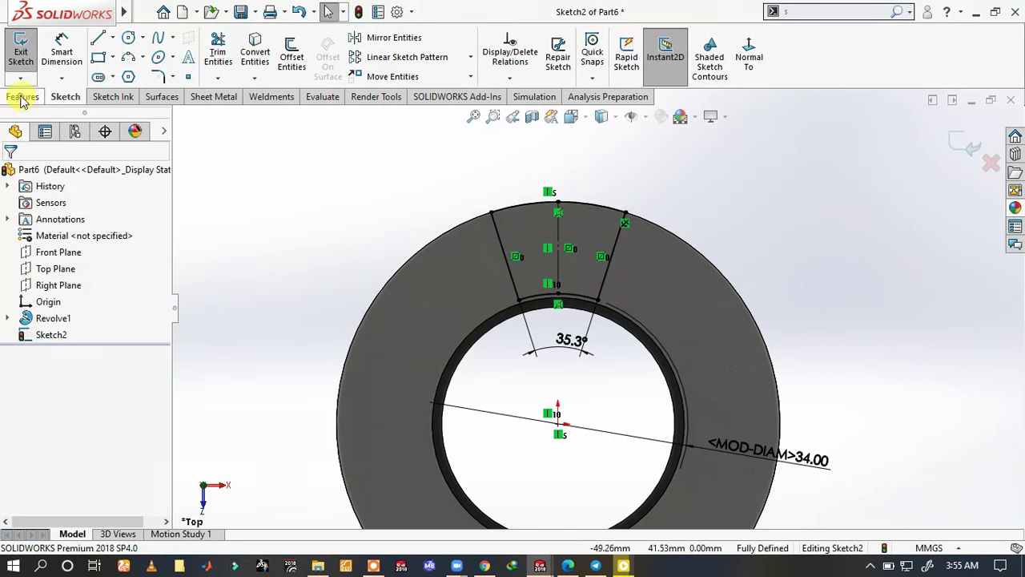
- Extrude the wedge-shaped Sketch2 profile blind 13 mm into a raised block on the ring
{"action": "left_click", "coordinate": [33, 50]}
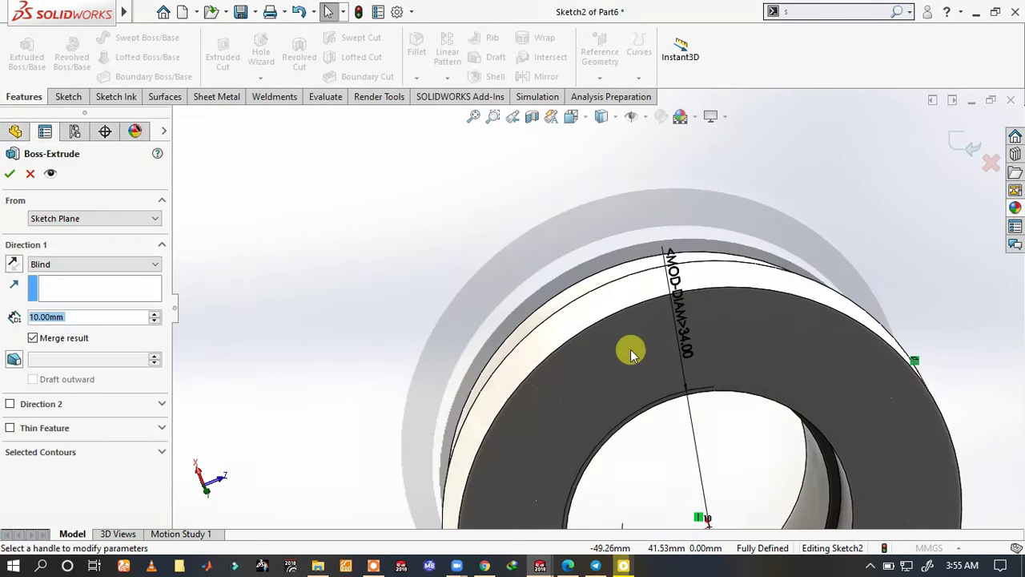
{"action": "scroll", "coordinate": [631, 353], "scroll_direction": "up", "scroll_amount": 5}
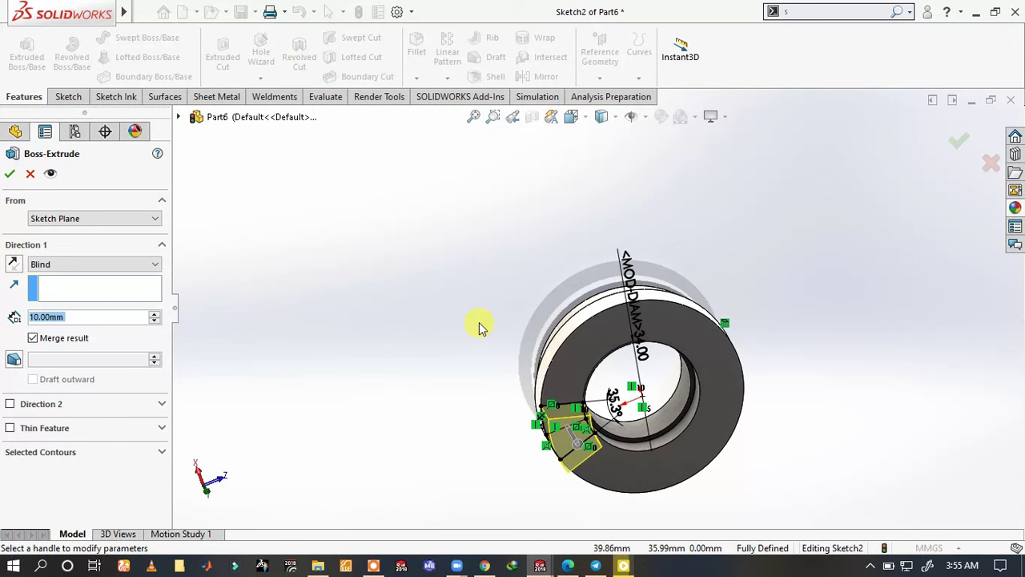
{"action": "type", "text": "13"}
{"action": "key", "text": "Return"}
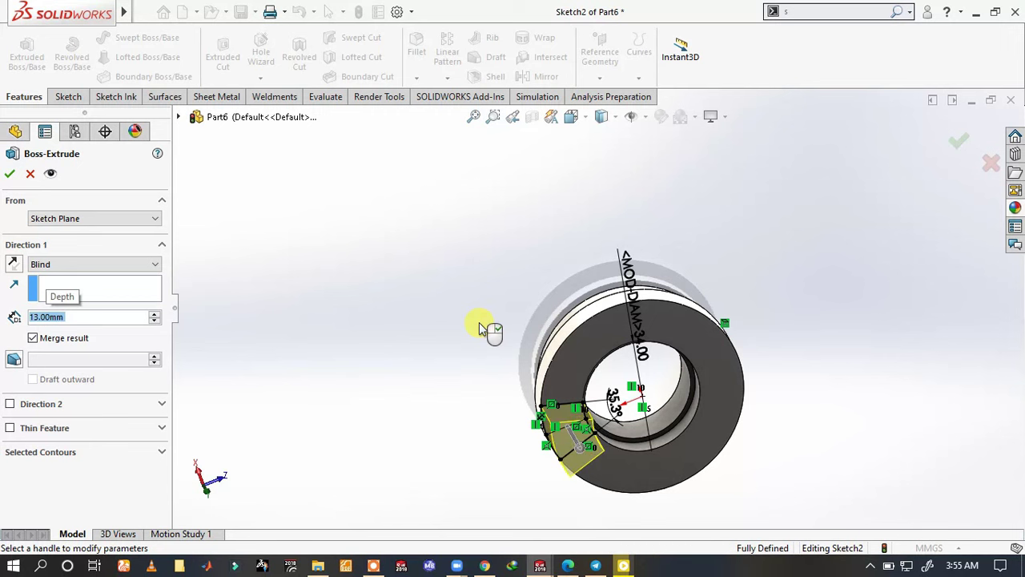
{"action": "left_click", "coordinate": [10, 173]}
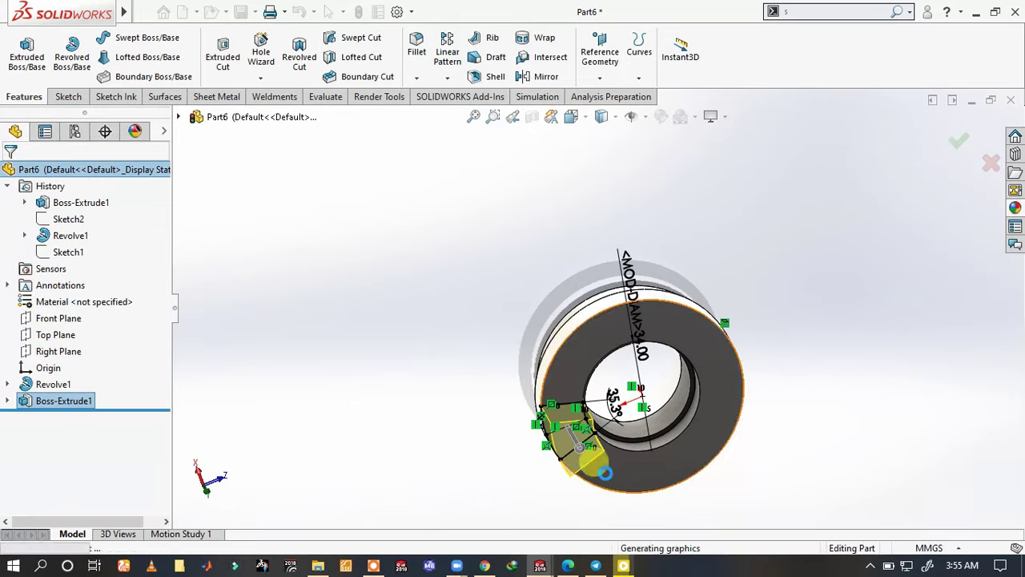
- Chamfer both end edges of the extruded block at 2 mm × 45°
{"action": "mouse_move", "coordinate": [650, 399]}
{"action": "middle_mouse_down"}
{"action": "mouse_move", "coordinate": [648, 412]}
{"action": "mouse_move", "coordinate": [684, 160]}
{"action": "mouse_move", "coordinate": [537, 256]}
{"action": "mouse_move", "coordinate": [671, 299]}
{"action": "mouse_move", "coordinate": [744, 424]}
{"action": "mouse_move", "coordinate": [664, 394]}
{"action": "mouse_move", "coordinate": [679, 407]}
{"action": "middle_mouse_up"}
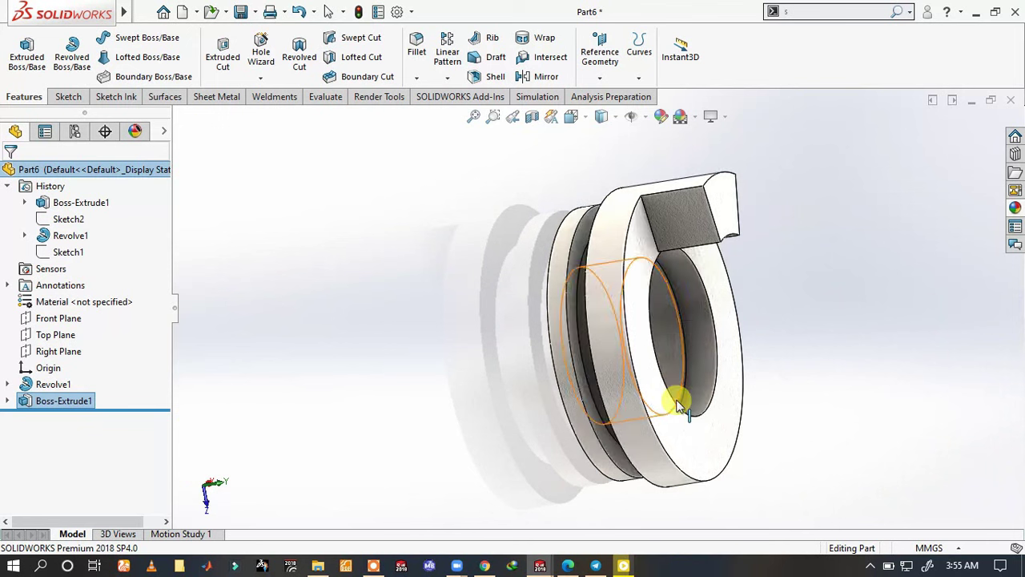
{"action": "left_click", "coordinate": [721, 208]}
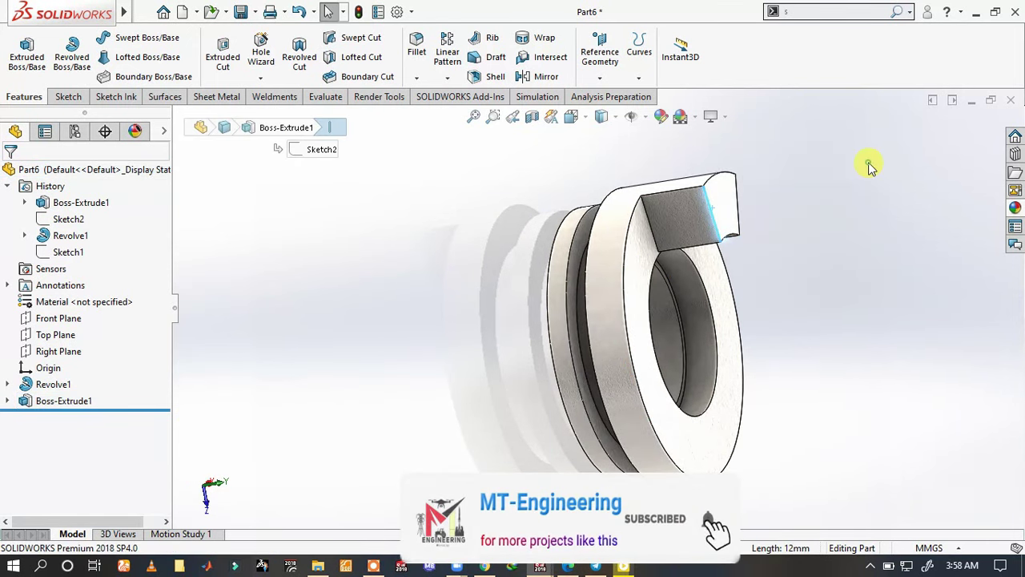
{"action": "key", "text": "c"}
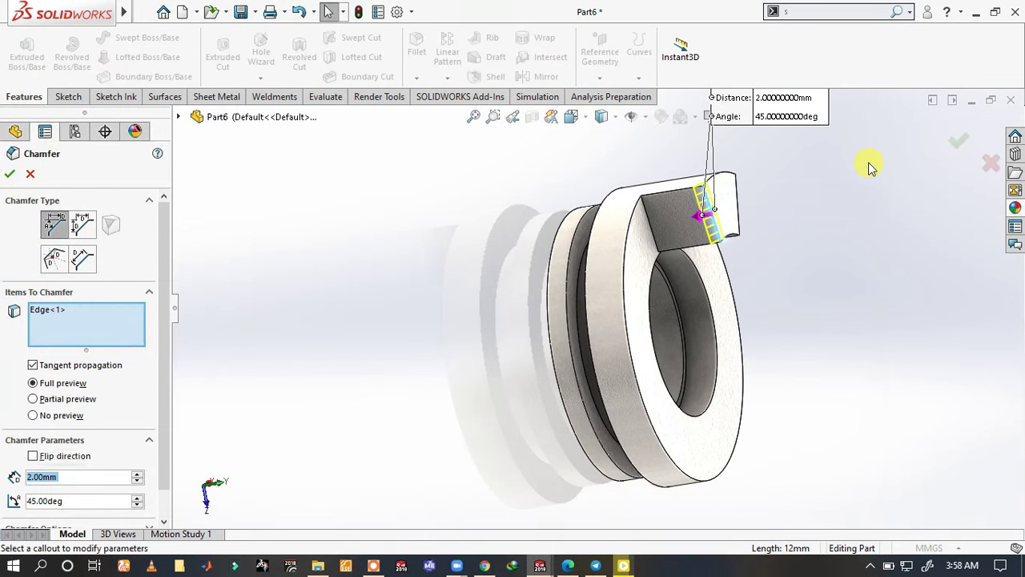
{"action": "left_click", "coordinate": [744, 212]}
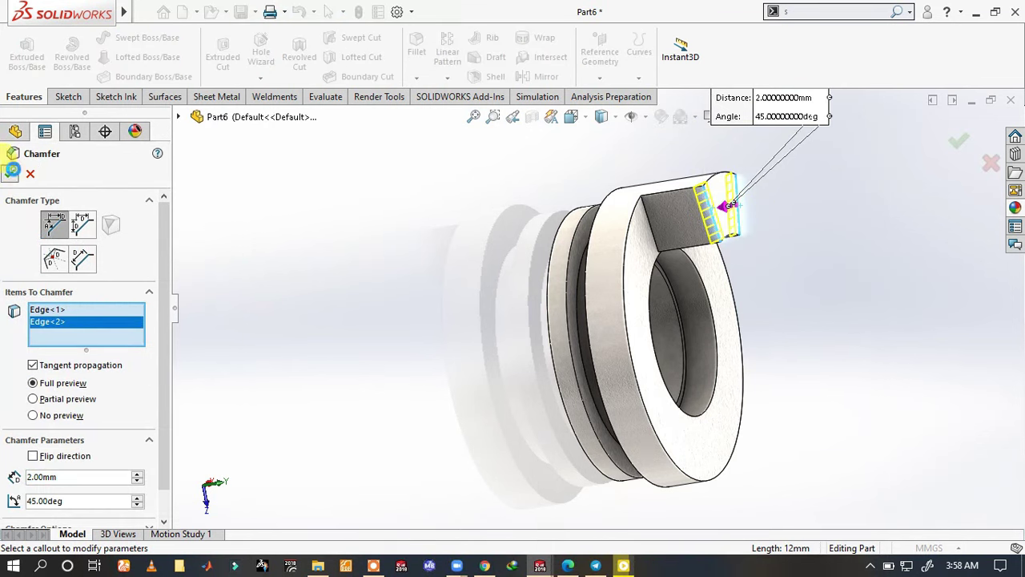
{"action": "left_click", "coordinate": [12, 170]}
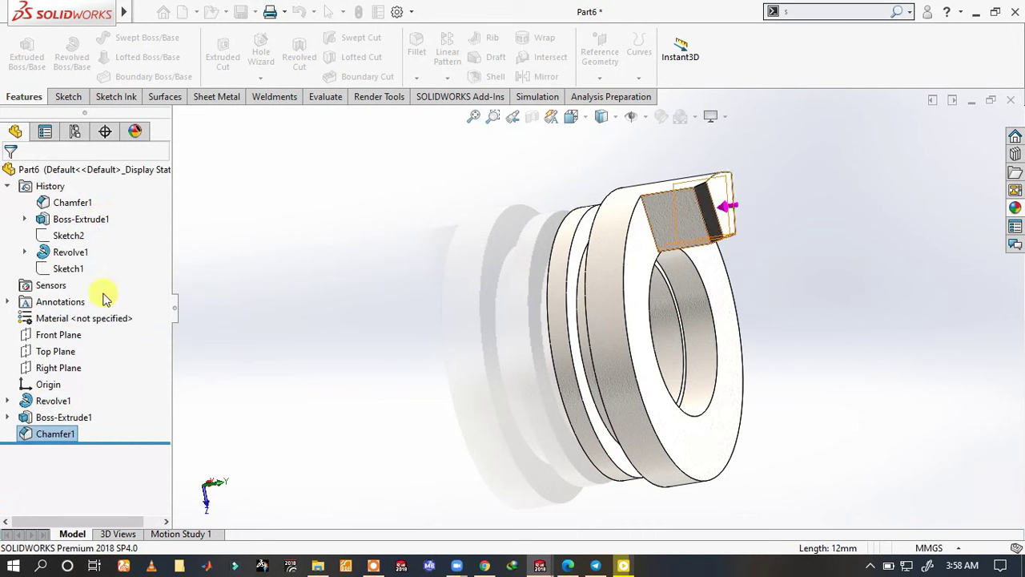
{"action": "left_click", "coordinate": [62, 418]}
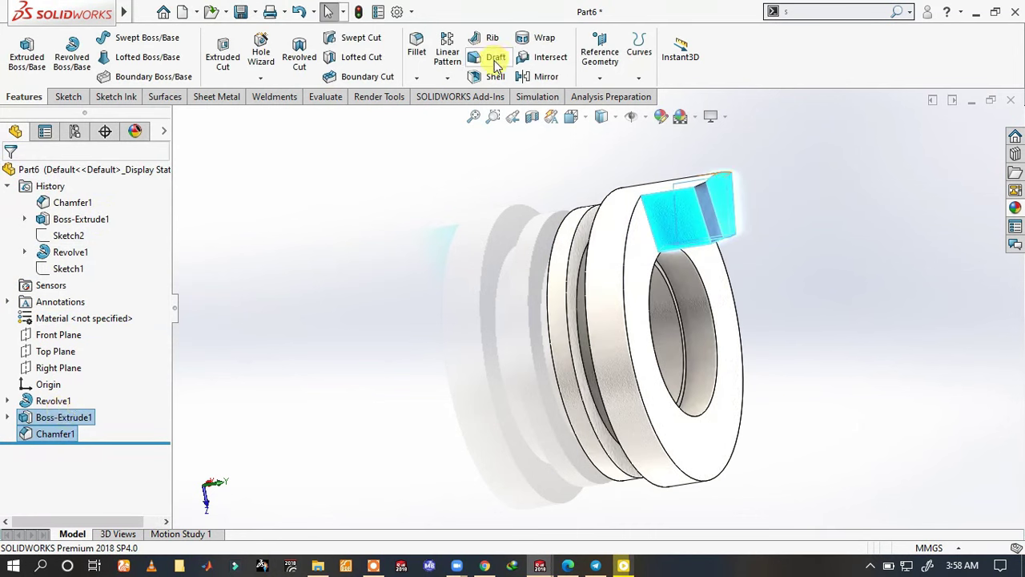
- Circular-pattern the extruded block and its chamfer as 6 equally spaced copies over 360°
{"action": "left_click", "coordinate": [447, 78]}
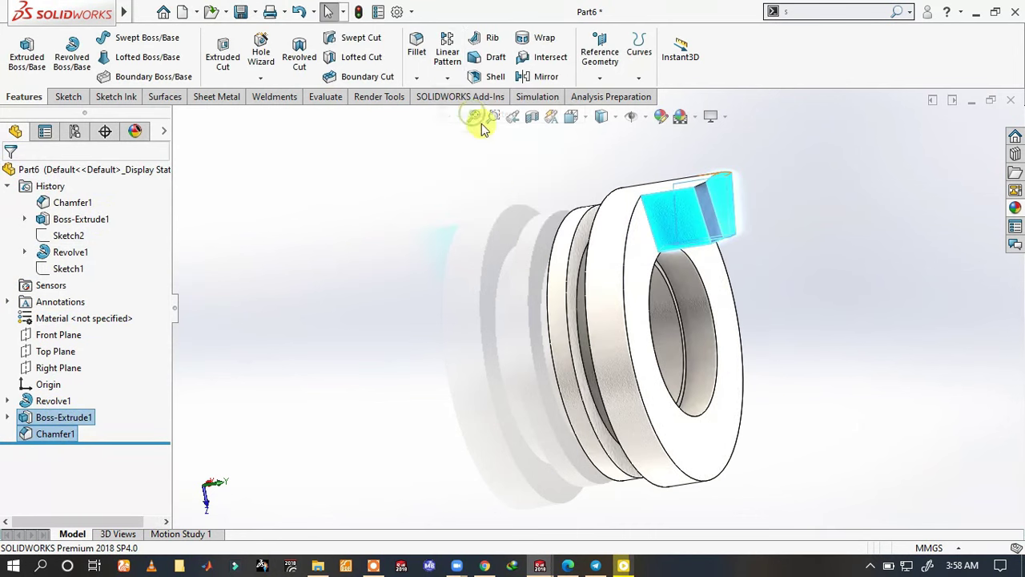
{"action": "left_click", "coordinate": [693, 301]}
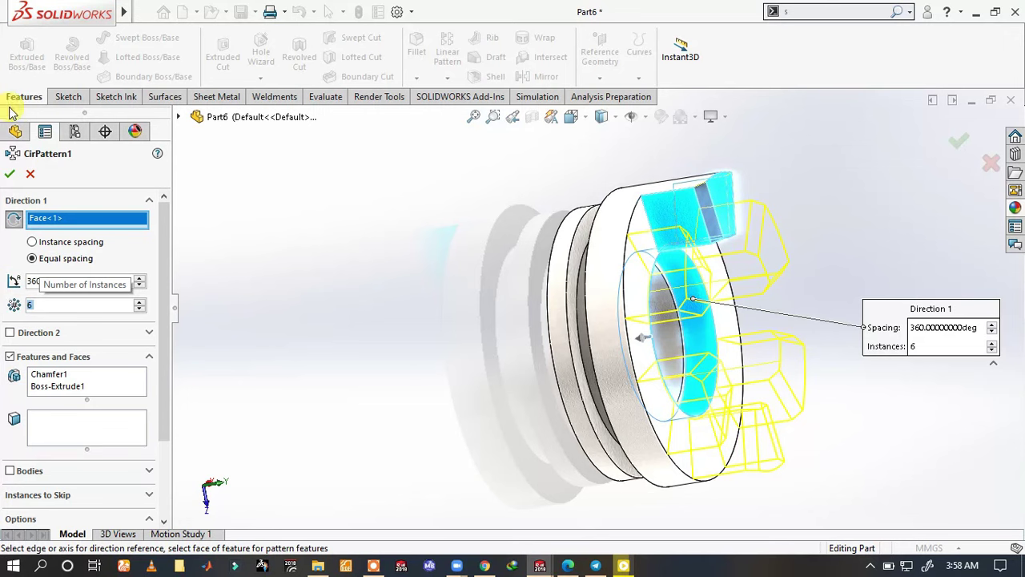
{"action": "left_click", "coordinate": [9, 175]}
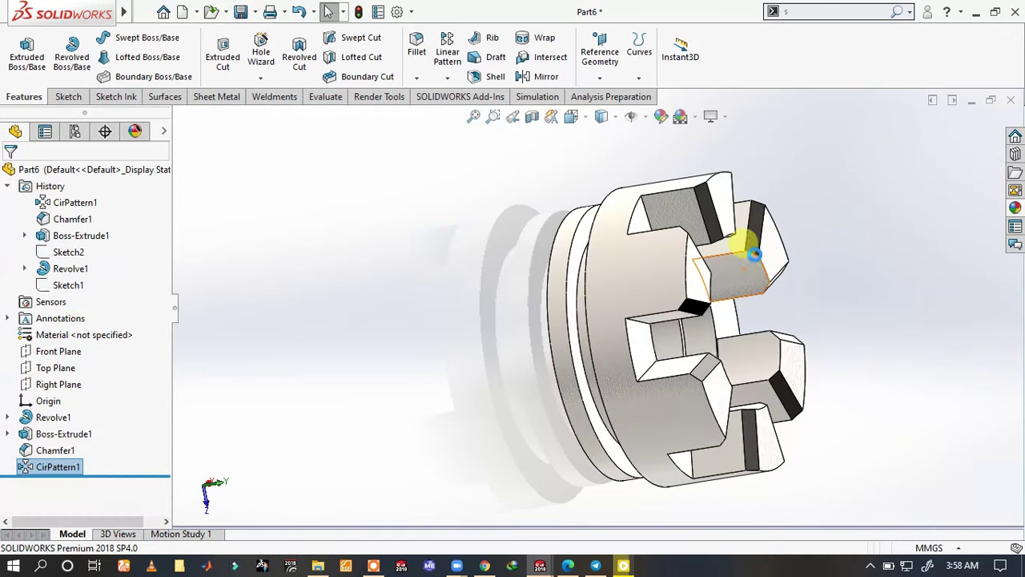
- Chamfer the Ø58 mm rim edge and a second circular ring edge at 2 mm × 45°
{"action": "middle_click_drag", "start_coordinate": [720, 222], "coordinate": [517, 200]}
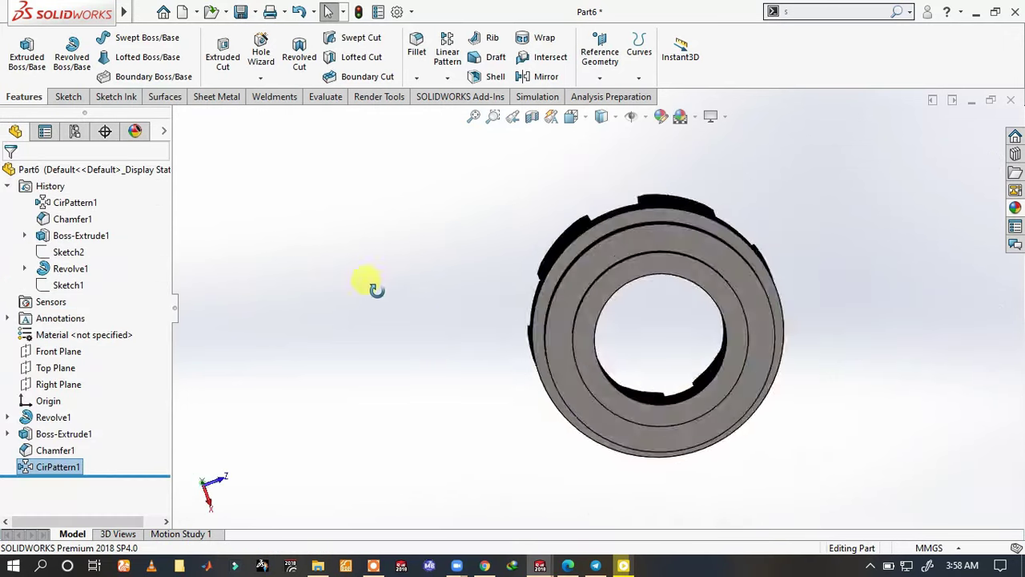
{"action": "middle_click_drag", "start_coordinate": [517, 200], "coordinate": [515, 203]}
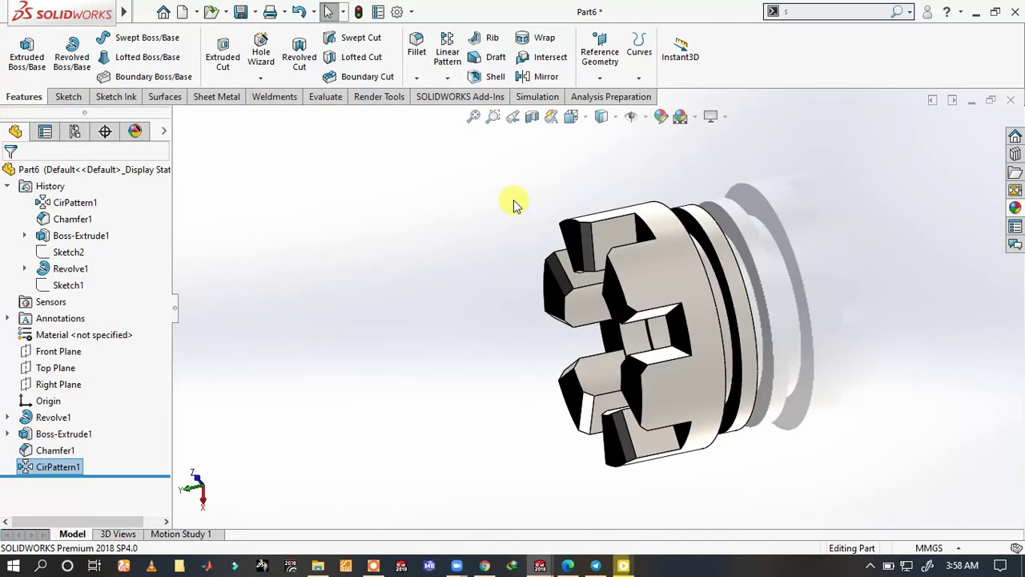
{"action": "scroll", "coordinate": [575, 267], "scroll_direction": "up", "scroll_amount": 5}
{"action": "left_click", "coordinate": [576, 266]}
{"action": "left_click", "coordinate": [567, 270]}
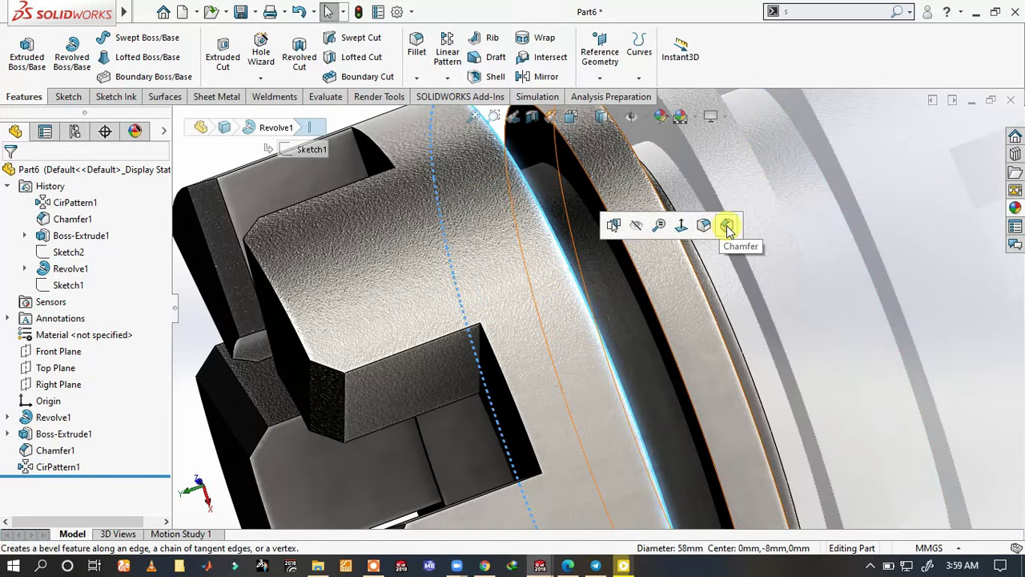
{"action": "key", "text": "Return"}
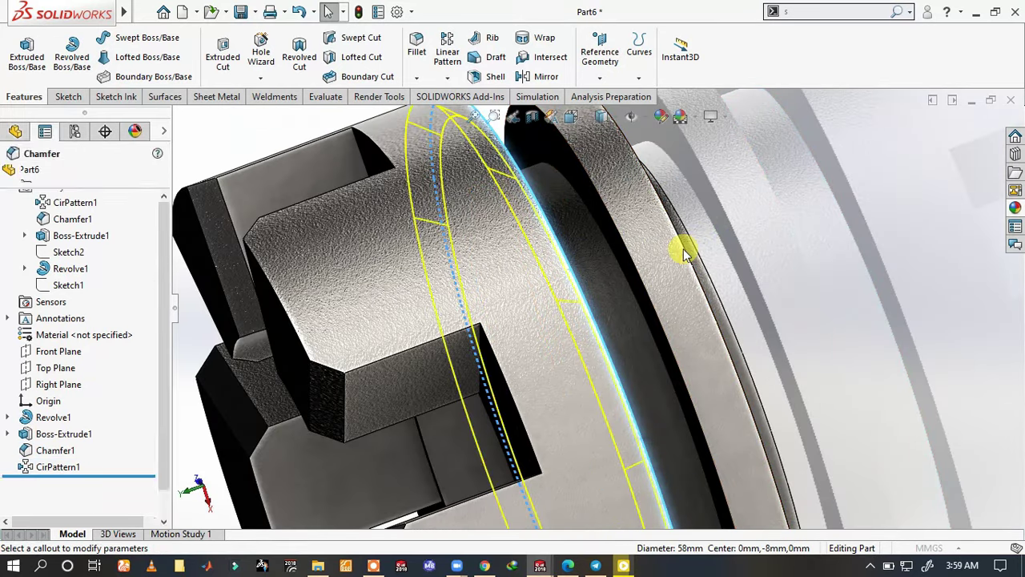
{"action": "left_click", "coordinate": [683, 250]}
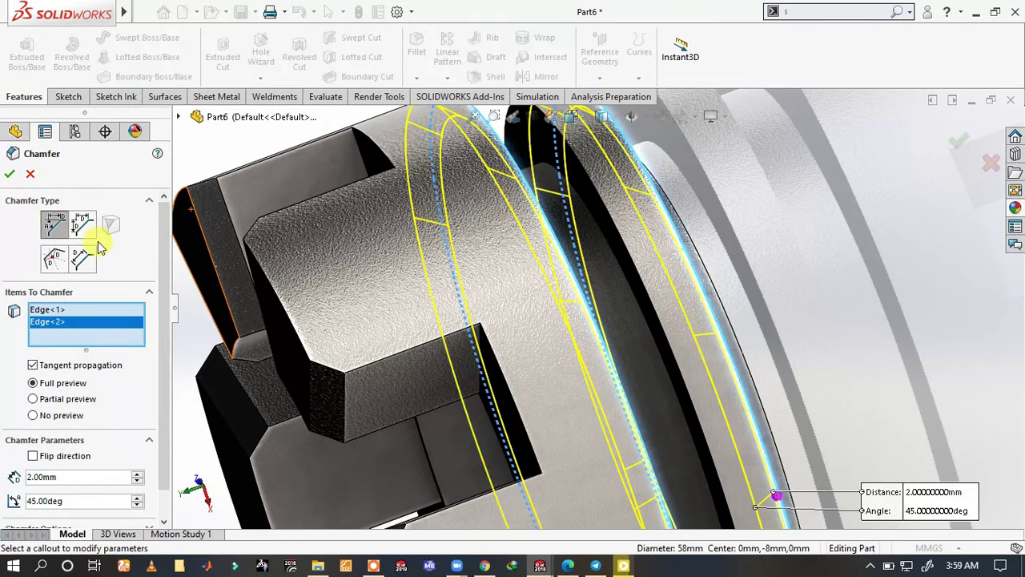
{"action": "left_click", "coordinate": [8, 176]}
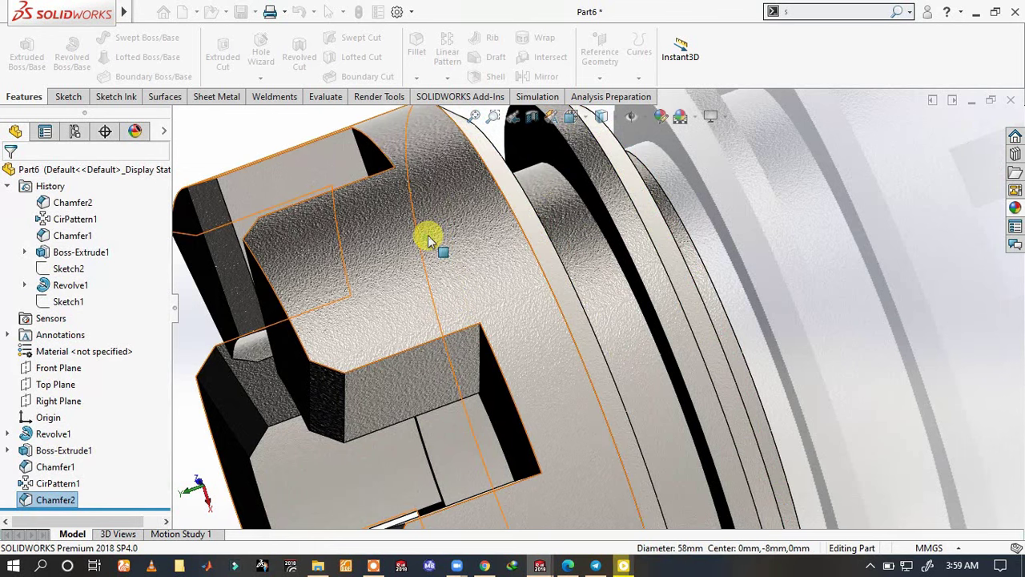
- Start a 1 mm fillet on the ring's cylindrical face and add the adjacent ring faces
{"action": "left_click", "coordinate": [460, 229]}
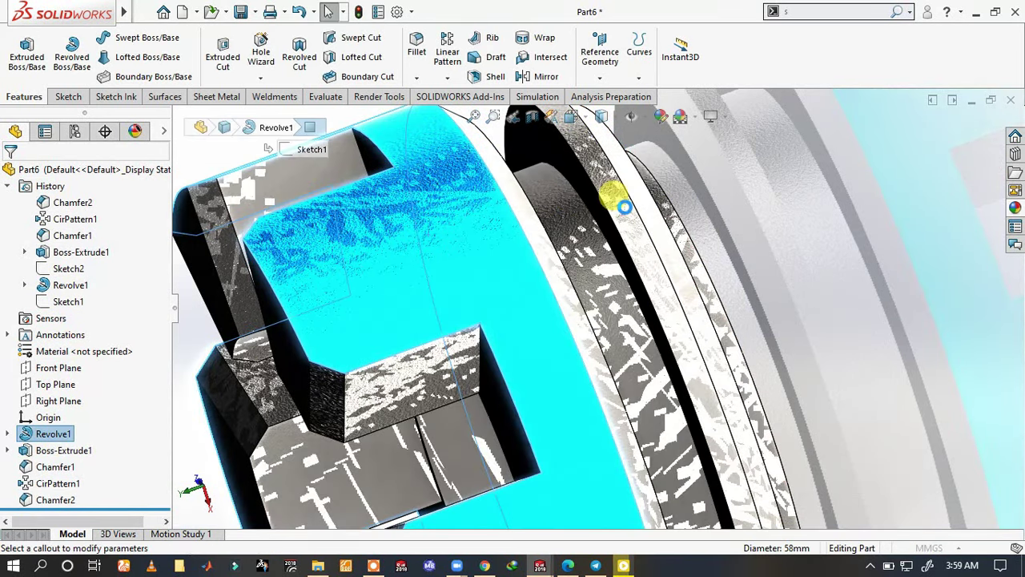
{"action": "right_click_drag", "start_coordinate": [615, 196], "coordinate": [618, 244]}
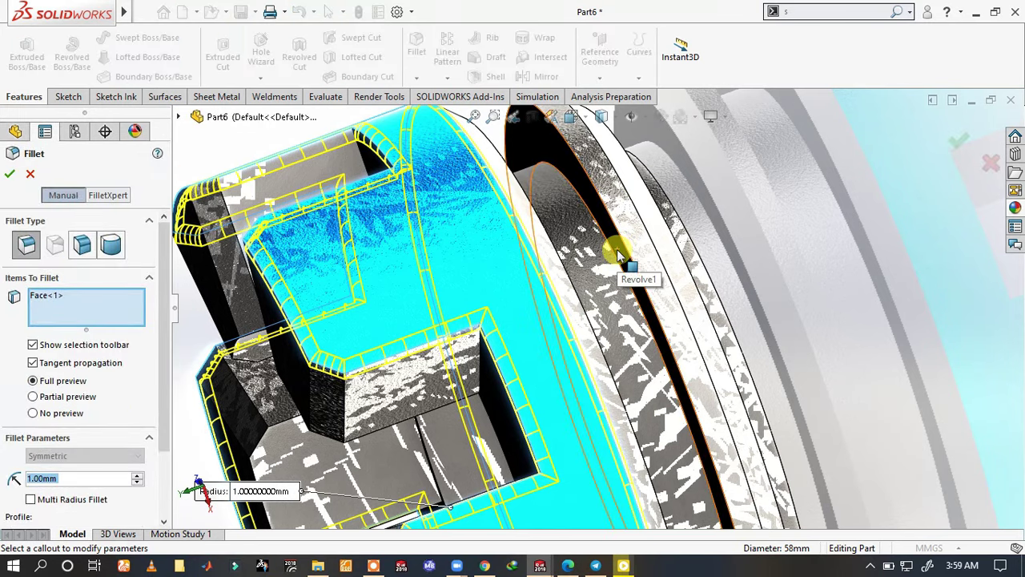
{"action": "left_click", "coordinate": [587, 257]}
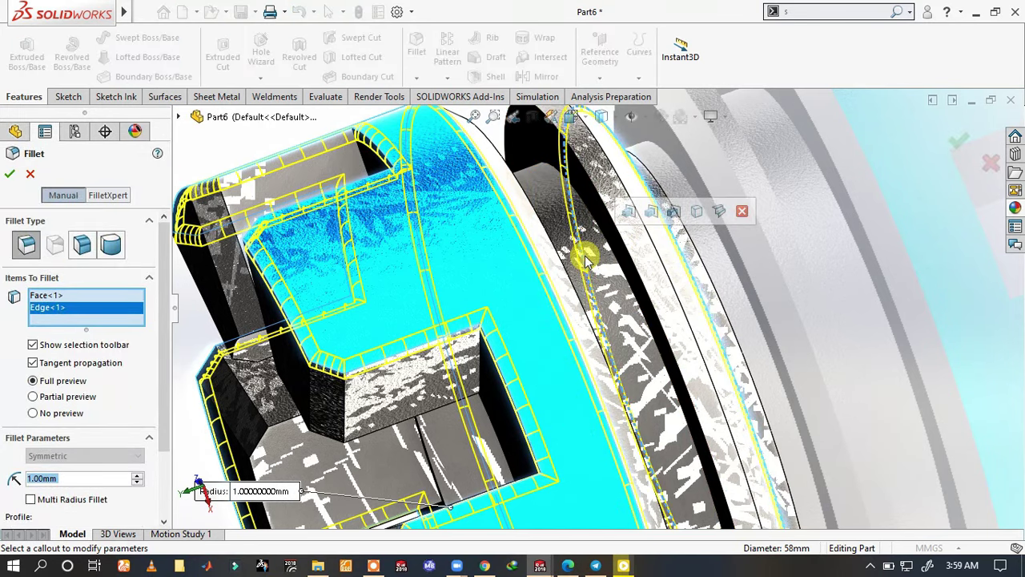
{"action": "mouse_move", "coordinate": [561, 217]}
{"action": "middle_mouse_down"}
{"action": "mouse_move", "coordinate": [531, 174]}
{"action": "mouse_move", "coordinate": [550, 215]}
{"action": "middle_mouse_up"}
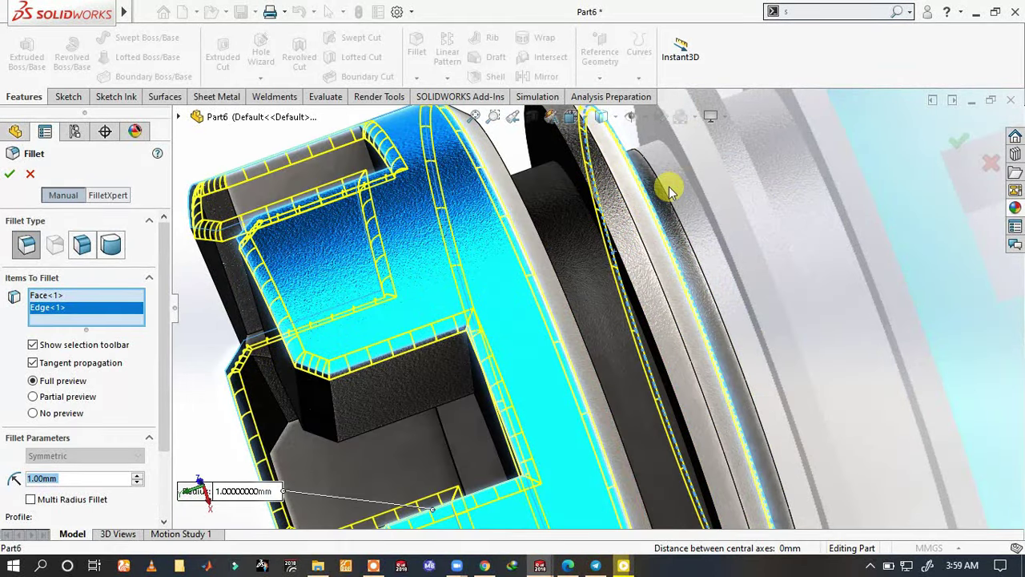
{"action": "left_click", "coordinate": [571, 227]}
{"action": "left_click", "coordinate": [569, 223]}
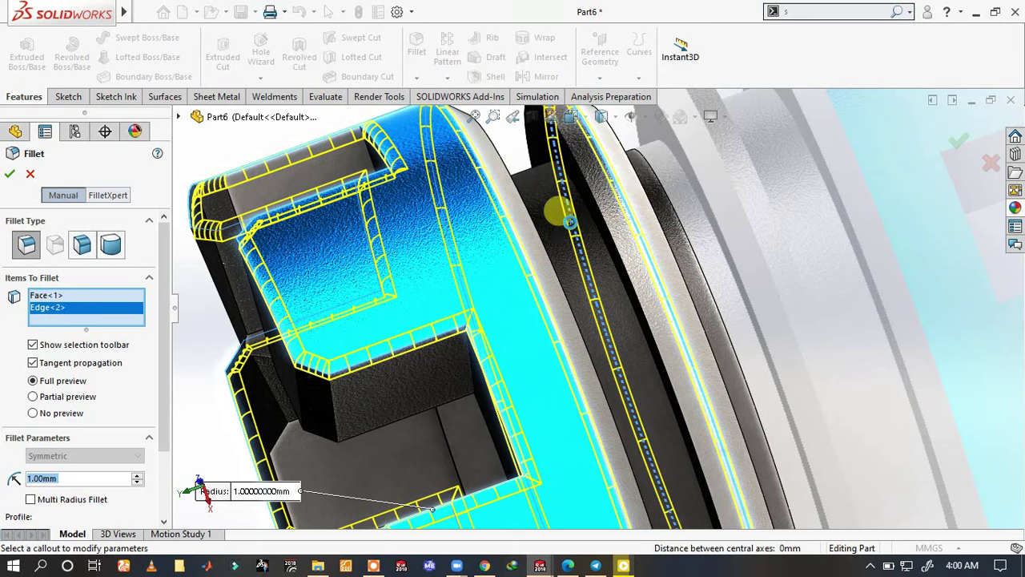
{"action": "left_click", "coordinate": [568, 222]}
{"action": "left_click", "coordinate": [669, 223]}
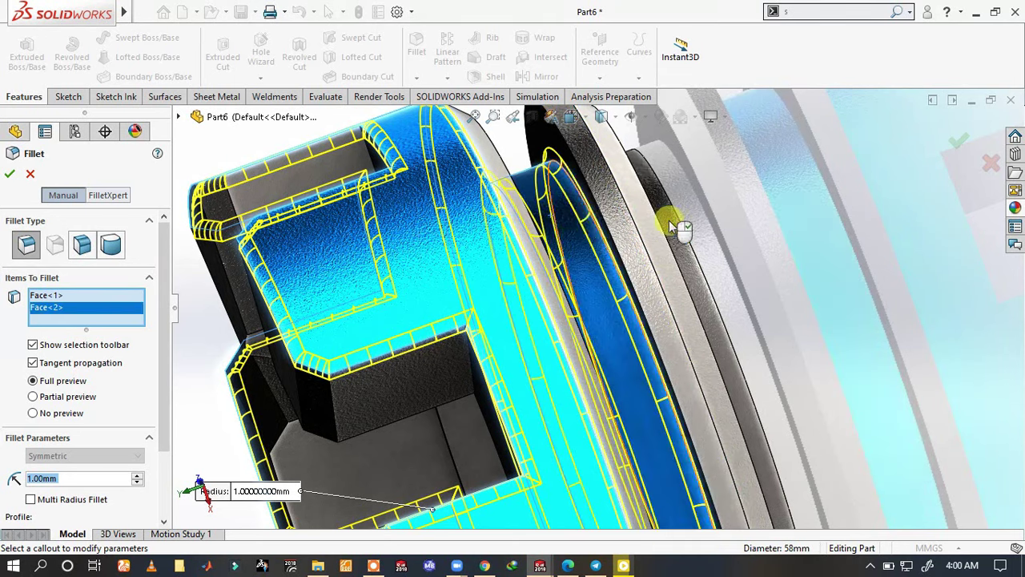
{"action": "mouse_move", "coordinate": [669, 223]}
{"action": "middle_mouse_down"}
{"action": "mouse_move", "coordinate": [631, 268]}
{"action": "mouse_move", "coordinate": [631, 229]}
{"action": "middle_mouse_up"}
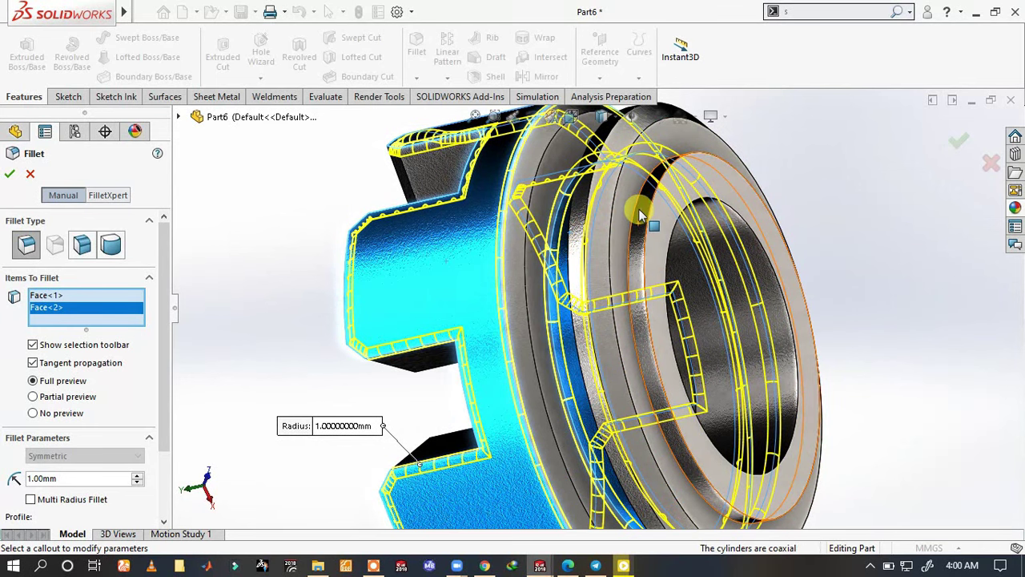
{"action": "left_click", "coordinate": [641, 215]}
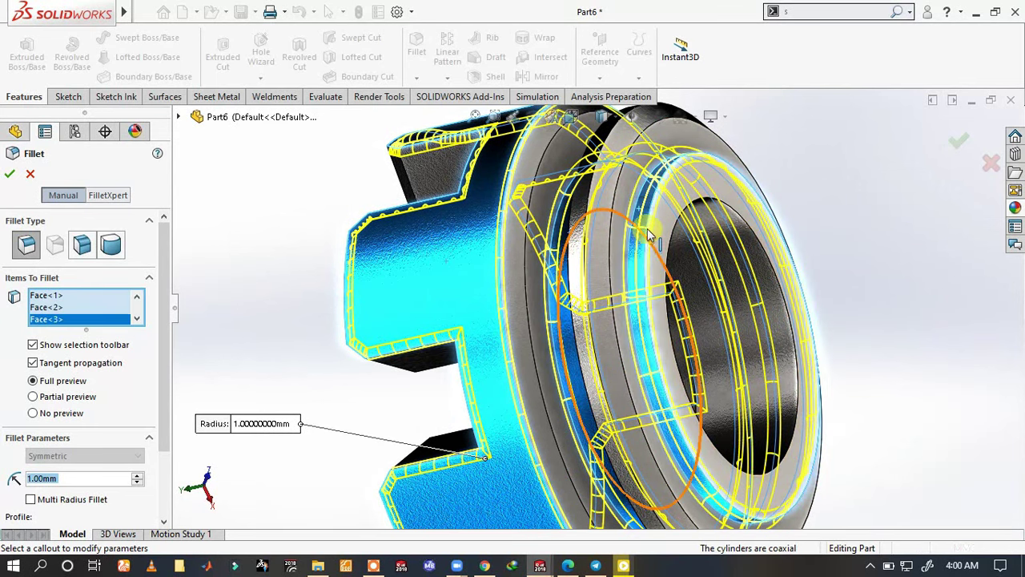
- Add the rim and bore-end edges, remove the extra selections, and apply the 1 mm fillet
{"action": "middle_click_drag", "start_coordinate": [651, 235], "coordinate": [725, 154]}
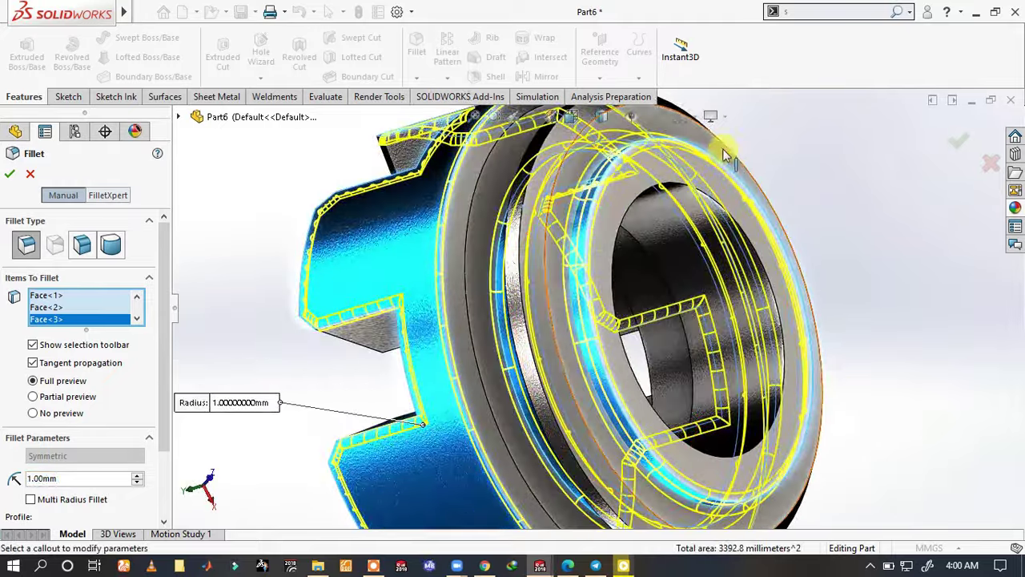
{"action": "left_click", "coordinate": [725, 172]}
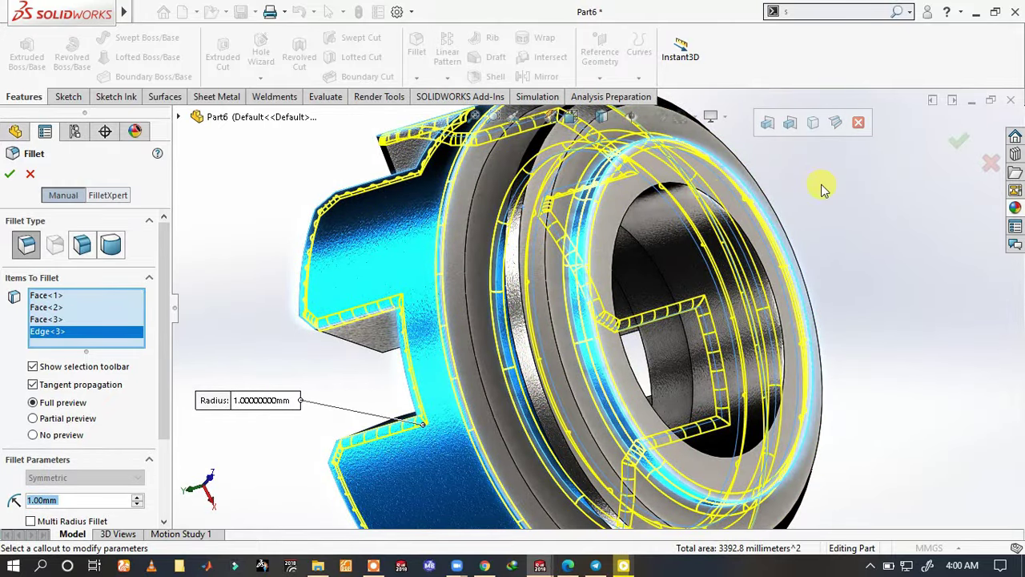
{"action": "mouse_move", "coordinate": [705, 180]}
{"action": "middle_mouse_down"}
{"action": "mouse_move", "coordinate": [744, 219]}
{"action": "mouse_move", "coordinate": [733, 198]}
{"action": "middle_mouse_up"}
{"action": "left_click", "coordinate": [693, 164]}
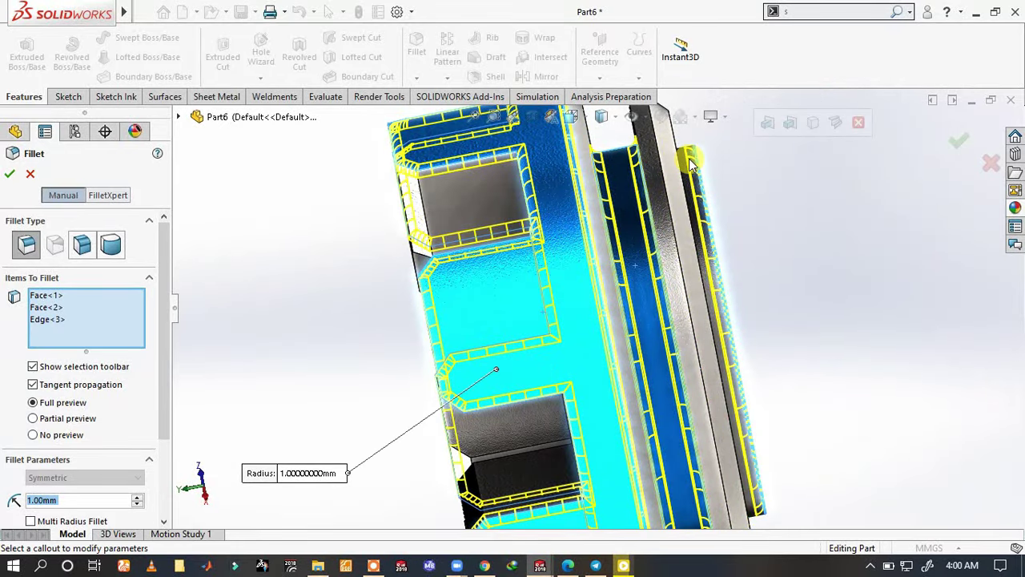
{"action": "left_click", "coordinate": [699, 170]}
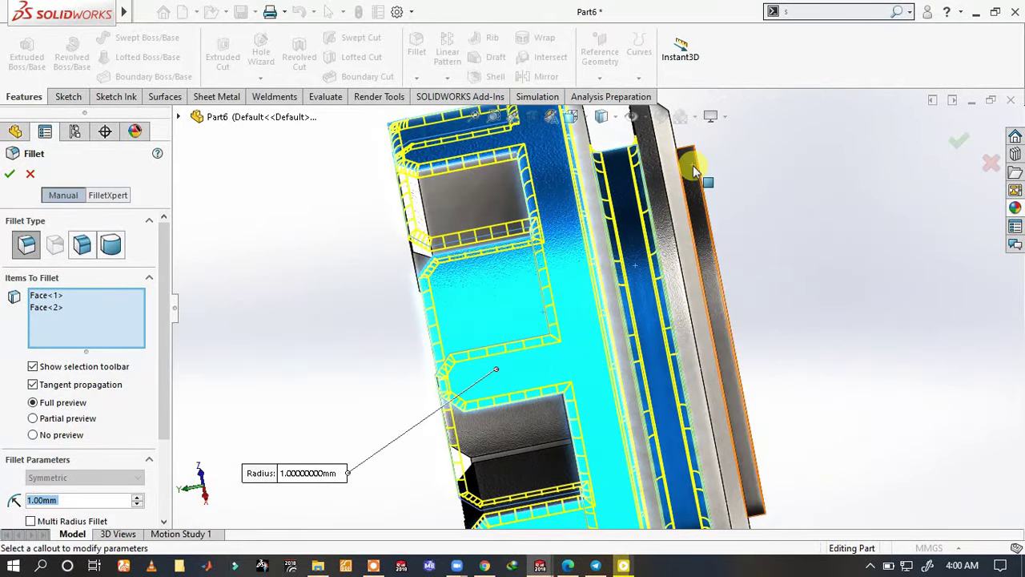
{"action": "middle_click_drag", "start_coordinate": [698, 170], "coordinate": [672, 195]}
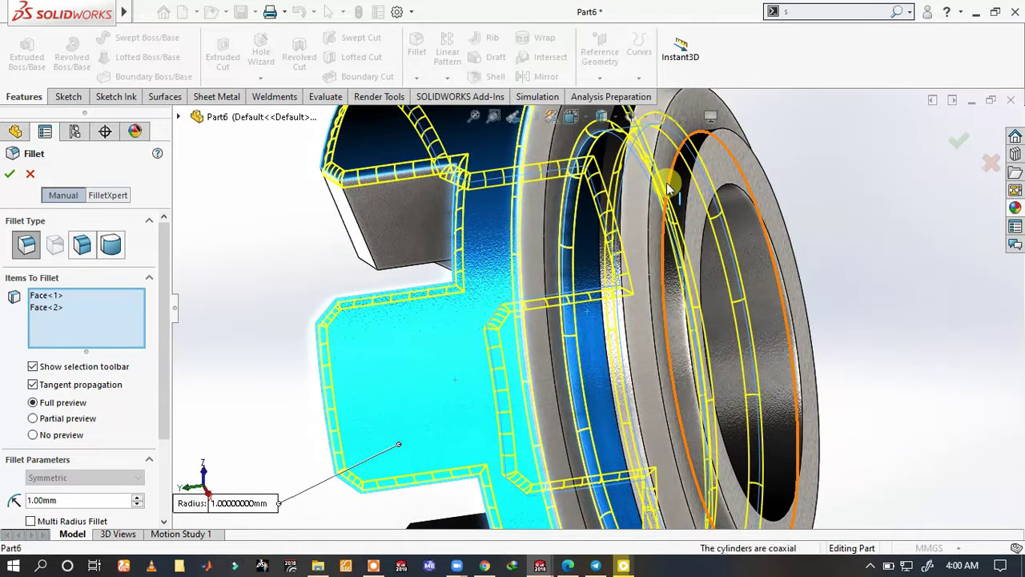
{"action": "left_click", "coordinate": [717, 226]}
{"action": "mouse_move", "coordinate": [698, 303]}
{"action": "middle_mouse_down"}
{"action": "mouse_move", "coordinate": [627, 247]}
{"action": "mouse_move", "coordinate": [646, 303]}
{"action": "middle_mouse_up"}
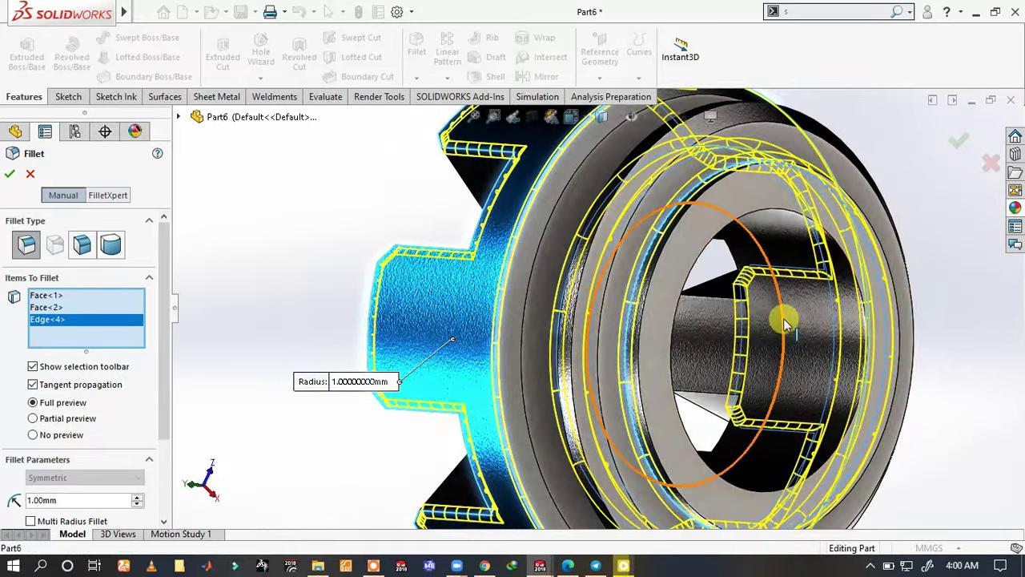
{"action": "left_click", "coordinate": [785, 322]}
{"action": "mouse_move", "coordinate": [785, 322]}
{"action": "middle_mouse_down"}
{"action": "mouse_move", "coordinate": [918, 337]}
{"action": "mouse_move", "coordinate": [889, 260]}
{"action": "mouse_move", "coordinate": [913, 250]}
{"action": "middle_mouse_up"}
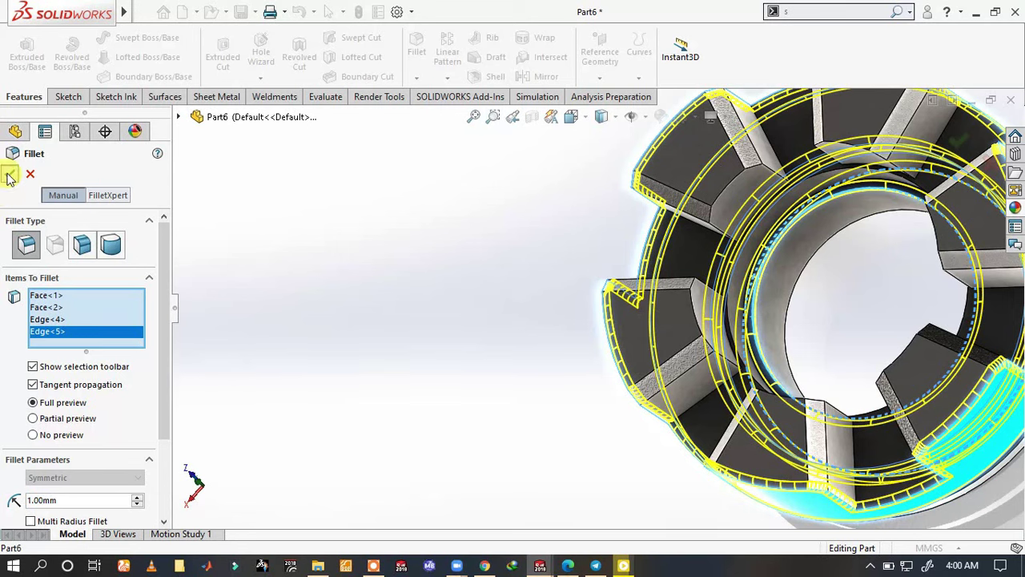
{"action": "left_click", "coordinate": [10, 175]}
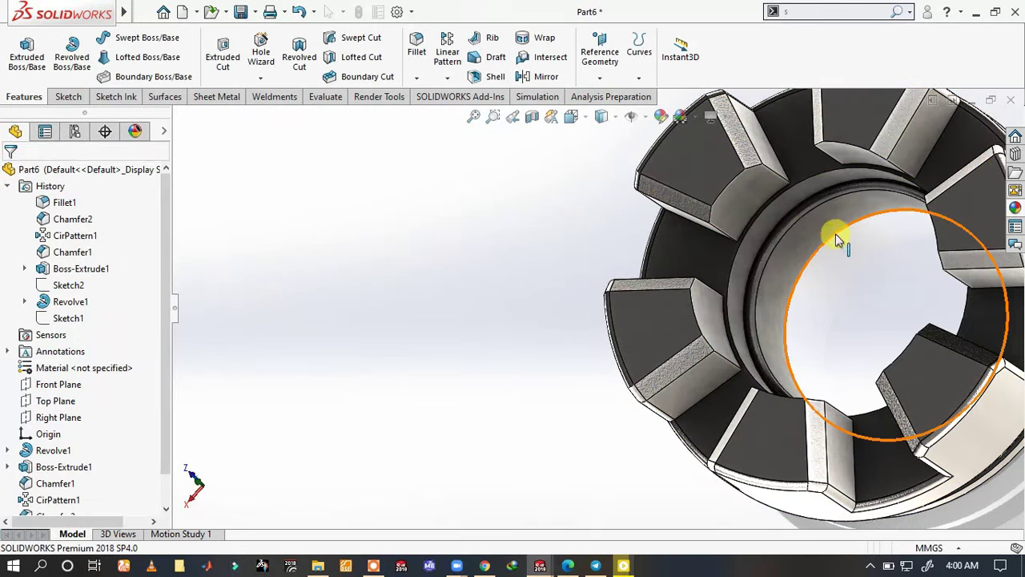
- Show the filleted ring in the isometric view, zoom in, and save Part6
{"action": "mouse_move", "coordinate": [790, 206]}
{"action": "middle_mouse_down"}
{"action": "mouse_move", "coordinate": [755, 202]}
{"action": "mouse_move", "coordinate": [728, 279]}
{"action": "mouse_move", "coordinate": [650, 225]}
{"action": "mouse_move", "coordinate": [664, 328]}
{"action": "mouse_move", "coordinate": [774, 258]}
{"action": "middle_mouse_up"}
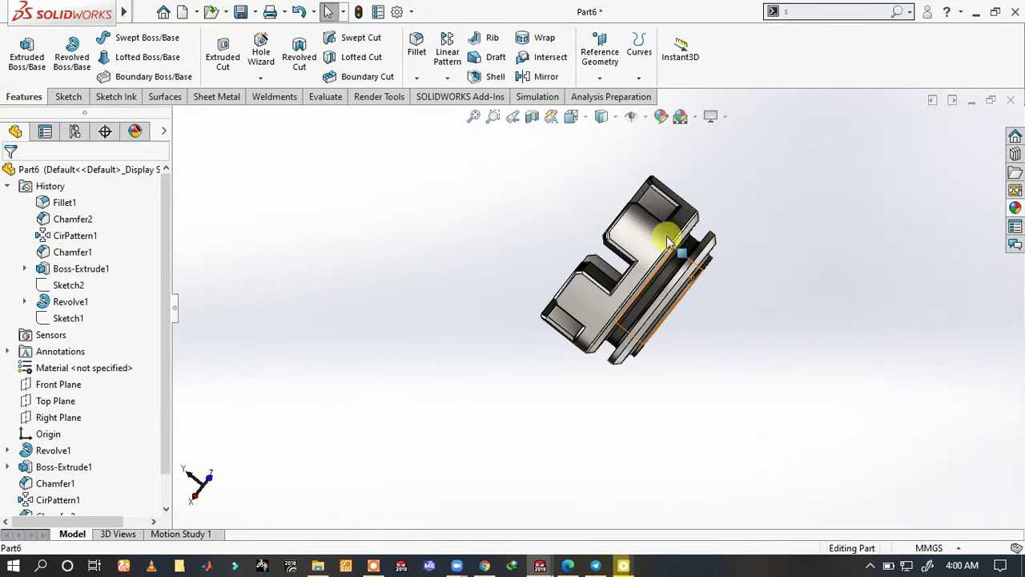
{"action": "key", "text": "space"}
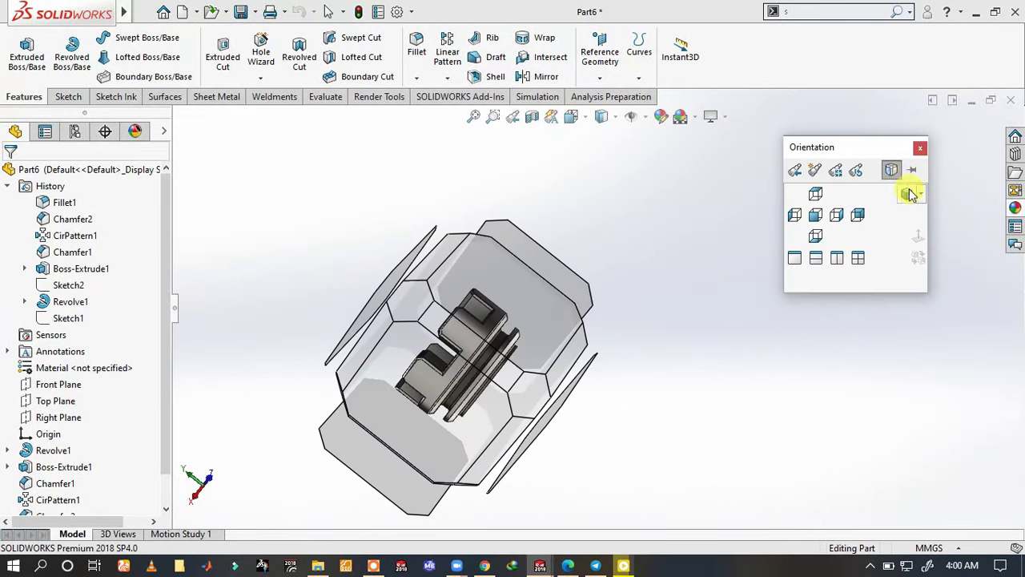
{"action": "left_click", "coordinate": [909, 195]}
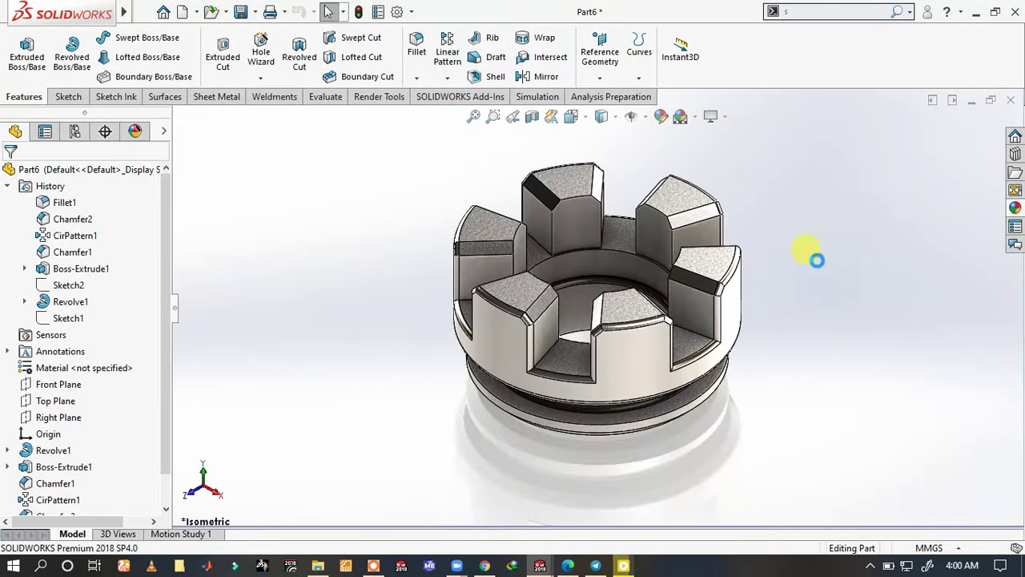
{"action": "scroll", "coordinate": [632, 232], "scroll_direction": "down", "scroll_amount": 2}
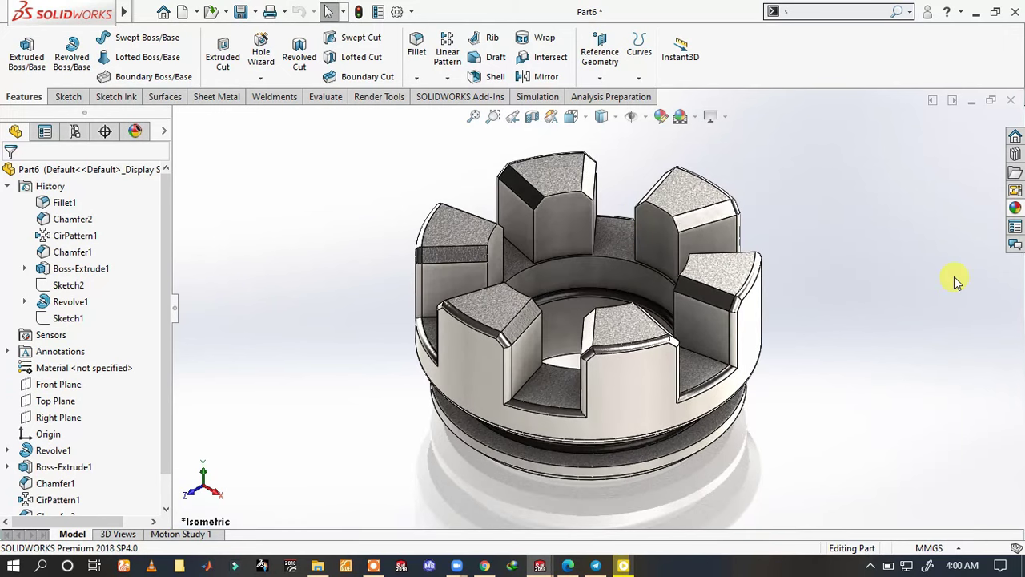
{"action": "scroll", "coordinate": [870, 241], "scroll_direction": "down", "scroll_amount": 1}
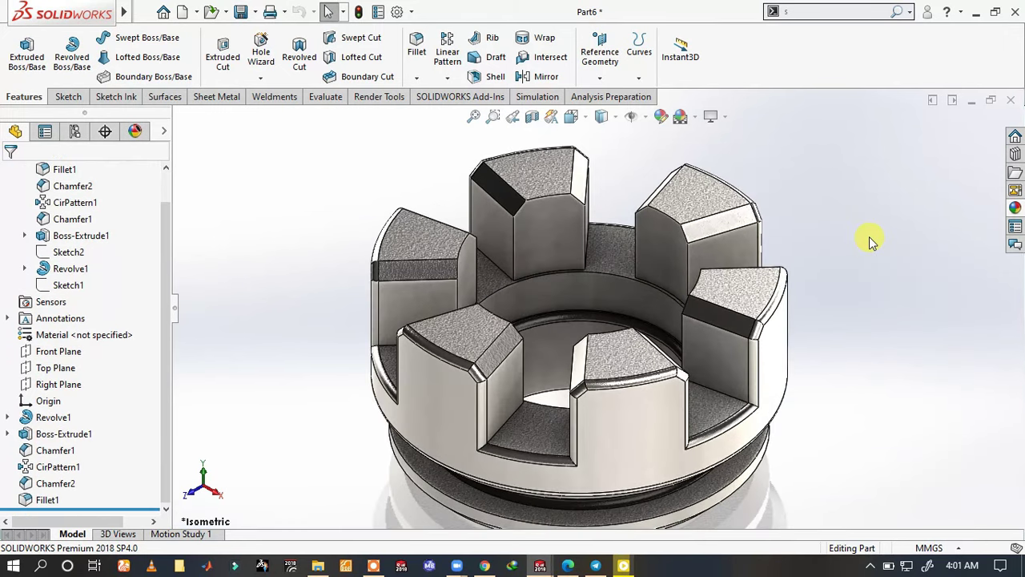
{"action": "key", "text": "ctrl+s"}
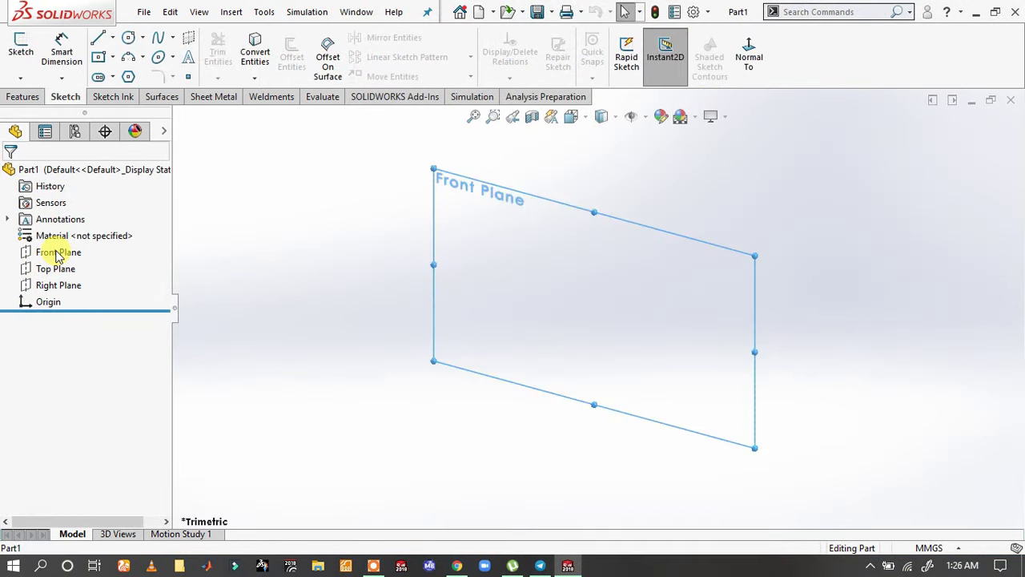
- Sketch vertical and horizontal lines from the origin on the Front Plane, making the horizontal one construction
{"action": "left_click", "coordinate": [73, 250]}
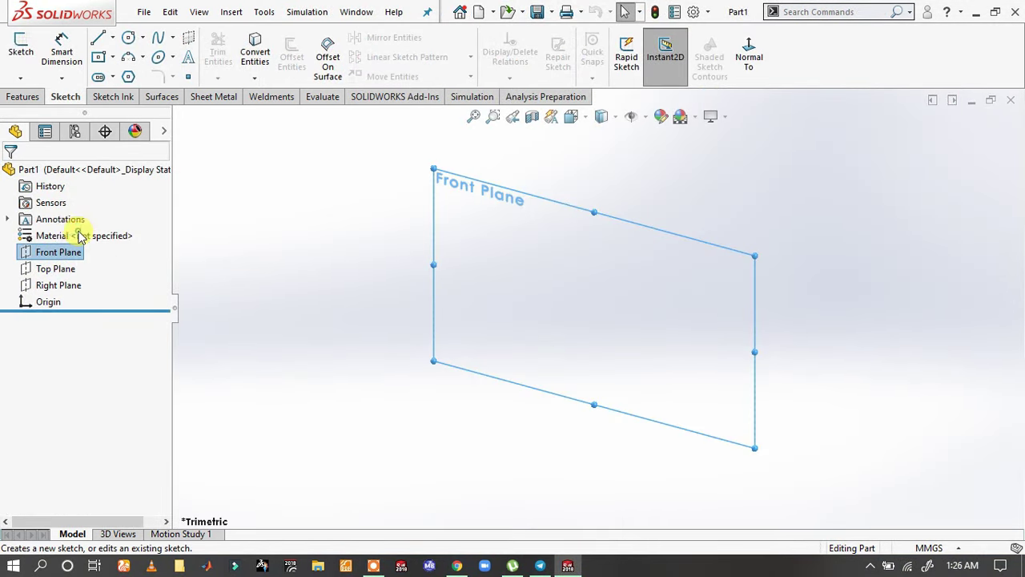
{"action": "left_click", "coordinate": [79, 235]}
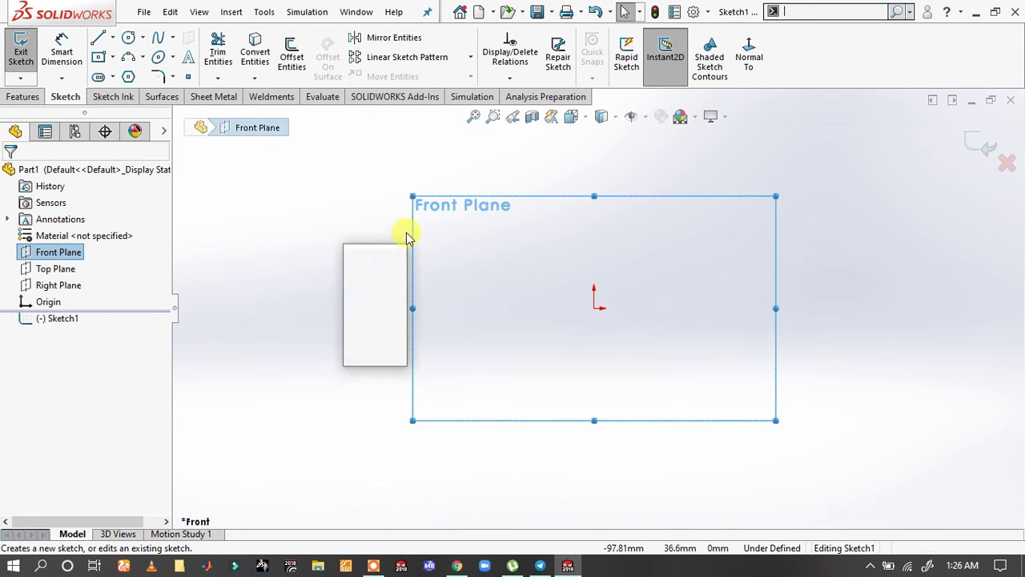
{"action": "key", "text": "s"}
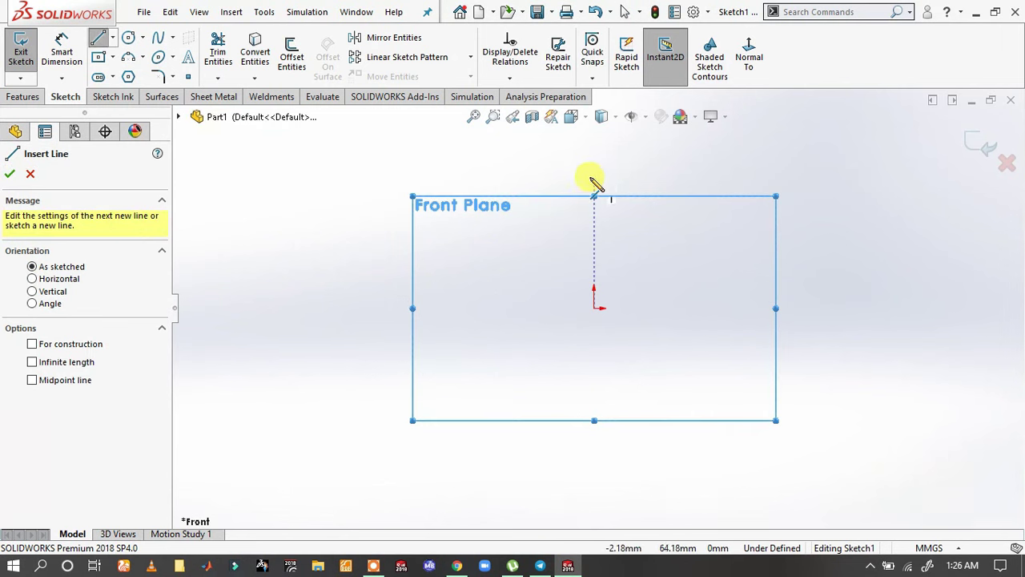
{"action": "left_click", "coordinate": [594, 163]}
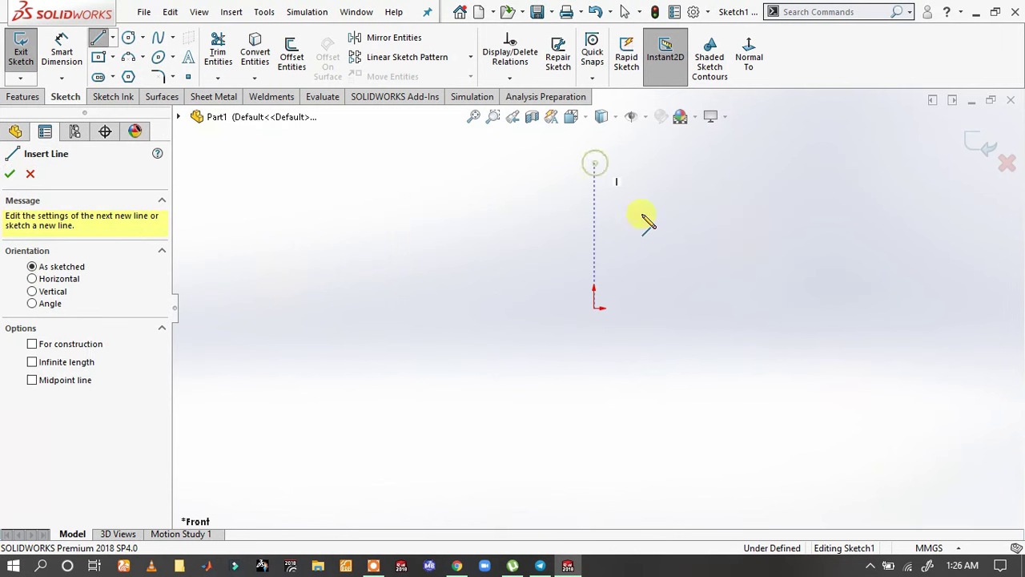
{"action": "left_click", "coordinate": [594, 308]}
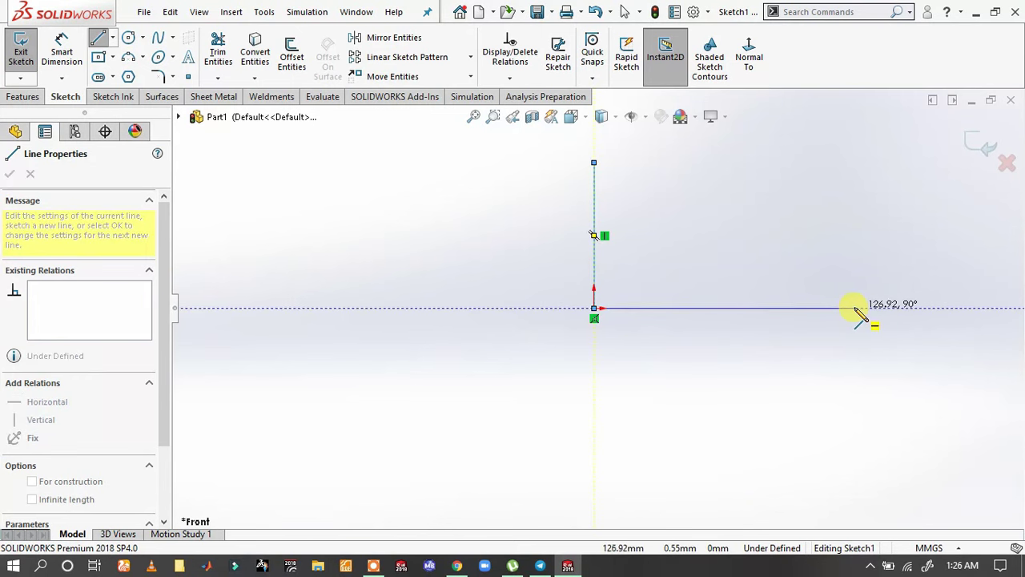
{"action": "left_click", "coordinate": [855, 308]}
{"action": "right_click", "coordinate": [853, 306]}
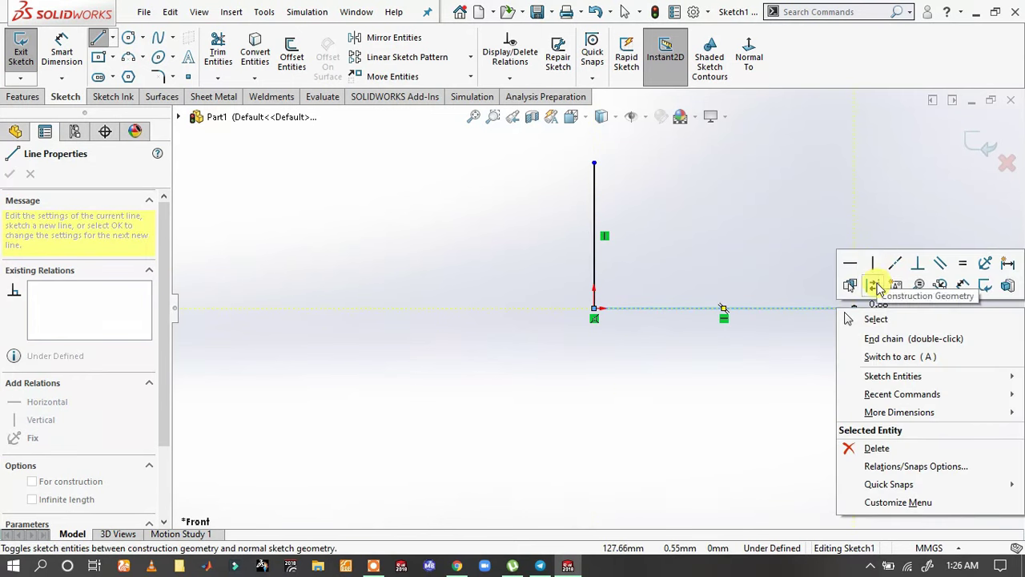
{"action": "left_click", "coordinate": [872, 282]}
{"action": "key", "text": "Escape"}
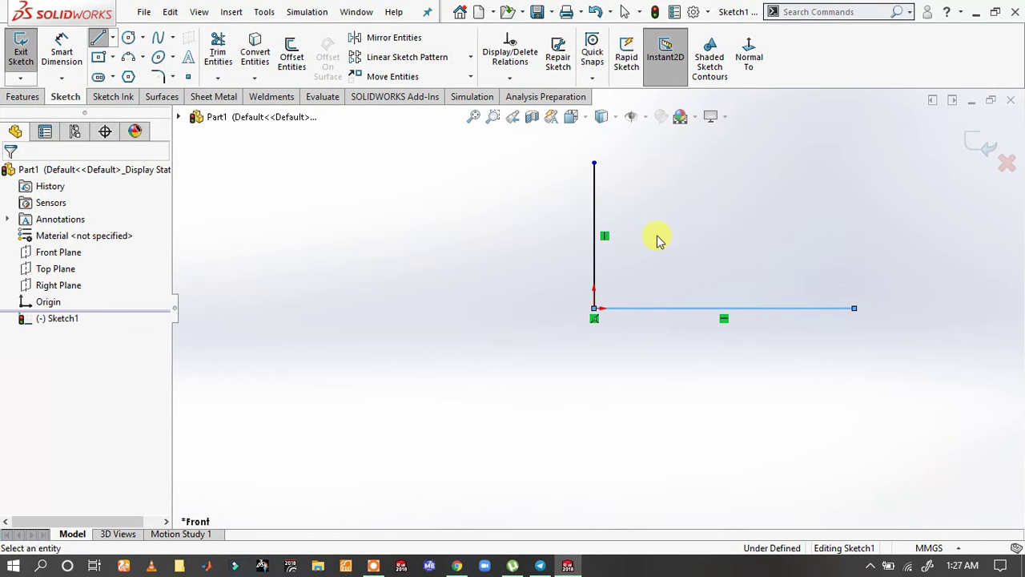
- Convert the vertical line to construction geometry as well
{"action": "left_click_drag", "start_coordinate": [658, 239], "coordinate": [600, 218]}
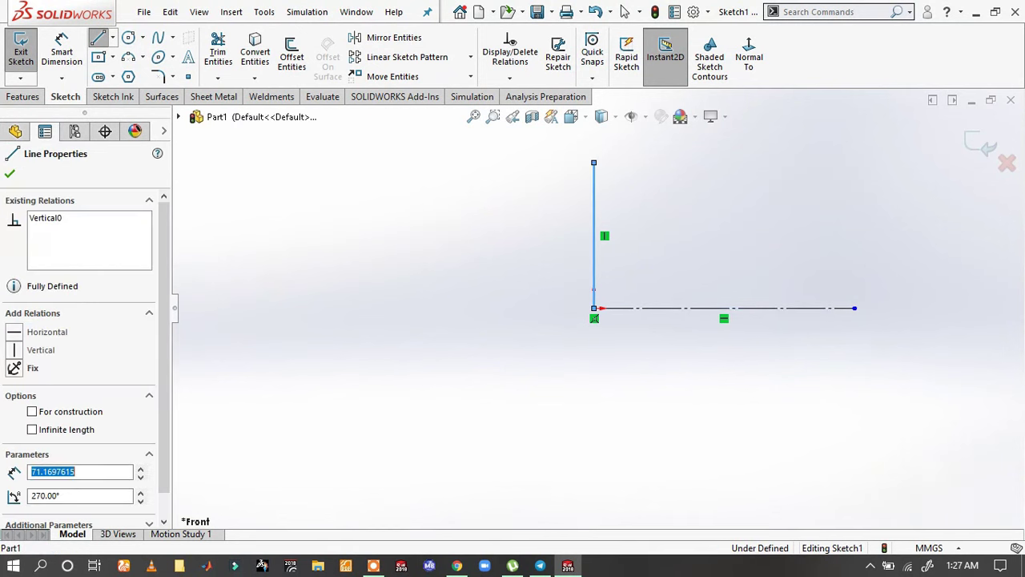
{"action": "left_click", "coordinate": [851, 238]}
{"action": "middle_click_drag", "start_coordinate": [852, 238], "coordinate": [829, 238], "text": "ctrl"}
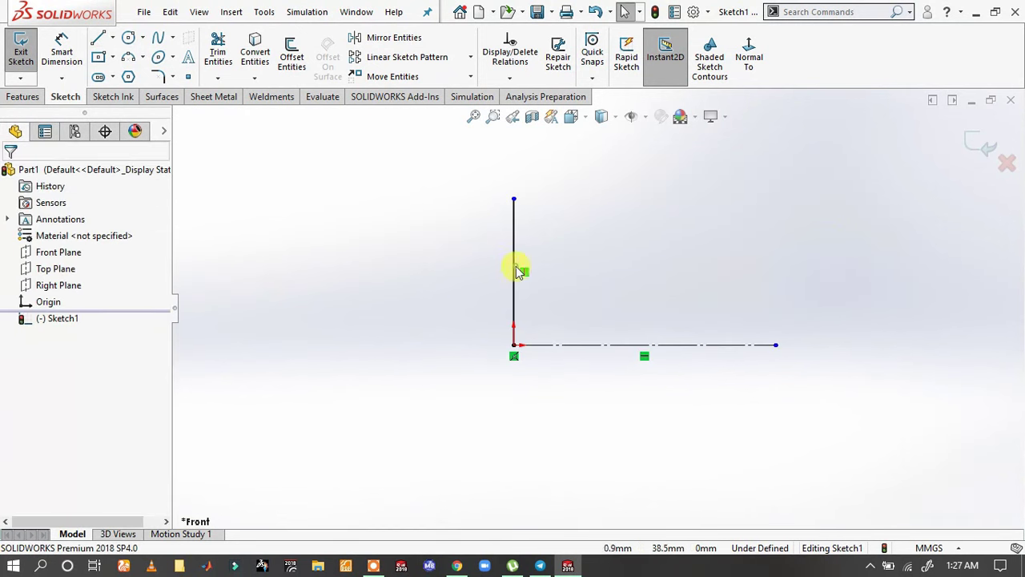
{"action": "left_click", "coordinate": [516, 270]}
{"action": "left_click", "coordinate": [569, 222]}
{"action": "left_click", "coordinate": [633, 277]}
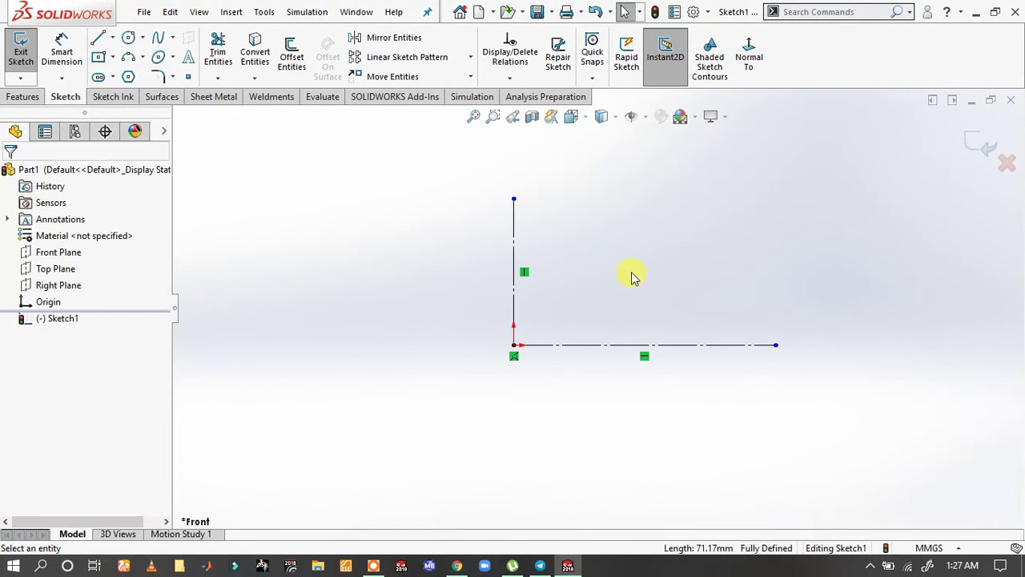
{"action": "key", "text": "s"}
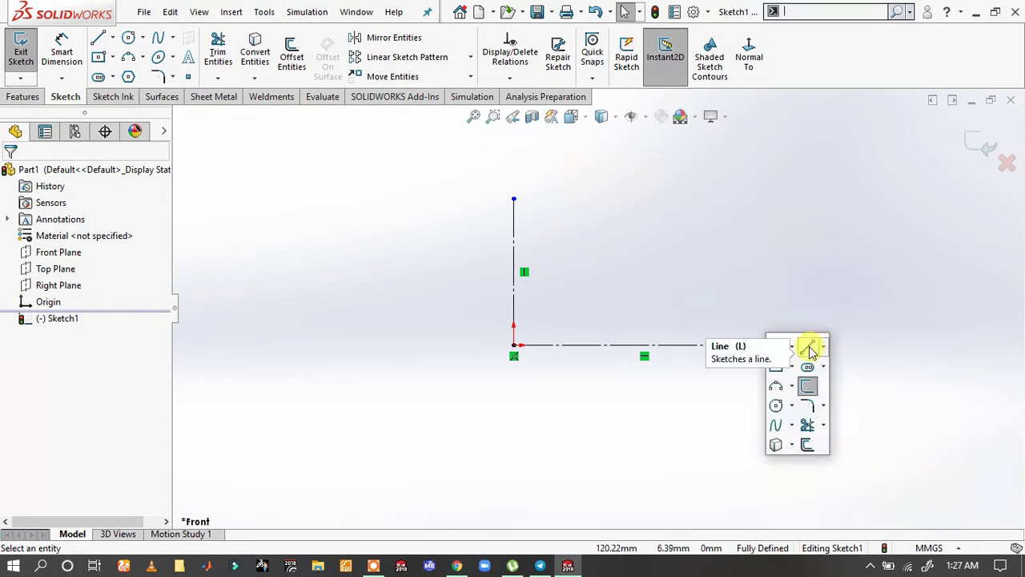
- Draw the top of the half-profile: a short vertical segment, a horizontal line and the tangent arc
{"action": "left_click", "coordinate": [811, 350]}
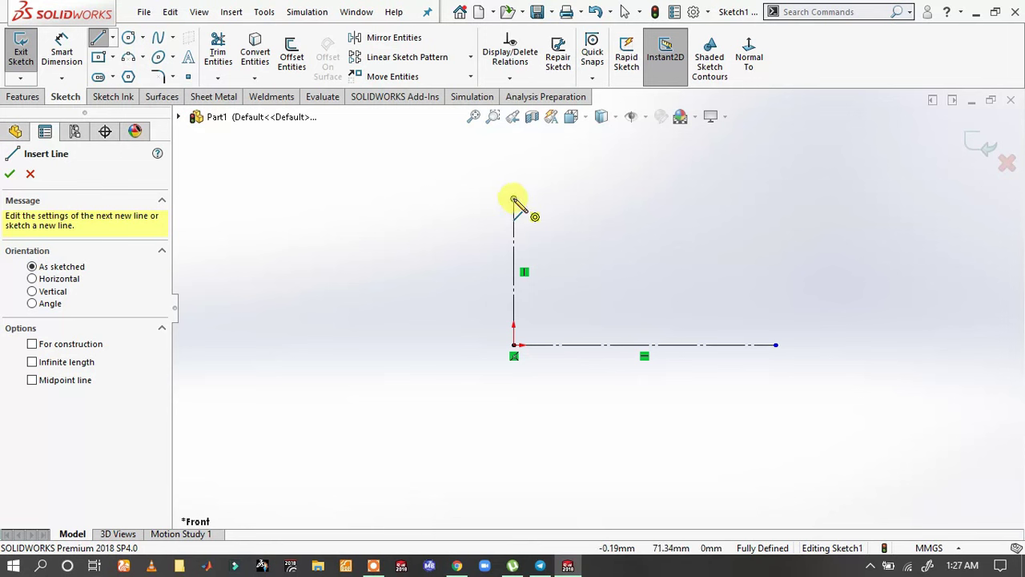
{"action": "left_click", "coordinate": [515, 200]}
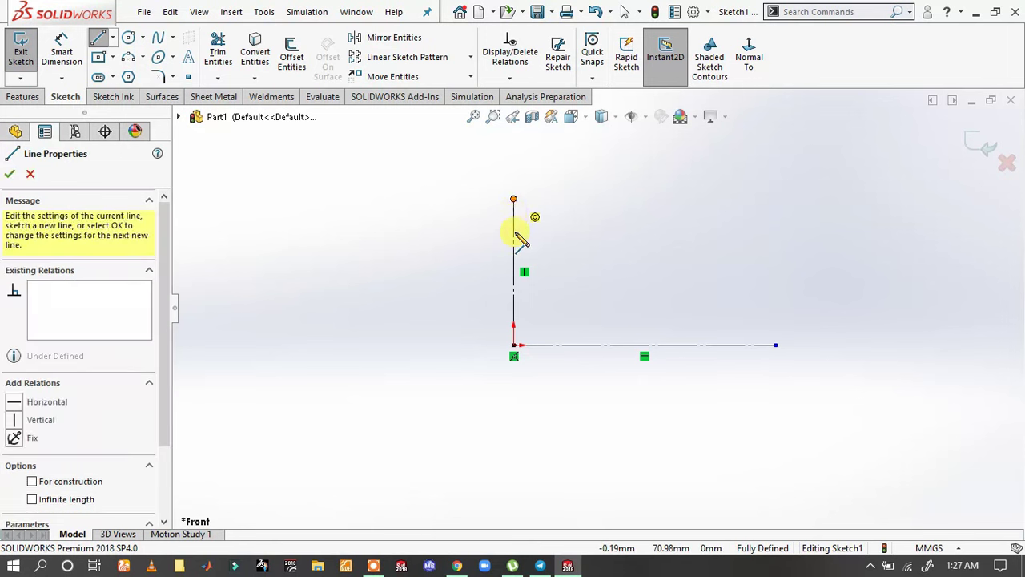
{"action": "left_click", "coordinate": [513, 243]}
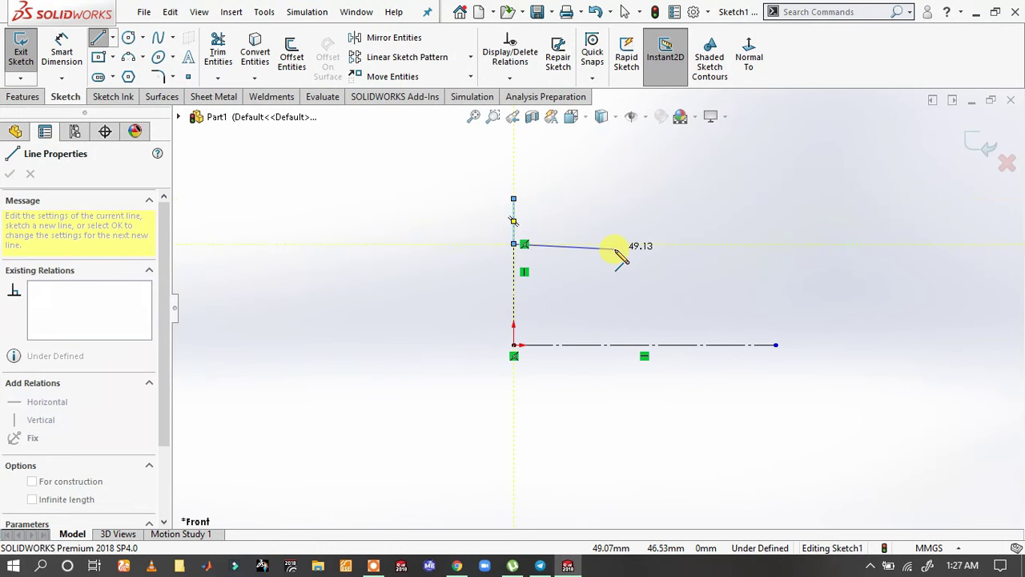
{"action": "left_click", "coordinate": [616, 248]}
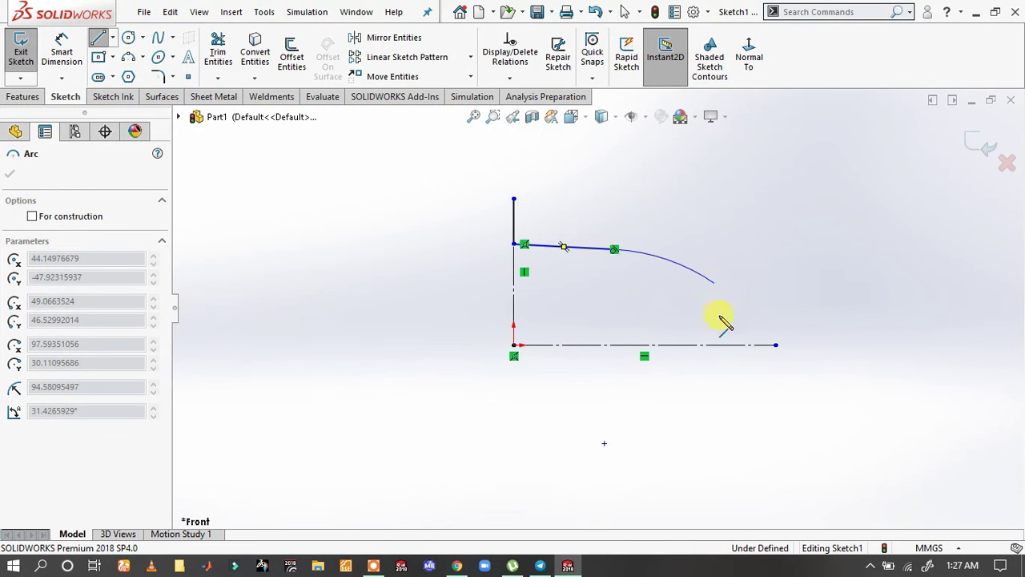
{"action": "left_click", "coordinate": [720, 317]}
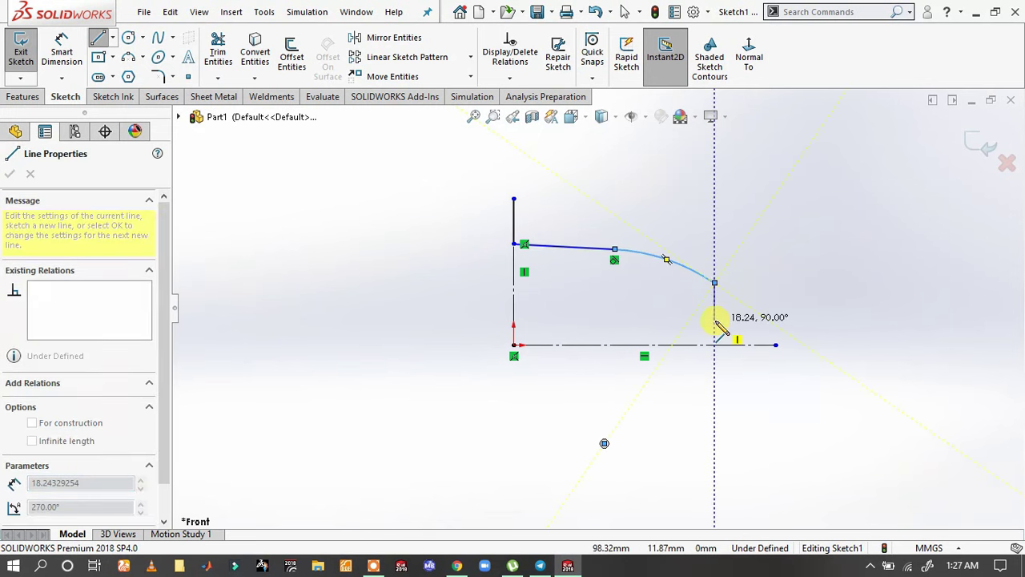
- Add the vertical step, horizontal ledge and closing line down to the bottom centreline
{"action": "left_click", "coordinate": [715, 316]}
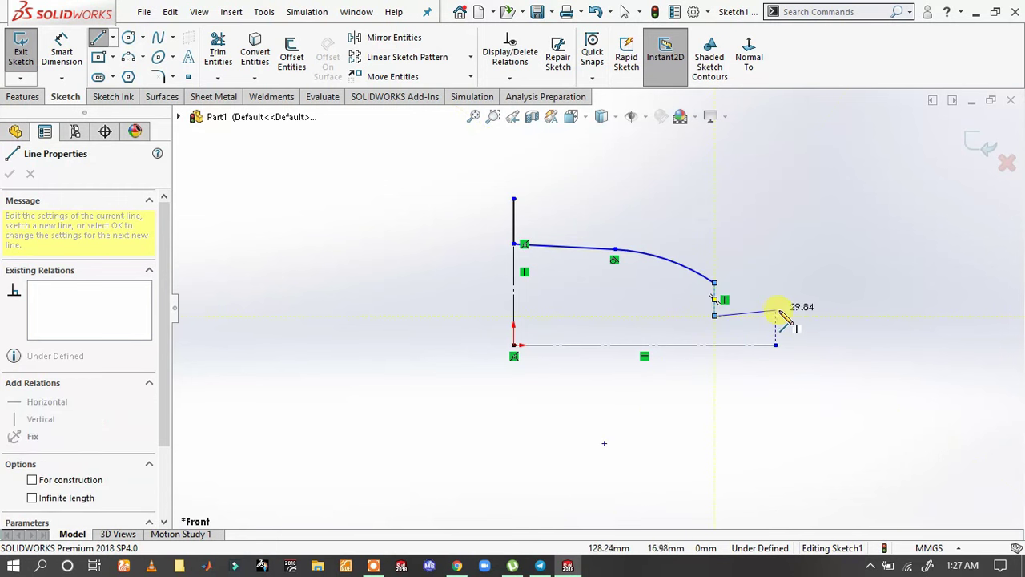
{"action": "left_click", "coordinate": [776, 315]}
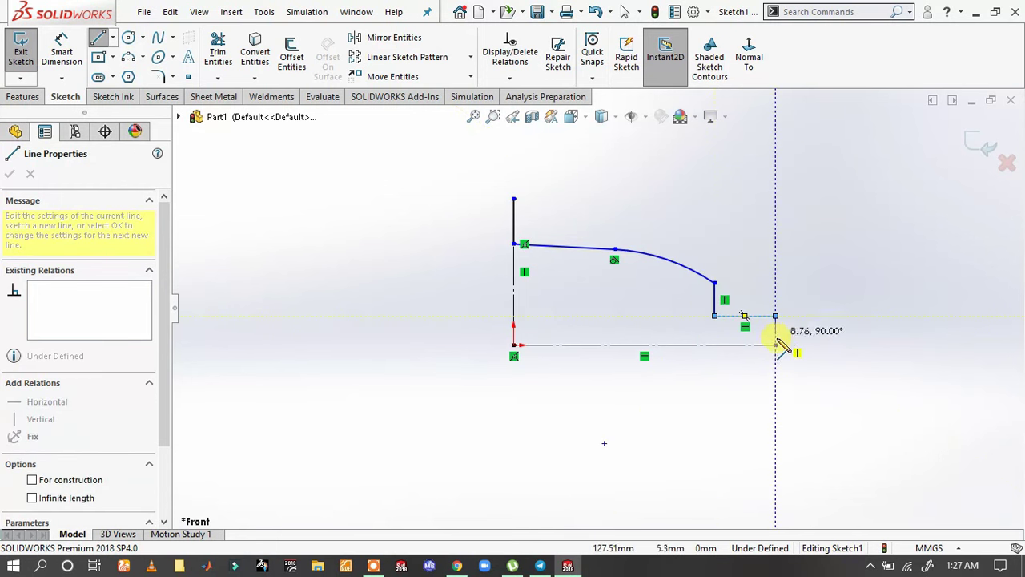
{"action": "left_click", "coordinate": [776, 344]}
{"action": "right_click", "coordinate": [776, 347]}
{"action": "left_click", "coordinate": [789, 324]}
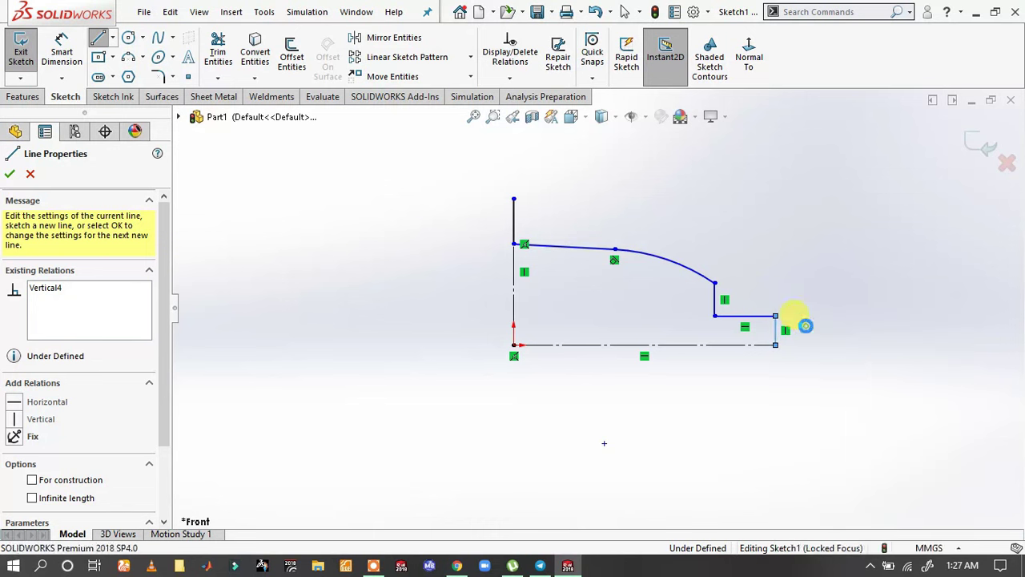
- Dimension the bottom centreline to 62 mm
{"action": "key", "text": "s"}
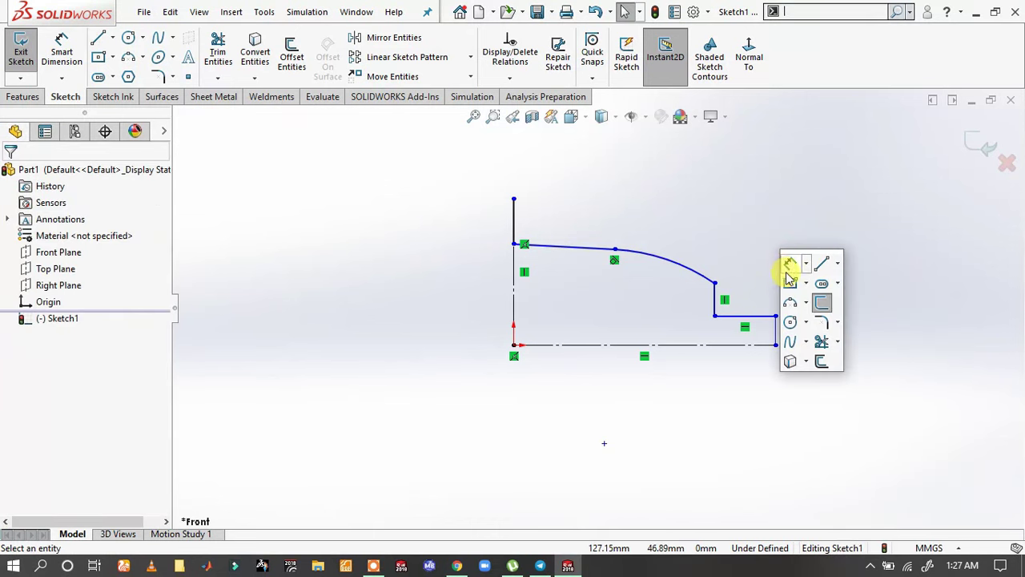
{"action": "left_click", "coordinate": [790, 266]}
{"action": "left_click", "coordinate": [717, 347]}
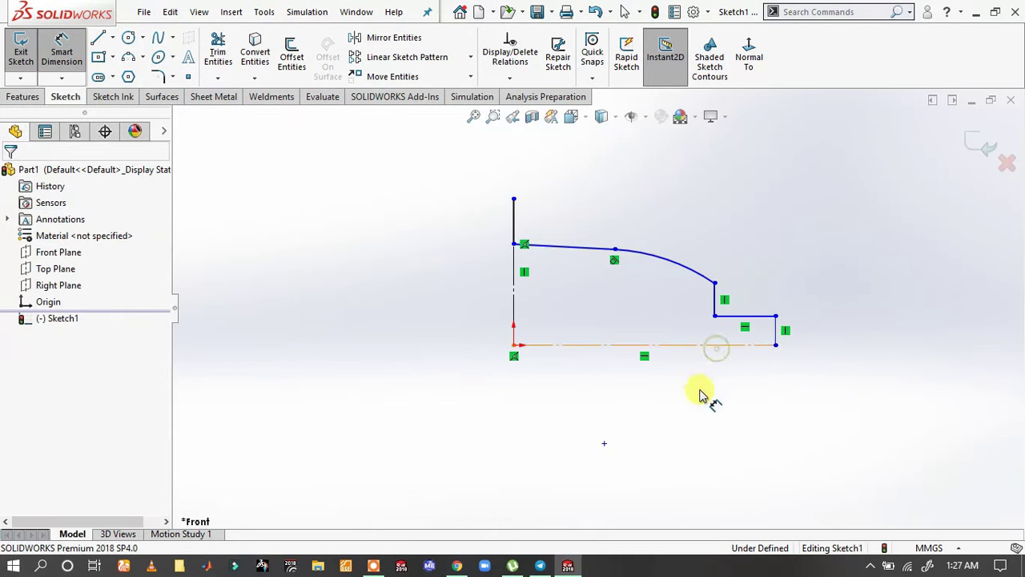
{"action": "left_click", "coordinate": [673, 415]}
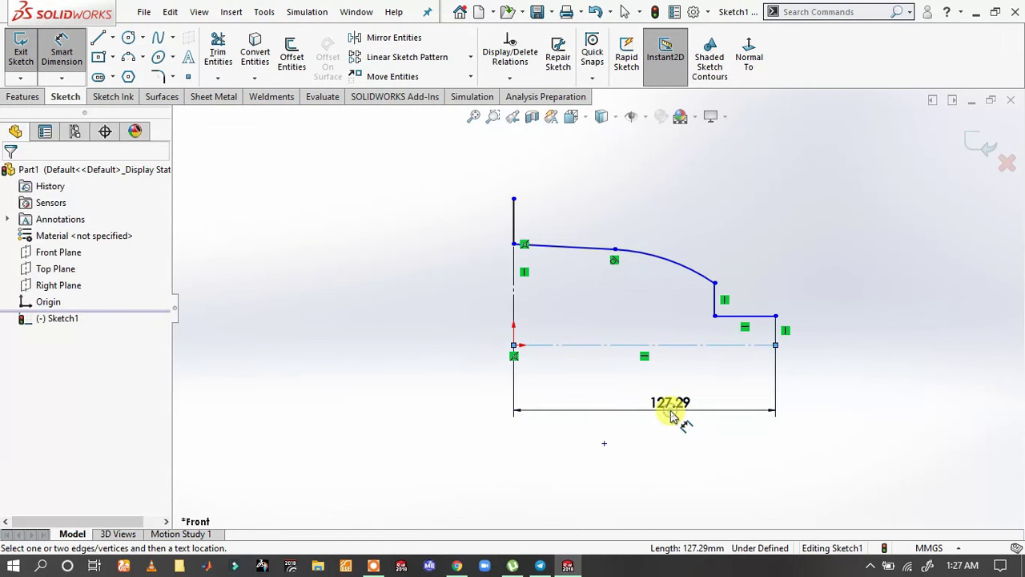
{"action": "left_click", "coordinate": [761, 404]}
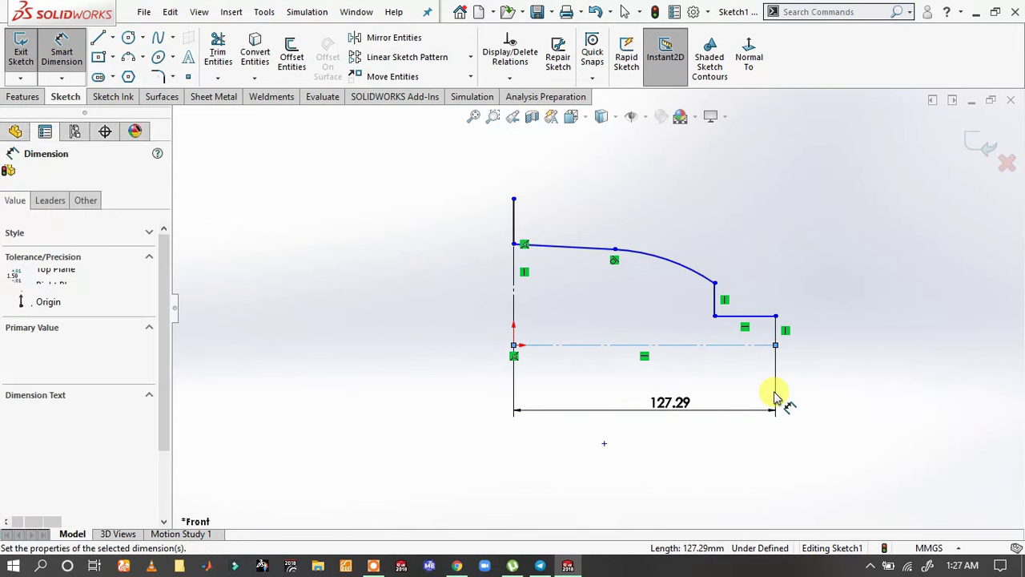
{"action": "type", "text": "62"}
{"action": "key", "text": "Return"}
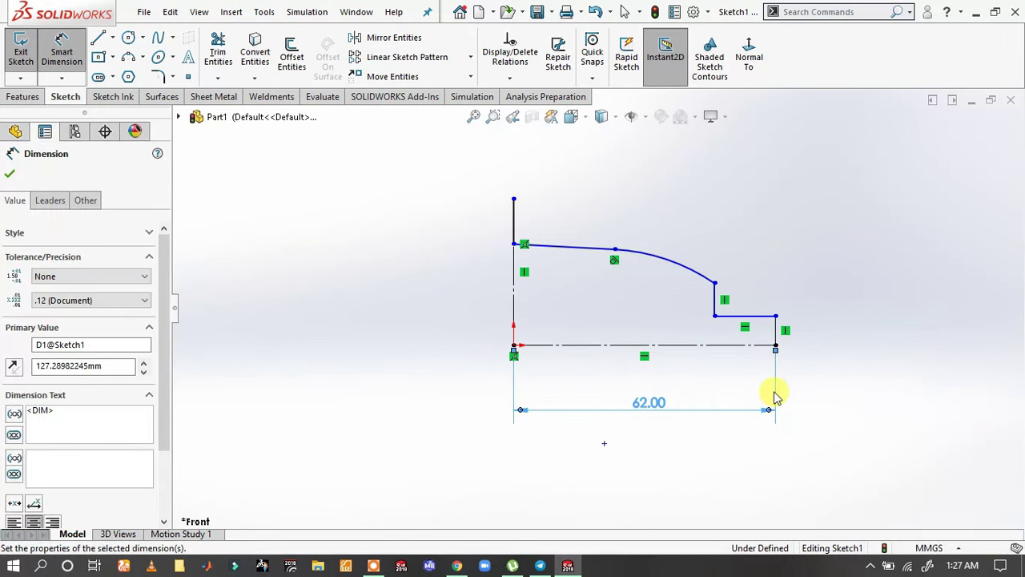
- Dimension the left vertical line at 15, then change it to =15+33 for 48 mm
{"action": "left_click", "coordinate": [498, 309]}
{"action": "left_click", "coordinate": [451, 295]}
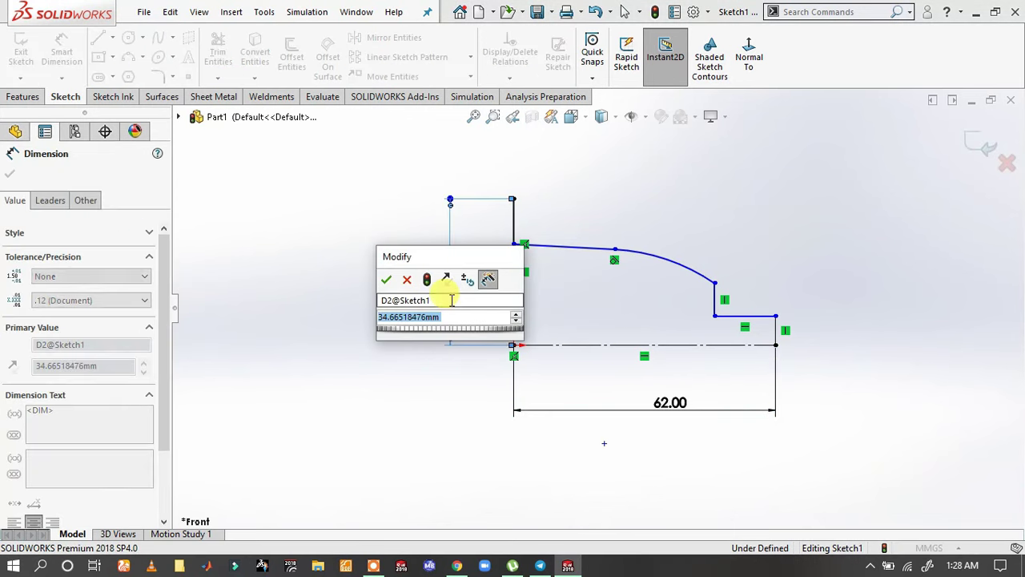
{"action": "type", "text": "15"}
{"action": "key", "text": "Return"}
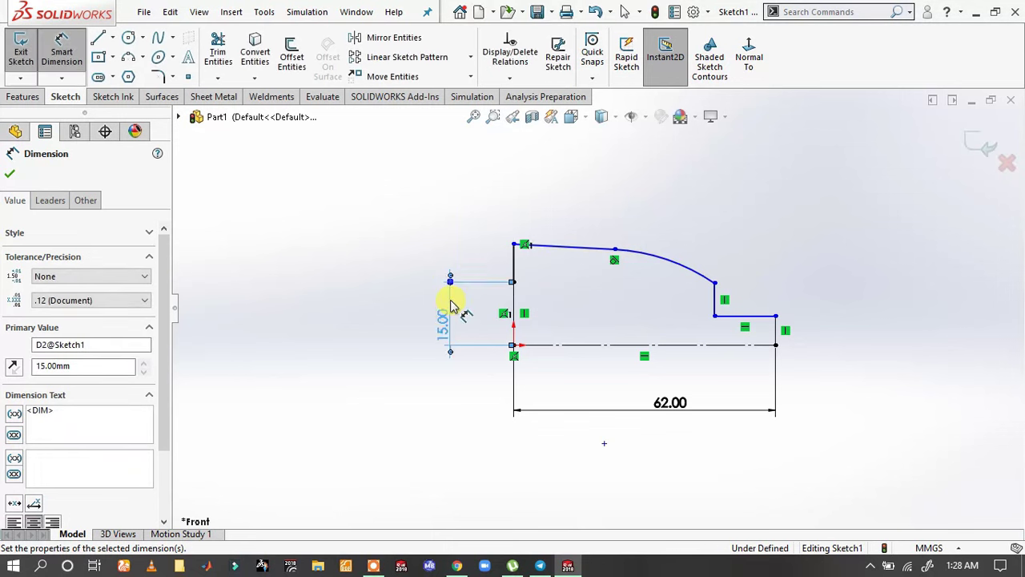
{"action": "left_click", "coordinate": [313, 275]}
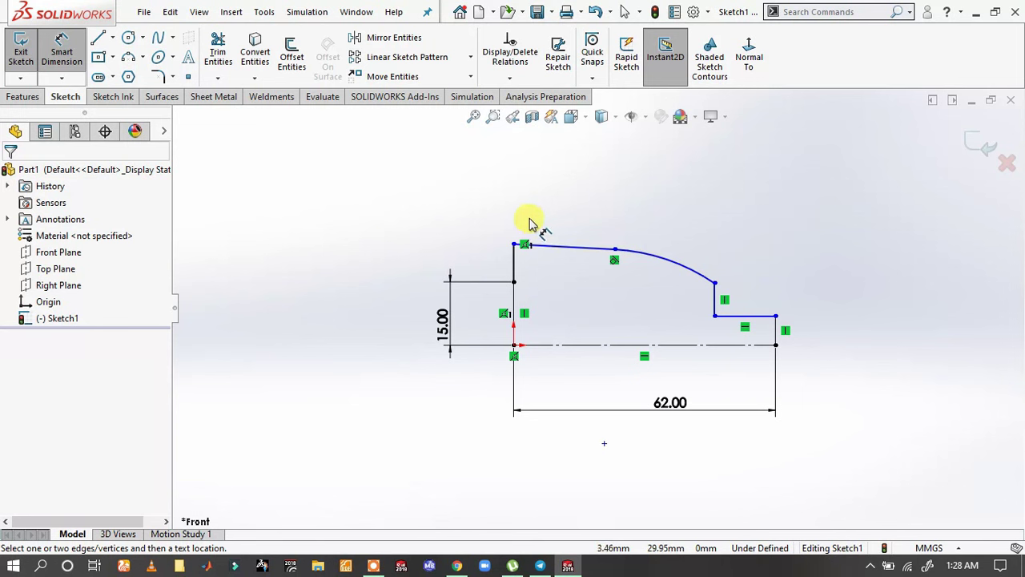
{"action": "double_click", "coordinate": [445, 319]}
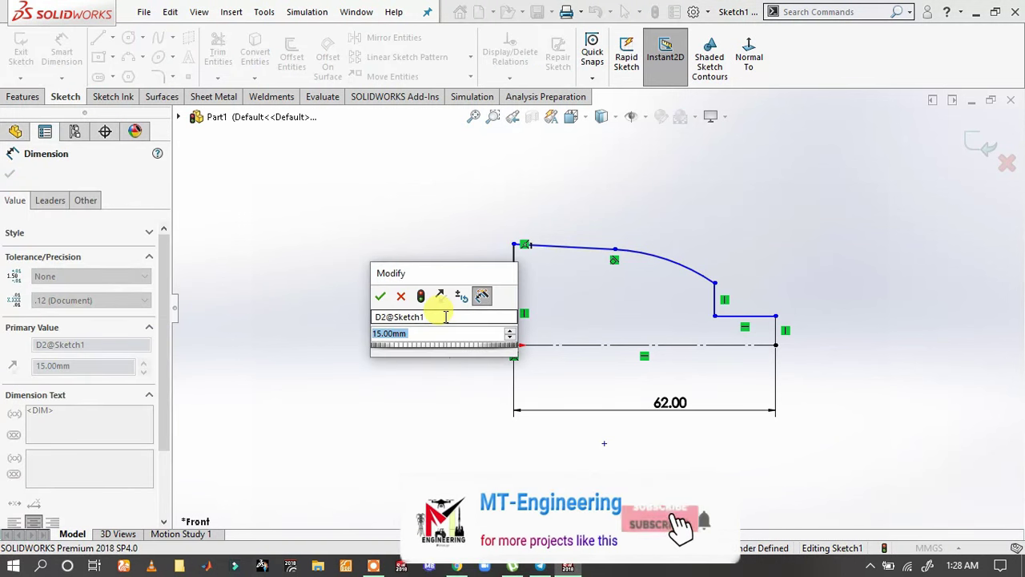
{"action": "type", "text": "="}
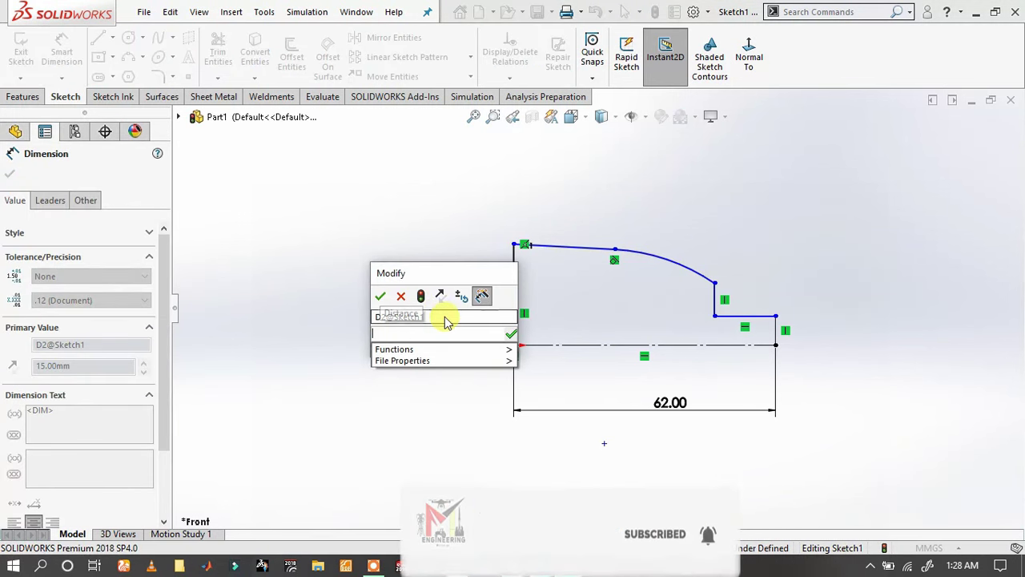
{"action": "key", "text": "BackSpace"}
{"action": "type", "text": "15+33"}
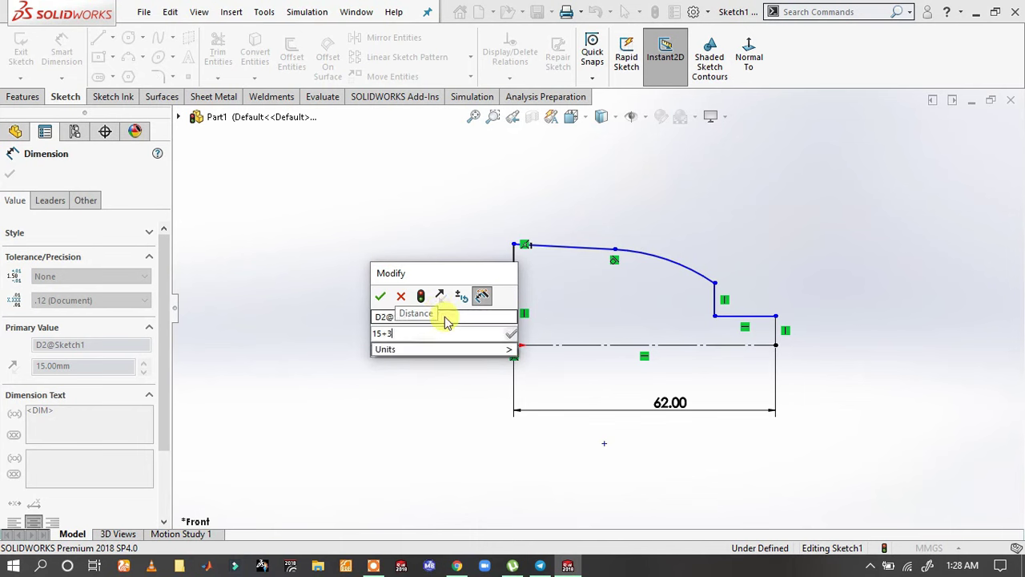
{"action": "key", "text": "Return"}
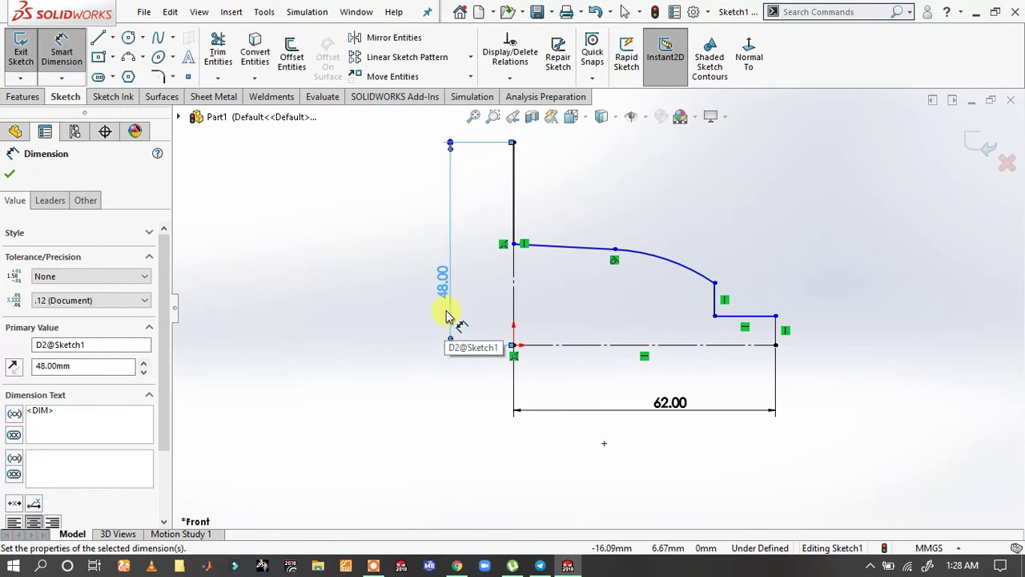
{"action": "left_click", "coordinate": [511, 237]}
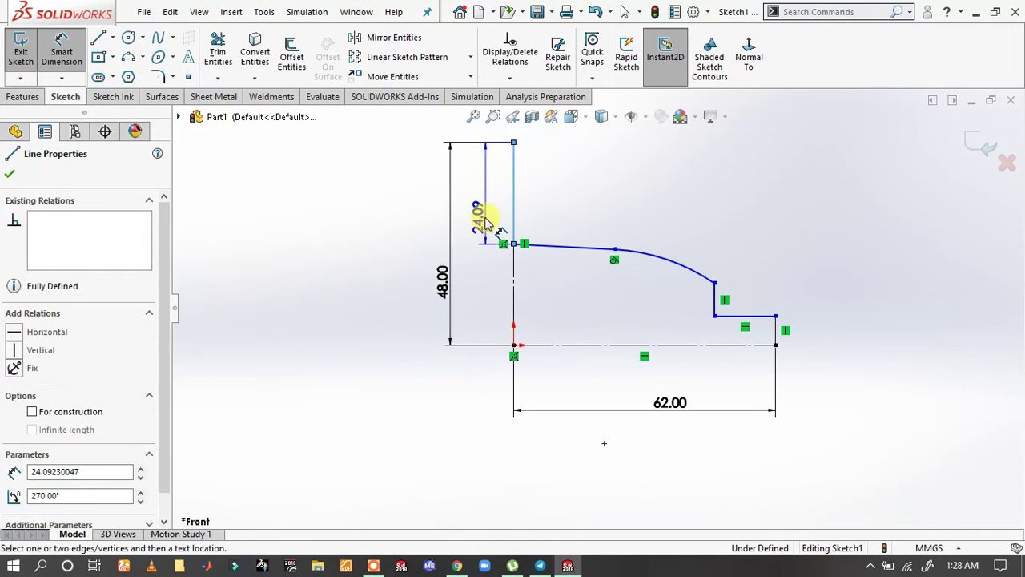
- Set the upper left segment to 15 mm and angle the sloped top line at 95°
{"action": "type", "text": "15"}
{"action": "key", "text": "Return"}
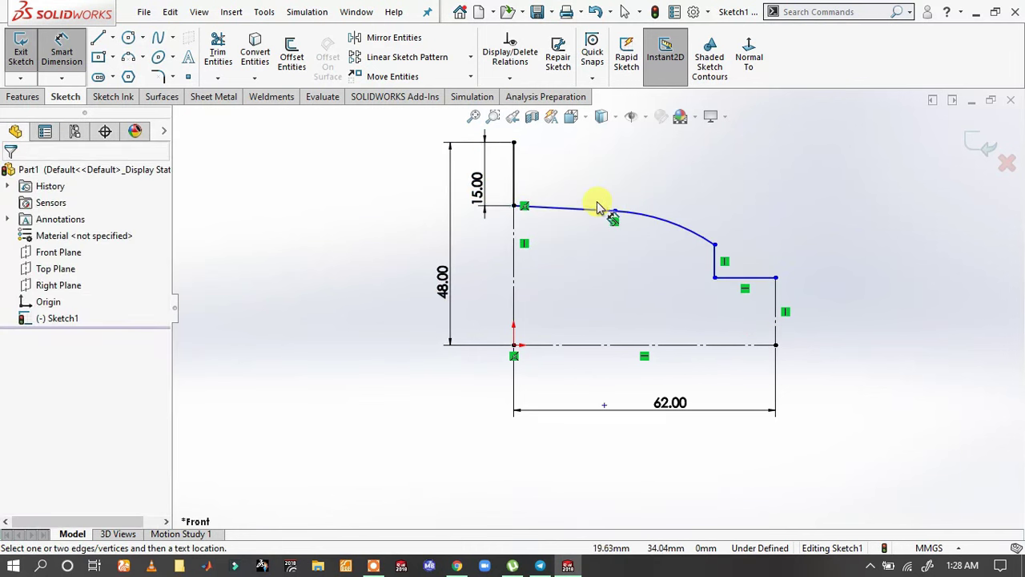
{"action": "left_click", "coordinate": [591, 209]}
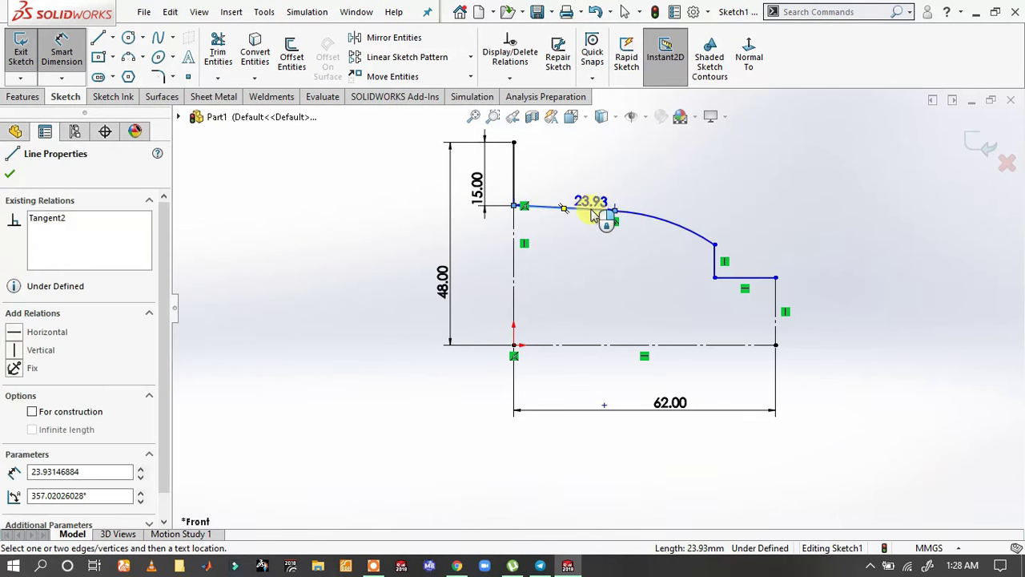
{"action": "left_click", "coordinate": [514, 183]}
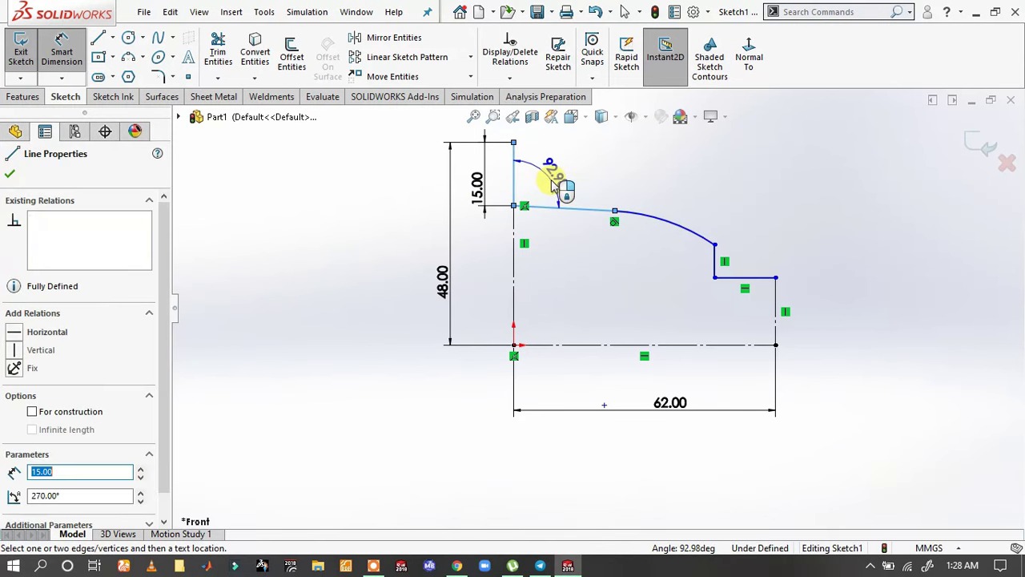
{"action": "left_click", "coordinate": [553, 184]}
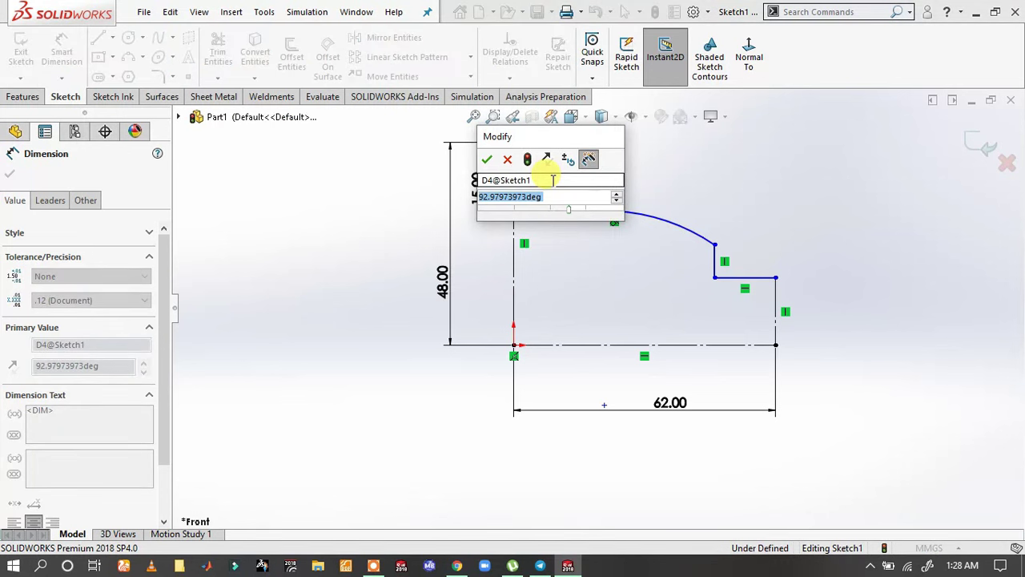
{"action": "type", "text": "95"}
{"action": "key", "text": "Return"}
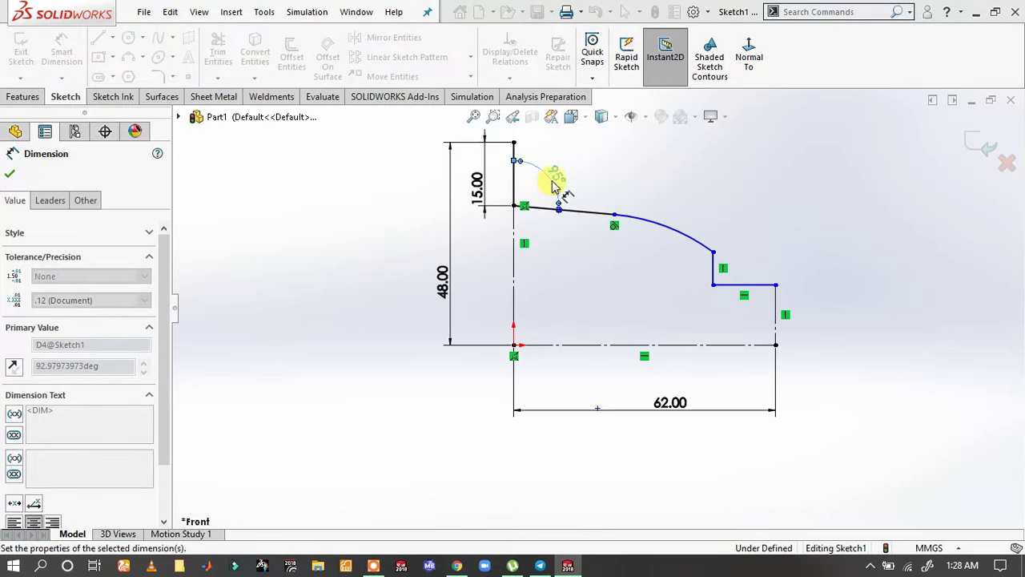
- Discard a trial arc radius and set the top vertical edge to 15 mm, correcting a mistyped 158
{"action": "left_click", "coordinate": [680, 233]}
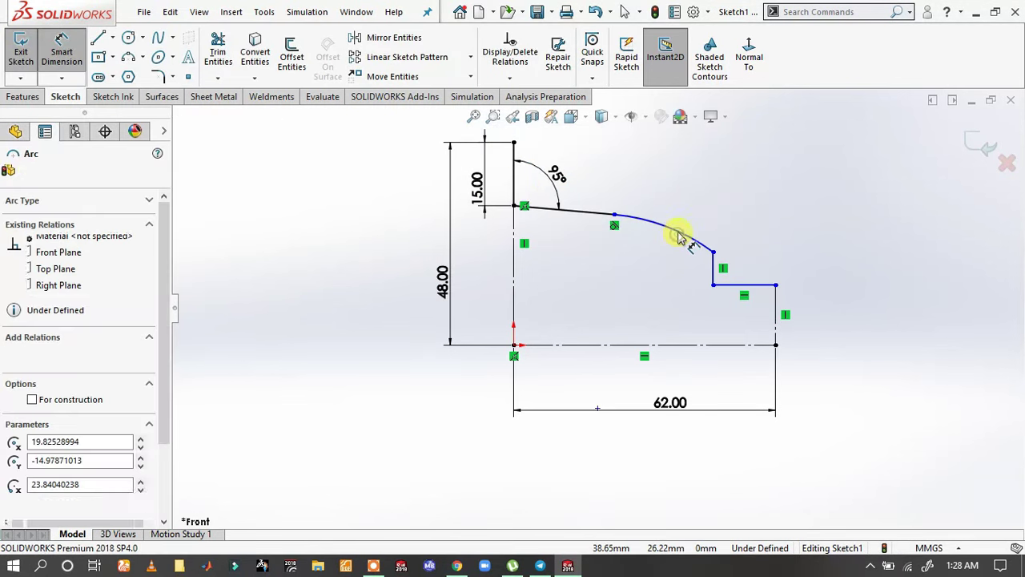
{"action": "left_click", "coordinate": [715, 206]}
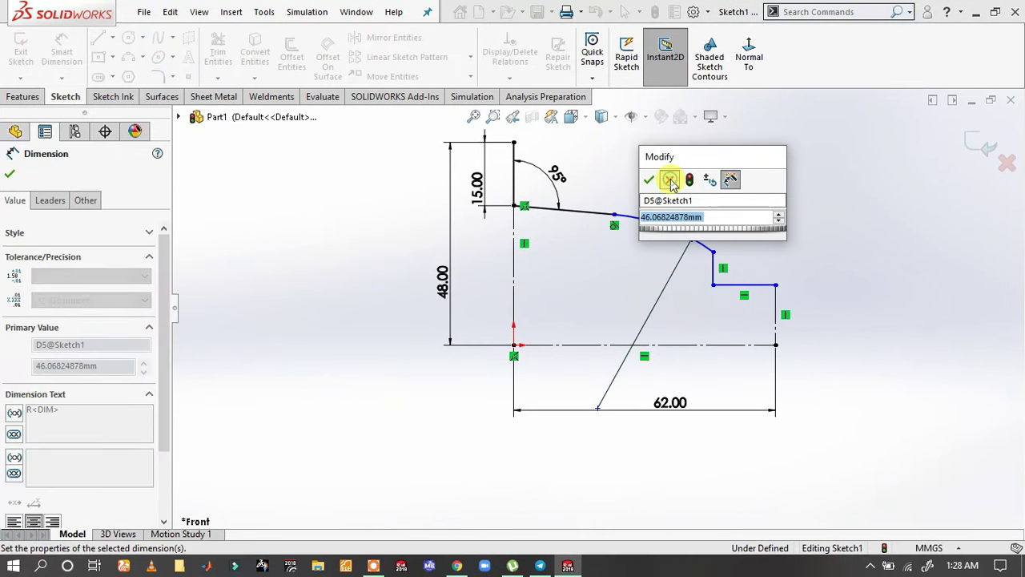
{"action": "left_click", "coordinate": [672, 182]}
{"action": "key", "text": "Delete"}
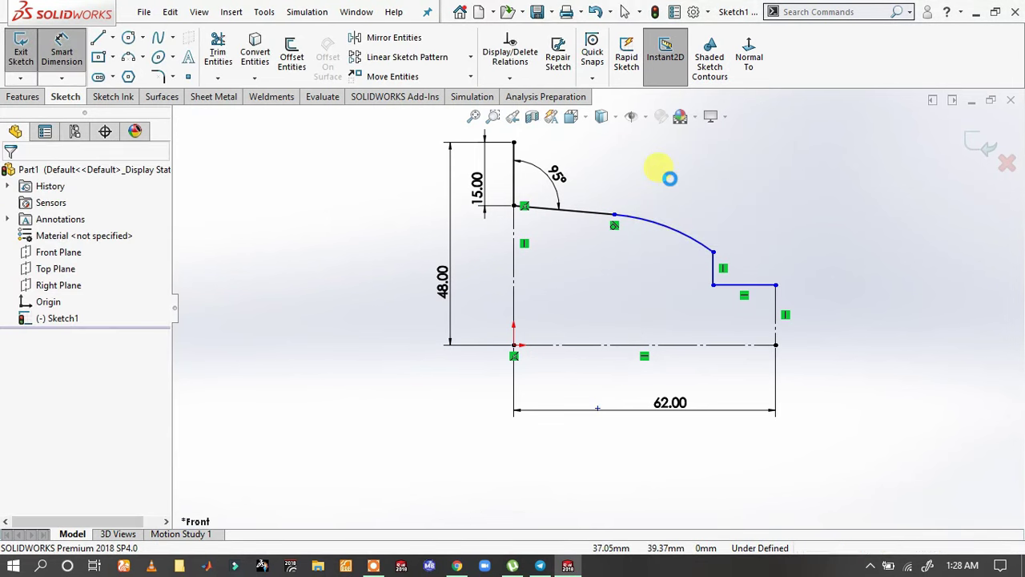
{"action": "left_click", "coordinate": [777, 300]}
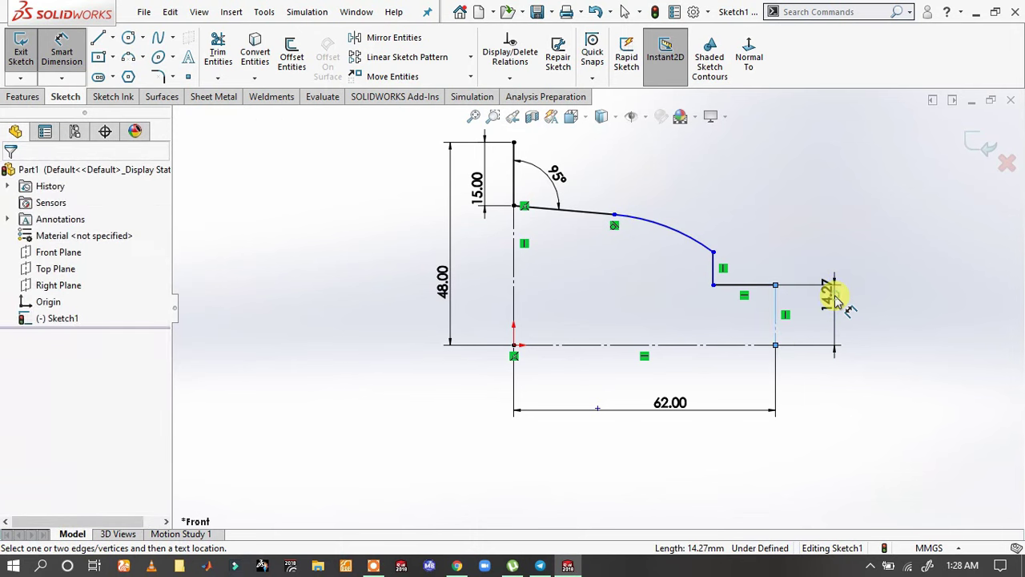
{"action": "left_click", "coordinate": [834, 298]}
{"action": "type", "text": "158"}
{"action": "key", "text": "Return"}
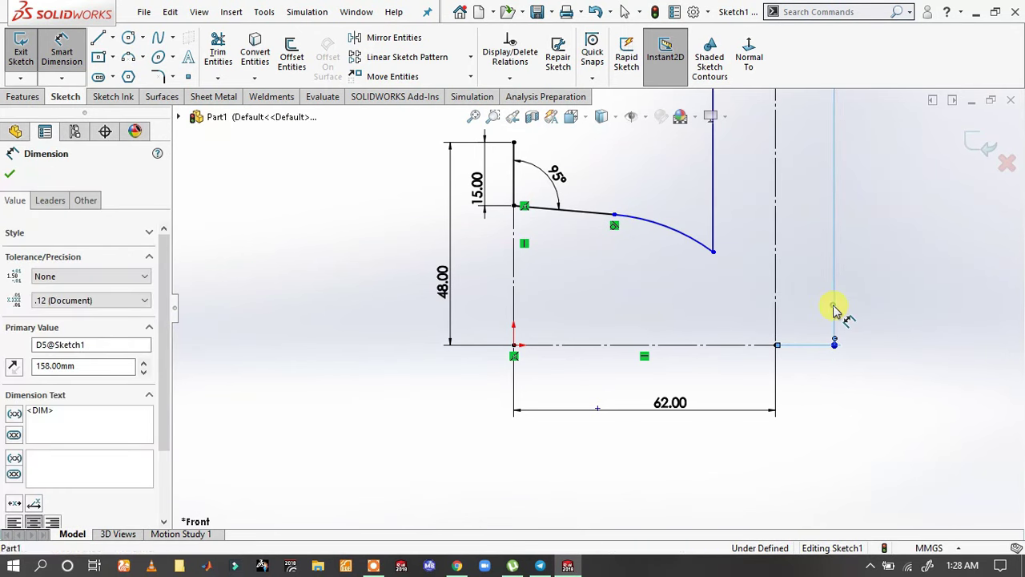
{"action": "key", "text": "f"}
{"action": "scroll", "coordinate": [833, 308], "scroll_direction": "up", "scroll_amount": 2}
{"action": "scroll", "coordinate": [755, 160], "scroll_direction": "up", "scroll_amount": 2}
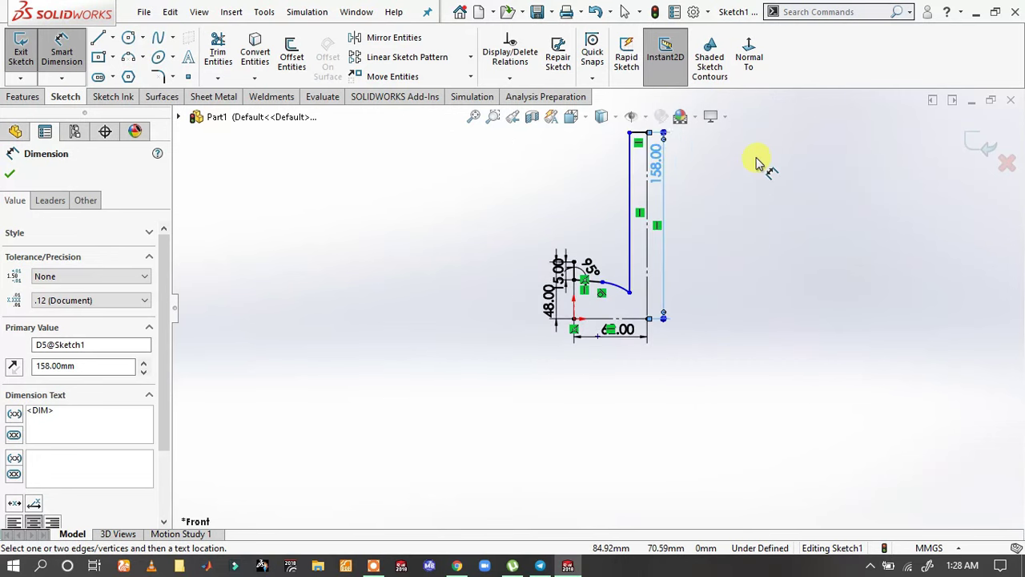
{"action": "left_click", "coordinate": [653, 172]}
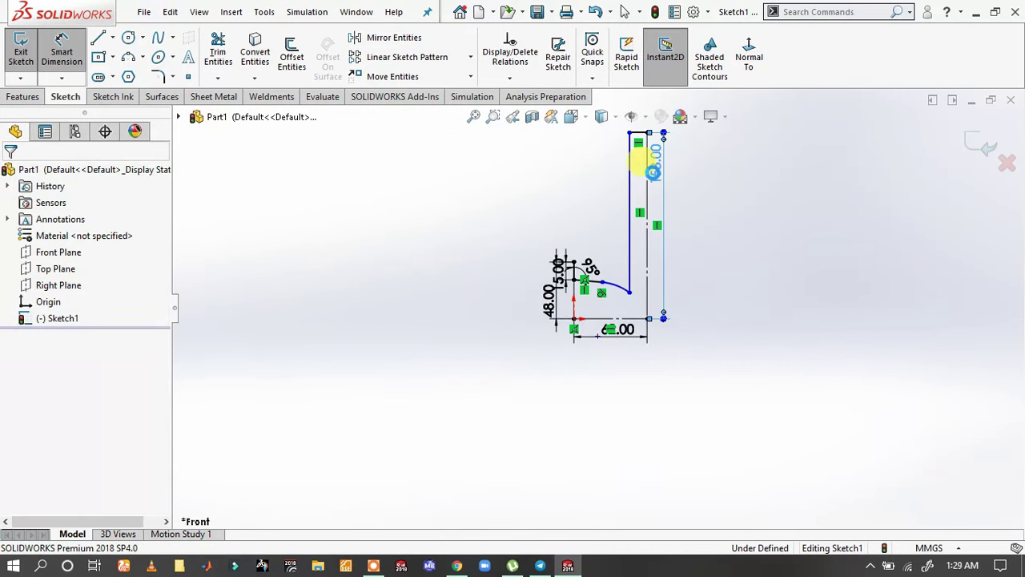
{"action": "type", "text": "158.00mm"}
{"action": "key", "text": "Return"}
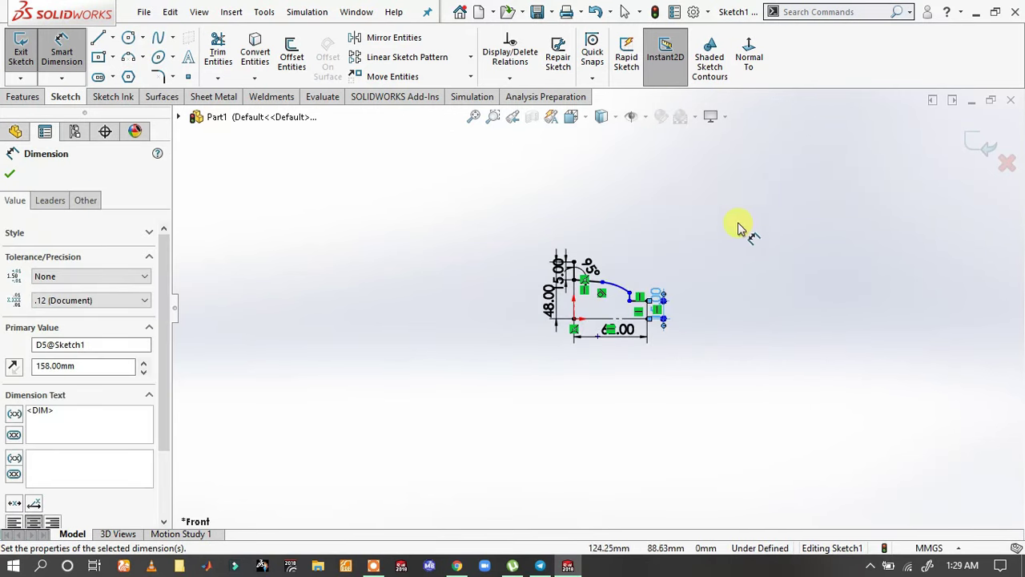
{"action": "left_click", "coordinate": [723, 280]}
- Set the vertical step under the arc to 10 mm and the arc's horizontal span to 22 mm
{"action": "scroll", "coordinate": [664, 313], "scroll_direction": "down", "scroll_amount": 3}
{"action": "scroll", "coordinate": [608, 296], "scroll_direction": "down", "scroll_amount": 2}
{"action": "scroll", "coordinate": [580, 297], "scroll_direction": "down", "scroll_amount": 2}
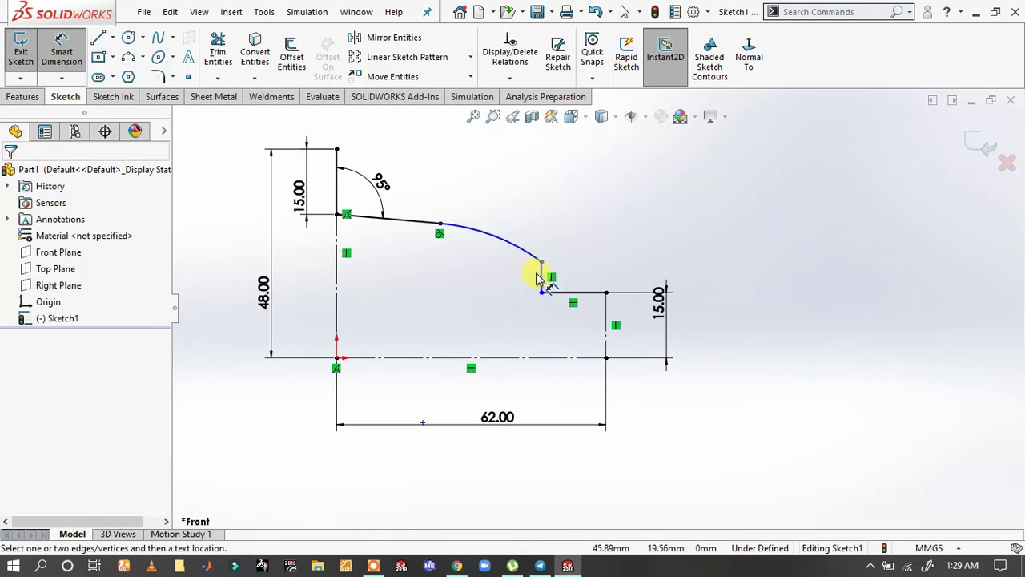
{"action": "left_click", "coordinate": [542, 276]}
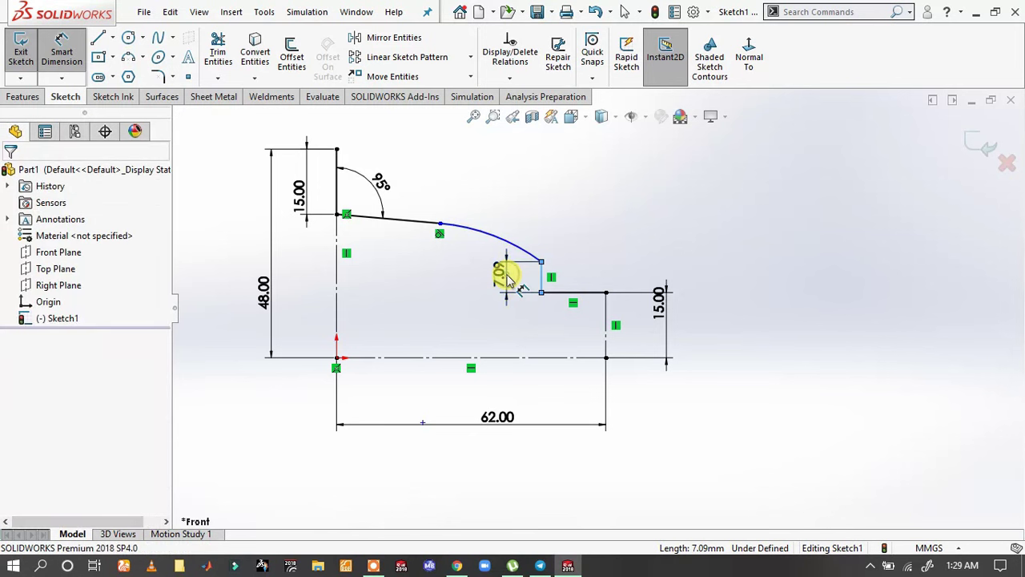
{"action": "left_click", "coordinate": [507, 279]}
{"action": "type", "text": "10"}
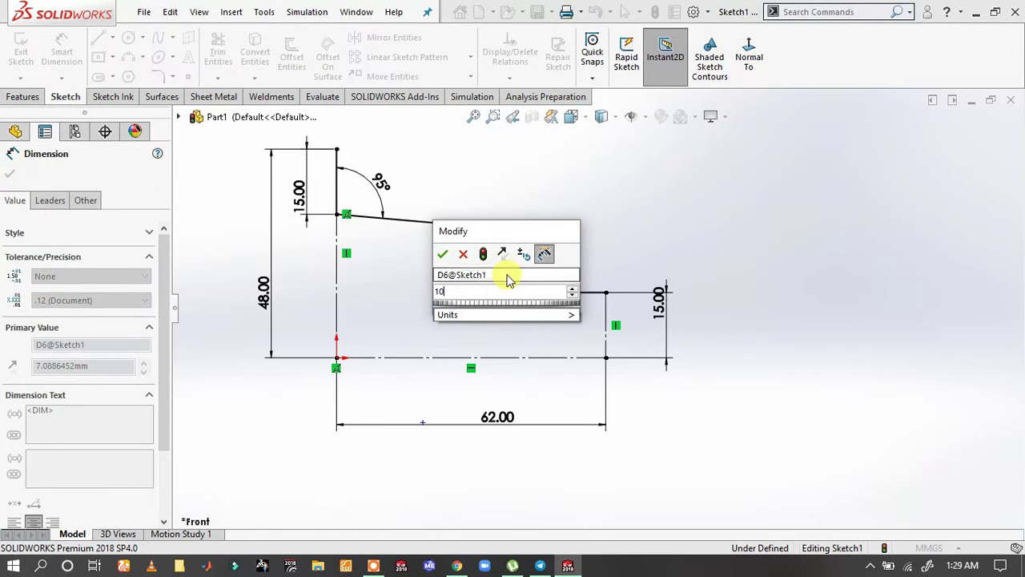
{"action": "key", "text": "Return"}
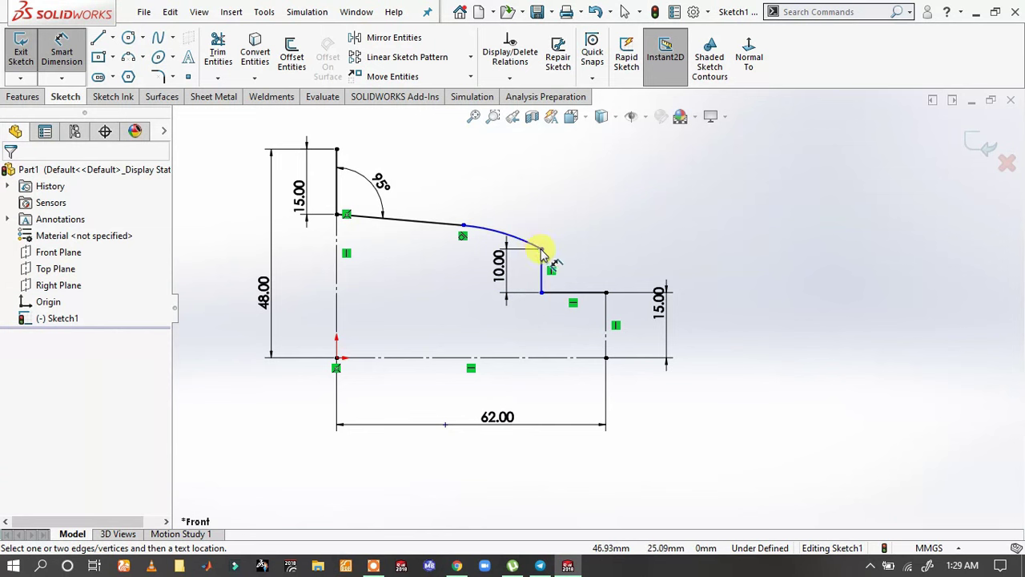
{"action": "left_click", "coordinate": [542, 251]}
{"action": "left_click", "coordinate": [463, 226]}
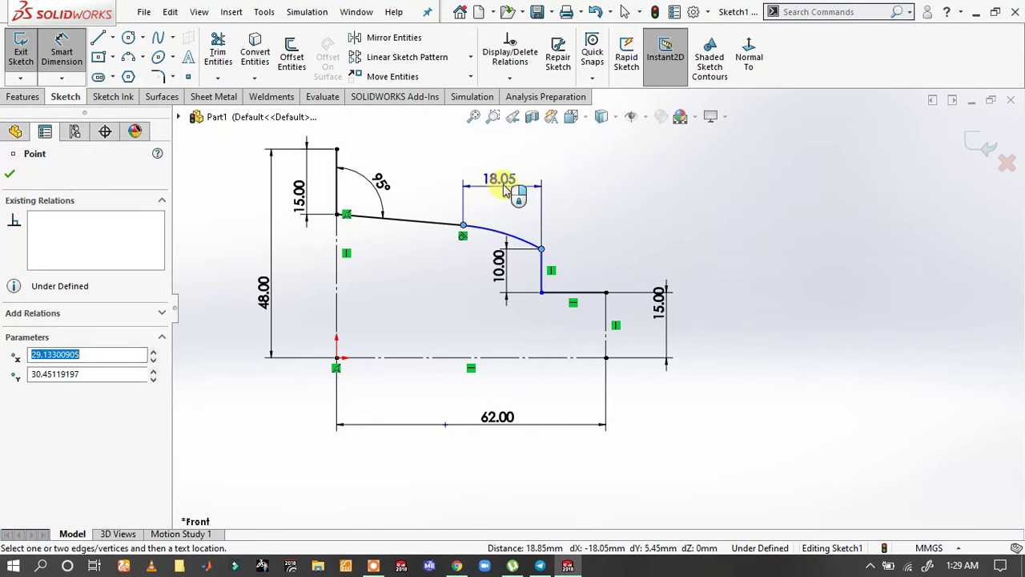
{"action": "left_click", "coordinate": [504, 186]}
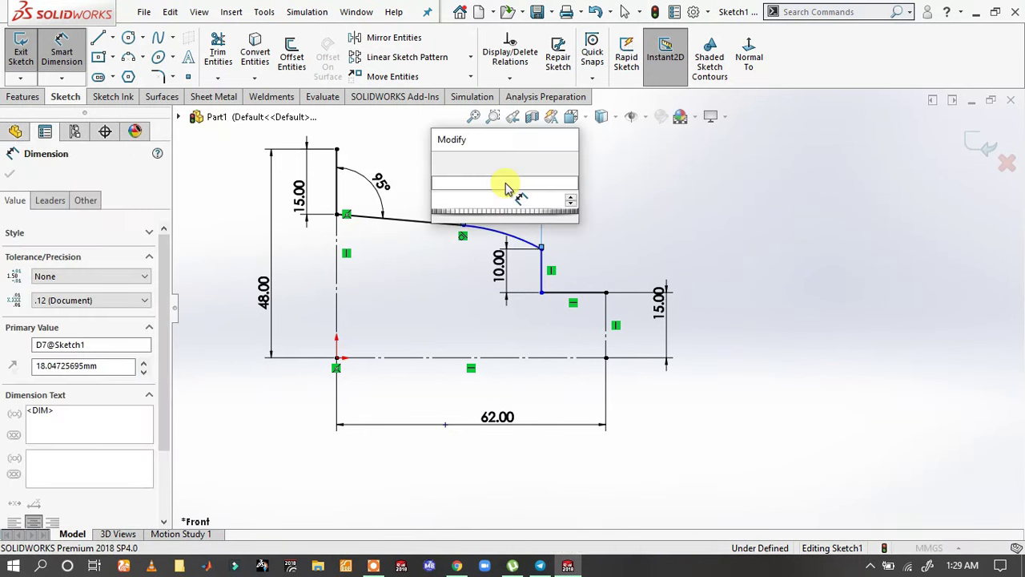
{"action": "type", "text": "22"}
{"action": "key", "text": "Return"}
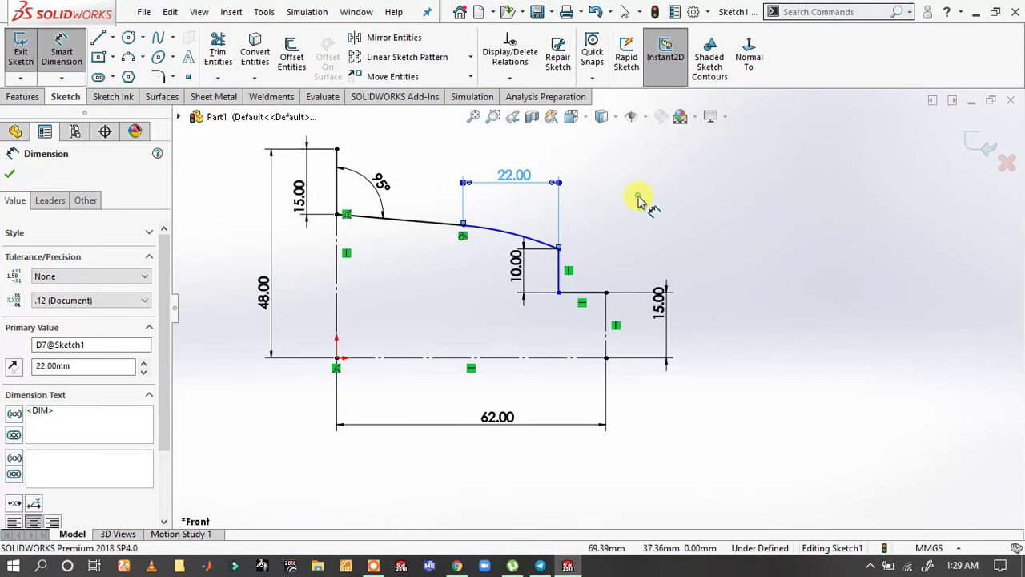
{"action": "key", "text": "Escape"}
{"action": "key", "text": "Escape"}
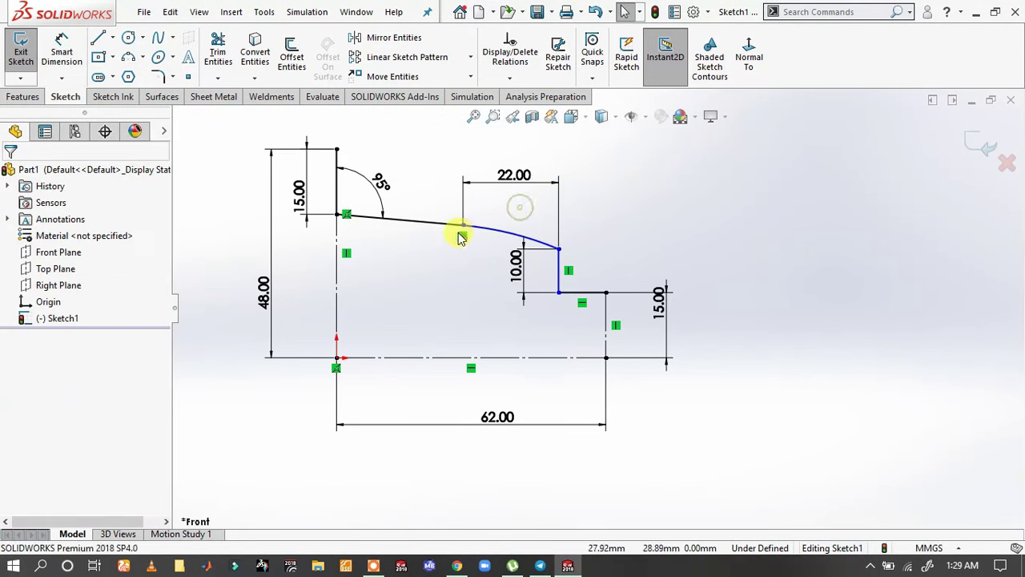
- Add a tangent relation between the arc and the sloping top line (Line4)
{"action": "left_click", "coordinate": [463, 225]}
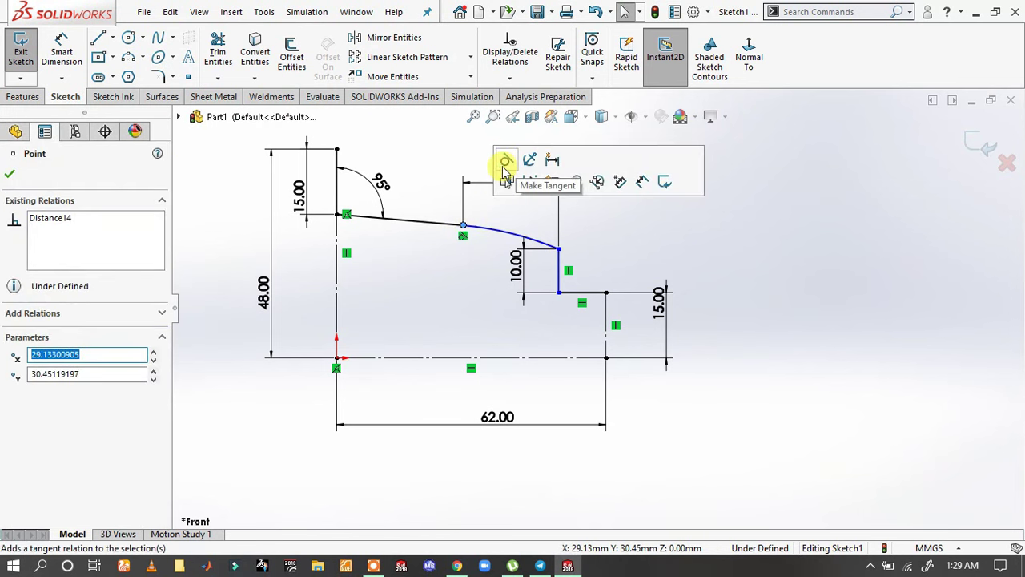
{"action": "left_click", "coordinate": [471, 162]}
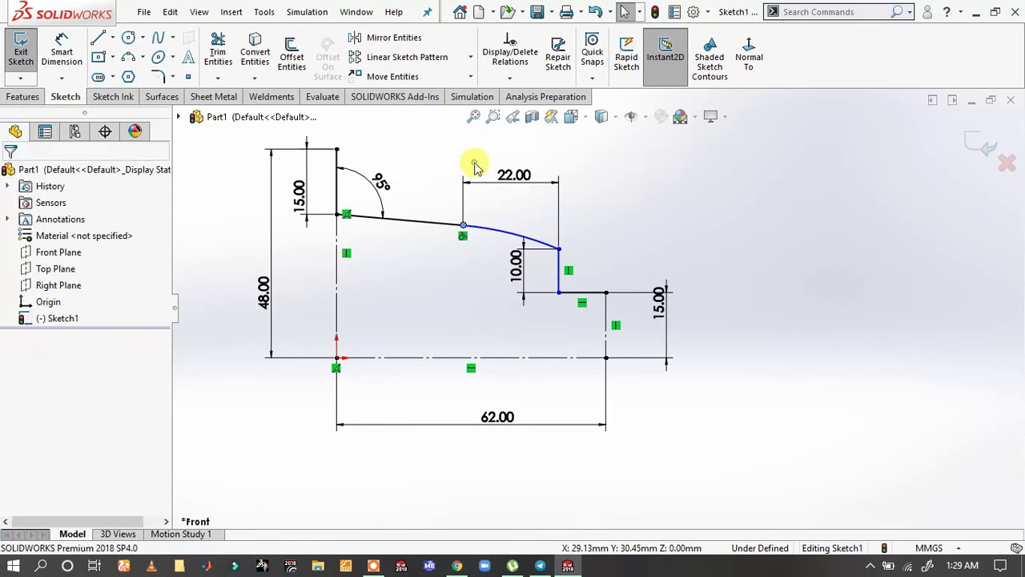
{"action": "left_click", "coordinate": [508, 230]}
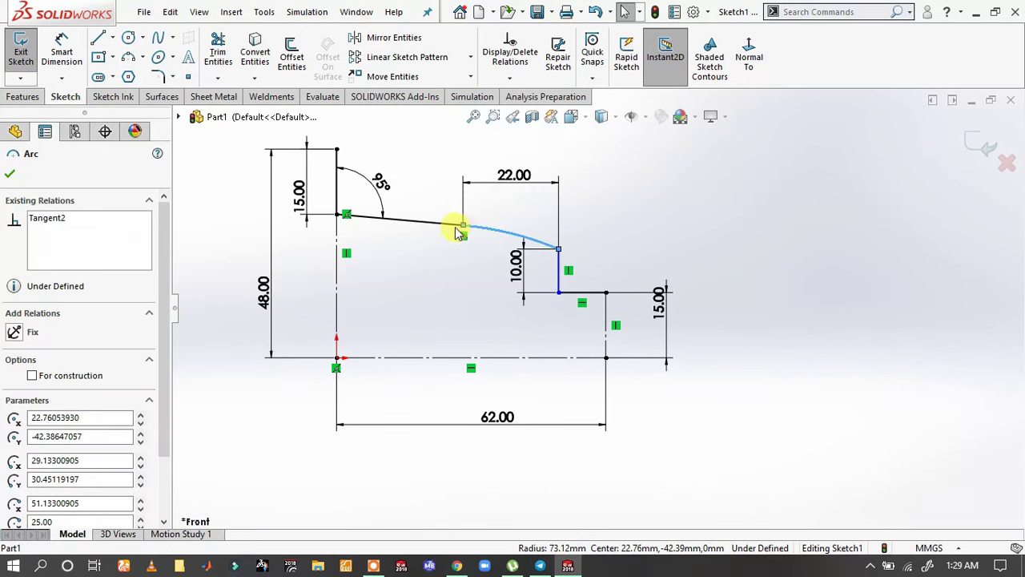
{"action": "left_click", "coordinate": [445, 222], "text": "ctrl"}
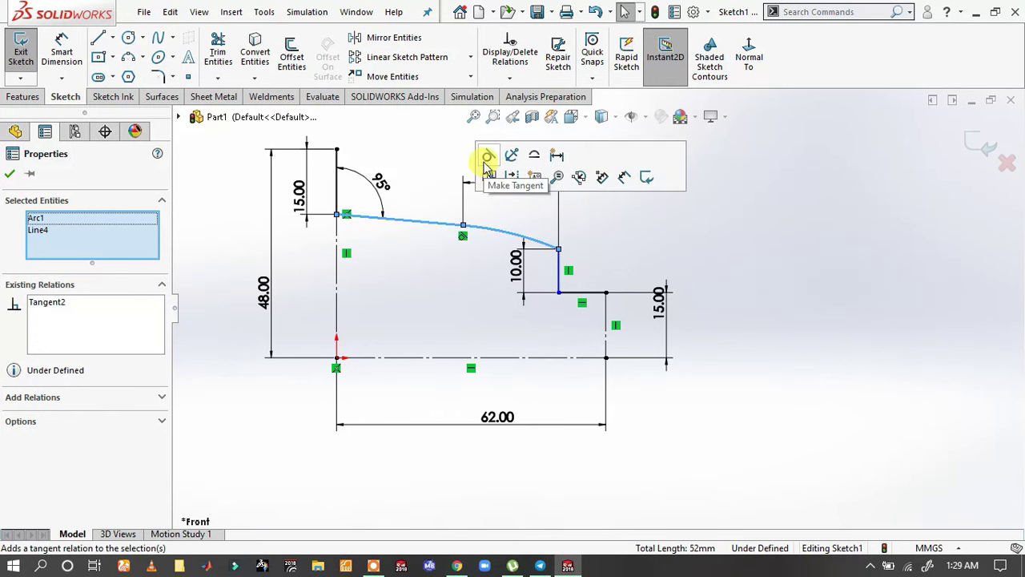
{"action": "left_click", "coordinate": [698, 220]}
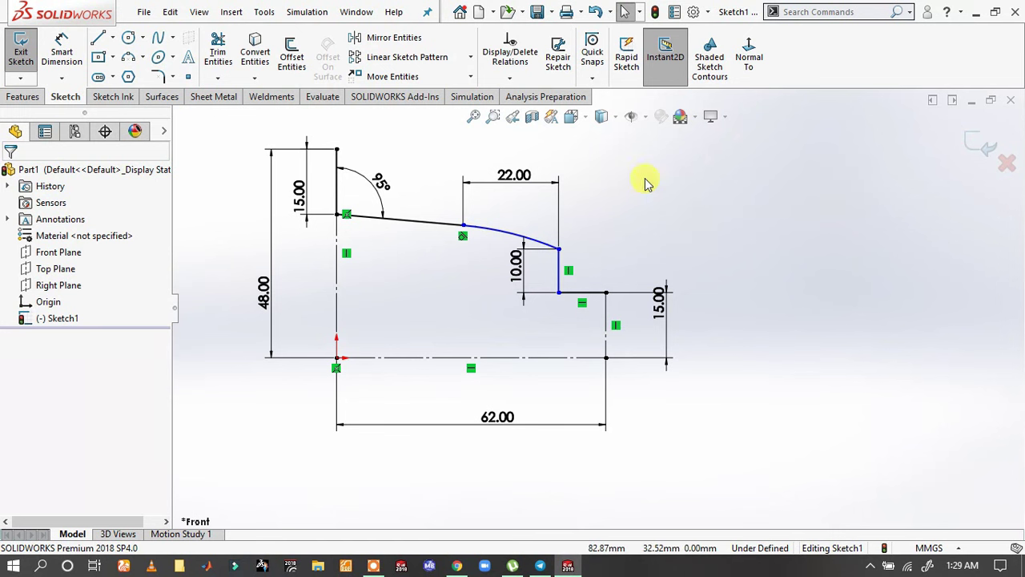
- Dimension the short horizontal ledge under the arc to 11 mm, discarding a redundant 33 mm dimension
{"action": "left_click", "coordinate": [61, 52]}
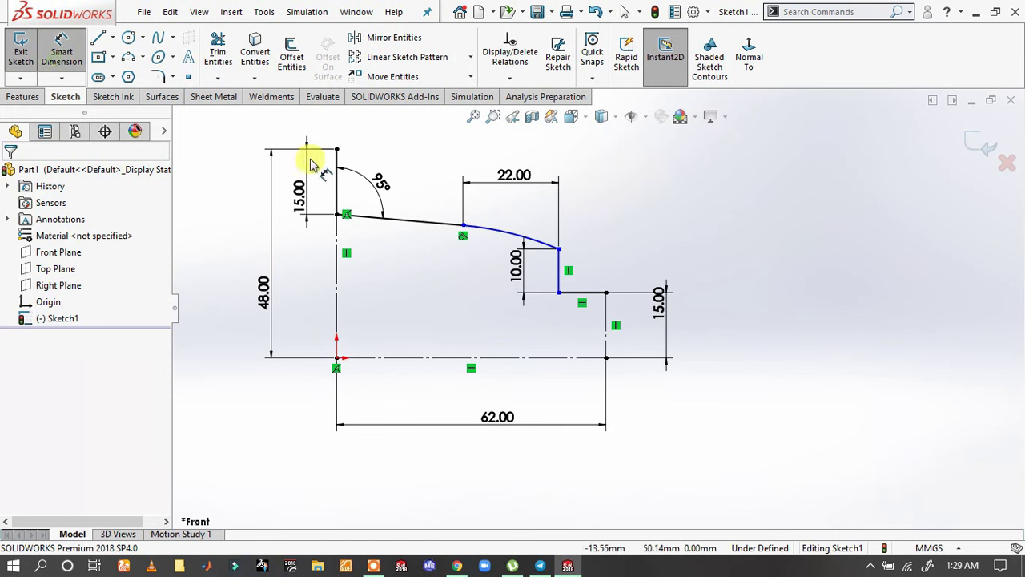
{"action": "left_click", "coordinate": [338, 214]}
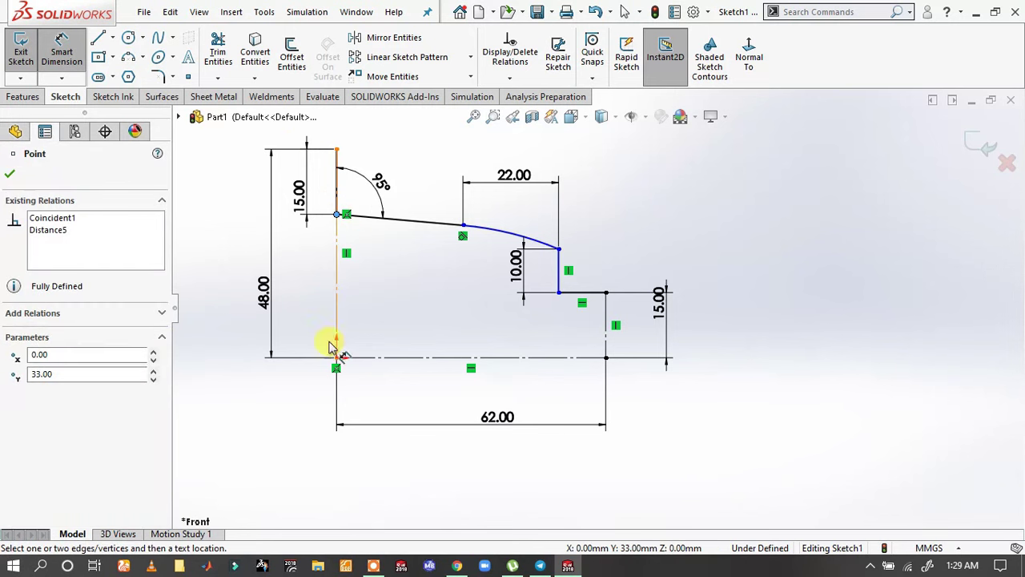
{"action": "left_click", "coordinate": [337, 358]}
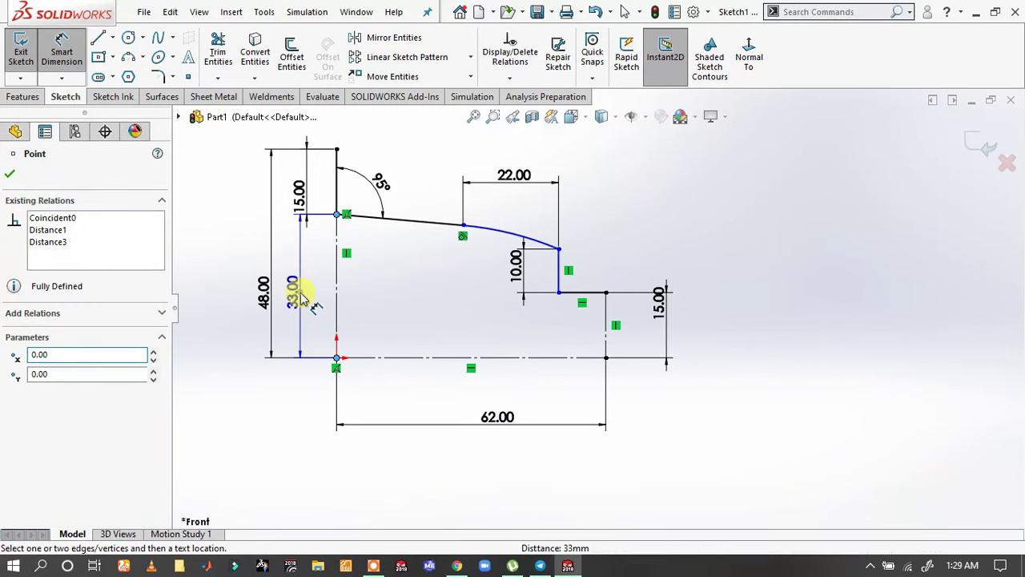
{"action": "left_click", "coordinate": [296, 290]}
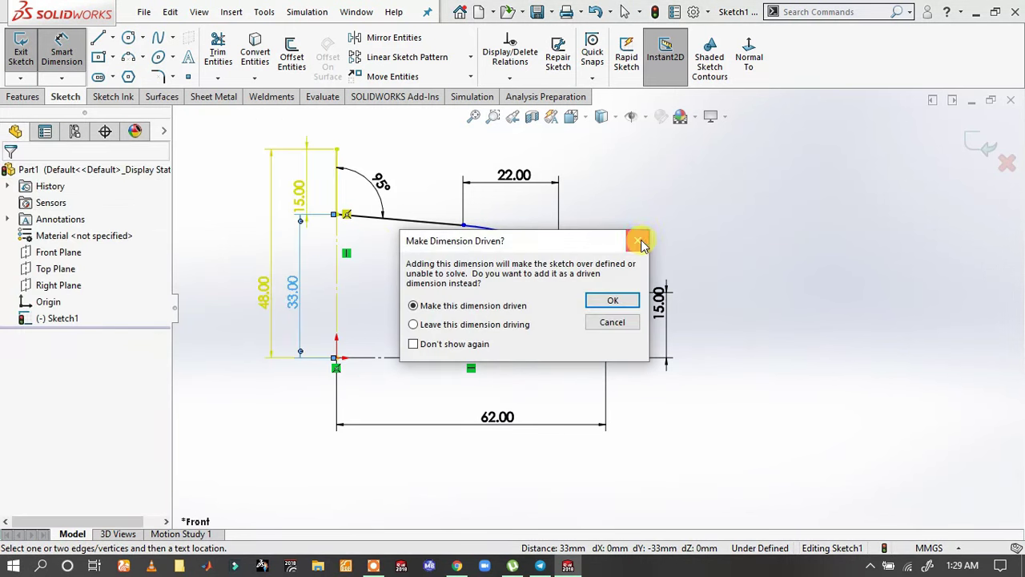
{"action": "left_click", "coordinate": [638, 241]}
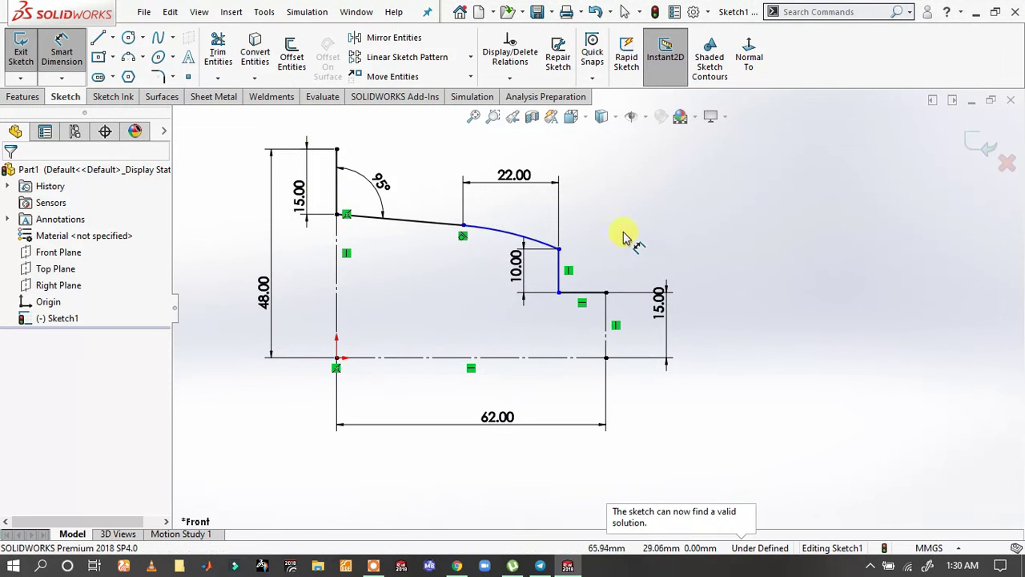
{"action": "left_click", "coordinate": [592, 293]}
{"action": "left_click", "coordinate": [591, 272]}
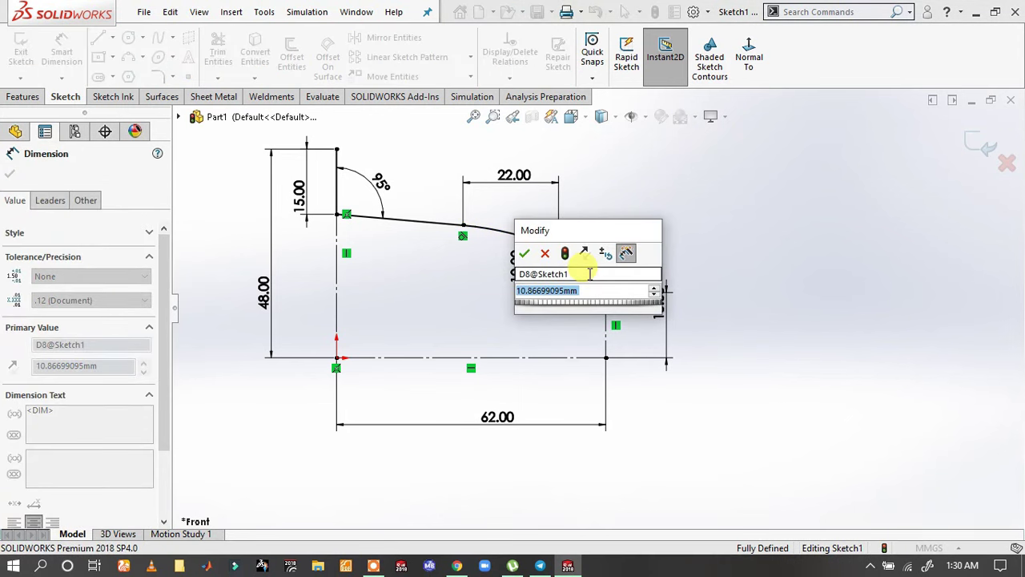
{"action": "type", "text": "11"}
{"action": "key", "text": "Return"}
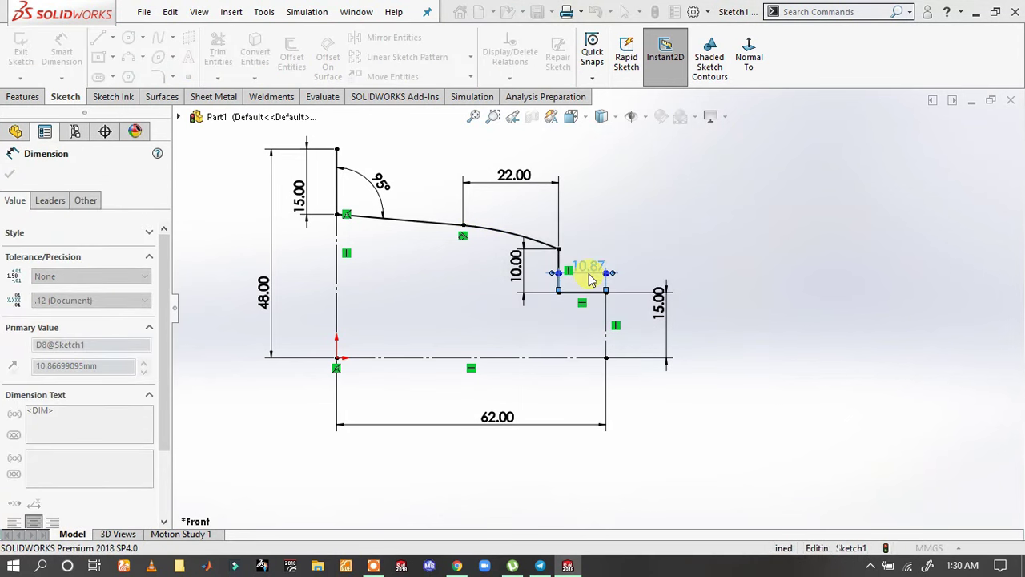
{"action": "left_click", "coordinate": [617, 216]}
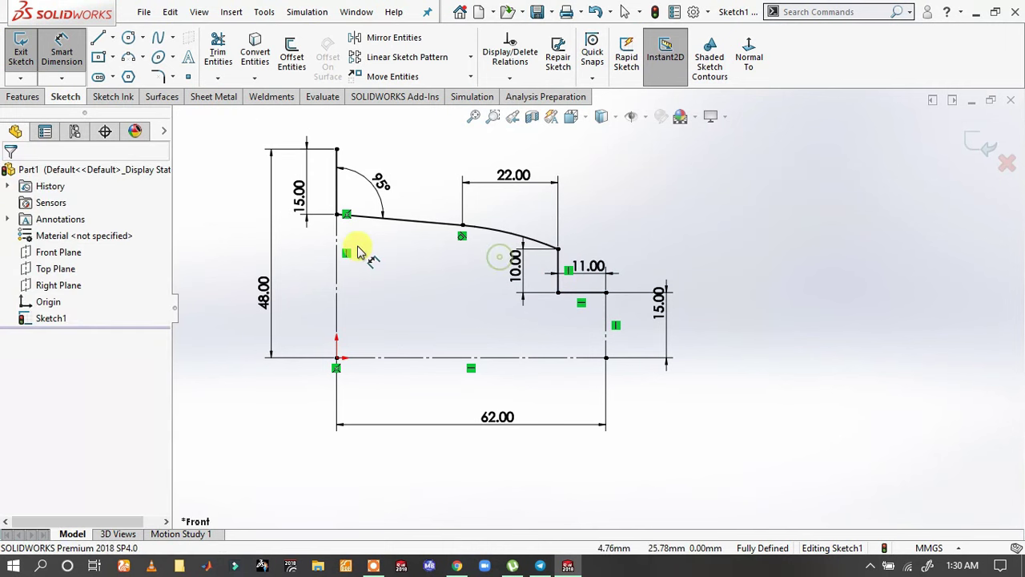
{"action": "left_click", "coordinate": [62, 52]}
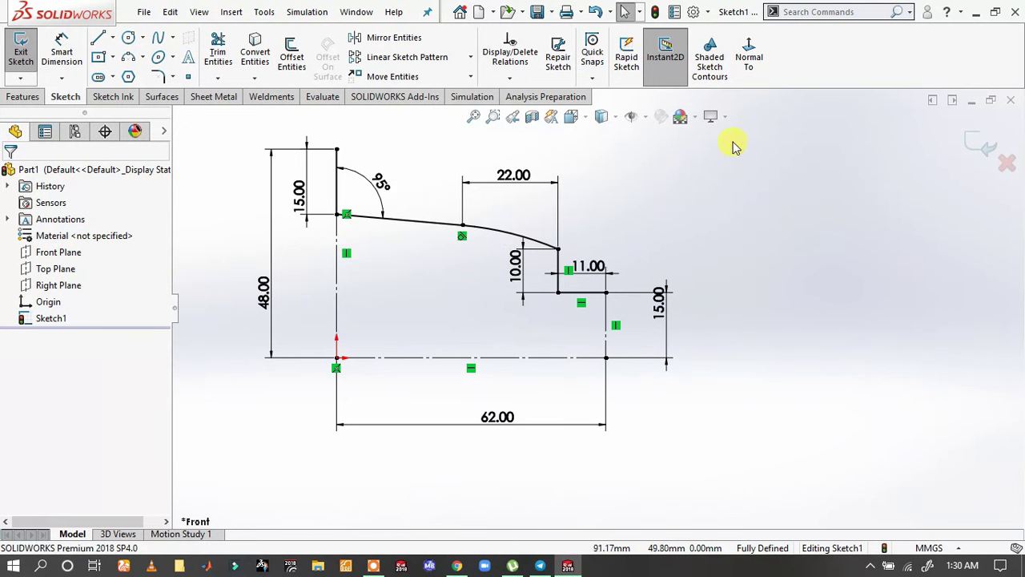
- Offset the profile chain, excluding the centerline, 4.5 mm to its outer side
{"action": "left_click_drag", "start_coordinate": [732, 141], "coordinate": [312, 310]}
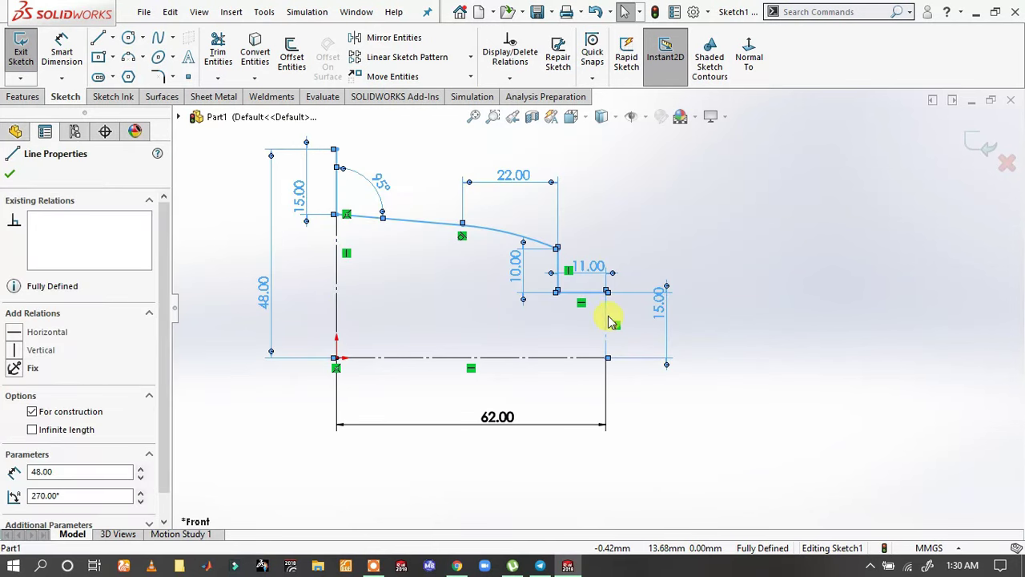
{"action": "left_click", "coordinate": [592, 264], "text": "ctrl"}
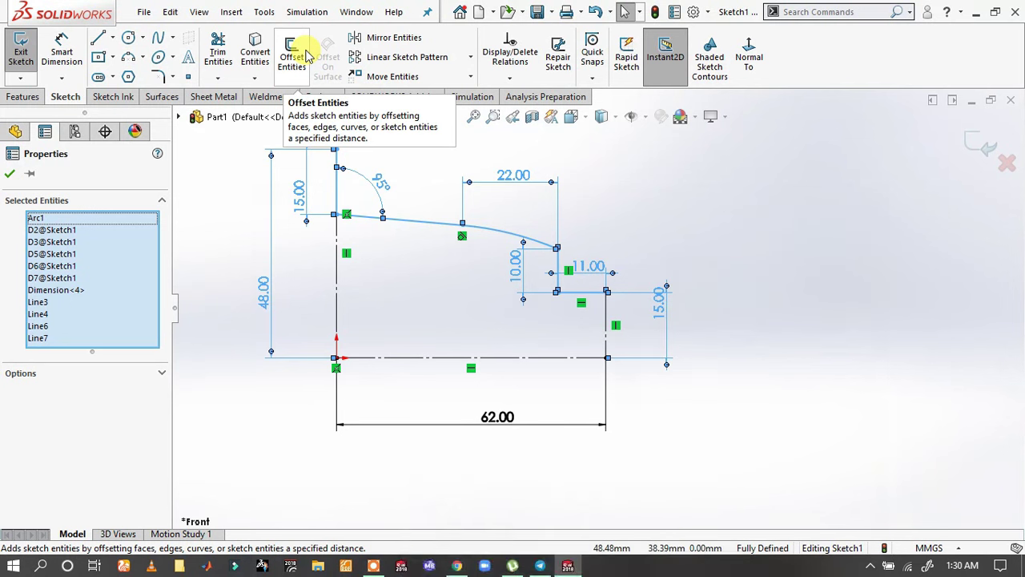
{"action": "left_click", "coordinate": [307, 56]}
{"action": "type", "text": "4.5"}
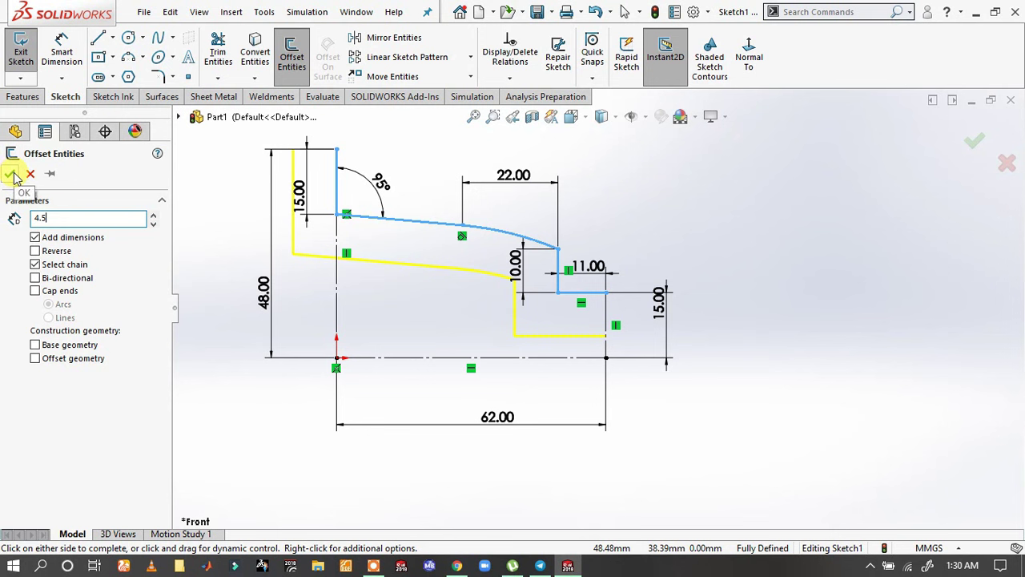
{"action": "left_click", "coordinate": [35, 251]}
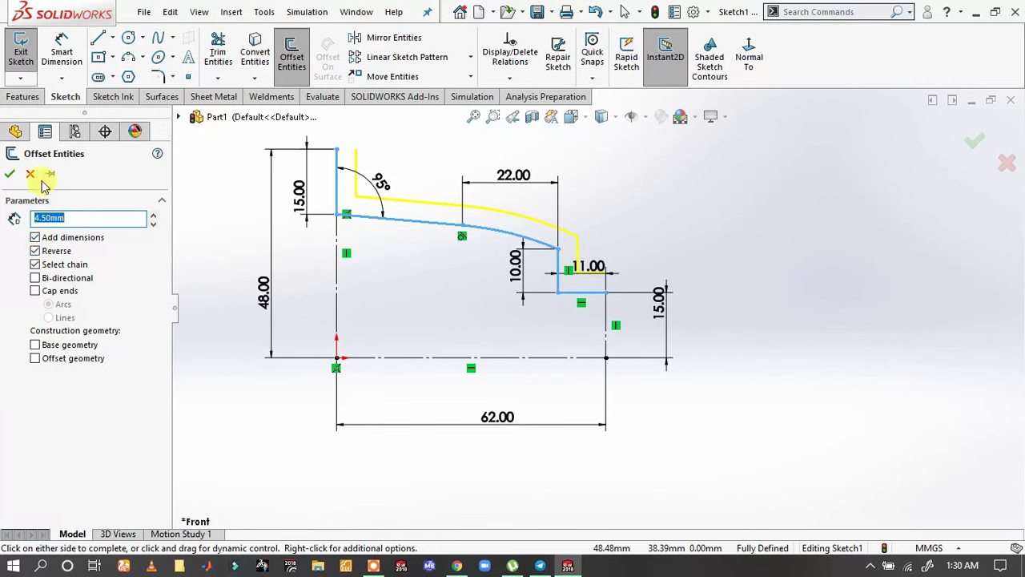
{"action": "left_click", "coordinate": [12, 175]}
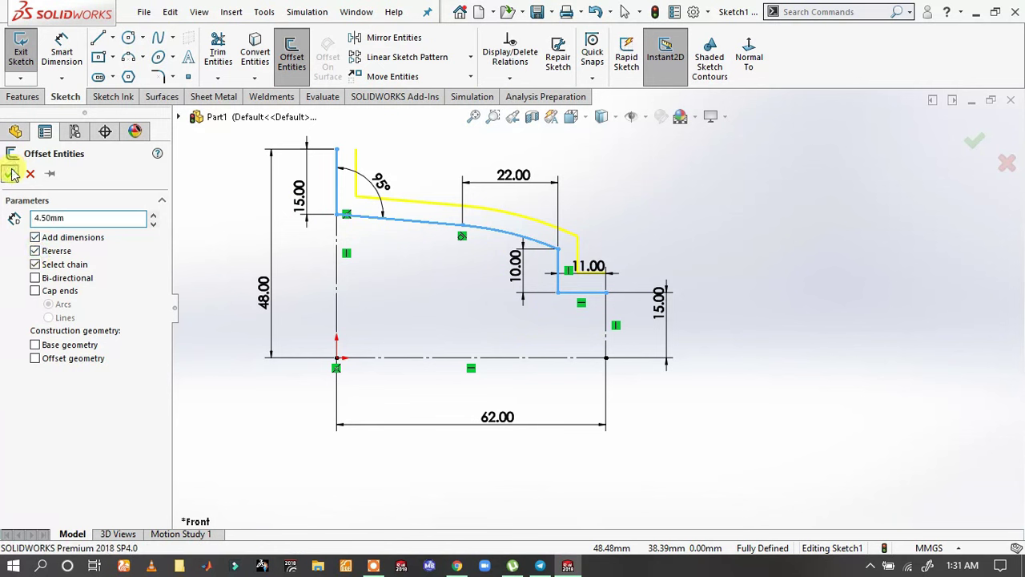
- Close the offset with a horizontal line at the top ends and a 4.5 mm vertical line at the ledge
{"action": "left_click", "coordinate": [98, 37]}
{"action": "left_click", "coordinate": [357, 149]}
{"action": "left_click", "coordinate": [336, 149]}
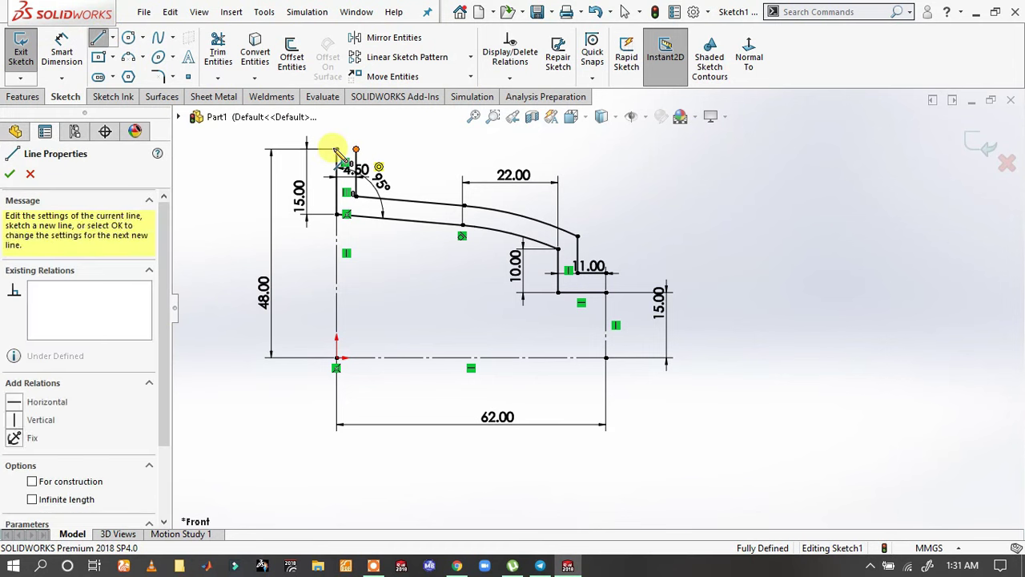
{"action": "left_click", "coordinate": [606, 292]}
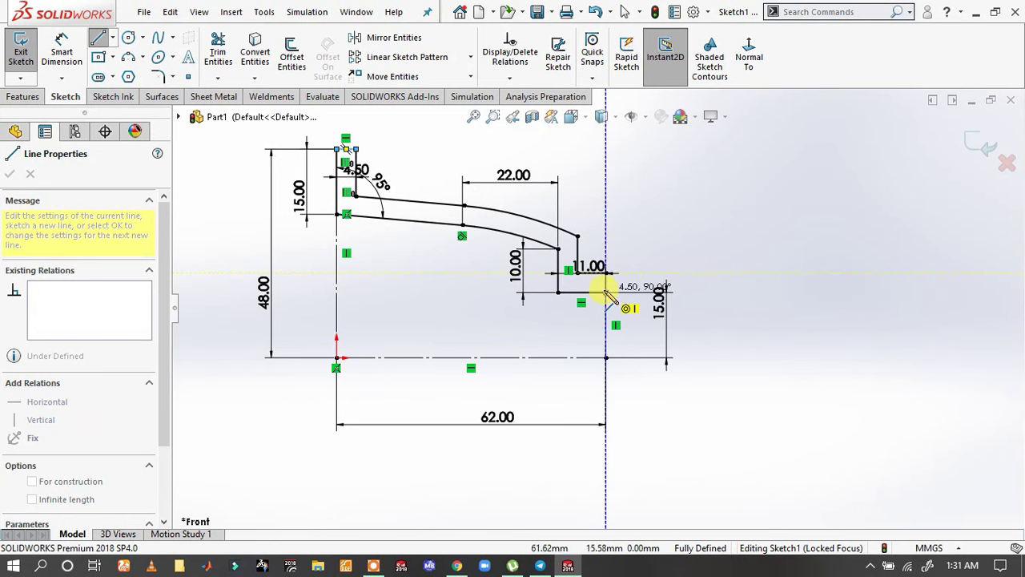
{"action": "left_click", "coordinate": [633, 259]}
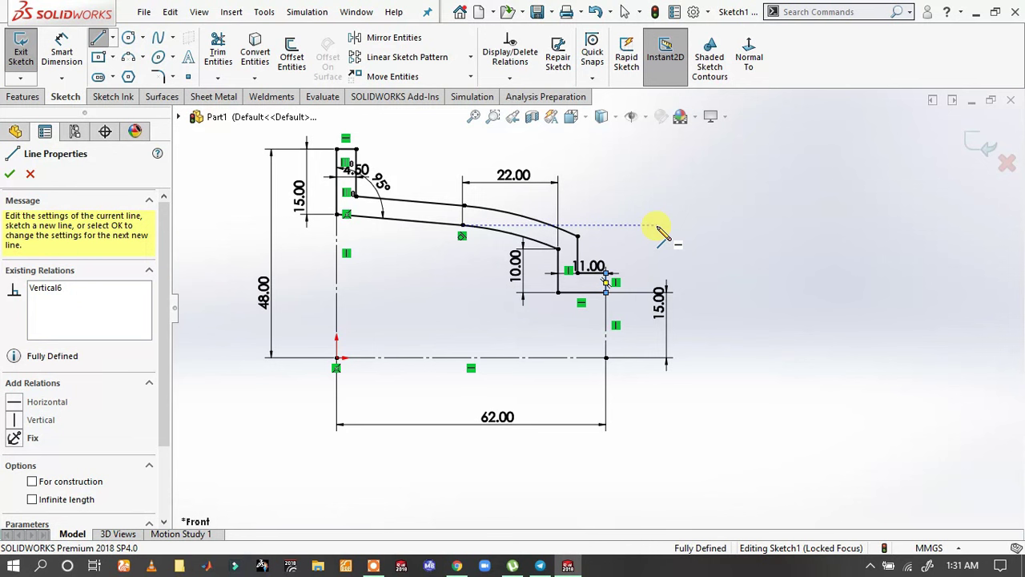
{"action": "left_click", "coordinate": [657, 228]}
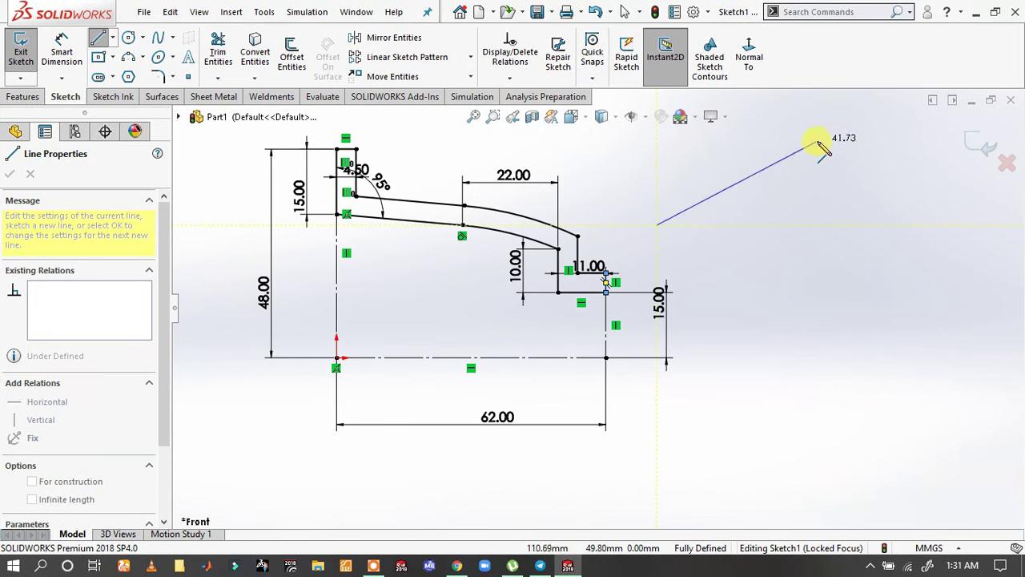
{"action": "key", "text": "Escape"}
{"action": "key", "text": "Escape"}
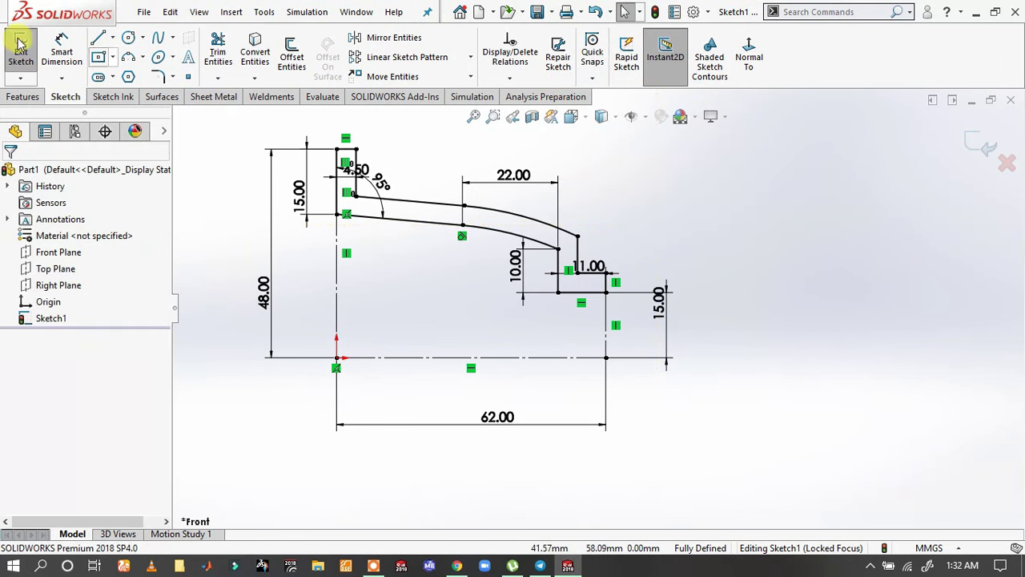
- Revolve the Sketch1 region 360° about the bottom centreline (Line2) into a solid
{"action": "left_click", "coordinate": [23, 96]}
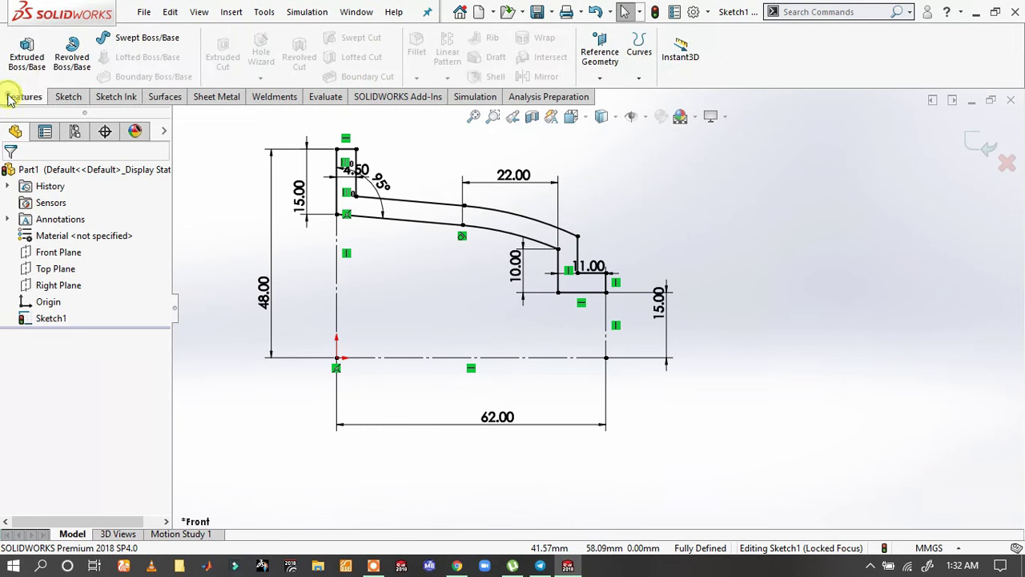
{"action": "left_click", "coordinate": [72, 66]}
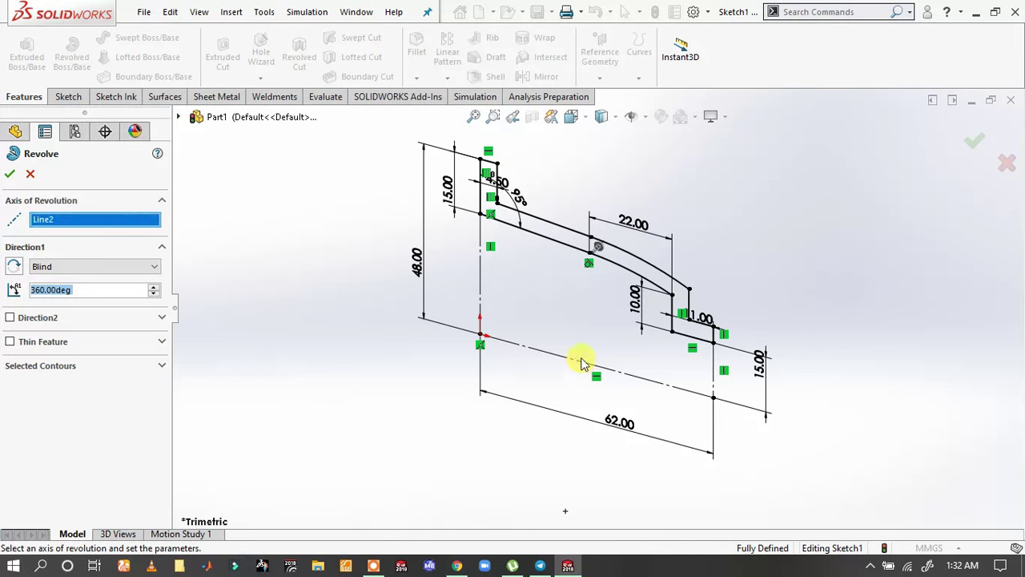
{"action": "left_click", "coordinate": [12, 217]}
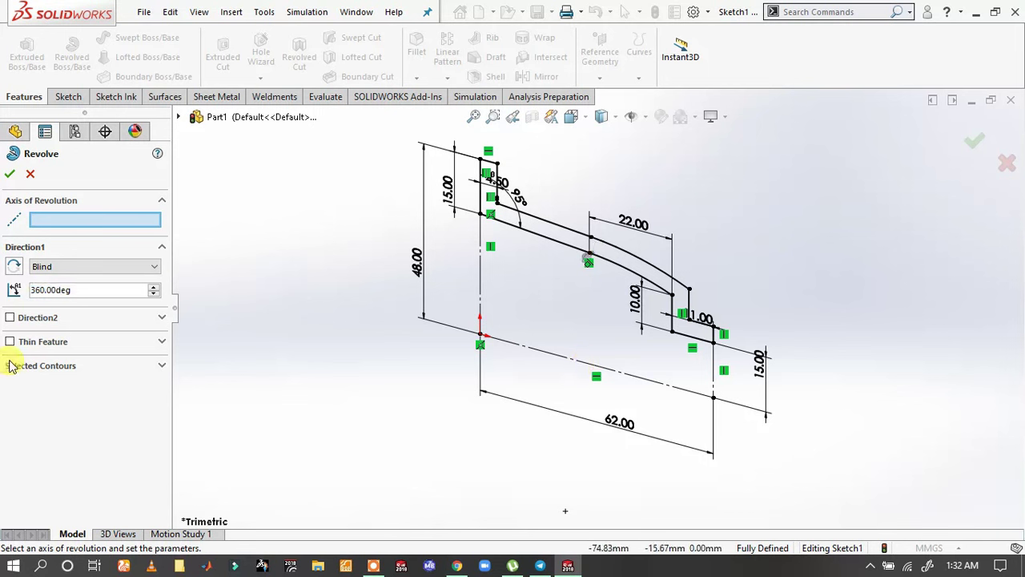
{"action": "left_click", "coordinate": [73, 366]}
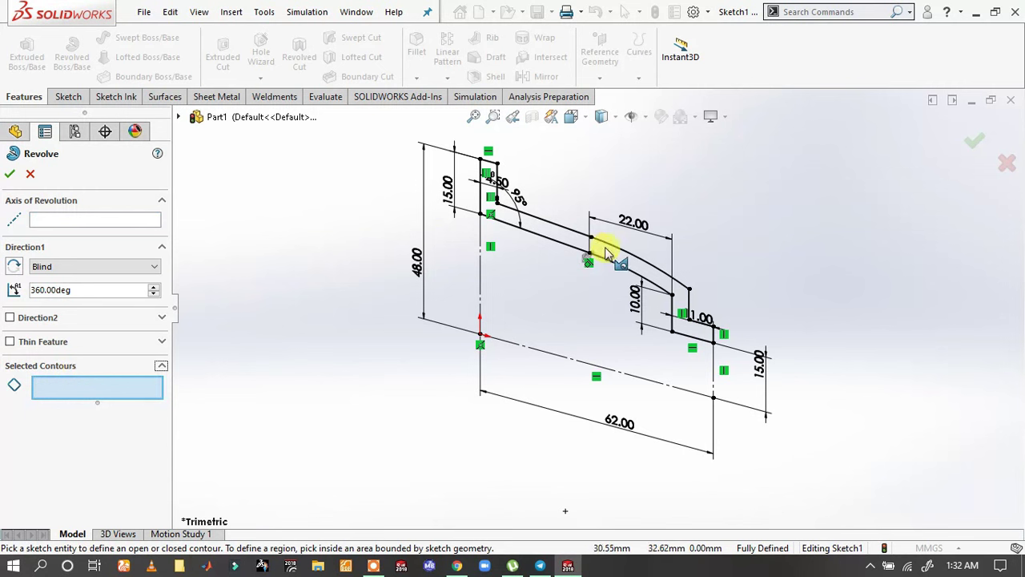
{"action": "left_click", "coordinate": [484, 212]}
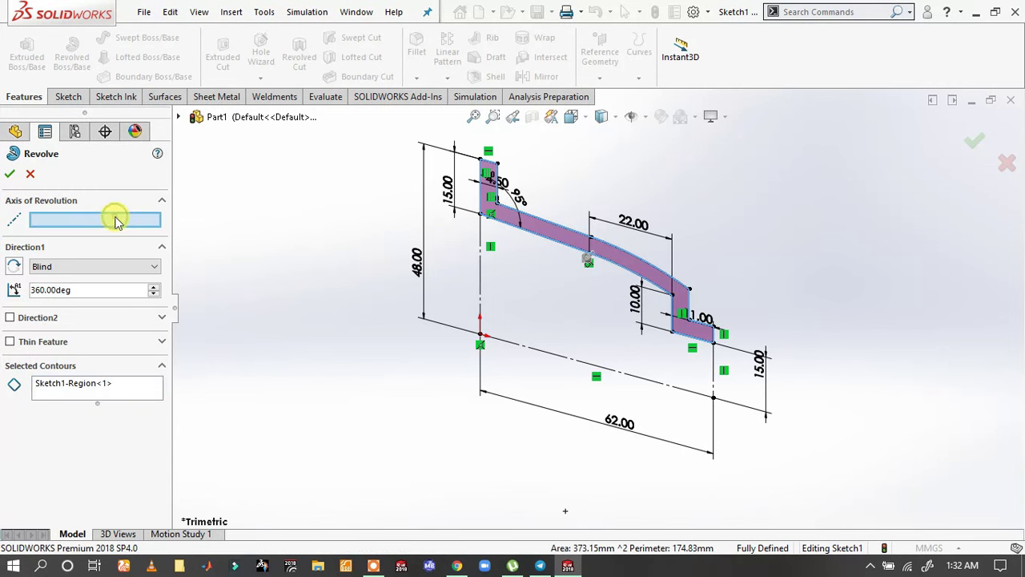
{"action": "left_click", "coordinate": [615, 373]}
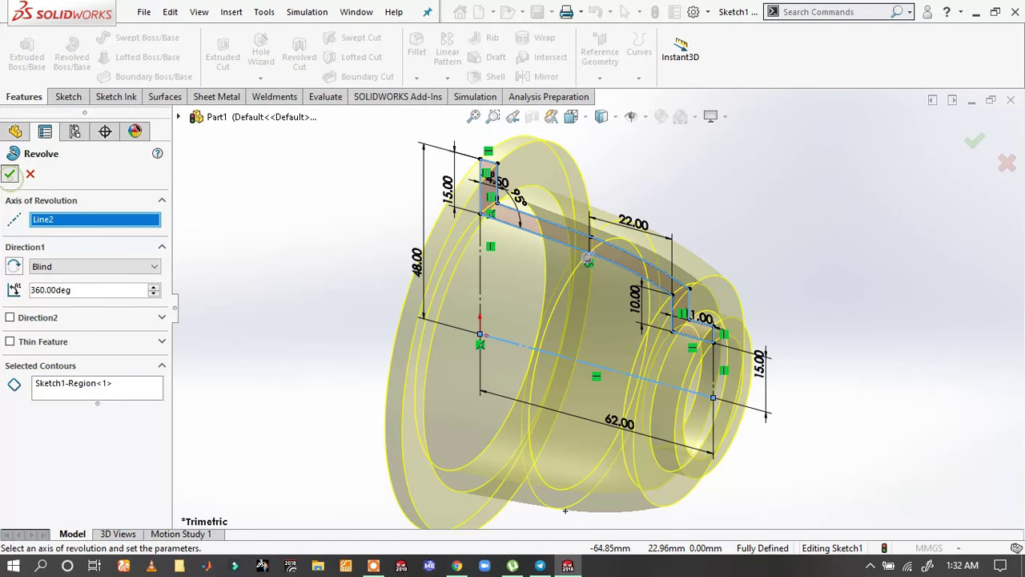
{"action": "left_click", "coordinate": [9, 174]}
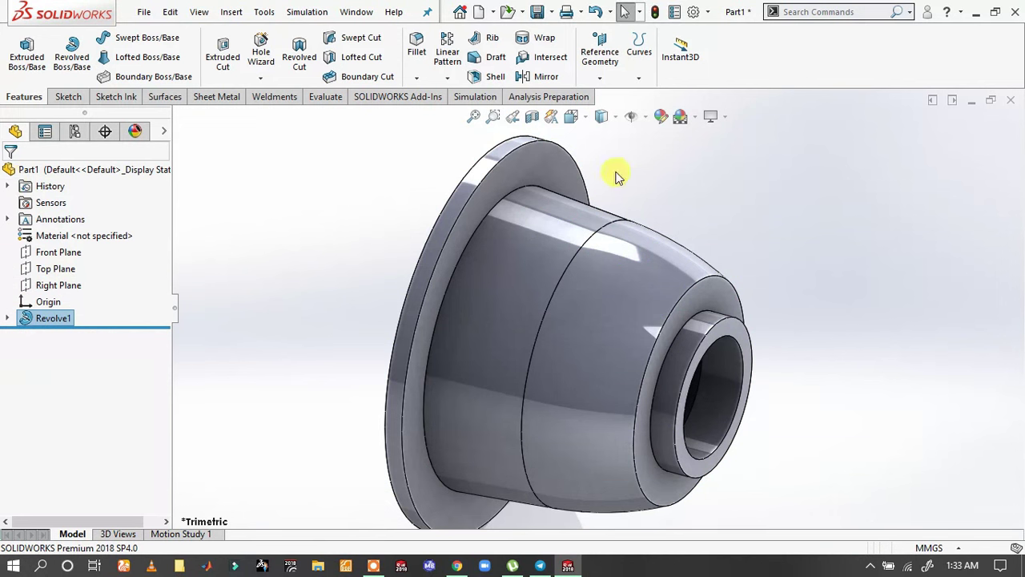
- Start a sketch on the flange face and draw a circle above the bushing axis
{"action": "left_click", "coordinate": [564, 169]}
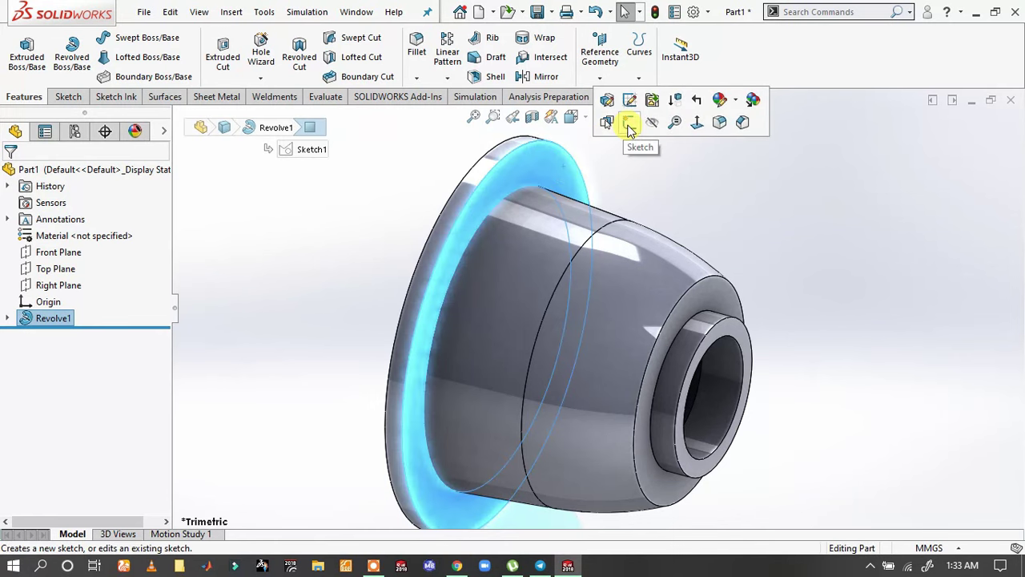
{"action": "left_click", "coordinate": [627, 123]}
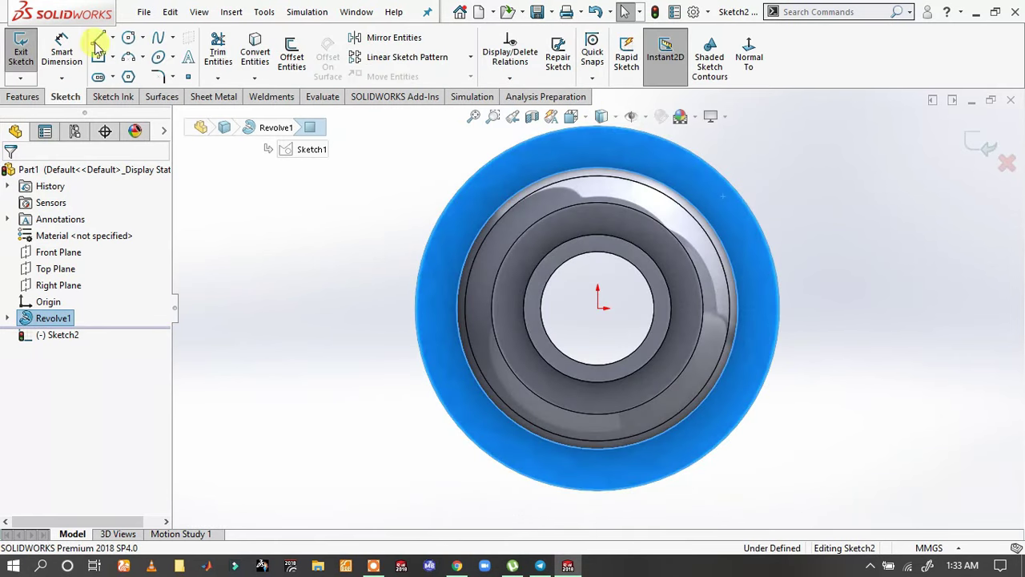
{"action": "left_click", "coordinate": [128, 38]}
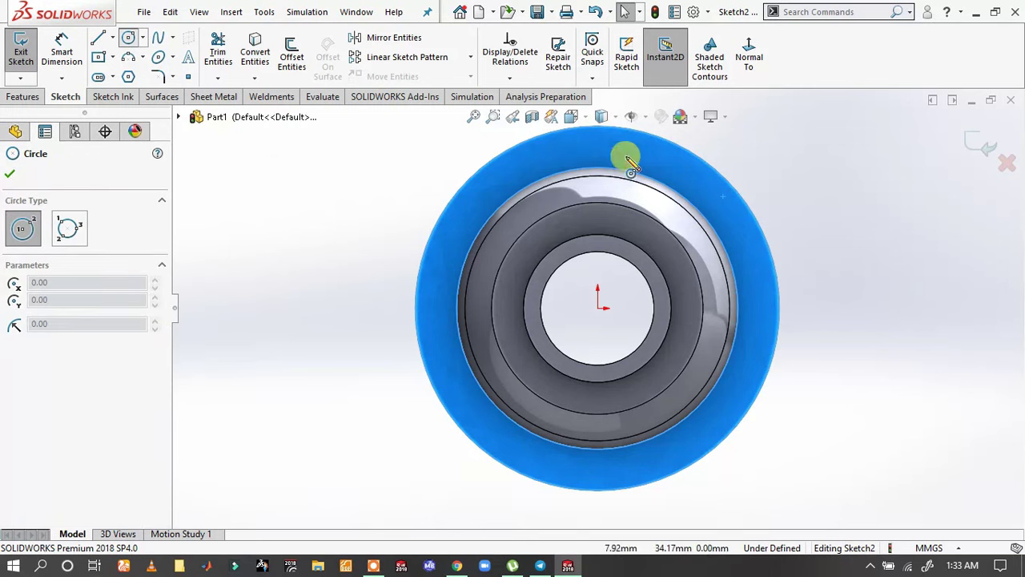
{"action": "left_click", "coordinate": [602, 152]}
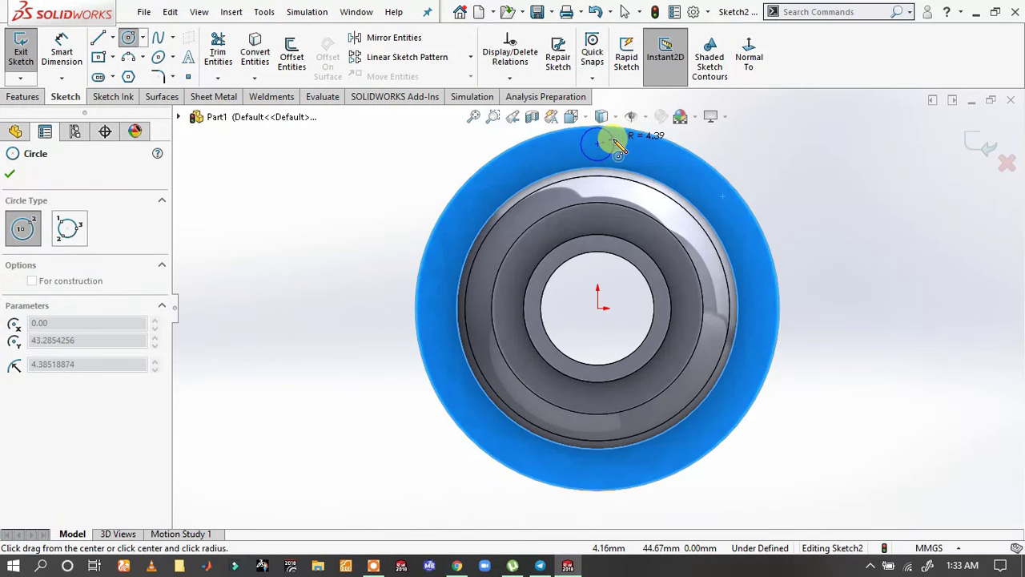
{"action": "left_click", "coordinate": [615, 143]}
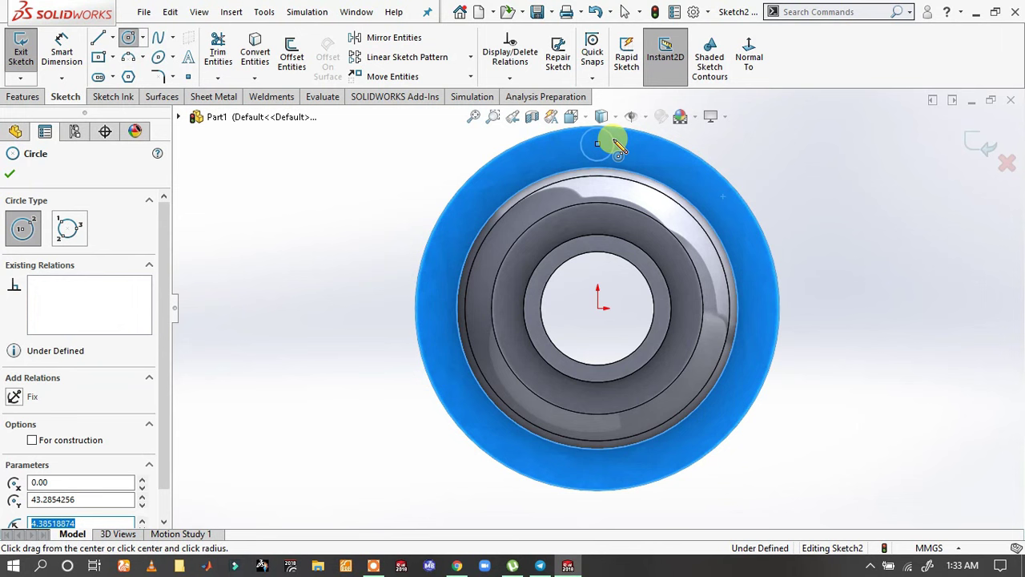
- Dimension the circle to Ø16 with its centre 40 mm above the origin
{"action": "key", "text": "s"}
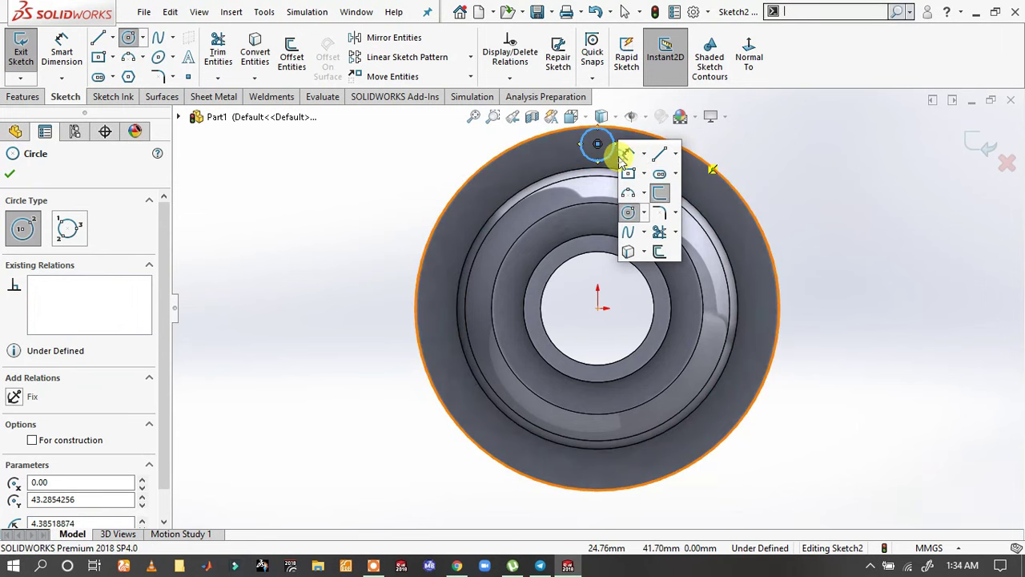
{"action": "left_click", "coordinate": [625, 154]}
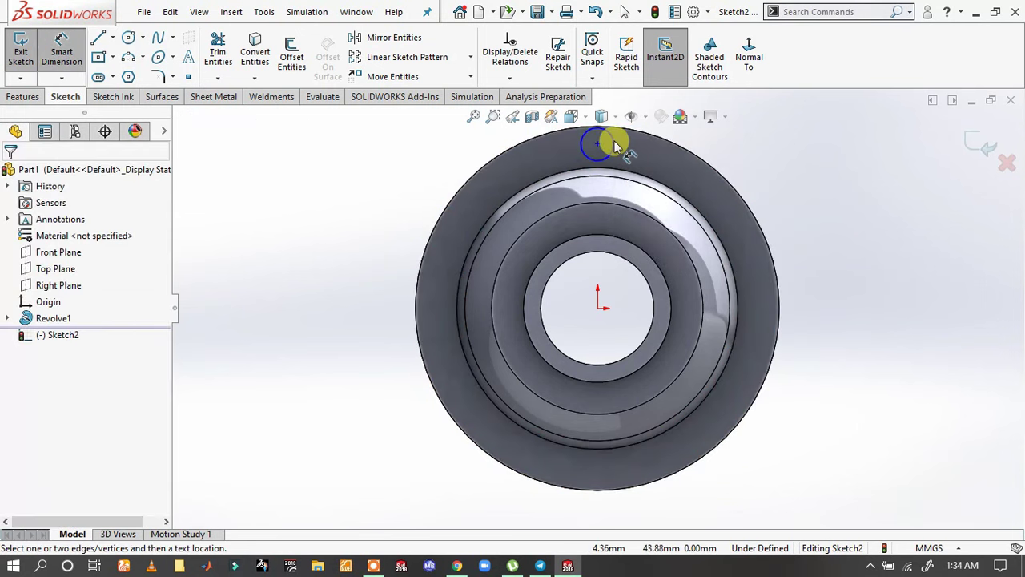
{"action": "left_click", "coordinate": [615, 144]}
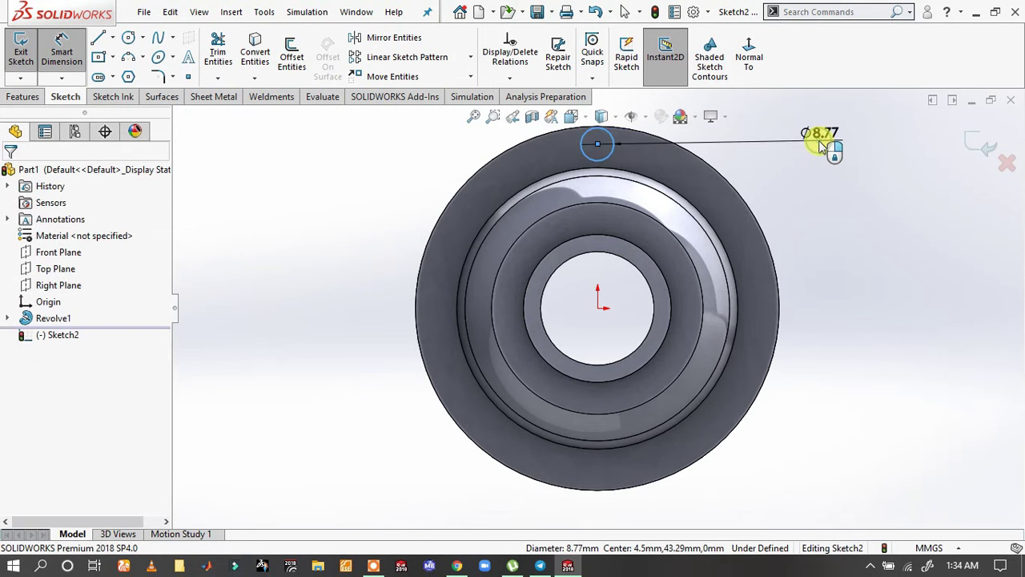
{"action": "left_click", "coordinate": [821, 145]}
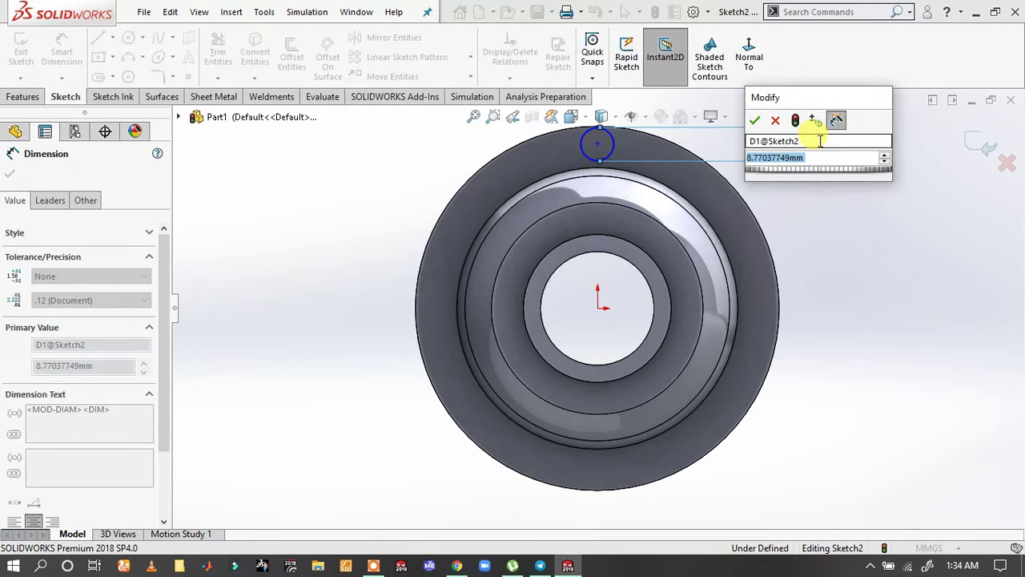
{"action": "type", "text": "16"}
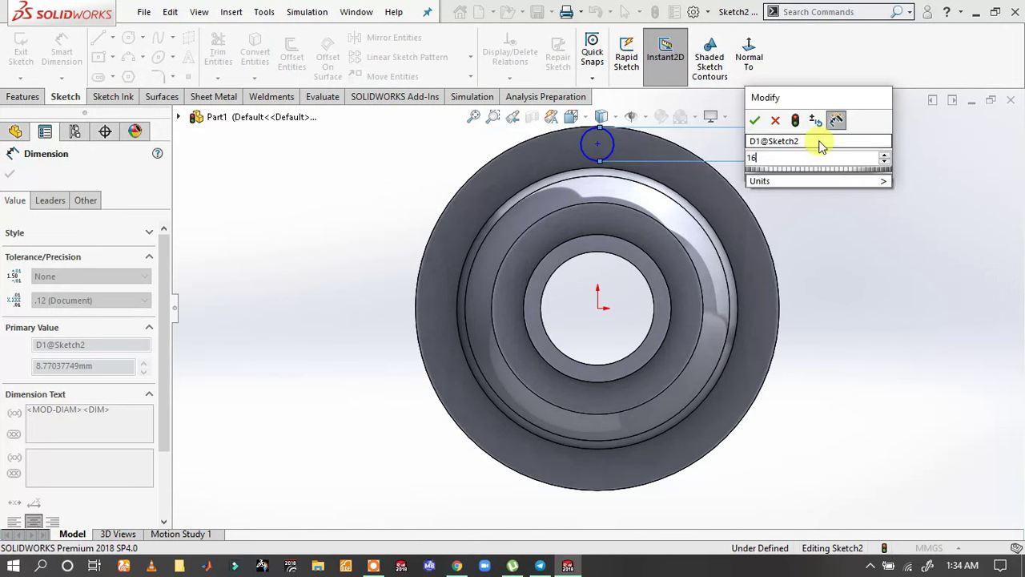
{"action": "key", "text": "Return"}
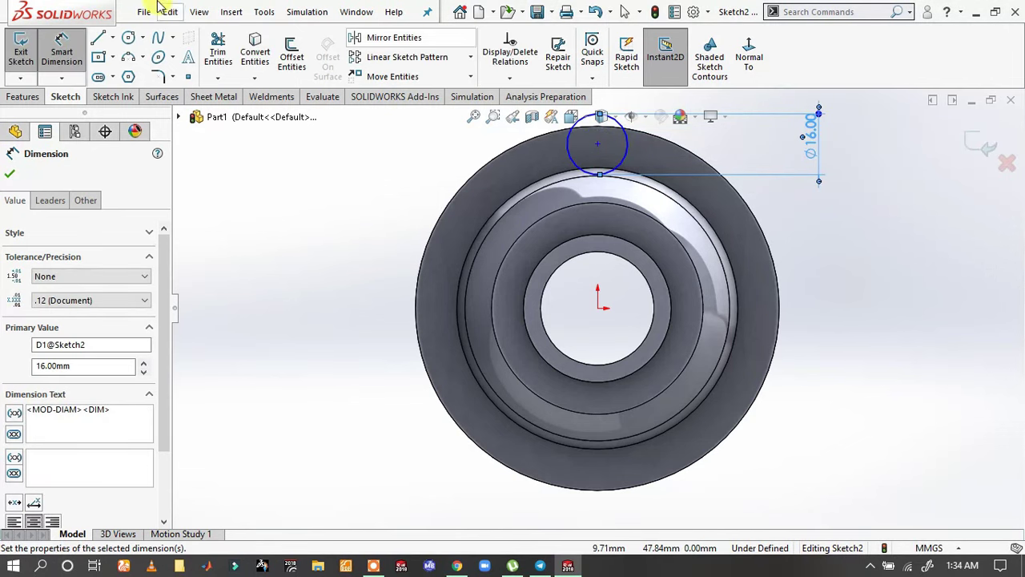
{"action": "left_click", "coordinate": [597, 145]}
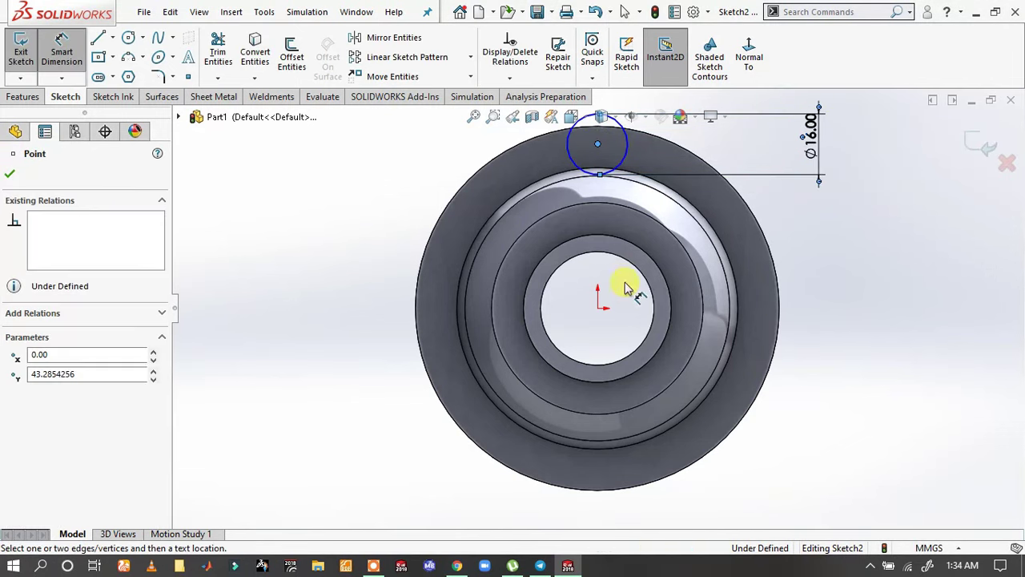
{"action": "left_click", "coordinate": [598, 308]}
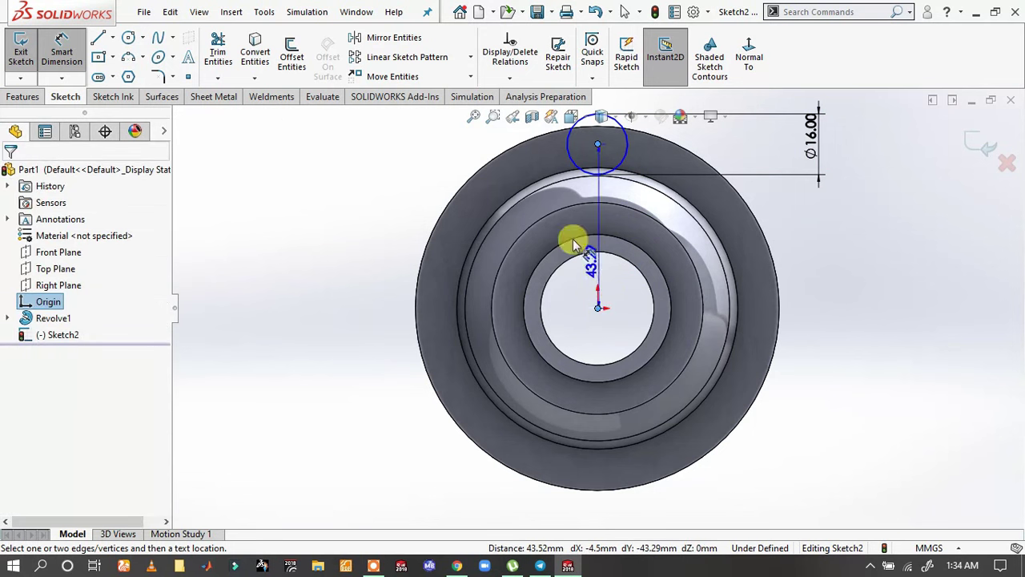
{"action": "left_click", "coordinate": [410, 248]}
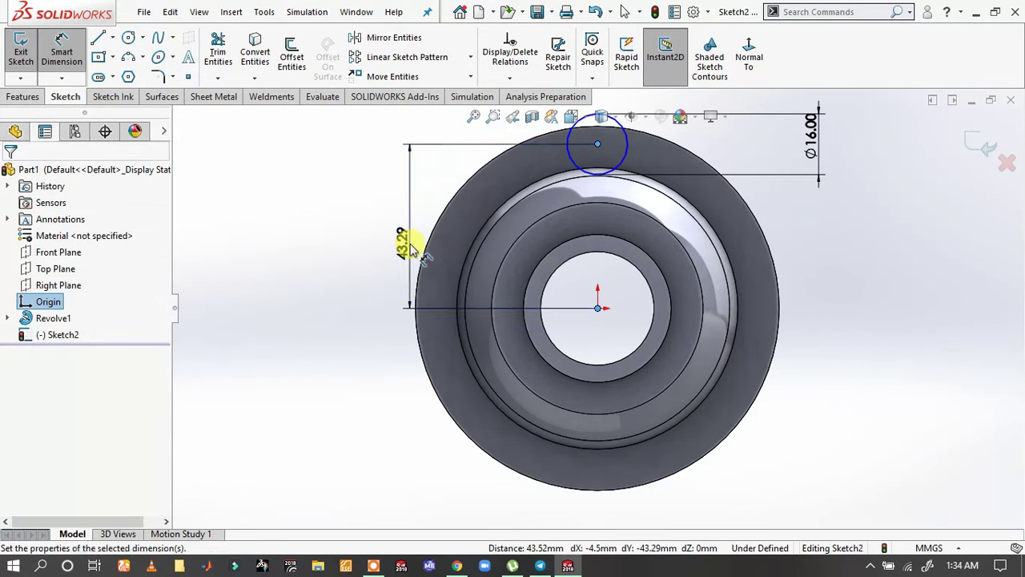
{"action": "type", "text": "40"}
{"action": "key", "text": "Return"}
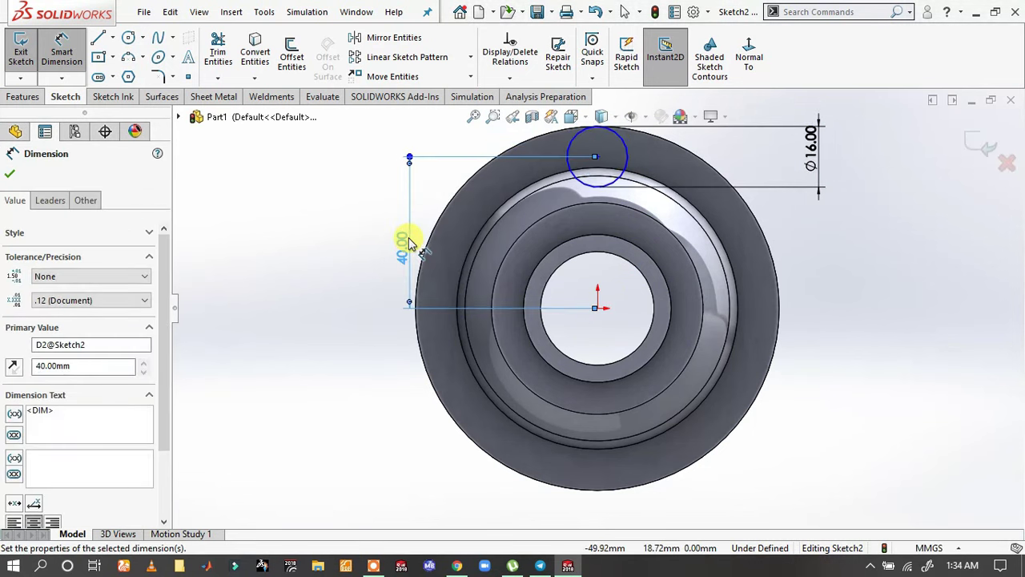
{"action": "left_click", "coordinate": [540, 225]}
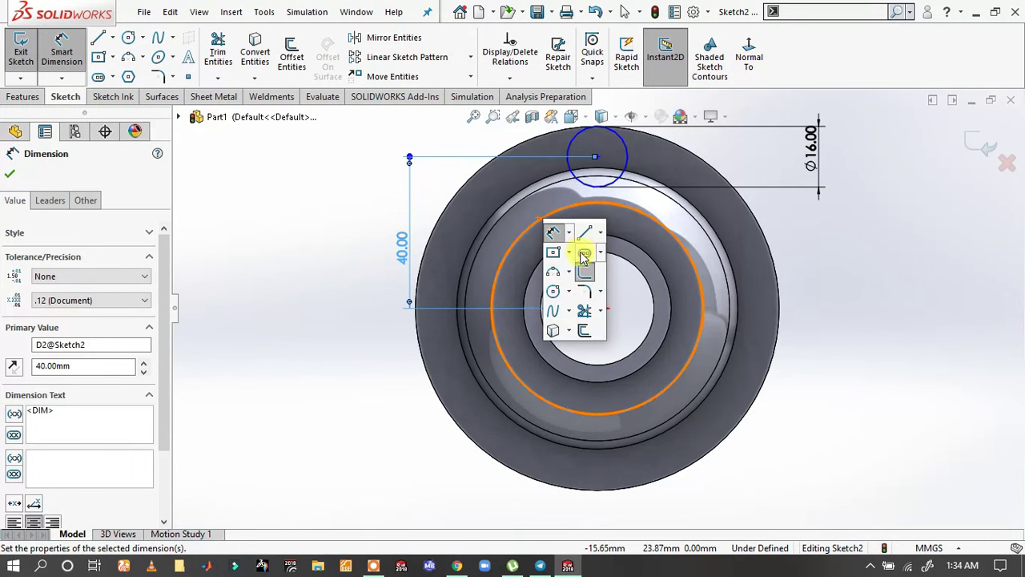
- Draw a concentric circle inside the Ø16 circle and dimension it Ø6
{"action": "key", "text": "c"}
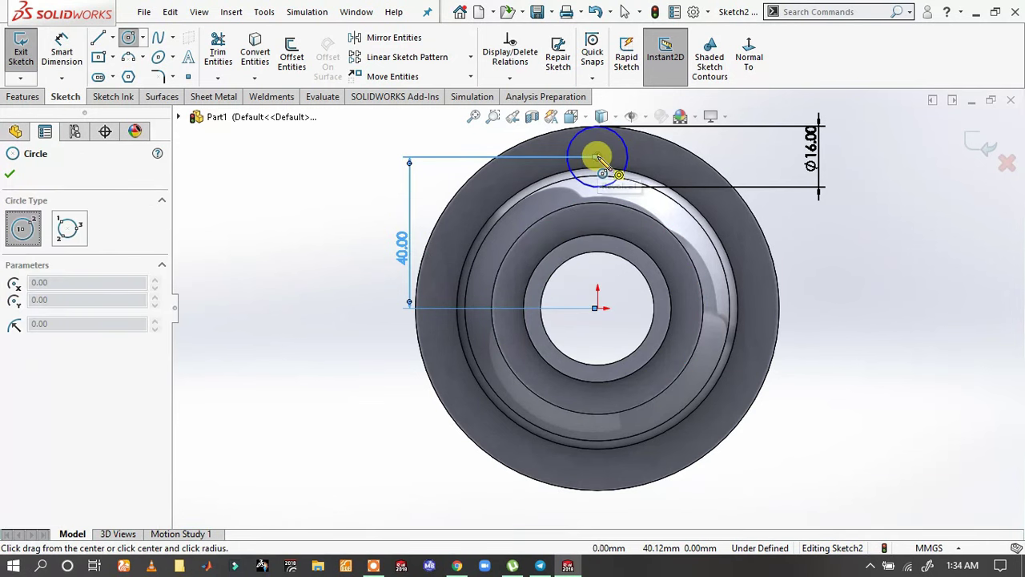
{"action": "left_click", "coordinate": [597, 156]}
{"action": "left_click", "coordinate": [613, 161]}
{"action": "key", "text": "s"}
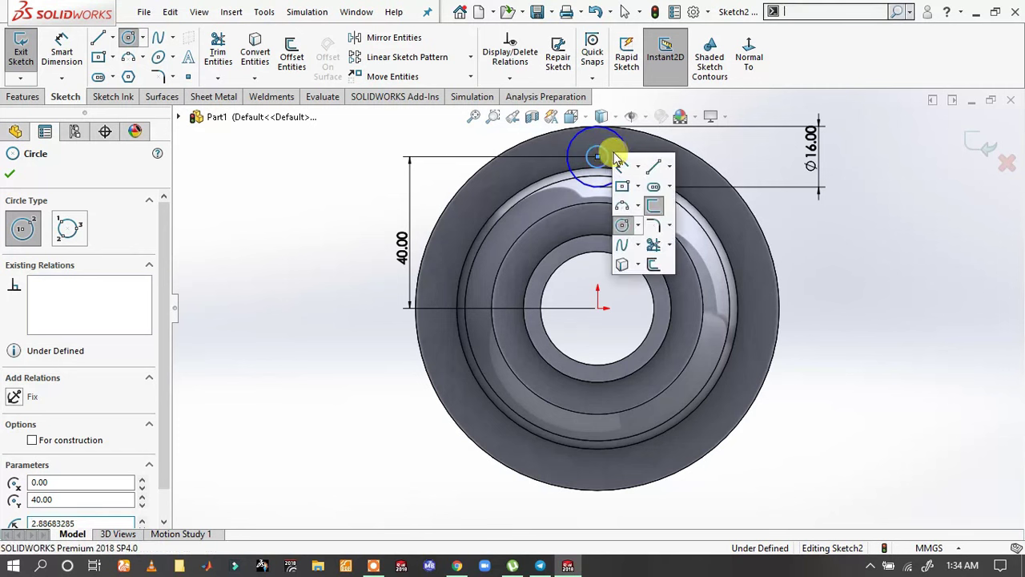
{"action": "left_click", "coordinate": [625, 162]}
{"action": "left_click", "coordinate": [611, 163]}
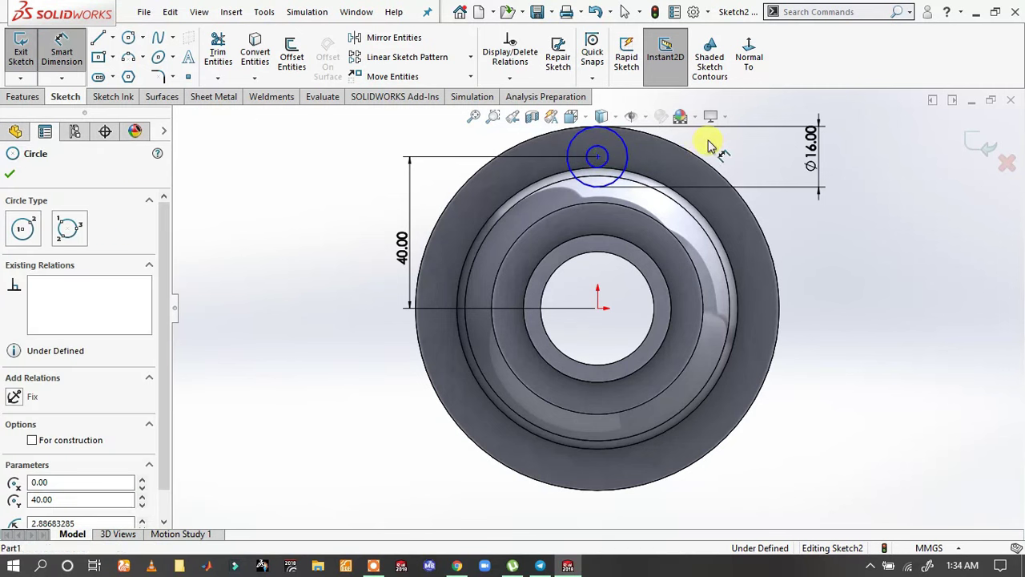
{"action": "left_click", "coordinate": [735, 160]}
{"action": "type", "text": "6"}
{"action": "key", "text": "Return"}
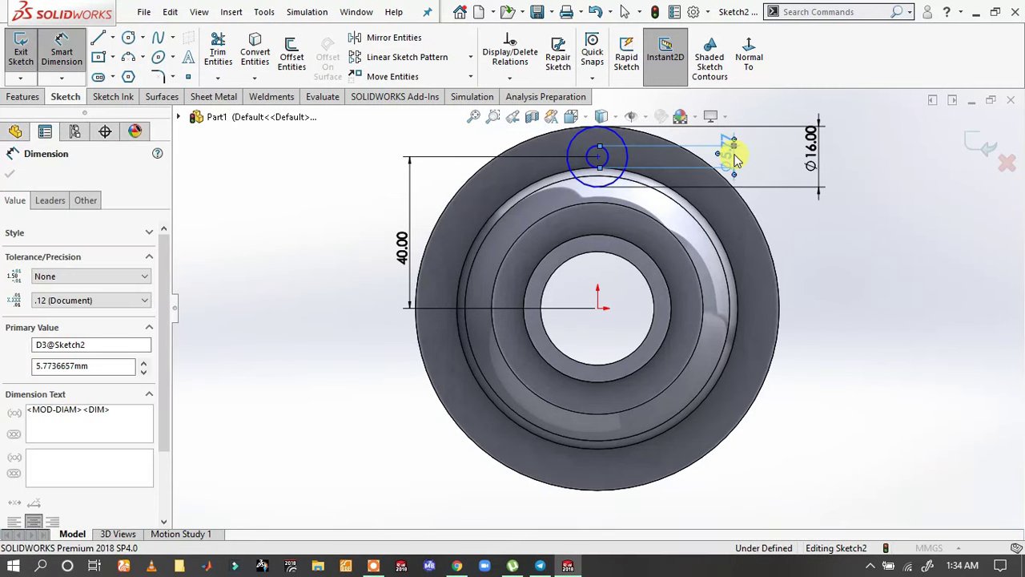
{"action": "key", "text": "Escape"}
{"action": "key", "text": "Escape"}
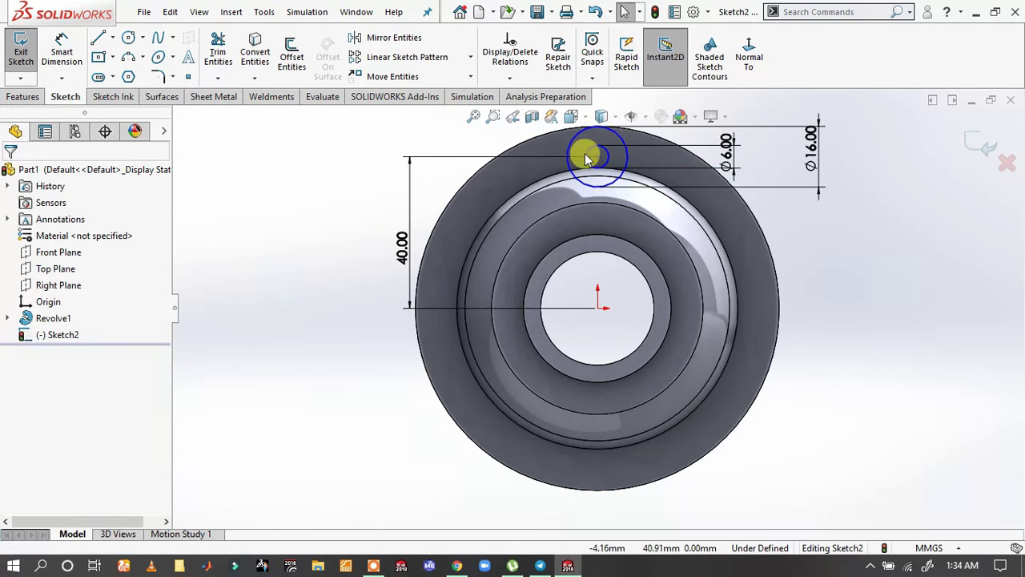
- Make the circles' centre vertical with the origin so Sketch2 is fully defined
{"action": "left_click", "coordinate": [598, 156]}
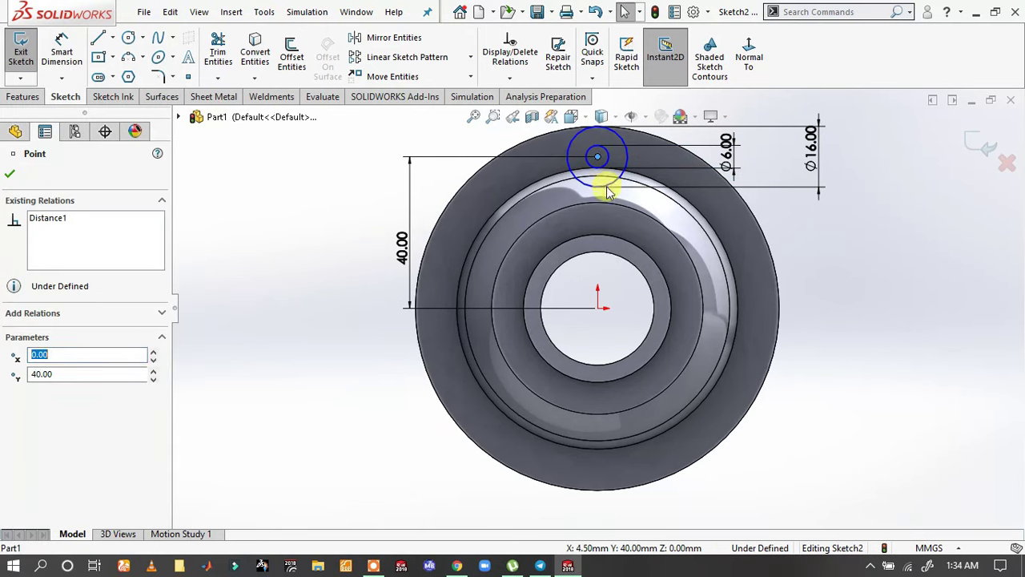
{"action": "left_click", "coordinate": [599, 307], "text": "ctrl"}
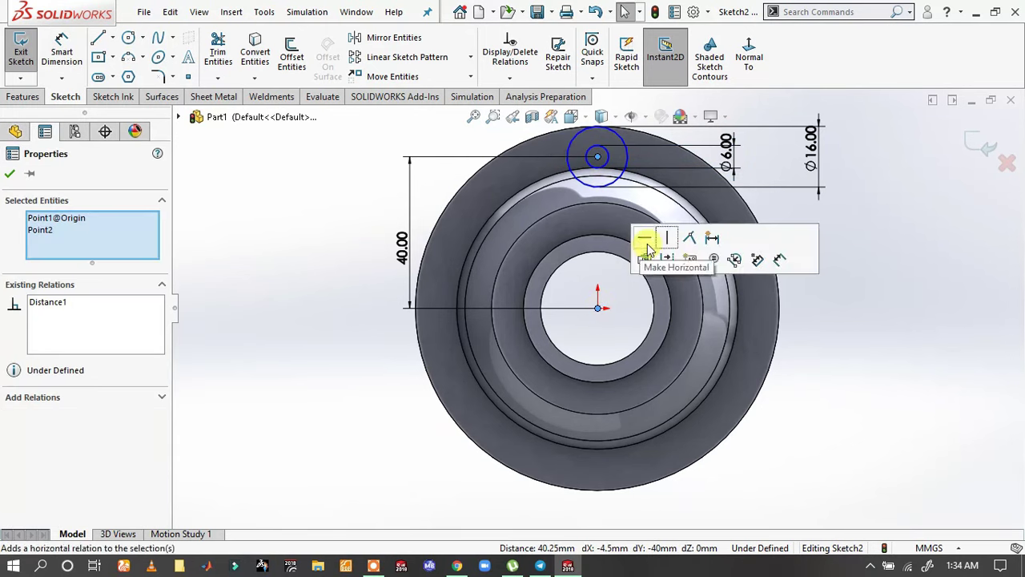
{"action": "left_click", "coordinate": [667, 237]}
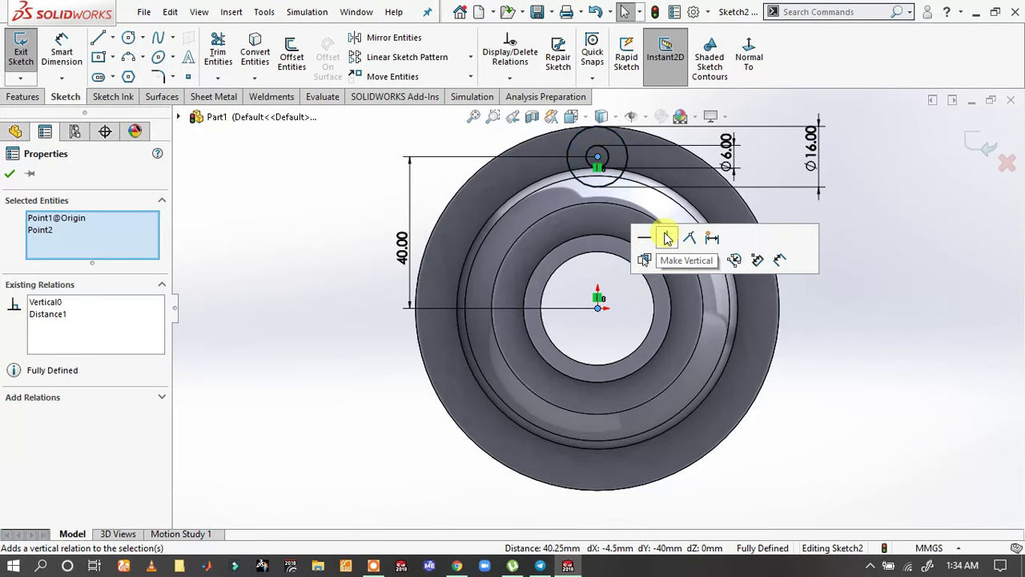
{"action": "left_click", "coordinate": [851, 210]}
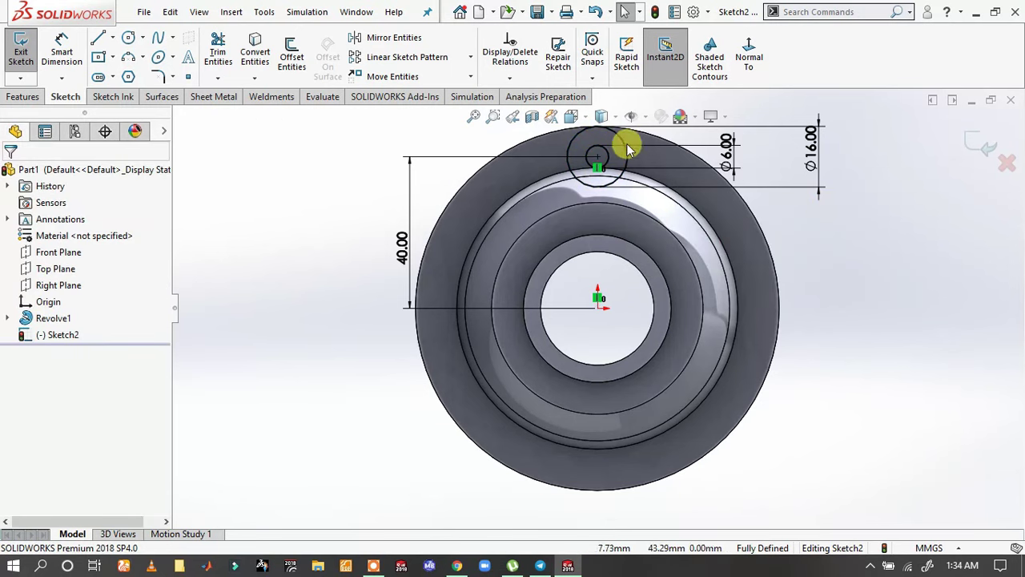
{"action": "scroll", "coordinate": [629, 164], "scroll_direction": "down", "scroll_amount": 3}
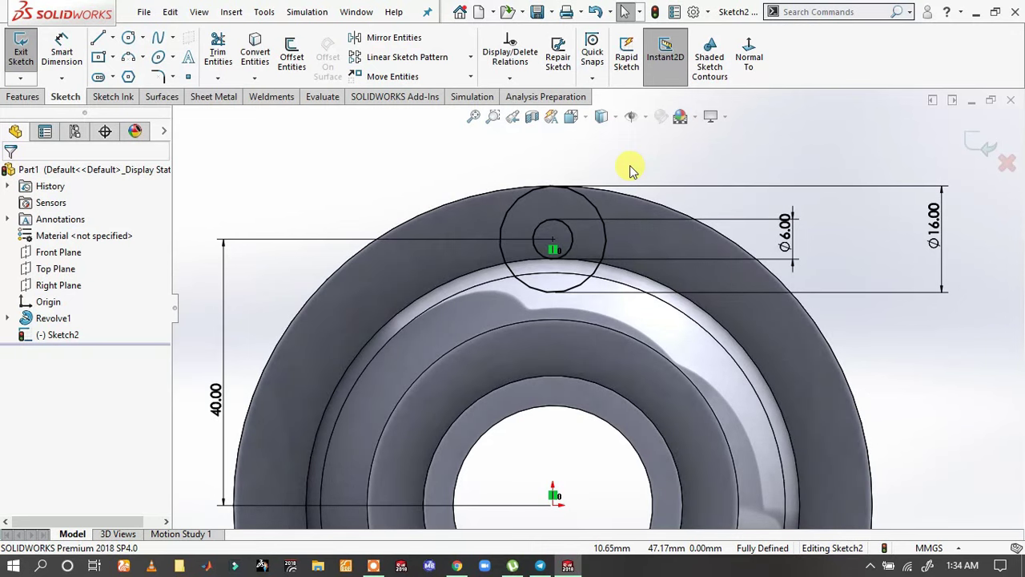
- Extrude the boss blind 10 mm with a 3° draft
{"action": "middle_click_drag", "start_coordinate": [561, 206], "coordinate": [753, 232]}
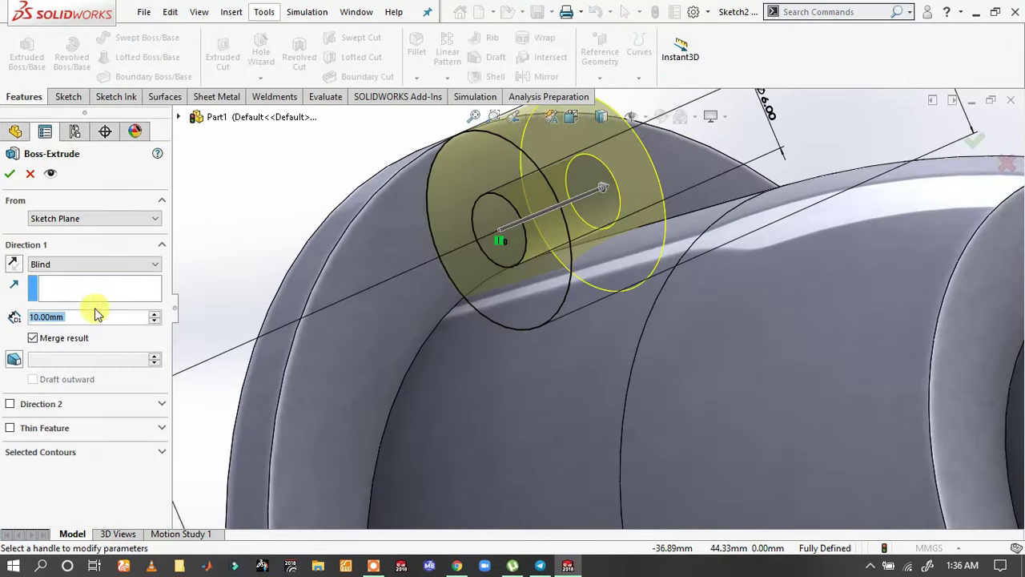
{"action": "left_click", "coordinate": [16, 359]}
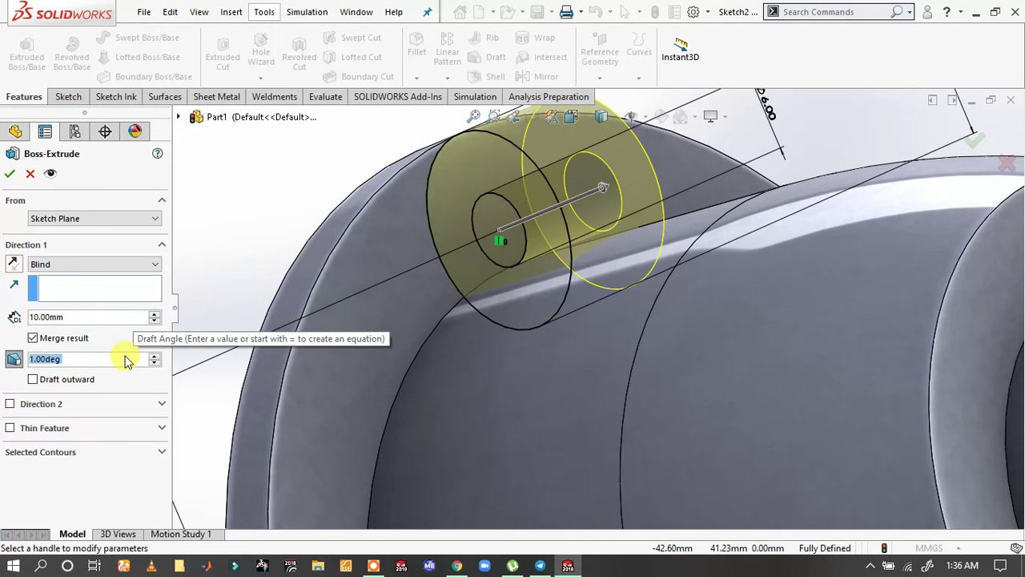
{"action": "type", "text": "3"}
{"action": "left_click", "coordinate": [200, 295]}
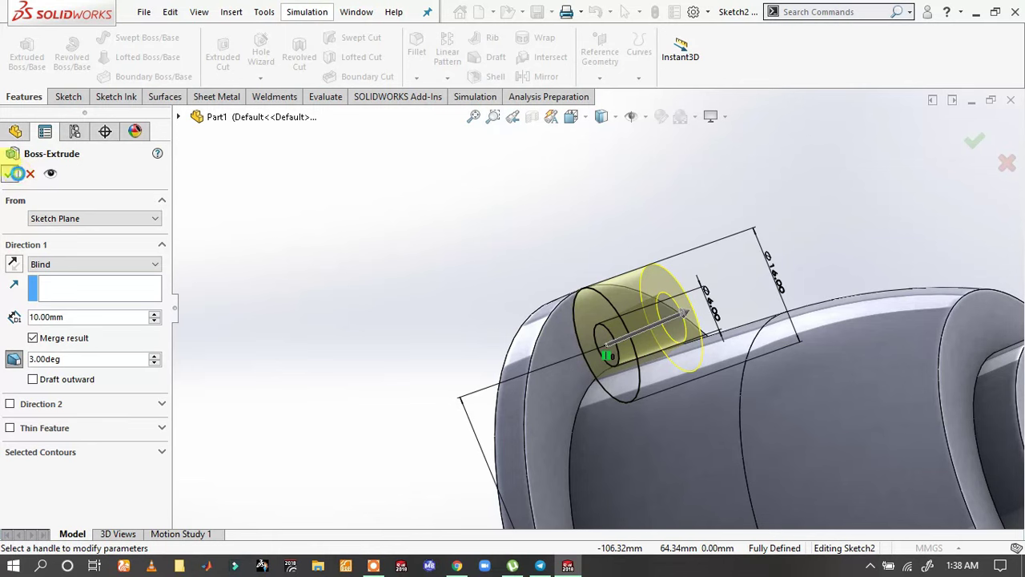
{"action": "left_click", "coordinate": [16, 173]}
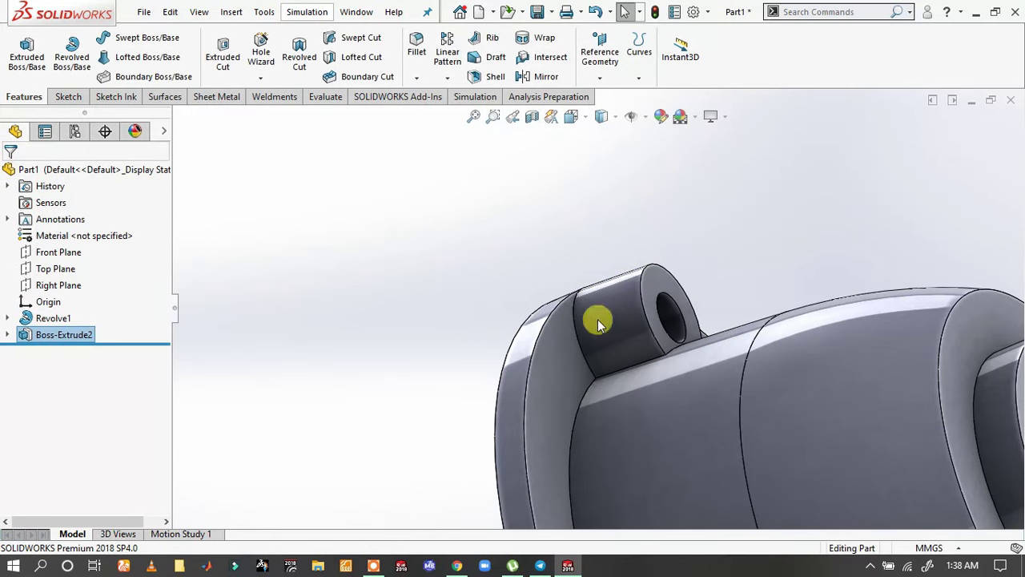
{"action": "mouse_move", "coordinate": [599, 323]}
{"action": "middle_mouse_down"}
{"action": "mouse_move", "coordinate": [705, 275]}
{"action": "mouse_move", "coordinate": [705, 147]}
{"action": "mouse_move", "coordinate": [700, 201]}
{"action": "mouse_move", "coordinate": [638, 319]}
{"action": "mouse_move", "coordinate": [568, 332]}
{"action": "mouse_move", "coordinate": [486, 270]}
{"action": "mouse_move", "coordinate": [505, 302]}
{"action": "mouse_move", "coordinate": [556, 286]}
{"action": "mouse_move", "coordinate": [552, 344]}
{"action": "middle_mouse_up"}
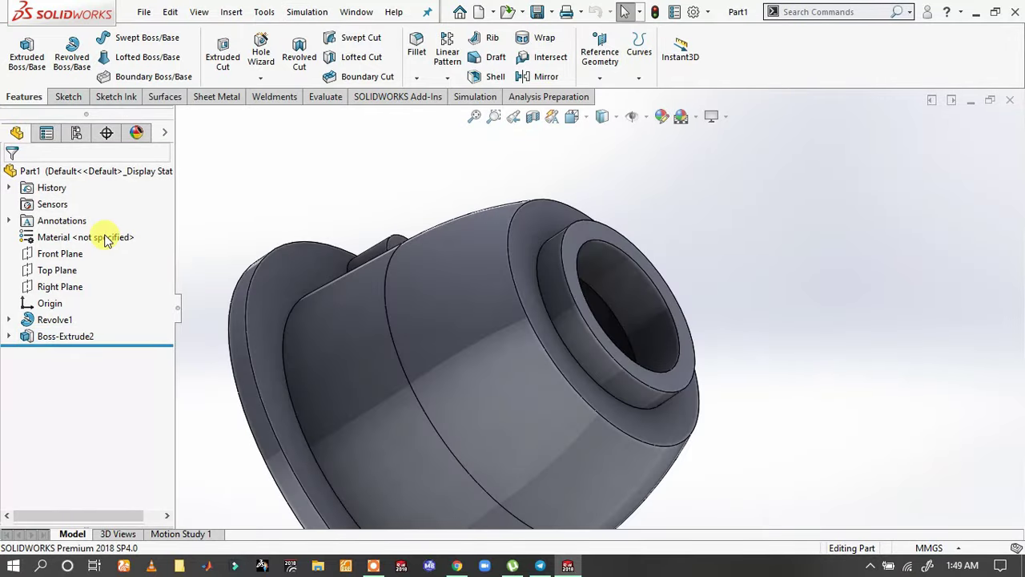
- Apply Cast Carbon Steel from the Steel materials library to the part
{"action": "right_click", "coordinate": [107, 241]}
{"action": "left_click", "coordinate": [135, 245]}
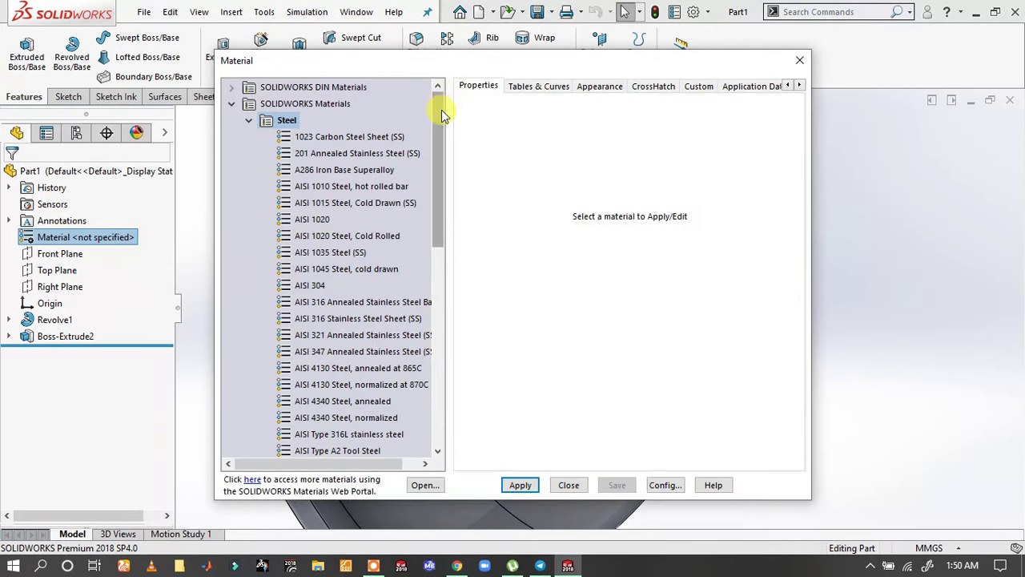
{"action": "left_click_drag", "start_coordinate": [442, 113], "coordinate": [444, 254]}
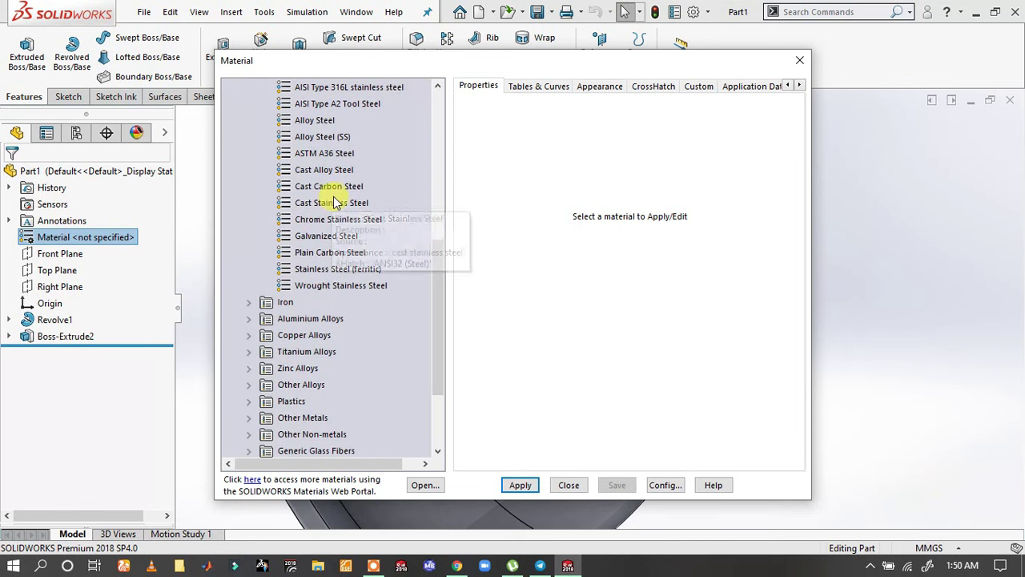
{"action": "left_click", "coordinate": [349, 189]}
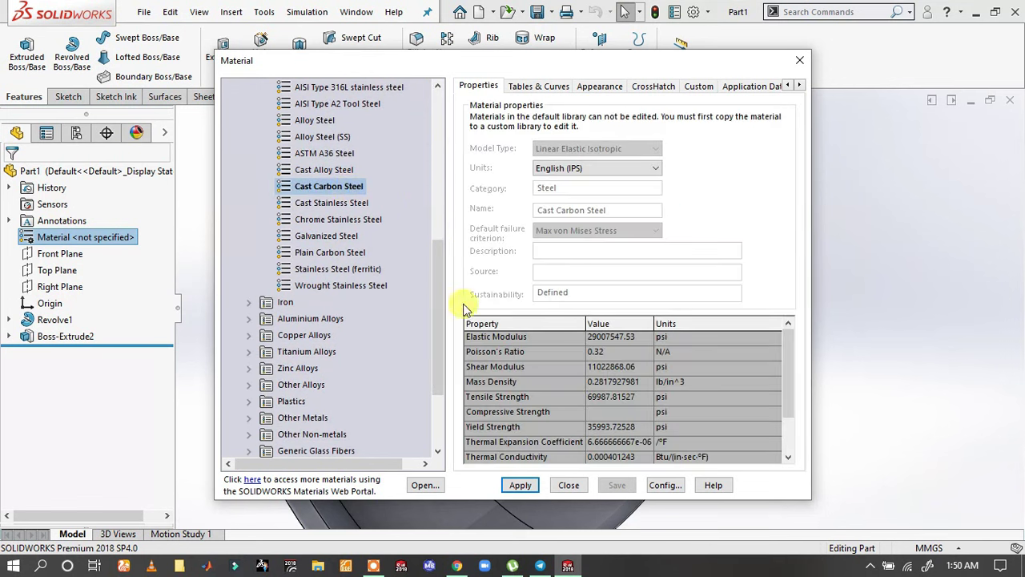
{"action": "left_click", "coordinate": [520, 487]}
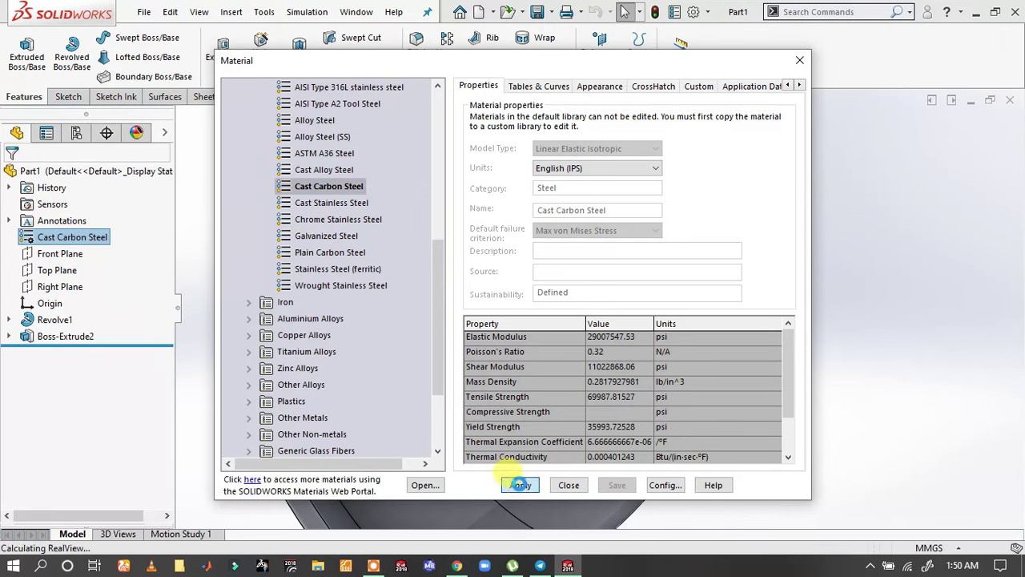
{"action": "left_click", "coordinate": [569, 485]}
{"action": "mouse_move", "coordinate": [484, 304]}
{"action": "middle_mouse_down"}
{"action": "mouse_move", "coordinate": [552, 278]}
{"action": "mouse_move", "coordinate": [340, 251]}
{"action": "middle_mouse_up"}
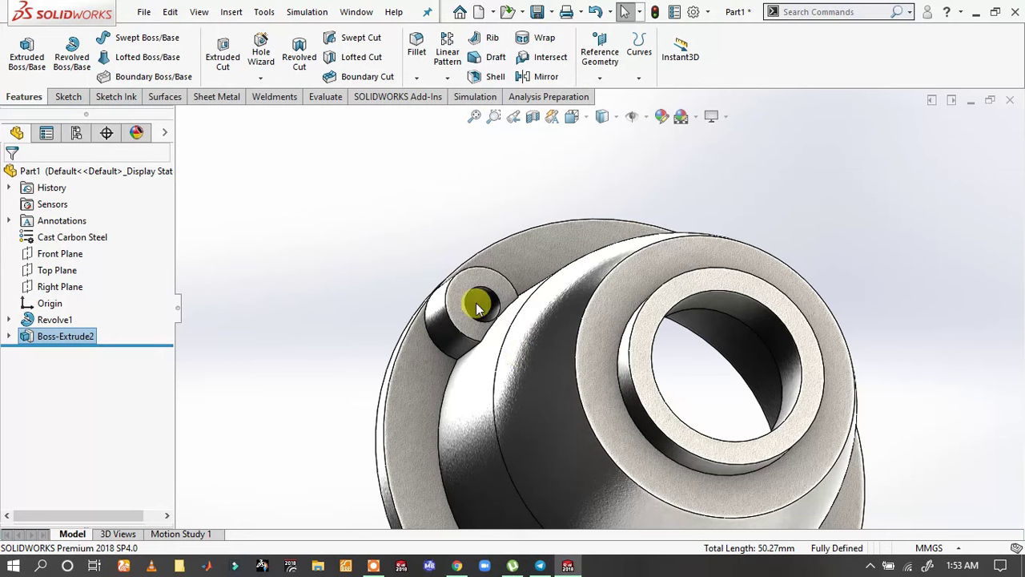
- Change the boss centre distance from 40 to 40.5 mm
{"action": "left_click", "coordinate": [472, 287]}
{"action": "middle_click_drag", "start_coordinate": [473, 287], "coordinate": [488, 299]}
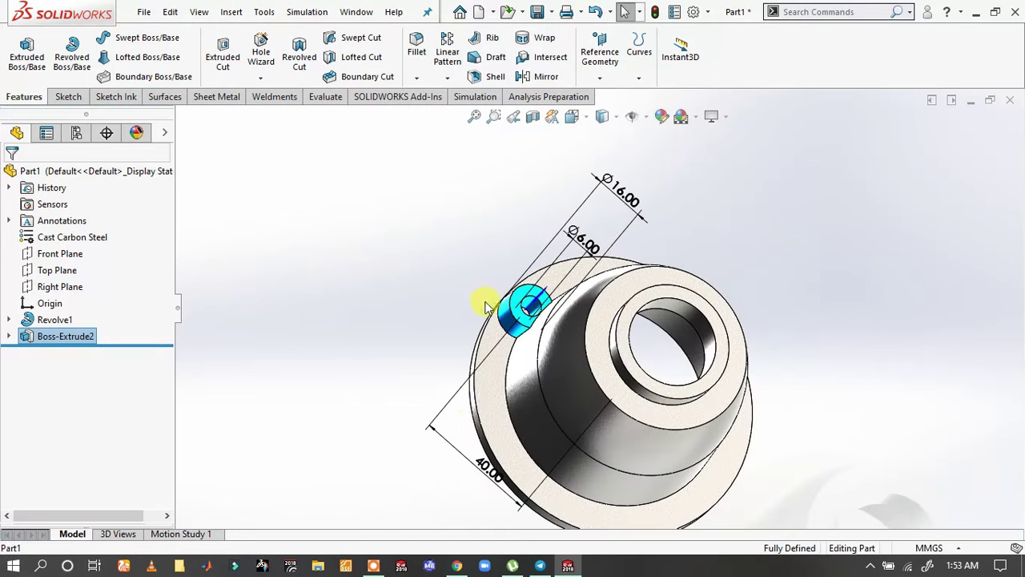
{"action": "double_click", "coordinate": [479, 461]}
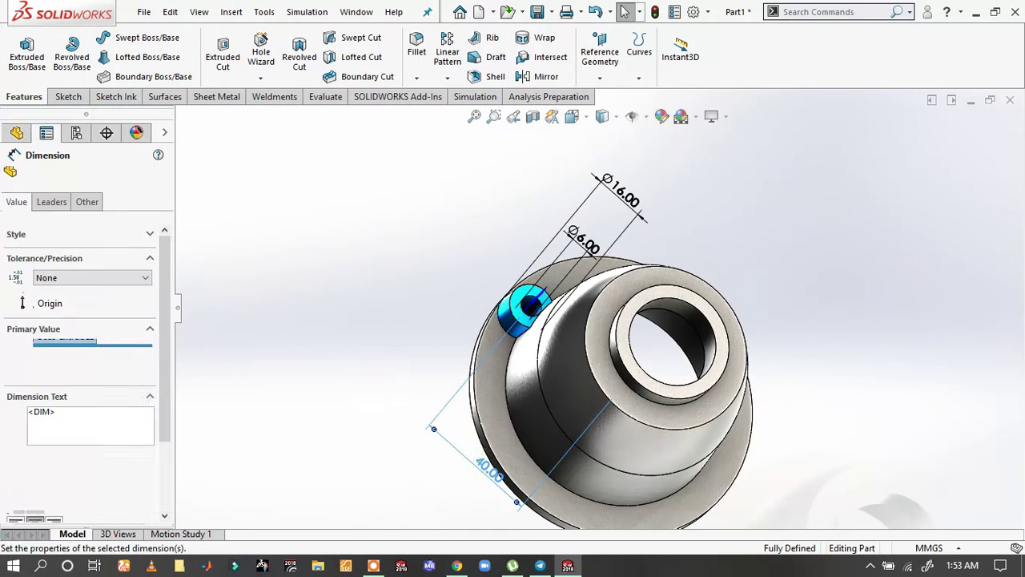
{"action": "type", "text": "40"}
{"action": "key", "text": "Return"}
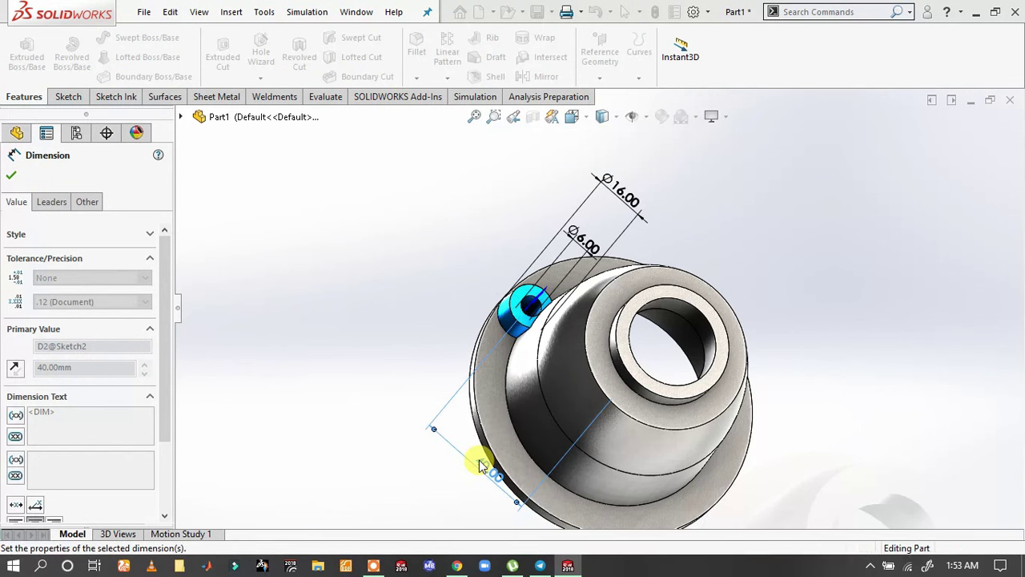
{"action": "double_click", "coordinate": [479, 464]}
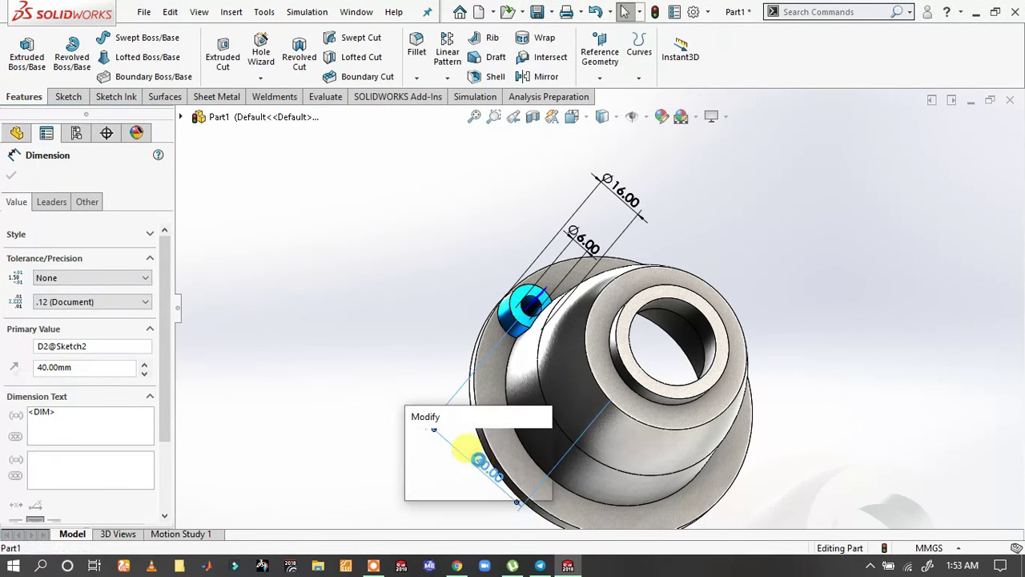
{"action": "type", "text": "40.5"}
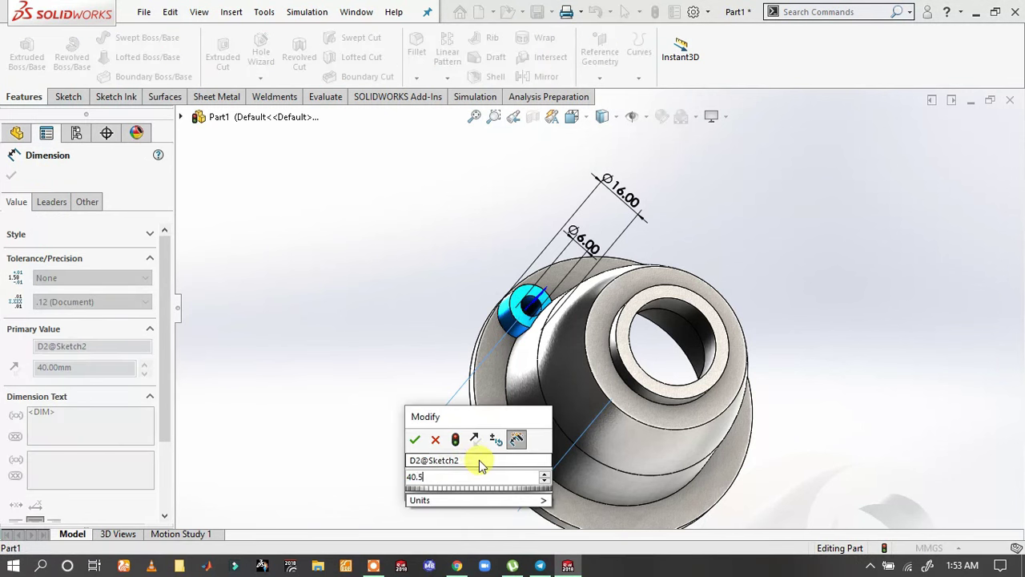
{"action": "key", "text": "Return"}
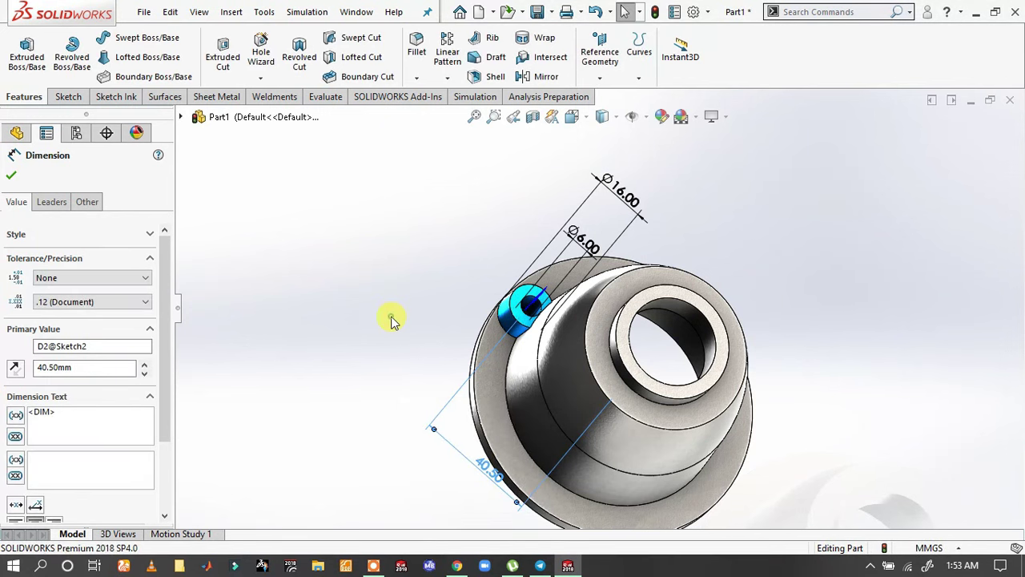
{"action": "left_click", "coordinate": [392, 314]}
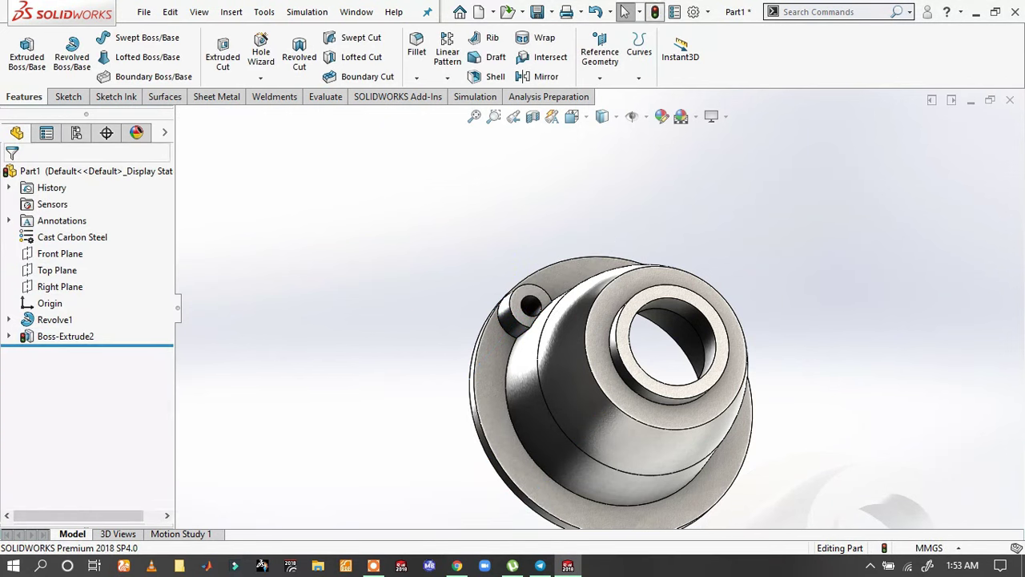
- Reopen Boss-Extrude2 for editing with Edit Feature
{"action": "scroll", "coordinate": [529, 314], "scroll_direction": "down", "scroll_amount": 2}
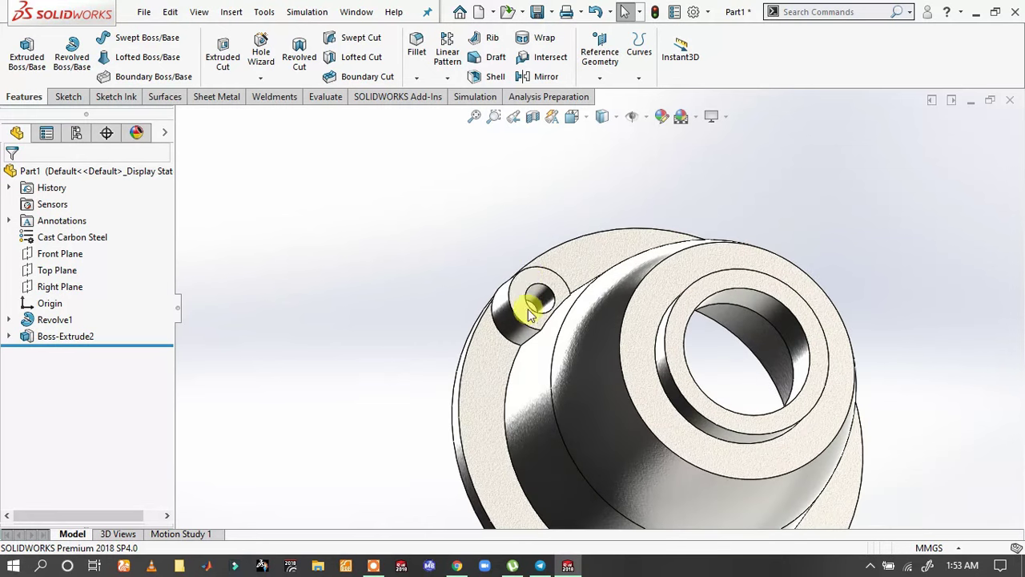
{"action": "left_click", "coordinate": [529, 292]}
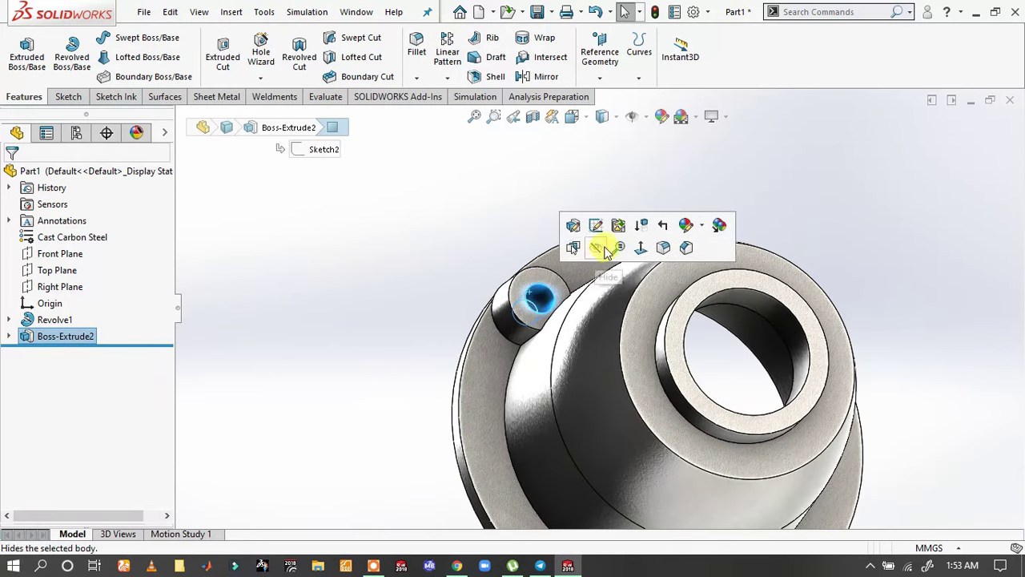
{"action": "left_click", "coordinate": [573, 227]}
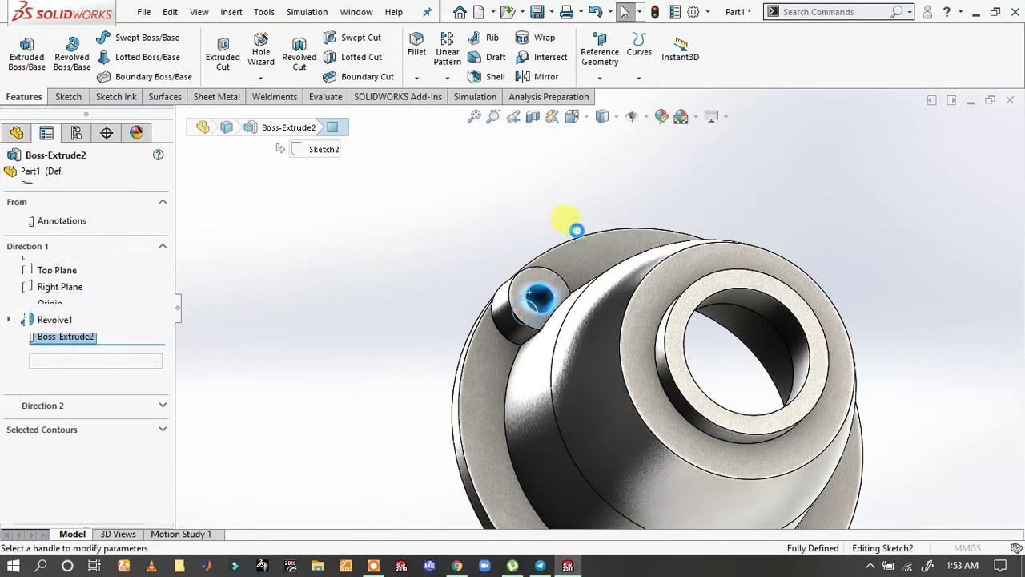
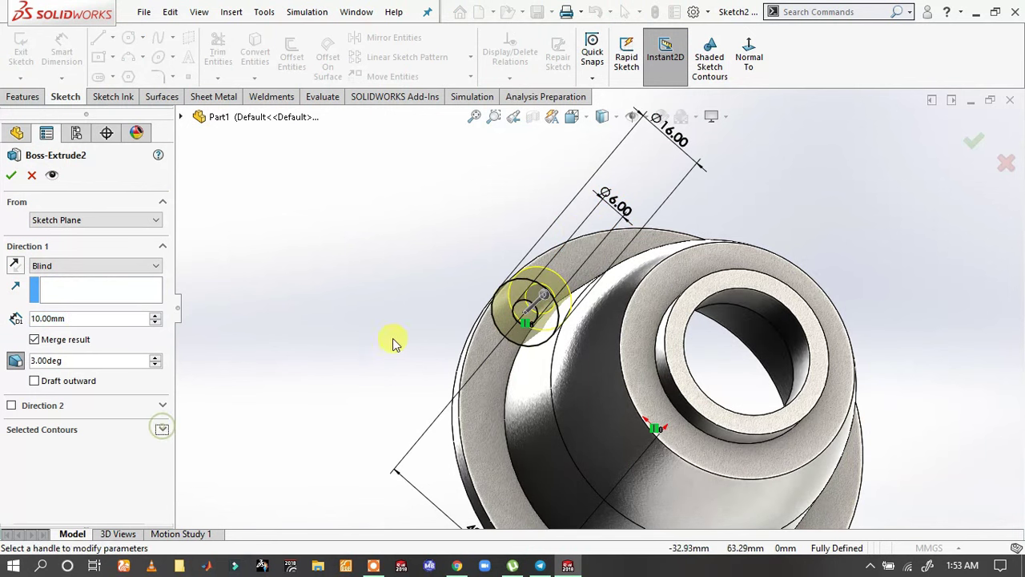
- Extrude both Sketch2 regions around the small circle into a 10 mm blind boss
{"action": "left_click", "coordinate": [161, 431]}
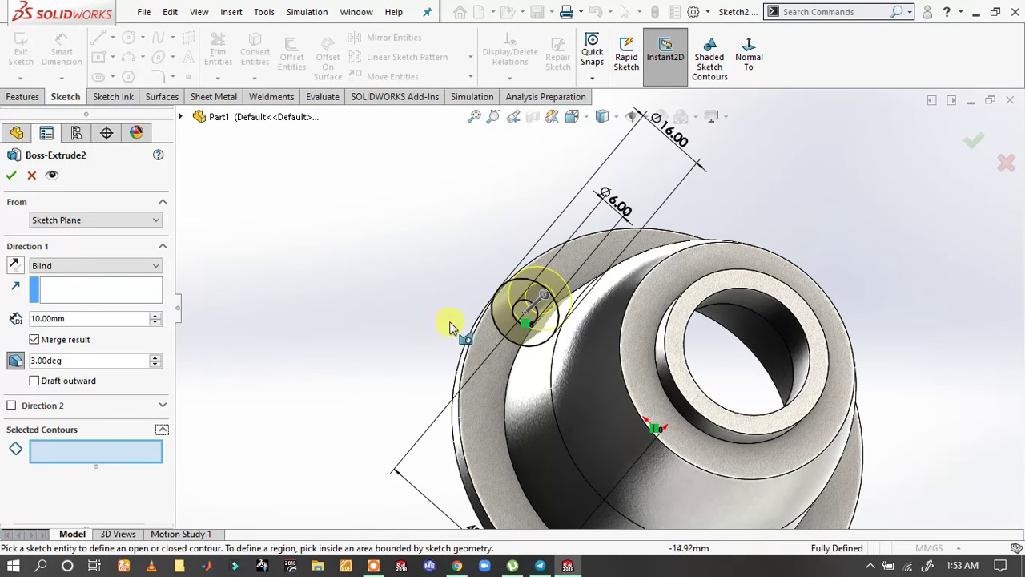
{"action": "scroll", "coordinate": [525, 306], "scroll_direction": "down", "scroll_amount": 2}
{"action": "scroll", "coordinate": [525, 309], "scroll_direction": "down", "scroll_amount": 2}
{"action": "left_click", "coordinate": [521, 310]}
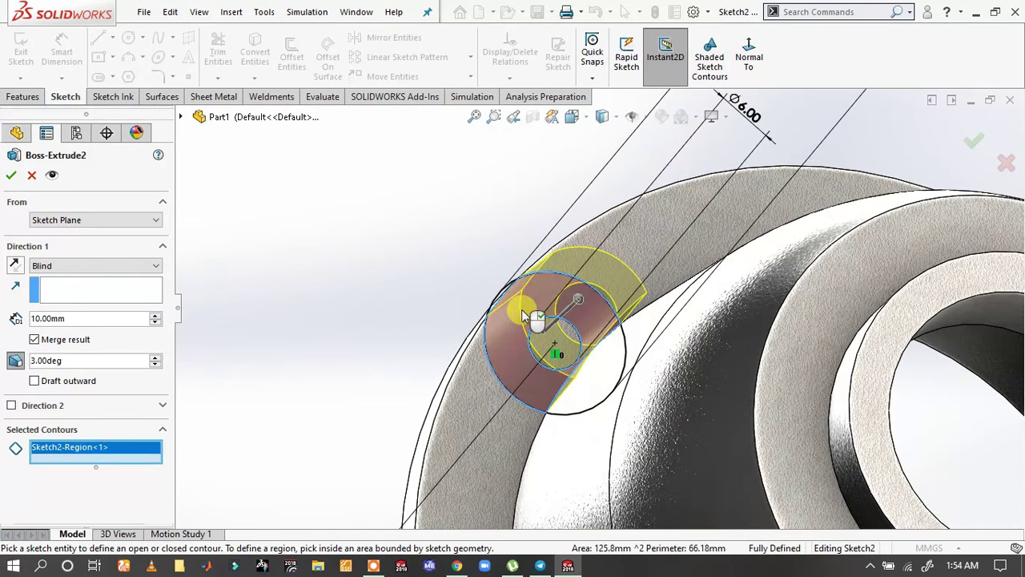
{"action": "left_click", "coordinate": [584, 396]}
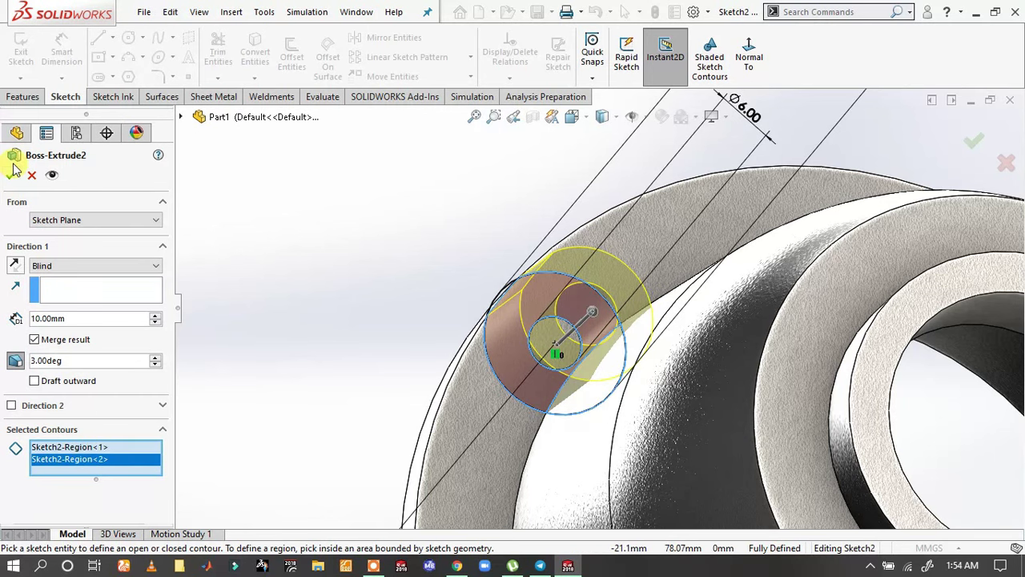
{"action": "key", "text": "Return"}
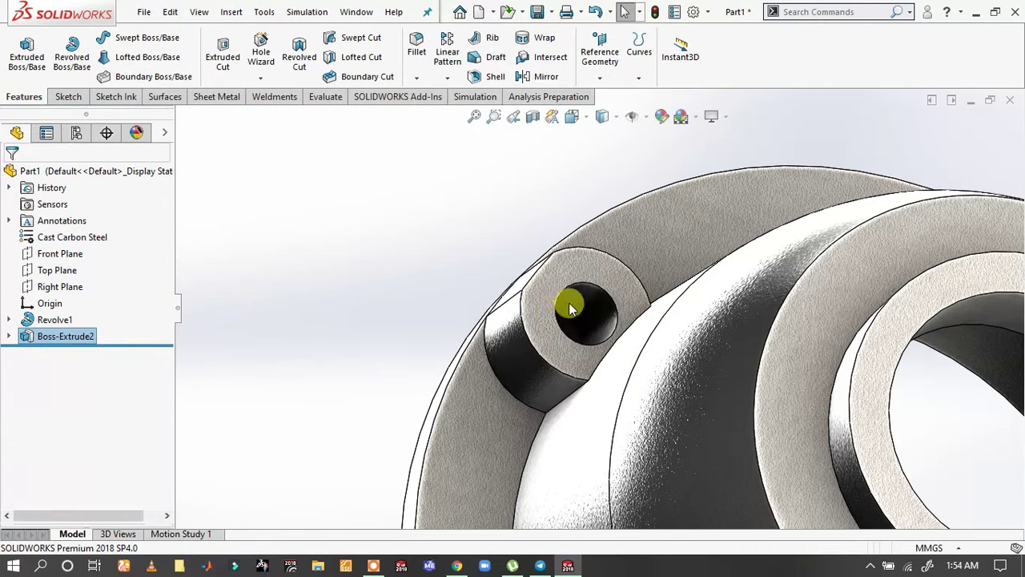
- Orbit to the new boss and display its feature dimensions
{"action": "mouse_move", "coordinate": [435, 330]}
{"action": "middle_mouse_down"}
{"action": "mouse_move", "coordinate": [494, 328]}
{"action": "mouse_move", "coordinate": [531, 201]}
{"action": "mouse_move", "coordinate": [533, 291]}
{"action": "mouse_move", "coordinate": [585, 253]}
{"action": "mouse_move", "coordinate": [606, 252]}
{"action": "mouse_move", "coordinate": [668, 115]}
{"action": "mouse_move", "coordinate": [560, 228]}
{"action": "mouse_move", "coordinate": [435, 126]}
{"action": "mouse_move", "coordinate": [678, 69]}
{"action": "mouse_move", "coordinate": [481, 343]}
{"action": "middle_mouse_up"}
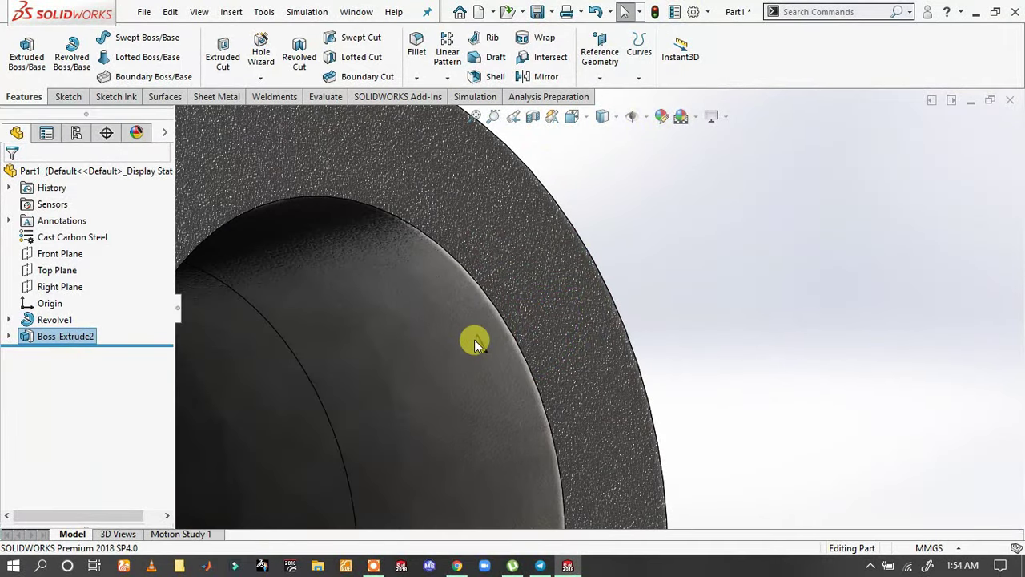
{"action": "left_click", "coordinate": [477, 343]}
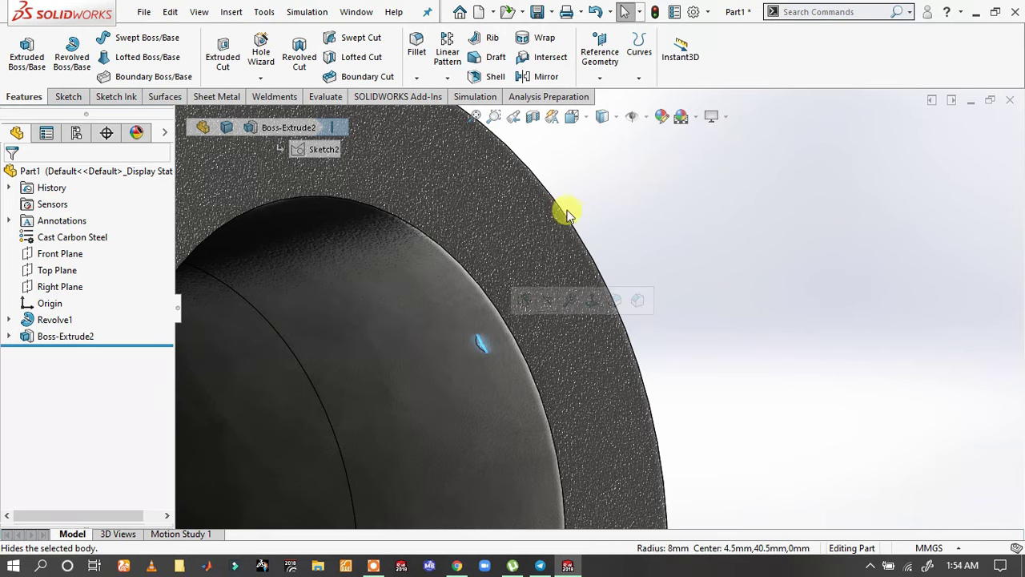
{"action": "mouse_move", "coordinate": [566, 211]}
{"action": "middle_mouse_down"}
{"action": "mouse_move", "coordinate": [453, 278]}
{"action": "mouse_move", "coordinate": [635, 278]}
{"action": "middle_mouse_up"}
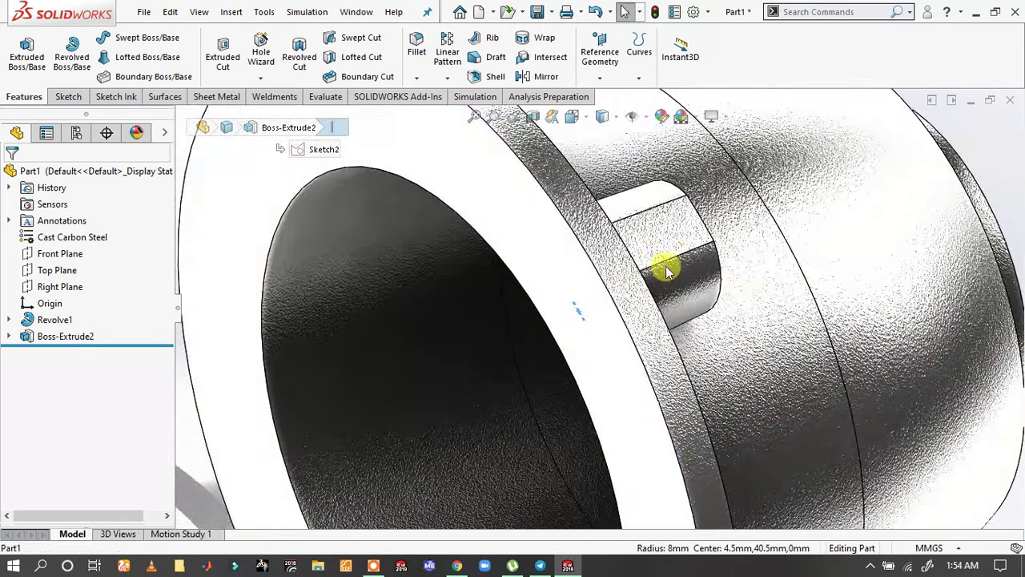
{"action": "left_click", "coordinate": [666, 271]}
{"action": "scroll", "coordinate": [666, 280], "scroll_direction": "up", "scroll_amount": 3}
{"action": "scroll", "coordinate": [657, 278], "scroll_direction": "up", "scroll_amount": 3}
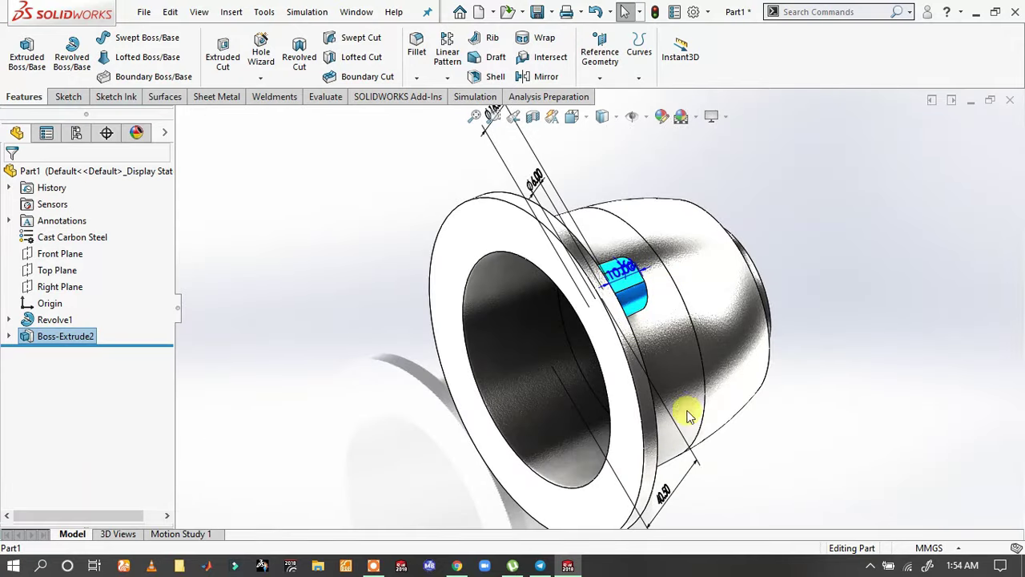
- Change the boss sketch's 40.50 mm dimension to 40.75 mm
{"action": "left_click", "coordinate": [664, 490]}
{"action": "double_click", "coordinate": [665, 494]}
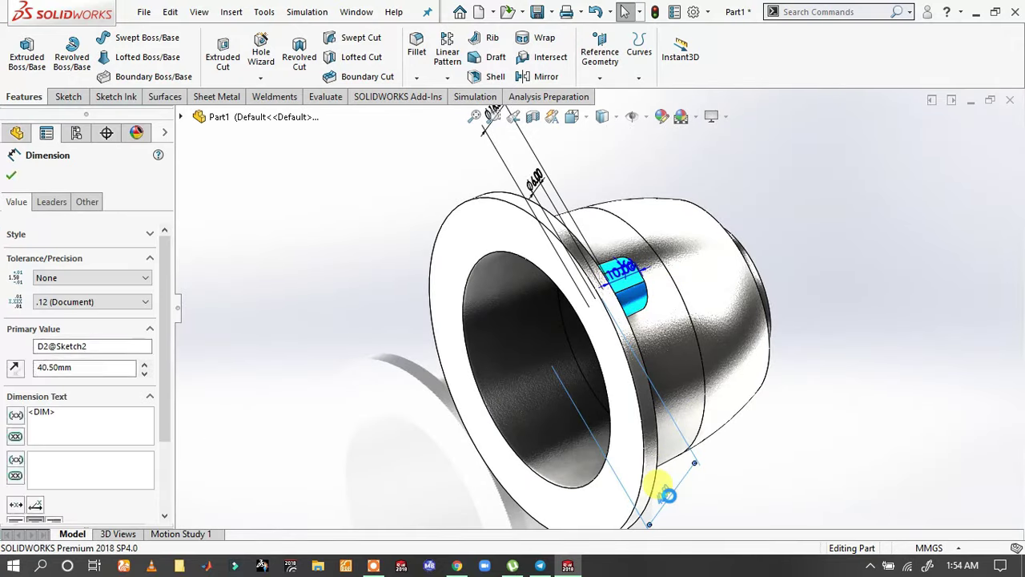
{"action": "type", "text": "40.75"}
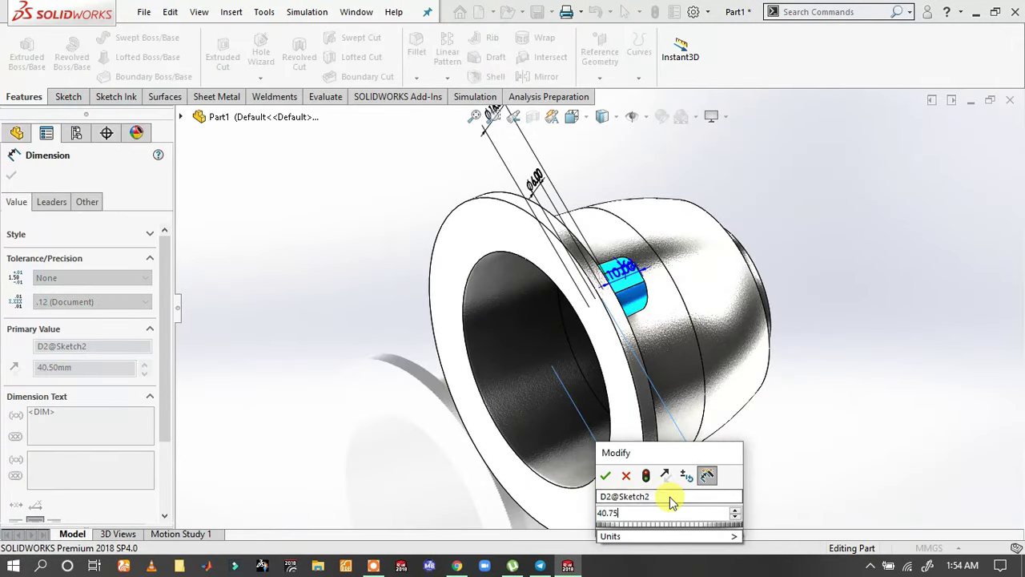
{"action": "key", "text": "Return"}
{"action": "left_click", "coordinate": [851, 386]}
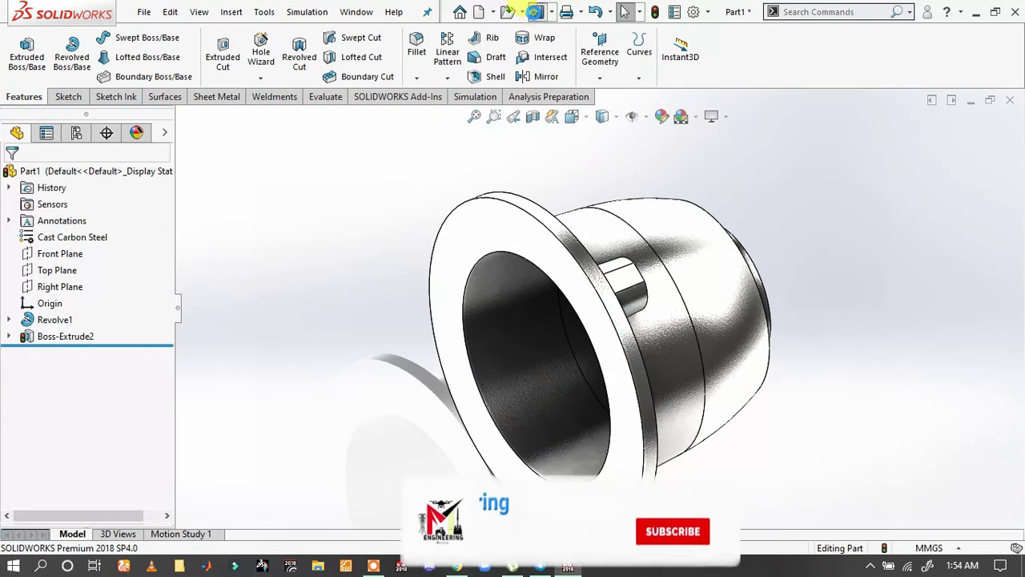
- Rebuild and save Part1, then inspect the boss and its hole from several views
{"action": "left_click", "coordinate": [537, 11]}
{"action": "left_click", "coordinate": [497, 226]}
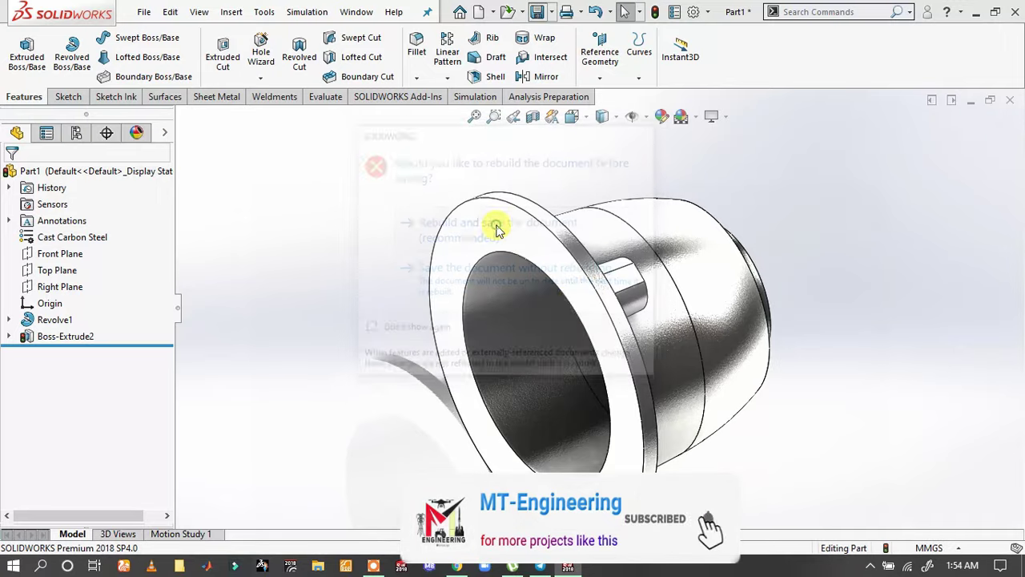
{"action": "key", "text": "ctrl+1"}
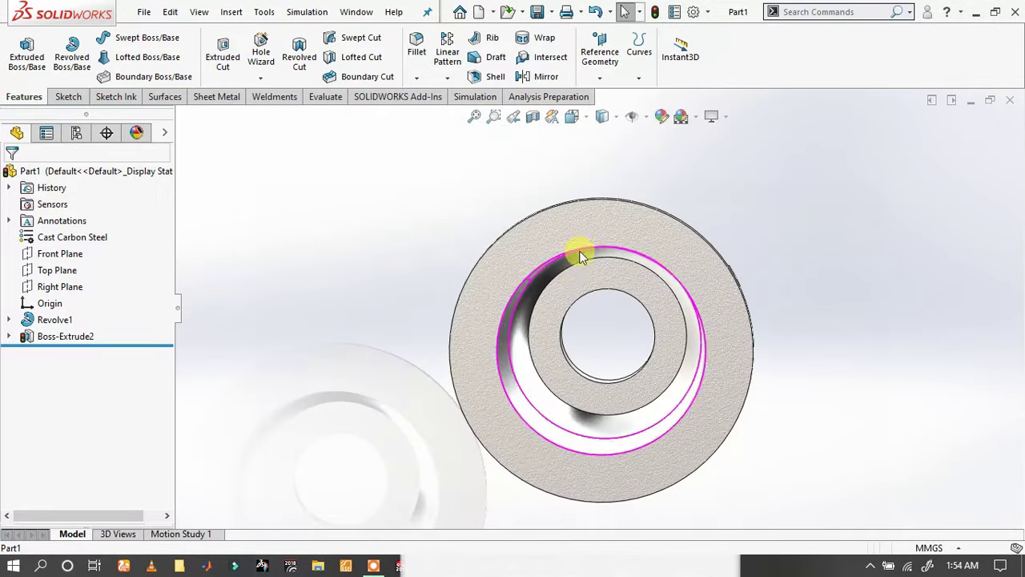
{"action": "scroll", "coordinate": [661, 300], "scroll_direction": "down", "scroll_amount": 3}
{"action": "scroll", "coordinate": [633, 317], "scroll_direction": "down", "scroll_amount": 3}
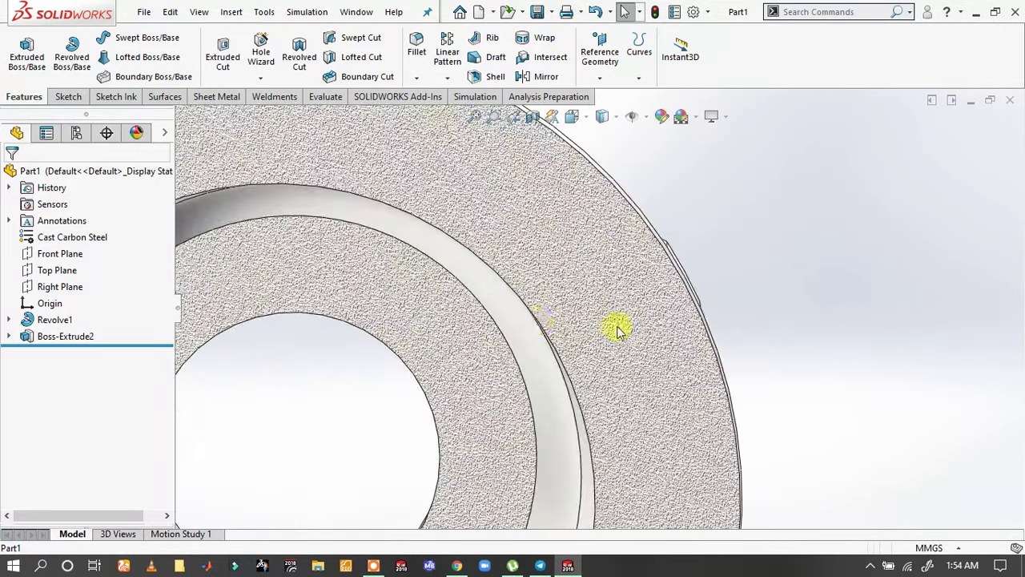
{"action": "scroll", "coordinate": [569, 300], "scroll_direction": "down", "scroll_amount": 3}
{"action": "scroll", "coordinate": [593, 295], "scroll_direction": "down", "scroll_amount": 3}
{"action": "key", "text": "ctrl+7"}
{"action": "mouse_move", "coordinate": [630, 286]}
{"action": "middle_mouse_down"}
{"action": "mouse_move", "coordinate": [689, 282]}
{"action": "mouse_move", "coordinate": [573, 318]}
{"action": "mouse_move", "coordinate": [605, 325]}
{"action": "mouse_move", "coordinate": [666, 286]}
{"action": "middle_mouse_up"}
{"action": "scroll", "coordinate": [550, 304], "scroll_direction": "down", "scroll_amount": 3}
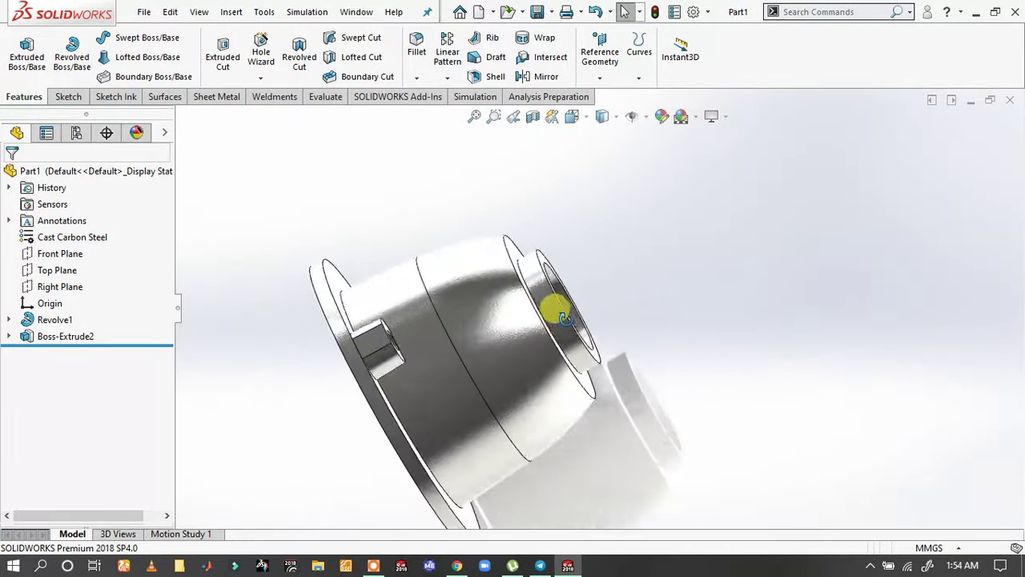
{"action": "scroll", "coordinate": [423, 318], "scroll_direction": "down", "scroll_amount": 5}
{"action": "scroll", "coordinate": [460, 309], "scroll_direction": "up", "scroll_amount": 3}
{"action": "mouse_move", "coordinate": [499, 297]}
{"action": "middle_mouse_down"}
{"action": "mouse_move", "coordinate": [508, 235]}
{"action": "mouse_move", "coordinate": [524, 283]}
{"action": "middle_mouse_up"}
- Fillet the edge around the boss hole with a 1.25 mm radius
{"action": "left_click", "coordinate": [500, 343]}
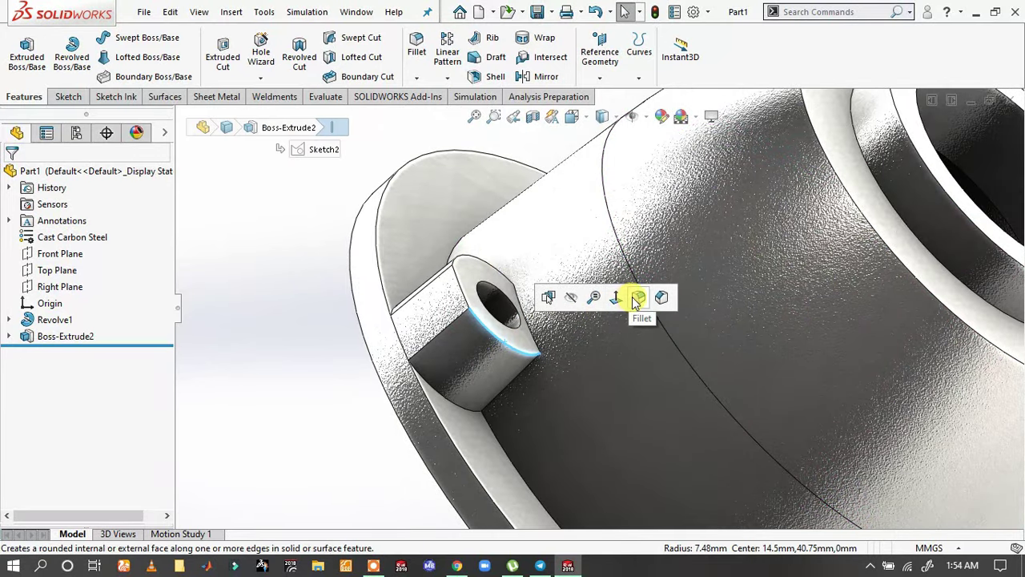
{"action": "key", "text": "f"}
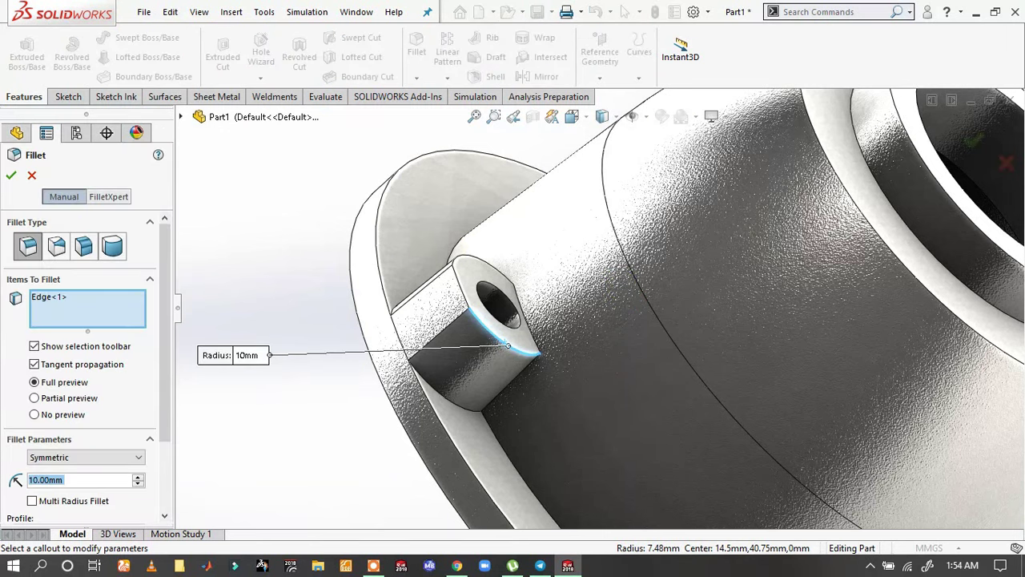
{"action": "type", "text": "1.25"}
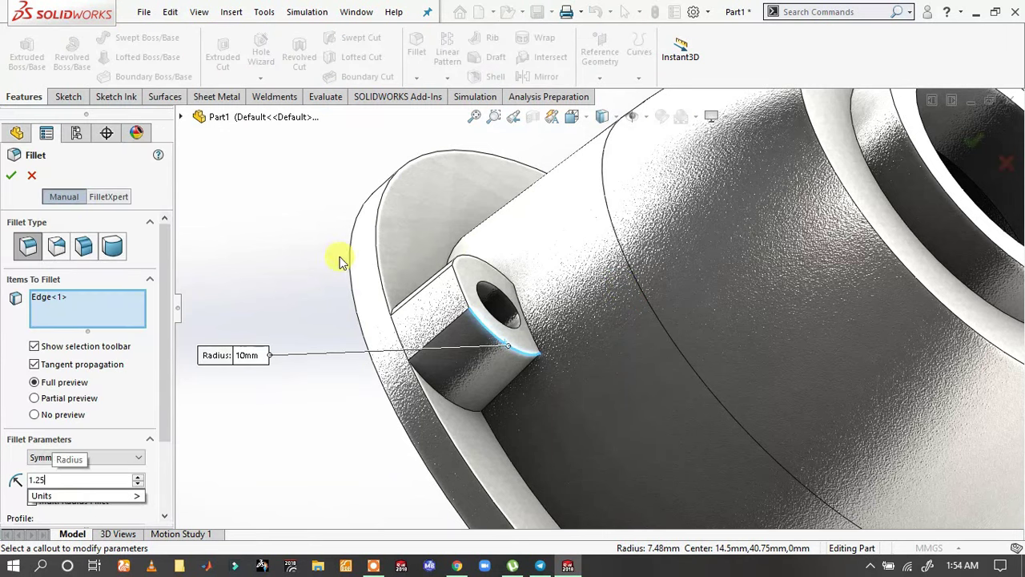
{"action": "key", "text": "Return"}
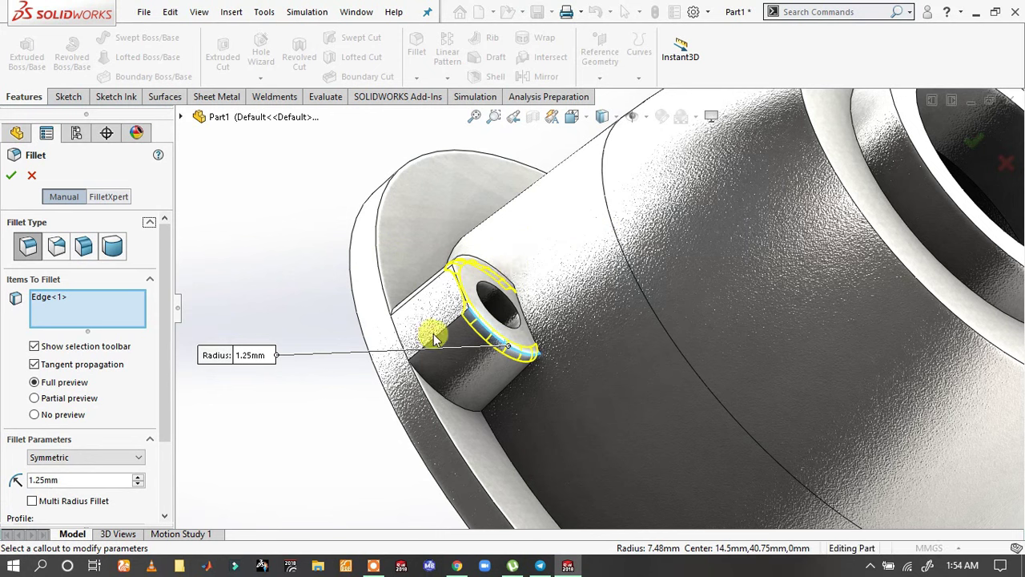
{"action": "left_click", "coordinate": [438, 327]}
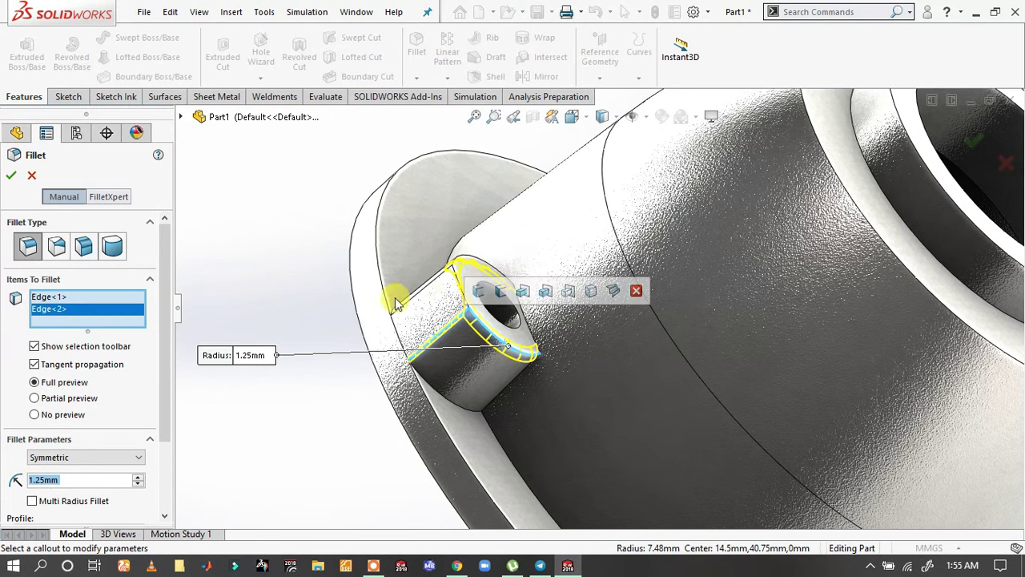
{"action": "mouse_move", "coordinate": [355, 377]}
{"action": "middle_mouse_down"}
{"action": "mouse_move", "coordinate": [405, 357]}
{"action": "mouse_move", "coordinate": [409, 395]}
{"action": "mouse_move", "coordinate": [385, 406]}
{"action": "middle_mouse_up"}
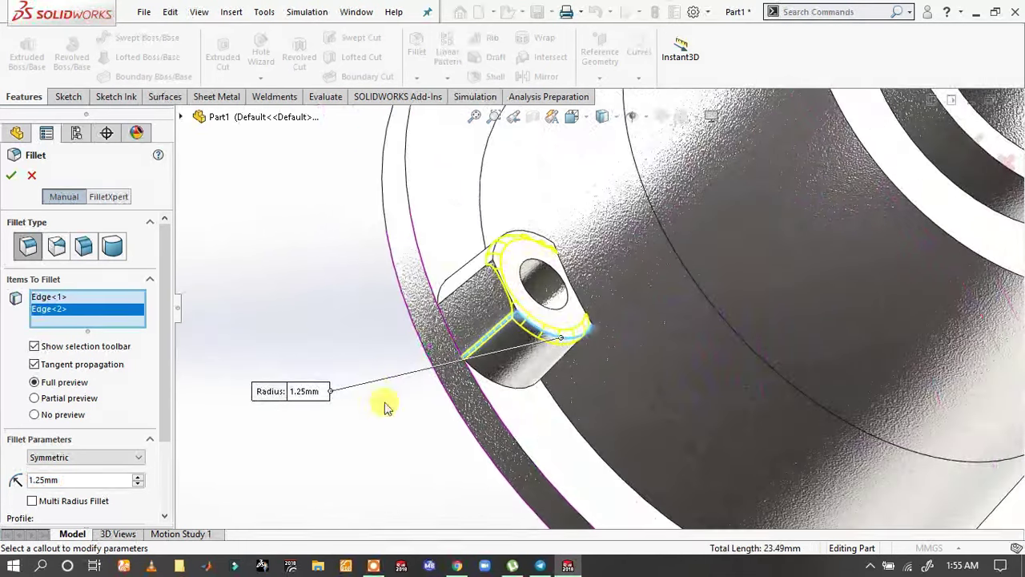
{"action": "right_click", "coordinate": [71, 312]}
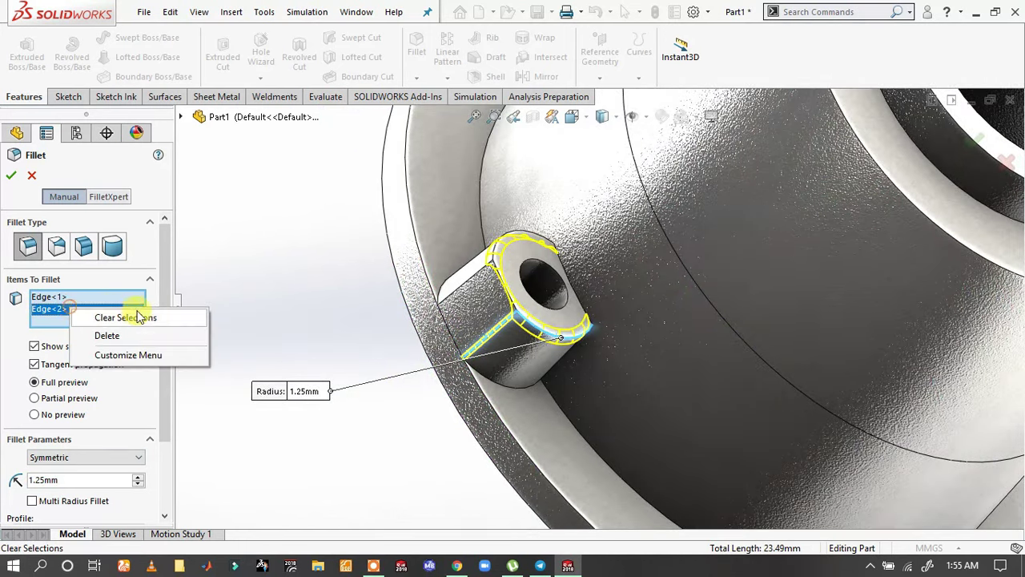
{"action": "left_click", "coordinate": [206, 333]}
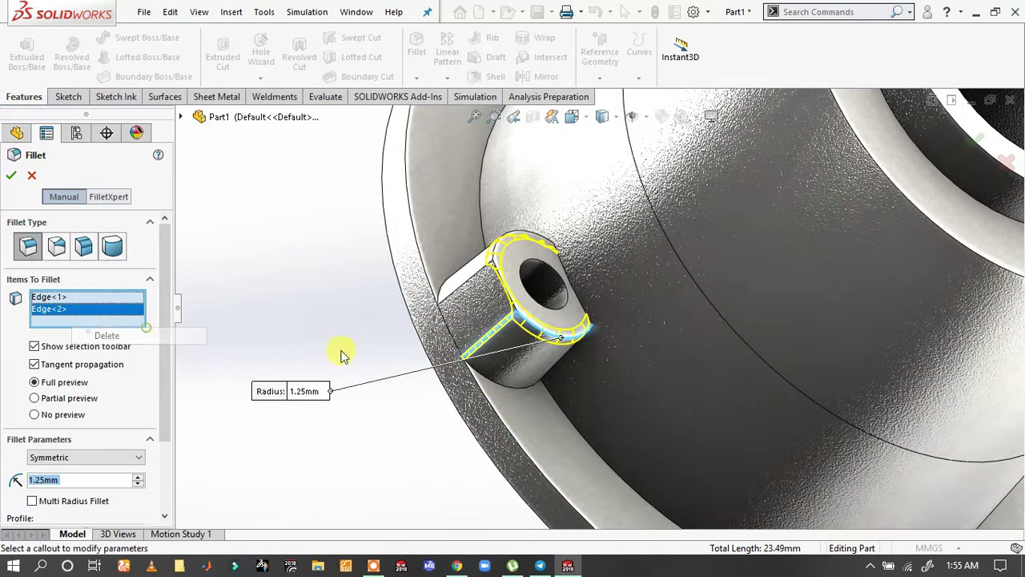
{"action": "left_click", "coordinate": [563, 360]}
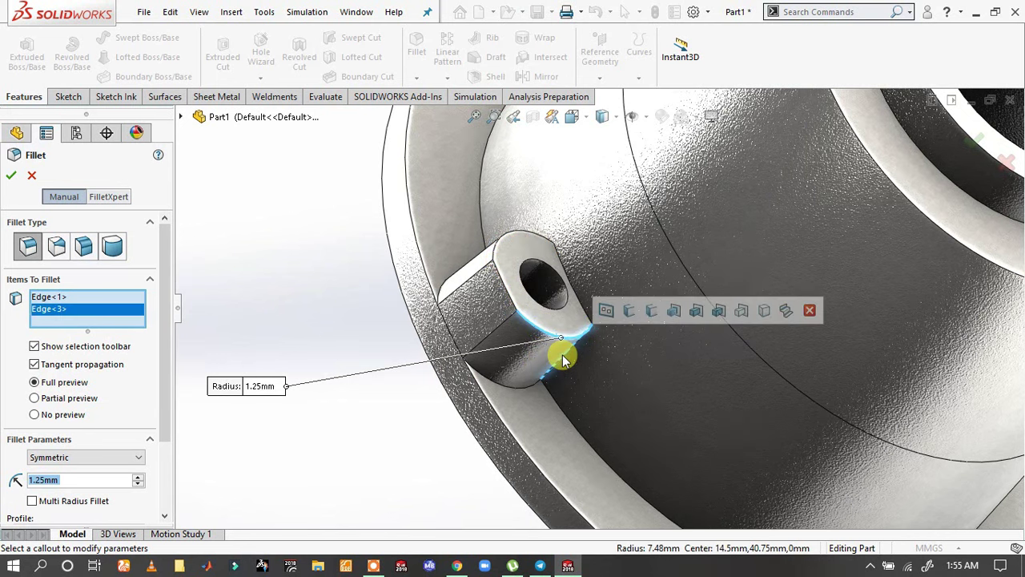
{"action": "left_click", "coordinate": [563, 357]}
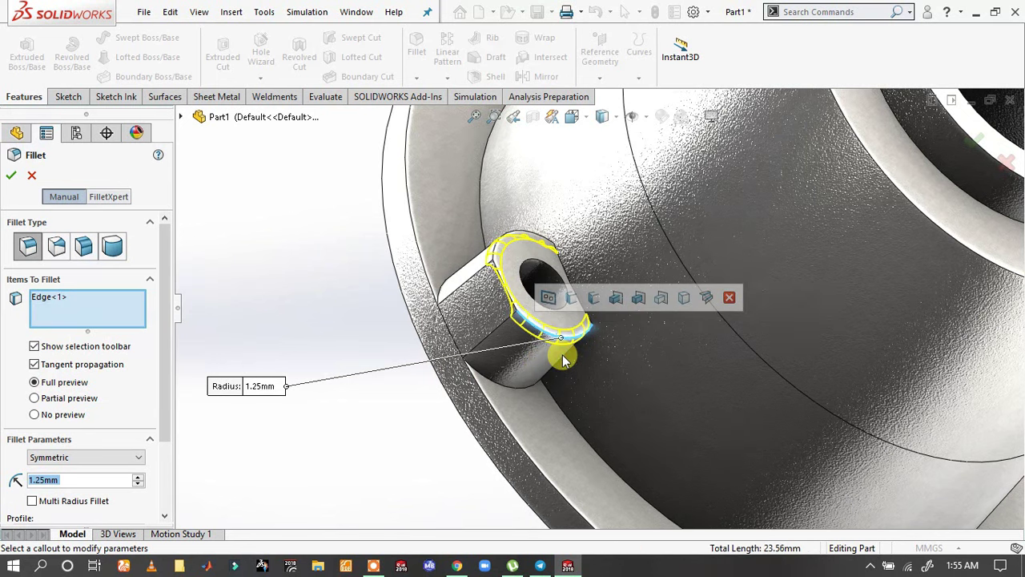
{"action": "left_click", "coordinate": [12, 178]}
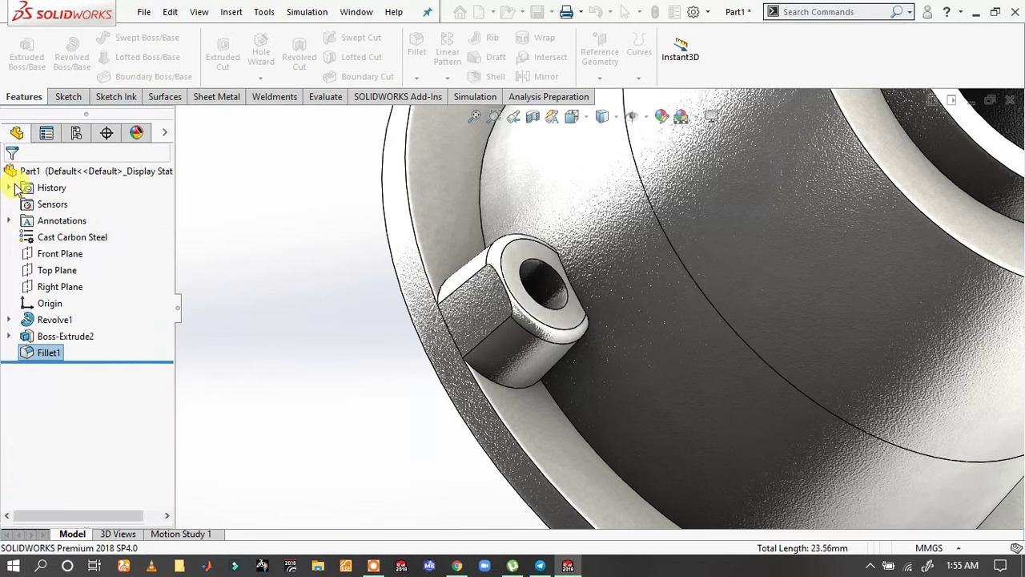
- Add a second 1.25 mm fillet on the boss's outer edge
{"action": "left_click", "coordinate": [567, 280]}
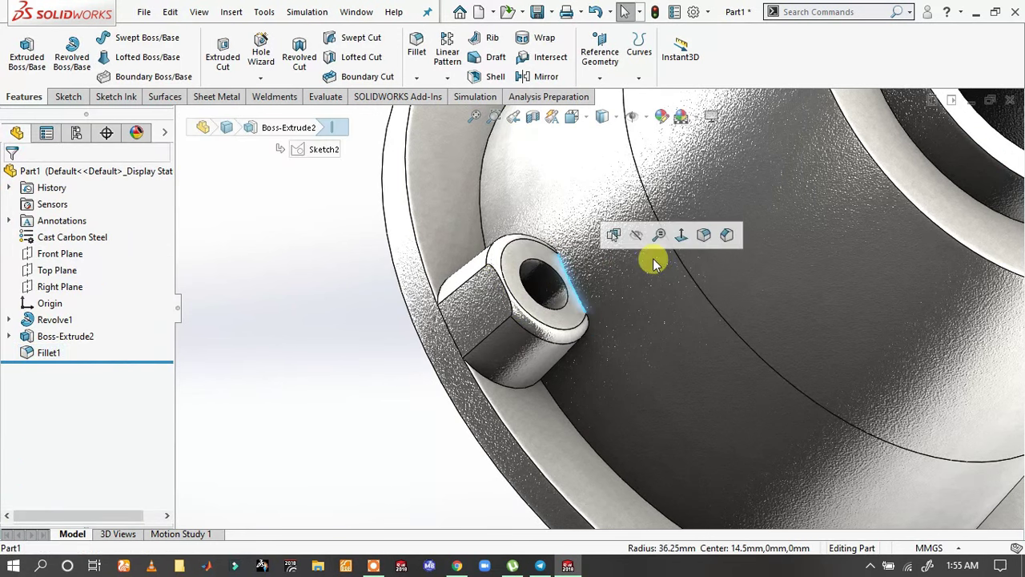
{"action": "left_click", "coordinate": [703, 235]}
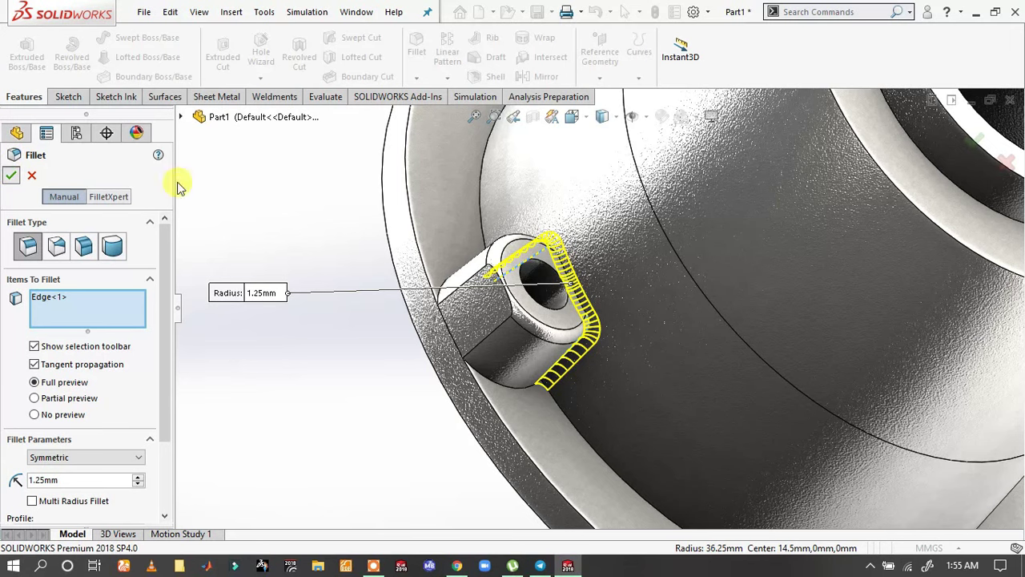
{"action": "key", "text": "Return"}
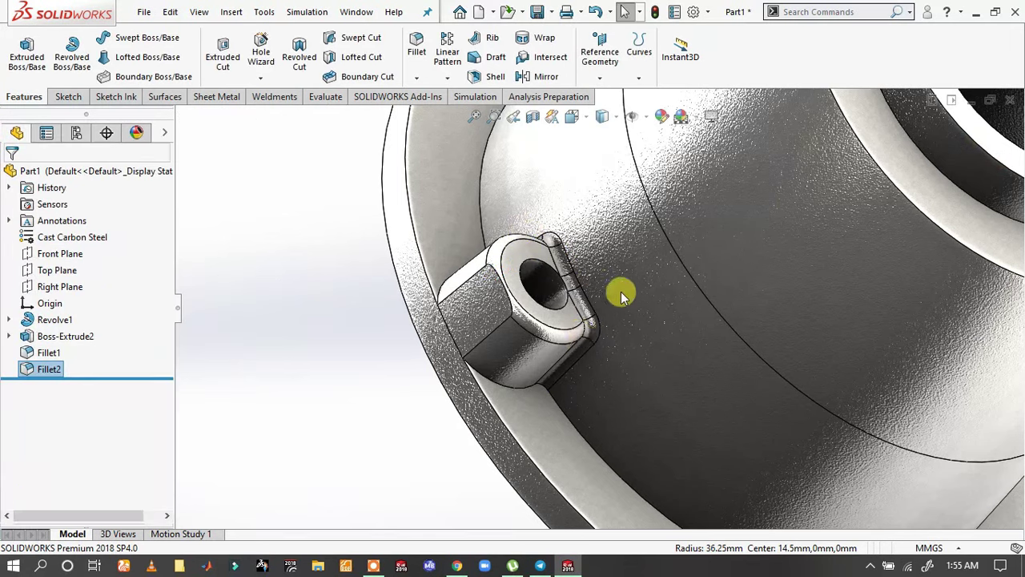
{"action": "scroll", "coordinate": [633, 272], "scroll_direction": "up", "scroll_amount": 5}
{"action": "middle_click_drag", "start_coordinate": [665, 229], "coordinate": [662, 277]}
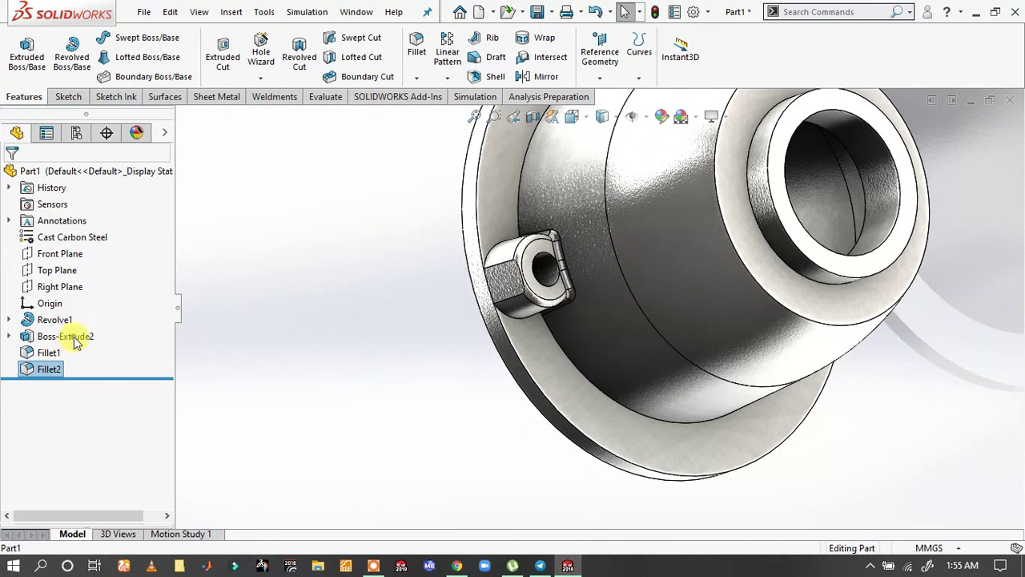
- Pattern the boss and both fillets 6 times over 360° around the bore edge, geometry pattern off
{"action": "left_click", "coordinate": [52, 352], "text": "ctrl"}
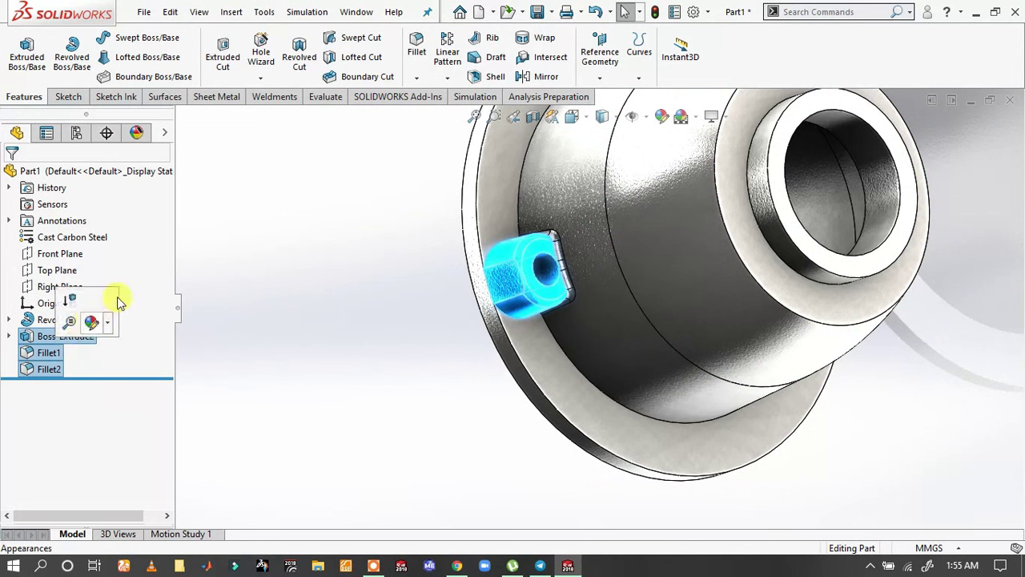
{"action": "left_click", "coordinate": [447, 77]}
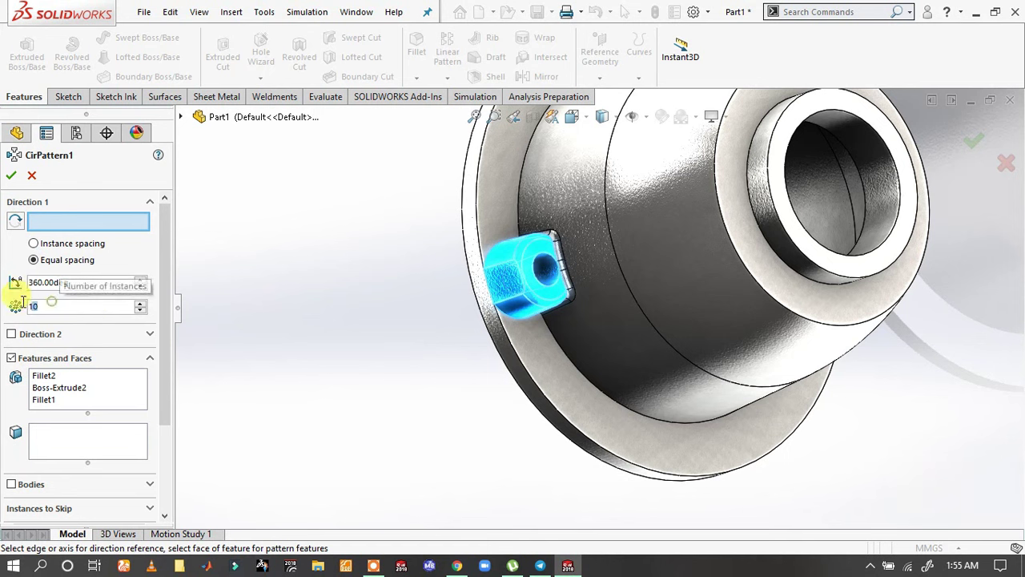
{"action": "type", "text": "6"}
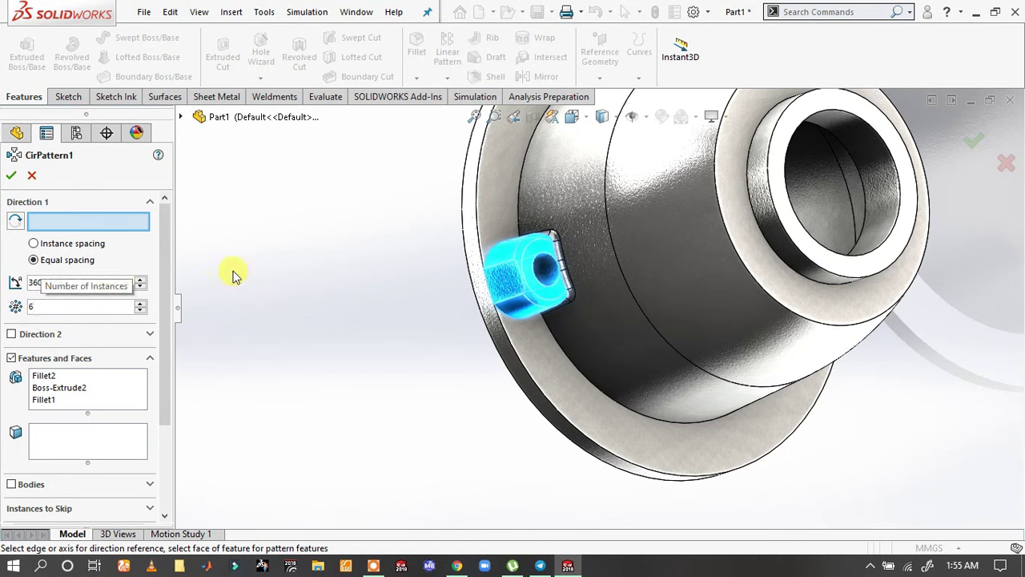
{"action": "left_click", "coordinate": [898, 159]}
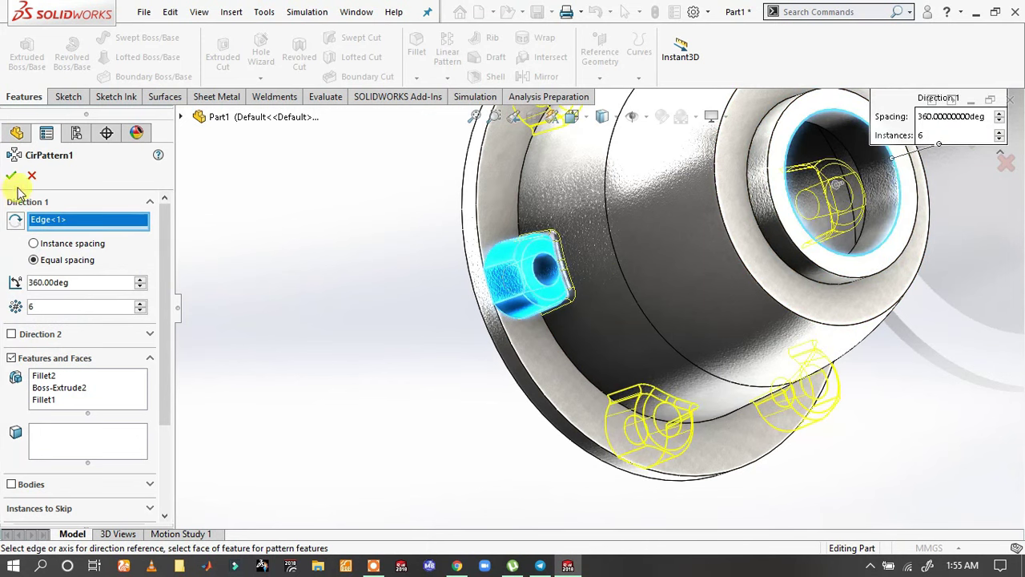
{"action": "scroll", "coordinate": [17, 311], "scroll_direction": "down", "scroll_amount": 3}
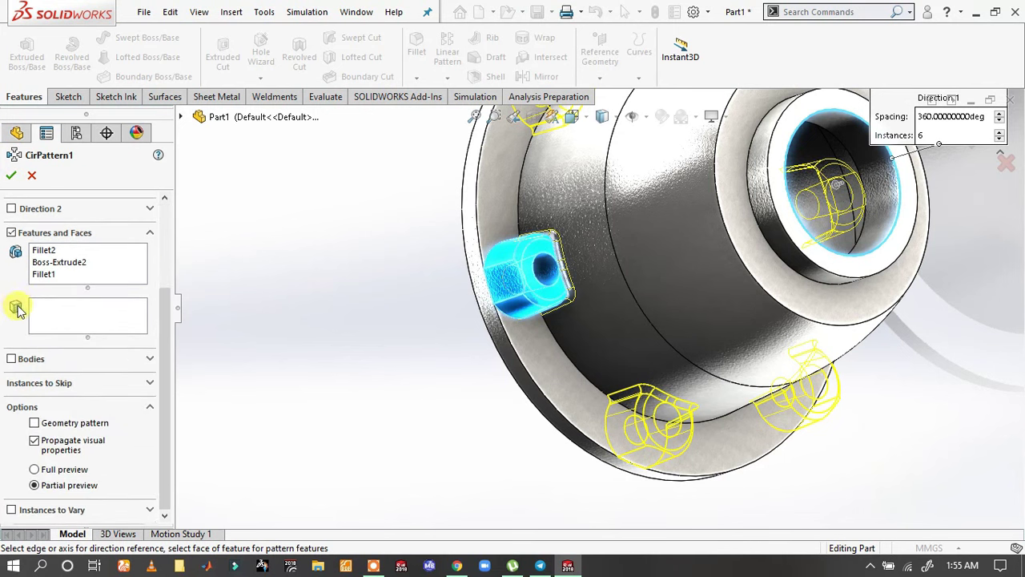
{"action": "left_click", "coordinate": [58, 422]}
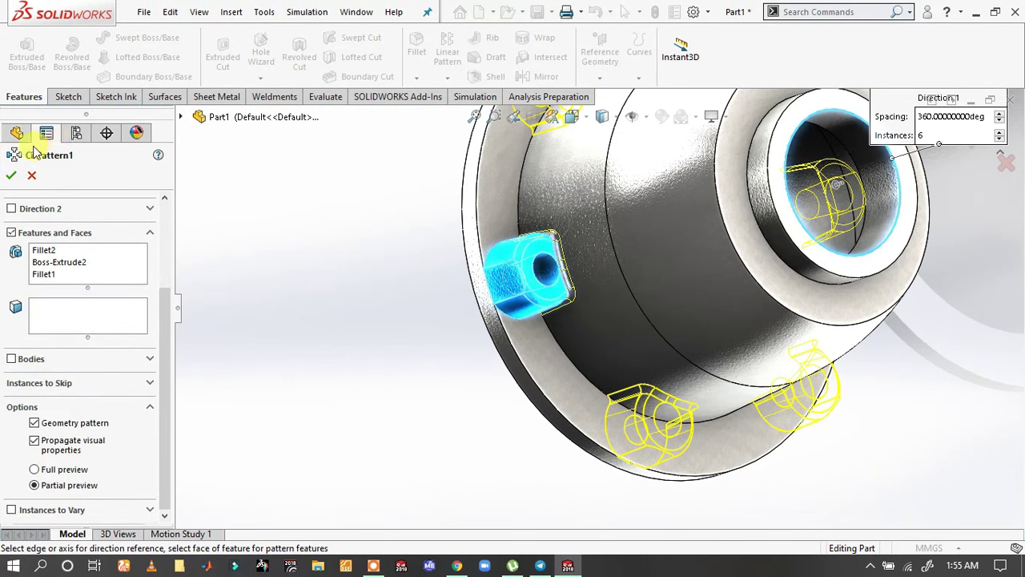
{"action": "left_click", "coordinate": [9, 177]}
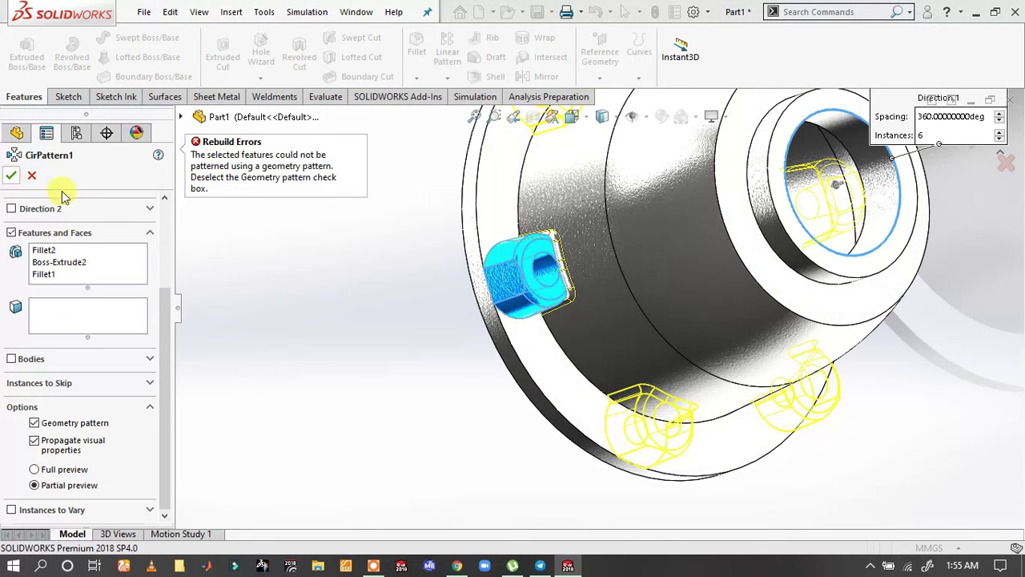
{"action": "left_click", "coordinate": [71, 431]}
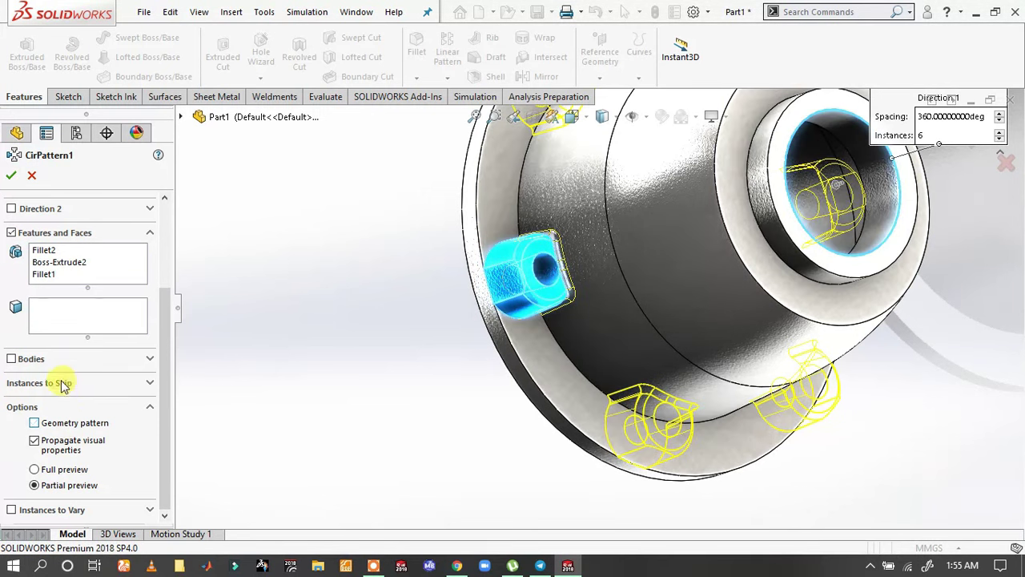
{"action": "left_click", "coordinate": [10, 175]}
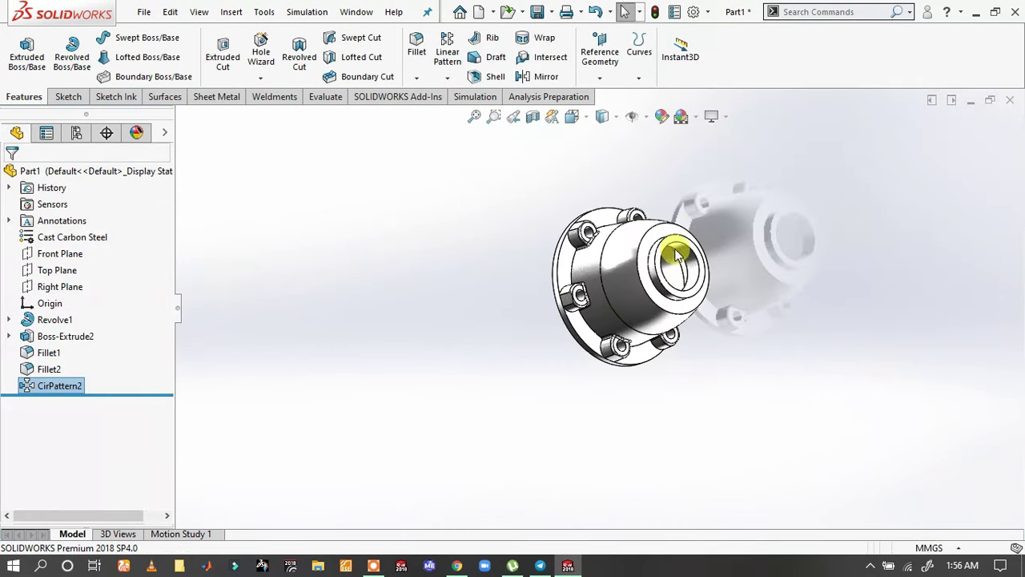
- Start a Front Plane sketch and draw two concentric circles beside the boss
{"action": "mouse_move", "coordinate": [614, 267]}
{"action": "middle_mouse_down"}
{"action": "mouse_move", "coordinate": [614, 206]}
{"action": "mouse_move", "coordinate": [542, 176]}
{"action": "mouse_move", "coordinate": [409, 215]}
{"action": "mouse_move", "coordinate": [377, 146]}
{"action": "middle_mouse_up"}
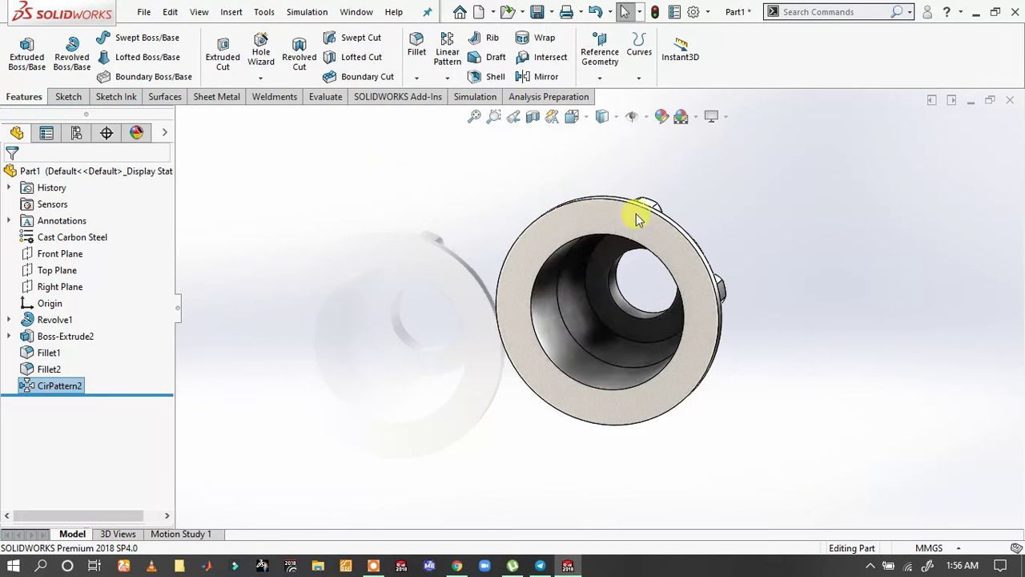
{"action": "middle_click_drag", "start_coordinate": [637, 219], "coordinate": [545, 243]}
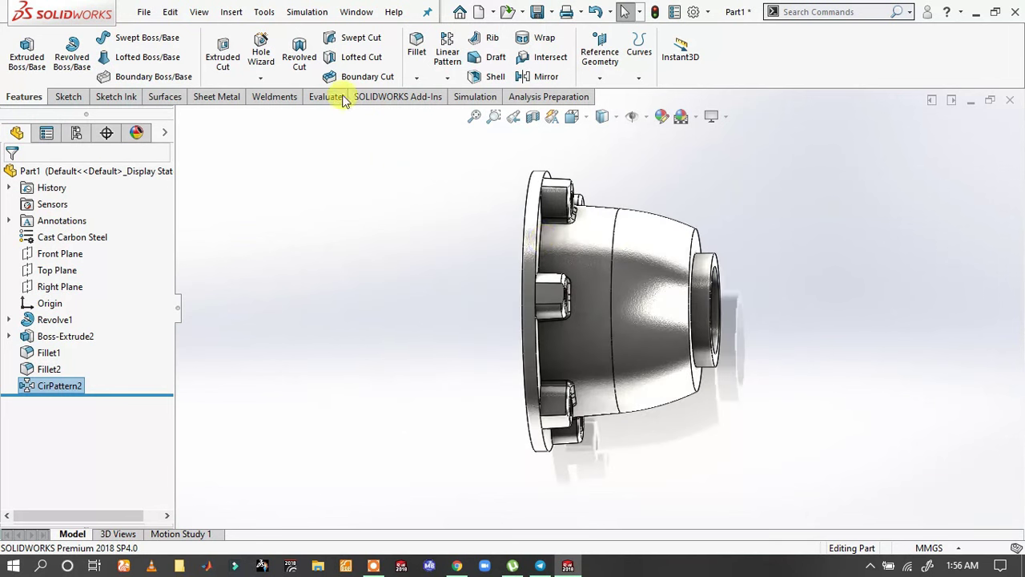
{"action": "left_click", "coordinate": [69, 253]}
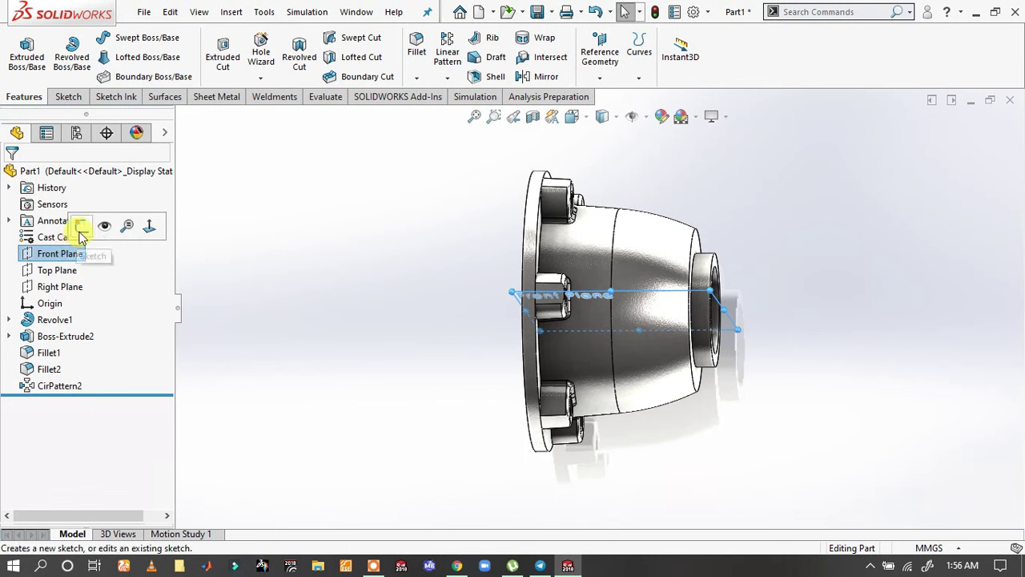
{"action": "left_click", "coordinate": [78, 225]}
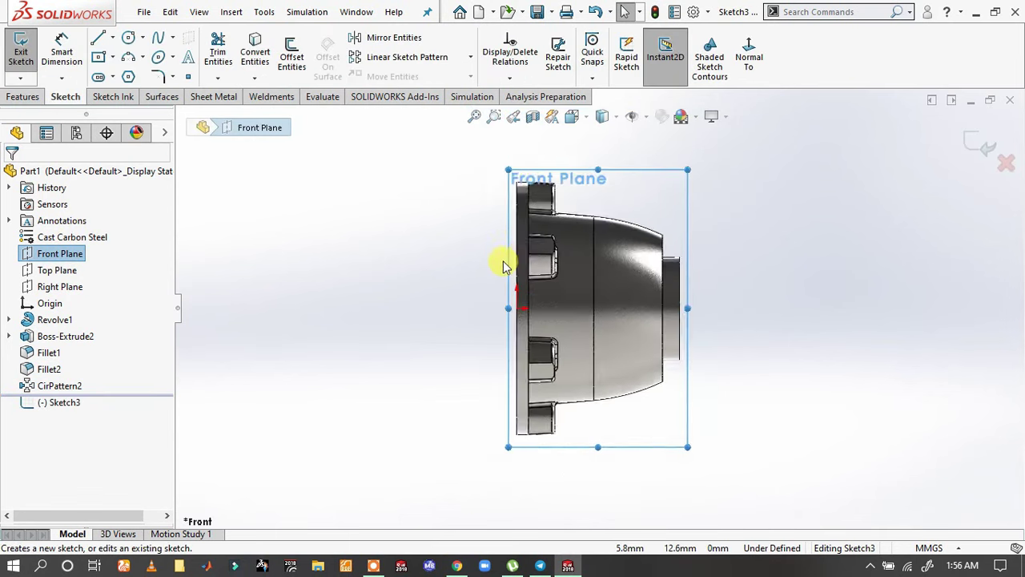
{"action": "left_click", "coordinate": [128, 40]}
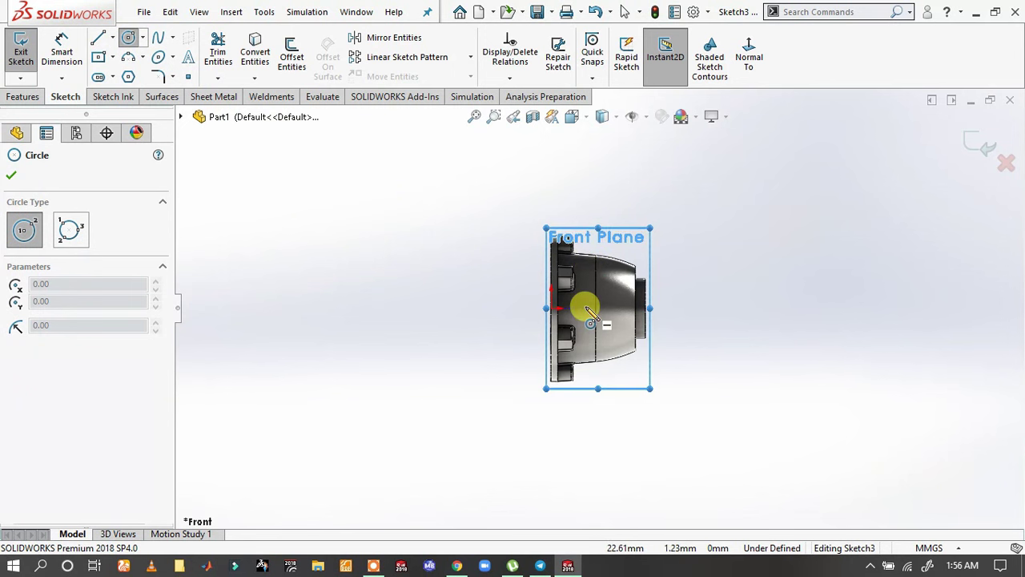
{"action": "left_click", "coordinate": [587, 307]}
{"action": "left_click", "coordinate": [597, 311]}
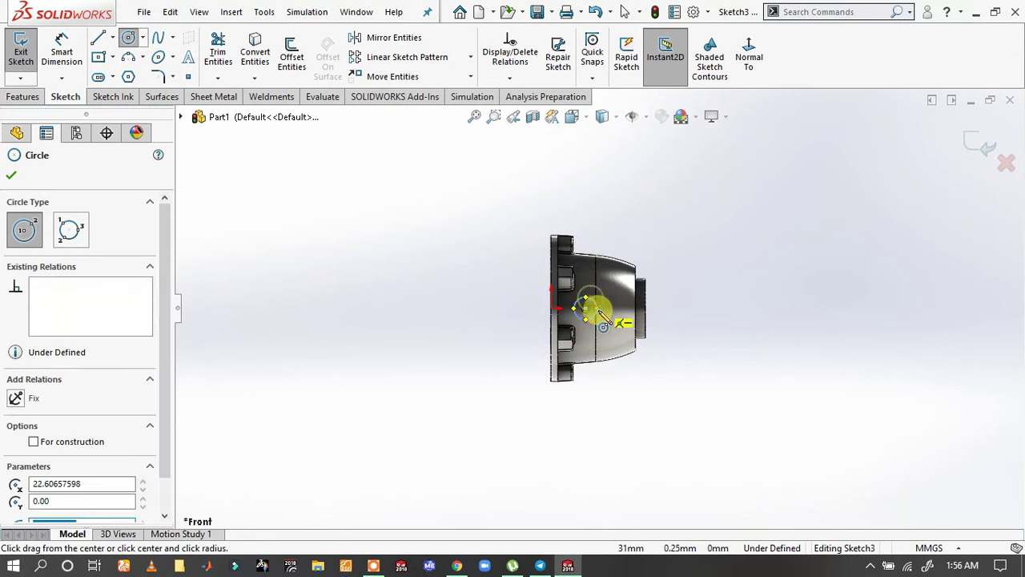
{"action": "scroll", "coordinate": [580, 313], "scroll_direction": "down", "scroll_amount": 2}
{"action": "scroll", "coordinate": [561, 314], "scroll_direction": "down", "scroll_amount": 2}
{"action": "scroll", "coordinate": [563, 312], "scroll_direction": "down", "scroll_amount": 2}
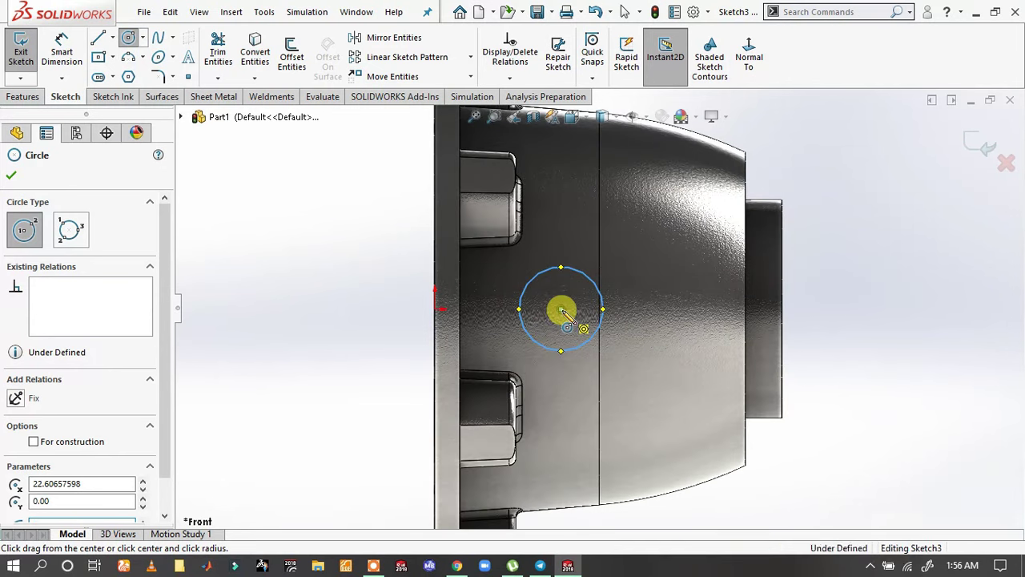
{"action": "left_click", "coordinate": [561, 309]}
{"action": "left_click", "coordinate": [586, 301]}
- Give the outer circle a Ø27 diameter and dimension the inner circle's diameter
{"action": "key", "text": "s"}
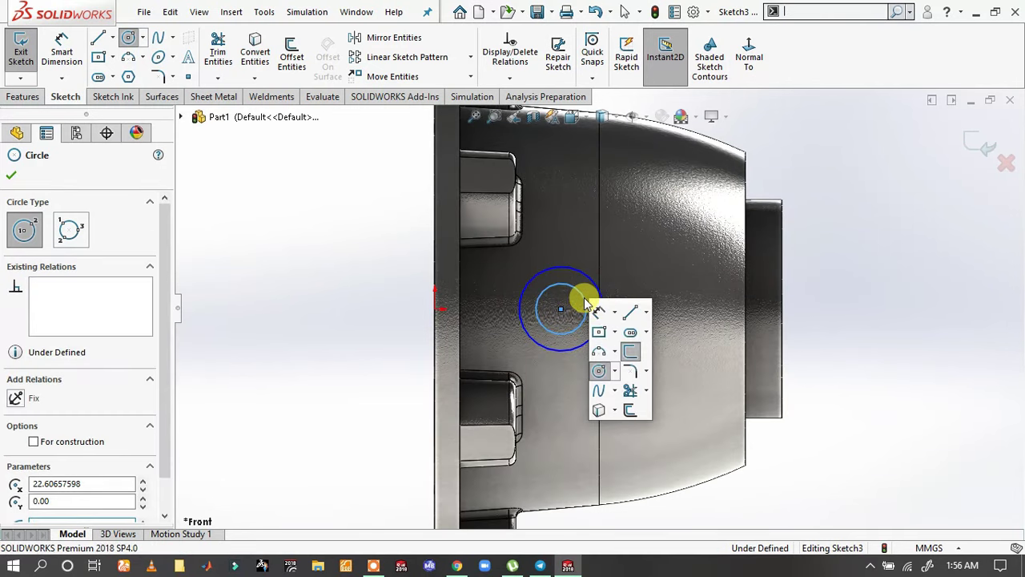
{"action": "left_click", "coordinate": [600, 311]}
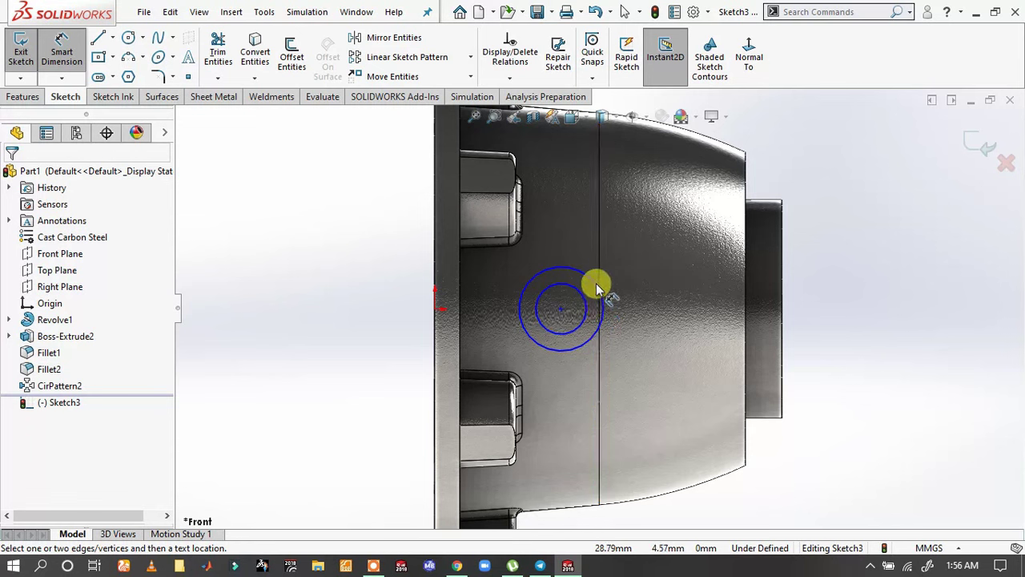
{"action": "left_click", "coordinate": [590, 279]}
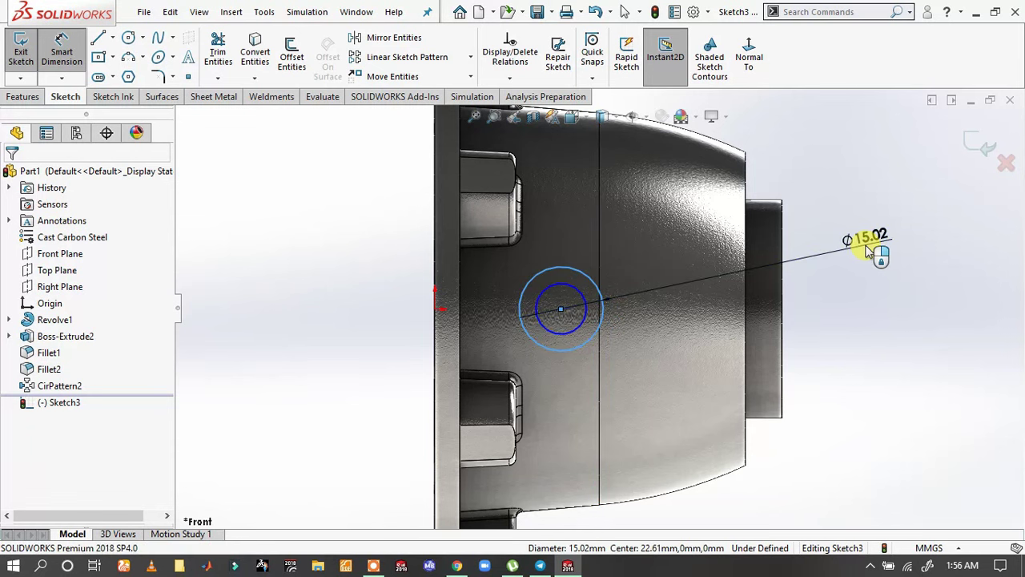
{"action": "left_click", "coordinate": [867, 251]}
{"action": "type", "text": "27"}
{"action": "key", "text": "Return"}
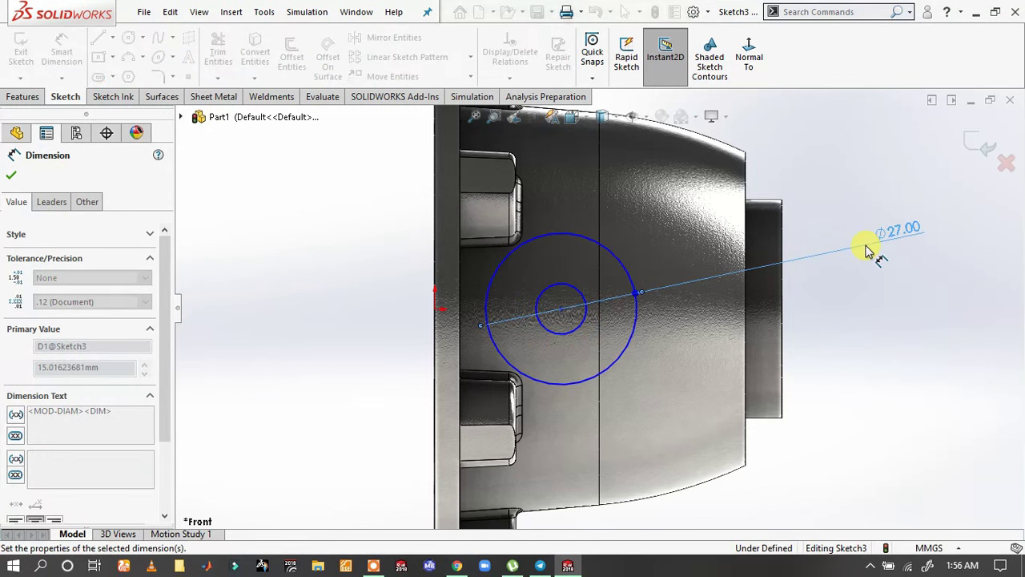
{"action": "left_click", "coordinate": [576, 293]}
{"action": "left_click", "coordinate": [866, 303]}
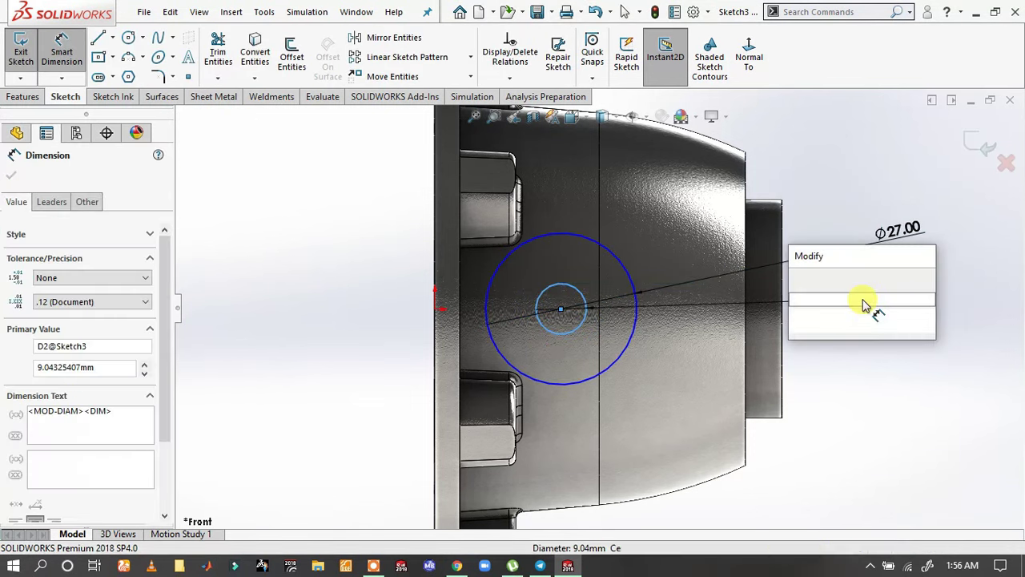
{"action": "type", "text": "10"}
{"action": "key", "text": "Return"}
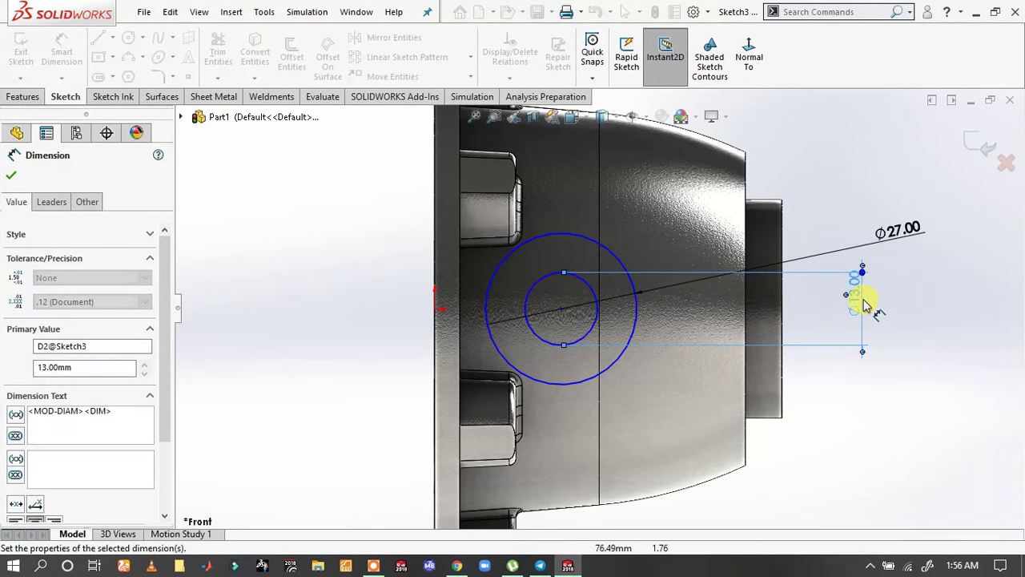
- Place the circles' centre 20 mm from the origin and make it horizontal with the origin
{"action": "left_click", "coordinate": [561, 309]}
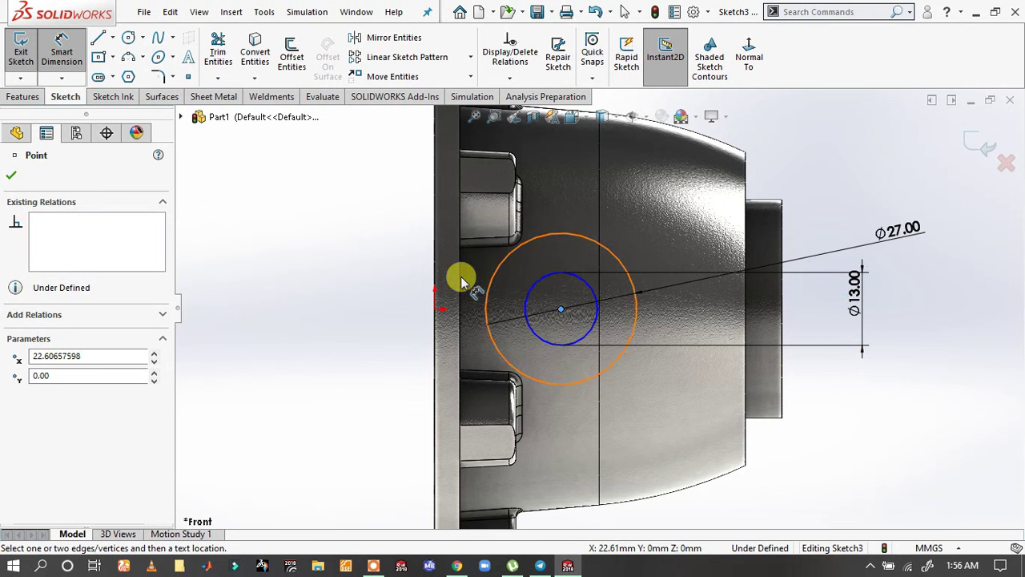
{"action": "left_click", "coordinate": [435, 310]}
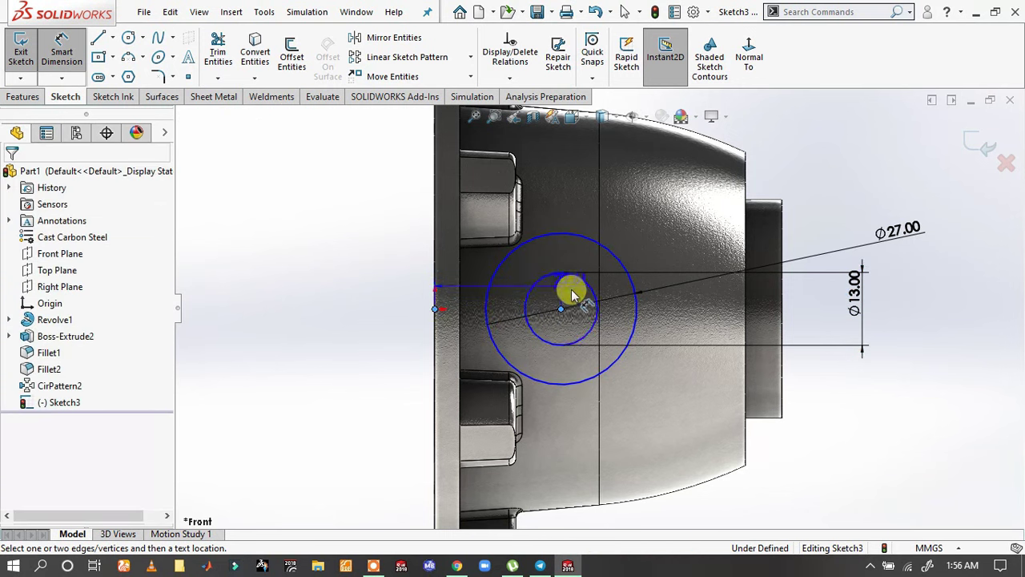
{"action": "left_click", "coordinate": [561, 309]}
{"action": "left_click", "coordinate": [507, 305]}
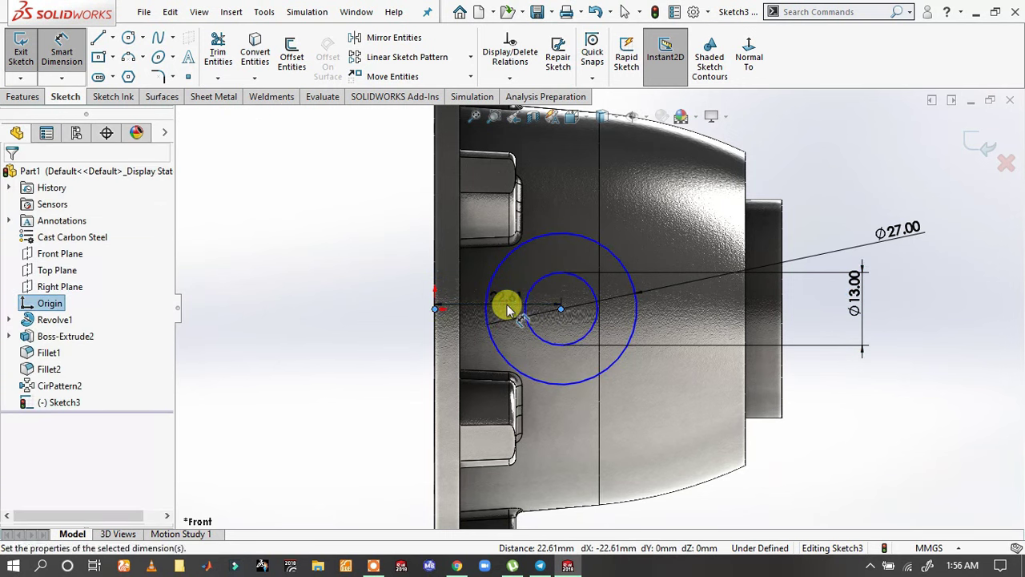
{"action": "type", "text": "2"}
{"action": "key", "text": "Return"}
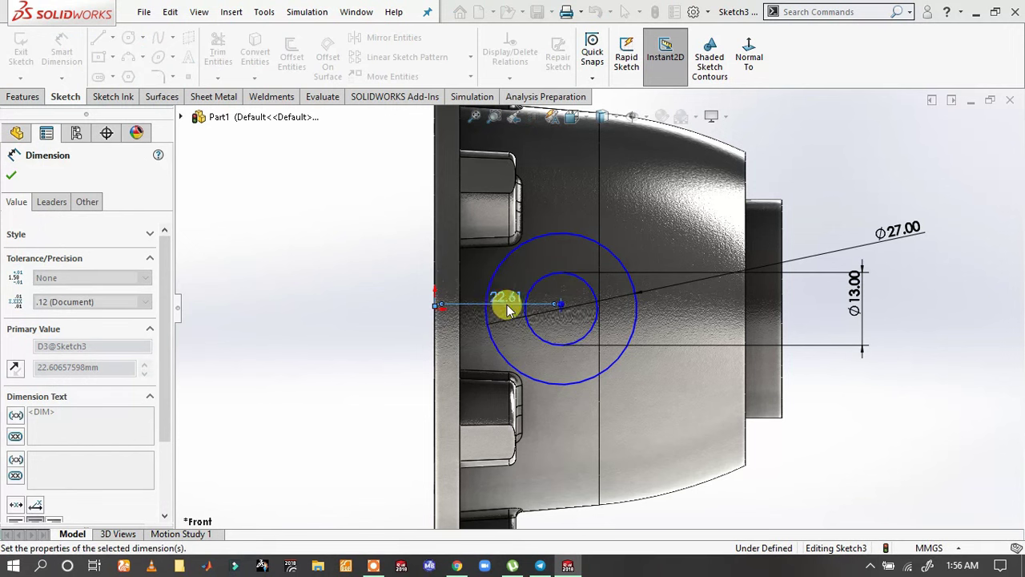
{"action": "key", "text": "Escape"}
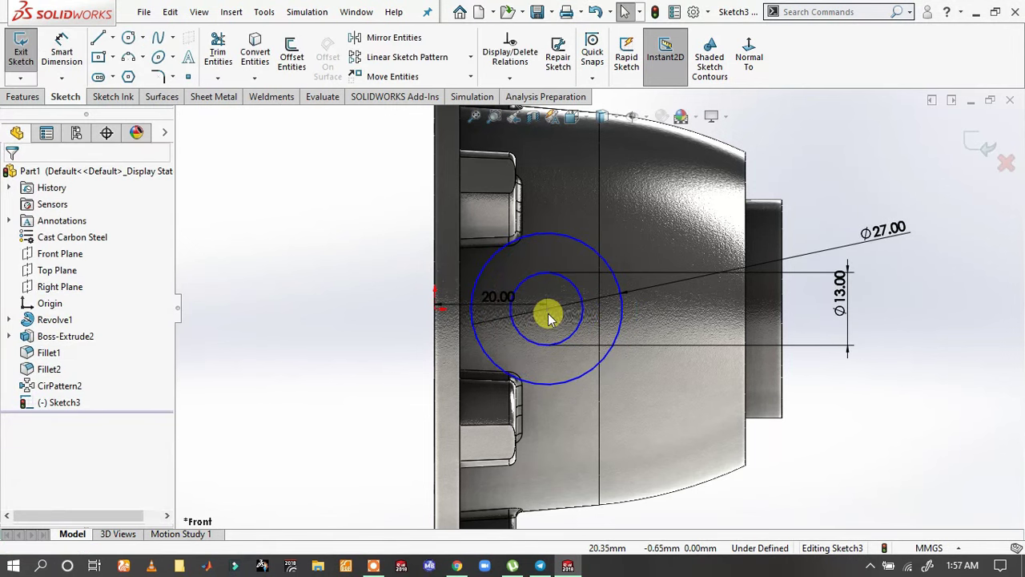
{"action": "left_click", "coordinate": [548, 310]}
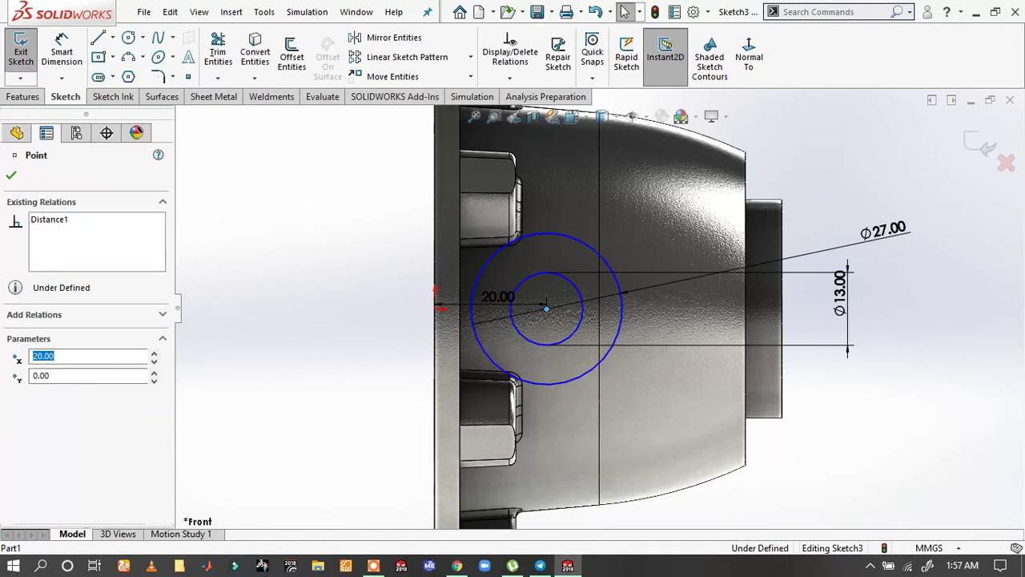
{"action": "left_click", "coordinate": [433, 308], "text": "ctrl"}
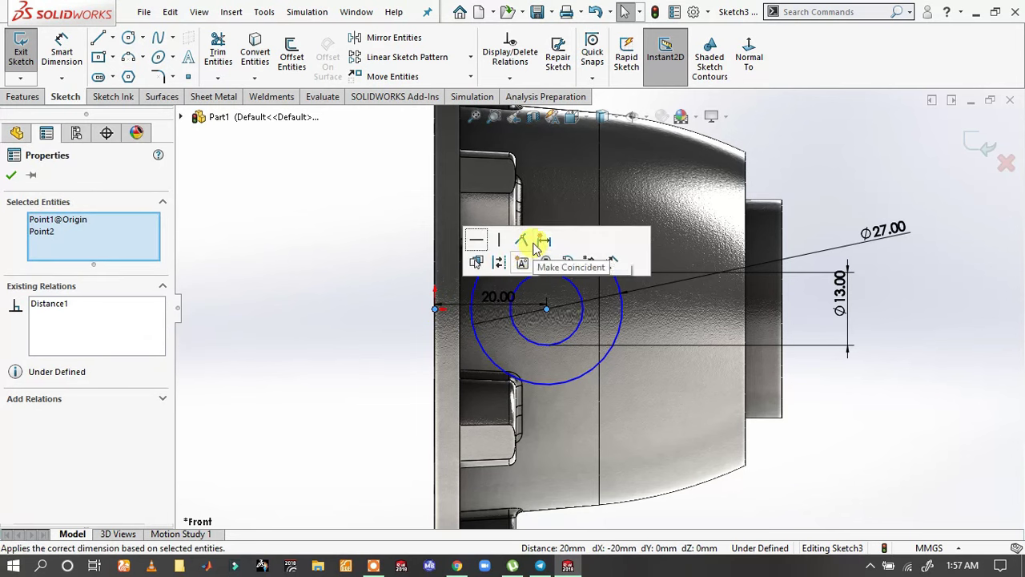
{"action": "left_click", "coordinate": [476, 240]}
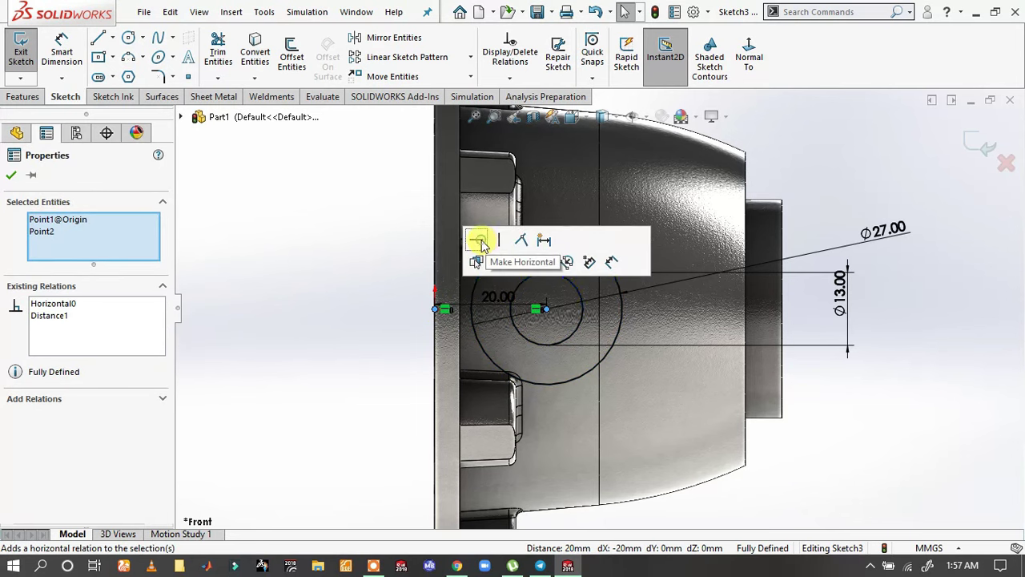
{"action": "left_click", "coordinate": [267, 271]}
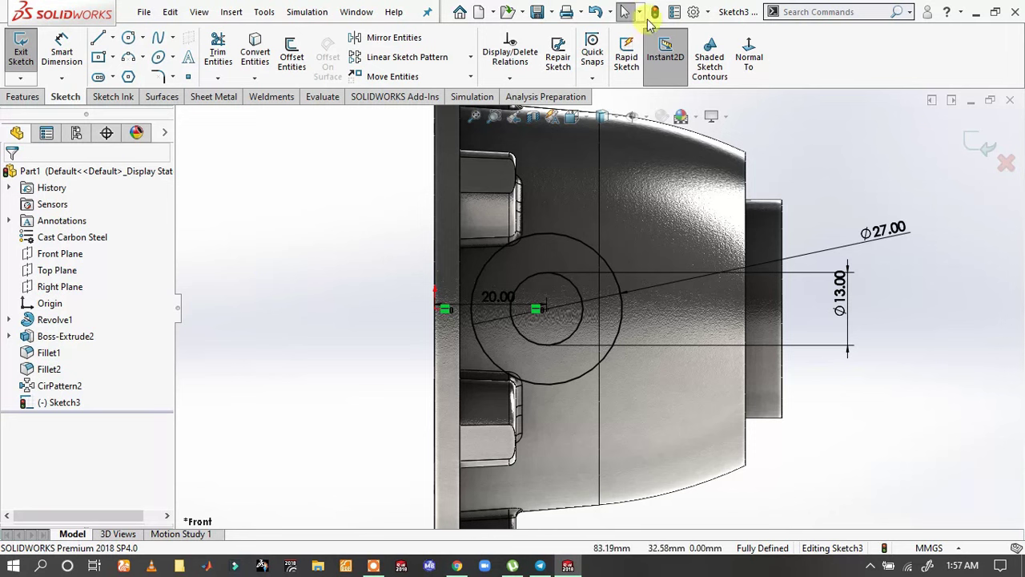
- Start a boss extrusion of the sketch beginning at a 29 mm offset
{"action": "left_click", "coordinate": [22, 96]}
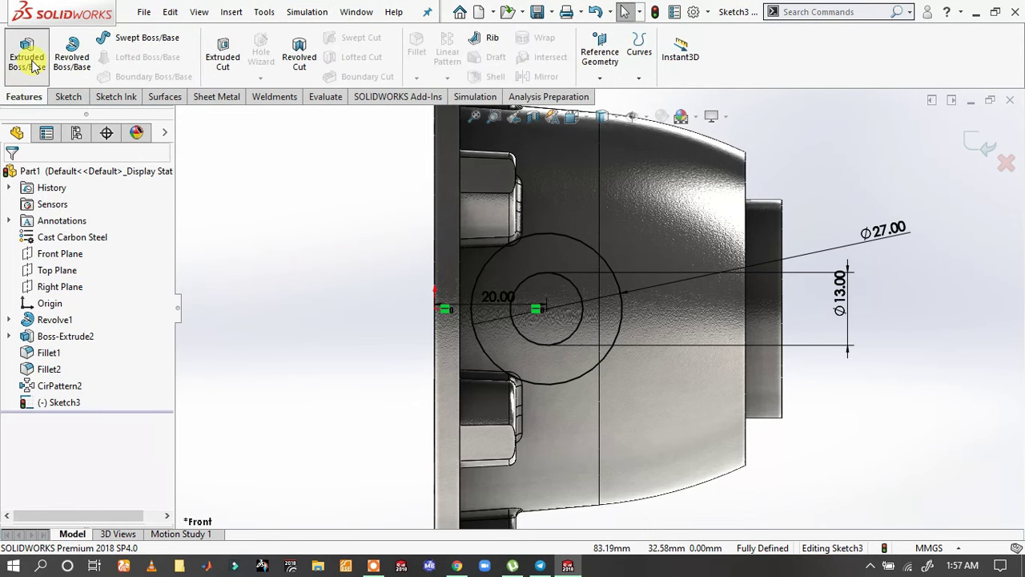
{"action": "left_click", "coordinate": [28, 59]}
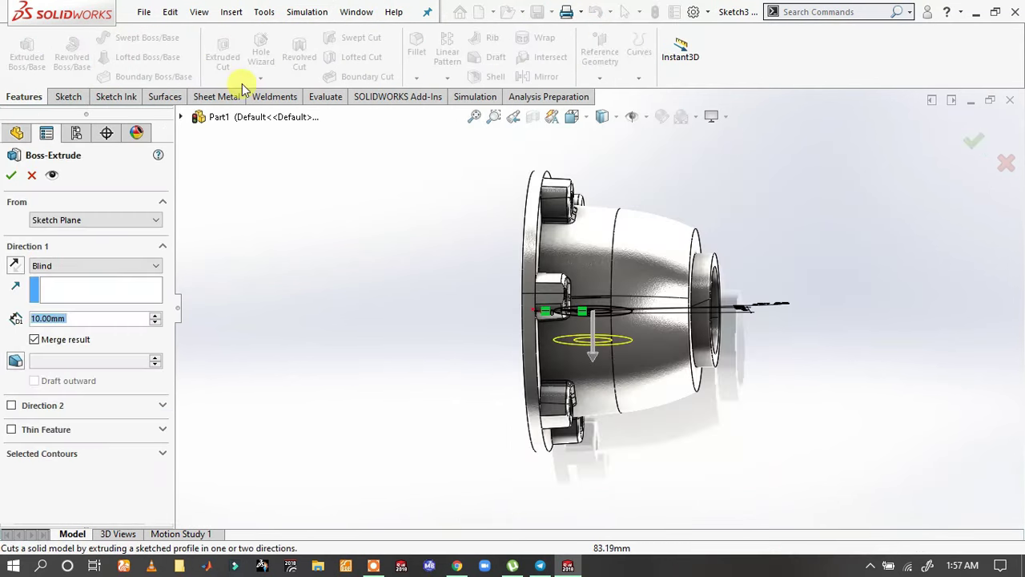
{"action": "mouse_move", "coordinate": [541, 337]}
{"action": "middle_mouse_down"}
{"action": "mouse_move", "coordinate": [470, 194]}
{"action": "mouse_move", "coordinate": [600, 183]}
{"action": "mouse_move", "coordinate": [553, 243]}
{"action": "middle_mouse_up"}
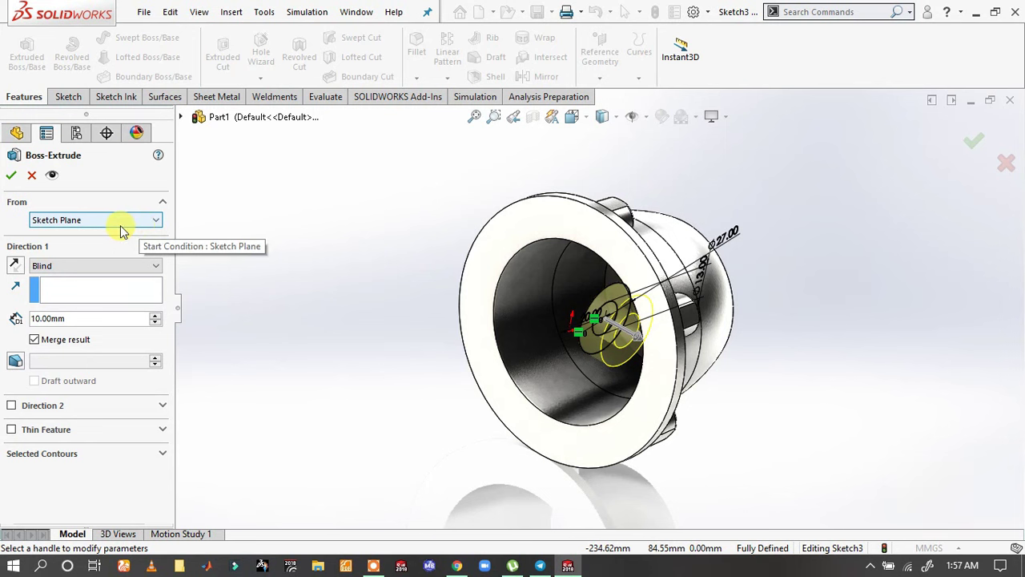
{"action": "left_click_drag", "start_coordinate": [35, 319], "coordinate": [87, 318]}
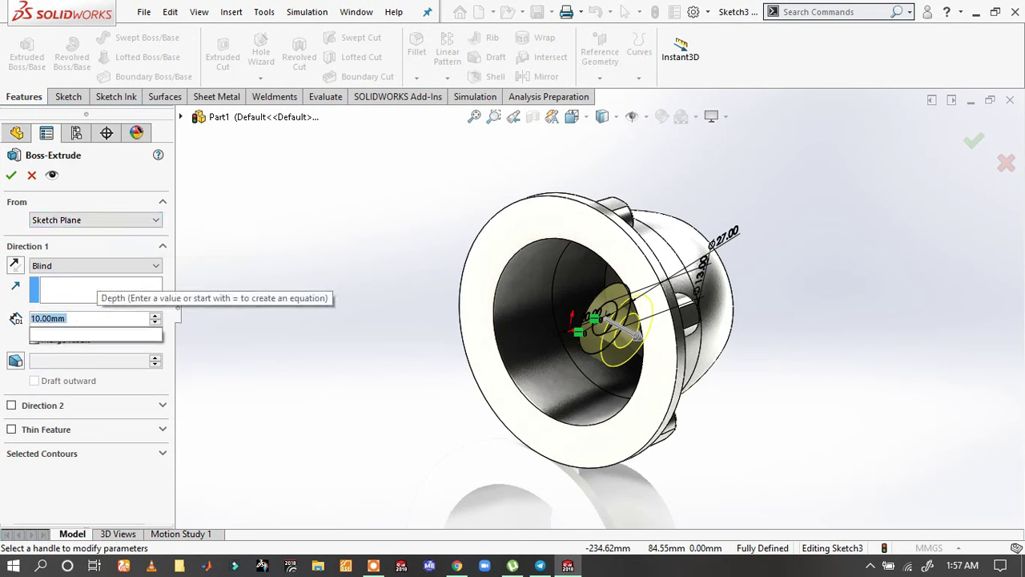
{"action": "type", "text": "29+"}
{"action": "key", "text": "BackSpace"}
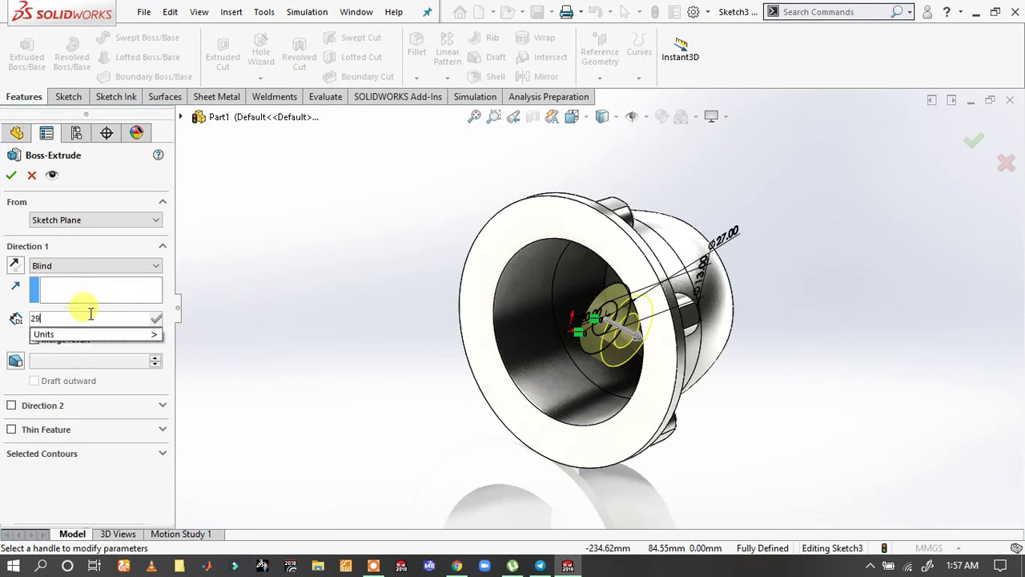
{"action": "key", "text": "Return"}
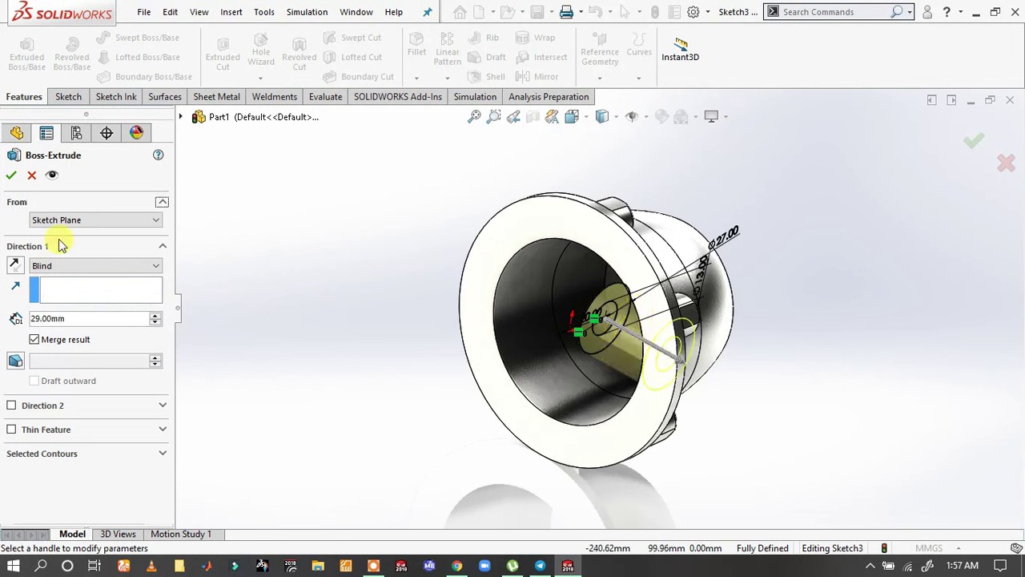
{"action": "left_click", "coordinate": [79, 223]}
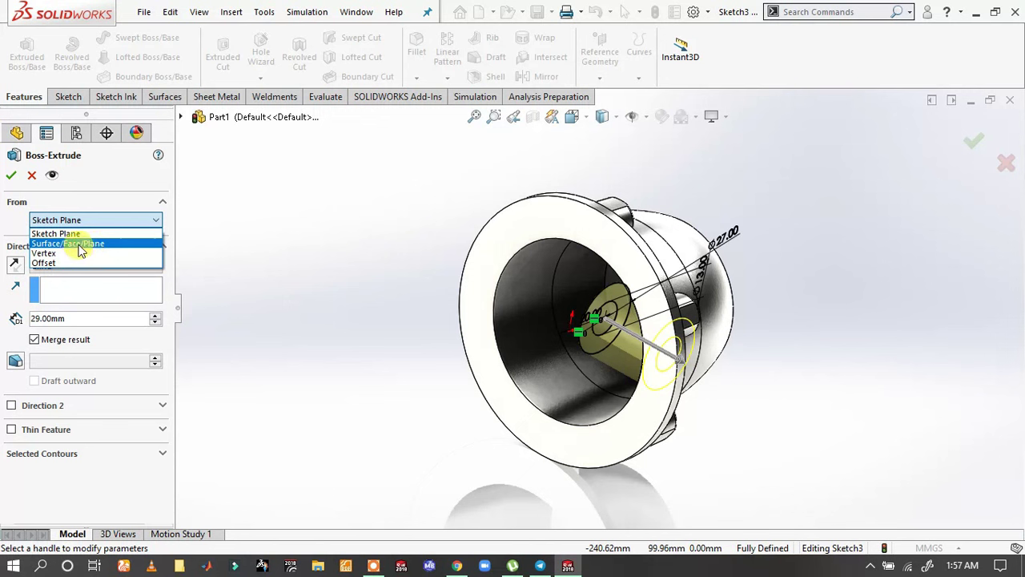
{"action": "left_click", "coordinate": [64, 263]}
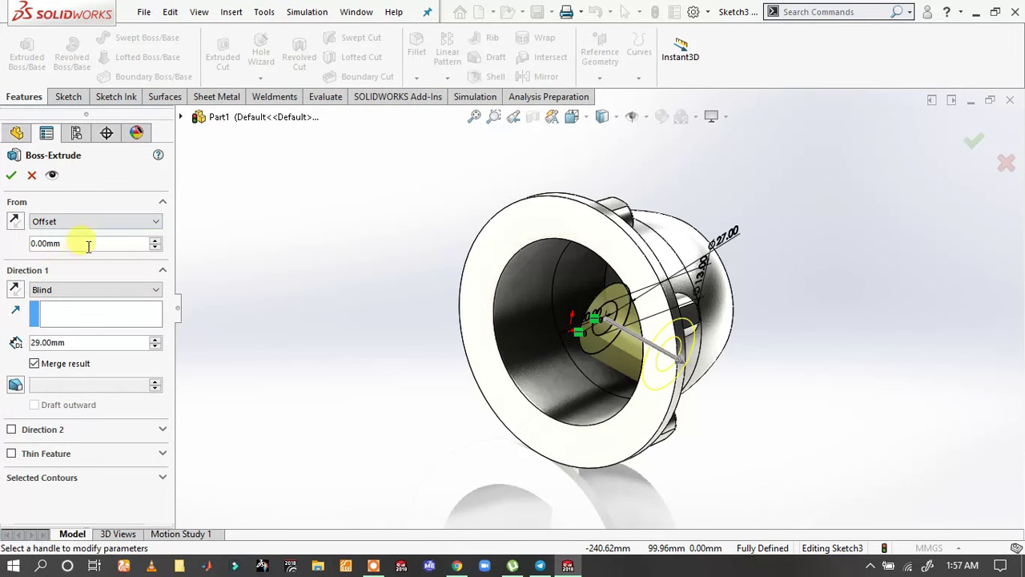
{"action": "type", "text": "29"}
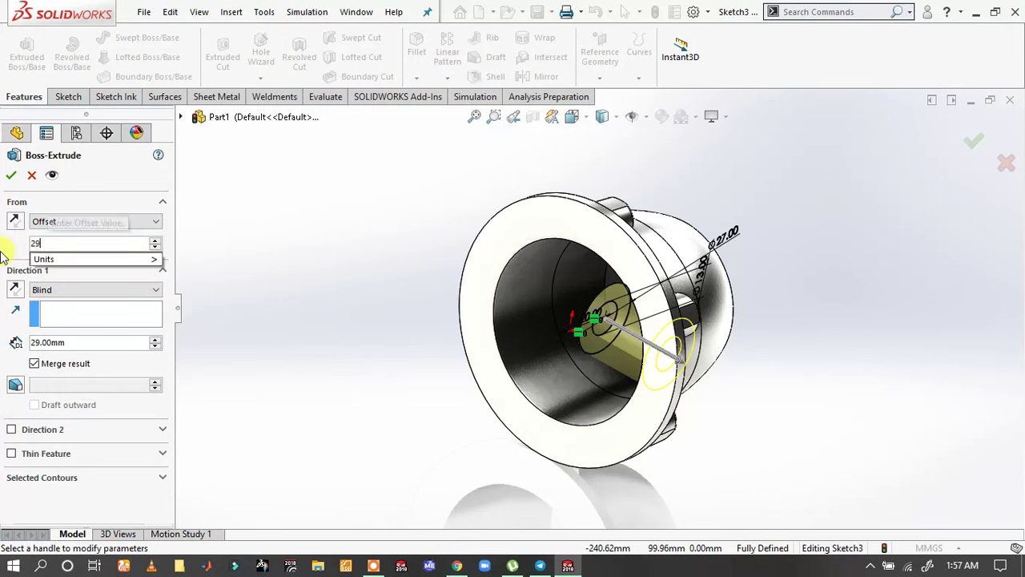
{"action": "key", "text": "Return"}
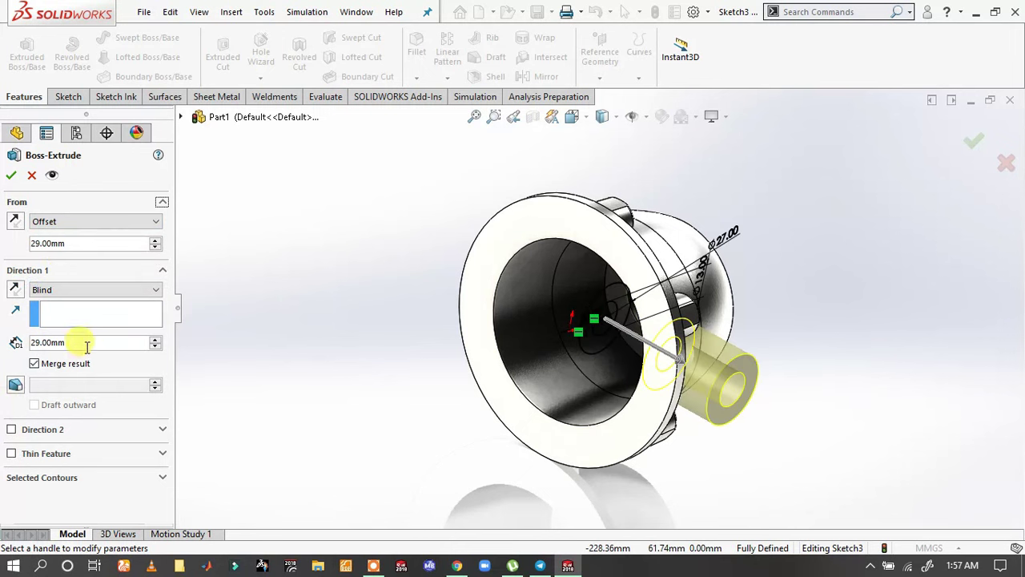
- End the extrusion Up To Next and create the holed hex boss
{"action": "left_click", "coordinate": [131, 291]}
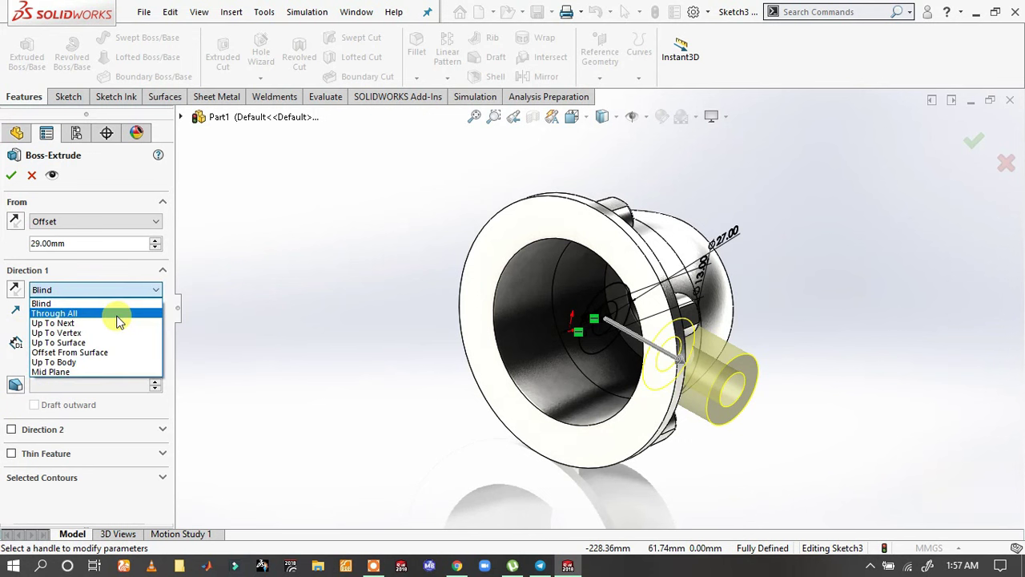
{"action": "left_click", "coordinate": [117, 323]}
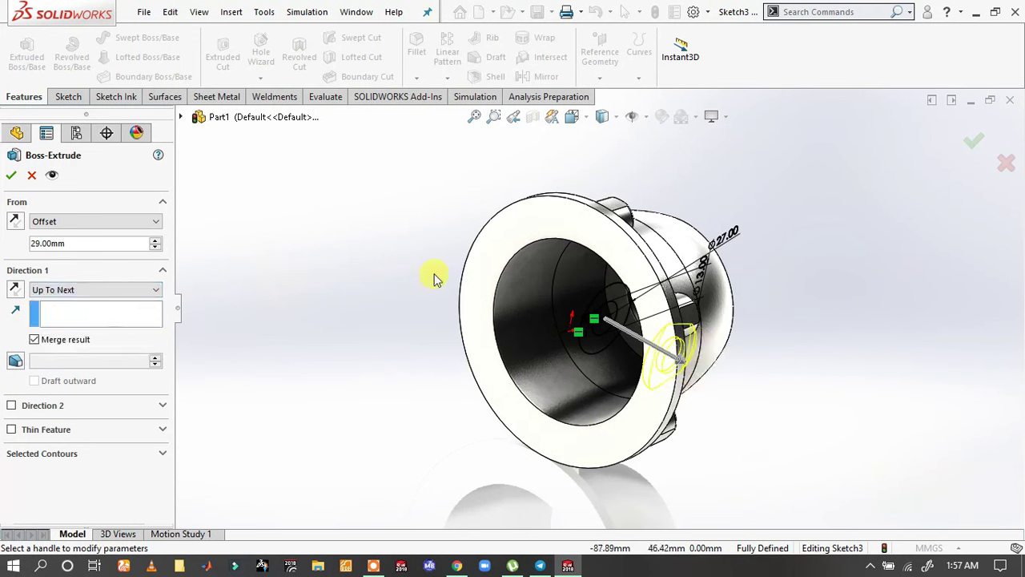
{"action": "scroll", "coordinate": [770, 298], "scroll_direction": "down", "scroll_amount": 2}
{"action": "scroll", "coordinate": [681, 307], "scroll_direction": "down", "scroll_amount": 2}
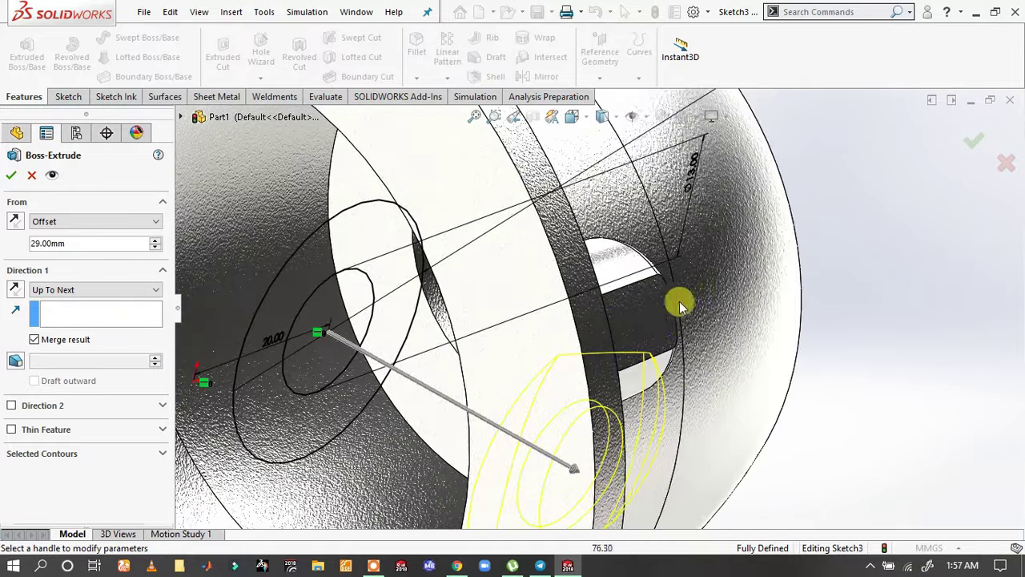
{"action": "scroll", "coordinate": [641, 300], "scroll_direction": "down", "scroll_amount": 2}
{"action": "scroll", "coordinate": [563, 232], "scroll_direction": "down", "scroll_amount": 2}
{"action": "scroll", "coordinate": [750, 398], "scroll_direction": "up", "scroll_amount": 4}
{"action": "scroll", "coordinate": [578, 386], "scroll_direction": "up", "scroll_amount": 2}
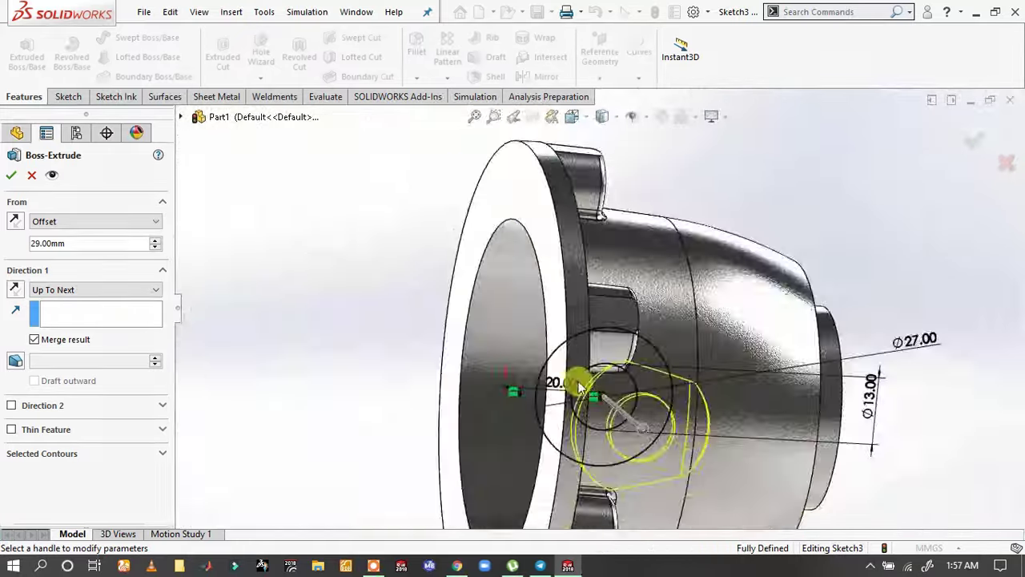
{"action": "middle_click_drag", "start_coordinate": [579, 386], "coordinate": [680, 380]}
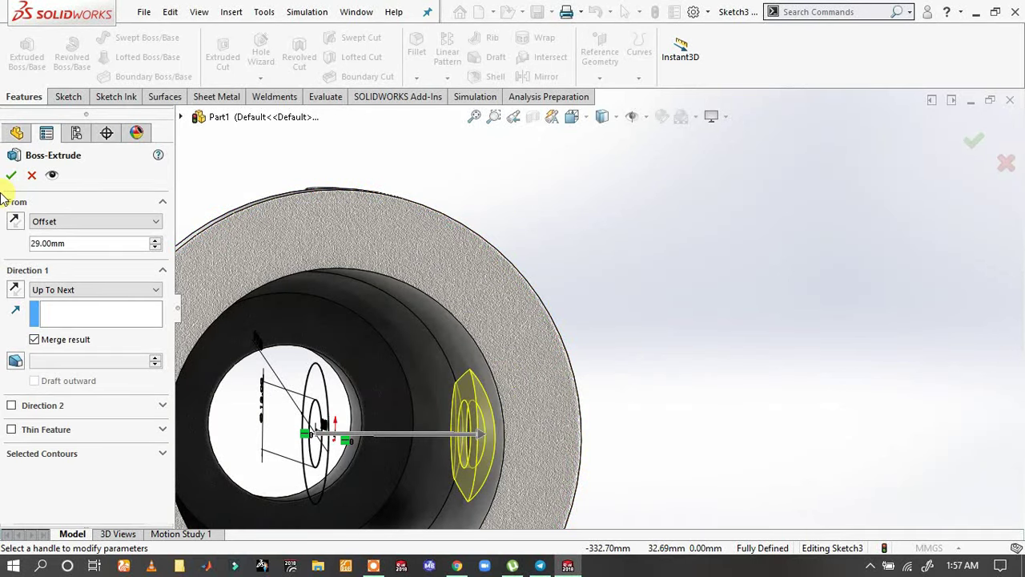
{"action": "left_click", "coordinate": [10, 178]}
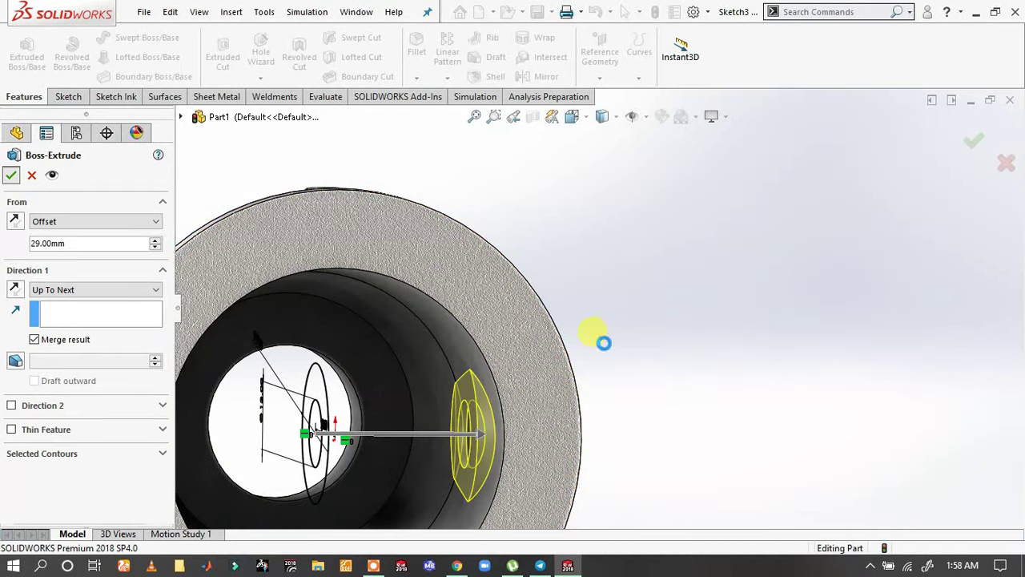
{"action": "mouse_move", "coordinate": [473, 387]}
{"action": "middle_mouse_down"}
{"action": "mouse_move", "coordinate": [509, 347]}
{"action": "mouse_move", "coordinate": [496, 415]}
{"action": "middle_mouse_up"}
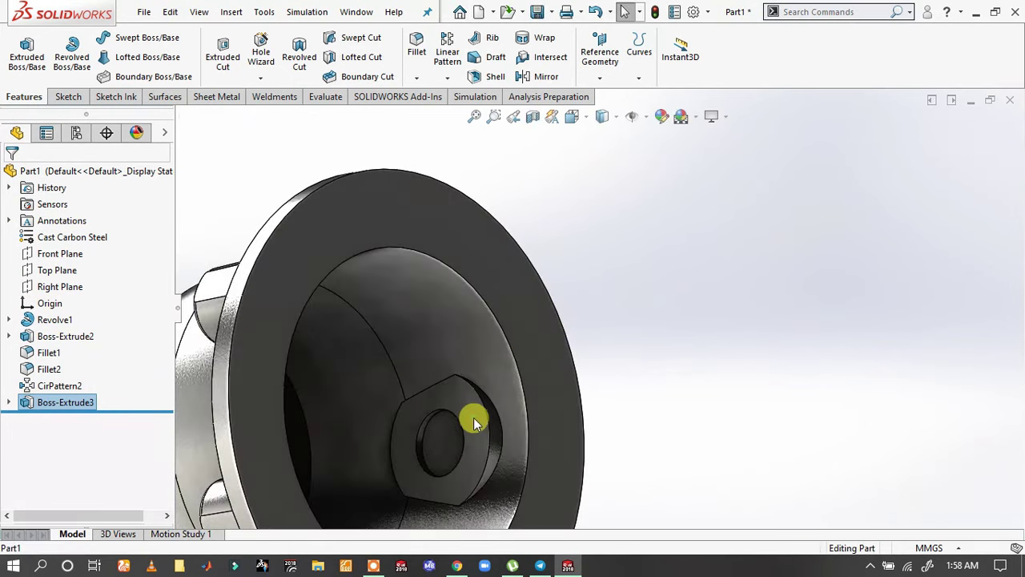
- Edit Boss-Extrude3 and change its start offset to 28 mm
{"action": "left_click", "coordinate": [474, 417]}
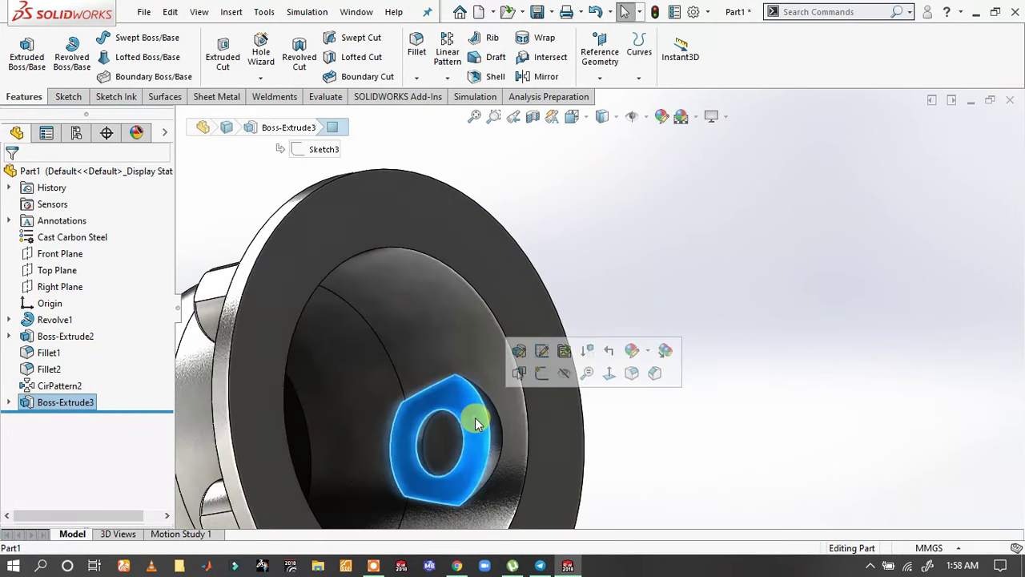
{"action": "left_click", "coordinate": [519, 353]}
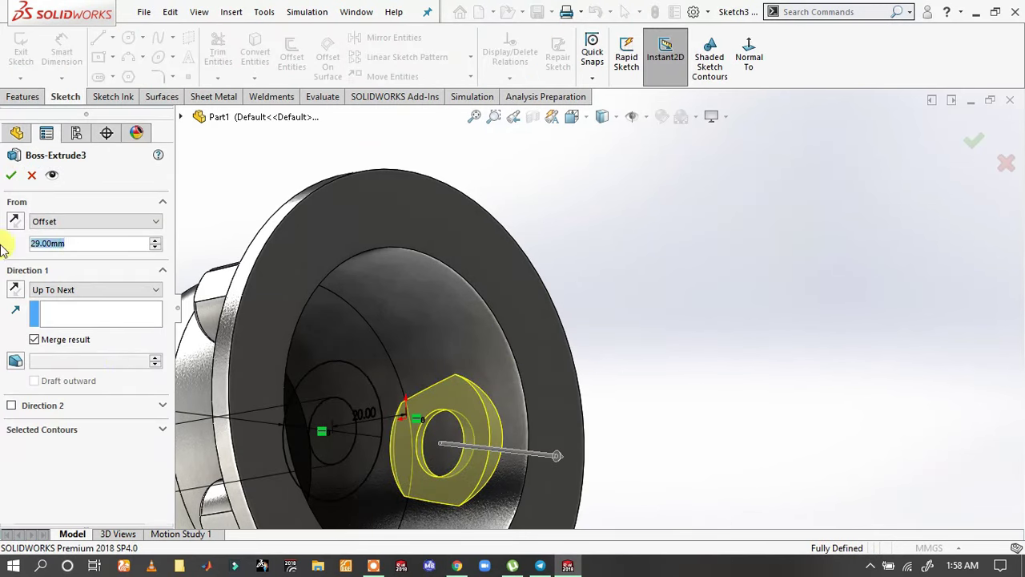
{"action": "type", "text": "28"}
{"action": "key", "text": "Return"}
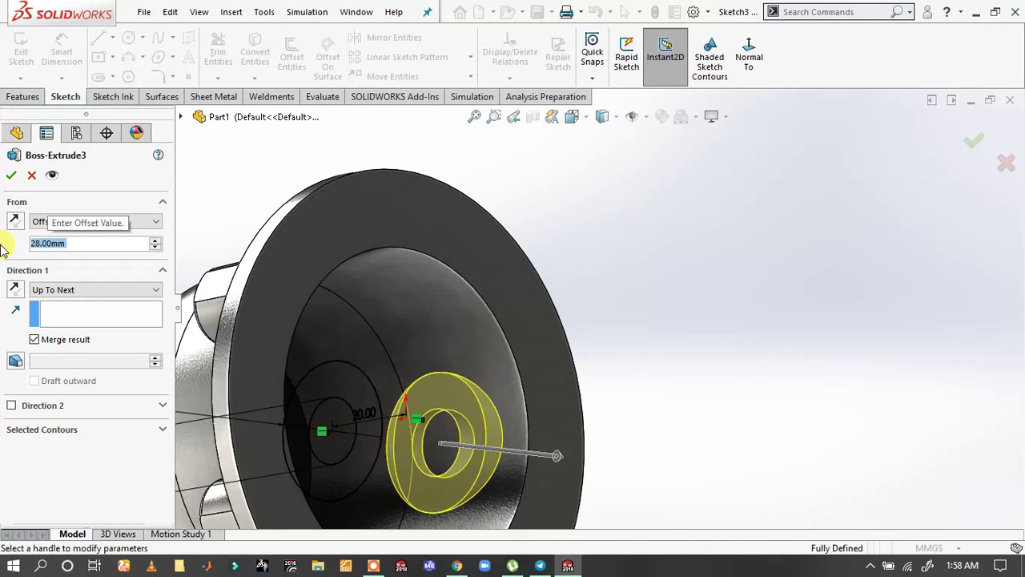
{"action": "left_click", "coordinate": [14, 176]}
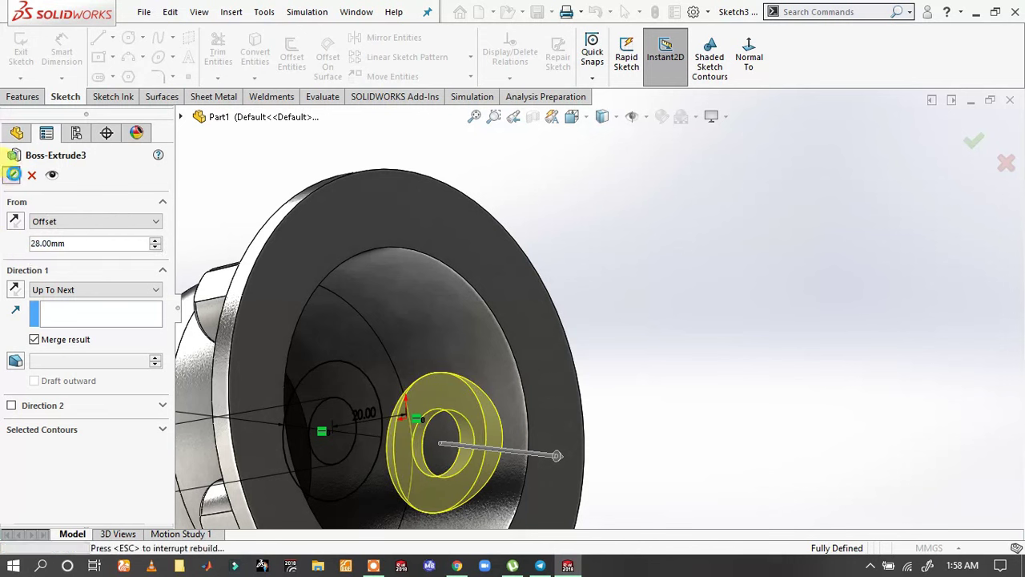
{"action": "scroll", "coordinate": [476, 435], "scroll_direction": "down", "scroll_amount": 2}
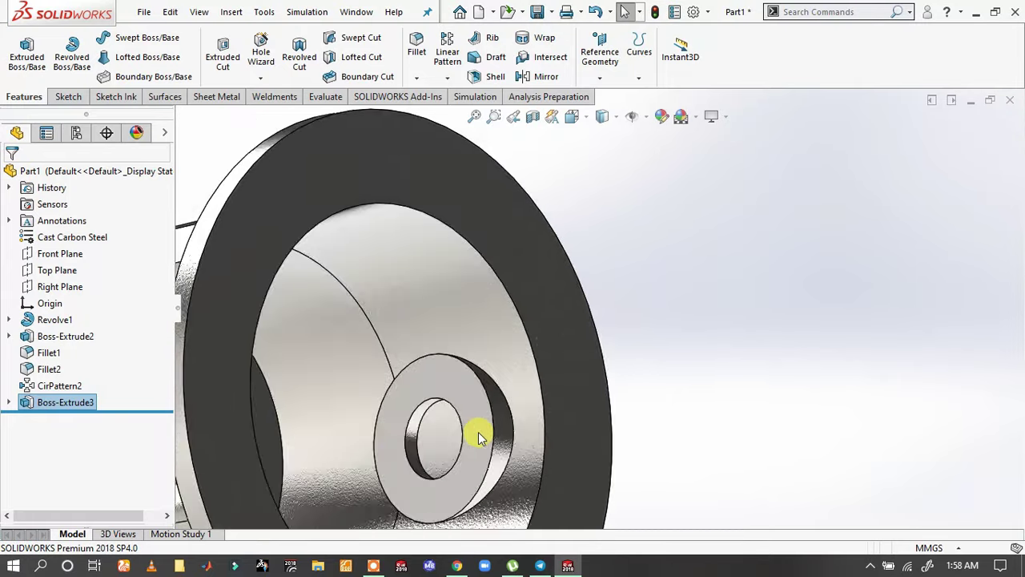
{"action": "scroll", "coordinate": [465, 411], "scroll_direction": "down", "scroll_amount": 2}
{"action": "mouse_move", "coordinate": [464, 412]}
{"action": "middle_mouse_down"}
{"action": "mouse_move", "coordinate": [590, 304]}
{"action": "mouse_move", "coordinate": [581, 317]}
{"action": "mouse_move", "coordinate": [470, 321]}
{"action": "mouse_move", "coordinate": [412, 305]}
{"action": "mouse_move", "coordinate": [441, 334]}
{"action": "mouse_move", "coordinate": [591, 366]}
{"action": "mouse_move", "coordinate": [534, 350]}
{"action": "middle_mouse_up"}
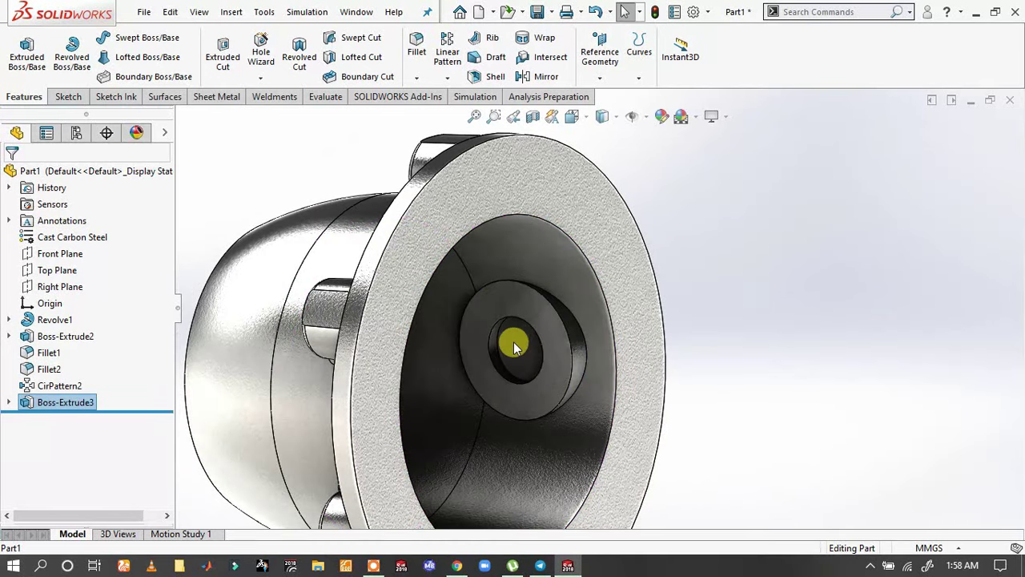
{"action": "left_click", "coordinate": [513, 343]}
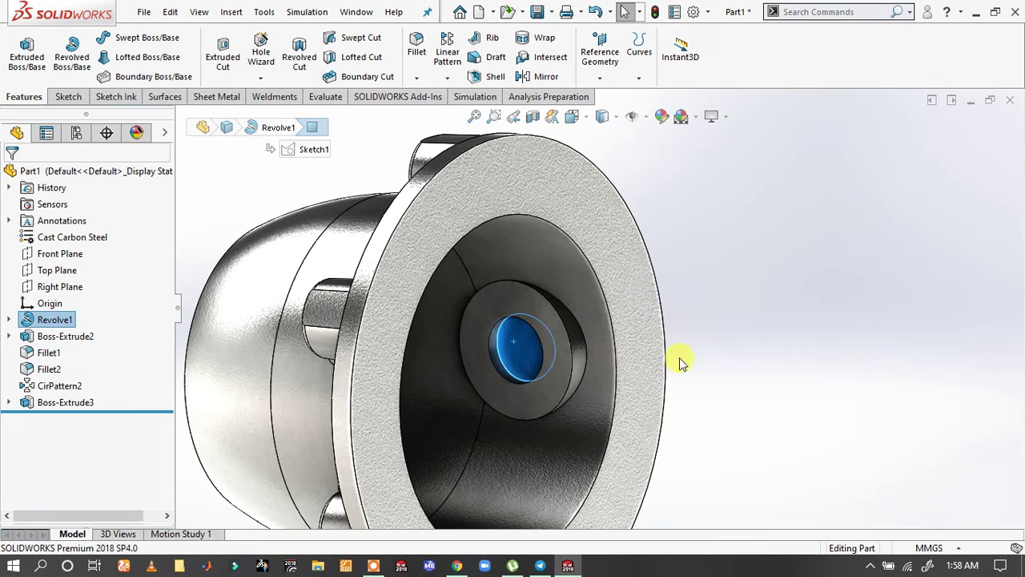
{"action": "mouse_move", "coordinate": [680, 357]}
{"action": "middle_mouse_down"}
{"action": "mouse_move", "coordinate": [583, 339]}
{"action": "mouse_move", "coordinate": [561, 348]}
{"action": "mouse_move", "coordinate": [637, 375]}
{"action": "mouse_move", "coordinate": [572, 360]}
{"action": "middle_mouse_up"}
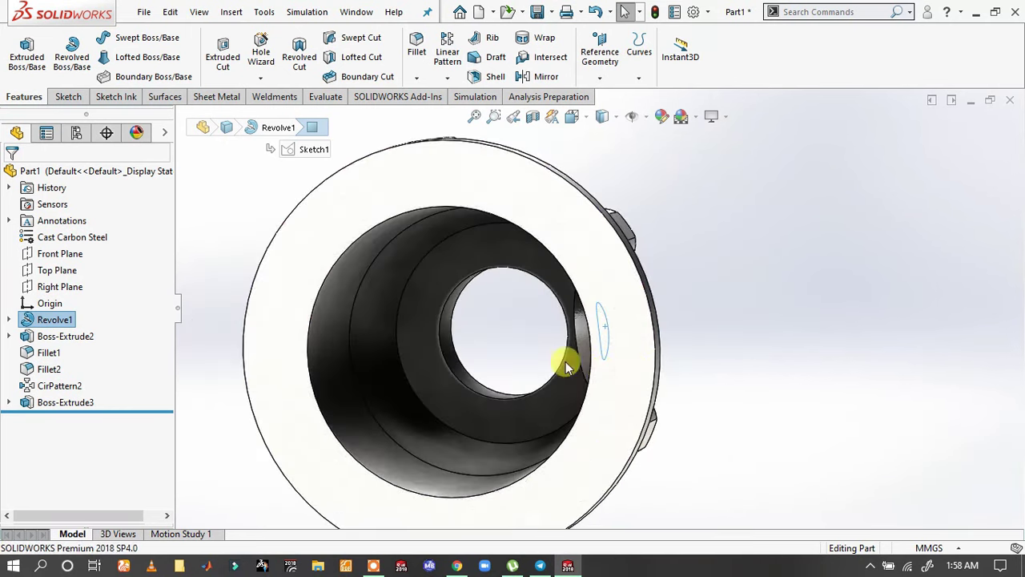
{"action": "scroll", "coordinate": [583, 320], "scroll_direction": "down", "scroll_amount": 3}
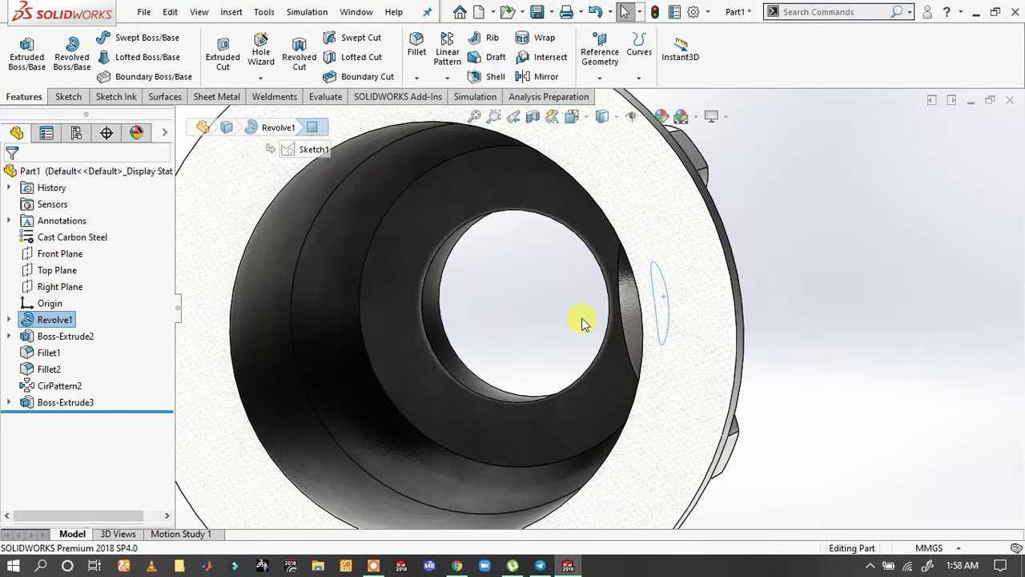
{"action": "left_click", "coordinate": [583, 322]}
{"action": "scroll", "coordinate": [583, 322], "scroll_direction": "up", "scroll_amount": 4}
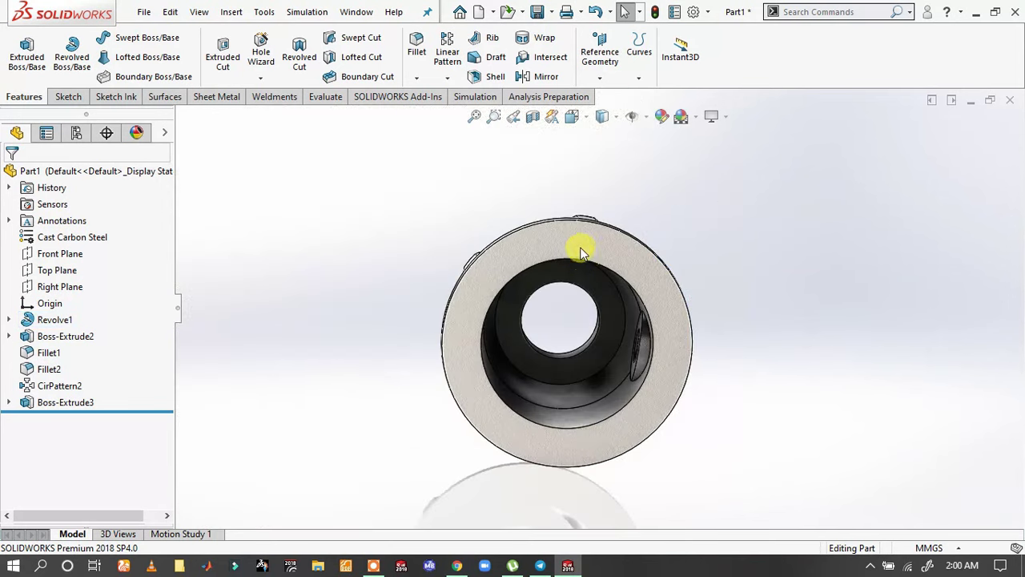
{"action": "left_click", "coordinate": [64, 271]}
{"action": "left_click", "coordinate": [58, 253]}
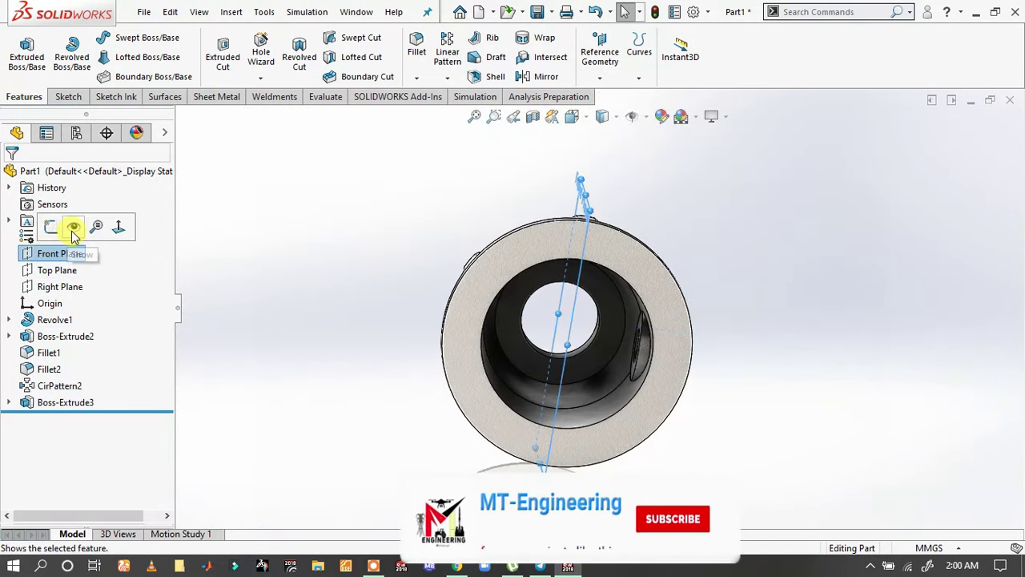
- Start a Front Plane sketch and show hidden edges as dashed lines
{"action": "left_click", "coordinate": [50, 228]}
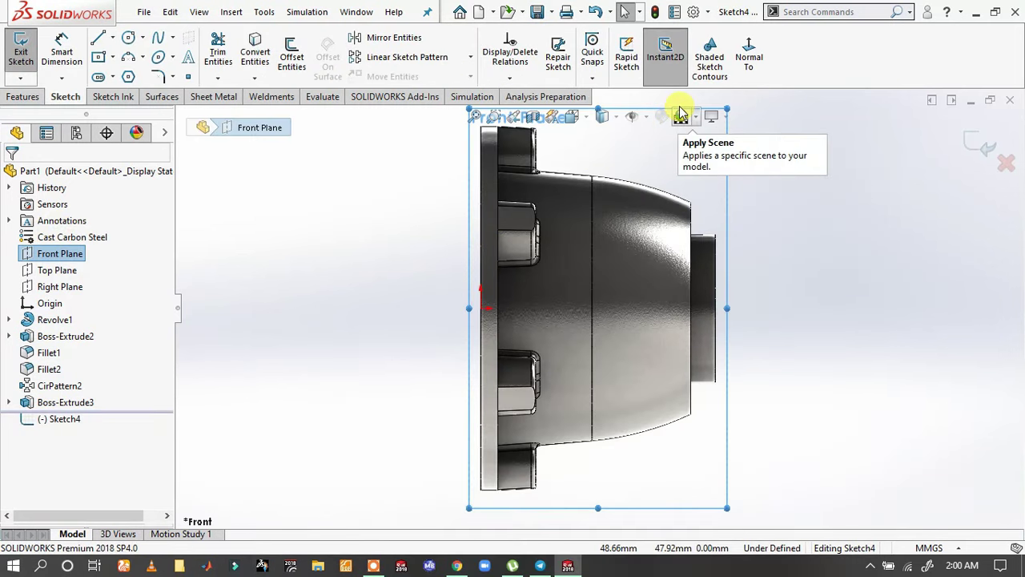
{"action": "left_click", "coordinate": [605, 117]}
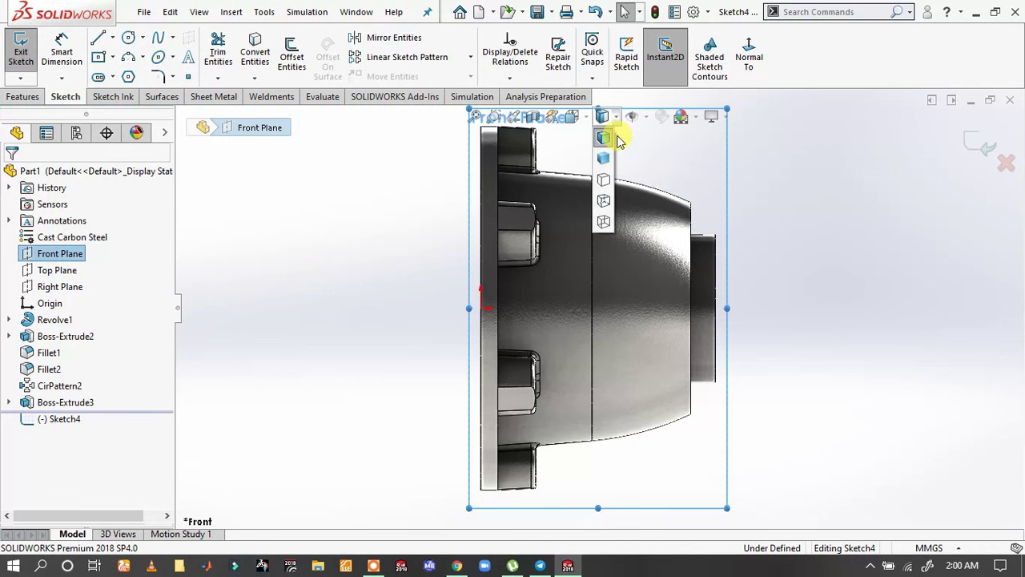
{"action": "left_click", "coordinate": [605, 202]}
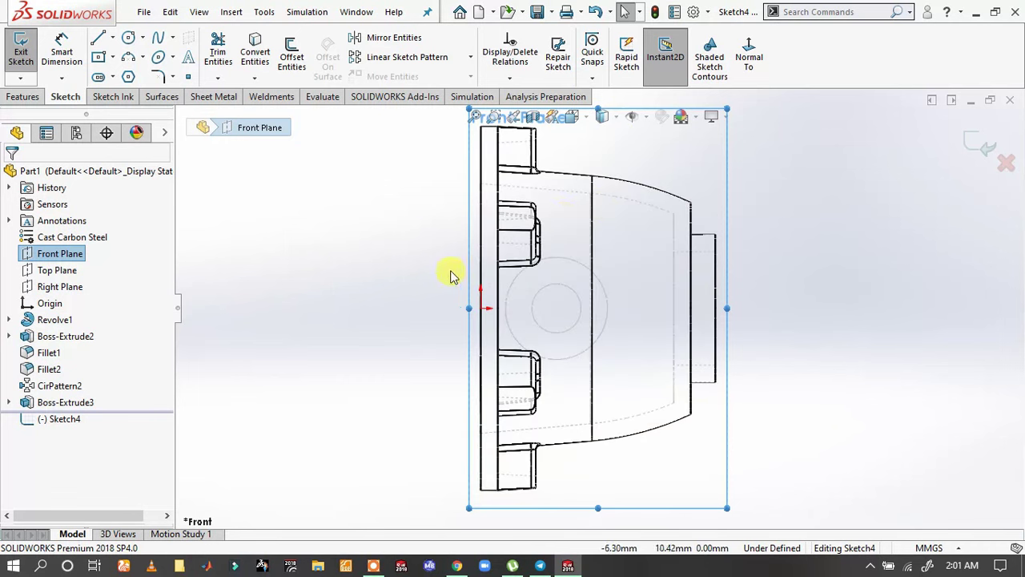
{"action": "left_click", "coordinate": [400, 281]}
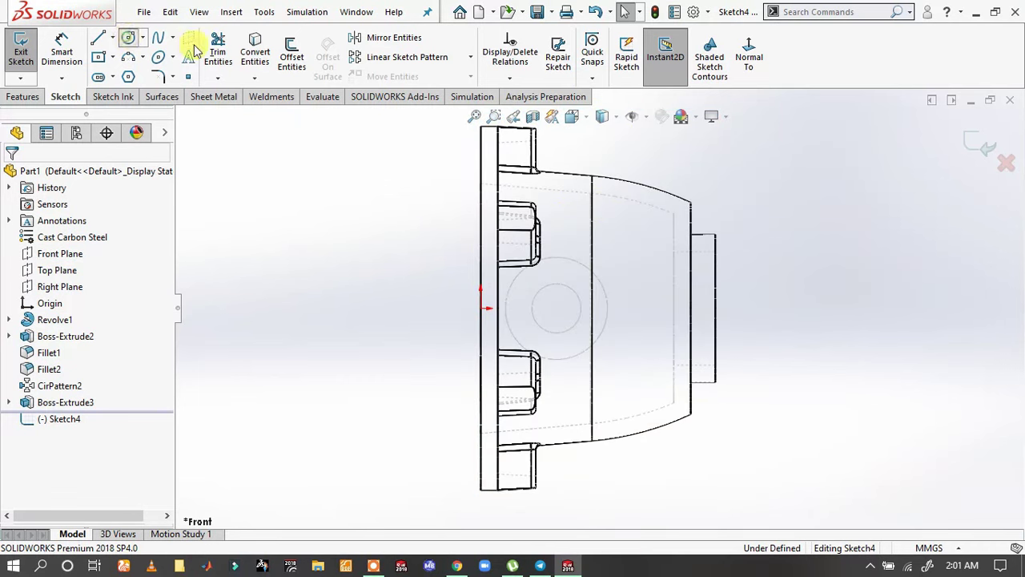
- Draw a circle centred 20 mm from the origin and dimension it Ø22
{"action": "left_click_drag", "start_coordinate": [576, 302], "coordinate": [554, 308]}
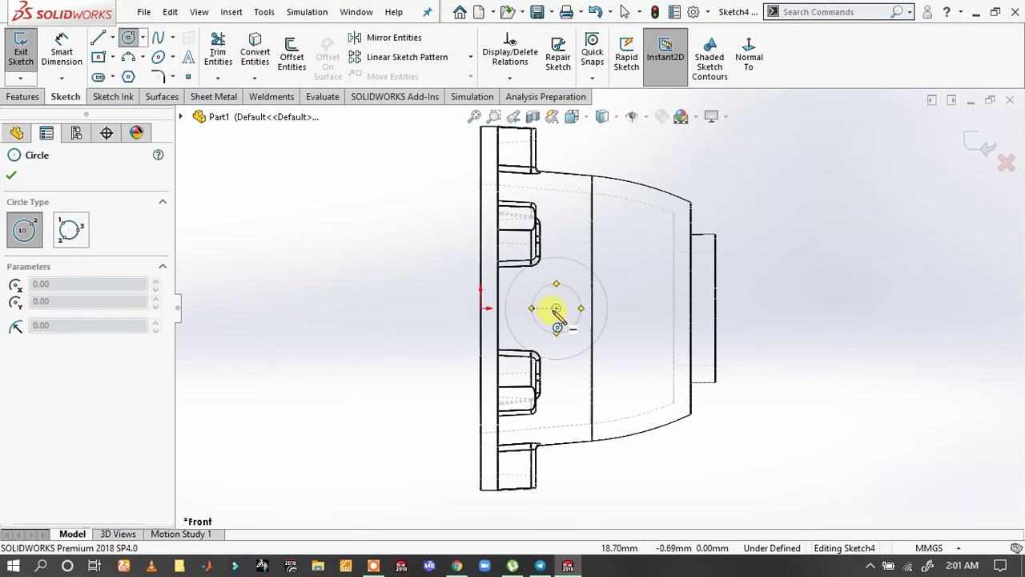
{"action": "left_click", "coordinate": [557, 308]}
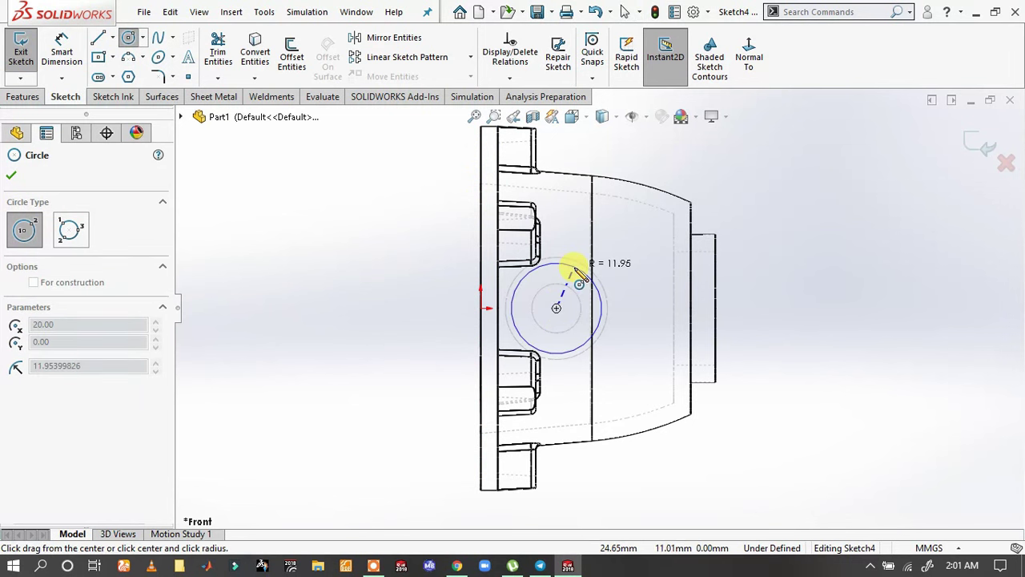
{"action": "left_click", "coordinate": [576, 274]}
{"action": "key", "text": "s"}
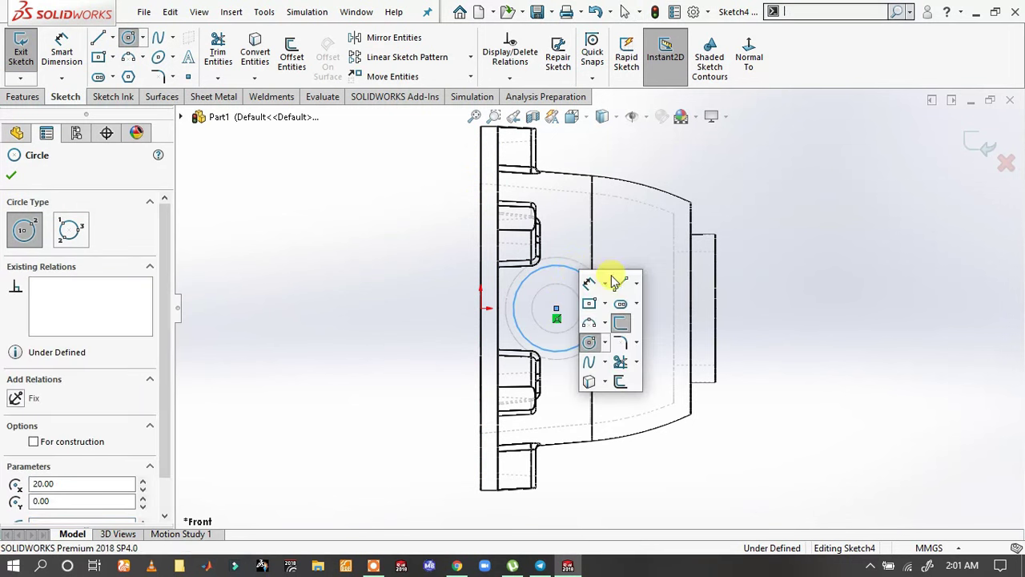
{"action": "left_click", "coordinate": [613, 279]}
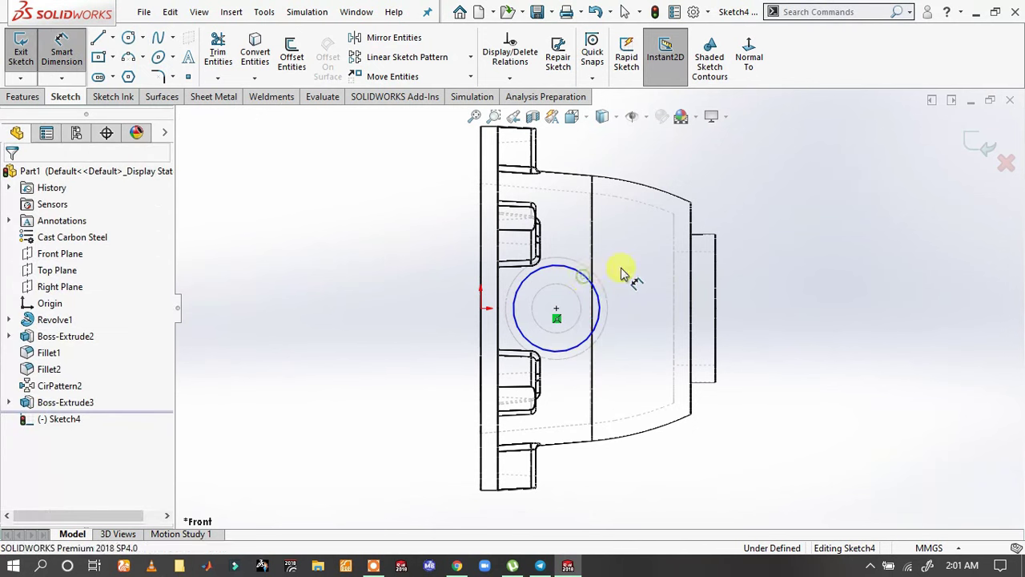
{"action": "left_click", "coordinate": [593, 284]}
{"action": "left_click", "coordinate": [865, 260]}
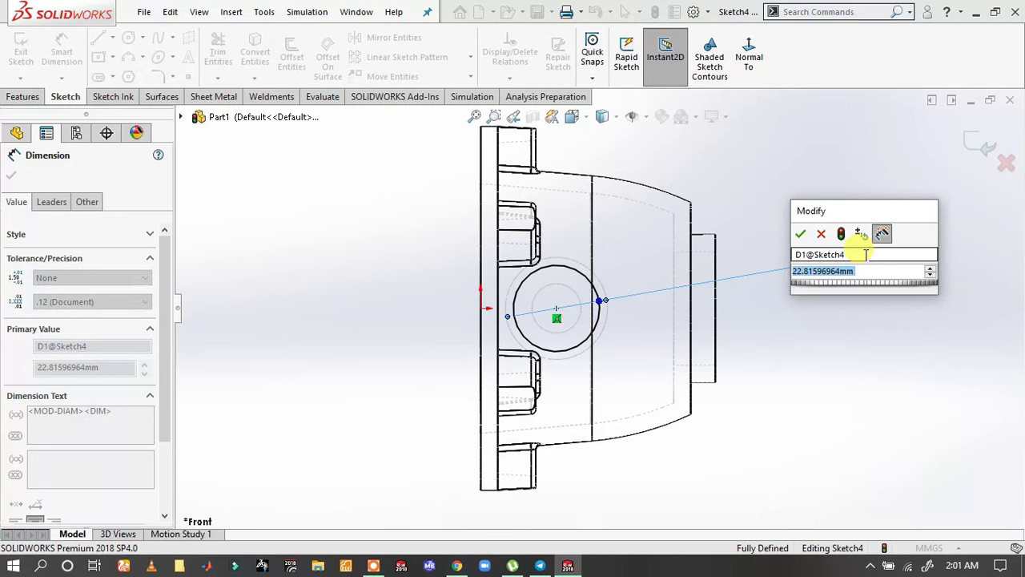
{"action": "type", "text": "22"}
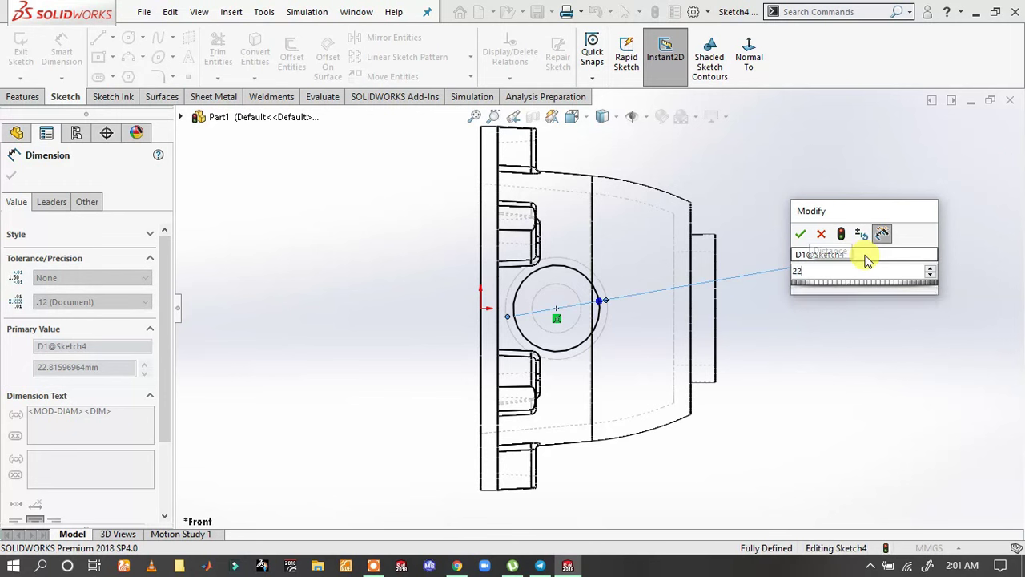
{"action": "key", "text": "Return"}
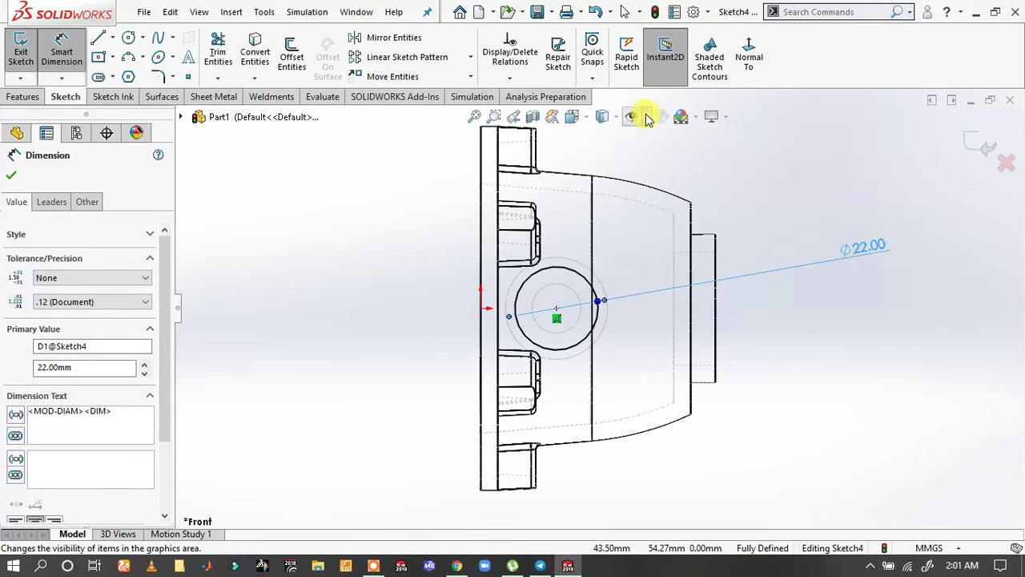
- Display the housing shaded with edges and check the circle's parameters
{"action": "left_click", "coordinate": [605, 141]}
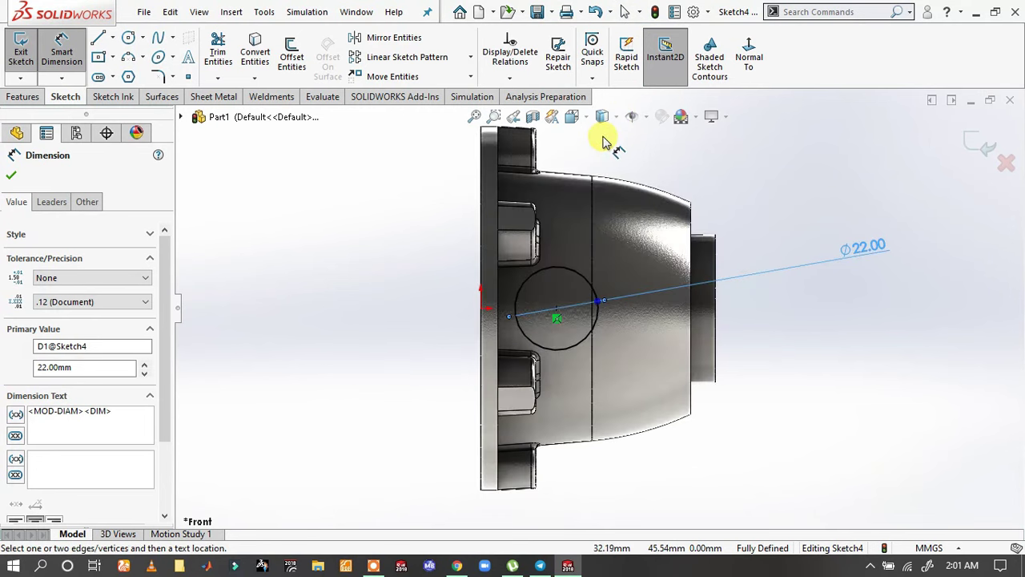
{"action": "left_click", "coordinate": [585, 238]}
{"action": "left_click", "coordinate": [566, 272]}
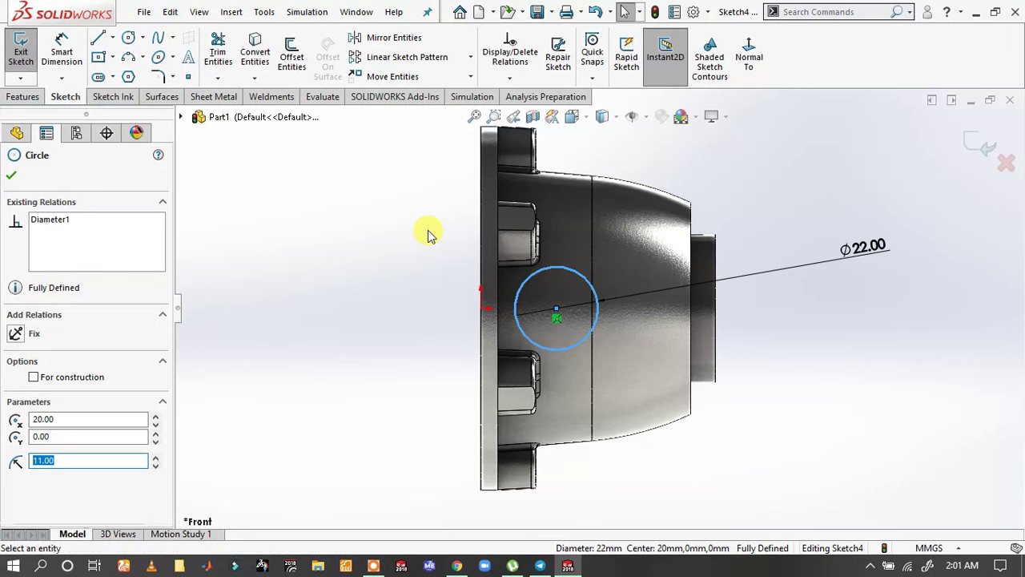
{"action": "left_click", "coordinate": [428, 234]}
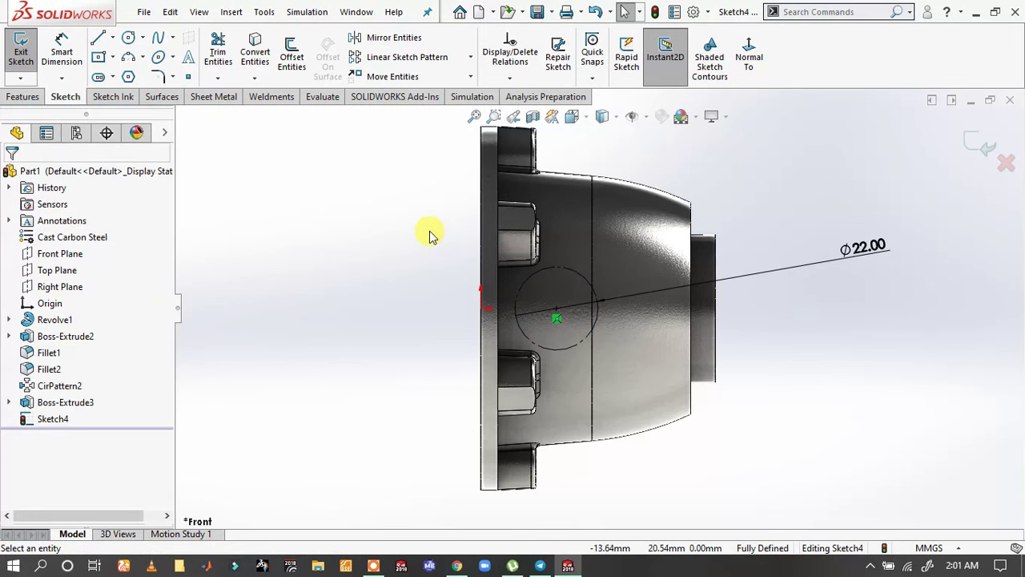
- Draw a corner rectangle from the circle's top down to the flange face
{"action": "key", "text": "s"}
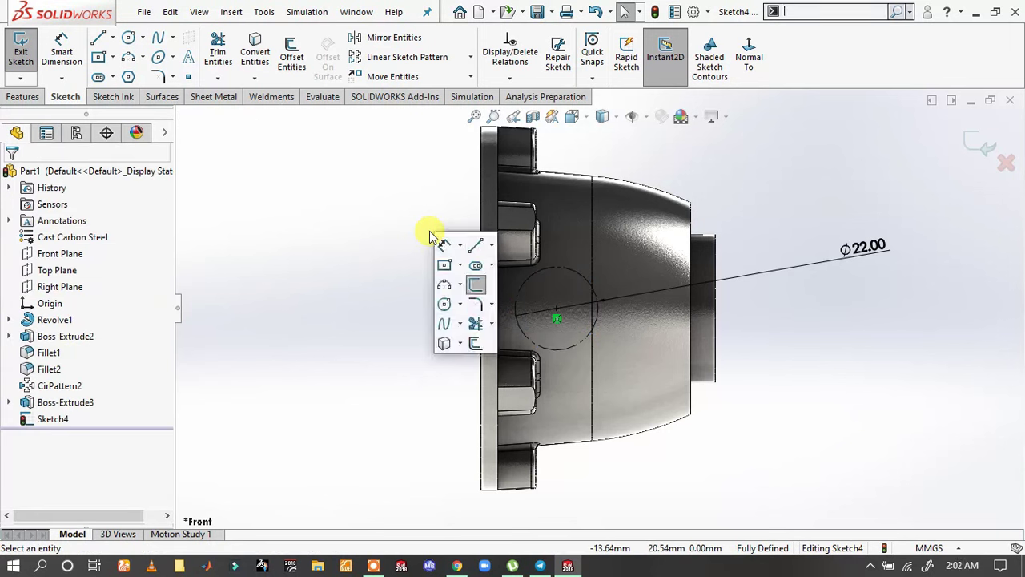
{"action": "left_click", "coordinate": [462, 265]}
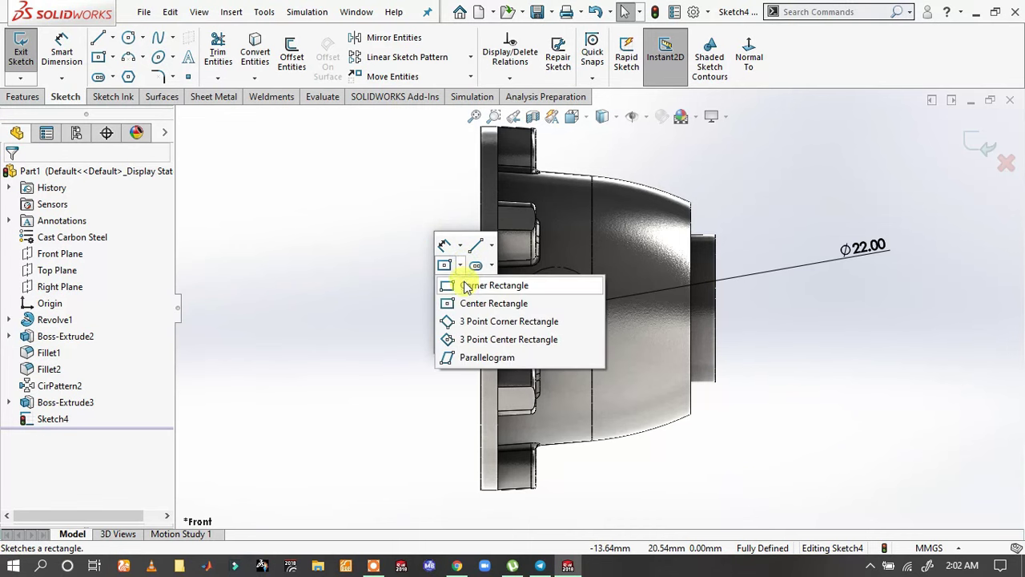
{"action": "left_click", "coordinate": [465, 290]}
{"action": "scroll", "coordinate": [553, 271], "scroll_direction": "down", "scroll_amount": 5}
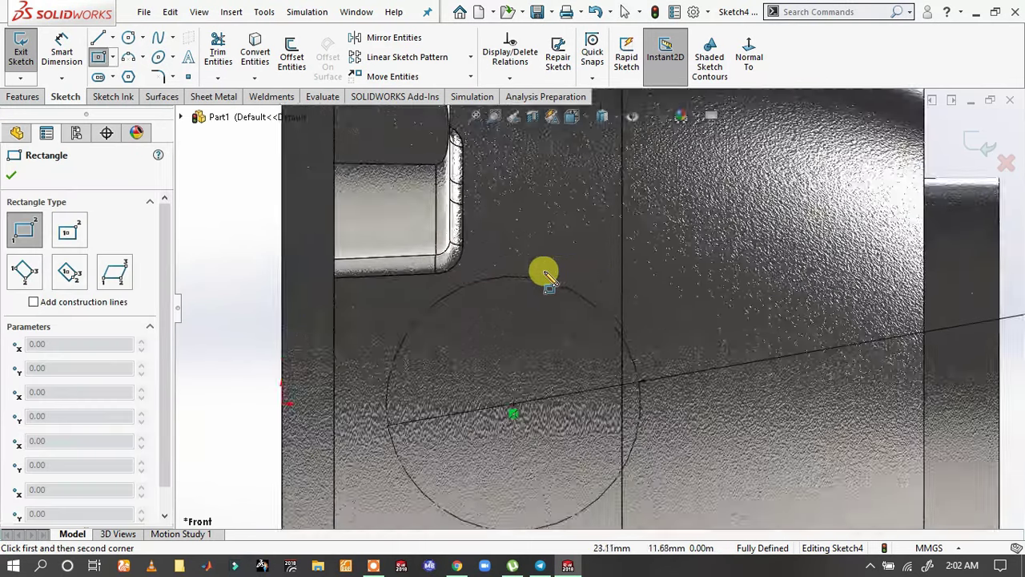
{"action": "scroll", "coordinate": [513, 282], "scroll_direction": "down", "scroll_amount": 3}
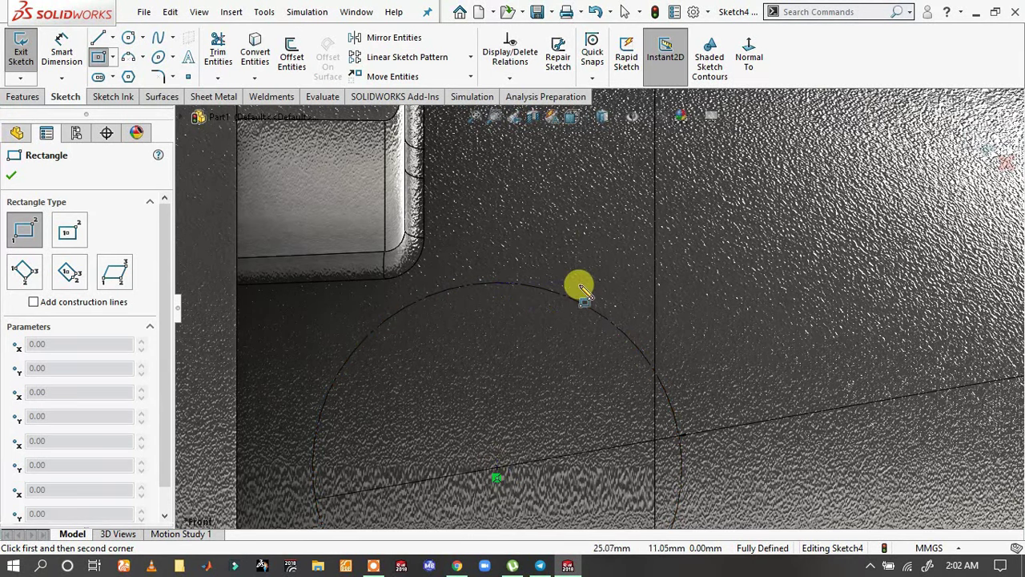
{"action": "left_click", "coordinate": [498, 286]}
{"action": "scroll", "coordinate": [391, 350], "scroll_direction": "up", "scroll_amount": 4}
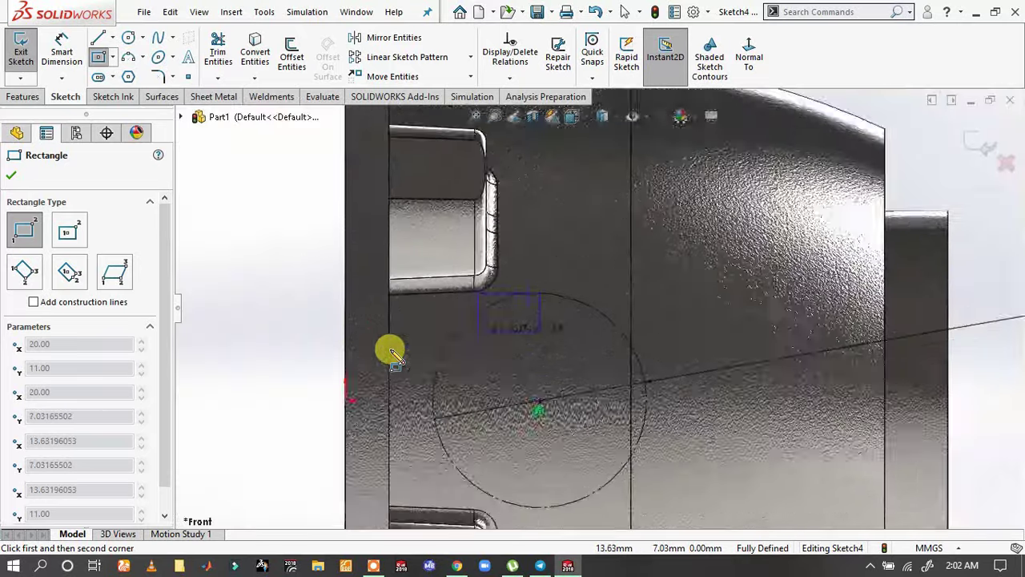
{"action": "scroll", "coordinate": [457, 380], "scroll_direction": "down", "scroll_amount": 2}
{"action": "scroll", "coordinate": [524, 456], "scroll_direction": "down", "scroll_amount": 2}
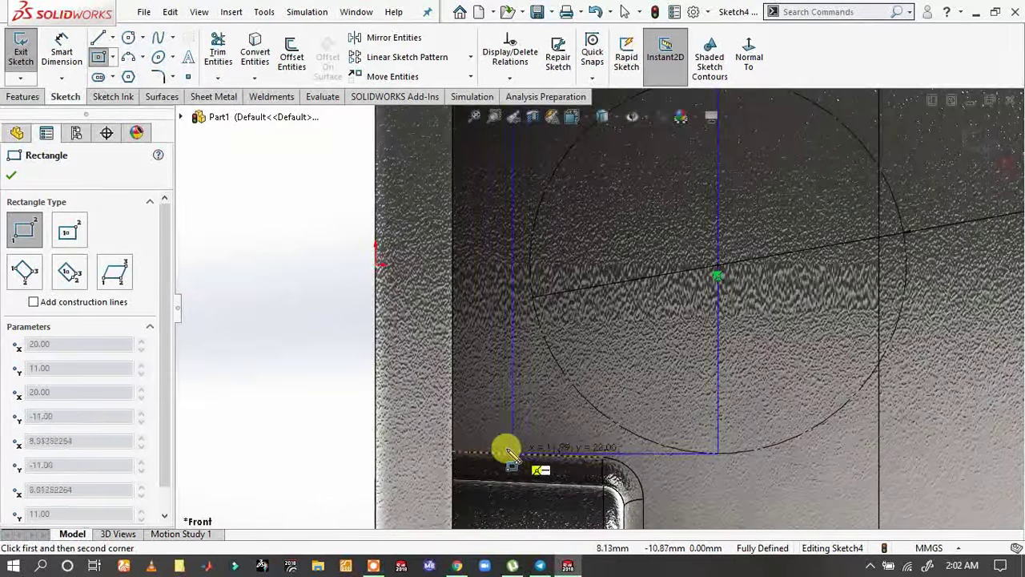
{"action": "left_click", "coordinate": [452, 443]}
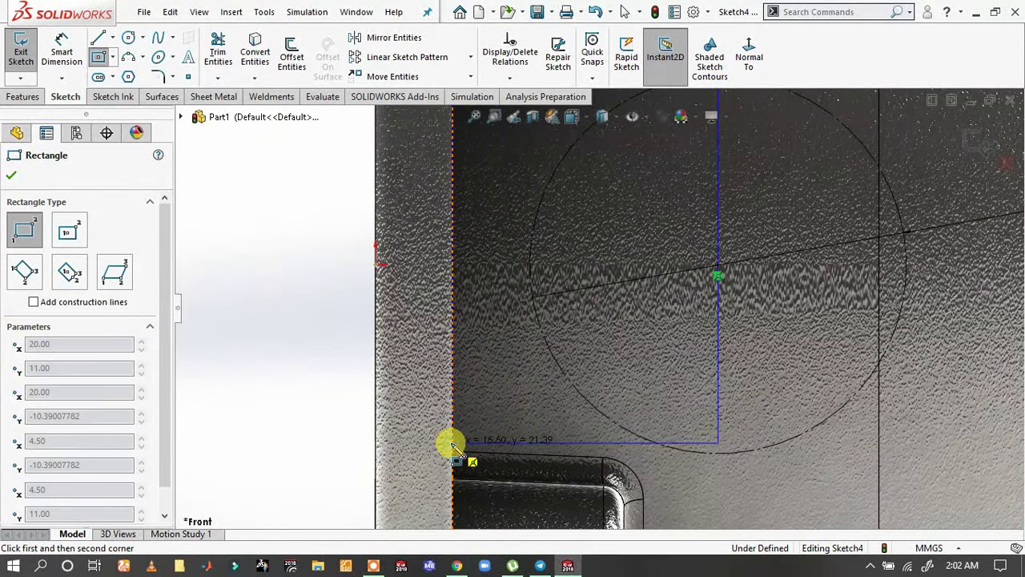
{"action": "key", "text": "Escape"}
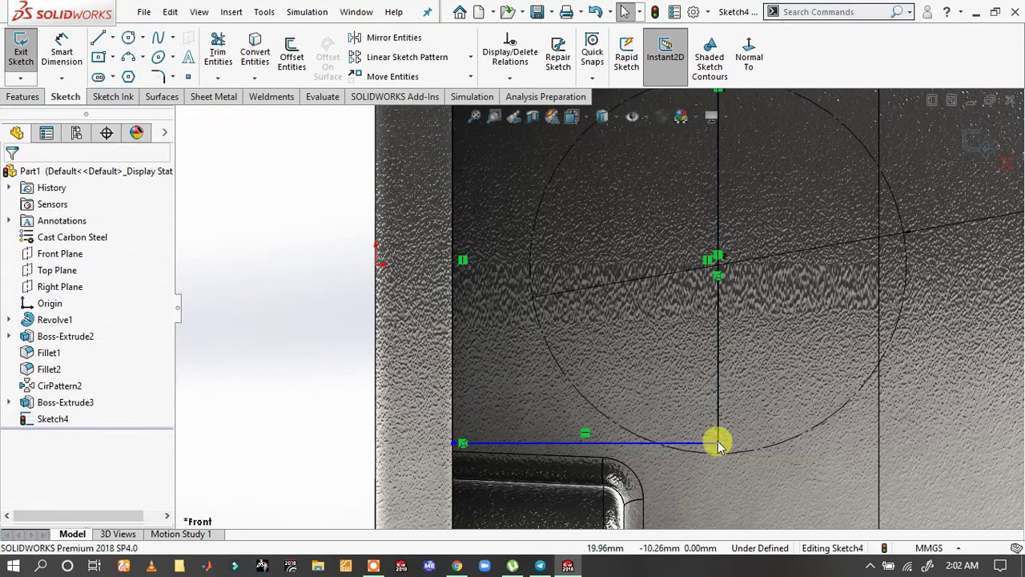
- Make the rectangle's lower-right corner coincident with the circle, fully defining the sketch
{"action": "left_click", "coordinate": [718, 443]}
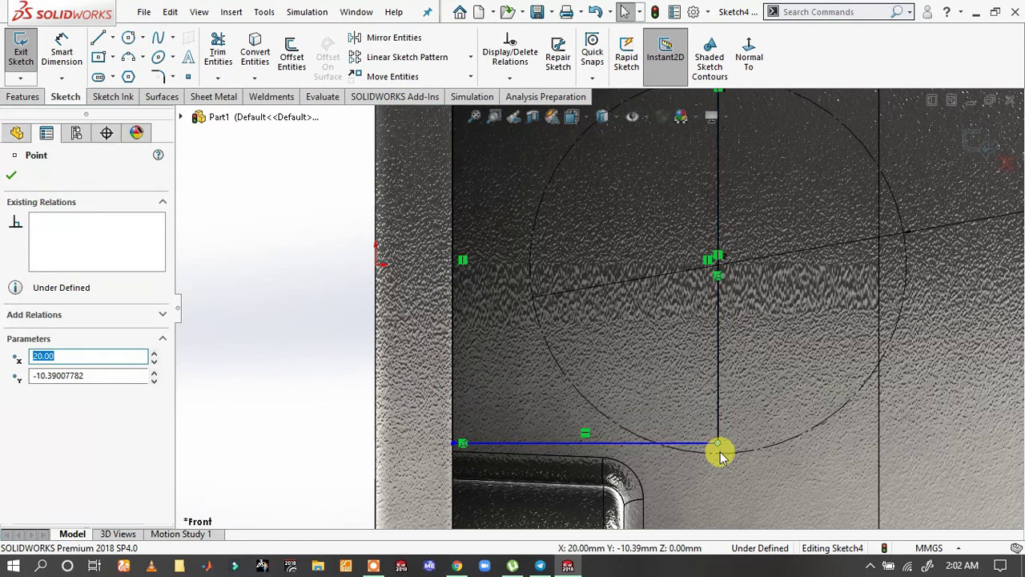
{"action": "left_click", "coordinate": [720, 453], "text": "ctrl"}
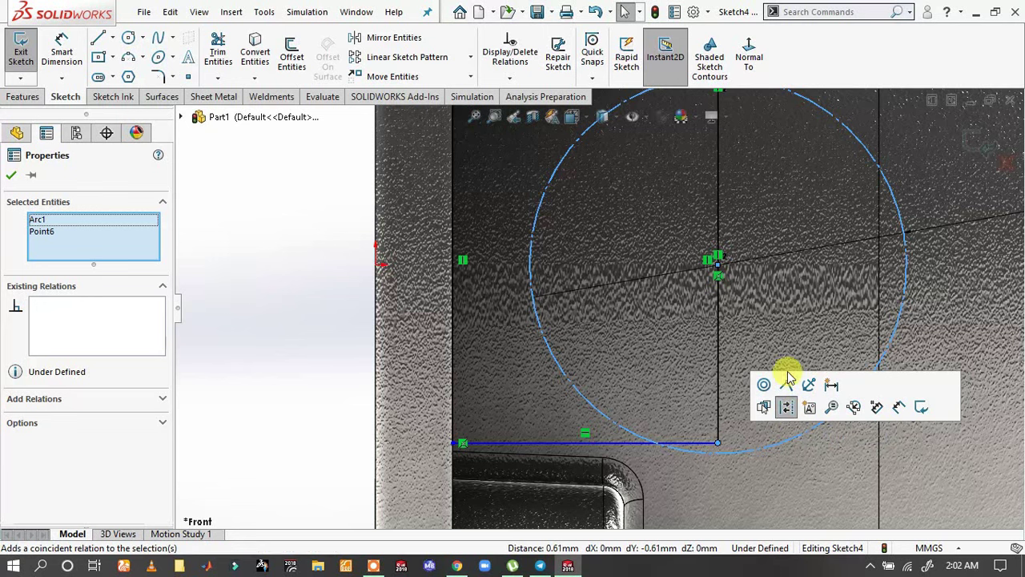
{"action": "left_click", "coordinate": [790, 383]}
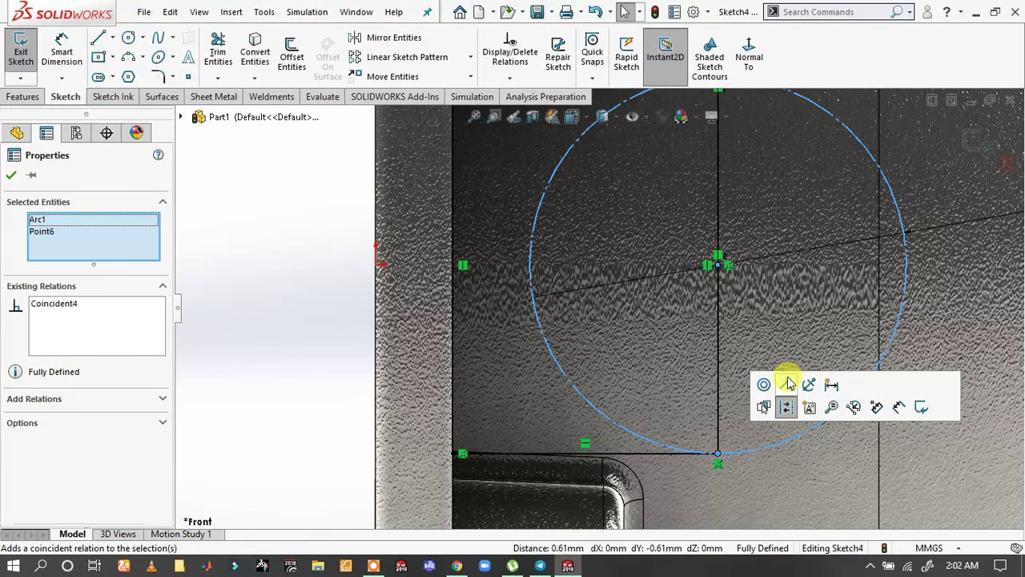
{"action": "left_click", "coordinate": [254, 358]}
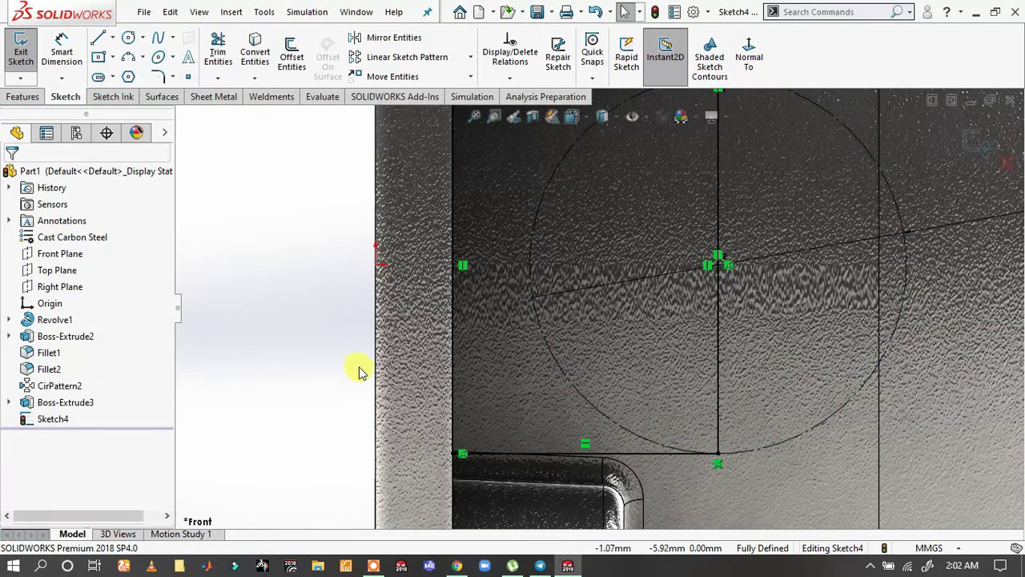
{"action": "scroll", "coordinate": [641, 380], "scroll_direction": "up", "scroll_amount": 3}
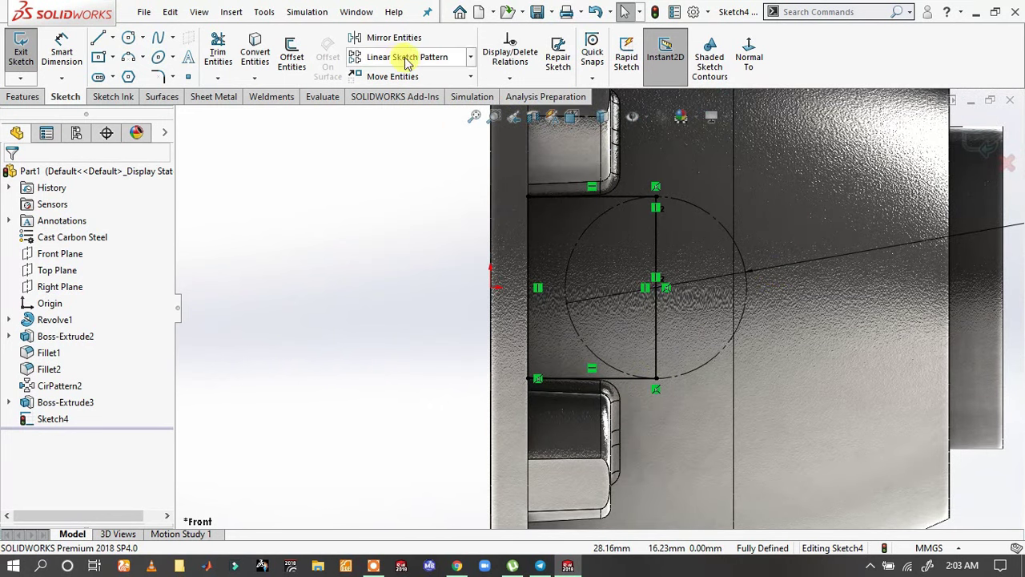
- Power-trim away the circle's left half
{"action": "left_click", "coordinate": [231, 52]}
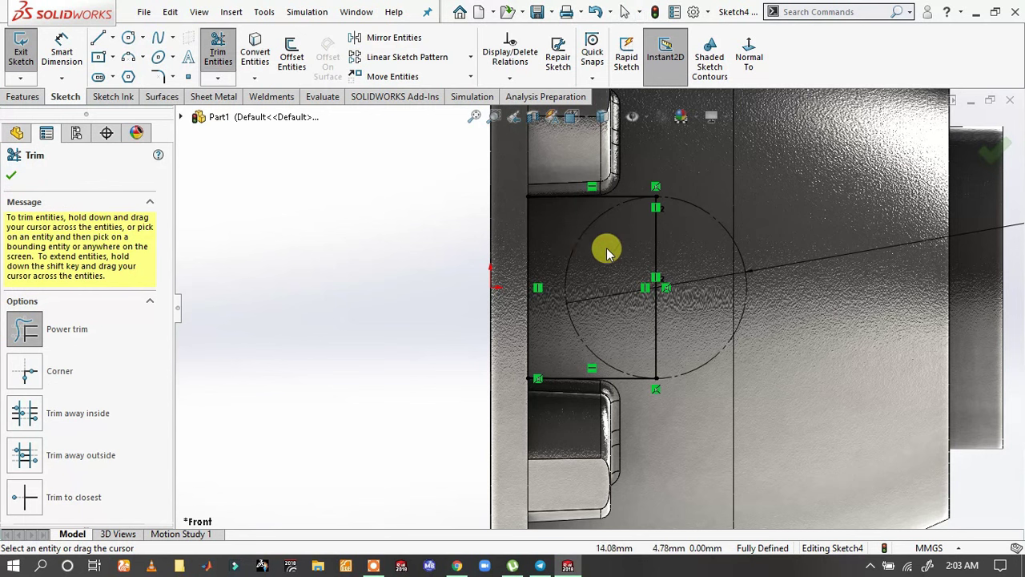
{"action": "left_click_drag", "start_coordinate": [580, 232], "coordinate": [646, 209]}
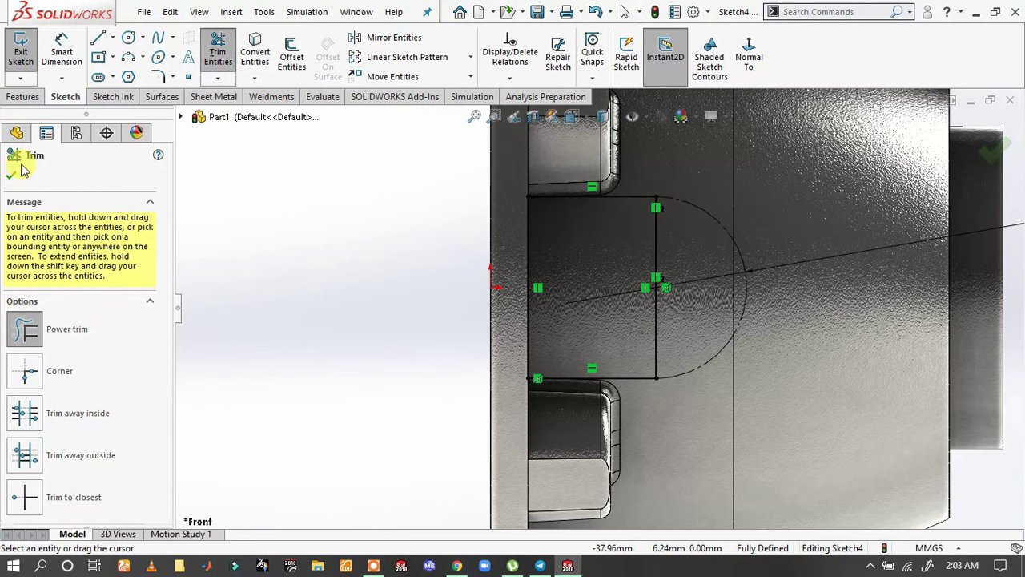
{"action": "left_click", "coordinate": [10, 177]}
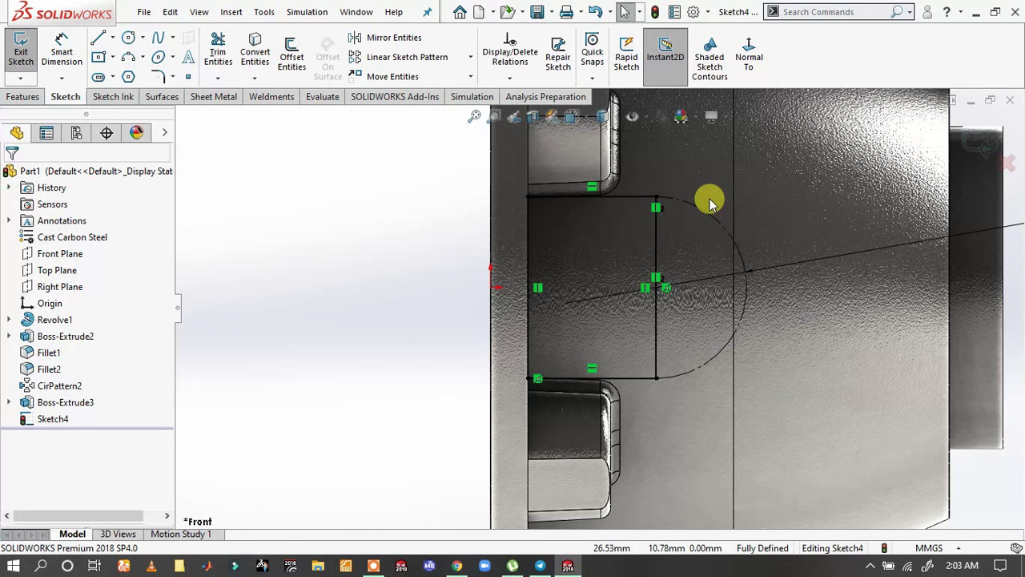
- Swap construction status of the middle vertical line and the arc
{"action": "left_click", "coordinate": [657, 223]}
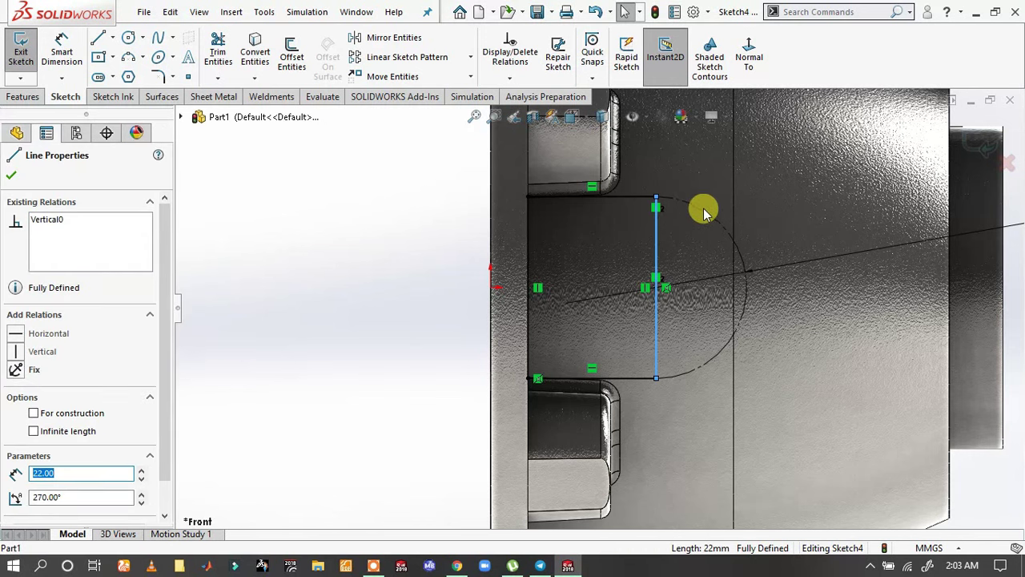
{"action": "left_click", "coordinate": [704, 213], "text": "ctrl"}
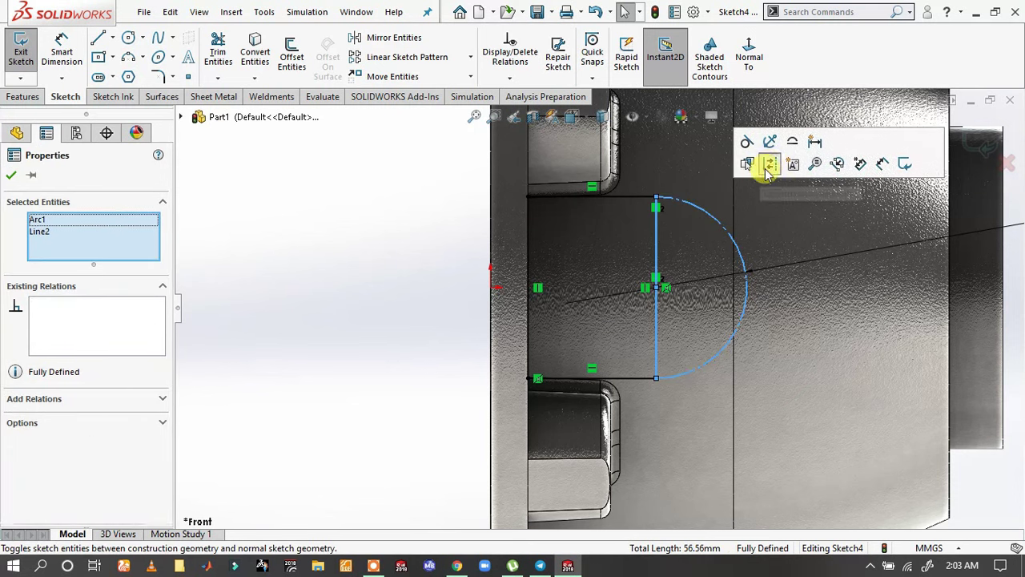
{"action": "left_click", "coordinate": [769, 164]}
{"action": "key", "text": "Escape"}
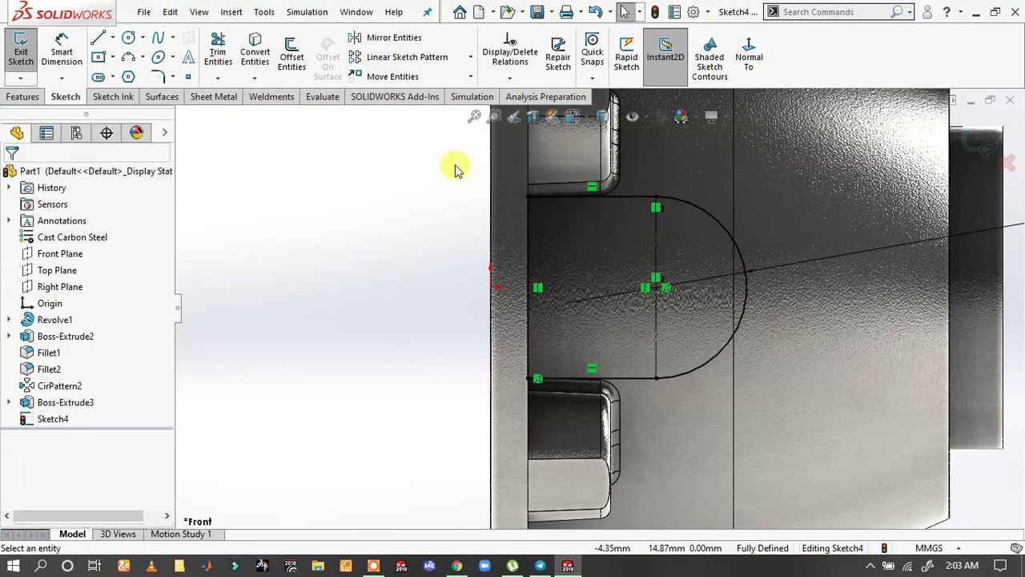
{"action": "left_click", "coordinate": [129, 39]}
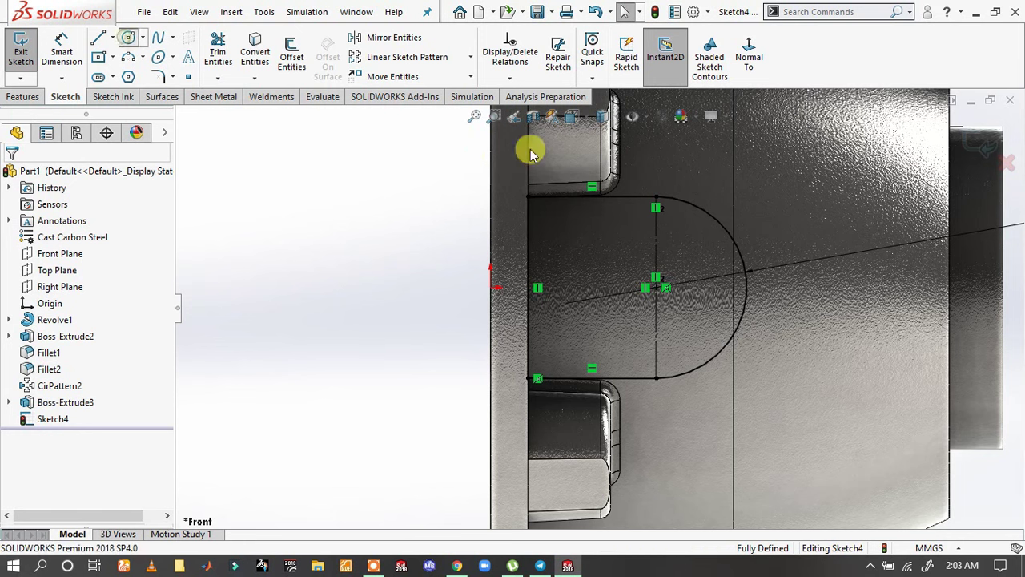
- Draw a circle centered on the arc's center and dimension it 6 mm
{"action": "left_click", "coordinate": [656, 287]}
{"action": "left_click", "coordinate": [703, 276]}
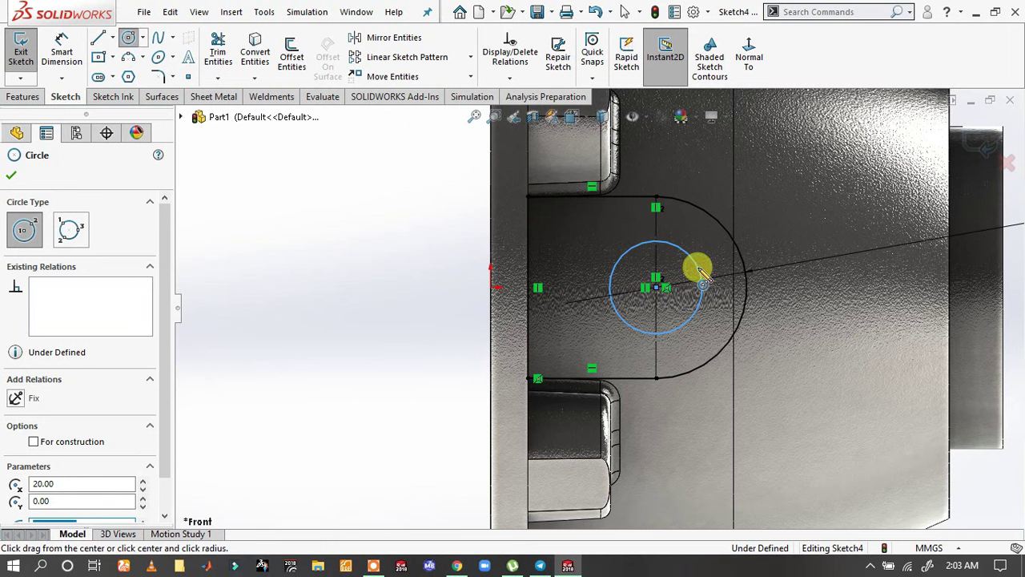
{"action": "key", "text": "s"}
{"action": "left_click", "coordinate": [736, 256]}
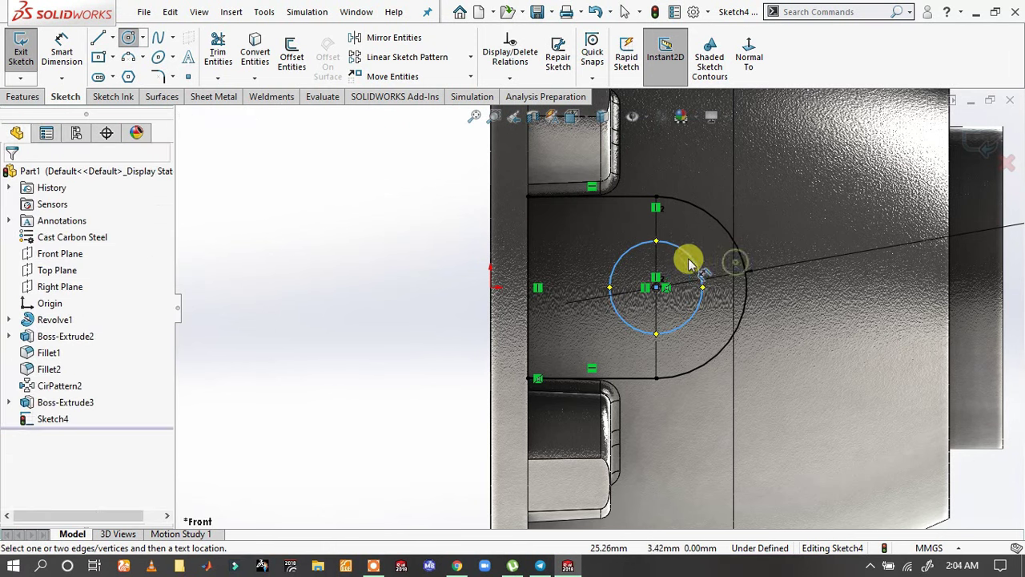
{"action": "left_click", "coordinate": [661, 241]}
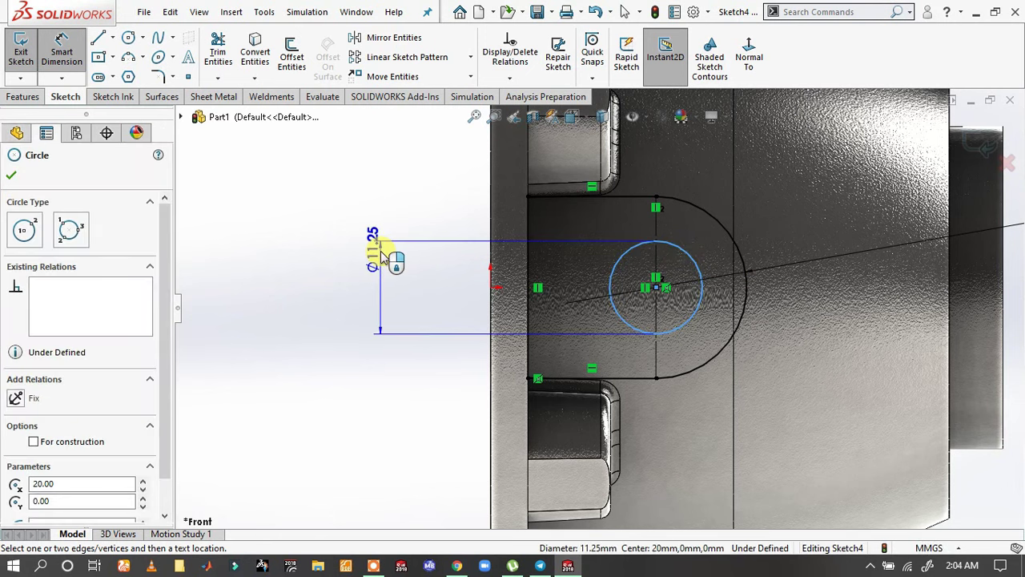
{"action": "left_click", "coordinate": [383, 255]}
{"action": "type", "text": "9"}
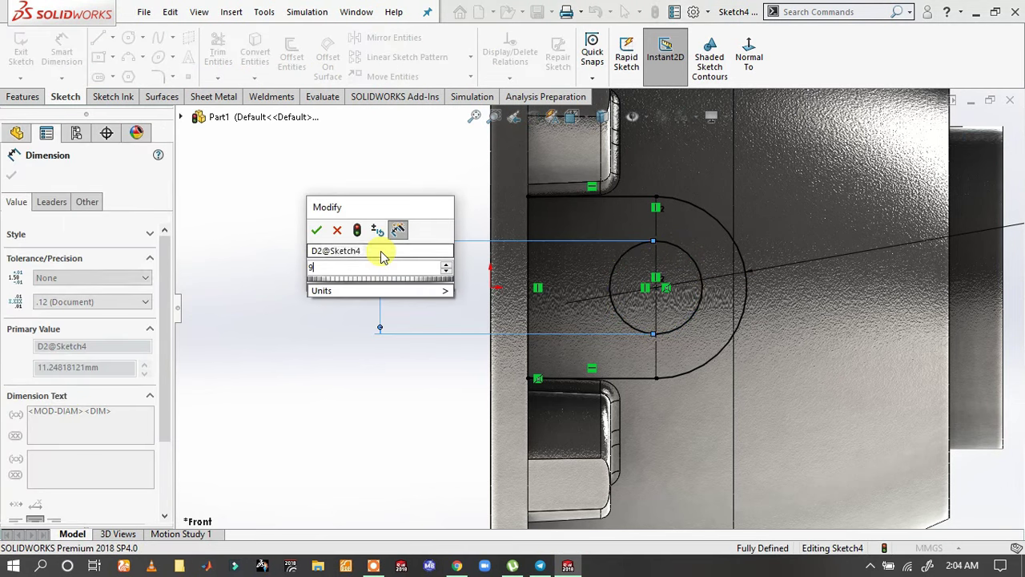
{"action": "type", "text": "="}
{"action": "type", "text": "6"}
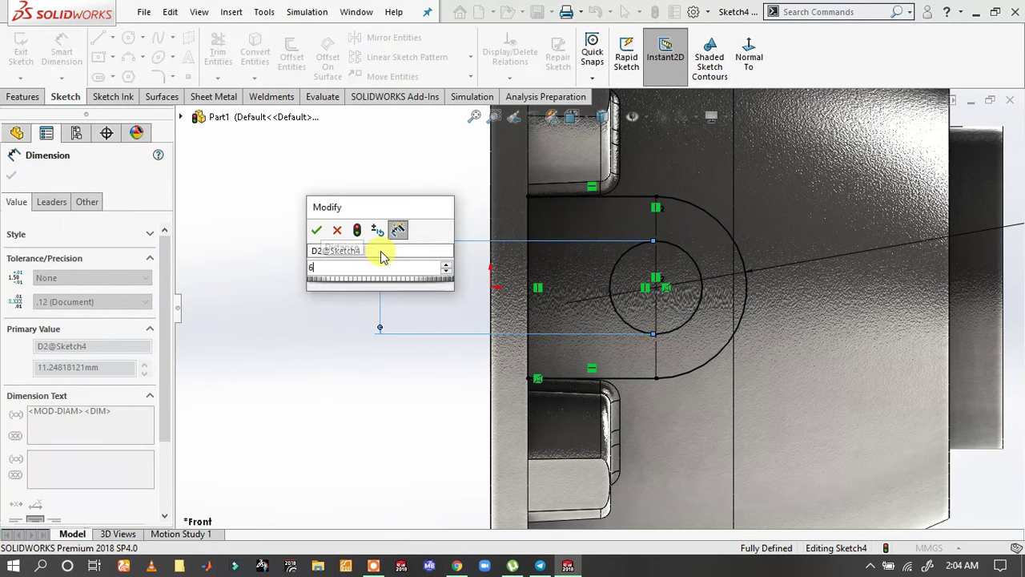
{"action": "key", "text": "Return"}
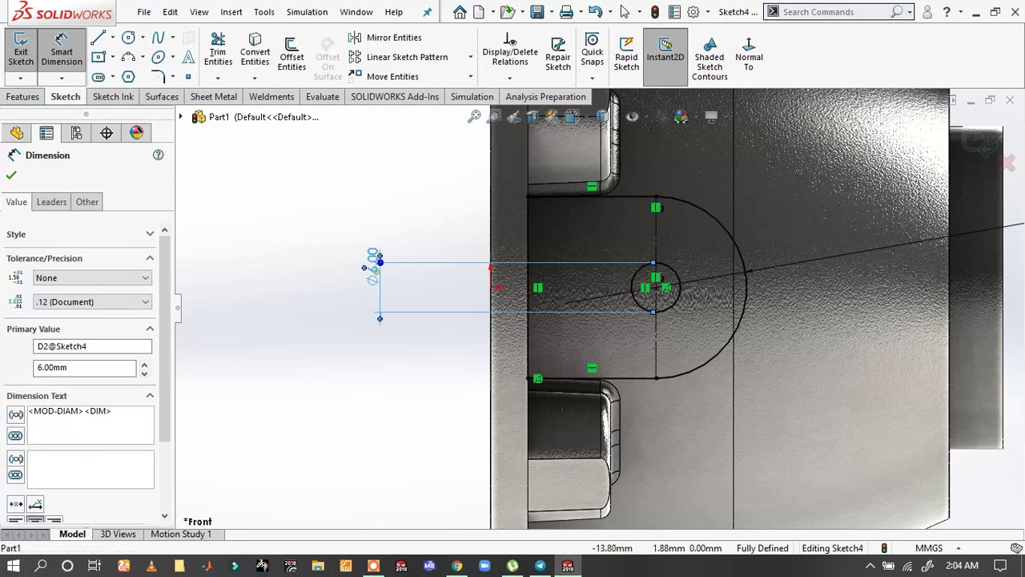
- Change the small circle's diameter to 13 mm
{"action": "double_click", "coordinate": [377, 273]}
{"action": "type", "text": "13"}
{"action": "key", "text": "Return"}
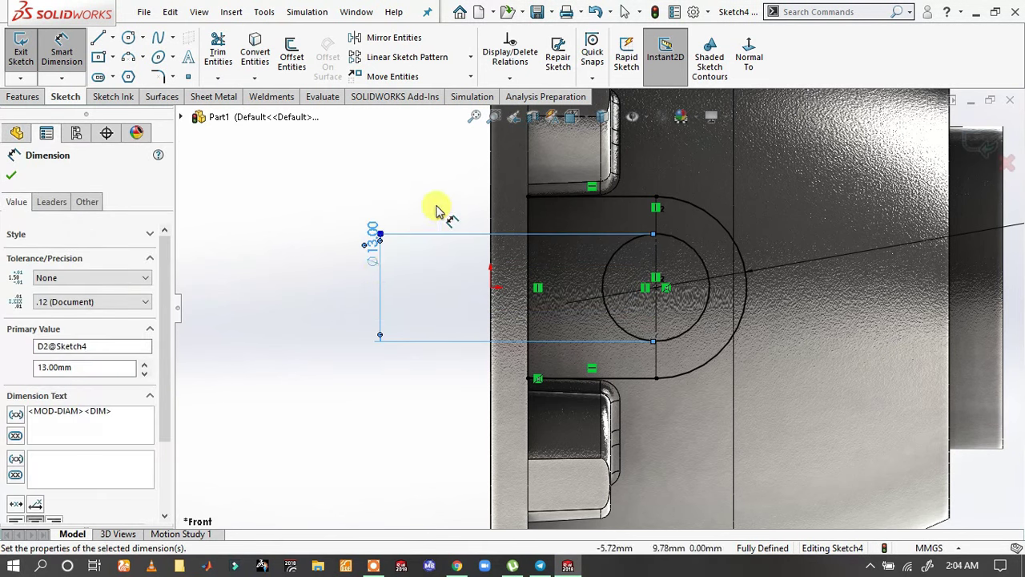
{"action": "left_click", "coordinate": [249, 172]}
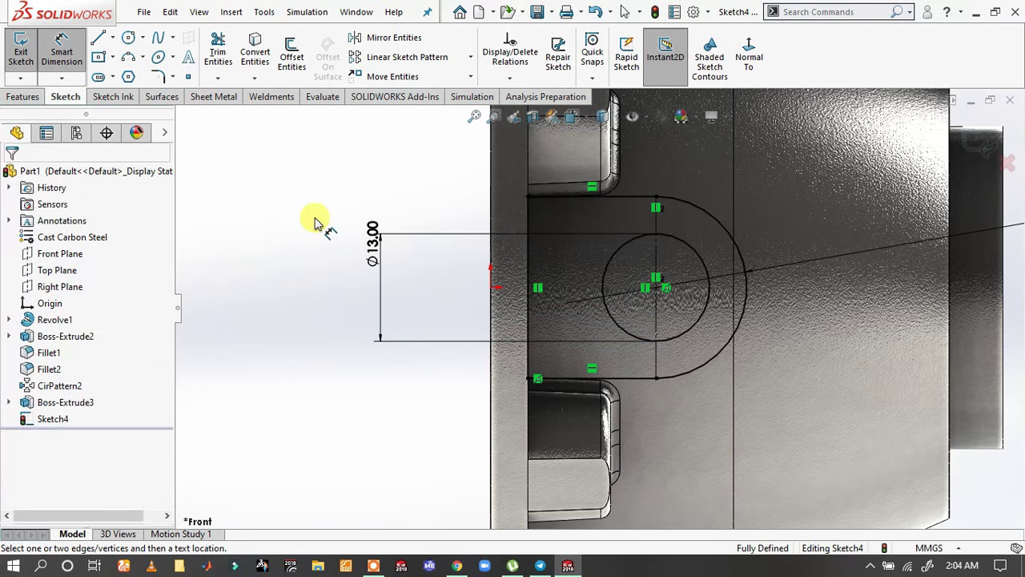
{"action": "mouse_move", "coordinate": [390, 195]}
{"action": "middle_mouse_down"}
{"action": "mouse_move", "coordinate": [419, 217]}
{"action": "mouse_move", "coordinate": [513, 197]}
{"action": "mouse_move", "coordinate": [513, 222]}
{"action": "mouse_move", "coordinate": [485, 222]}
{"action": "middle_mouse_up"}
{"action": "left_click", "coordinate": [16, 99]}
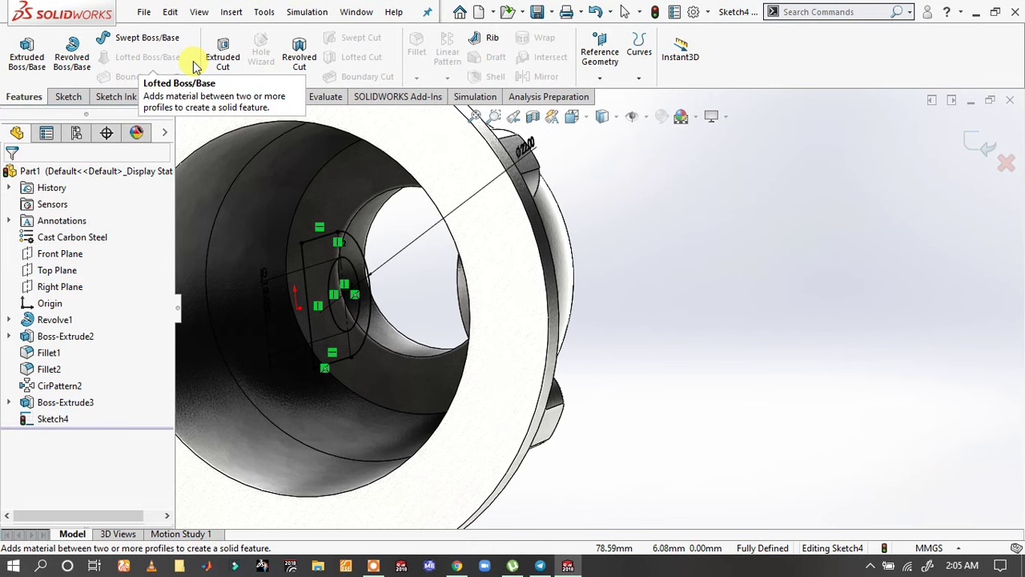
- Set up a boss extrusion of Sketch4 ending Up To Next with an offset start
{"action": "left_click", "coordinate": [27, 53]}
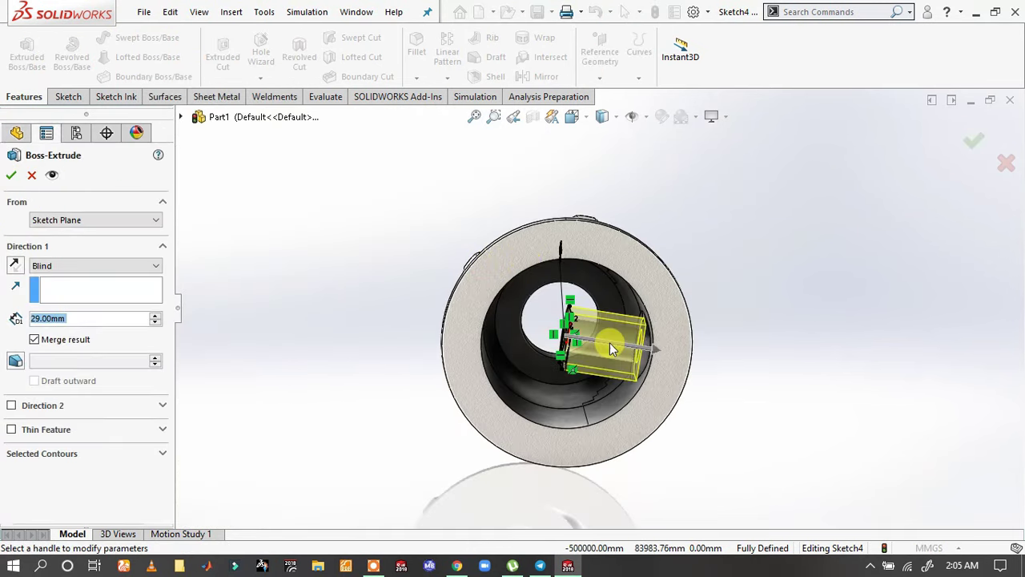
{"action": "left_click", "coordinate": [83, 265]}
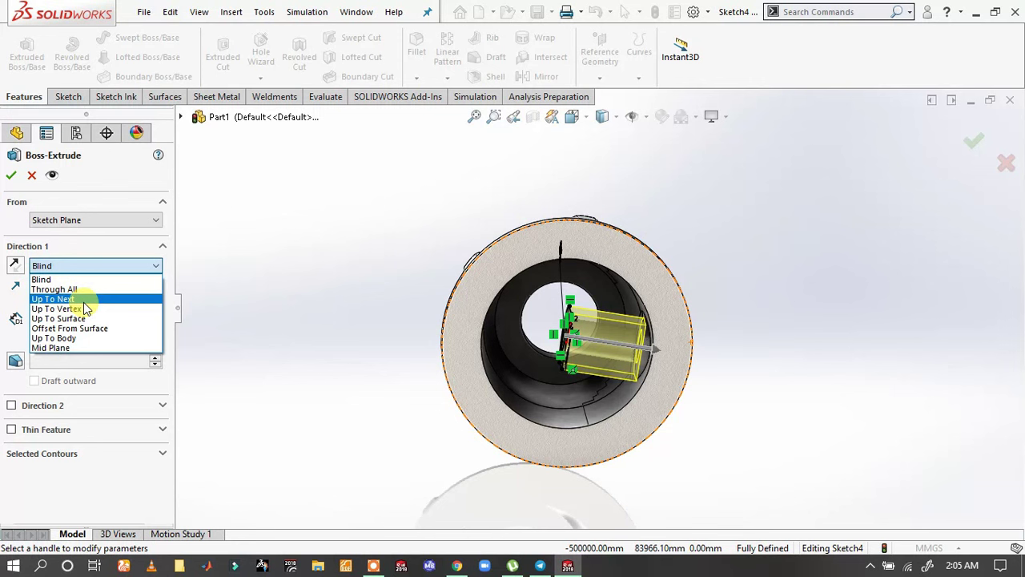
{"action": "left_click", "coordinate": [83, 302]}
{"action": "left_click", "coordinate": [71, 220]}
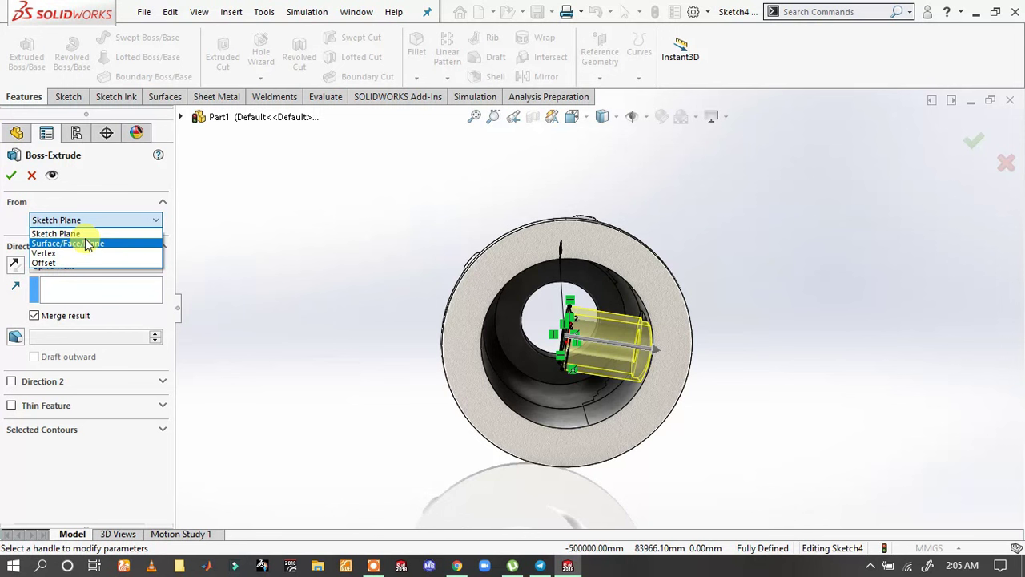
{"action": "left_click", "coordinate": [66, 263]}
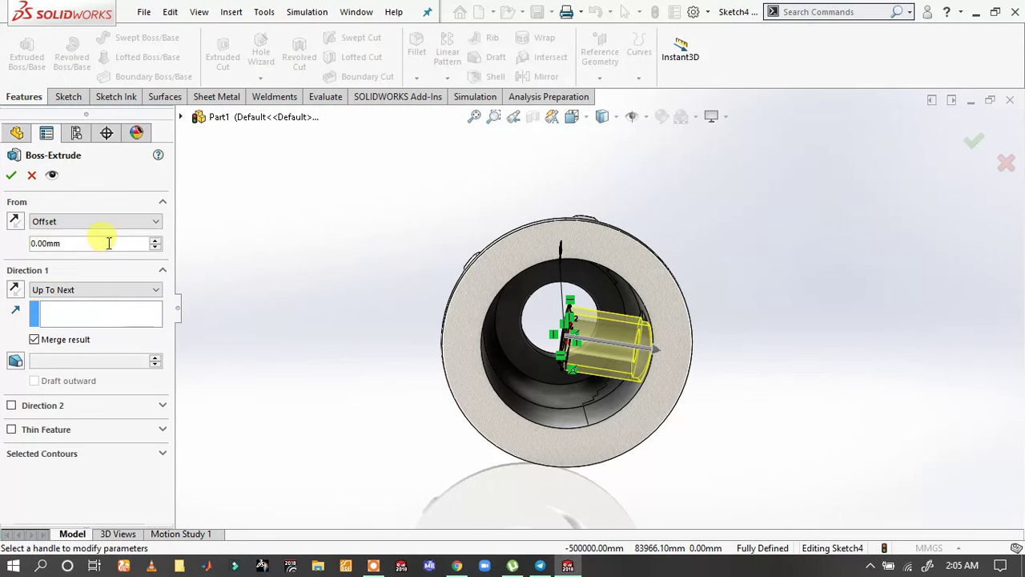
{"action": "double_click", "coordinate": [108, 242]}
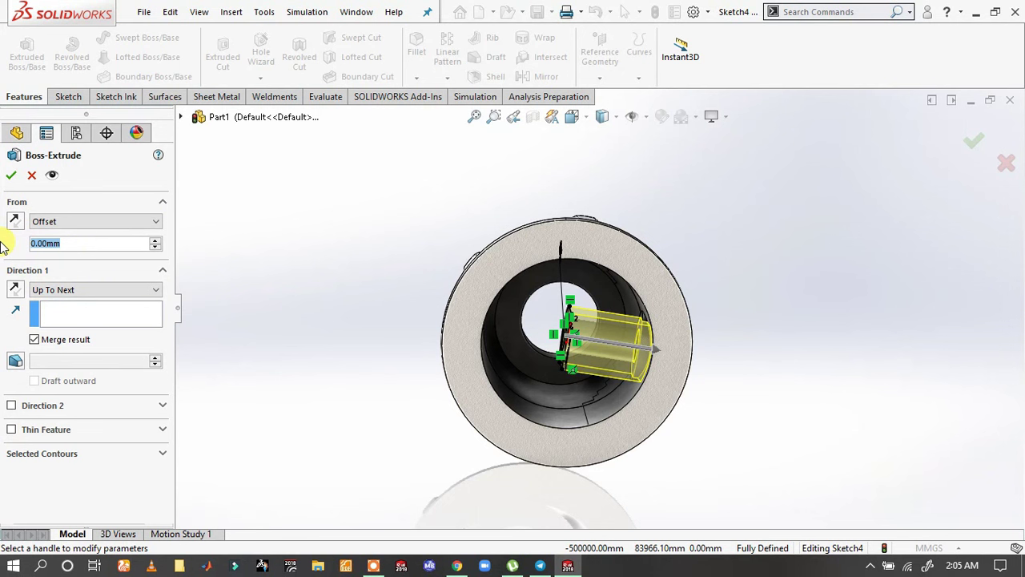
{"action": "type", "text": "45"}
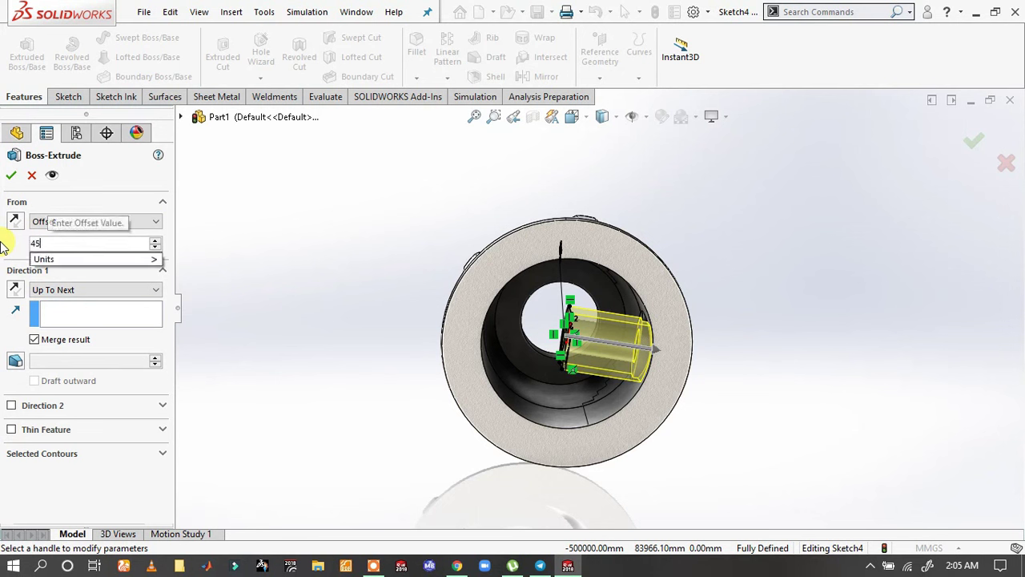
{"action": "key", "text": "Return"}
{"action": "left_click", "coordinate": [374, 245]}
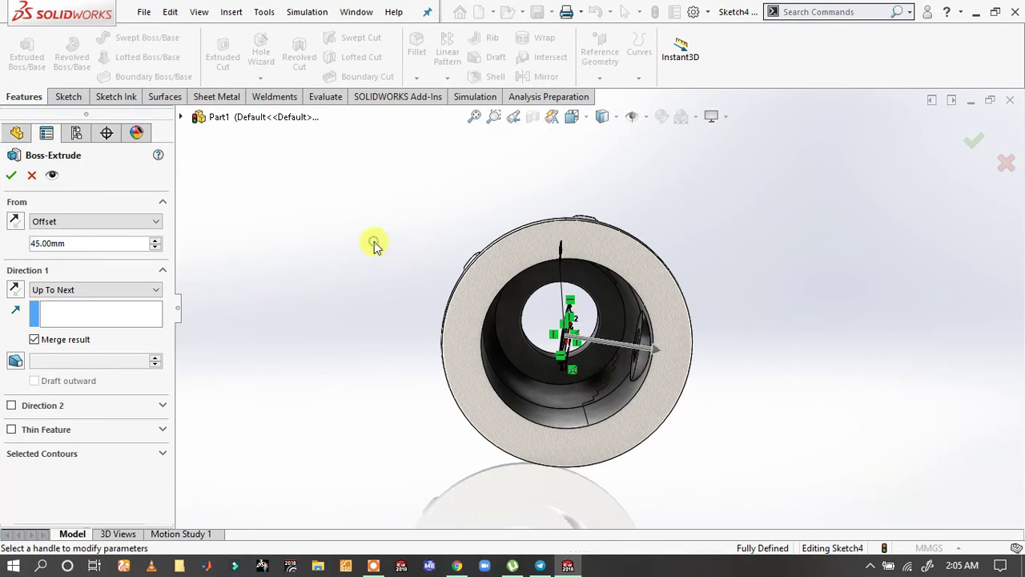
{"action": "scroll", "coordinate": [719, 320], "scroll_direction": "down", "scroll_amount": 3}
{"action": "mouse_move", "coordinate": [590, 339]}
{"action": "middle_mouse_down"}
{"action": "mouse_move", "coordinate": [522, 270]}
{"action": "mouse_move", "coordinate": [558, 298]}
{"action": "mouse_move", "coordinate": [513, 300]}
{"action": "mouse_move", "coordinate": [448, 279]}
{"action": "mouse_move", "coordinate": [435, 287]}
{"action": "middle_mouse_up"}
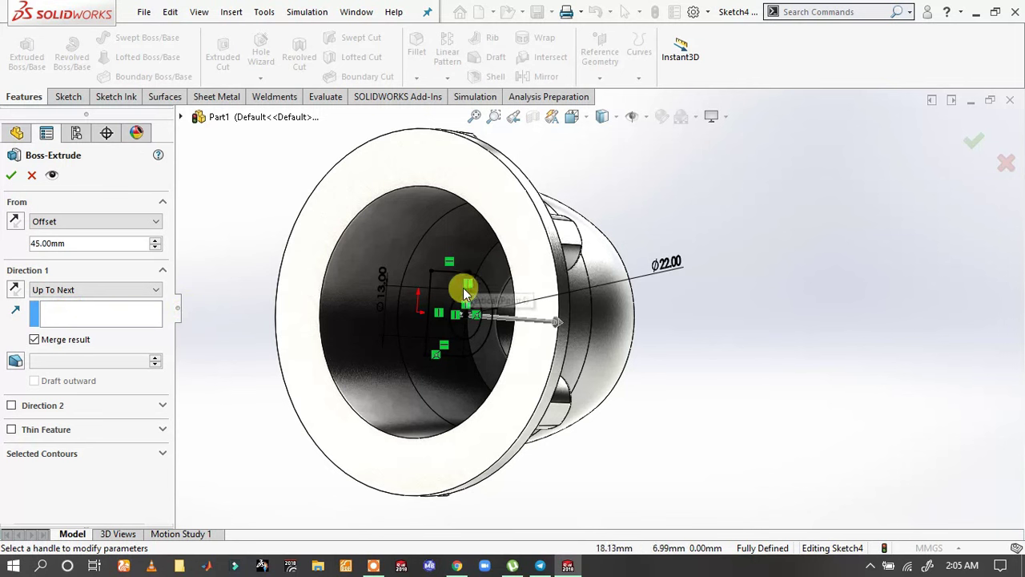
{"action": "left_click", "coordinate": [431, 307]}
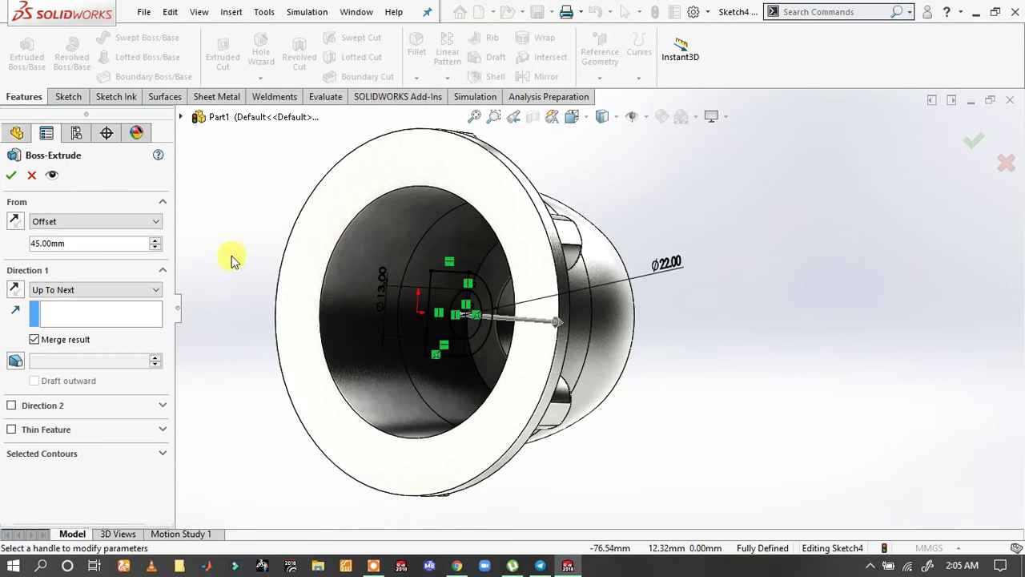
{"action": "left_click", "coordinate": [11, 176]}
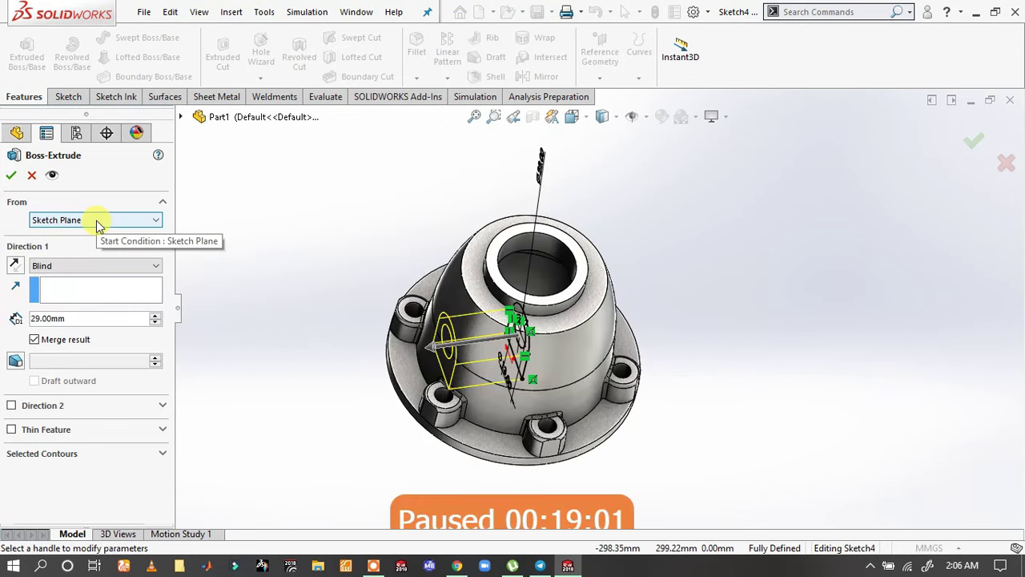
- Apply a 45 mm start offset, reverse toward the bell, end Up To Next, and confirm
{"action": "left_click", "coordinate": [97, 222]}
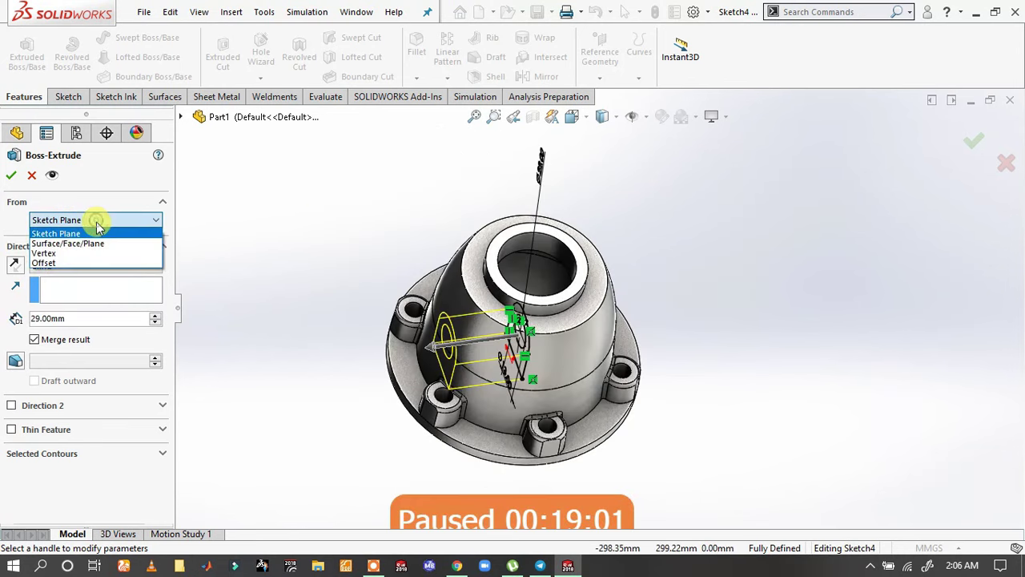
{"action": "left_click", "coordinate": [72, 265]}
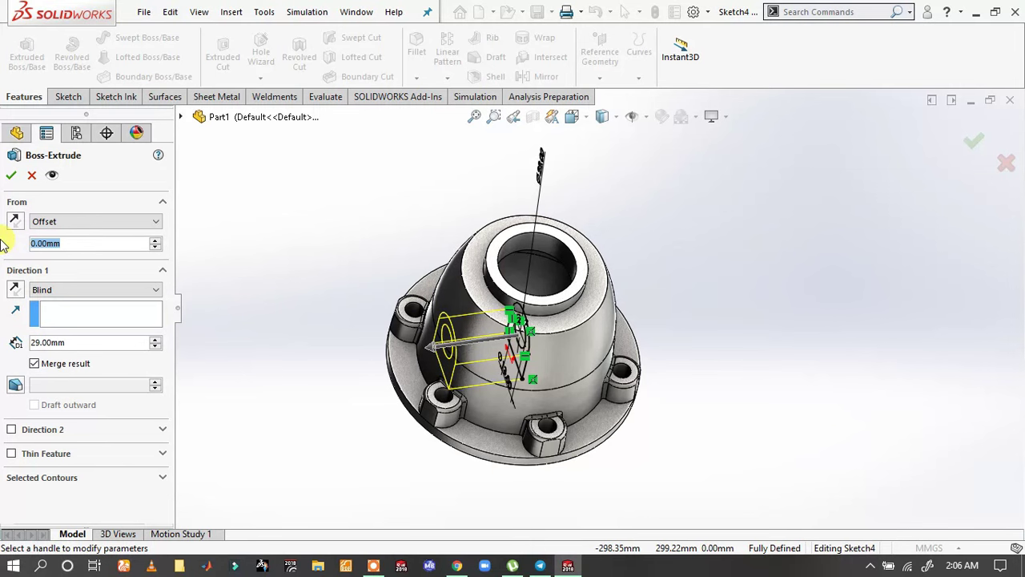
{"action": "type", "text": "45"}
{"action": "key", "text": "Return"}
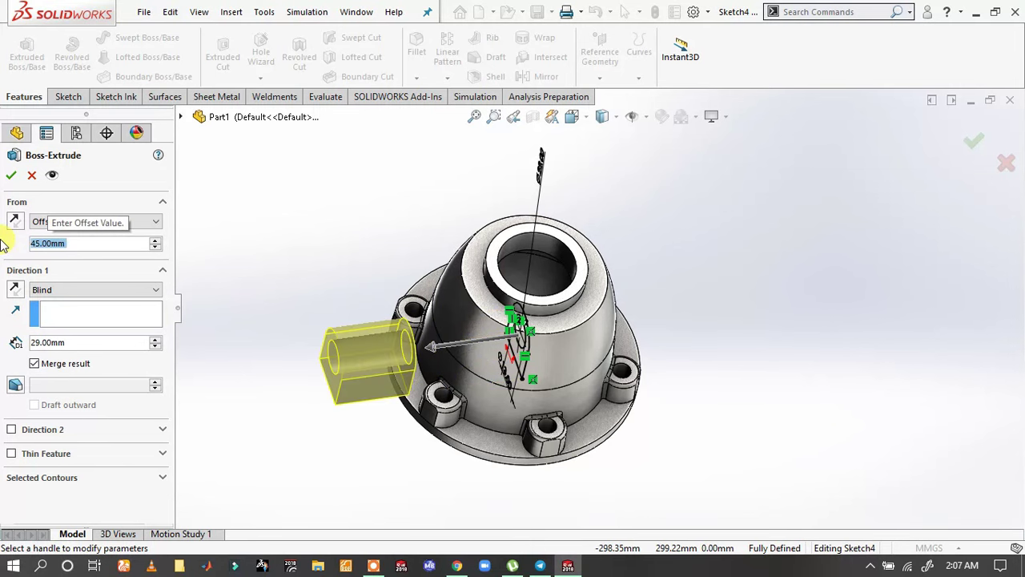
{"action": "scroll", "coordinate": [524, 325], "scroll_direction": "down", "scroll_amount": 3}
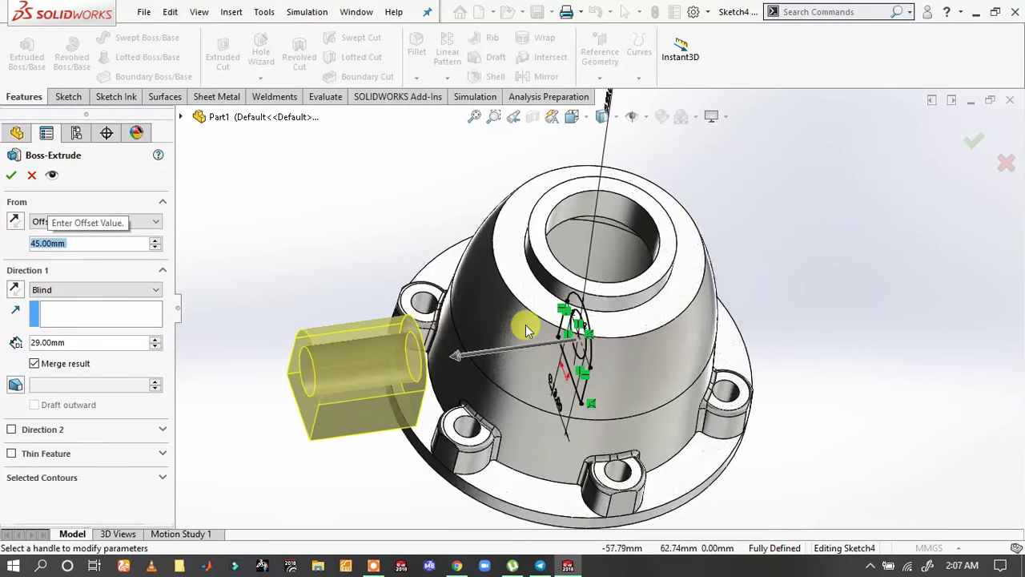
{"action": "scroll", "coordinate": [523, 326], "scroll_direction": "down", "scroll_amount": 2}
{"action": "scroll", "coordinate": [523, 326], "scroll_direction": "down", "scroll_amount": 2}
{"action": "left_click", "coordinate": [15, 291]}
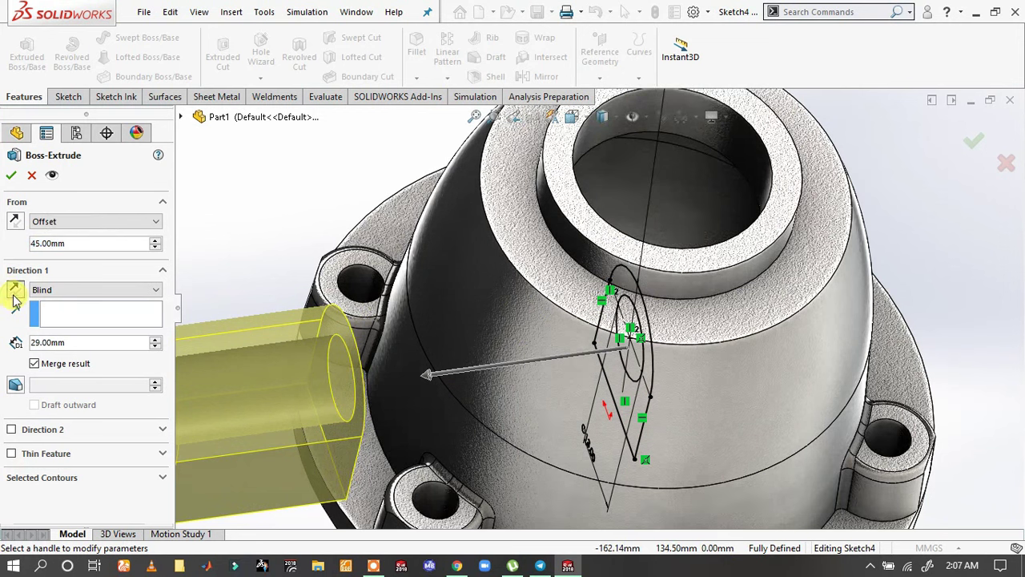
{"action": "left_click", "coordinate": [133, 292]}
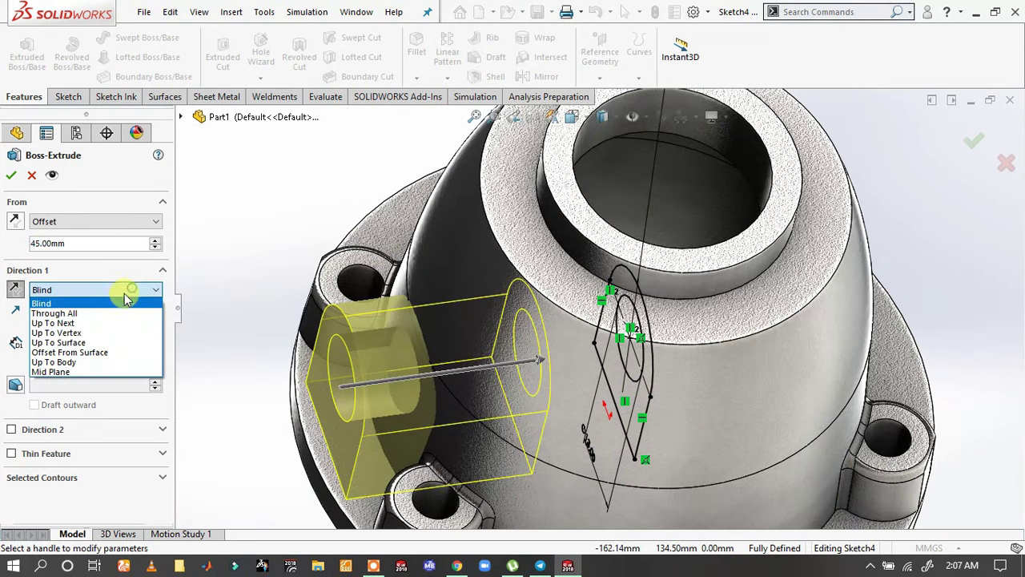
{"action": "left_click", "coordinate": [91, 323]}
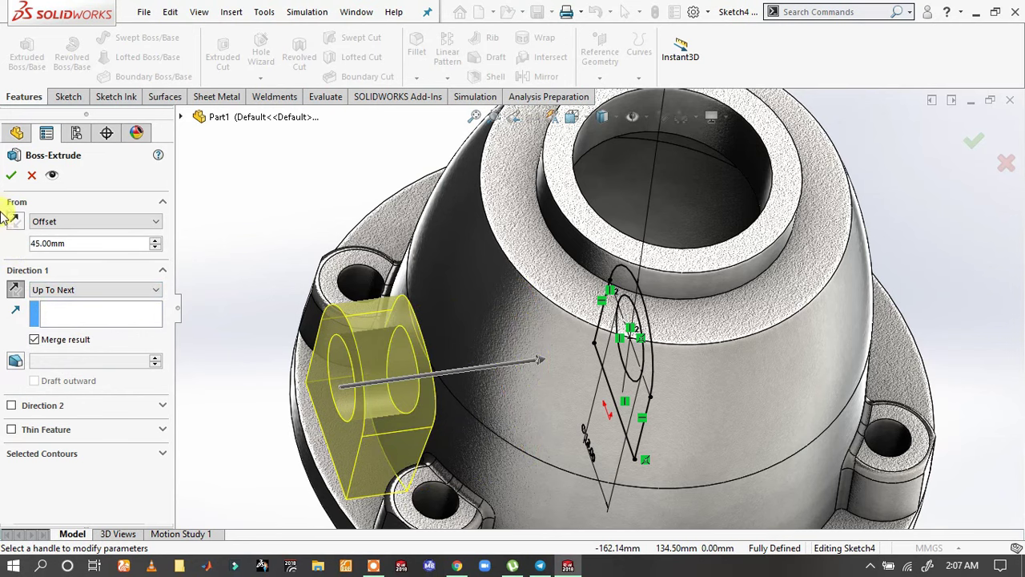
{"action": "left_click", "coordinate": [9, 176]}
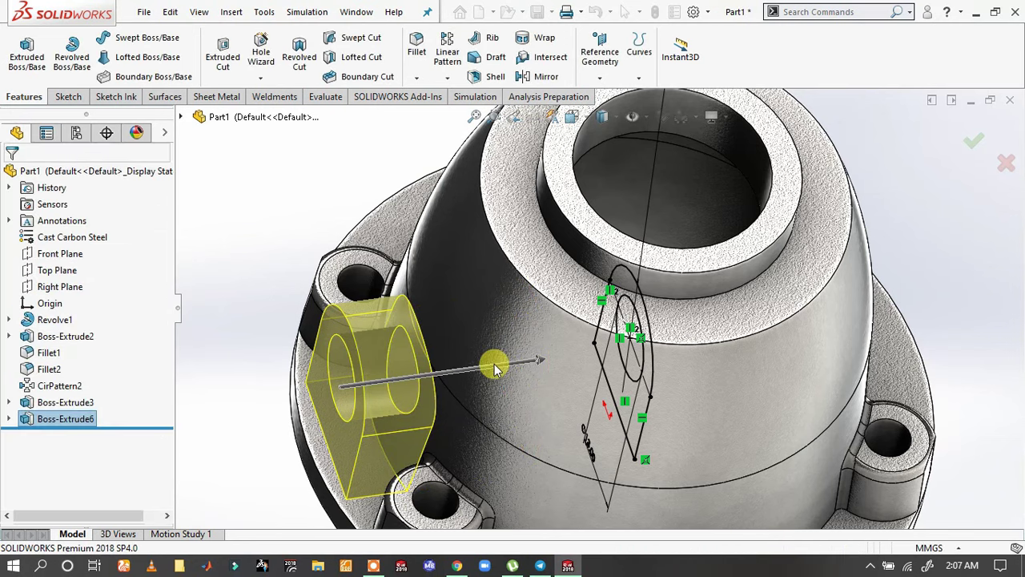
- Sketch on the boss's outer face and convert the hole's circular edge into it
{"action": "mouse_move", "coordinate": [458, 368]}
{"action": "middle_mouse_down"}
{"action": "mouse_move", "coordinate": [587, 392]}
{"action": "mouse_move", "coordinate": [540, 371]}
{"action": "mouse_move", "coordinate": [425, 388]}
{"action": "middle_mouse_up"}
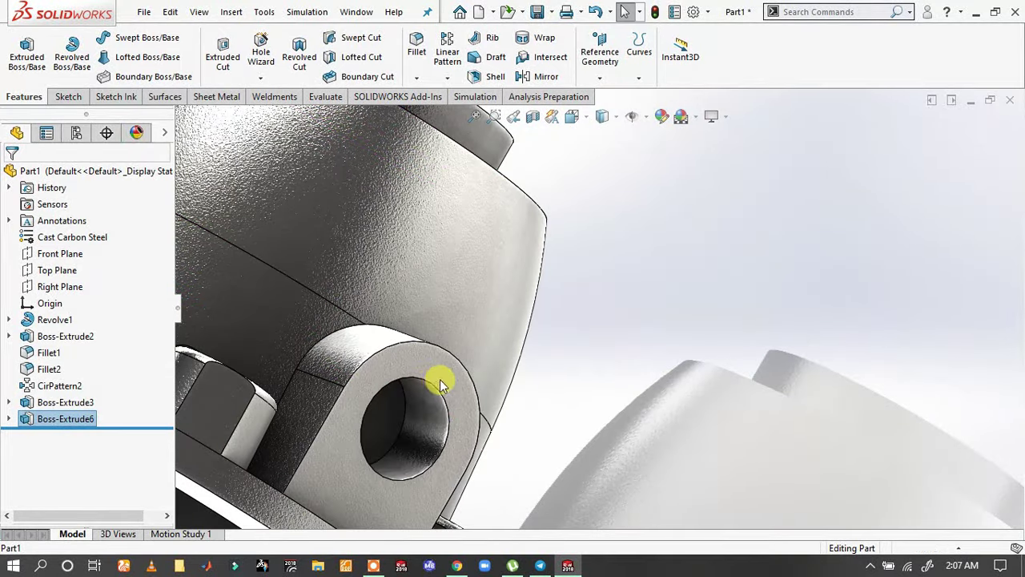
{"action": "left_click", "coordinate": [440, 384]}
{"action": "left_click", "coordinate": [502, 334]}
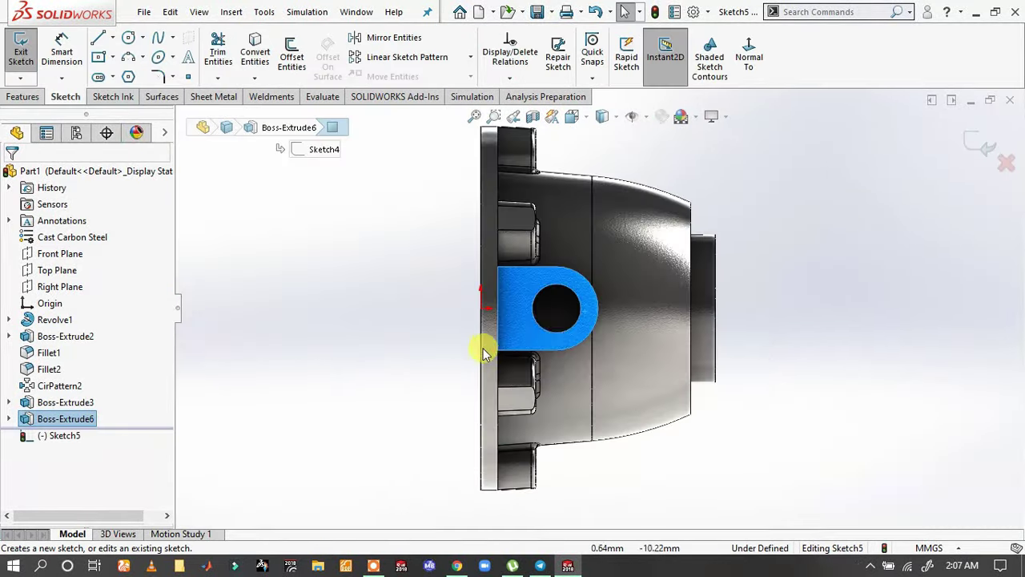
{"action": "left_click", "coordinate": [577, 303]}
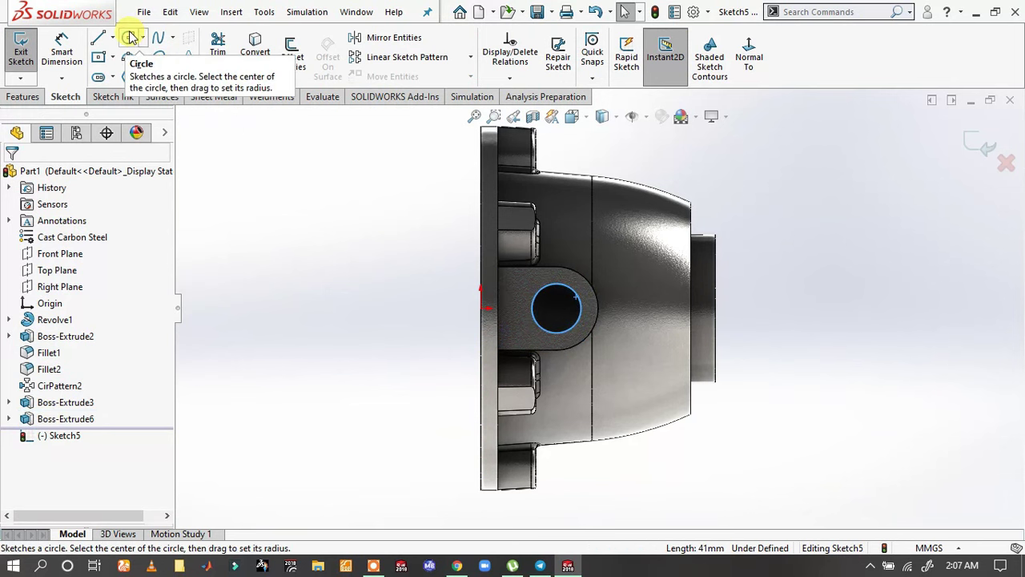
{"action": "left_click", "coordinate": [250, 42]}
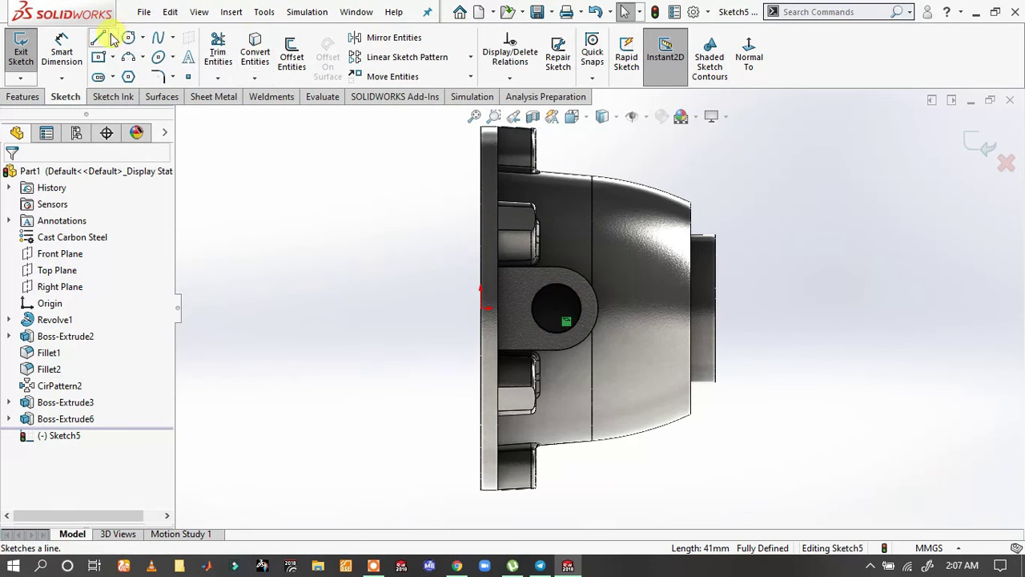
- Extrude-cut the converted circle Through All
{"action": "left_click", "coordinate": [23, 97]}
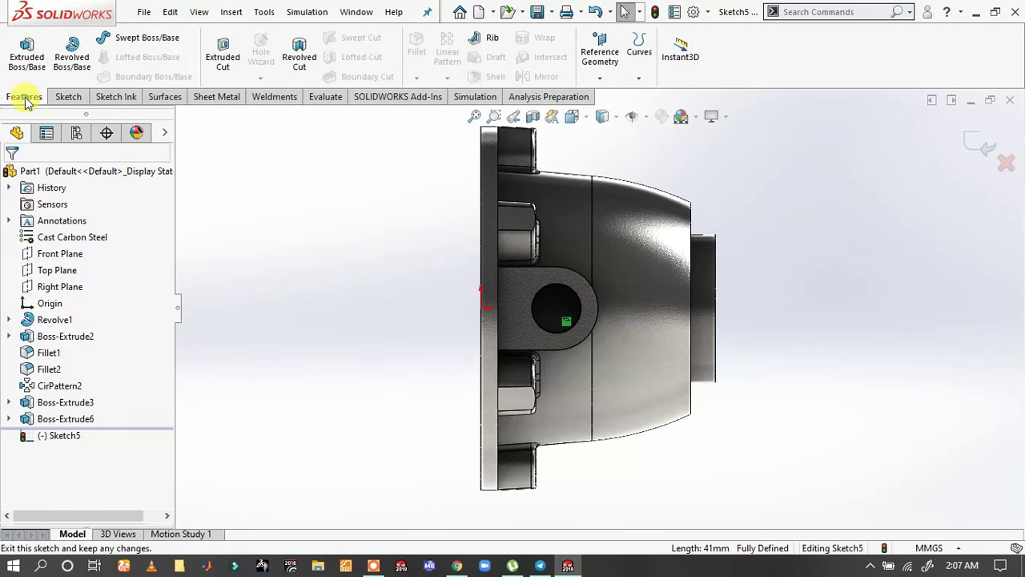
{"action": "left_click", "coordinate": [222, 54]}
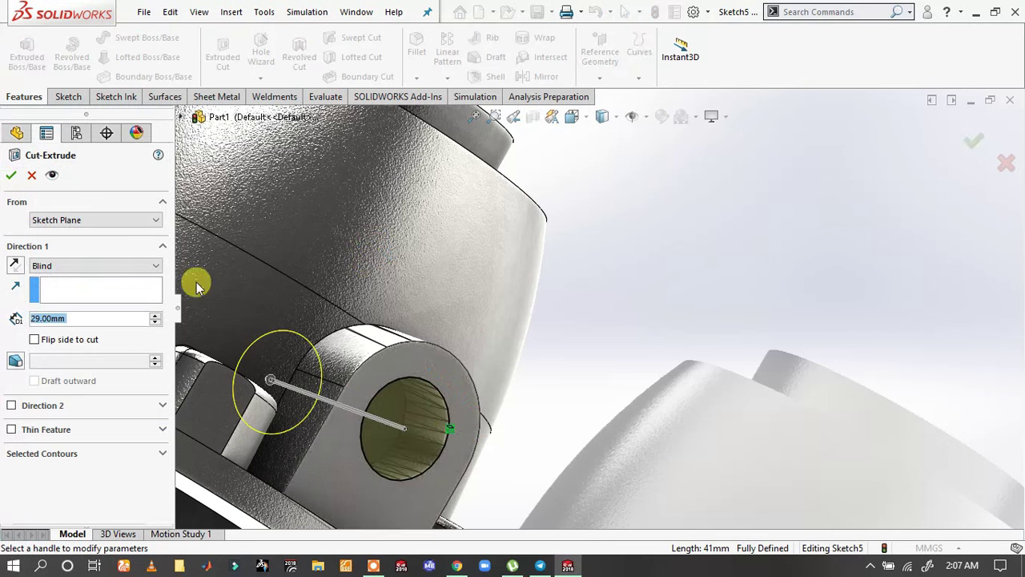
{"action": "left_click", "coordinate": [106, 266]}
{"action": "left_click", "coordinate": [56, 289]}
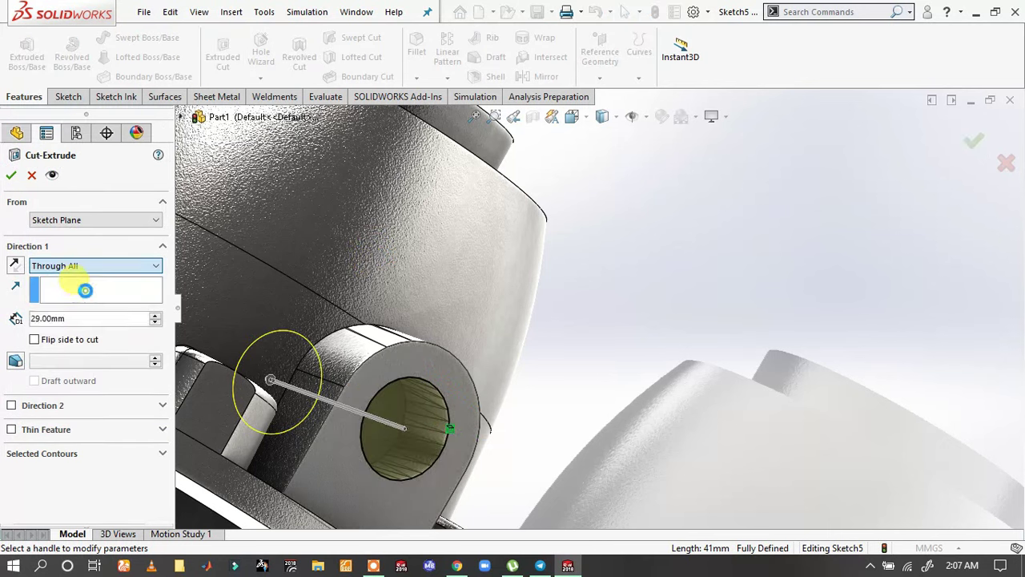
{"action": "left_click", "coordinate": [11, 175]}
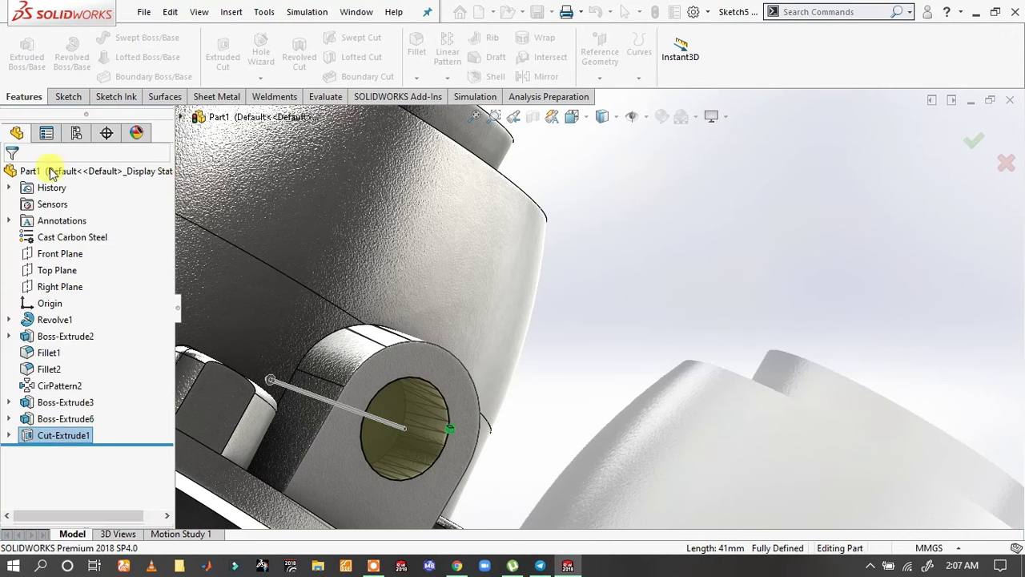
- Sketch on a bolt boss's top face, converting its outer circular edge
{"action": "scroll", "coordinate": [250, 189], "scroll_direction": "up", "scroll_amount": 5}
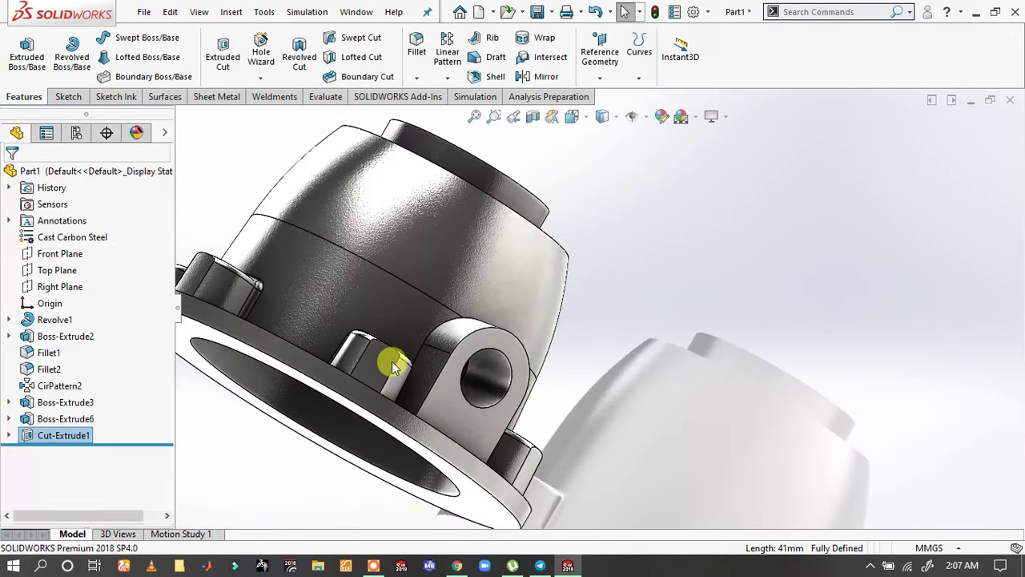
{"action": "mouse_move", "coordinate": [378, 229]}
{"action": "middle_mouse_down"}
{"action": "mouse_move", "coordinate": [419, 229]}
{"action": "mouse_move", "coordinate": [430, 285]}
{"action": "mouse_move", "coordinate": [623, 279]}
{"action": "middle_mouse_up"}
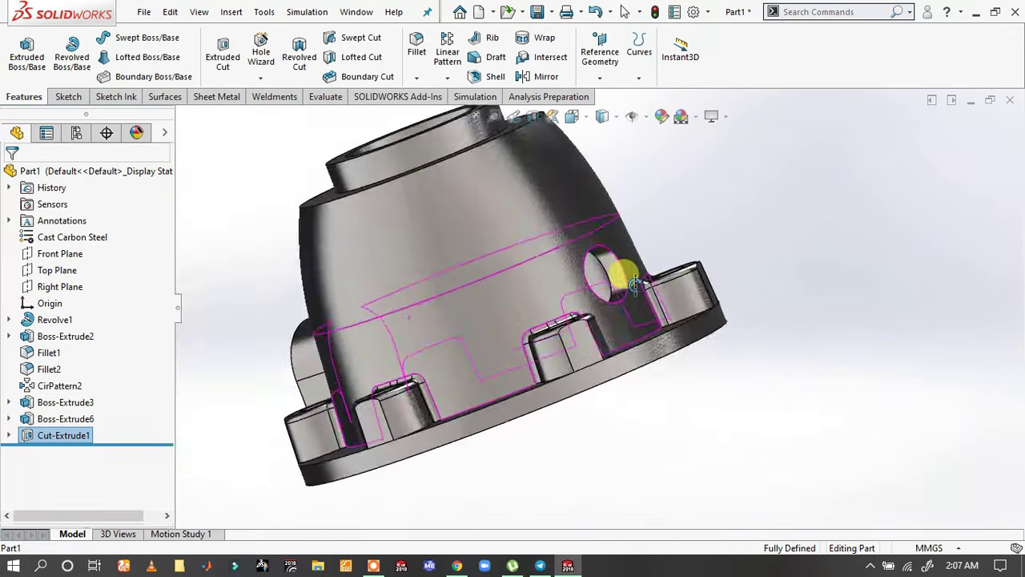
{"action": "scroll", "coordinate": [537, 217], "scroll_direction": "down", "scroll_amount": 5}
{"action": "mouse_move", "coordinate": [537, 217]}
{"action": "middle_mouse_down"}
{"action": "mouse_move", "coordinate": [548, 256]}
{"action": "mouse_move", "coordinate": [613, 229]}
{"action": "mouse_move", "coordinate": [568, 238]}
{"action": "mouse_move", "coordinate": [499, 383]}
{"action": "mouse_move", "coordinate": [416, 440]}
{"action": "middle_mouse_up"}
{"action": "scroll", "coordinate": [584, 355], "scroll_direction": "down", "scroll_amount": 3}
{"action": "scroll", "coordinate": [549, 373], "scroll_direction": "down", "scroll_amount": 3}
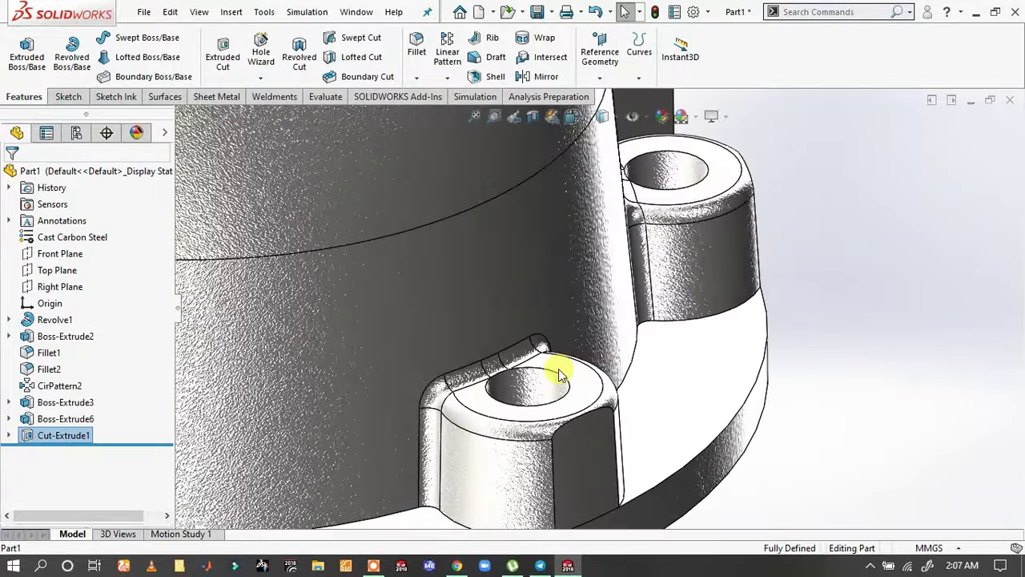
{"action": "mouse_move", "coordinate": [549, 373]}
{"action": "middle_mouse_down"}
{"action": "mouse_move", "coordinate": [538, 400]}
{"action": "mouse_move", "coordinate": [547, 466]}
{"action": "middle_mouse_up"}
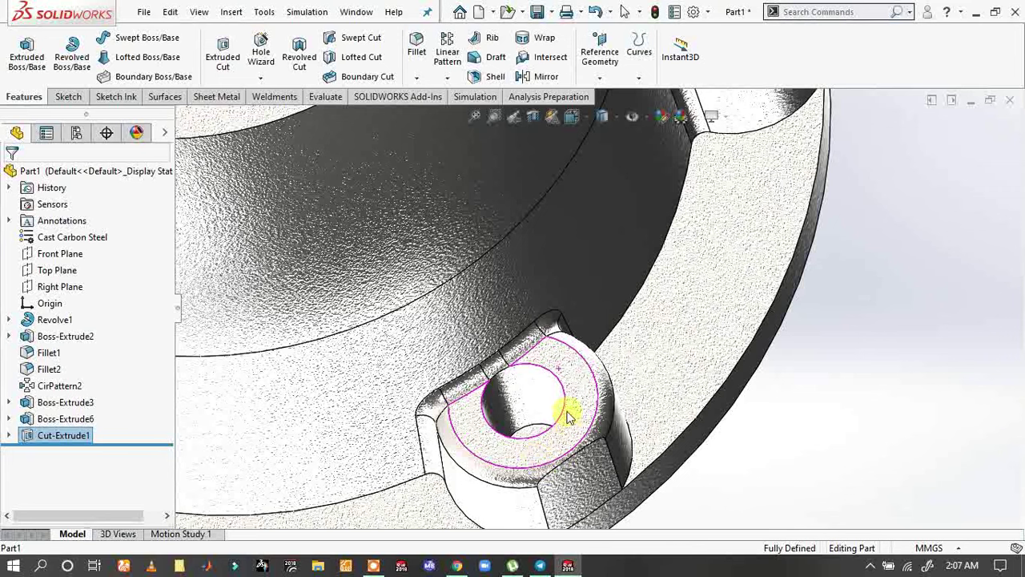
{"action": "left_click", "coordinate": [556, 360]}
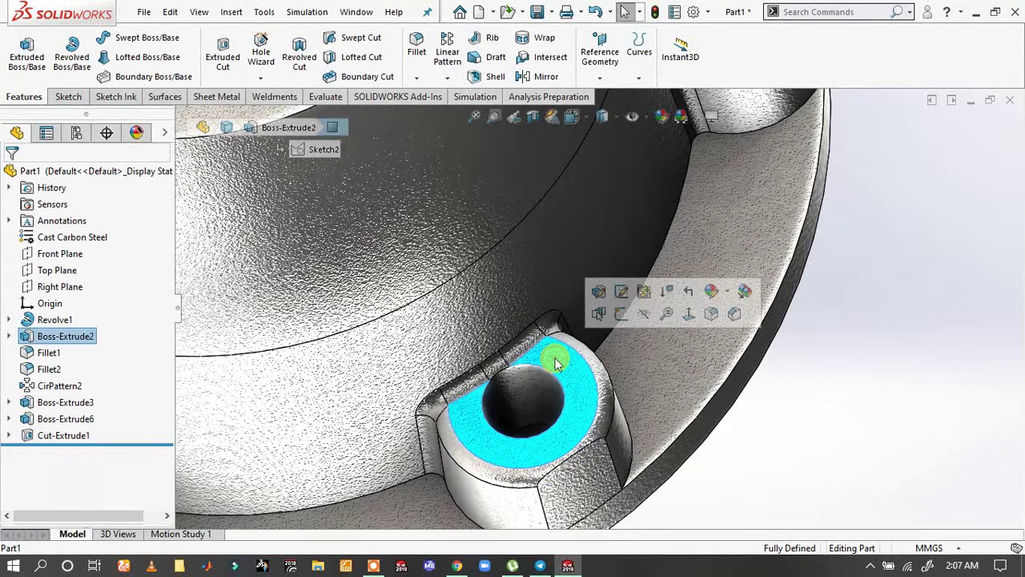
{"action": "left_click", "coordinate": [618, 322]}
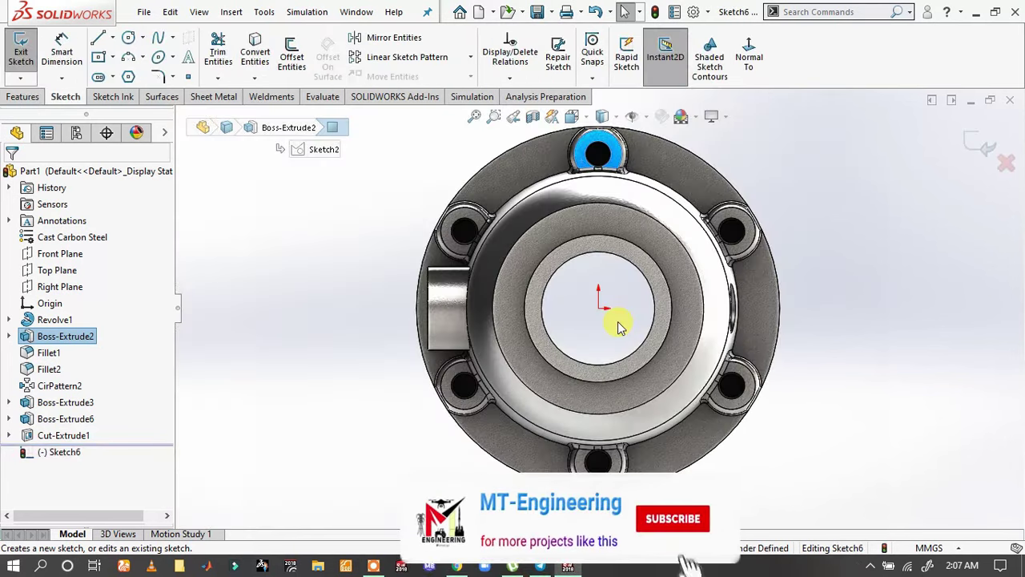
{"action": "scroll", "coordinate": [682, 174], "scroll_direction": "down", "scroll_amount": 2}
{"action": "scroll", "coordinate": [584, 195], "scroll_direction": "down", "scroll_amount": 2}
{"action": "scroll", "coordinate": [521, 207], "scroll_direction": "down", "scroll_amount": 2}
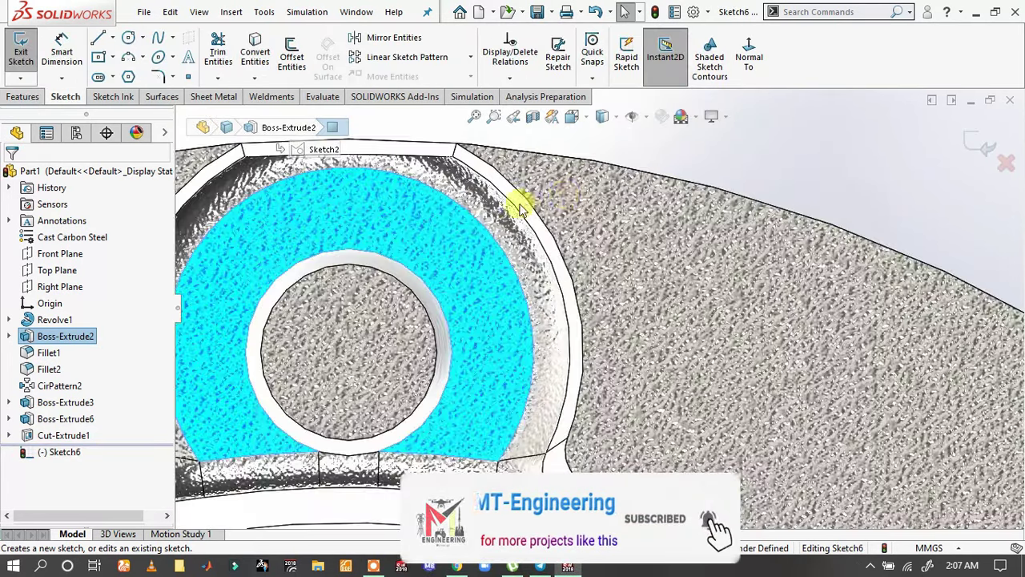
{"action": "left_click", "coordinate": [483, 228]}
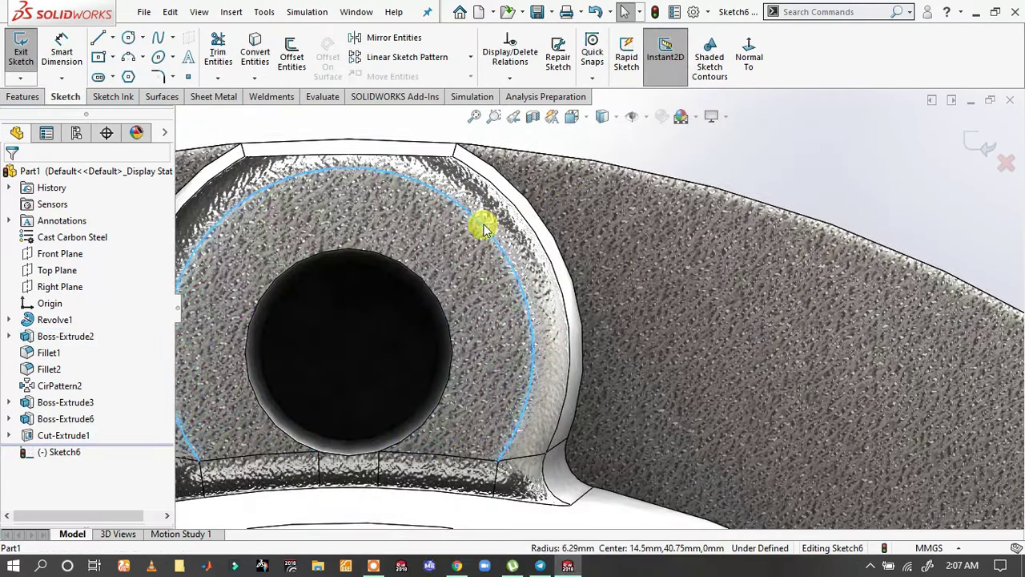
{"action": "left_click", "coordinate": [253, 53]}
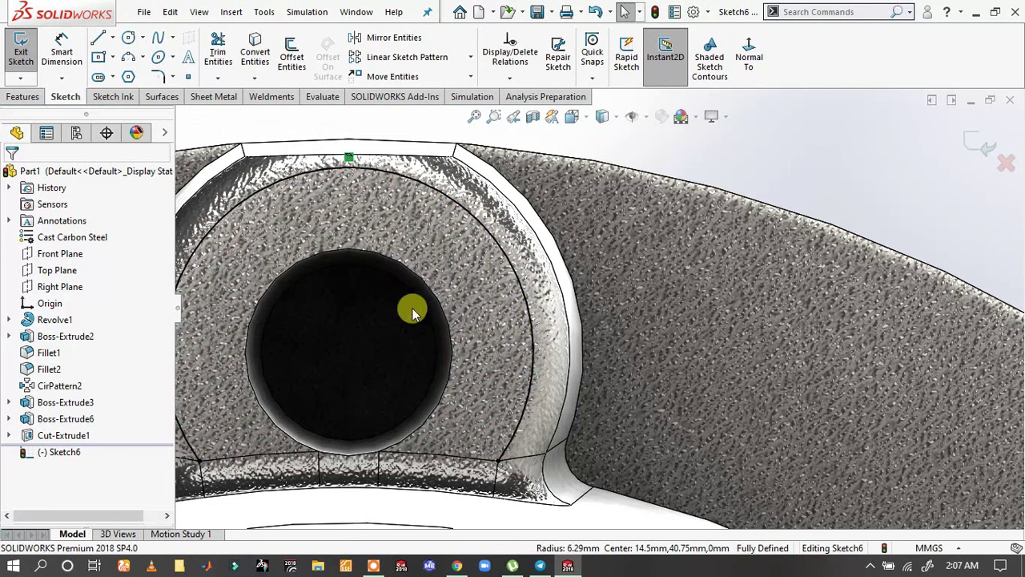
{"action": "mouse_move", "coordinate": [481, 501]}
{"action": "left_mouse_down"}
{"action": "mouse_move", "coordinate": [200, 471]}
{"action": "mouse_move", "coordinate": [201, 459]}
{"action": "left_mouse_up"}
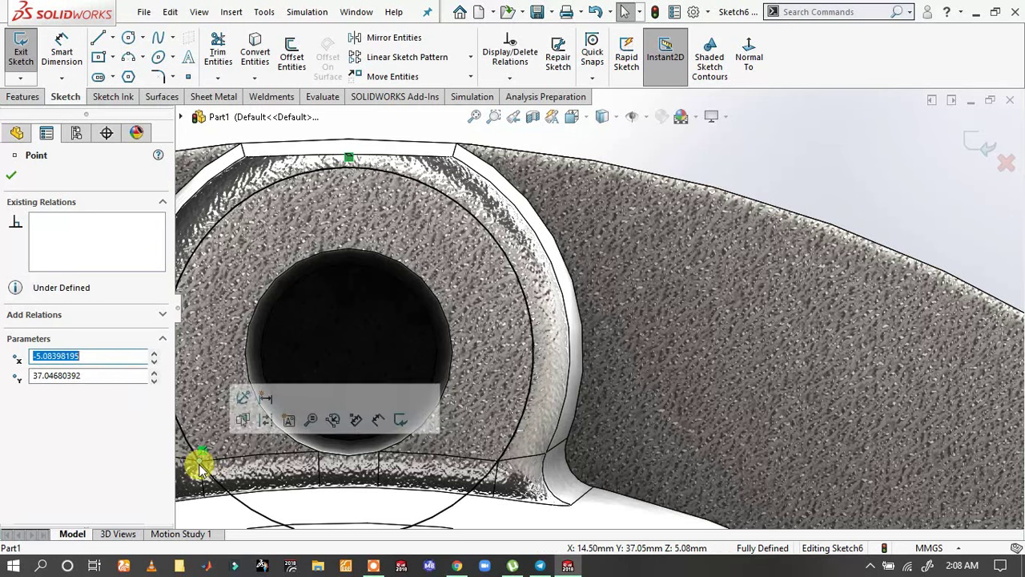
{"action": "scroll", "coordinate": [545, 343], "scroll_direction": "up", "scroll_amount": 5}
{"action": "left_click", "coordinate": [721, 201]}
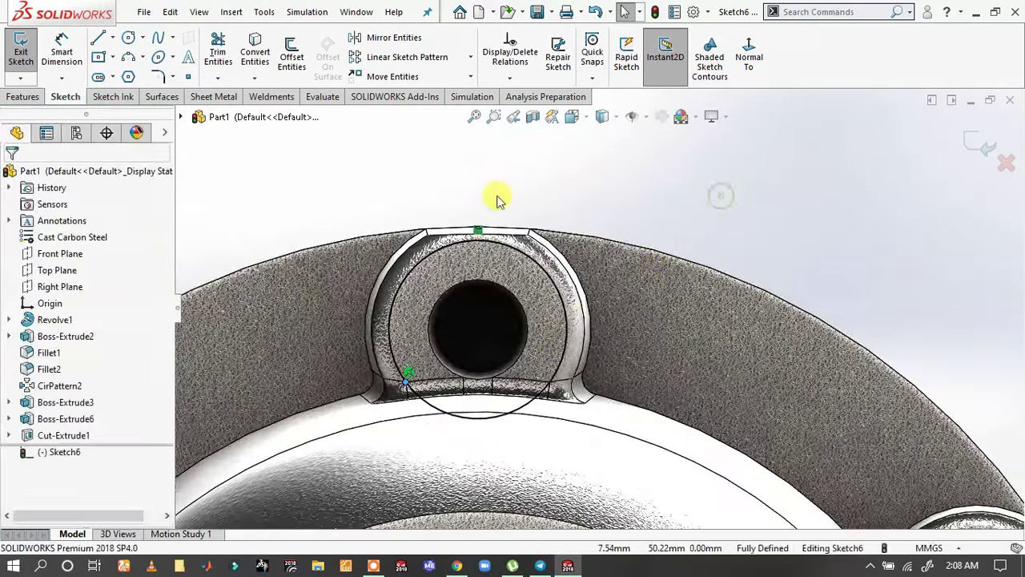
- Cut the converted circle 109 mm Blind, reversed upward into the bell
{"action": "left_click", "coordinate": [22, 97]}
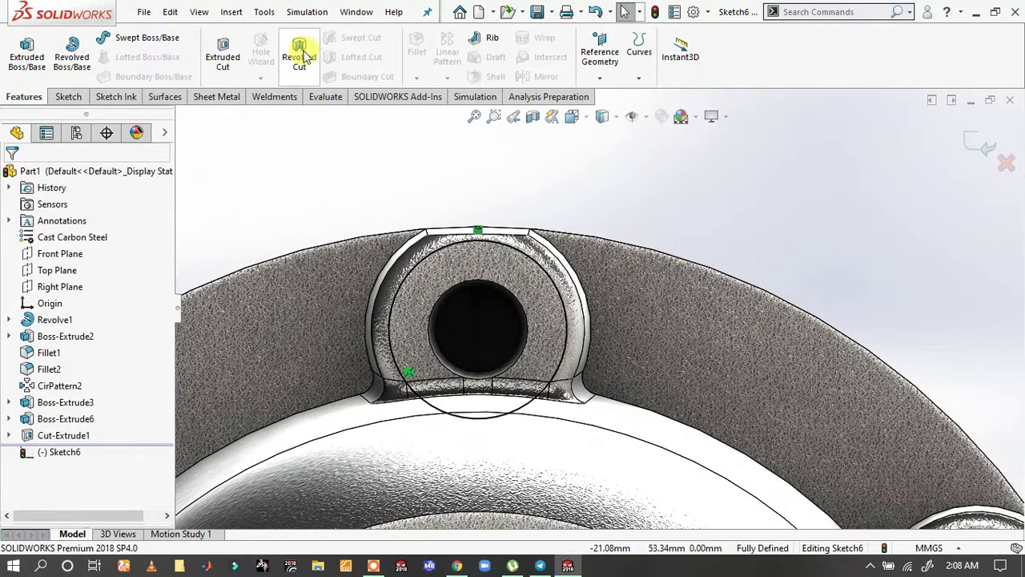
{"action": "left_click", "coordinate": [231, 64]}
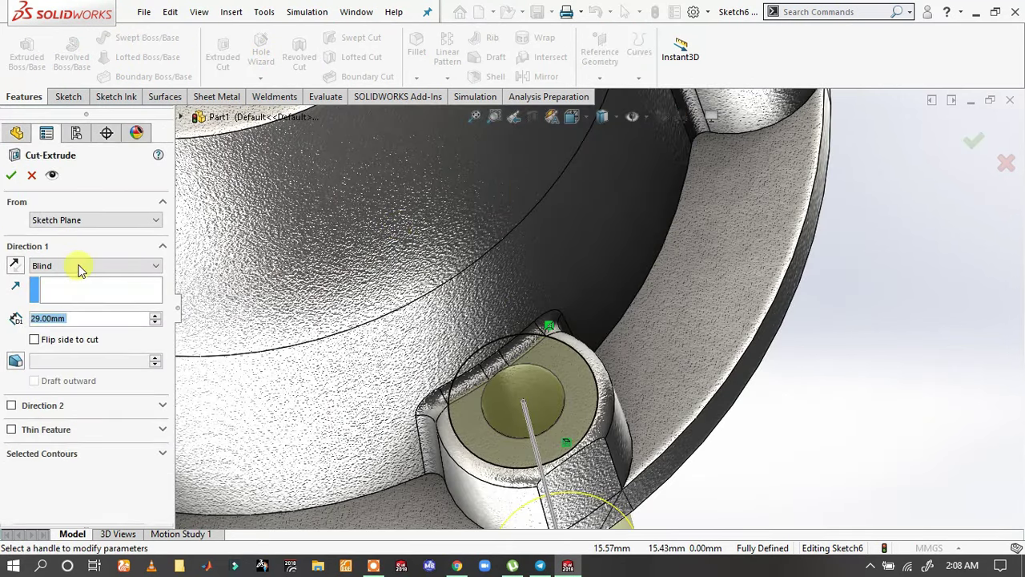
{"action": "left_click", "coordinate": [15, 266]}
{"action": "scroll", "coordinate": [328, 304], "scroll_direction": "up", "scroll_amount": 5}
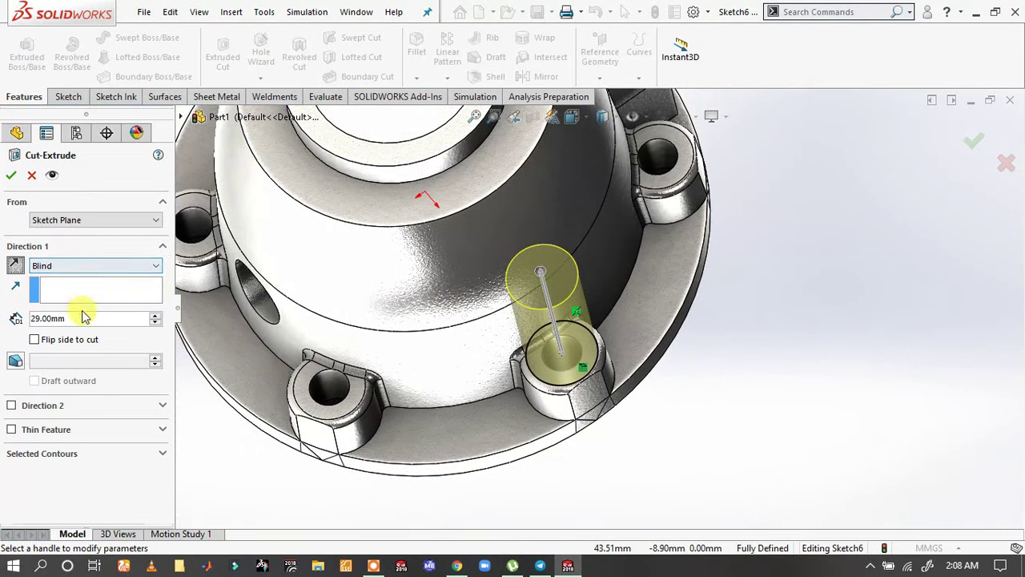
{"action": "scroll", "coordinate": [85, 318], "scroll_direction": "up", "scroll_amount": 8}
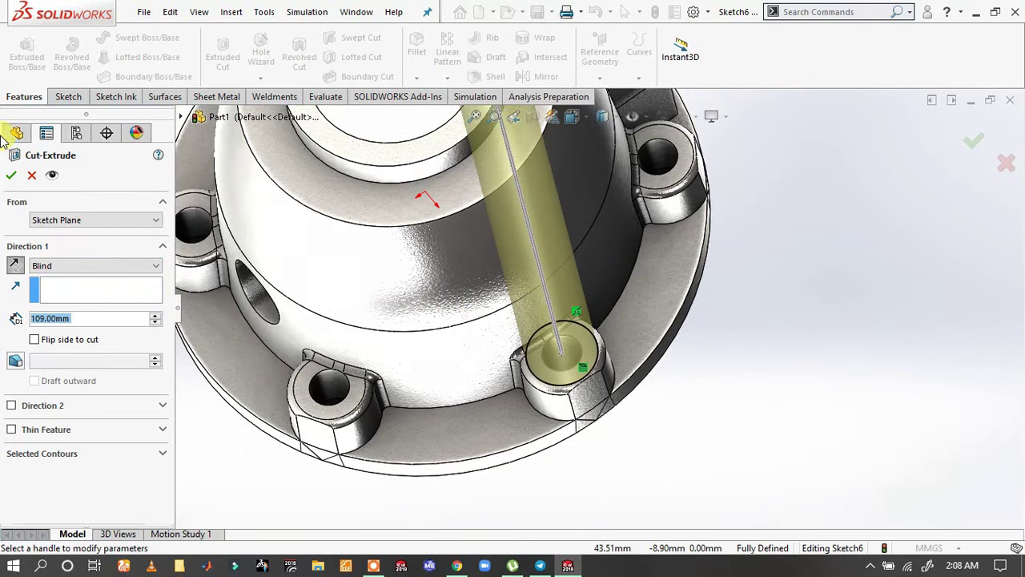
{"action": "left_click", "coordinate": [12, 178]}
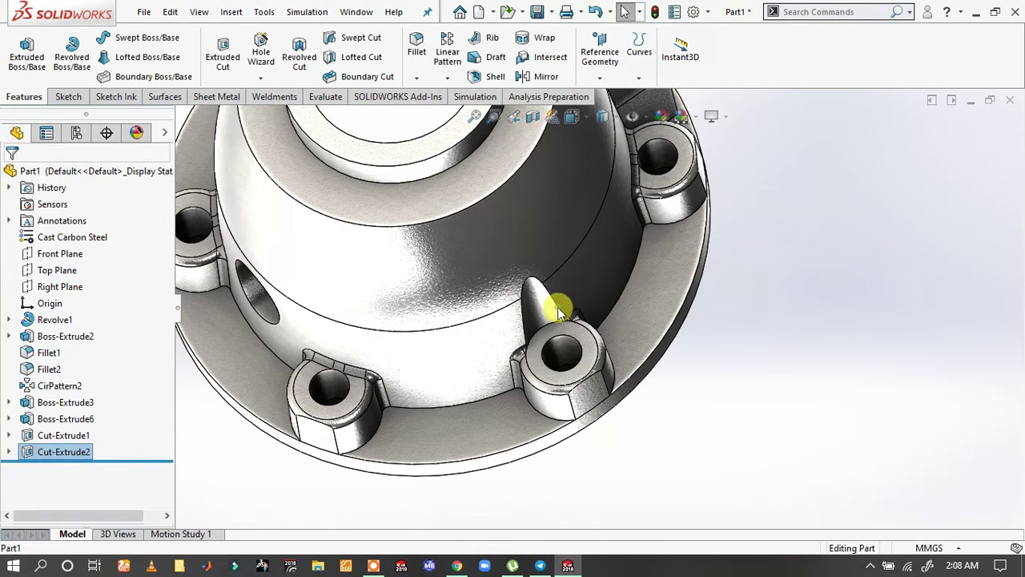
- Fillet the cut's housing edges and the boss's circular edge at 1.25 mm
{"action": "left_click", "coordinate": [558, 307]}
{"action": "left_click", "coordinate": [694, 263]}
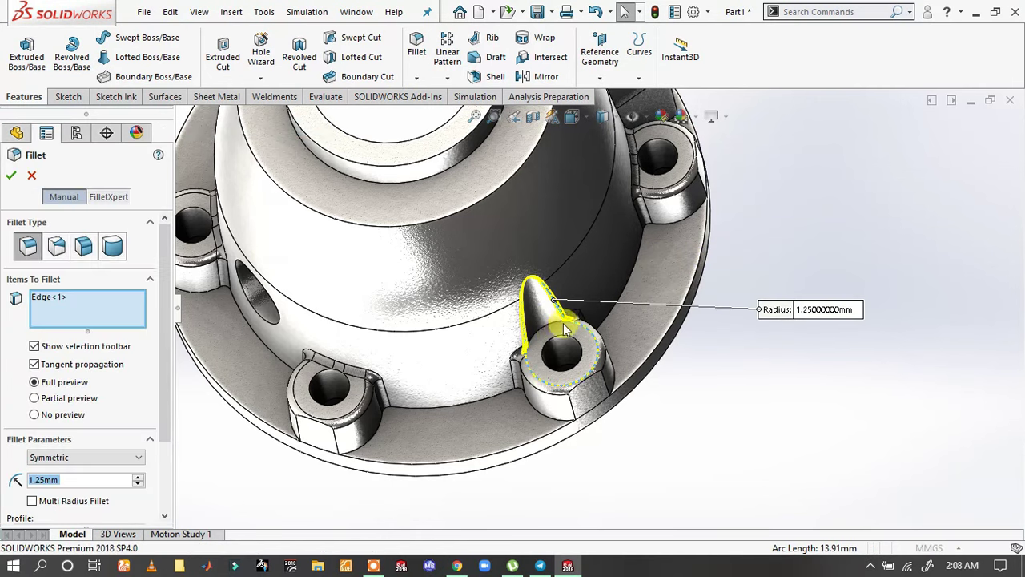
{"action": "scroll", "coordinate": [540, 317], "scroll_direction": "down", "scroll_amount": 3}
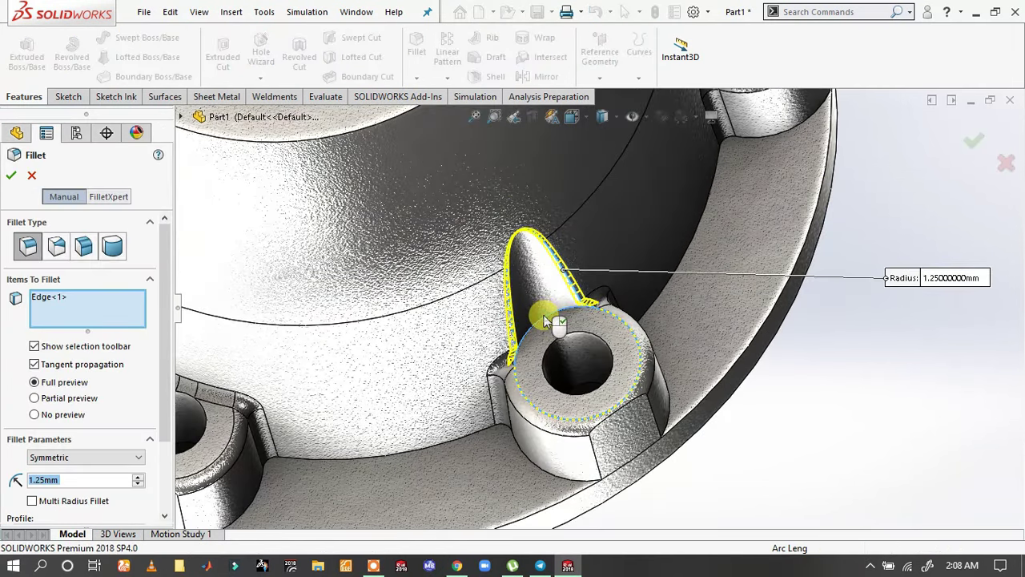
{"action": "left_click", "coordinate": [544, 318]}
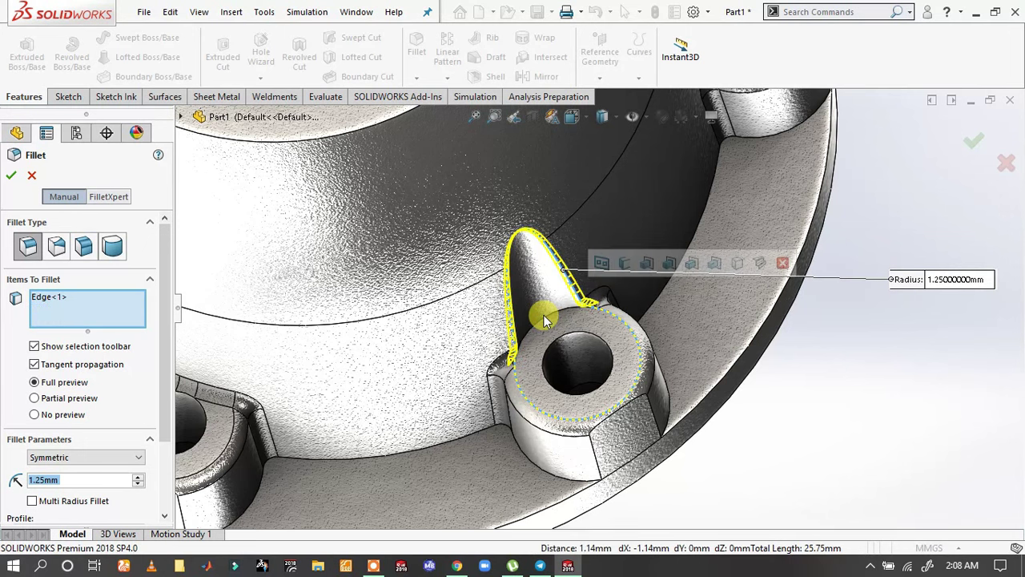
{"action": "left_click", "coordinate": [570, 305]}
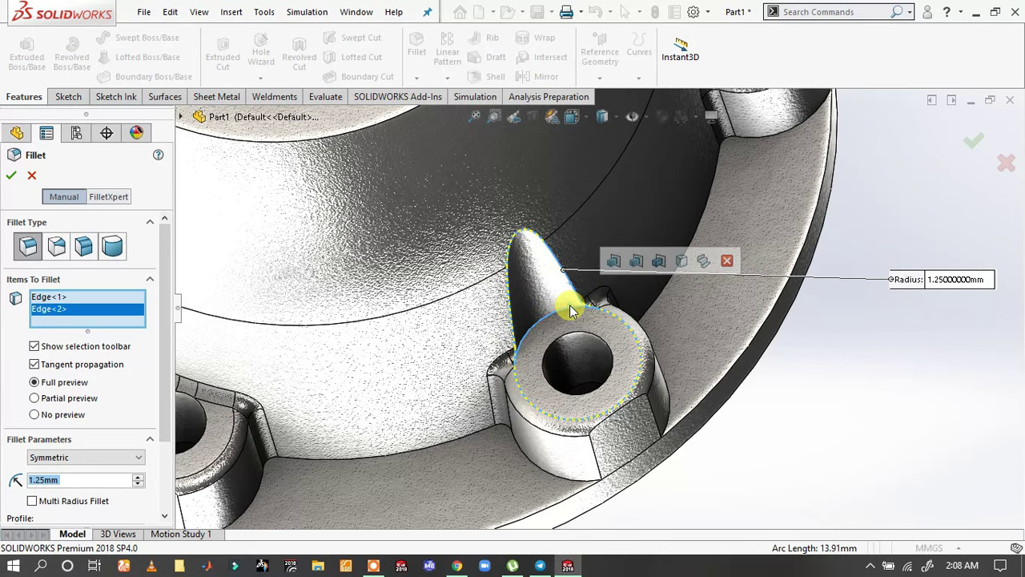
{"action": "left_click", "coordinate": [11, 175]}
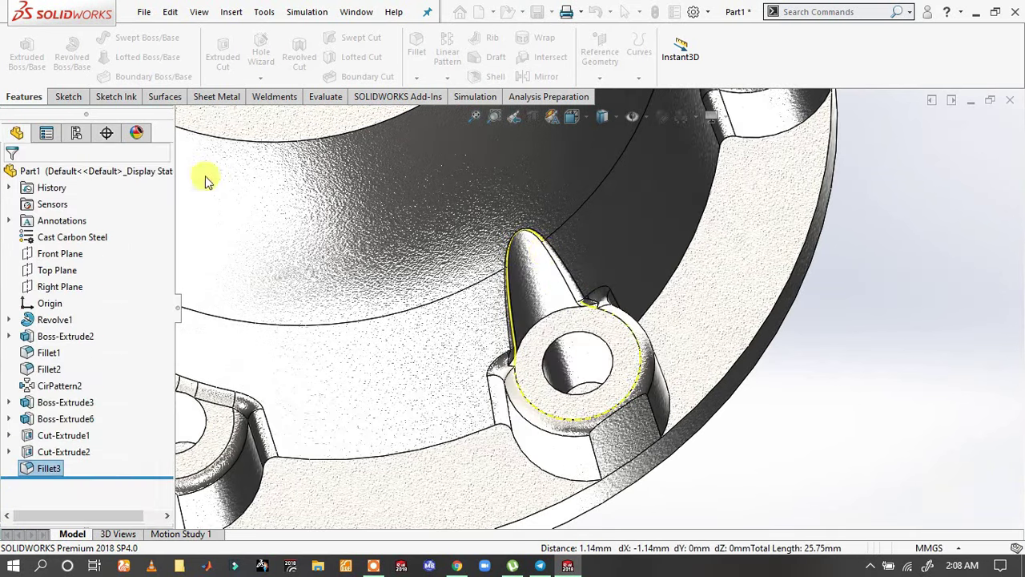
- Fillet the arc edge at the boss-cone junction at 1.25 mm and fit the view
{"action": "scroll", "coordinate": [568, 311], "scroll_direction": "down", "scroll_amount": 3}
{"action": "scroll", "coordinate": [561, 321], "scroll_direction": "down", "scroll_amount": 2}
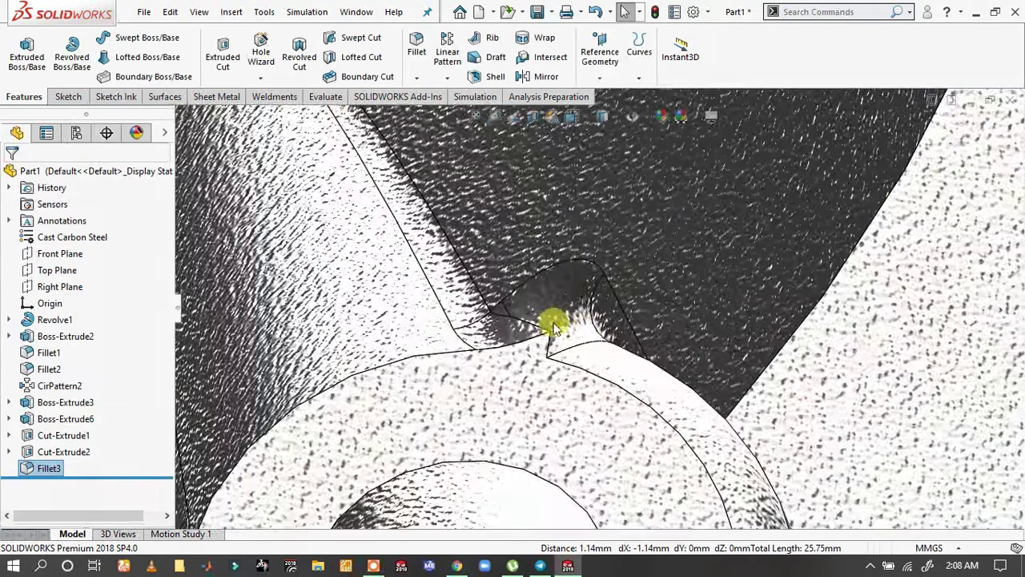
{"action": "scroll", "coordinate": [553, 329], "scroll_direction": "down", "scroll_amount": 2}
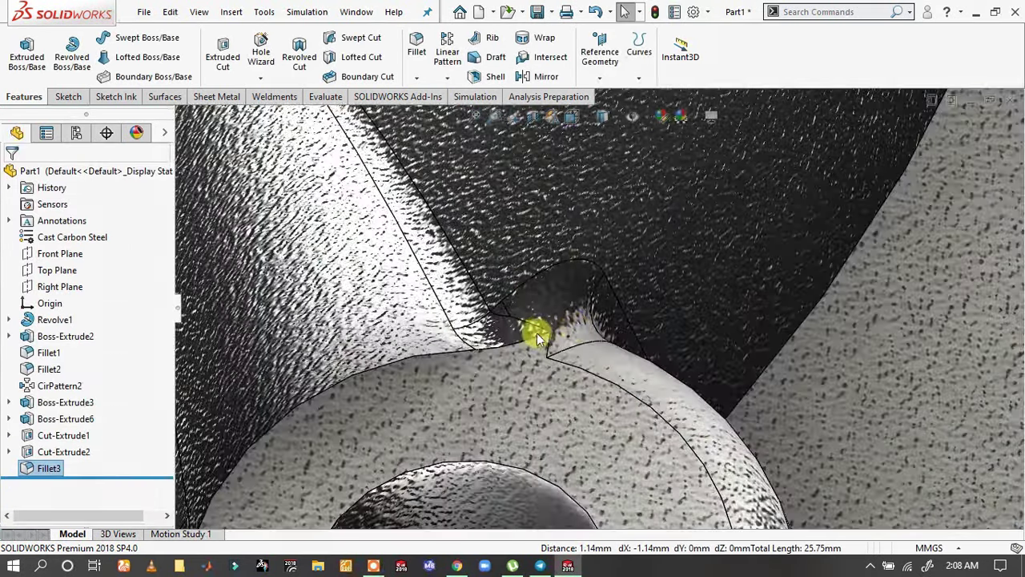
{"action": "left_click", "coordinate": [491, 352]}
{"action": "left_click", "coordinate": [490, 349]}
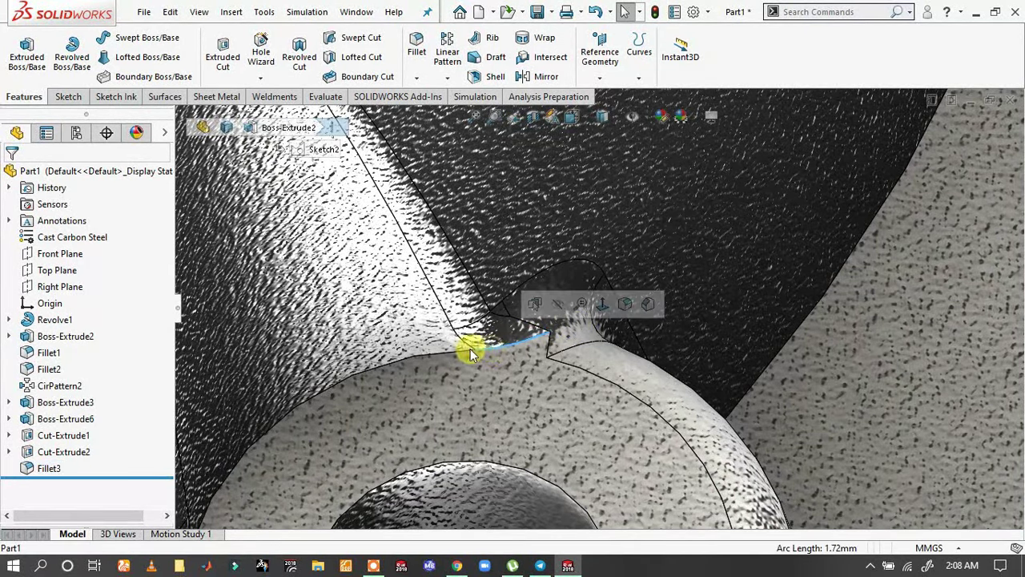
{"action": "left_click", "coordinate": [472, 347]}
{"action": "left_click", "coordinate": [600, 302]}
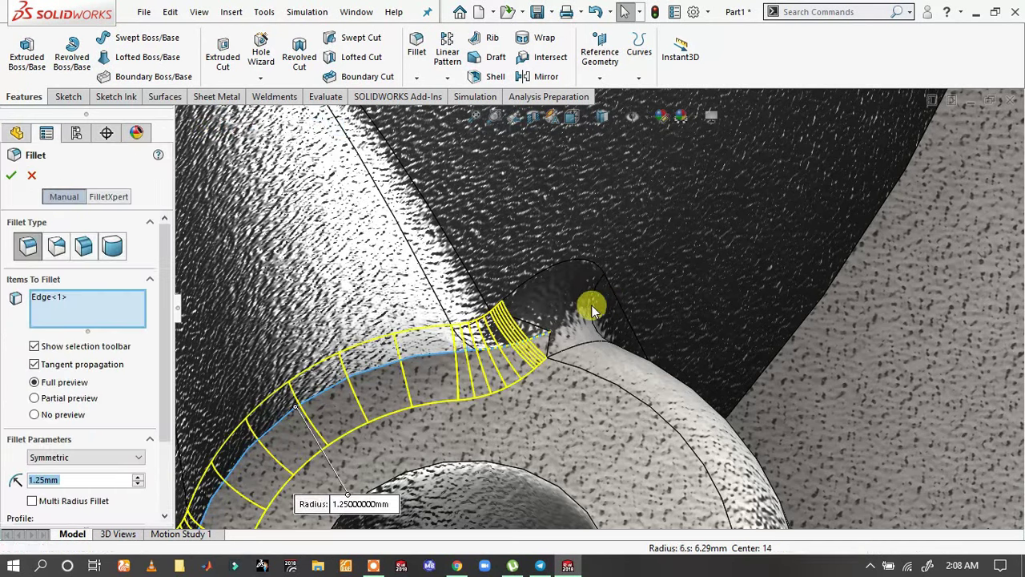
{"action": "middle_click_drag", "start_coordinate": [593, 303], "coordinate": [449, 370]}
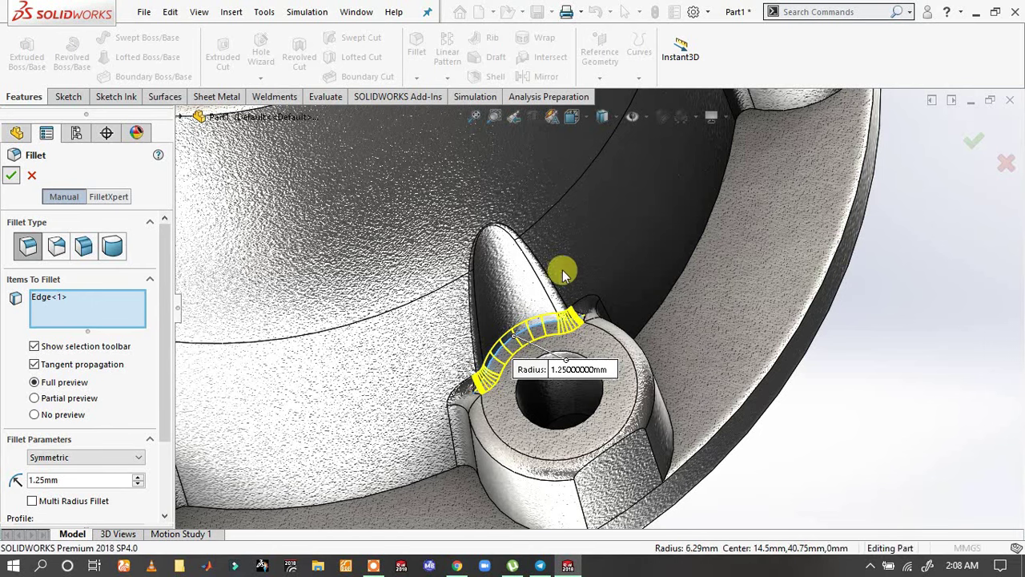
{"action": "right_click", "coordinate": [592, 290]}
{"action": "key", "text": "ctrl+7"}
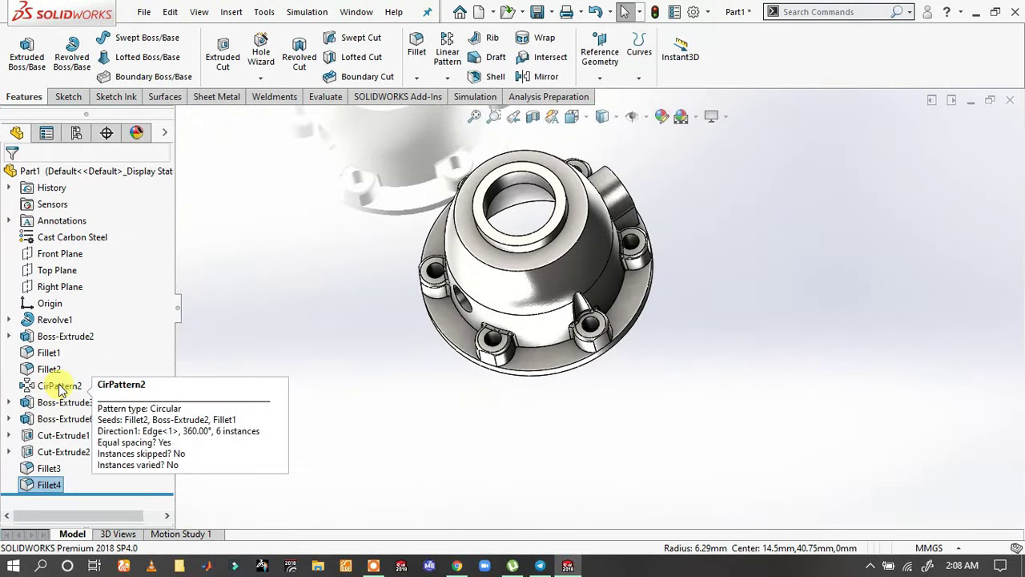
- Move CirPattern2 below Fillet4 and add Cut-Extrude2, Fillet3 and Fillet4 to its features
{"action": "mouse_move", "coordinate": [60, 387]}
{"action": "left_mouse_down"}
{"action": "mouse_move", "coordinate": [49, 485]}
{"action": "mouse_move", "coordinate": [56, 473]}
{"action": "left_mouse_up"}
{"action": "left_click", "coordinate": [339, 388]}
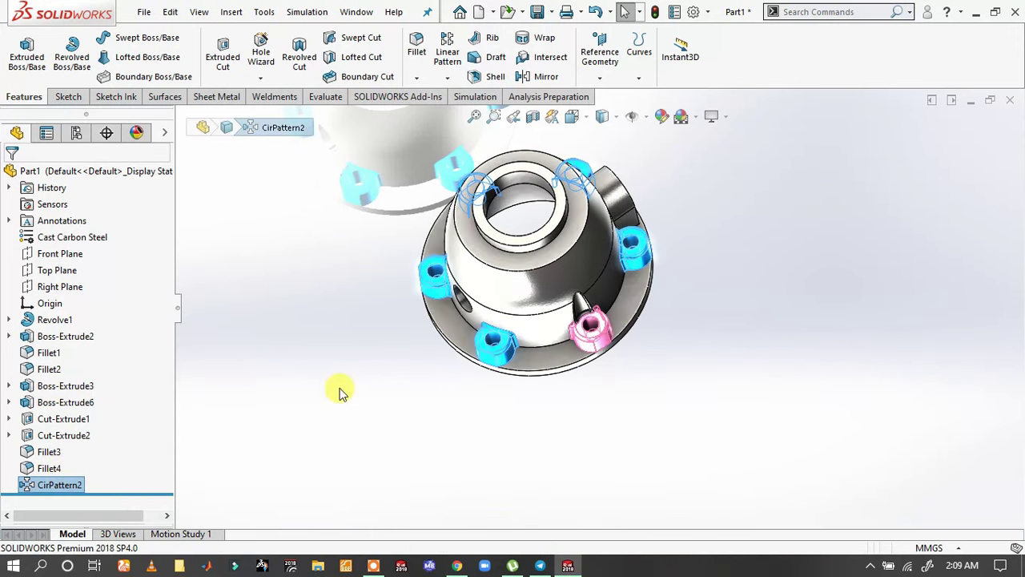
{"action": "left_click", "coordinate": [49, 484]}
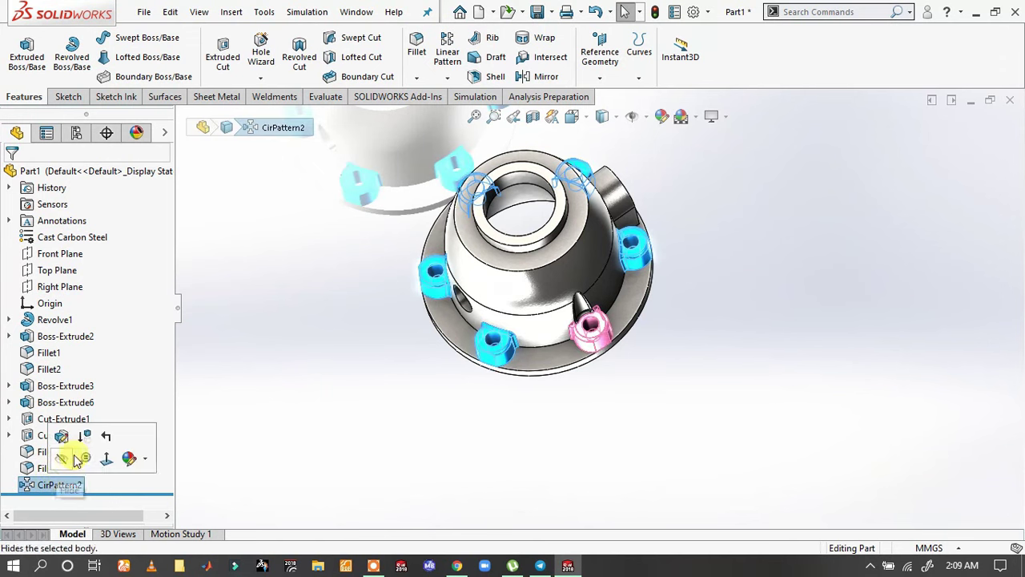
{"action": "left_click", "coordinate": [126, 286]}
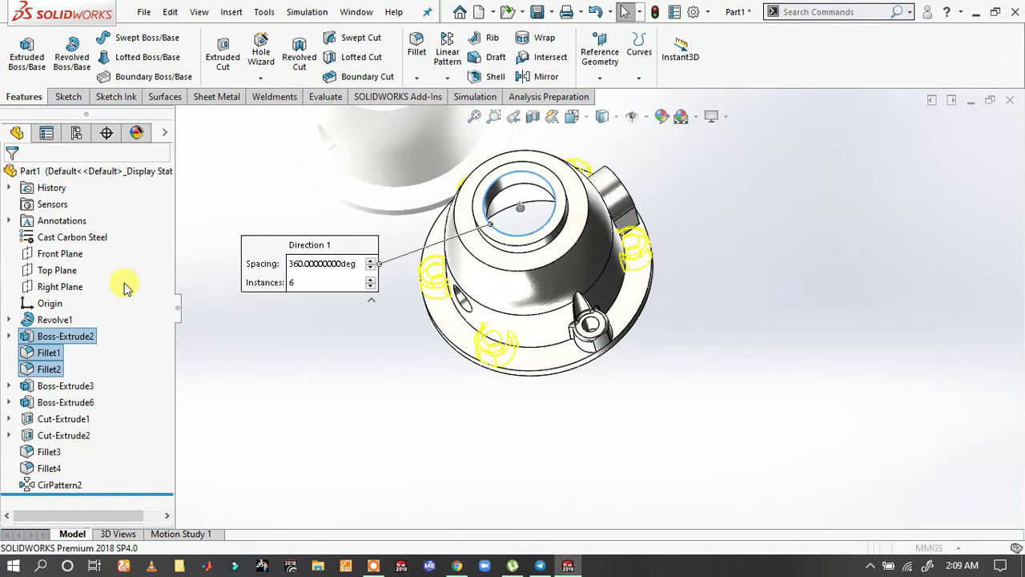
{"action": "scroll", "coordinate": [606, 300], "scroll_direction": "down", "scroll_amount": 5}
{"action": "left_click", "coordinate": [601, 297]}
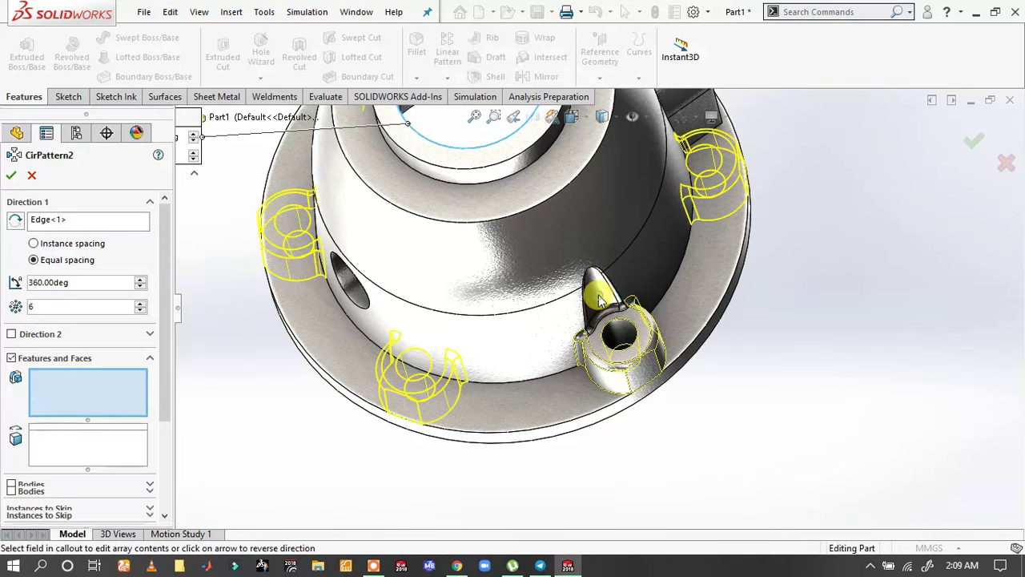
{"action": "scroll", "coordinate": [601, 296], "scroll_direction": "down", "scroll_amount": 3}
{"action": "scroll", "coordinate": [621, 305], "scroll_direction": "down", "scroll_amount": 2}
{"action": "scroll", "coordinate": [638, 308], "scroll_direction": "down", "scroll_amount": 2}
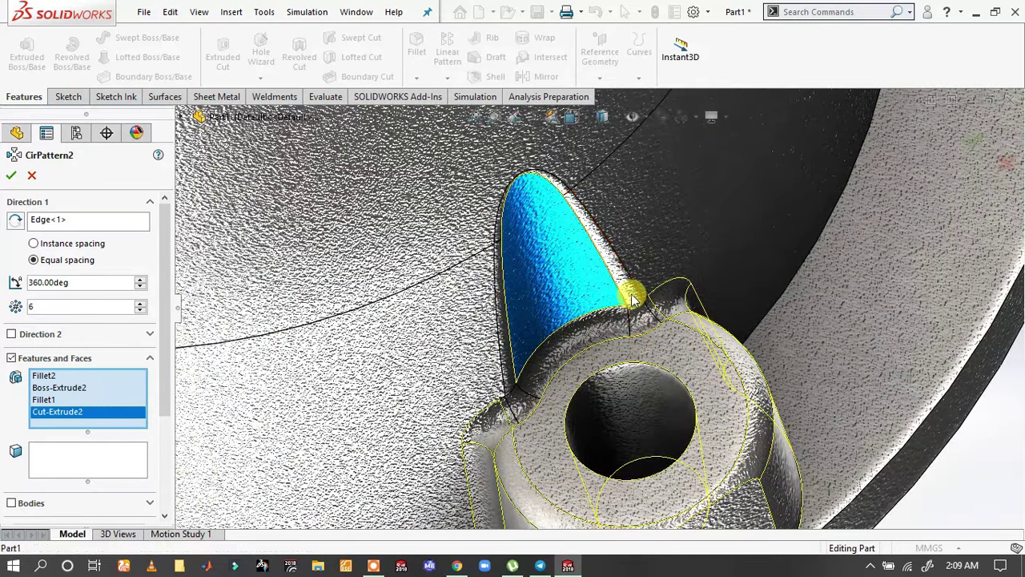
{"action": "left_click", "coordinate": [628, 315]}
{"action": "left_click", "coordinate": [617, 320]}
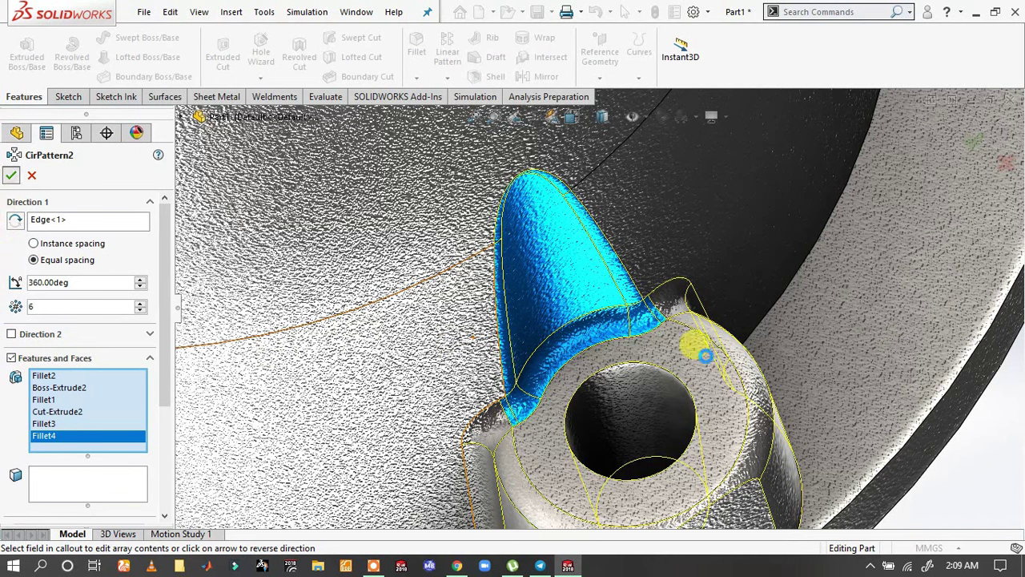
{"action": "key", "text": "Return"}
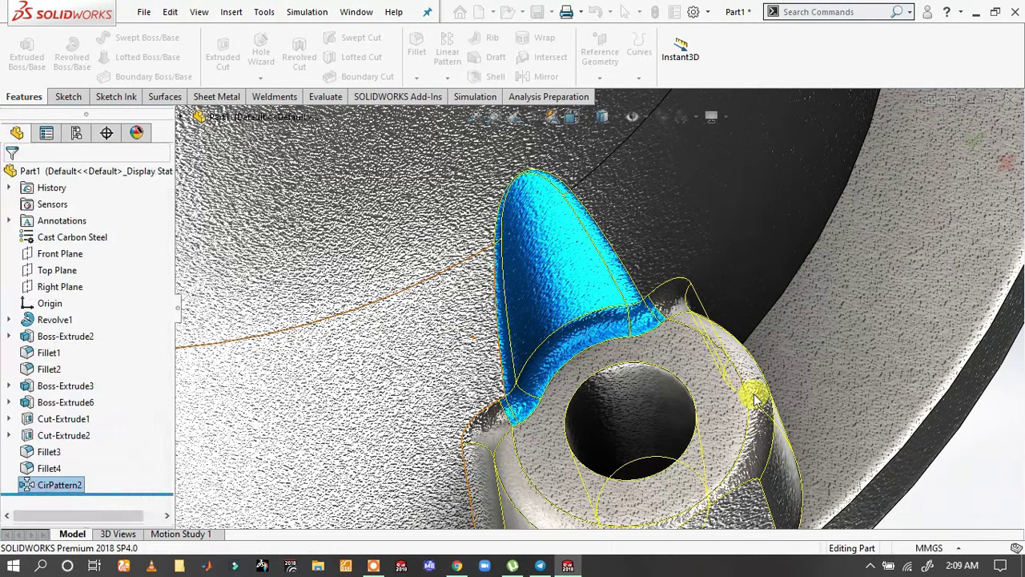
- Orbit and zoom the view onto the side lug
{"action": "scroll", "coordinate": [754, 397], "scroll_direction": "up", "scroll_amount": 10}
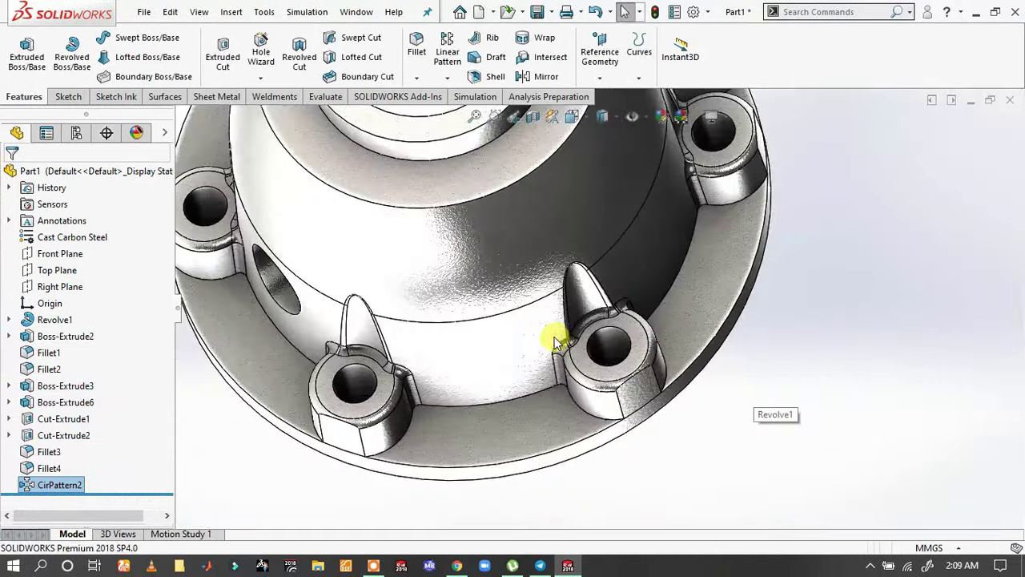
{"action": "middle_click_drag", "start_coordinate": [554, 336], "coordinate": [565, 244]}
{"action": "scroll", "coordinate": [664, 195], "scroll_direction": "down", "scroll_amount": 3}
{"action": "scroll", "coordinate": [652, 217], "scroll_direction": "down", "scroll_amount": 2}
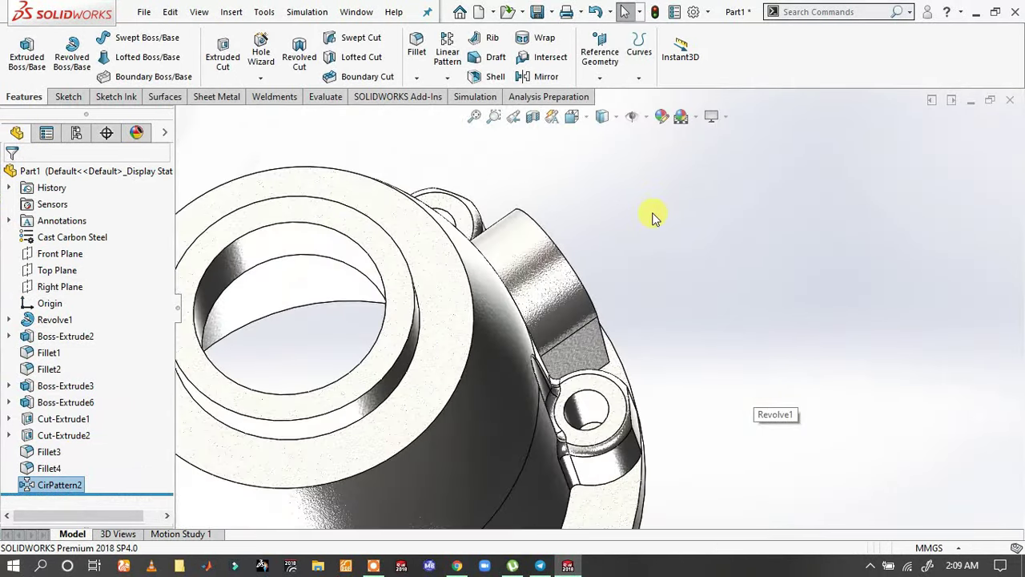
{"action": "mouse_move", "coordinate": [652, 218]}
{"action": "middle_mouse_down"}
{"action": "mouse_move", "coordinate": [555, 253]}
{"action": "mouse_move", "coordinate": [499, 309]}
{"action": "middle_mouse_up"}
{"action": "scroll", "coordinate": [670, 337], "scroll_direction": "down", "scroll_amount": 2}
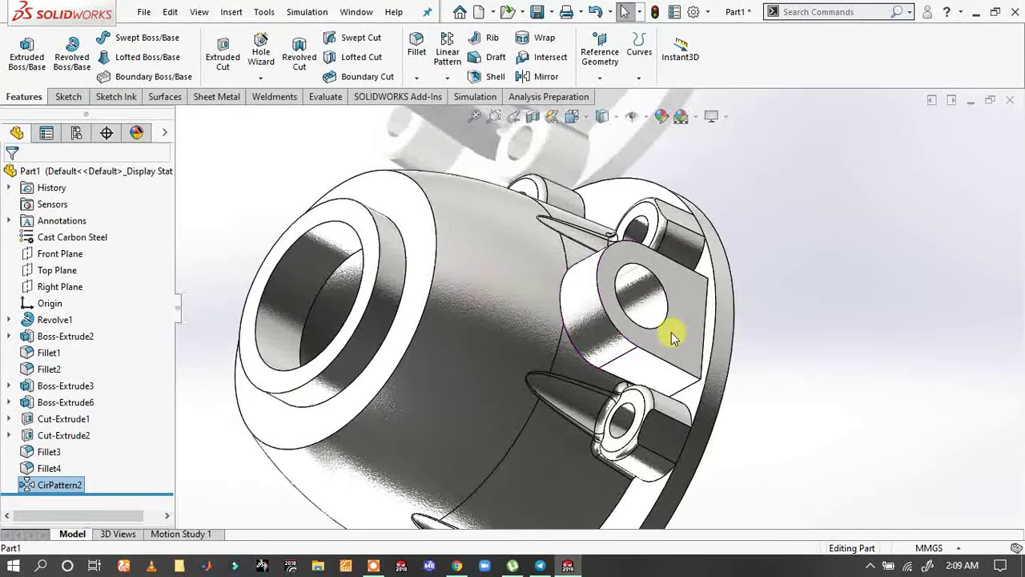
{"action": "scroll", "coordinate": [417, 339], "scroll_direction": "down", "scroll_amount": 3}
{"action": "scroll", "coordinate": [469, 323], "scroll_direction": "down", "scroll_amount": 2}
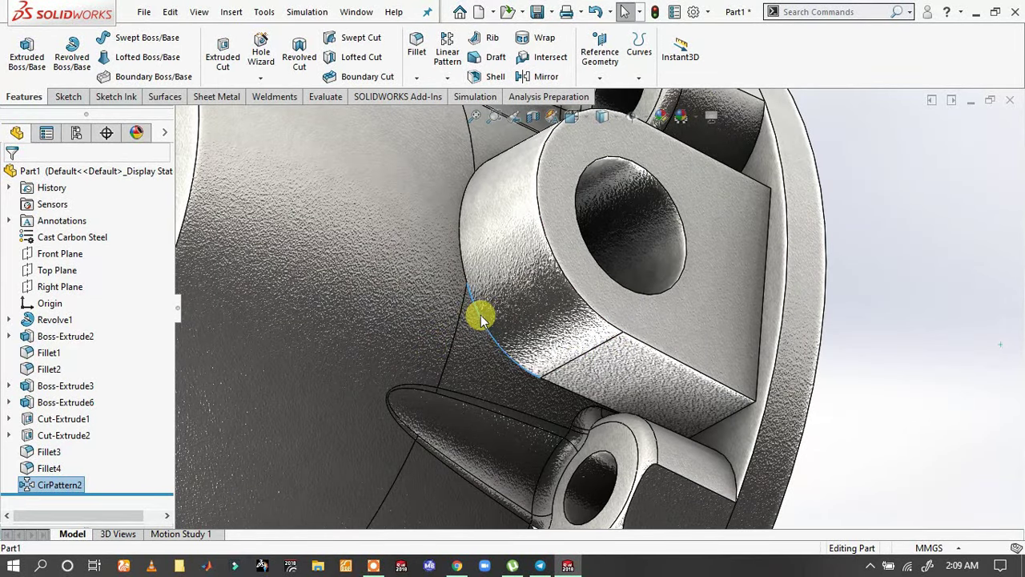
- Round the edge where the side boss meets the housing with a 1.25 mm fillet
{"action": "left_click", "coordinate": [481, 318]}
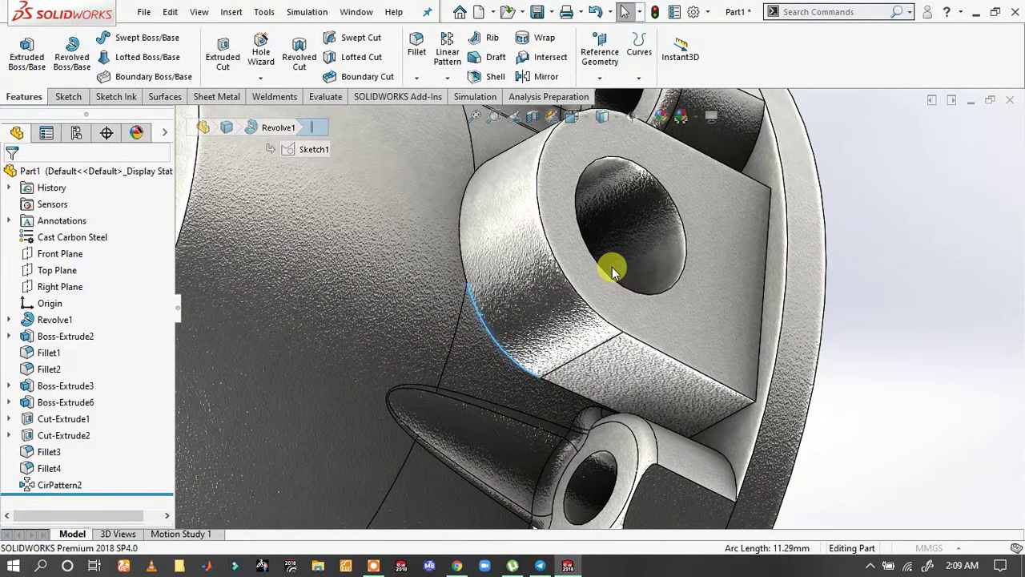
{"action": "right_click_drag", "start_coordinate": [613, 271], "coordinate": [729, 364]}
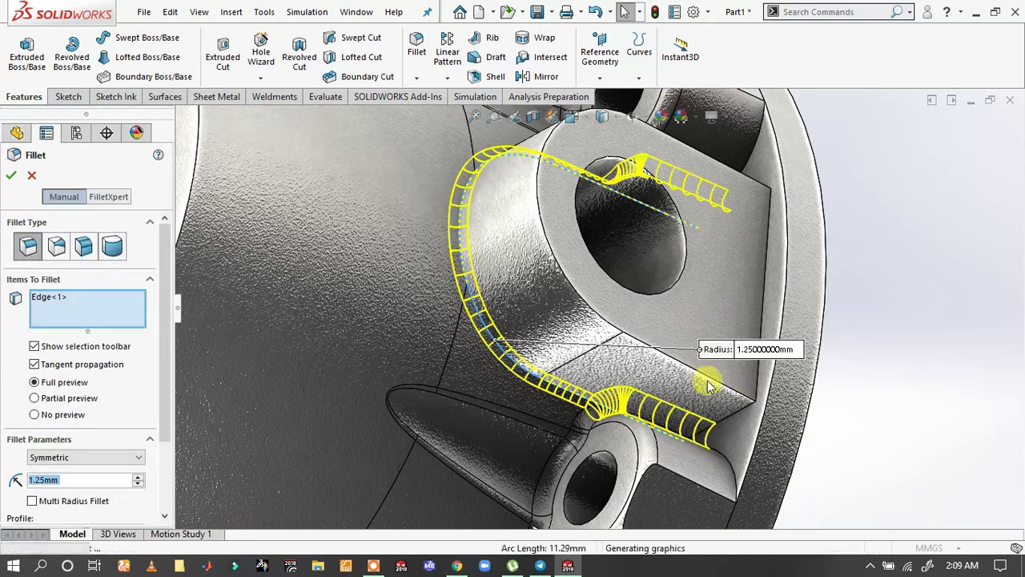
{"action": "scroll", "coordinate": [707, 386], "scroll_direction": "up", "scroll_amount": 1}
{"action": "scroll", "coordinate": [590, 339], "scroll_direction": "up", "scroll_amount": 1}
{"action": "scroll", "coordinate": [566, 245], "scroll_direction": "up", "scroll_amount": 2}
{"action": "scroll", "coordinate": [585, 235], "scroll_direction": "up", "scroll_amount": 1}
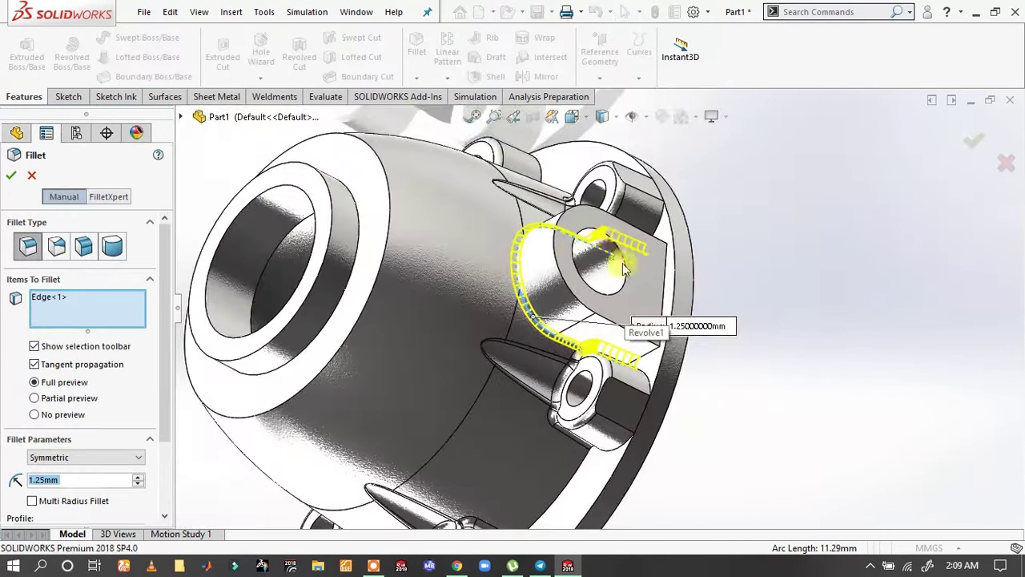
{"action": "middle_click_drag", "start_coordinate": [625, 270], "coordinate": [248, 184]}
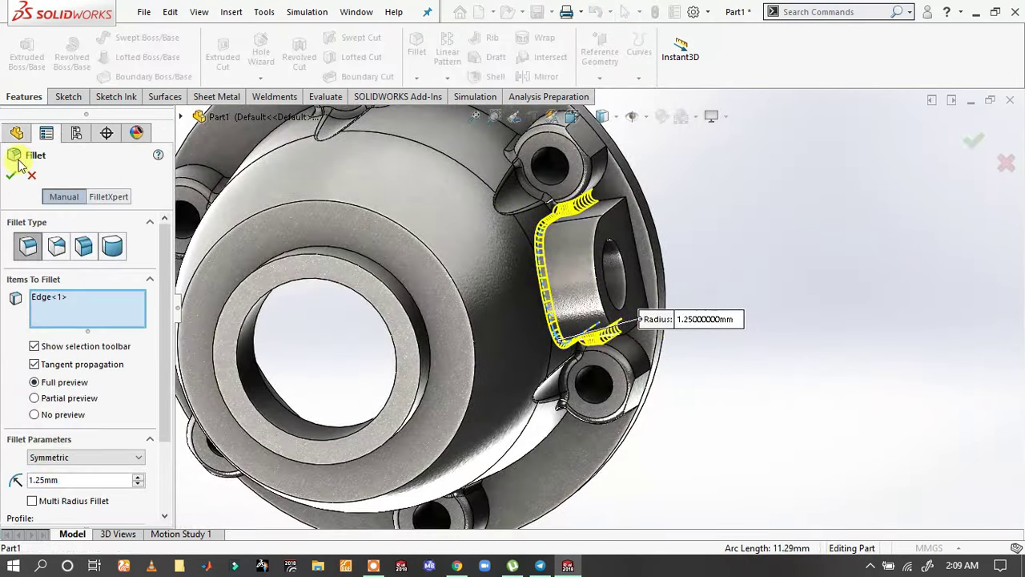
{"action": "right_click", "coordinate": [744, 237]}
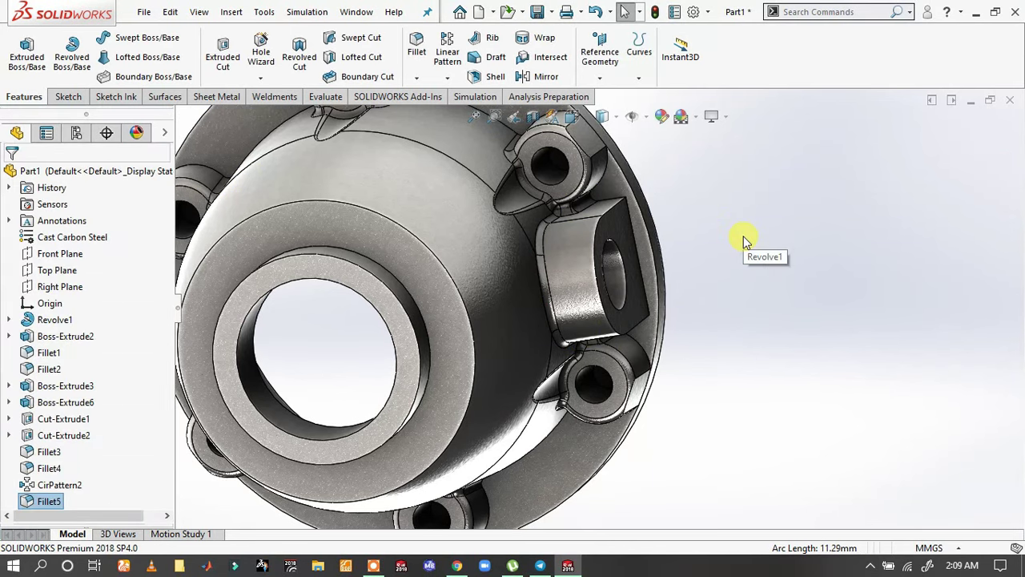
- Fillet the edges around the side boss's flat front face at 1.25 mm
{"action": "left_click", "coordinate": [624, 228]}
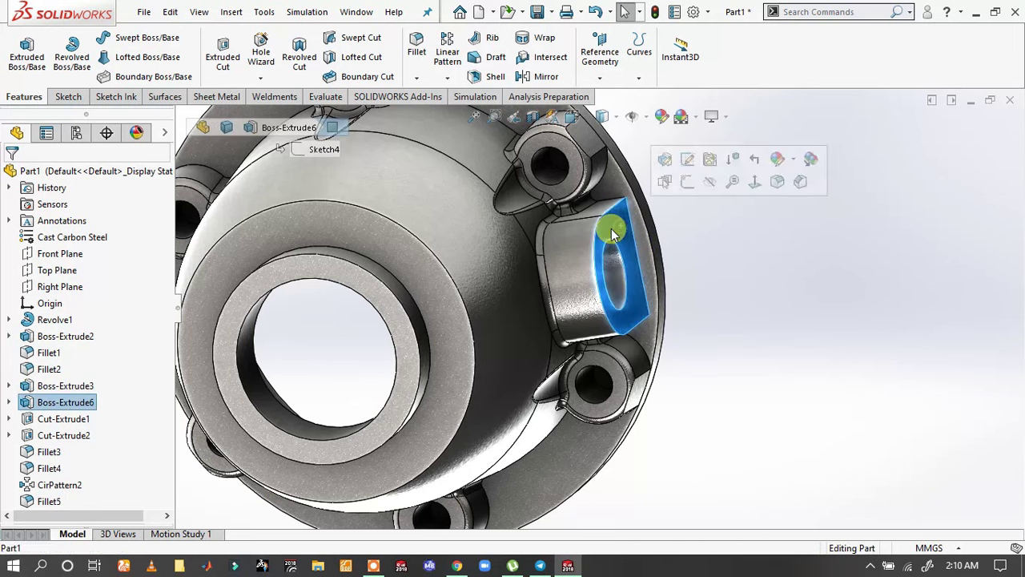
{"action": "key", "text": "Return"}
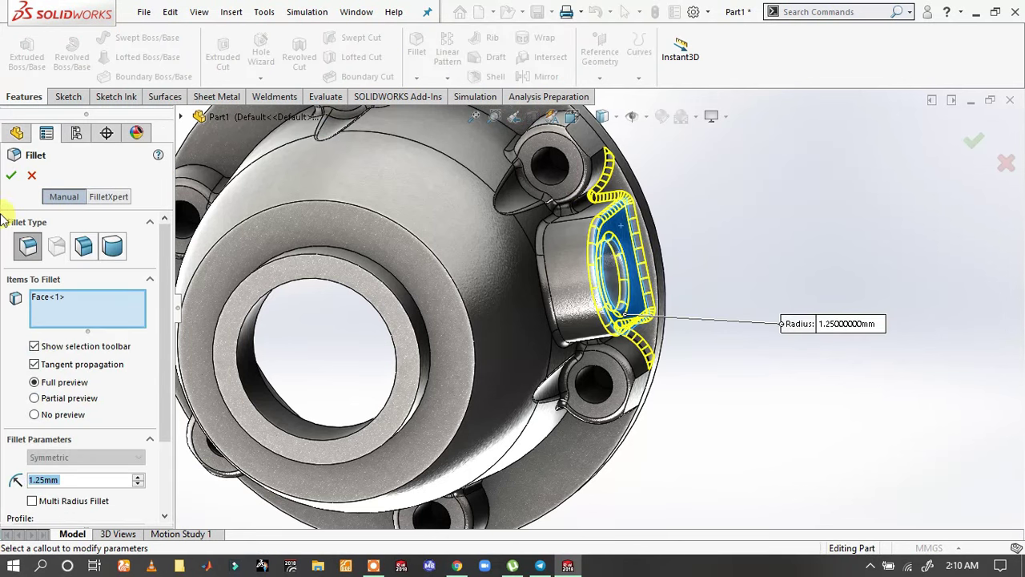
{"action": "left_click", "coordinate": [14, 175]}
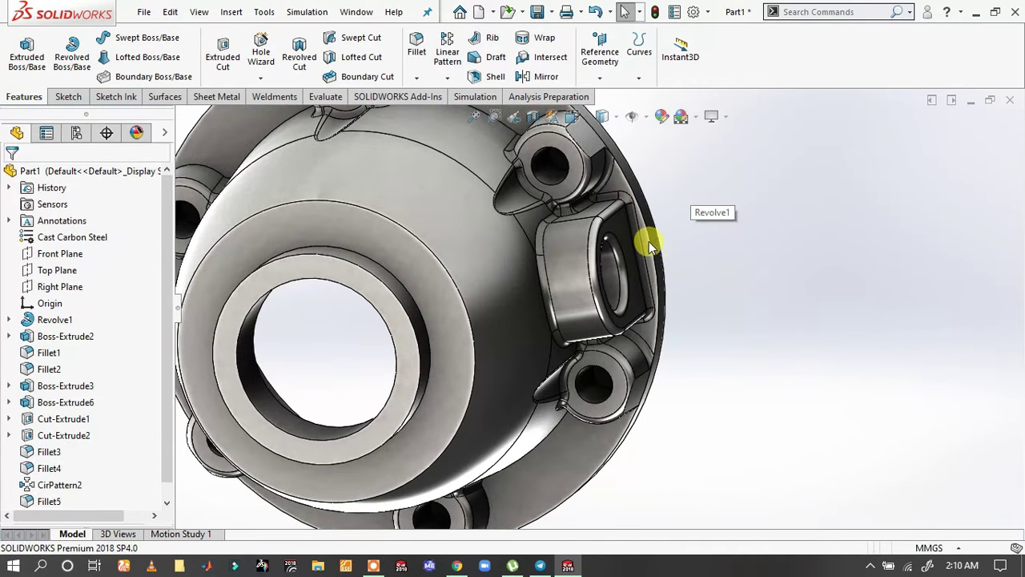
{"action": "middle_click_drag", "start_coordinate": [665, 240], "coordinate": [561, 209]}
{"action": "scroll", "coordinate": [561, 240], "scroll_direction": "down", "scroll_amount": 3}
{"action": "mouse_move", "coordinate": [499, 119]}
{"action": "middle_mouse_down"}
{"action": "mouse_move", "coordinate": [419, 315]}
{"action": "mouse_move", "coordinate": [497, 470]}
{"action": "mouse_move", "coordinate": [492, 325]}
{"action": "mouse_move", "coordinate": [956, 114]}
{"action": "middle_mouse_up"}
{"action": "scroll", "coordinate": [739, 183], "scroll_direction": "down", "scroll_amount": 3}
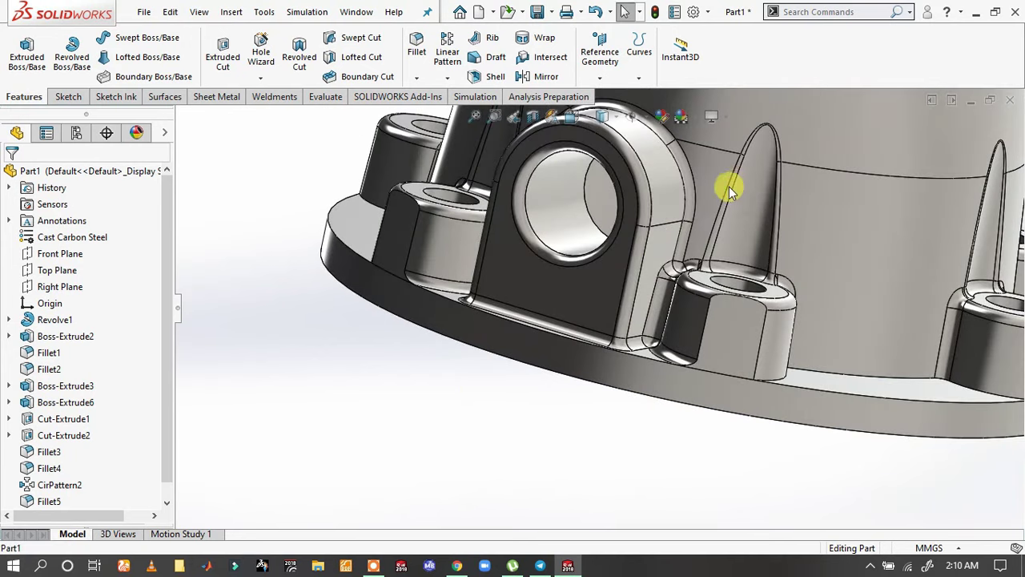
{"action": "middle_click_drag", "start_coordinate": [729, 186], "coordinate": [650, 236]}
{"action": "scroll", "coordinate": [651, 237], "scroll_direction": "down", "scroll_amount": 2}
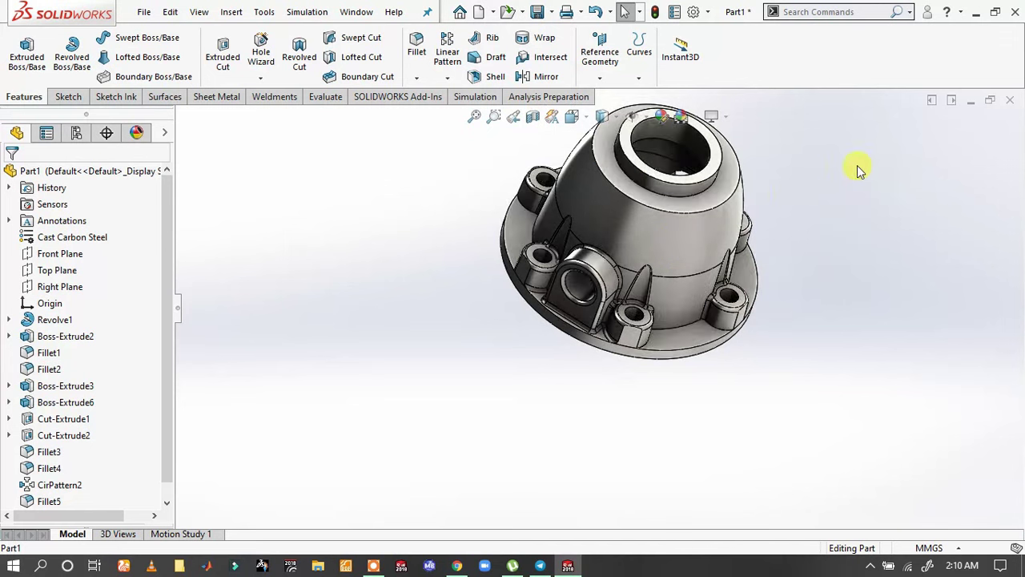
{"action": "scroll", "coordinate": [801, 167], "scroll_direction": "down", "scroll_amount": 2}
{"action": "scroll", "coordinate": [797, 167], "scroll_direction": "down", "scroll_amount": 2}
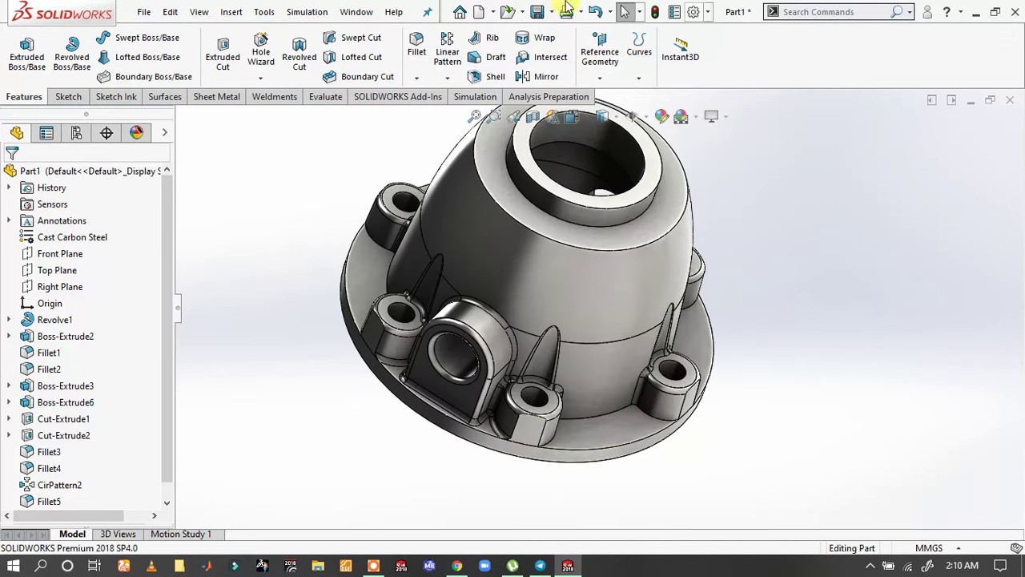
- Start a mirror of the latest fillet across the Front Plane and add Fillet5
{"action": "left_click", "coordinate": [544, 77]}
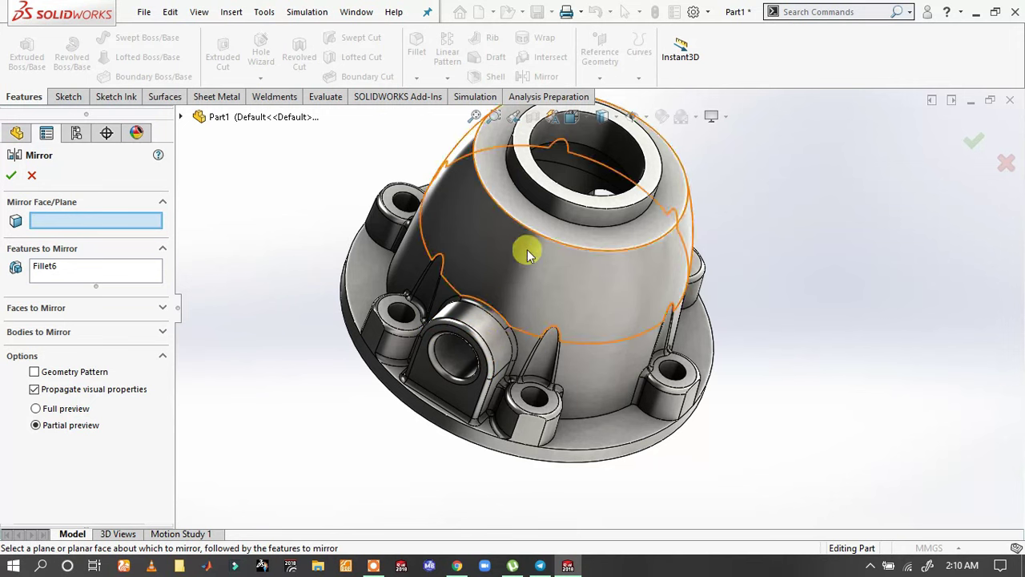
{"action": "left_click", "coordinate": [182, 118]}
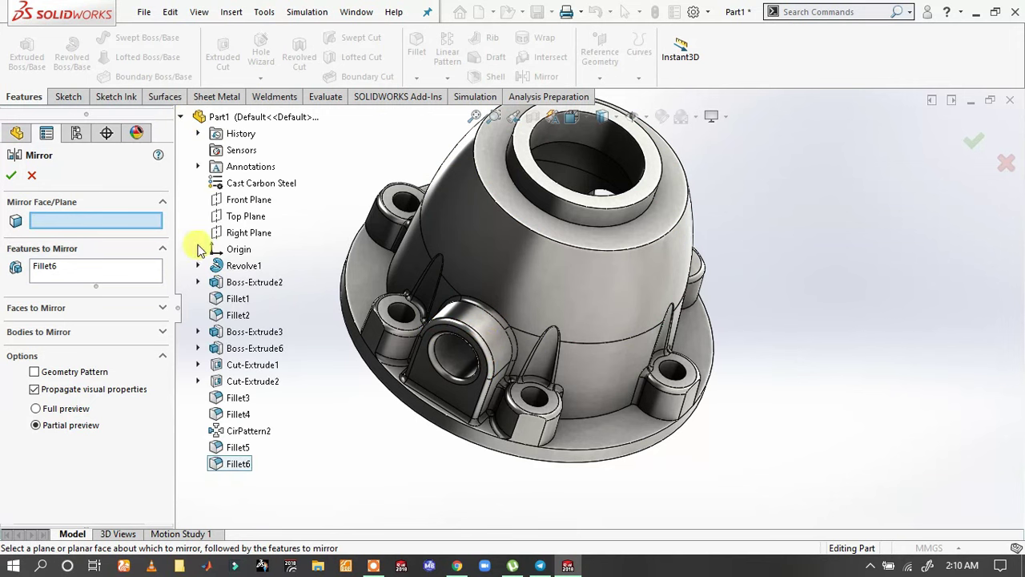
{"action": "left_click", "coordinate": [253, 202]}
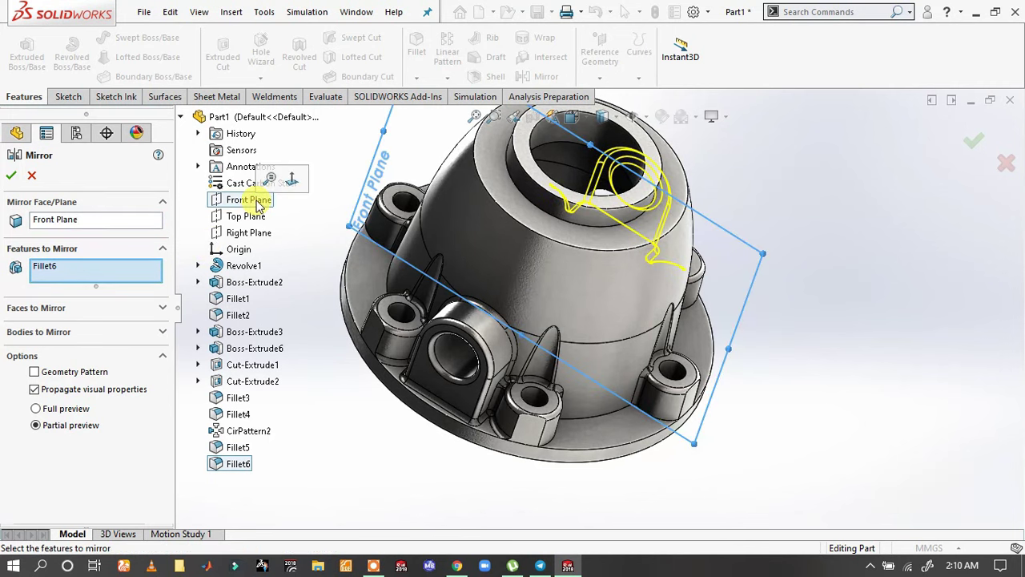
{"action": "left_click", "coordinate": [512, 343]}
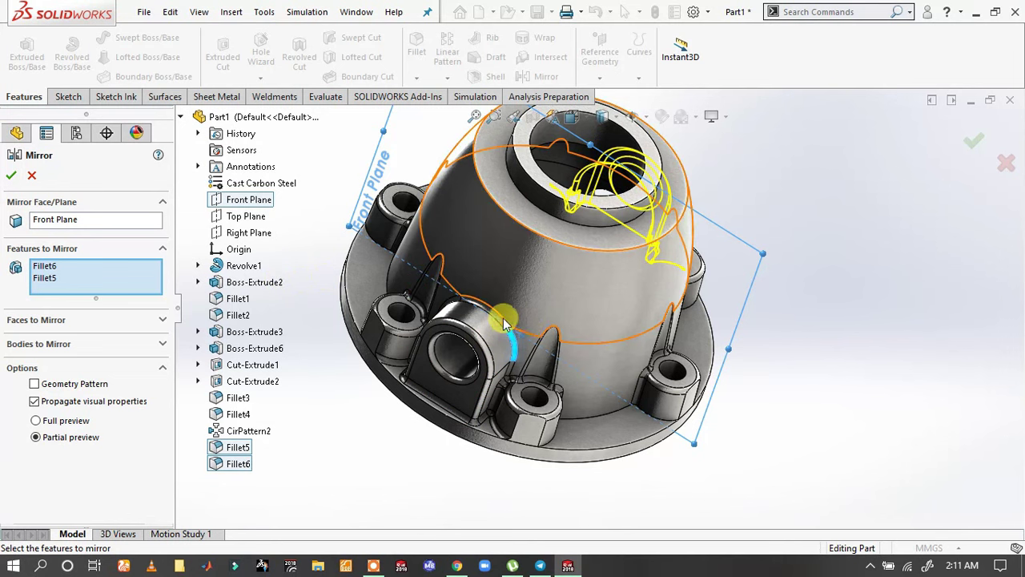
- Add Boss-Extrude6, turn Geometry Pattern off, and confirm the mirror
{"action": "left_click", "coordinate": [11, 176]}
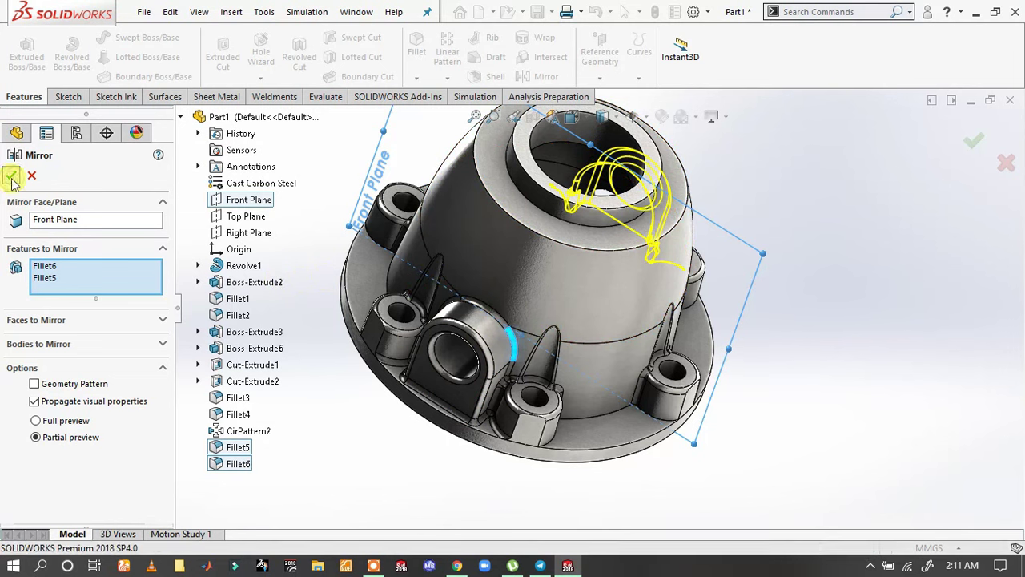
{"action": "left_click", "coordinate": [69, 390]}
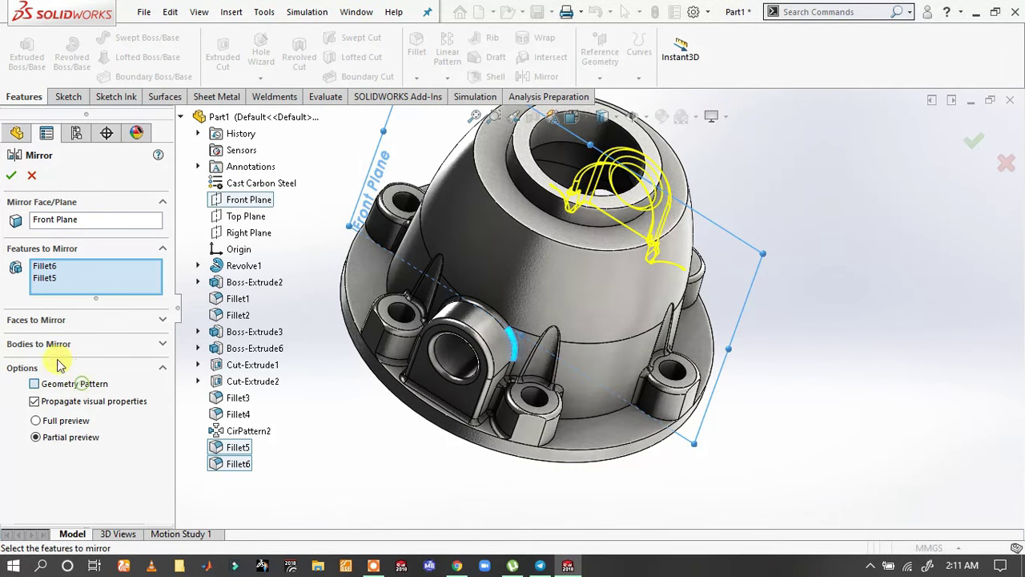
{"action": "left_click", "coordinate": [11, 176]}
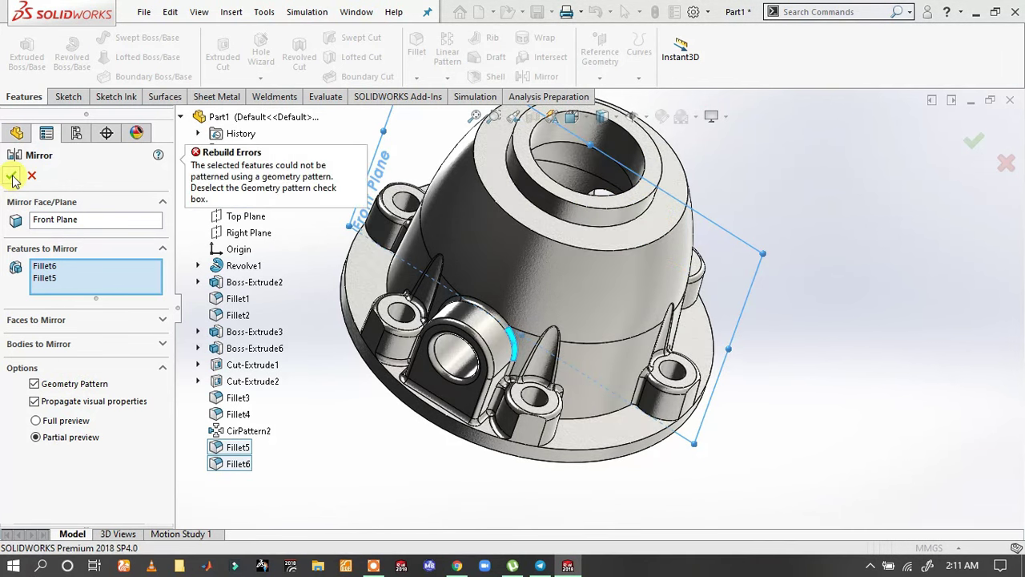
{"action": "left_click", "coordinate": [481, 325]}
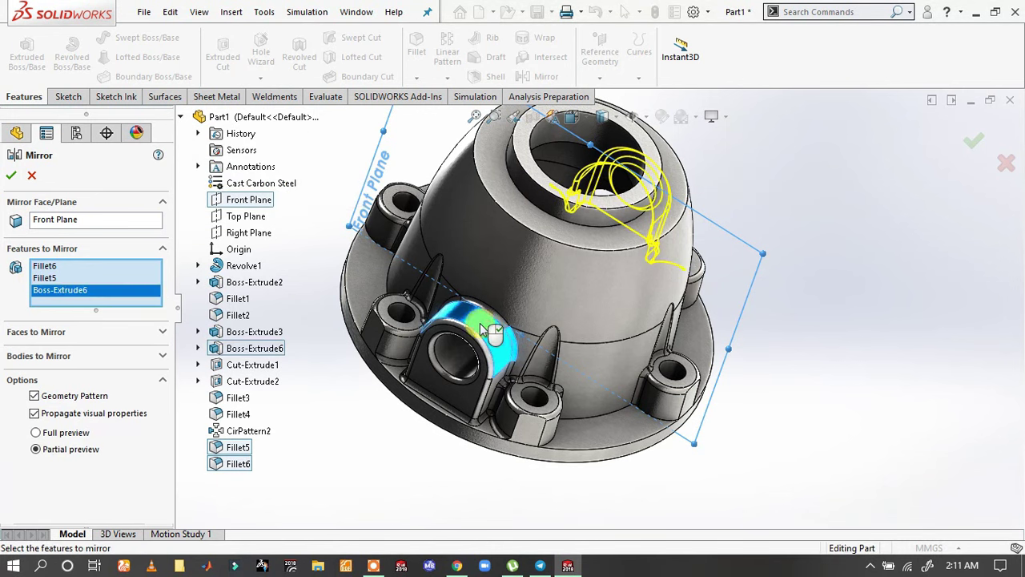
{"action": "left_click", "coordinate": [12, 176]}
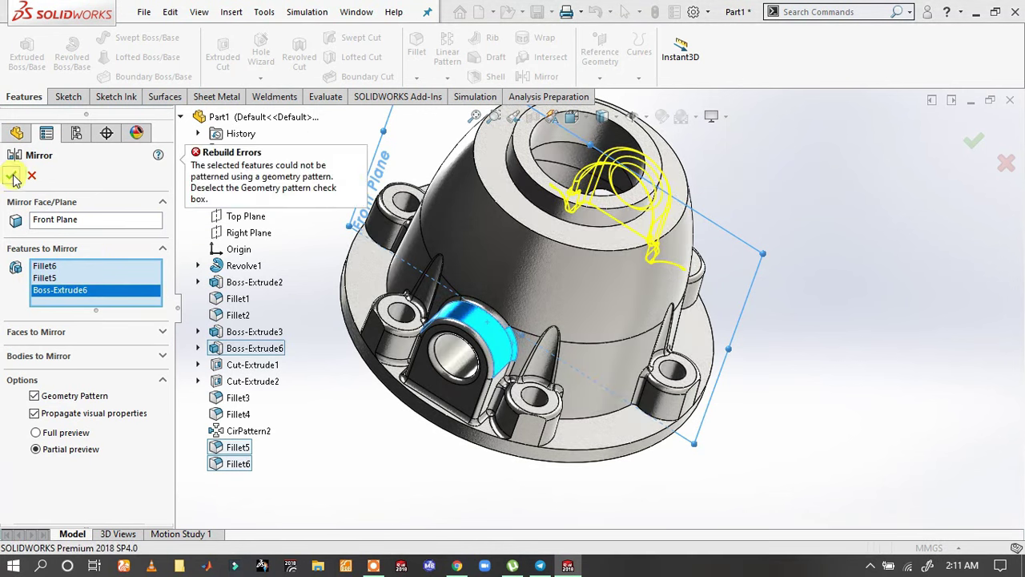
{"action": "left_click", "coordinate": [35, 396]}
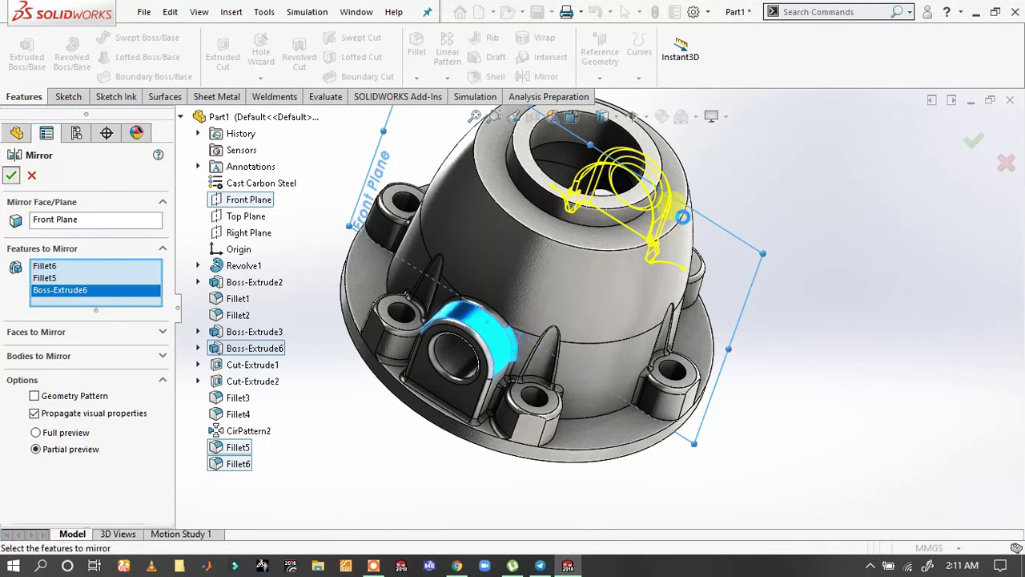
{"action": "middle_click_drag", "start_coordinate": [681, 216], "coordinate": [682, 211]}
{"action": "key", "text": "Return"}
{"action": "mouse_move", "coordinate": [687, 256]}
{"action": "middle_mouse_down"}
{"action": "mouse_move", "coordinate": [685, 170]}
{"action": "mouse_move", "coordinate": [591, 165]}
{"action": "mouse_move", "coordinate": [590, 197]}
{"action": "mouse_move", "coordinate": [614, 231]}
{"action": "middle_mouse_up"}
{"action": "scroll", "coordinate": [858, 192], "scroll_direction": "down", "scroll_amount": 2}
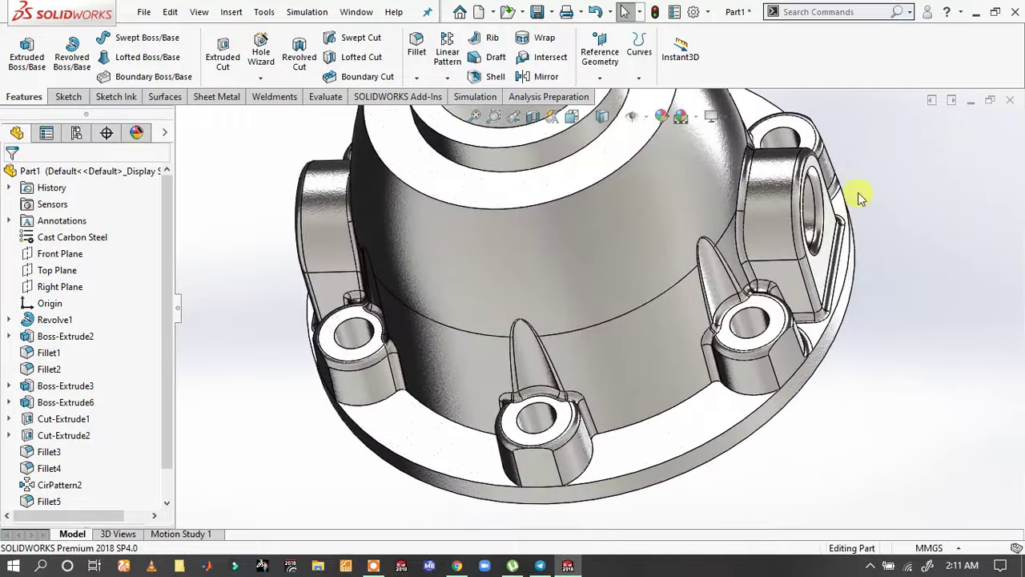
{"action": "scroll", "coordinate": [858, 192], "scroll_direction": "down", "scroll_amount": 3}
{"action": "mouse_move", "coordinate": [761, 238]}
{"action": "middle_mouse_down"}
{"action": "mouse_move", "coordinate": [508, 307]}
{"action": "mouse_move", "coordinate": [614, 403]}
{"action": "mouse_move", "coordinate": [662, 381]}
{"action": "mouse_move", "coordinate": [630, 274]}
{"action": "mouse_move", "coordinate": [657, 282]}
{"action": "mouse_move", "coordinate": [721, 344]}
{"action": "mouse_move", "coordinate": [646, 225]}
{"action": "middle_mouse_up"}
{"action": "left_click", "coordinate": [706, 280]}
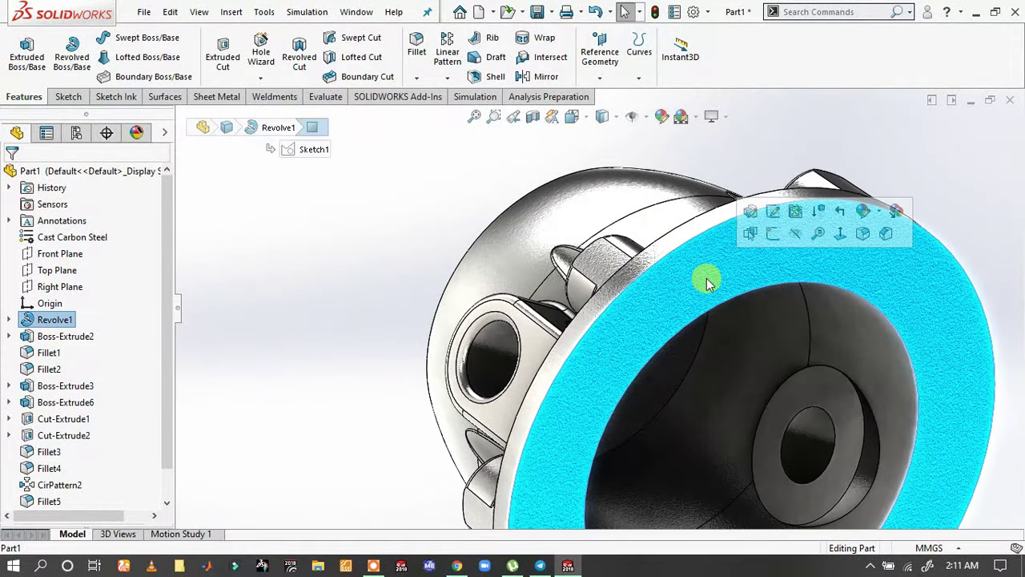
{"action": "left_click", "coordinate": [772, 235]}
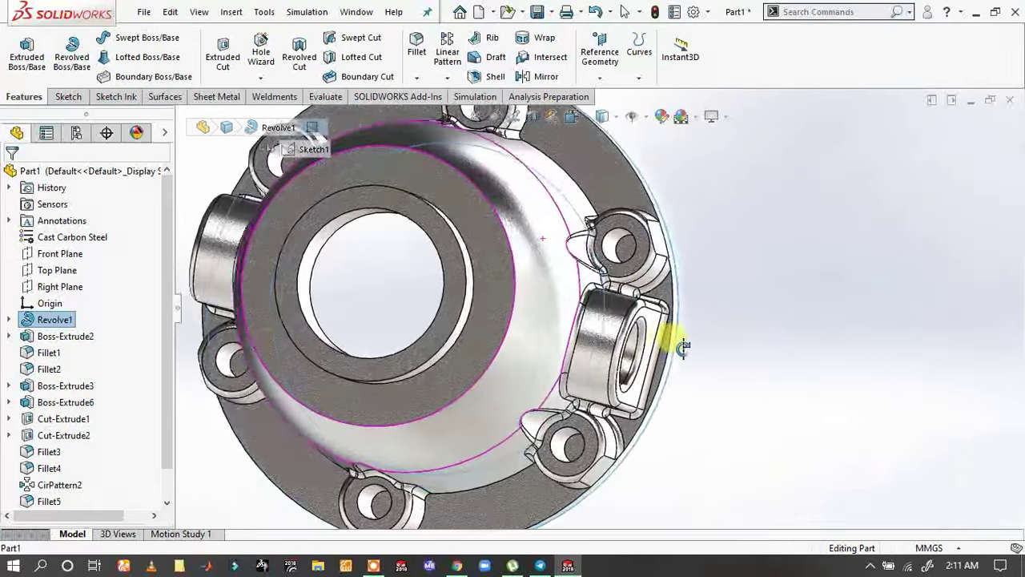
{"action": "left_click", "coordinate": [633, 251]}
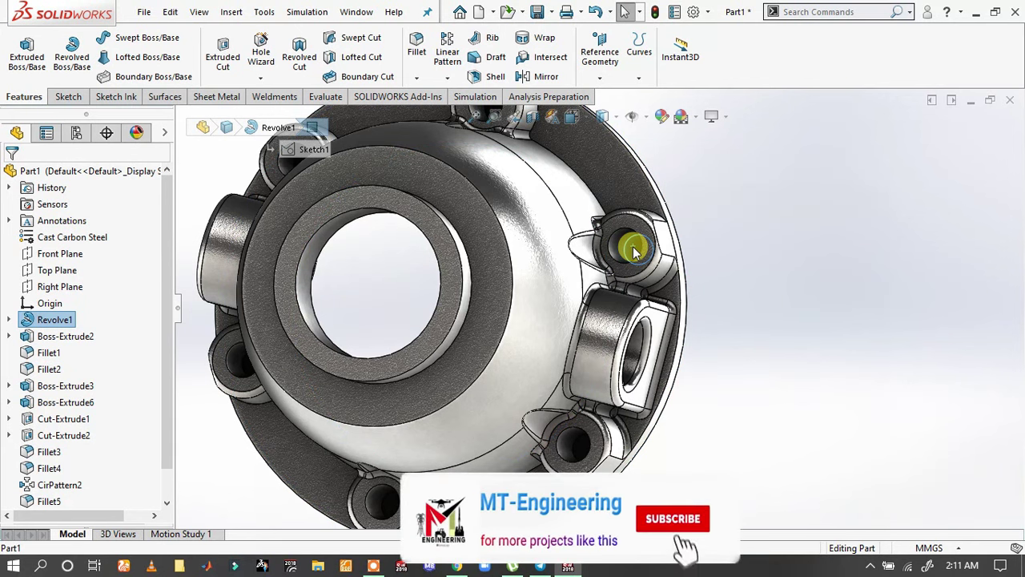
{"action": "left_click", "coordinate": [633, 252]}
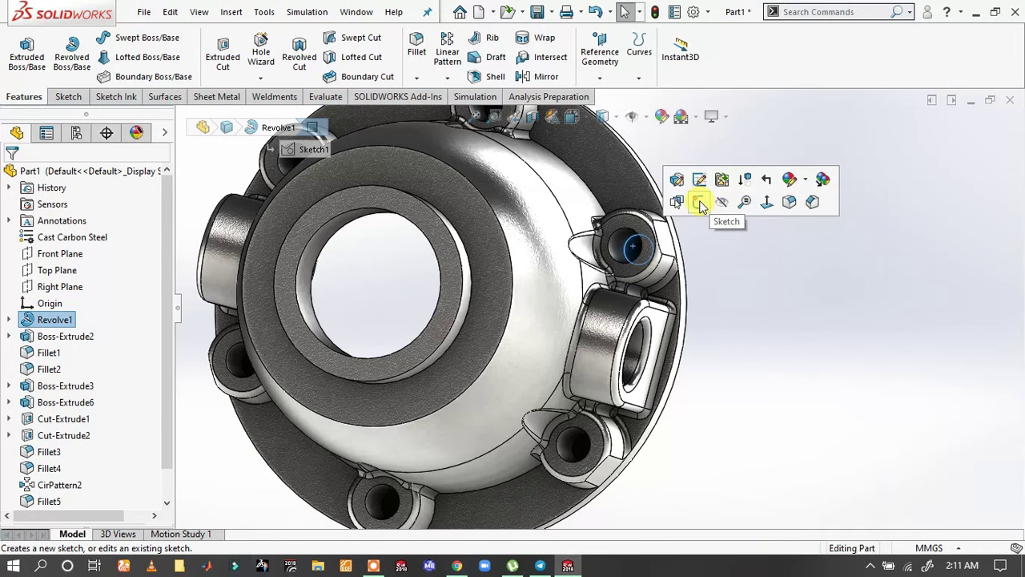
- Sketch on the bolt boss face and convert the hole edges into sketch circles
{"action": "left_click", "coordinate": [700, 204]}
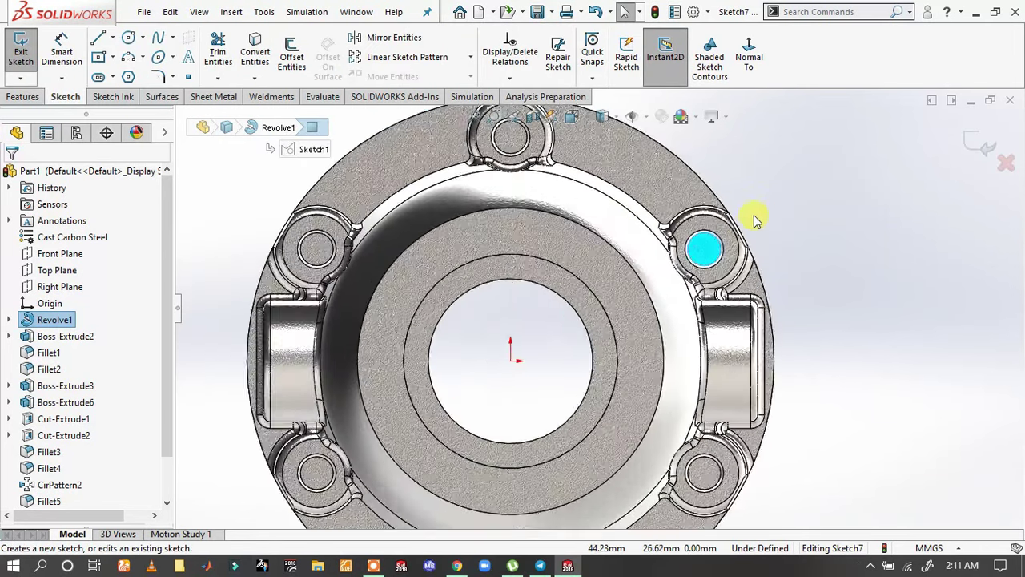
{"action": "scroll", "coordinate": [753, 219], "scroll_direction": "down", "scroll_amount": 2}
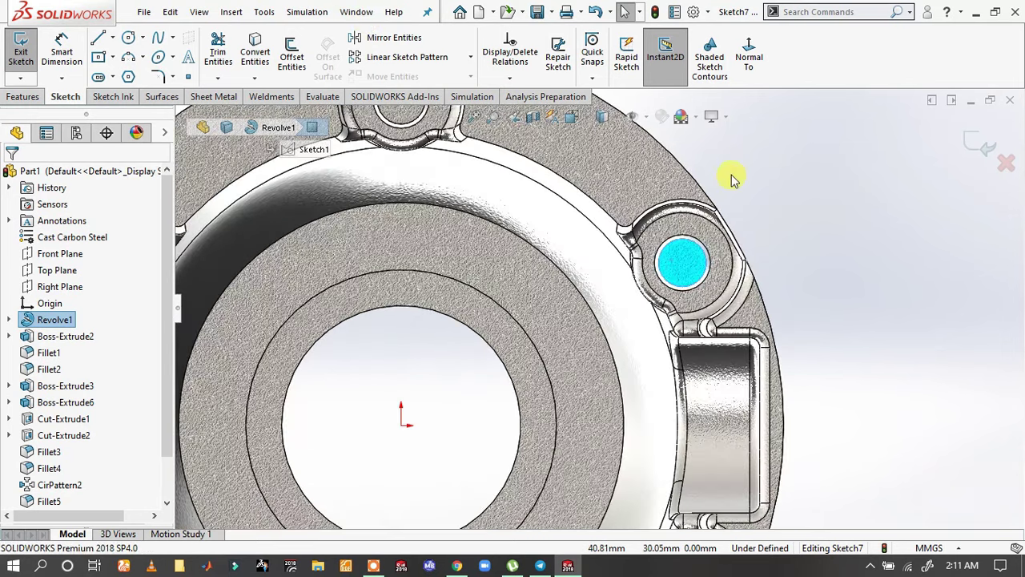
{"action": "left_click", "coordinate": [258, 50]}
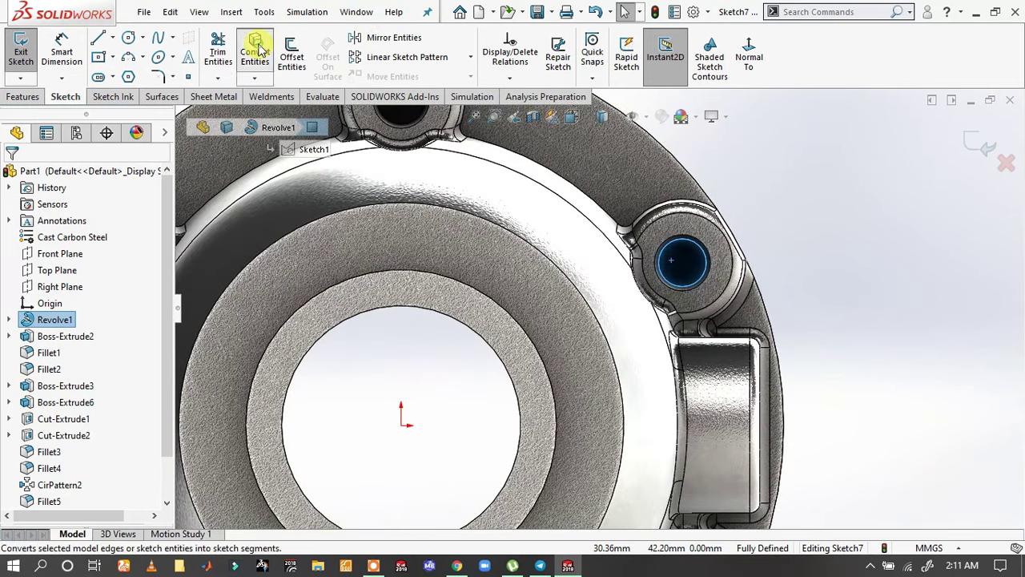
{"action": "left_click", "coordinate": [474, 117]}
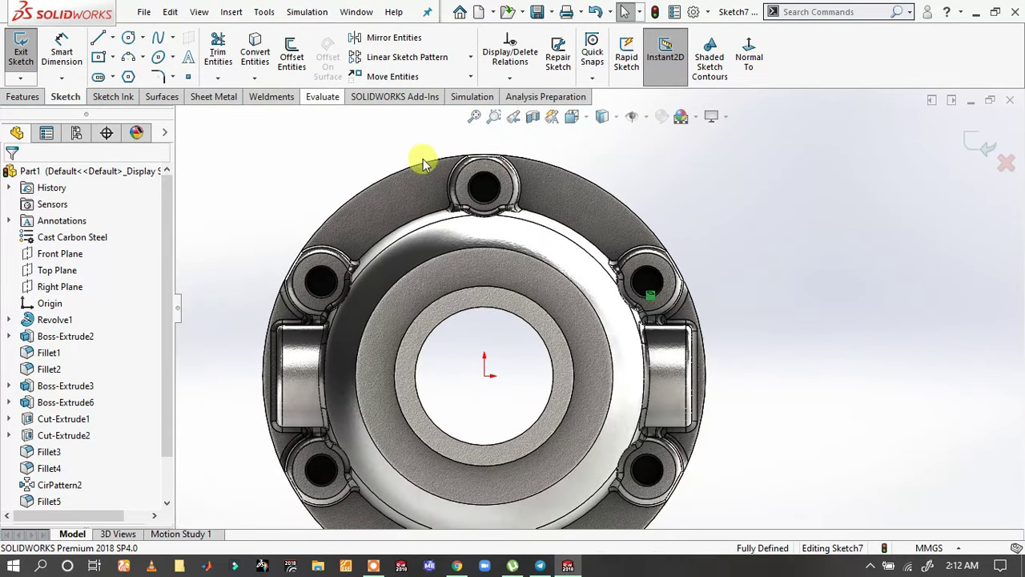
{"action": "left_click", "coordinate": [481, 190]}
{"action": "left_click", "coordinate": [320, 284], "text": "ctrl"}
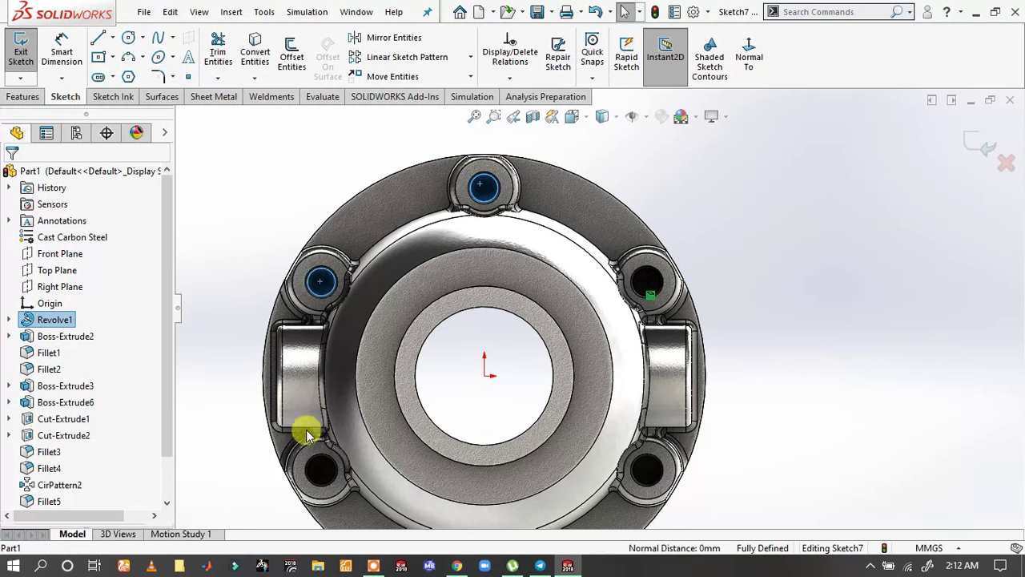
{"action": "left_click", "coordinate": [325, 469], "text": "ctrl"}
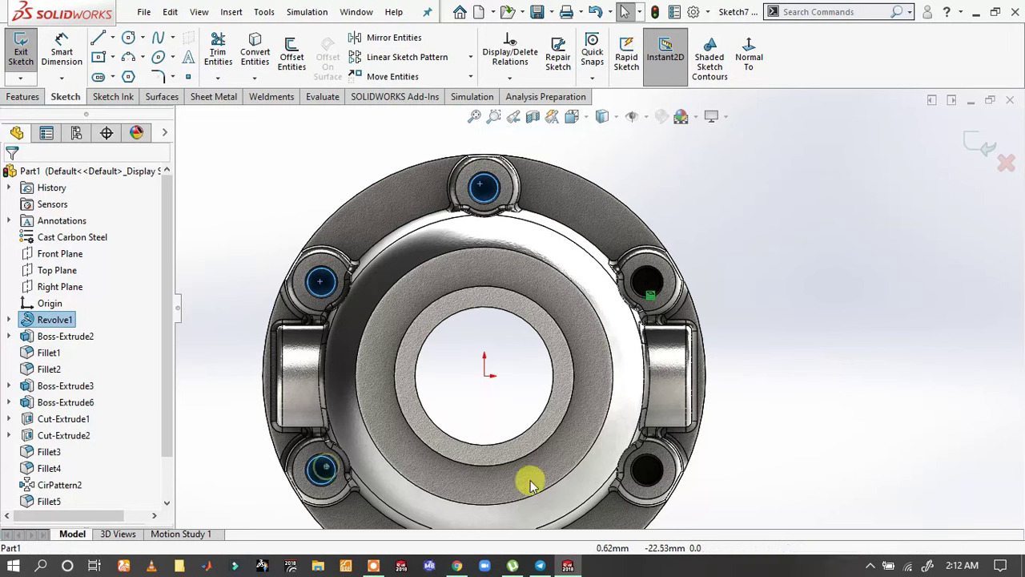
{"action": "left_click", "coordinate": [653, 474], "text": "ctrl"}
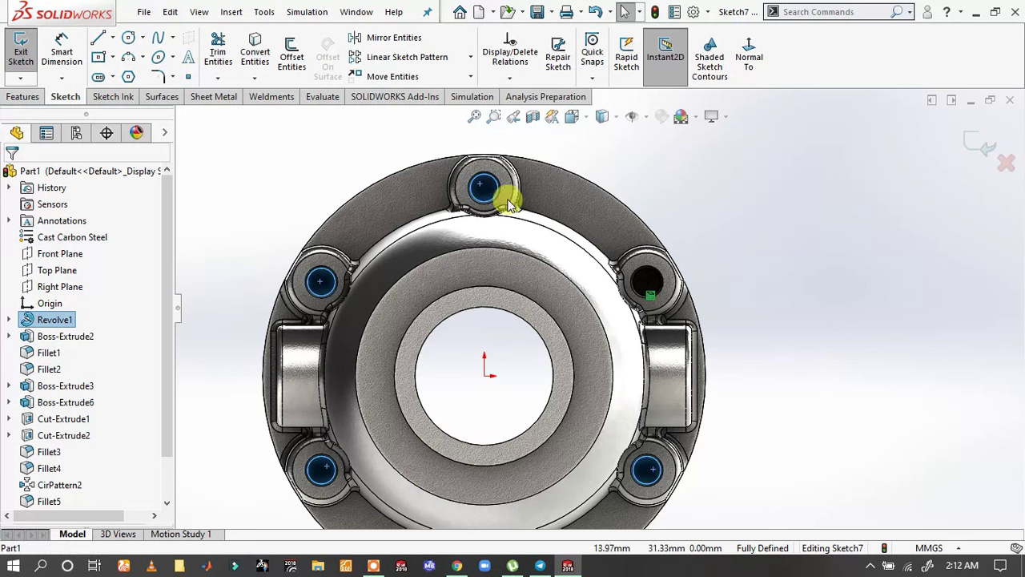
{"action": "left_click", "coordinate": [256, 45]}
{"action": "scroll", "coordinate": [517, 313], "scroll_direction": "up", "scroll_amount": 3}
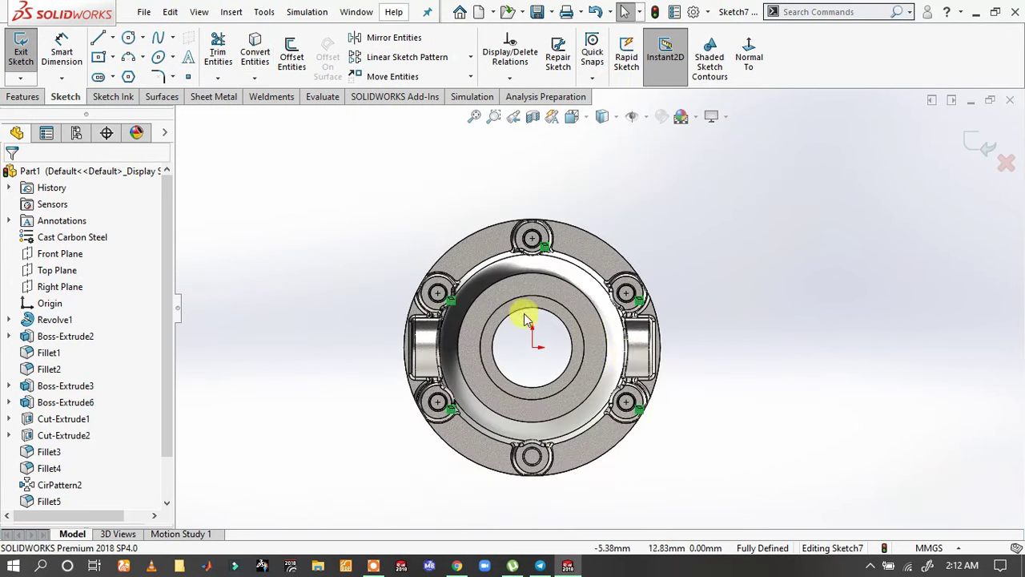
{"action": "scroll", "coordinate": [547, 420], "scroll_direction": "down", "scroll_amount": 5}
- Cut the projected hole circles 109 mm Blind through the flange as bolt holes
{"action": "left_click", "coordinate": [591, 415]}
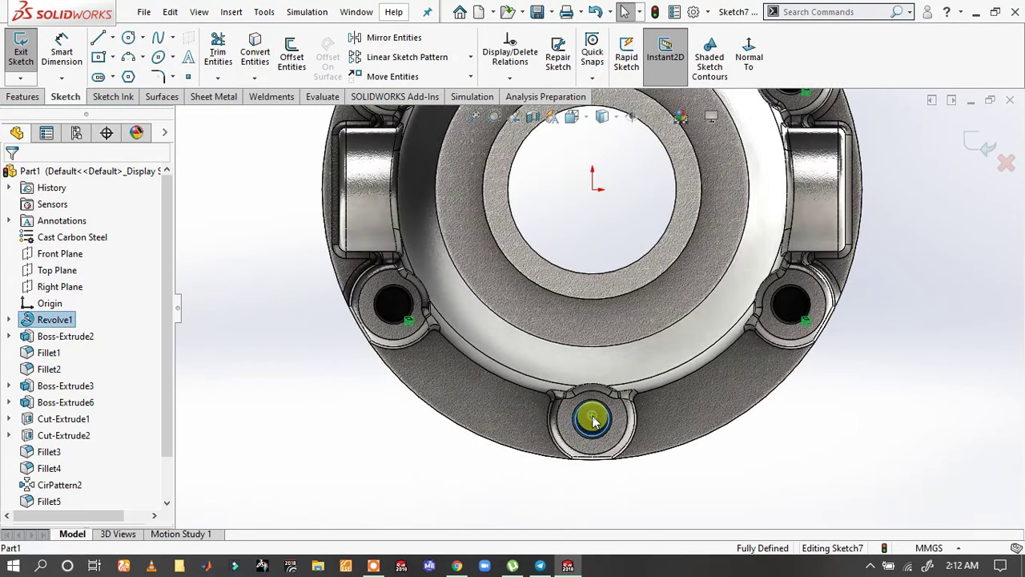
{"action": "left_click", "coordinate": [22, 96]}
{"action": "left_click", "coordinate": [241, 55]}
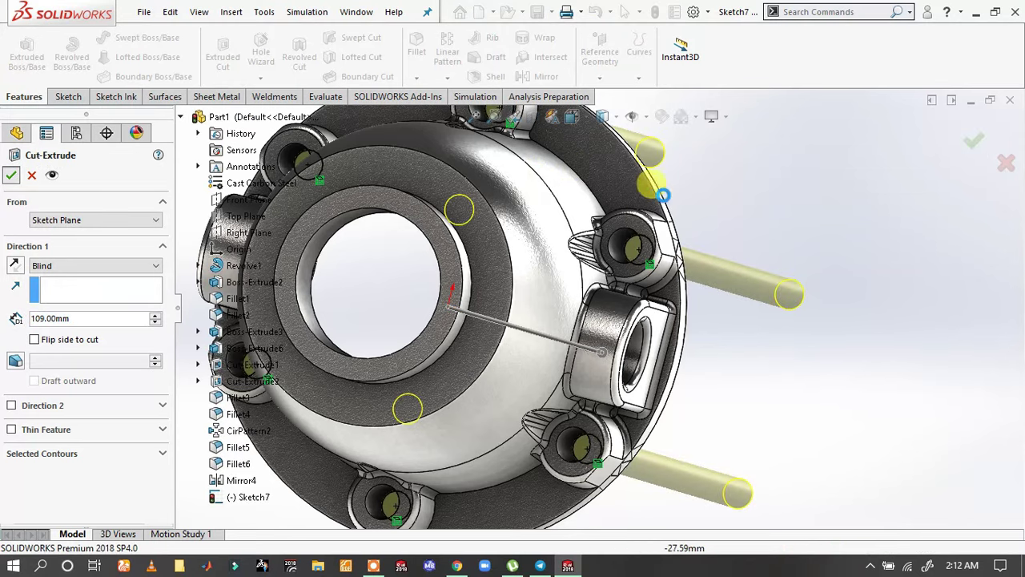
{"action": "key", "text": "Escape"}
{"action": "scroll", "coordinate": [651, 191], "scroll_direction": "down", "scroll_amount": 5}
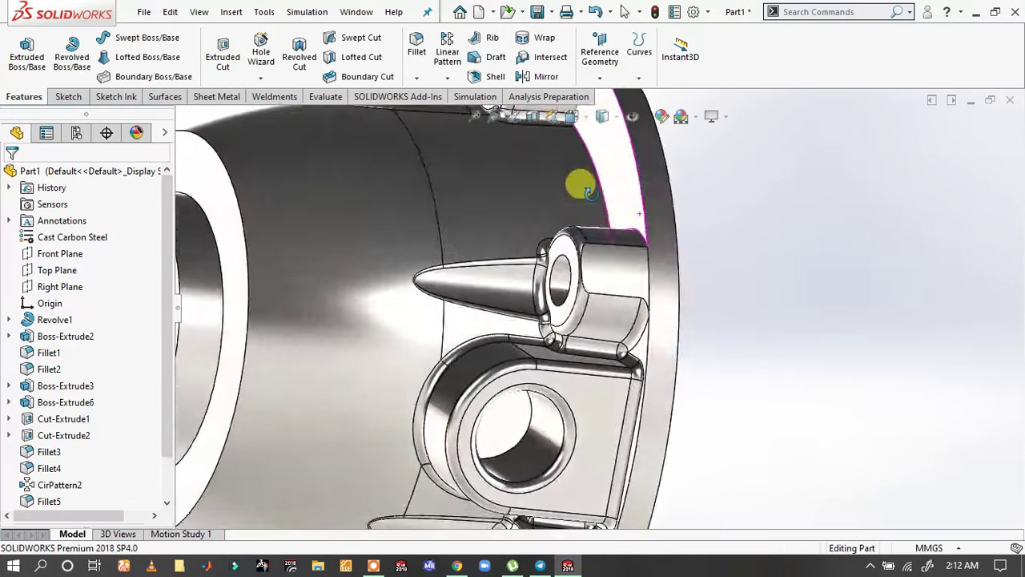
{"action": "mouse_move", "coordinate": [651, 191]}
{"action": "middle_mouse_down"}
{"action": "mouse_move", "coordinate": [454, 156]}
{"action": "mouse_move", "coordinate": [737, 220]}
{"action": "middle_mouse_up"}
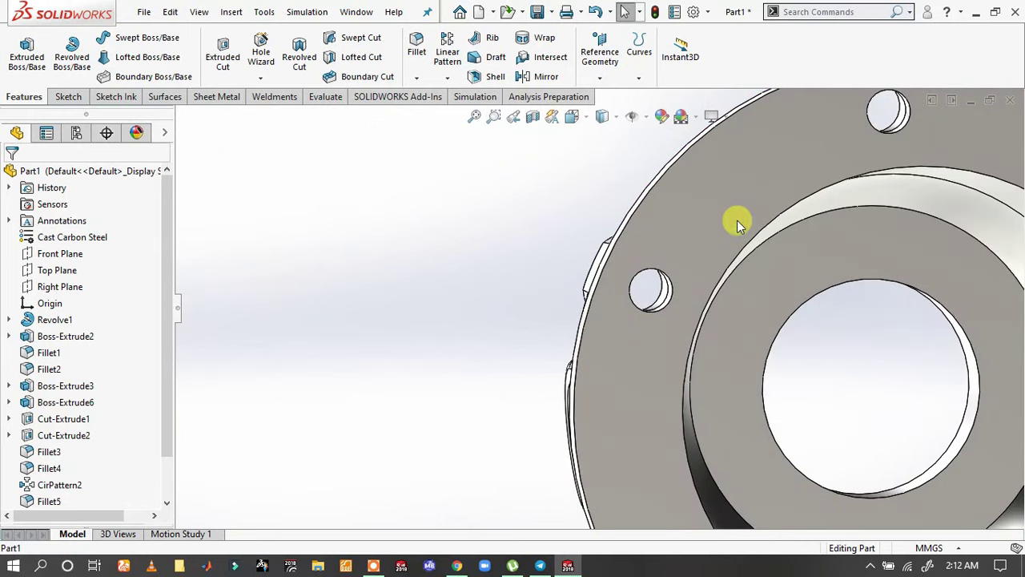
- Sketch a circle centred at the origin on the flange face, just outside the bore
{"action": "left_click", "coordinate": [737, 221]}
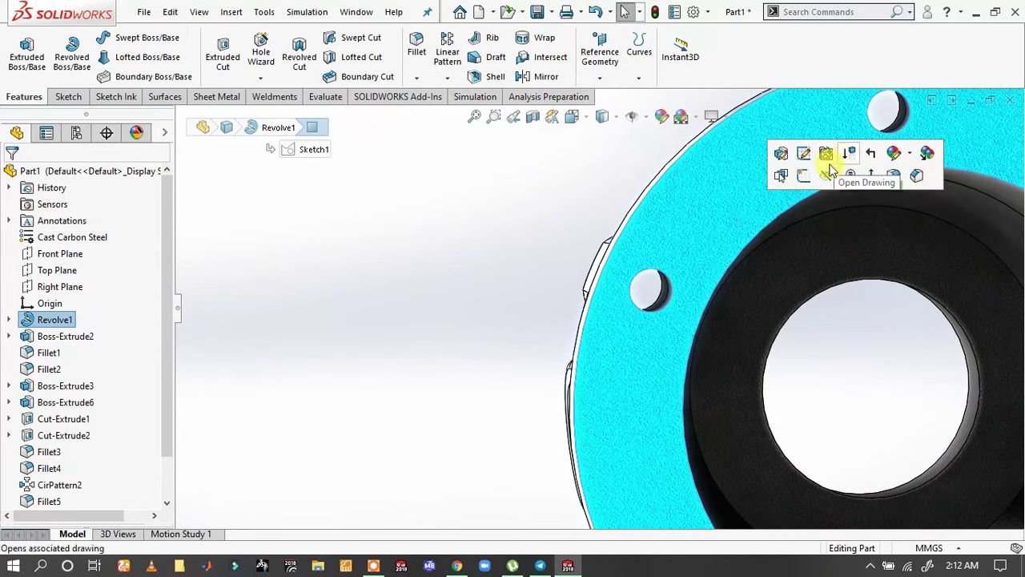
{"action": "left_click", "coordinate": [798, 174]}
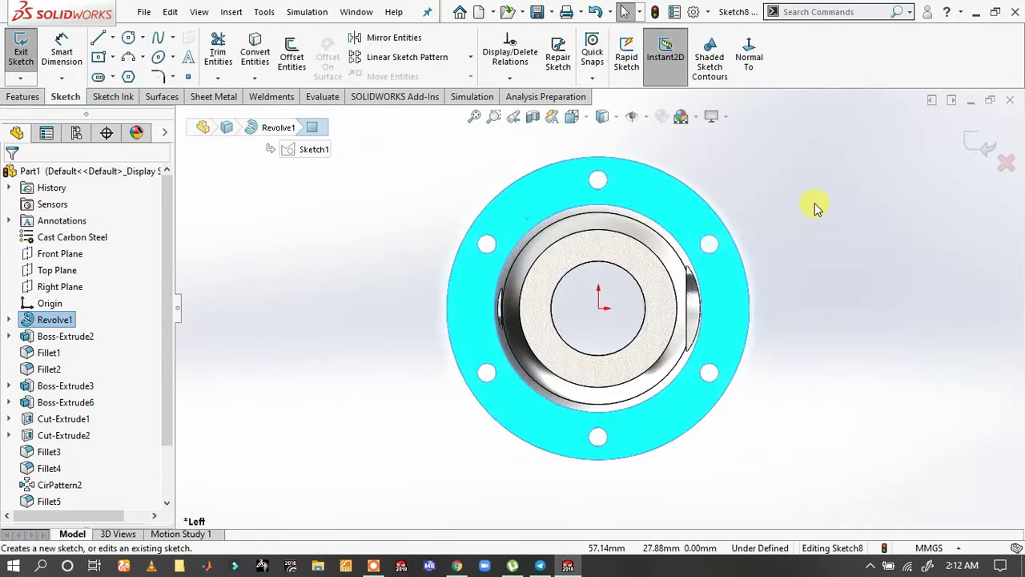
{"action": "scroll", "coordinate": [657, 237], "scroll_direction": "down", "scroll_amount": 2}
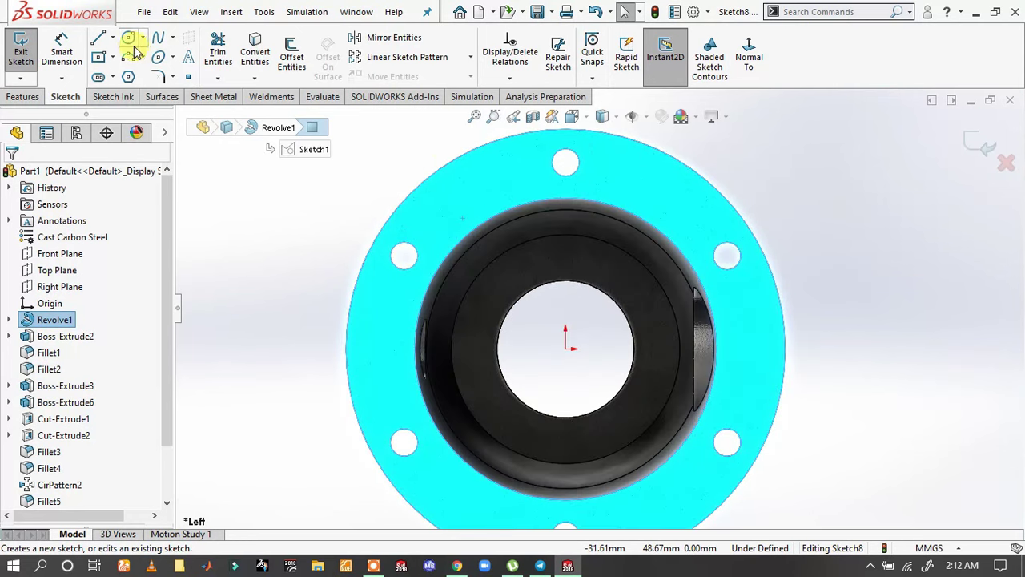
{"action": "left_click", "coordinate": [129, 40]}
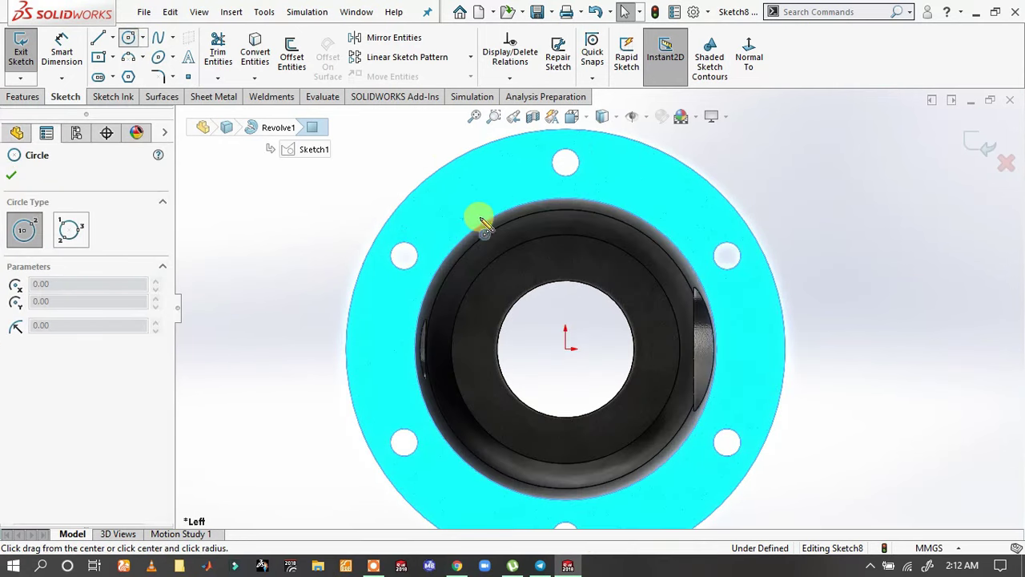
{"action": "left_click", "coordinate": [567, 350]}
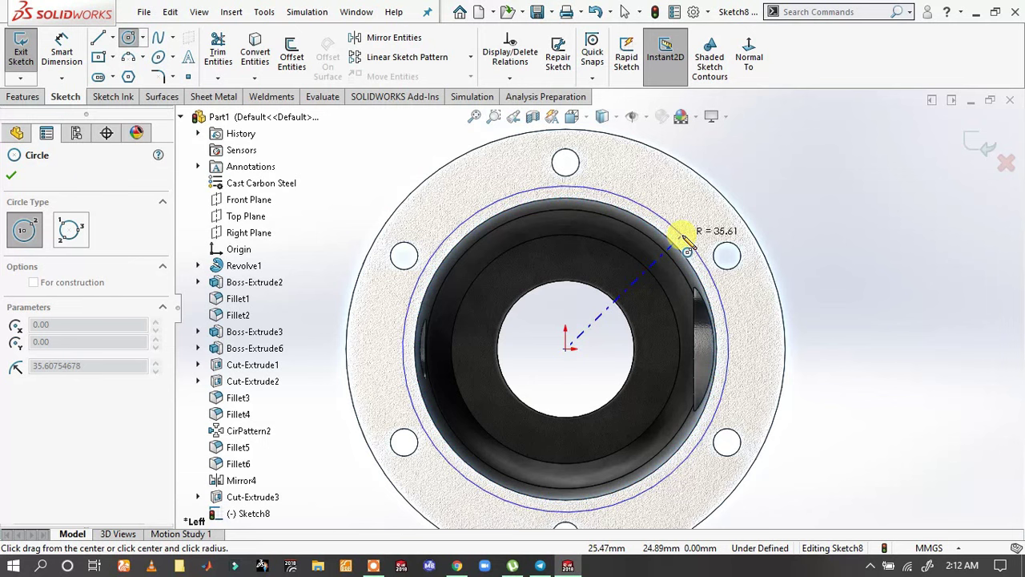
{"action": "left_click", "coordinate": [683, 237]}
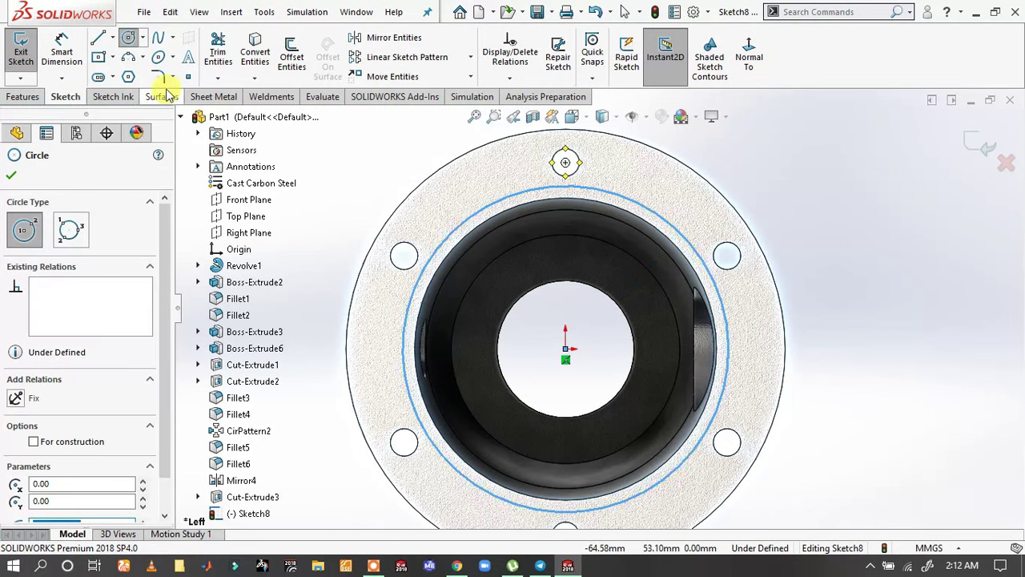
- Dimension the circle 1.50 mm from the bore edge and start an extruded cut
{"action": "key", "text": "s"}
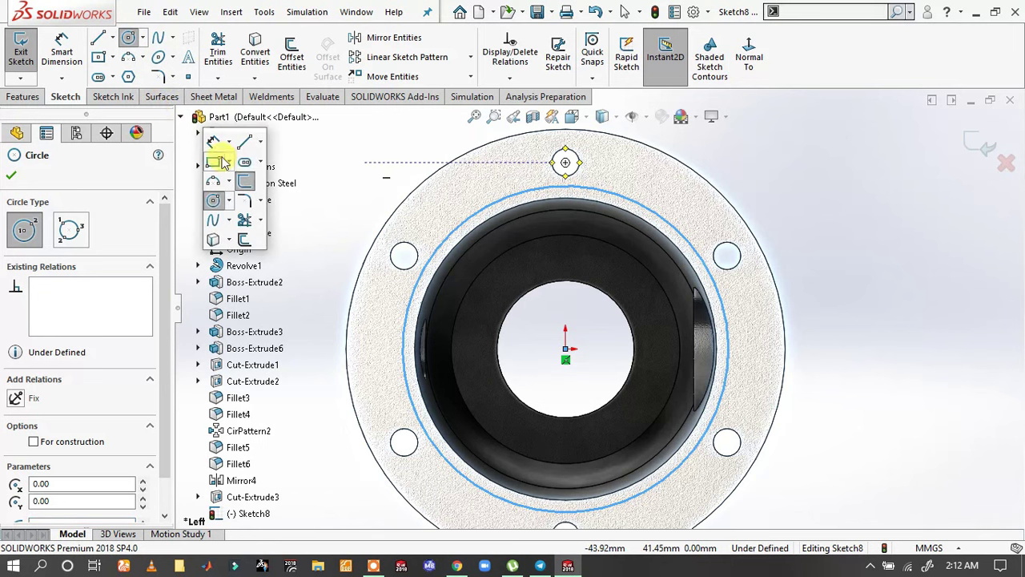
{"action": "left_click", "coordinate": [205, 142]}
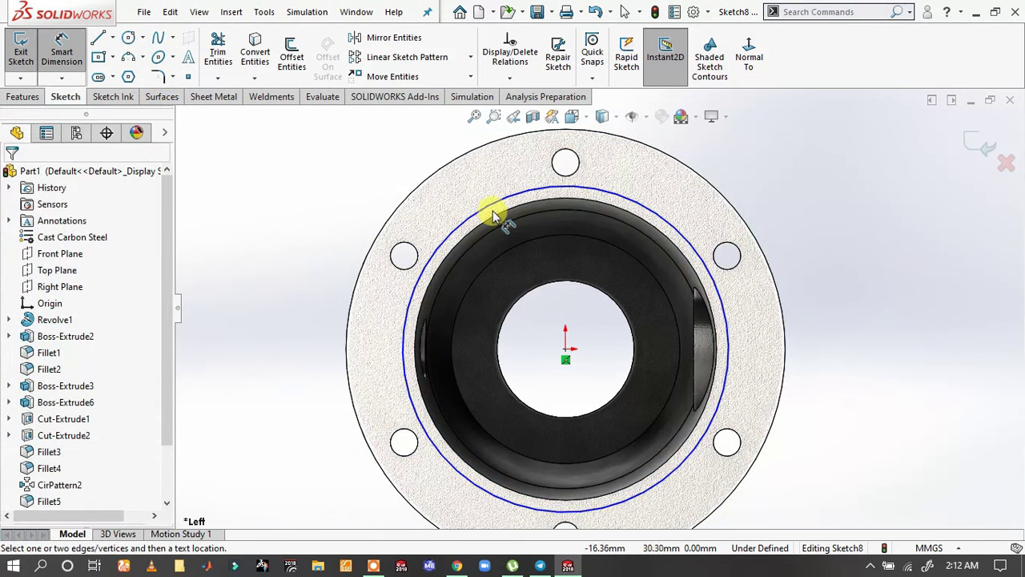
{"action": "left_click", "coordinate": [496, 217]}
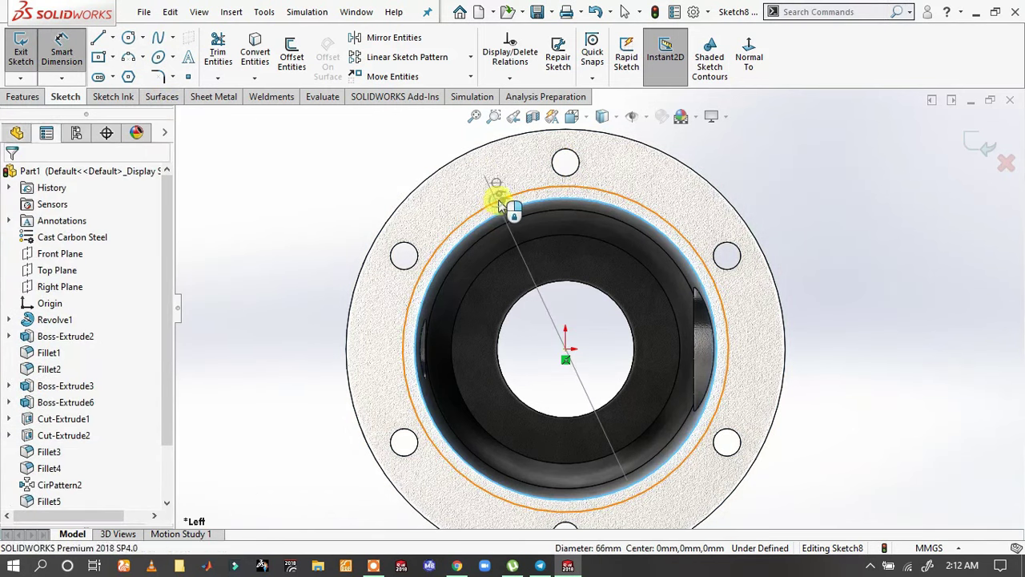
{"action": "left_click", "coordinate": [498, 207]}
{"action": "left_click", "coordinate": [784, 192]}
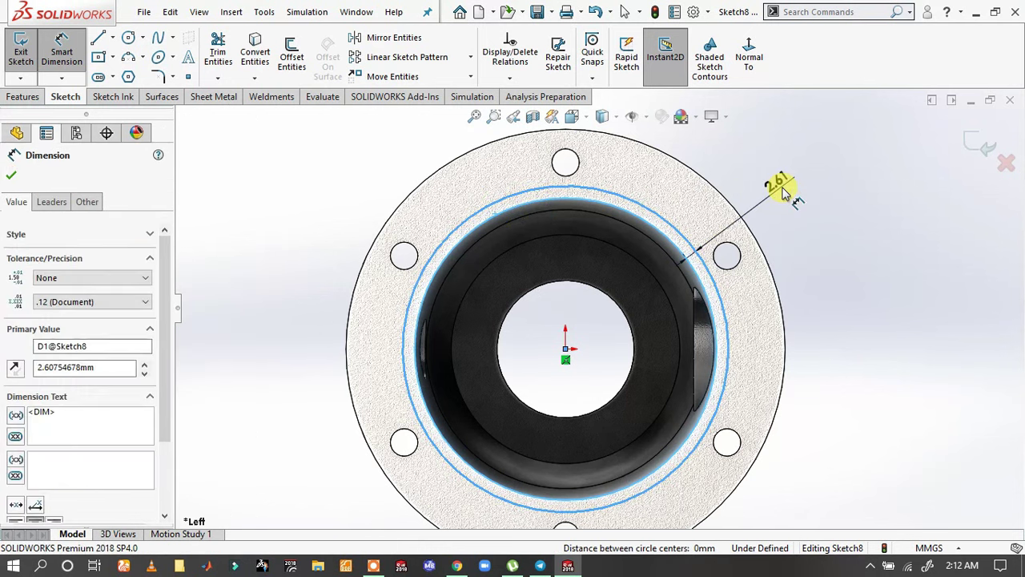
{"action": "left_click", "coordinate": [783, 192]}
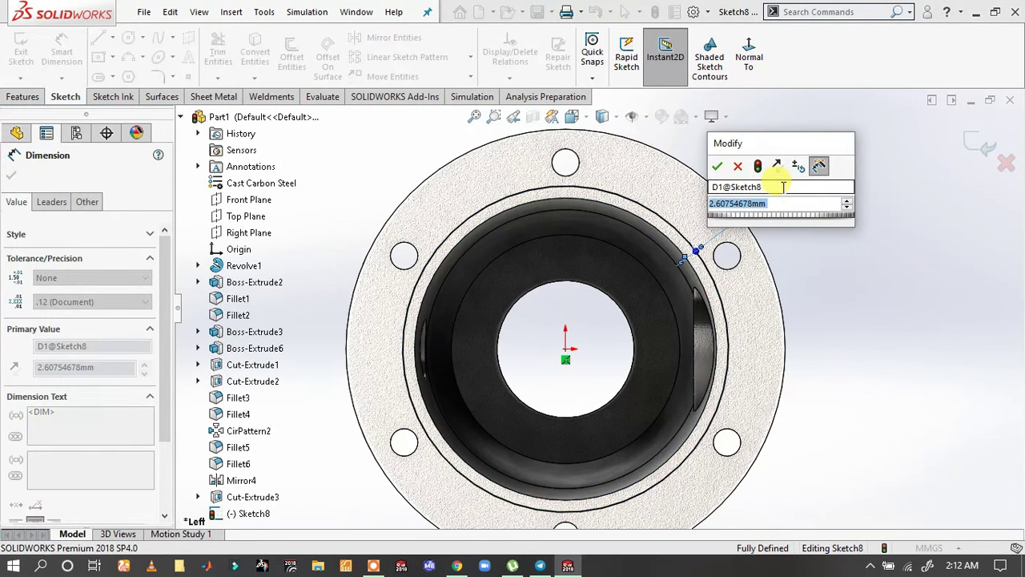
{"action": "type", "text": "1.5"}
{"action": "key", "text": "Return"}
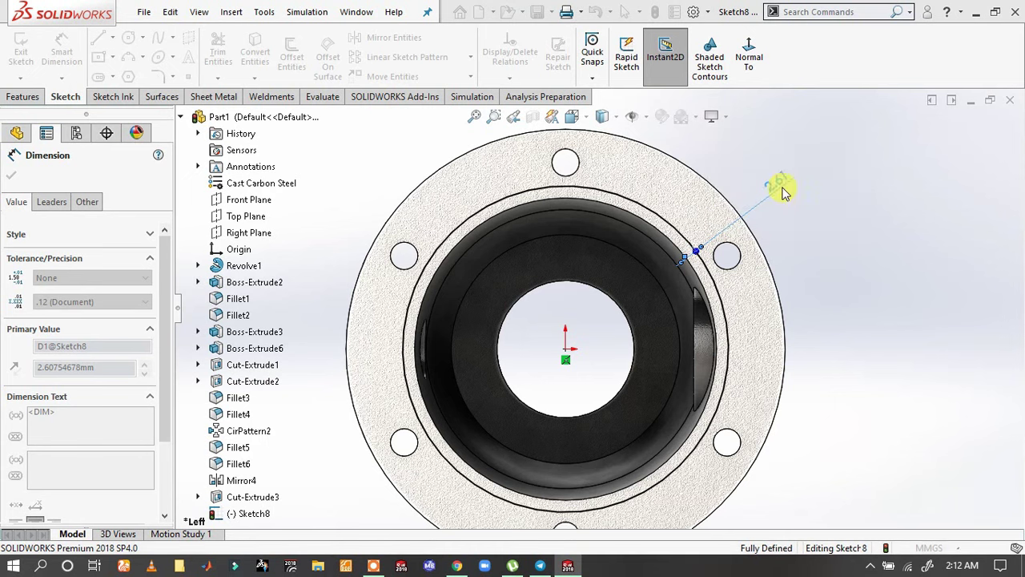
{"action": "left_click", "coordinate": [22, 97]}
{"action": "left_click", "coordinate": [207, 53]}
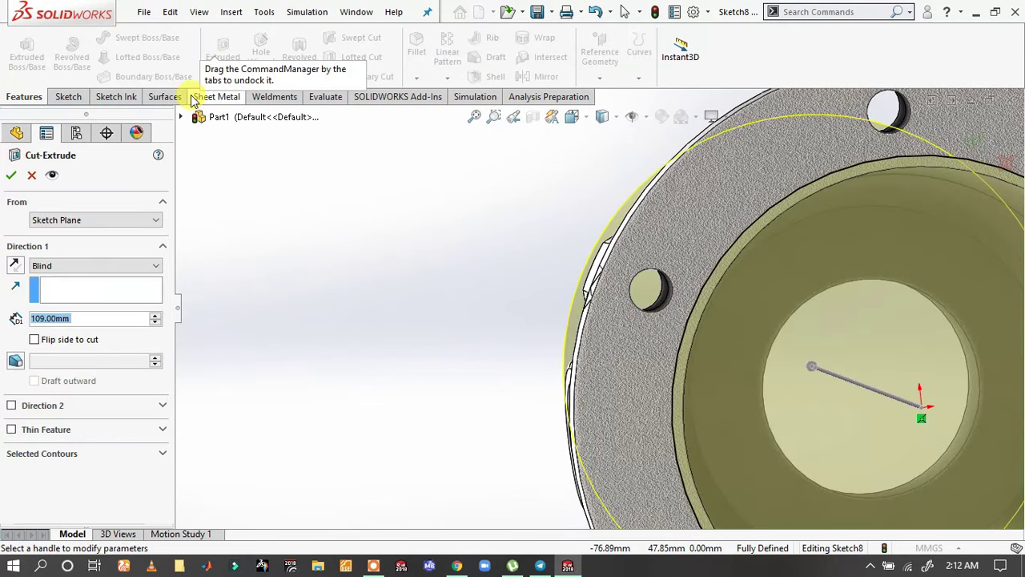
- Cut Sketch8 5 mm Blind into the flange face to form the recess around the bore
{"action": "type", "text": "5"}
{"action": "key", "text": "Return"}
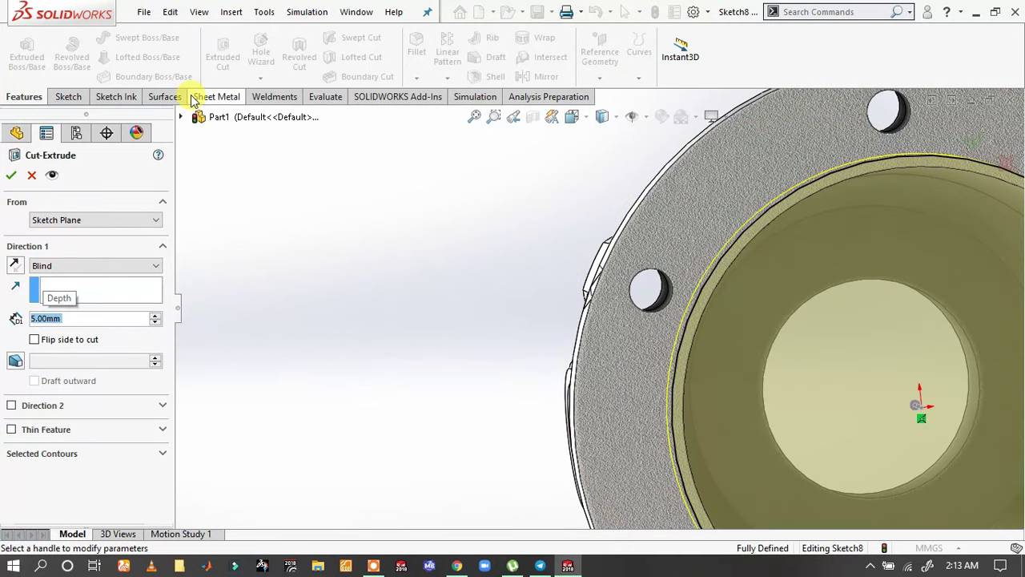
{"action": "left_click", "coordinate": [12, 176]}
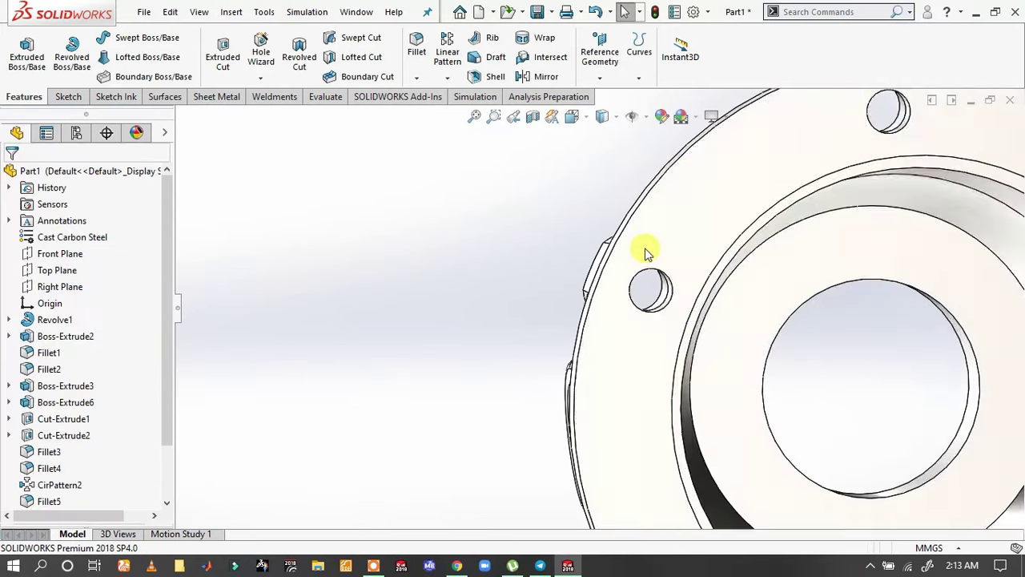
{"action": "scroll", "coordinate": [647, 254], "scroll_direction": "up", "scroll_amount": 5}
{"action": "middle_click_drag", "start_coordinate": [689, 257], "coordinate": [808, 313]}
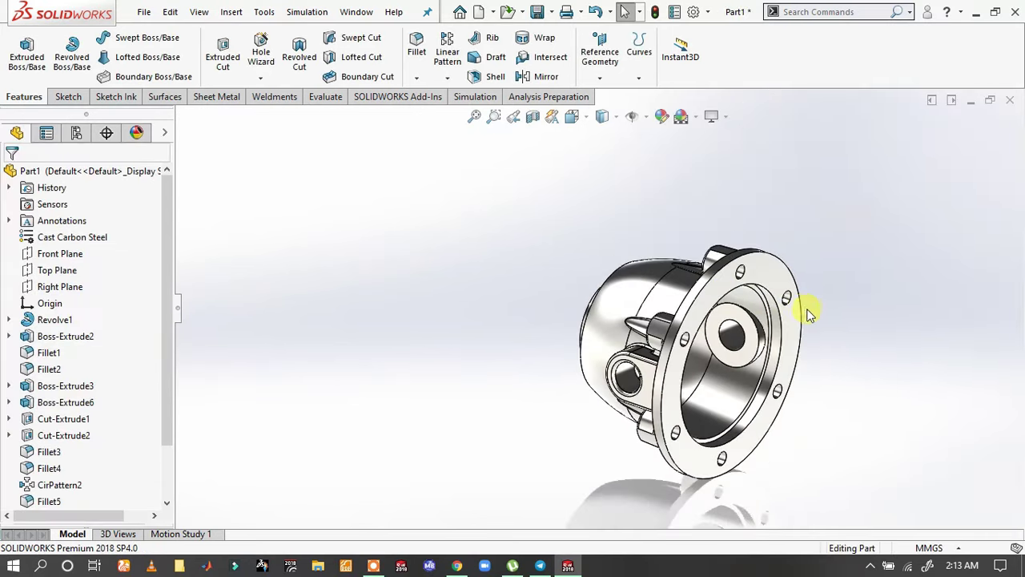
{"action": "scroll", "coordinate": [808, 313], "scroll_direction": "down", "scroll_amount": 3}
{"action": "scroll", "coordinate": [546, 301], "scroll_direction": "down", "scroll_amount": 2}
{"action": "scroll", "coordinate": [528, 322], "scroll_direction": "down", "scroll_amount": 2}
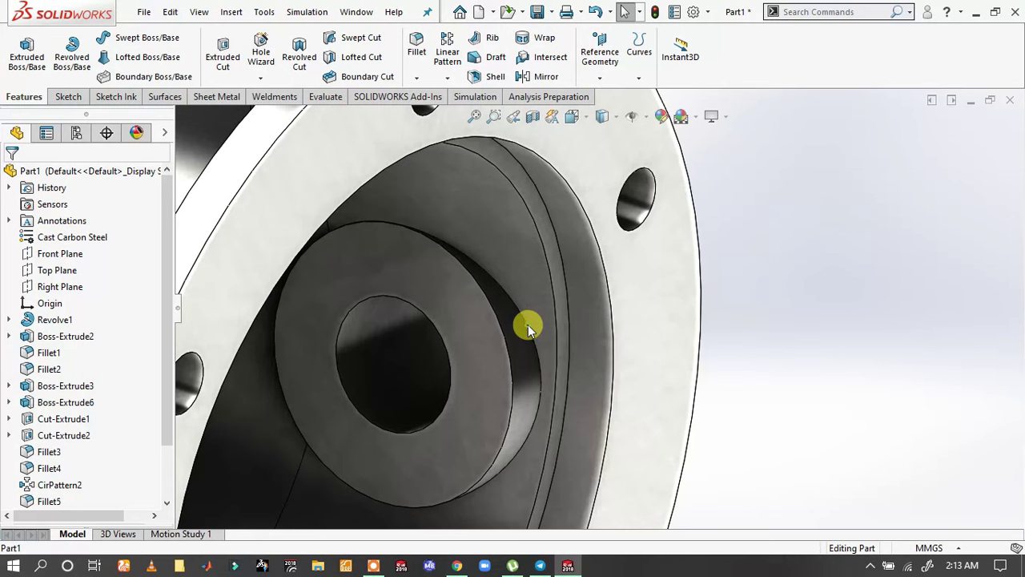
{"action": "left_click", "coordinate": [528, 325]}
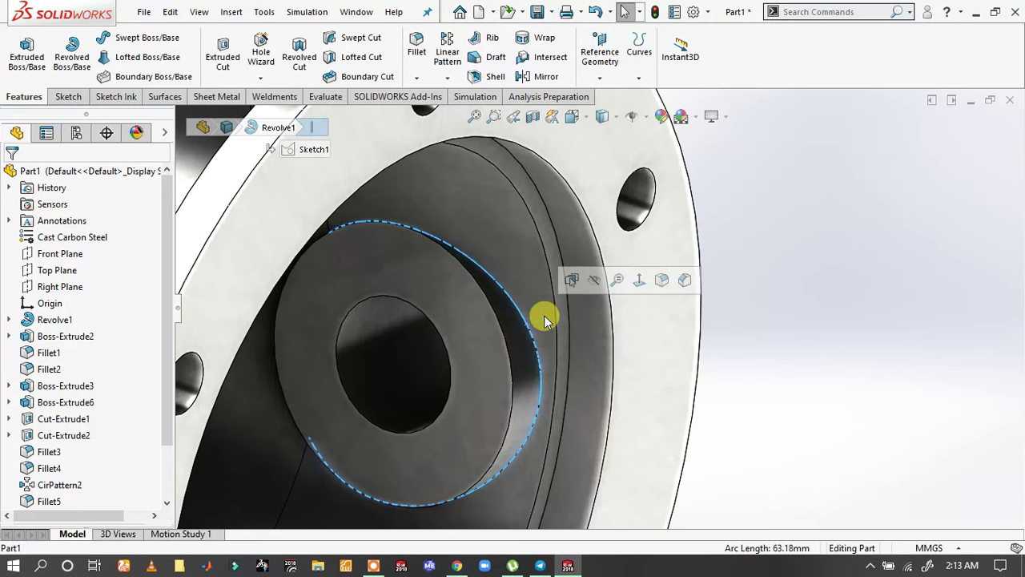
{"action": "left_click", "coordinate": [679, 280]}
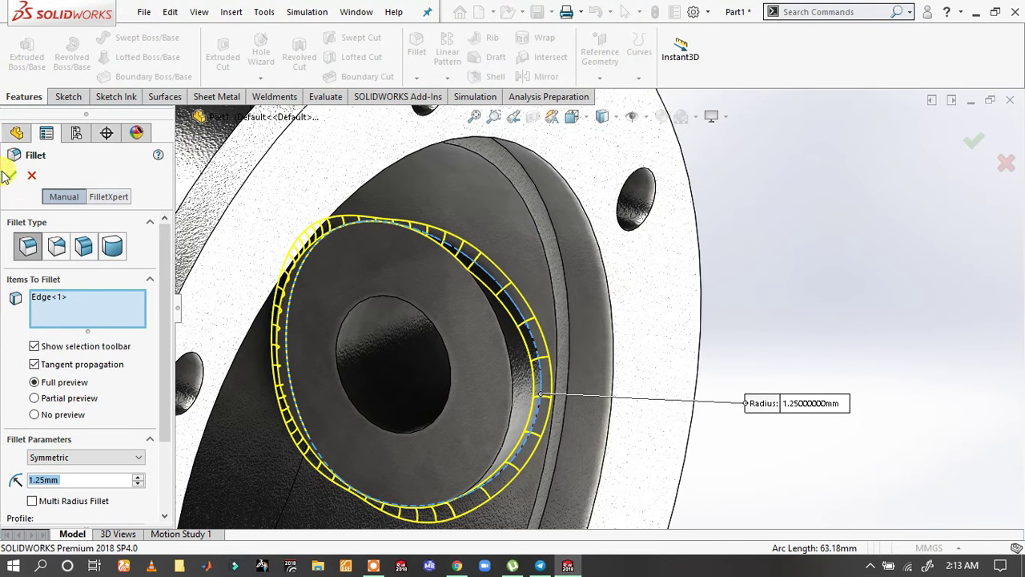
{"action": "left_click", "coordinate": [9, 176]}
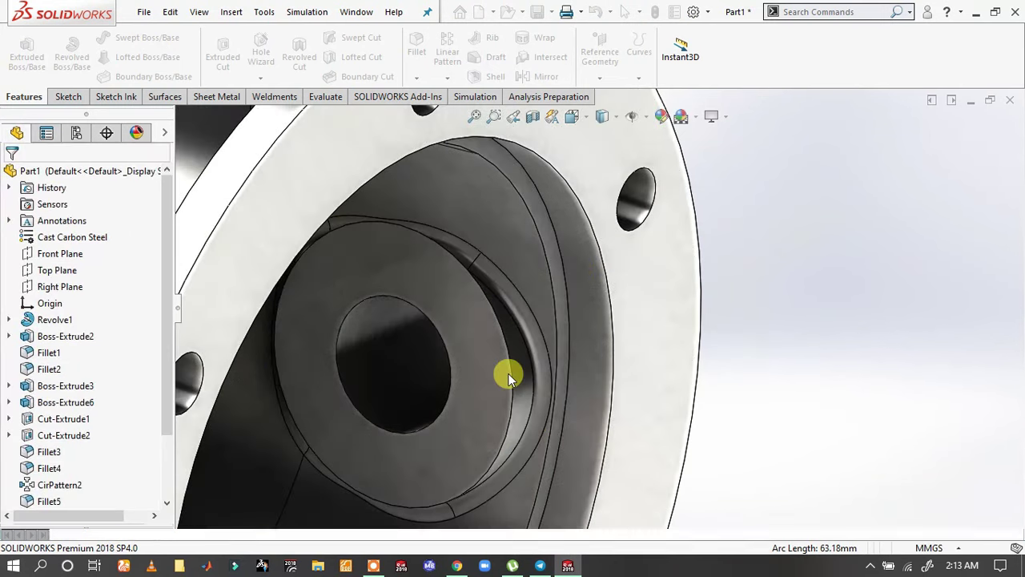
{"action": "scroll", "coordinate": [473, 346], "scroll_direction": "up", "scroll_amount": 5}
{"action": "scroll", "coordinate": [488, 344], "scroll_direction": "up", "scroll_amount": 3}
{"action": "middle_click_drag", "start_coordinate": [412, 382], "coordinate": [307, 321]}
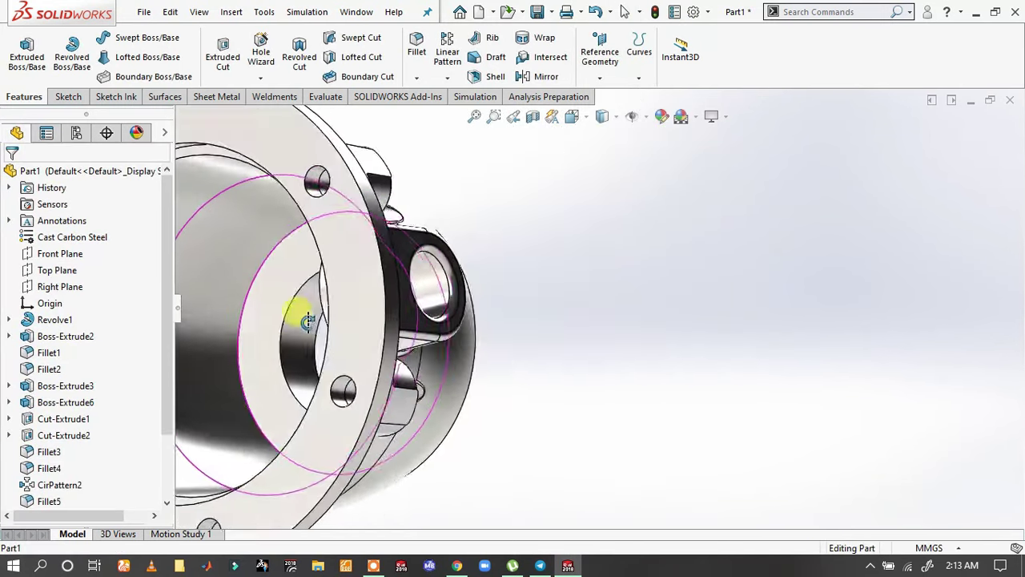
{"action": "key", "text": "f"}
{"action": "scroll", "coordinate": [458, 274], "scroll_direction": "down", "scroll_amount": 5}
{"action": "scroll", "coordinate": [623, 328], "scroll_direction": "up", "scroll_amount": 2}
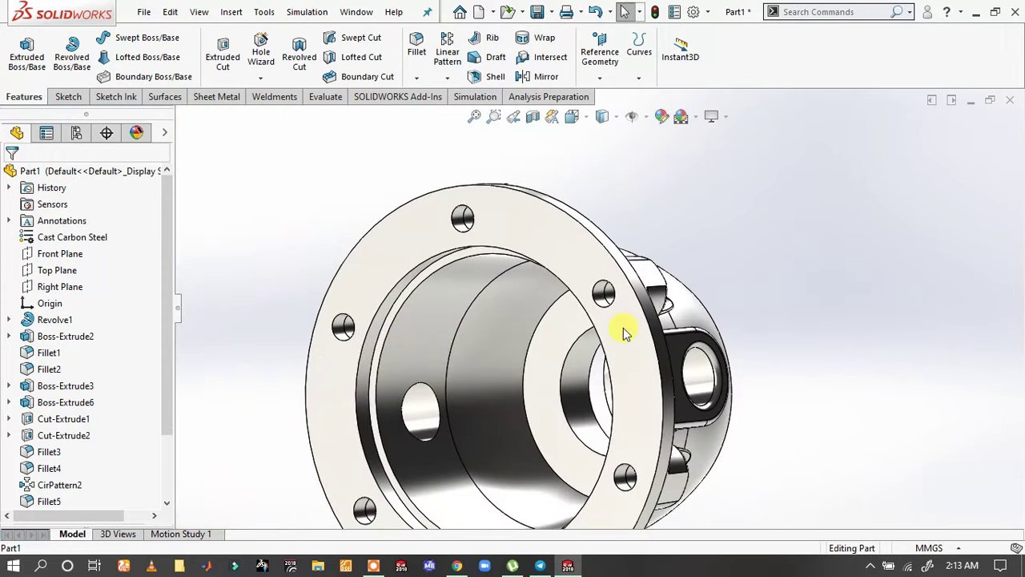
{"action": "mouse_move", "coordinate": [623, 328]}
{"action": "middle_mouse_down"}
{"action": "mouse_move", "coordinate": [664, 263]}
{"action": "mouse_move", "coordinate": [669, 325]}
{"action": "mouse_move", "coordinate": [576, 373]}
{"action": "middle_mouse_up"}
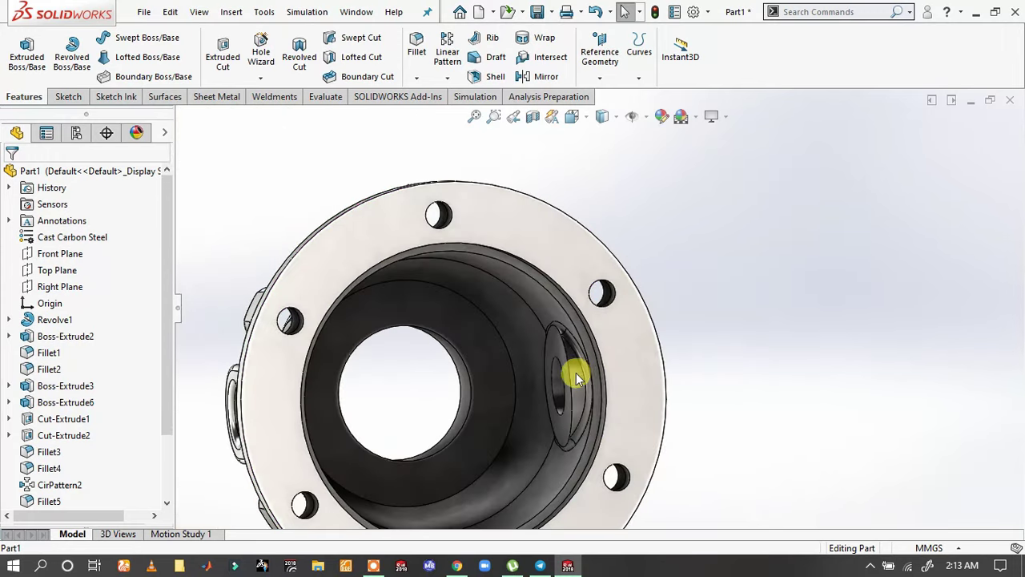
{"action": "left_click", "coordinate": [549, 370]}
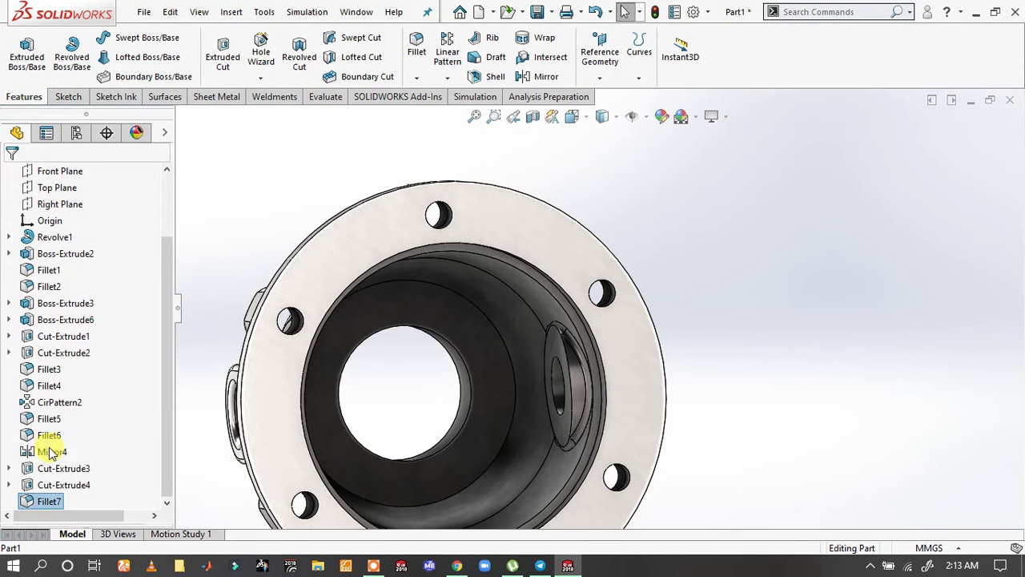
- Edit Mirror4 so it also mirrors Boss-Extrude3 onto the opposite side
{"action": "left_click", "coordinate": [50, 452]}
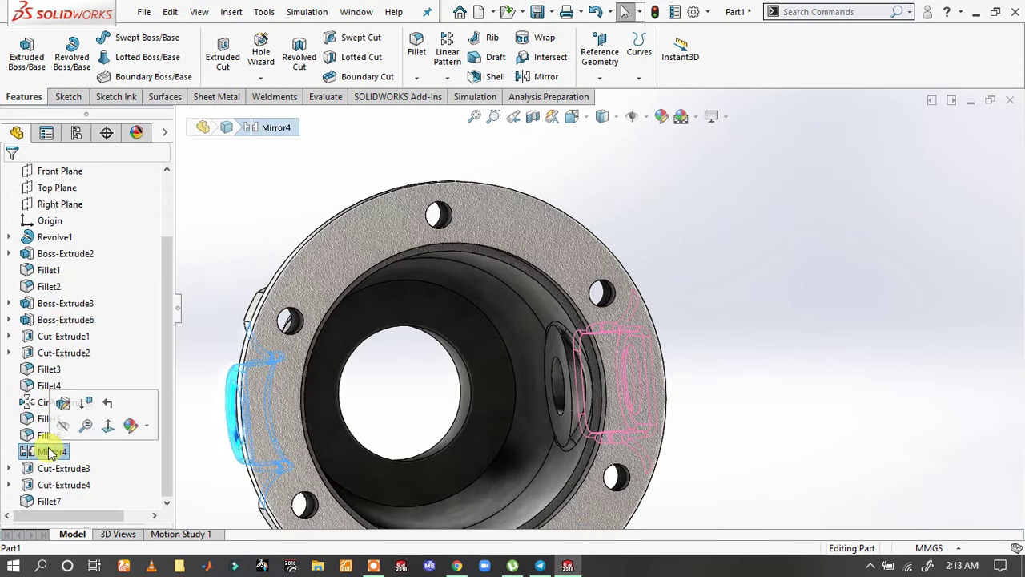
{"action": "left_click", "coordinate": [69, 404]}
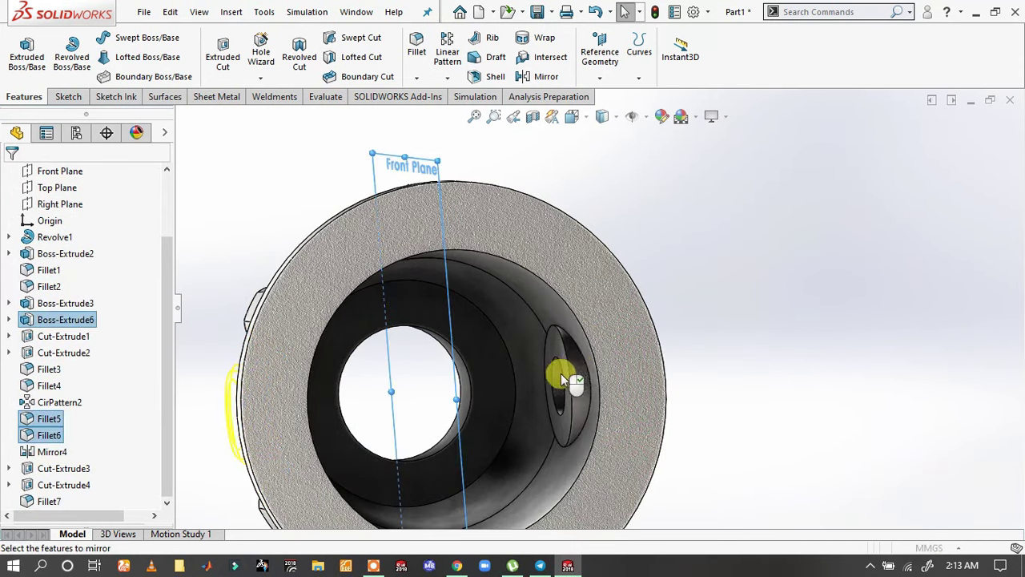
{"action": "scroll", "coordinate": [576, 363], "scroll_direction": "down", "scroll_amount": 1}
{"action": "left_click", "coordinate": [576, 363]}
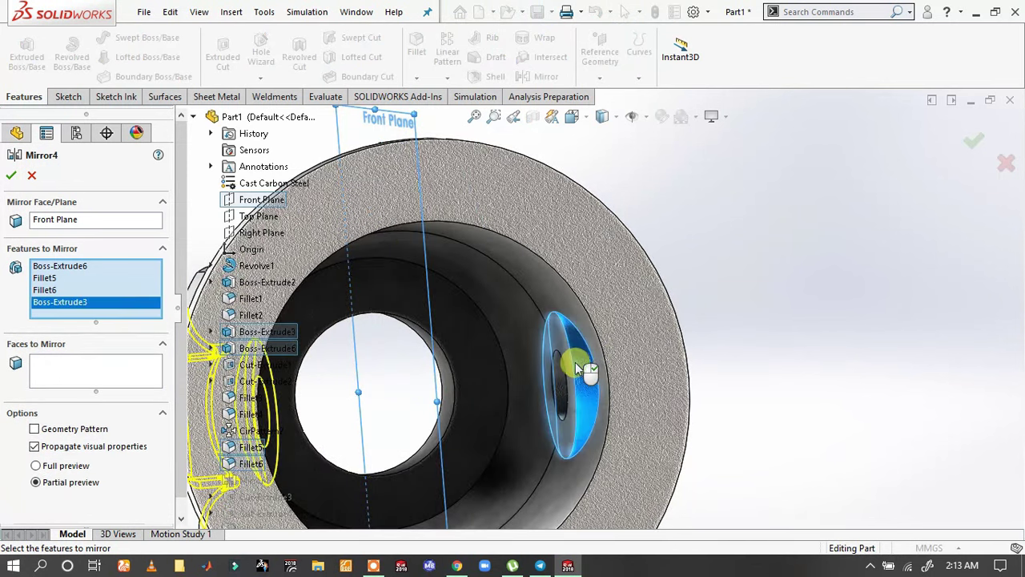
{"action": "left_click", "coordinate": [10, 175]}
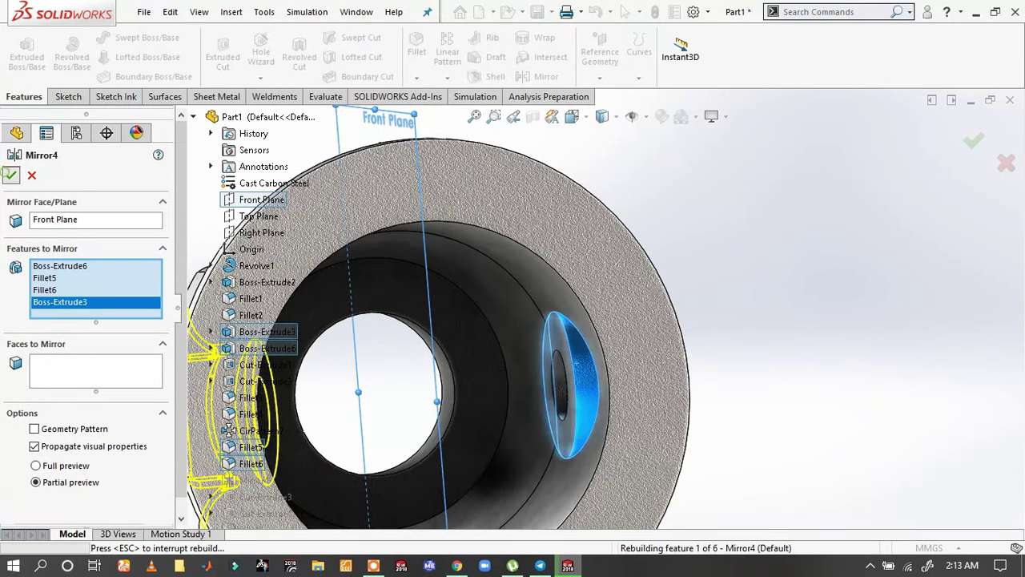
{"action": "scroll", "coordinate": [279, 339], "scroll_direction": "up", "scroll_amount": 2}
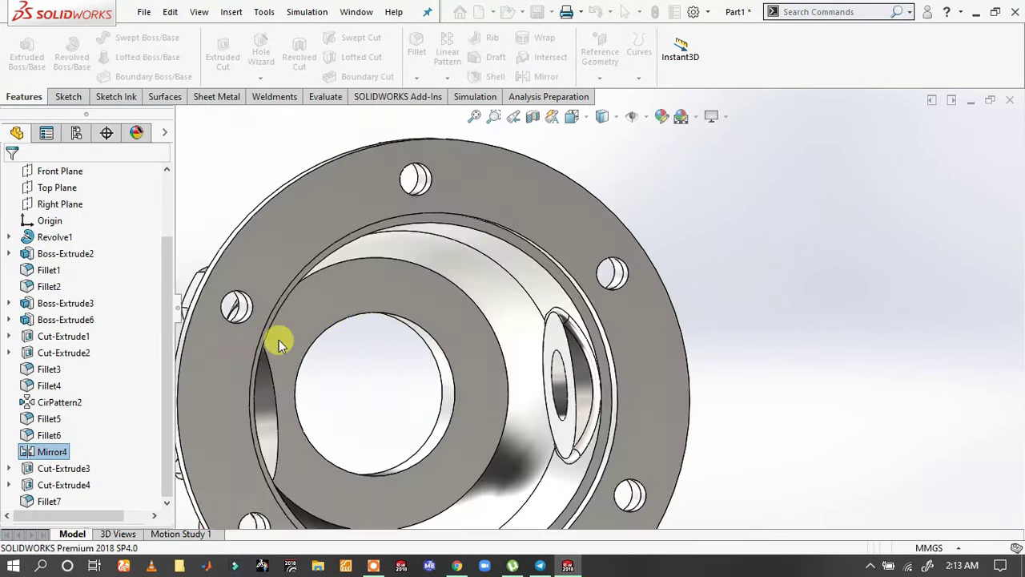
{"action": "scroll", "coordinate": [359, 343], "scroll_direction": "up", "scroll_amount": 2}
{"action": "scroll", "coordinate": [465, 343], "scroll_direction": "down", "scroll_amount": 2}
{"action": "mouse_move", "coordinate": [464, 343]}
{"action": "middle_mouse_down"}
{"action": "mouse_move", "coordinate": [407, 338]}
{"action": "mouse_move", "coordinate": [221, 361]}
{"action": "mouse_move", "coordinate": [226, 337]}
{"action": "middle_mouse_up"}
- Fillet the mirrored side hole's edge inside the bore with a 1.25 mm radius
{"action": "left_click", "coordinate": [226, 337]}
{"action": "left_click", "coordinate": [233, 335]}
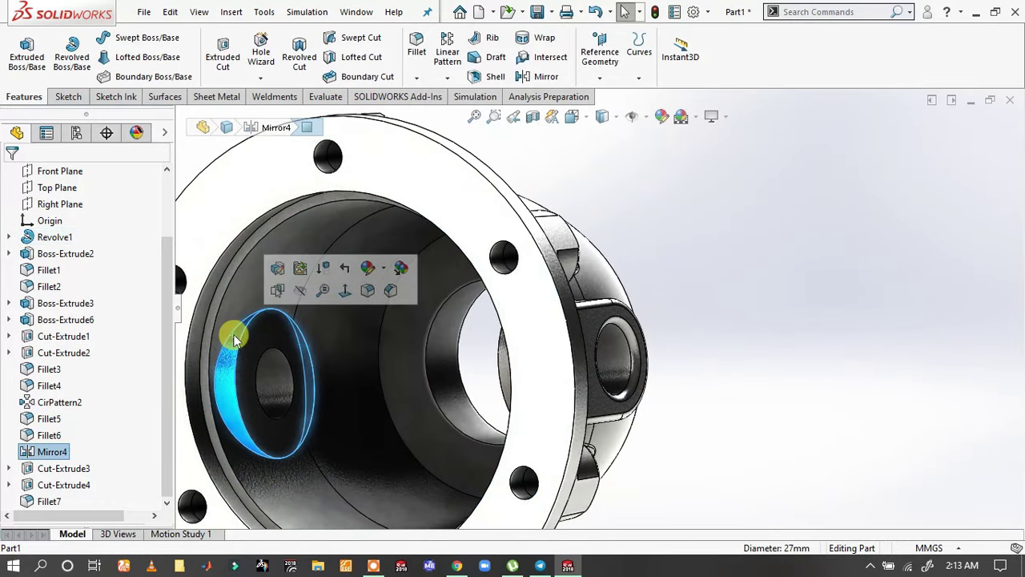
{"action": "left_click", "coordinate": [231, 334]}
{"action": "left_click", "coordinate": [229, 340]}
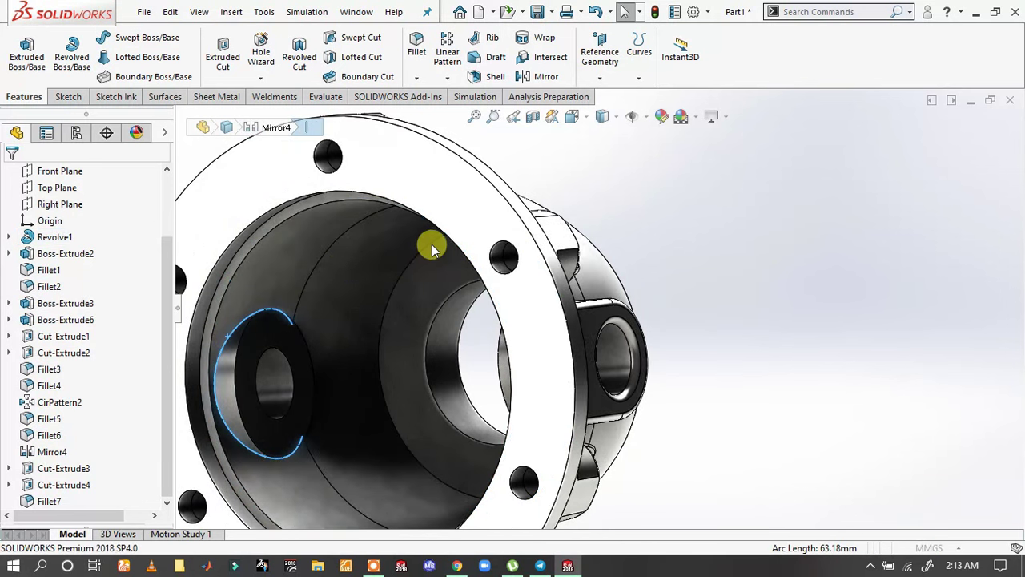
{"action": "key", "text": "f"}
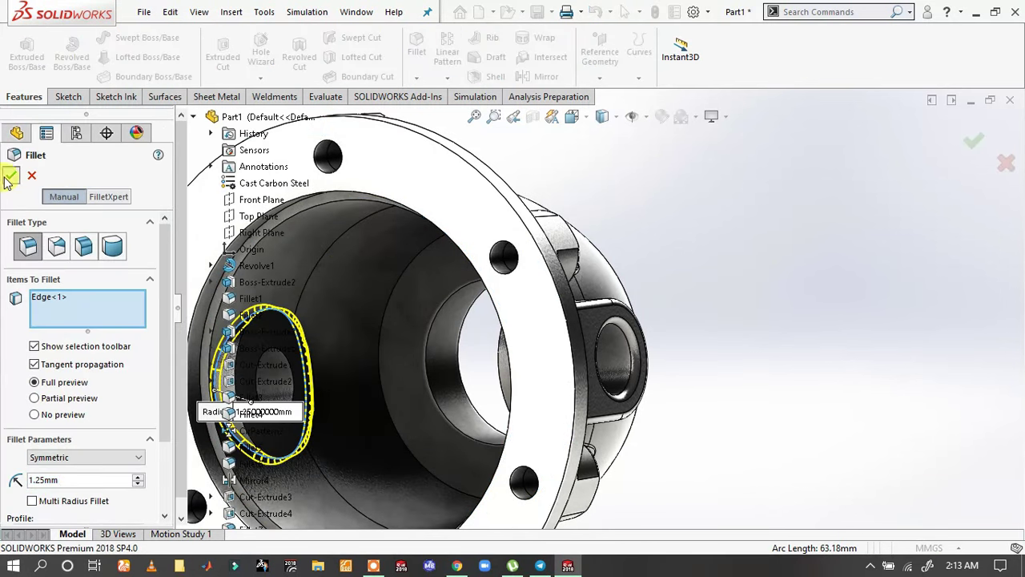
{"action": "left_click", "coordinate": [9, 176]}
{"action": "scroll", "coordinate": [510, 329], "scroll_direction": "up", "scroll_amount": 3}
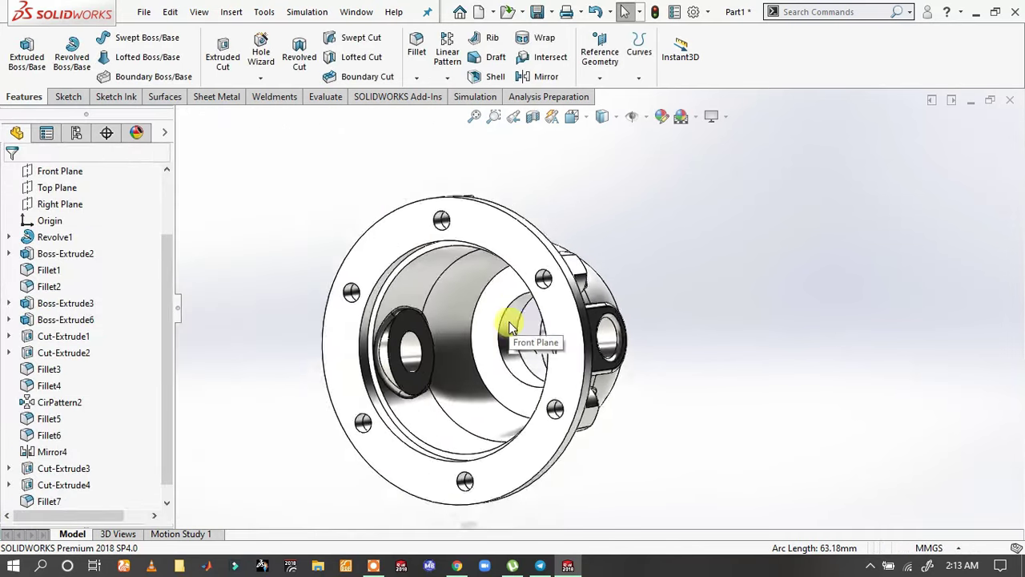
{"action": "mouse_move", "coordinate": [509, 329]}
{"action": "middle_mouse_down"}
{"action": "mouse_move", "coordinate": [552, 272]}
{"action": "mouse_move", "coordinate": [717, 245]}
{"action": "mouse_move", "coordinate": [756, 305]}
{"action": "mouse_move", "coordinate": [606, 328]}
{"action": "middle_mouse_up"}
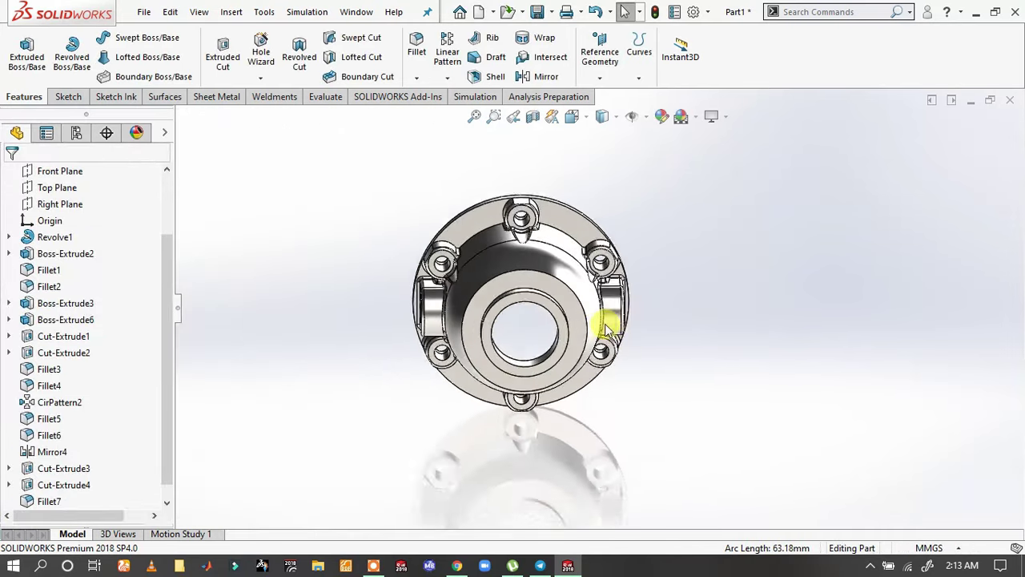
{"action": "scroll", "coordinate": [537, 240], "scroll_direction": "down", "scroll_amount": 3}
{"action": "scroll", "coordinate": [539, 238], "scroll_direction": "up", "scroll_amount": 3}
{"action": "mouse_move", "coordinate": [539, 238]}
{"action": "middle_mouse_down"}
{"action": "mouse_move", "coordinate": [473, 172]}
{"action": "mouse_move", "coordinate": [420, 212]}
{"action": "mouse_move", "coordinate": [458, 235]}
{"action": "mouse_move", "coordinate": [487, 230]}
{"action": "mouse_move", "coordinate": [657, 268]}
{"action": "mouse_move", "coordinate": [653, 297]}
{"action": "middle_mouse_up"}
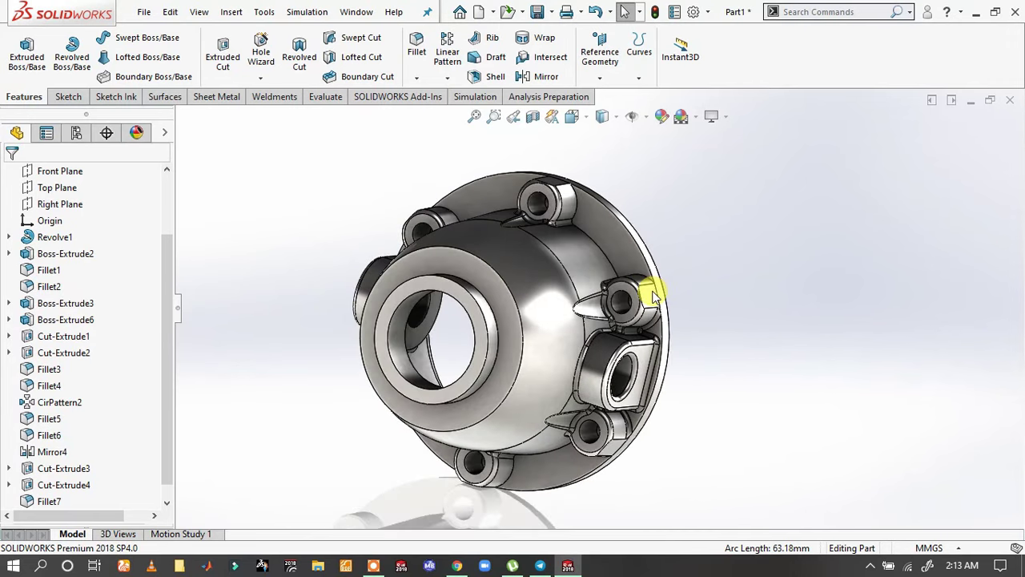
{"action": "scroll", "coordinate": [652, 297], "scroll_direction": "down", "scroll_amount": 2}
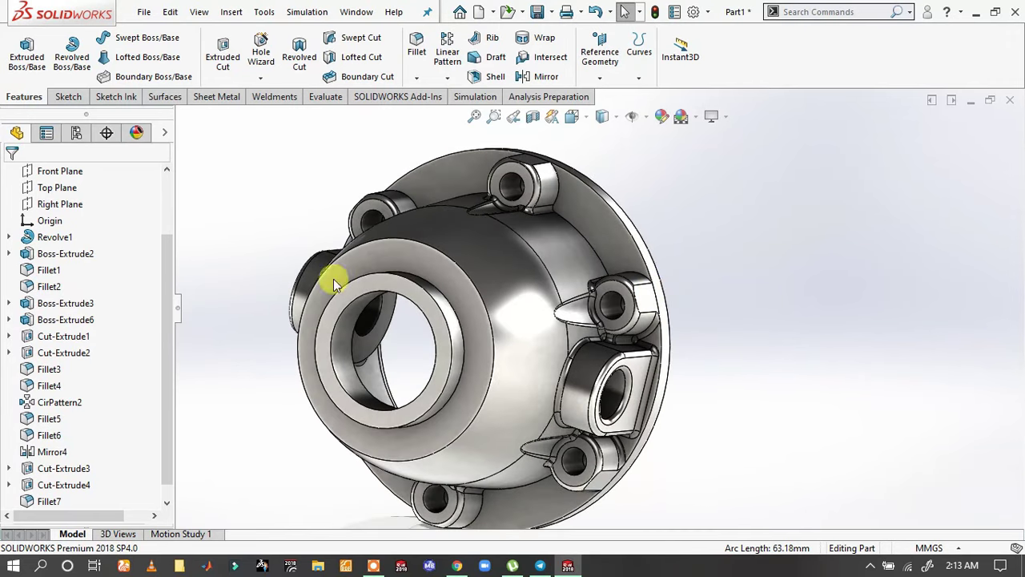
{"action": "mouse_move", "coordinate": [333, 281]}
{"action": "middle_mouse_down"}
{"action": "mouse_move", "coordinate": [297, 284]}
{"action": "mouse_move", "coordinate": [309, 290]}
{"action": "middle_mouse_up"}
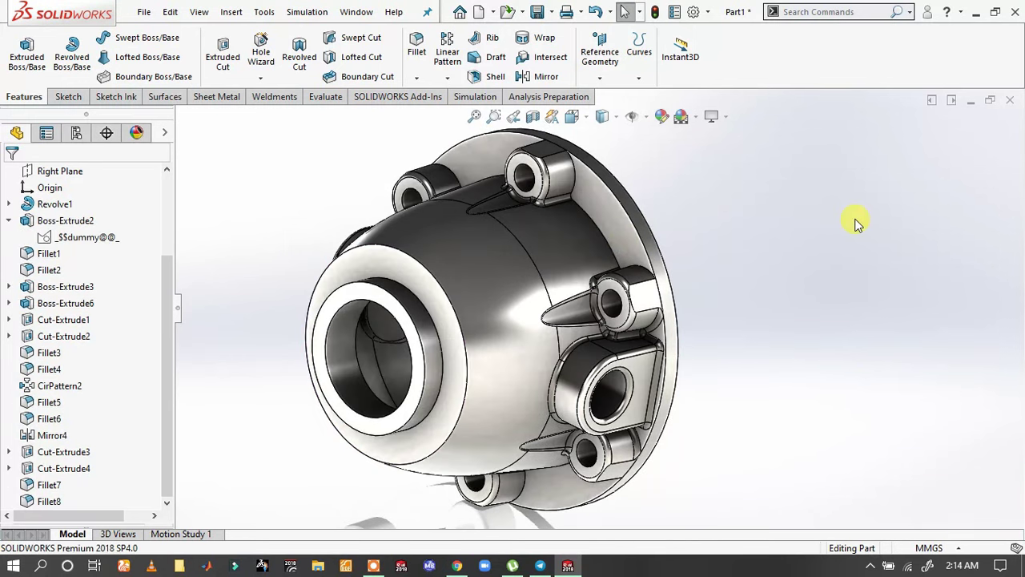
- Start a fillet on the front ring's inner edge, trying radii of 6 mm then 2.5 mm
{"action": "left_click", "coordinate": [393, 295]}
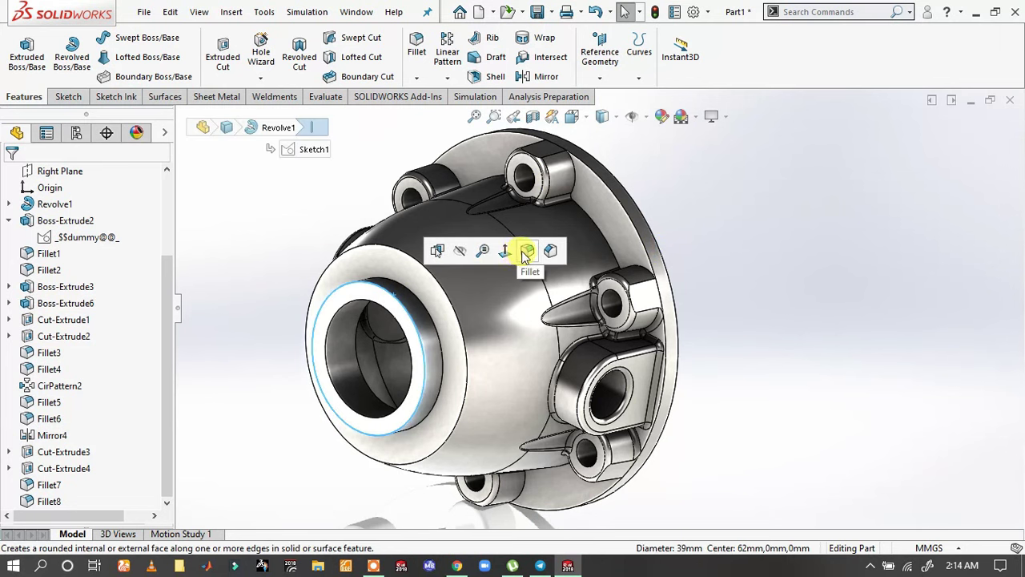
{"action": "left_click", "coordinate": [526, 250]}
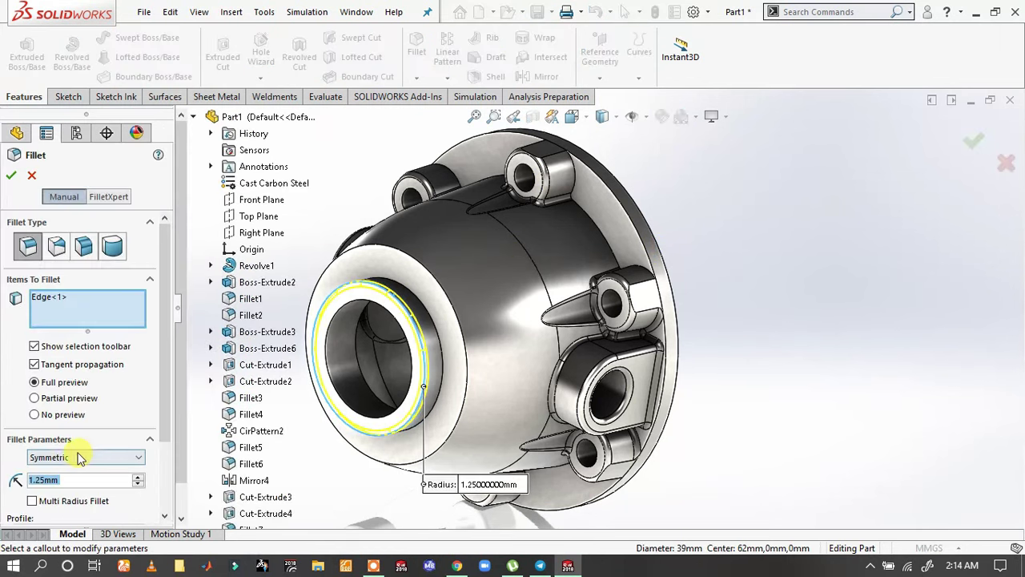
{"action": "type", "text": "6"}
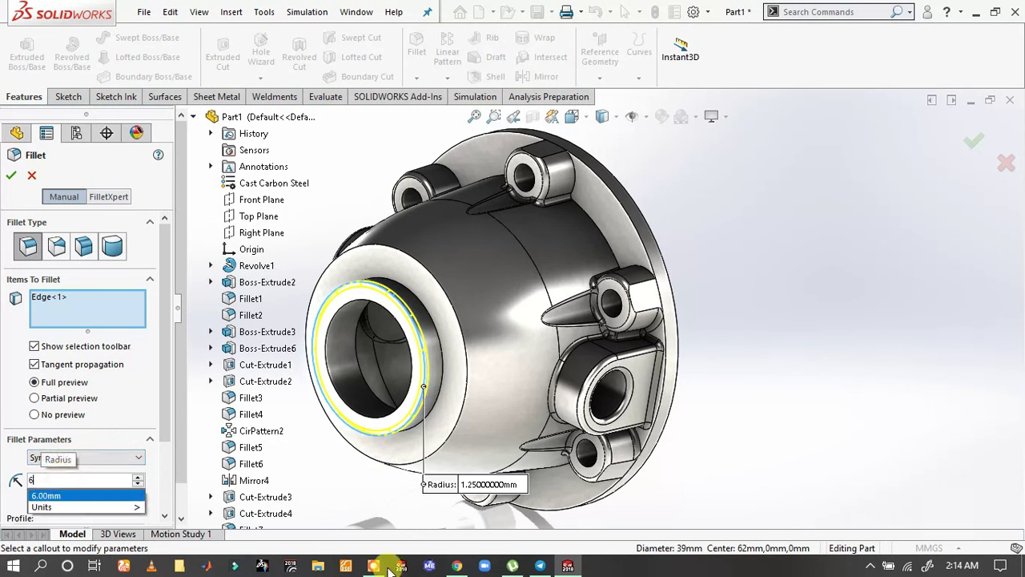
{"action": "key", "text": "Return"}
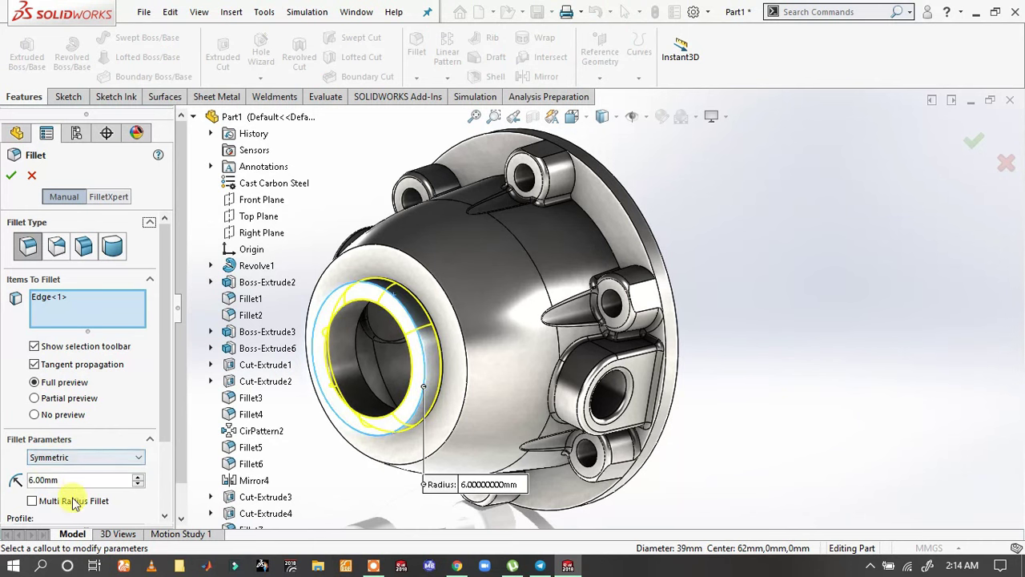
{"action": "left_click", "coordinate": [72, 480]}
{"action": "left_click_drag", "start_coordinate": [80, 479], "coordinate": [29, 479]}
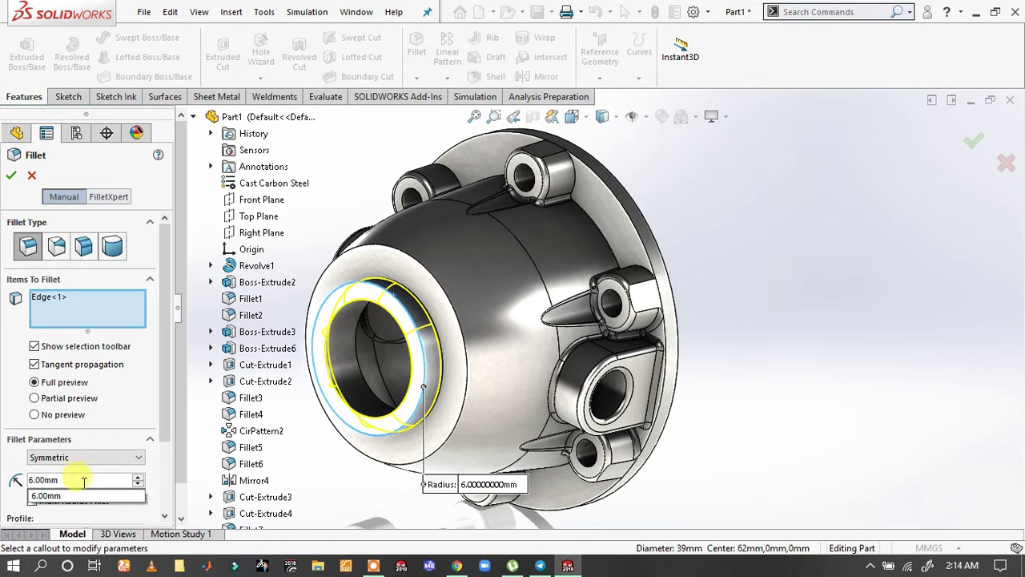
{"action": "type", "text": "2.5"}
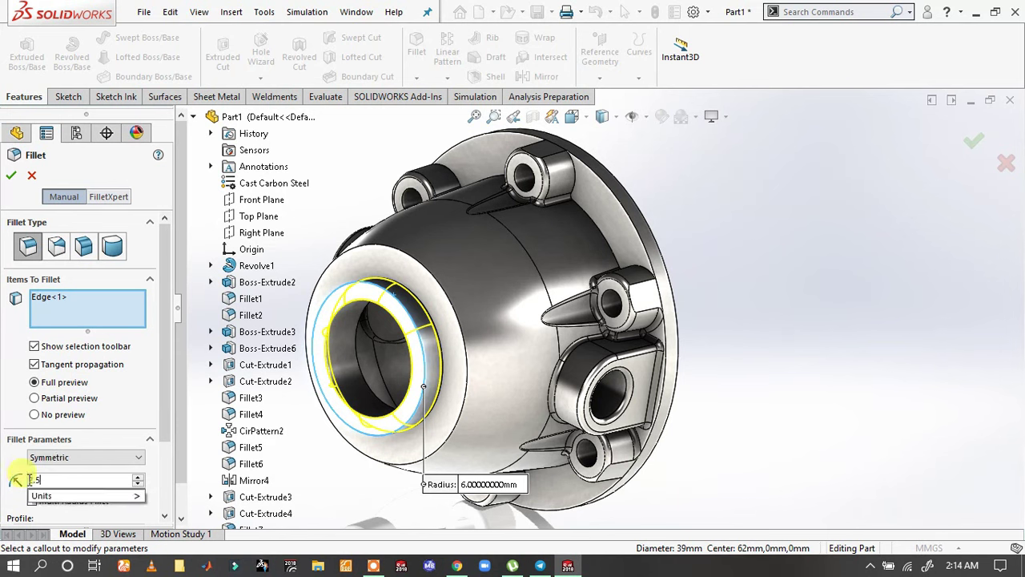
{"action": "key", "text": "Return"}
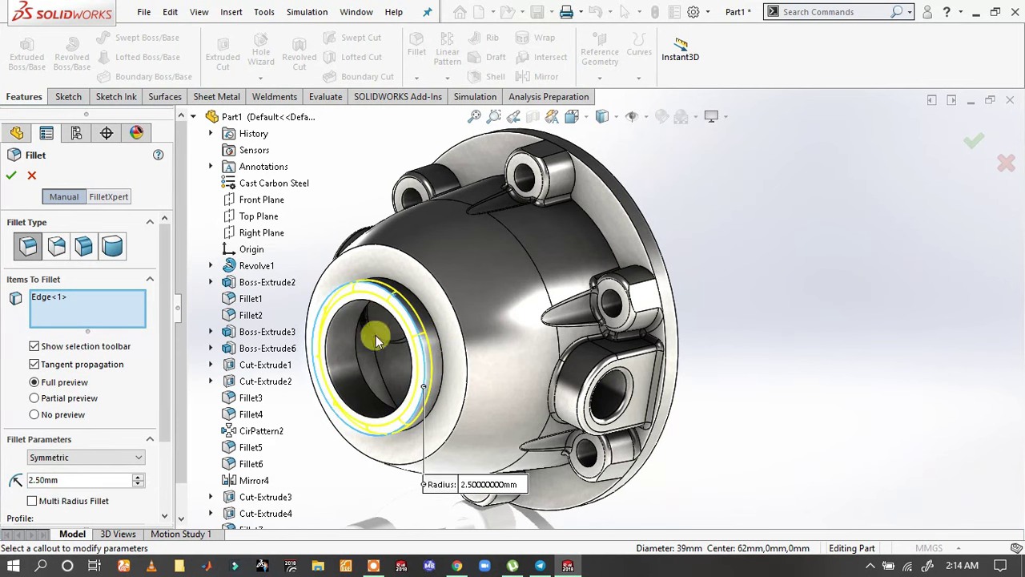
- Add the second and outer ring edges and fillet all three at 1.5 mm
{"action": "left_click", "coordinate": [404, 336]}
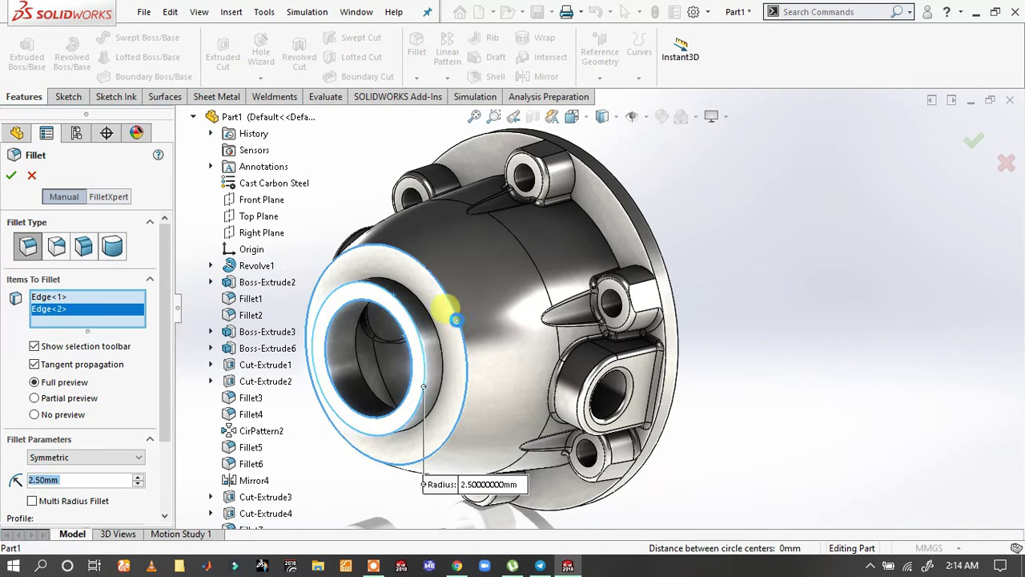
{"action": "left_click", "coordinate": [463, 322]}
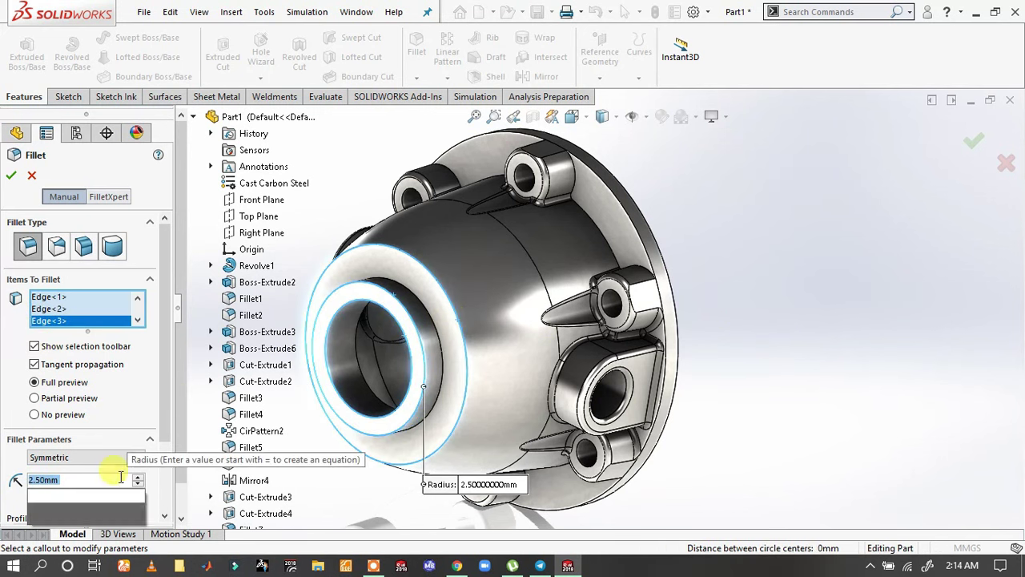
{"action": "type", "text": "1.5"}
{"action": "key", "text": "Return"}
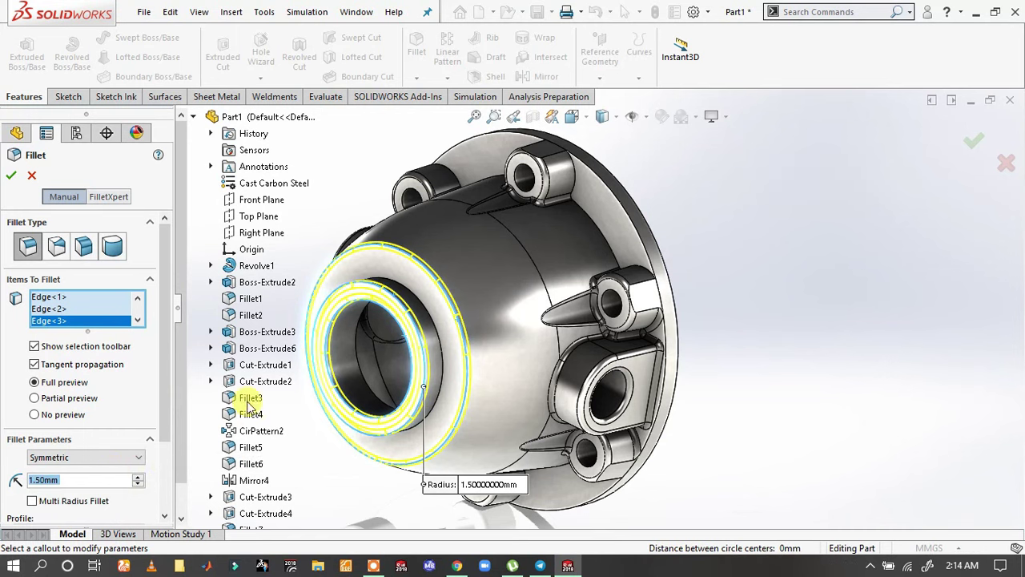
{"action": "left_click", "coordinate": [6, 176]}
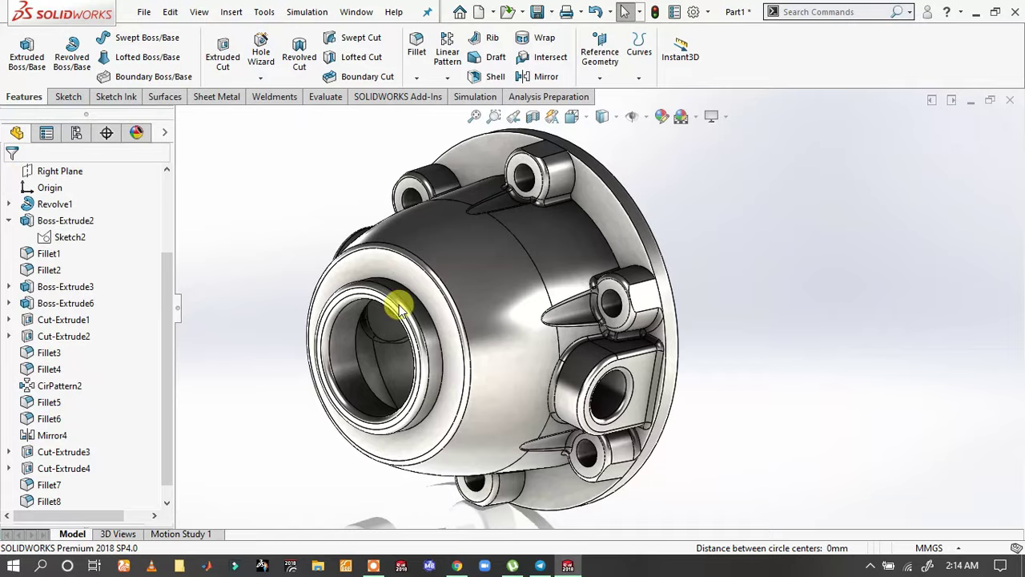
{"action": "scroll", "coordinate": [447, 332], "scroll_direction": "down", "scroll_amount": 3}
{"action": "scroll", "coordinate": [366, 279], "scroll_direction": "down", "scroll_amount": 2}
{"action": "scroll", "coordinate": [366, 287], "scroll_direction": "down", "scroll_amount": 2}
{"action": "mouse_move", "coordinate": [366, 287]}
{"action": "middle_mouse_down"}
{"action": "mouse_move", "coordinate": [496, 256]}
{"action": "mouse_move", "coordinate": [385, 252]}
{"action": "mouse_move", "coordinate": [339, 263]}
{"action": "mouse_move", "coordinate": [355, 348]}
{"action": "mouse_move", "coordinate": [417, 408]}
{"action": "mouse_move", "coordinate": [476, 378]}
{"action": "mouse_move", "coordinate": [459, 308]}
{"action": "mouse_move", "coordinate": [331, 280]}
{"action": "mouse_move", "coordinate": [344, 316]}
{"action": "mouse_move", "coordinate": [377, 327]}
{"action": "mouse_move", "coordinate": [492, 355]}
{"action": "mouse_move", "coordinate": [537, 339]}
{"action": "mouse_move", "coordinate": [348, 323]}
{"action": "mouse_move", "coordinate": [425, 364]}
{"action": "middle_mouse_up"}
{"action": "scroll", "coordinate": [481, 353], "scroll_direction": "up", "scroll_amount": 3}
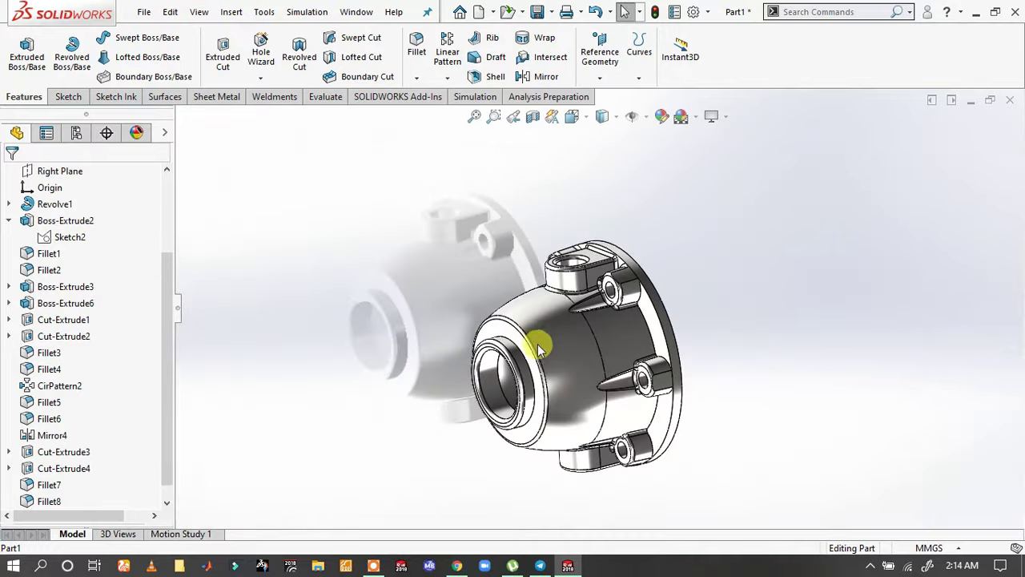
{"action": "middle_click_drag", "start_coordinate": [538, 344], "coordinate": [595, 325]}
{"action": "key", "text": "space"}
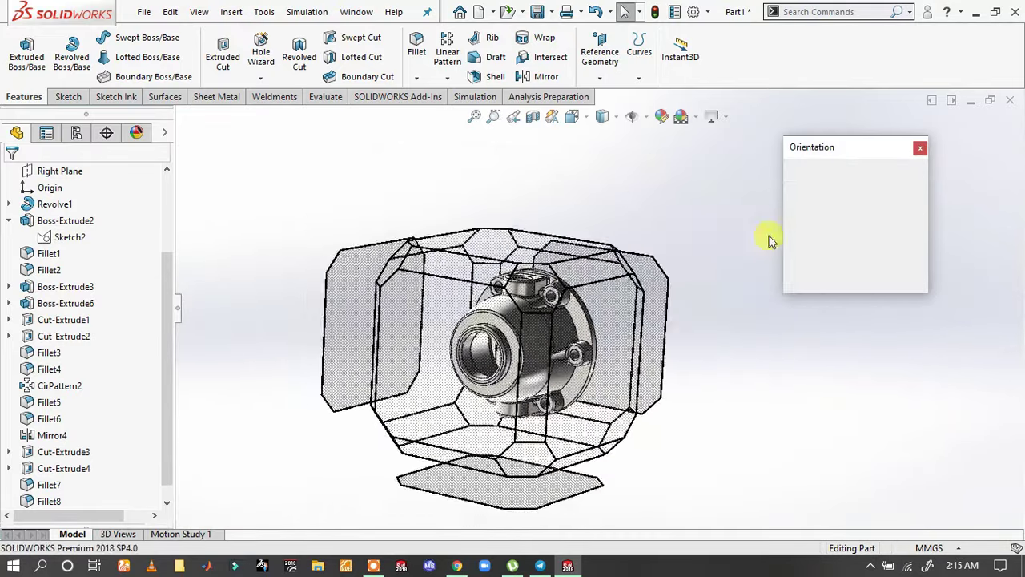
{"action": "left_click", "coordinate": [905, 189]}
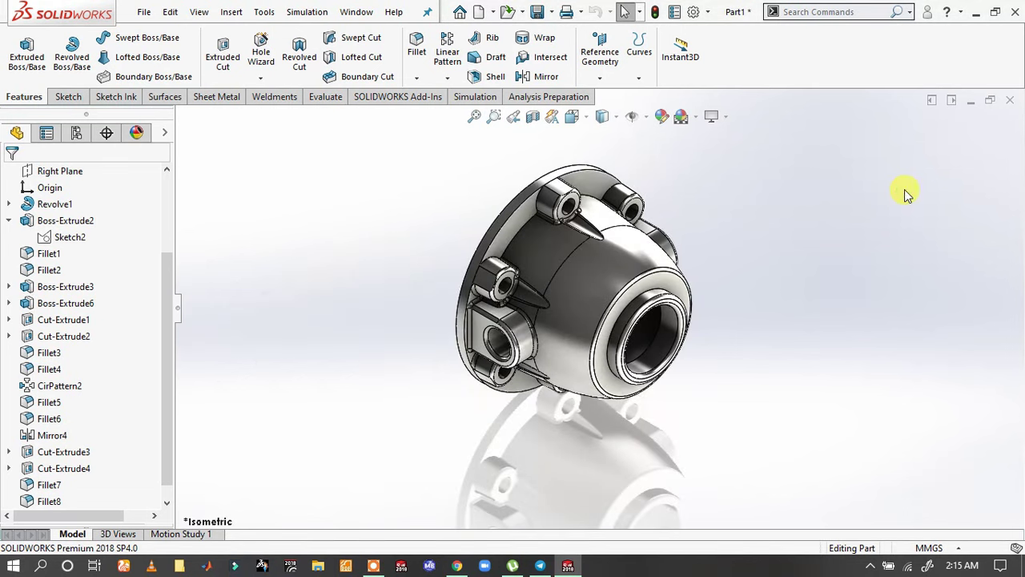
{"action": "middle_click_drag", "start_coordinate": [905, 195], "coordinate": [790, 235]}
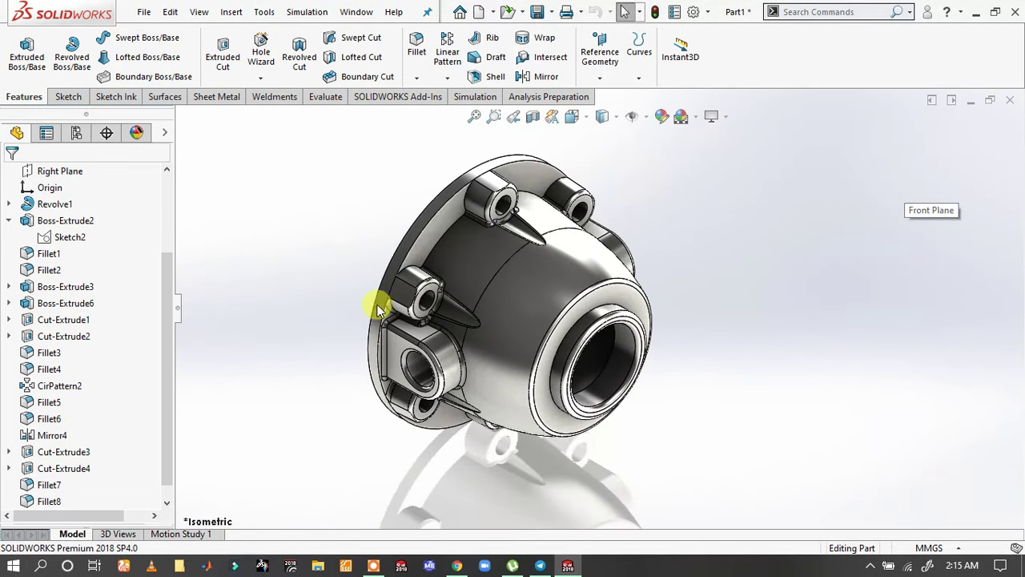
{"action": "middle_click_drag", "start_coordinate": [377, 297], "coordinate": [550, 286]}
{"action": "mouse_move", "coordinate": [499, 156]}
{"action": "middle_mouse_down"}
{"action": "mouse_move", "coordinate": [579, 251]}
{"action": "mouse_move", "coordinate": [612, 426]}
{"action": "mouse_move", "coordinate": [655, 183]}
{"action": "middle_mouse_up"}
{"action": "scroll", "coordinate": [625, 426], "scroll_direction": "down", "scroll_amount": 3}
{"action": "middle_click_drag", "start_coordinate": [758, 201], "coordinate": [732, 168]}
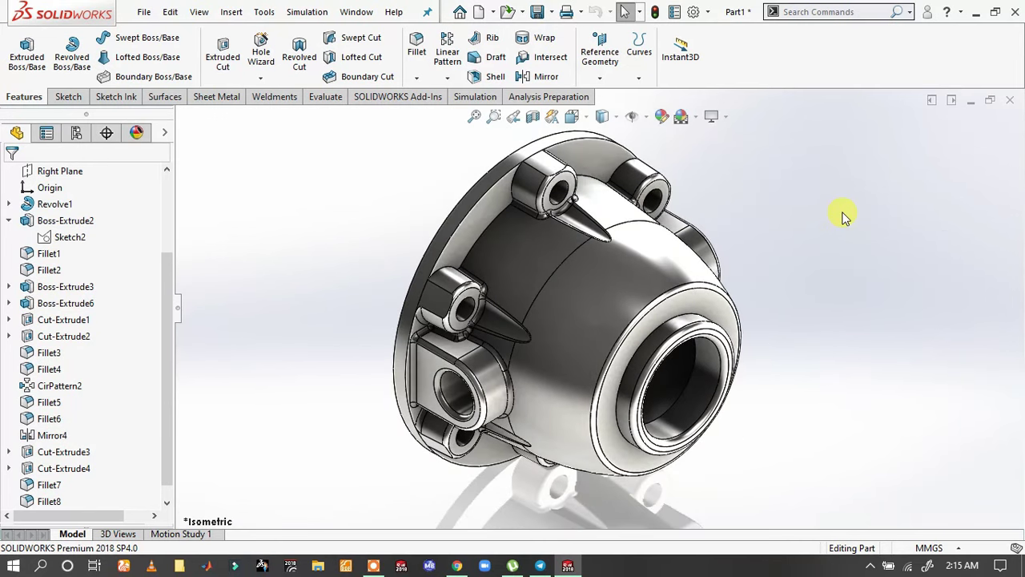
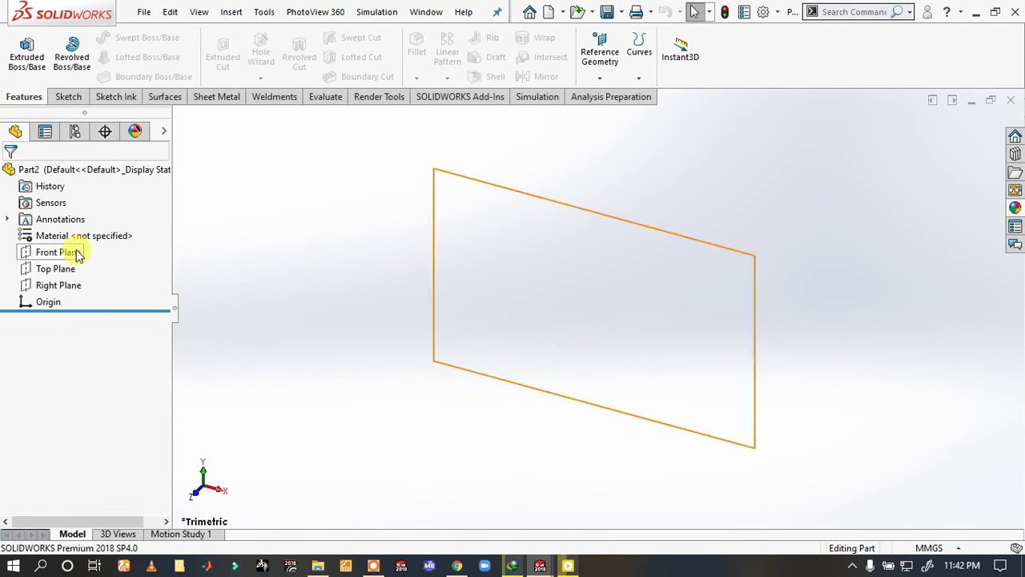
- Open a new sketch on the Front Plane and pick the Line tool from the S shortcut bar
{"action": "left_click", "coordinate": [77, 251]}
{"action": "left_click", "coordinate": [89, 227]}
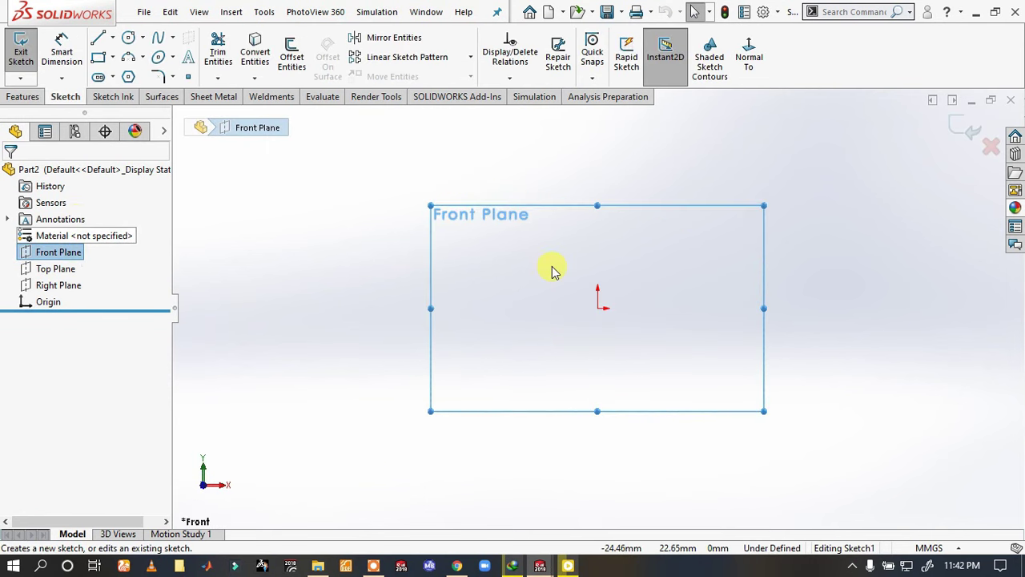
{"action": "key", "text": "s"}
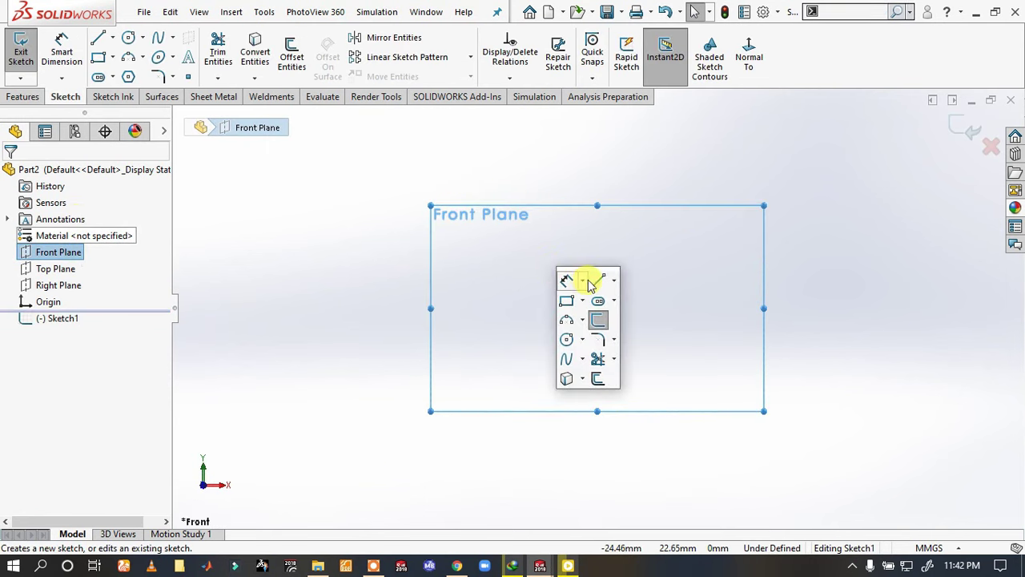
{"action": "left_click", "coordinate": [599, 281]}
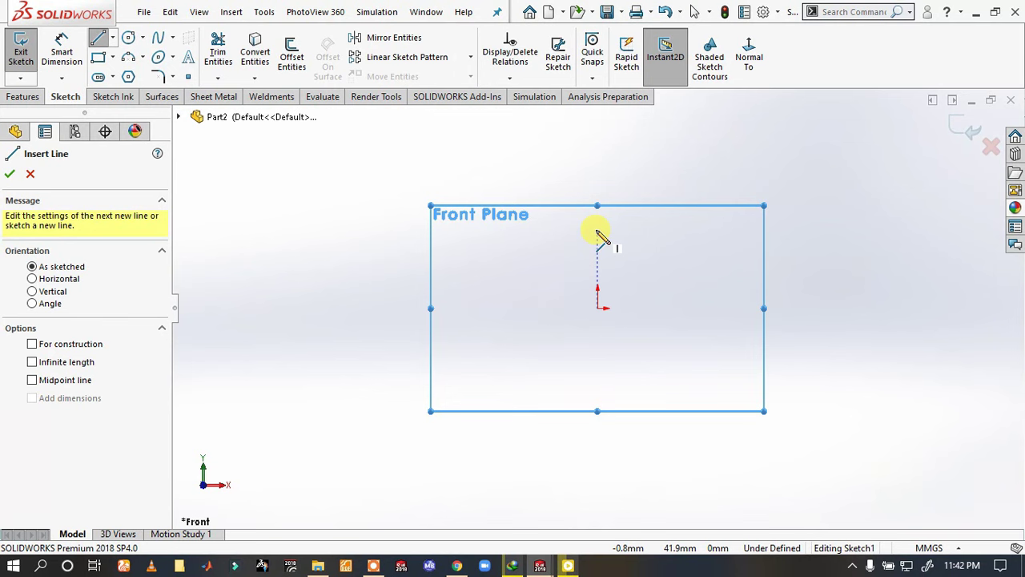
- Draw the first profile lines from above the origin: 20, 4 and 6.50 mm, then a short downward step
{"action": "left_click", "coordinate": [598, 231]}
{"action": "type", "text": "20"}
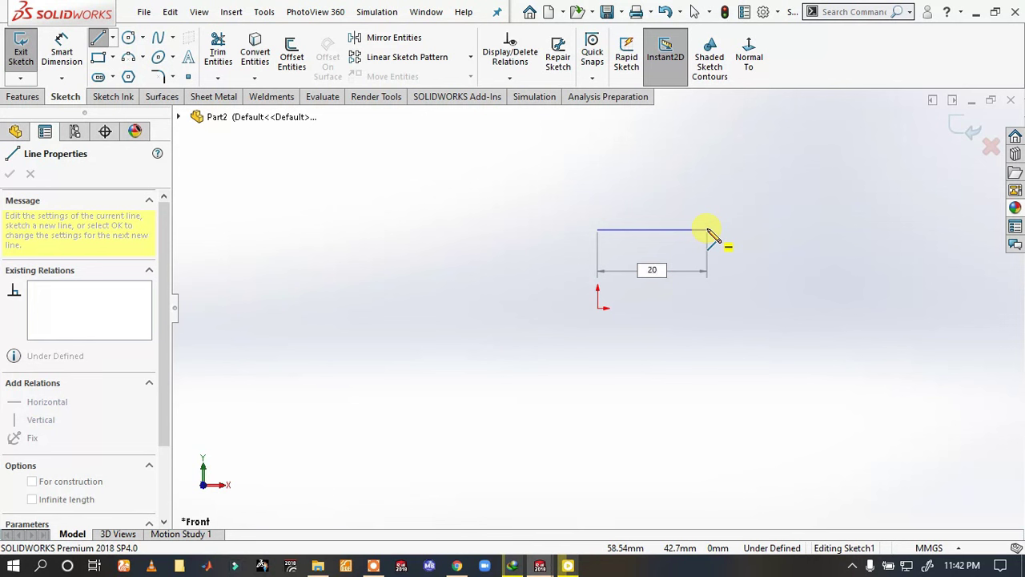
{"action": "key", "text": "Return"}
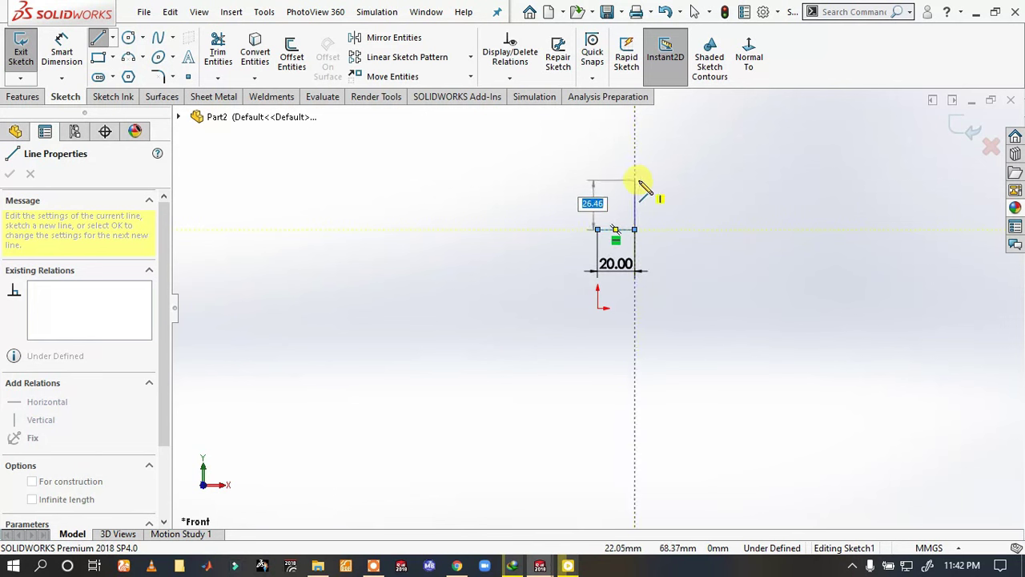
{"action": "type", "text": "4"}
{"action": "key", "text": "Return"}
{"action": "type", "text": "6.5"}
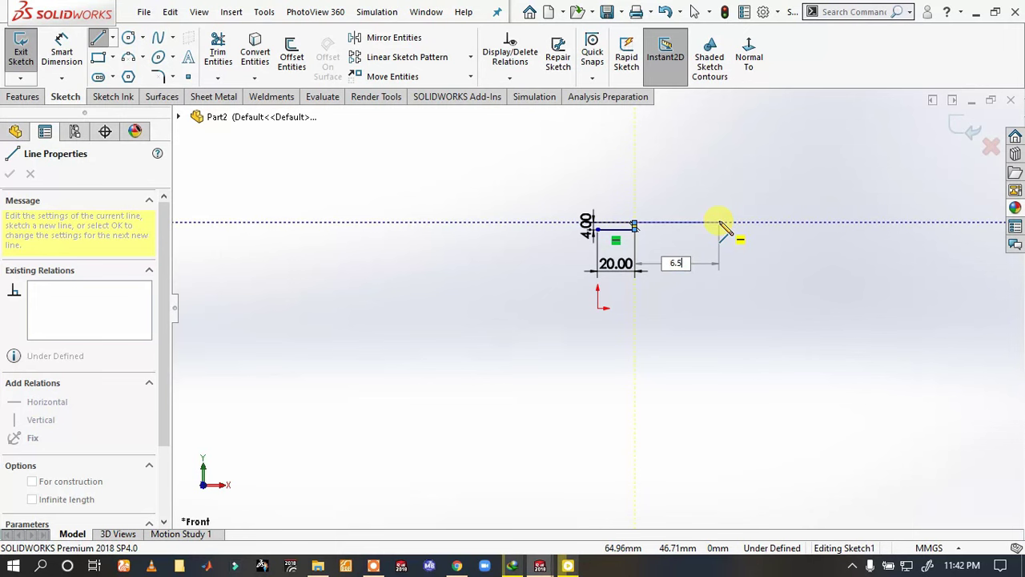
{"action": "key", "text": "Return"}
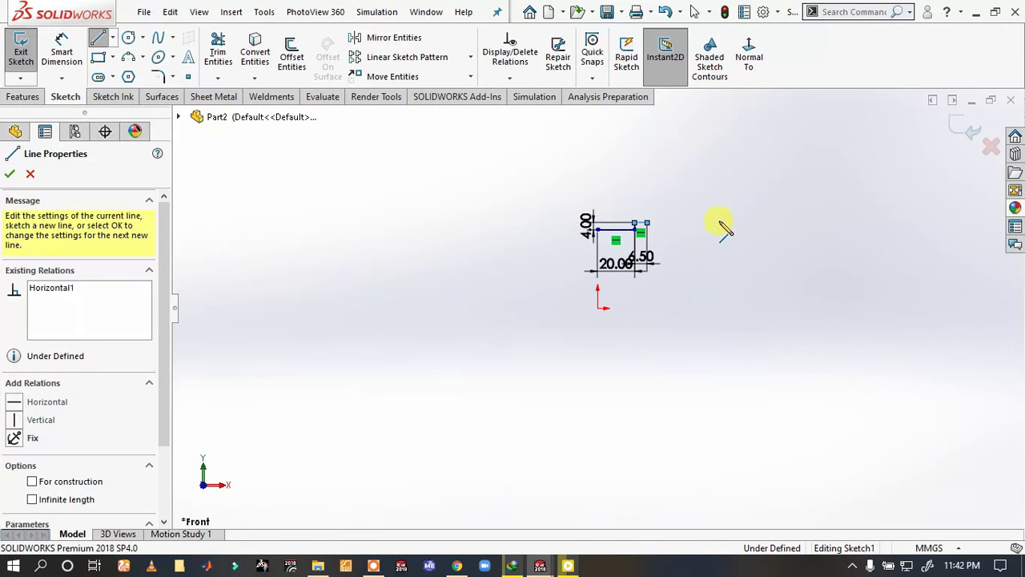
{"action": "scroll", "coordinate": [721, 227], "scroll_direction": "down", "scroll_amount": 2}
{"action": "scroll", "coordinate": [675, 240], "scroll_direction": "down", "scroll_amount": 2}
{"action": "scroll", "coordinate": [618, 222], "scroll_direction": "down", "scroll_amount": 2}
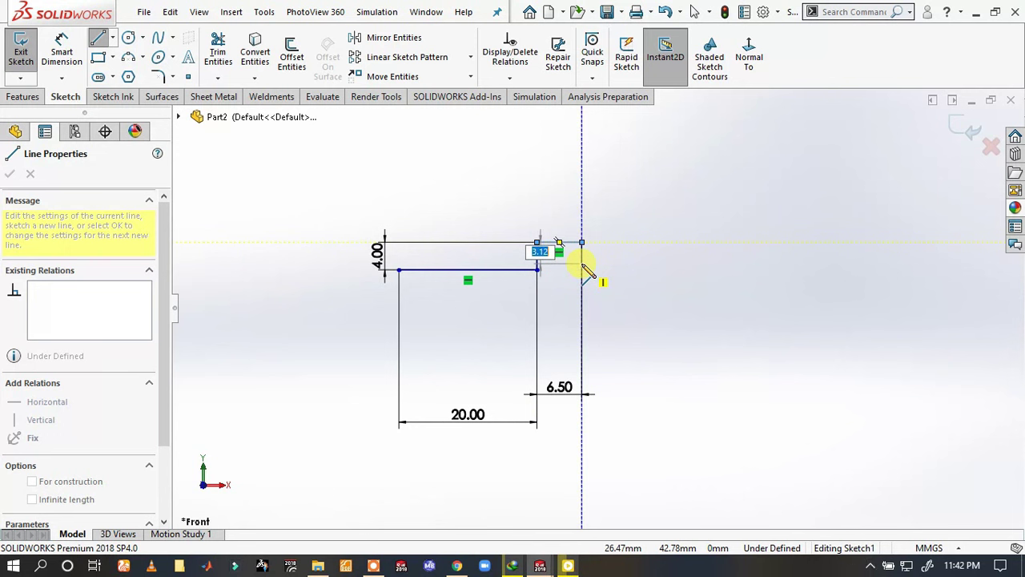
{"action": "type", "text": "2.79"}
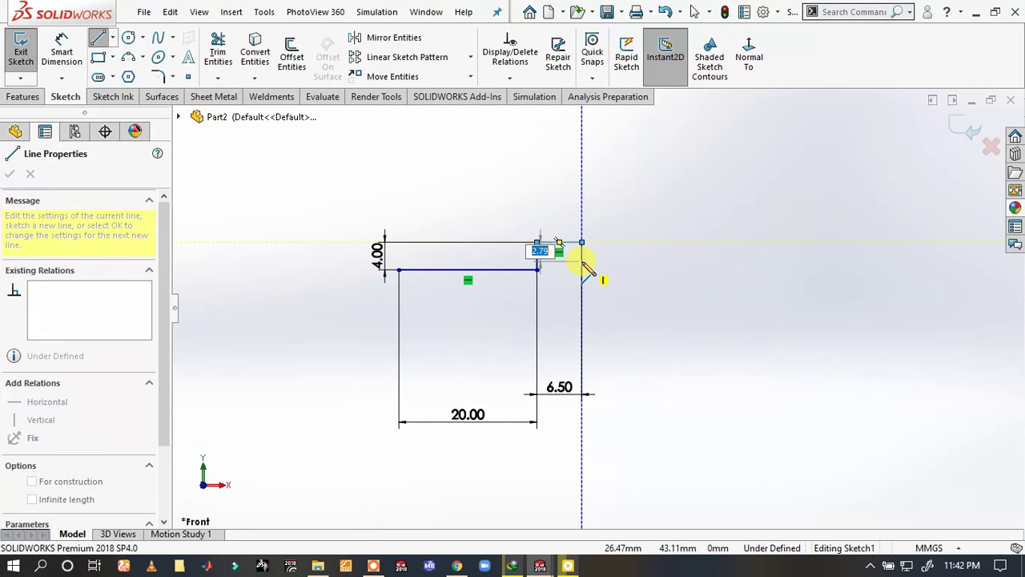
{"action": "left_click", "coordinate": [582, 261]}
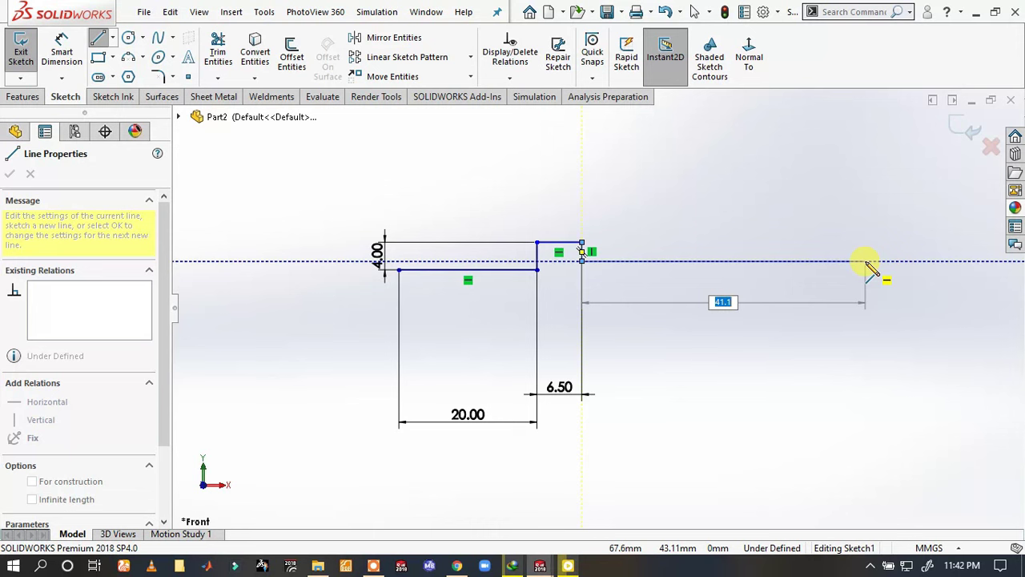
- Continue with the long middle section, 2.75 and 8 mm segments, the taper, then 20, 2.50 and 2 mm
{"action": "left_click", "coordinate": [866, 260]}
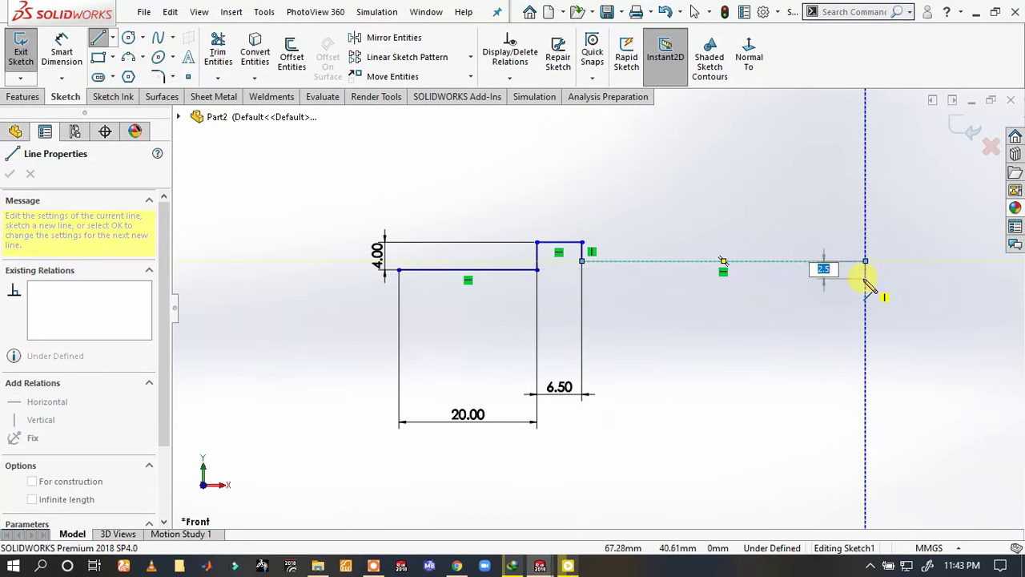
{"action": "type", "text": "5"}
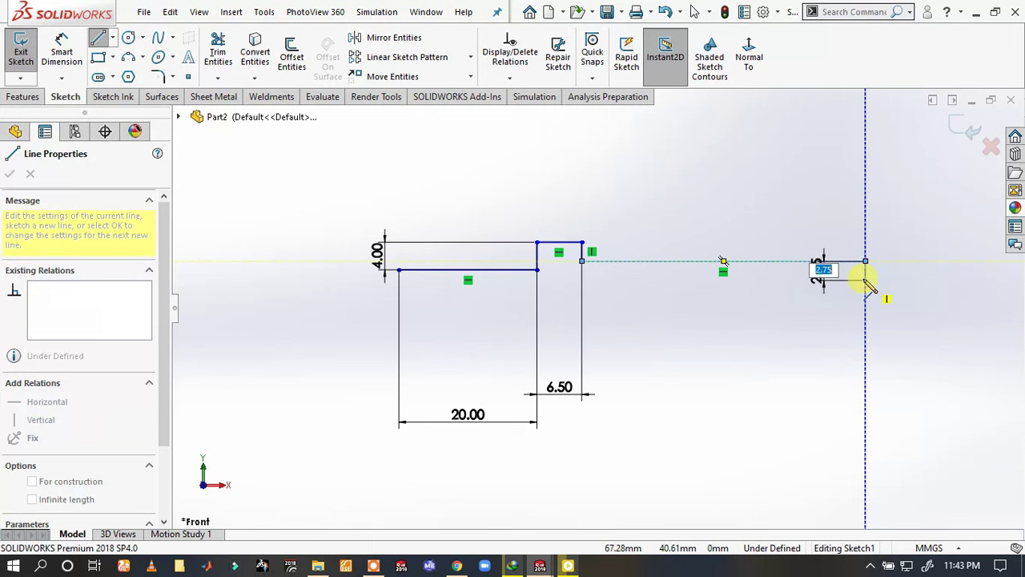
{"action": "key", "text": "Return"}
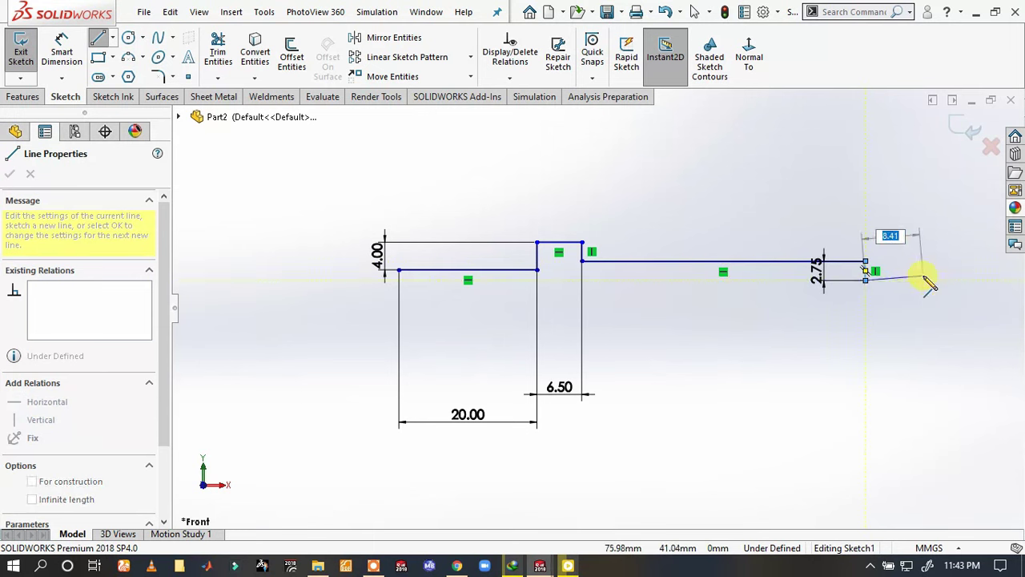
{"action": "type", "text": "8"}
{"action": "key", "text": "Return"}
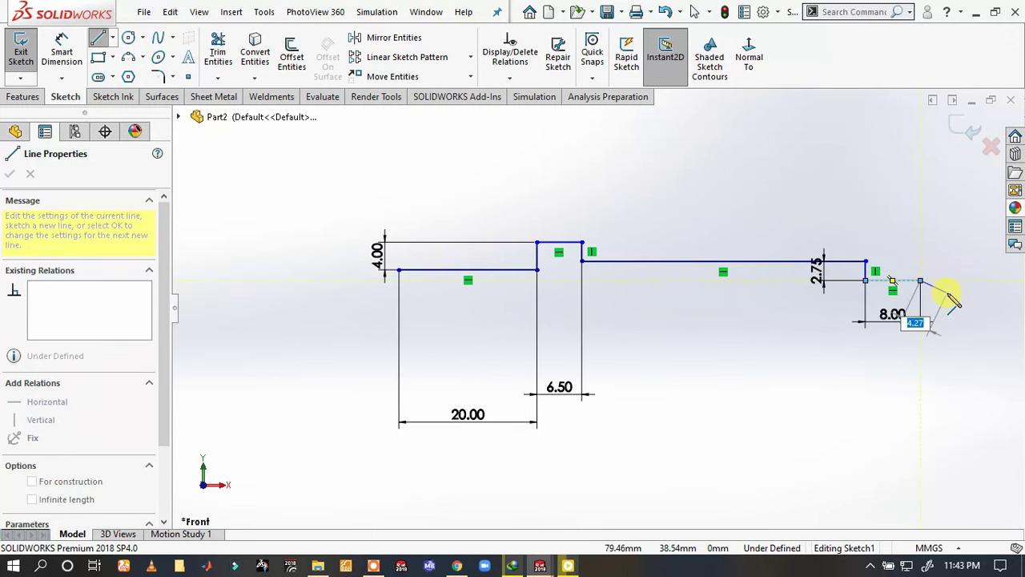
{"action": "left_click", "coordinate": [947, 293]}
{"action": "type", "text": "20"}
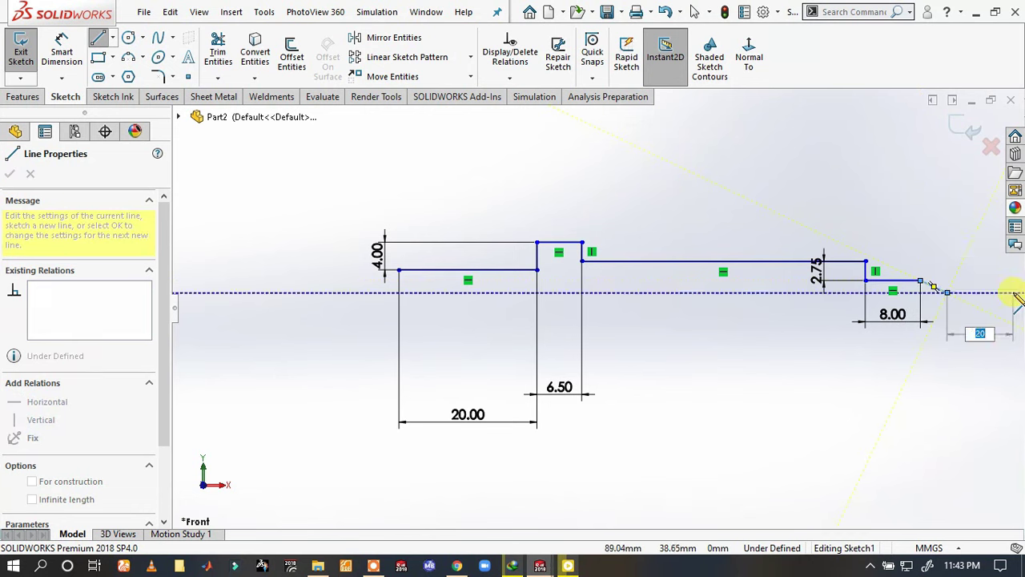
{"action": "key", "text": "Return"}
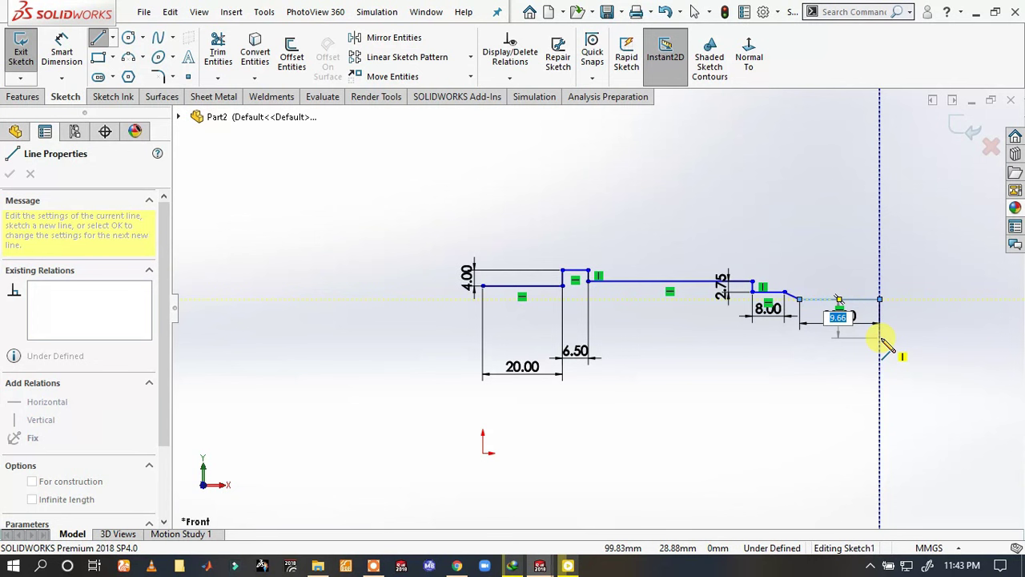
{"action": "type", "text": "20"}
{"action": "key", "text": "Return"}
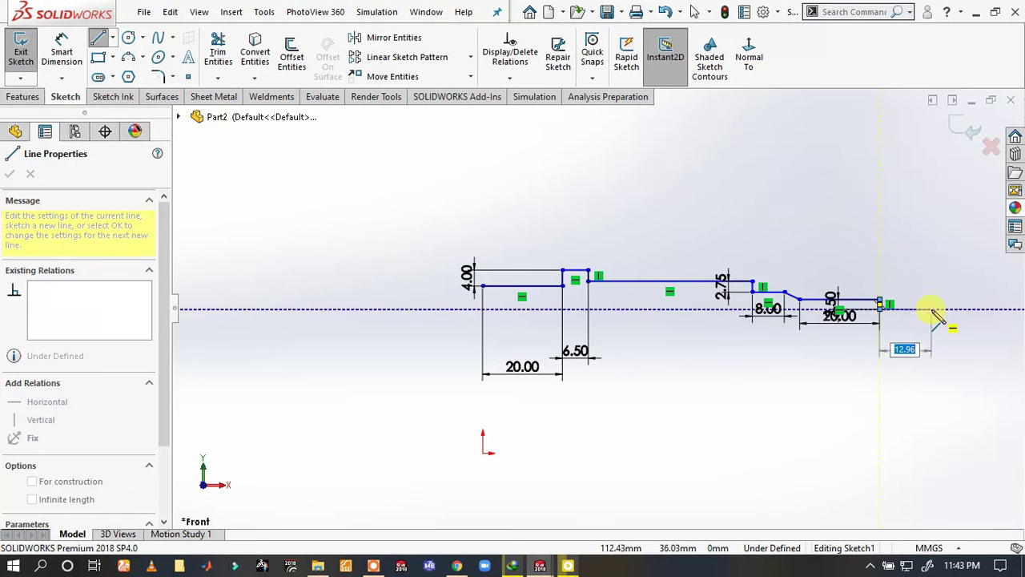
{"action": "type", "text": "2"}
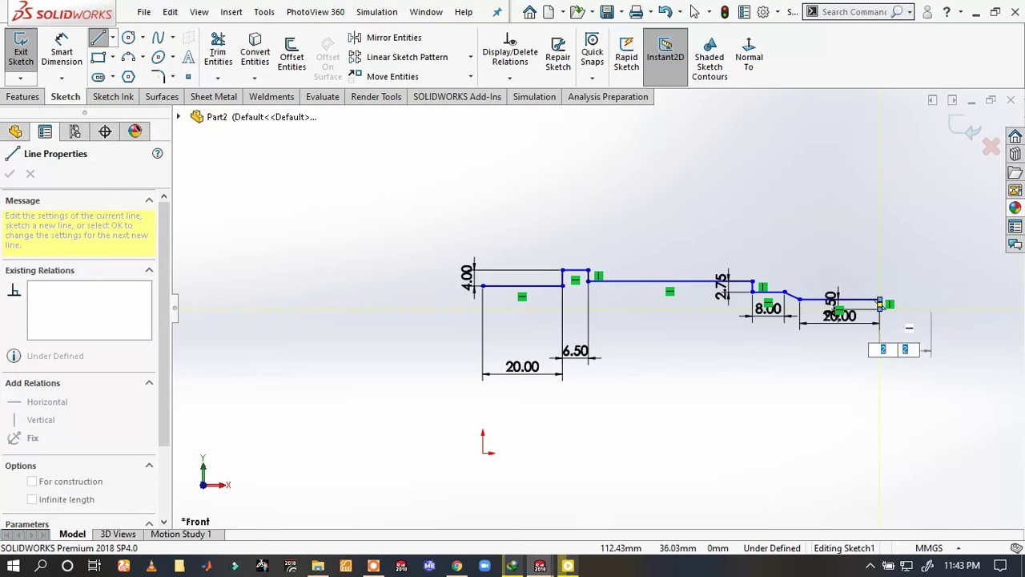
{"action": "key", "text": "Return"}
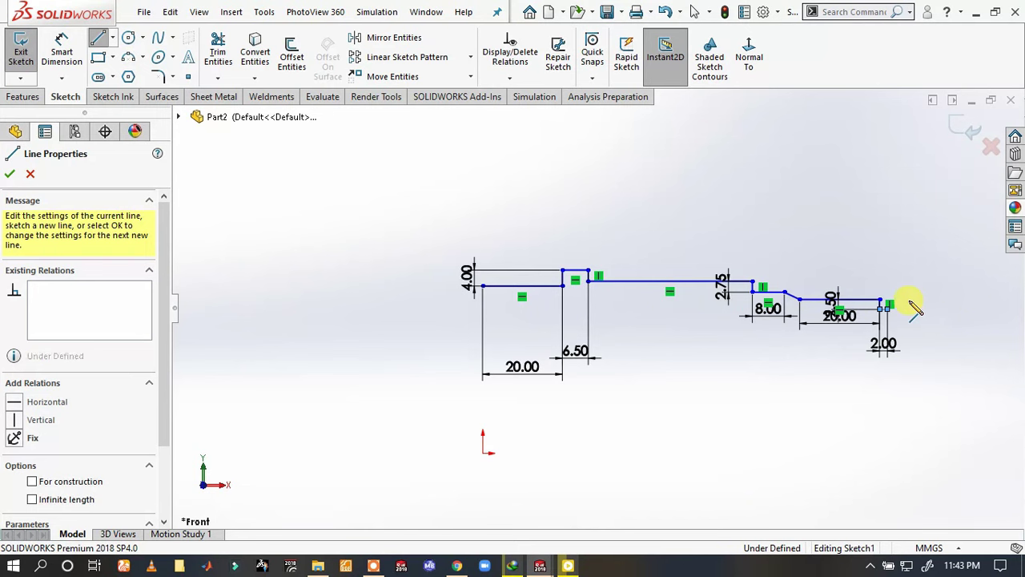
- Add the short 2.5 mm downward step and the 2.50 mm horizontal tip segment
{"action": "scroll", "coordinate": [911, 302], "scroll_direction": "down", "scroll_amount": 2}
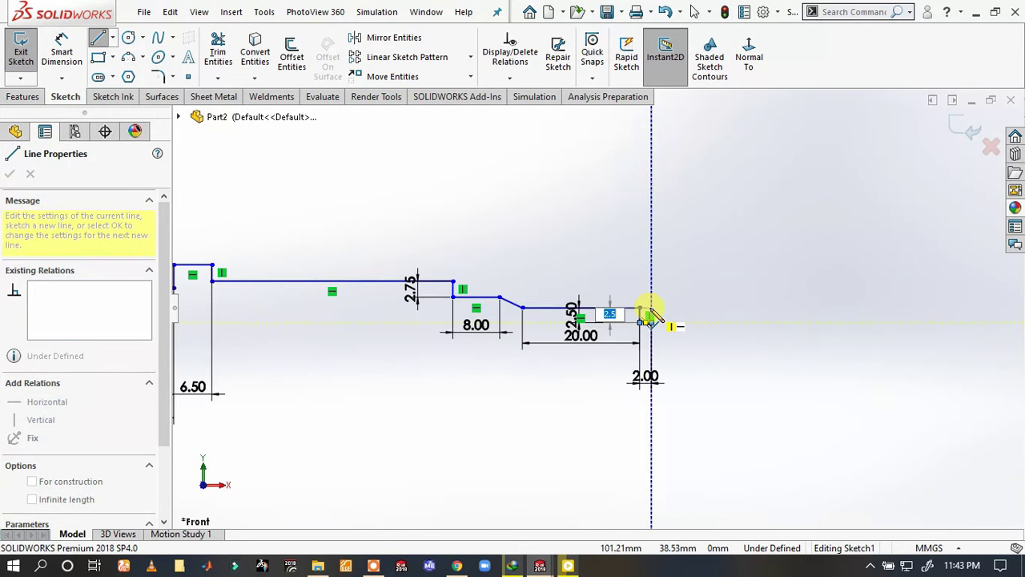
{"action": "left_click", "coordinate": [652, 309]}
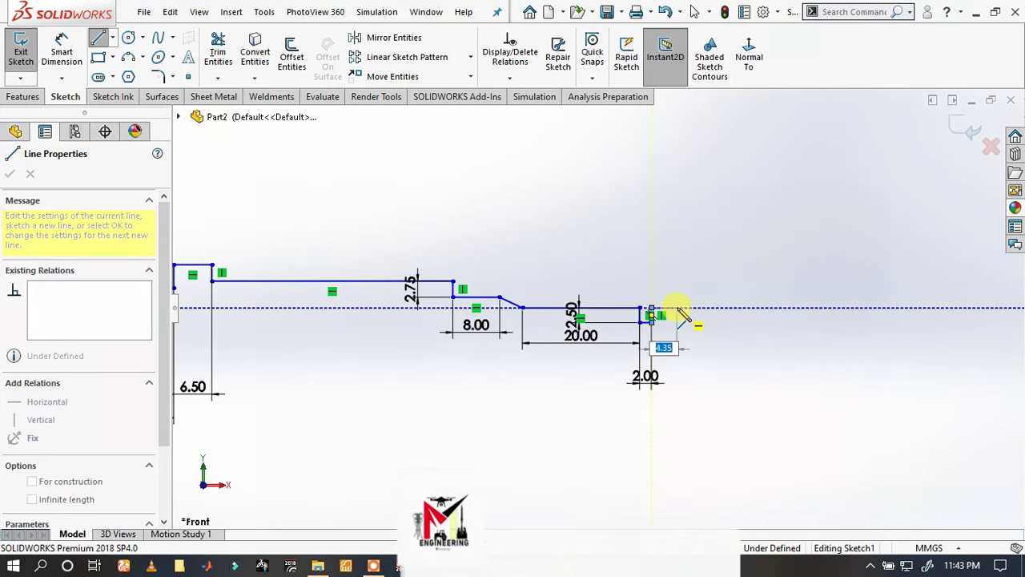
{"action": "type", "text": "2."}
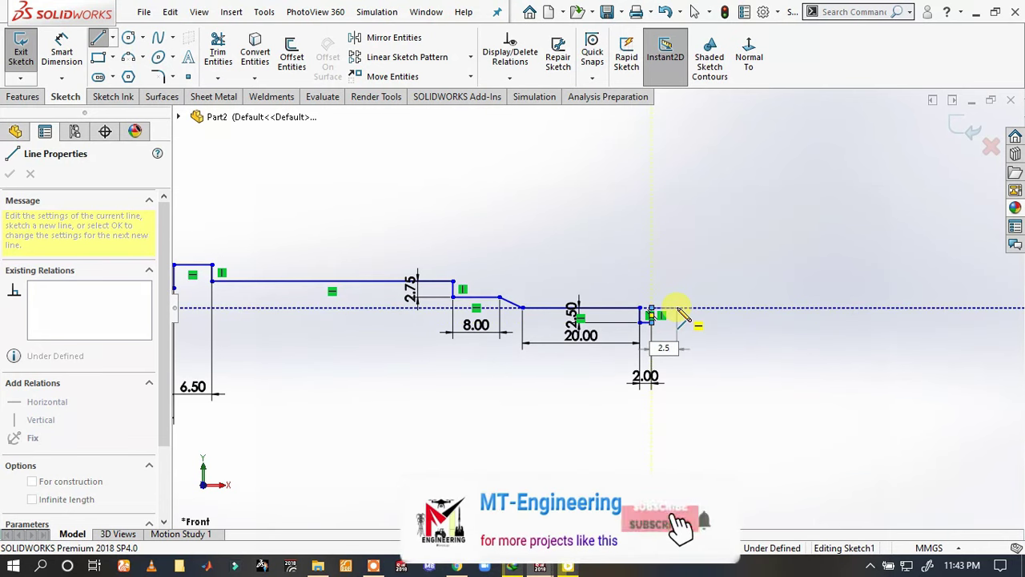
{"action": "type", "text": "5"}
{"action": "key", "text": "Return"}
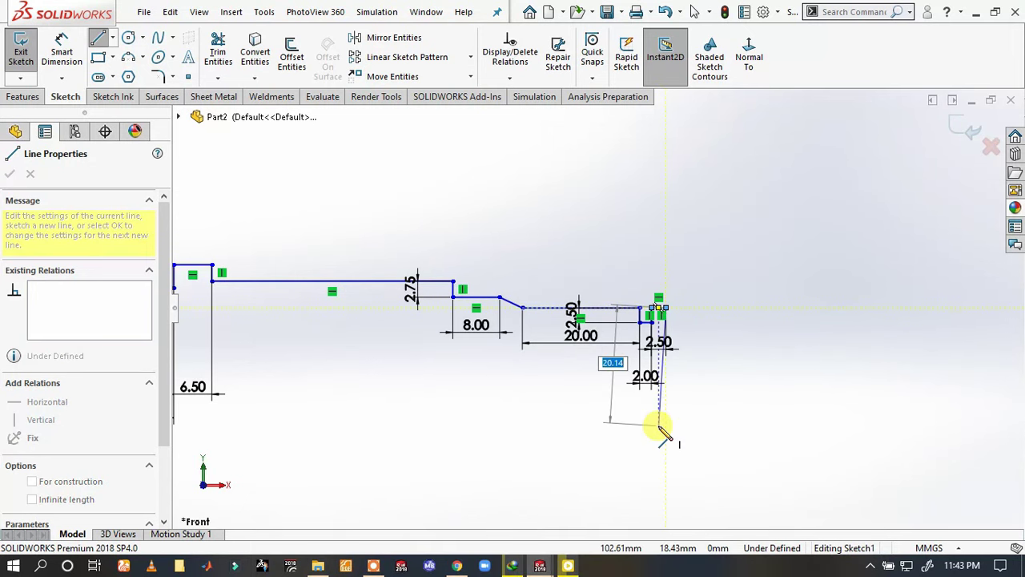
- Close the profile with a drop to origin level, a baseline to the origin, and a rise to the start
{"action": "scroll", "coordinate": [664, 432], "scroll_direction": "up", "scroll_amount": 2}
{"action": "scroll", "coordinate": [665, 417], "scroll_direction": "up", "scroll_amount": 1}
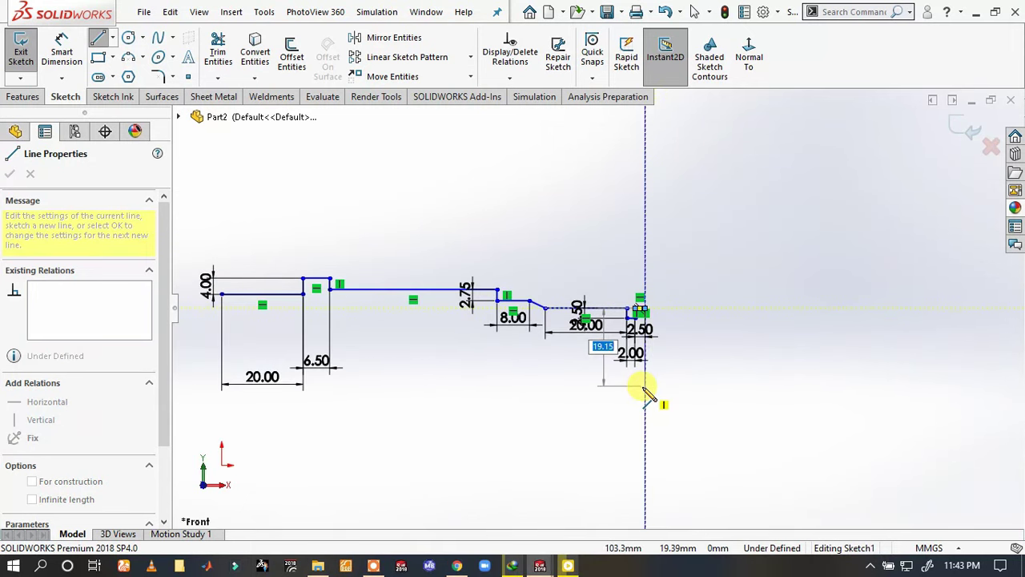
{"action": "scroll", "coordinate": [645, 393], "scroll_direction": "up", "scroll_amount": 1}
{"action": "scroll", "coordinate": [647, 401], "scroll_direction": "up", "scroll_amount": 1}
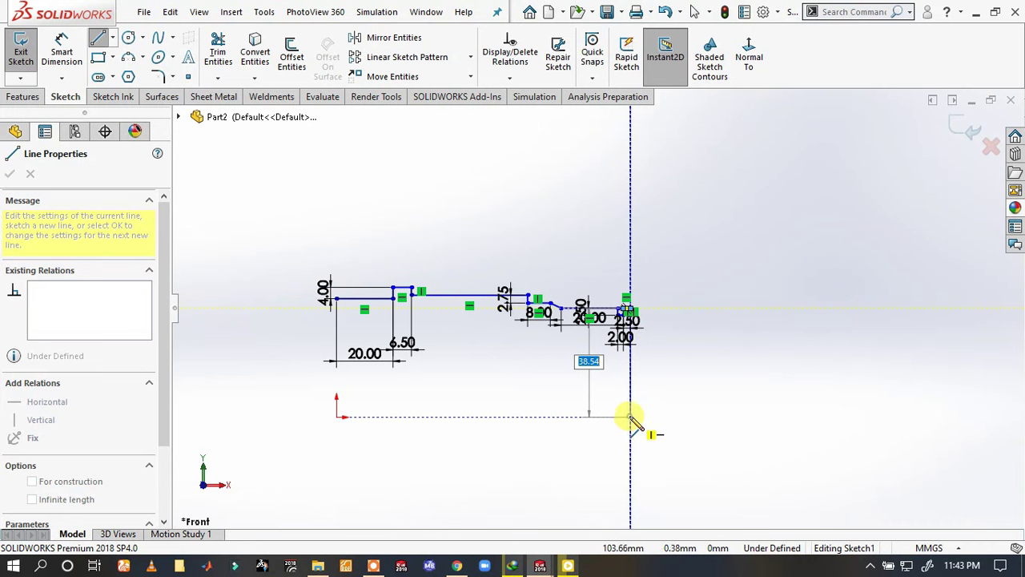
{"action": "left_click", "coordinate": [631, 416]}
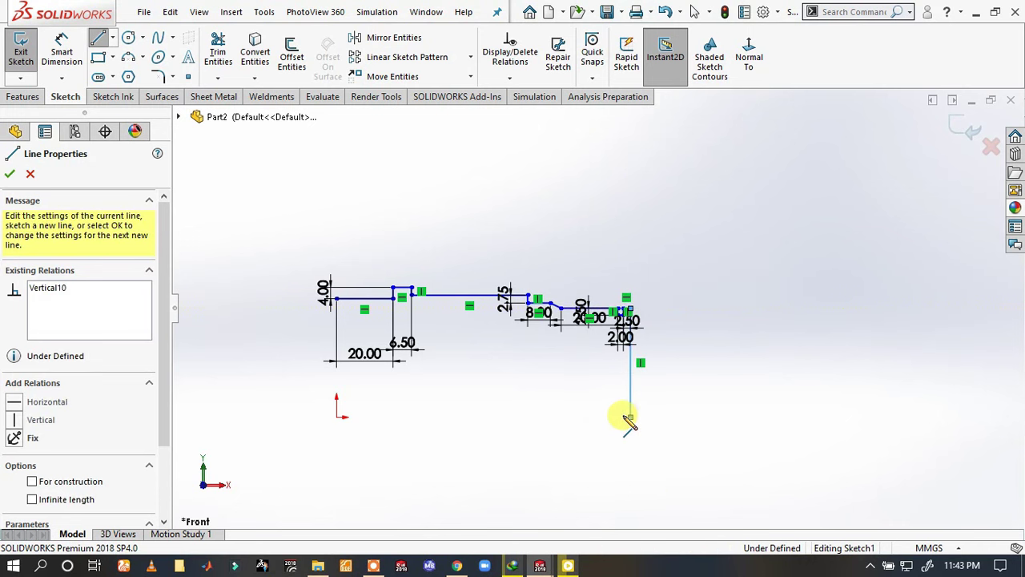
{"action": "left_click", "coordinate": [336, 416]}
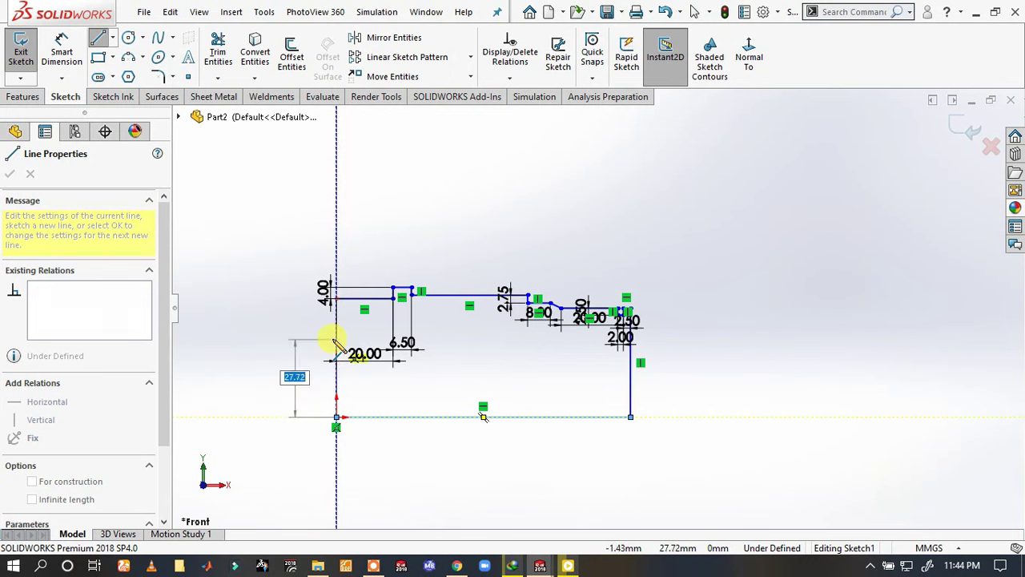
{"action": "left_click", "coordinate": [337, 298]}
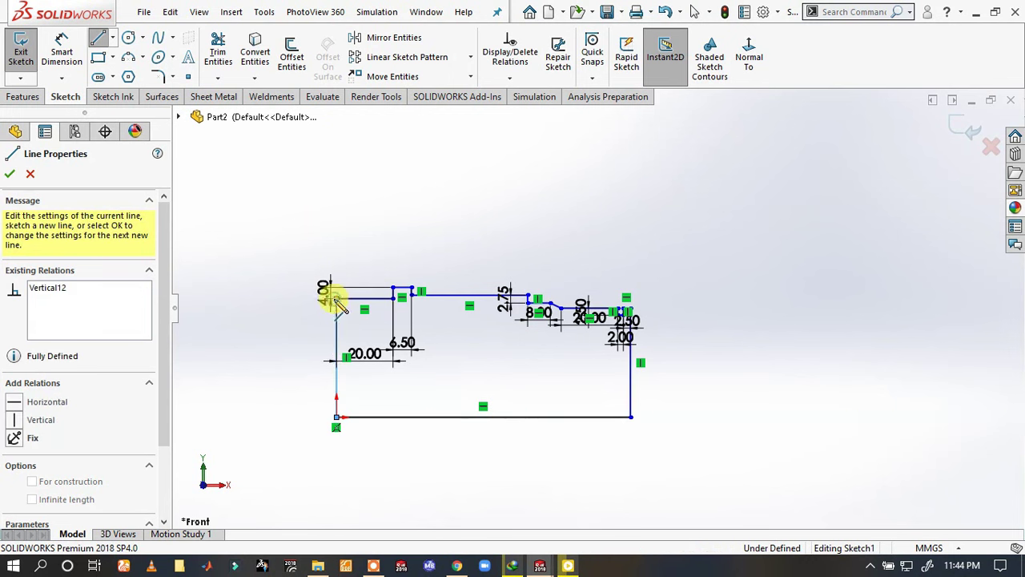
- Convert the bottom horizontal line into a construction line
{"action": "left_click", "coordinate": [402, 253]}
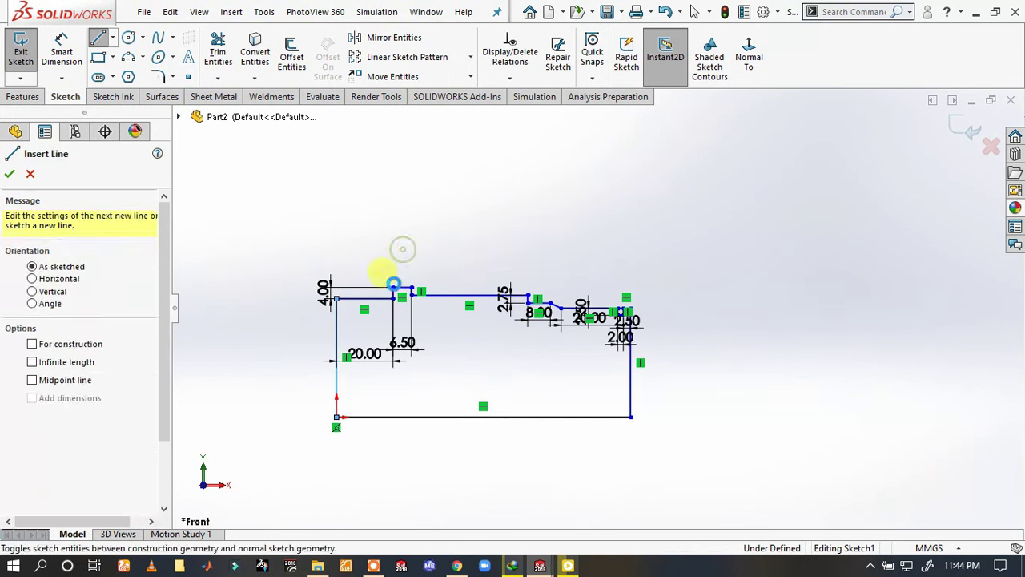
{"action": "key", "text": "Escape"}
{"action": "left_click", "coordinate": [370, 417]}
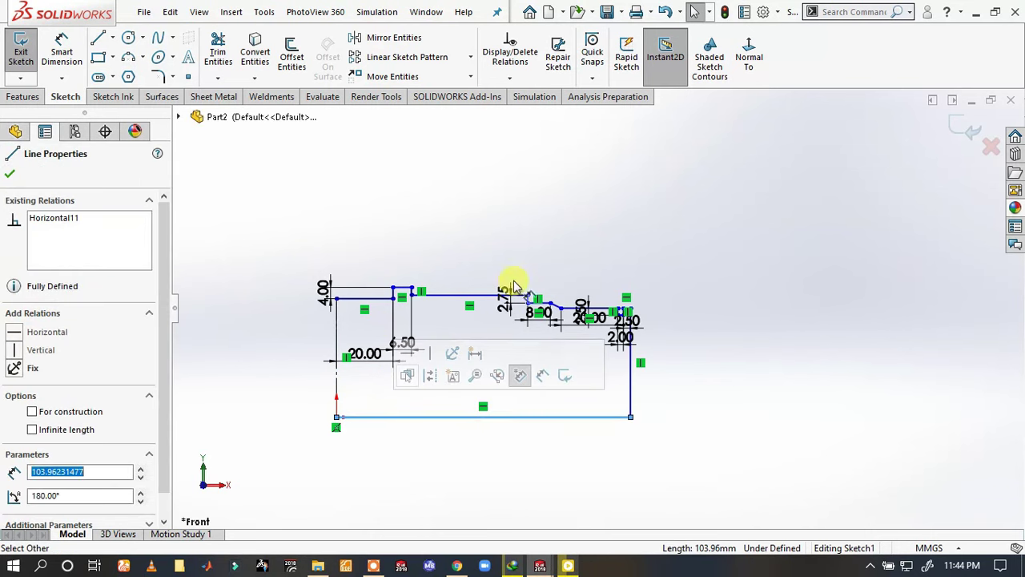
{"action": "left_click", "coordinate": [428, 377]}
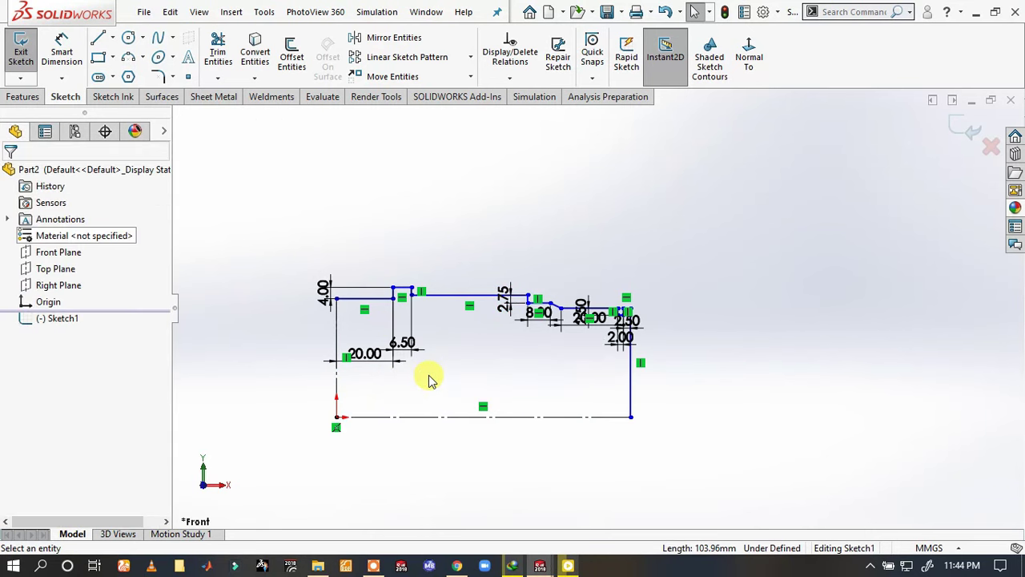
- Dimension the construction baseline to an overall length of 116.5 mm
{"action": "key", "text": "s"}
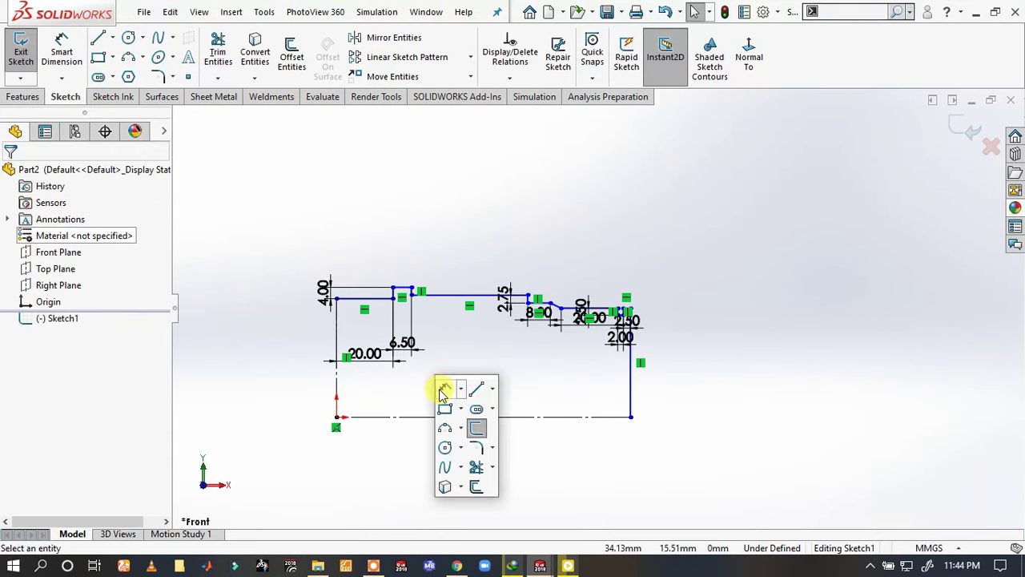
{"action": "left_click", "coordinate": [441, 392]}
{"action": "left_click", "coordinate": [440, 418]}
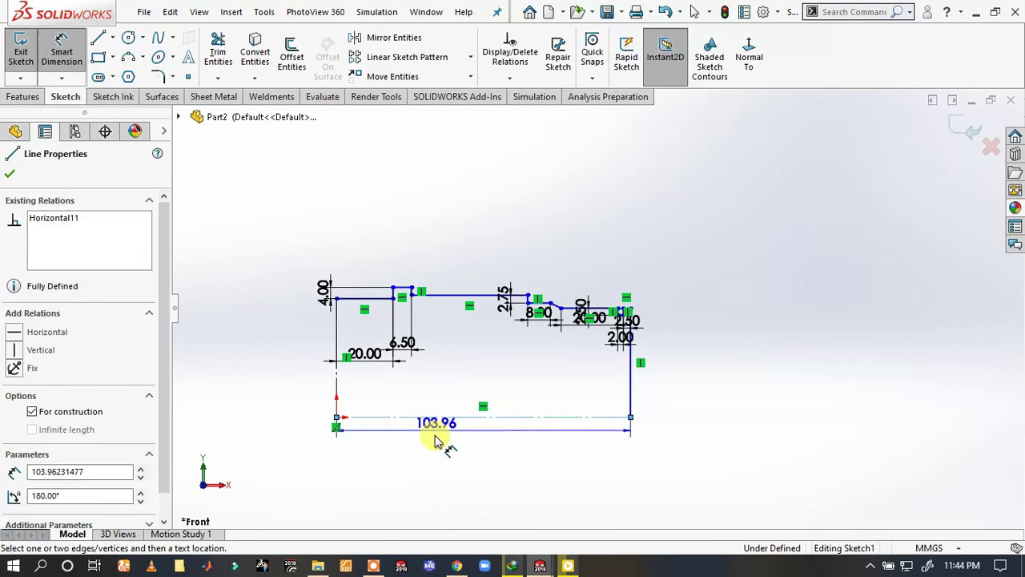
{"action": "left_click", "coordinate": [434, 446]}
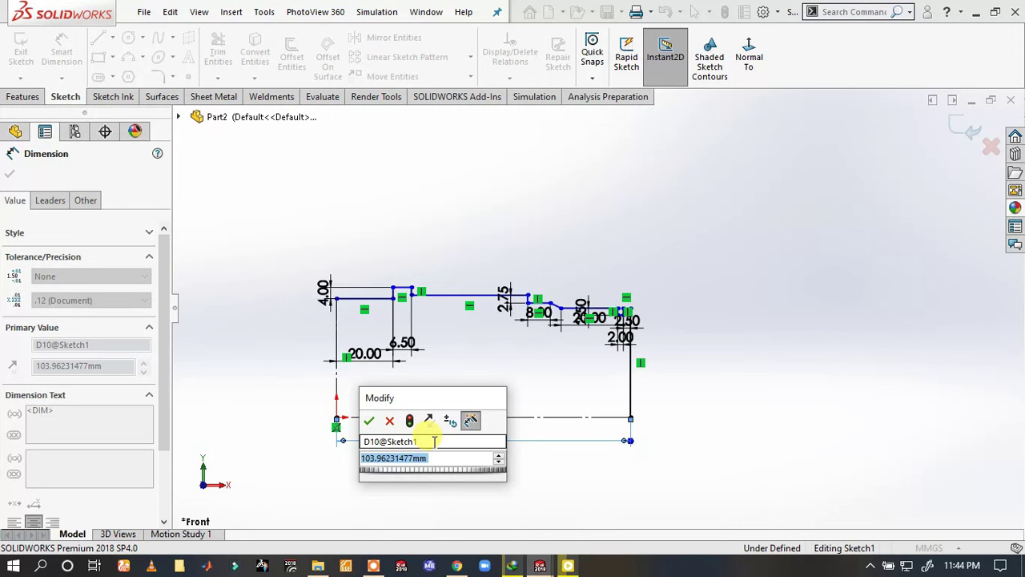
{"action": "type", "text": "11"}
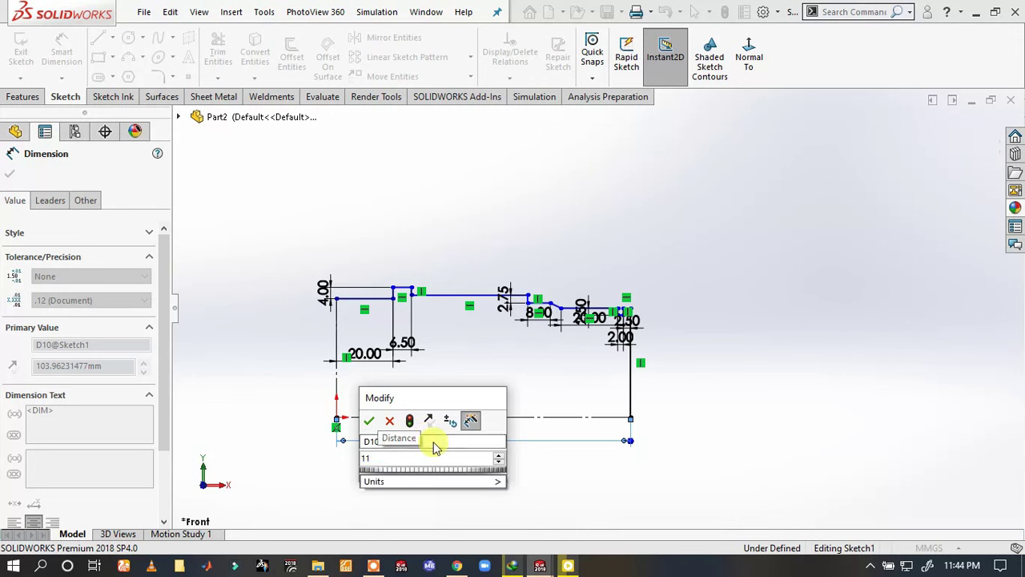
{"action": "type", "text": "6.5"}
{"action": "key", "text": "Return"}
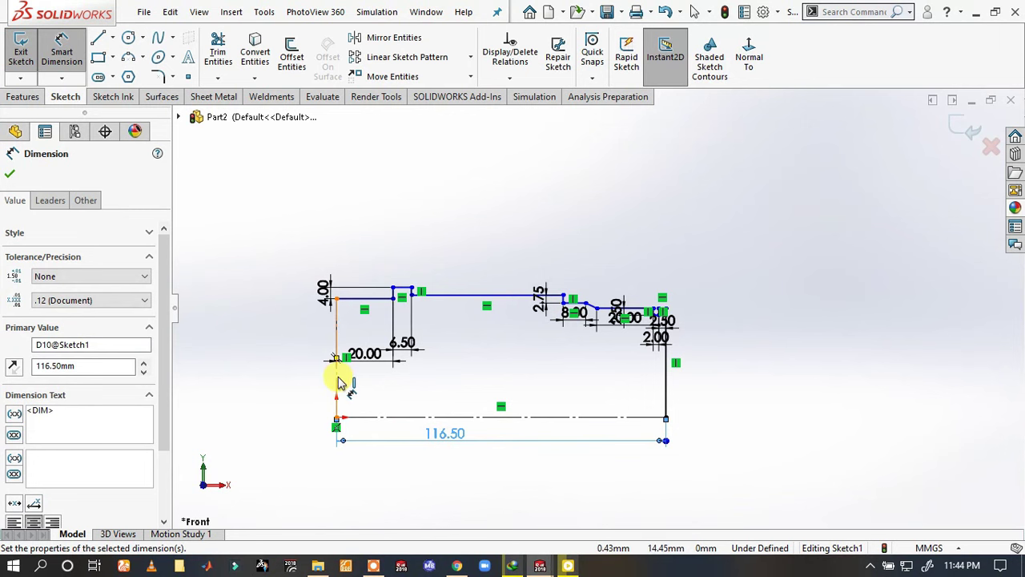
{"action": "scroll", "coordinate": [572, 293], "scroll_direction": "down", "scroll_amount": 2}
{"action": "scroll", "coordinate": [636, 293], "scroll_direction": "down", "scroll_amount": 3}
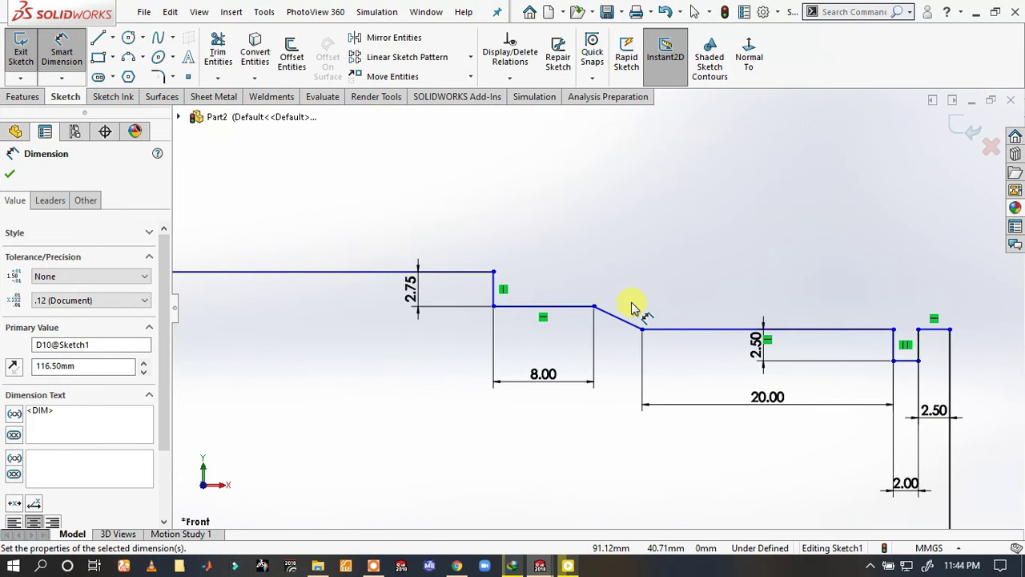
- Place an angle dimension between the short horizontal line and the slanted line, then undo the 180° value
{"action": "key", "text": "Escape"}
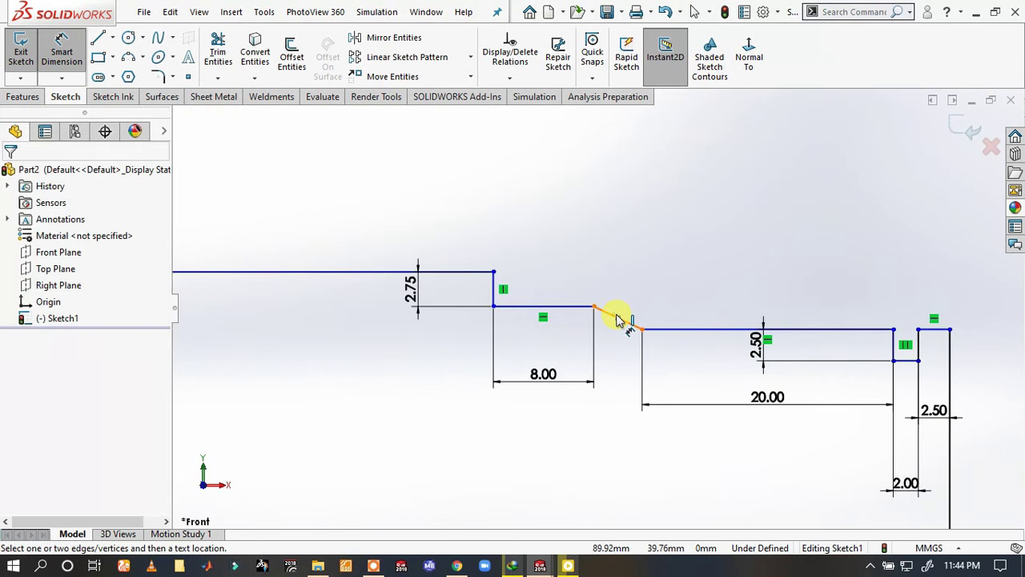
{"action": "left_click", "coordinate": [603, 310]}
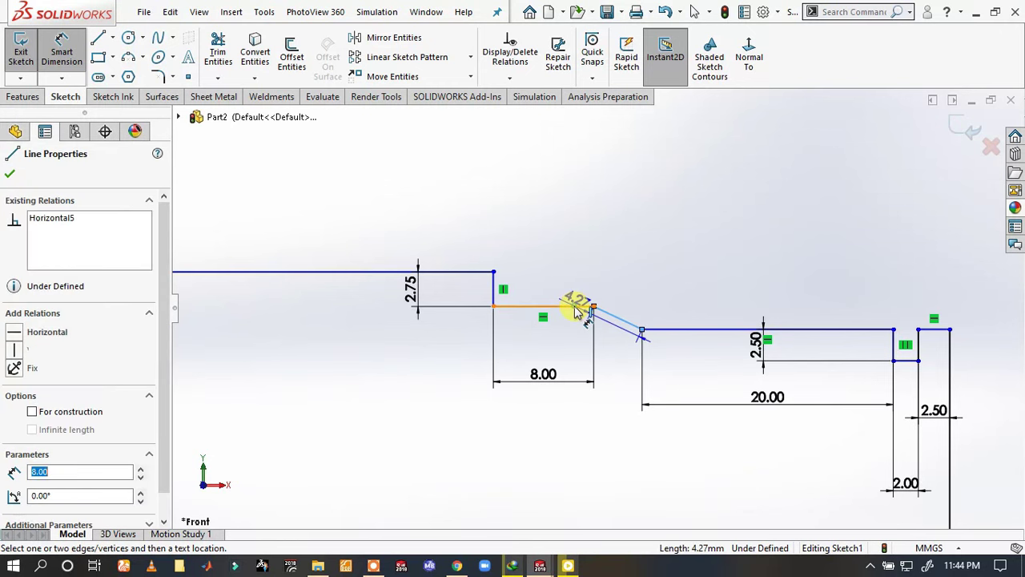
{"action": "left_click", "coordinate": [578, 311]}
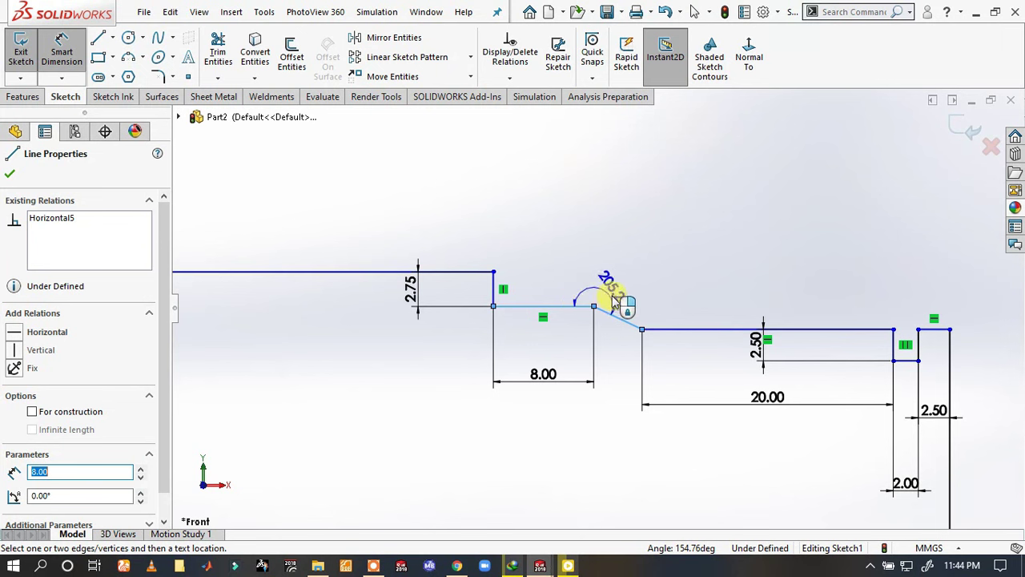
{"action": "left_click", "coordinate": [612, 297]}
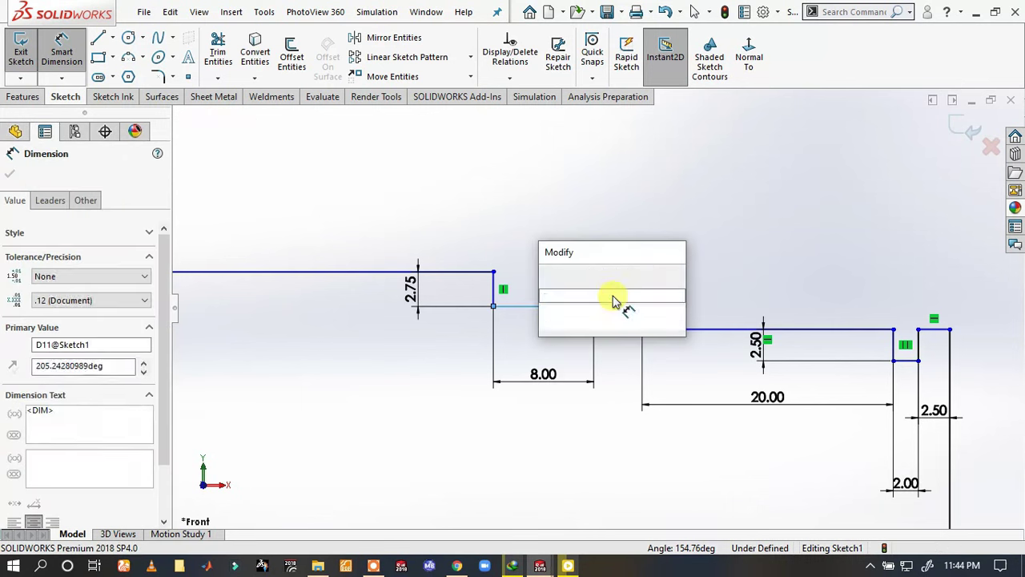
{"action": "type", "text": "180"}
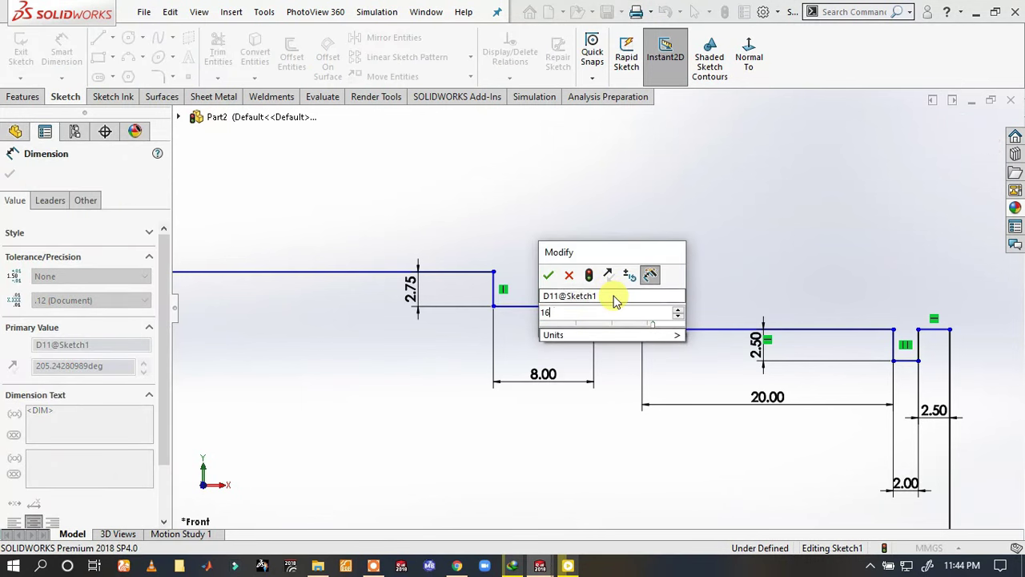
{"action": "key", "text": "Return"}
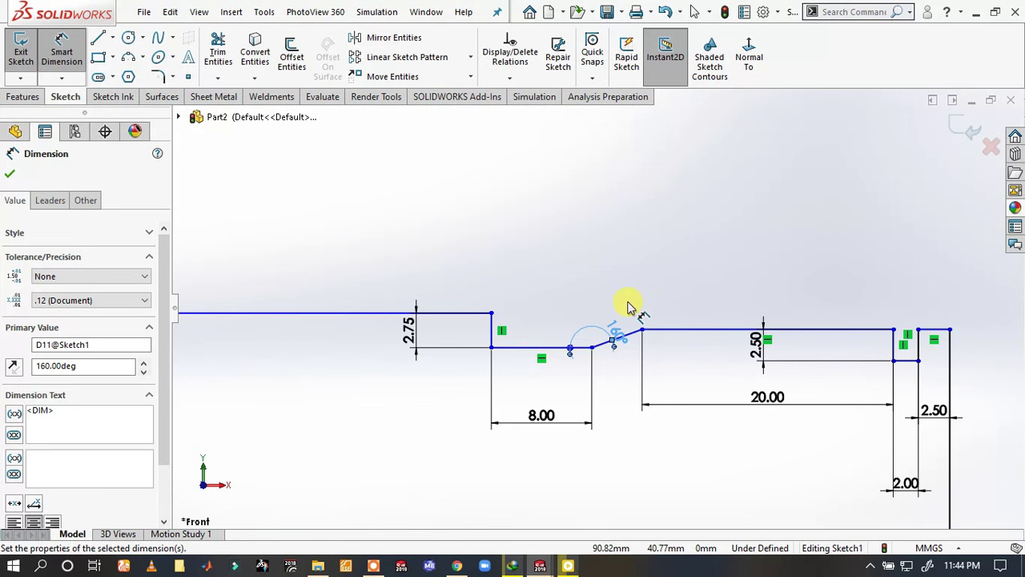
{"action": "key", "text": "Escape"}
{"action": "key", "text": "ctrl+z"}
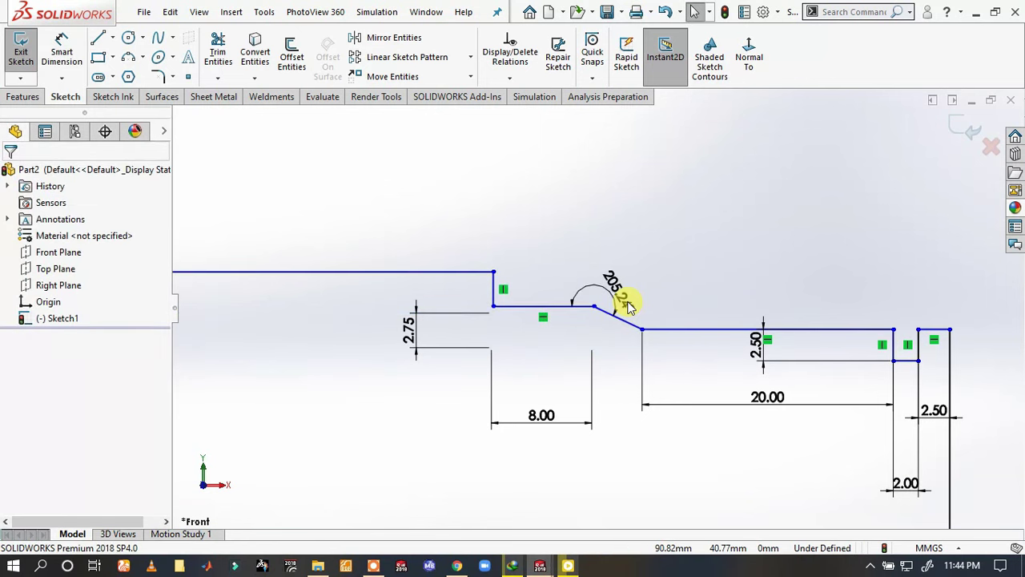
- Edit the 205° angle dimension to 360-160, fixing the taper angle at 200°
{"action": "double_click", "coordinate": [629, 305]}
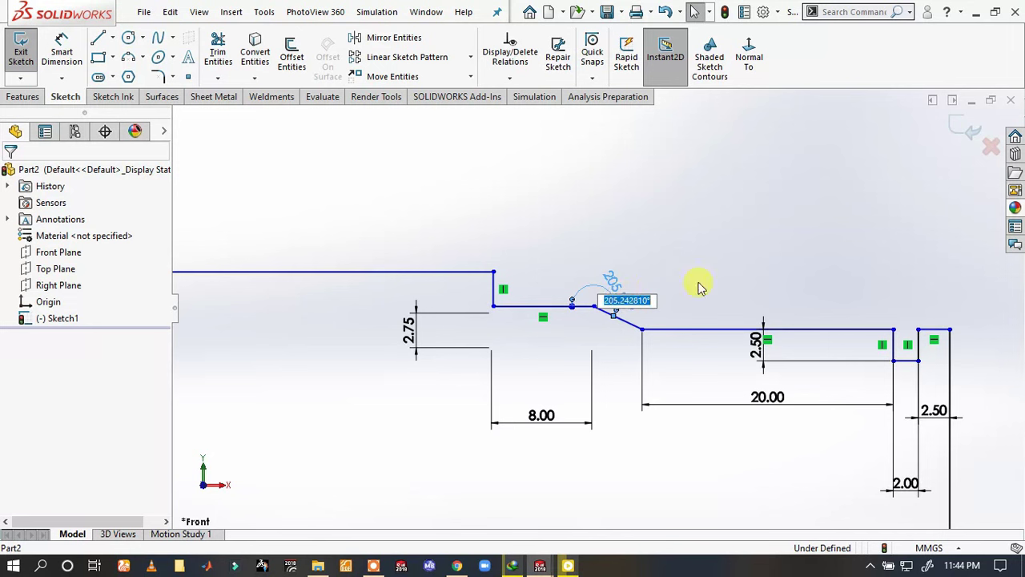
{"action": "key", "text": "Escape"}
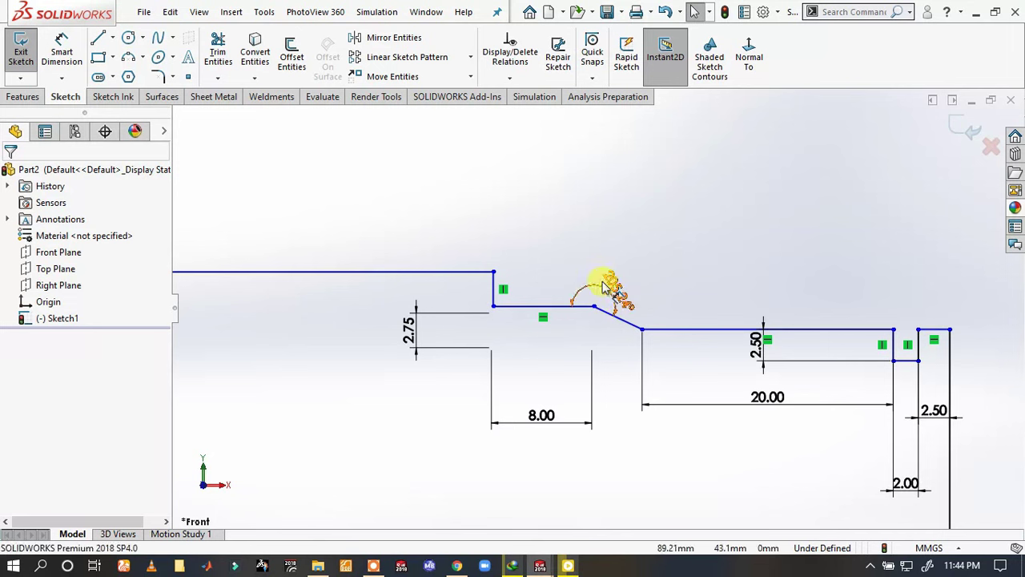
{"action": "double_click", "coordinate": [603, 290]}
{"action": "key", "text": "Escape"}
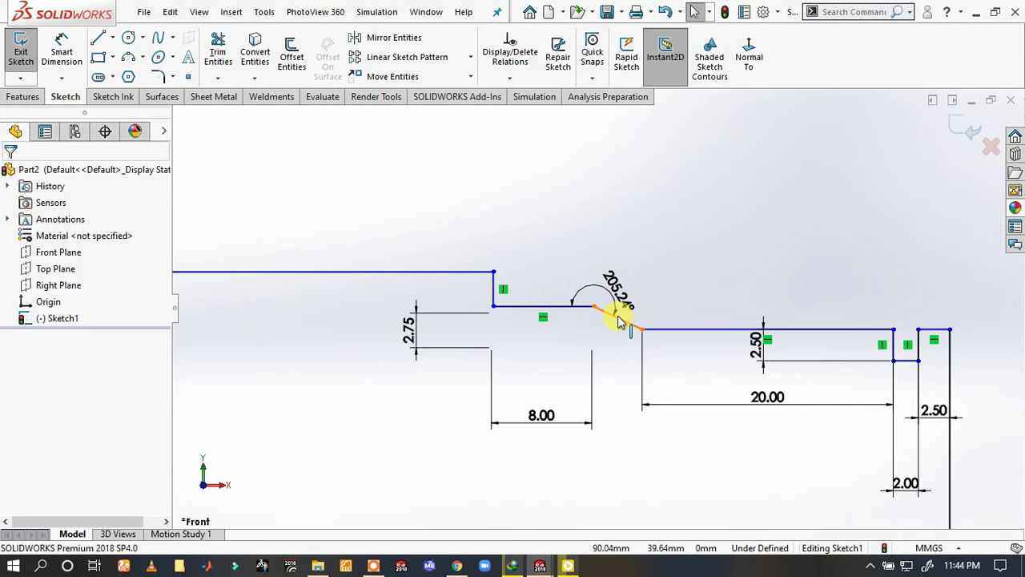
{"action": "double_click", "coordinate": [617, 303]}
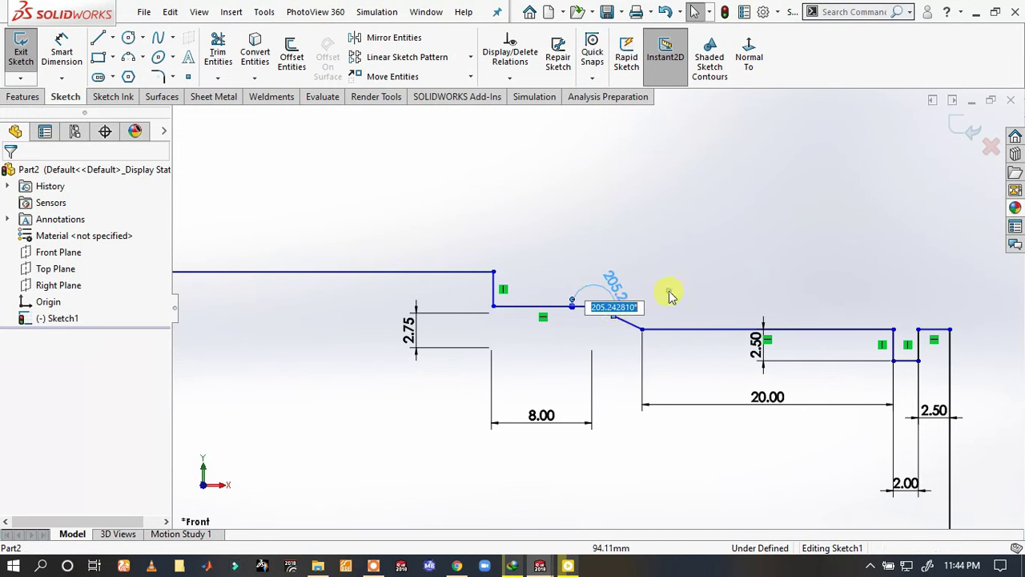
{"action": "key", "text": "Escape"}
{"action": "double_click", "coordinate": [617, 310]}
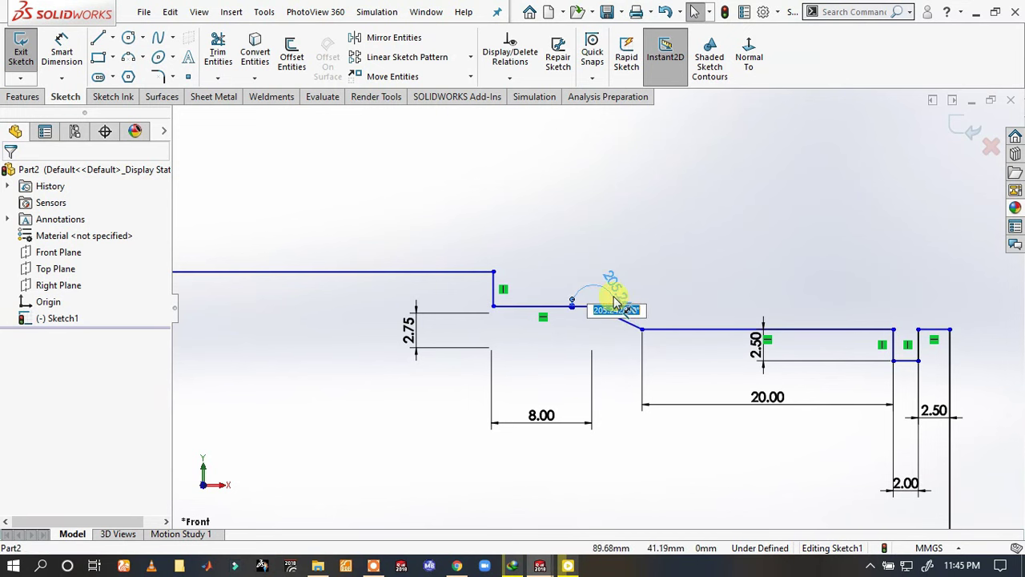
{"action": "key", "text": "Escape"}
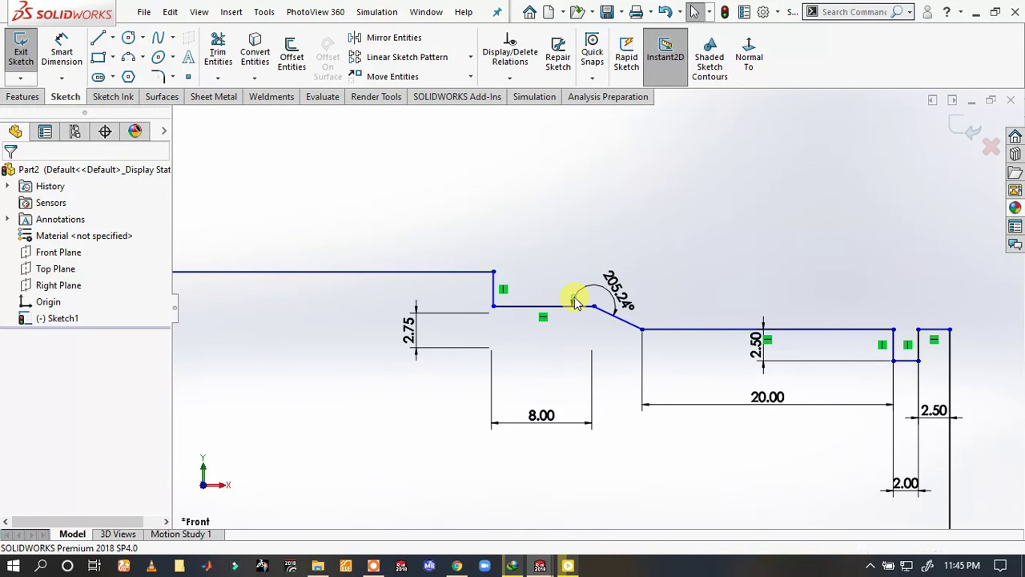
{"action": "left_click", "coordinate": [611, 295]}
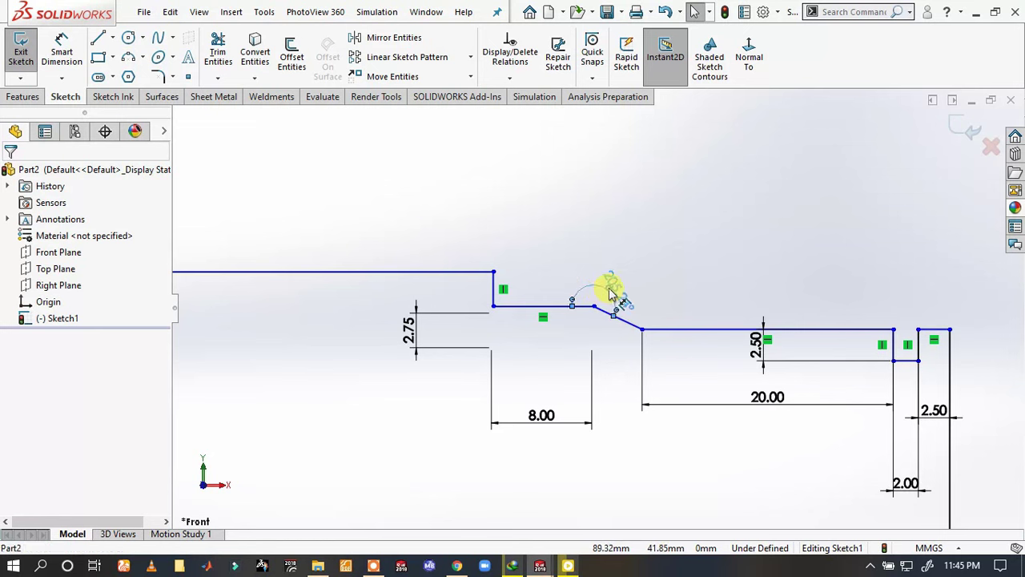
{"action": "left_click_drag", "start_coordinate": [610, 294], "coordinate": [609, 287]}
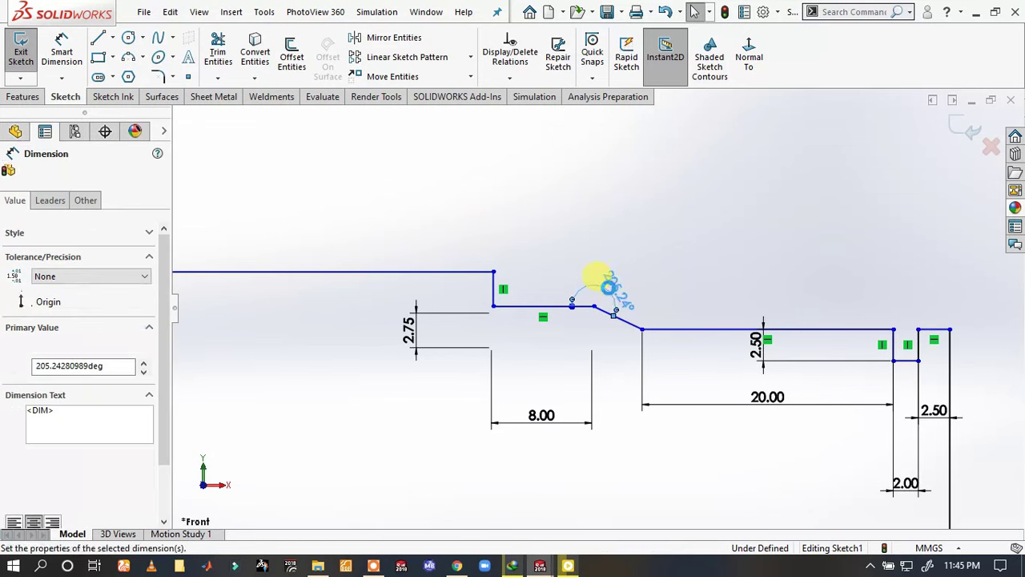
{"action": "double_click", "coordinate": [609, 287]}
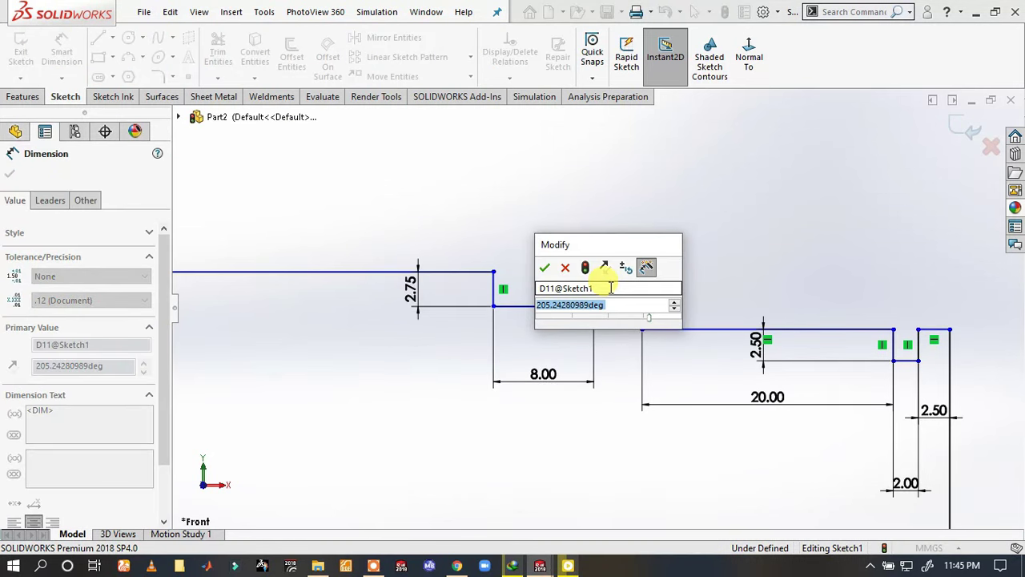
{"action": "type", "text": "3"}
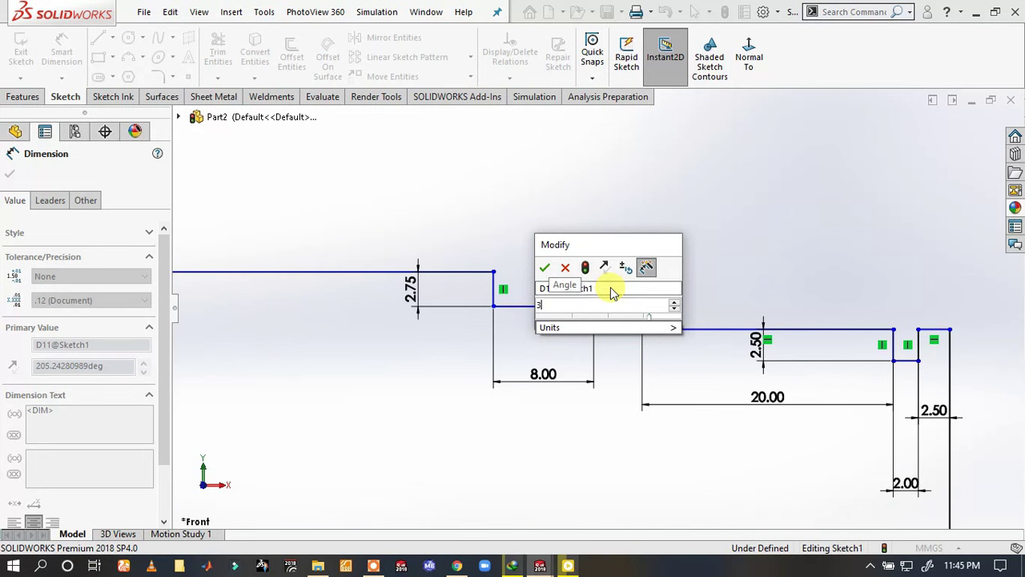
{"action": "type", "text": "60"}
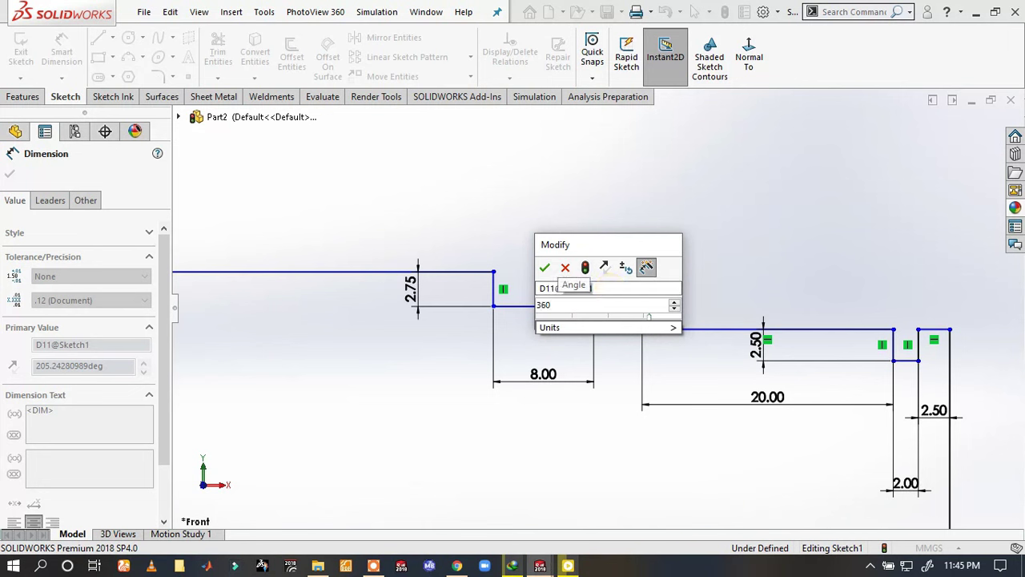
{"action": "type", "text": "-"}
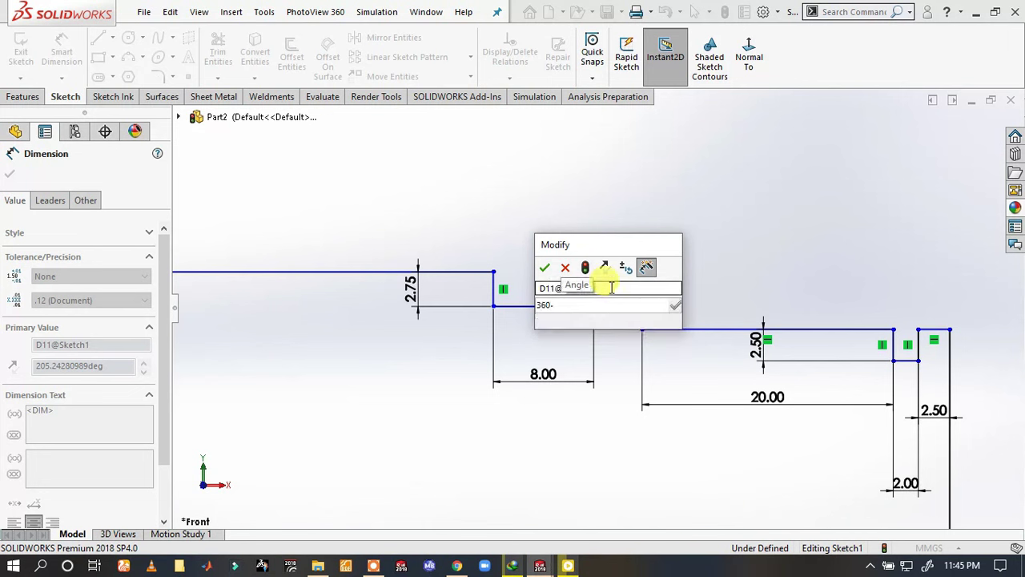
{"action": "type", "text": "160"}
{"action": "key", "text": "Return"}
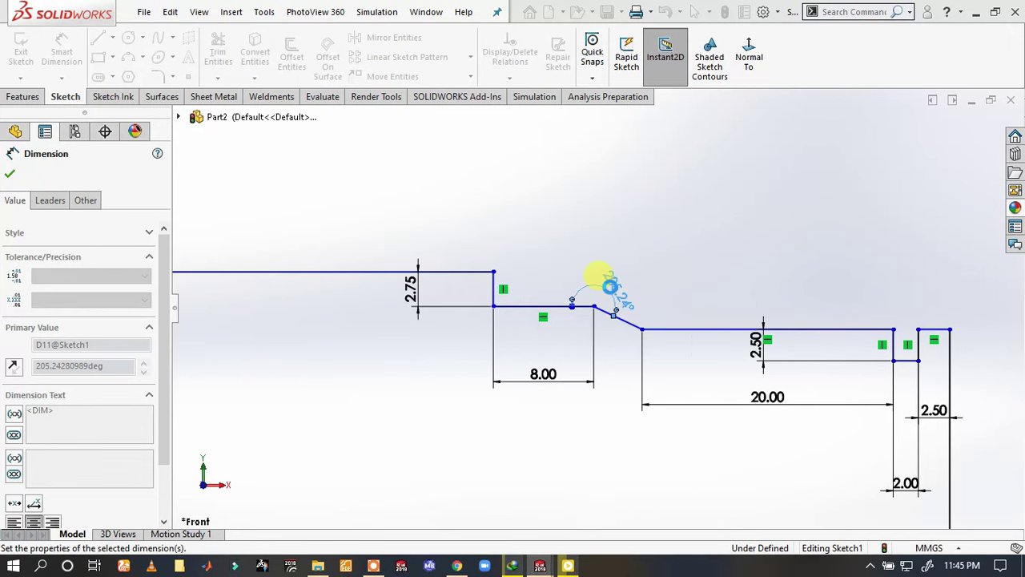
{"action": "left_click", "coordinate": [728, 263]}
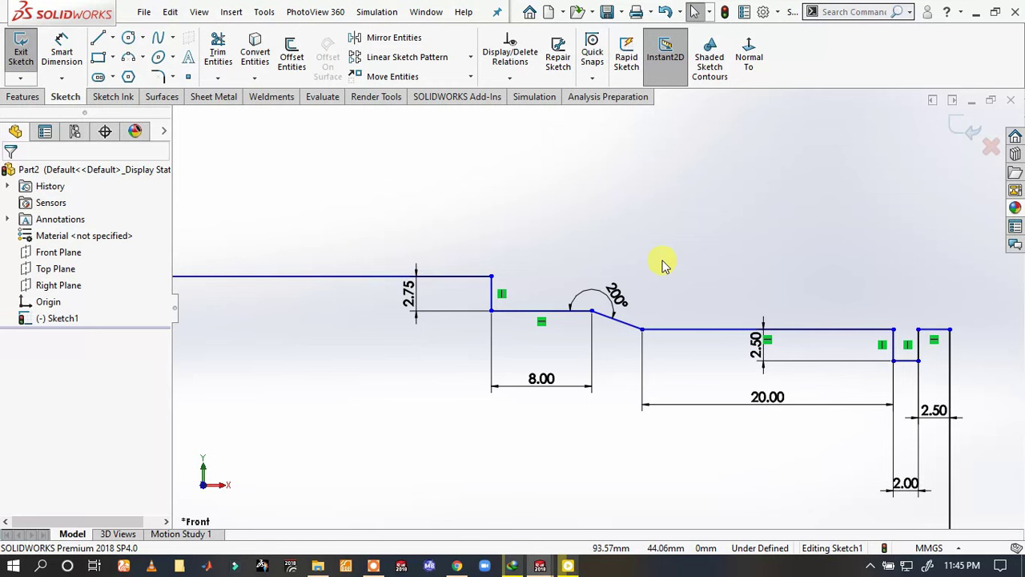
- Zoom to fit and dimension the left vertical line at 12 mm
{"action": "key", "text": "f"}
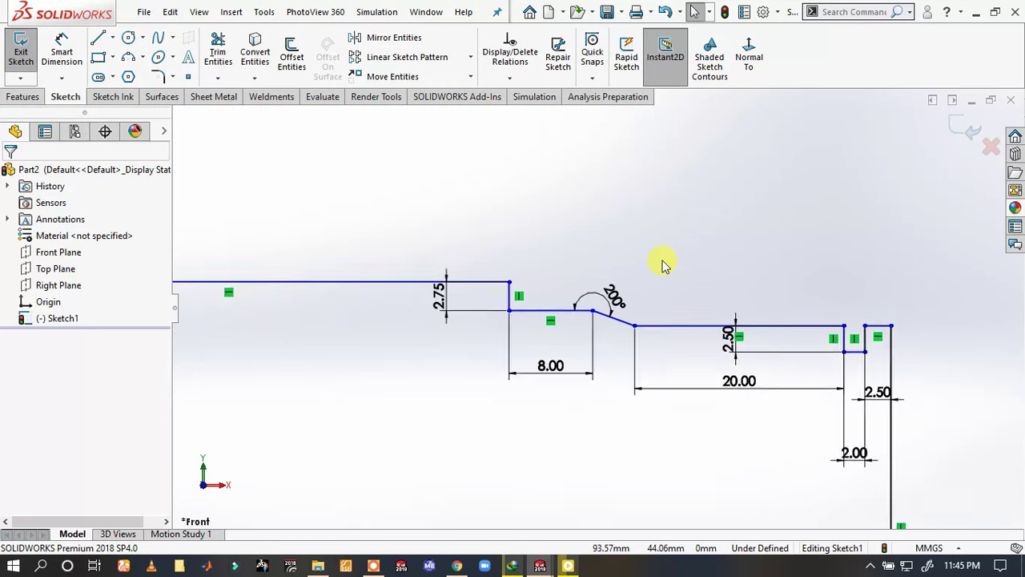
{"action": "key", "text": "s"}
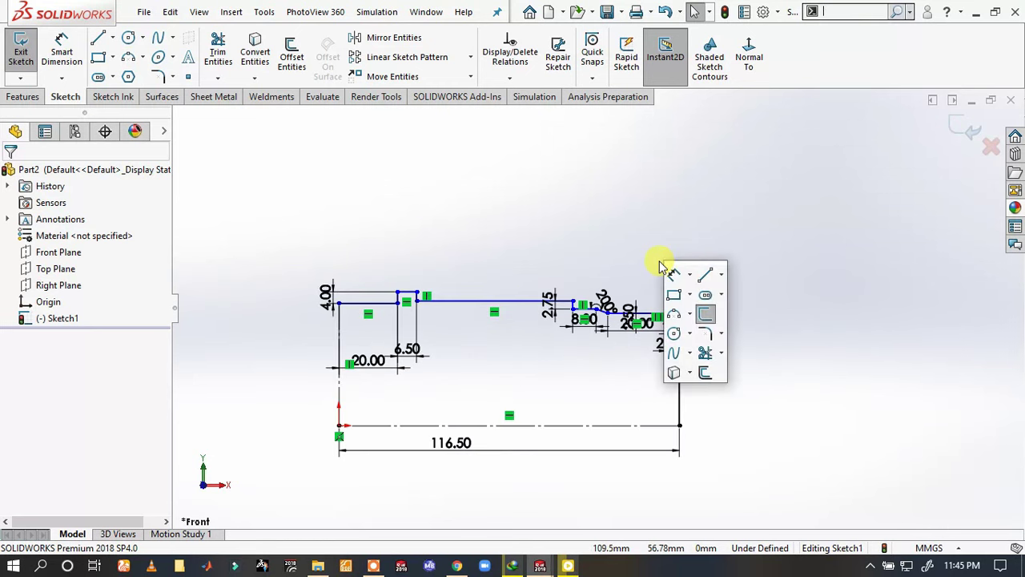
{"action": "left_click", "coordinate": [669, 271]}
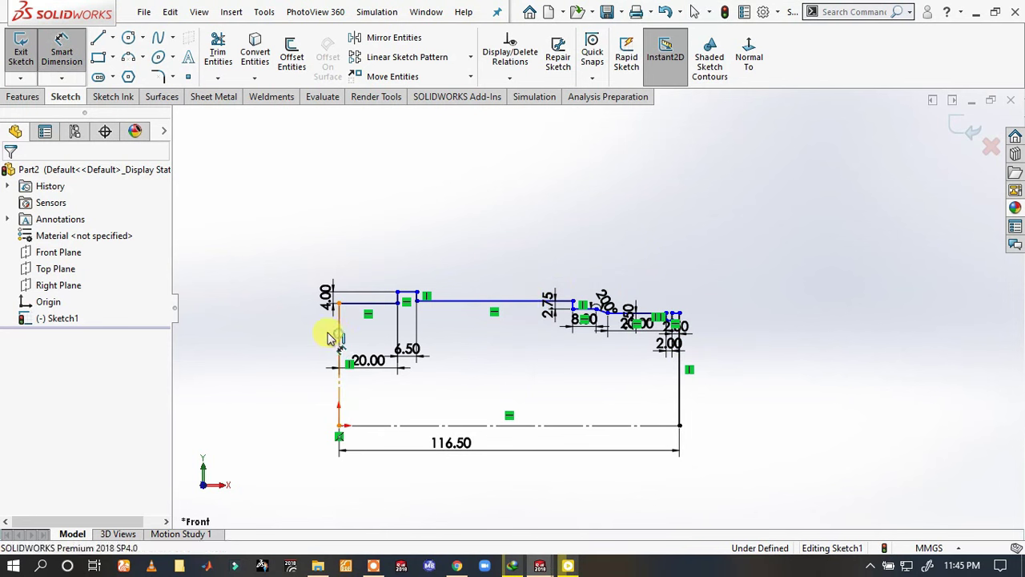
{"action": "left_click", "coordinate": [340, 338]}
{"action": "left_click", "coordinate": [265, 341]}
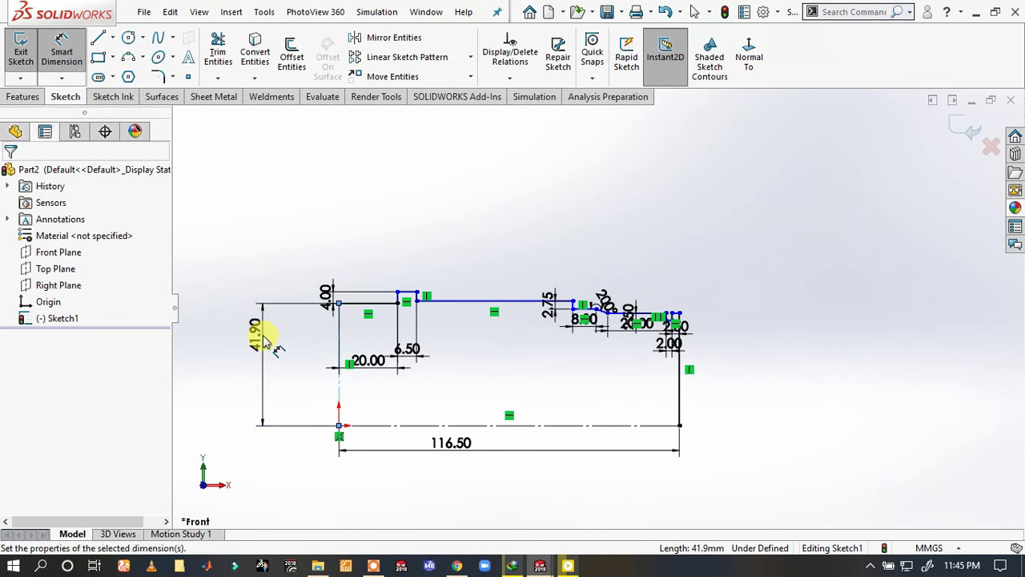
{"action": "key", "text": "Return"}
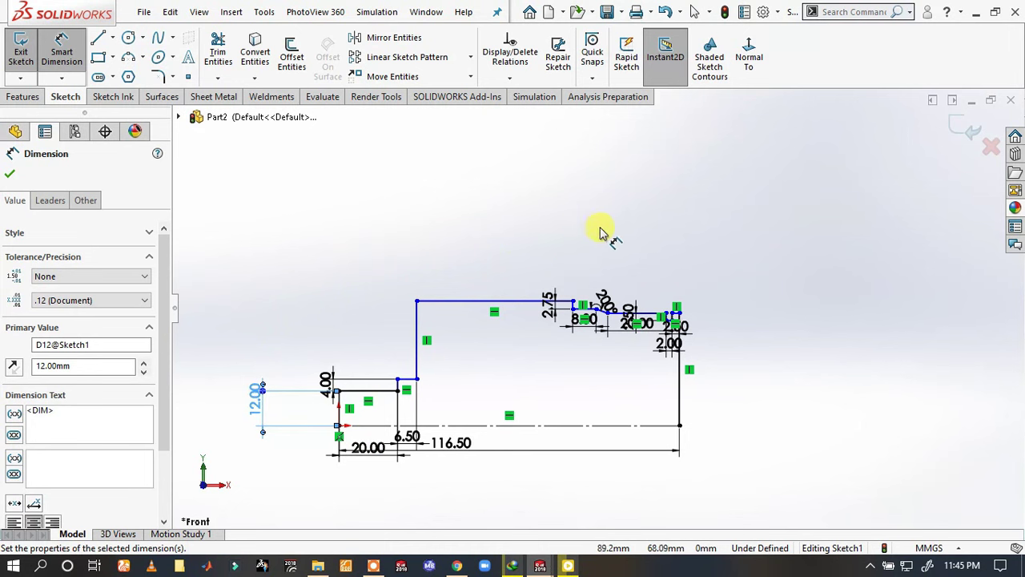
{"action": "key", "text": "Escape"}
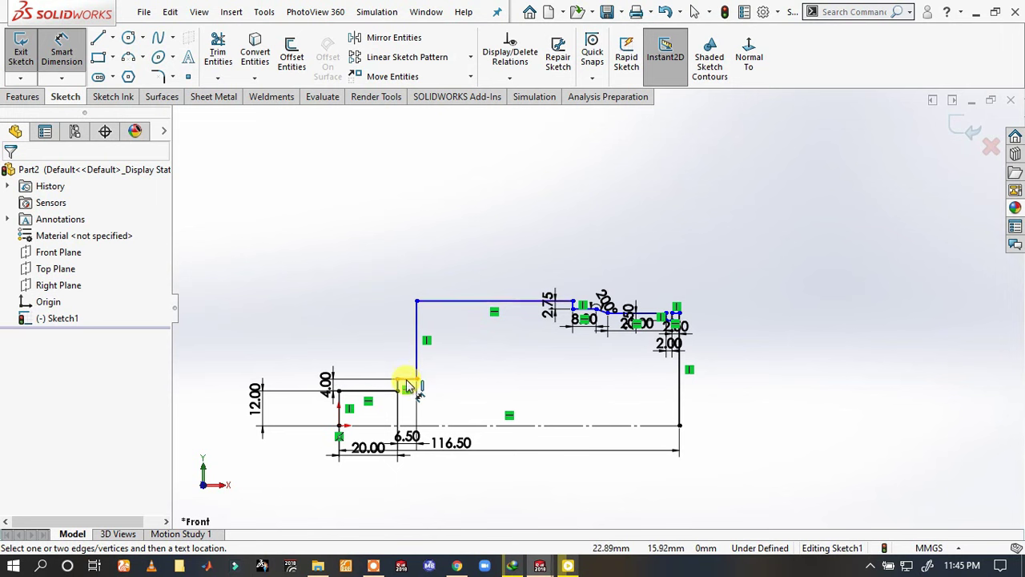
- Dimension the step height from the centerline, trying 16.75 and dismissing the invalid-geometry warning
{"action": "left_click", "coordinate": [407, 379]}
{"action": "left_click", "coordinate": [411, 434]}
{"action": "left_click", "coordinate": [400, 425]}
{"action": "left_click", "coordinate": [405, 379]}
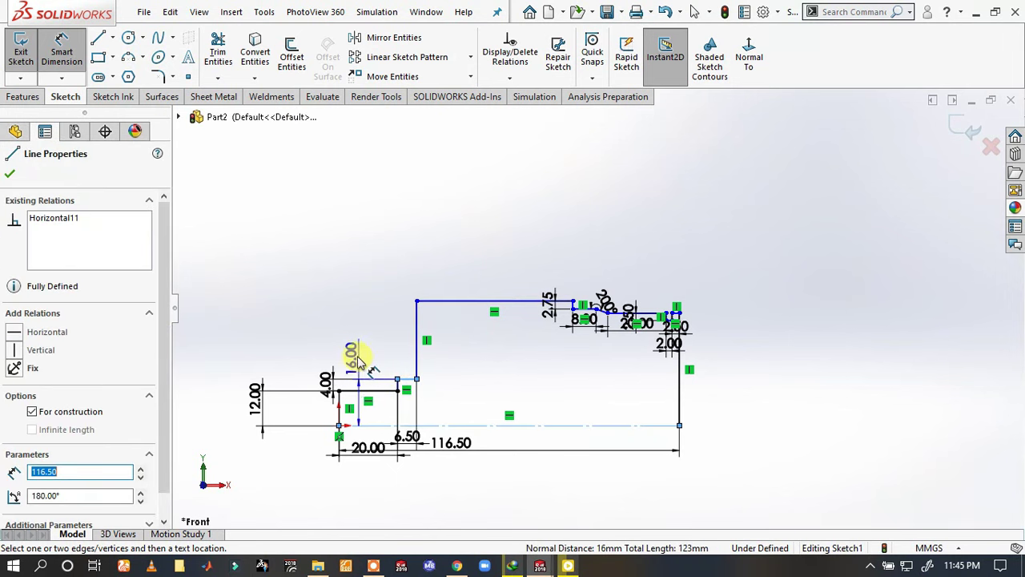
{"action": "left_click", "coordinate": [356, 358]}
{"action": "type", "text": "16."}
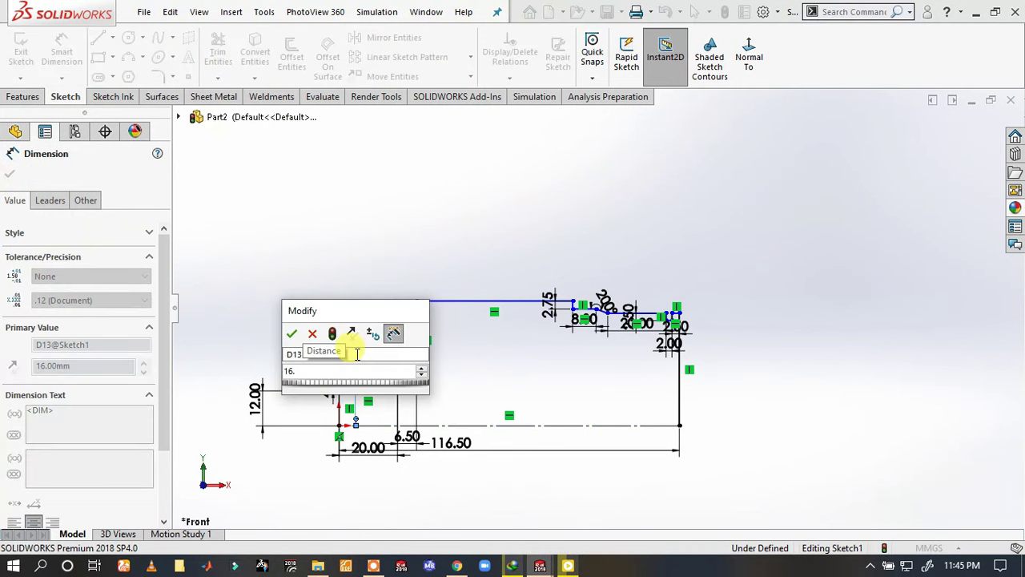
{"action": "type", "text": "75"}
{"action": "key", "text": "Return"}
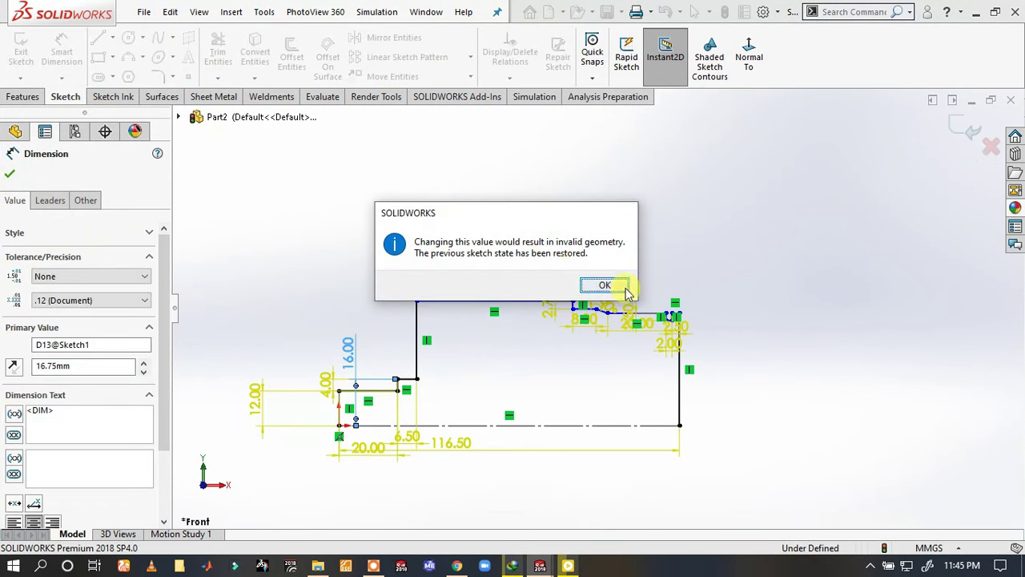
{"action": "left_click", "coordinate": [603, 284]}
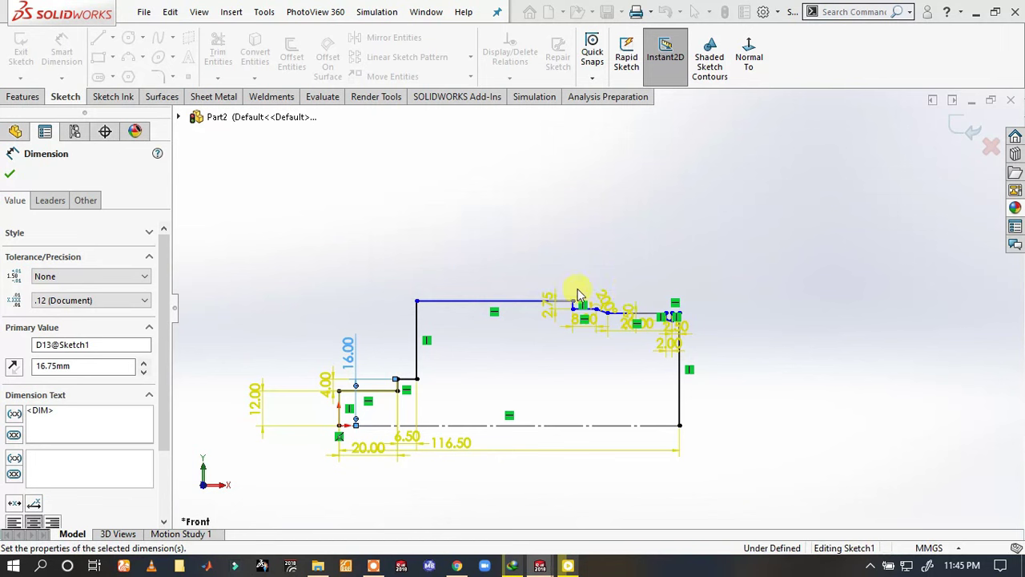
- Dimension the top line of the main body at 15.25 mm above the baseline
{"action": "left_click", "coordinate": [498, 302]}
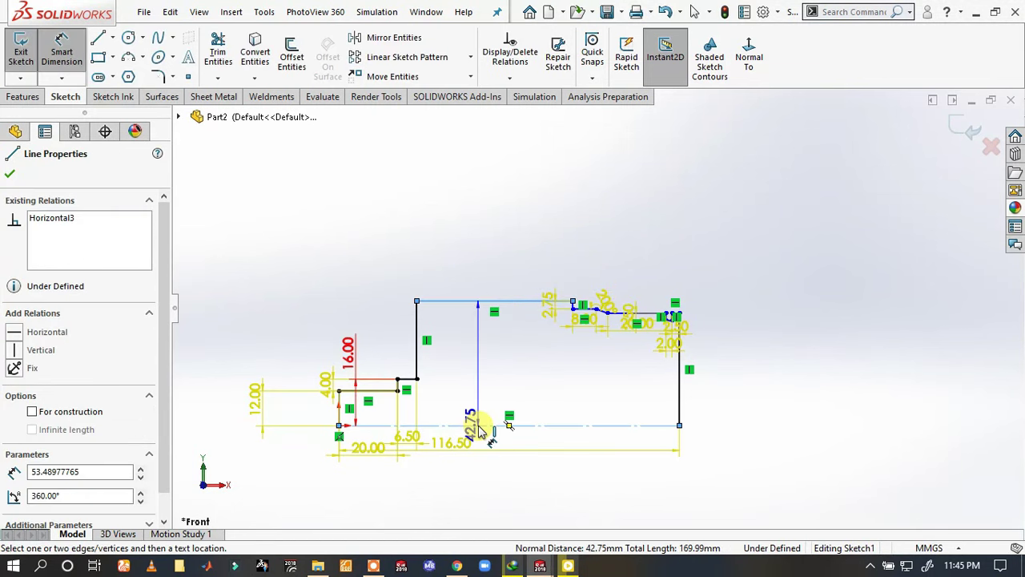
{"action": "left_click", "coordinate": [489, 383]}
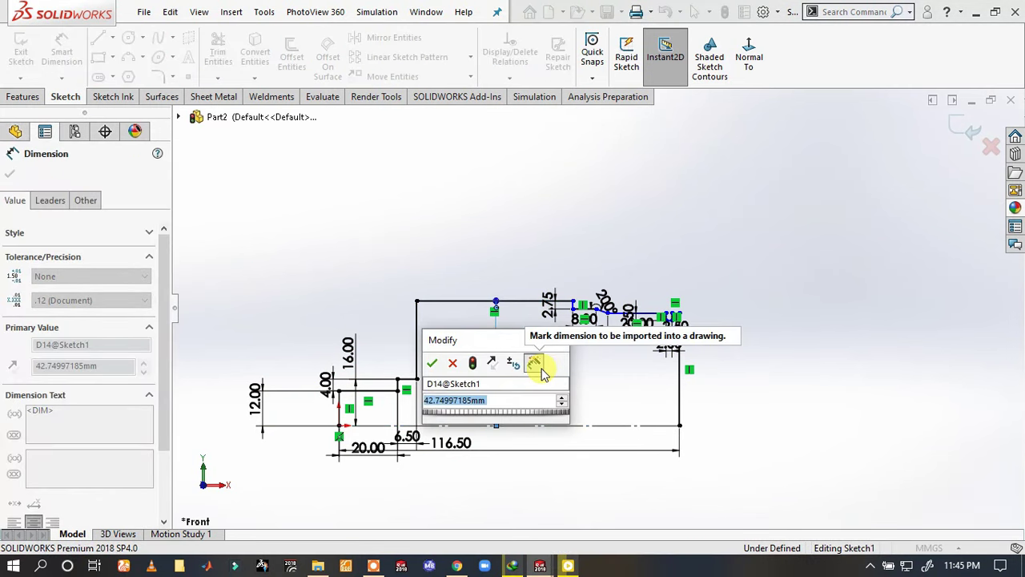
{"action": "type", "text": "1"}
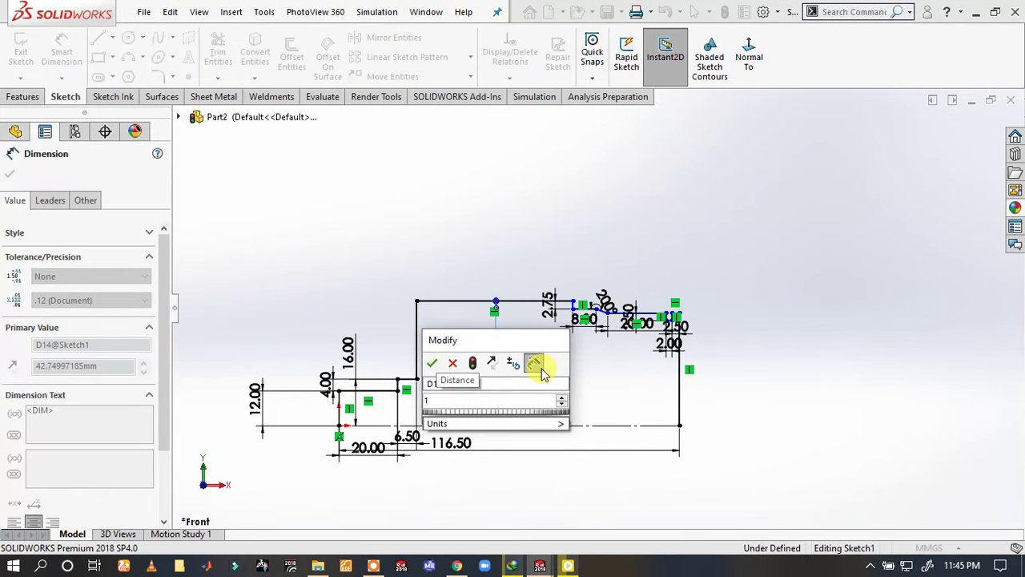
{"action": "type", "text": "5."}
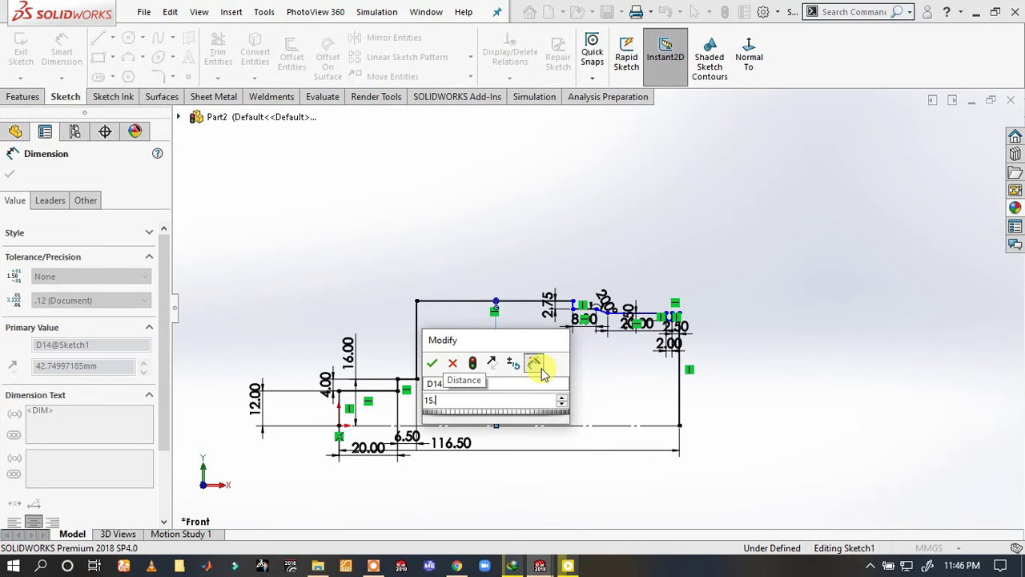
{"action": "type", "text": "25"}
{"action": "key", "text": "Return"}
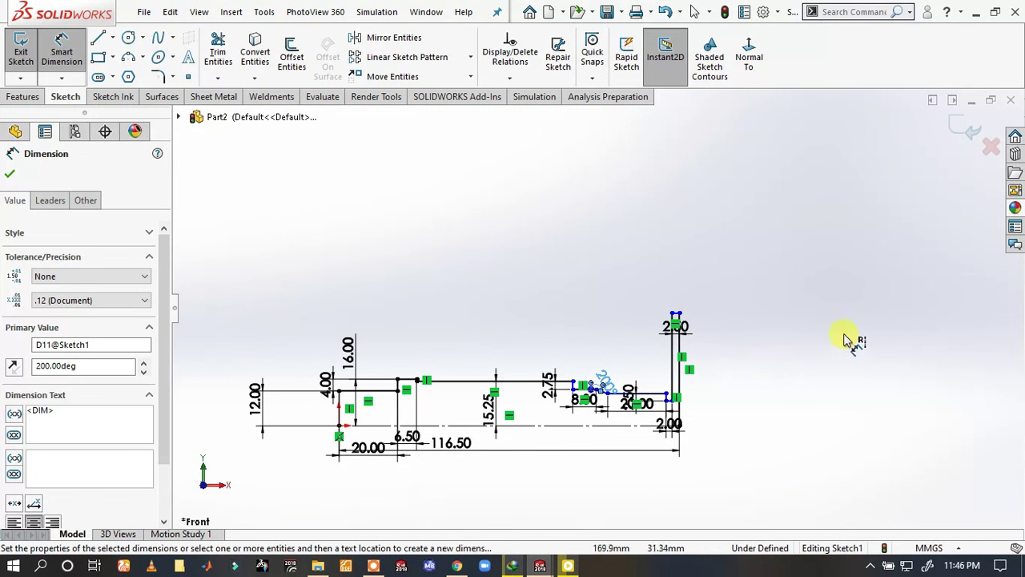
{"action": "scroll", "coordinate": [721, 370], "scroll_direction": "down", "scroll_amount": 1}
{"action": "scroll", "coordinate": [718, 394], "scroll_direction": "down", "scroll_amount": 1}
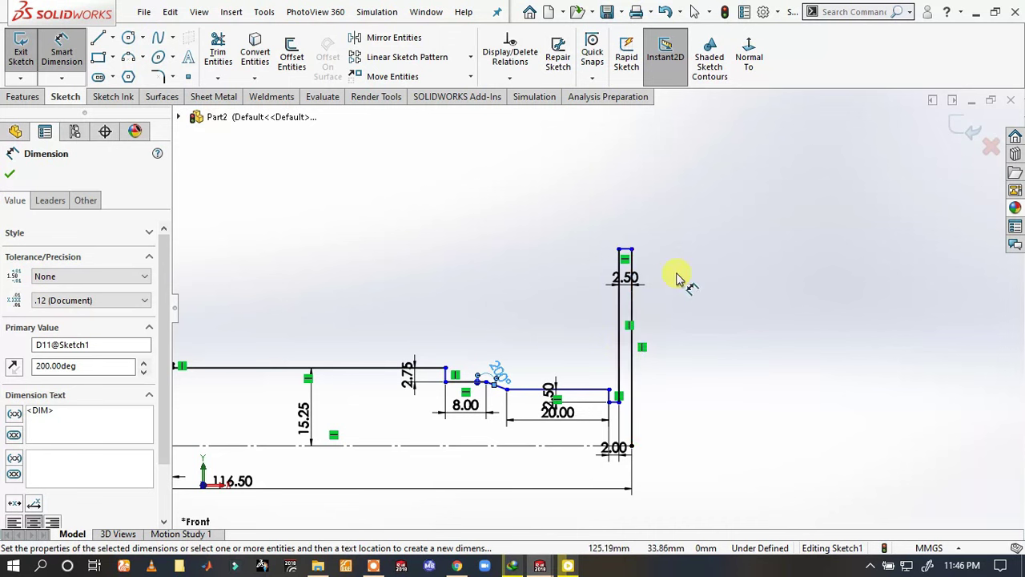
- Make the short 2.50 top line collinear with the 20.00 horizontal line
{"action": "key", "text": "Escape"}
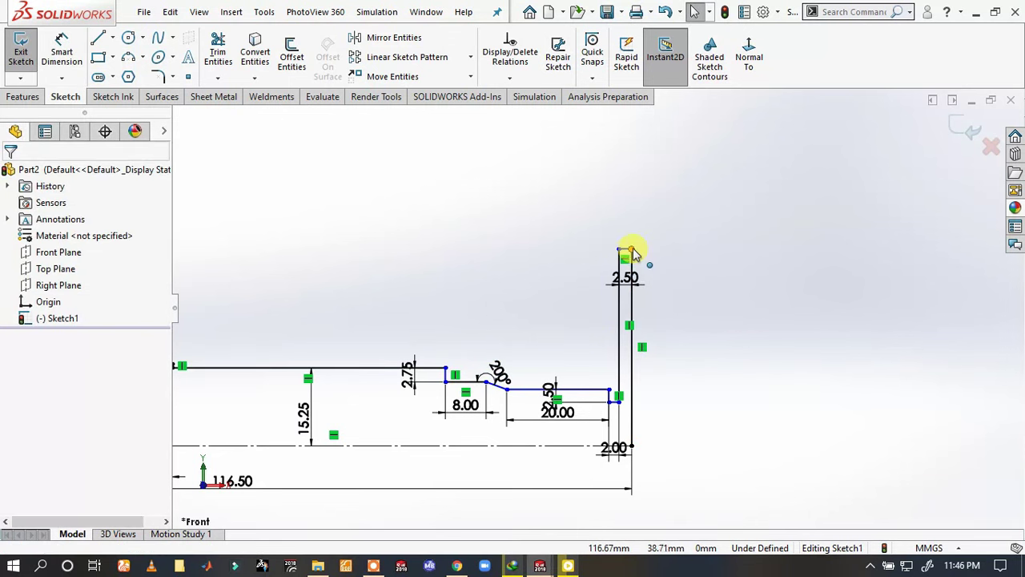
{"action": "left_click", "coordinate": [625, 250]}
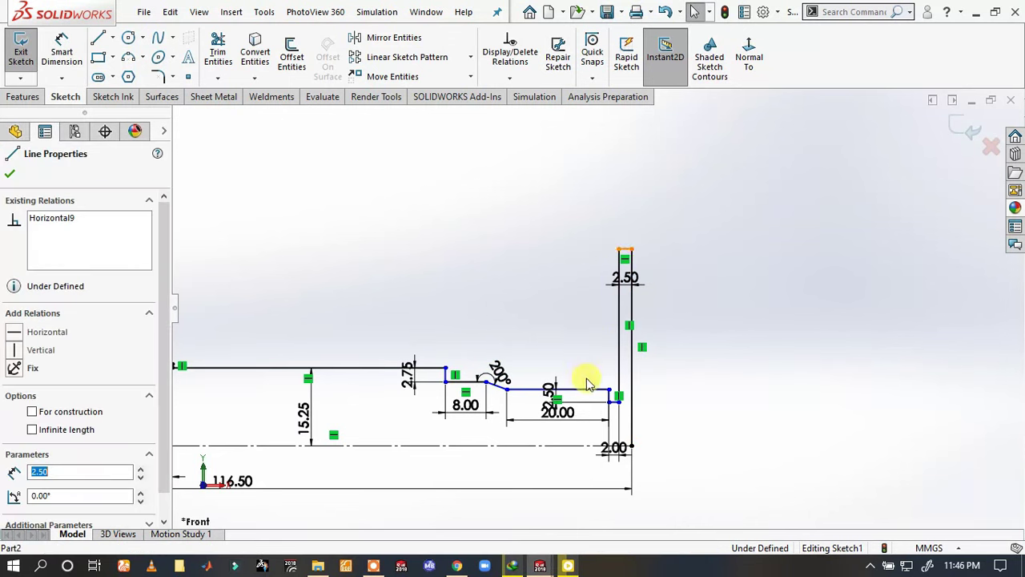
{"action": "left_click", "coordinate": [585, 393], "text": "ctrl"}
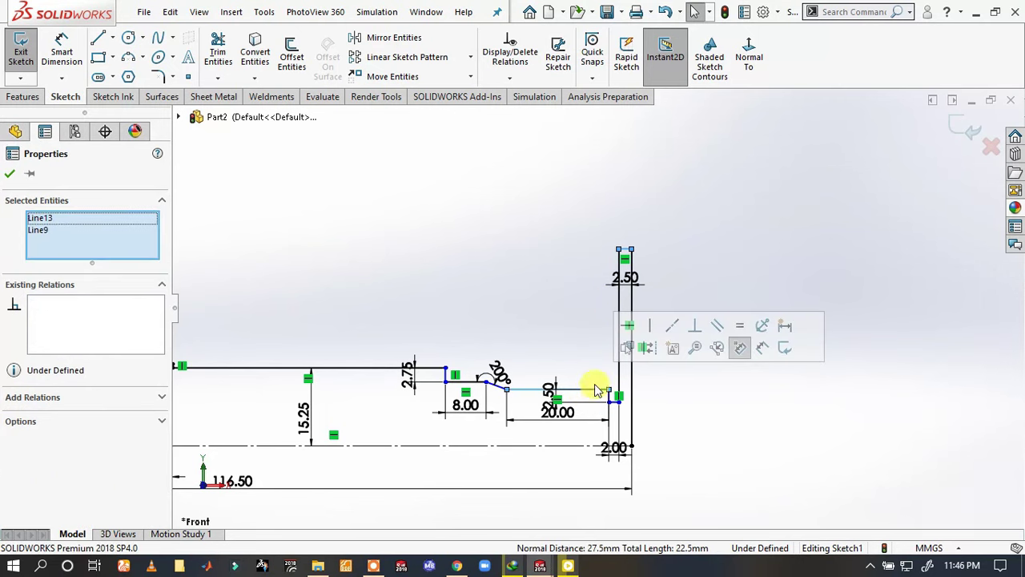
{"action": "left_click", "coordinate": [673, 327]}
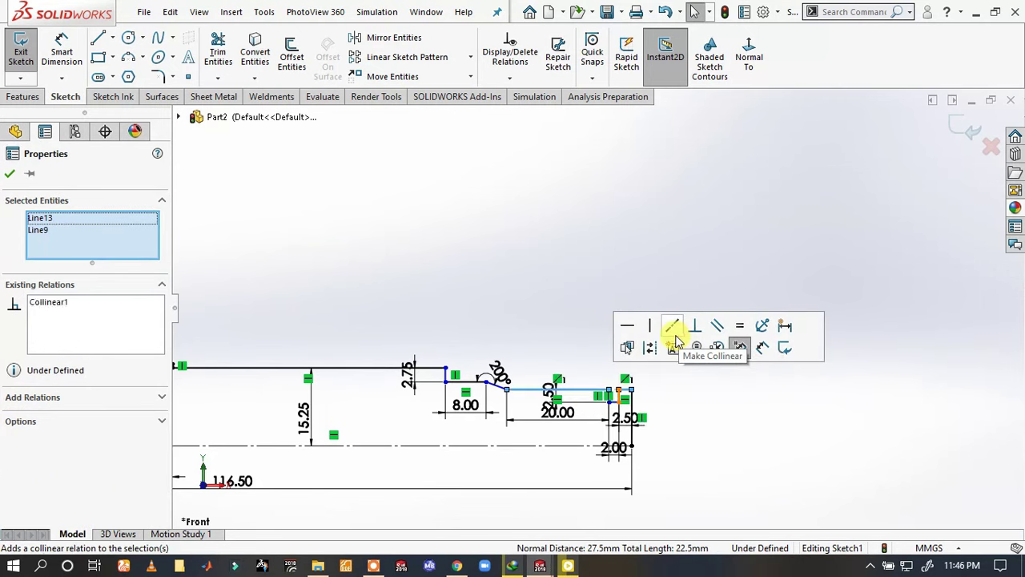
{"action": "left_click", "coordinate": [756, 414]}
{"action": "scroll", "coordinate": [595, 389], "scroll_direction": "down", "scroll_amount": 3}
{"action": "scroll", "coordinate": [675, 405], "scroll_direction": "down", "scroll_amount": 2}
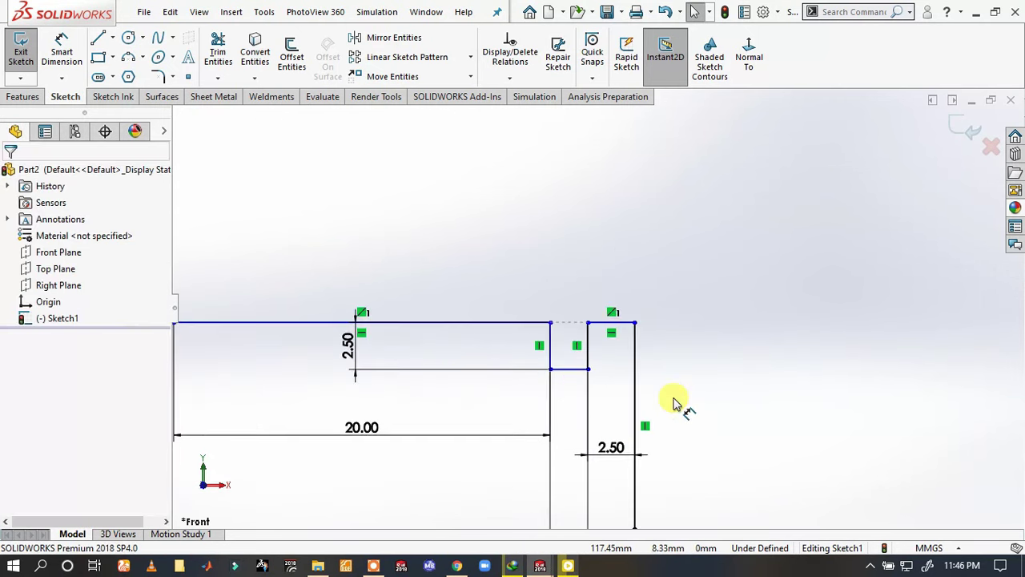
{"action": "scroll", "coordinate": [608, 425], "scroll_direction": "up", "scroll_amount": 2}
{"action": "scroll", "coordinate": [602, 462], "scroll_direction": "up", "scroll_amount": 1}
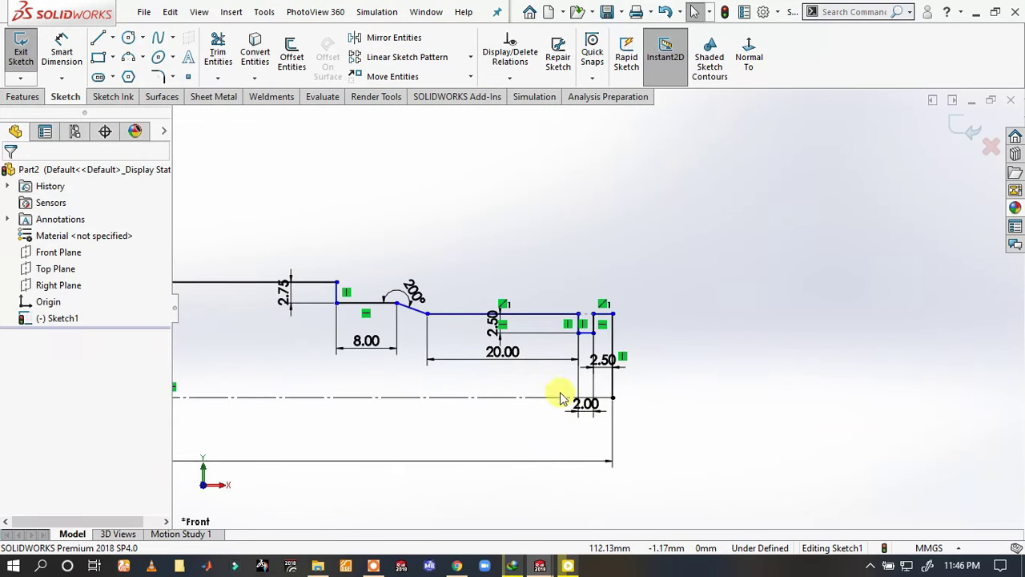
{"action": "scroll", "coordinate": [415, 299], "scroll_direction": "up", "scroll_amount": 1}
{"action": "scroll", "coordinate": [455, 308], "scroll_direction": "down", "scroll_amount": 1}
{"action": "scroll", "coordinate": [553, 327], "scroll_direction": "down", "scroll_amount": 1}
{"action": "scroll", "coordinate": [593, 316], "scroll_direction": "down", "scroll_amount": 1}
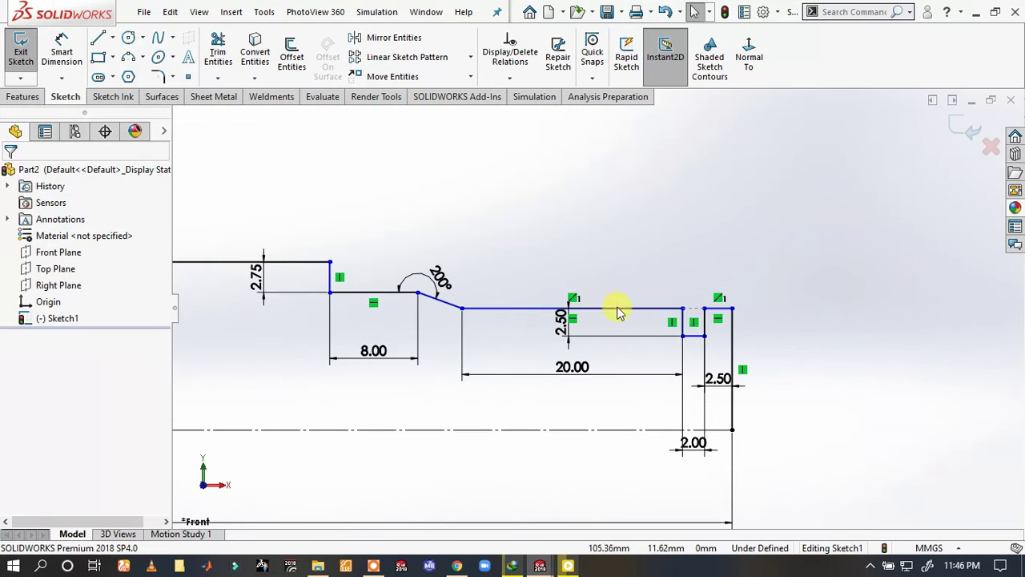
- Drag the 16.00 step-height dimension label to the right
{"action": "left_click", "coordinate": [620, 311]}
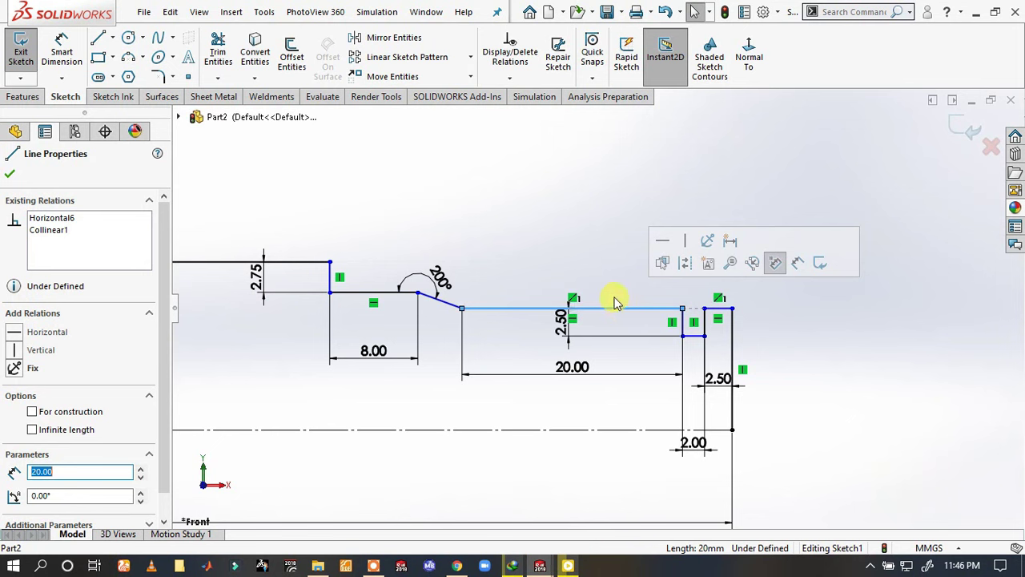
{"action": "left_click", "coordinate": [662, 244]}
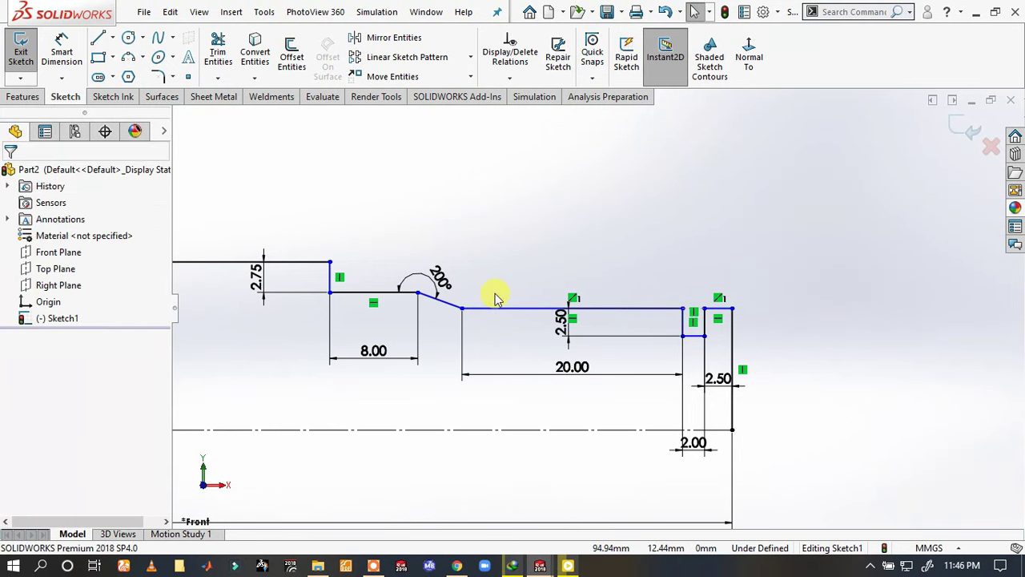
{"action": "scroll", "coordinate": [480, 324], "scroll_direction": "up", "scroll_amount": 1}
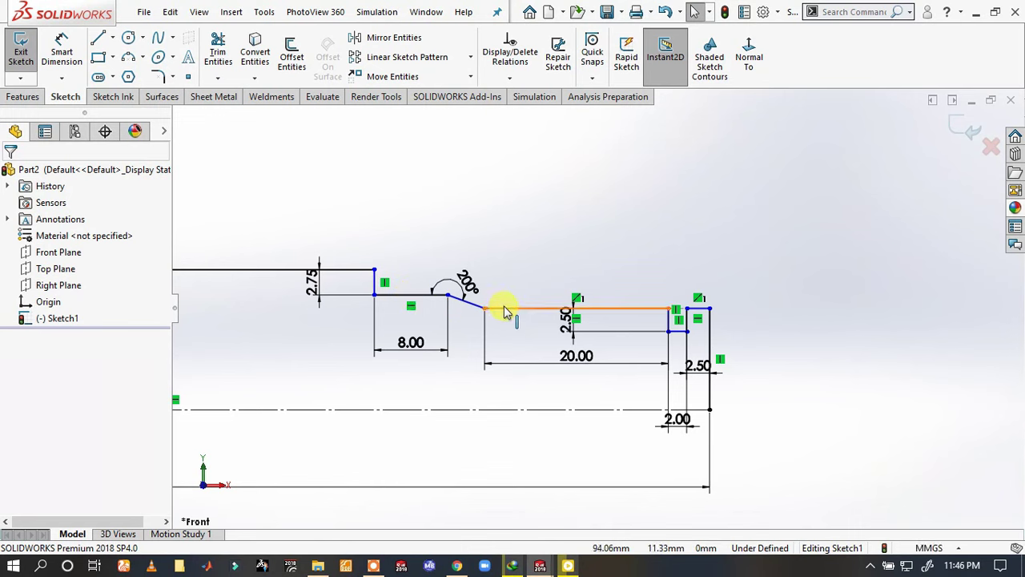
{"action": "scroll", "coordinate": [361, 325], "scroll_direction": "up", "scroll_amount": 3}
{"action": "scroll", "coordinate": [304, 326], "scroll_direction": "up", "scroll_amount": 1}
{"action": "scroll", "coordinate": [416, 311], "scroll_direction": "down", "scroll_amount": 1}
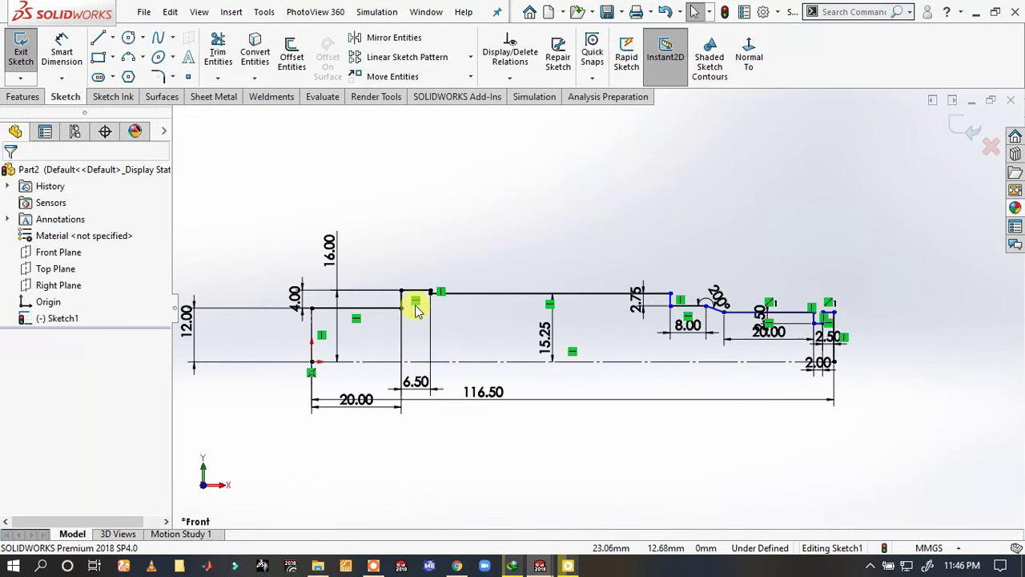
{"action": "left_click", "coordinate": [333, 267]}
{"action": "left_click_drag", "start_coordinate": [335, 271], "coordinate": [346, 307]}
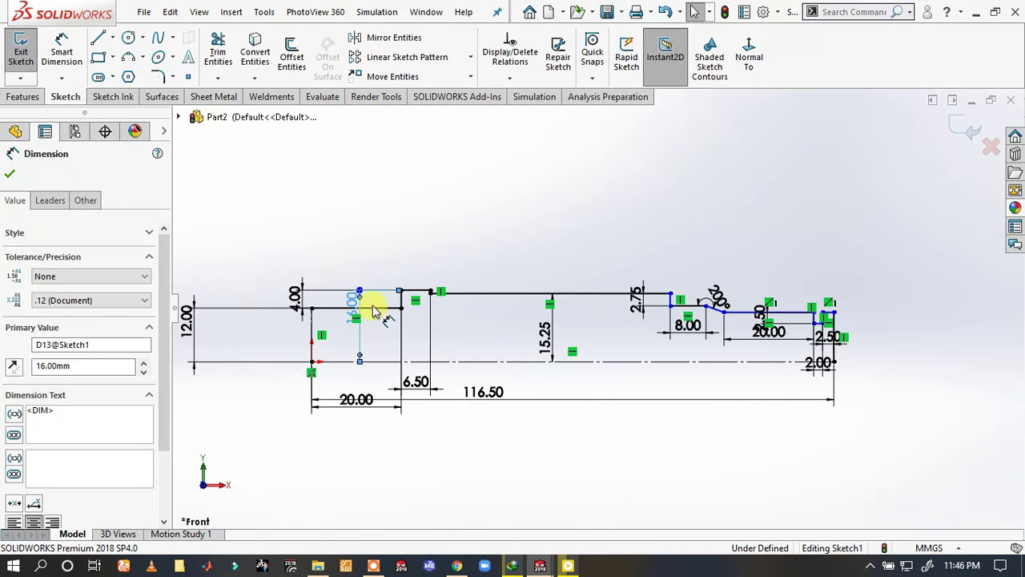
- Enter 16.75 for the 16.00 step height, accept the invalid-geometry warning, and close the value unchanged
{"action": "left_click", "coordinate": [361, 318]}
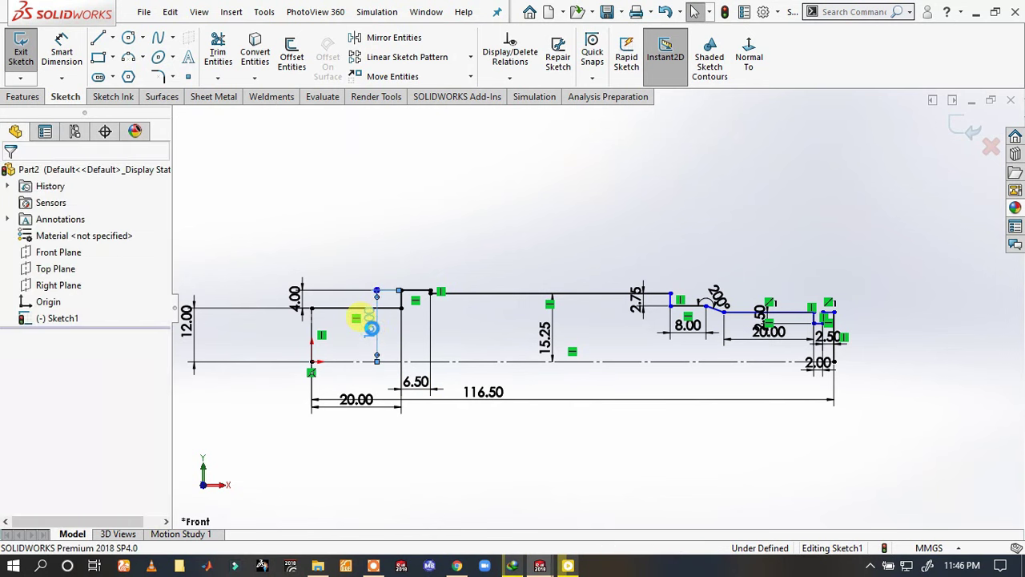
{"action": "double_click", "coordinate": [371, 328]}
{"action": "type", "text": "16"}
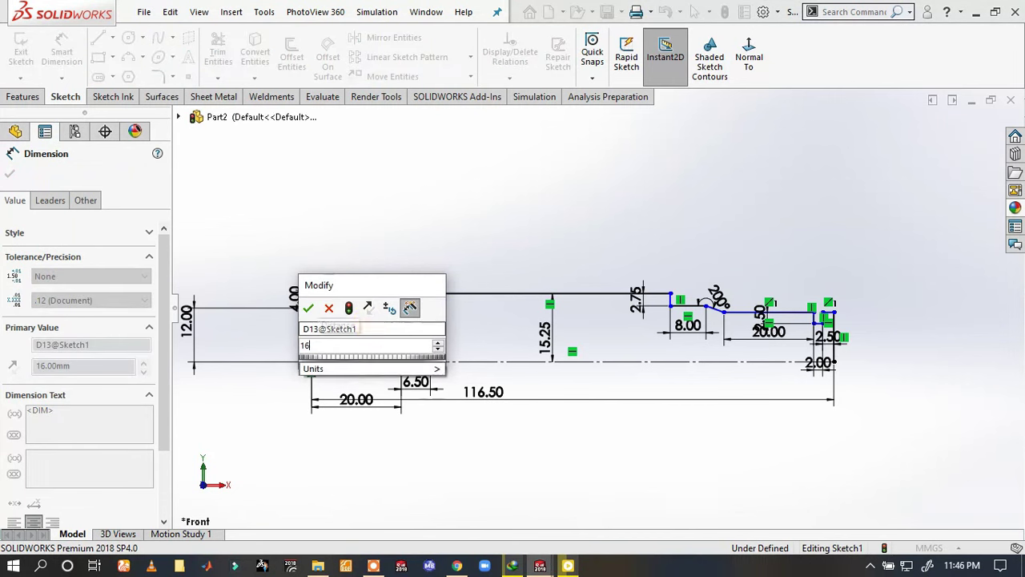
{"action": "type", "text": ".75"}
{"action": "key", "text": "Return"}
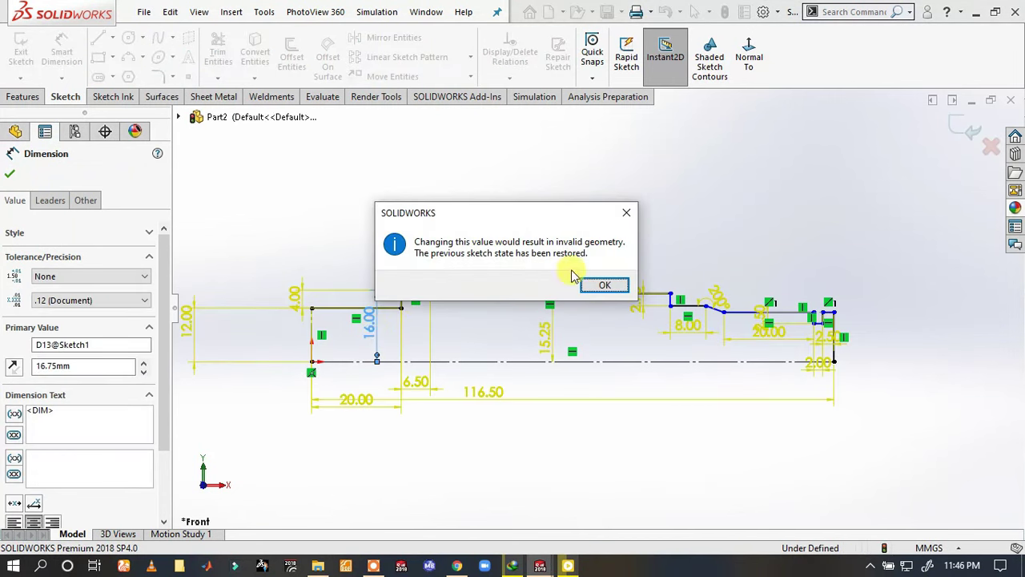
{"action": "left_click", "coordinate": [605, 286]}
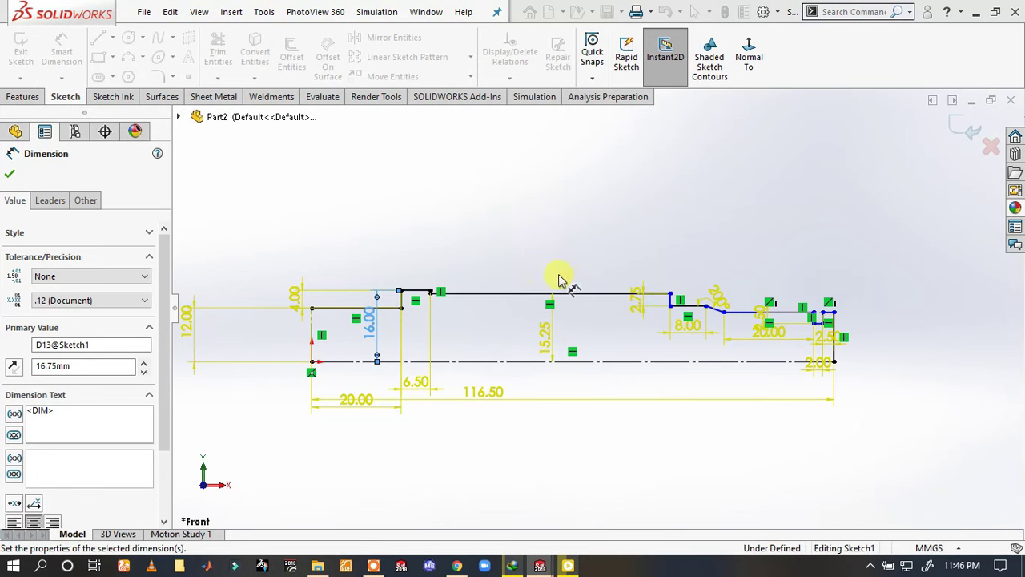
{"action": "key", "text": "Escape"}
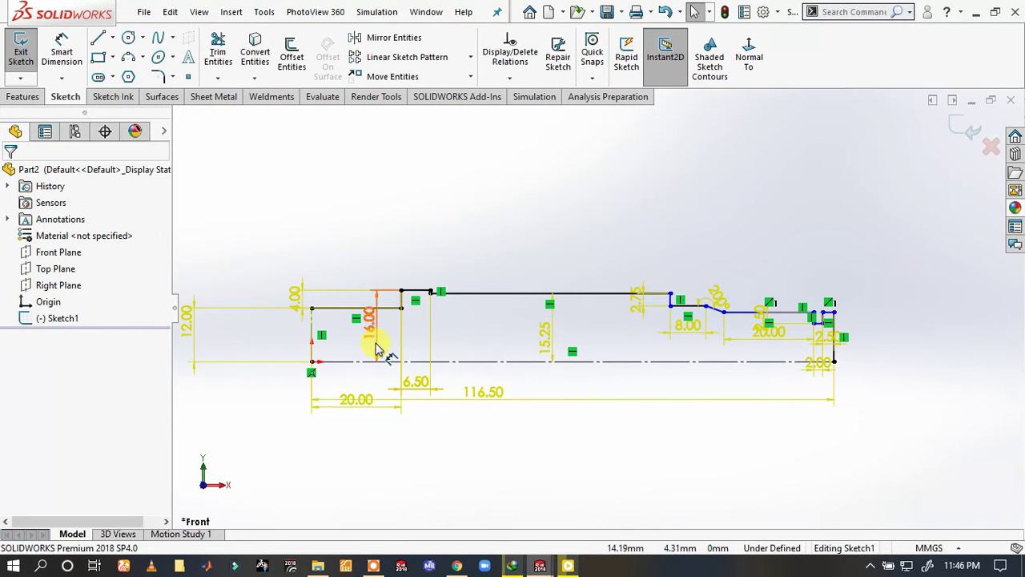
{"action": "double_click", "coordinate": [371, 321]}
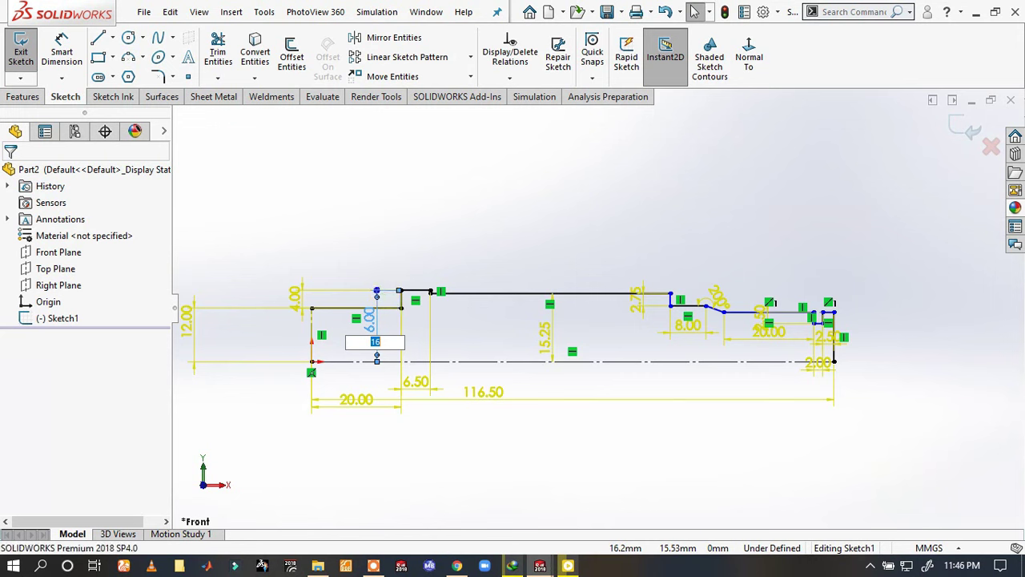
{"action": "key", "text": "Return"}
{"action": "left_click", "coordinate": [507, 229]}
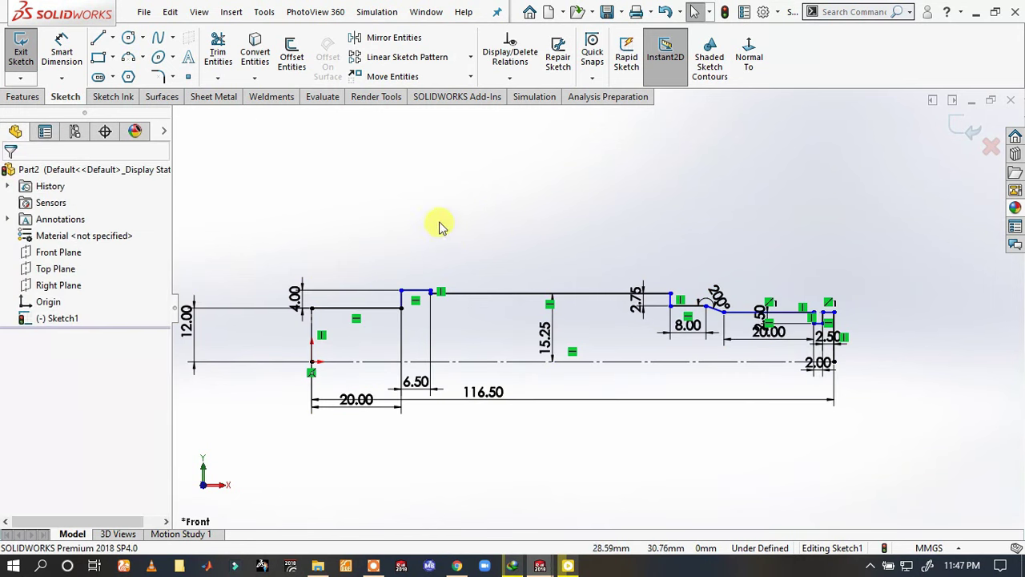
- Activate Smart Dimension from the toolbar
{"action": "left_click", "coordinate": [57, 66]}
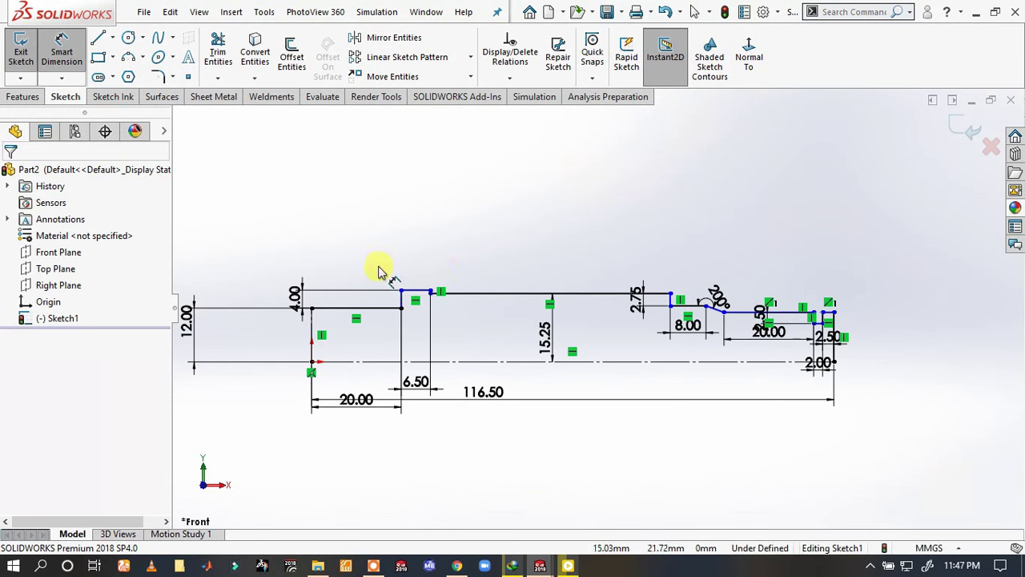
- Make the slanted 2.00 end line horizontal and check the neighbouring lines' relations
{"action": "left_click_drag", "start_coordinate": [417, 292], "coordinate": [791, 251]}
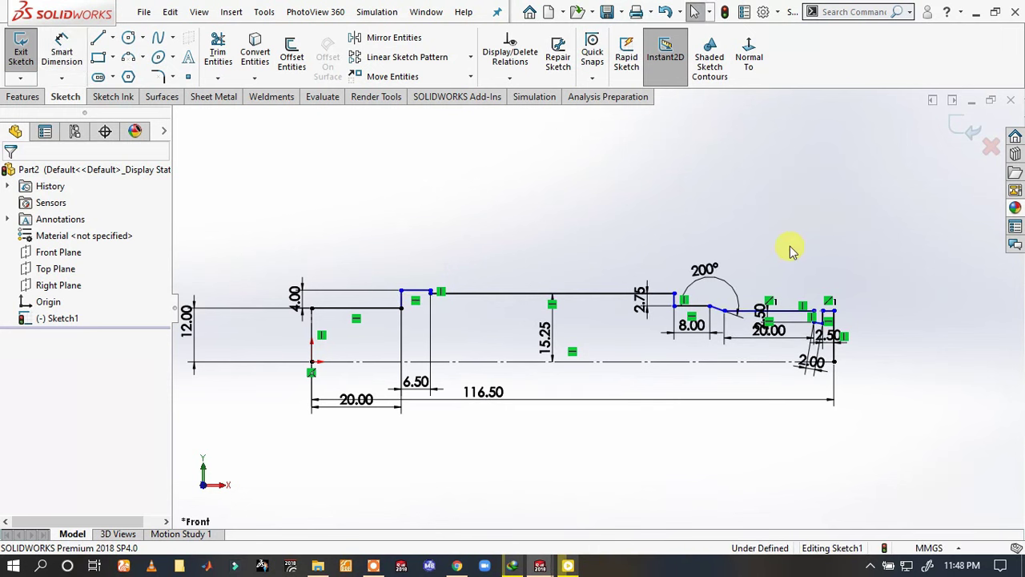
{"action": "scroll", "coordinate": [801, 286], "scroll_direction": "down", "scroll_amount": 3}
{"action": "scroll", "coordinate": [842, 347], "scroll_direction": "down", "scroll_amount": 2}
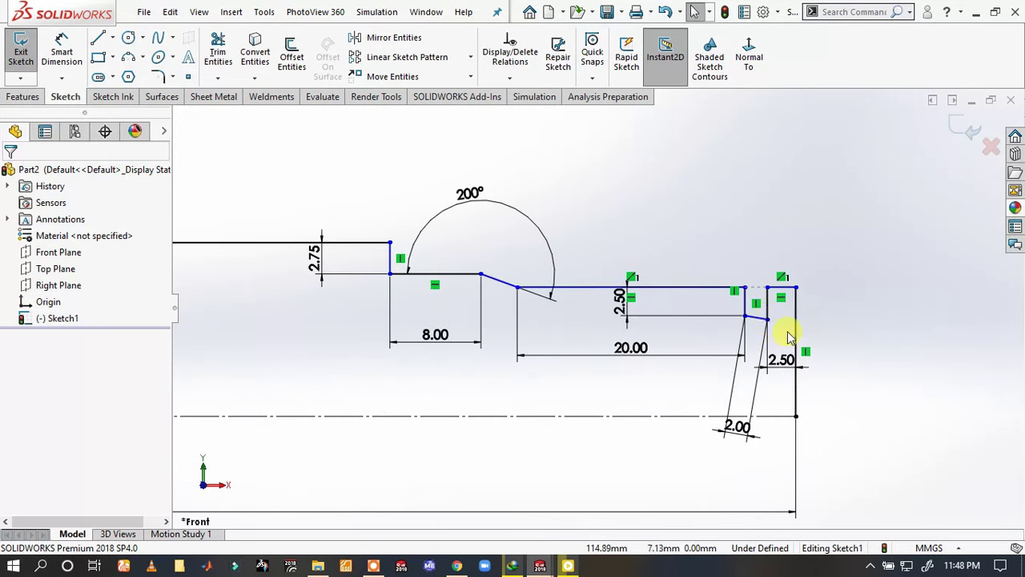
{"action": "left_click", "coordinate": [763, 321]}
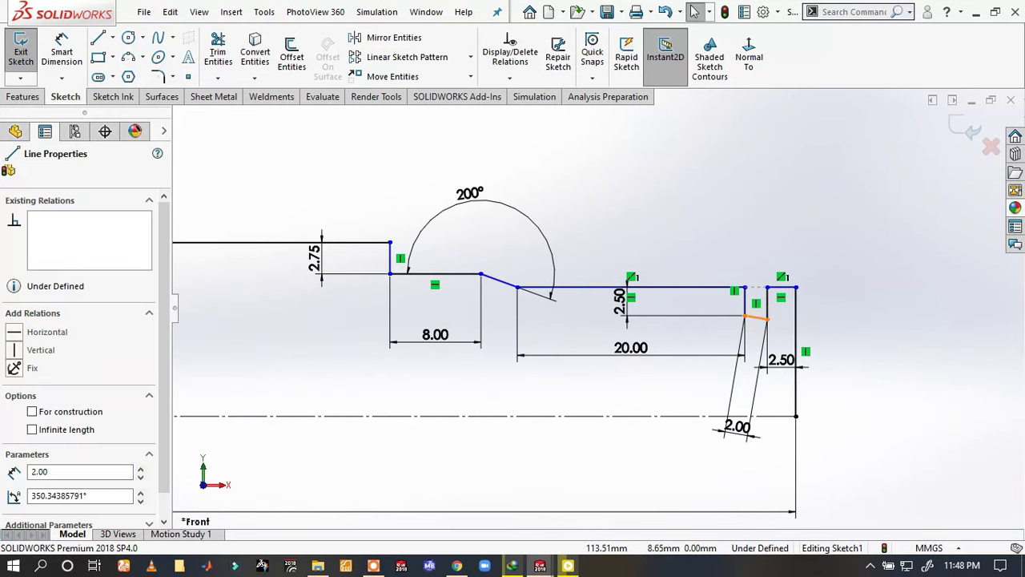
{"action": "left_click", "coordinate": [804, 257]}
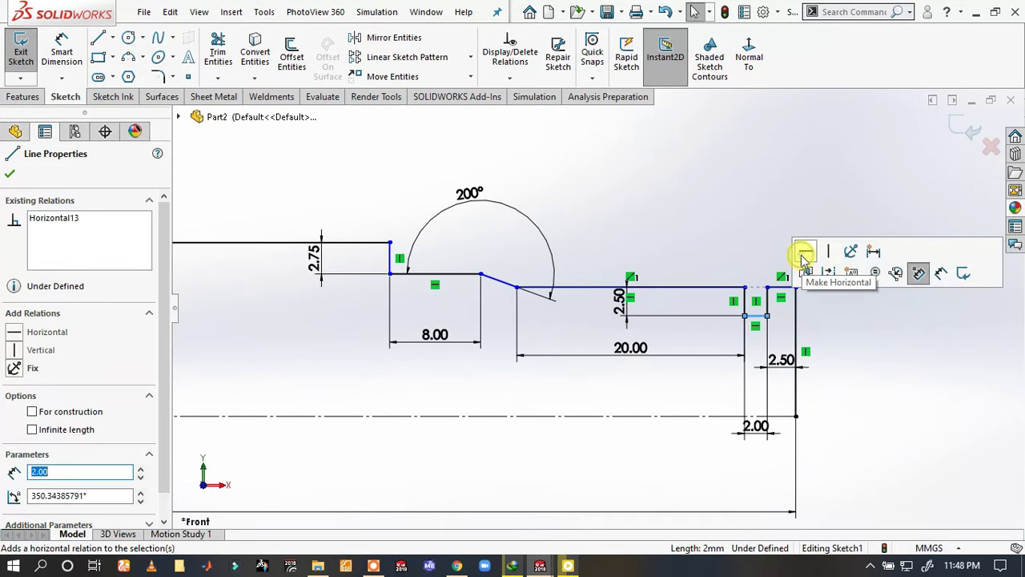
{"action": "left_click", "coordinate": [716, 238]}
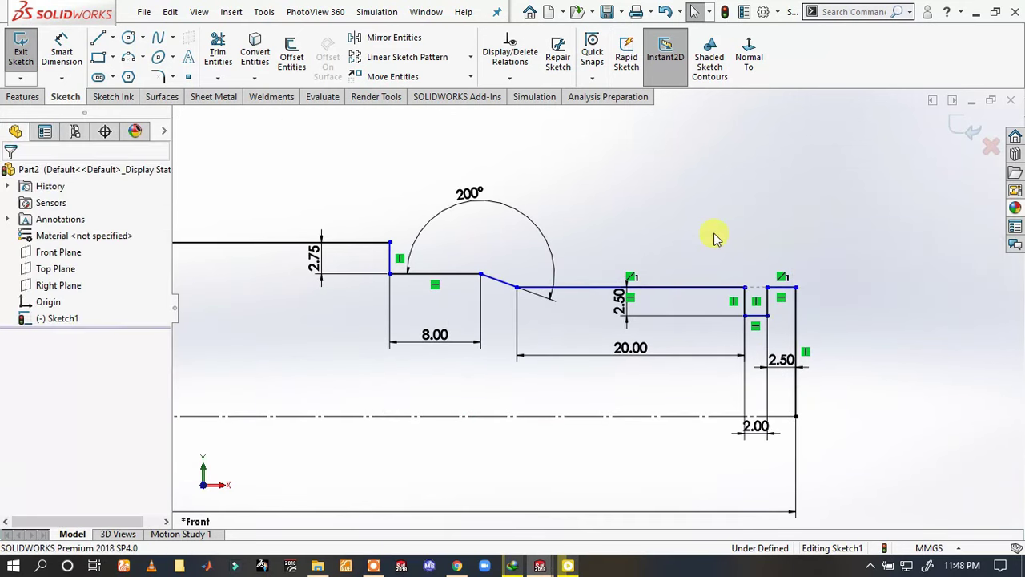
{"action": "left_click", "coordinate": [782, 287]}
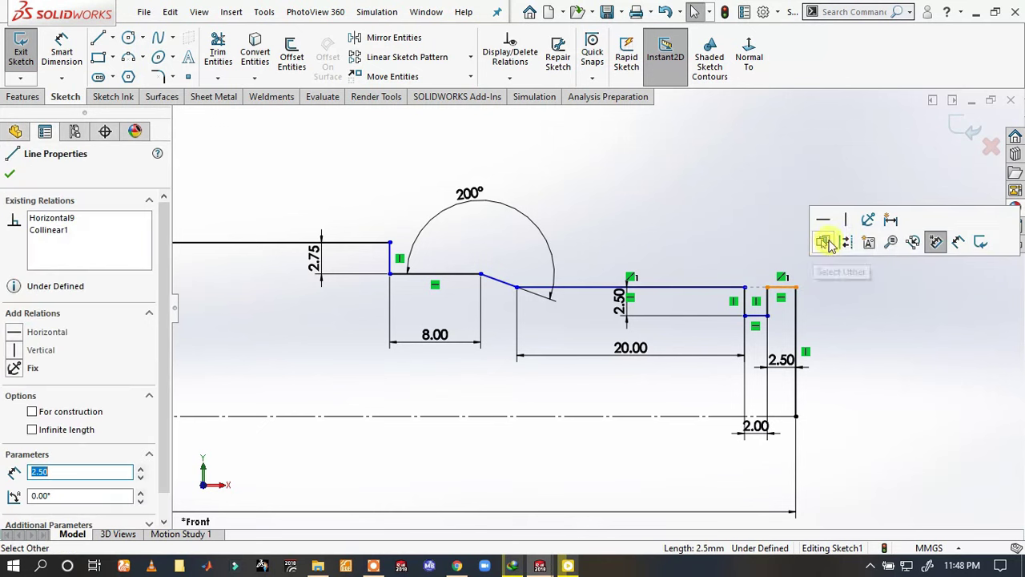
{"action": "left_click", "coordinate": [687, 252]}
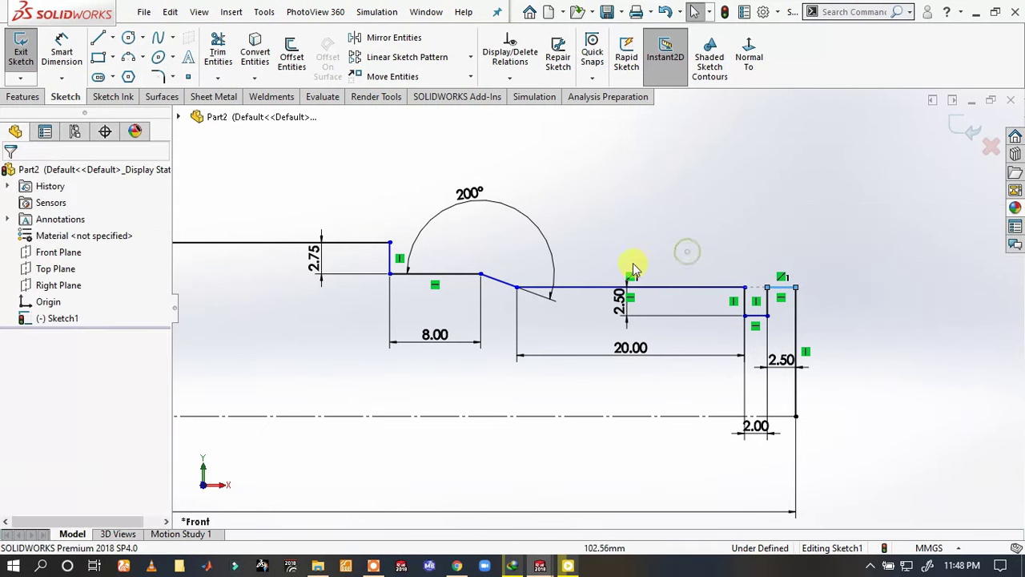
{"action": "left_click", "coordinate": [391, 260]}
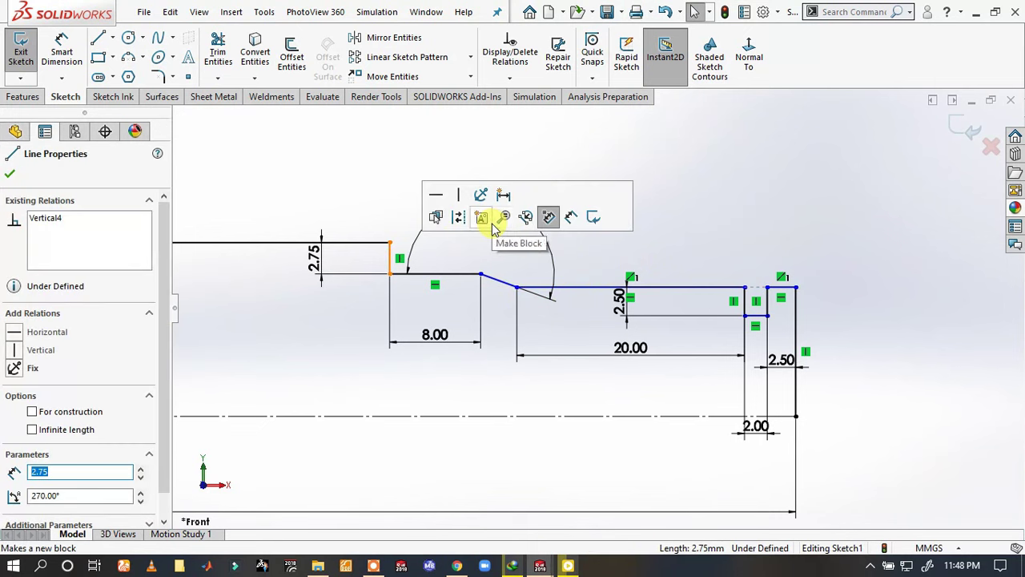
{"action": "left_click", "coordinate": [343, 177]}
- Make the 4.00 left line of the 6.50 step vertical
{"action": "key", "text": "f"}
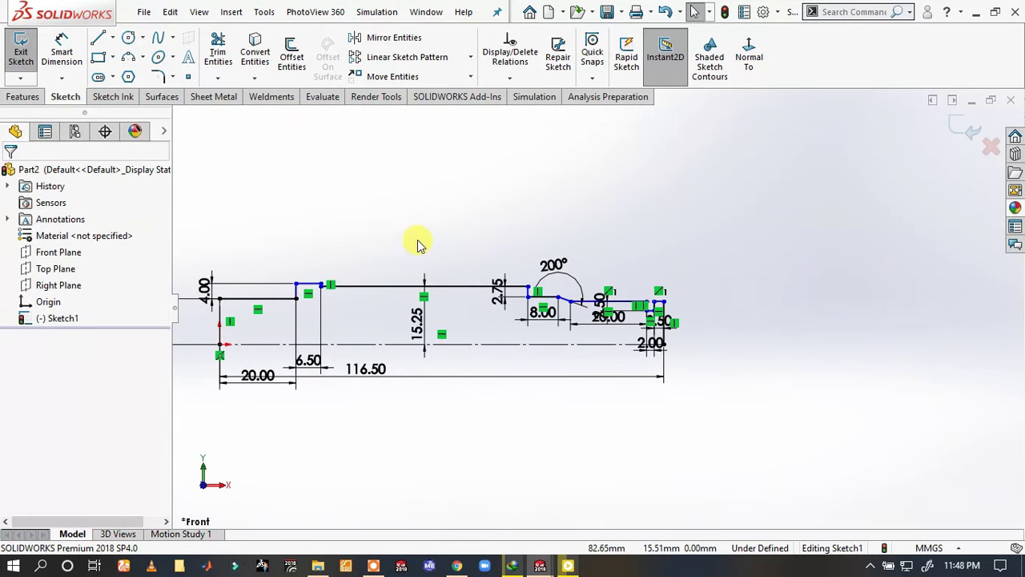
{"action": "scroll", "coordinate": [366, 267], "scroll_direction": "down", "scroll_amount": 2}
{"action": "scroll", "coordinate": [360, 304], "scroll_direction": "down", "scroll_amount": 2}
{"action": "scroll", "coordinate": [424, 314], "scroll_direction": "down", "scroll_amount": 2}
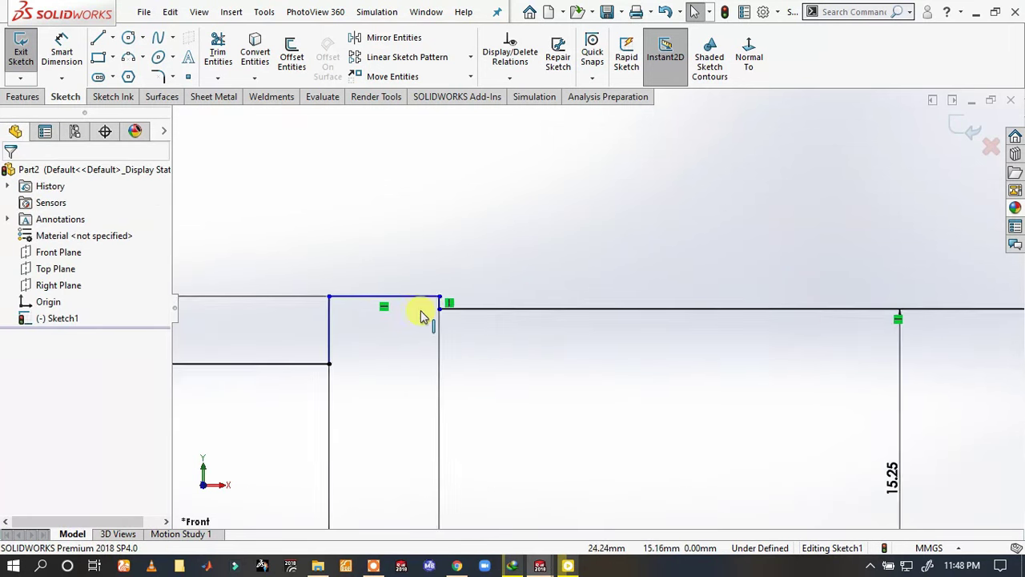
{"action": "scroll", "coordinate": [473, 308], "scroll_direction": "down", "scroll_amount": 2}
{"action": "left_click", "coordinate": [476, 298]}
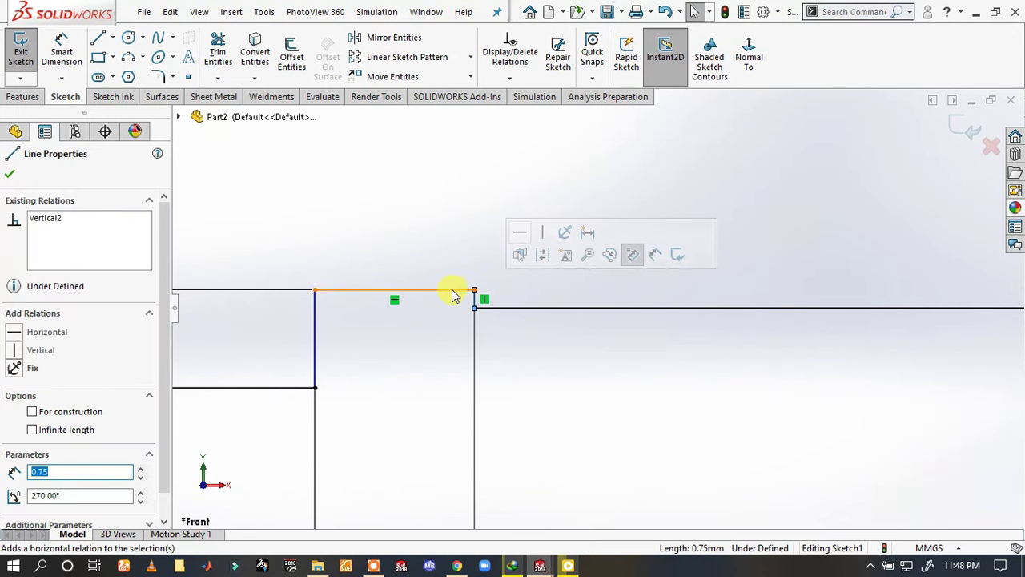
{"action": "left_click", "coordinate": [452, 289]}
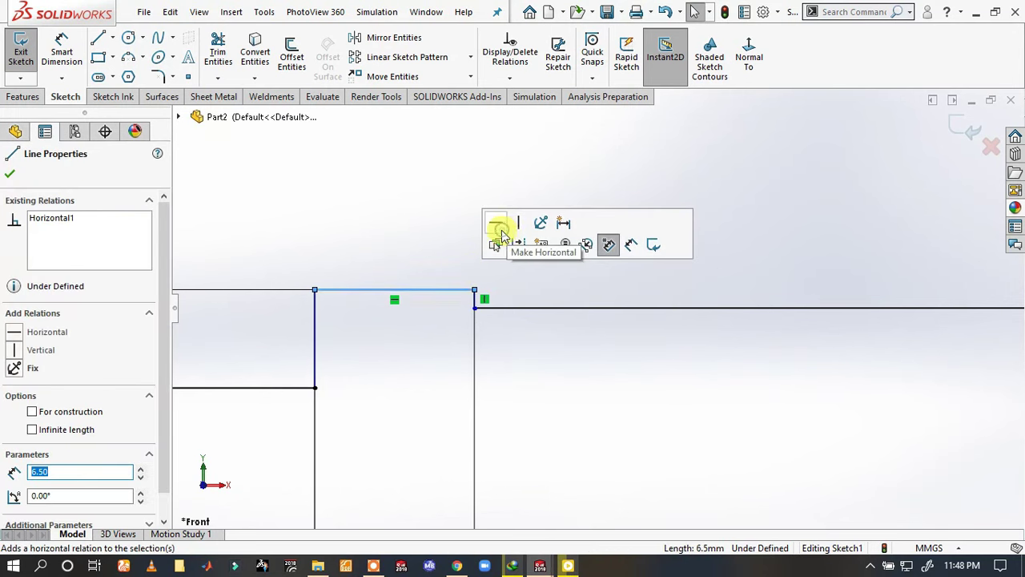
{"action": "left_click", "coordinate": [316, 327]}
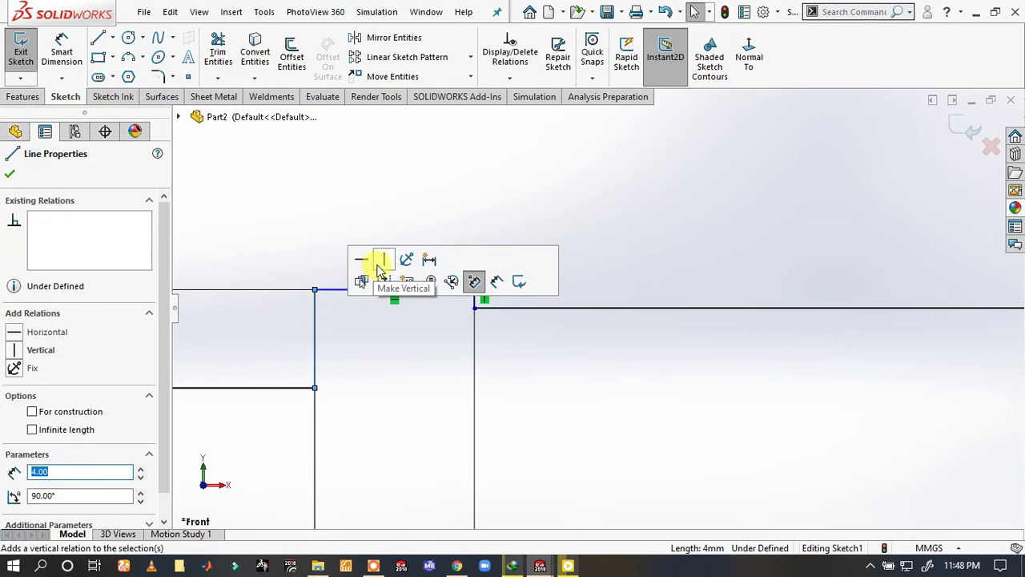
{"action": "left_click", "coordinate": [380, 271]}
{"action": "left_click", "coordinate": [383, 367]}
{"action": "scroll", "coordinate": [528, 401], "scroll_direction": "up", "scroll_amount": 2}
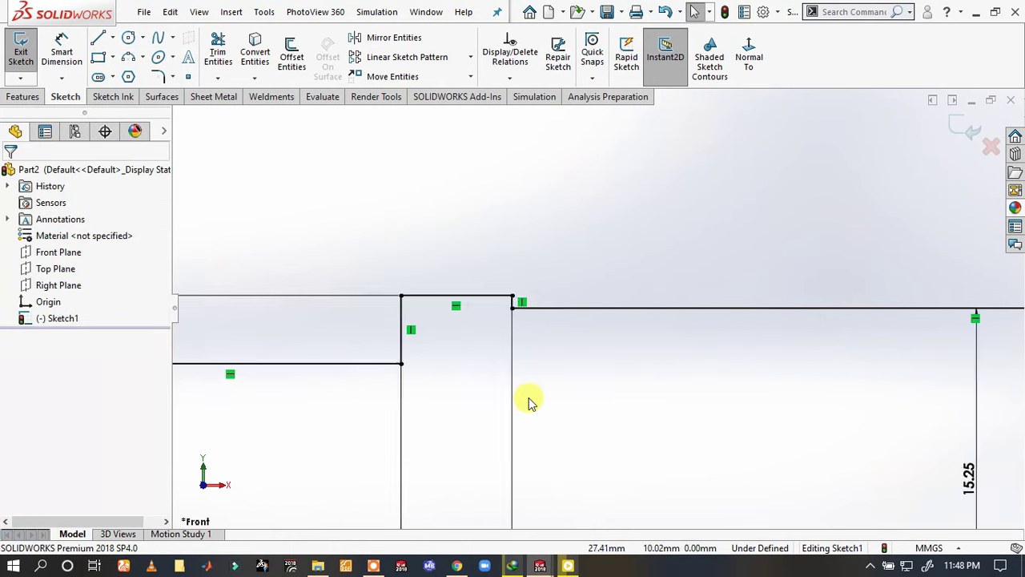
{"action": "scroll", "coordinate": [530, 398], "scroll_direction": "up", "scroll_amount": 1}
{"action": "scroll", "coordinate": [570, 393], "scroll_direction": "up", "scroll_amount": 2}
{"action": "scroll", "coordinate": [608, 377], "scroll_direction": "up", "scroll_amount": 1}
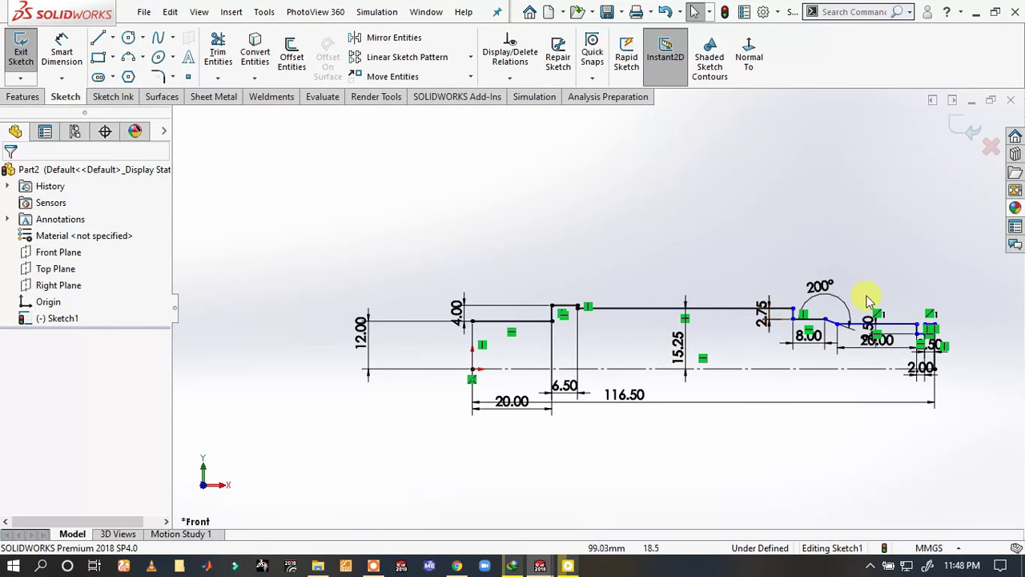
{"action": "scroll", "coordinate": [881, 328], "scroll_direction": "down", "scroll_amount": 2}
{"action": "scroll", "coordinate": [914, 353], "scroll_direction": "down", "scroll_amount": 2}
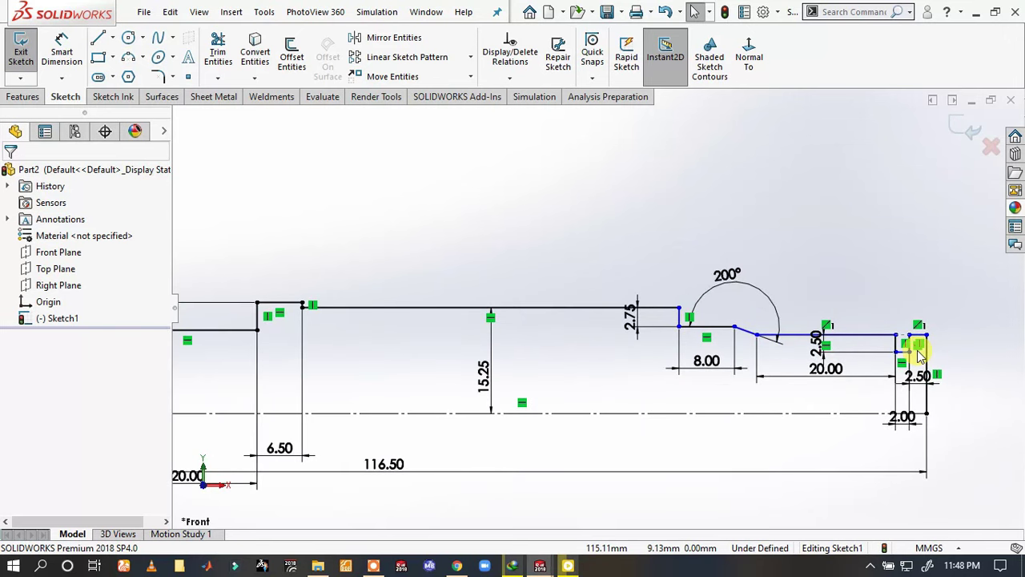
- Replace the 200° angle dimension with a 160° angle on the short slanted line
{"action": "scroll", "coordinate": [841, 337], "scroll_direction": "down", "scroll_amount": 4}
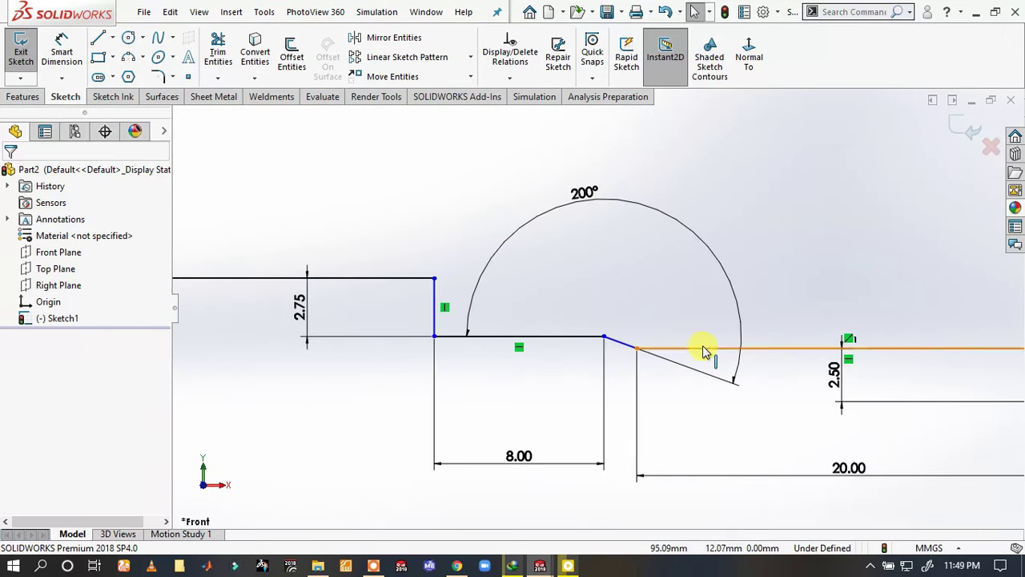
{"action": "left_click", "coordinate": [702, 371]}
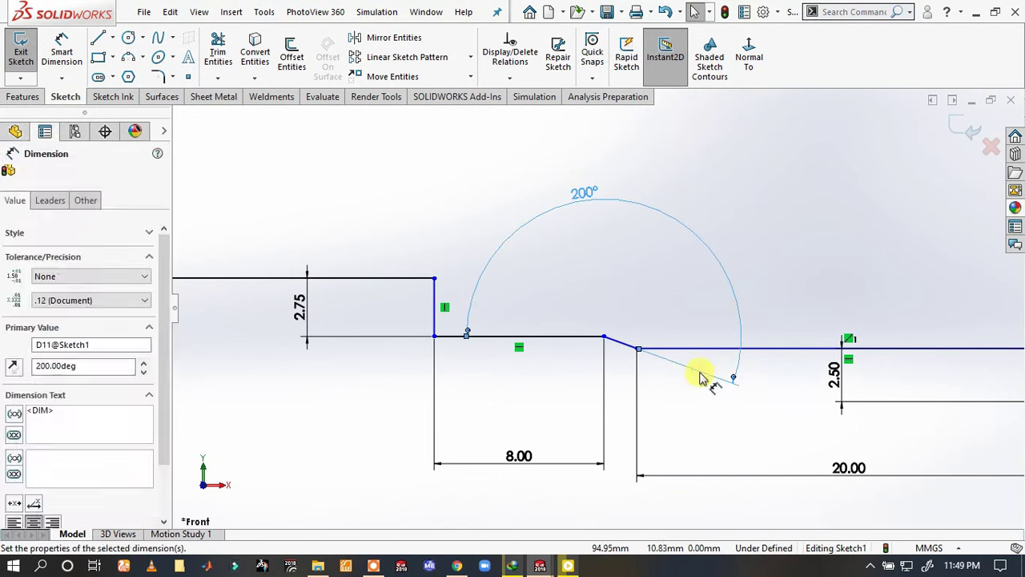
{"action": "key", "text": "Delete"}
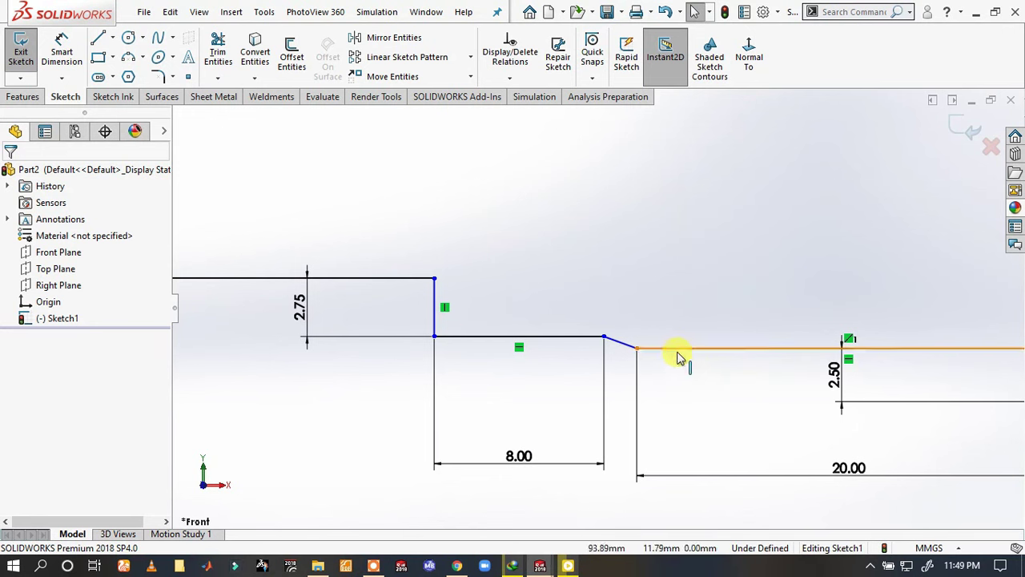
{"action": "key", "text": "s"}
{"action": "left_click", "coordinate": [693, 366]}
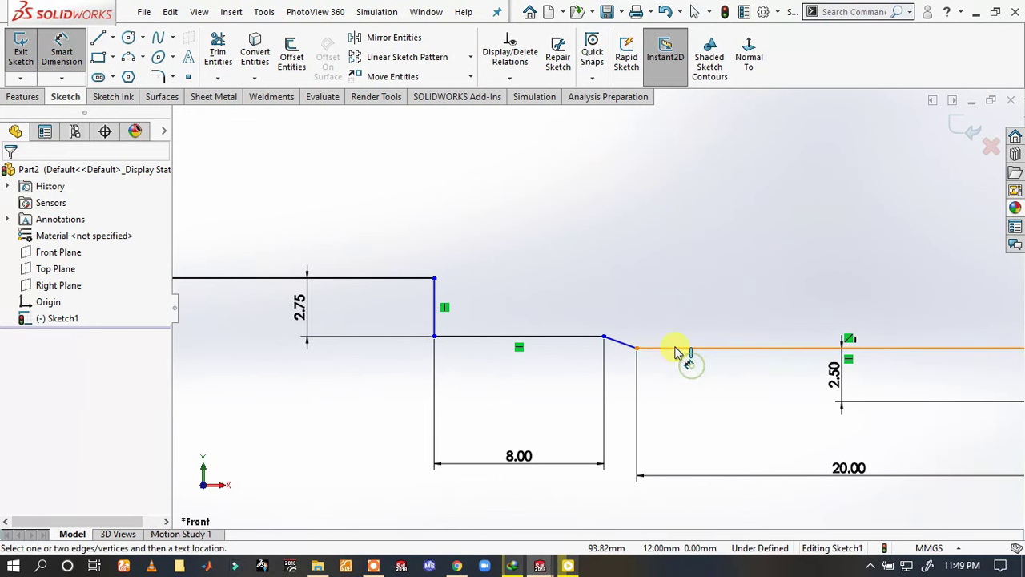
{"action": "left_click", "coordinate": [625, 343]}
{"action": "left_click", "coordinate": [680, 325]}
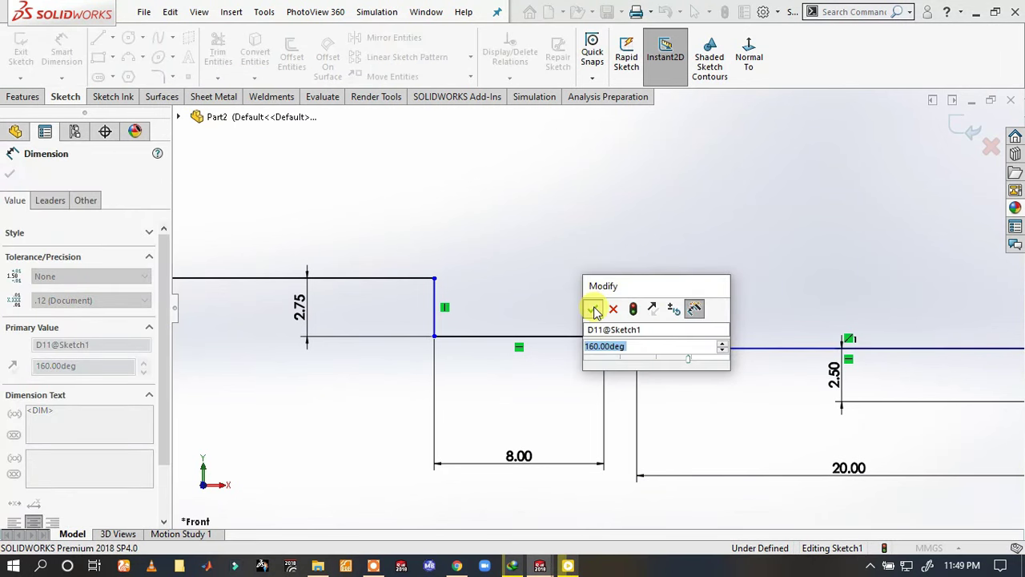
{"action": "left_click", "coordinate": [593, 304]}
{"action": "left_click", "coordinate": [595, 298]}
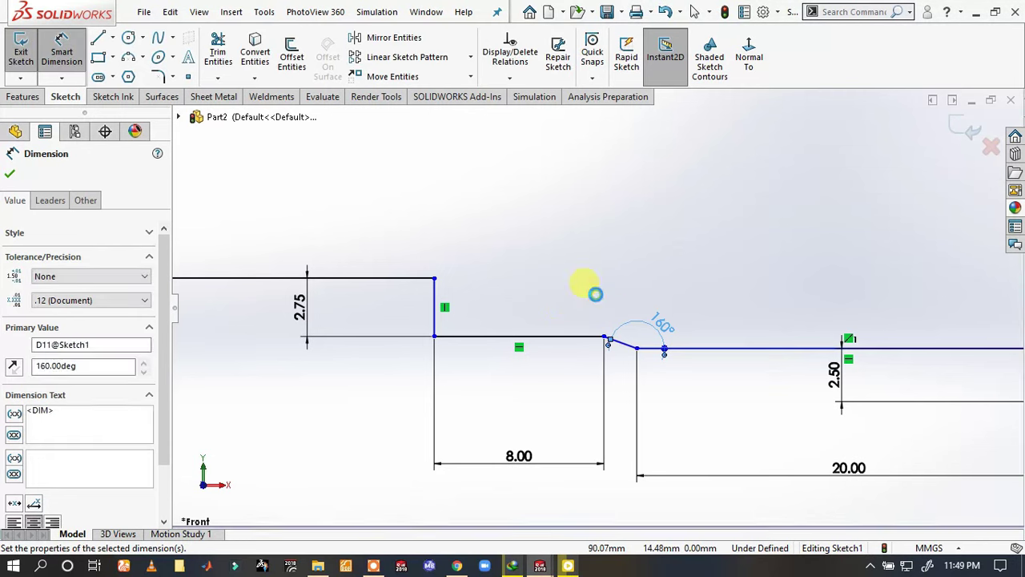
- Dimension the small step offset between the step line and its endpoint as 0.50 mm
{"action": "scroll", "coordinate": [597, 300], "scroll_direction": "up", "scroll_amount": 3}
{"action": "scroll", "coordinate": [805, 321], "scroll_direction": "up", "scroll_amount": 2}
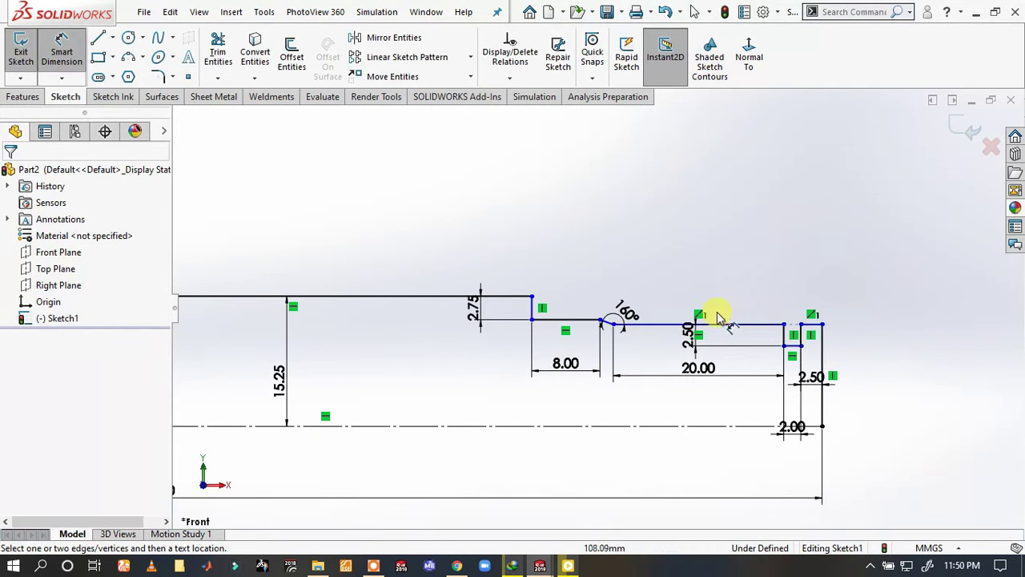
{"action": "left_click", "coordinate": [658, 331]}
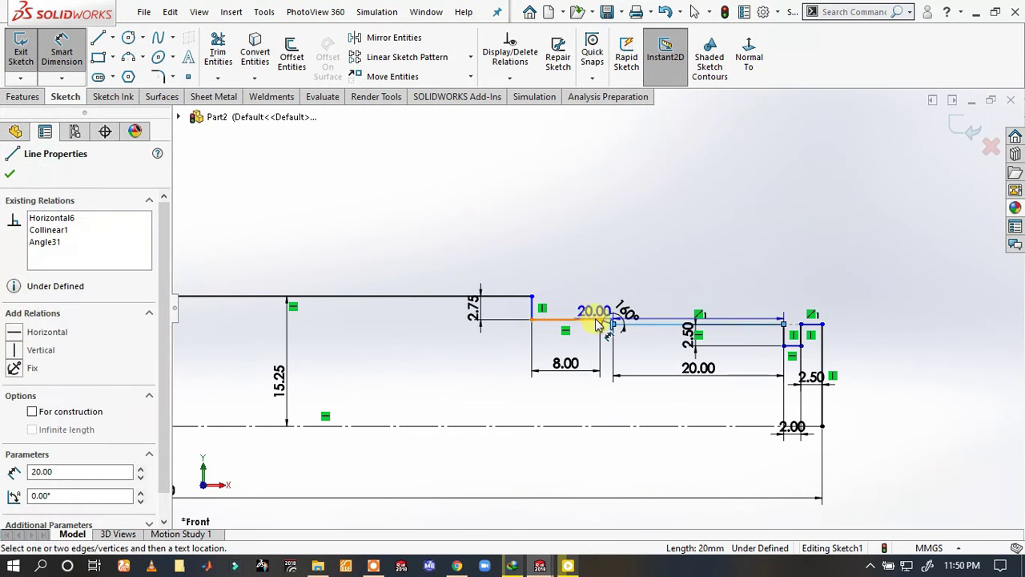
{"action": "left_click", "coordinate": [609, 320]}
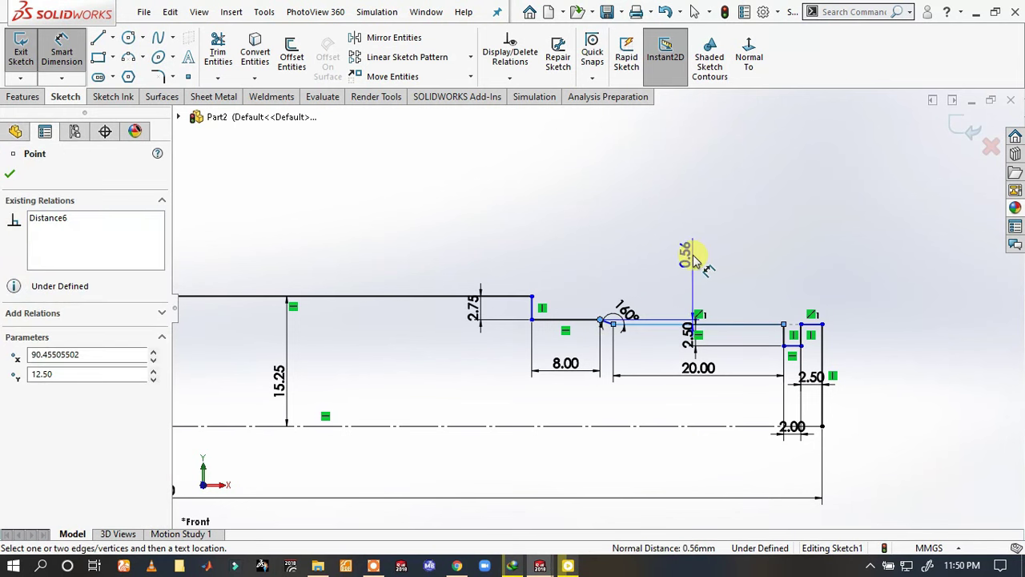
{"action": "left_click", "coordinate": [696, 280]}
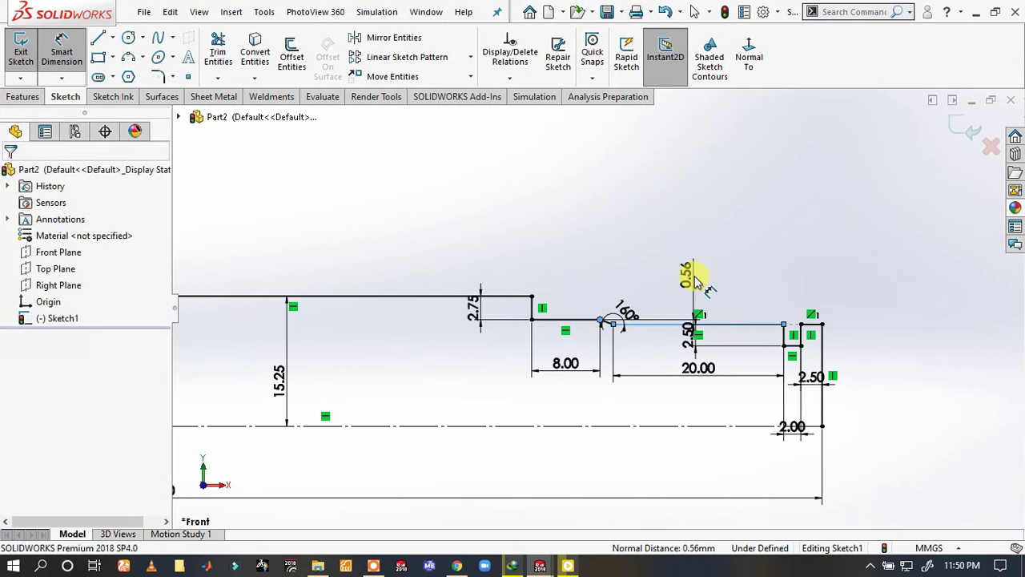
{"action": "left_click", "coordinate": [695, 280]}
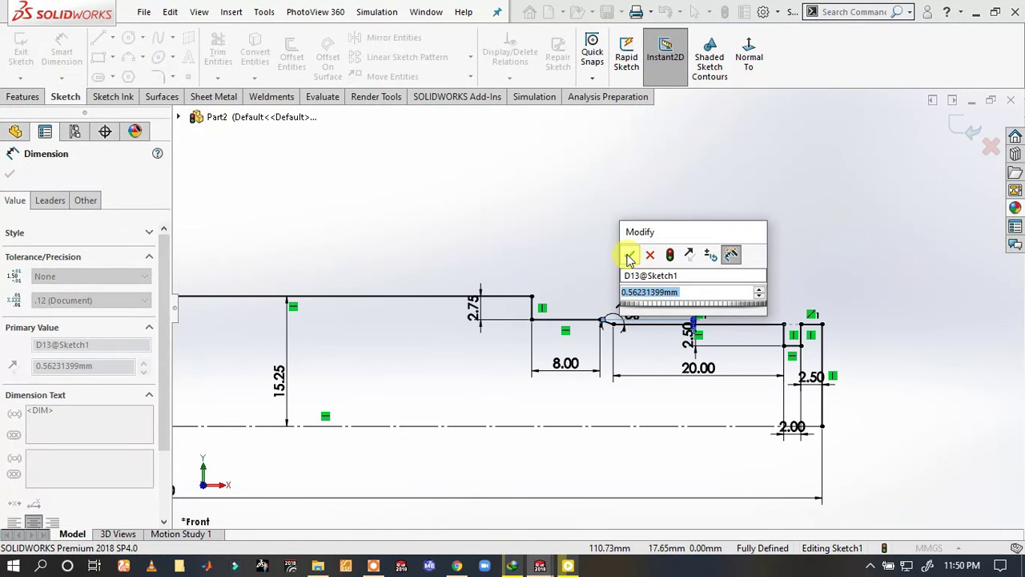
{"action": "left_click", "coordinate": [629, 256]}
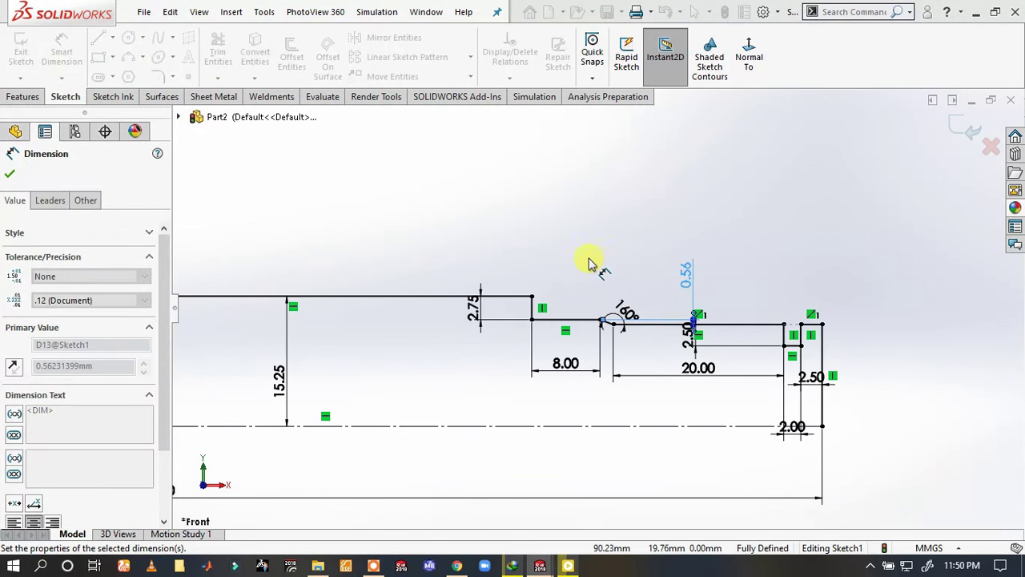
{"action": "left_click", "coordinate": [680, 277]}
{"action": "type", "text": "0.5"}
{"action": "key", "text": "Return"}
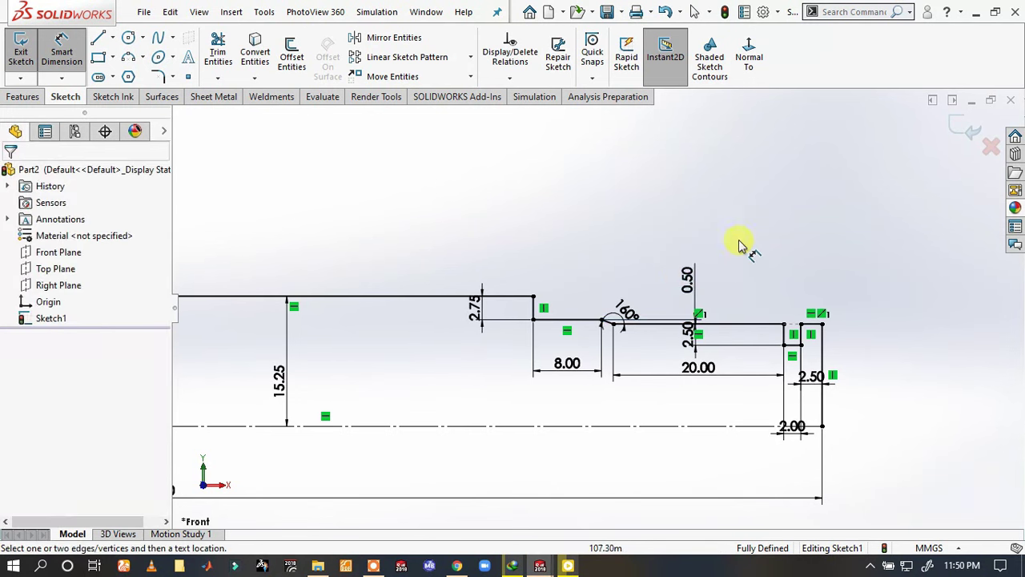
{"action": "key", "text": "f"}
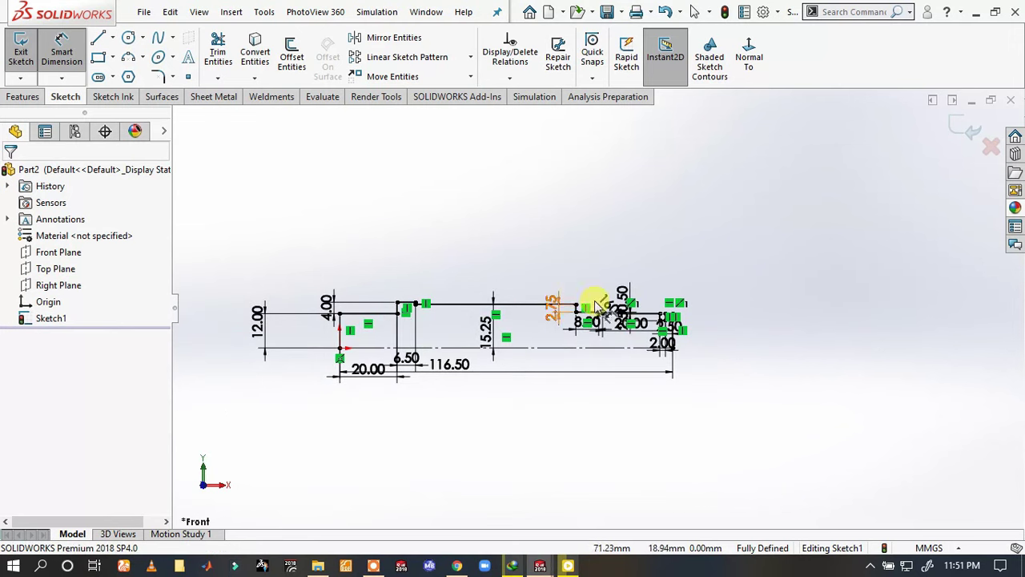
- Toggle the construction status of the centreline along the shaft axis
{"action": "scroll", "coordinate": [592, 313], "scroll_direction": "down", "scroll_amount": 3}
{"action": "scroll", "coordinate": [575, 327], "scroll_direction": "down", "scroll_amount": 2}
{"action": "key", "text": "Escape"}
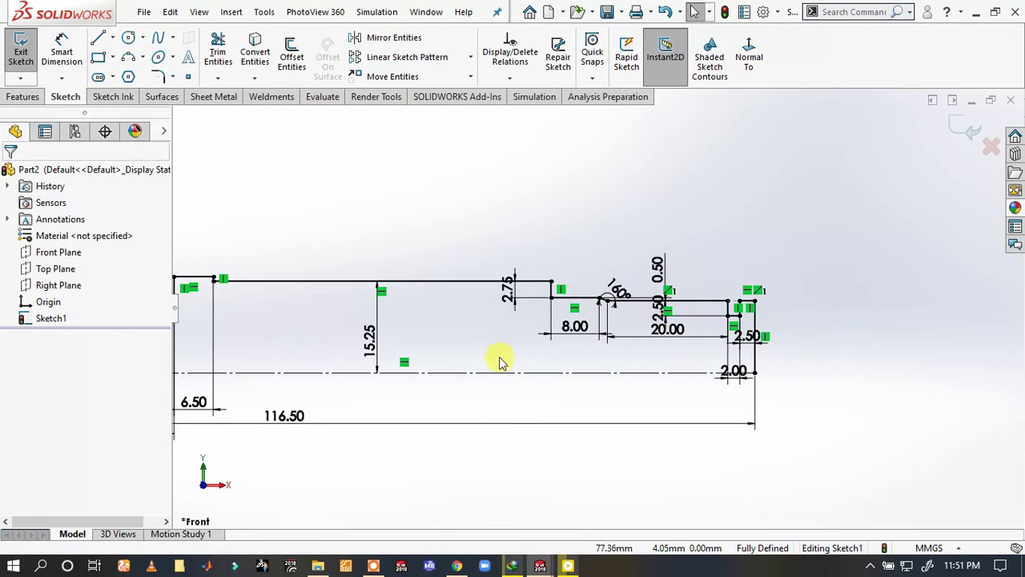
{"action": "left_click", "coordinate": [507, 372]}
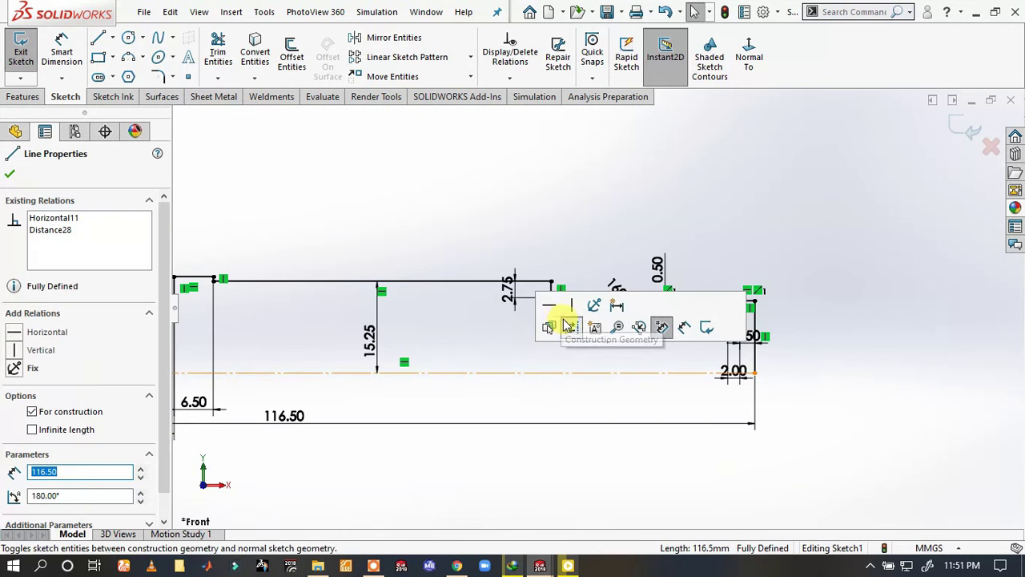
{"action": "left_click", "coordinate": [567, 326]}
{"action": "left_click", "coordinate": [480, 344]}
- Revolve the auto-closed profile 360° around the bottom line as axis
{"action": "scroll", "coordinate": [481, 343], "scroll_direction": "up", "scroll_amount": 2}
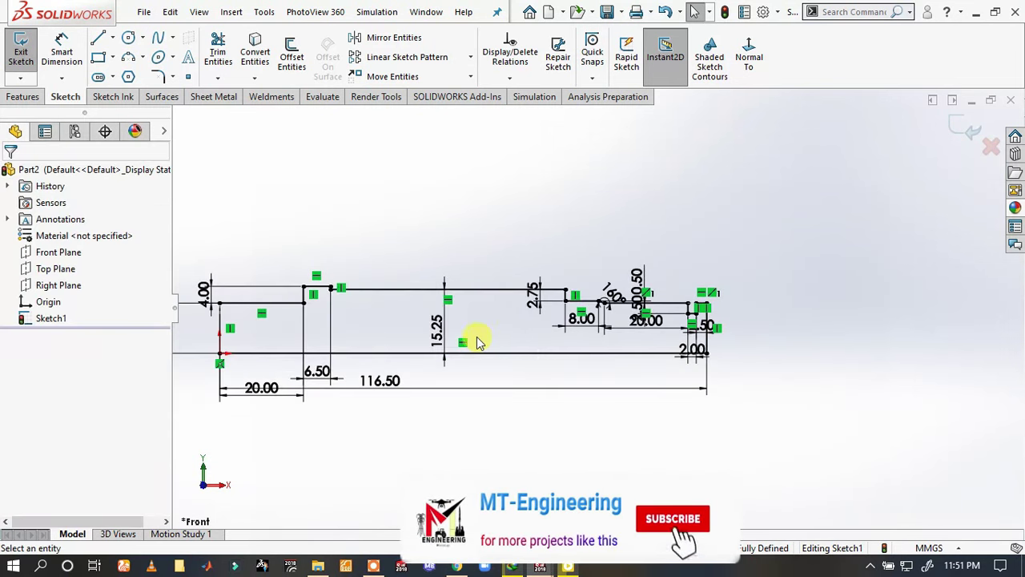
{"action": "left_click", "coordinate": [23, 97]}
{"action": "left_click", "coordinate": [80, 52]}
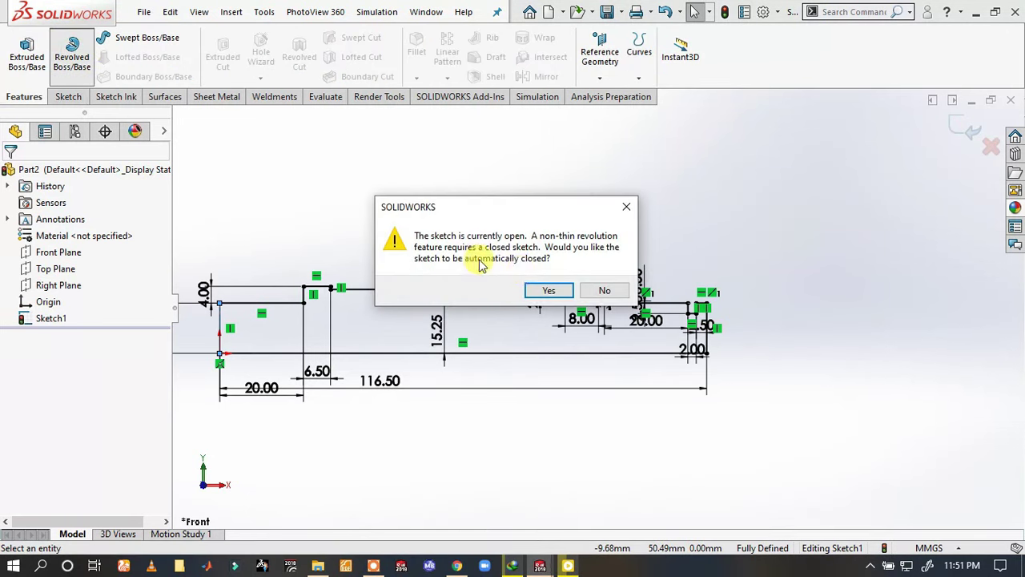
{"action": "left_click", "coordinate": [549, 293]}
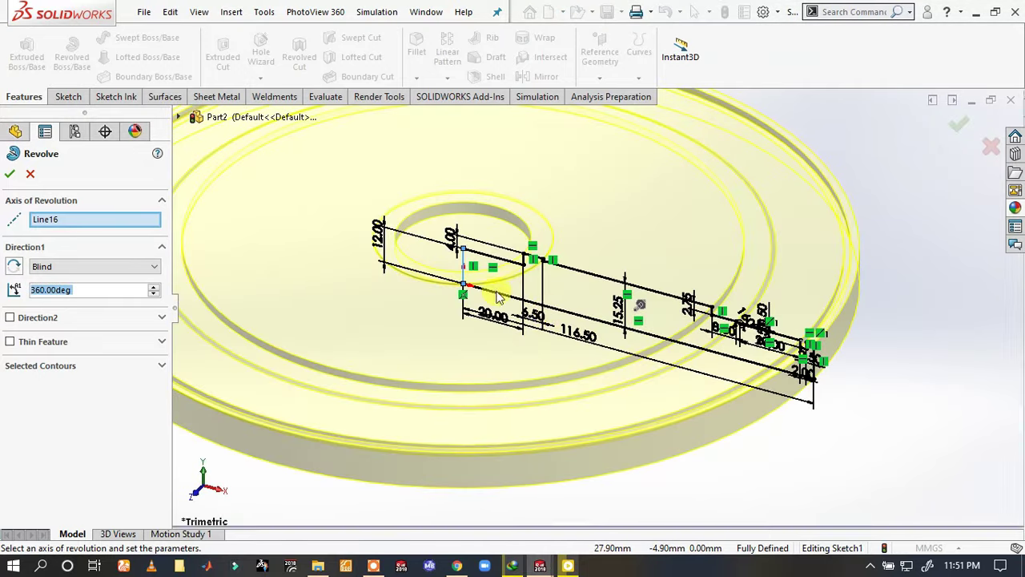
{"action": "right_click", "coordinate": [110, 222]}
{"action": "left_click", "coordinate": [135, 224]}
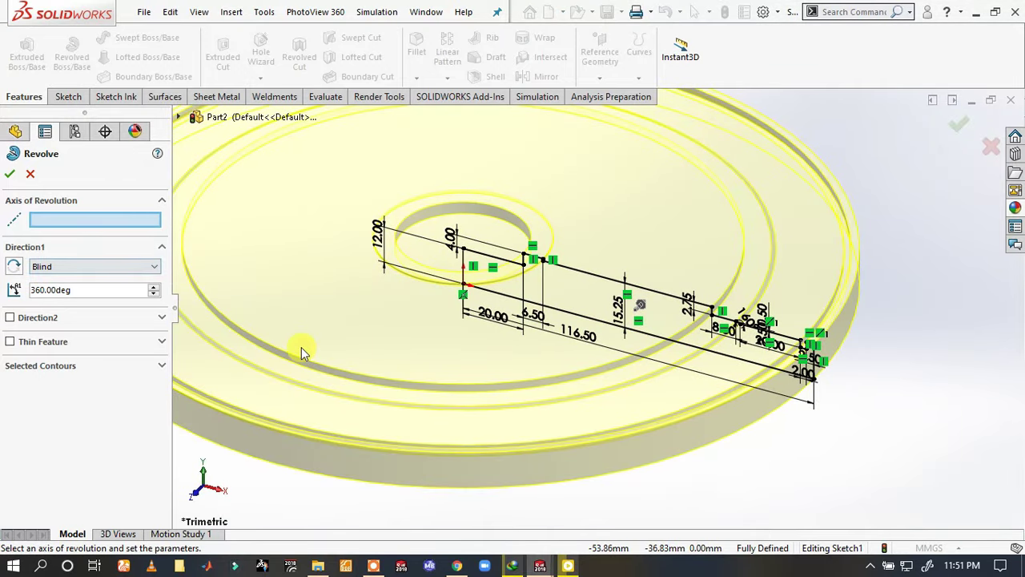
{"action": "left_click", "coordinate": [781, 367]}
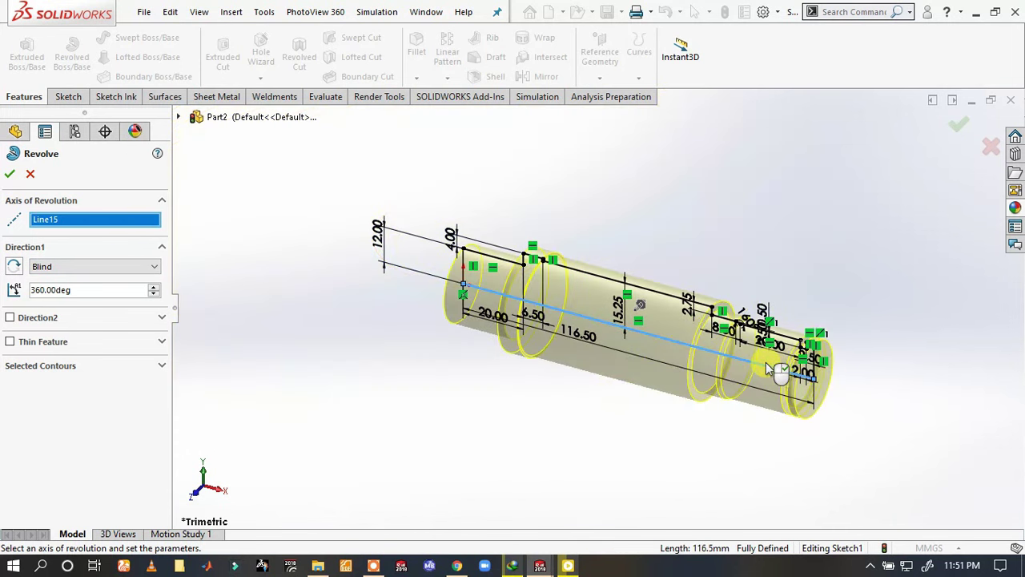
{"action": "left_click", "coordinate": [8, 172]}
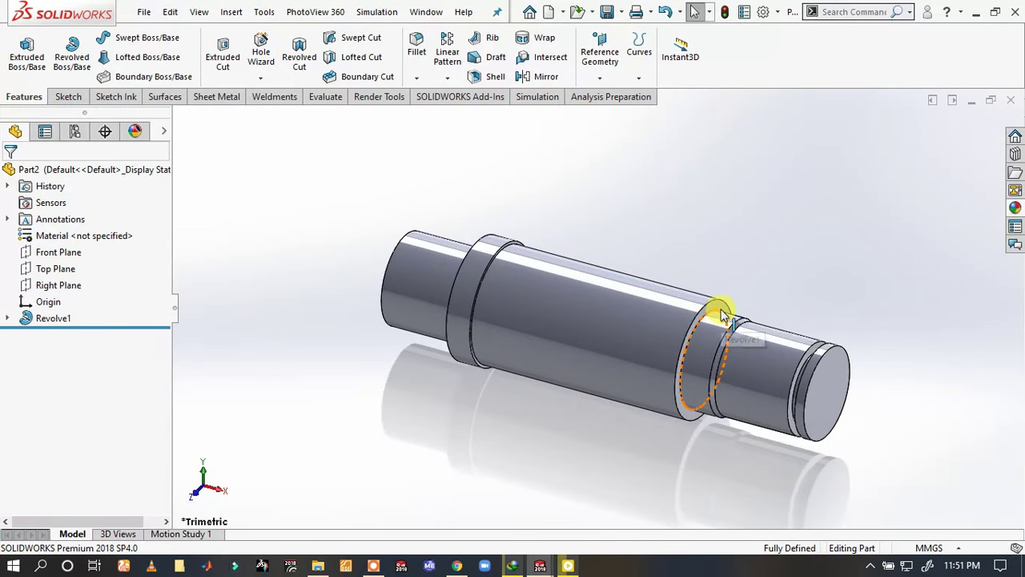
- Start a new sketch on the shaft's left end face
{"action": "scroll", "coordinate": [848, 327], "scroll_direction": "down", "scroll_amount": 2}
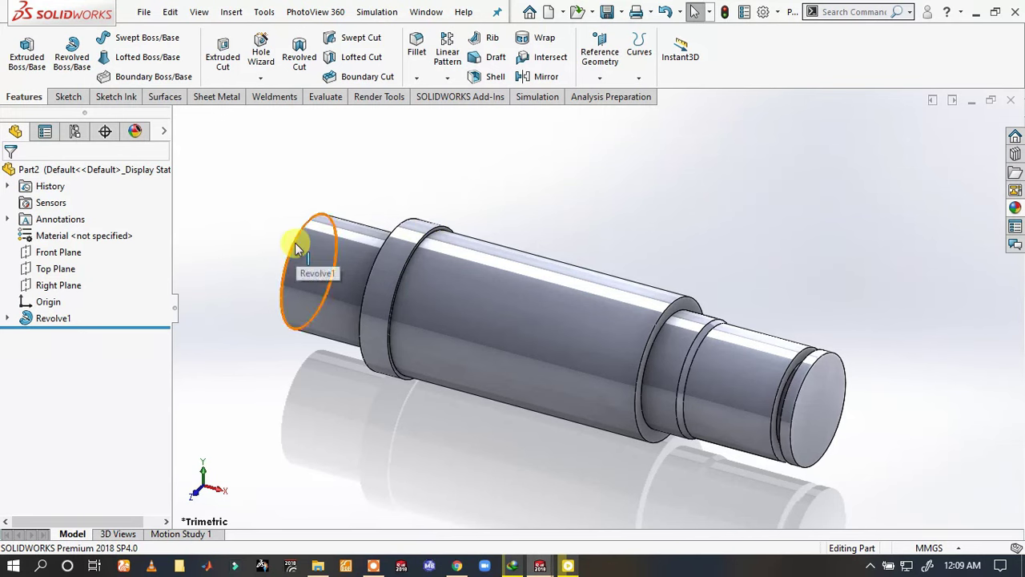
{"action": "mouse_move", "coordinate": [294, 243]}
{"action": "middle_mouse_down"}
{"action": "mouse_move", "coordinate": [270, 233]}
{"action": "mouse_move", "coordinate": [321, 269]}
{"action": "middle_mouse_up"}
{"action": "left_click", "coordinate": [321, 269]}
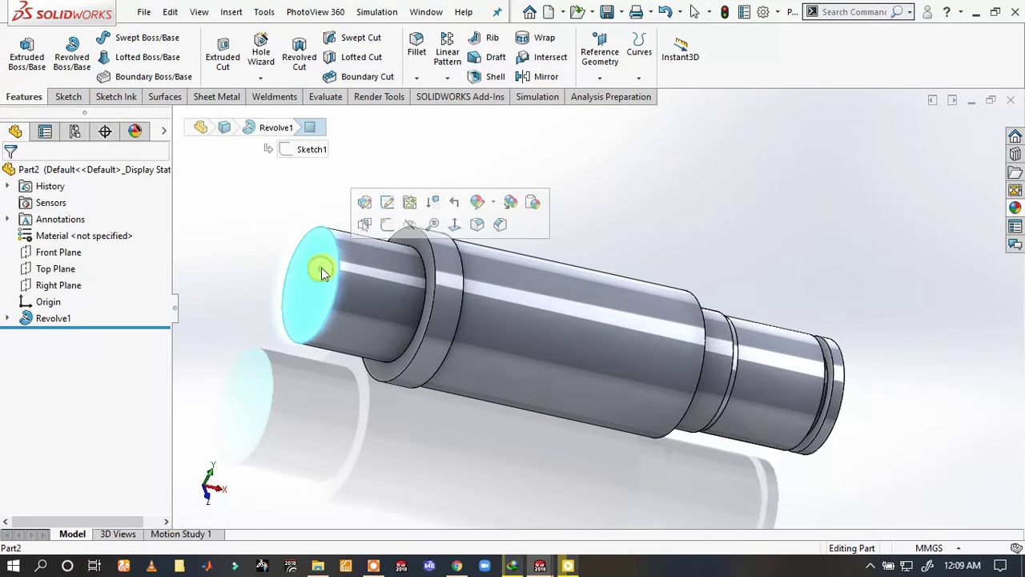
{"action": "left_click", "coordinate": [387, 222]}
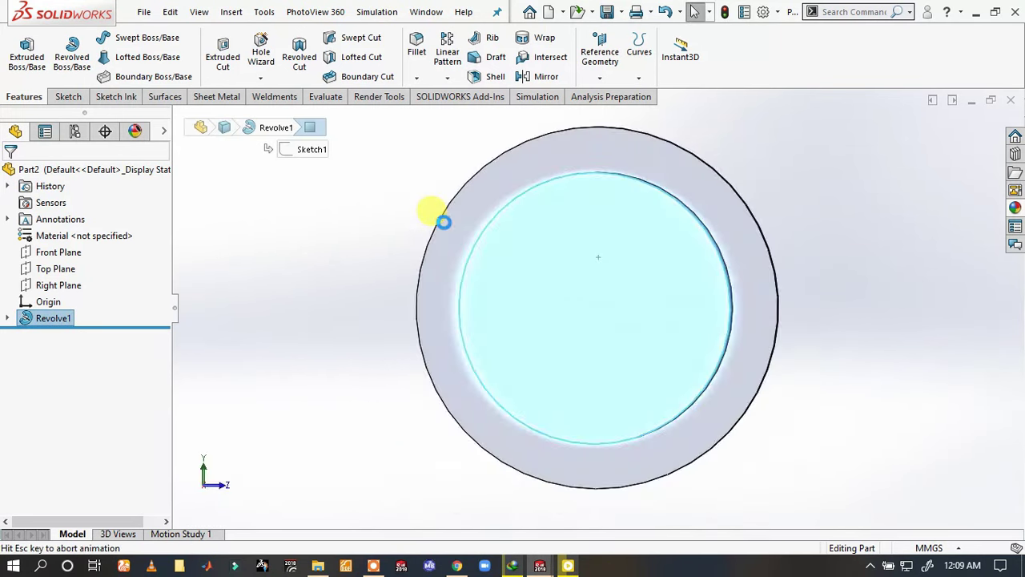
- Draw a circle at the origin, dimension it 21.50 mm diameter, and make it construction
{"action": "key", "text": "s"}
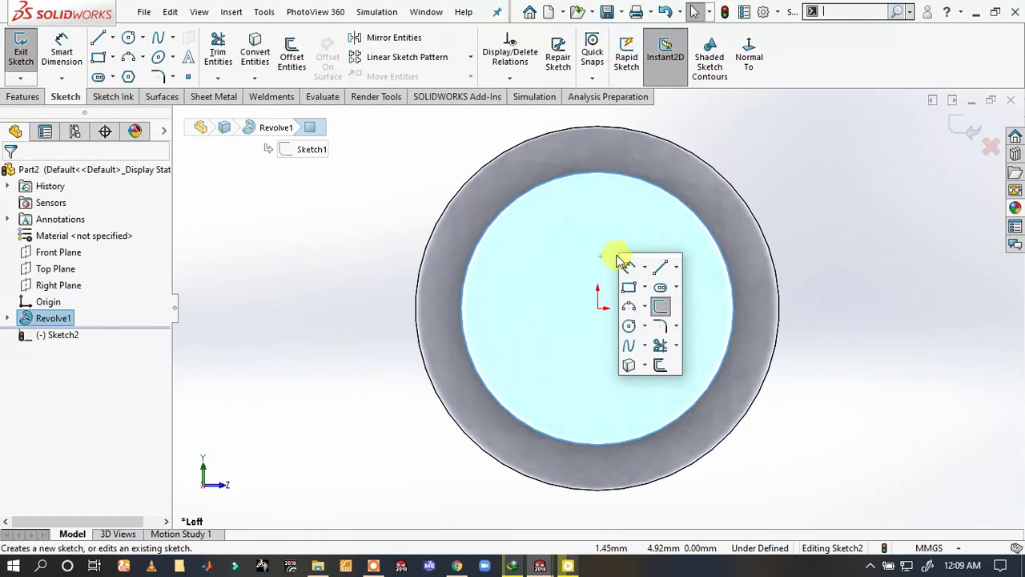
{"action": "left_click", "coordinate": [627, 323]}
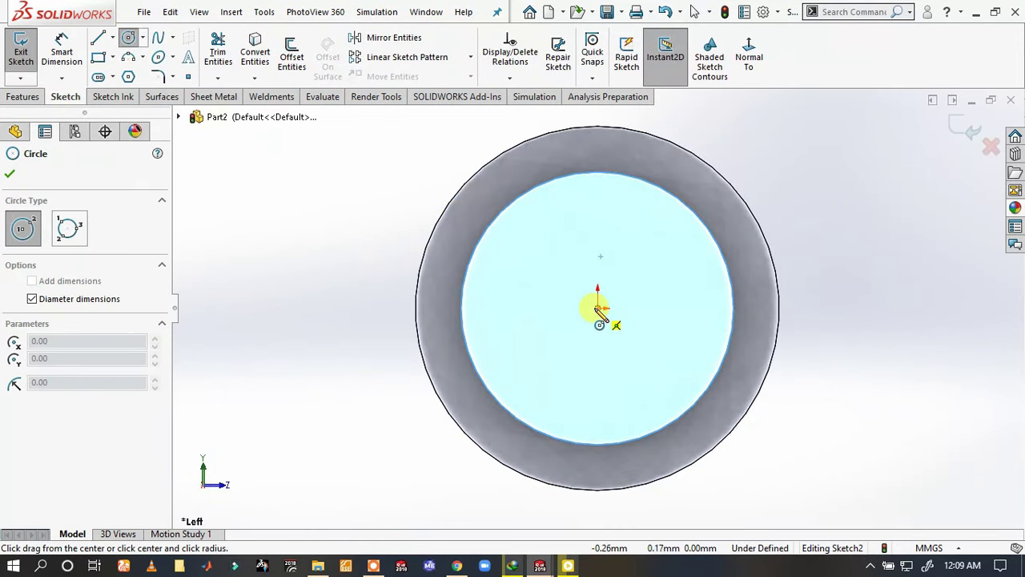
{"action": "left_click", "coordinate": [599, 307]}
{"action": "type", "text": "12."}
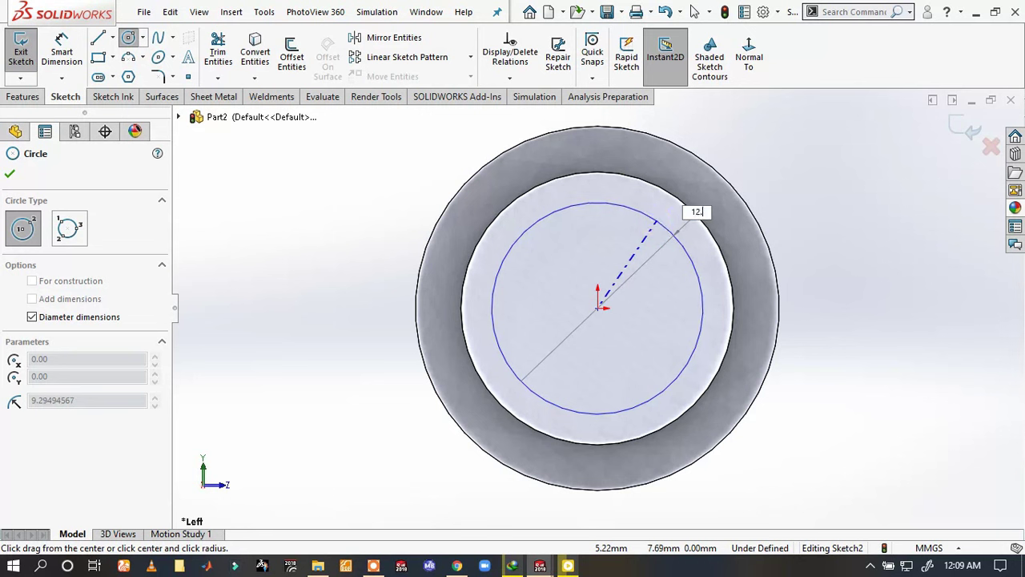
{"action": "type", "text": "5"}
{"action": "left_click", "coordinate": [657, 223]}
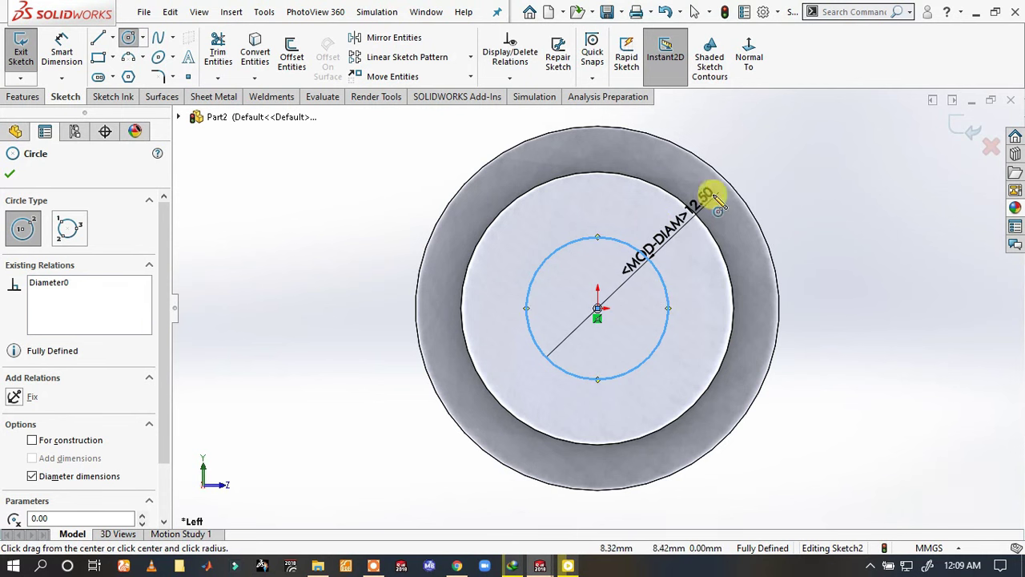
{"action": "key", "text": "Escape"}
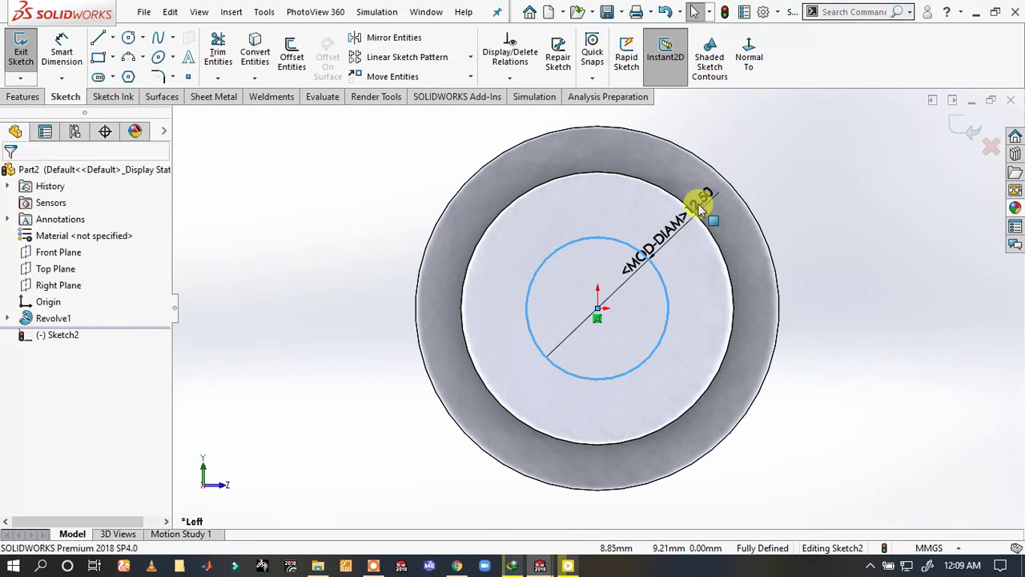
{"action": "double_click", "coordinate": [696, 201]}
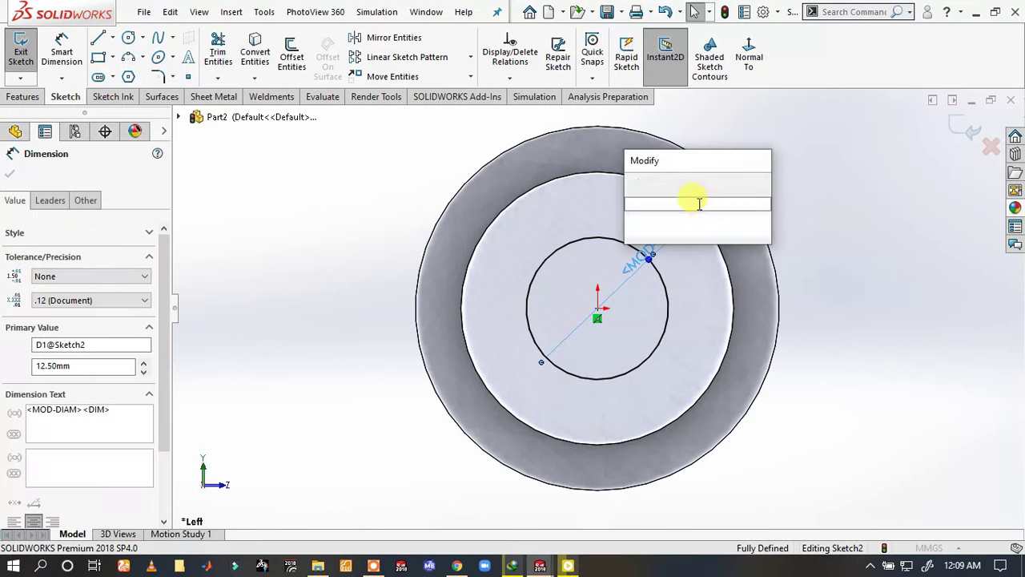
{"action": "type", "text": "8"}
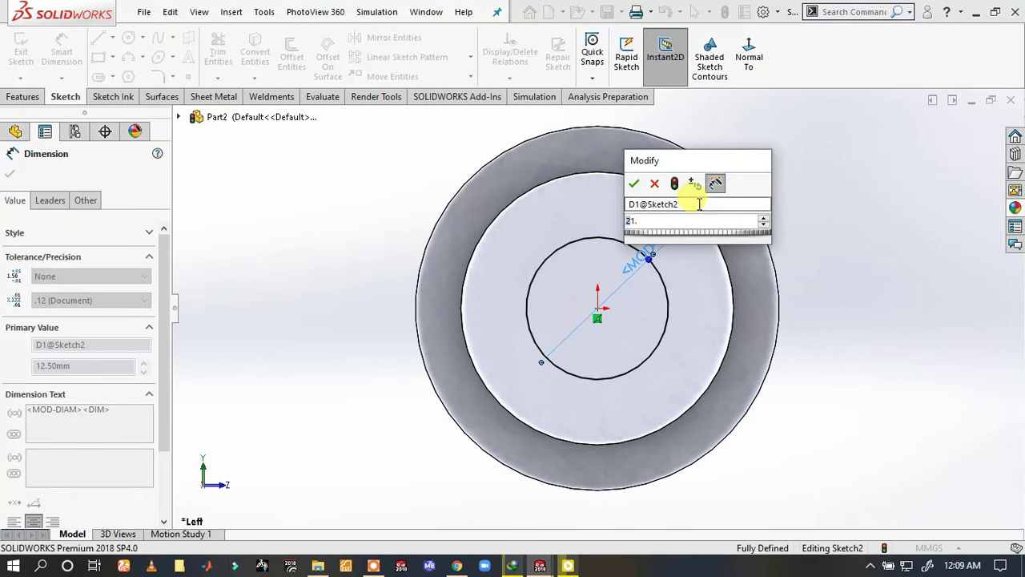
{"action": "key", "text": "Return"}
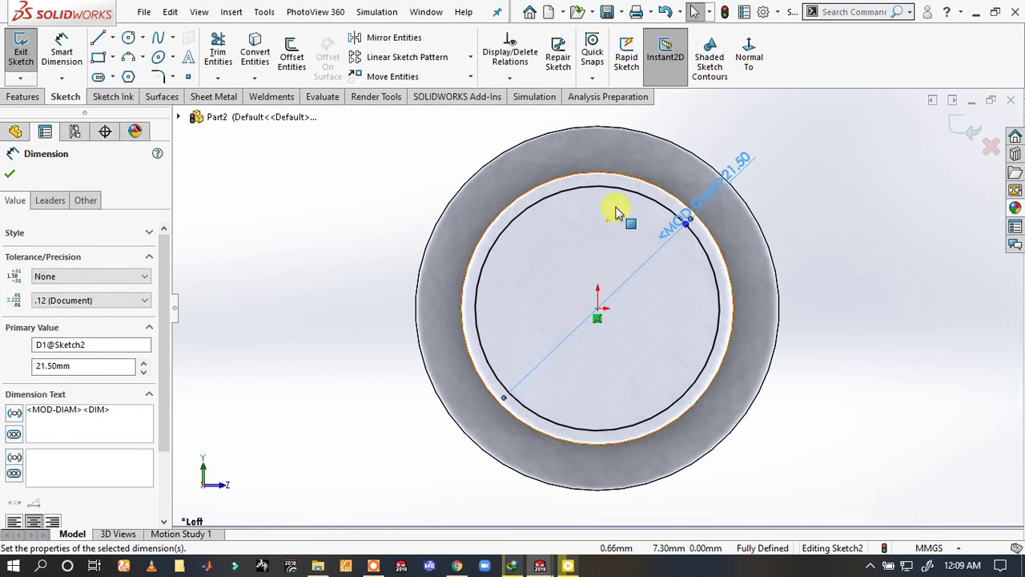
{"action": "left_click", "coordinate": [629, 198]}
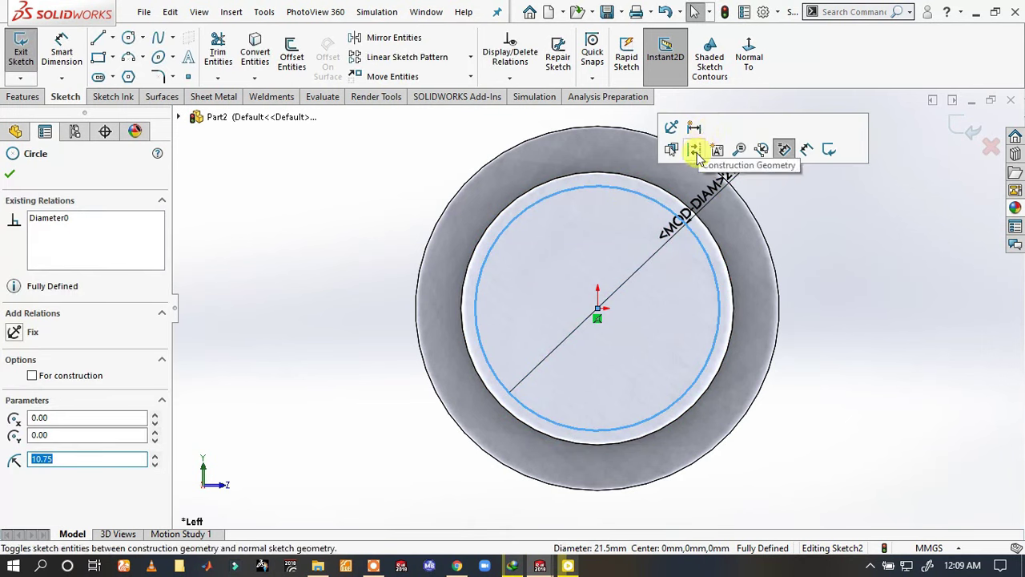
{"action": "left_click", "coordinate": [694, 151]}
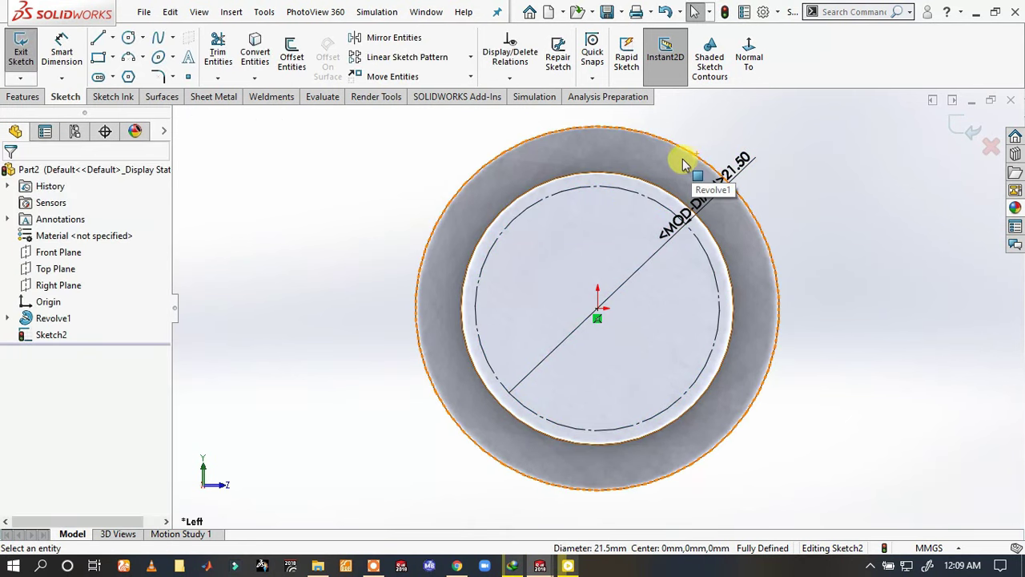
- Convert the shaft's inner edge into the sketch and add a vertical construction line from the centre
{"action": "left_click", "coordinate": [640, 181]}
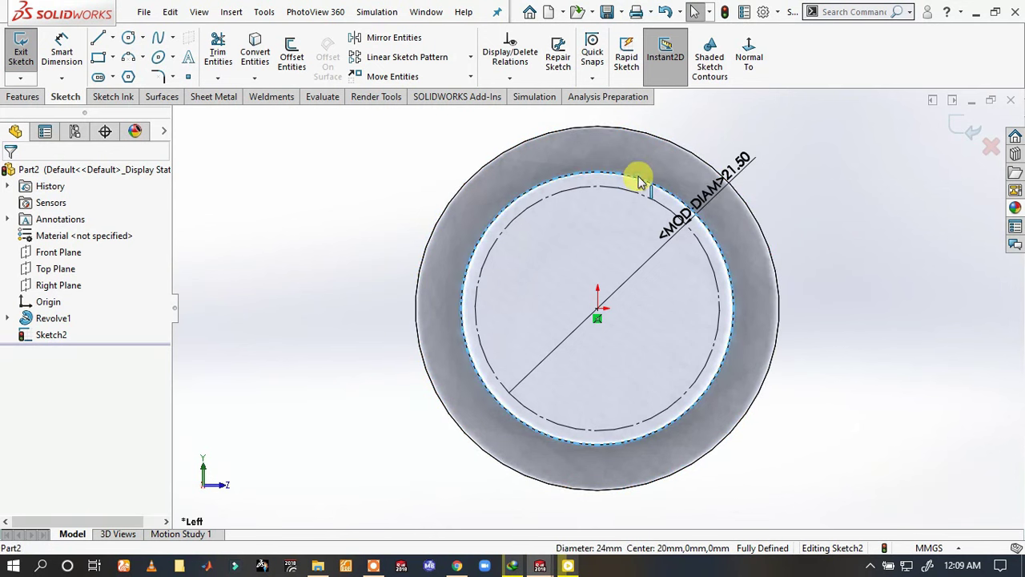
{"action": "left_click", "coordinate": [257, 37]}
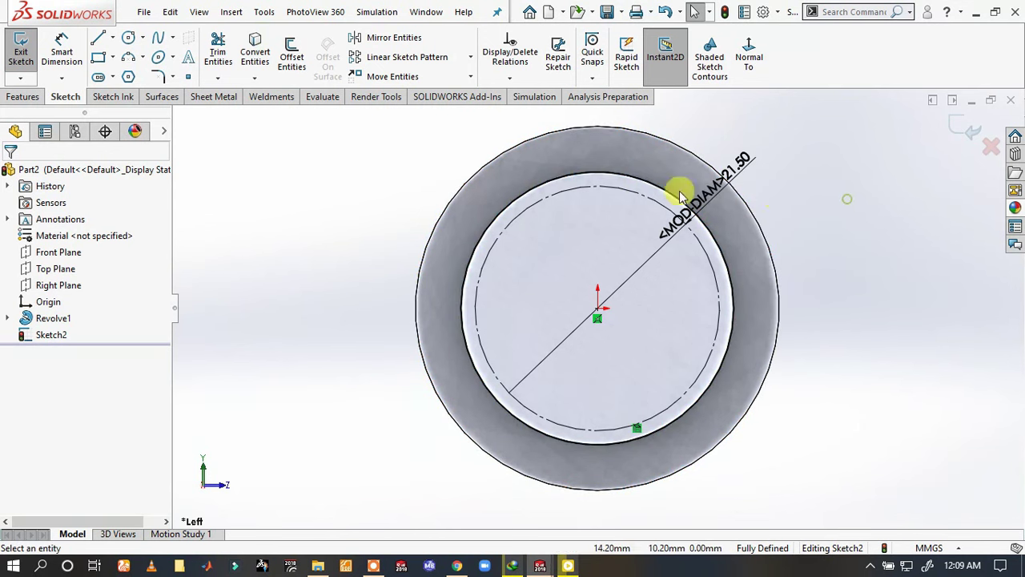
{"action": "scroll", "coordinate": [593, 200], "scroll_direction": "down", "scroll_amount": 2}
{"action": "key", "text": "s"}
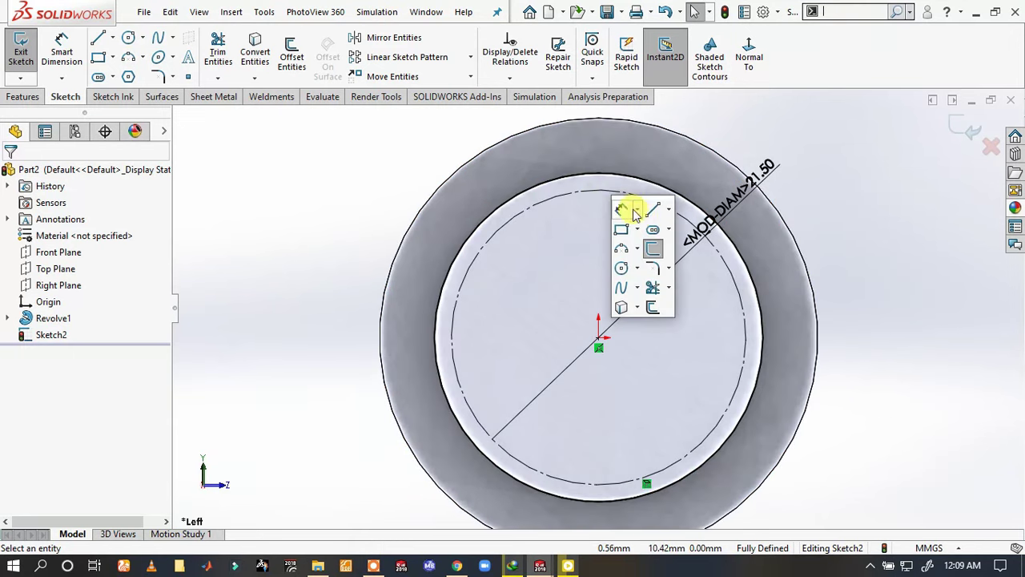
{"action": "left_click", "coordinate": [654, 211]}
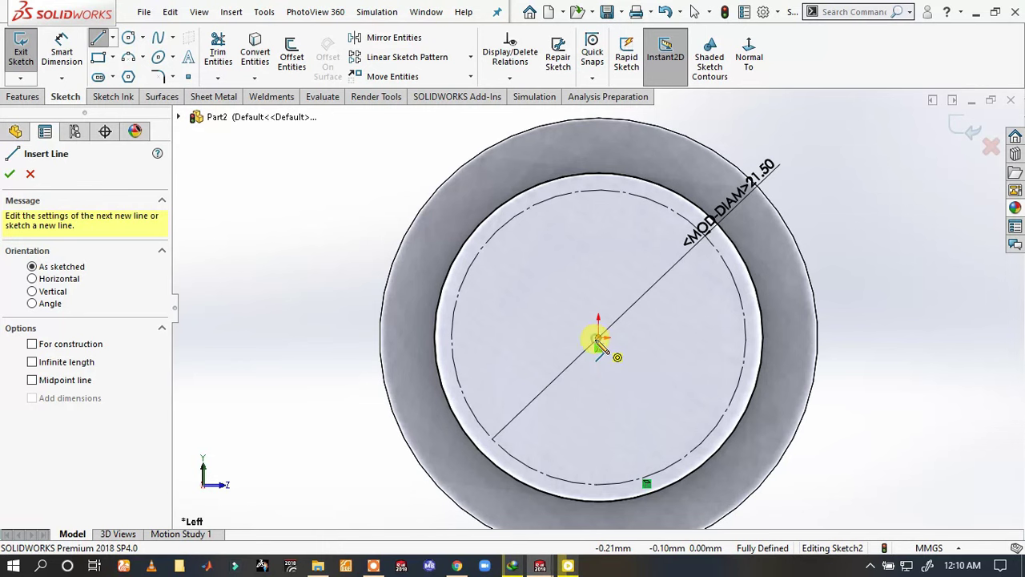
{"action": "left_click_drag", "start_coordinate": [599, 343], "coordinate": [598, 176]}
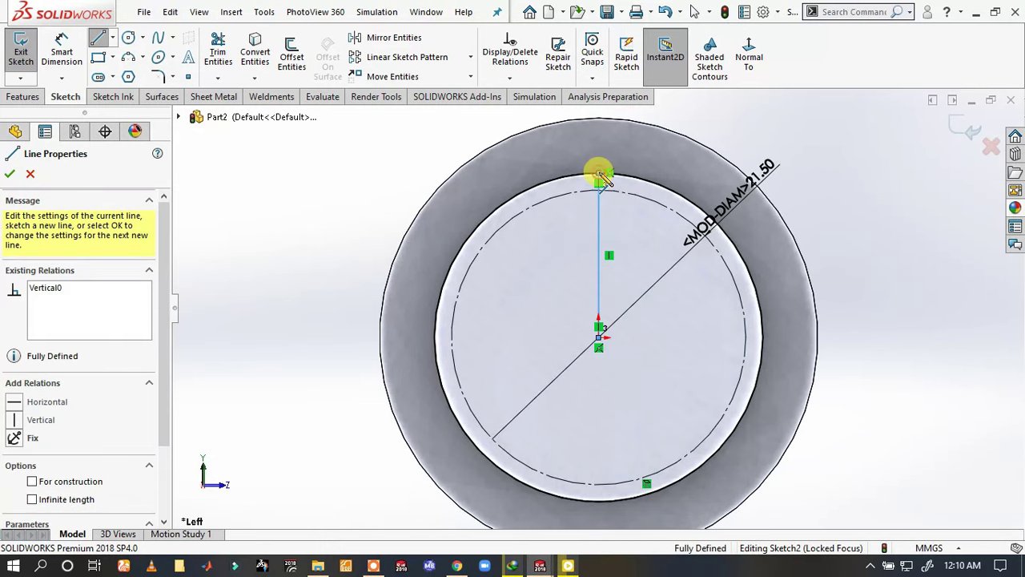
{"action": "right_click", "coordinate": [603, 178]}
{"action": "left_click", "coordinate": [628, 181]}
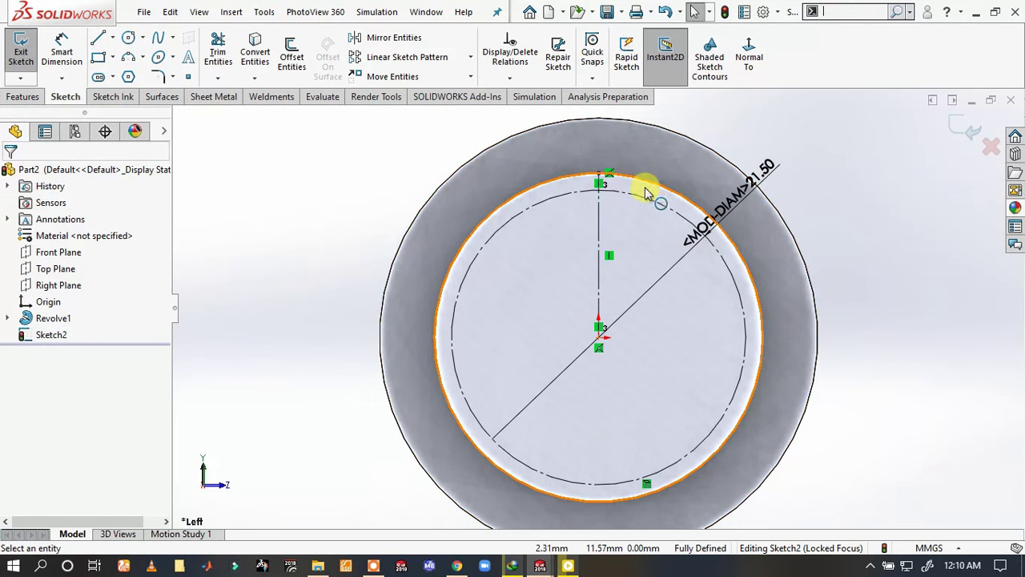
- Sketch a 6.40 mm circle on the construction circle, centred 3.80 mm from the vertical line
{"action": "key", "text": "s"}
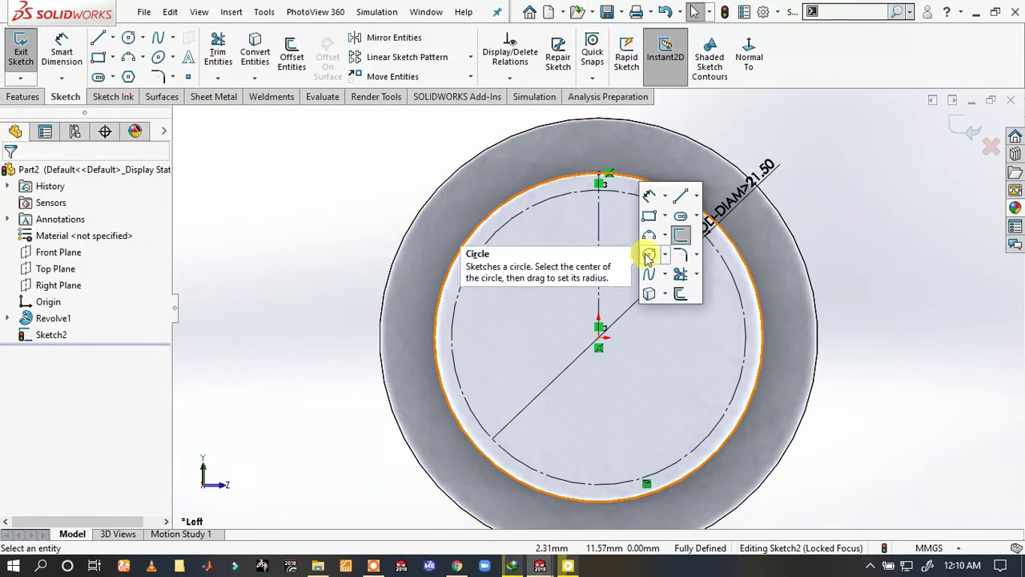
{"action": "left_click", "coordinate": [648, 254]}
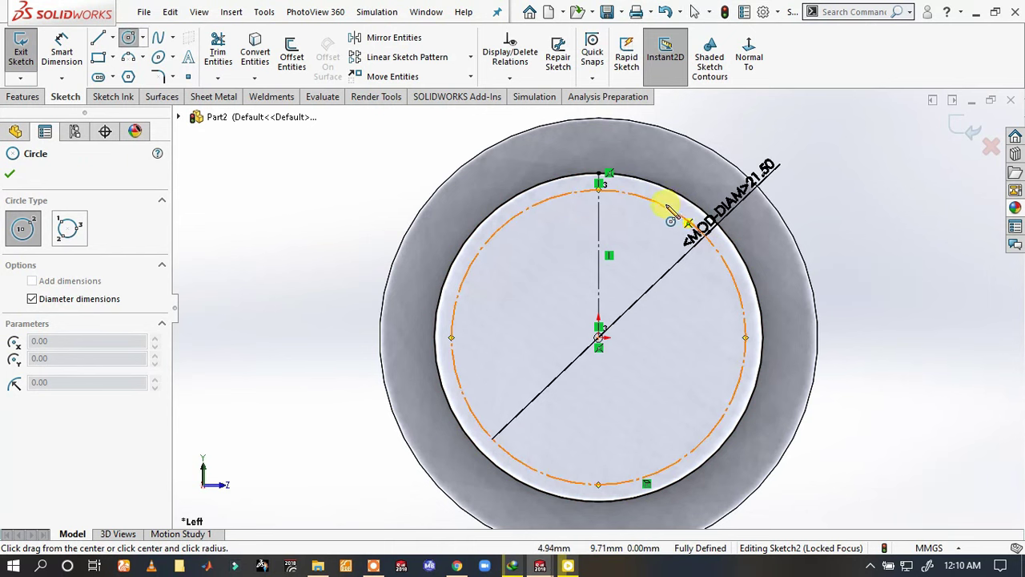
{"action": "left_click", "coordinate": [665, 206]}
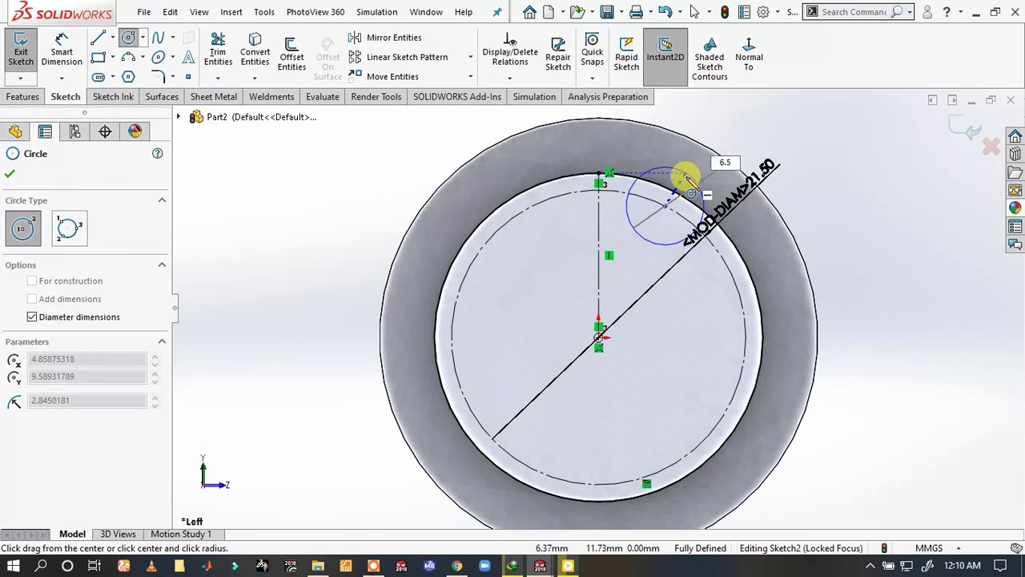
{"action": "key", "text": "Return"}
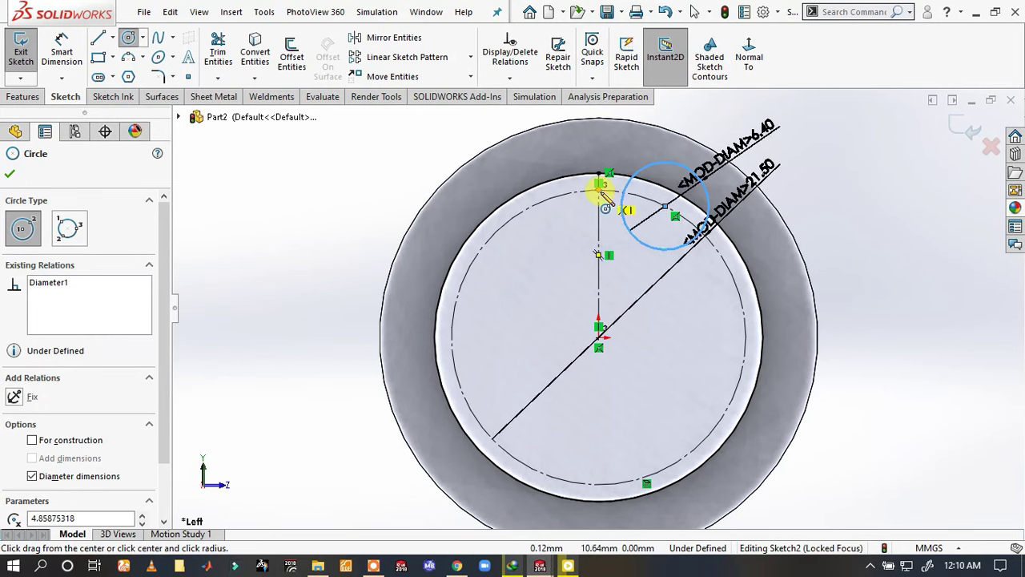
{"action": "key", "text": "s"}
{"action": "left_click", "coordinate": [614, 208]}
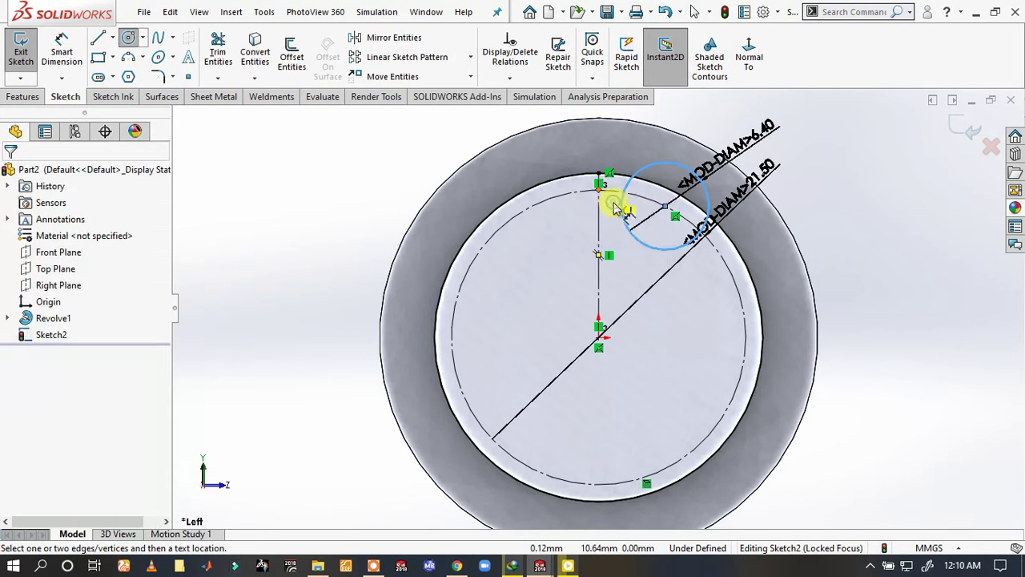
{"action": "left_click", "coordinate": [665, 207]}
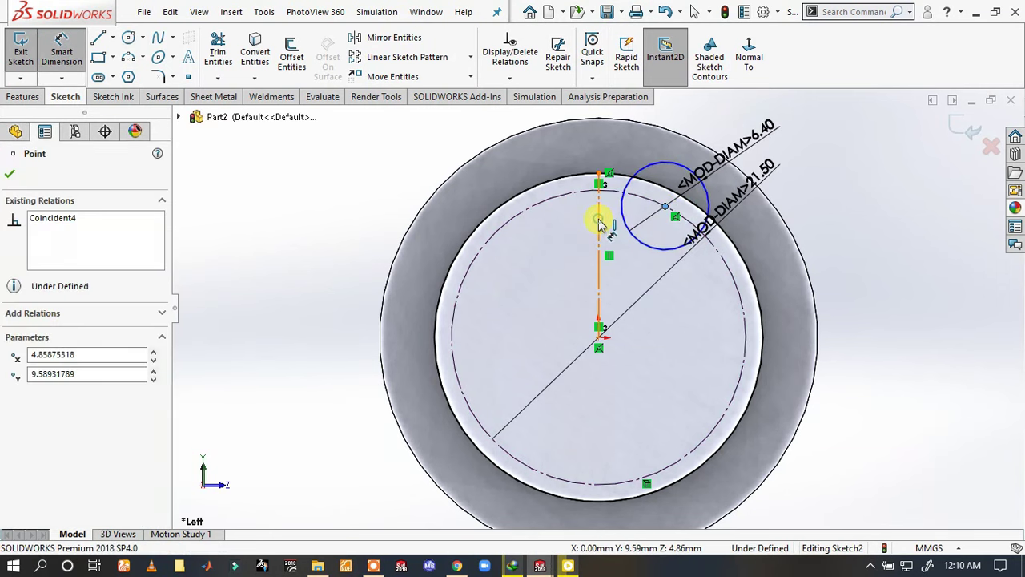
{"action": "left_click", "coordinate": [599, 226]}
{"action": "left_click", "coordinate": [641, 268]}
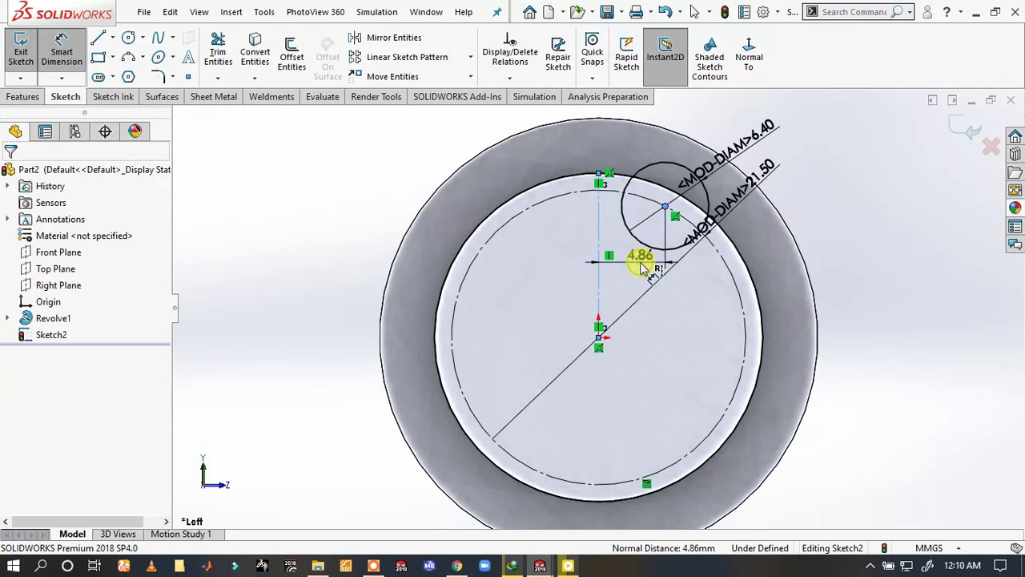
{"action": "type", "text": "3.8"}
{"action": "key", "text": "Return"}
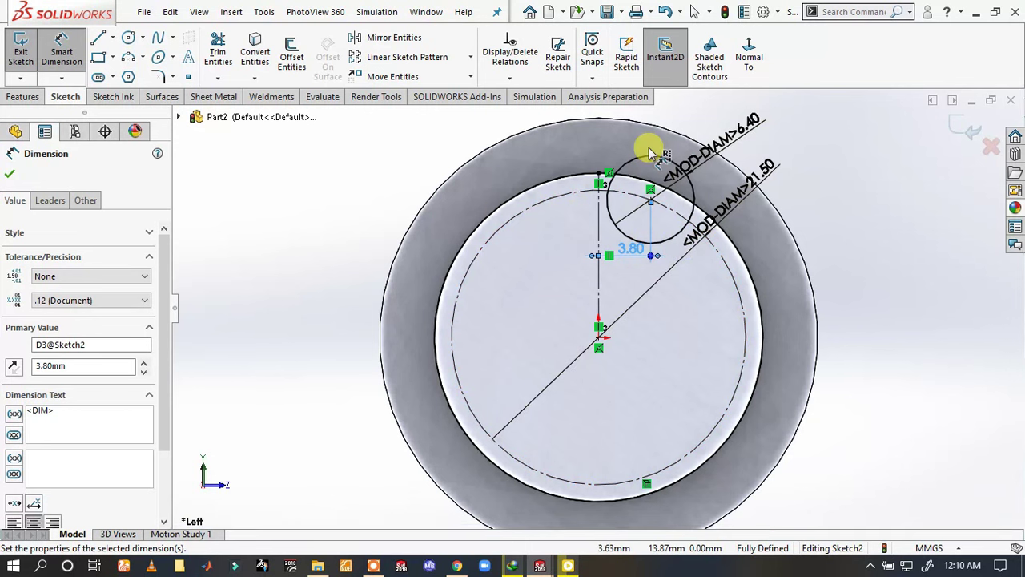
{"action": "left_click", "coordinate": [382, 38]}
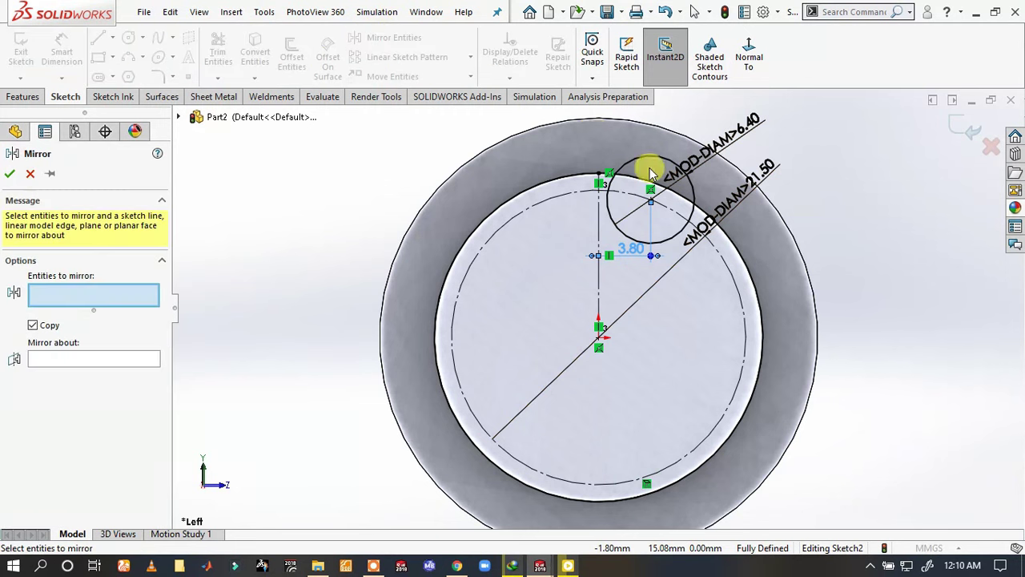
- Mirror the 6.40 mm circle across the vertical centreline
{"action": "left_click", "coordinate": [606, 169]}
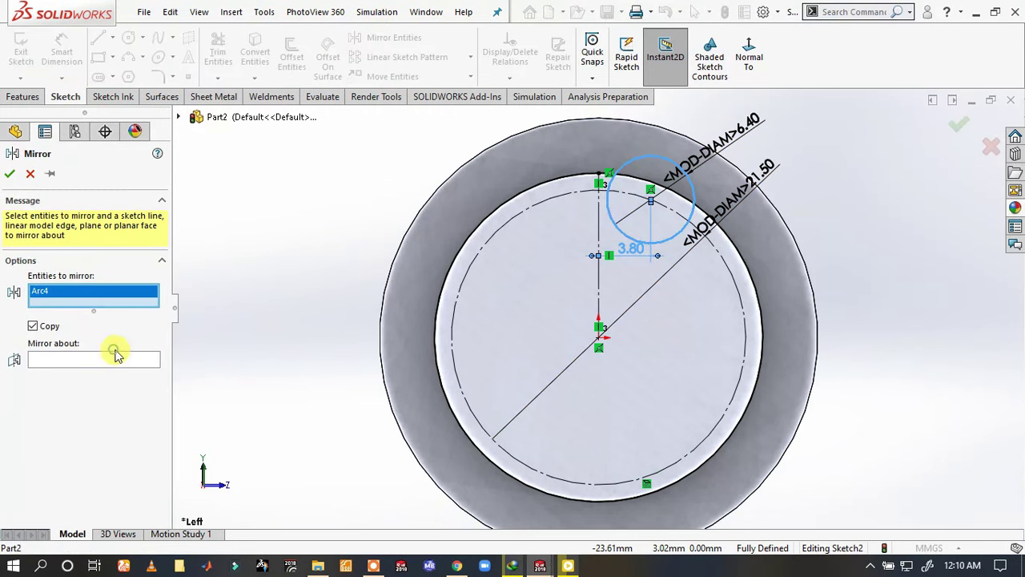
{"action": "left_click", "coordinate": [142, 362]}
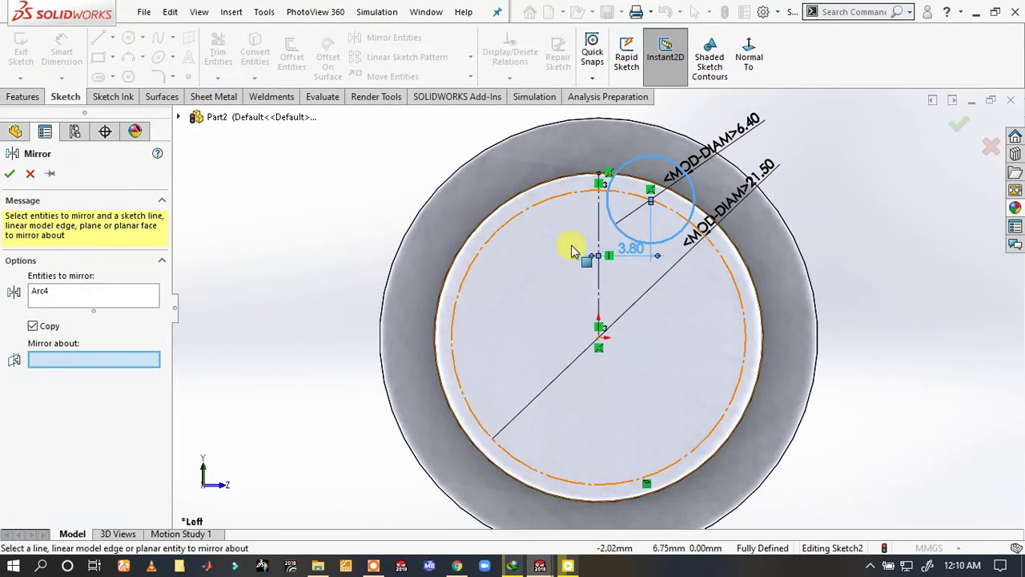
{"action": "left_click", "coordinate": [599, 231]}
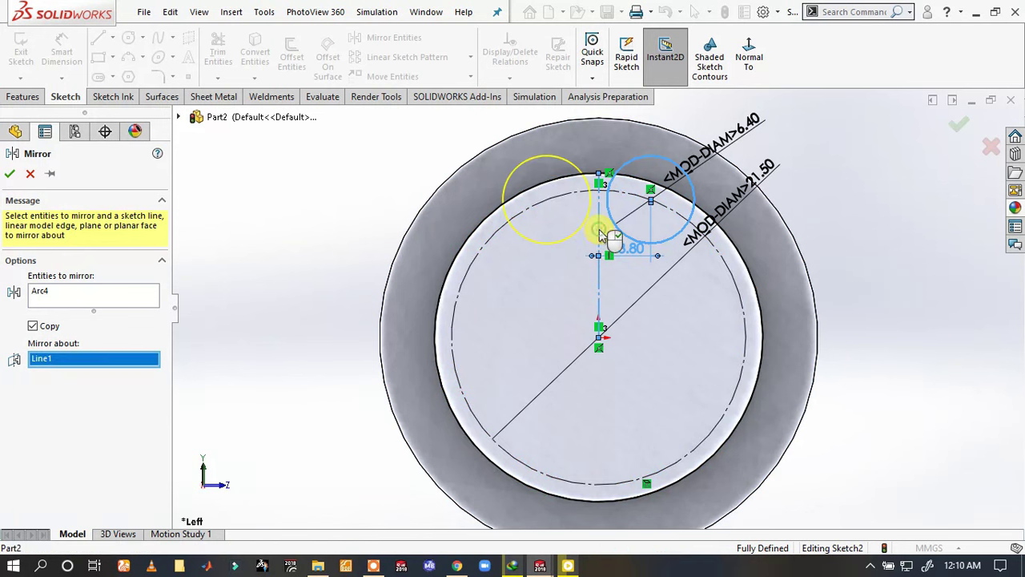
{"action": "left_click", "coordinate": [13, 174]}
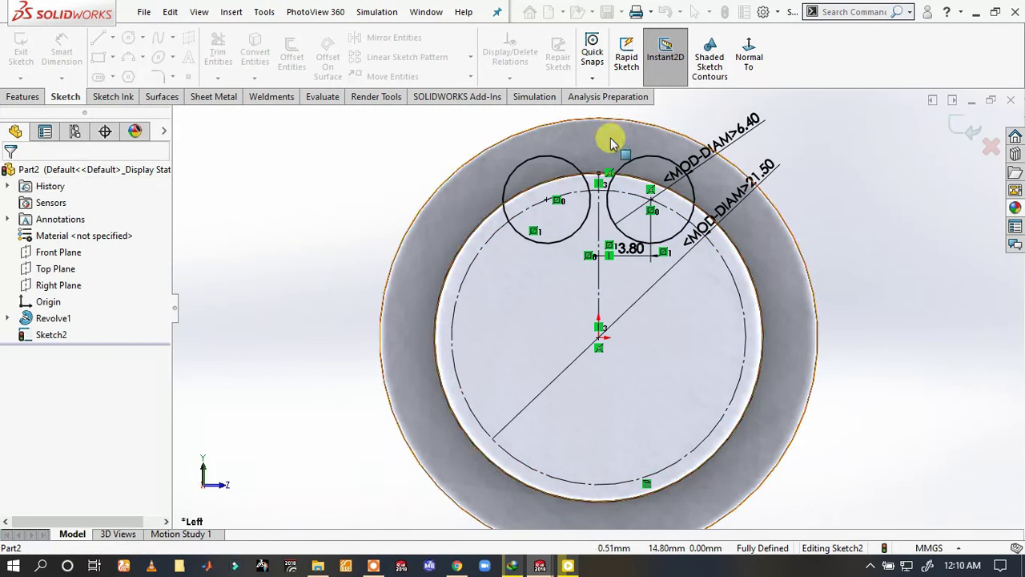
- Switch the 21.50 mm construction circle back to regular geometry
{"action": "scroll", "coordinate": [665, 162], "scroll_direction": "down", "scroll_amount": 2}
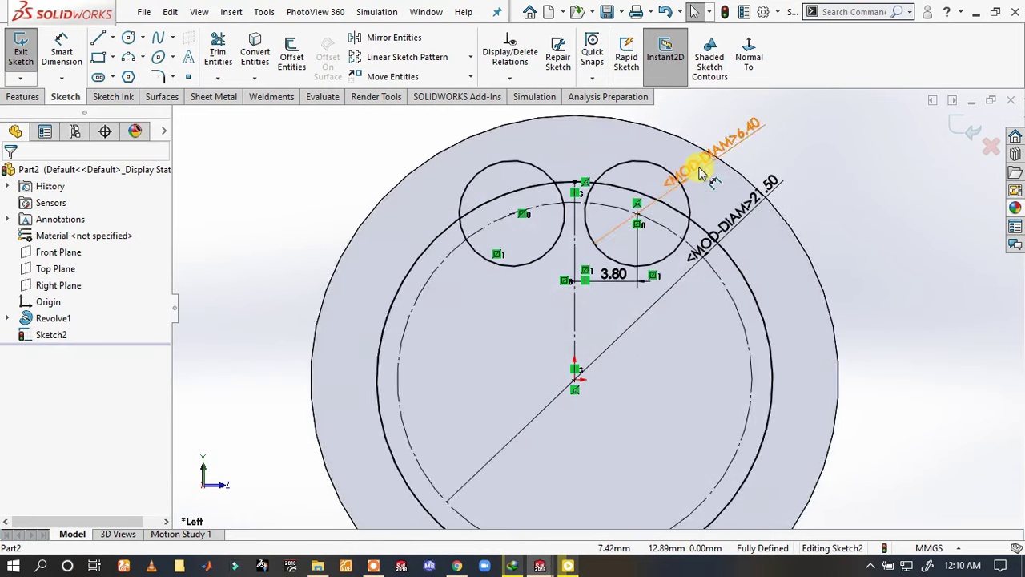
{"action": "scroll", "coordinate": [693, 157], "scroll_direction": "down", "scroll_amount": 2}
{"action": "scroll", "coordinate": [698, 164], "scroll_direction": "down", "scroll_amount": 2}
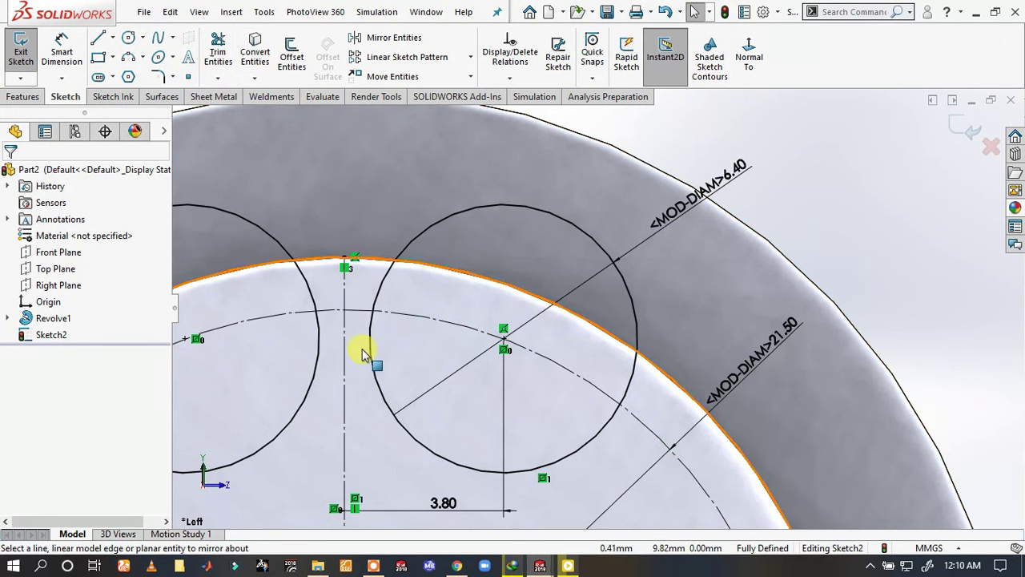
{"action": "left_click", "coordinate": [360, 311]}
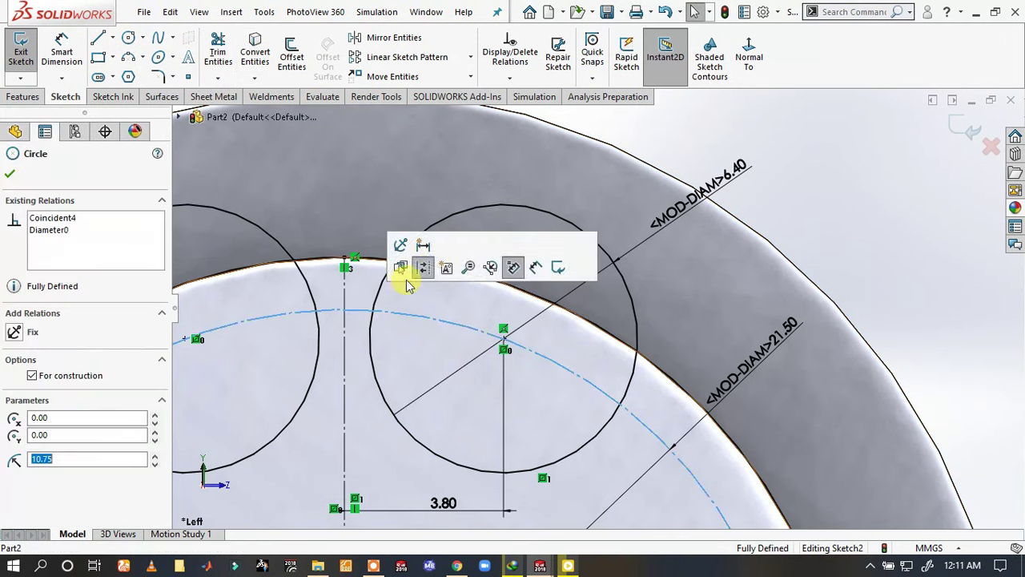
{"action": "left_click", "coordinate": [425, 269]}
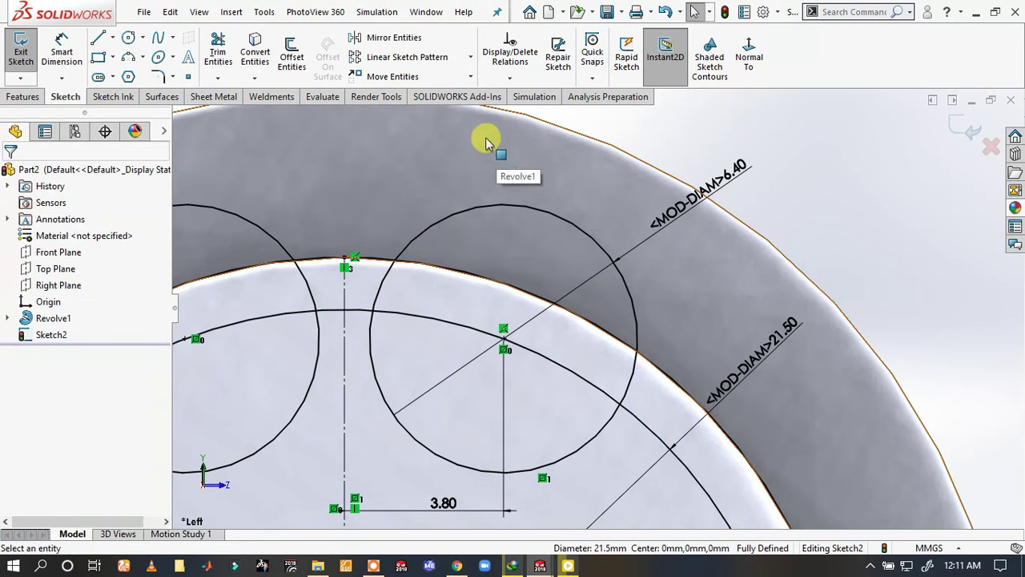
{"action": "key", "text": "s"}
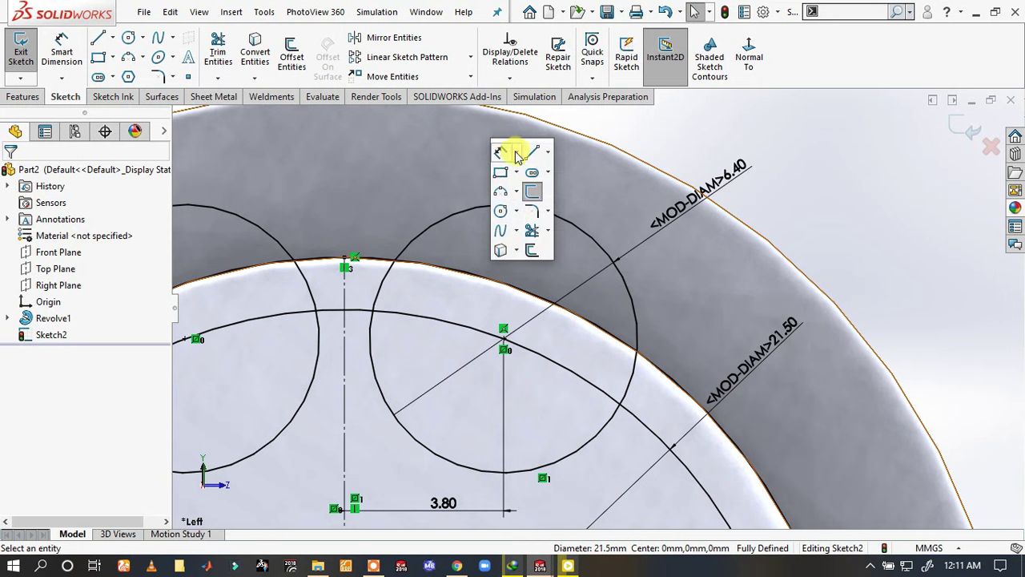
- Power-trim the excess circle arcs around the tooth outline
{"action": "left_click", "coordinate": [532, 231]}
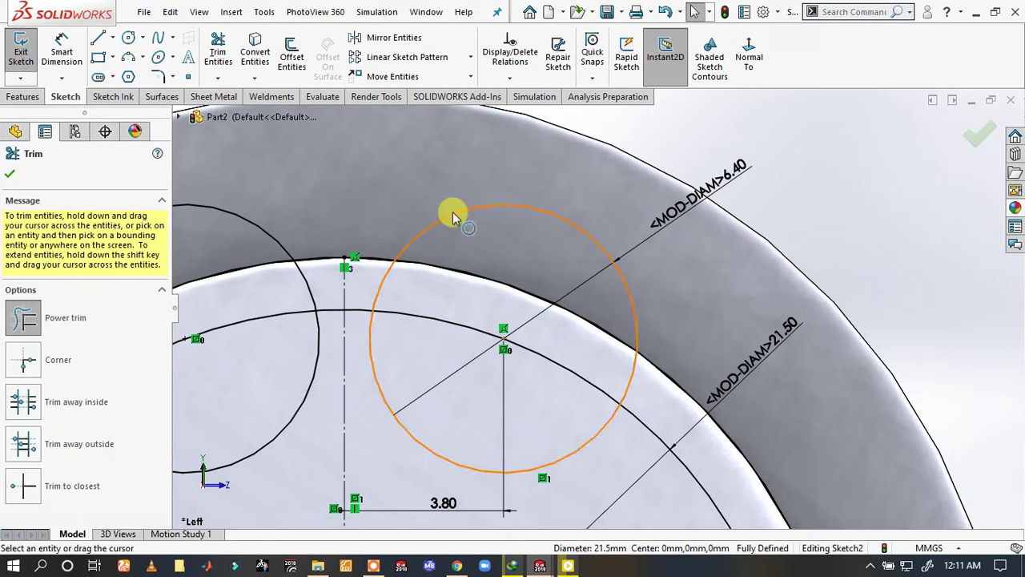
{"action": "mouse_move", "coordinate": [448, 217]}
{"action": "left_mouse_down"}
{"action": "mouse_move", "coordinate": [468, 270]}
{"action": "mouse_move", "coordinate": [460, 282]}
{"action": "left_mouse_up"}
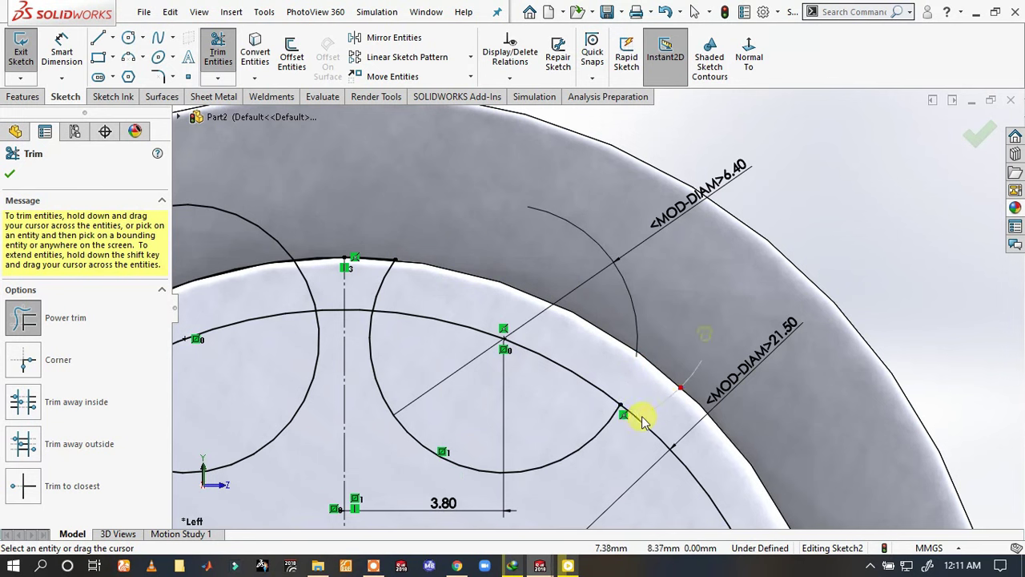
{"action": "mouse_move", "coordinate": [634, 417]}
{"action": "left_mouse_down"}
{"action": "mouse_move", "coordinate": [600, 428]}
{"action": "mouse_move", "coordinate": [561, 355]}
{"action": "left_mouse_up"}
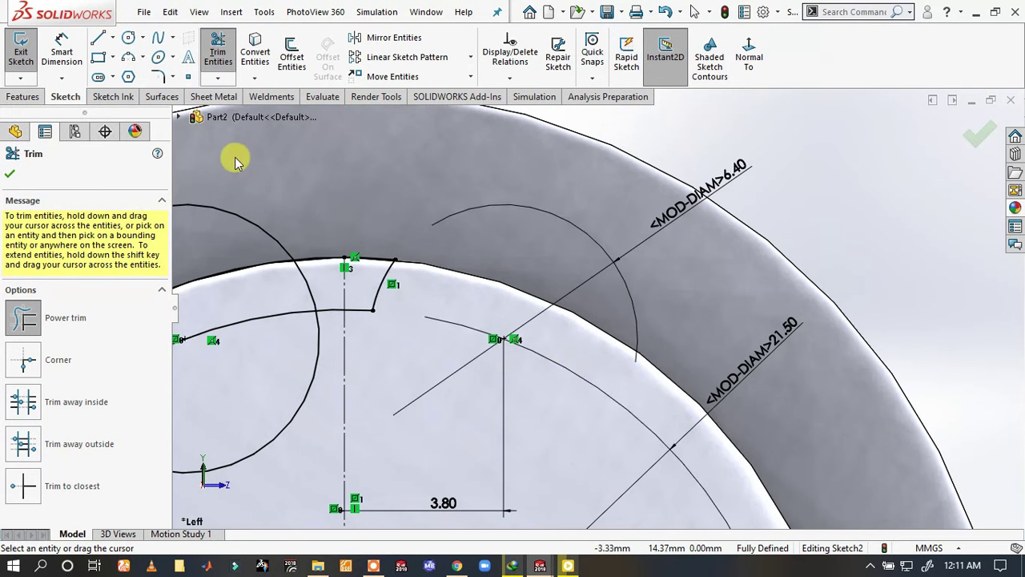
{"action": "left_click_drag", "start_coordinate": [277, 237], "coordinate": [287, 338]}
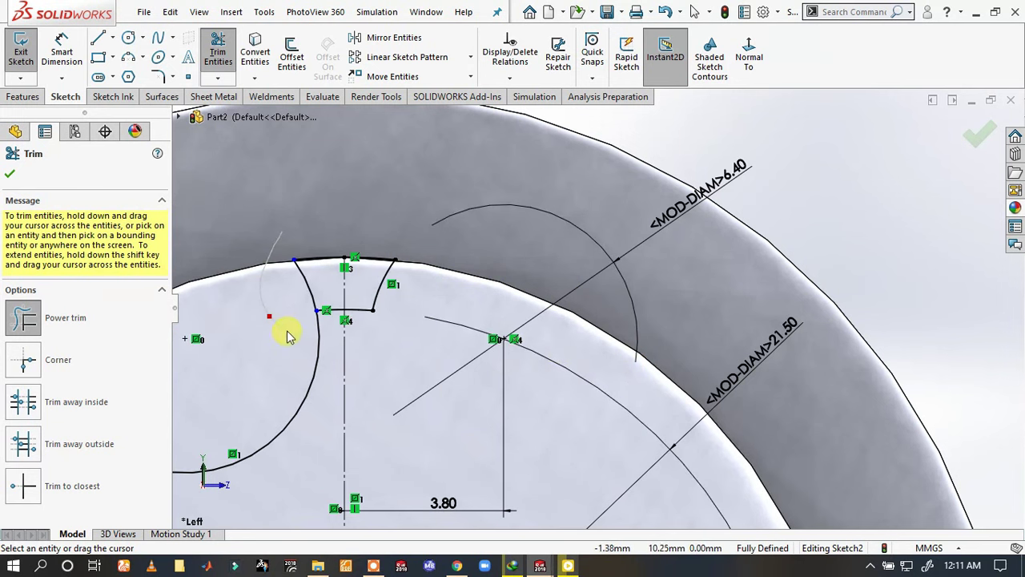
{"action": "left_click_drag", "start_coordinate": [313, 394], "coordinate": [316, 418]}
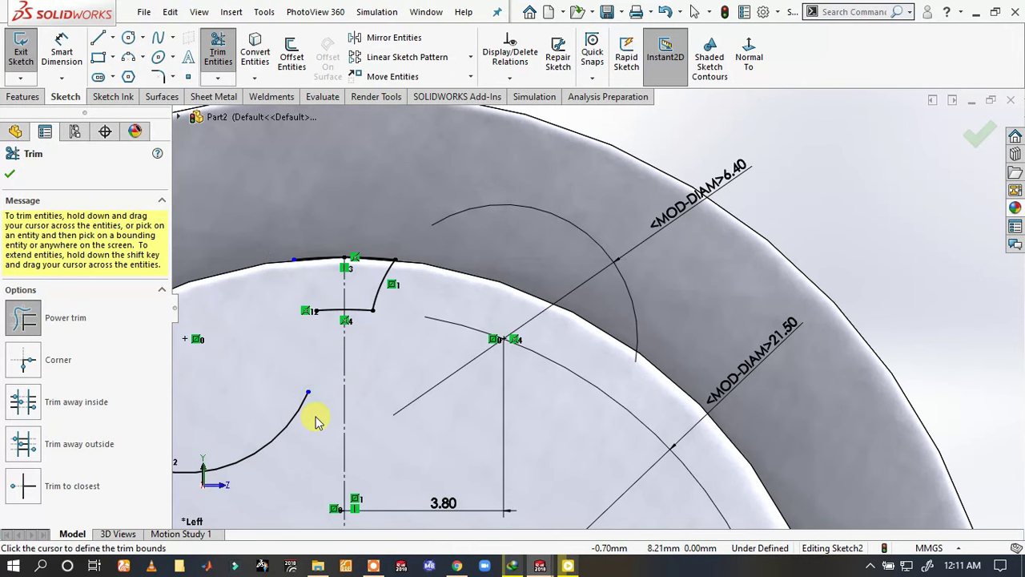
{"action": "key", "text": "Escape"}
- Undo the mistaken arc trim and finish the closed trapezoid tooth profile
{"action": "key", "text": "ctrl+z"}
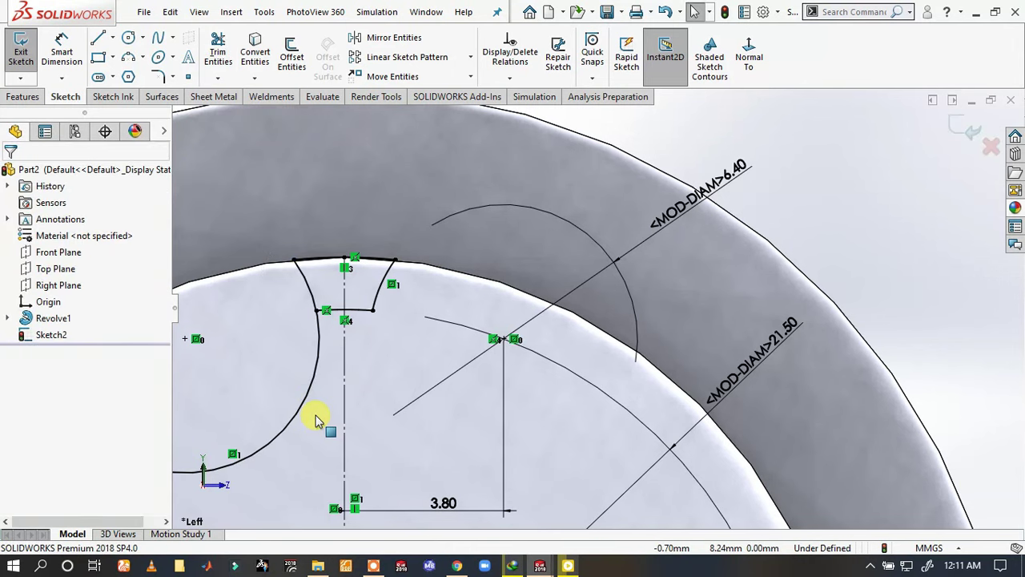
{"action": "left_click", "coordinate": [229, 269]}
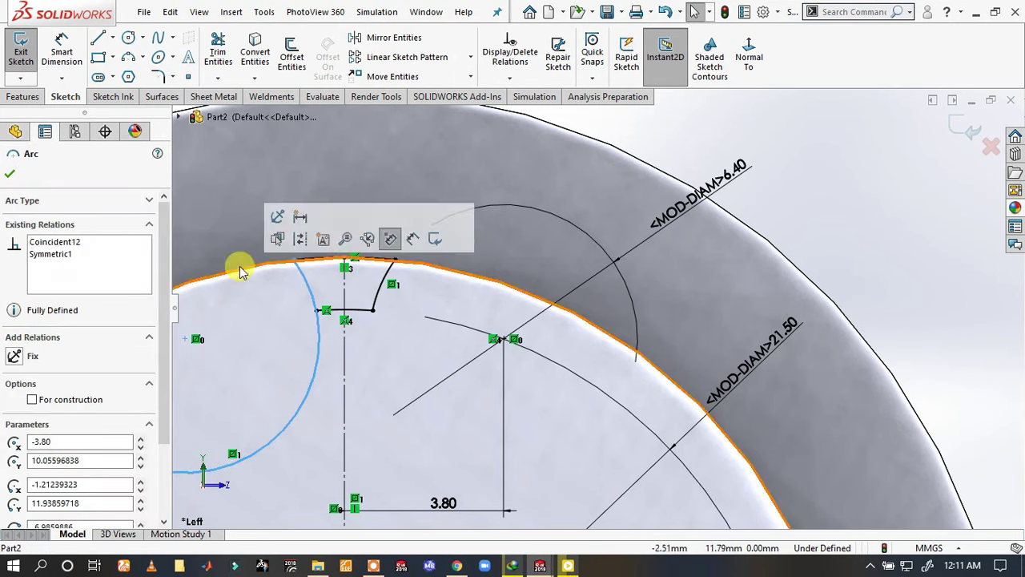
{"action": "left_click", "coordinate": [721, 212], "text": "ctrl"}
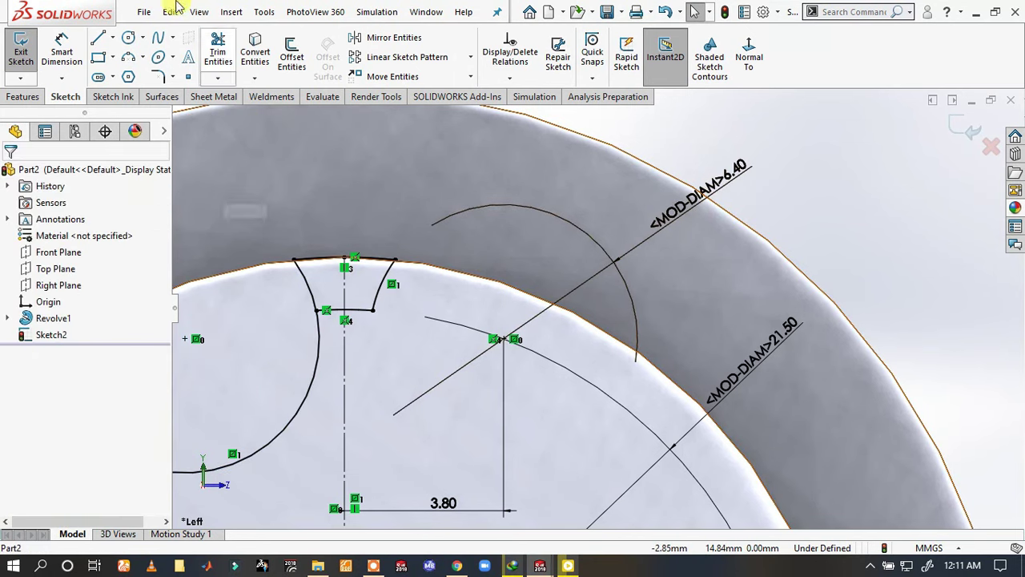
{"action": "left_click", "coordinate": [217, 49]}
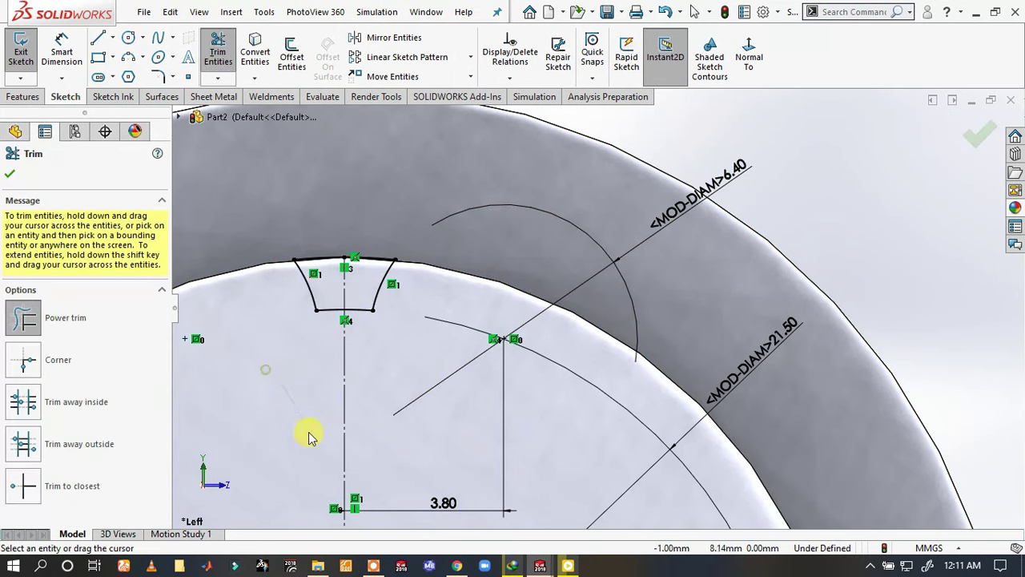
{"action": "left_click", "coordinate": [10, 175]}
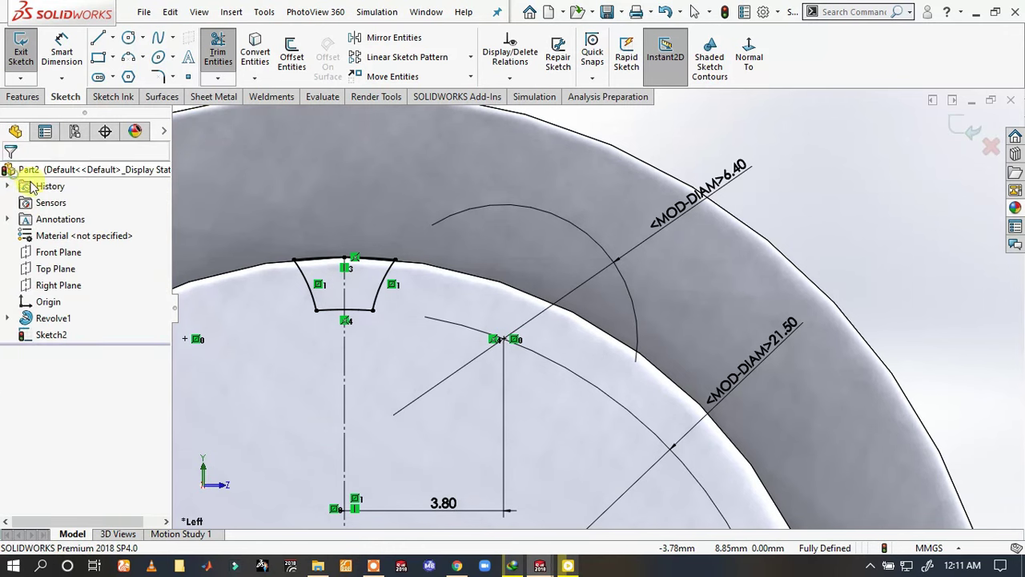
{"action": "scroll", "coordinate": [597, 355], "scroll_direction": "up", "scroll_amount": 2}
{"action": "scroll", "coordinate": [600, 355], "scroll_direction": "up", "scroll_amount": 2}
{"action": "scroll", "coordinate": [601, 357], "scroll_direction": "up", "scroll_amount": 1}
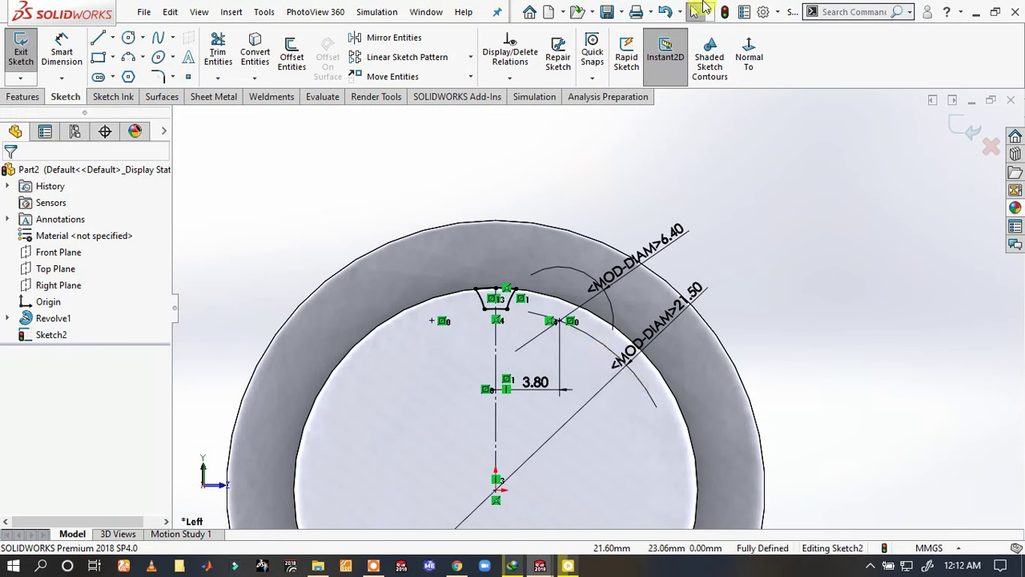
- Start an Extruded Cut of the tooth profile, trying depths of 21.50 and 20.00 mm
{"action": "left_click", "coordinate": [21, 96]}
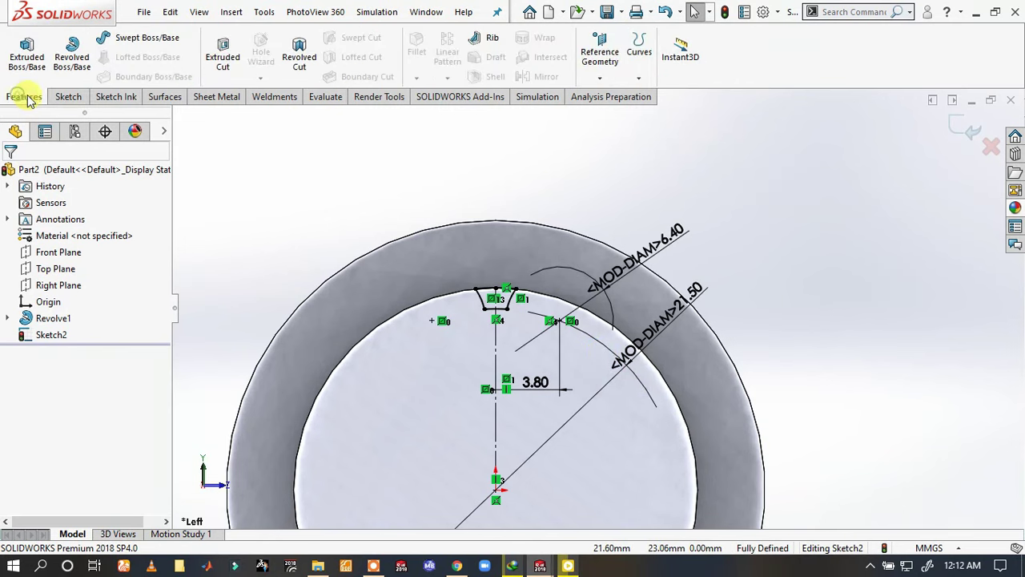
{"action": "left_click", "coordinate": [215, 51]}
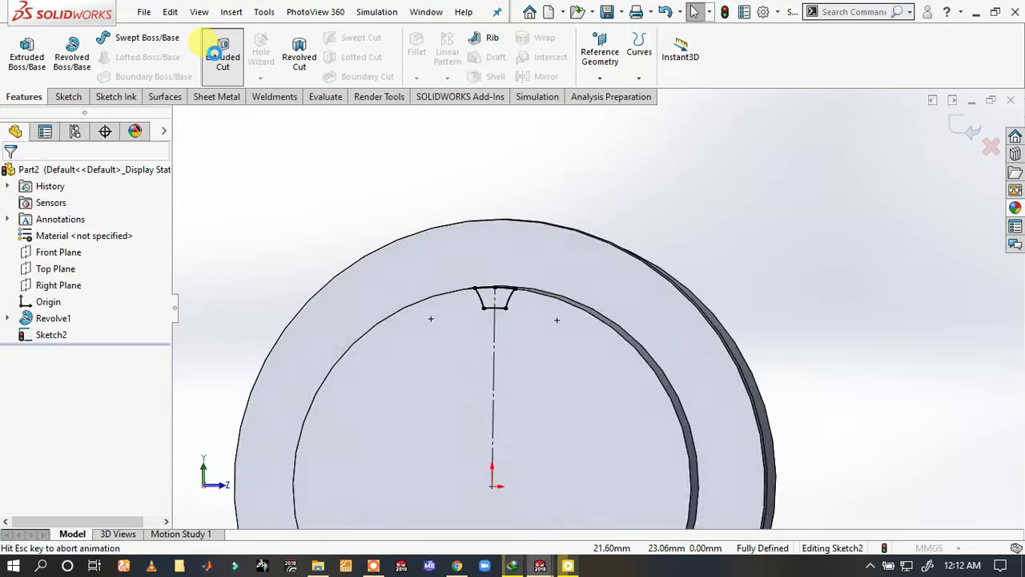
{"action": "scroll", "coordinate": [399, 258], "scroll_direction": "down", "scroll_amount": 3}
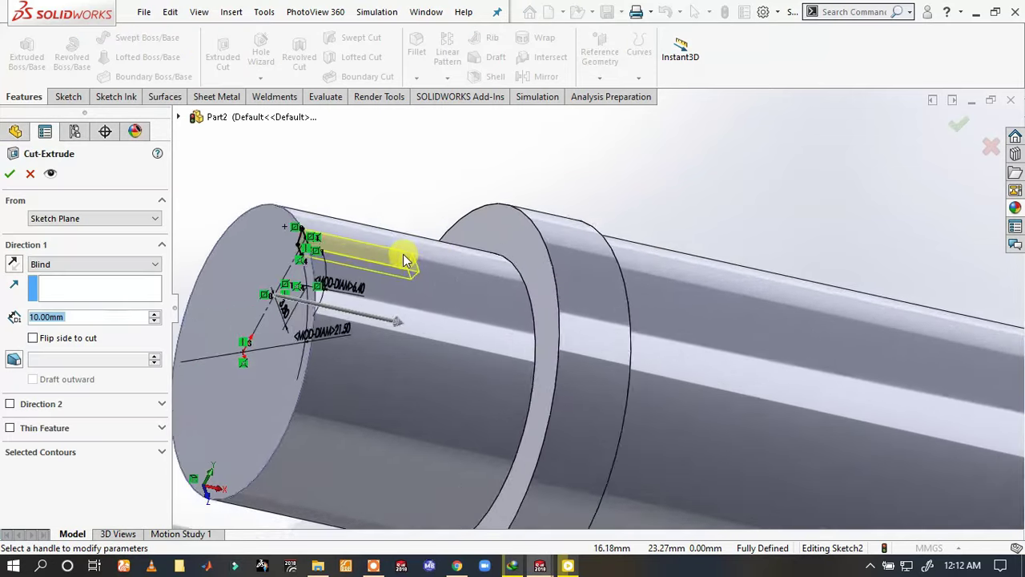
{"action": "scroll", "coordinate": [408, 256], "scroll_direction": "down", "scroll_amount": 2}
{"action": "scroll", "coordinate": [374, 256], "scroll_direction": "down", "scroll_amount": 2}
{"action": "type", "text": "21.5"}
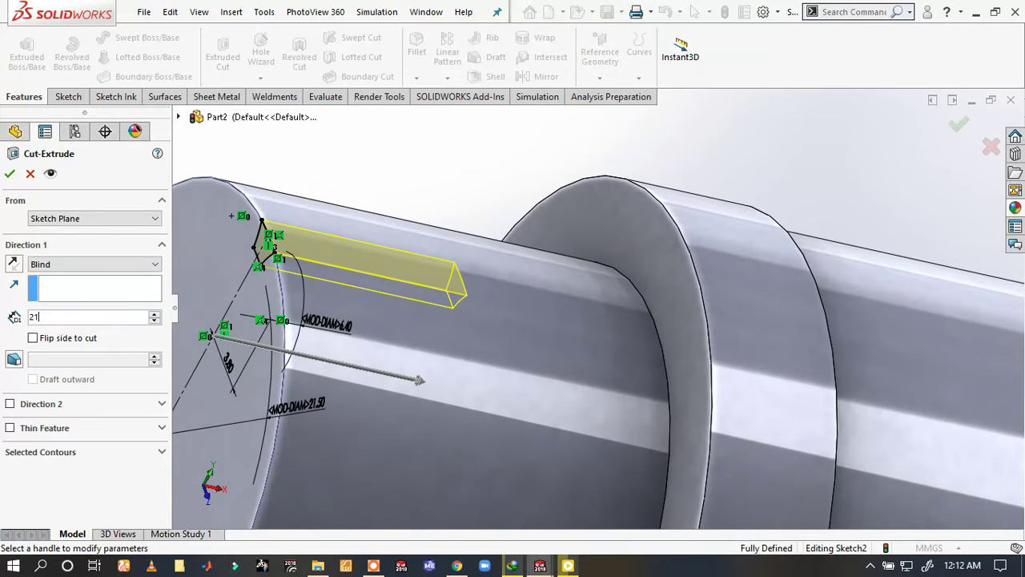
{"action": "key", "text": "Return"}
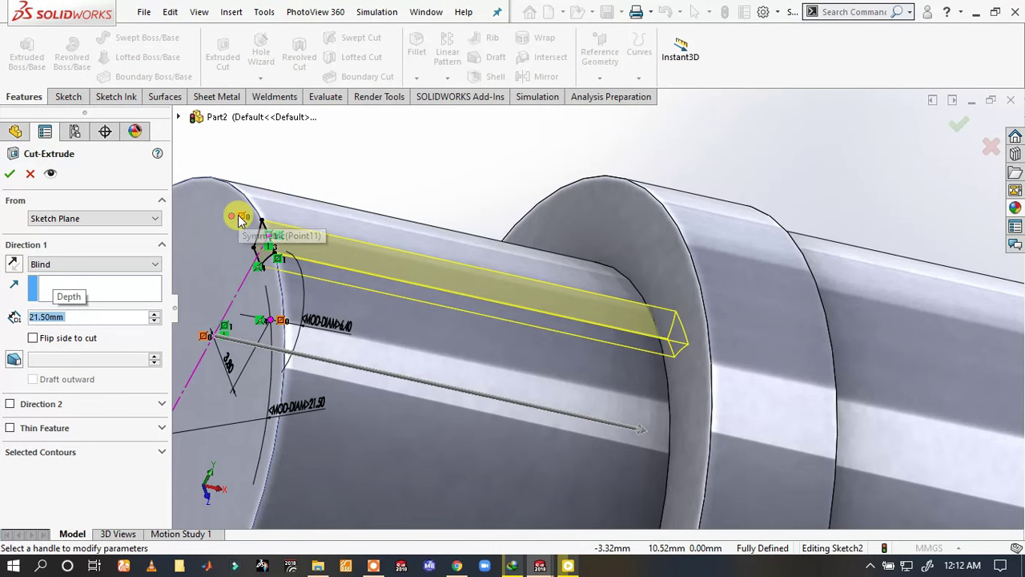
{"action": "type", "text": "20"}
{"action": "key", "text": "Return"}
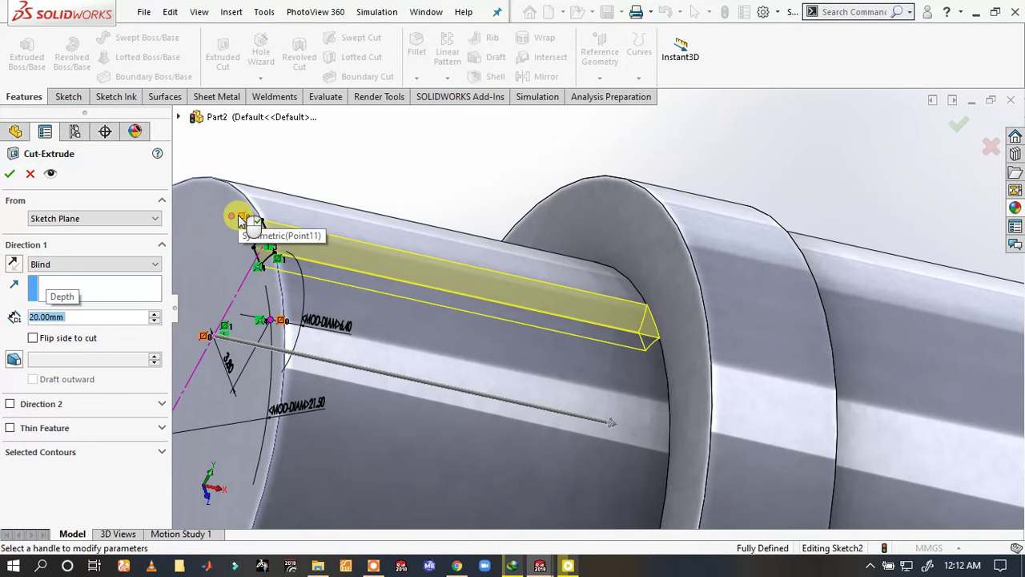
- Set the blind cut depth to 18.50 mm and confirm the cut
{"action": "mouse_move", "coordinate": [796, 251]}
{"action": "middle_mouse_down"}
{"action": "mouse_move", "coordinate": [618, 293]}
{"action": "mouse_move", "coordinate": [620, 323]}
{"action": "middle_mouse_up"}
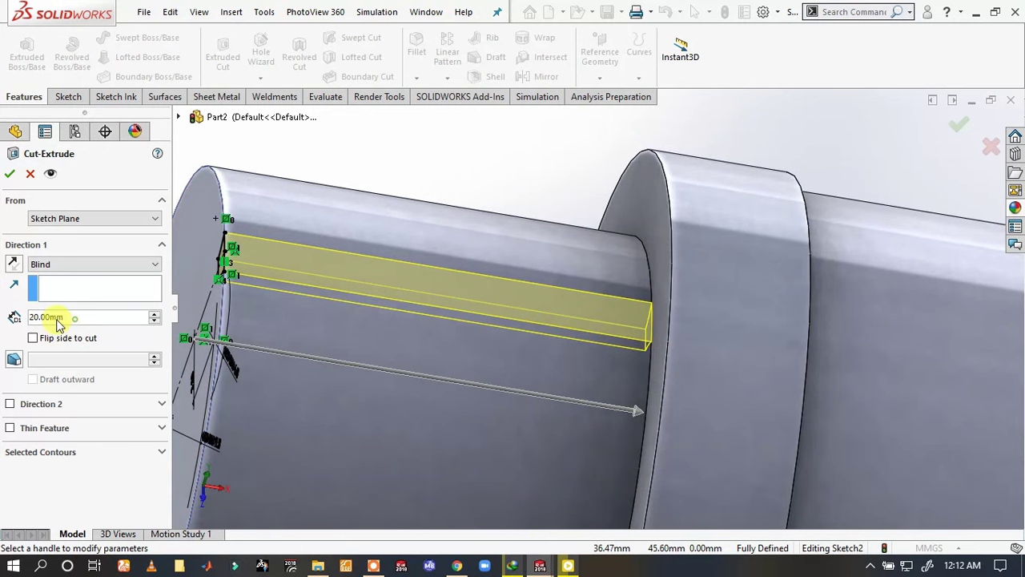
{"action": "scroll", "coordinate": [658, 312], "scroll_direction": "up", "scroll_amount": 5}
{"action": "scroll", "coordinate": [660, 312], "scroll_direction": "up", "scroll_amount": 2}
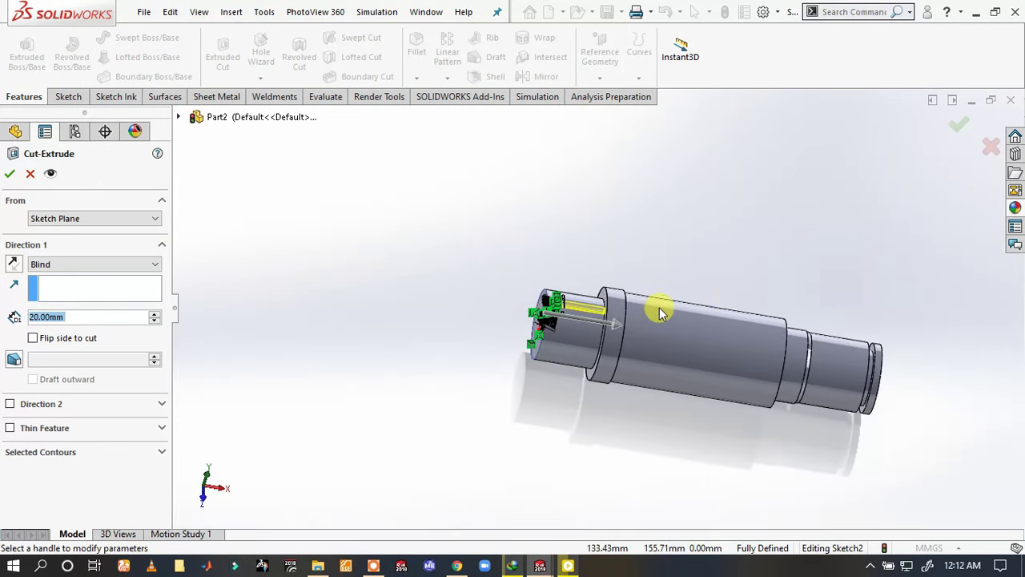
{"action": "scroll", "coordinate": [525, 310], "scroll_direction": "down", "scroll_amount": 2}
{"action": "scroll", "coordinate": [547, 312], "scroll_direction": "down", "scroll_amount": 2}
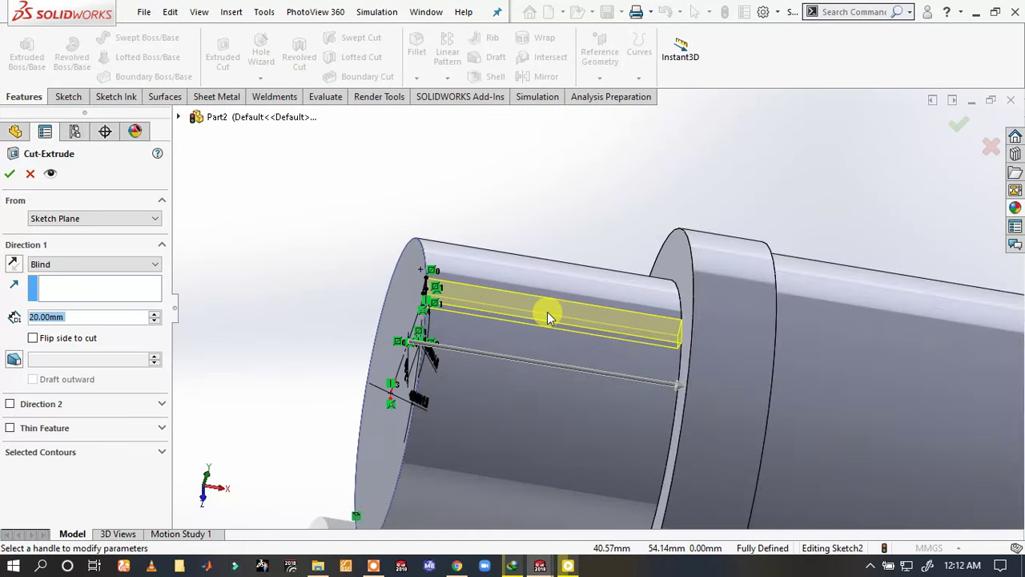
{"action": "scroll", "coordinate": [547, 312], "scroll_direction": "down", "scroll_amount": 2}
{"action": "type", "text": "1"}
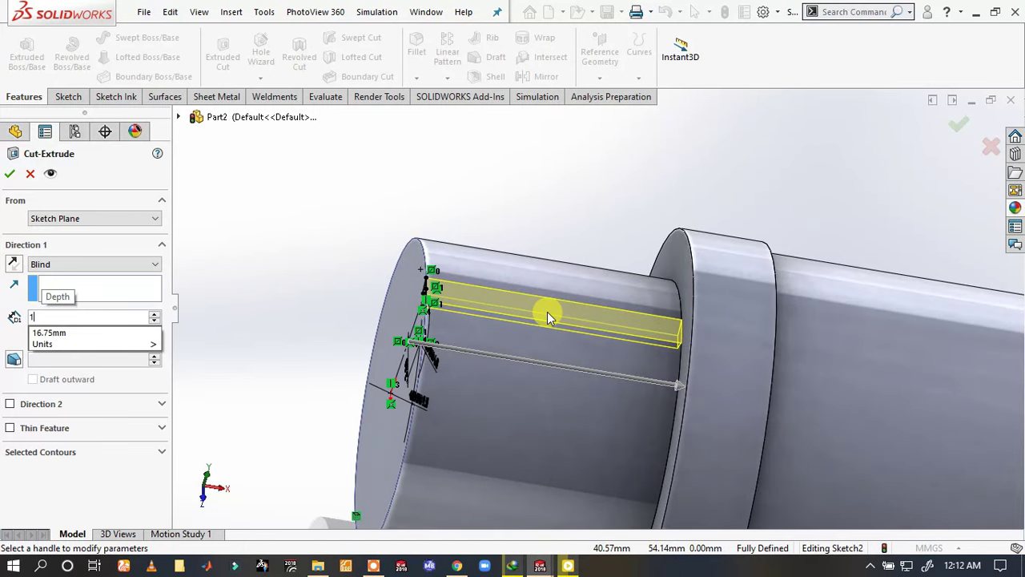
{"action": "type", "text": "8.5"}
{"action": "key", "text": "Return"}
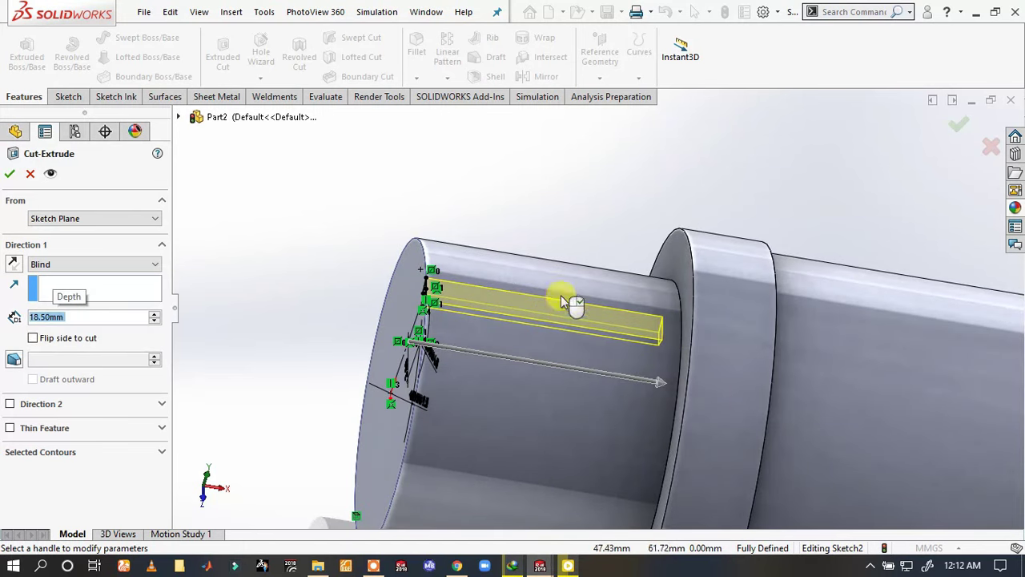
{"action": "key", "text": "Return"}
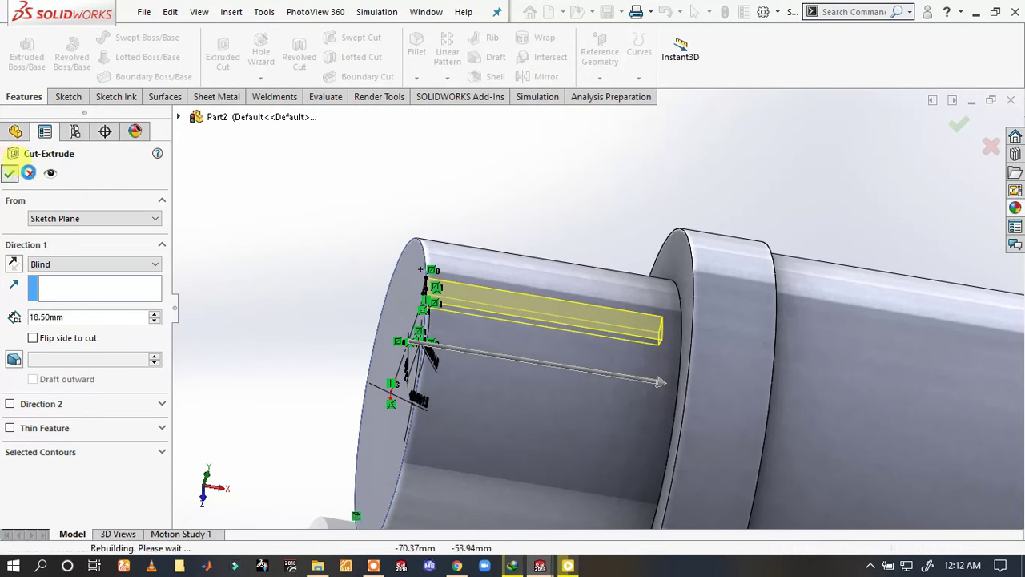
- Fillet the edge at the slot's inner end with a 3.25 mm radius
{"action": "scroll", "coordinate": [681, 321], "scroll_direction": "down", "scroll_amount": 2}
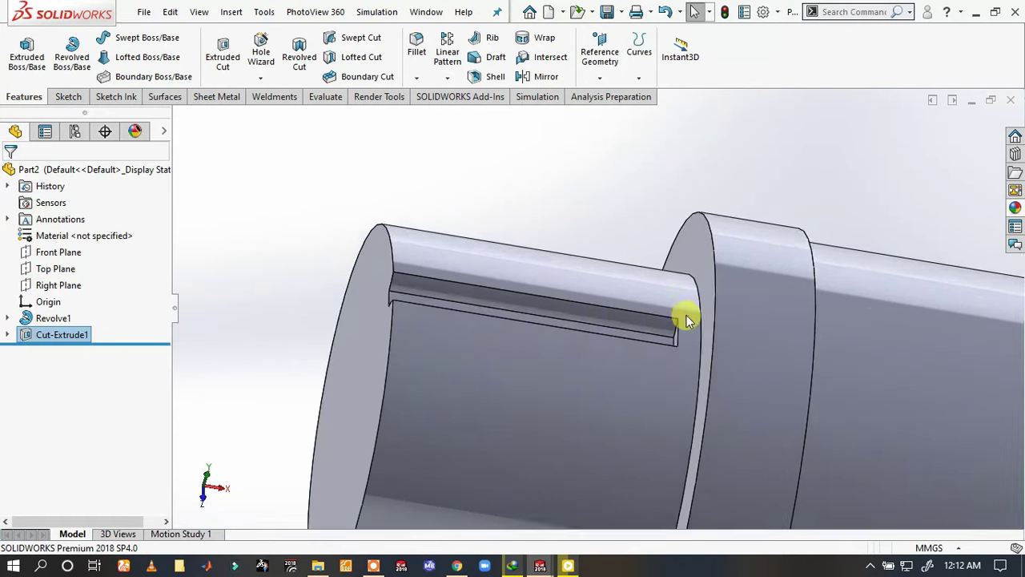
{"action": "scroll", "coordinate": [705, 345], "scroll_direction": "down", "scroll_amount": 3}
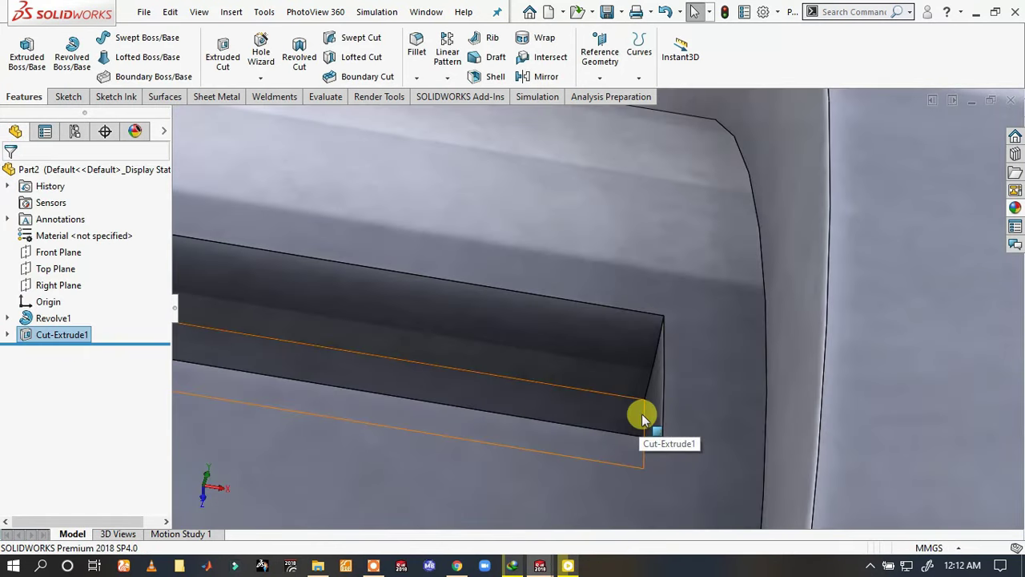
{"action": "left_click", "coordinate": [644, 416]}
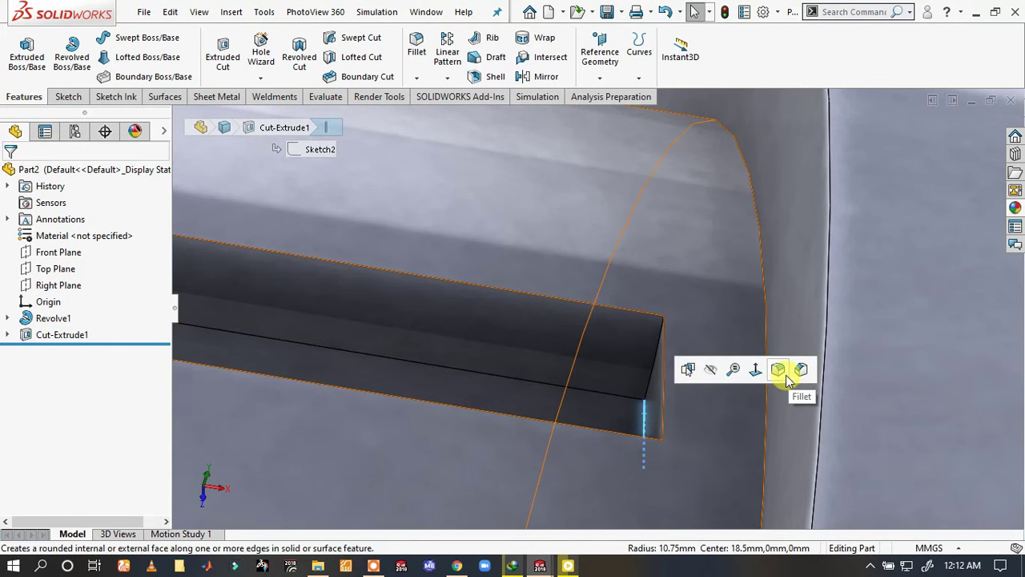
{"action": "key", "text": "f"}
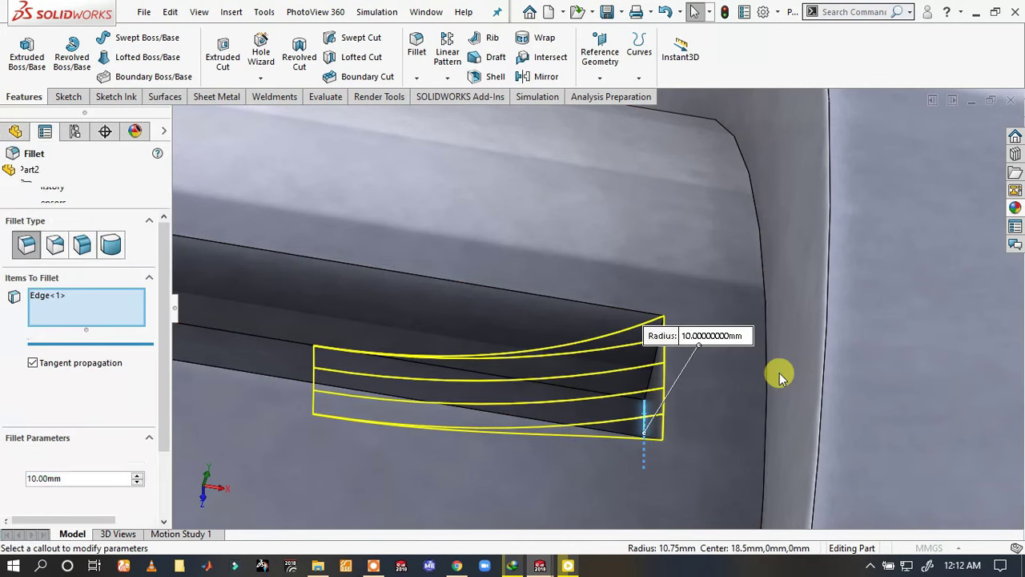
{"action": "type", "text": "3.25"}
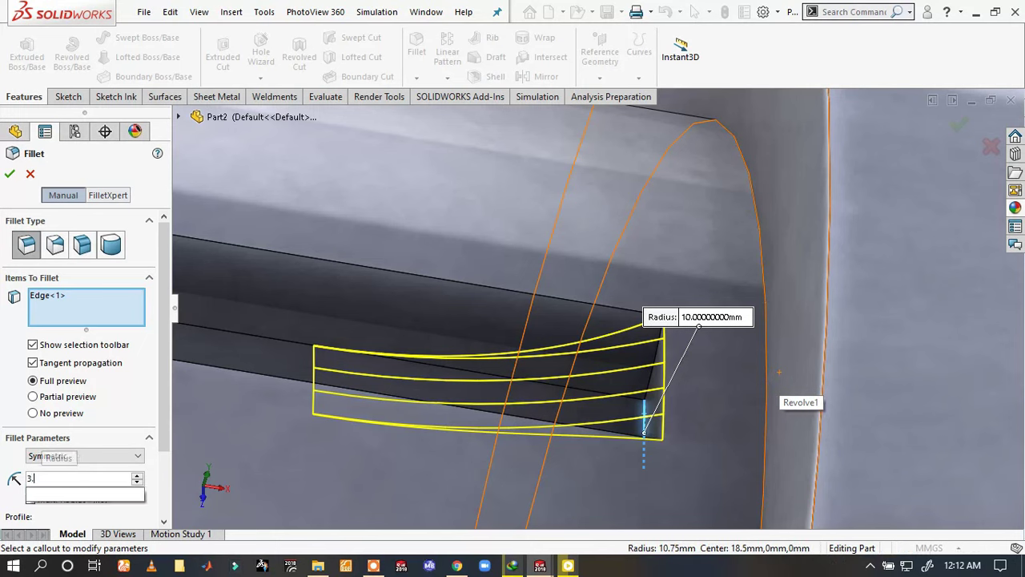
{"action": "key", "text": "Return"}
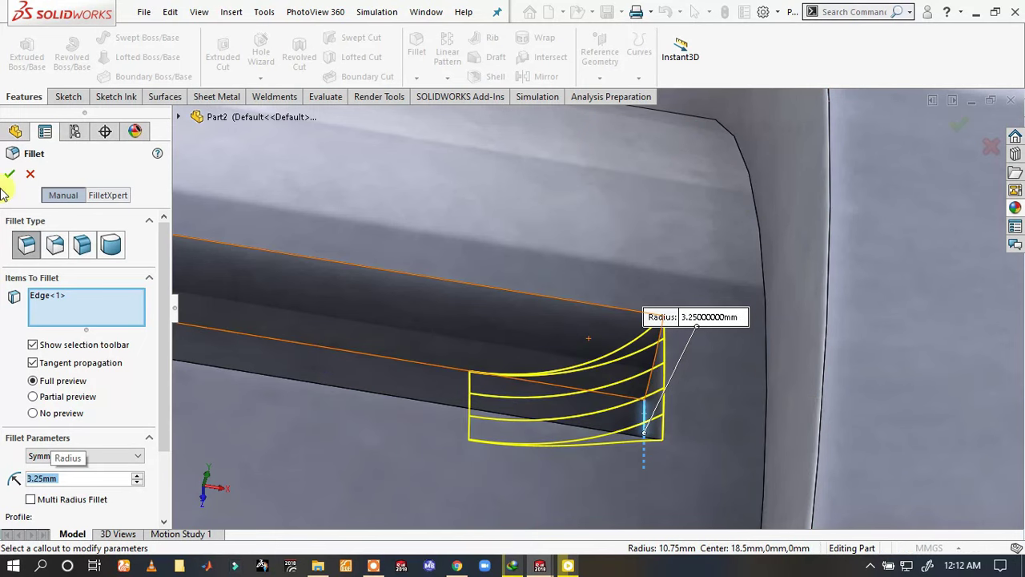
{"action": "left_click", "coordinate": [4, 172]}
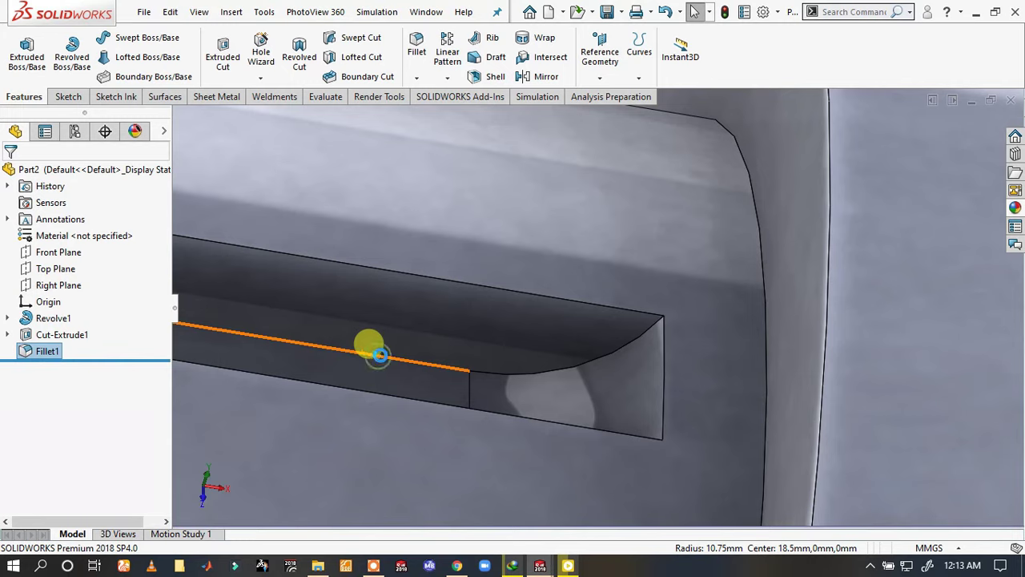
- Select the slot's two long edges for a new fillet, trying a 1.5 mm radius
{"action": "left_click", "coordinate": [381, 358]}
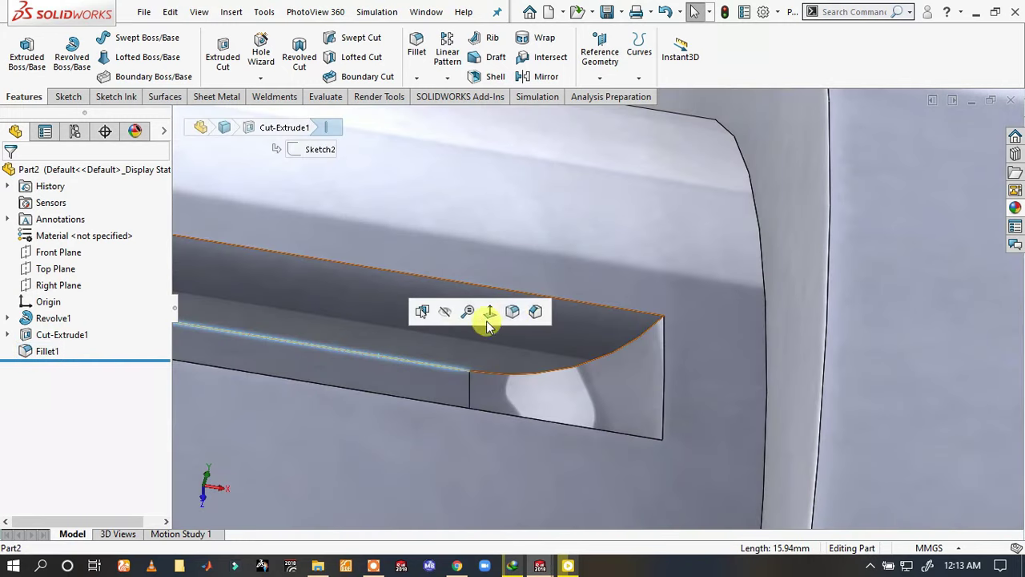
{"action": "left_click", "coordinate": [517, 311]}
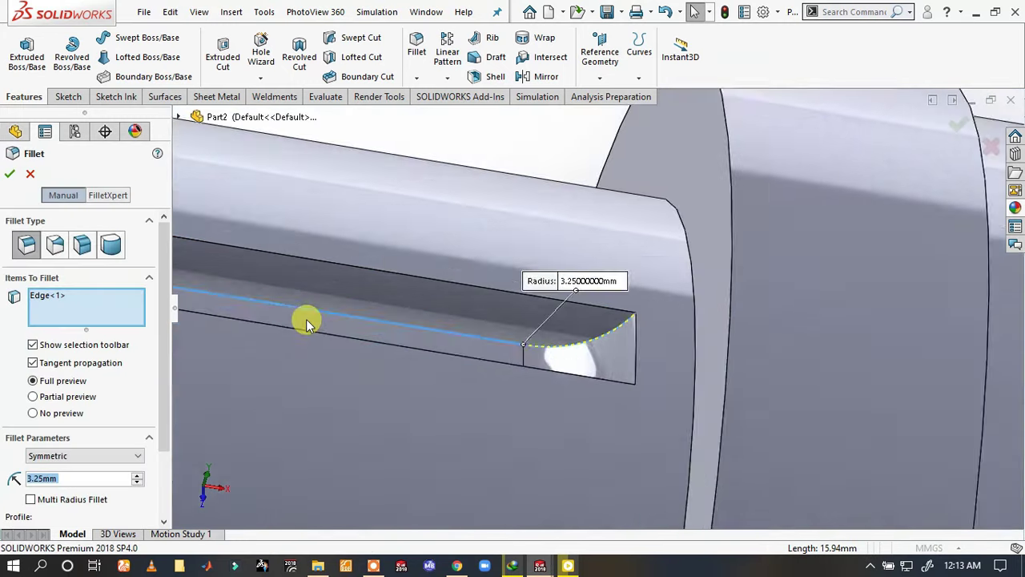
{"action": "mouse_move", "coordinate": [306, 318]}
{"action": "middle_mouse_down"}
{"action": "mouse_move", "coordinate": [366, 293]}
{"action": "mouse_move", "coordinate": [425, 353]}
{"action": "mouse_move", "coordinate": [419, 325]}
{"action": "middle_mouse_up"}
{"action": "scroll", "coordinate": [419, 325], "scroll_direction": "down", "scroll_amount": 3}
{"action": "scroll", "coordinate": [422, 336], "scroll_direction": "down", "scroll_amount": 1}
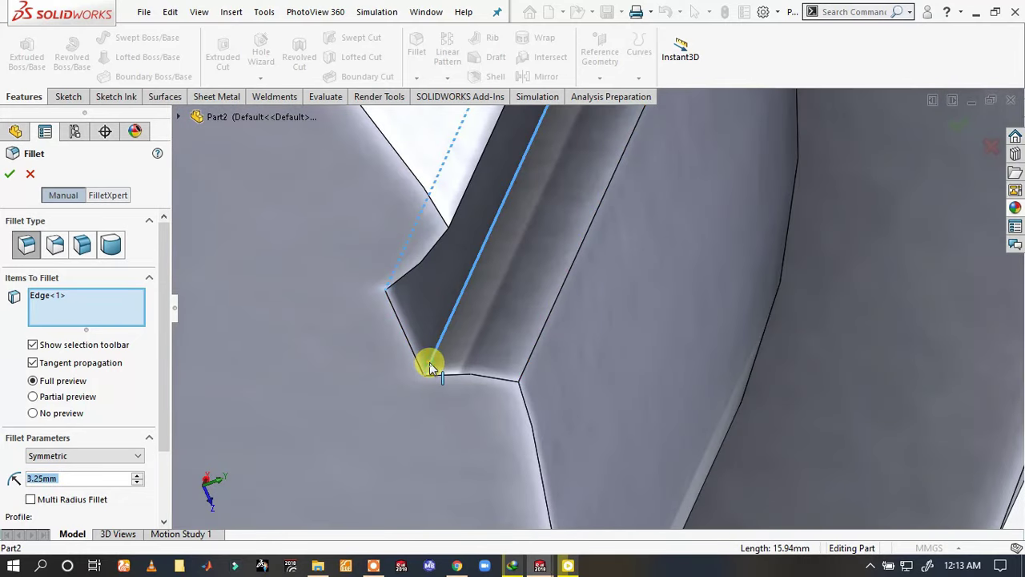
{"action": "left_click", "coordinate": [430, 367]}
{"action": "type", "text": "1."}
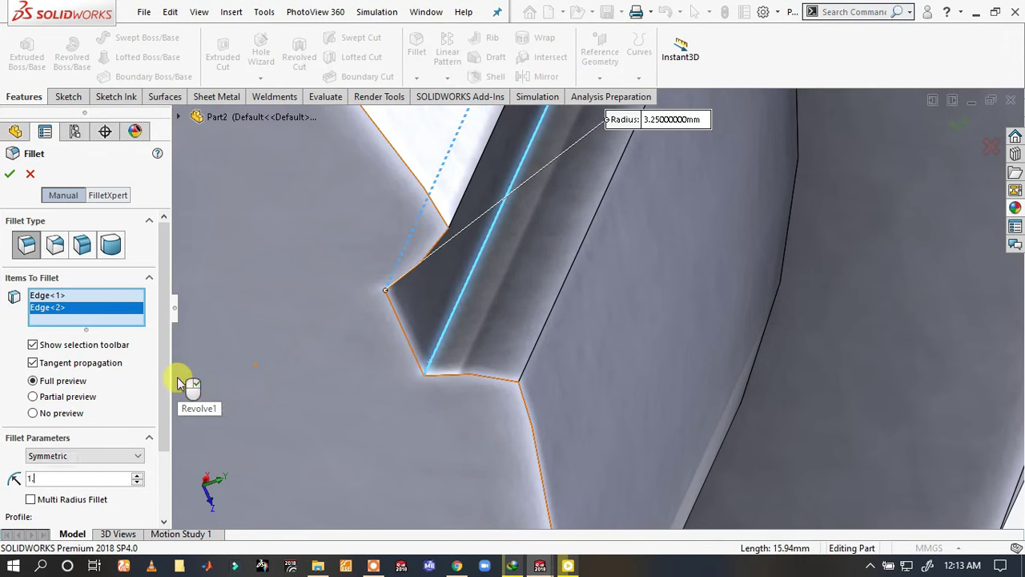
{"action": "type", "text": "5"}
{"action": "key", "text": "Return"}
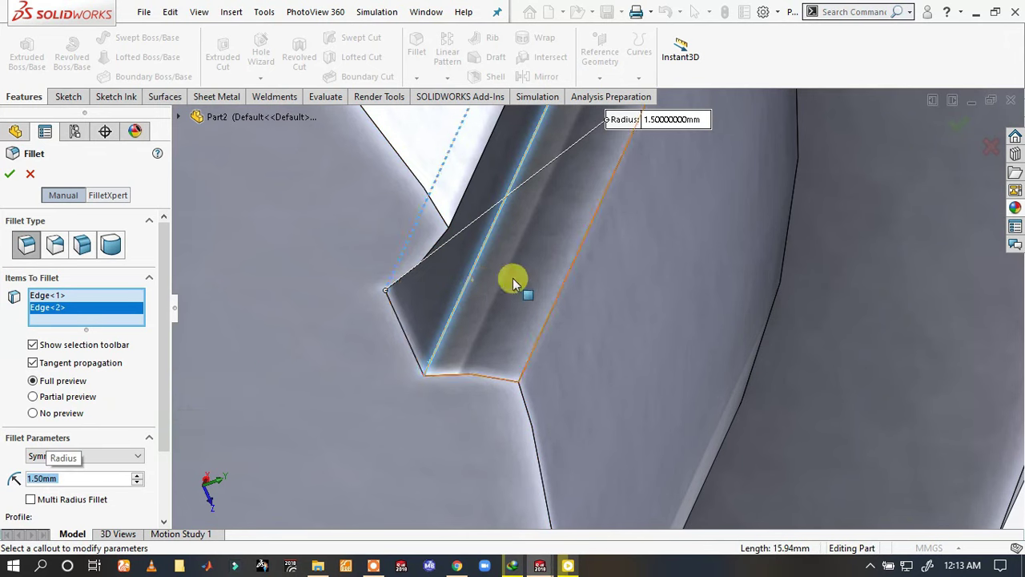
- Reduce the long-edge fillet radius from 1 mm to 0.5 mm and accept it as Fillet2
{"action": "scroll", "coordinate": [513, 282], "scroll_direction": "up", "scroll_amount": 5}
{"action": "scroll", "coordinate": [778, 313], "scroll_direction": "down", "scroll_amount": 2}
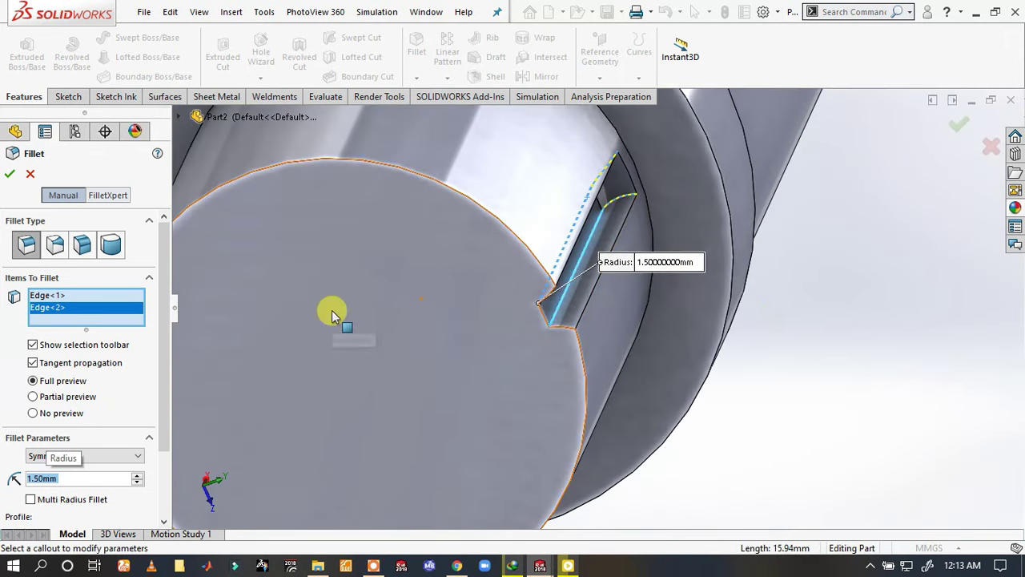
{"action": "type", "text": "1"}
{"action": "key", "text": "Return"}
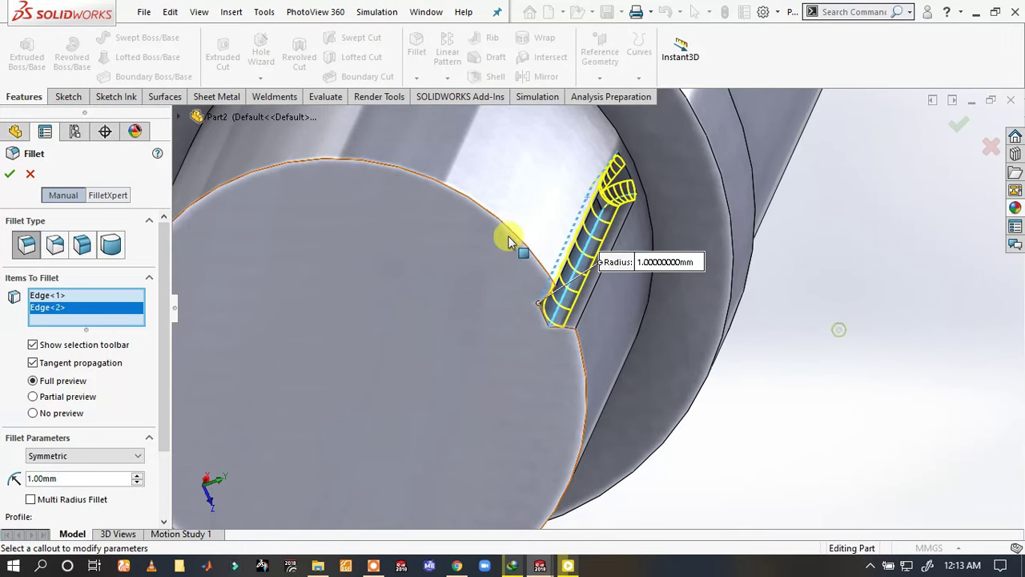
{"action": "mouse_move", "coordinate": [544, 259]}
{"action": "middle_mouse_down"}
{"action": "mouse_move", "coordinate": [537, 192]}
{"action": "mouse_move", "coordinate": [579, 149]}
{"action": "middle_mouse_up"}
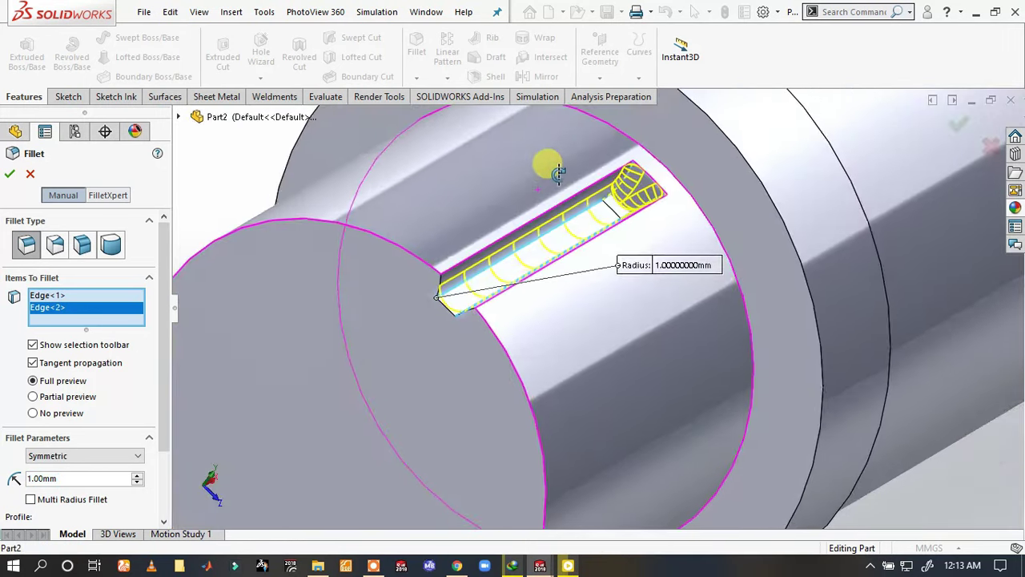
{"action": "left_click", "coordinate": [64, 479]}
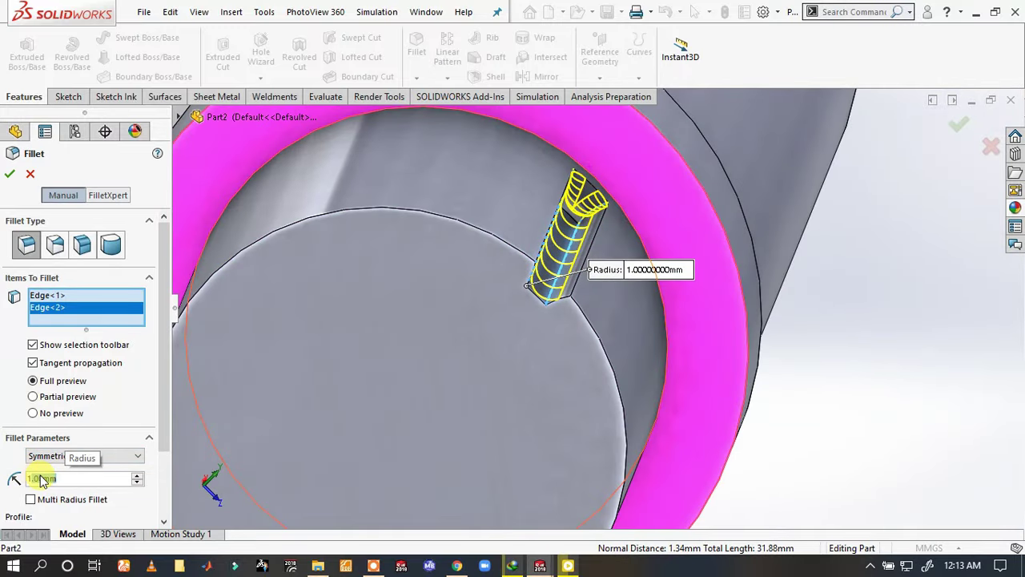
{"action": "type", "text": "10.1"}
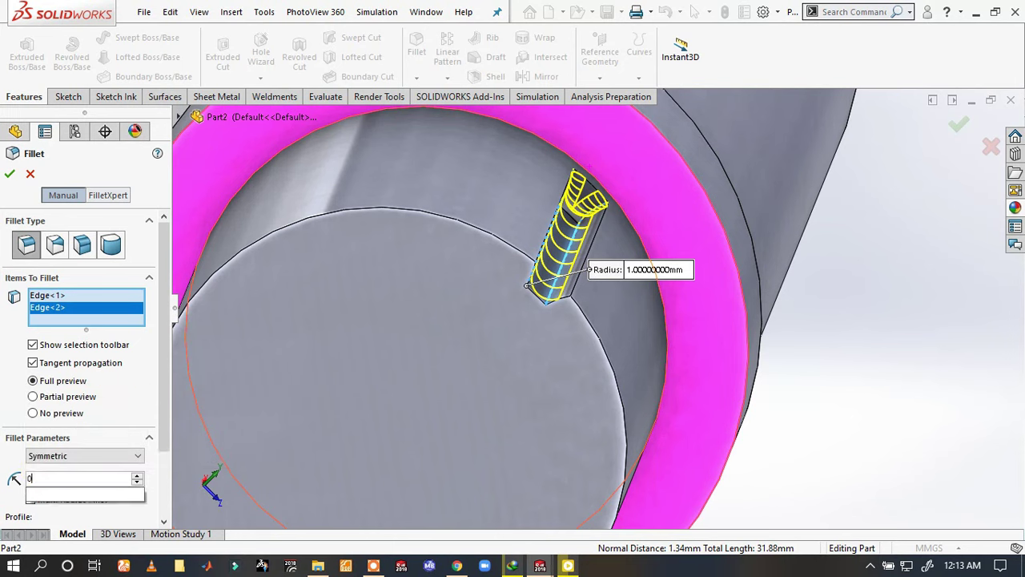
{"action": "key", "text": "Return"}
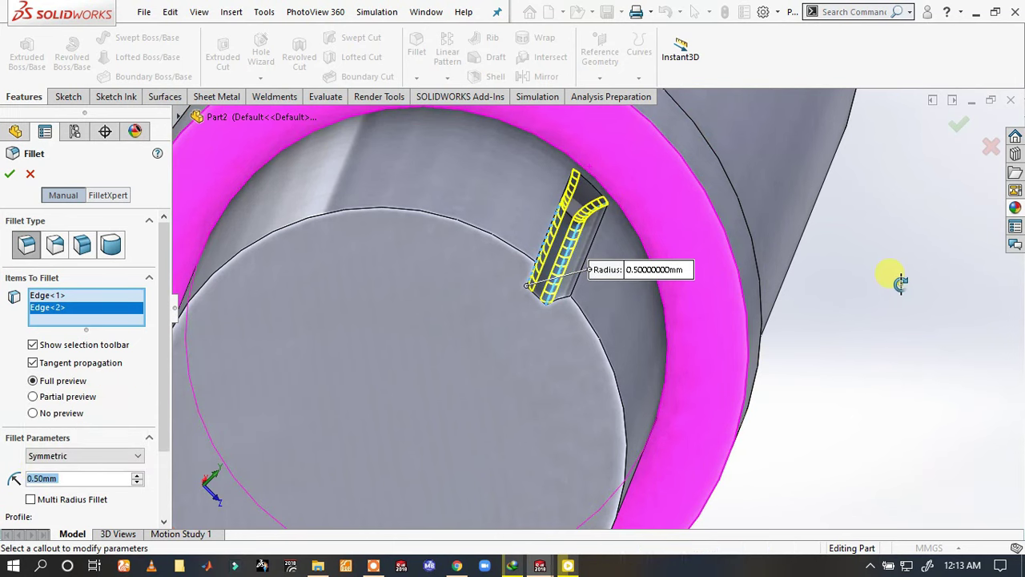
{"action": "middle_click_drag", "start_coordinate": [492, 288], "coordinate": [561, 300]}
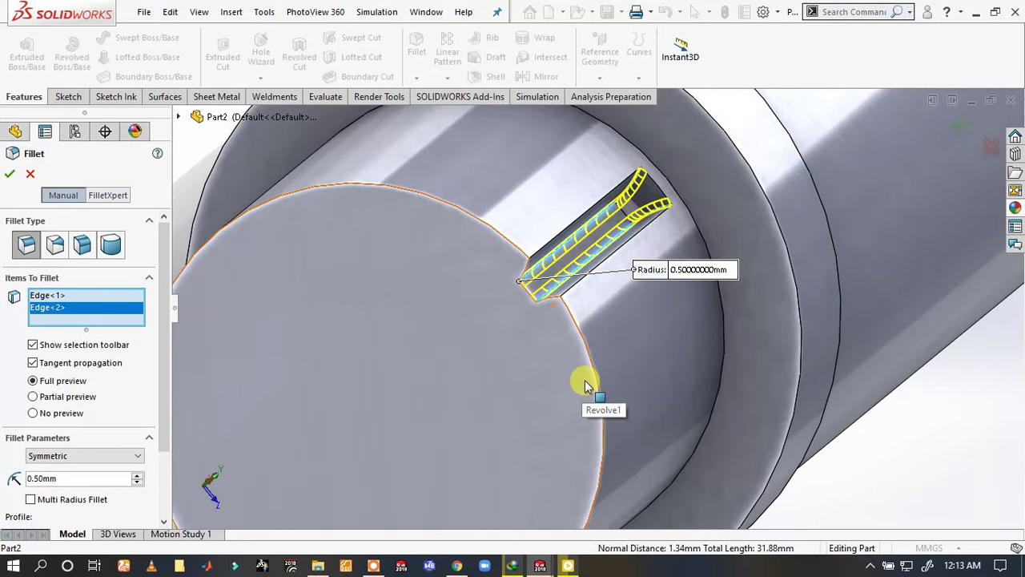
{"action": "left_click", "coordinate": [9, 173]}
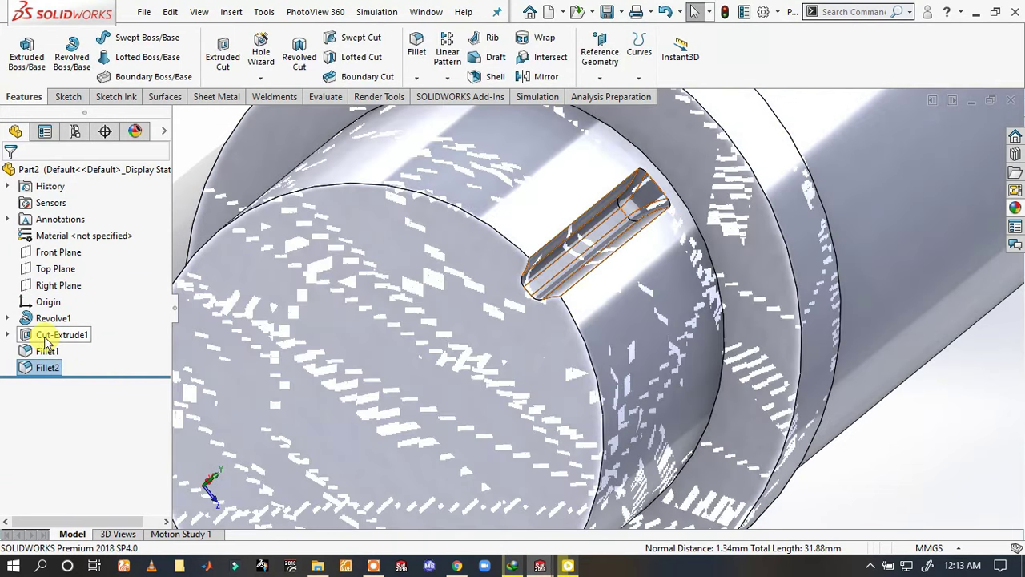
- Circular-pattern Cut-Extrude1, Fillet1 and Fillet2 around the shaft's circular edge: 22 instances over 360°
{"action": "left_click", "coordinate": [44, 335], "text": "shift"}
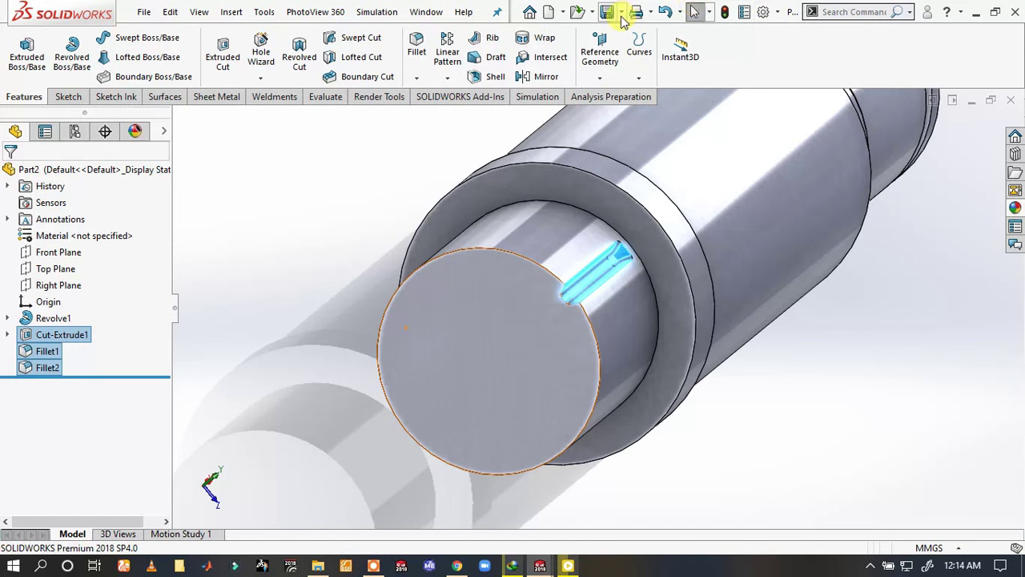
{"action": "left_click", "coordinate": [448, 78]}
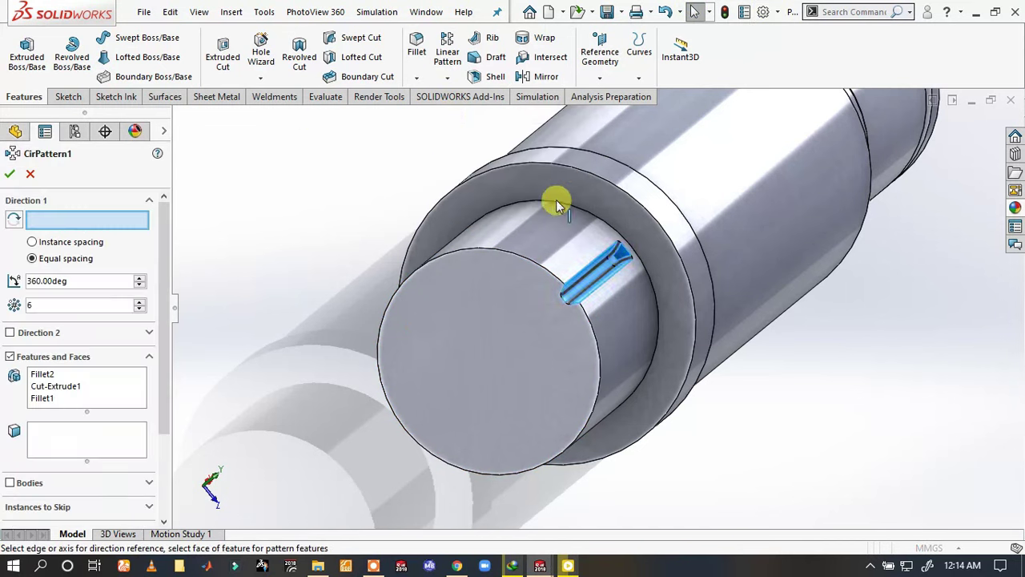
{"action": "left_click", "coordinate": [589, 217]}
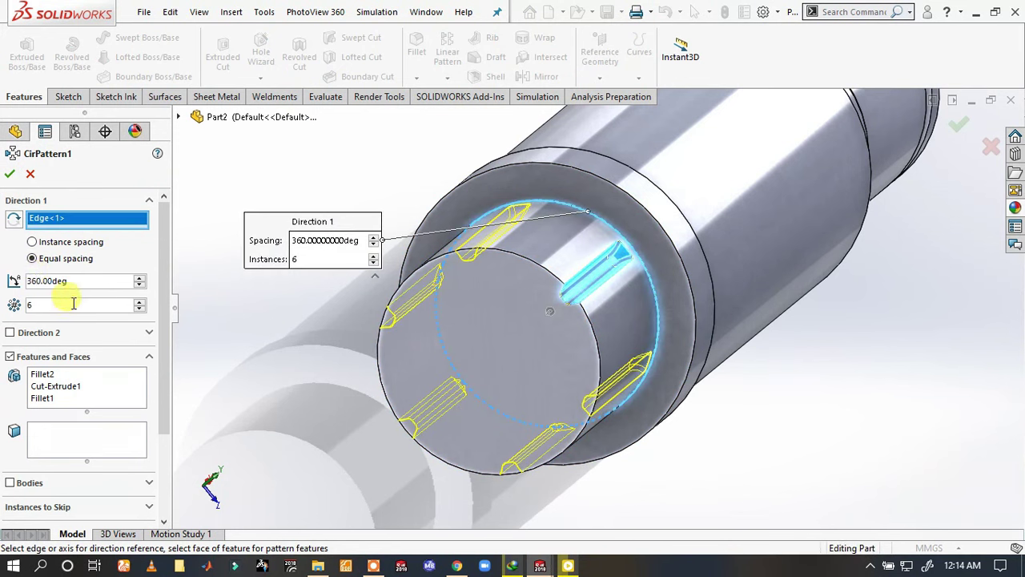
{"action": "left_click", "coordinate": [81, 304]}
{"action": "type", "text": "22"}
{"action": "key", "text": "Return"}
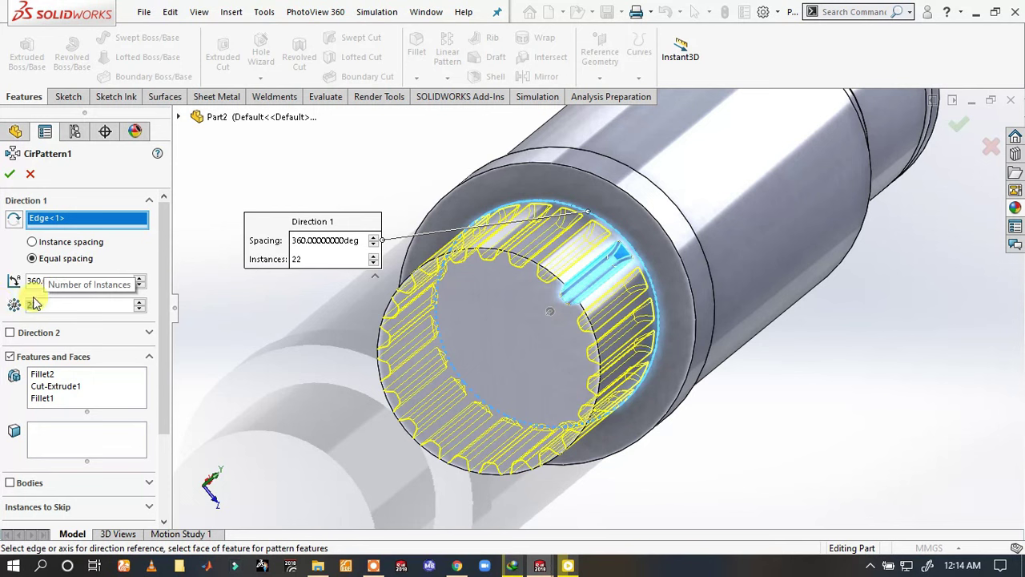
{"action": "left_click", "coordinate": [10, 175]}
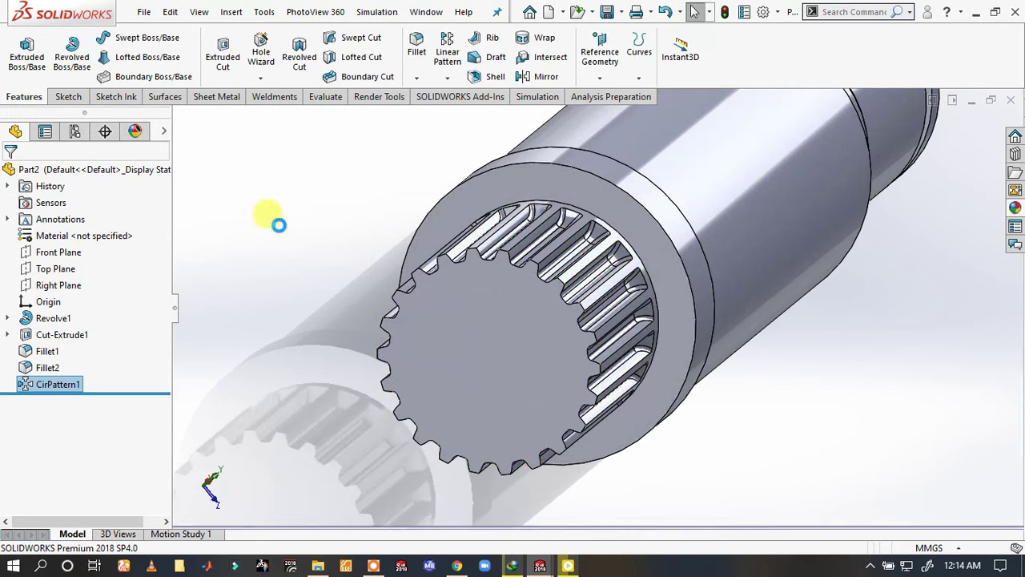
- Try carbon steel and then wrought steel appearances on the whole shaft
{"action": "mouse_move", "coordinate": [762, 229]}
{"action": "middle_mouse_down"}
{"action": "mouse_move", "coordinate": [696, 165]}
{"action": "mouse_move", "coordinate": [755, 137]}
{"action": "mouse_move", "coordinate": [762, 165]}
{"action": "middle_mouse_up"}
{"action": "scroll", "coordinate": [938, 225], "scroll_direction": "up", "scroll_amount": 5}
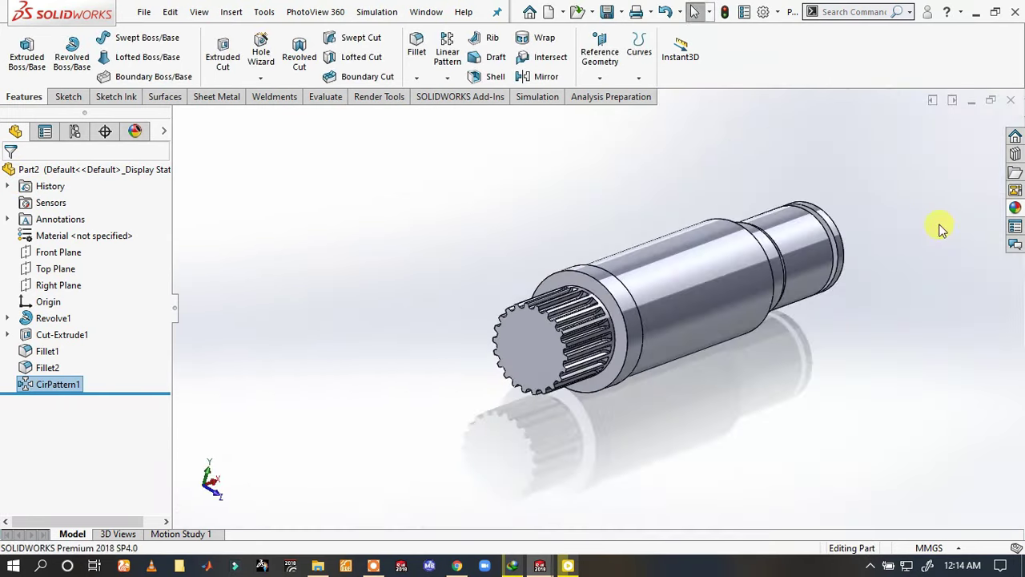
{"action": "left_click", "coordinate": [1015, 207]}
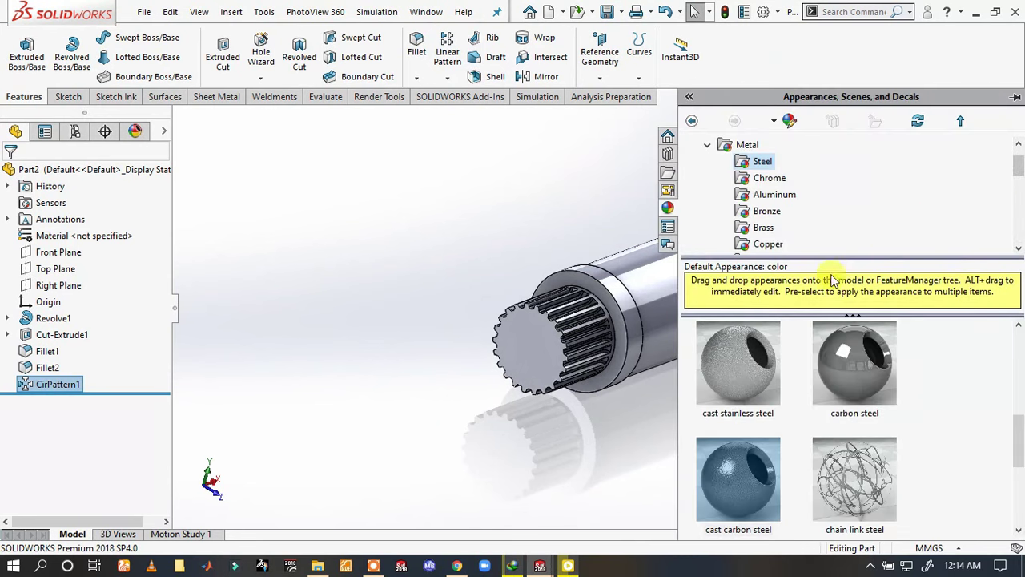
{"action": "left_click_drag", "start_coordinate": [867, 391], "coordinate": [645, 324]}
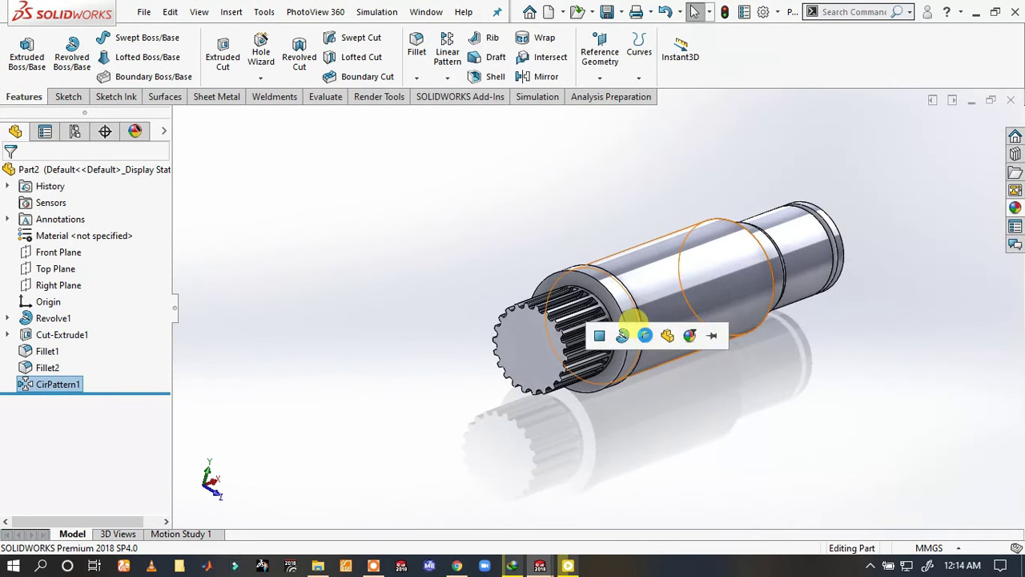
{"action": "left_click", "coordinate": [657, 337]}
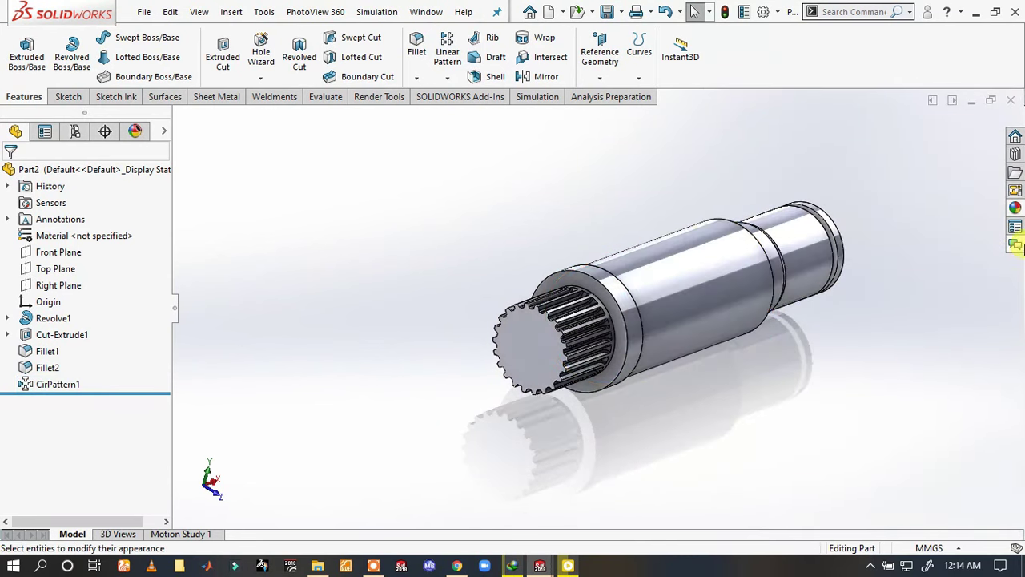
{"action": "left_click", "coordinate": [1015, 207]}
{"action": "scroll", "coordinate": [665, 312], "scroll_direction": "down", "scroll_amount": 3}
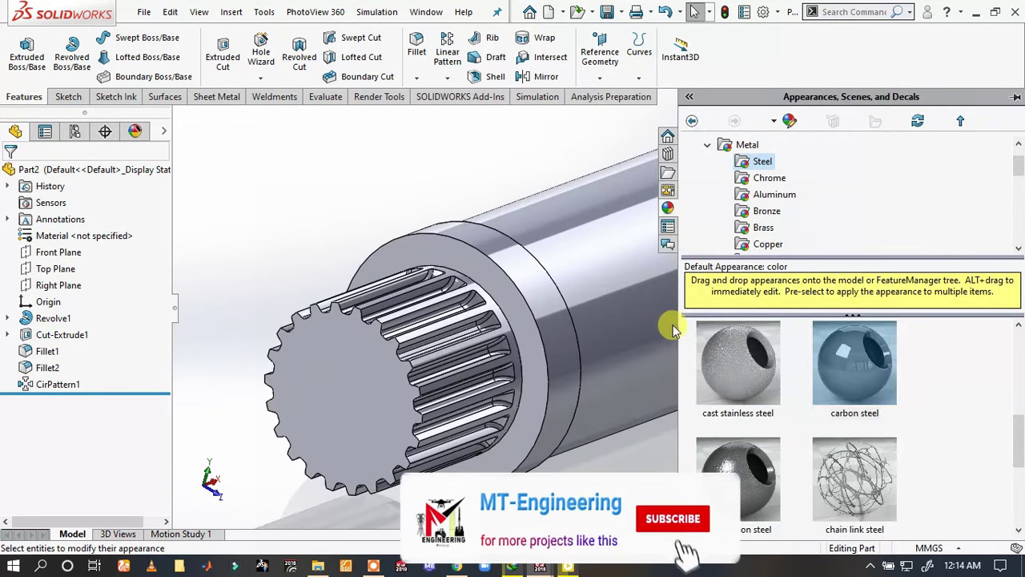
{"action": "scroll", "coordinate": [665, 312], "scroll_direction": "down", "scroll_amount": 2}
{"action": "scroll", "coordinate": [825, 481], "scroll_direction": "down", "scroll_amount": 3}
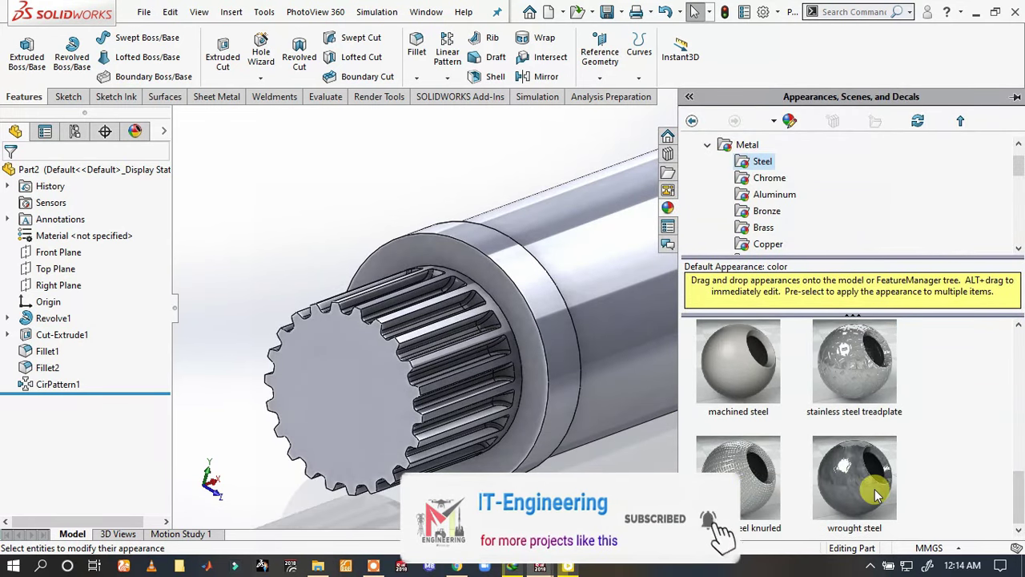
{"action": "left_click_drag", "start_coordinate": [825, 494], "coordinate": [510, 383]}
{"action": "left_click", "coordinate": [533, 383]}
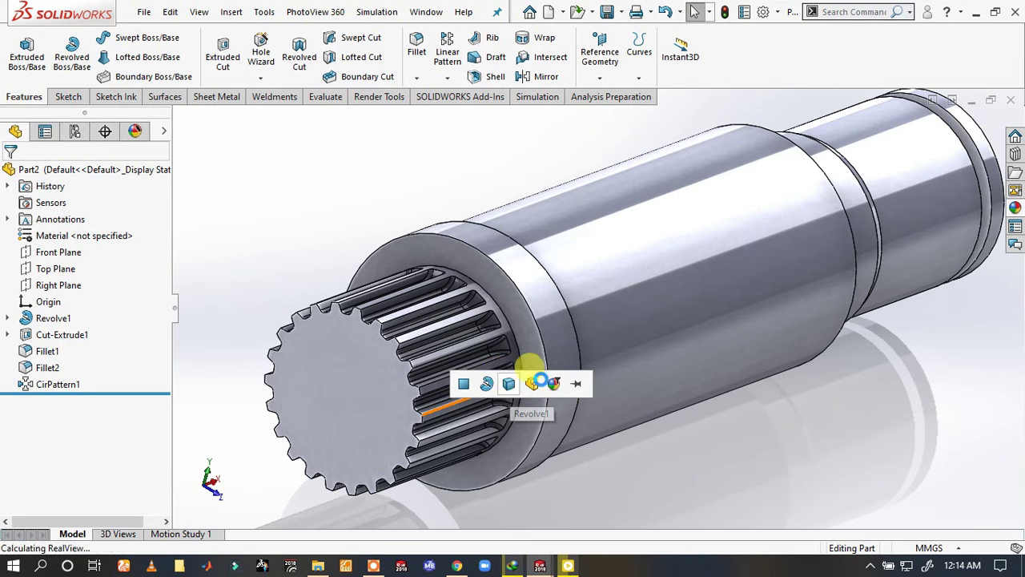
{"action": "left_click", "coordinate": [540, 384]}
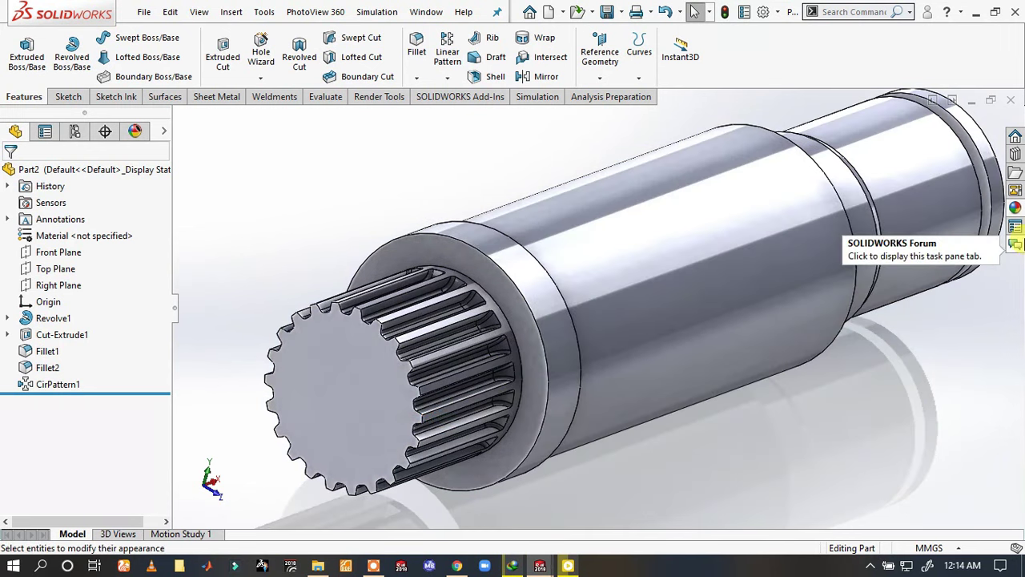
- Apply the machined steel appearance to the whole part and save it
{"action": "left_click", "coordinate": [1016, 207]}
{"action": "left_click_drag", "start_coordinate": [743, 383], "coordinate": [592, 331]}
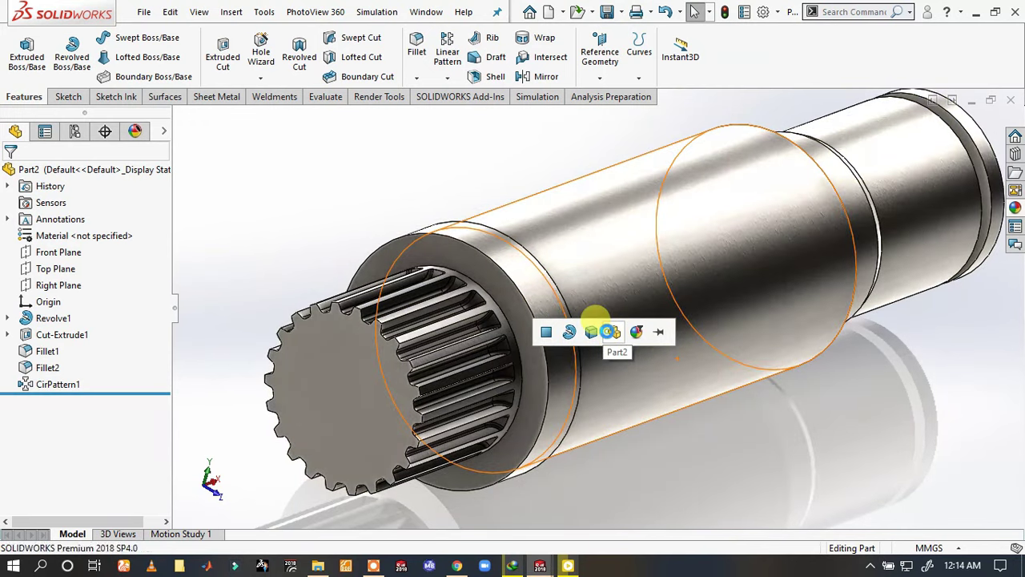
{"action": "left_click", "coordinate": [612, 333]}
{"action": "mouse_move", "coordinate": [604, 334]}
{"action": "middle_mouse_down"}
{"action": "mouse_move", "coordinate": [531, 338]}
{"action": "mouse_move", "coordinate": [473, 320]}
{"action": "mouse_move", "coordinate": [899, 251]}
{"action": "middle_mouse_up"}
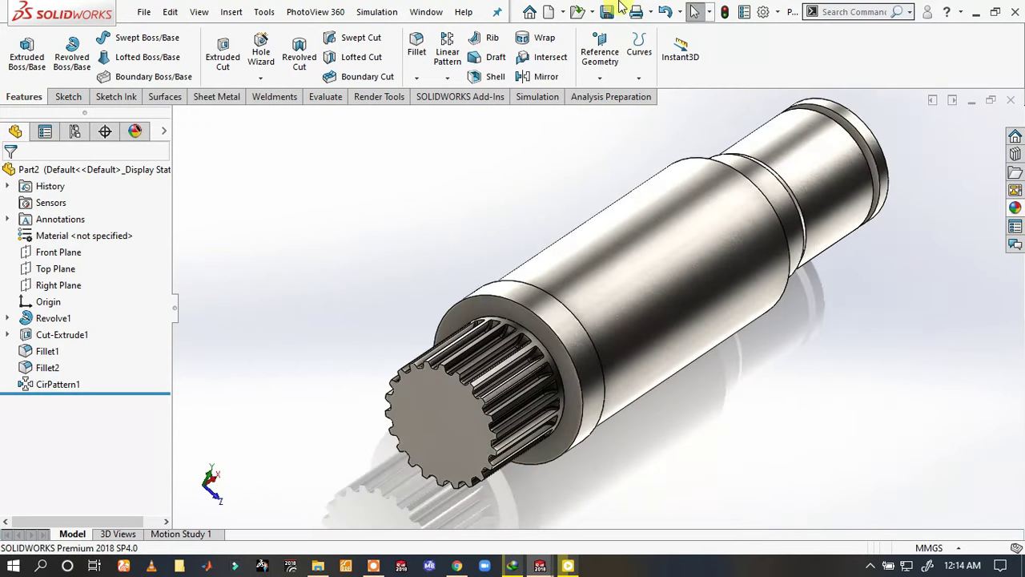
{"action": "left_click", "coordinate": [606, 15]}
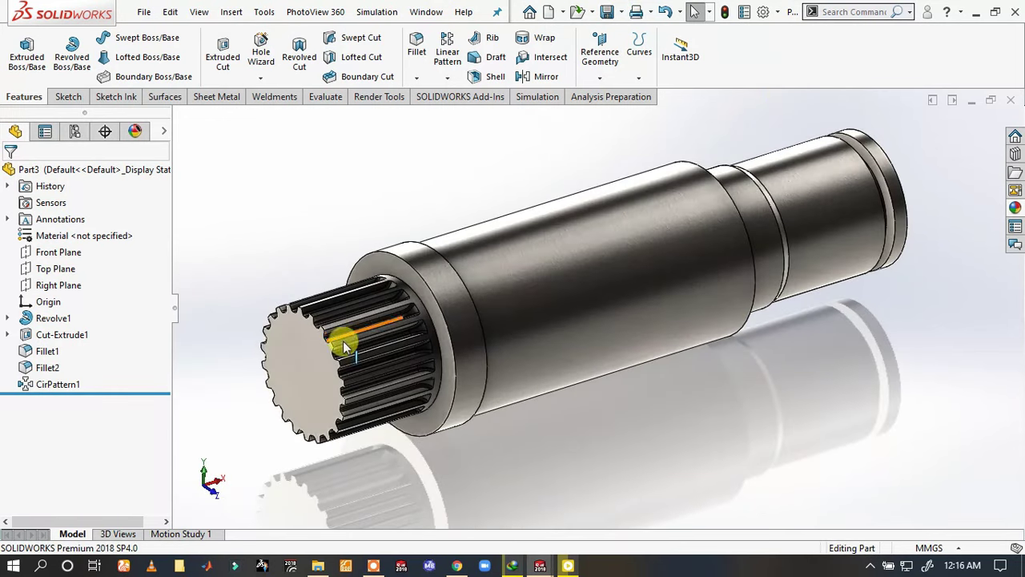
- Start a sketch on the splined end face and draw a circle centred on the origin
{"action": "left_click", "coordinate": [325, 354]}
{"action": "left_click", "coordinate": [373, 312]}
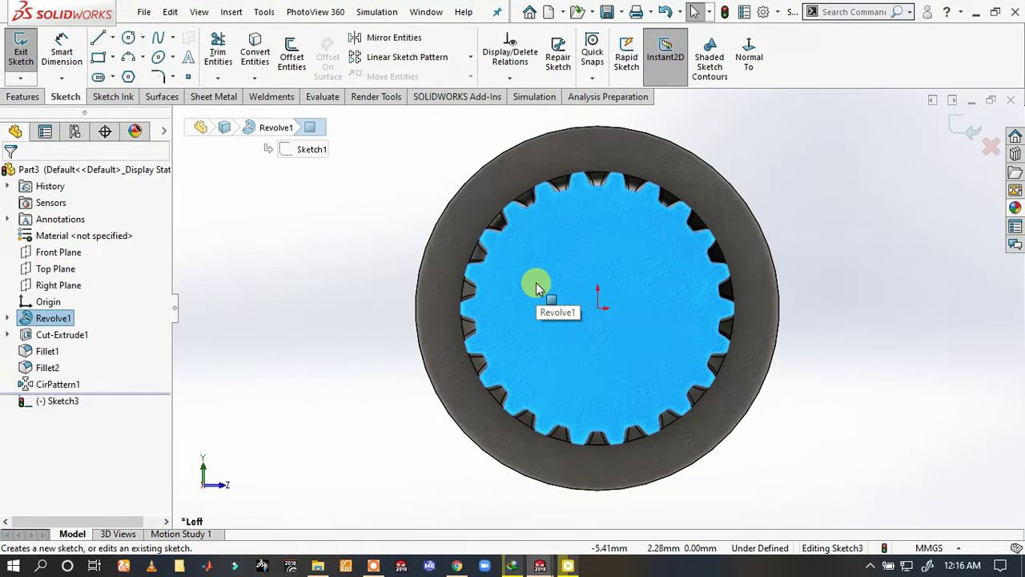
{"action": "key", "text": "s"}
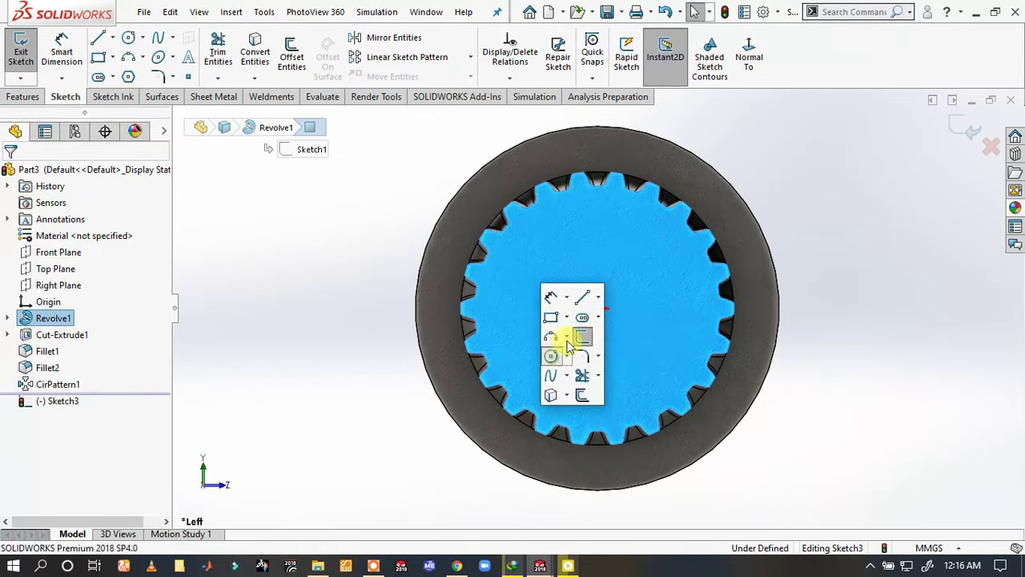
{"action": "left_click", "coordinate": [551, 357]}
{"action": "left_click", "coordinate": [600, 308]}
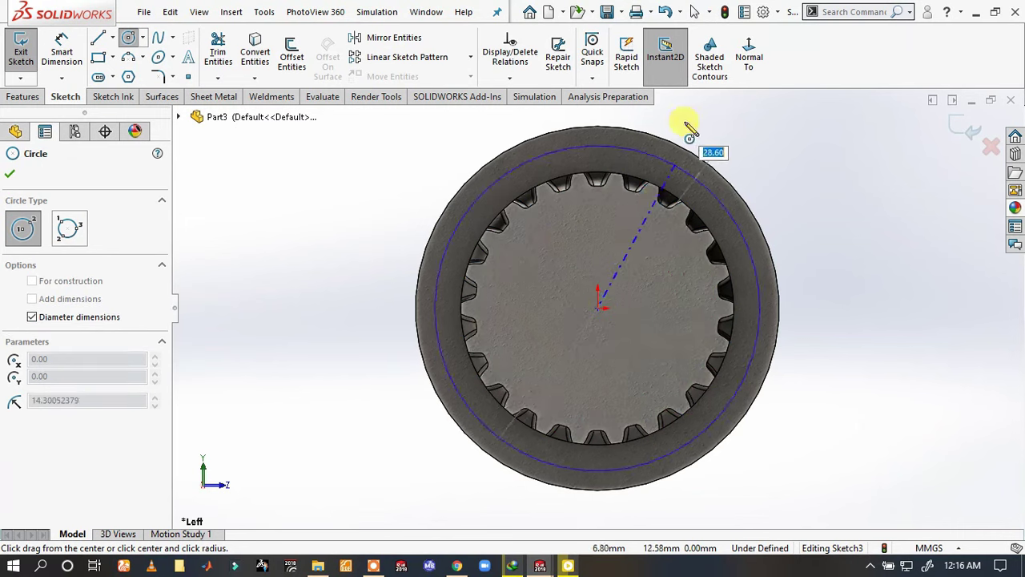
{"action": "scroll", "coordinate": [632, 197], "scroll_direction": "down", "scroll_amount": 3}
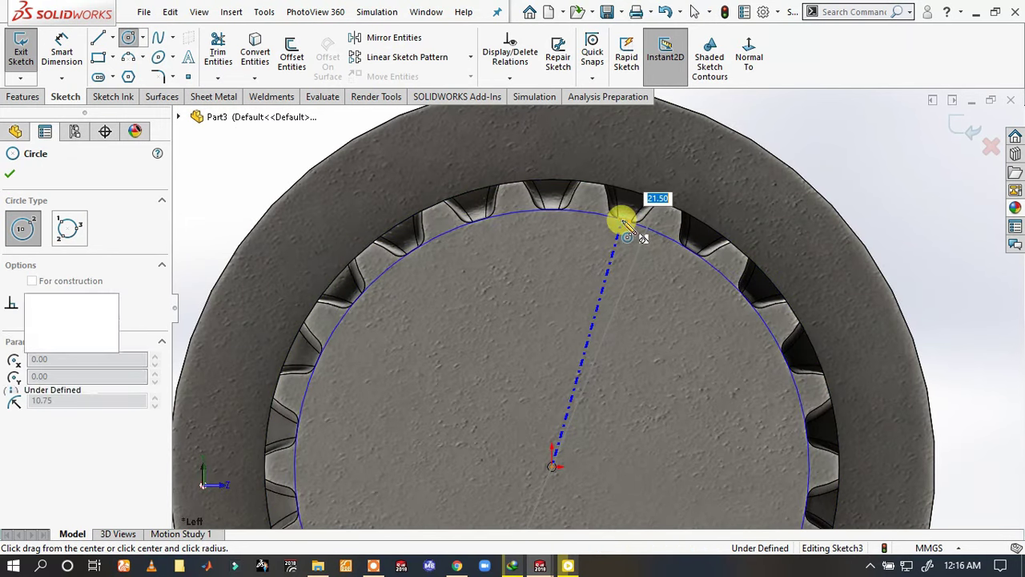
{"action": "left_click", "coordinate": [624, 221]}
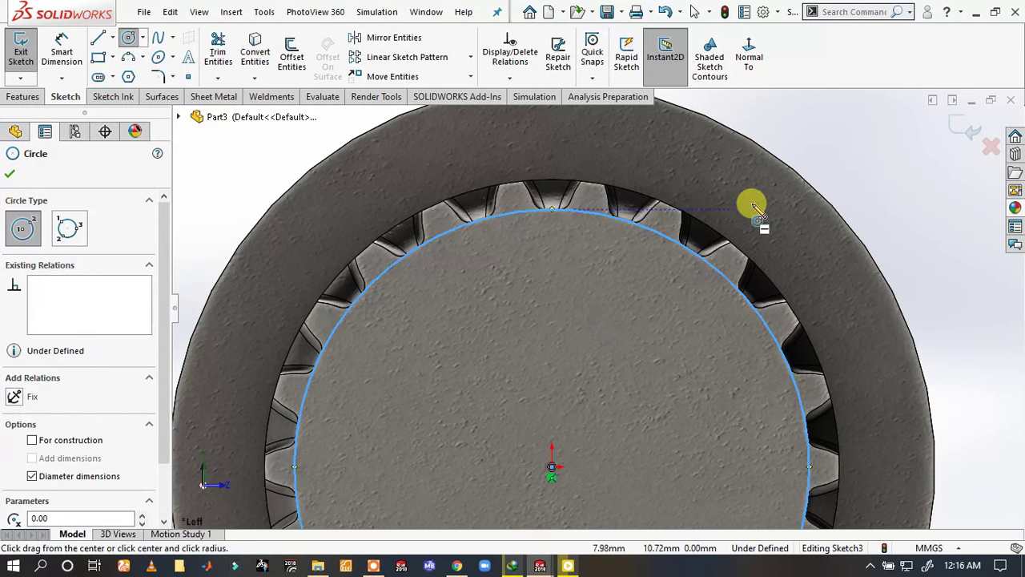
{"action": "key", "text": "z"}
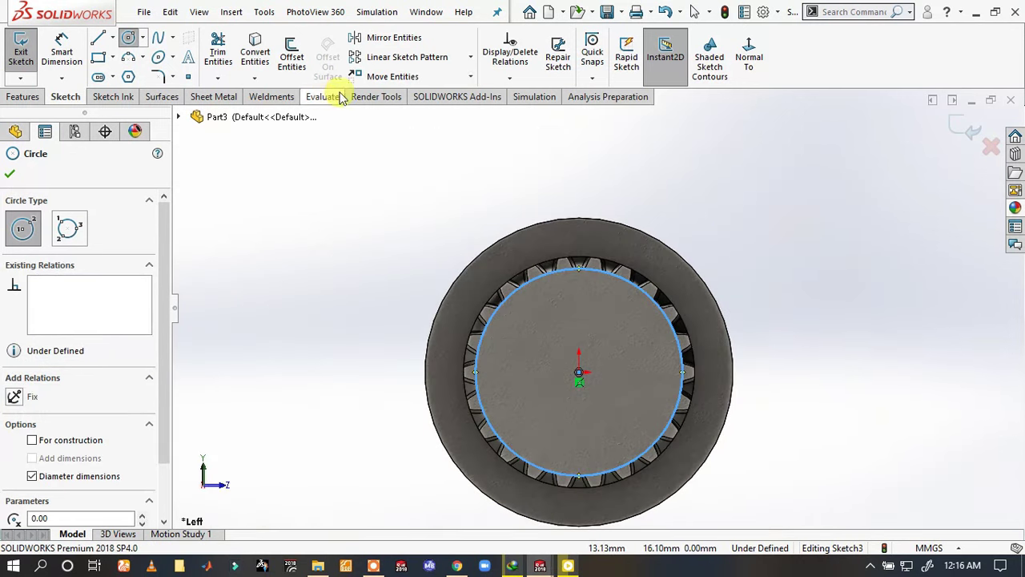
- Dimension the circle's diameter to 21.50 mm, fully defining the sketch
{"action": "key", "text": "s"}
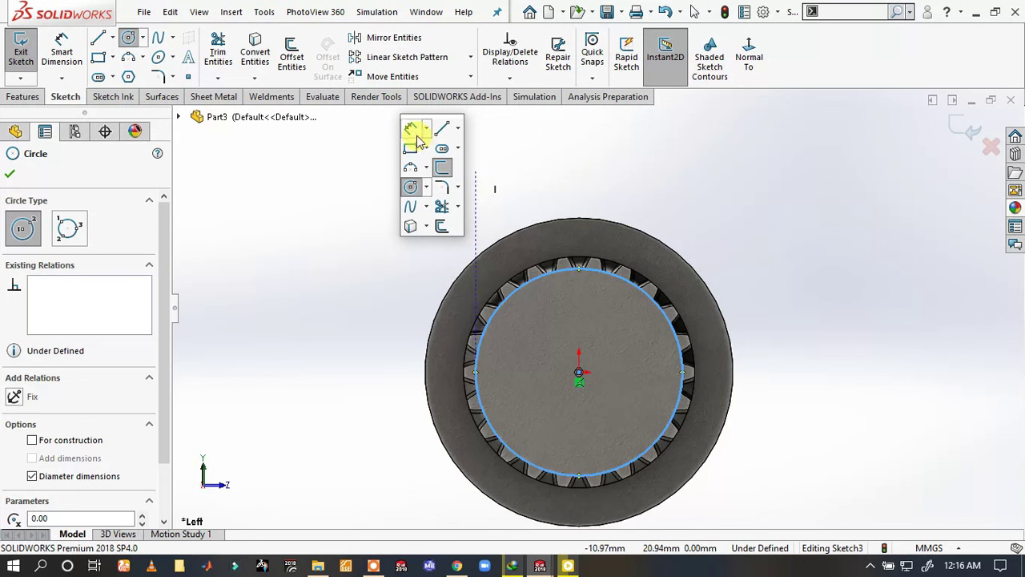
{"action": "left_click", "coordinate": [416, 136]}
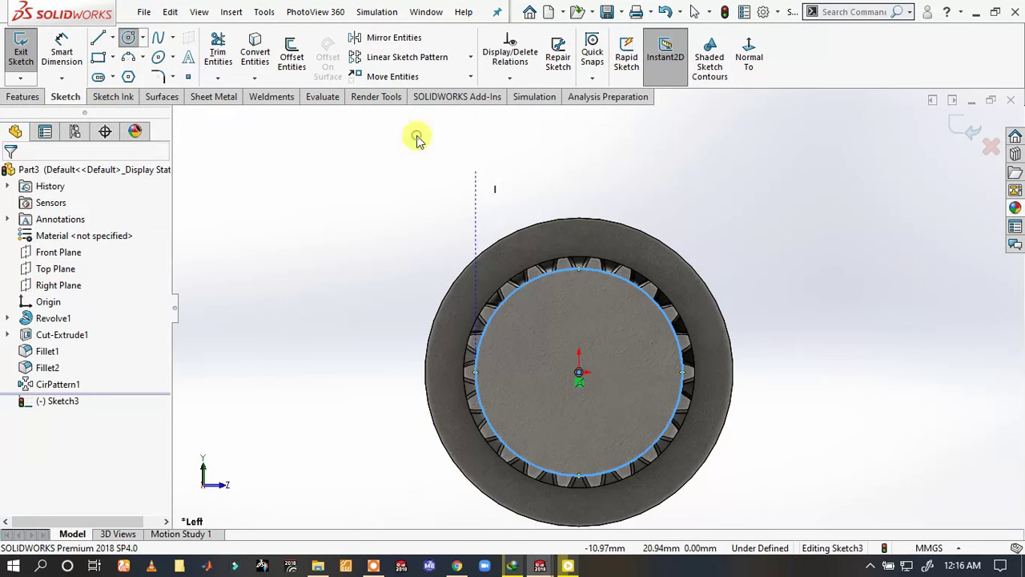
{"action": "left_click", "coordinate": [567, 271]}
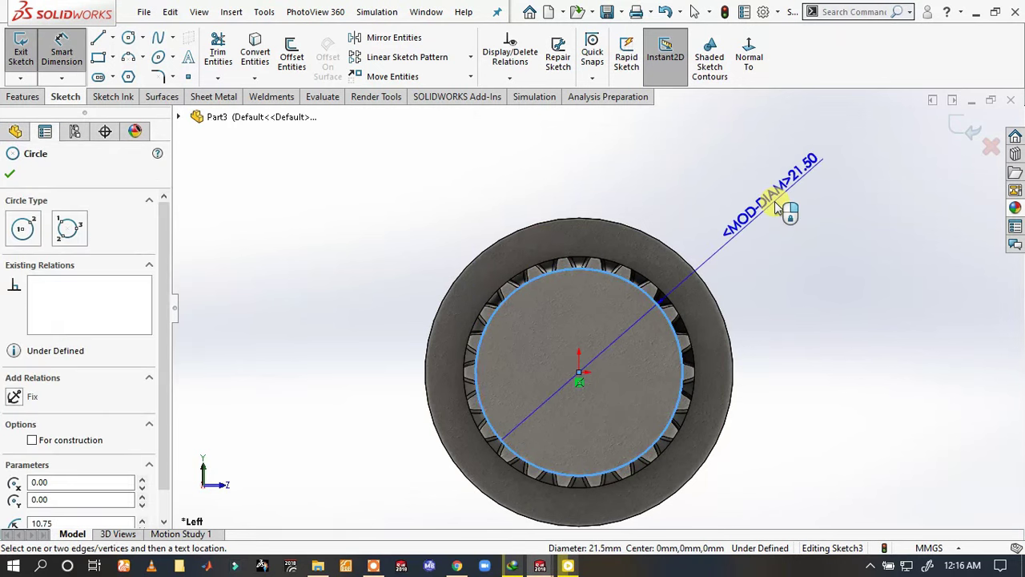
{"action": "left_click", "coordinate": [777, 205]}
{"action": "double_click", "coordinate": [798, 179]}
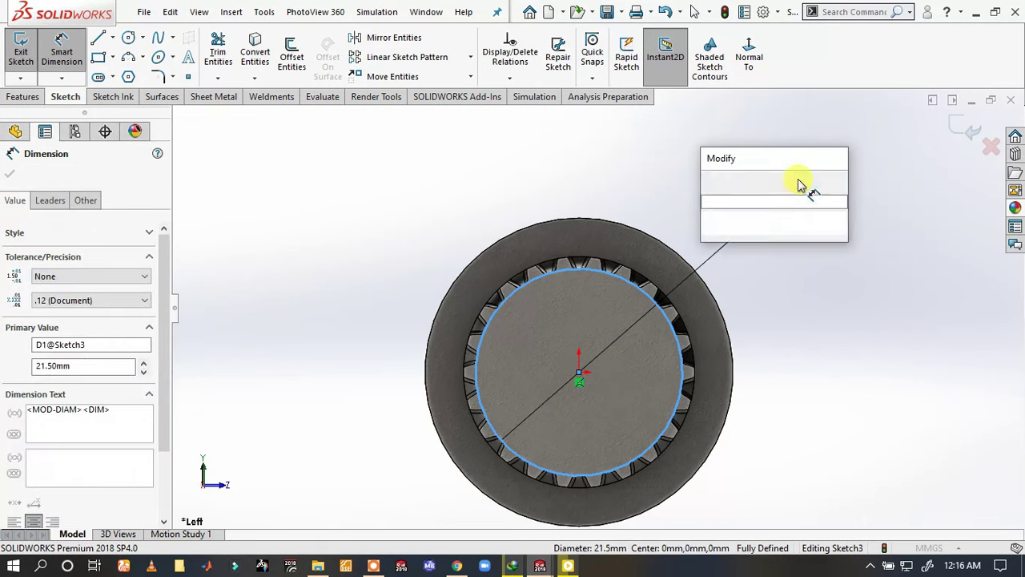
{"action": "left_click", "coordinate": [709, 183]}
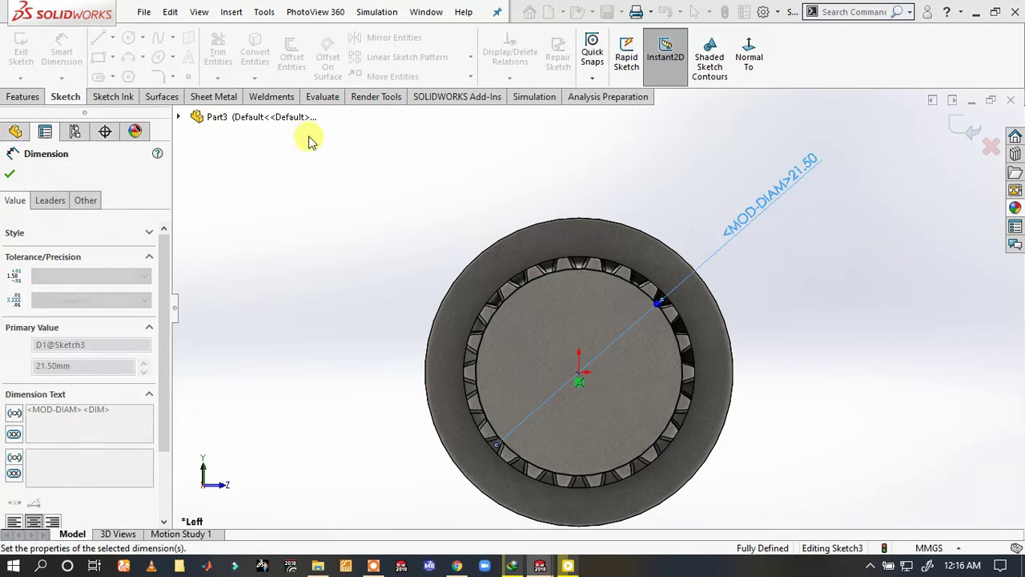
{"action": "left_click", "coordinate": [21, 96]}
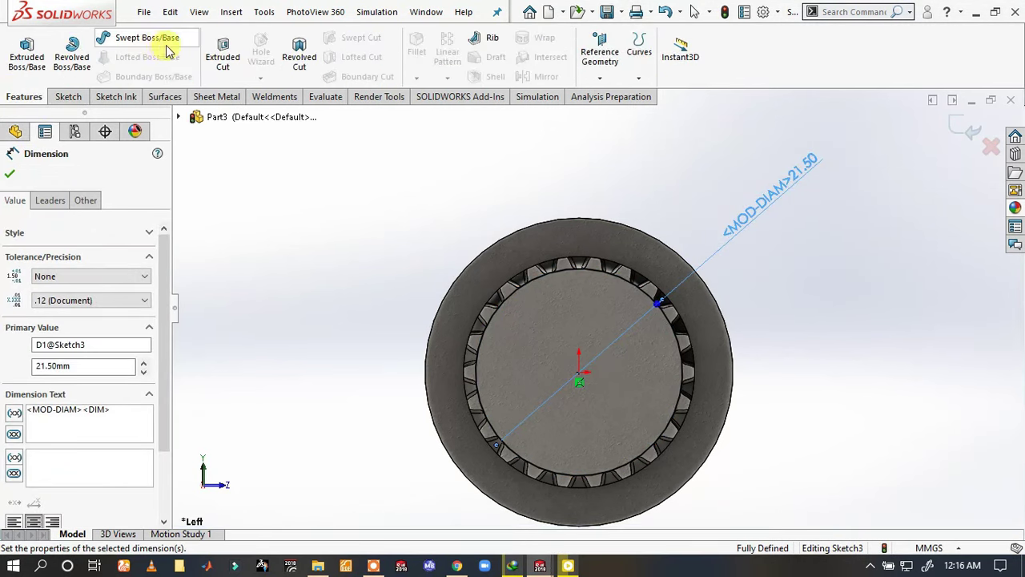
- Extruded-cut Sketch3 Blind 18.50 mm with a 45° draft, flipped to cut outside the circle
{"action": "left_click", "coordinate": [222, 46]}
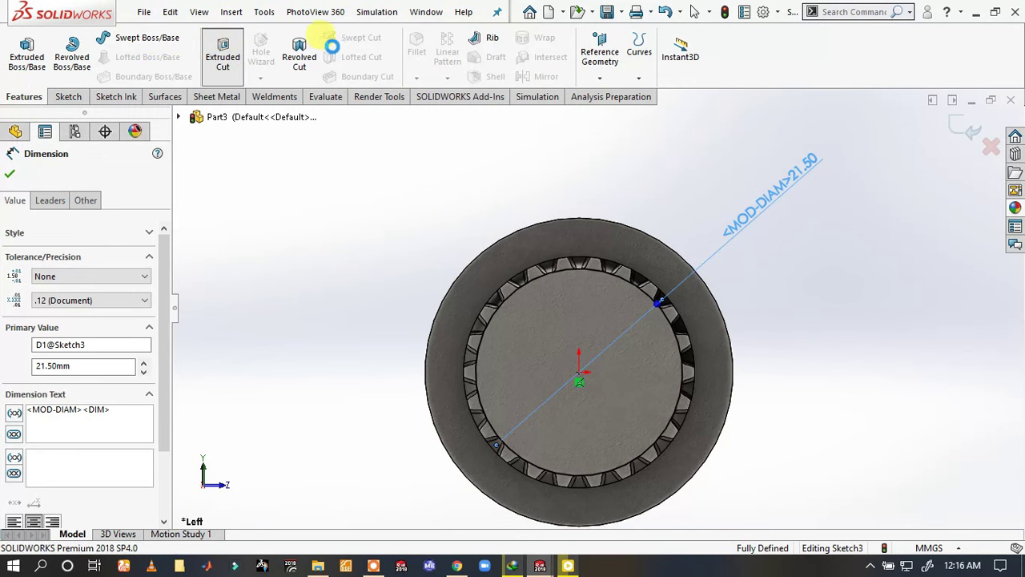
{"action": "key", "text": "ctrl+7"}
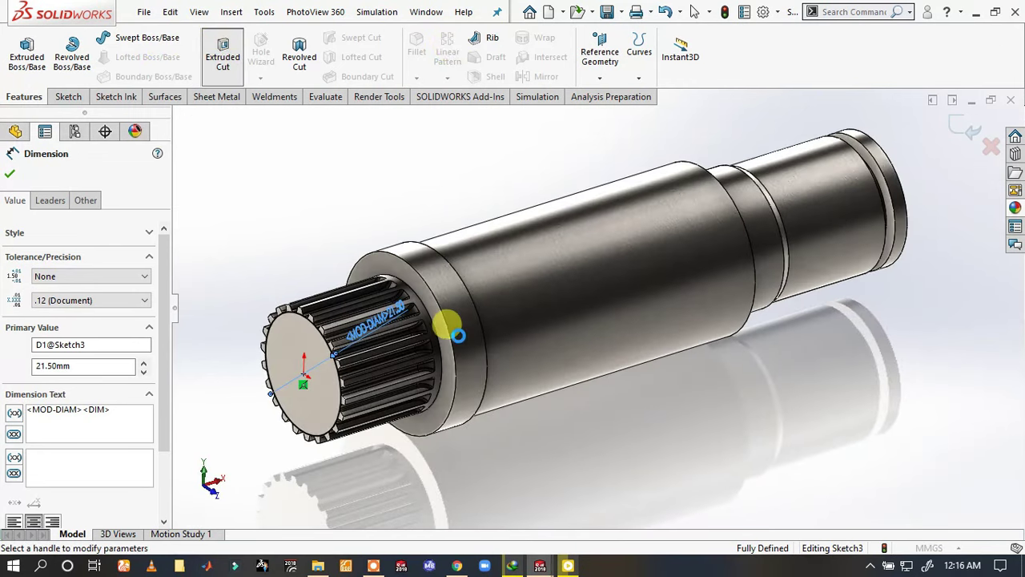
{"action": "scroll", "coordinate": [457, 334], "scroll_direction": "down", "scroll_amount": 3}
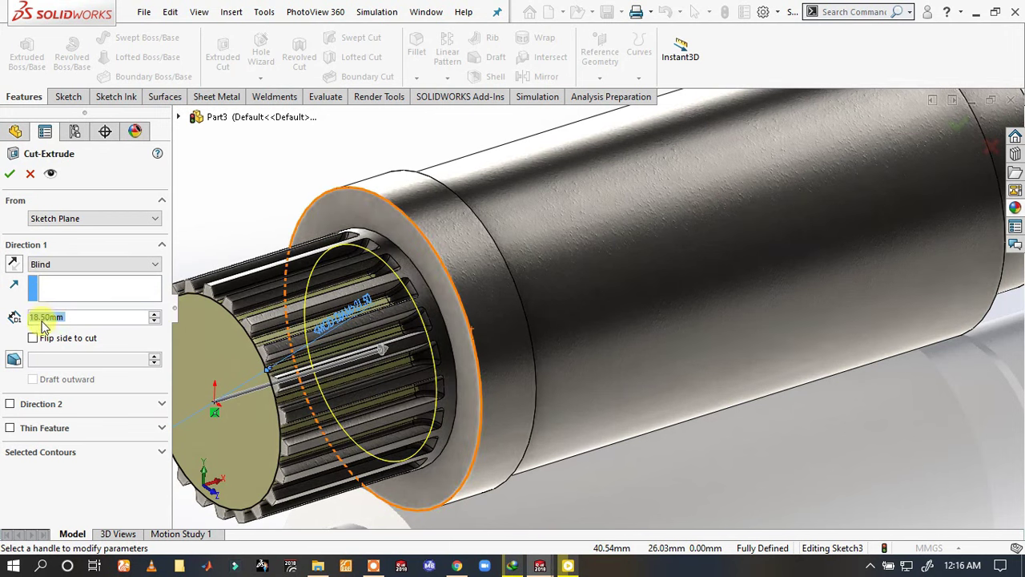
{"action": "left_click", "coordinate": [16, 359]}
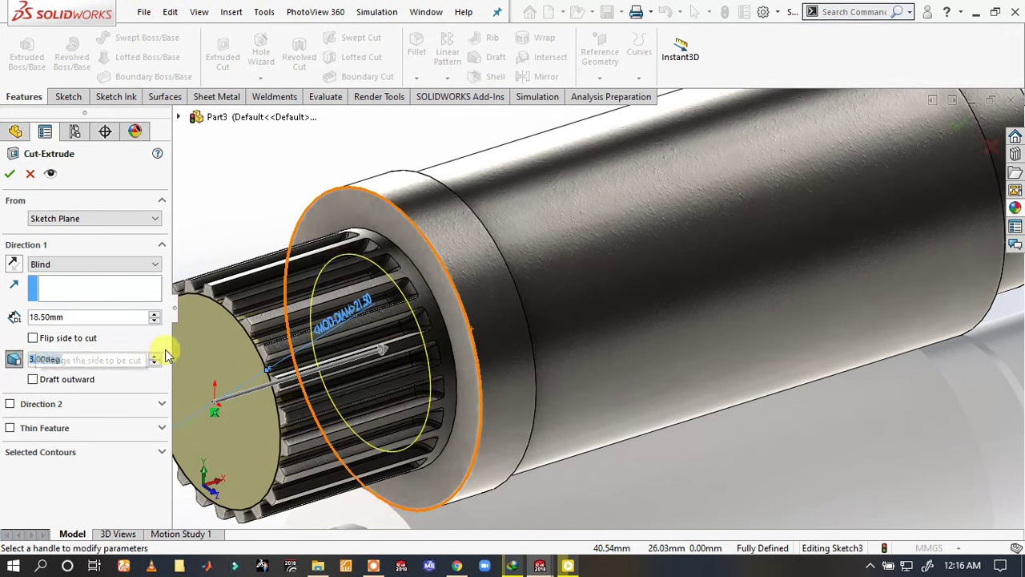
{"action": "type", "text": "45"}
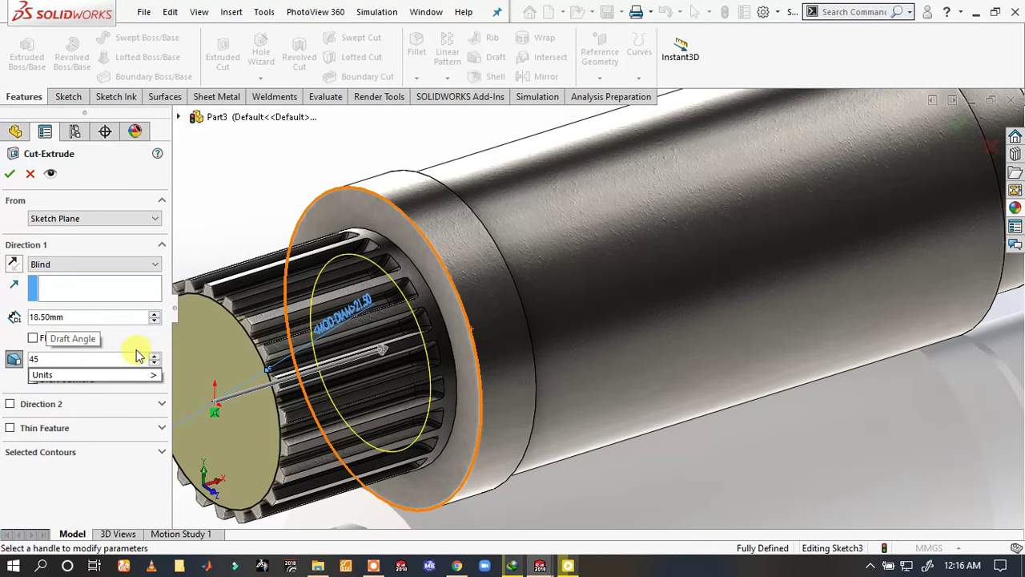
{"action": "left_click", "coordinate": [47, 340]}
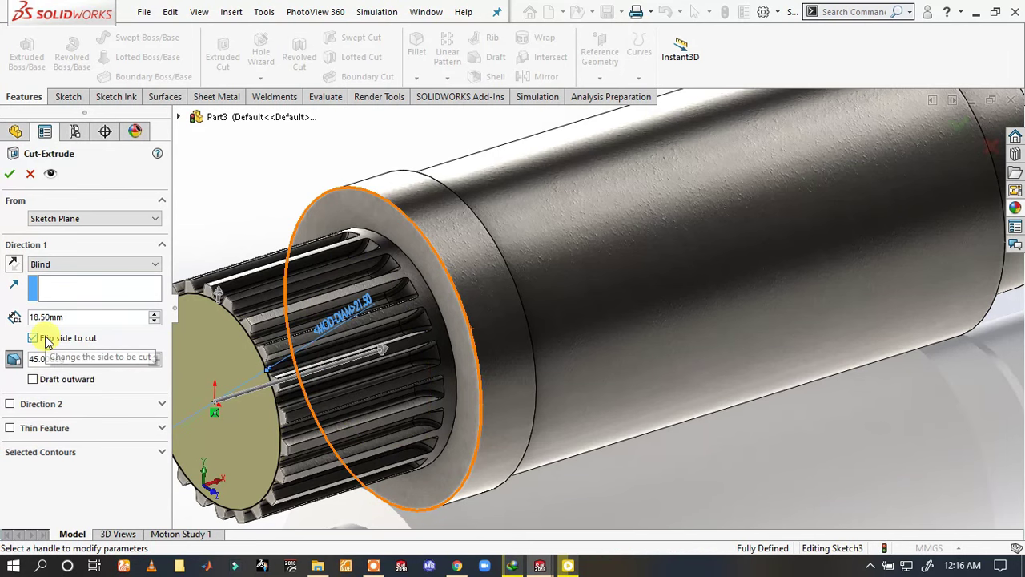
{"action": "scroll", "coordinate": [376, 325], "scroll_direction": "up", "scroll_amount": 3}
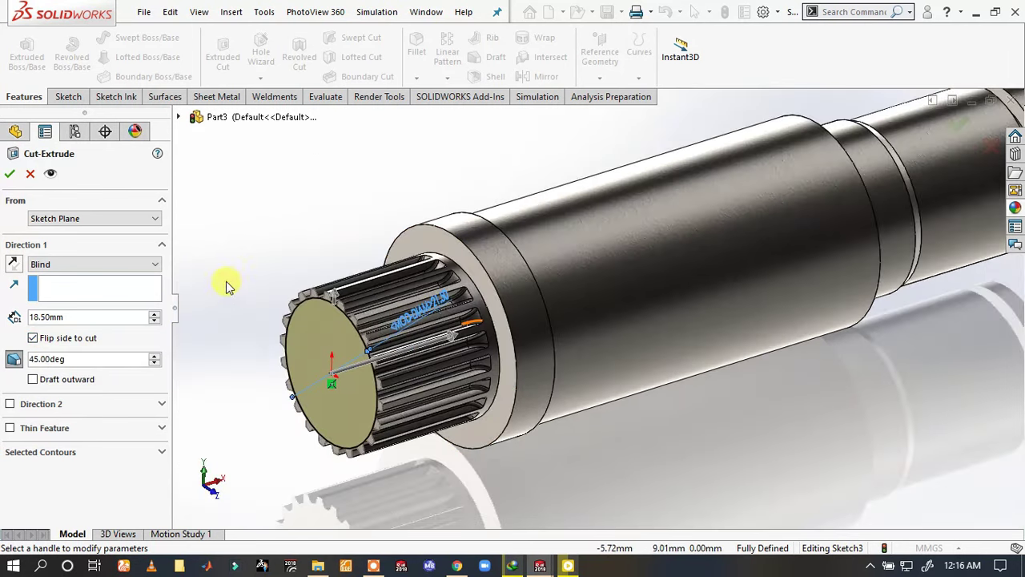
{"action": "left_click", "coordinate": [11, 177]}
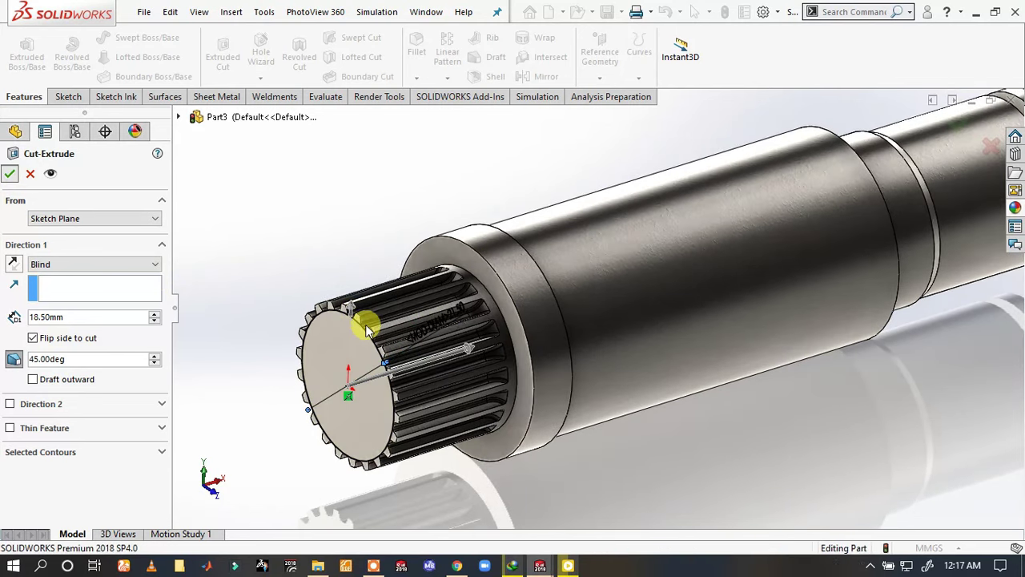
{"action": "scroll", "coordinate": [370, 327], "scroll_direction": "down", "scroll_amount": 2}
{"action": "scroll", "coordinate": [437, 321], "scroll_direction": "down", "scroll_amount": 3}
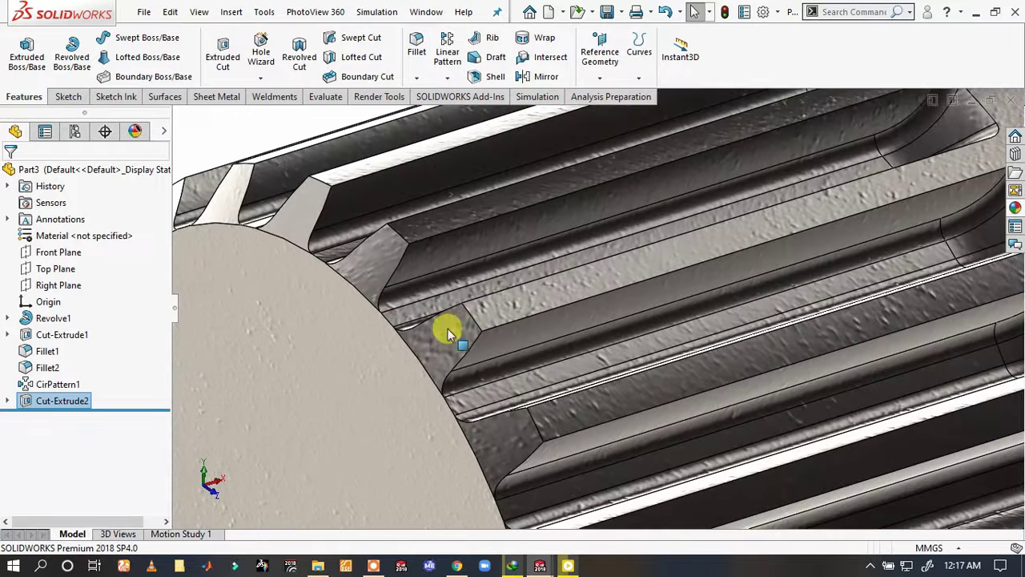
{"action": "scroll", "coordinate": [452, 328], "scroll_direction": "up", "scroll_amount": 5}
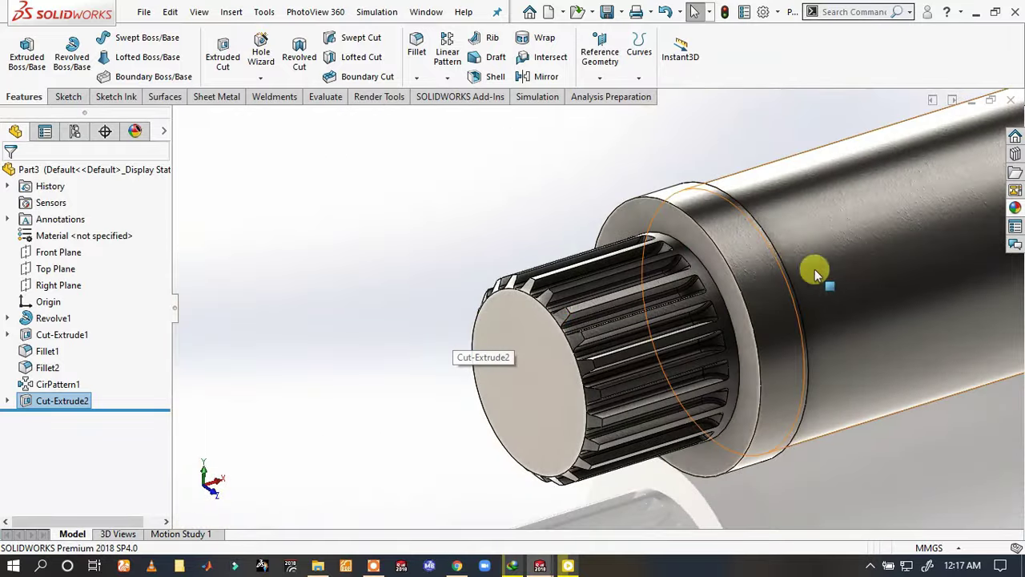
{"action": "scroll", "coordinate": [961, 313], "scroll_direction": "up", "scroll_amount": 1}
{"action": "scroll", "coordinate": [945, 320], "scroll_direction": "up", "scroll_amount": 3}
{"action": "scroll", "coordinate": [561, 344], "scroll_direction": "down", "scroll_amount": 2}
{"action": "scroll", "coordinate": [756, 309], "scroll_direction": "down", "scroll_amount": 3}
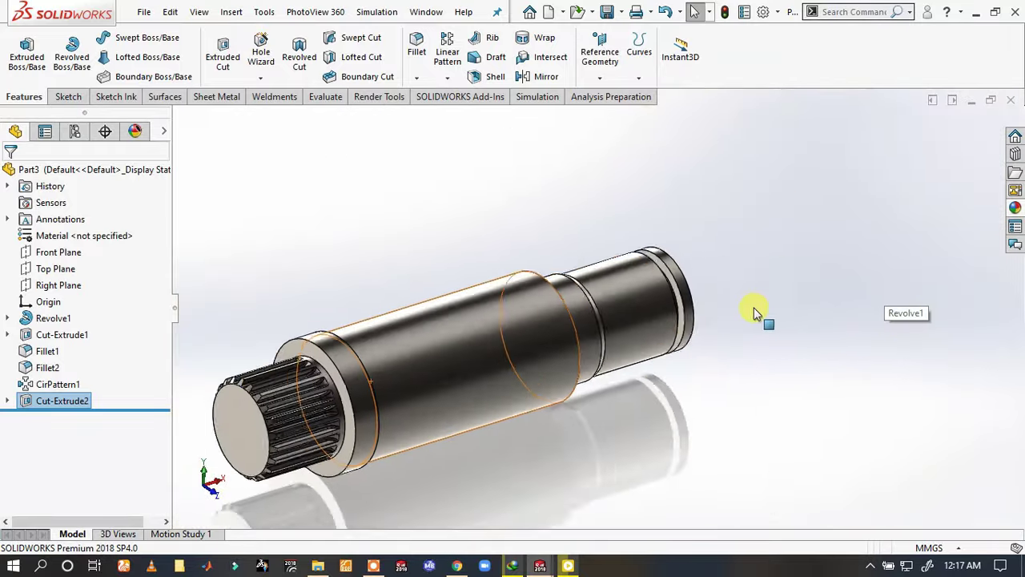
{"action": "scroll", "coordinate": [271, 385], "scroll_direction": "down", "scroll_amount": 2}
{"action": "scroll", "coordinate": [494, 467], "scroll_direction": "down", "scroll_amount": 2}
{"action": "scroll", "coordinate": [366, 414], "scroll_direction": "up", "scroll_amount": 2}
{"action": "scroll", "coordinate": [561, 384], "scroll_direction": "up", "scroll_amount": 2}
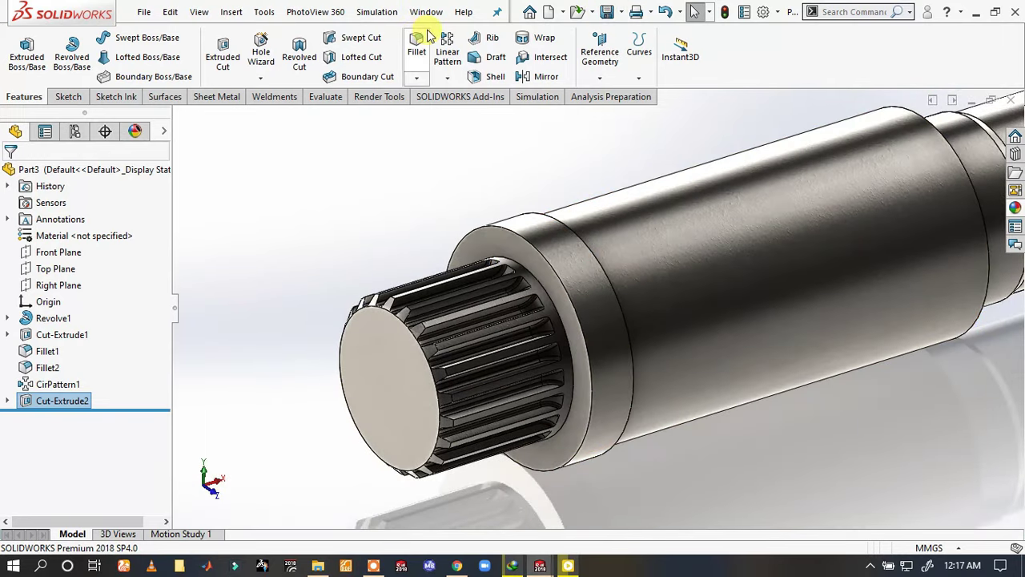
{"action": "left_click", "coordinate": [436, 214]}
{"action": "scroll", "coordinate": [878, 213], "scroll_direction": "up", "scroll_amount": 2}
{"action": "scroll", "coordinate": [851, 216], "scroll_direction": "up", "scroll_amount": 2}
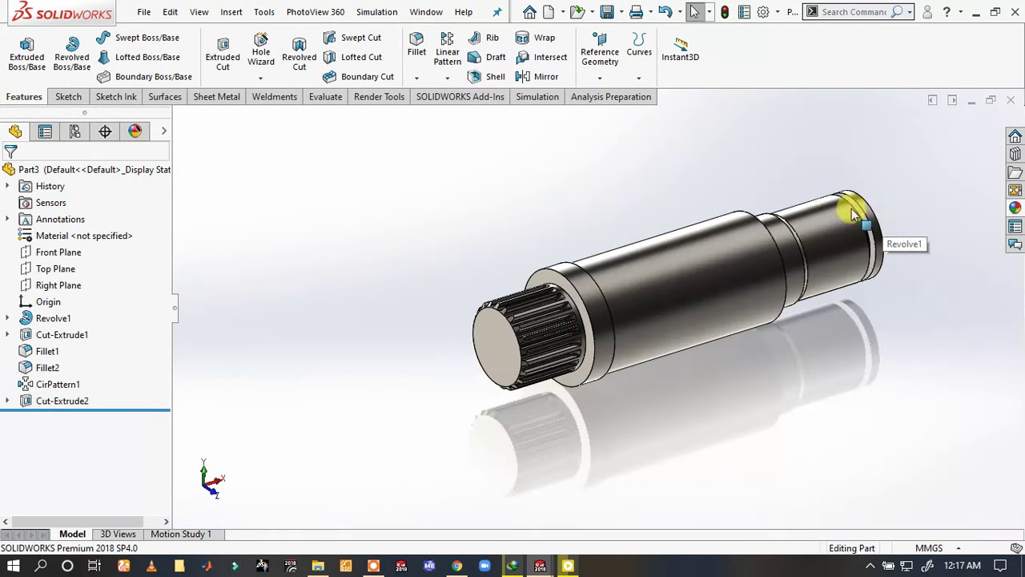
{"action": "scroll", "coordinate": [852, 227], "scroll_direction": "down", "scroll_amount": 1}
{"action": "scroll", "coordinate": [816, 298], "scroll_direction": "down", "scroll_amount": 2}
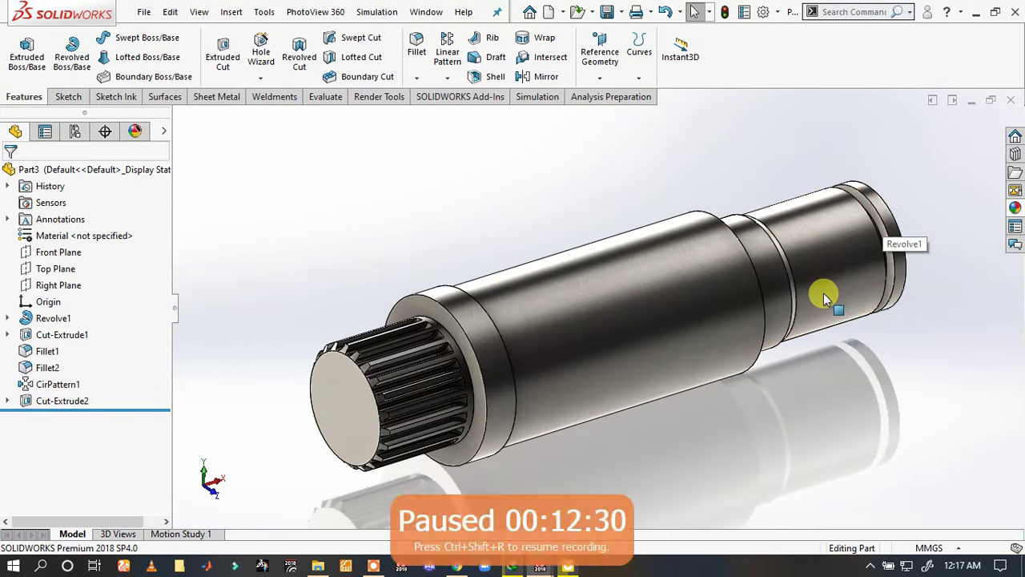
{"action": "mouse_move", "coordinate": [906, 205]}
{"action": "middle_mouse_down"}
{"action": "mouse_move", "coordinate": [934, 169]}
{"action": "mouse_move", "coordinate": [927, 183]}
{"action": "mouse_move", "coordinate": [911, 178]}
{"action": "middle_mouse_up"}
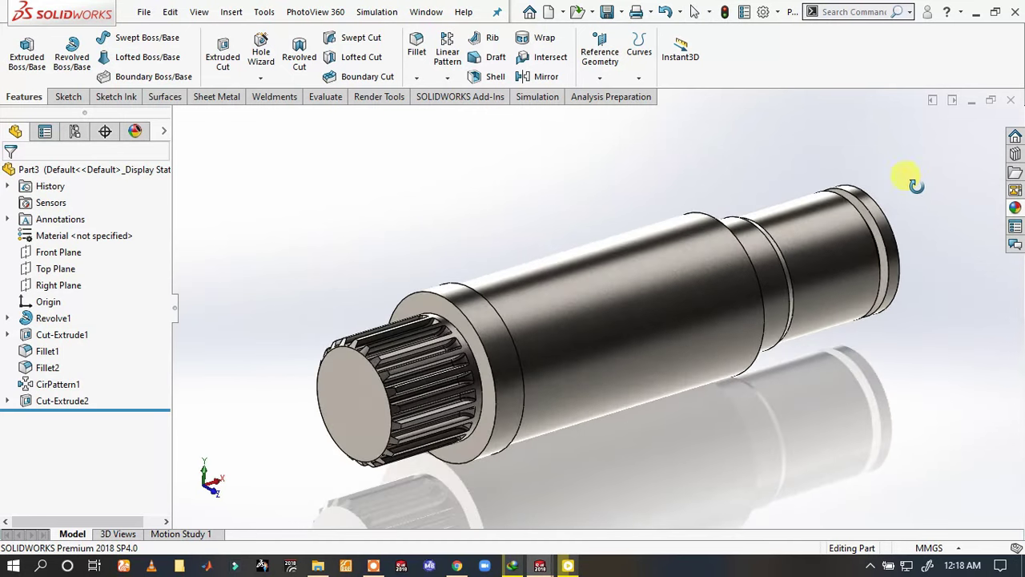
{"action": "left_click", "coordinate": [355, 380]}
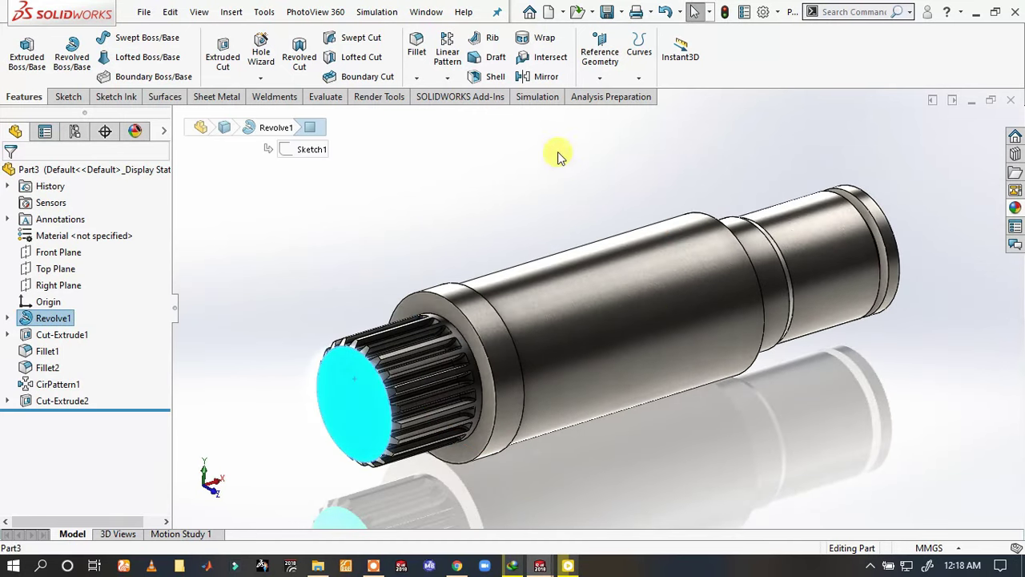
{"action": "left_click", "coordinate": [604, 77]}
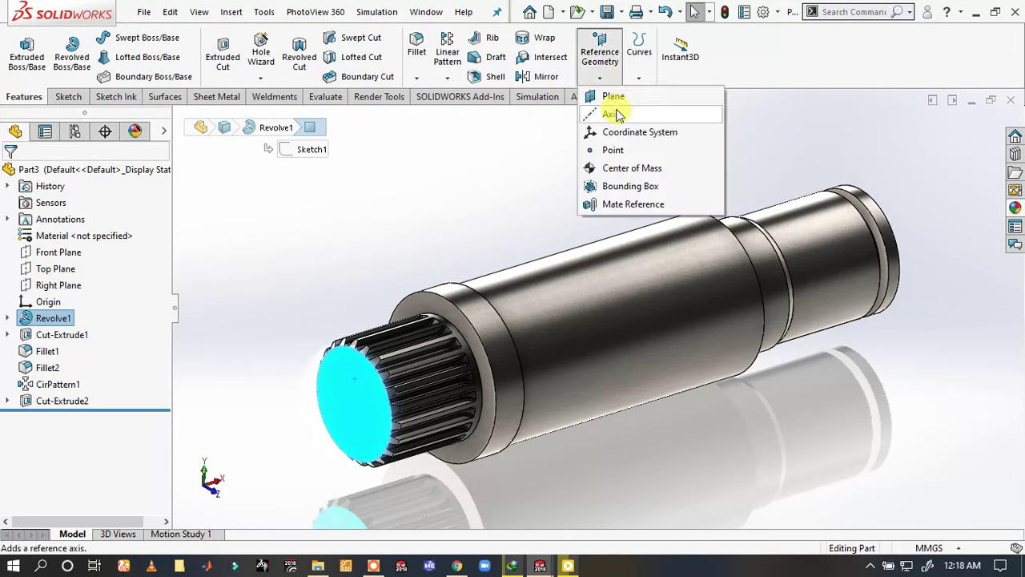
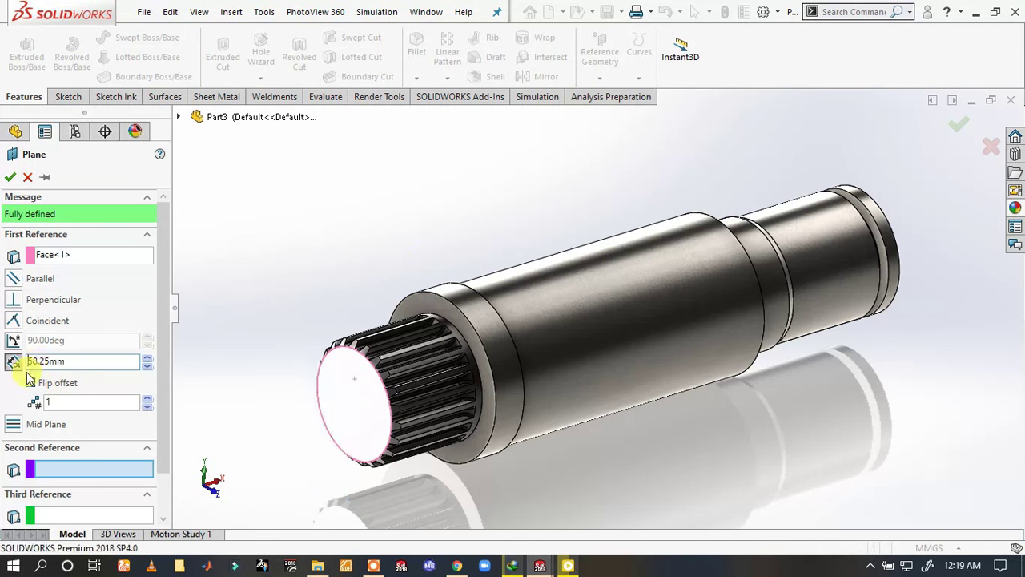
- Create a plane 58.25 mm from the end face and mirror Cut-Extrude1 through Cut-Extrude2 across it
{"action": "key", "text": "Return"}
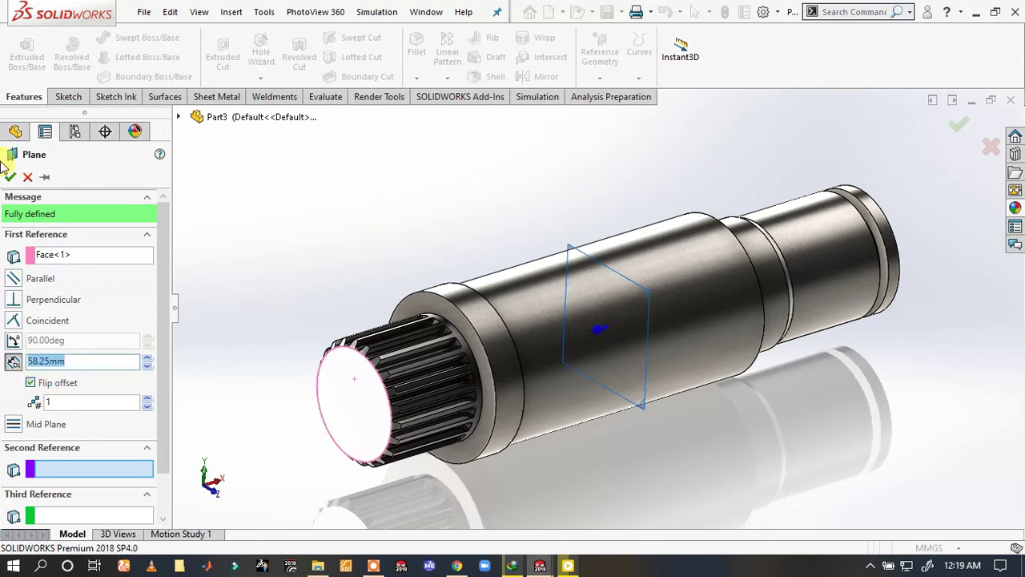
{"action": "right_click", "coordinate": [665, 253]}
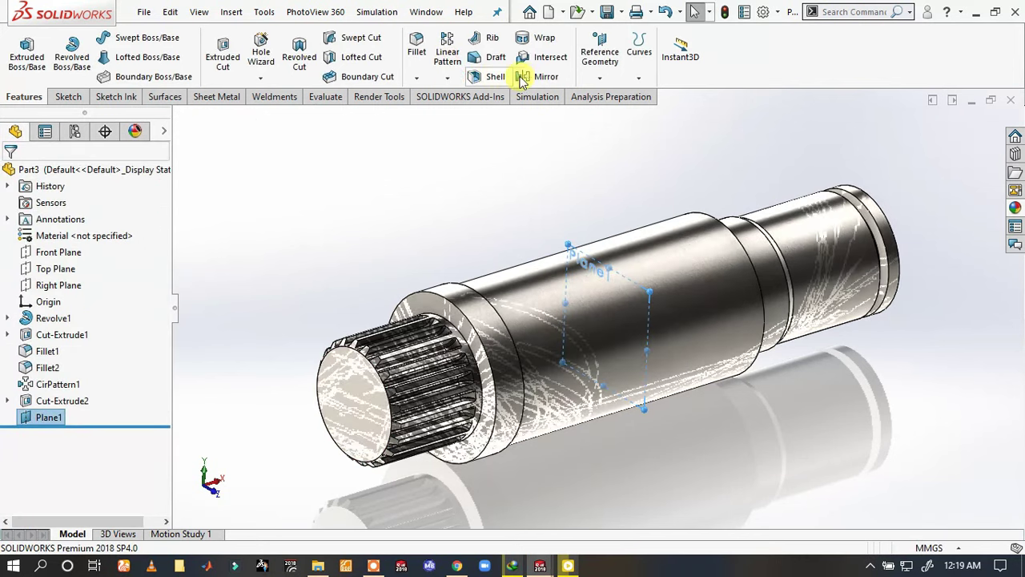
{"action": "left_click", "coordinate": [522, 79]}
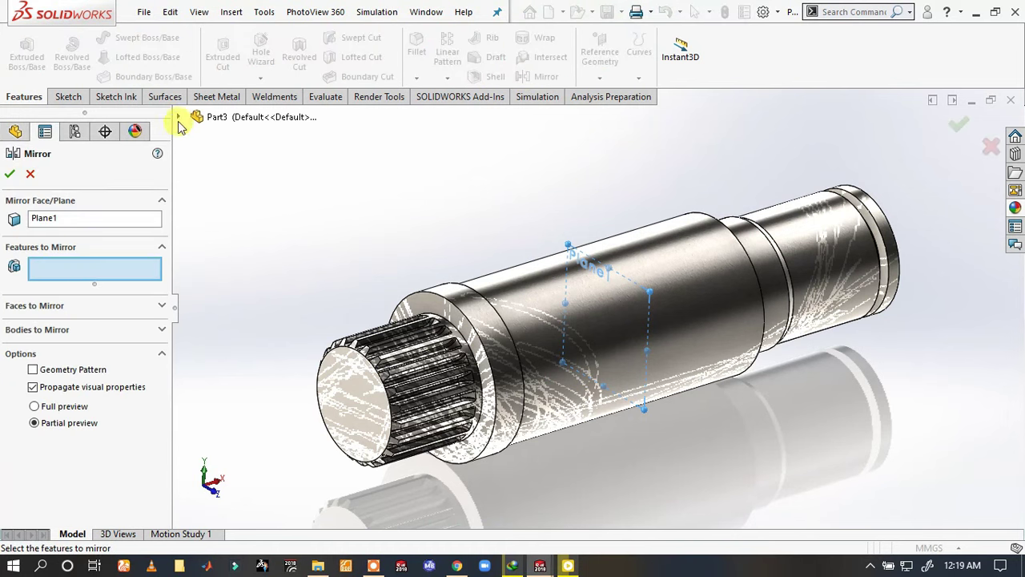
{"action": "left_click", "coordinate": [178, 117]}
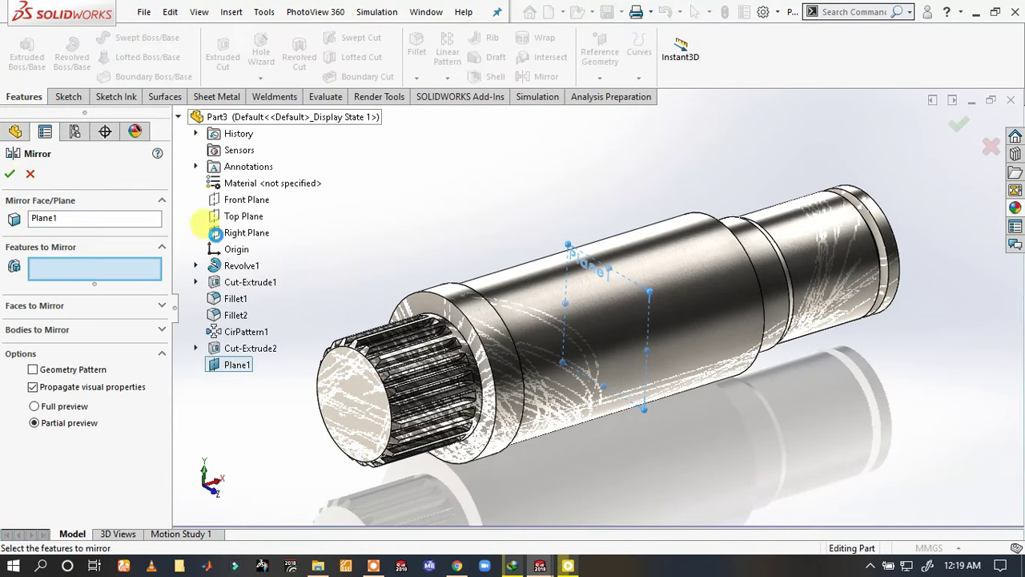
{"action": "left_click", "coordinate": [249, 282]}
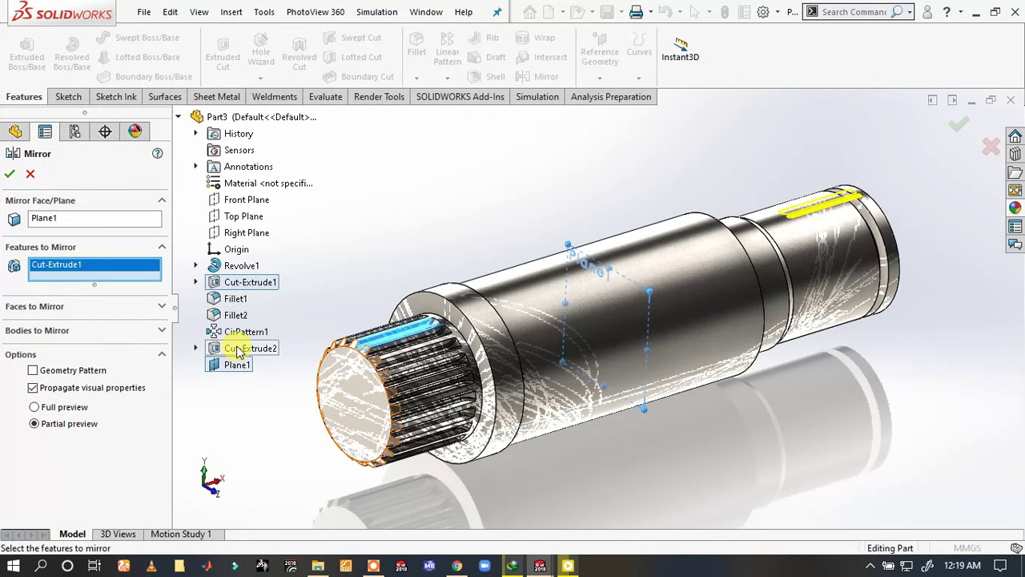
{"action": "left_click", "coordinate": [238, 350], "text": "shift"}
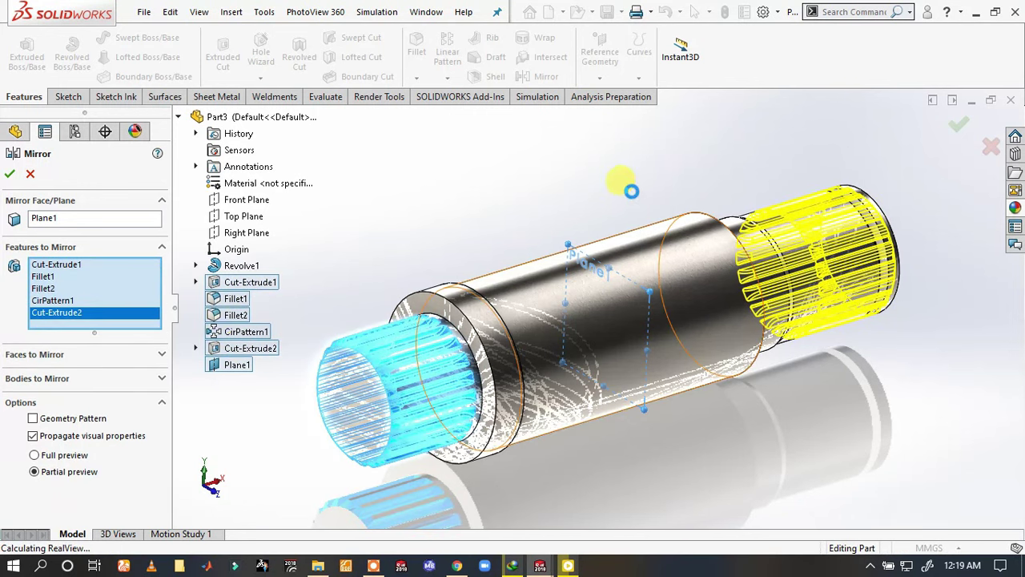
{"action": "middle_click_drag", "start_coordinate": [614, 179], "coordinate": [606, 223]}
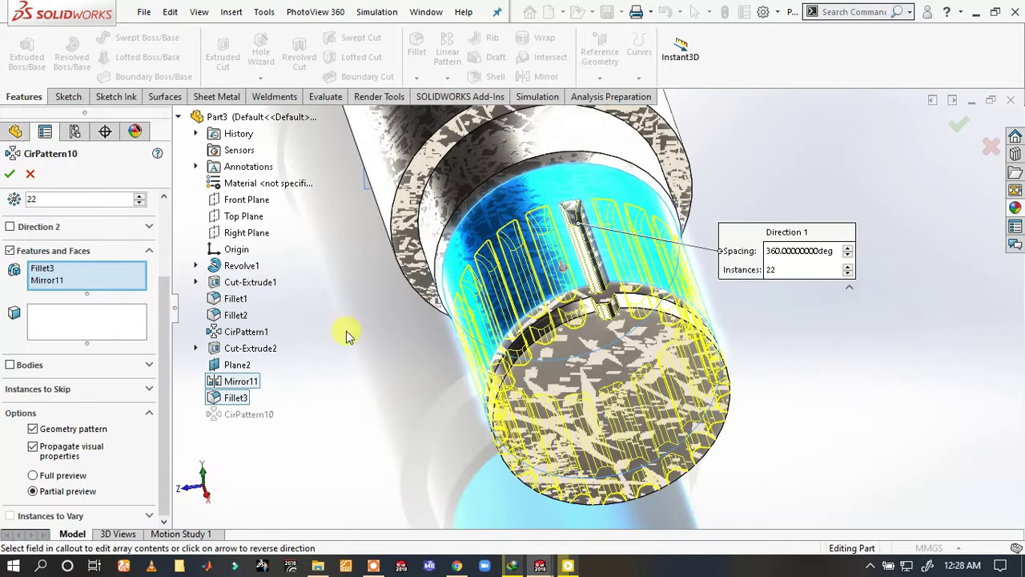
- Hide the mid-shaft Plane2 and return the shaft to an isometric view
{"action": "scroll", "coordinate": [57, 499], "scroll_direction": "up", "scroll_amount": 3}
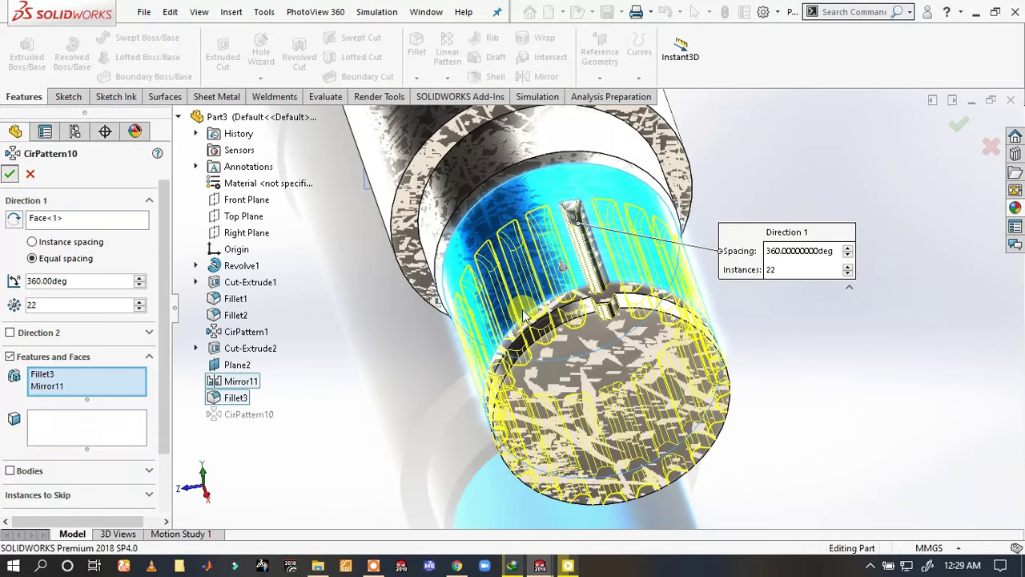
{"action": "mouse_move", "coordinate": [390, 297]}
{"action": "middle_mouse_down"}
{"action": "mouse_move", "coordinate": [356, 312]}
{"action": "mouse_move", "coordinate": [782, 336]}
{"action": "mouse_move", "coordinate": [494, 292]}
{"action": "mouse_move", "coordinate": [531, 210]}
{"action": "mouse_move", "coordinate": [650, 192]}
{"action": "mouse_move", "coordinate": [668, 295]}
{"action": "mouse_move", "coordinate": [435, 240]}
{"action": "middle_mouse_up"}
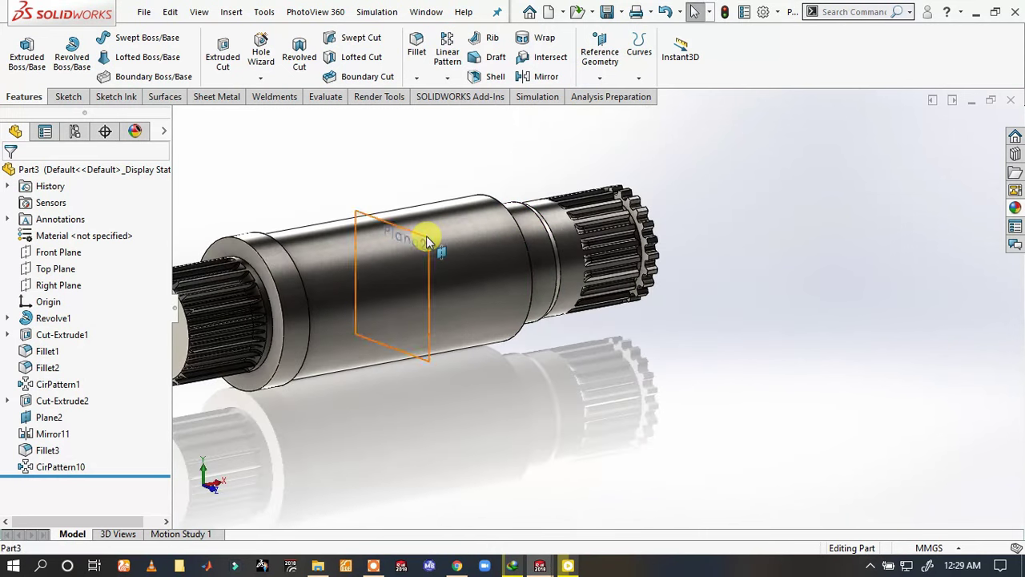
{"action": "left_click", "coordinate": [427, 235]}
{"action": "left_click", "coordinate": [515, 198]}
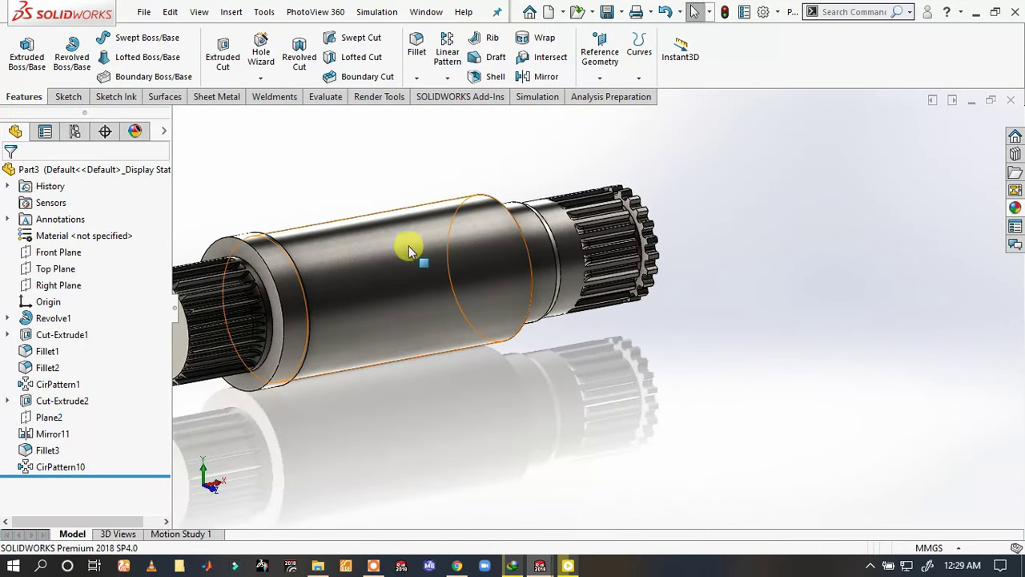
{"action": "mouse_move", "coordinate": [407, 245]}
{"action": "middle_mouse_down"}
{"action": "mouse_move", "coordinate": [355, 259]}
{"action": "mouse_move", "coordinate": [280, 224]}
{"action": "middle_mouse_up"}
{"action": "key", "text": "ctrl+7"}
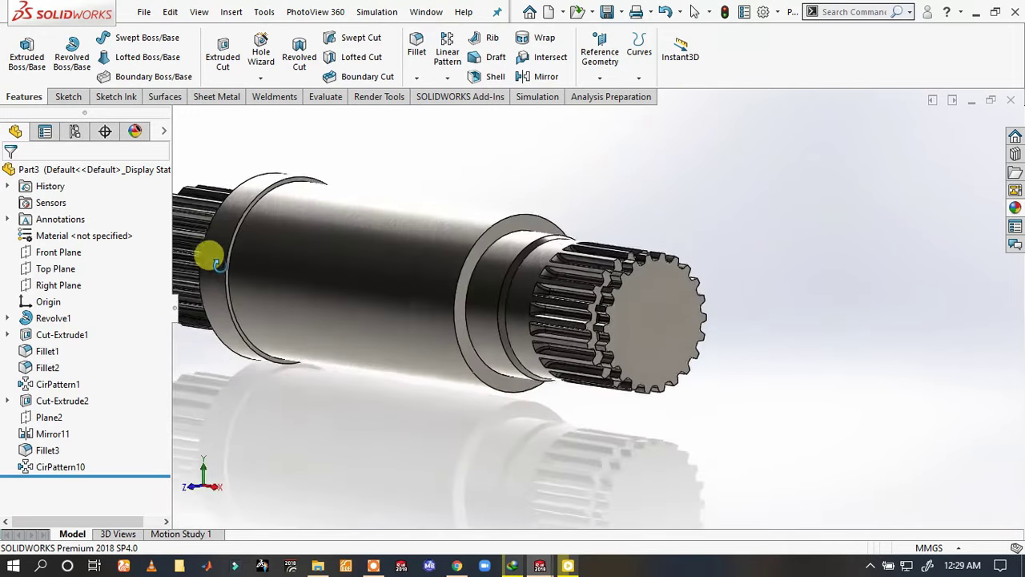
{"action": "scroll", "coordinate": [461, 268], "scroll_direction": "down", "scroll_amount": 2}
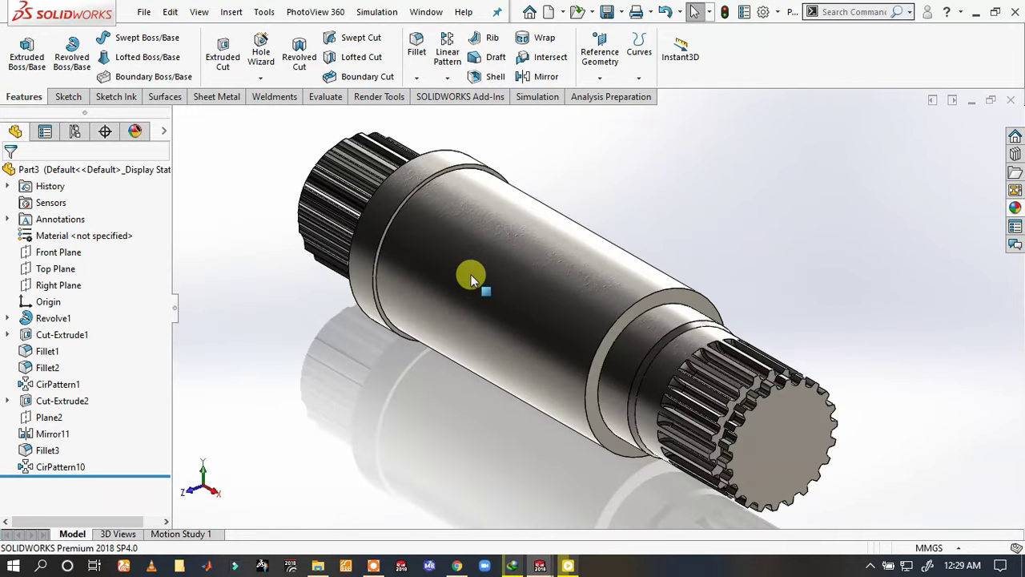
{"action": "scroll", "coordinate": [461, 268], "scroll_direction": "down", "scroll_amount": 2}
{"action": "scroll", "coordinate": [462, 268], "scroll_direction": "down", "scroll_amount": 2}
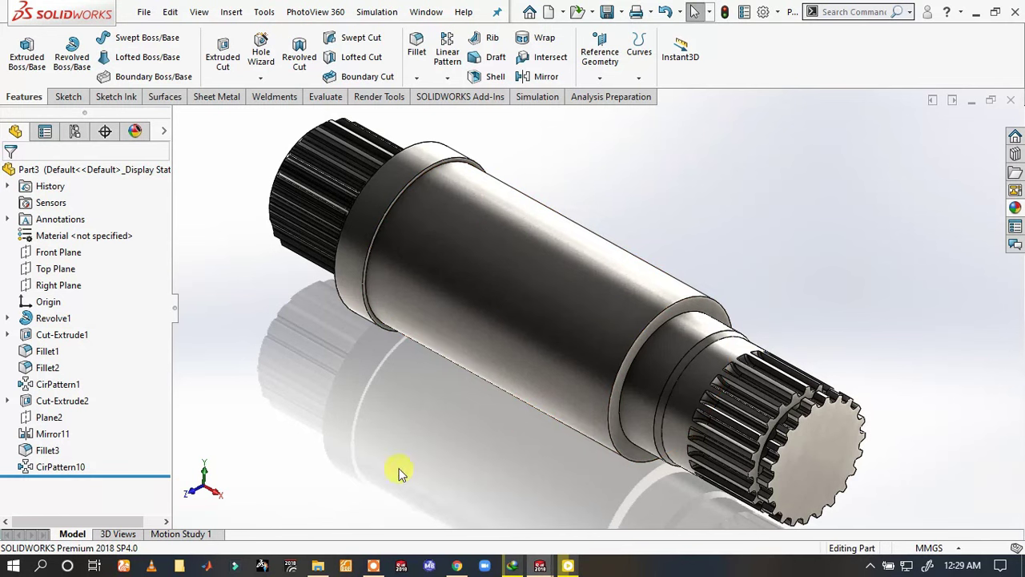
- Mirror Cut-Extrude2 across Plane2 to create Mirror12
{"action": "left_click", "coordinate": [32, 433]}
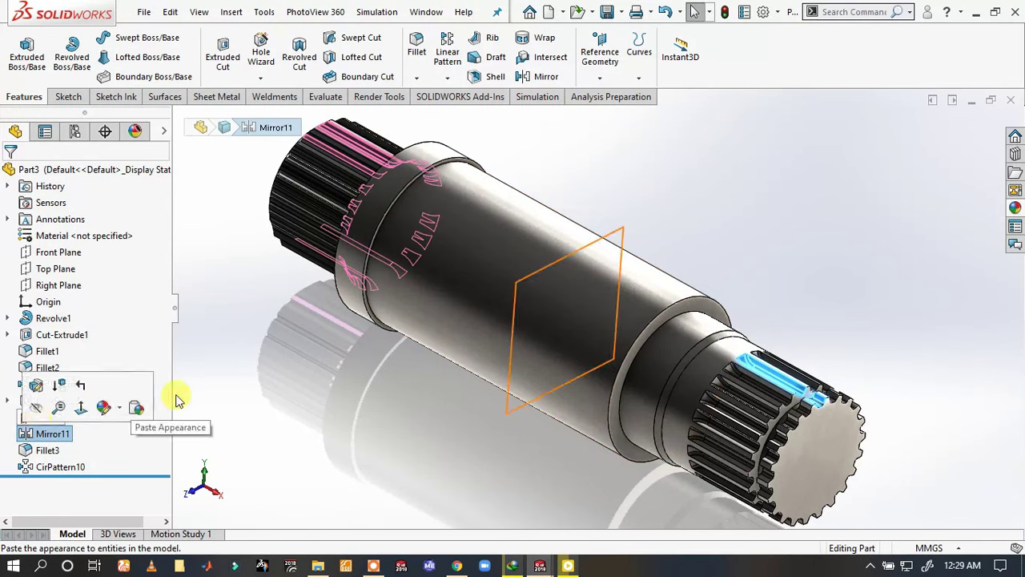
{"action": "left_click", "coordinate": [236, 373]}
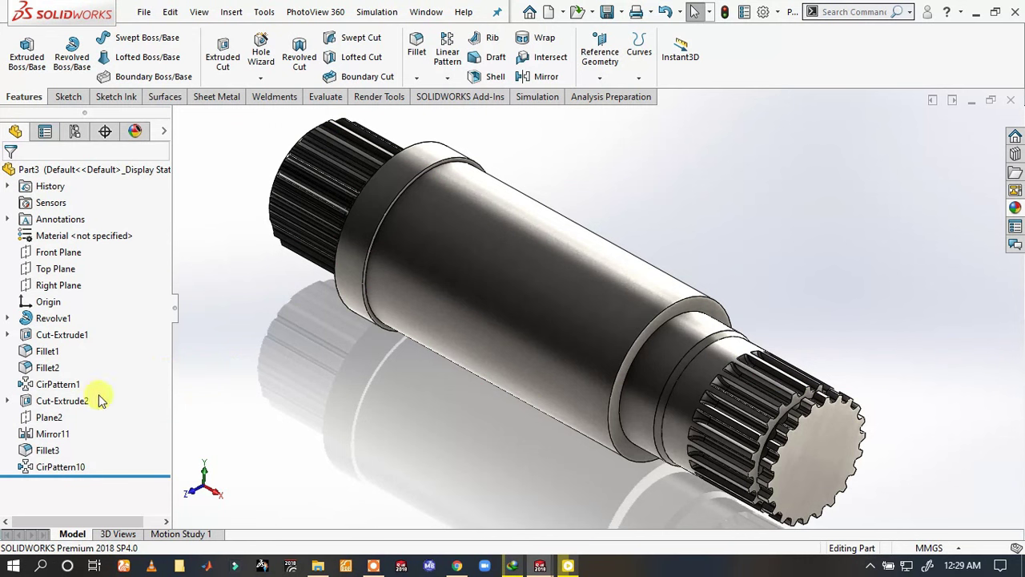
{"action": "left_click", "coordinate": [50, 432]}
{"action": "left_click", "coordinate": [48, 418]}
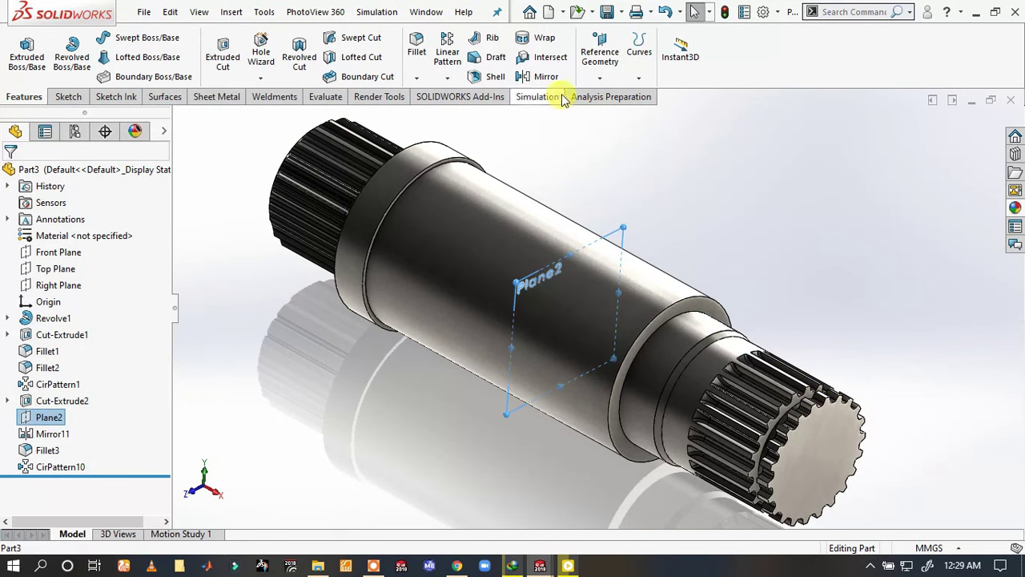
{"action": "left_click", "coordinate": [538, 76]}
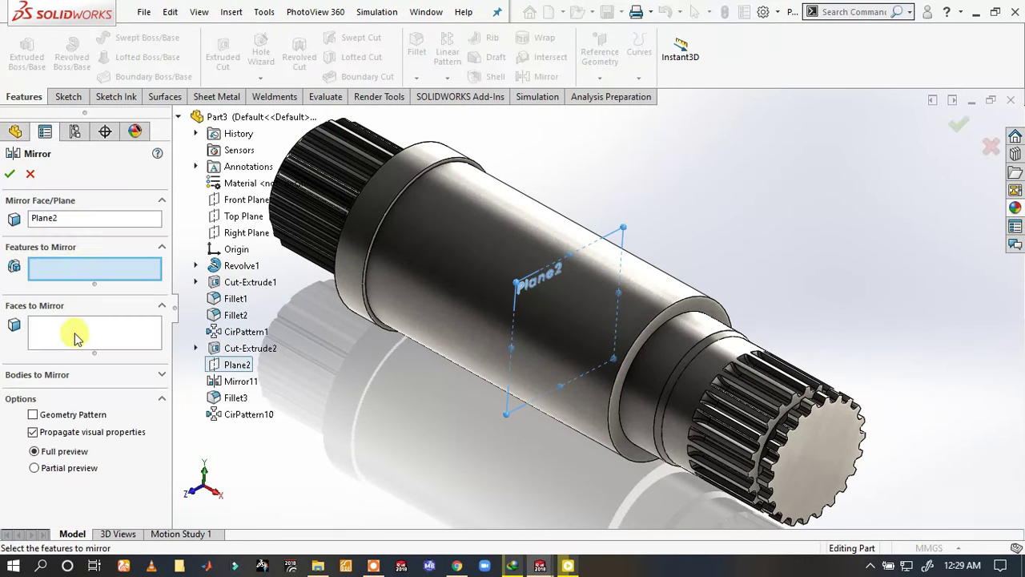
{"action": "left_click", "coordinate": [246, 349]}
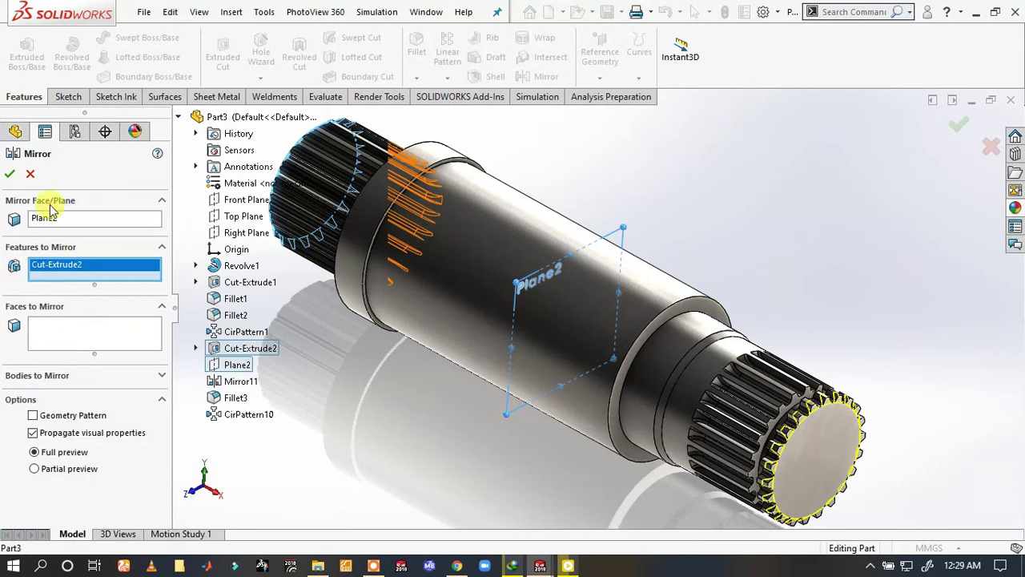
{"action": "left_click", "coordinate": [8, 175]}
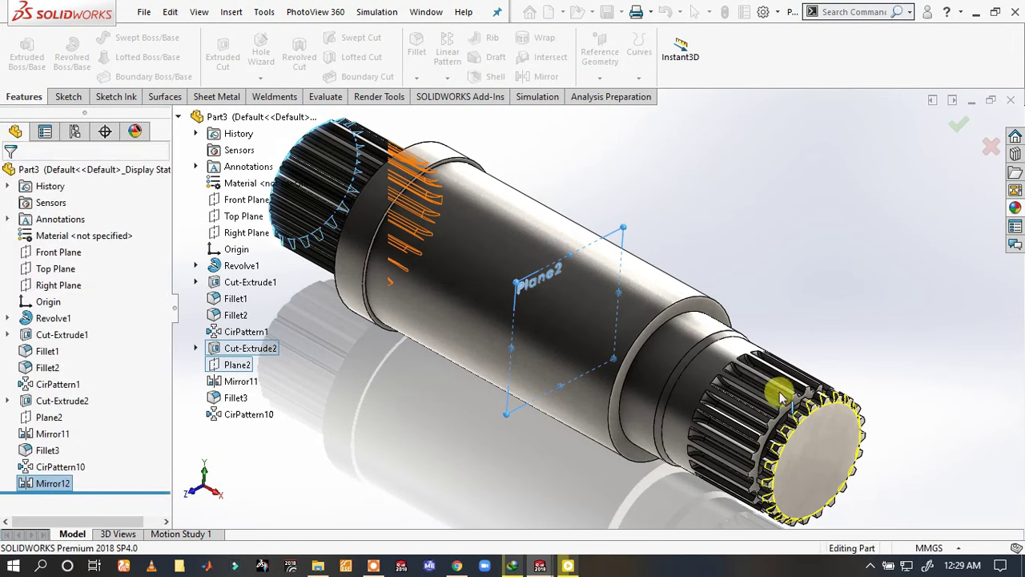
- Zoom and orbit the shaft to a side-on view to check both splined ends
{"action": "scroll", "coordinate": [812, 415], "scroll_direction": "down", "scroll_amount": 2}
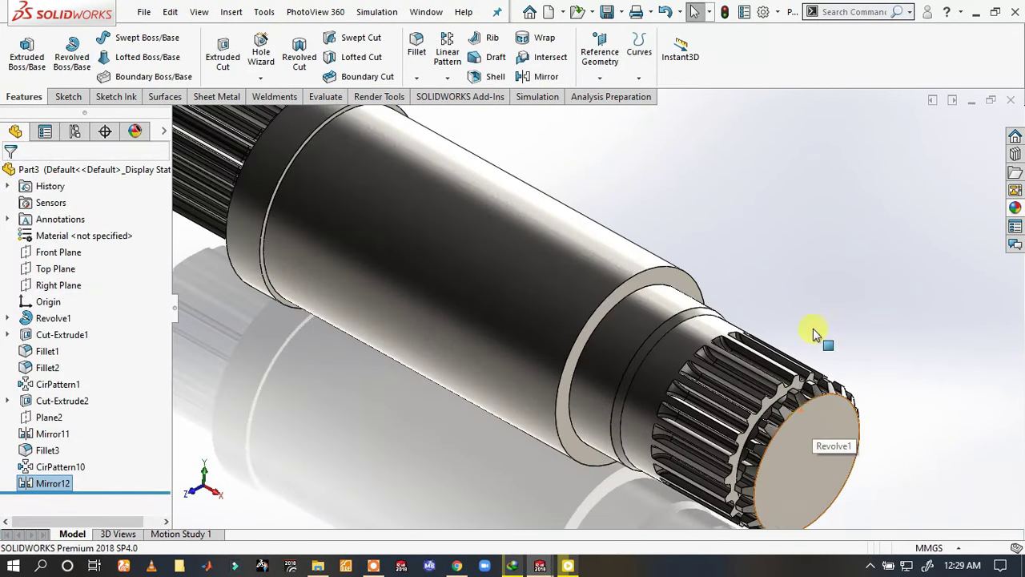
{"action": "scroll", "coordinate": [810, 410], "scroll_direction": "down", "scroll_amount": 1}
{"action": "scroll", "coordinate": [805, 405], "scroll_direction": "down", "scroll_amount": 2}
{"action": "scroll", "coordinate": [675, 373], "scroll_direction": "up", "scroll_amount": 2}
{"action": "scroll", "coordinate": [676, 374], "scroll_direction": "up", "scroll_amount": 2}
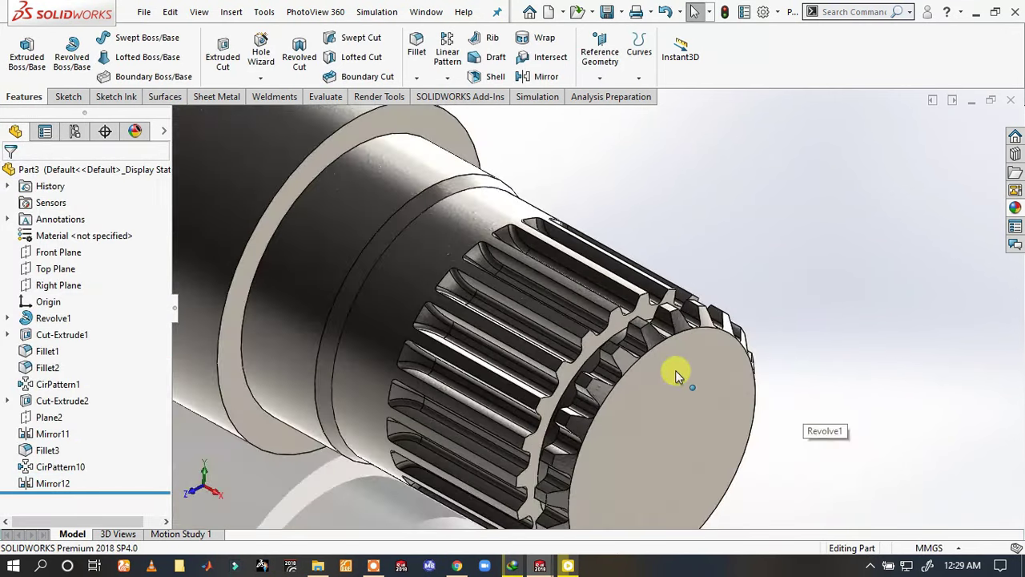
{"action": "scroll", "coordinate": [229, 222], "scroll_direction": "up", "scroll_amount": 2}
{"action": "scroll", "coordinate": [343, 226], "scroll_direction": "up", "scroll_amount": 1}
{"action": "mouse_move", "coordinate": [343, 226]}
{"action": "middle_mouse_down"}
{"action": "mouse_move", "coordinate": [355, 378]}
{"action": "mouse_move", "coordinate": [394, 344]}
{"action": "middle_mouse_up"}
{"action": "scroll", "coordinate": [552, 233], "scroll_direction": "down", "scroll_amount": 1}
{"action": "scroll", "coordinate": [541, 241], "scroll_direction": "down", "scroll_amount": 1}
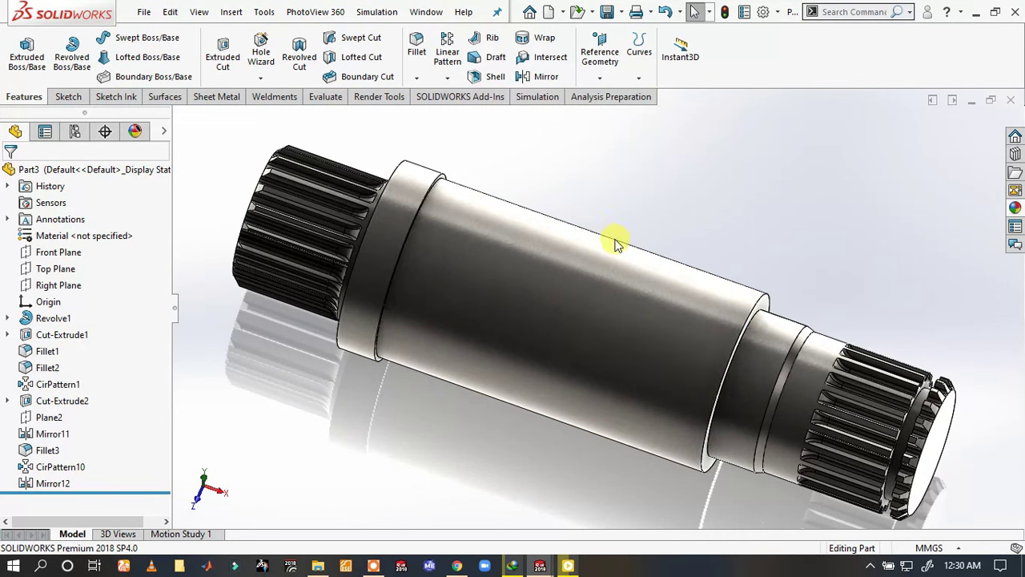
- Start a fillet on the shaft and pick the circular shoulder edges beside the splined end
{"action": "left_click", "coordinate": [532, 264]}
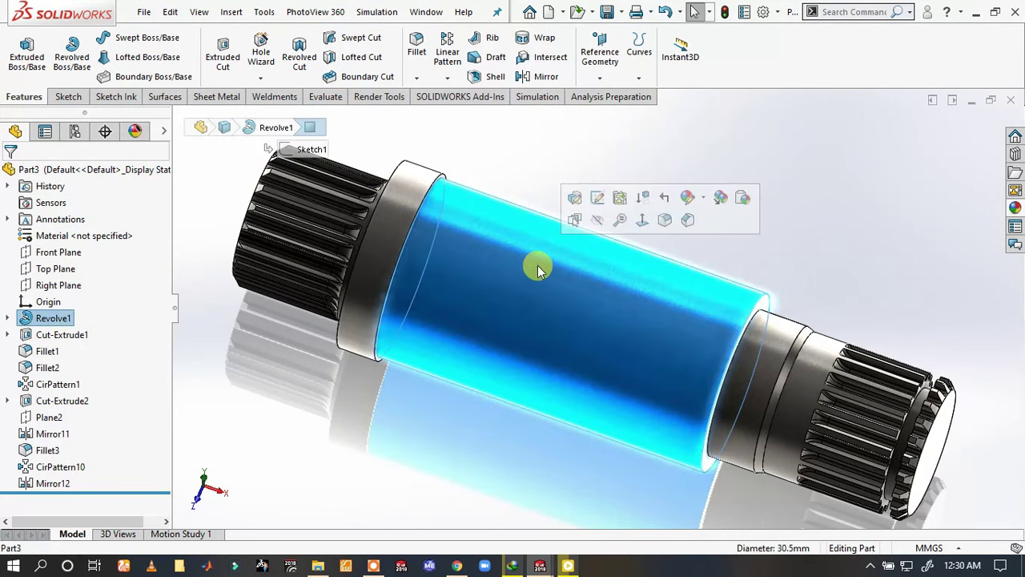
{"action": "left_click", "coordinate": [664, 225]}
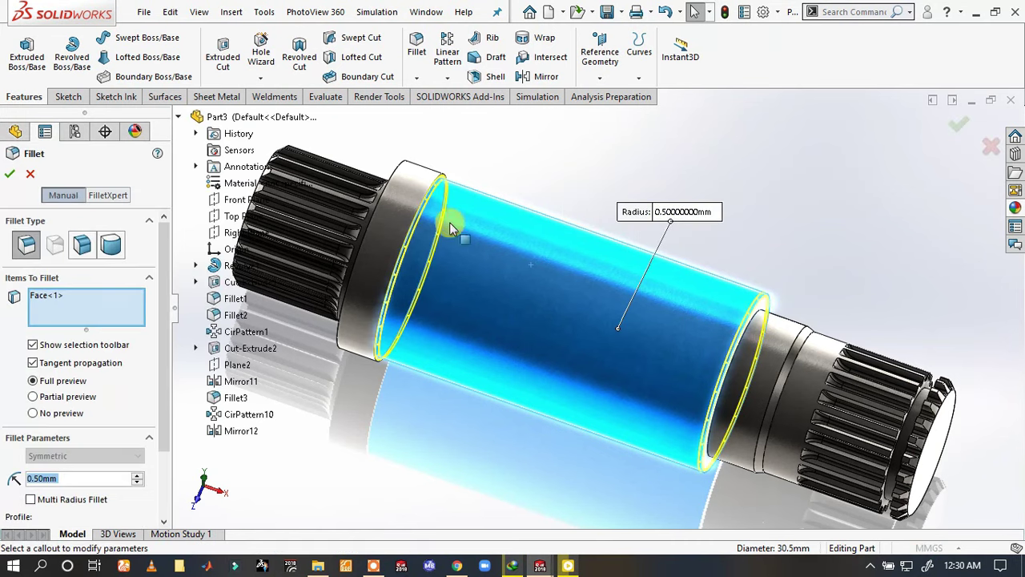
{"action": "left_click", "coordinate": [390, 216]}
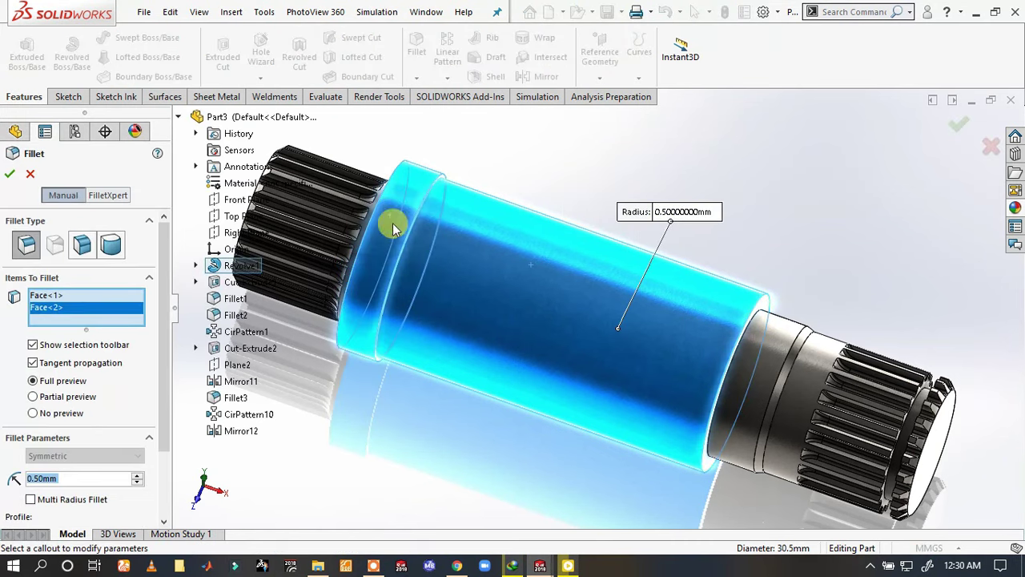
{"action": "scroll", "coordinate": [432, 224], "scroll_direction": "down", "scroll_amount": 3}
{"action": "scroll", "coordinate": [453, 178], "scroll_direction": "down", "scroll_amount": 1}
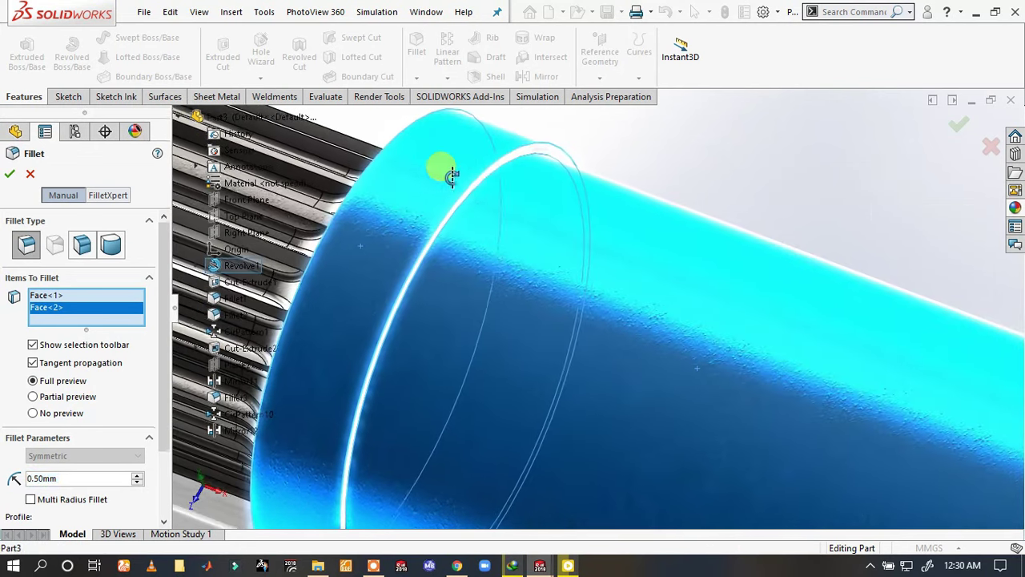
{"action": "scroll", "coordinate": [452, 178], "scroll_direction": "down", "scroll_amount": 1}
{"action": "left_click", "coordinate": [563, 211]}
{"action": "scroll", "coordinate": [682, 270], "scroll_direction": "up", "scroll_amount": 2}
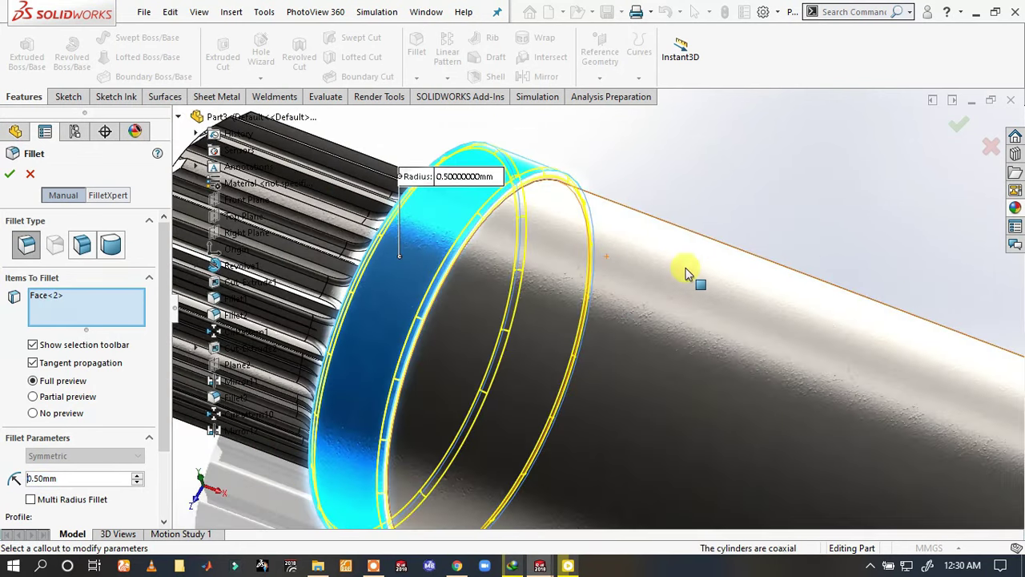
{"action": "scroll", "coordinate": [745, 293], "scroll_direction": "up", "scroll_amount": 1}
{"action": "scroll", "coordinate": [882, 366], "scroll_direction": "down", "scroll_amount": 1}
{"action": "scroll", "coordinate": [892, 393], "scroll_direction": "down", "scroll_amount": 2}
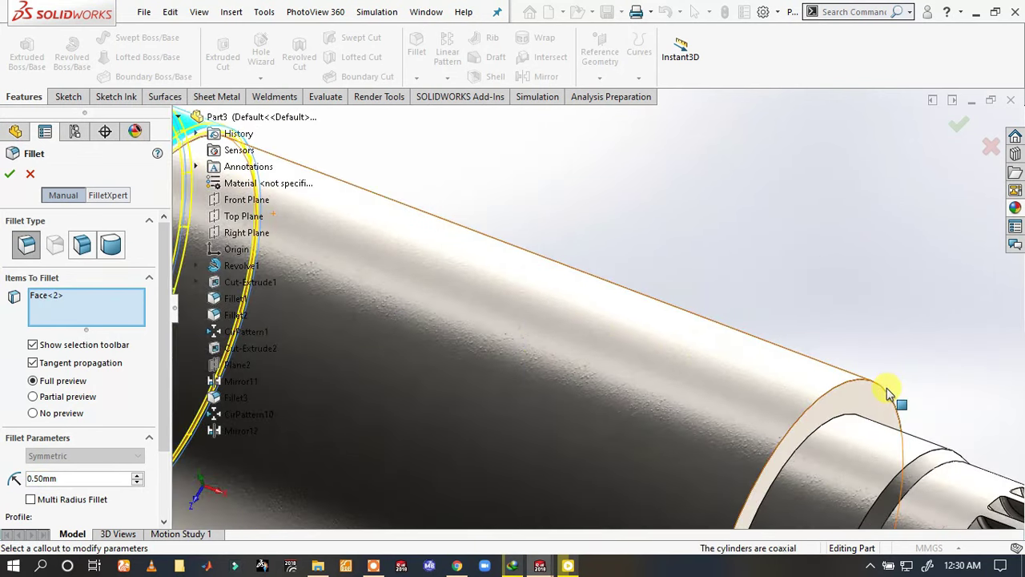
{"action": "left_click", "coordinate": [859, 415]}
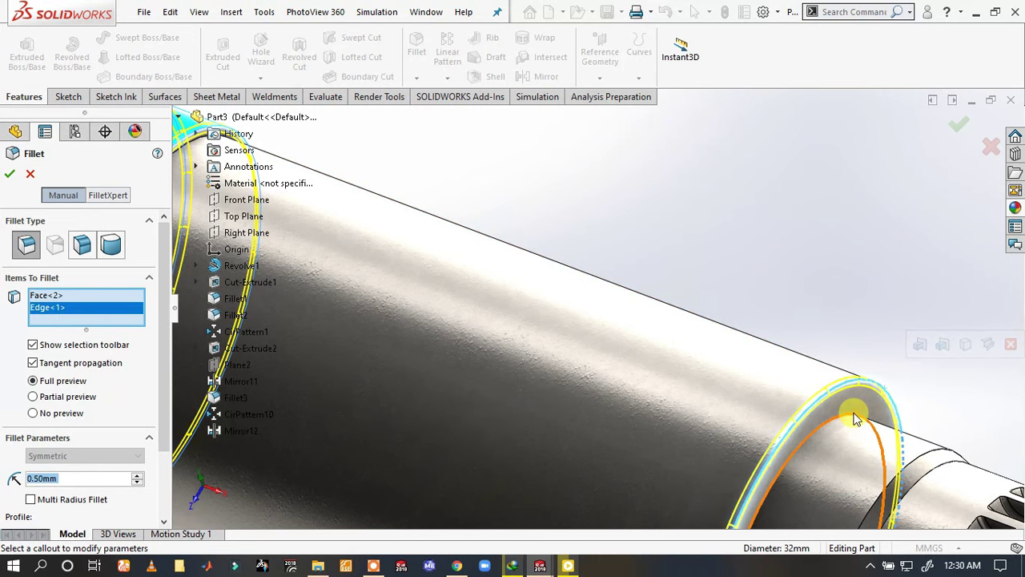
{"action": "left_click", "coordinate": [854, 417]}
- Add the inner collar edge and finish the fillet with a 1 mm radius
{"action": "scroll", "coordinate": [889, 426], "scroll_direction": "up", "scroll_amount": 1}
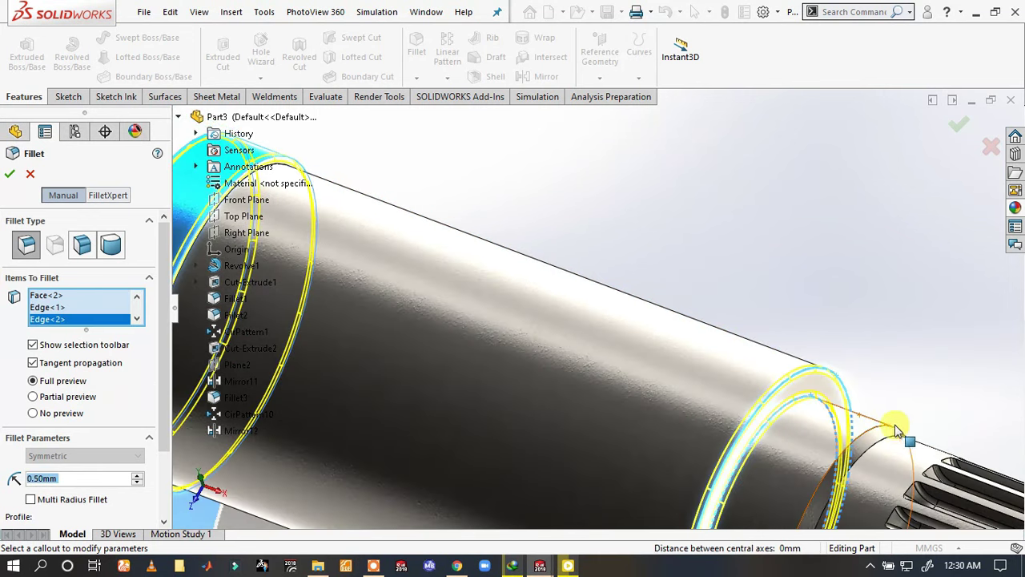
{"action": "scroll", "coordinate": [707, 374], "scroll_direction": "up", "scroll_amount": 3}
{"action": "scroll", "coordinate": [407, 275], "scroll_direction": "up", "scroll_amount": 1}
{"action": "scroll", "coordinate": [407, 275], "scroll_direction": "down", "scroll_amount": 3}
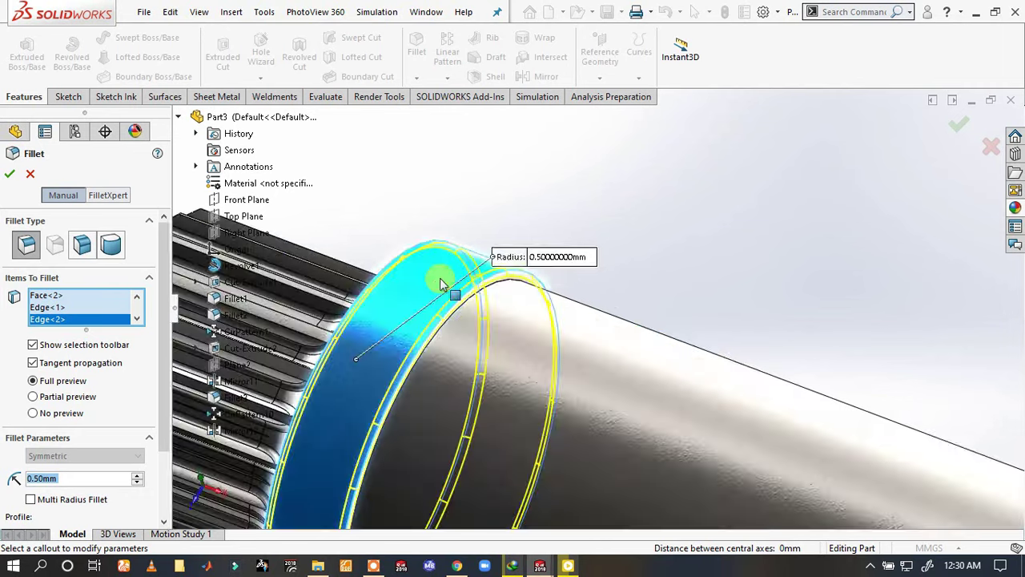
{"action": "scroll", "coordinate": [415, 282], "scroll_direction": "down", "scroll_amount": 2}
{"action": "scroll", "coordinate": [415, 282], "scroll_direction": "up", "scroll_amount": 2}
{"action": "scroll", "coordinate": [441, 333], "scroll_direction": "down", "scroll_amount": 1}
{"action": "scroll", "coordinate": [445, 340], "scroll_direction": "down", "scroll_amount": 1}
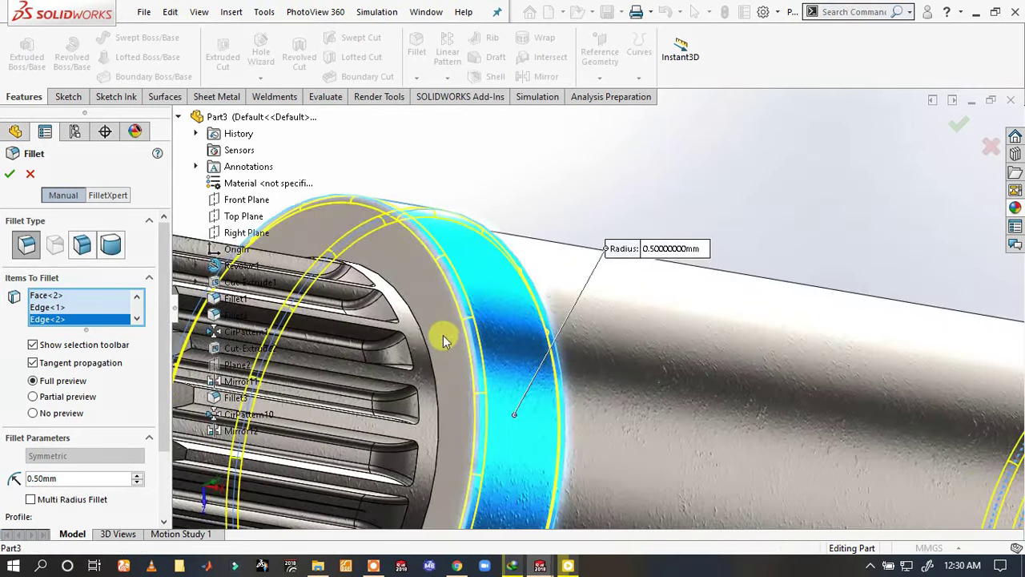
{"action": "left_click", "coordinate": [423, 329]}
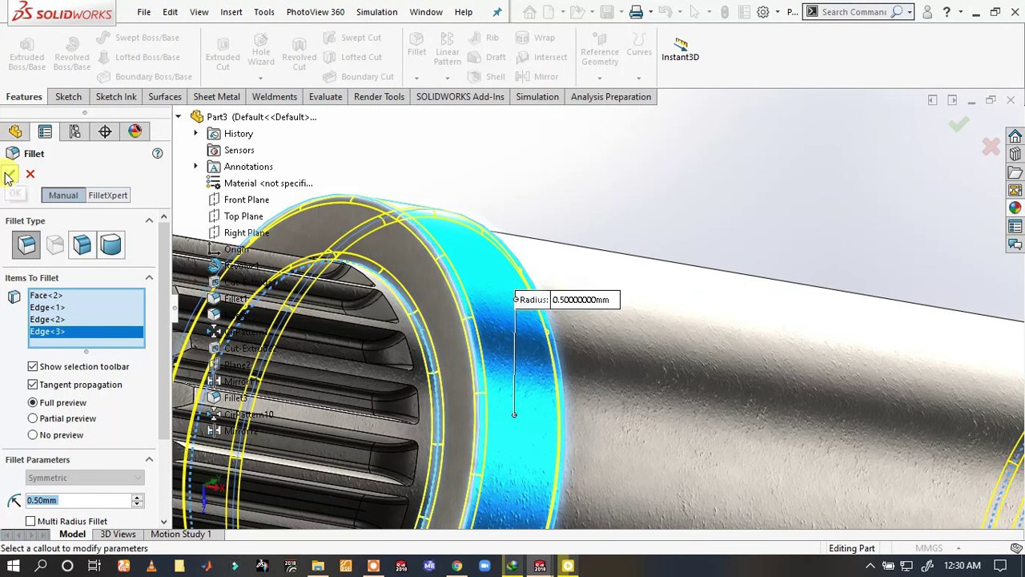
{"action": "type", "text": "1"}
{"action": "key", "text": "Return"}
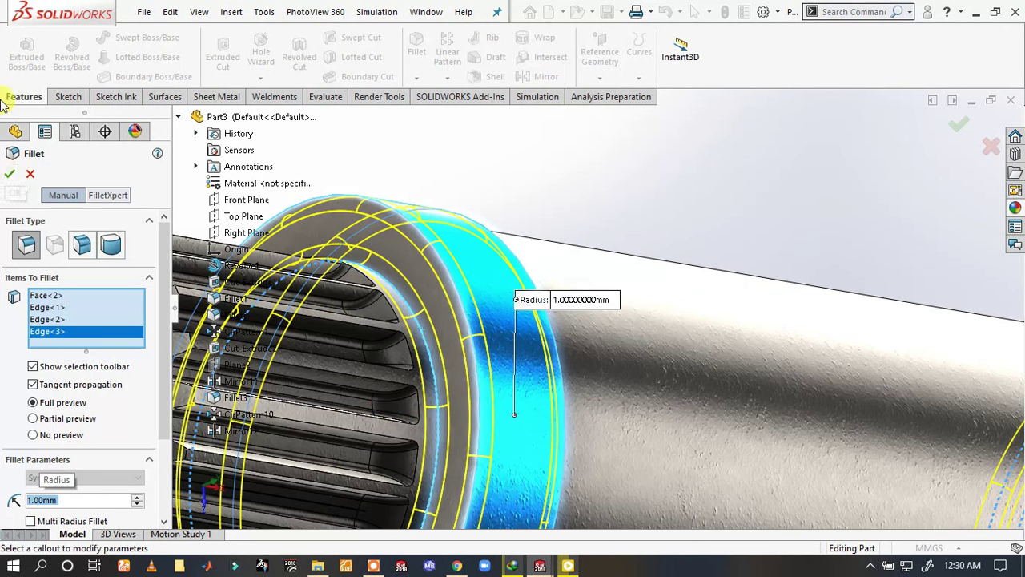
{"action": "left_click", "coordinate": [9, 171]}
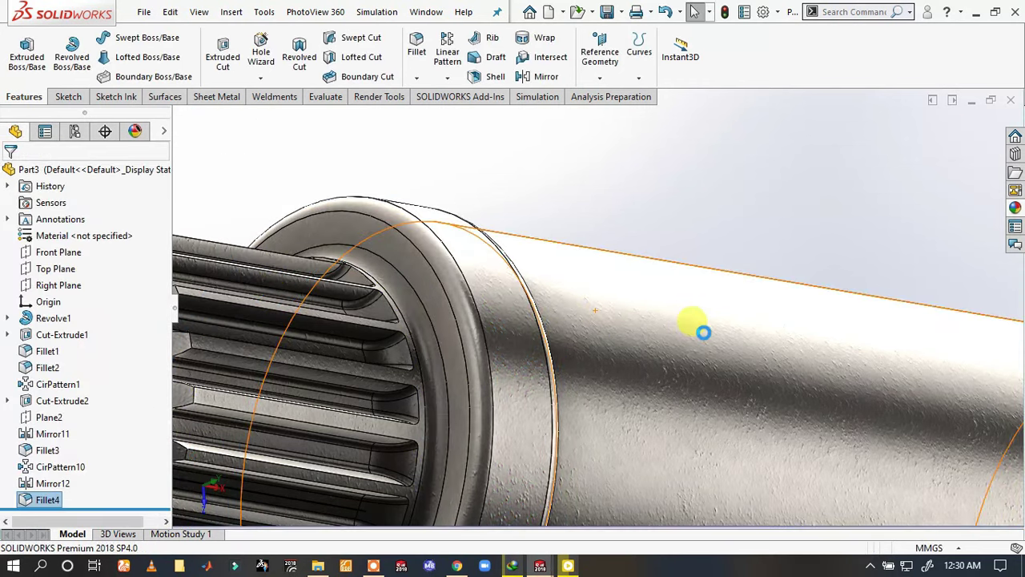
- Zoom out to an isometric overall view of the finished shaft
{"action": "scroll", "coordinate": [702, 332], "scroll_direction": "up", "scroll_amount": 3}
{"action": "scroll", "coordinate": [710, 339], "scroll_direction": "up", "scroll_amount": 2}
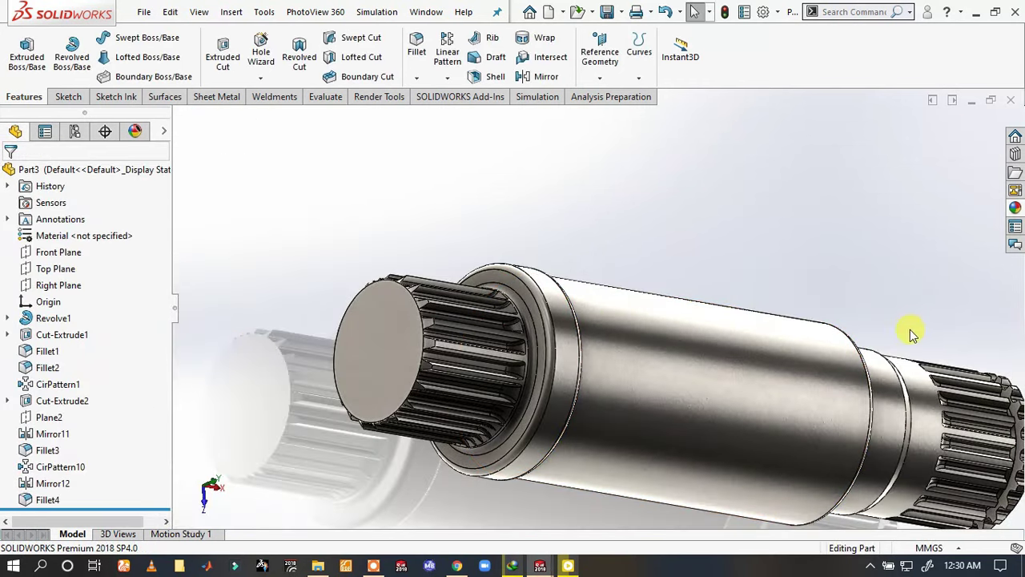
{"action": "key", "text": "ctrl+7"}
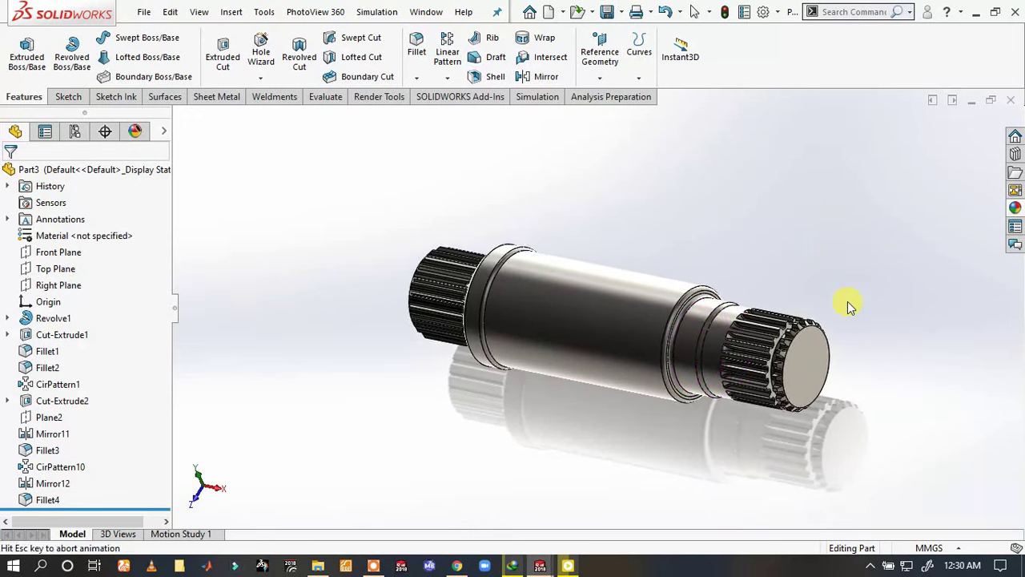
{"action": "scroll", "coordinate": [666, 262], "scroll_direction": "down", "scroll_amount": 3}
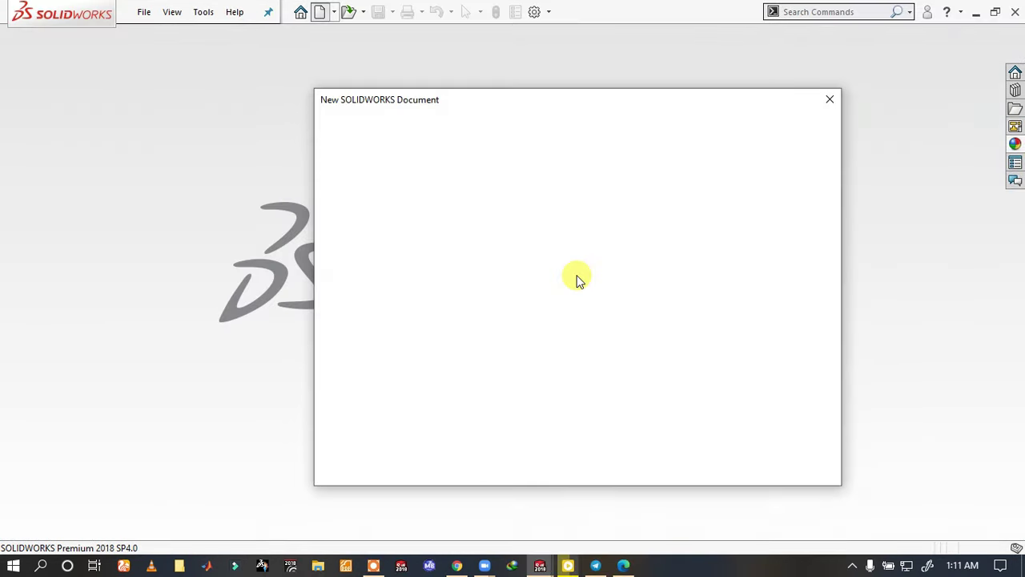
- Create a new assembly and activate the Toolbox add-in in the Design Library
{"action": "left_click", "coordinate": [555, 258]}
{"action": "left_click", "coordinate": [650, 453]}
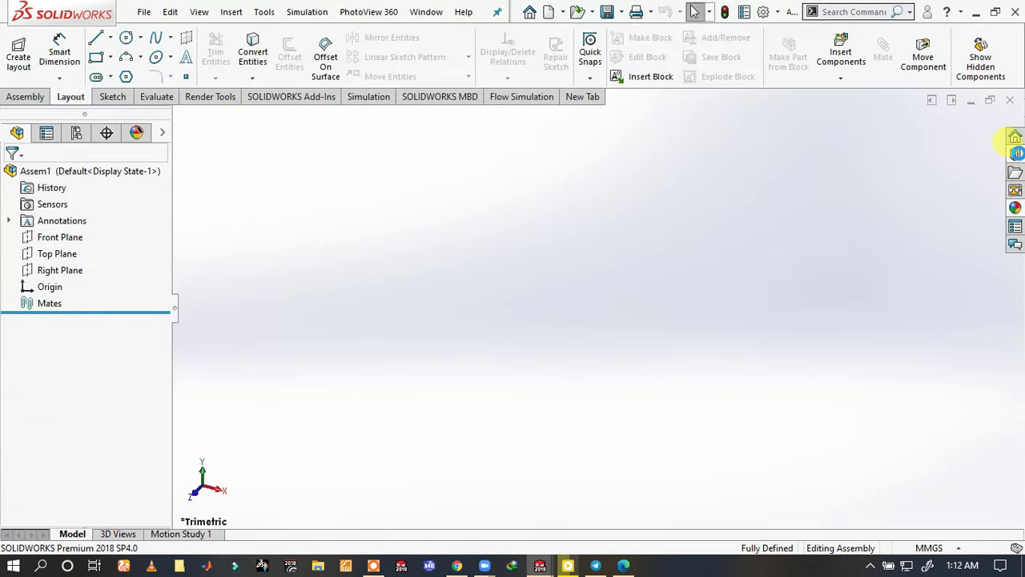
{"action": "left_click", "coordinate": [1016, 157]}
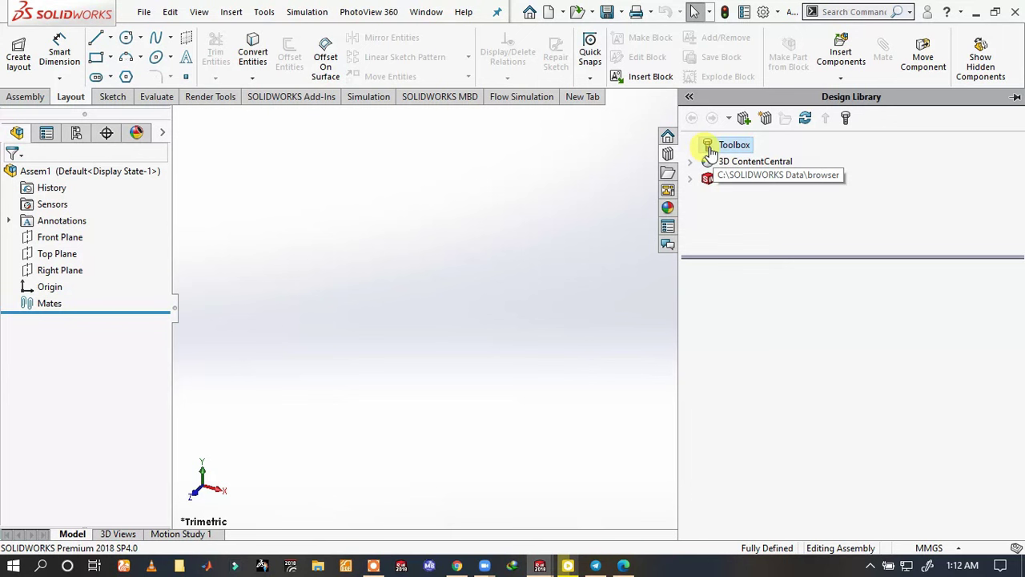
{"action": "left_click", "coordinate": [747, 149]}
{"action": "left_click", "coordinate": [734, 144]}
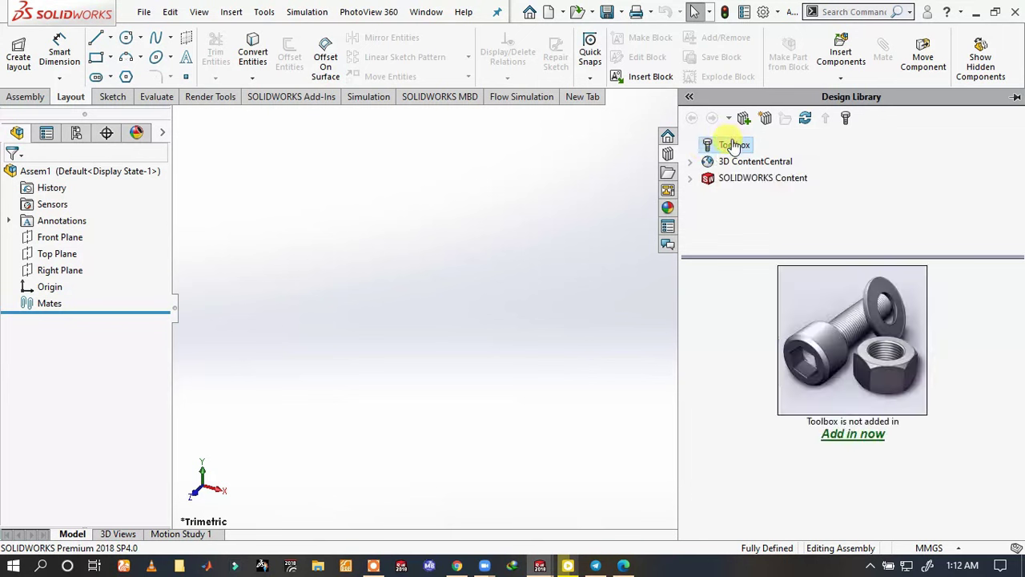
{"action": "left_click", "coordinate": [853, 434]}
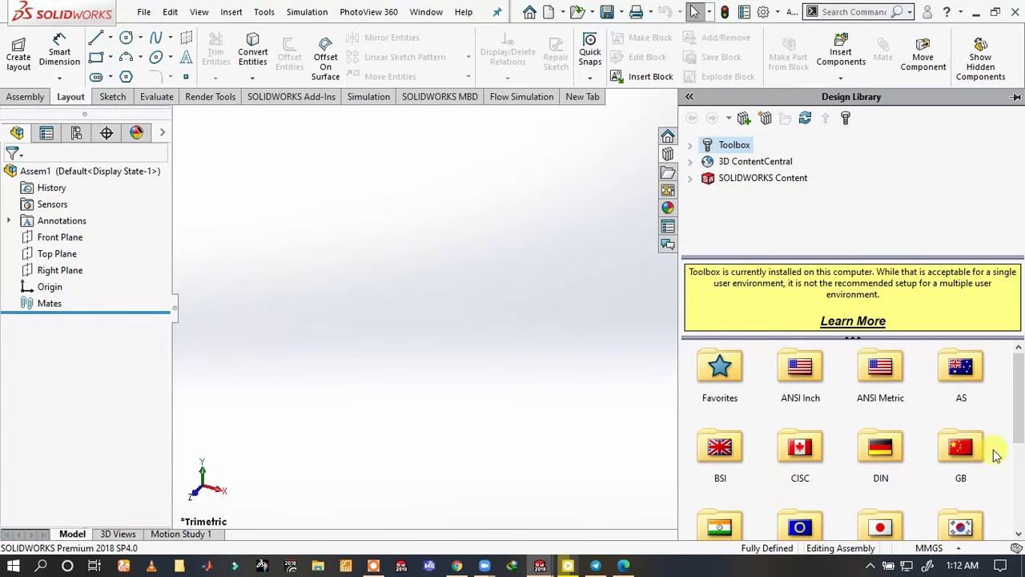
- Browse the Toolbox to ISO > Power Transmission > Gears
{"action": "left_click_drag", "start_coordinate": [1018, 417], "coordinate": [1022, 480]}
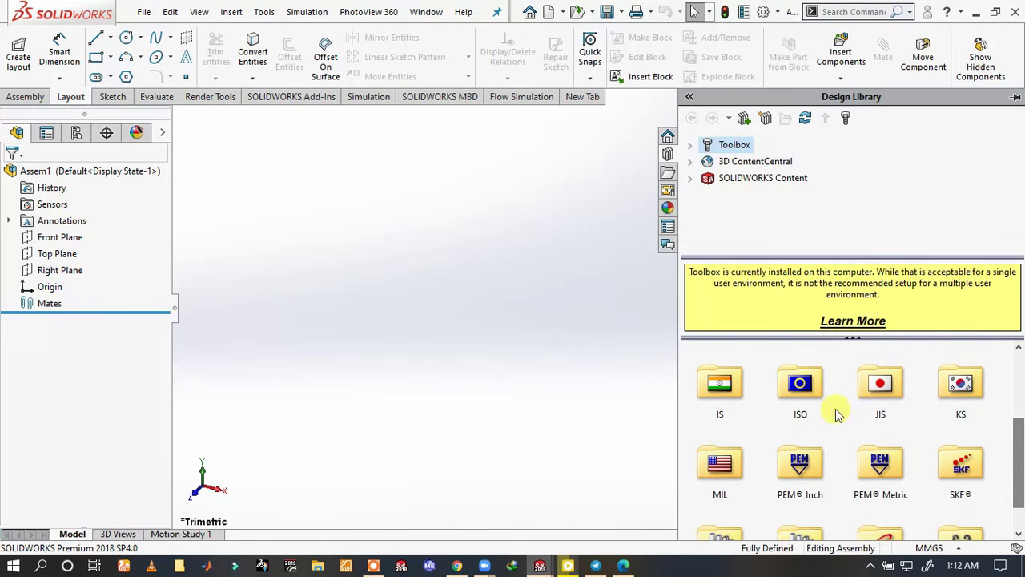
{"action": "double_click", "coordinate": [801, 385]}
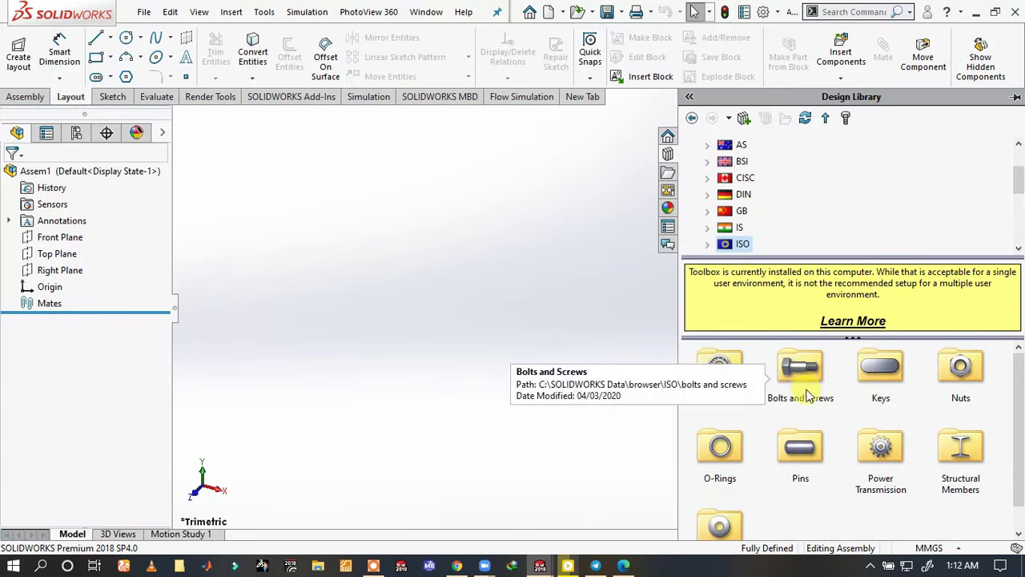
{"action": "double_click", "coordinate": [878, 449]}
{"action": "left_click", "coordinate": [794, 375]}
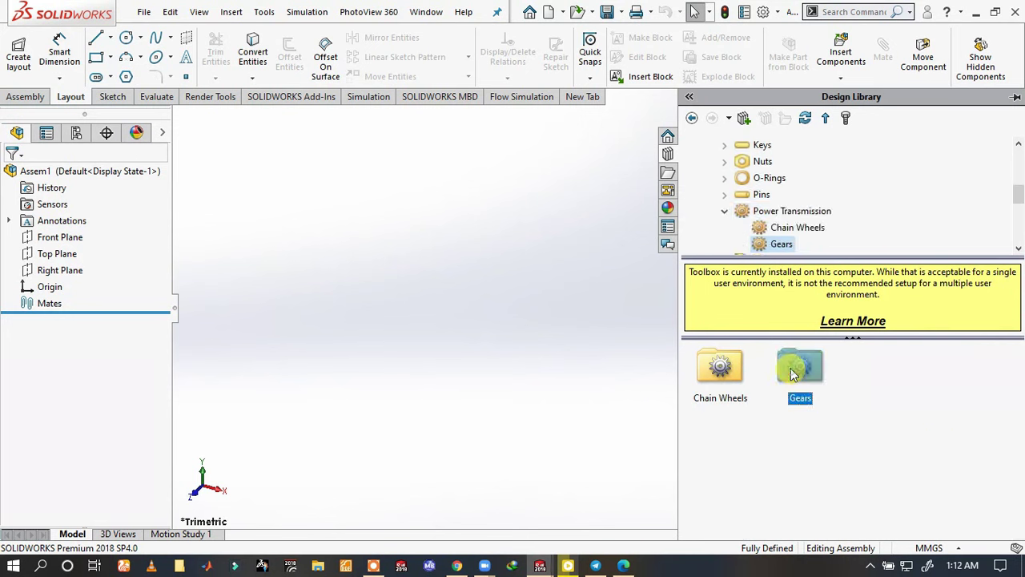
{"action": "double_click", "coordinate": [793, 375]}
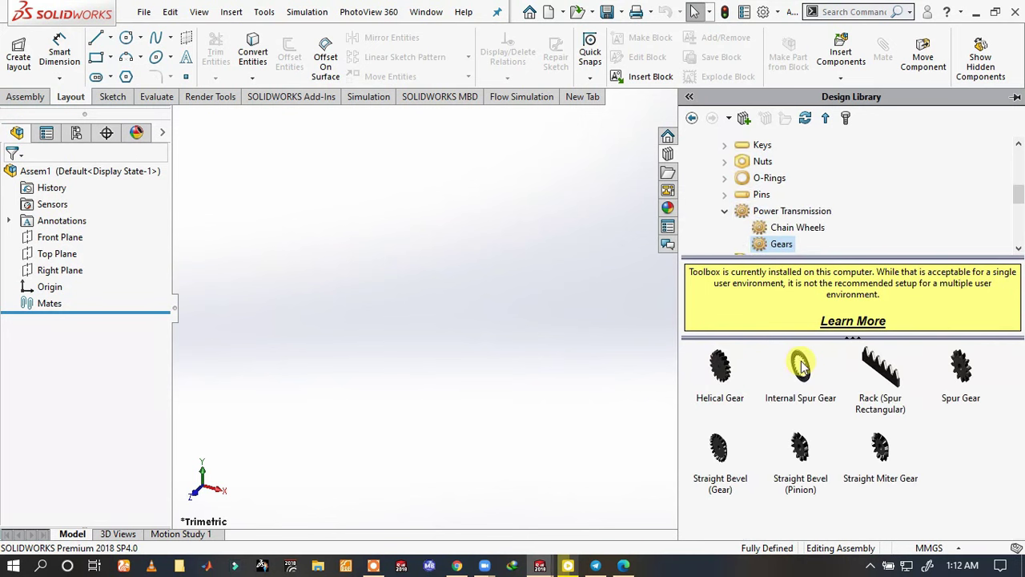
- Drag the Straight Miter Gear from the Gears folder into Assem1 and drop it
{"action": "left_click", "coordinate": [892, 463]}
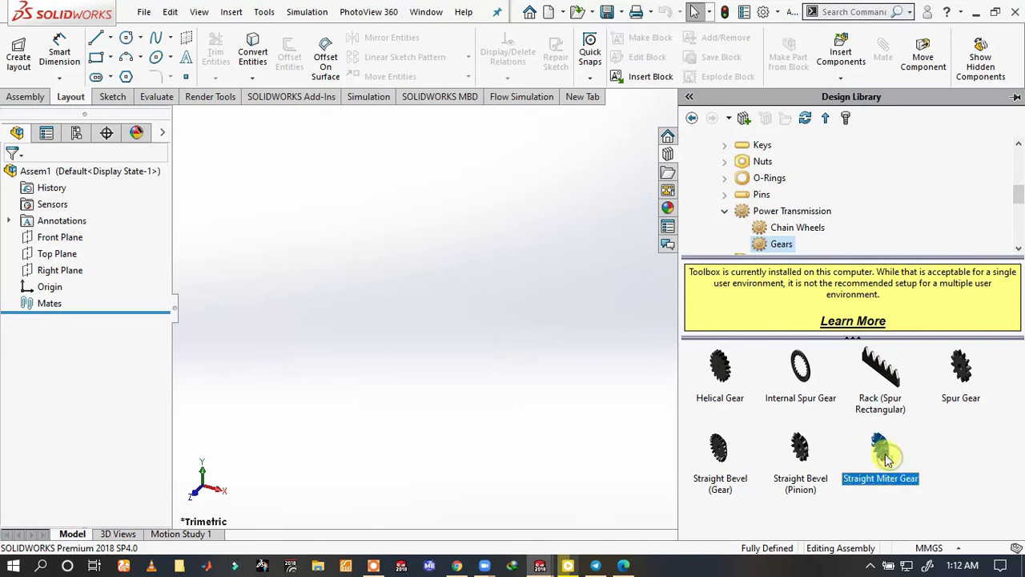
{"action": "left_click_drag", "start_coordinate": [885, 459], "coordinate": [581, 343]}
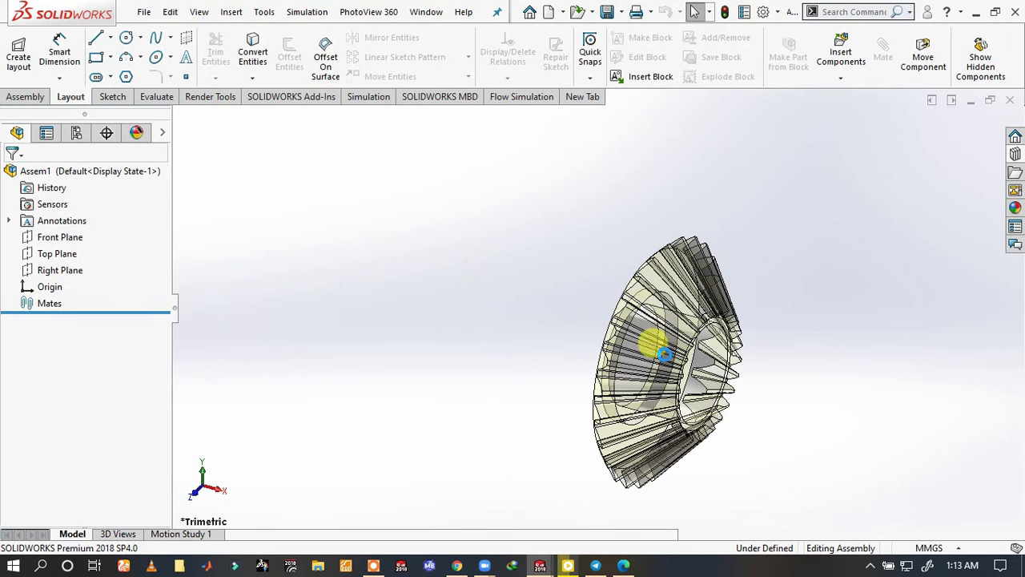
{"action": "left_click", "coordinate": [666, 357]}
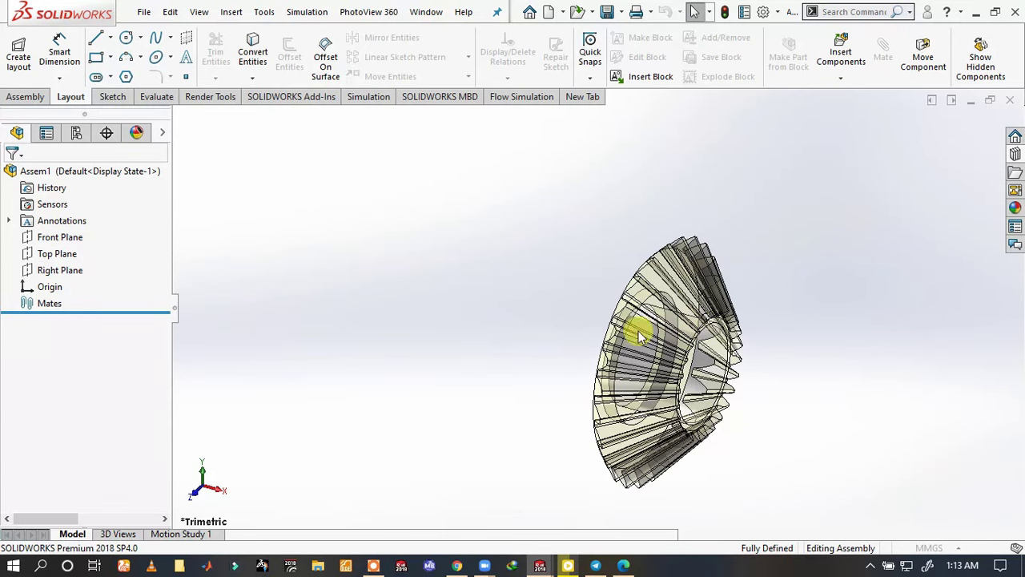
- In Configure Component, choose module 4, 13 teeth and a 14.5 pressure angle
{"action": "key", "text": "ctrl+b"}
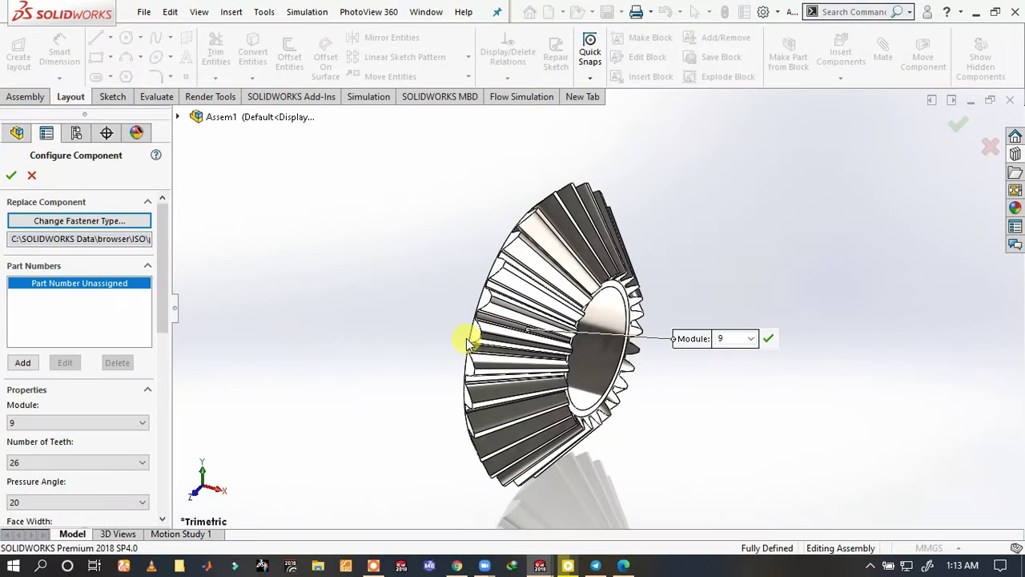
{"action": "left_click", "coordinate": [750, 340]}
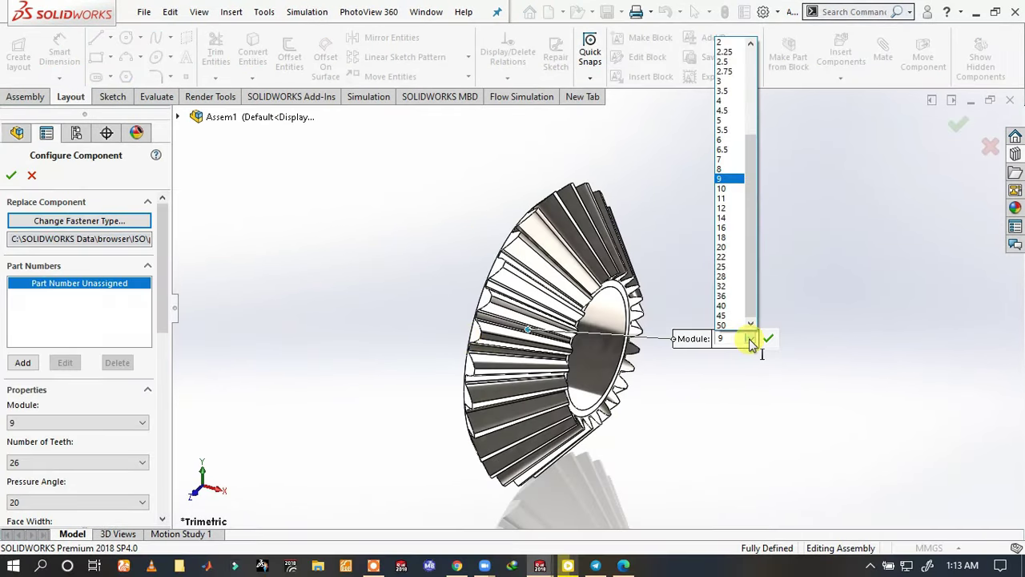
{"action": "left_click", "coordinate": [729, 108]}
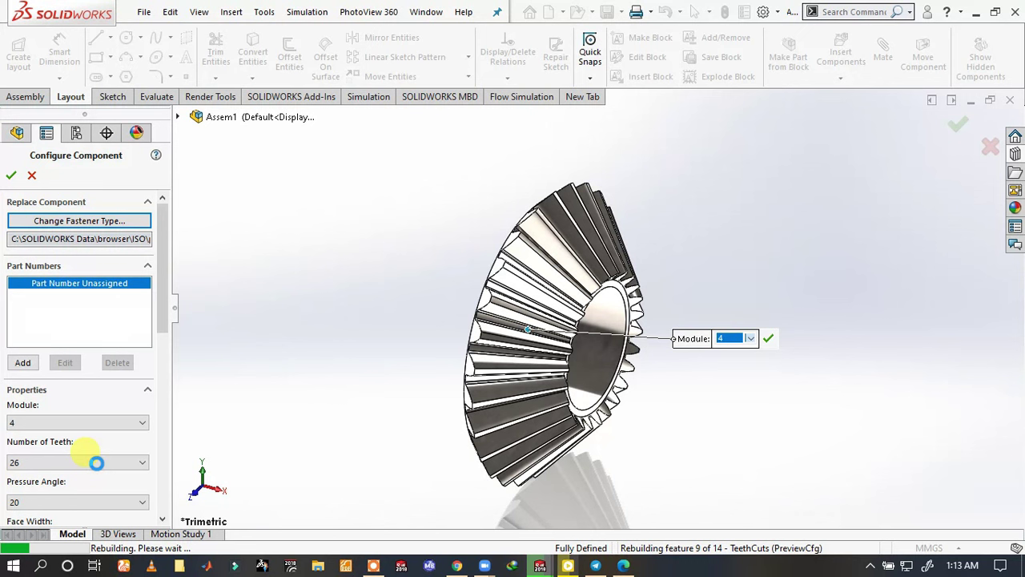
{"action": "left_click", "coordinate": [95, 463]}
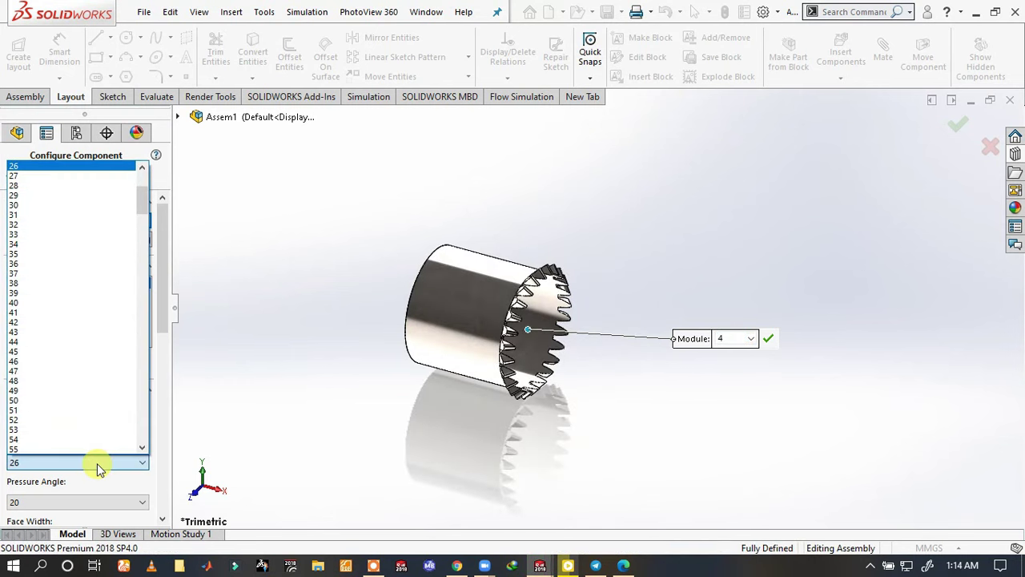
{"action": "scroll", "coordinate": [96, 468], "scroll_direction": "up", "scroll_amount": 1}
{"action": "scroll", "coordinate": [97, 469], "scroll_direction": "up", "scroll_amount": 4}
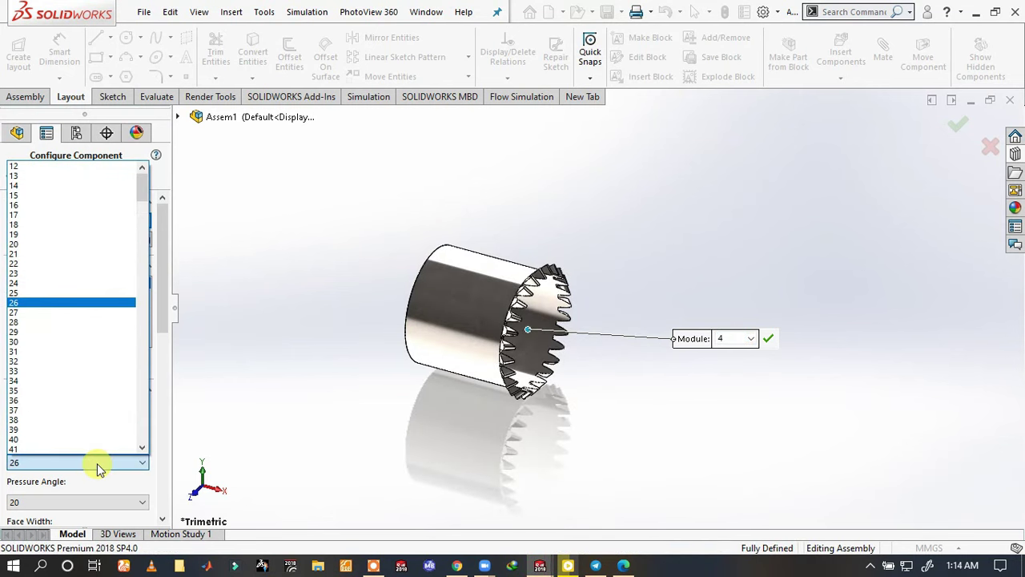
{"action": "left_click", "coordinate": [80, 175]}
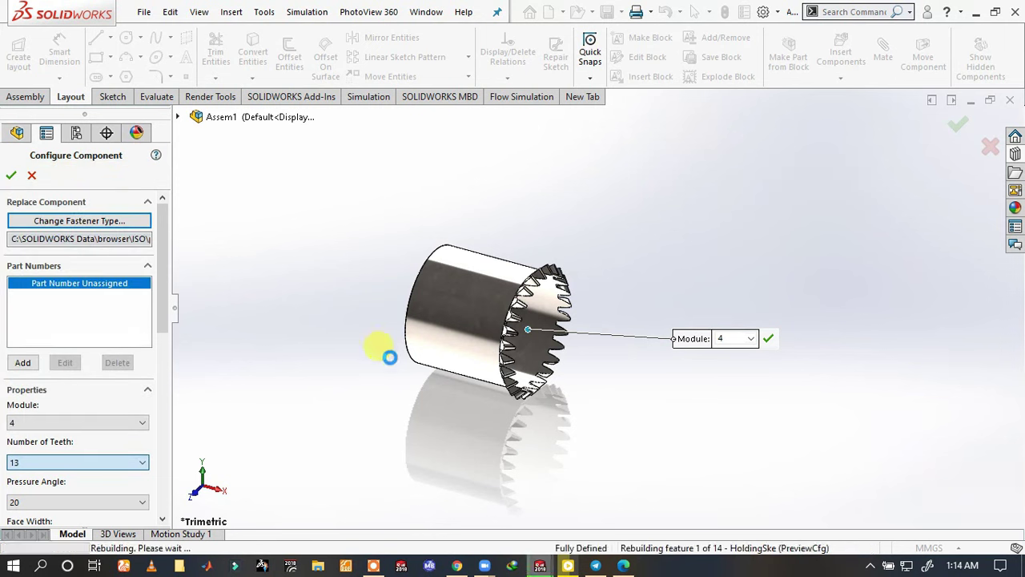
{"action": "left_click", "coordinate": [57, 505]}
{"action": "left_click", "coordinate": [57, 524]}
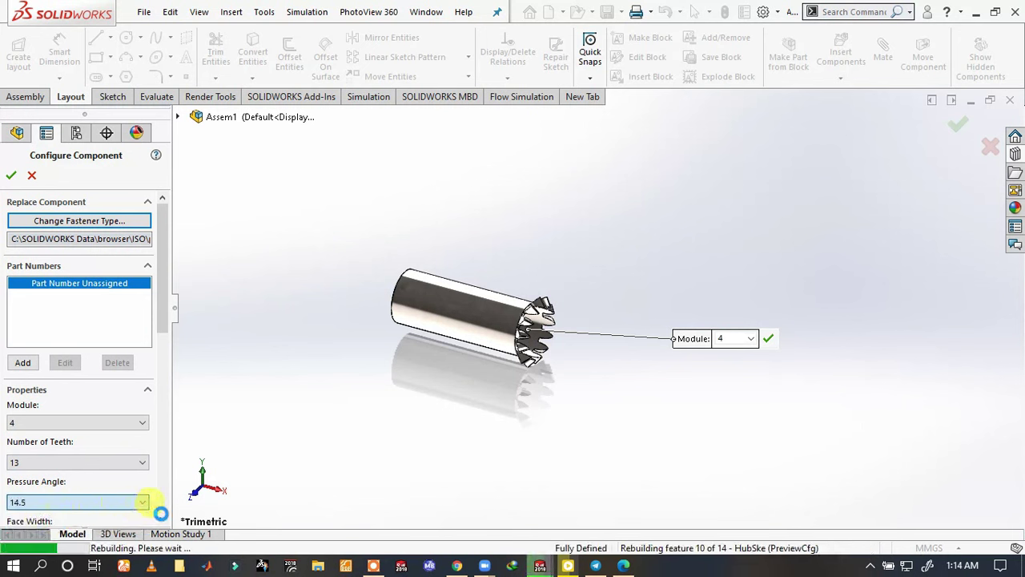
- Edit the gear sizes: face width 14, hub diameter 28, mounting distance 35
{"action": "scroll", "coordinate": [162, 514], "scroll_direction": "down", "scroll_amount": 1}
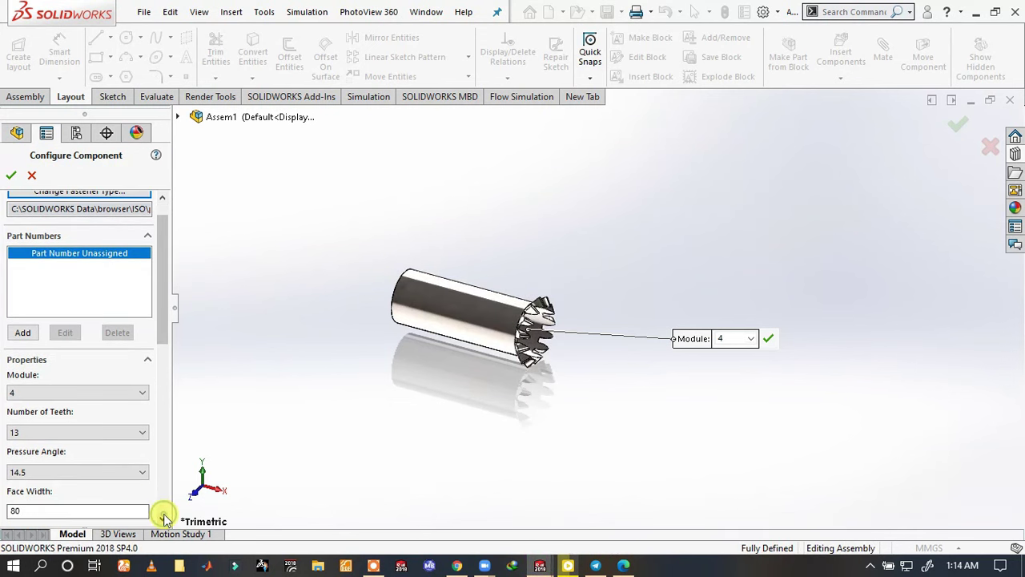
{"action": "scroll", "coordinate": [164, 516], "scroll_direction": "down", "scroll_amount": 1}
{"action": "scroll", "coordinate": [164, 517], "scroll_direction": "down", "scroll_amount": 1}
{"action": "scroll", "coordinate": [164, 519], "scroll_direction": "down", "scroll_amount": 1}
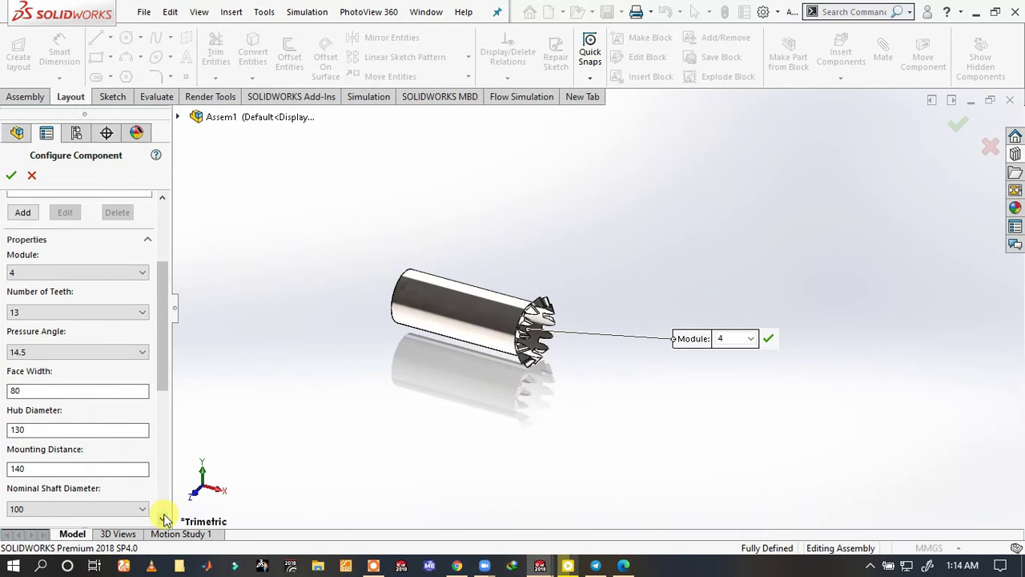
{"action": "double_click", "coordinate": [65, 391]}
{"action": "type", "text": "14"}
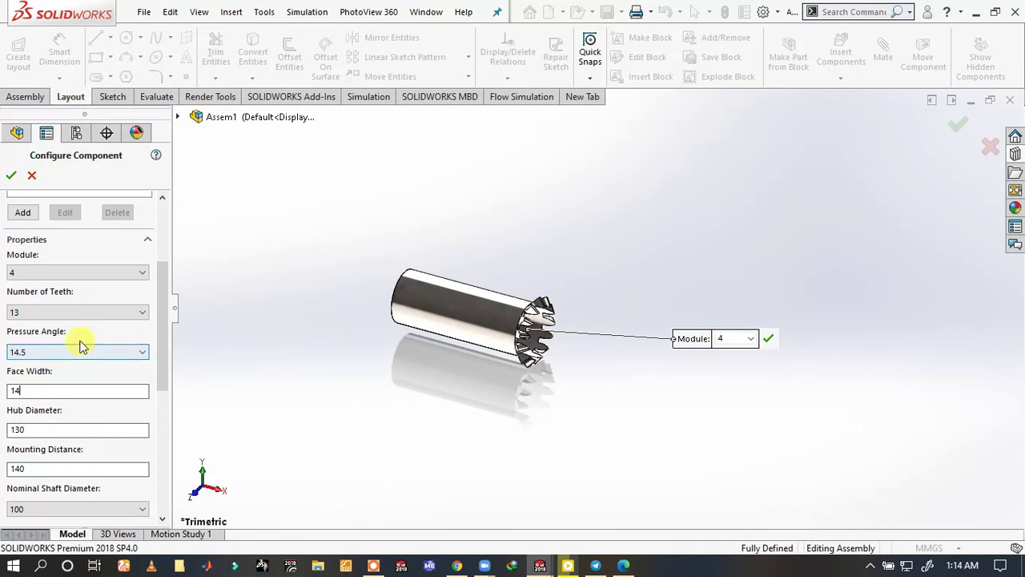
{"action": "left_click_drag", "start_coordinate": [36, 428], "coordinate": [12, 427]}
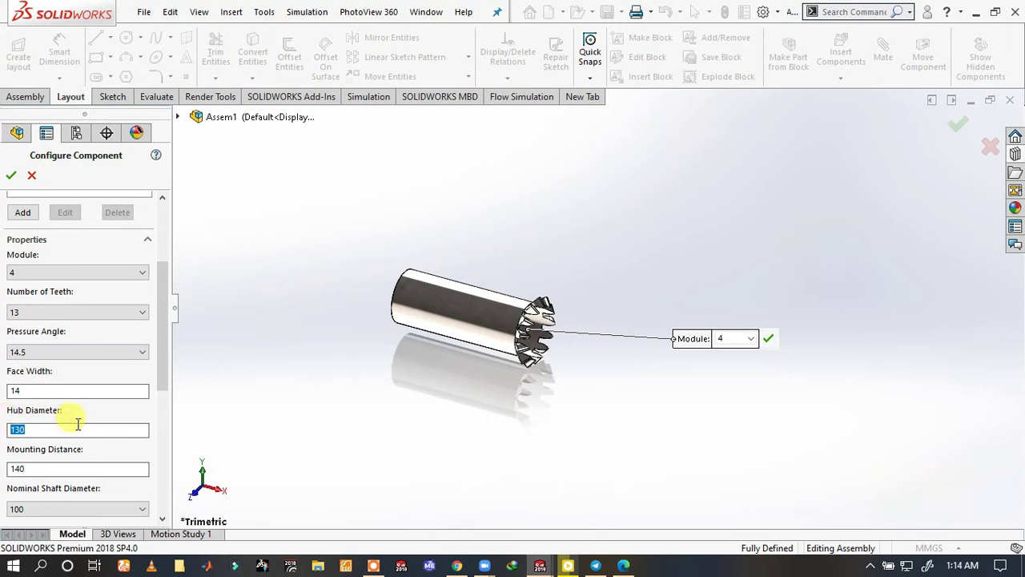
{"action": "type", "text": "28"}
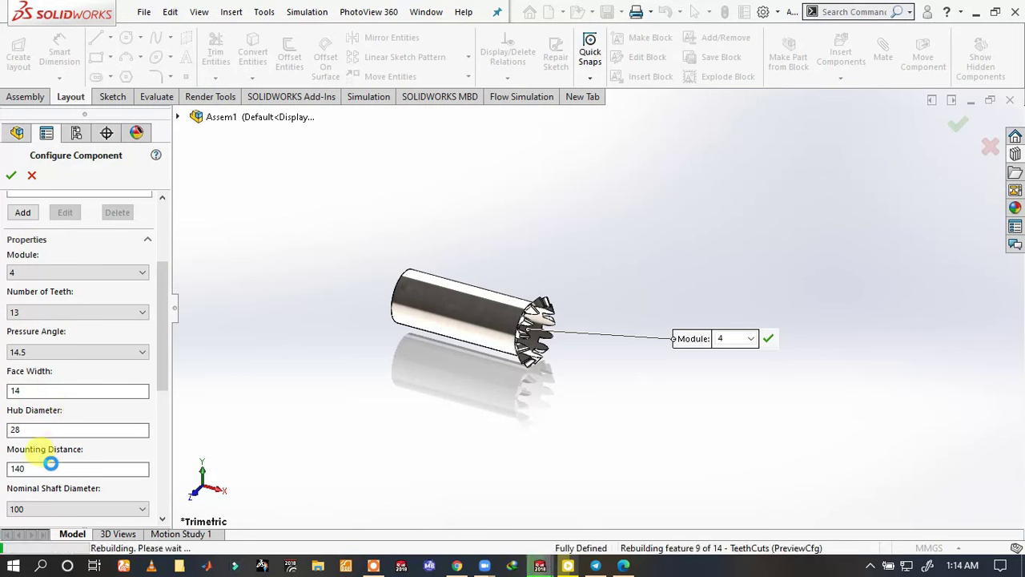
{"action": "double_click", "coordinate": [18, 469]}
{"action": "type", "text": "35"}
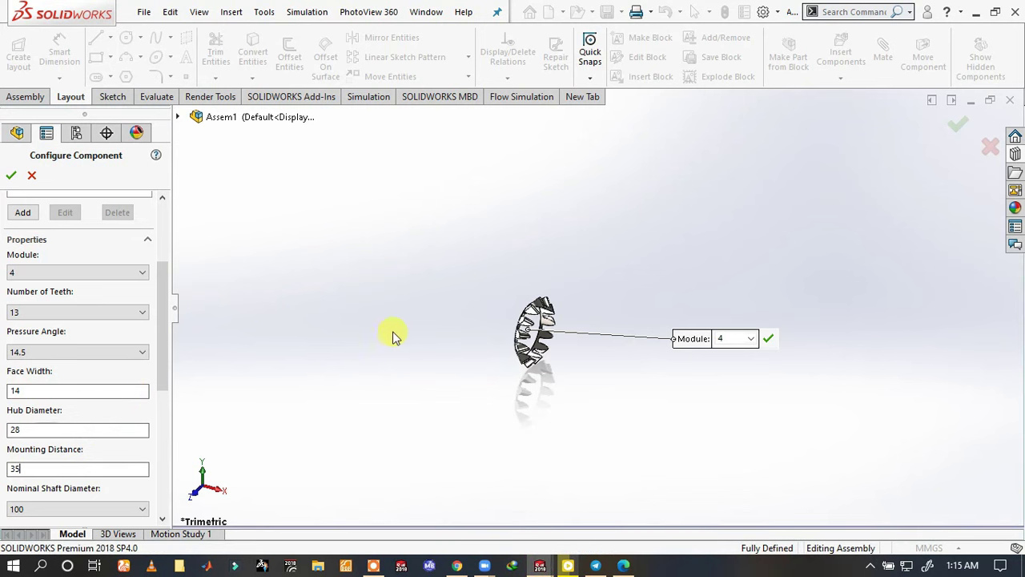
- Choose 0.8 as the Nominal Shaft Diameter and turn the gear to review it
{"action": "scroll", "coordinate": [556, 325], "scroll_direction": "down", "scroll_amount": 3}
{"action": "scroll", "coordinate": [545, 316], "scroll_direction": "down", "scroll_amount": 1}
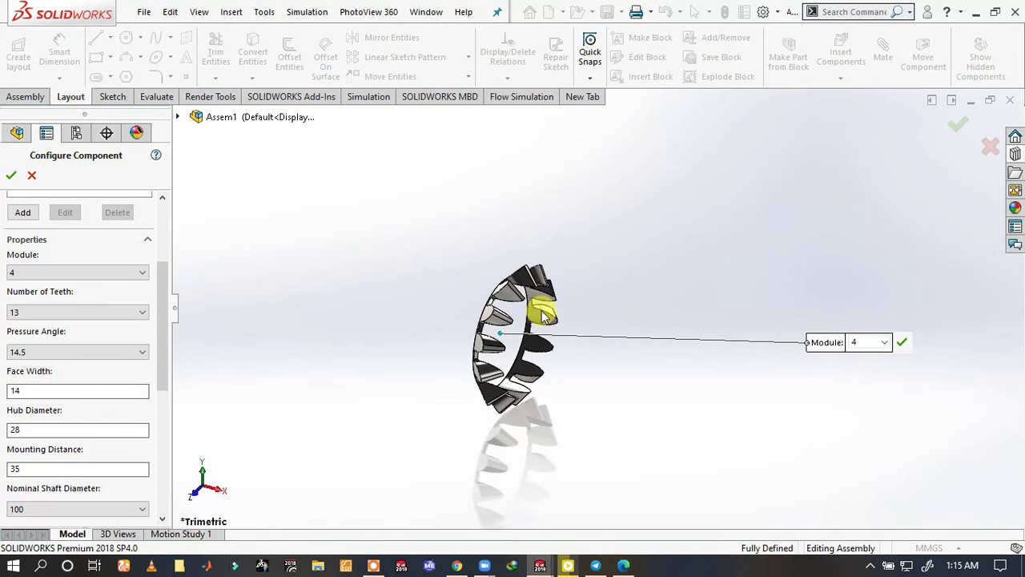
{"action": "scroll", "coordinate": [542, 315], "scroll_direction": "down", "scroll_amount": 1}
{"action": "scroll", "coordinate": [543, 314], "scroll_direction": "down", "scroll_amount": 1}
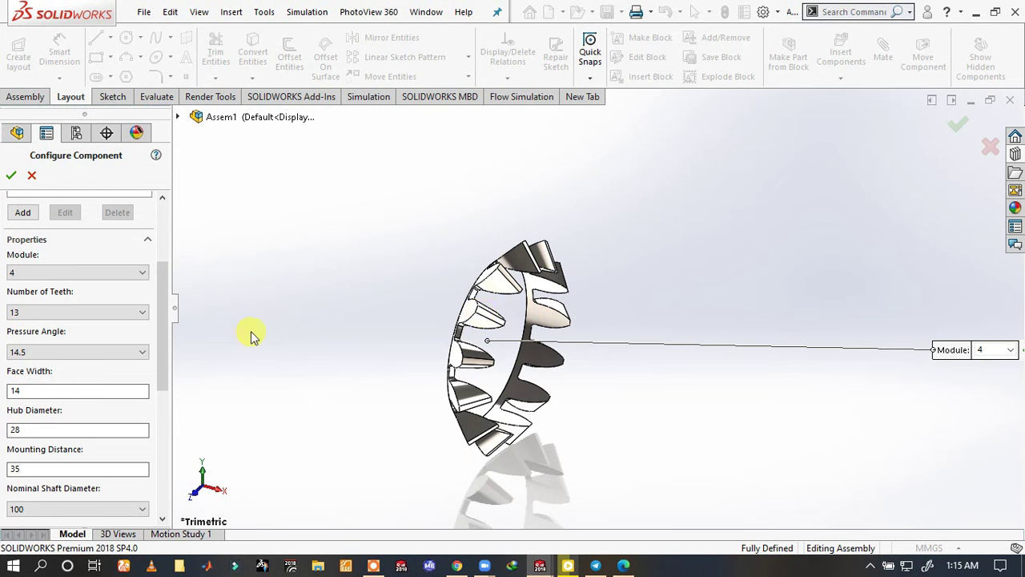
{"action": "left_click_drag", "start_coordinate": [164, 375], "coordinate": [165, 439]}
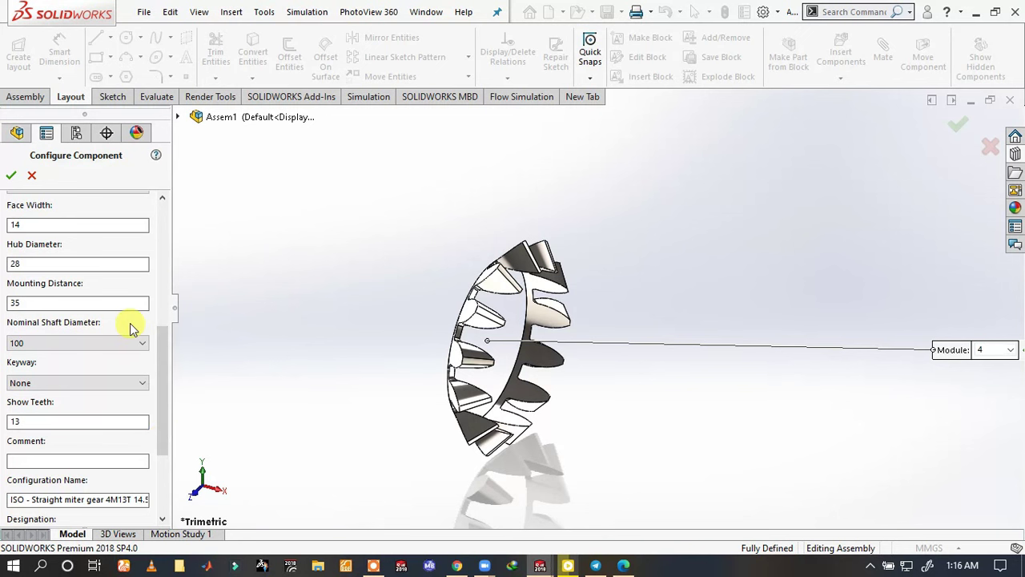
{"action": "left_click", "coordinate": [52, 343]}
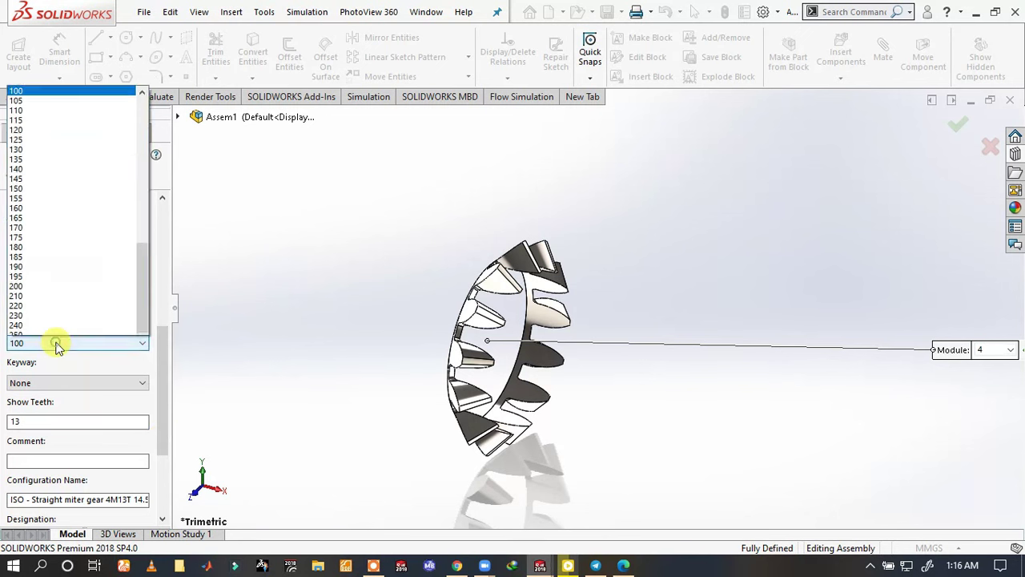
{"action": "scroll", "coordinate": [50, 202], "scroll_direction": "up", "scroll_amount": 10}
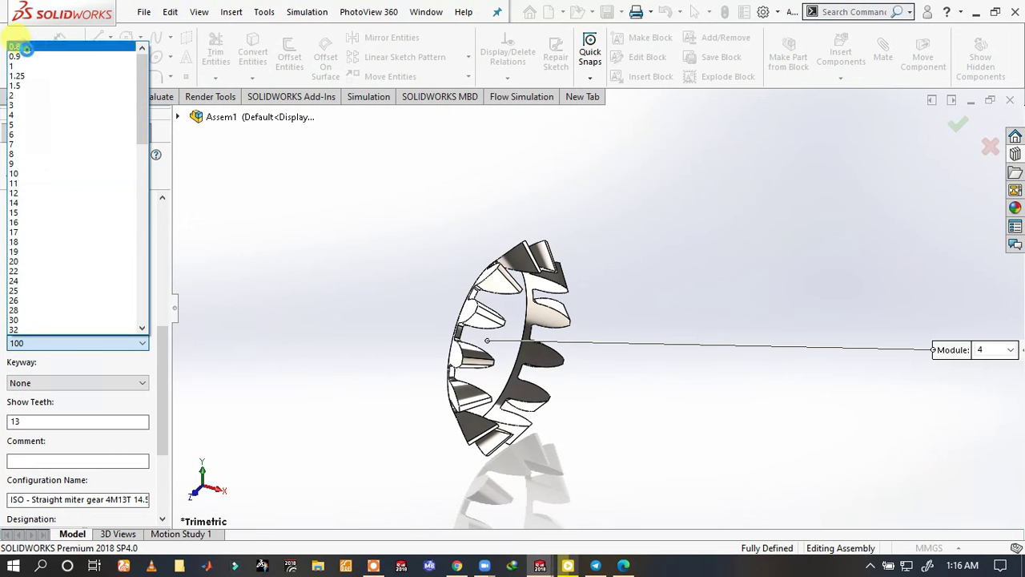
{"action": "left_click", "coordinate": [15, 46]}
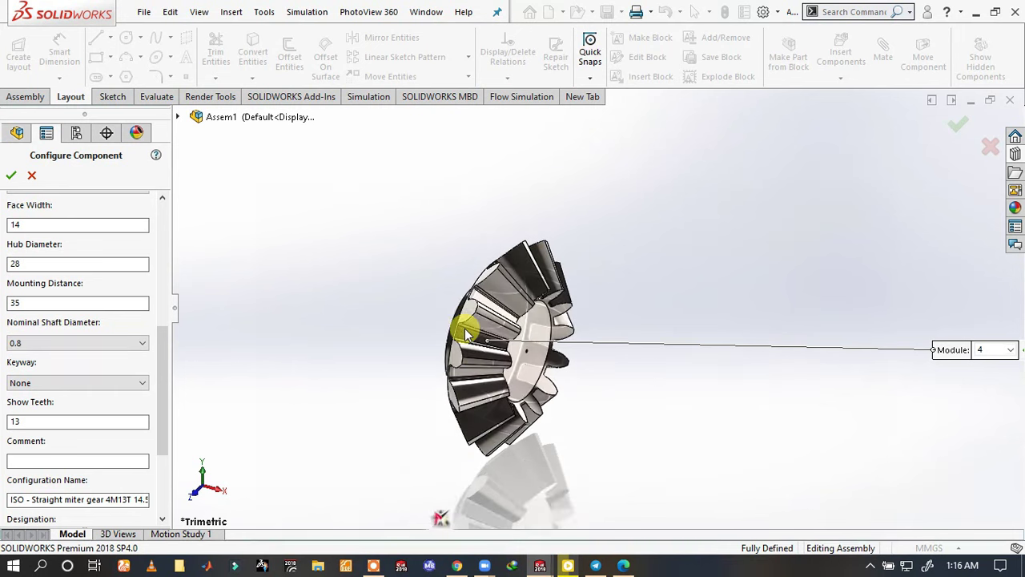
{"action": "scroll", "coordinate": [568, 350], "scroll_direction": "down", "scroll_amount": 2}
{"action": "scroll", "coordinate": [522, 339], "scroll_direction": "down", "scroll_amount": 3}
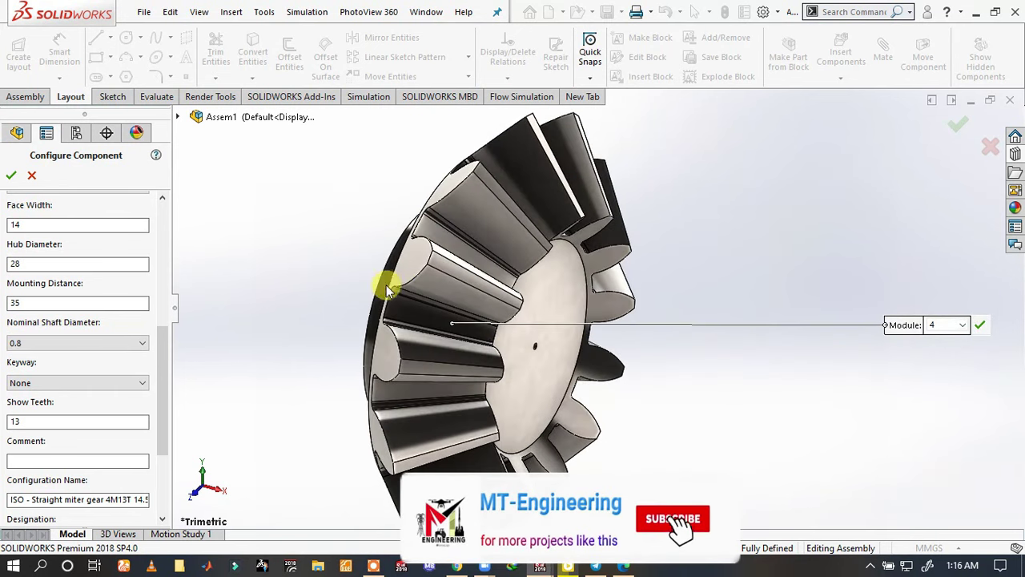
{"action": "scroll", "coordinate": [473, 304], "scroll_direction": "up", "scroll_amount": 2}
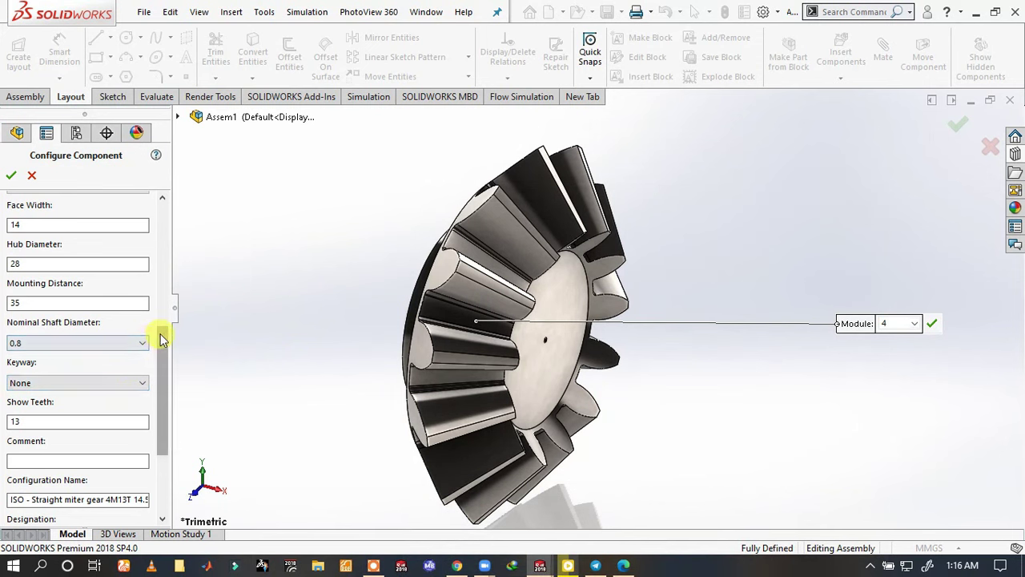
{"action": "left_click_drag", "start_coordinate": [160, 333], "coordinate": [159, 427]}
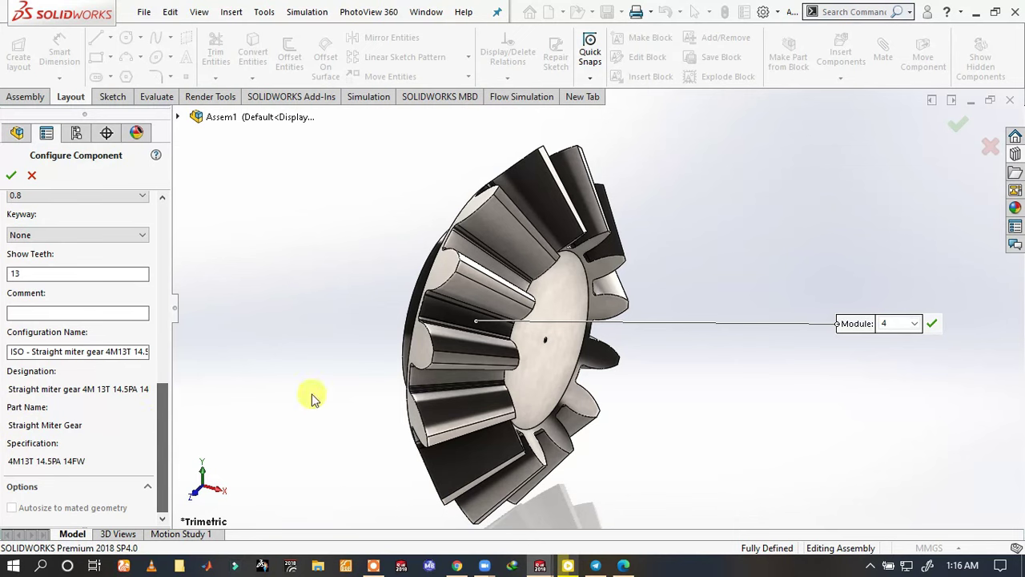
{"action": "mouse_move", "coordinate": [432, 384]}
{"action": "middle_mouse_down"}
{"action": "mouse_move", "coordinate": [545, 357]}
{"action": "mouse_move", "coordinate": [641, 366]}
{"action": "mouse_move", "coordinate": [526, 347]}
{"action": "mouse_move", "coordinate": [496, 308]}
{"action": "mouse_move", "coordinate": [476, 355]}
{"action": "mouse_move", "coordinate": [508, 366]}
{"action": "mouse_move", "coordinate": [614, 334]}
{"action": "middle_mouse_up"}
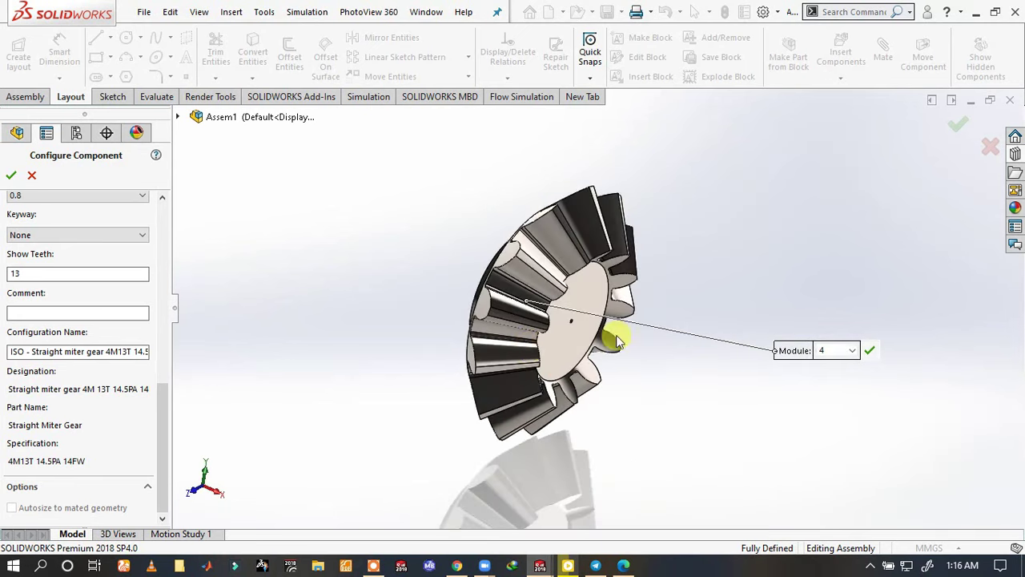
- Accept the 4M13T gear configuration and close Insert Components, leaving the gear fixed in Assem1
{"action": "left_click", "coordinate": [13, 178]}
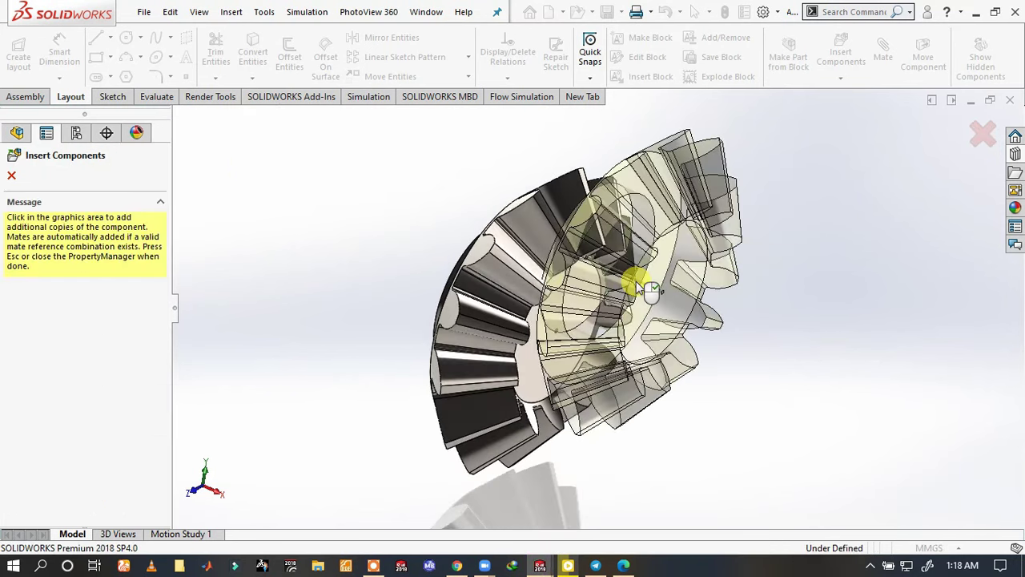
{"action": "left_click", "coordinate": [12, 177]}
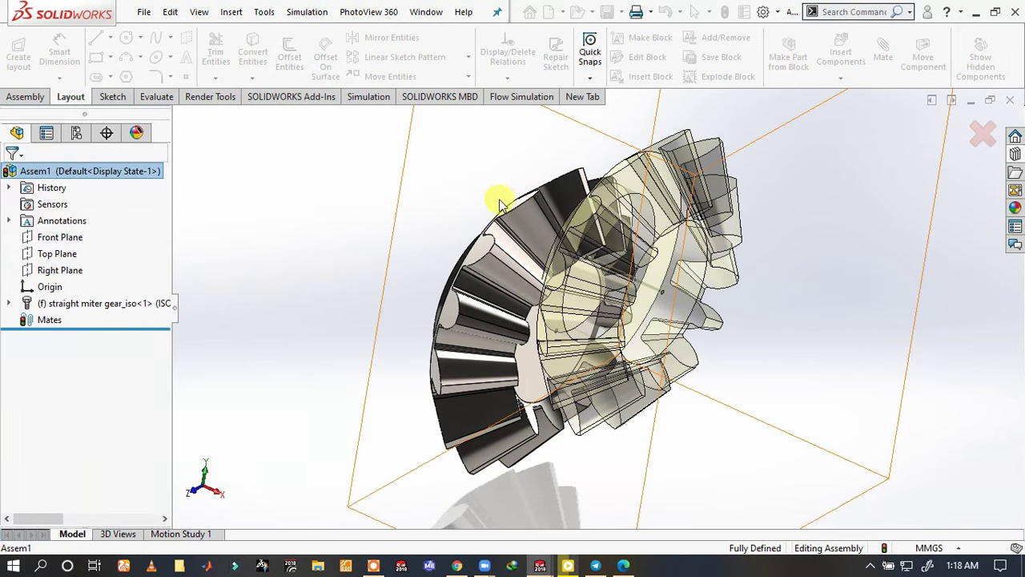
{"action": "scroll", "coordinate": [481, 240], "scroll_direction": "up", "scroll_amount": 5}
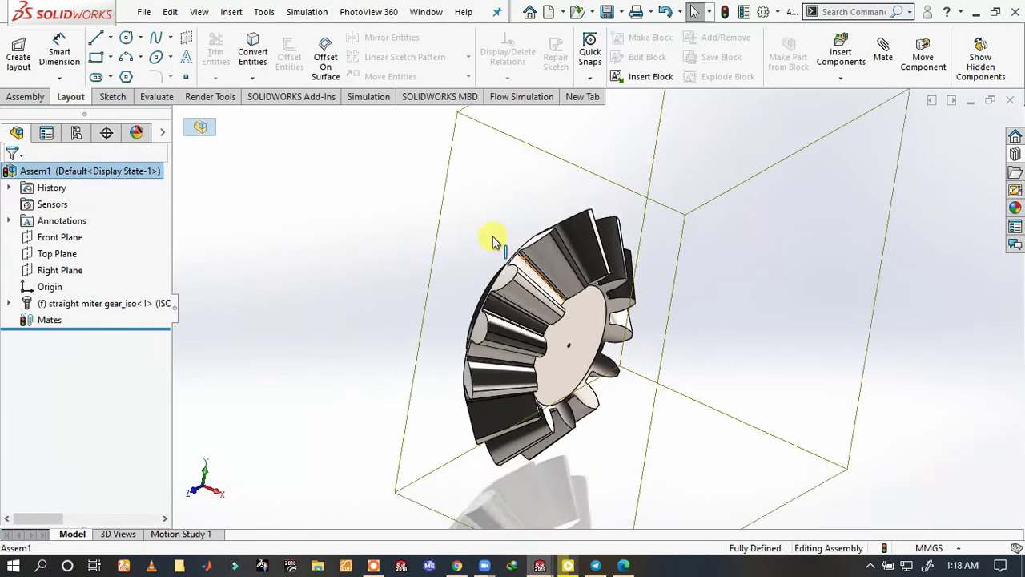
{"action": "left_click", "coordinate": [437, 229]}
{"action": "scroll", "coordinate": [636, 284], "scroll_direction": "down", "scroll_amount": 3}
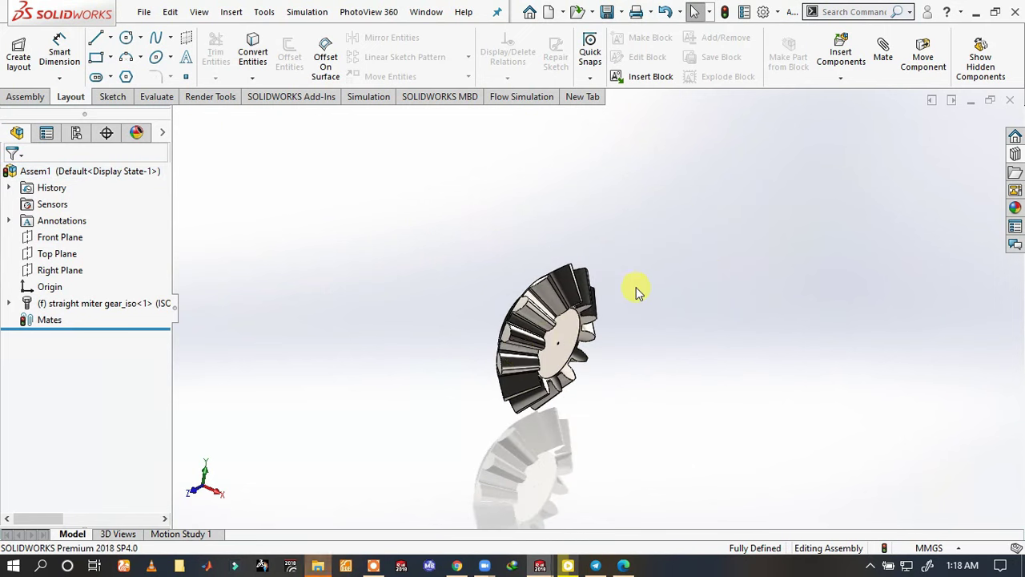
{"action": "scroll", "coordinate": [498, 340], "scroll_direction": "down", "scroll_amount": 3}
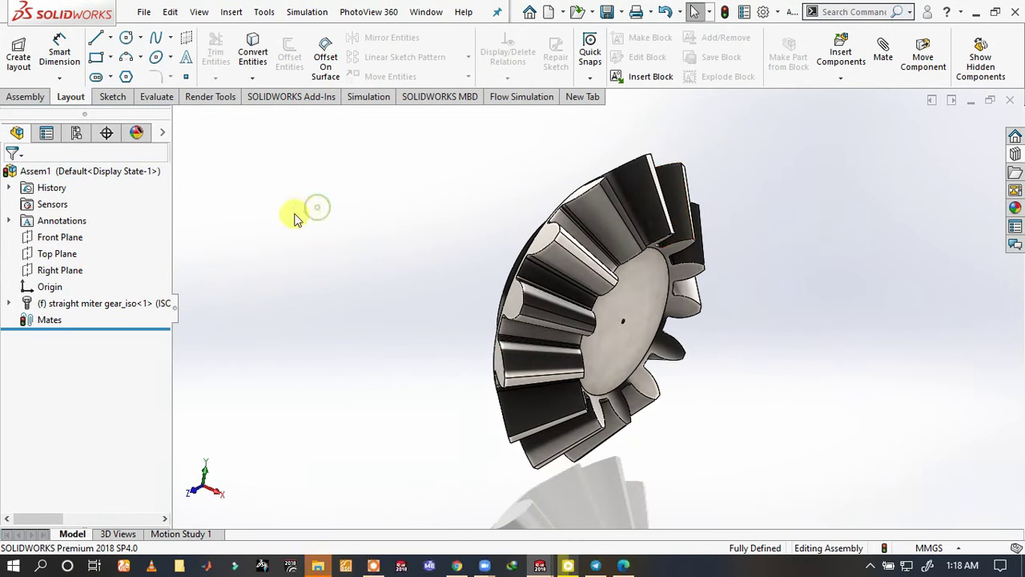
- Add a Coincident1 mate between the assembly Origin and the gear's Origin
{"action": "left_click", "coordinate": [41, 287]}
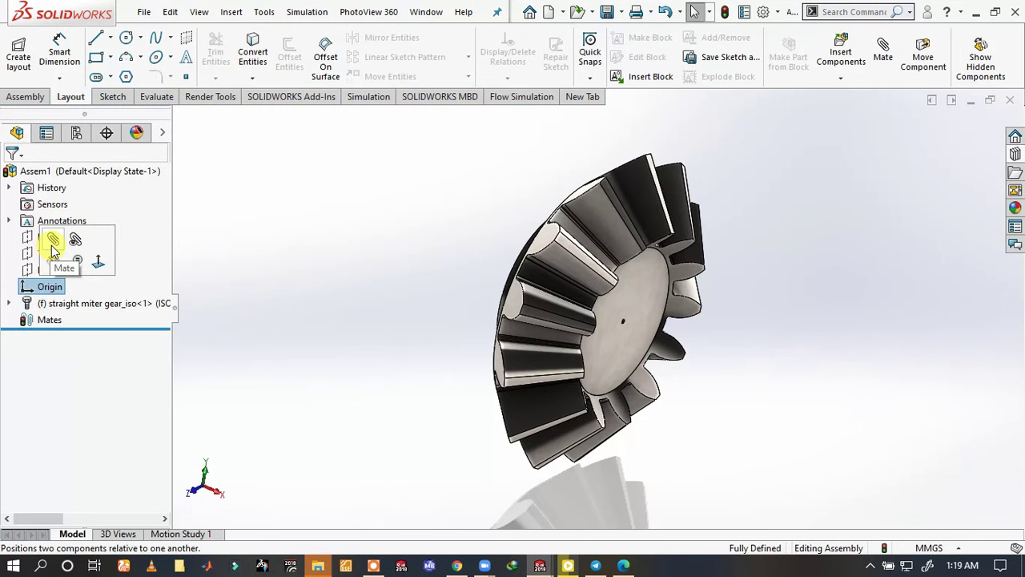
{"action": "left_click", "coordinate": [52, 247]}
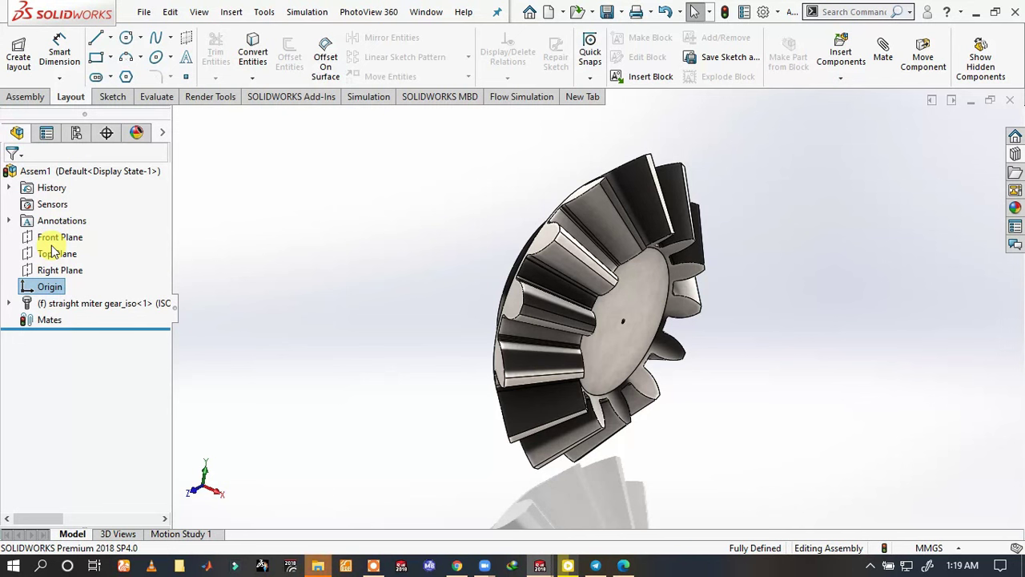
{"action": "left_click", "coordinate": [10, 304]}
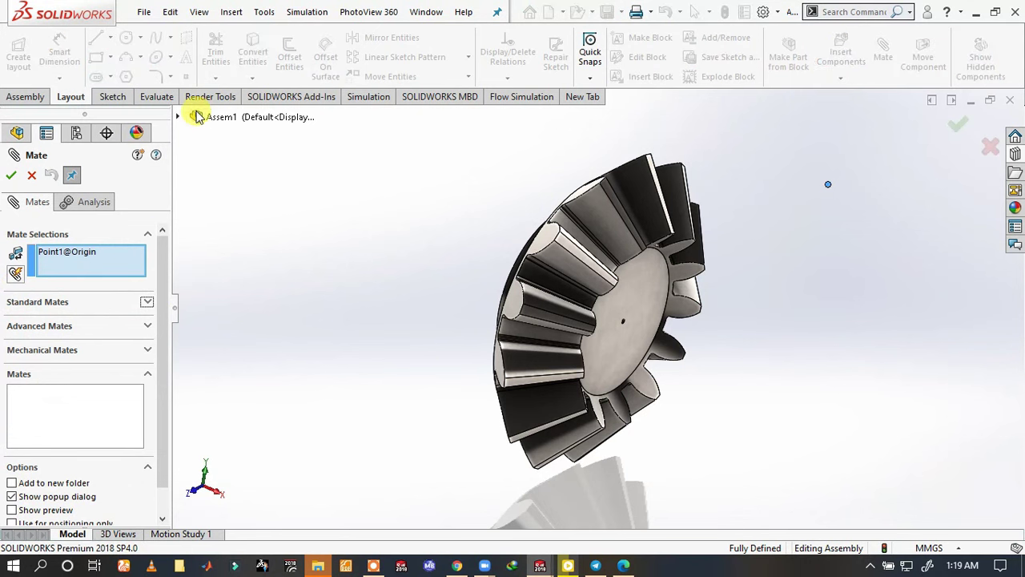
{"action": "left_click", "coordinate": [179, 117]}
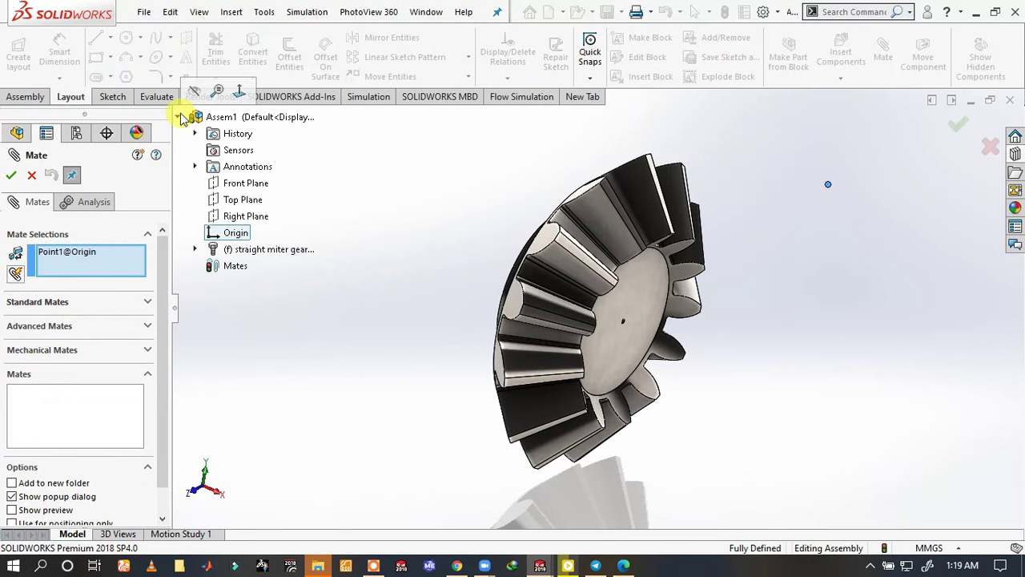
{"action": "left_click", "coordinate": [195, 250]}
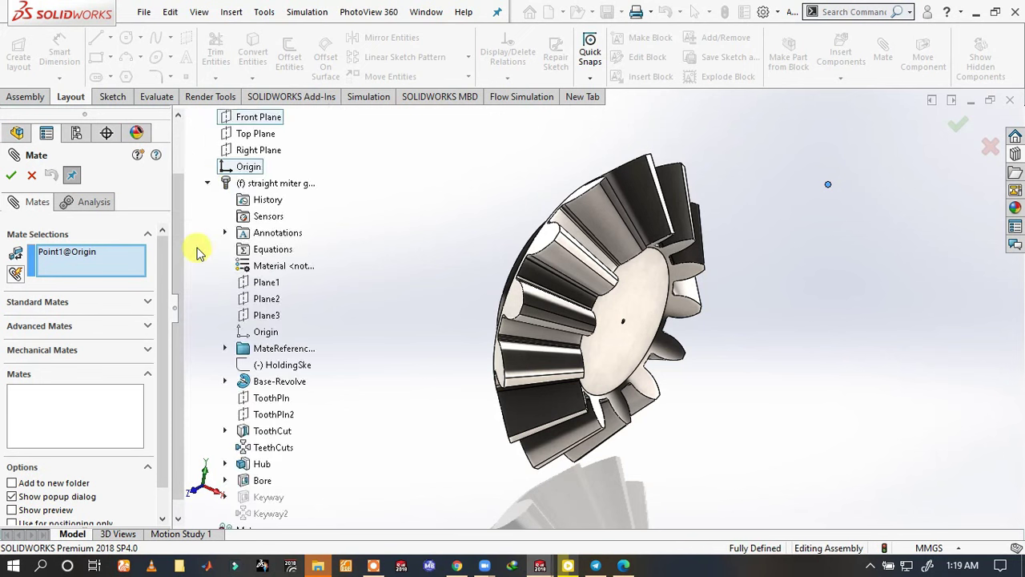
{"action": "left_click", "coordinate": [261, 332]}
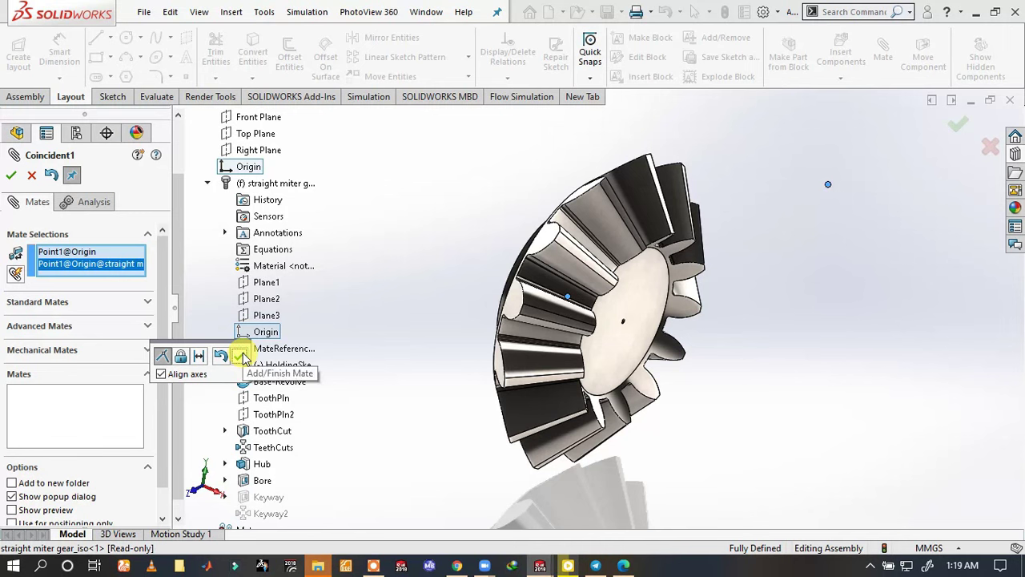
{"action": "left_click", "coordinate": [243, 362]}
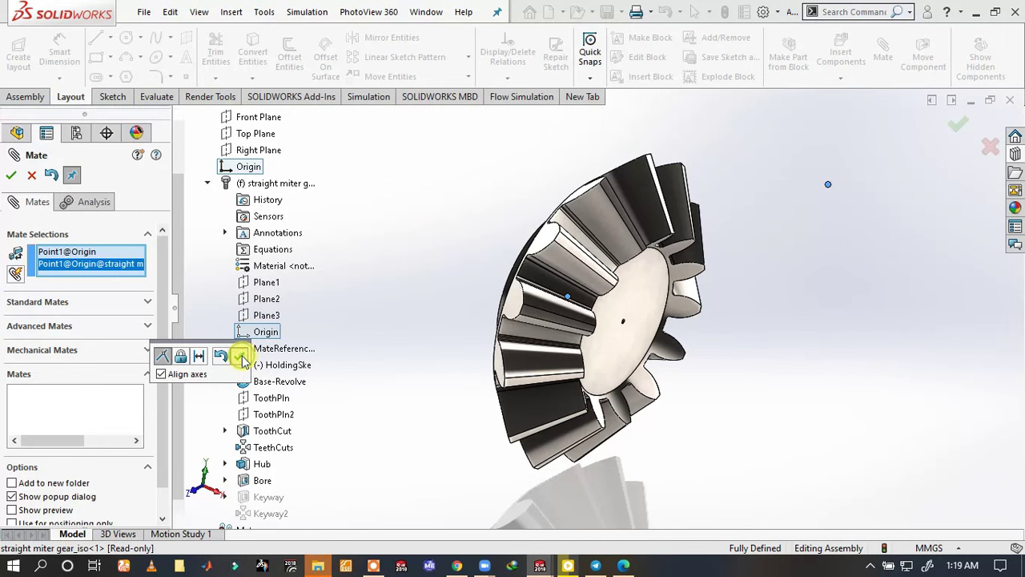
{"action": "left_click", "coordinate": [11, 174]}
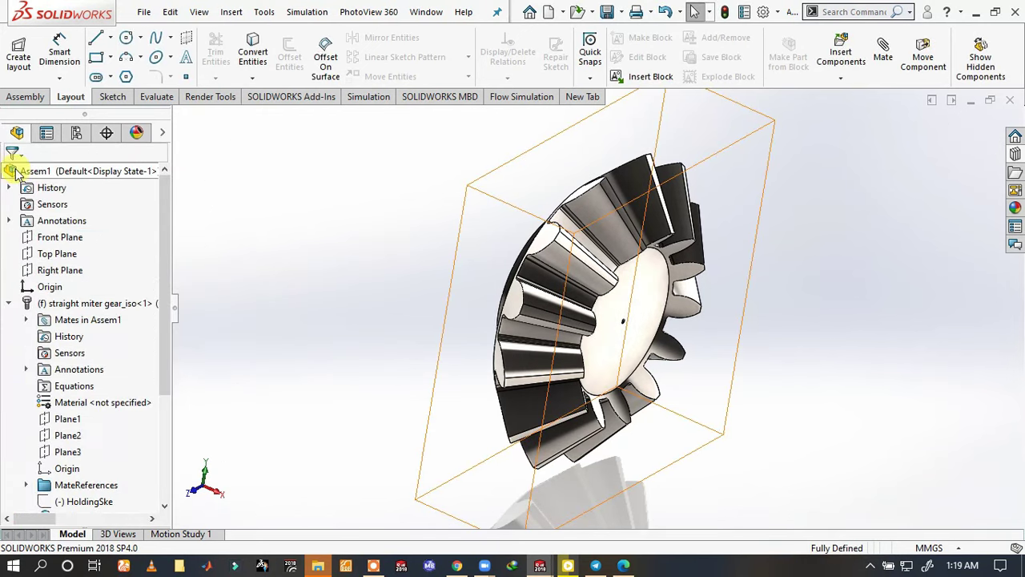
{"action": "left_click", "coordinate": [64, 308]}
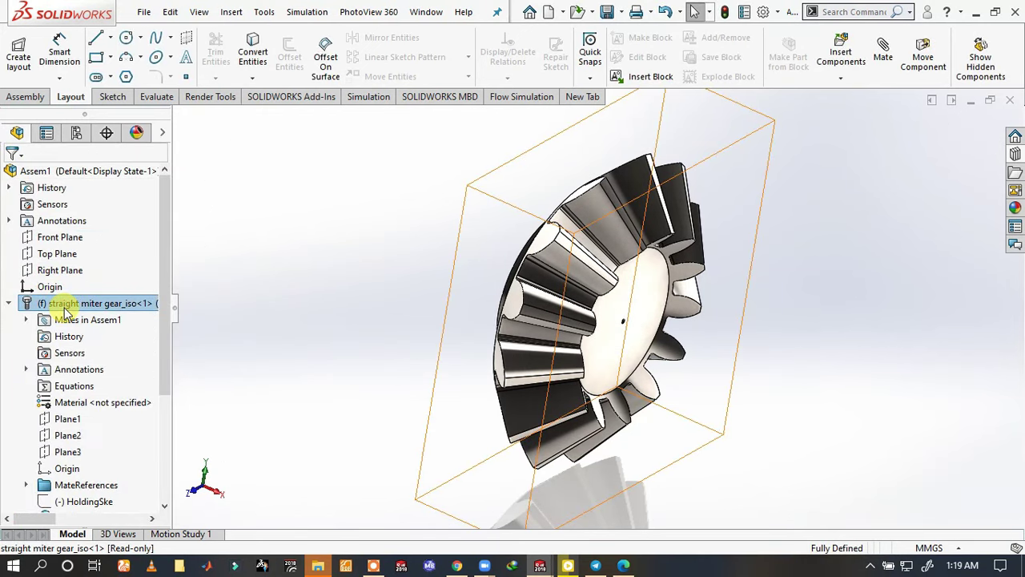
- Float the gear component so it moves freely, fit it in view, and collapse its feature list
{"action": "right_click", "coordinate": [67, 311]}
{"action": "mouse_move", "coordinate": [131, 225]}
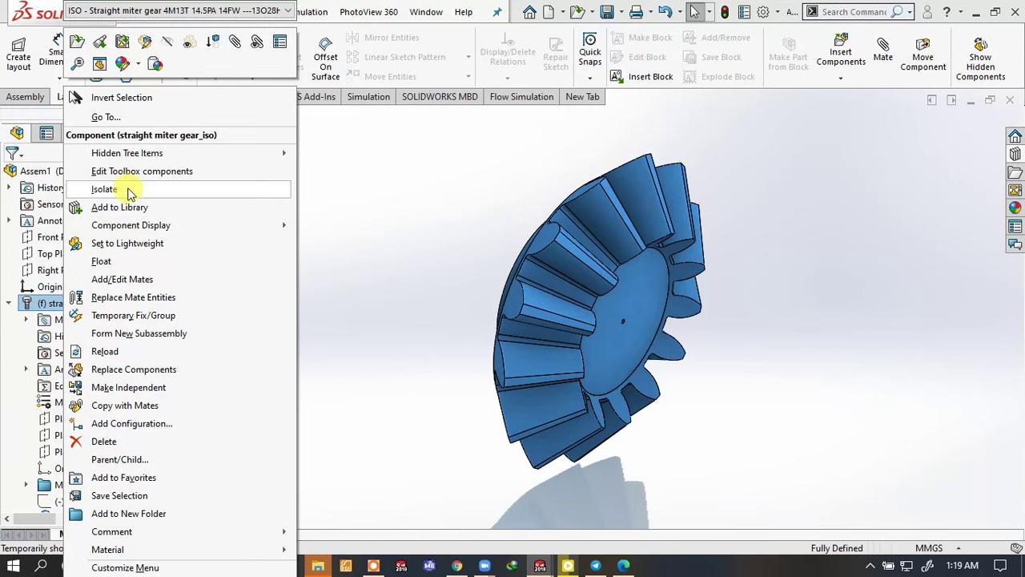
{"action": "left_click", "coordinate": [114, 263]}
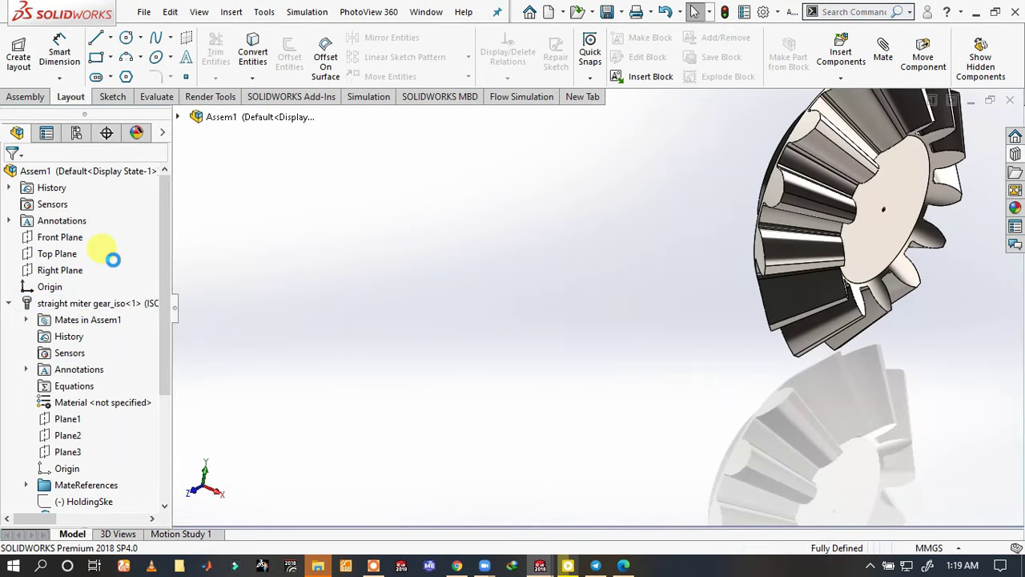
{"action": "key", "text": "f"}
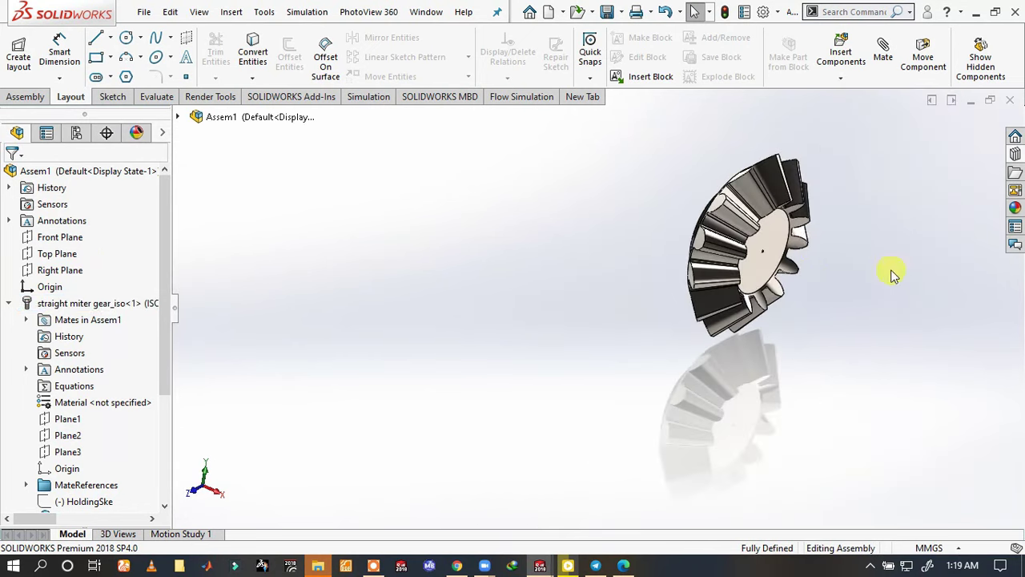
{"action": "scroll", "coordinate": [595, 305], "scroll_direction": "down", "scroll_amount": 3}
{"action": "scroll", "coordinate": [611, 304], "scroll_direction": "up", "scroll_amount": 2}
{"action": "scroll", "coordinate": [556, 361], "scroll_direction": "up", "scroll_amount": 2}
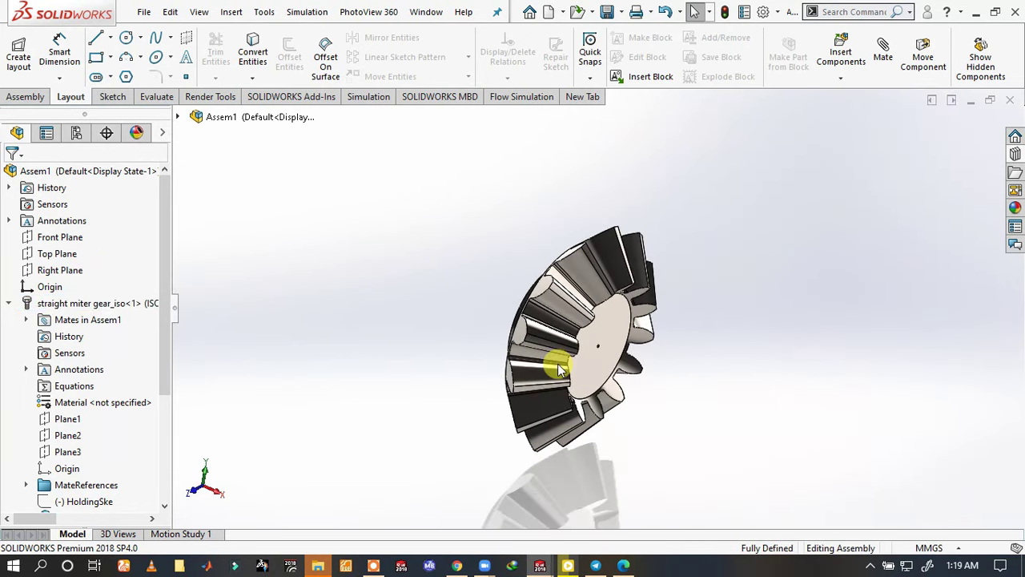
{"action": "left_click", "coordinate": [8, 305]}
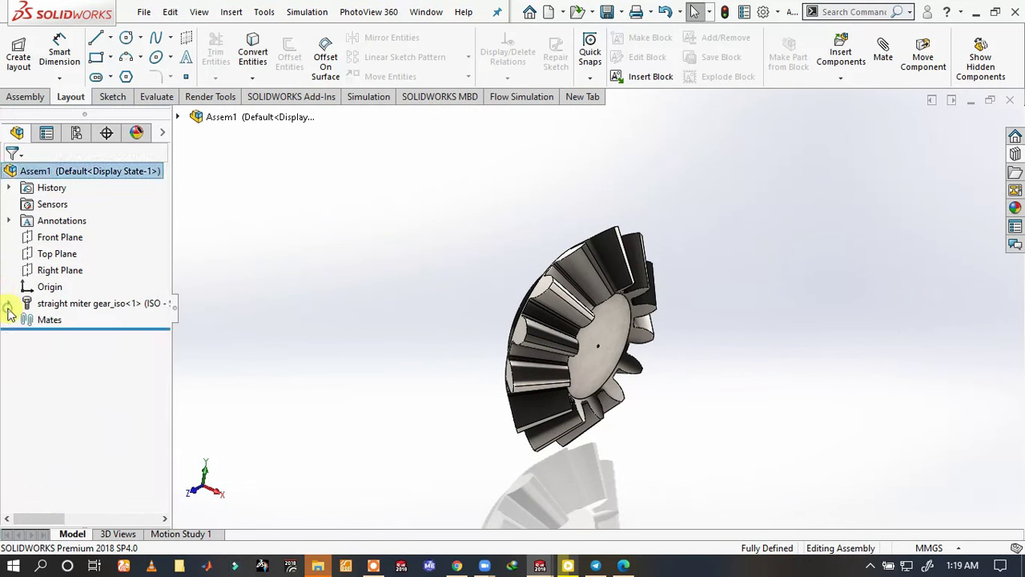
- Save the assembly as a SOLIDWORKS part file named 'part 4 gear'
{"action": "left_click", "coordinate": [622, 12]}
{"action": "left_click", "coordinate": [652, 51]}
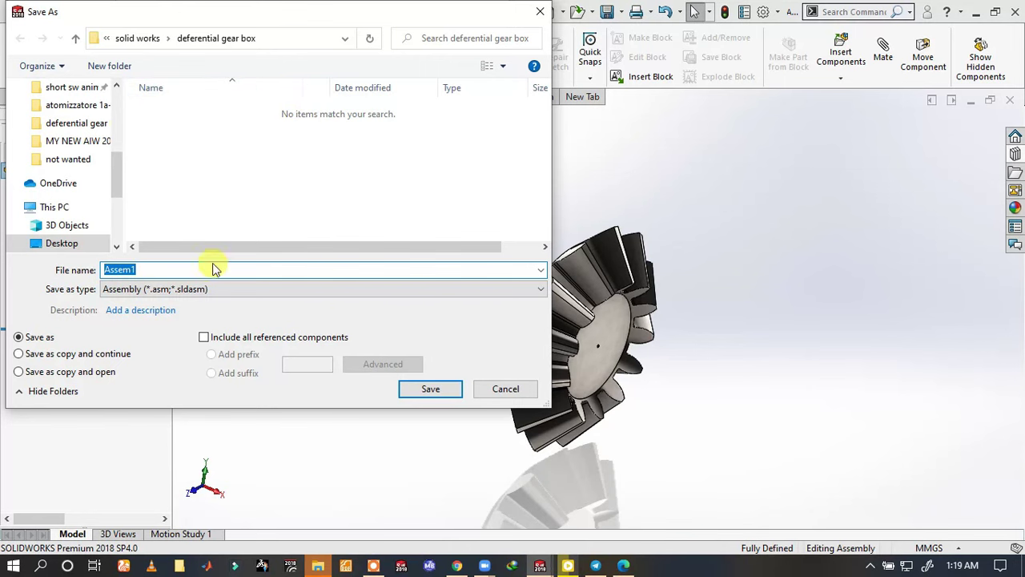
{"action": "left_click", "coordinate": [201, 290]}
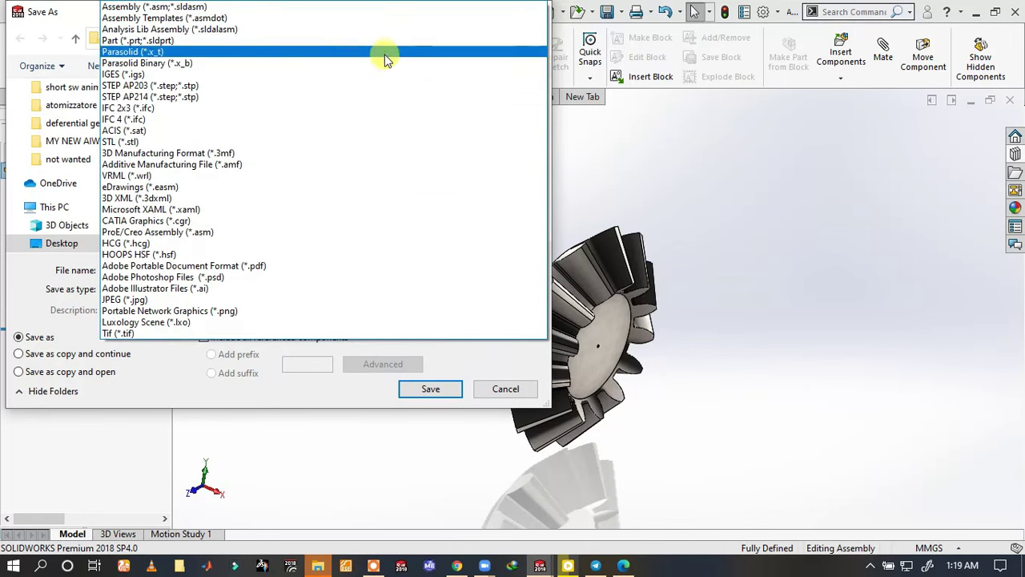
{"action": "left_click", "coordinate": [336, 42]}
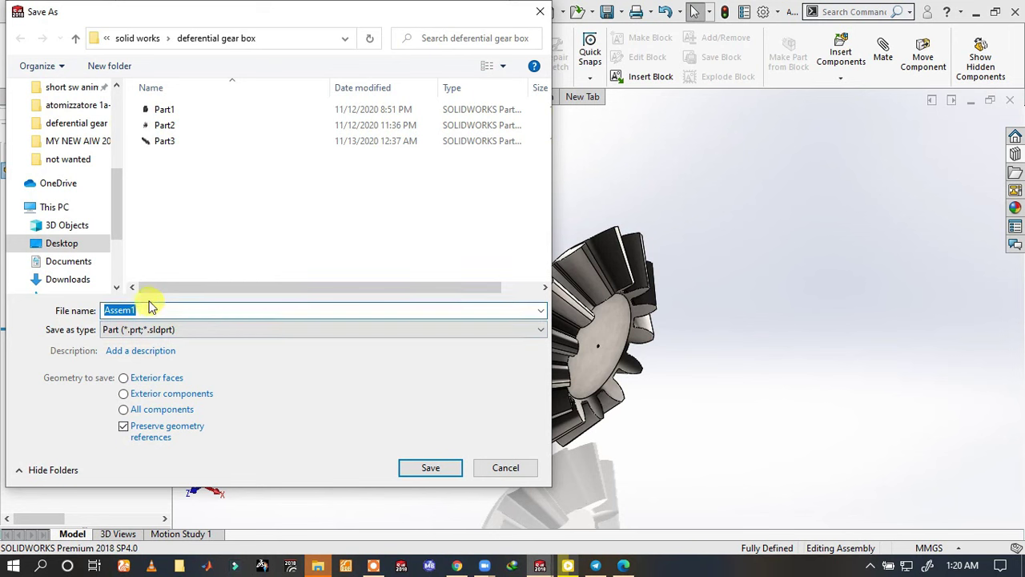
{"action": "type", "text": "pa"}
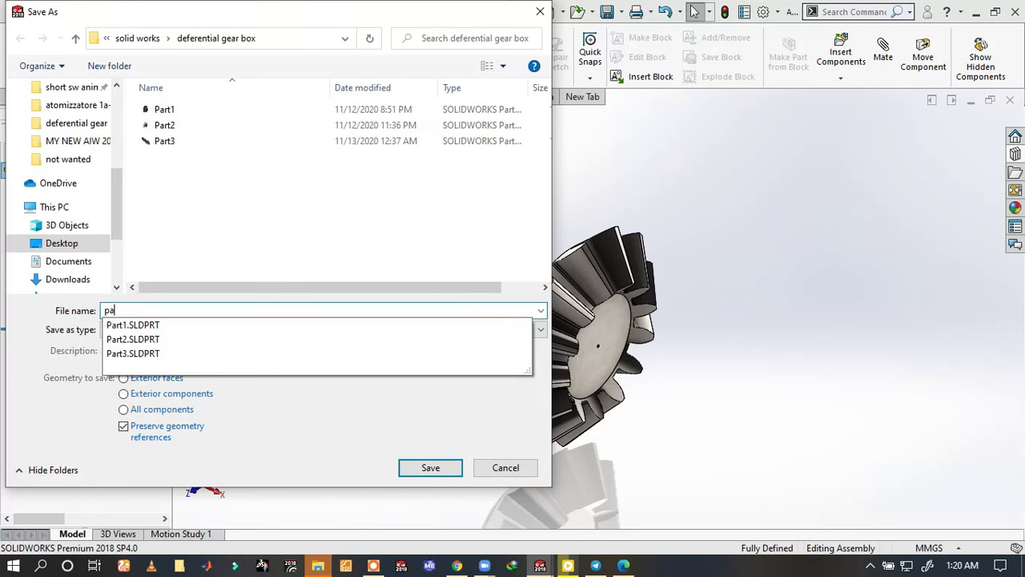
{"action": "type", "text": "rt 4 gear"}
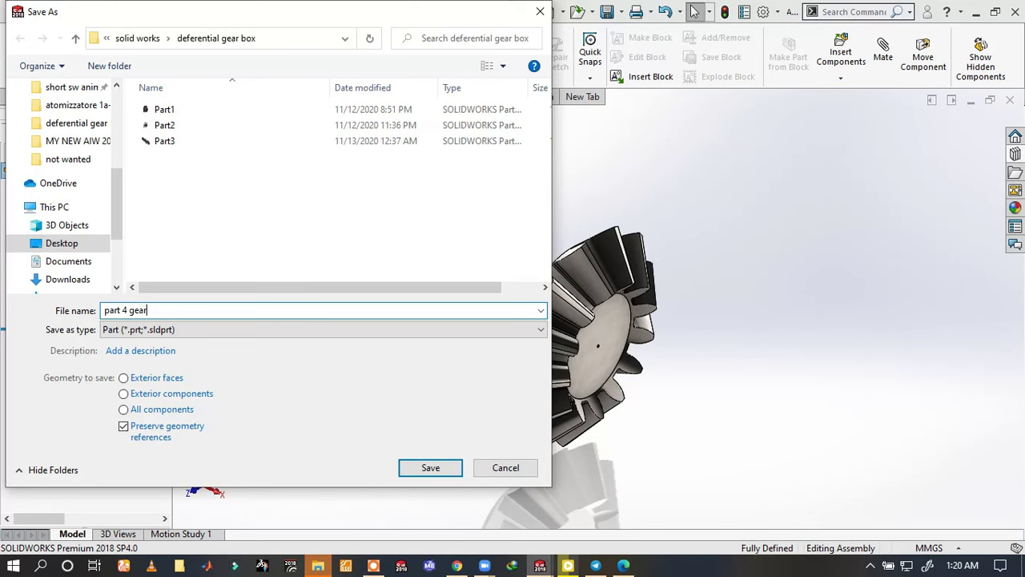
{"action": "key", "text": "Return"}
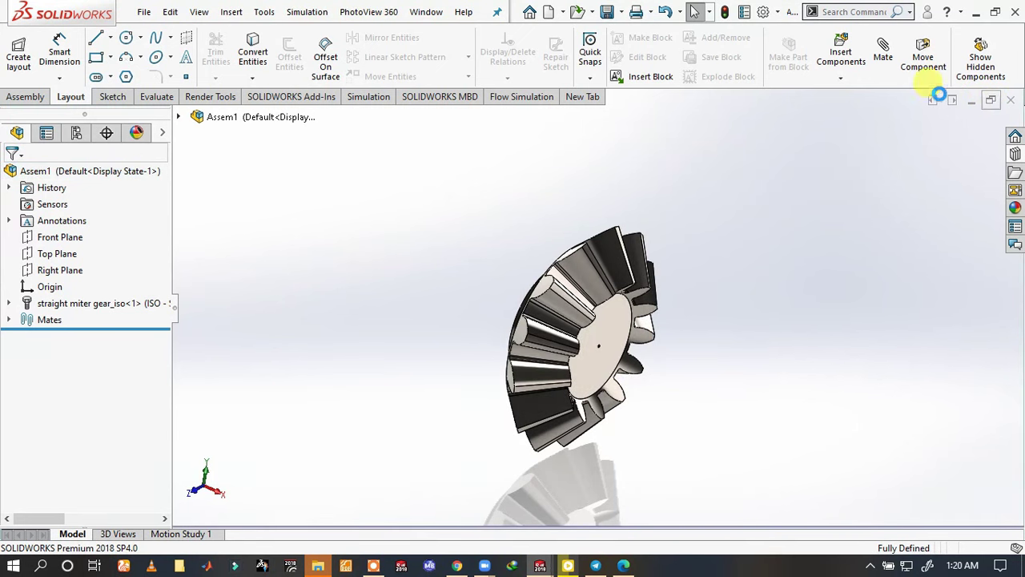
- Close the assembly without saving and open part 4 gear from the Welcome recent files
{"action": "left_click", "coordinate": [1011, 102]}
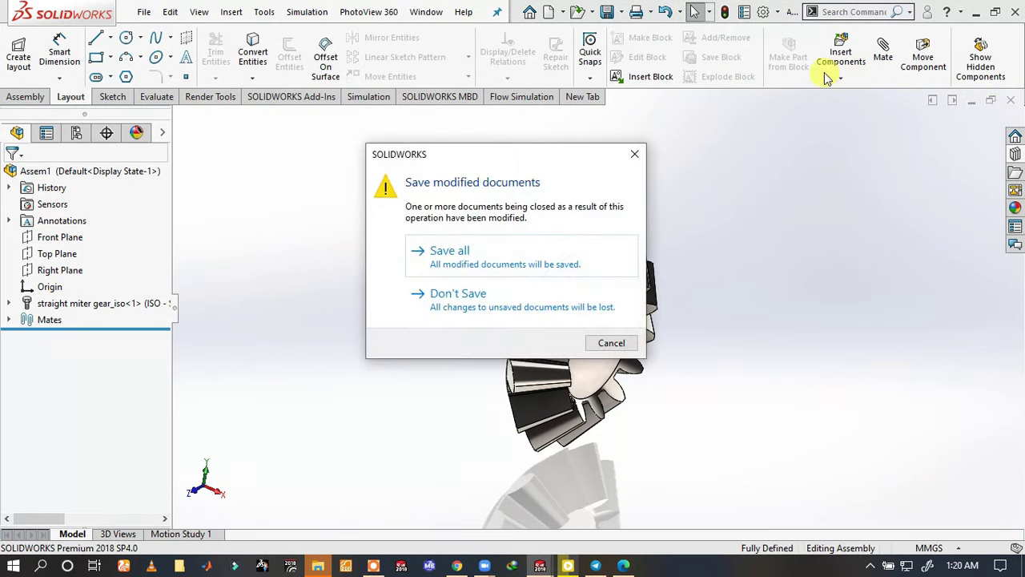
{"action": "left_click", "coordinate": [463, 303]}
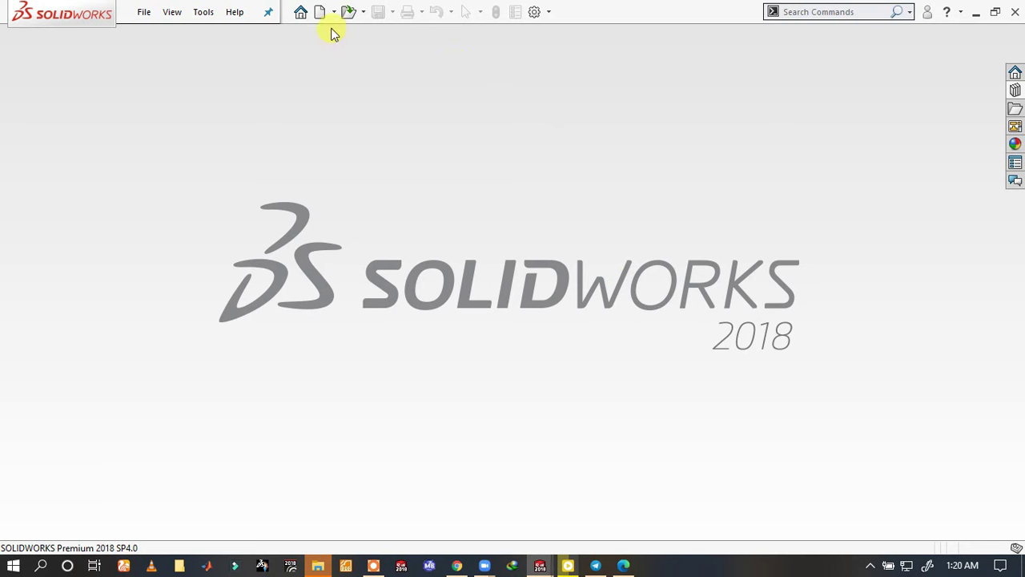
{"action": "left_click", "coordinate": [296, 17]}
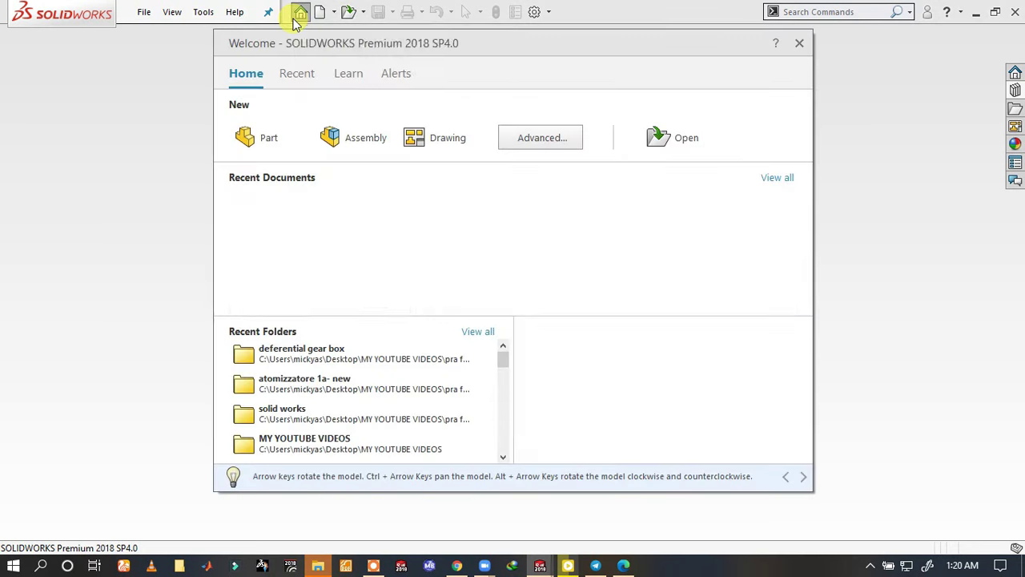
{"action": "left_click", "coordinate": [291, 230]}
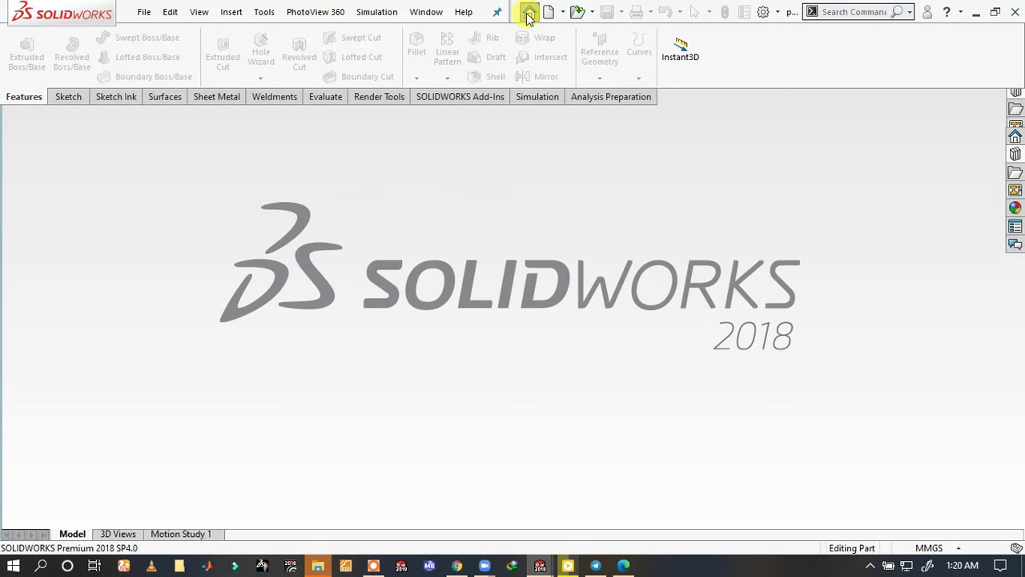
- Open the Part3 shaft from the recent documents list
{"action": "left_click", "coordinate": [529, 14]}
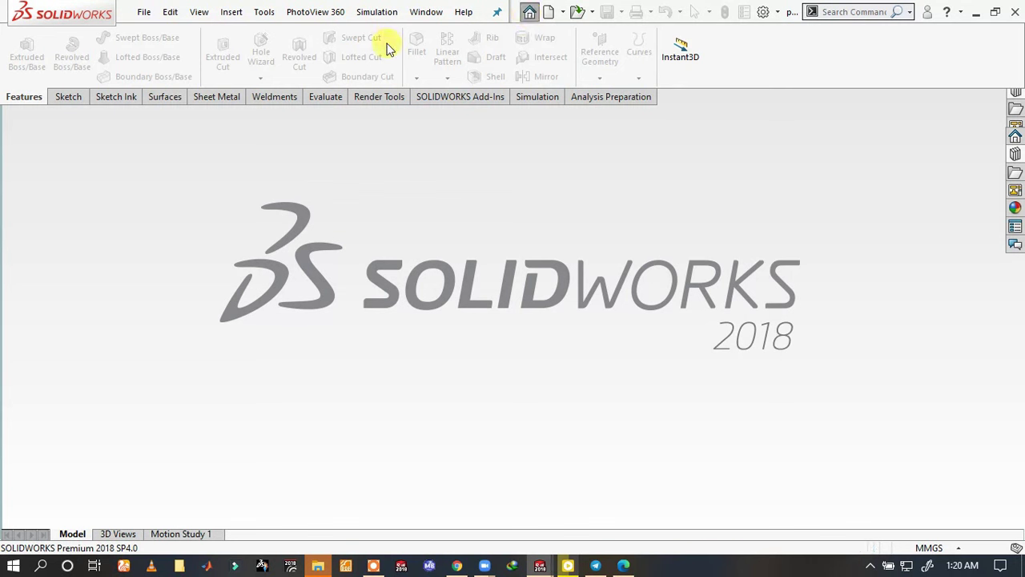
{"action": "left_click", "coordinate": [529, 13]}
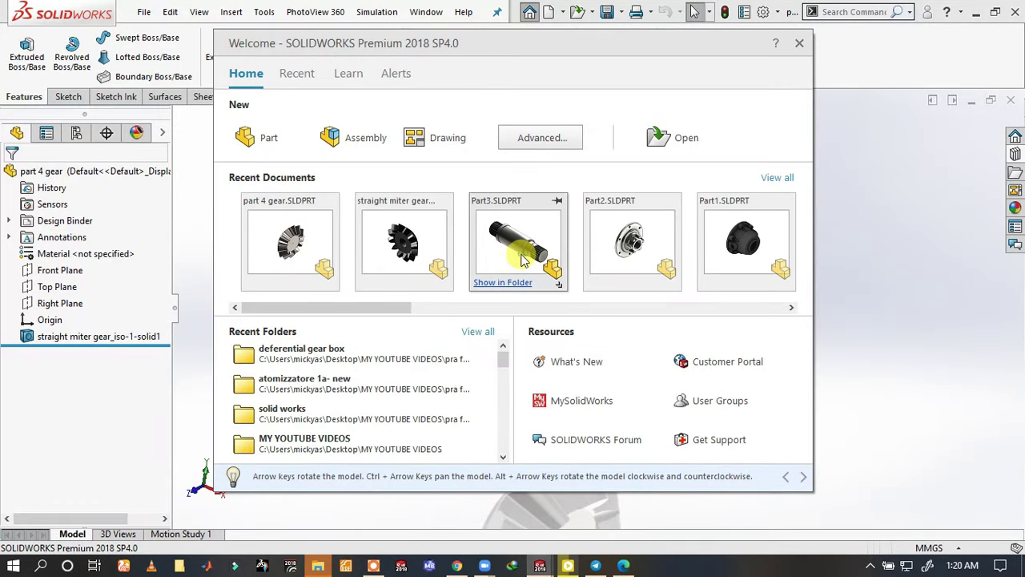
{"action": "left_click", "coordinate": [519, 253]}
- Accept automatic FeatureWorks recognition and turn the part 4 gear view to face forward
{"action": "left_click", "coordinate": [448, 272]}
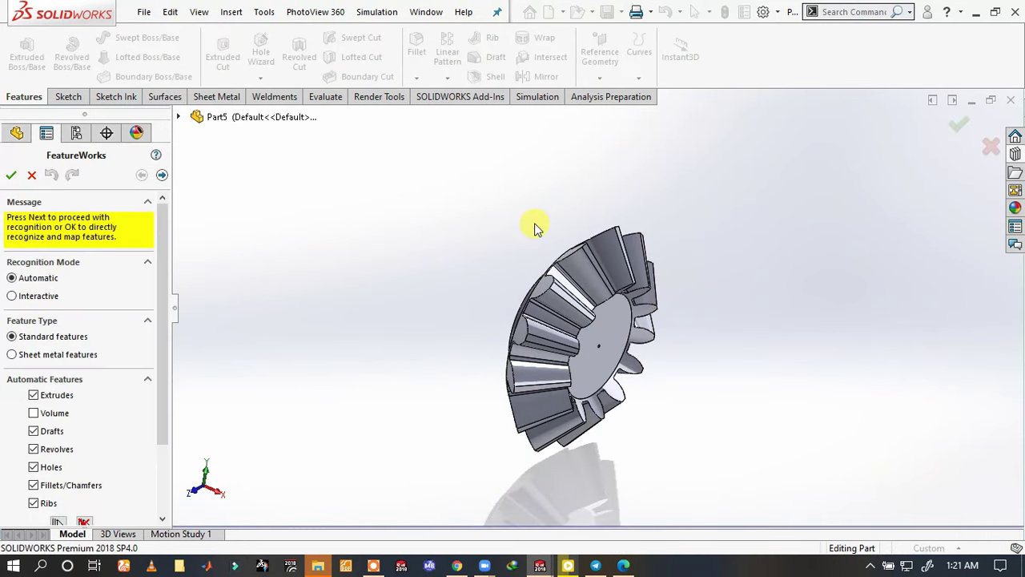
{"action": "left_click", "coordinate": [12, 176]}
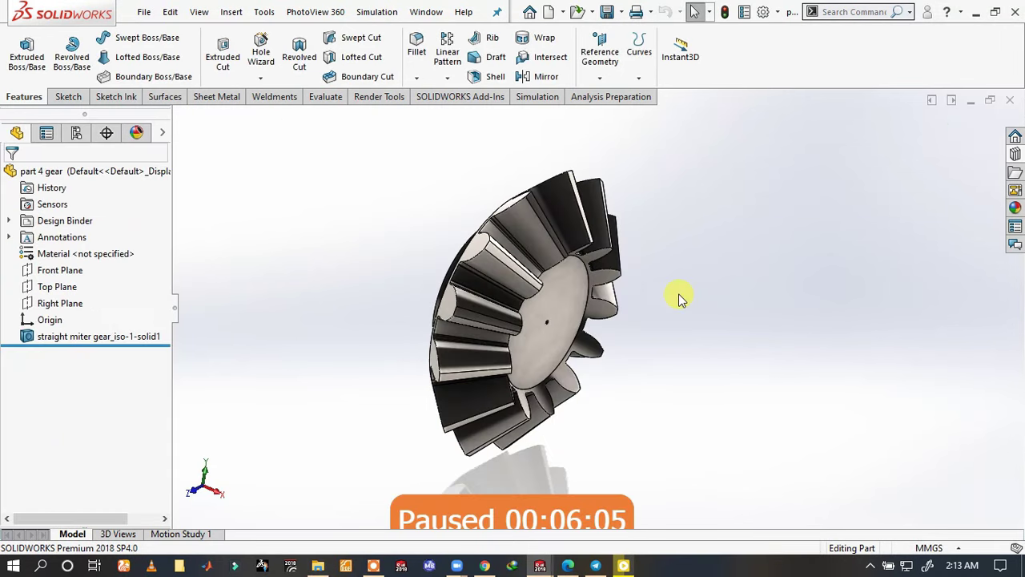
{"action": "key", "text": "Right"}
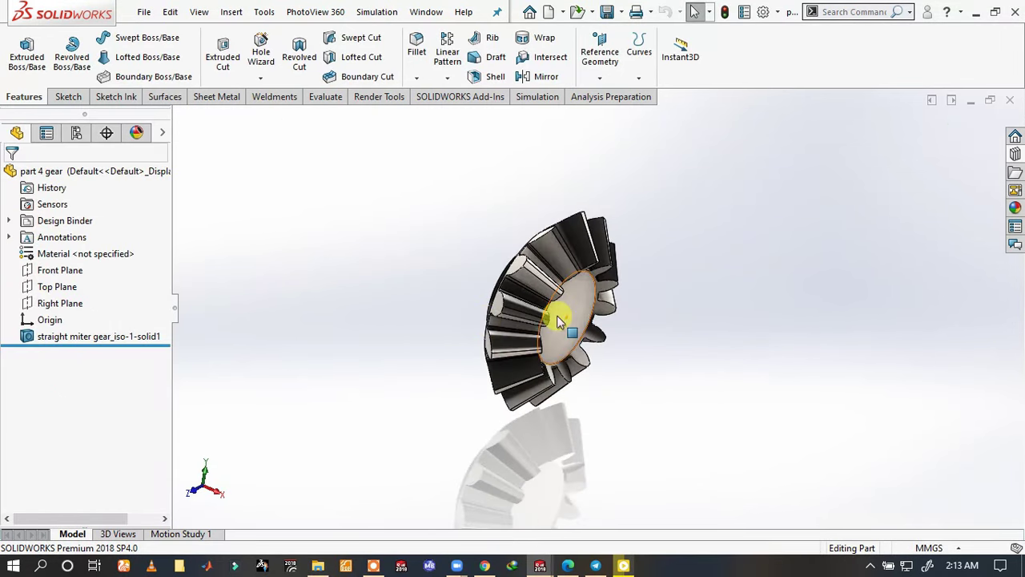
{"action": "key", "text": "Right"}
{"action": "key", "text": "Right"}
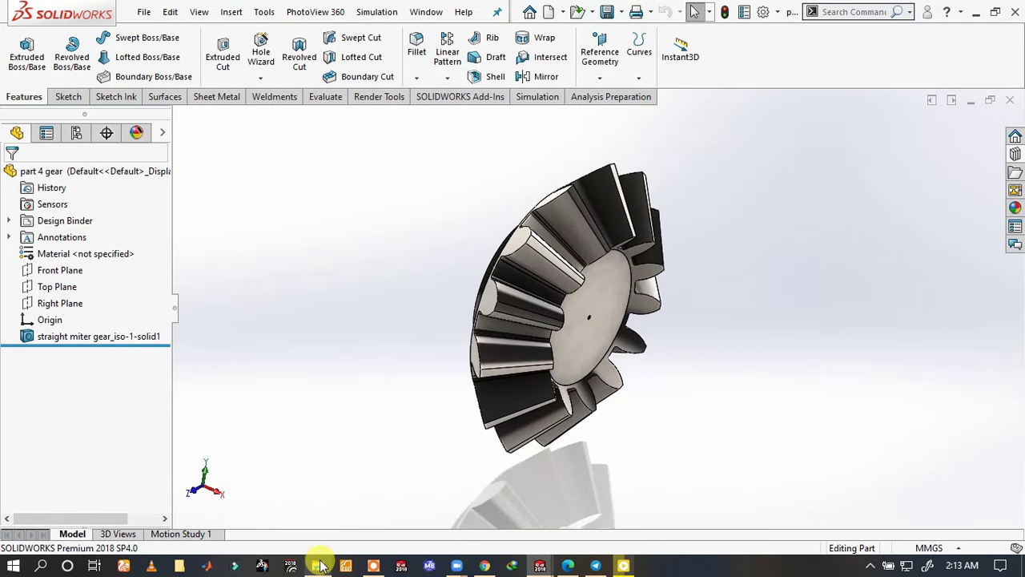
{"action": "mouse_move", "coordinate": [318, 566]}
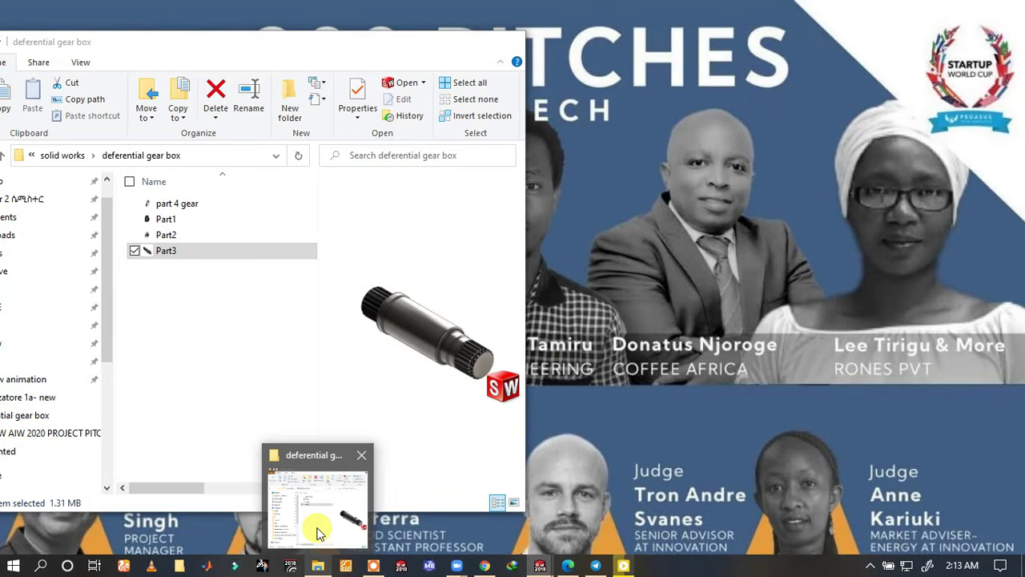
- Drag the Part3 shaft file into part 4 gear as a derived part and place it
{"action": "left_click", "coordinate": [319, 533]}
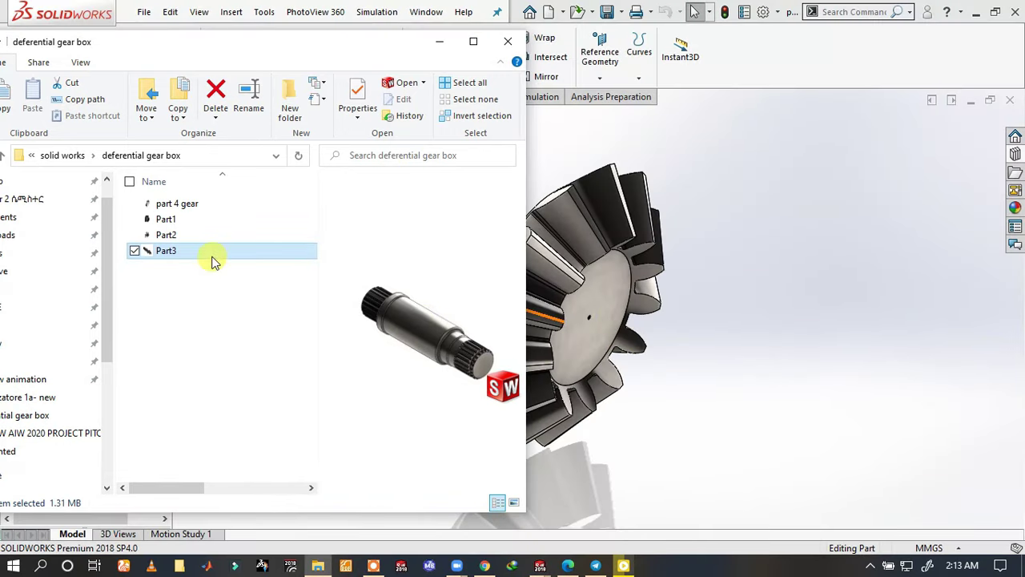
{"action": "left_click_drag", "start_coordinate": [193, 255], "coordinate": [613, 337]}
{"action": "left_click", "coordinate": [492, 282]}
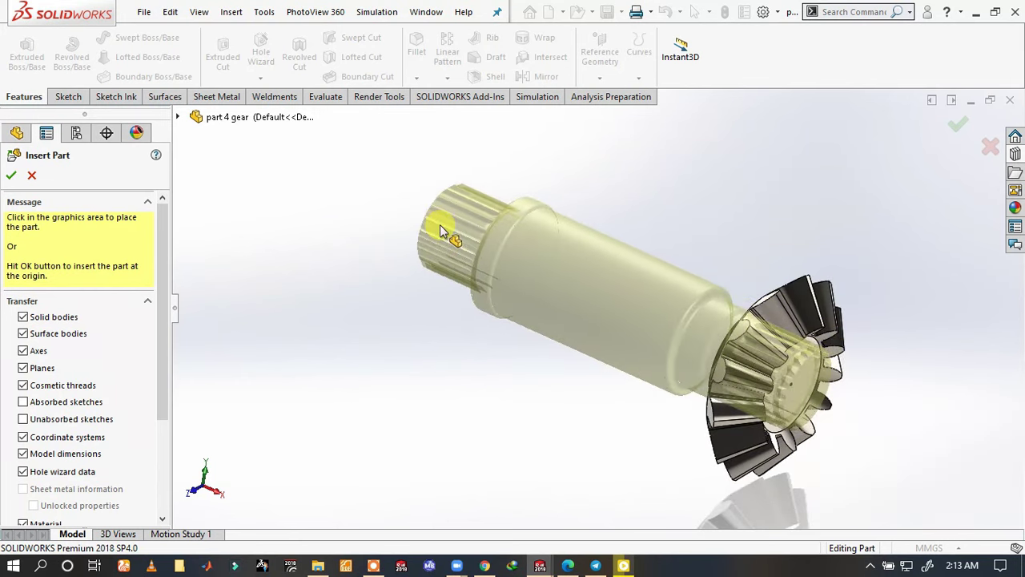
{"action": "left_click", "coordinate": [469, 232]}
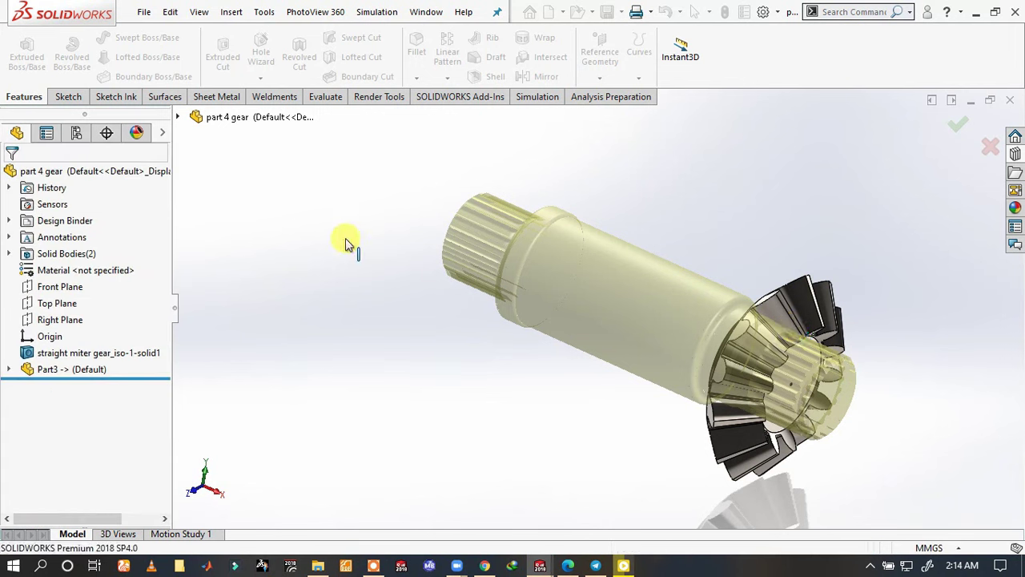
- Finish inserting the shaft and hide its Top, Front, Right and Plane2 reference planes
{"action": "left_click", "coordinate": [346, 238]}
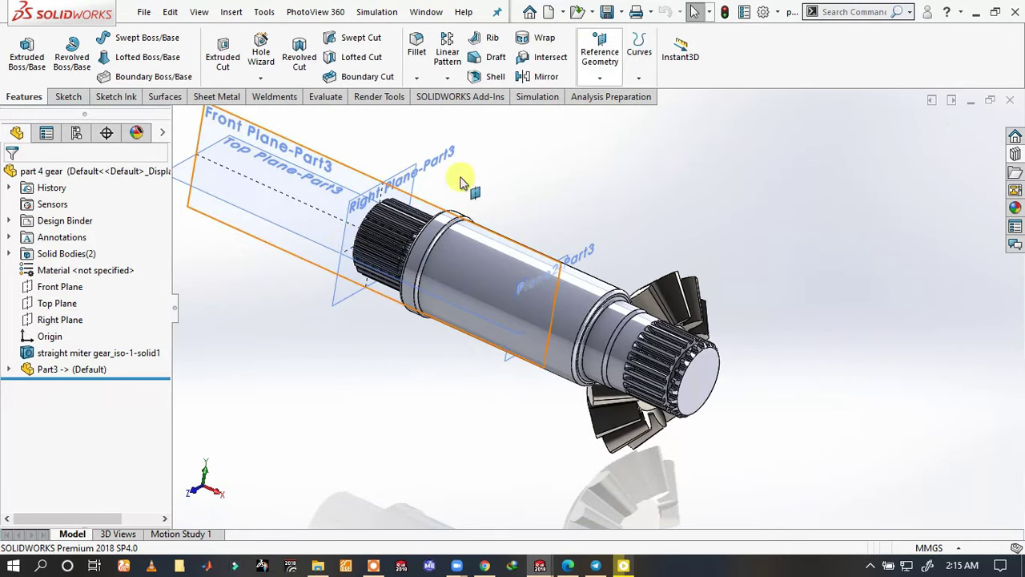
{"action": "left_click", "coordinate": [383, 184]}
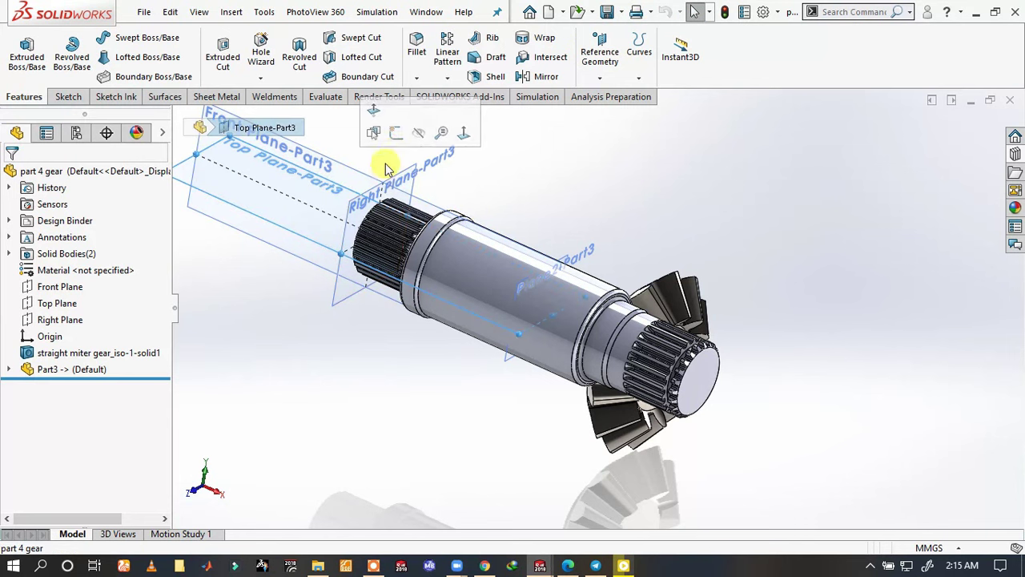
{"action": "left_click", "coordinate": [394, 132]}
{"action": "left_click", "coordinate": [327, 192]}
{"action": "left_click", "coordinate": [392, 142]}
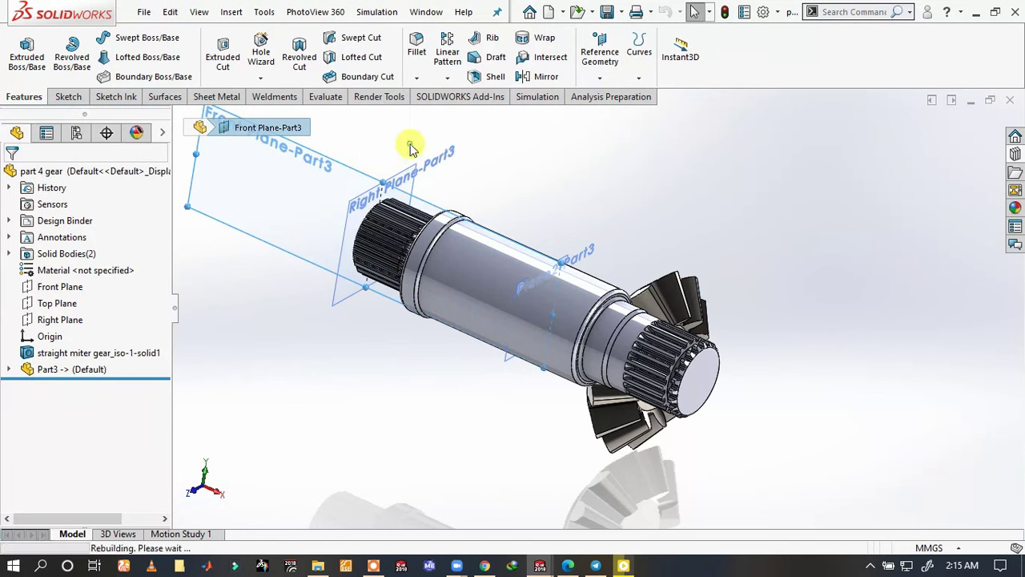
{"action": "left_click", "coordinate": [457, 150]}
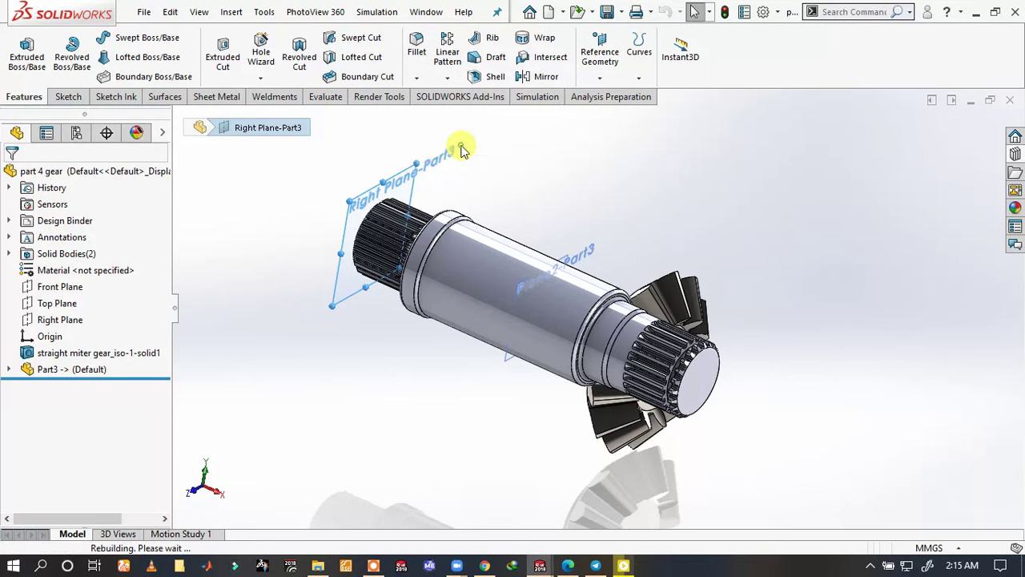
{"action": "left_click", "coordinate": [563, 269]}
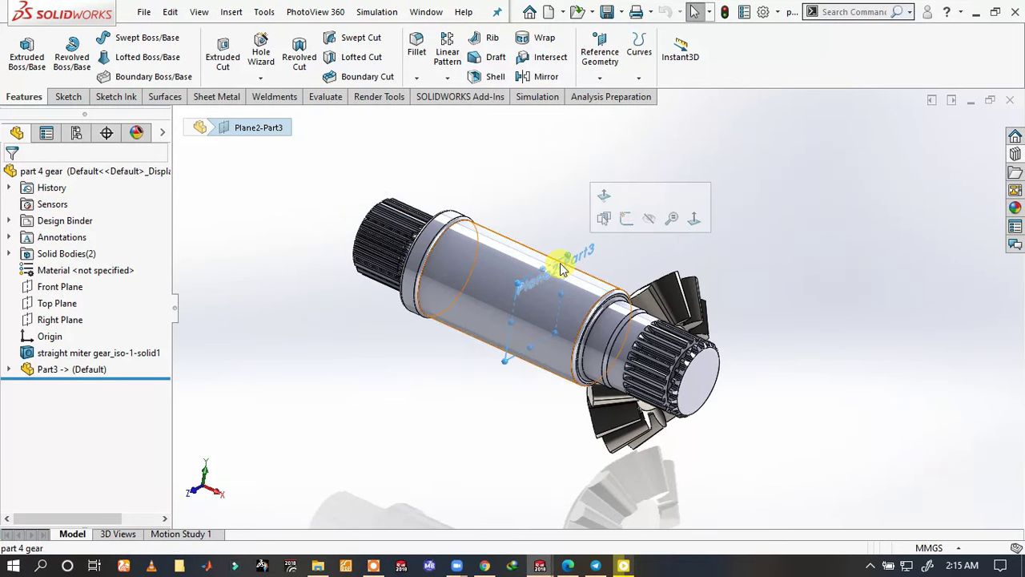
{"action": "left_click", "coordinate": [648, 218]}
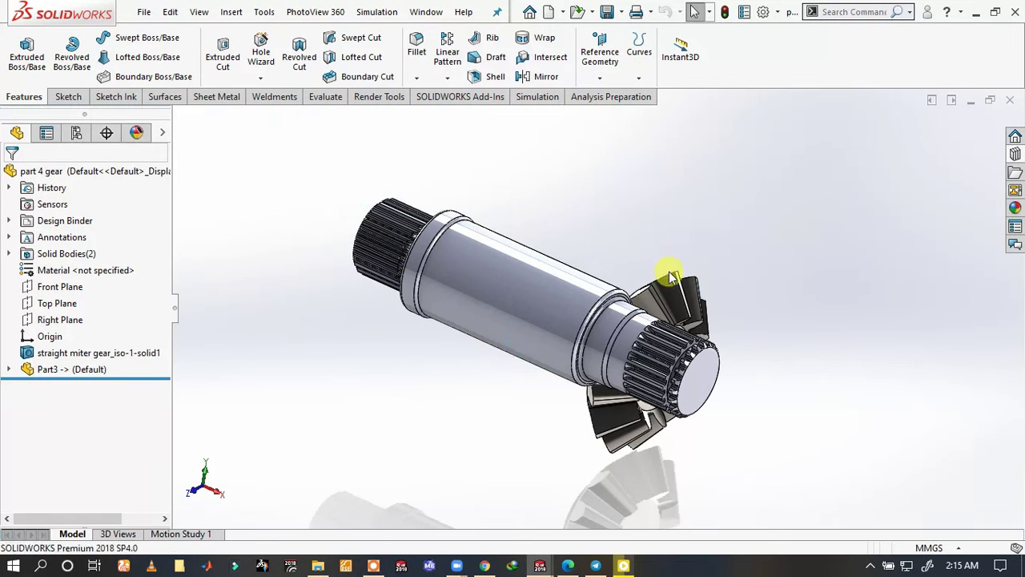
{"action": "scroll", "coordinate": [671, 358], "scroll_direction": "down", "scroll_amount": 2}
{"action": "scroll", "coordinate": [653, 345], "scroll_direction": "down", "scroll_amount": 1}
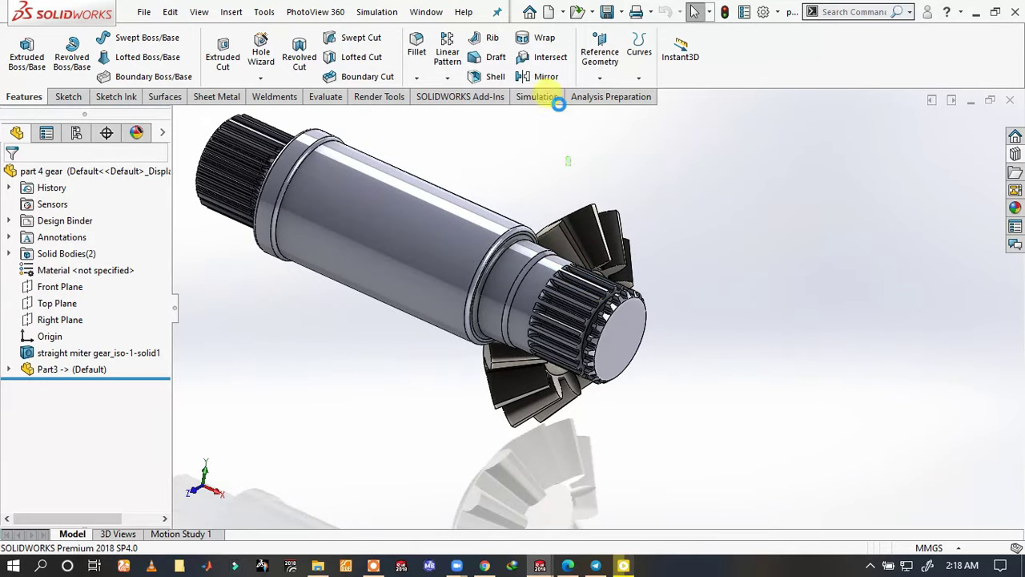
- Check a shaft edge's diameter, then start Move/Copy Body from Insert > Features
{"action": "left_click", "coordinate": [513, 251]}
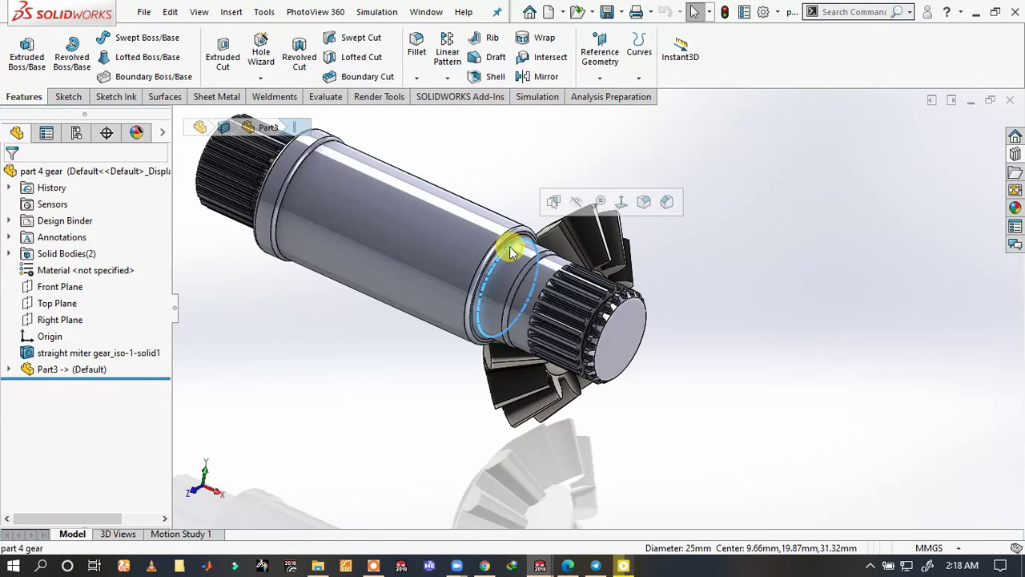
{"action": "left_click", "coordinate": [425, 129]}
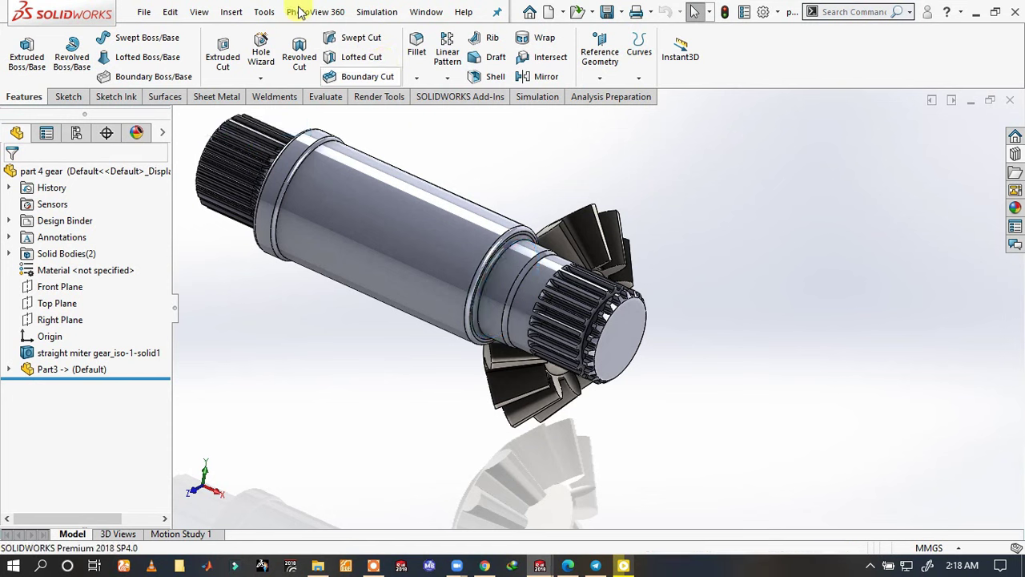
{"action": "left_click", "coordinate": [227, 18]}
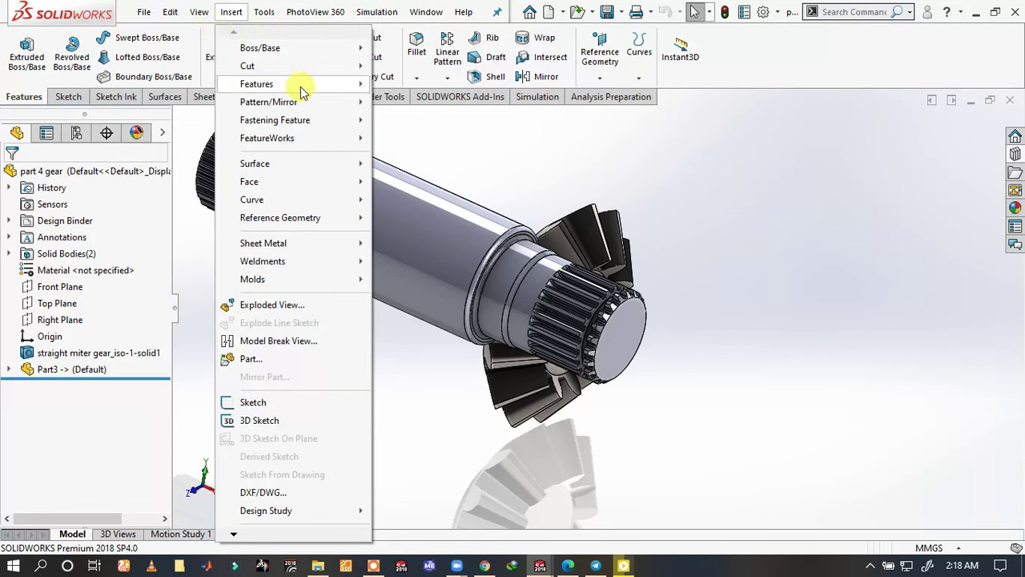
{"action": "mouse_move", "coordinate": [256, 84]}
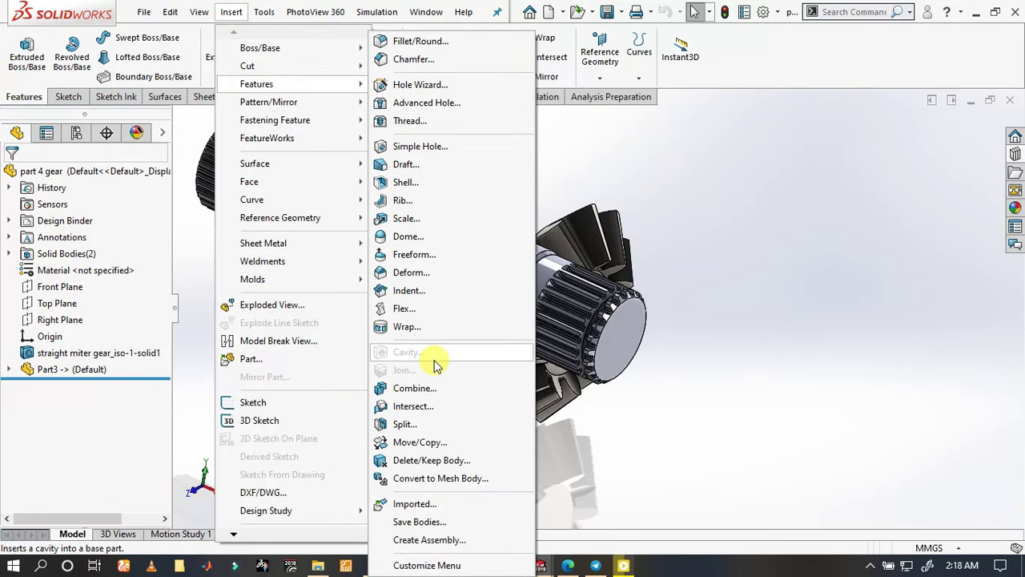
{"action": "left_click", "coordinate": [416, 445]}
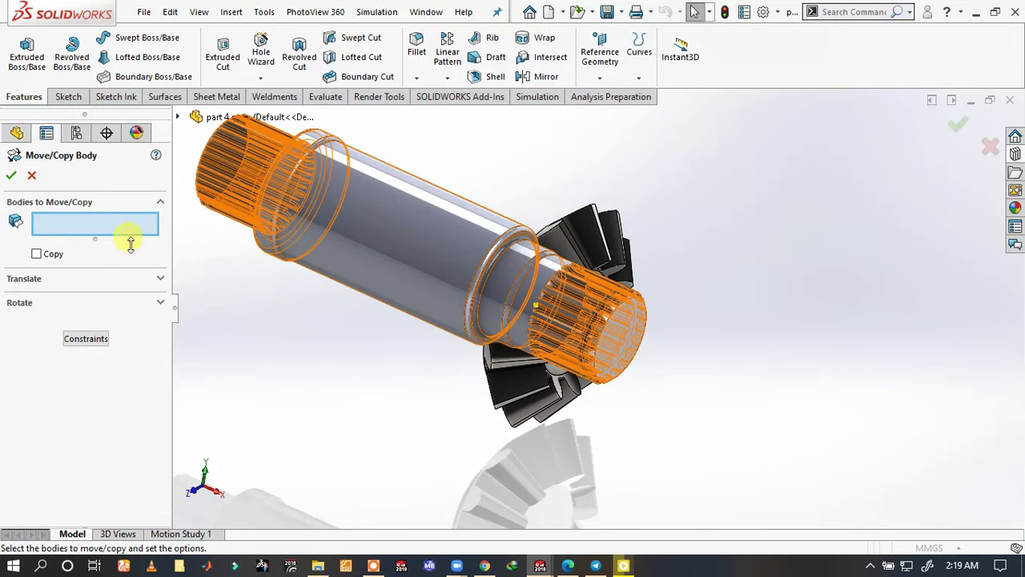
- Switch to mate positioning with an anti-aligned concentric mate on the gear hub face
{"action": "left_click", "coordinate": [85, 338]}
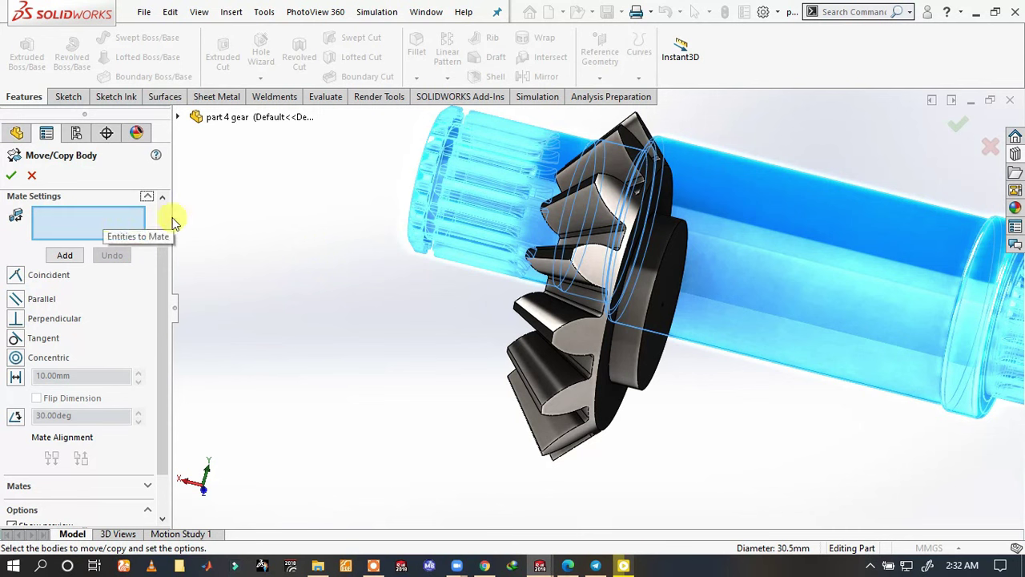
{"action": "left_click", "coordinate": [656, 269]}
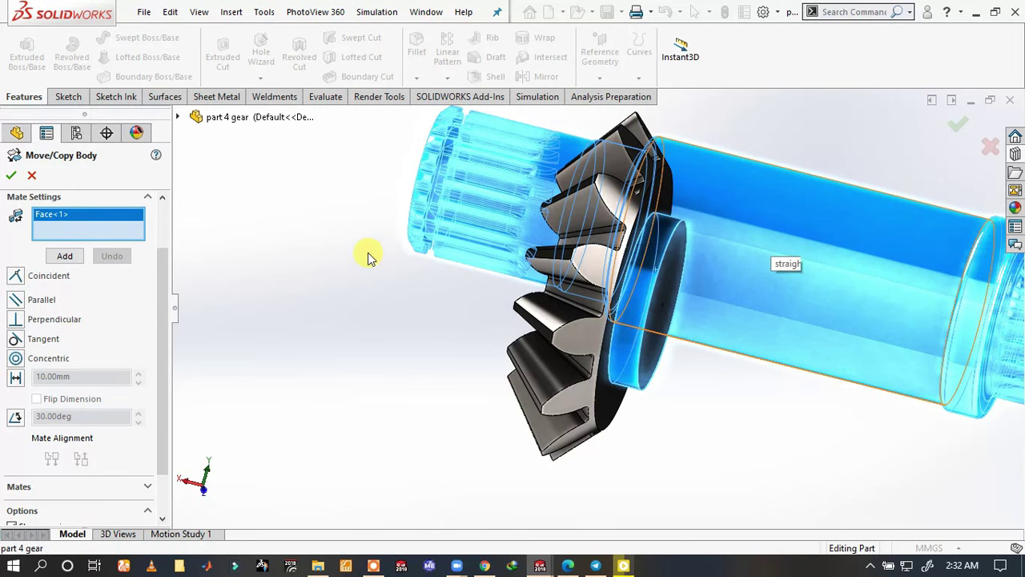
{"action": "left_click", "coordinate": [16, 361]}
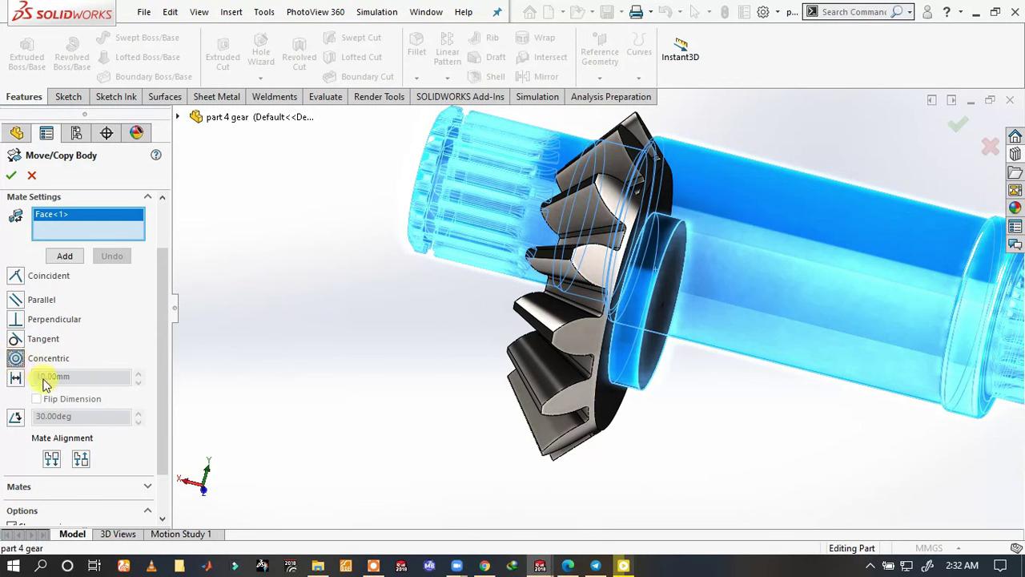
{"action": "left_click", "coordinate": [81, 460]}
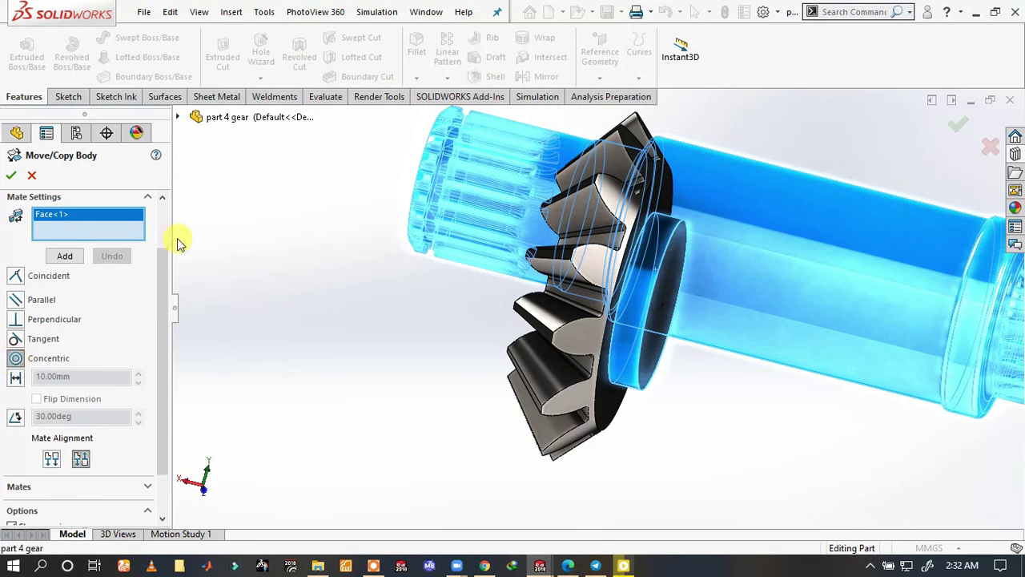
- Replace the bodies to move with the shaft body and attempt to finish the move
{"action": "scroll", "coordinate": [168, 206], "scroll_direction": "up", "scroll_amount": 2}
{"action": "left_click", "coordinate": [72, 228]}
{"action": "right_click", "coordinate": [71, 230]}
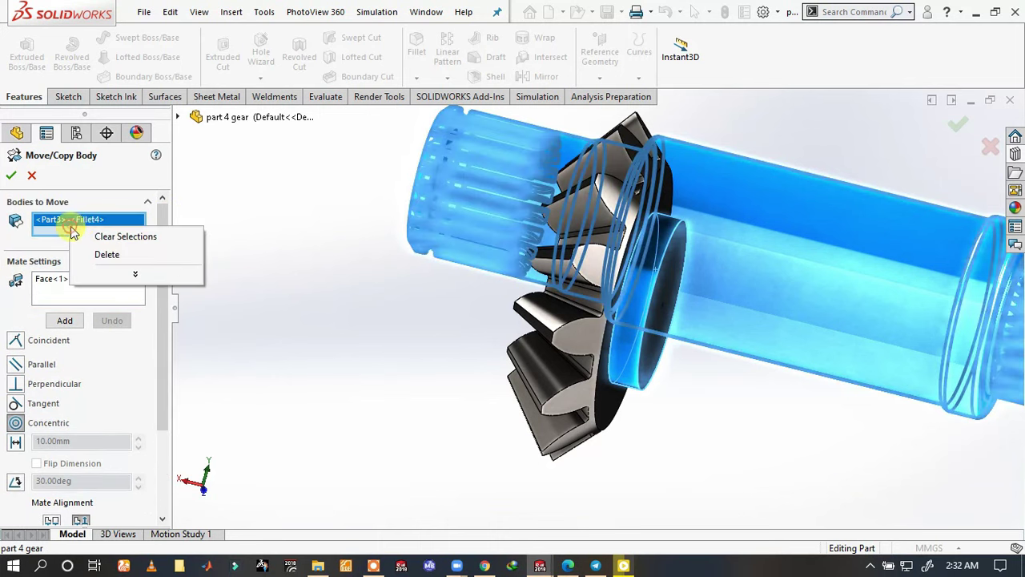
{"action": "left_click", "coordinate": [105, 254]}
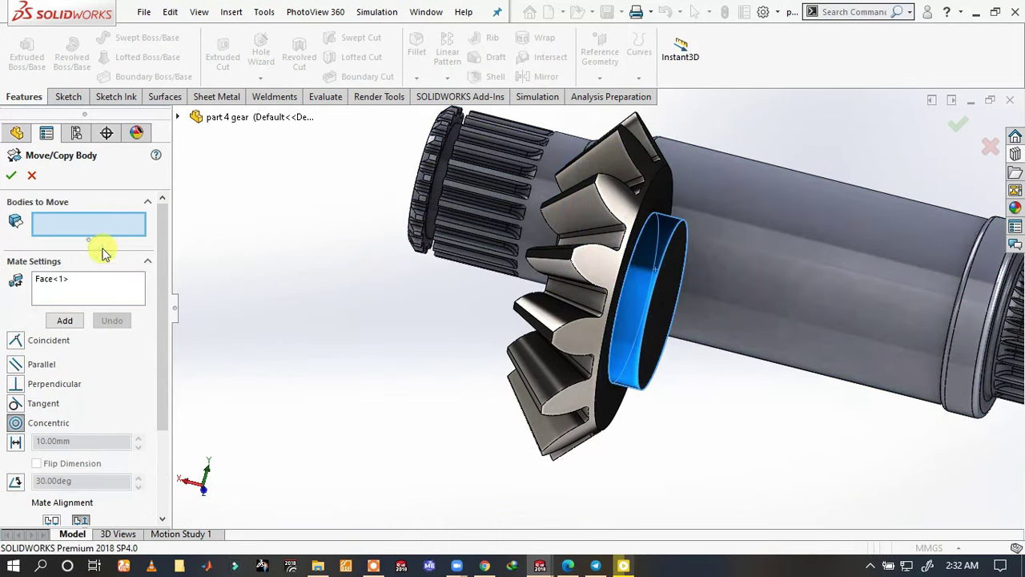
{"action": "left_click", "coordinate": [996, 280]}
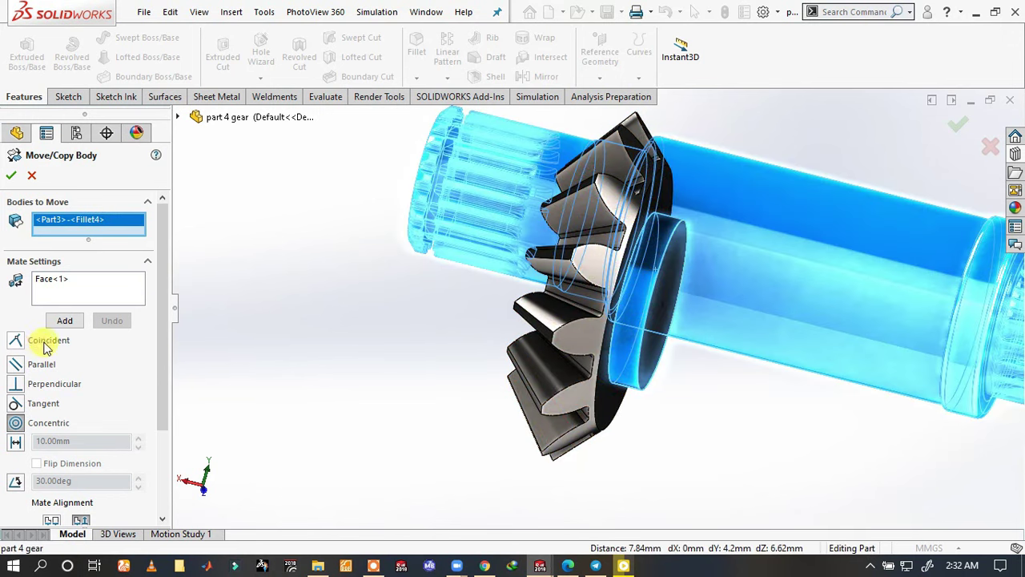
{"action": "left_click", "coordinate": [10, 176]}
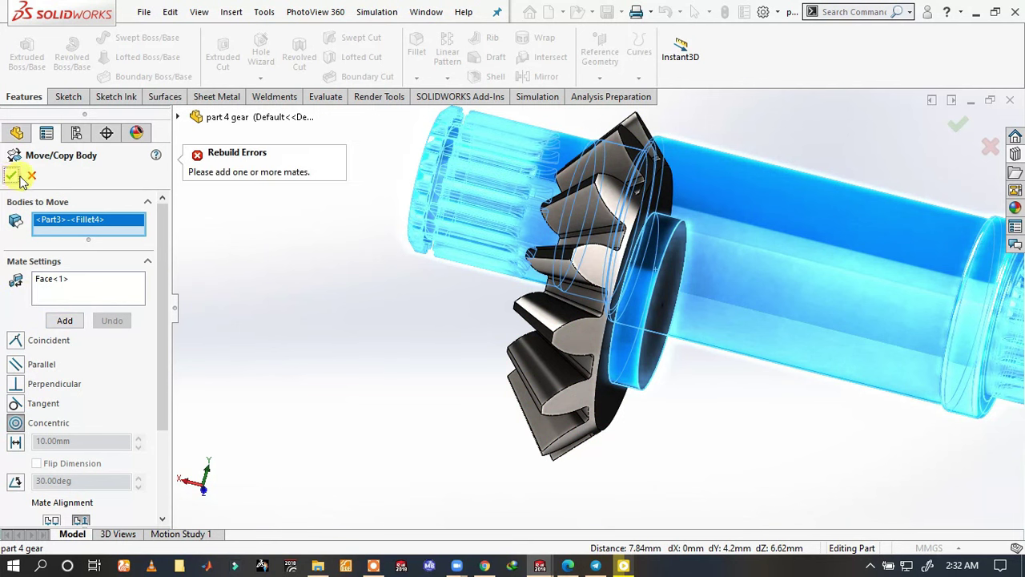
- Add a concentric mate between the gear hub face and the shaft's cylindrical face, flipping alignment
{"action": "left_click", "coordinate": [15, 424]}
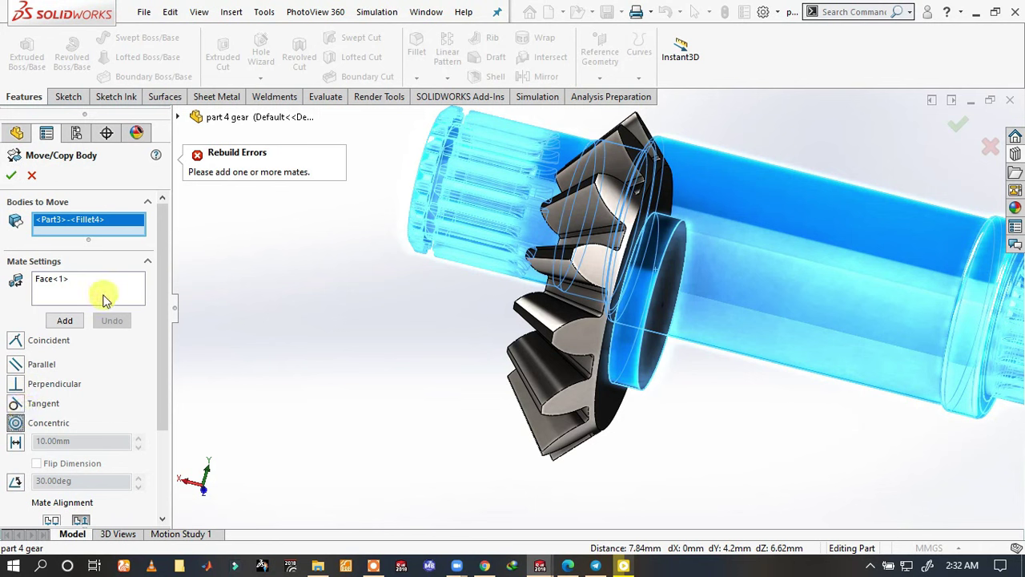
{"action": "left_click", "coordinate": [64, 322]}
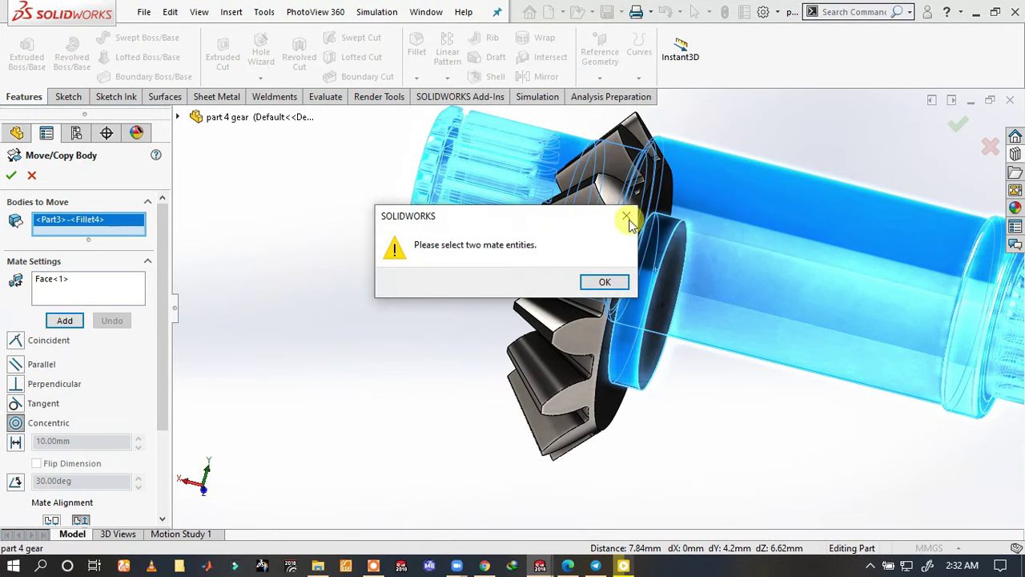
{"action": "left_click", "coordinate": [628, 218]}
{"action": "left_click", "coordinate": [128, 287]}
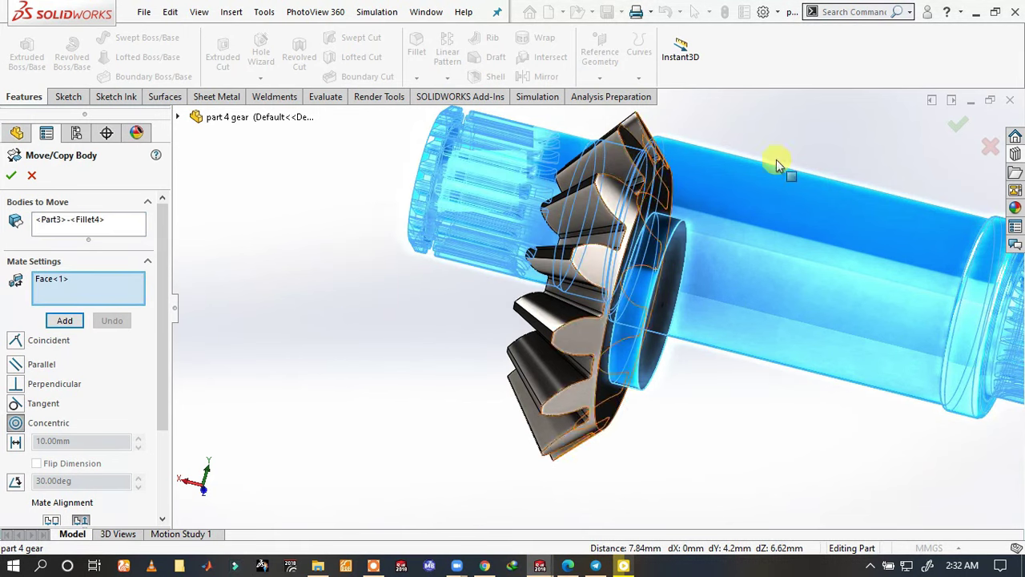
{"action": "left_click", "coordinate": [786, 182]}
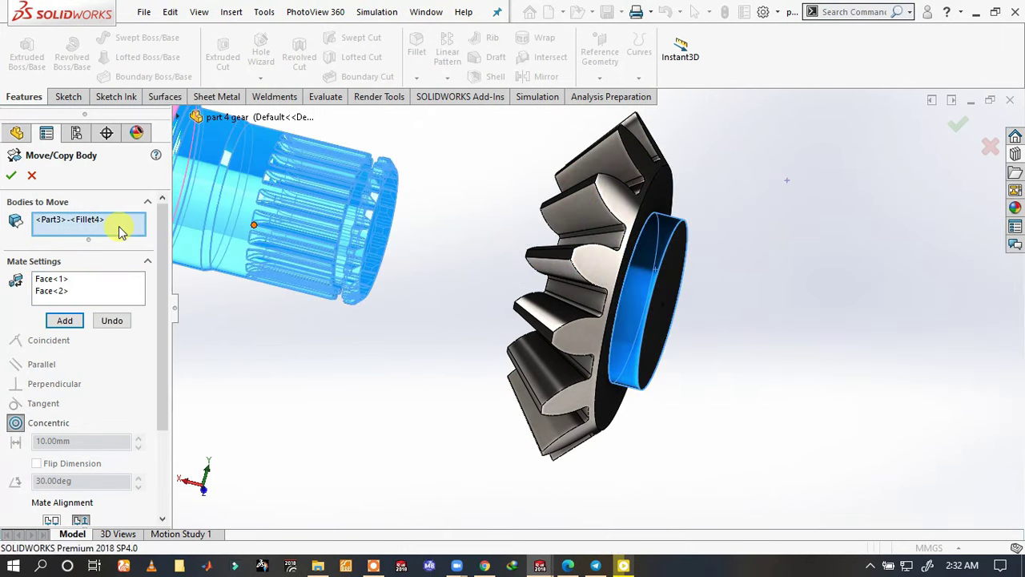
{"action": "left_click", "coordinate": [120, 232]}
{"action": "right_click", "coordinate": [133, 230]}
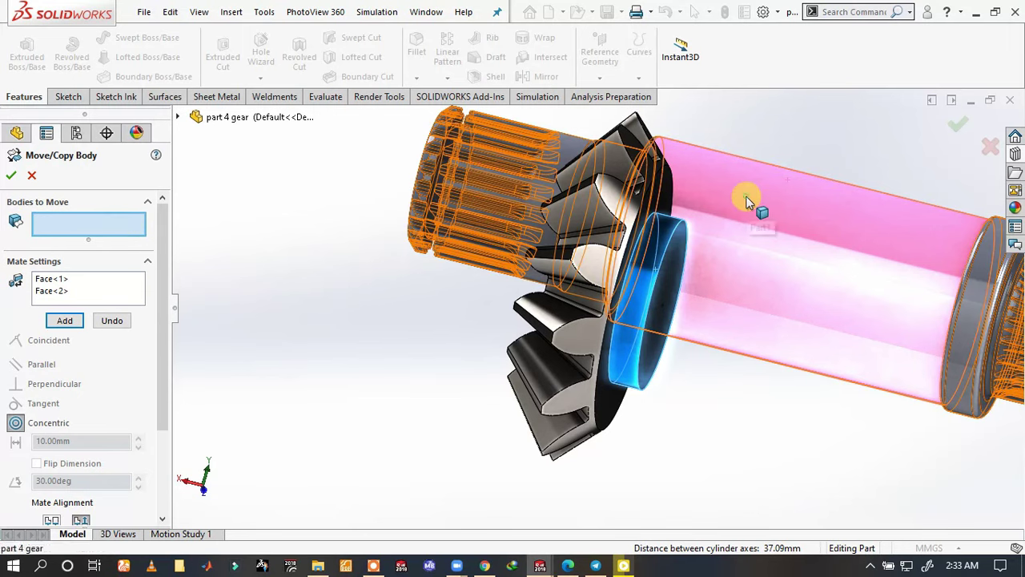
{"action": "left_click", "coordinate": [657, 149]}
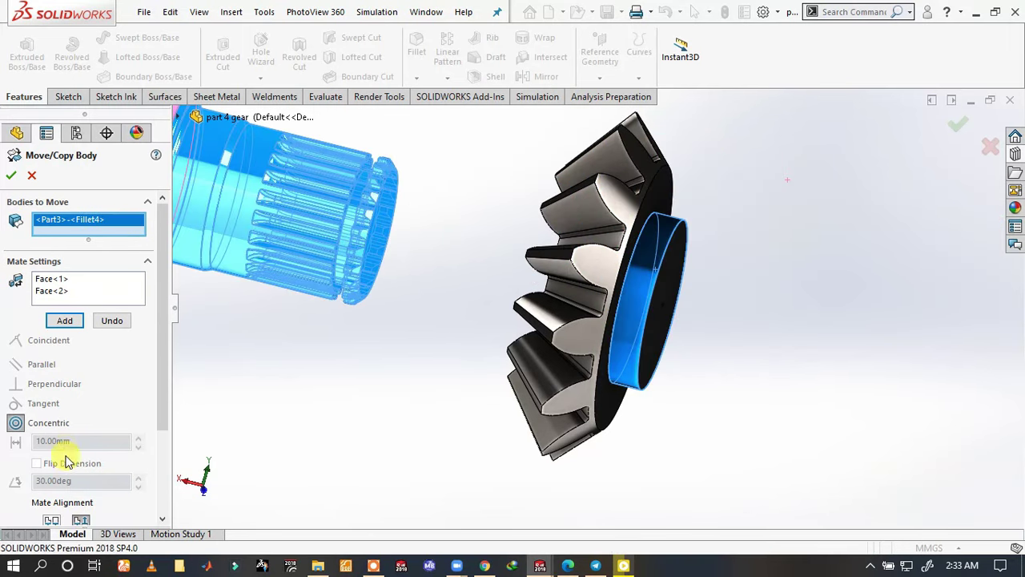
{"action": "left_click", "coordinate": [52, 520]}
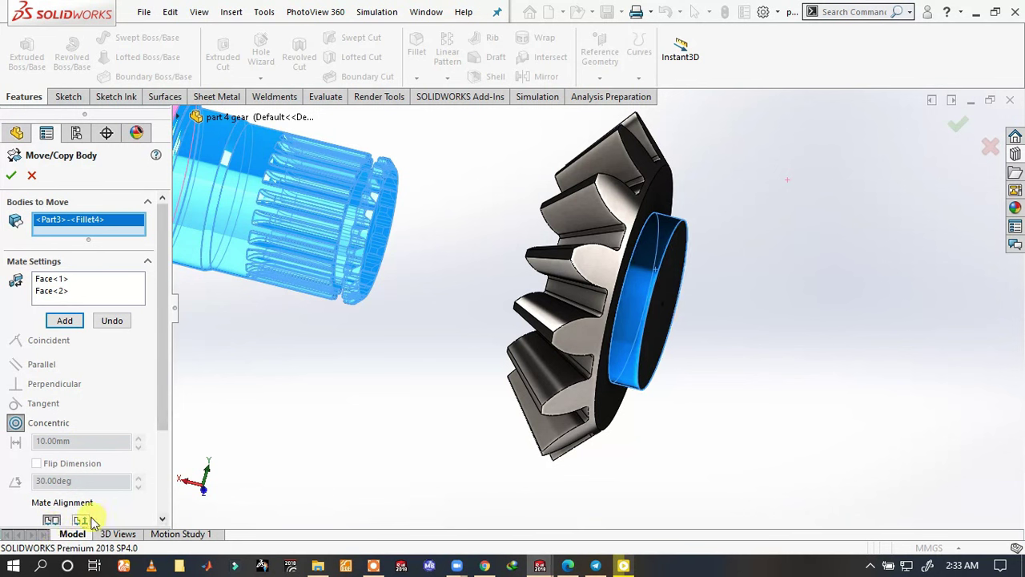
{"action": "left_click", "coordinate": [82, 520]}
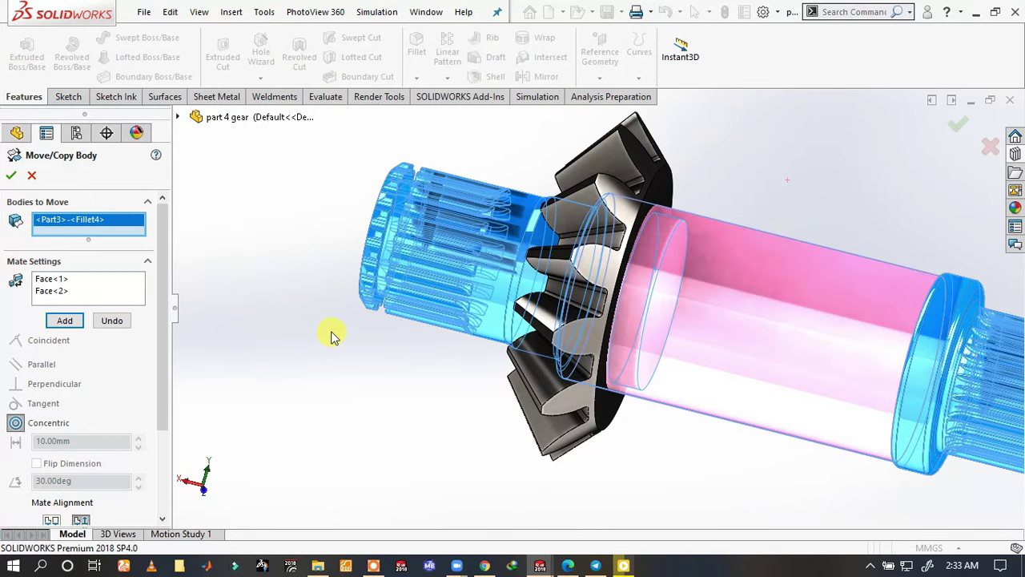
{"action": "mouse_move", "coordinate": [332, 336]}
{"action": "middle_mouse_down"}
{"action": "mouse_move", "coordinate": [394, 371]}
{"action": "mouse_move", "coordinate": [388, 381]}
{"action": "middle_mouse_up"}
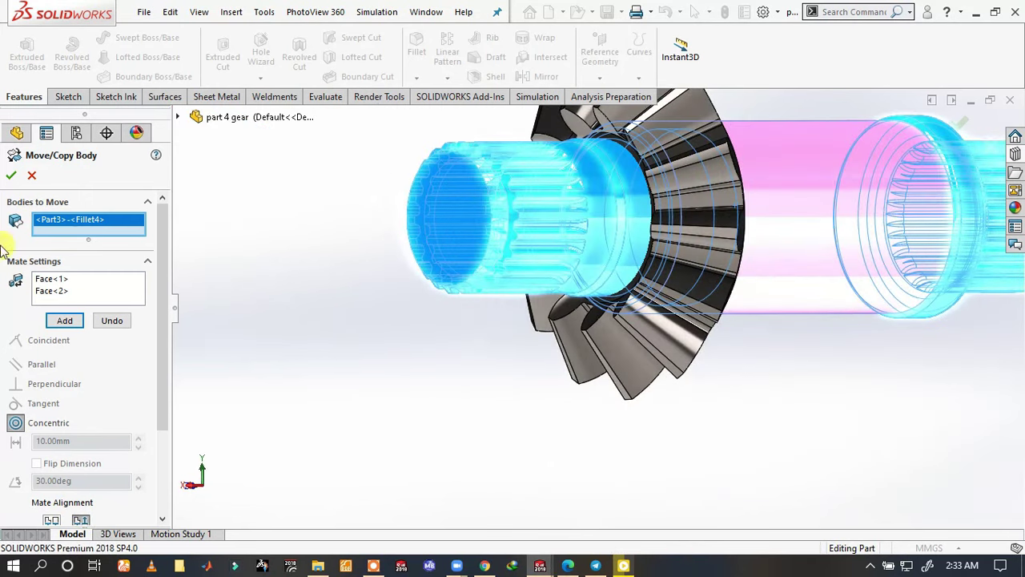
{"action": "left_click", "coordinate": [60, 321]}
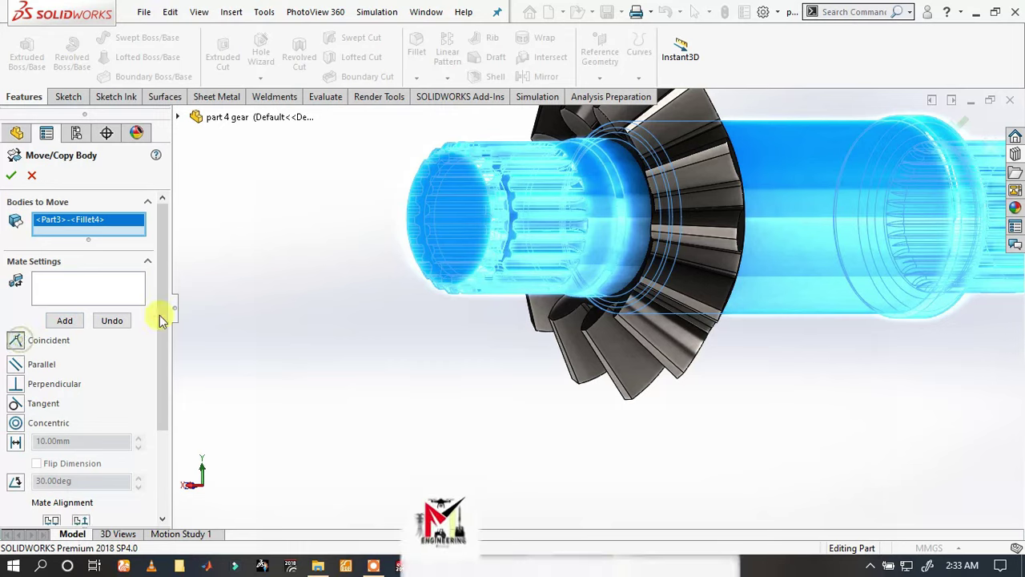
- Make the miter gear the only body to move, removing the shaft from the list
{"action": "mouse_move", "coordinate": [716, 217]}
{"action": "middle_mouse_down"}
{"action": "mouse_move", "coordinate": [634, 217]}
{"action": "mouse_move", "coordinate": [652, 217]}
{"action": "mouse_move", "coordinate": [669, 240]}
{"action": "mouse_move", "coordinate": [469, 221]}
{"action": "middle_mouse_up"}
{"action": "left_click", "coordinate": [419, 233]}
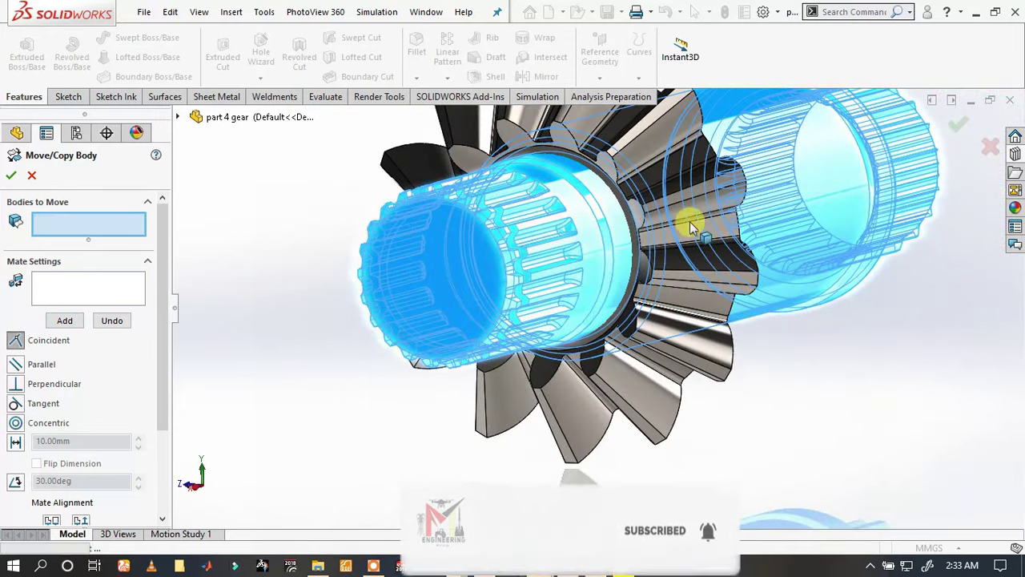
{"action": "middle_click_drag", "start_coordinate": [693, 228], "coordinate": [601, 217]}
{"action": "scroll", "coordinate": [609, 220], "scroll_direction": "down", "scroll_amount": 2}
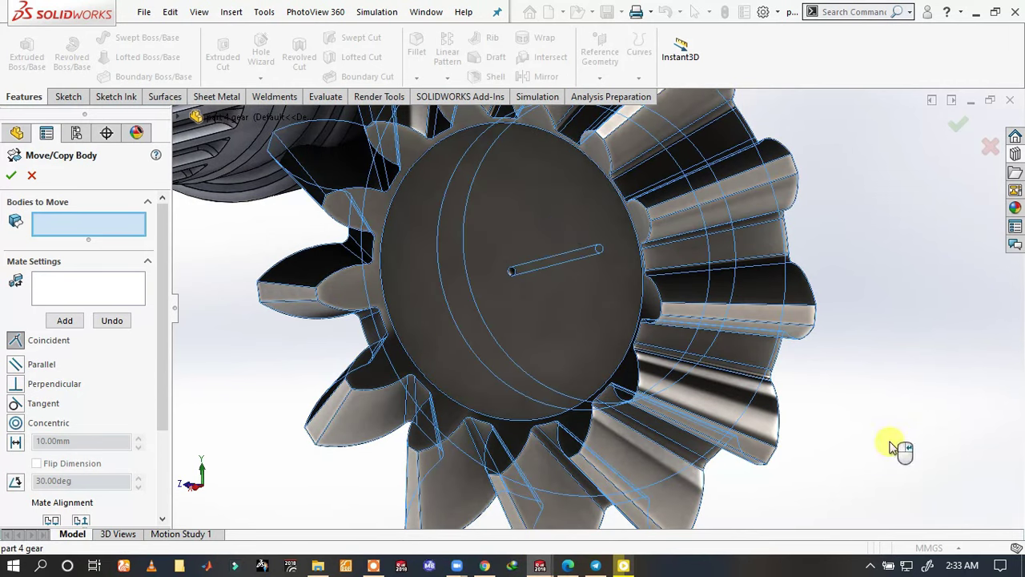
{"action": "left_click", "coordinate": [798, 476]}
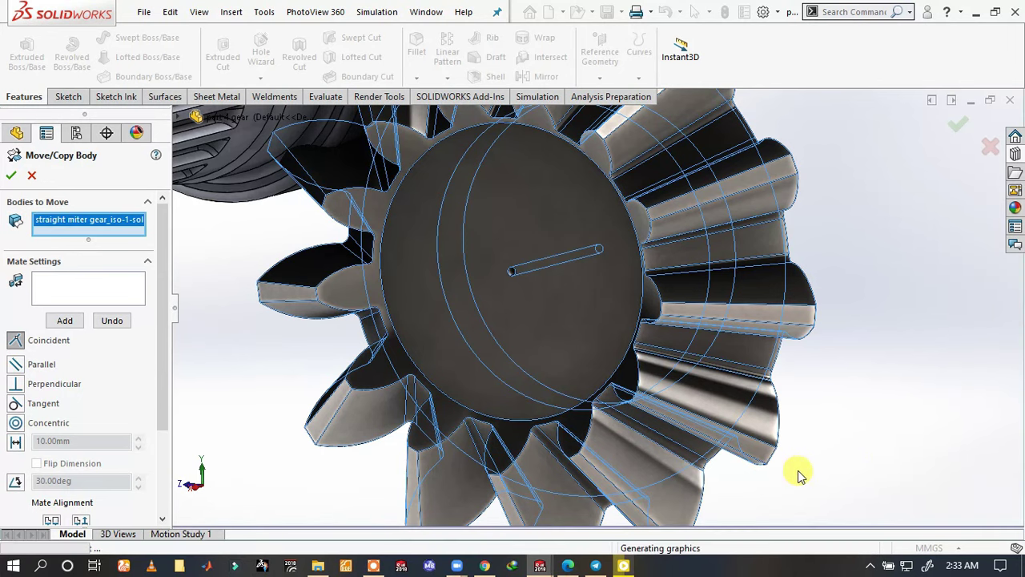
{"action": "middle_click_drag", "start_coordinate": [938, 414], "coordinate": [828, 385]}
{"action": "scroll", "coordinate": [573, 330], "scroll_direction": "up", "scroll_amount": 3}
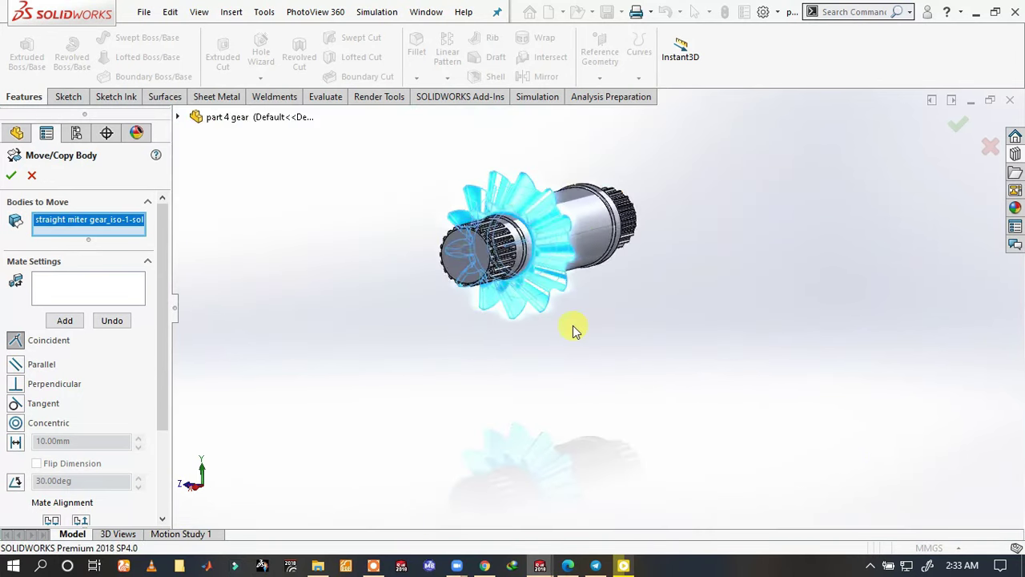
{"action": "scroll", "coordinate": [573, 325], "scroll_direction": "down", "scroll_amount": 2}
{"action": "scroll", "coordinate": [590, 247], "scroll_direction": "down", "scroll_amount": 2}
{"action": "scroll", "coordinate": [633, 255], "scroll_direction": "down", "scroll_amount": 3}
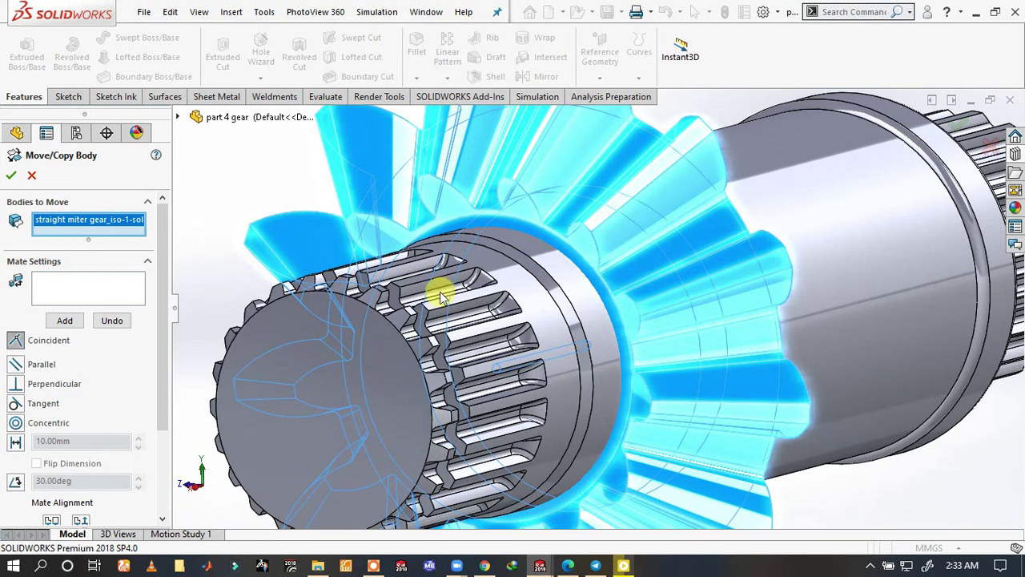
{"action": "left_click", "coordinate": [366, 360]}
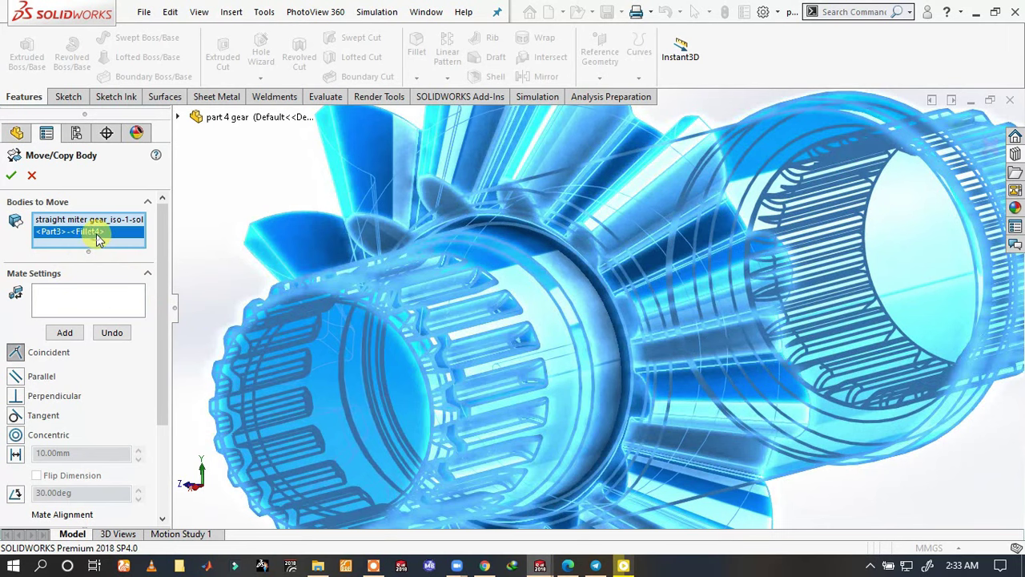
{"action": "right_click", "coordinate": [96, 239]}
{"action": "left_click", "coordinate": [126, 261]}
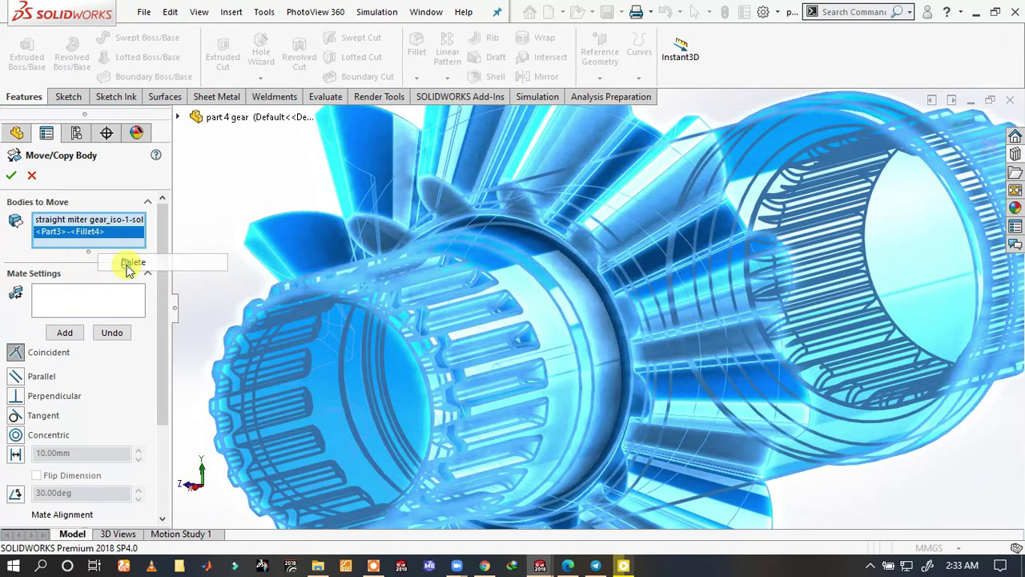
- Mate the gear coincident with the shaft's splined end face and finish Body-Move/Copy1
{"action": "left_click", "coordinate": [44, 296]}
{"action": "left_click", "coordinate": [369, 332]}
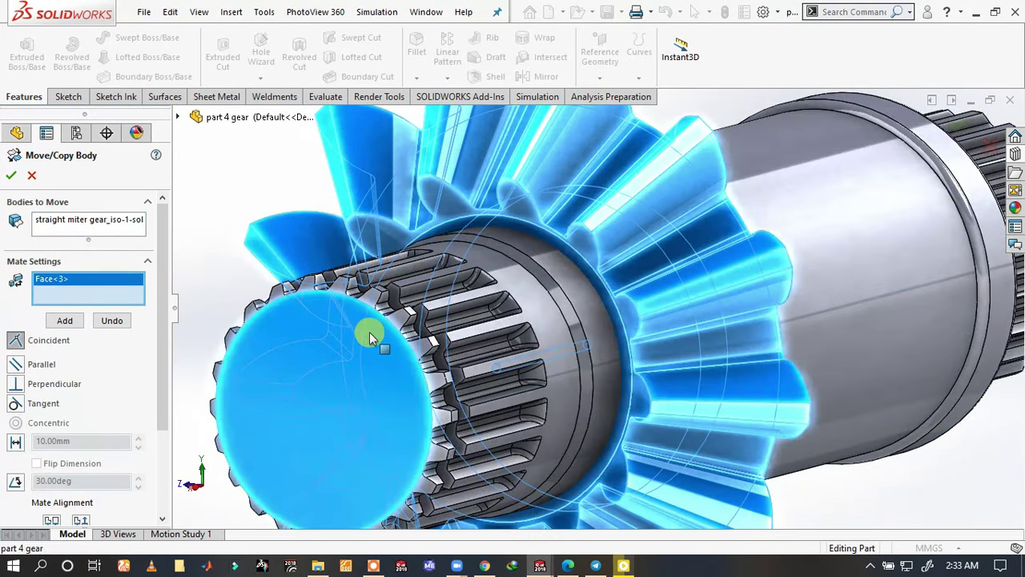
{"action": "scroll", "coordinate": [597, 309], "scroll_direction": "down", "scroll_amount": 3}
{"action": "scroll", "coordinate": [614, 292], "scroll_direction": "up", "scroll_amount": 2}
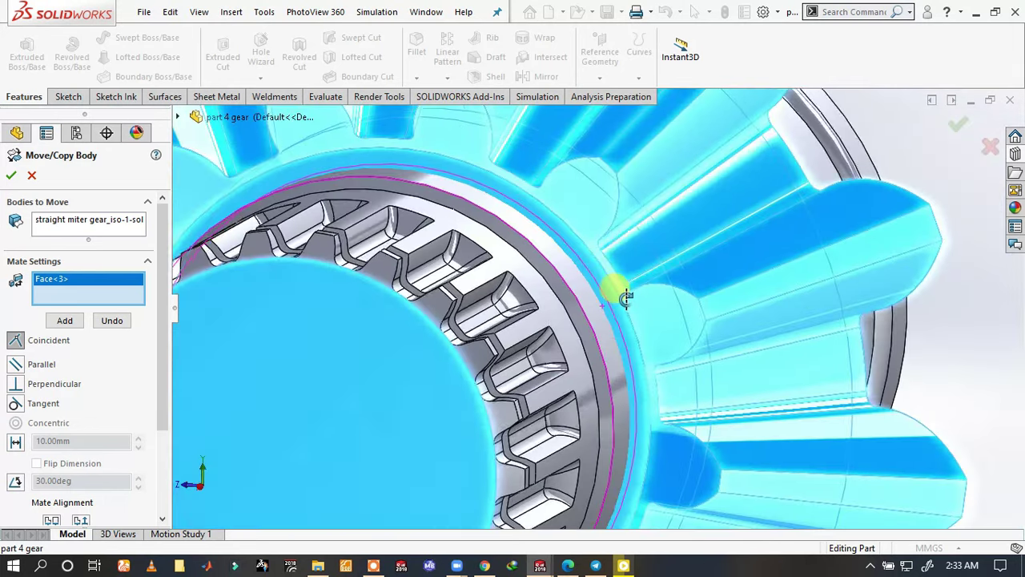
{"action": "scroll", "coordinate": [618, 280], "scroll_direction": "down", "scroll_amount": 1}
{"action": "scroll", "coordinate": [621, 275], "scroll_direction": "up", "scroll_amount": 2}
{"action": "scroll", "coordinate": [621, 271], "scroll_direction": "up", "scroll_amount": 1}
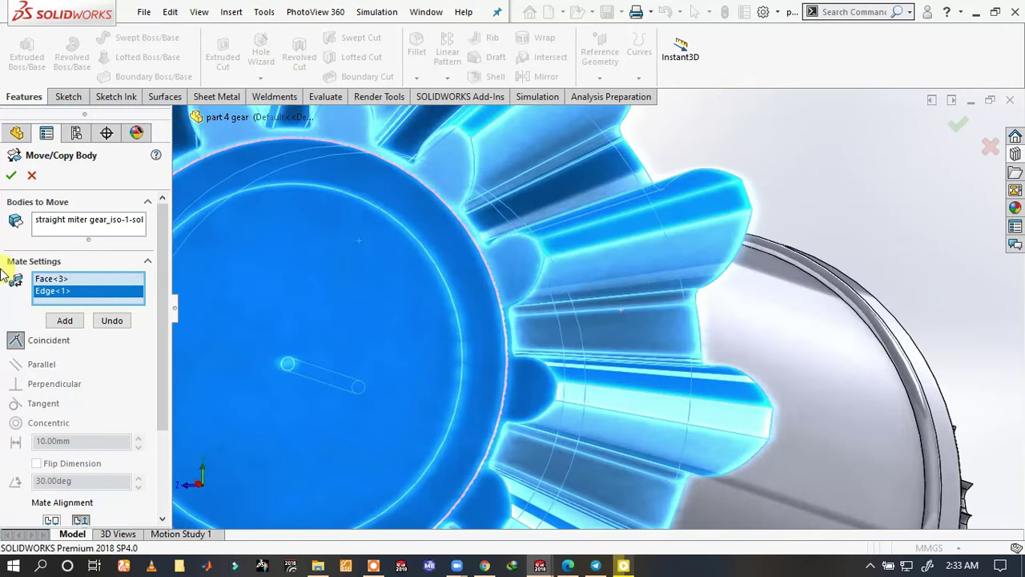
{"action": "left_click", "coordinate": [13, 176]}
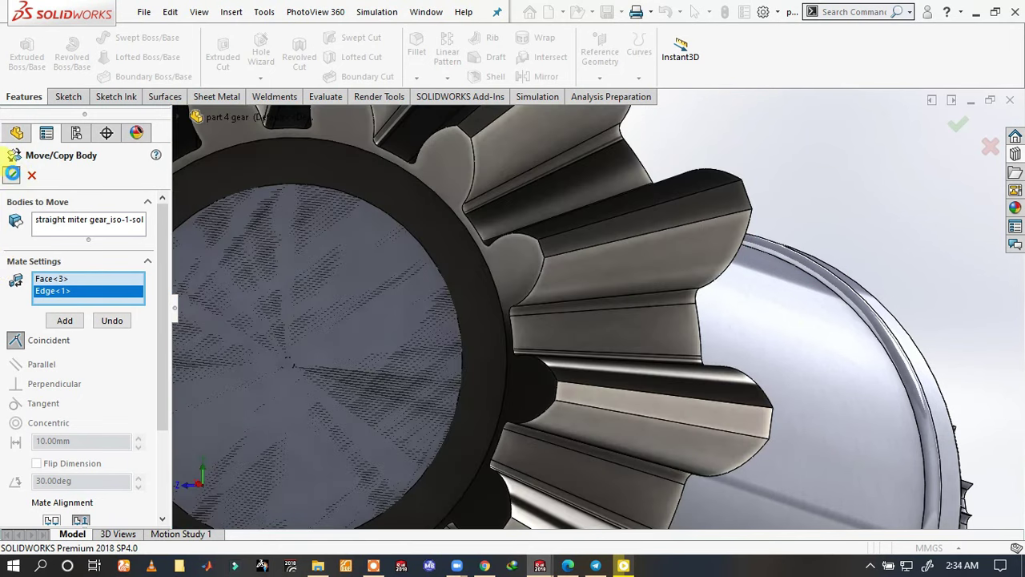
{"action": "scroll", "coordinate": [306, 199], "scroll_direction": "up", "scroll_amount": 3}
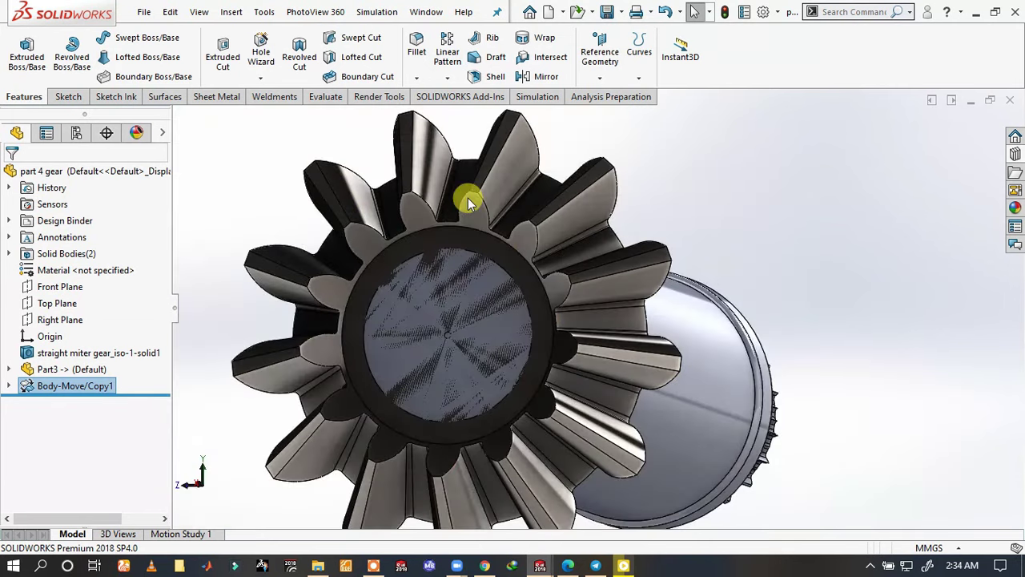
- Combine with Subtract, using the gear as main body and subtracting the Part3 shaft body
{"action": "mouse_move", "coordinate": [468, 202]}
{"action": "middle_mouse_down"}
{"action": "mouse_move", "coordinate": [469, 280]}
{"action": "mouse_move", "coordinate": [419, 222]}
{"action": "mouse_move", "coordinate": [373, 238]}
{"action": "mouse_move", "coordinate": [508, 270]}
{"action": "mouse_move", "coordinate": [467, 222]}
{"action": "mouse_move", "coordinate": [362, 245]}
{"action": "mouse_move", "coordinate": [378, 286]}
{"action": "middle_mouse_up"}
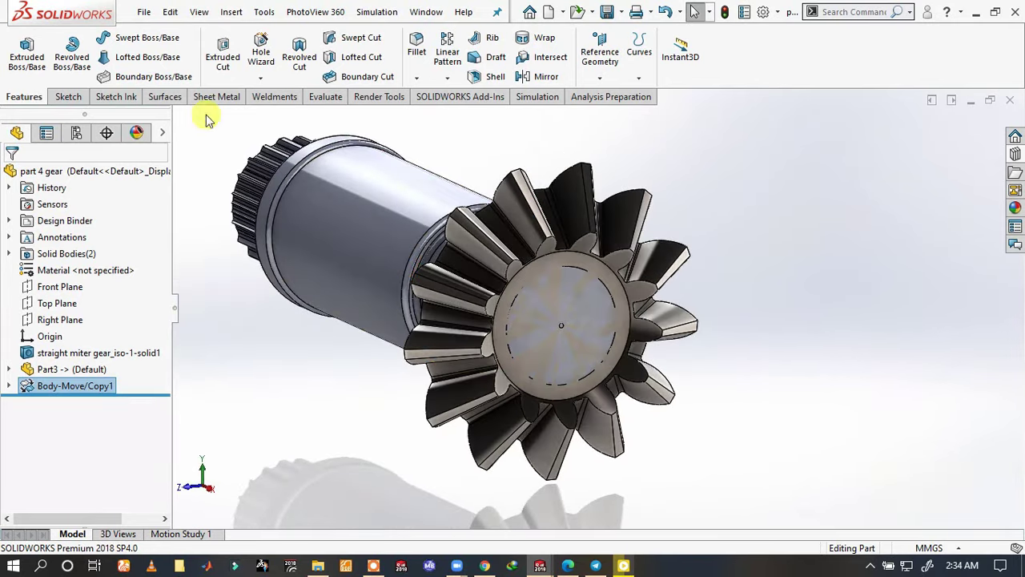
{"action": "left_click", "coordinate": [231, 13]}
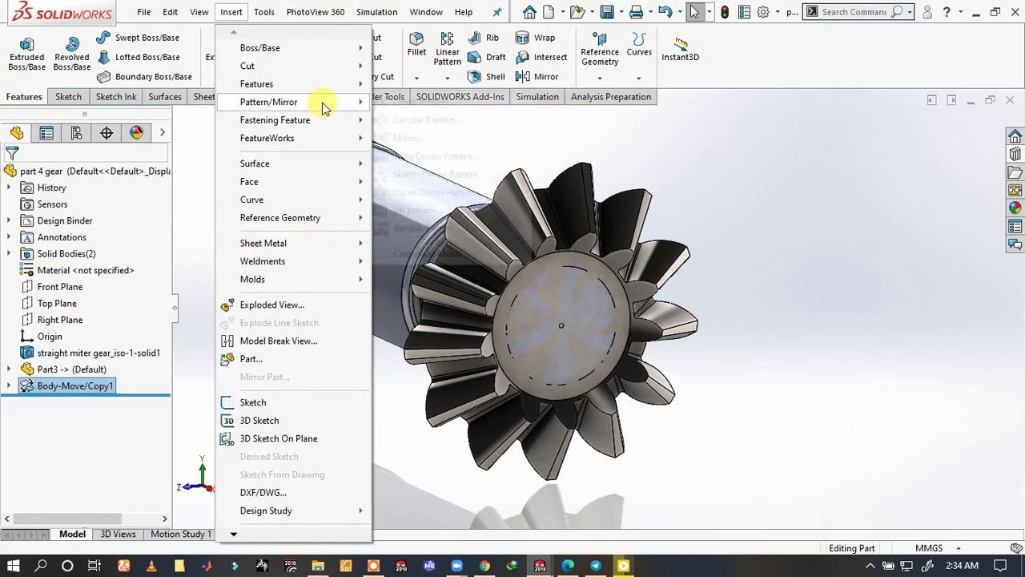
{"action": "mouse_move", "coordinate": [257, 84]}
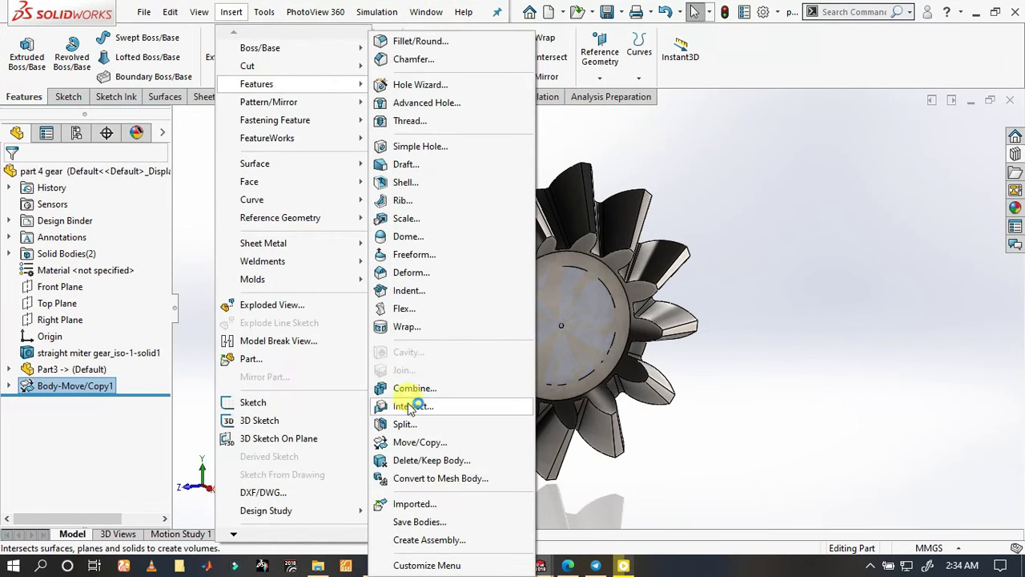
{"action": "left_click", "coordinate": [424, 389]}
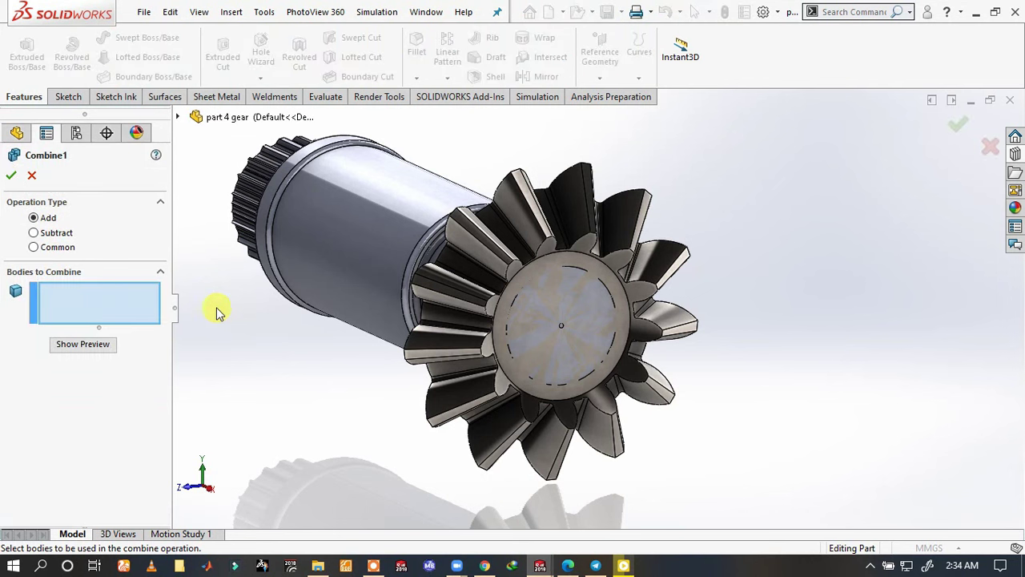
{"action": "left_click", "coordinate": [50, 233]}
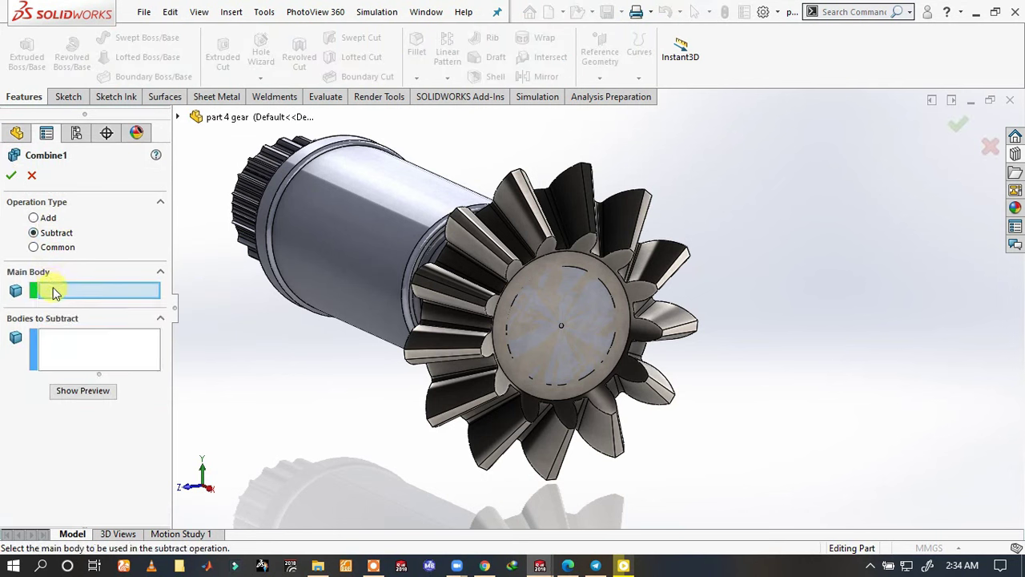
{"action": "left_click", "coordinate": [643, 246]}
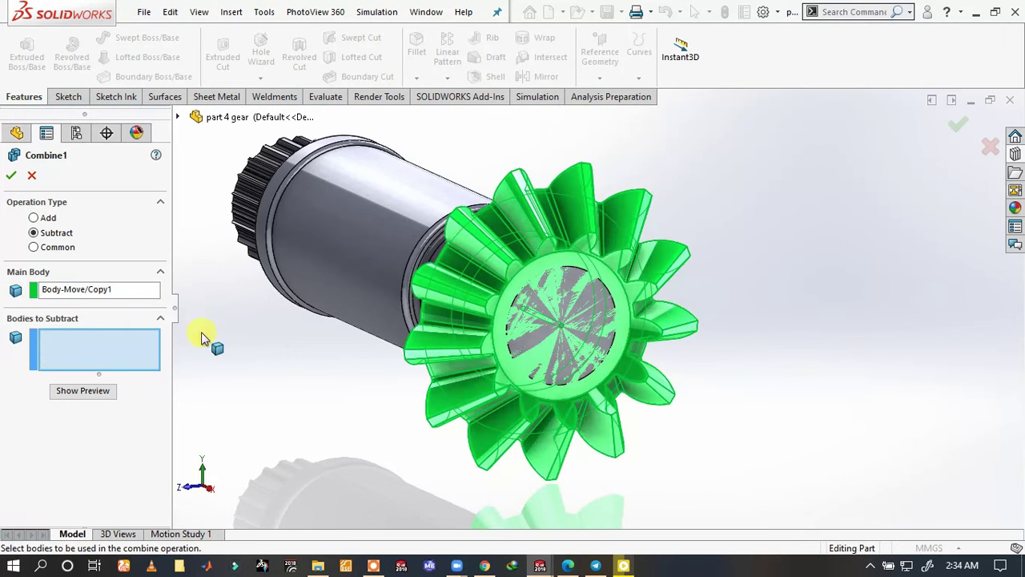
{"action": "left_click", "coordinate": [398, 235]}
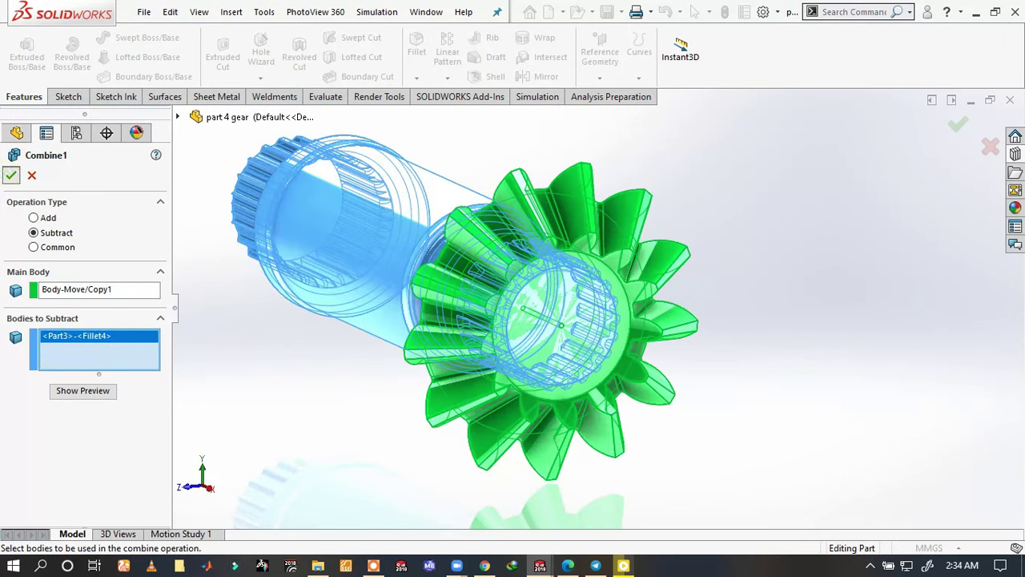
{"action": "left_click", "coordinate": [11, 175]}
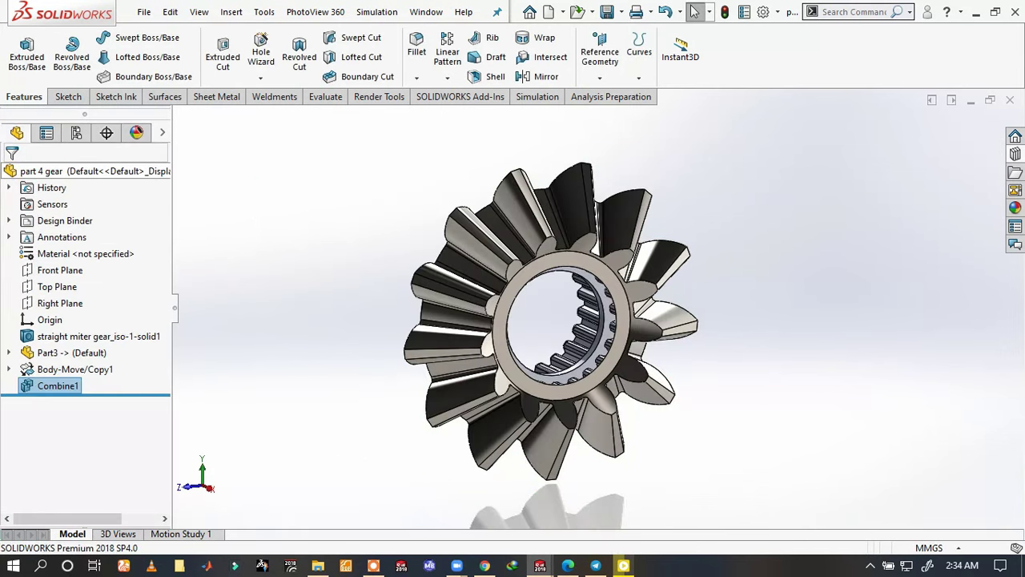
- Sketch on the bore face and convert the splined bore edge into the sketch
{"action": "mouse_move", "coordinate": [531, 339]}
{"action": "middle_mouse_down"}
{"action": "mouse_move", "coordinate": [717, 425]}
{"action": "mouse_move", "coordinate": [733, 451]}
{"action": "middle_mouse_up"}
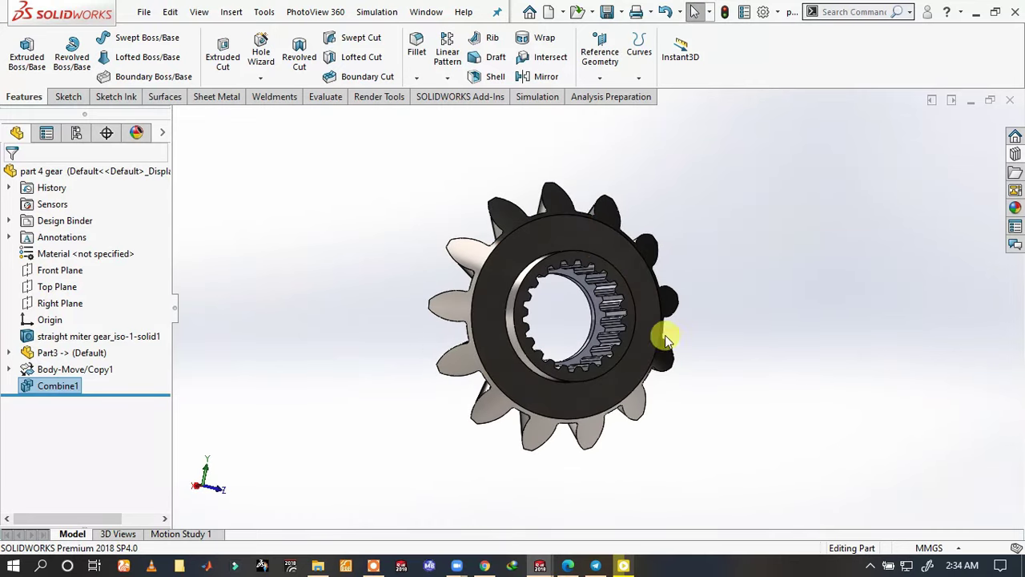
{"action": "scroll", "coordinate": [600, 305], "scroll_direction": "down", "scroll_amount": 3}
{"action": "scroll", "coordinate": [629, 317], "scroll_direction": "down", "scroll_amount": 2}
{"action": "left_click", "coordinate": [625, 348]}
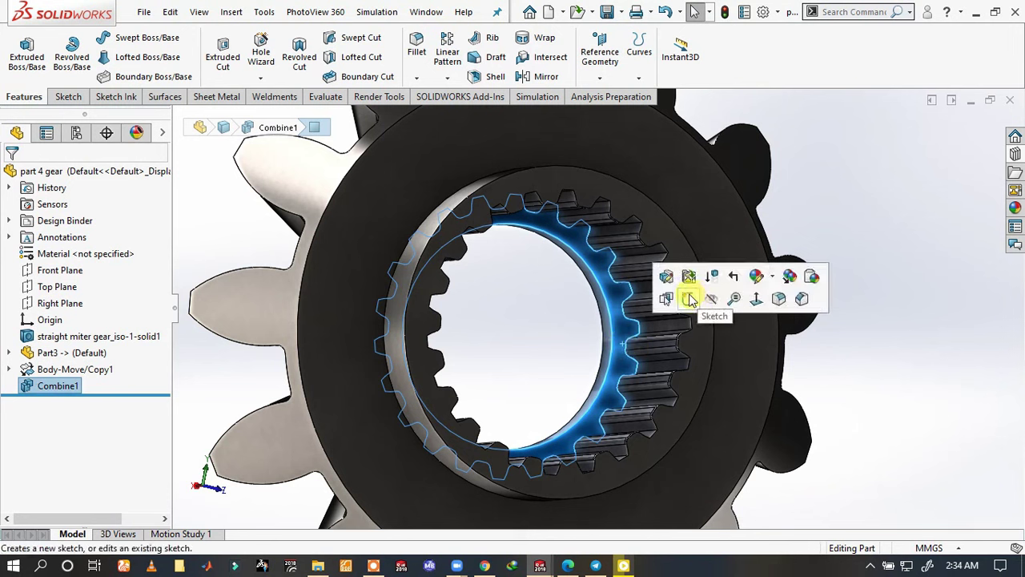
{"action": "left_click", "coordinate": [688, 298]}
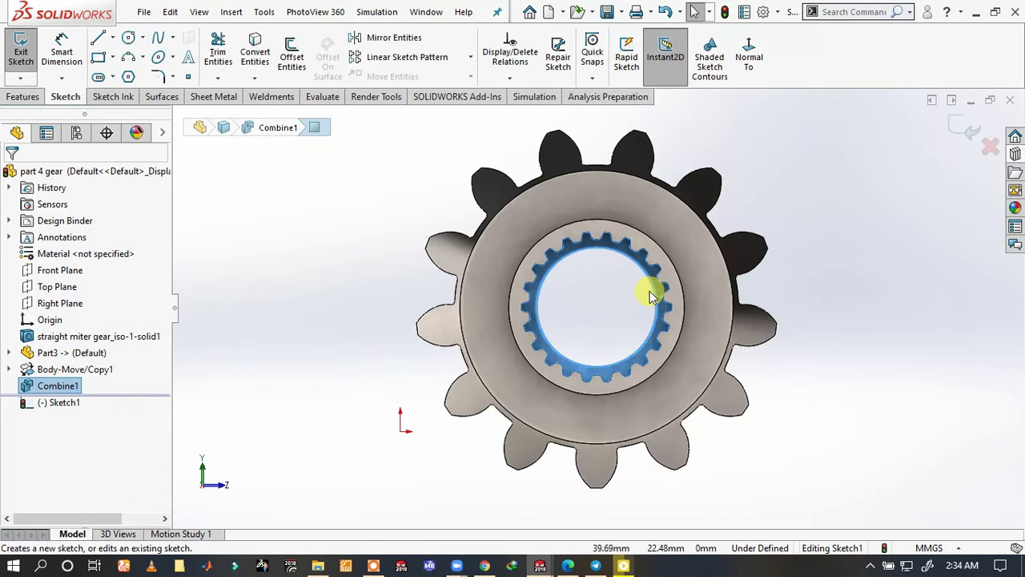
{"action": "left_click", "coordinate": [651, 296]}
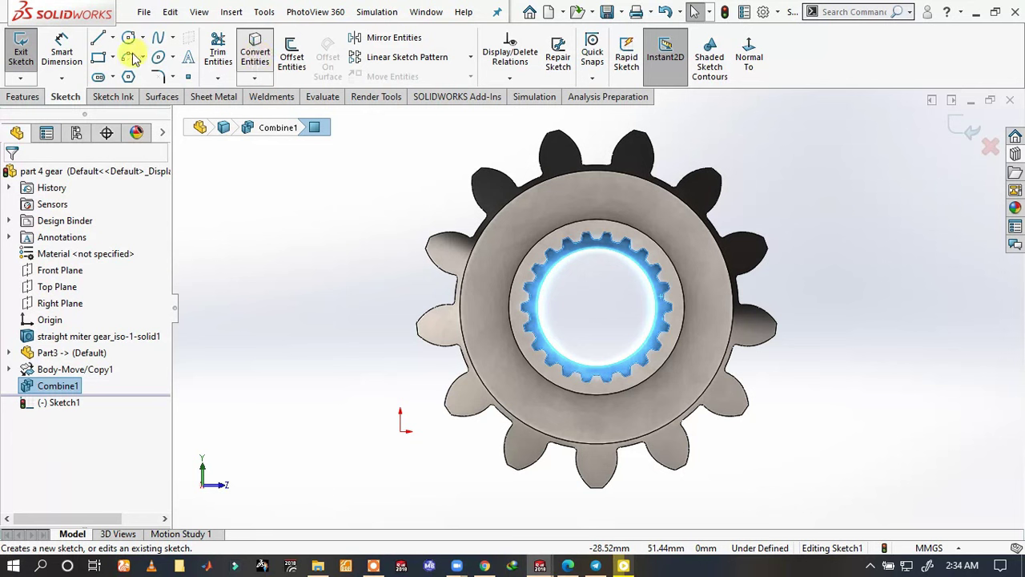
- Extrude-cut the spline sketch Through All - Both to create Cut-Extrude1
{"action": "left_click", "coordinate": [36, 92]}
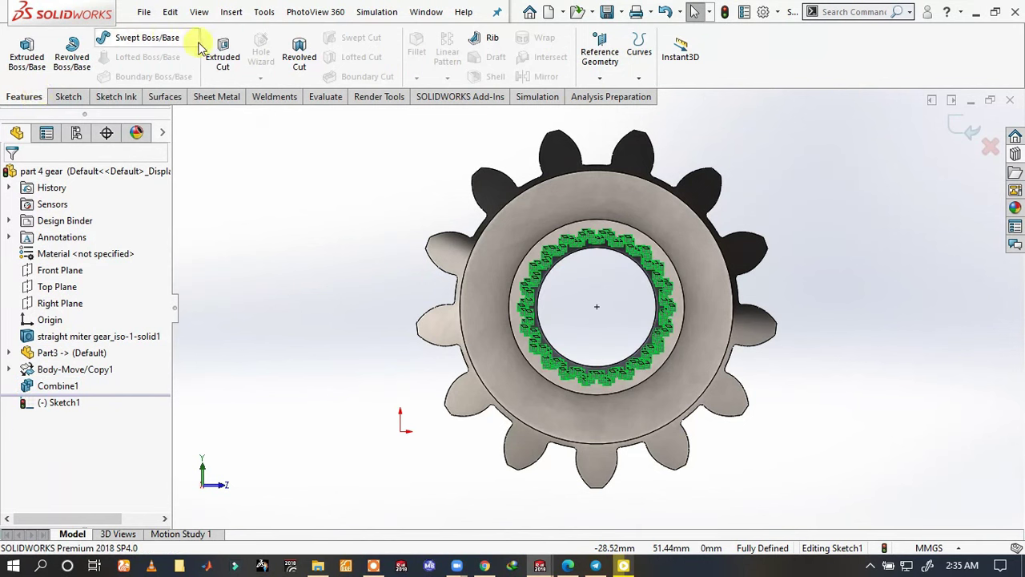
{"action": "left_click", "coordinate": [217, 67]}
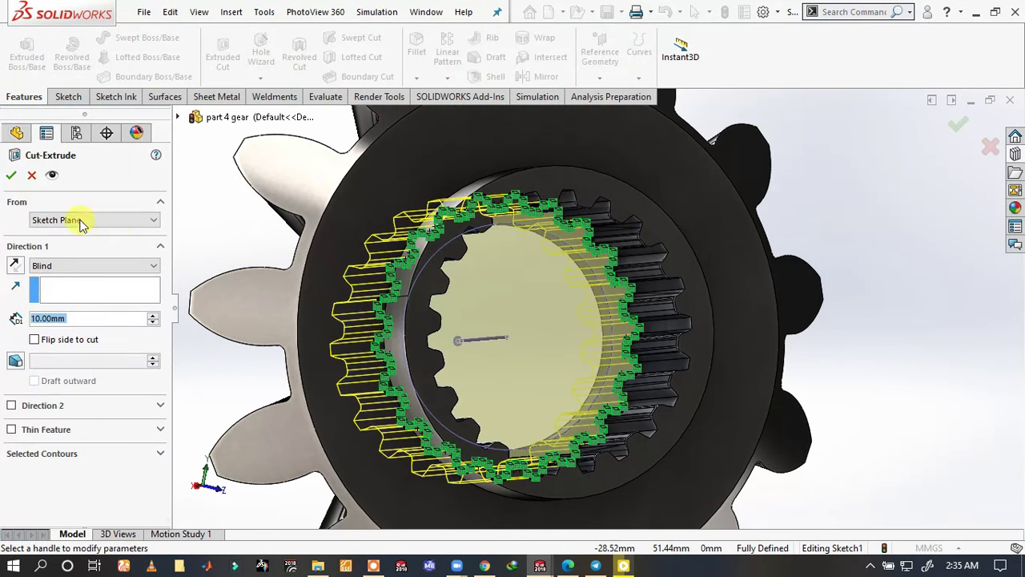
{"action": "left_click", "coordinate": [52, 266]}
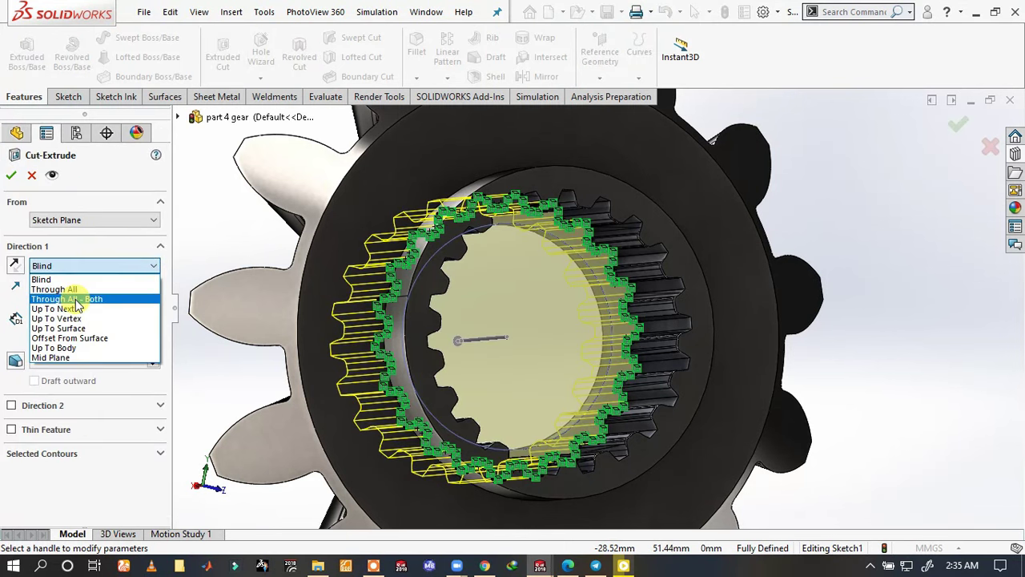
{"action": "left_click", "coordinate": [75, 300]}
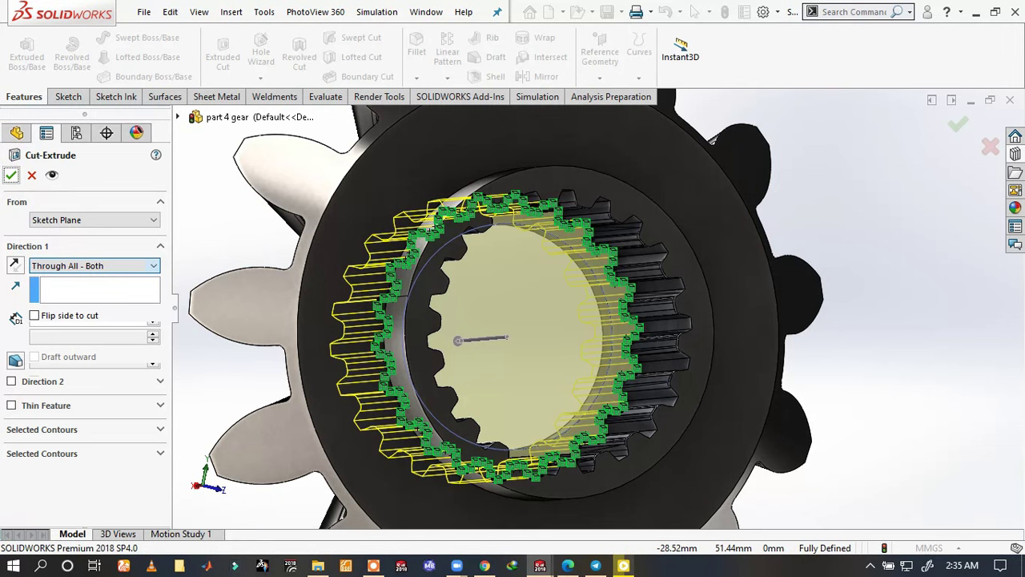
{"action": "left_click", "coordinate": [11, 175]}
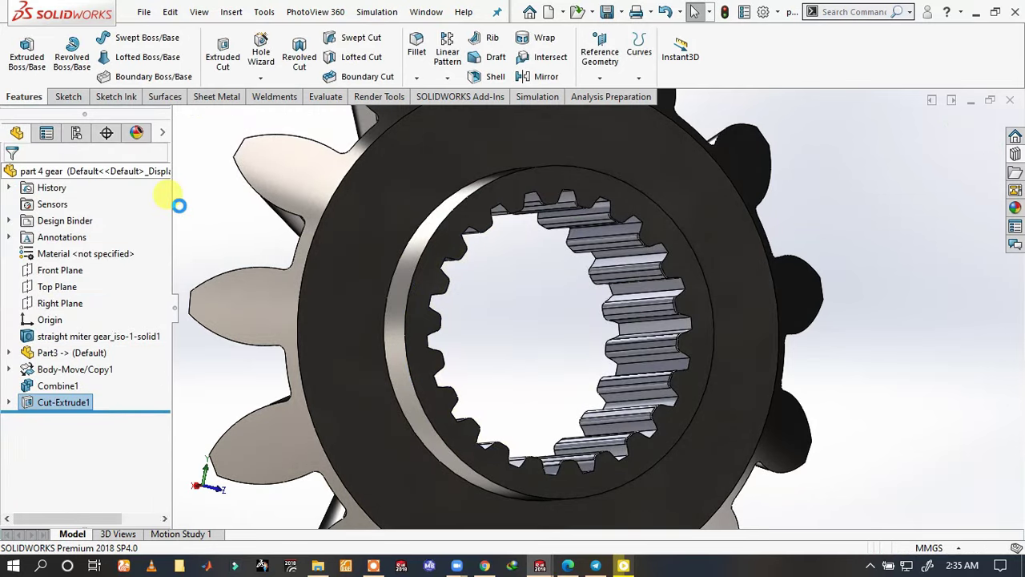
- Copy a gear tooth face's appearance, paste it onto the bore's spline faces, then return to isometric view
{"action": "mouse_move", "coordinate": [397, 258]}
{"action": "middle_mouse_down"}
{"action": "mouse_move", "coordinate": [531, 300]}
{"action": "mouse_move", "coordinate": [618, 346]}
{"action": "mouse_move", "coordinate": [698, 336]}
{"action": "mouse_move", "coordinate": [767, 360]}
{"action": "mouse_move", "coordinate": [778, 435]}
{"action": "middle_mouse_up"}
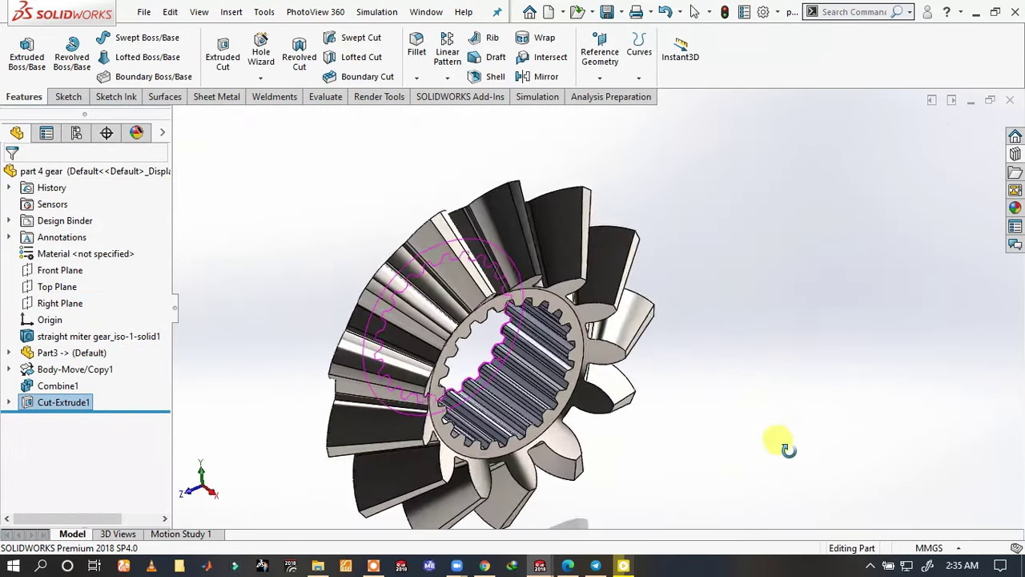
{"action": "left_click", "coordinate": [609, 271]}
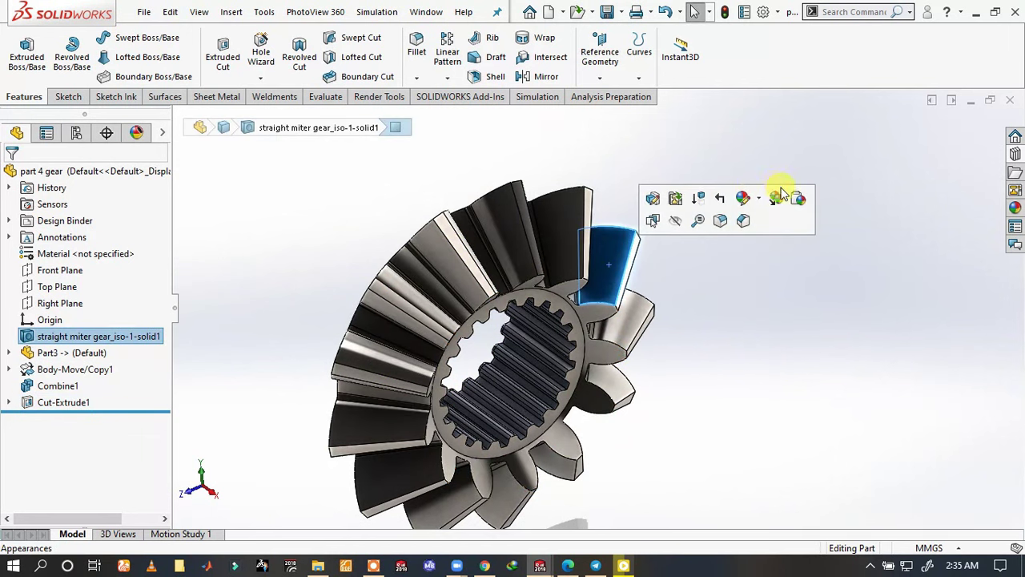
{"action": "left_click", "coordinate": [777, 200]}
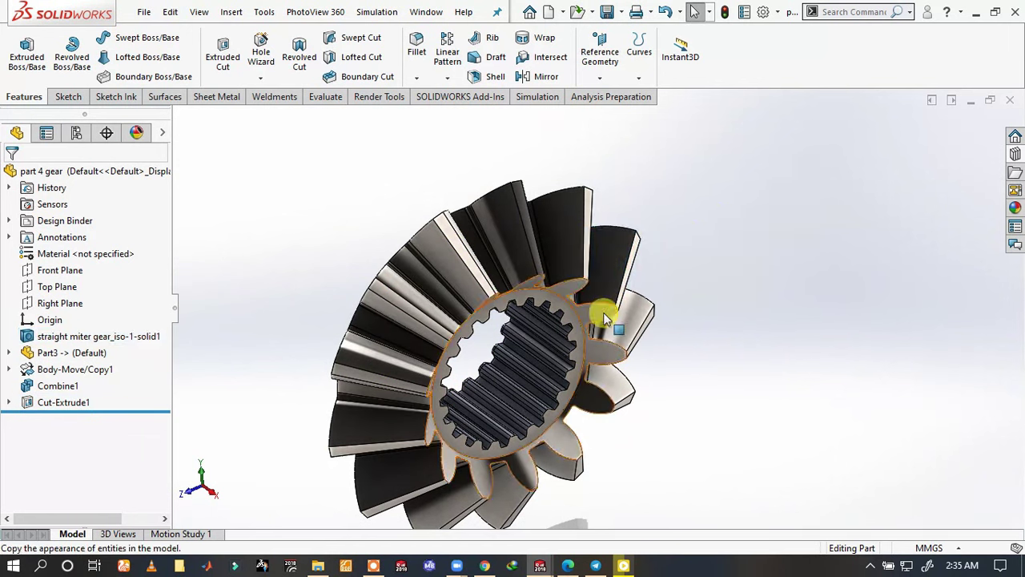
{"action": "left_click", "coordinate": [548, 378]}
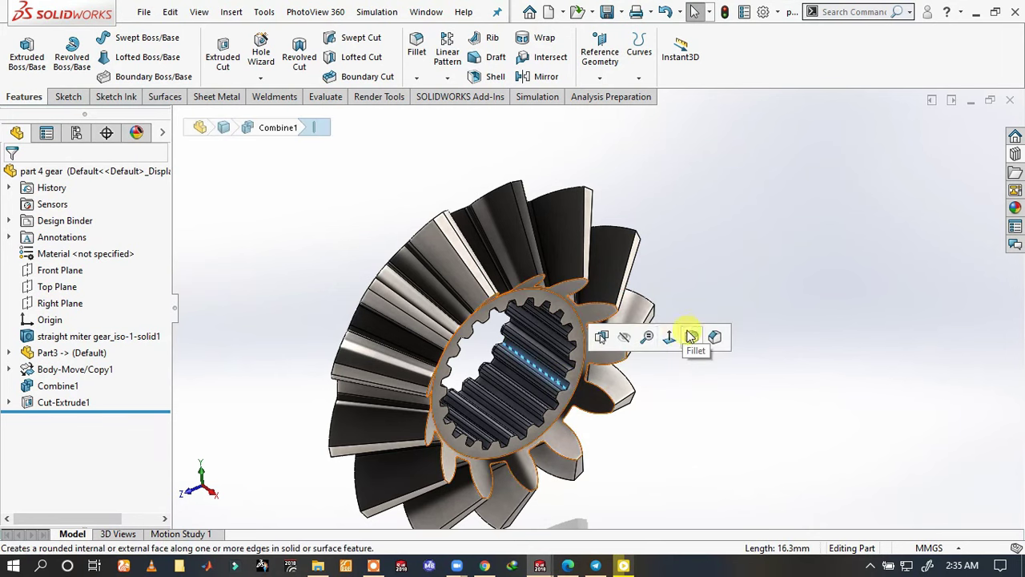
{"action": "scroll", "coordinate": [560, 370], "scroll_direction": "down", "scroll_amount": 5}
{"action": "scroll", "coordinate": [590, 362], "scroll_direction": "down", "scroll_amount": 1}
{"action": "left_click", "coordinate": [597, 367]}
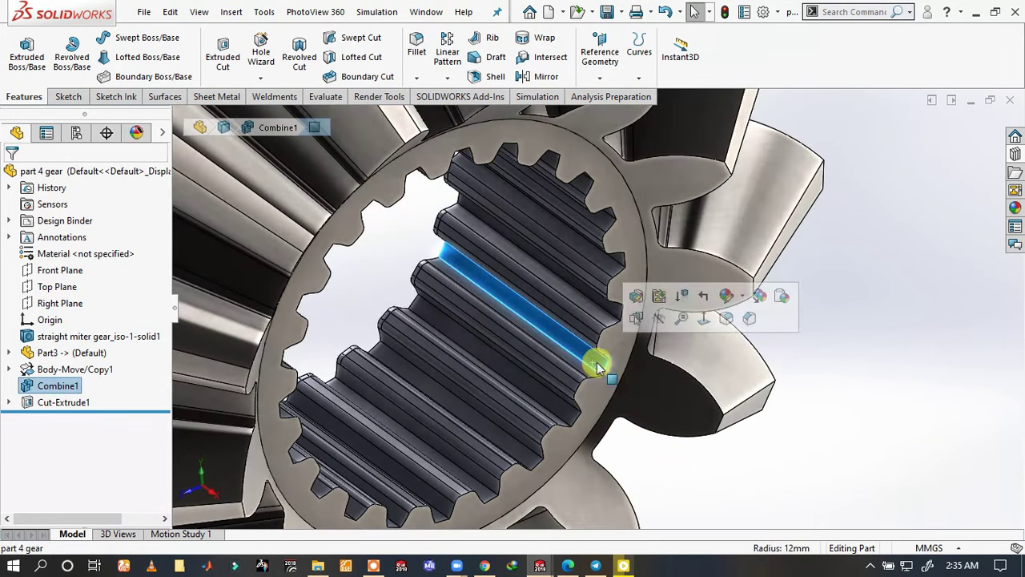
{"action": "left_click", "coordinate": [782, 296]}
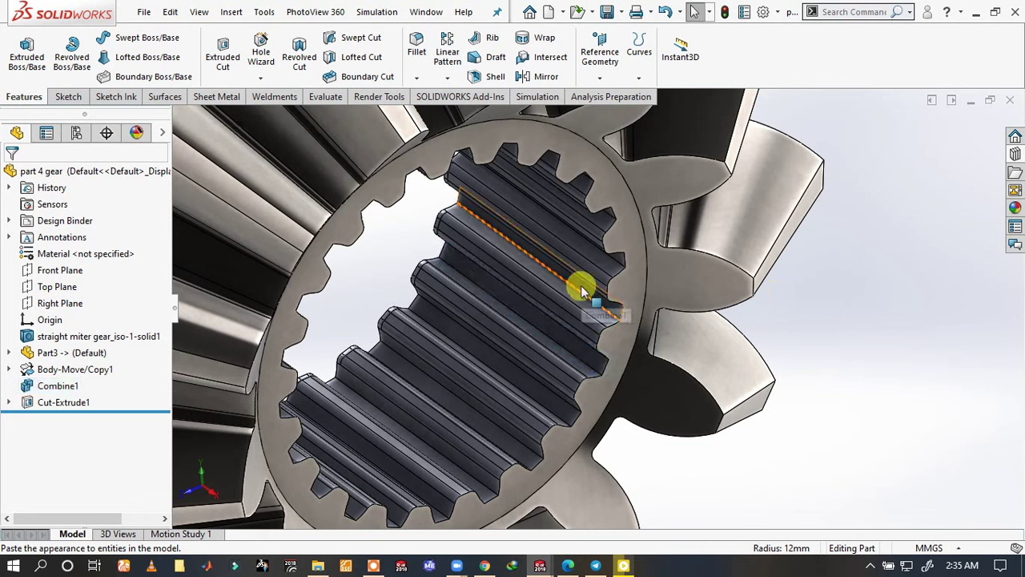
{"action": "left_click", "coordinate": [598, 317]}
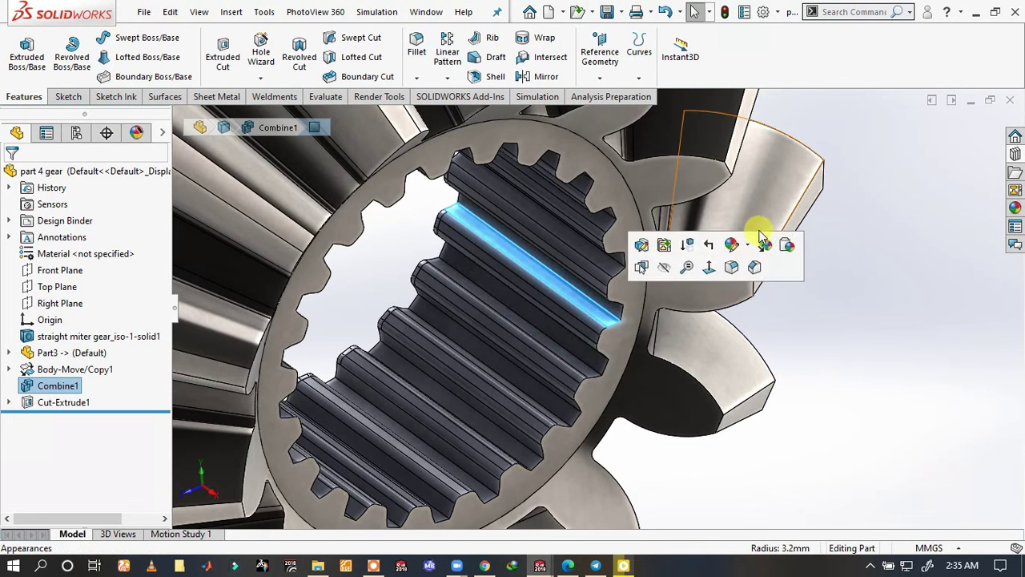
{"action": "left_click", "coordinate": [785, 247]}
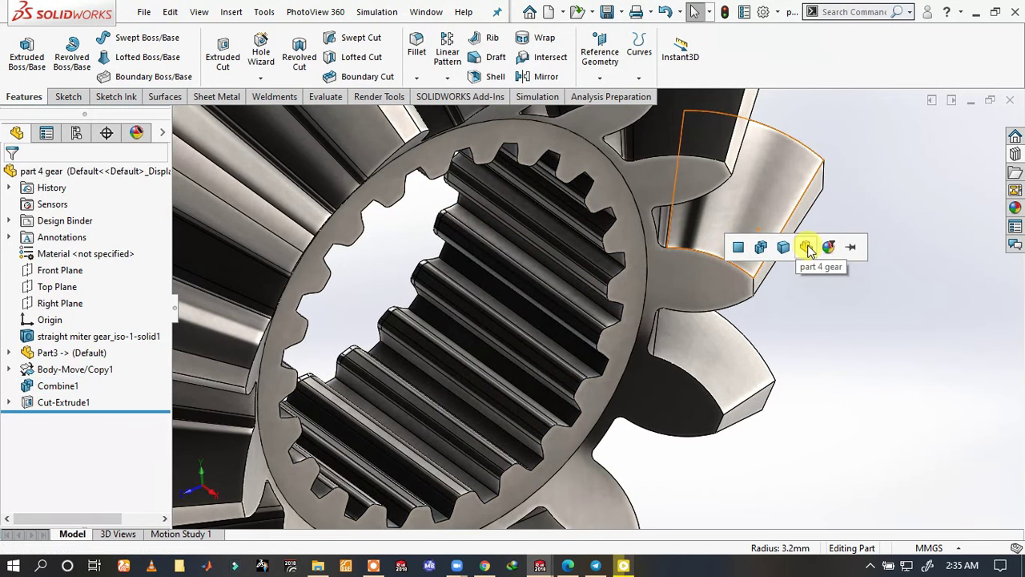
{"action": "key", "text": "ctrl+7"}
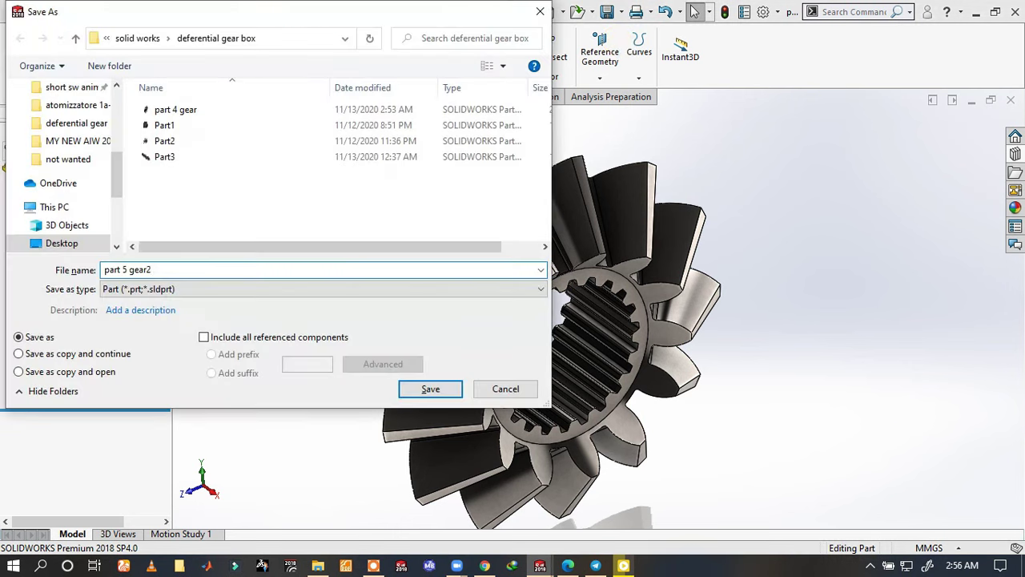
- Save the part as 'part 5 gear2' in the deferential gear box folder, then select the bore face
{"action": "left_click", "coordinate": [410, 391]}
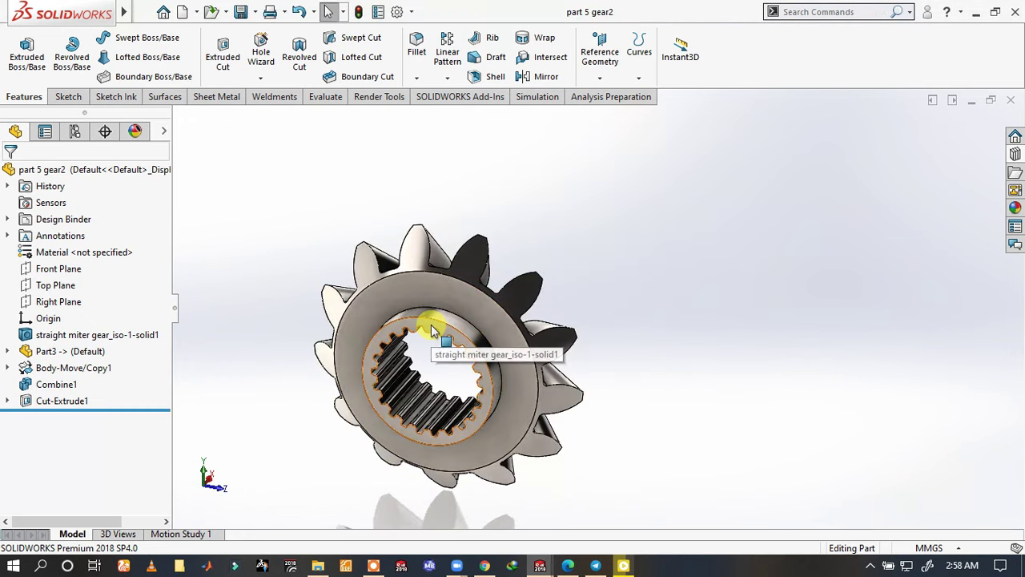
{"action": "left_click", "coordinate": [432, 322]}
- Sketch on the selected face and convert the inner circular edge into the sketch
{"action": "left_click", "coordinate": [496, 279]}
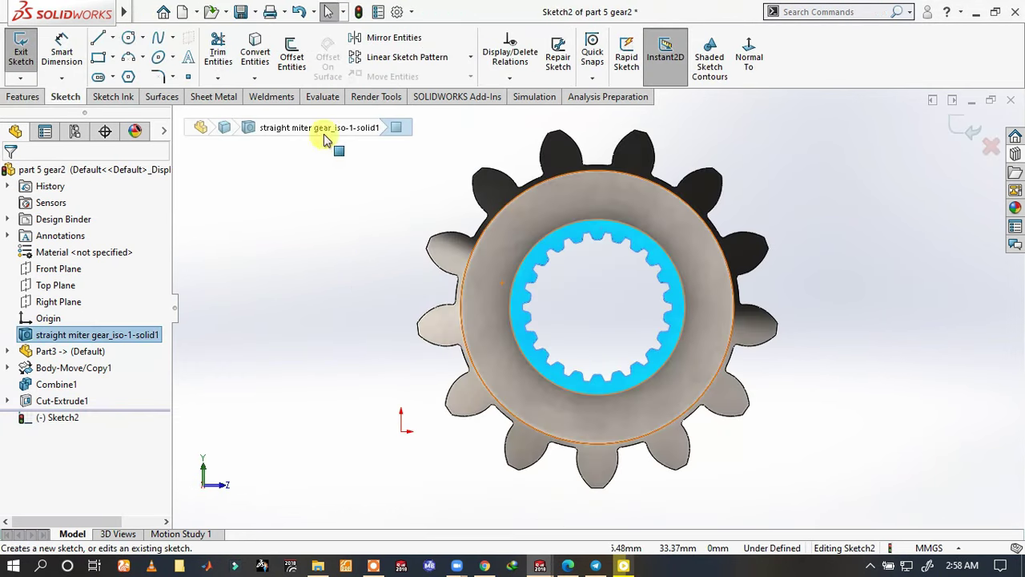
{"action": "left_click", "coordinate": [541, 249]}
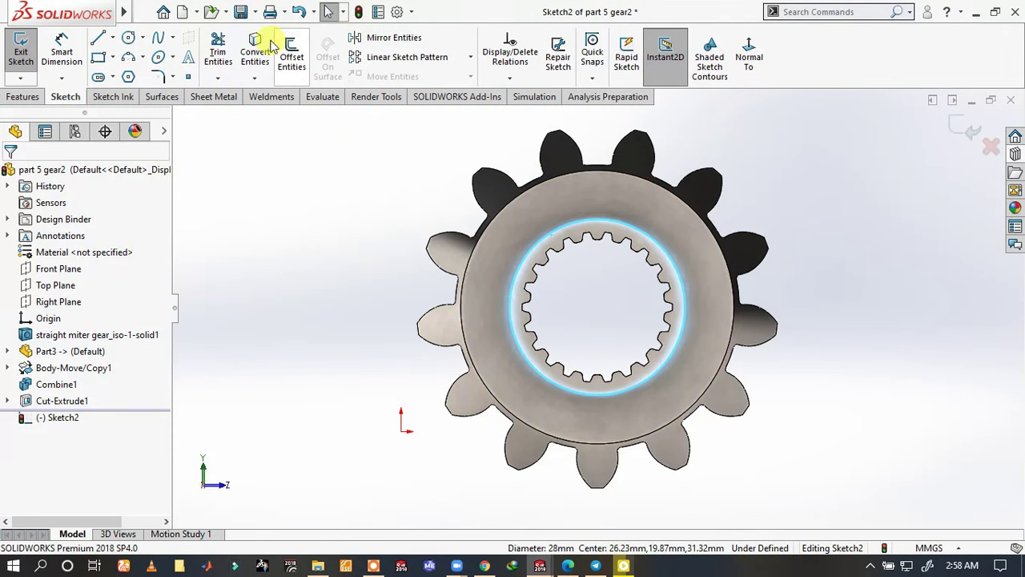
{"action": "left_click", "coordinate": [252, 54]}
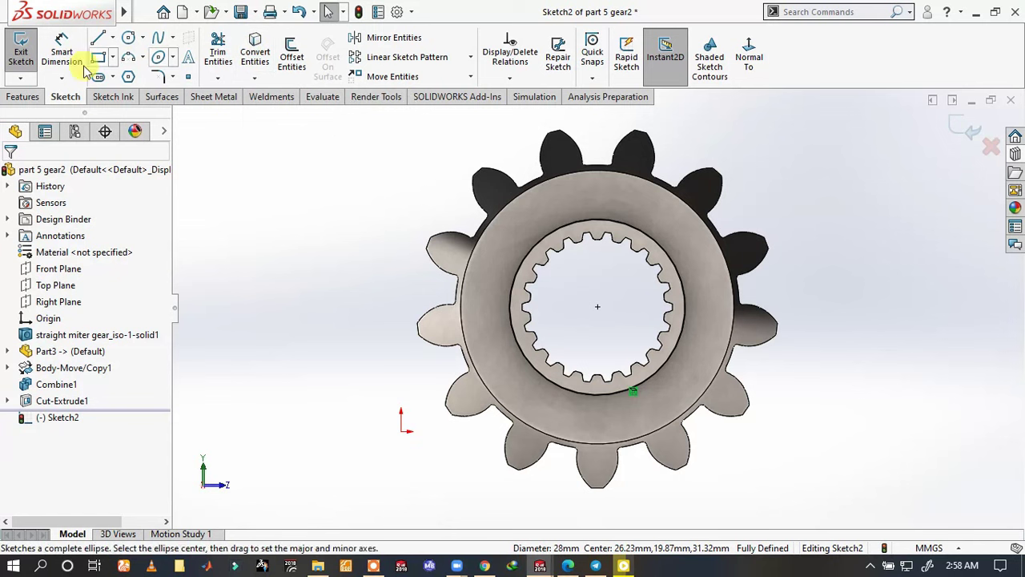
- Boss-extrude the sketch with Direction 1 set to Up To Surface on the gear face
{"action": "left_click", "coordinate": [16, 96]}
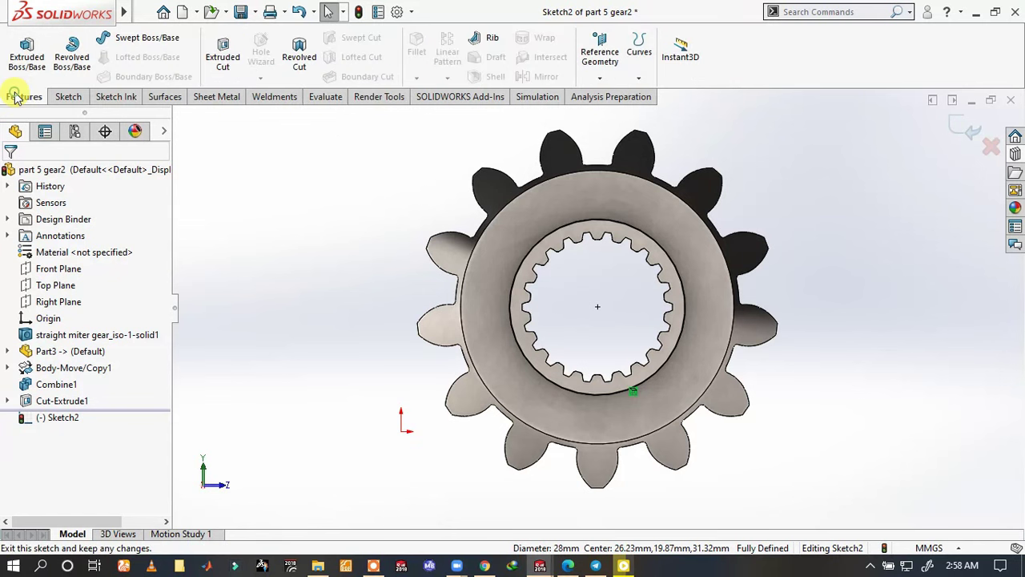
{"action": "left_click", "coordinate": [19, 47]}
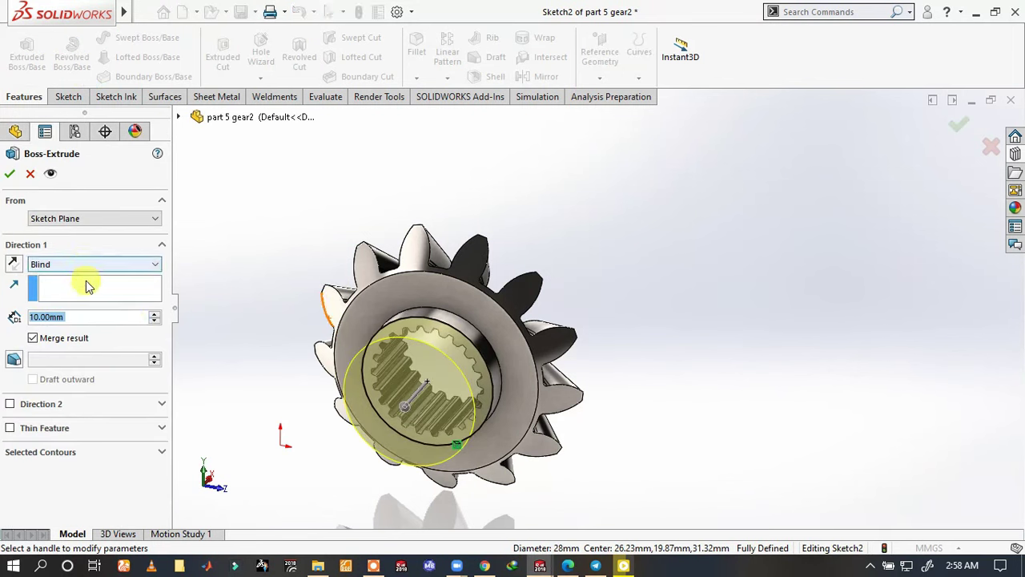
{"action": "left_click", "coordinate": [113, 267]}
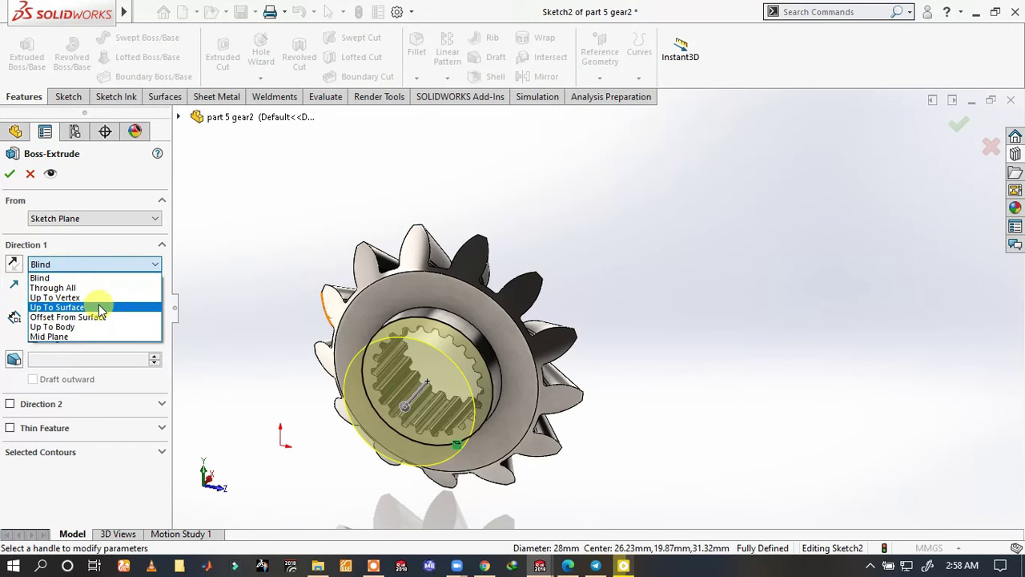
{"action": "left_click", "coordinate": [101, 309]}
{"action": "mouse_move", "coordinate": [599, 320]}
{"action": "middle_mouse_down"}
{"action": "mouse_move", "coordinate": [454, 294]}
{"action": "mouse_move", "coordinate": [376, 356]}
{"action": "mouse_move", "coordinate": [469, 309]}
{"action": "middle_mouse_up"}
{"action": "scroll", "coordinate": [486, 294], "scroll_direction": "down", "scroll_amount": 5}
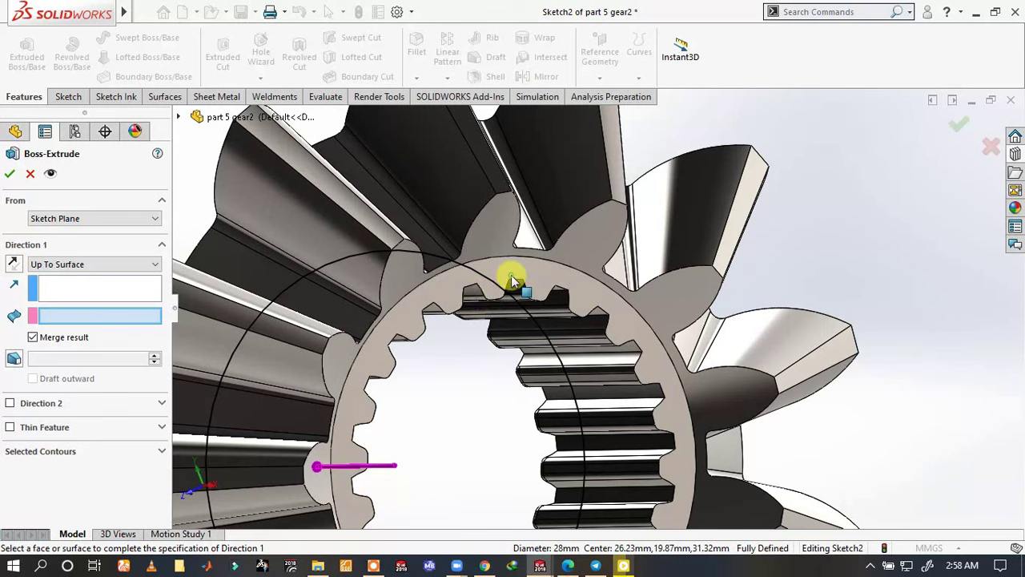
{"action": "left_click", "coordinate": [433, 297]}
{"action": "scroll", "coordinate": [441, 299], "scroll_direction": "up", "scroll_amount": 3}
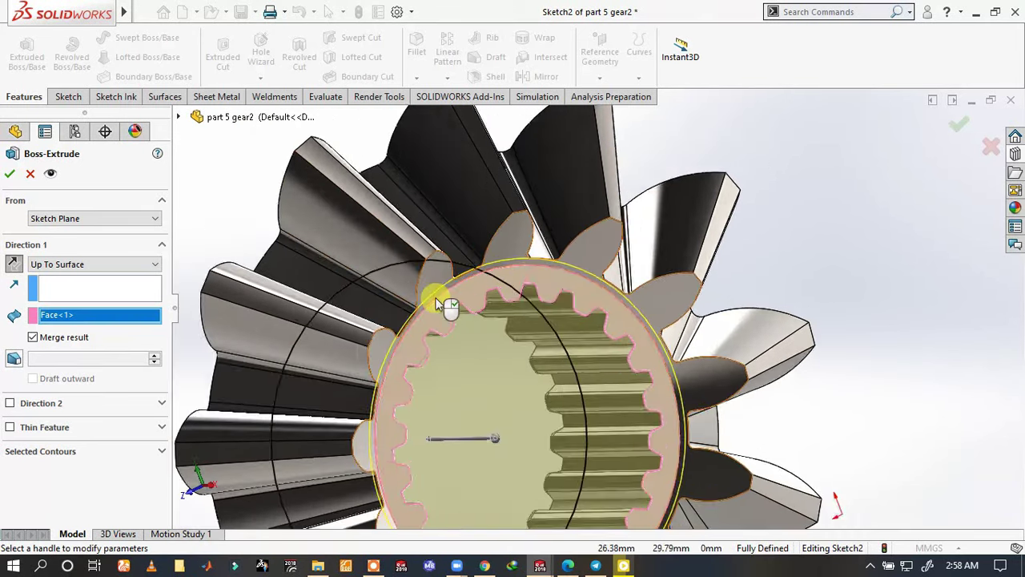
{"action": "scroll", "coordinate": [441, 299], "scroll_direction": "up", "scroll_amount": 2}
- Add a Direction 2 Blind depth of 12 mm to the hub extrusion
{"action": "mouse_move", "coordinate": [617, 286]}
{"action": "middle_mouse_down"}
{"action": "mouse_move", "coordinate": [245, 298]}
{"action": "mouse_move", "coordinate": [312, 287]}
{"action": "mouse_move", "coordinate": [317, 338]}
{"action": "middle_mouse_up"}
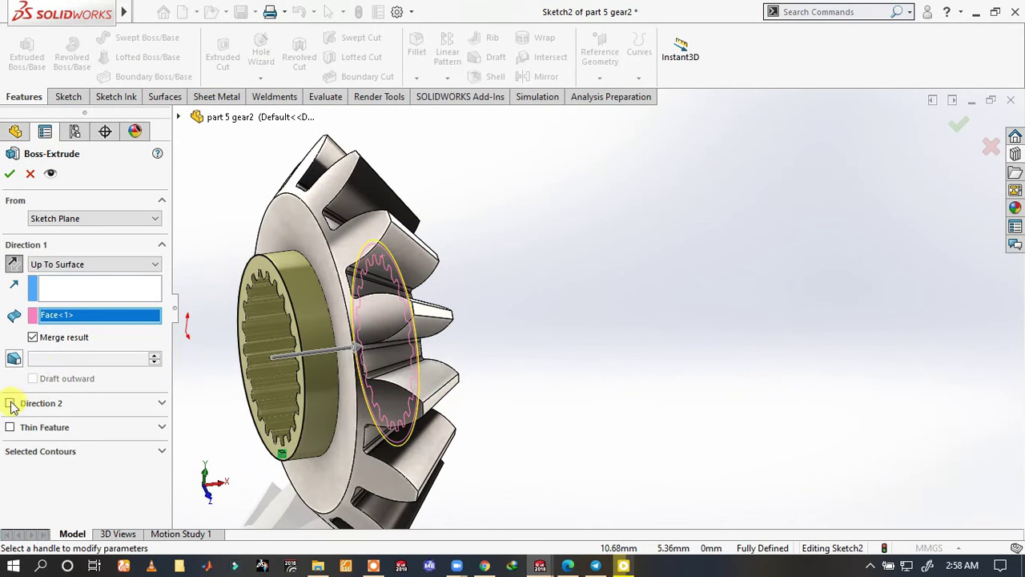
{"action": "left_click", "coordinate": [72, 407]}
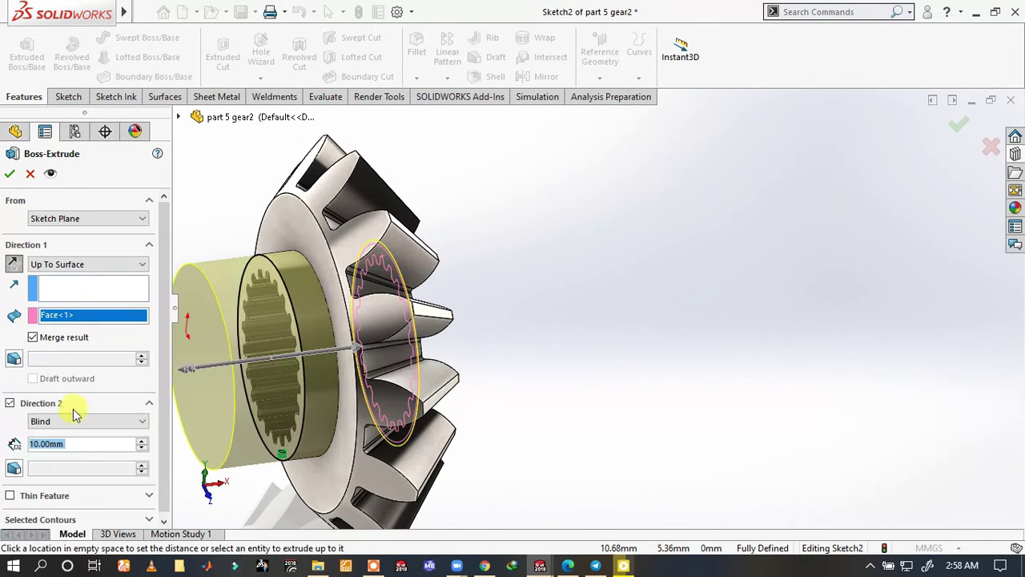
{"action": "scroll", "coordinate": [249, 407], "scroll_direction": "down", "scroll_amount": 3}
{"action": "scroll", "coordinate": [249, 407], "scroll_direction": "up", "scroll_amount": 2}
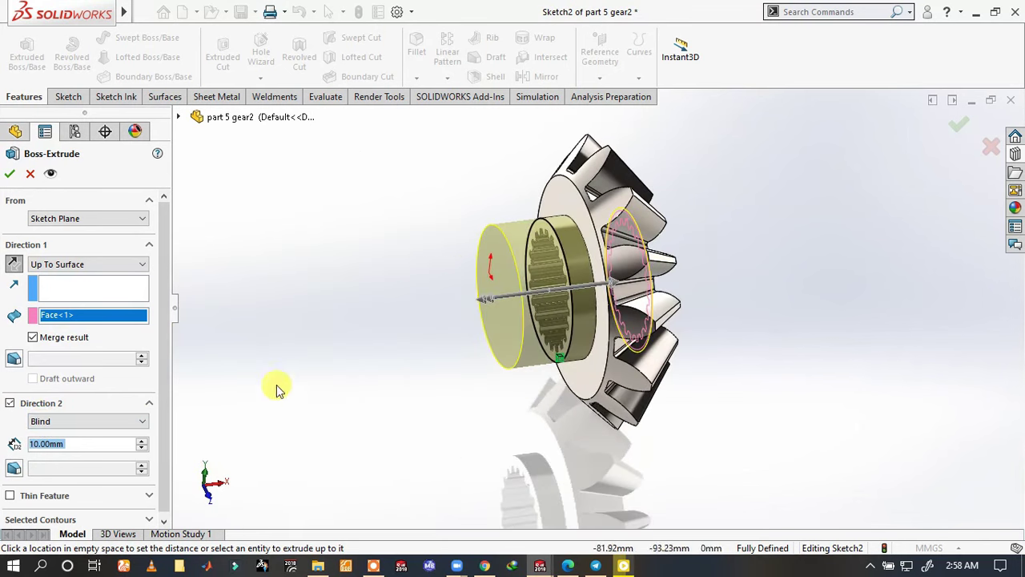
{"action": "scroll", "coordinate": [575, 238], "scroll_direction": "down", "scroll_amount": 3}
{"action": "scroll", "coordinate": [572, 292], "scroll_direction": "up", "scroll_amount": 1}
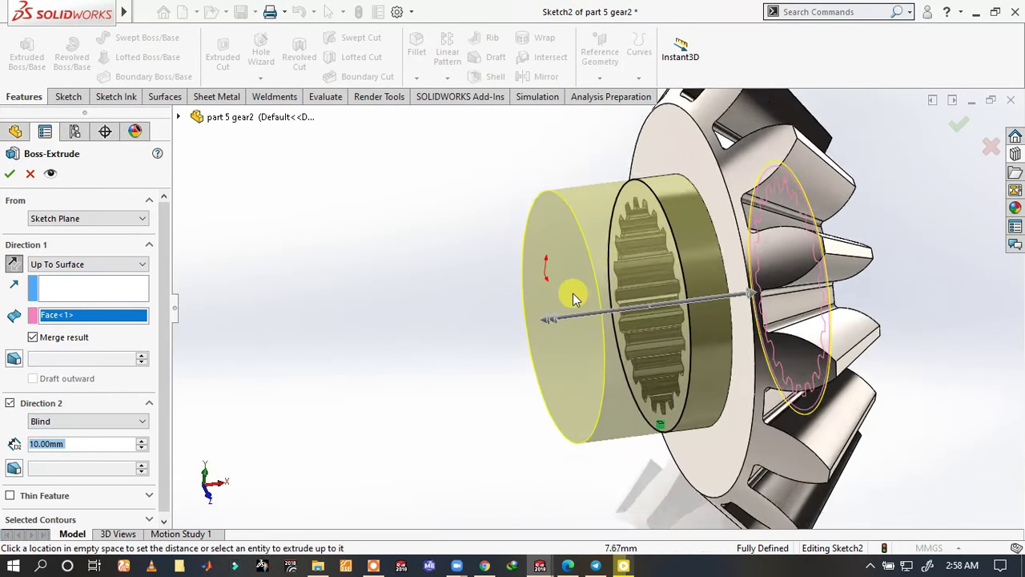
{"action": "scroll", "coordinate": [572, 298], "scroll_direction": "up", "scroll_amount": 1}
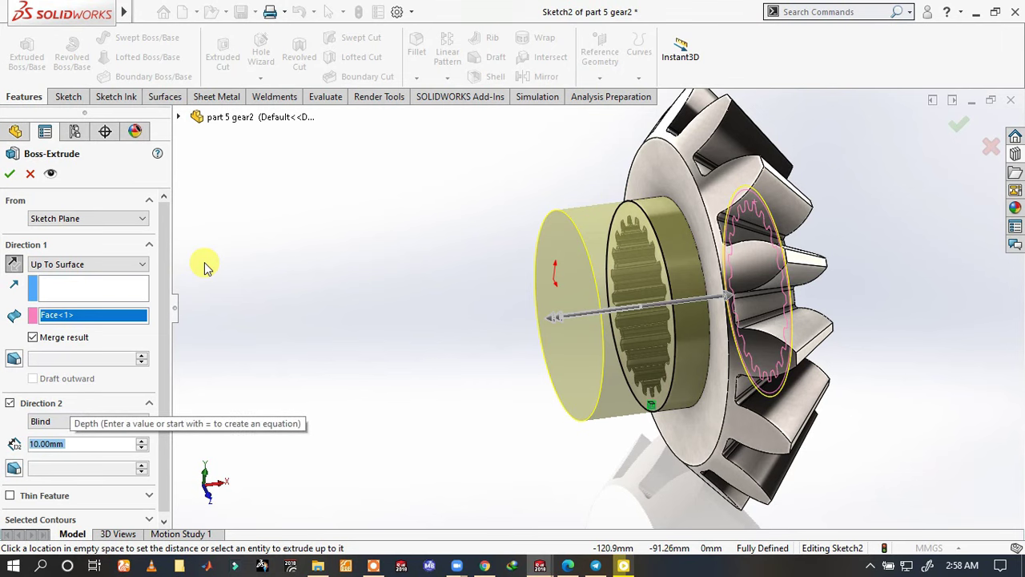
{"action": "type", "text": "1"}
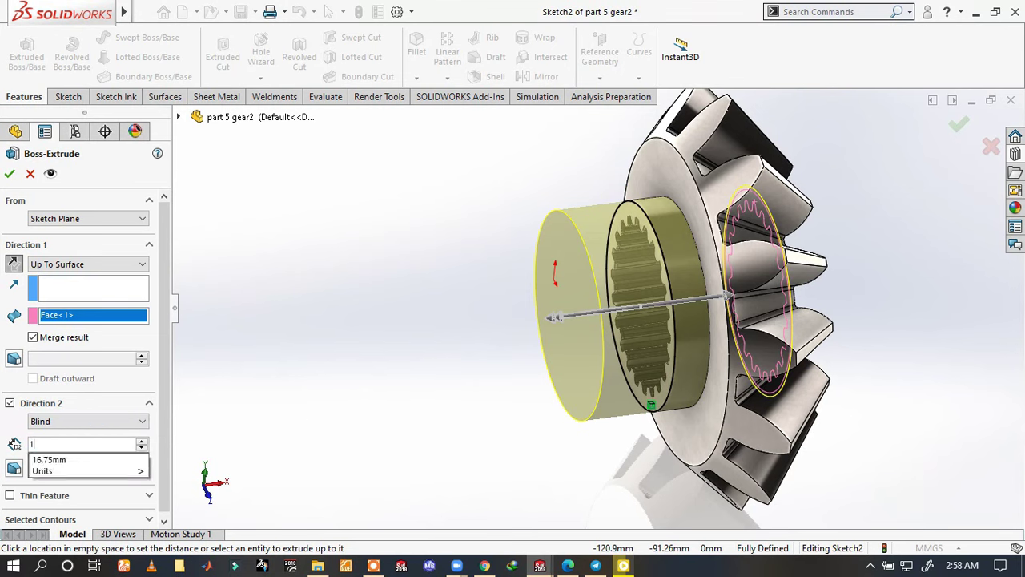
{"action": "type", "text": "2"}
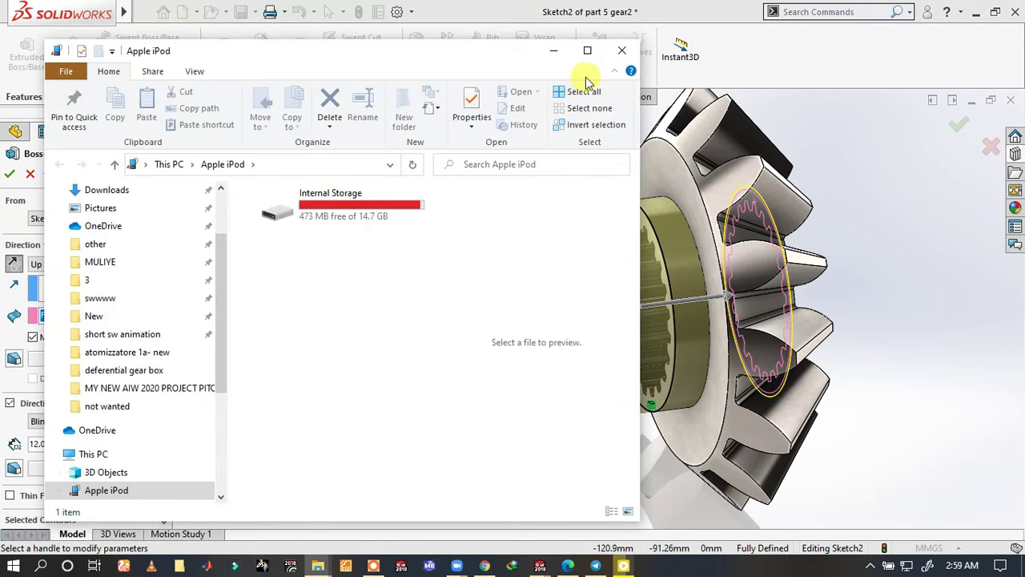
{"action": "left_click", "coordinate": [622, 50]}
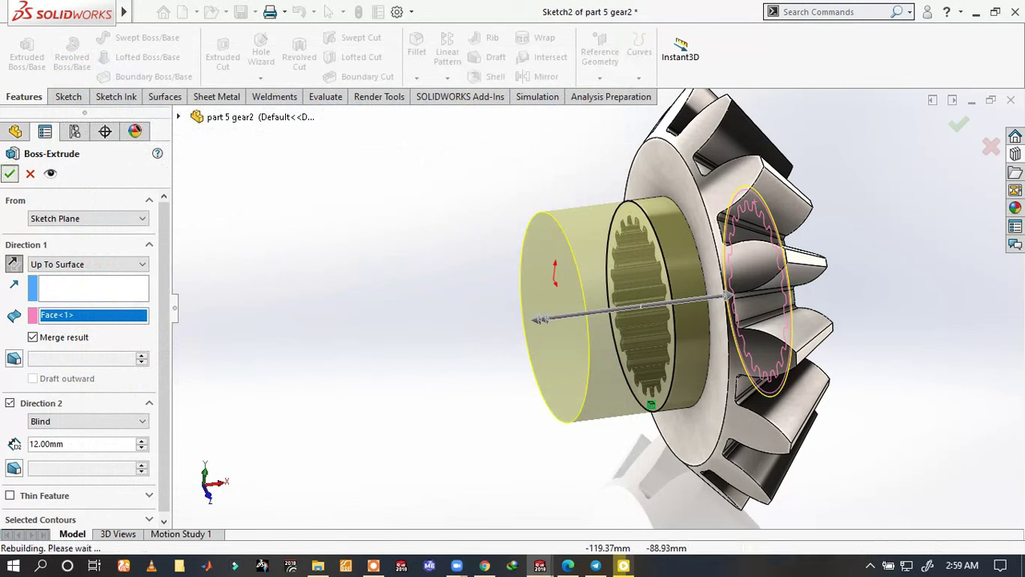
- Confirm the hub extrusion and start a new sketch on the hub's end face
{"action": "key", "text": "Return"}
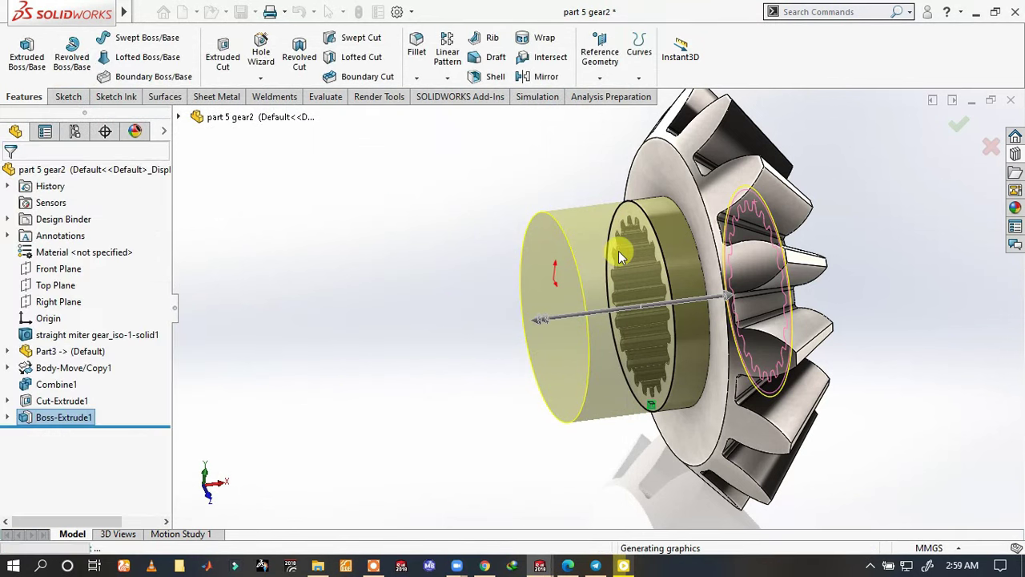
{"action": "mouse_move", "coordinate": [515, 234]}
{"action": "middle_mouse_down"}
{"action": "mouse_move", "coordinate": [698, 222]}
{"action": "mouse_move", "coordinate": [636, 187]}
{"action": "mouse_move", "coordinate": [694, 217]}
{"action": "mouse_move", "coordinate": [709, 264]}
{"action": "mouse_move", "coordinate": [710, 217]}
{"action": "mouse_move", "coordinate": [716, 268]}
{"action": "mouse_move", "coordinate": [707, 163]}
{"action": "middle_mouse_up"}
{"action": "scroll", "coordinate": [707, 162], "scroll_direction": "up", "scroll_amount": 3}
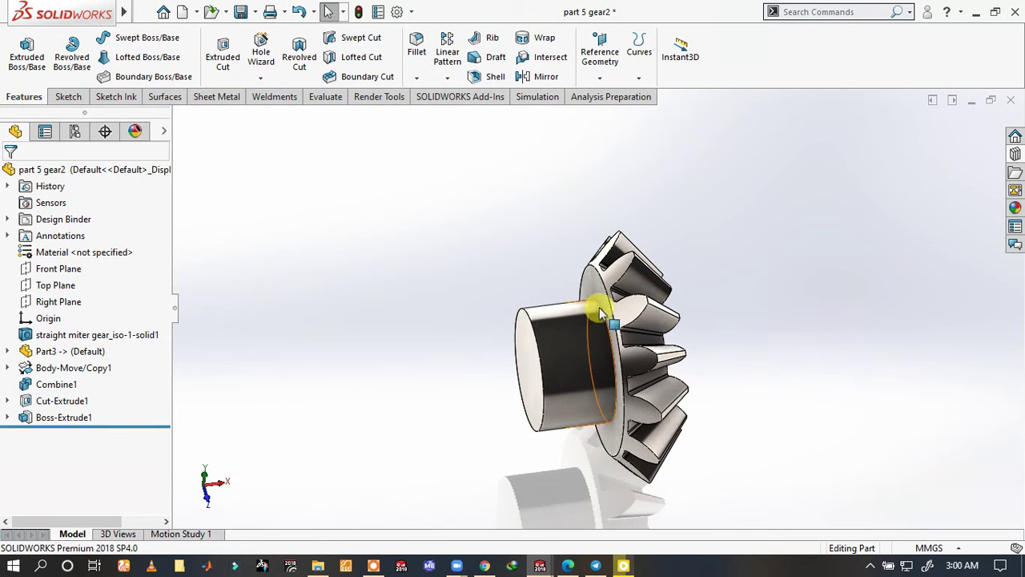
{"action": "left_click", "coordinate": [529, 361]}
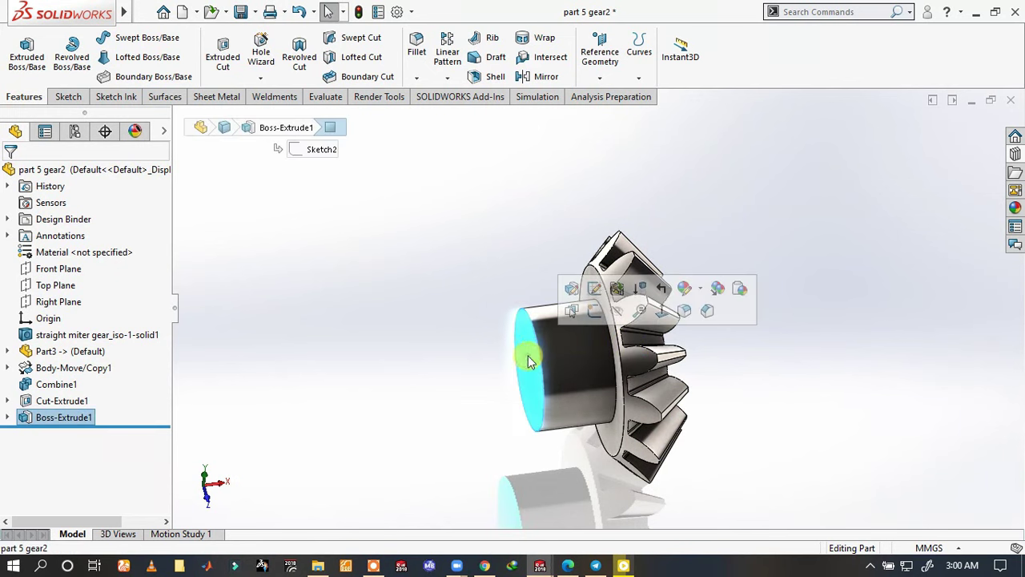
{"action": "left_click", "coordinate": [591, 312]}
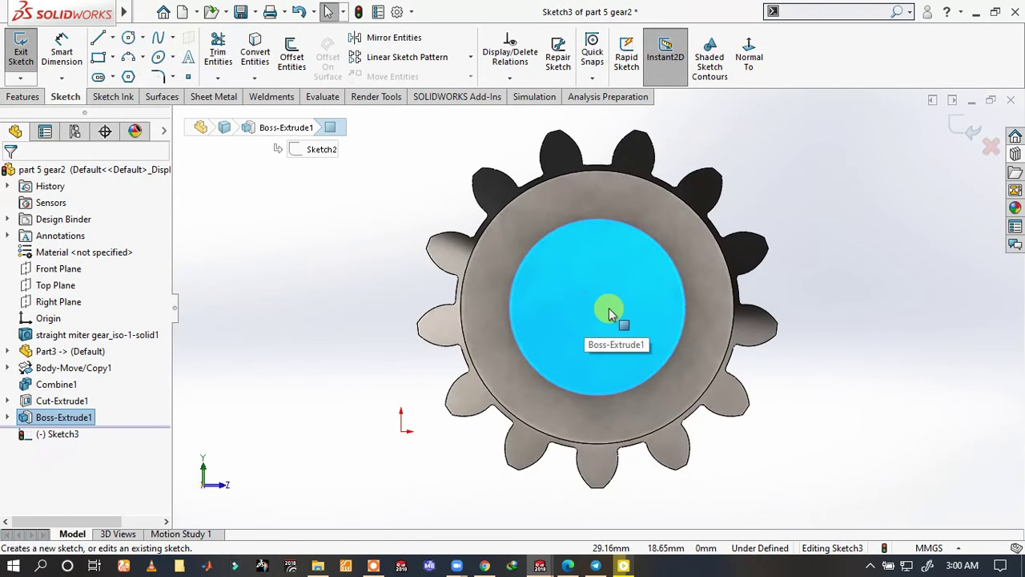
- Draw a circle centred on the hub and dimension its diameter to 21 mm
{"action": "key", "text": "s"}
{"action": "left_click", "coordinate": [600, 389]}
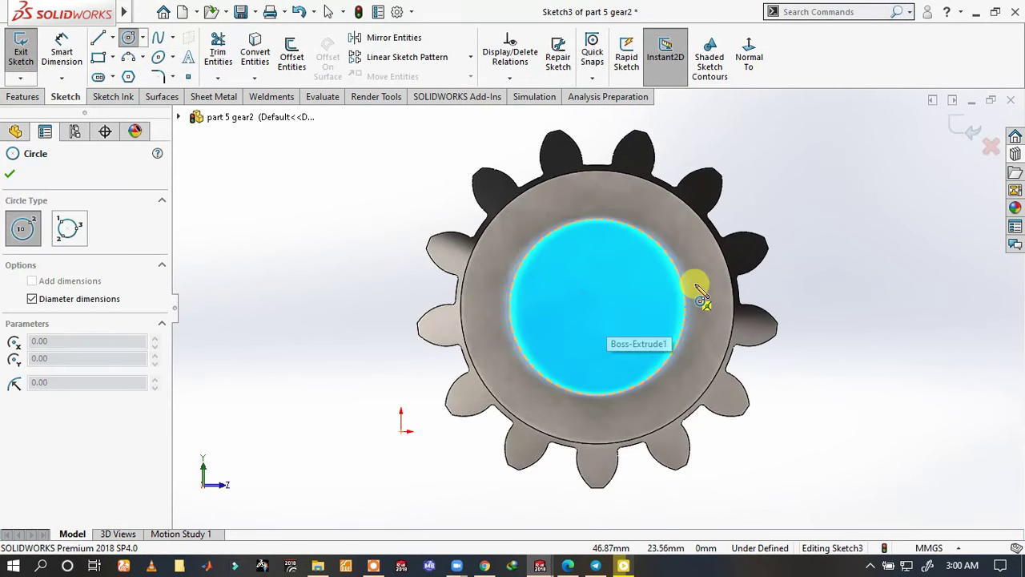
{"action": "left_click", "coordinate": [605, 311]}
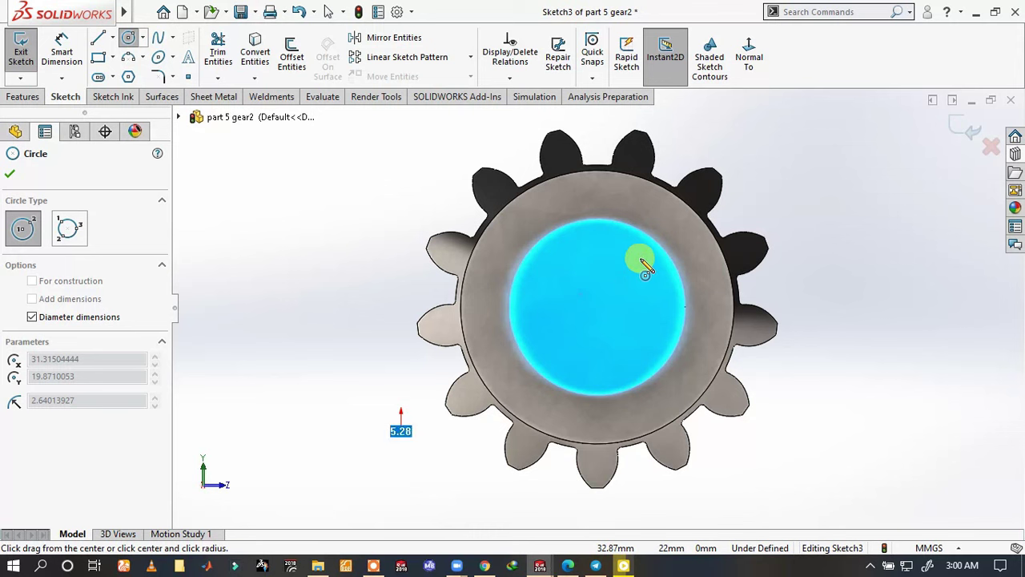
{"action": "left_click", "coordinate": [646, 268]}
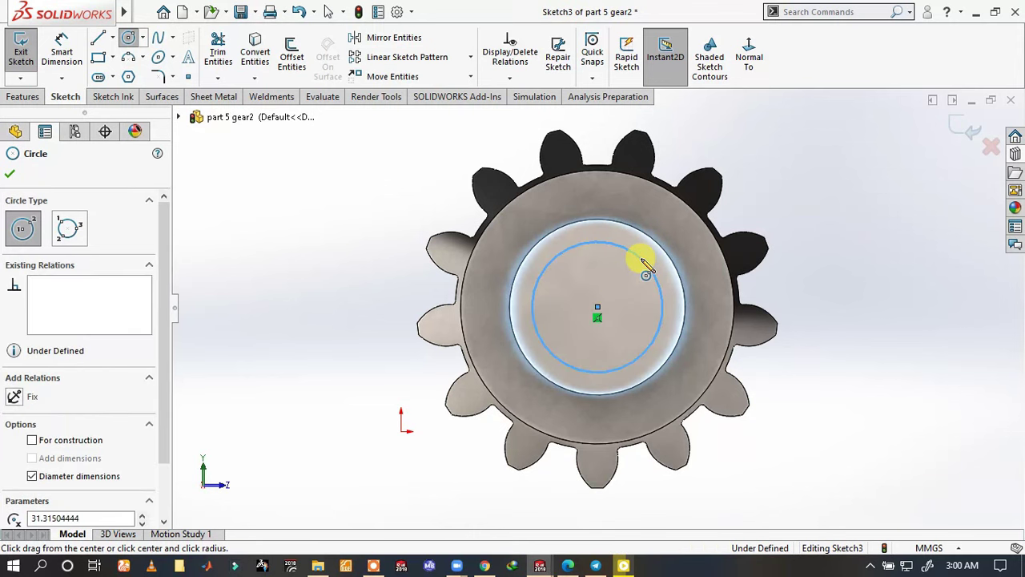
{"action": "key", "text": "s"}
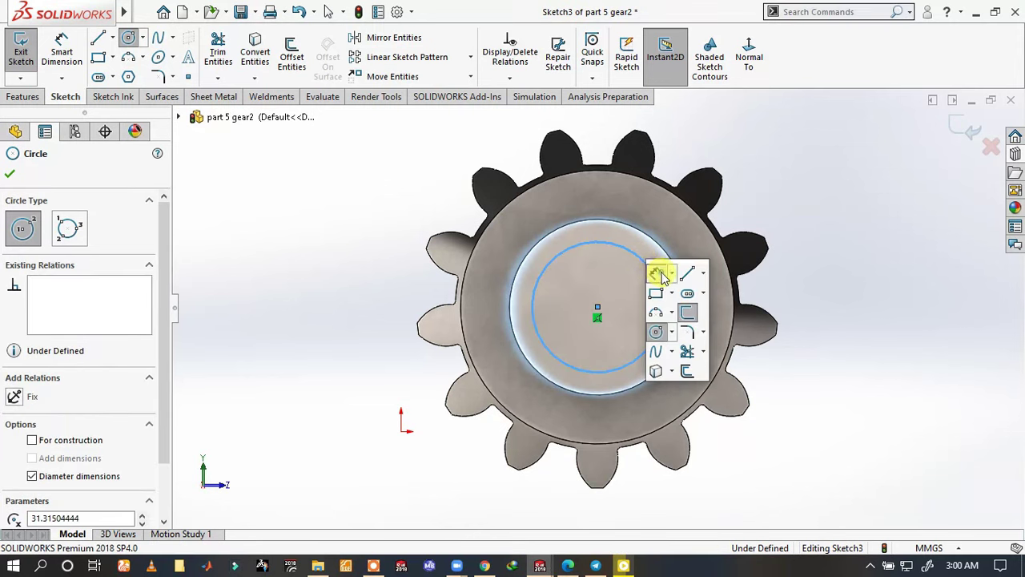
{"action": "left_click", "coordinate": [656, 271]}
{"action": "key", "text": "d"}
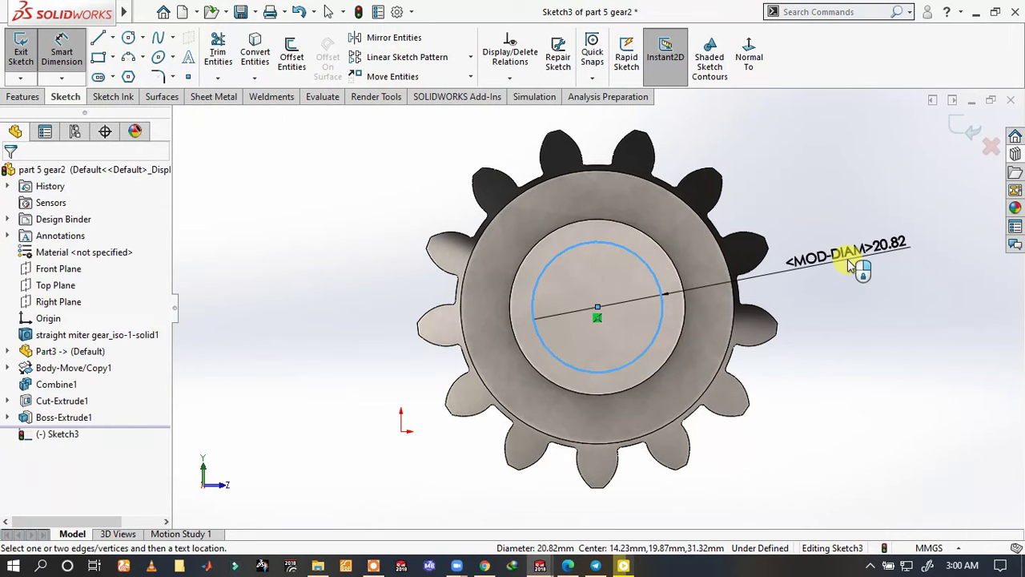
{"action": "left_click", "coordinate": [849, 264]}
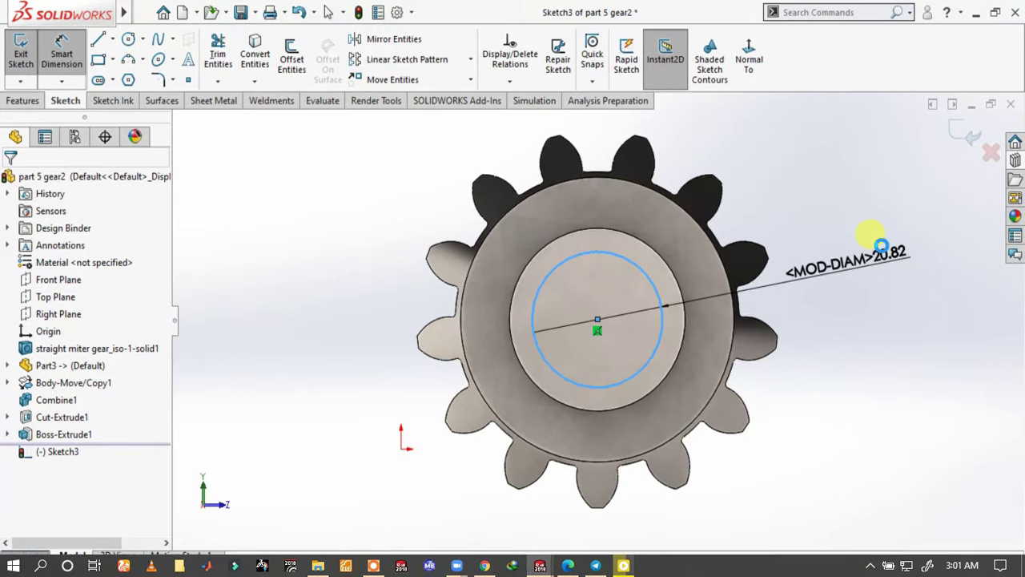
{"action": "double_click", "coordinate": [881, 246]}
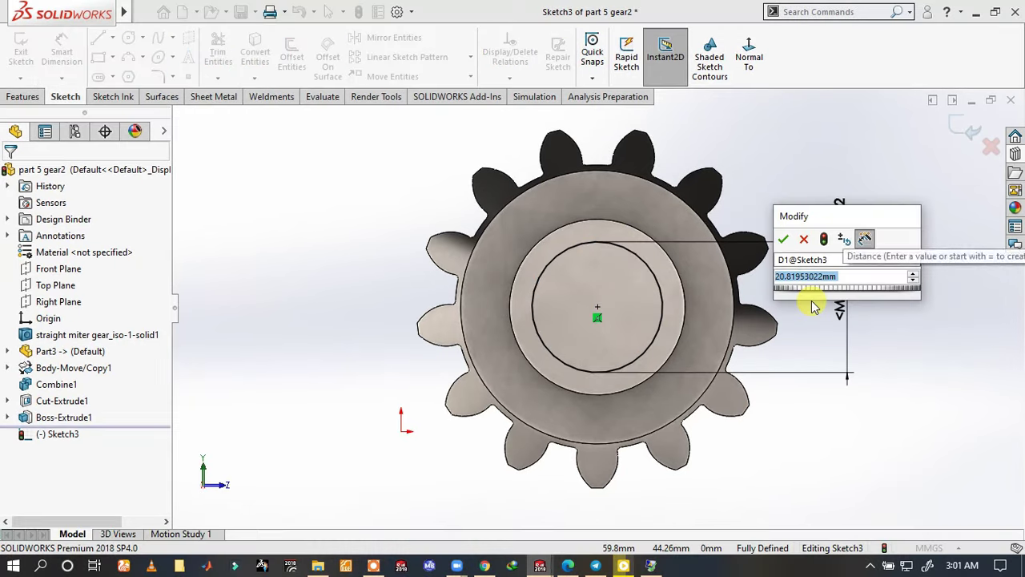
{"action": "type", "text": "21"}
{"action": "key", "text": "Return"}
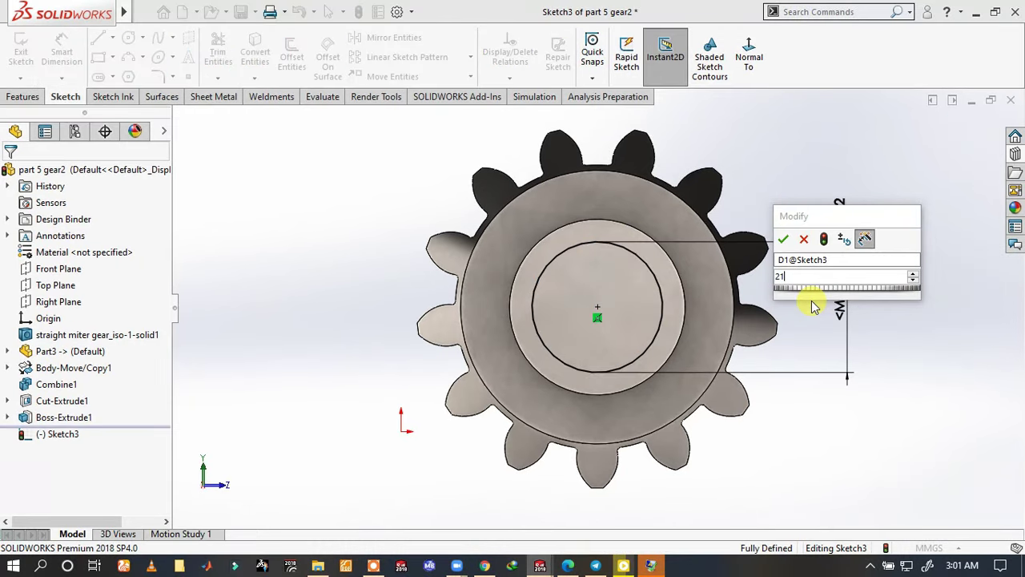
{"action": "left_click", "coordinate": [782, 237]}
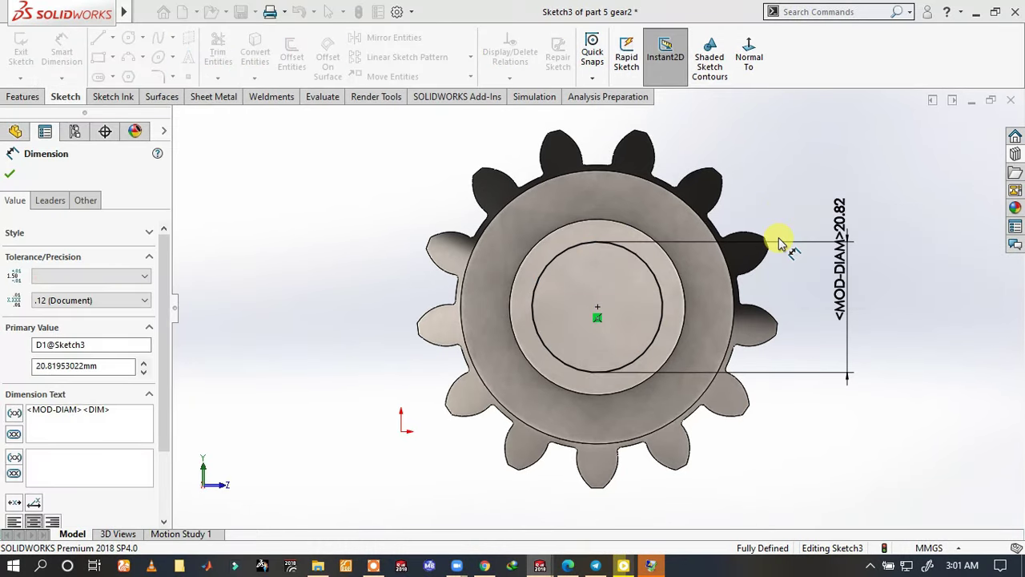
{"action": "left_click", "coordinate": [275, 128]}
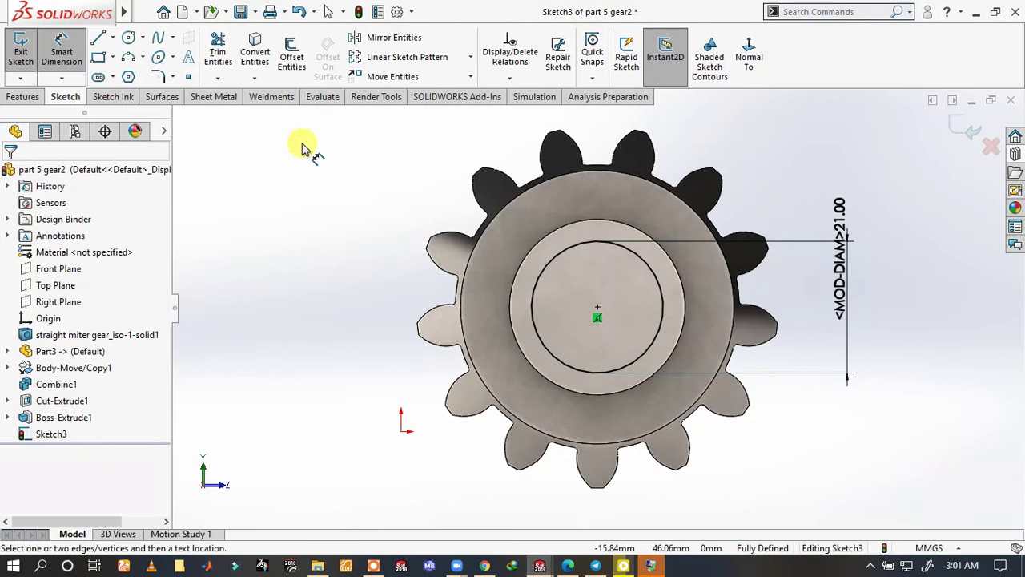
- Extrude the 21 mm circle Blind 25 mm into a shaft stub
{"action": "left_click", "coordinate": [30, 97]}
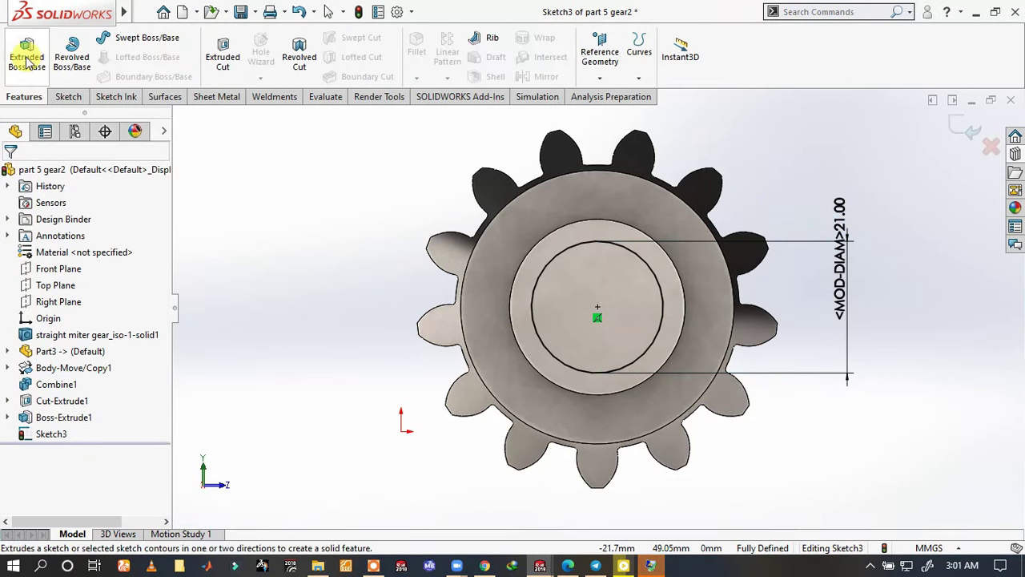
{"action": "left_click", "coordinate": [26, 56]}
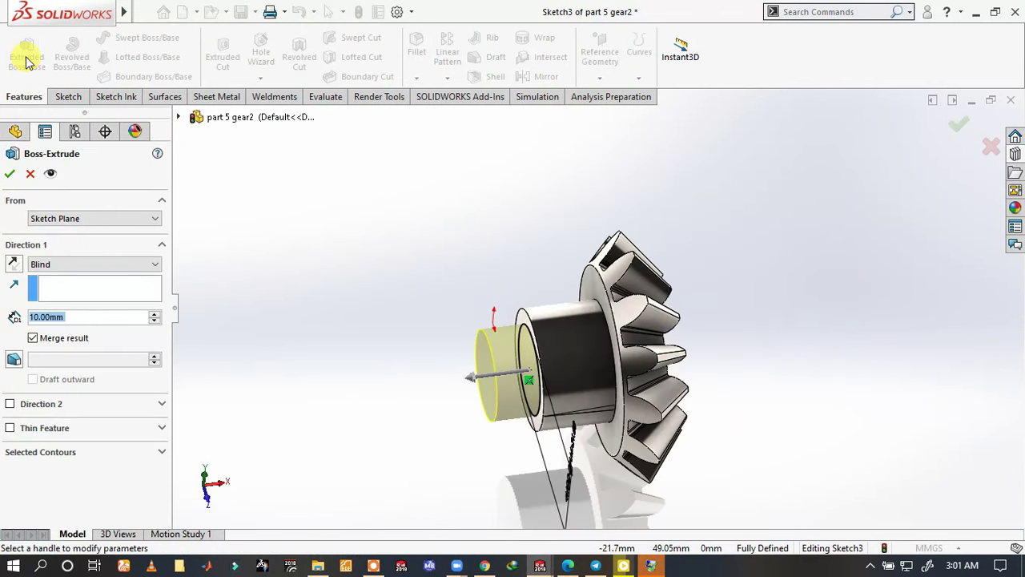
{"action": "type", "text": "25"}
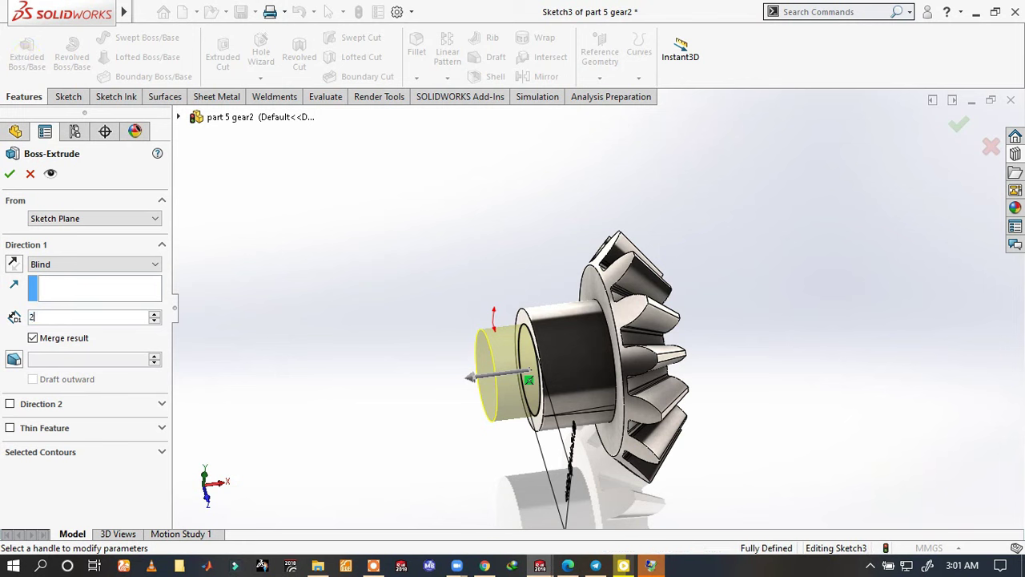
{"action": "key", "text": "Return"}
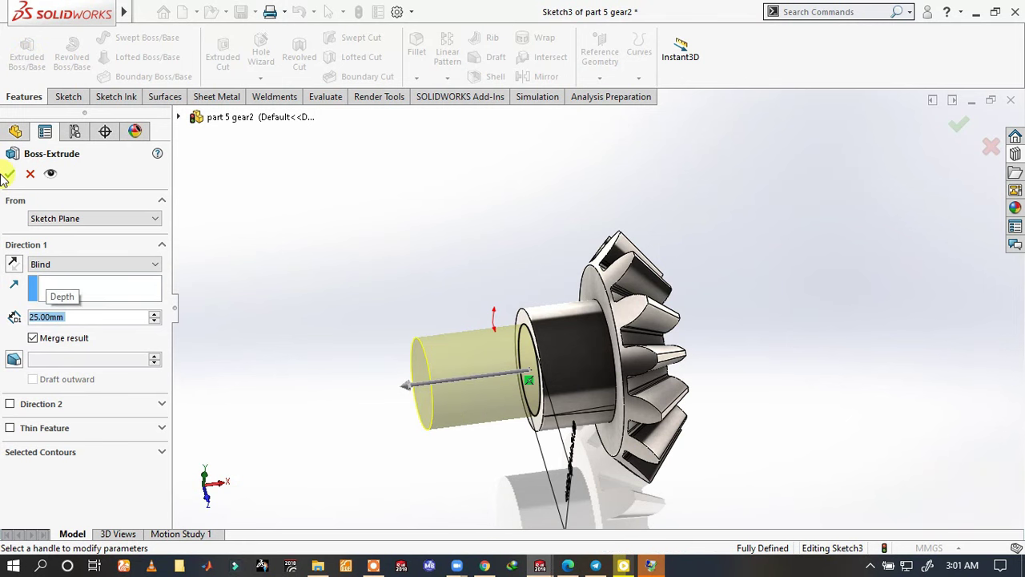
{"action": "left_click", "coordinate": [9, 176]}
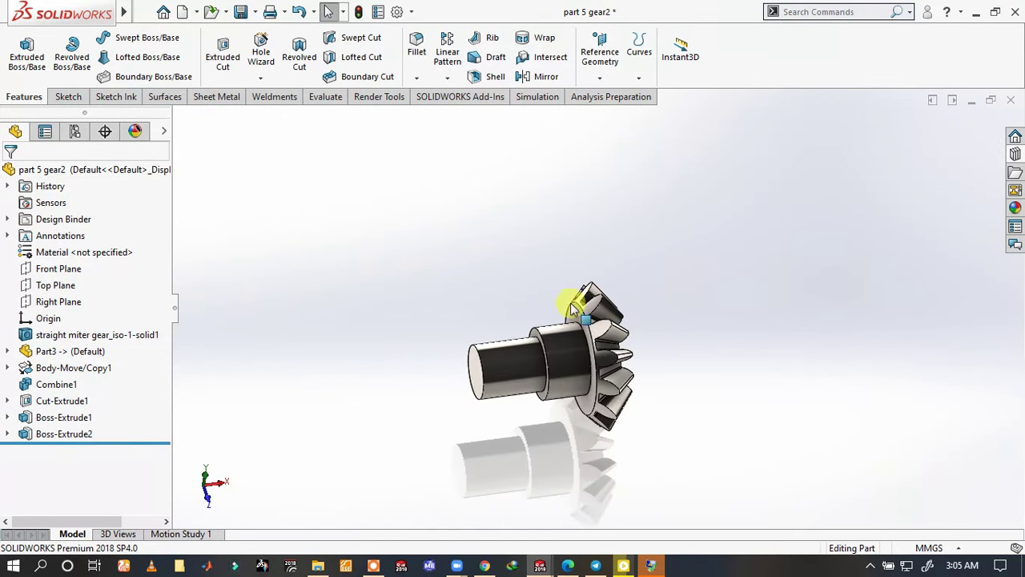
- Start a new sketch on the shaft stub's end face
{"action": "scroll", "coordinate": [458, 355], "scroll_direction": "down", "scroll_amount": 2}
{"action": "scroll", "coordinate": [459, 355], "scroll_direction": "down", "scroll_amount": 2}
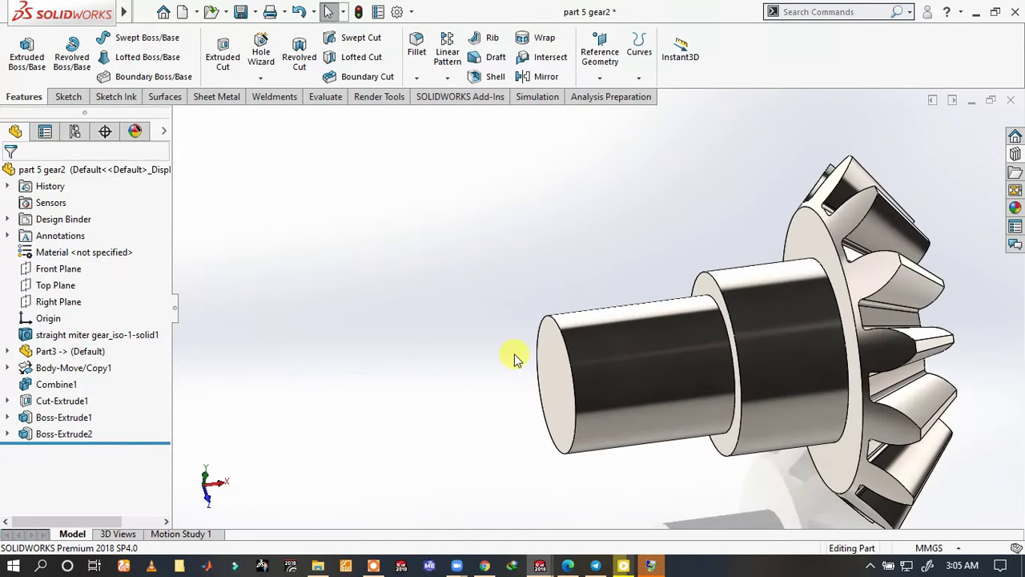
{"action": "scroll", "coordinate": [516, 360], "scroll_direction": "down", "scroll_amount": 1}
{"action": "left_click", "coordinate": [544, 370]}
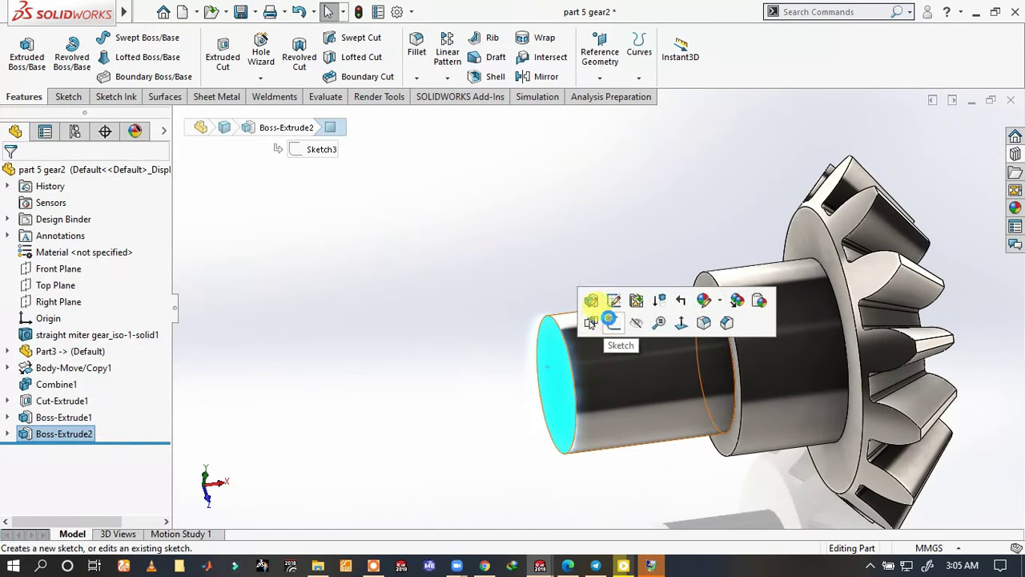
{"action": "left_click", "coordinate": [593, 300]}
{"action": "scroll", "coordinate": [688, 298], "scroll_direction": "down", "scroll_amount": 3}
{"action": "scroll", "coordinate": [561, 268], "scroll_direction": "down", "scroll_amount": 1}
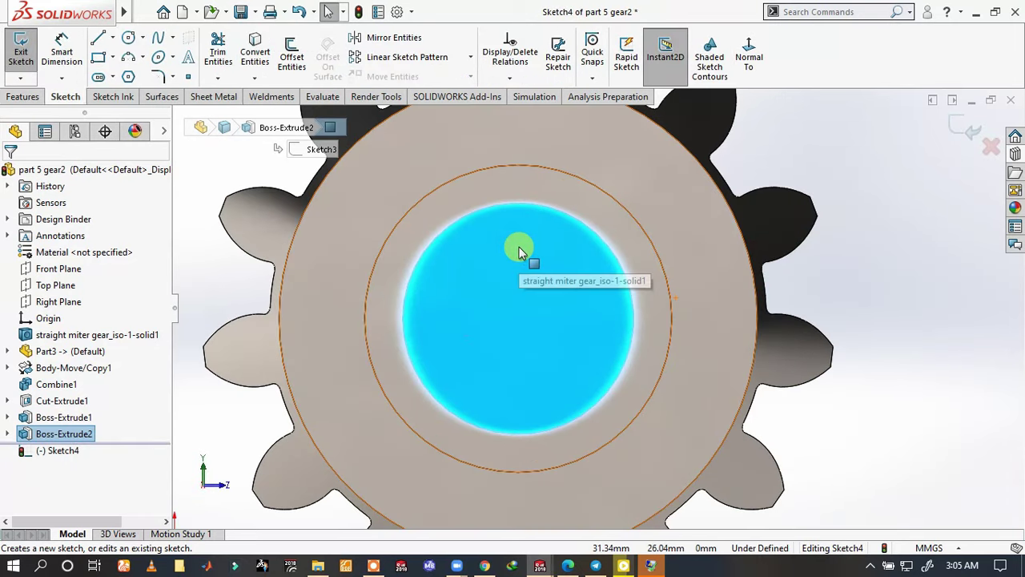
{"action": "scroll", "coordinate": [519, 251], "scroll_direction": "down", "scroll_amount": 1}
- Draw a vertical line between the shaft circle's top edge and its centre
{"action": "key", "text": "s"}
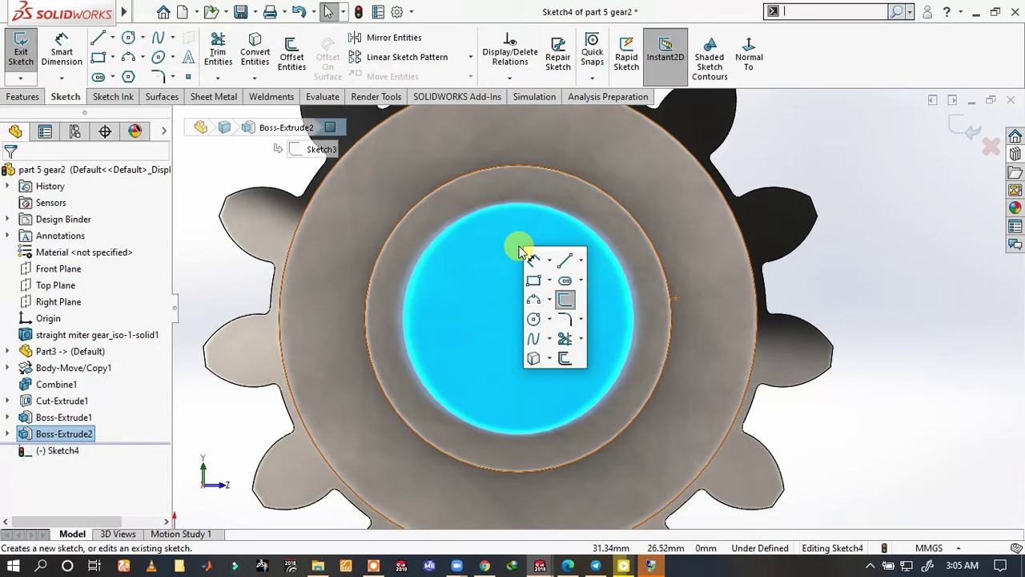
{"action": "left_click", "coordinate": [566, 261]}
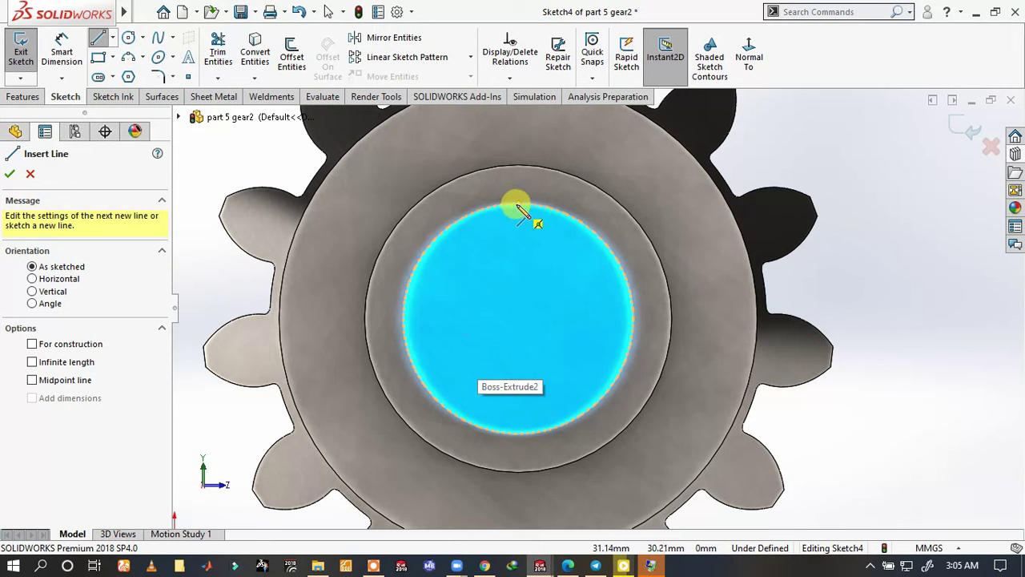
{"action": "left_click", "coordinate": [519, 205]}
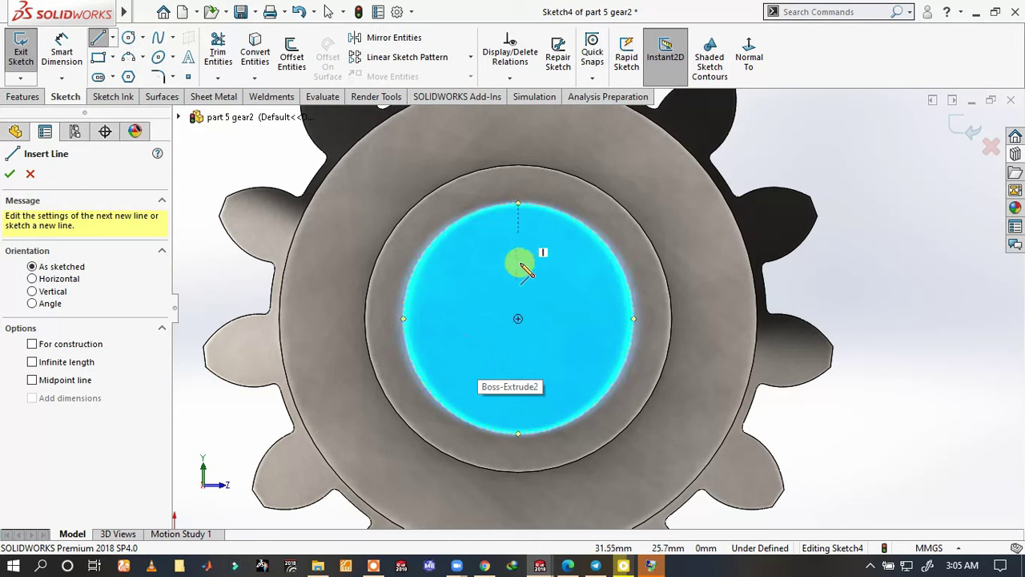
{"action": "left_click", "coordinate": [518, 207]}
{"action": "left_click", "coordinate": [518, 207]}
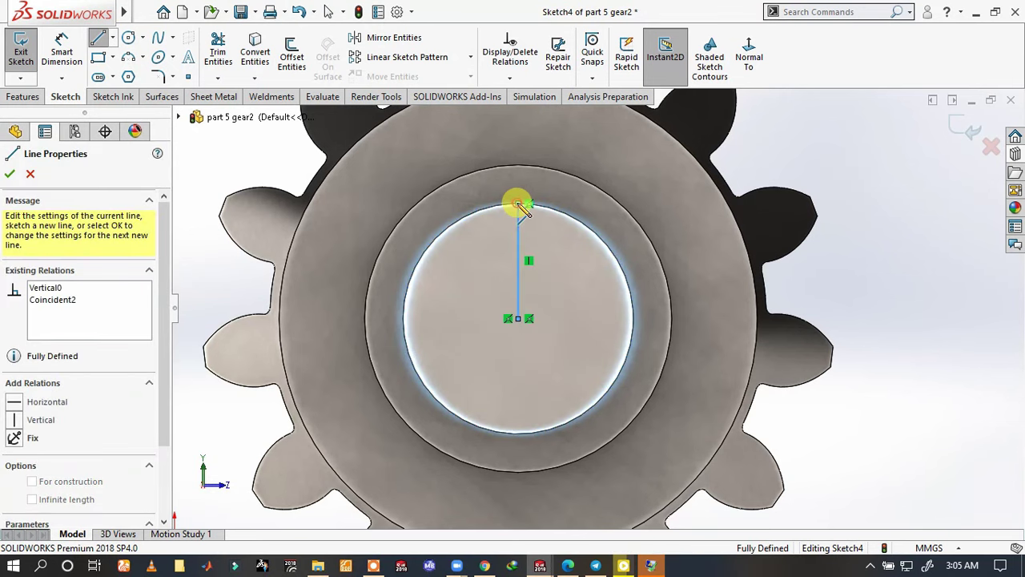
{"action": "right_click", "coordinate": [585, 163]}
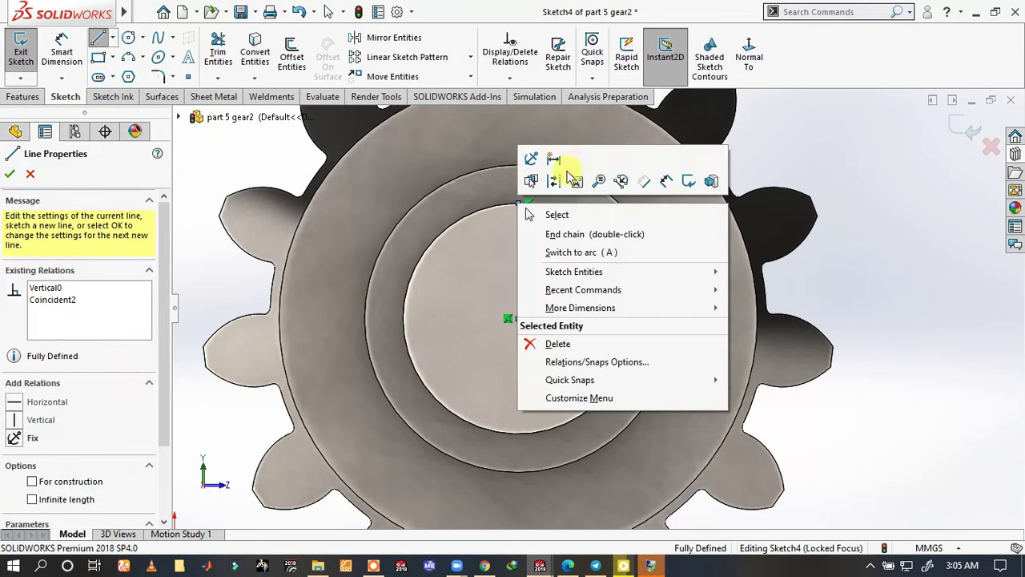
{"action": "key", "text": "Escape"}
{"action": "key", "text": "Escape"}
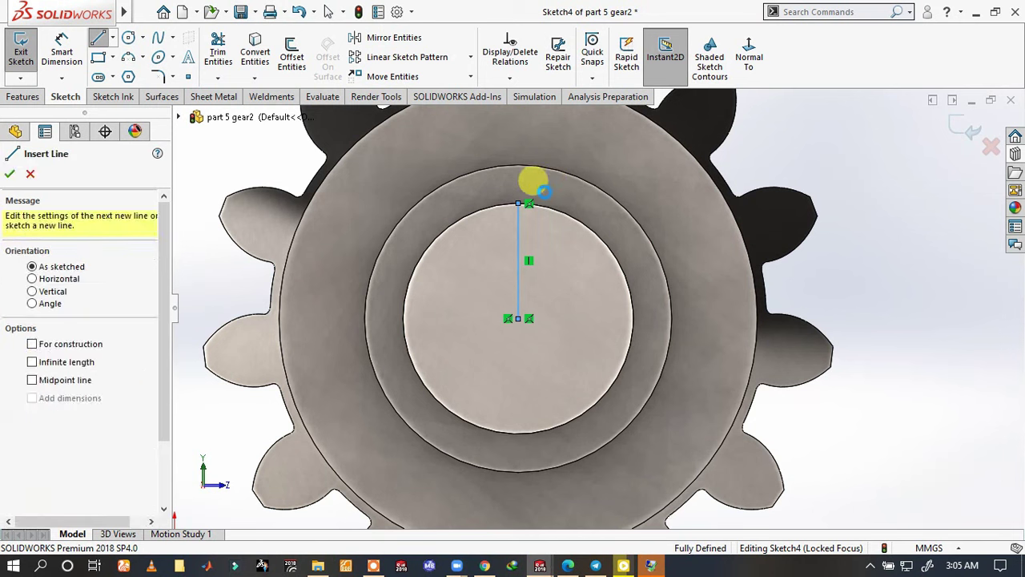
{"action": "key", "text": "Escape"}
{"action": "type", "text": "s"}
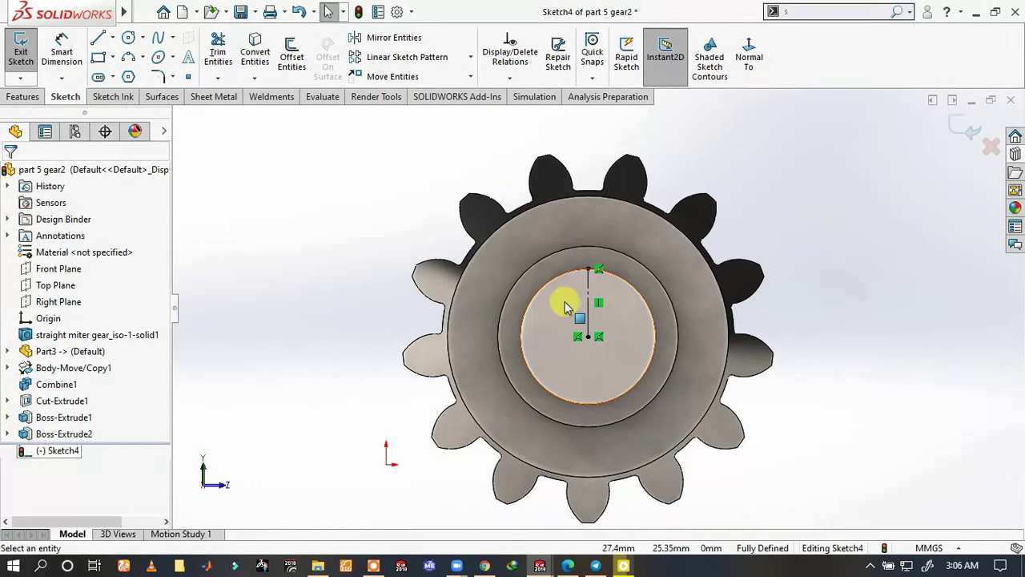
- Add a 17.5 mm construction circle centred on the shaft
{"action": "left_click", "coordinate": [597, 316]}
{"action": "key", "text": "s"}
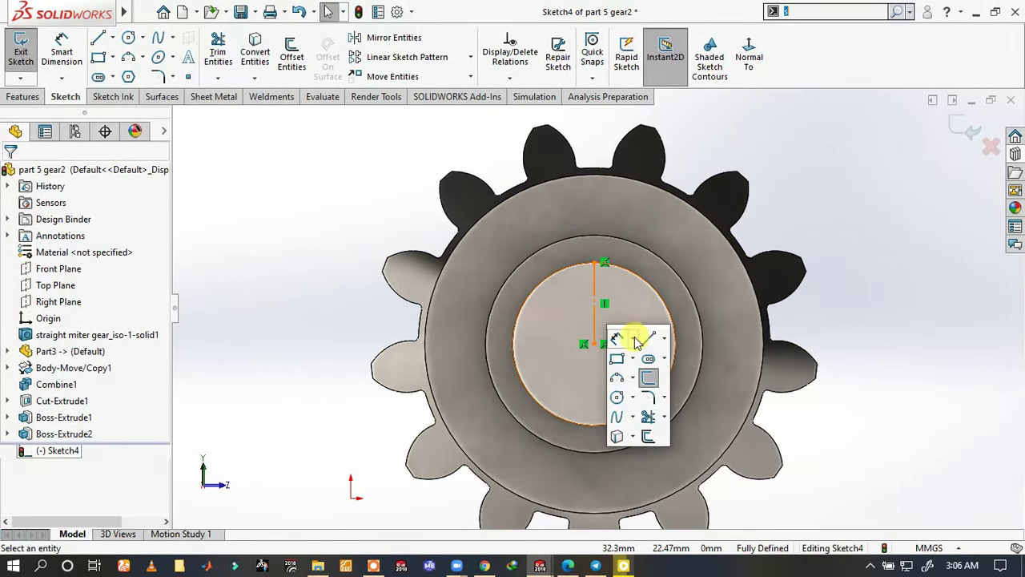
{"action": "left_click", "coordinate": [616, 397]}
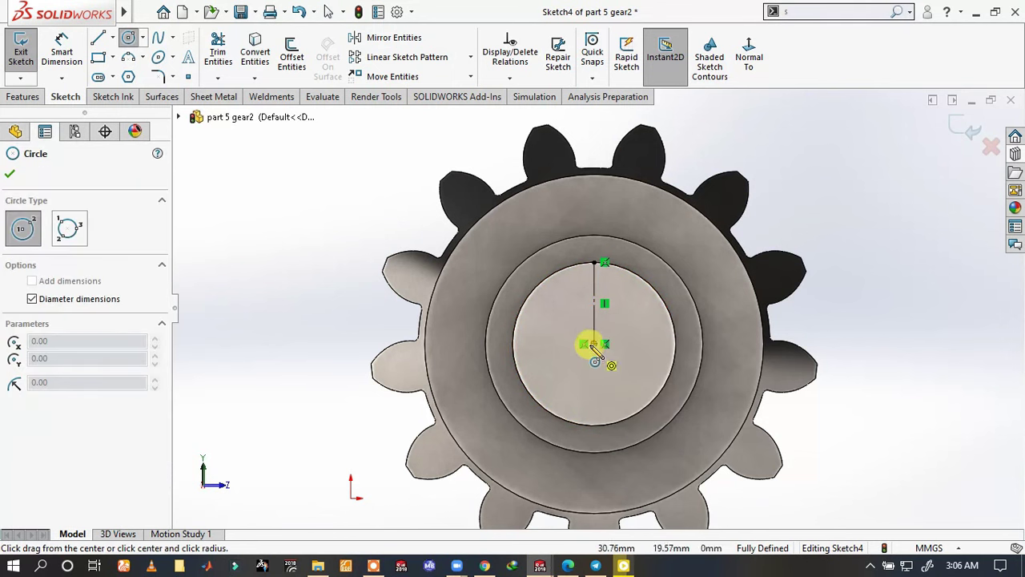
{"action": "left_click", "coordinate": [594, 344]}
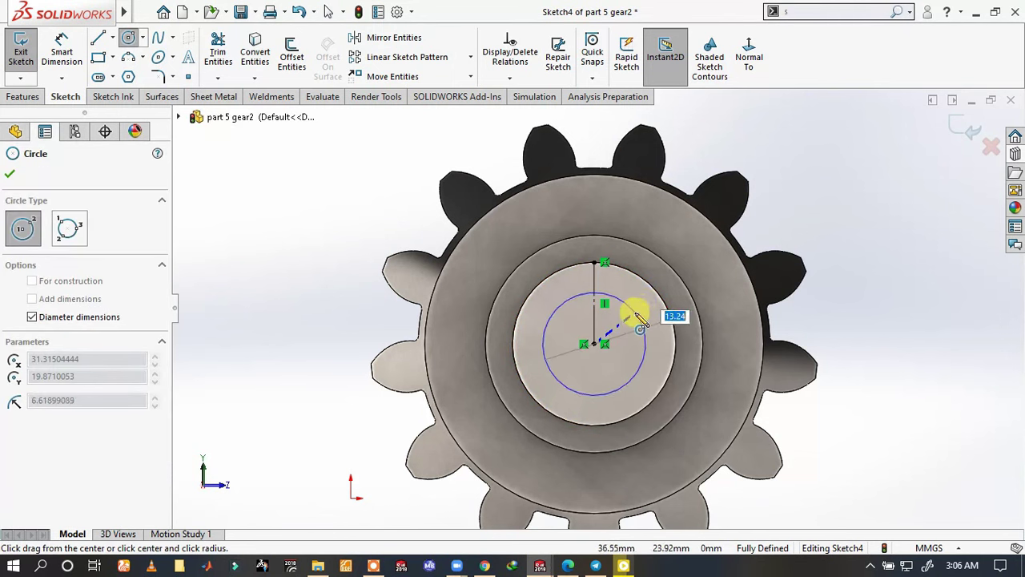
{"action": "type", "text": "17.5"}
{"action": "key", "text": "Return"}
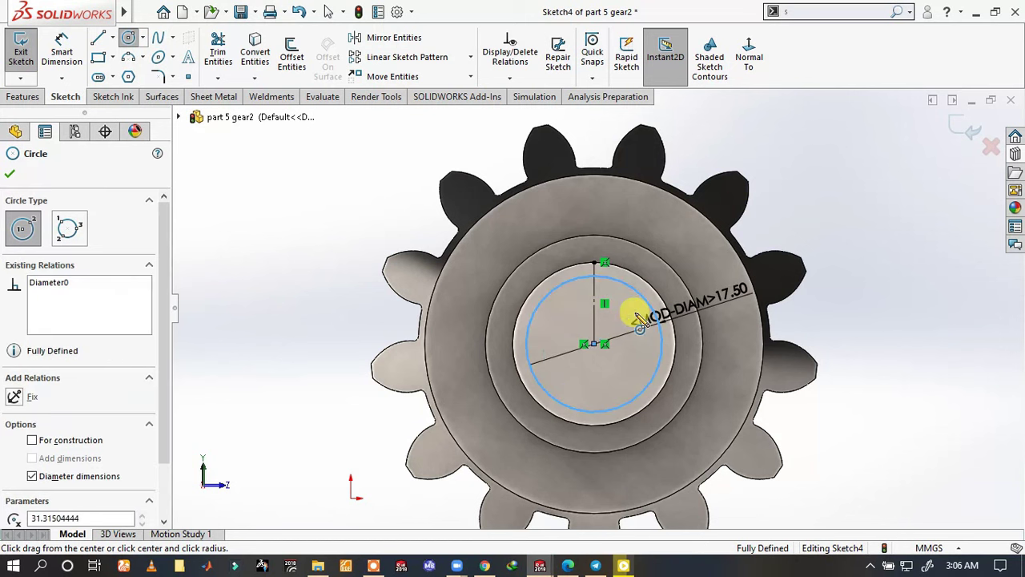
{"action": "left_click", "coordinate": [64, 440]}
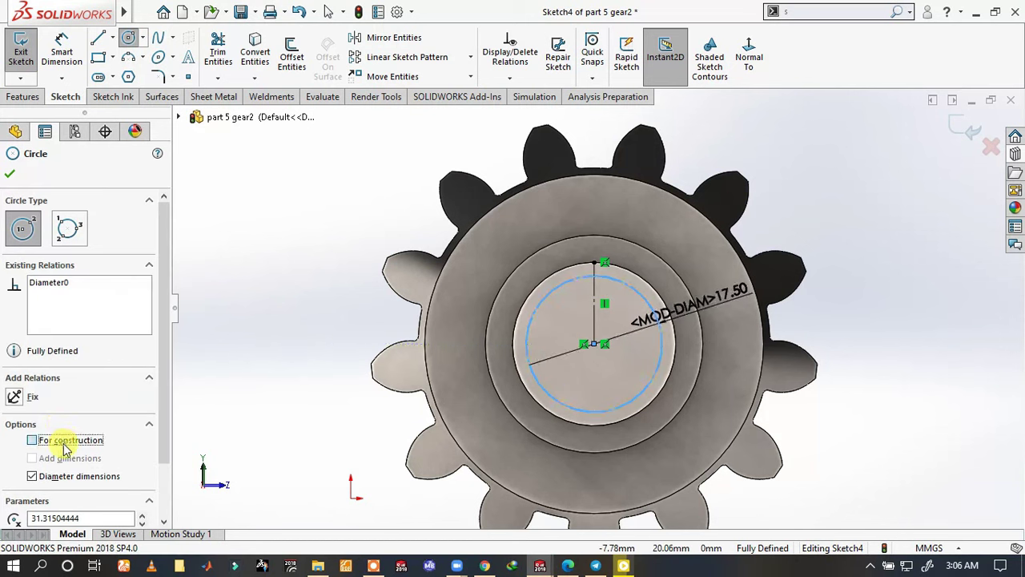
{"action": "left_click", "coordinate": [8, 174]}
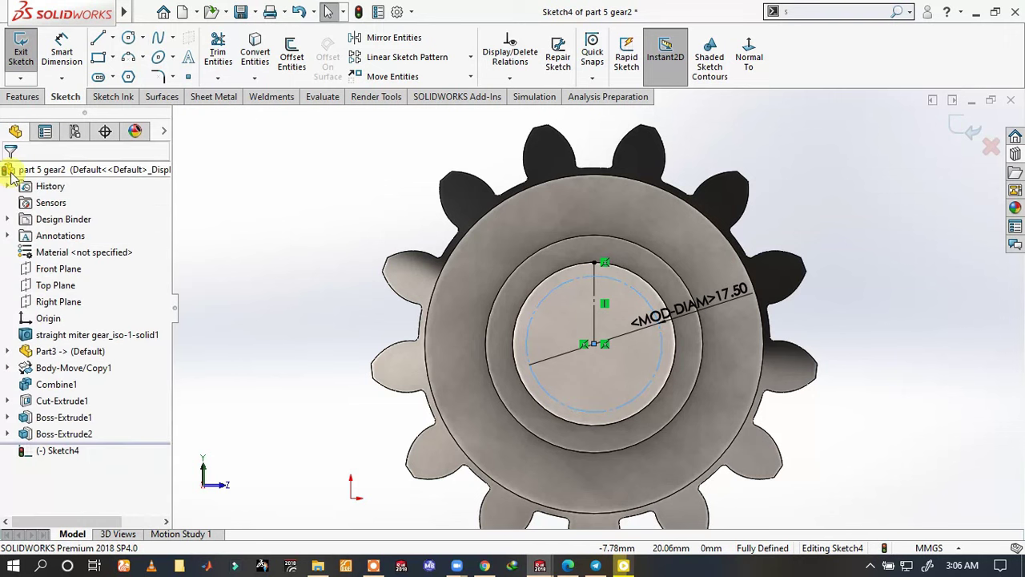
- Project the 28 mm circular edge into the sketch with Convert Entities
{"action": "left_click", "coordinate": [265, 49]}
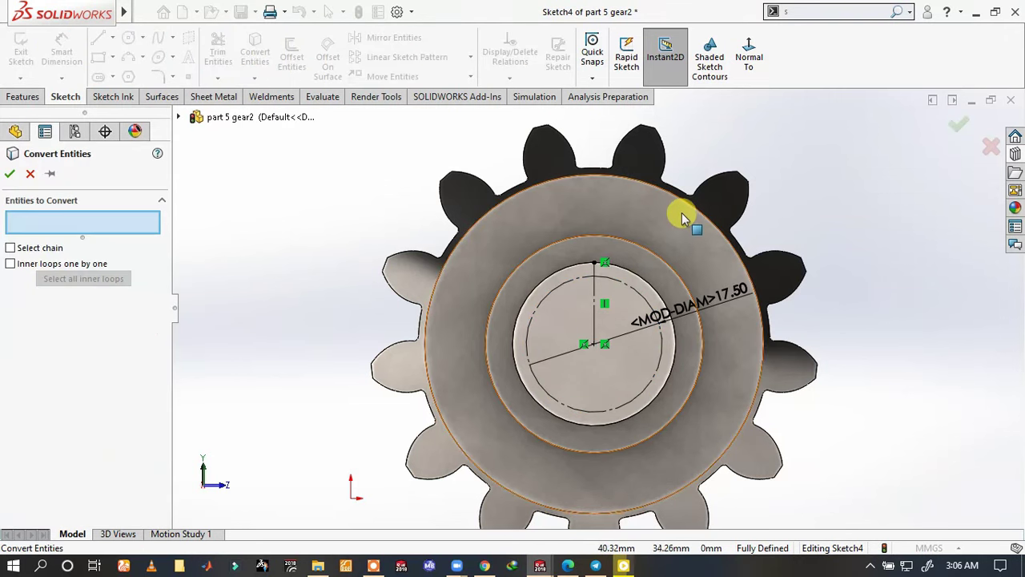
{"action": "left_click", "coordinate": [581, 237]}
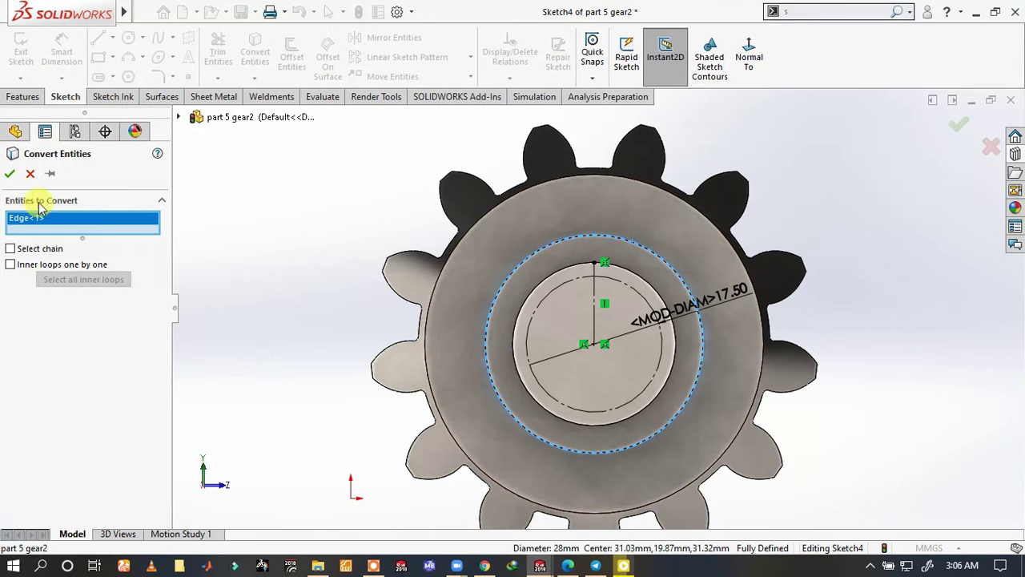
{"action": "left_click", "coordinate": [10, 174]}
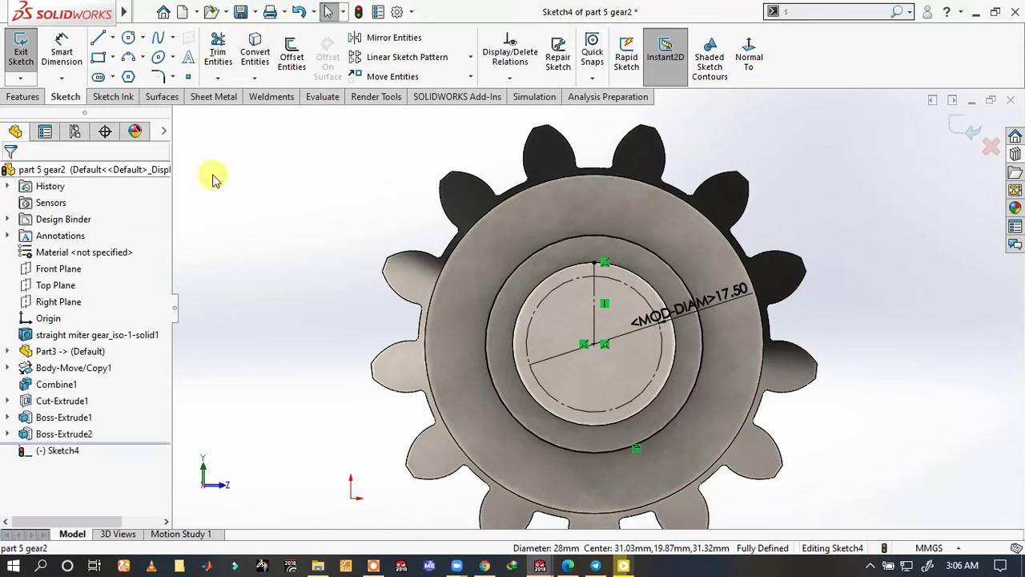
{"action": "left_click", "coordinate": [608, 236]}
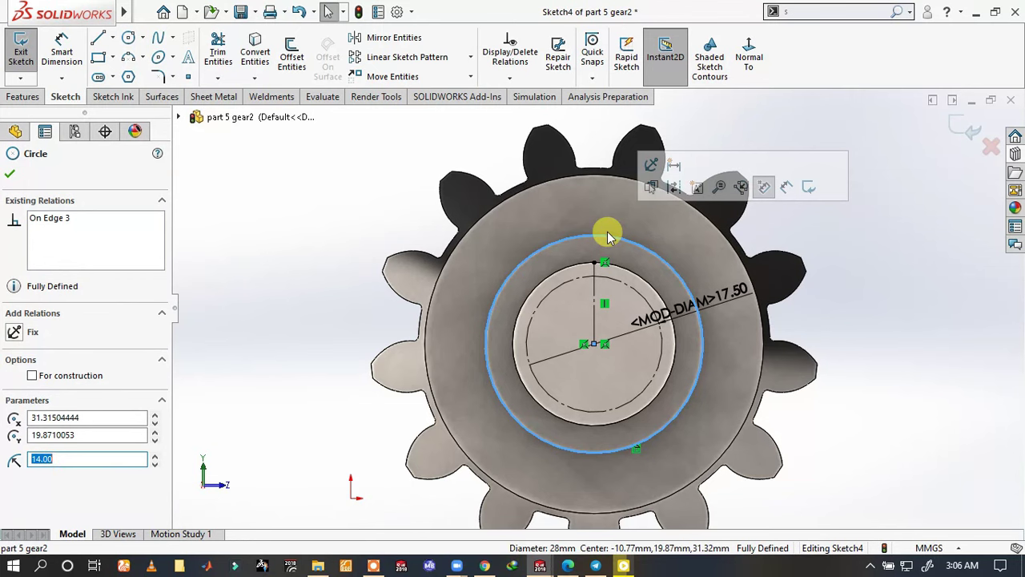
{"action": "key", "text": "Escape"}
- Set the 21 mm shaft circle to construction geometry
{"action": "scroll", "coordinate": [641, 244], "scroll_direction": "down", "scroll_amount": 3}
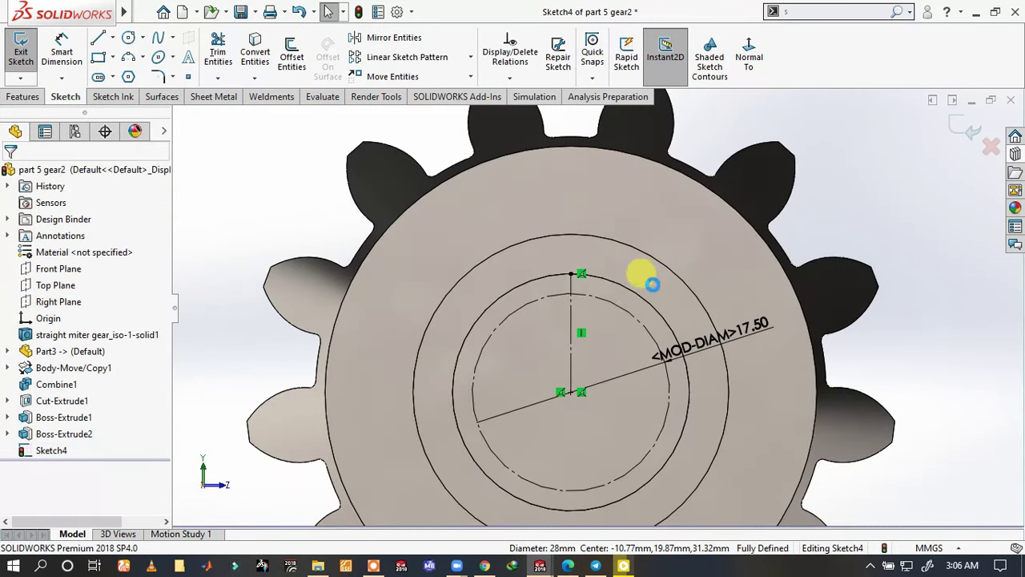
{"action": "scroll", "coordinate": [618, 286], "scroll_direction": "down", "scroll_amount": 1}
{"action": "scroll", "coordinate": [617, 286], "scroll_direction": "down", "scroll_amount": 1}
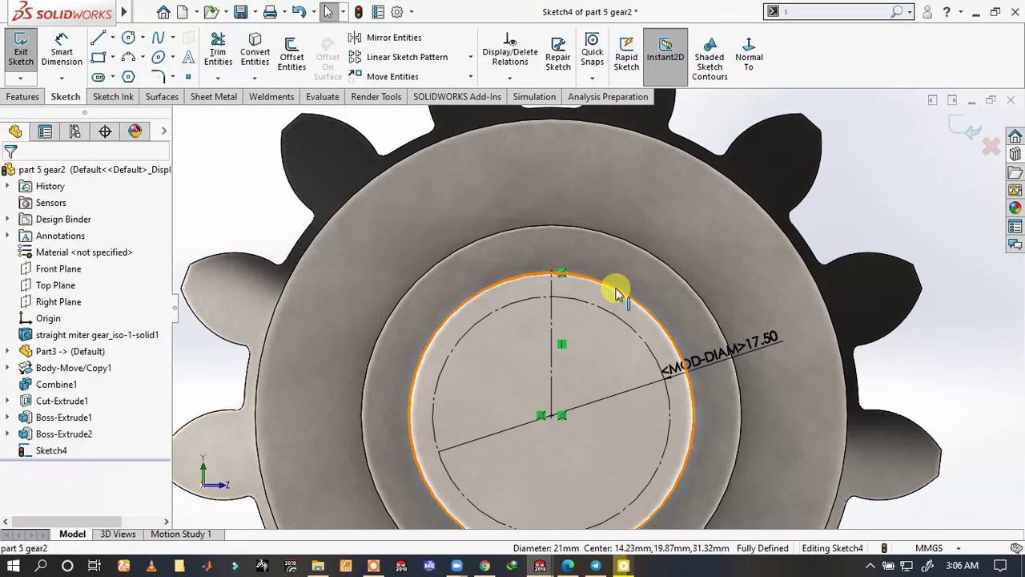
{"action": "left_click", "coordinate": [618, 292]}
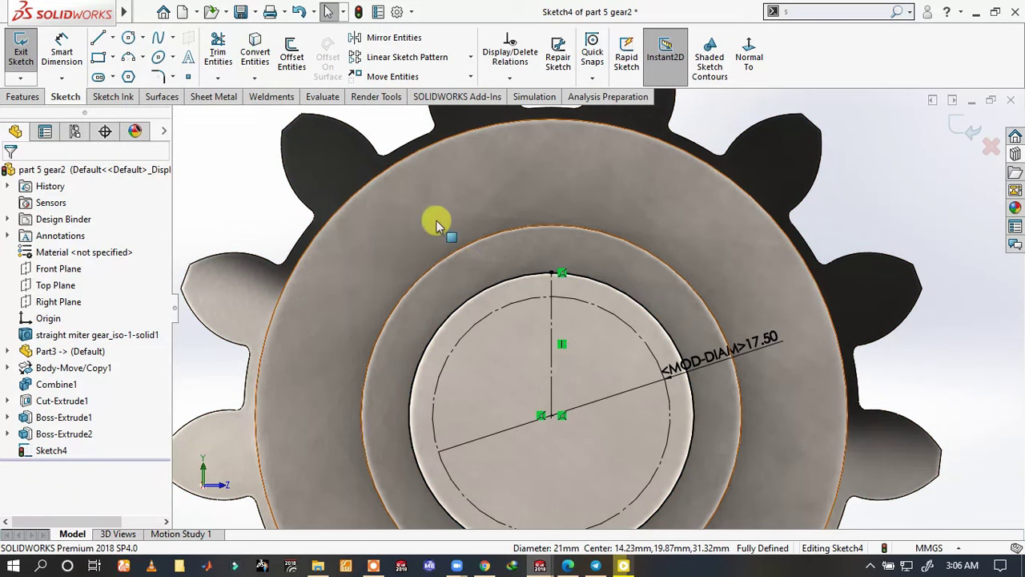
{"action": "left_click", "coordinate": [472, 303]}
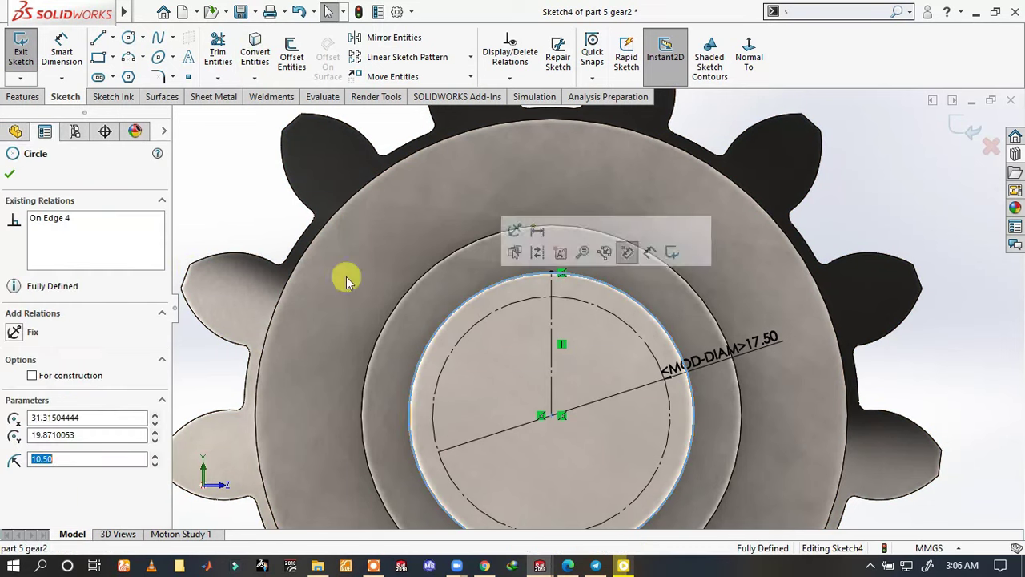
{"action": "left_click", "coordinate": [67, 375]}
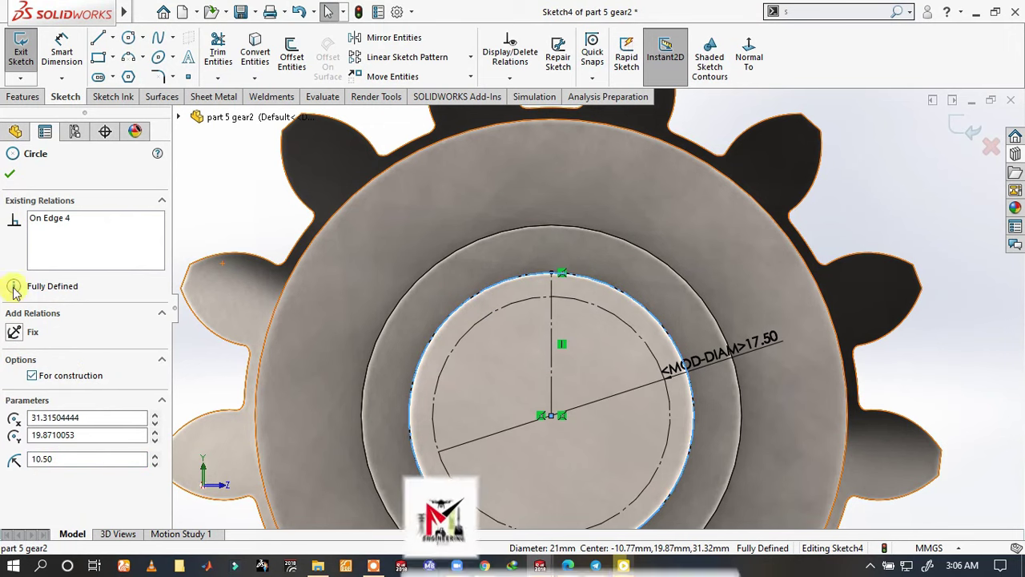
{"action": "left_click", "coordinate": [10, 173]}
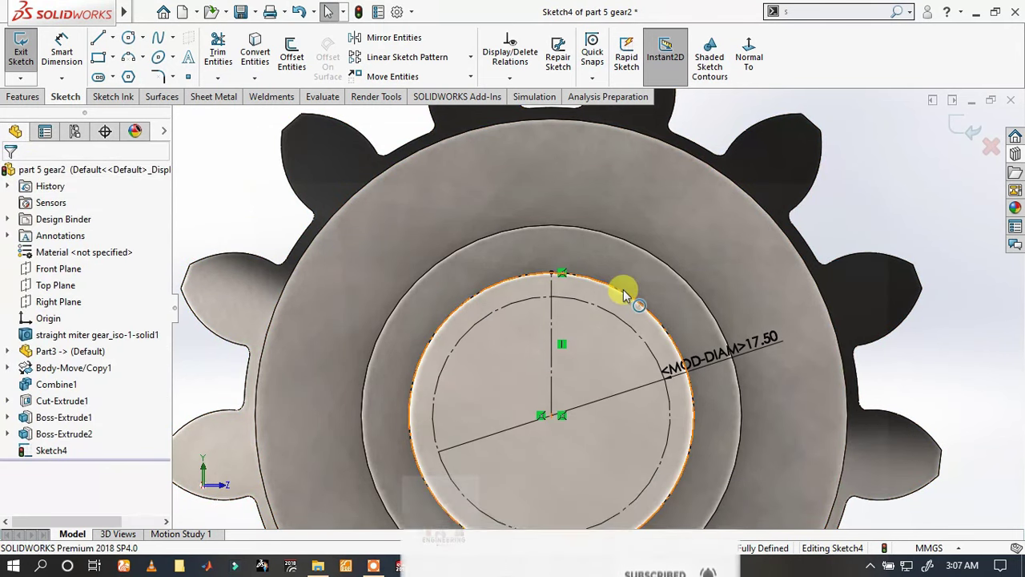
- Draw a 6 mm circle centred on the 17.5 construction circle near the top
{"action": "key", "text": "s"}
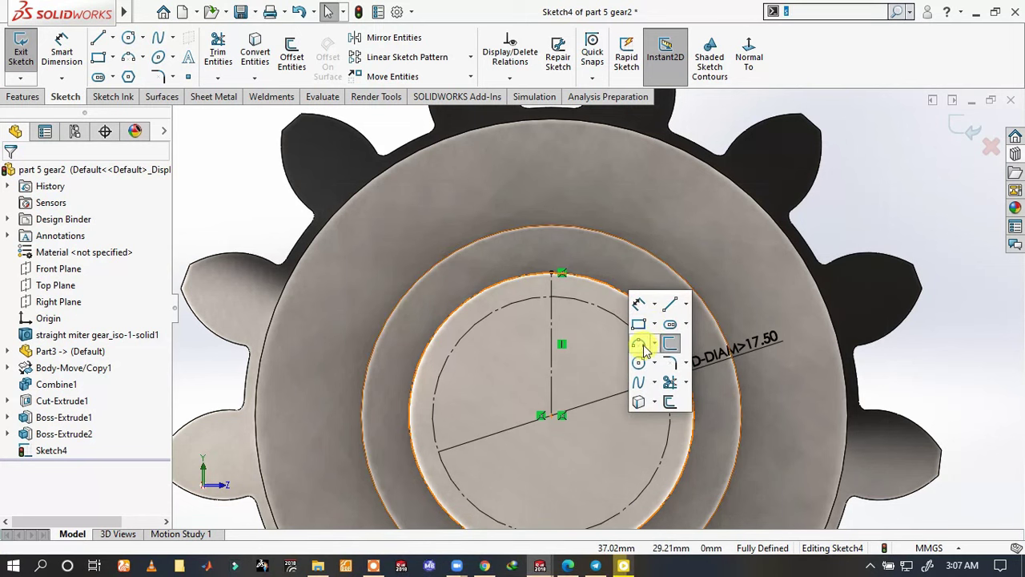
{"action": "left_click", "coordinate": [639, 362]}
{"action": "left_click", "coordinate": [593, 300]}
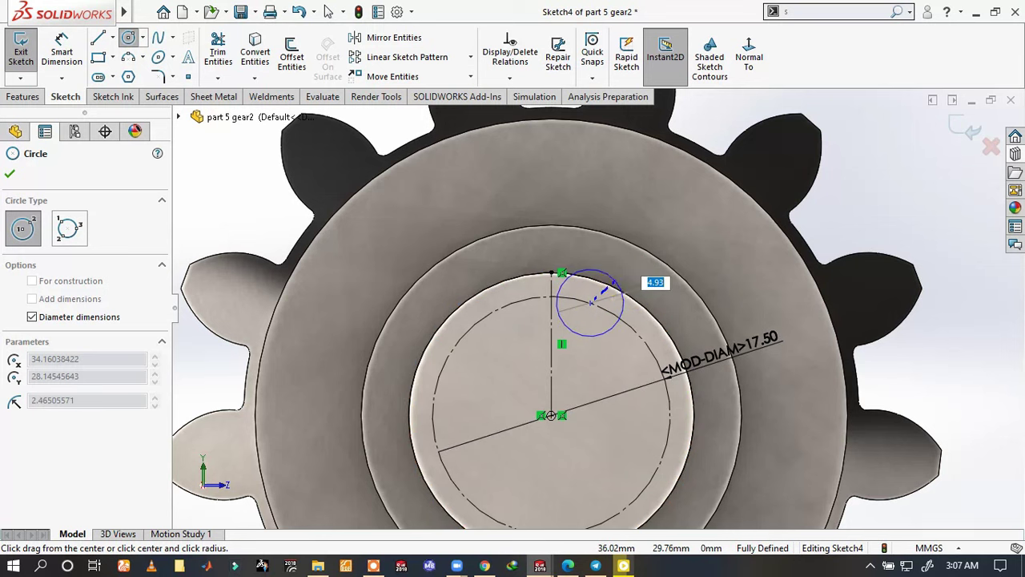
{"action": "type", "text": "6"}
{"action": "left_click", "coordinate": [621, 294]}
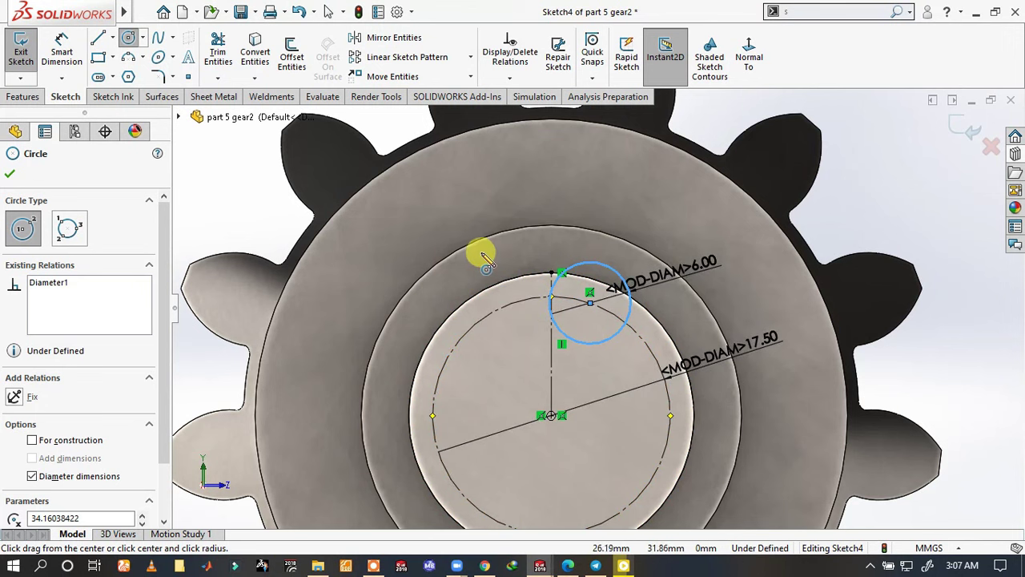
{"action": "key", "text": "Escape"}
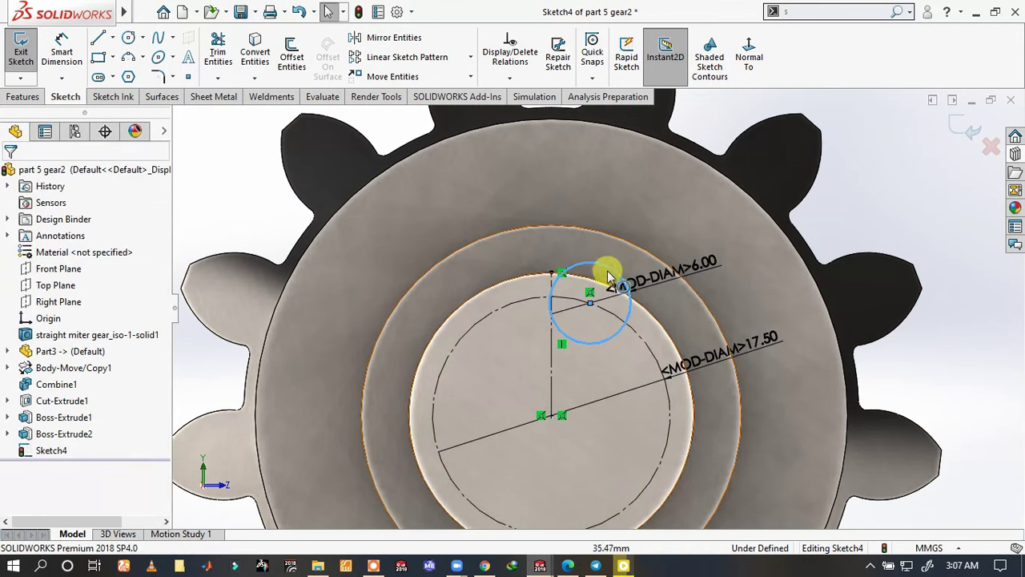
{"action": "scroll", "coordinate": [605, 282], "scroll_direction": "down", "scroll_amount": 2}
{"action": "scroll", "coordinate": [605, 282], "scroll_direction": "up", "scroll_amount": 2}
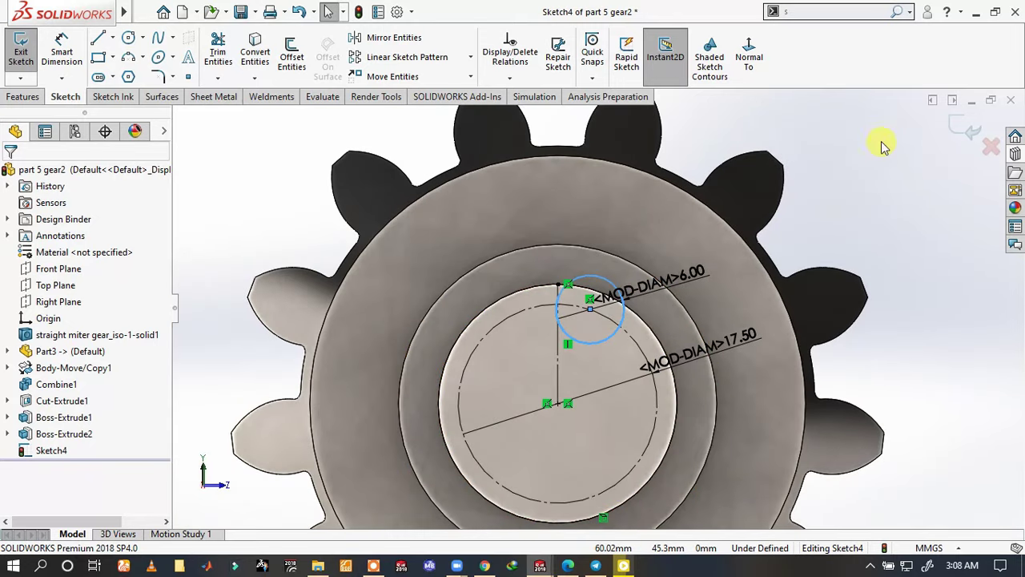
- Dimension the 6 mm circle's centre 3.6 mm from the vertical line
{"action": "key", "text": "s"}
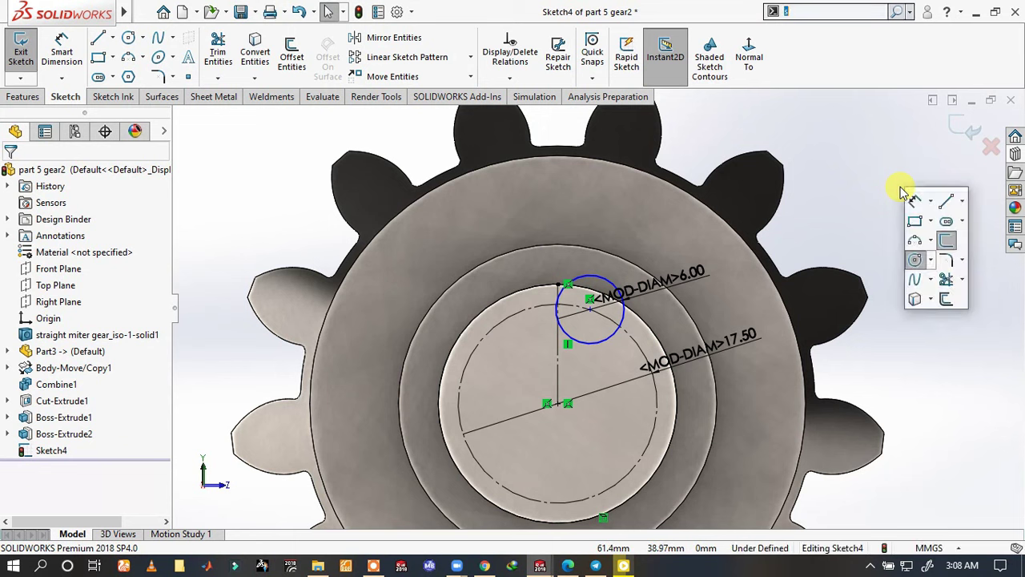
{"action": "left_click", "coordinate": [920, 204]}
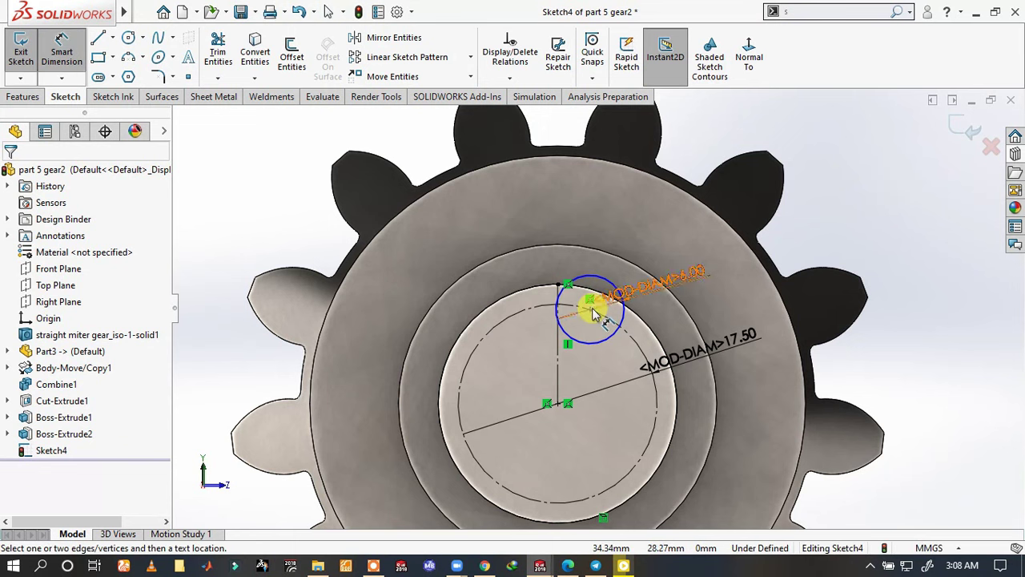
{"action": "left_click", "coordinate": [601, 340]}
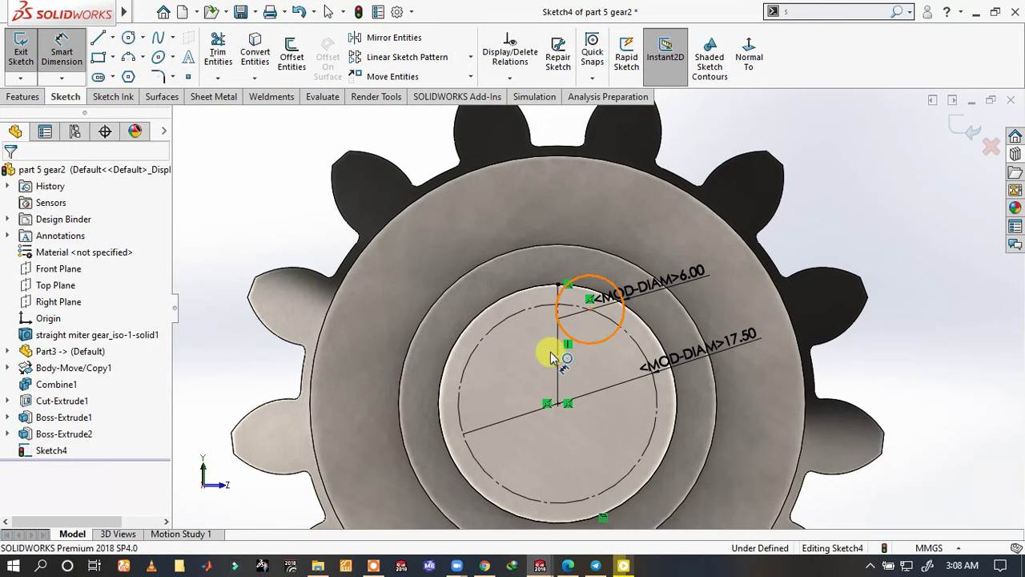
{"action": "left_click", "coordinate": [593, 367]}
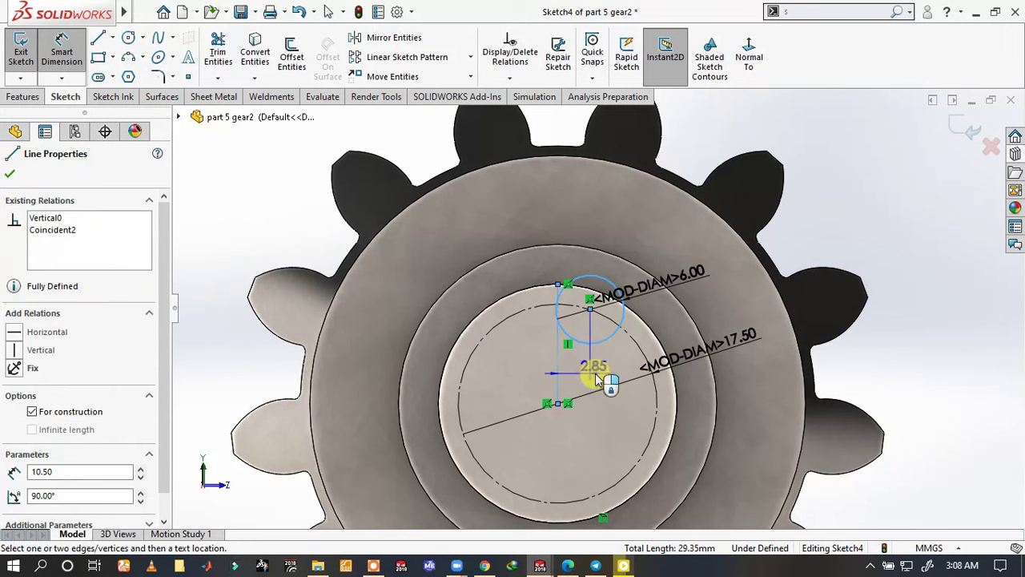
{"action": "left_click", "coordinate": [580, 375]}
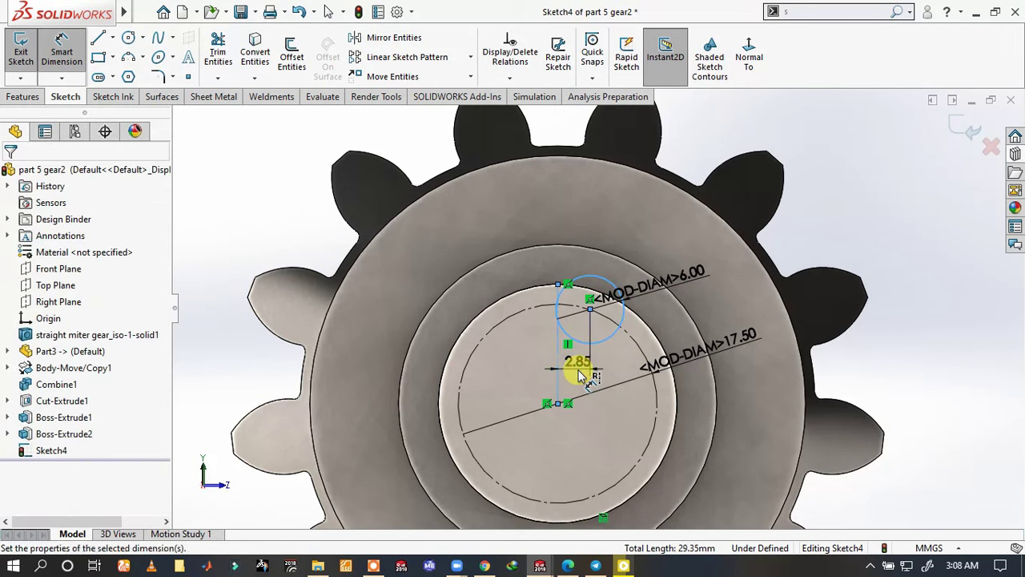
{"action": "type", "text": "3.6"}
{"action": "key", "text": "Return"}
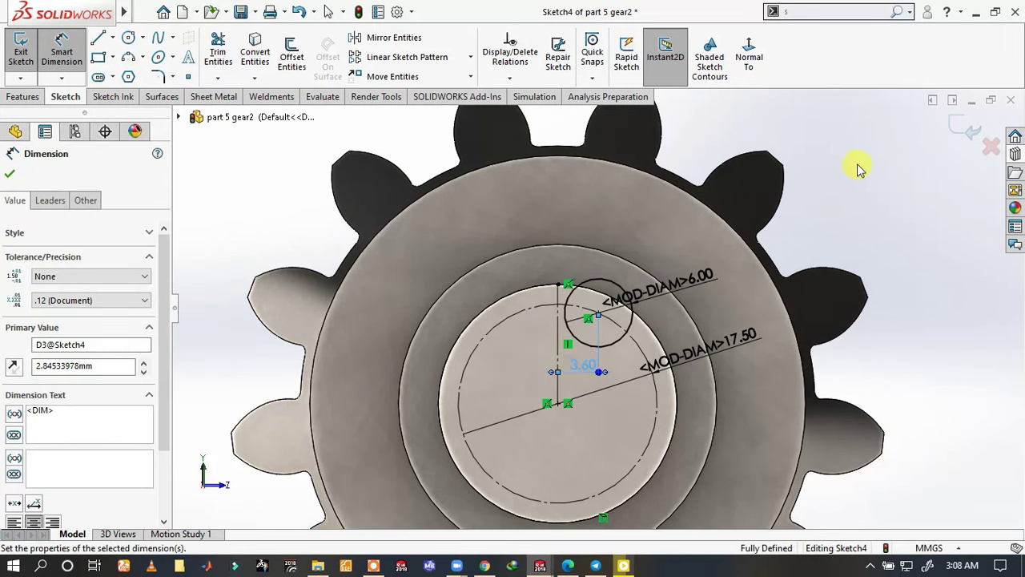
{"action": "left_click", "coordinate": [878, 163]}
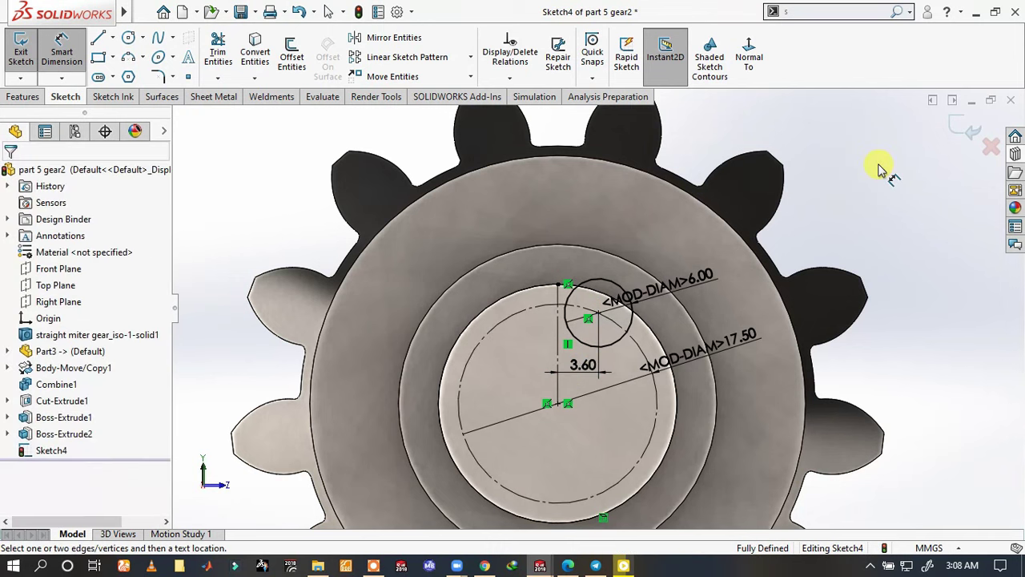
{"action": "key", "text": "Escape"}
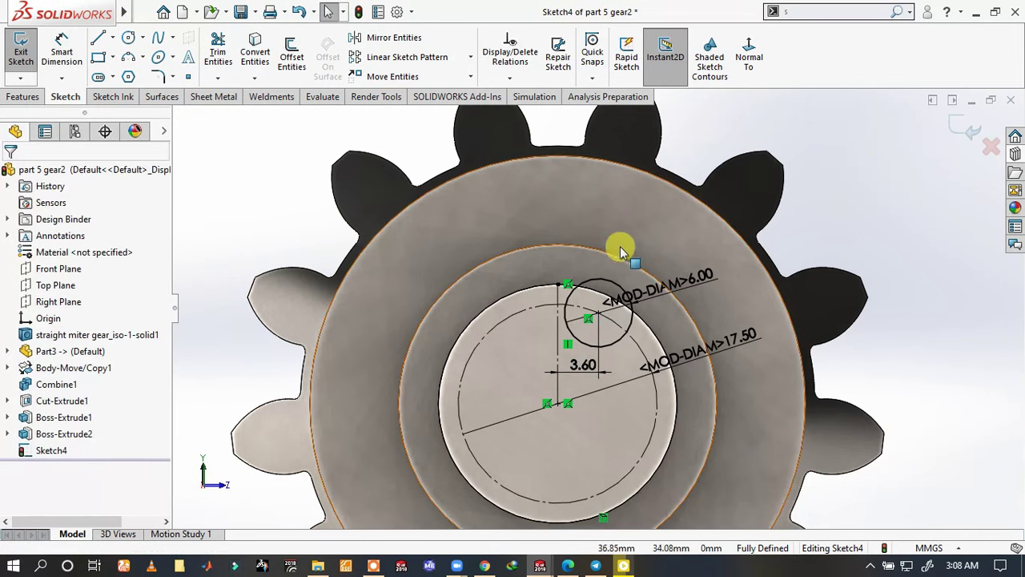
- Mirror the 6 mm circle (Arc6) about the vertical line (Line1)
{"action": "left_click", "coordinate": [394, 38]}
{"action": "left_click", "coordinate": [558, 341]}
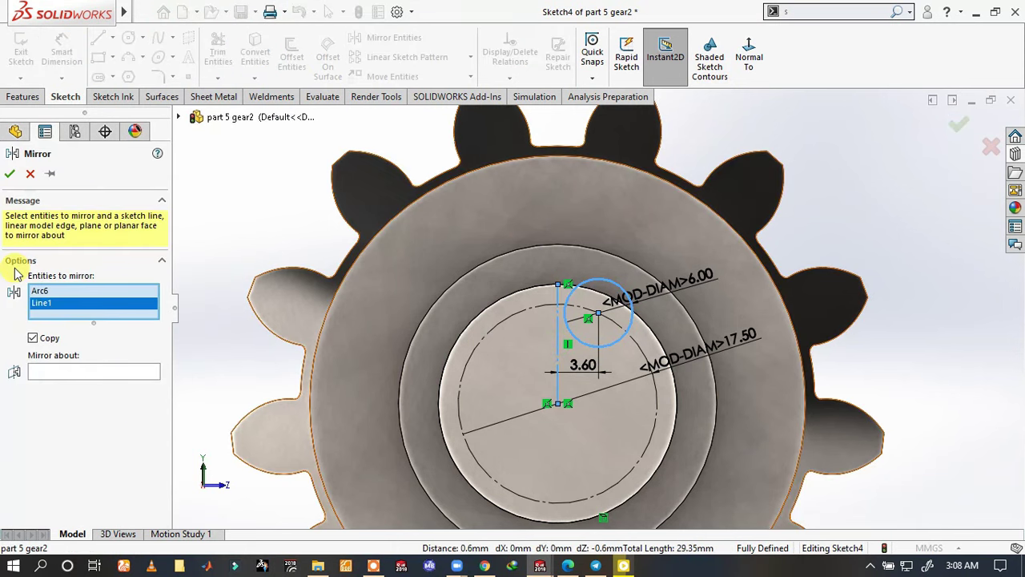
{"action": "left_click", "coordinate": [93, 371]}
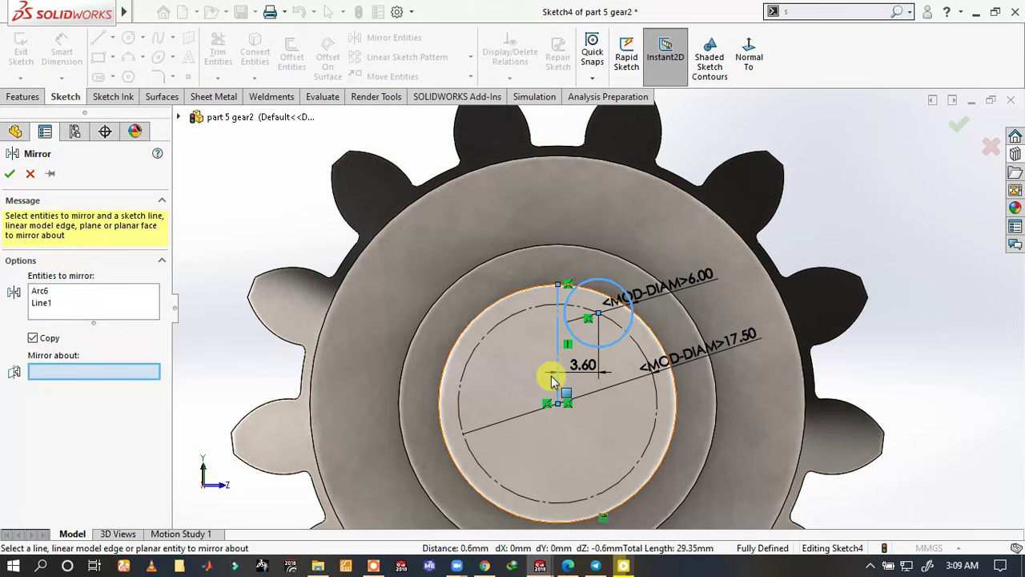
{"action": "left_click", "coordinate": [558, 387]}
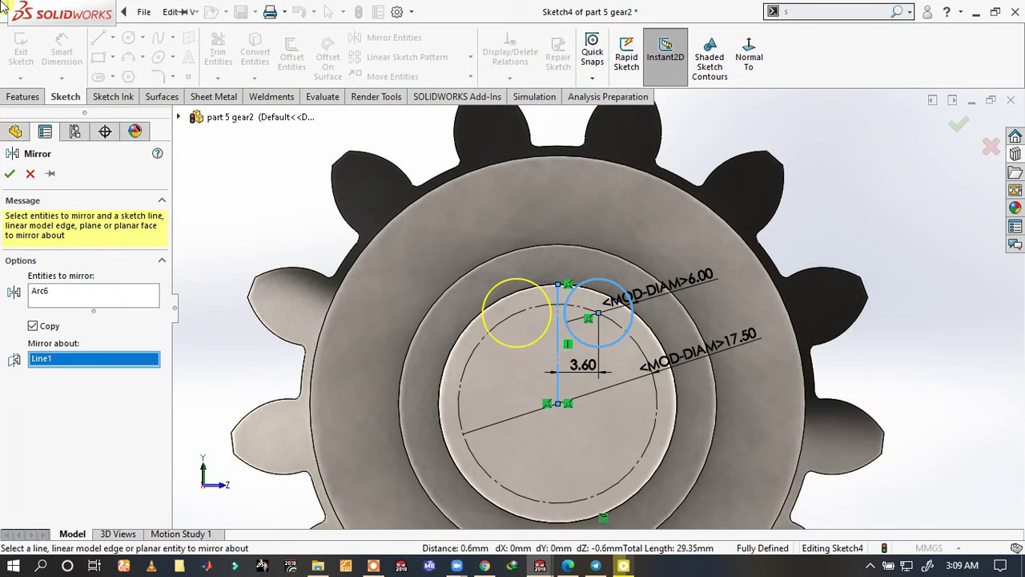
{"action": "left_click", "coordinate": [10, 175]}
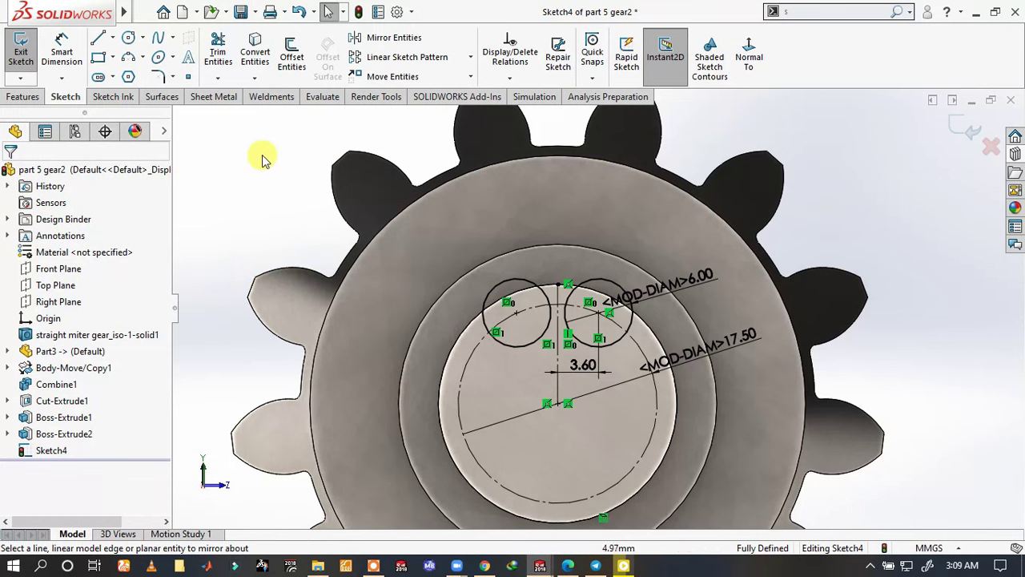
- Power-trim the unwanted arcs of the left and right 6 mm circles
{"action": "key", "text": "s"}
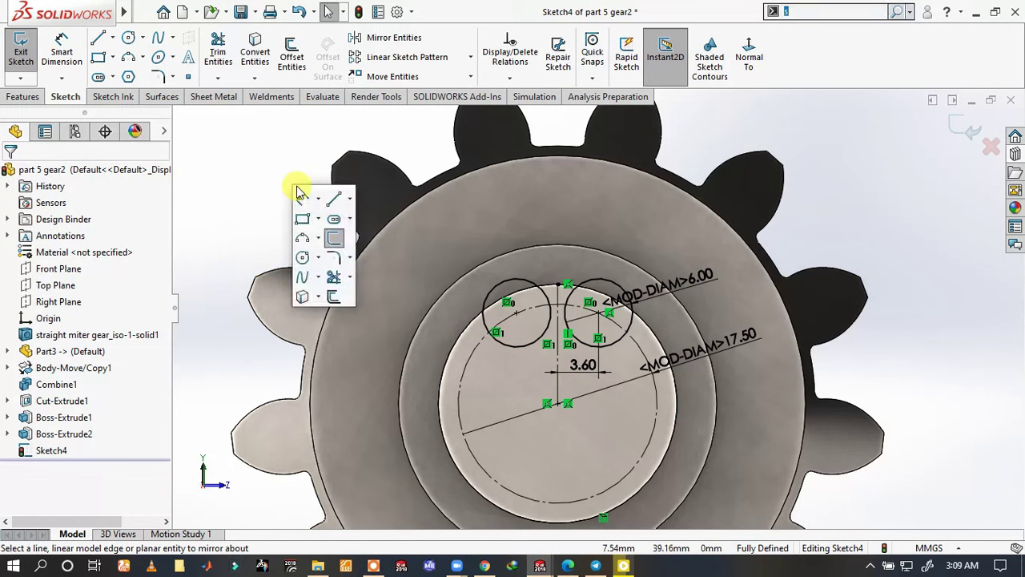
{"action": "left_click", "coordinate": [336, 277]}
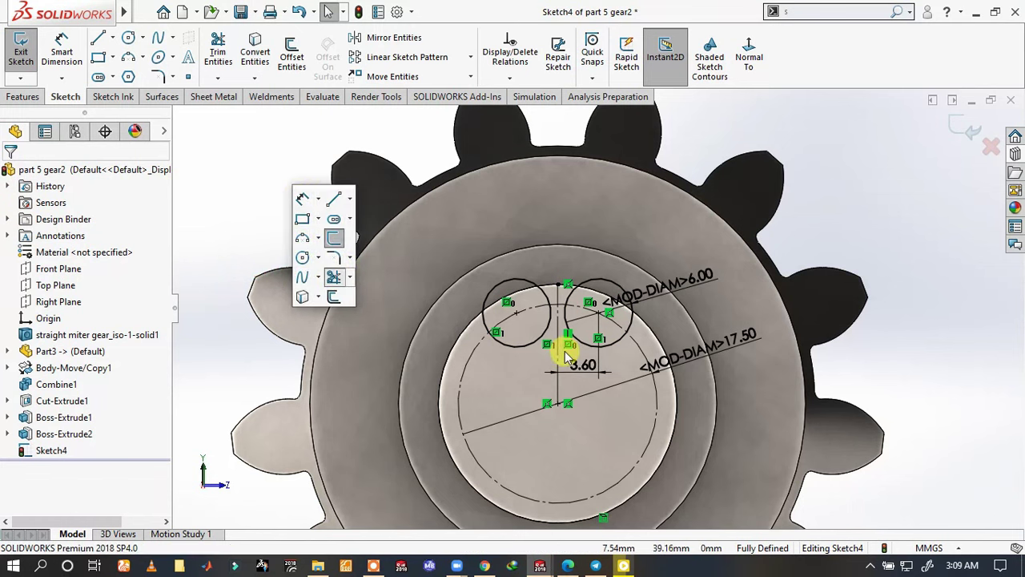
{"action": "mouse_move", "coordinate": [534, 264]}
{"action": "left_mouse_down"}
{"action": "mouse_move", "coordinate": [545, 345]}
{"action": "mouse_move", "coordinate": [487, 291]}
{"action": "mouse_move", "coordinate": [476, 343]}
{"action": "mouse_move", "coordinate": [484, 365]}
{"action": "mouse_move", "coordinate": [456, 333]}
{"action": "left_mouse_up"}
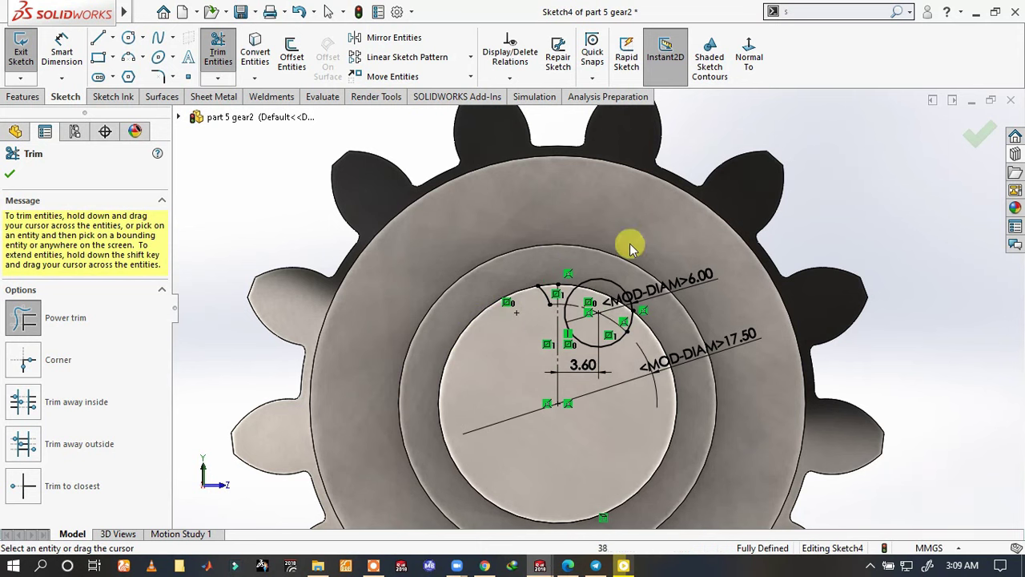
{"action": "scroll", "coordinate": [614, 245], "scroll_direction": "down", "scroll_amount": 2}
{"action": "scroll", "coordinate": [600, 280], "scroll_direction": "down", "scroll_amount": 2}
{"action": "left_click_drag", "start_coordinate": [633, 329], "coordinate": [560, 412]}
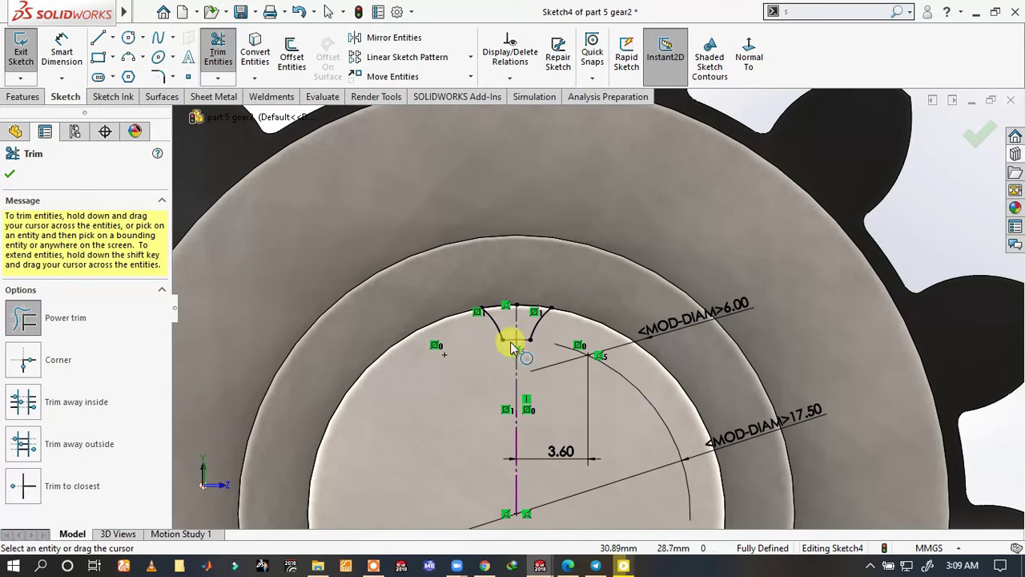
{"action": "scroll", "coordinate": [513, 337], "scroll_direction": "down", "scroll_amount": 4}
{"action": "key", "text": "Escape"}
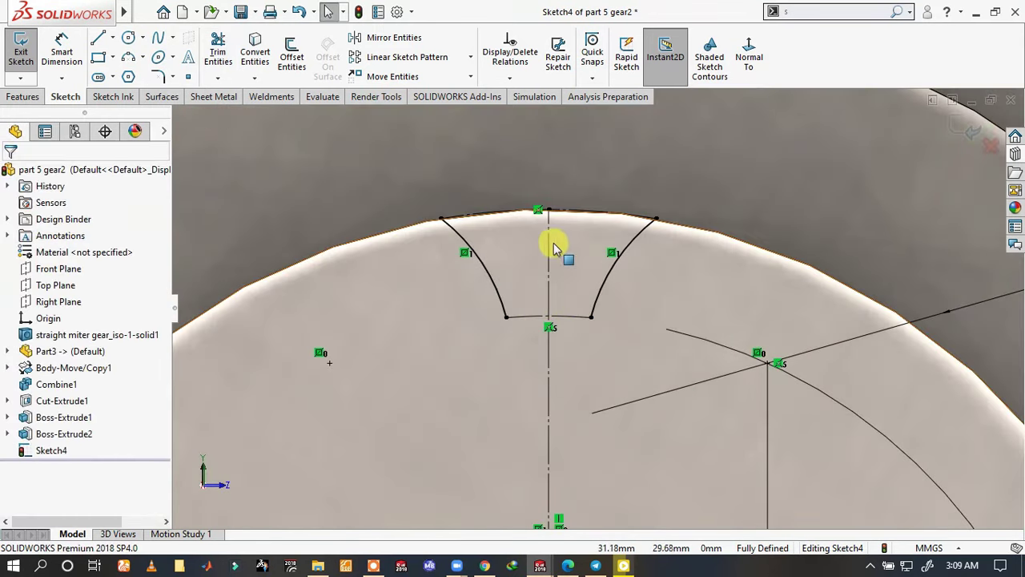
- Select the keyway profile's top and bottom arcs to check relations, then clear the selection
{"action": "left_click", "coordinate": [607, 218]}
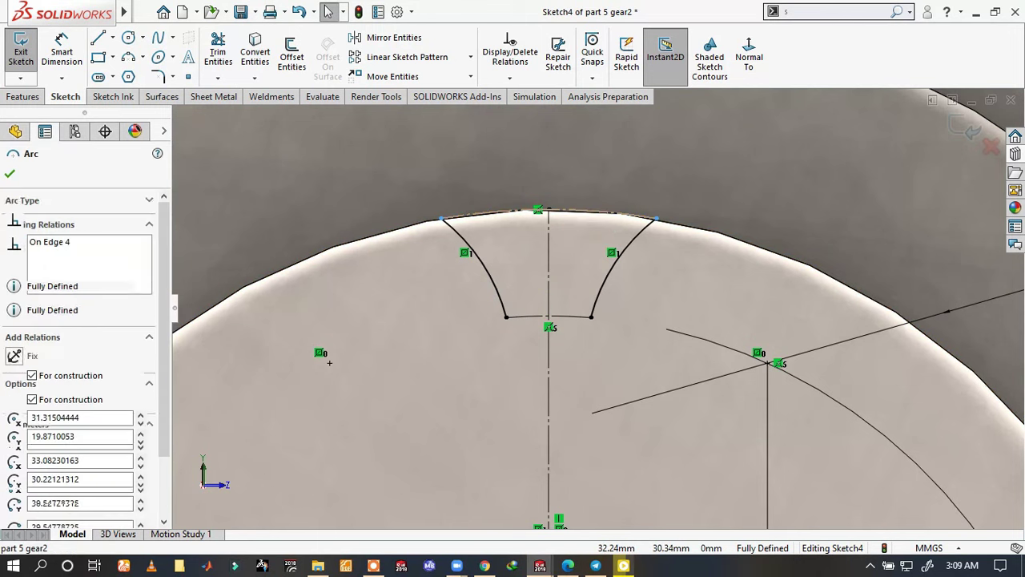
{"action": "left_click", "coordinate": [589, 307], "text": "ctrl"}
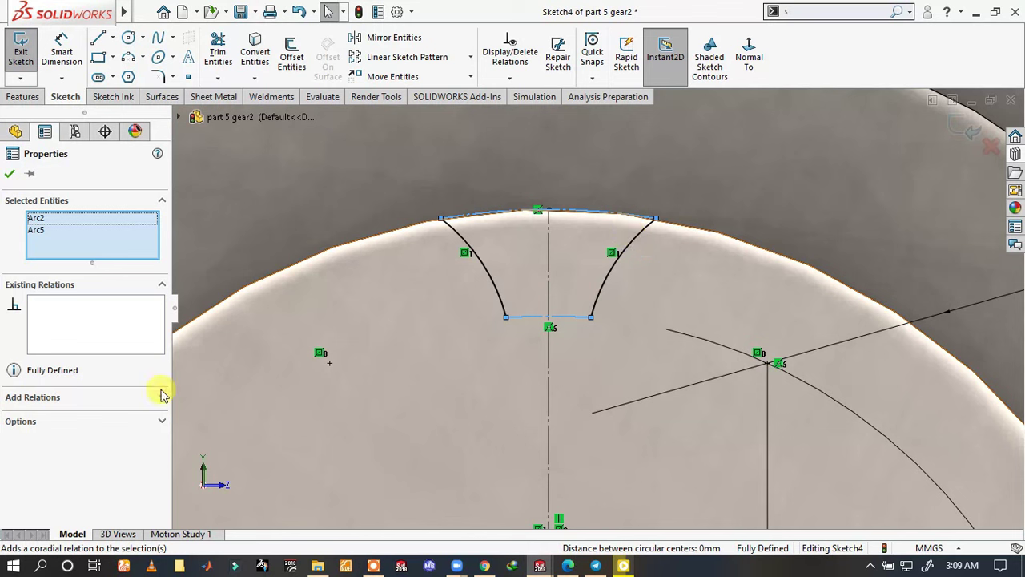
{"action": "left_click", "coordinate": [606, 215], "text": "ctrl"}
{"action": "left_click", "coordinate": [609, 210], "text": "ctrl"}
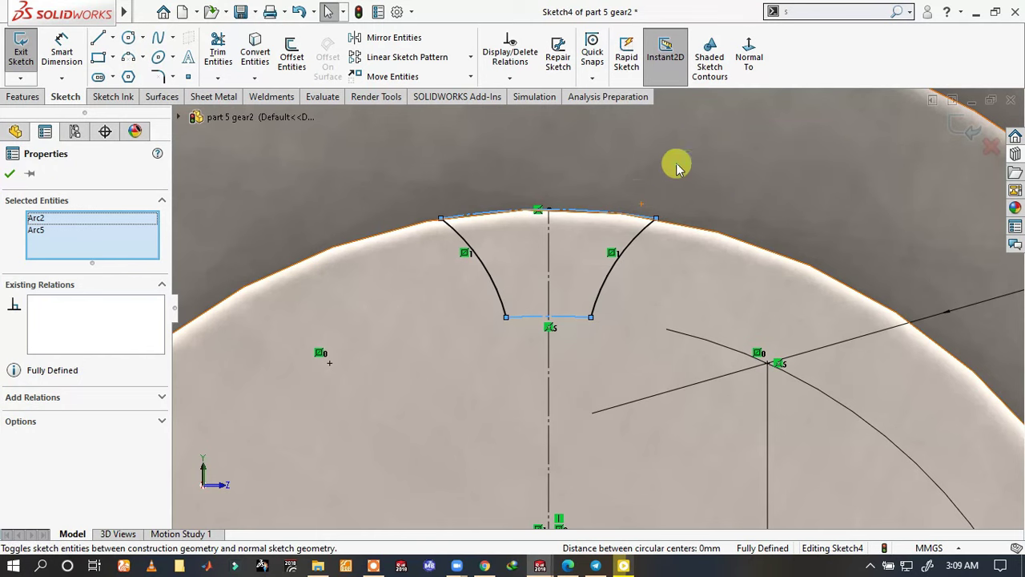
{"action": "key", "text": "Escape"}
{"action": "left_click", "coordinate": [678, 296]}
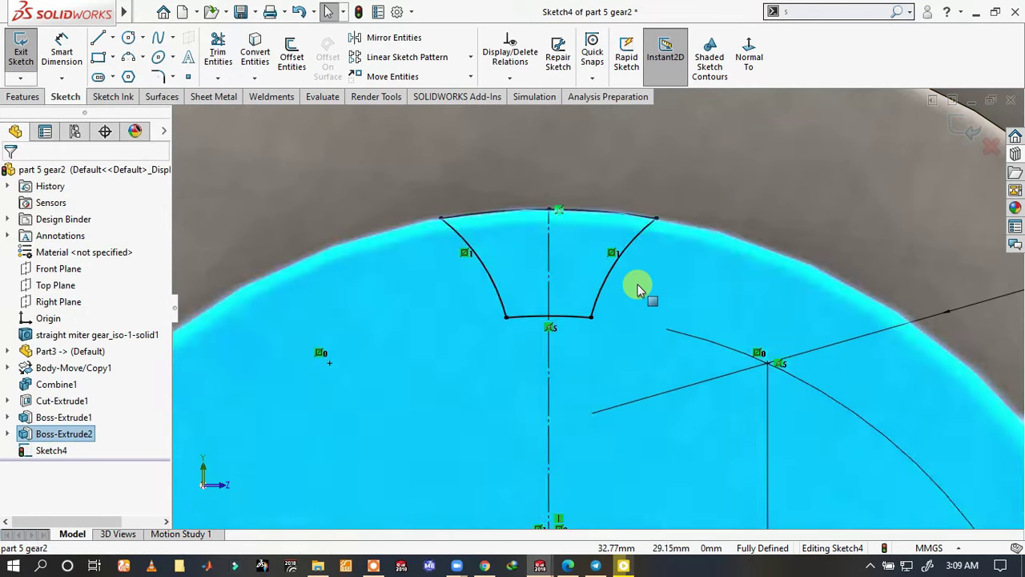
{"action": "scroll", "coordinate": [636, 286], "scroll_direction": "up", "scroll_amount": 3}
{"action": "scroll", "coordinate": [636, 286], "scroll_direction": "up", "scroll_amount": 3}
{"action": "left_click", "coordinate": [29, 98]}
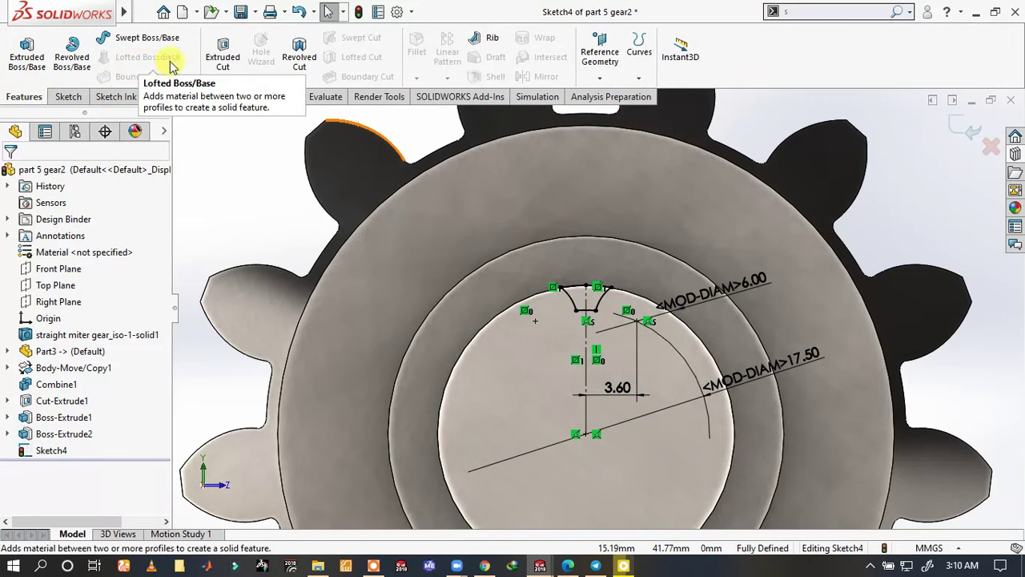
- Extruded-cut the keyway profile Blind 20 mm into the shaft stub
{"action": "left_click", "coordinate": [224, 56]}
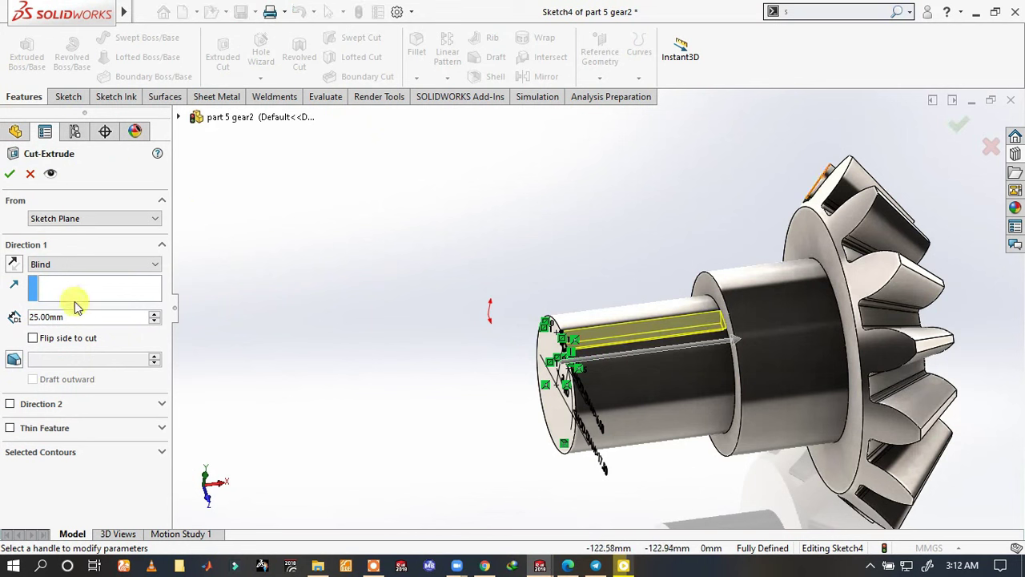
{"action": "double_click", "coordinate": [72, 317]}
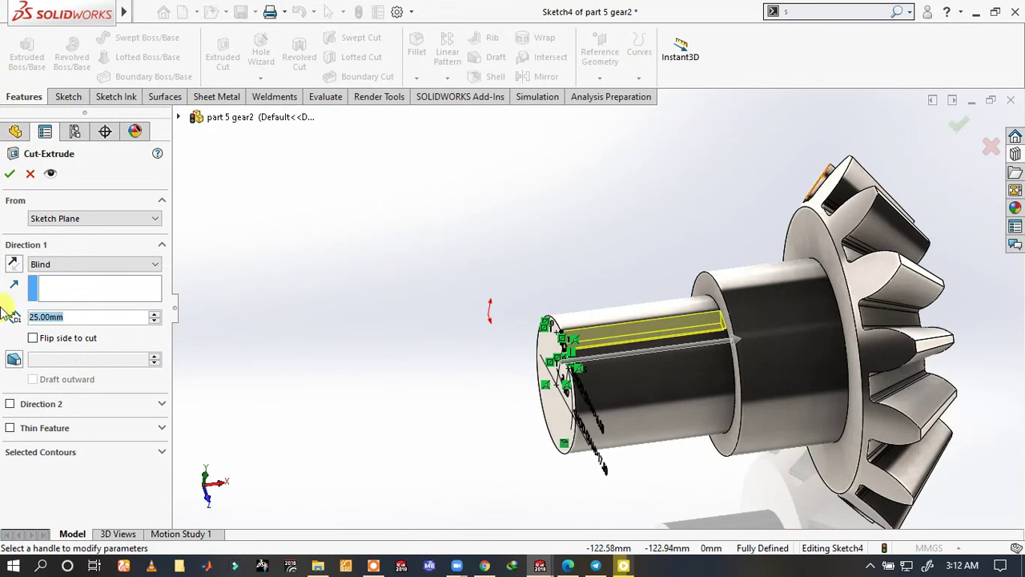
{"action": "type", "text": "20"}
{"action": "key", "text": "Return"}
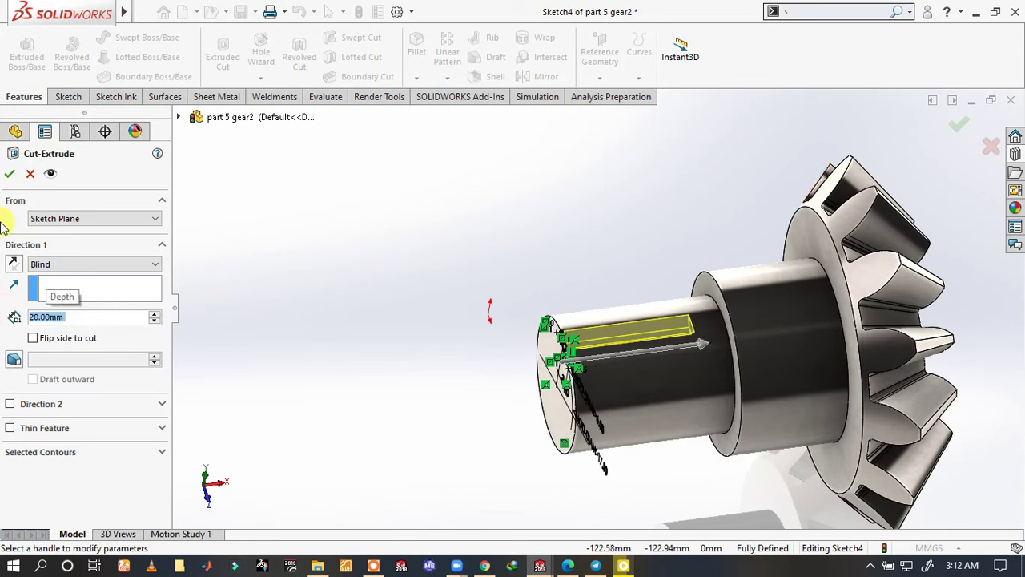
{"action": "left_click", "coordinate": [9, 173]}
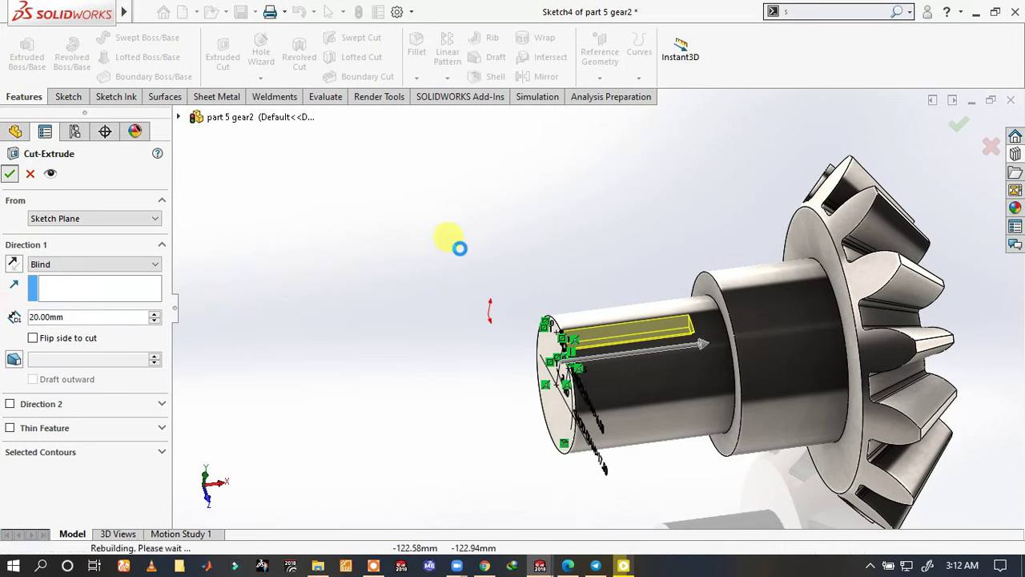
- Fillet the keyway's inner end edge with a 3.25 mm radius
{"action": "scroll", "coordinate": [707, 330], "scroll_direction": "down", "scroll_amount": 2}
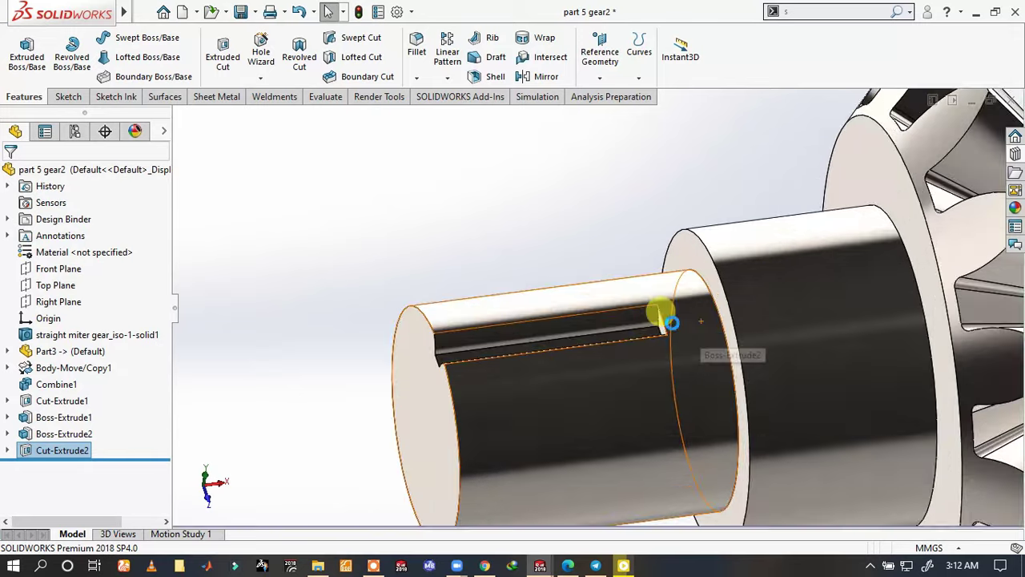
{"action": "scroll", "coordinate": [665, 316], "scroll_direction": "down", "scroll_amount": 3}
{"action": "mouse_move", "coordinate": [657, 339]}
{"action": "middle_mouse_down"}
{"action": "mouse_move", "coordinate": [641, 366]}
{"action": "mouse_move", "coordinate": [607, 297]}
{"action": "mouse_move", "coordinate": [601, 320]}
{"action": "middle_mouse_up"}
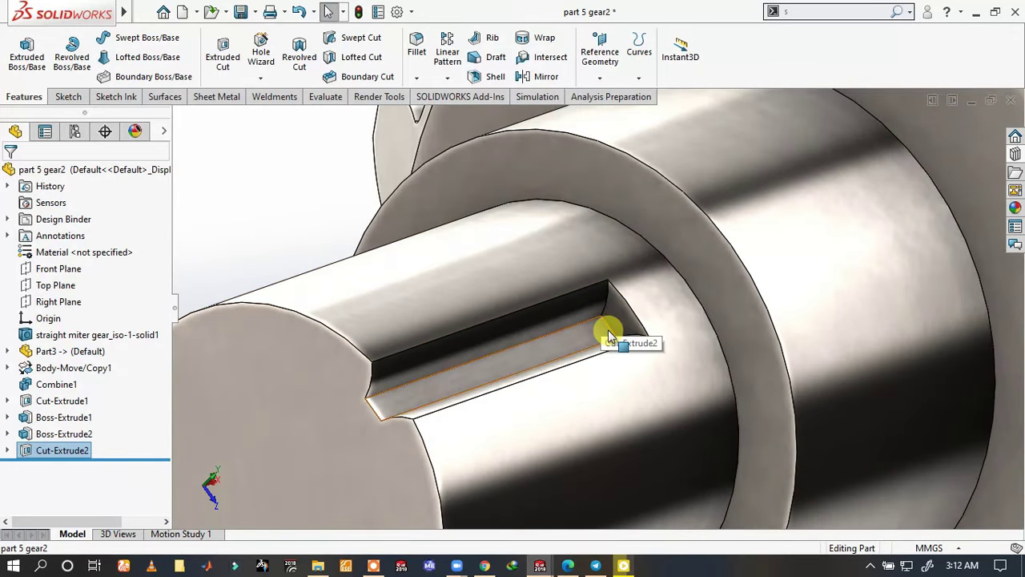
{"action": "left_click", "coordinate": [611, 327]}
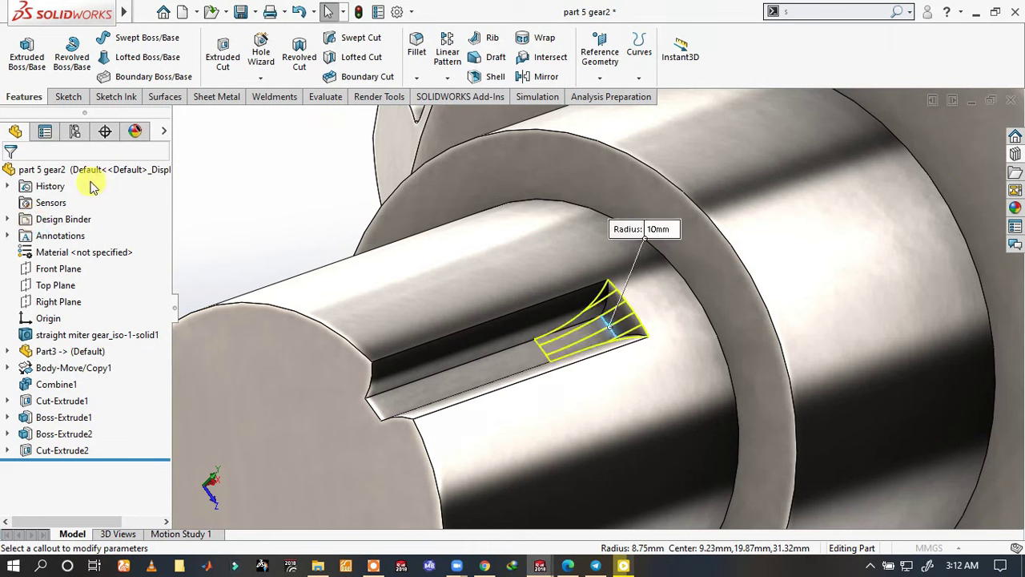
{"action": "type", "text": "3.25"}
{"action": "key", "text": "Return"}
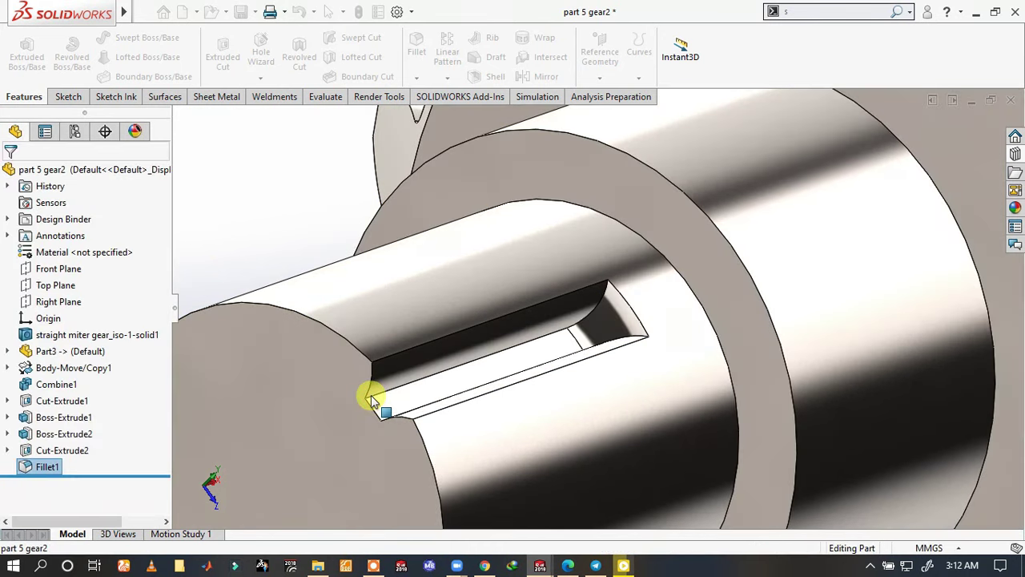
- Confirm the first fillet, then preview a 3.25 mm fillet on the keyway's long bottom edge
{"action": "left_click", "coordinate": [373, 397]}
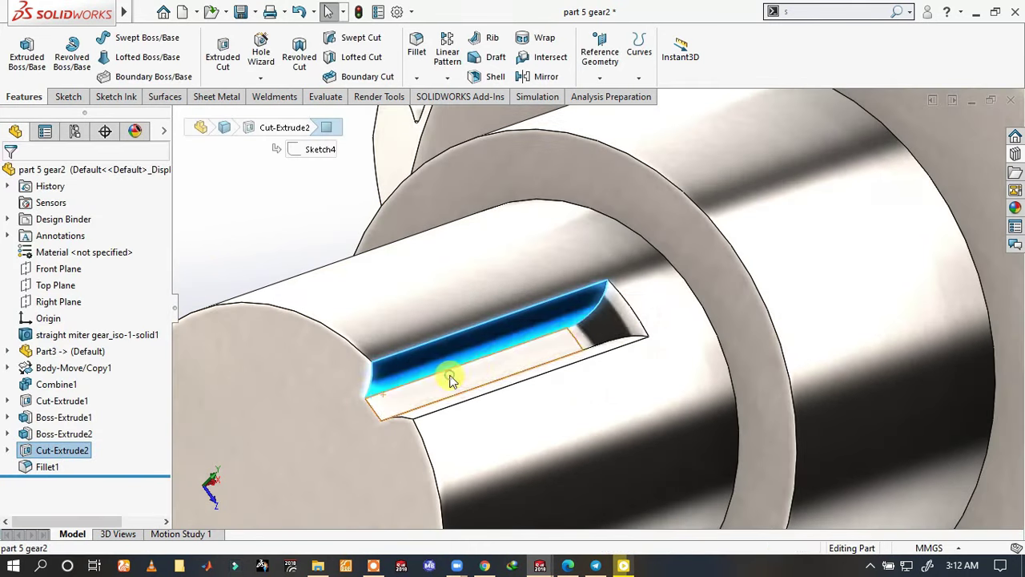
{"action": "left_click", "coordinate": [449, 374]}
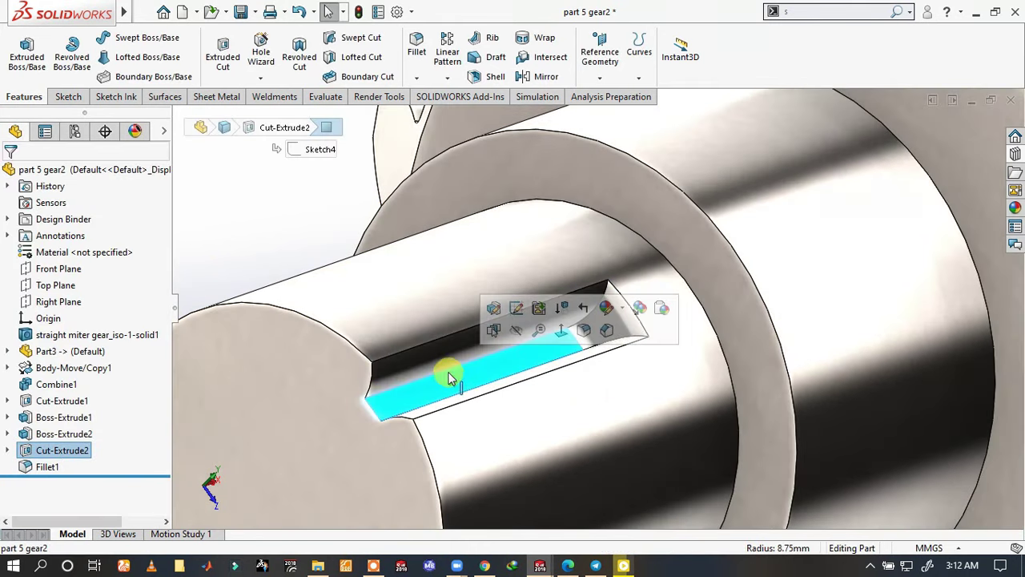
{"action": "left_click", "coordinate": [577, 350]}
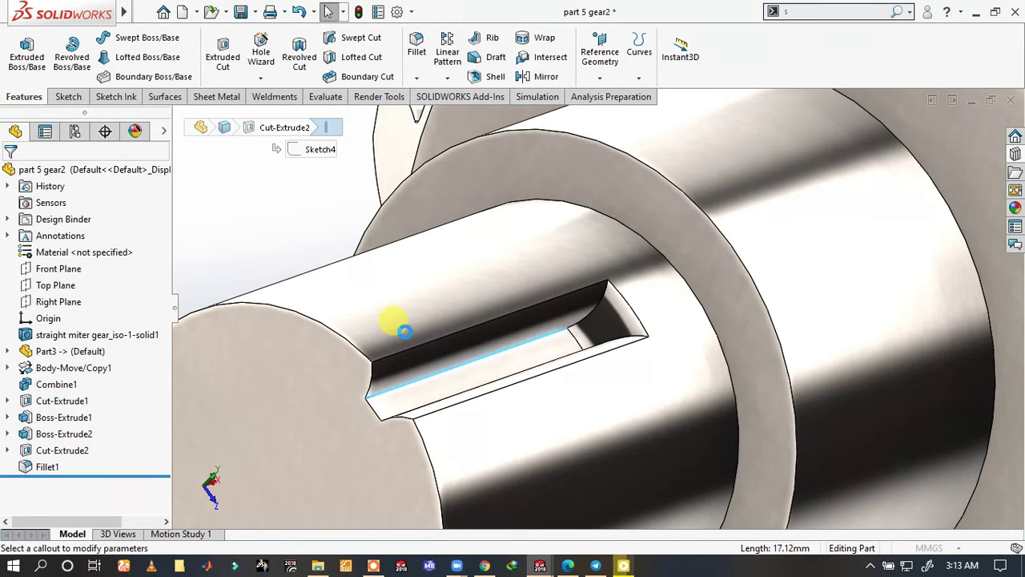
{"action": "middle_click_drag", "start_coordinate": [398, 359], "coordinate": [418, 384]}
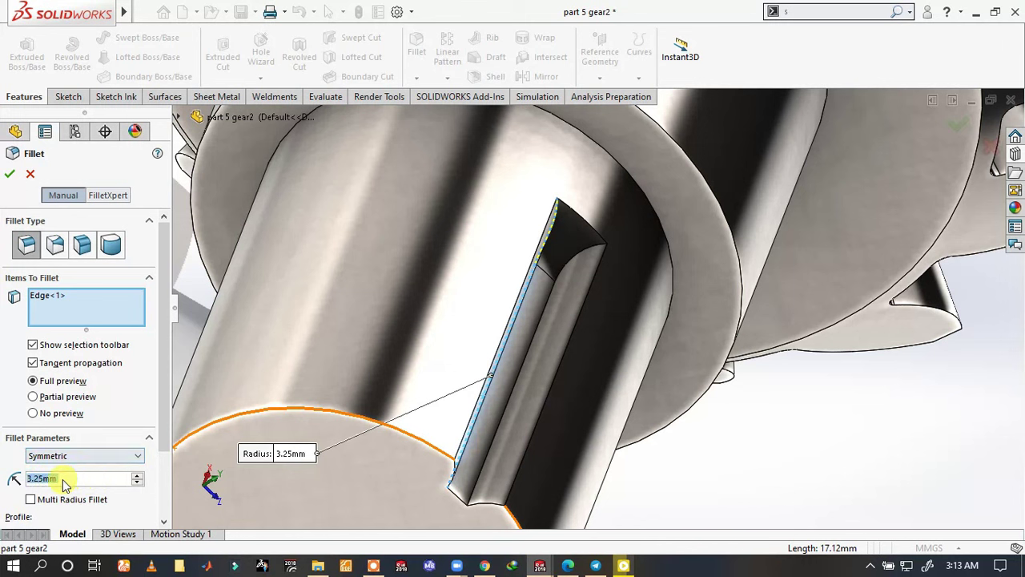
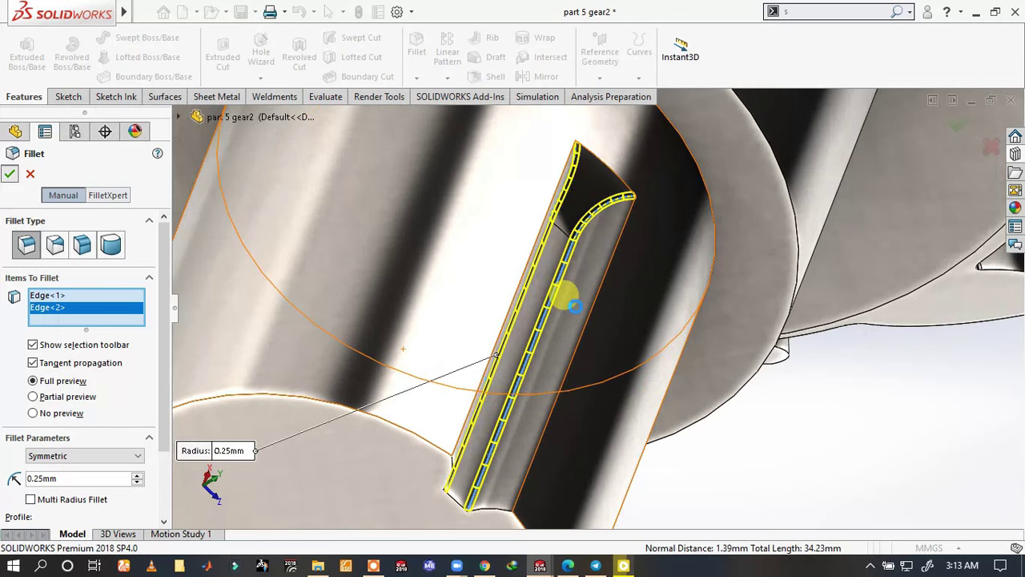
- Apply the 0.25 mm fillet to the keyway edges and orbit to view the shaft keyway
{"action": "right_click", "coordinate": [573, 306]}
{"action": "scroll", "coordinate": [576, 307], "scroll_direction": "down", "scroll_amount": 3}
{"action": "mouse_move", "coordinate": [576, 307]}
{"action": "middle_mouse_down"}
{"action": "mouse_move", "coordinate": [548, 240]}
{"action": "mouse_move", "coordinate": [513, 217]}
{"action": "mouse_move", "coordinate": [492, 293]}
{"action": "mouse_move", "coordinate": [499, 206]}
{"action": "mouse_move", "coordinate": [536, 173]}
{"action": "mouse_move", "coordinate": [515, 230]}
{"action": "mouse_move", "coordinate": [524, 231]}
{"action": "mouse_move", "coordinate": [513, 235]}
{"action": "middle_mouse_up"}
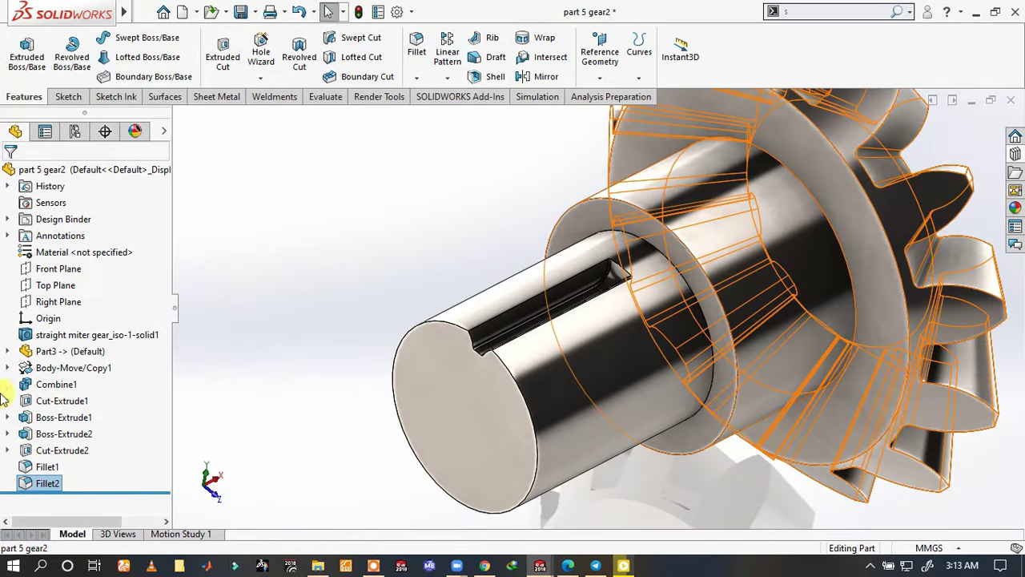
- Select Cut-Extrude2, Fillet1 and Fillet2 and pick the circular shoulder edge of the shaft
{"action": "left_click", "coordinate": [48, 451]}
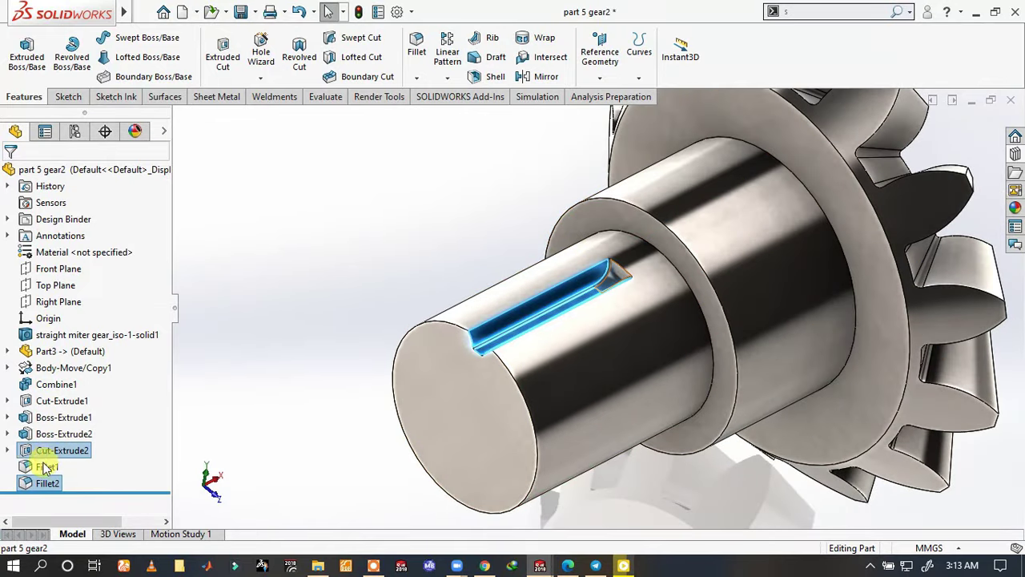
{"action": "left_click", "coordinate": [44, 468], "text": "ctrl"}
{"action": "left_click", "coordinate": [46, 481], "text": "ctrl"}
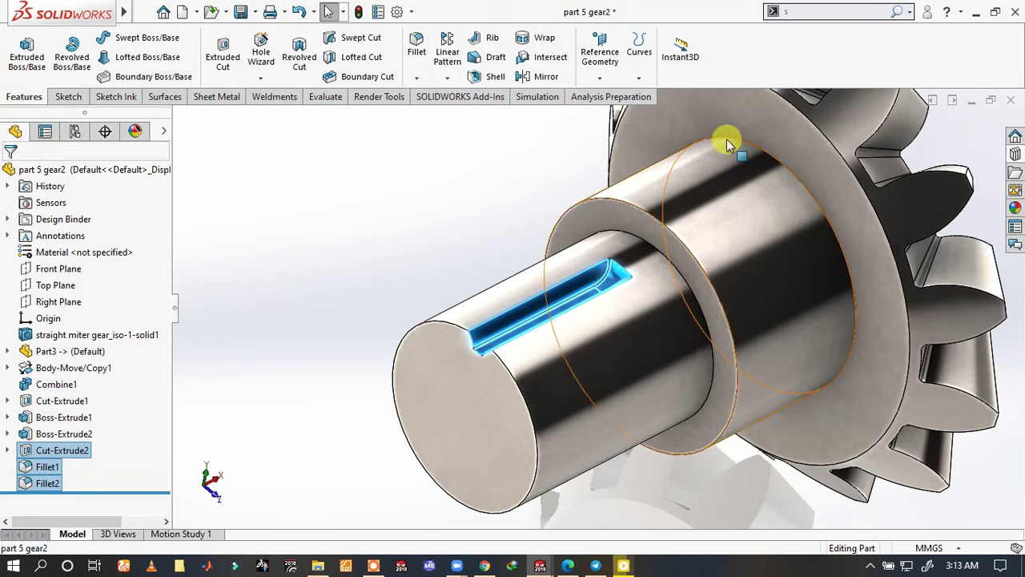
{"action": "left_click", "coordinate": [444, 79]}
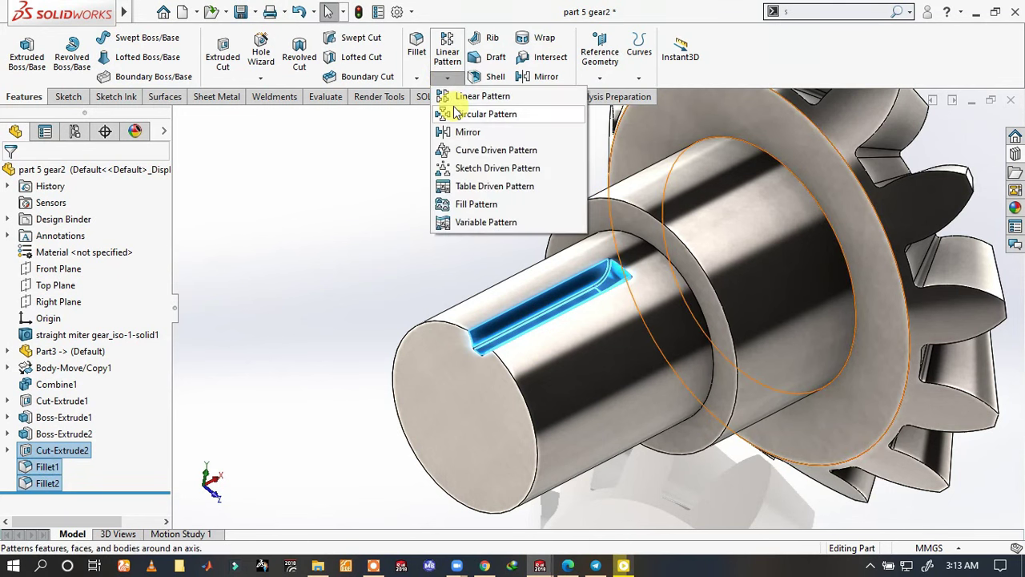
{"action": "left_click", "coordinate": [597, 200]}
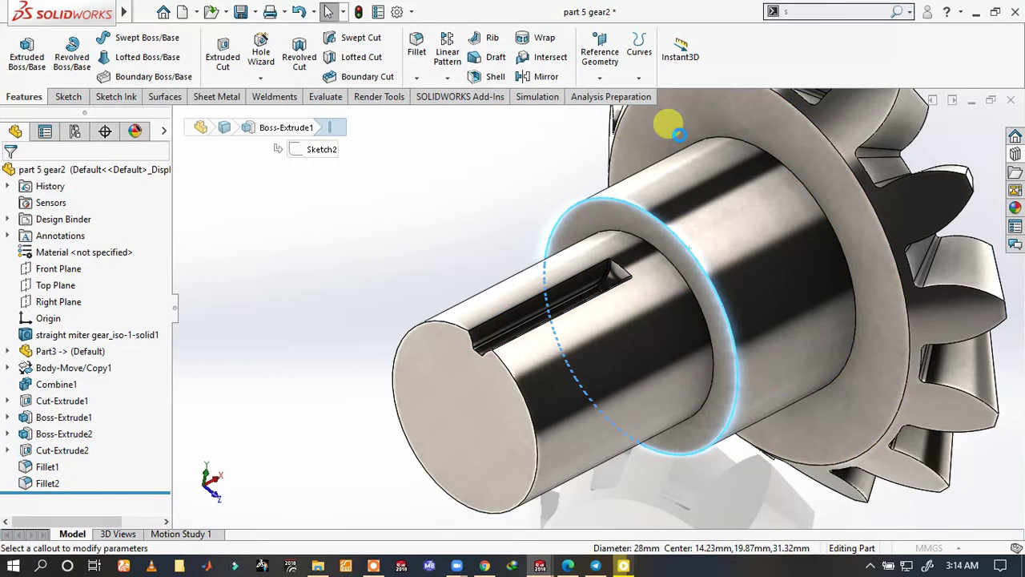
- Chamfer the shoulder edge at 2 mm, then try and cancel a fillet on the shaft end edge
{"action": "left_click", "coordinate": [677, 133]}
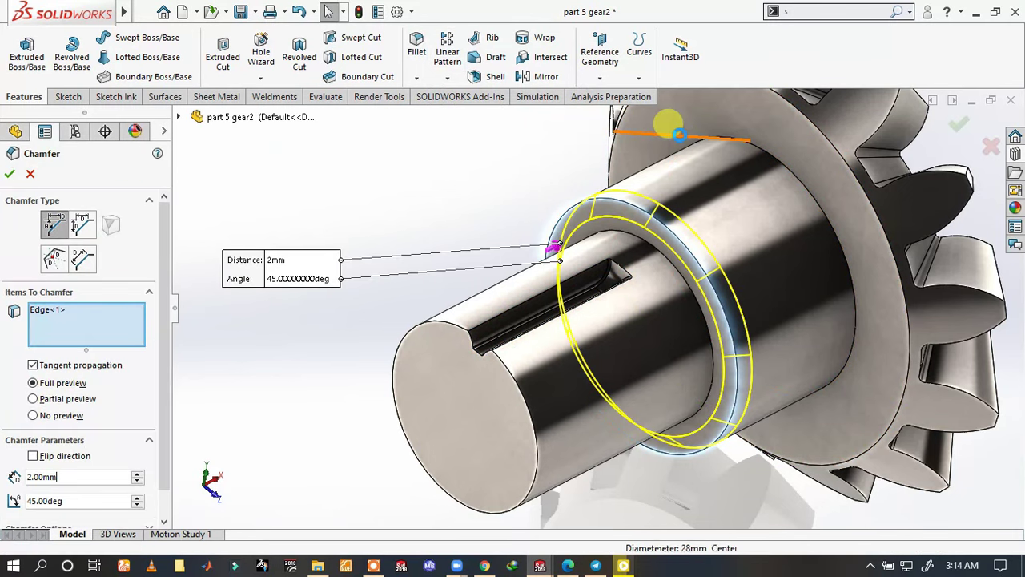
{"action": "right_click", "coordinate": [430, 216]}
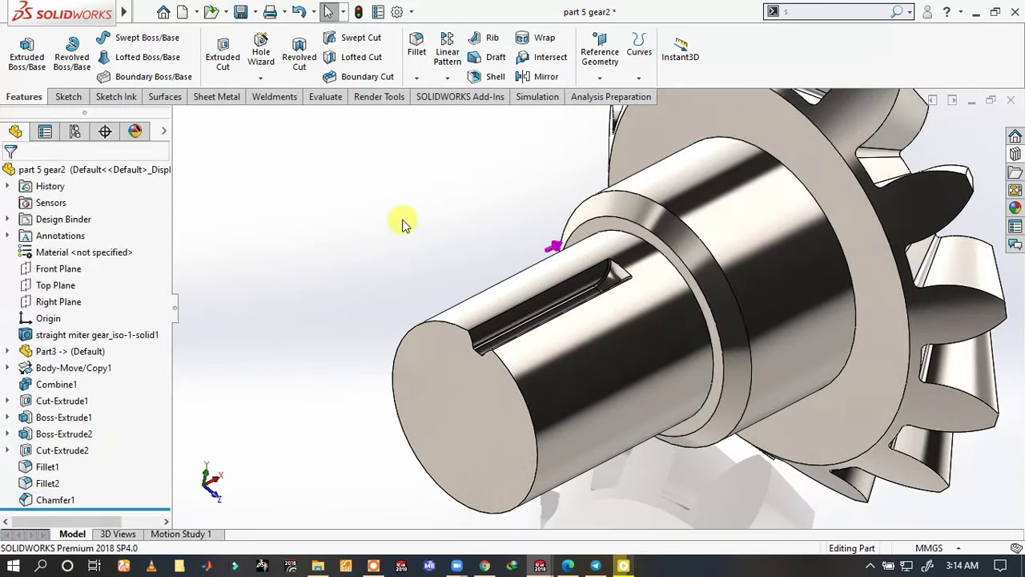
{"action": "left_click", "coordinate": [450, 329]}
{"action": "left_click", "coordinate": [450, 328]}
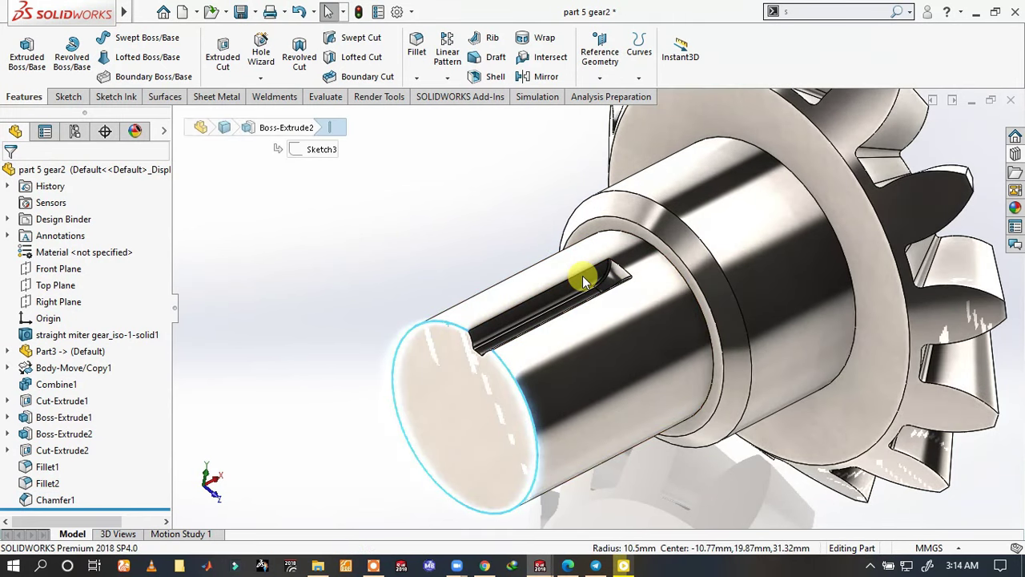
{"action": "left_click", "coordinate": [582, 276]}
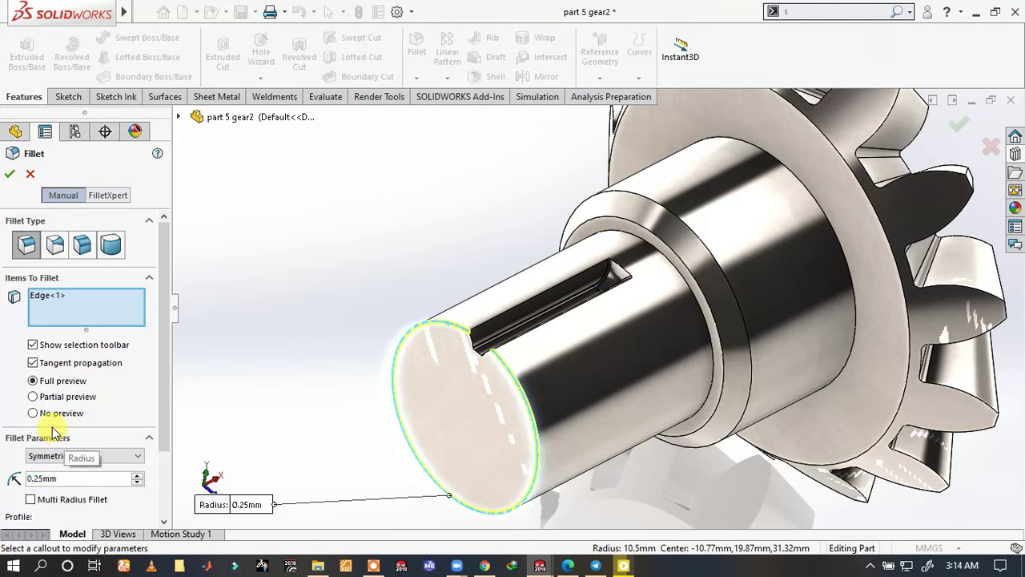
{"action": "left_click", "coordinate": [31, 173]}
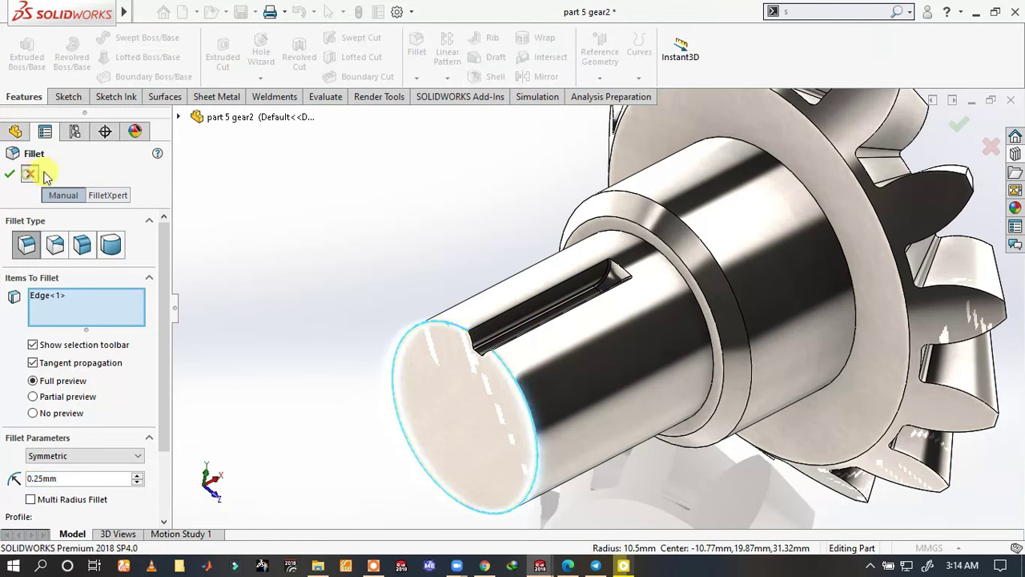
- Chamfer the shaft end edge and the larger shoulder edge at 2 mm × 45°
{"action": "left_click", "coordinate": [457, 330]}
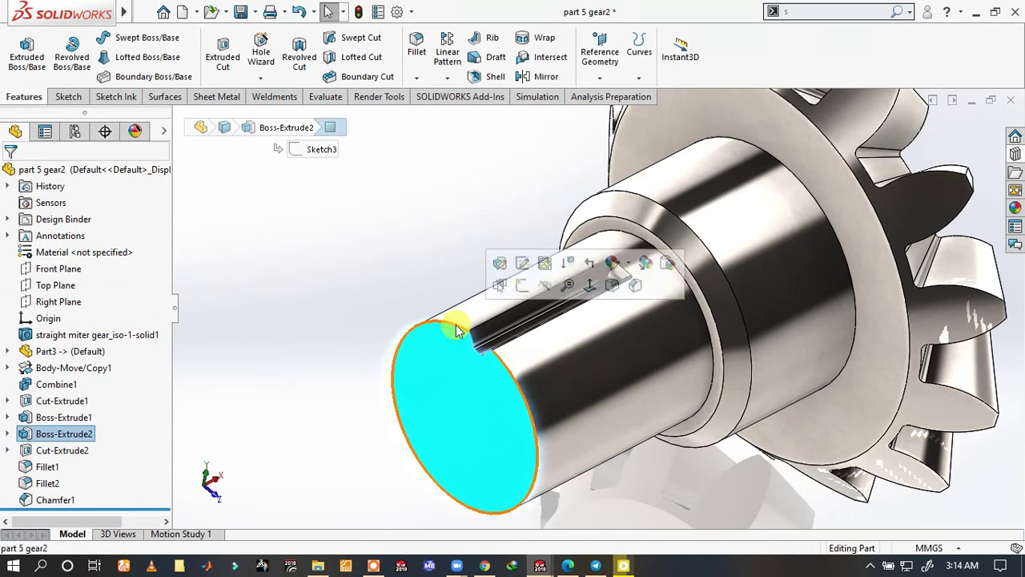
{"action": "left_click", "coordinate": [615, 279]}
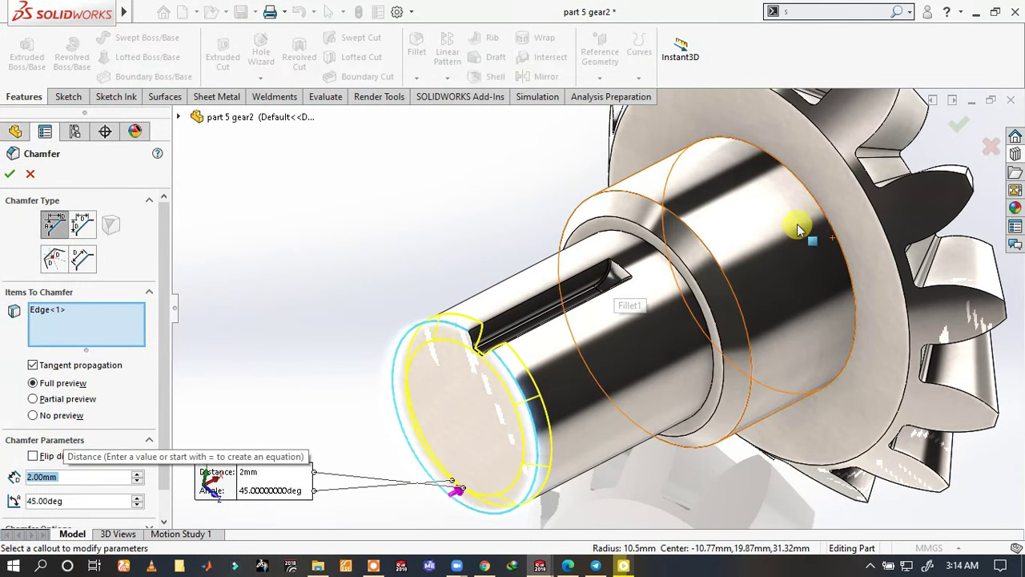
{"action": "left_click", "coordinate": [824, 218]}
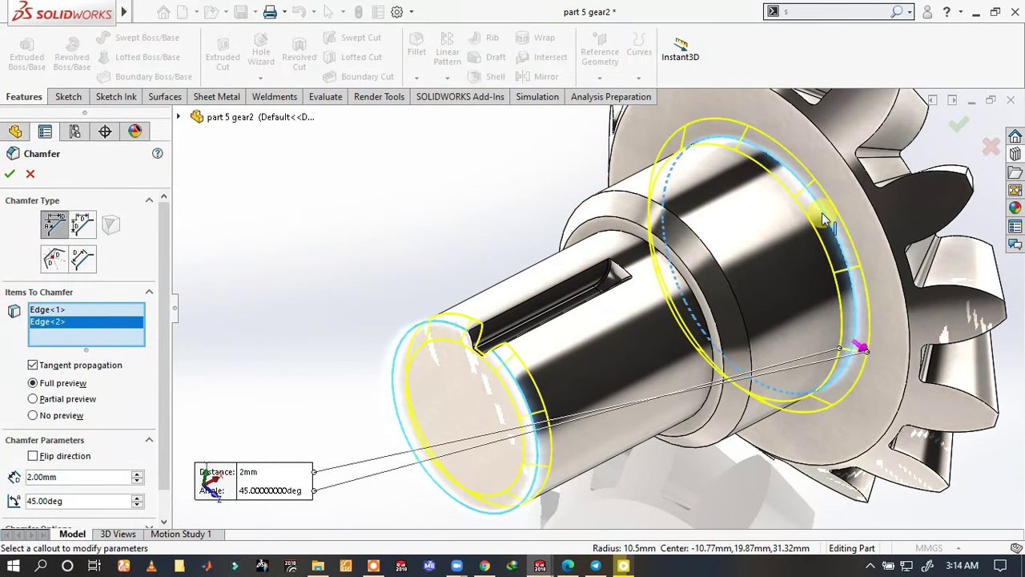
{"action": "left_click", "coordinate": [9, 177]}
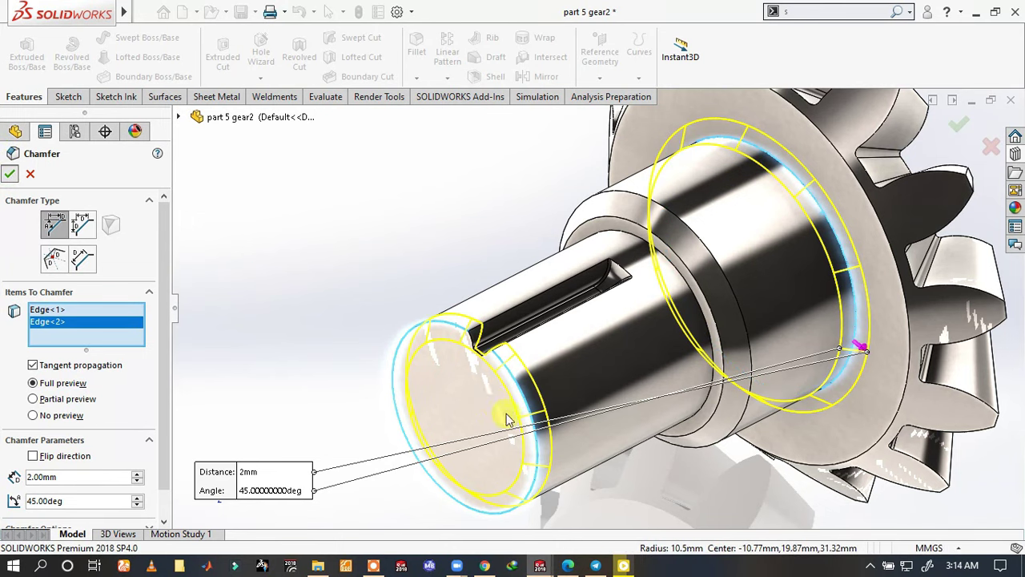
{"action": "scroll", "coordinate": [531, 360], "scroll_direction": "down", "scroll_amount": 1}
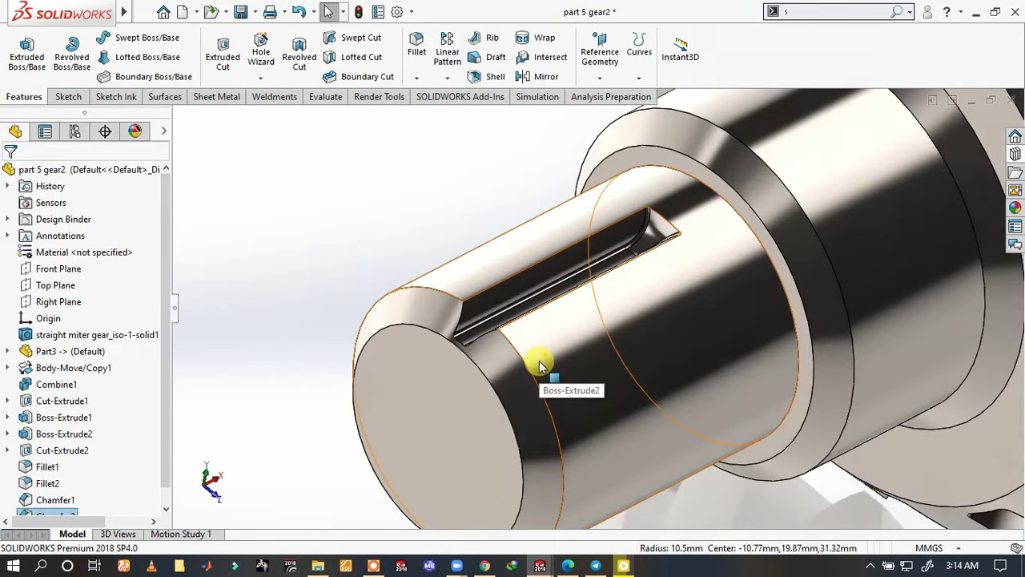
{"action": "scroll", "coordinate": [537, 365], "scroll_direction": "down", "scroll_amount": 2}
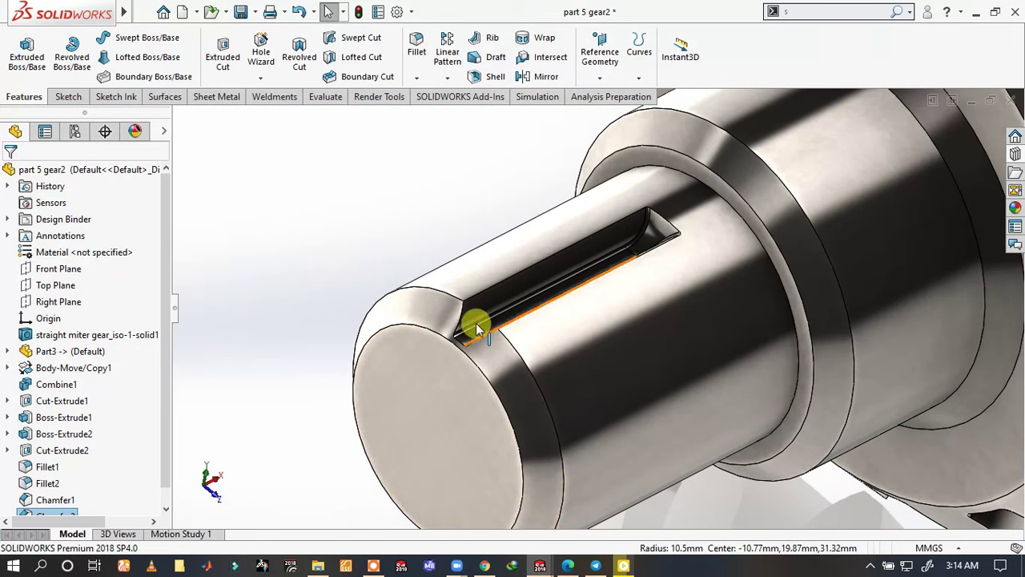
{"action": "scroll", "coordinate": [76, 474], "scroll_direction": "down", "scroll_amount": 1}
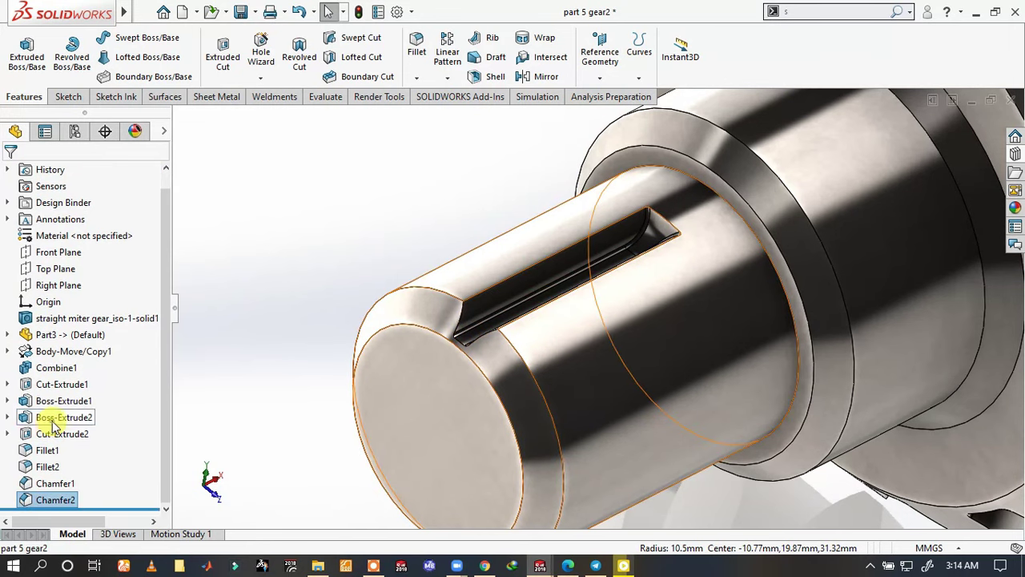
- Select Cut-Extrude2, Fillet1 and Fillet2 in the feature tree, leaving out Chamfer1
{"action": "left_click", "coordinate": [48, 417]}
{"action": "left_click", "coordinate": [49, 434]}
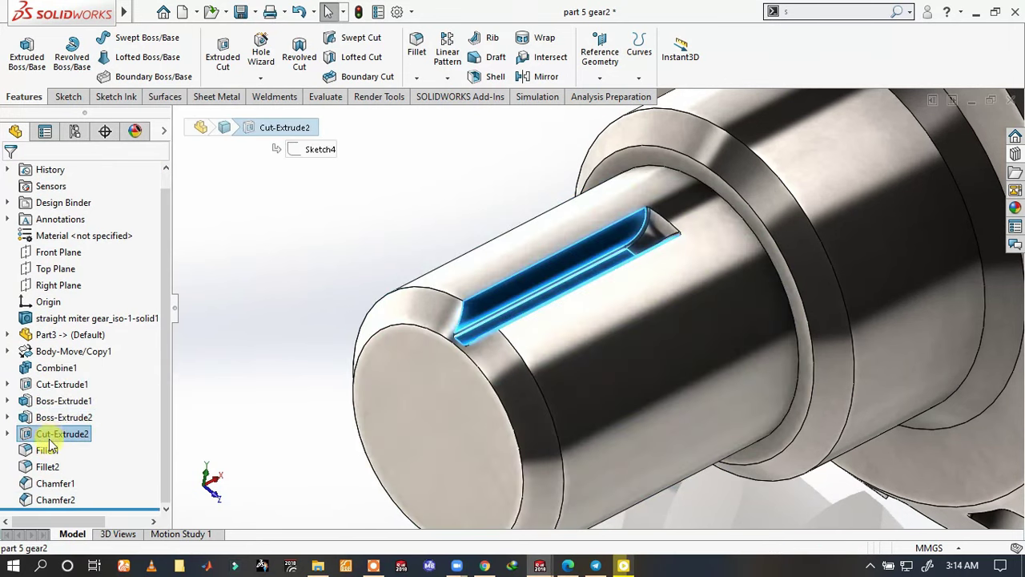
{"action": "left_click", "coordinate": [50, 483], "text": "shift"}
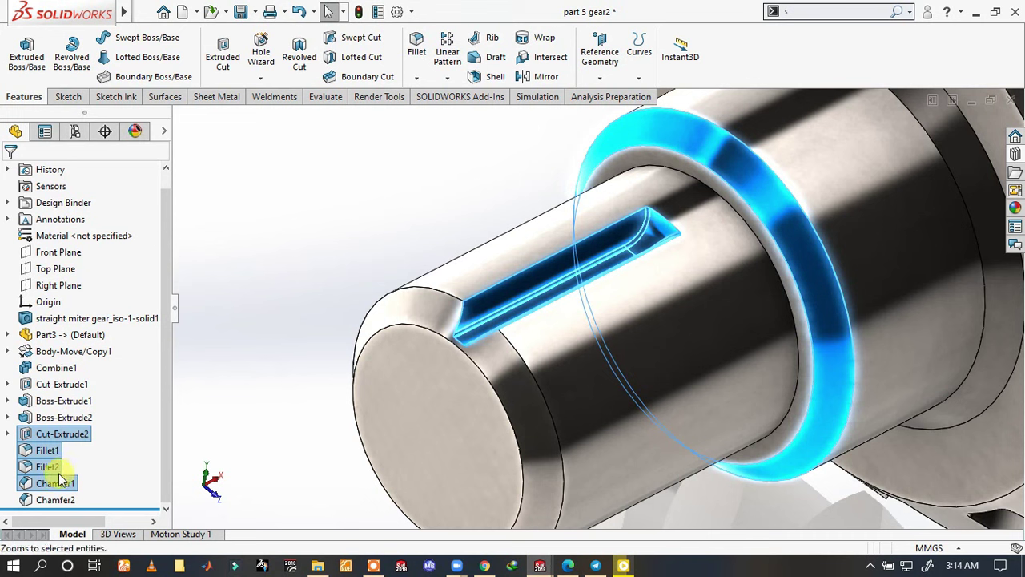
{"action": "left_click", "coordinate": [56, 484], "text": "ctrl"}
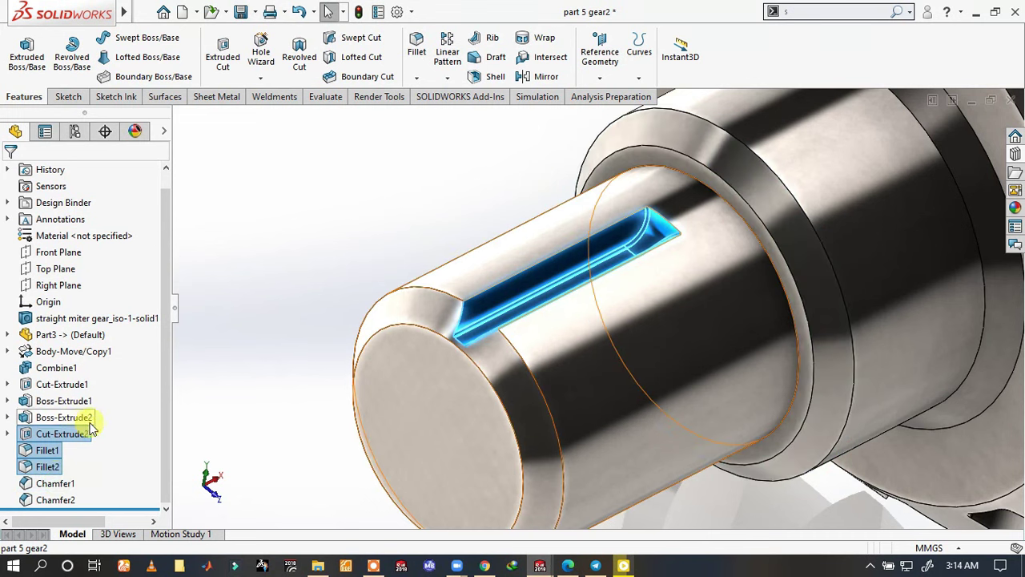
- Circular-pattern them around the shoulder edge: 15 equally spaced instances over 360°
{"action": "left_click", "coordinate": [448, 79]}
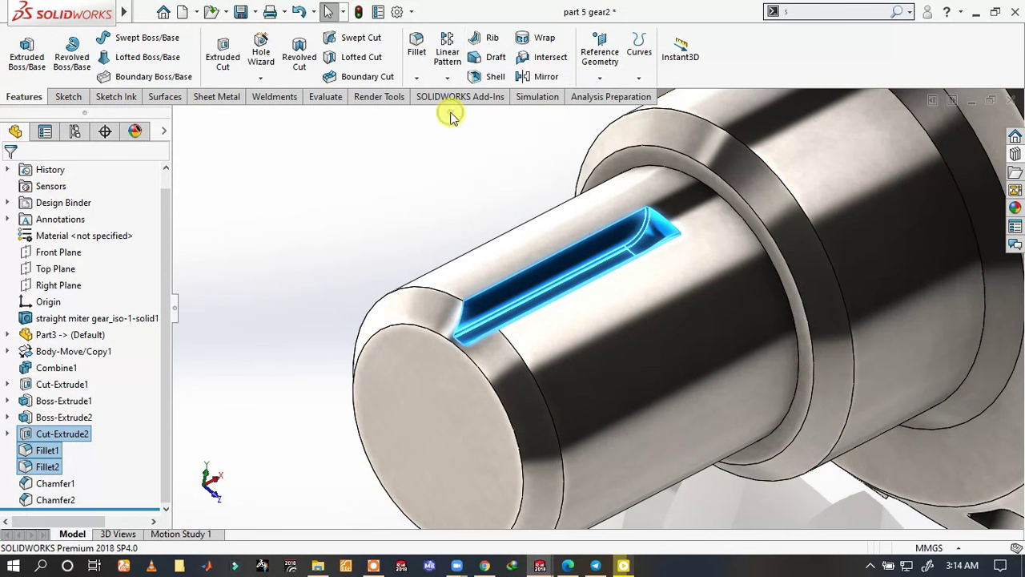
{"action": "left_click", "coordinate": [729, 185]}
{"action": "type", "text": "15"}
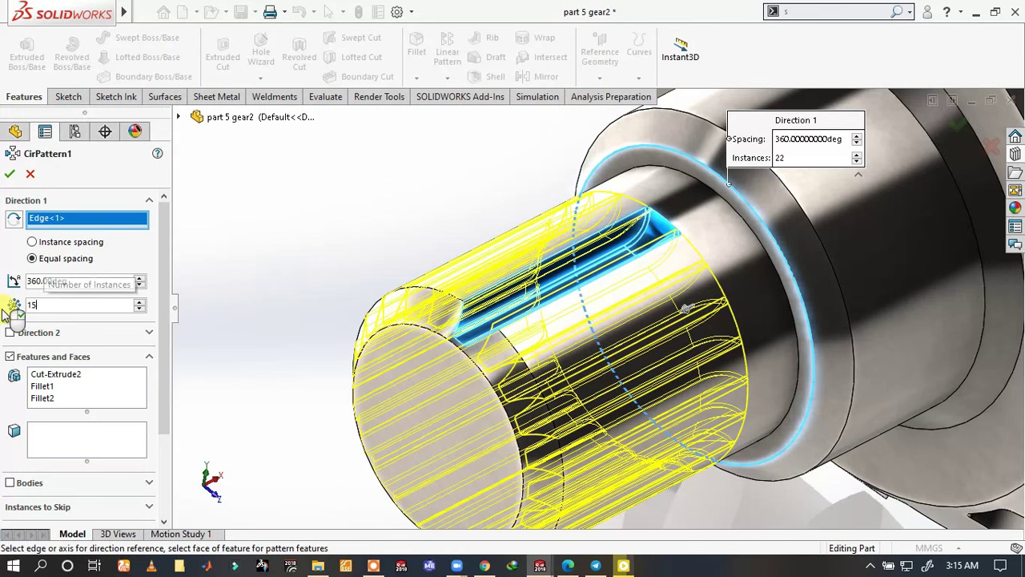
{"action": "key", "text": "Return"}
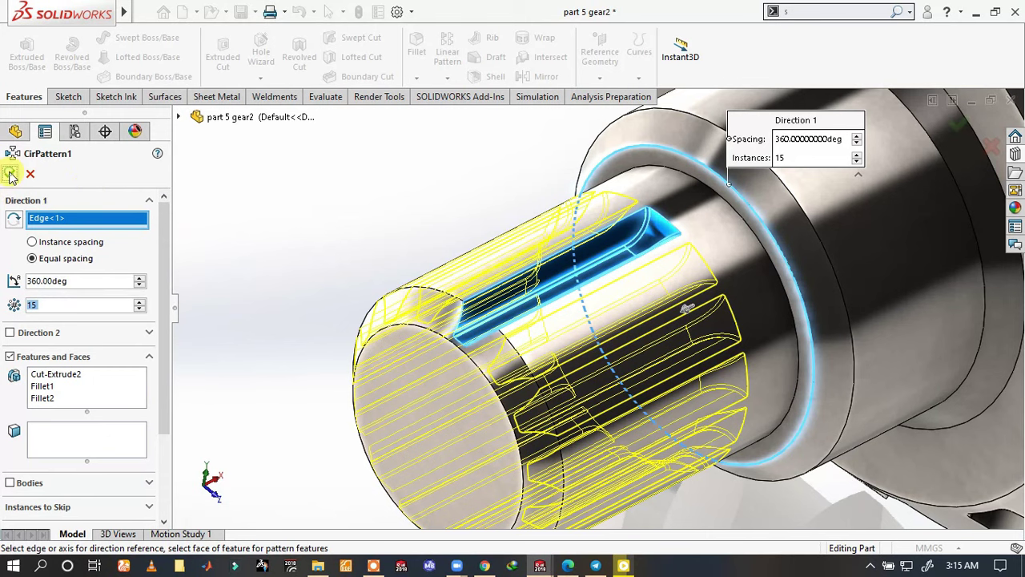
{"action": "left_click", "coordinate": [487, 206]}
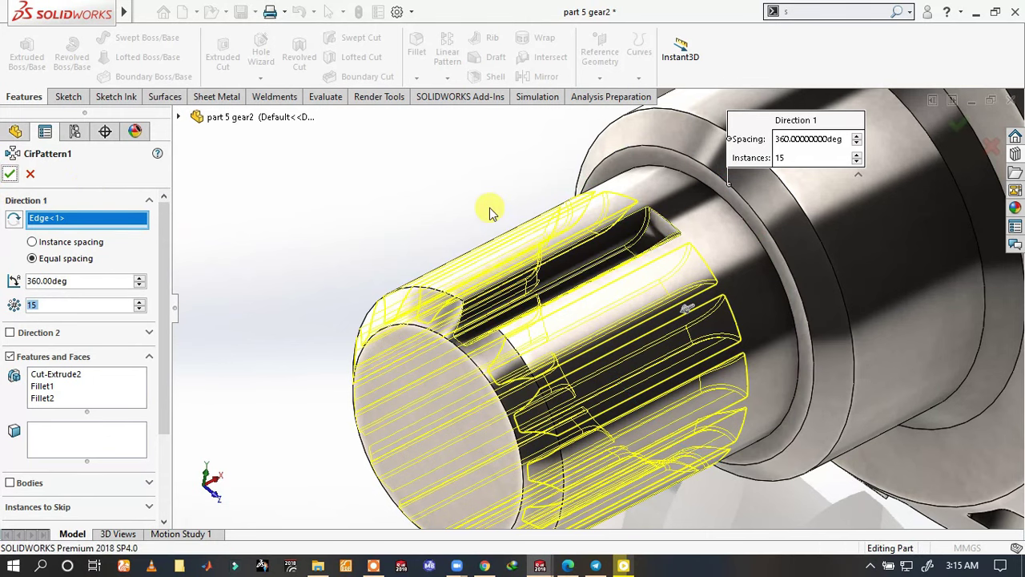
{"action": "key", "text": "Return"}
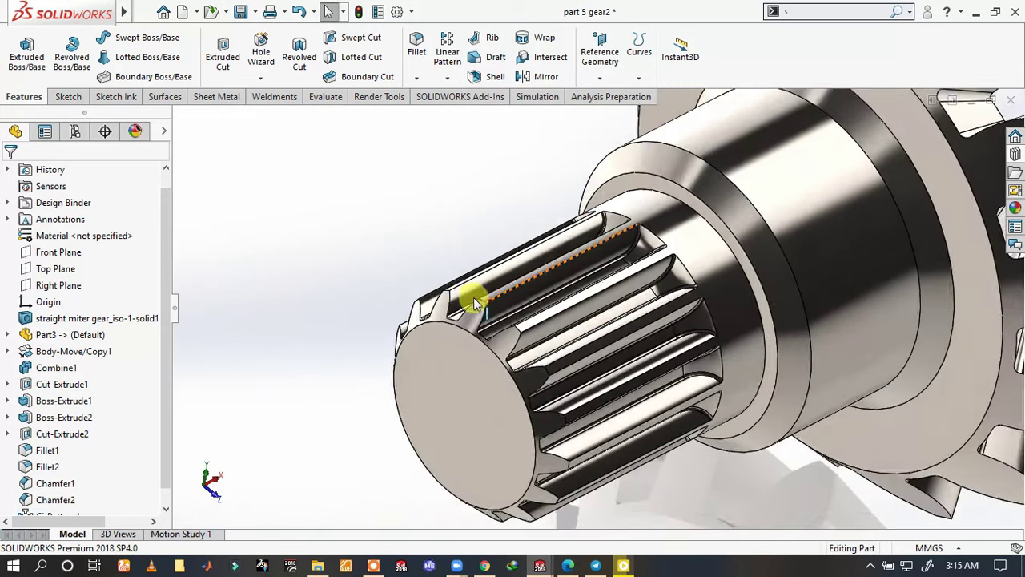
{"action": "middle_click_drag", "start_coordinate": [443, 223], "coordinate": [572, 286]}
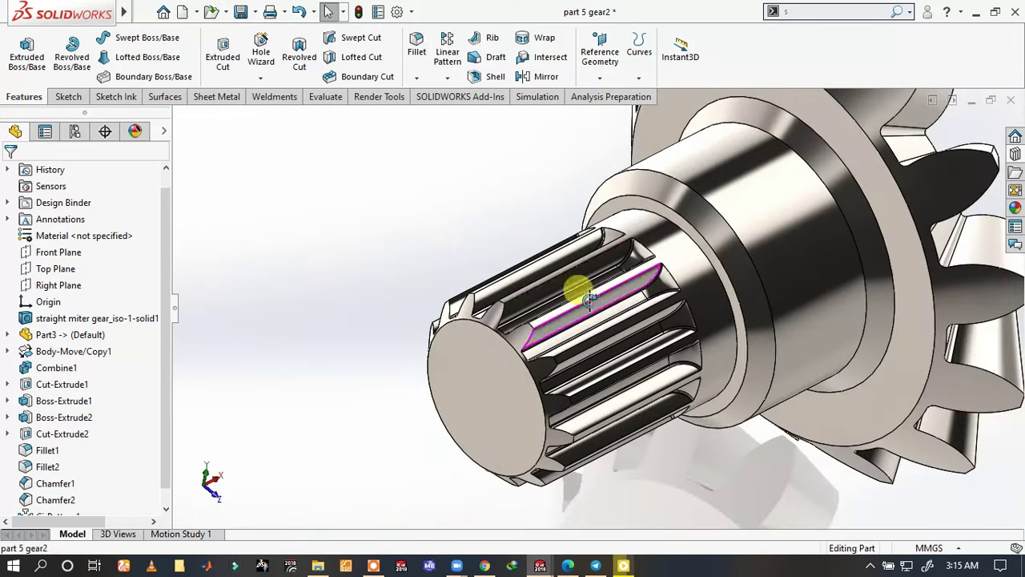
{"action": "scroll", "coordinate": [622, 229], "scroll_direction": "down", "scroll_amount": 3}
{"action": "mouse_move", "coordinate": [622, 229]}
{"action": "middle_mouse_down"}
{"action": "mouse_move", "coordinate": [734, 280]}
{"action": "mouse_move", "coordinate": [534, 328]}
{"action": "middle_mouse_up"}
{"action": "scroll", "coordinate": [533, 328], "scroll_direction": "up", "scroll_amount": 3}
{"action": "middle_click_drag", "start_coordinate": [603, 404], "coordinate": [584, 361]}
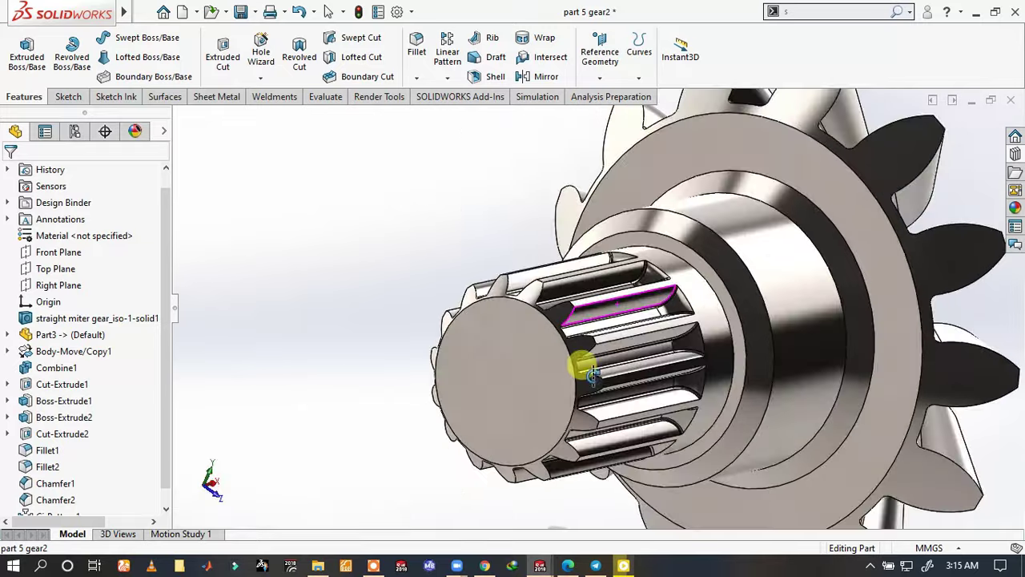
{"action": "scroll", "coordinate": [858, 314], "scroll_direction": "down", "scroll_amount": 3}
{"action": "mouse_move", "coordinate": [858, 313]}
{"action": "middle_mouse_down"}
{"action": "mouse_move", "coordinate": [694, 266]}
{"action": "mouse_move", "coordinate": [513, 270]}
{"action": "mouse_move", "coordinate": [540, 367]}
{"action": "mouse_move", "coordinate": [575, 378]}
{"action": "mouse_move", "coordinate": [660, 287]}
{"action": "mouse_move", "coordinate": [647, 286]}
{"action": "mouse_move", "coordinate": [651, 313]}
{"action": "middle_mouse_up"}
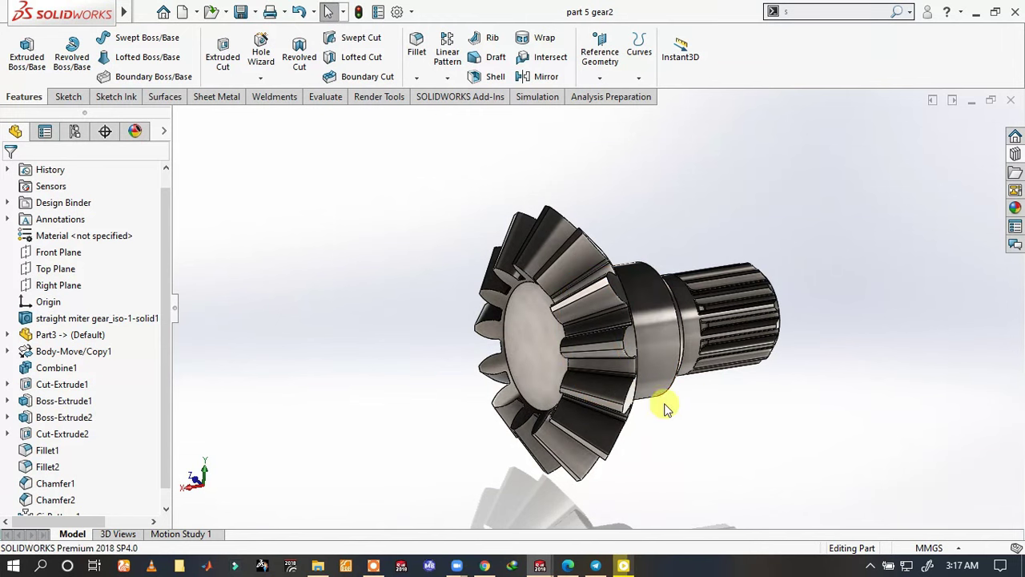
{"action": "mouse_move", "coordinate": [727, 337]}
{"action": "middle_mouse_down"}
{"action": "mouse_move", "coordinate": [553, 319]}
{"action": "mouse_move", "coordinate": [481, 240]}
{"action": "mouse_move", "coordinate": [499, 343]}
{"action": "mouse_move", "coordinate": [584, 229]}
{"action": "middle_mouse_up"}
{"action": "scroll", "coordinate": [570, 240], "scroll_direction": "down", "scroll_amount": 3}
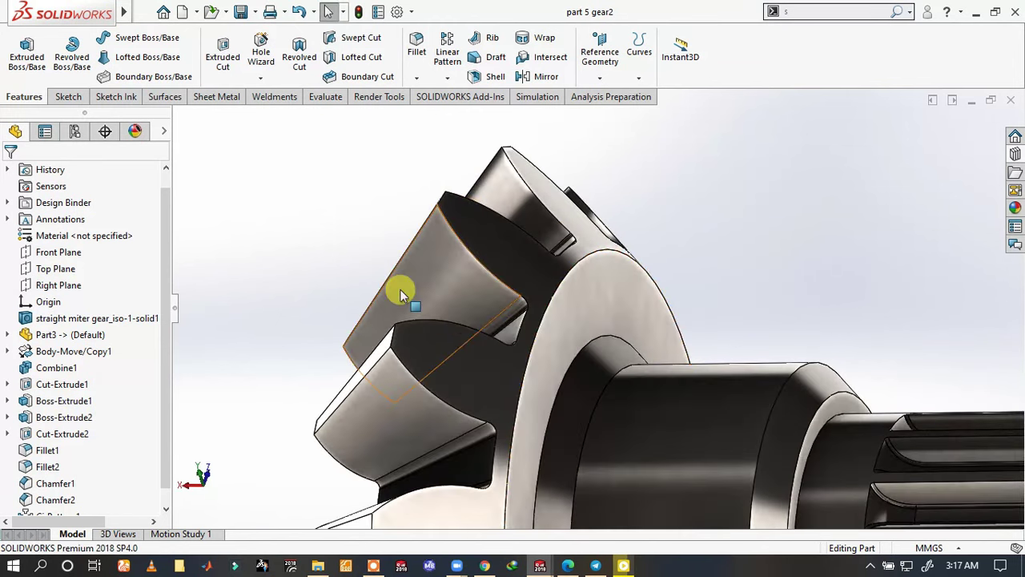
- Start a 4 mm fillet on the first gear tooth edges
{"action": "left_click", "coordinate": [391, 335]}
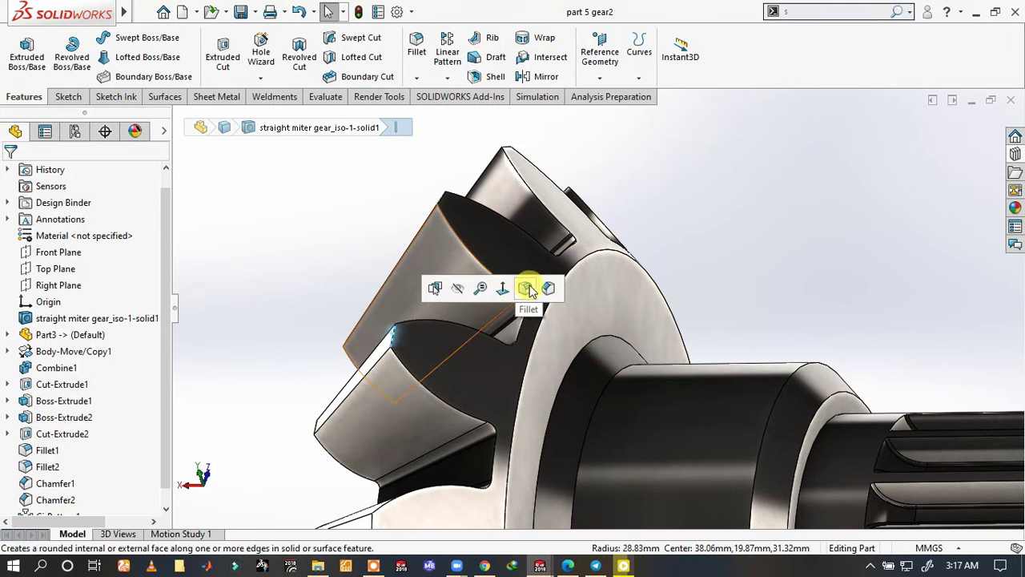
{"action": "key", "text": "f"}
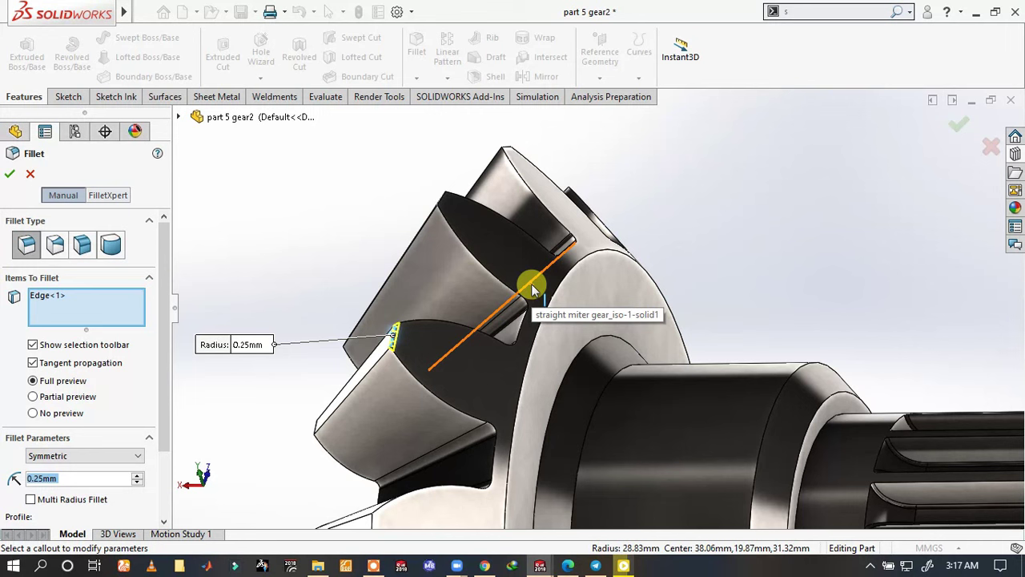
{"action": "type", "text": "4"}
{"action": "key", "text": "Return"}
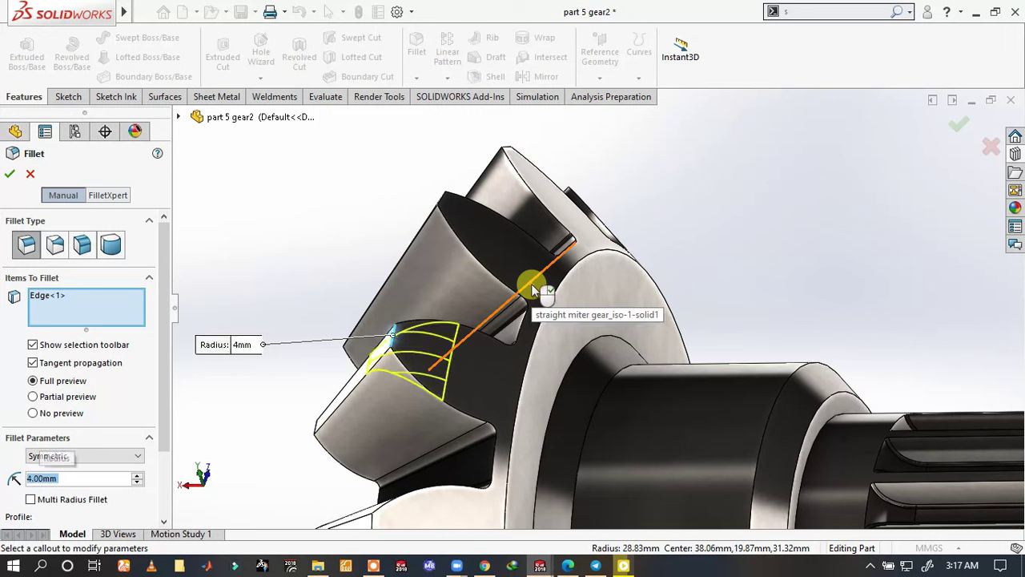
{"action": "left_click", "coordinate": [445, 199]}
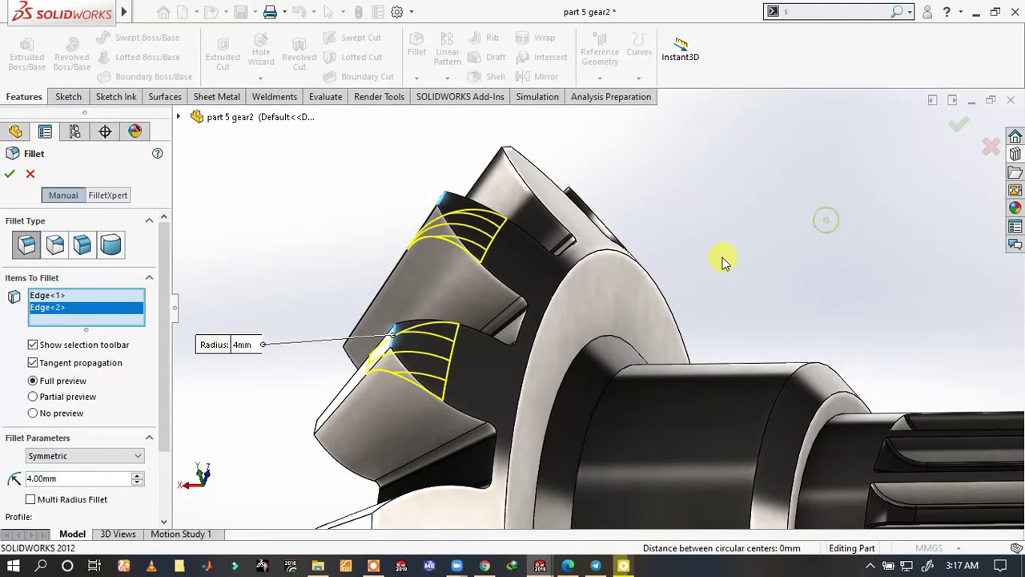
- Add the remaining tooth edges around the gear to the 4 mm fillet
{"action": "scroll", "coordinate": [723, 258], "scroll_direction": "up", "scroll_amount": 3}
{"action": "scroll", "coordinate": [554, 230], "scroll_direction": "up", "scroll_amount": 3}
{"action": "scroll", "coordinate": [532, 353], "scroll_direction": "up", "scroll_amount": 2}
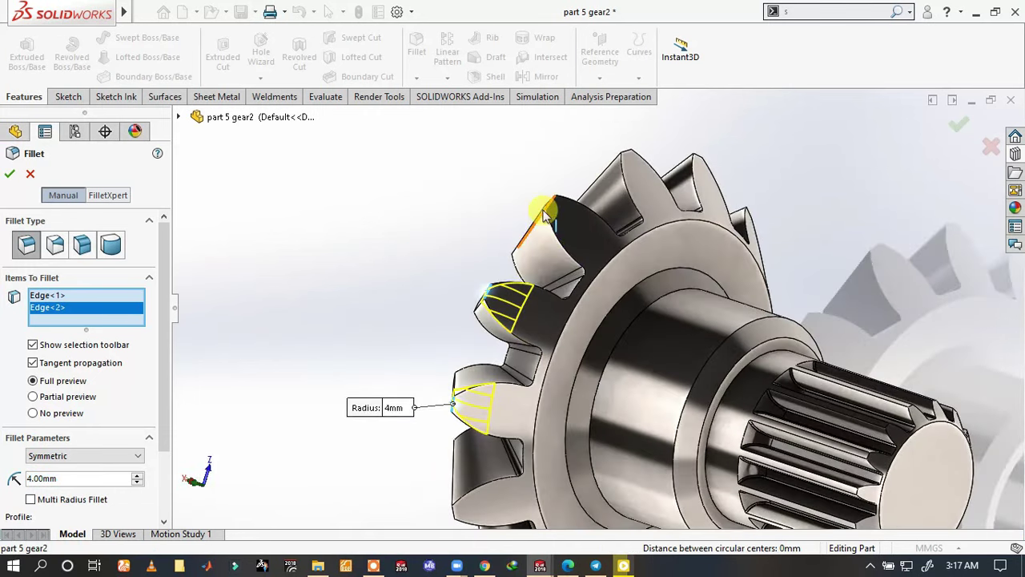
{"action": "left_click", "coordinate": [549, 201]}
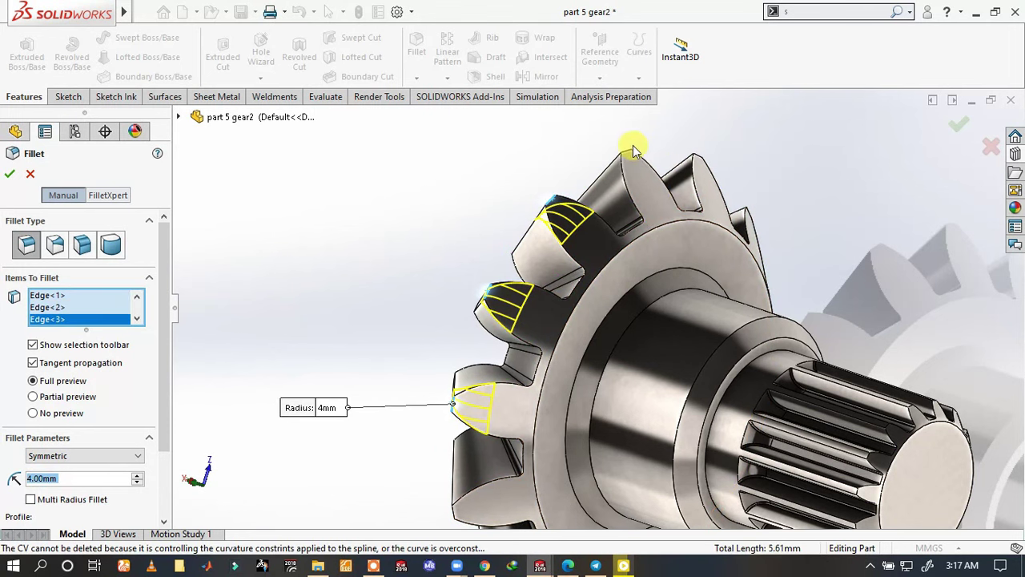
{"action": "left_click", "coordinate": [622, 158]}
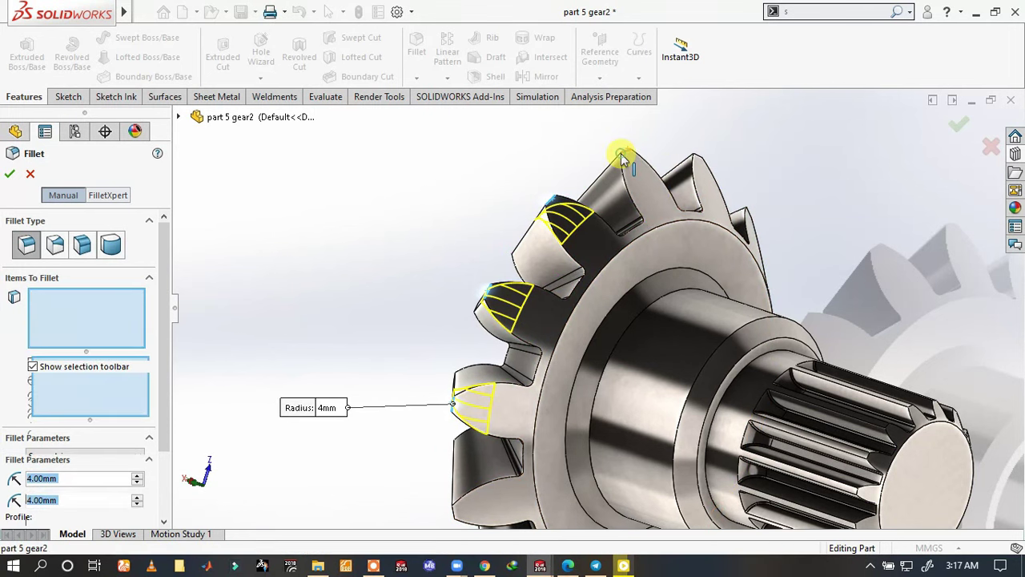
{"action": "left_click", "coordinate": [697, 160]}
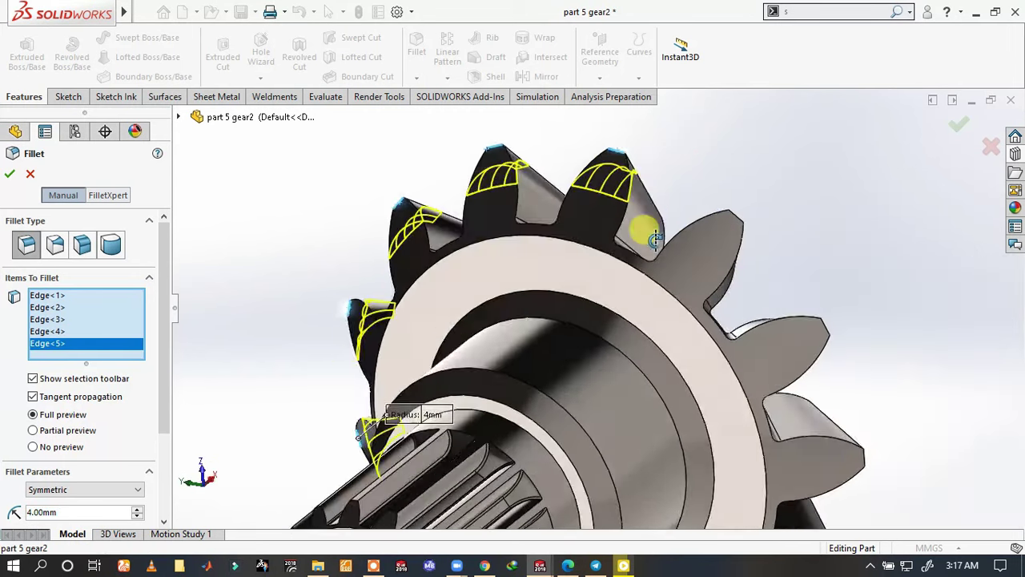
{"action": "middle_click_drag", "start_coordinate": [753, 225], "coordinate": [731, 215]}
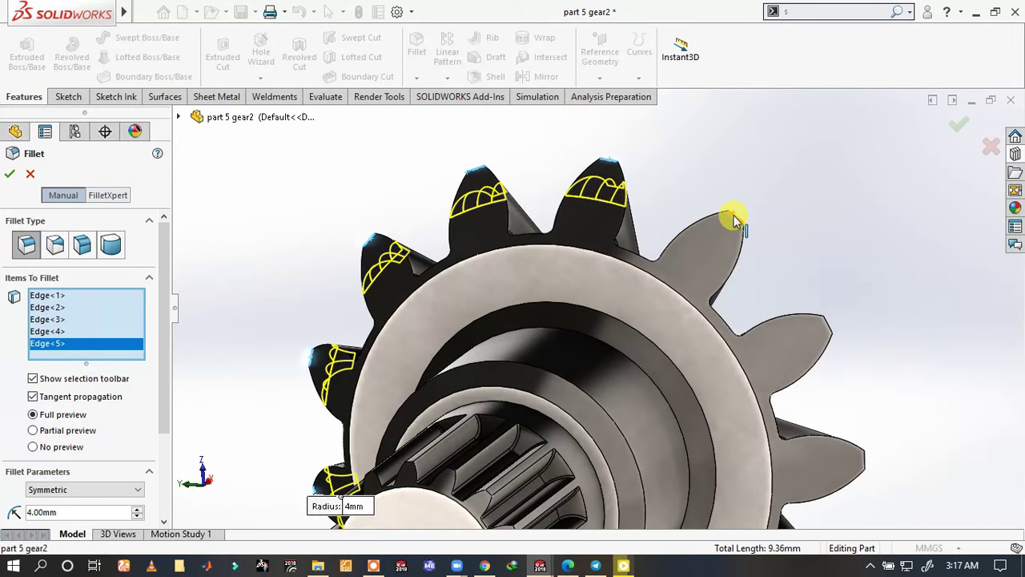
{"action": "left_click", "coordinate": [736, 220]}
{"action": "left_click", "coordinate": [831, 333]}
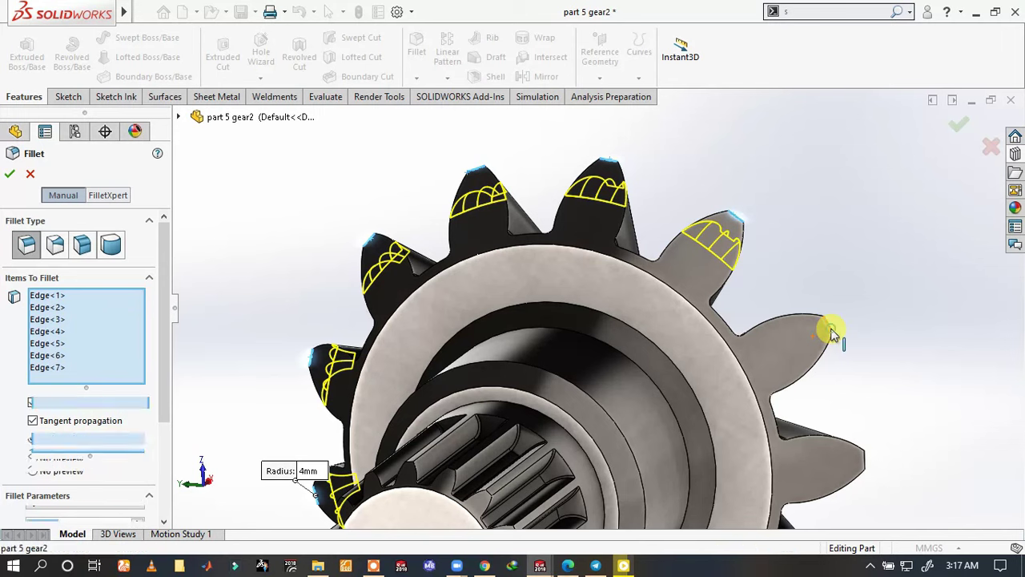
{"action": "left_click", "coordinate": [867, 466]}
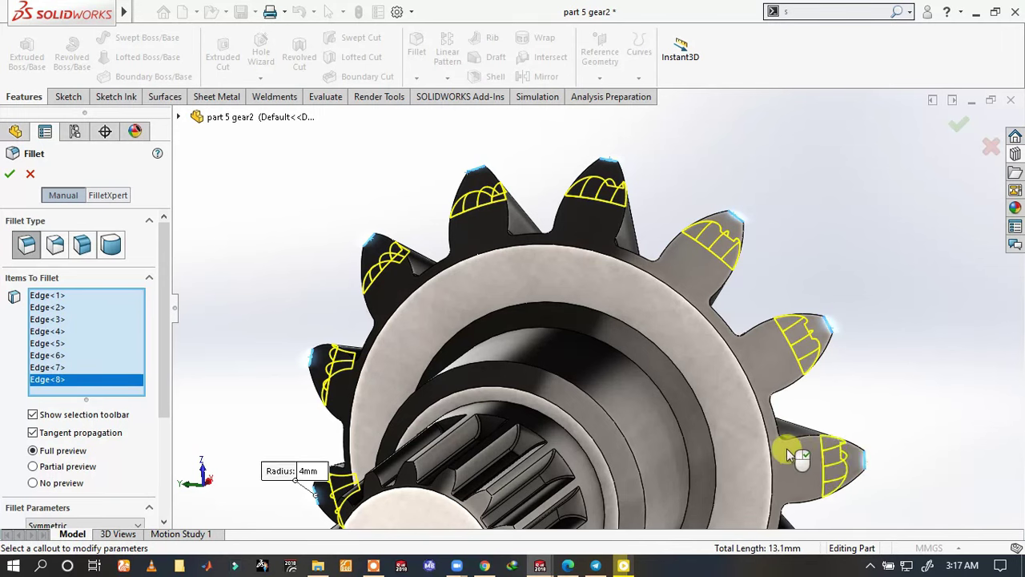
{"action": "scroll", "coordinate": [787, 453], "scroll_direction": "up", "scroll_amount": 2}
{"action": "scroll", "coordinate": [721, 445], "scroll_direction": "up", "scroll_amount": 3}
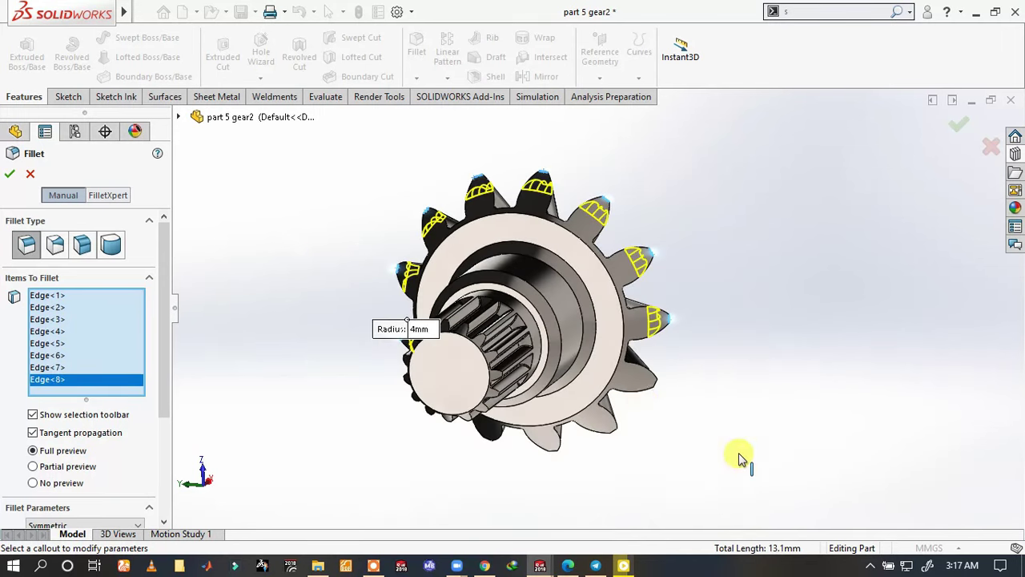
{"action": "left_click", "coordinate": [653, 386]}
{"action": "left_click", "coordinate": [608, 433]}
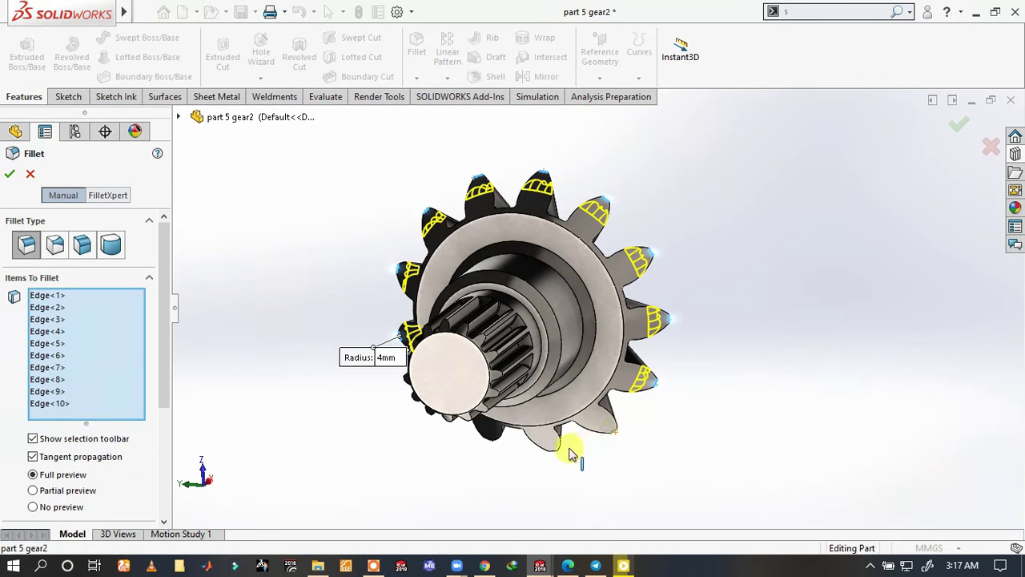
{"action": "left_click", "coordinate": [568, 453]}
{"action": "scroll", "coordinate": [555, 457], "scroll_direction": "down", "scroll_amount": 3}
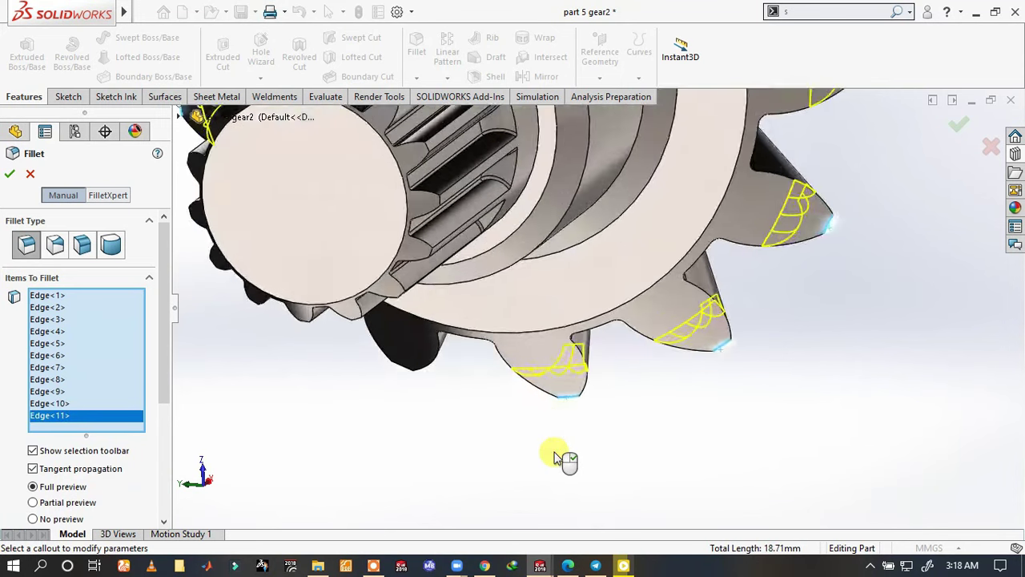
{"action": "scroll", "coordinate": [556, 457], "scroll_direction": "down", "scroll_amount": 2}
{"action": "left_click", "coordinate": [296, 276]}
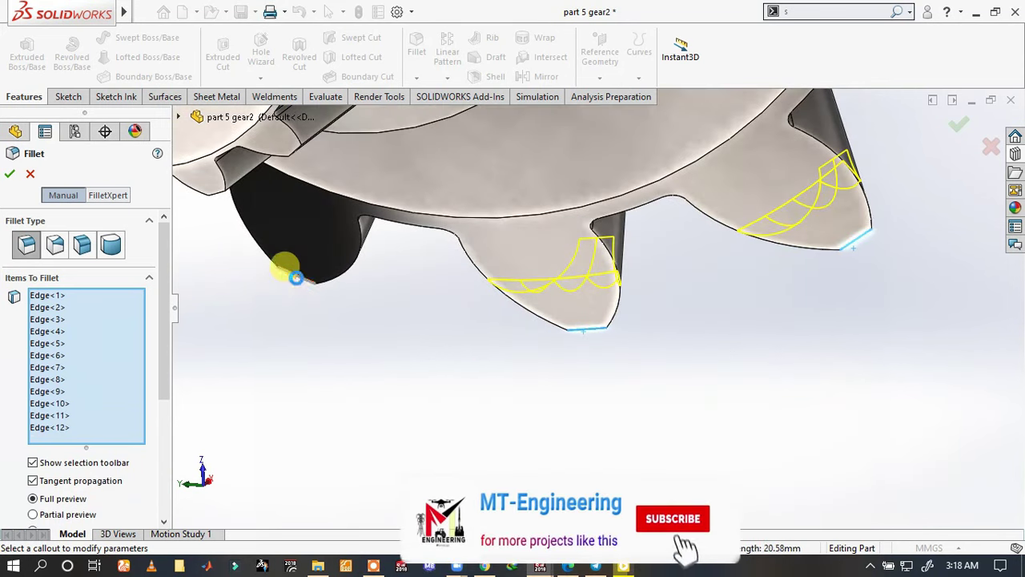
- Add the last tooth edge, drop the stray circular edge, and apply the 4 mm fillet to 13 edges
{"action": "scroll", "coordinate": [301, 281], "scroll_direction": "up", "scroll_amount": 2}
{"action": "mouse_move", "coordinate": [304, 286]}
{"action": "middle_mouse_down"}
{"action": "mouse_move", "coordinate": [348, 213]}
{"action": "mouse_move", "coordinate": [377, 236]}
{"action": "mouse_move", "coordinate": [489, 108]}
{"action": "middle_mouse_up"}
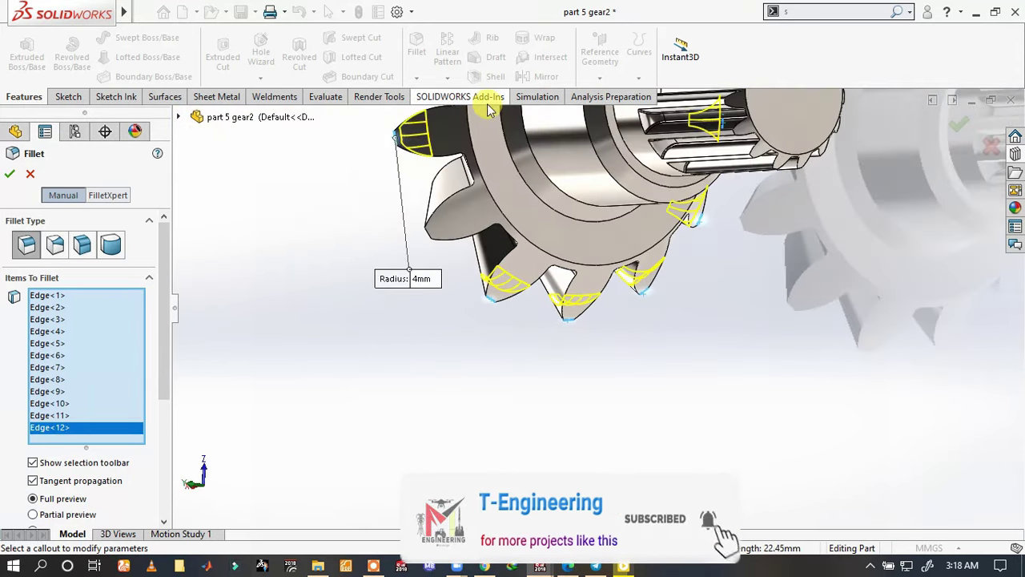
{"action": "scroll", "coordinate": [476, 240], "scroll_direction": "down", "scroll_amount": 2}
{"action": "left_click", "coordinate": [475, 260]}
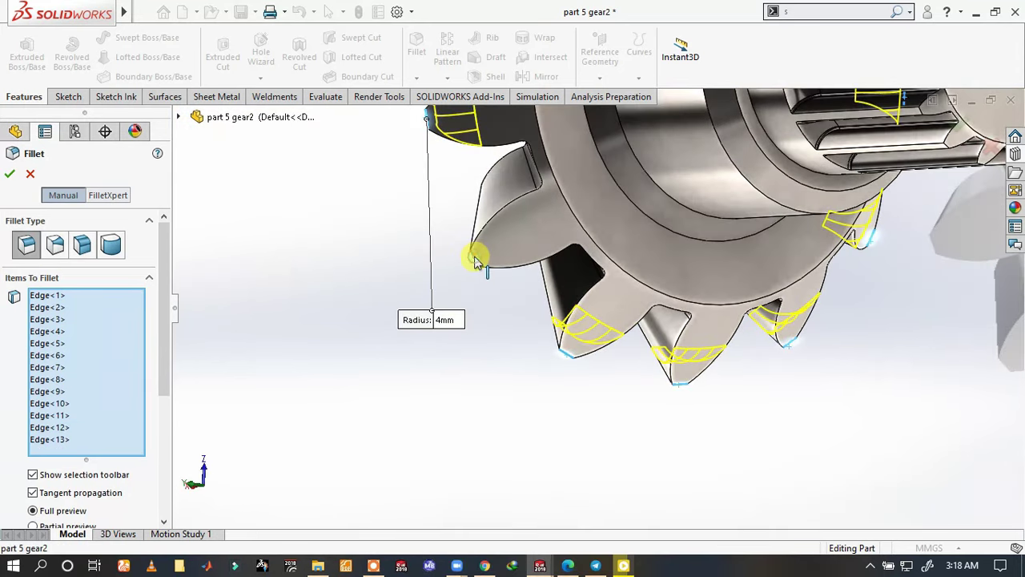
{"action": "scroll", "coordinate": [461, 232], "scroll_direction": "up", "scroll_amount": 3}
{"action": "scroll", "coordinate": [744, 286], "scroll_direction": "down", "scroll_amount": 3}
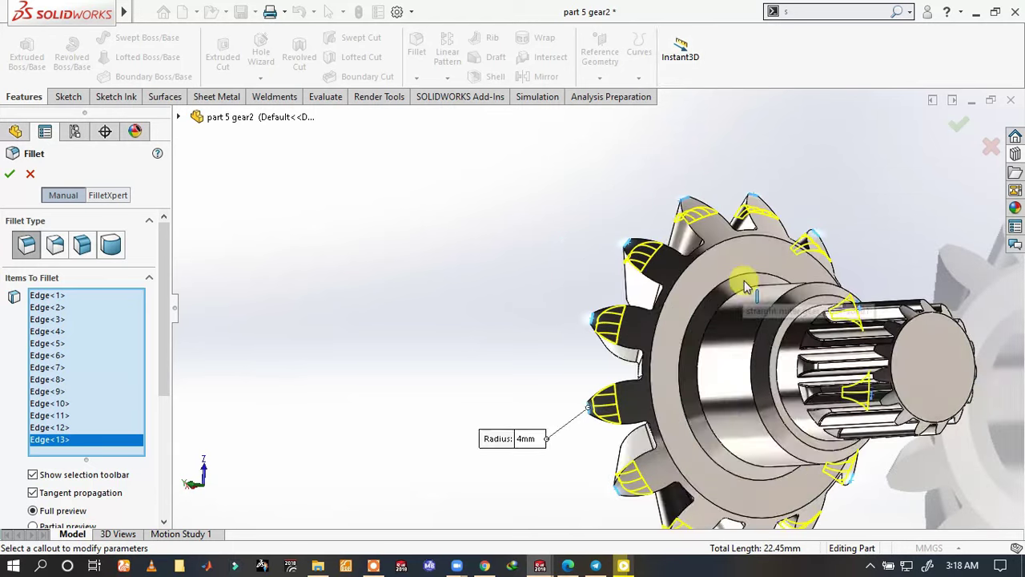
{"action": "left_click", "coordinate": [698, 255]}
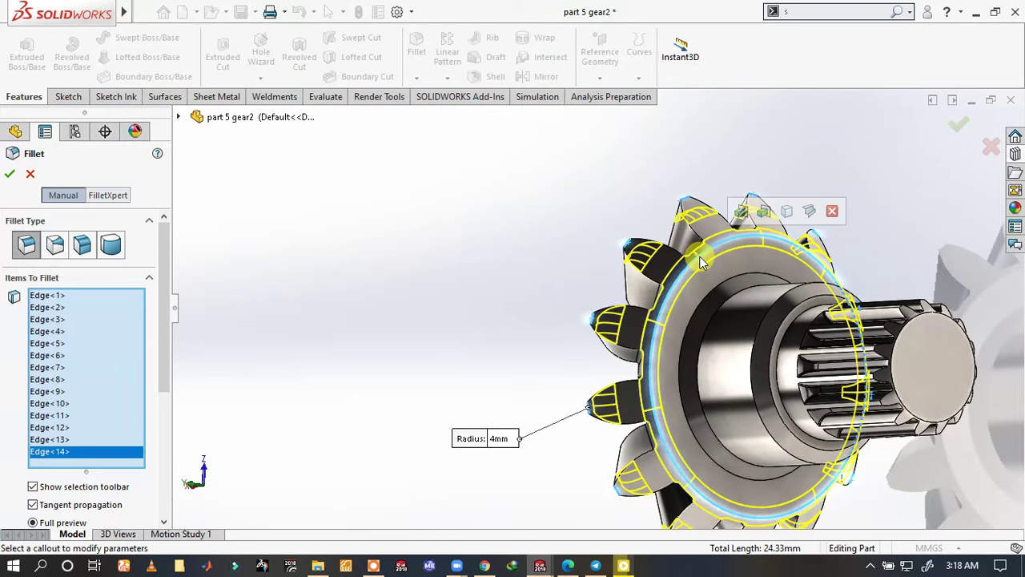
{"action": "middle_click_drag", "start_coordinate": [698, 255], "coordinate": [722, 298]}
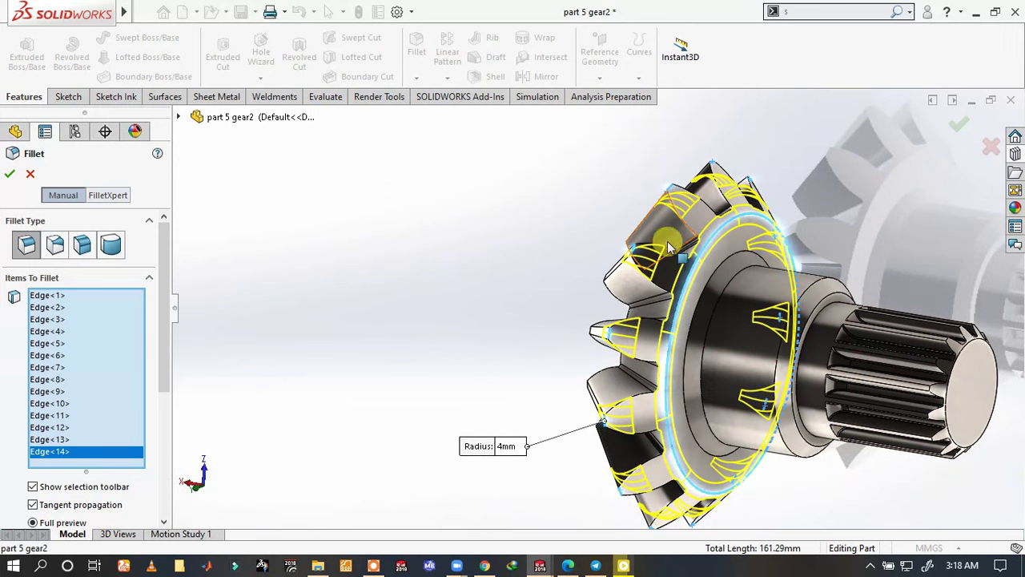
{"action": "left_click", "coordinate": [687, 290]}
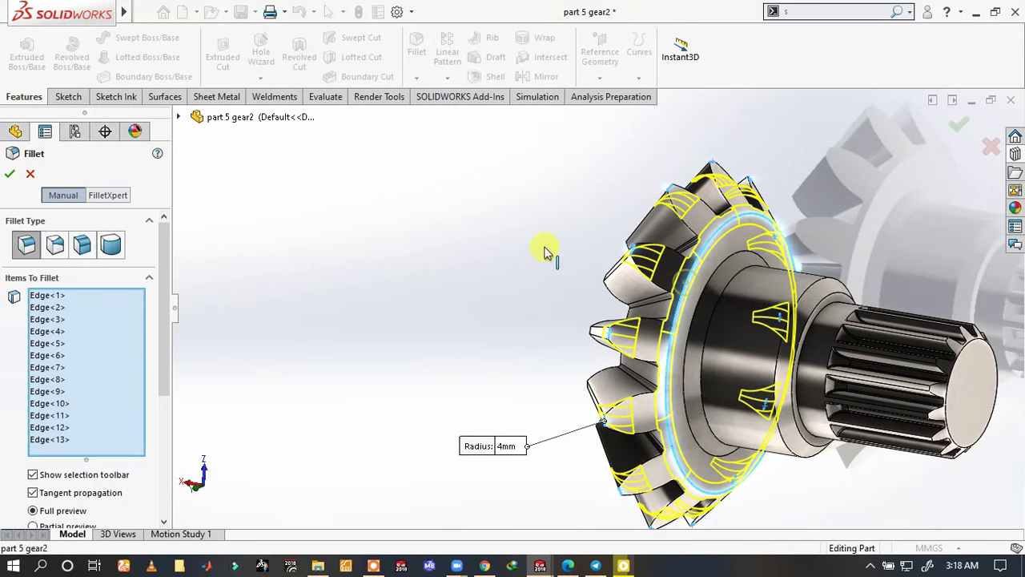
{"action": "left_click", "coordinate": [11, 173]}
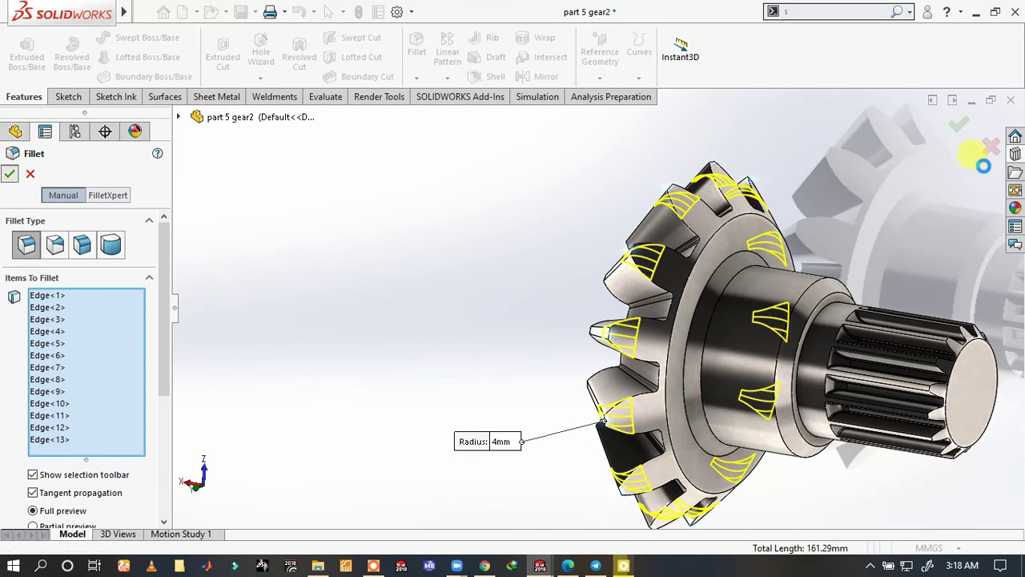
- Fillet the circular edge where the hub meets the teeth, changing the radius from 0.25 to 1 mm
{"action": "scroll", "coordinate": [726, 227], "scroll_direction": "down", "scroll_amount": 2}
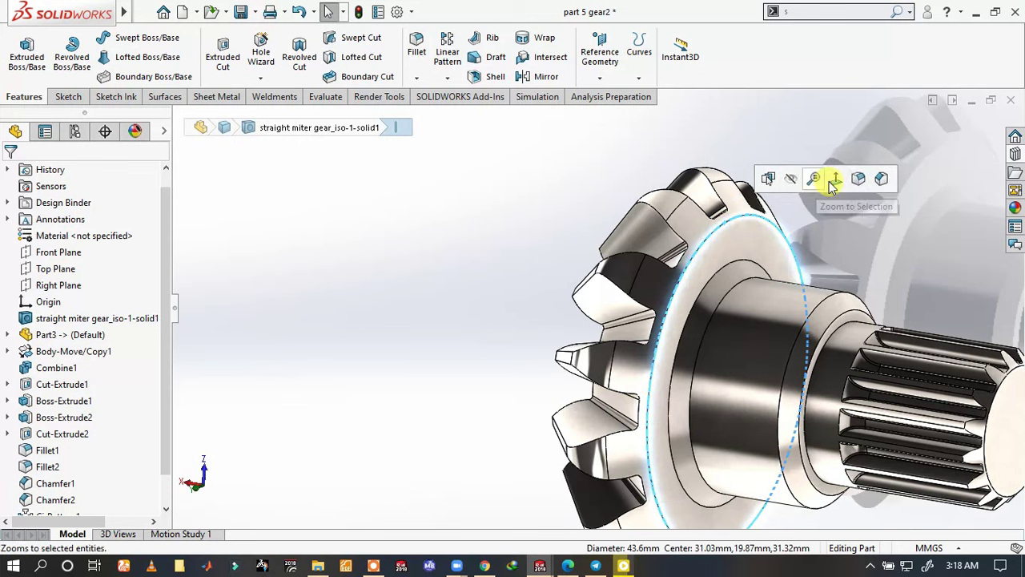
{"action": "left_click", "coordinate": [856, 176]}
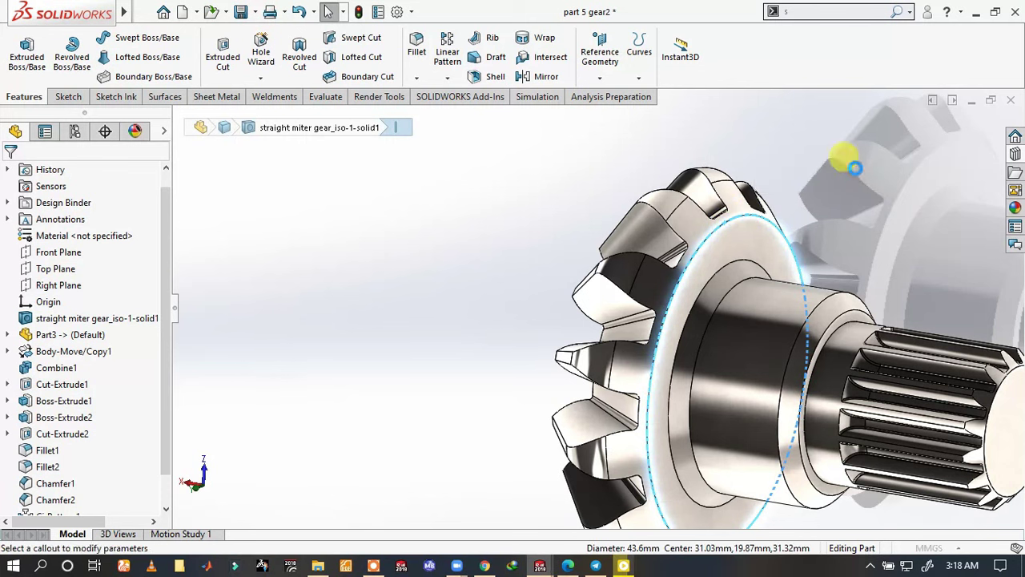
{"action": "type", "text": "0"}
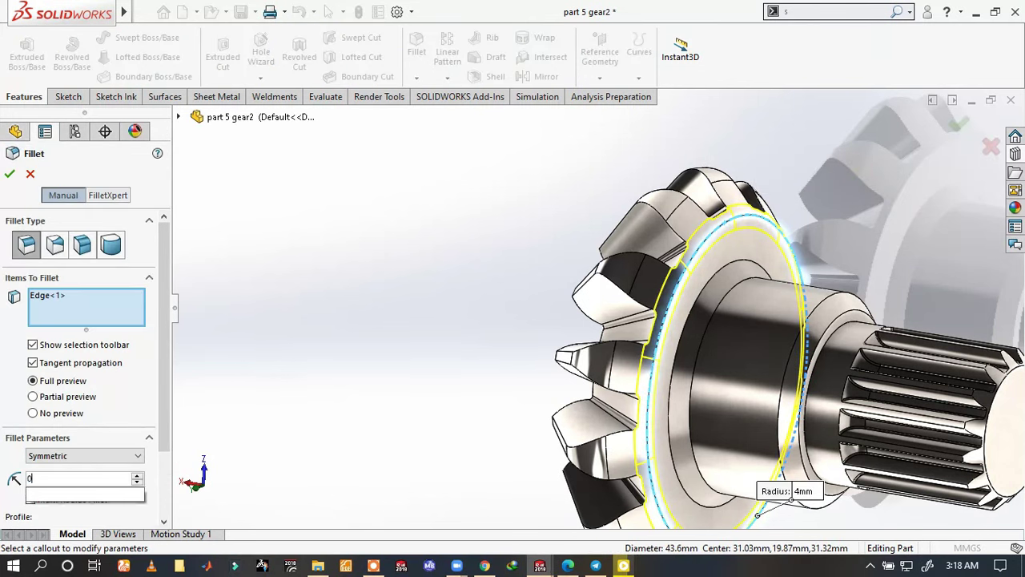
{"action": "type", "text": ".25"}
{"action": "key", "text": "Return"}
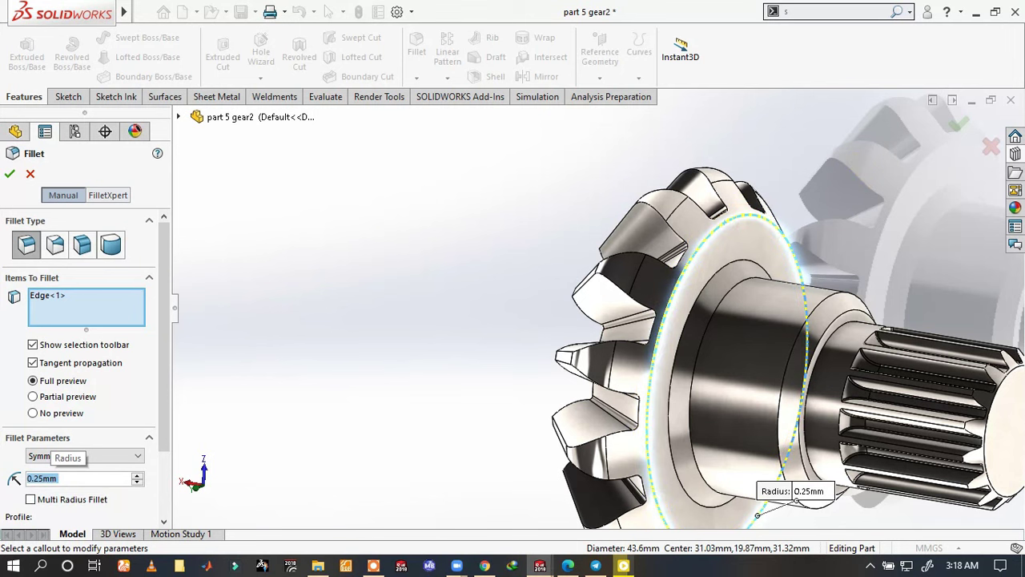
{"action": "type", "text": "1"}
{"action": "key", "text": "Return"}
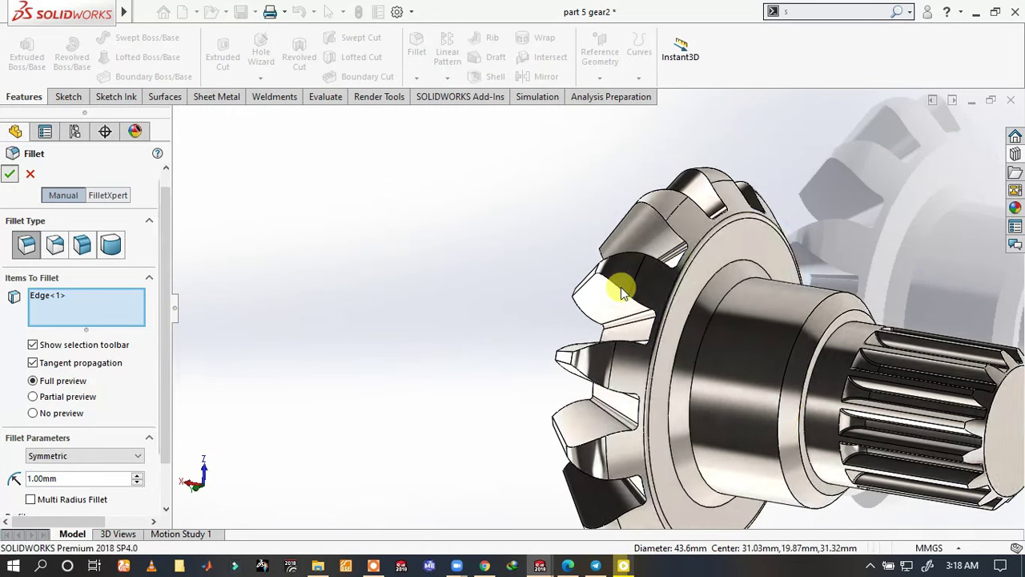
{"action": "key", "text": "Return"}
{"action": "middle_click_drag", "start_coordinate": [687, 266], "coordinate": [732, 318]}
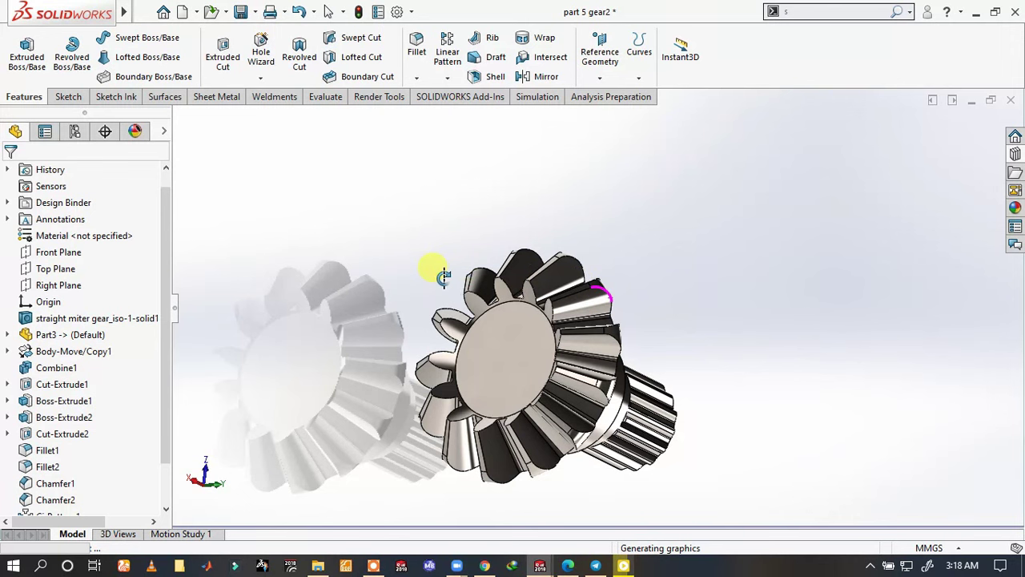
- Orbit and zoom around the gear to inspect its face, side and shaft
{"action": "mouse_move", "coordinate": [426, 309]}
{"action": "middle_mouse_down"}
{"action": "mouse_move", "coordinate": [550, 320]}
{"action": "mouse_move", "coordinate": [572, 343]}
{"action": "mouse_move", "coordinate": [561, 282]}
{"action": "mouse_move", "coordinate": [467, 222]}
{"action": "mouse_move", "coordinate": [508, 277]}
{"action": "middle_mouse_up"}
{"action": "scroll", "coordinate": [532, 349], "scroll_direction": "down", "scroll_amount": 3}
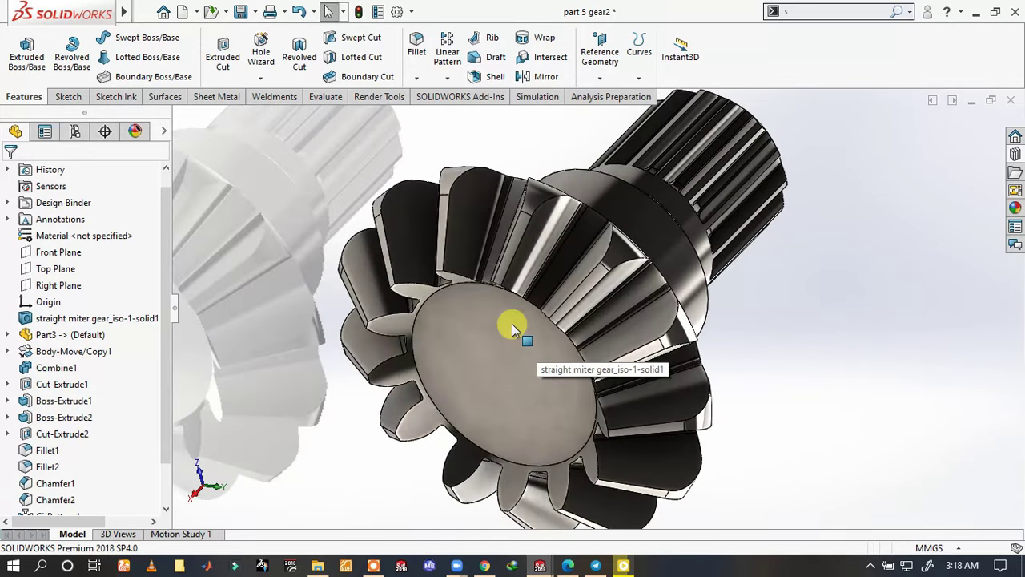
{"action": "scroll", "coordinate": [512, 324], "scroll_direction": "up", "scroll_amount": 2}
{"action": "mouse_move", "coordinate": [515, 328]}
{"action": "middle_mouse_down"}
{"action": "mouse_move", "coordinate": [488, 252]}
{"action": "mouse_move", "coordinate": [433, 277]}
{"action": "mouse_move", "coordinate": [486, 224]}
{"action": "mouse_move", "coordinate": [480, 232]}
{"action": "middle_mouse_up"}
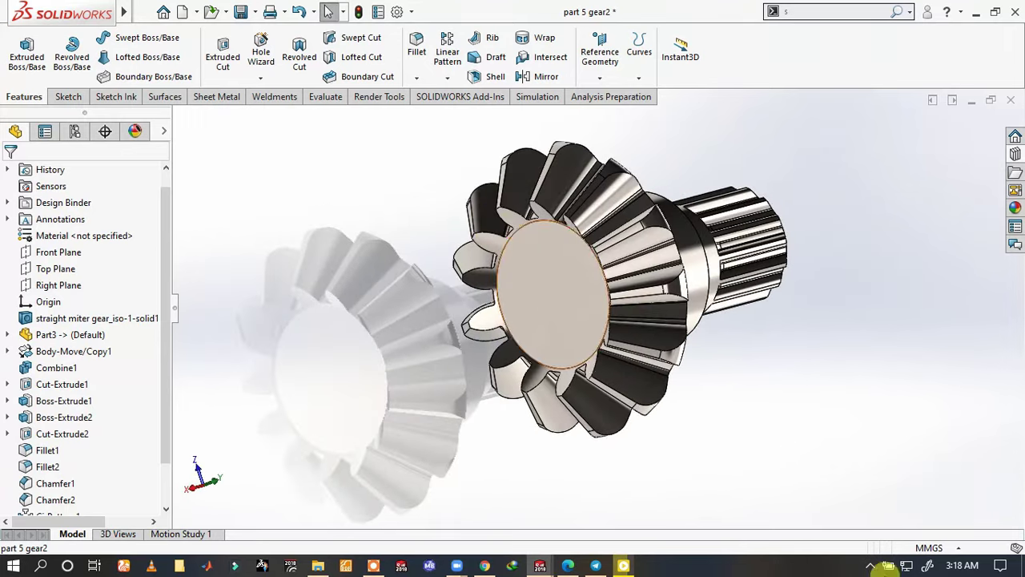
{"action": "mouse_move", "coordinate": [757, 286]}
{"action": "middle_mouse_down"}
{"action": "mouse_move", "coordinate": [724, 362]}
{"action": "mouse_move", "coordinate": [716, 229]}
{"action": "mouse_move", "coordinate": [572, 224]}
{"action": "mouse_move", "coordinate": [673, 210]}
{"action": "mouse_move", "coordinate": [724, 190]}
{"action": "mouse_move", "coordinate": [750, 233]}
{"action": "mouse_move", "coordinate": [742, 229]}
{"action": "mouse_move", "coordinate": [732, 250]}
{"action": "mouse_move", "coordinate": [723, 213]}
{"action": "middle_mouse_up"}
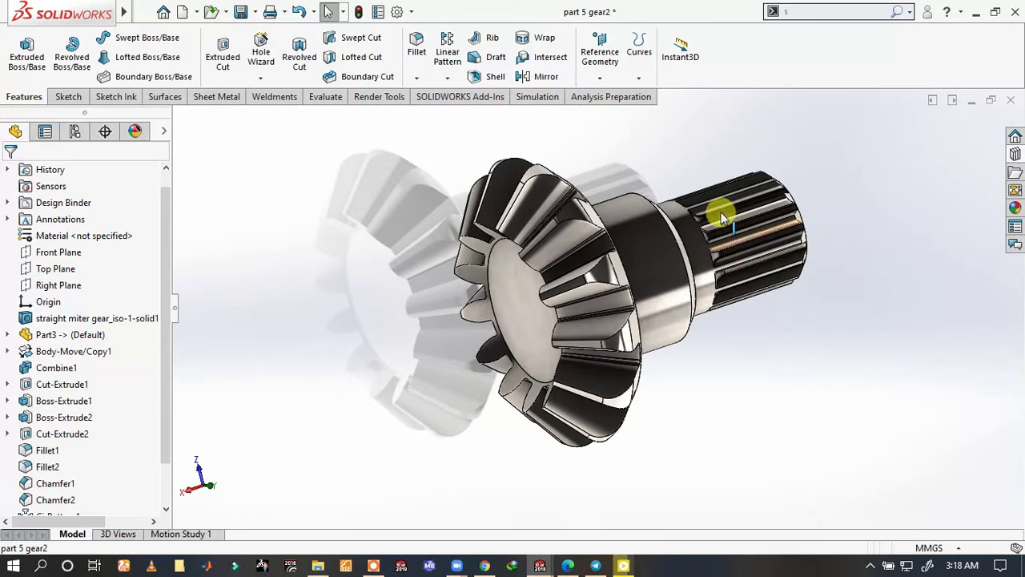
{"action": "scroll", "coordinate": [721, 208], "scroll_direction": "down", "scroll_amount": 2}
{"action": "middle_click_drag", "start_coordinate": [694, 298], "coordinate": [694, 366]}
{"action": "scroll", "coordinate": [686, 369], "scroll_direction": "down", "scroll_amount": 2}
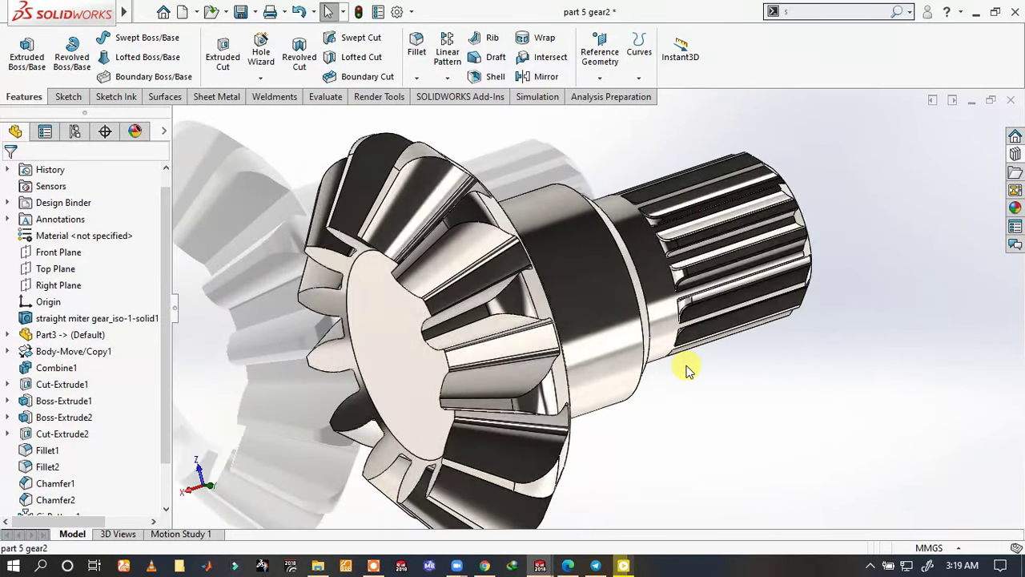
{"action": "scroll", "coordinate": [686, 368], "scroll_direction": "up", "scroll_amount": 2}
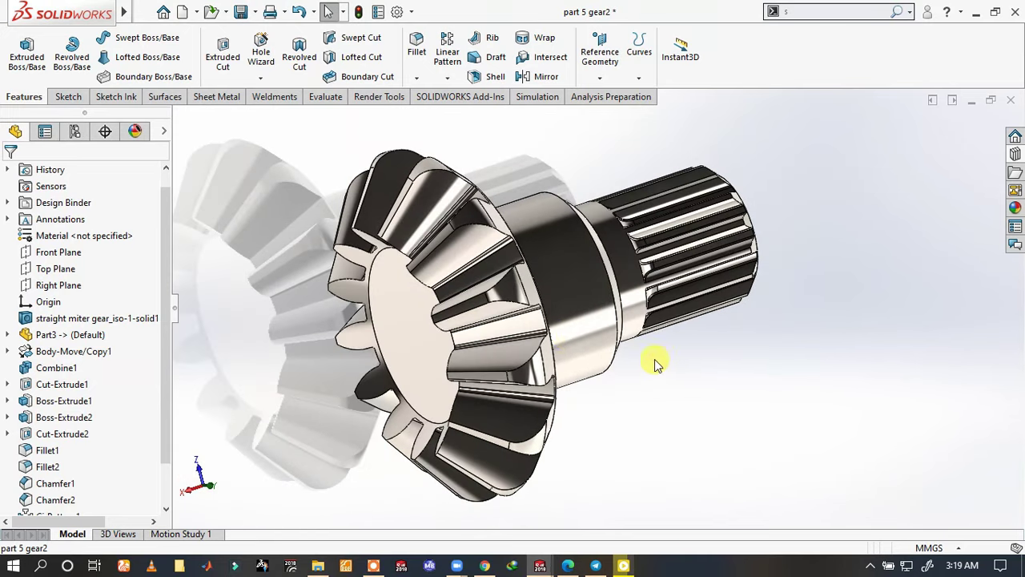
{"action": "scroll", "coordinate": [564, 338], "scroll_direction": "up", "scroll_amount": 1}
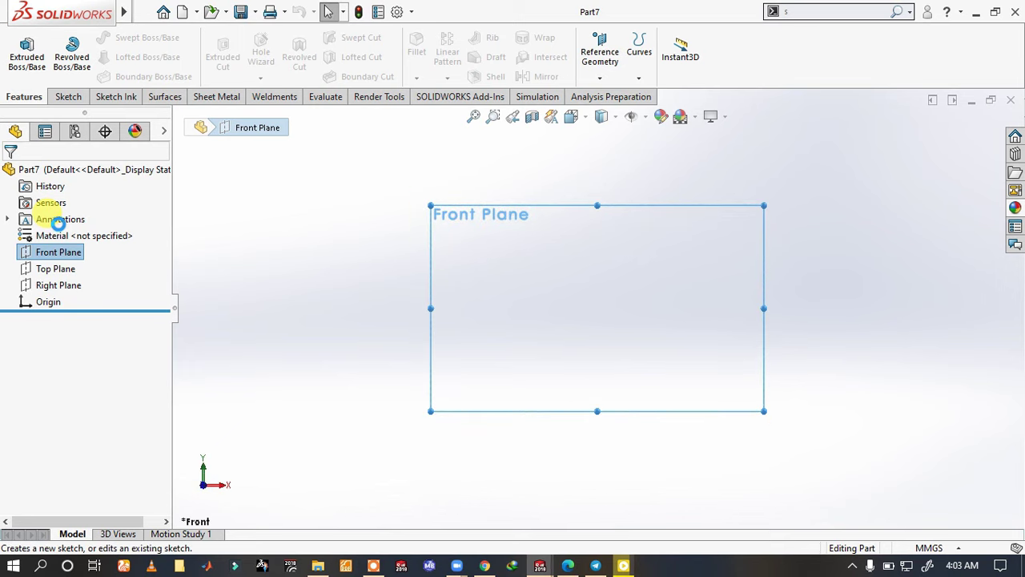
- Sketch a 28 mm circle centred on the origin on the Front Plane
{"action": "left_click", "coordinate": [59, 225]}
{"action": "key", "text": "s"}
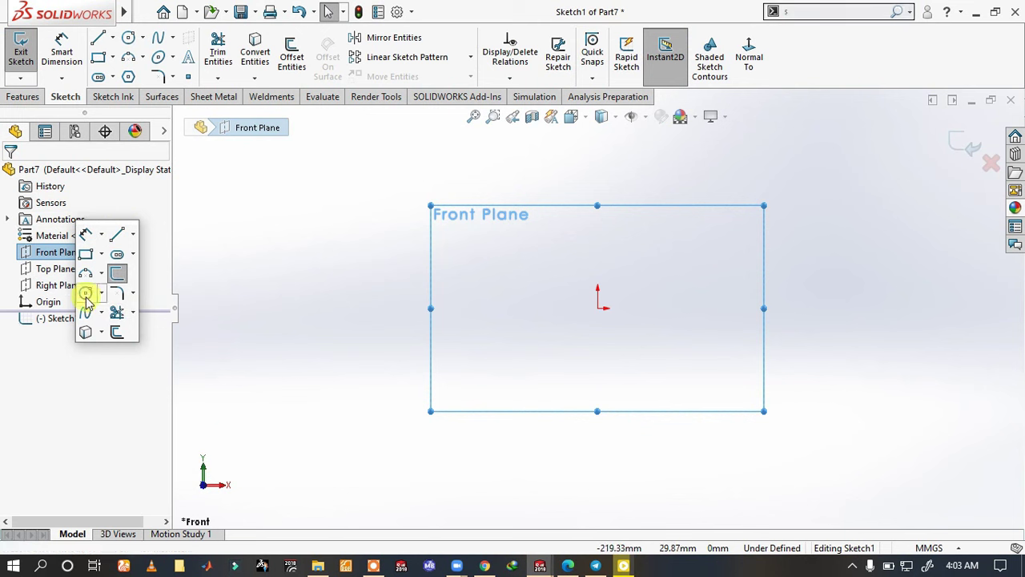
{"action": "left_click", "coordinate": [86, 295]}
{"action": "left_click", "coordinate": [597, 307]}
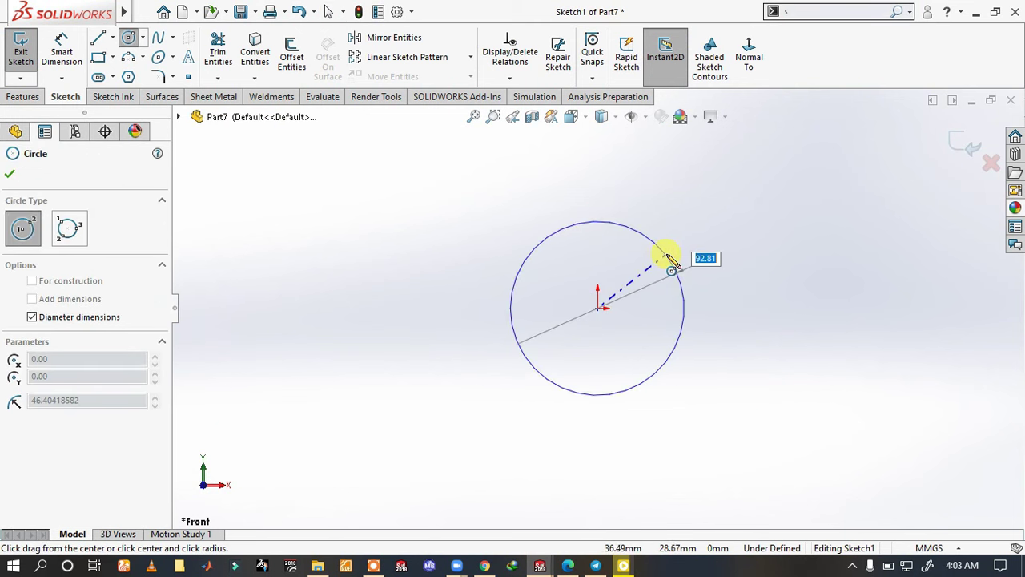
{"action": "key", "text": "Return"}
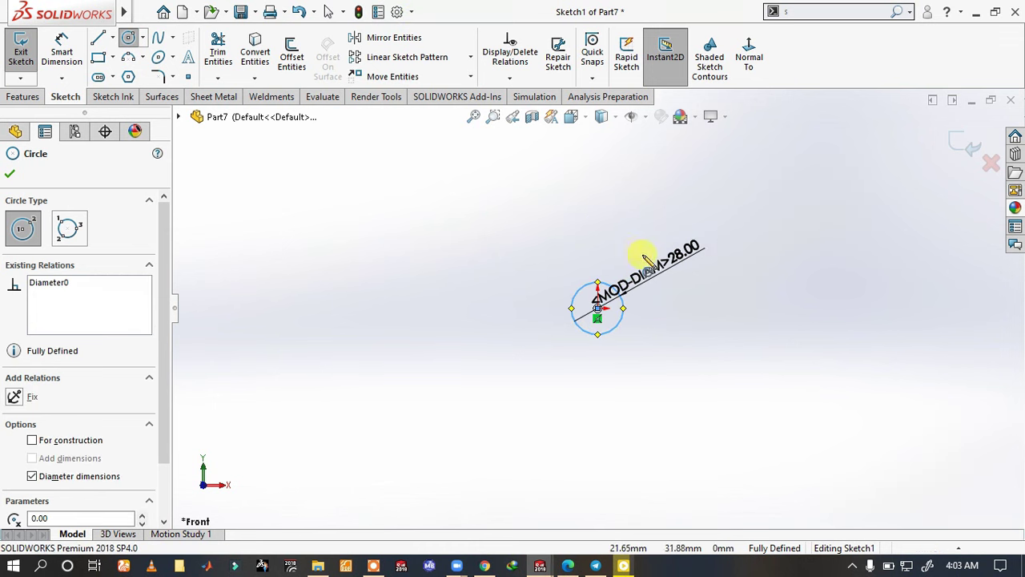
{"action": "scroll", "coordinate": [646, 259], "scroll_direction": "down", "scroll_amount": 3}
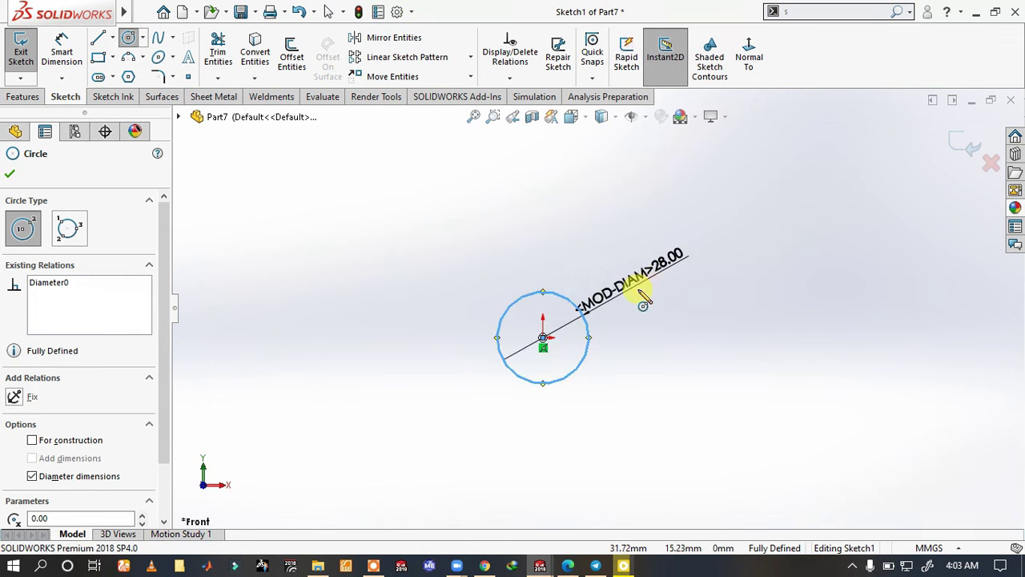
- Extrude the circle 3.35 mm as a thin feature with 8 mm wall thickness
{"action": "left_click", "coordinate": [20, 97]}
{"action": "left_click", "coordinate": [32, 54]}
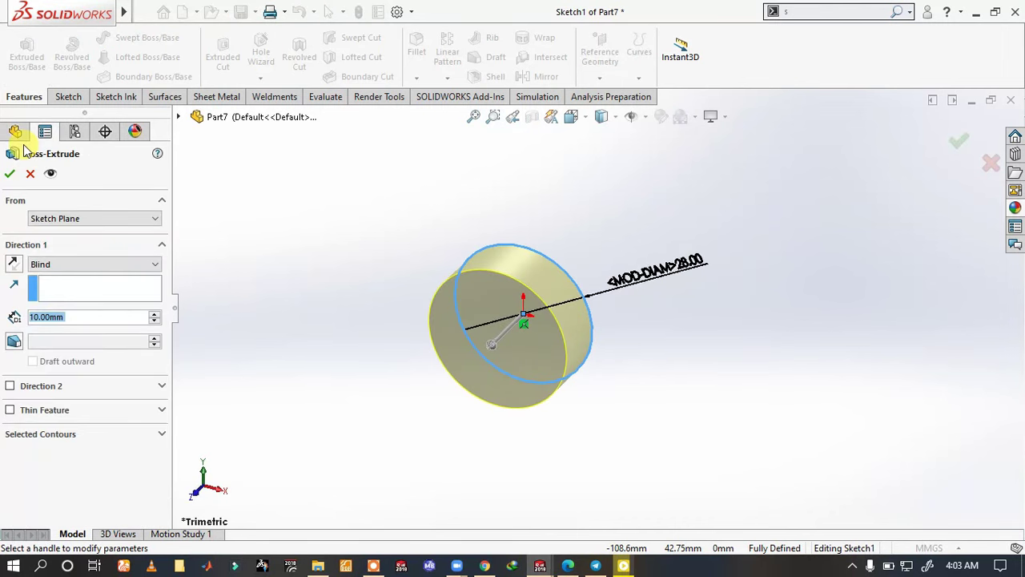
{"action": "type", "text": "3.35"}
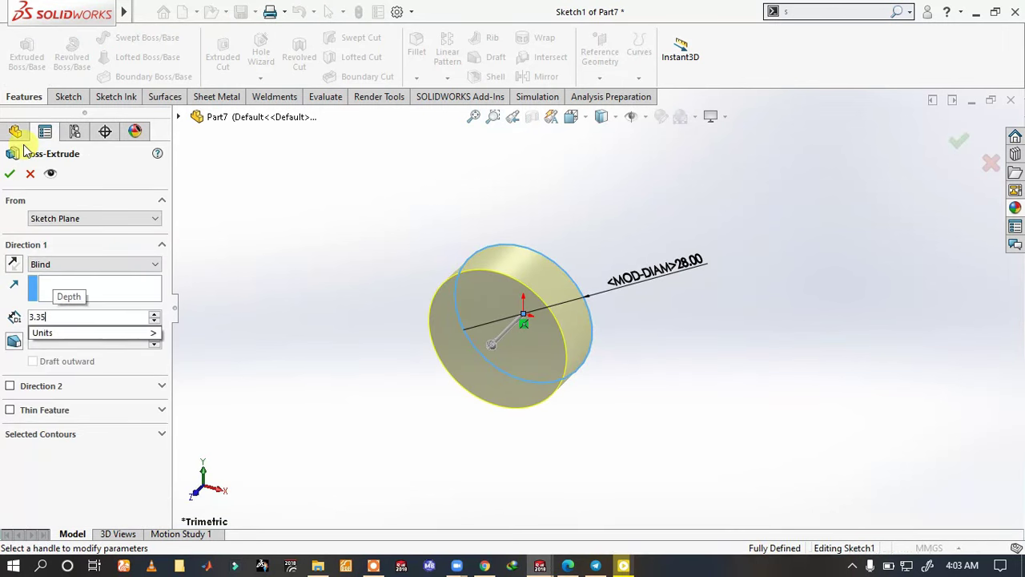
{"action": "key", "text": "Return"}
{"action": "scroll", "coordinate": [533, 314], "scroll_direction": "down", "scroll_amount": 2}
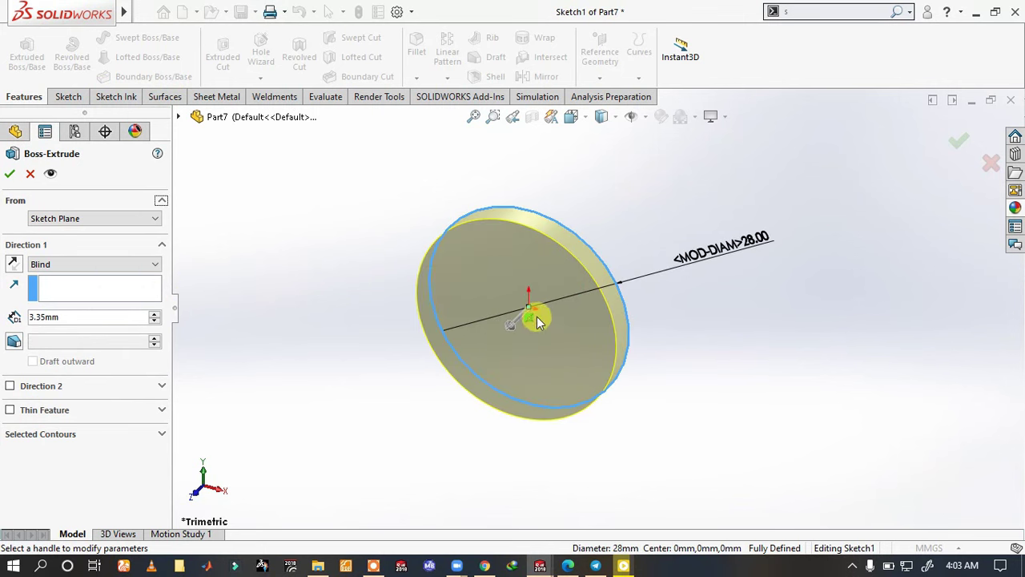
{"action": "left_click", "coordinate": [10, 409]}
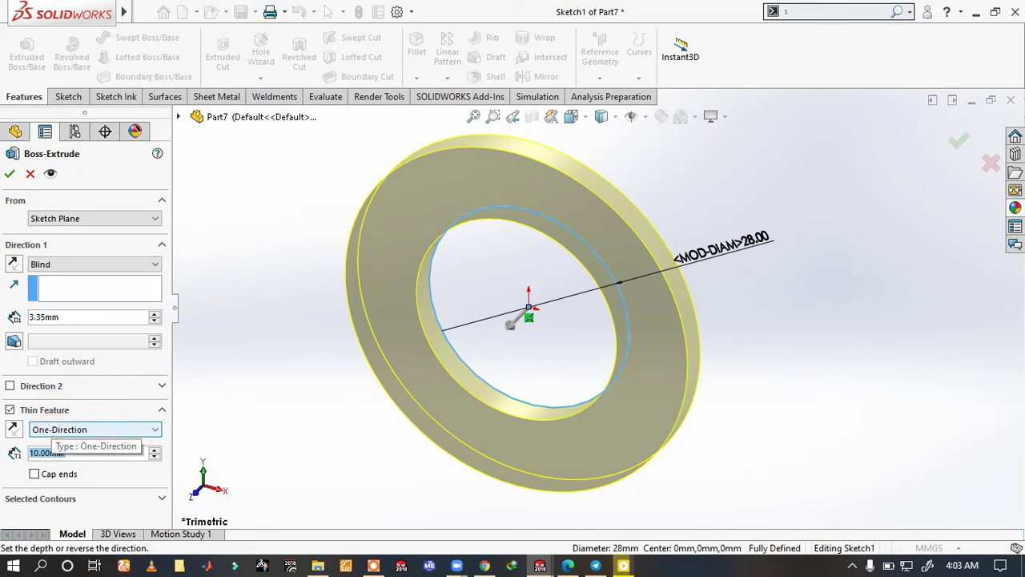
{"action": "type", "text": "8"}
{"action": "key", "text": "Return"}
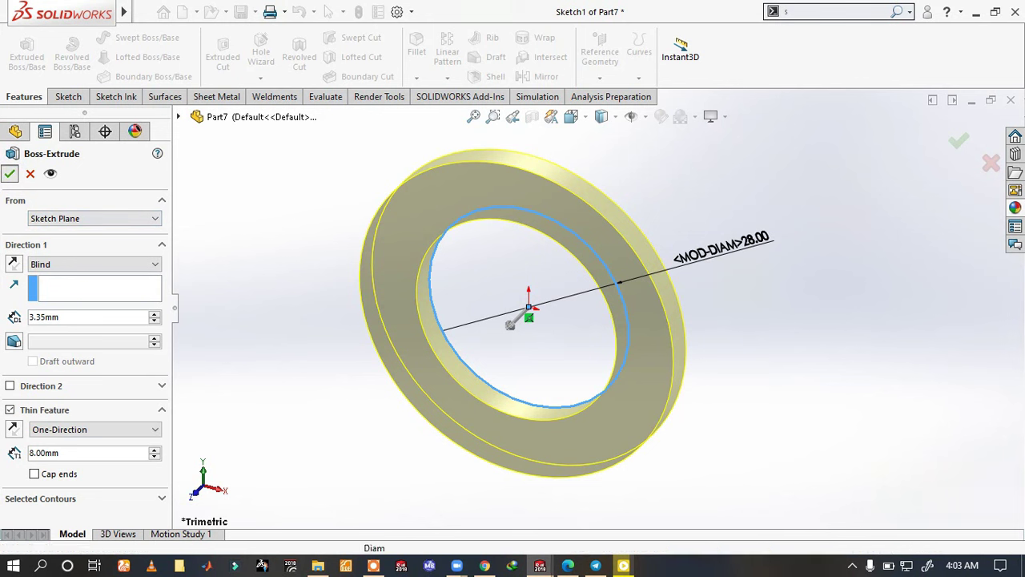
{"action": "left_click", "coordinate": [10, 173]}
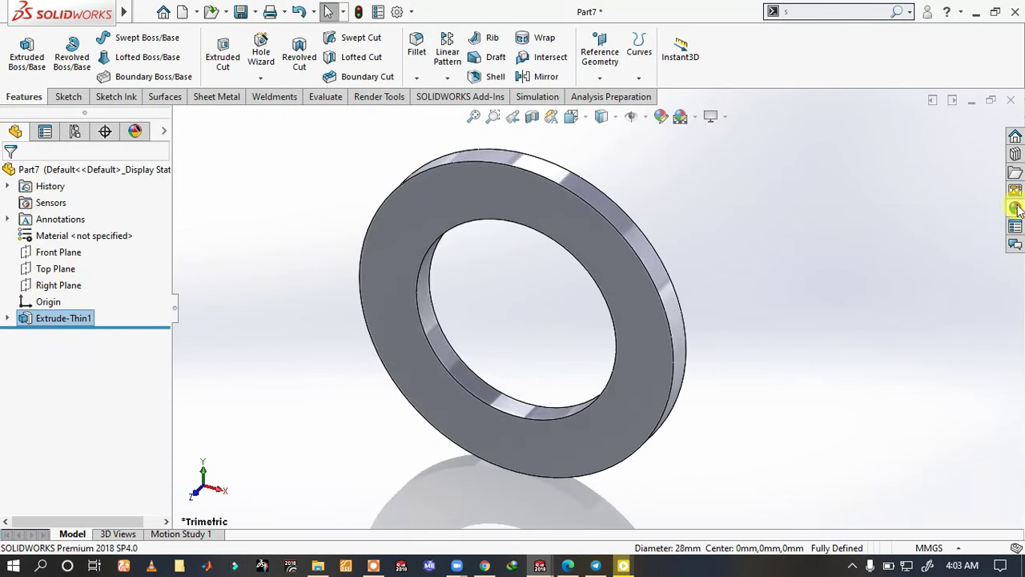
- Apply the wrought steel appearance from the Appearances library to the whole ring part
{"action": "left_click", "coordinate": [1016, 208]}
{"action": "scroll", "coordinate": [735, 473], "scroll_direction": "down", "scroll_amount": 3}
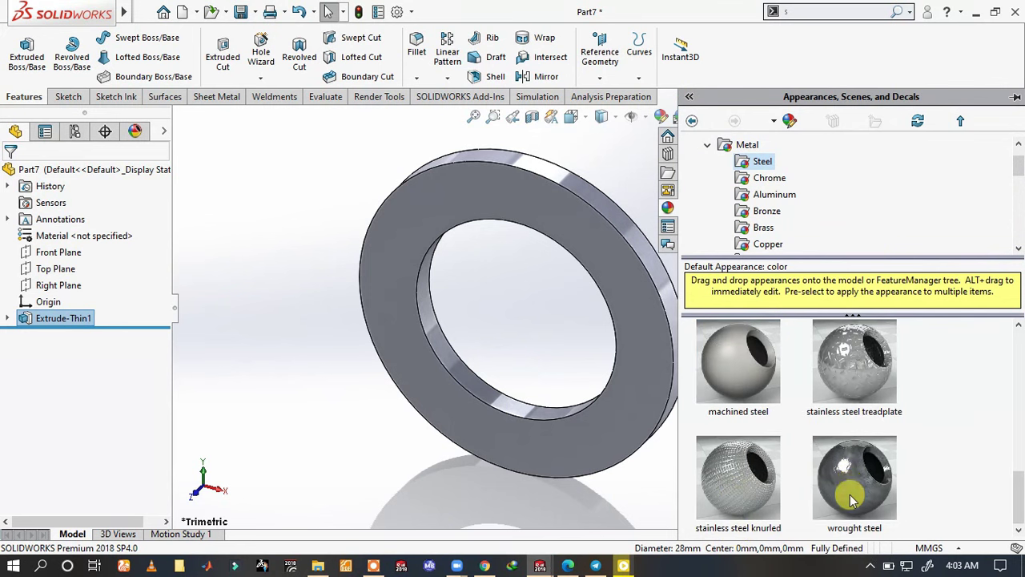
{"action": "left_click_drag", "start_coordinate": [852, 498], "coordinate": [613, 310]}
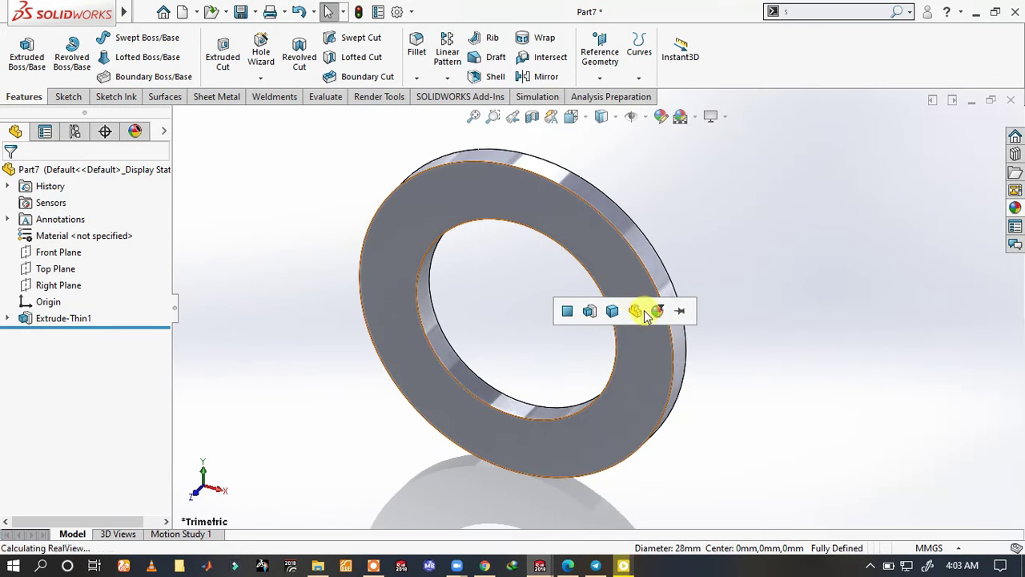
{"action": "left_click", "coordinate": [657, 311]}
{"action": "scroll", "coordinate": [650, 301], "scroll_direction": "down", "scroll_amount": 2}
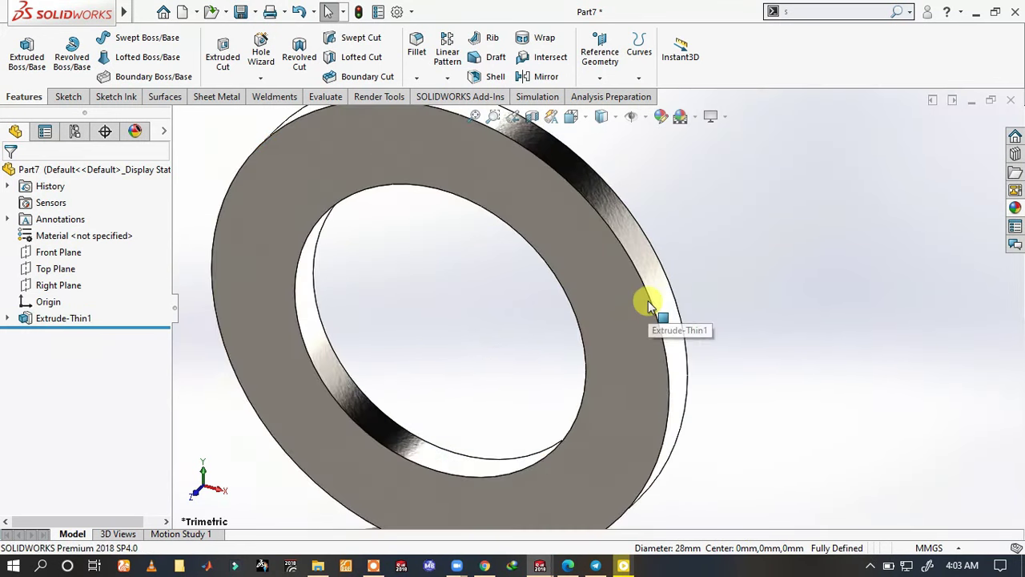
{"action": "scroll", "coordinate": [649, 303], "scroll_direction": "up", "scroll_amount": 1}
{"action": "scroll", "coordinate": [566, 255], "scroll_direction": "up", "scroll_amount": 1}
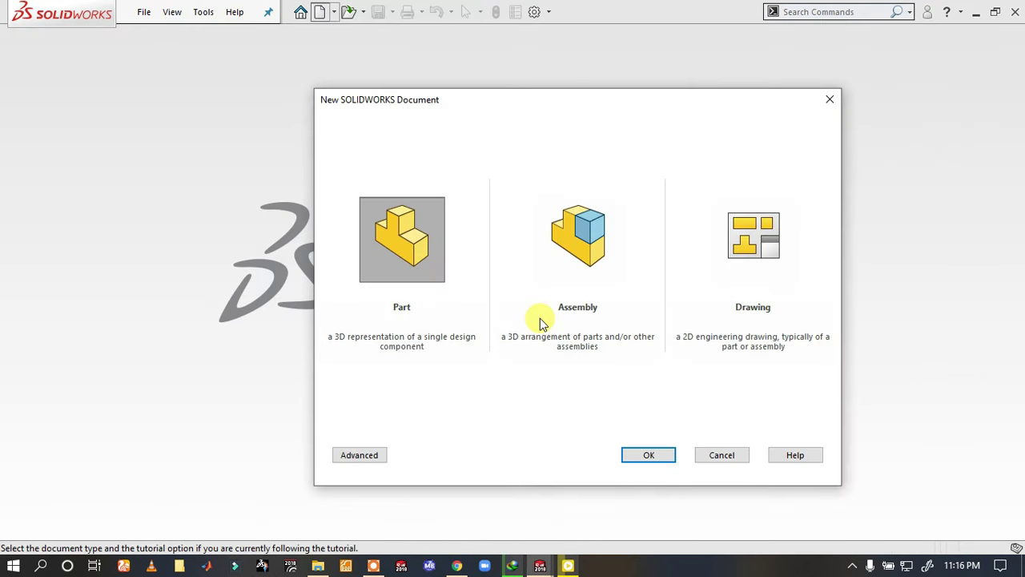
- Create a new Part document and re-enable the Task Pane, docking it on the right edge
{"action": "left_click", "coordinate": [646, 455]}
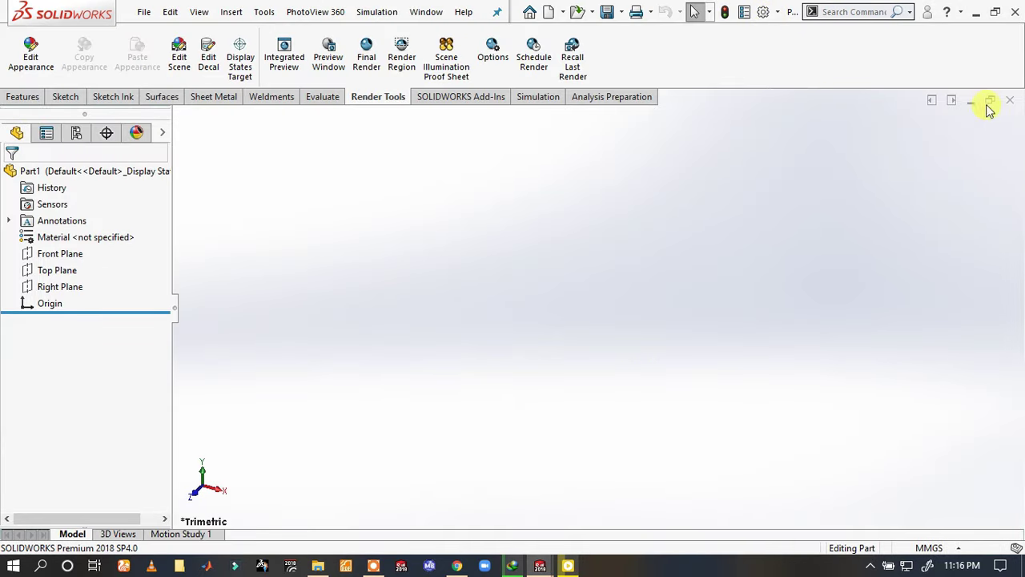
{"action": "right_click", "coordinate": [798, 50]}
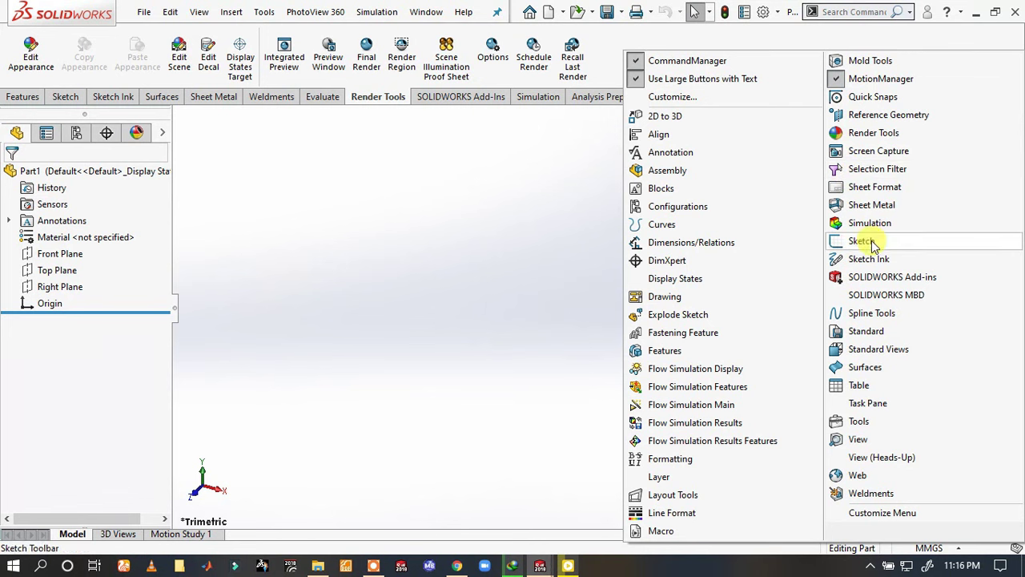
{"action": "left_click", "coordinate": [872, 406]}
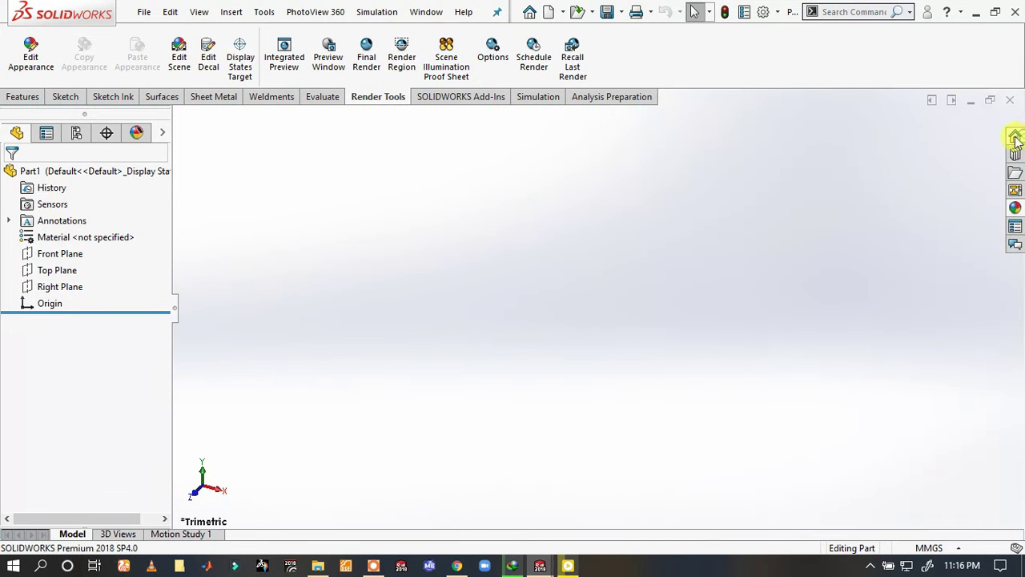
{"action": "left_click_drag", "start_coordinate": [1014, 138], "coordinate": [633, 176]}
{"action": "left_click_drag", "start_coordinate": [480, 203], "coordinate": [479, 203]}
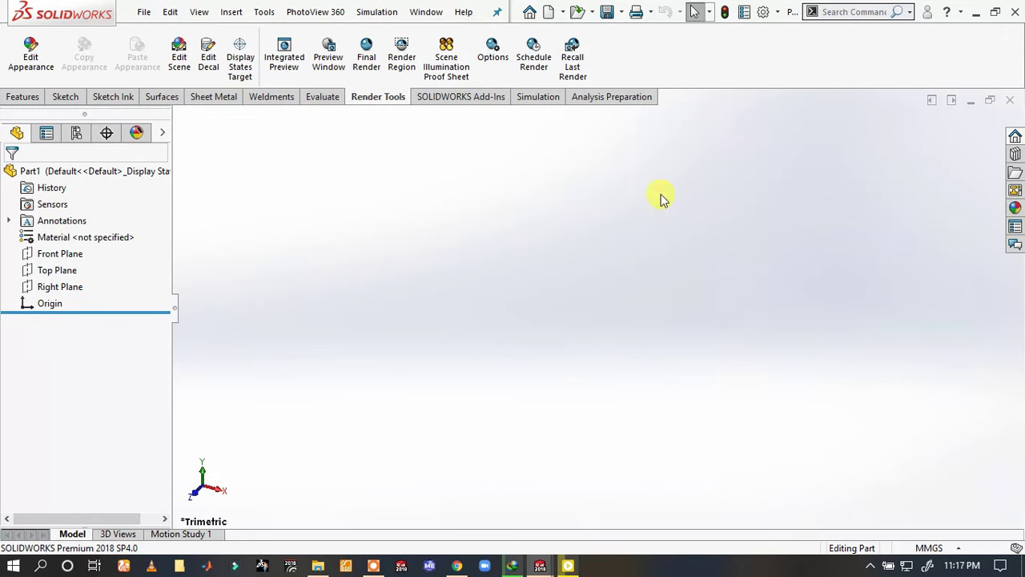
- Start a Front Plane sketch and draw line segments of 3.50 and 4.50 mm above the origin
{"action": "left_click", "coordinate": [58, 255]}
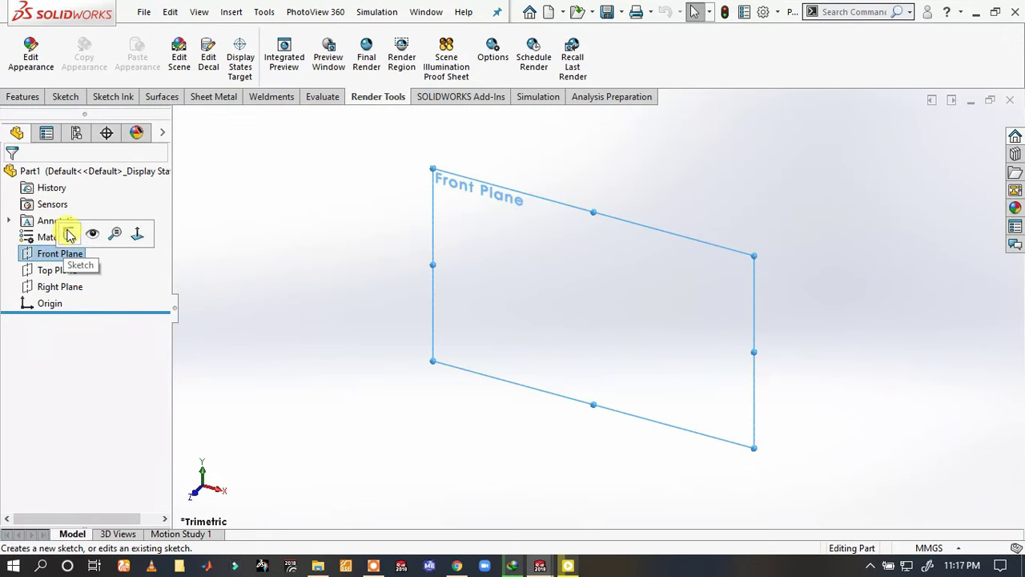
{"action": "left_click", "coordinate": [71, 230]}
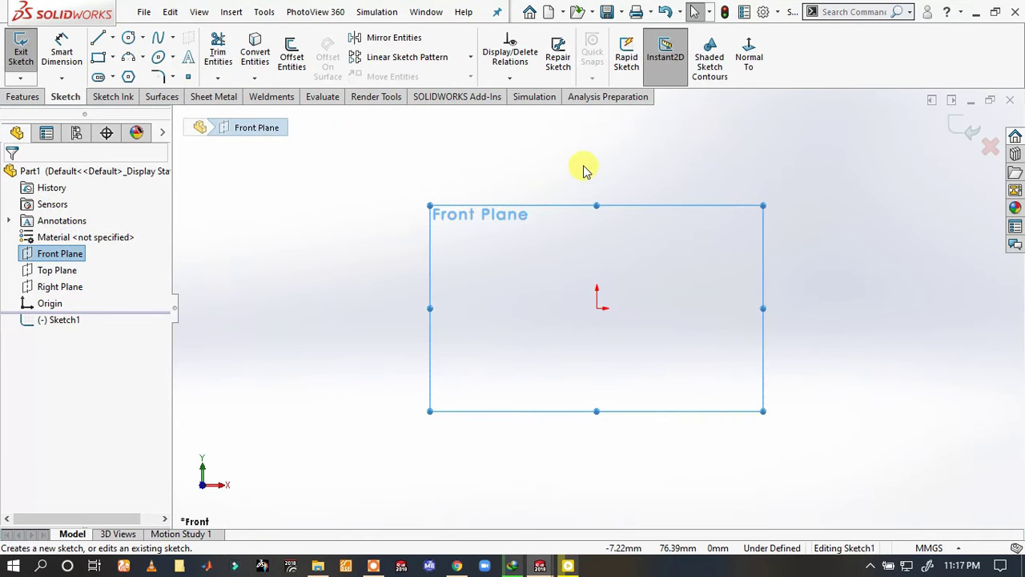
{"action": "key", "text": "s"}
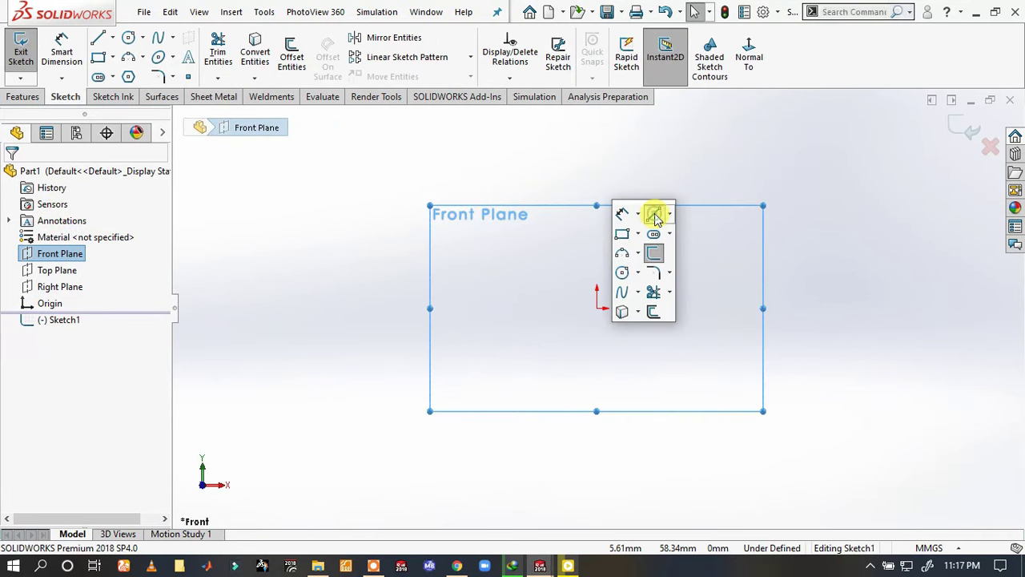
{"action": "key", "text": "l"}
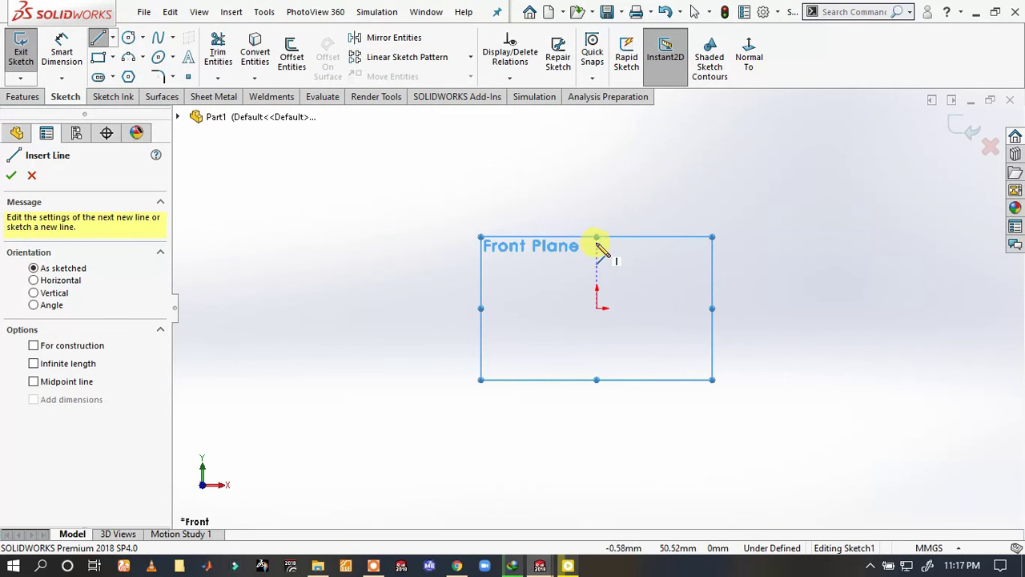
{"action": "left_click", "coordinate": [597, 238]}
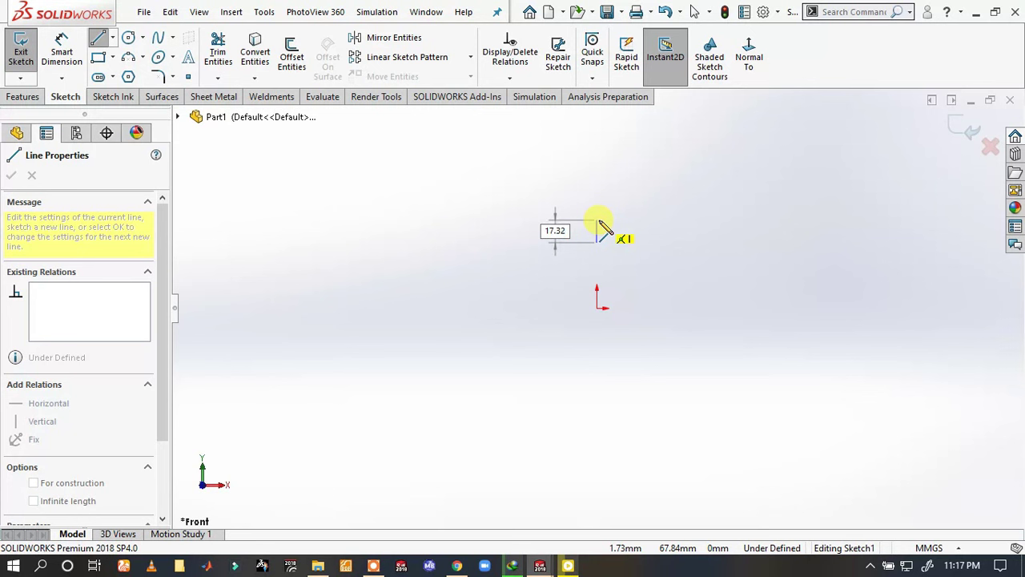
{"action": "key", "text": "Return"}
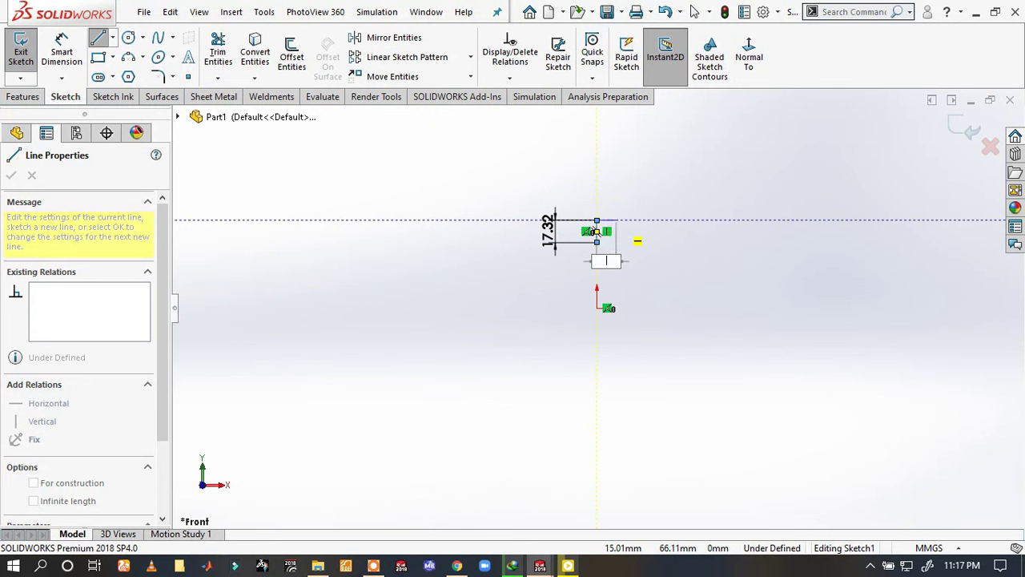
{"action": "type", "text": "3.5"}
{"action": "key", "text": "Return"}
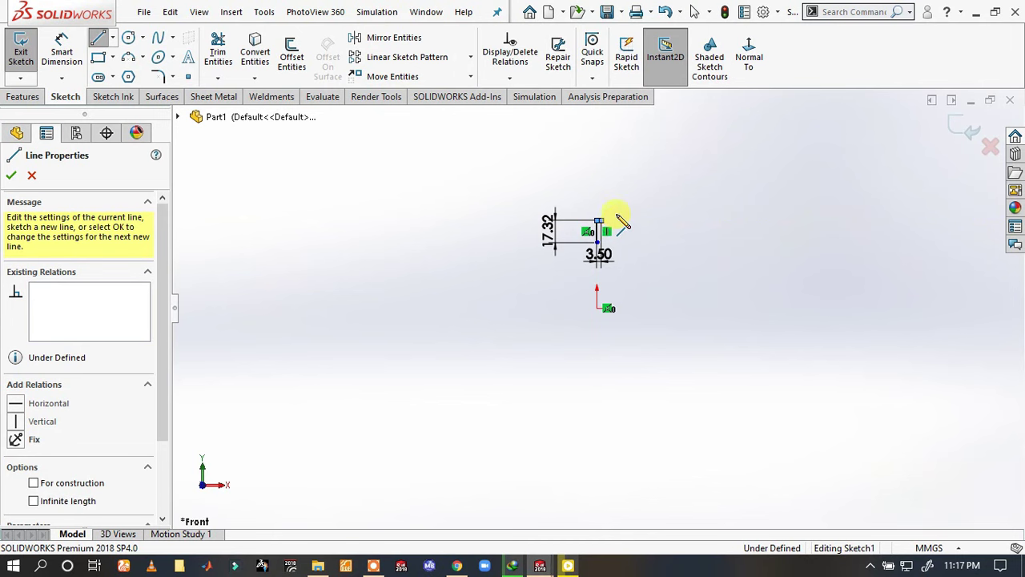
{"action": "left_click", "coordinate": [600, 163]}
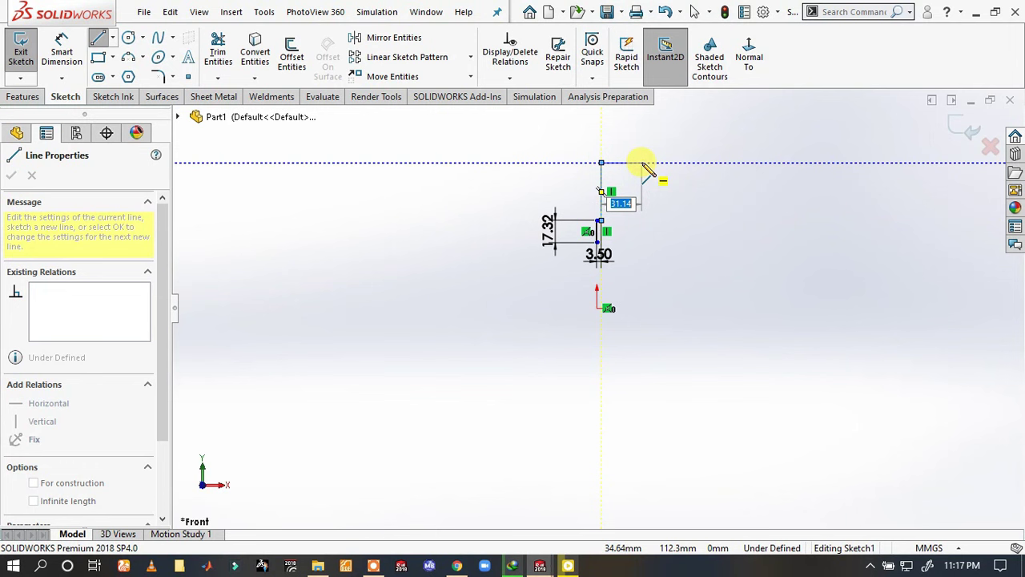
{"action": "type", "text": "45"}
{"action": "key", "text": "Return"}
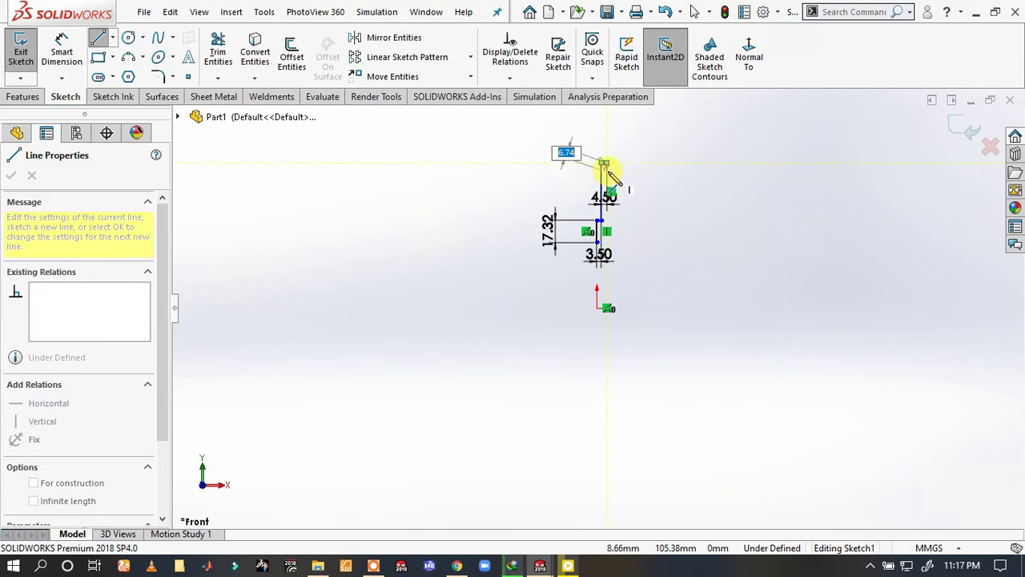
{"action": "scroll", "coordinate": [609, 173], "scroll_direction": "down", "scroll_amount": 3}
- End the line chain and change the 17.32 dimension to 2.50
{"action": "key", "text": "Escape"}
{"action": "key", "text": "a"}
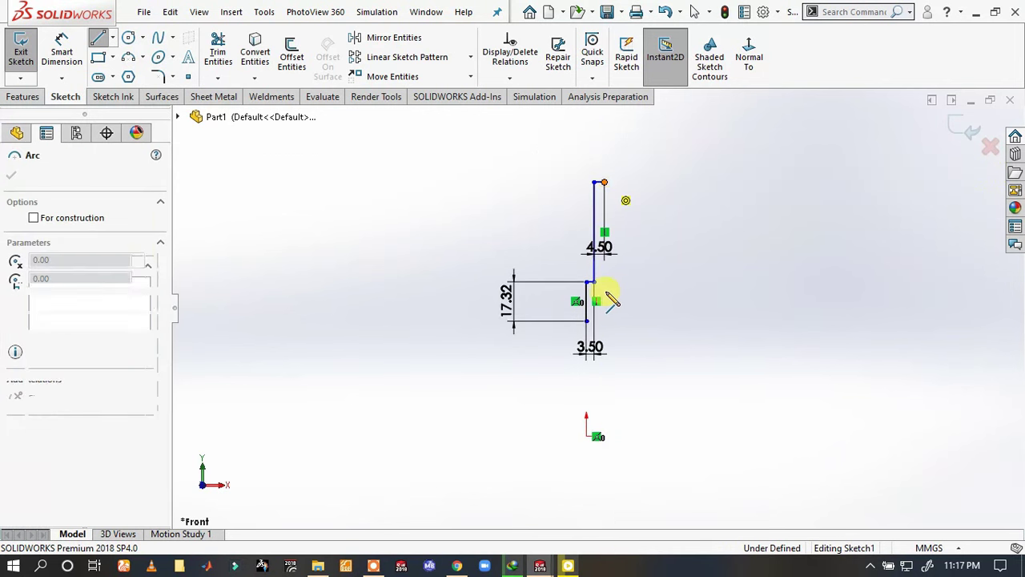
{"action": "scroll", "coordinate": [615, 281], "scroll_direction": "down", "scroll_amount": 1}
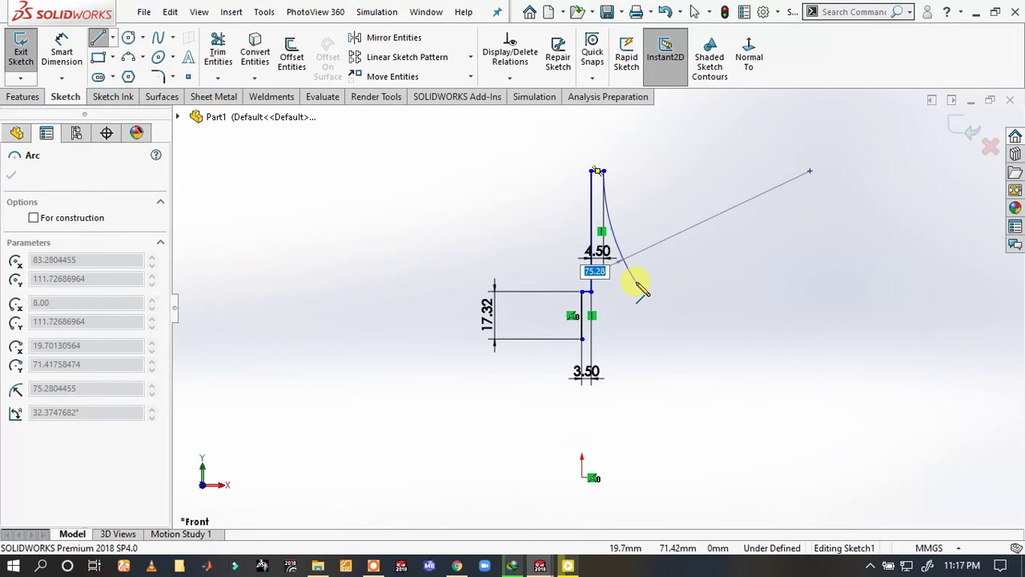
{"action": "key", "text": "Escape"}
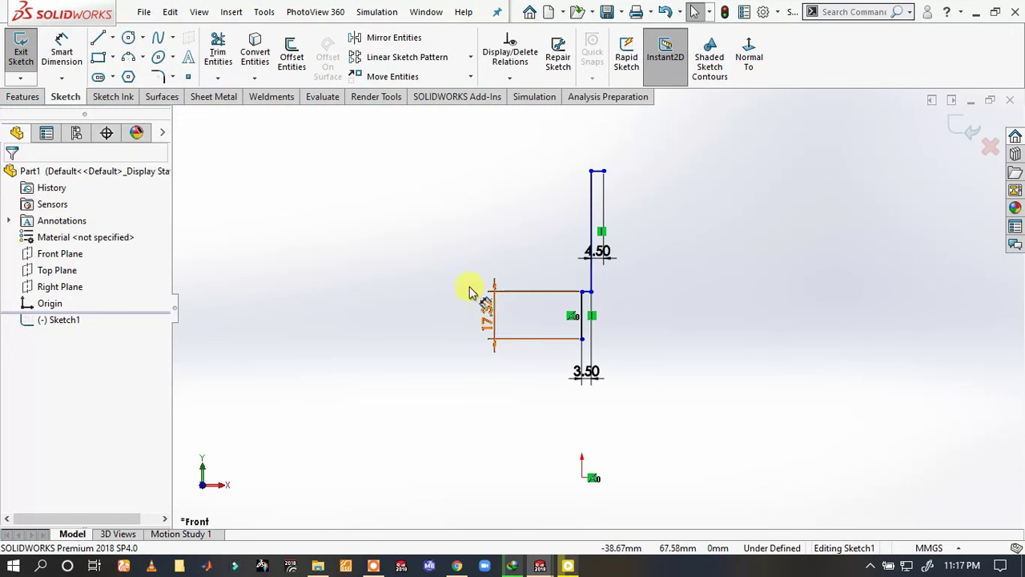
{"action": "left_click", "coordinate": [484, 311]}
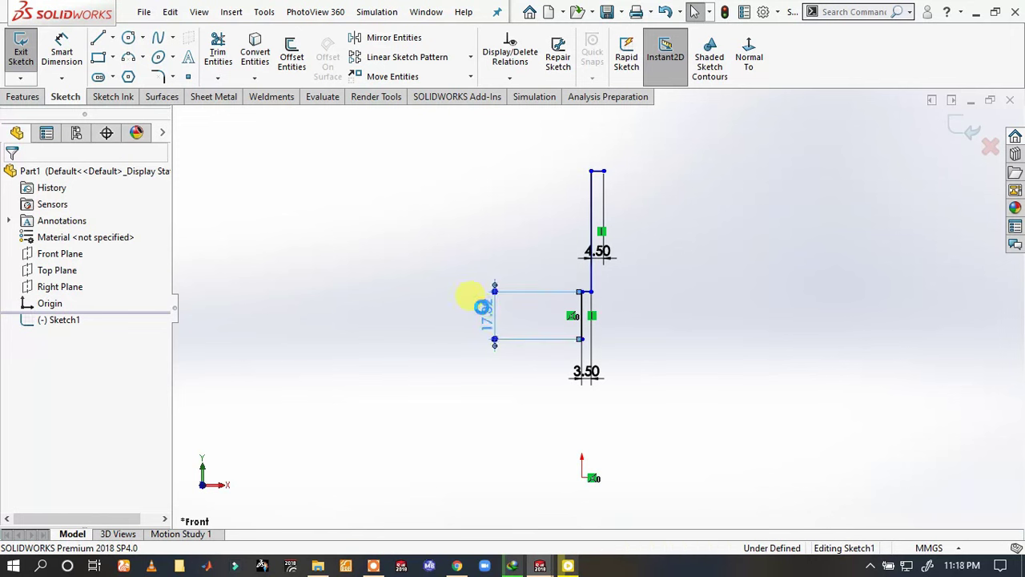
{"action": "double_click", "coordinate": [483, 309]}
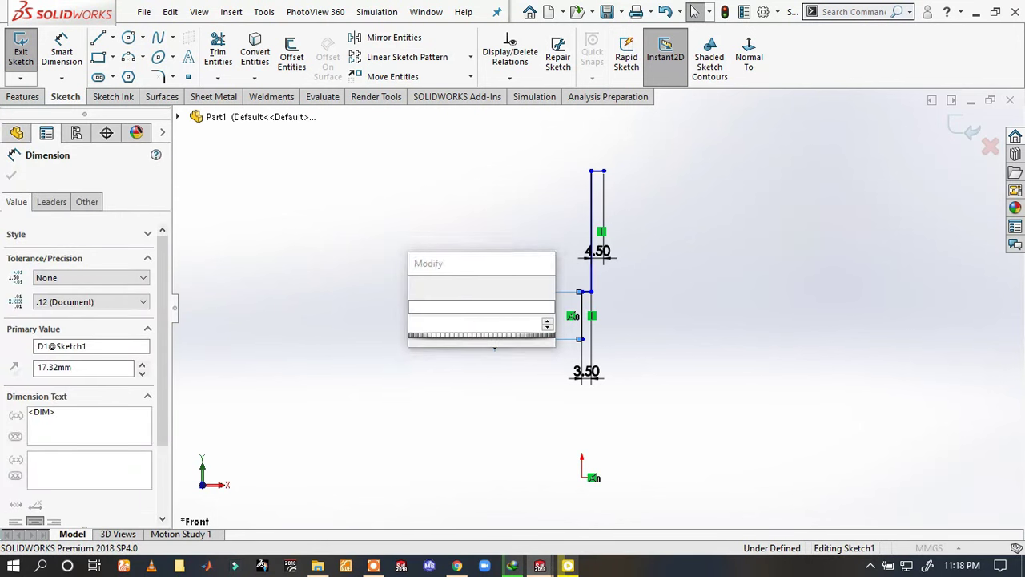
{"action": "type", "text": "2.5"}
{"action": "key", "text": "Return"}
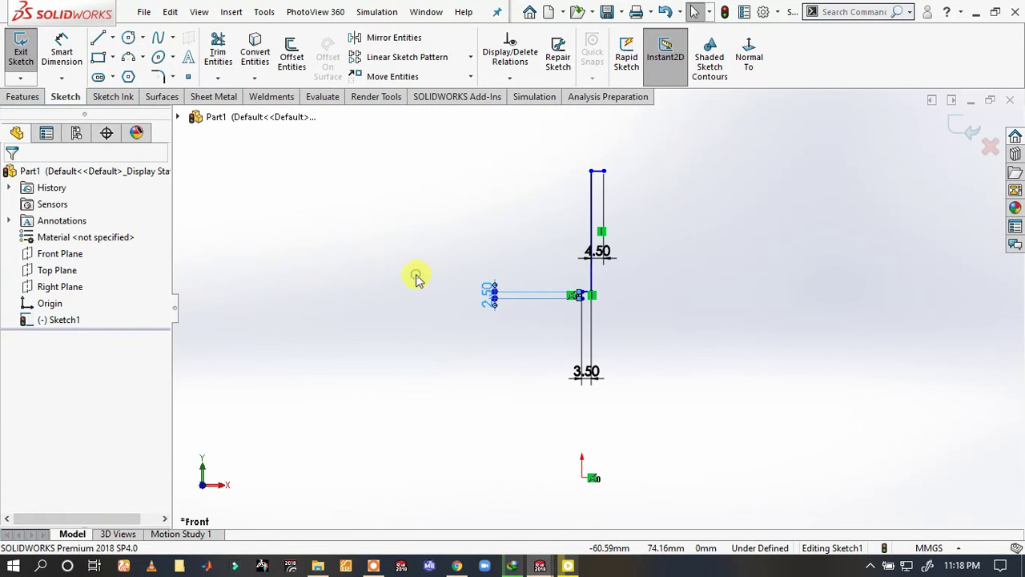
{"action": "left_click", "coordinate": [416, 277]}
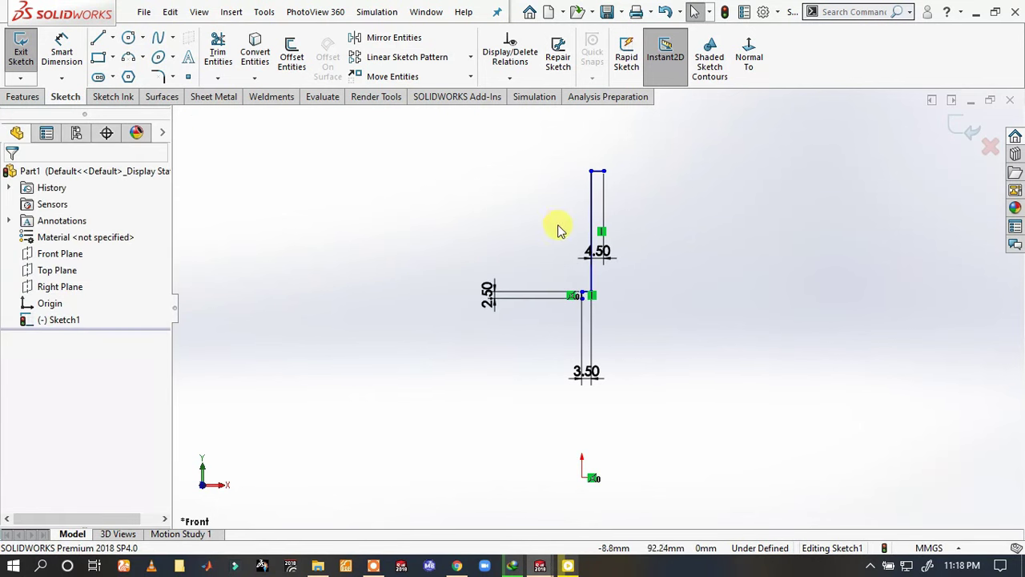
- Start a line chain at the top endpoint and draw the 5.00 and 7.00 segments
{"action": "key", "text": "s"}
{"action": "left_click", "coordinate": [599, 237]}
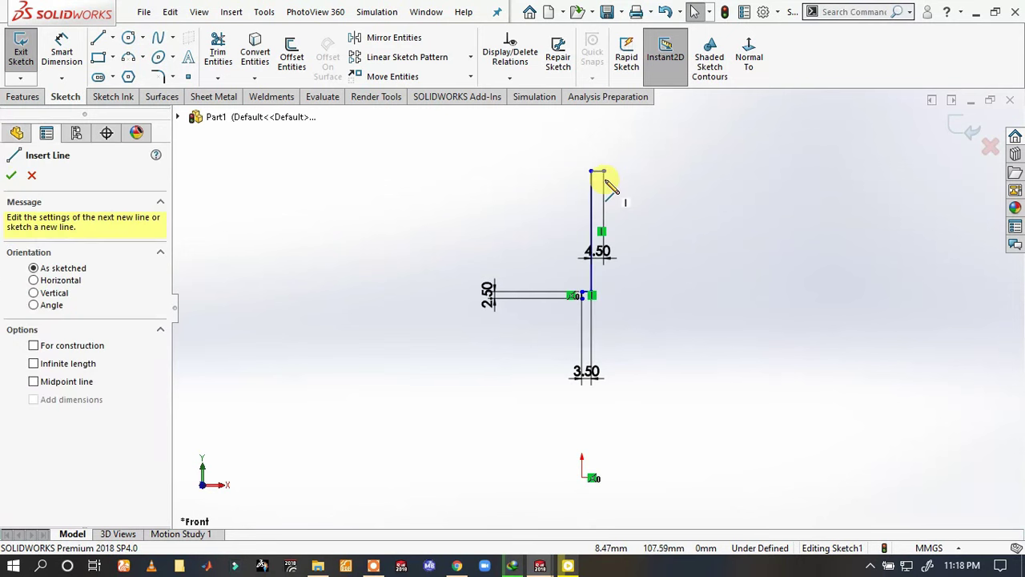
{"action": "left_click", "coordinate": [601, 172]}
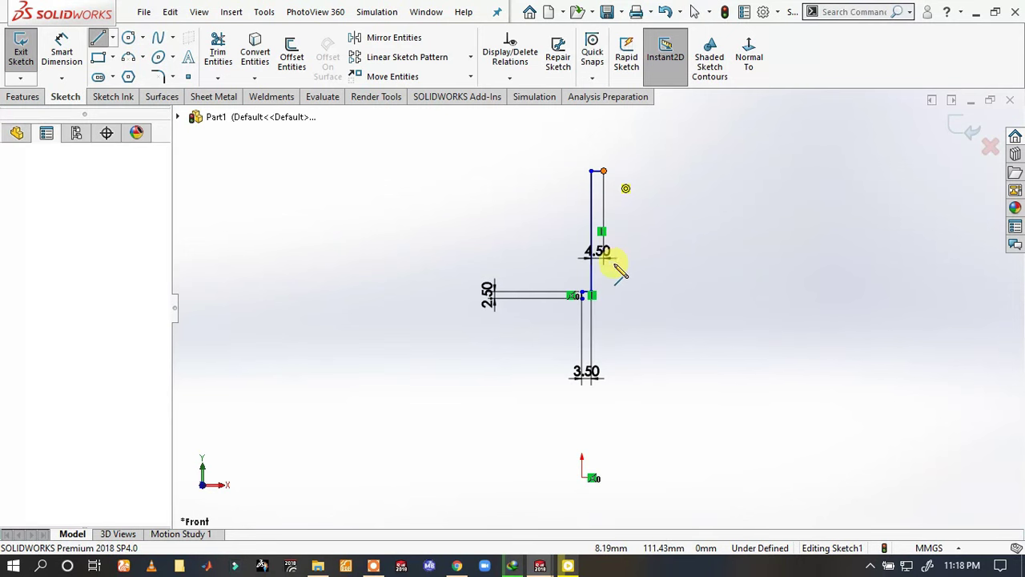
{"action": "left_click", "coordinate": [603, 307]}
{"action": "type", "text": "5"}
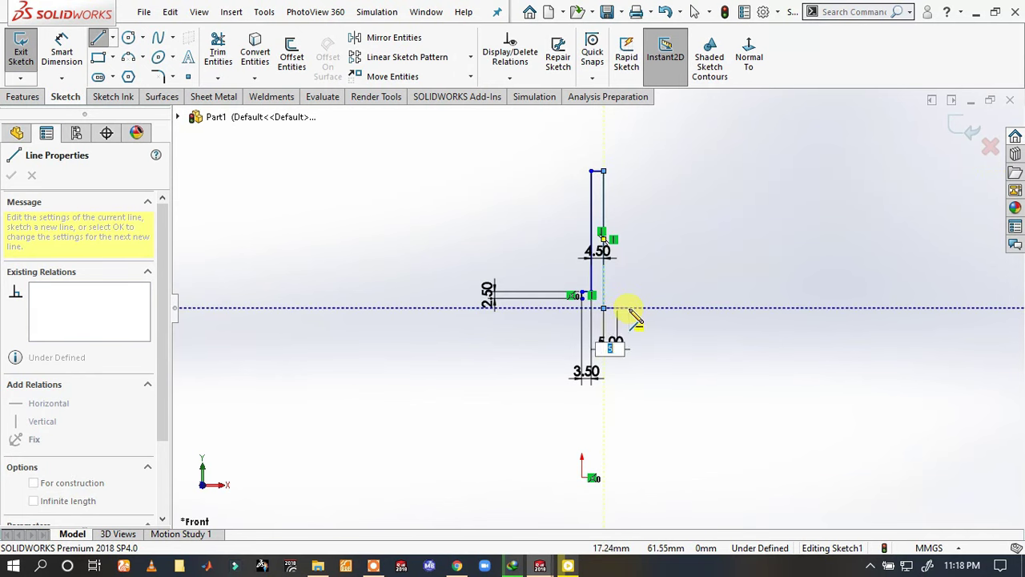
{"action": "key", "text": "Return"}
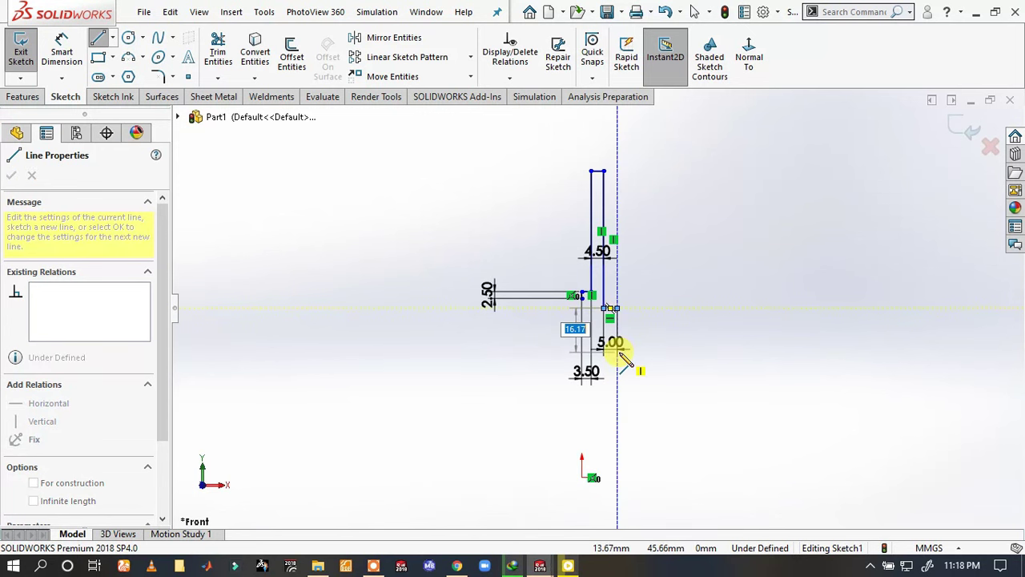
{"action": "type", "text": "7"}
{"action": "key", "text": "Return"}
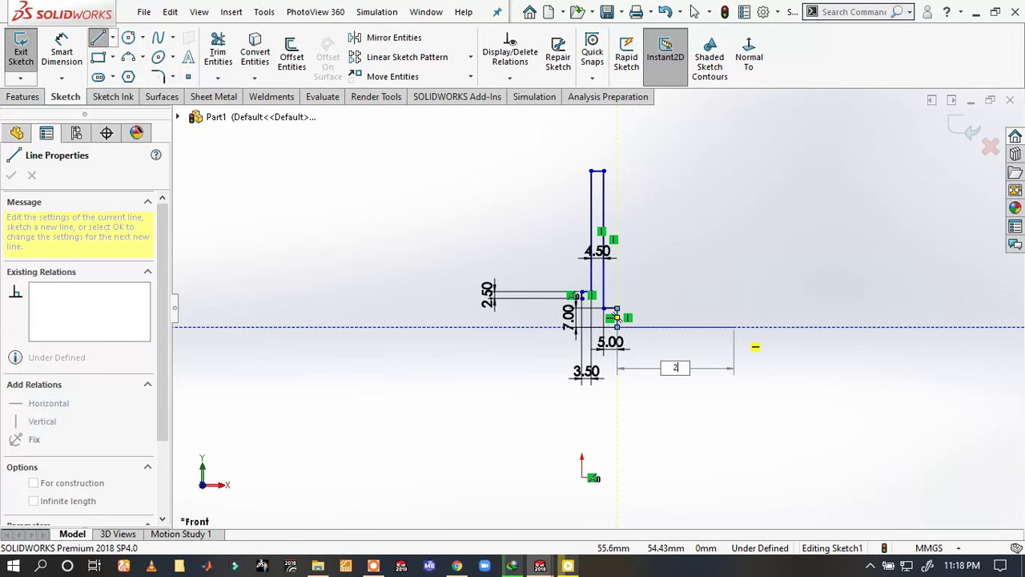
- Continue the stepped chain with 22.00, 16.50, 1.00 and 4.50 segments
{"action": "type", "text": "2"}
{"action": "key", "text": "Return"}
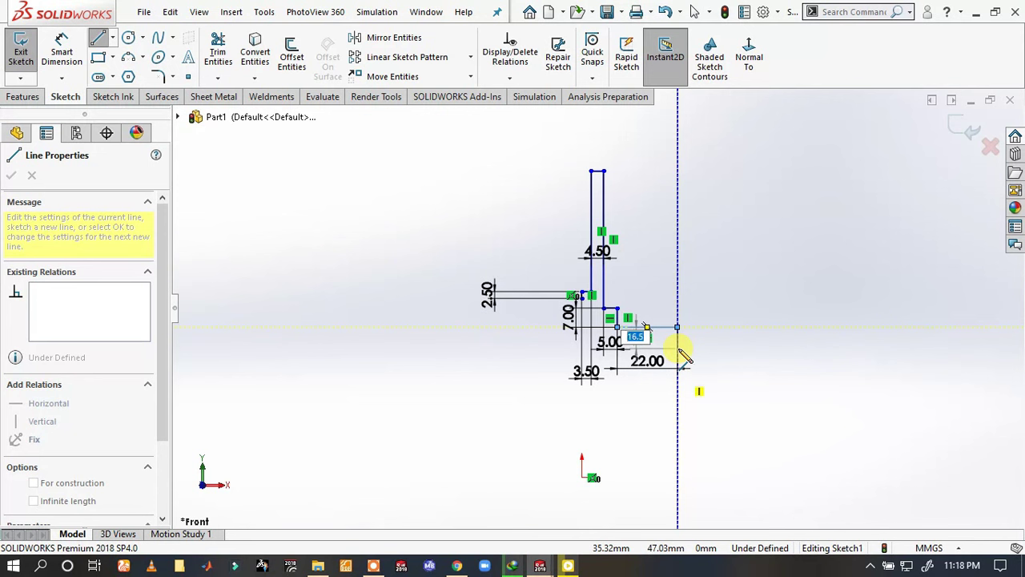
{"action": "key", "text": "Return"}
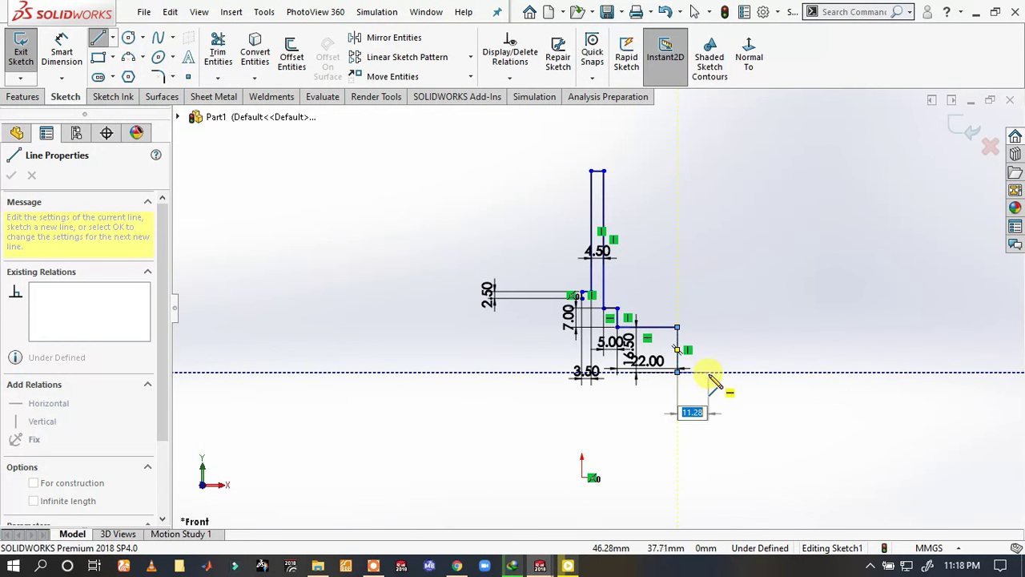
{"action": "type", "text": "1"}
{"action": "key", "text": "Return"}
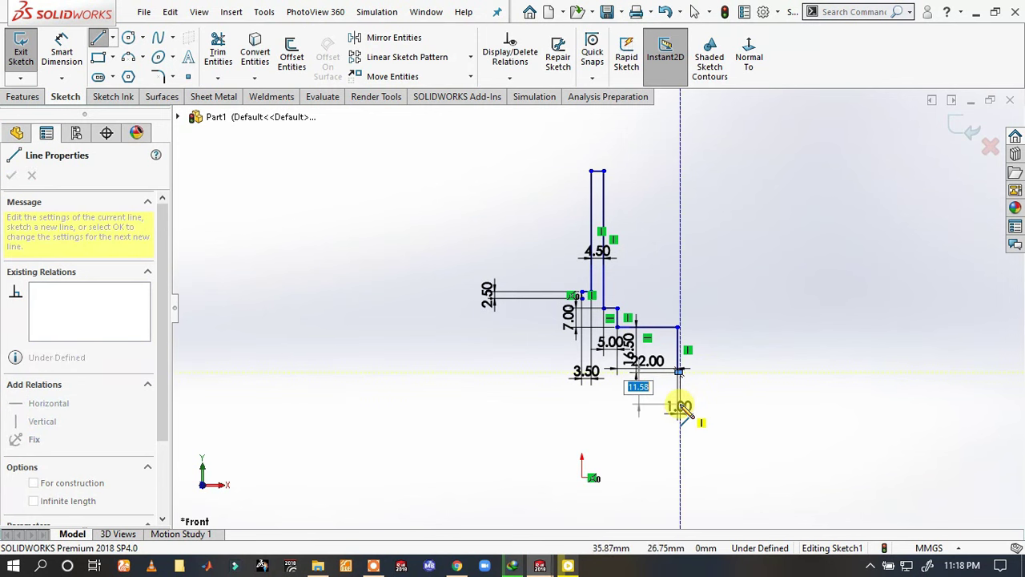
{"action": "type", "text": "5"}
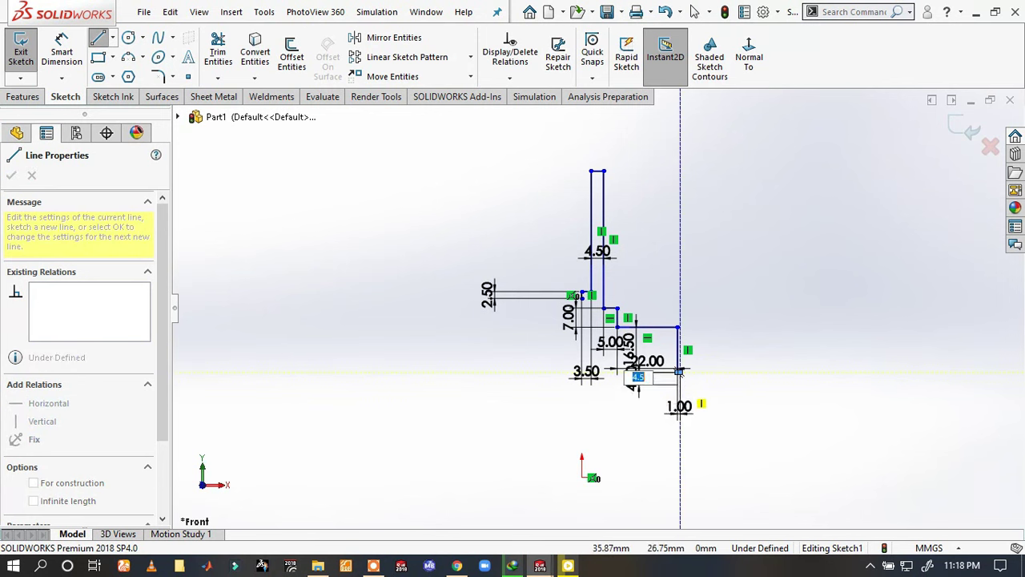
{"action": "key", "text": "Return"}
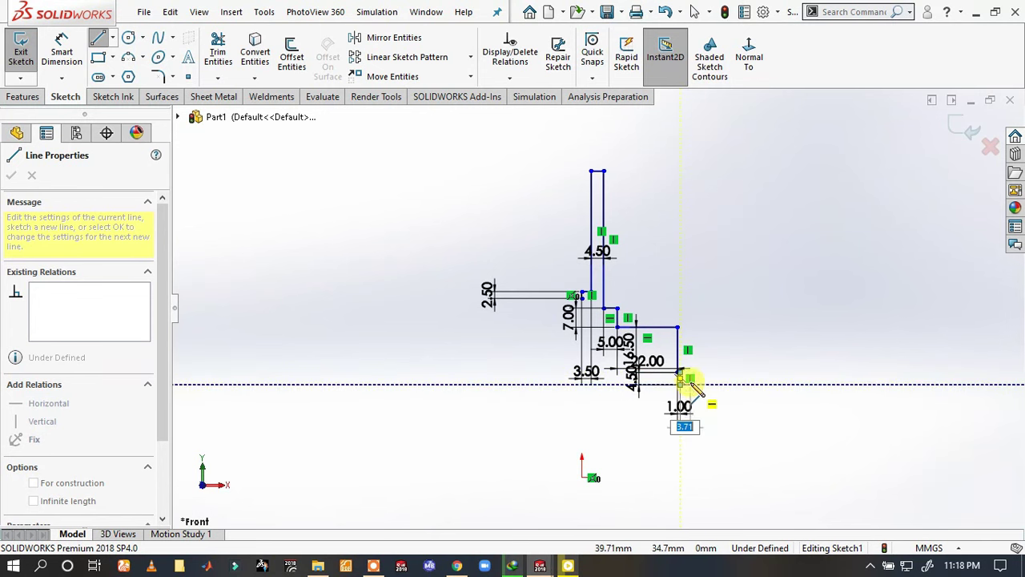
{"action": "scroll", "coordinate": [683, 377], "scroll_direction": "down", "scroll_amount": 1}
{"action": "scroll", "coordinate": [683, 376], "scroll_direction": "down", "scroll_amount": 1}
{"action": "scroll", "coordinate": [664, 355], "scroll_direction": "down", "scroll_amount": 1}
{"action": "scroll", "coordinate": [630, 332], "scroll_direction": "down", "scroll_amount": 1}
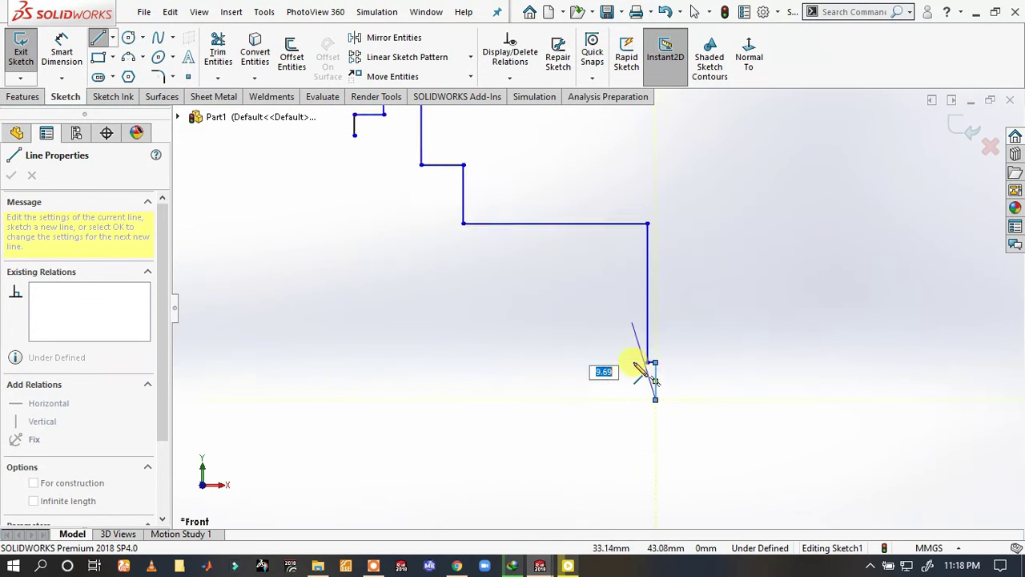
{"action": "scroll", "coordinate": [653, 366], "scroll_direction": "down", "scroll_amount": 1}
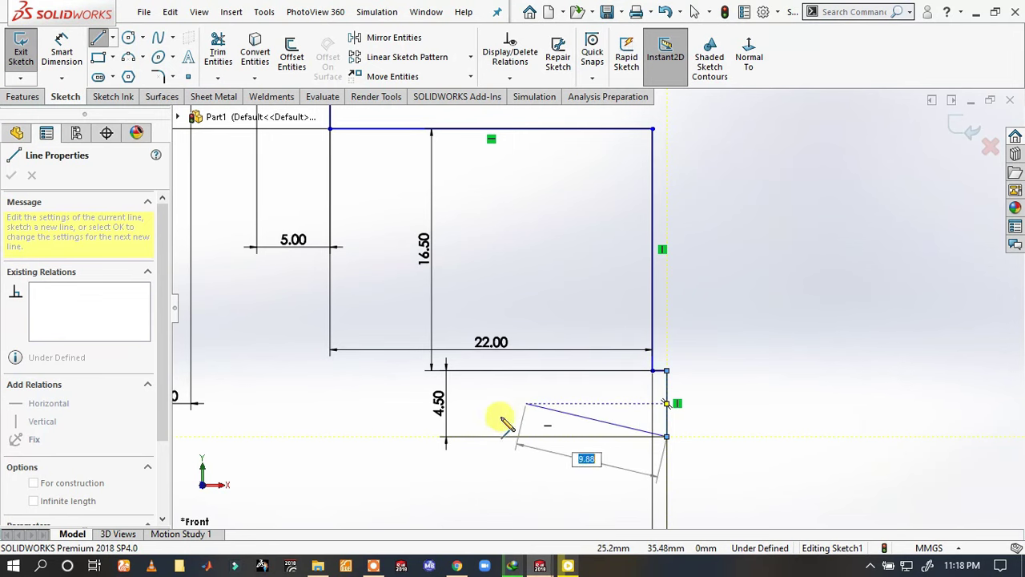
{"action": "scroll", "coordinate": [410, 440], "scroll_direction": "up", "scroll_amount": 2}
{"action": "scroll", "coordinate": [424, 410], "scroll_direction": "up", "scroll_amount": 1}
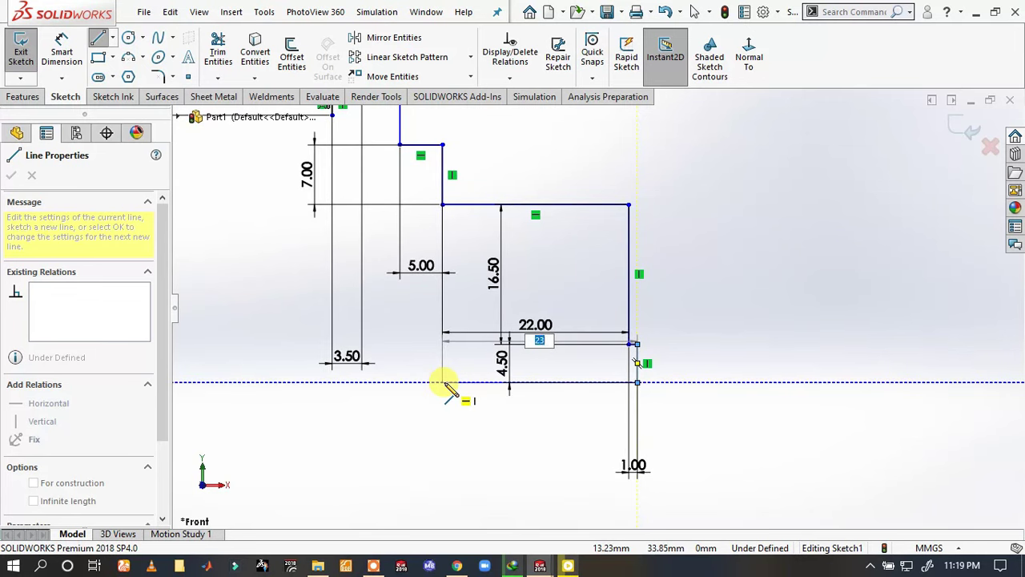
- Add the bottom horizontal, 2.00 vertical, 4.50 horizontal, long vertical and diagonal segments
{"action": "left_click", "coordinate": [443, 382]}
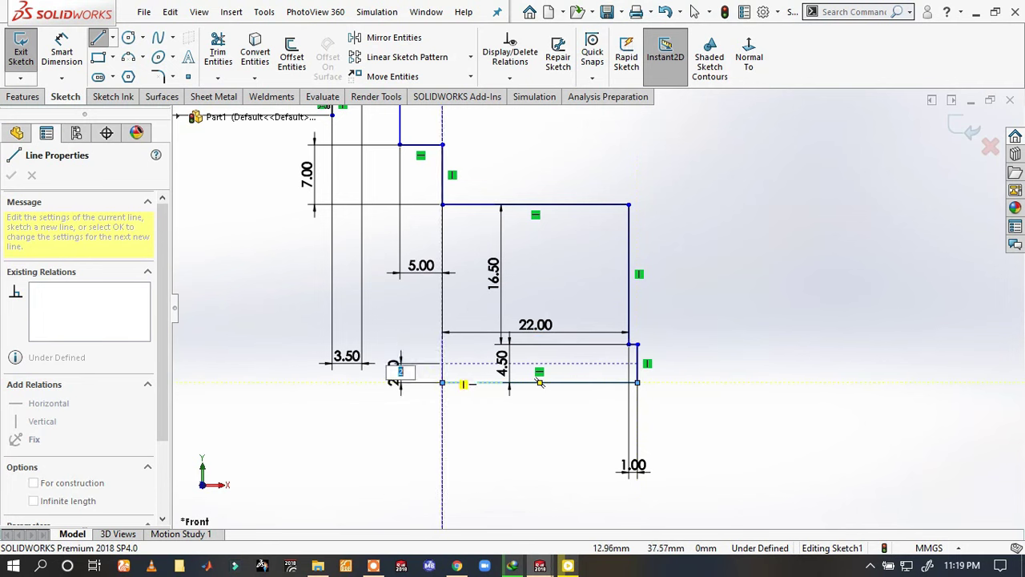
{"action": "left_click", "coordinate": [443, 353]}
{"action": "type", "text": "4.5"}
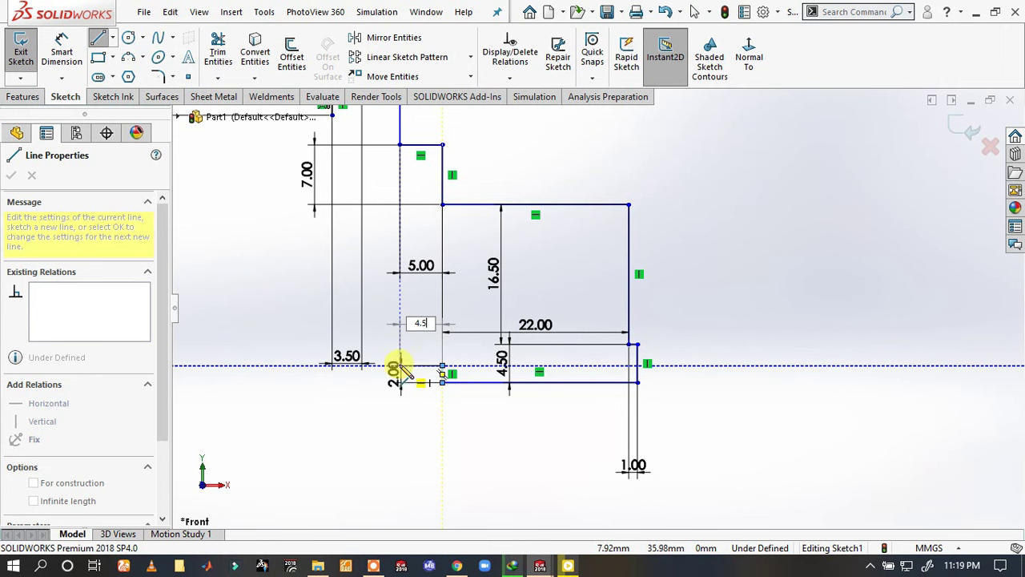
{"action": "key", "text": "Return"}
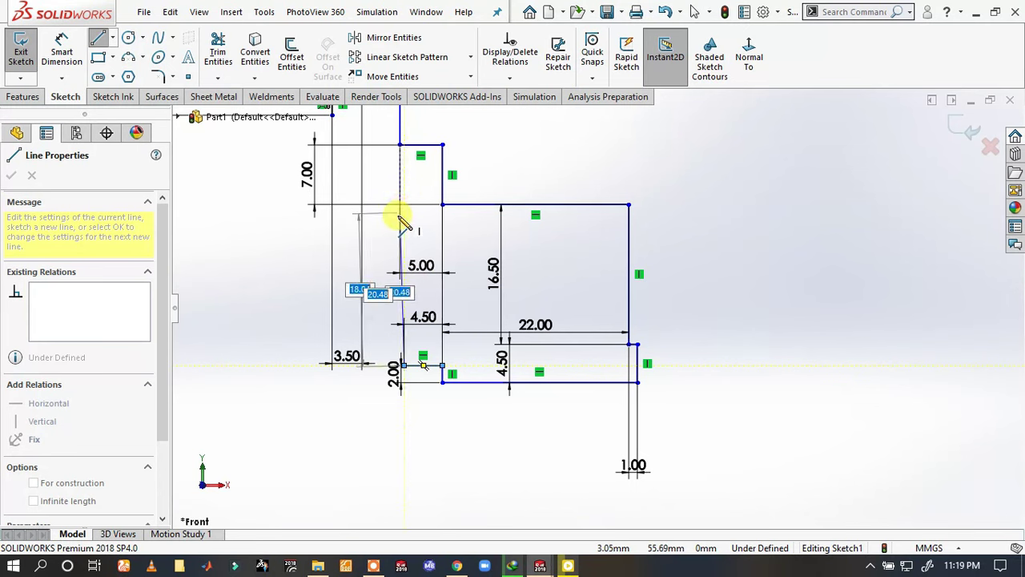
{"action": "scroll", "coordinate": [398, 222], "scroll_direction": "up", "scroll_amount": 2}
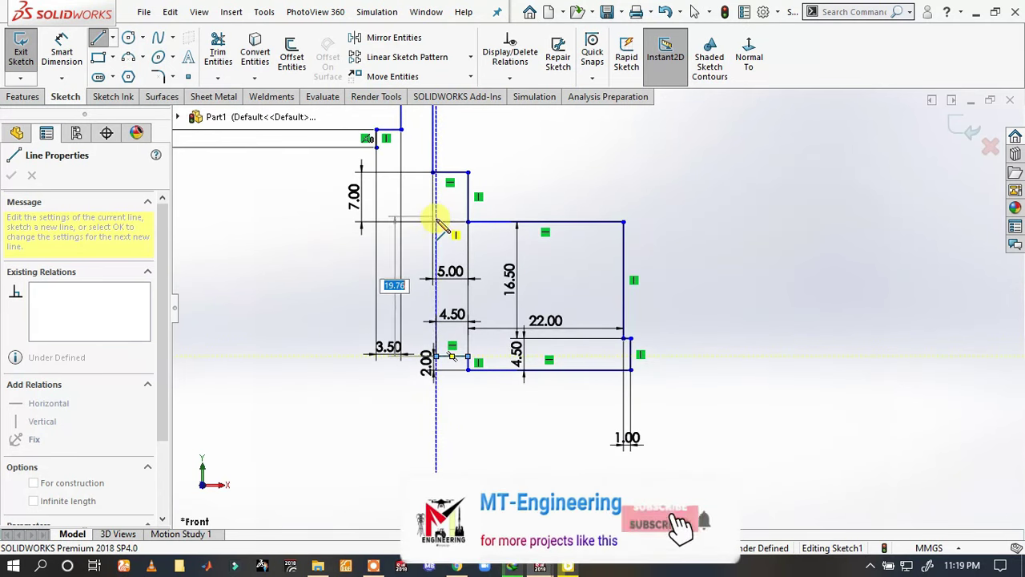
{"action": "scroll", "coordinate": [440, 225], "scroll_direction": "down", "scroll_amount": 1}
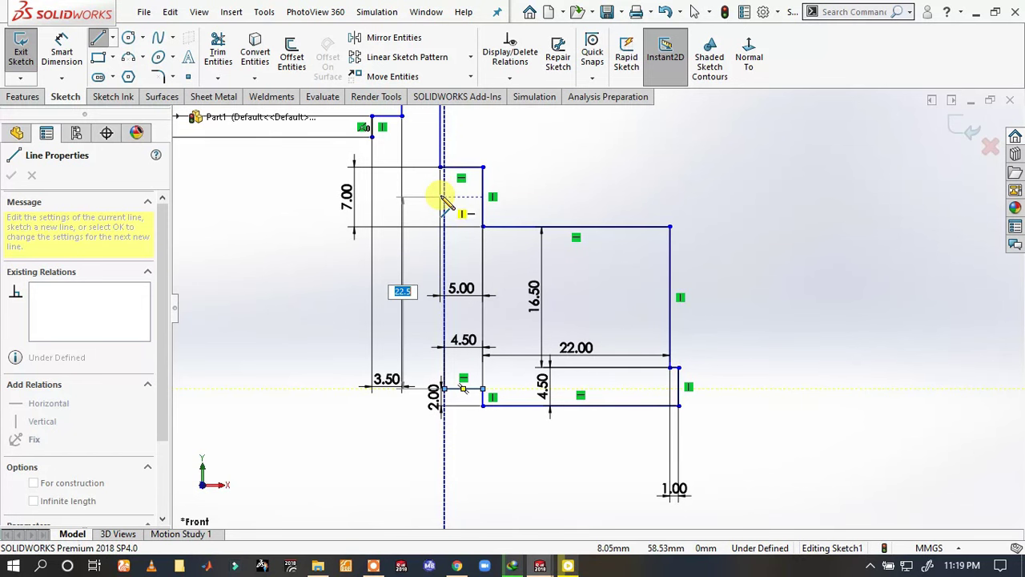
{"action": "left_click", "coordinate": [443, 196]}
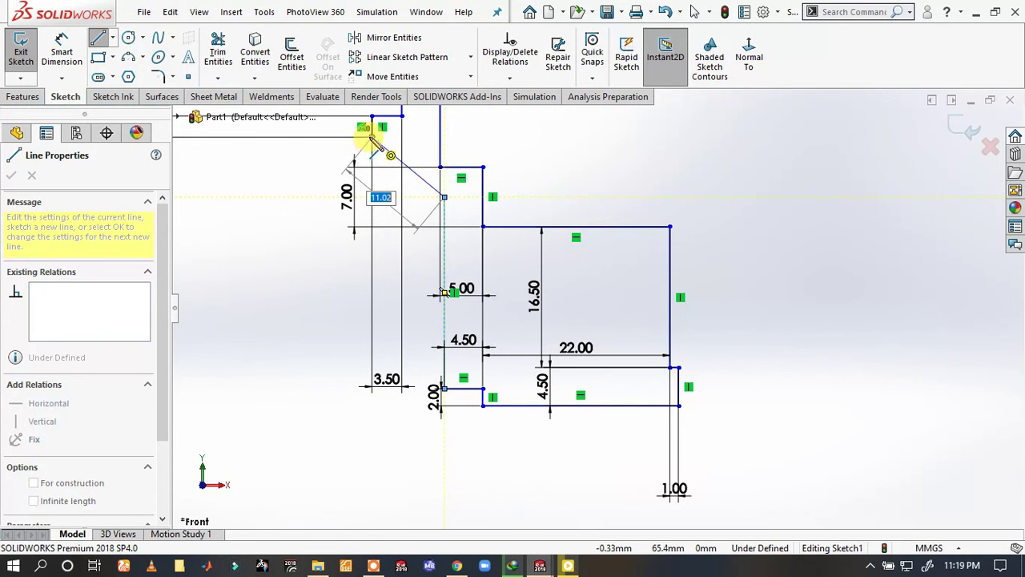
{"action": "left_click", "coordinate": [371, 137]}
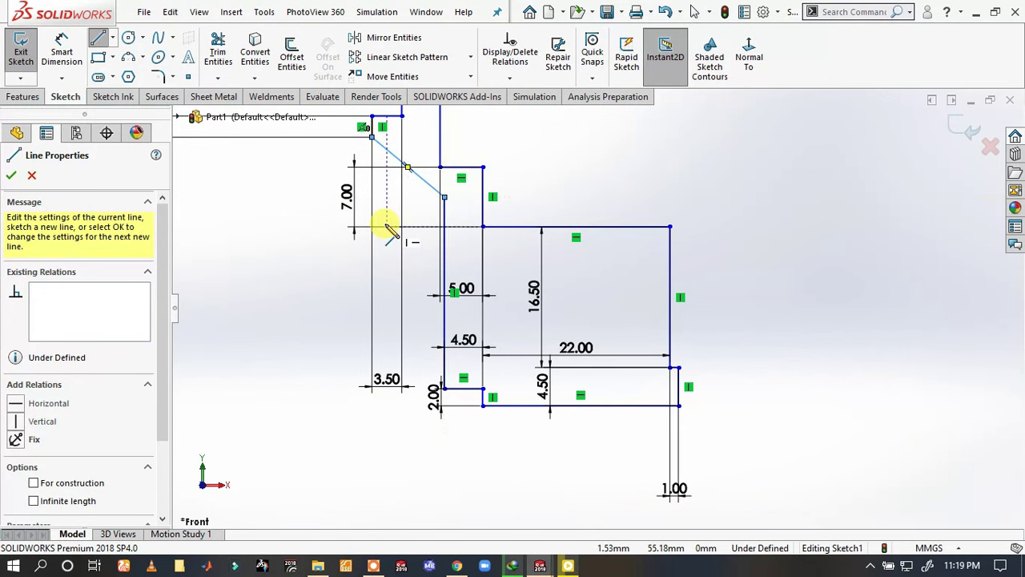
{"action": "scroll", "coordinate": [331, 377], "scroll_direction": "up", "scroll_amount": 2}
{"action": "scroll", "coordinate": [480, 272], "scroll_direction": "up", "scroll_amount": 1}
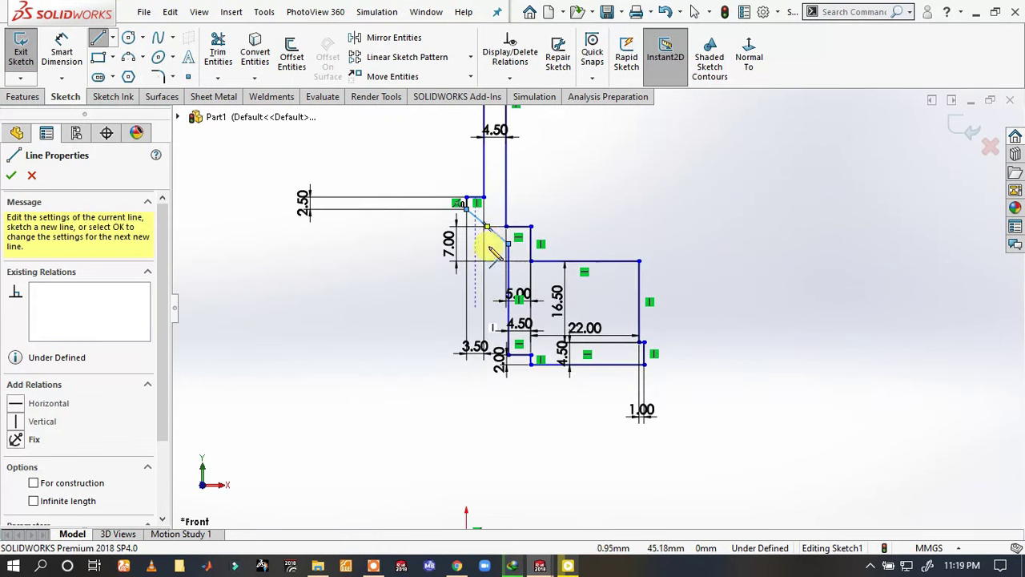
{"action": "scroll", "coordinate": [489, 345], "scroll_direction": "up", "scroll_amount": 1}
{"action": "scroll", "coordinate": [492, 457], "scroll_direction": "down", "scroll_amount": 1}
{"action": "scroll", "coordinate": [501, 500], "scroll_direction": "down", "scroll_amount": 1}
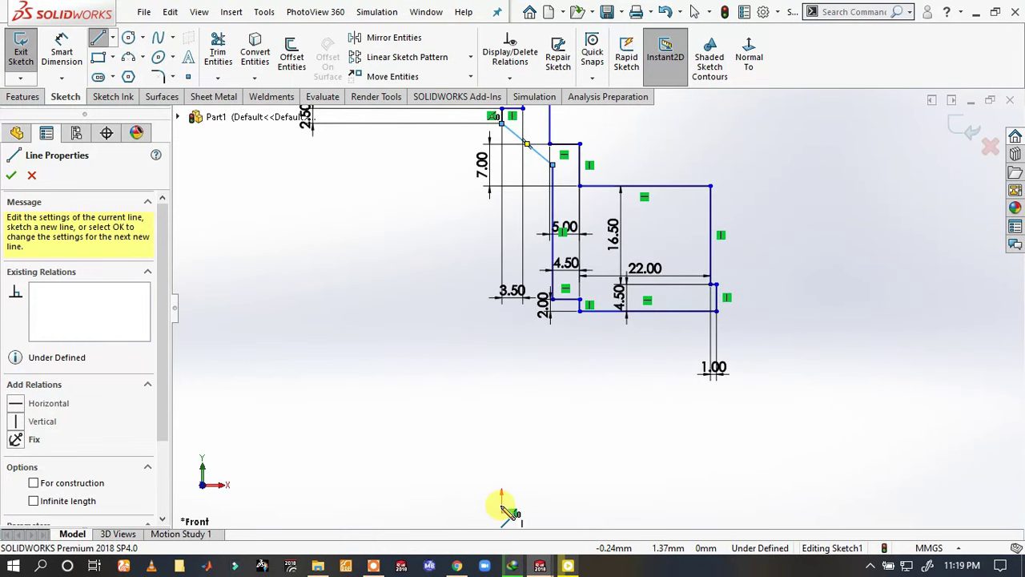
- Draw a vertical line from the origin up to the top endpoint and end line drawing
{"action": "left_click", "coordinate": [501, 510]}
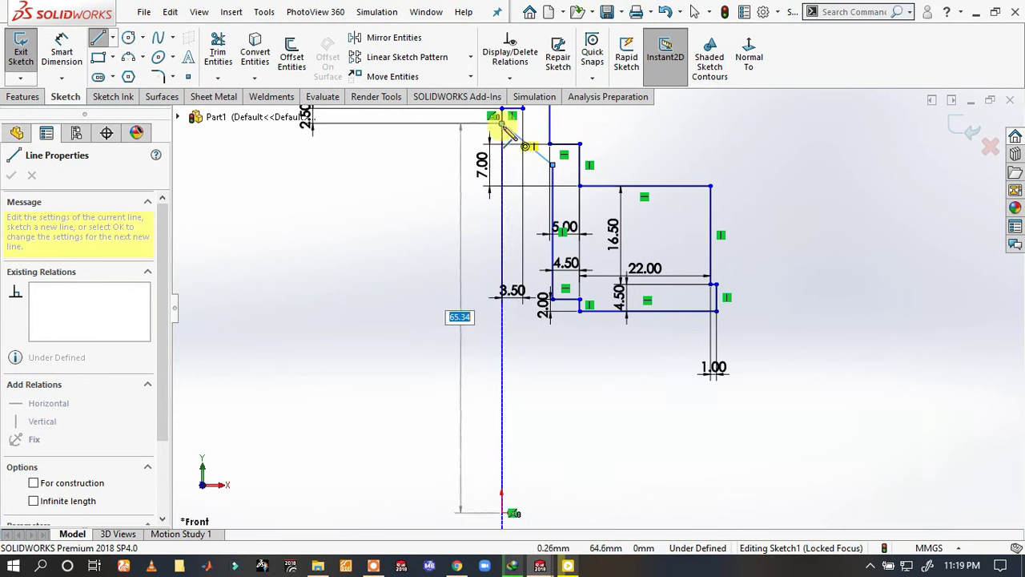
{"action": "left_click", "coordinate": [503, 122]}
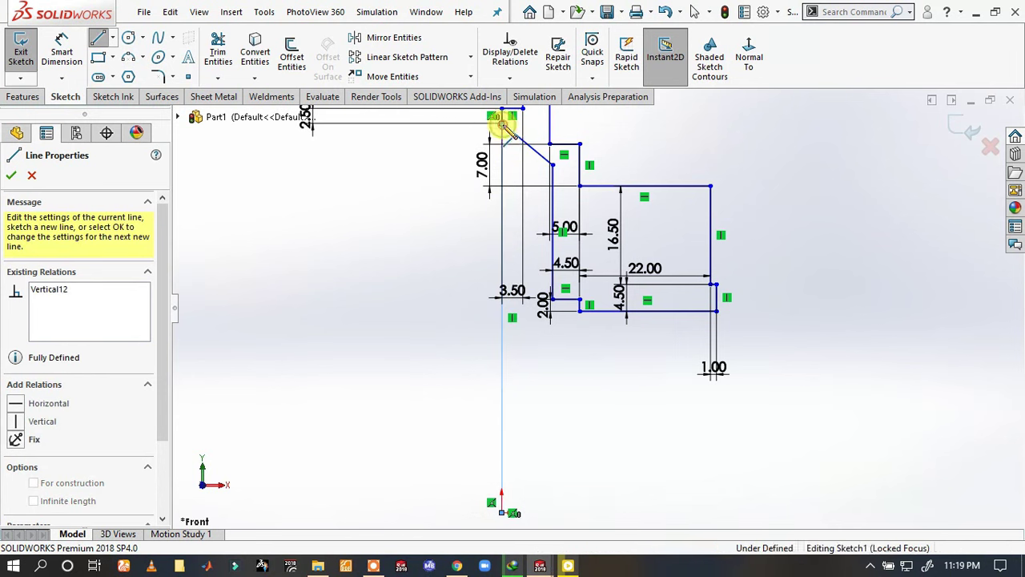
{"action": "right_click", "coordinate": [506, 126]}
{"action": "left_click", "coordinate": [540, 104]}
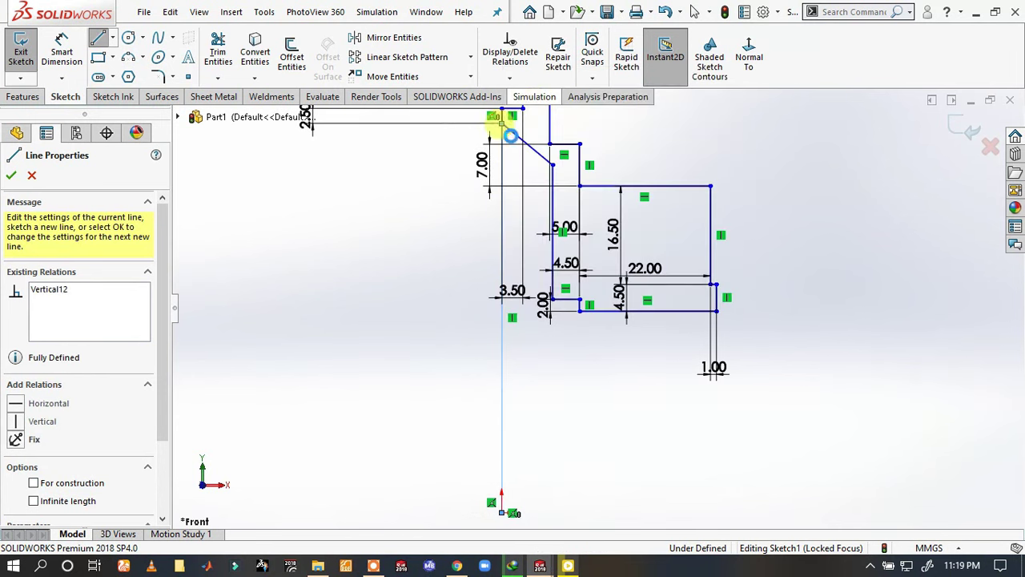
{"action": "left_click", "coordinate": [438, 212]}
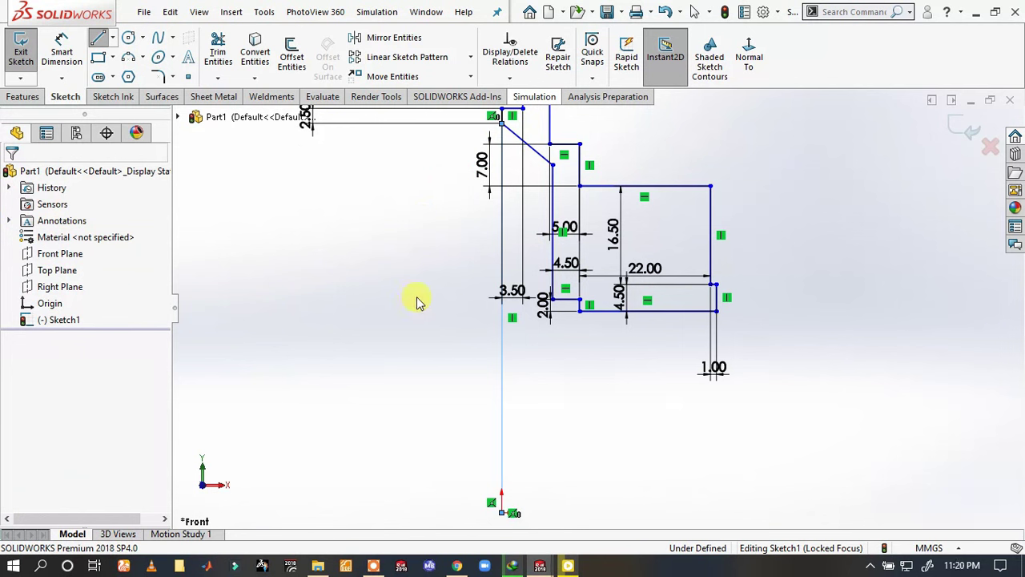
- Move the 7.00 dimension to the right of the step
{"action": "left_click", "coordinate": [356, 250]}
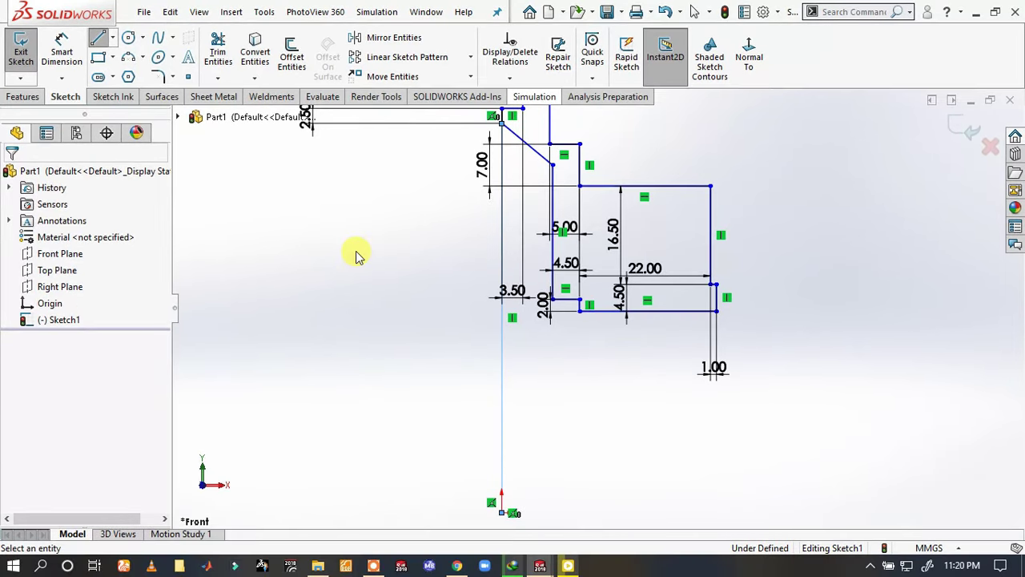
{"action": "scroll", "coordinate": [416, 253], "scroll_direction": "down", "scroll_amount": 2}
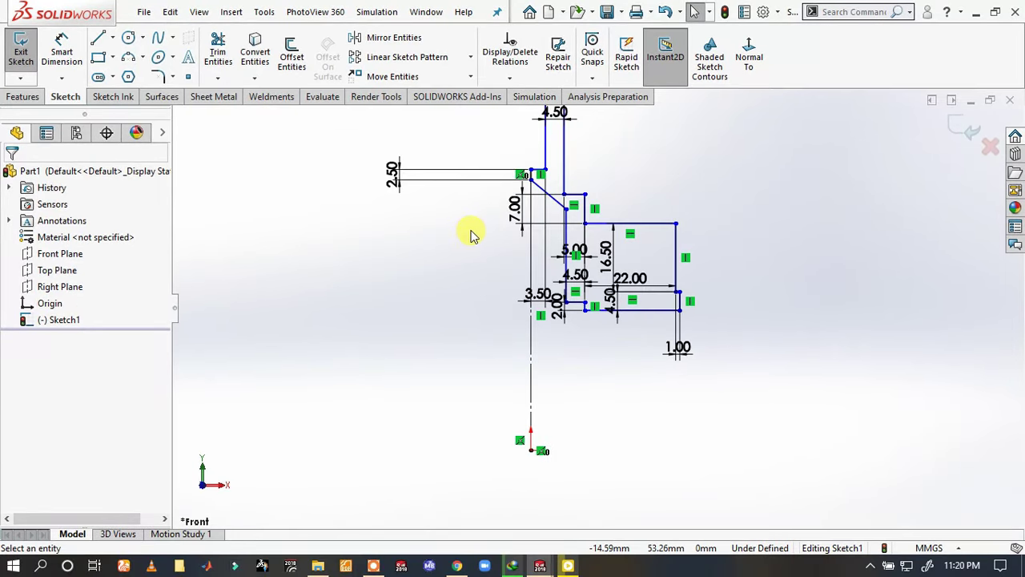
{"action": "left_click_drag", "start_coordinate": [518, 210], "coordinate": [638, 193]}
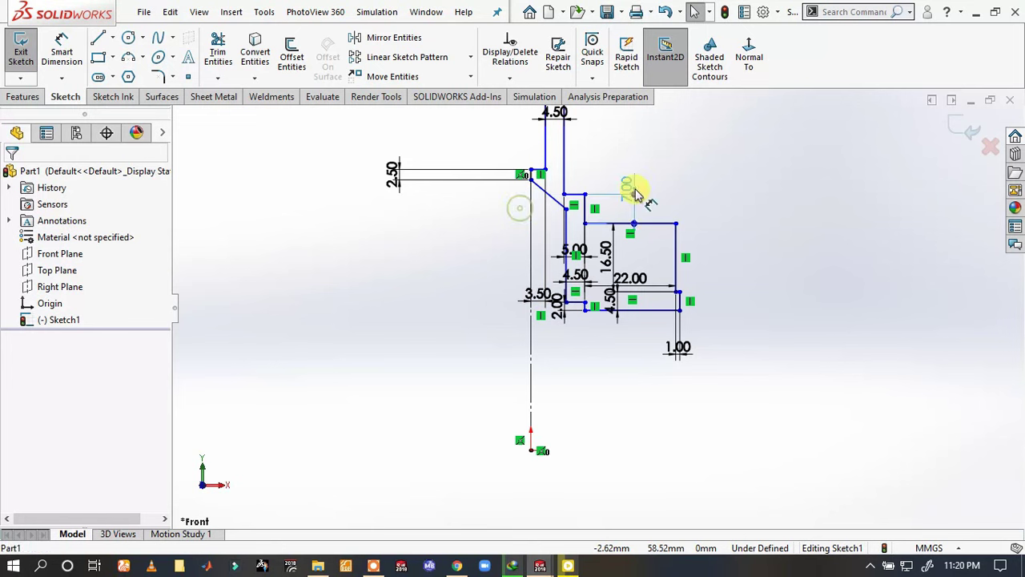
{"action": "left_click", "coordinate": [388, 274]}
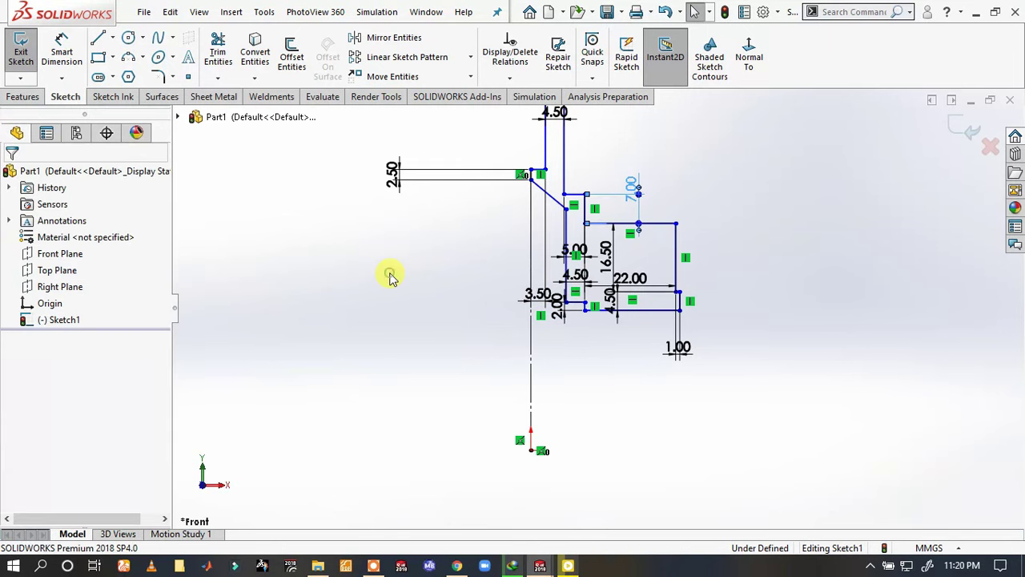
- Dimension the short line to the origin and set that height to 34
{"action": "key", "text": "s"}
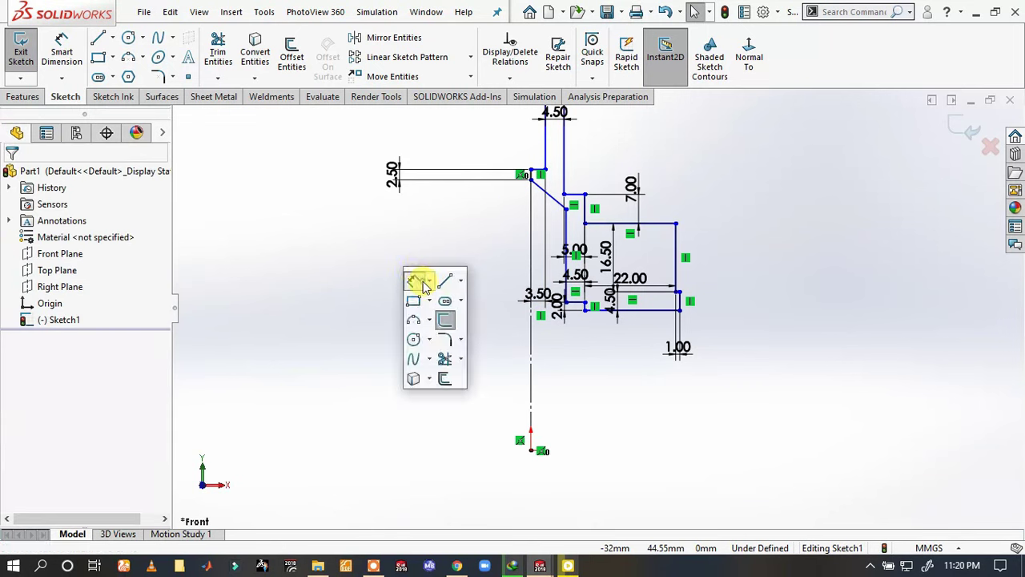
{"action": "left_click", "coordinate": [417, 279]}
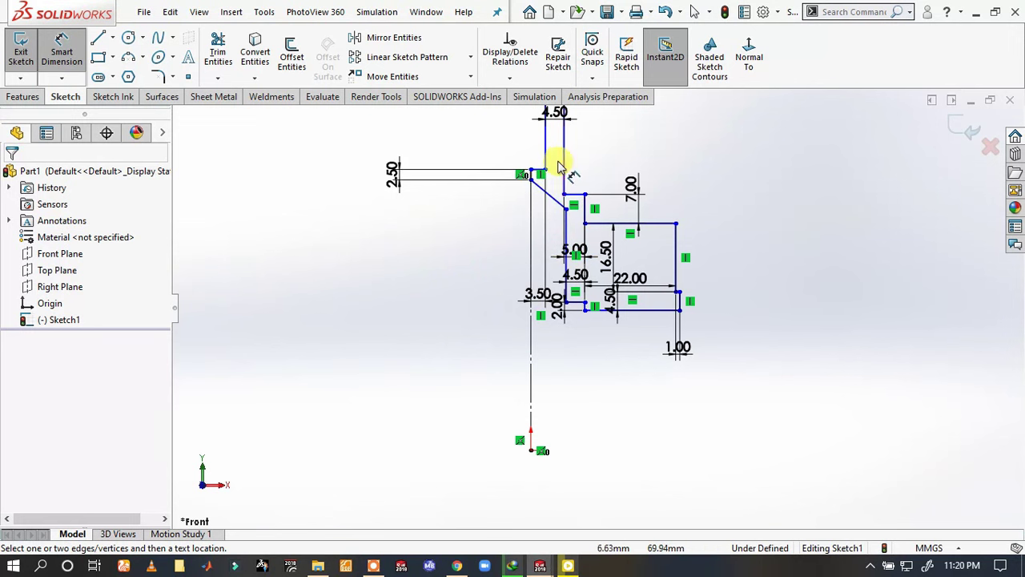
{"action": "scroll", "coordinate": [526, 155], "scroll_direction": "down", "scroll_amount": 2}
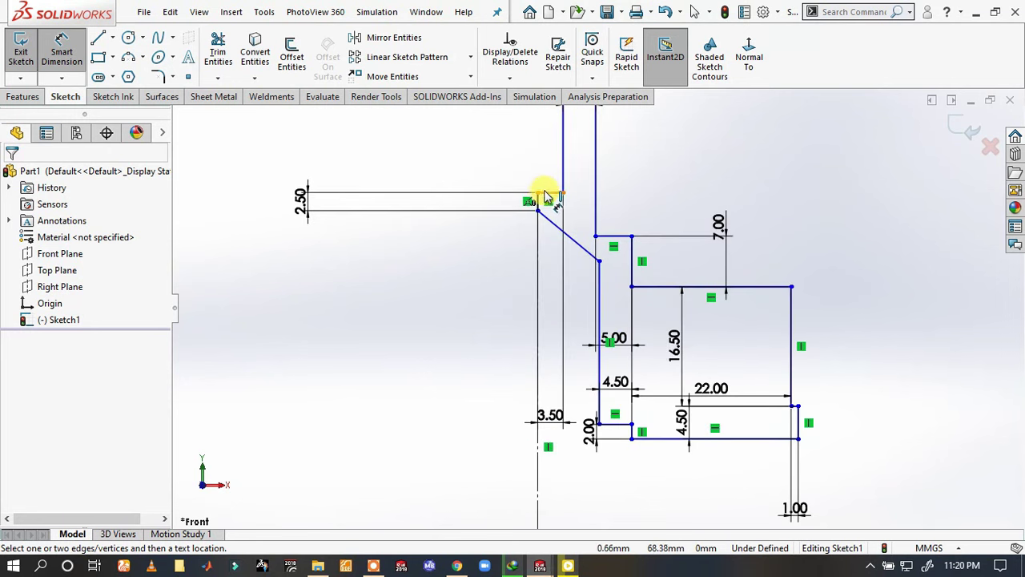
{"action": "left_click", "coordinate": [548, 192]}
{"action": "scroll", "coordinate": [457, 240], "scroll_direction": "up", "scroll_amount": 2}
{"action": "scroll", "coordinate": [505, 300], "scroll_direction": "up", "scroll_amount": 3}
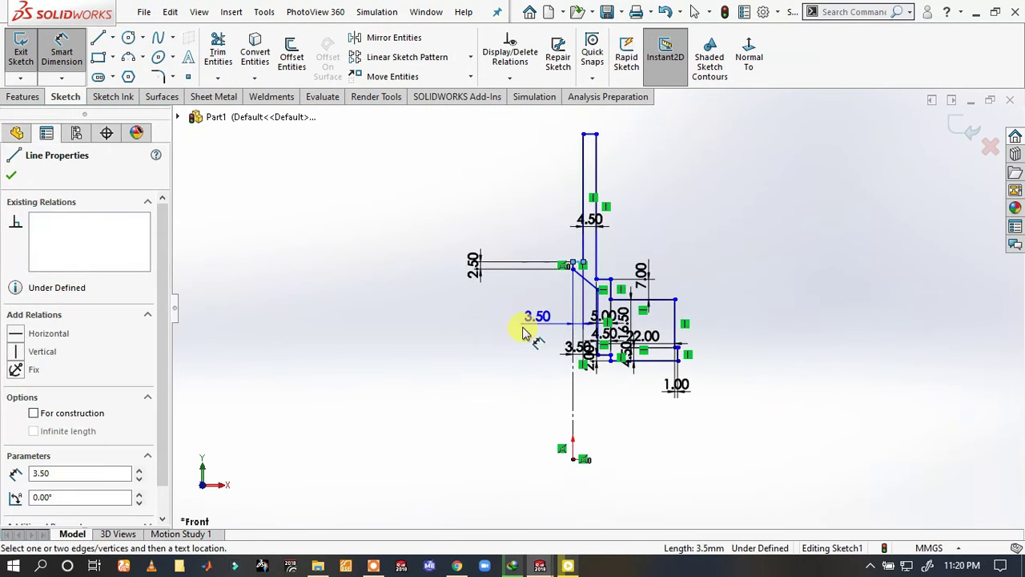
{"action": "scroll", "coordinate": [553, 369], "scroll_direction": "up", "scroll_amount": 2}
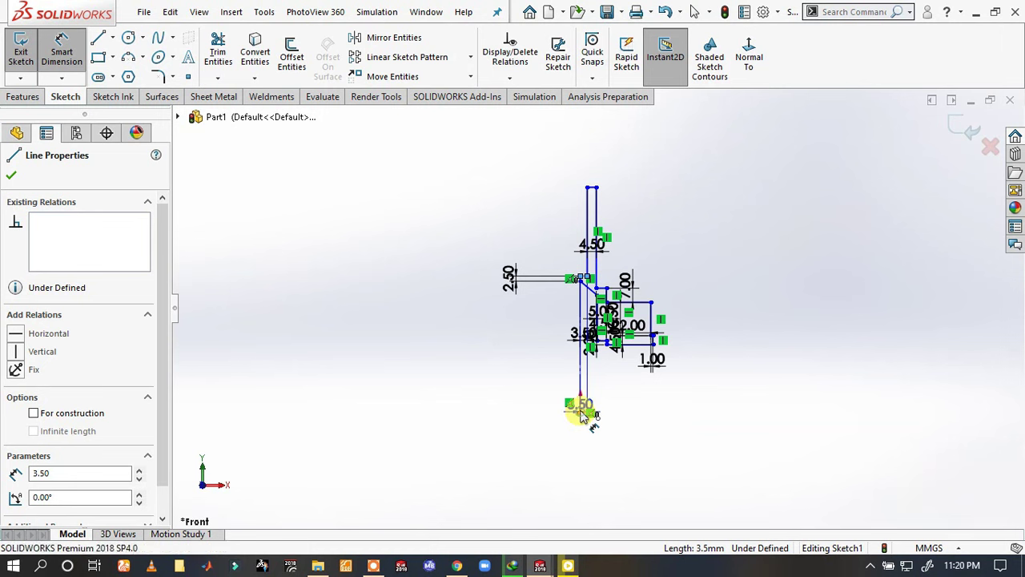
{"action": "left_click", "coordinate": [581, 413]}
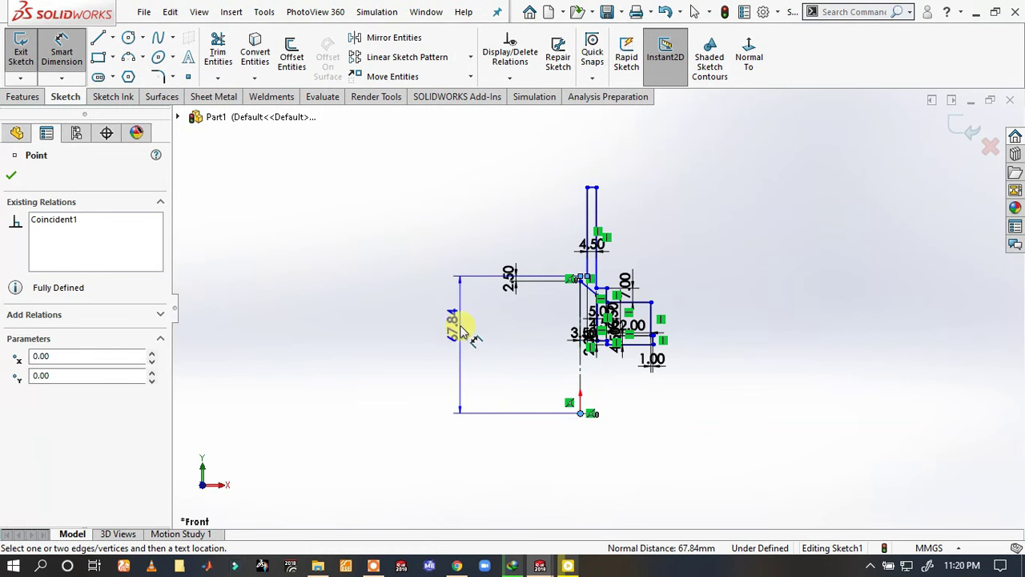
{"action": "left_click", "coordinate": [463, 333]}
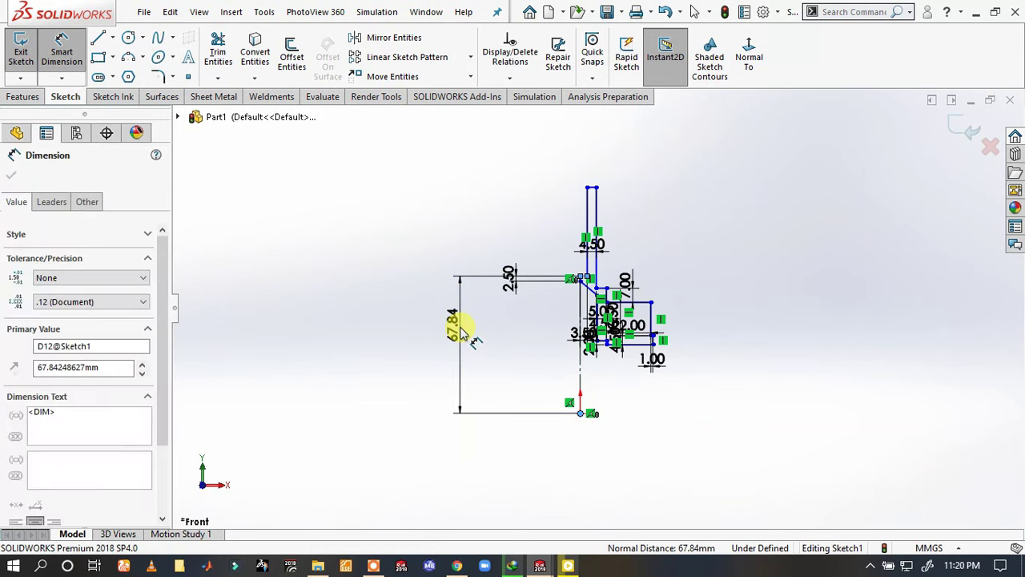
{"action": "type", "text": "34"}
{"action": "key", "text": "Return"}
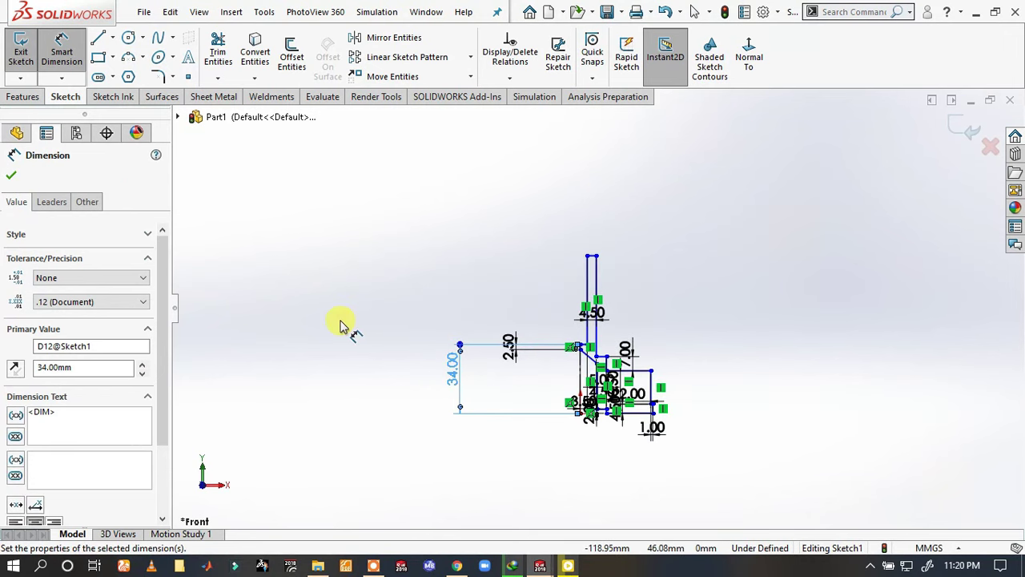
{"action": "left_click", "coordinate": [340, 325]}
{"action": "scroll", "coordinate": [615, 349], "scroll_direction": "down", "scroll_amount": 3}
{"action": "scroll", "coordinate": [615, 349], "scroll_direction": "down", "scroll_amount": 1}
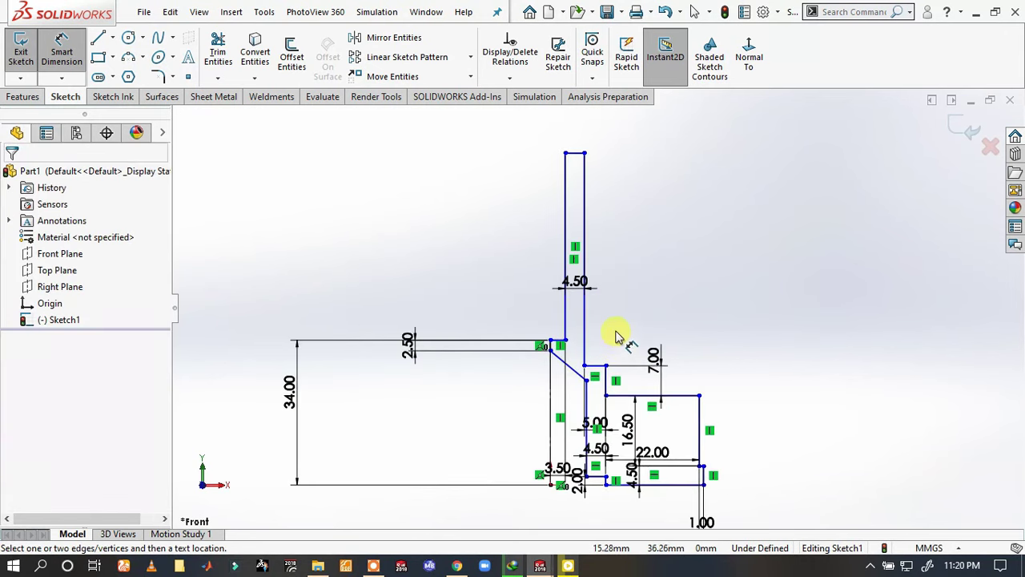
- Dimension the top edge to the bottom-left point at 47, then undo the 34 and 47 heights
{"action": "left_click", "coordinate": [573, 153]}
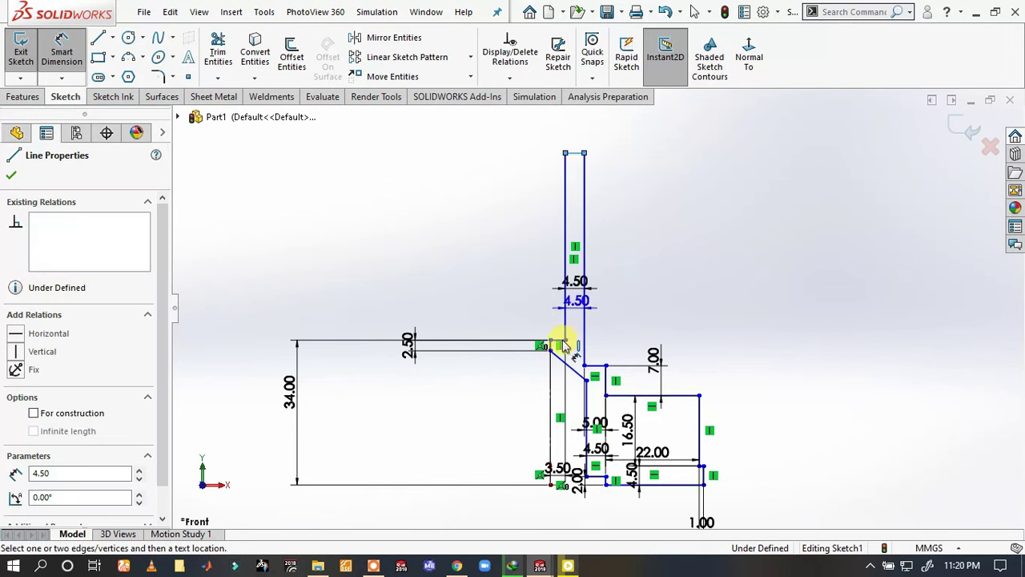
{"action": "left_click", "coordinate": [551, 484]}
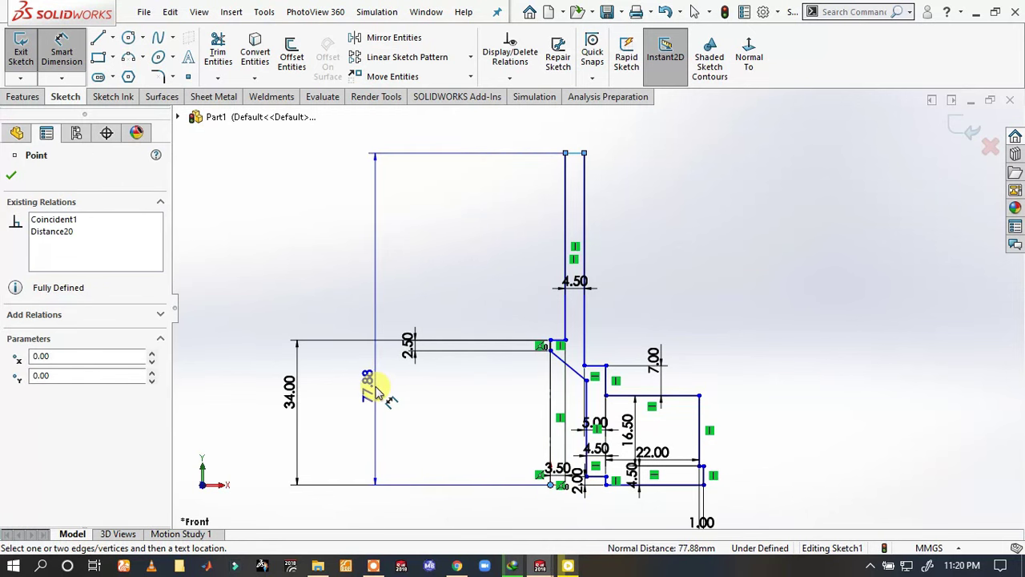
{"action": "left_click", "coordinate": [376, 392]}
{"action": "type", "text": "4"}
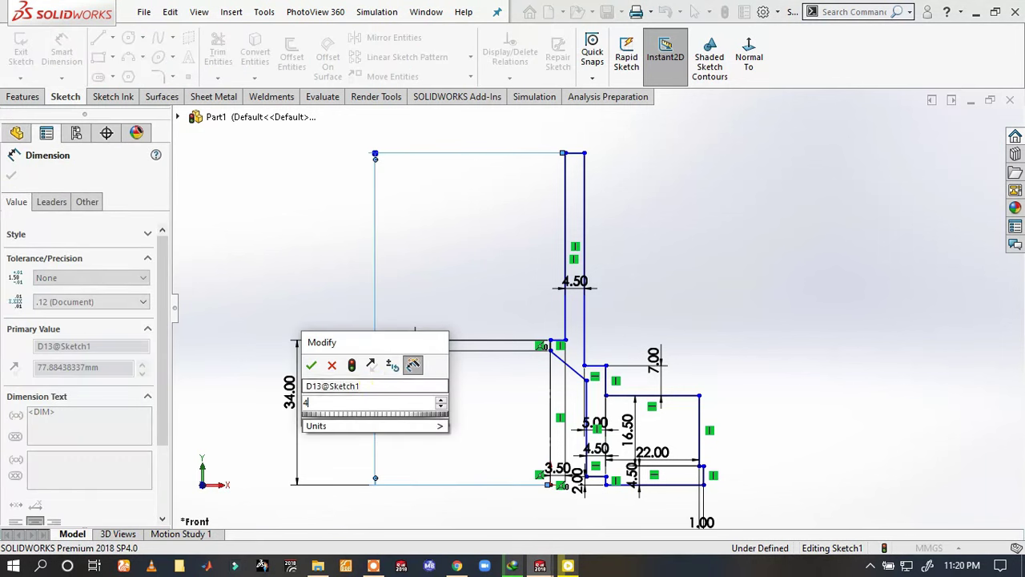
{"action": "type", "text": "7"}
{"action": "key", "text": "Return"}
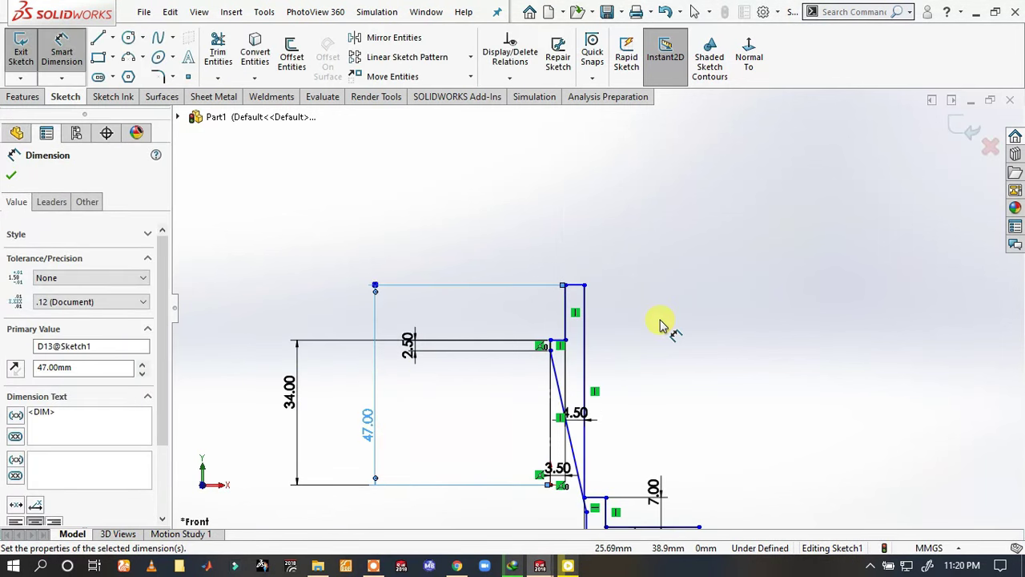
{"action": "left_click", "coordinate": [662, 325]}
{"action": "scroll", "coordinate": [663, 327], "scroll_direction": "up", "scroll_amount": 2}
{"action": "scroll", "coordinate": [659, 344], "scroll_direction": "up", "scroll_amount": 2}
{"action": "scroll", "coordinate": [656, 333], "scroll_direction": "down", "scroll_amount": 1}
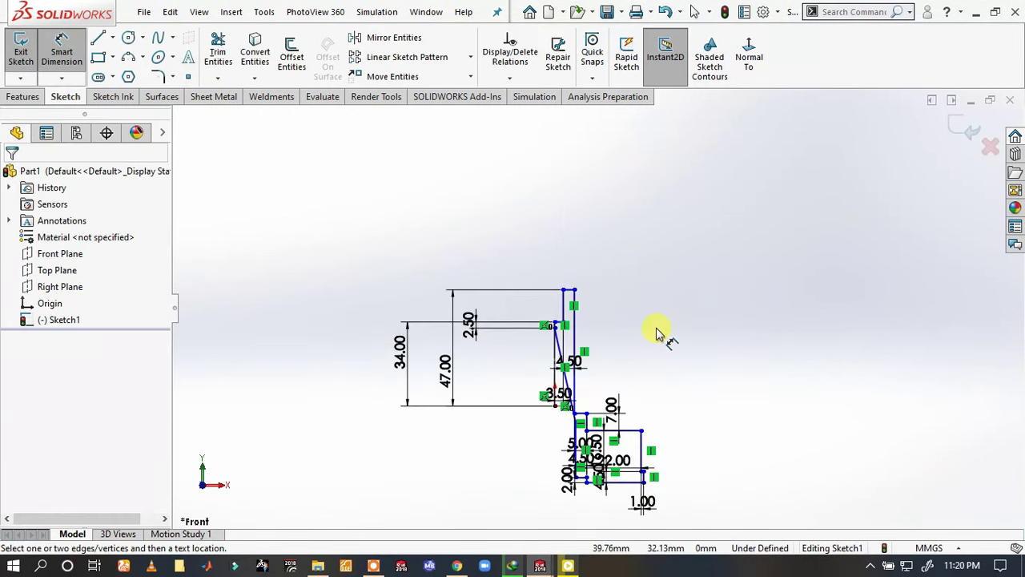
{"action": "scroll", "coordinate": [673, 357], "scroll_direction": "down", "scroll_amount": 1}
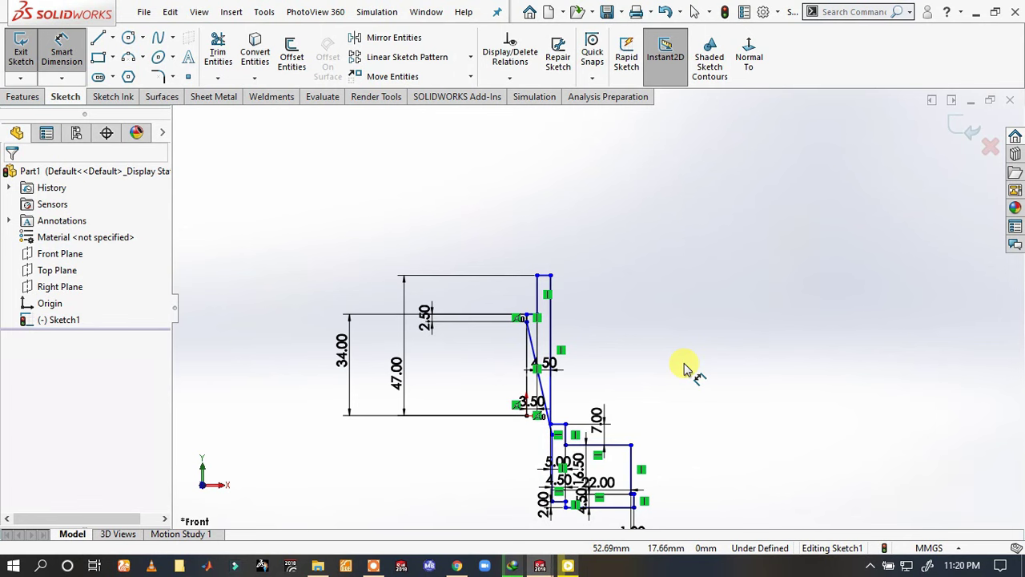
{"action": "key", "text": "ctrl+z"}
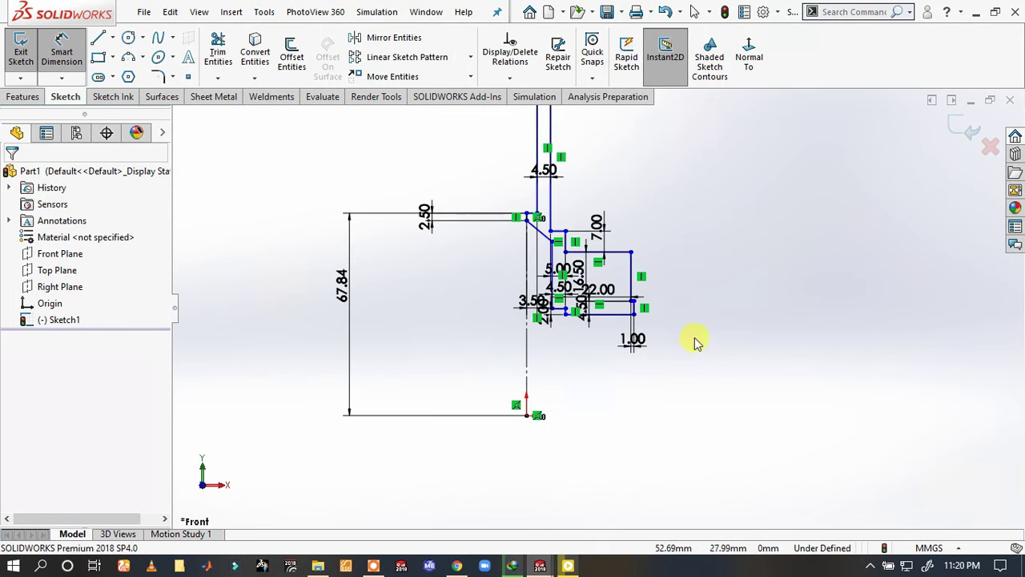
- Dimension the bottom horizontal line to the origin at 12.50
{"action": "scroll", "coordinate": [619, 324], "scroll_direction": "down", "scroll_amount": 1}
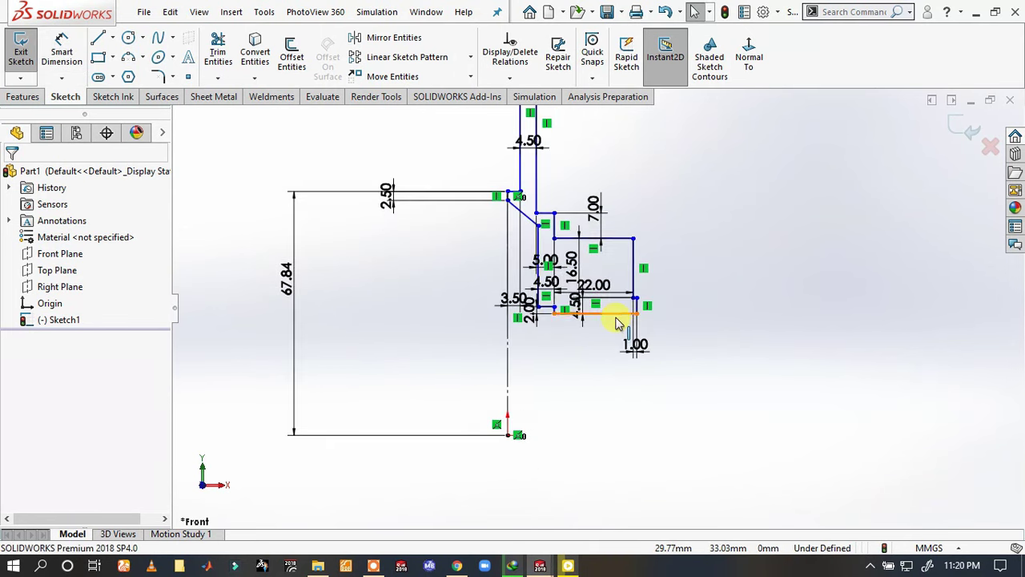
{"action": "left_click", "coordinate": [625, 314]}
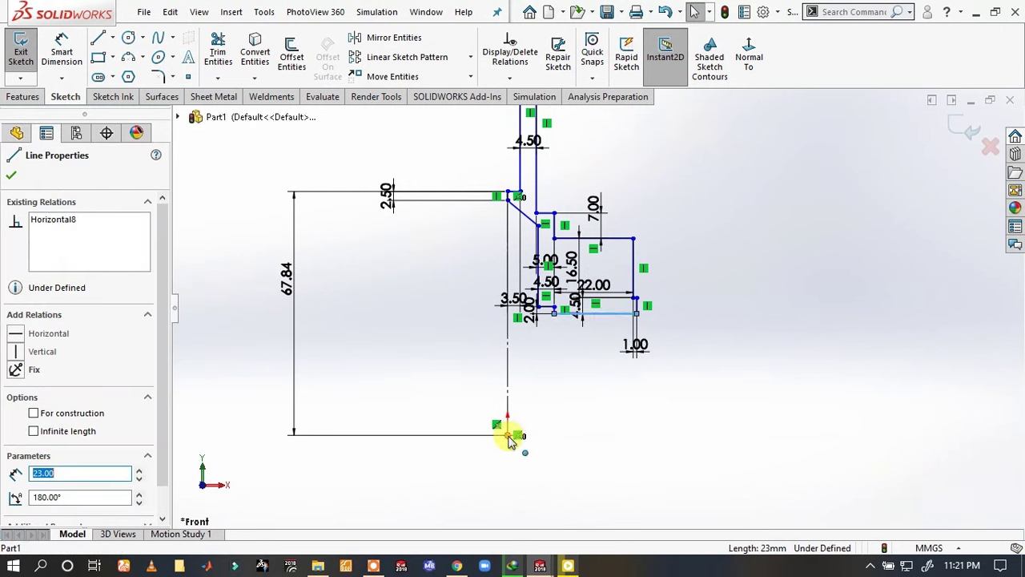
{"action": "left_click", "coordinate": [63, 50]}
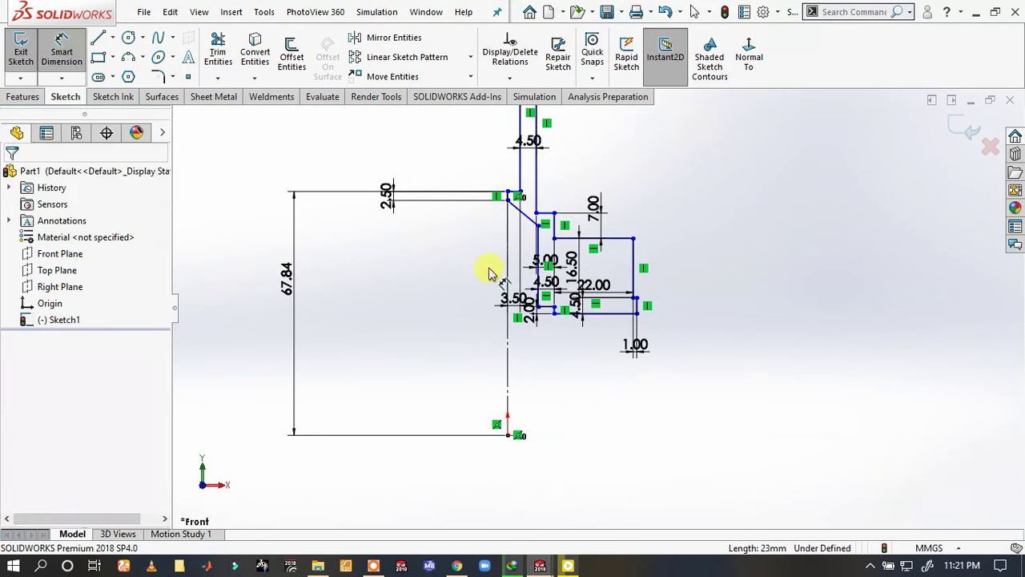
{"action": "left_click", "coordinate": [612, 315]}
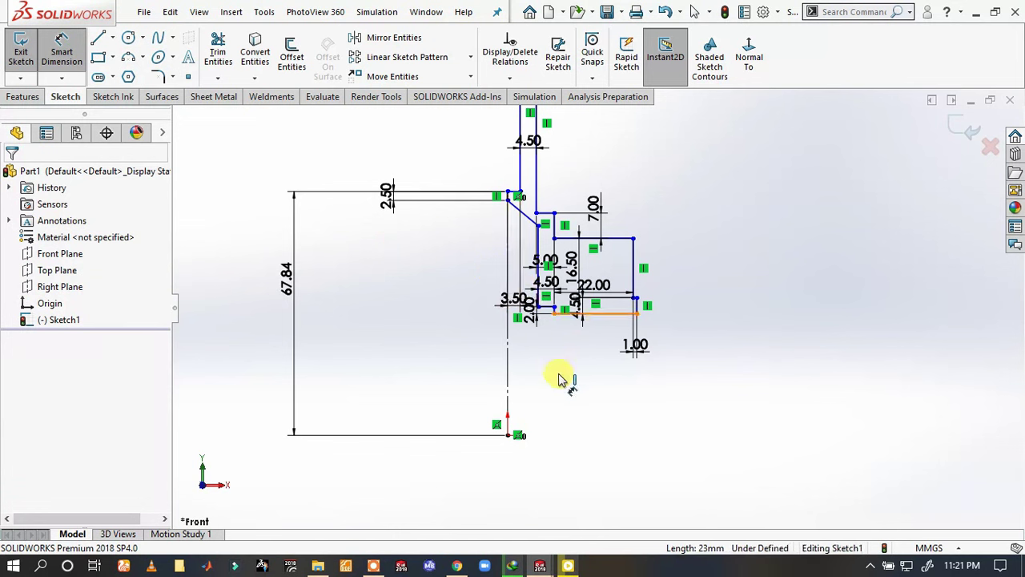
{"action": "left_click", "coordinate": [508, 435]}
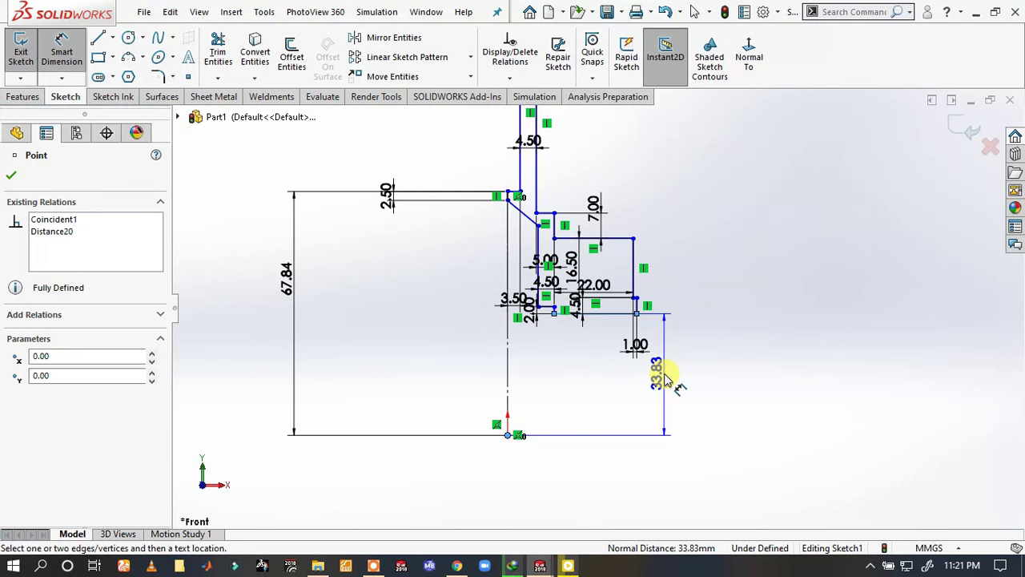
{"action": "left_click", "coordinate": [666, 378]}
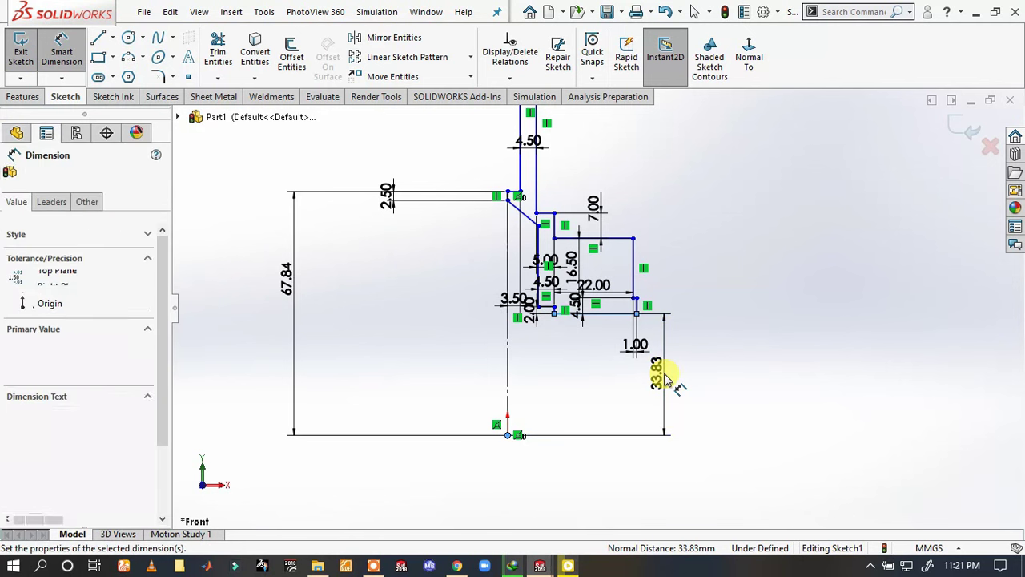
{"action": "type", "text": "12.5"}
{"action": "key", "text": "Return"}
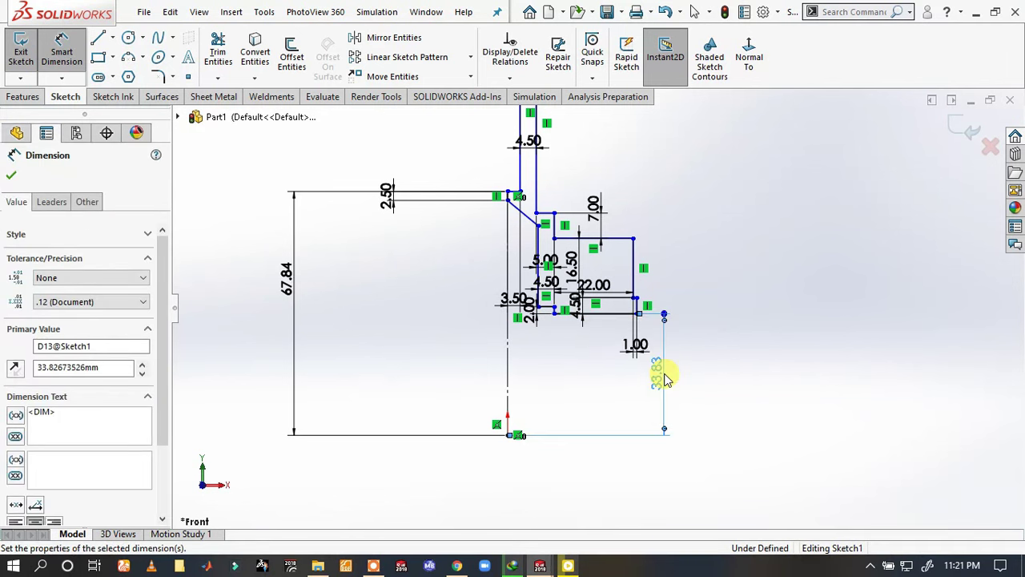
{"action": "key", "text": "Escape"}
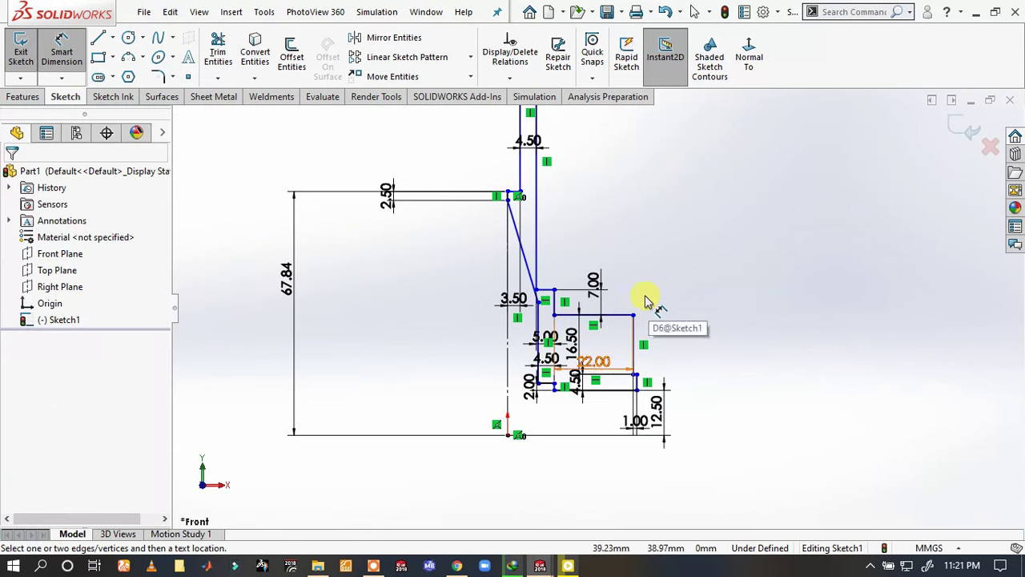
- Add a driven 14.50 reference dimension from the short horizontal line to the origin
{"action": "scroll", "coordinate": [545, 381], "scroll_direction": "down", "scroll_amount": 1}
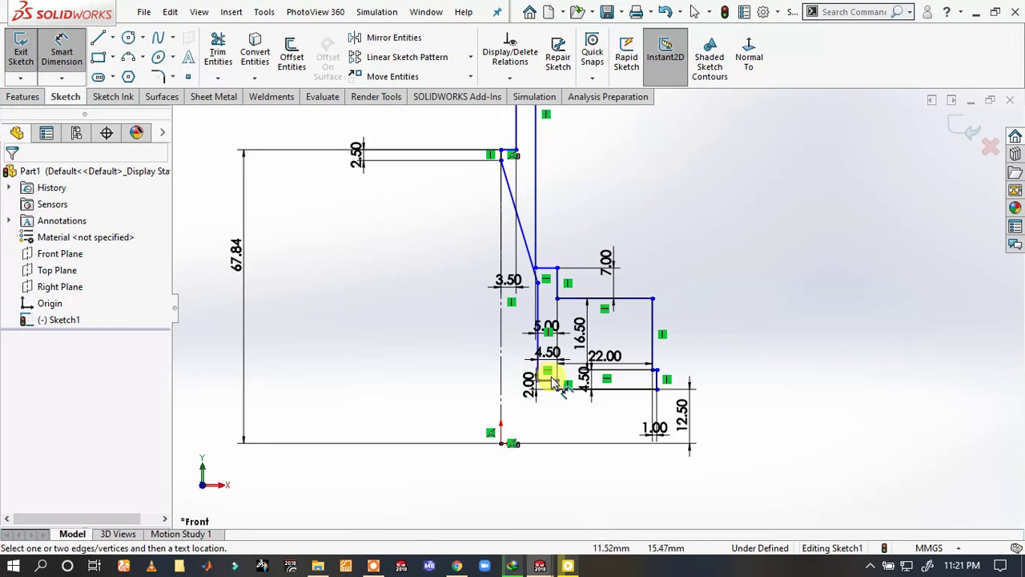
{"action": "left_click", "coordinate": [551, 385]}
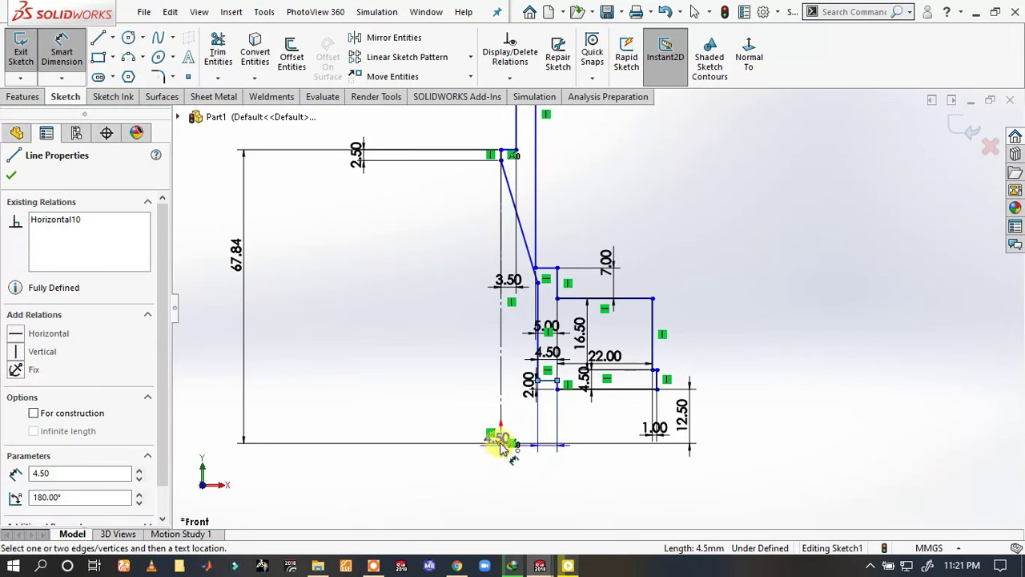
{"action": "left_click", "coordinate": [502, 444]}
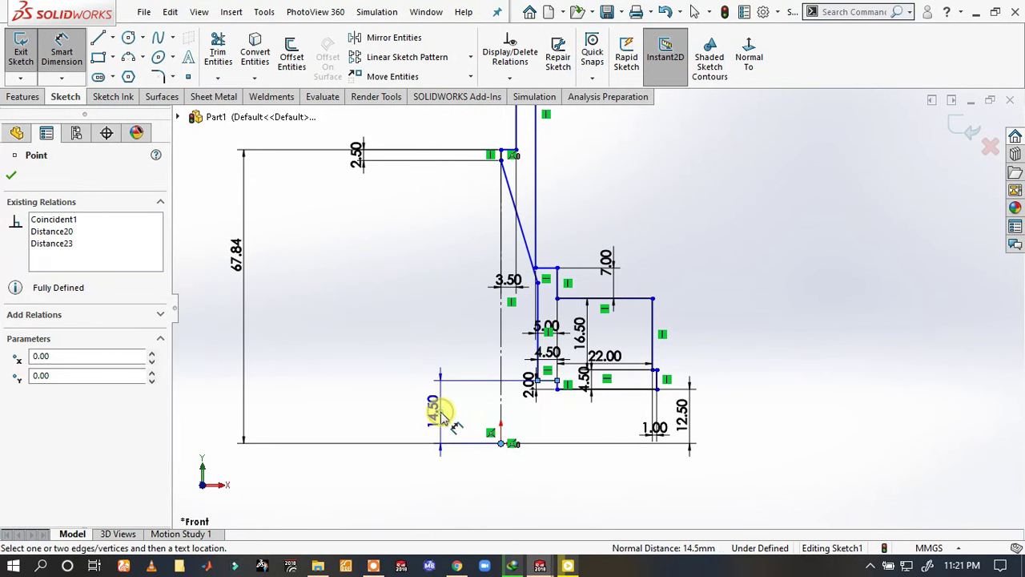
{"action": "left_click", "coordinate": [442, 415]}
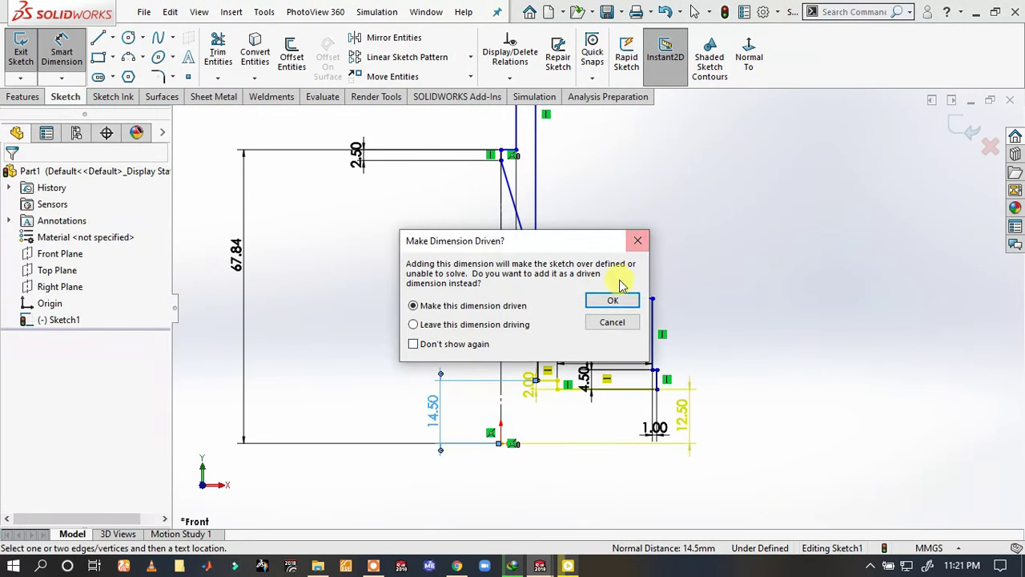
{"action": "left_click", "coordinate": [615, 302]}
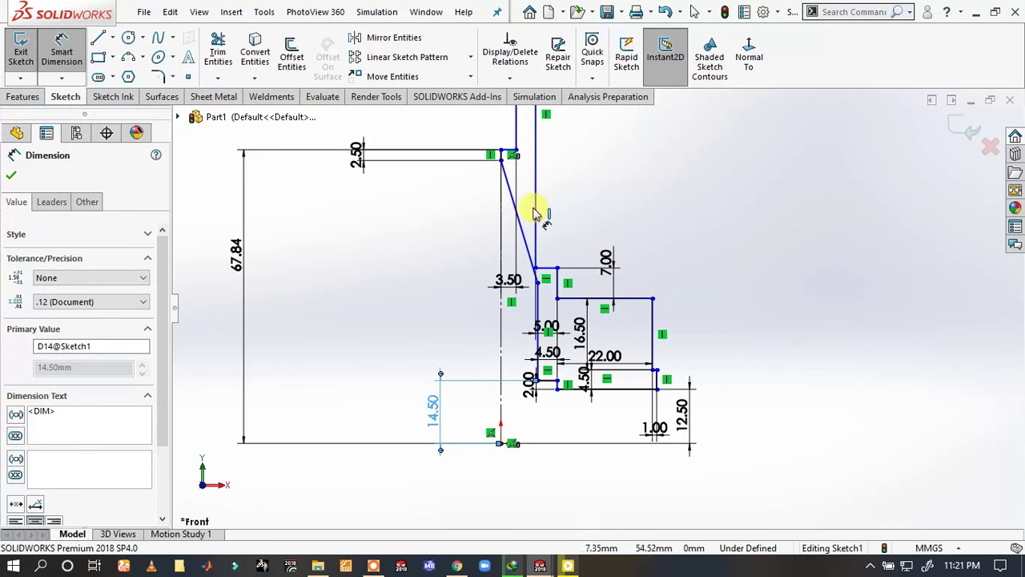
{"action": "left_click", "coordinate": [243, 260]}
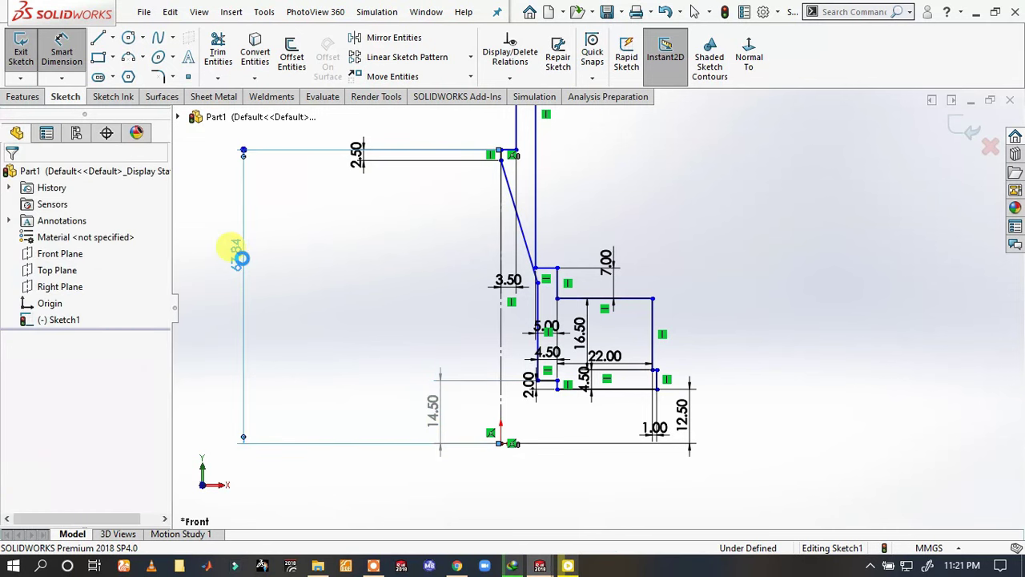
- Change the 67.84 overall height to 34.00
{"action": "type", "text": "4"}
{"action": "key", "text": "Return"}
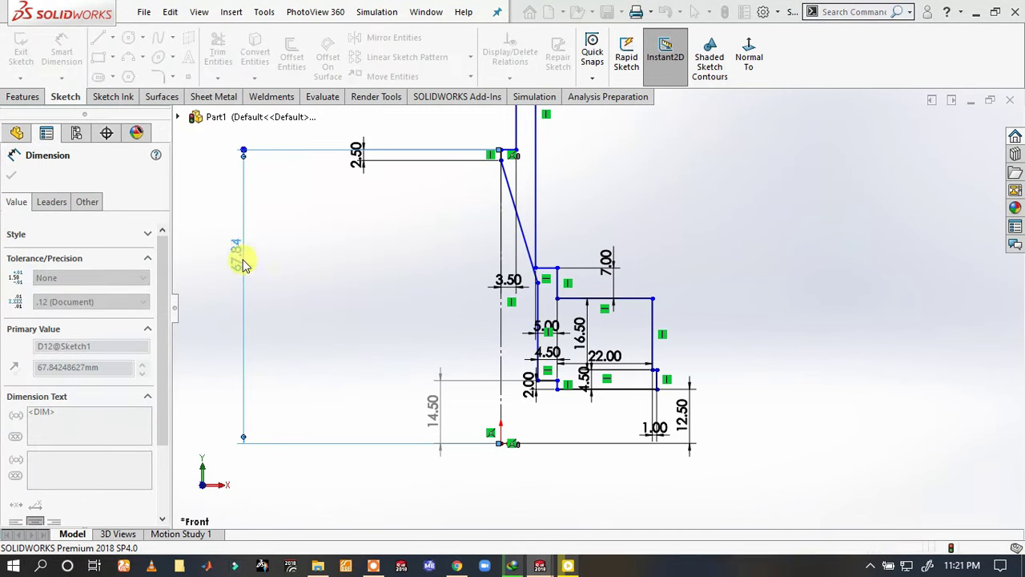
{"action": "left_click", "coordinate": [338, 253]}
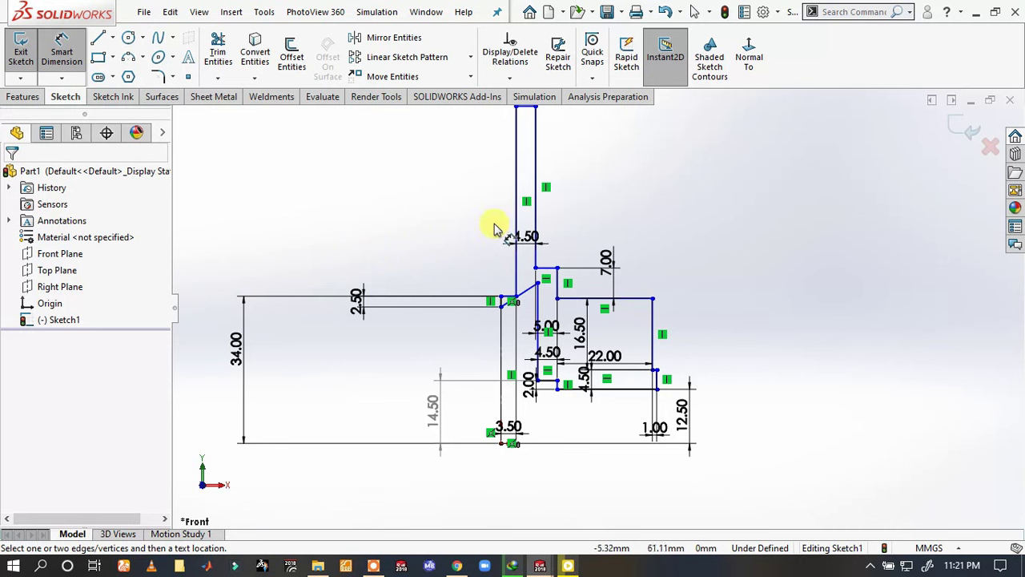
- Dimension the angle between the short vertical line and the diagonal line at 115°
{"action": "scroll", "coordinate": [529, 280], "scroll_direction": "down", "scroll_amount": 3}
{"action": "scroll", "coordinate": [532, 293], "scroll_direction": "down", "scroll_amount": 1}
{"action": "scroll", "coordinate": [504, 328], "scroll_direction": "down", "scroll_amount": 2}
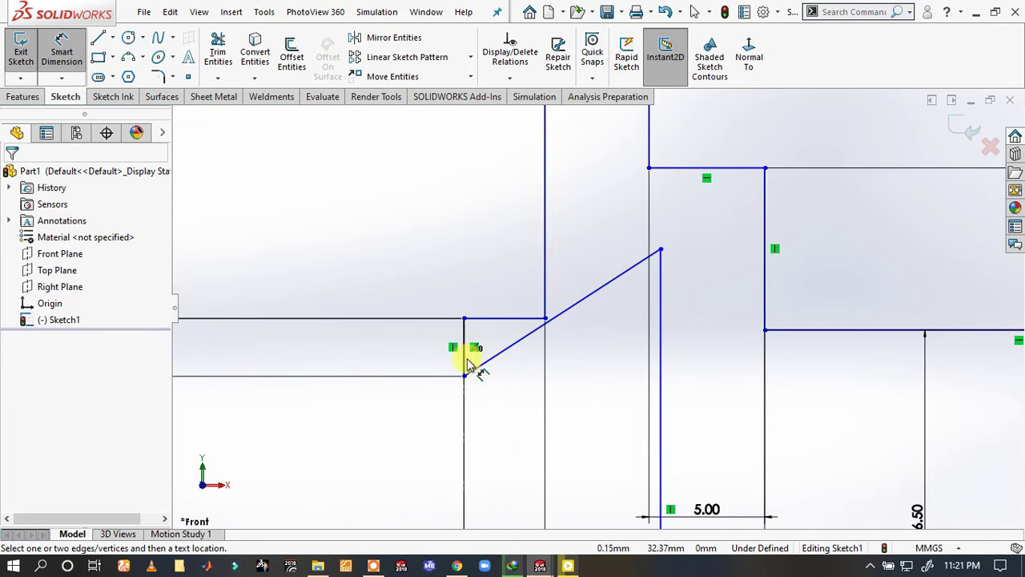
{"action": "left_click", "coordinate": [471, 359]}
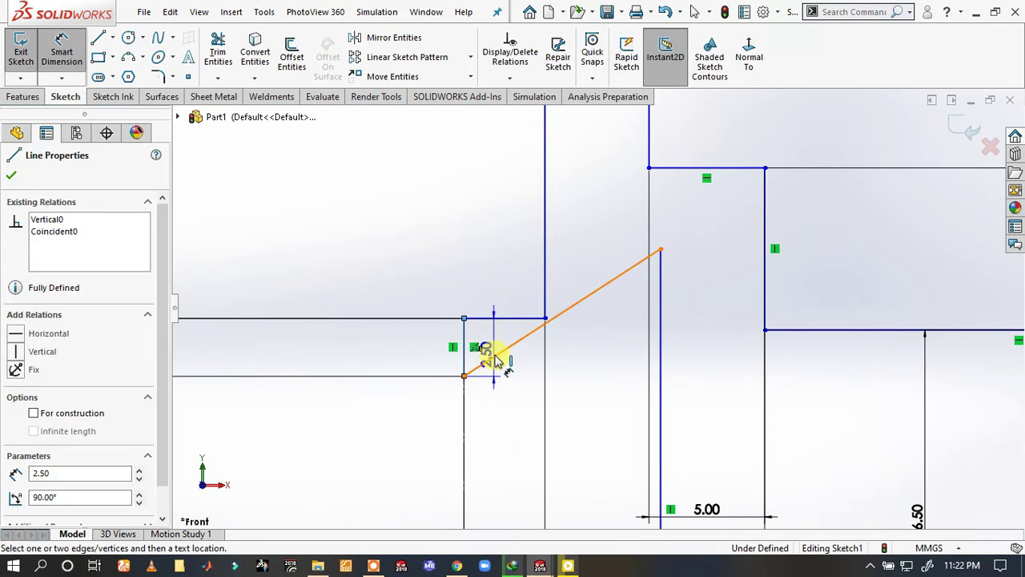
{"action": "left_click", "coordinate": [495, 357]}
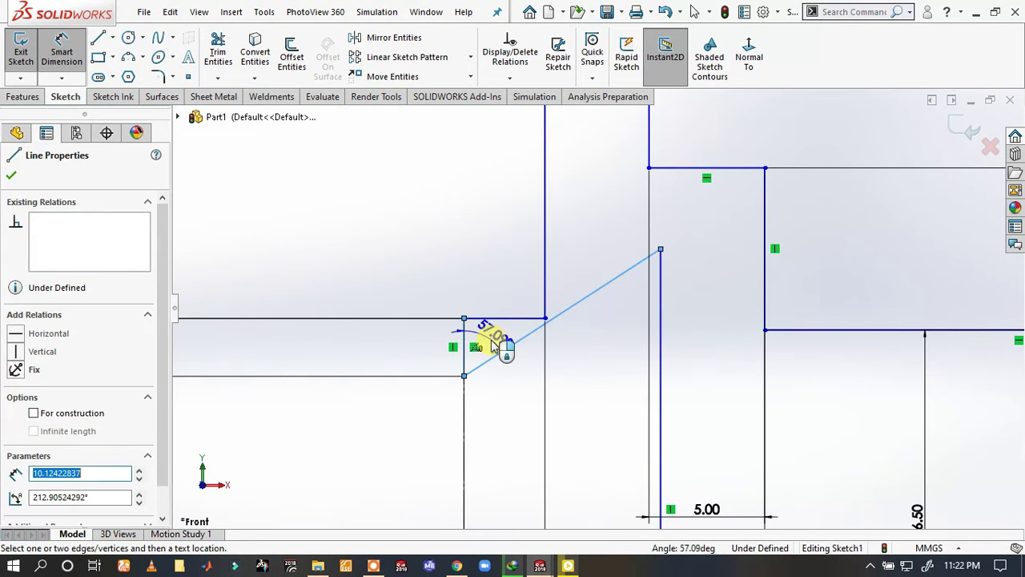
{"action": "left_click", "coordinate": [492, 340]}
{"action": "type", "text": "115"}
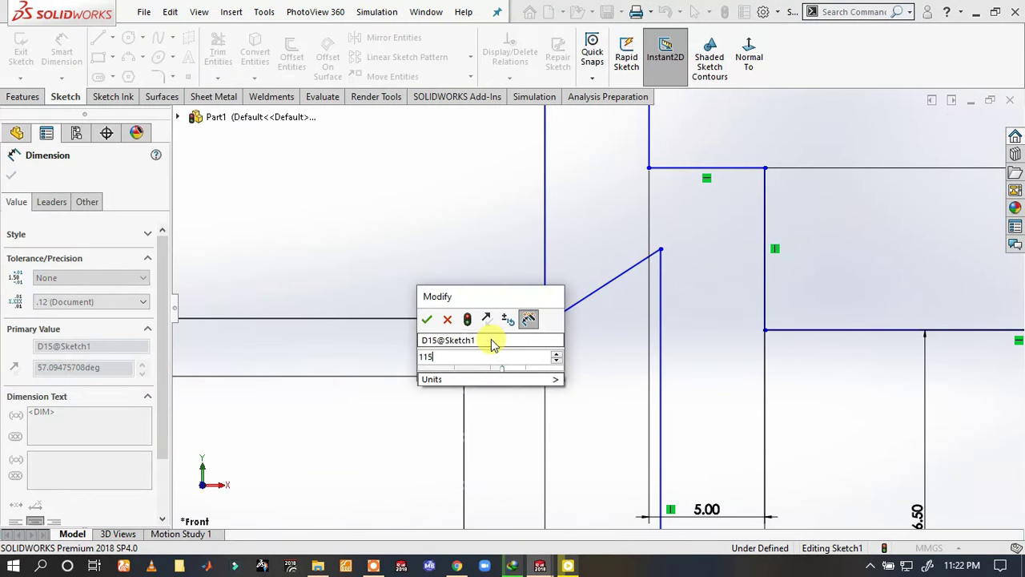
{"action": "key", "text": "Return"}
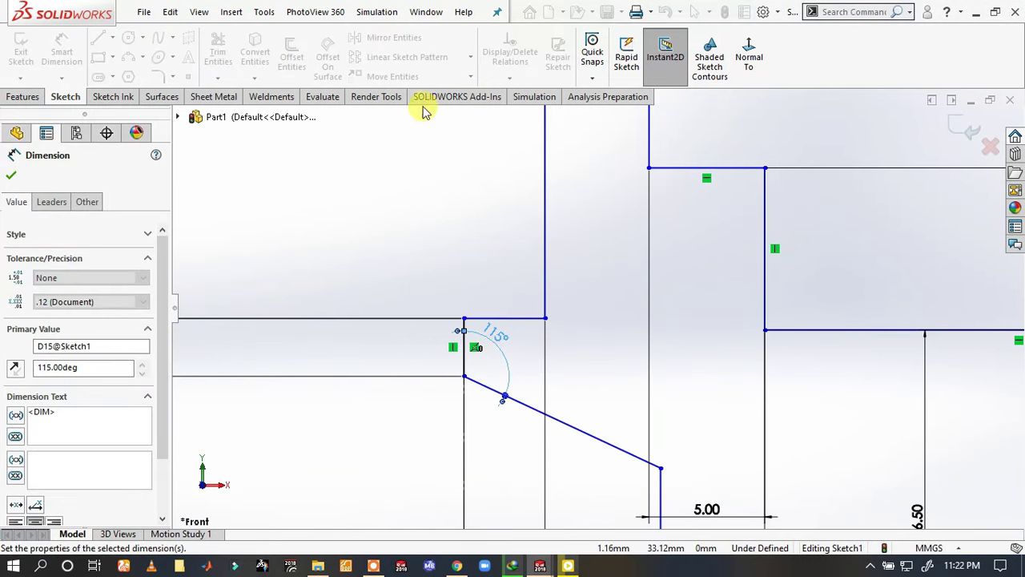
{"action": "left_click", "coordinate": [424, 199]}
- Add the 47.00 overall height dimension from the top of the stem to the origin
{"action": "scroll", "coordinate": [552, 268], "scroll_direction": "up", "scroll_amount": 2}
{"action": "scroll", "coordinate": [590, 213], "scroll_direction": "up", "scroll_amount": 2}
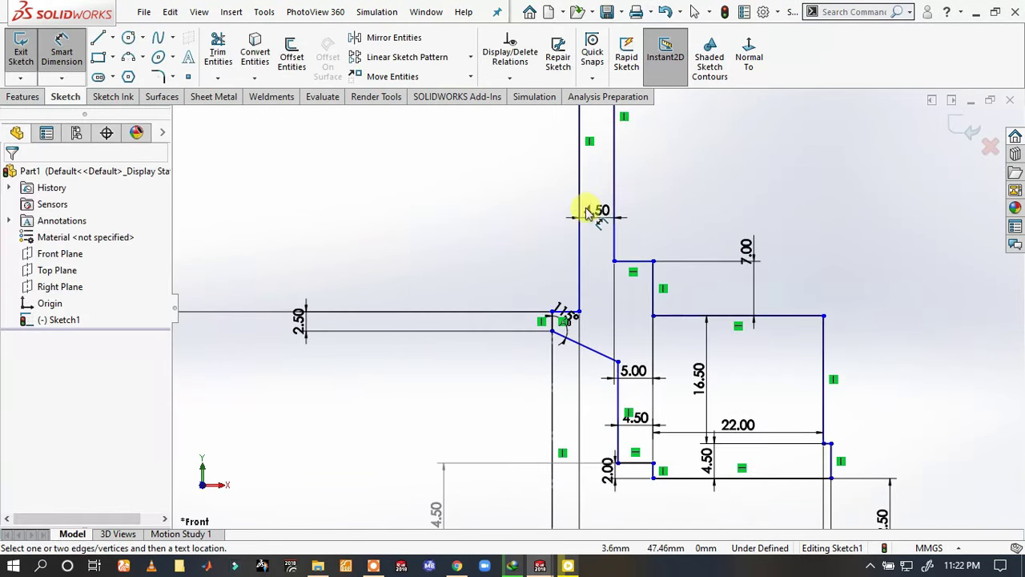
{"action": "scroll", "coordinate": [598, 201], "scroll_direction": "up", "scroll_amount": 2}
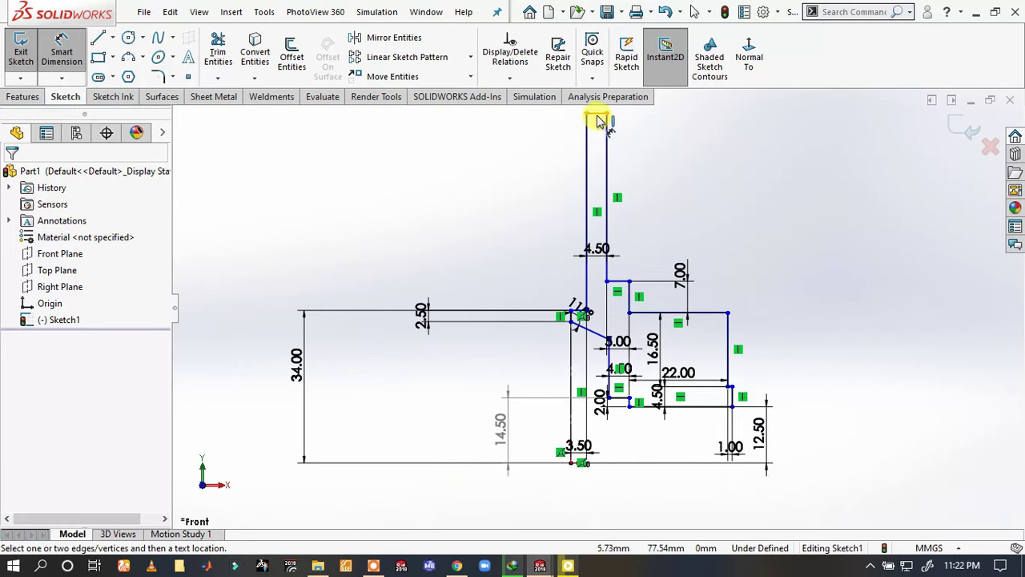
{"action": "left_click", "coordinate": [571, 449]}
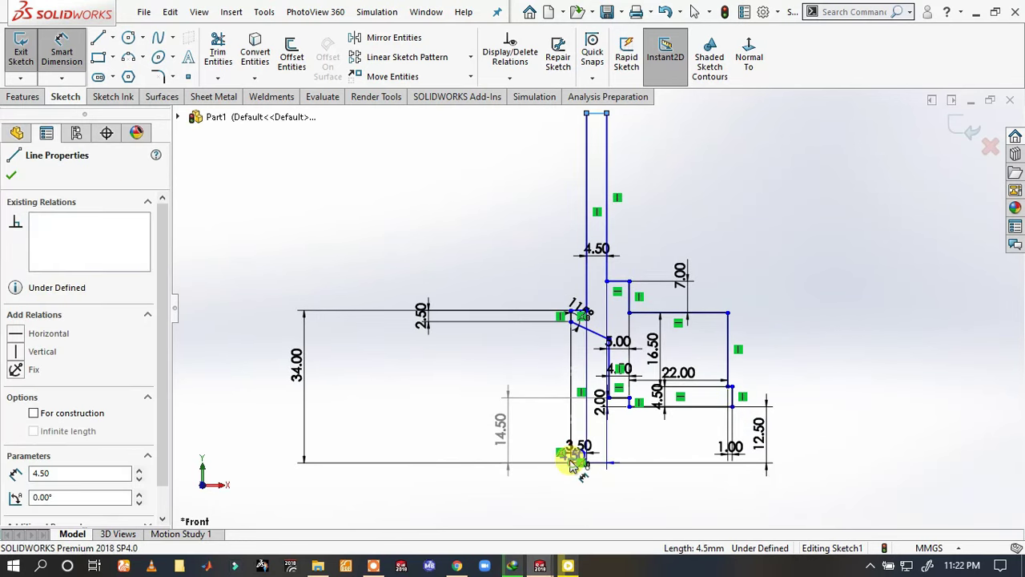
{"action": "left_click", "coordinate": [570, 463]}
{"action": "left_click", "coordinate": [372, 368]}
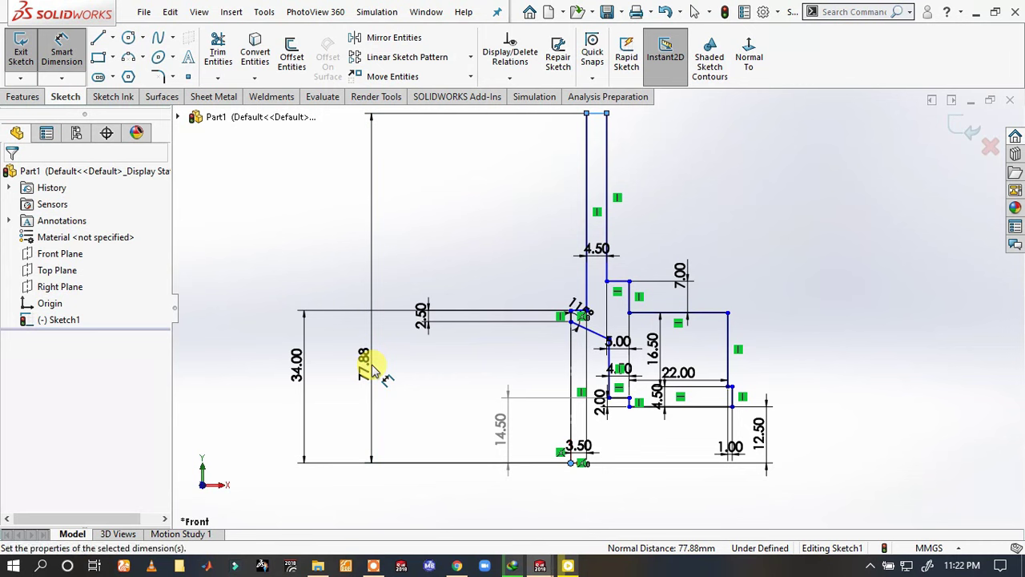
{"action": "type", "text": "47"}
{"action": "key", "text": "Escape"}
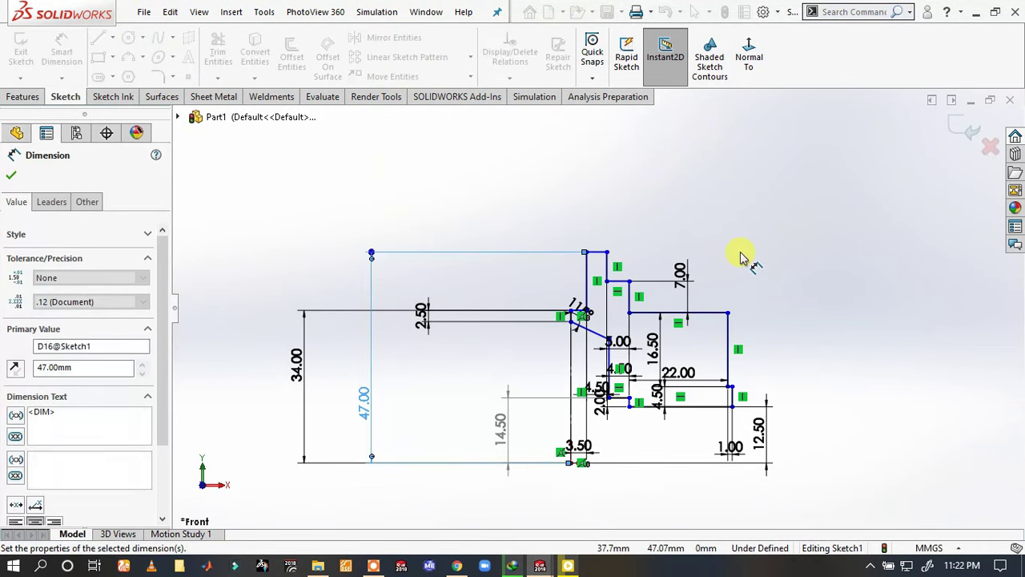
{"action": "key", "text": "Escape"}
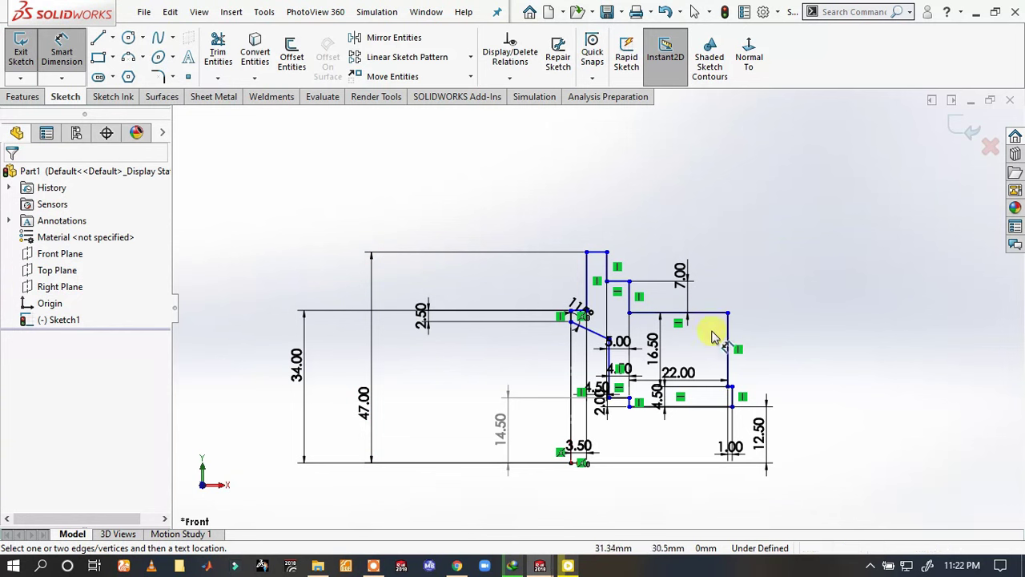
{"action": "scroll", "coordinate": [674, 340], "scroll_direction": "down", "scroll_amount": 1}
{"action": "scroll", "coordinate": [657, 325], "scroll_direction": "down", "scroll_amount": 1}
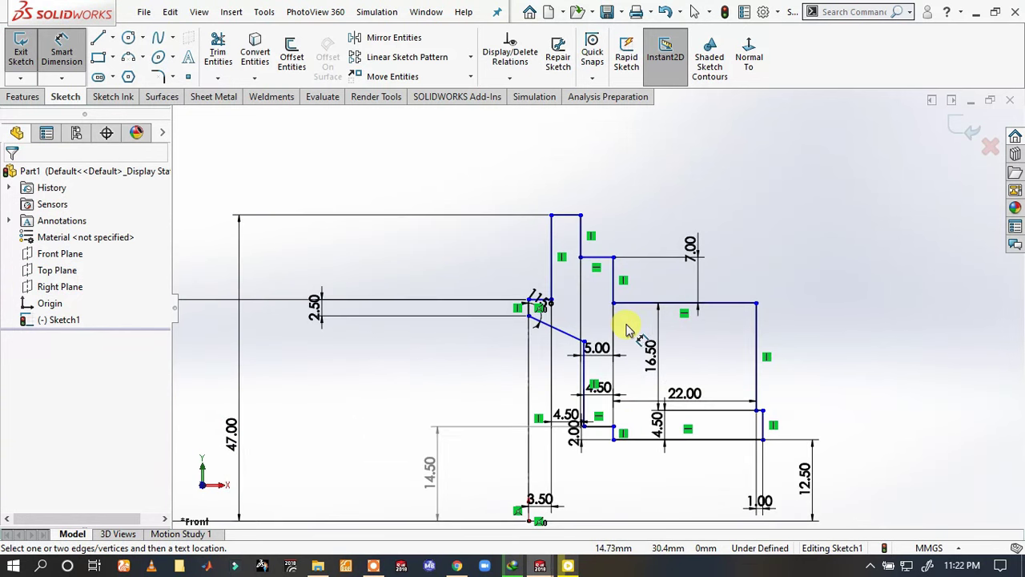
- Make the 7.00 vertical step line collinear with the short lower vertical line
{"action": "key", "text": "Escape"}
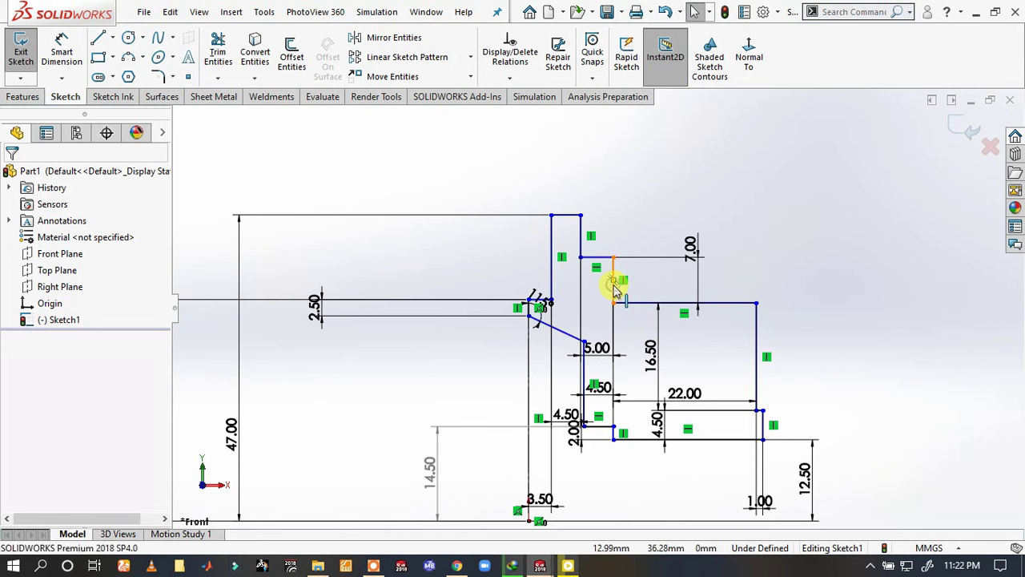
{"action": "left_click", "coordinate": [613, 287]}
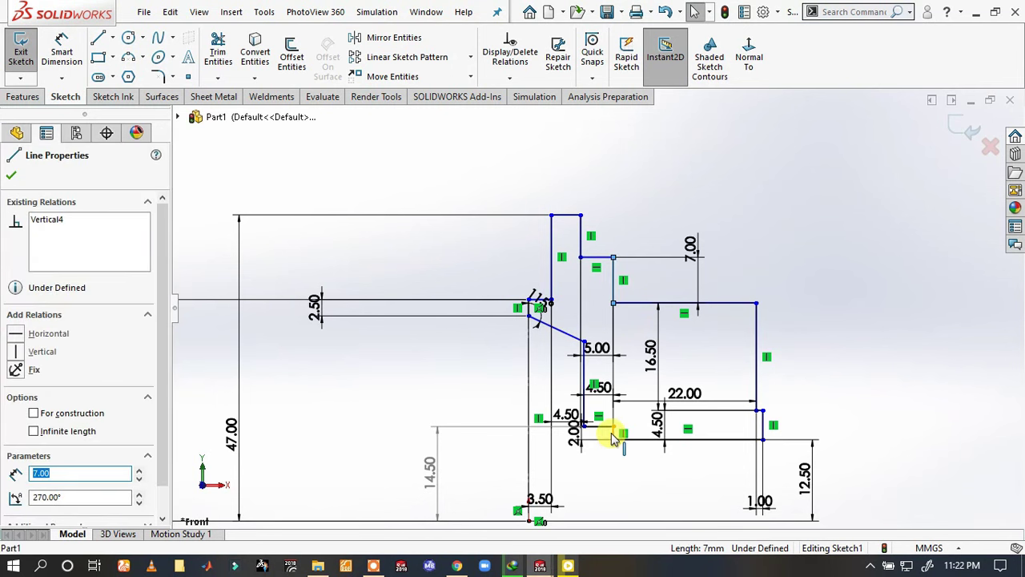
{"action": "left_click", "coordinate": [614, 437]}
{"action": "left_click", "coordinate": [613, 433], "text": "ctrl"}
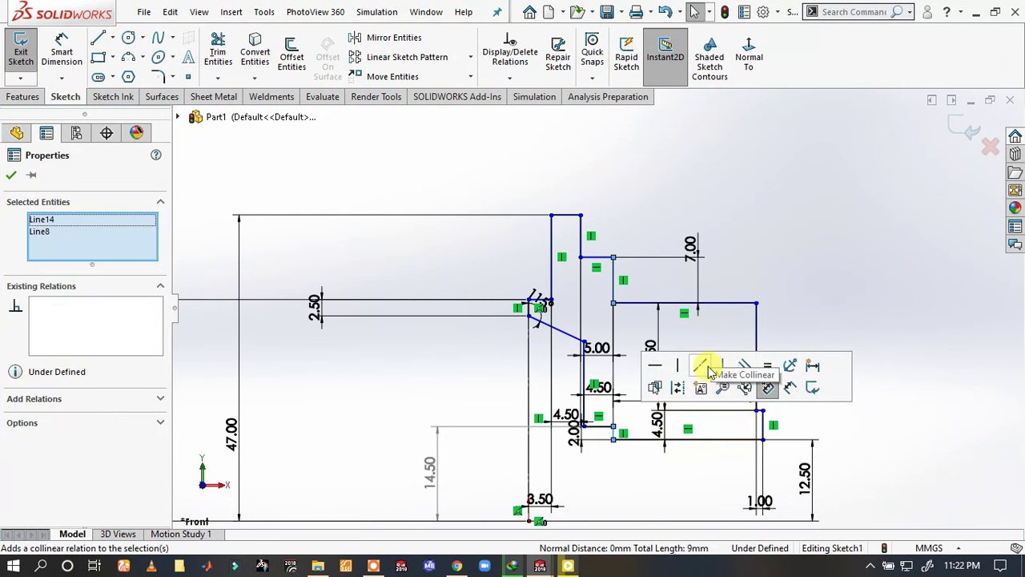
{"action": "left_click", "coordinate": [769, 231]}
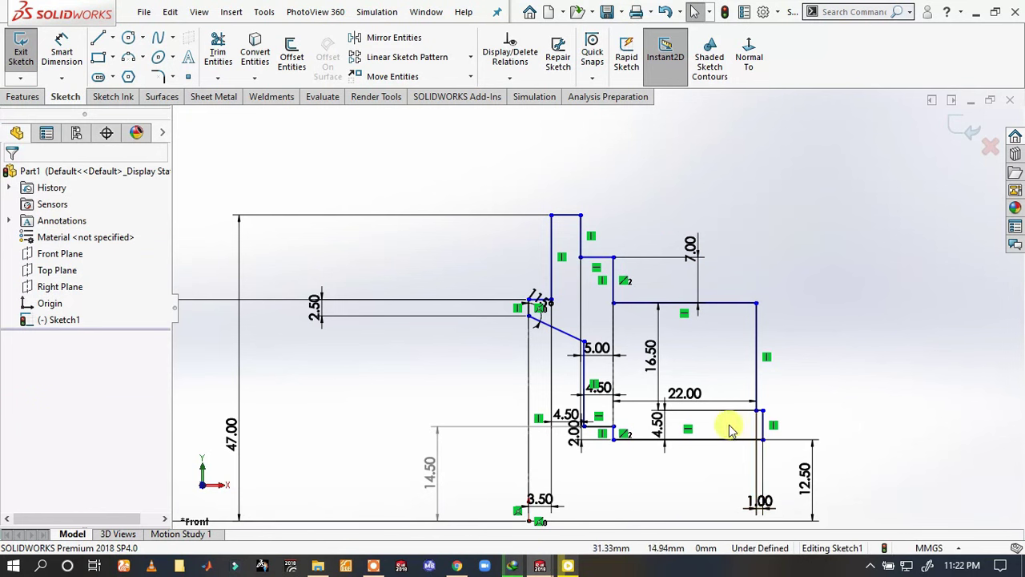
{"action": "left_click", "coordinate": [731, 443]}
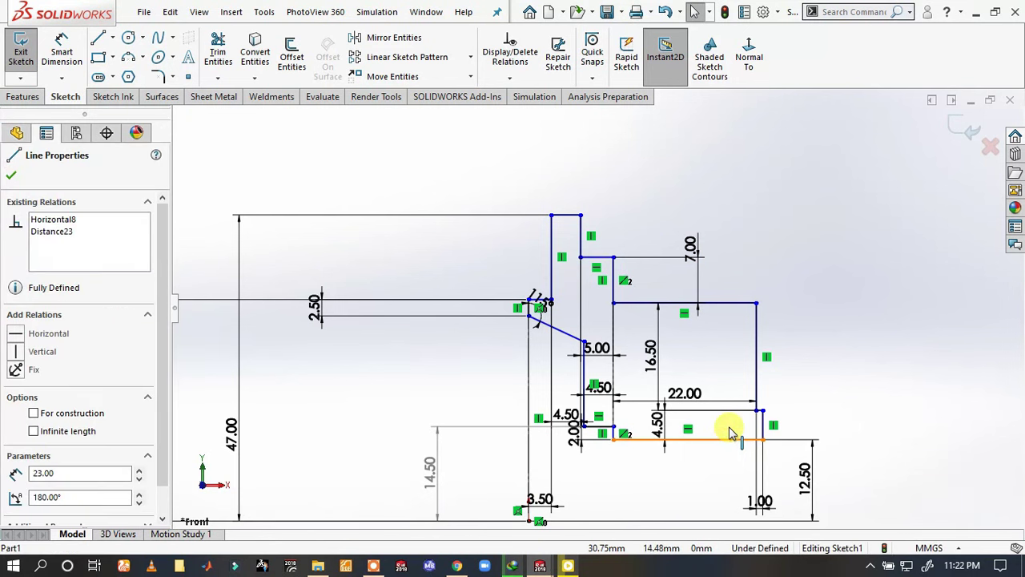
{"action": "left_click", "coordinate": [697, 456]}
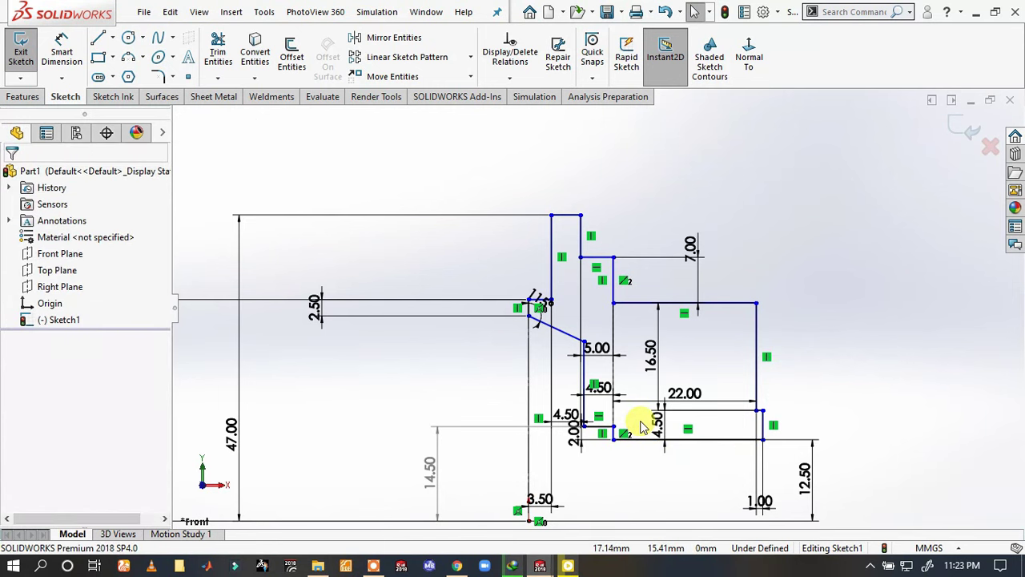
- Change the 16.50 dimension to 6.50
{"action": "left_click", "coordinate": [651, 352]}
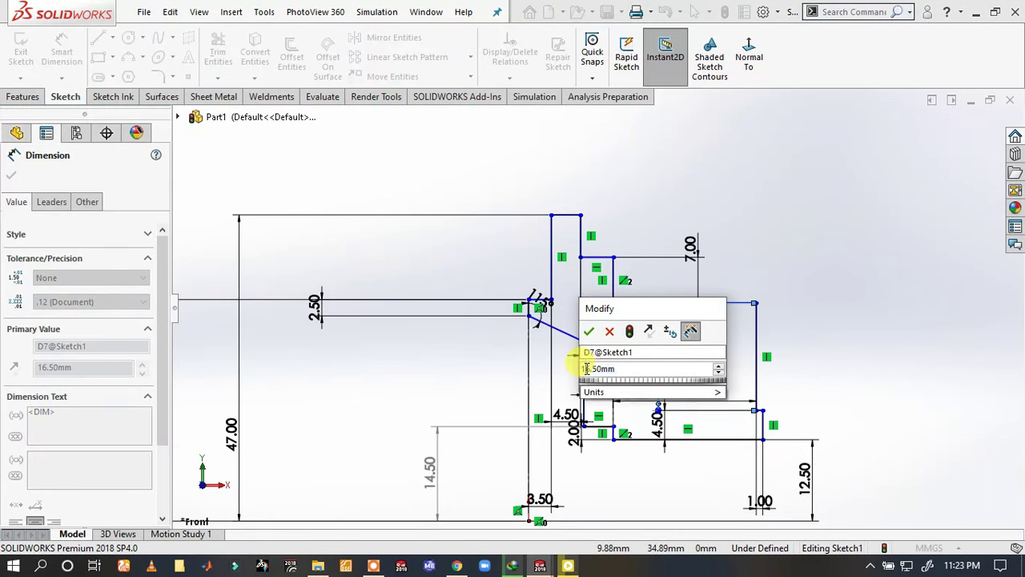
{"action": "type", "text": "="}
{"action": "key", "text": "Return"}
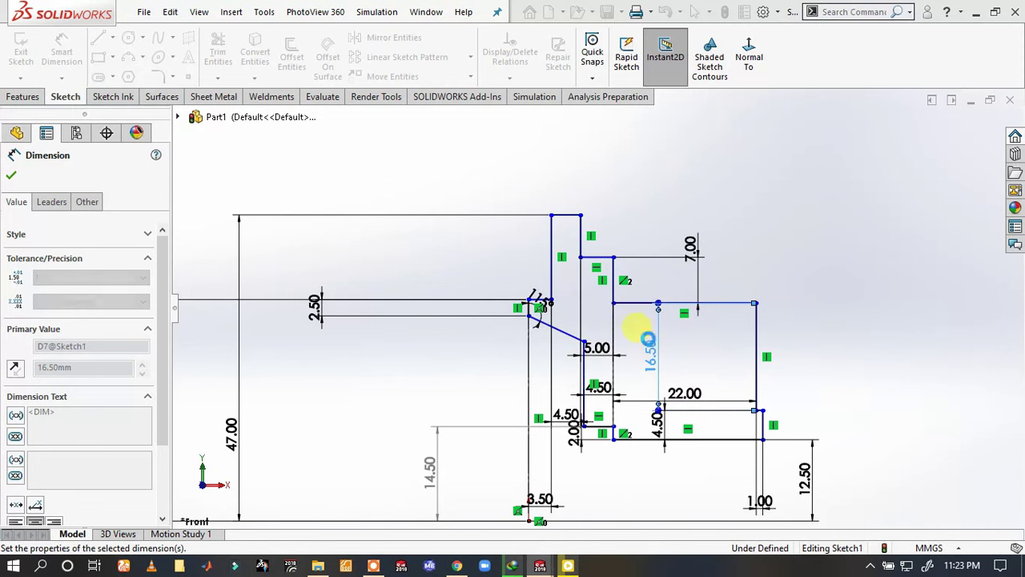
{"action": "left_click", "coordinate": [805, 196]}
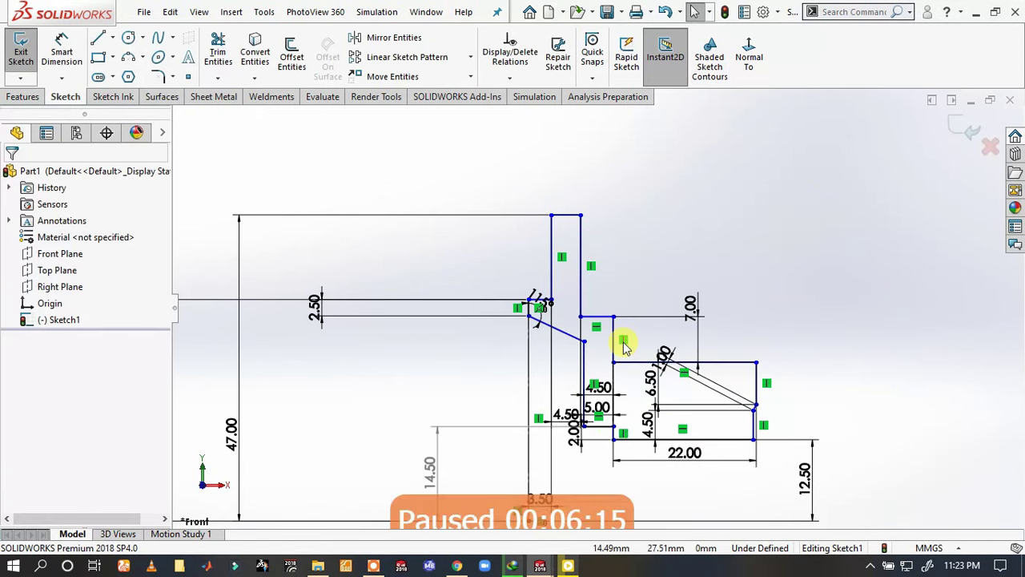
- Expose the tiny slanted connector at the step corner and make it horizontal
{"action": "scroll", "coordinate": [783, 381], "scroll_direction": "down", "scroll_amount": 2}
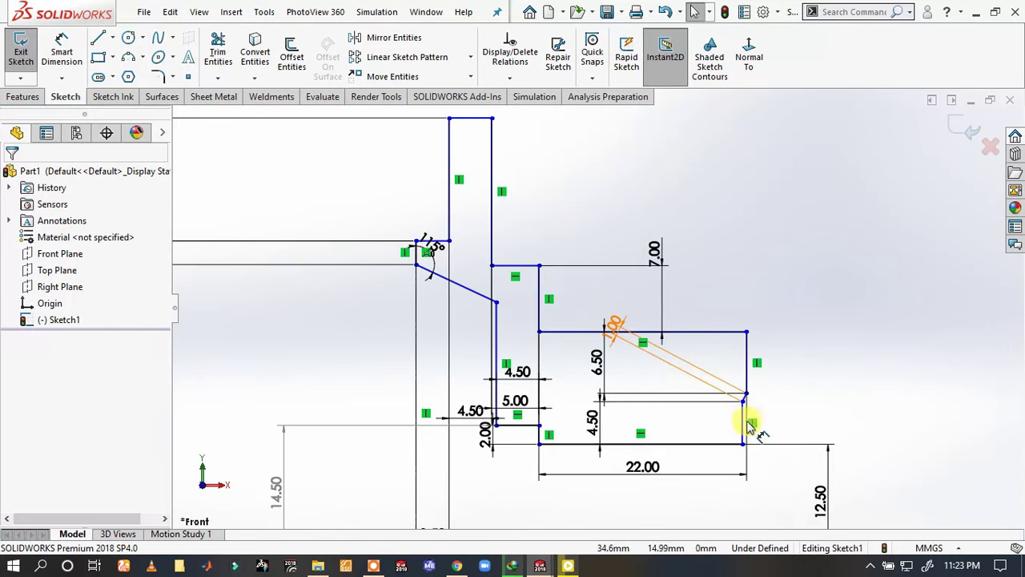
{"action": "scroll", "coordinate": [756, 423], "scroll_direction": "down", "scroll_amount": 3}
{"action": "scroll", "coordinate": [756, 385], "scroll_direction": "down", "scroll_amount": 2}
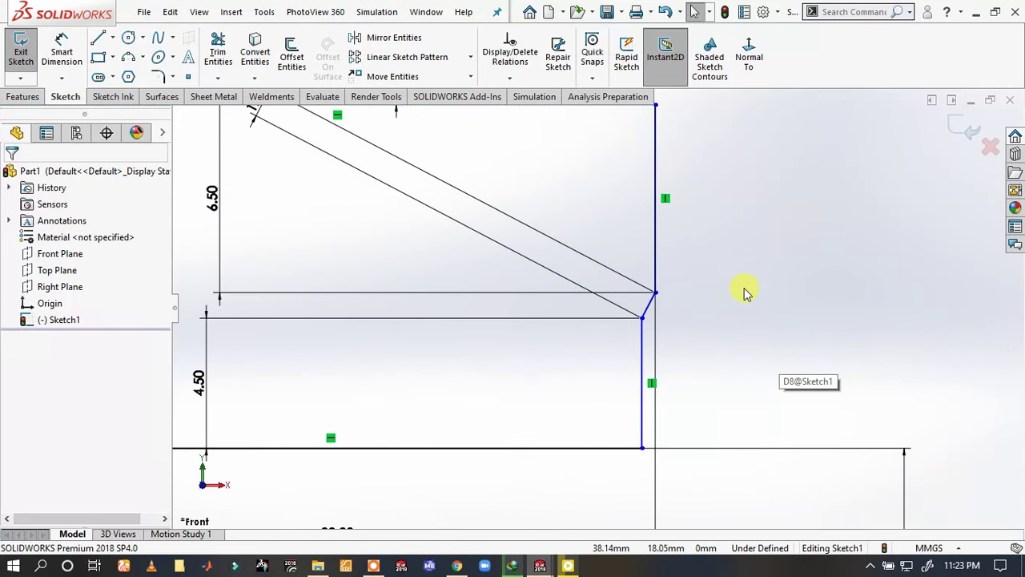
{"action": "mouse_move", "coordinate": [655, 297]}
{"action": "left_mouse_down"}
{"action": "mouse_move", "coordinate": [636, 297]}
{"action": "mouse_move", "coordinate": [671, 305]}
{"action": "mouse_move", "coordinate": [640, 308]}
{"action": "left_mouse_up"}
{"action": "left_click", "coordinate": [647, 305]}
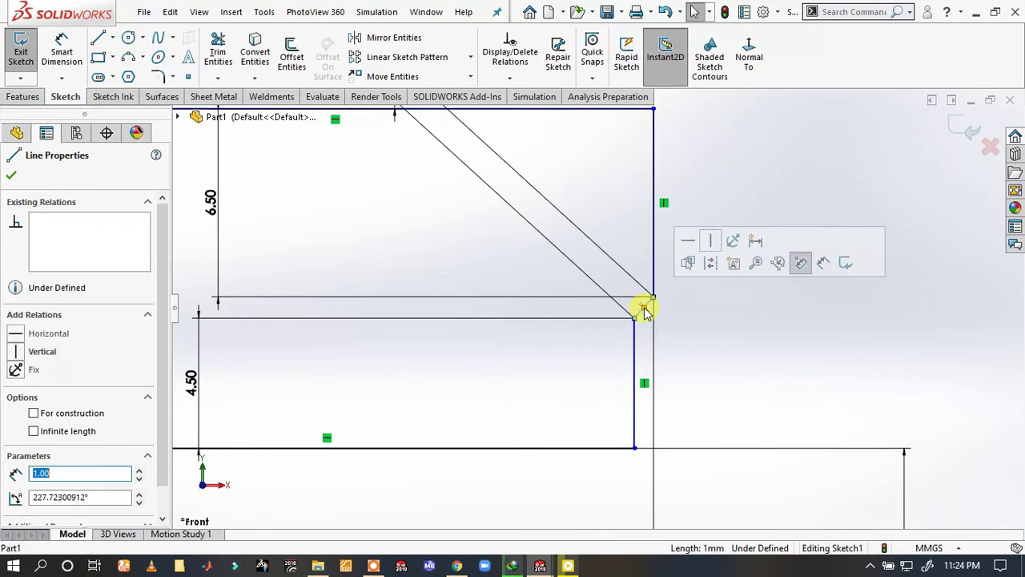
{"action": "left_click", "coordinate": [695, 247]}
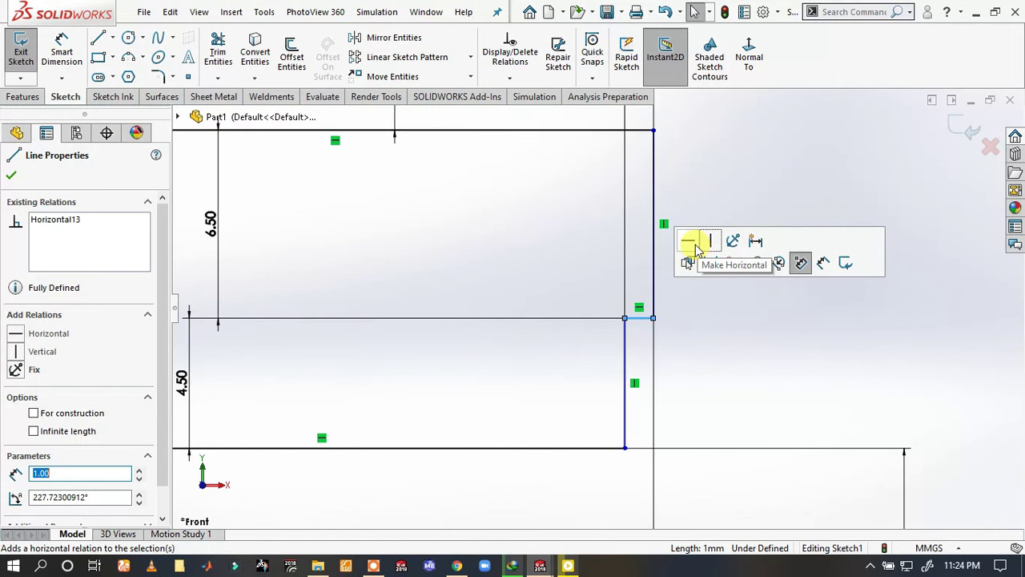
{"action": "left_click", "coordinate": [694, 327]}
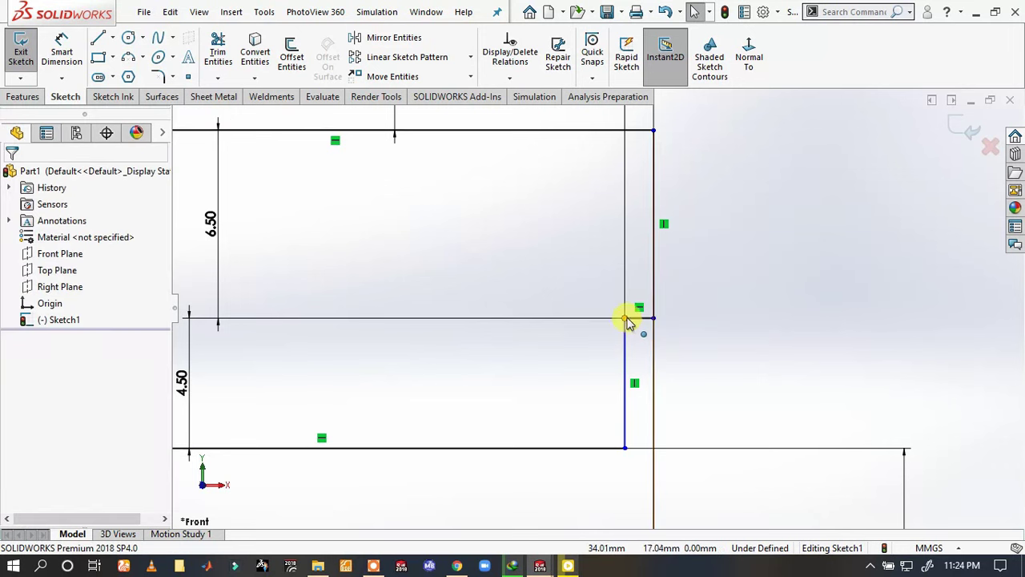
{"action": "left_click", "coordinate": [658, 319]}
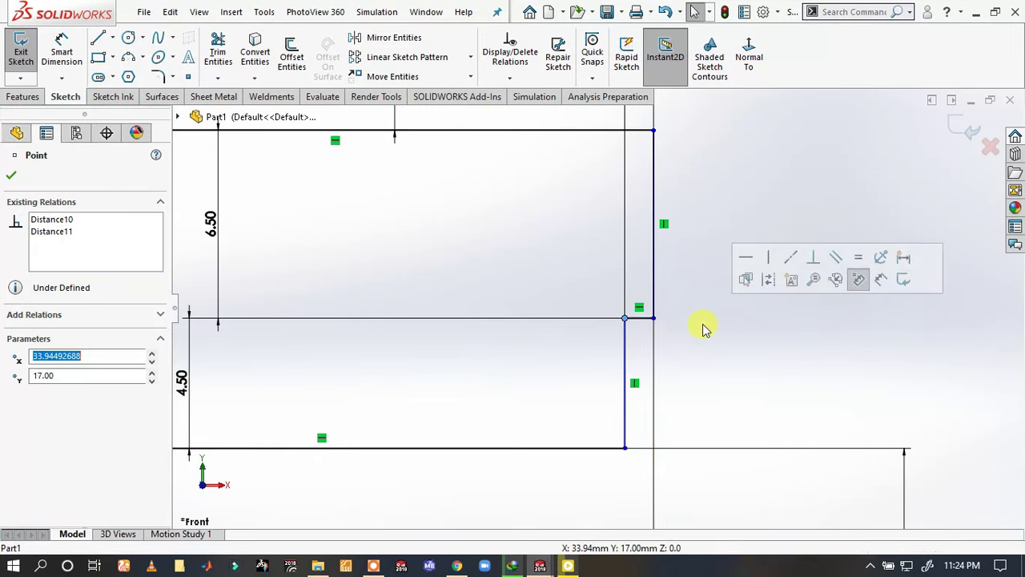
{"action": "left_click_drag", "start_coordinate": [654, 320], "coordinate": [665, 318]}
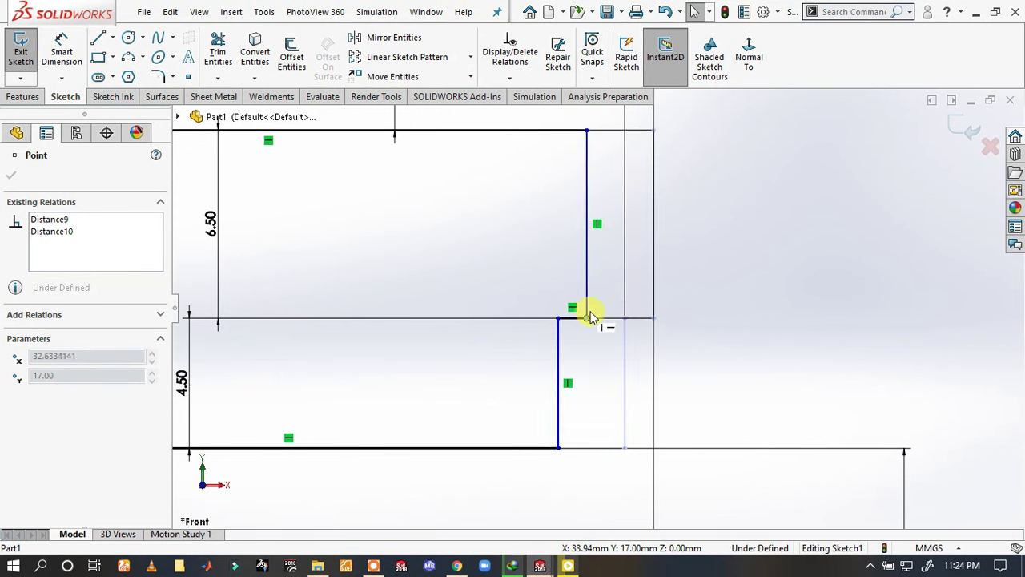
- Make the short connector line at the angled corner horizontal
{"action": "scroll", "coordinate": [677, 320], "scroll_direction": "up", "scroll_amount": 2}
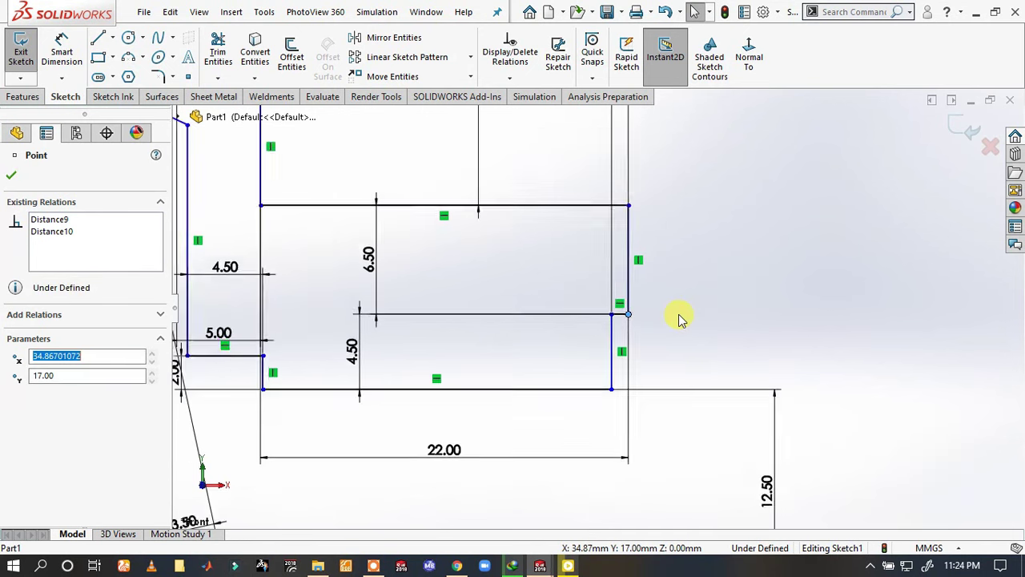
{"action": "scroll", "coordinate": [485, 318], "scroll_direction": "up", "scroll_amount": 1}
{"action": "scroll", "coordinate": [437, 292], "scroll_direction": "up", "scroll_amount": 1}
{"action": "scroll", "coordinate": [437, 291], "scroll_direction": "up", "scroll_amount": 1}
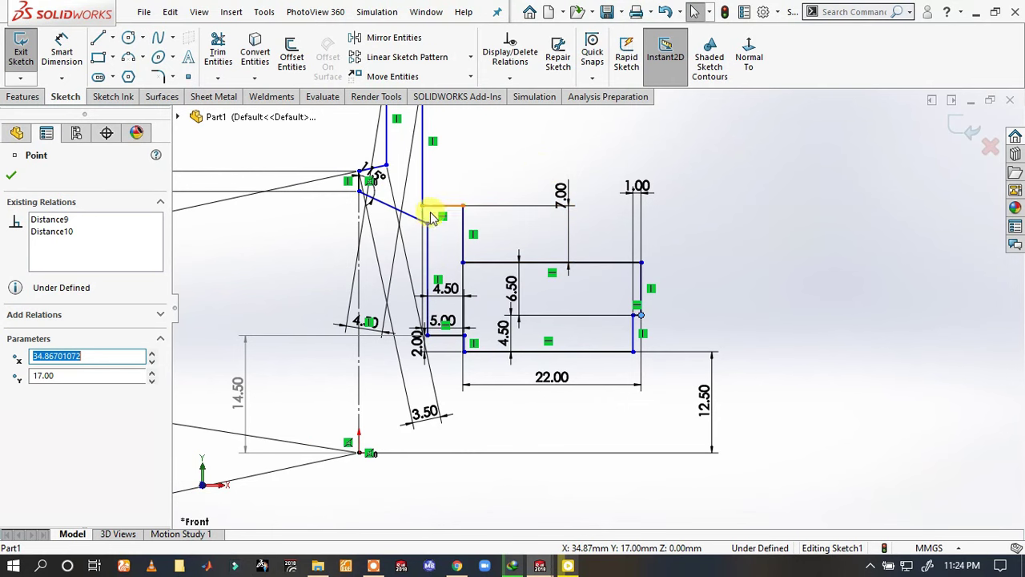
{"action": "mouse_move", "coordinate": [427, 232]}
{"action": "left_mouse_down"}
{"action": "mouse_move", "coordinate": [407, 171]}
{"action": "mouse_move", "coordinate": [388, 171]}
{"action": "left_mouse_up"}
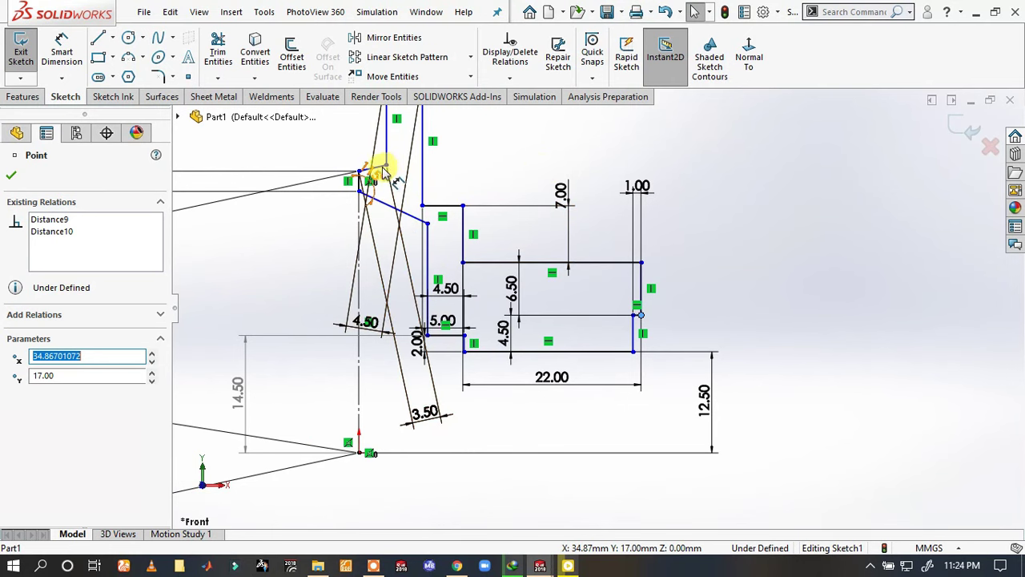
{"action": "scroll", "coordinate": [385, 170], "scroll_direction": "down", "scroll_amount": 1}
{"action": "scroll", "coordinate": [378, 172], "scroll_direction": "down", "scroll_amount": 1}
{"action": "left_click", "coordinate": [536, 179]}
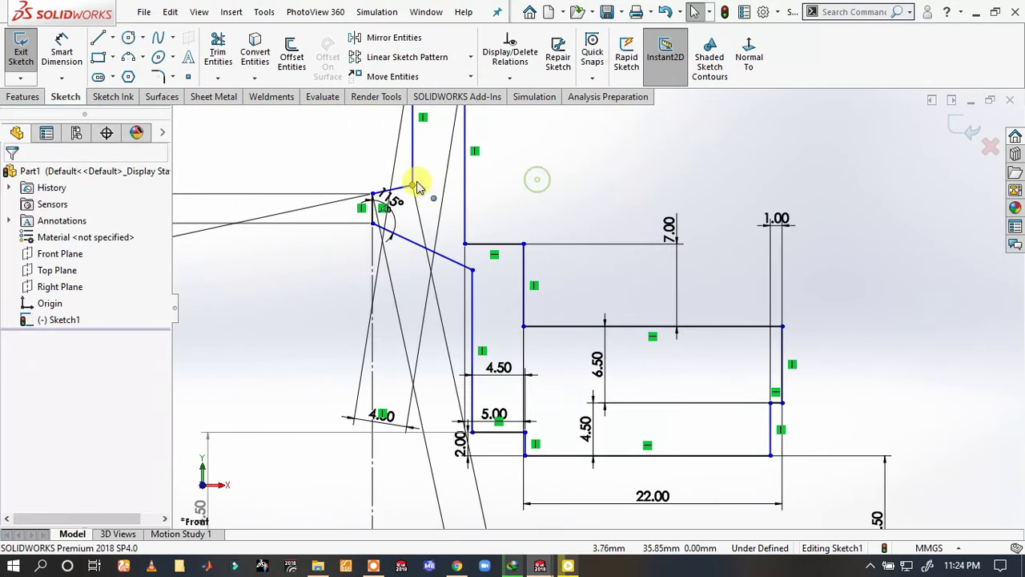
{"action": "left_click", "coordinate": [408, 187]}
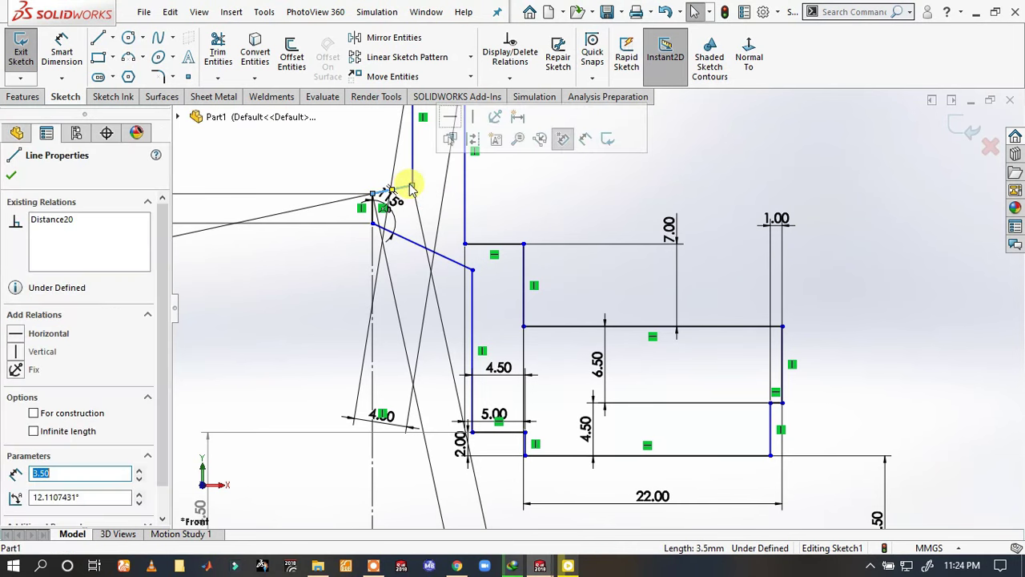
{"action": "left_click", "coordinate": [451, 121]}
{"action": "left_click", "coordinate": [570, 221]}
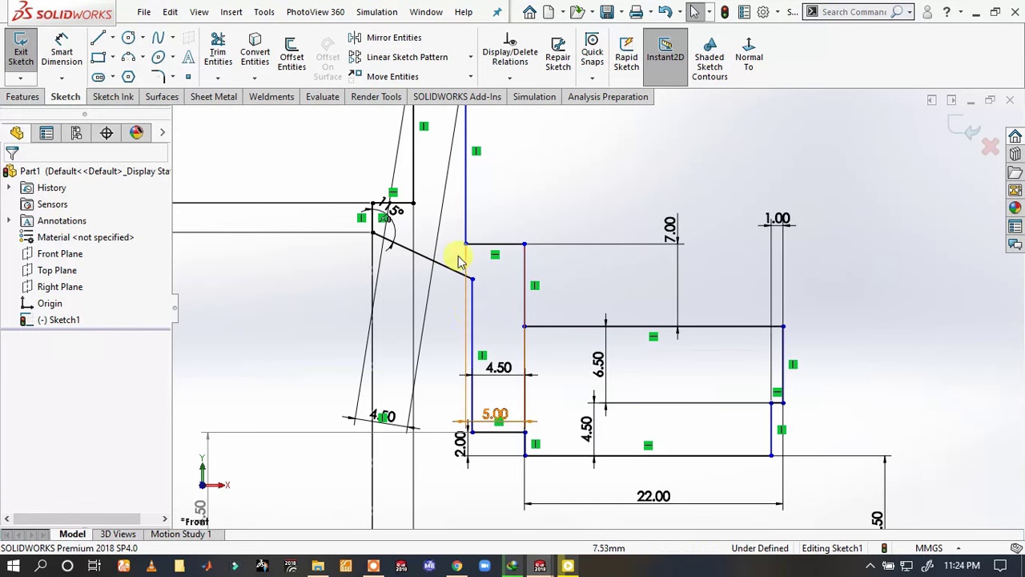
- Make the short 4.50 top line of the profile horizontal
{"action": "scroll", "coordinate": [481, 240], "scroll_direction": "up", "scroll_amount": 2}
{"action": "scroll", "coordinate": [508, 210], "scroll_direction": "up", "scroll_amount": 1}
{"action": "scroll", "coordinate": [506, 185], "scroll_direction": "up", "scroll_amount": 1}
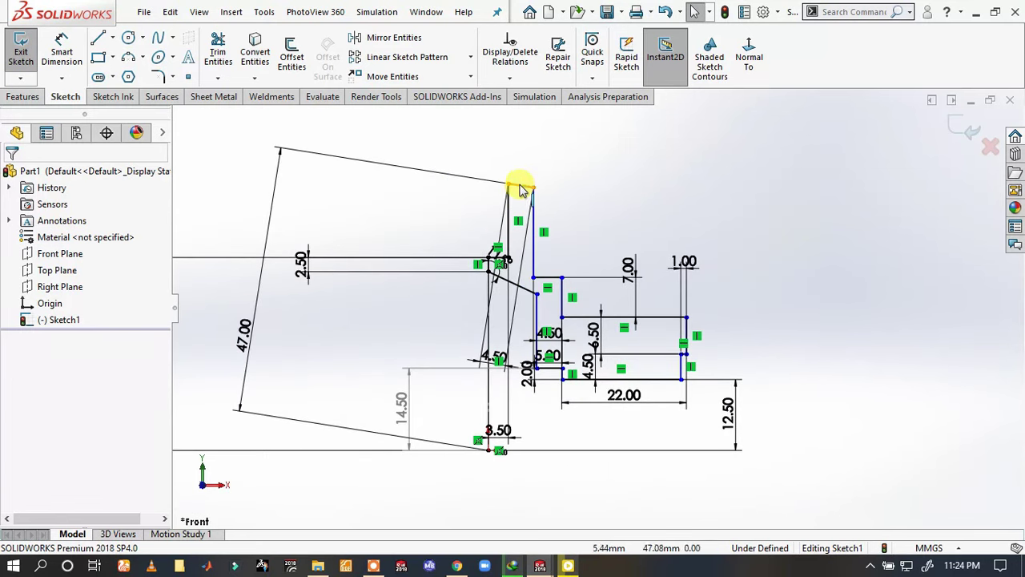
{"action": "left_click", "coordinate": [521, 187]}
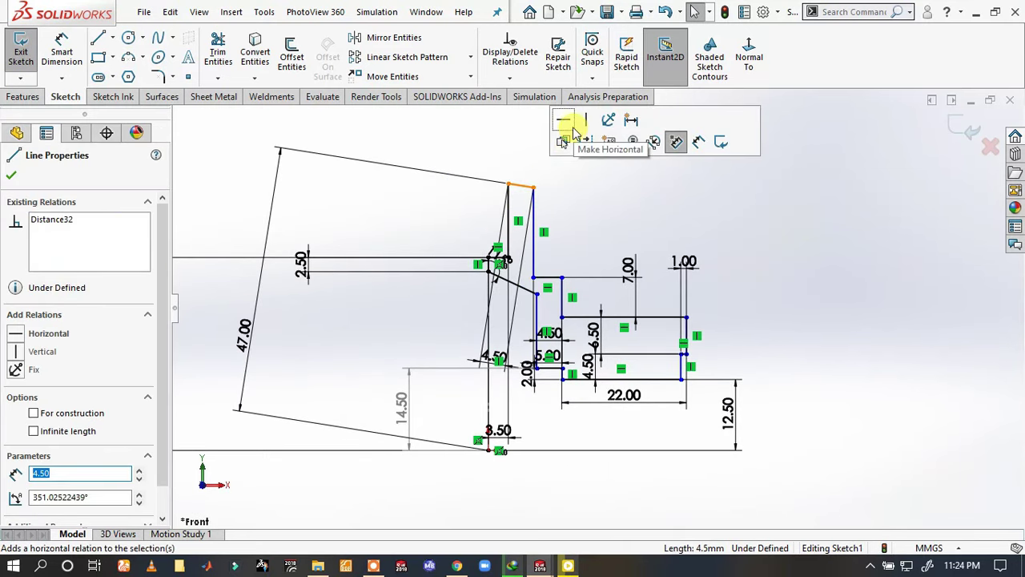
{"action": "left_click", "coordinate": [573, 128]}
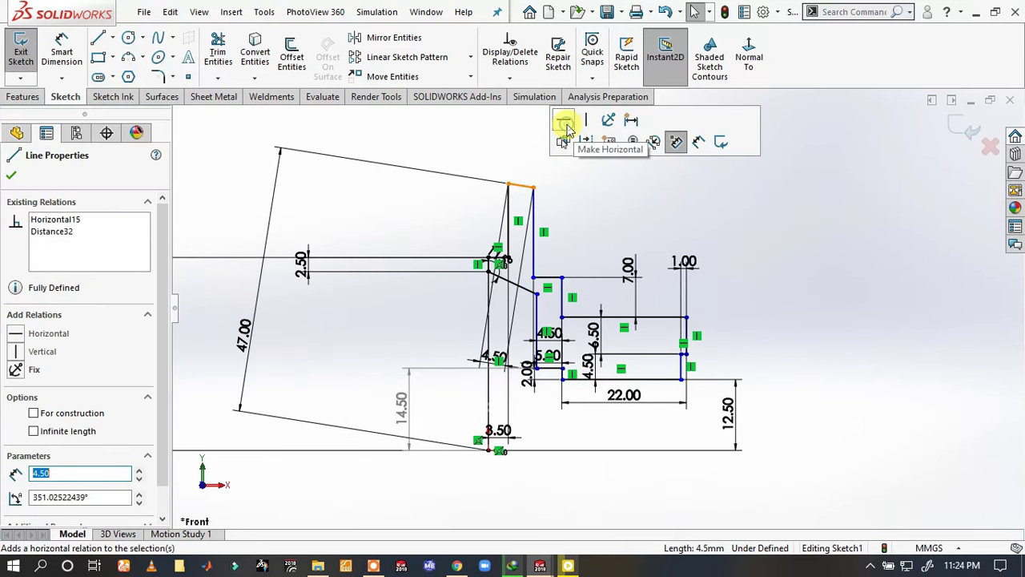
{"action": "left_click", "coordinate": [609, 227]}
{"action": "scroll", "coordinate": [572, 359], "scroll_direction": "down", "scroll_amount": 2}
{"action": "scroll", "coordinate": [588, 355], "scroll_direction": "down", "scroll_amount": 2}
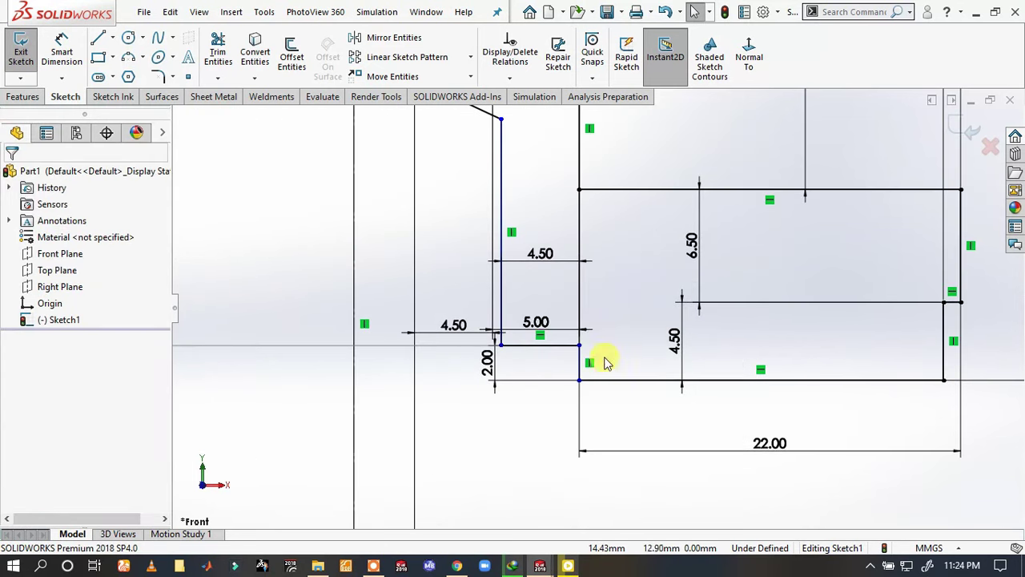
{"action": "scroll", "coordinate": [603, 344], "scroll_direction": "up", "scroll_amount": 3}
- Delete the 1.00 width dimension and drag the small step's corner right to widen it
{"action": "scroll", "coordinate": [705, 301], "scroll_direction": "up", "scroll_amount": 1}
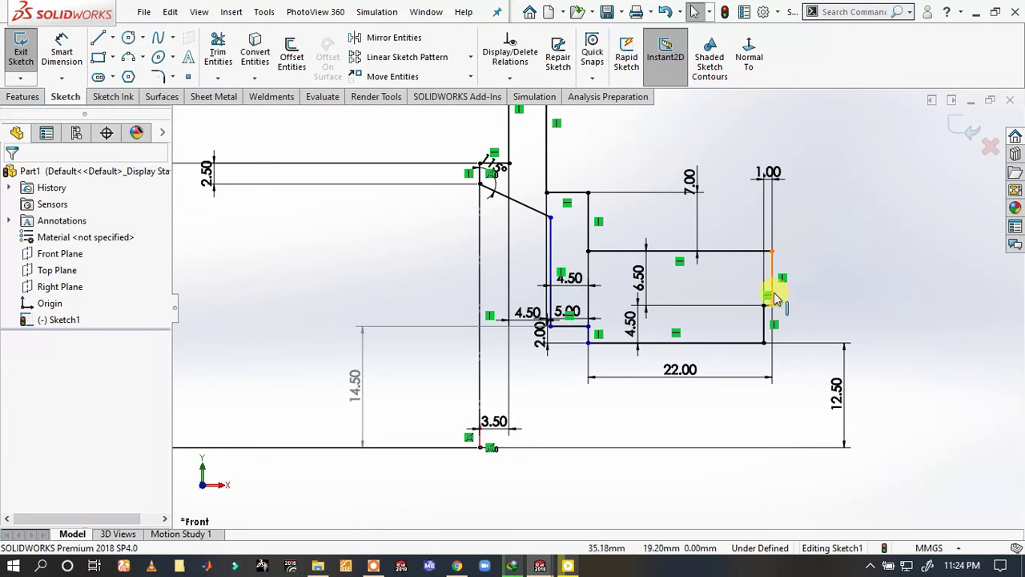
{"action": "left_click", "coordinate": [771, 185]}
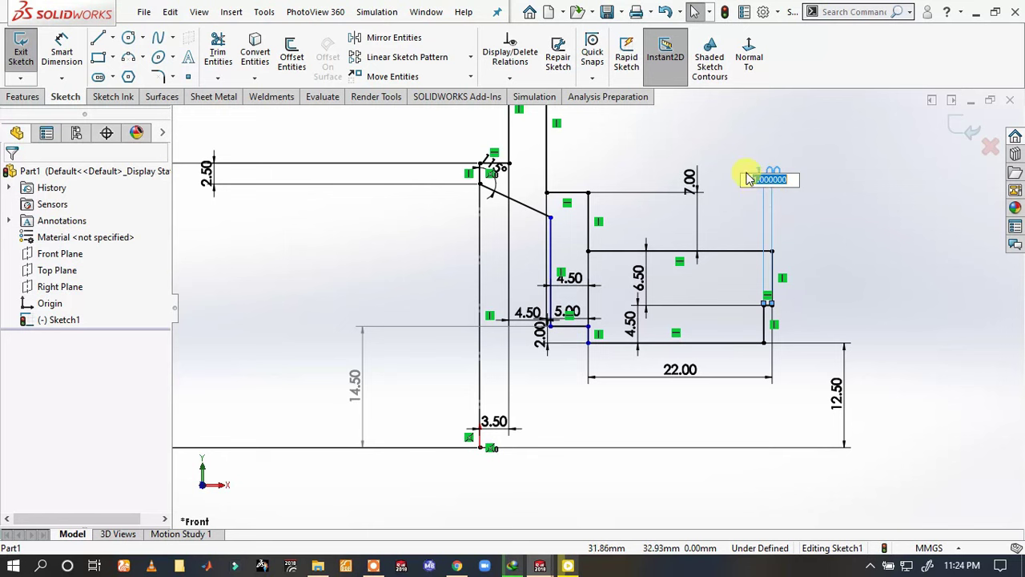
{"action": "key", "text": "Return"}
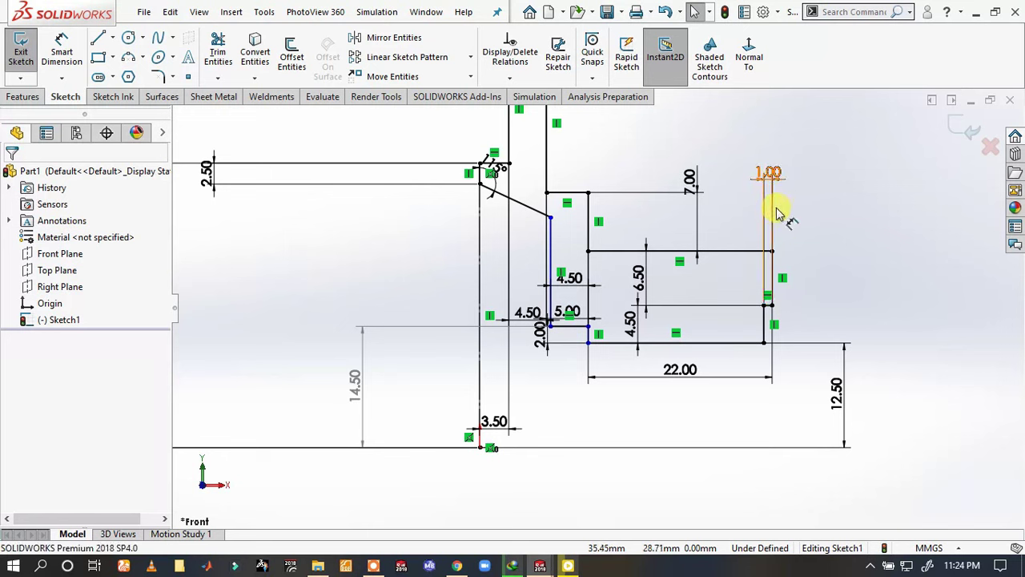
{"action": "left_click", "coordinate": [774, 214]}
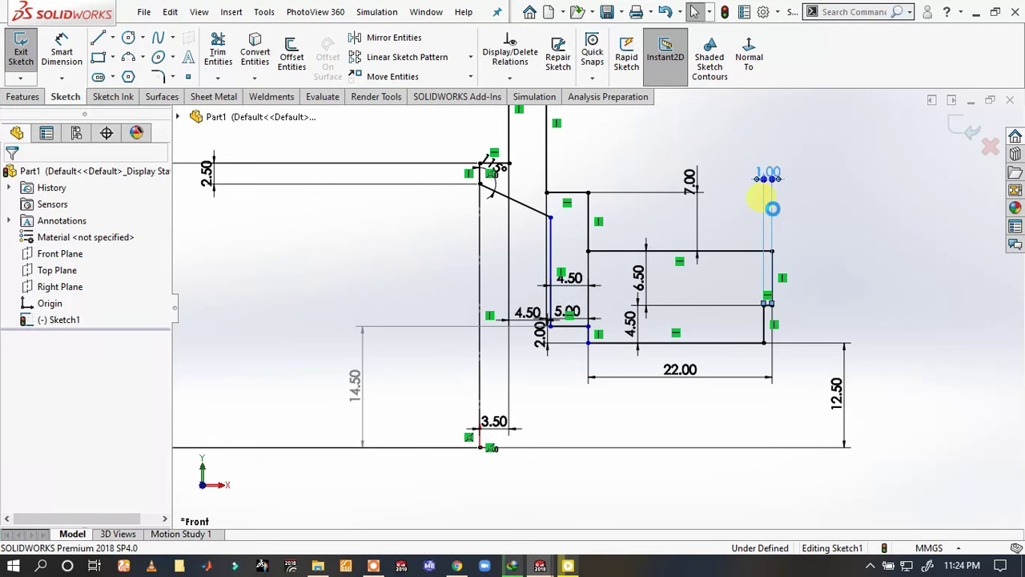
{"action": "key", "text": "Delete"}
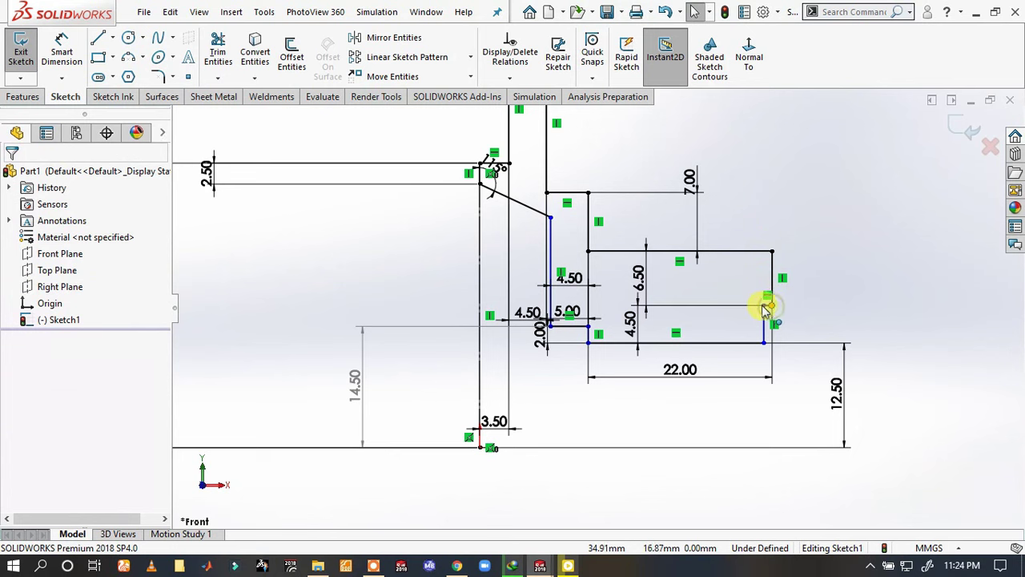
{"action": "left_click", "coordinate": [765, 309]}
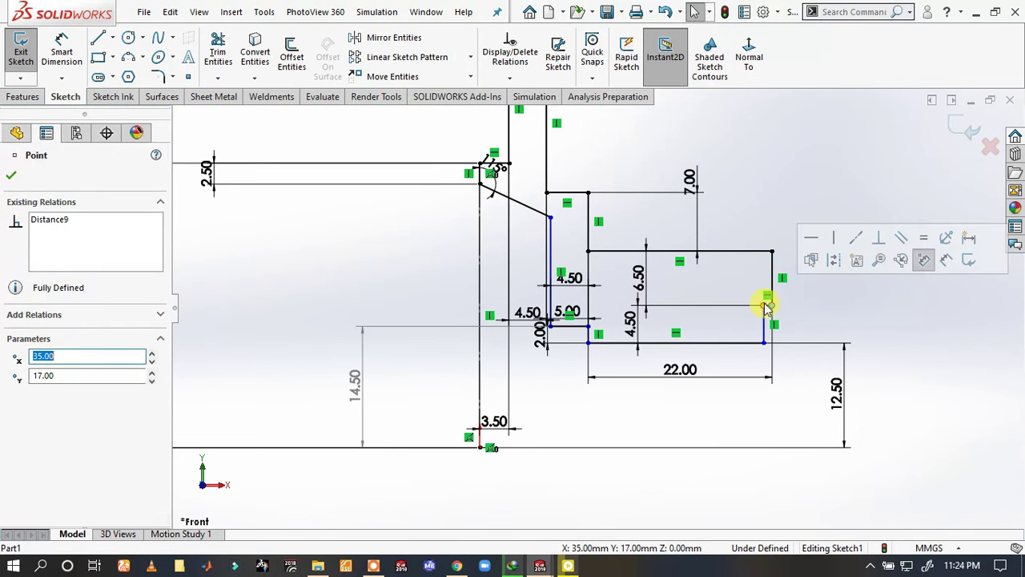
{"action": "left_click_drag", "start_coordinate": [765, 309], "coordinate": [783, 305]}
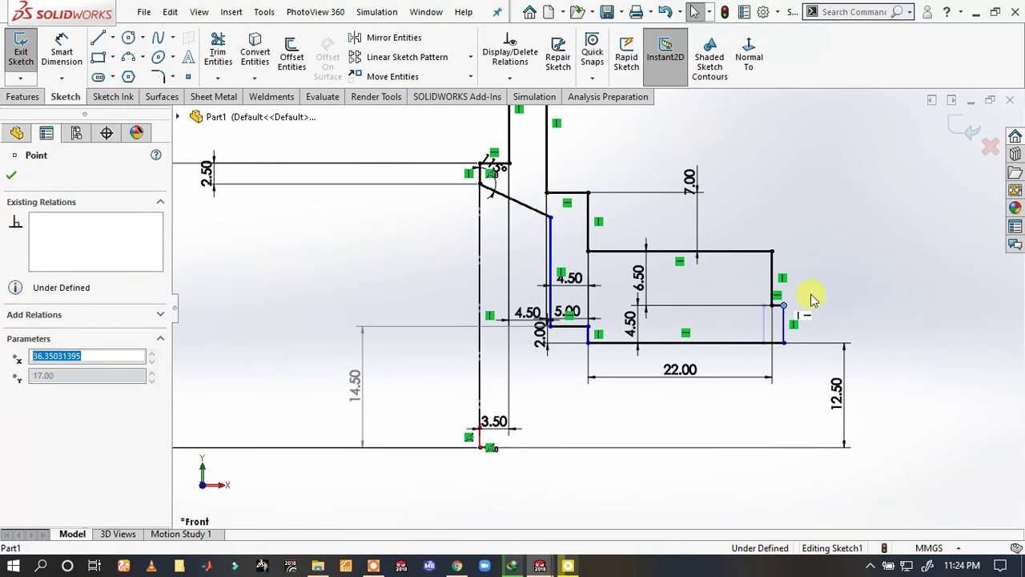
{"action": "key", "text": "Escape"}
- Dimension the small step's short horizontal line at 1 mm
{"action": "key", "text": "s"}
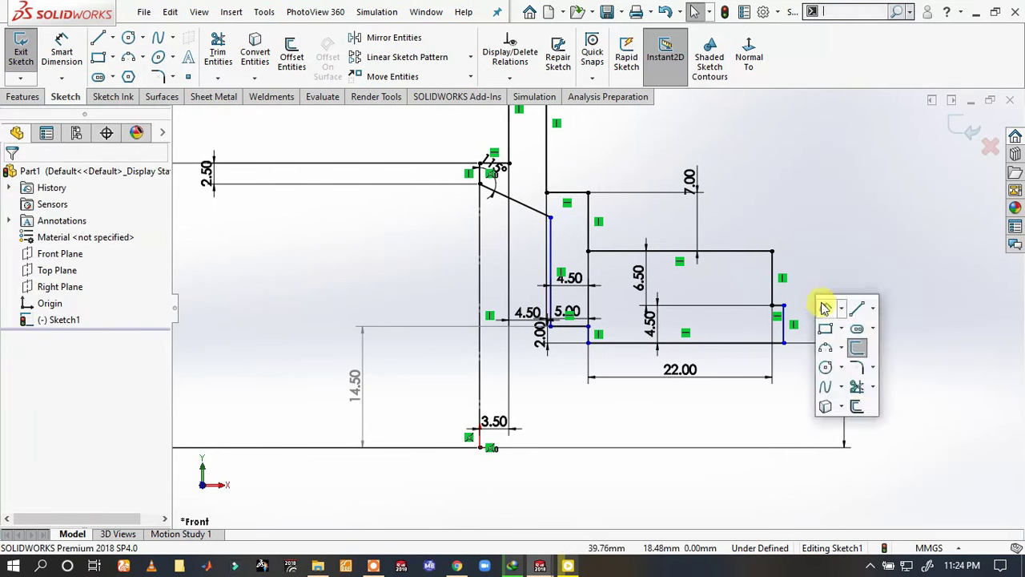
{"action": "key", "text": "d"}
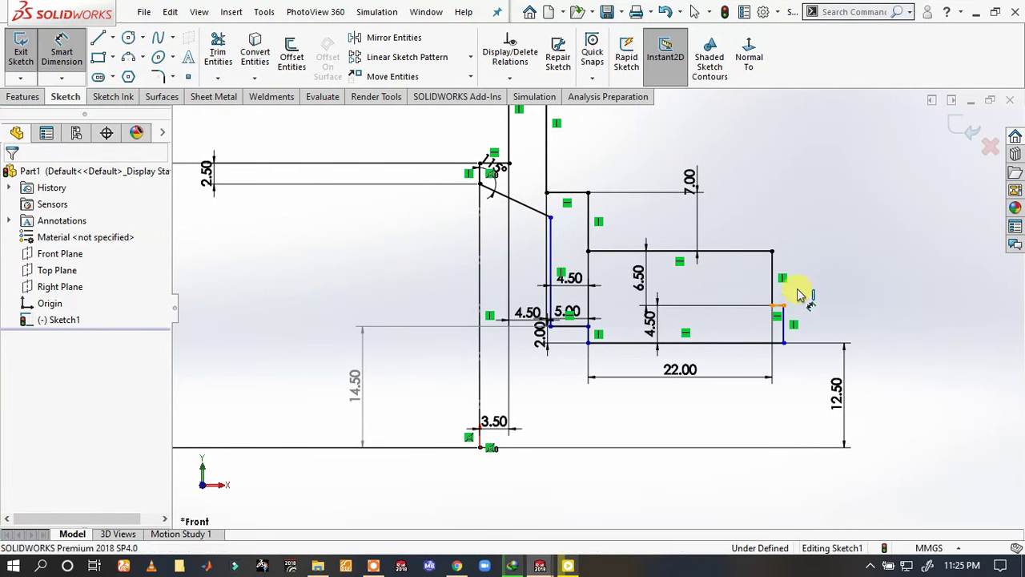
{"action": "left_click", "coordinate": [799, 293]}
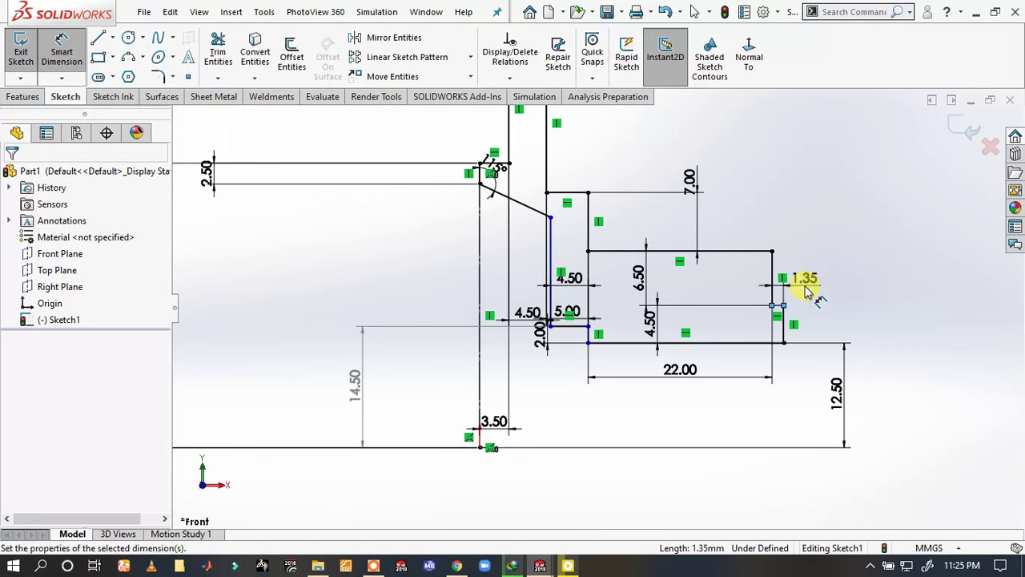
{"action": "left_click", "coordinate": [807, 291]}
{"action": "type", "text": "1"}
{"action": "key", "text": "Return"}
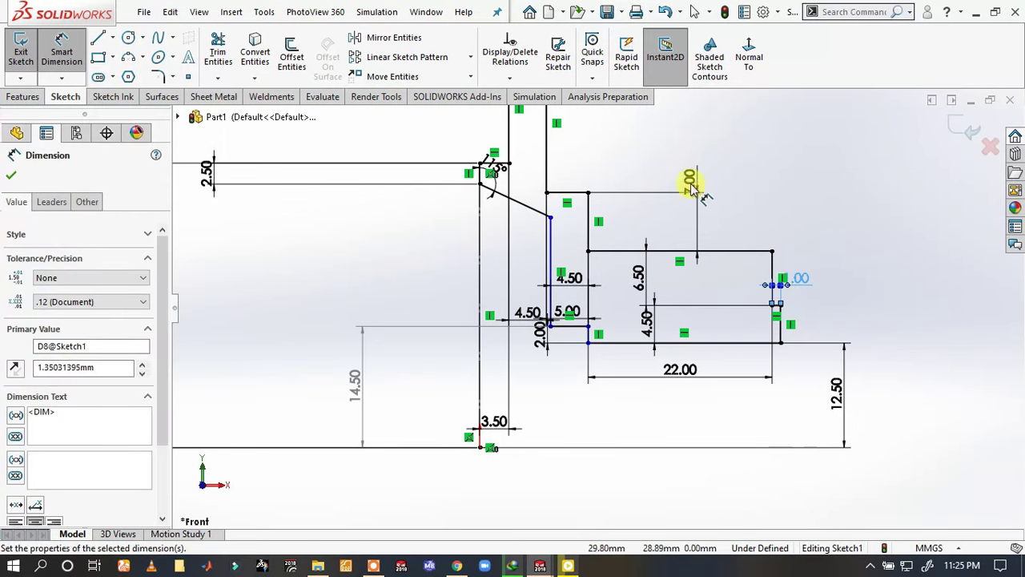
{"action": "left_click", "coordinate": [838, 200]}
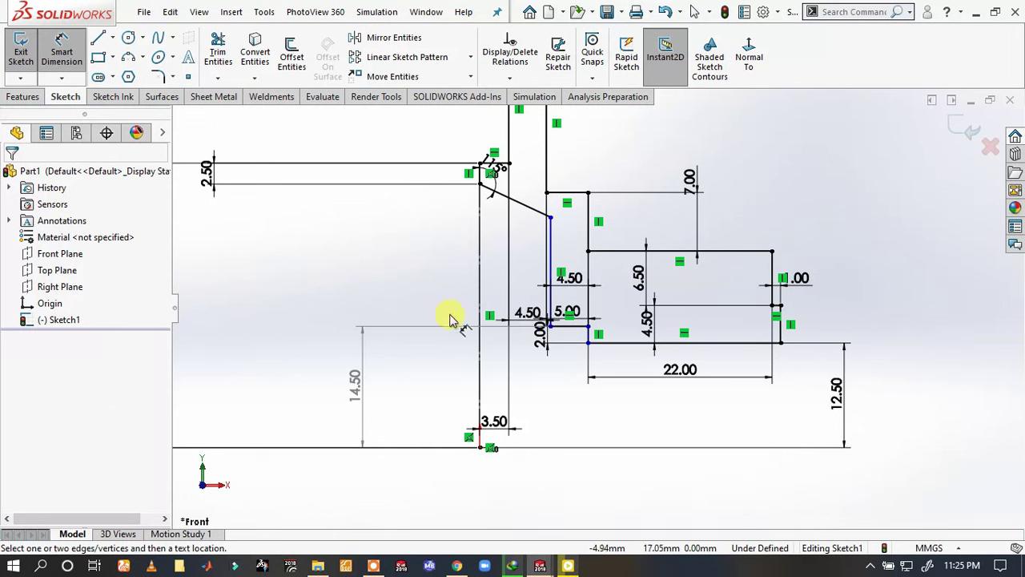
- Try a 14.50 height from the origin to the step edge, then discard it as redundant
{"action": "left_click", "coordinate": [550, 328]}
{"action": "scroll", "coordinate": [568, 330], "scroll_direction": "down", "scroll_amount": 2}
{"action": "scroll", "coordinate": [571, 329], "scroll_direction": "down", "scroll_amount": 1}
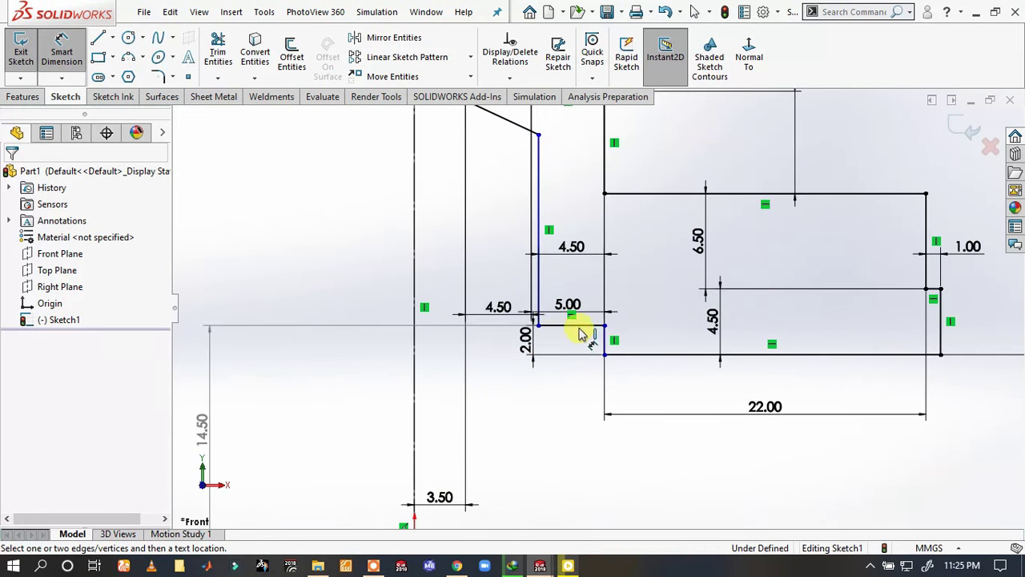
{"action": "left_click", "coordinate": [581, 327]}
{"action": "scroll", "coordinate": [440, 517], "scroll_direction": "up", "scroll_amount": 2}
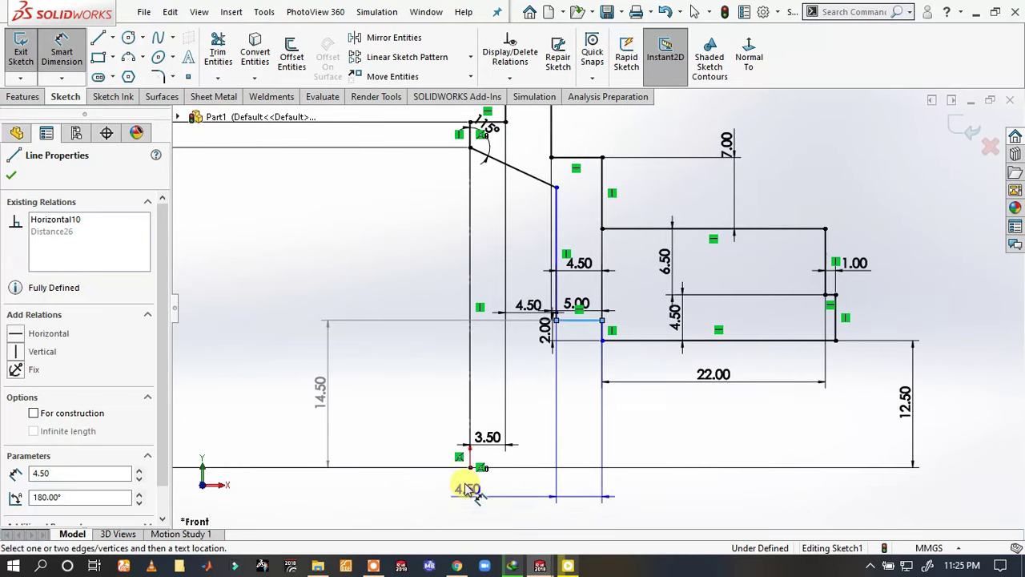
{"action": "left_click", "coordinate": [470, 469]}
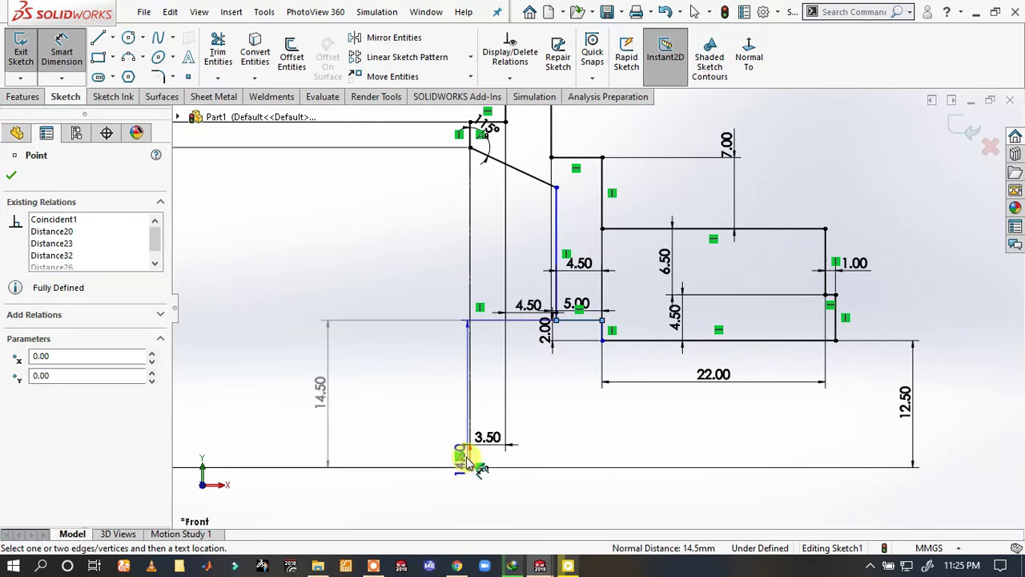
{"action": "left_click", "coordinate": [401, 408]}
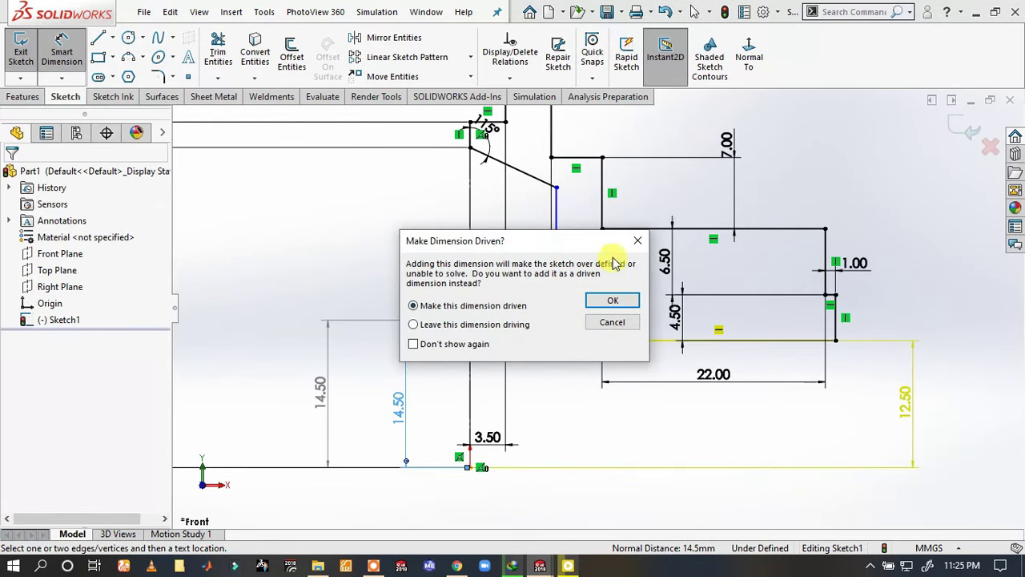
{"action": "left_click", "coordinate": [638, 240]}
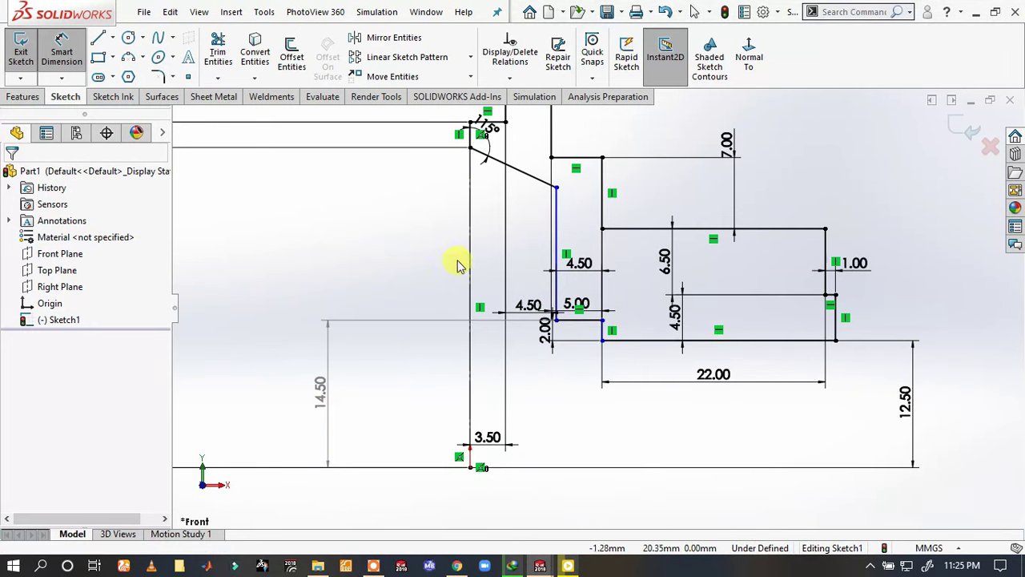
{"action": "key", "text": "Escape"}
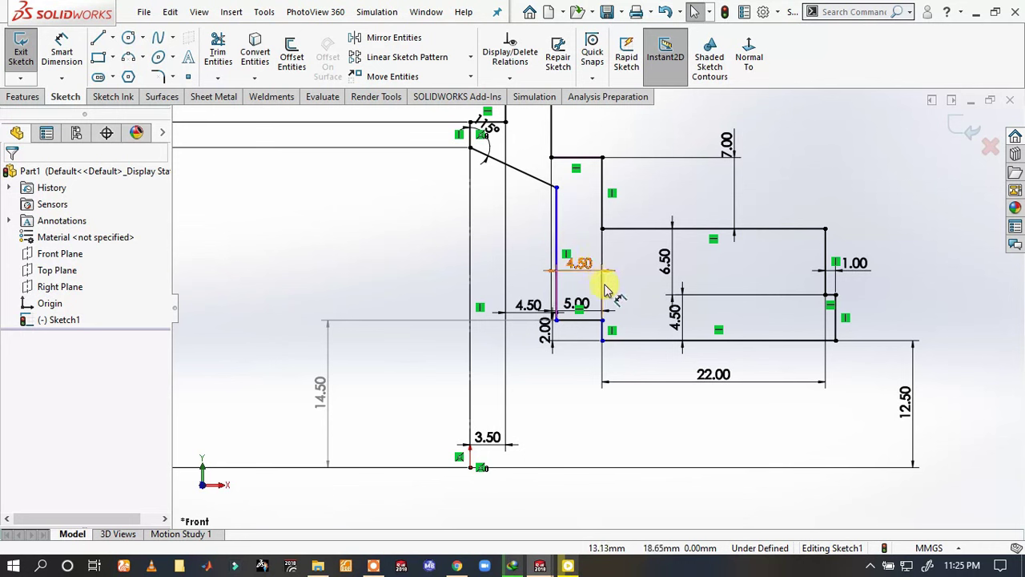
- Move the 5.00, 2.00 and 4.50 dimensions clear of the profile
{"action": "mouse_move", "coordinate": [577, 305]}
{"action": "left_mouse_down"}
{"action": "mouse_move", "coordinate": [580, 392]}
{"action": "mouse_move", "coordinate": [592, 410]}
{"action": "left_mouse_up"}
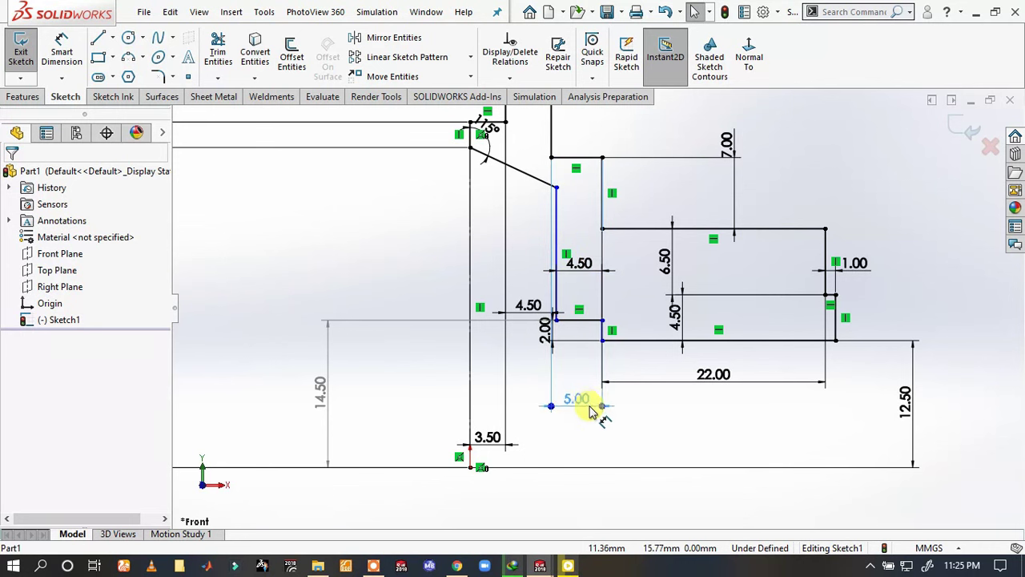
{"action": "left_click", "coordinate": [597, 413]}
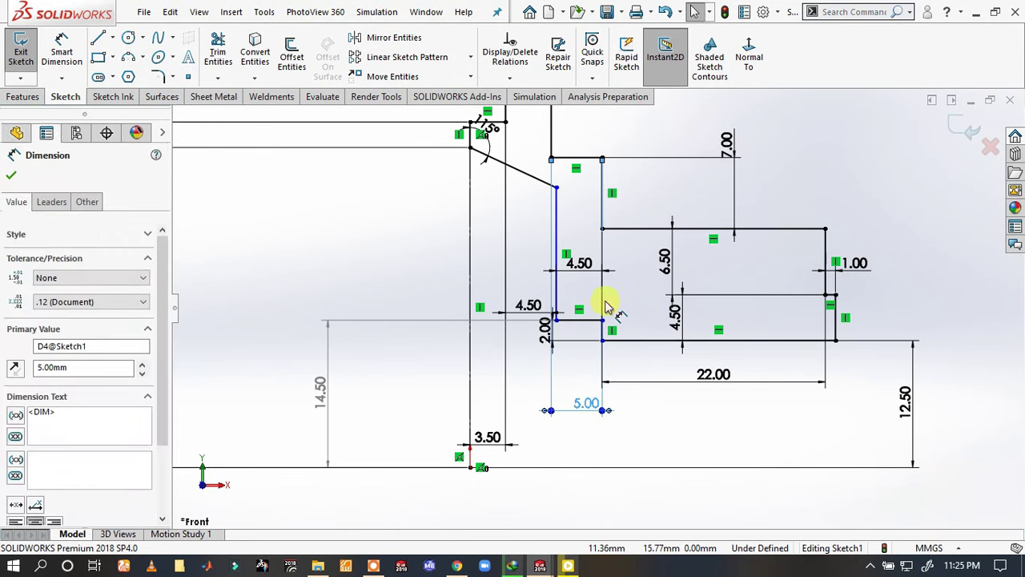
{"action": "left_click_drag", "start_coordinate": [585, 406], "coordinate": [633, 137]}
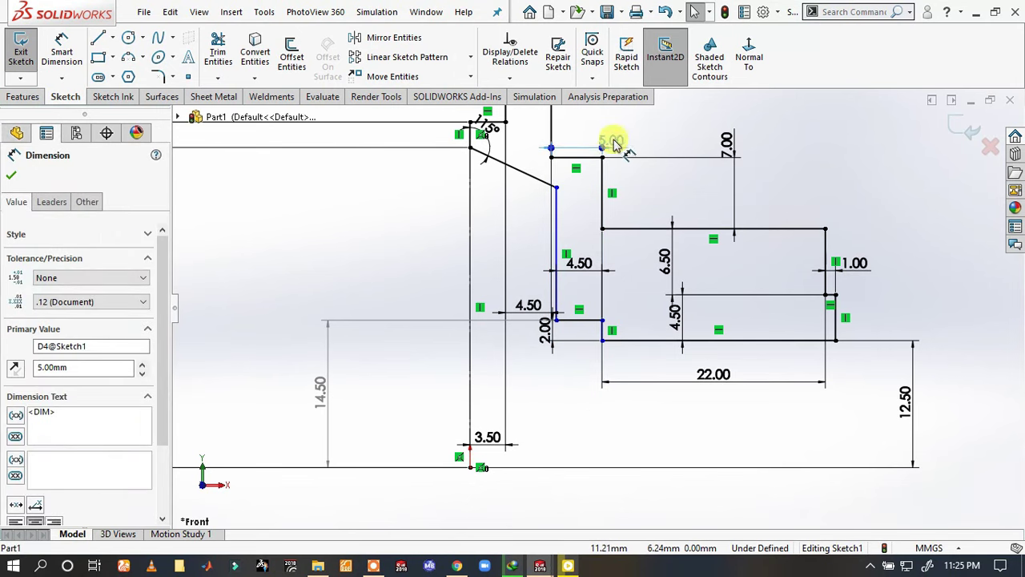
{"action": "left_click", "coordinate": [661, 209]}
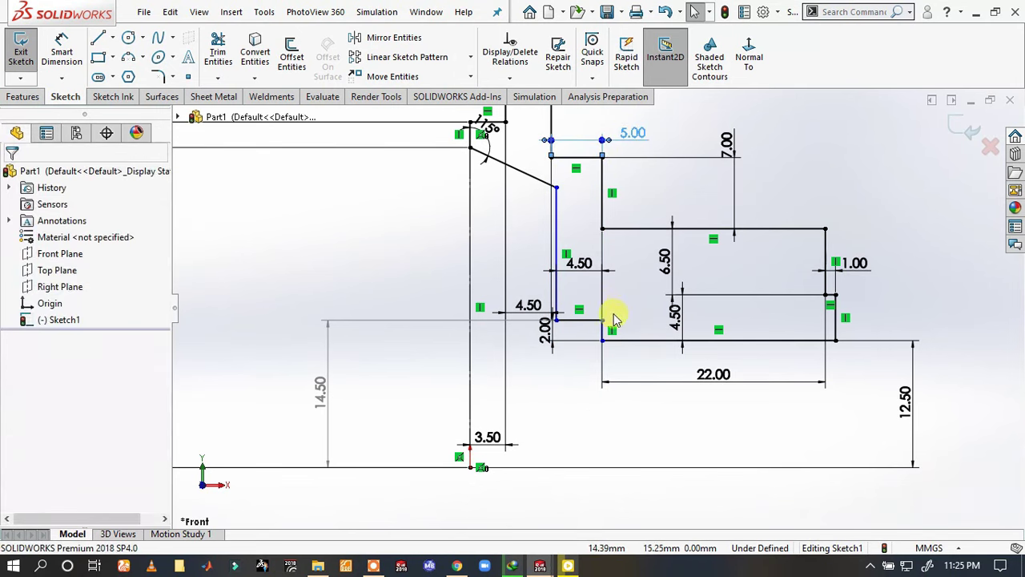
{"action": "mouse_move", "coordinate": [547, 330]}
{"action": "left_mouse_down"}
{"action": "mouse_move", "coordinate": [589, 370]}
{"action": "mouse_move", "coordinate": [580, 351]}
{"action": "left_mouse_up"}
{"action": "mouse_move", "coordinate": [541, 313]}
{"action": "left_mouse_down"}
{"action": "mouse_move", "coordinate": [536, 267]}
{"action": "mouse_move", "coordinate": [592, 118]}
{"action": "left_mouse_up"}
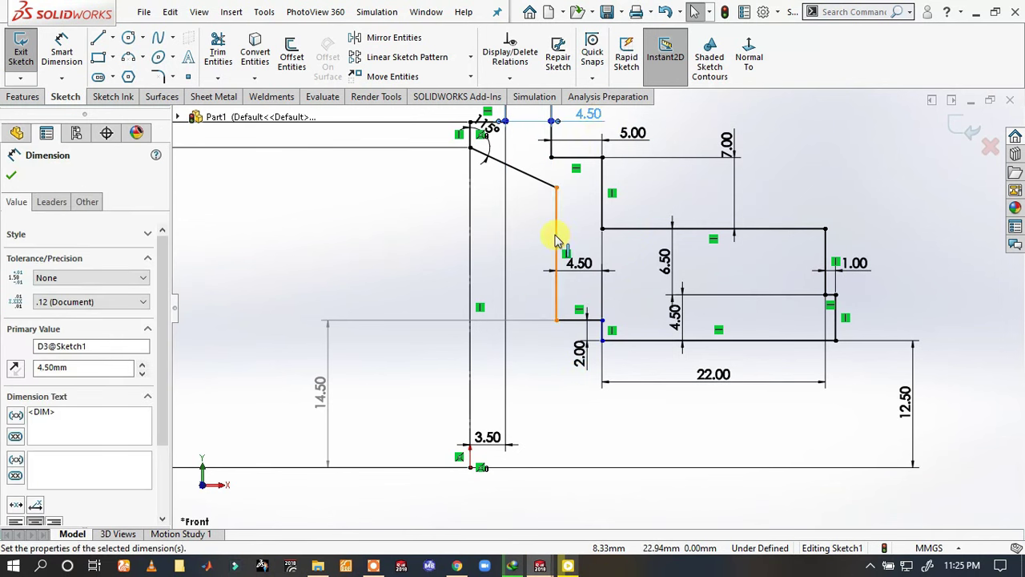
- Shift the long vertical edge left and make the two short vertical edges collinear
{"action": "mouse_move", "coordinate": [558, 241]}
{"action": "left_mouse_down"}
{"action": "mouse_move", "coordinate": [549, 238]}
{"action": "mouse_move", "coordinate": [558, 236]}
{"action": "left_mouse_up"}
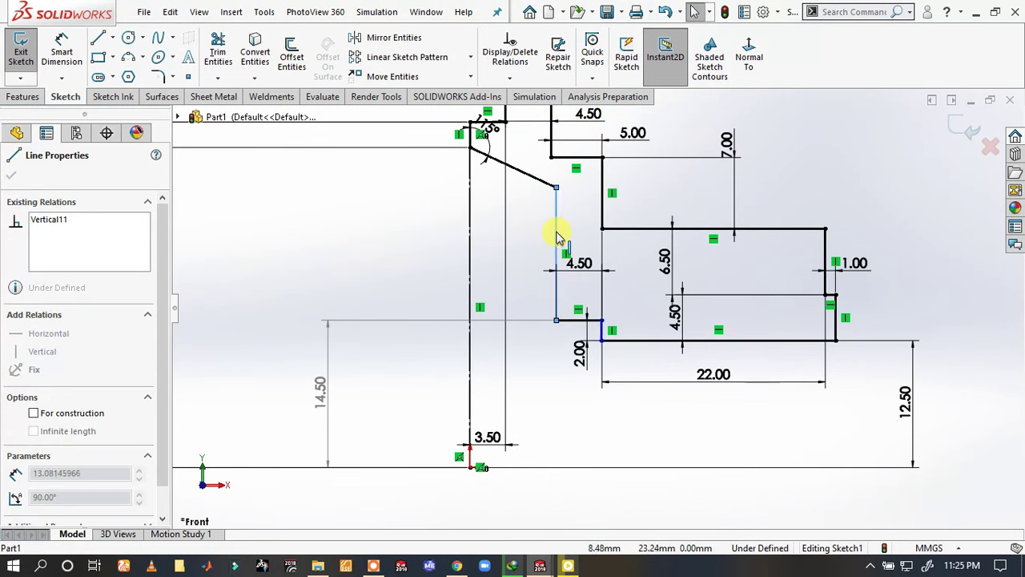
{"action": "left_click_drag", "start_coordinate": [559, 237], "coordinate": [548, 231]}
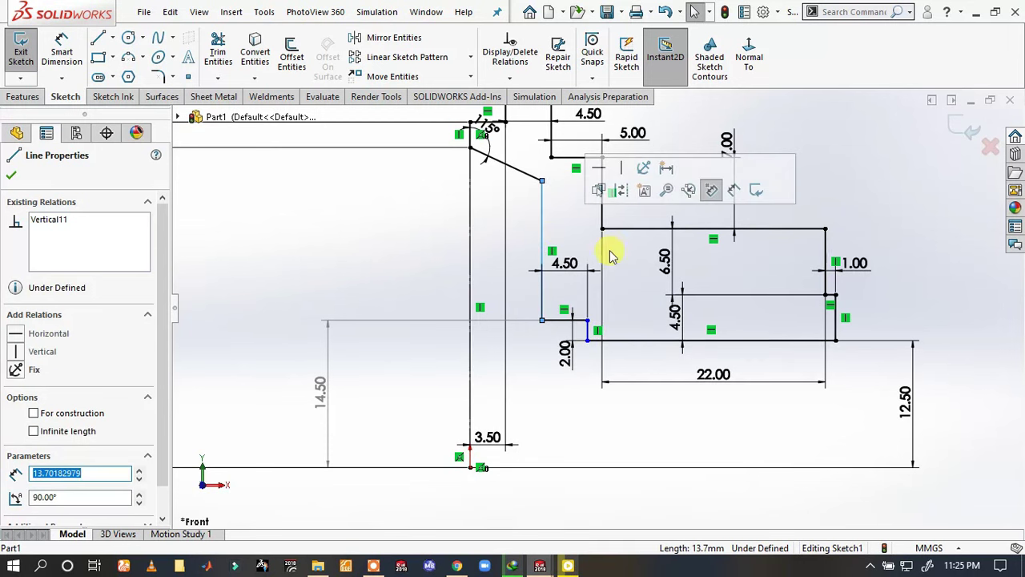
{"action": "left_click", "coordinate": [593, 331]}
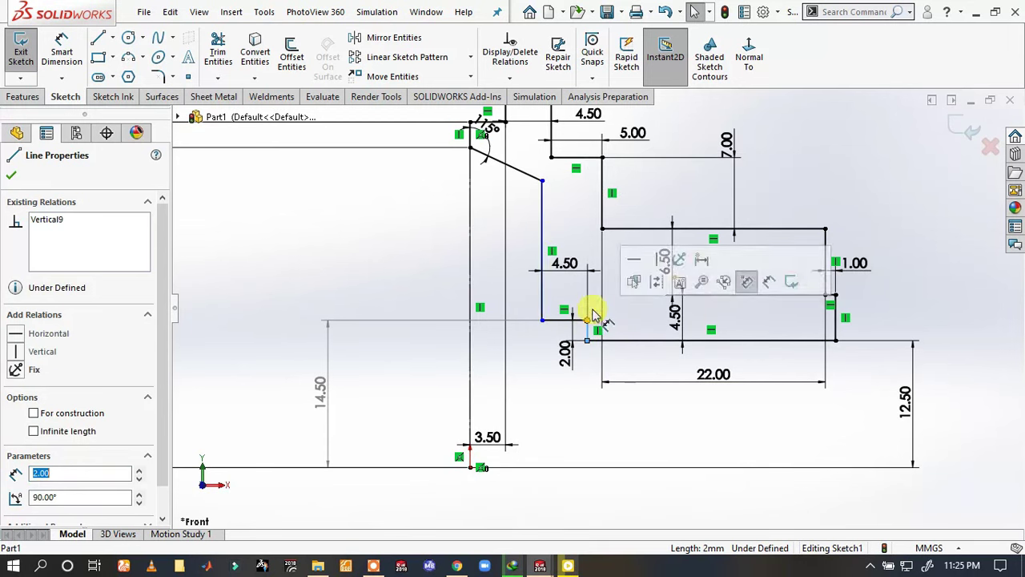
{"action": "left_click", "coordinate": [603, 215]}
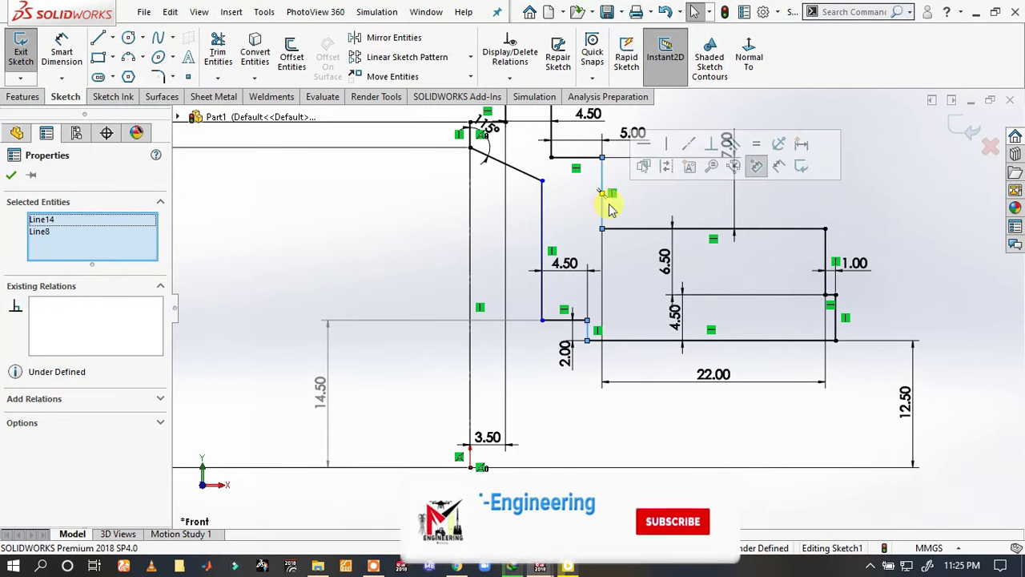
{"action": "left_click", "coordinate": [687, 146]}
{"action": "left_click", "coordinate": [662, 190]}
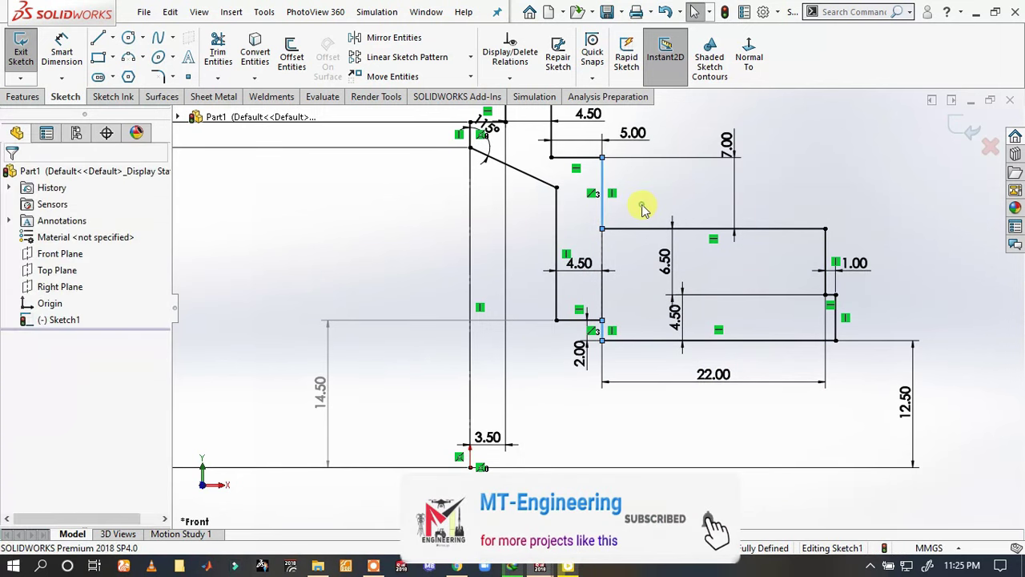
{"action": "scroll", "coordinate": [663, 257], "scroll_direction": "down", "scroll_amount": 2}
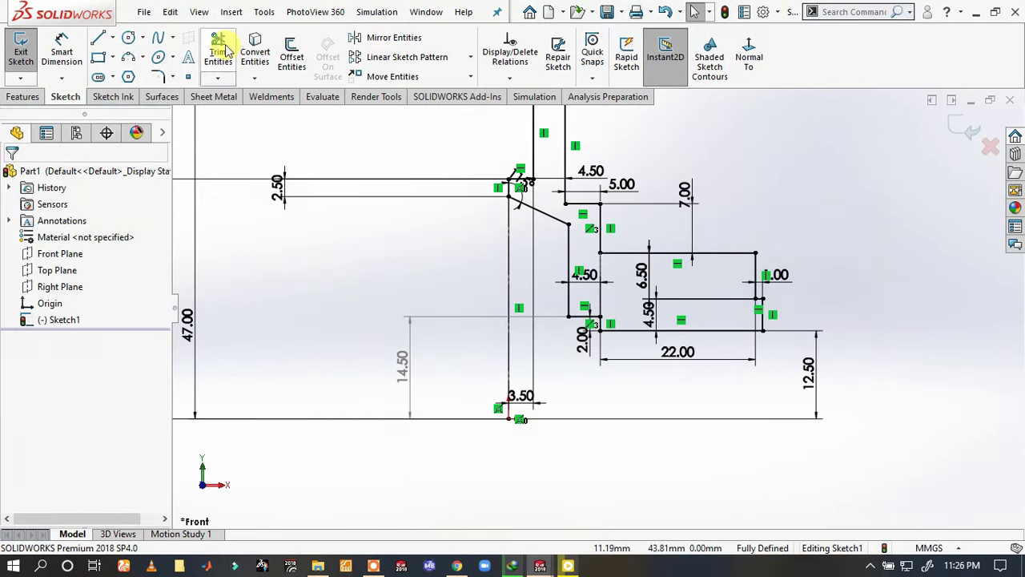
- Draw a horizontal construction line from the origin to the right along the base
{"action": "left_click", "coordinate": [98, 45]}
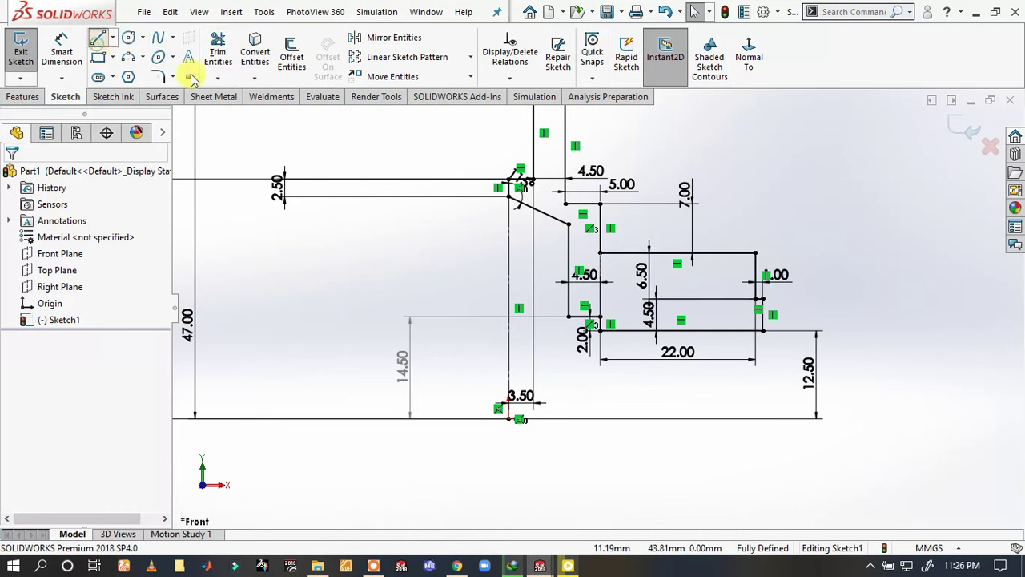
{"action": "left_click", "coordinate": [509, 419]}
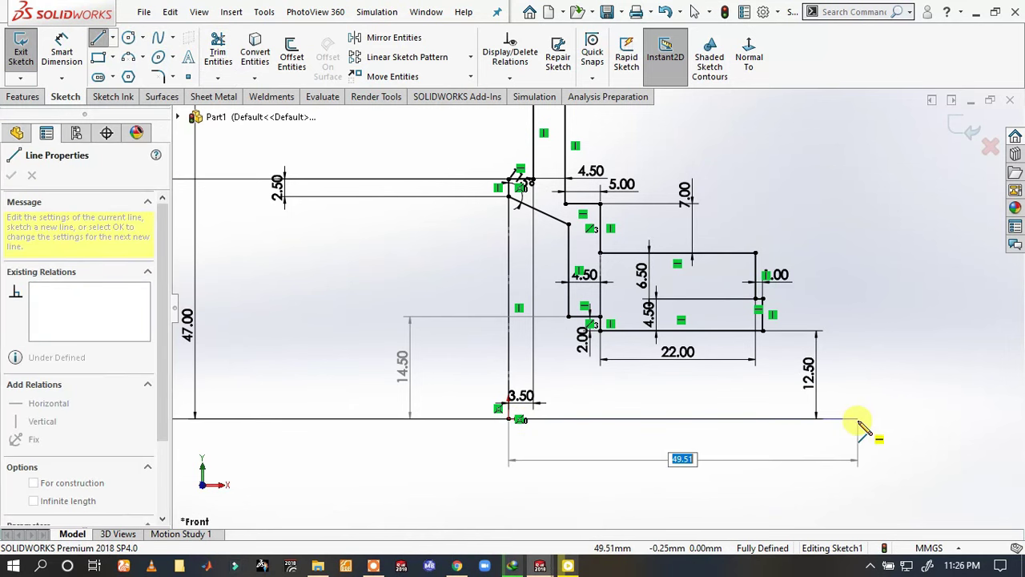
{"action": "left_click", "coordinate": [862, 419]}
{"action": "right_click", "coordinate": [860, 419]}
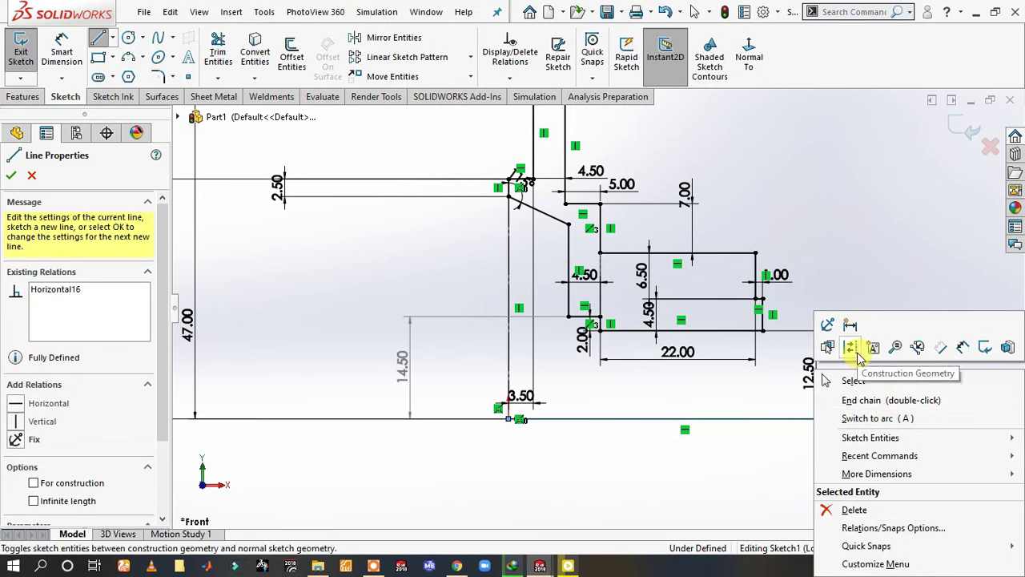
{"action": "left_click", "coordinate": [852, 347]}
{"action": "key", "text": "Escape"}
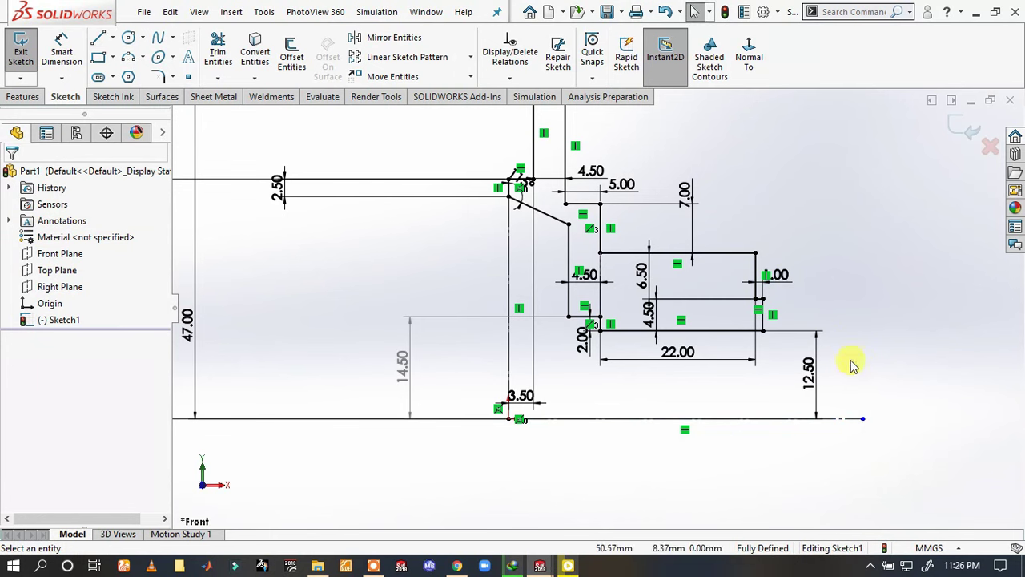
- Start a Revolved Boss/Base feature from the sketch
{"action": "scroll", "coordinate": [529, 305], "scroll_direction": "down", "scroll_amount": 2}
{"action": "scroll", "coordinate": [633, 240], "scroll_direction": "down", "scroll_amount": 2}
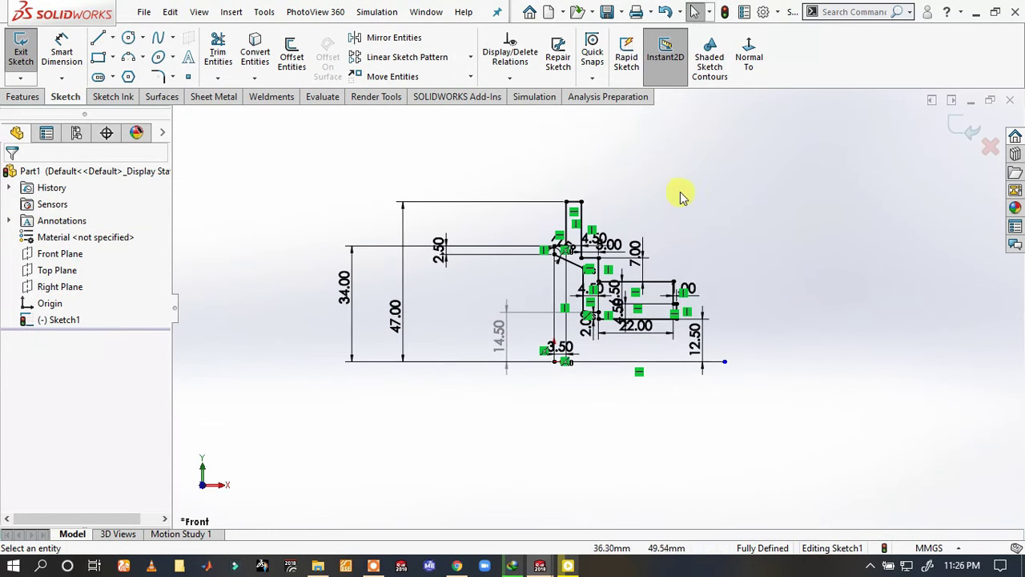
{"action": "left_click", "coordinate": [21, 103]}
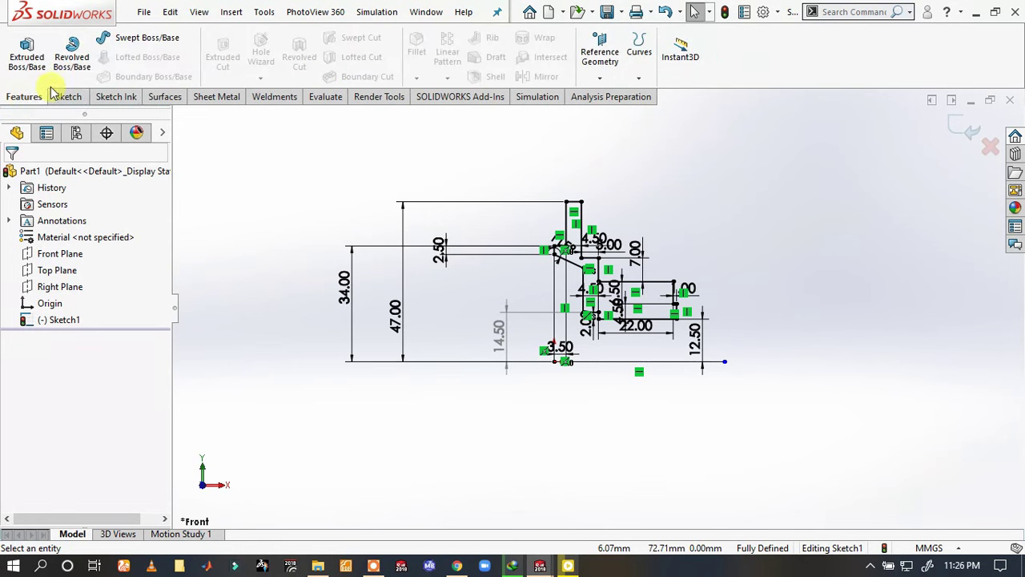
{"action": "left_click", "coordinate": [83, 60]}
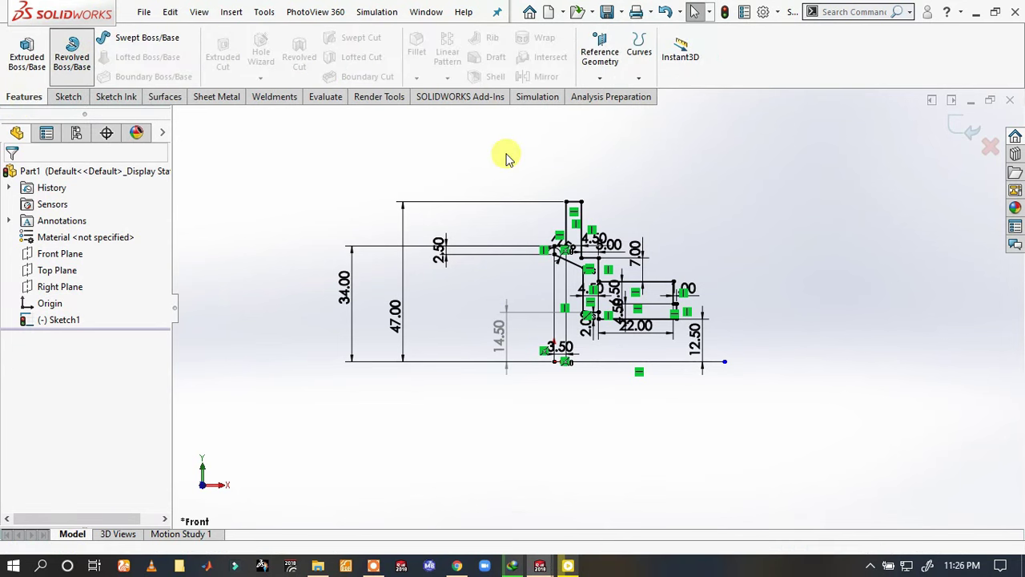
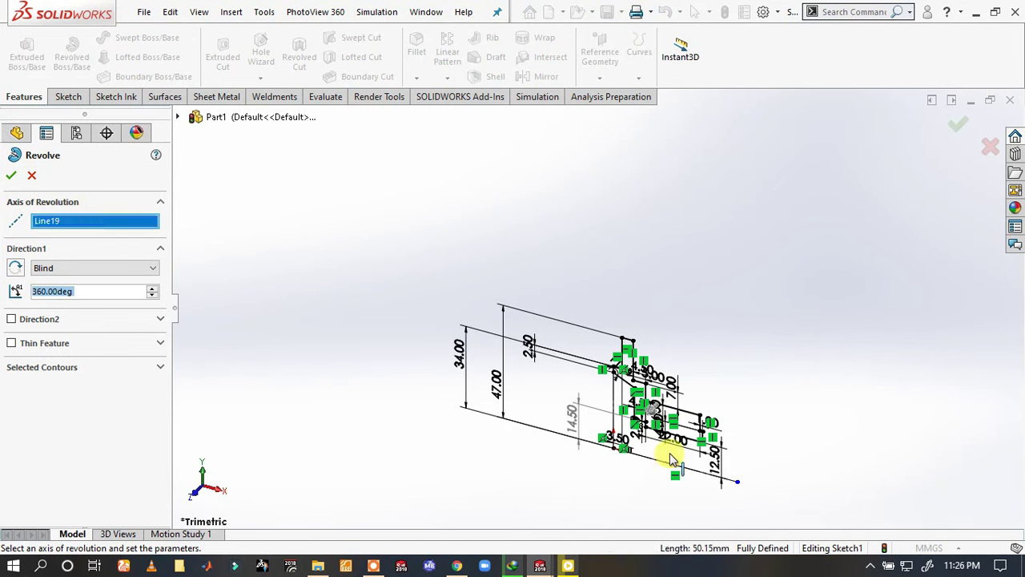
- Revolve the stepped profile 360° about Line19 to create the Revolve1 flanged bushing
{"action": "scroll", "coordinate": [761, 433], "scroll_direction": "down", "scroll_amount": 1}
{"action": "scroll", "coordinate": [689, 441], "scroll_direction": "down", "scroll_amount": 1}
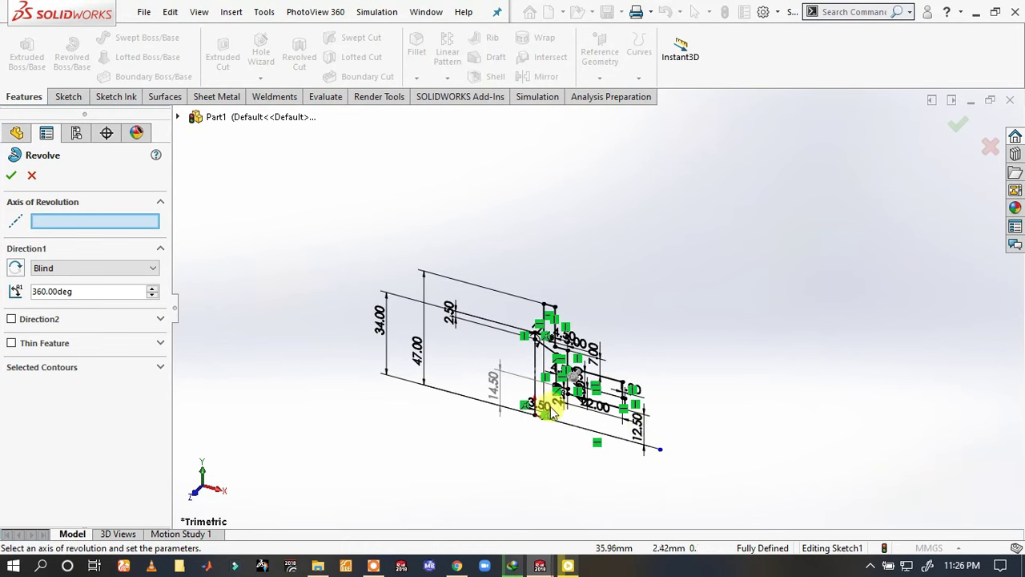
{"action": "scroll", "coordinate": [498, 386], "scroll_direction": "down", "scroll_amount": 2}
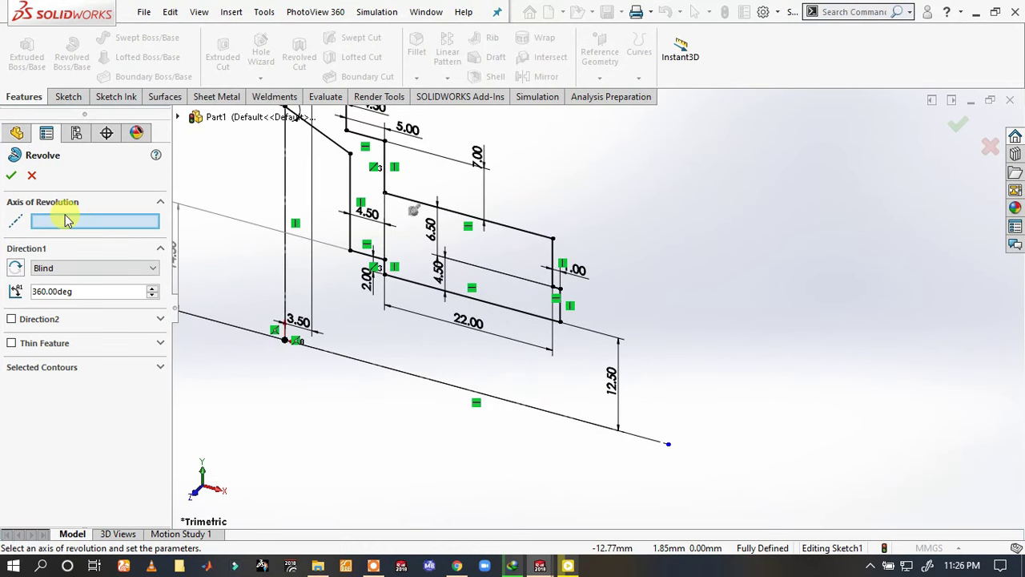
{"action": "left_click", "coordinate": [403, 376]}
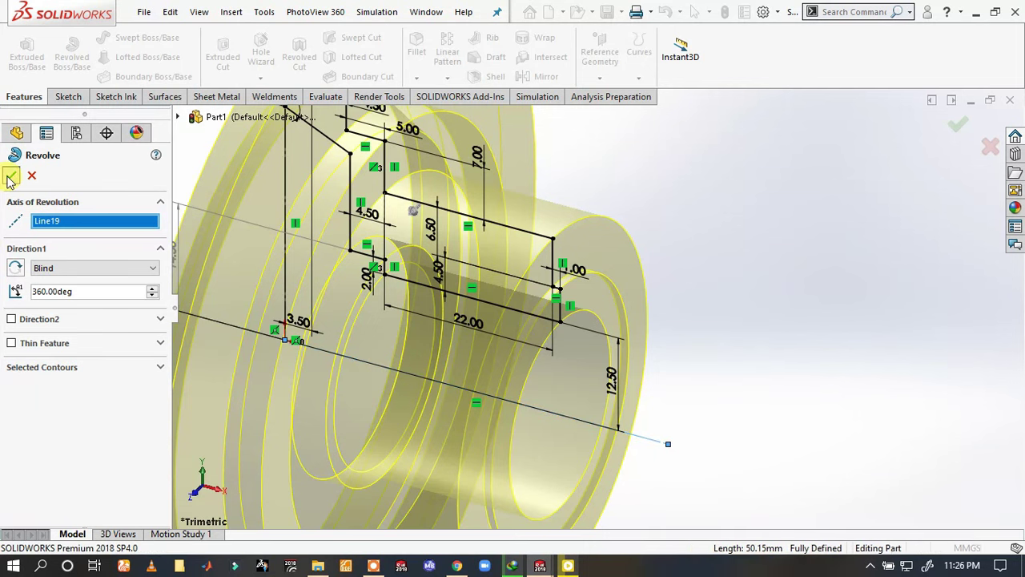
{"action": "left_click", "coordinate": [10, 175]}
- Chamfer the hub-to-flange edge, the outer flange edge and one more circular edge at 1 mm × 45°
{"action": "scroll", "coordinate": [518, 266], "scroll_direction": "up", "scroll_amount": 3}
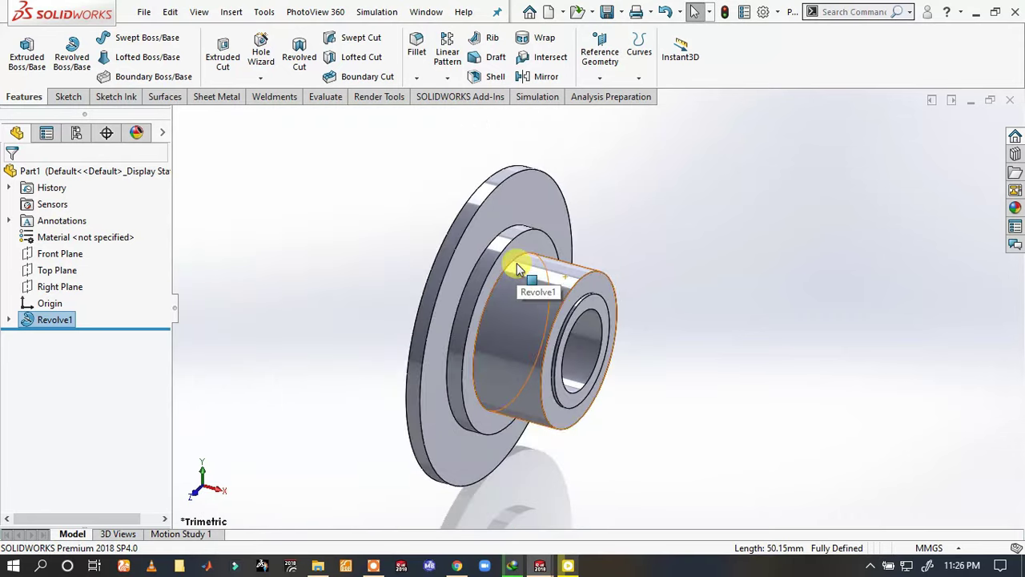
{"action": "scroll", "coordinate": [505, 288], "scroll_direction": "down", "scroll_amount": 1}
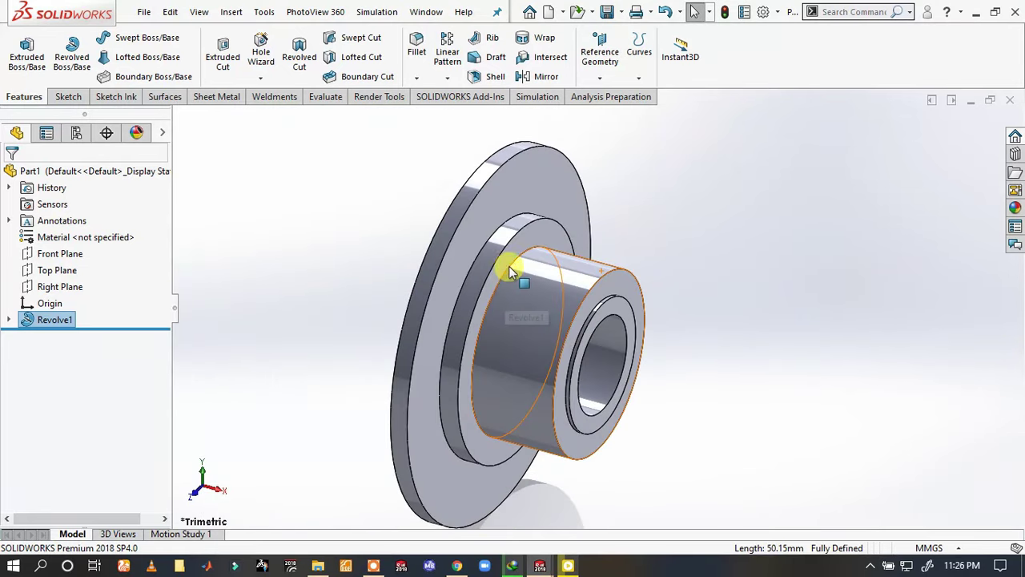
{"action": "scroll", "coordinate": [509, 266], "scroll_direction": "down", "scroll_amount": 1}
{"action": "left_click", "coordinate": [511, 238]}
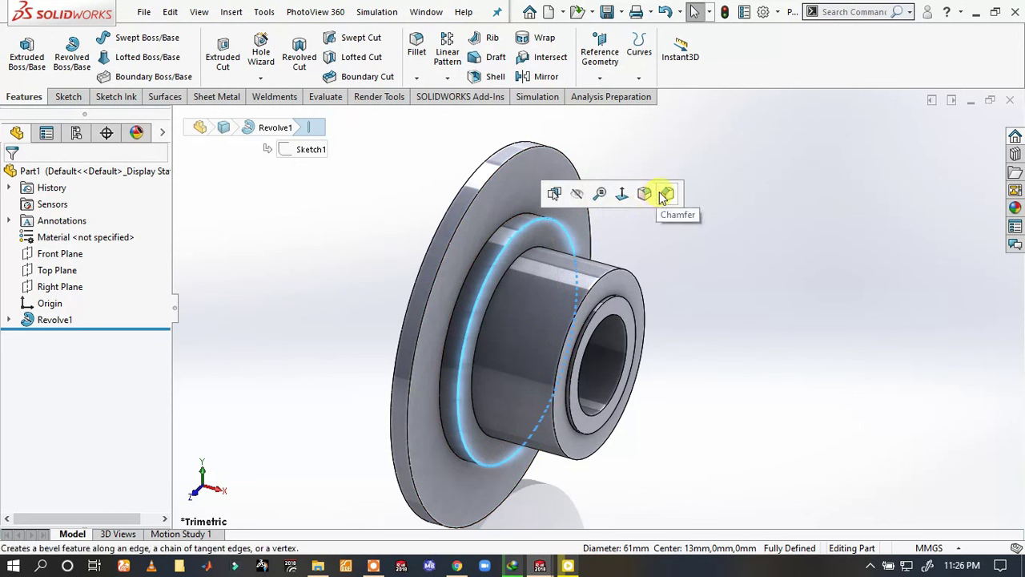
{"action": "right_click", "coordinate": [659, 193]}
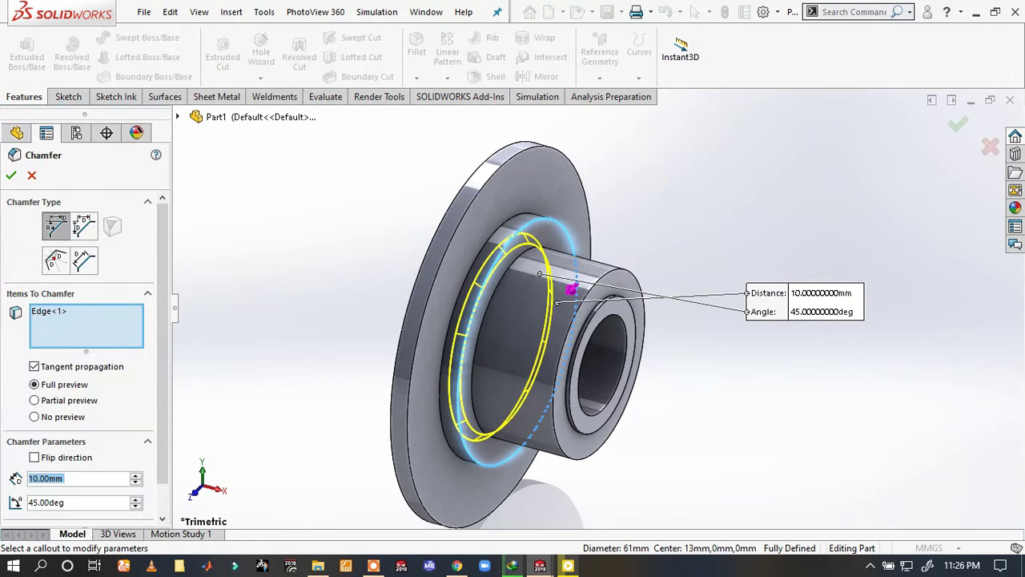
{"action": "type", "text": "1"}
{"action": "key", "text": "Return"}
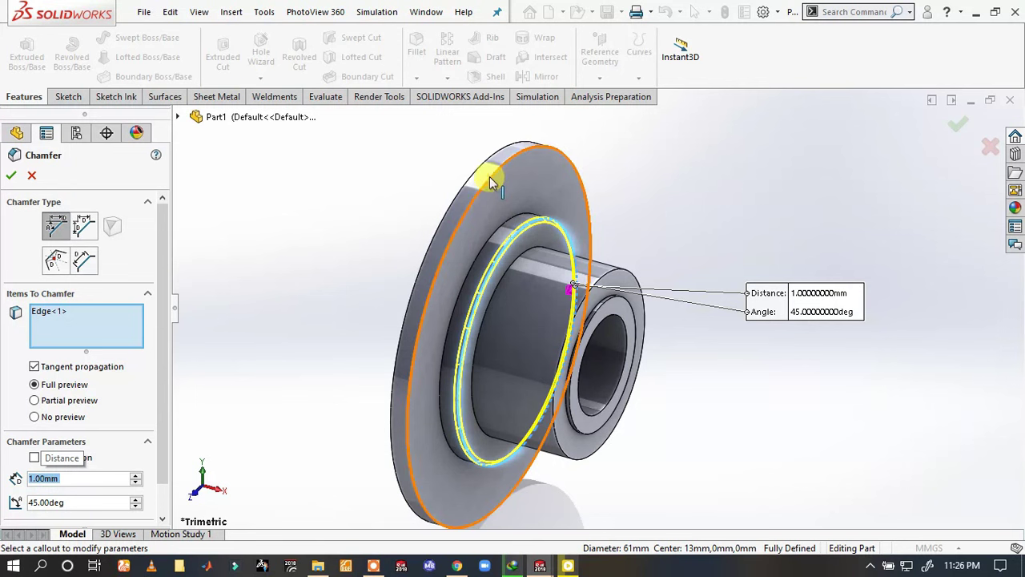
{"action": "left_click", "coordinate": [494, 171]}
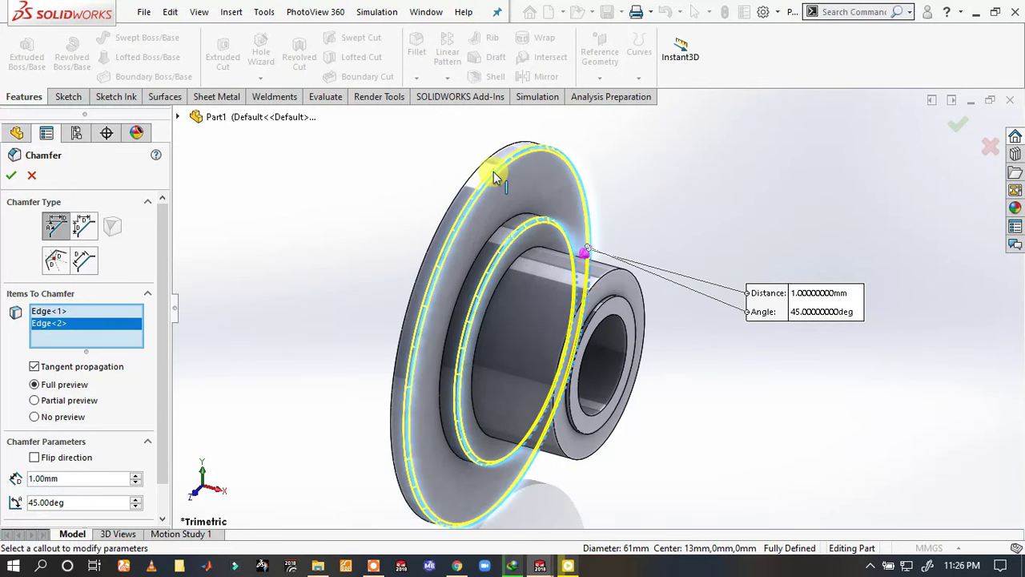
{"action": "left_click", "coordinate": [502, 227]}
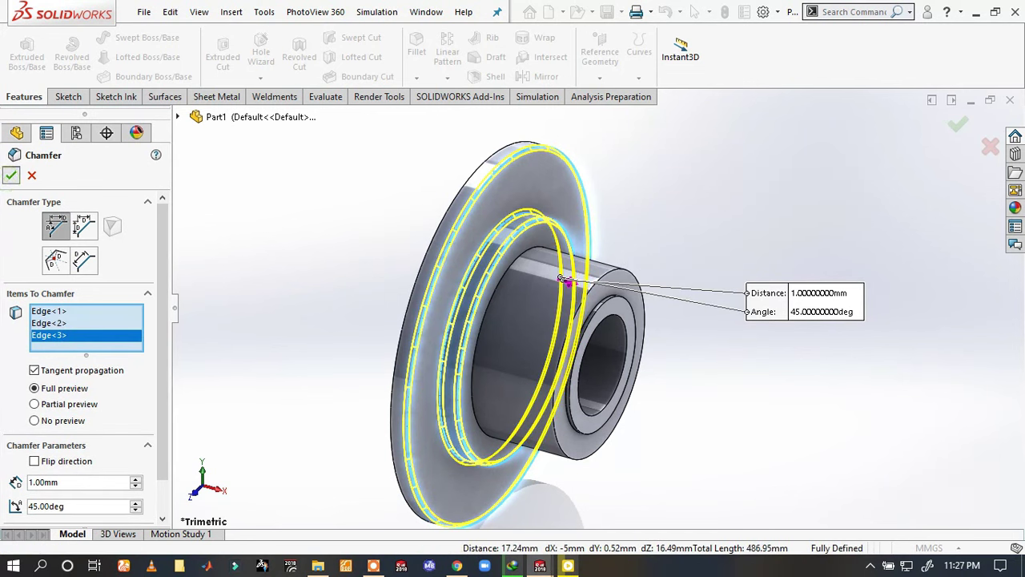
{"action": "left_click", "coordinate": [11, 175]}
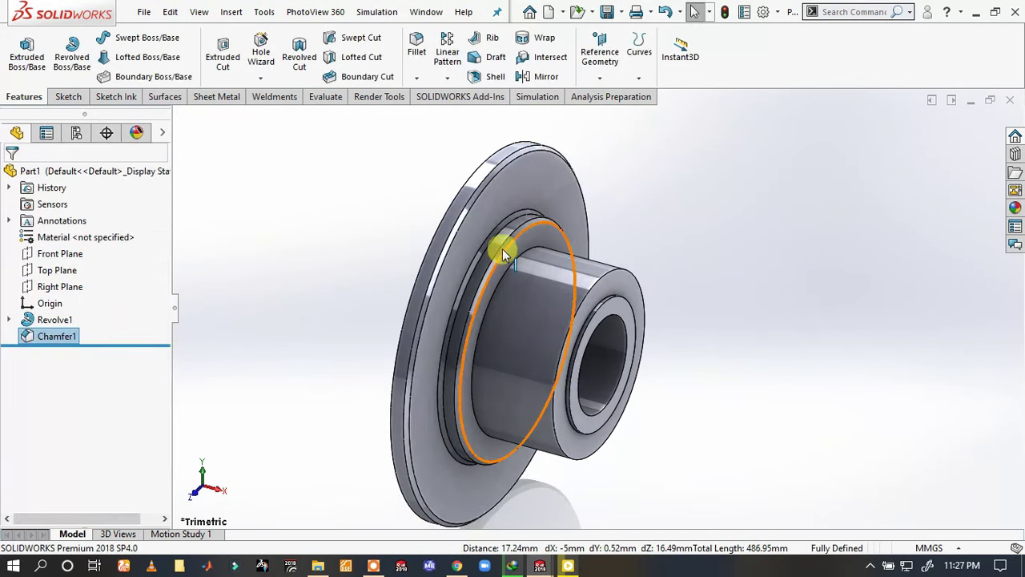
- Start a sketch on the flange's front face and draw a small circle above the origin
{"action": "left_click", "coordinate": [481, 230]}
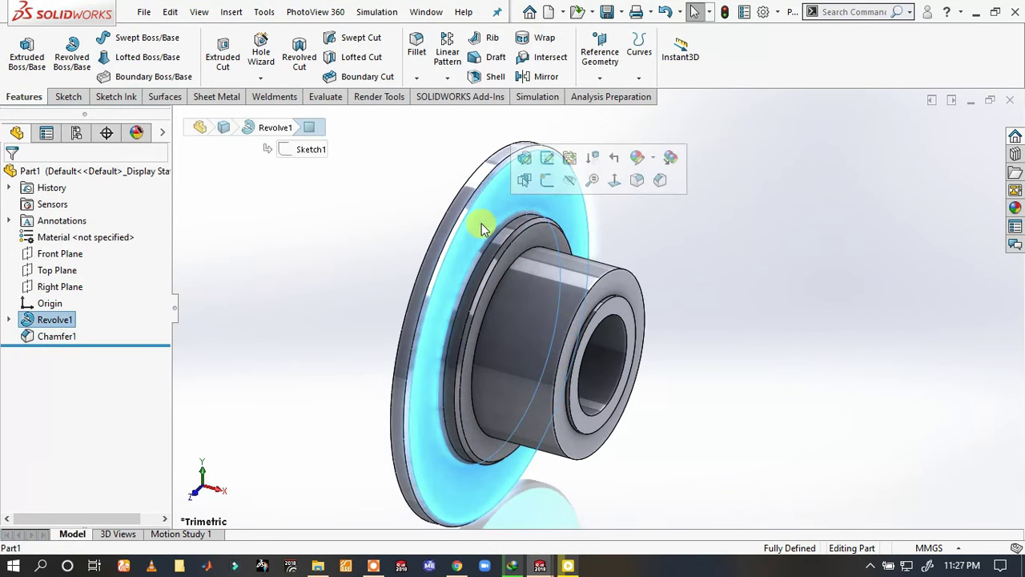
{"action": "left_click", "coordinate": [549, 185]}
{"action": "left_click", "coordinate": [620, 170]}
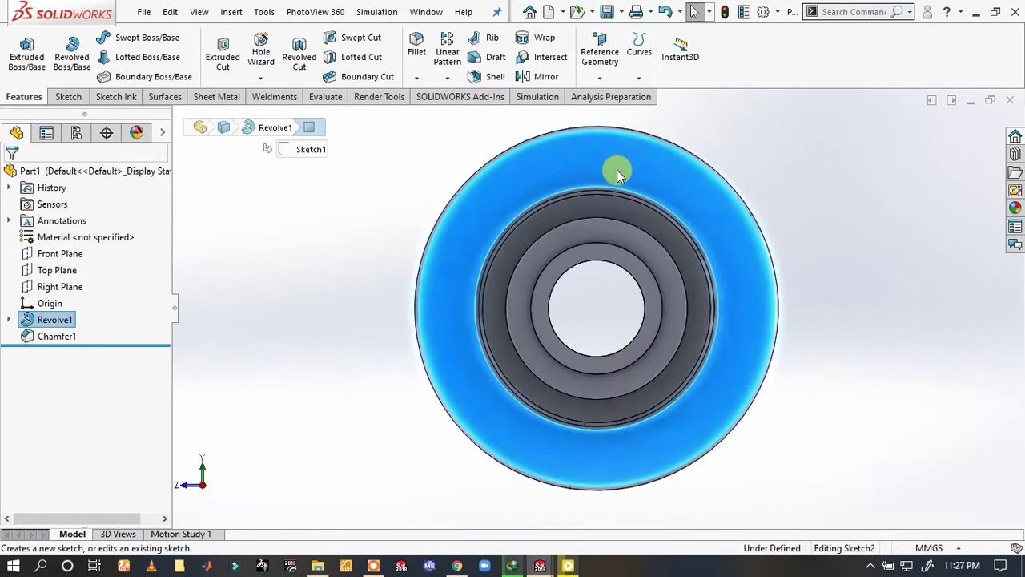
{"action": "key", "text": "s"}
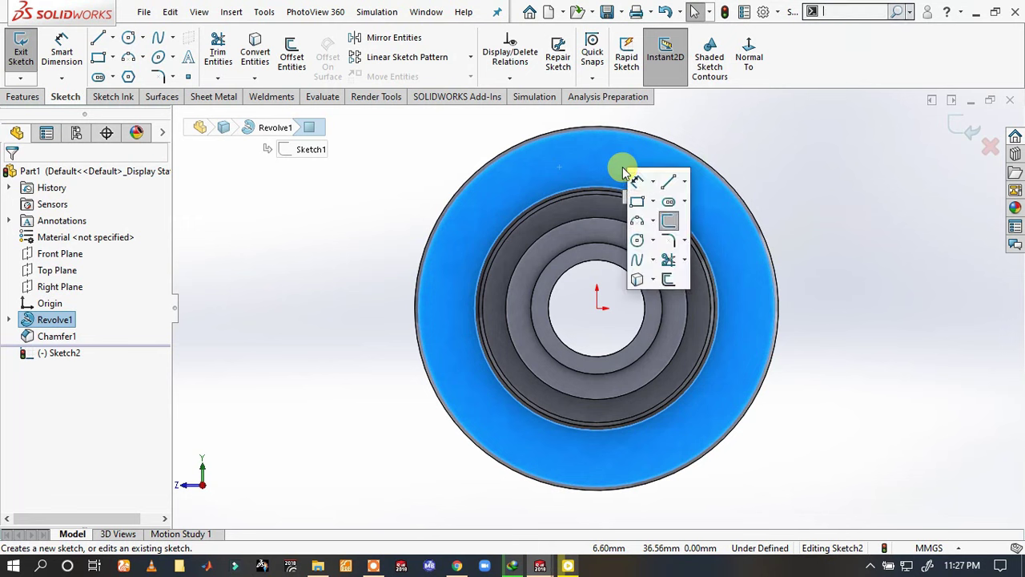
{"action": "left_click", "coordinate": [638, 243]}
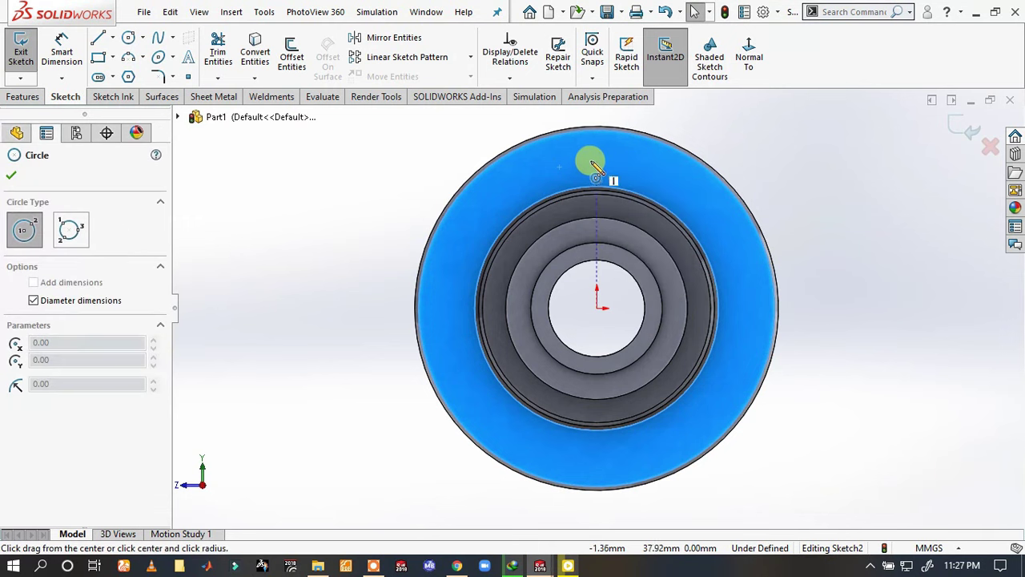
{"action": "left_click", "coordinate": [597, 152]}
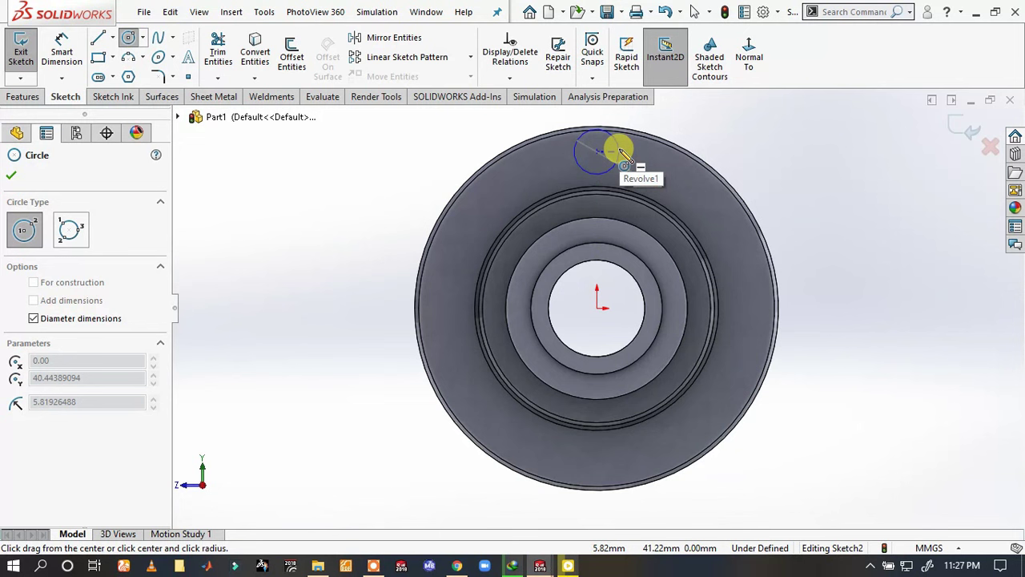
{"action": "left_click", "coordinate": [618, 151]}
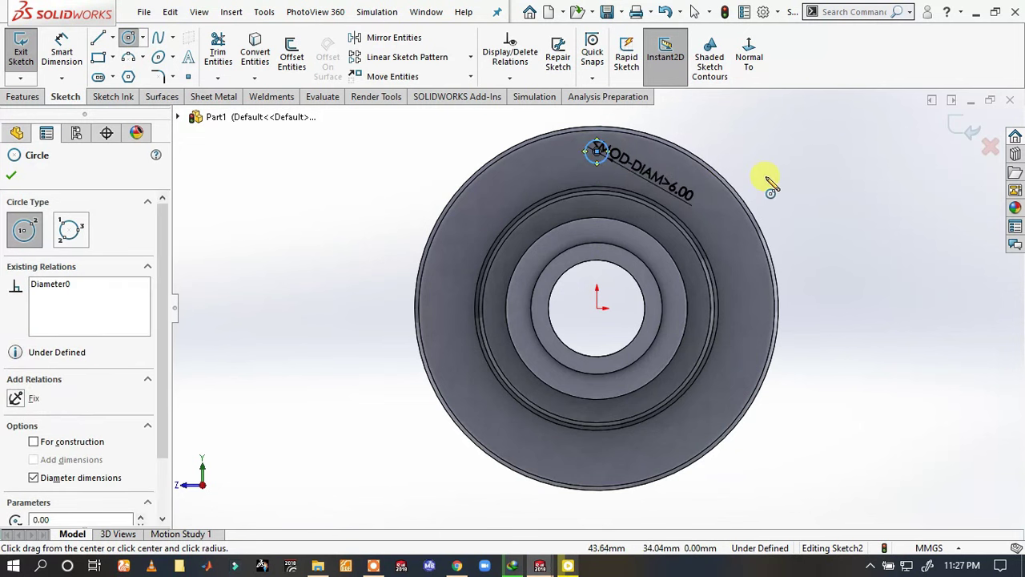
- Dimension the circle centre 40.75 mm above the origin
{"action": "right_click_drag", "start_coordinate": [767, 182], "coordinate": [797, 240]}
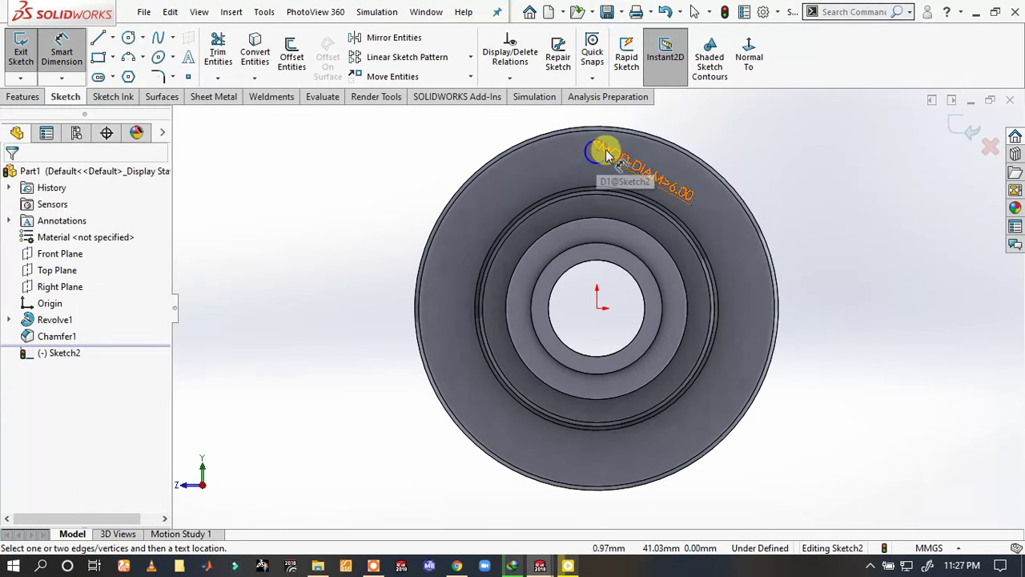
{"action": "scroll", "coordinate": [607, 152], "scroll_direction": "down", "scroll_amount": 2}
{"action": "scroll", "coordinate": [600, 171], "scroll_direction": "down", "scroll_amount": 2}
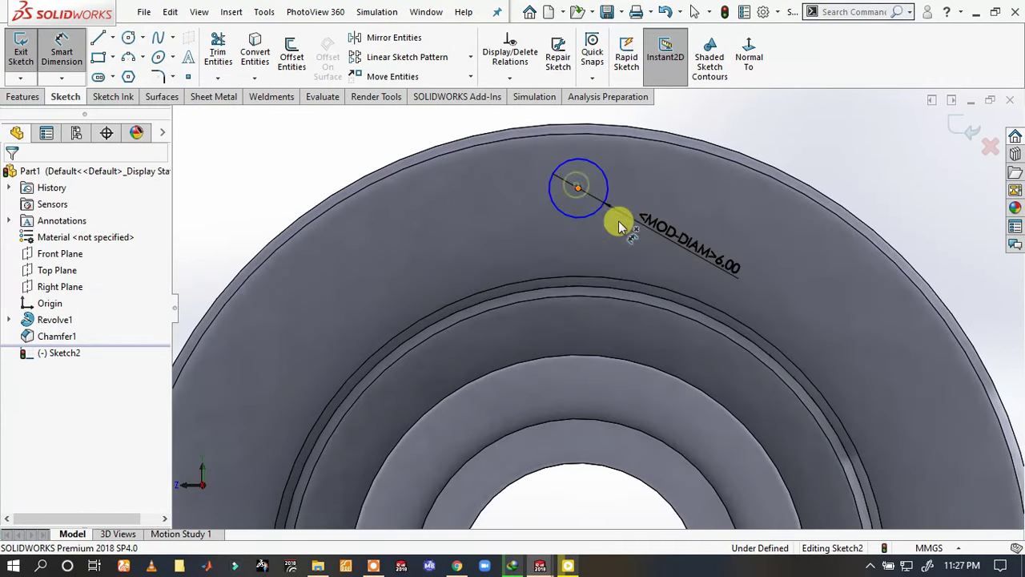
{"action": "left_click", "coordinate": [578, 187]}
{"action": "scroll", "coordinate": [628, 264], "scroll_direction": "up", "scroll_amount": 3}
{"action": "left_click", "coordinate": [588, 443]}
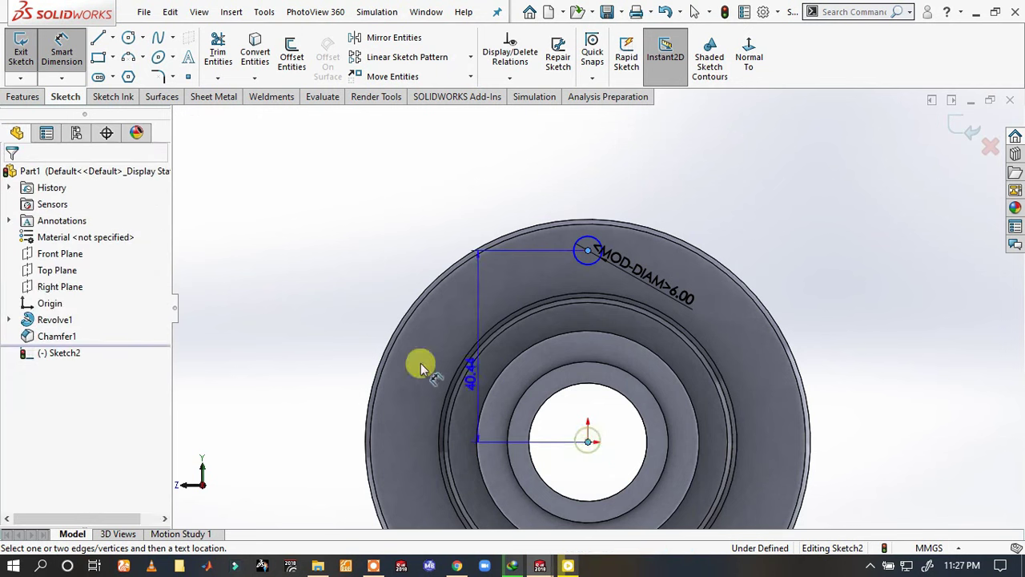
{"action": "left_click", "coordinate": [346, 364]}
{"action": "type", "text": "4"}
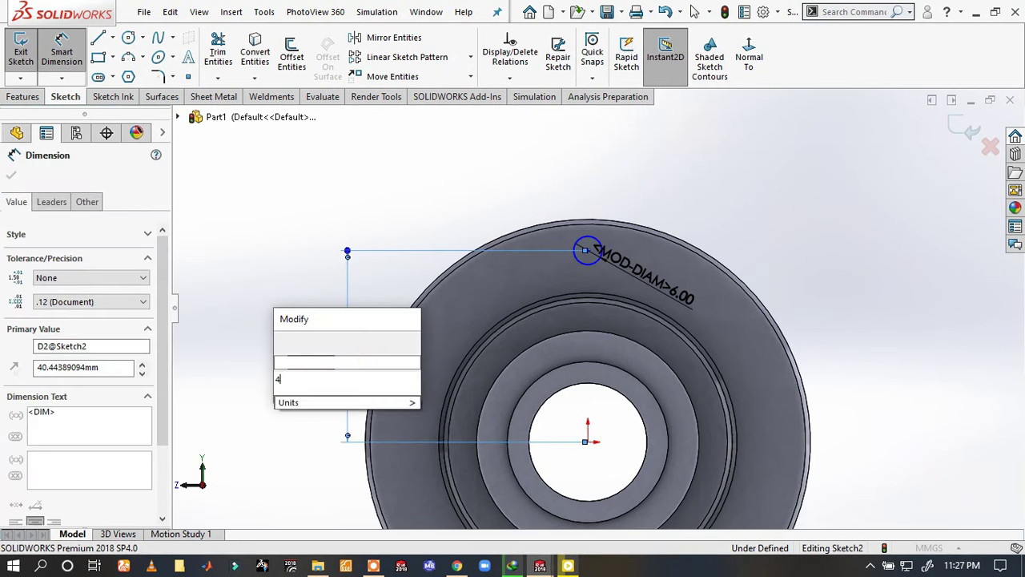
{"action": "type", "text": "0"}
{"action": "key", "text": "Return"}
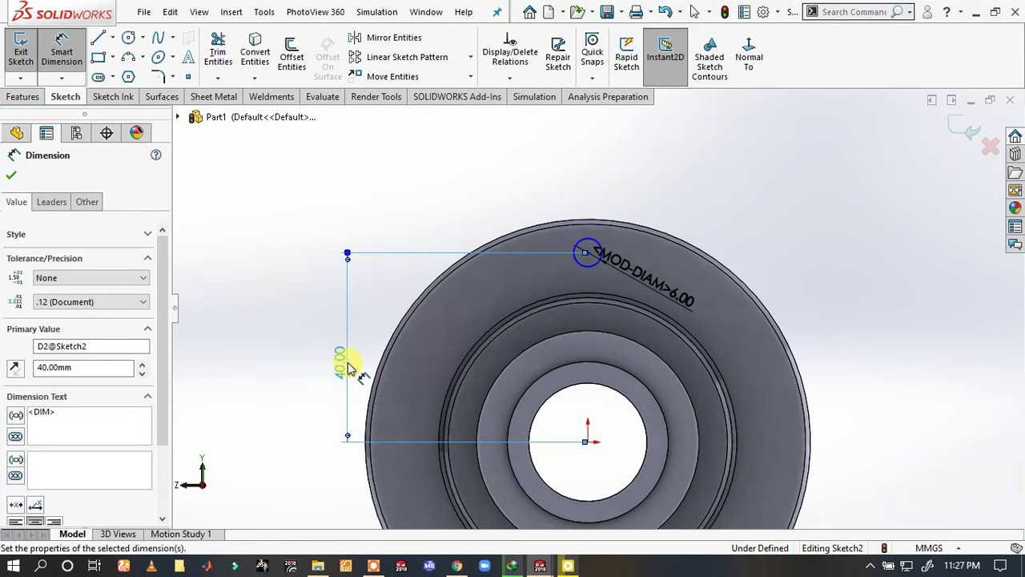
{"action": "key", "text": "Escape"}
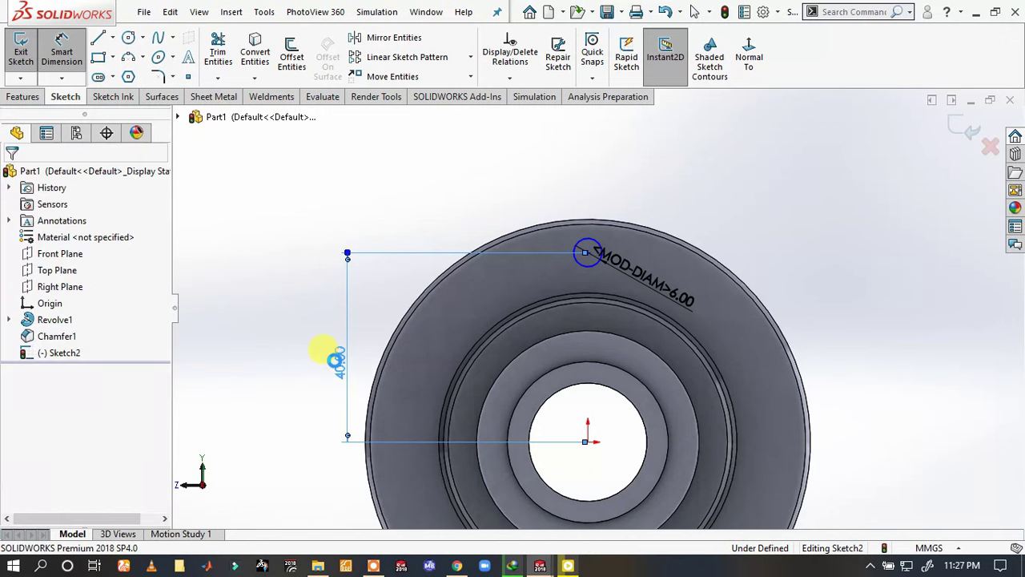
{"action": "double_click", "coordinate": [335, 360]}
{"action": "type", "text": "40.7"}
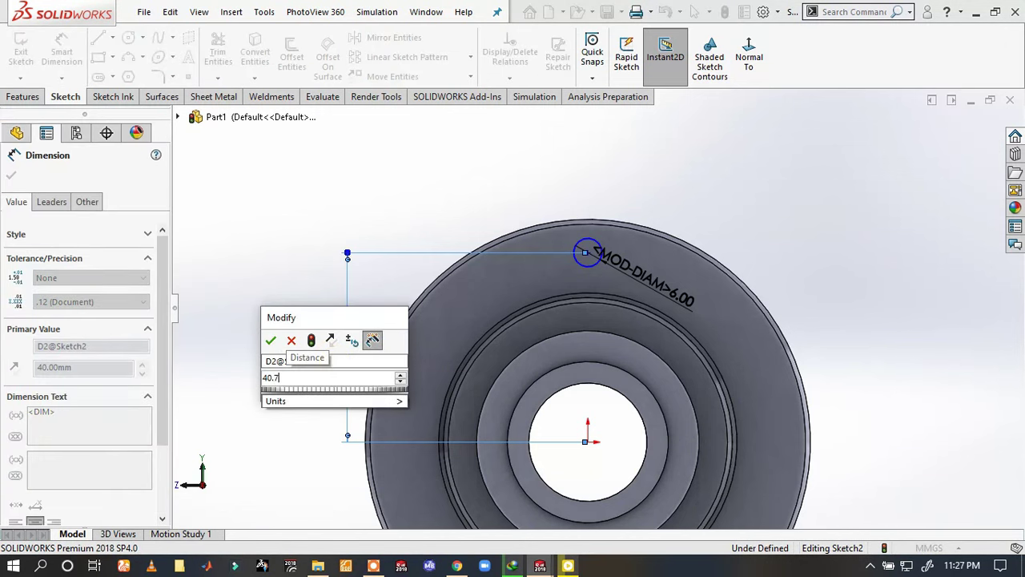
{"action": "type", "text": "5"}
{"action": "key", "text": "Return"}
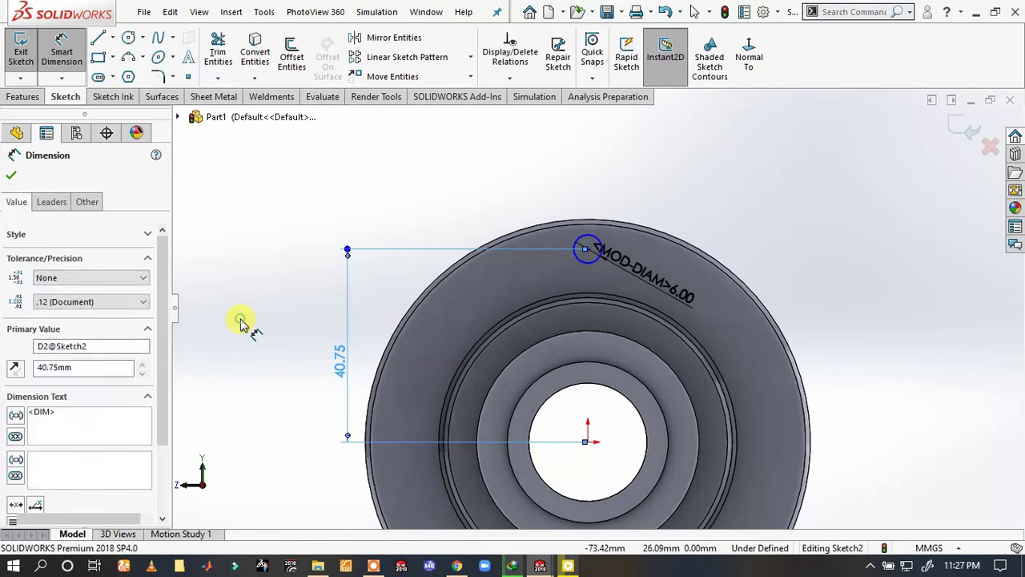
{"action": "left_click", "coordinate": [241, 320]}
- Move the 6.00 diameter note aside and make the circle centre vertical with the origin
{"action": "left_click", "coordinate": [28, 94]}
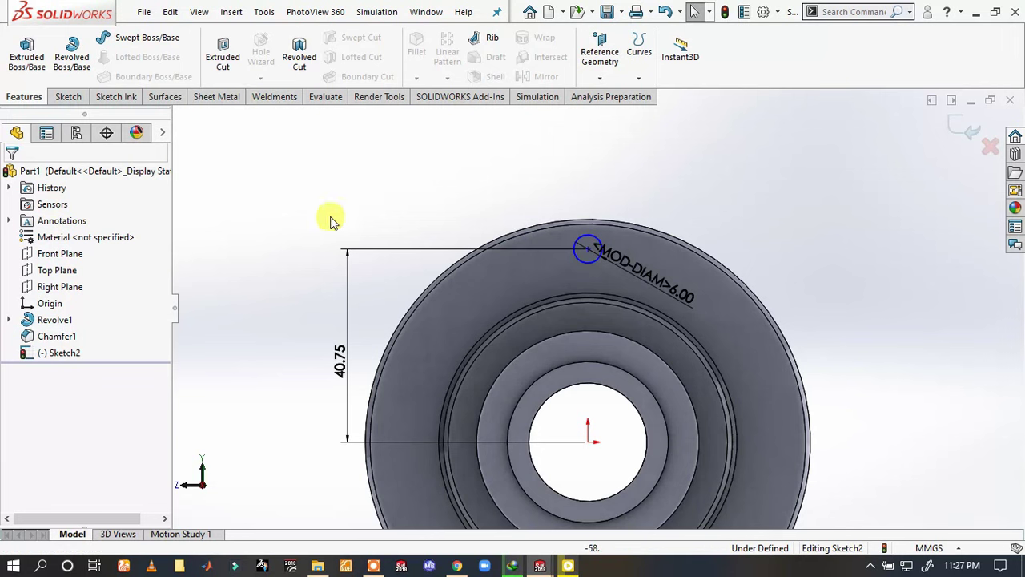
{"action": "left_click", "coordinate": [590, 246]}
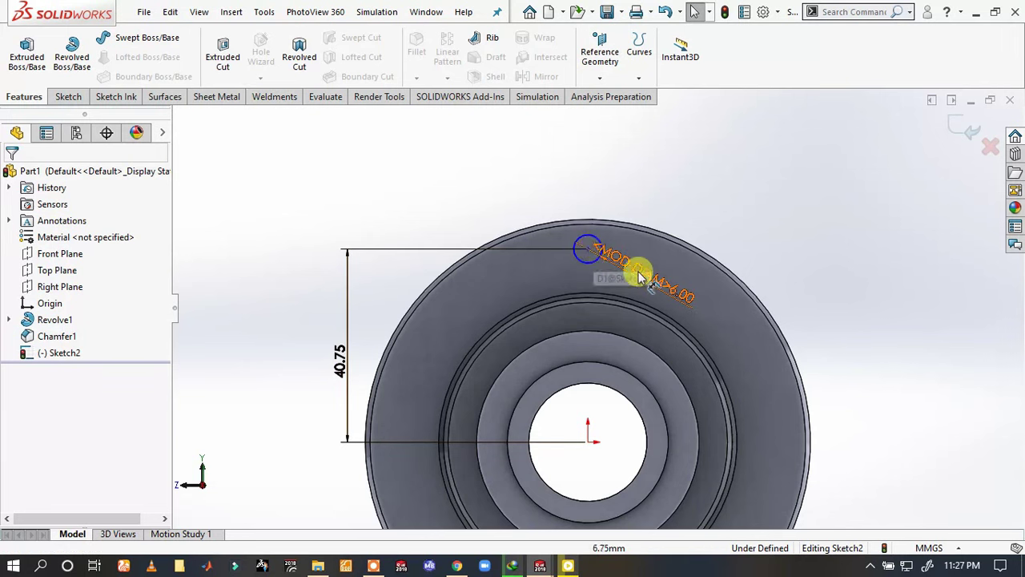
{"action": "left_click_drag", "start_coordinate": [641, 252], "coordinate": [661, 192]}
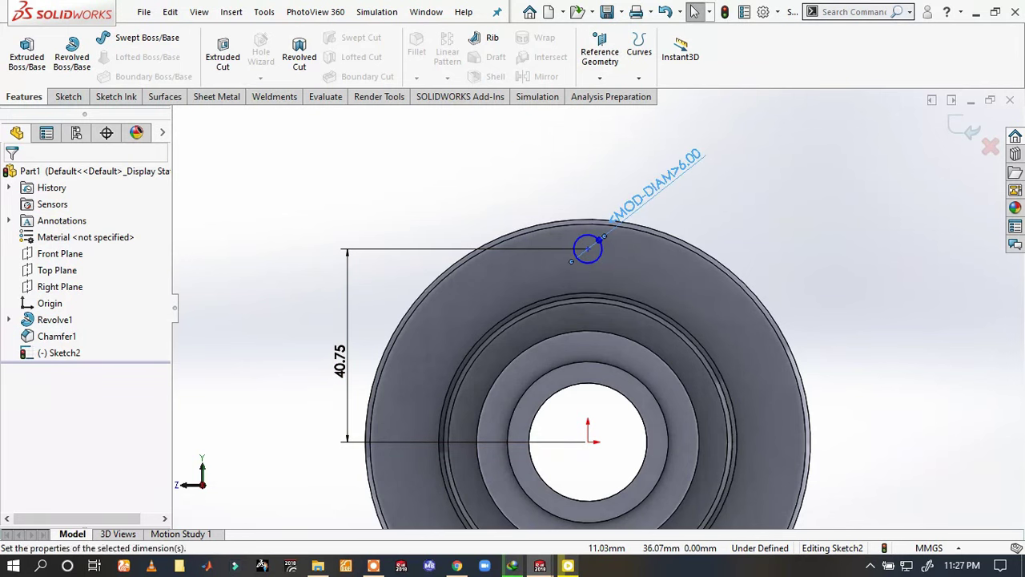
{"action": "left_click", "coordinate": [540, 149]}
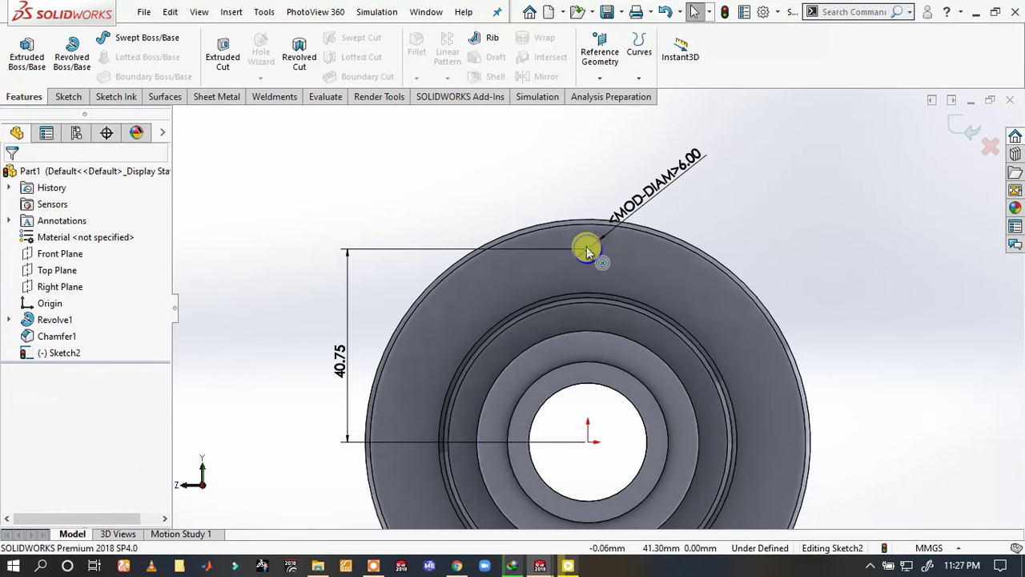
{"action": "left_click_drag", "start_coordinate": [586, 250], "coordinate": [588, 443]}
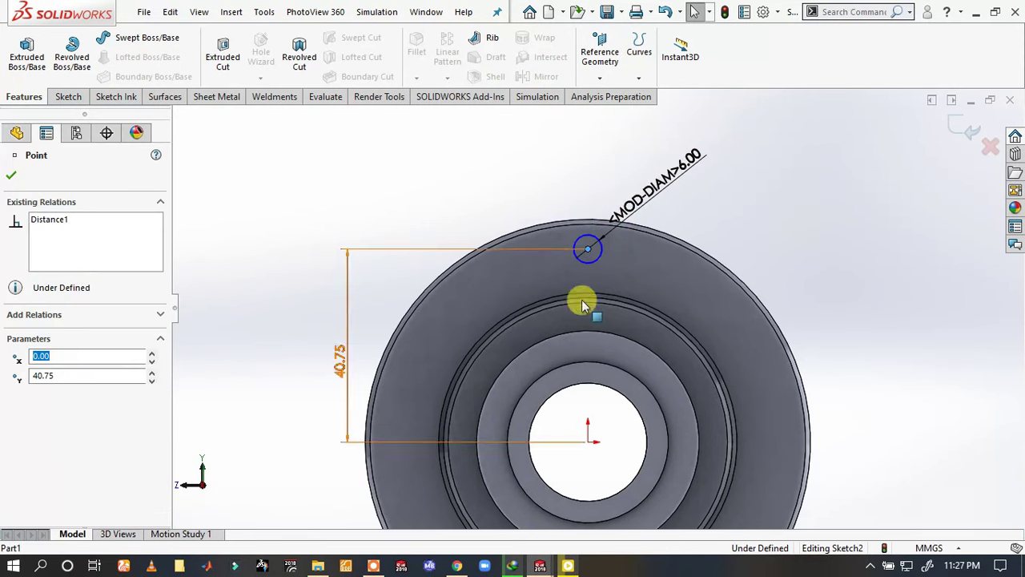
{"action": "left_click", "coordinate": [588, 443], "text": "ctrl"}
{"action": "left_click", "coordinate": [655, 378]}
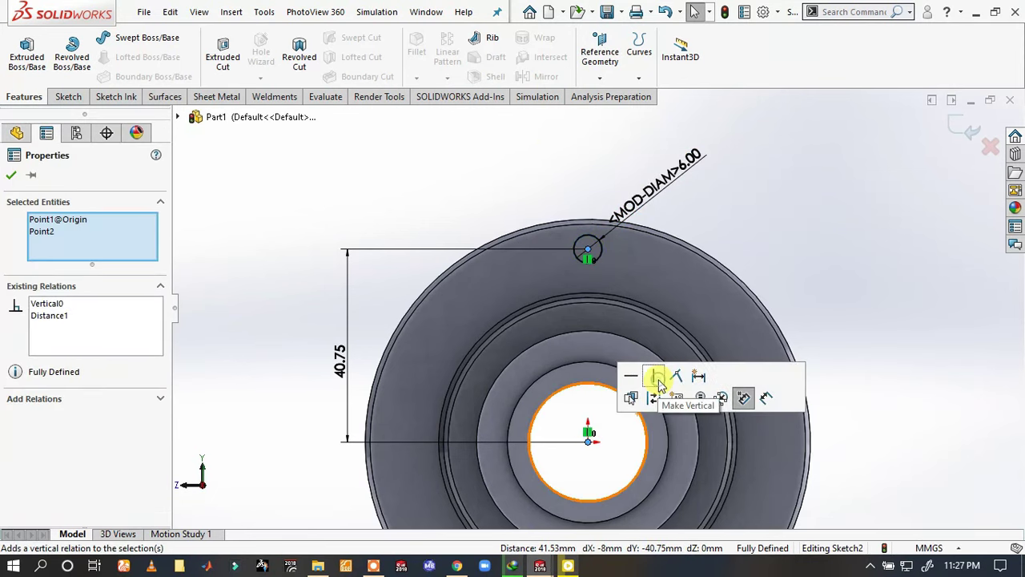
{"action": "left_click", "coordinate": [307, 193]}
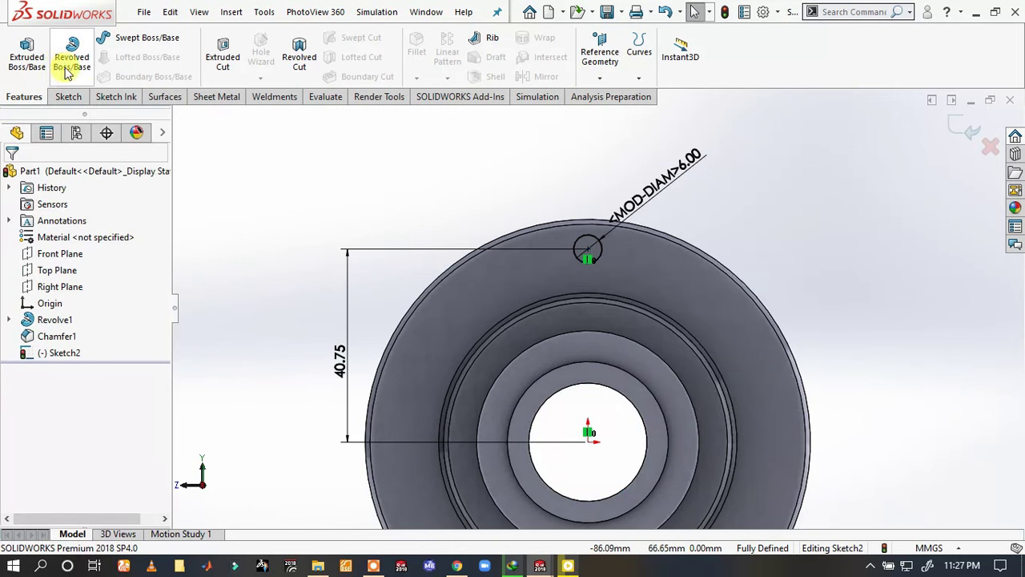
- Cut the 6 mm hole 10 mm deep with a Blind extruded cut, then select the cylinder's end face
{"action": "left_click", "coordinate": [236, 58]}
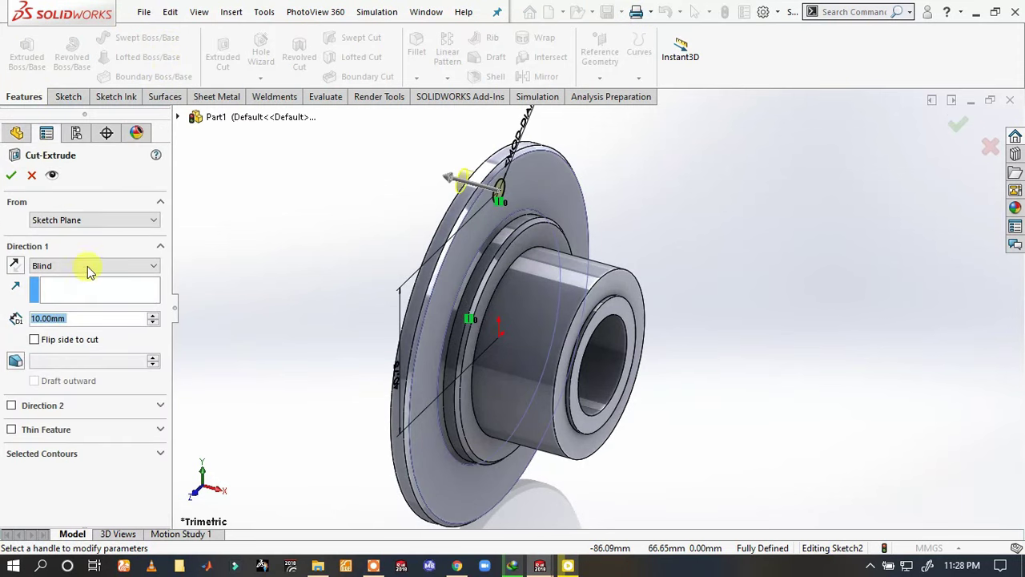
{"action": "left_click", "coordinate": [90, 267]}
{"action": "left_click", "coordinate": [10, 178]}
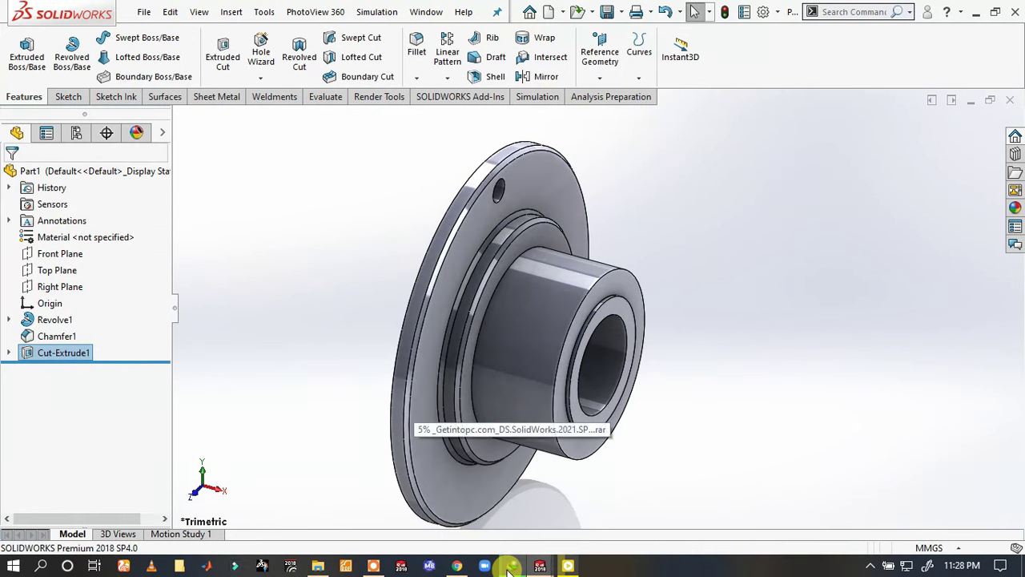
{"action": "left_click", "coordinate": [609, 276]}
- Sketch on the end face two lines from the rim to the centre plus a vertical centreline
{"action": "left_click", "coordinate": [668, 234]}
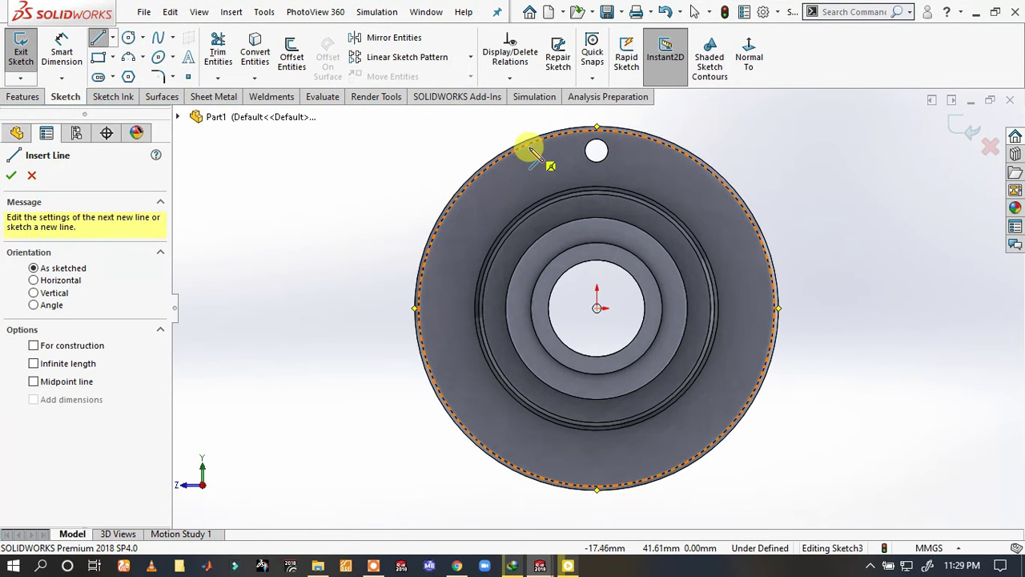
{"action": "left_click", "coordinate": [529, 146]}
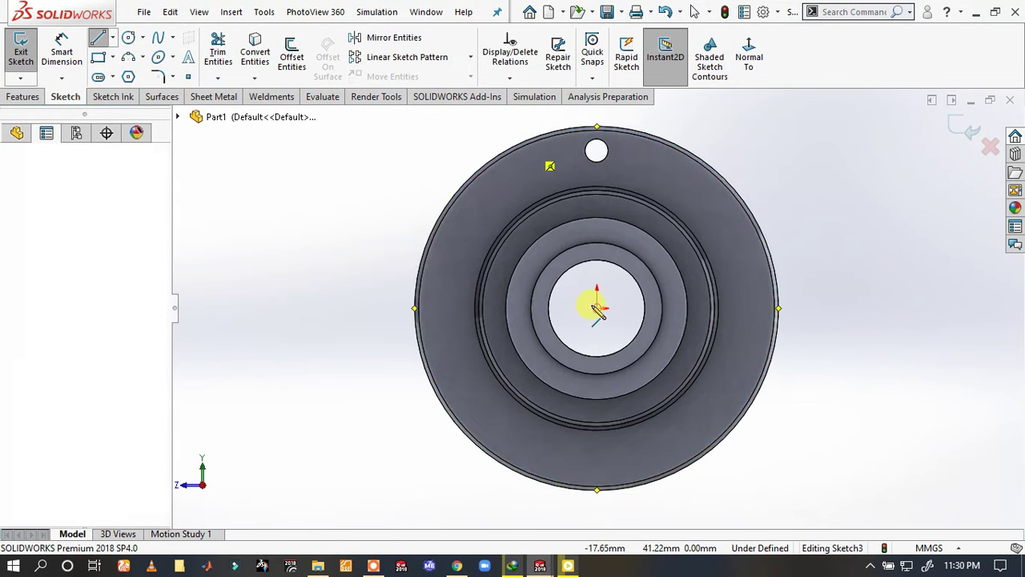
{"action": "left_click", "coordinate": [597, 308]}
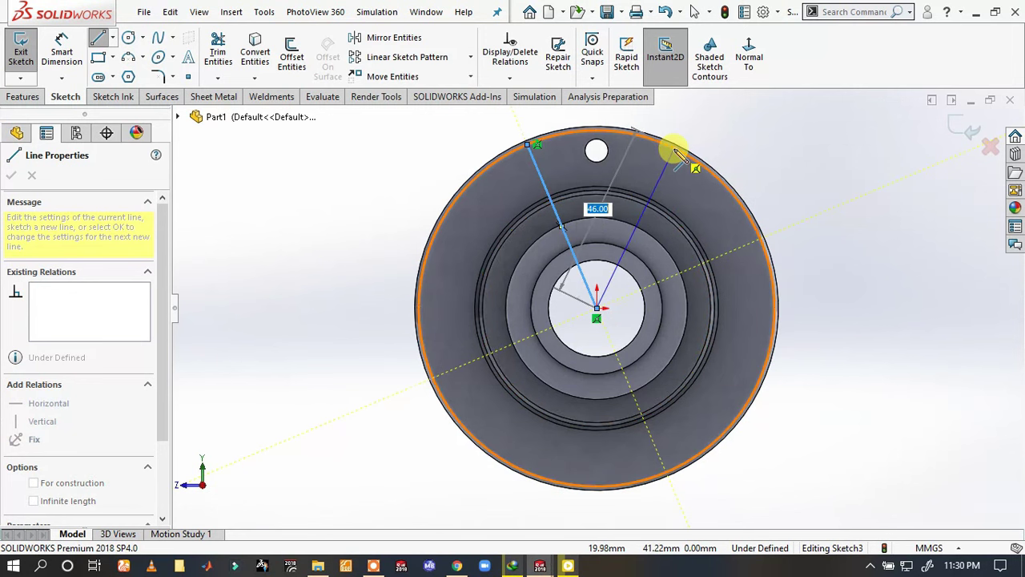
{"action": "left_click", "coordinate": [677, 151]}
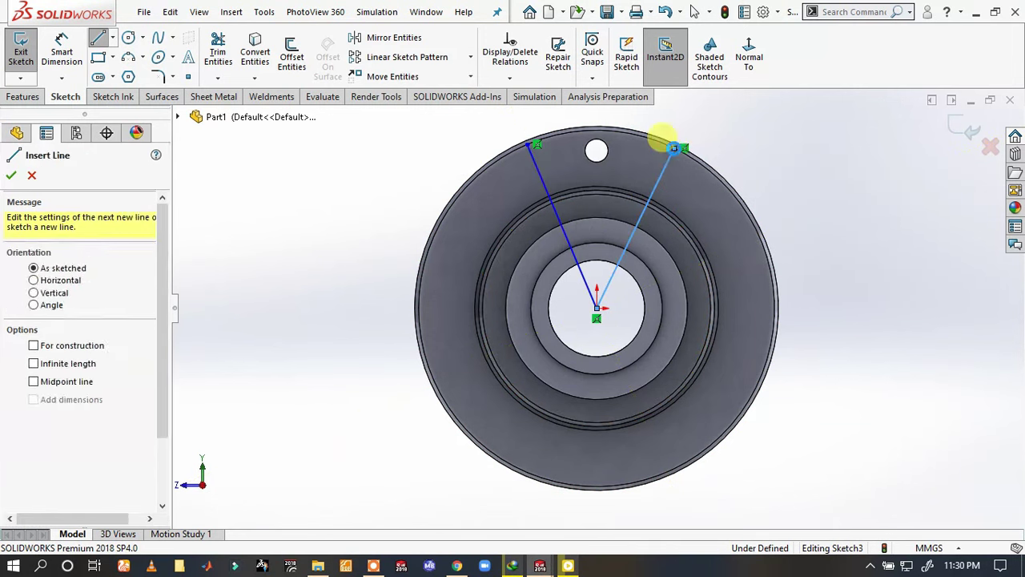
{"action": "key", "text": "Escape"}
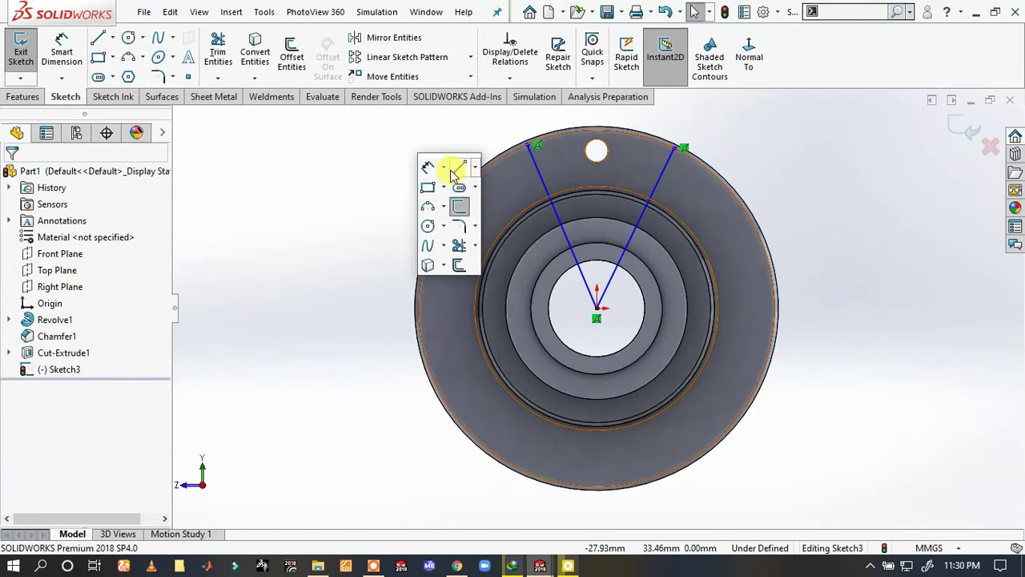
{"action": "key", "text": "l"}
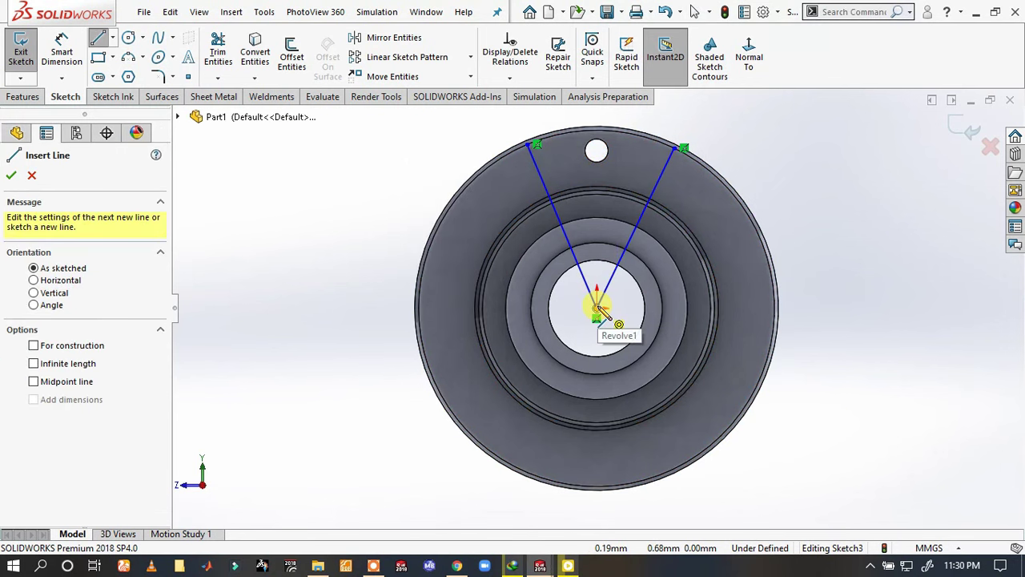
{"action": "left_click", "coordinate": [597, 308]}
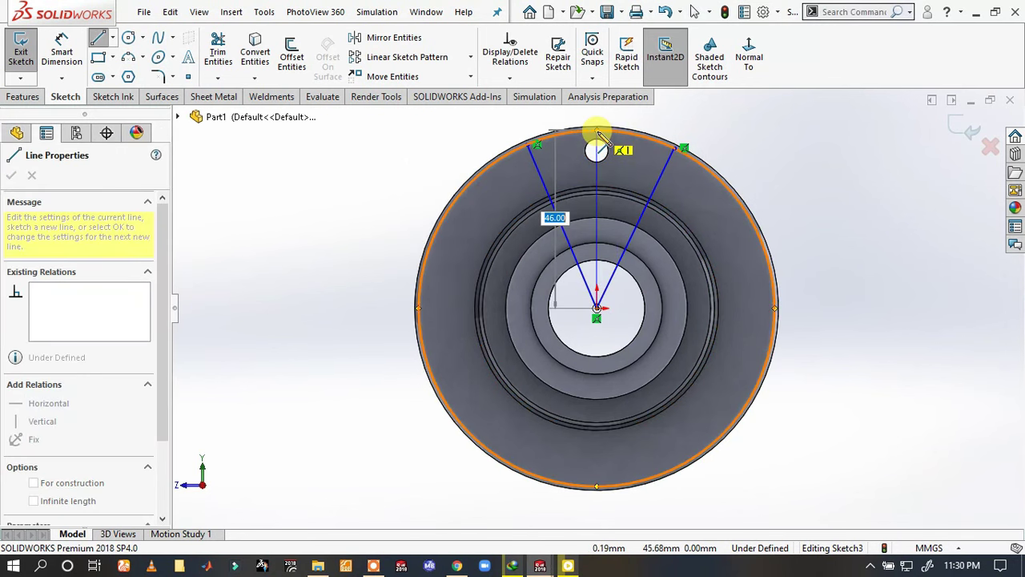
{"action": "left_click", "coordinate": [597, 130]}
{"action": "right_click", "coordinate": [610, 135]}
{"action": "left_click", "coordinate": [611, 109]}
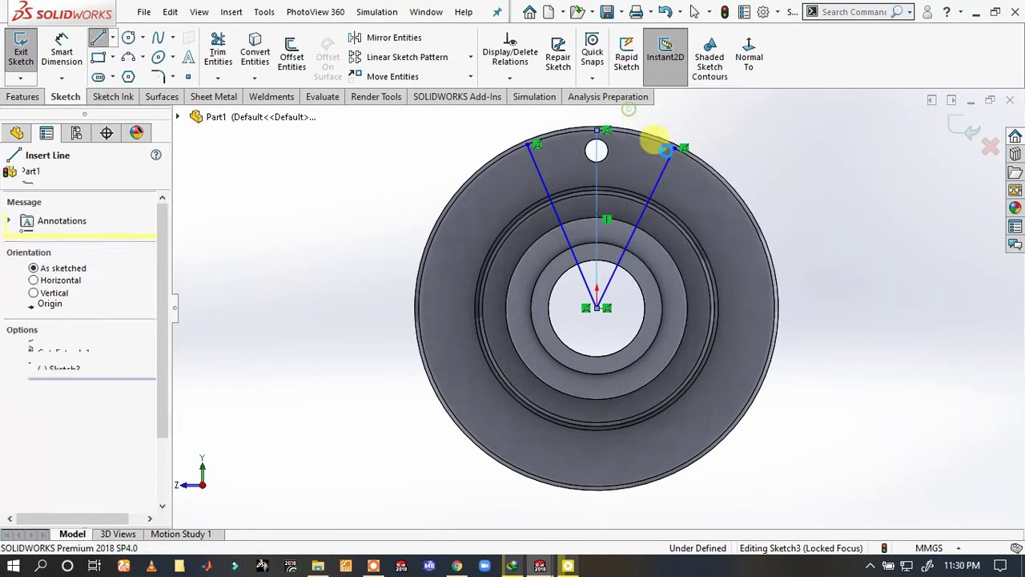
{"action": "key", "text": "Escape"}
- Make the two radial lines symmetric about the centreline and convert them to construction lines
{"action": "mouse_move", "coordinate": [774, 174]}
{"action": "left_mouse_down"}
{"action": "mouse_move", "coordinate": [669, 207]}
{"action": "mouse_move", "coordinate": [503, 215]}
{"action": "mouse_move", "coordinate": [500, 206]}
{"action": "left_mouse_up"}
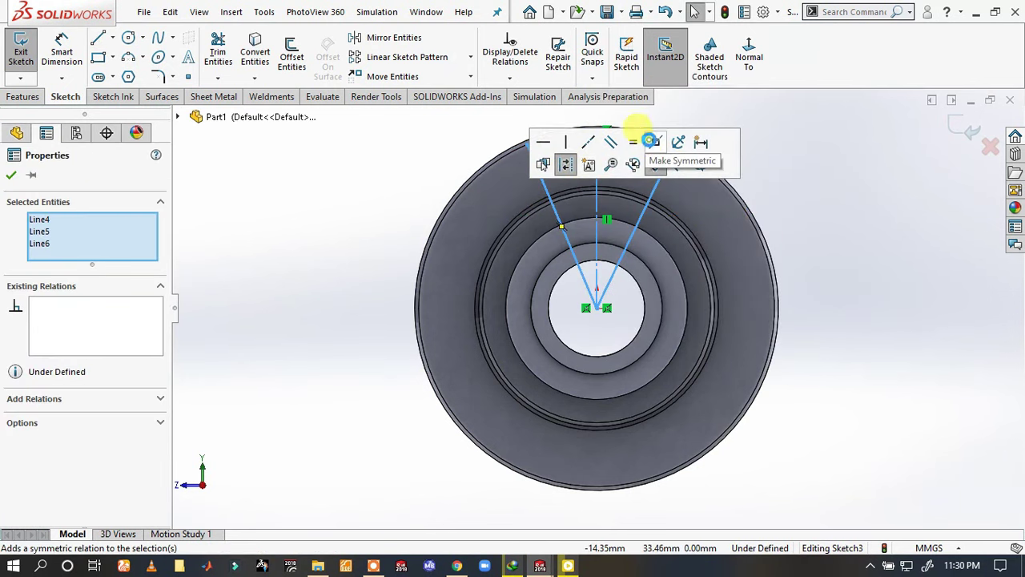
{"action": "left_click", "coordinate": [651, 142]}
{"action": "left_click", "coordinate": [799, 177]}
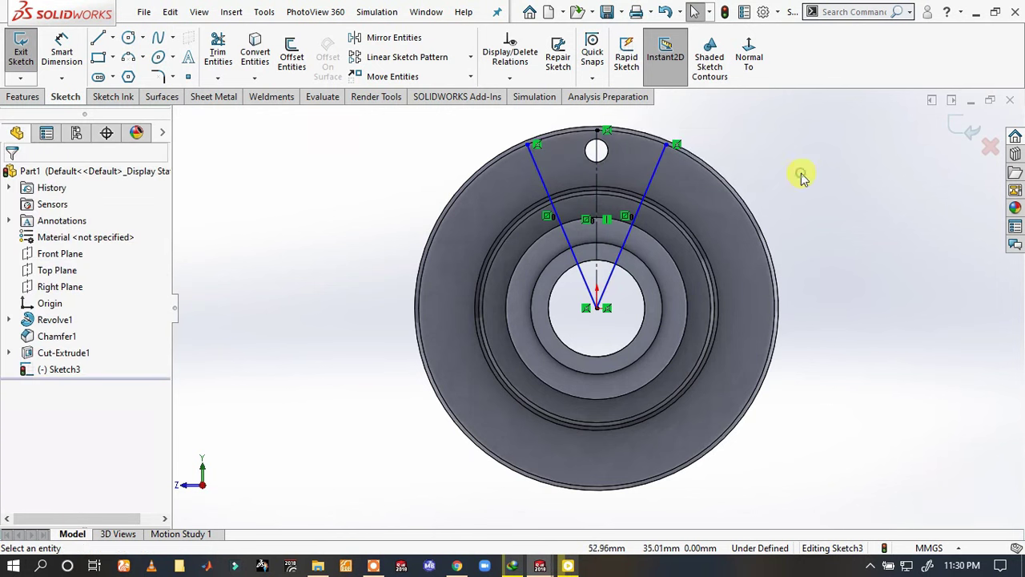
{"action": "left_click", "coordinate": [658, 170]}
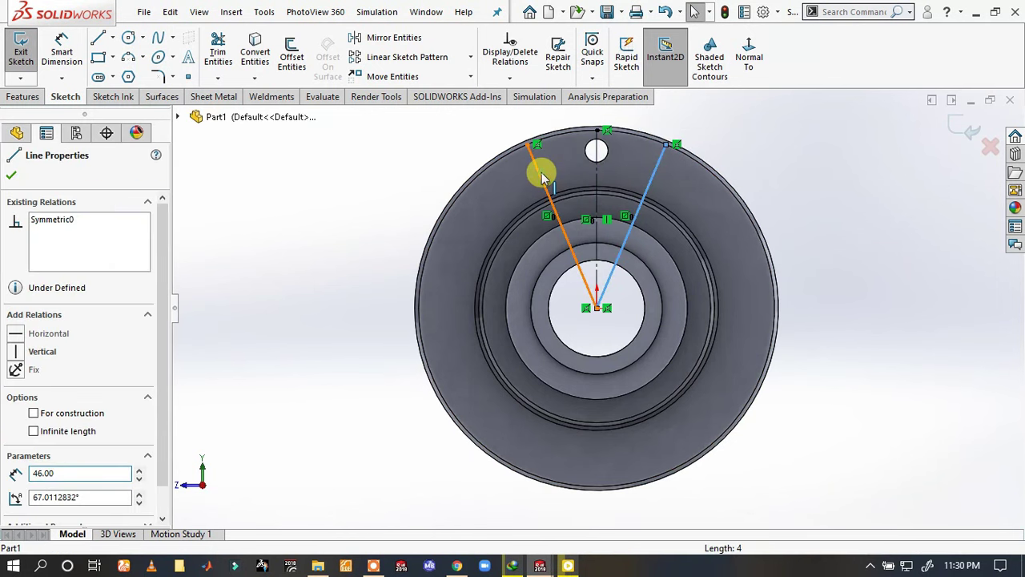
{"action": "left_click", "coordinate": [538, 170], "text": "ctrl"}
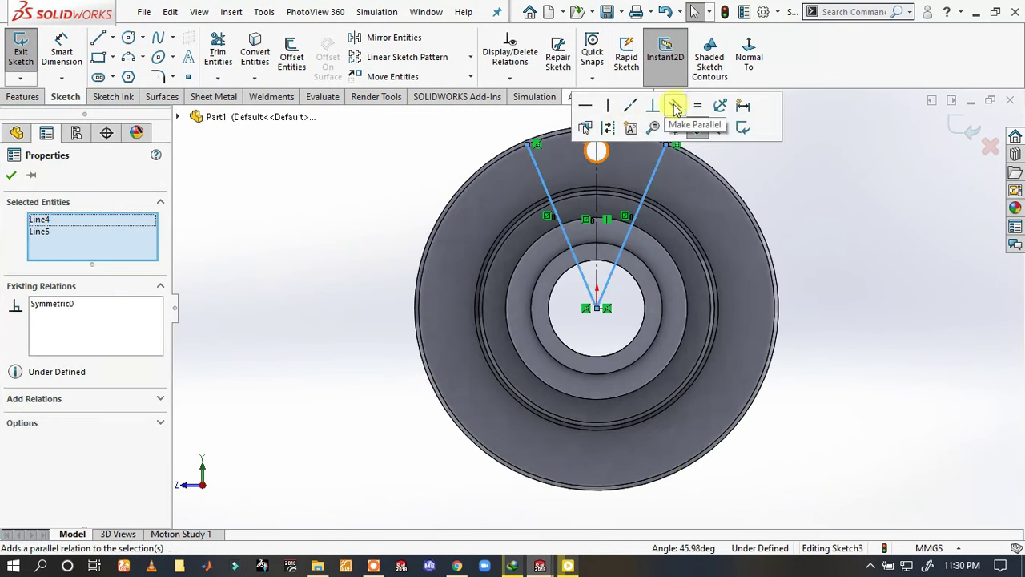
{"action": "left_click", "coordinate": [721, 128]}
{"action": "left_click", "coordinate": [881, 156]}
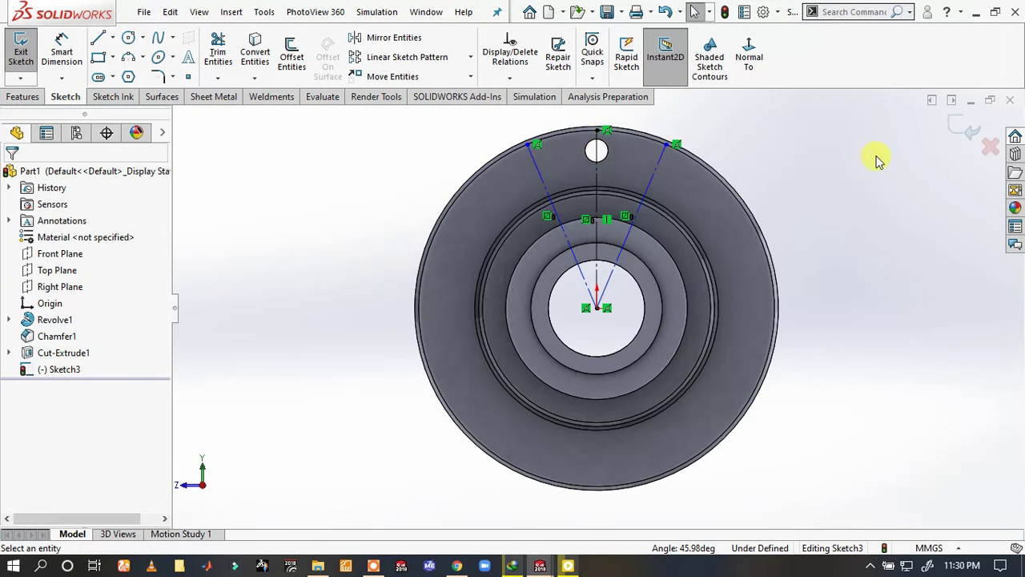
- Dimension the angle between the two construction lines as 35.3°
{"action": "scroll", "coordinate": [629, 262], "scroll_direction": "down", "scroll_amount": 2}
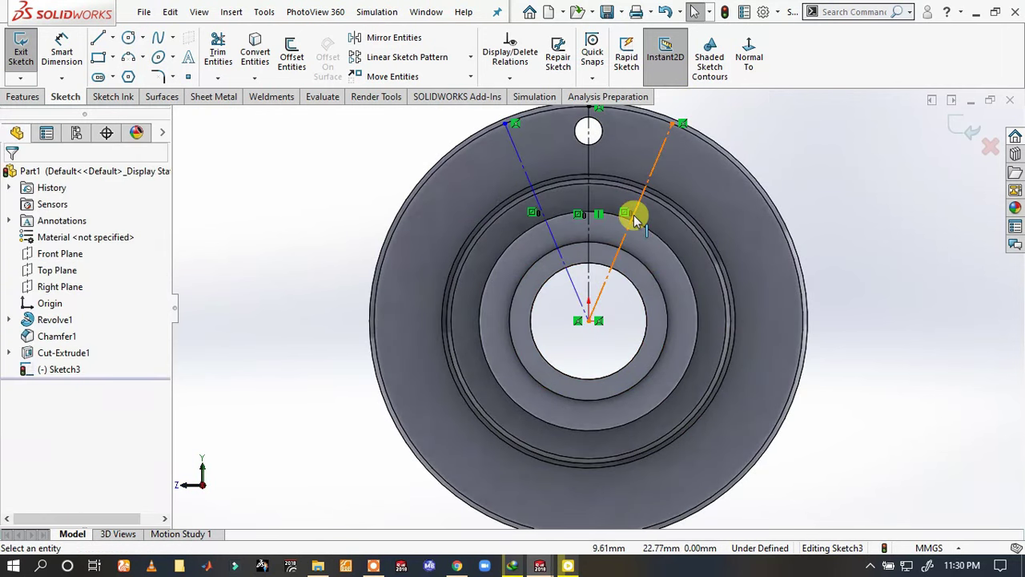
{"action": "key", "text": "s"}
{"action": "left_click", "coordinate": [649, 231]}
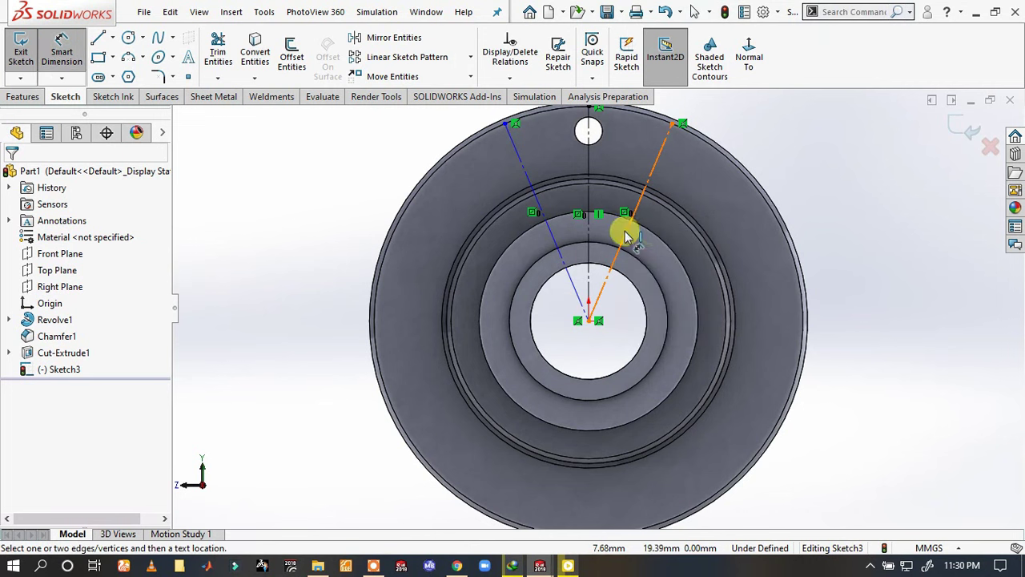
{"action": "left_click", "coordinate": [628, 245]}
{"action": "left_click", "coordinate": [565, 261]}
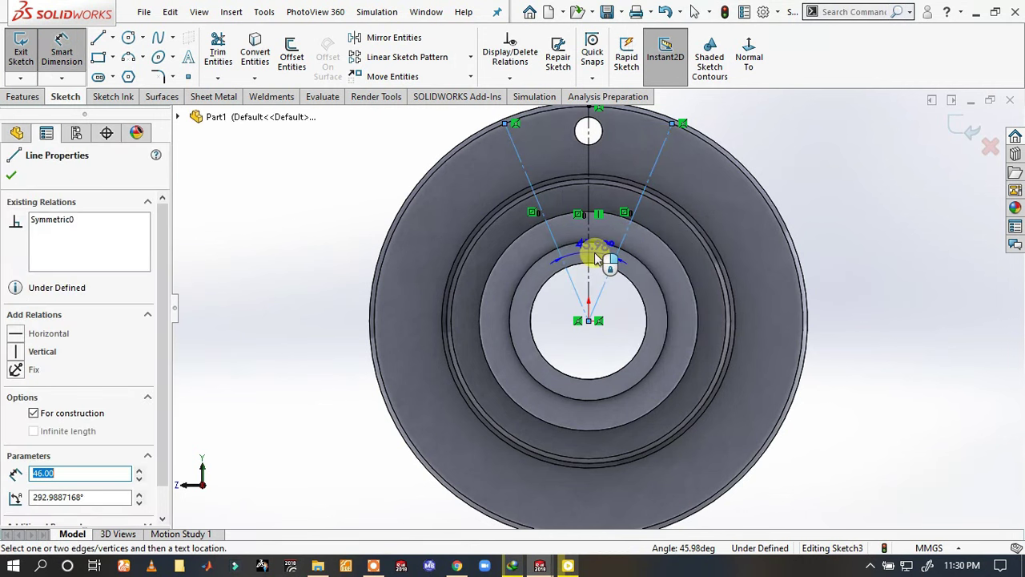
{"action": "left_click", "coordinate": [596, 255]}
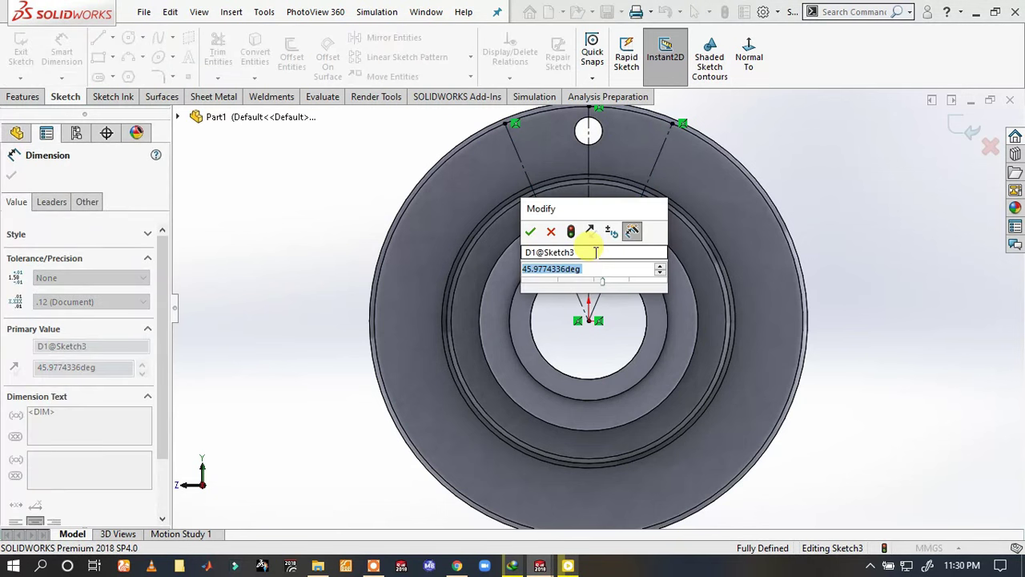
{"action": "type", "text": "35."}
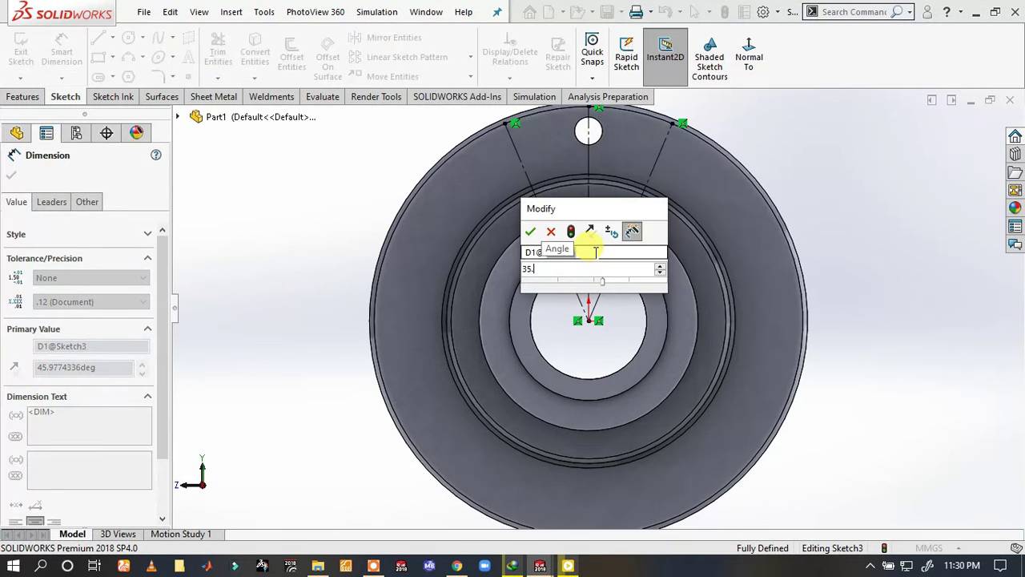
{"action": "type", "text": "3"}
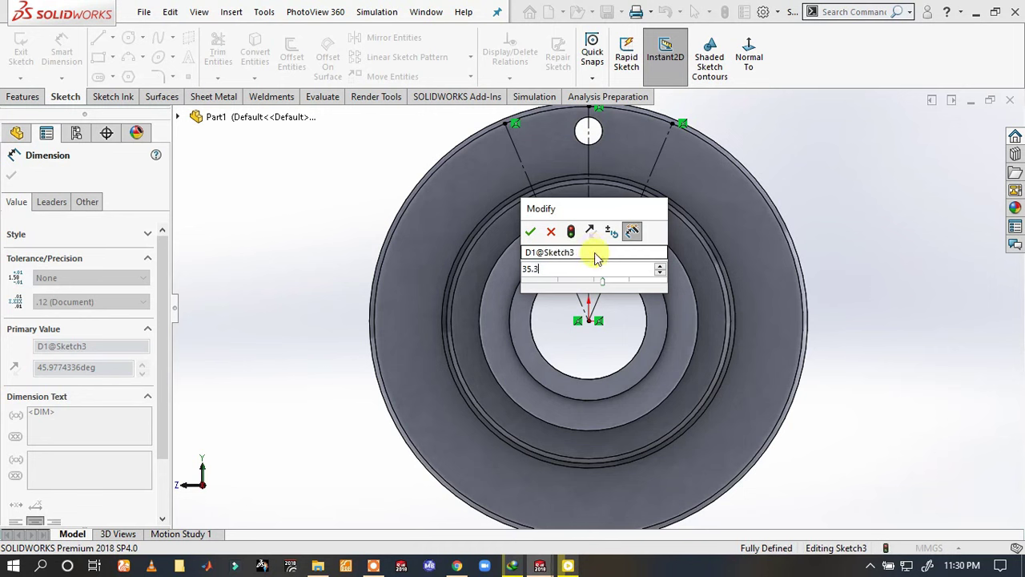
{"action": "key", "text": "Return"}
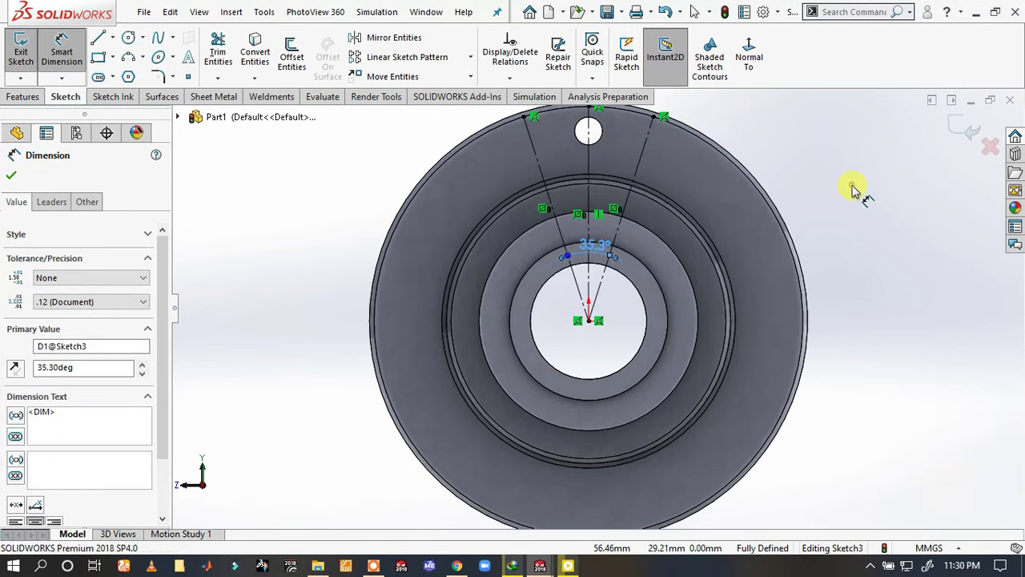
{"action": "left_click", "coordinate": [850, 188]}
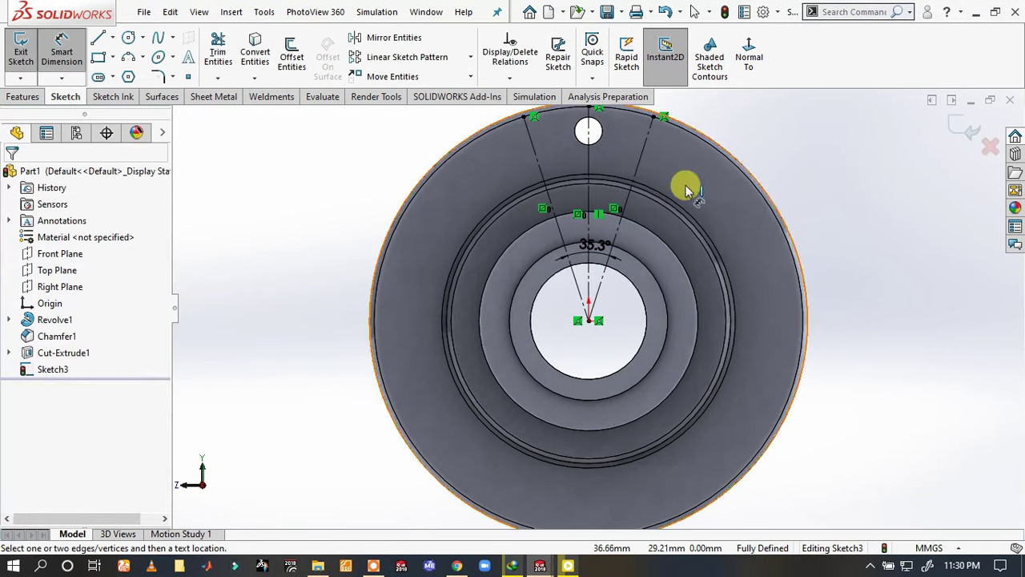
{"action": "left_click", "coordinate": [50, 48]}
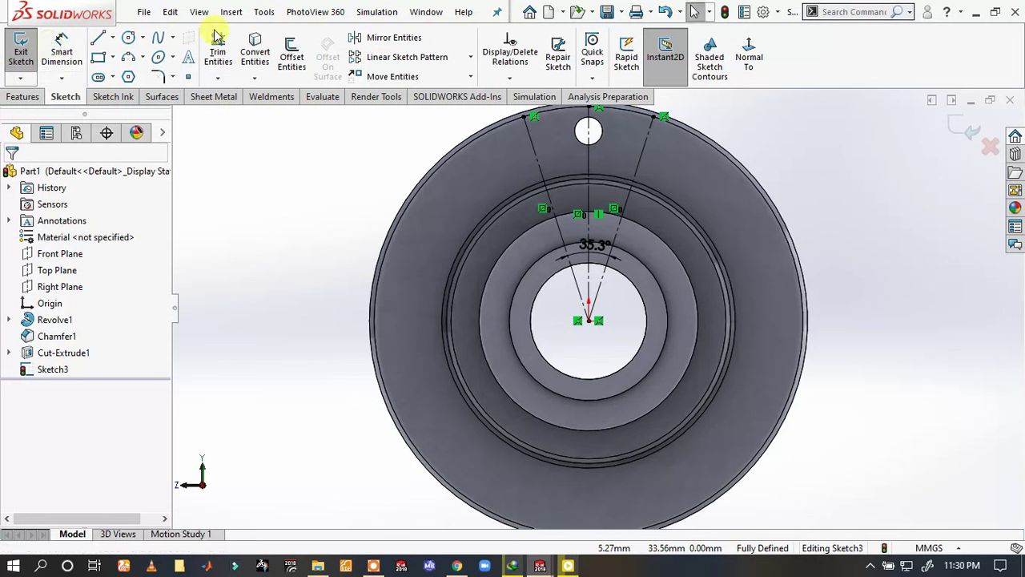
- Convert the outer and inner circular edges to sketch arcs and trim them outside the wedge
{"action": "left_click", "coordinate": [253, 48]}
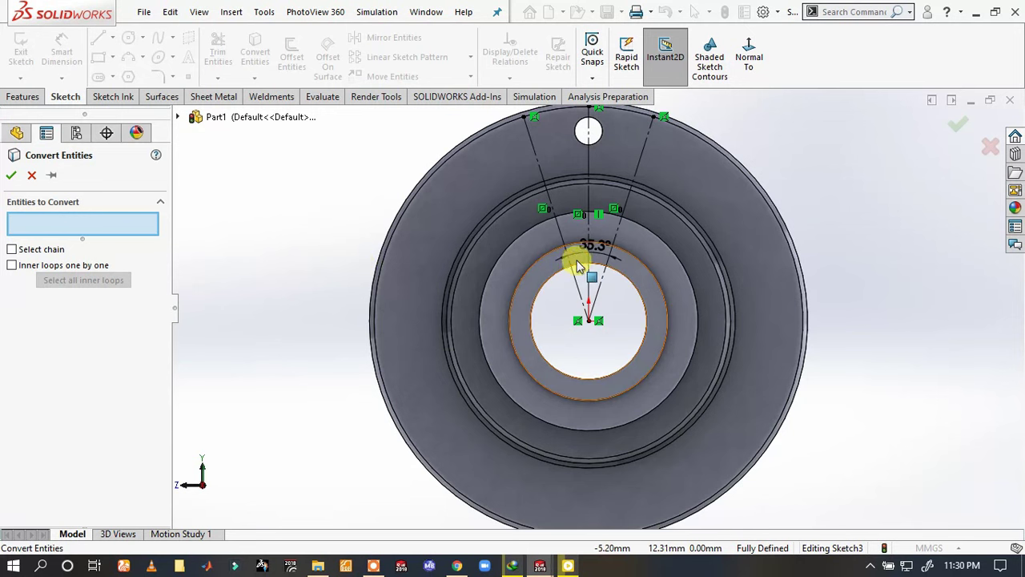
{"action": "left_click", "coordinate": [653, 232]}
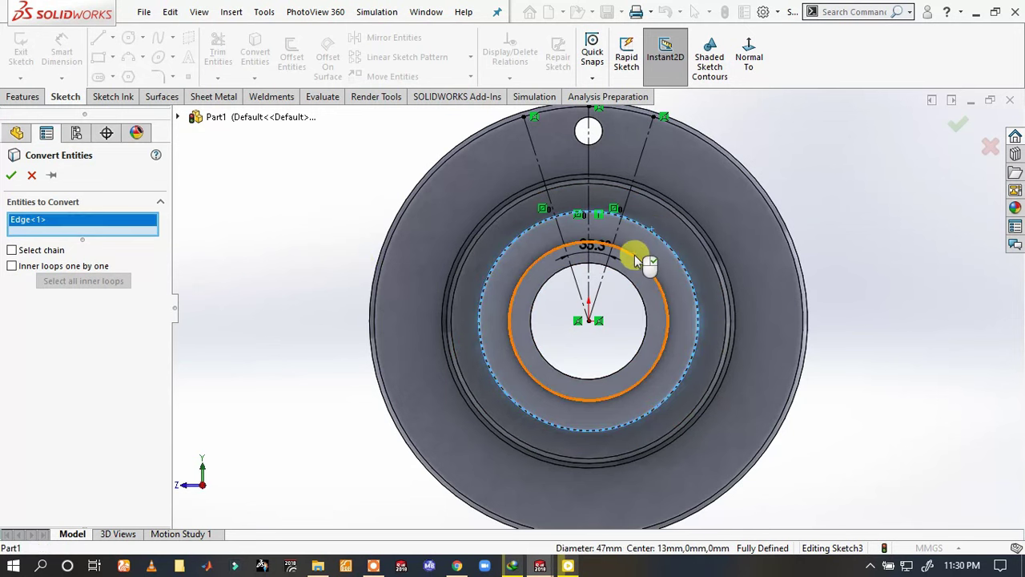
{"action": "left_click", "coordinate": [635, 256]}
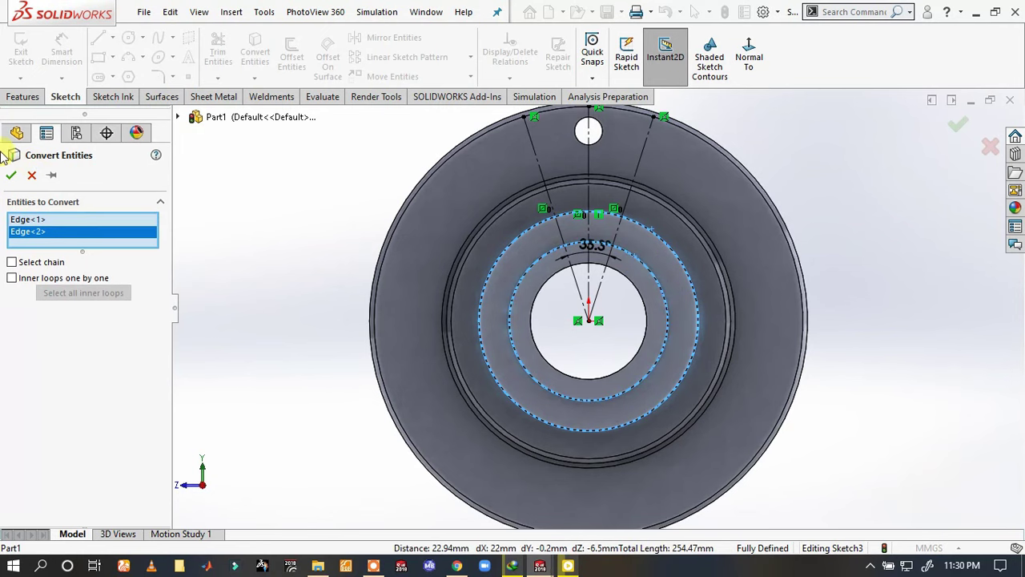
{"action": "left_click", "coordinate": [10, 177]}
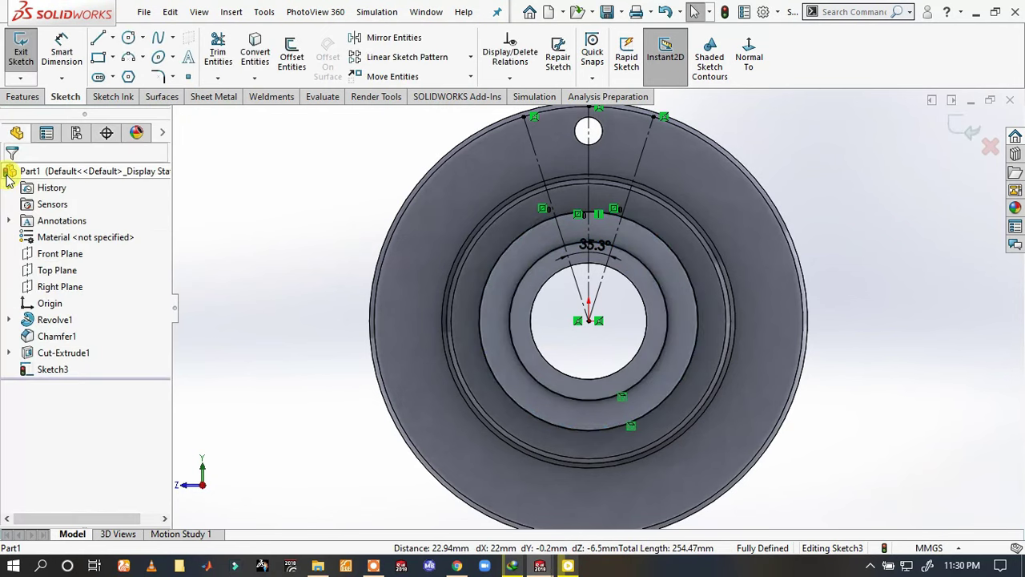
{"action": "left_click", "coordinate": [217, 50]}
{"action": "left_click_drag", "start_coordinate": [685, 263], "coordinate": [655, 303]}
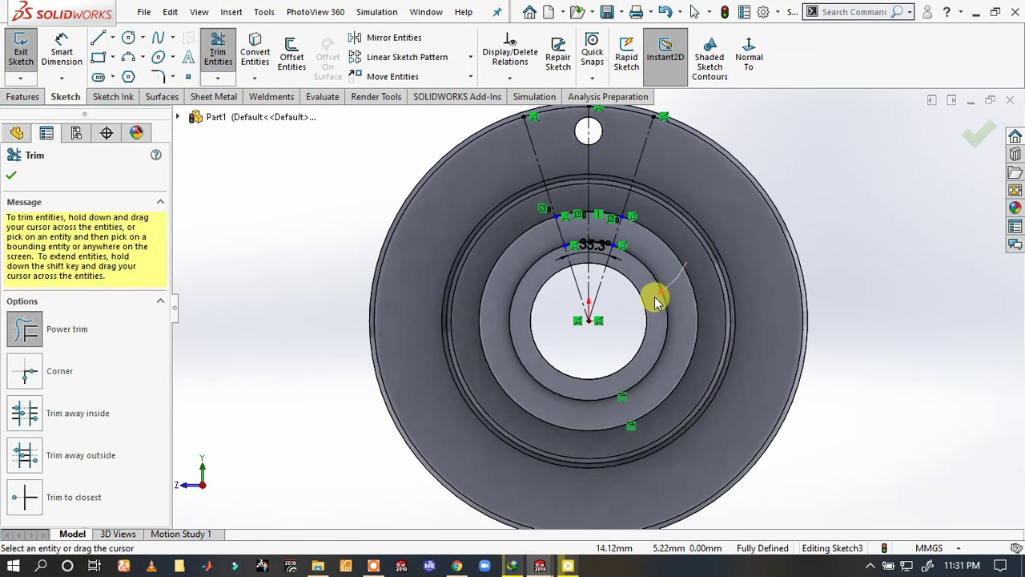
{"action": "scroll", "coordinate": [625, 205], "scroll_direction": "down", "scroll_amount": 3}
{"action": "scroll", "coordinate": [630, 210], "scroll_direction": "down", "scroll_amount": 1}
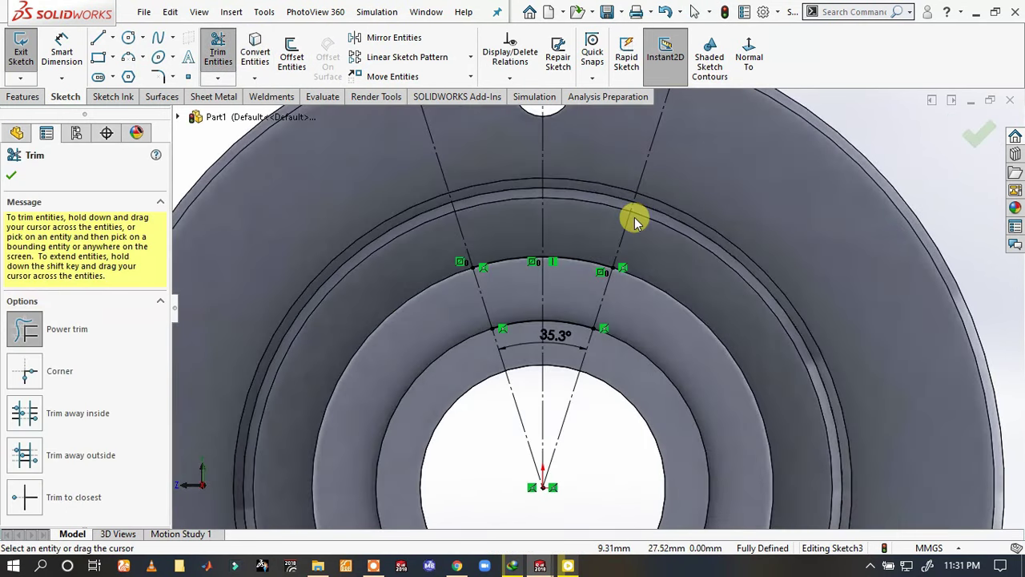
- Draw two lines joining the inner and outer arcs along each construction line
{"action": "left_click", "coordinate": [97, 38]}
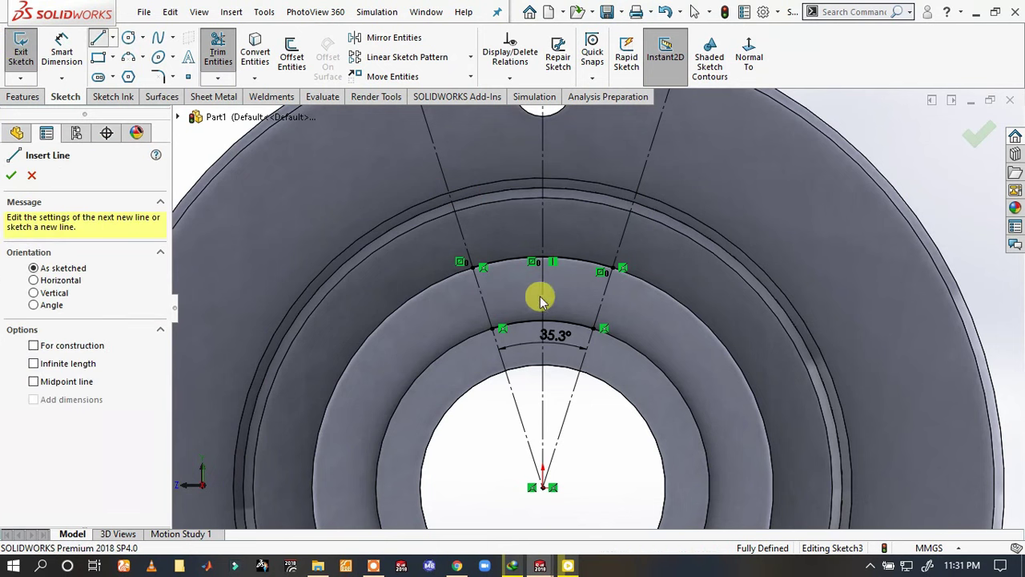
{"action": "left_click", "coordinate": [475, 269]}
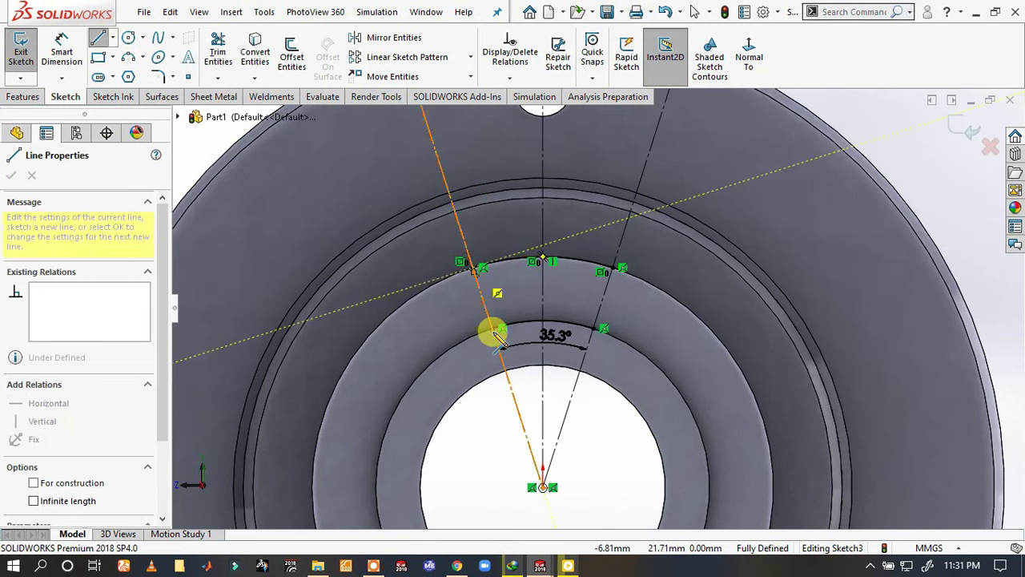
{"action": "left_click", "coordinate": [497, 330]}
{"action": "double_click", "coordinate": [497, 334]}
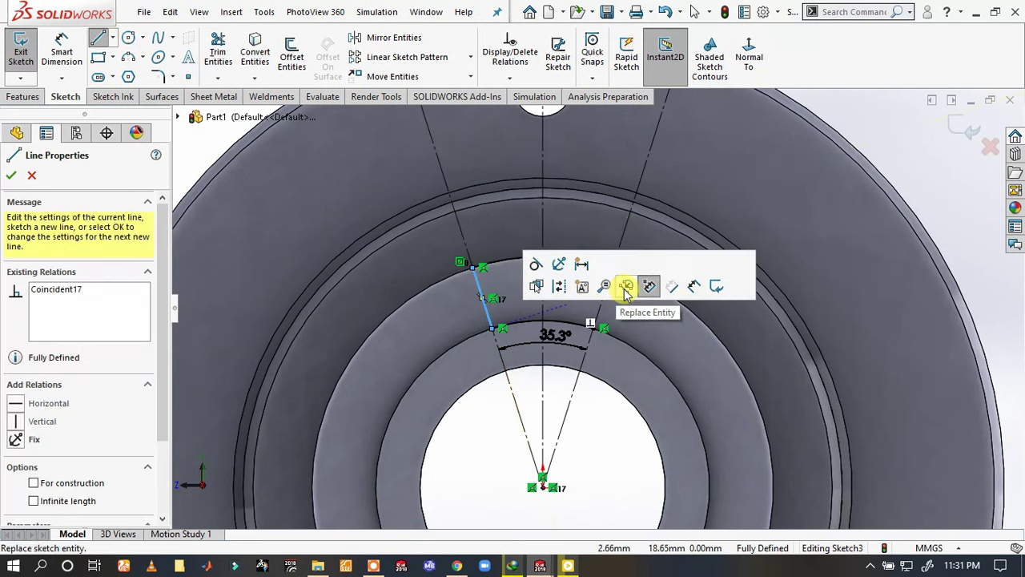
{"action": "left_click", "coordinate": [595, 328]}
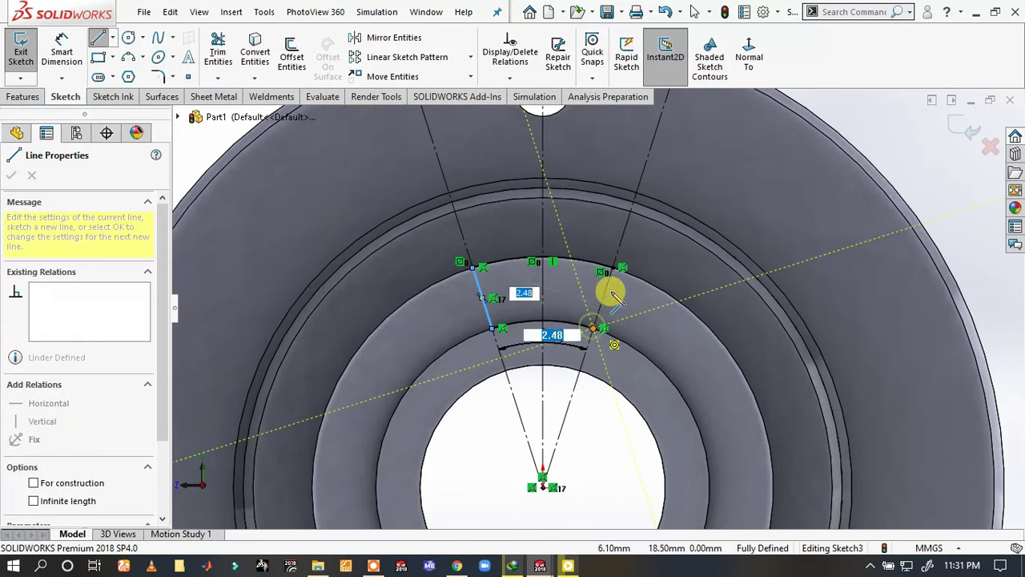
{"action": "left_click", "coordinate": [613, 268]}
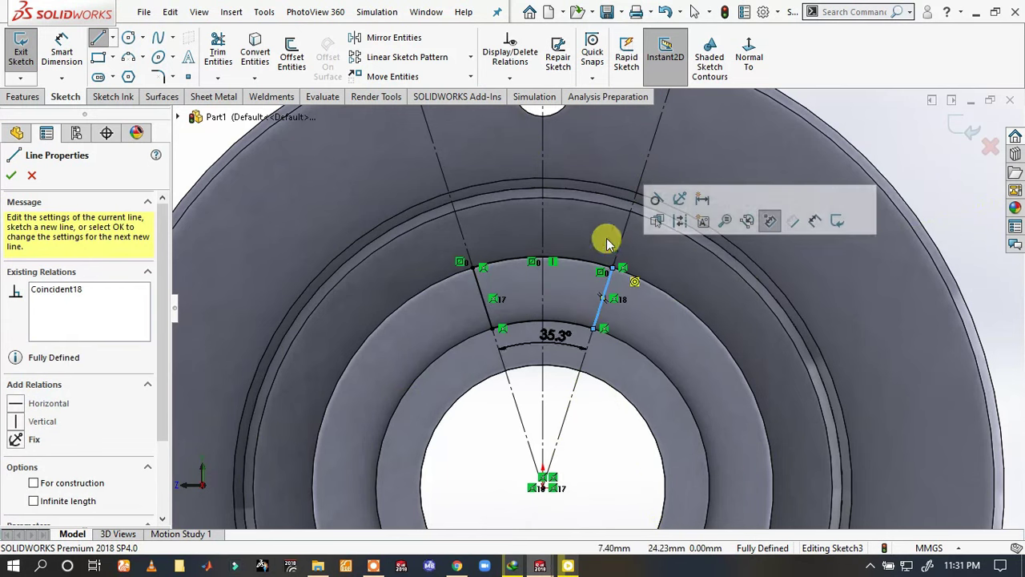
{"action": "left_click", "coordinate": [20, 96]}
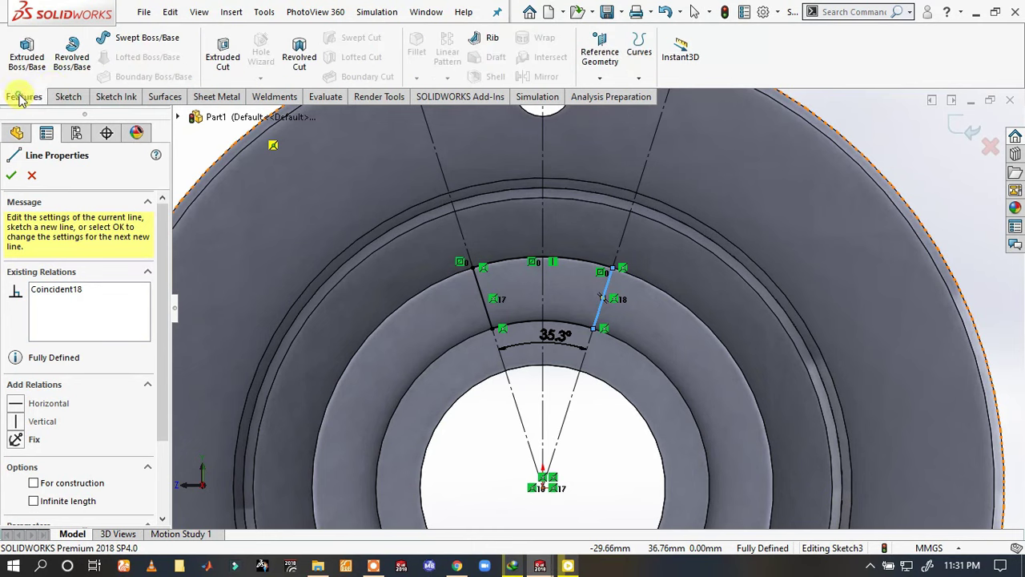
- Cut the wedge-shaped slot profile 13 mm deep into the hub
{"action": "left_click", "coordinate": [218, 58]}
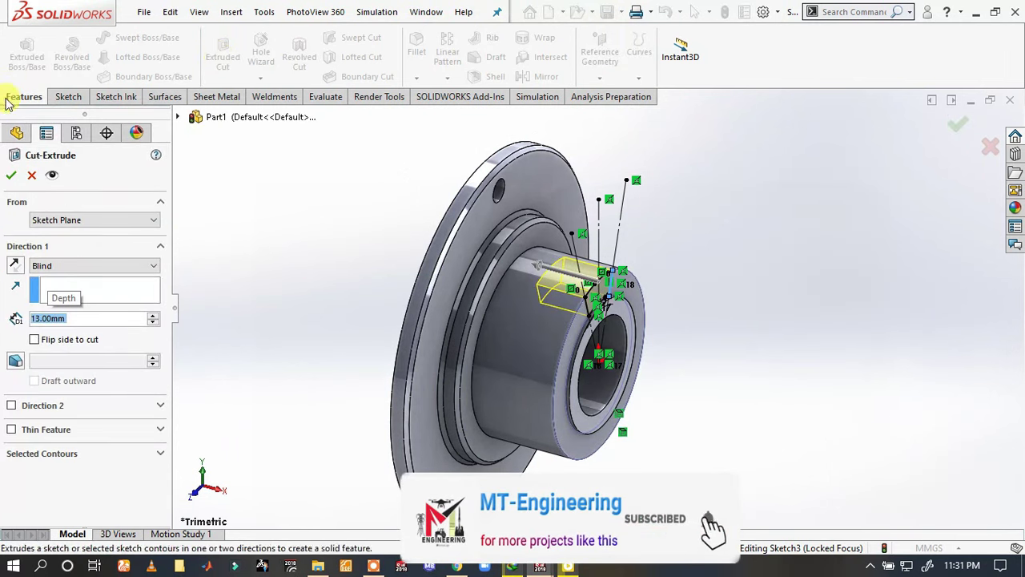
{"action": "left_click", "coordinate": [12, 176]}
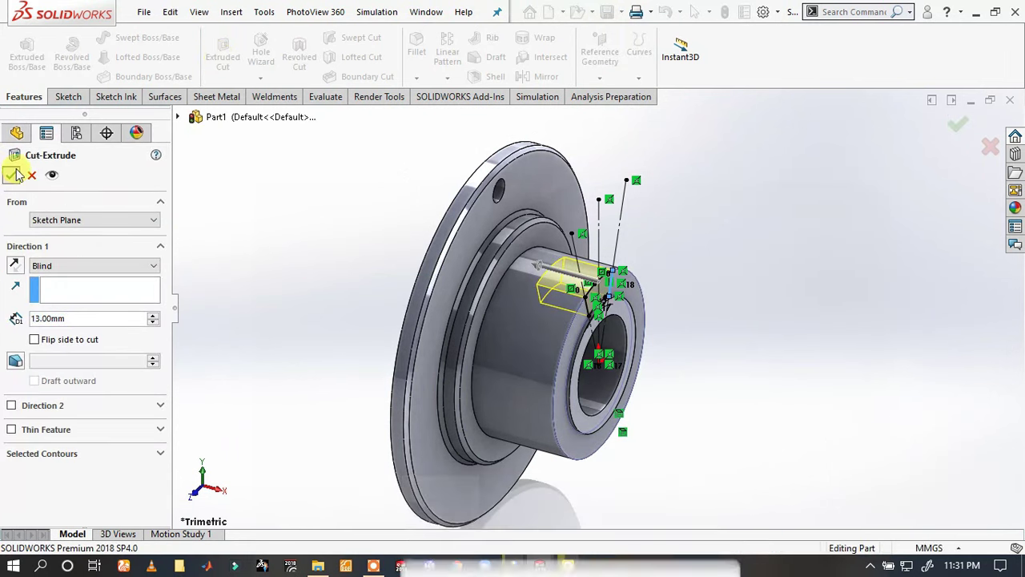
{"action": "scroll", "coordinate": [596, 317], "scroll_direction": "down", "scroll_amount": 2}
{"action": "scroll", "coordinate": [596, 316], "scroll_direction": "down", "scroll_amount": 2}
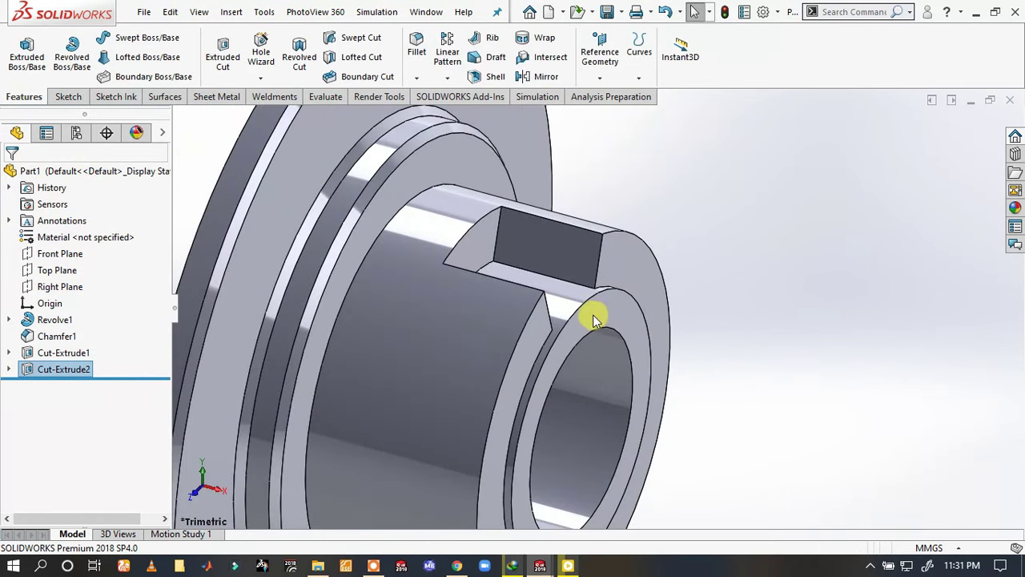
{"action": "scroll", "coordinate": [584, 293], "scroll_direction": "up", "scroll_amount": 1}
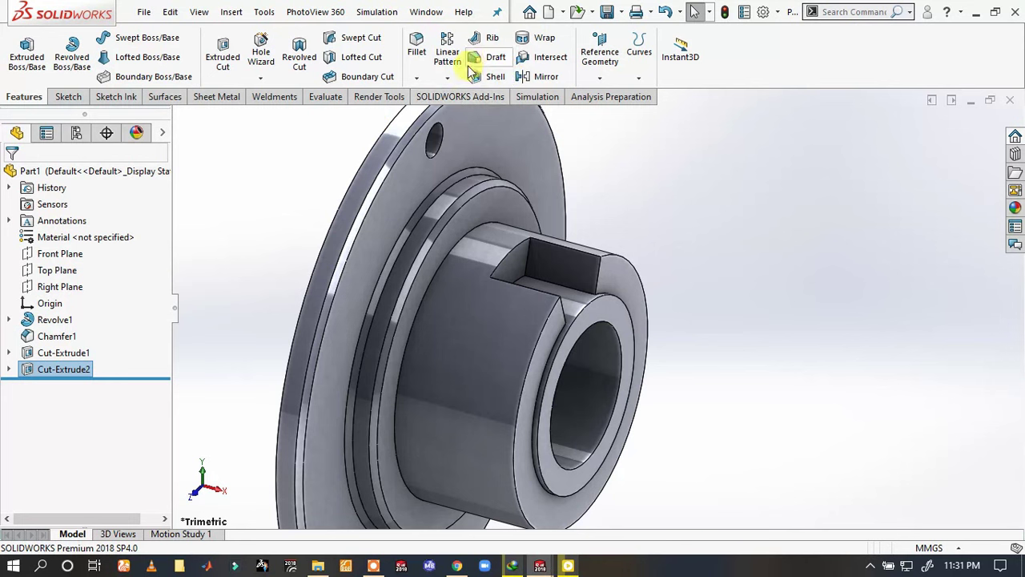
- Circular-pattern the slot and flange hole cuts six times, equally spaced over 360° around the hub edge
{"action": "left_click", "coordinate": [444, 77]}
{"action": "left_click", "coordinate": [466, 114]}
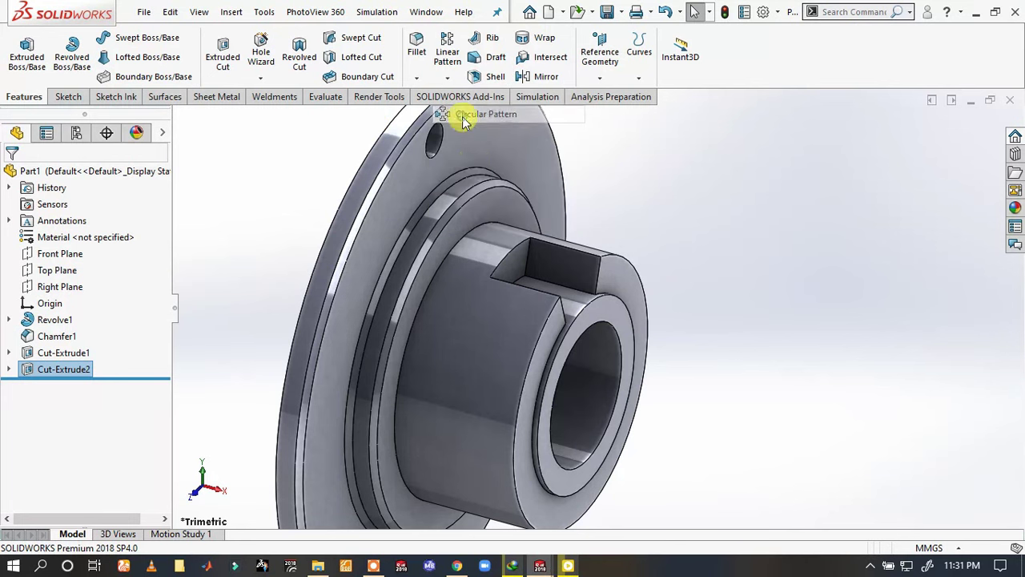
{"action": "left_click", "coordinate": [468, 232]}
{"action": "left_click", "coordinate": [35, 261]}
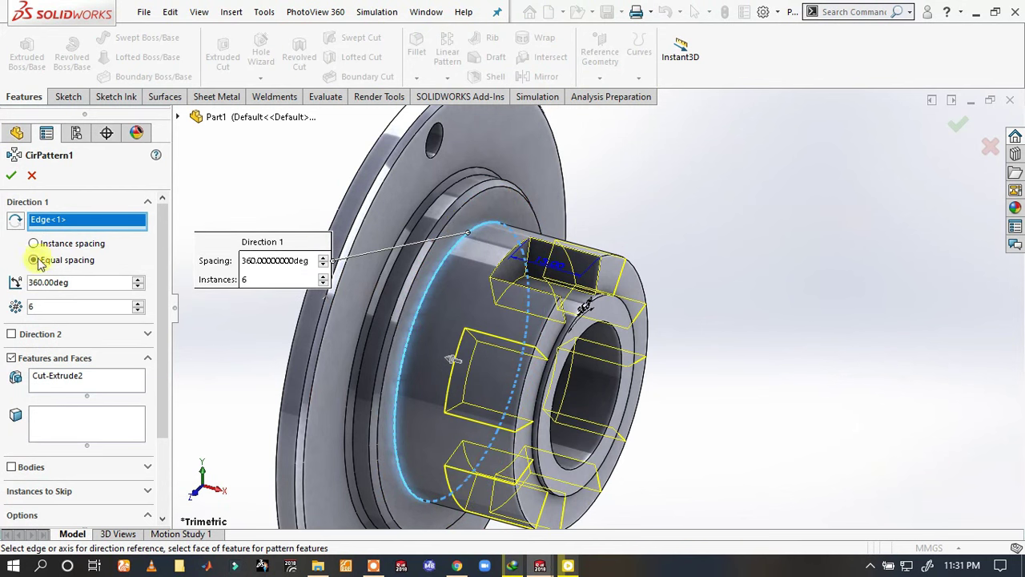
{"action": "left_click", "coordinate": [181, 118]}
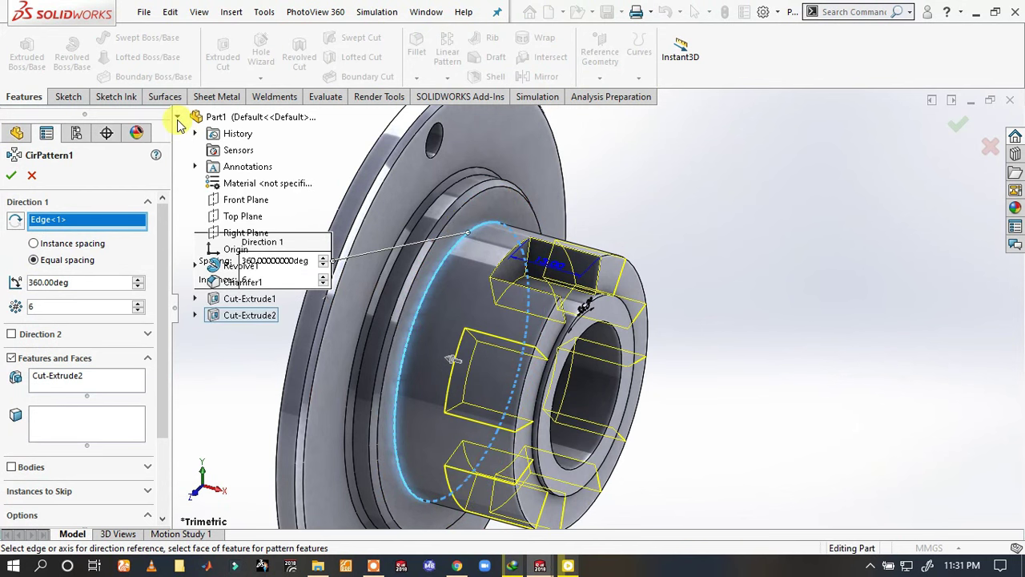
{"action": "left_click", "coordinate": [232, 299]}
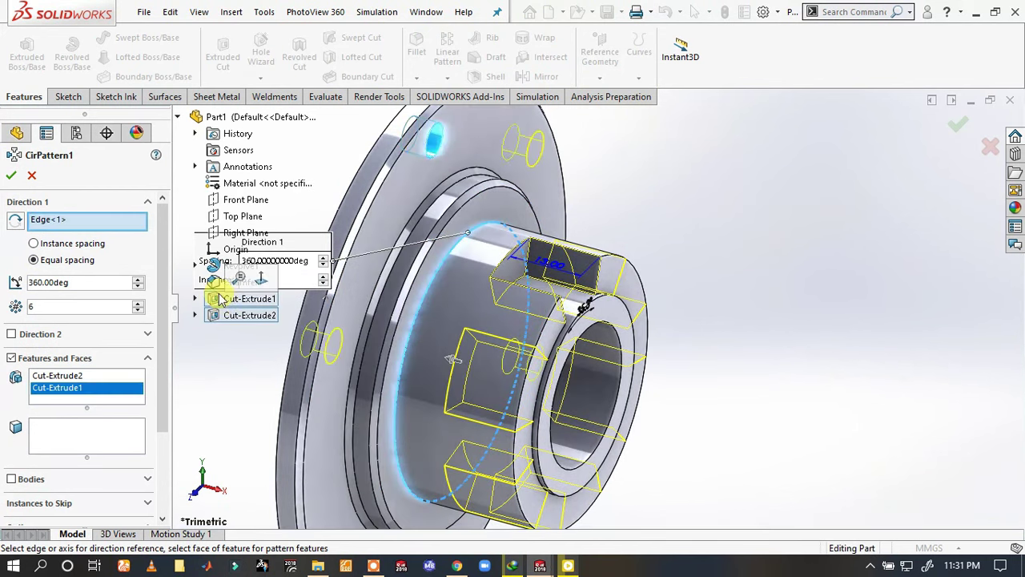
{"action": "left_click", "coordinate": [11, 177]}
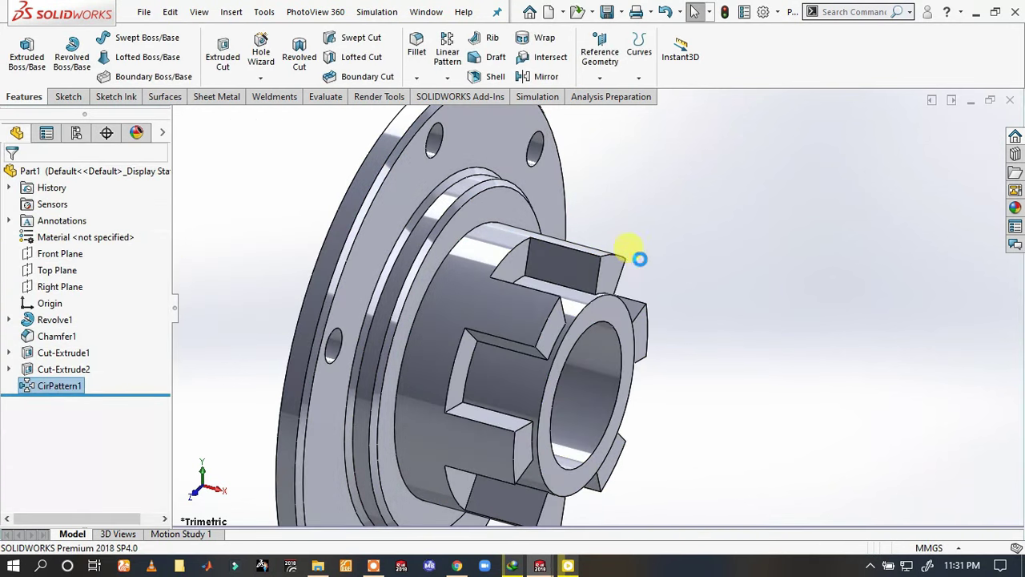
{"action": "left_click", "coordinate": [630, 247]}
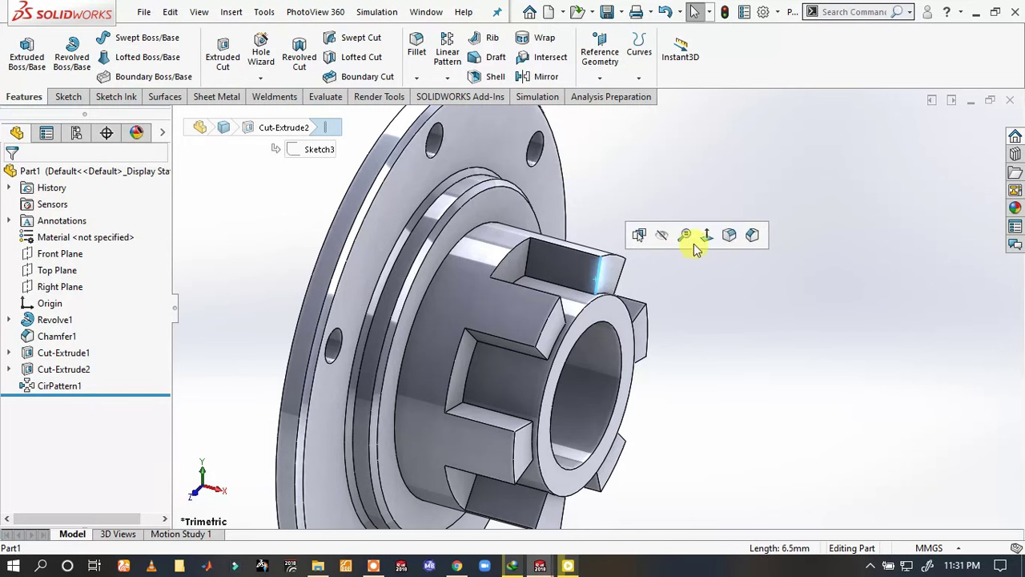
- Chamfer the twelve slot and bore edges at 2 mm × 45°
{"action": "left_click", "coordinate": [752, 235]}
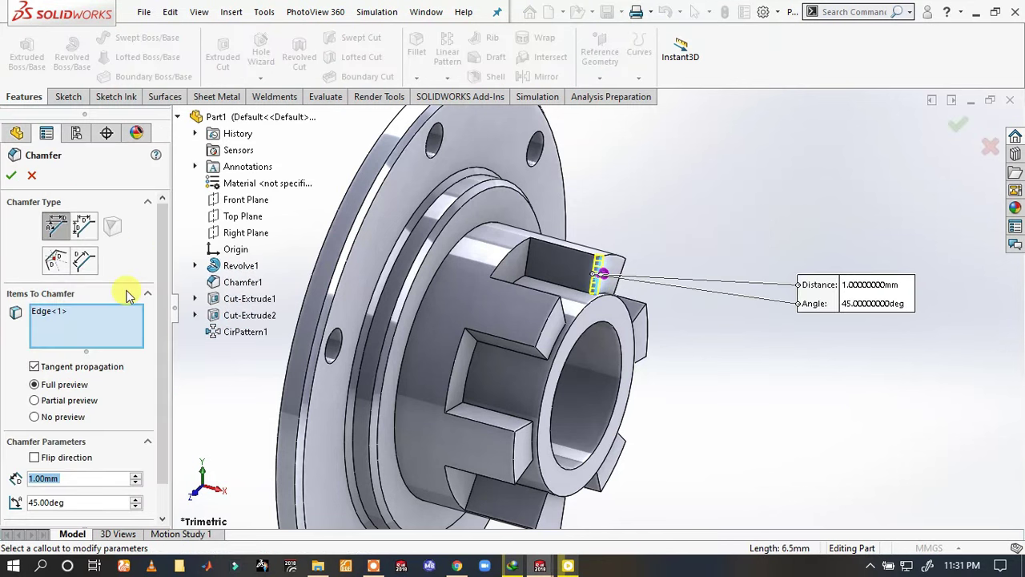
{"action": "type", "text": "2"}
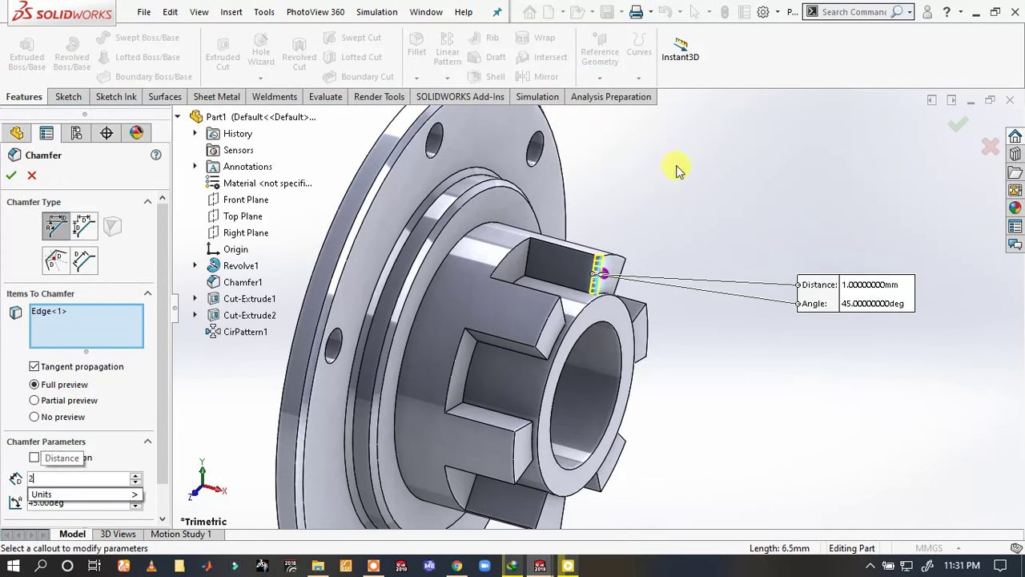
{"action": "key", "text": "Return"}
{"action": "left_click", "coordinate": [630, 267]}
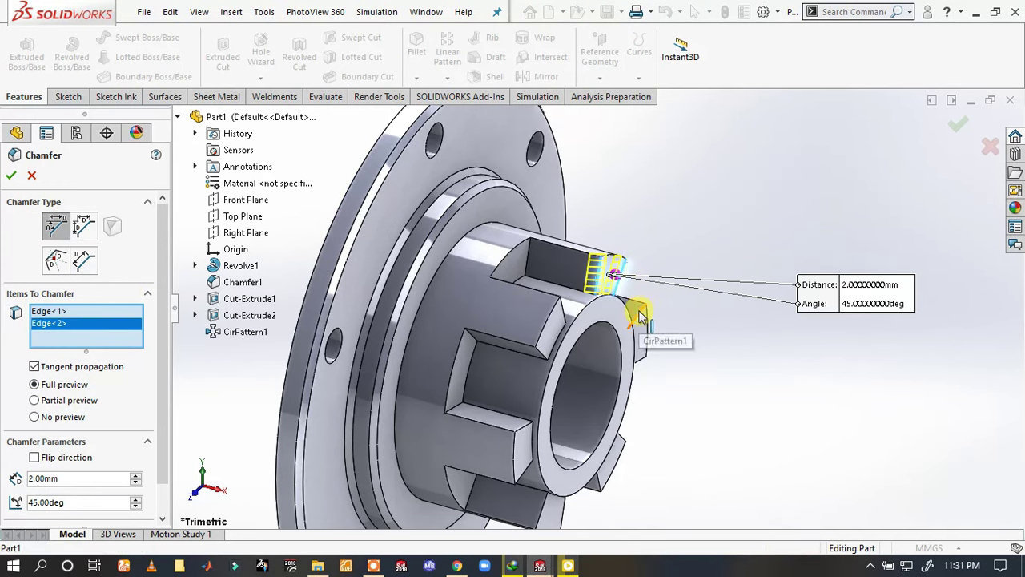
{"action": "left_click", "coordinate": [637, 333]}
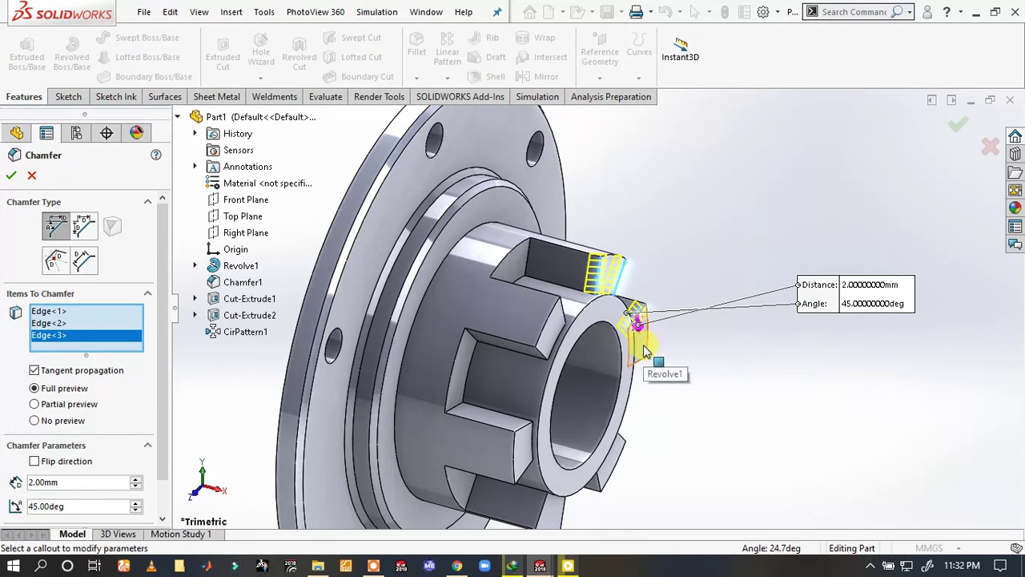
{"action": "left_click", "coordinate": [643, 370]}
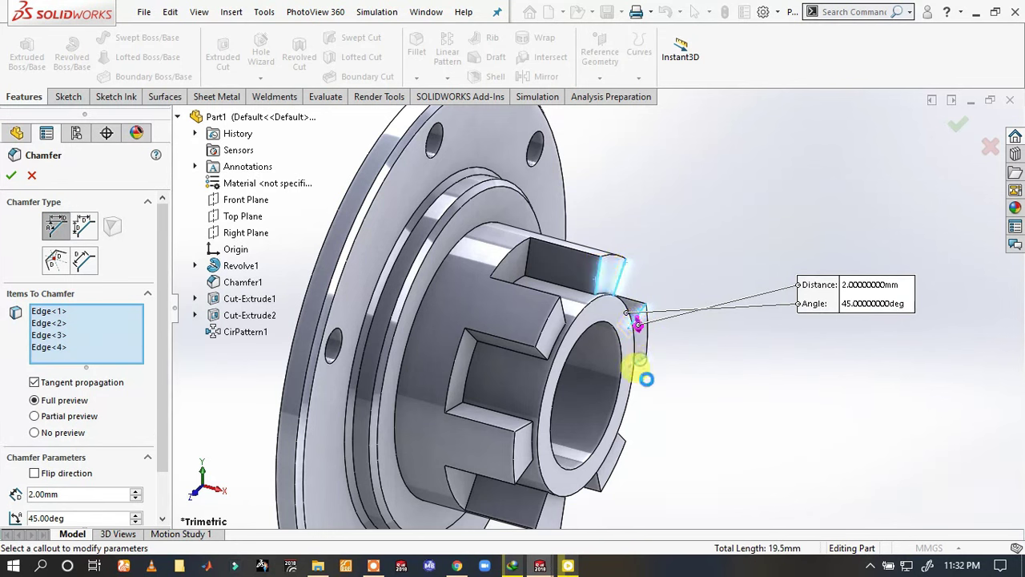
{"action": "left_click", "coordinate": [625, 445]}
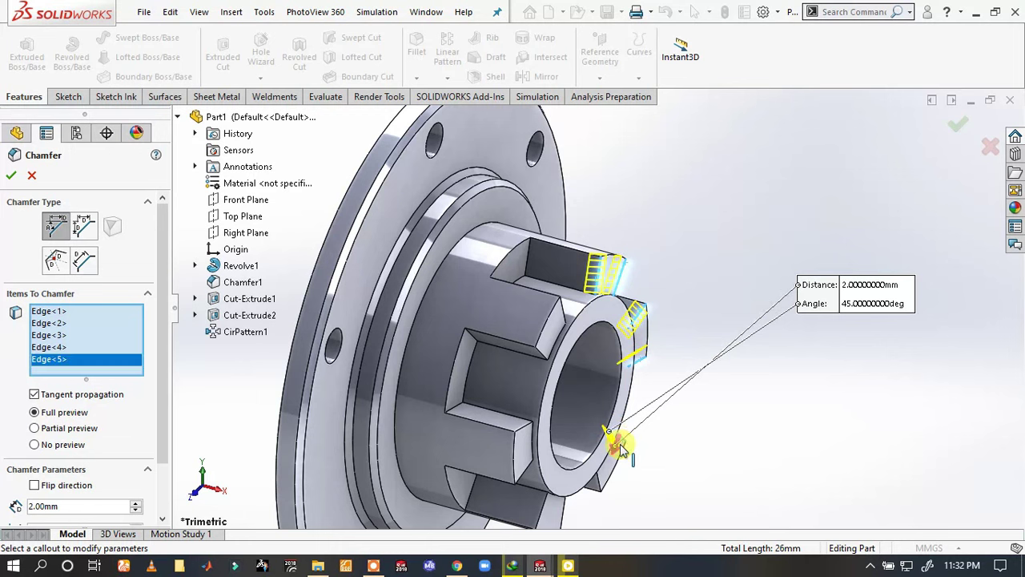
{"action": "left_click", "coordinate": [599, 471]}
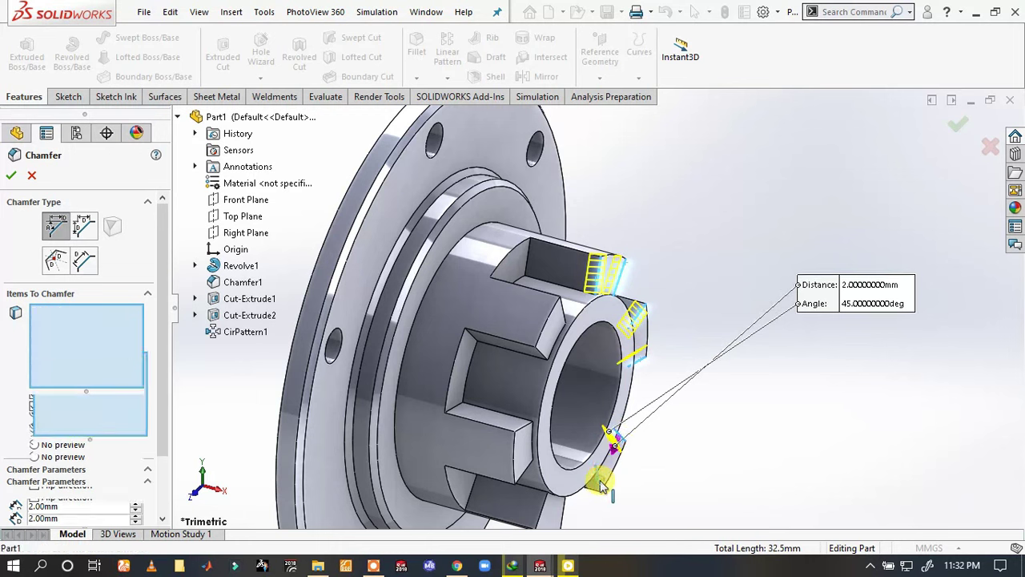
{"action": "left_click", "coordinate": [545, 507]}
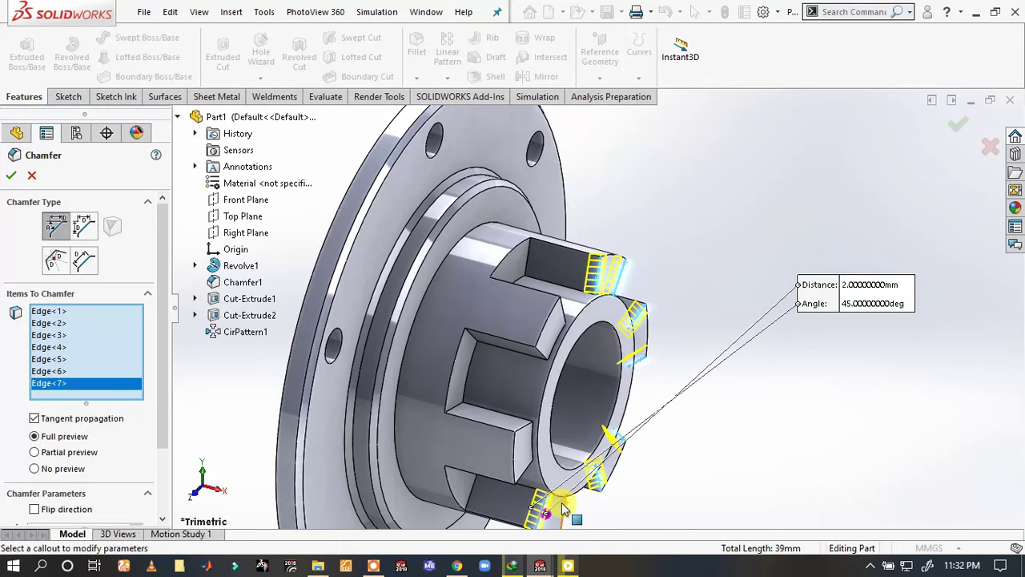
{"action": "left_click", "coordinate": [564, 507]}
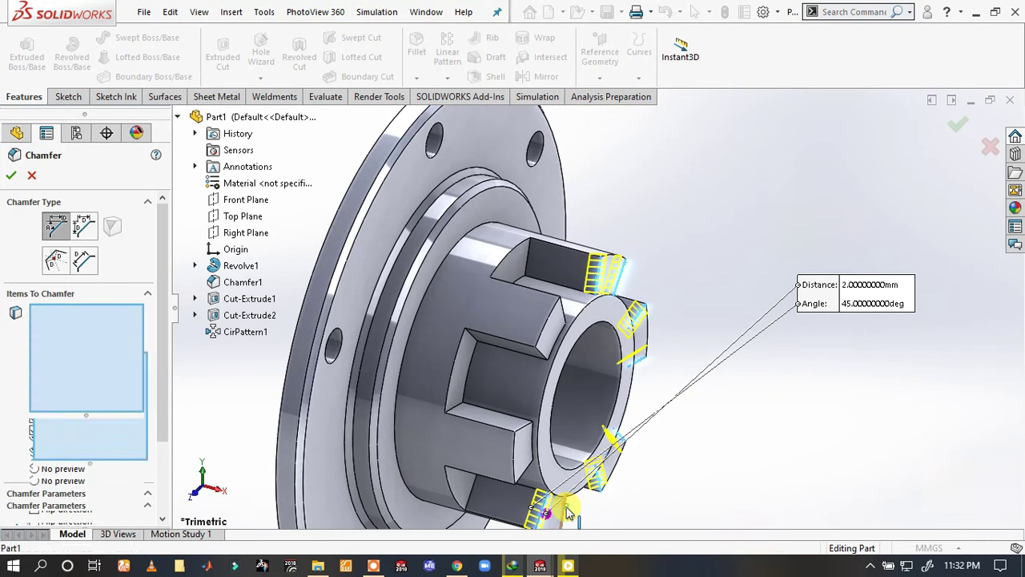
{"action": "left_click", "coordinate": [527, 476]}
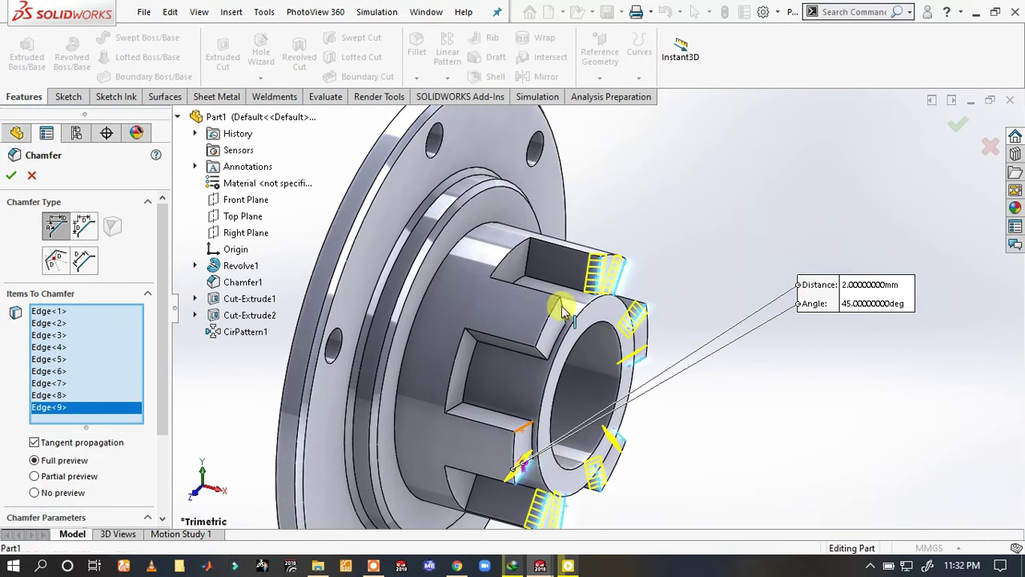
{"action": "left_click", "coordinate": [521, 429]}
{"action": "left_click", "coordinate": [555, 311]}
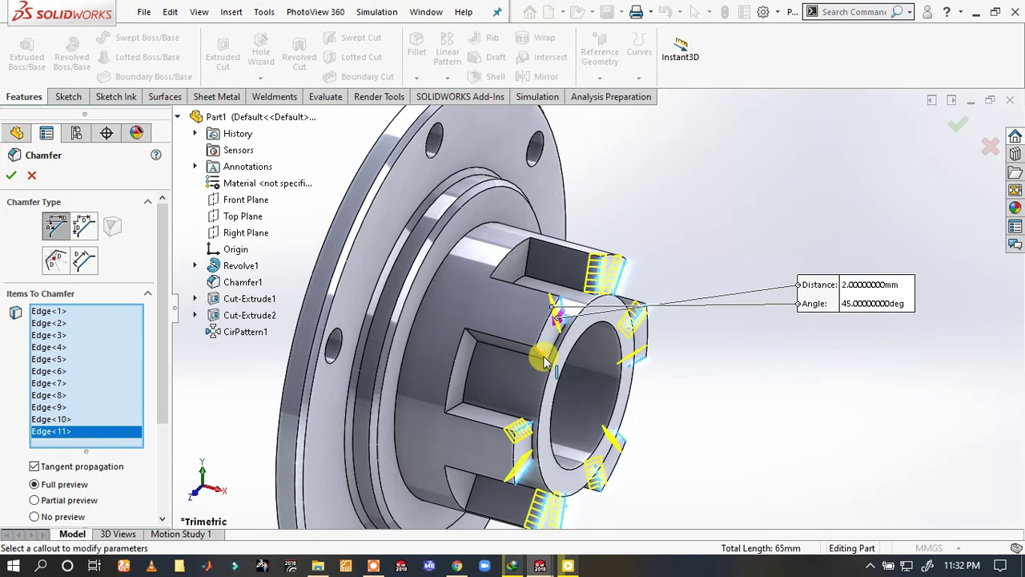
{"action": "left_click", "coordinate": [544, 361]}
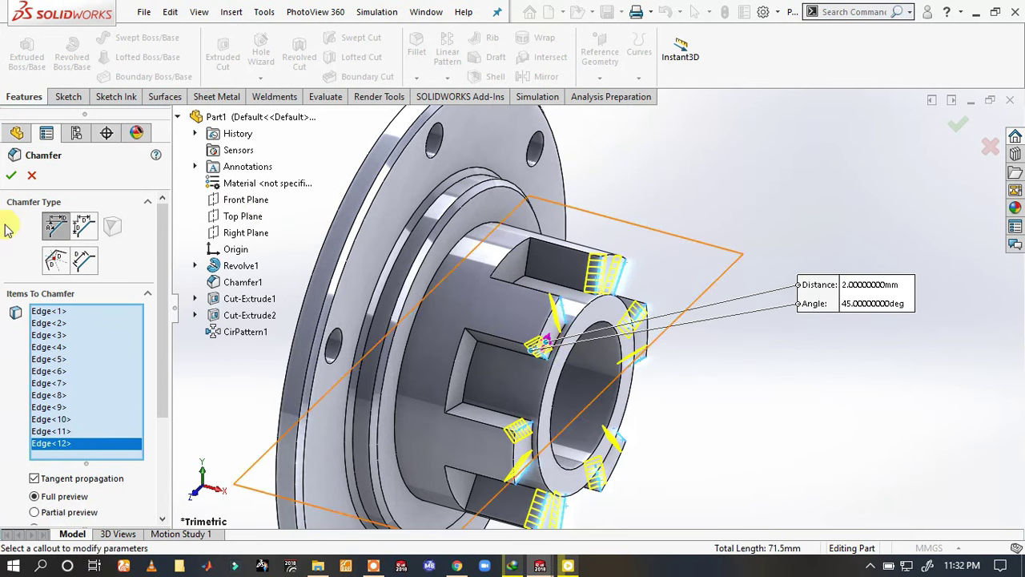
{"action": "left_click", "coordinate": [9, 178]}
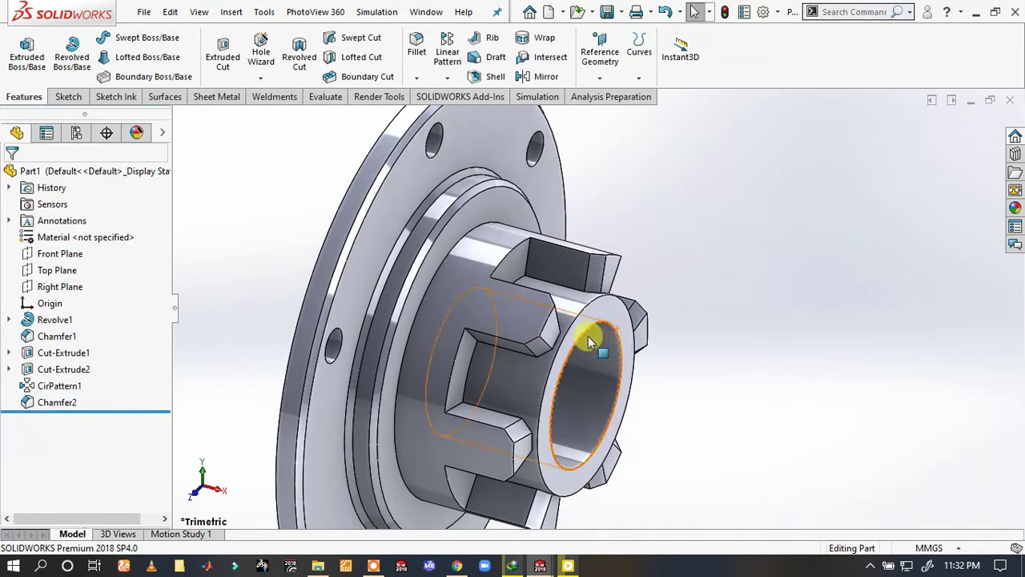
- Apply the Metal > Steel cast carbon steel appearance to the whole part
{"action": "scroll", "coordinate": [588, 335], "scroll_direction": "up", "scroll_amount": 5}
{"action": "scroll", "coordinate": [524, 310], "scroll_direction": "down", "scroll_amount": 3}
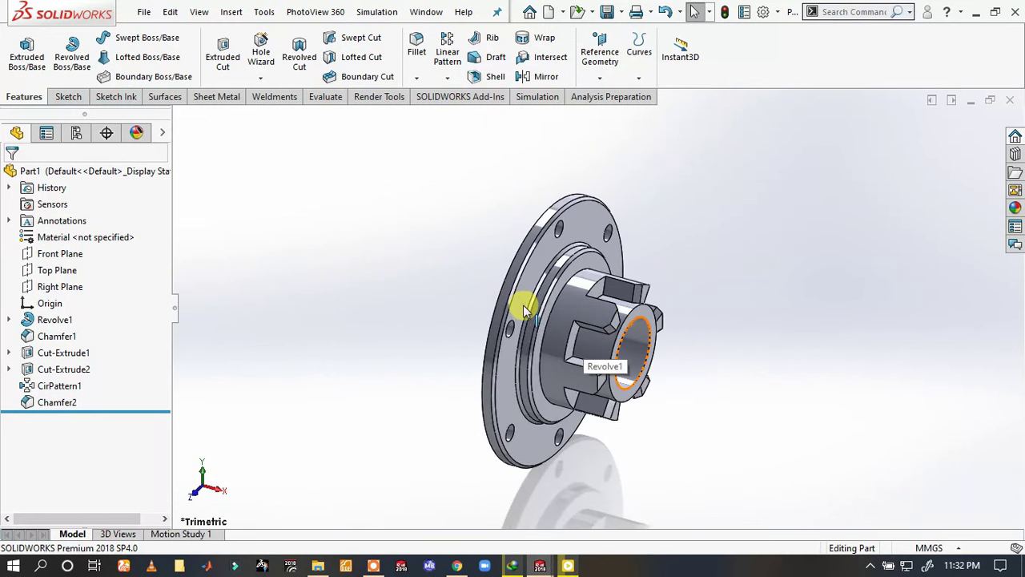
{"action": "left_click", "coordinate": [1015, 207]}
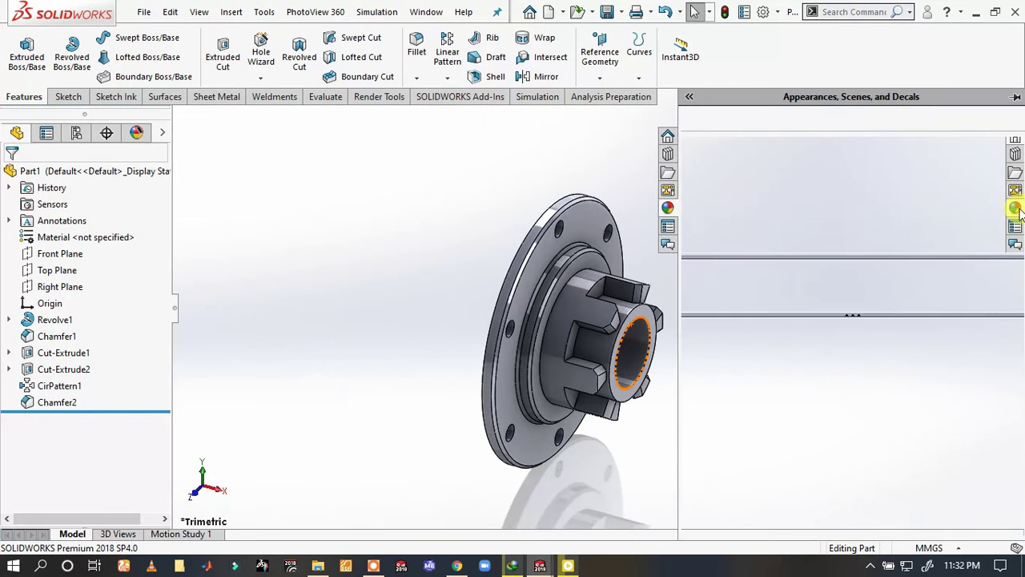
{"action": "left_click", "coordinate": [692, 147]}
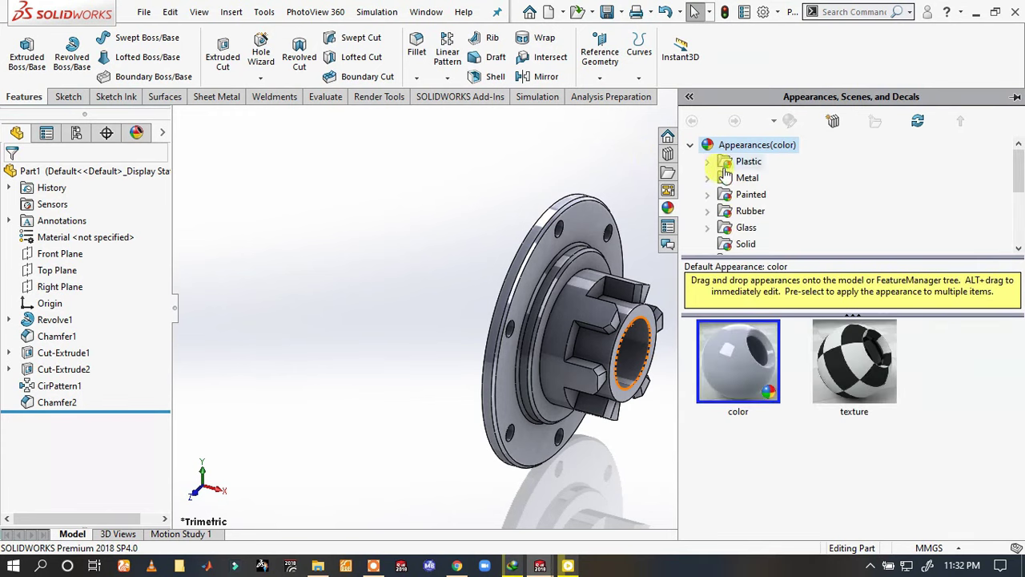
{"action": "left_click", "coordinate": [708, 179]}
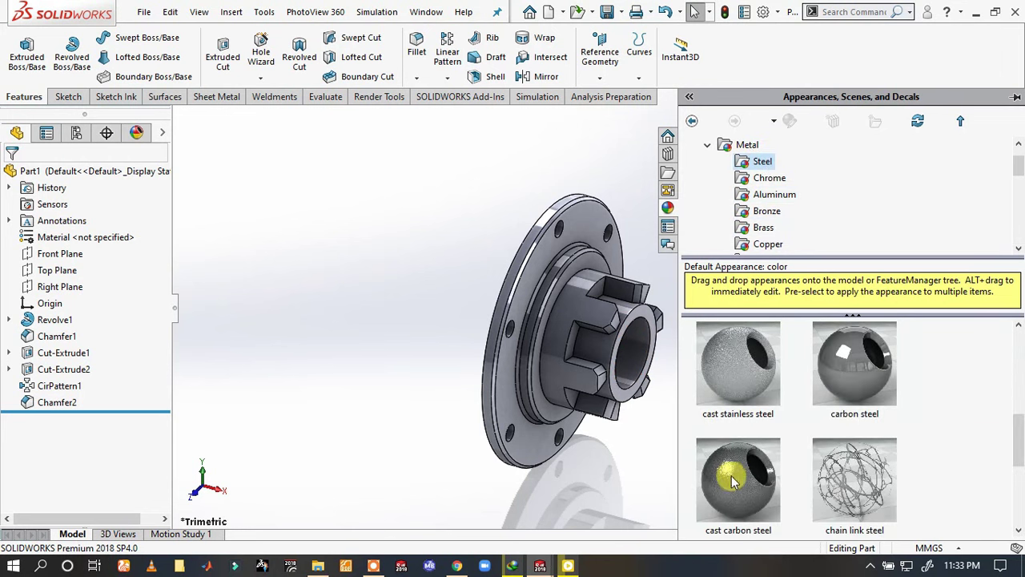
{"action": "left_click_drag", "start_coordinate": [736, 478], "coordinate": [573, 282]}
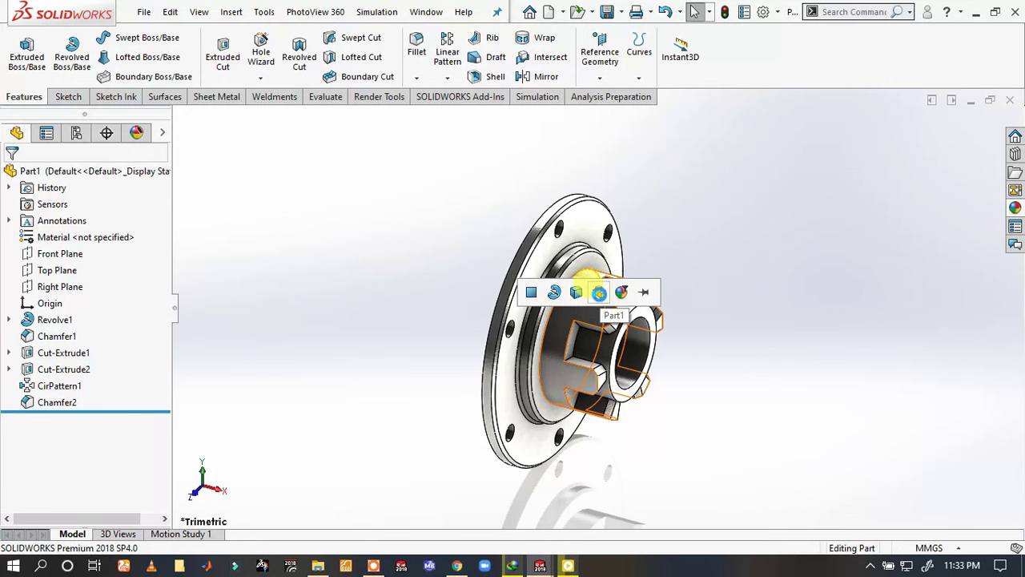
{"action": "left_click", "coordinate": [599, 291]}
{"action": "scroll", "coordinate": [655, 327], "scroll_direction": "down", "scroll_amount": 2}
{"action": "scroll", "coordinate": [556, 346], "scroll_direction": "up", "scroll_amount": 1}
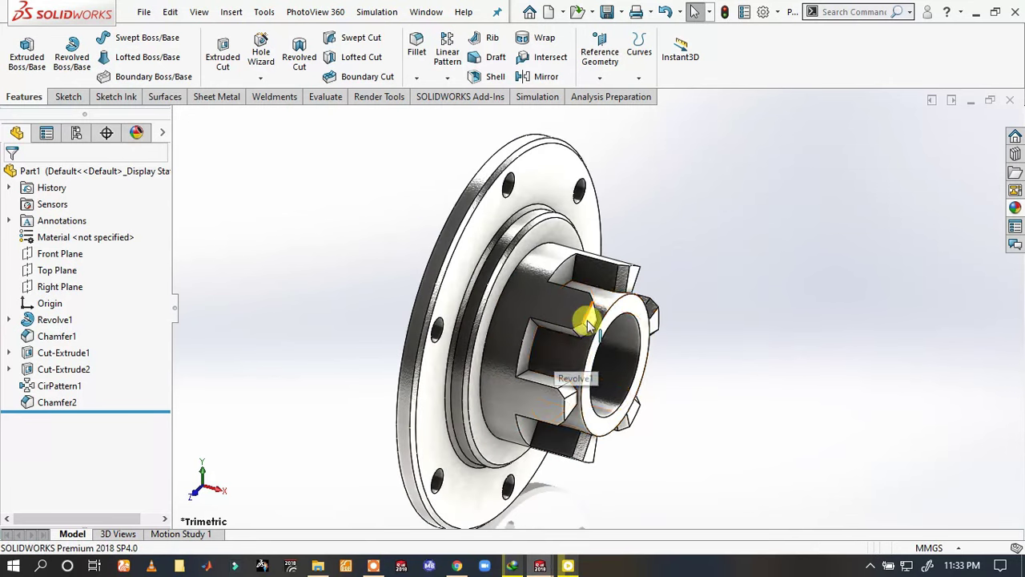
{"action": "scroll", "coordinate": [591, 314], "scroll_direction": "up", "scroll_amount": 1}
{"action": "scroll", "coordinate": [600, 321], "scroll_direction": "up", "scroll_amount": 1}
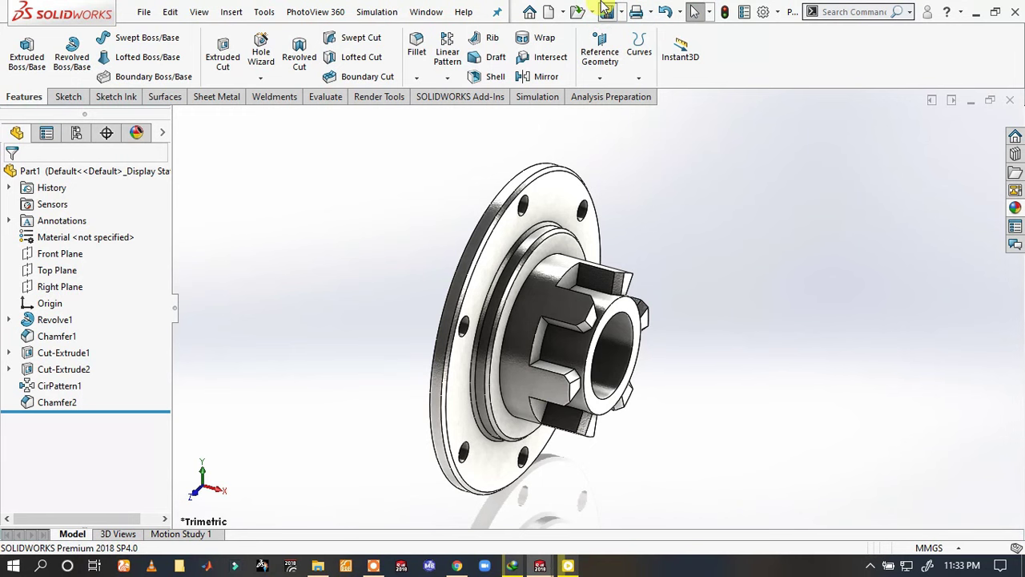
- Start saving but cancel, then select the hub's stepped Revolve1 face for a 1 mm fillet
{"action": "left_click", "coordinate": [604, 9]}
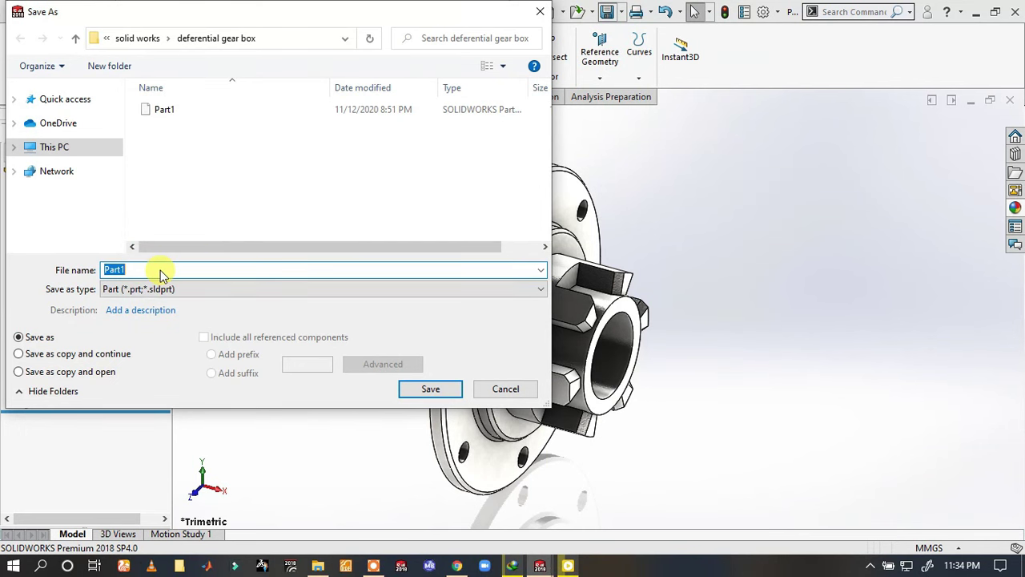
{"action": "key", "text": "Escape"}
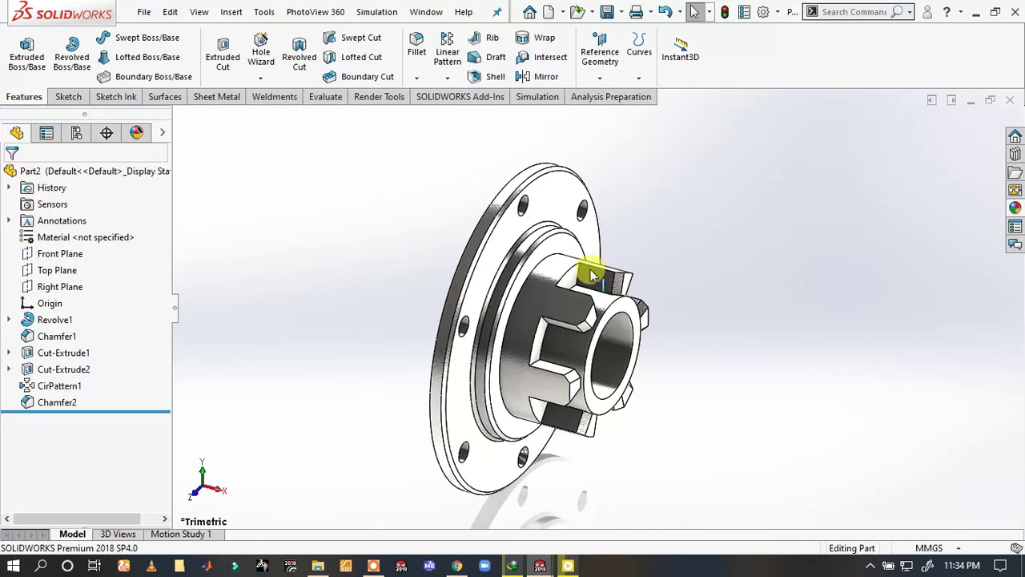
{"action": "left_click", "coordinate": [556, 297]}
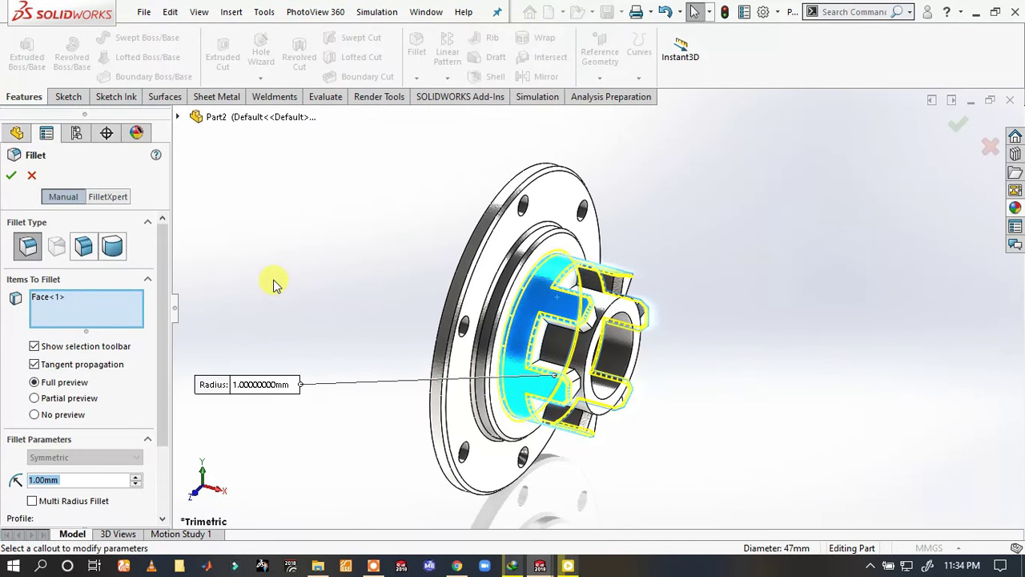
- Finish the 1 mm fillet and turn the part to face its back side
{"action": "left_click", "coordinate": [14, 172]}
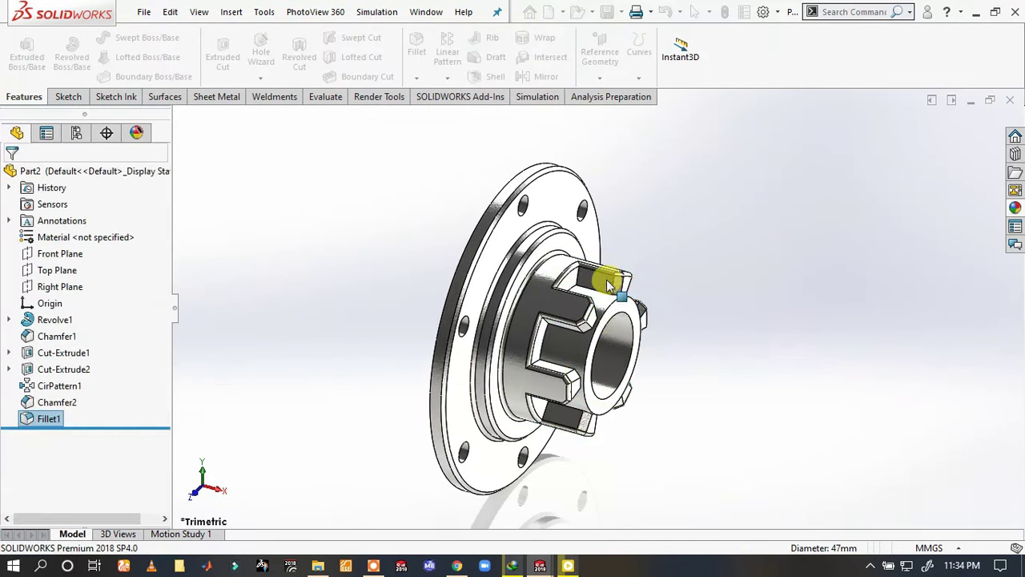
{"action": "key", "text": "Right"}
{"action": "key", "text": "Right"}
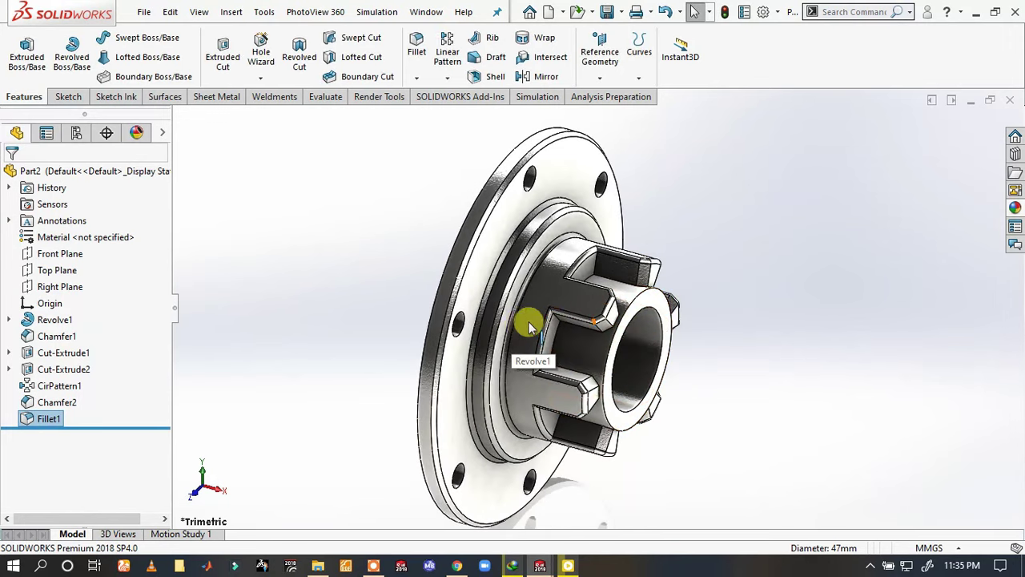
{"action": "key", "text": "Right"}
{"action": "mouse_move", "coordinate": [568, 323]}
{"action": "middle_mouse_down"}
{"action": "mouse_move", "coordinate": [634, 336]}
{"action": "mouse_move", "coordinate": [664, 360]}
{"action": "mouse_move", "coordinate": [714, 350]}
{"action": "mouse_move", "coordinate": [524, 272]}
{"action": "middle_mouse_up"}
- Chamfer the outer and inner circular edges at 2 mm by 45°
{"action": "left_click", "coordinate": [536, 270]}
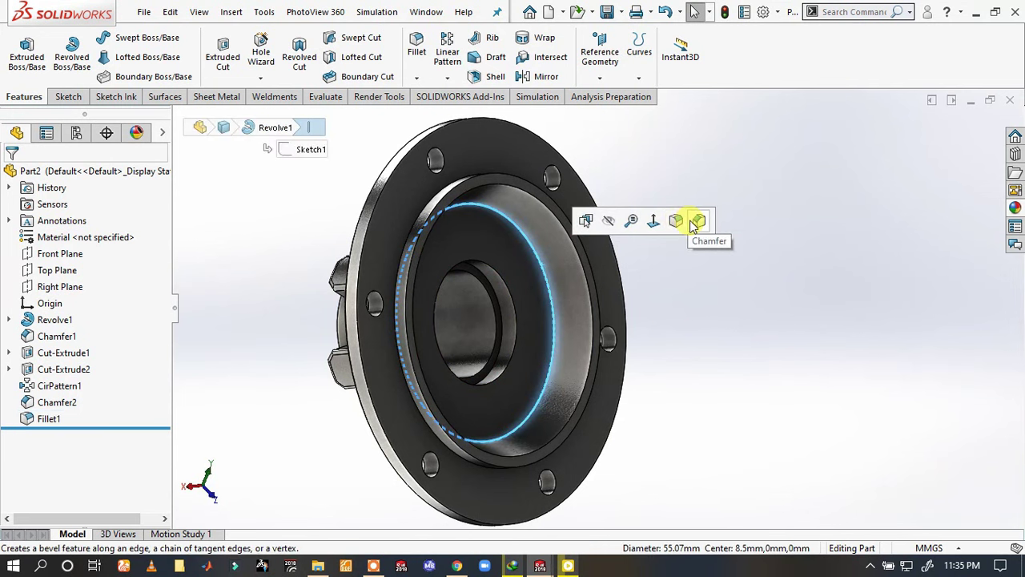
{"action": "key", "text": "c"}
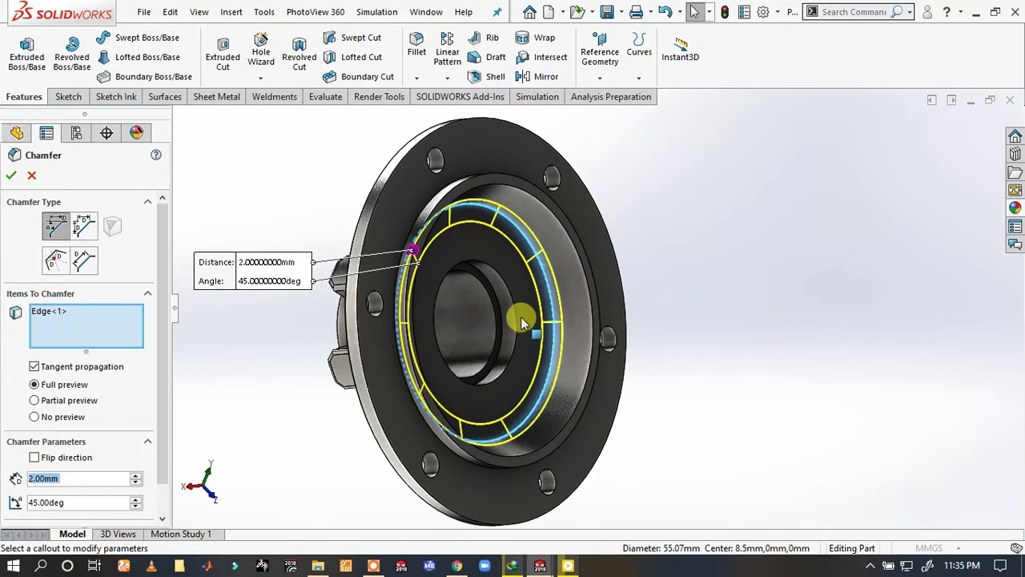
{"action": "left_click", "coordinate": [519, 325]}
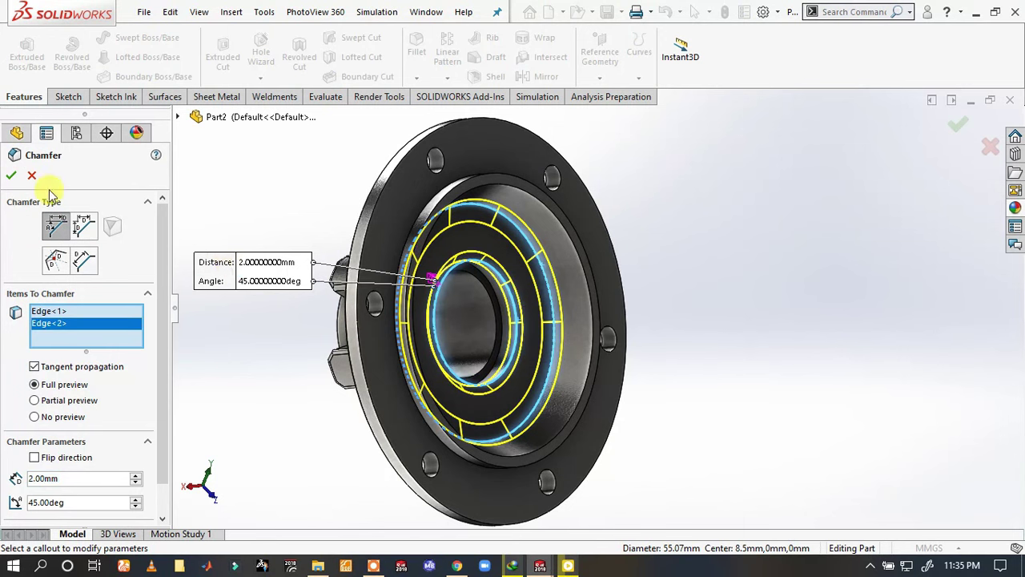
{"action": "left_click", "coordinate": [12, 176]}
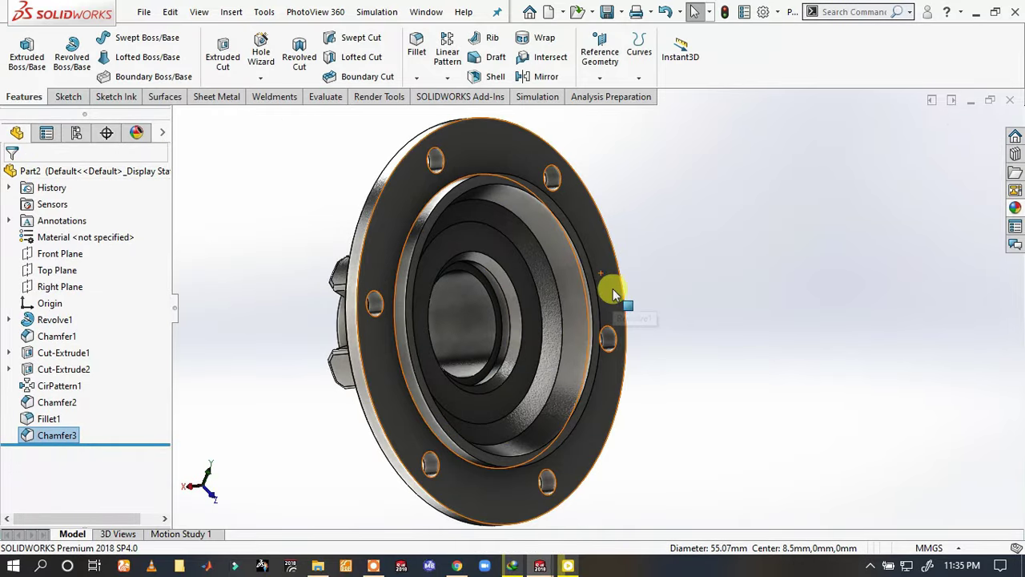
- View the flange face straight on, then orbit to an oblique view
{"action": "left_click", "coordinate": [611, 284]}
{"action": "key", "text": "ctrl+8"}
{"action": "mouse_move", "coordinate": [537, 279]}
{"action": "middle_mouse_down"}
{"action": "mouse_move", "coordinate": [485, 309]}
{"action": "mouse_move", "coordinate": [457, 297]}
{"action": "mouse_move", "coordinate": [549, 258]}
{"action": "mouse_move", "coordinate": [595, 256]}
{"action": "mouse_move", "coordinate": [618, 274]}
{"action": "mouse_move", "coordinate": [575, 302]}
{"action": "mouse_move", "coordinate": [457, 304]}
{"action": "mouse_move", "coordinate": [424, 328]}
{"action": "mouse_move", "coordinate": [658, 387]}
{"action": "mouse_move", "coordinate": [644, 355]}
{"action": "mouse_move", "coordinate": [671, 293]}
{"action": "mouse_move", "coordinate": [575, 297]}
{"action": "mouse_move", "coordinate": [592, 339]}
{"action": "mouse_move", "coordinate": [629, 327]}
{"action": "mouse_move", "coordinate": [703, 189]}
{"action": "mouse_move", "coordinate": [691, 258]}
{"action": "mouse_move", "coordinate": [585, 370]}
{"action": "mouse_move", "coordinate": [578, 425]}
{"action": "middle_mouse_up"}
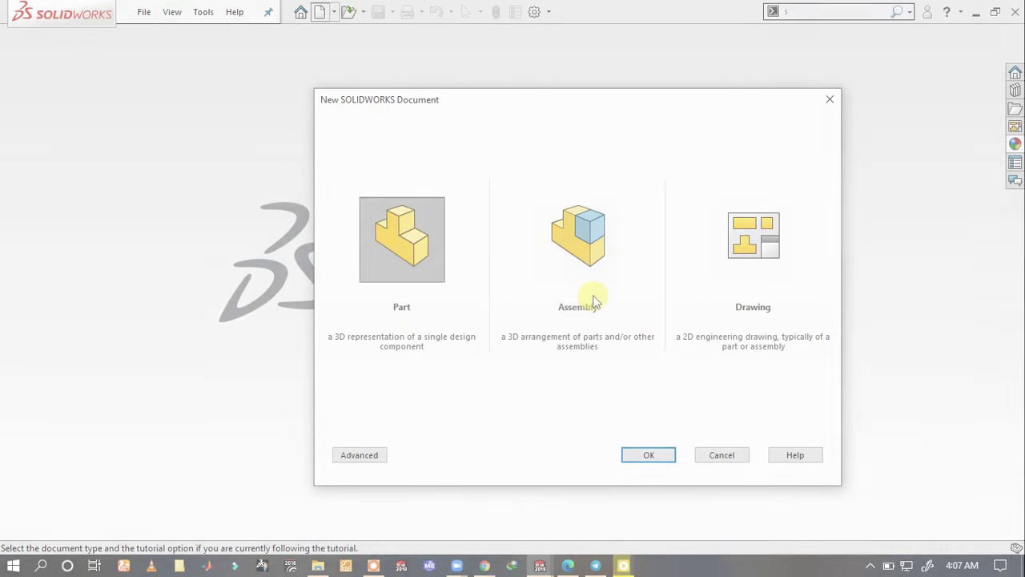
- Create a new assembly and load all seven gearbox part files for insertion
{"action": "left_click", "coordinate": [576, 292]}
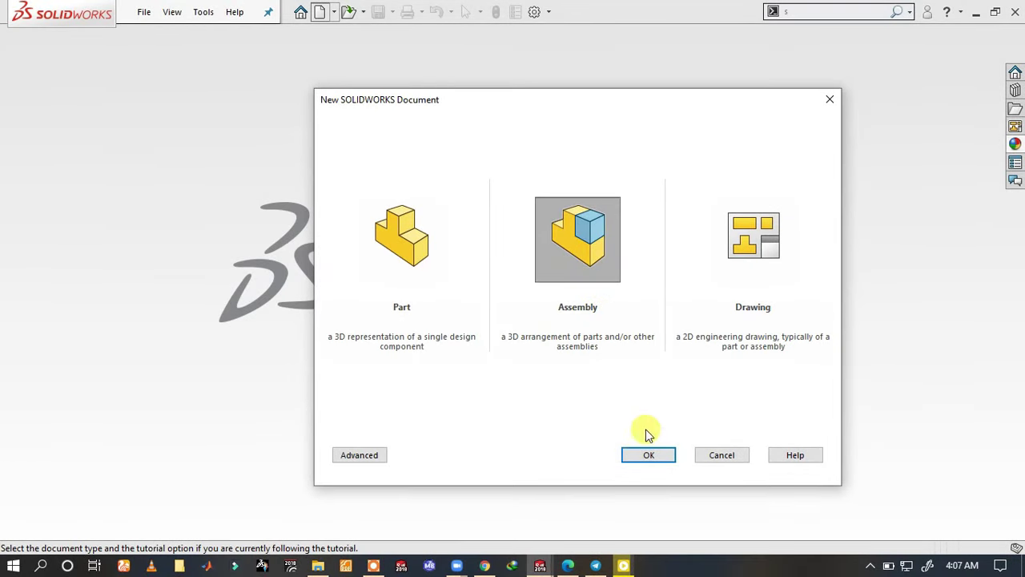
{"action": "left_click", "coordinate": [641, 453]}
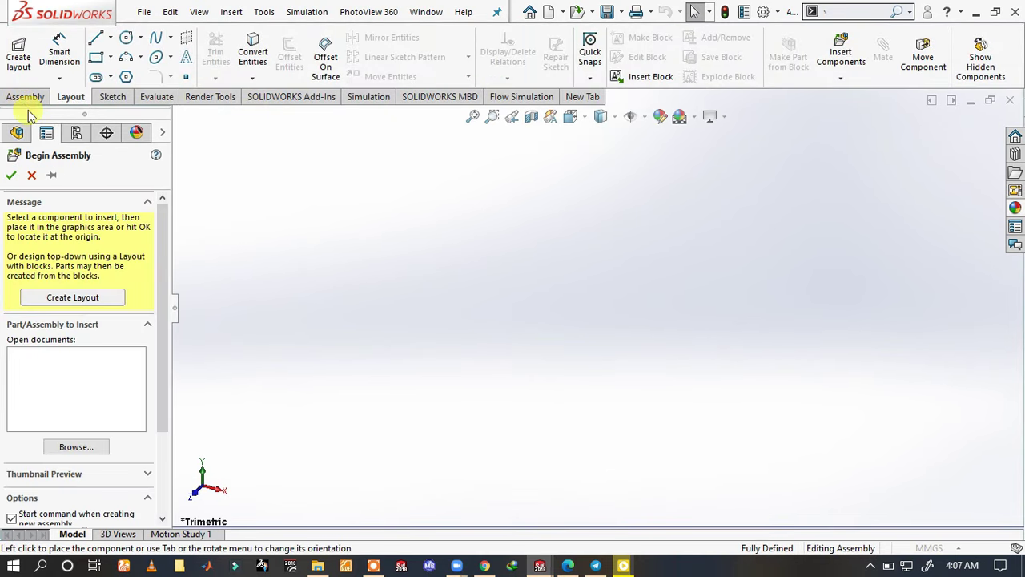
{"action": "left_click", "coordinate": [76, 446]}
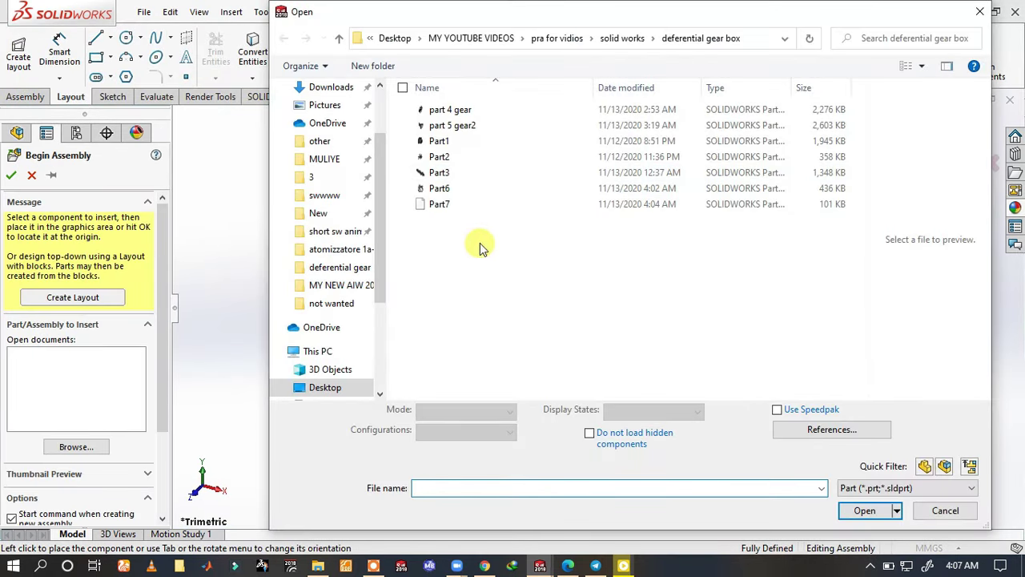
{"action": "mouse_move", "coordinate": [480, 243]}
{"action": "left_mouse_down"}
{"action": "mouse_move", "coordinate": [524, 88]}
{"action": "mouse_move", "coordinate": [529, 96]}
{"action": "left_mouse_up"}
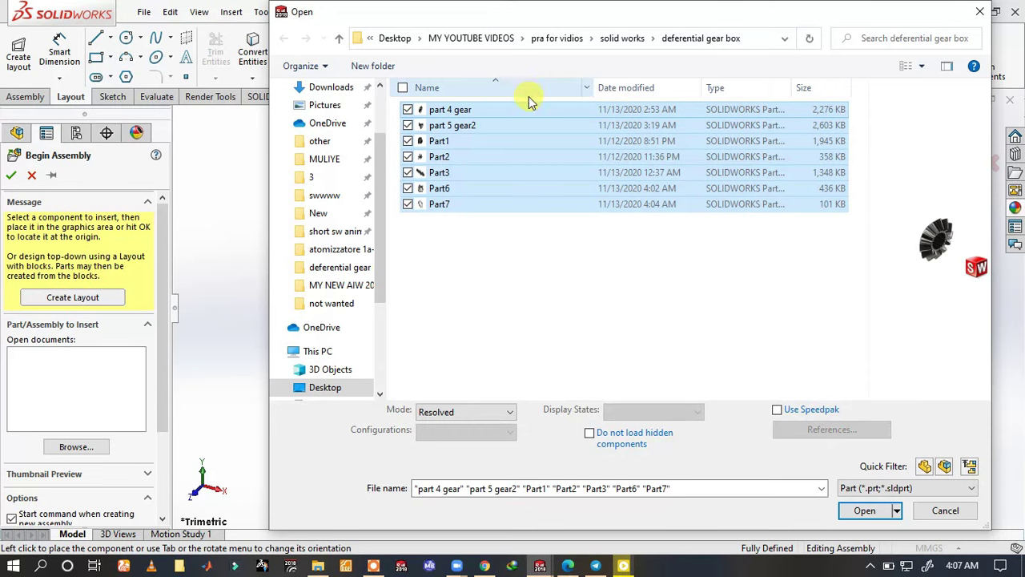
{"action": "left_click", "coordinate": [865, 511]}
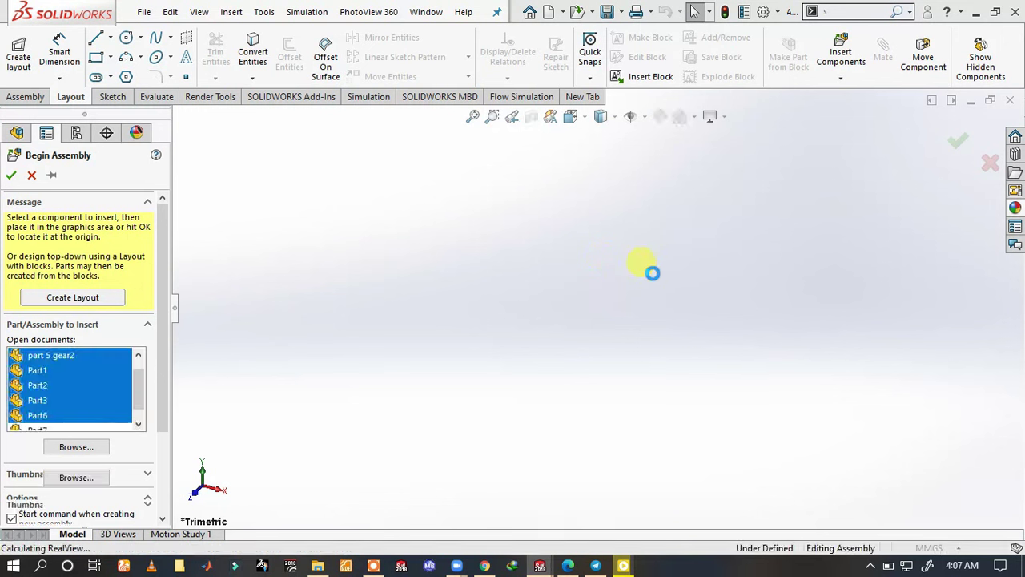
- Rotate the first bevel gear about Z and Y, then place it at the origin
{"action": "scroll", "coordinate": [593, 320], "scroll_direction": "up", "scroll_amount": 3}
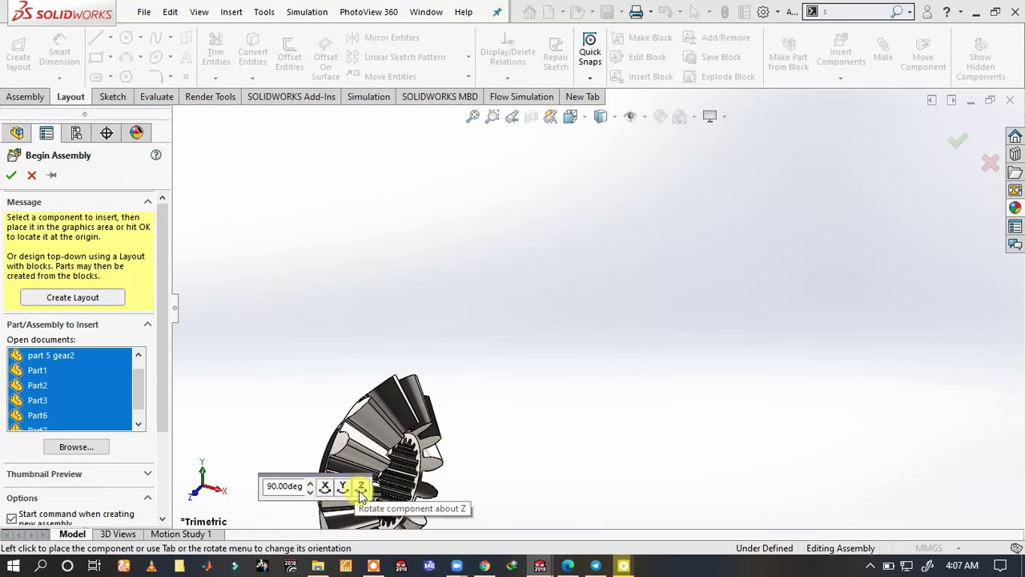
{"action": "left_click", "coordinate": [361, 492]}
{"action": "left_click", "coordinate": [361, 492]}
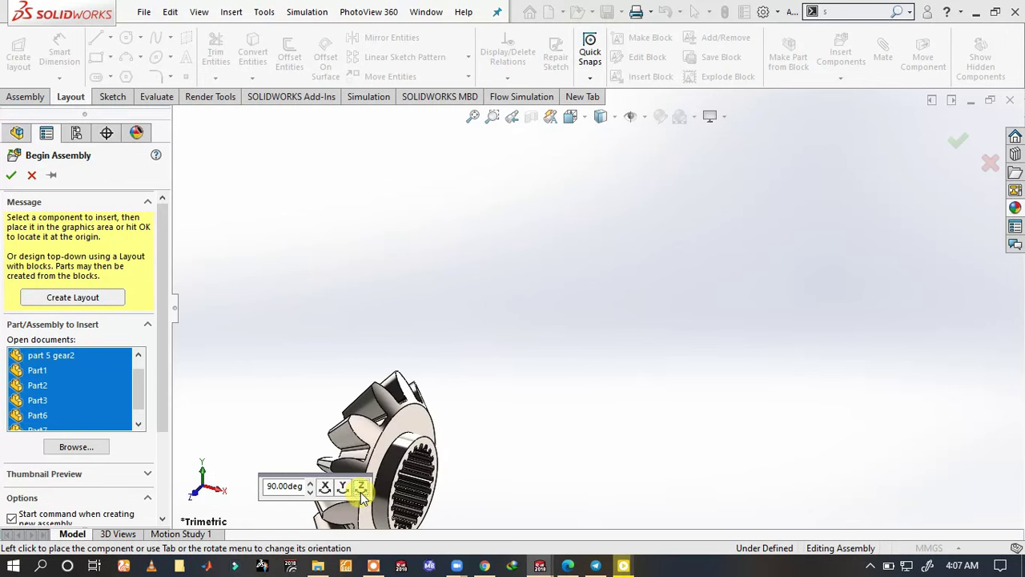
{"action": "left_click", "coordinate": [360, 492]}
{"action": "left_click", "coordinate": [361, 492]}
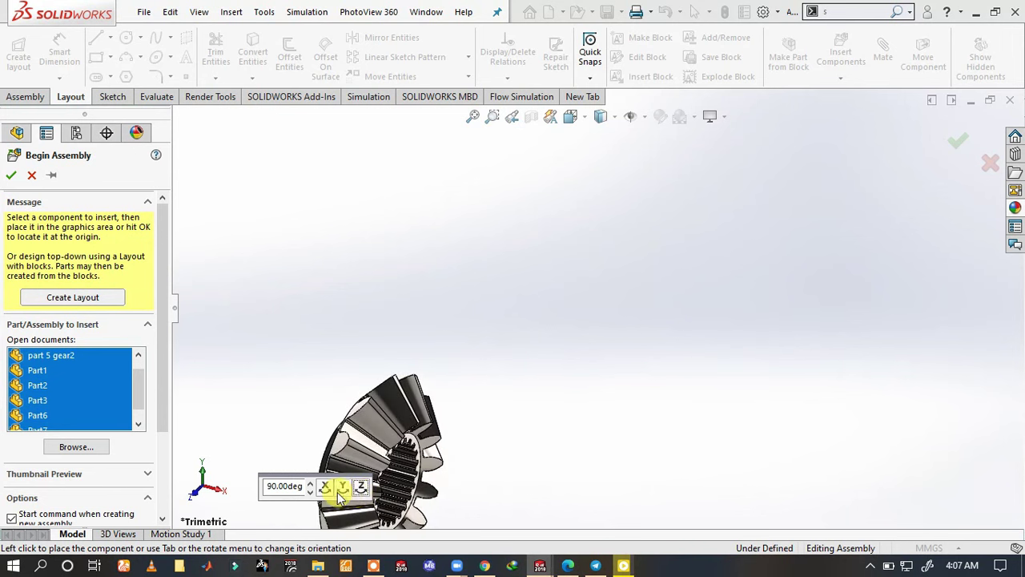
{"action": "left_click", "coordinate": [342, 490]}
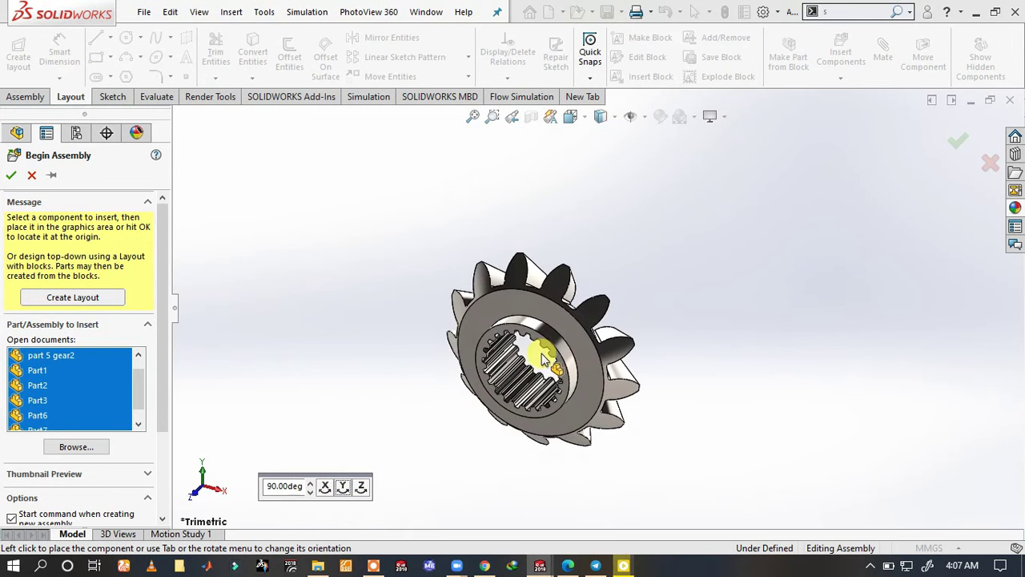
{"action": "left_click", "coordinate": [589, 315]}
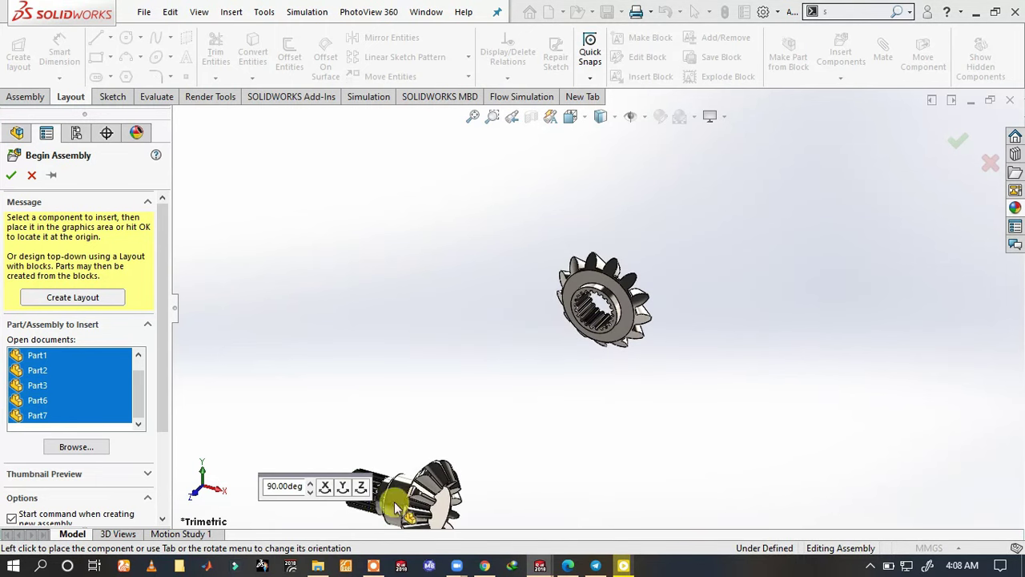
- Rotate the second gear 90° steps about Y and place it beside the first
{"action": "left_click", "coordinate": [345, 491]}
{"action": "left_click", "coordinate": [346, 491]}
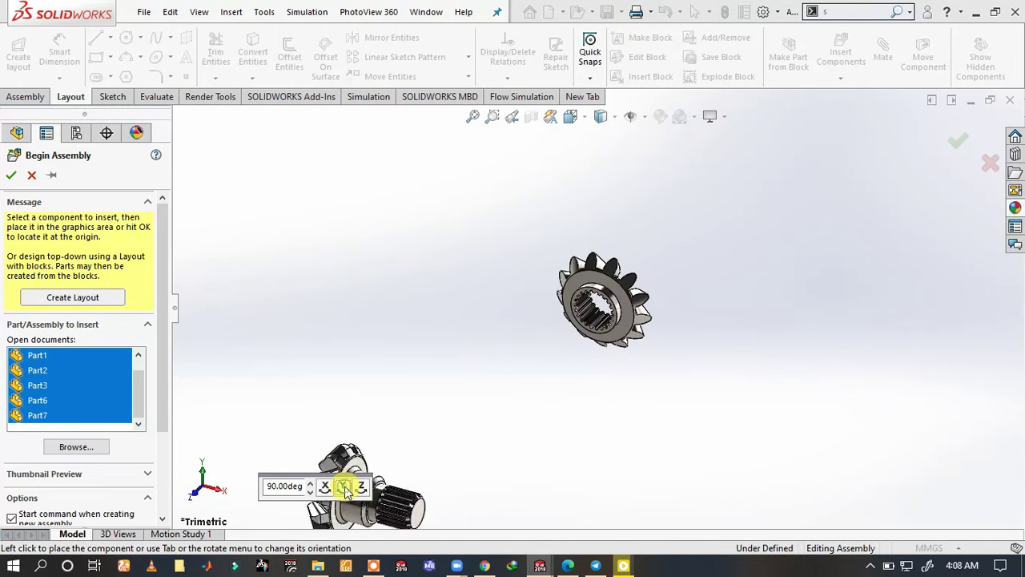
{"action": "left_click", "coordinate": [345, 489]}
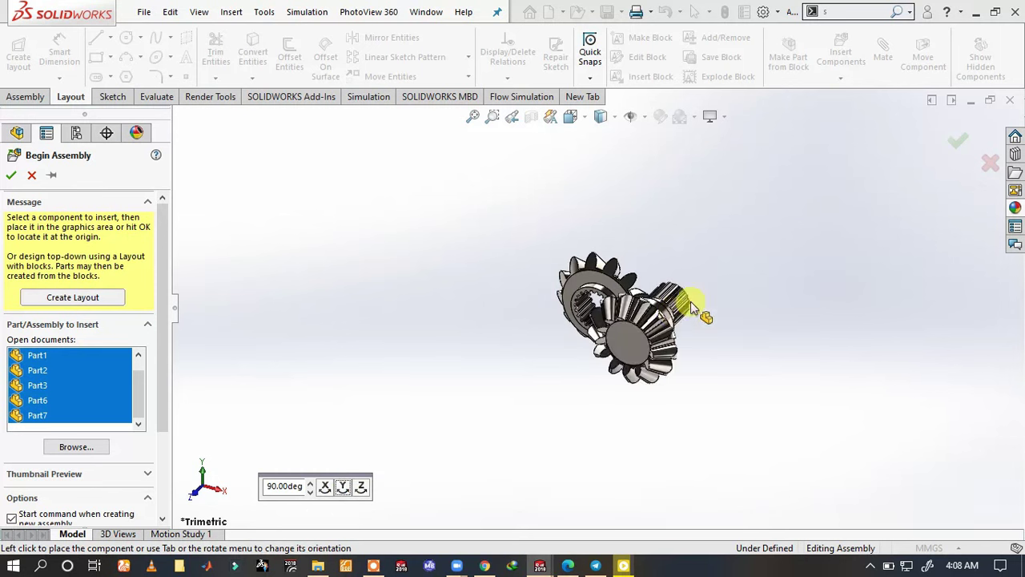
{"action": "left_click", "coordinate": [768, 189]}
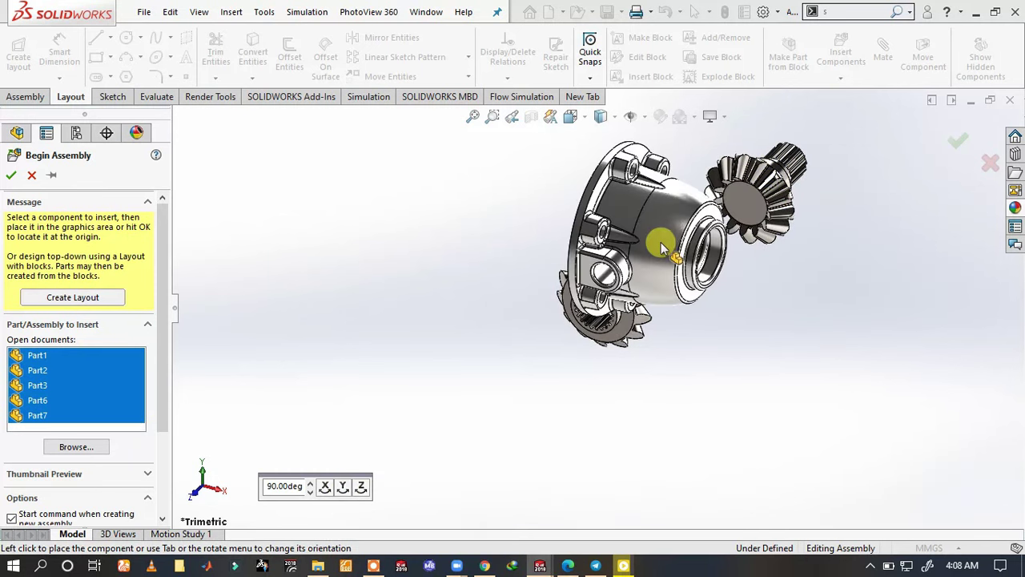
- Place the pinion gear and the housing, turned 90° about Y, in the workspace
{"action": "left_click", "coordinate": [344, 488]}
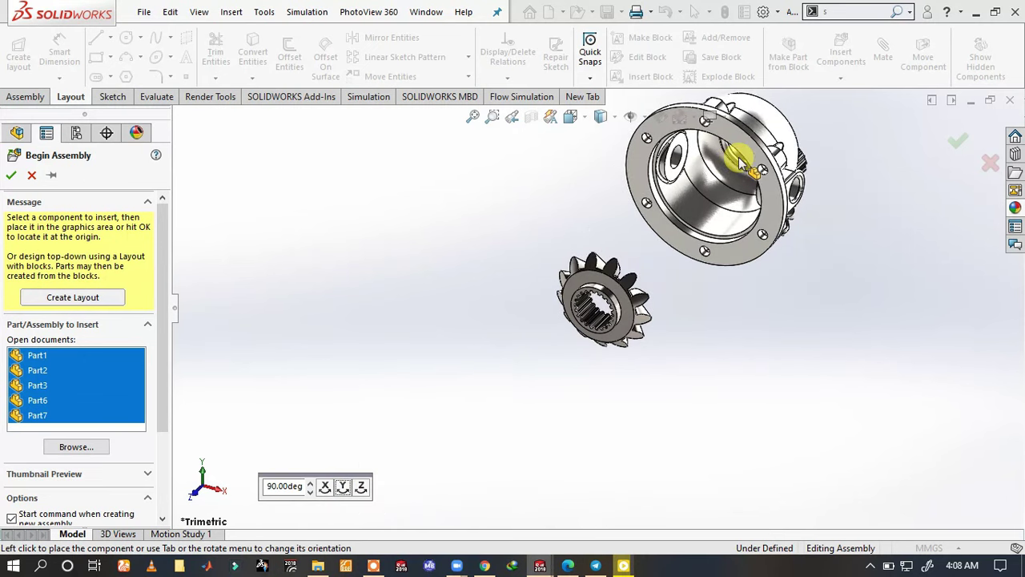
{"action": "left_click", "coordinate": [858, 182]}
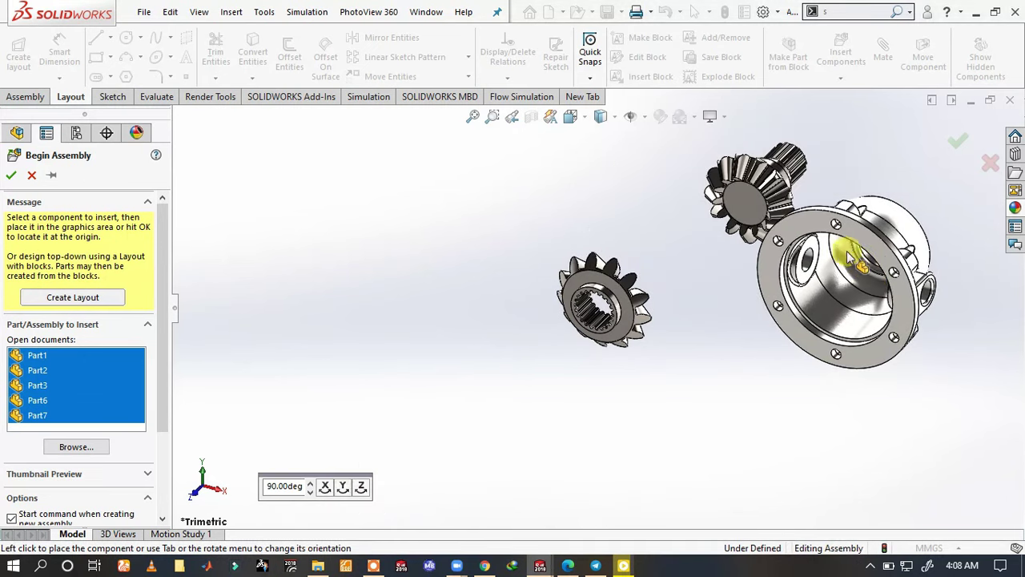
{"action": "left_click", "coordinate": [849, 256]}
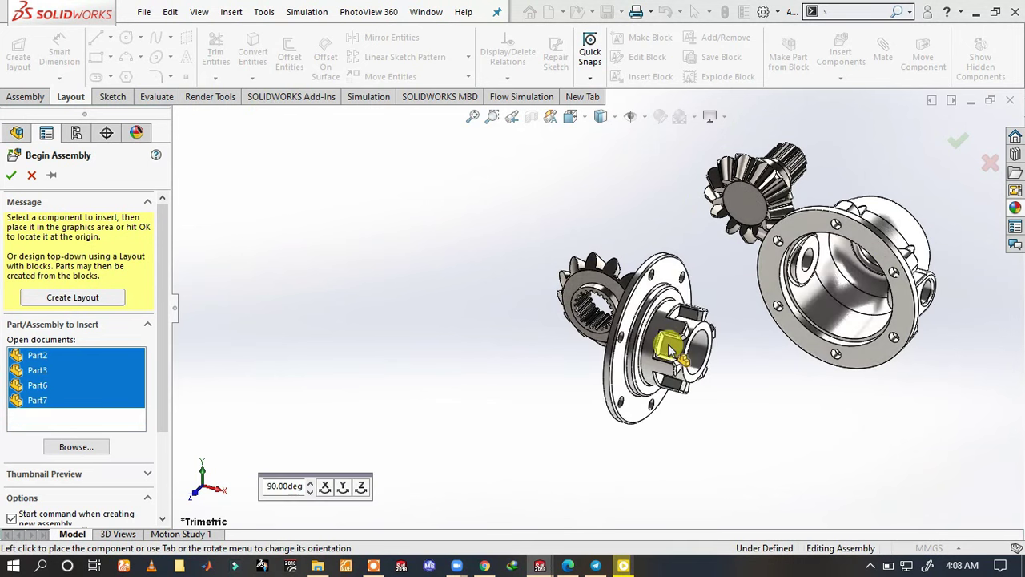
- Place the flange facing the viewer and the splined shaft turned 90°
{"action": "left_click", "coordinate": [342, 486]}
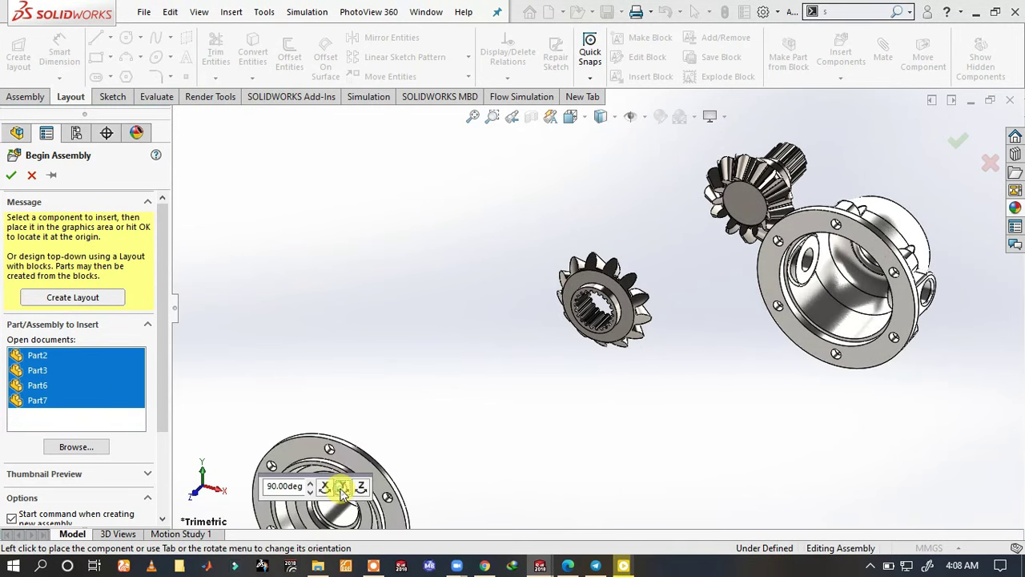
{"action": "left_click", "coordinate": [342, 486]}
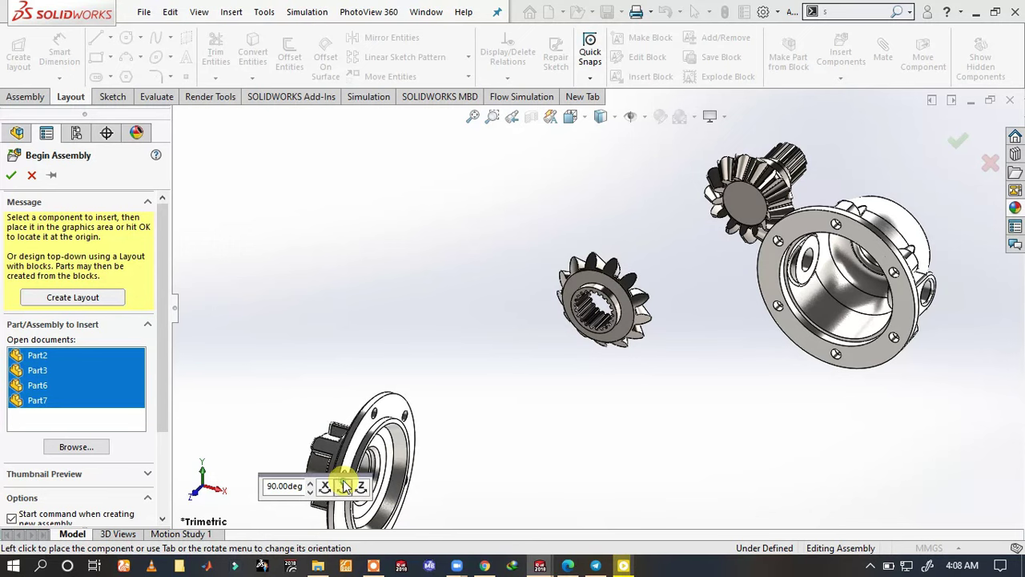
{"action": "left_click", "coordinate": [345, 486]}
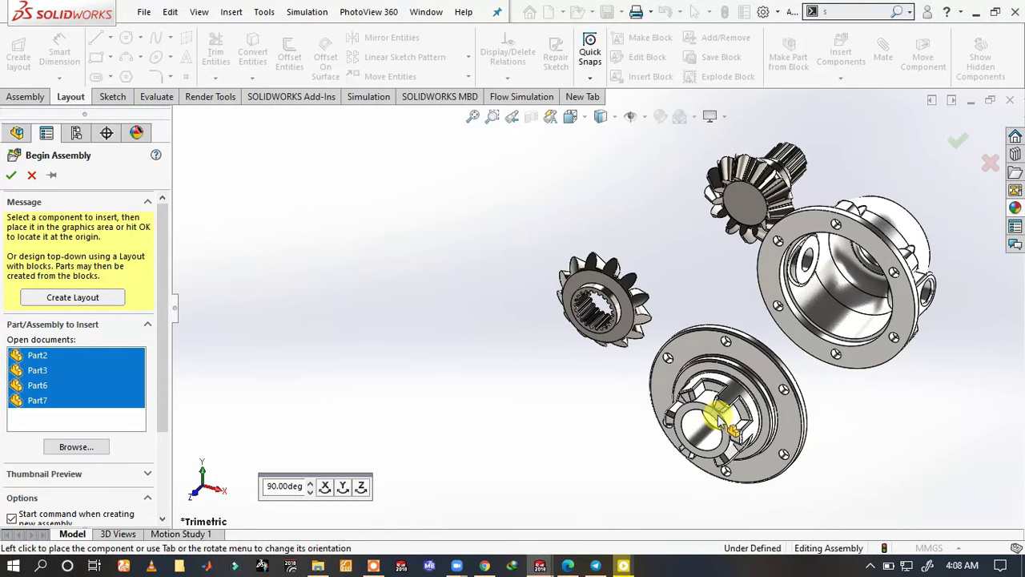
{"action": "left_click", "coordinate": [681, 397]}
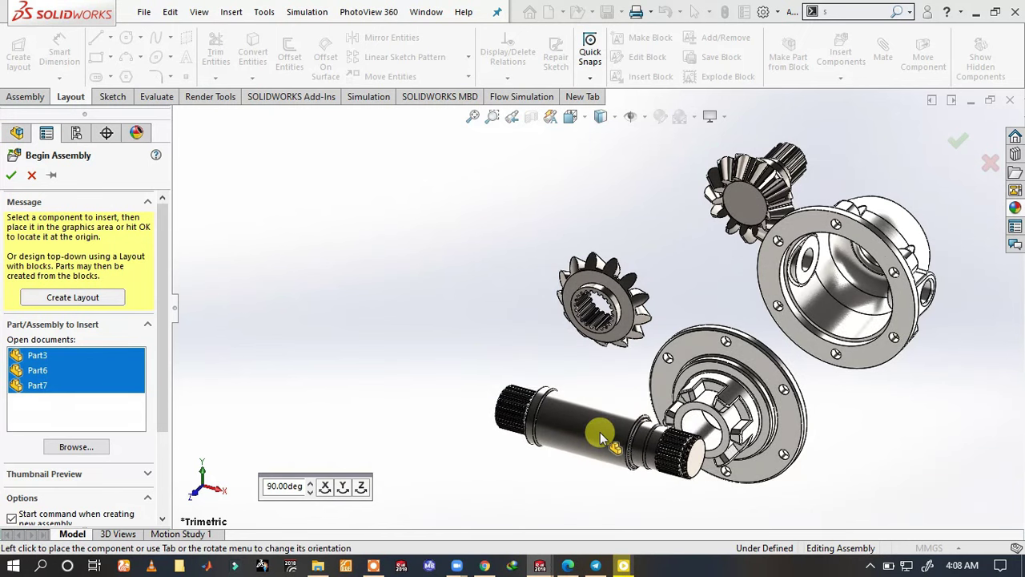
{"action": "left_click", "coordinate": [343, 489]}
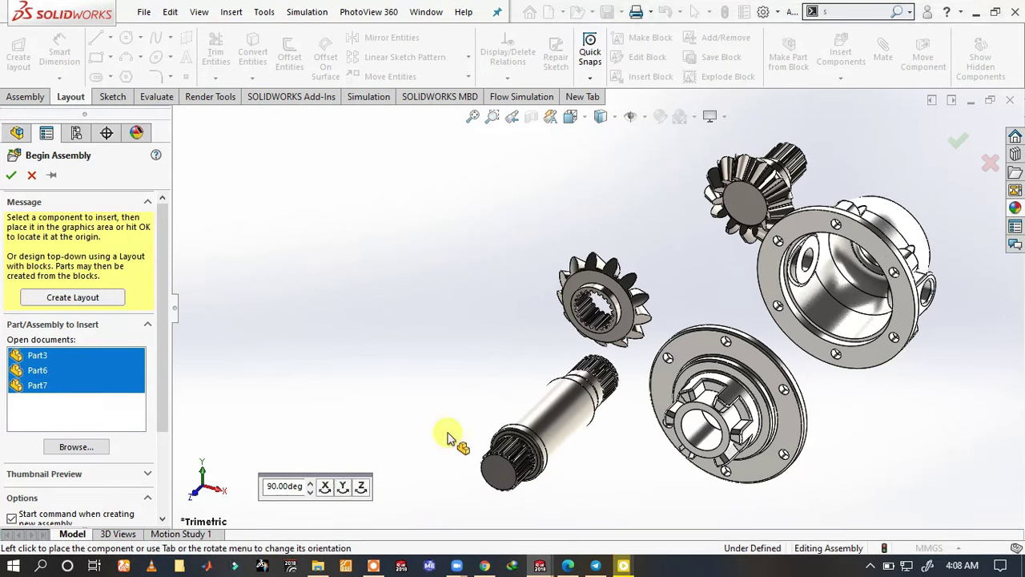
{"action": "left_click", "coordinate": [425, 433]}
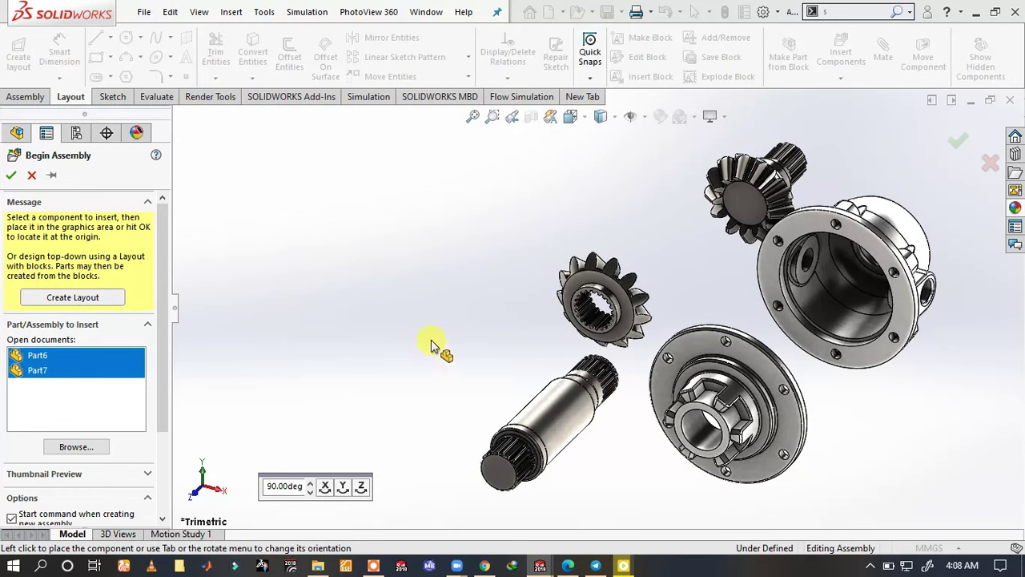
- Orient and place the castle nut, then place the washer
{"action": "scroll", "coordinate": [431, 346], "scroll_direction": "down", "scroll_amount": 3}
{"action": "scroll", "coordinate": [485, 348], "scroll_direction": "up", "scroll_amount": 5}
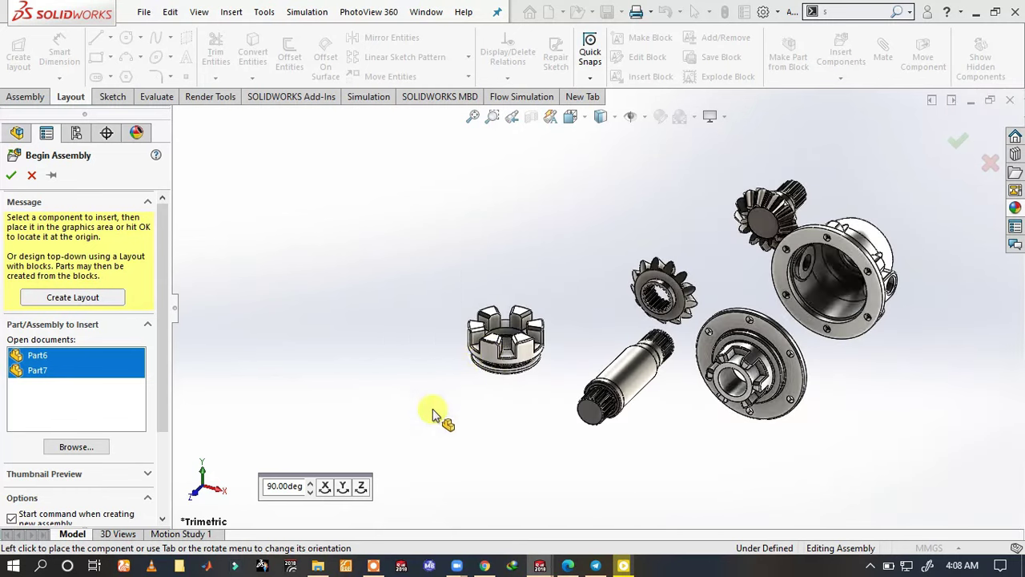
{"action": "left_click", "coordinate": [343, 487]}
{"action": "left_click", "coordinate": [360, 487]}
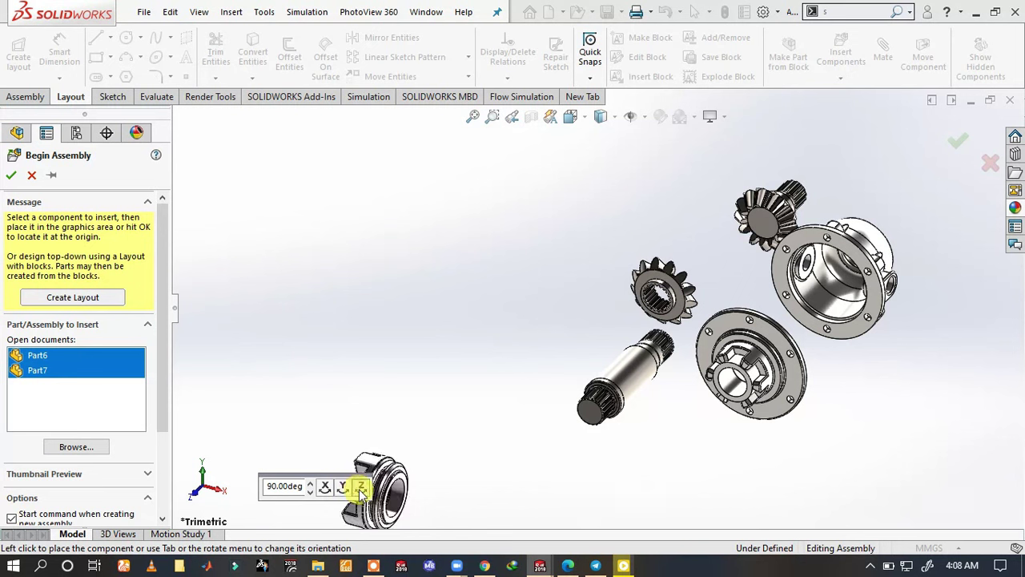
{"action": "left_click", "coordinate": [361, 489]}
{"action": "left_click", "coordinate": [360, 488]}
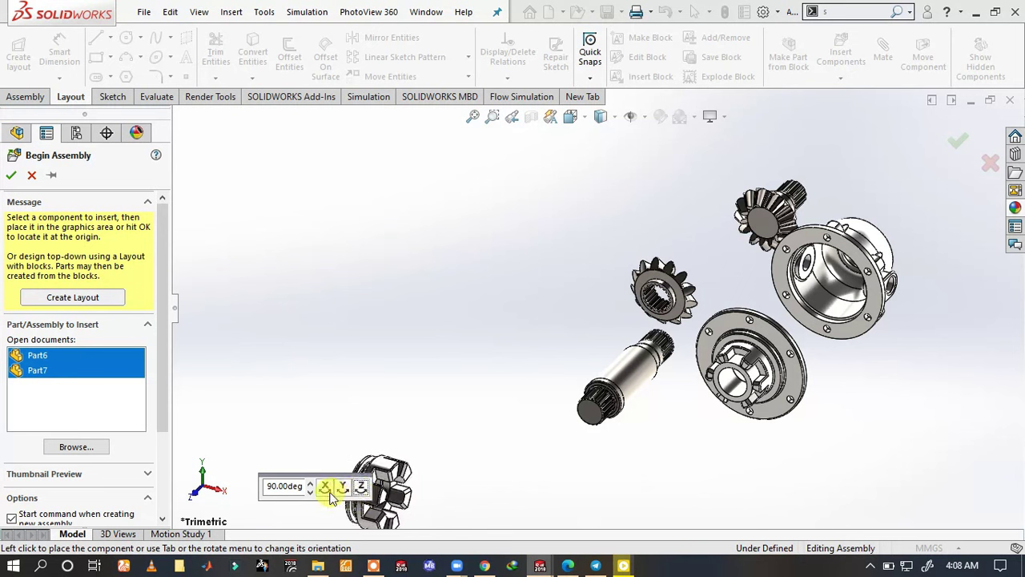
{"action": "left_click", "coordinate": [325, 489]}
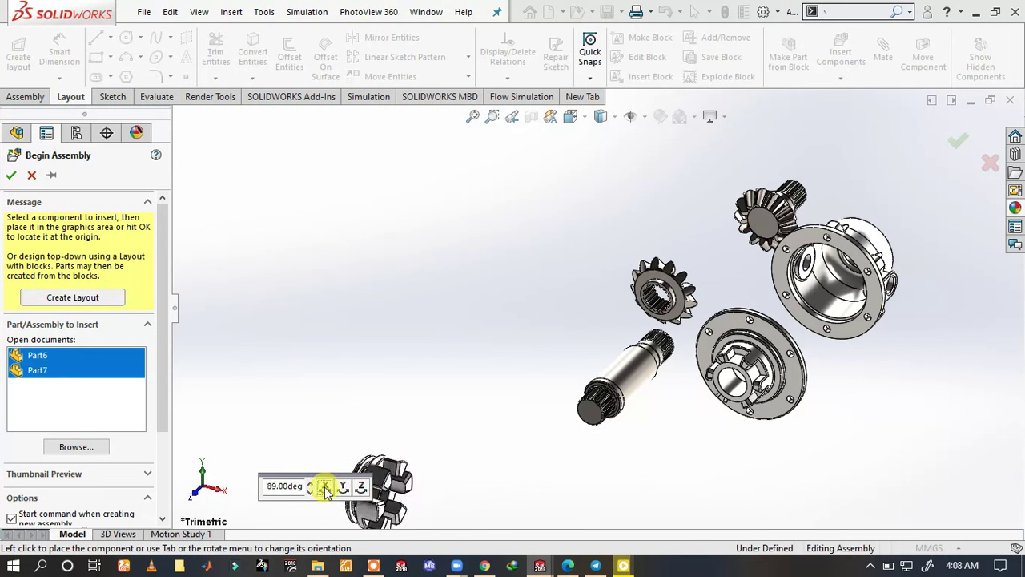
{"action": "left_click", "coordinate": [325, 489]}
{"action": "left_click", "coordinate": [341, 489]}
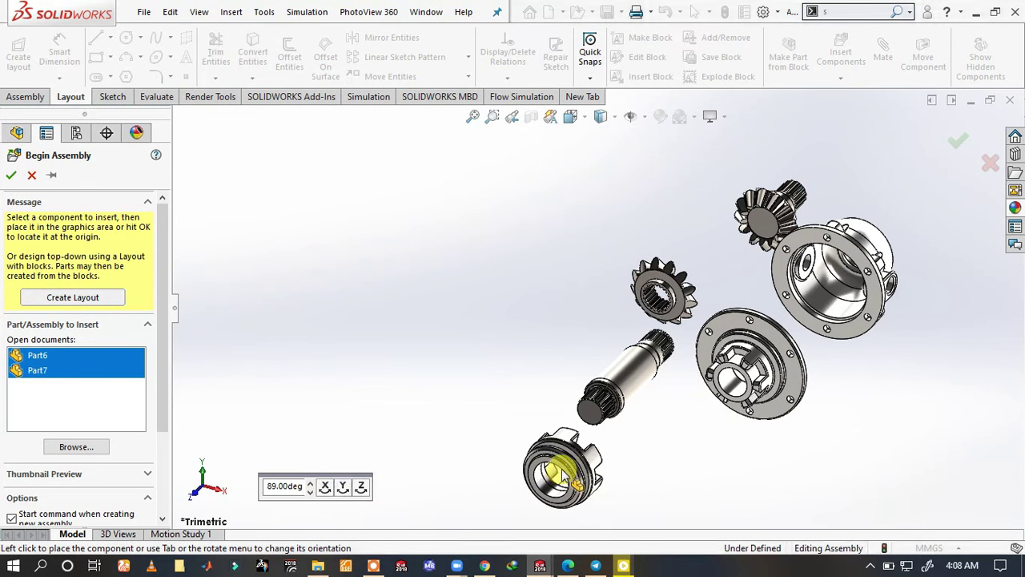
{"action": "left_click", "coordinate": [475, 417]}
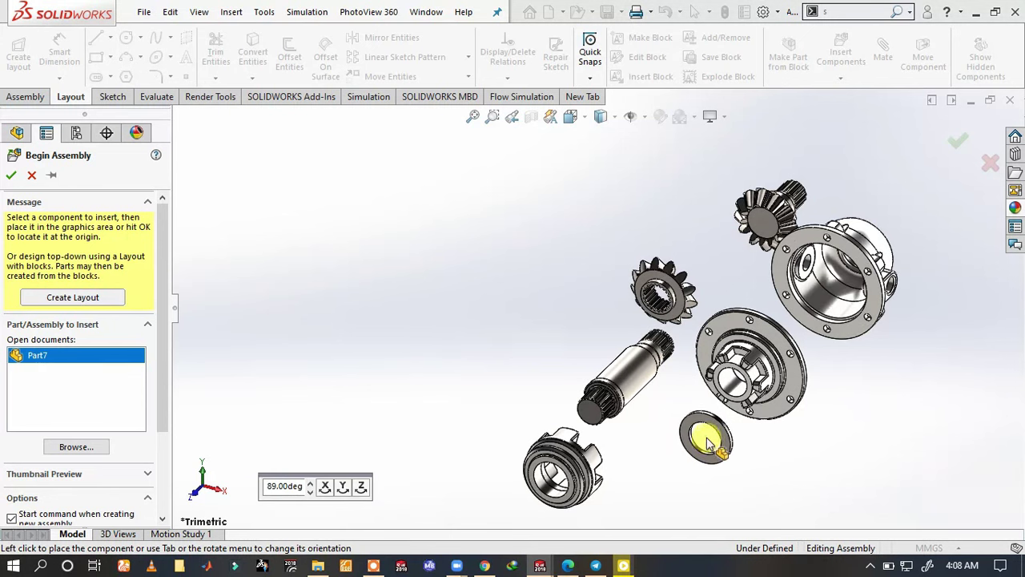
{"action": "left_click", "coordinate": [712, 445]}
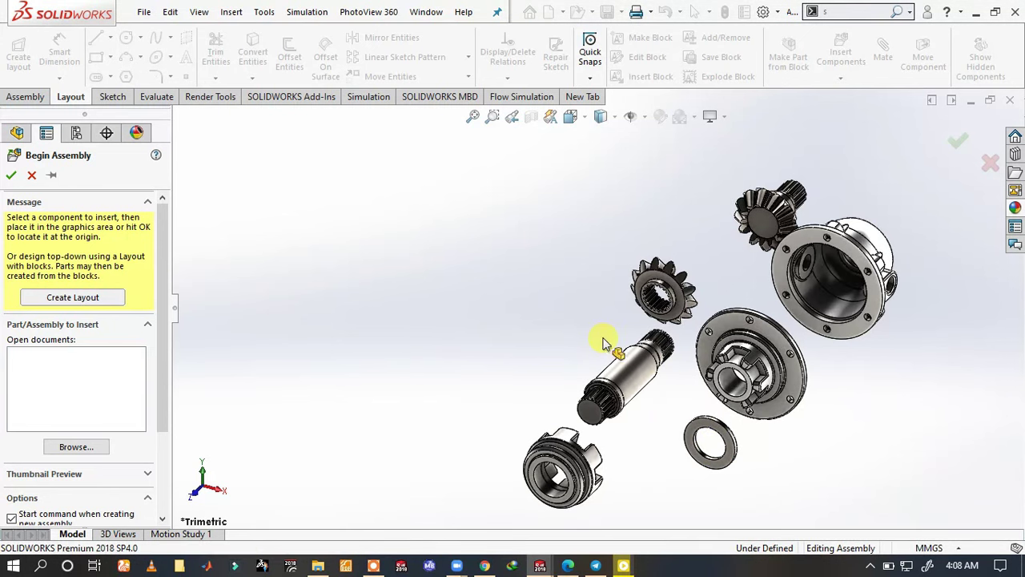
{"action": "scroll", "coordinate": [801, 337], "scroll_direction": "down", "scroll_amount": 2}
- Turn on View Origins and select the upper bevel gear's and housing's origin points
{"action": "scroll", "coordinate": [584, 332], "scroll_direction": "up", "scroll_amount": 2}
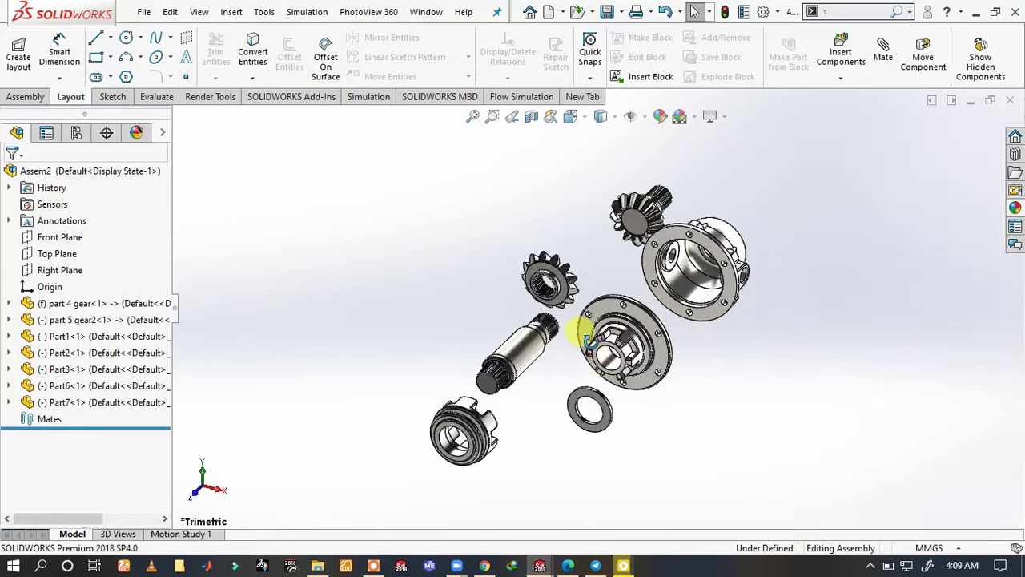
{"action": "middle_click_drag", "start_coordinate": [584, 332], "coordinate": [549, 389]}
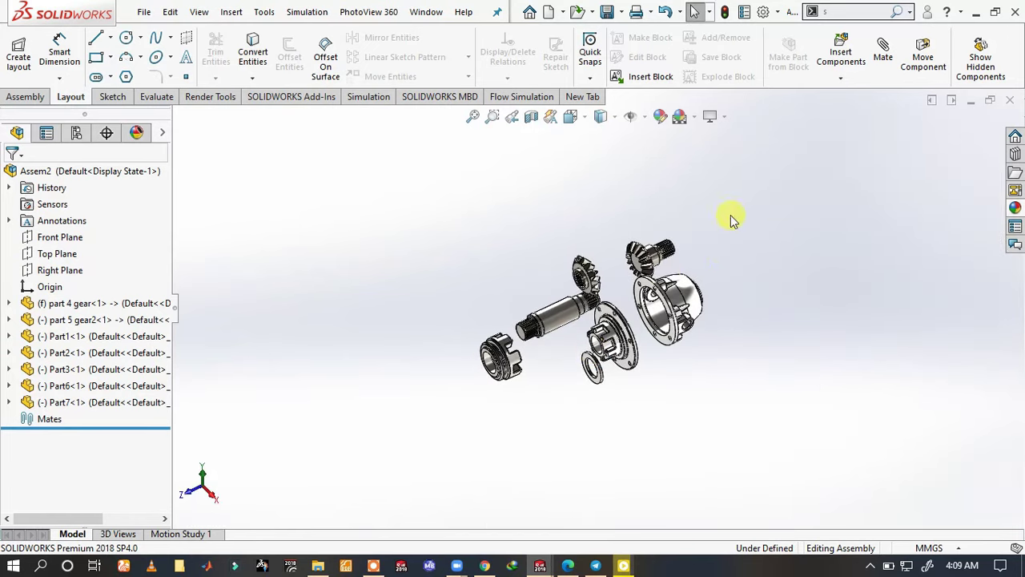
{"action": "middle_click_drag", "start_coordinate": [733, 217], "coordinate": [656, 184]}
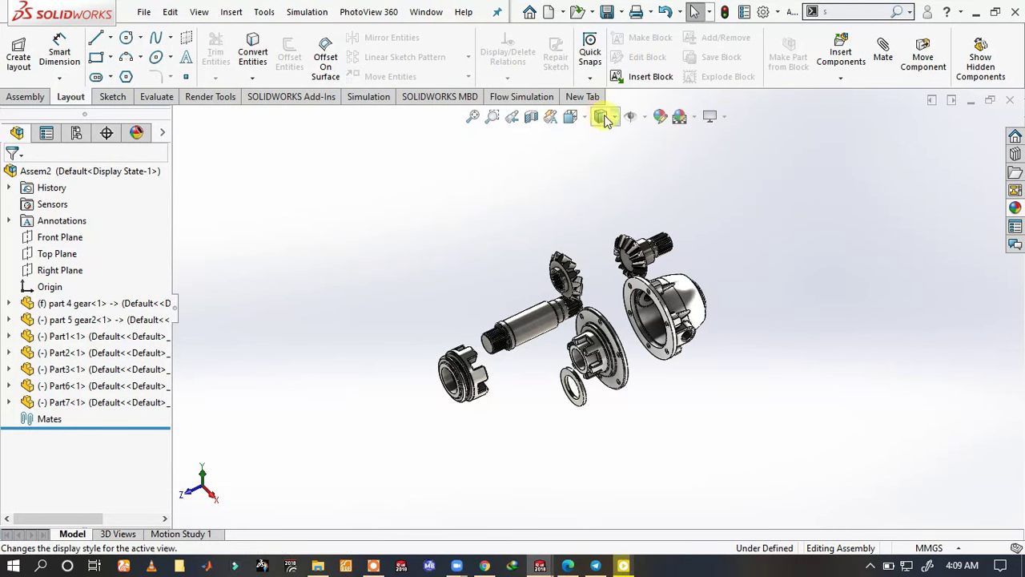
{"action": "left_click", "coordinate": [644, 118]}
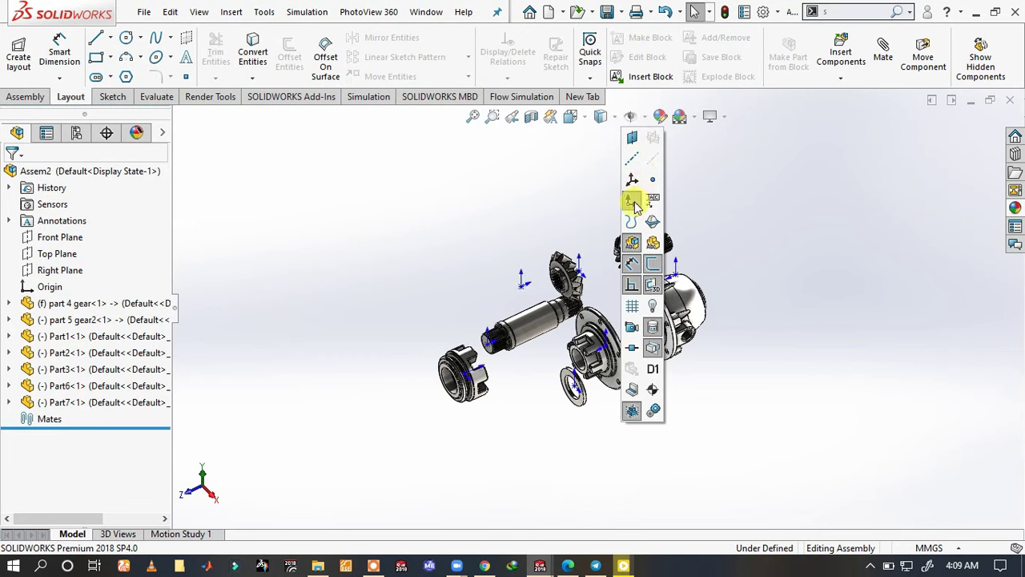
{"action": "scroll", "coordinate": [713, 313], "scroll_direction": "down", "scroll_amount": 2}
{"action": "scroll", "coordinate": [665, 289], "scroll_direction": "down", "scroll_amount": 2}
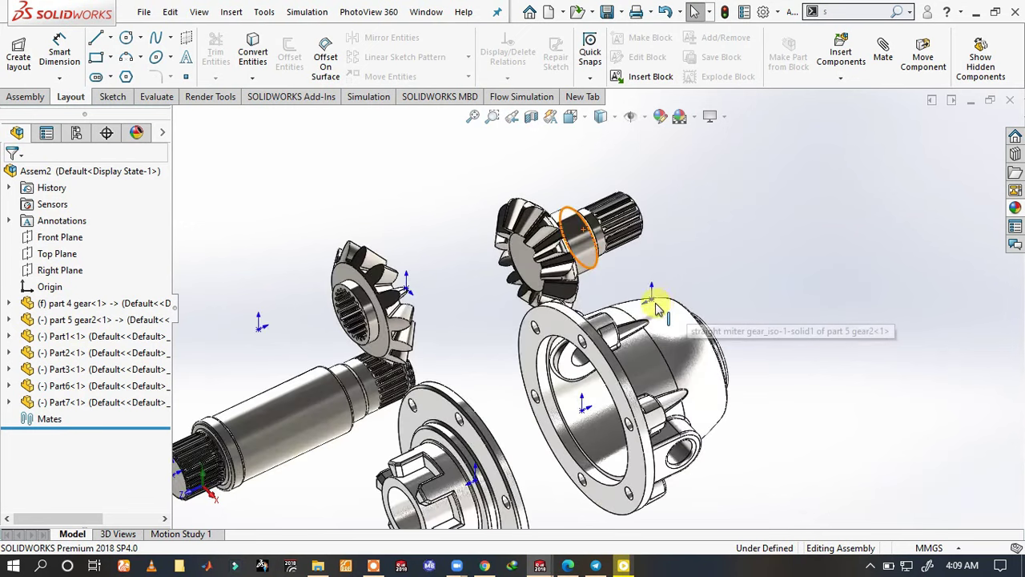
{"action": "scroll", "coordinate": [648, 304], "scroll_direction": "down", "scroll_amount": 2}
{"action": "left_click", "coordinate": [649, 304]}
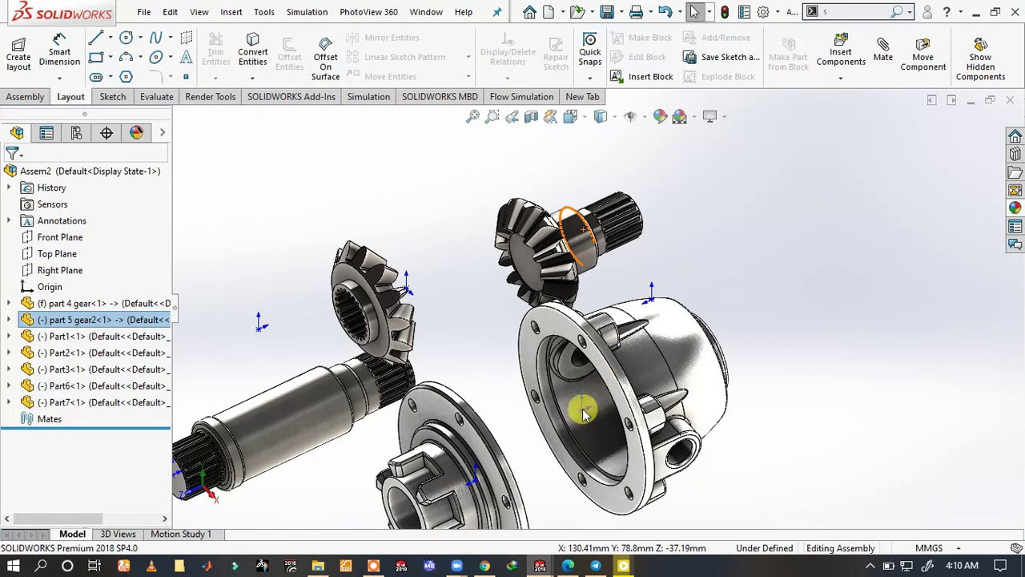
{"action": "left_click", "coordinate": [582, 413], "text": "ctrl"}
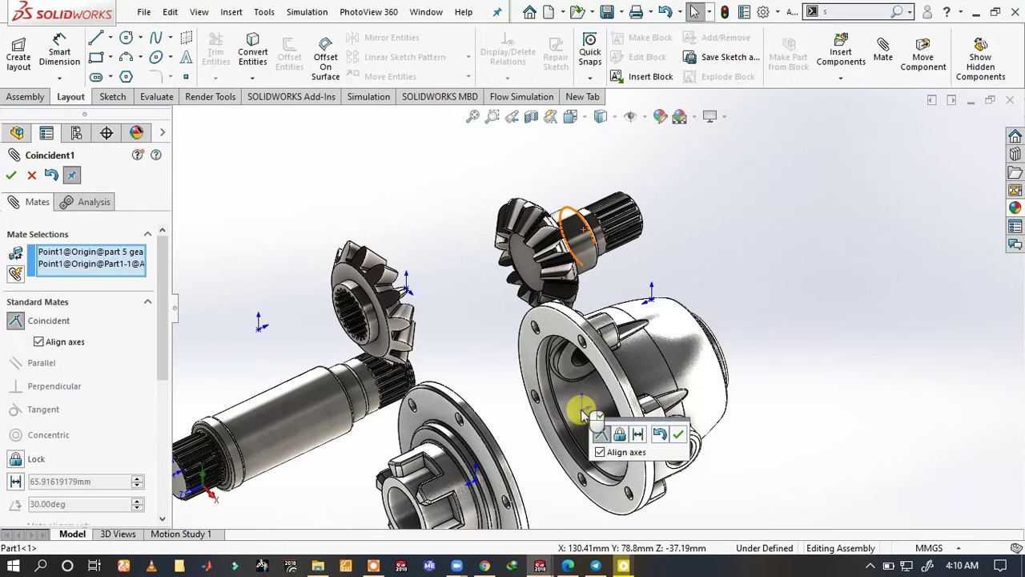
- Accept the origin Coincident mate and make the upper gear concentric with the housing flange
{"action": "left_click", "coordinate": [679, 436]}
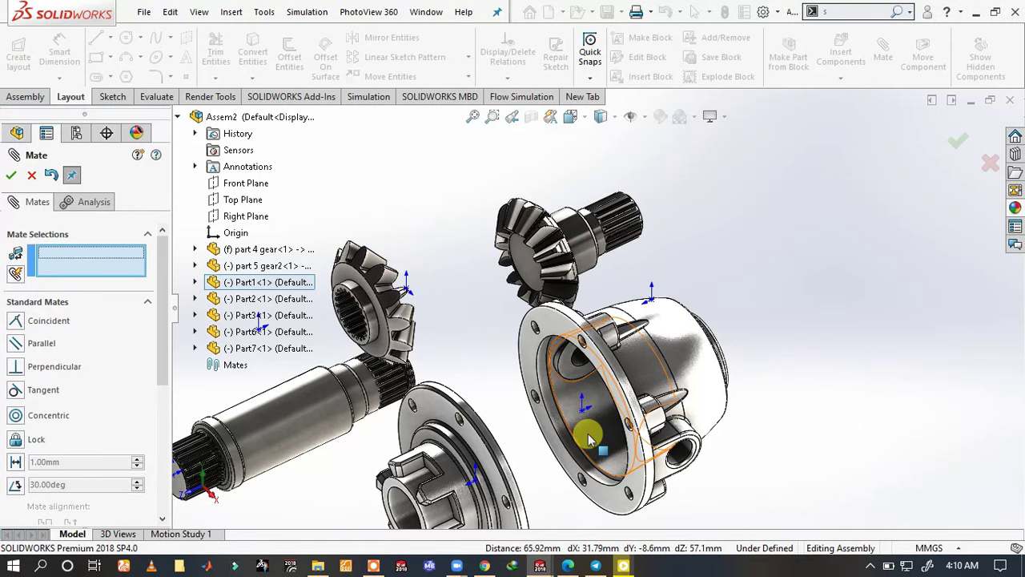
{"action": "left_click", "coordinate": [576, 239]}
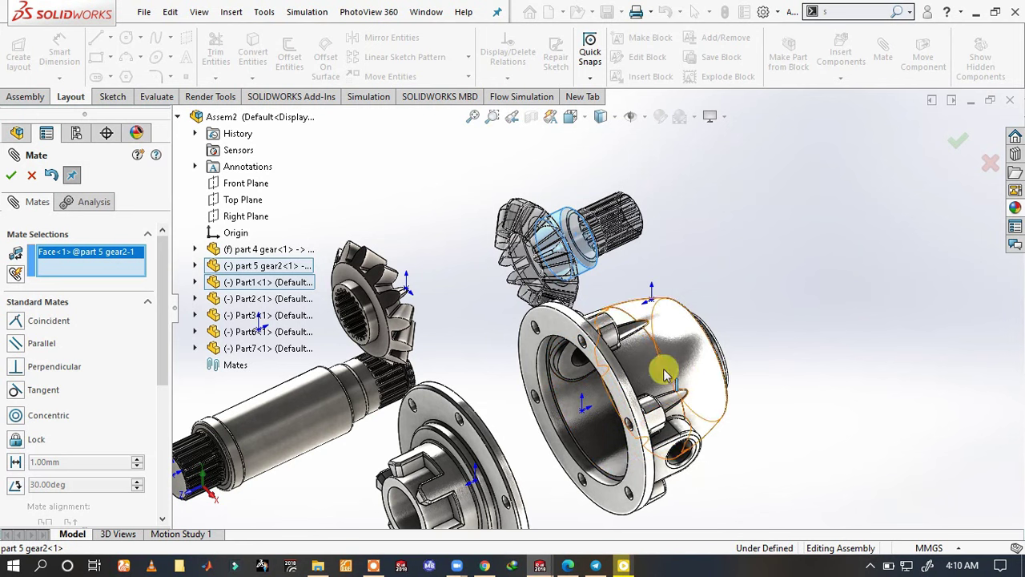
{"action": "left_click", "coordinate": [633, 396]}
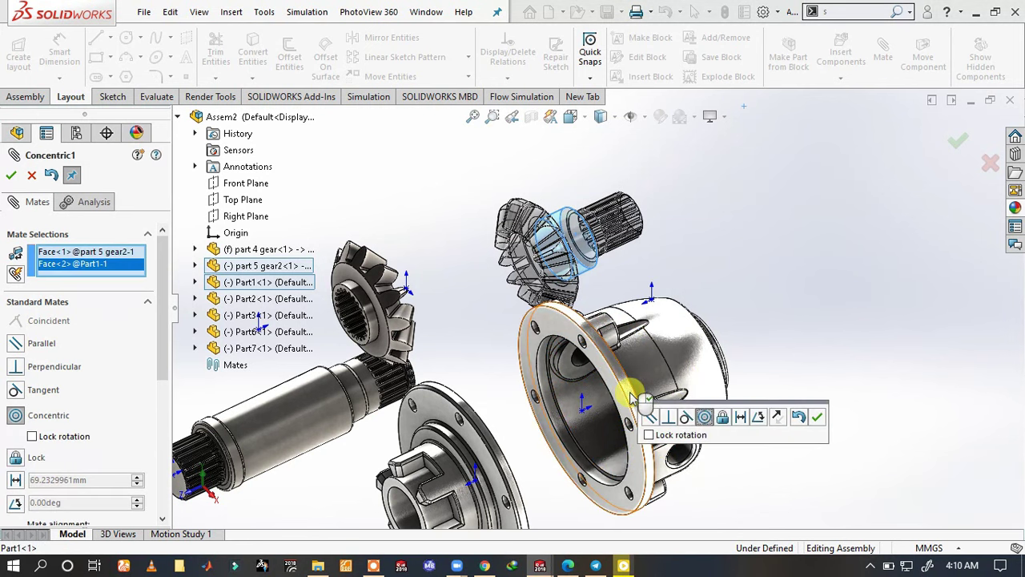
{"action": "left_click", "coordinate": [818, 418]}
- Mate the flange part concentric with the housing flange face
{"action": "scroll", "coordinate": [618, 410], "scroll_direction": "down", "scroll_amount": 2}
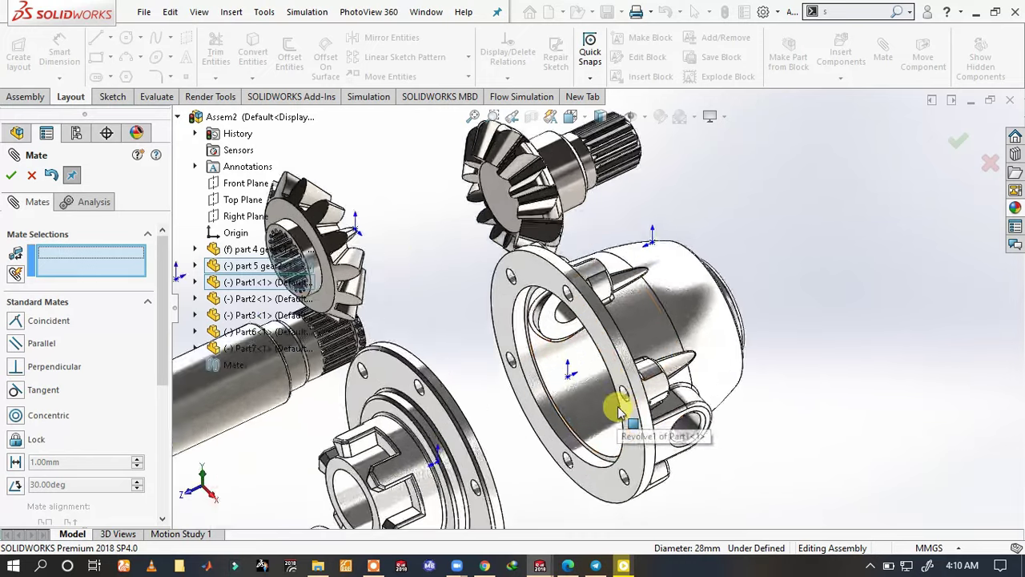
{"action": "scroll", "coordinate": [565, 343], "scroll_direction": "down", "scroll_amount": 2}
{"action": "scroll", "coordinate": [508, 423], "scroll_direction": "down", "scroll_amount": 3}
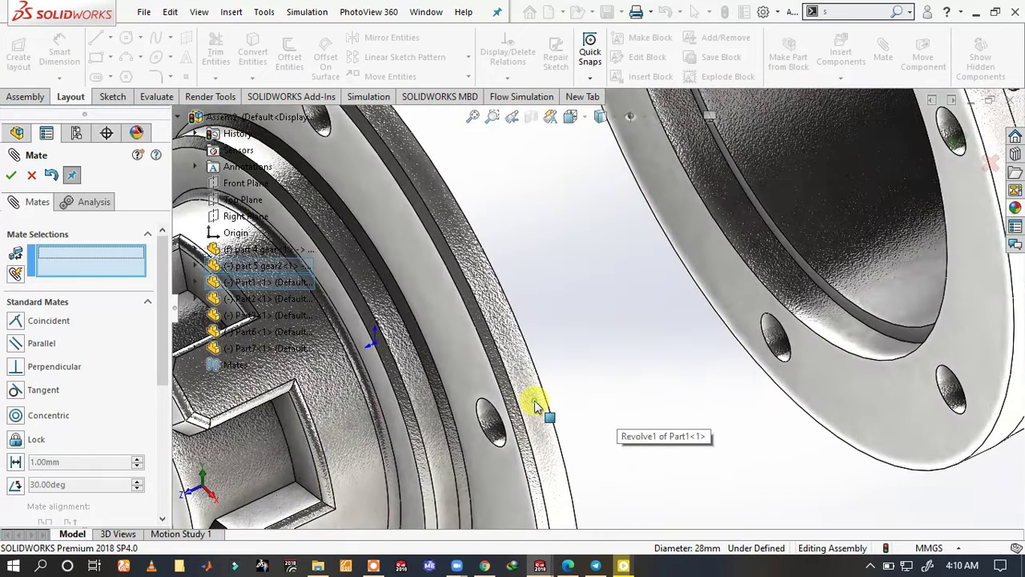
{"action": "left_click", "coordinate": [535, 407]}
{"action": "scroll", "coordinate": [645, 403], "scroll_direction": "up", "scroll_amount": 5}
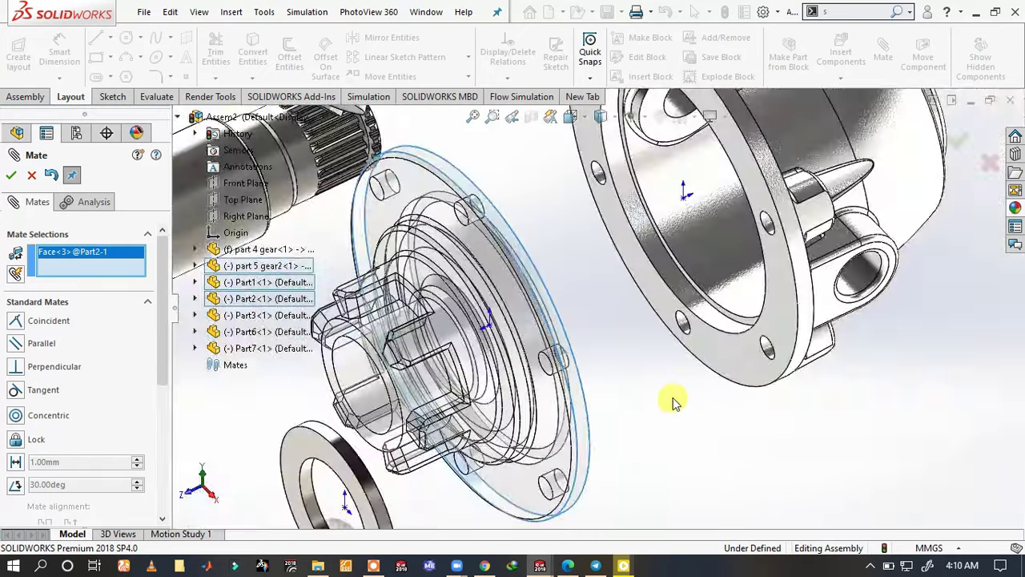
{"action": "mouse_move", "coordinate": [705, 211]}
{"action": "middle_mouse_down"}
{"action": "mouse_move", "coordinate": [767, 232]}
{"action": "mouse_move", "coordinate": [613, 251]}
{"action": "middle_mouse_up"}
{"action": "left_click", "coordinate": [614, 249]}
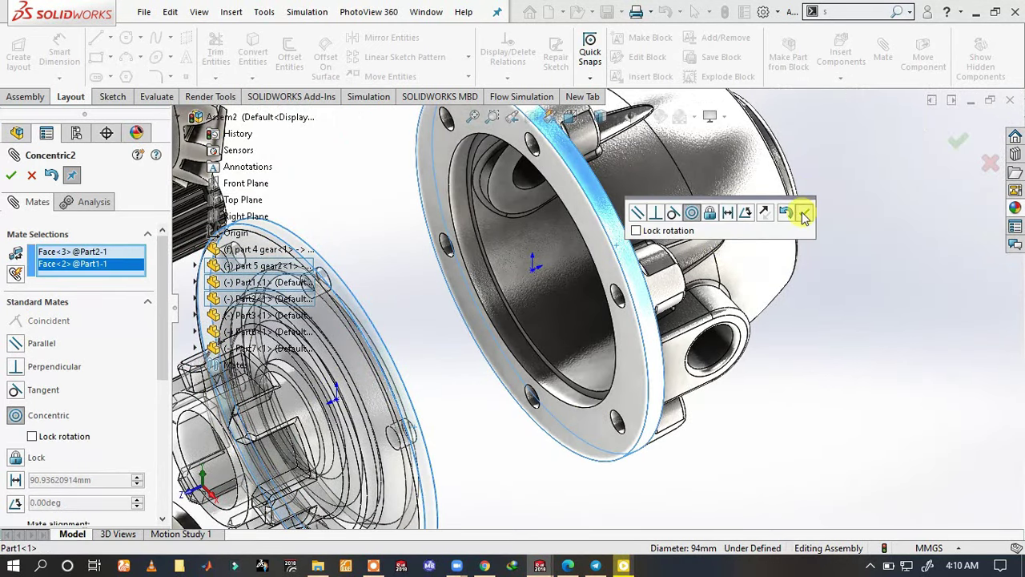
{"action": "left_click", "coordinate": [804, 213]}
- Make a flange bolt hole concentric with the housing's bolt hole
{"action": "scroll", "coordinate": [449, 417], "scroll_direction": "down", "scroll_amount": 5}
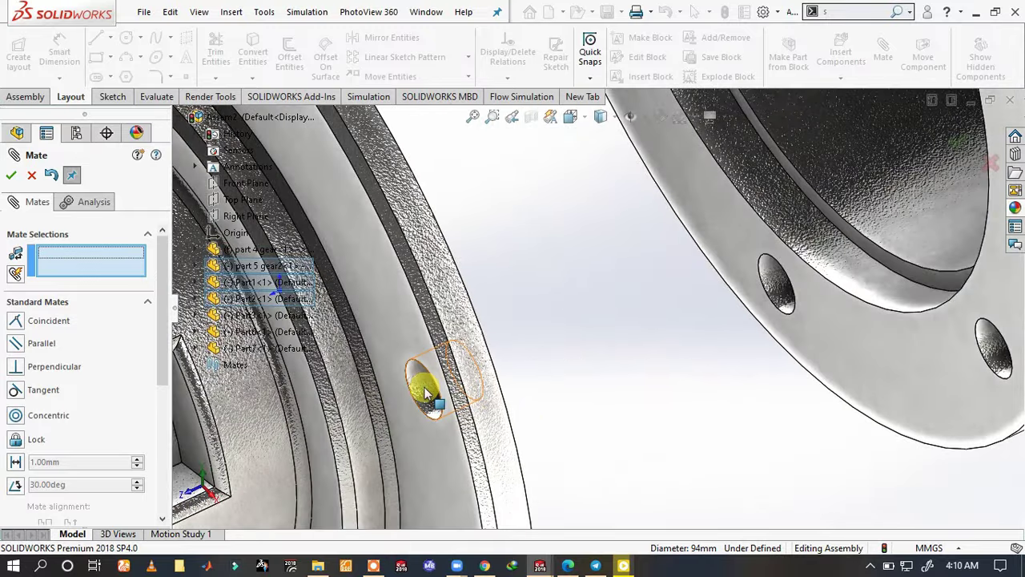
{"action": "left_click", "coordinate": [425, 391]}
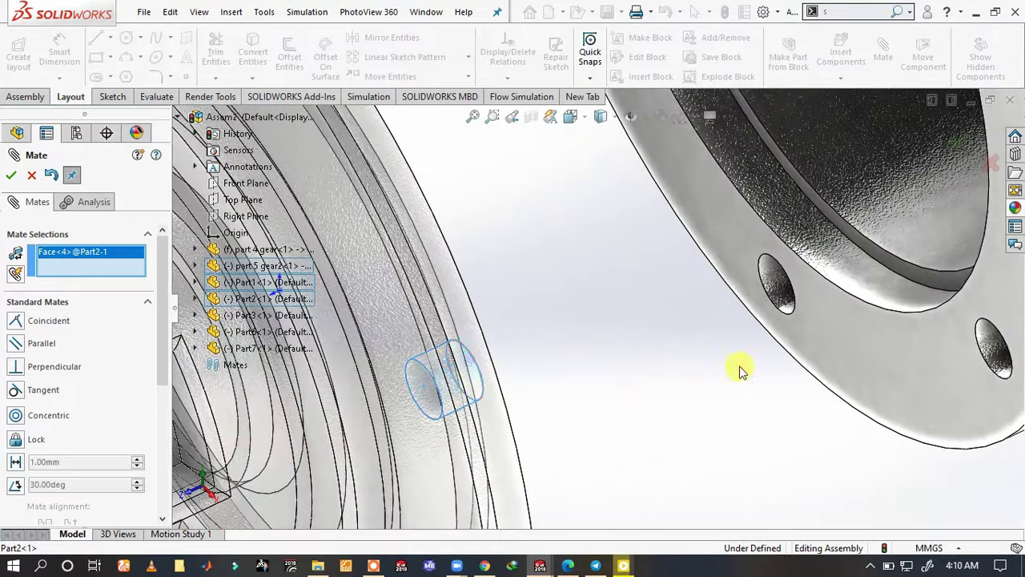
{"action": "scroll", "coordinate": [870, 309], "scroll_direction": "up", "scroll_amount": 3}
{"action": "scroll", "coordinate": [778, 201], "scroll_direction": "up", "scroll_amount": 3}
{"action": "scroll", "coordinate": [712, 217], "scroll_direction": "down", "scroll_amount": 2}
{"action": "scroll", "coordinate": [735, 241], "scroll_direction": "down", "scroll_amount": 2}
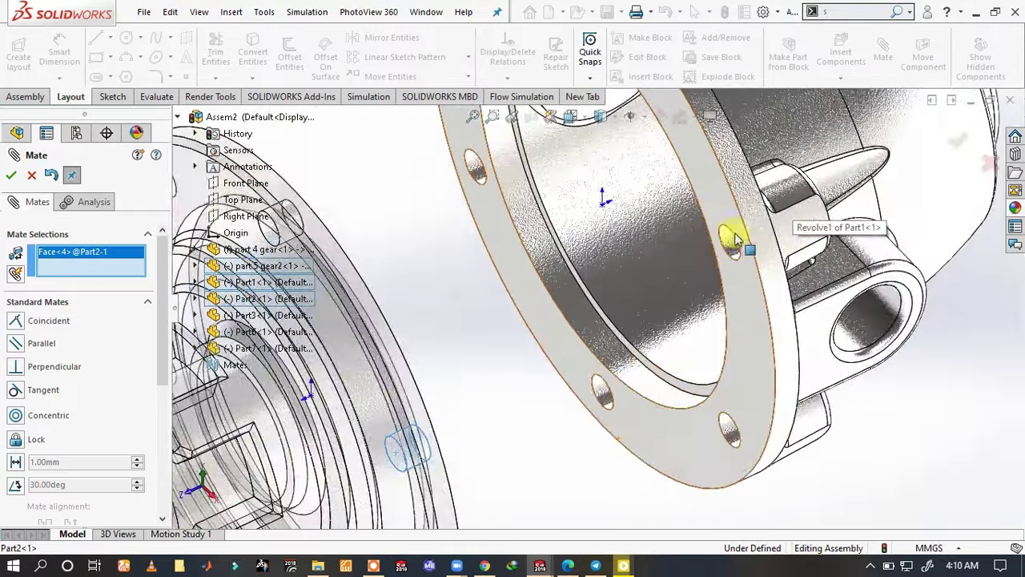
{"action": "left_click", "coordinate": [731, 250]}
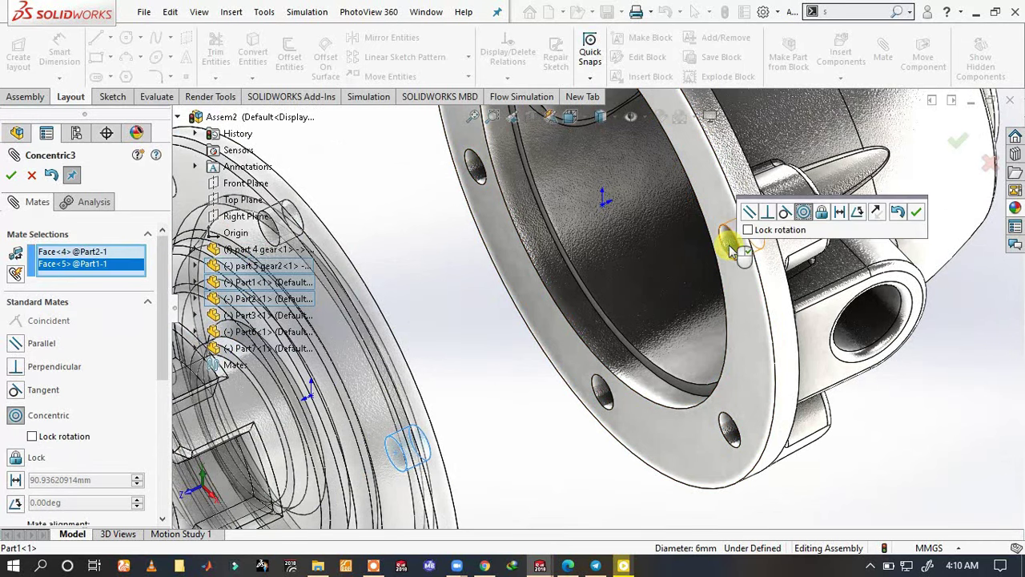
{"action": "left_click", "coordinate": [918, 213]}
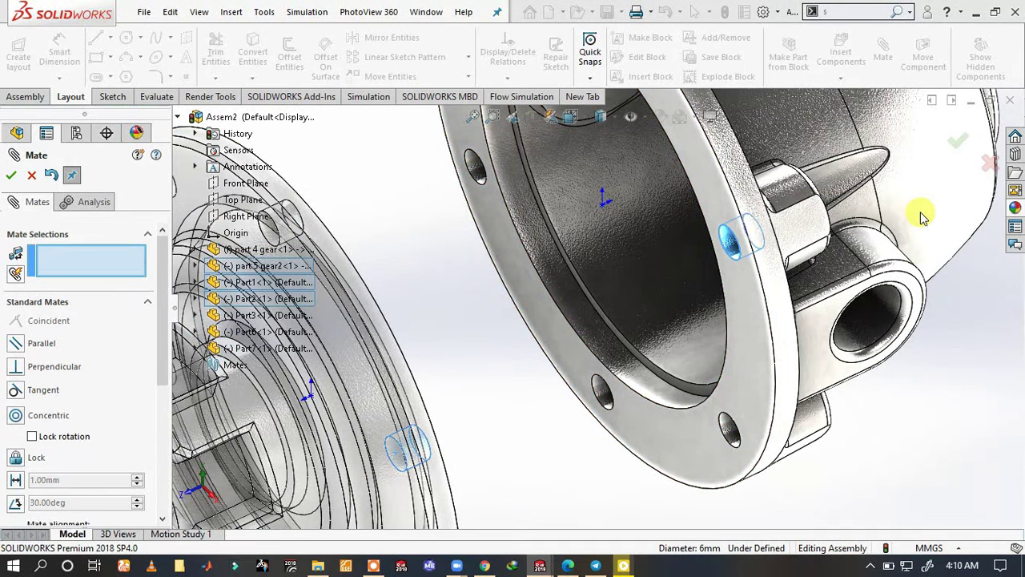
- Make the bevel gear bore concentric with the flange's round face and finish mating
{"action": "scroll", "coordinate": [623, 275], "scroll_direction": "up", "scroll_amount": 3}
{"action": "scroll", "coordinate": [590, 300], "scroll_direction": "up", "scroll_amount": 2}
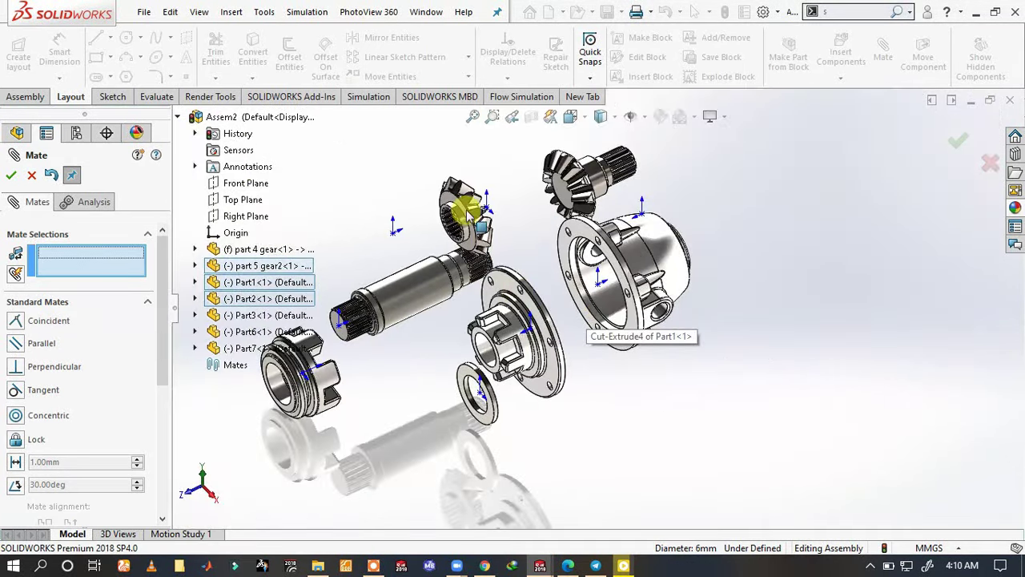
{"action": "scroll", "coordinate": [469, 215], "scroll_direction": "down", "scroll_amount": 2}
{"action": "scroll", "coordinate": [472, 236], "scroll_direction": "down", "scroll_amount": 3}
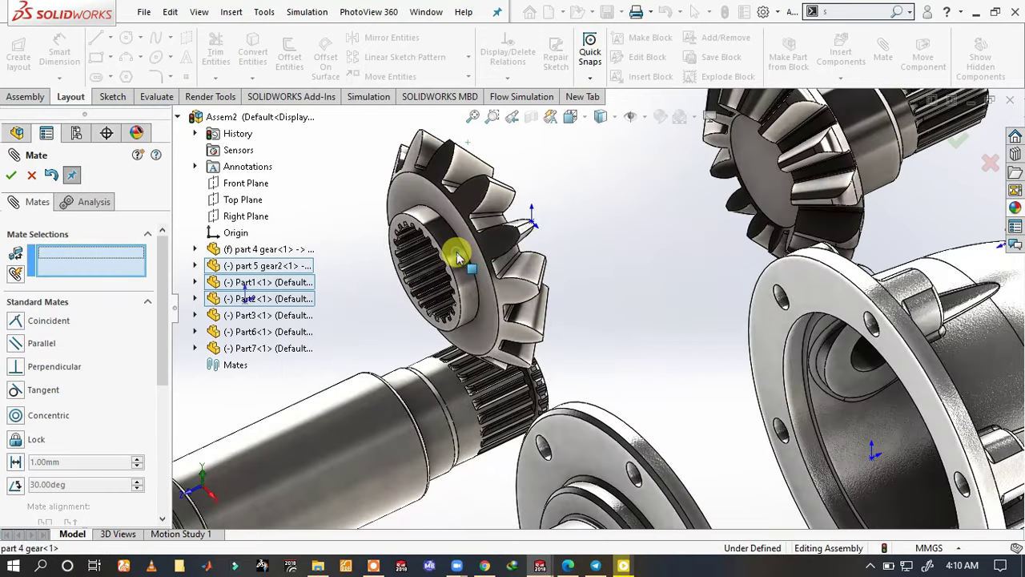
{"action": "left_click", "coordinate": [469, 276]}
{"action": "scroll", "coordinate": [529, 401], "scroll_direction": "up", "scroll_amount": 2}
{"action": "scroll", "coordinate": [617, 460], "scroll_direction": "down", "scroll_amount": 3}
{"action": "scroll", "coordinate": [617, 460], "scroll_direction": "down", "scroll_amount": 1}
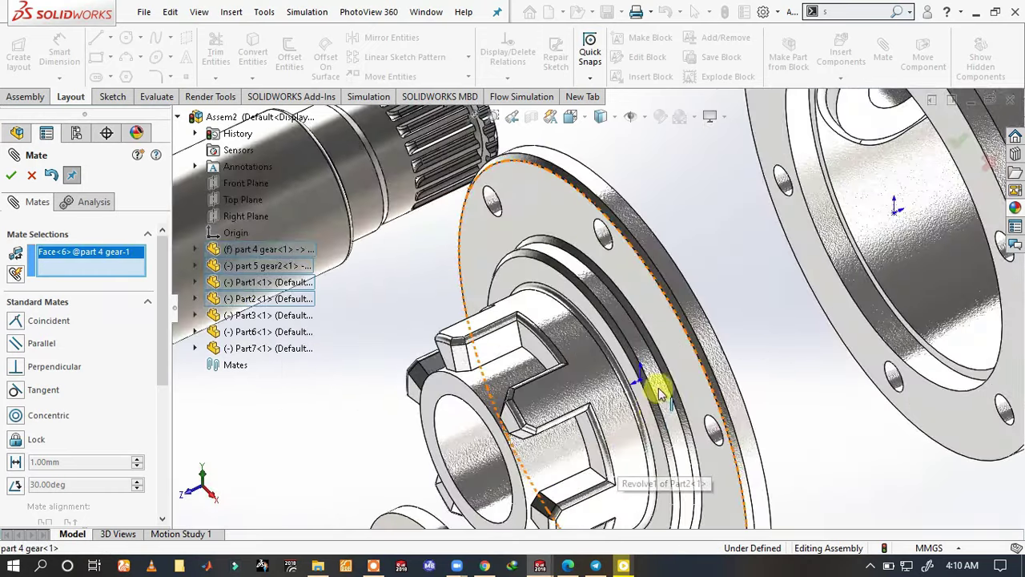
{"action": "left_click", "coordinate": [658, 390]}
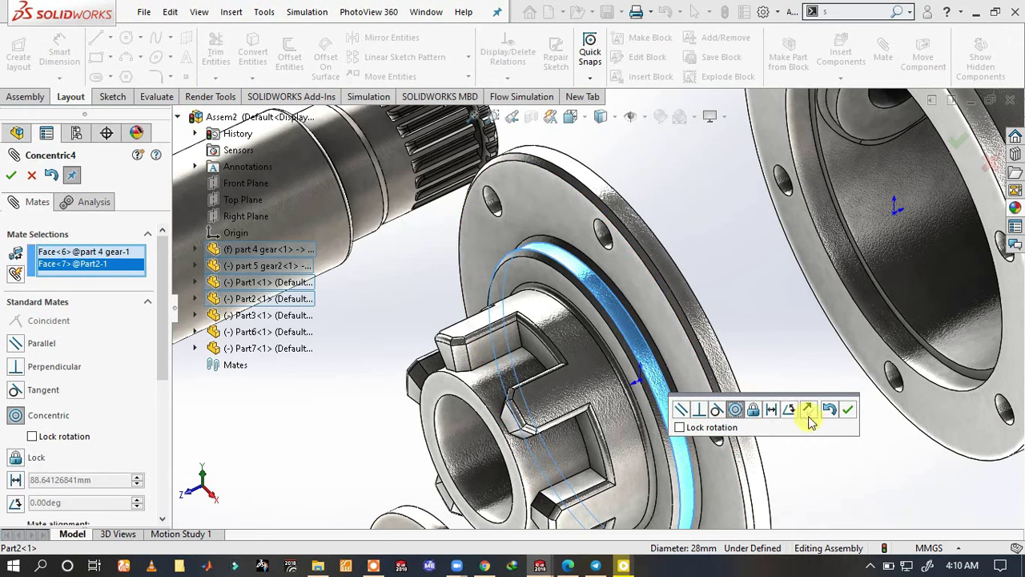
{"action": "left_click", "coordinate": [850, 410]}
{"action": "scroll", "coordinate": [732, 282], "scroll_direction": "up", "scroll_amount": 3}
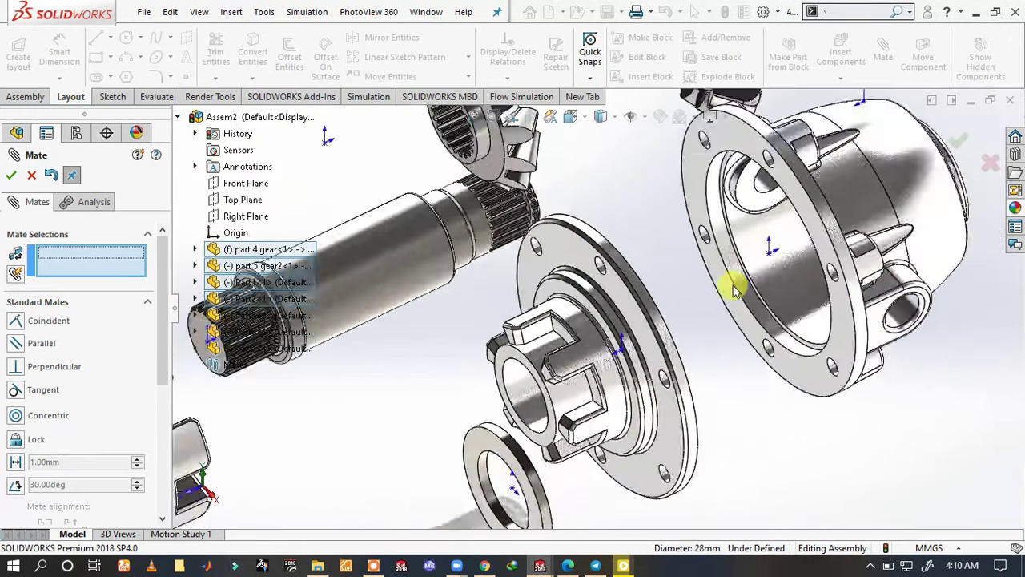
{"action": "scroll", "coordinate": [665, 255], "scroll_direction": "up", "scroll_amount": 2}
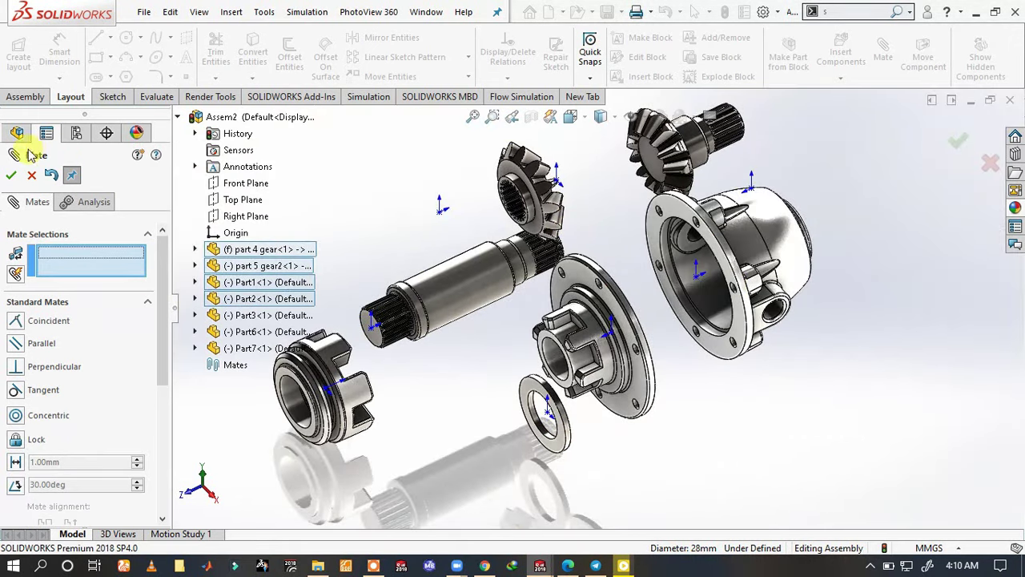
{"action": "left_click", "coordinate": [12, 178]}
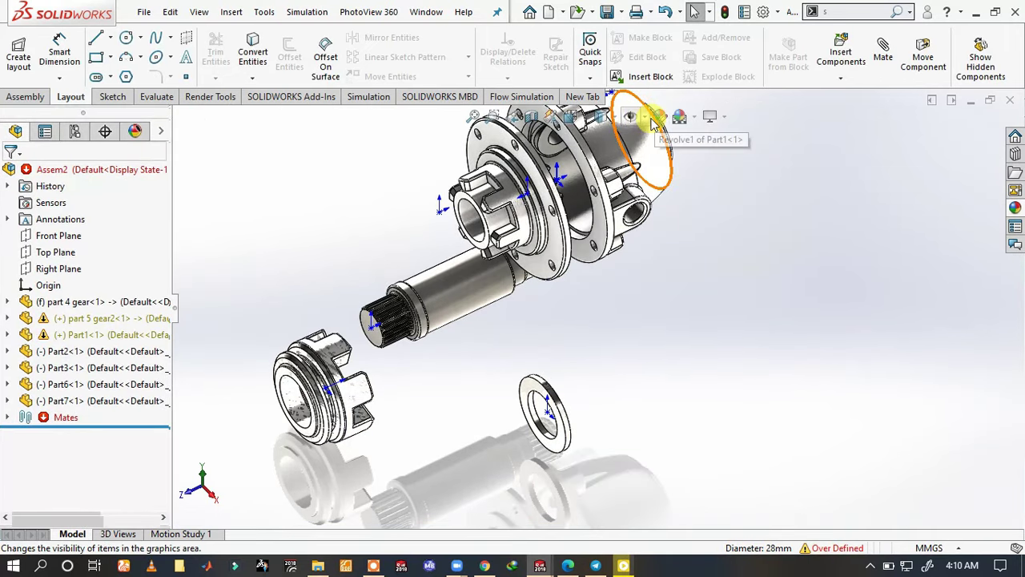
- Hide the origin markers and set part 4 gear to float
{"action": "left_click", "coordinate": [634, 119]}
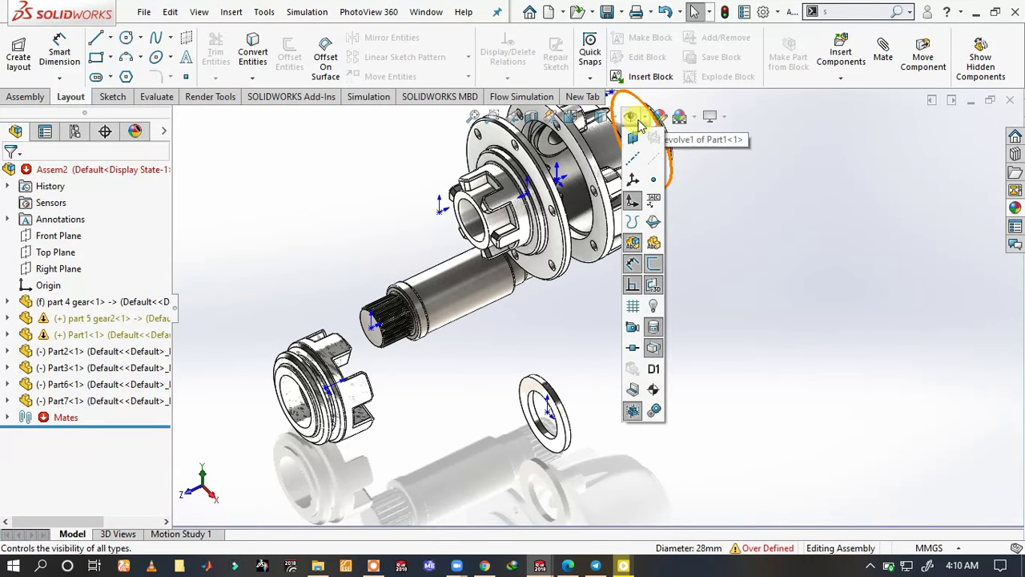
{"action": "left_click", "coordinate": [647, 179]}
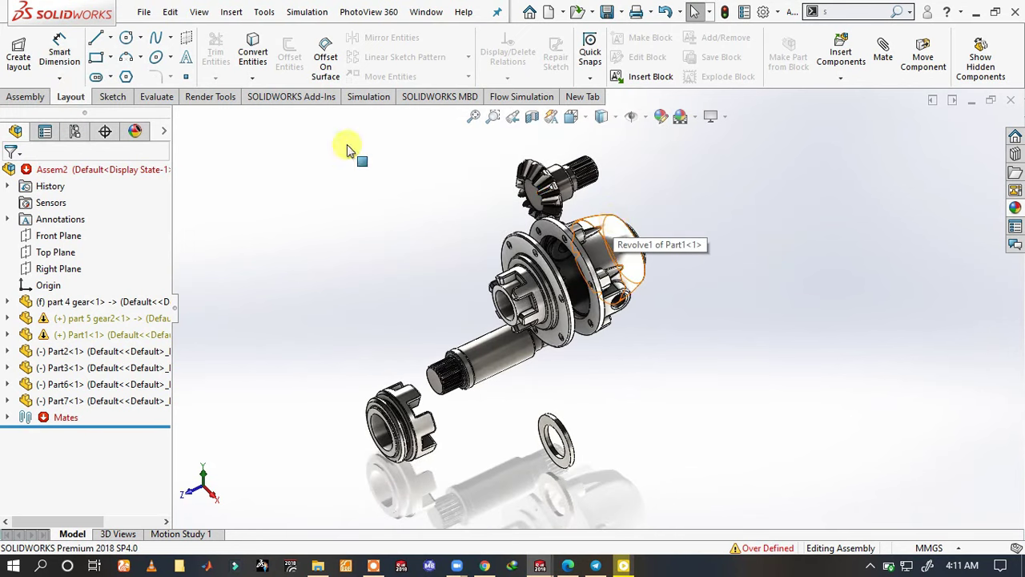
{"action": "right_click", "coordinate": [89, 303]}
{"action": "left_click", "coordinate": [125, 252]}
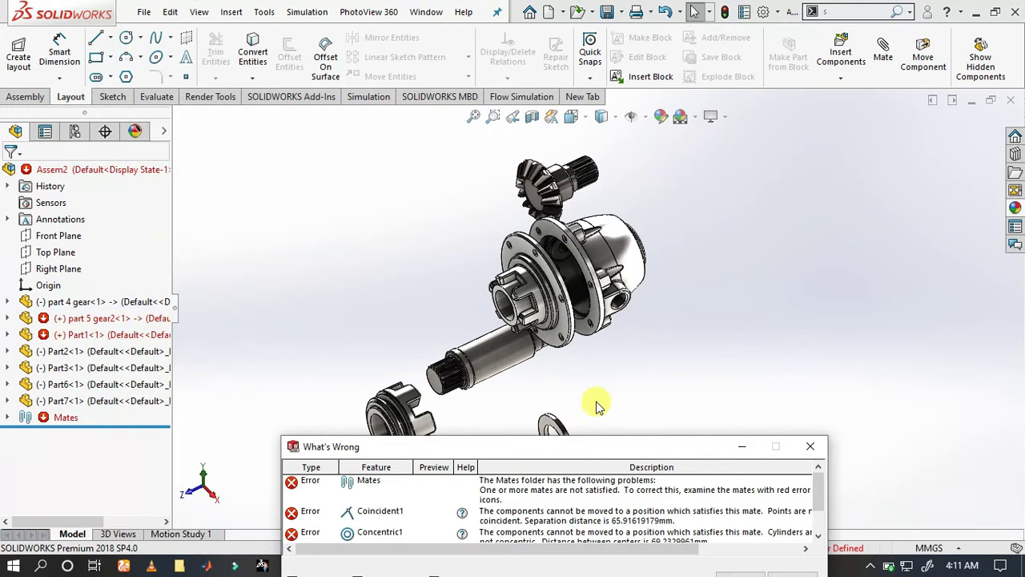
{"action": "left_click", "coordinate": [810, 447]}
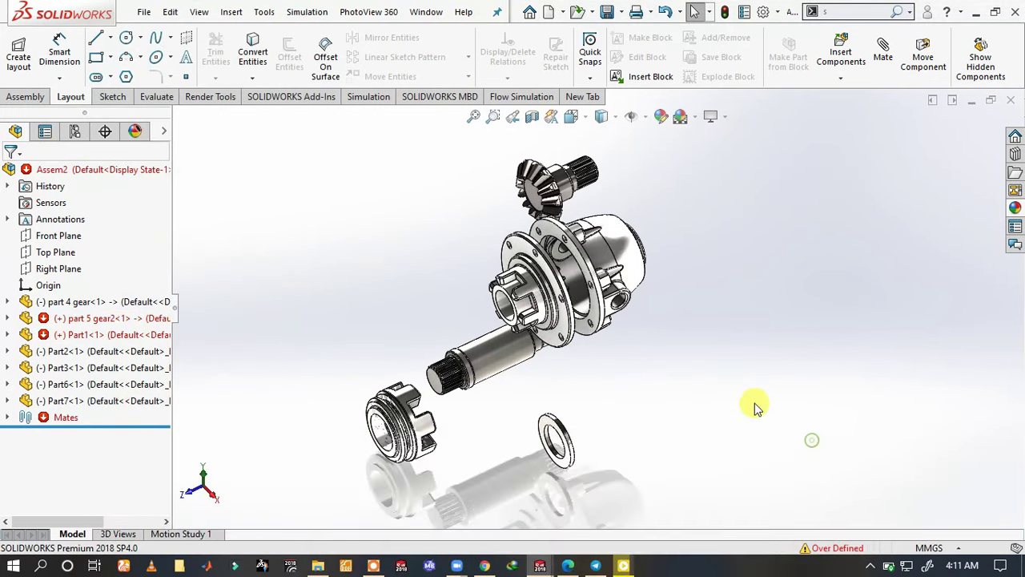
- Fix the housing part in place
{"action": "left_click", "coordinate": [610, 250]}
{"action": "right_click", "coordinate": [610, 250]}
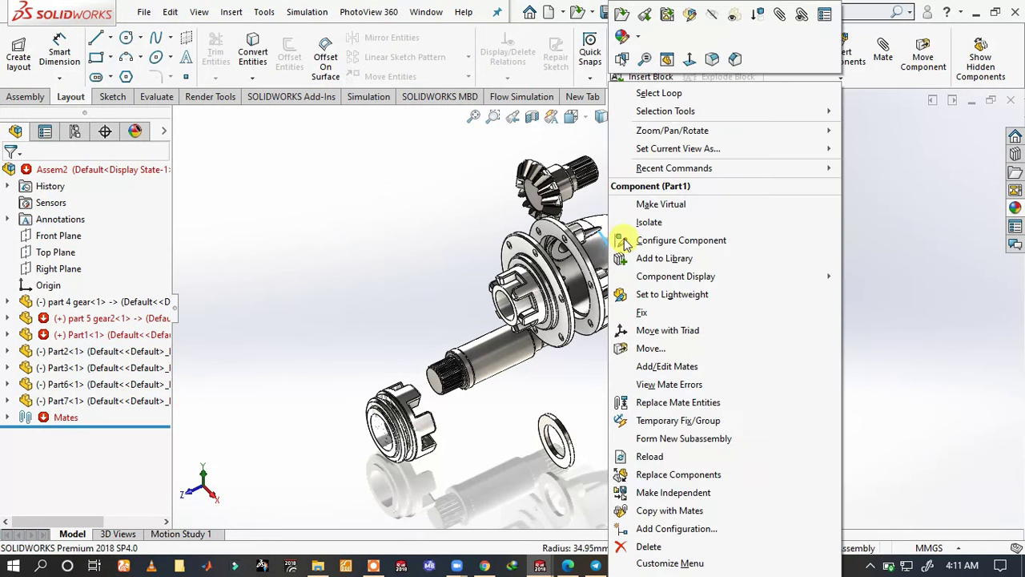
{"action": "left_click", "coordinate": [650, 304]}
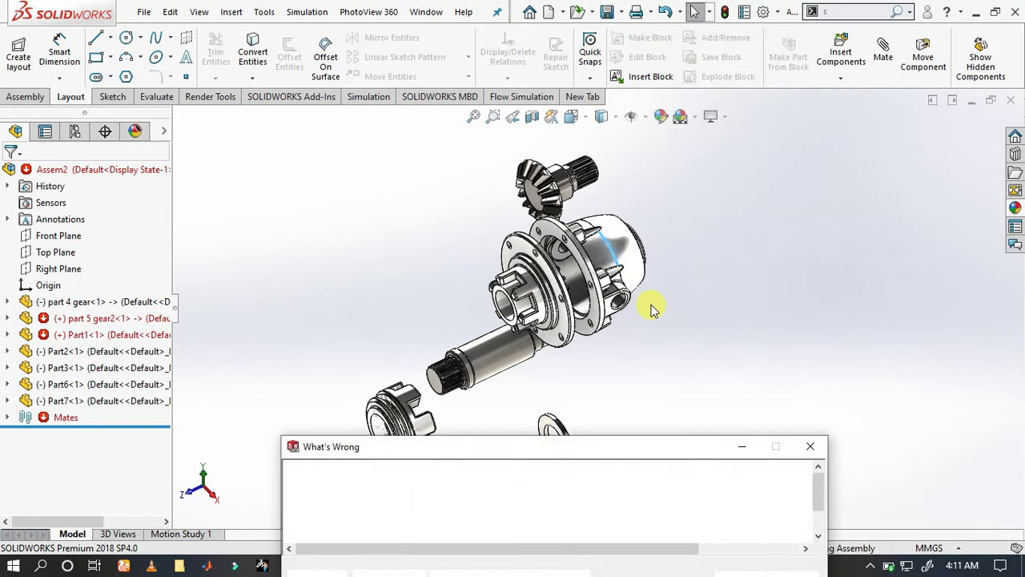
{"action": "left_click", "coordinate": [813, 447]}
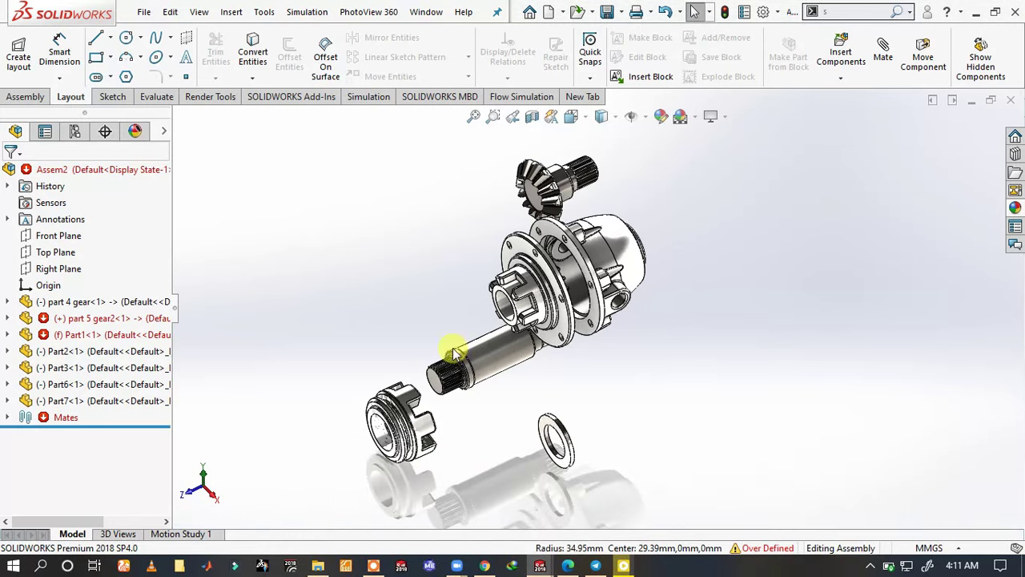
- Delete the failing Coincident1 mate found in part 5 gear2's mate errors
{"action": "left_click", "coordinate": [117, 318]}
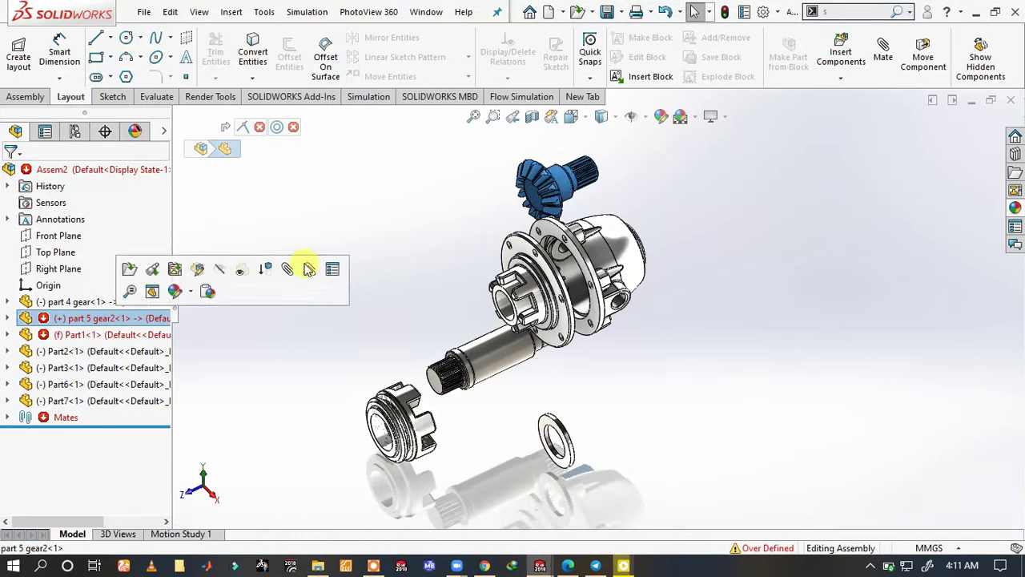
{"action": "left_click", "coordinate": [569, 178]}
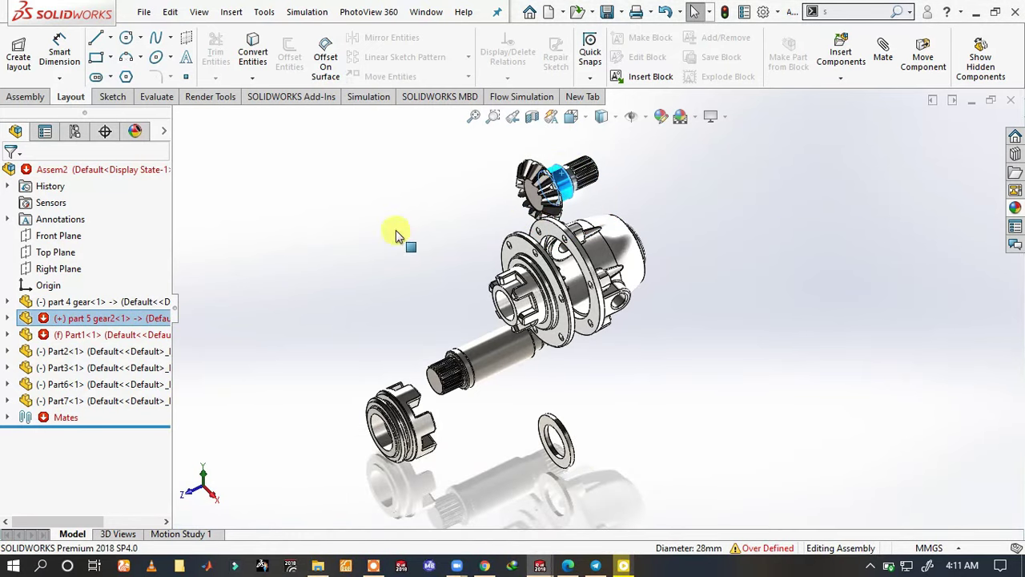
{"action": "key", "text": "m"}
{"action": "left_click", "coordinate": [633, 195]}
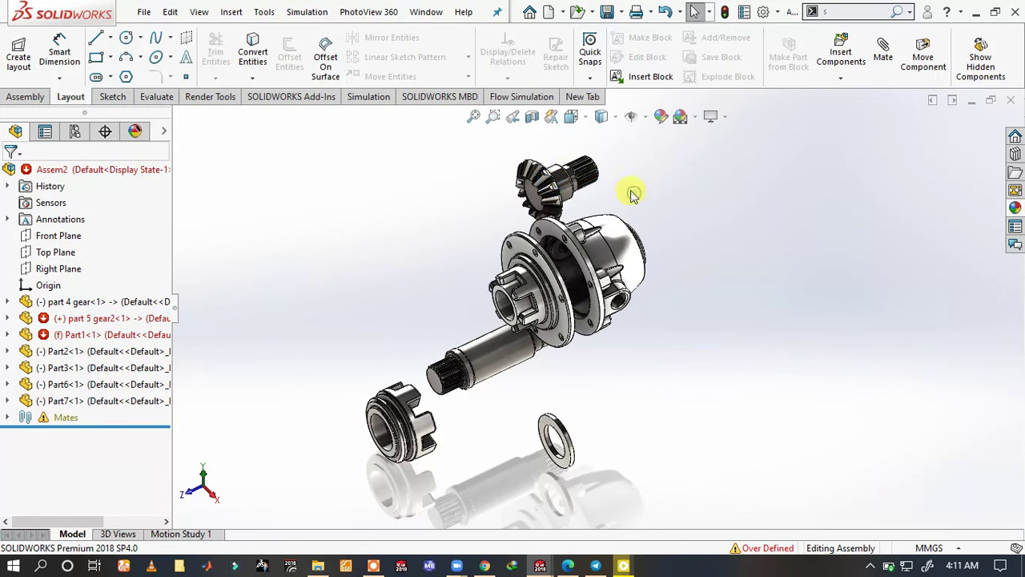
{"action": "left_click", "coordinate": [560, 188]}
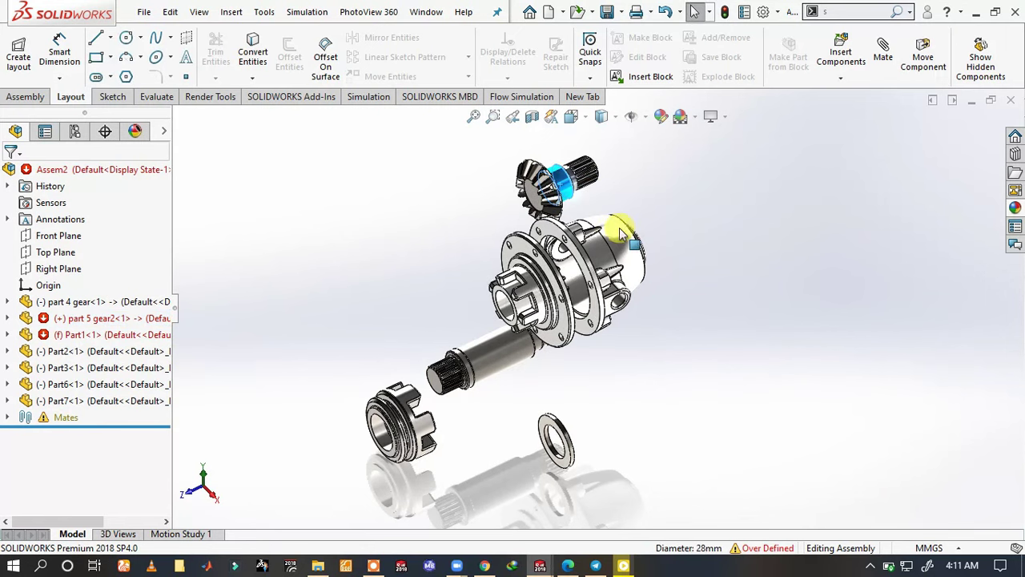
{"action": "right_click", "coordinate": [566, 178]}
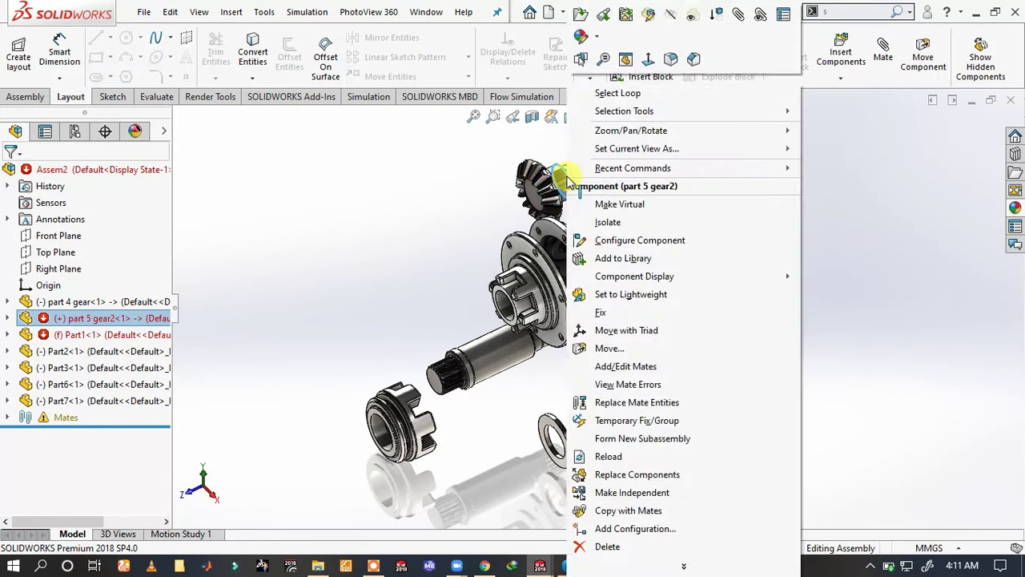
{"action": "mouse_move", "coordinate": [632, 130]}
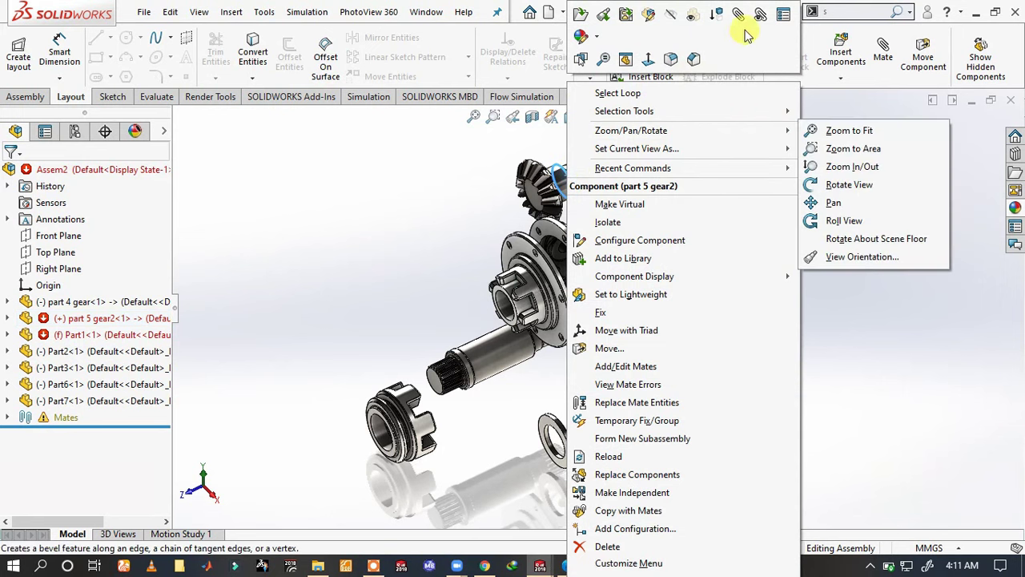
{"action": "left_click", "coordinate": [761, 15]}
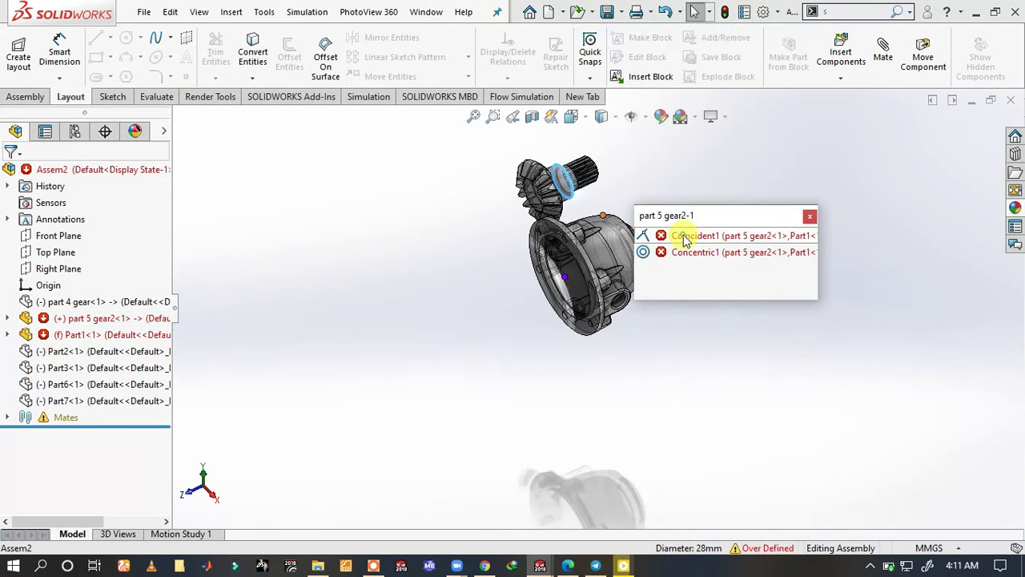
{"action": "left_click", "coordinate": [685, 237]}
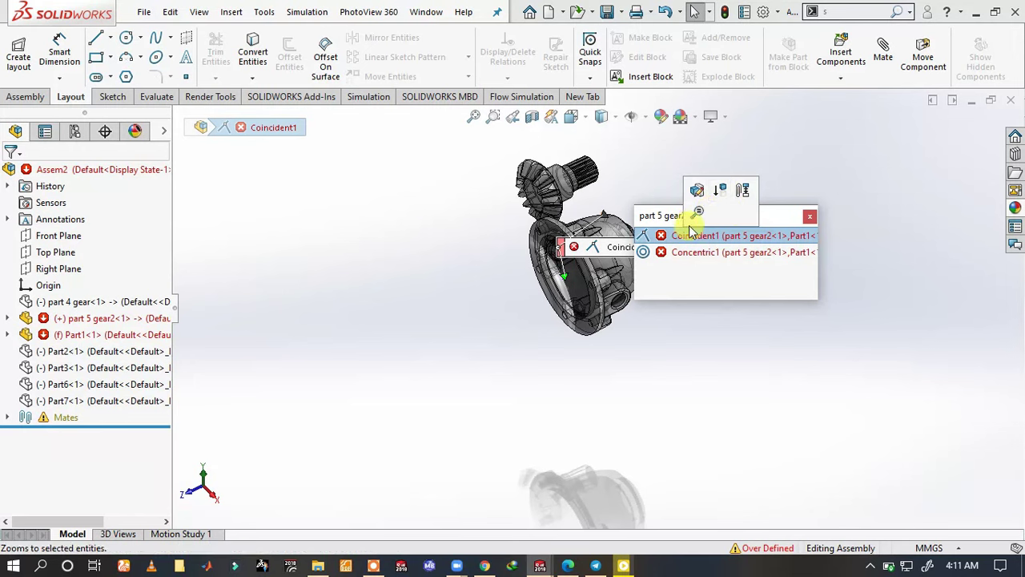
{"action": "right_click", "coordinate": [759, 235]}
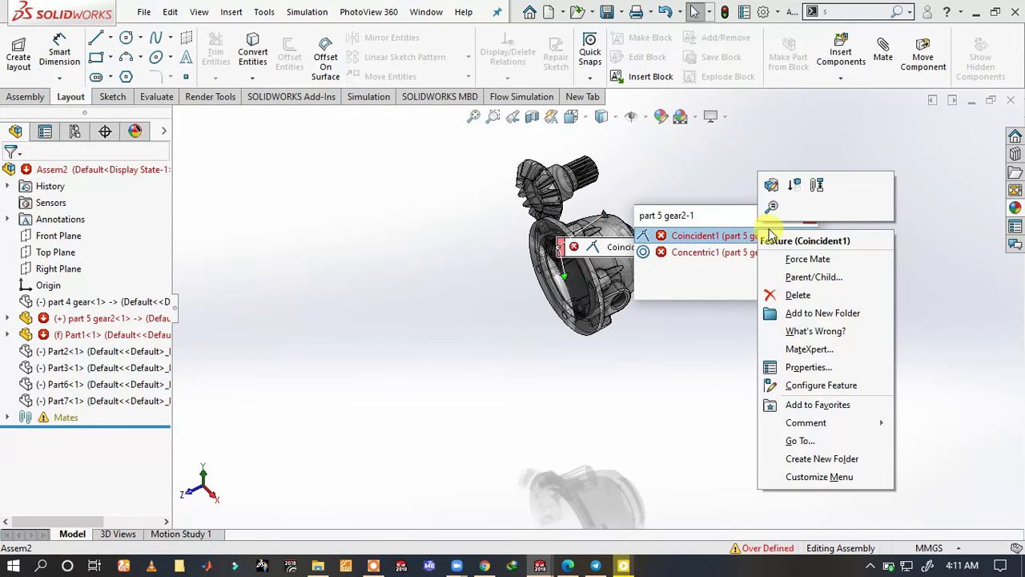
{"action": "left_click", "coordinate": [787, 295]}
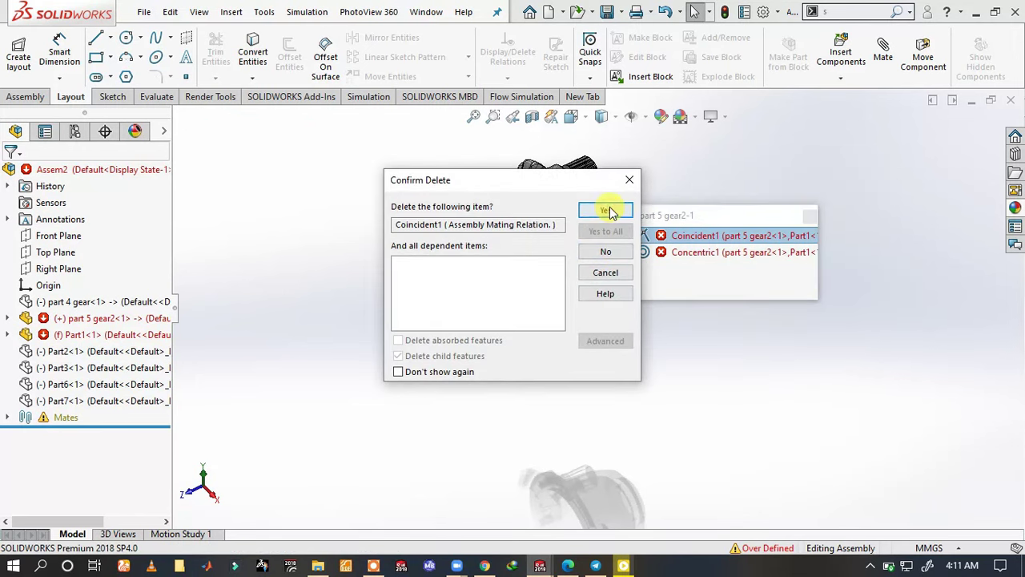
{"action": "left_click", "coordinate": [609, 211]}
{"action": "left_click", "coordinate": [810, 217]}
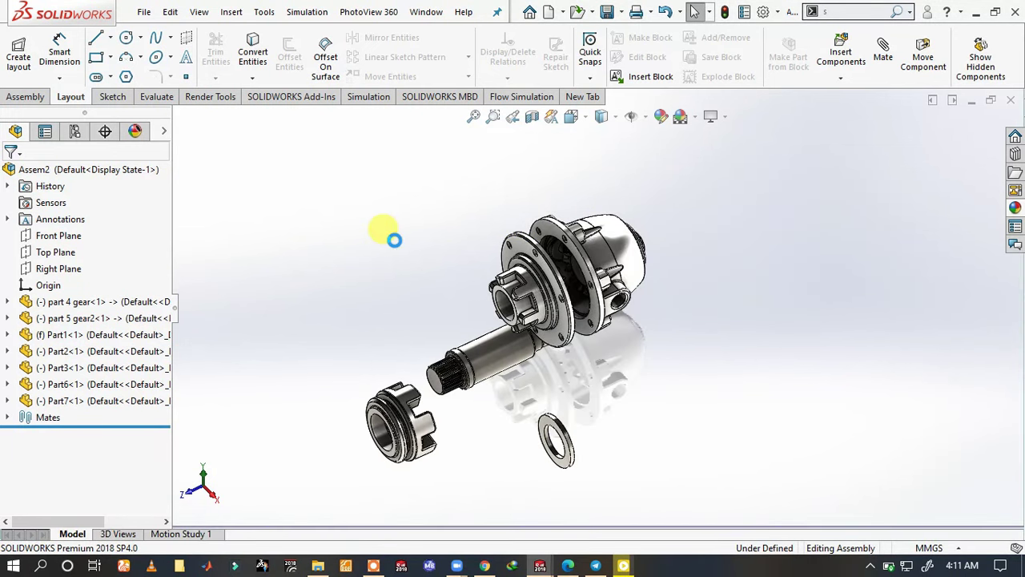
- Pull the flange, shaft and bevel gear away from the housing, then view side-on
{"action": "scroll", "coordinate": [582, 275], "scroll_direction": "down", "scroll_amount": 2}
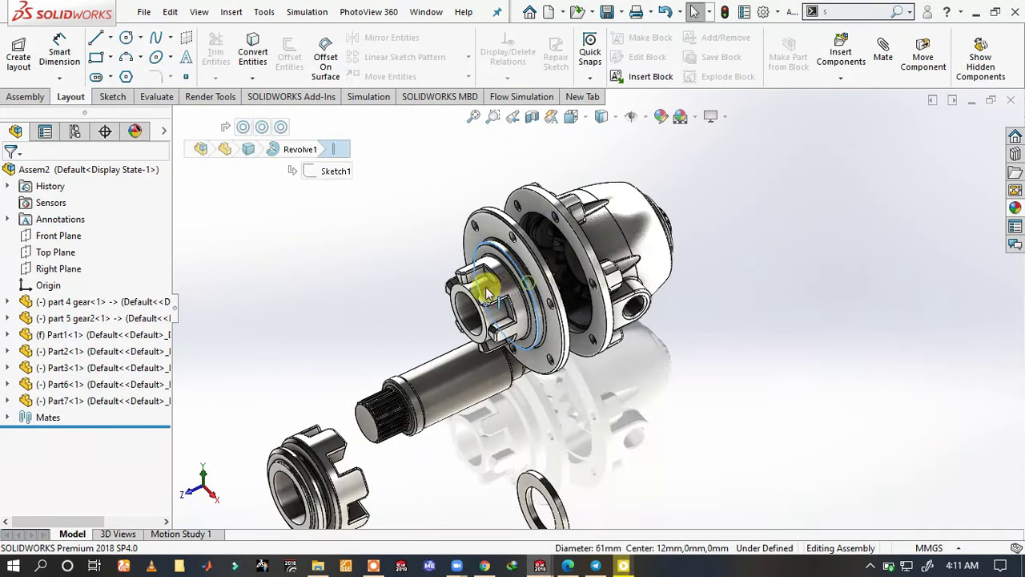
{"action": "left_click_drag", "start_coordinate": [549, 286], "coordinate": [375, 309]}
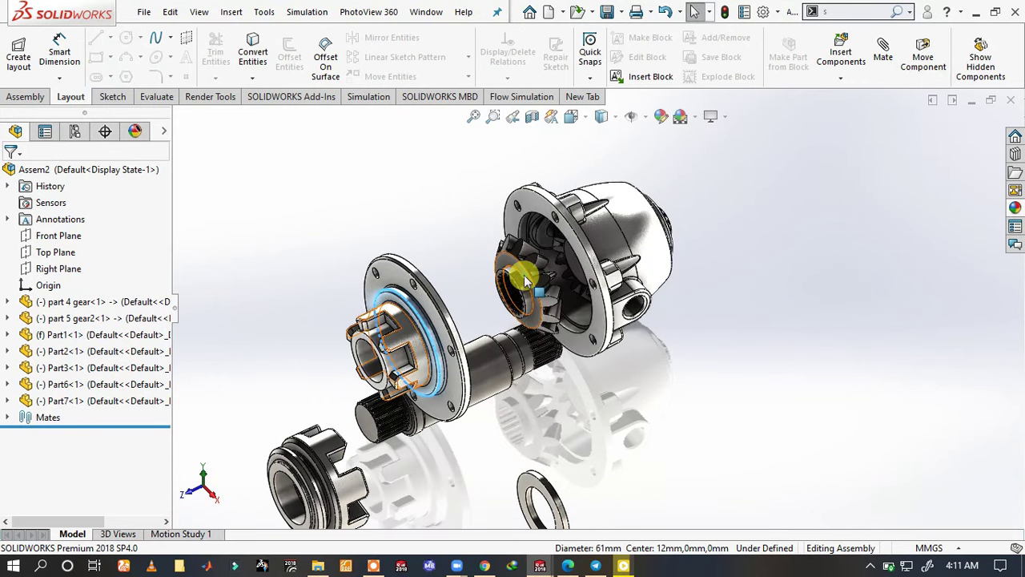
{"action": "left_click_drag", "start_coordinate": [519, 276], "coordinate": [455, 328]}
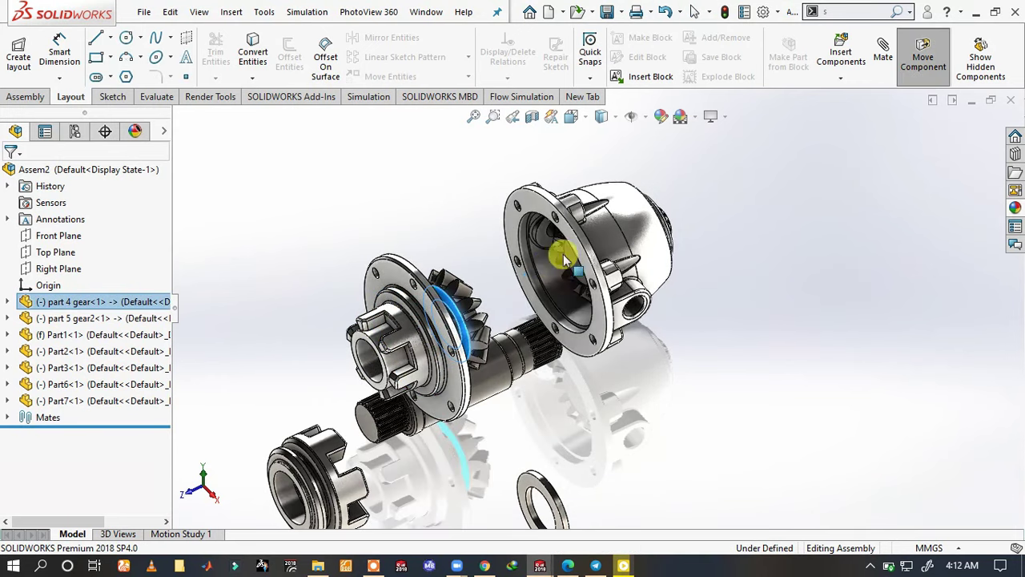
{"action": "key", "text": "Escape"}
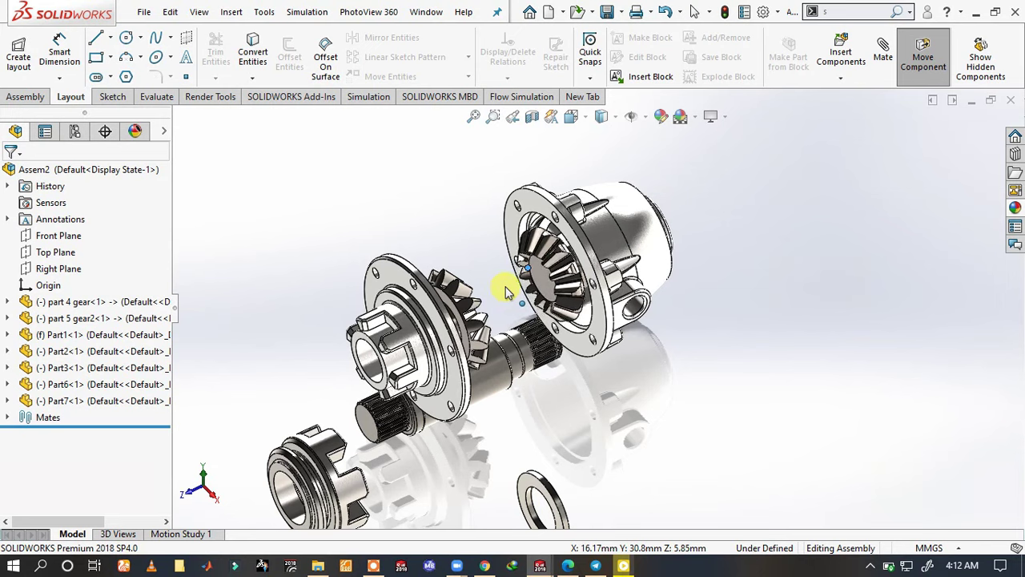
{"action": "key", "text": "Escape"}
{"action": "mouse_move", "coordinate": [485, 297]}
{"action": "middle_mouse_down"}
{"action": "mouse_move", "coordinate": [481, 245]}
{"action": "mouse_move", "coordinate": [430, 245]}
{"action": "mouse_move", "coordinate": [469, 262]}
{"action": "mouse_move", "coordinate": [526, 320]}
{"action": "mouse_move", "coordinate": [487, 321]}
{"action": "middle_mouse_up"}
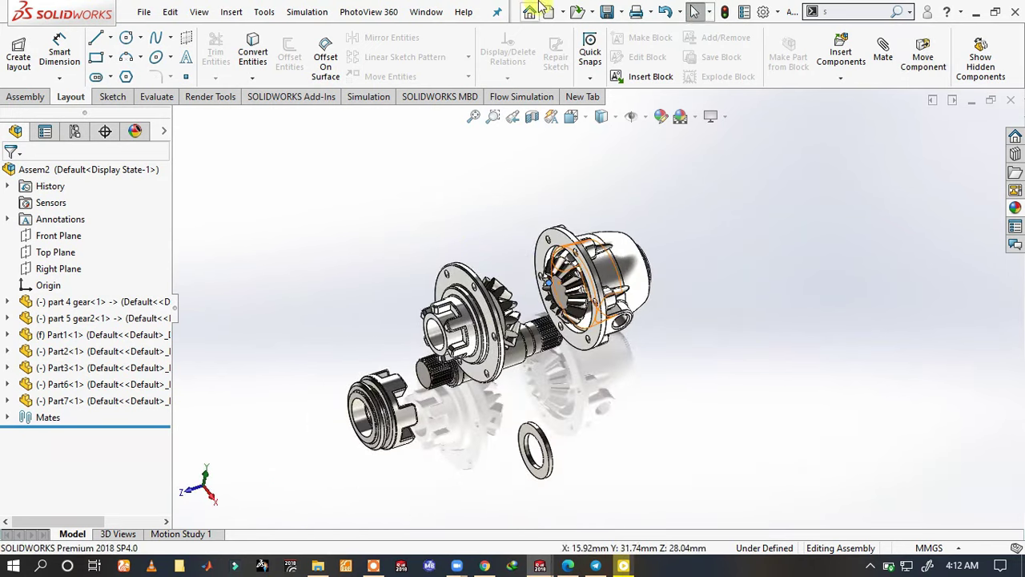
- Rebuild and save the assembly
{"action": "left_click", "coordinate": [607, 11]}
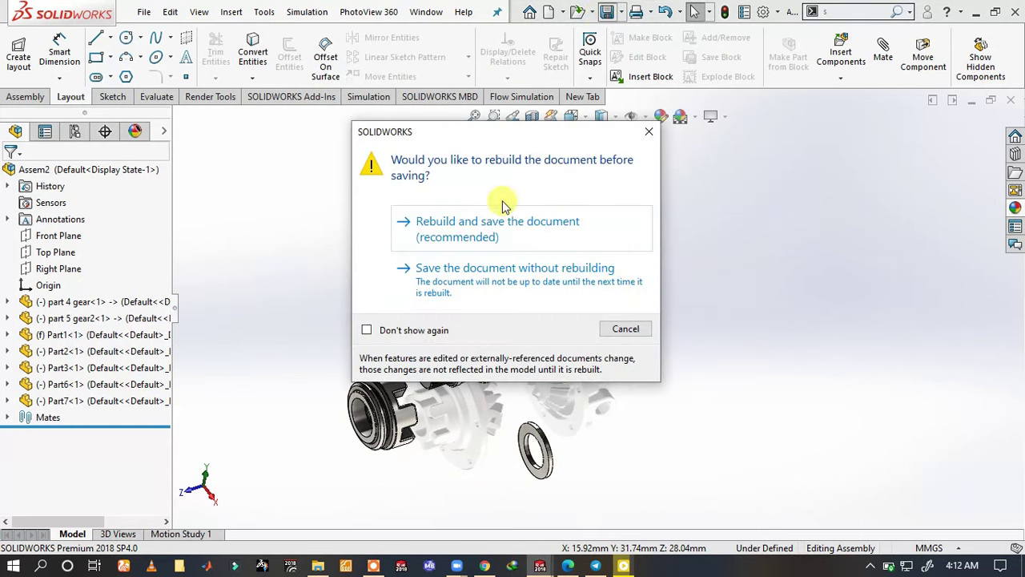
{"action": "left_click", "coordinate": [495, 224]}
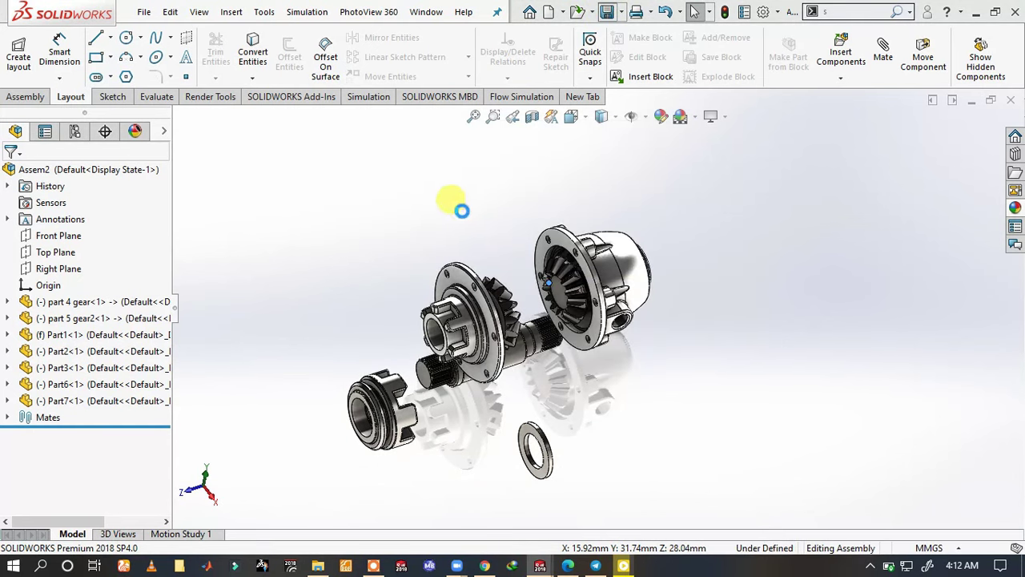
{"action": "left_click", "coordinate": [435, 389]}
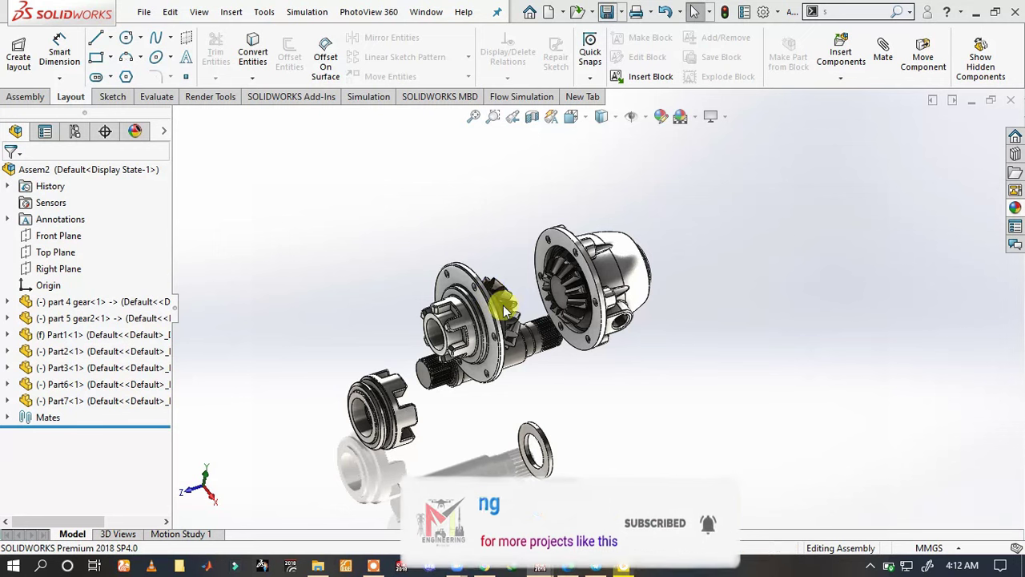
- Zoom in and select the miter gear's back face for mating
{"action": "scroll", "coordinate": [522, 255], "scroll_direction": "down", "scroll_amount": 2}
{"action": "scroll", "coordinate": [576, 337], "scroll_direction": "down", "scroll_amount": 2}
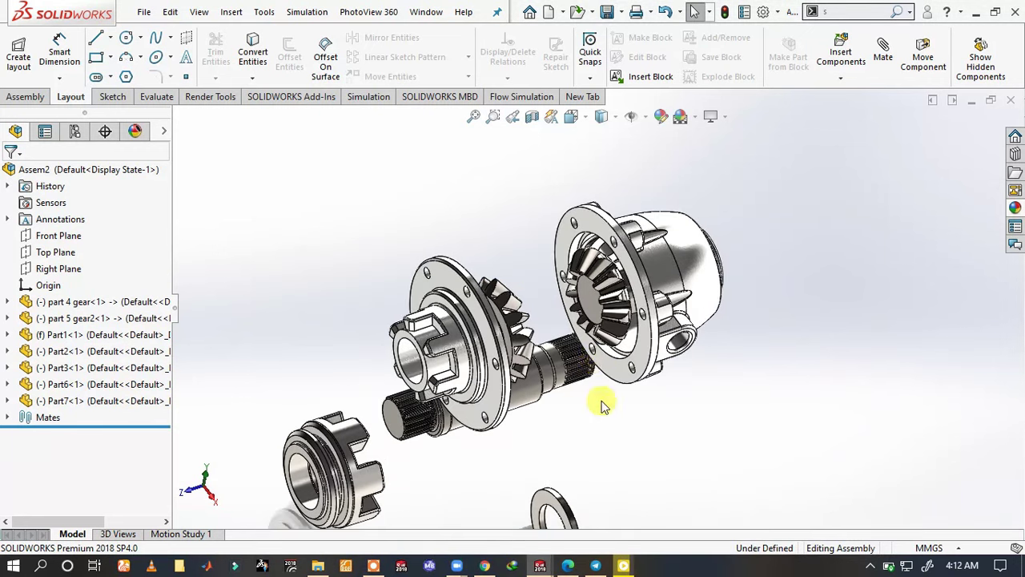
{"action": "scroll", "coordinate": [548, 325], "scroll_direction": "down", "scroll_amount": 1}
{"action": "scroll", "coordinate": [557, 336], "scroll_direction": "down", "scroll_amount": 1}
{"action": "scroll", "coordinate": [562, 349], "scroll_direction": "down", "scroll_amount": 1}
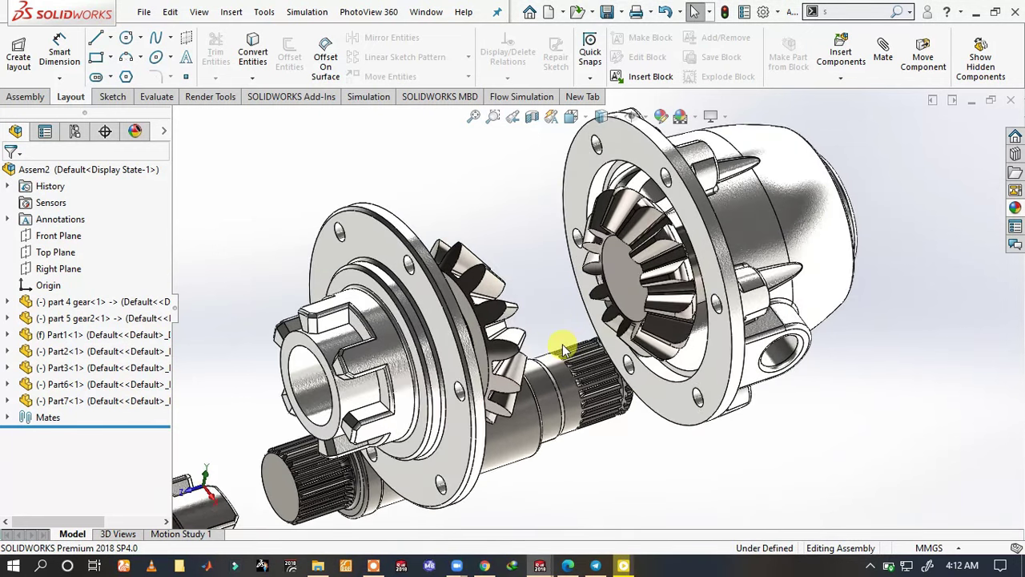
{"action": "scroll", "coordinate": [563, 345], "scroll_direction": "down", "scroll_amount": 1}
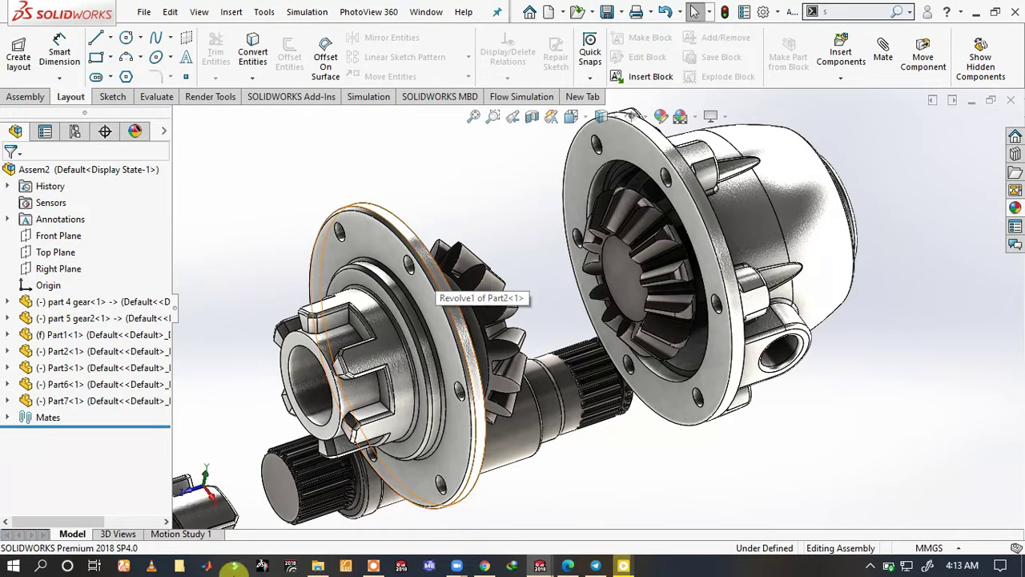
{"action": "scroll", "coordinate": [453, 320], "scroll_direction": "down", "scroll_amount": 2}
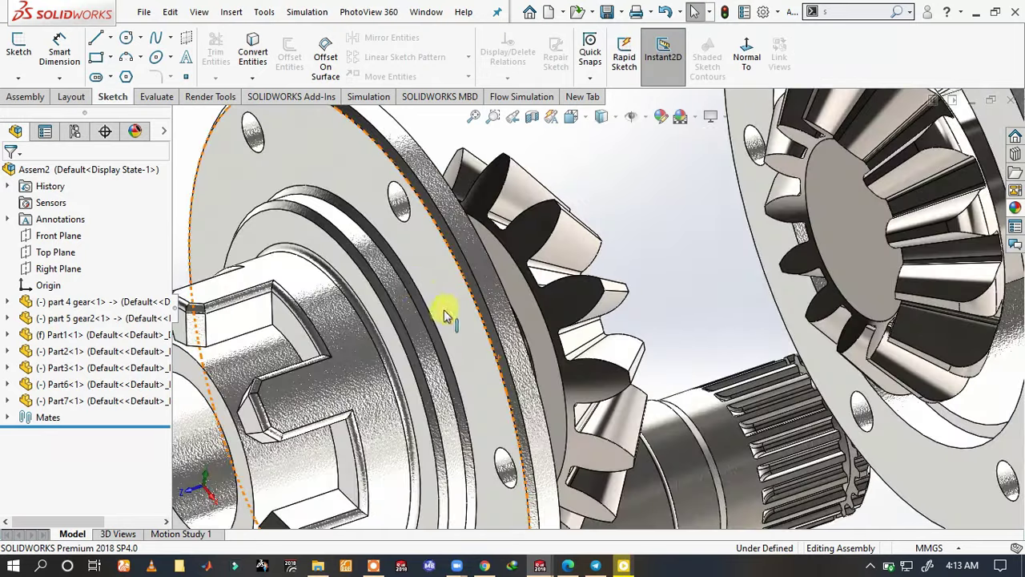
{"action": "scroll", "coordinate": [401, 300], "scroll_direction": "down", "scroll_amount": 1}
{"action": "scroll", "coordinate": [436, 337], "scroll_direction": "up", "scroll_amount": 1}
{"action": "scroll", "coordinate": [425, 330], "scroll_direction": "down", "scroll_amount": 1}
{"action": "scroll", "coordinate": [451, 309], "scroll_direction": "down", "scroll_amount": 1}
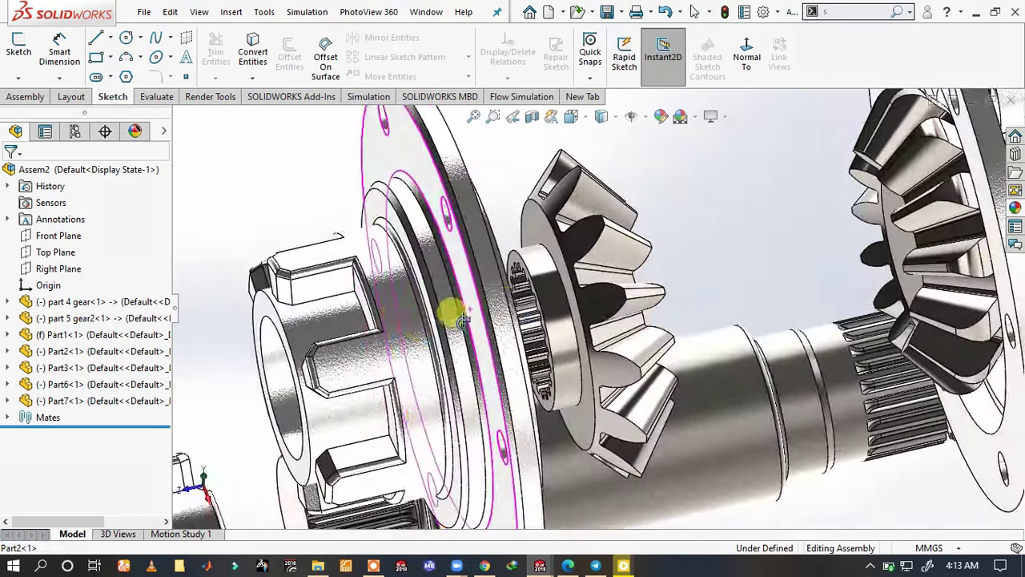
{"action": "scroll", "coordinate": [553, 298], "scroll_direction": "down", "scroll_amount": 1}
{"action": "scroll", "coordinate": [572, 266], "scroll_direction": "down", "scroll_amount": 1}
{"action": "left_click", "coordinate": [572, 267]}
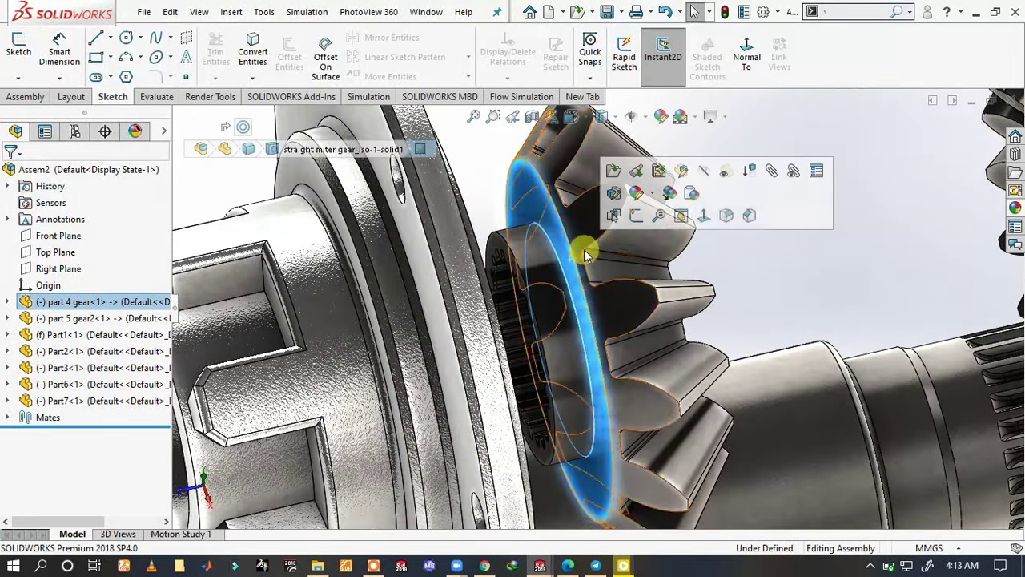
- Add a Tangent mate between the miter gear face and flange face, then reopen Tangent1 for editing
{"action": "left_click", "coordinate": [761, 177]}
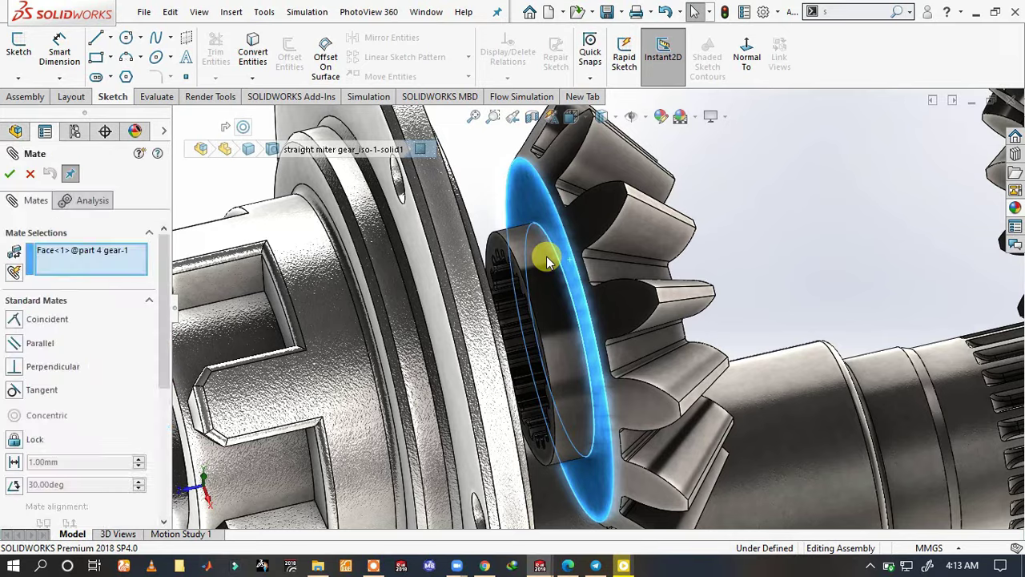
{"action": "scroll", "coordinate": [544, 258], "scroll_direction": "up", "scroll_amount": 3}
{"action": "scroll", "coordinate": [557, 297], "scroll_direction": "down", "scroll_amount": 2}
{"action": "mouse_move", "coordinate": [544, 333]}
{"action": "middle_mouse_down"}
{"action": "mouse_move", "coordinate": [534, 298]}
{"action": "mouse_move", "coordinate": [543, 291]}
{"action": "mouse_move", "coordinate": [565, 301]}
{"action": "mouse_move", "coordinate": [538, 337]}
{"action": "middle_mouse_up"}
{"action": "left_click", "coordinate": [538, 337]}
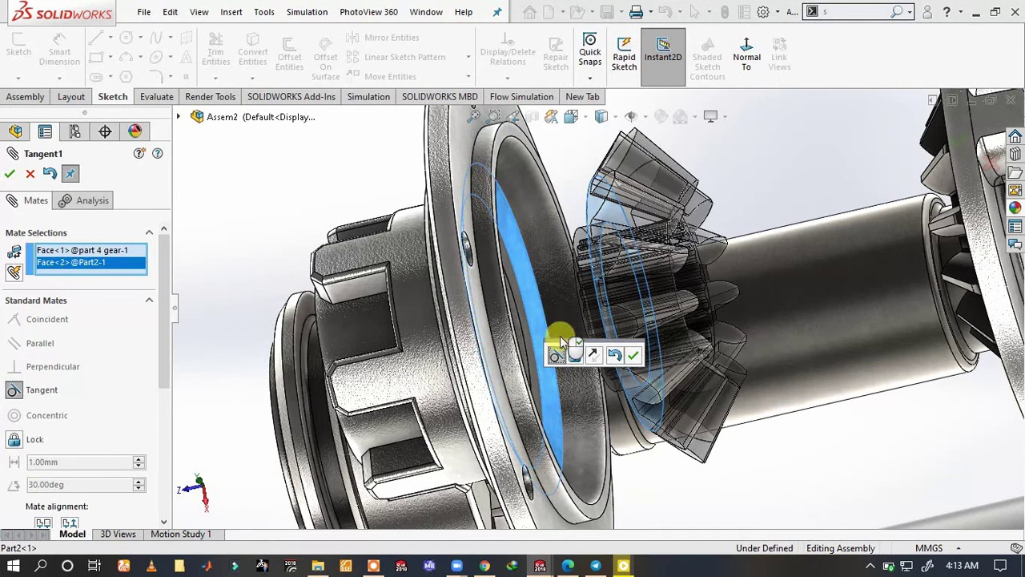
{"action": "left_click", "coordinate": [633, 358]}
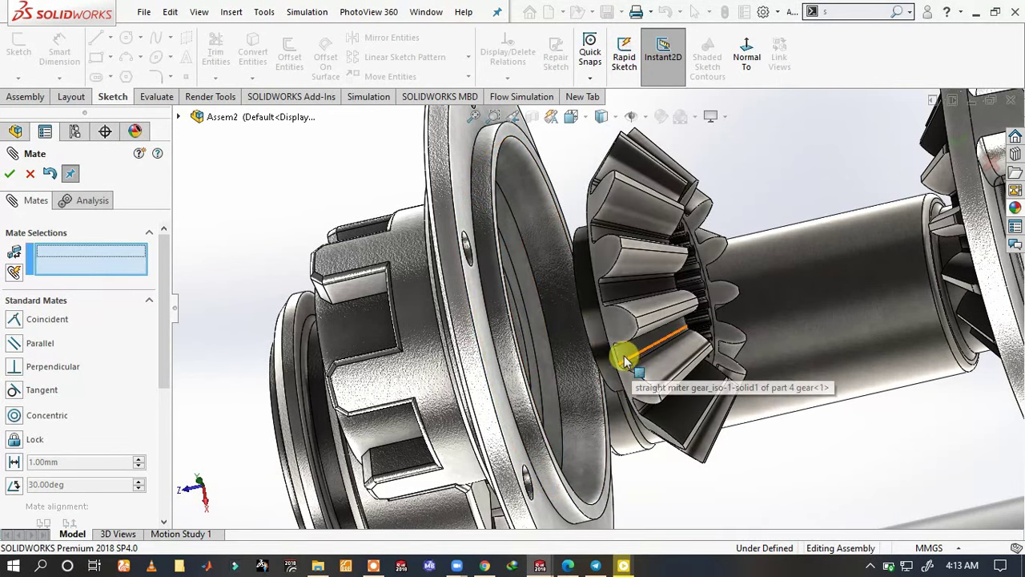
{"action": "left_click", "coordinate": [9, 174]}
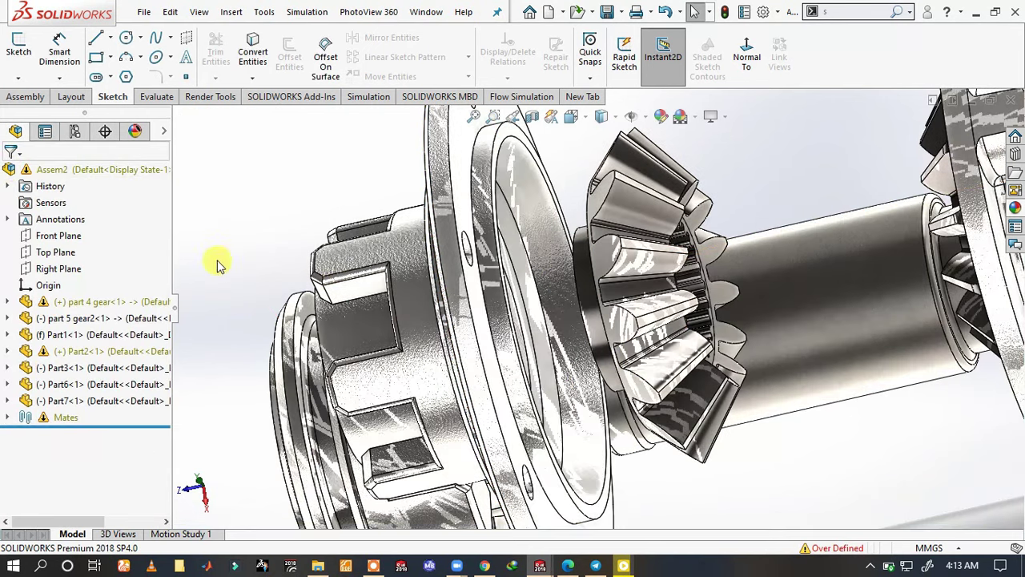
{"action": "left_click", "coordinate": [8, 418]}
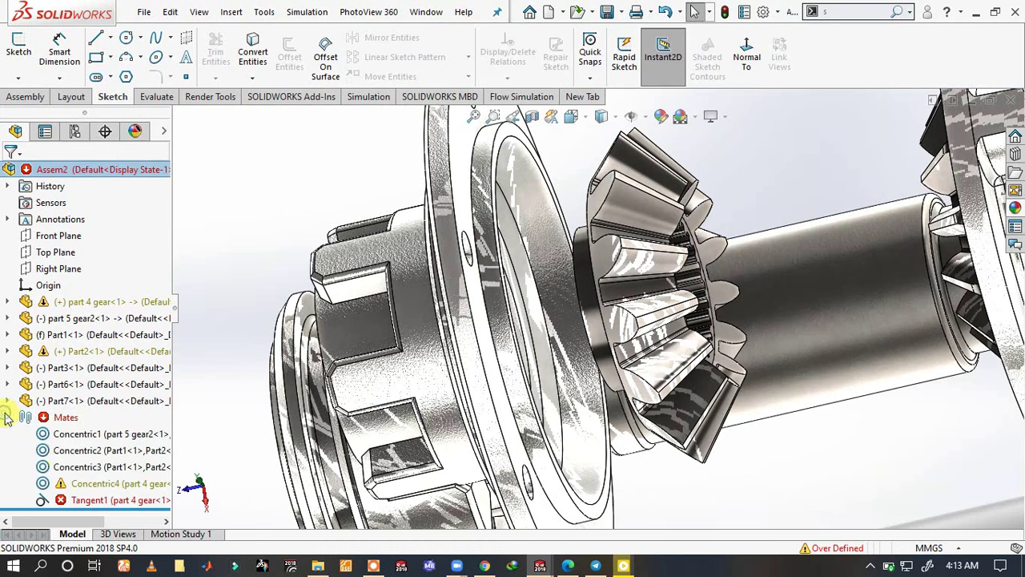
{"action": "left_click", "coordinate": [70, 498]}
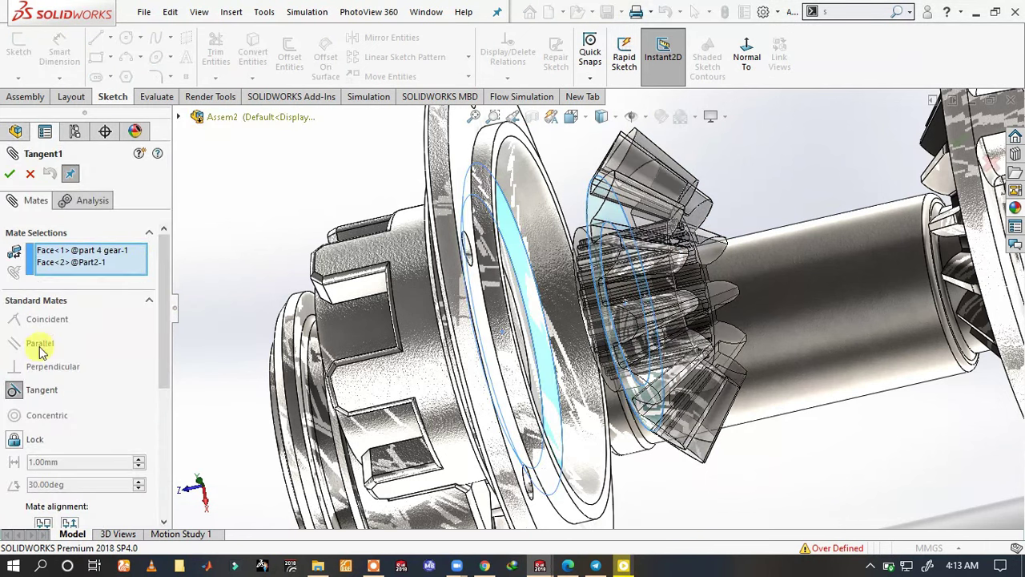
- Delete the gear face from the Tangent1 mate selections
{"action": "left_click", "coordinate": [112, 251]}
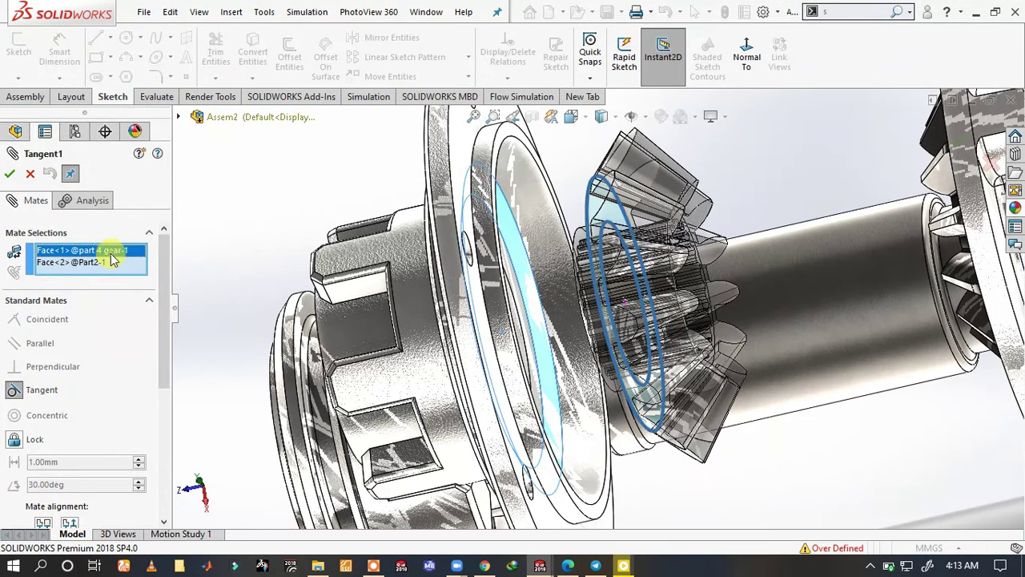
{"action": "right_click", "coordinate": [112, 258]}
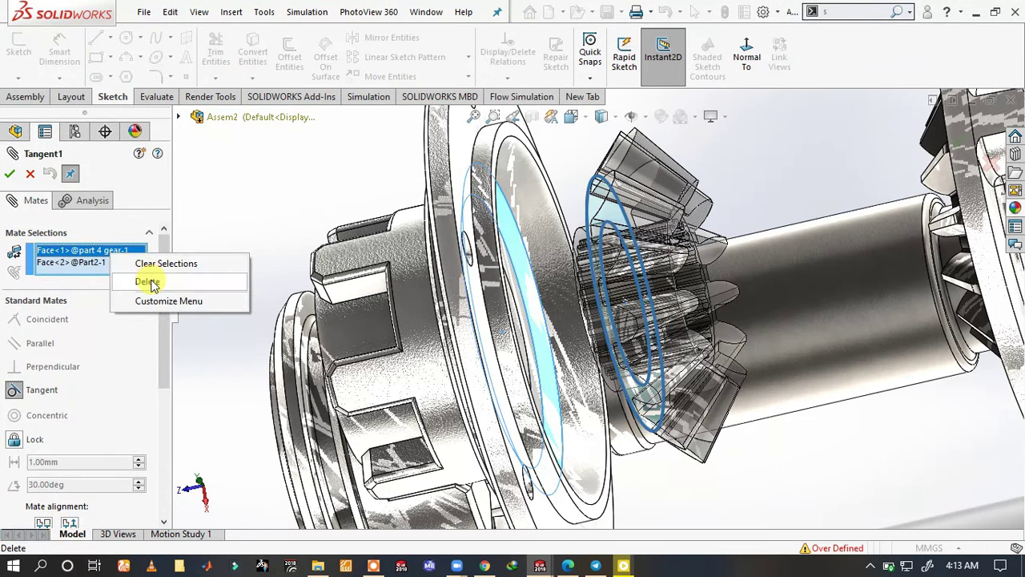
{"action": "left_click", "coordinate": [150, 283]}
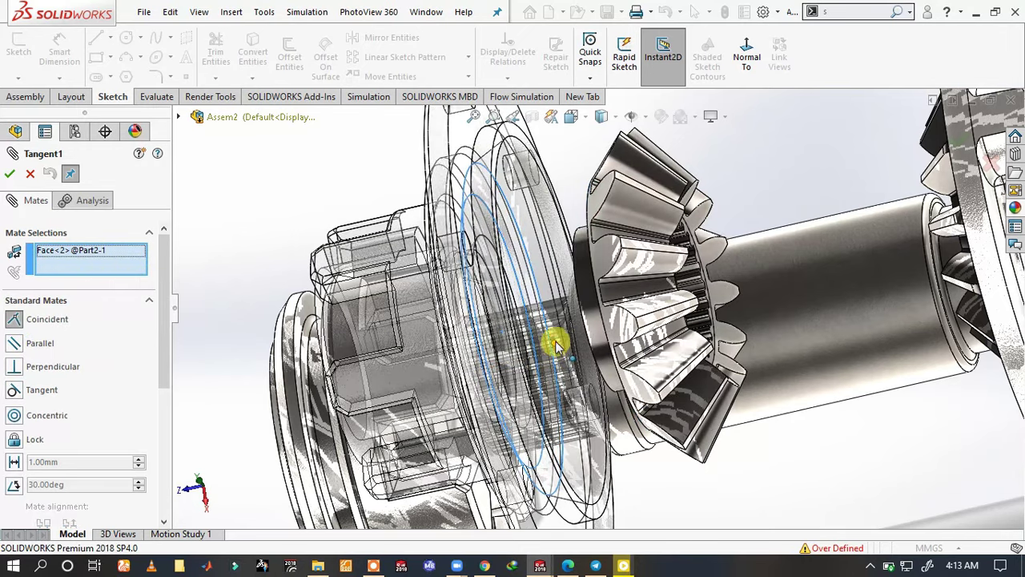
- Pair the flange face with the gear edge as a Coincident mate instead
{"action": "mouse_move", "coordinate": [562, 339]}
{"action": "middle_mouse_down"}
{"action": "mouse_move", "coordinate": [607, 305]}
{"action": "mouse_move", "coordinate": [618, 350]}
{"action": "mouse_move", "coordinate": [721, 297]}
{"action": "middle_mouse_up"}
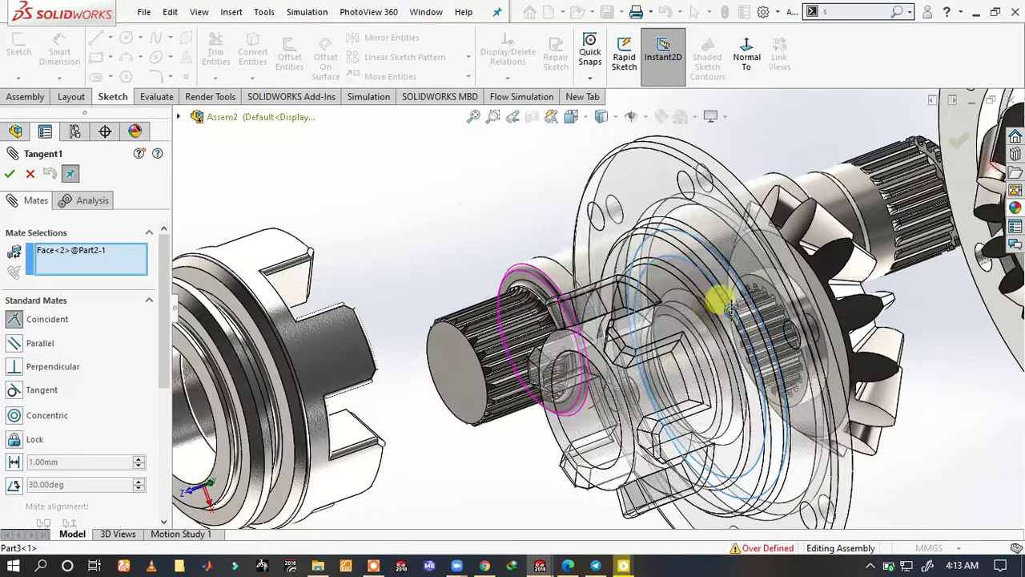
{"action": "scroll", "coordinate": [825, 322], "scroll_direction": "down", "scroll_amount": 3}
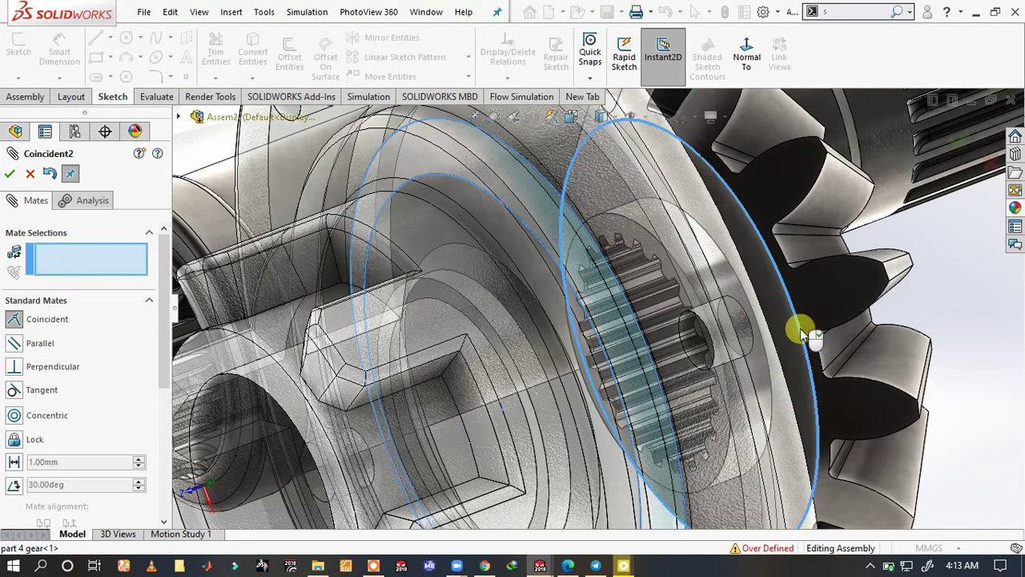
{"action": "left_click", "coordinate": [801, 332]}
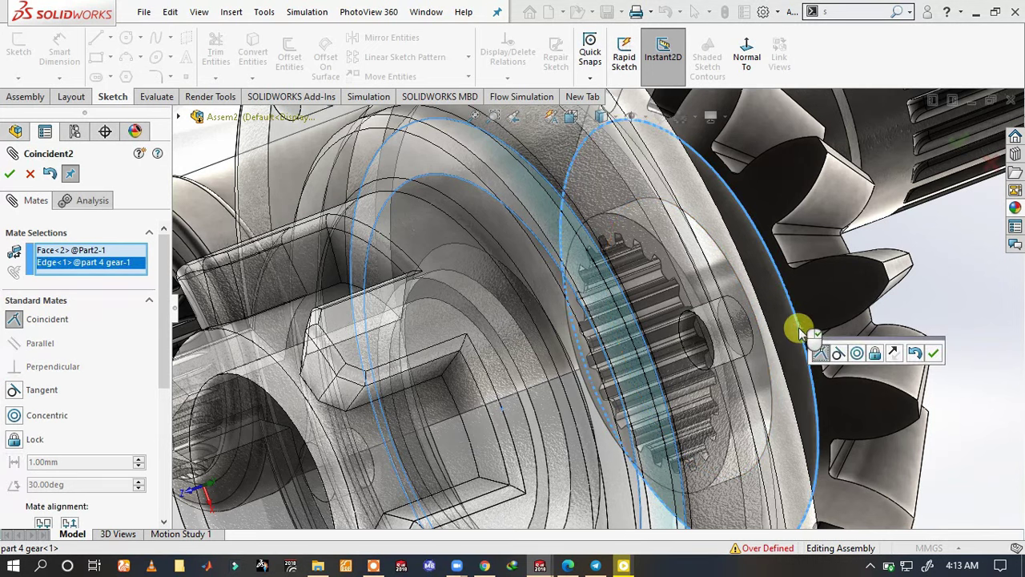
{"action": "left_click", "coordinate": [936, 355]}
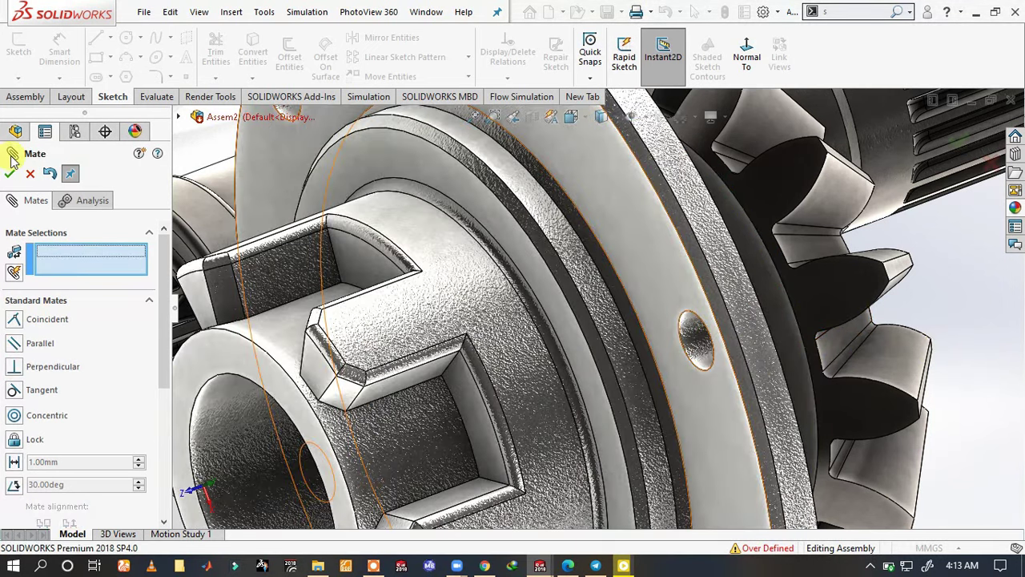
{"action": "left_click", "coordinate": [14, 177]}
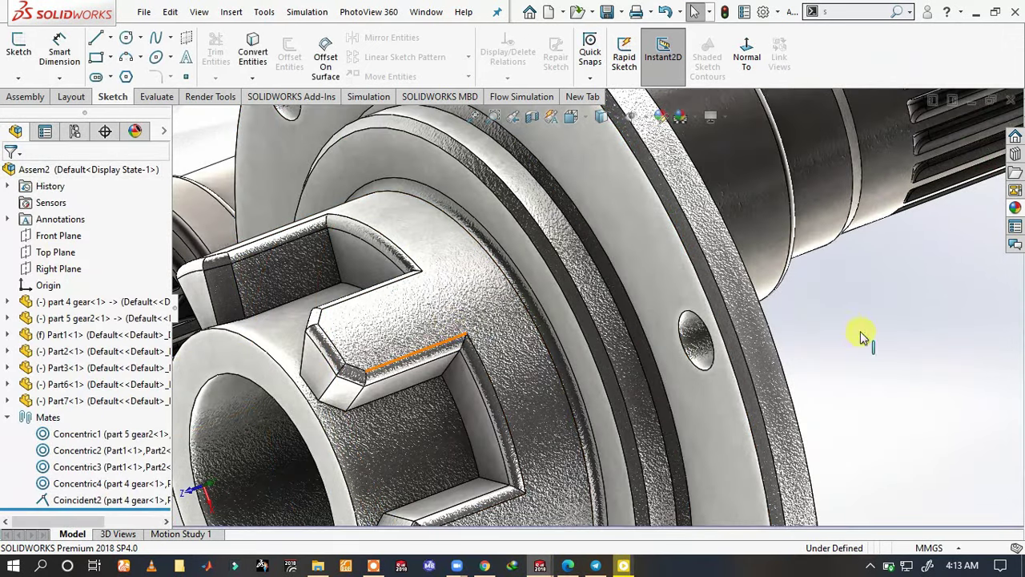
{"action": "scroll", "coordinate": [862, 337], "scroll_direction": "up", "scroll_amount": 2}
{"action": "scroll", "coordinate": [698, 366], "scroll_direction": "up", "scroll_amount": 2}
{"action": "scroll", "coordinate": [682, 359], "scroll_direction": "up", "scroll_amount": 2}
{"action": "scroll", "coordinate": [590, 339], "scroll_direction": "up", "scroll_amount": 2}
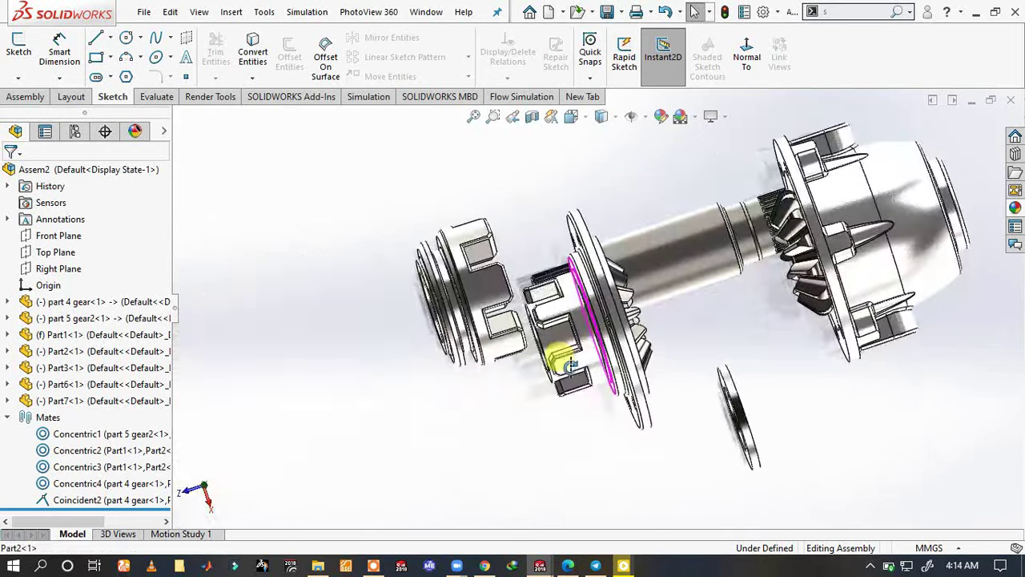
{"action": "mouse_move", "coordinate": [570, 366]}
{"action": "middle_mouse_down"}
{"action": "mouse_move", "coordinate": [522, 401]}
{"action": "mouse_move", "coordinate": [531, 435]}
{"action": "middle_mouse_up"}
- Drag the flange and miter gear pair to the right, away from the housing
{"action": "scroll", "coordinate": [653, 280], "scroll_direction": "down", "scroll_amount": 3}
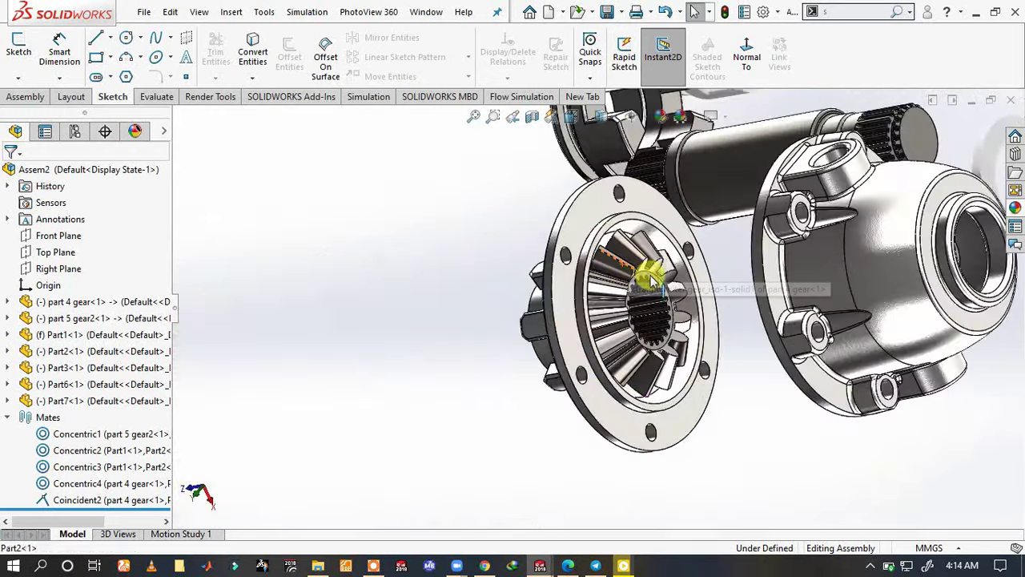
{"action": "left_click", "coordinate": [641, 270]}
{"action": "mouse_move", "coordinate": [624, 328]}
{"action": "left_mouse_down"}
{"action": "mouse_move", "coordinate": [645, 297]}
{"action": "mouse_move", "coordinate": [705, 303]}
{"action": "mouse_move", "coordinate": [673, 255]}
{"action": "mouse_move", "coordinate": [661, 277]}
{"action": "left_mouse_up"}
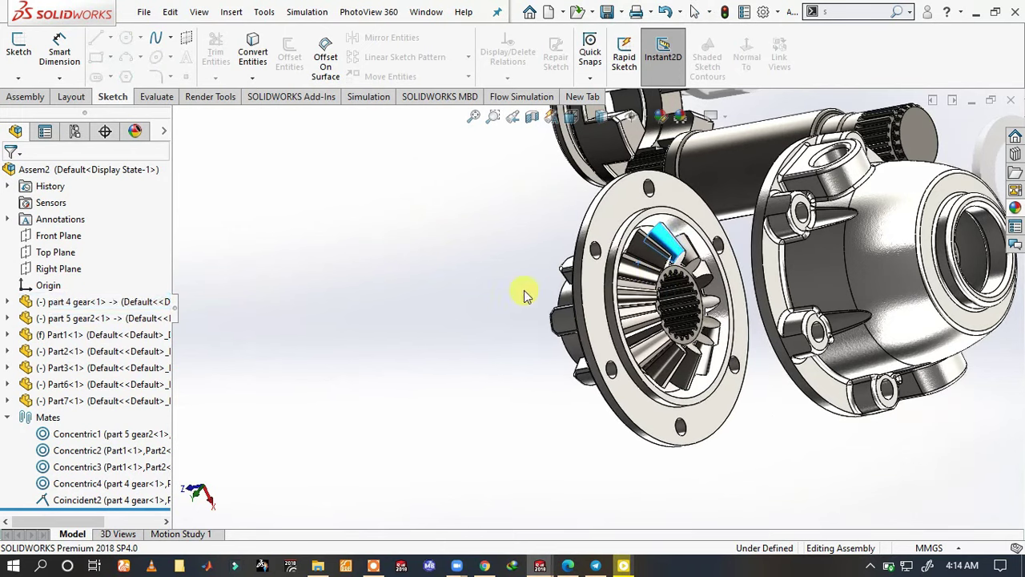
- Select the flange hub's cylindrical face to confirm its 61 mm diameter
{"action": "scroll", "coordinate": [528, 285], "scroll_direction": "up", "scroll_amount": 3}
{"action": "middle_click_drag", "start_coordinate": [531, 277], "coordinate": [520, 241]}
{"action": "scroll", "coordinate": [517, 224], "scroll_direction": "down", "scroll_amount": 4}
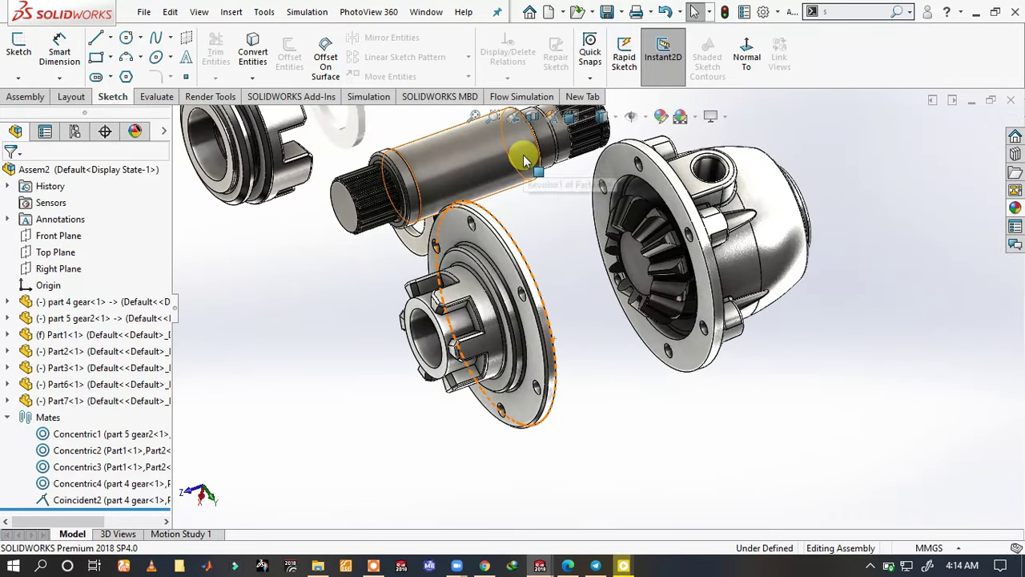
{"action": "middle_click_drag", "start_coordinate": [524, 160], "coordinate": [591, 219]}
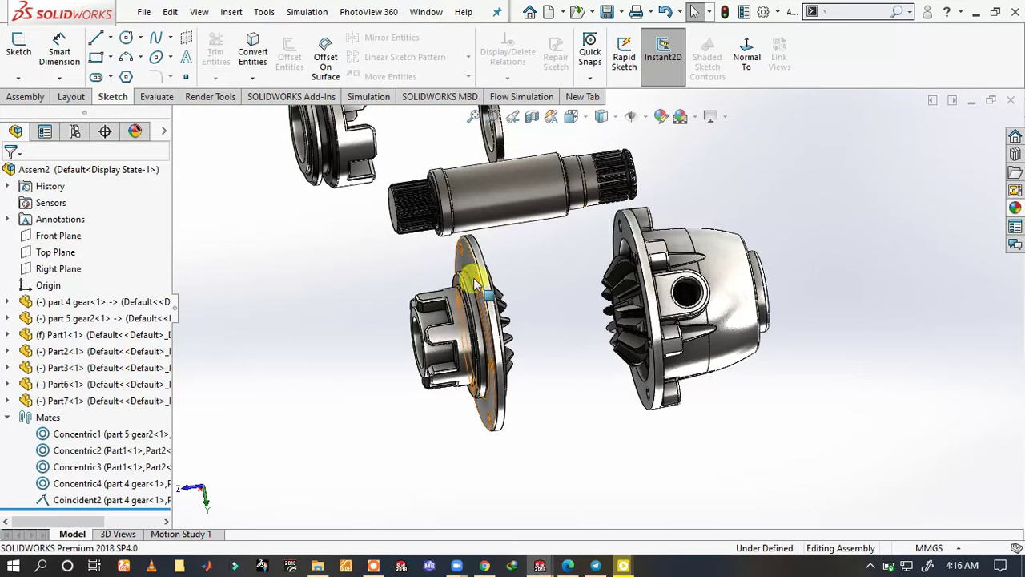
{"action": "scroll", "coordinate": [475, 284], "scroll_direction": "up", "scroll_amount": 3}
{"action": "scroll", "coordinate": [503, 317], "scroll_direction": "up", "scroll_amount": 2}
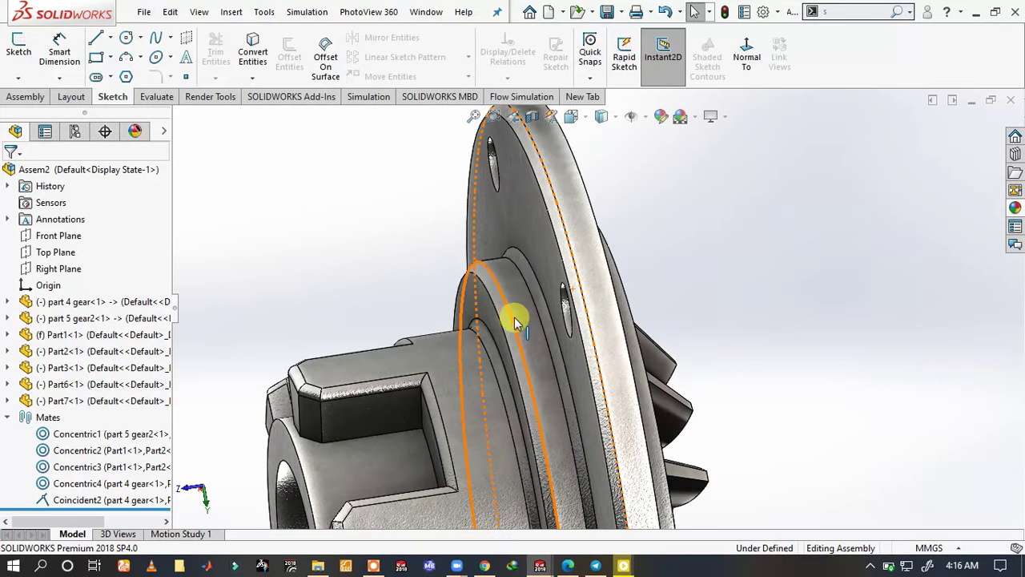
{"action": "left_click", "coordinate": [518, 322]}
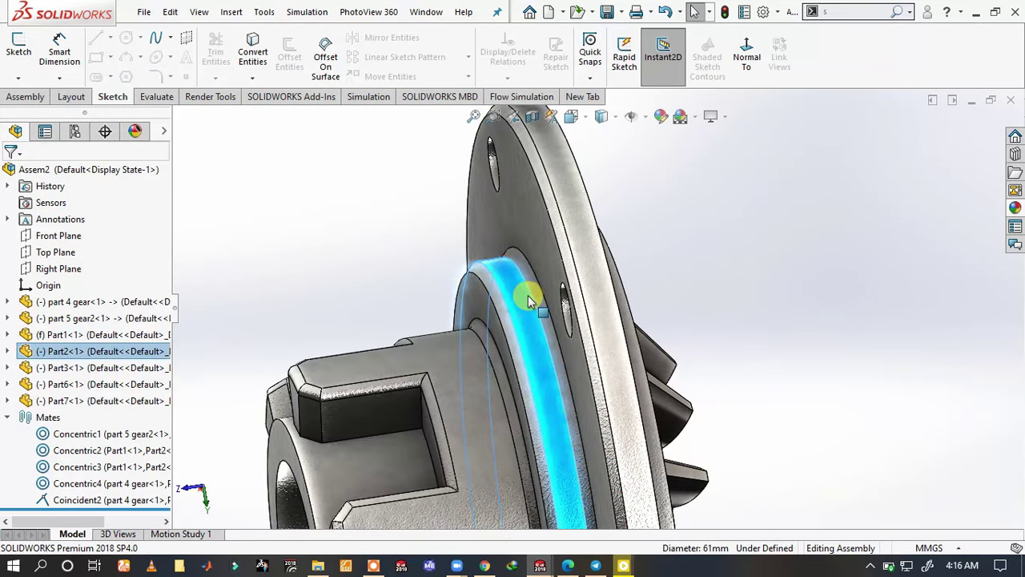
{"action": "left_click", "coordinate": [722, 214]}
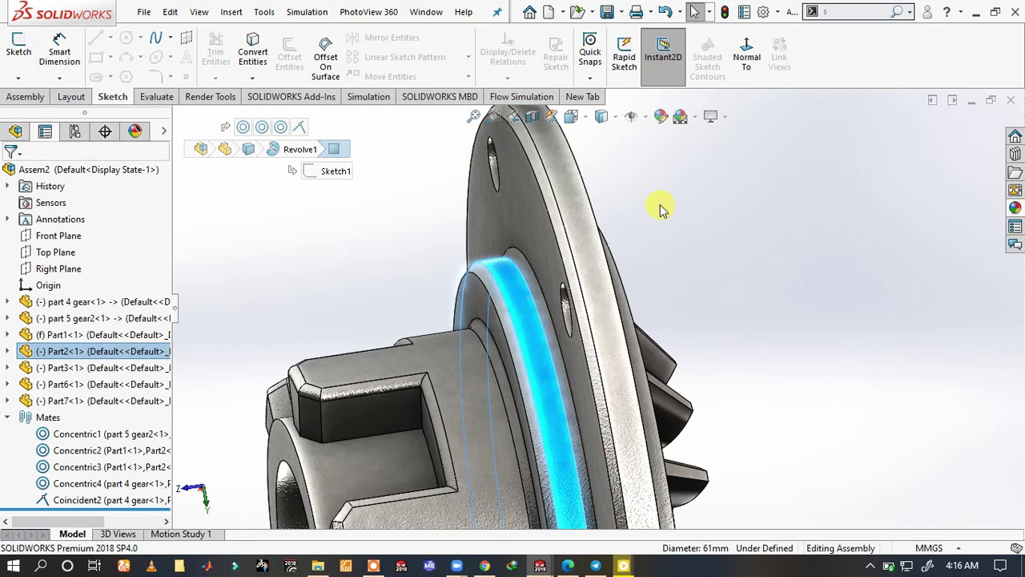
- Mate the splined shaft face concentric with the flange
{"action": "scroll", "coordinate": [662, 207], "scroll_direction": "up", "scroll_amount": 3}
{"action": "scroll", "coordinate": [650, 192], "scroll_direction": "up", "scroll_amount": 3}
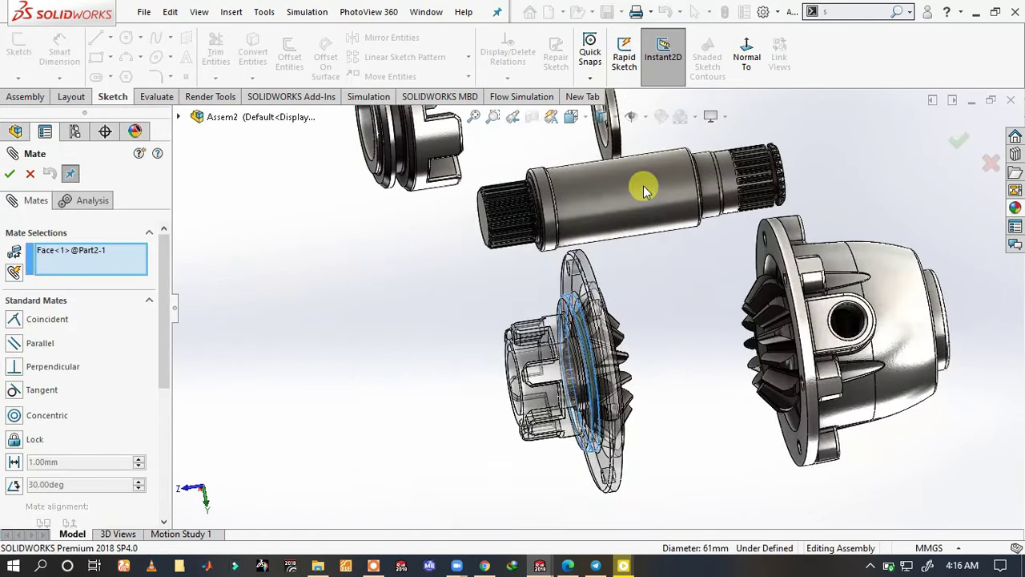
{"action": "left_click", "coordinate": [550, 205]}
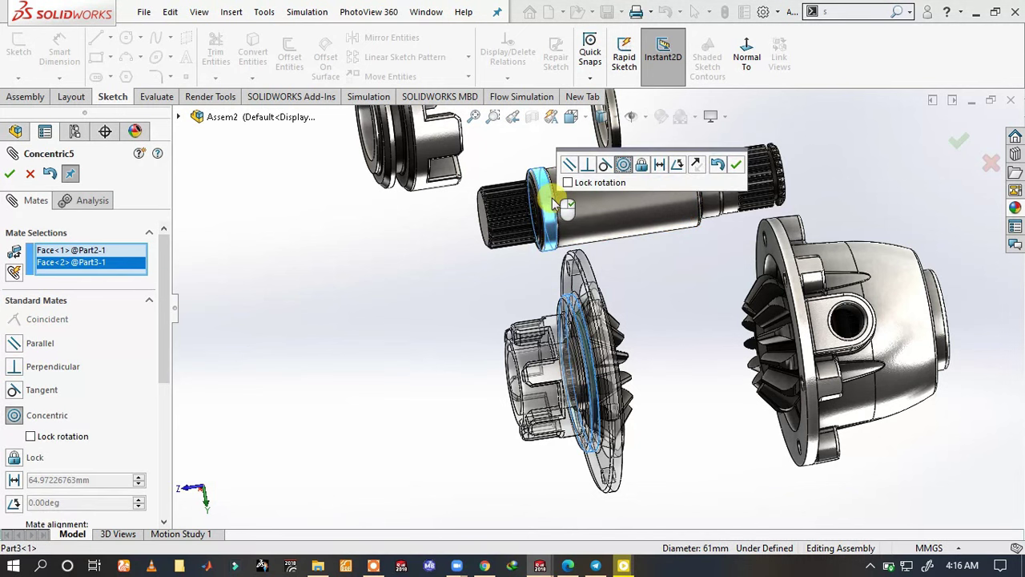
{"action": "left_click", "coordinate": [735, 166]}
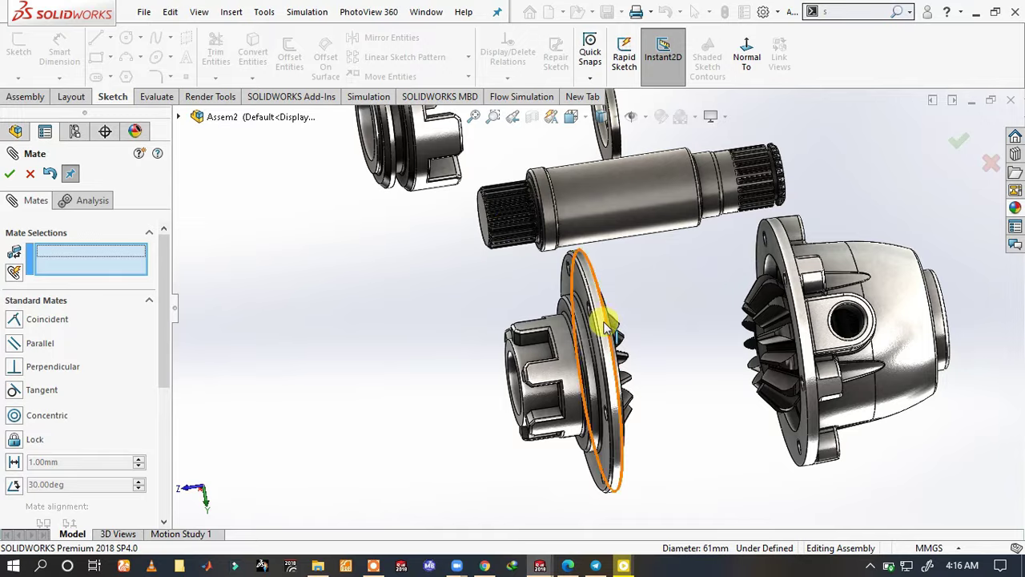
- Make the shaft end face coincident with the gear's spline face and finish mating
{"action": "scroll", "coordinate": [609, 329], "scroll_direction": "down", "scroll_amount": 3}
{"action": "mouse_move", "coordinate": [652, 374]}
{"action": "middle_mouse_down"}
{"action": "mouse_move", "coordinate": [561, 343]}
{"action": "mouse_move", "coordinate": [531, 355]}
{"action": "middle_mouse_up"}
{"action": "scroll", "coordinate": [767, 266], "scroll_direction": "down", "scroll_amount": 2}
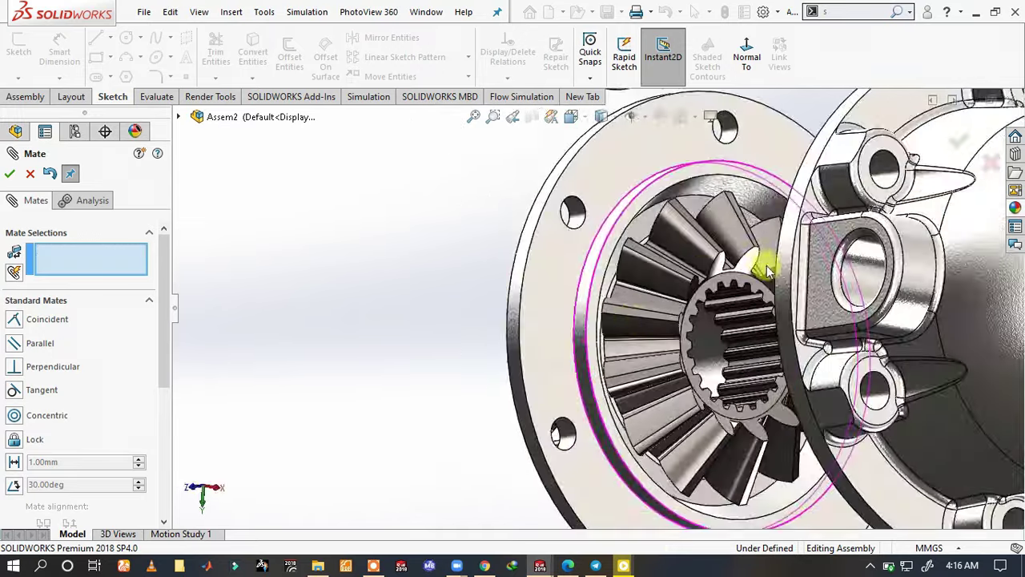
{"action": "scroll", "coordinate": [766, 265], "scroll_direction": "down", "scroll_amount": 3}
{"action": "scroll", "coordinate": [664, 314], "scroll_direction": "down", "scroll_amount": 2}
{"action": "scroll", "coordinate": [614, 299], "scroll_direction": "up", "scroll_amount": 3}
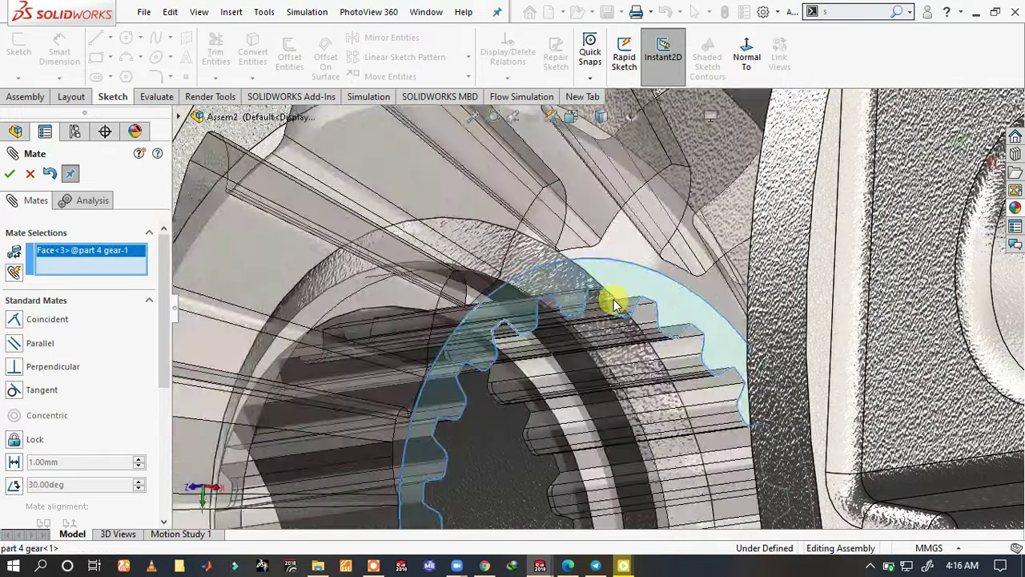
{"action": "scroll", "coordinate": [614, 299], "scroll_direction": "up", "scroll_amount": 3}
{"action": "scroll", "coordinate": [561, 256], "scroll_direction": "up", "scroll_amount": 2}
{"action": "mouse_move", "coordinate": [496, 214]}
{"action": "middle_mouse_down"}
{"action": "mouse_move", "coordinate": [600, 221]}
{"action": "mouse_move", "coordinate": [540, 231]}
{"action": "middle_mouse_up"}
{"action": "scroll", "coordinate": [570, 221], "scroll_direction": "down", "scroll_amount": 4}
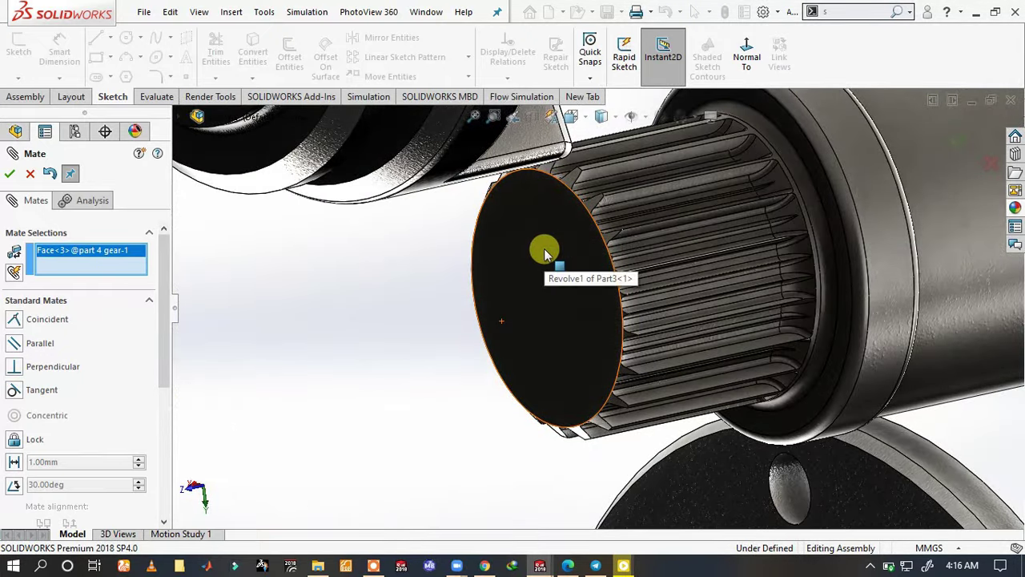
{"action": "left_click", "coordinate": [538, 253]}
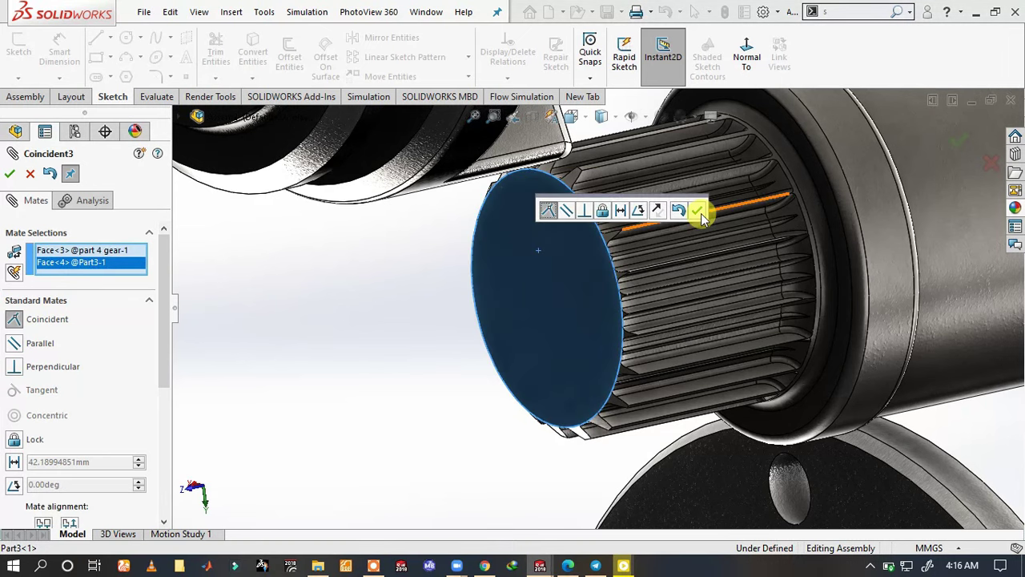
{"action": "left_click", "coordinate": [701, 213]}
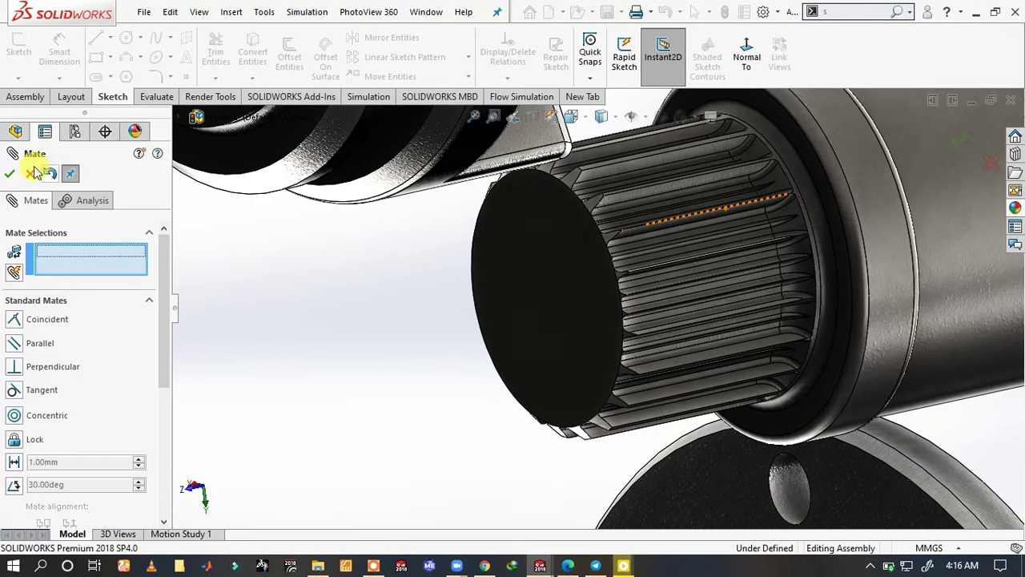
{"action": "left_click", "coordinate": [9, 174]}
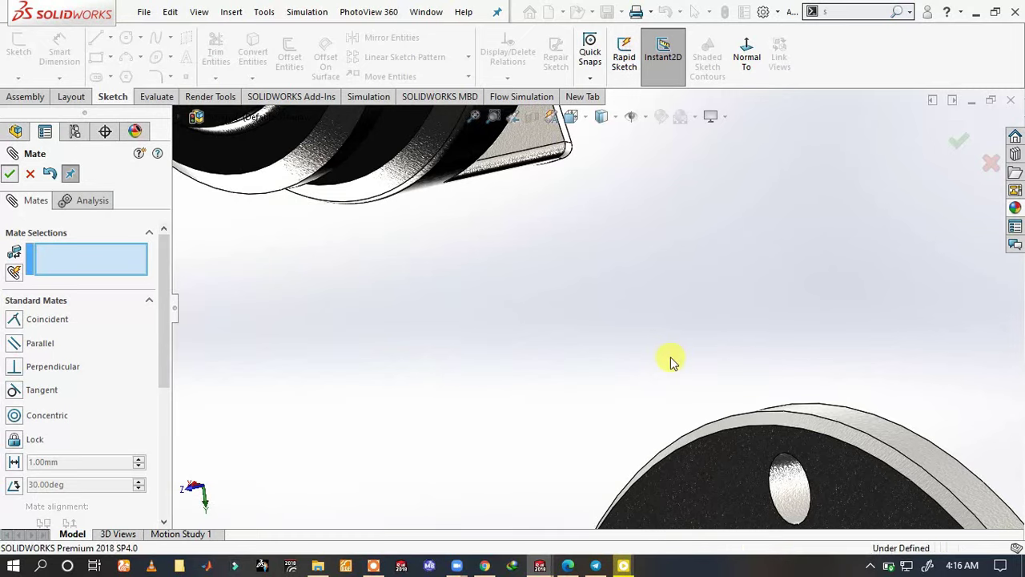
{"action": "key", "text": "Escape"}
- Pull the flange and shaft left, away from the housing, and view the gears
{"action": "scroll", "coordinate": [655, 350], "scroll_direction": "up", "scroll_amount": 2}
{"action": "scroll", "coordinate": [657, 344], "scroll_direction": "up", "scroll_amount": 3}
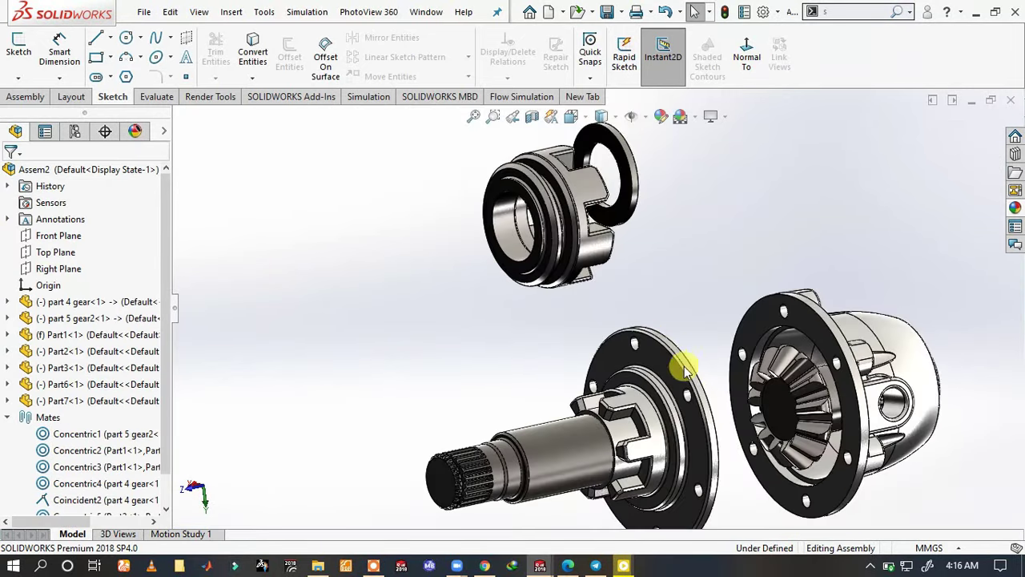
{"action": "mouse_move", "coordinate": [618, 435]}
{"action": "middle_mouse_down"}
{"action": "mouse_move", "coordinate": [629, 432]}
{"action": "mouse_move", "coordinate": [558, 437]}
{"action": "middle_mouse_up"}
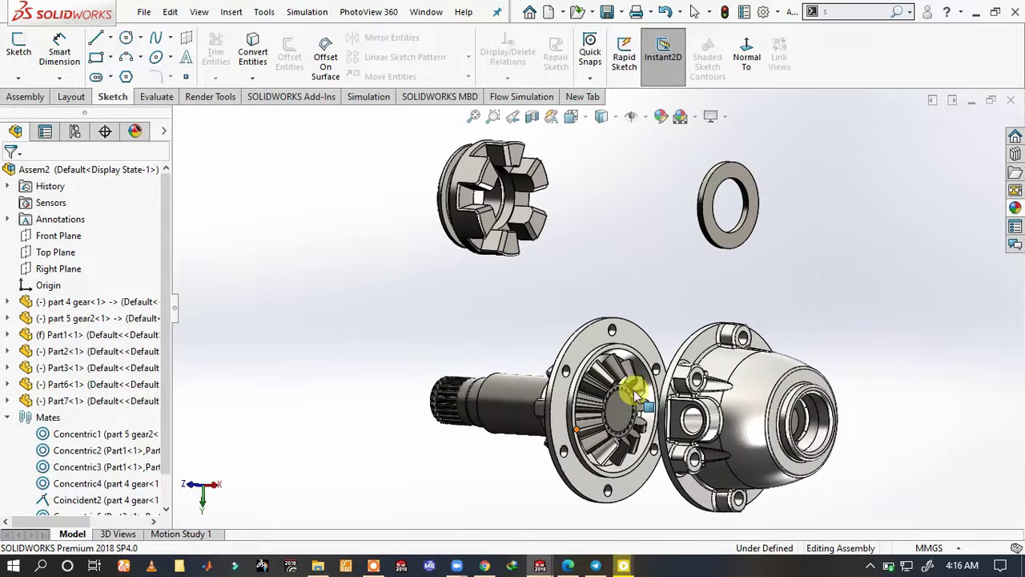
{"action": "scroll", "coordinate": [631, 389], "scroll_direction": "down", "scroll_amount": 2}
{"action": "scroll", "coordinate": [600, 373], "scroll_direction": "down", "scroll_amount": 3}
{"action": "scroll", "coordinate": [590, 366], "scroll_direction": "down", "scroll_amount": 2}
{"action": "scroll", "coordinate": [563, 370], "scroll_direction": "up", "scroll_amount": 2}
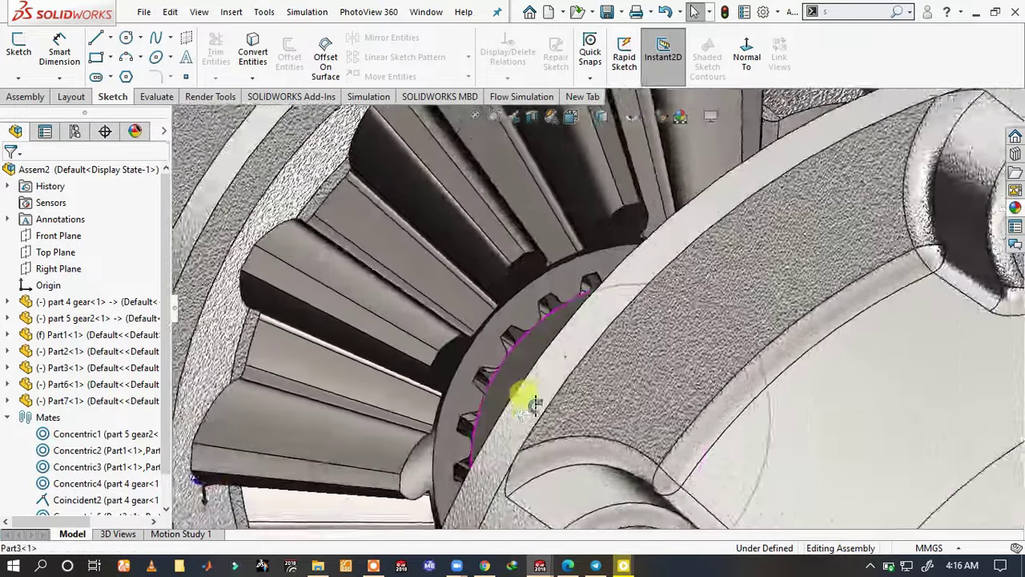
{"action": "middle_click_drag", "start_coordinate": [531, 393], "coordinate": [545, 321]}
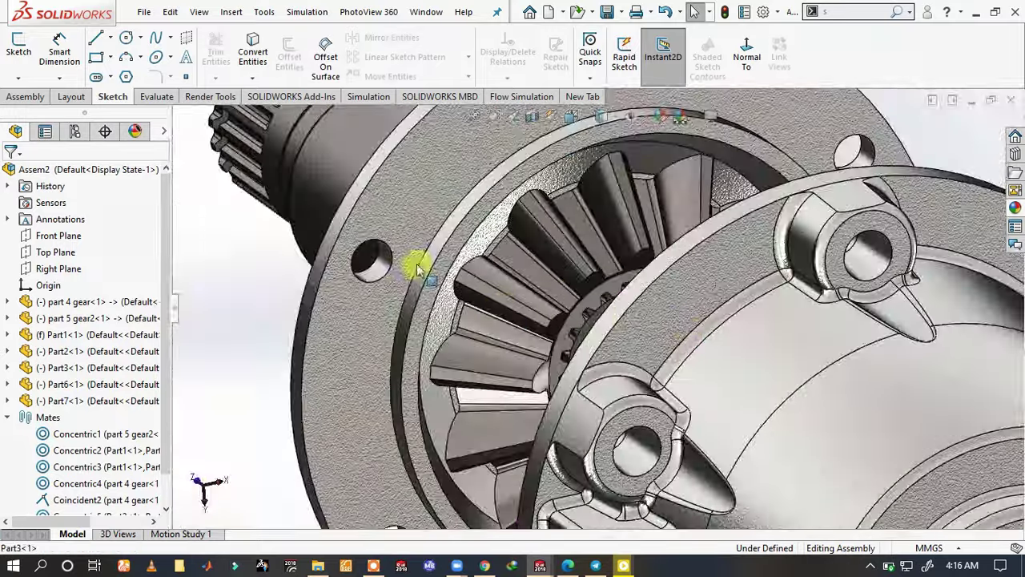
{"action": "scroll", "coordinate": [416, 268], "scroll_direction": "up", "scroll_amount": 5}
{"action": "left_click_drag", "start_coordinate": [526, 309], "coordinate": [498, 267]}
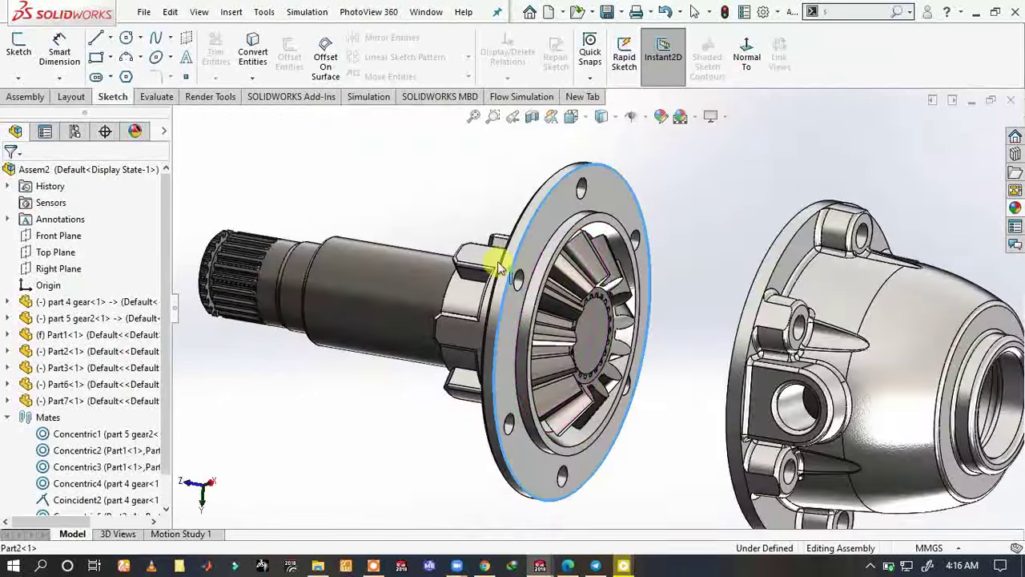
{"action": "left_click_drag", "start_coordinate": [356, 244], "coordinate": [160, 251]}
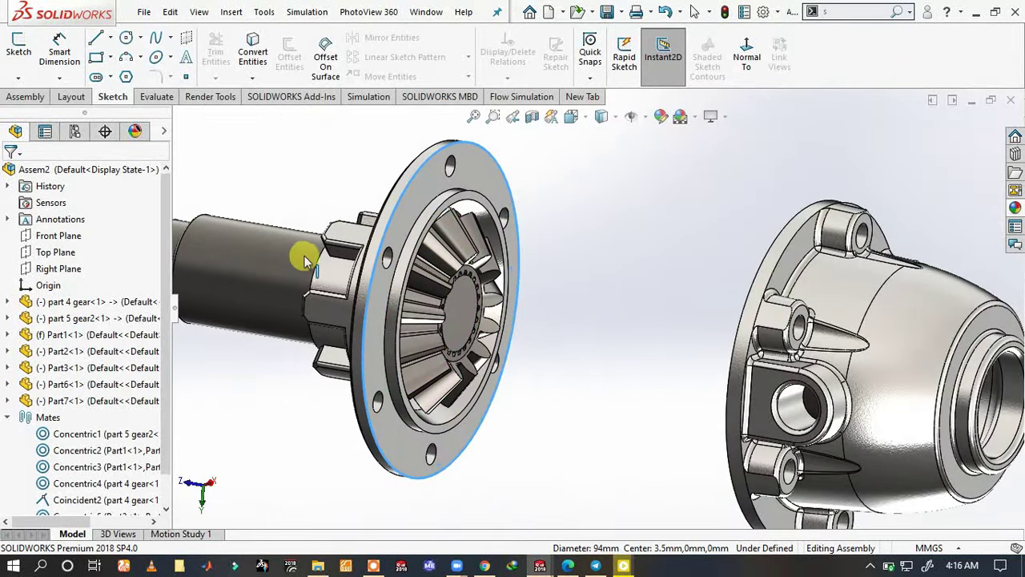
{"action": "mouse_move", "coordinate": [297, 257]}
{"action": "middle_mouse_down"}
{"action": "mouse_move", "coordinate": [401, 303]}
{"action": "mouse_move", "coordinate": [355, 293]}
{"action": "middle_mouse_up"}
{"action": "scroll", "coordinate": [339, 280], "scroll_direction": "up", "scroll_amount": 3}
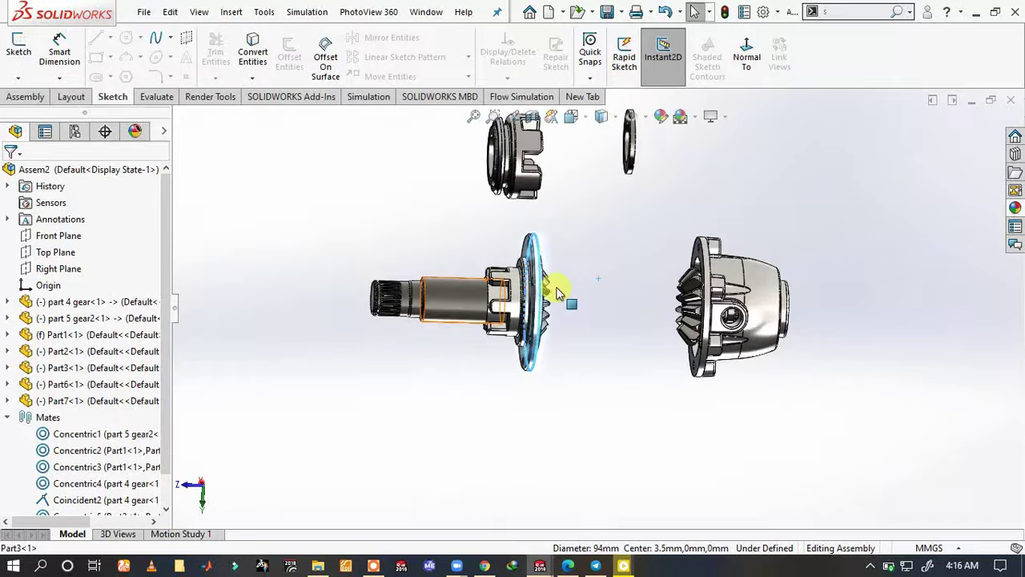
{"action": "scroll", "coordinate": [556, 286], "scroll_direction": "down", "scroll_amount": 3}
{"action": "mouse_move", "coordinate": [473, 278]}
{"action": "middle_mouse_down"}
{"action": "mouse_move", "coordinate": [400, 270]}
{"action": "mouse_move", "coordinate": [577, 286]}
{"action": "middle_mouse_up"}
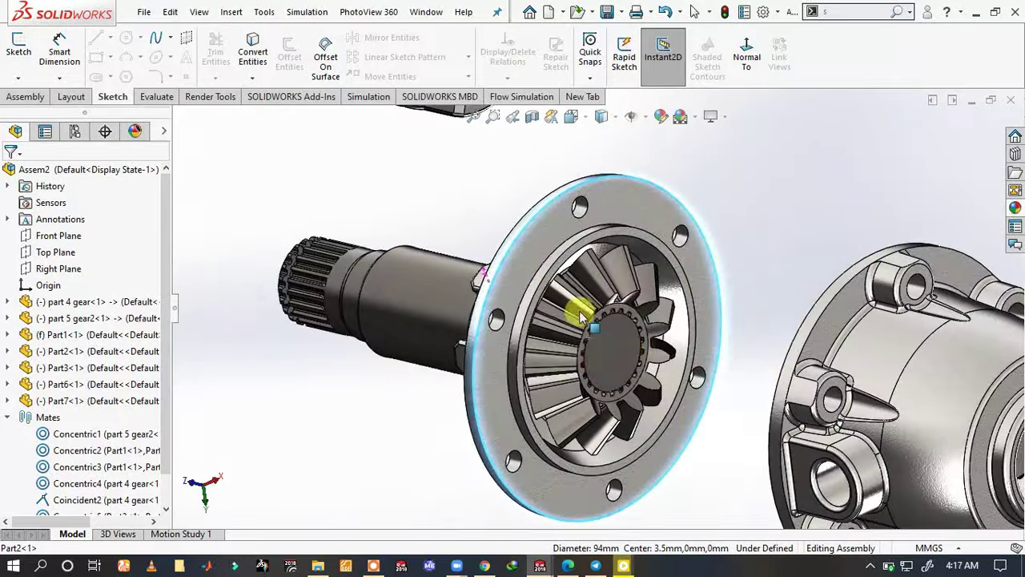
{"action": "scroll", "coordinate": [582, 323], "scroll_direction": "down", "scroll_amount": 3}
{"action": "mouse_move", "coordinate": [454, 290]}
{"action": "middle_mouse_down"}
{"action": "mouse_move", "coordinate": [481, 331]}
{"action": "mouse_move", "coordinate": [424, 259]}
{"action": "middle_mouse_up"}
{"action": "scroll", "coordinate": [587, 361], "scroll_direction": "down", "scroll_amount": 5}
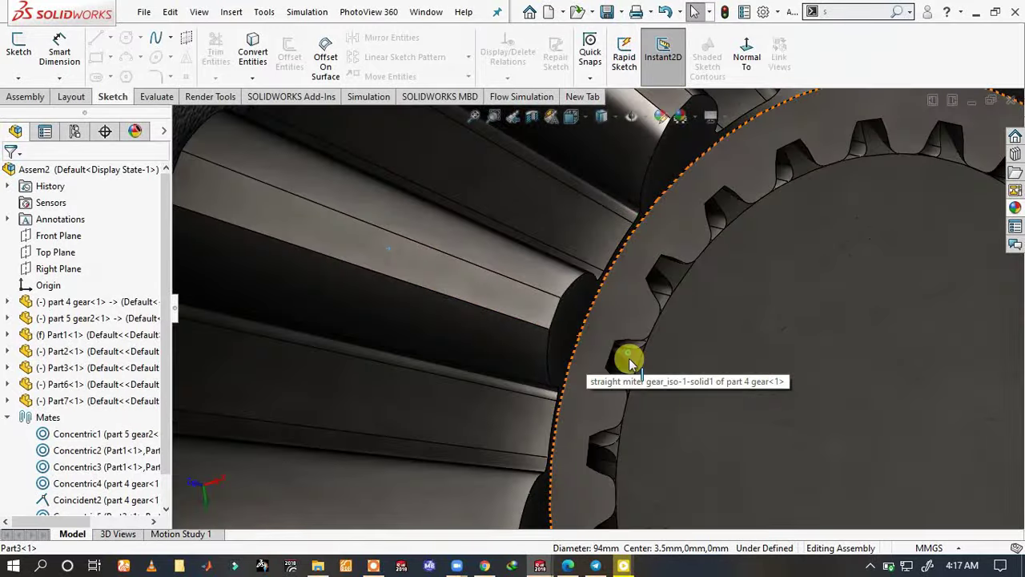
{"action": "mouse_move", "coordinate": [628, 355]}
{"action": "middle_mouse_down"}
{"action": "mouse_move", "coordinate": [648, 389]}
{"action": "mouse_move", "coordinate": [630, 366]}
{"action": "mouse_move", "coordinate": [610, 370]}
{"action": "middle_mouse_up"}
- Slide the shaft along its axis and inspect its spline teeth against the side gear
{"action": "left_click", "coordinate": [629, 362]}
{"action": "mouse_move", "coordinate": [623, 255]}
{"action": "middle_mouse_down"}
{"action": "mouse_move", "coordinate": [602, 184]}
{"action": "mouse_move", "coordinate": [607, 156]}
{"action": "middle_mouse_up"}
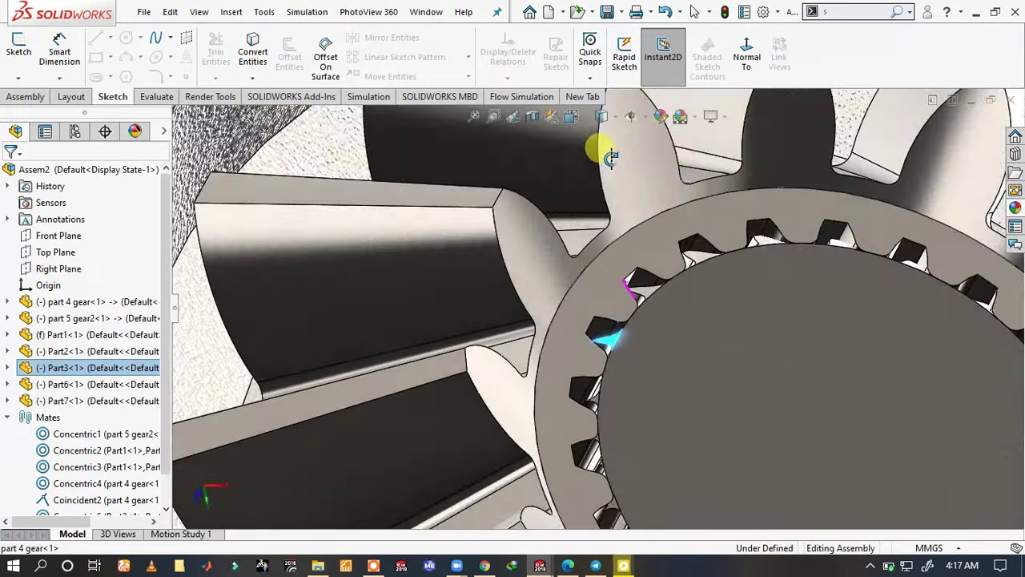
{"action": "scroll", "coordinate": [588, 179], "scroll_direction": "down", "scroll_amount": 3}
{"action": "scroll", "coordinate": [591, 204], "scroll_direction": "down", "scroll_amount": 3}
{"action": "scroll", "coordinate": [603, 207], "scroll_direction": "up", "scroll_amount": 3}
{"action": "scroll", "coordinate": [641, 225], "scroll_direction": "up", "scroll_amount": 3}
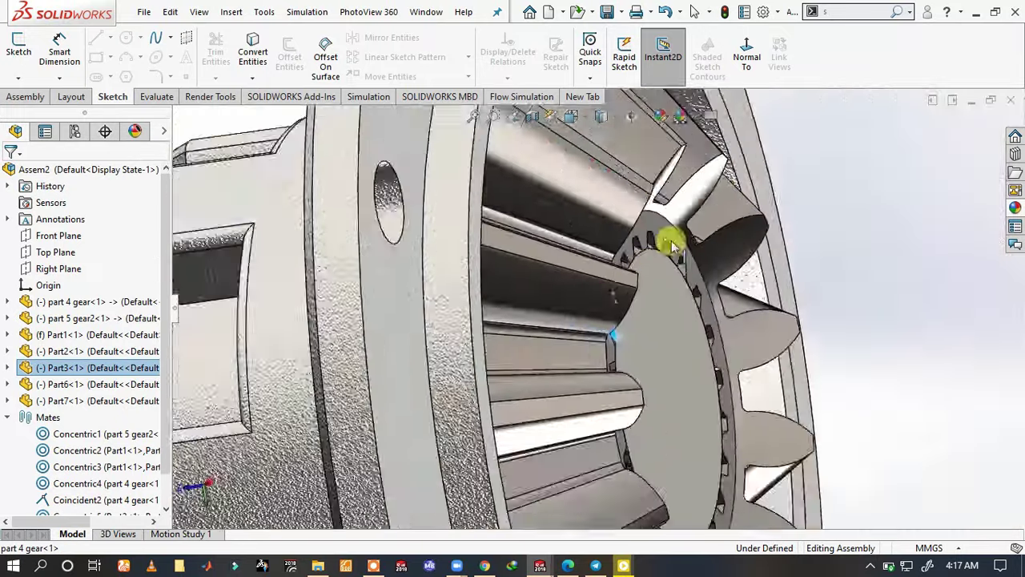
{"action": "scroll", "coordinate": [794, 256], "scroll_direction": "up", "scroll_amount": 3}
{"action": "scroll", "coordinate": [857, 267], "scroll_direction": "up", "scroll_amount": 2}
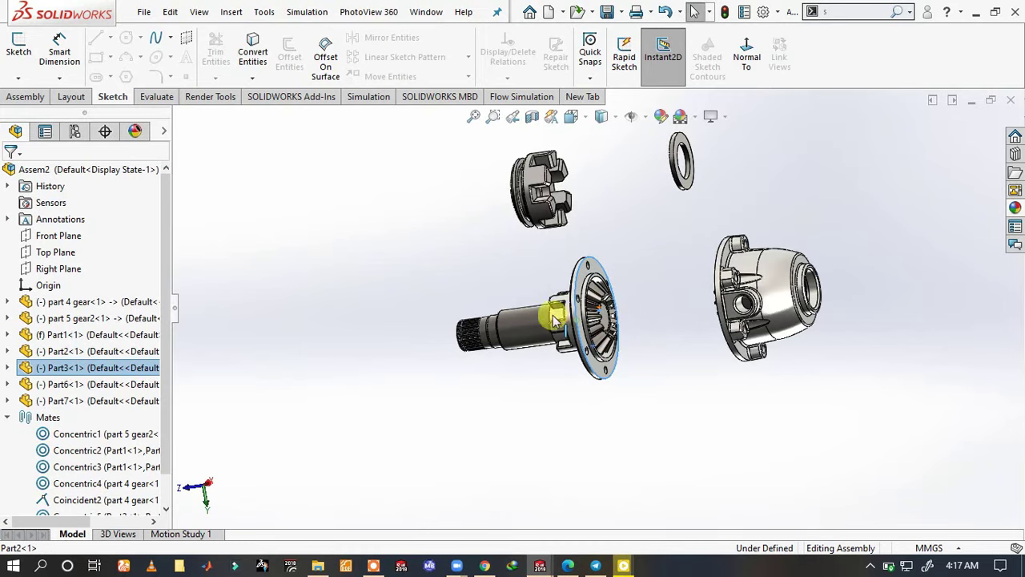
{"action": "left_click_drag", "start_coordinate": [555, 319], "coordinate": [332, 321]}
{"action": "middle_click_drag", "start_coordinate": [331, 320], "coordinate": [461, 370]}
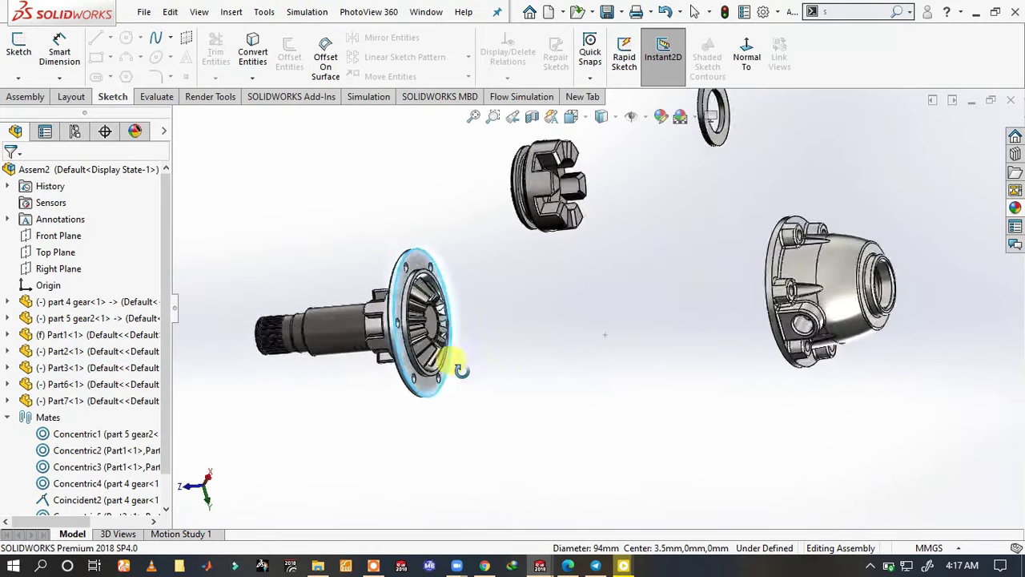
{"action": "scroll", "coordinate": [449, 321], "scroll_direction": "down", "scroll_amount": 3}
{"action": "scroll", "coordinate": [469, 305], "scroll_direction": "down", "scroll_amount": 3}
{"action": "scroll", "coordinate": [407, 300], "scroll_direction": "down", "scroll_amount": 3}
{"action": "scroll", "coordinate": [417, 305], "scroll_direction": "down", "scroll_amount": 2}
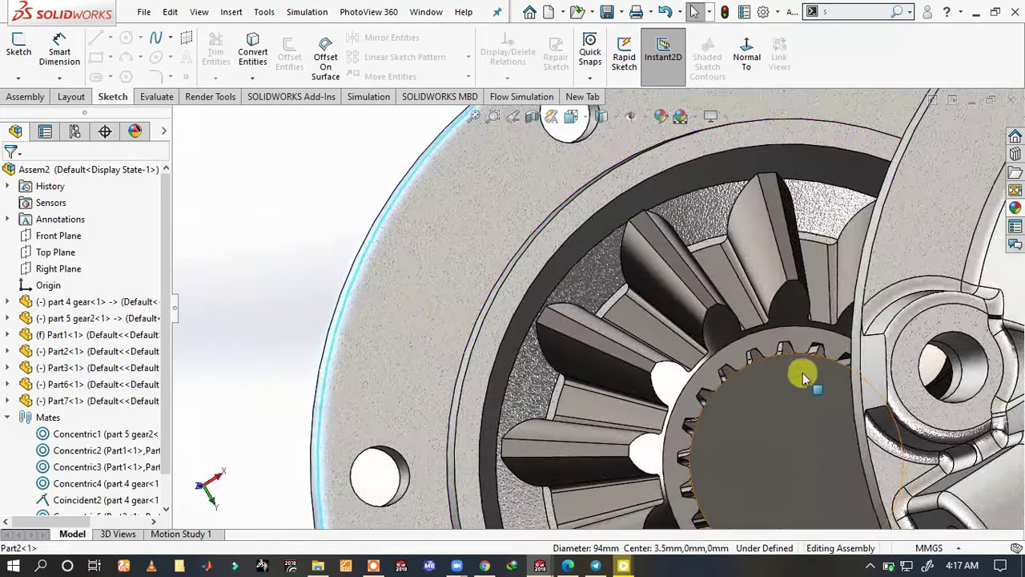
{"action": "scroll", "coordinate": [721, 360], "scroll_direction": "down", "scroll_amount": 3}
{"action": "left_click", "coordinate": [607, 366]}
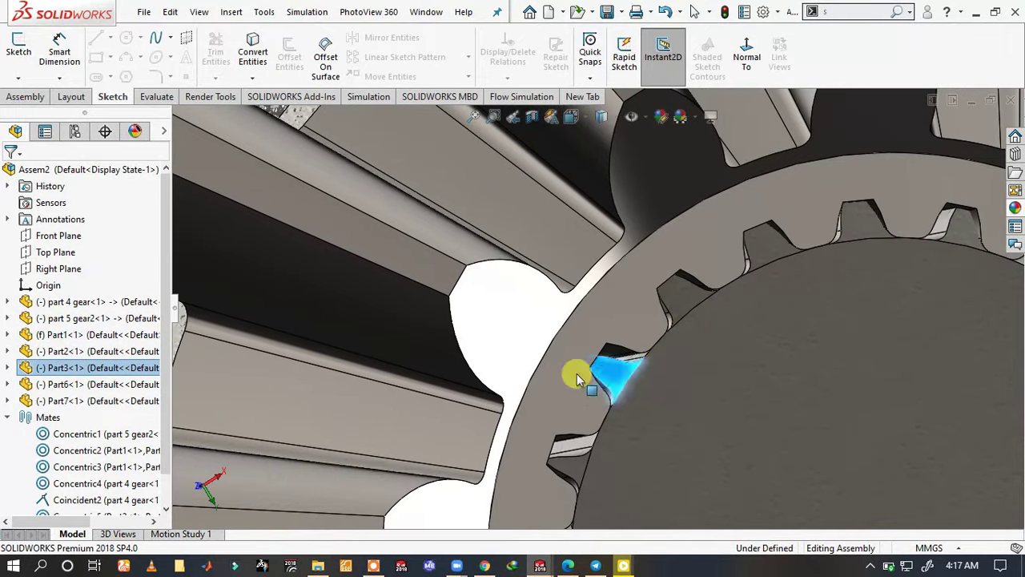
{"action": "mouse_move", "coordinate": [579, 376]}
{"action": "middle_mouse_down"}
{"action": "mouse_move", "coordinate": [618, 457]}
{"action": "mouse_move", "coordinate": [648, 412]}
{"action": "mouse_move", "coordinate": [659, 424]}
{"action": "mouse_move", "coordinate": [652, 435]}
{"action": "mouse_move", "coordinate": [535, 401]}
{"action": "mouse_move", "coordinate": [465, 344]}
{"action": "mouse_move", "coordinate": [496, 358]}
{"action": "mouse_move", "coordinate": [488, 332]}
{"action": "mouse_move", "coordinate": [453, 340]}
{"action": "middle_mouse_up"}
- Show the shaft's dimensions, fit the model, and make the flange transparent
{"action": "double_click", "coordinate": [488, 333]}
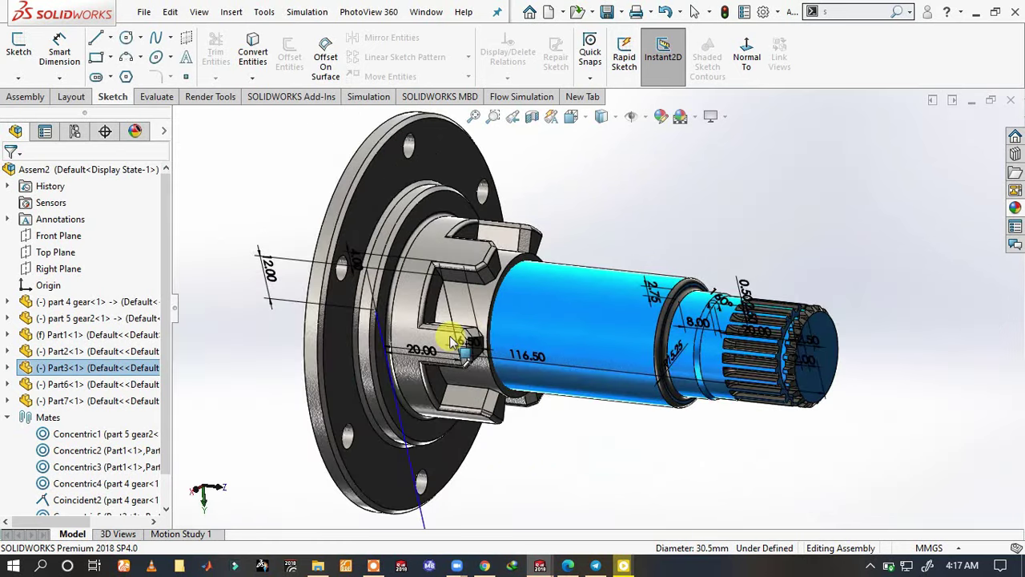
{"action": "left_click", "coordinate": [475, 116]}
{"action": "left_click", "coordinate": [459, 178]}
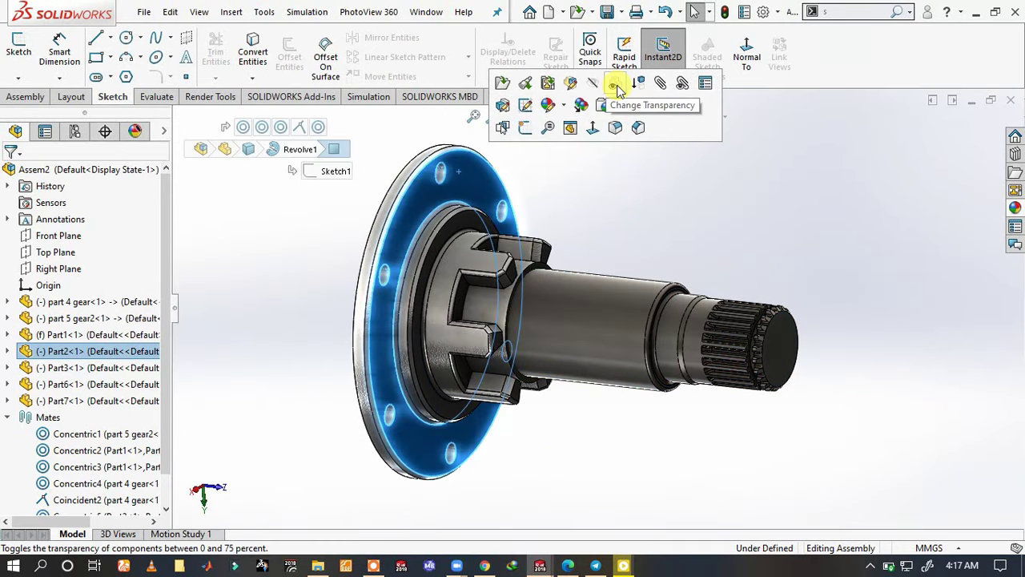
{"action": "left_click", "coordinate": [615, 85]}
{"action": "left_click", "coordinate": [630, 183]}
- Change the shaft's 25 mm length dimension to 35 mm and rebuild
{"action": "mouse_move", "coordinate": [515, 270]}
{"action": "middle_mouse_down"}
{"action": "mouse_move", "coordinate": [477, 291]}
{"action": "mouse_move", "coordinate": [509, 305]}
{"action": "mouse_move", "coordinate": [517, 331]}
{"action": "mouse_move", "coordinate": [492, 241]}
{"action": "mouse_move", "coordinate": [488, 263]}
{"action": "mouse_move", "coordinate": [513, 327]}
{"action": "mouse_move", "coordinate": [468, 264]}
{"action": "mouse_move", "coordinate": [491, 295]}
{"action": "mouse_move", "coordinate": [464, 279]}
{"action": "mouse_move", "coordinate": [464, 309]}
{"action": "mouse_move", "coordinate": [478, 324]}
{"action": "middle_mouse_up"}
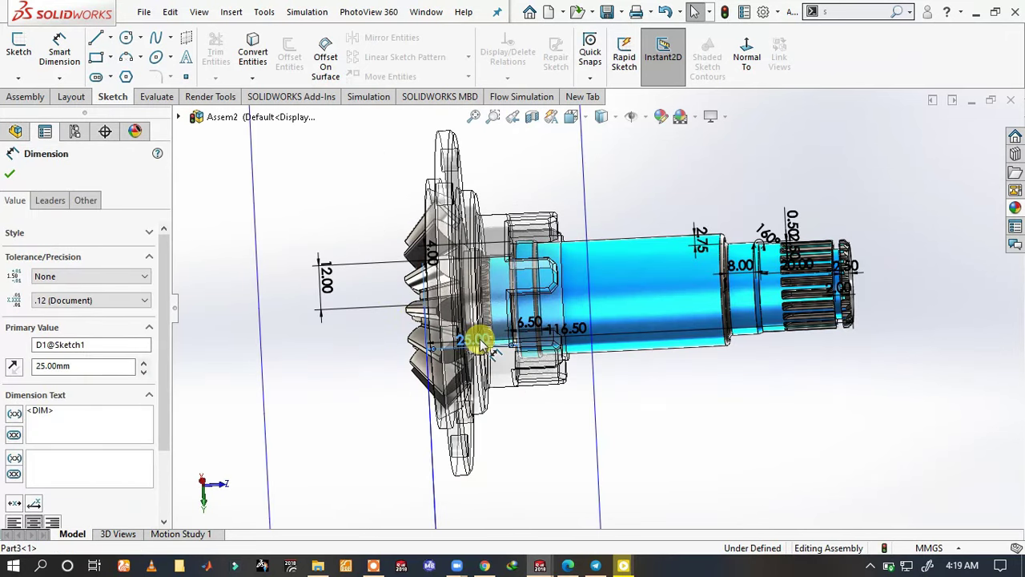
{"action": "double_click", "coordinate": [472, 337]}
{"action": "type", "text": "35"}
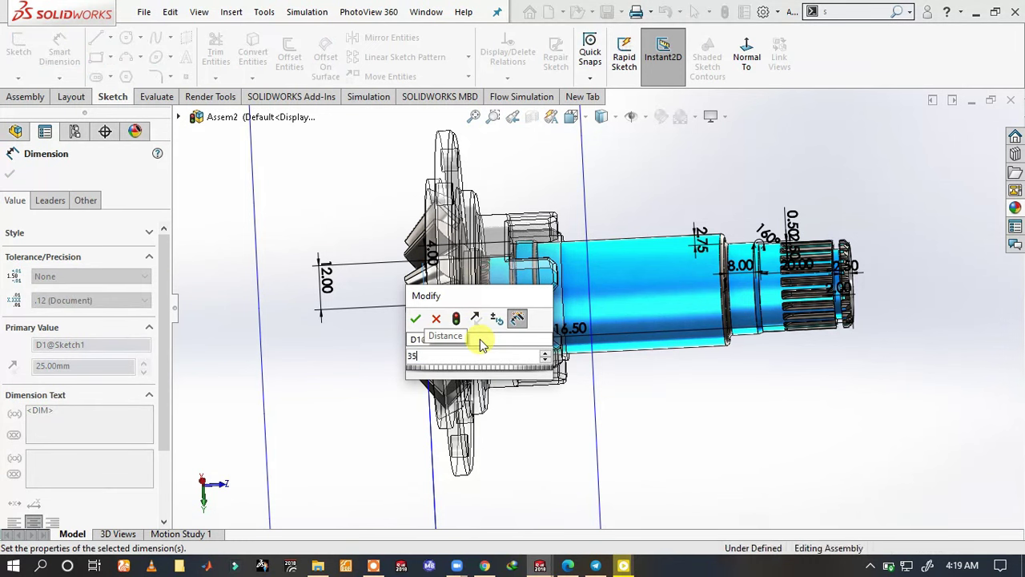
{"action": "key", "text": "Escape"}
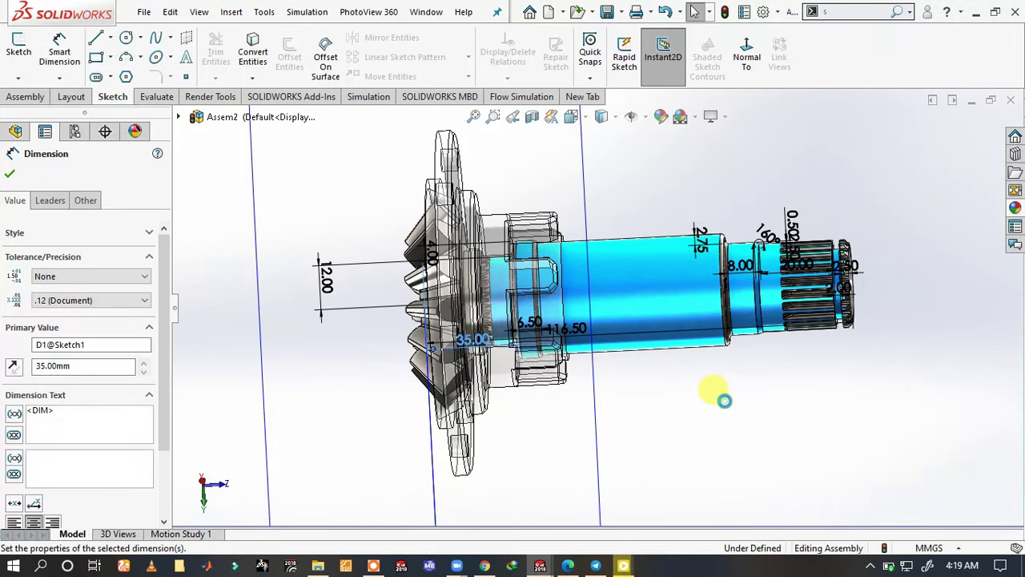
{"action": "left_click", "coordinate": [726, 405]}
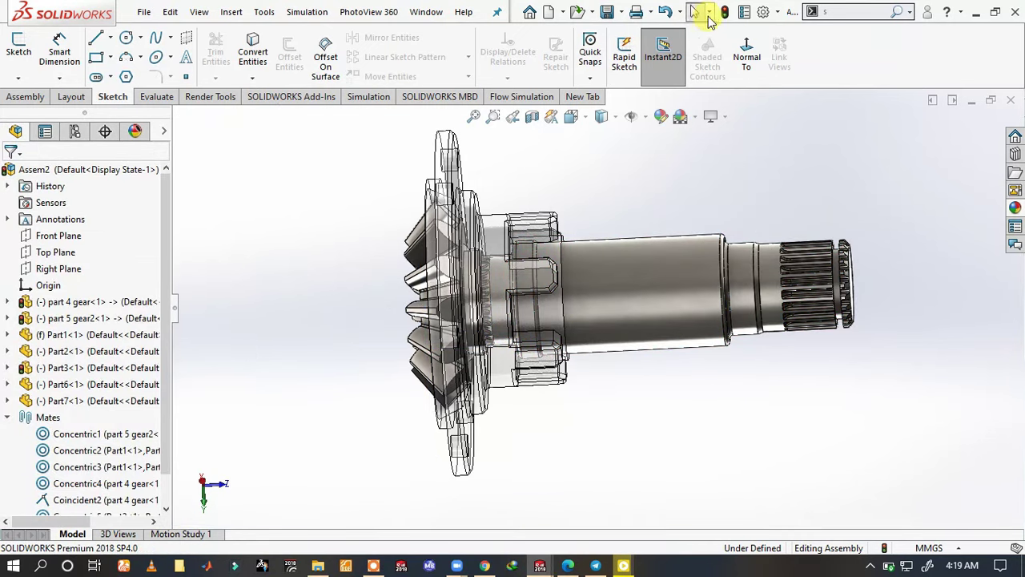
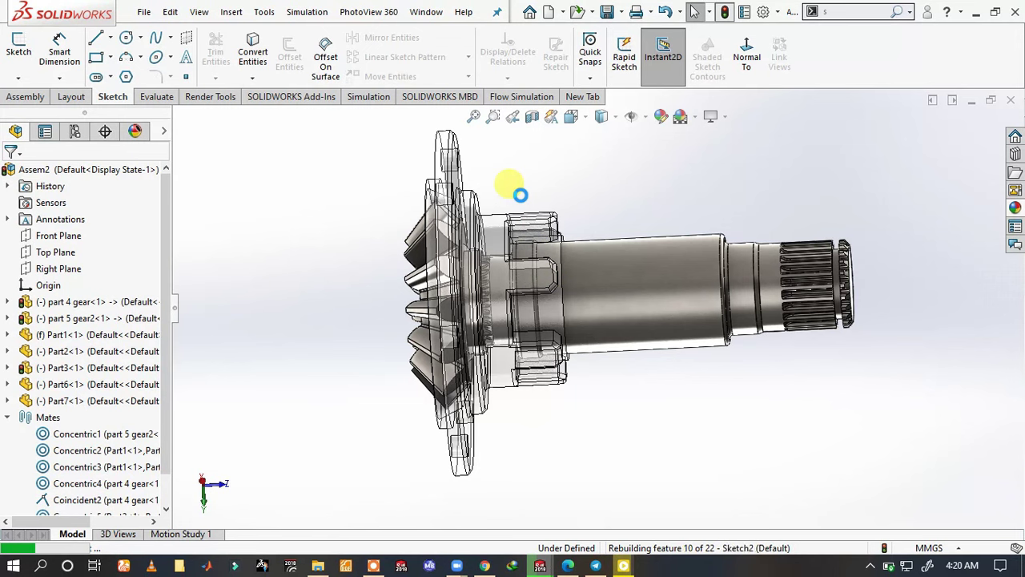
- Check the shaft's sketch dimensions, rebuild, and show the hidden housing Part2 again
{"action": "double_click", "coordinate": [504, 346]}
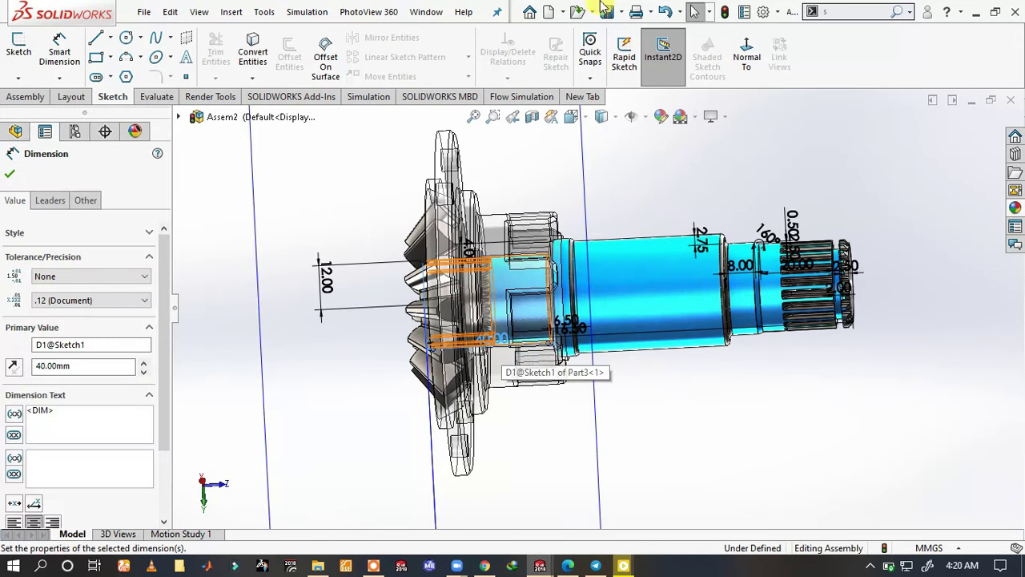
{"action": "left_click", "coordinate": [725, 12]}
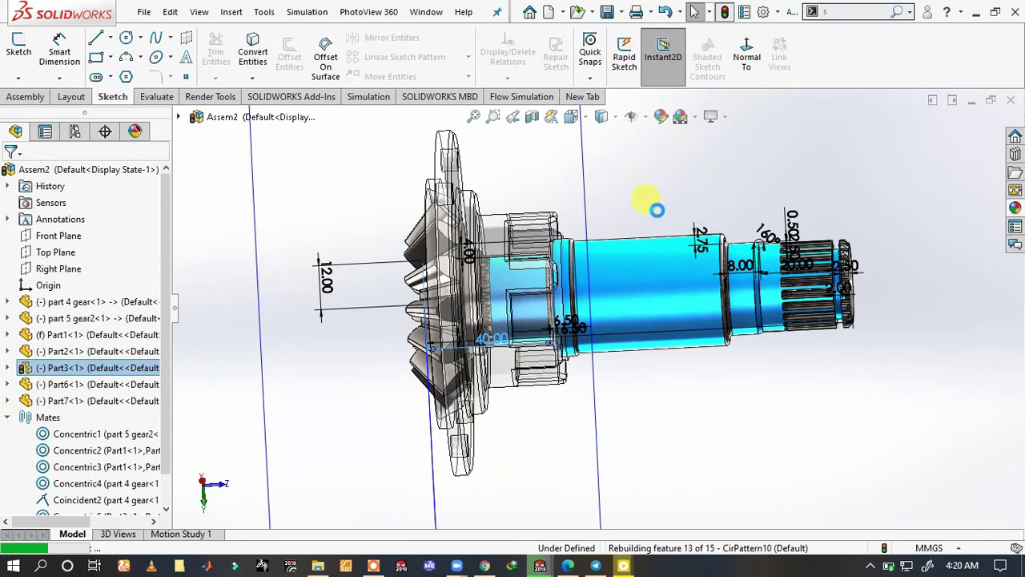
{"action": "left_click", "coordinate": [78, 358]}
{"action": "left_click", "coordinate": [144, 313]}
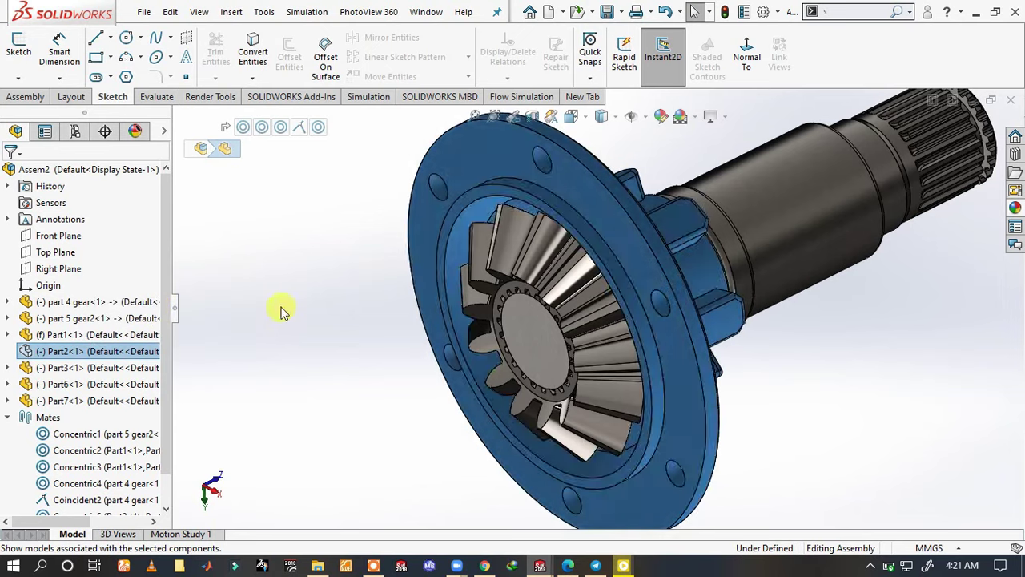
{"action": "left_click", "coordinate": [321, 301]}
{"action": "scroll", "coordinate": [529, 311], "scroll_direction": "up", "scroll_amount": 2}
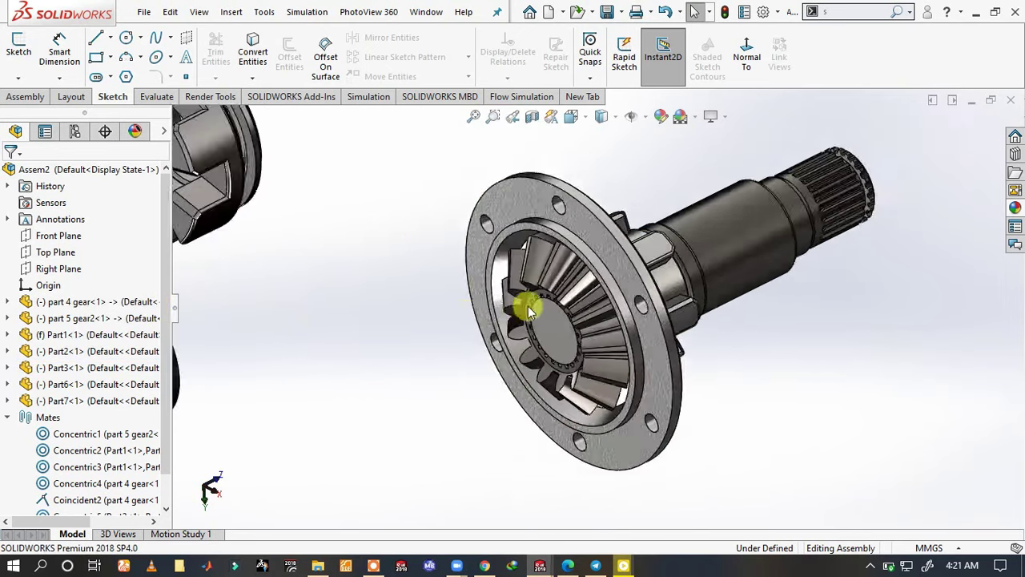
{"action": "scroll", "coordinate": [529, 311], "scroll_direction": "up", "scroll_amount": 2}
{"action": "scroll", "coordinate": [496, 284], "scroll_direction": "up", "scroll_amount": 2}
{"action": "scroll", "coordinate": [593, 272], "scroll_direction": "down", "scroll_amount": 2}
{"action": "scroll", "coordinate": [604, 264], "scroll_direction": "down", "scroll_amount": 1}
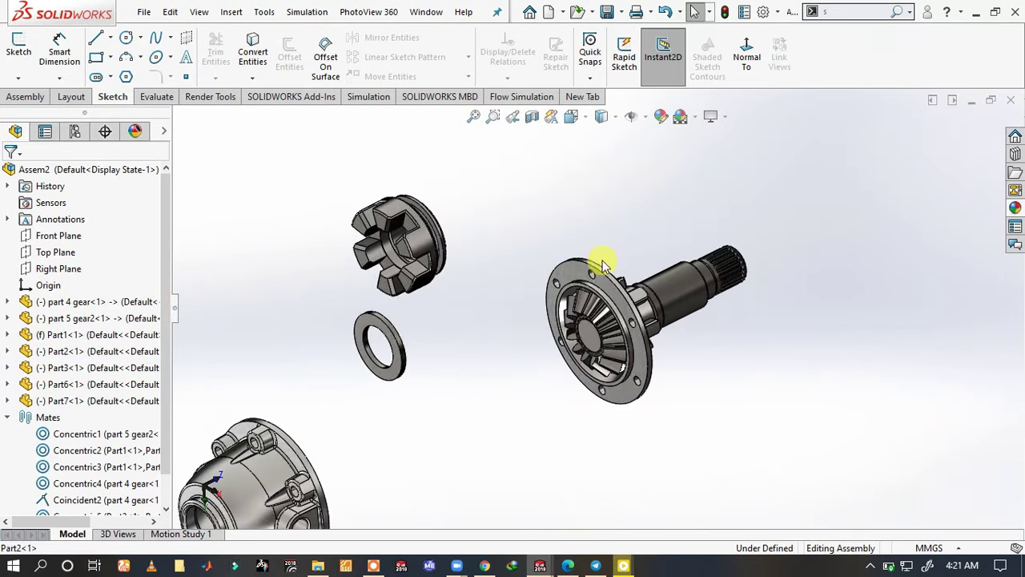
- Make the bevel gear 'part 4 gear' transparent
{"action": "mouse_move", "coordinate": [605, 264]}
{"action": "middle_mouse_down"}
{"action": "mouse_move", "coordinate": [652, 193]}
{"action": "mouse_move", "coordinate": [701, 252]}
{"action": "mouse_move", "coordinate": [725, 321]}
{"action": "mouse_move", "coordinate": [656, 293]}
{"action": "mouse_move", "coordinate": [766, 321]}
{"action": "mouse_move", "coordinate": [749, 347]}
{"action": "mouse_move", "coordinate": [692, 278]}
{"action": "middle_mouse_up"}
{"action": "scroll", "coordinate": [729, 328], "scroll_direction": "down", "scroll_amount": 2}
{"action": "scroll", "coordinate": [733, 332], "scroll_direction": "down", "scroll_amount": 2}
{"action": "scroll", "coordinate": [733, 332], "scroll_direction": "down", "scroll_amount": 3}
{"action": "scroll", "coordinate": [766, 321], "scroll_direction": "up", "scroll_amount": 3}
{"action": "scroll", "coordinate": [721, 343], "scroll_direction": "up", "scroll_amount": 2}
{"action": "scroll", "coordinate": [737, 286], "scroll_direction": "down", "scroll_amount": 3}
{"action": "scroll", "coordinate": [763, 324], "scroll_direction": "down", "scroll_amount": 3}
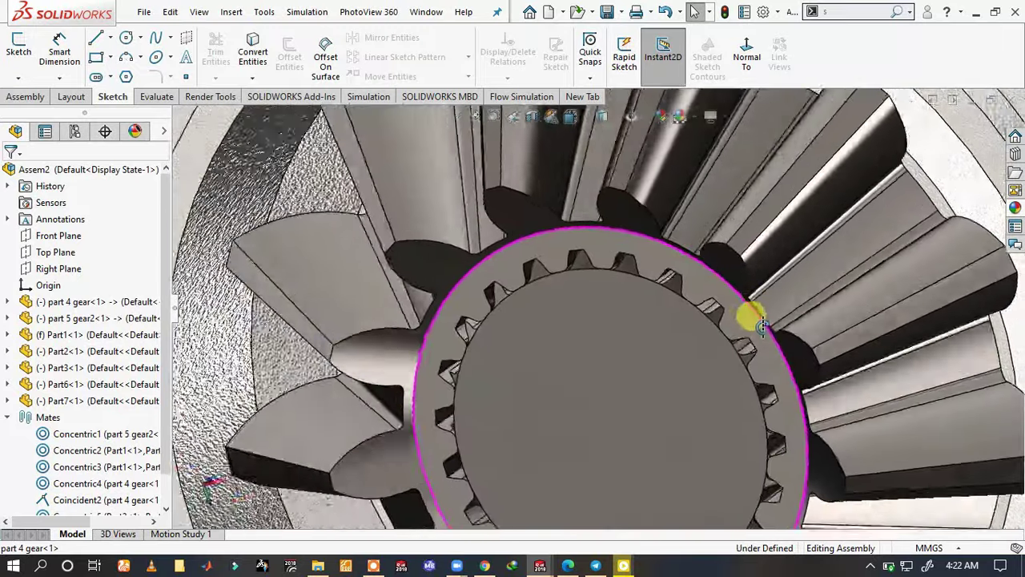
{"action": "left_click", "coordinate": [767, 303]}
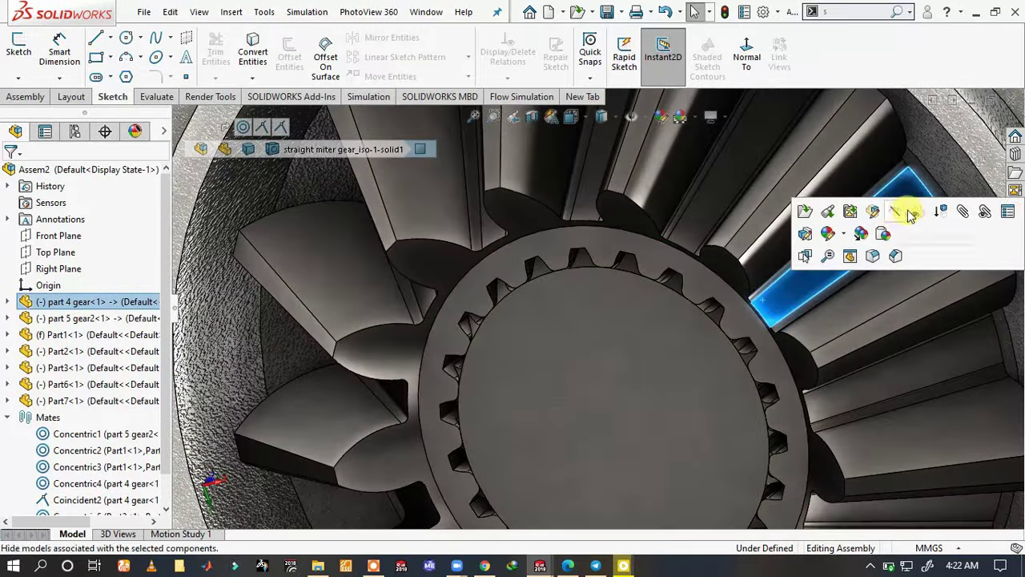
{"action": "left_click", "coordinate": [917, 218]}
- Rotate the spline shaft Part3 about its axis inside the gear to align its splines
{"action": "mouse_move", "coordinate": [815, 257]}
{"action": "middle_mouse_down"}
{"action": "mouse_move", "coordinate": [646, 279]}
{"action": "mouse_move", "coordinate": [625, 236]}
{"action": "mouse_move", "coordinate": [655, 222]}
{"action": "middle_mouse_up"}
{"action": "scroll", "coordinate": [655, 222], "scroll_direction": "down", "scroll_amount": 3}
{"action": "scroll", "coordinate": [648, 229], "scroll_direction": "up", "scroll_amount": 3}
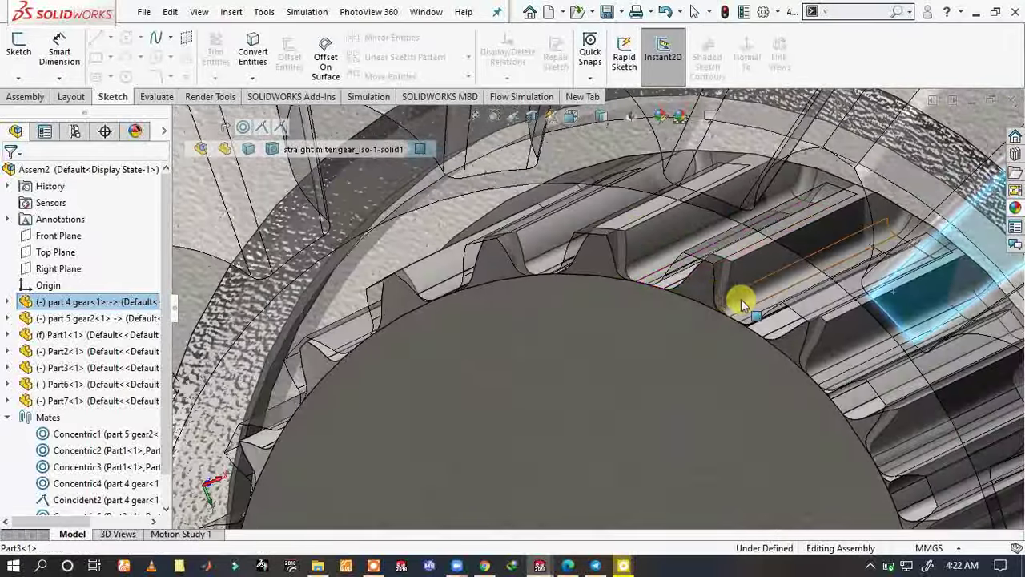
{"action": "left_click", "coordinate": [687, 287]}
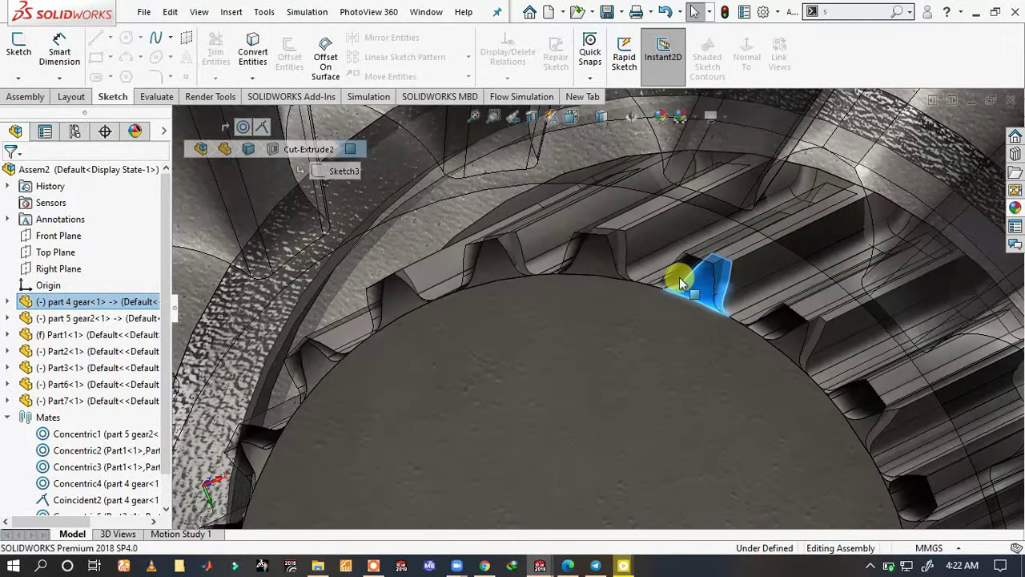
{"action": "left_click_drag", "start_coordinate": [672, 275], "coordinate": [669, 273]}
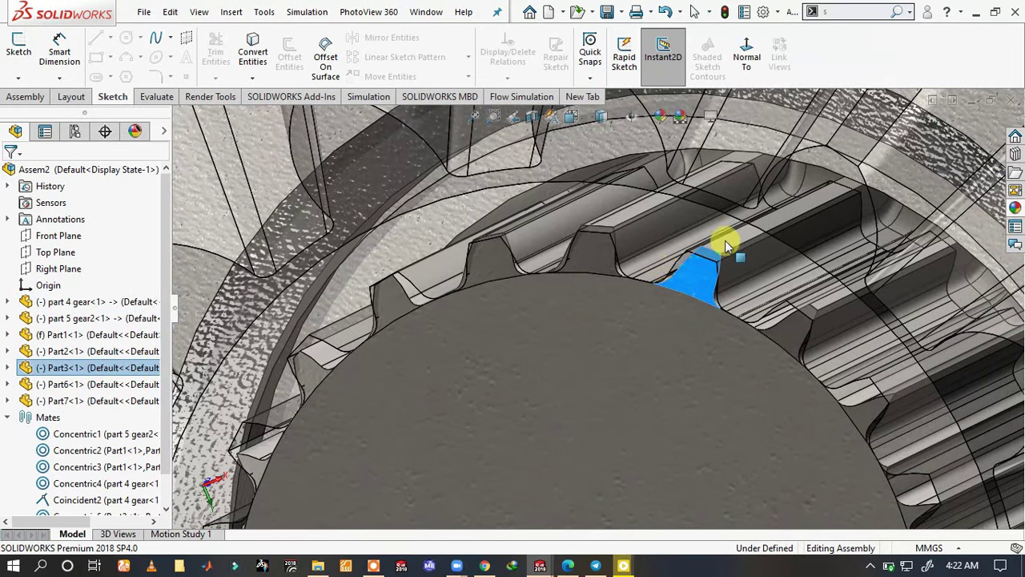
{"action": "left_click_drag", "start_coordinate": [725, 246], "coordinate": [710, 201]}
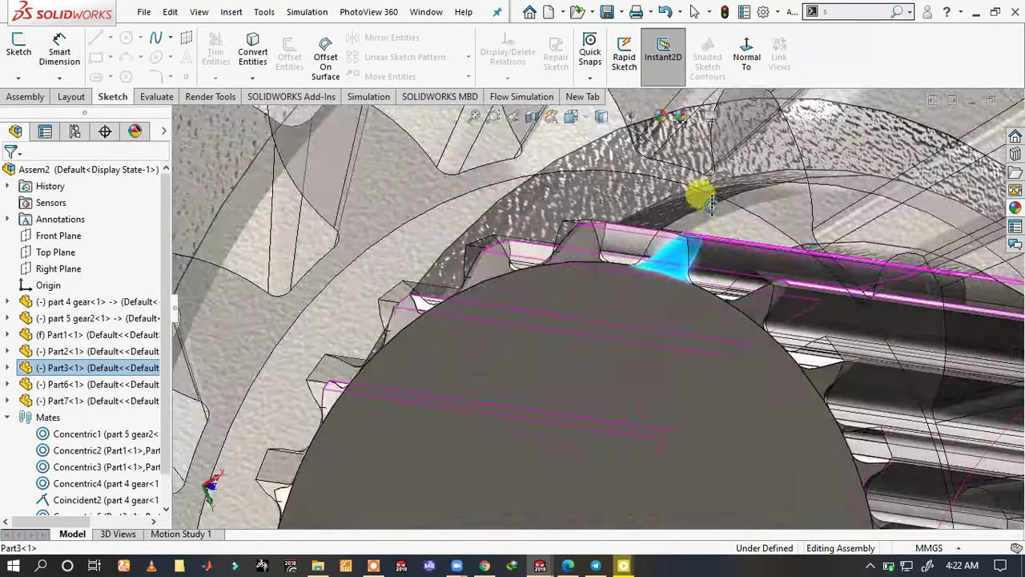
- Zoom and orbit the hub assembly to a new viewing angle
{"action": "scroll", "coordinate": [710, 202], "scroll_direction": "down", "scroll_amount": 2}
{"action": "scroll", "coordinate": [657, 257], "scroll_direction": "down", "scroll_amount": 3}
{"action": "scroll", "coordinate": [618, 233], "scroll_direction": "down", "scroll_amount": 3}
{"action": "scroll", "coordinate": [552, 258], "scroll_direction": "down", "scroll_amount": 3}
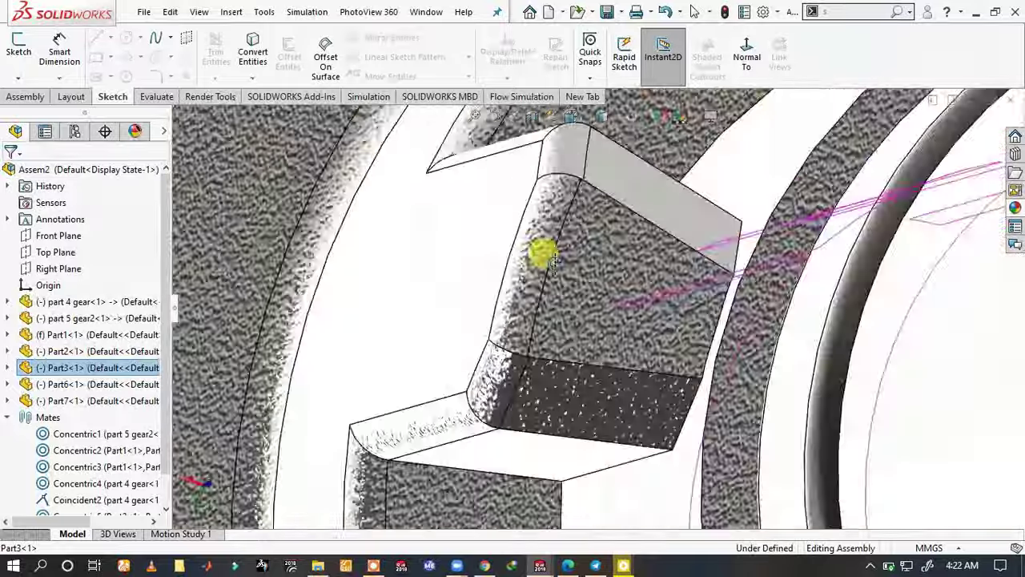
{"action": "scroll", "coordinate": [552, 258], "scroll_direction": "up", "scroll_amount": 3}
{"action": "scroll", "coordinate": [710, 297], "scroll_direction": "up", "scroll_amount": 3}
{"action": "scroll", "coordinate": [790, 310], "scroll_direction": "down", "scroll_amount": 2}
{"action": "scroll", "coordinate": [698, 362], "scroll_direction": "down", "scroll_amount": 3}
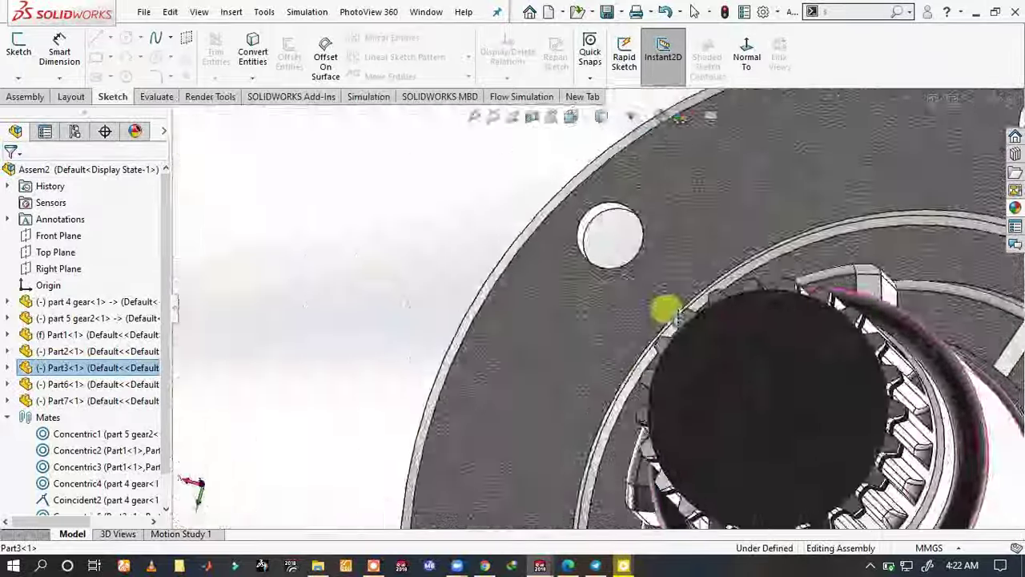
{"action": "scroll", "coordinate": [677, 316], "scroll_direction": "up", "scroll_amount": 3}
{"action": "scroll", "coordinate": [858, 281], "scroll_direction": "up", "scroll_amount": 2}
{"action": "left_click", "coordinate": [876, 252]}
{"action": "scroll", "coordinate": [508, 272], "scroll_direction": "up", "scroll_amount": 2}
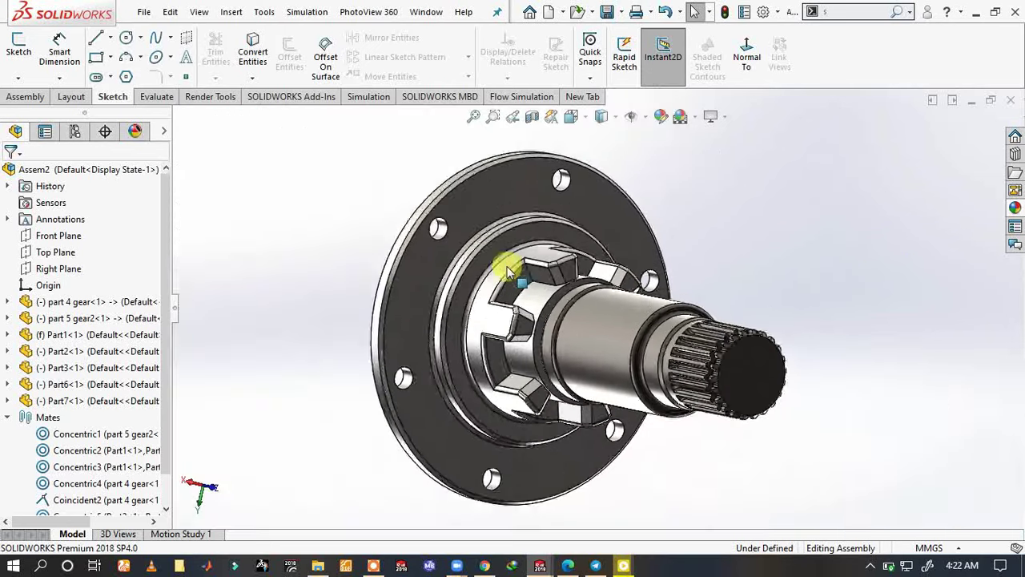
{"action": "mouse_move", "coordinate": [509, 272]}
{"action": "middle_mouse_down"}
{"action": "mouse_move", "coordinate": [586, 222]}
{"action": "mouse_move", "coordinate": [542, 286]}
{"action": "mouse_move", "coordinate": [591, 389]}
{"action": "mouse_move", "coordinate": [538, 349]}
{"action": "mouse_move", "coordinate": [542, 222]}
{"action": "mouse_move", "coordinate": [607, 252]}
{"action": "middle_mouse_up"}
- Hide the flange Part2 and orient the view so the spline teeth face you
{"action": "left_click", "coordinate": [601, 239]}
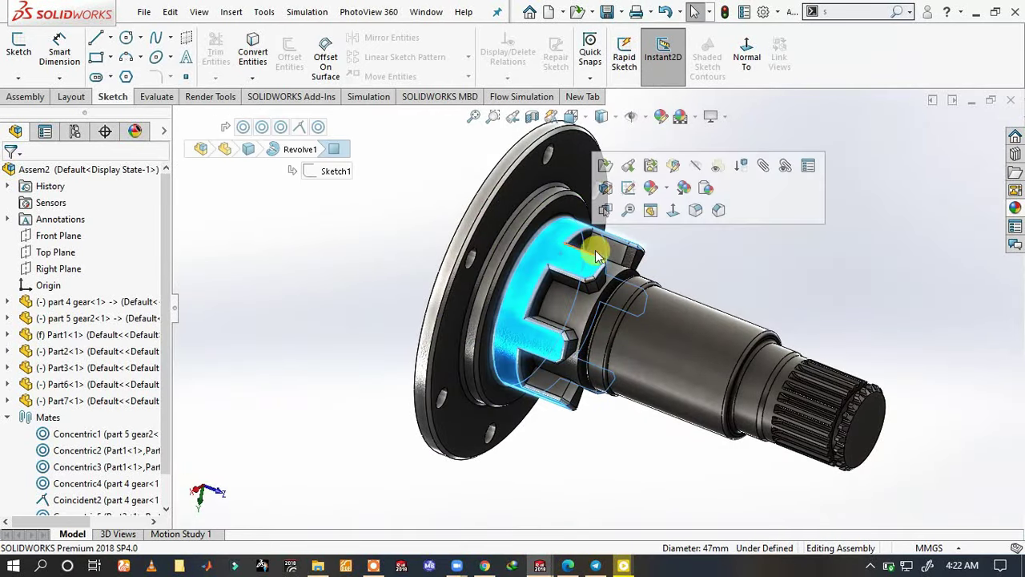
{"action": "left_click", "coordinate": [696, 170]}
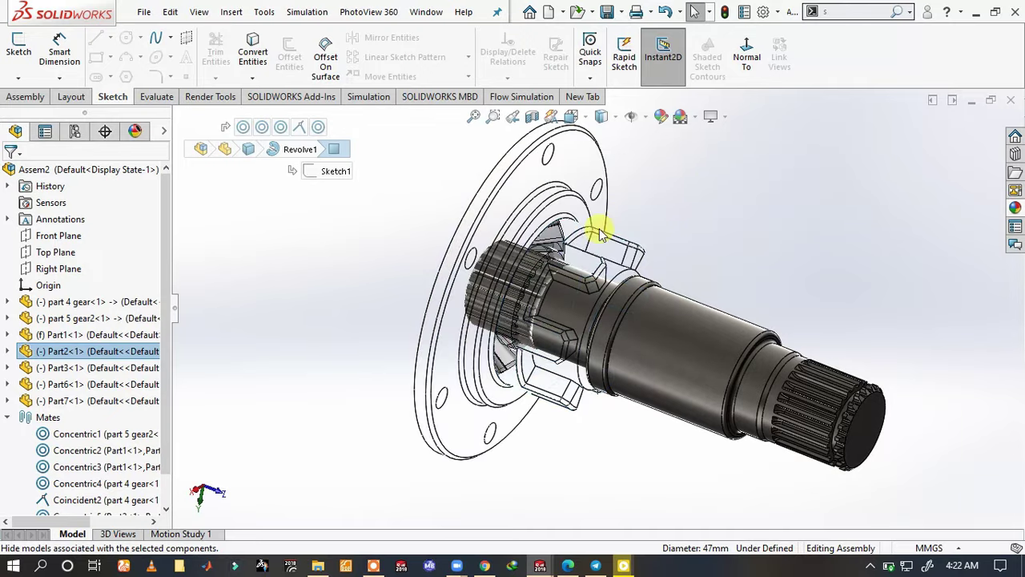
{"action": "scroll", "coordinate": [601, 233], "scroll_direction": "down", "scroll_amount": 3}
{"action": "scroll", "coordinate": [618, 264], "scroll_direction": "down", "scroll_amount": 2}
{"action": "scroll", "coordinate": [532, 316], "scroll_direction": "down", "scroll_amount": 2}
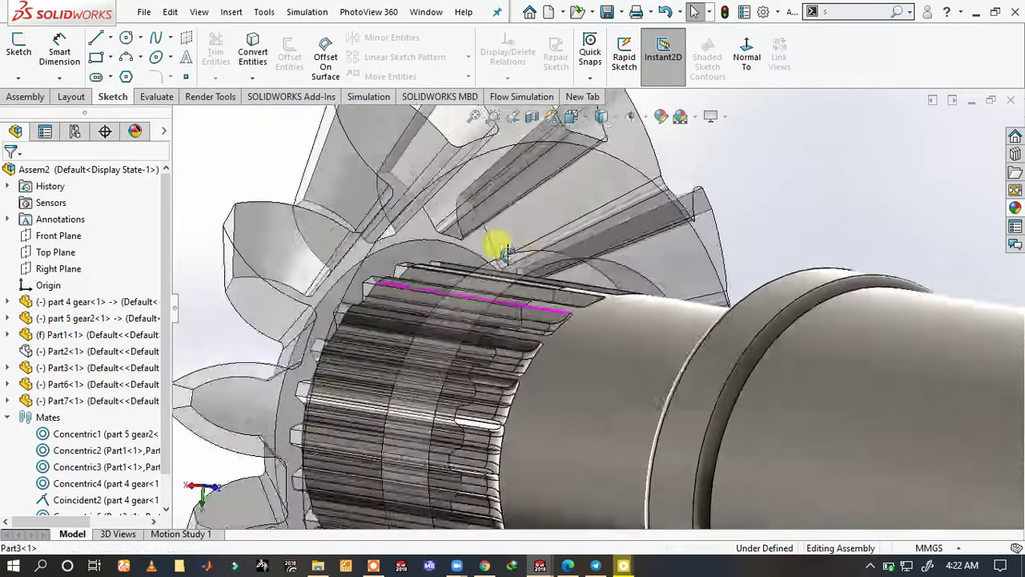
{"action": "mouse_move", "coordinate": [505, 250]}
{"action": "middle_mouse_down"}
{"action": "mouse_move", "coordinate": [492, 206]}
{"action": "mouse_move", "coordinate": [470, 222]}
{"action": "mouse_move", "coordinate": [476, 280]}
{"action": "mouse_move", "coordinate": [516, 288]}
{"action": "mouse_move", "coordinate": [554, 275]}
{"action": "mouse_move", "coordinate": [652, 339]}
{"action": "mouse_move", "coordinate": [617, 350]}
{"action": "middle_mouse_up"}
{"action": "scroll", "coordinate": [516, 288], "scroll_direction": "down", "scroll_amount": 3}
{"action": "scroll", "coordinate": [563, 307], "scroll_direction": "down", "scroll_amount": 2}
{"action": "scroll", "coordinate": [549, 286], "scroll_direction": "down", "scroll_amount": 1}
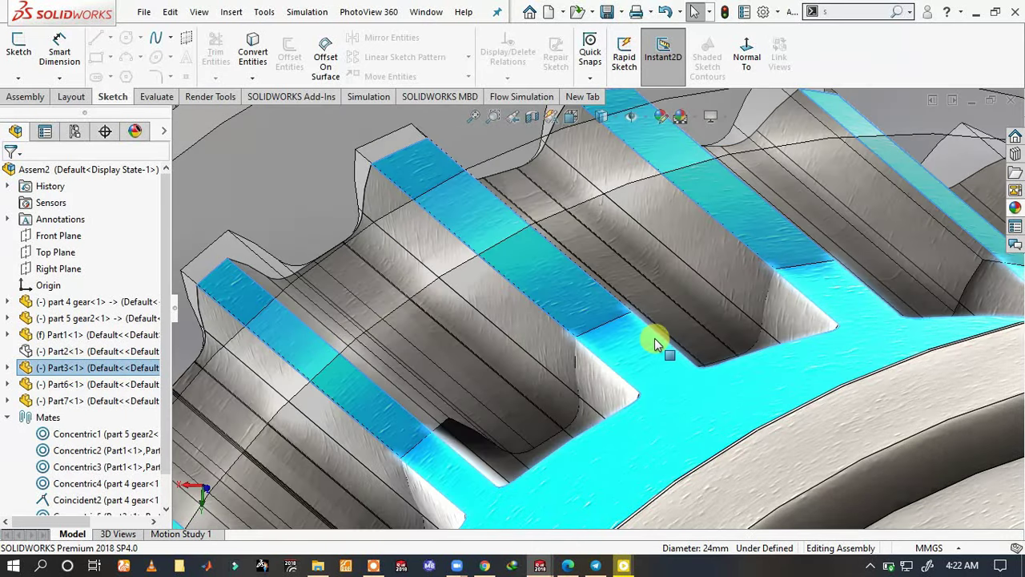
- Start a mate from a single spline edge of Part3
{"action": "left_click", "coordinate": [658, 338]}
{"action": "left_click", "coordinate": [664, 337]}
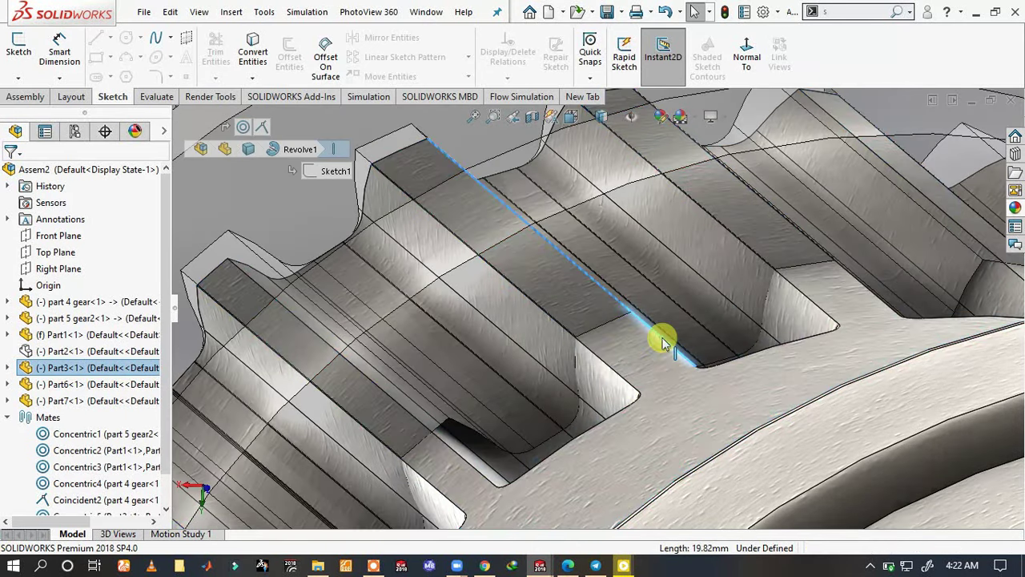
{"action": "left_click", "coordinate": [865, 249]}
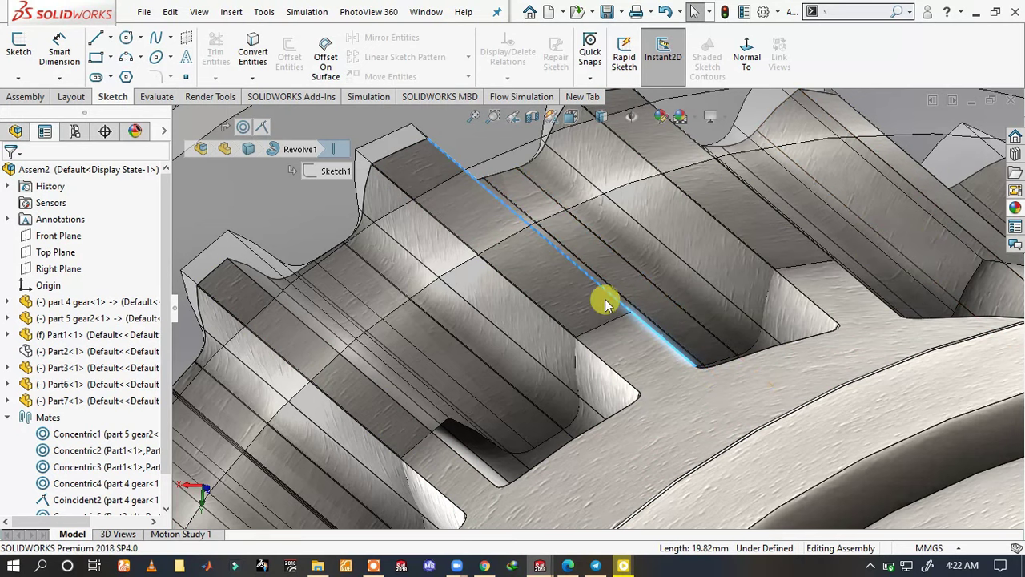
{"action": "middle_click_drag", "start_coordinate": [607, 303], "coordinate": [607, 285]}
{"action": "scroll", "coordinate": [605, 287], "scroll_direction": "up", "scroll_amount": 3}
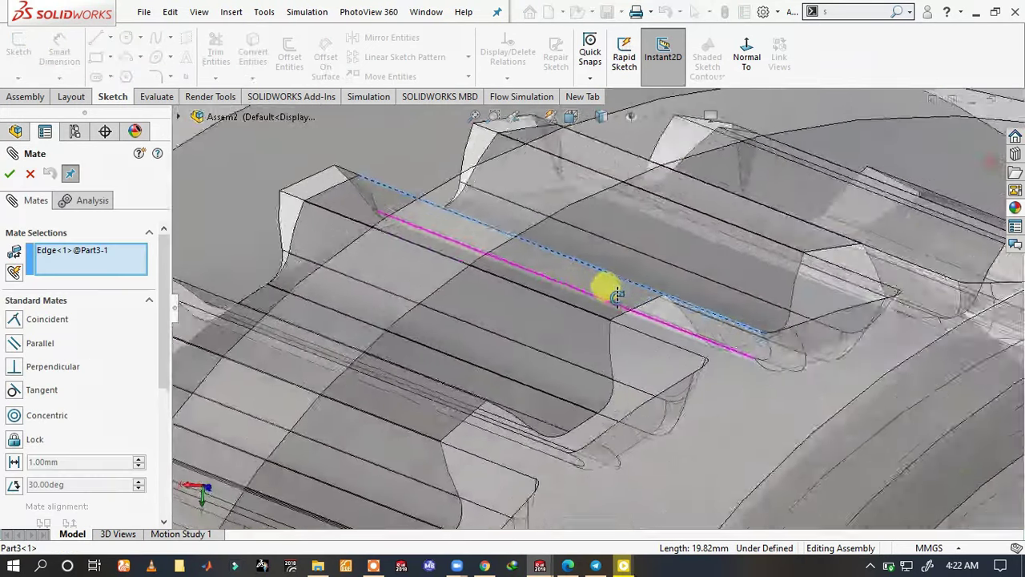
{"action": "scroll", "coordinate": [605, 292], "scroll_direction": "up", "scroll_amount": 2}
{"action": "scroll", "coordinate": [508, 259], "scroll_direction": "up", "scroll_amount": 2}
{"action": "scroll", "coordinate": [513, 258], "scroll_direction": "down", "scroll_amount": 2}
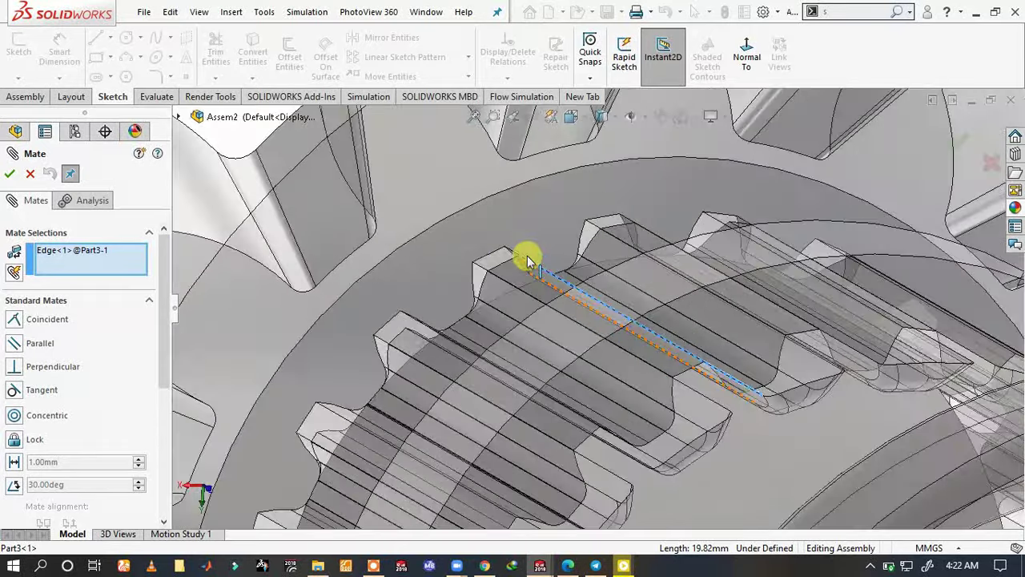
{"action": "scroll", "coordinate": [521, 262], "scroll_direction": "down", "scroll_amount": 2}
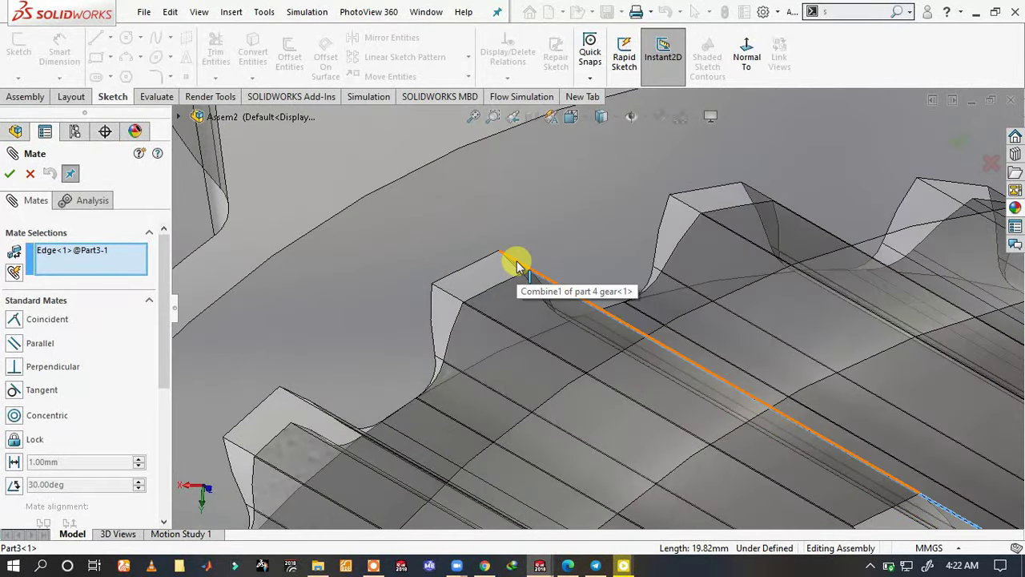
- Make it coincident with the matching internal spline edge of part 4 gear
{"action": "left_click", "coordinate": [518, 261]}
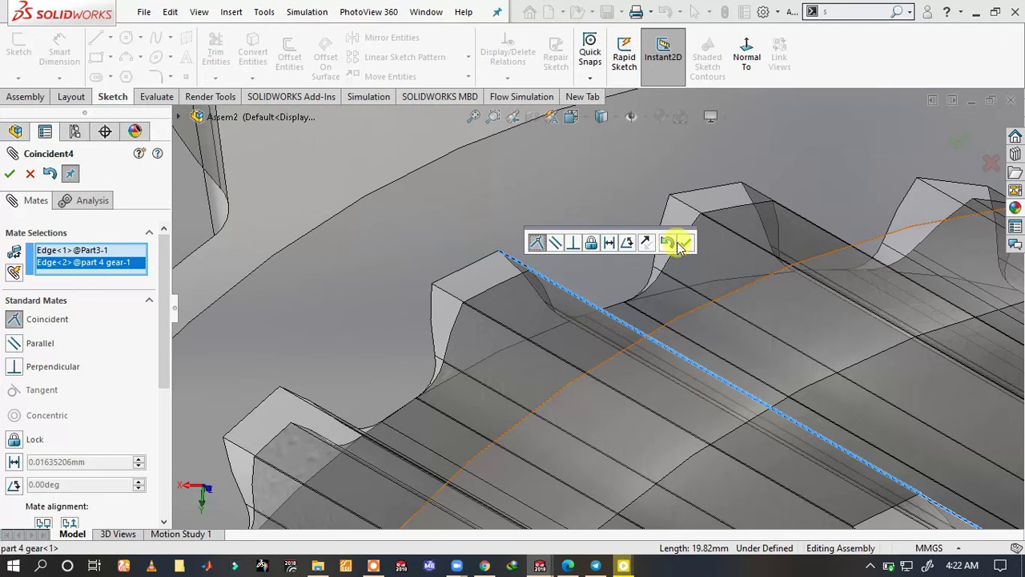
{"action": "left_click", "coordinate": [685, 248]}
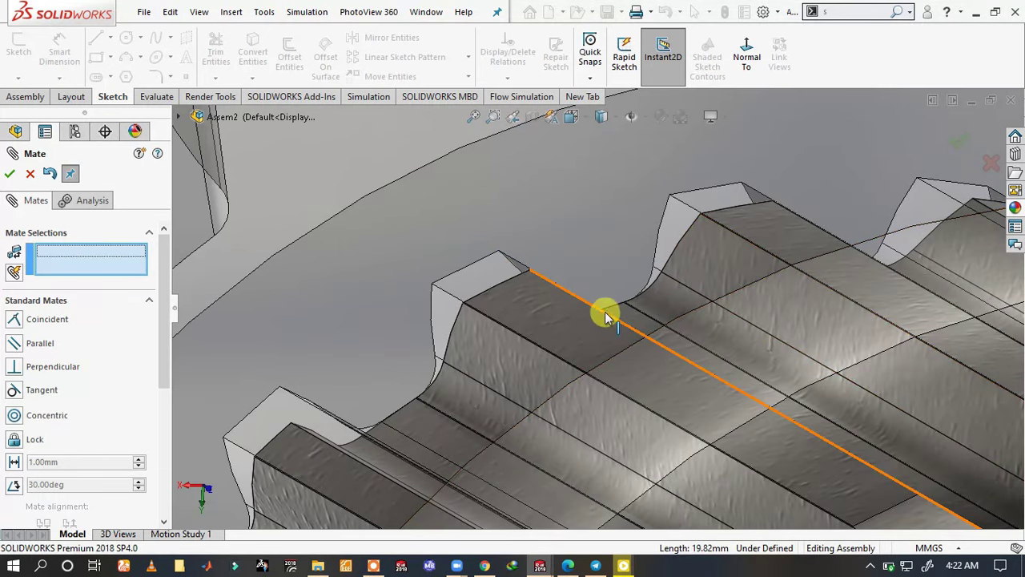
{"action": "scroll", "coordinate": [606, 313], "scroll_direction": "up", "scroll_amount": 5}
{"action": "middle_click_drag", "start_coordinate": [618, 330], "coordinate": [686, 360]}
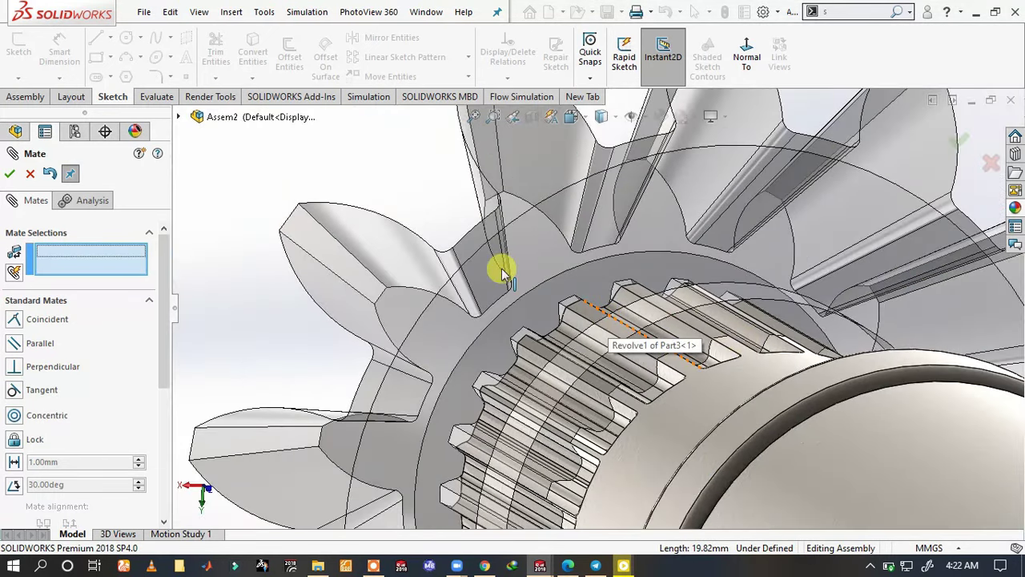
{"action": "left_click", "coordinate": [9, 174]}
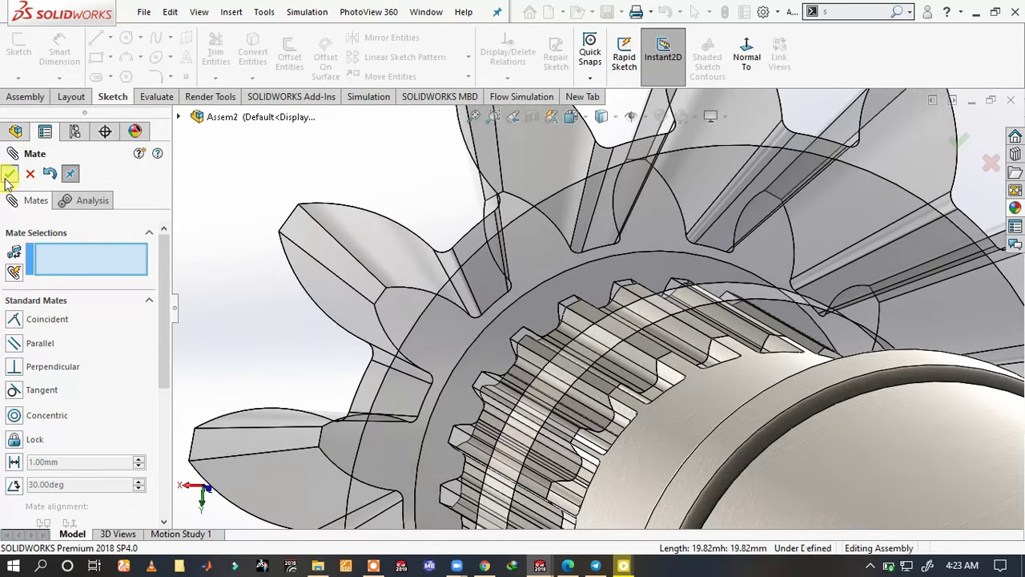
{"action": "left_click", "coordinate": [8, 175]}
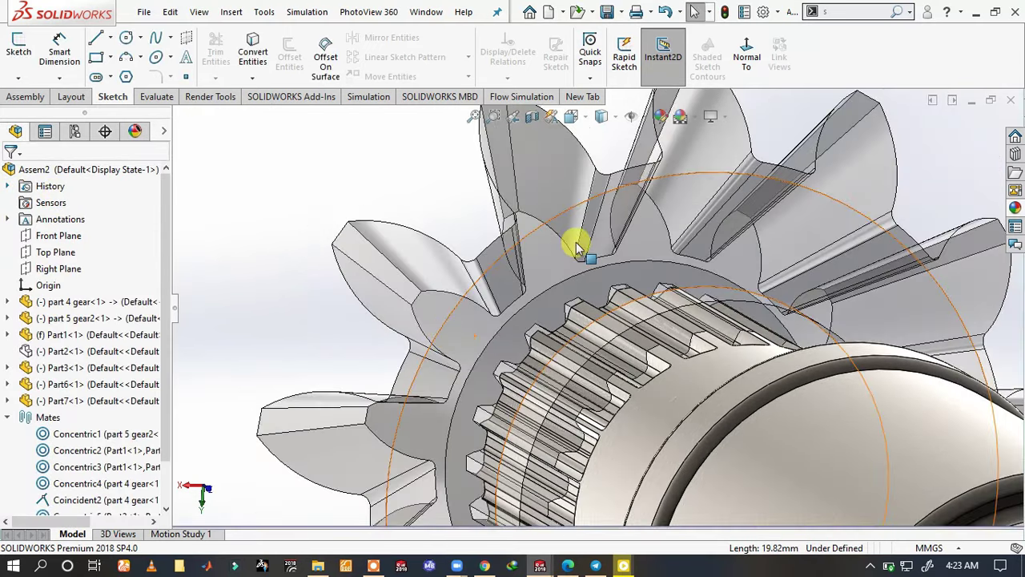
- Inspect part 4 gear and the shaft from new angles
{"action": "left_click", "coordinate": [577, 245]}
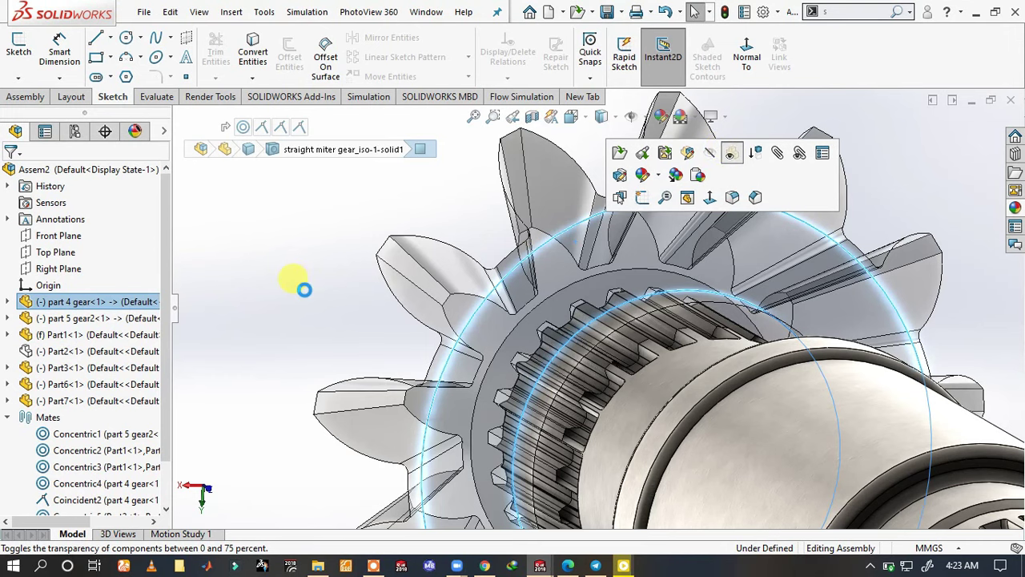
{"action": "left_click", "coordinate": [304, 289]}
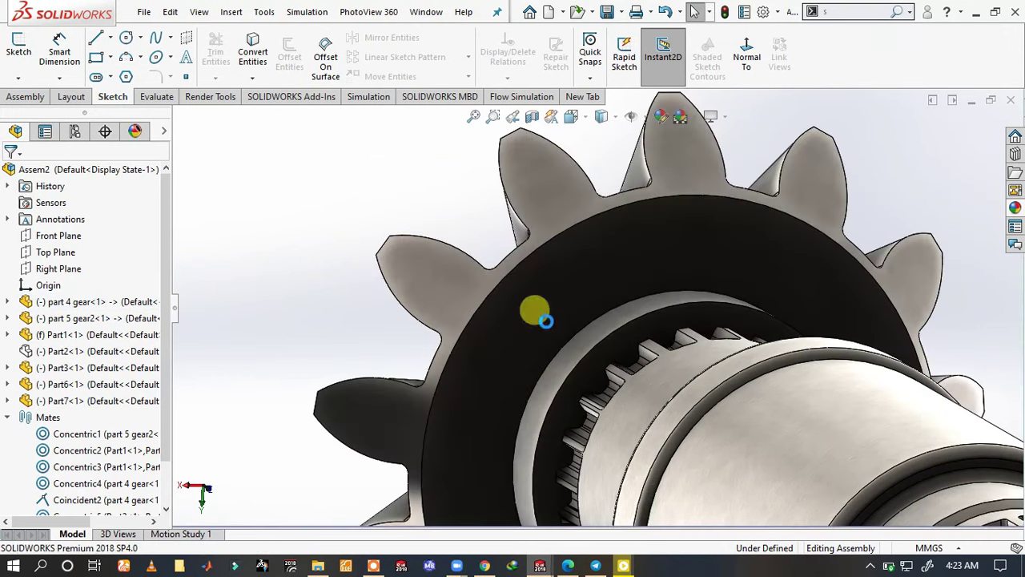
{"action": "mouse_move", "coordinate": [535, 312]}
{"action": "middle_mouse_down"}
{"action": "mouse_move", "coordinate": [737, 407]}
{"action": "mouse_move", "coordinate": [762, 289]}
{"action": "mouse_move", "coordinate": [681, 298]}
{"action": "middle_mouse_up"}
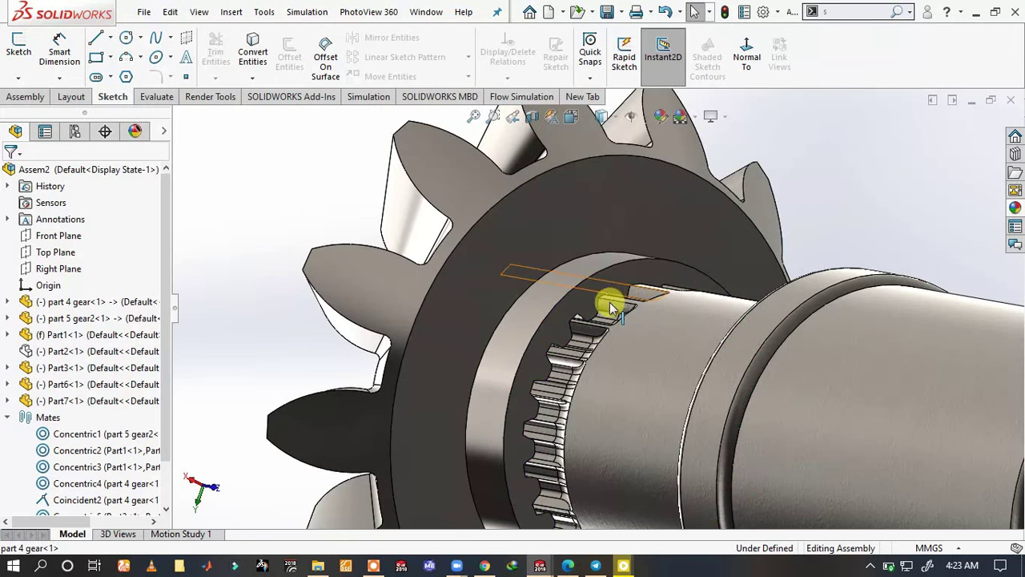
{"action": "left_click", "coordinate": [583, 303]}
{"action": "mouse_move", "coordinate": [535, 323]}
{"action": "middle_mouse_down"}
{"action": "mouse_move", "coordinate": [491, 376]}
{"action": "mouse_move", "coordinate": [478, 440]}
{"action": "mouse_move", "coordinate": [518, 304]}
{"action": "mouse_move", "coordinate": [415, 315]}
{"action": "mouse_move", "coordinate": [499, 268]}
{"action": "mouse_move", "coordinate": [522, 291]}
{"action": "middle_mouse_up"}
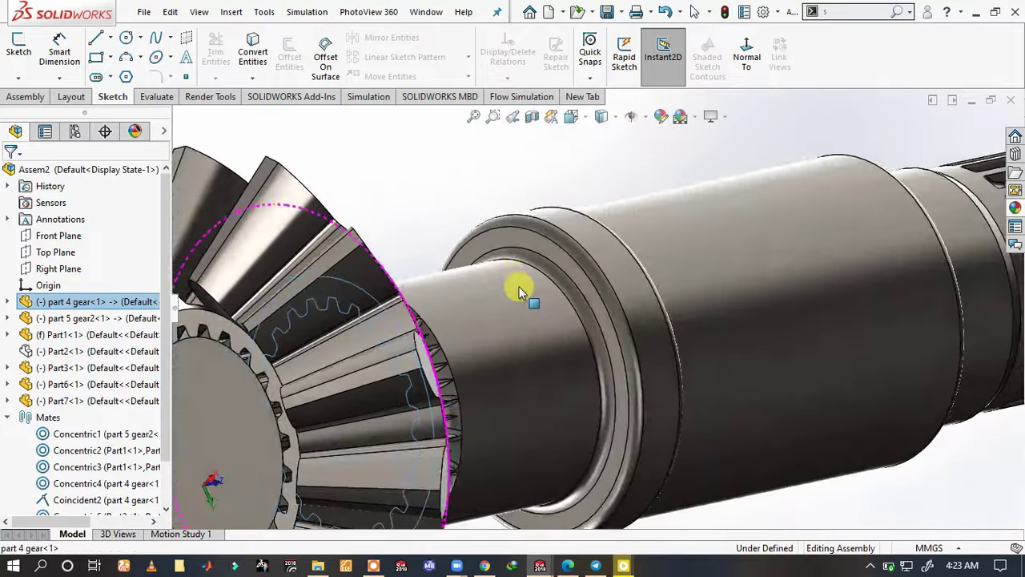
{"action": "scroll", "coordinate": [519, 290], "scroll_direction": "up", "scroll_amount": 5}
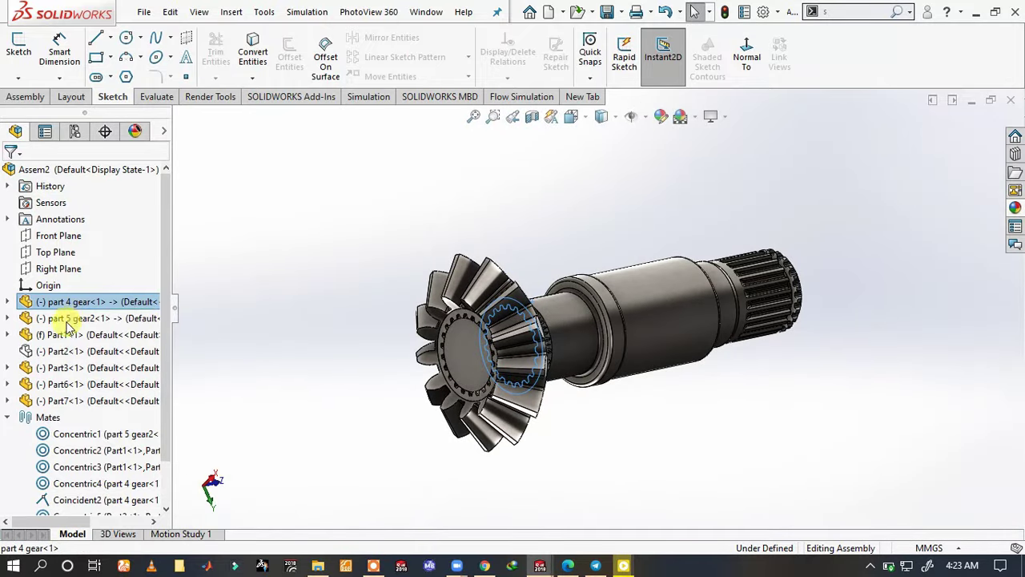
- Show the flange Part2 again and drag the shaft toward the housing
{"action": "left_click", "coordinate": [71, 357]}
{"action": "left_click", "coordinate": [90, 312]}
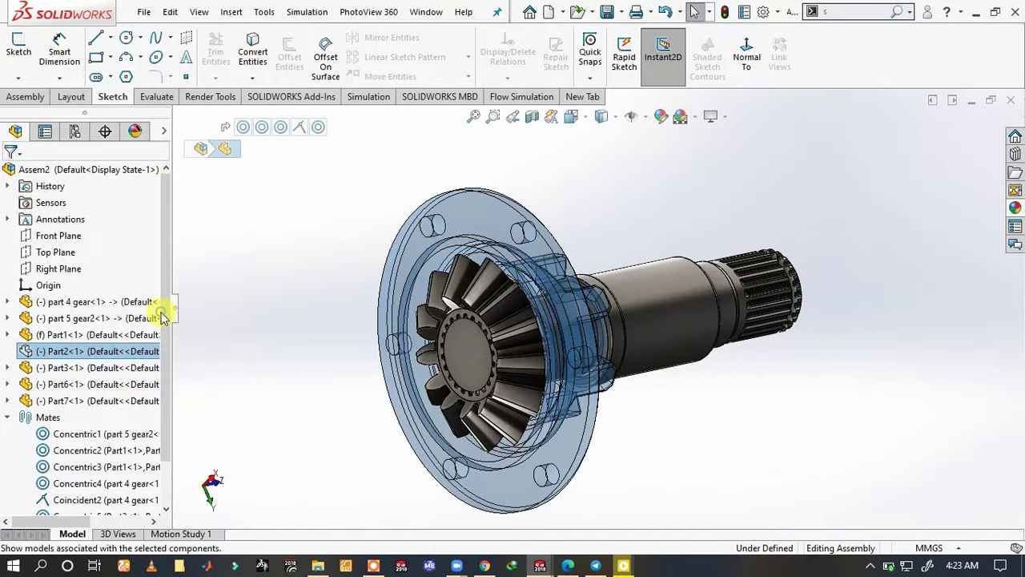
{"action": "left_click", "coordinate": [339, 286]}
{"action": "scroll", "coordinate": [361, 304], "scroll_direction": "up", "scroll_amount": 5}
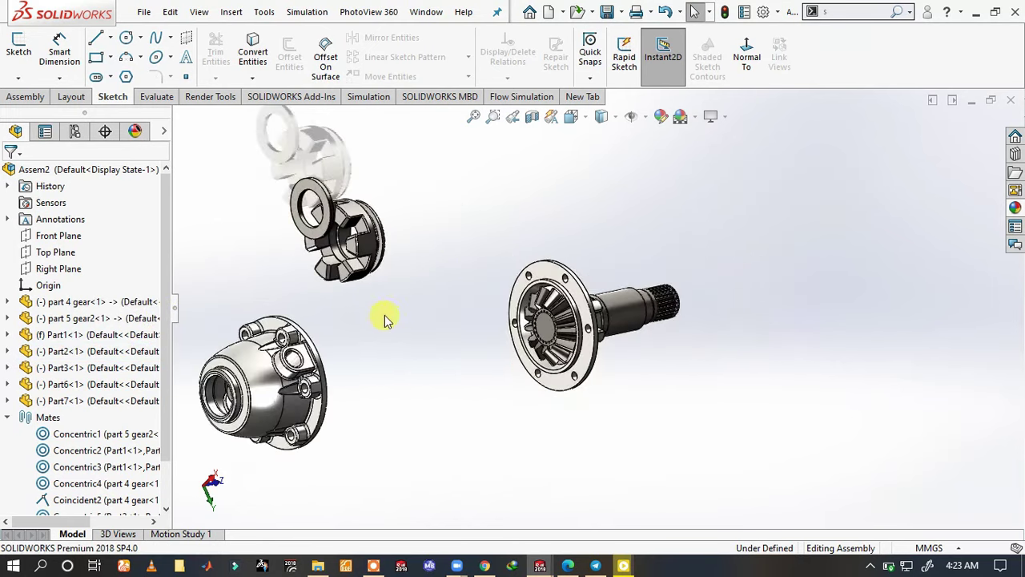
{"action": "left_click_drag", "start_coordinate": [588, 323], "coordinate": [417, 350]}
{"action": "mouse_move", "coordinate": [339, 331]}
{"action": "middle_mouse_down"}
{"action": "mouse_move", "coordinate": [415, 341]}
{"action": "mouse_move", "coordinate": [423, 384]}
{"action": "mouse_move", "coordinate": [458, 389]}
{"action": "middle_mouse_up"}
{"action": "scroll", "coordinate": [413, 335], "scroll_direction": "down", "scroll_amount": 3}
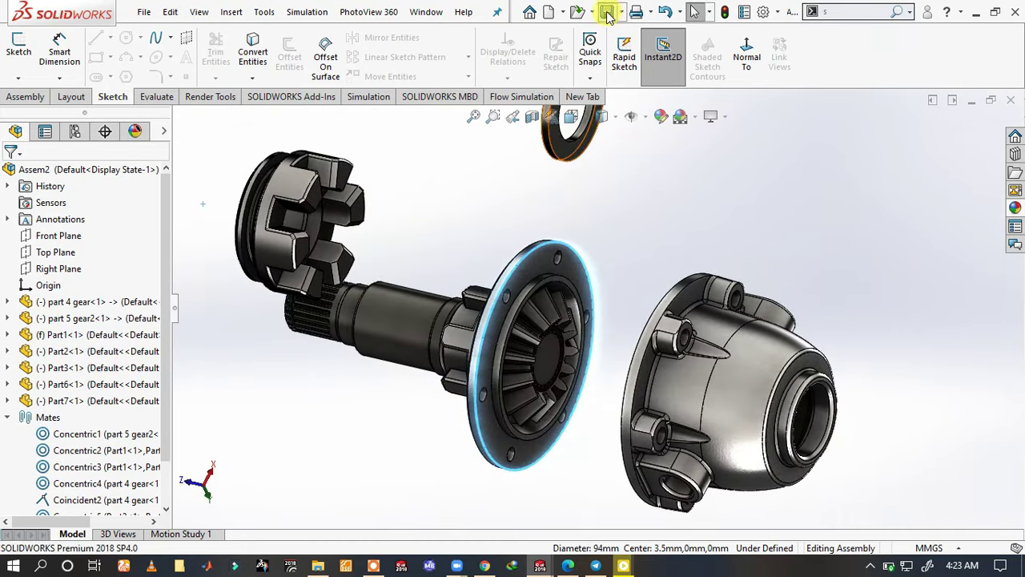
- Rebuild and save the assembly, then select the shaft's cylindrical face
{"action": "left_click", "coordinate": [608, 12]}
{"action": "left_click", "coordinate": [307, 237]}
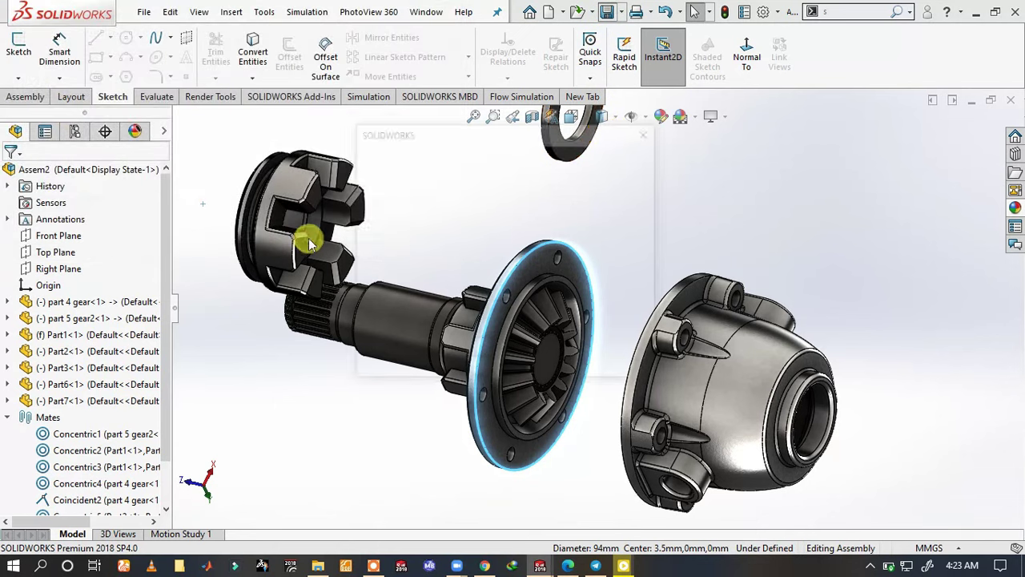
{"action": "left_click", "coordinate": [525, 224]}
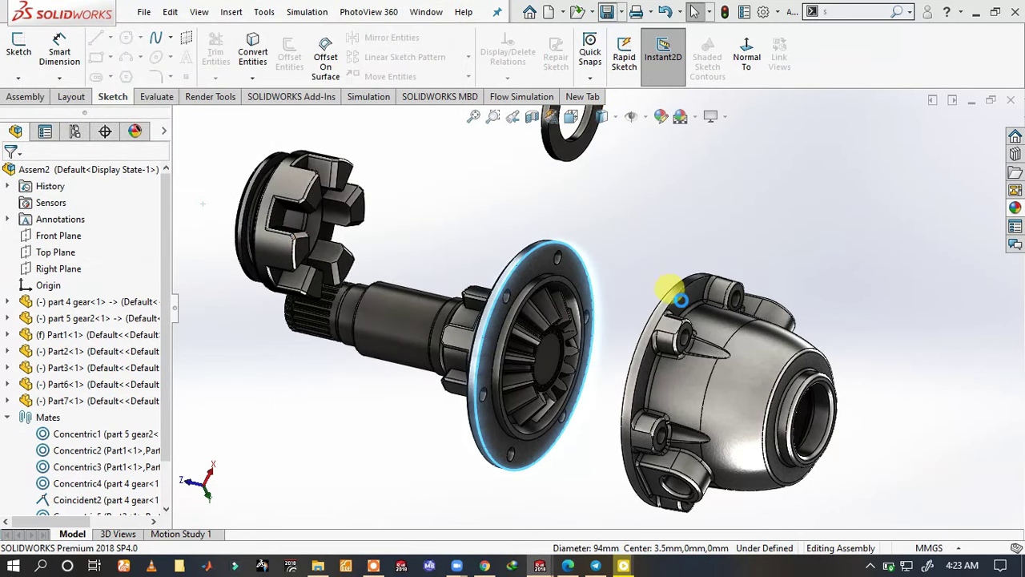
{"action": "scroll", "coordinate": [431, 307], "scroll_direction": "down", "scroll_amount": 3}
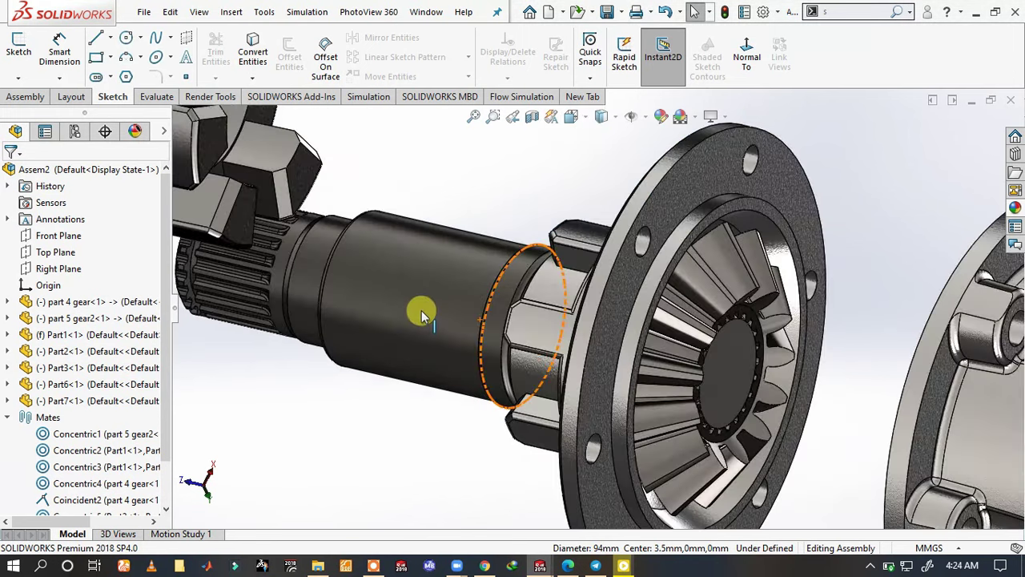
{"action": "left_click", "coordinate": [425, 303]}
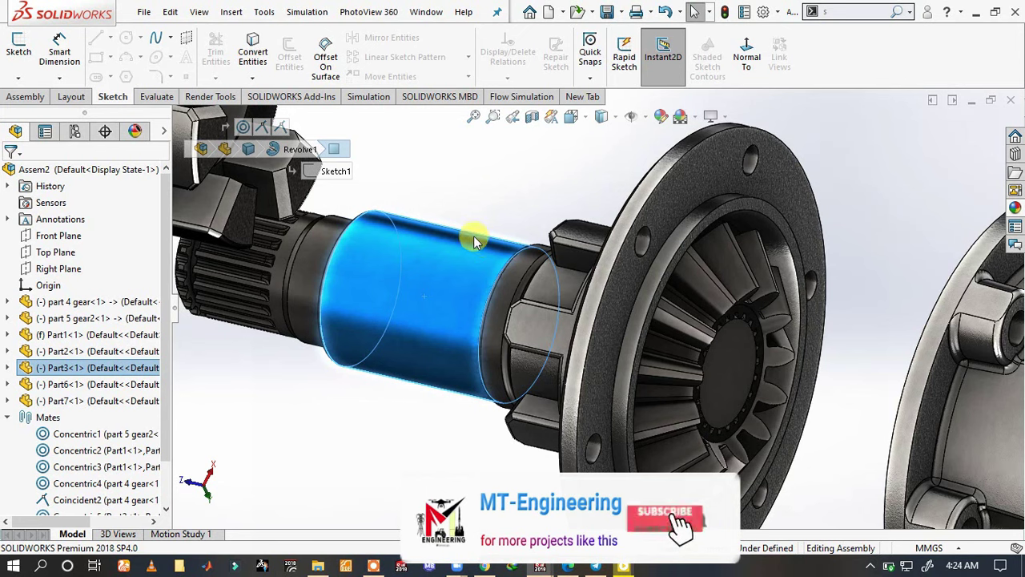
- Mate the jaw-coupling hub concentric with the shaft and slide it toward the flange
{"action": "key", "text": "m"}
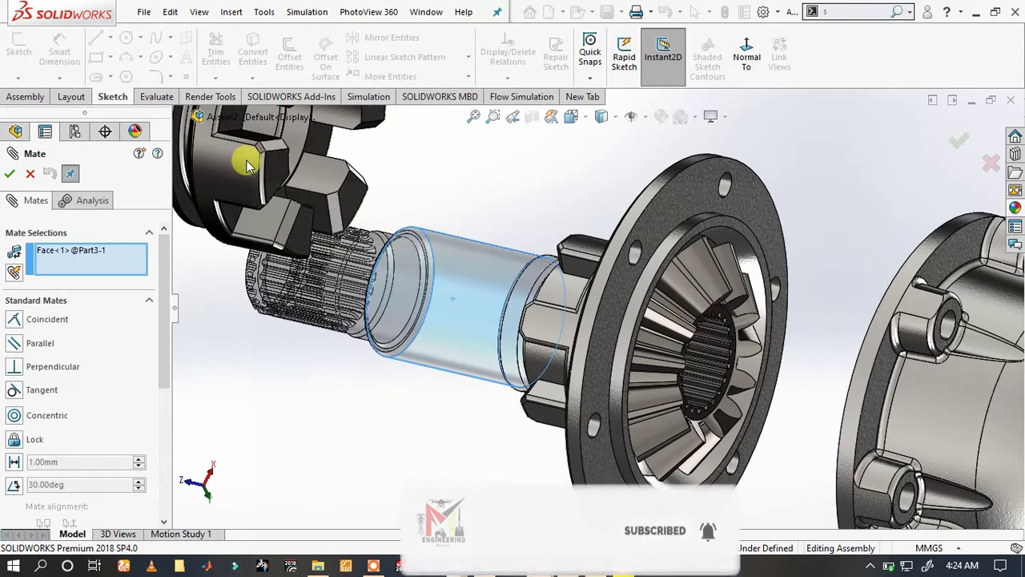
{"action": "scroll", "coordinate": [407, 173], "scroll_direction": "up", "scroll_amount": 5}
{"action": "scroll", "coordinate": [440, 166], "scroll_direction": "down", "scroll_amount": 5}
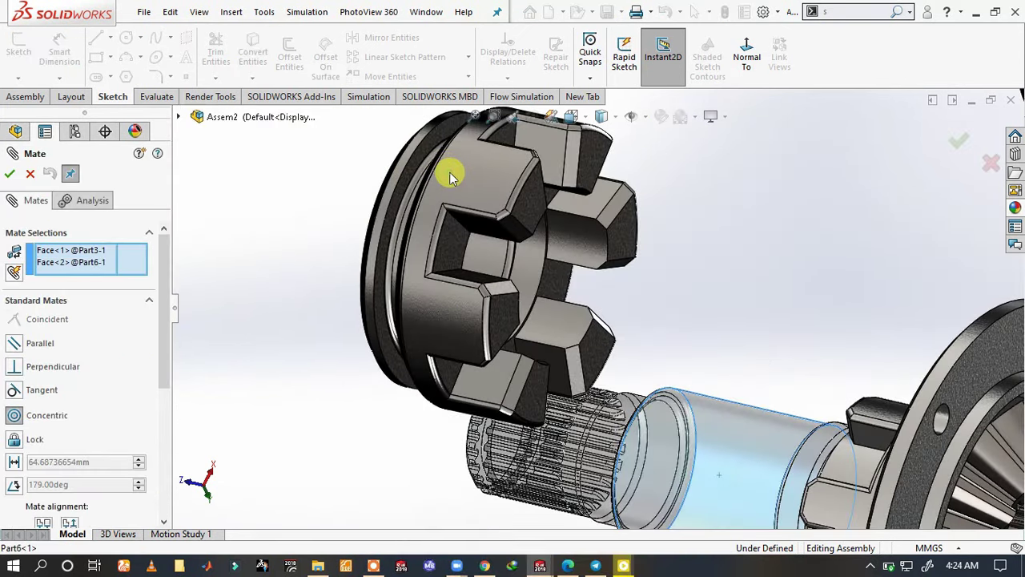
{"action": "left_click", "coordinate": [430, 141]}
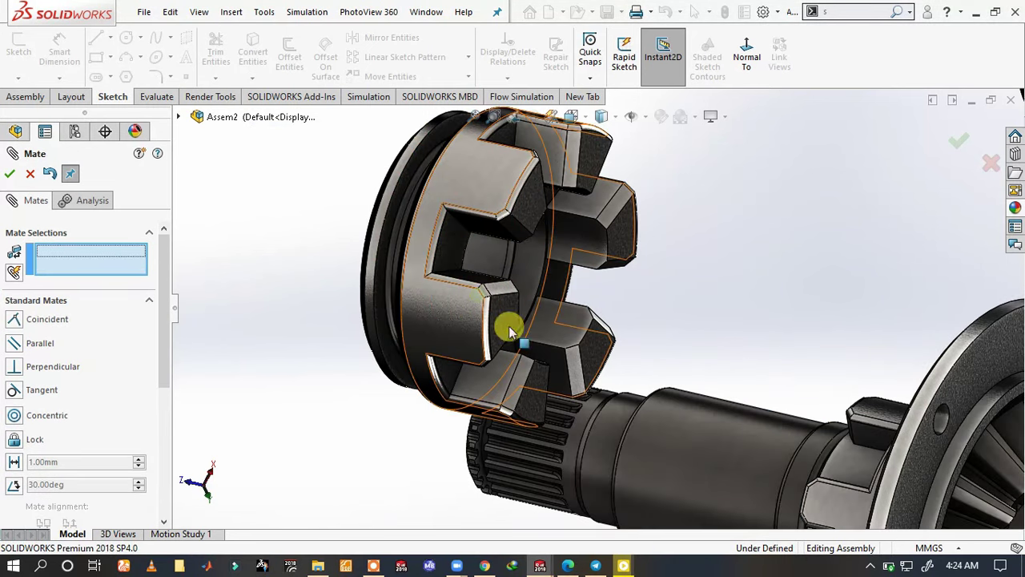
{"action": "mouse_move", "coordinate": [509, 326]}
{"action": "left_mouse_down"}
{"action": "mouse_move", "coordinate": [762, 467]}
{"action": "mouse_move", "coordinate": [833, 450]}
{"action": "mouse_move", "coordinate": [844, 456]}
{"action": "left_mouse_up"}
{"action": "scroll", "coordinate": [639, 365], "scroll_direction": "up", "scroll_amount": 3}
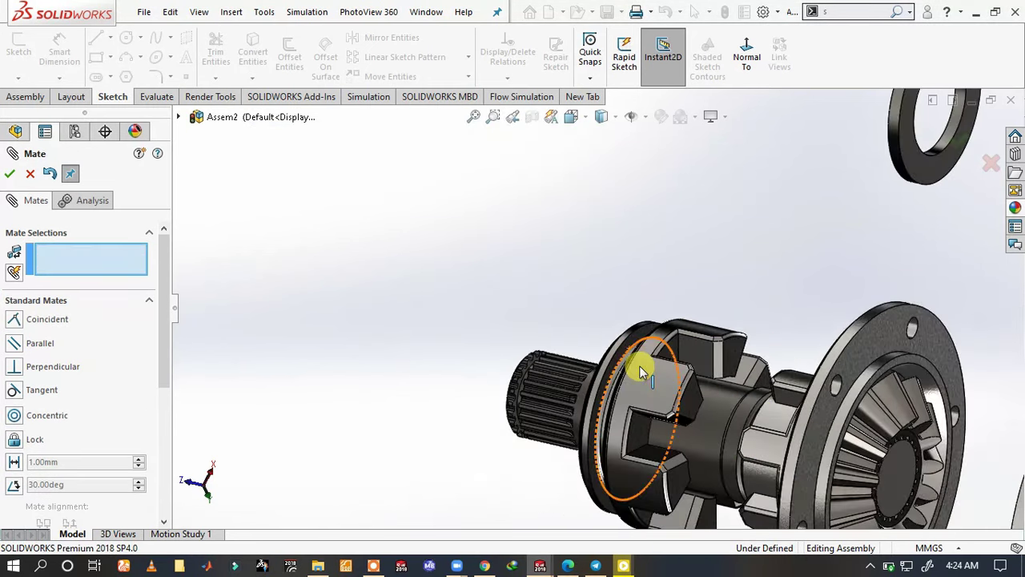
{"action": "scroll", "coordinate": [543, 332], "scroll_direction": "down", "scroll_amount": 3}
{"action": "scroll", "coordinate": [553, 401], "scroll_direction": "down", "scroll_amount": 2}
{"action": "mouse_move", "coordinate": [551, 402]}
{"action": "left_mouse_down"}
{"action": "mouse_move", "coordinate": [737, 416]}
{"action": "mouse_move", "coordinate": [728, 419]}
{"action": "left_mouse_up"}
{"action": "scroll", "coordinate": [784, 379], "scroll_direction": "down", "scroll_amount": 4}
{"action": "scroll", "coordinate": [781, 393], "scroll_direction": "down", "scroll_amount": 1}
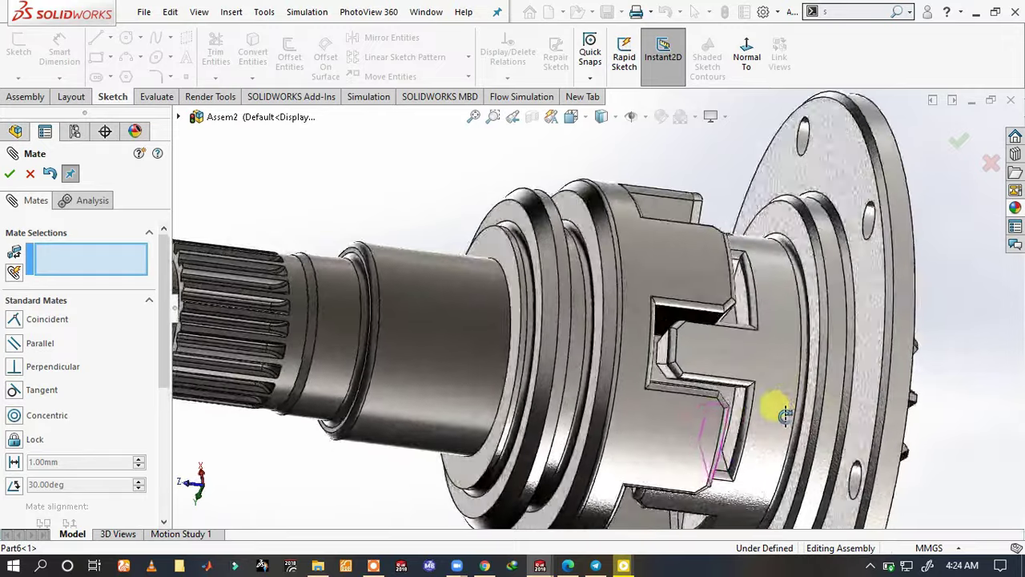
- Add two coincident mates between hub and flange faces, ending with Coincident6
{"action": "left_click", "coordinate": [744, 409]}
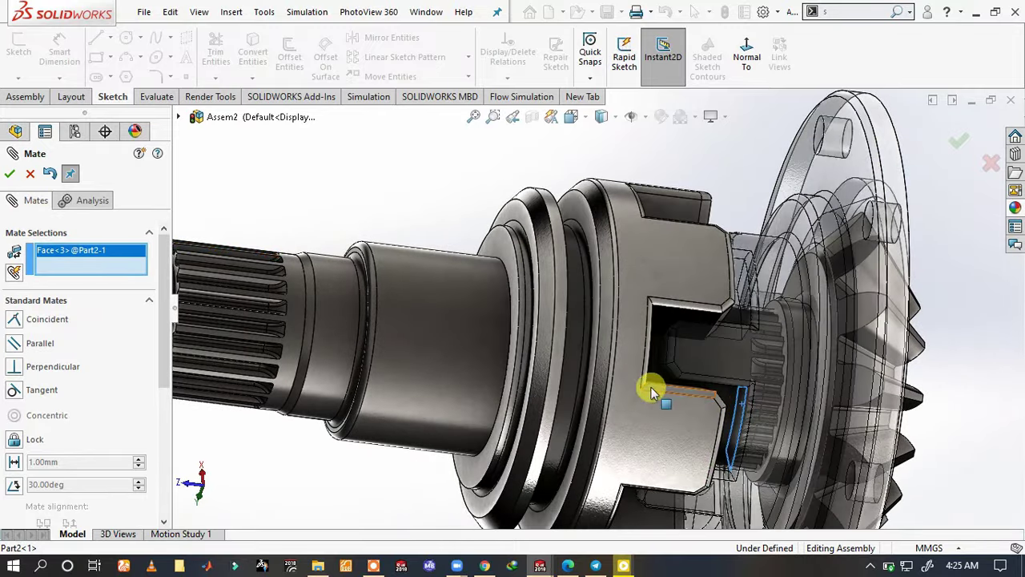
{"action": "mouse_move", "coordinate": [651, 393]}
{"action": "middle_mouse_down"}
{"action": "mouse_move", "coordinate": [561, 337]}
{"action": "mouse_move", "coordinate": [742, 435]}
{"action": "middle_mouse_up"}
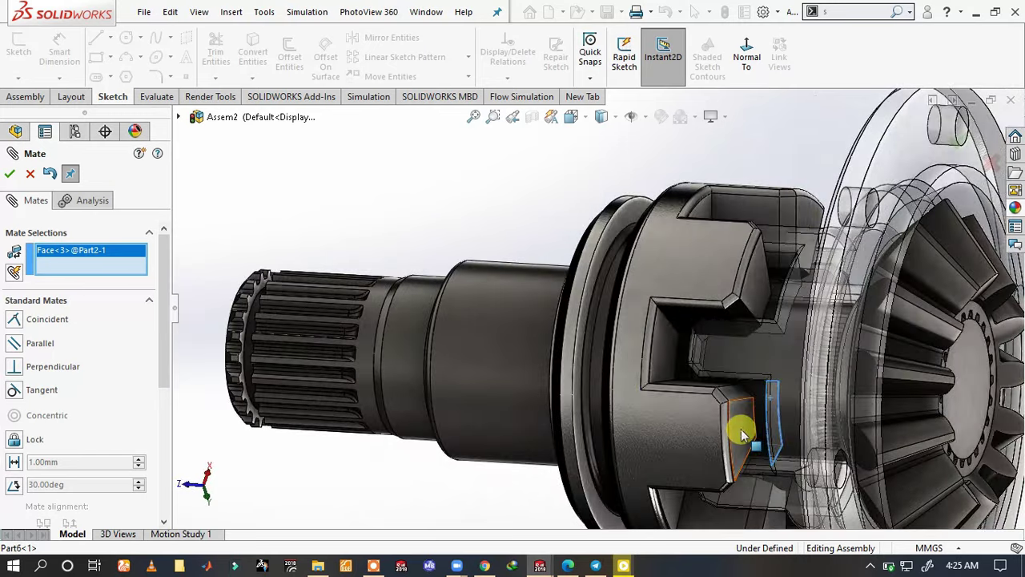
{"action": "left_click", "coordinate": [742, 435]}
{"action": "left_click", "coordinate": [912, 455]}
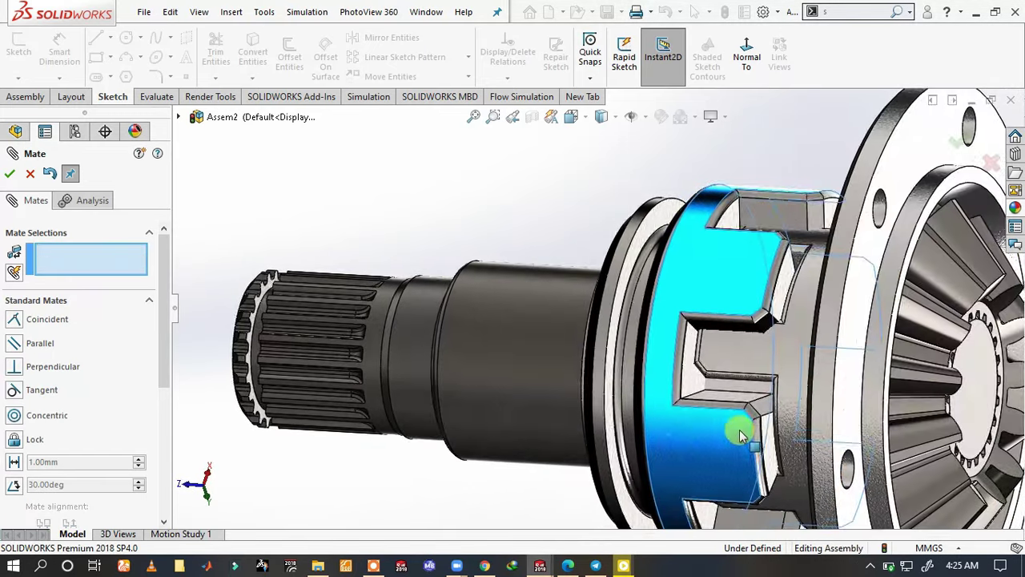
{"action": "left_click_drag", "start_coordinate": [742, 435], "coordinate": [741, 443]}
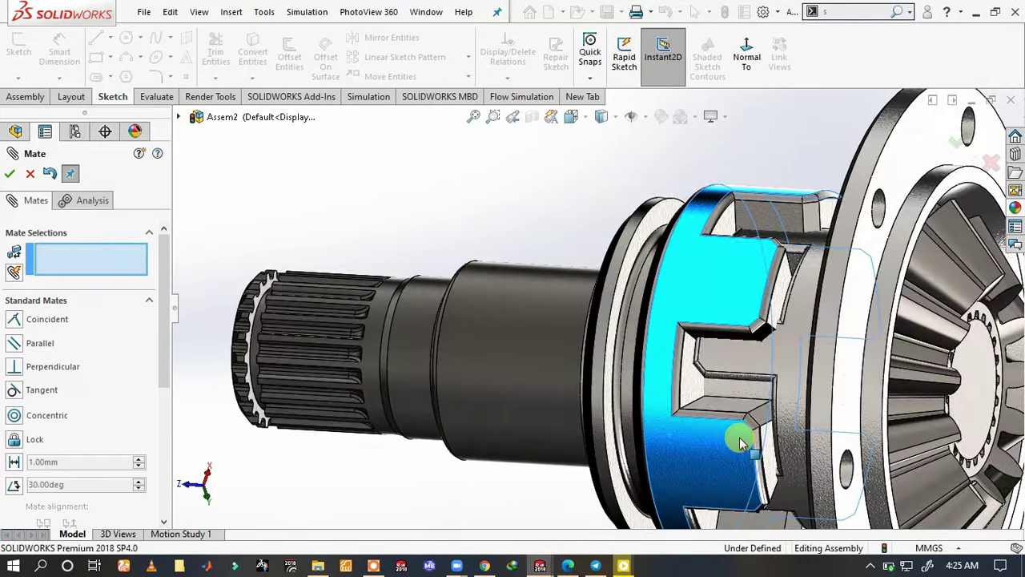
{"action": "left_click", "coordinate": [734, 403]}
{"action": "mouse_move", "coordinate": [732, 401]}
{"action": "middle_mouse_down"}
{"action": "mouse_move", "coordinate": [738, 297]}
{"action": "mouse_move", "coordinate": [765, 349]}
{"action": "middle_mouse_up"}
{"action": "left_click", "coordinate": [765, 349]}
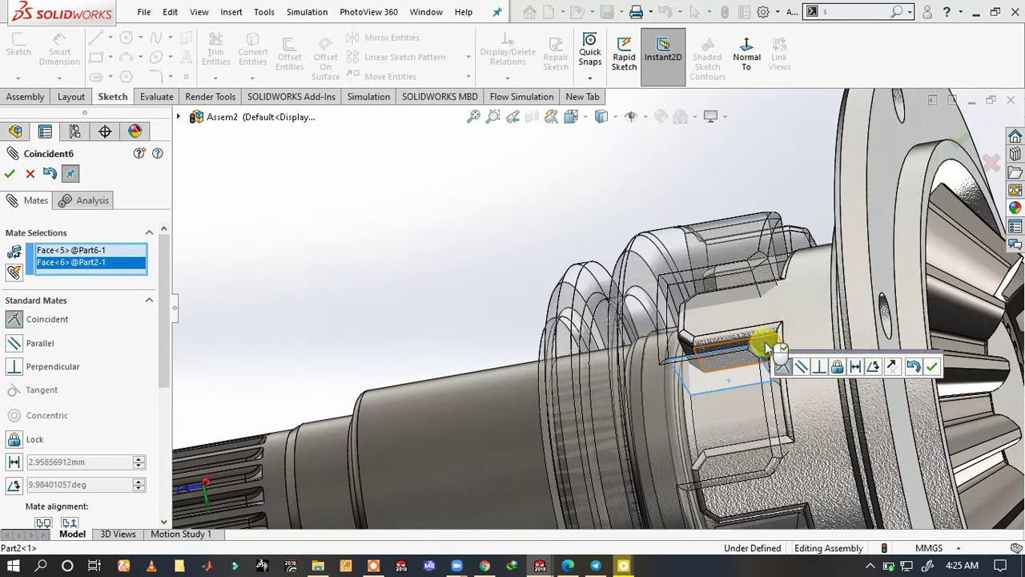
{"action": "left_click", "coordinate": [934, 367]}
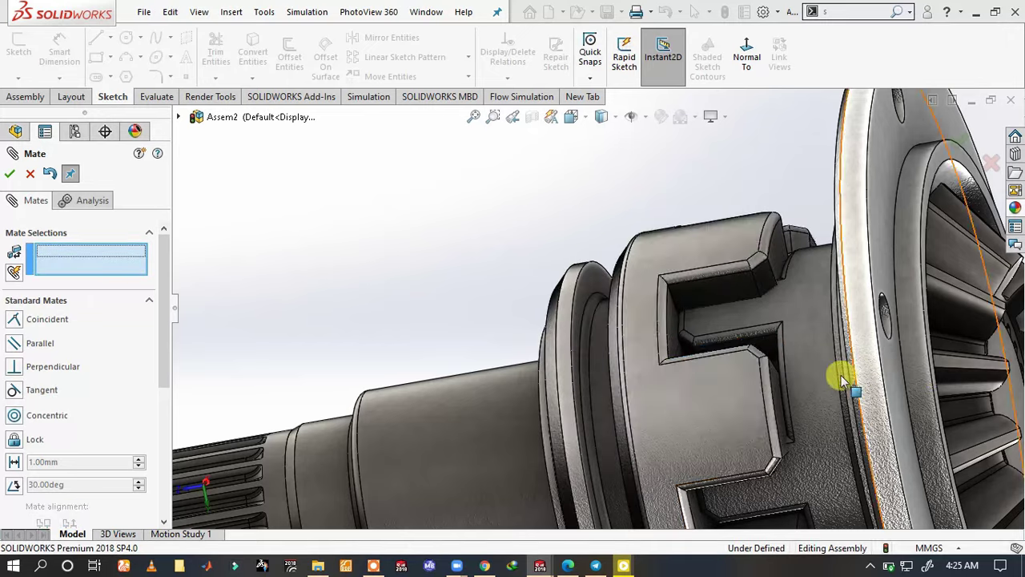
- Orbit and zoom to a side view of the shaft, hub and flange
{"action": "middle_click_drag", "start_coordinate": [713, 395], "coordinate": [749, 245]}
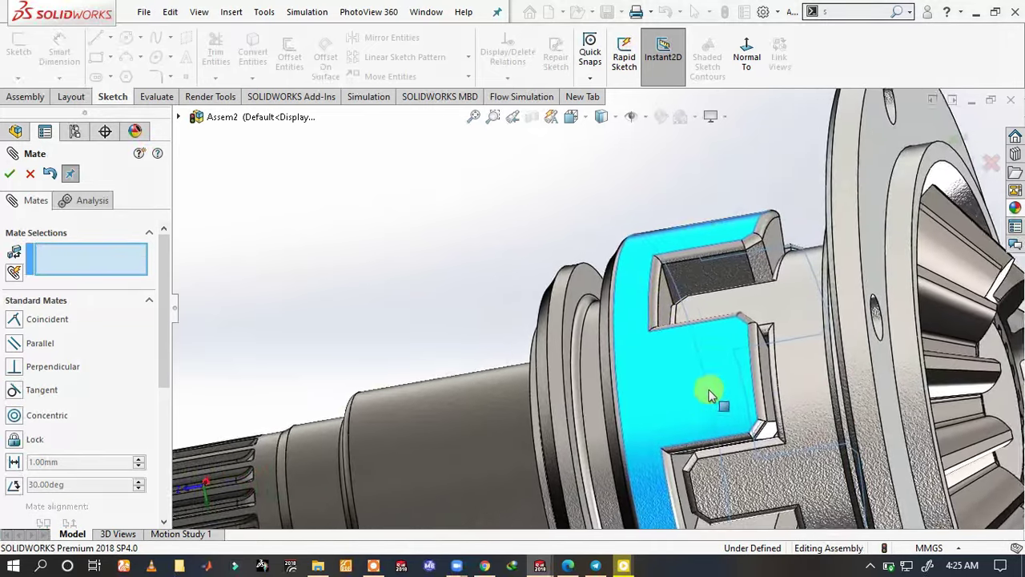
{"action": "scroll", "coordinate": [697, 228], "scroll_direction": "up", "scroll_amount": 1}
{"action": "scroll", "coordinate": [435, 347], "scroll_direction": "up", "scroll_amount": 2}
{"action": "scroll", "coordinate": [465, 348], "scroll_direction": "up", "scroll_amount": 2}
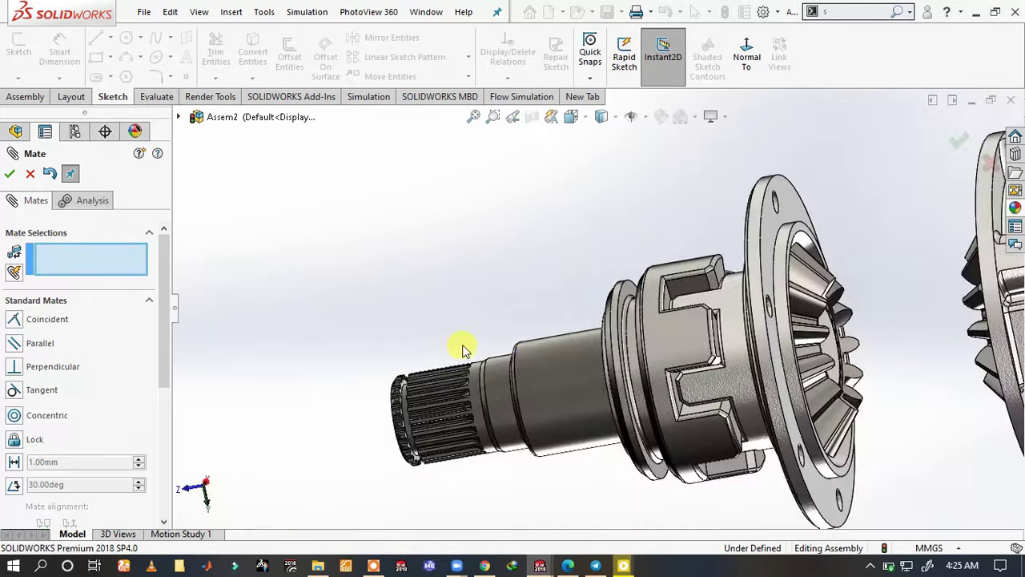
{"action": "scroll", "coordinate": [663, 385], "scroll_direction": "down", "scroll_amount": 2}
{"action": "mouse_move", "coordinate": [664, 384]}
{"action": "middle_mouse_down"}
{"action": "mouse_move", "coordinate": [664, 297]}
{"action": "mouse_move", "coordinate": [600, 332]}
{"action": "mouse_move", "coordinate": [653, 325]}
{"action": "middle_mouse_up"}
{"action": "scroll", "coordinate": [653, 324], "scroll_direction": "up", "scroll_amount": 3}
{"action": "scroll", "coordinate": [686, 268], "scroll_direction": "up", "scroll_amount": 1}
{"action": "scroll", "coordinate": [630, 251], "scroll_direction": "up", "scroll_amount": 1}
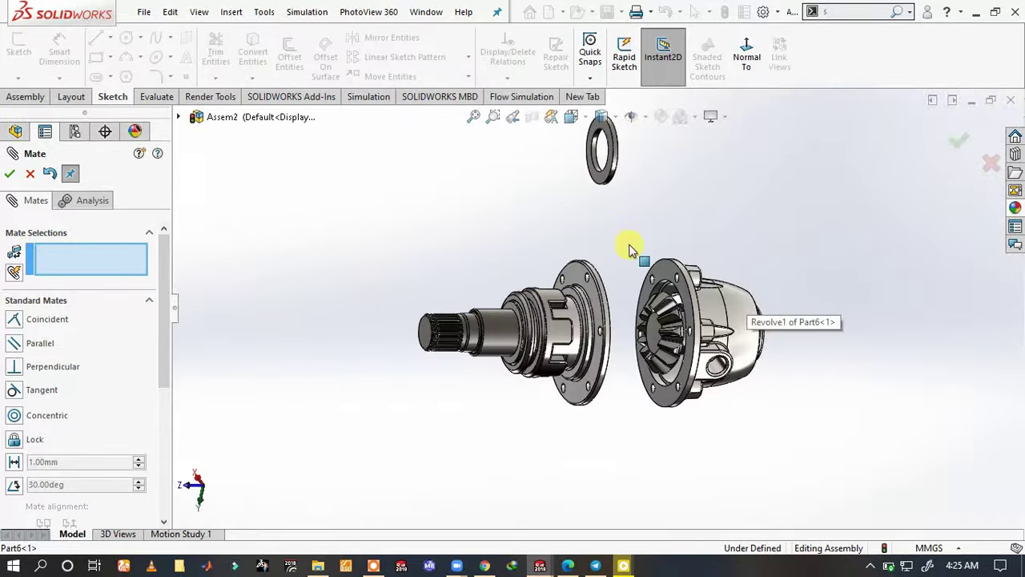
{"action": "scroll", "coordinate": [630, 252], "scroll_direction": "up", "scroll_amount": 2}
- Undo the last mate and pull the bevel gear and washer out beside the housing
{"action": "left_click", "coordinate": [45, 177]}
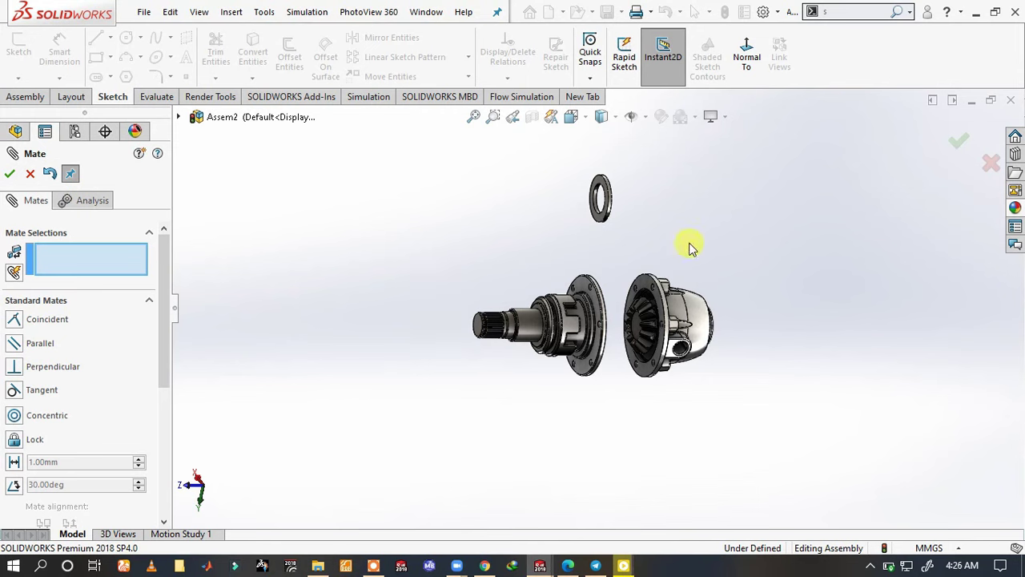
{"action": "scroll", "coordinate": [687, 247], "scroll_direction": "down", "scroll_amount": 3}
{"action": "left_click_drag", "start_coordinate": [597, 353], "coordinate": [583, 365]}
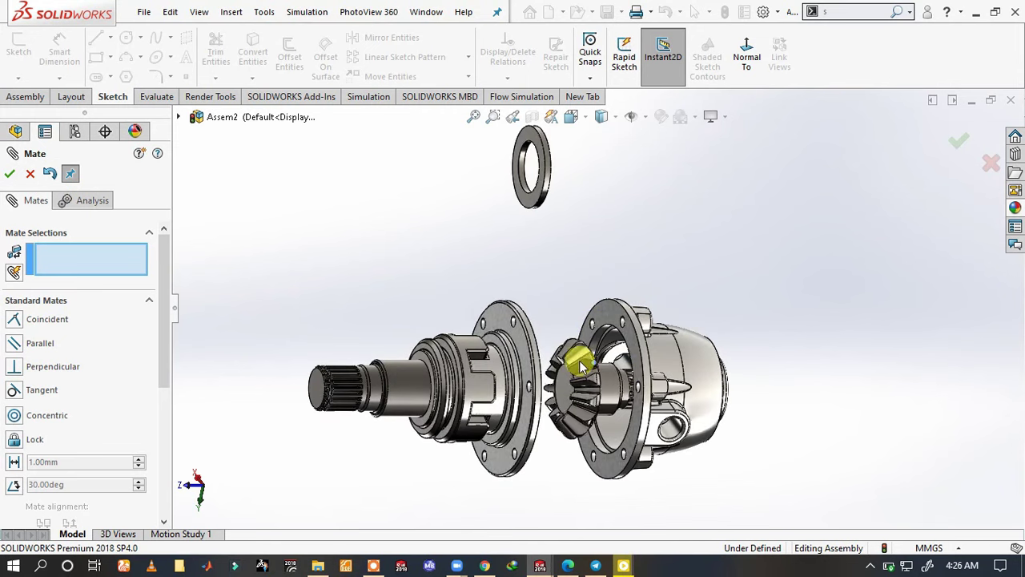
{"action": "left_click_drag", "start_coordinate": [545, 176], "coordinate": [571, 324]}
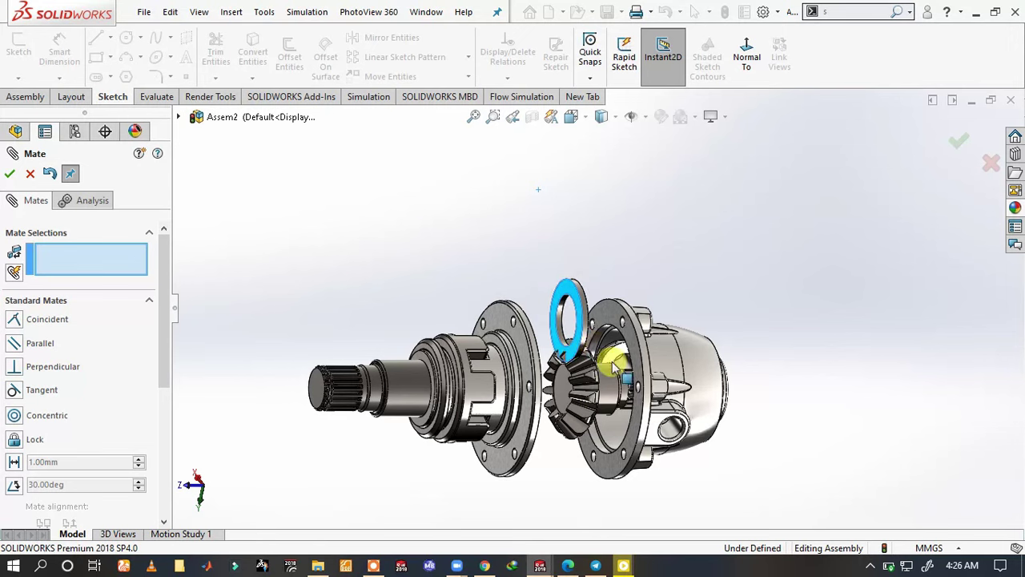
{"action": "mouse_move", "coordinate": [613, 364]}
{"action": "middle_mouse_down"}
{"action": "mouse_move", "coordinate": [537, 366]}
{"action": "mouse_move", "coordinate": [561, 407]}
{"action": "mouse_move", "coordinate": [600, 384]}
{"action": "middle_mouse_up"}
{"action": "scroll", "coordinate": [597, 389], "scroll_direction": "down", "scroll_amount": 5}
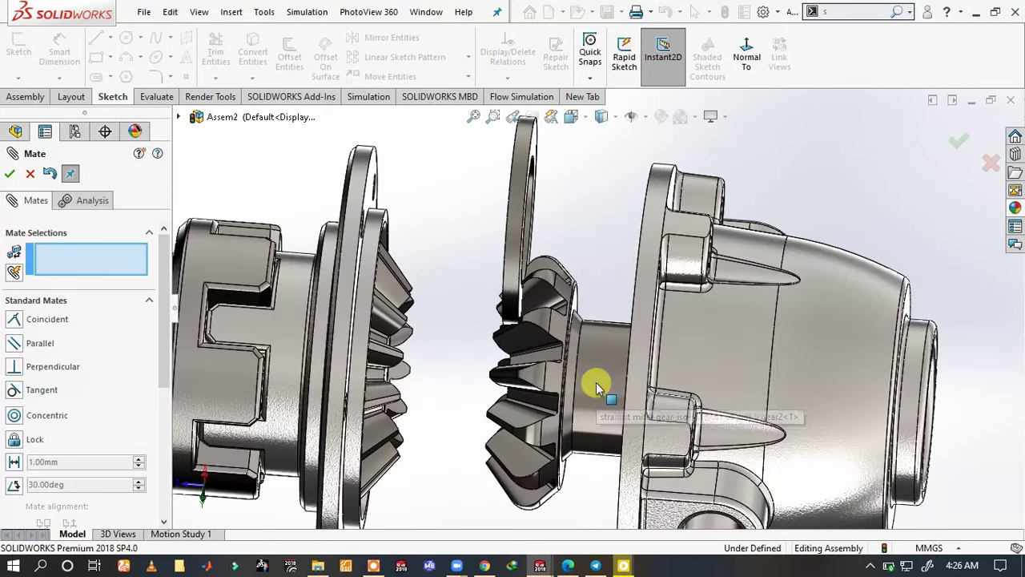
- Mate the gear's hub concentric with the washer and slide the washer between gear and housing
{"action": "left_click", "coordinate": [597, 389]}
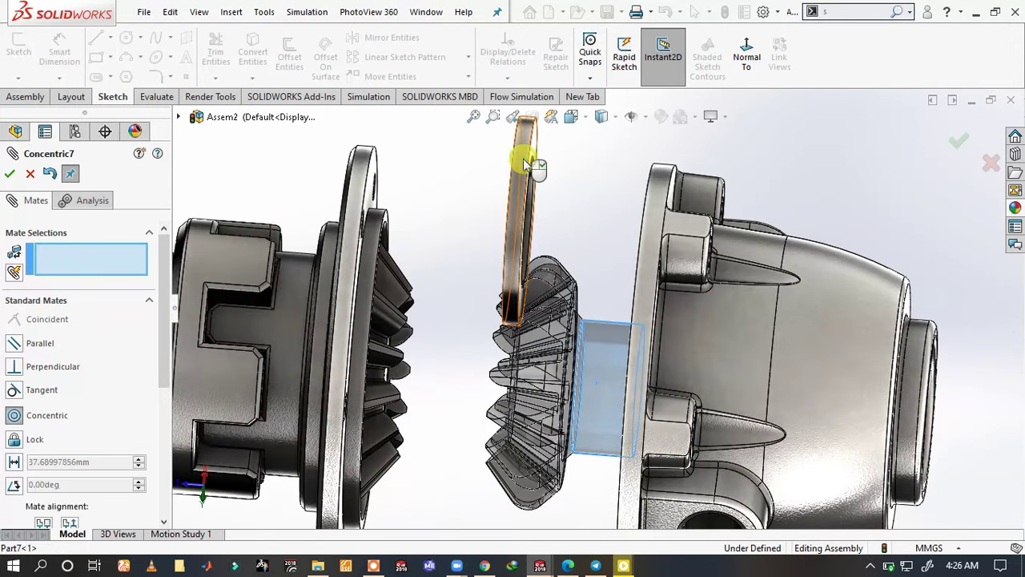
{"action": "left_click", "coordinate": [524, 164]}
{"action": "left_click", "coordinate": [714, 142]}
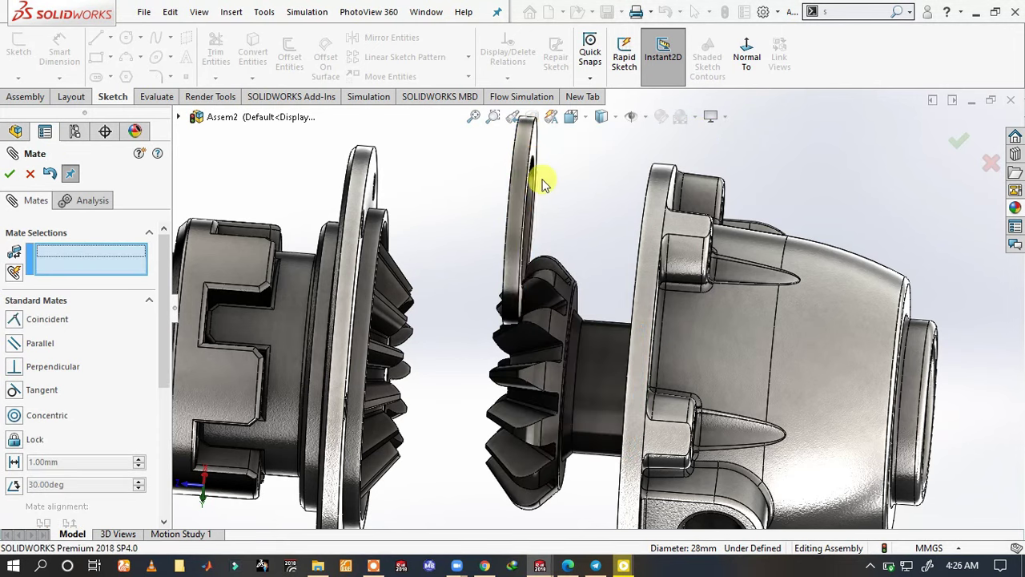
{"action": "left_click_drag", "start_coordinate": [521, 191], "coordinate": [607, 293]}
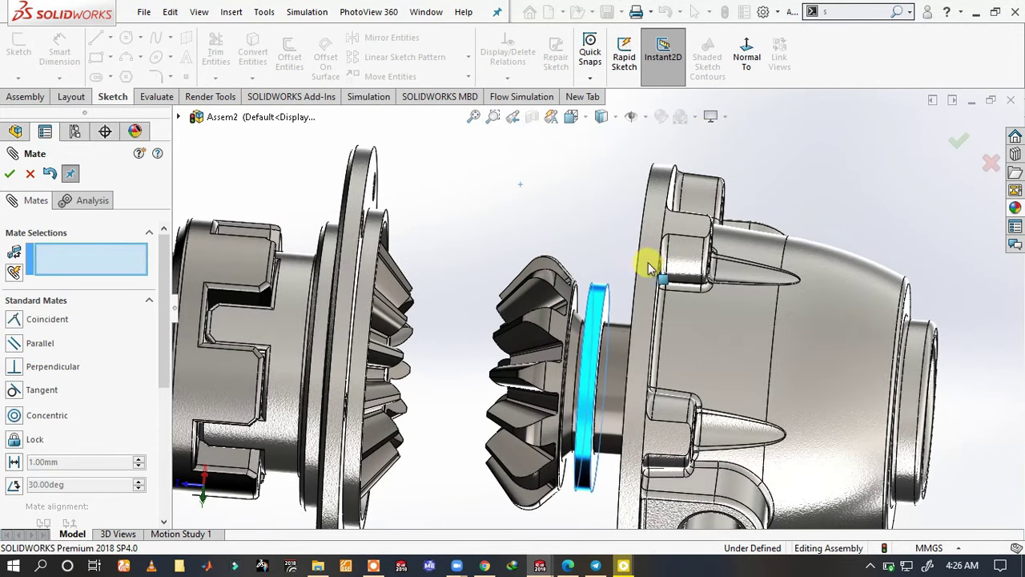
{"action": "scroll", "coordinate": [607, 293], "scroll_direction": "down", "scroll_amount": 5}
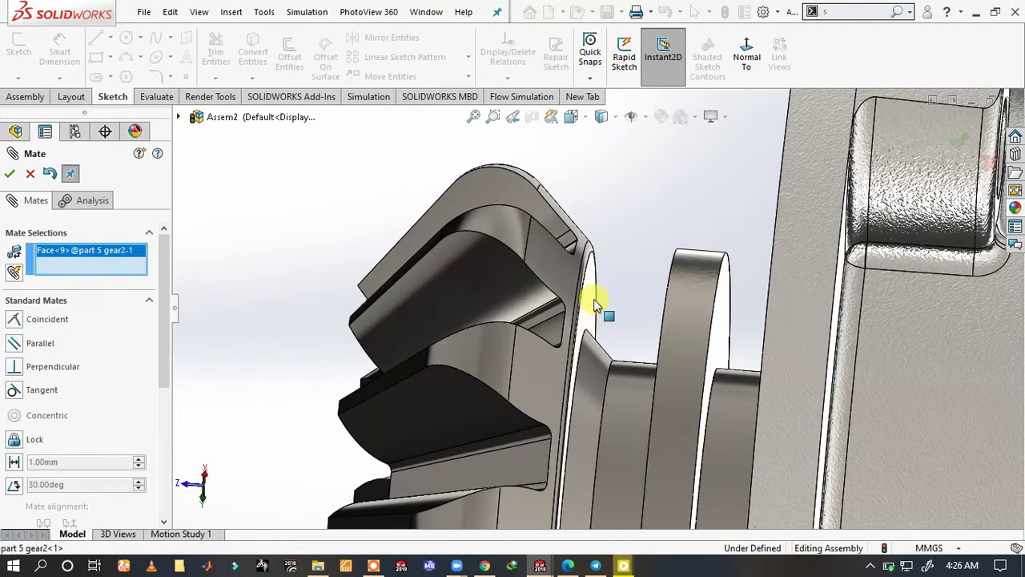
- Seat the gear face with a coincident mate
{"action": "mouse_move", "coordinate": [595, 305]}
{"action": "middle_mouse_down"}
{"action": "mouse_move", "coordinate": [618, 321]}
{"action": "mouse_move", "coordinate": [737, 338]}
{"action": "middle_mouse_up"}
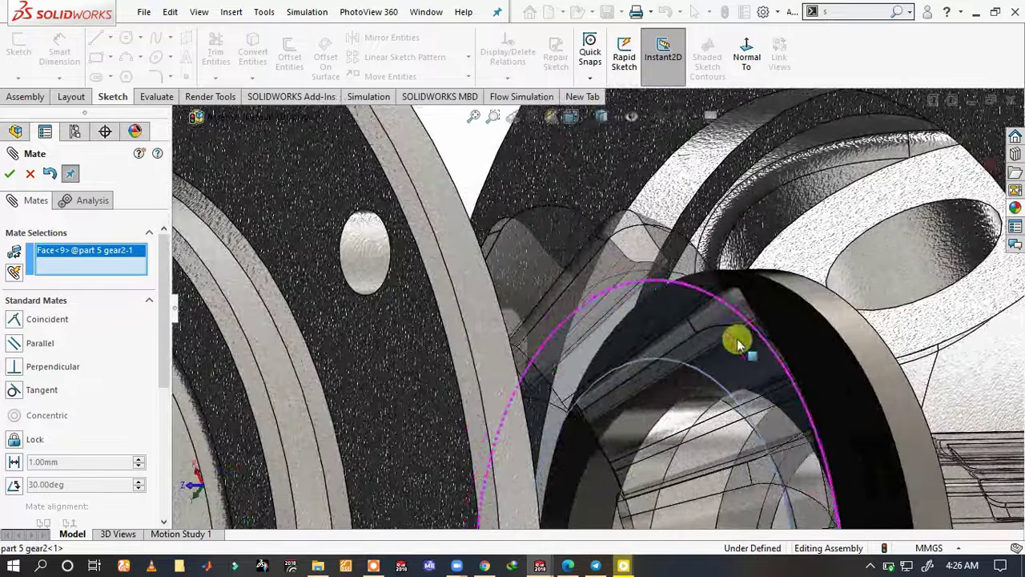
{"action": "left_click", "coordinate": [819, 358]}
{"action": "left_click", "coordinate": [991, 378]}
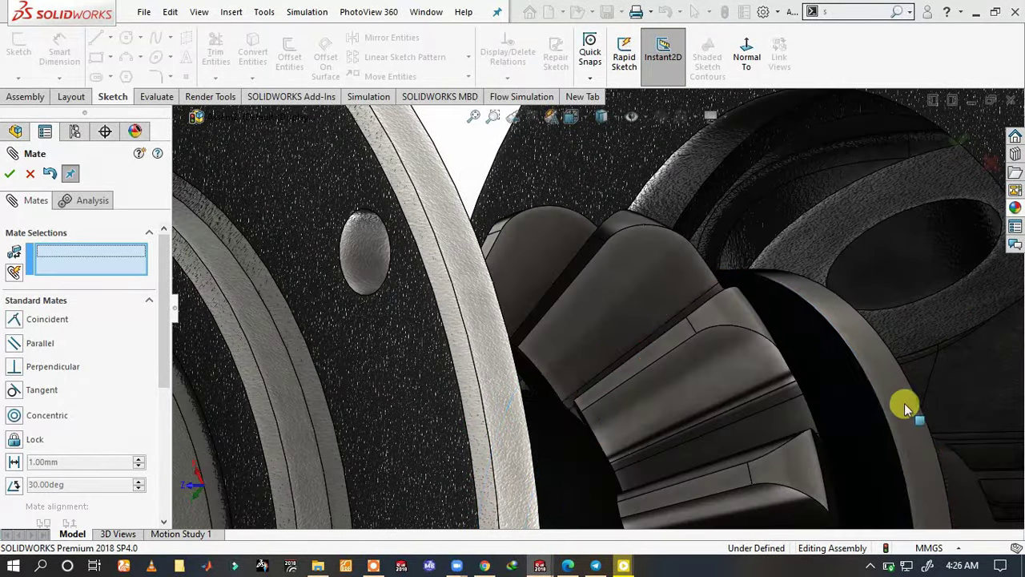
{"action": "scroll", "coordinate": [713, 382], "scroll_direction": "up", "scroll_amount": 2}
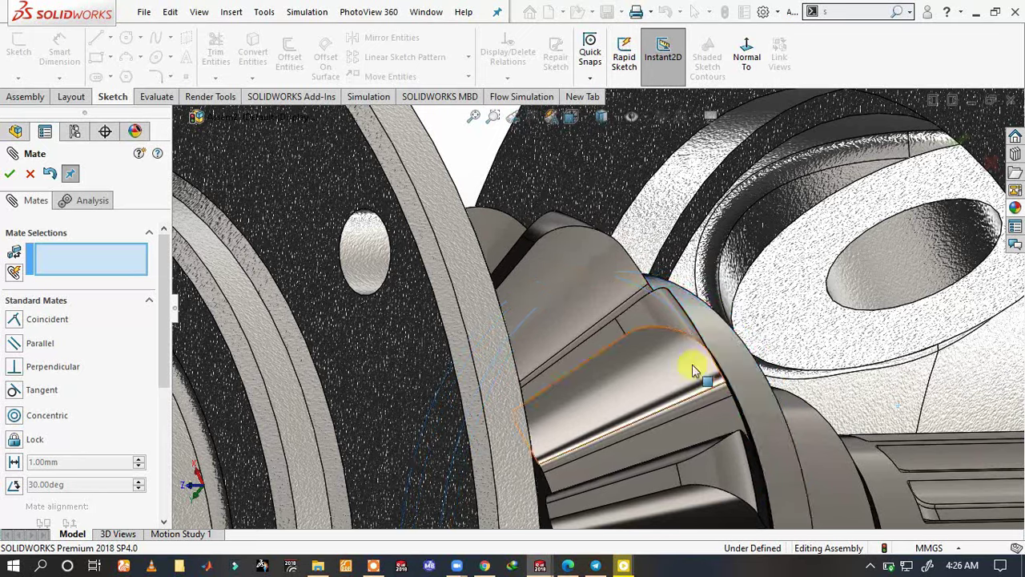
{"action": "scroll", "coordinate": [692, 365], "scroll_direction": "up", "scroll_amount": 3}
{"action": "scroll", "coordinate": [681, 367], "scroll_direction": "up", "scroll_amount": 3}
{"action": "scroll", "coordinate": [669, 368], "scroll_direction": "up", "scroll_amount": 2}
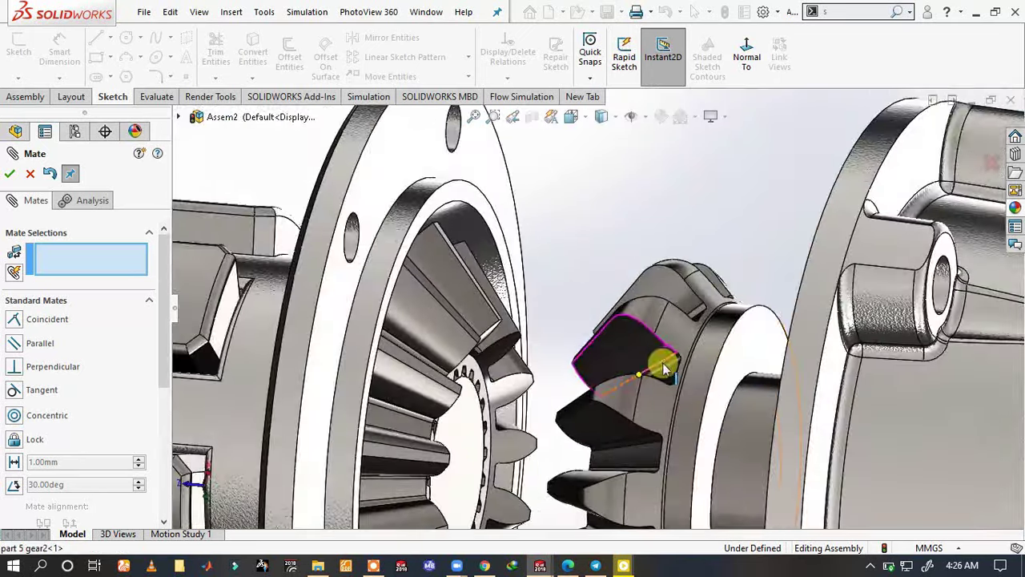
- Start a Tangent2 mate between a Part7 face and the Part1 housing face
{"action": "left_click", "coordinate": [744, 361]}
{"action": "scroll", "coordinate": [753, 361], "scroll_direction": "up", "scroll_amount": 2}
{"action": "scroll", "coordinate": [771, 364], "scroll_direction": "up", "scroll_amount": 2}
{"action": "mouse_move", "coordinate": [779, 367]}
{"action": "middle_mouse_down"}
{"action": "mouse_move", "coordinate": [766, 355]}
{"action": "mouse_move", "coordinate": [790, 390]}
{"action": "mouse_move", "coordinate": [819, 401]}
{"action": "mouse_move", "coordinate": [812, 394]}
{"action": "middle_mouse_up"}
{"action": "scroll", "coordinate": [816, 400], "scroll_direction": "down", "scroll_amount": 2}
- Drop the wrongly picked housing face and reorient the view to find the correct one
{"action": "left_click", "coordinate": [830, 435]}
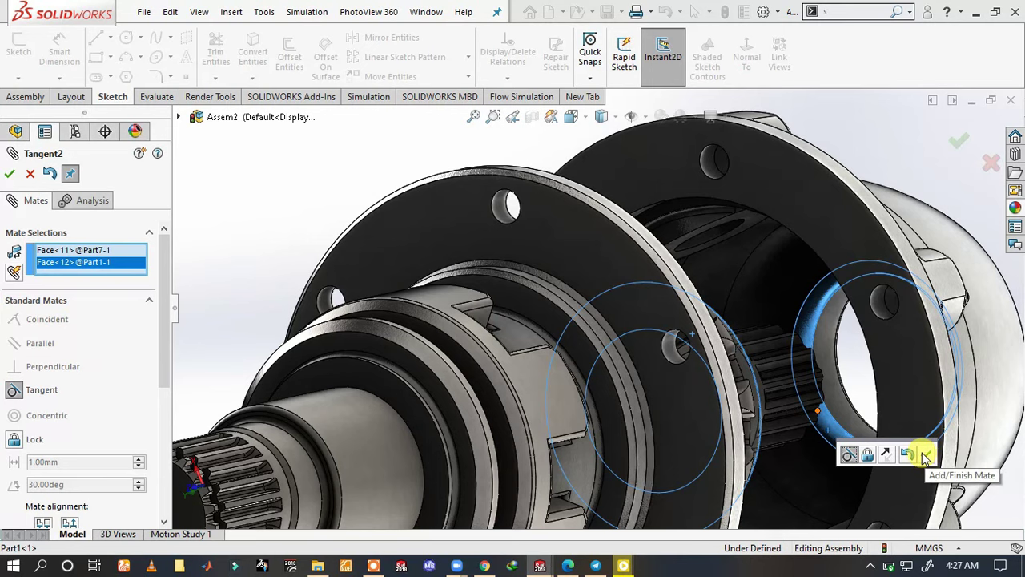
{"action": "left_click", "coordinate": [828, 424]}
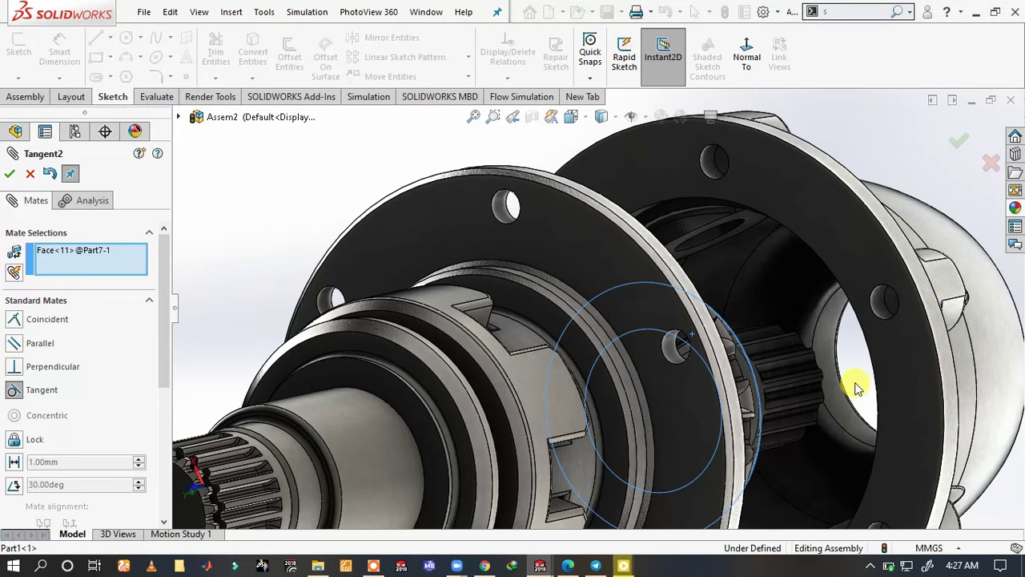
{"action": "mouse_move", "coordinate": [829, 403]}
{"action": "middle_mouse_down"}
{"action": "mouse_move", "coordinate": [778, 309]}
{"action": "mouse_move", "coordinate": [801, 297]}
{"action": "mouse_move", "coordinate": [835, 331]}
{"action": "mouse_move", "coordinate": [813, 362]}
{"action": "mouse_move", "coordinate": [799, 345]}
{"action": "mouse_move", "coordinate": [819, 315]}
{"action": "mouse_move", "coordinate": [785, 305]}
{"action": "mouse_move", "coordinate": [828, 332]}
{"action": "mouse_move", "coordinate": [857, 407]}
{"action": "mouse_move", "coordinate": [854, 366]}
{"action": "middle_mouse_up"}
{"action": "scroll", "coordinate": [868, 348], "scroll_direction": "down", "scroll_amount": 3}
{"action": "scroll", "coordinate": [729, 349], "scroll_direction": "down", "scroll_amount": 3}
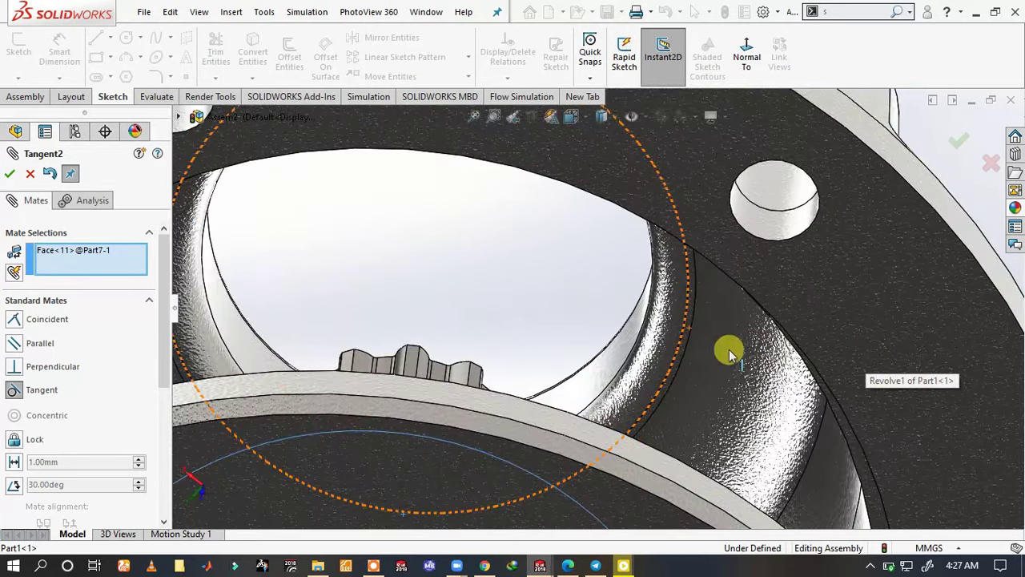
{"action": "scroll", "coordinate": [705, 340], "scroll_direction": "down", "scroll_amount": 2}
{"action": "scroll", "coordinate": [584, 320], "scroll_direction": "down", "scroll_amount": 2}
{"action": "scroll", "coordinate": [589, 318], "scroll_direction": "down", "scroll_amount": 2}
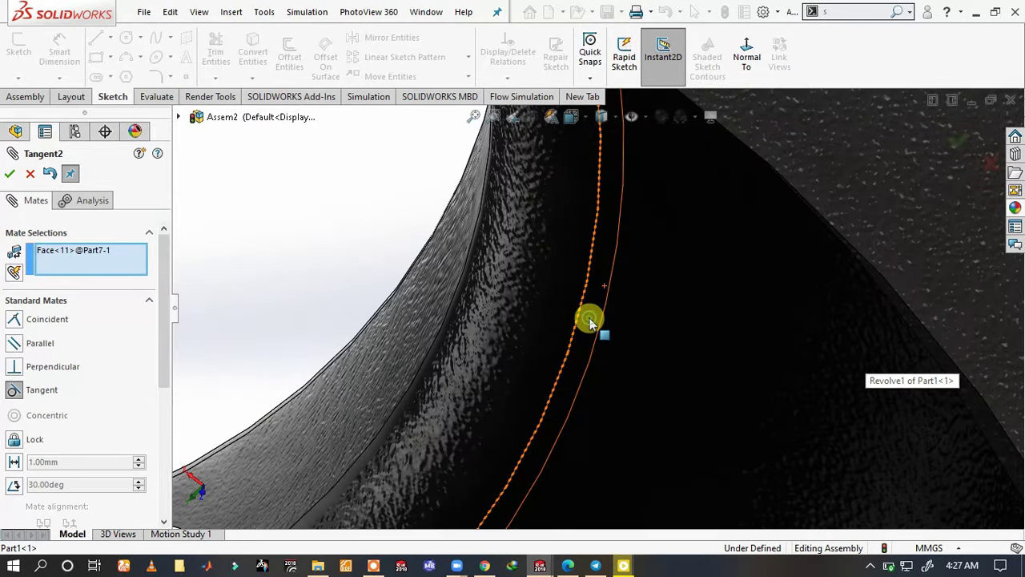
- Mate the Part7 face coincident with housing Face<13> of Part1
{"action": "left_click", "coordinate": [590, 320]}
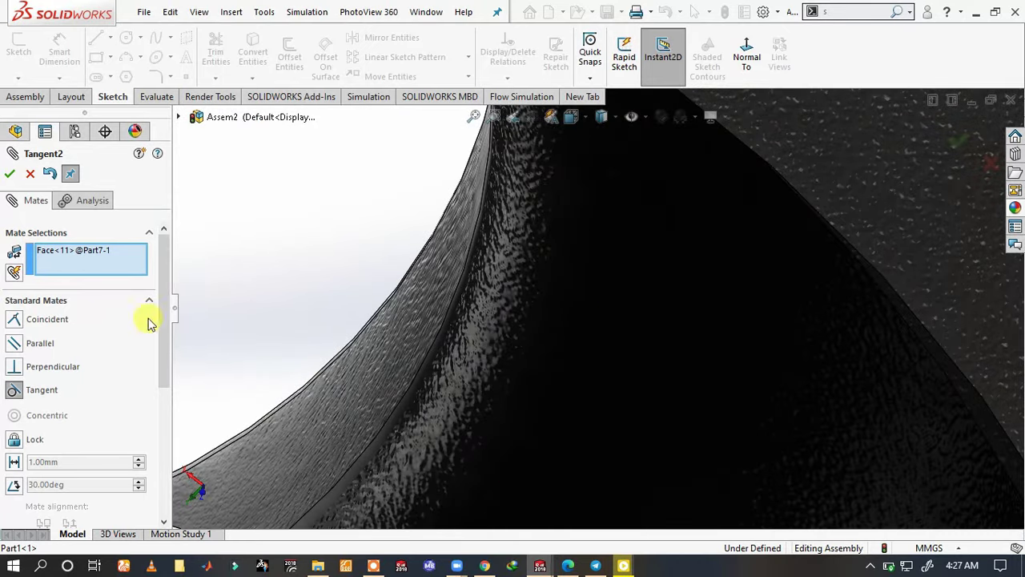
{"action": "left_click", "coordinate": [16, 320]}
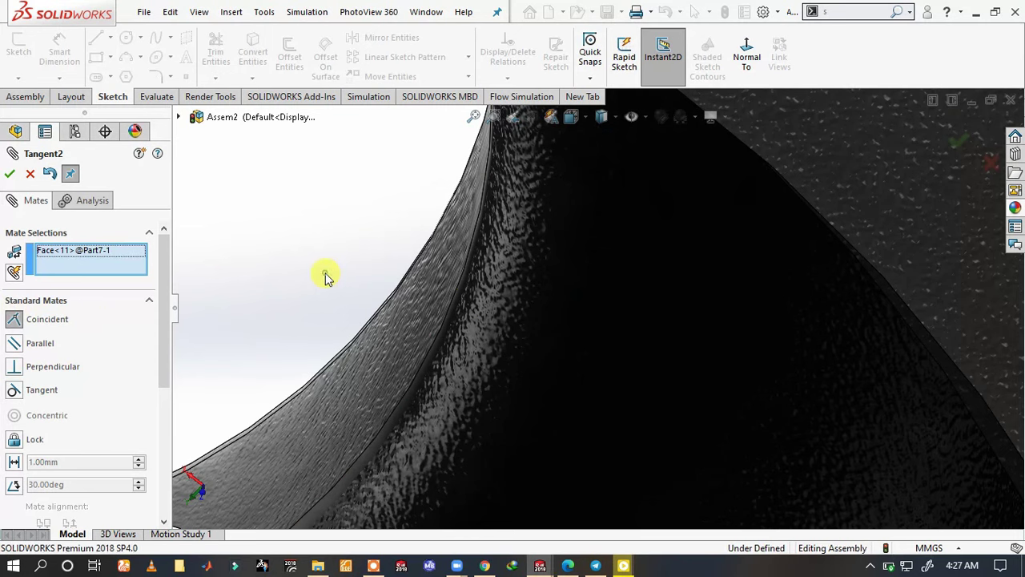
{"action": "scroll", "coordinate": [458, 297], "scroll_direction": "up", "scroll_amount": 2}
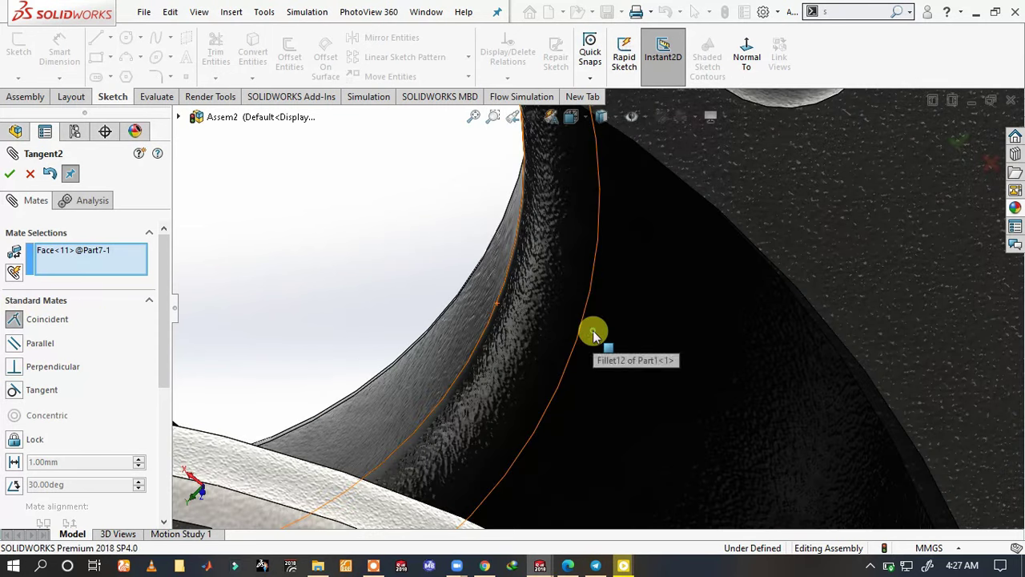
{"action": "left_click", "coordinate": [593, 331]}
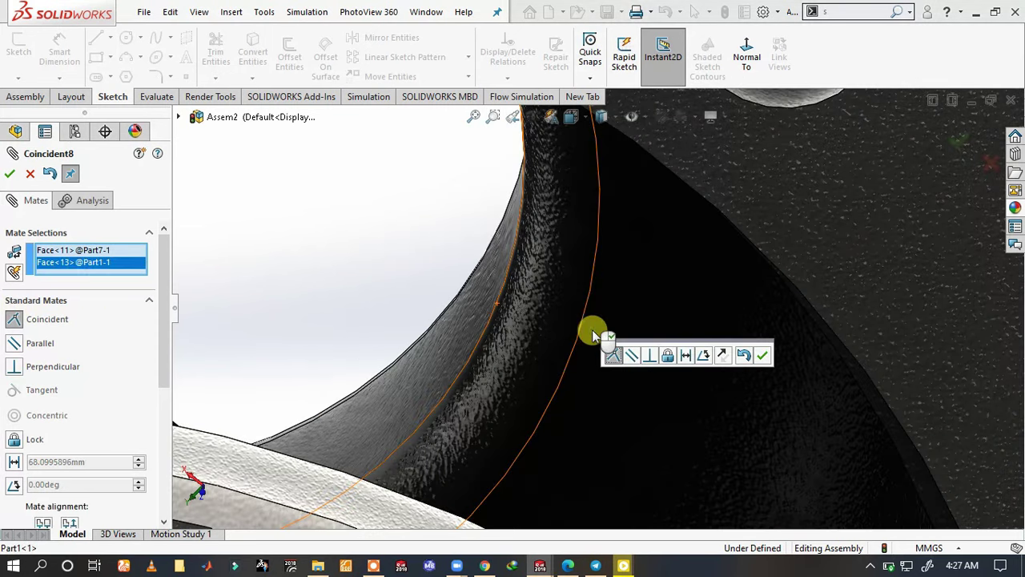
{"action": "left_click", "coordinate": [776, 356]}
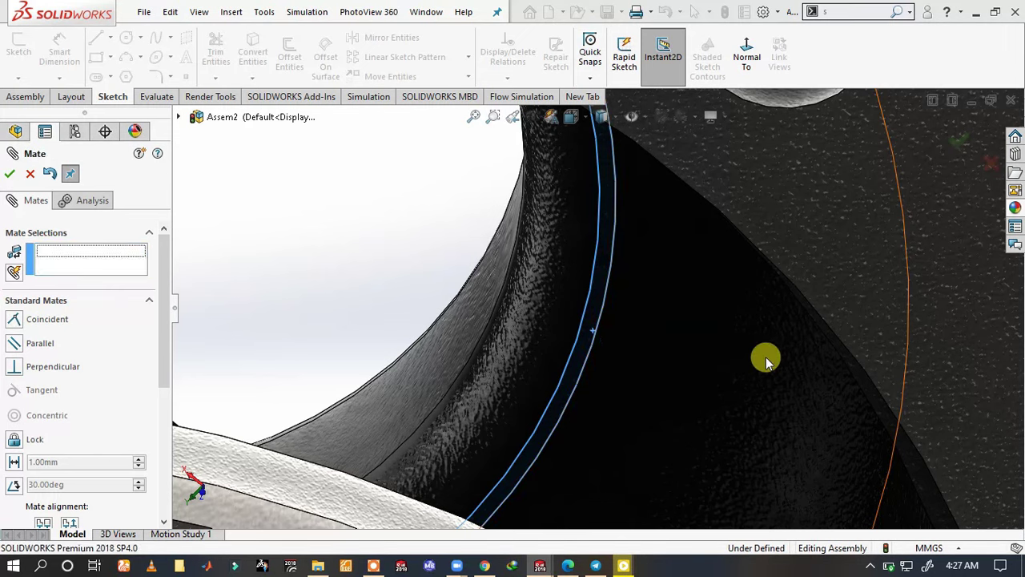
- Close the mate panel and check the size of the shaft end edge
{"action": "left_click", "coordinate": [10, 175]}
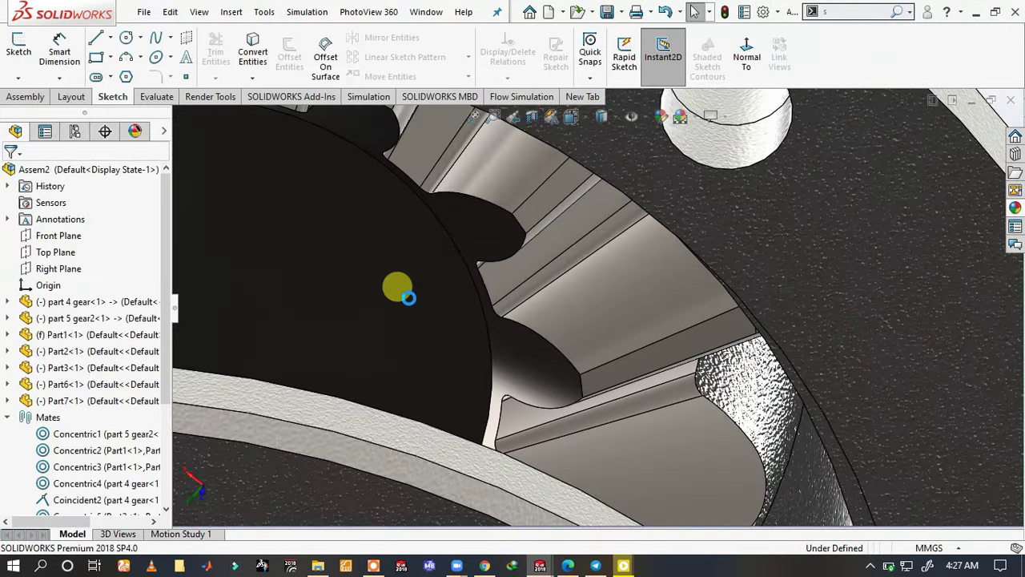
{"action": "scroll", "coordinate": [410, 300], "scroll_direction": "up", "scroll_amount": 1}
{"action": "scroll", "coordinate": [409, 299], "scroll_direction": "up", "scroll_amount": 1}
{"action": "scroll", "coordinate": [411, 304], "scroll_direction": "up", "scroll_amount": 1}
{"action": "scroll", "coordinate": [413, 310], "scroll_direction": "up", "scroll_amount": 2}
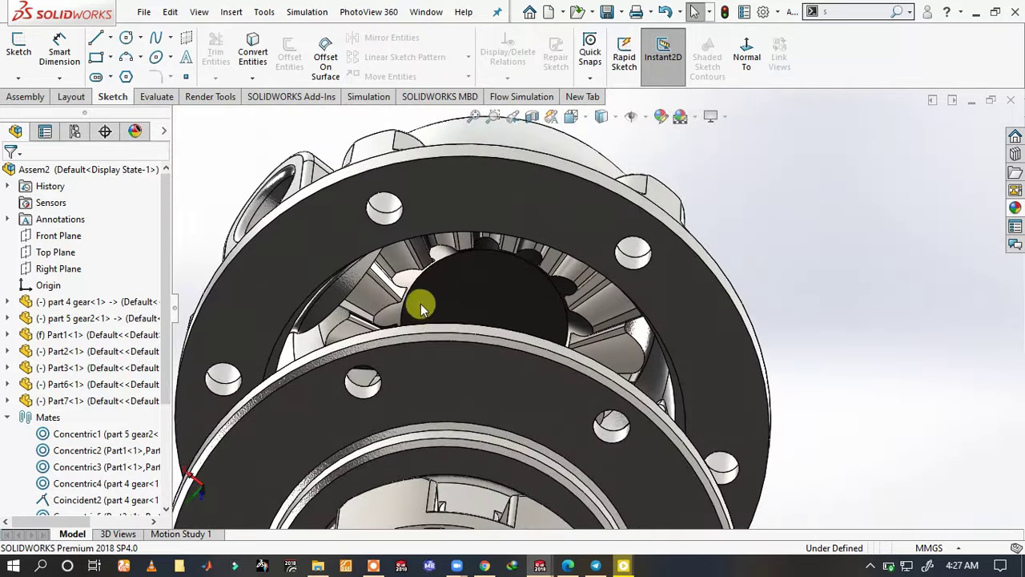
{"action": "mouse_move", "coordinate": [423, 297]}
{"action": "middle_mouse_down"}
{"action": "mouse_move", "coordinate": [361, 280]}
{"action": "mouse_move", "coordinate": [311, 155]}
{"action": "mouse_move", "coordinate": [259, 197]}
{"action": "mouse_move", "coordinate": [582, 337]}
{"action": "middle_mouse_up"}
{"action": "left_click", "coordinate": [580, 331]}
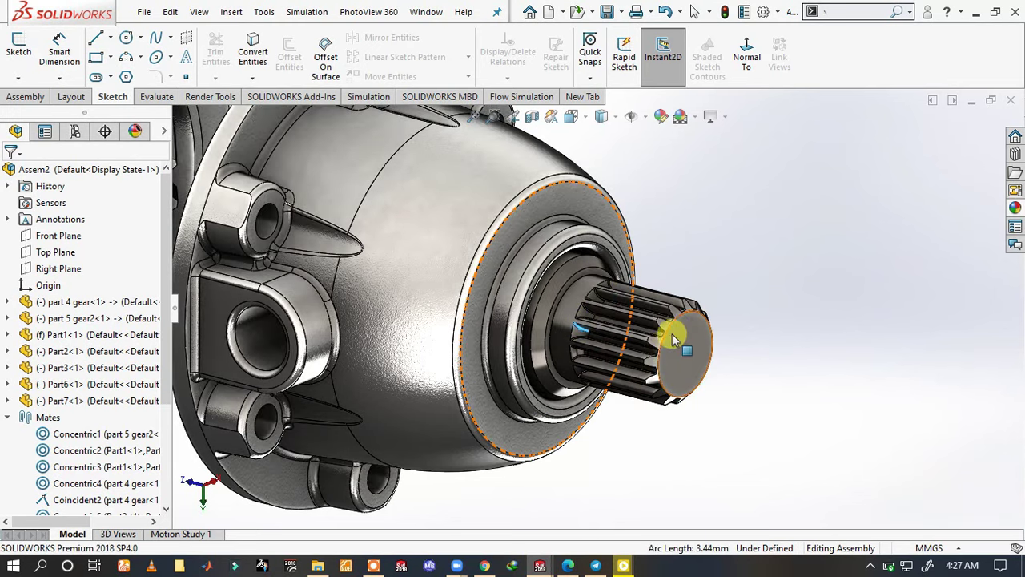
{"action": "left_click", "coordinate": [667, 325]}
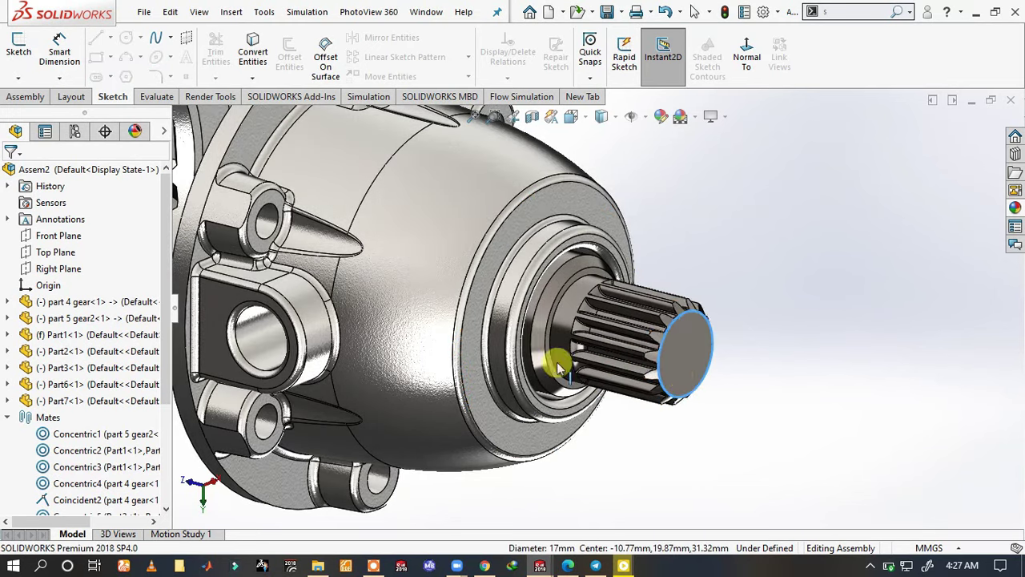
- Clear the shaft edge selection and save the assembly with Rebuild and save
{"action": "scroll", "coordinate": [549, 355], "scroll_direction": "up", "scroll_amount": 5}
{"action": "mouse_move", "coordinate": [423, 321]}
{"action": "middle_mouse_down"}
{"action": "mouse_move", "coordinate": [457, 275]}
{"action": "mouse_move", "coordinate": [525, 388]}
{"action": "mouse_move", "coordinate": [470, 230]}
{"action": "middle_mouse_up"}
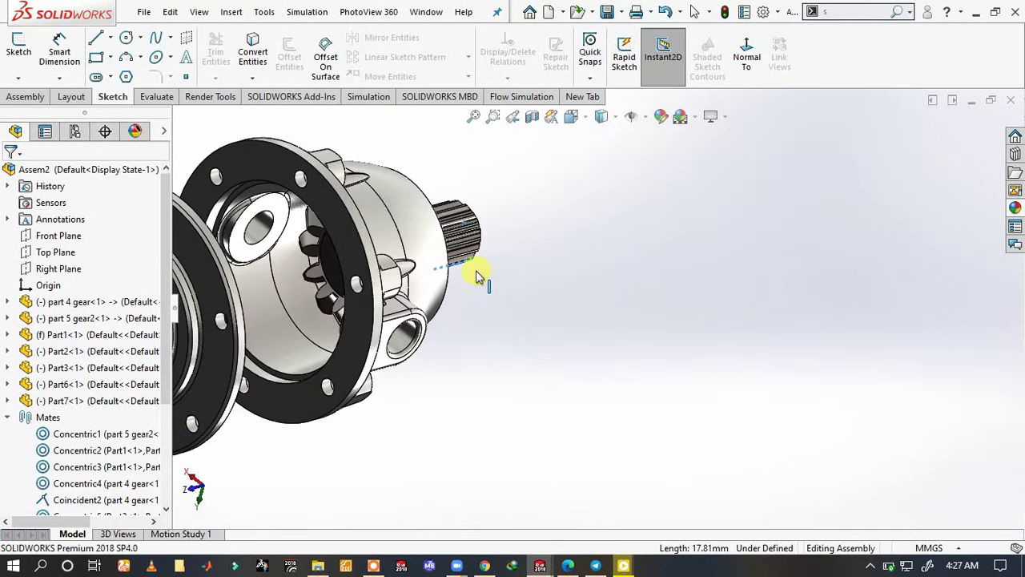
{"action": "left_click", "coordinate": [474, 309]}
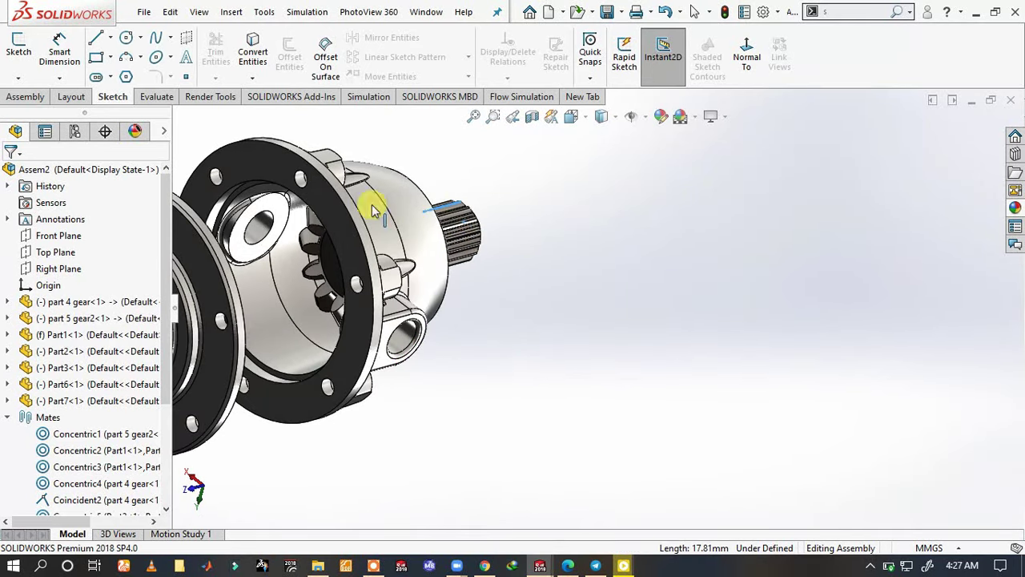
{"action": "middle_click_drag", "start_coordinate": [366, 201], "coordinate": [274, 270]}
{"action": "scroll", "coordinate": [275, 270], "scroll_direction": "up", "scroll_amount": 3}
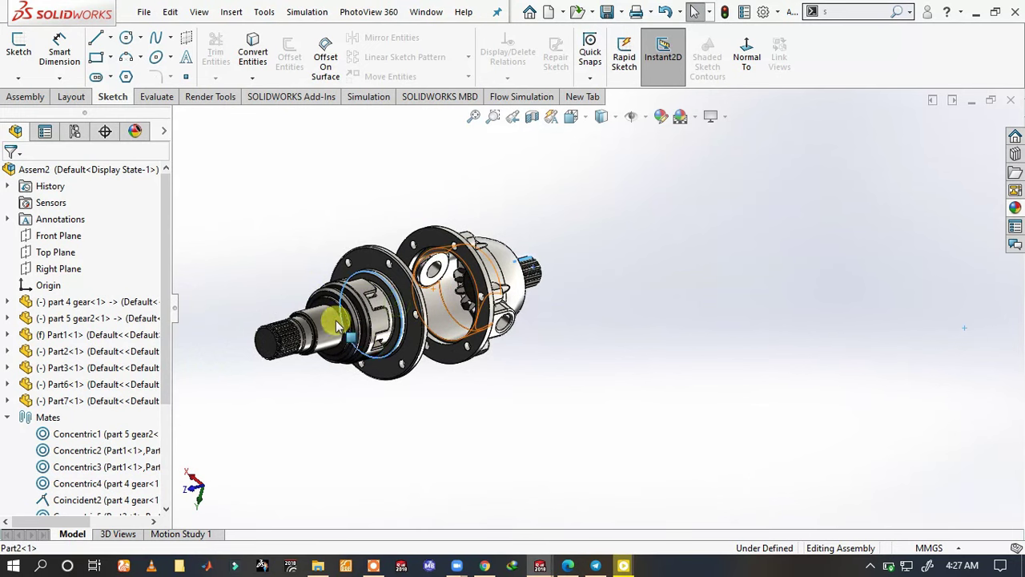
{"action": "scroll", "coordinate": [353, 300], "scroll_direction": "down", "scroll_amount": 4}
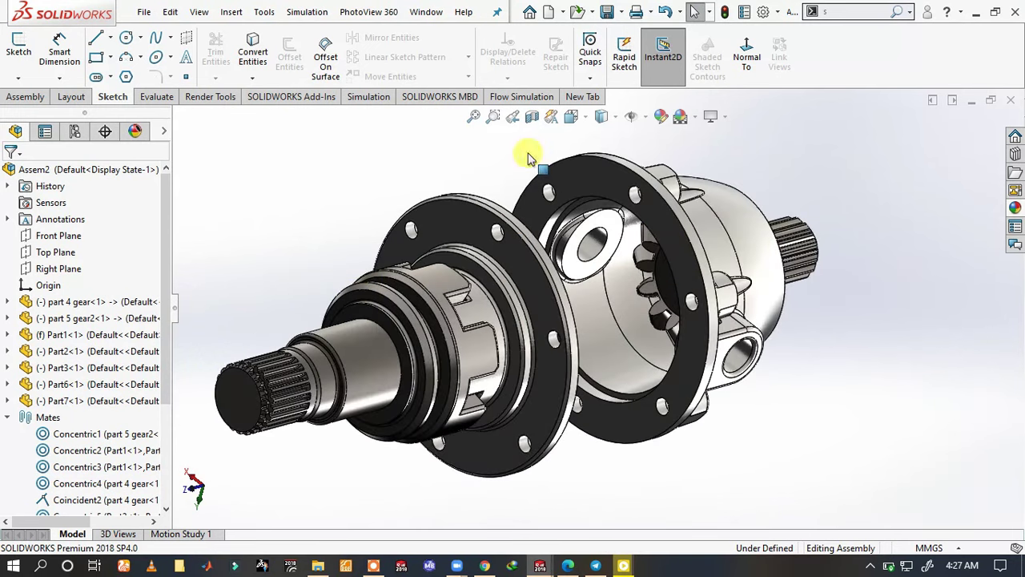
{"action": "left_click", "coordinate": [607, 11]}
{"action": "left_click", "coordinate": [582, 221]}
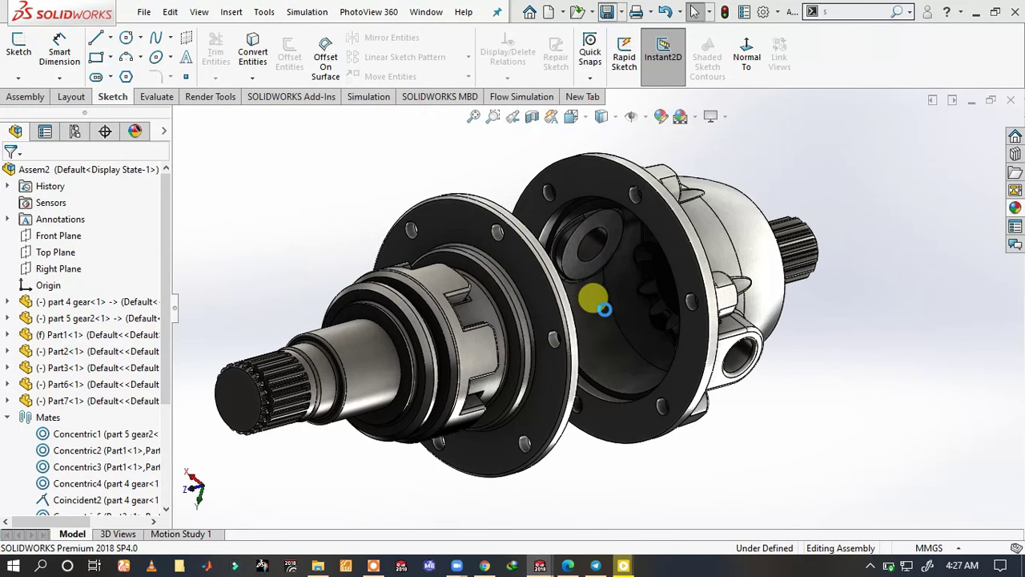
- Show the assembly in the Isometric view
{"action": "scroll", "coordinate": [573, 324], "scroll_direction": "up", "scroll_amount": 2}
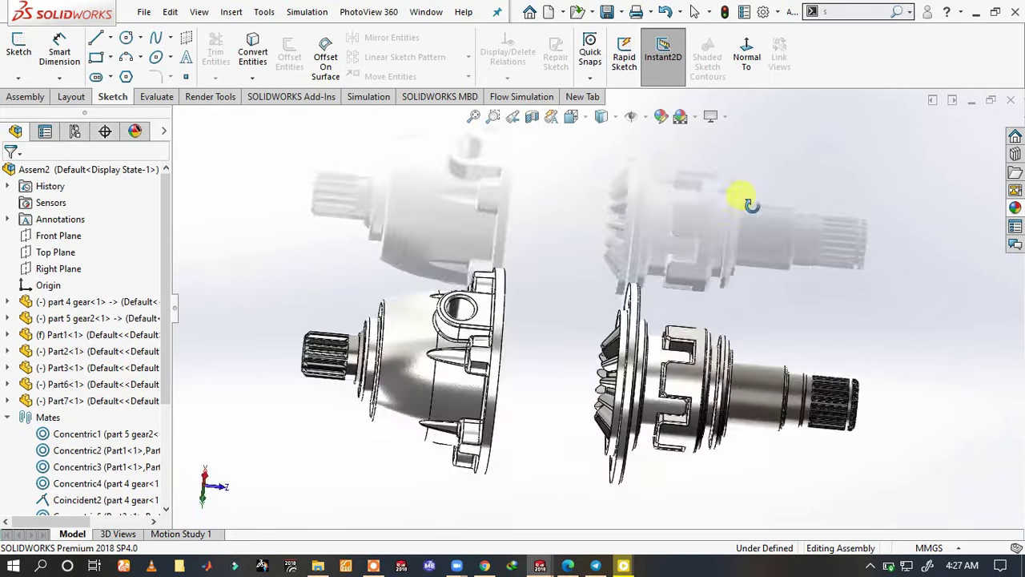
{"action": "key", "text": "space"}
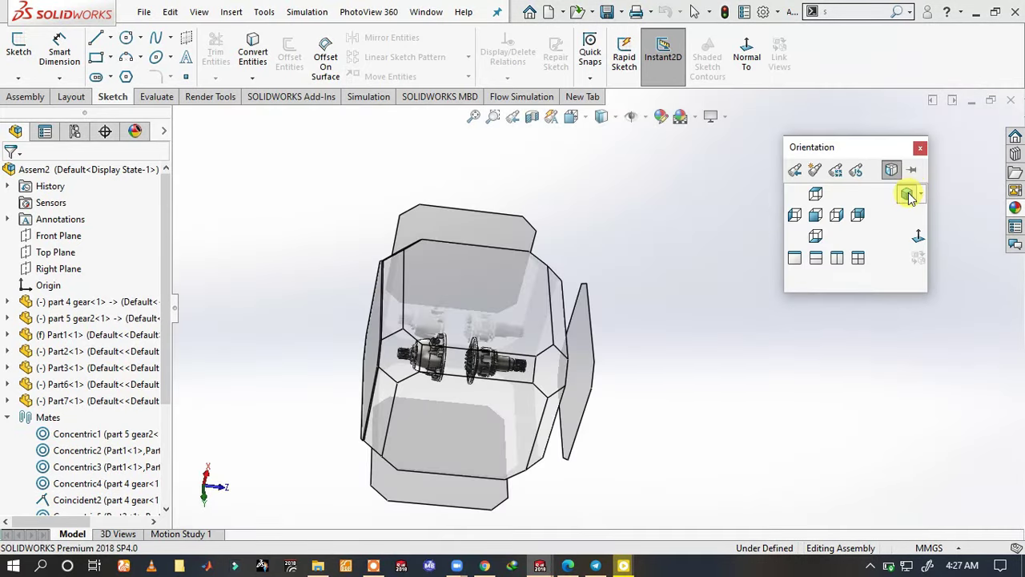
{"action": "left_click", "coordinate": [908, 194]}
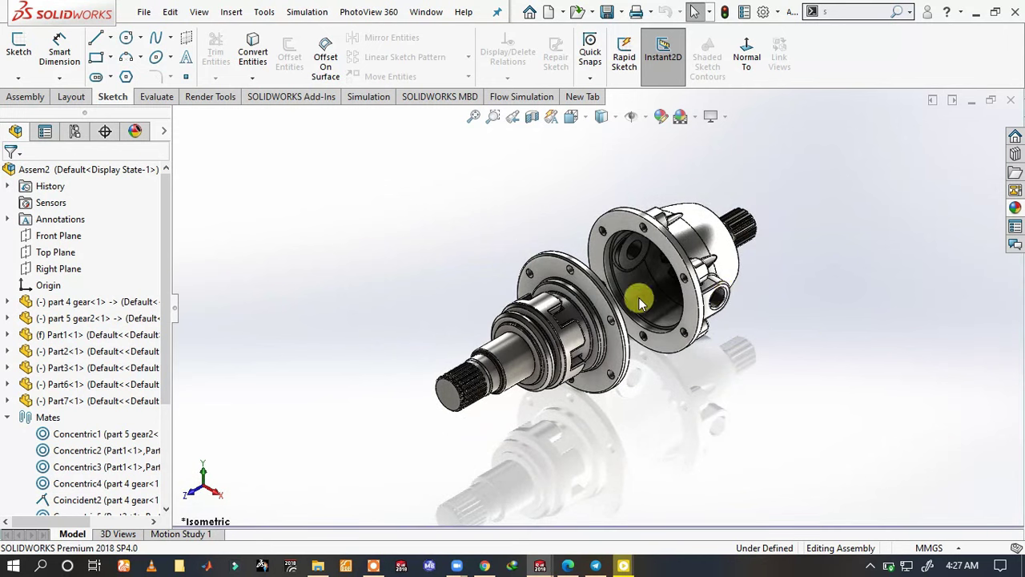
{"action": "scroll", "coordinate": [639, 299], "scroll_direction": "down", "scroll_amount": 3}
{"action": "scroll", "coordinate": [691, 267], "scroll_direction": "down", "scroll_amount": 2}
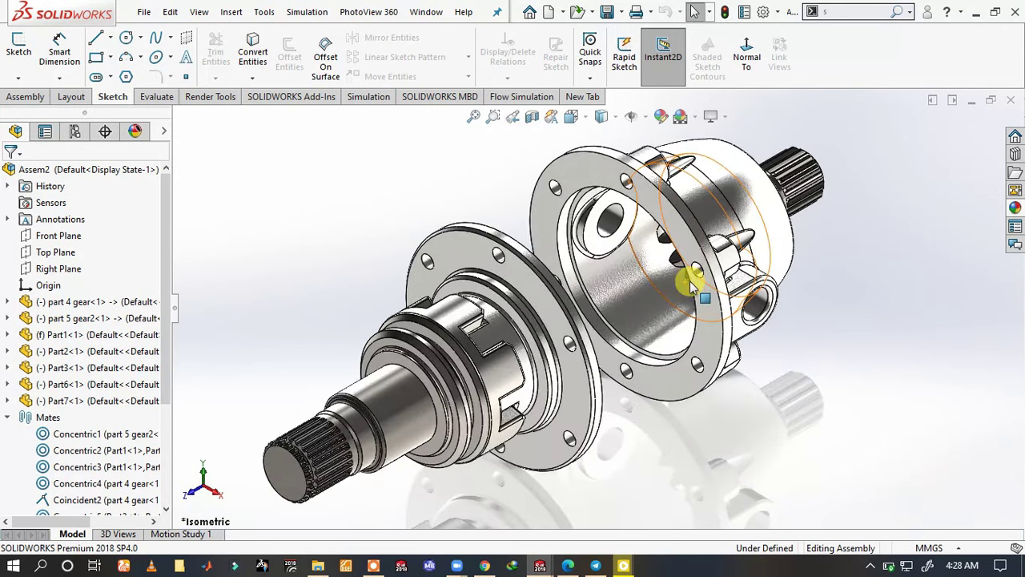
{"action": "scroll", "coordinate": [845, 297], "scroll_direction": "down", "scroll_amount": 2}
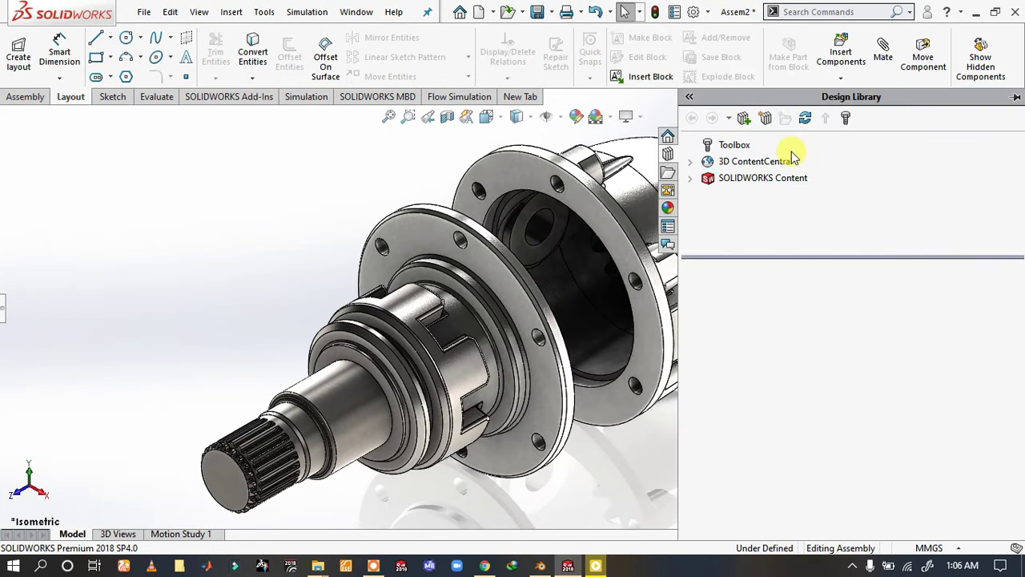
- Load the Toolbox add-in and open the Toolbox library in the Design Library
{"action": "left_click", "coordinate": [730, 149]}
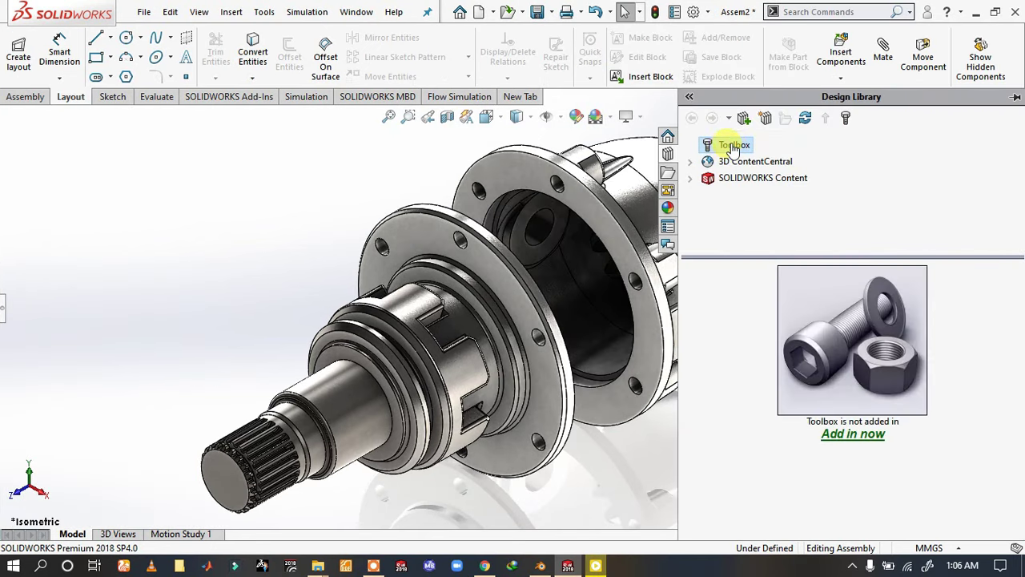
{"action": "left_click", "coordinate": [875, 433]}
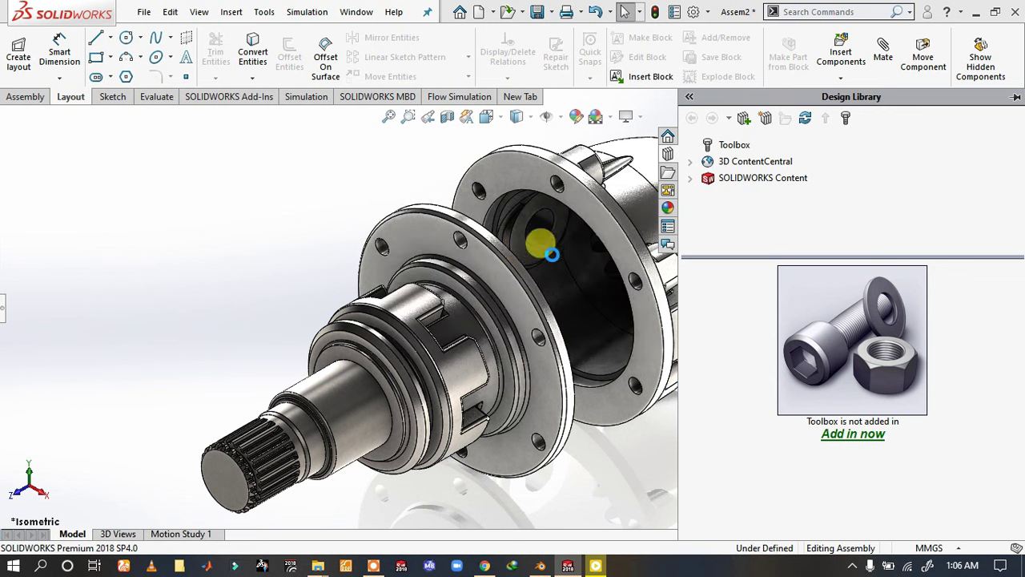
{"action": "left_click", "coordinate": [573, 256]}
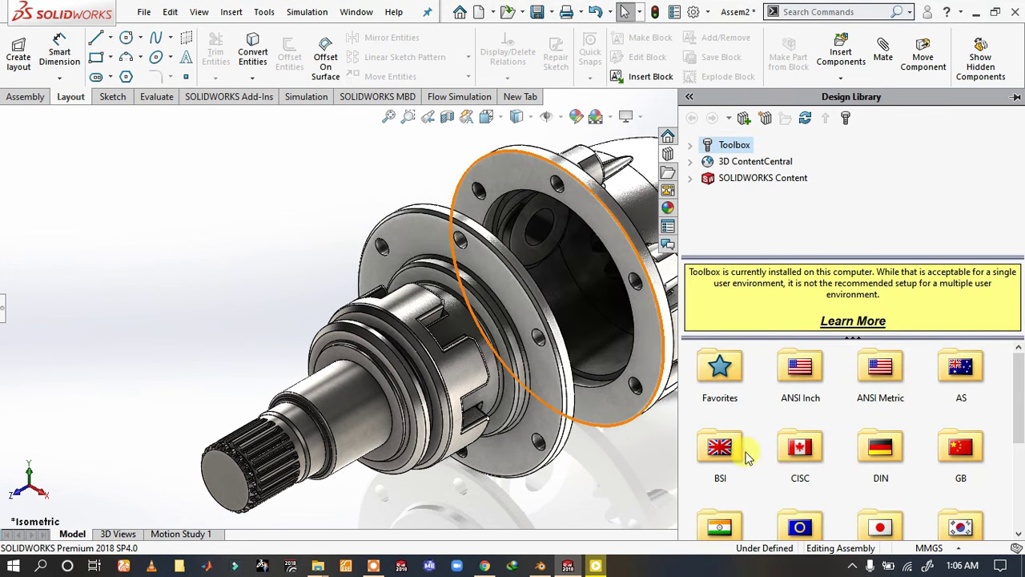
- Expand Toolbox ISO > Power Transmission > Gears to list the gear types
{"action": "scroll", "coordinate": [998, 418], "scroll_direction": "down", "scroll_amount": 3}
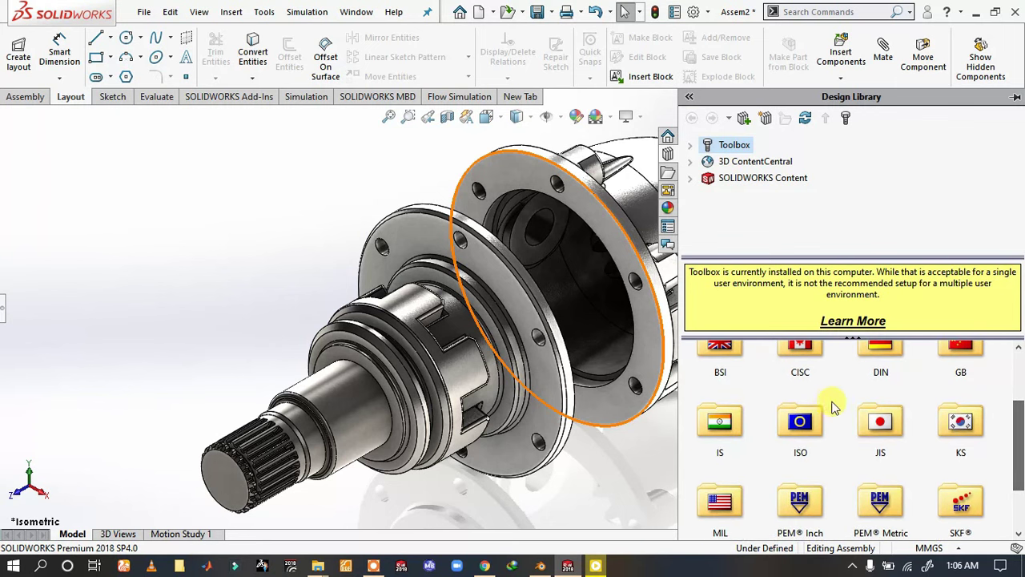
{"action": "left_click", "coordinate": [805, 418]}
{"action": "double_click", "coordinate": [805, 418]}
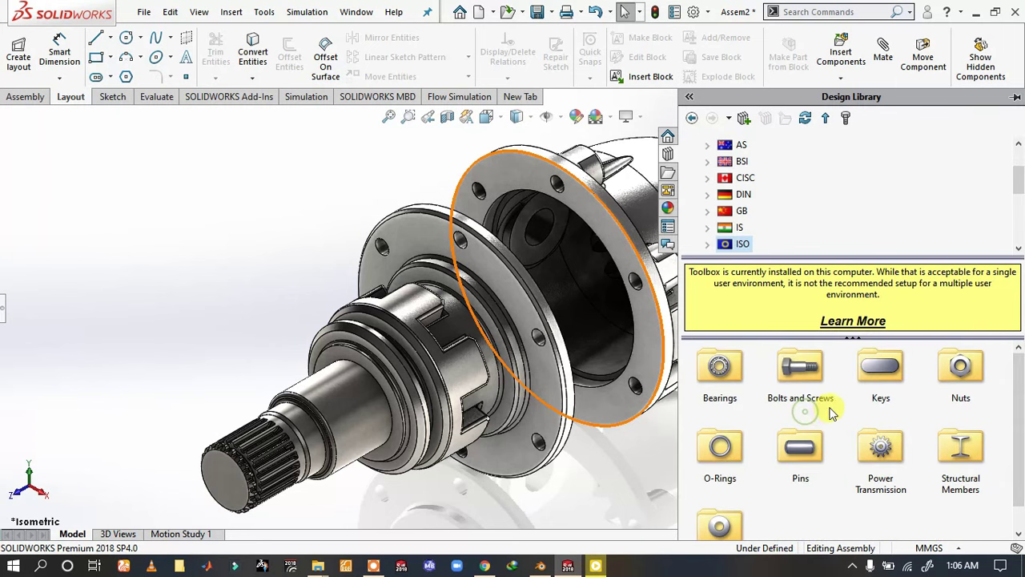
{"action": "left_click", "coordinate": [888, 455]}
{"action": "double_click", "coordinate": [888, 457]}
{"action": "left_click", "coordinate": [801, 375]}
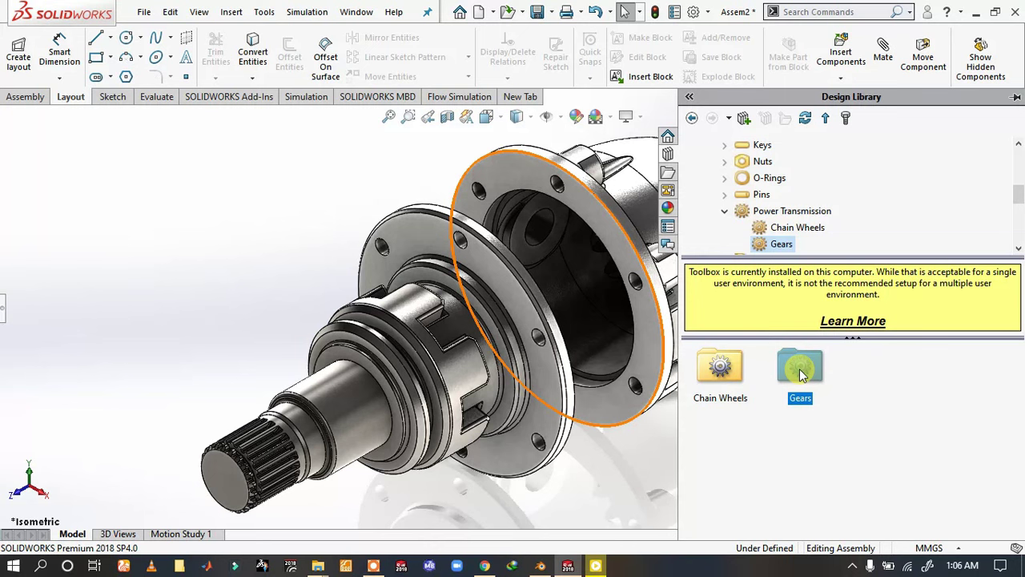
{"action": "double_click", "coordinate": [804, 374]}
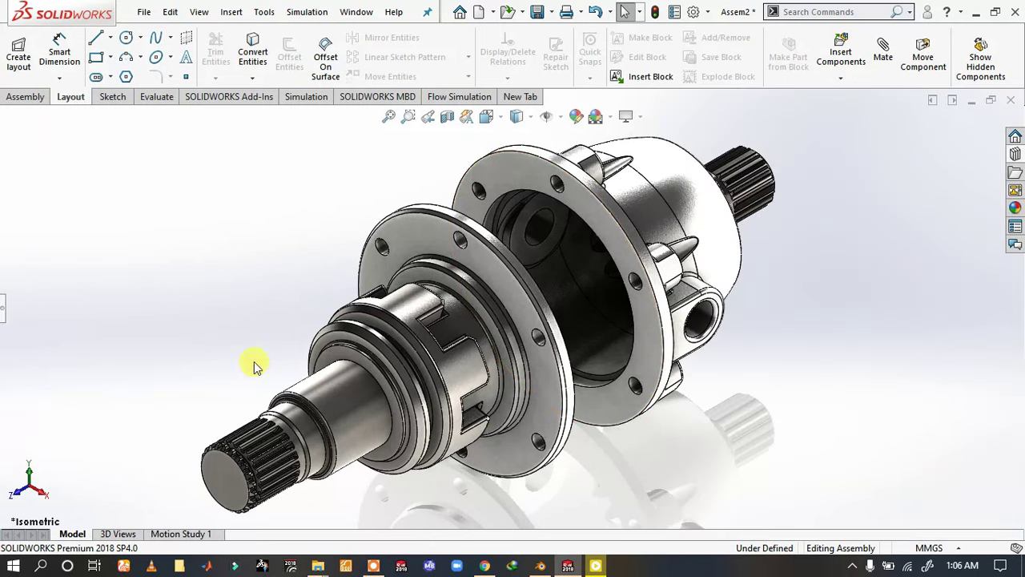
{"action": "left_click", "coordinate": [2, 306]}
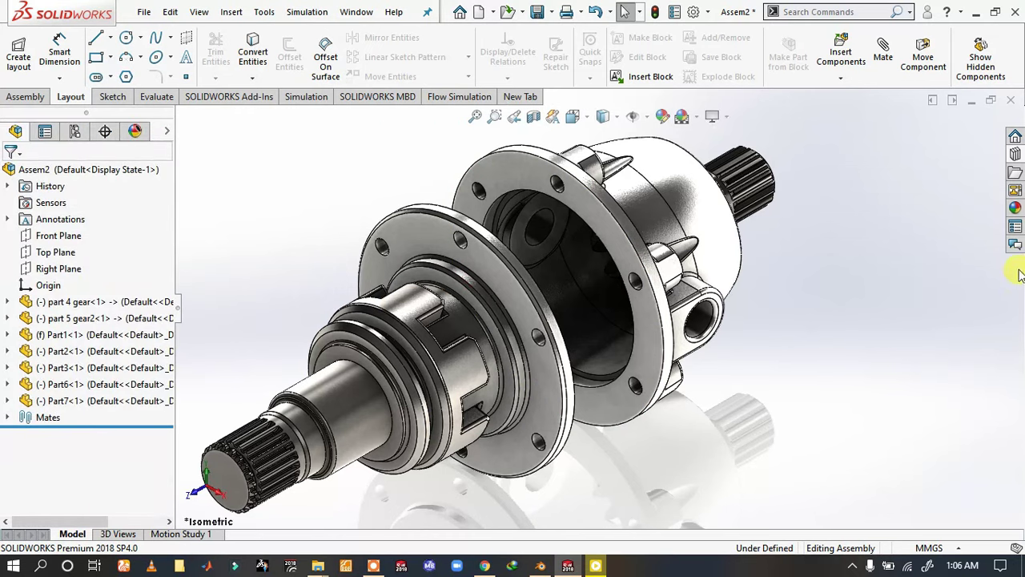
{"action": "left_click", "coordinate": [1015, 154]}
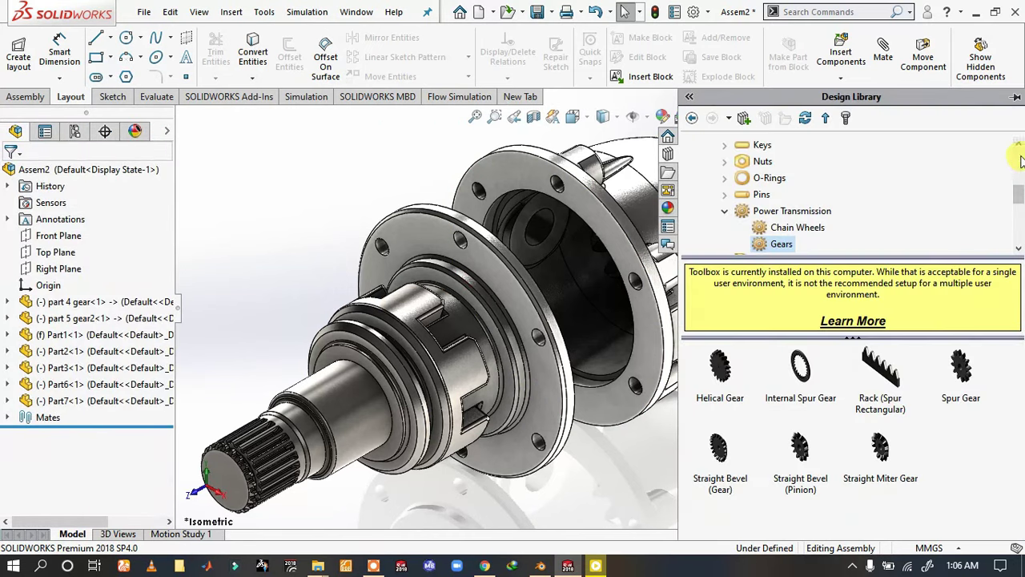
- Drop a Straight Miter Gear beside the housing and open its Configure Component settings
{"action": "left_click_drag", "start_coordinate": [880, 450], "coordinate": [643, 484]}
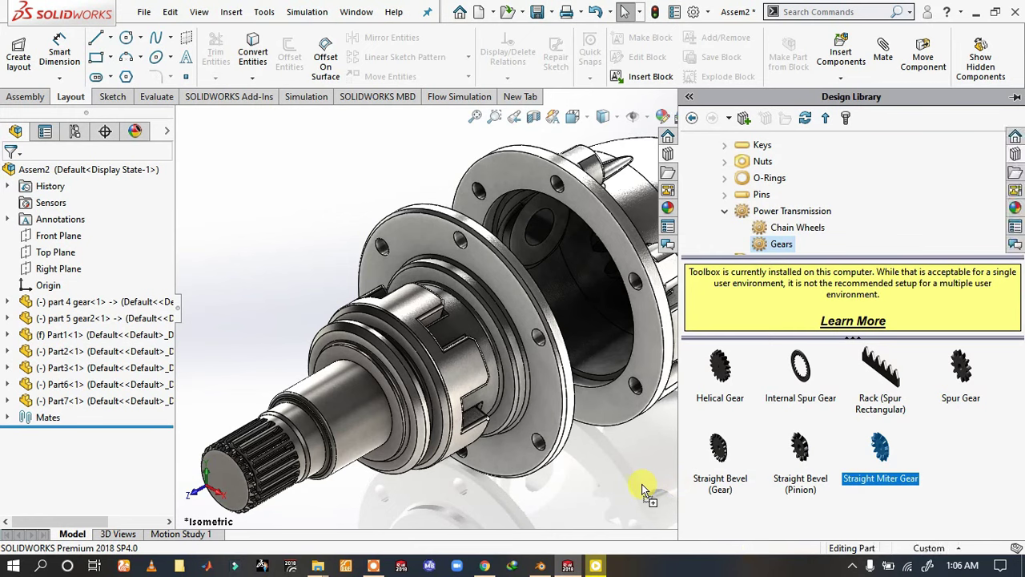
{"action": "left_click_drag", "start_coordinate": [641, 484], "coordinate": [761, 405]}
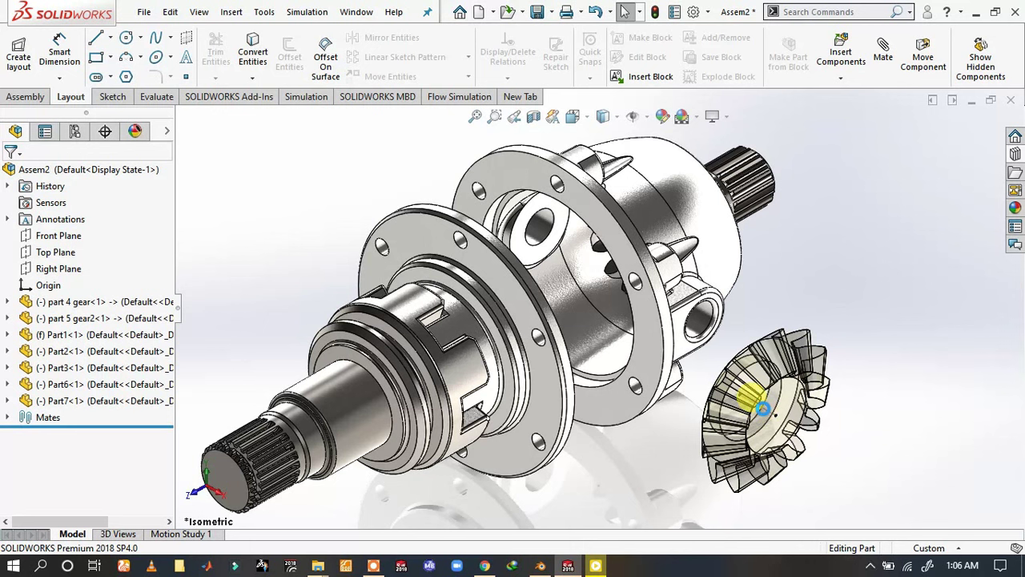
{"action": "left_click_drag", "start_coordinate": [763, 408], "coordinate": [765, 411]}
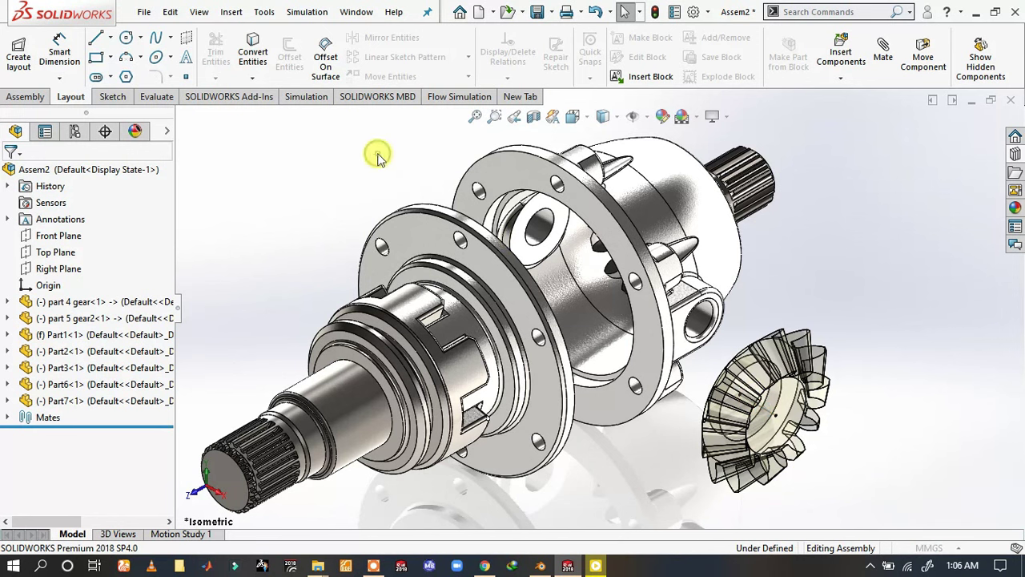
{"action": "double_click", "coordinate": [586, 235]}
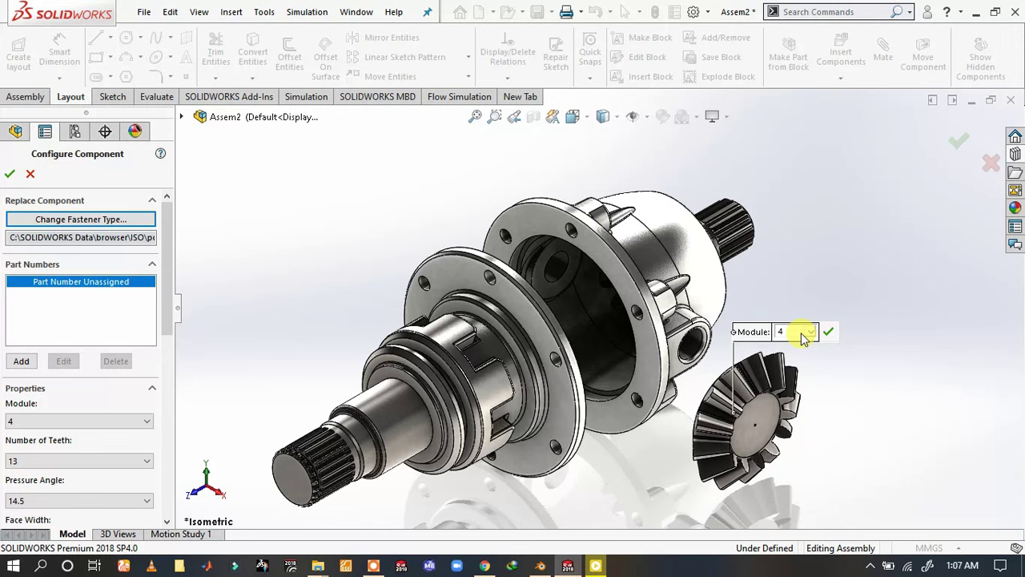
- Set the miter gear's module to 2.75 and its tooth count to 12
{"action": "left_click", "coordinate": [809, 332]}
{"action": "scroll", "coordinate": [789, 240], "scroll_direction": "up", "scroll_amount": 3}
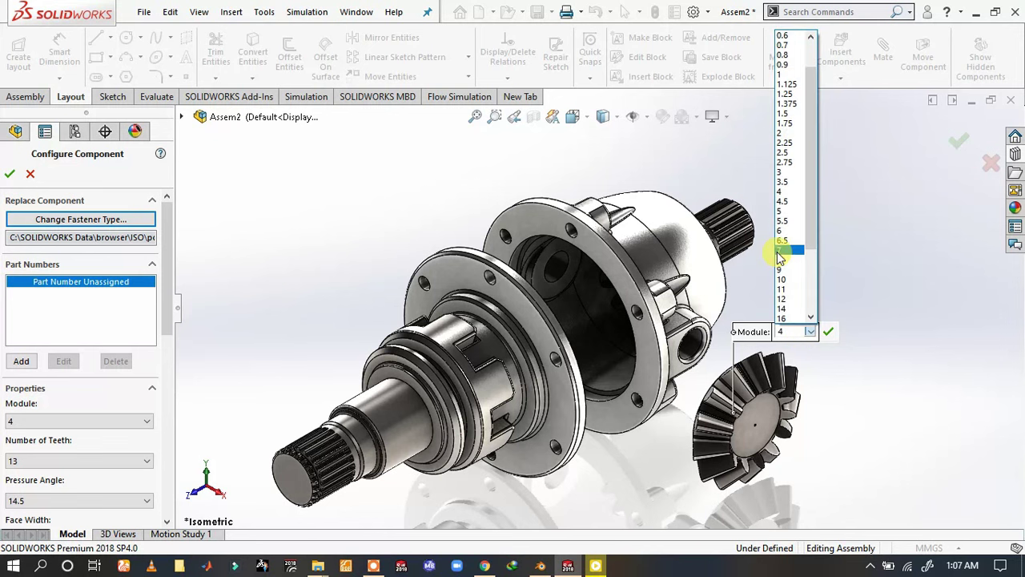
{"action": "left_click", "coordinate": [787, 164]}
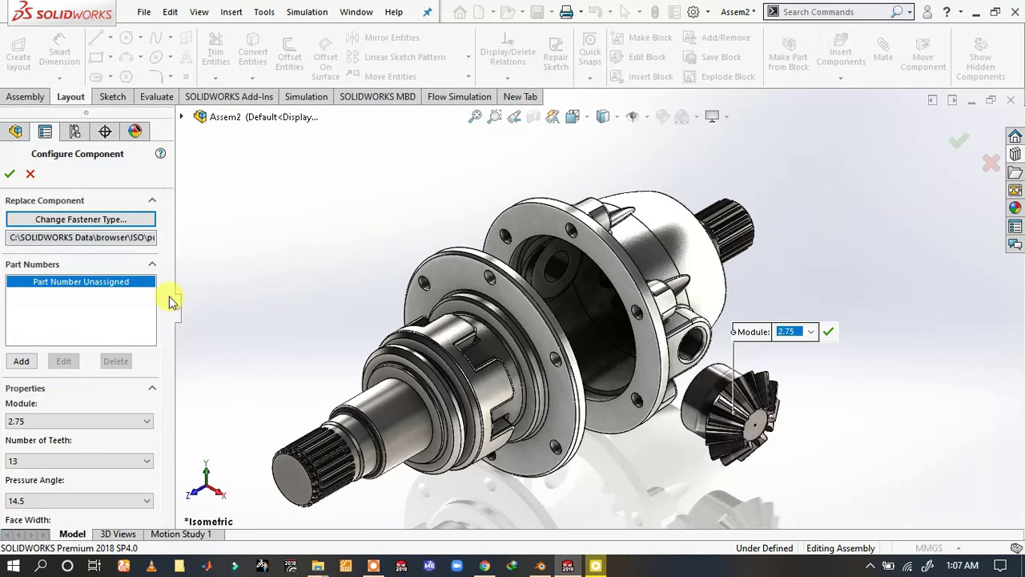
{"action": "left_click_drag", "start_coordinate": [168, 295], "coordinate": [170, 357]}
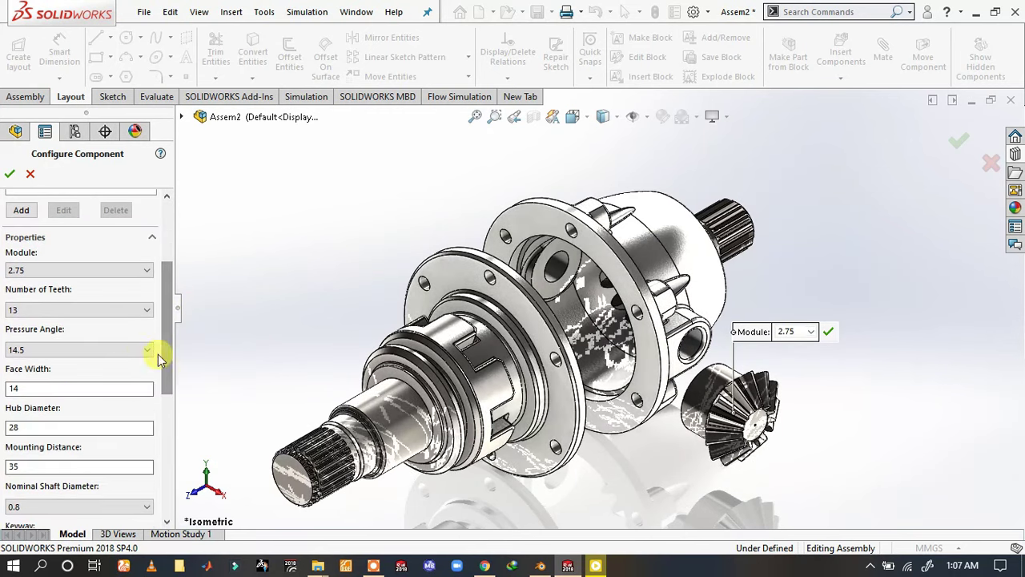
{"action": "left_click", "coordinate": [69, 311]}
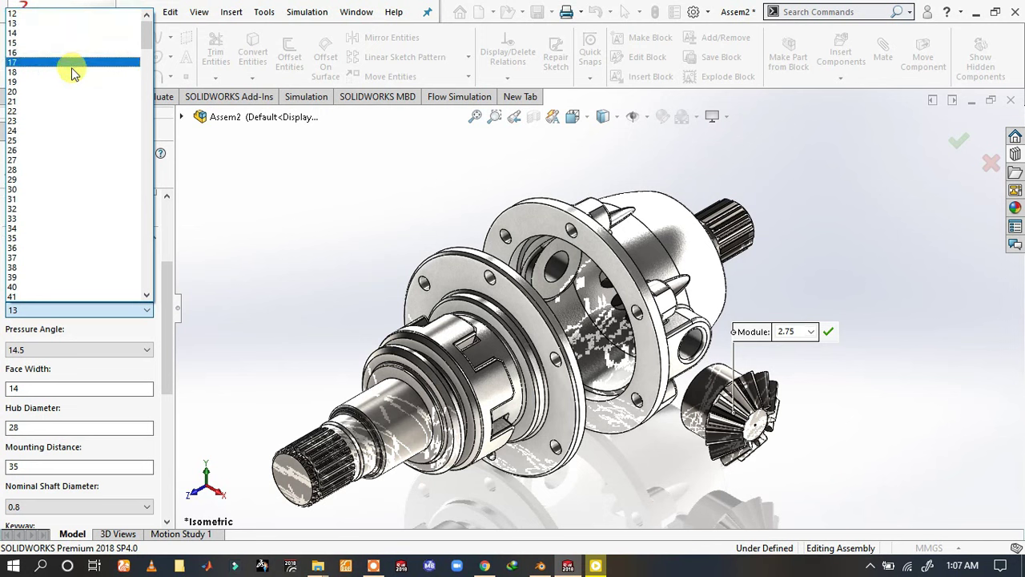
{"action": "left_click", "coordinate": [46, 13]}
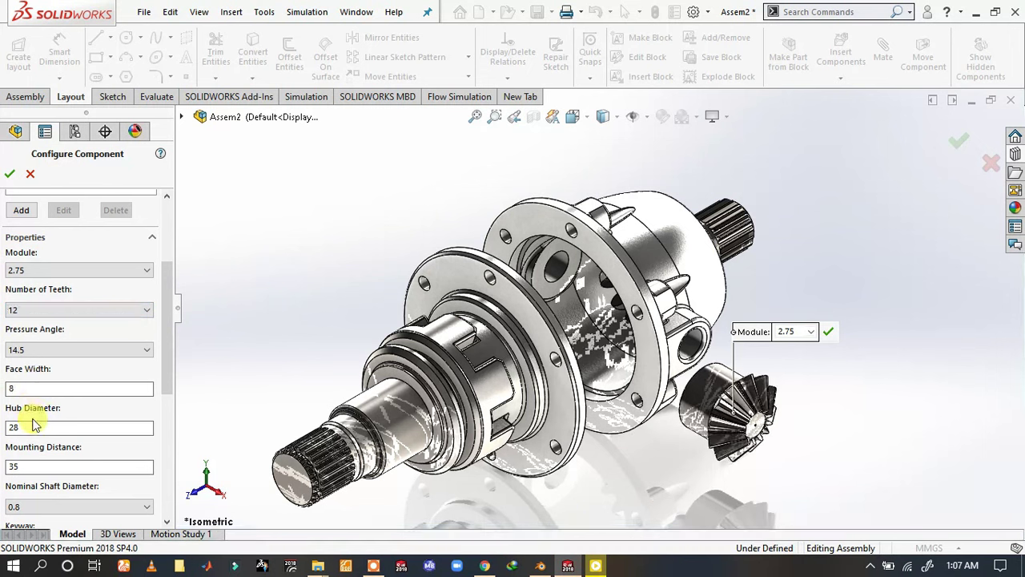
- Set face width 8, hub diameter 13 and mounting distance 120
{"action": "left_click", "coordinate": [30, 427]}
{"action": "type", "text": "13"}
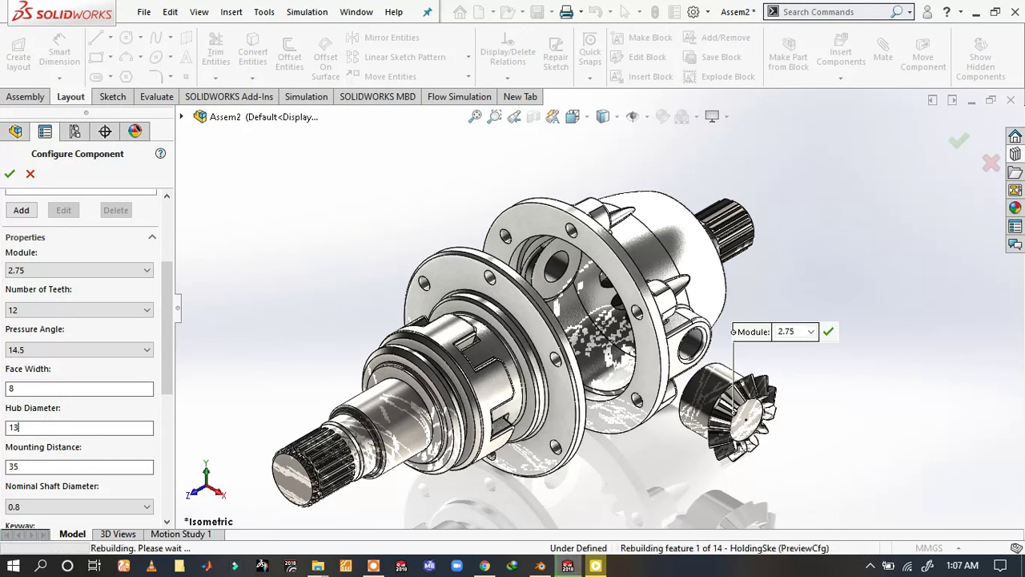
{"action": "left_click", "coordinate": [37, 467]}
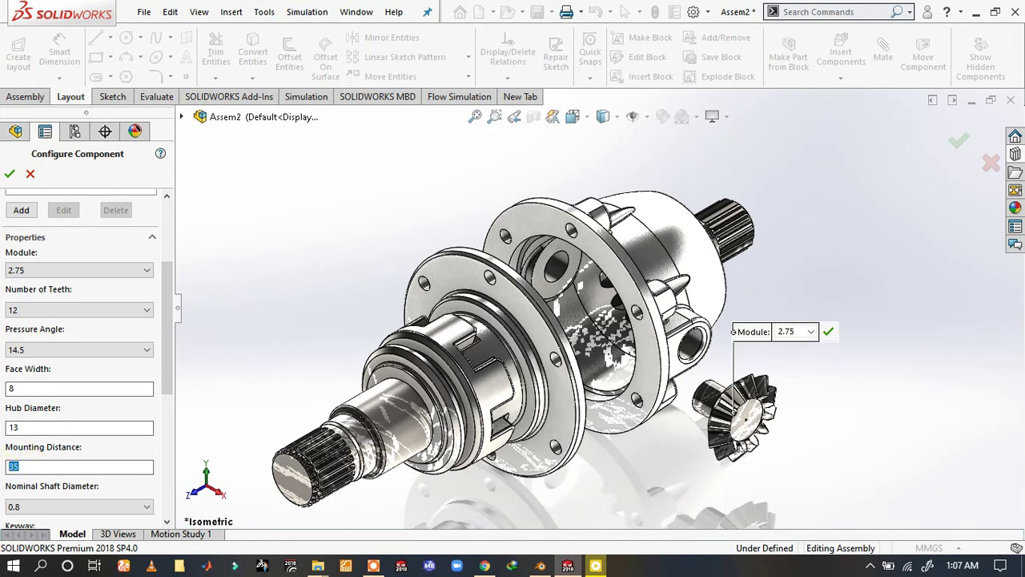
{"action": "type", "text": "120"}
{"action": "key", "text": "Return"}
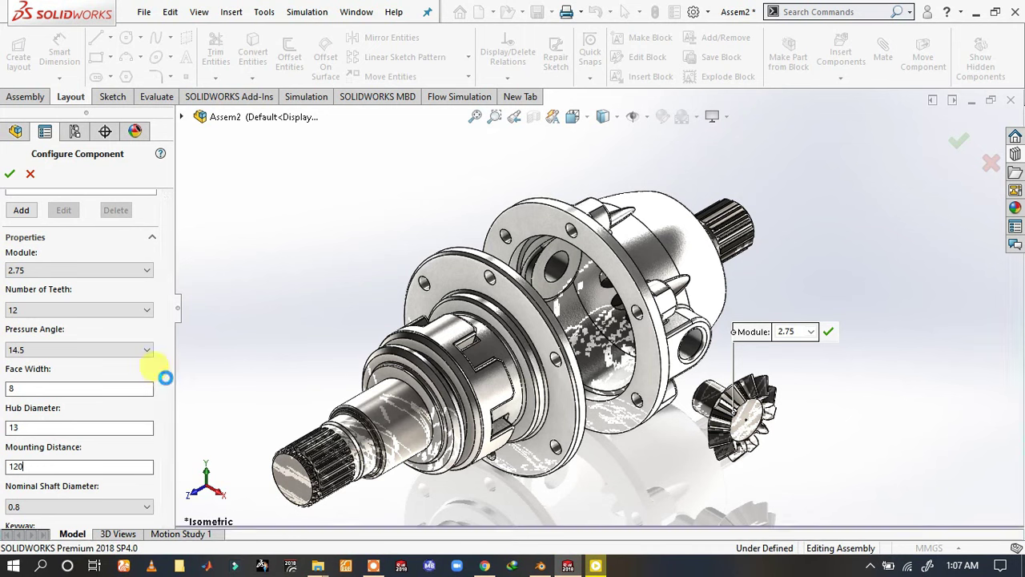
{"action": "left_click_drag", "start_coordinate": [173, 394], "coordinate": [171, 435]}
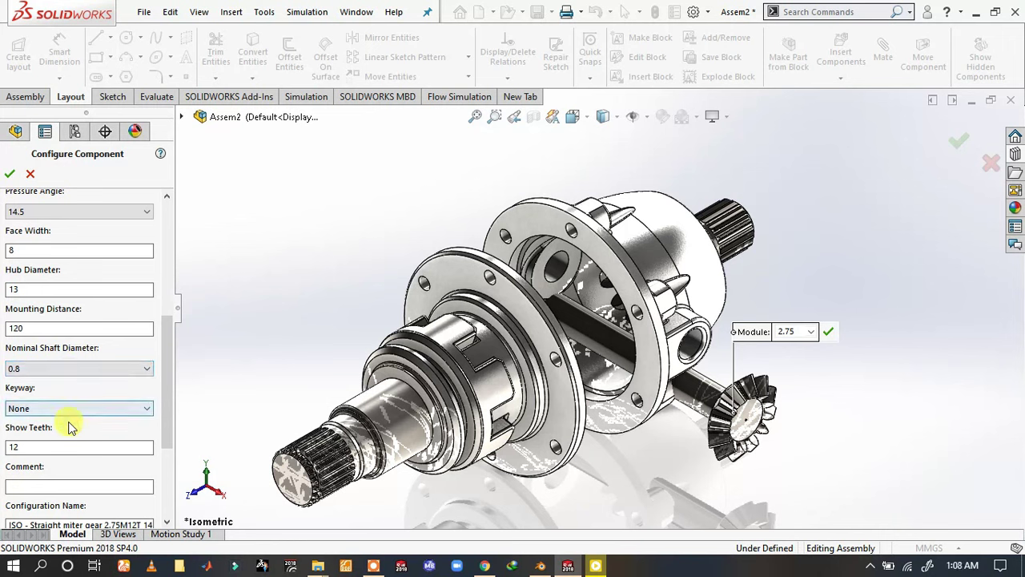
{"action": "scroll", "coordinate": [89, 497], "scroll_direction": "down", "scroll_amount": 3}
{"action": "scroll", "coordinate": [86, 497], "scroll_direction": "up", "scroll_amount": 5}
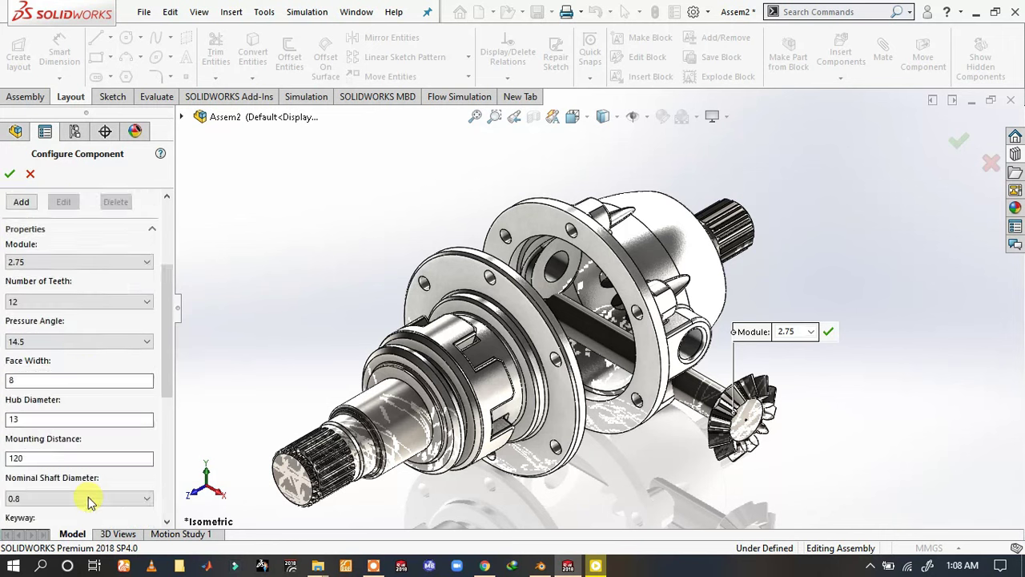
{"action": "scroll", "coordinate": [87, 497], "scroll_direction": "up", "scroll_amount": 3}
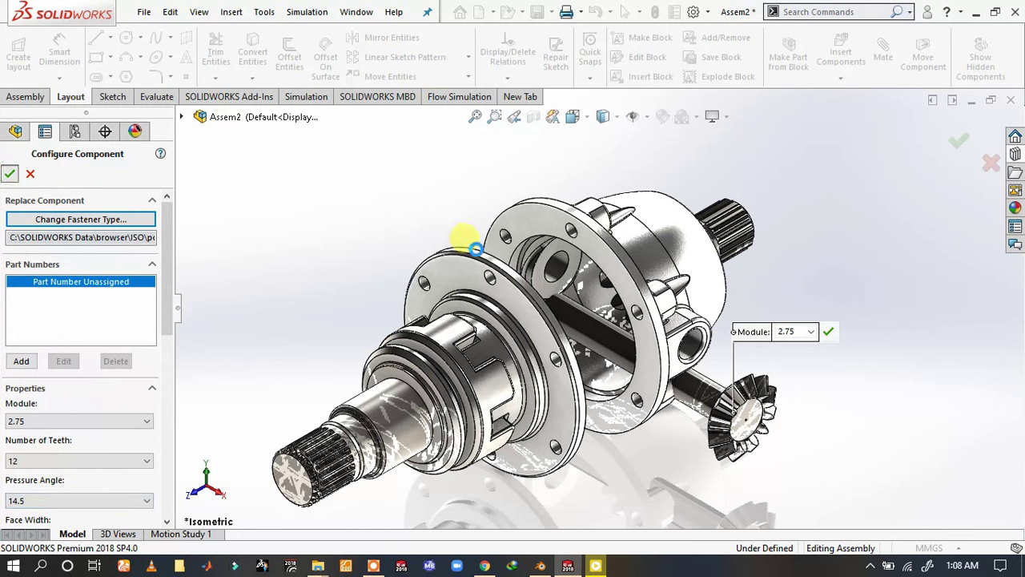
- Accept the 2.75-module, 12-tooth miter gear and place a second copy in the housing bore
{"action": "left_click", "coordinate": [553, 268]}
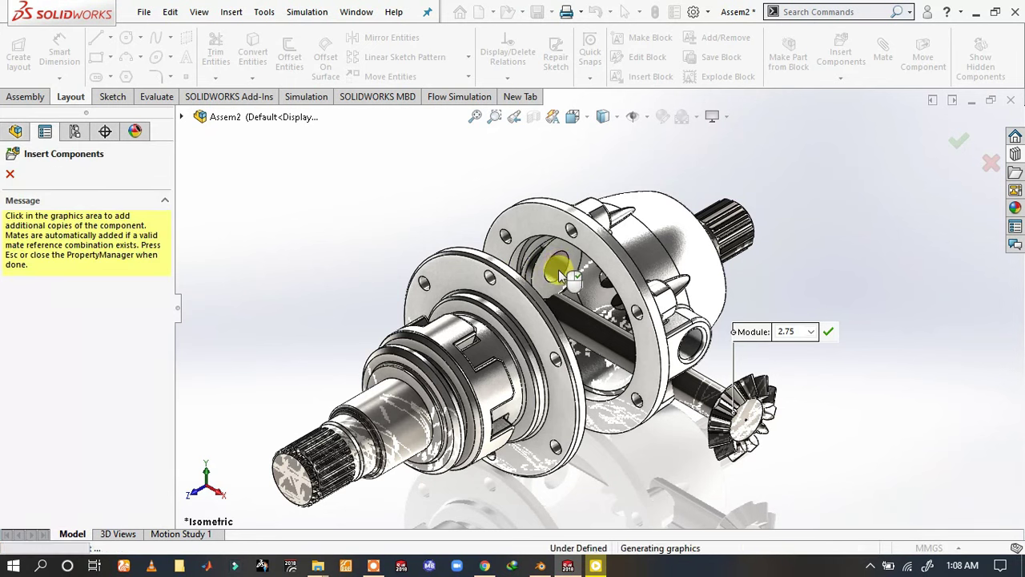
{"action": "scroll", "coordinate": [563, 276], "scroll_direction": "down", "scroll_amount": 3}
{"action": "scroll", "coordinate": [571, 277], "scroll_direction": "down", "scroll_amount": 3}
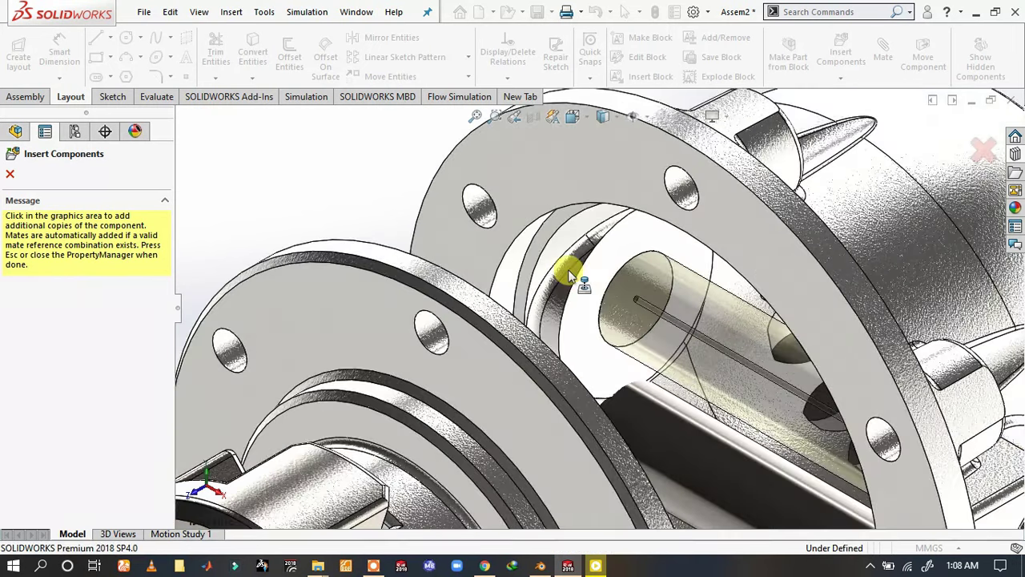
{"action": "scroll", "coordinate": [659, 294], "scroll_direction": "down", "scroll_amount": 2}
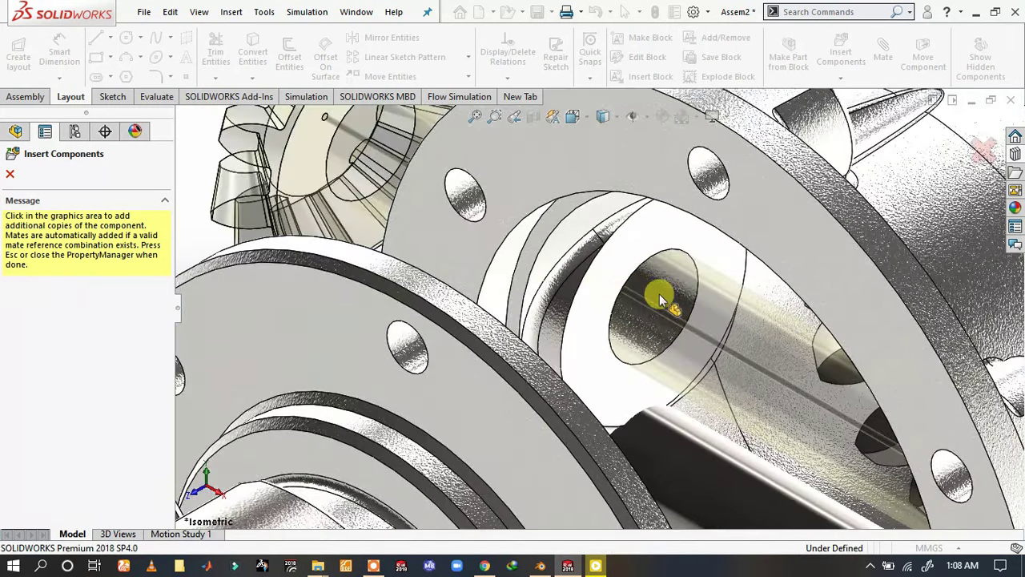
{"action": "left_click", "coordinate": [688, 327]}
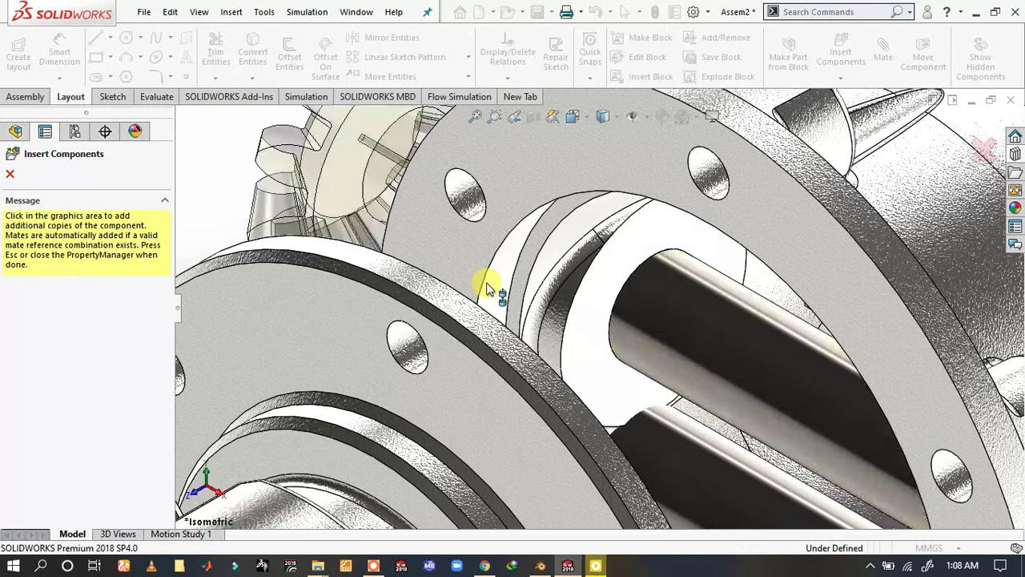
{"action": "scroll", "coordinate": [487, 290], "scroll_direction": "up", "scroll_amount": 5}
{"action": "middle_click_drag", "start_coordinate": [490, 298], "coordinate": [508, 291], "text": "ctrl"}
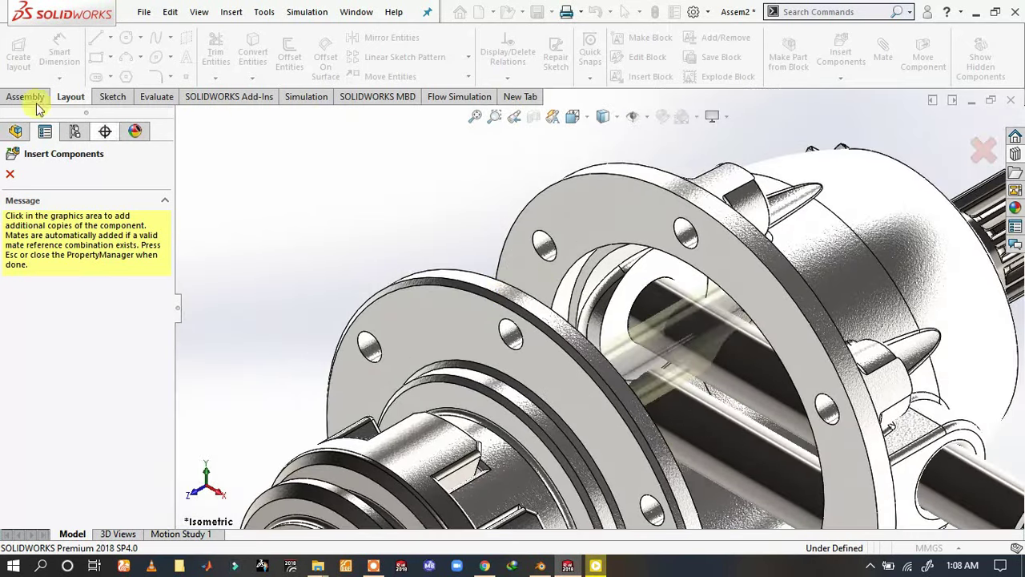
{"action": "left_click", "coordinate": [12, 175]}
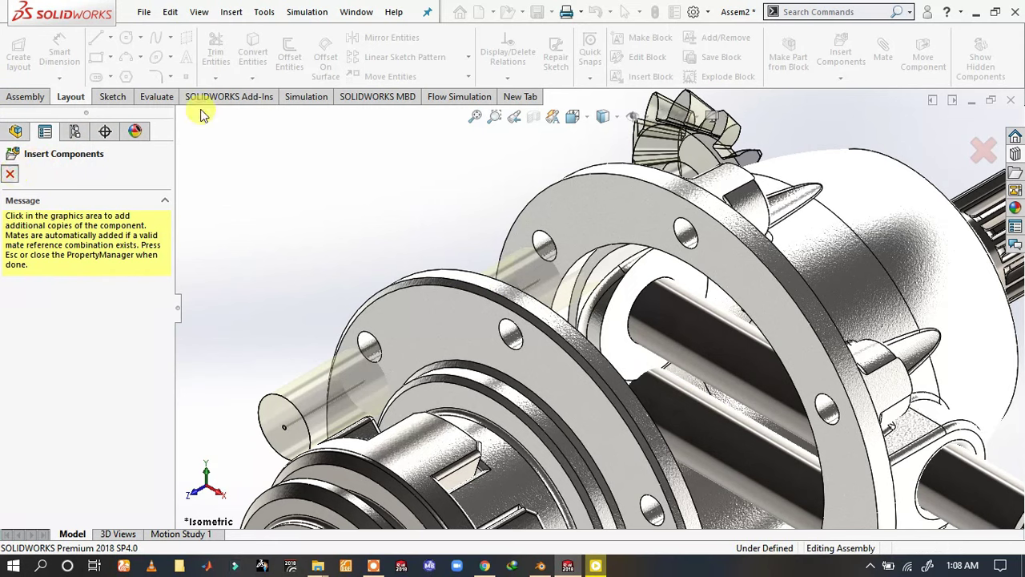
- Move the second miter gear and its shaft into mesh, then list straight miter gear_iso-2's mates
{"action": "scroll", "coordinate": [761, 329], "scroll_direction": "up", "scroll_amount": 5}
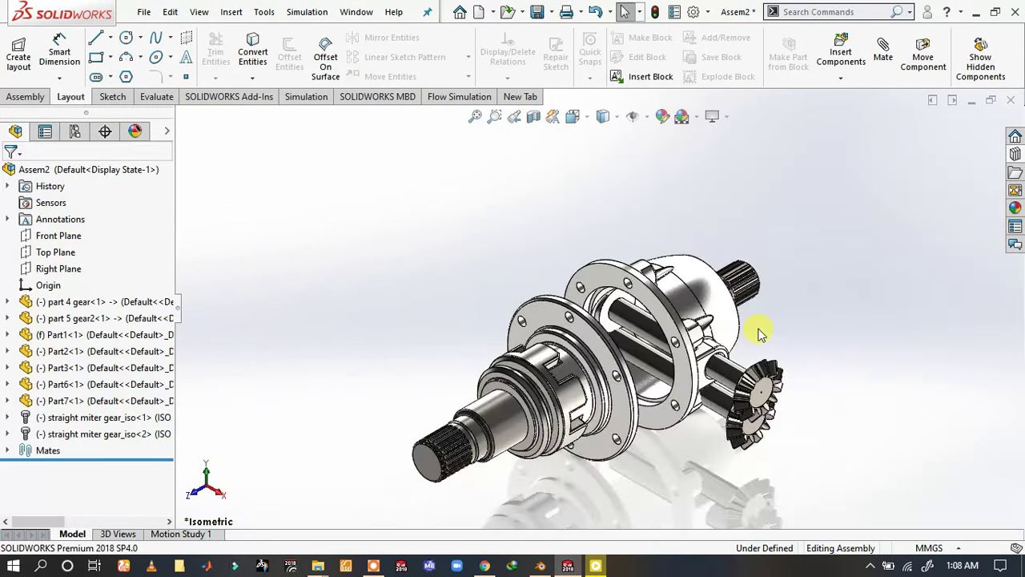
{"action": "scroll", "coordinate": [655, 469], "scroll_direction": "down", "scroll_amount": 2}
{"action": "scroll", "coordinate": [664, 436], "scroll_direction": "down", "scroll_amount": 1}
{"action": "left_click_drag", "start_coordinate": [653, 313], "coordinate": [509, 282]}
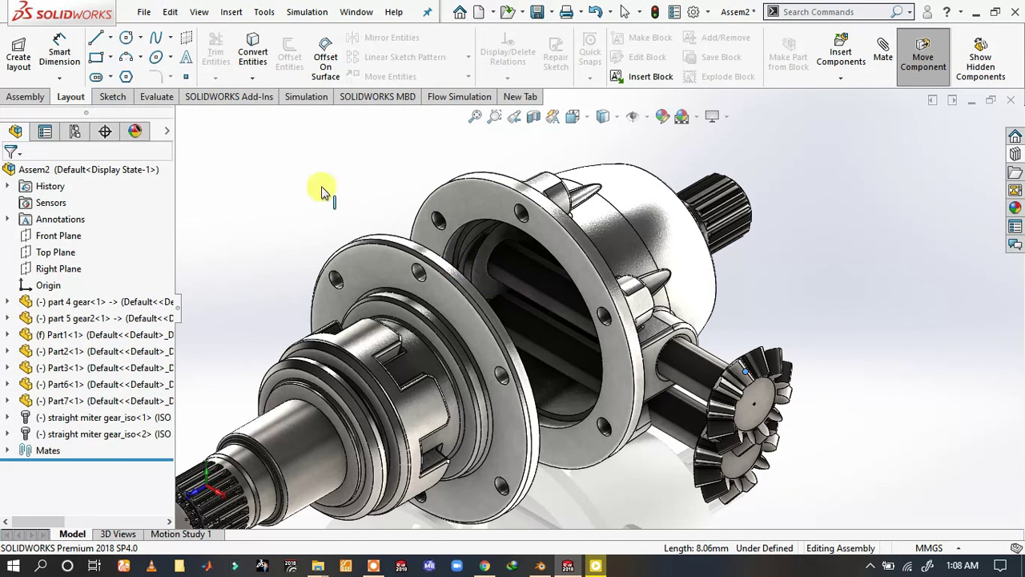
{"action": "left_click_drag", "start_coordinate": [432, 172], "coordinate": [355, 184]}
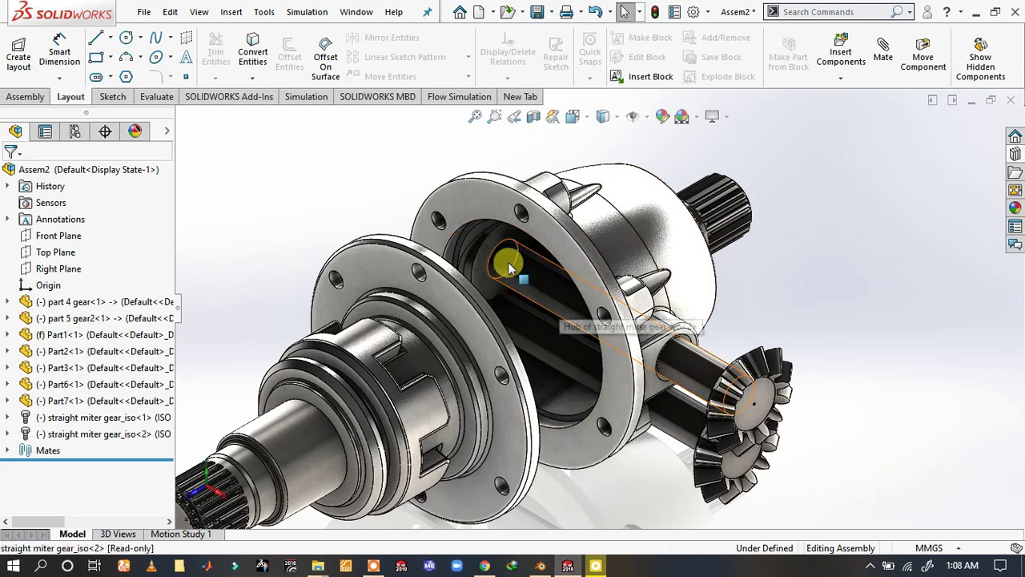
{"action": "left_click_drag", "start_coordinate": [335, 158], "coordinate": [436, 217]}
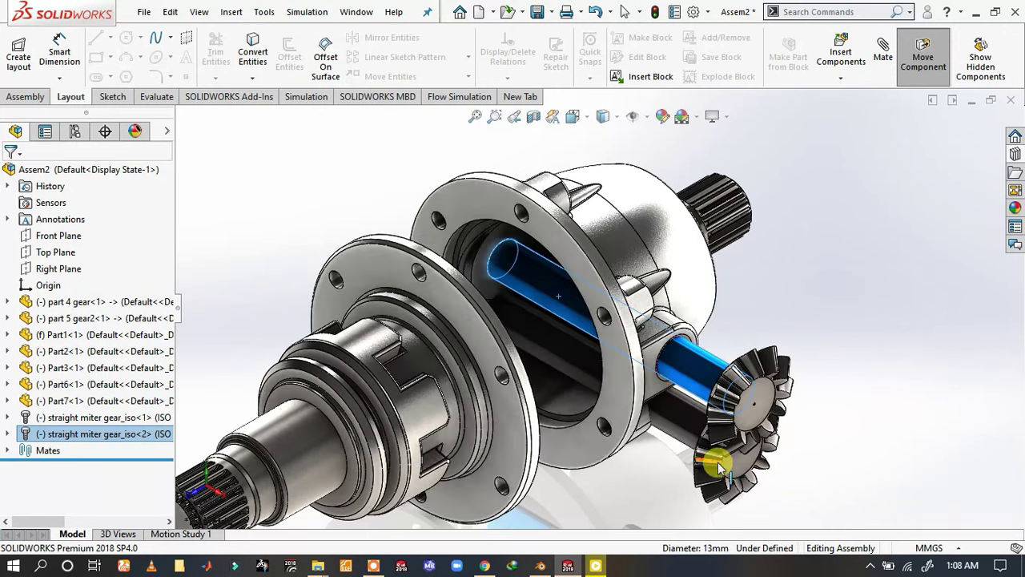
{"action": "left_click", "coordinate": [681, 428]}
{"action": "left_click_drag", "start_coordinate": [694, 473], "coordinate": [697, 375]}
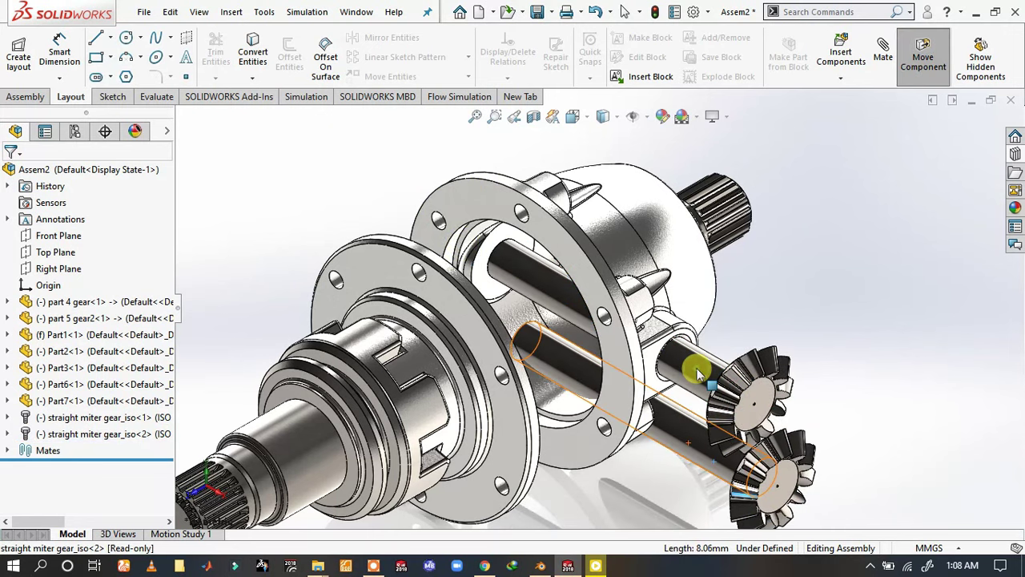
{"action": "left_click", "coordinate": [693, 371]}
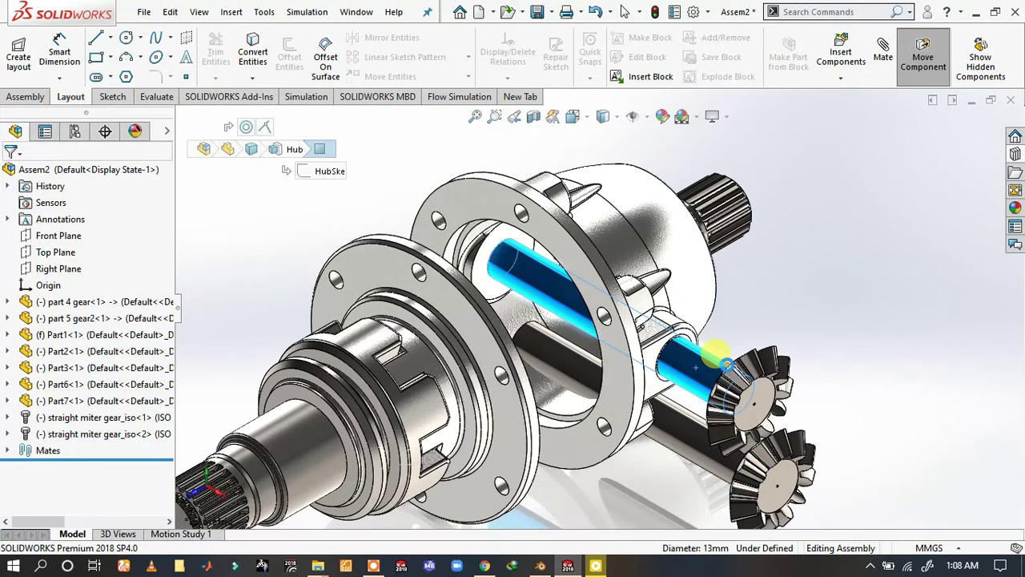
{"action": "right_click", "coordinate": [874, 170]}
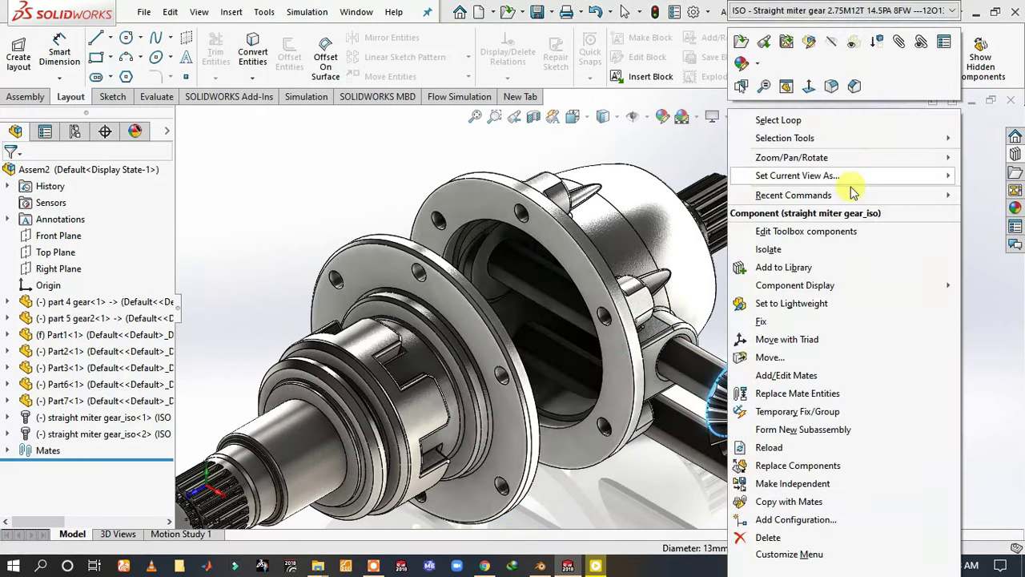
{"action": "left_click", "coordinate": [923, 43]}
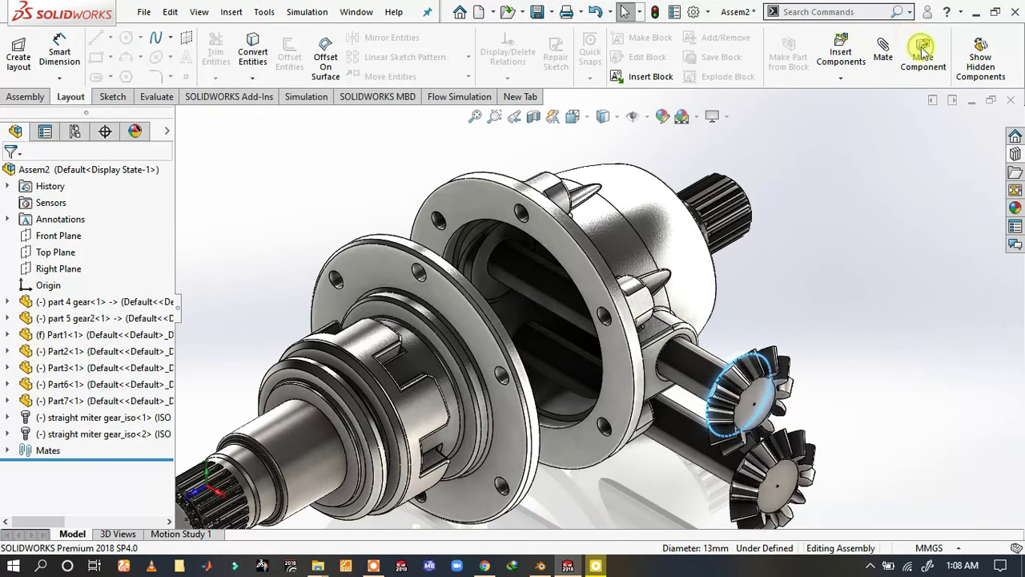
- Suppress the Coincident9 mate on the second miter gear
{"action": "left_click", "coordinate": [721, 252]}
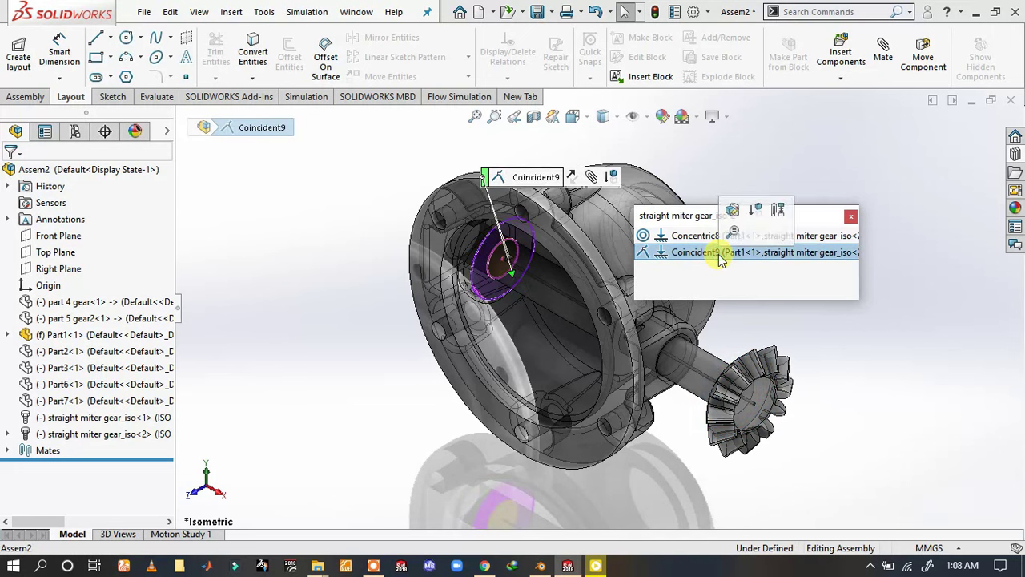
{"action": "left_click", "coordinate": [756, 209]}
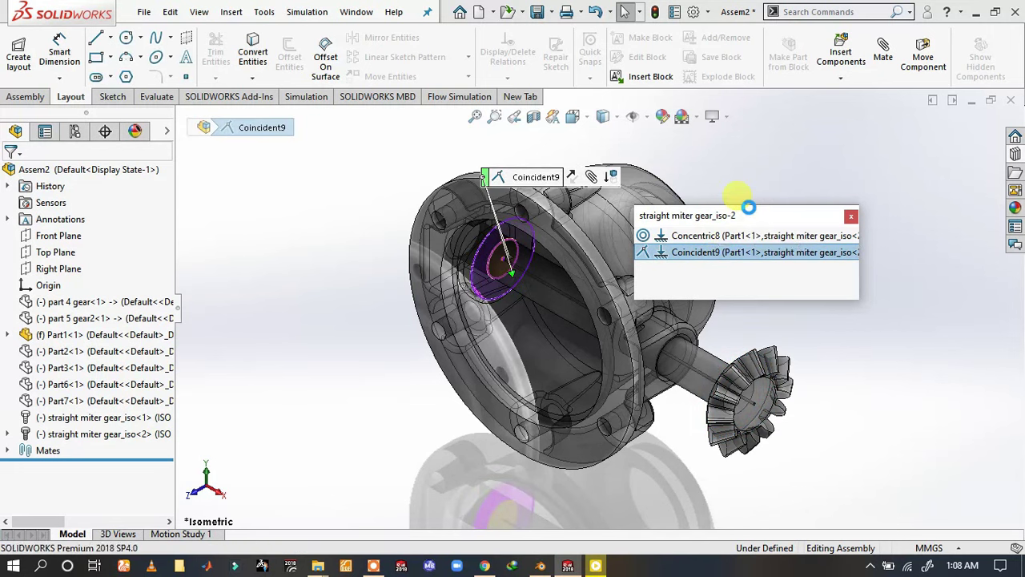
{"action": "left_click", "coordinate": [854, 216]}
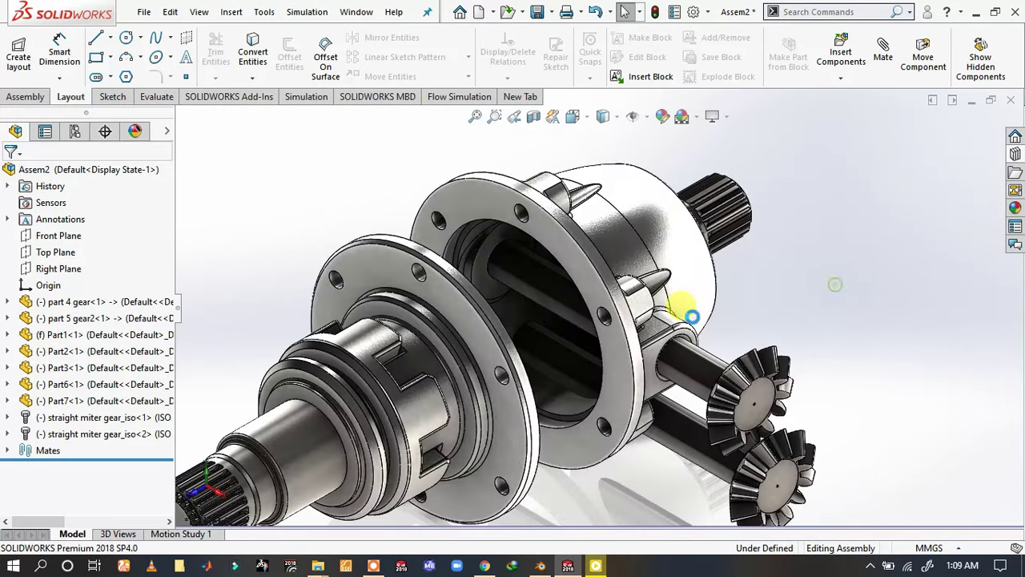
- Slide the second miter gear's shaft to a new position beside the housing
{"action": "scroll", "coordinate": [692, 316], "scroll_direction": "down", "scroll_amount": 5}
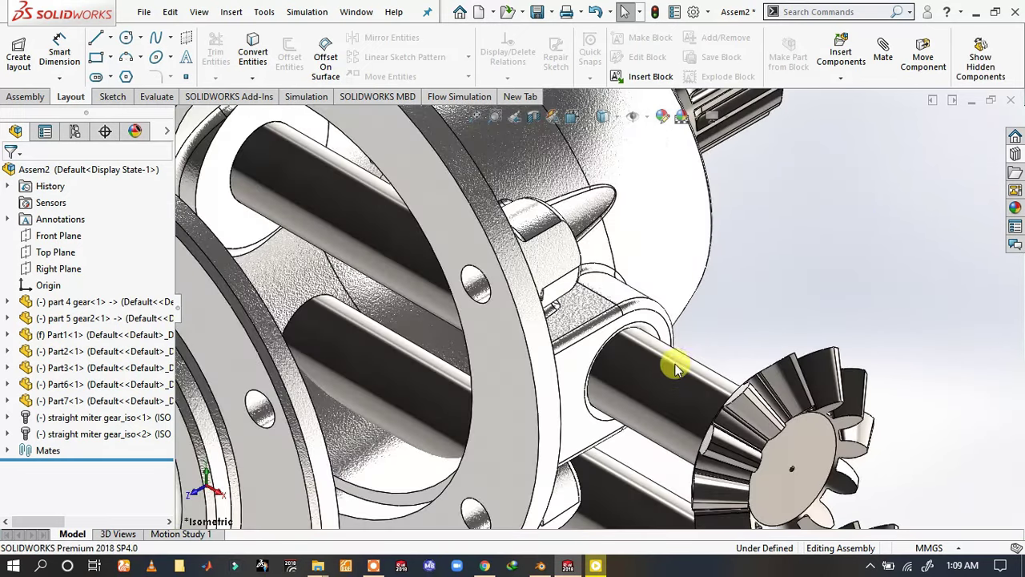
{"action": "left_click", "coordinate": [297, 198]}
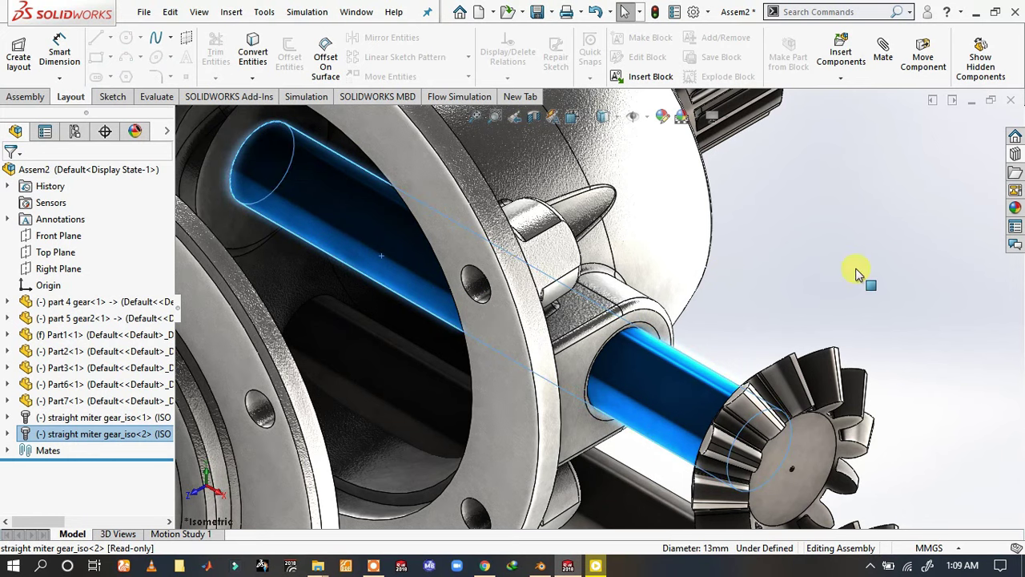
{"action": "scroll", "coordinate": [716, 340], "scroll_direction": "up", "scroll_amount": 5}
{"action": "scroll", "coordinate": [706, 325], "scroll_direction": "up", "scroll_amount": 3}
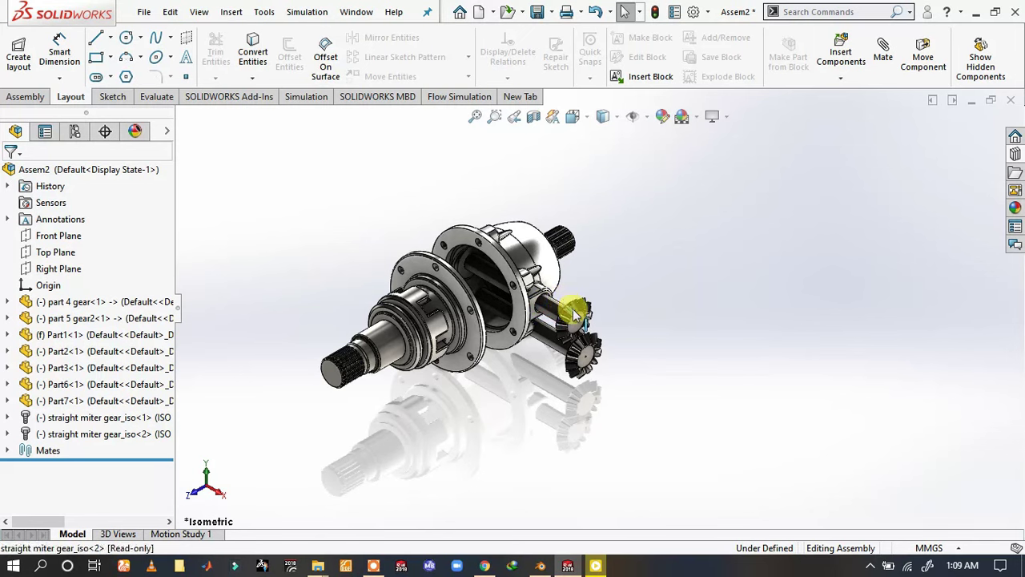
{"action": "left_click_drag", "start_coordinate": [583, 308], "coordinate": [414, 181]}
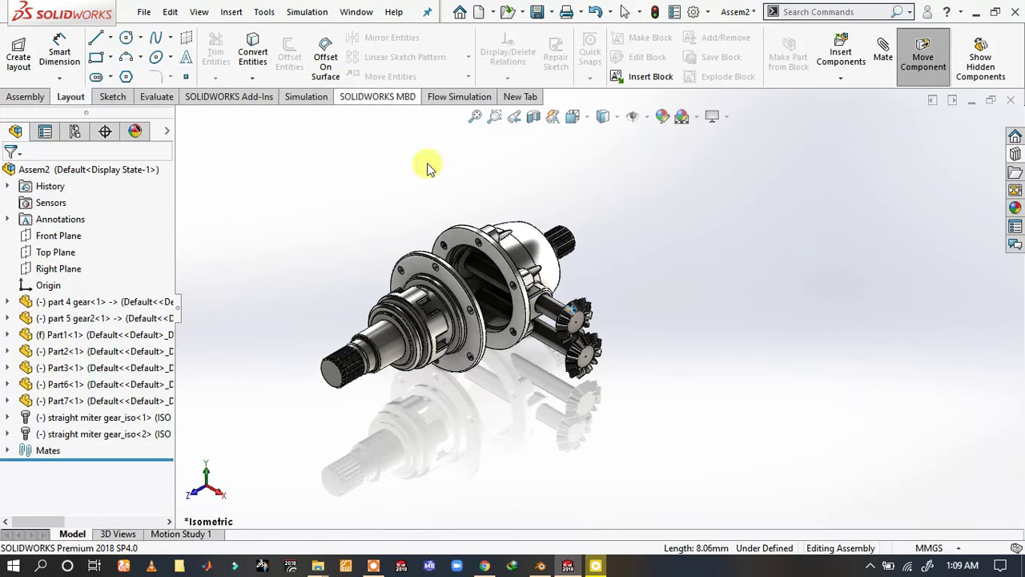
{"action": "key", "text": "Escape"}
{"action": "scroll", "coordinate": [495, 296], "scroll_direction": "down", "scroll_amount": 5}
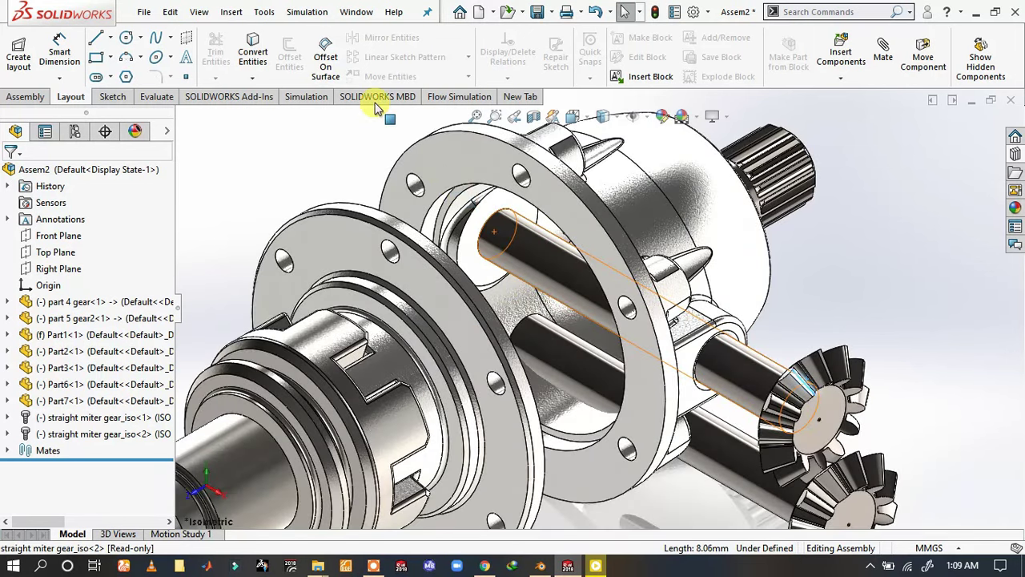
{"action": "left_click", "coordinate": [372, 96]}
- Mate the miter gear's back face coincident with the housing's inner ring face
{"action": "left_click", "coordinate": [511, 207]}
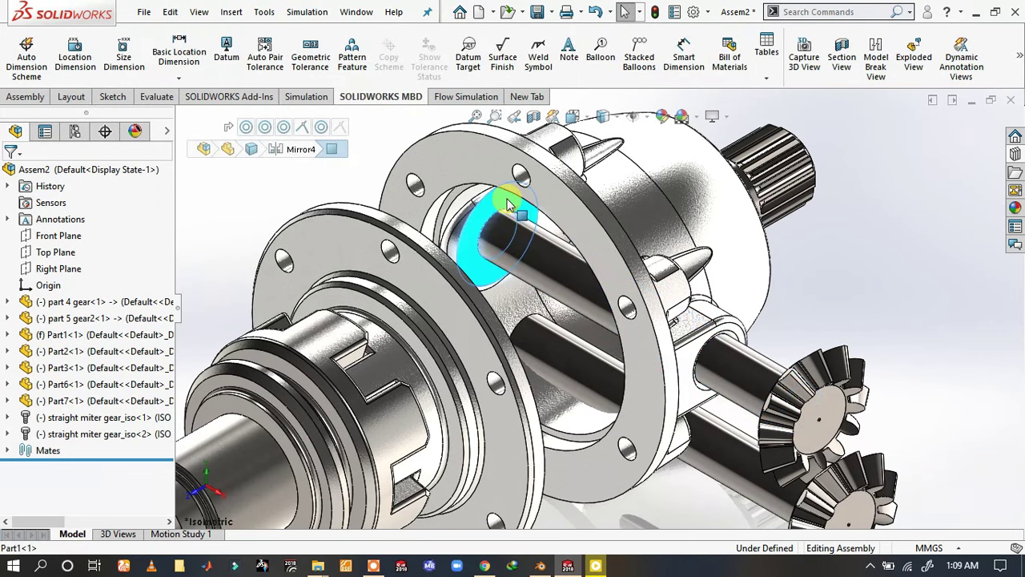
{"action": "left_click", "coordinate": [685, 112]}
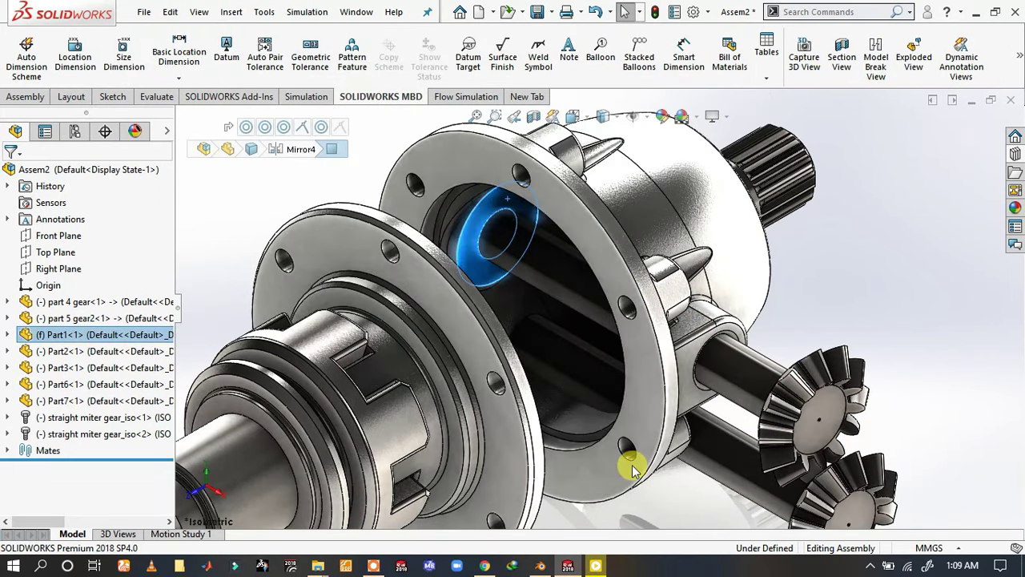
{"action": "key", "text": "m"}
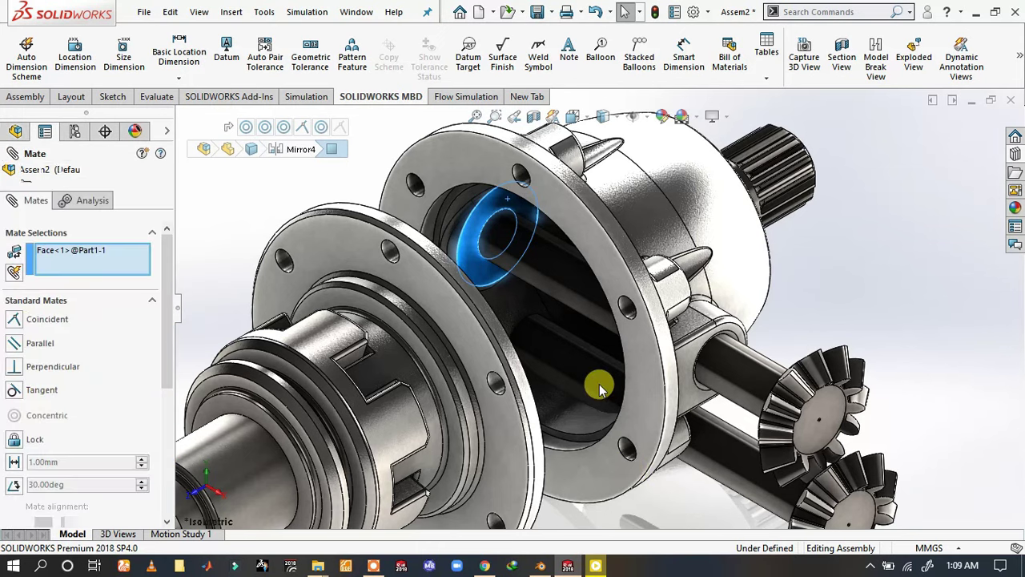
{"action": "middle_click_drag", "start_coordinate": [590, 373], "coordinate": [671, 261]}
{"action": "scroll", "coordinate": [671, 260], "scroll_direction": "down", "scroll_amount": 3}
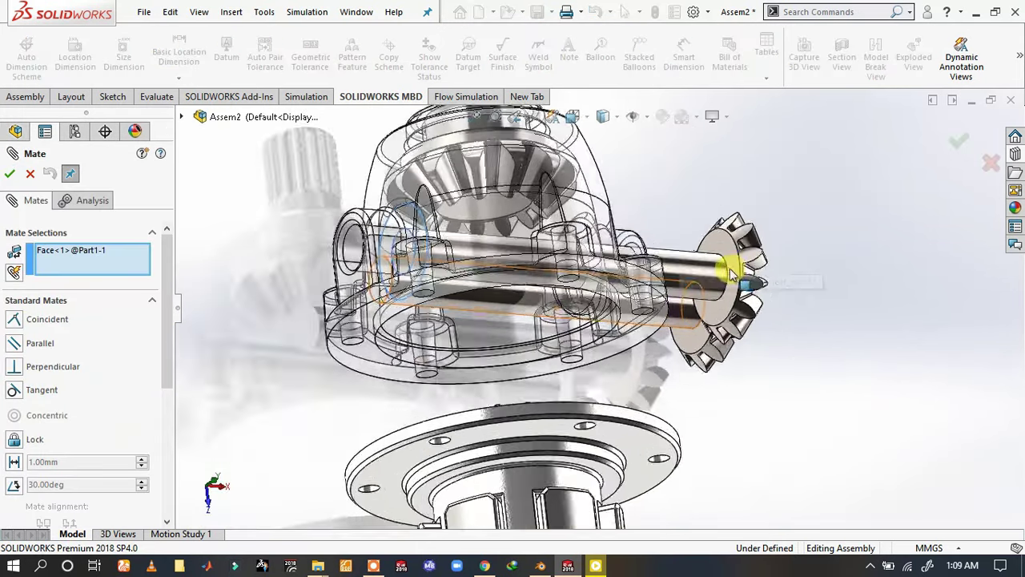
{"action": "scroll", "coordinate": [697, 238], "scroll_direction": "down", "scroll_amount": 3}
{"action": "left_click", "coordinate": [697, 234]}
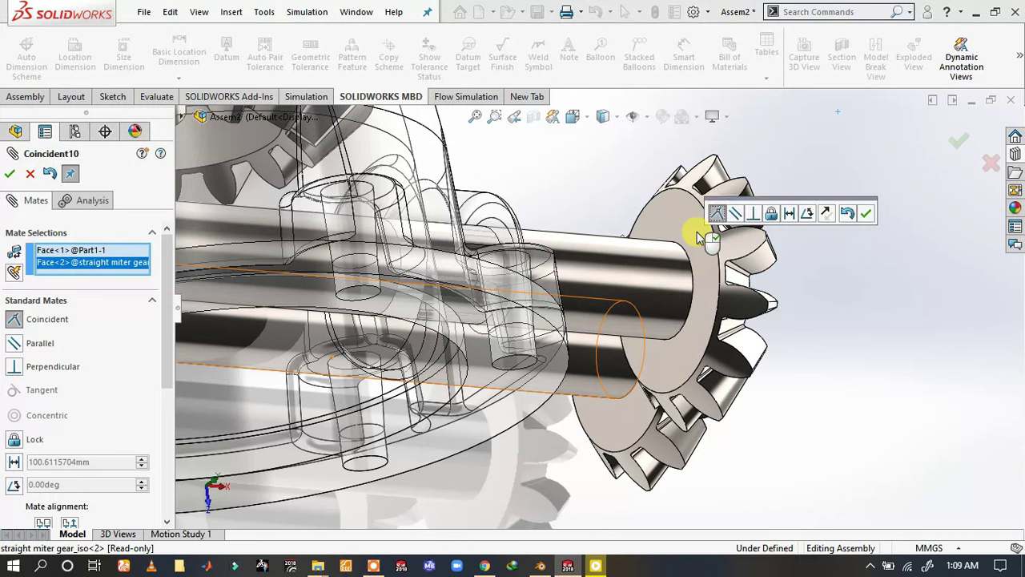
{"action": "left_click", "coordinate": [867, 214]}
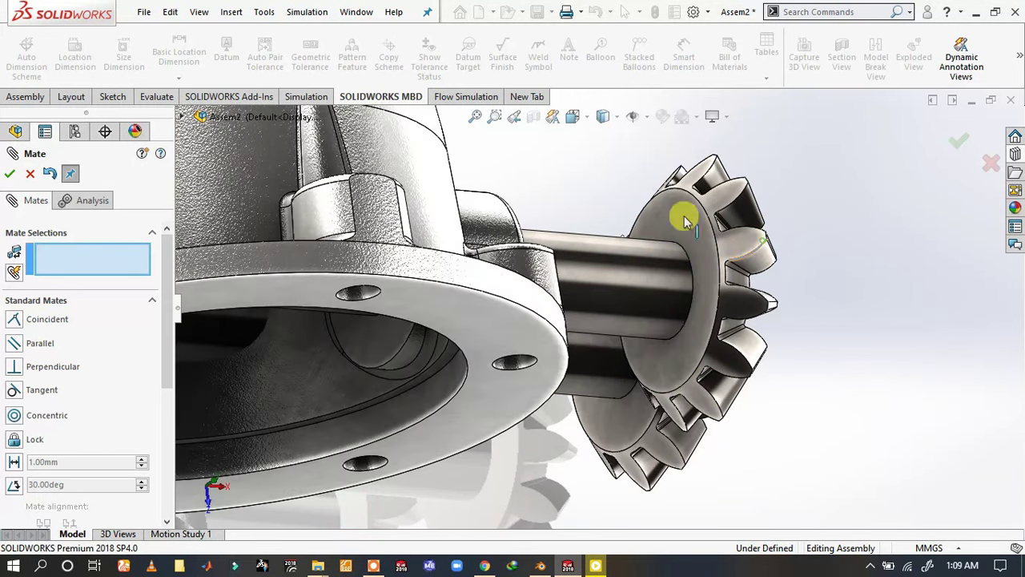
- Make the gear shaft concentric with the housing's side bore
{"action": "scroll", "coordinate": [680, 218], "scroll_direction": "up", "scroll_amount": 3}
{"action": "mouse_move", "coordinate": [762, 297]}
{"action": "middle_mouse_down"}
{"action": "mouse_move", "coordinate": [572, 285]}
{"action": "mouse_move", "coordinate": [459, 228]}
{"action": "middle_mouse_up"}
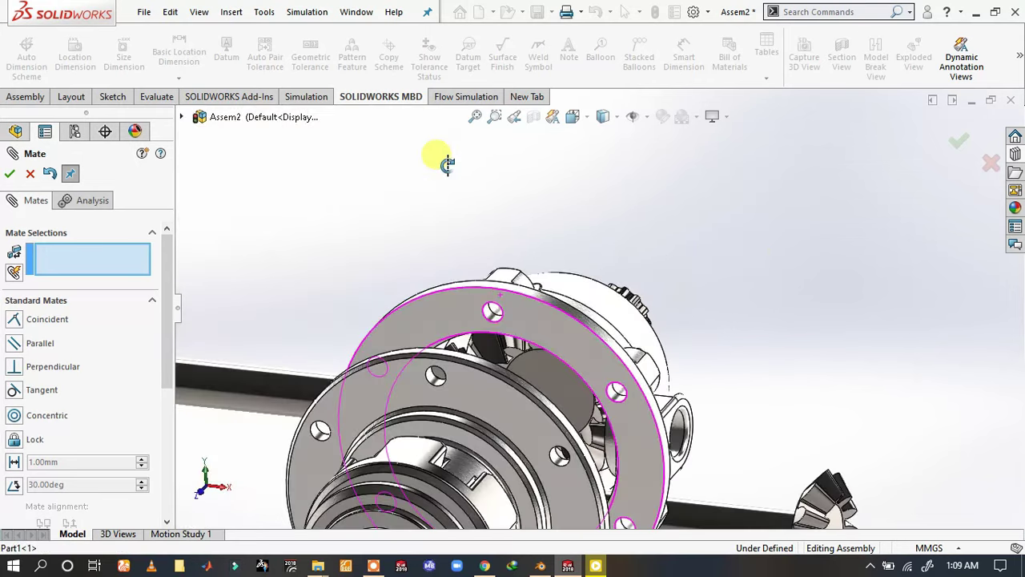
{"action": "scroll", "coordinate": [459, 228], "scroll_direction": "up", "scroll_amount": 3}
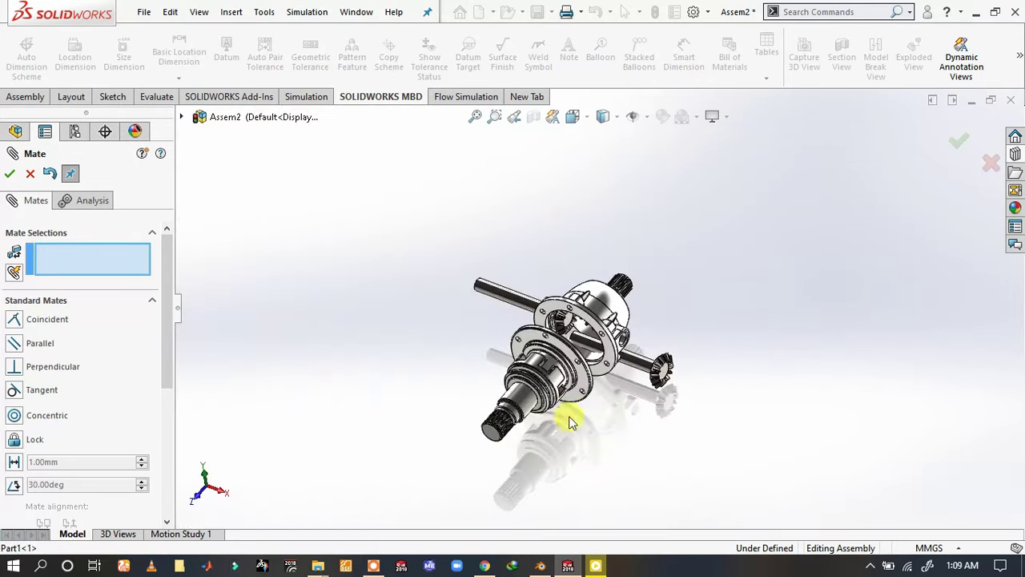
{"action": "left_click_drag", "start_coordinate": [510, 430], "coordinate": [406, 461]}
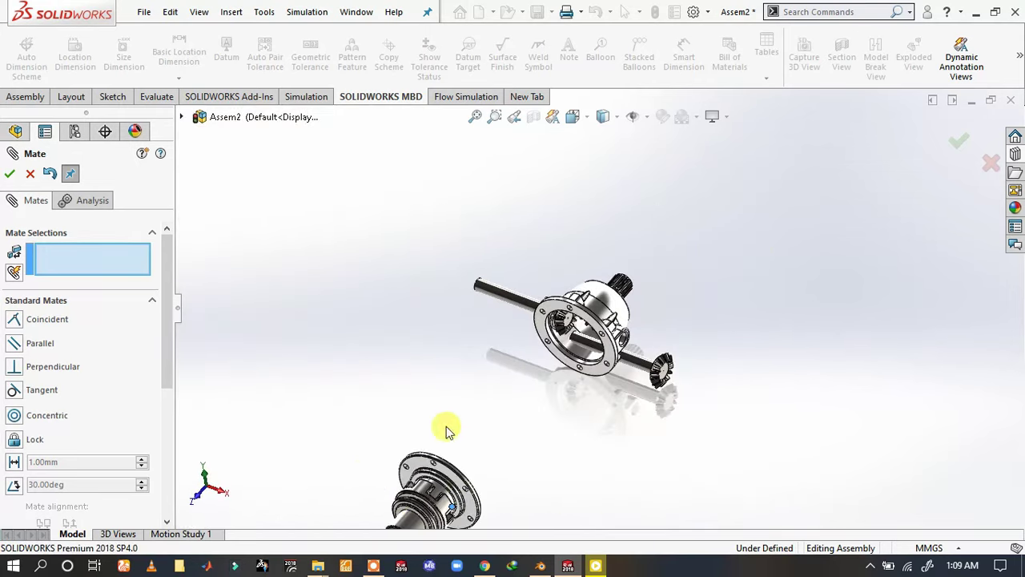
{"action": "scroll", "coordinate": [606, 344], "scroll_direction": "down", "scroll_amount": 2}
{"action": "scroll", "coordinate": [652, 330], "scroll_direction": "down", "scroll_amount": 5}
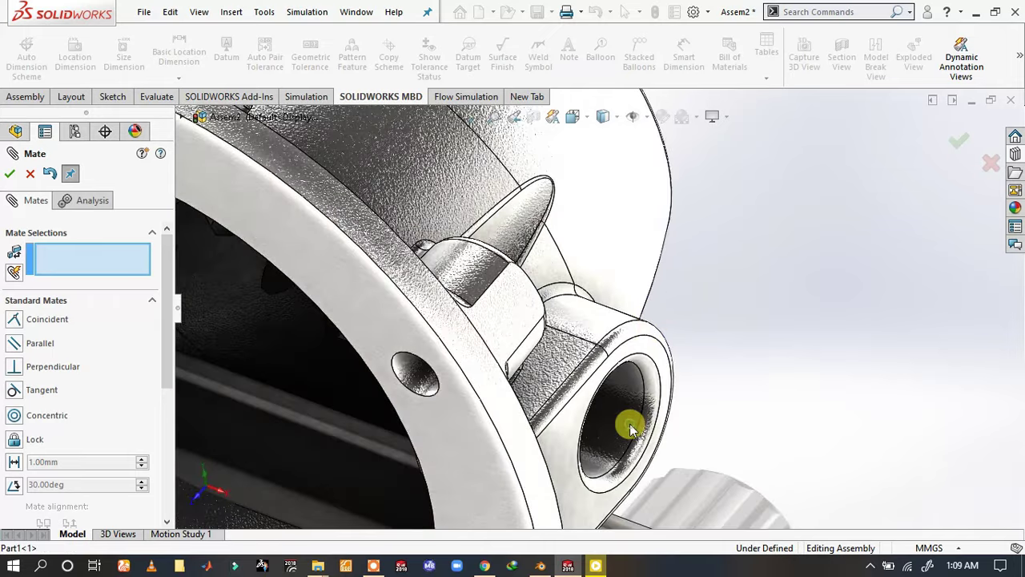
{"action": "left_click", "coordinate": [631, 426]}
{"action": "scroll", "coordinate": [629, 421], "scroll_direction": "up", "scroll_amount": 3}
{"action": "scroll", "coordinate": [645, 425], "scroll_direction": "up", "scroll_amount": 3}
{"action": "left_click", "coordinate": [655, 439]}
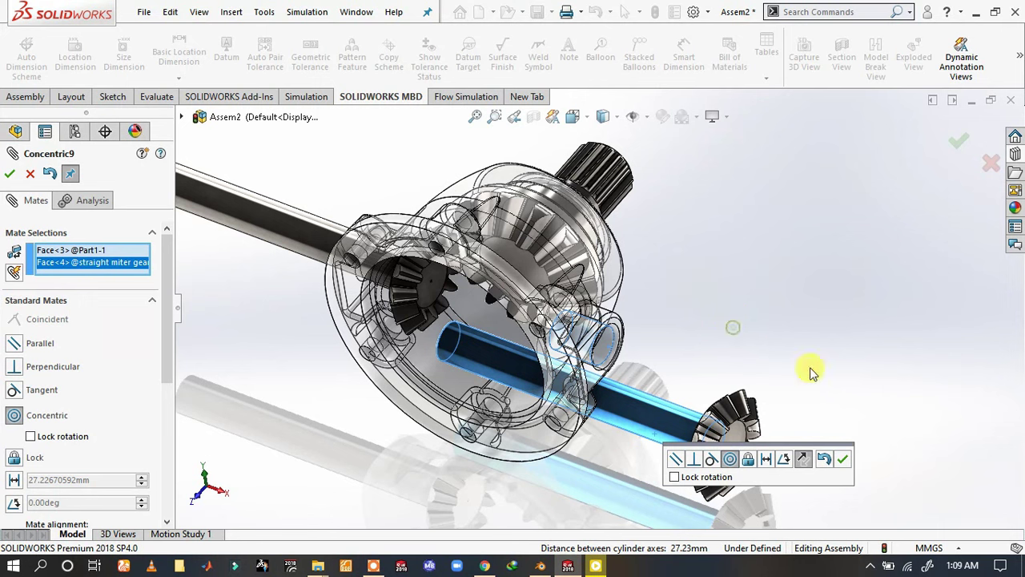
{"action": "left_click", "coordinate": [844, 460]}
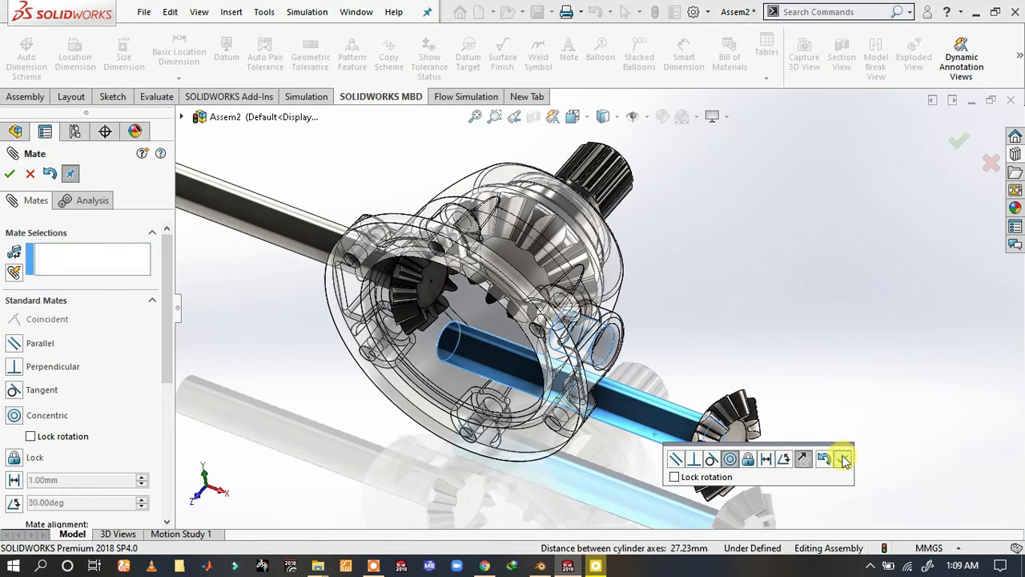
{"action": "left_click", "coordinate": [8, 177]}
- Select the Concentric9 mate in the miter gear's mate list
{"action": "left_click", "coordinate": [8, 176]}
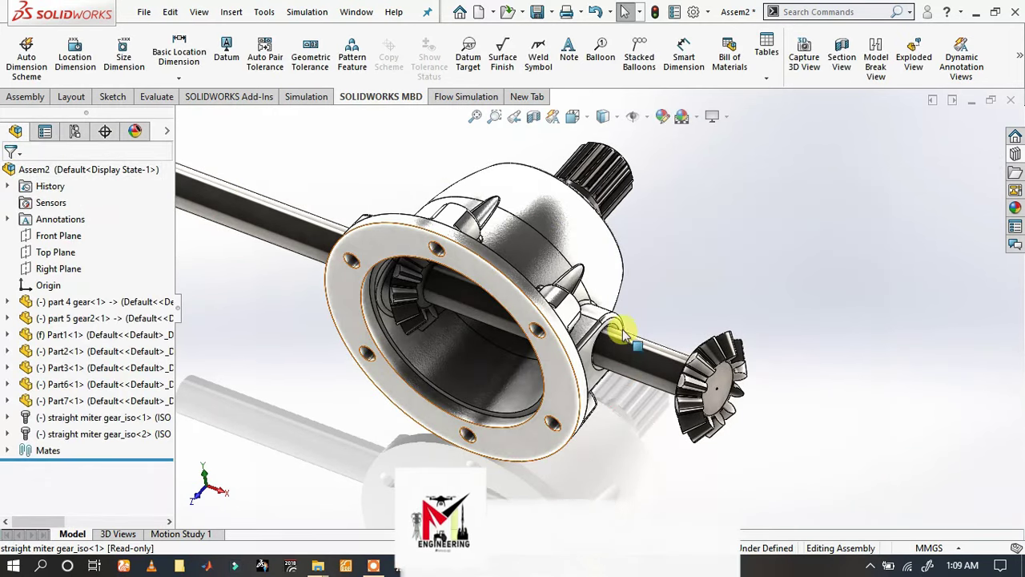
{"action": "left_click", "coordinate": [631, 359]}
{"action": "scroll", "coordinate": [632, 353], "scroll_direction": "up", "scroll_amount": 2}
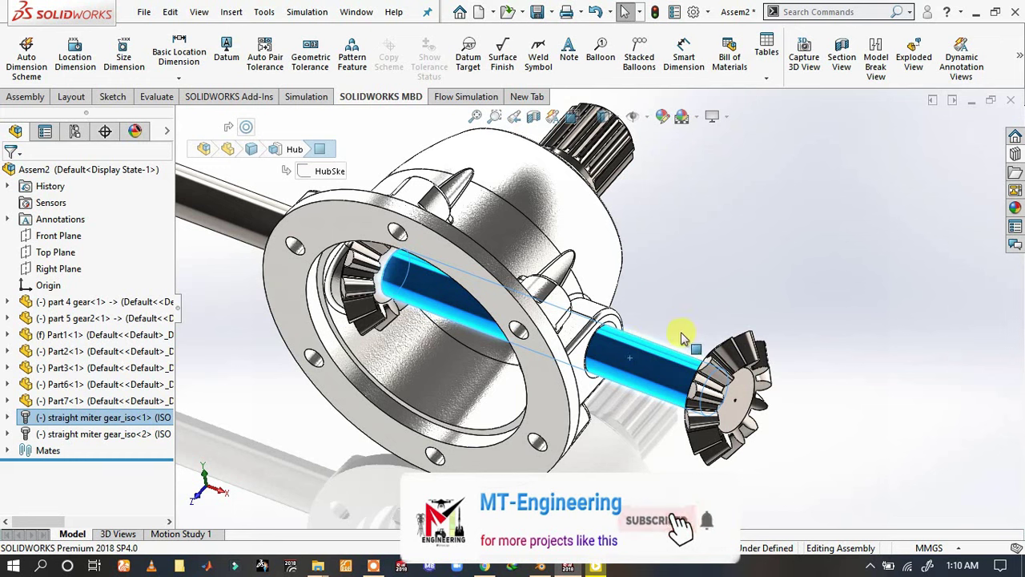
{"action": "right_click", "coordinate": [663, 358]}
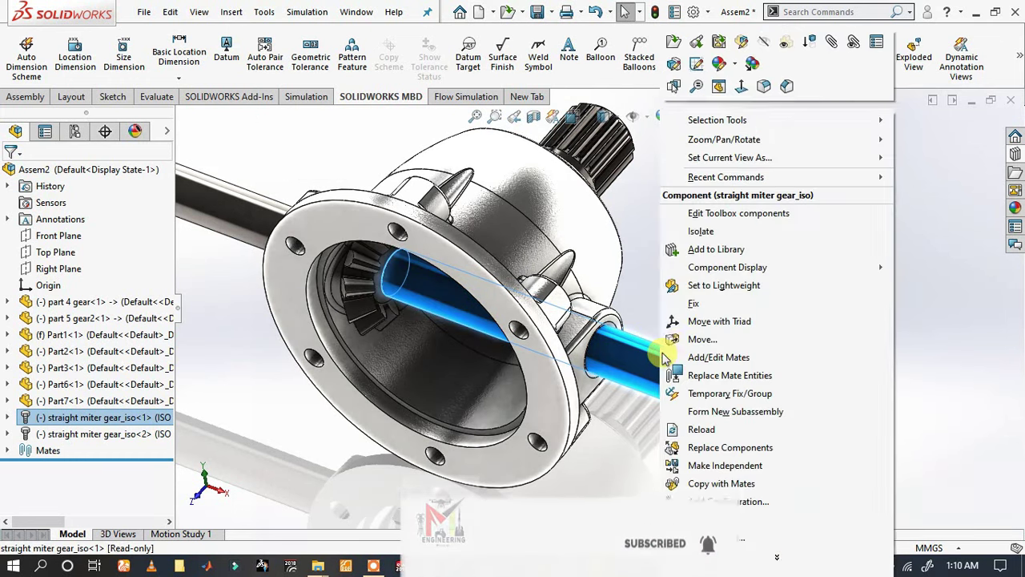
{"action": "key", "text": "Escape"}
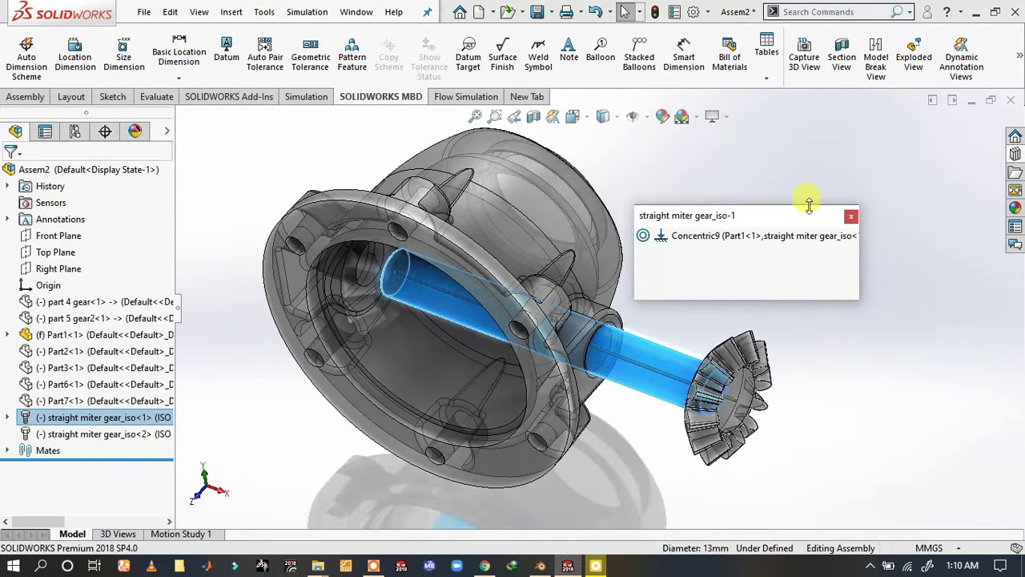
{"action": "left_click", "coordinate": [712, 234]}
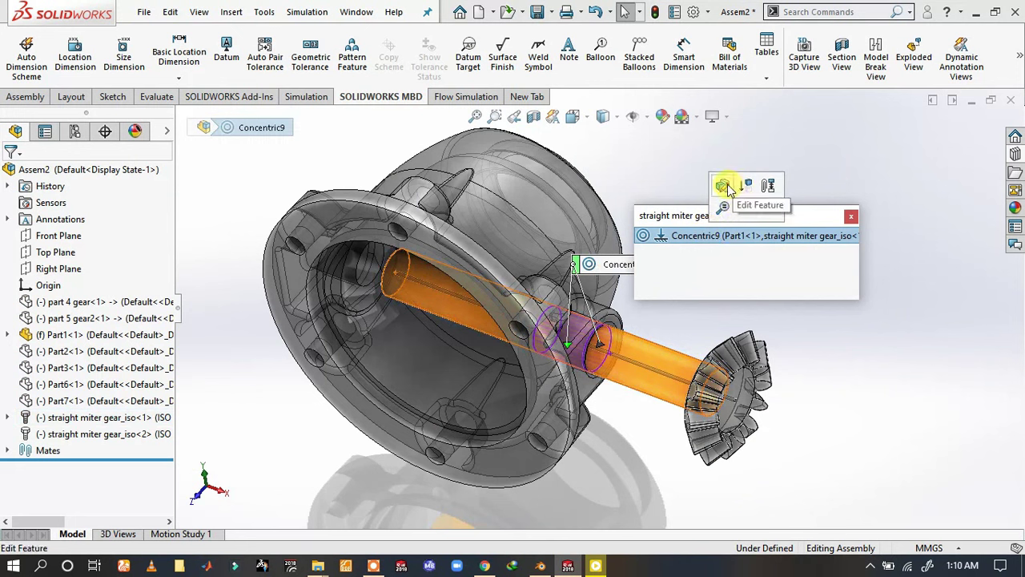
- Flip Concentric9's alignment so the gear sits inside the housing
{"action": "left_click_drag", "start_coordinate": [687, 214], "coordinate": [868, 261]}
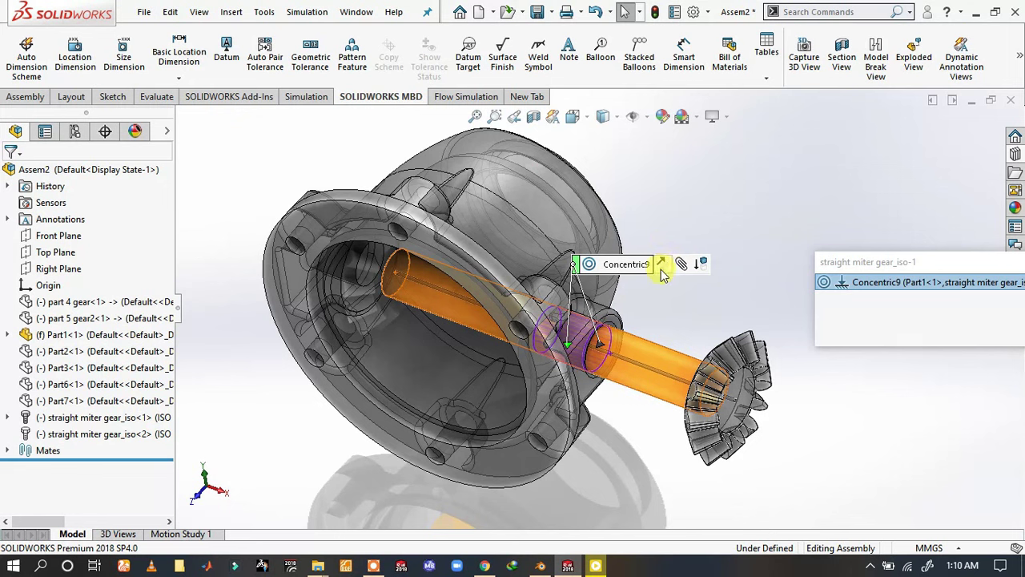
{"action": "left_click", "coordinate": [661, 265]}
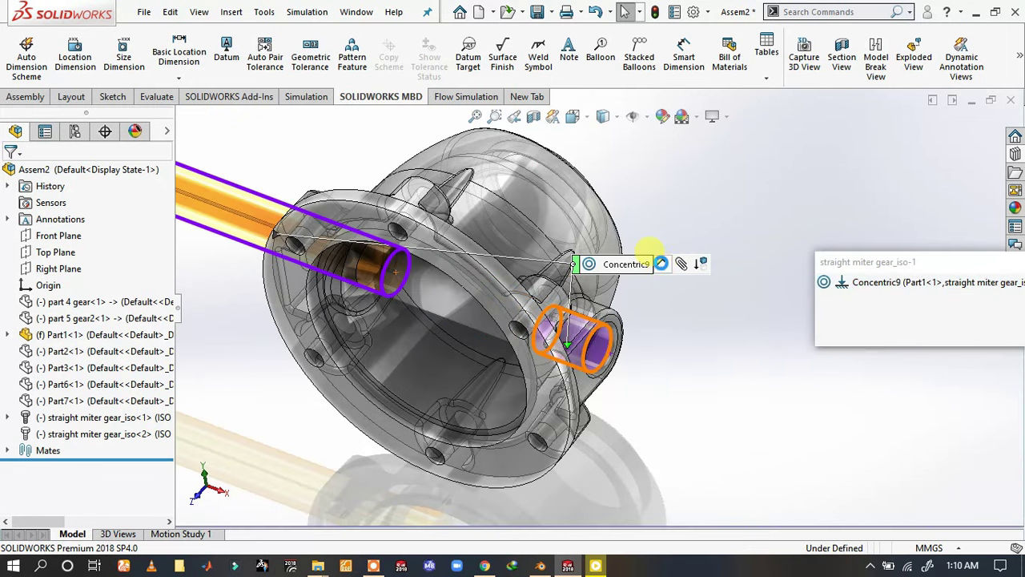
{"action": "left_click", "coordinate": [783, 223]}
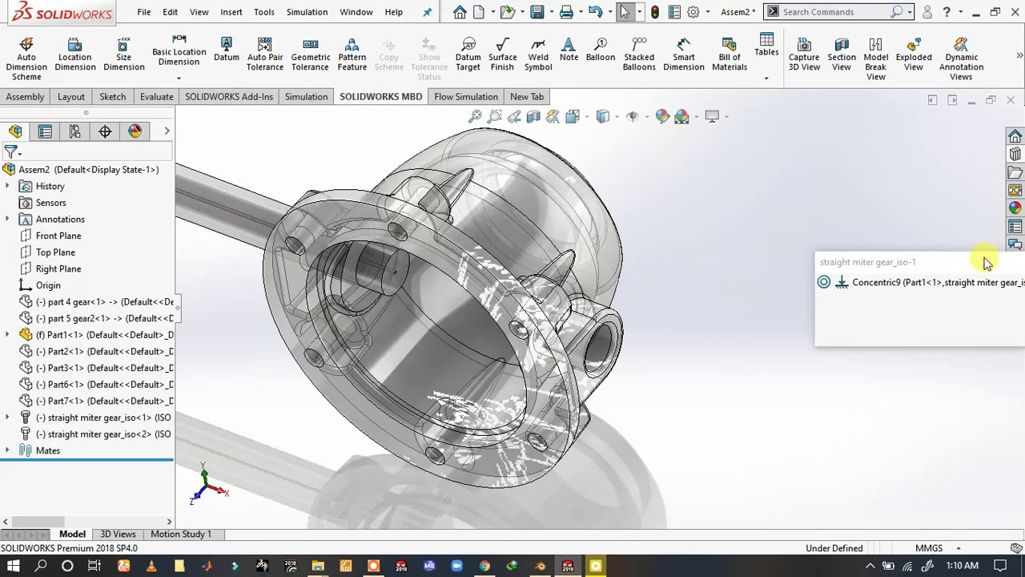
{"action": "left_click_drag", "start_coordinate": [987, 263], "coordinate": [859, 260]}
{"action": "left_click", "coordinate": [901, 263]}
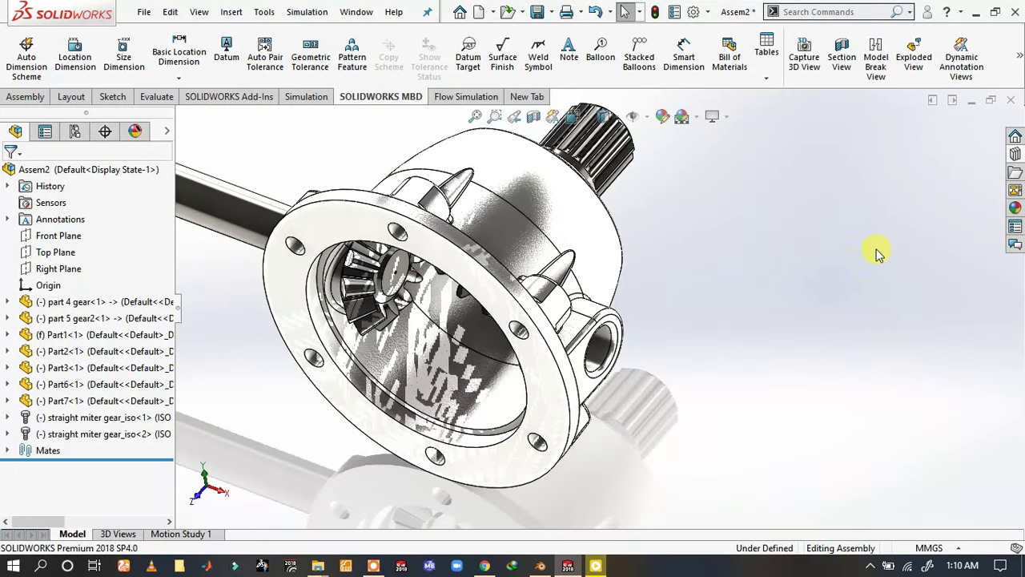
{"action": "scroll", "coordinate": [686, 341], "scroll_direction": "up", "scroll_amount": 2}
{"action": "scroll", "coordinate": [561, 355], "scroll_direction": "up", "scroll_amount": 3}
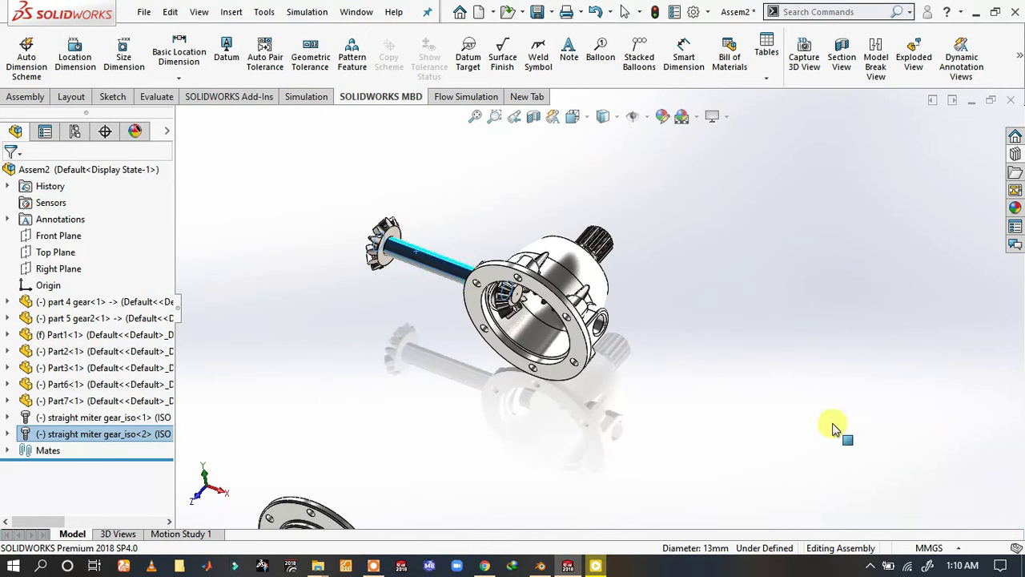
- Mate the miter gear's face coincident with the housing's inner ring face
{"action": "middle_click_drag", "start_coordinate": [390, 229], "coordinate": [561, 347]}
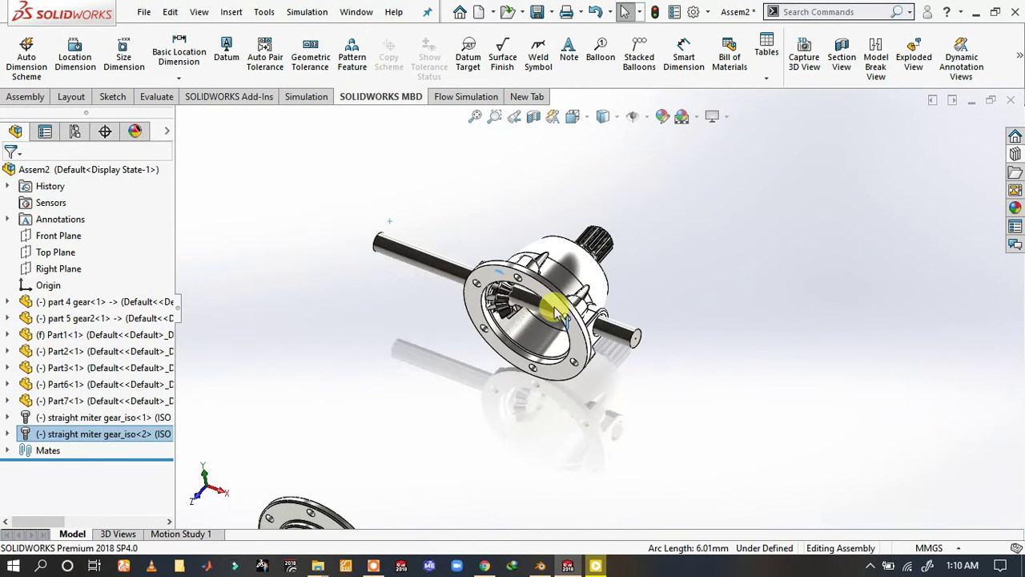
{"action": "scroll", "coordinate": [513, 261], "scroll_direction": "down", "scroll_amount": 5}
{"action": "scroll", "coordinate": [512, 260], "scroll_direction": "down", "scroll_amount": 2}
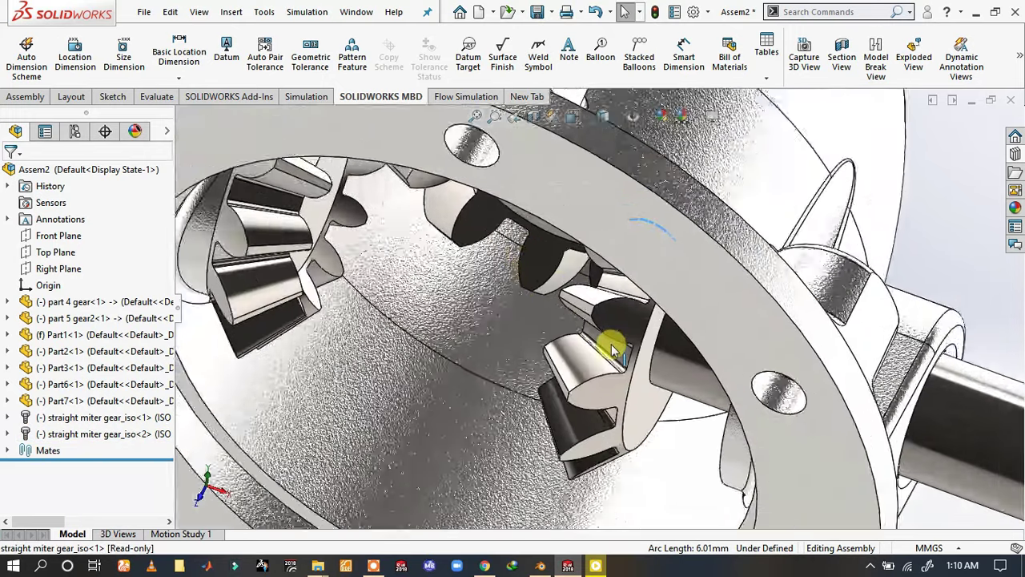
{"action": "scroll", "coordinate": [614, 344], "scroll_direction": "down", "scroll_amount": 2}
{"action": "scroll", "coordinate": [652, 298], "scroll_direction": "down", "scroll_amount": 1}
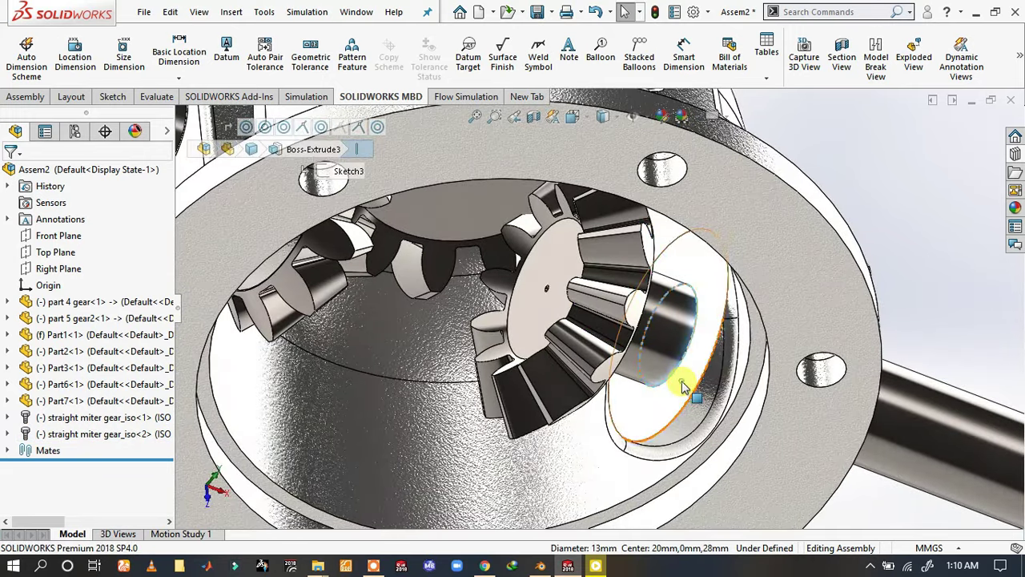
{"action": "left_click", "coordinate": [682, 387]}
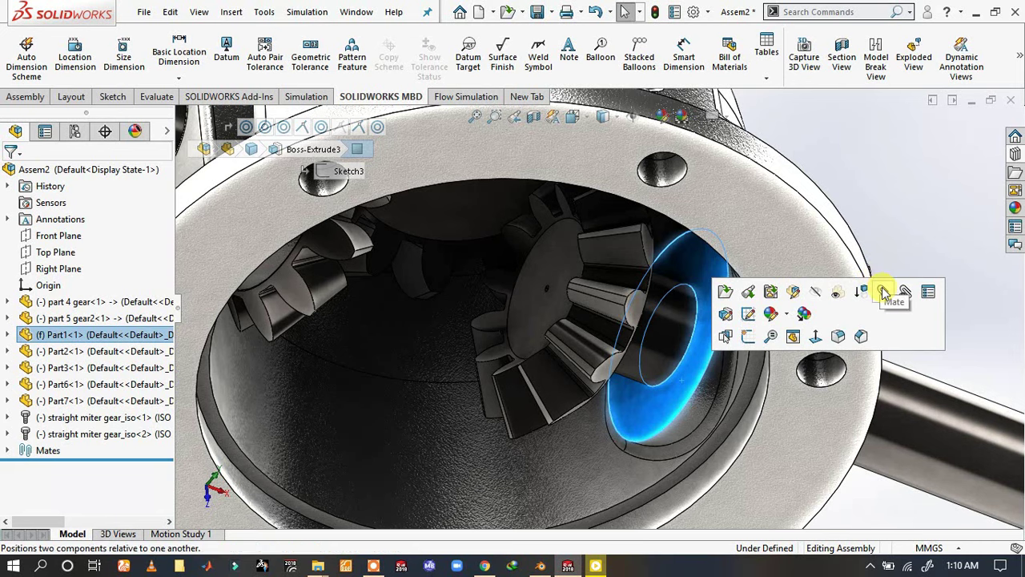
{"action": "left_click", "coordinate": [883, 293]}
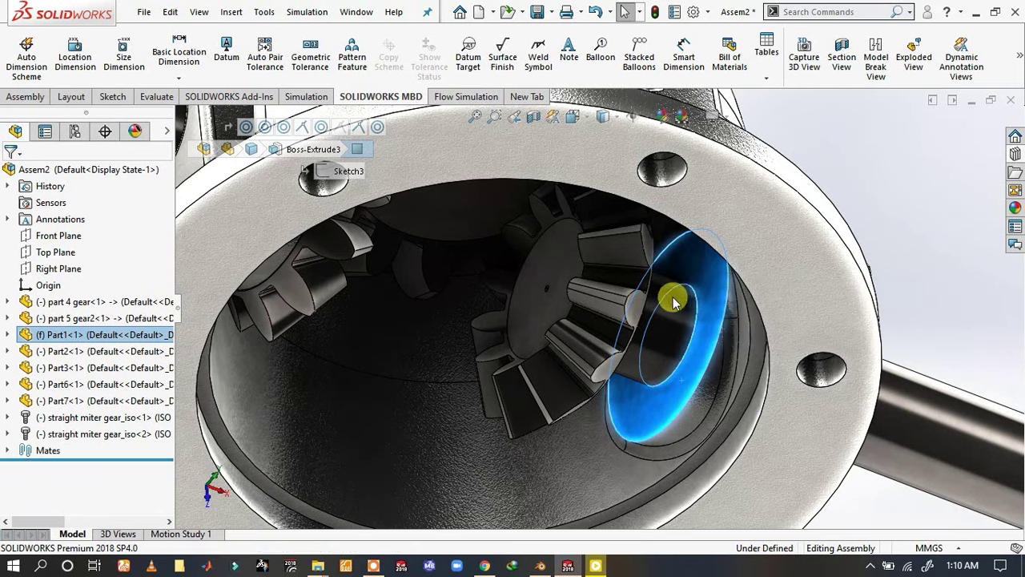
{"action": "mouse_move", "coordinate": [645, 286]}
{"action": "middle_mouse_down"}
{"action": "mouse_move", "coordinate": [676, 267]}
{"action": "mouse_move", "coordinate": [607, 419]}
{"action": "middle_mouse_up"}
{"action": "scroll", "coordinate": [617, 417], "scroll_direction": "down", "scroll_amount": 3}
{"action": "scroll", "coordinate": [652, 385], "scroll_direction": "down", "scroll_amount": 3}
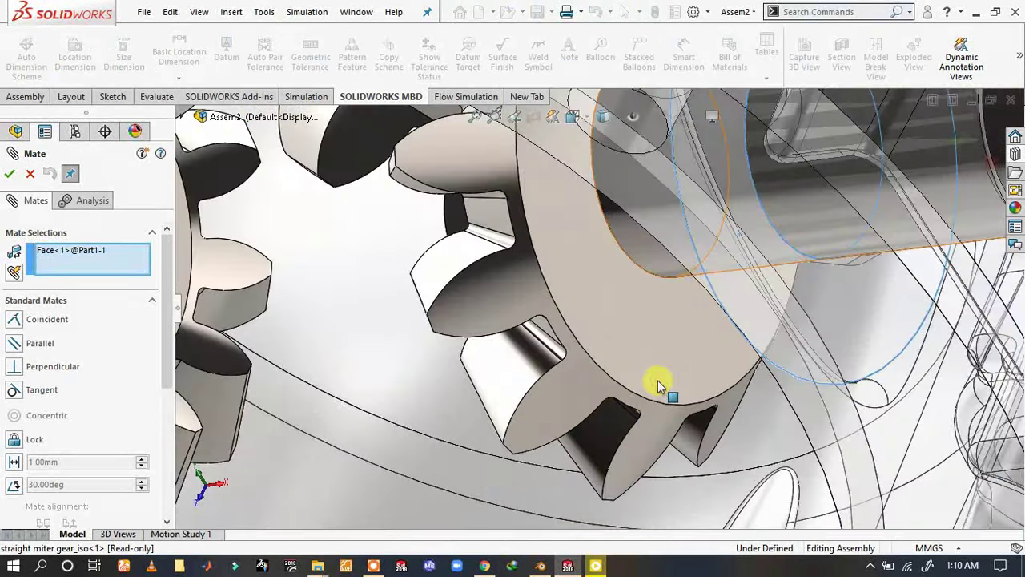
{"action": "left_click", "coordinate": [657, 380]}
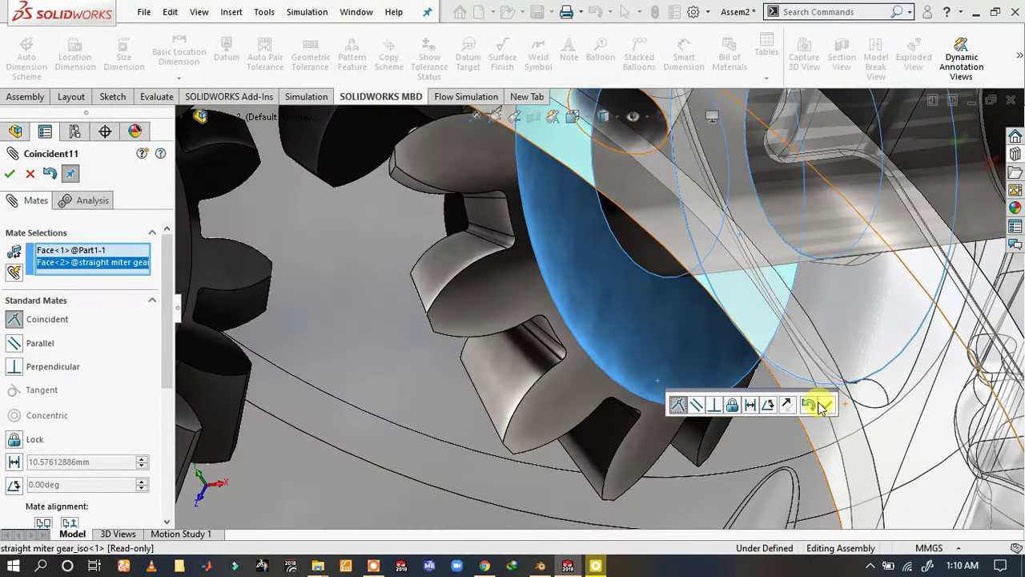
{"action": "left_click", "coordinate": [826, 407]}
{"action": "scroll", "coordinate": [442, 337], "scroll_direction": "up", "scroll_amount": 5}
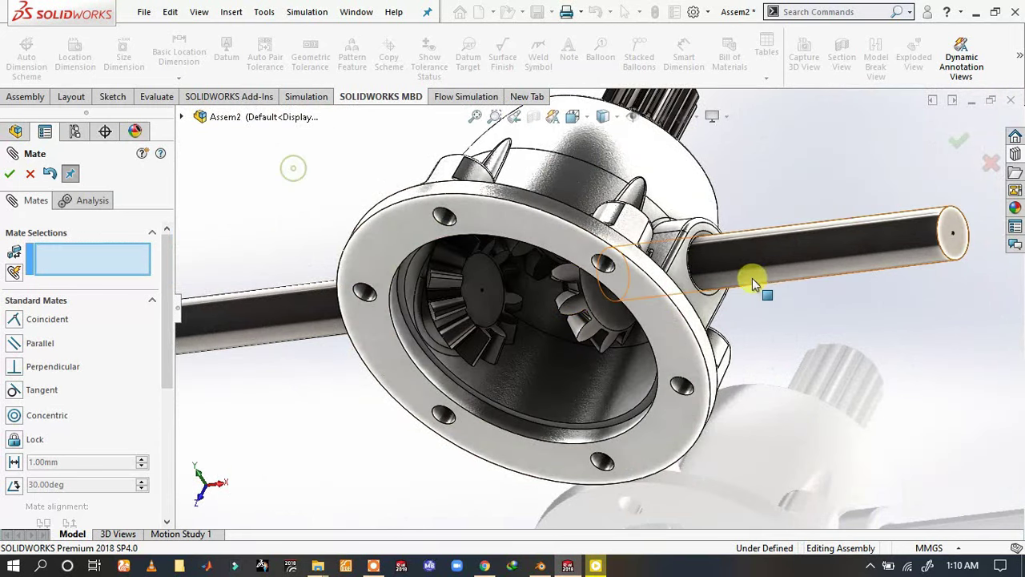
- Hide the housing and orbit around the exposed meshing bevel gears
{"action": "left_click", "coordinate": [868, 262]}
{"action": "mouse_move", "coordinate": [737, 262]}
{"action": "middle_mouse_down"}
{"action": "mouse_move", "coordinate": [601, 264]}
{"action": "mouse_move", "coordinate": [695, 356]}
{"action": "mouse_move", "coordinate": [652, 121]}
{"action": "mouse_move", "coordinate": [588, 235]}
{"action": "mouse_move", "coordinate": [362, 382]}
{"action": "middle_mouse_up"}
{"action": "scroll", "coordinate": [575, 309], "scroll_direction": "down", "scroll_amount": 3}
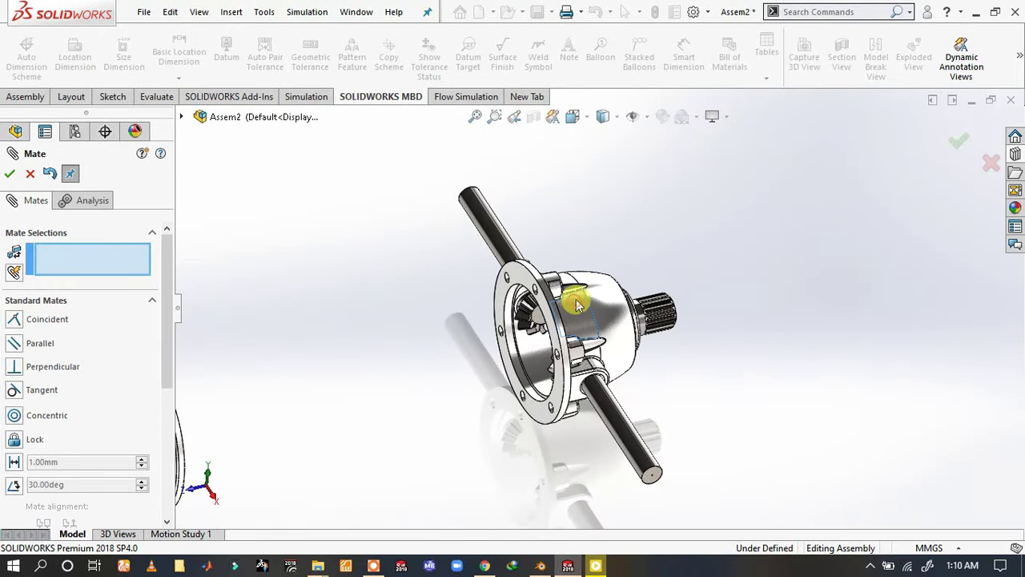
{"action": "right_click", "coordinate": [577, 305]}
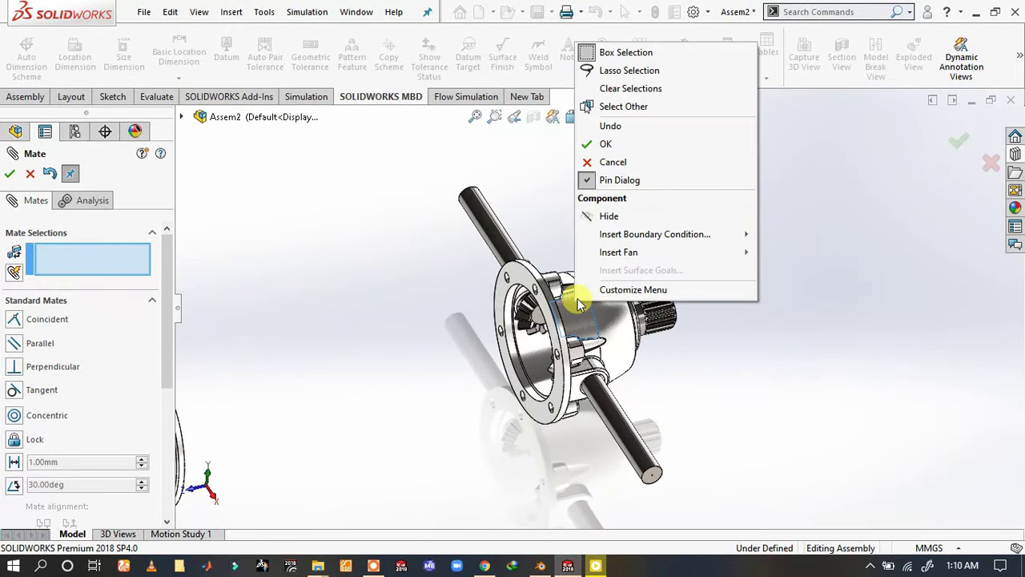
{"action": "left_click", "coordinate": [617, 215]}
{"action": "scroll", "coordinate": [606, 280], "scroll_direction": "down", "scroll_amount": 3}
{"action": "scroll", "coordinate": [512, 344], "scroll_direction": "down", "scroll_amount": 3}
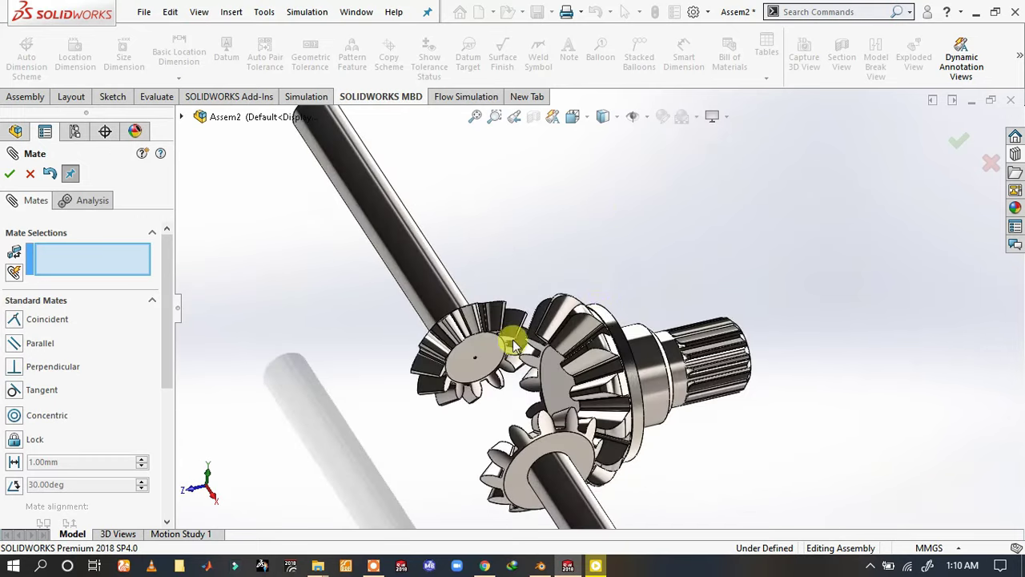
{"action": "scroll", "coordinate": [513, 344], "scroll_direction": "down", "scroll_amount": 5}
{"action": "mouse_move", "coordinate": [586, 328]}
{"action": "middle_mouse_down"}
{"action": "mouse_move", "coordinate": [600, 171]}
{"action": "mouse_move", "coordinate": [590, 264]}
{"action": "middle_mouse_up"}
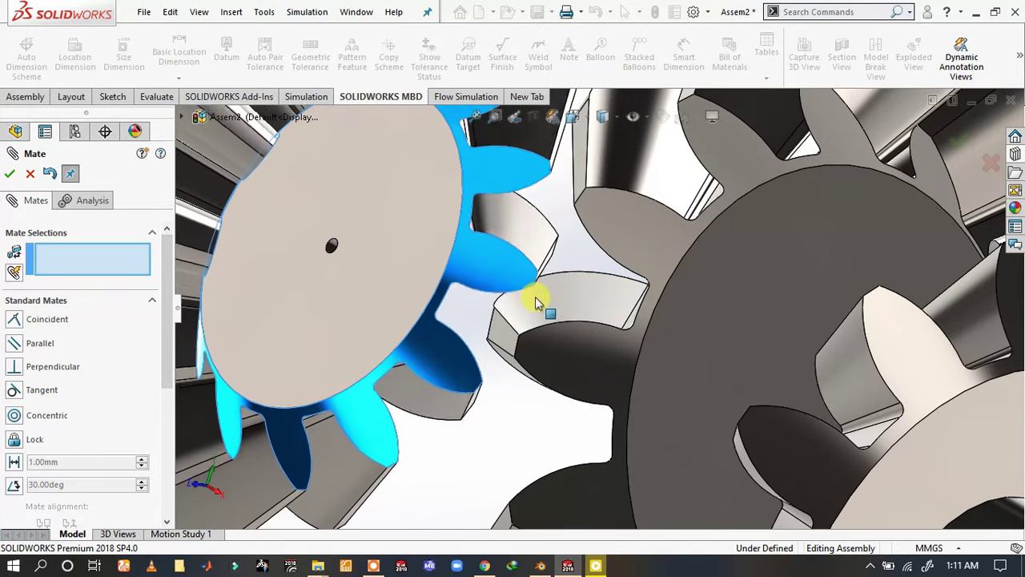
{"action": "mouse_move", "coordinate": [529, 305]}
{"action": "middle_mouse_down"}
{"action": "mouse_move", "coordinate": [518, 245]}
{"action": "mouse_move", "coordinate": [516, 295]}
{"action": "mouse_move", "coordinate": [494, 339]}
{"action": "mouse_move", "coordinate": [483, 302]}
{"action": "mouse_move", "coordinate": [531, 465]}
{"action": "mouse_move", "coordinate": [479, 340]}
{"action": "mouse_move", "coordinate": [472, 350]}
{"action": "mouse_move", "coordinate": [488, 367]}
{"action": "mouse_move", "coordinate": [512, 326]}
{"action": "middle_mouse_up"}
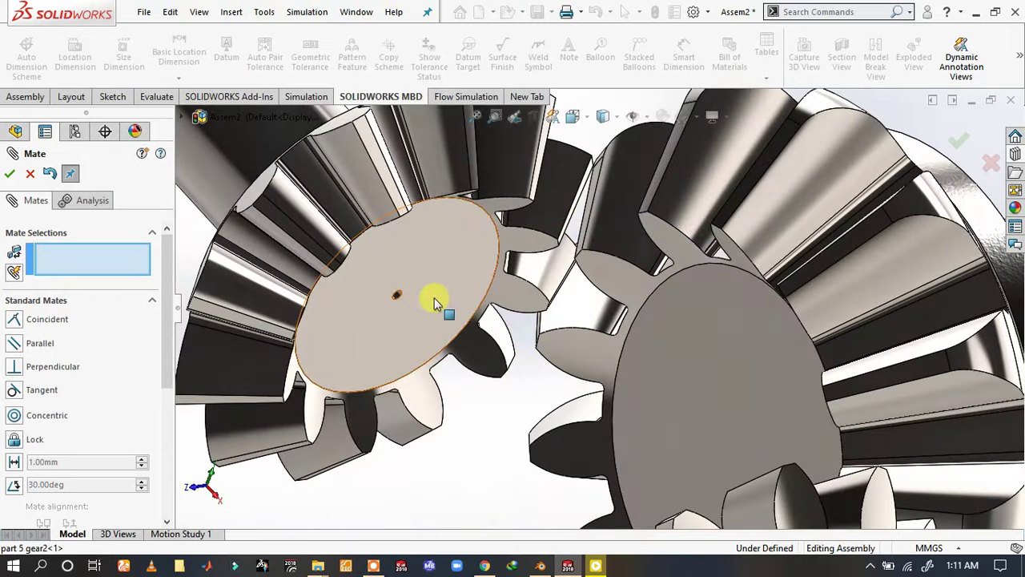
{"action": "scroll", "coordinate": [32, 377], "scroll_direction": "down", "scroll_amount": 3}
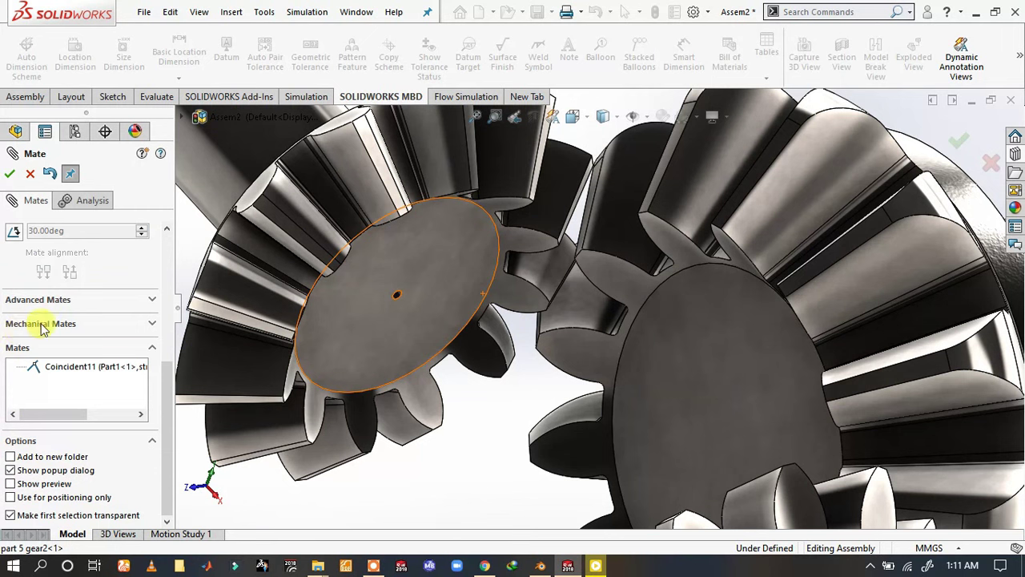
- Choose a Gear mechanical mate and pick both miter gears' circular edges
{"action": "left_click", "coordinate": [86, 303]}
{"action": "scroll", "coordinate": [34, 390], "scroll_direction": "down", "scroll_amount": 3}
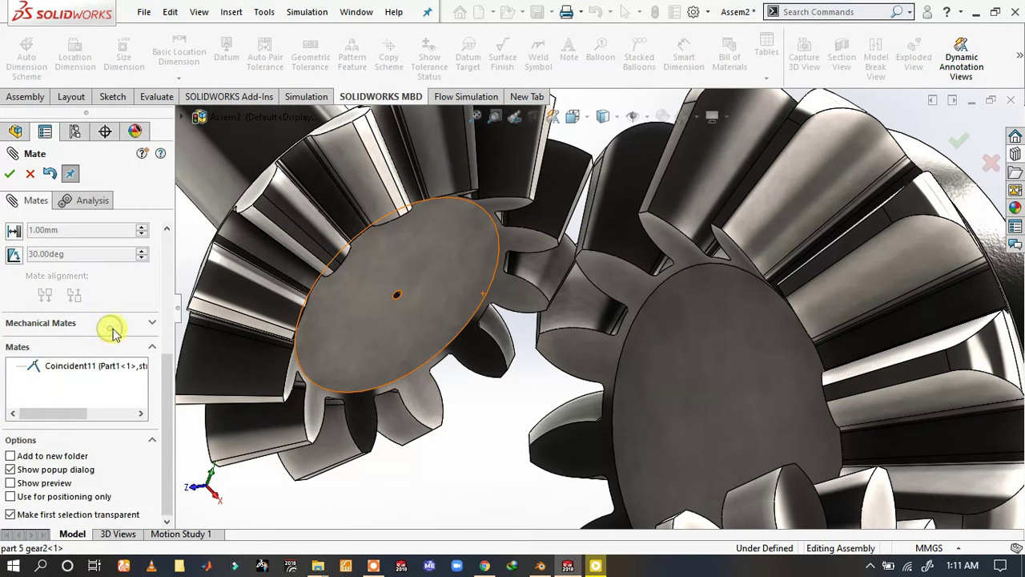
{"action": "left_click", "coordinate": [150, 322]}
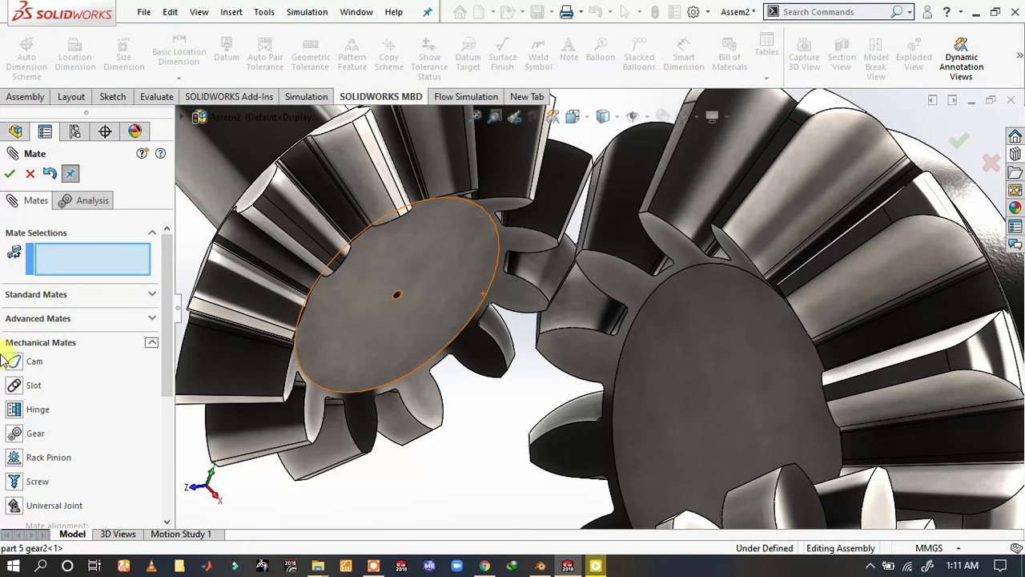
{"action": "left_click", "coordinate": [22, 433]}
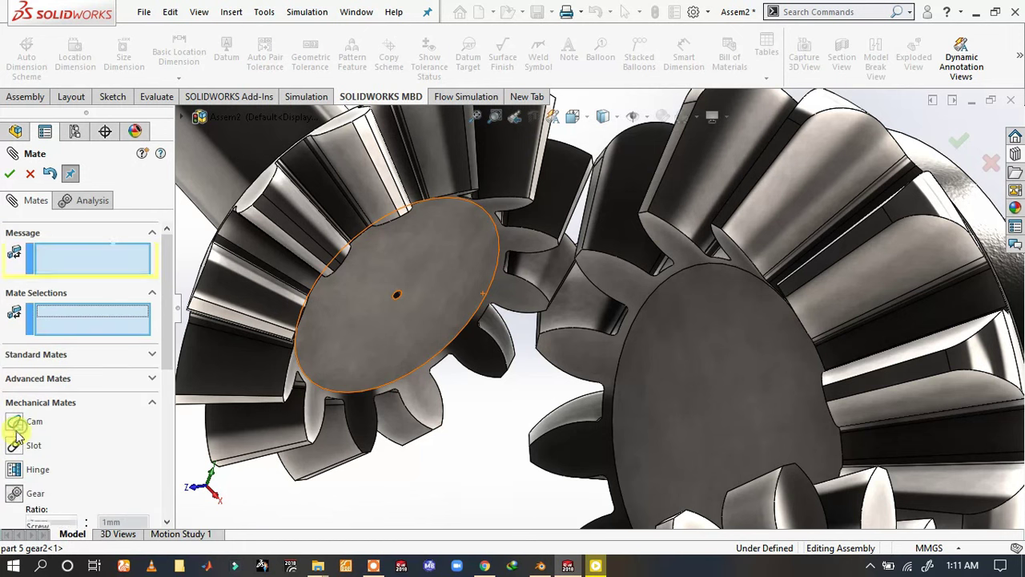
{"action": "left_click", "coordinate": [633, 320]}
{"action": "left_click", "coordinate": [497, 254]}
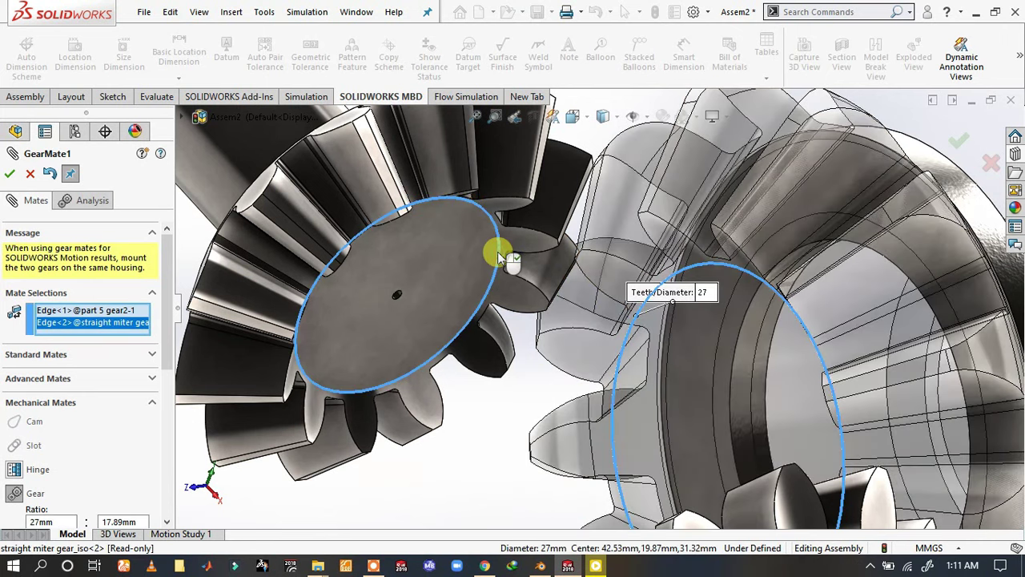
- Set the gear ratio to 13mm : 12mm and accept GearMate1
{"action": "scroll", "coordinate": [124, 407], "scroll_direction": "down", "scroll_amount": 5}
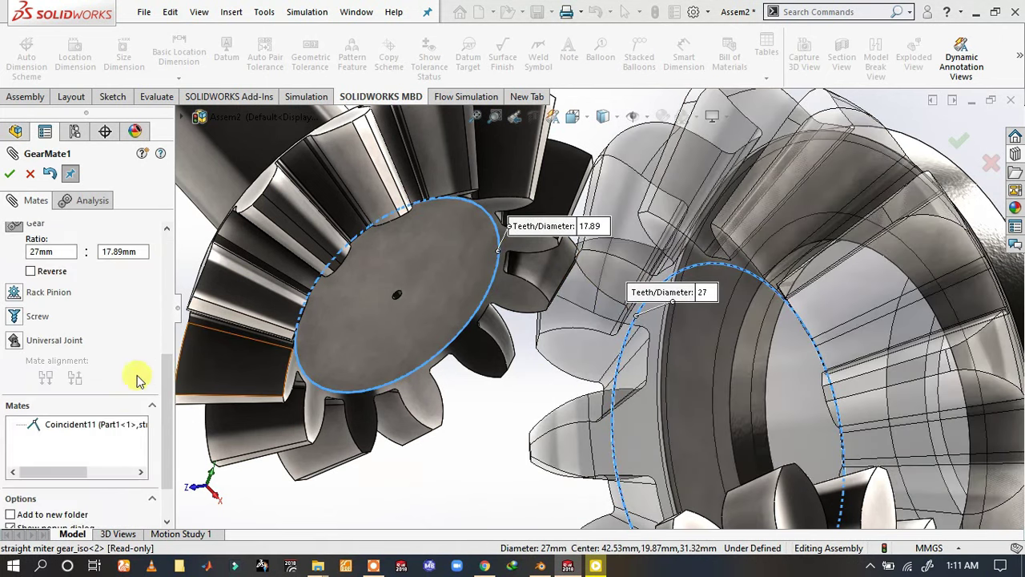
{"action": "left_click_drag", "start_coordinate": [73, 252], "coordinate": [15, 249]}
{"action": "type", "text": "12"}
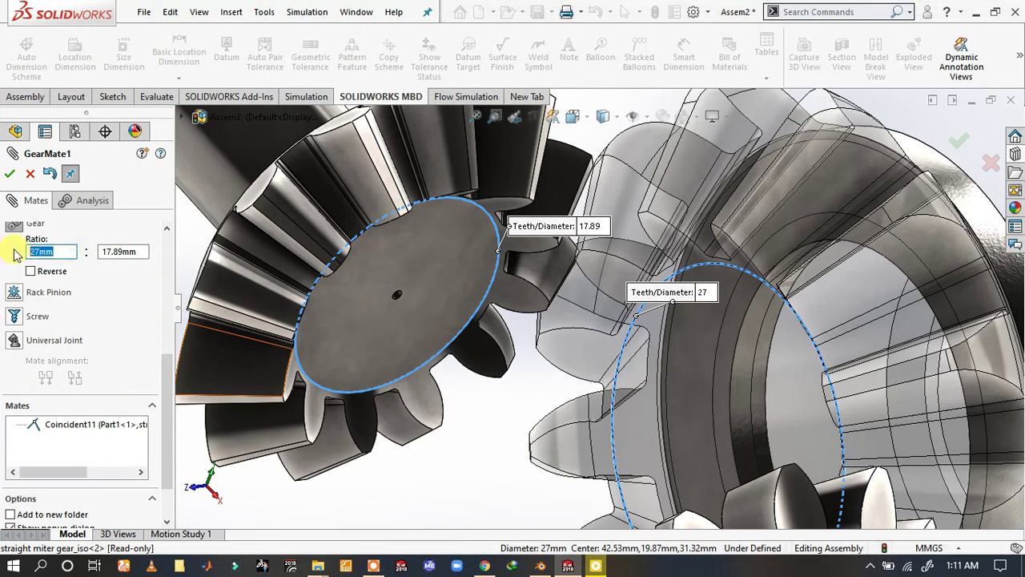
{"action": "left_click", "coordinate": [143, 251]}
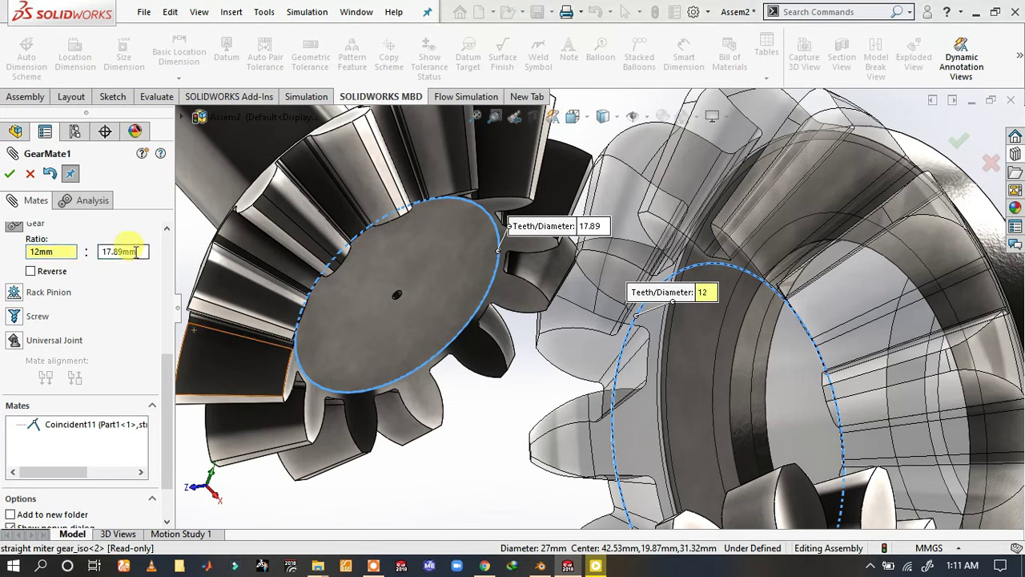
{"action": "left_click_drag", "start_coordinate": [148, 253], "coordinate": [118, 252]}
{"action": "type", "text": "12"}
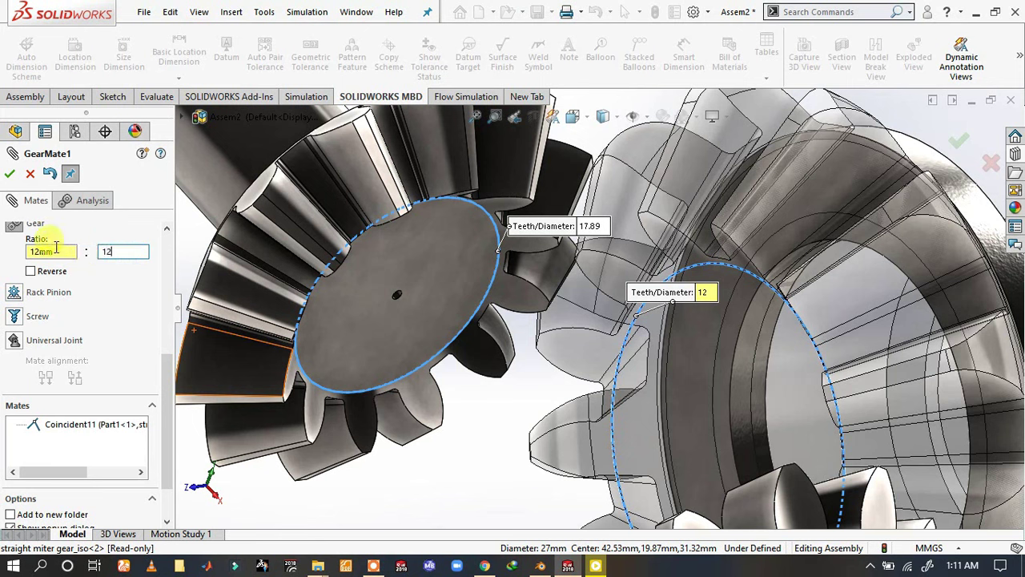
{"action": "key", "text": "Tab"}
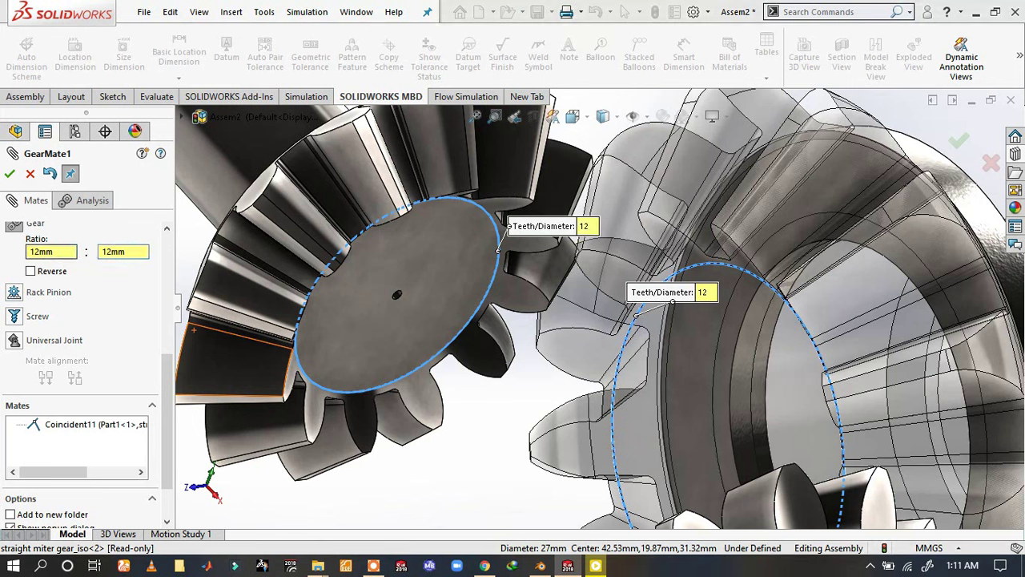
{"action": "left_click_drag", "start_coordinate": [72, 249], "coordinate": [18, 249]}
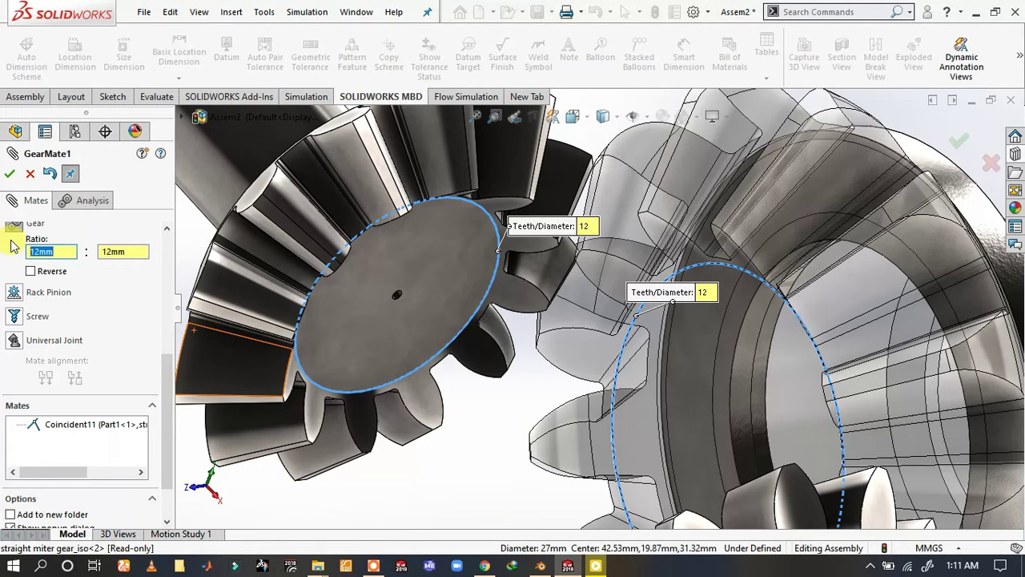
{"action": "type", "text": "13"}
{"action": "key", "text": "Tab"}
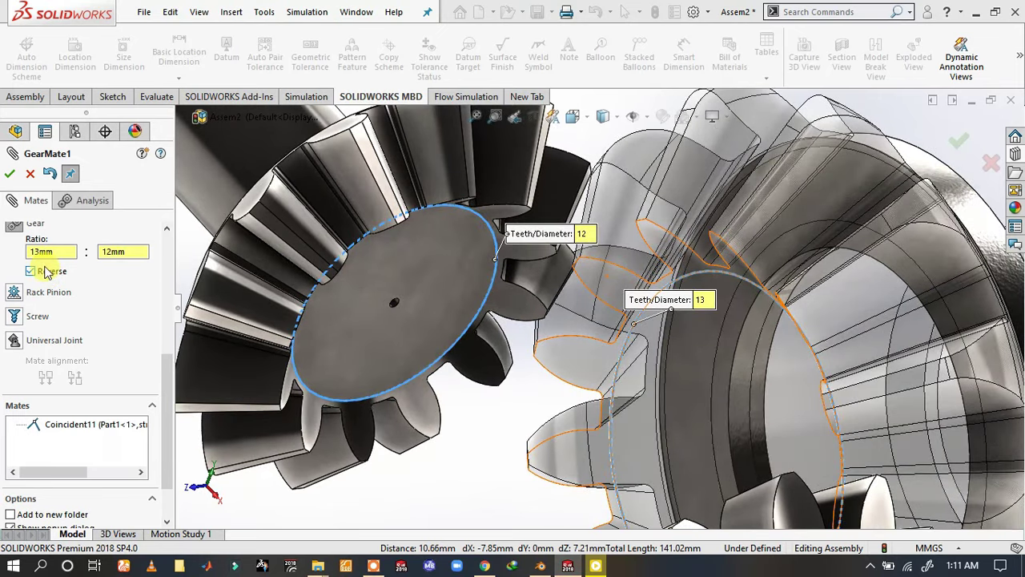
{"action": "left_click", "coordinate": [11, 174]}
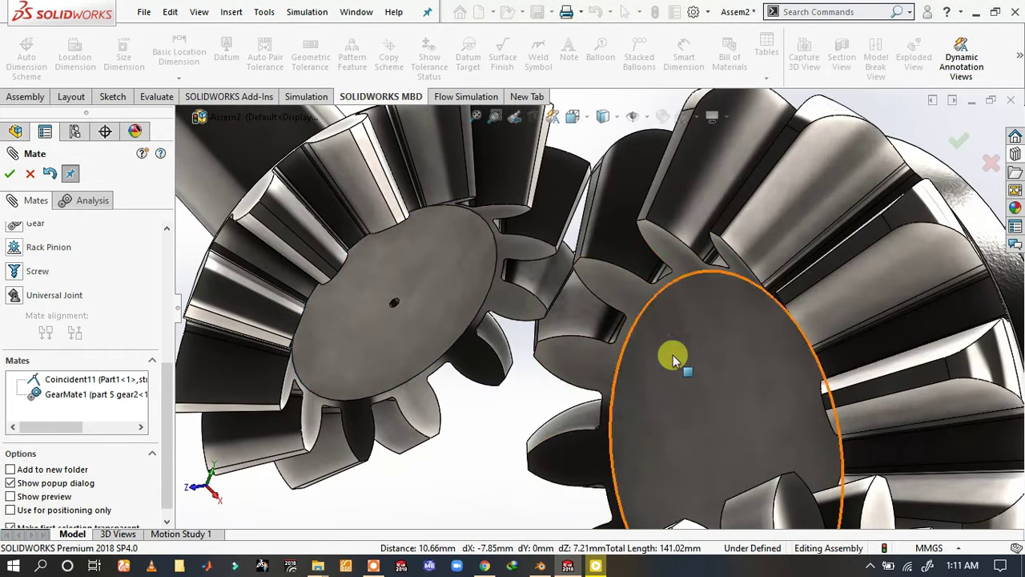
- Turn the gears to test GearMate1 and orbit the left gear face into view
{"action": "left_click_drag", "start_coordinate": [694, 287], "coordinate": [641, 377]}
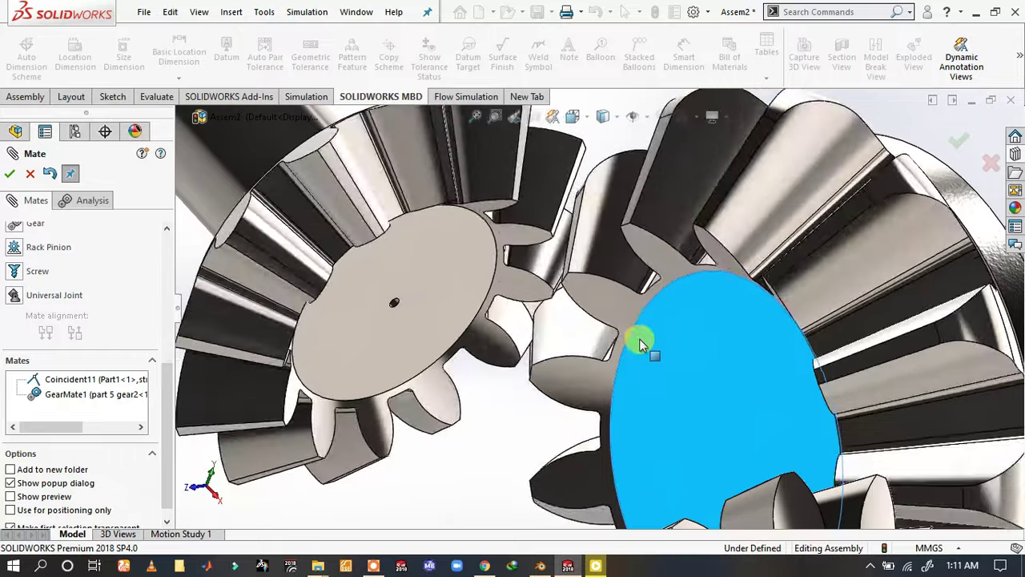
{"action": "scroll", "coordinate": [640, 374], "scroll_direction": "up", "scroll_amount": 5}
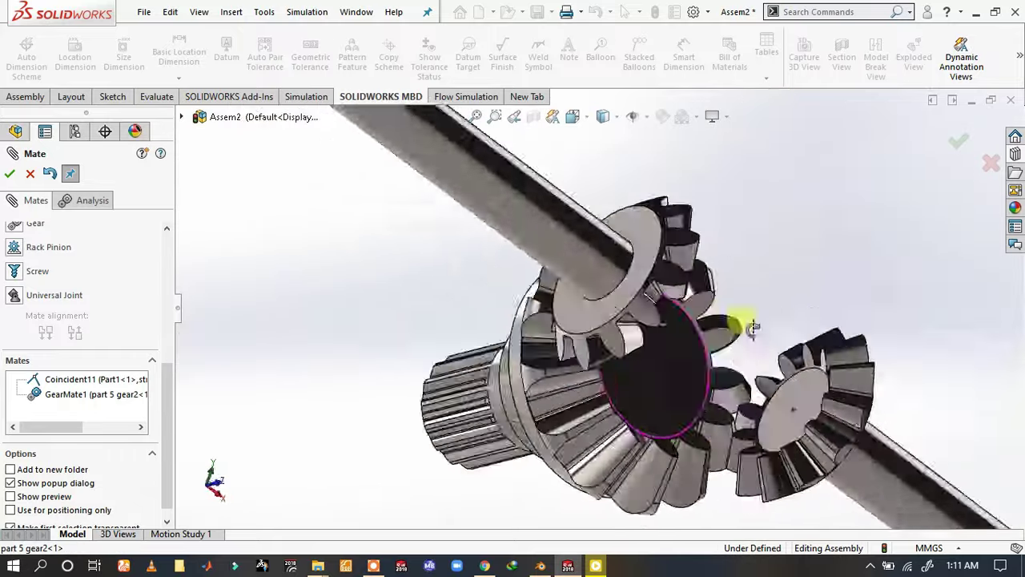
{"action": "mouse_move", "coordinate": [640, 375]}
{"action": "middle_mouse_down"}
{"action": "mouse_move", "coordinate": [753, 447]}
{"action": "mouse_move", "coordinate": [716, 378]}
{"action": "middle_mouse_up"}
{"action": "scroll", "coordinate": [749, 258], "scroll_direction": "down", "scroll_amount": 5}
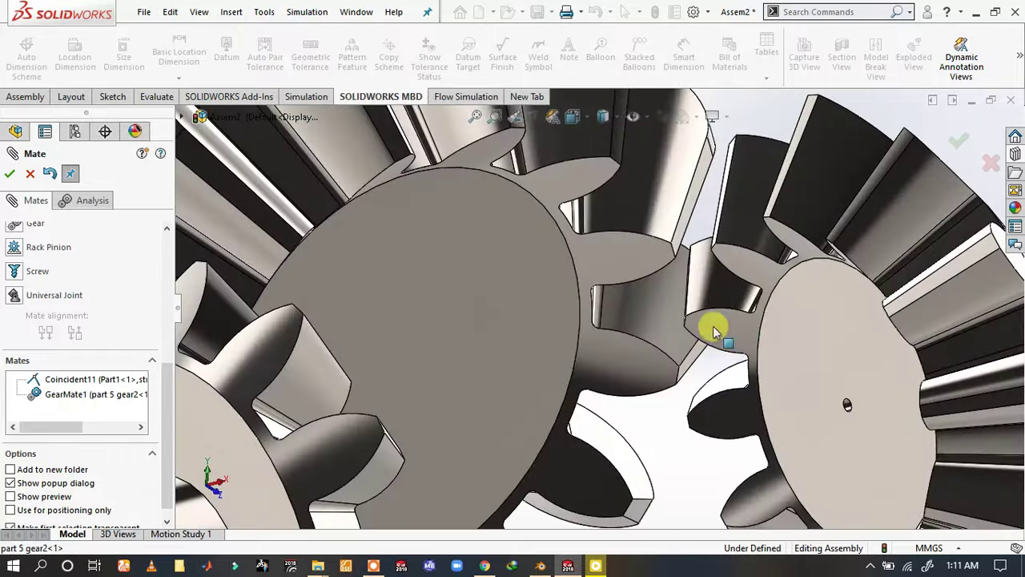
{"action": "middle_click_drag", "start_coordinate": [715, 332], "coordinate": [704, 353]}
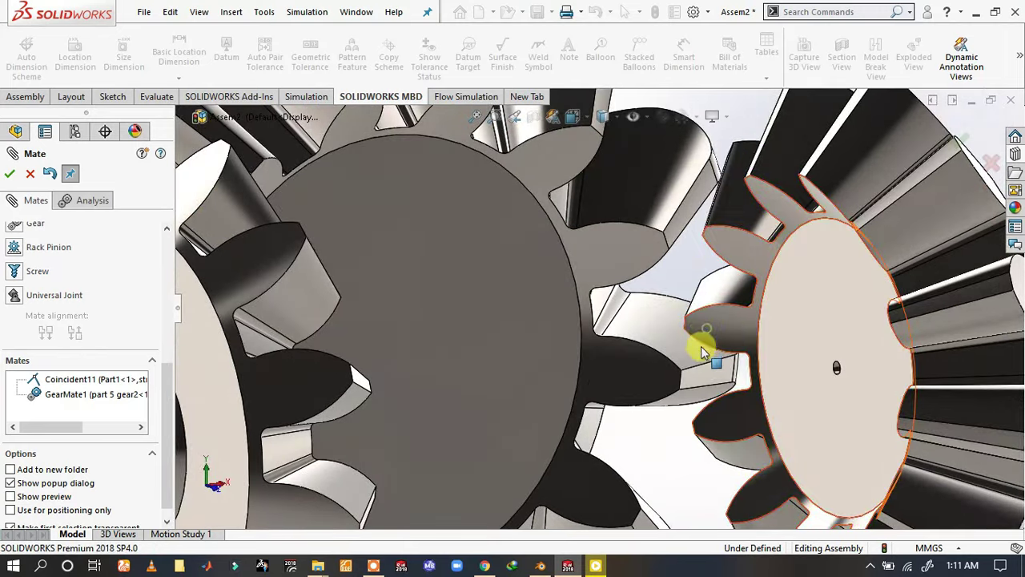
{"action": "left_click_drag", "start_coordinate": [703, 352], "coordinate": [710, 367]}
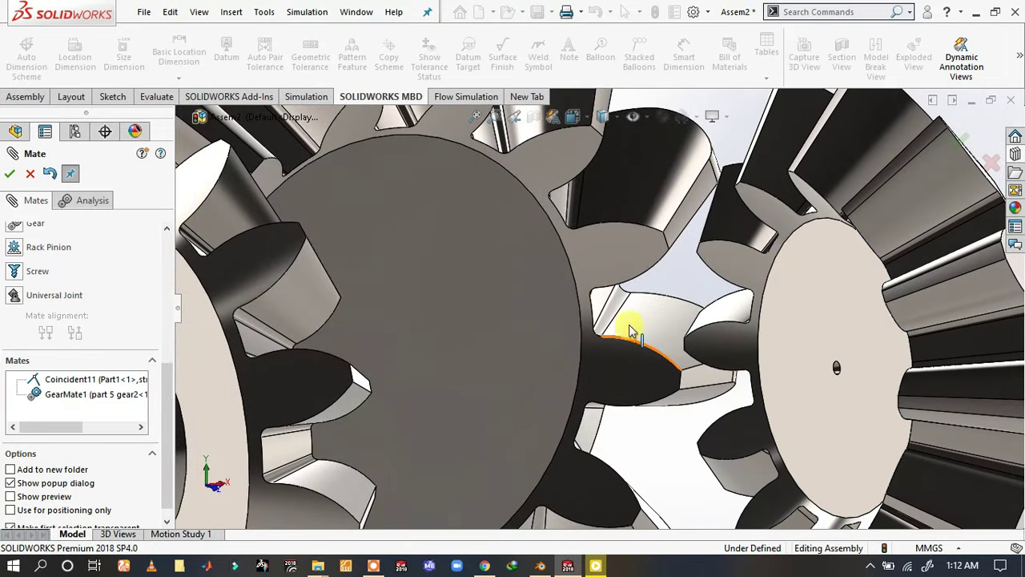
{"action": "scroll", "coordinate": [641, 325], "scroll_direction": "up", "scroll_amount": 3}
{"action": "scroll", "coordinate": [646, 325], "scroll_direction": "down", "scroll_amount": 1}
{"action": "scroll", "coordinate": [641, 336], "scroll_direction": "down", "scroll_amount": 2}
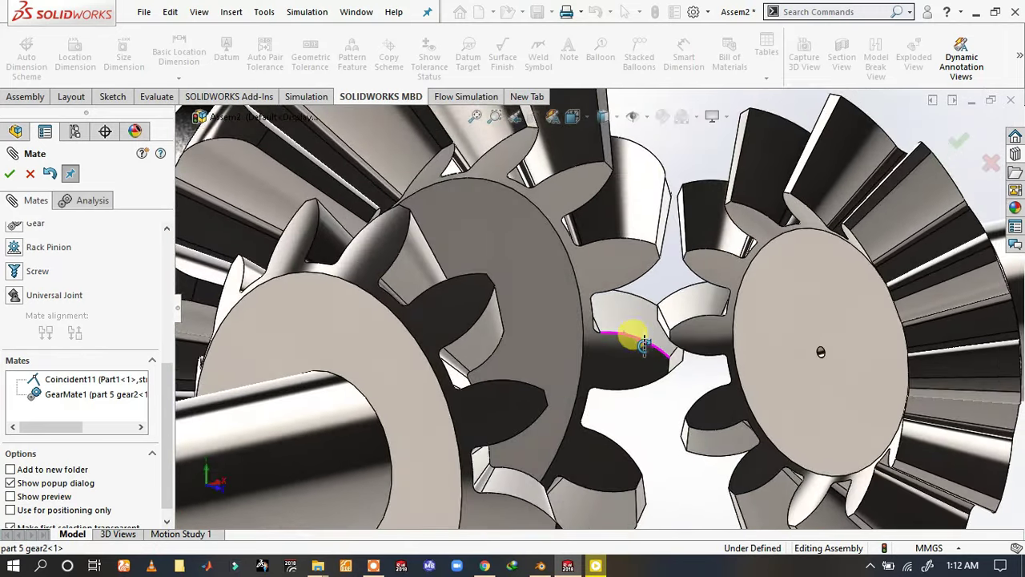
{"action": "mouse_move", "coordinate": [644, 343]}
{"action": "middle_mouse_down"}
{"action": "mouse_move", "coordinate": [637, 352]}
{"action": "mouse_move", "coordinate": [586, 343]}
{"action": "middle_mouse_up"}
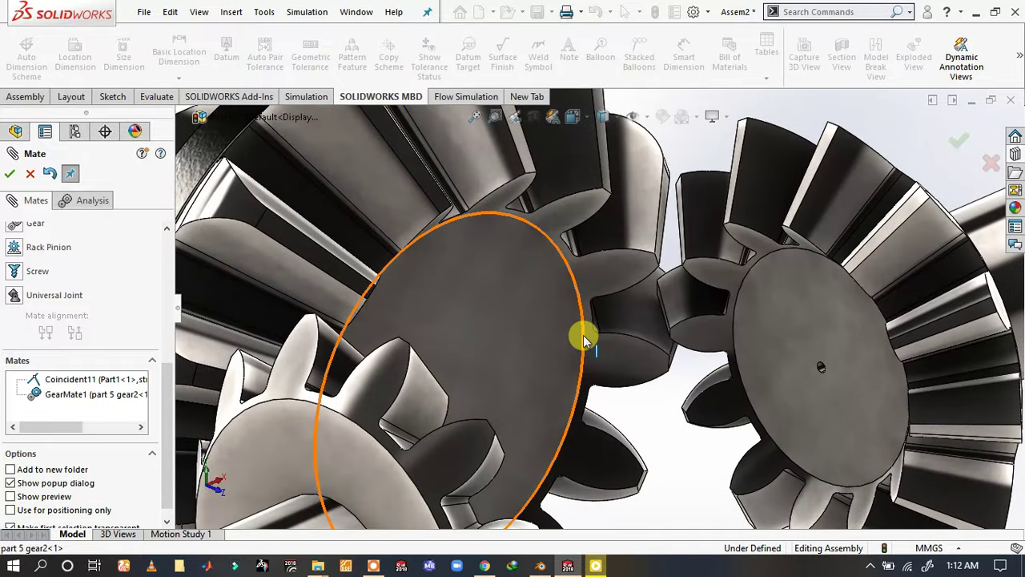
- Gear-mate the left and right gear edges at 13mm : 12mm, creating GearMate2
{"action": "left_click", "coordinate": [586, 340]}
{"action": "left_click", "coordinate": [737, 298]}
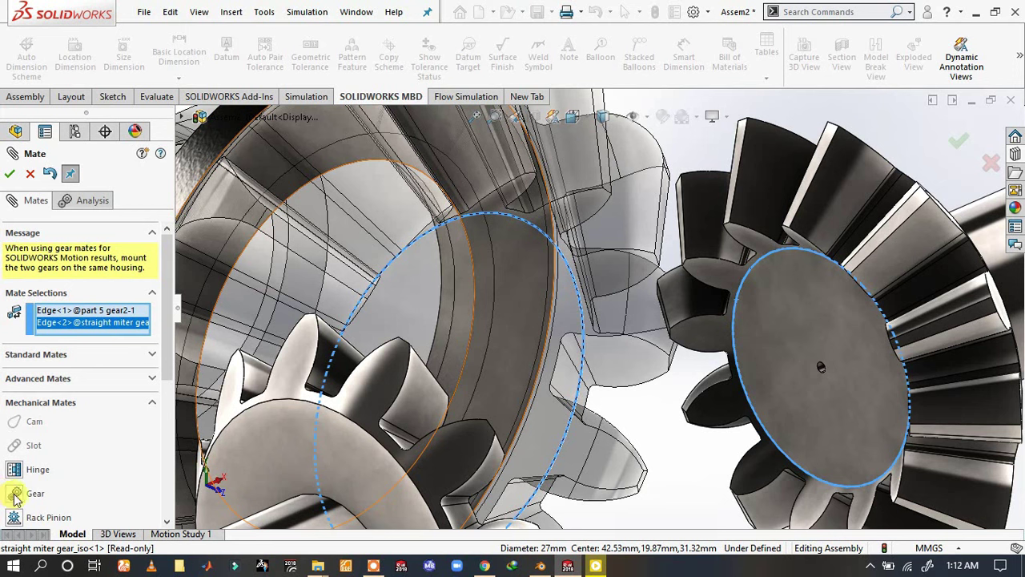
{"action": "left_click", "coordinate": [31, 492]}
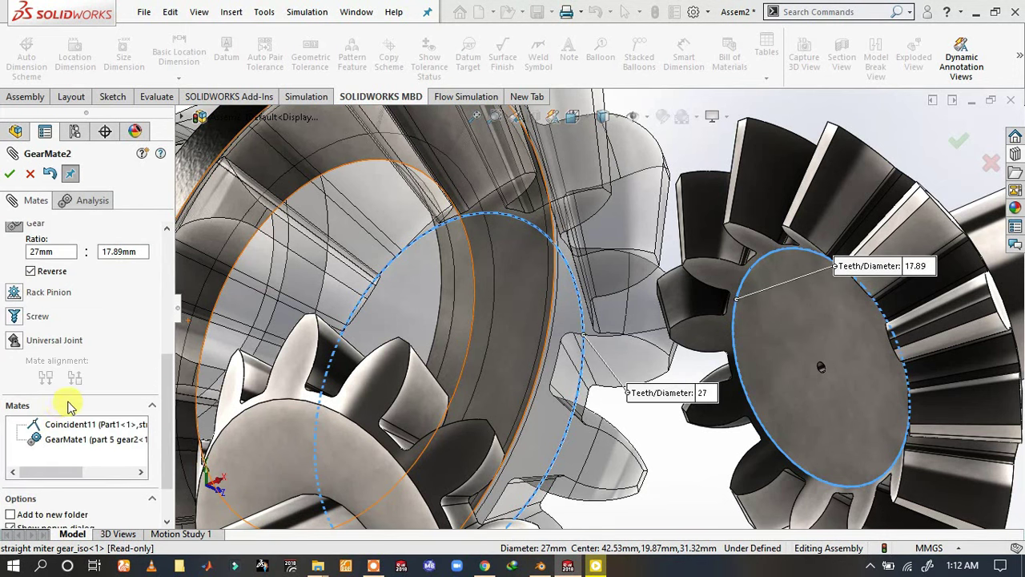
{"action": "double_click", "coordinate": [62, 252]}
{"action": "type", "text": "13"}
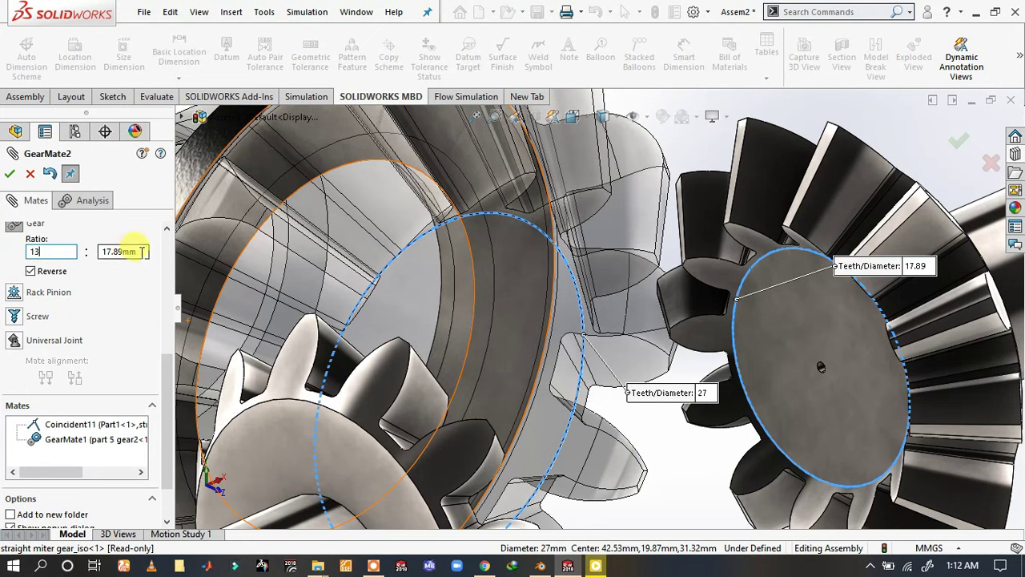
{"action": "key", "text": "Tab"}
{"action": "type", "text": "12"}
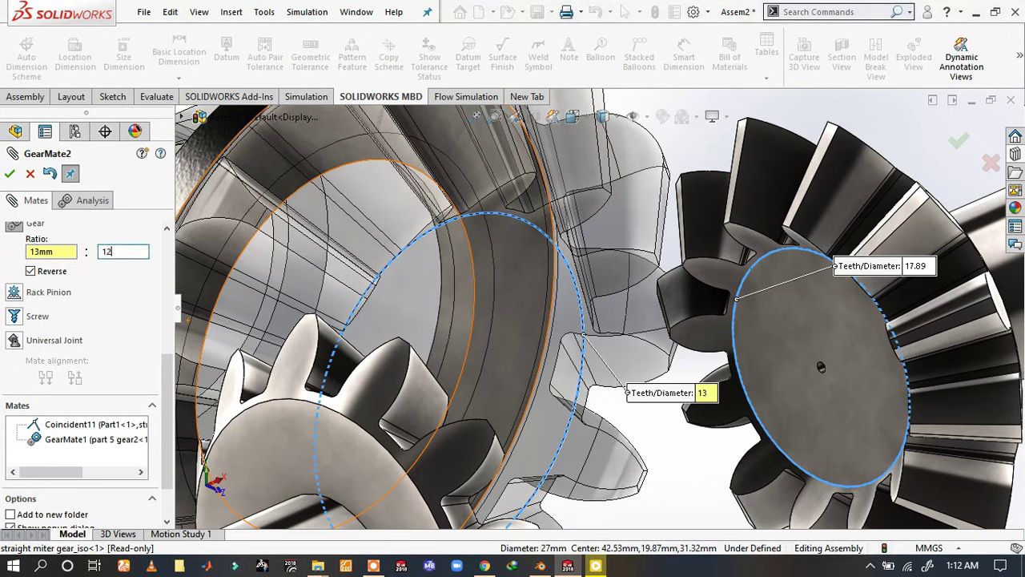
{"action": "key", "text": "Tab"}
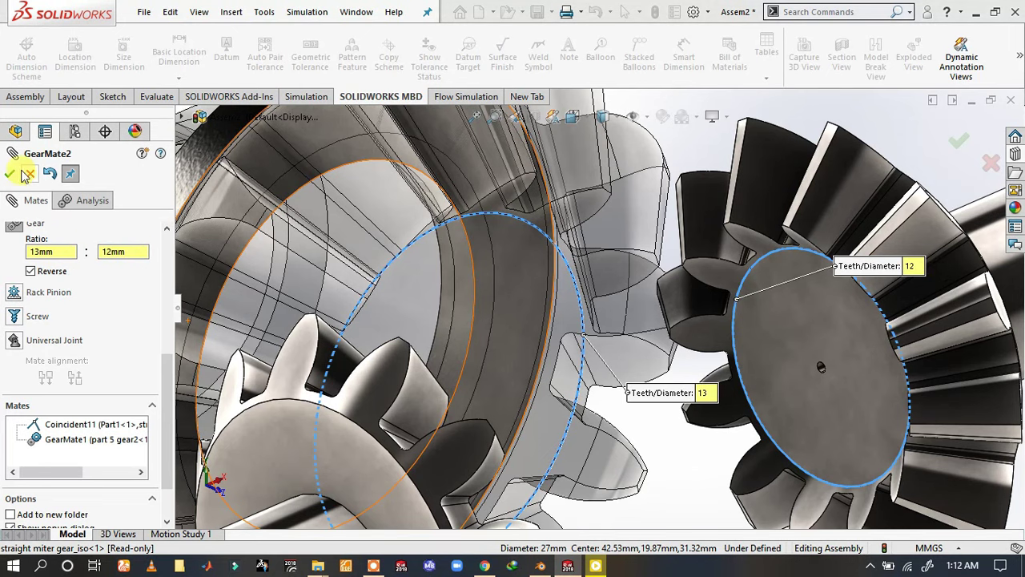
{"action": "left_click", "coordinate": [10, 174]}
{"action": "middle_click_drag", "start_coordinate": [194, 195], "coordinate": [745, 261]}
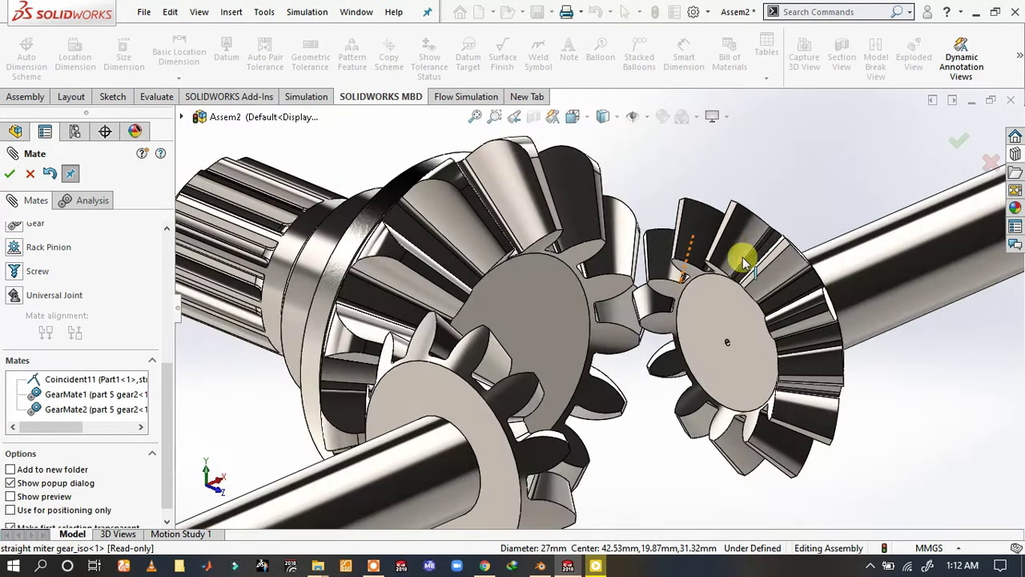
- Turn the gears to test both mates, finish mating, and list the miter gear's mates
{"action": "left_click_drag", "start_coordinate": [737, 222], "coordinate": [675, 179]}
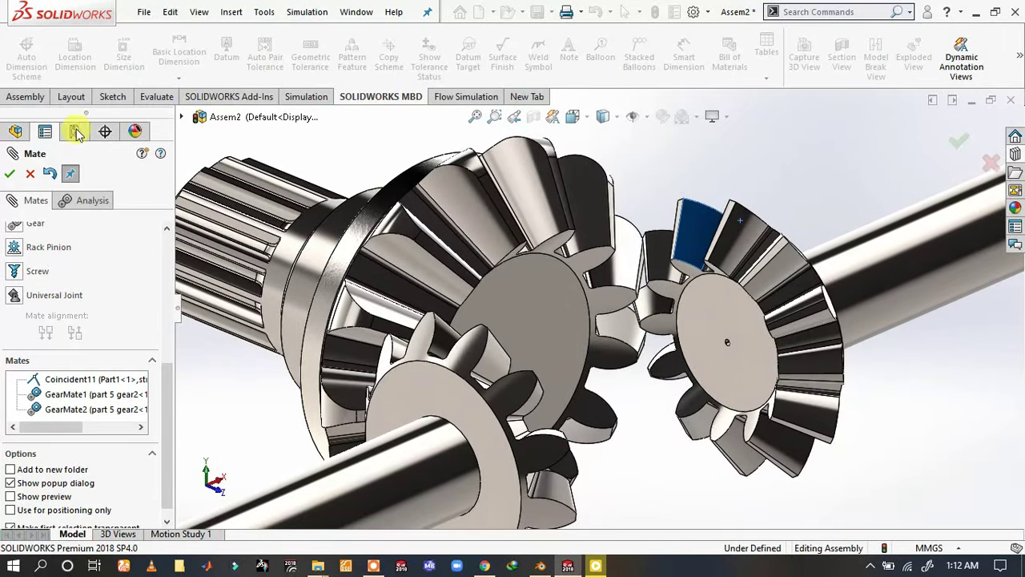
{"action": "left_click", "coordinate": [8, 175]}
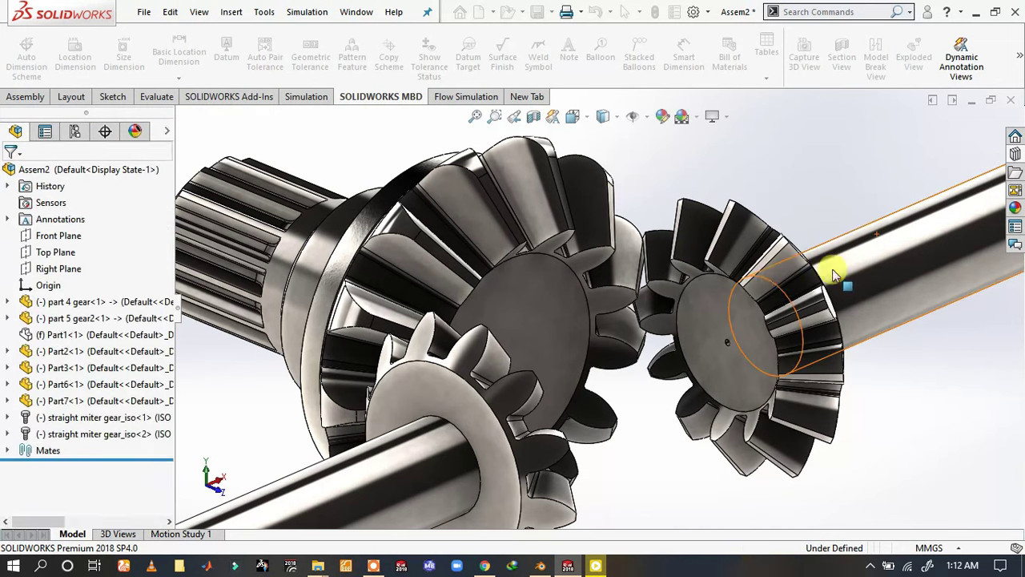
{"action": "right_click", "coordinate": [770, 277]}
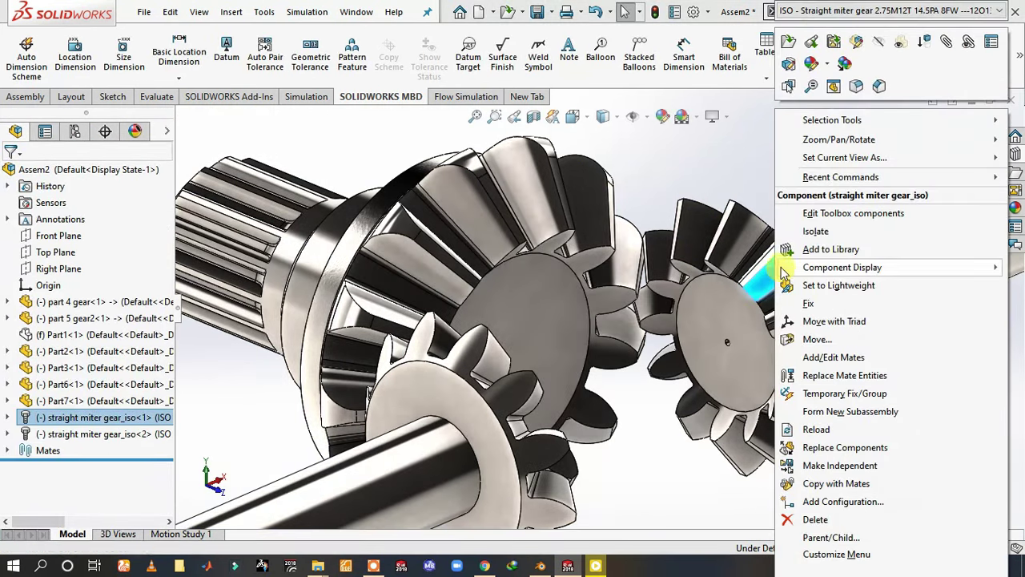
{"action": "left_click", "coordinate": [969, 42]}
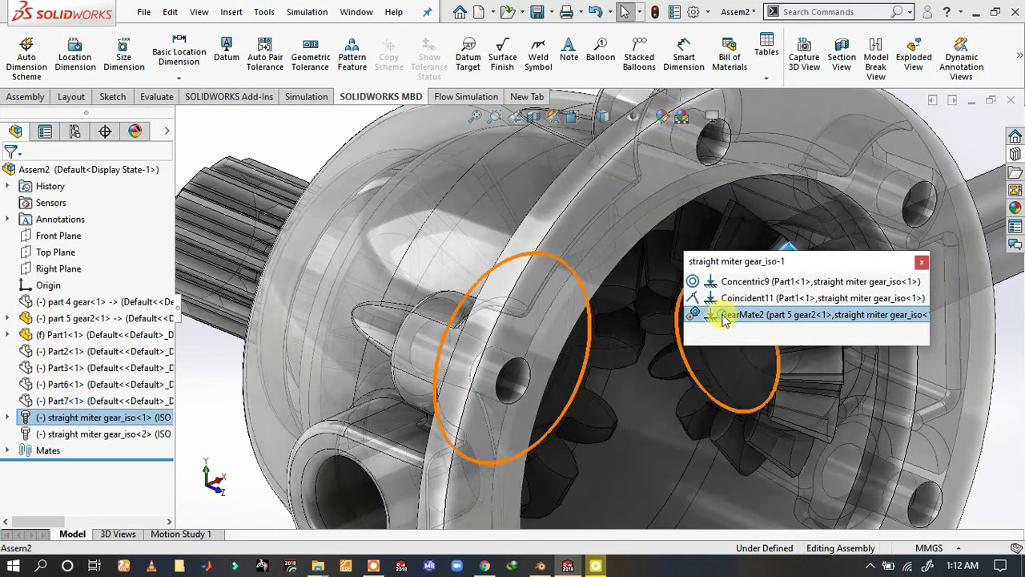
- Edit GearMate2 and re-apply it with Reverse turned off
{"action": "left_click", "coordinate": [725, 314]}
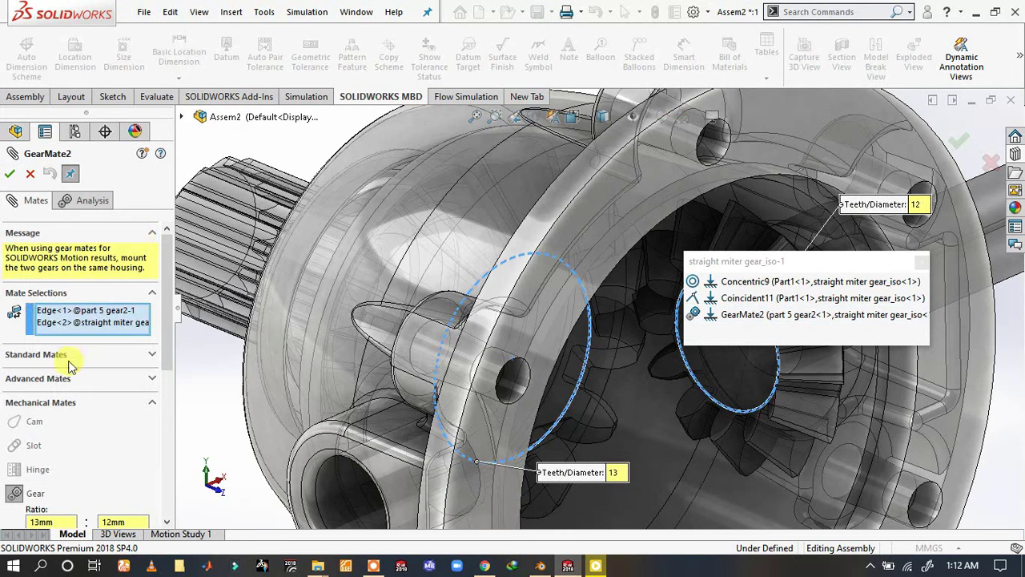
{"action": "scroll", "coordinate": [73, 401], "scroll_direction": "down", "scroll_amount": 5}
{"action": "scroll", "coordinate": [66, 392], "scroll_direction": "up", "scroll_amount": 5}
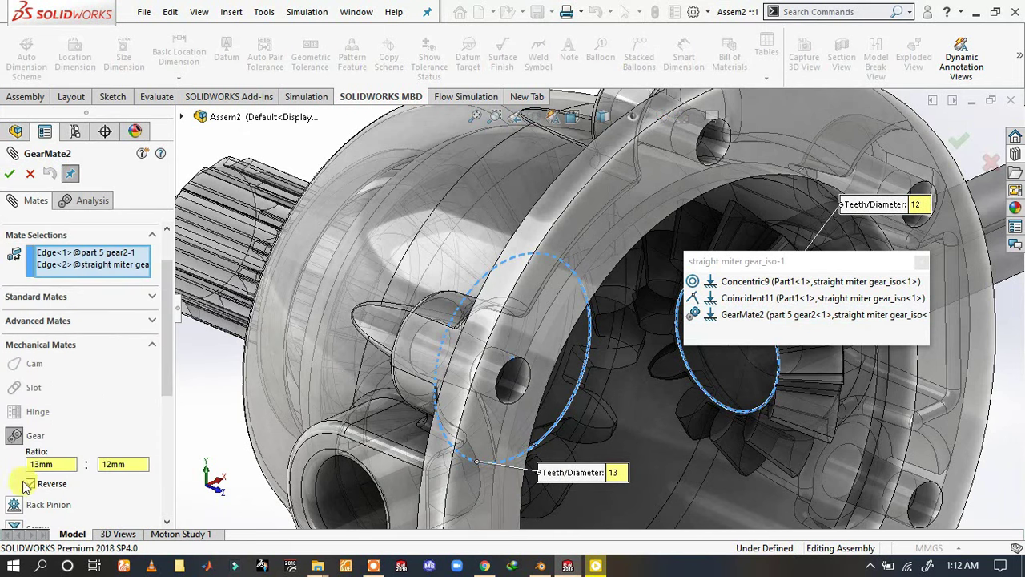
{"action": "left_click", "coordinate": [10, 175]}
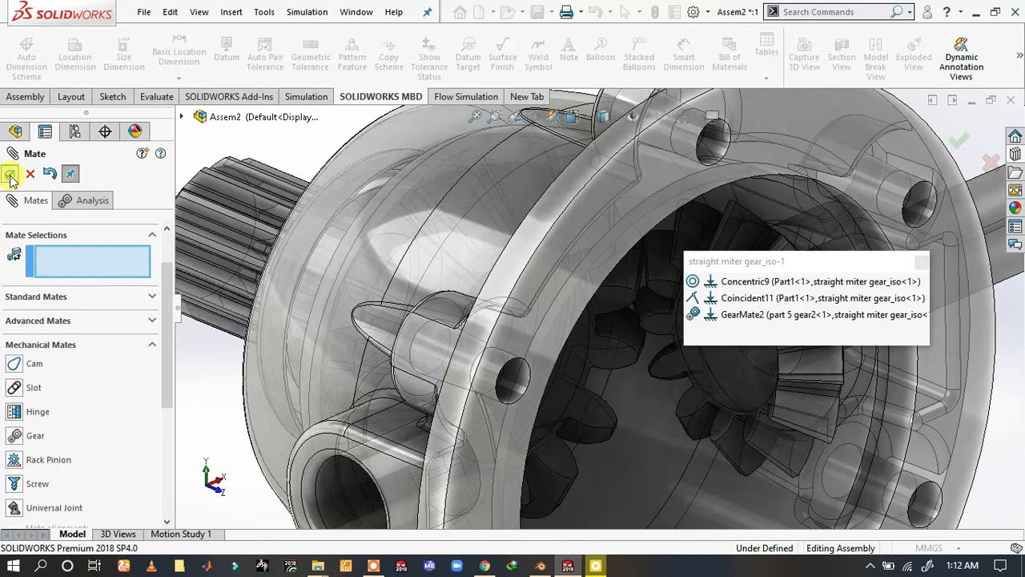
{"action": "left_click", "coordinate": [10, 175]}
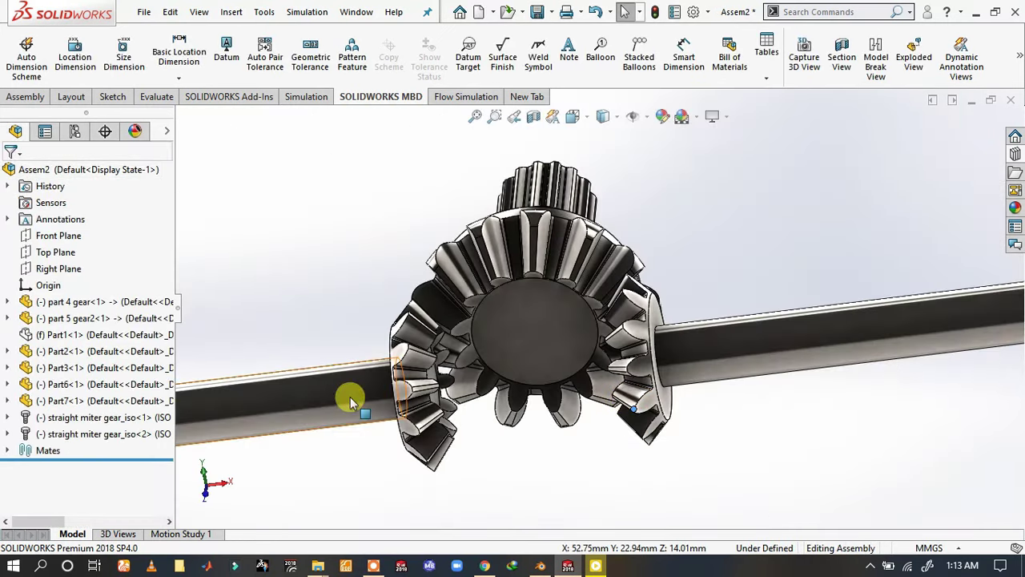
- Re-apply GearMate1 from the second miter gear's mates with Reverse off, then hide the housing
{"action": "left_click", "coordinate": [350, 399]}
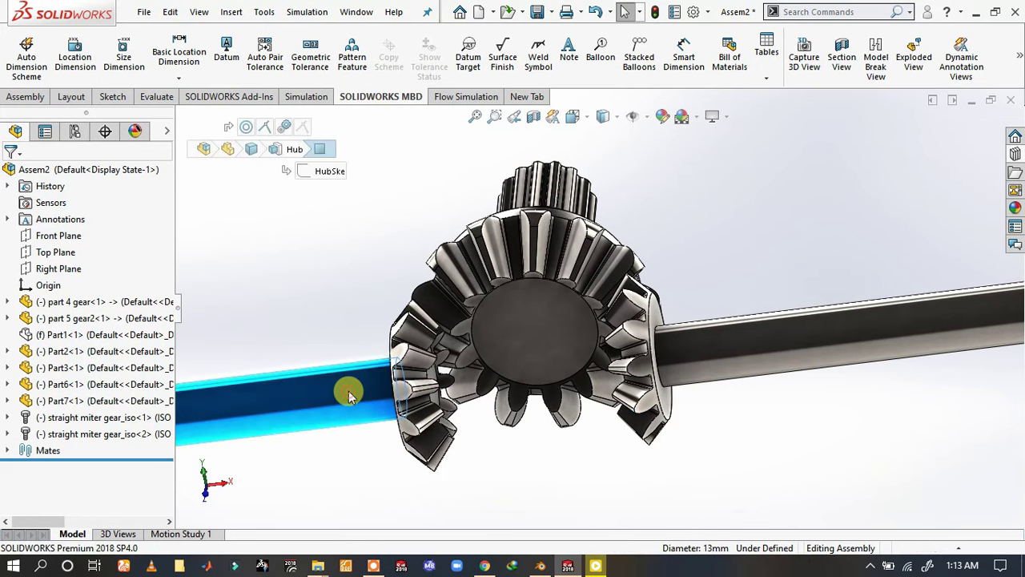
{"action": "right_click", "coordinate": [359, 393]}
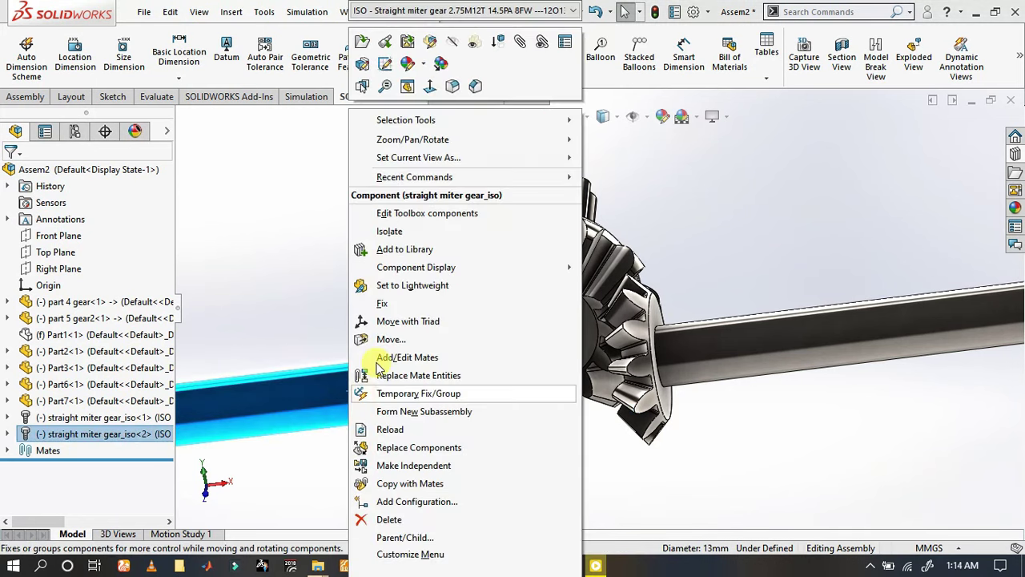
{"action": "left_click", "coordinate": [545, 44]}
{"action": "left_click", "coordinate": [757, 312]}
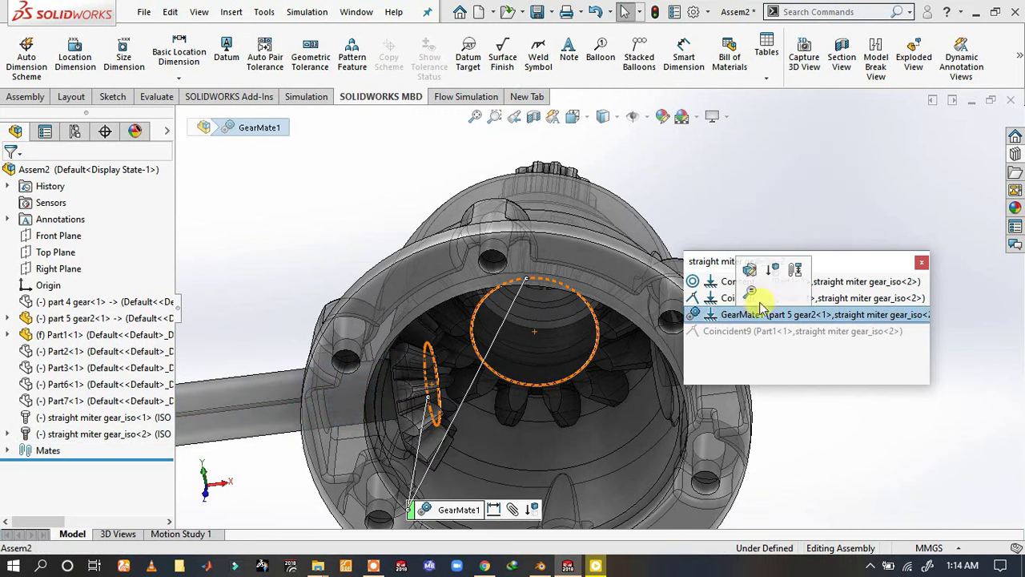
{"action": "left_click", "coordinate": [751, 272]}
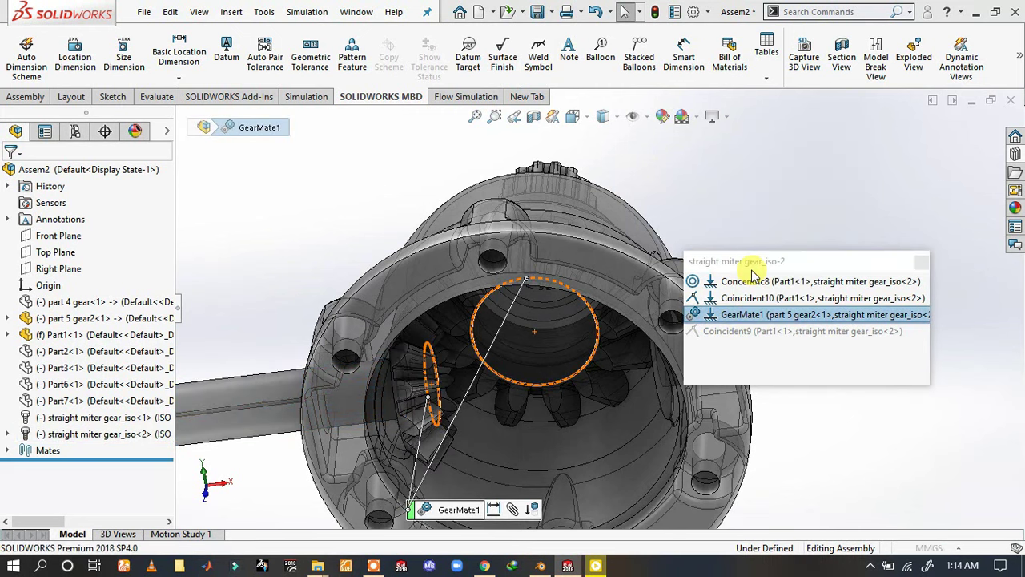
{"action": "scroll", "coordinate": [80, 437], "scroll_direction": "down", "scroll_amount": 5}
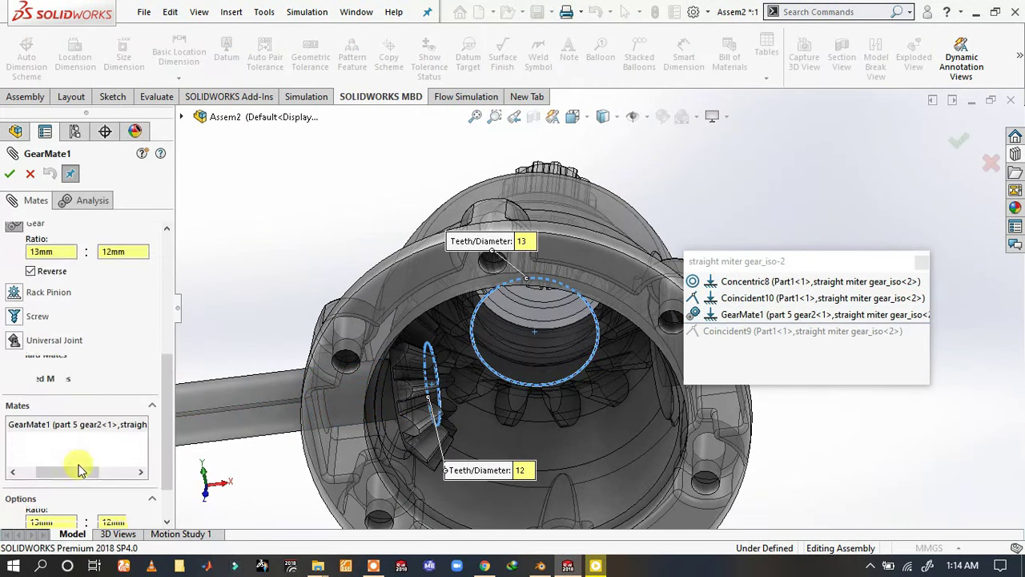
{"action": "scroll", "coordinate": [68, 441], "scroll_direction": "down", "scroll_amount": 2}
{"action": "scroll", "coordinate": [60, 294], "scroll_direction": "up", "scroll_amount": 5}
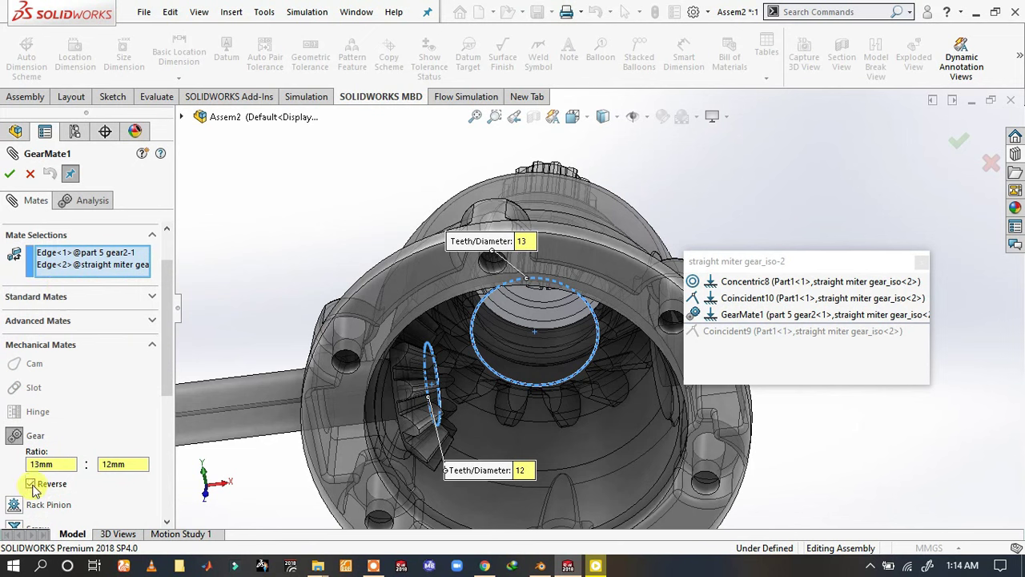
{"action": "left_click", "coordinate": [8, 174]}
{"action": "left_click", "coordinate": [9, 174]}
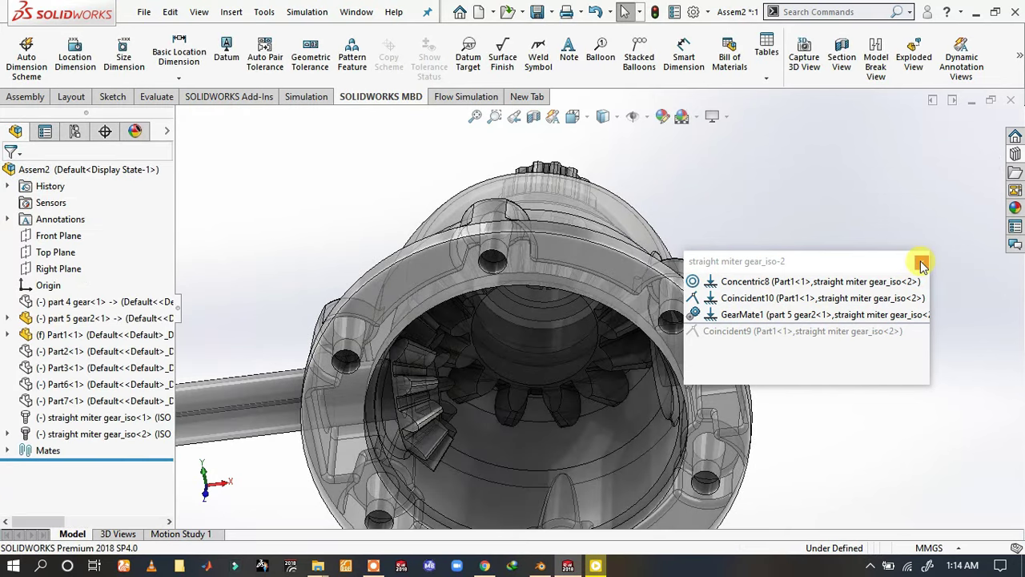
{"action": "key", "text": "Tab"}
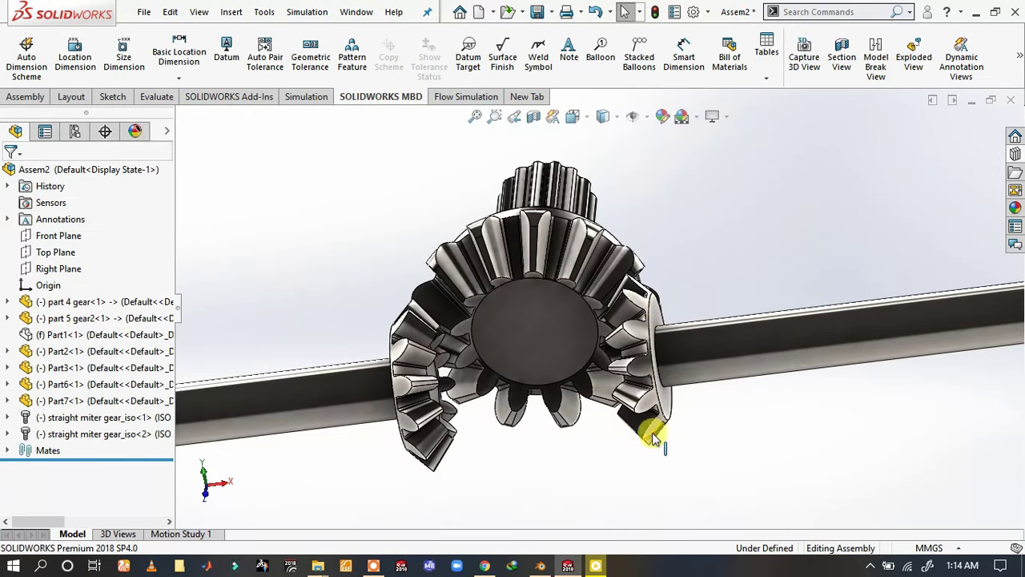
- Drag a miter gear to confirm the whole gear cluster turns together in mesh
{"action": "mouse_move", "coordinate": [653, 439]}
{"action": "left_mouse_down"}
{"action": "mouse_move", "coordinate": [641, 433]}
{"action": "mouse_move", "coordinate": [657, 339]}
{"action": "mouse_move", "coordinate": [643, 290]}
{"action": "mouse_move", "coordinate": [614, 313]}
{"action": "mouse_move", "coordinate": [641, 412]}
{"action": "mouse_move", "coordinate": [664, 435]}
{"action": "left_mouse_up"}
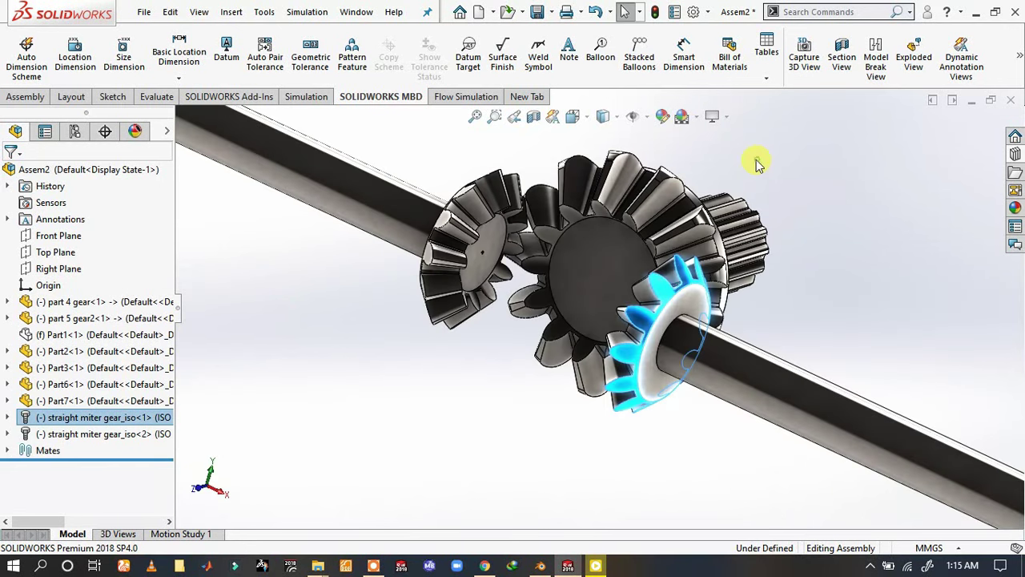
{"action": "left_click", "coordinate": [626, 269]}
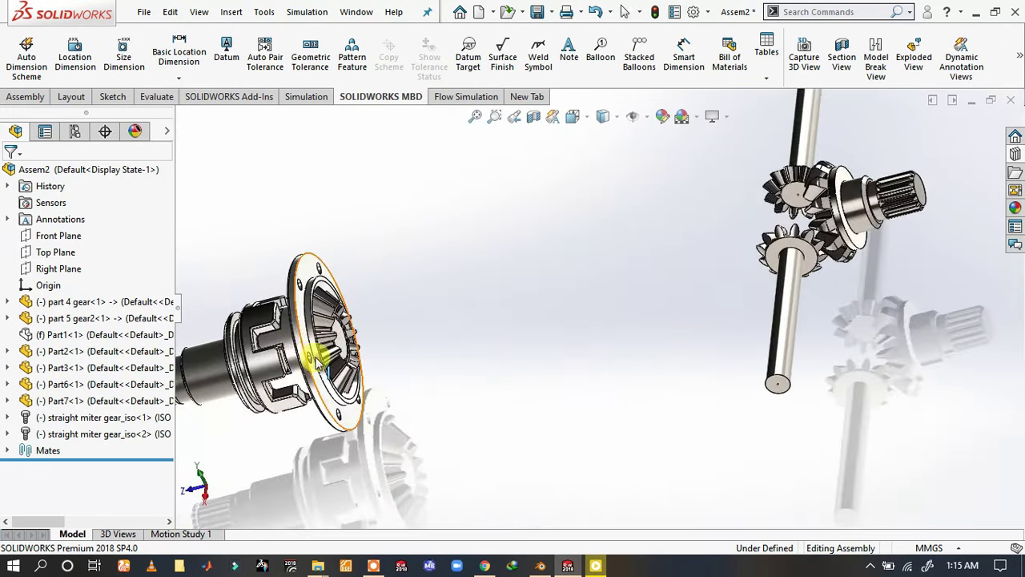
- Show the hidden housing Part1 again
{"action": "left_click", "coordinate": [101, 347]}
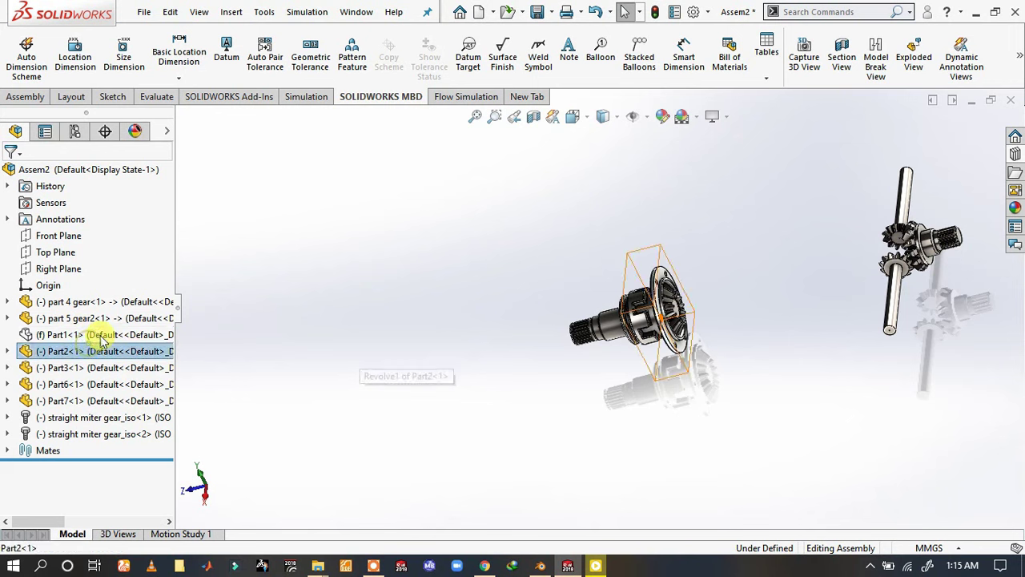
{"action": "left_click", "coordinate": [103, 337]}
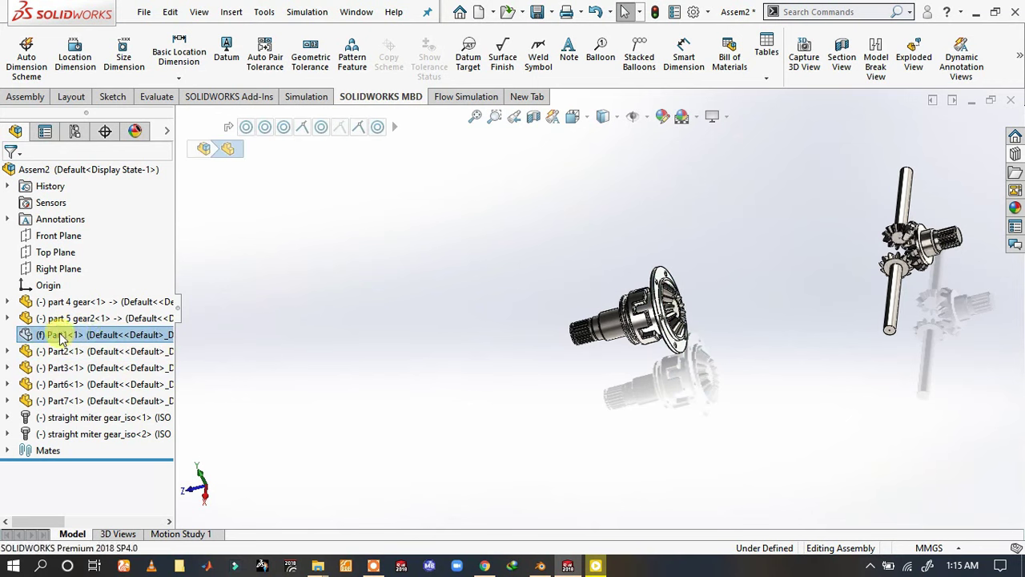
{"action": "right_click", "coordinate": [64, 335]}
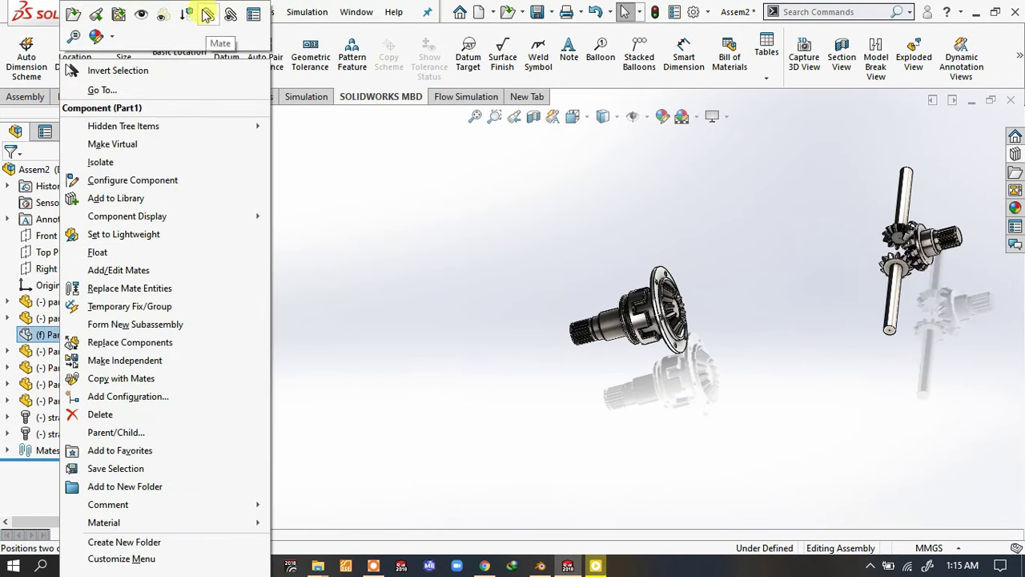
{"action": "left_click", "coordinate": [141, 18]}
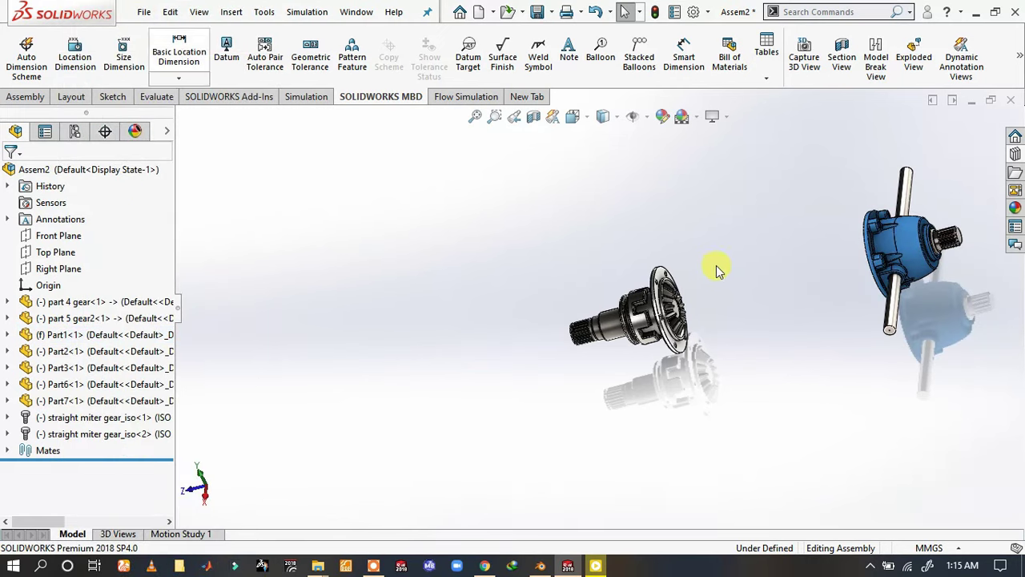
{"action": "scroll", "coordinate": [816, 285], "scroll_direction": "down", "scroll_amount": 5}
{"action": "scroll", "coordinate": [633, 269], "scroll_direction": "up", "scroll_amount": 5}
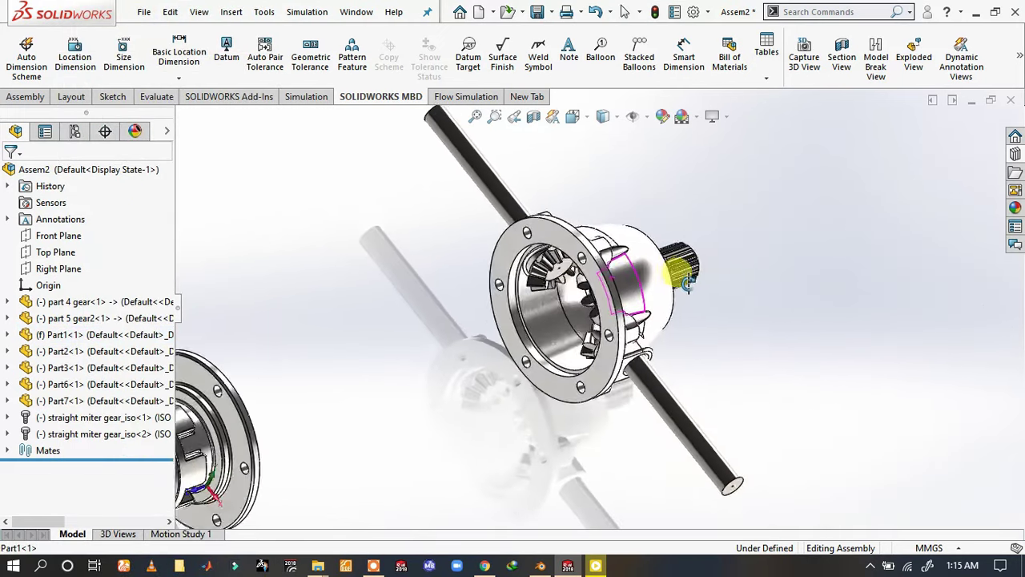
{"action": "middle_click_drag", "start_coordinate": [632, 269], "coordinate": [566, 249]}
- Mate the housing flange face coincident with the Part2 hub flange face
{"action": "left_click", "coordinate": [567, 248]}
{"action": "left_click", "coordinate": [566, 248]}
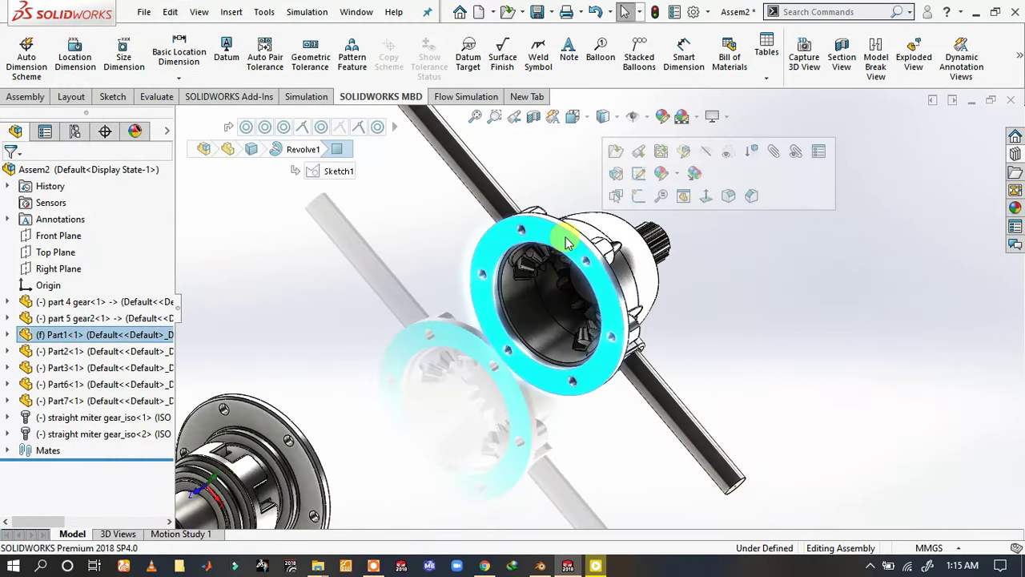
{"action": "left_click", "coordinate": [777, 157]}
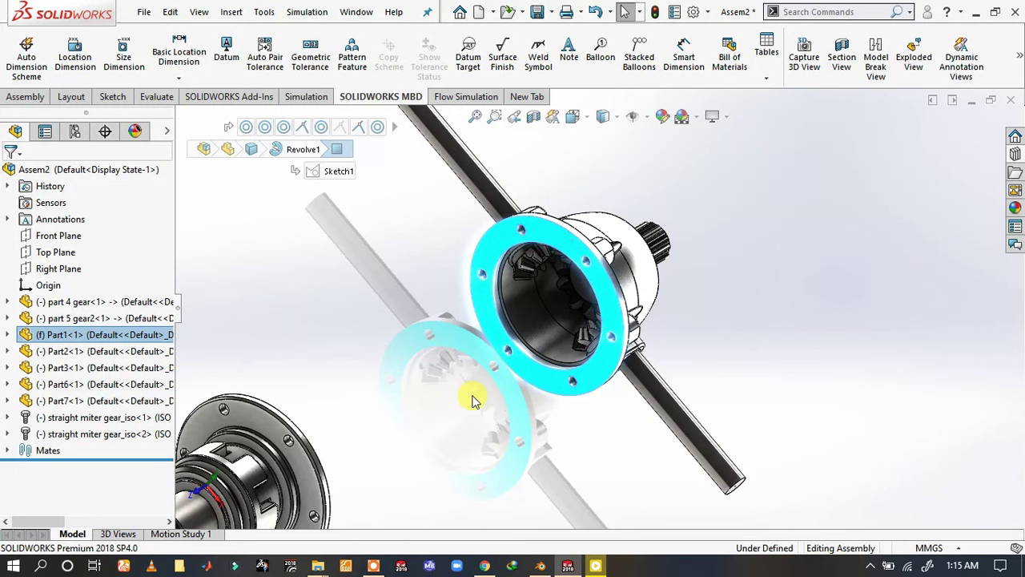
{"action": "key", "text": "f"}
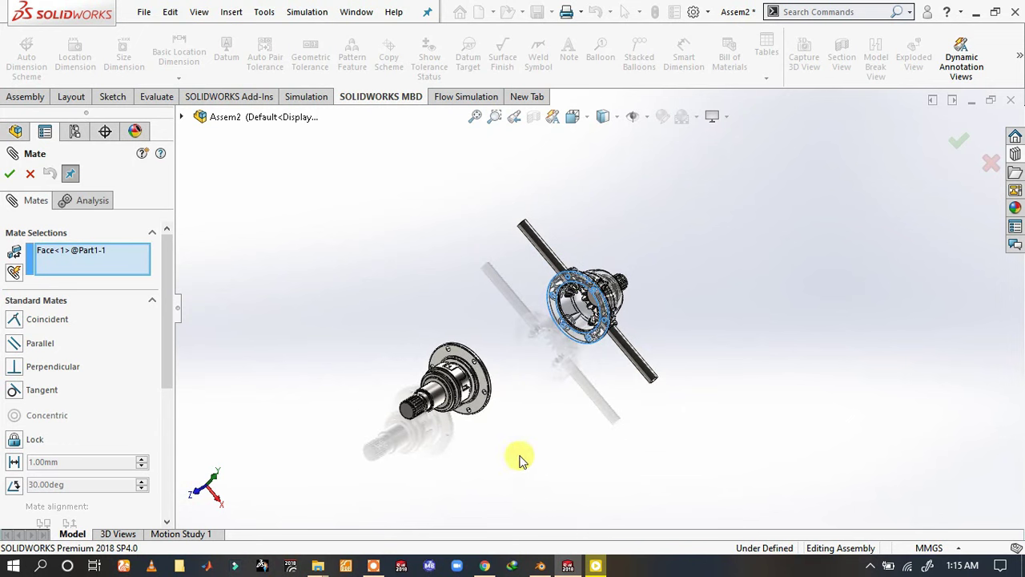
{"action": "middle_click_drag", "start_coordinate": [463, 384], "coordinate": [352, 409]}
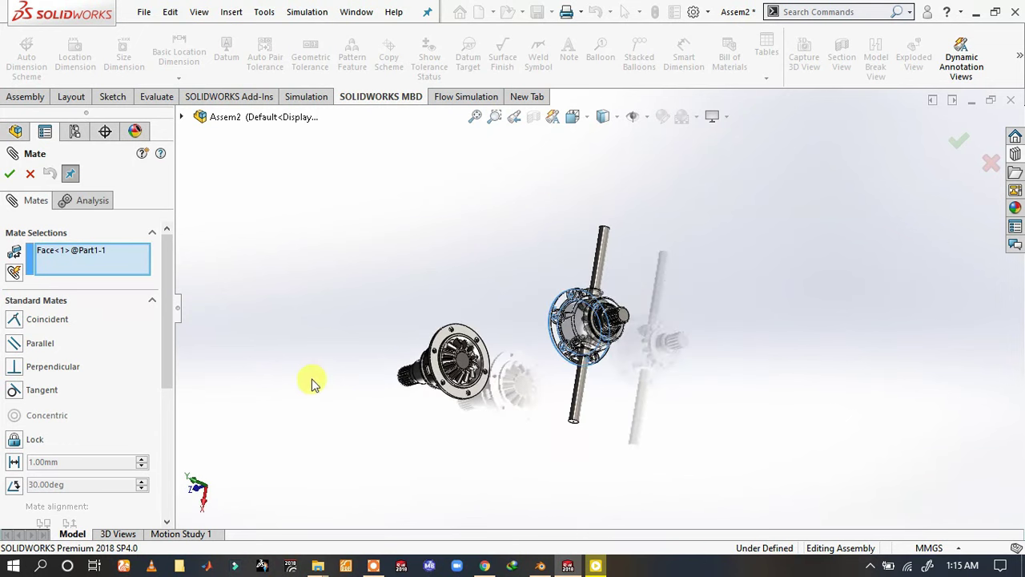
{"action": "scroll", "coordinate": [356, 380], "scroll_direction": "down", "scroll_amount": 4}
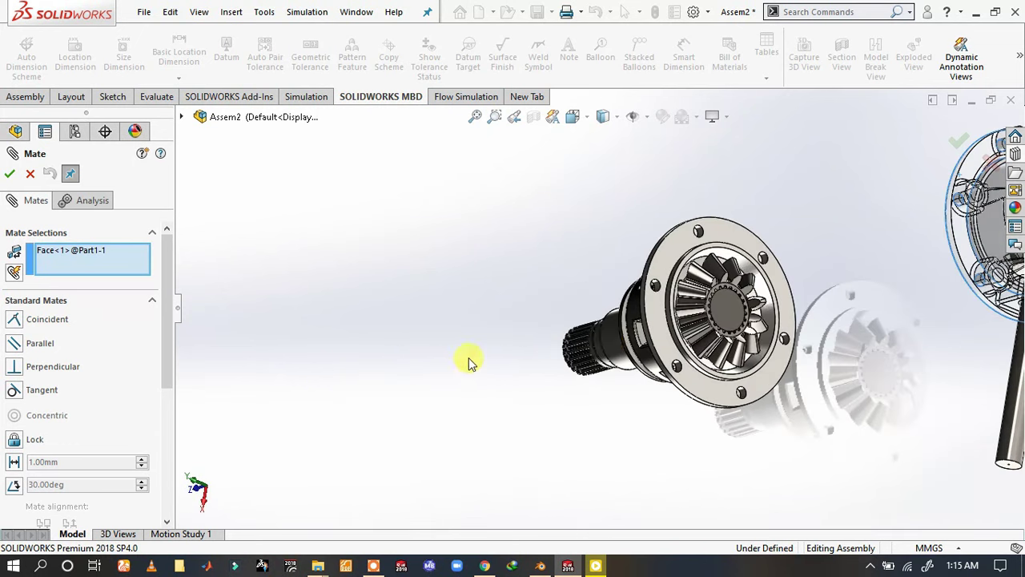
{"action": "left_click", "coordinate": [654, 255]}
{"action": "left_click", "coordinate": [671, 258]}
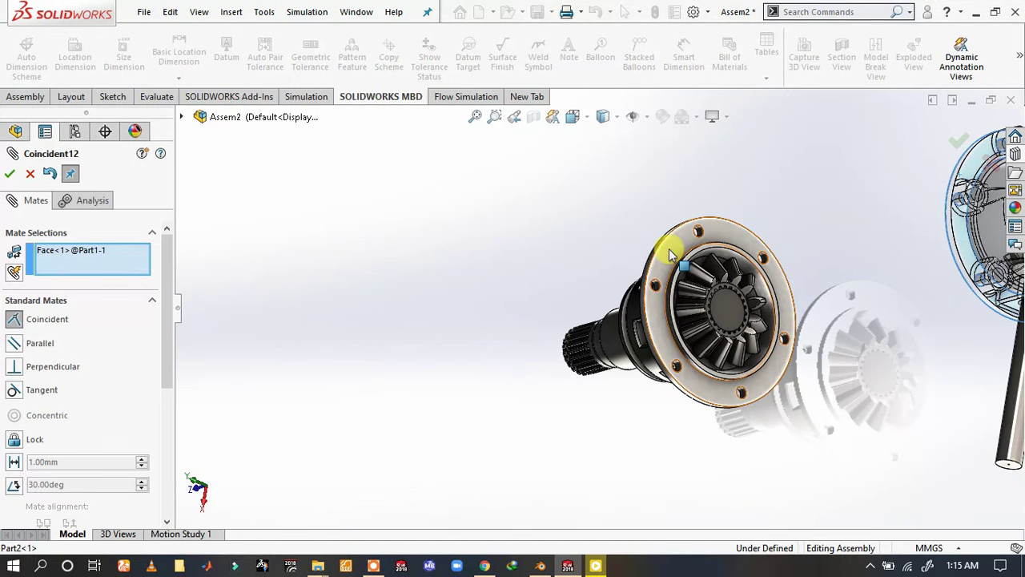
{"action": "left_click", "coordinate": [665, 249]}
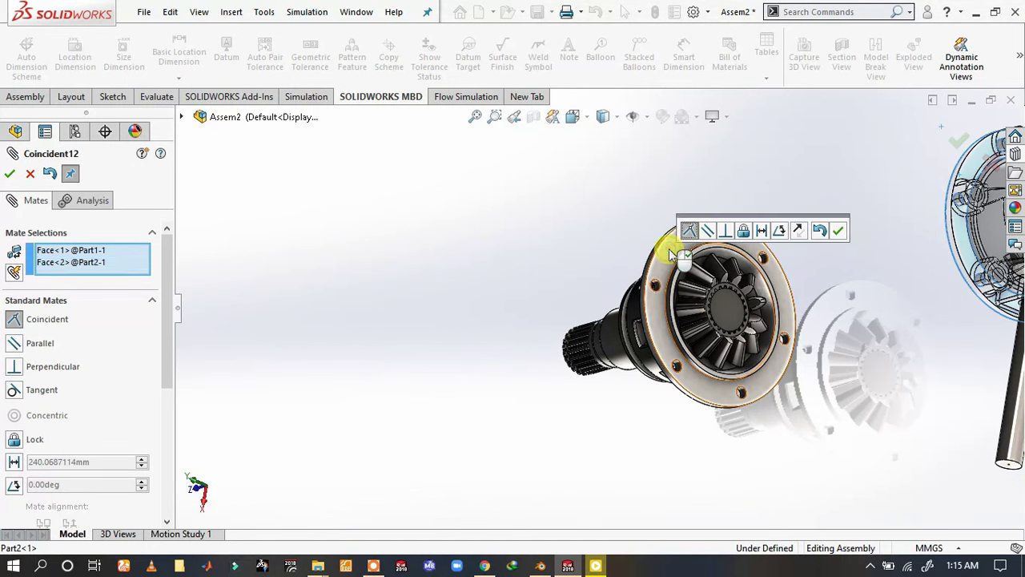
{"action": "left_click", "coordinate": [836, 232]}
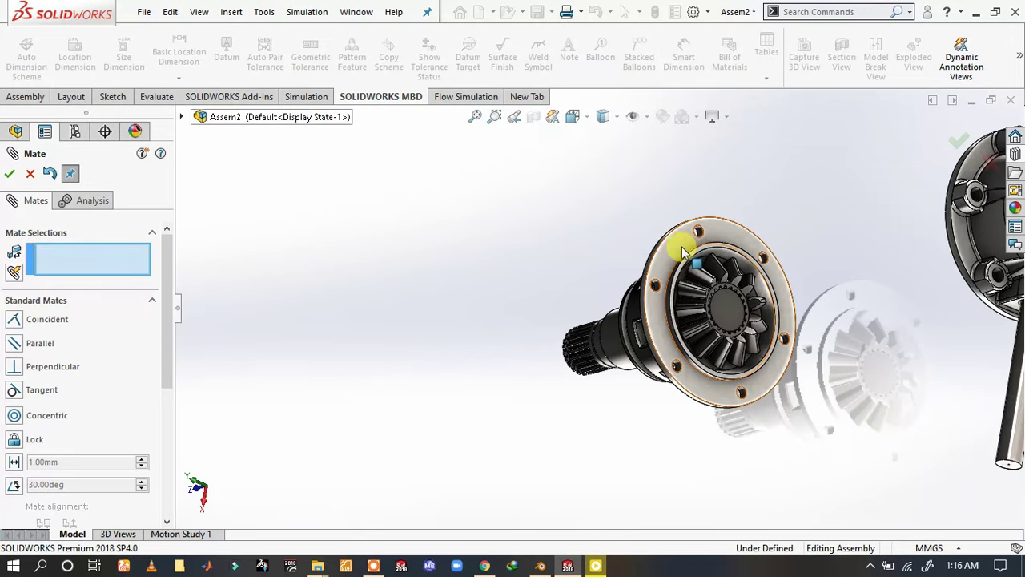
- Slide the hub into the rear housing and orbit around the joined hub
{"action": "left_click_drag", "start_coordinate": [681, 245], "coordinate": [805, 253]}
{"action": "scroll", "coordinate": [766, 236], "scroll_direction": "up", "scroll_amount": 3}
{"action": "scroll", "coordinate": [745, 280], "scroll_direction": "down", "scroll_amount": 5}
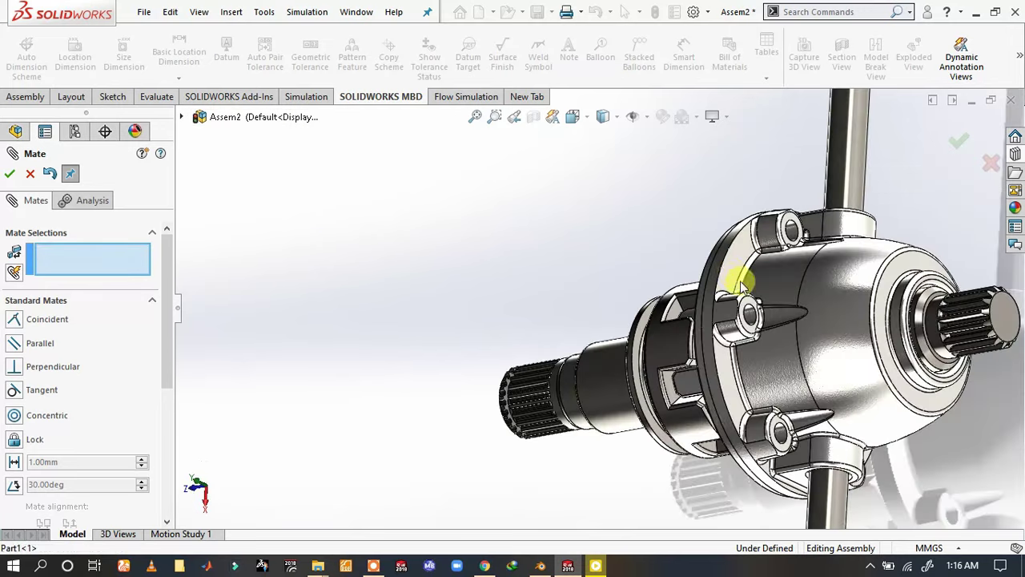
{"action": "mouse_move", "coordinate": [744, 280]}
{"action": "middle_mouse_down"}
{"action": "mouse_move", "coordinate": [772, 120]}
{"action": "mouse_move", "coordinate": [831, 160]}
{"action": "mouse_move", "coordinate": [863, 115]}
{"action": "mouse_move", "coordinate": [795, 114]}
{"action": "mouse_move", "coordinate": [842, 385]}
{"action": "middle_mouse_up"}
- Hide the housing, pick two circular hub edges, then clear those mate selections
{"action": "right_click", "coordinate": [842, 385]}
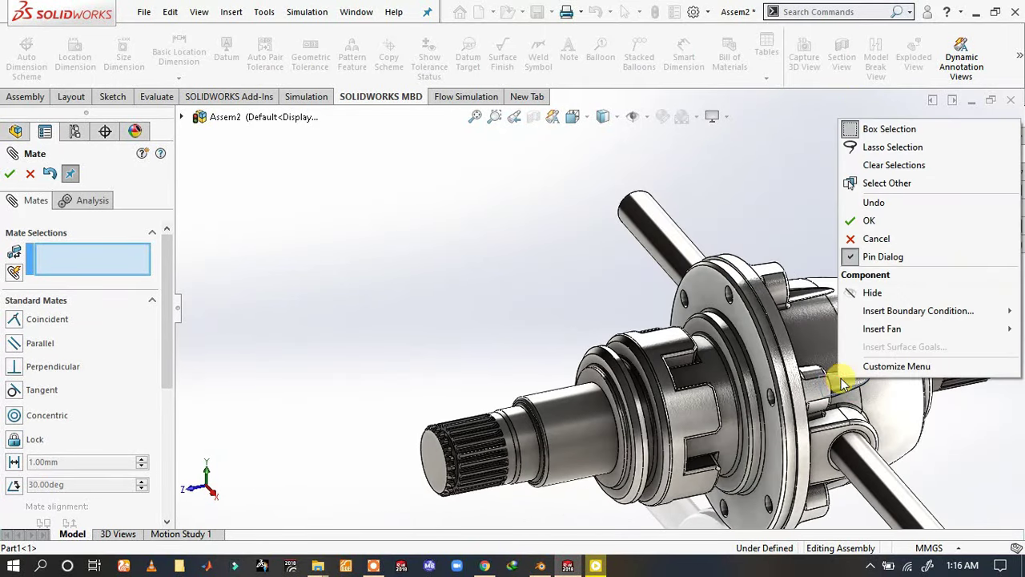
{"action": "left_click", "coordinate": [888, 293]}
{"action": "left_click", "coordinate": [733, 365]}
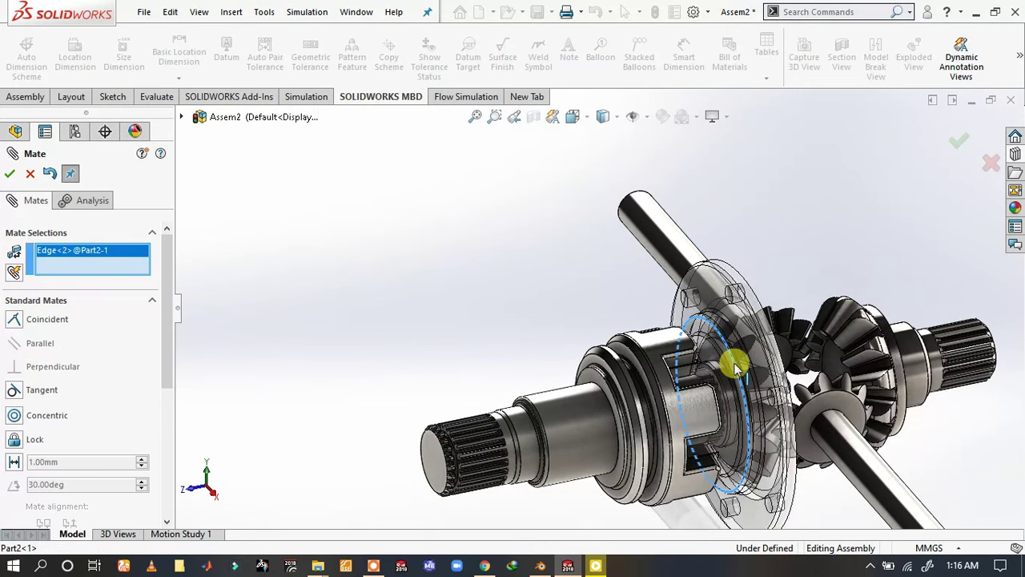
{"action": "left_click", "coordinate": [730, 362]}
{"action": "right_click", "coordinate": [84, 258]}
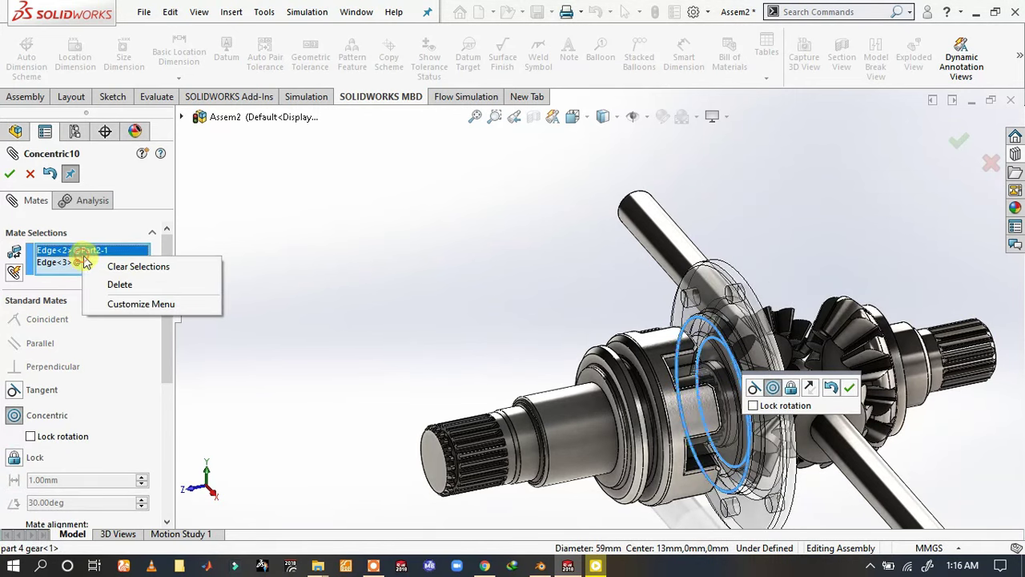
{"action": "left_click", "coordinate": [120, 268]}
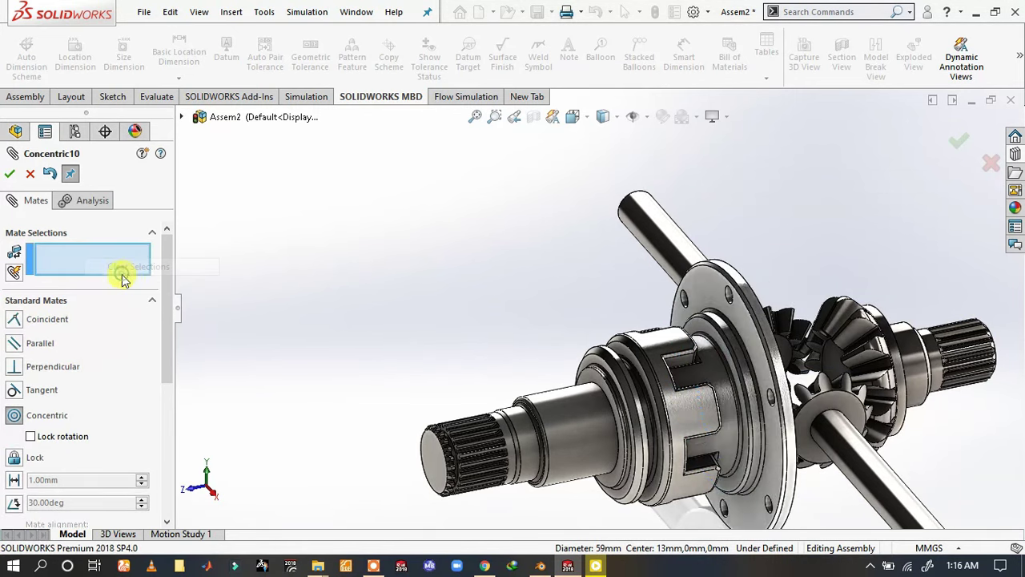
- Hide the hub and select the central bevel gear's toothed face
{"action": "right_click", "coordinate": [735, 375]}
{"action": "left_click", "coordinate": [774, 269]}
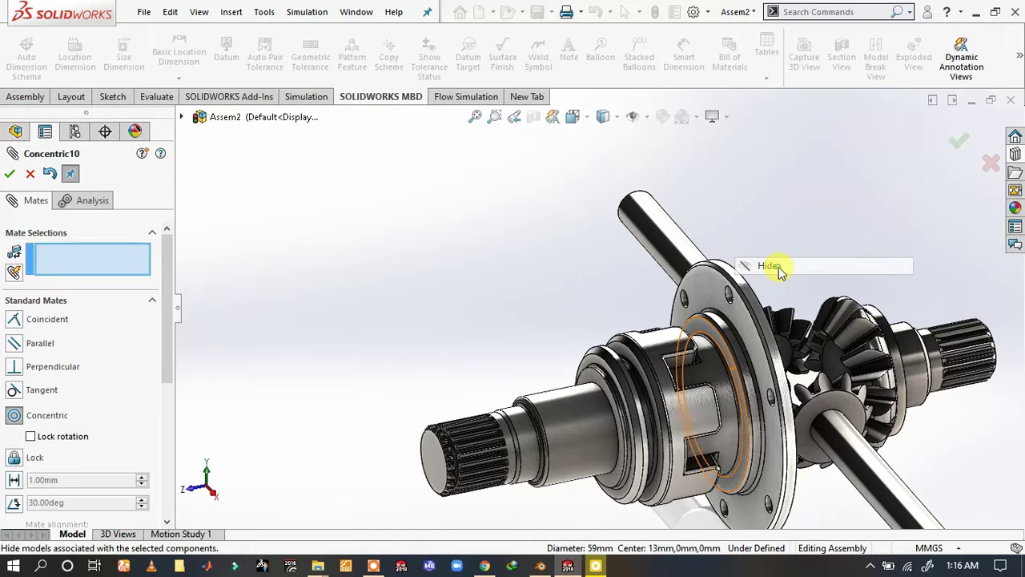
{"action": "scroll", "coordinate": [753, 396], "scroll_direction": "down", "scroll_amount": 5}
{"action": "scroll", "coordinate": [721, 240], "scroll_direction": "down", "scroll_amount": 3}
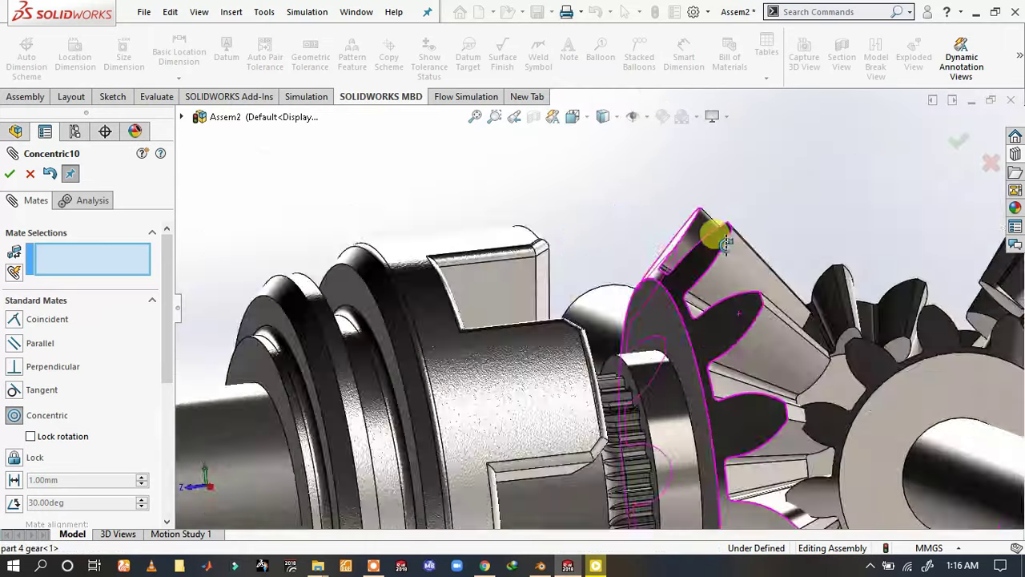
{"action": "scroll", "coordinate": [760, 315], "scroll_direction": "down", "scroll_amount": 2}
{"action": "mouse_move", "coordinate": [759, 315]}
{"action": "middle_mouse_down"}
{"action": "mouse_move", "coordinate": [781, 321]}
{"action": "mouse_move", "coordinate": [778, 251]}
{"action": "mouse_move", "coordinate": [796, 411]}
{"action": "middle_mouse_up"}
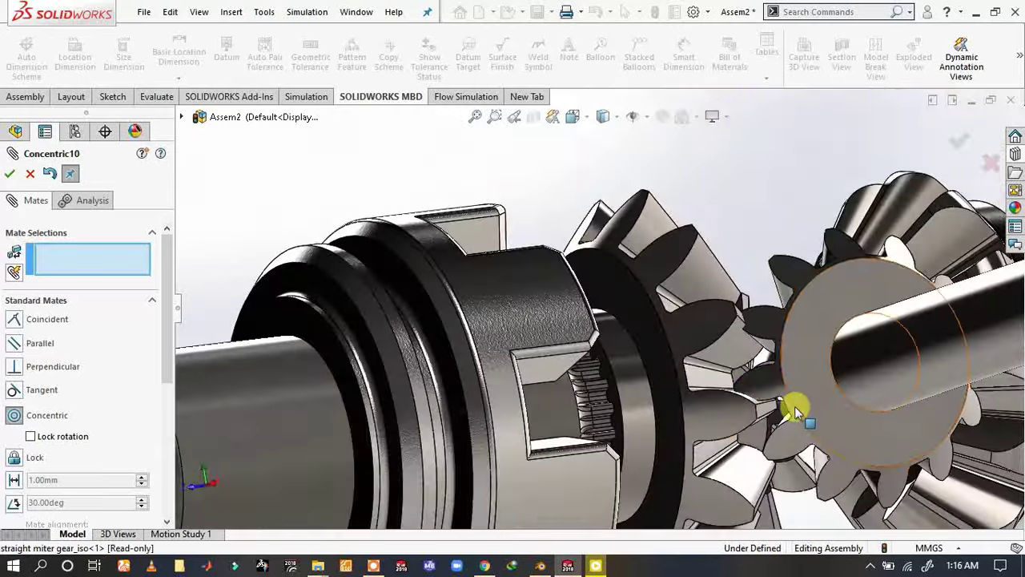
{"action": "left_click", "coordinate": [745, 435]}
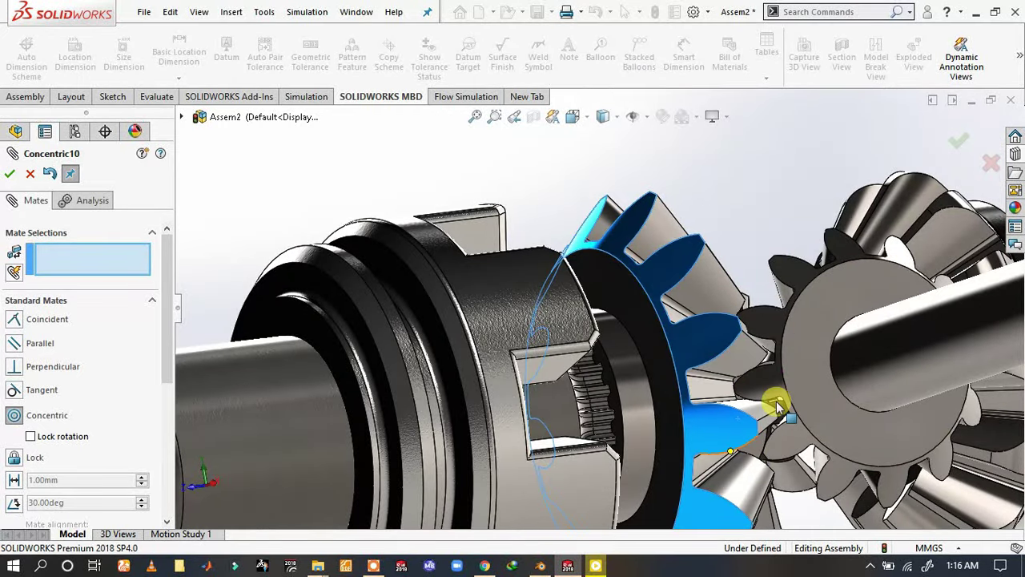
{"action": "scroll", "coordinate": [777, 405], "scroll_direction": "down", "scroll_amount": 3}
{"action": "scroll", "coordinate": [744, 411], "scroll_direction": "down", "scroll_amount": 3}
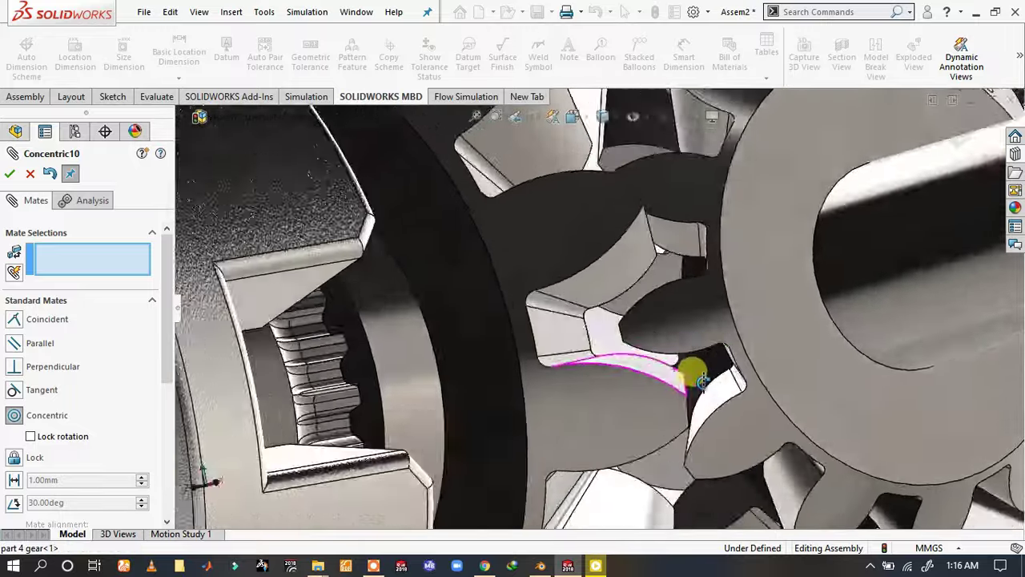
{"action": "scroll", "coordinate": [702, 382], "scroll_direction": "up", "scroll_amount": 3}
{"action": "scroll", "coordinate": [681, 435], "scroll_direction": "up", "scroll_amount": 3}
{"action": "scroll", "coordinate": [744, 393], "scroll_direction": "up", "scroll_amount": 3}
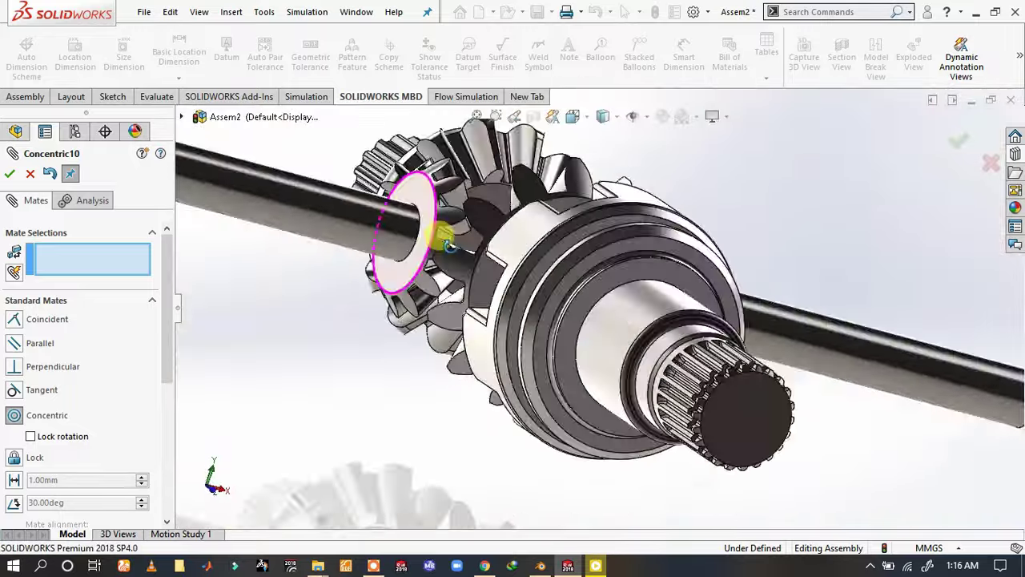
- Orbit around the gears and shaft, turning the side gear to check the mesh
{"action": "middle_click_drag", "start_coordinate": [449, 244], "coordinate": [461, 193]}
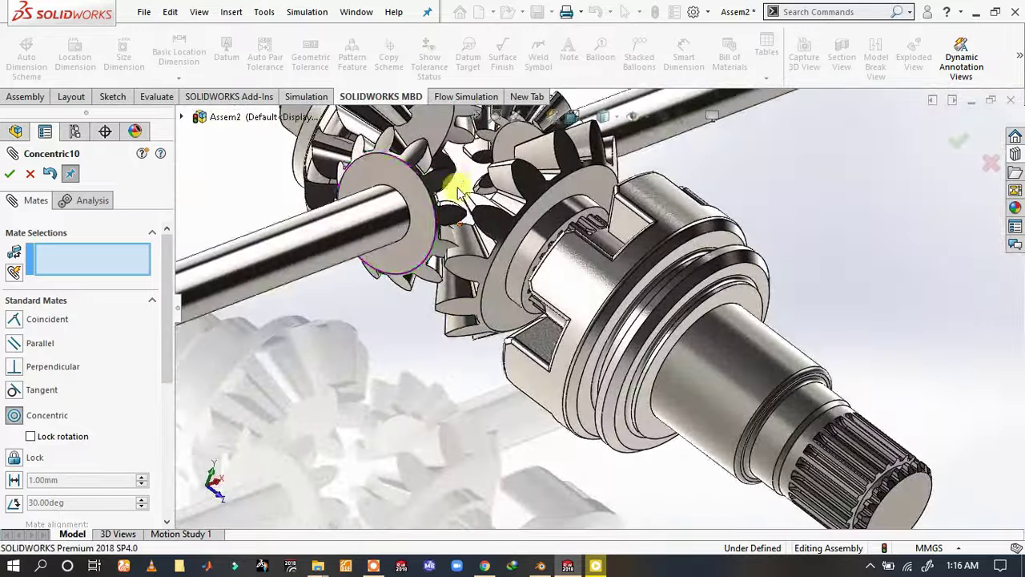
{"action": "scroll", "coordinate": [499, 290], "scroll_direction": "down", "scroll_amount": 3}
{"action": "scroll", "coordinate": [485, 350], "scroll_direction": "down", "scroll_amount": 2}
{"action": "scroll", "coordinate": [481, 375], "scroll_direction": "down", "scroll_amount": 2}
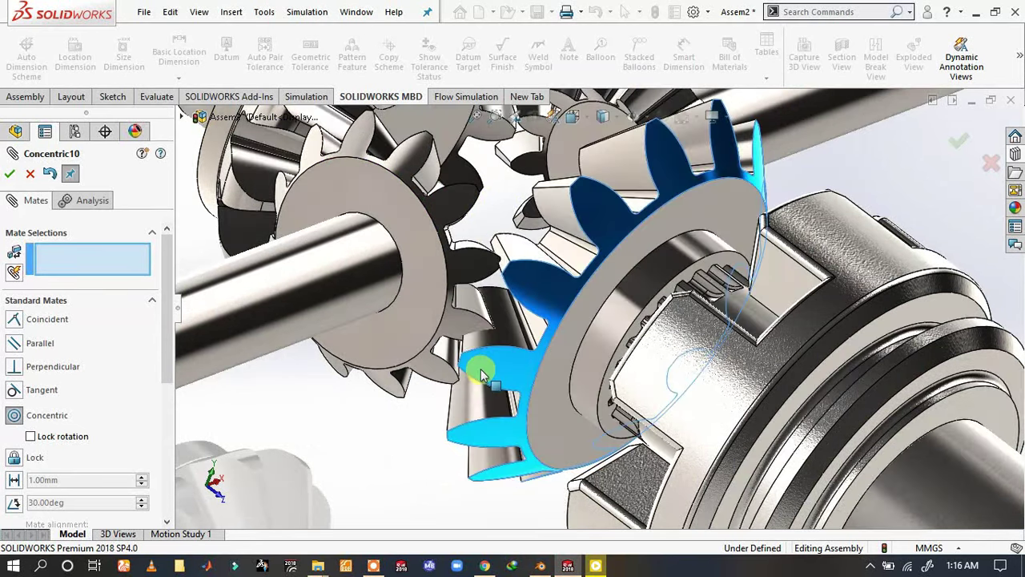
{"action": "left_click_drag", "start_coordinate": [481, 374], "coordinate": [481, 384]}
{"action": "mouse_move", "coordinate": [481, 385]}
{"action": "middle_mouse_down"}
{"action": "mouse_move", "coordinate": [485, 293]}
{"action": "mouse_move", "coordinate": [471, 222]}
{"action": "mouse_move", "coordinate": [503, 248]}
{"action": "middle_mouse_up"}
{"action": "scroll", "coordinate": [487, 333], "scroll_direction": "down", "scroll_amount": 3}
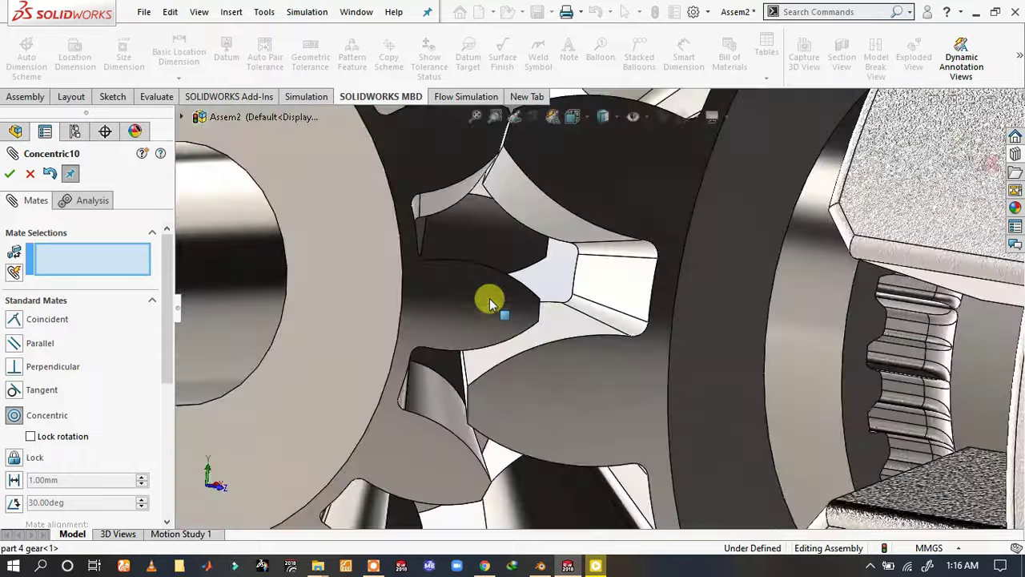
{"action": "scroll", "coordinate": [480, 280], "scroll_direction": "down", "scroll_amount": 2}
{"action": "scroll", "coordinate": [485, 283], "scroll_direction": "up", "scroll_amount": 8}
{"action": "mouse_move", "coordinate": [721, 240]}
{"action": "middle_mouse_down"}
{"action": "mouse_move", "coordinate": [584, 256]}
{"action": "mouse_move", "coordinate": [703, 355]}
{"action": "middle_mouse_up"}
{"action": "scroll", "coordinate": [713, 353], "scroll_direction": "down", "scroll_amount": 5}
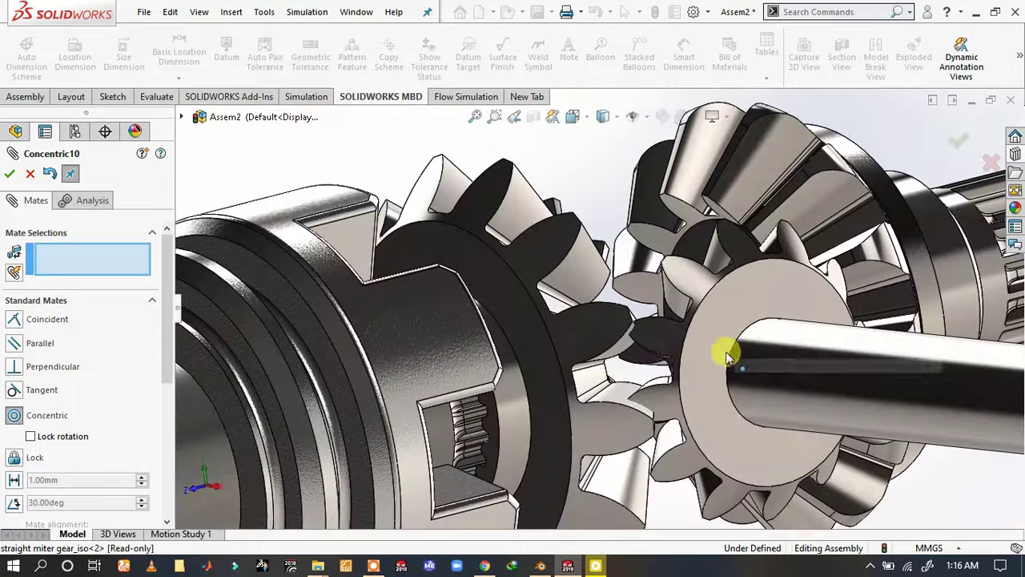
- Rotate the miter and side gears until their teeth interlock cleanly
{"action": "left_click_drag", "start_coordinate": [650, 333], "coordinate": [675, 319]}
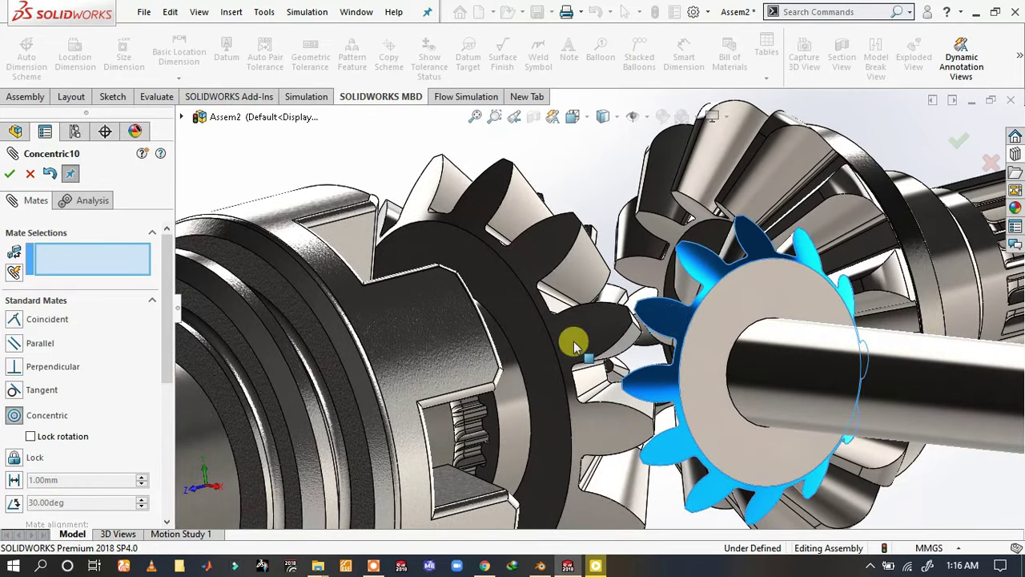
{"action": "middle_click_drag", "start_coordinate": [572, 343], "coordinate": [689, 251]}
{"action": "scroll", "coordinate": [701, 240], "scroll_direction": "up", "scroll_amount": 3}
{"action": "scroll", "coordinate": [522, 407], "scroll_direction": "up", "scroll_amount": 3}
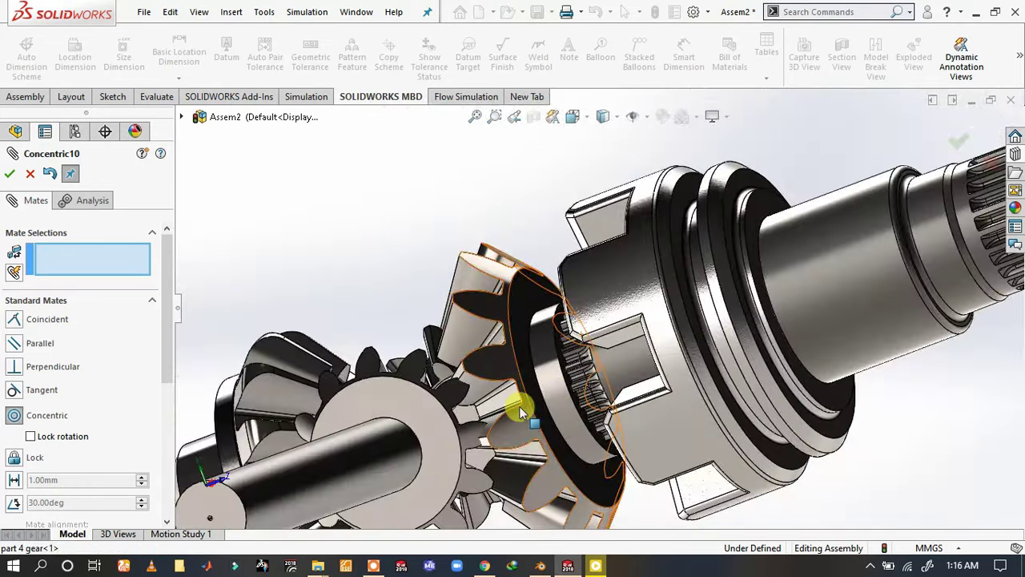
{"action": "scroll", "coordinate": [521, 417], "scroll_direction": "down", "scroll_amount": 4}
{"action": "middle_click_drag", "start_coordinate": [522, 423], "coordinate": [513, 454]}
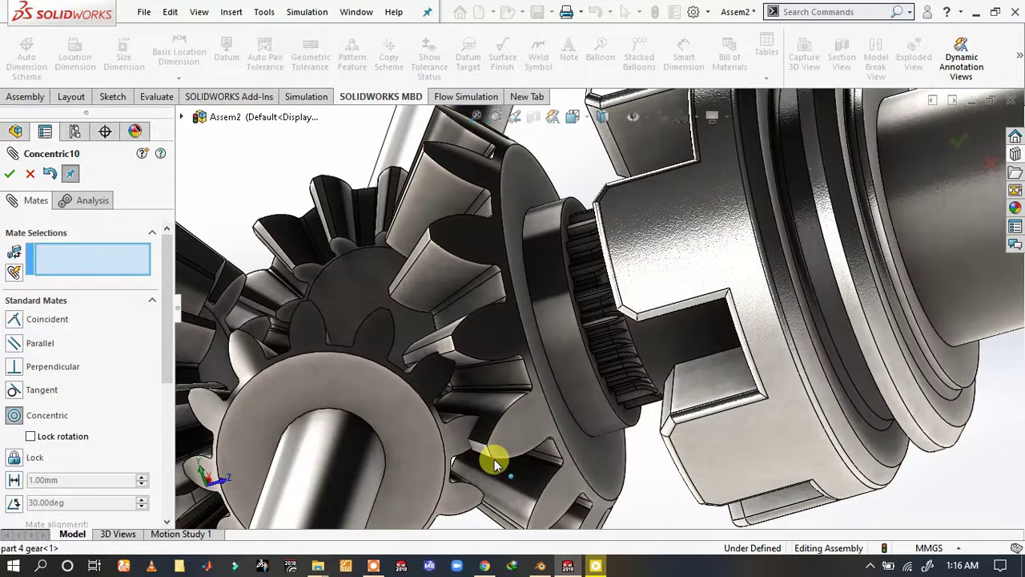
{"action": "left_click_drag", "start_coordinate": [493, 466], "coordinate": [503, 492]}
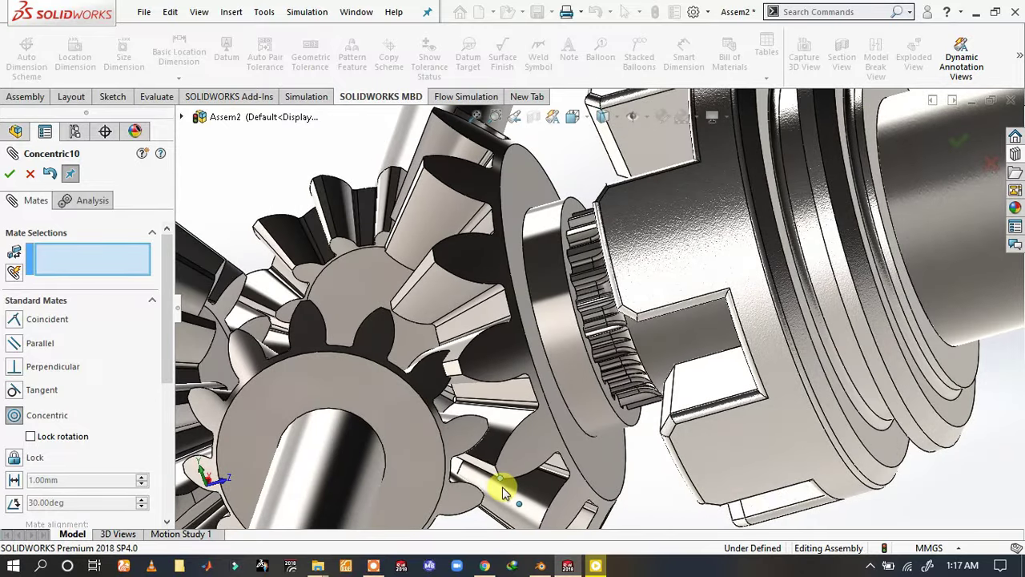
{"action": "left_click_drag", "start_coordinate": [471, 449], "coordinate": [484, 419]}
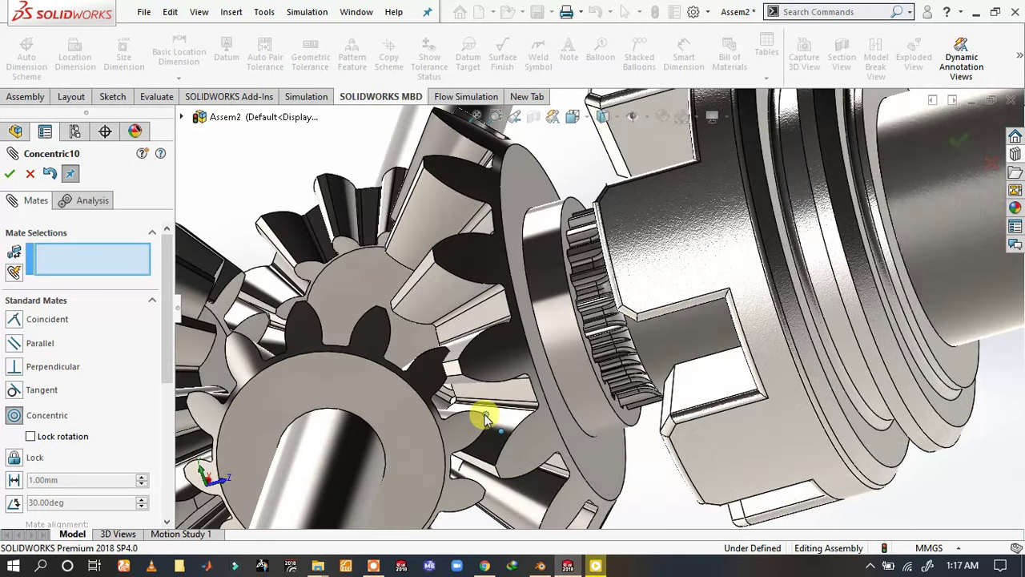
{"action": "mouse_move", "coordinate": [522, 455]}
{"action": "left_mouse_down"}
{"action": "mouse_move", "coordinate": [499, 474]}
{"action": "mouse_move", "coordinate": [490, 463]}
{"action": "left_mouse_up"}
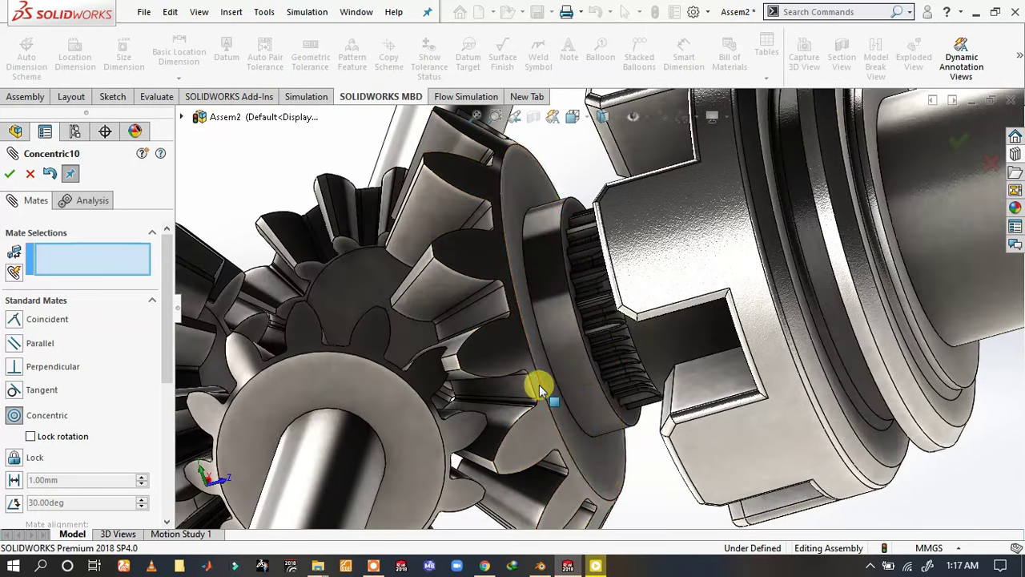
- Add a gear mate between part 4 gear and the straight miter gear at a 14mm : 12mm ratio
{"action": "left_click", "coordinate": [542, 388]}
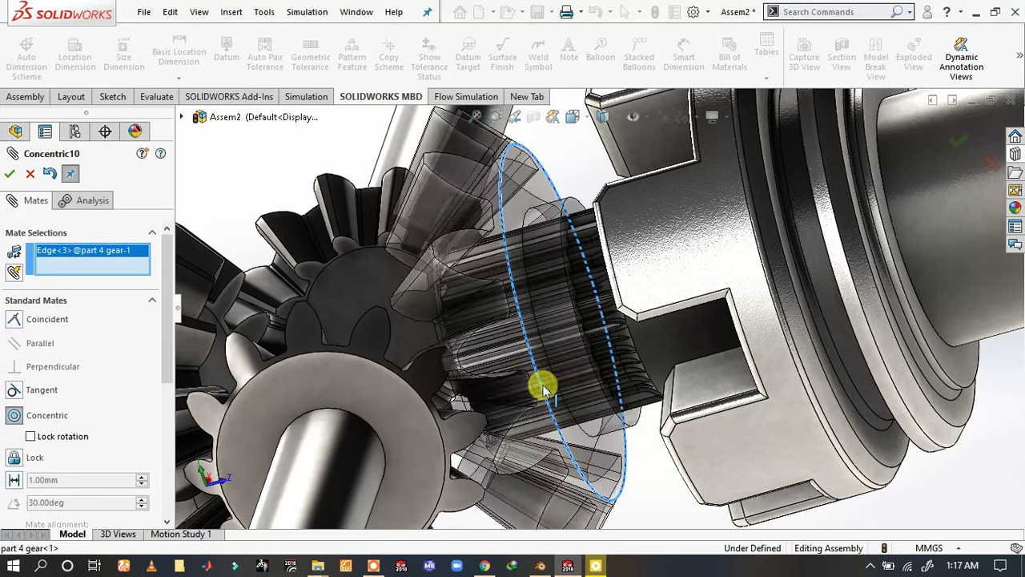
{"action": "left_click", "coordinate": [441, 432]}
{"action": "scroll", "coordinate": [96, 431], "scroll_direction": "down", "scroll_amount": 5}
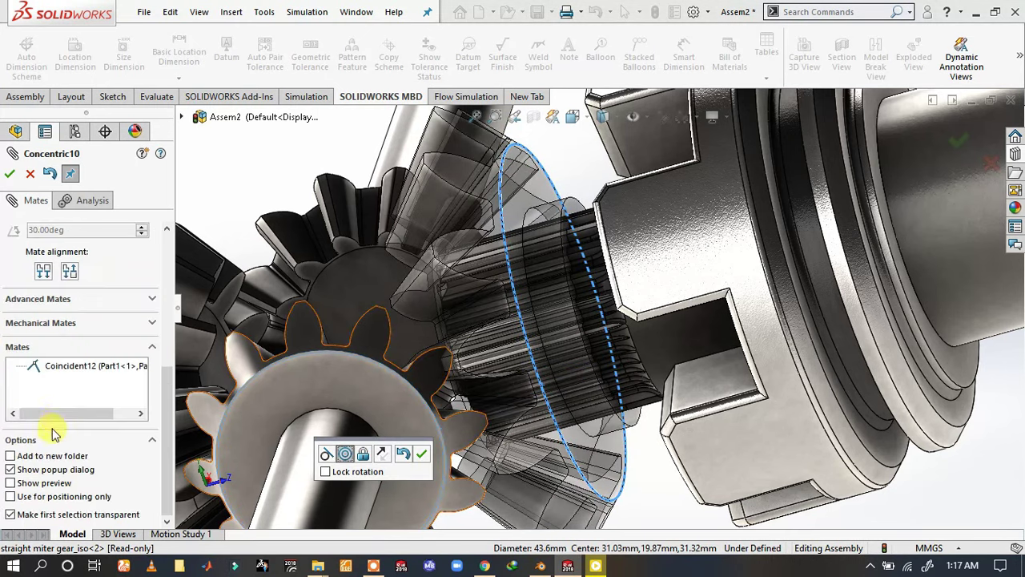
{"action": "left_click", "coordinate": [63, 323]}
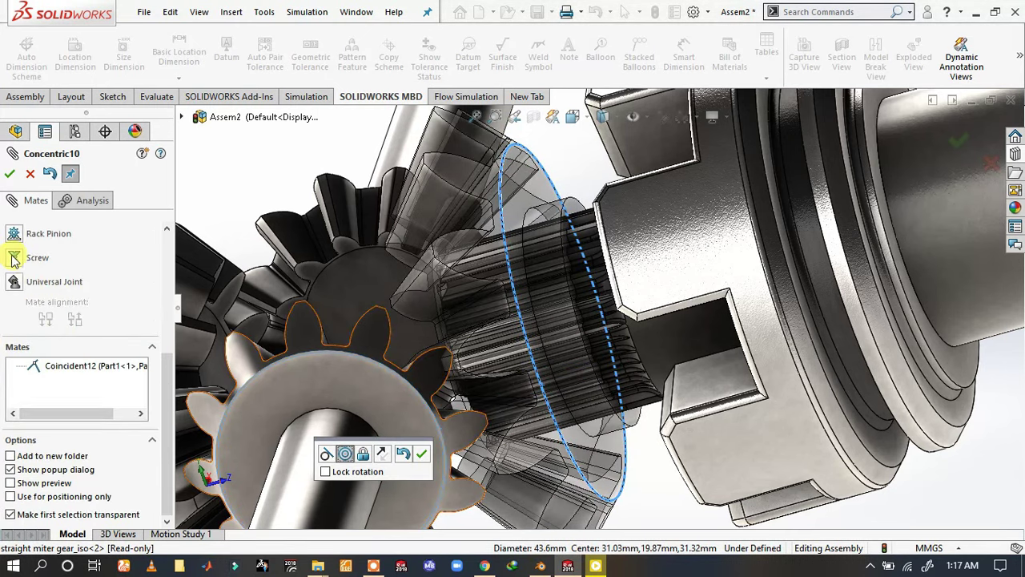
{"action": "scroll", "coordinate": [12, 400], "scroll_direction": "up", "scroll_amount": 5}
{"action": "left_click", "coordinate": [16, 434]}
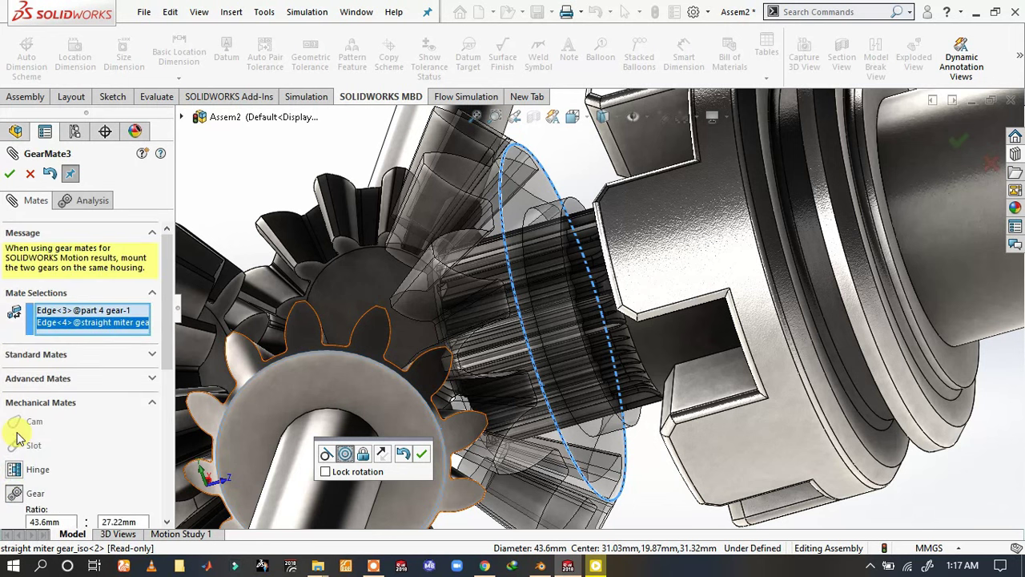
{"action": "scroll", "coordinate": [56, 469], "scroll_direction": "down", "scroll_amount": 5}
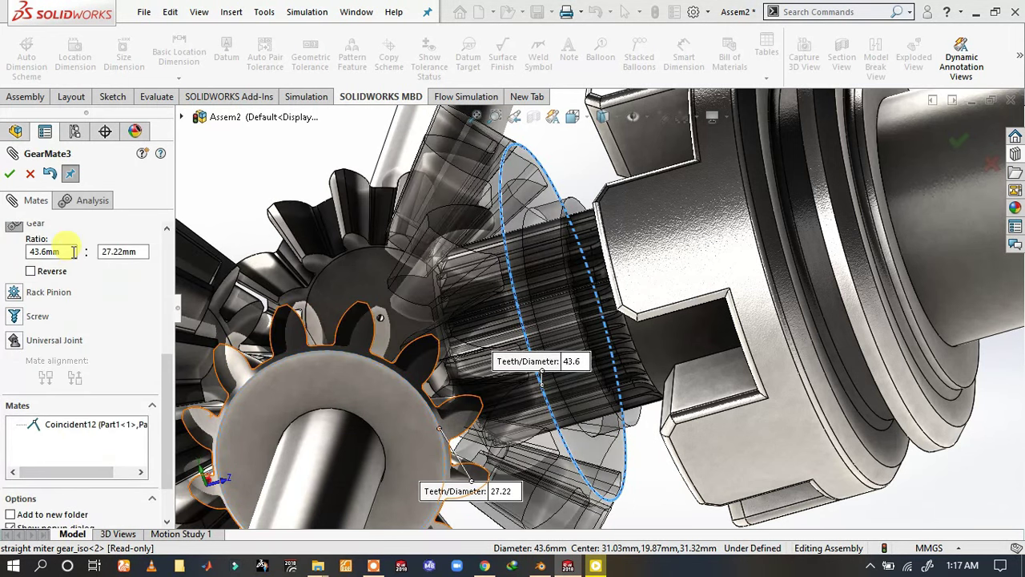
{"action": "left_click_drag", "start_coordinate": [74, 252], "coordinate": [20, 250]}
{"action": "type", "text": "14"}
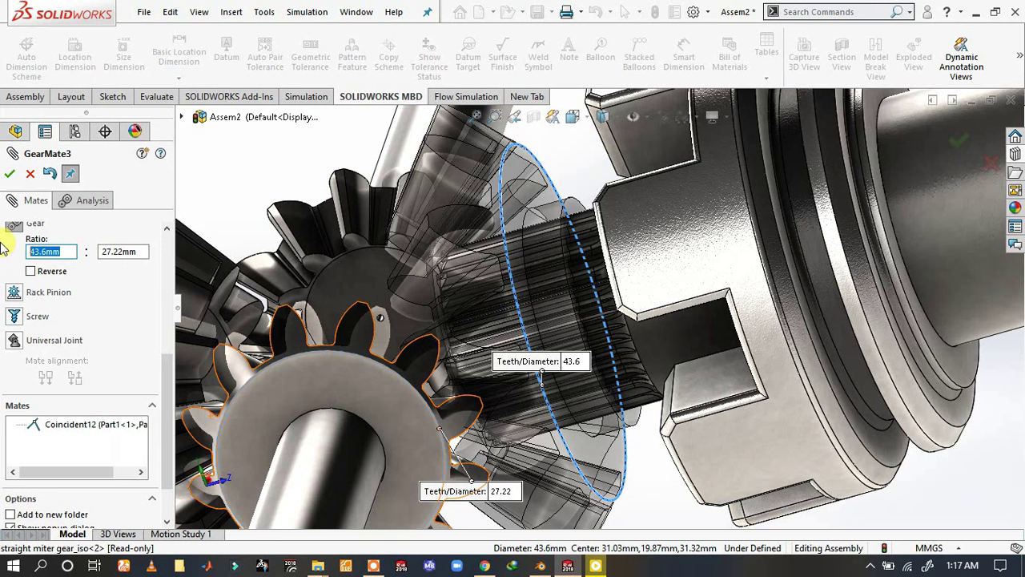
{"action": "left_click", "coordinate": [141, 252]}
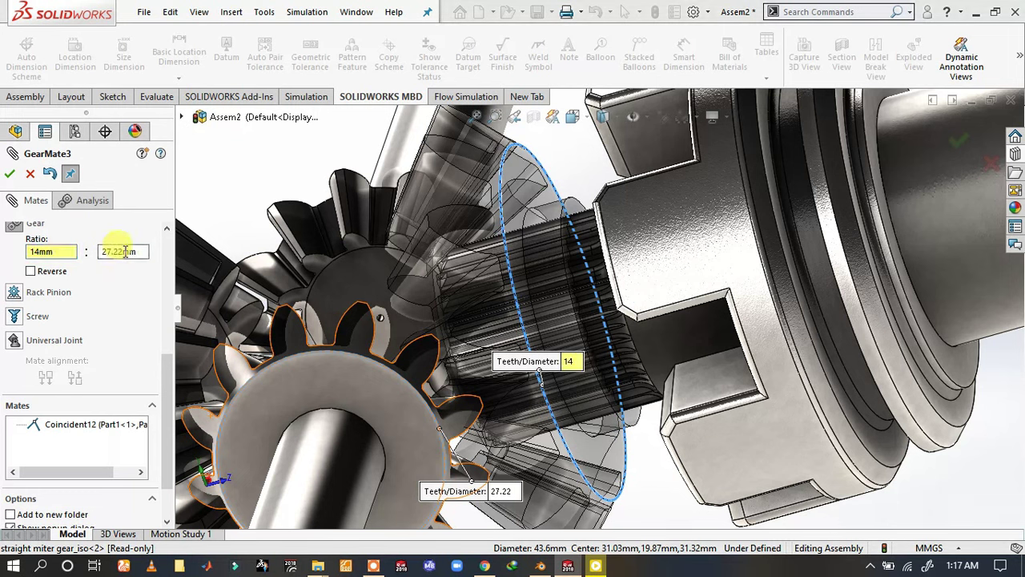
{"action": "left_click_drag", "start_coordinate": [140, 251], "coordinate": [76, 251]}
{"action": "type", "text": "12"}
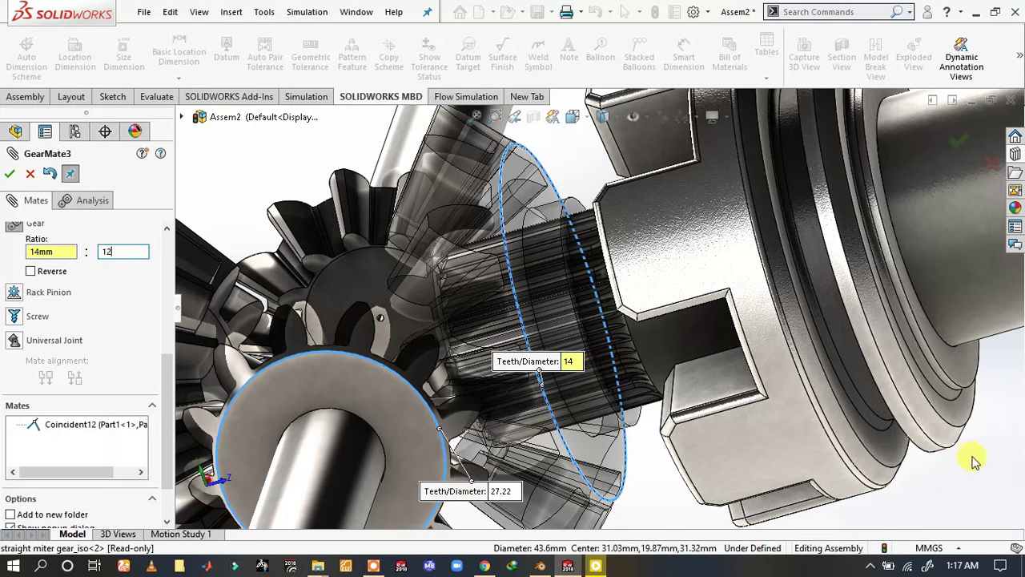
{"action": "key", "text": "Return"}
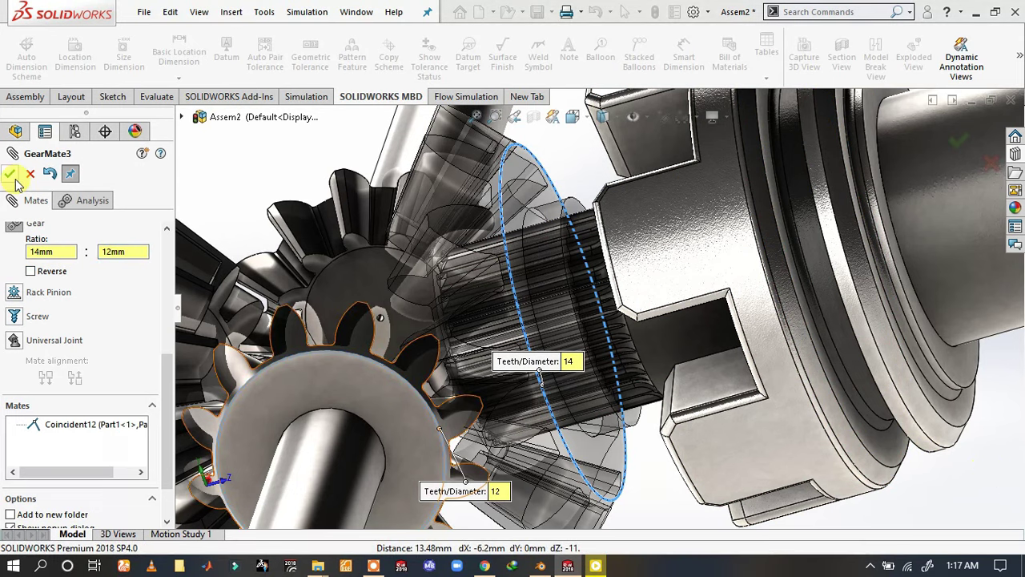
{"action": "left_click", "coordinate": [9, 174]}
- Drag the straight miter gear to confirm it turns with the splined side gear, then view the shaft assembly
{"action": "left_click", "coordinate": [11, 175]}
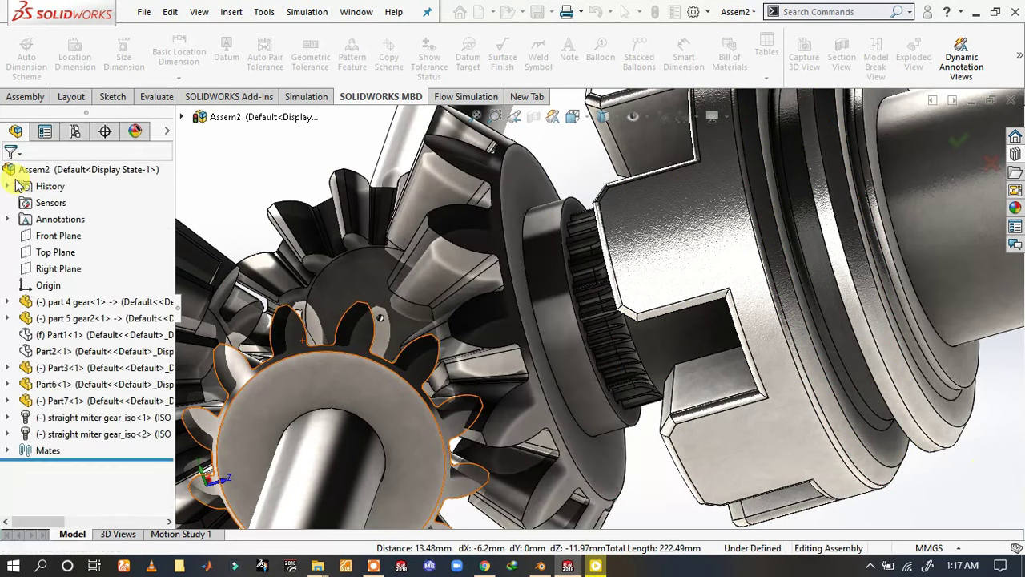
{"action": "mouse_move", "coordinate": [361, 400]}
{"action": "middle_mouse_down"}
{"action": "mouse_move", "coordinate": [456, 376]}
{"action": "mouse_move", "coordinate": [480, 338]}
{"action": "middle_mouse_up"}
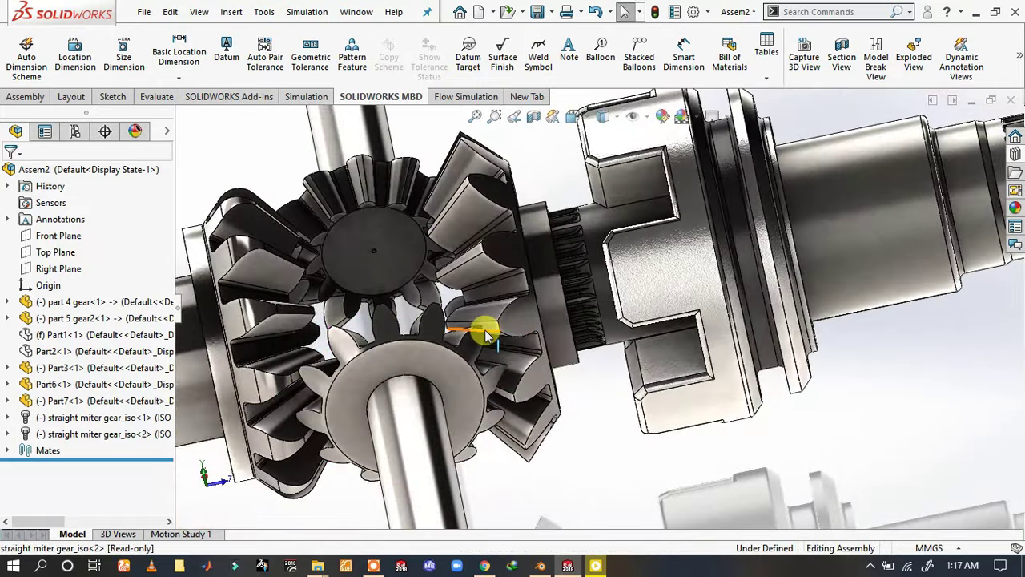
{"action": "mouse_move", "coordinate": [483, 343]}
{"action": "left_mouse_down"}
{"action": "mouse_move", "coordinate": [380, 323]}
{"action": "mouse_move", "coordinate": [297, 354]}
{"action": "mouse_move", "coordinate": [344, 446]}
{"action": "mouse_move", "coordinate": [451, 412]}
{"action": "mouse_move", "coordinate": [360, 337]}
{"action": "mouse_move", "coordinate": [321, 362]}
{"action": "mouse_move", "coordinate": [339, 435]}
{"action": "mouse_move", "coordinate": [421, 417]}
{"action": "mouse_move", "coordinate": [407, 350]}
{"action": "mouse_move", "coordinate": [401, 407]}
{"action": "left_mouse_up"}
{"action": "scroll", "coordinate": [469, 417], "scroll_direction": "up", "scroll_amount": 3}
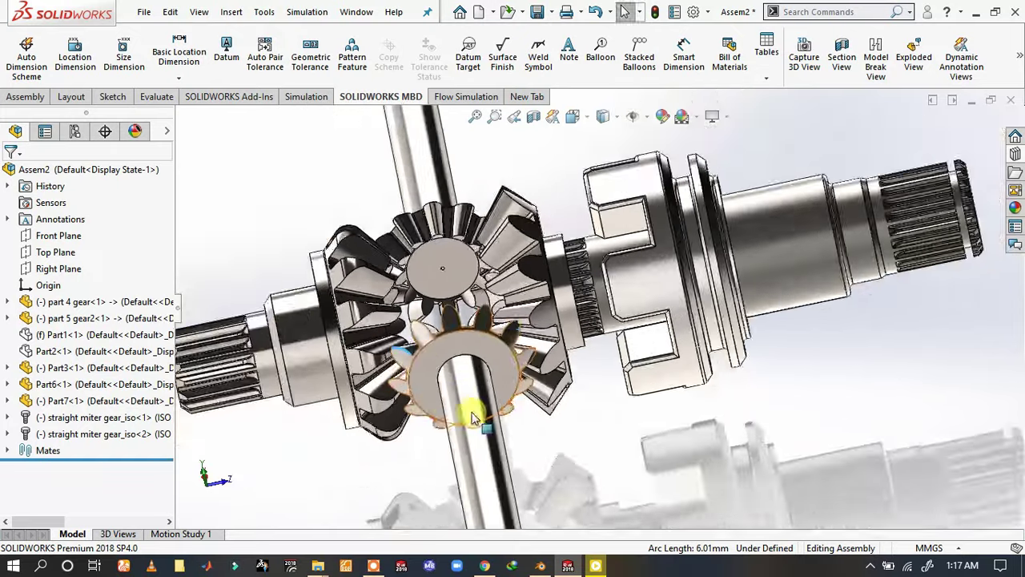
{"action": "scroll", "coordinate": [476, 339], "scroll_direction": "up", "scroll_amount": 3}
{"action": "scroll", "coordinate": [391, 249], "scroll_direction": "up", "scroll_amount": 2}
{"action": "middle_click_drag", "start_coordinate": [392, 249], "coordinate": [366, 361]}
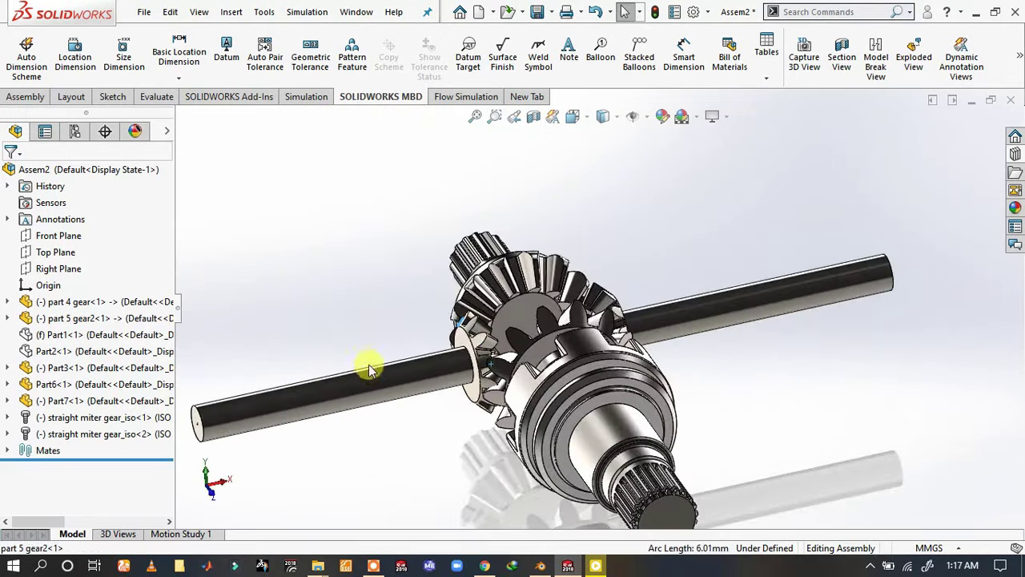
- Show the hidden Part1 housing and Part2 flange so they enclose the gear cluster
{"action": "right_click", "coordinate": [63, 335]}
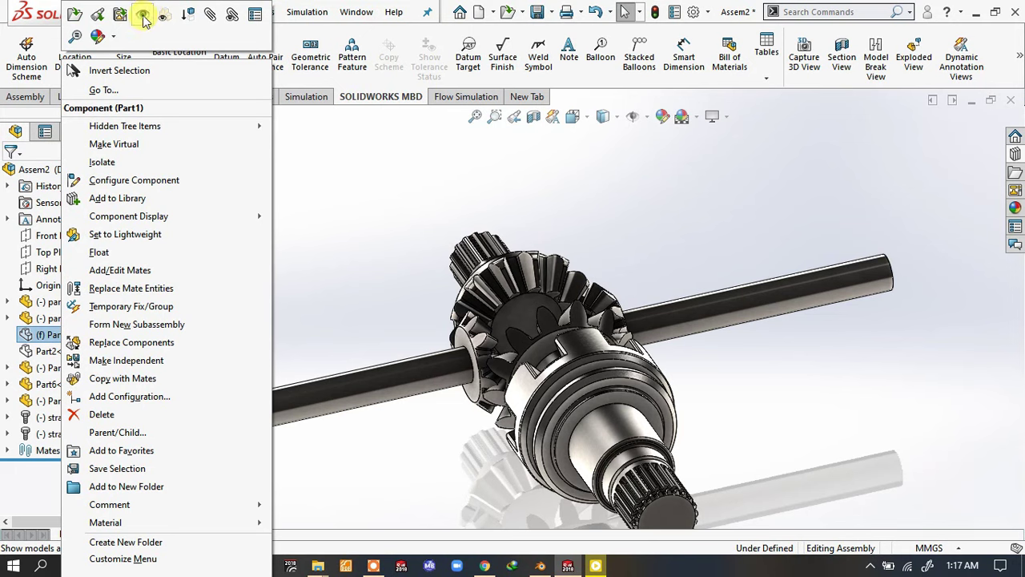
{"action": "left_click", "coordinate": [143, 16]}
{"action": "left_click", "coordinate": [263, 232]}
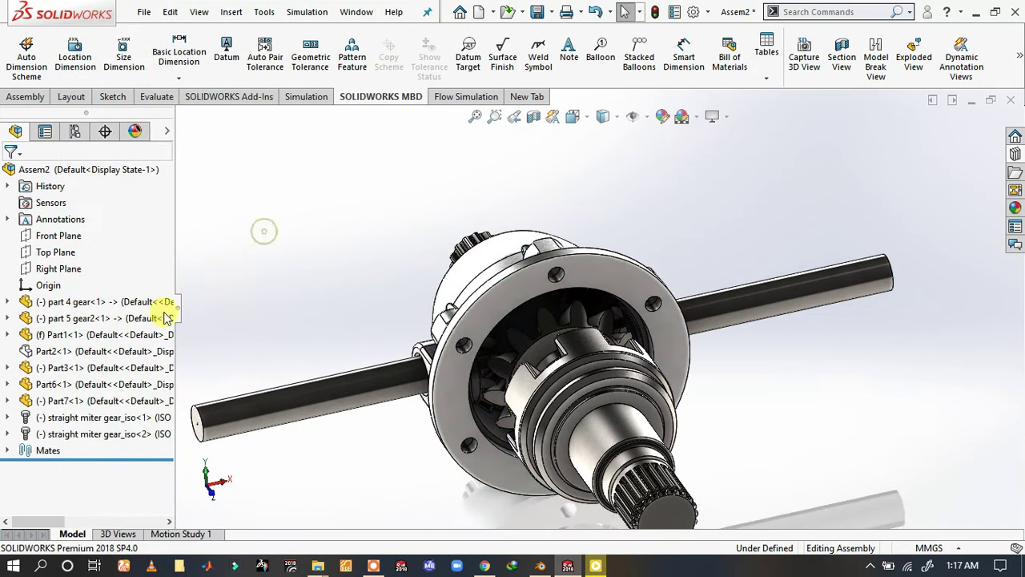
{"action": "right_click", "coordinate": [98, 353]}
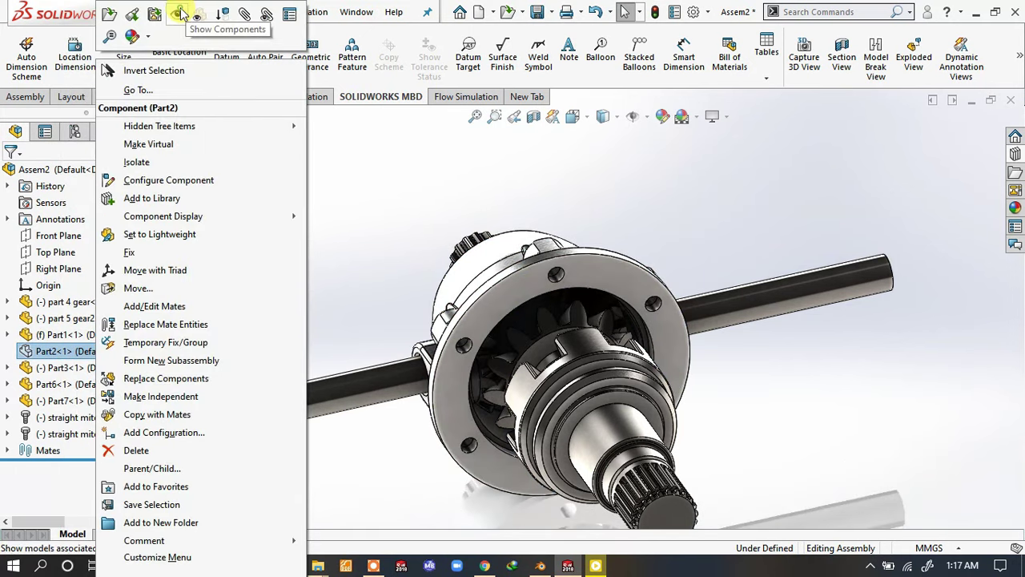
{"action": "left_click", "coordinate": [180, 14]}
{"action": "left_click", "coordinate": [339, 258]}
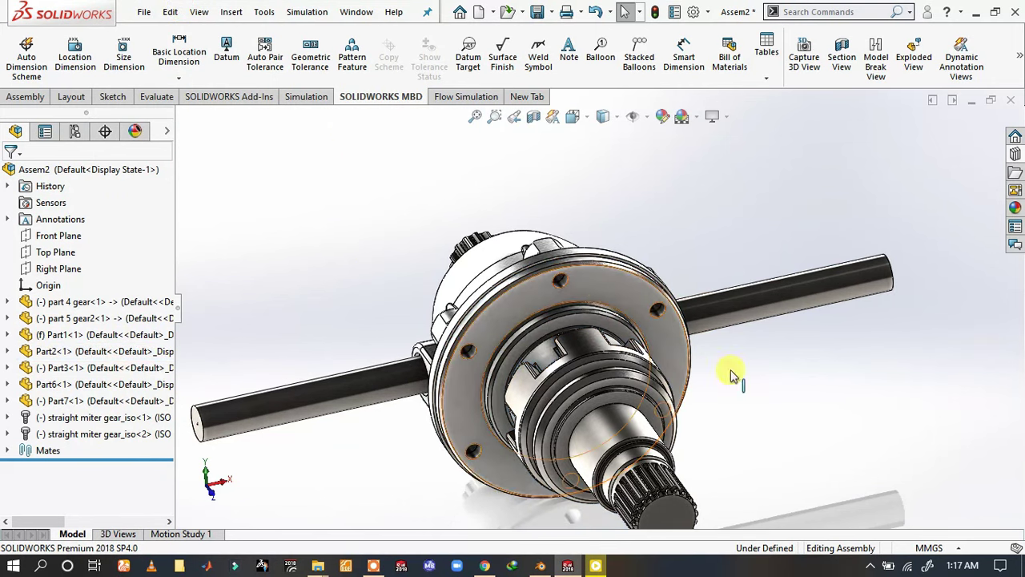
{"action": "scroll", "coordinate": [597, 290], "scroll_direction": "down", "scroll_amount": 3}
{"action": "mouse_move", "coordinate": [451, 355]}
{"action": "middle_mouse_down"}
{"action": "mouse_move", "coordinate": [618, 277]}
{"action": "mouse_move", "coordinate": [561, 339]}
{"action": "middle_mouse_up"}
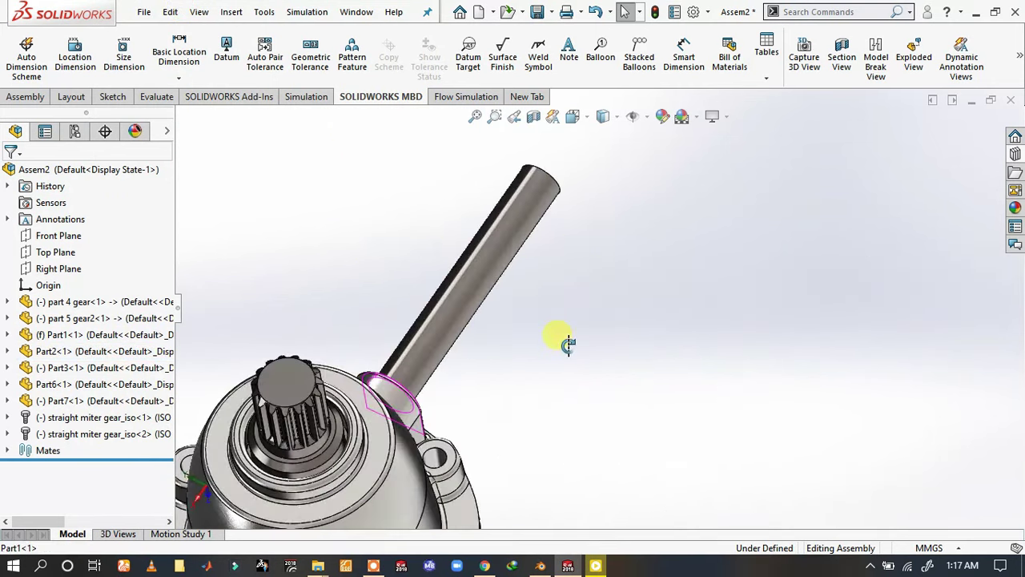
{"action": "scroll", "coordinate": [481, 393], "scroll_direction": "up", "scroll_amount": 3}
{"action": "scroll", "coordinate": [540, 393], "scroll_direction": "down", "scroll_amount": 1}
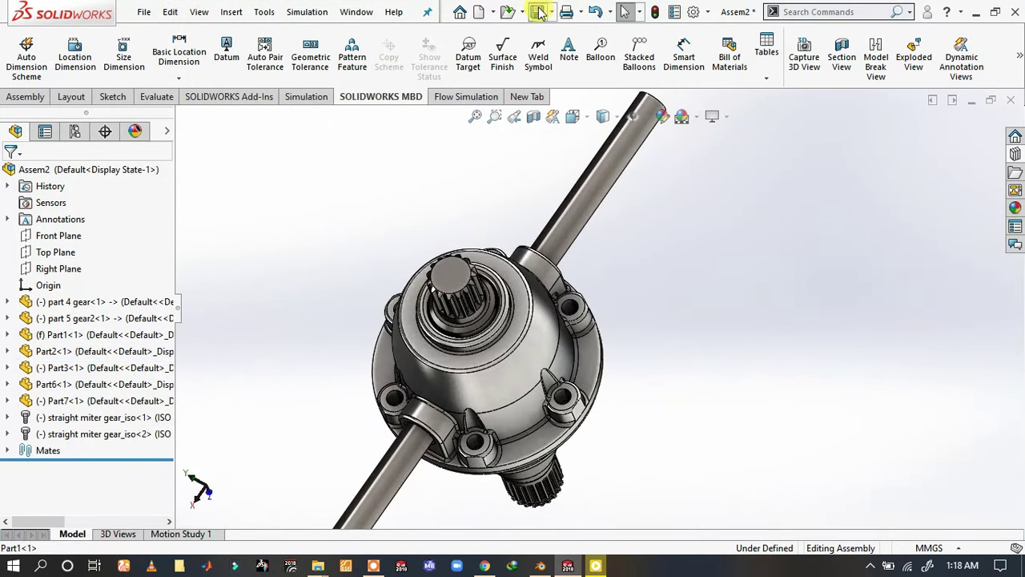
- Rebuild and save the Assem2 assembly, then zoom in on the housing lug
{"action": "left_click", "coordinate": [417, 222]}
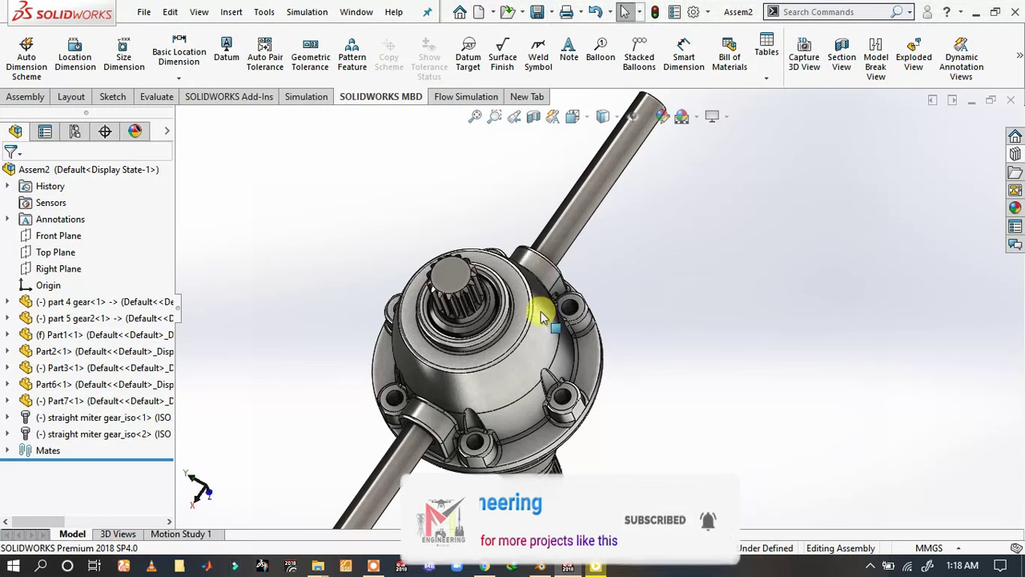
{"action": "scroll", "coordinate": [548, 370], "scroll_direction": "down", "scroll_amount": 5}
{"action": "scroll", "coordinate": [569, 321], "scroll_direction": "up", "scroll_amount": 5}
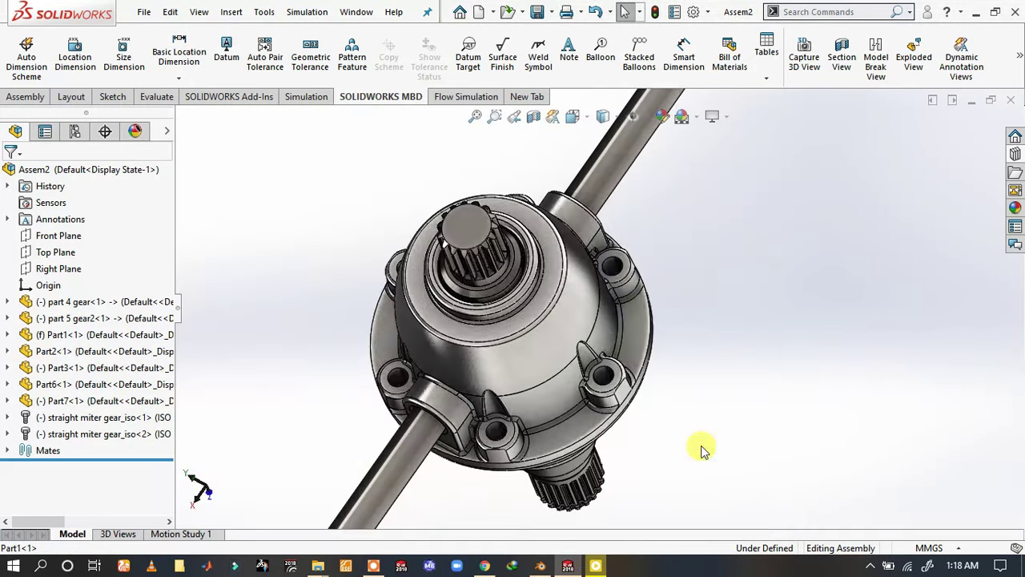
{"action": "scroll", "coordinate": [699, 369], "scroll_direction": "down", "scroll_amount": 5}
{"action": "scroll", "coordinate": [401, 210], "scroll_direction": "down", "scroll_amount": 4}
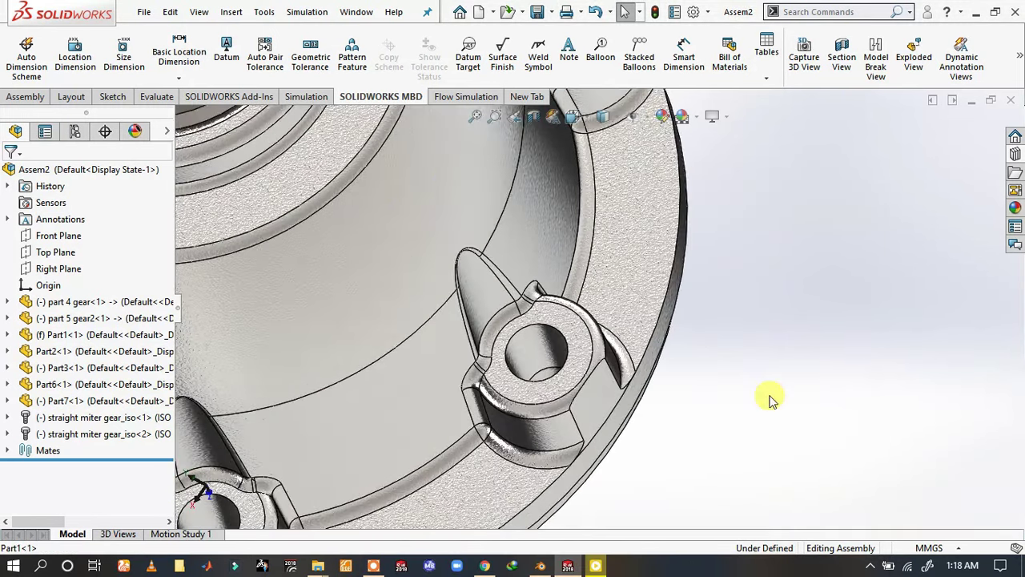
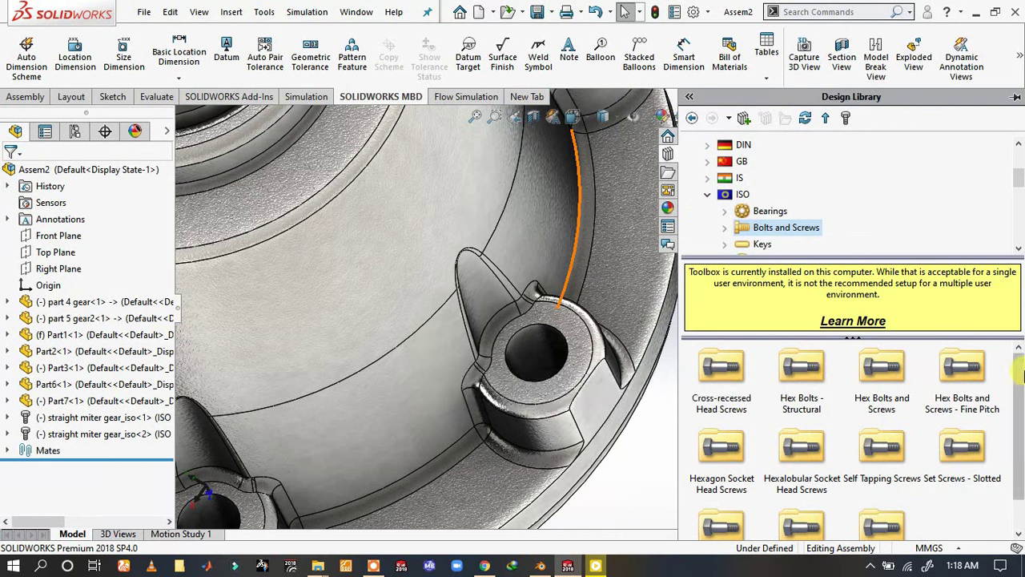
- Open the ISO Hex Bolts and Screws library and drag Hex Flange Bolt ISO 4162 into the assembly
{"action": "scroll", "coordinate": [1019, 405], "scroll_direction": "down", "scroll_amount": 1}
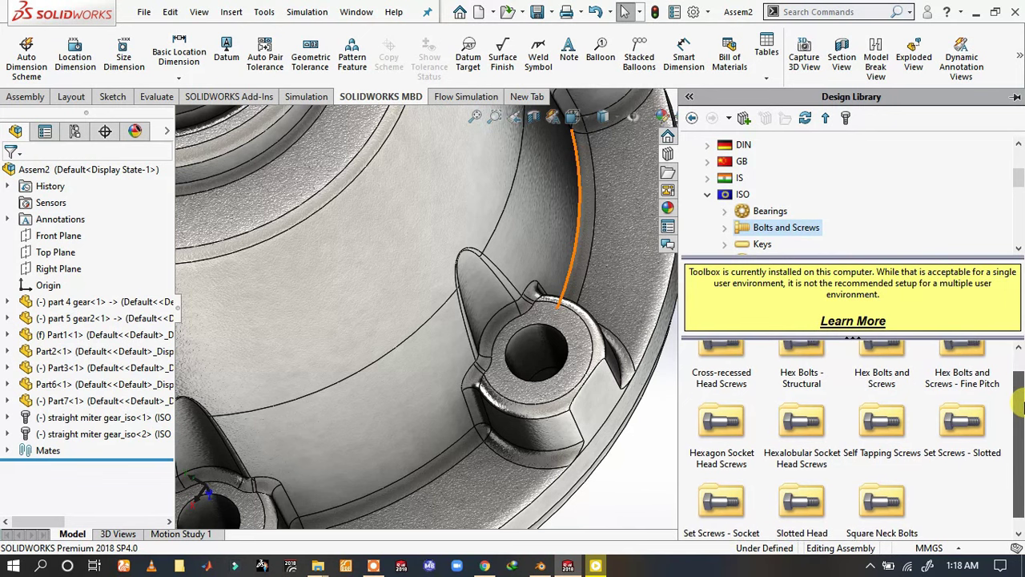
{"action": "scroll", "coordinate": [1019, 404], "scroll_direction": "up", "scroll_amount": 1}
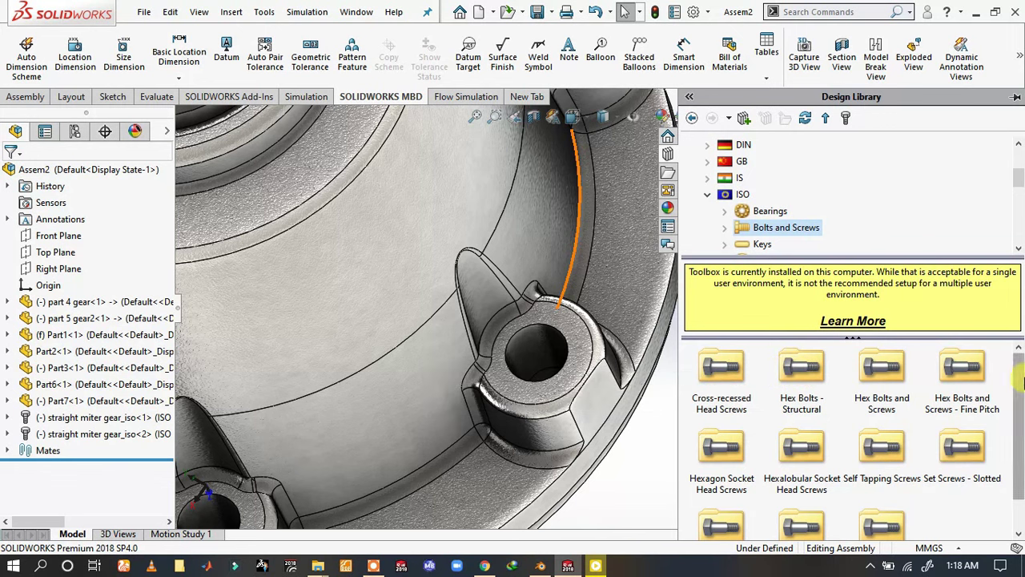
{"action": "left_click", "coordinate": [880, 389]}
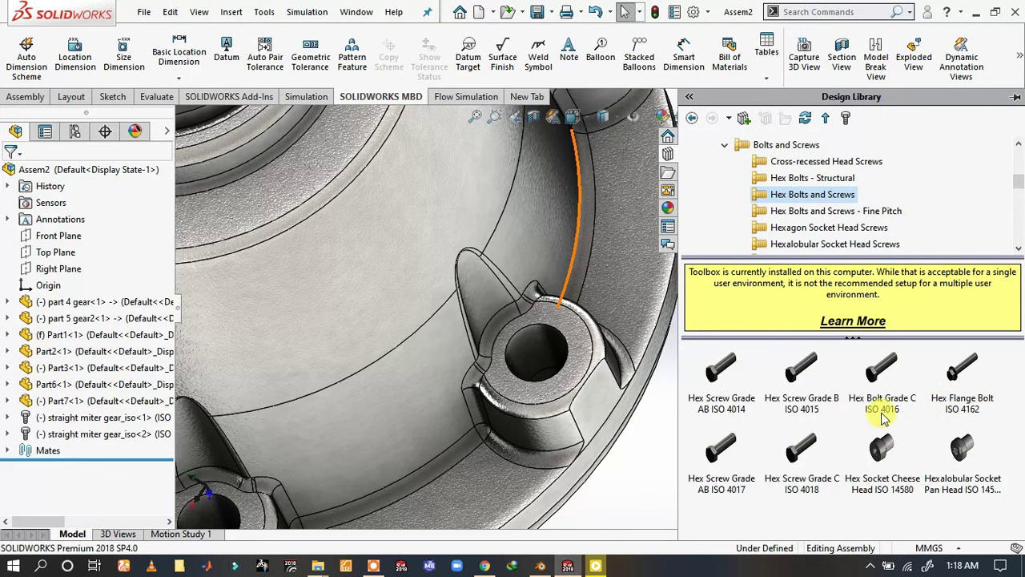
{"action": "left_click_drag", "start_coordinate": [973, 386], "coordinate": [536, 330]}
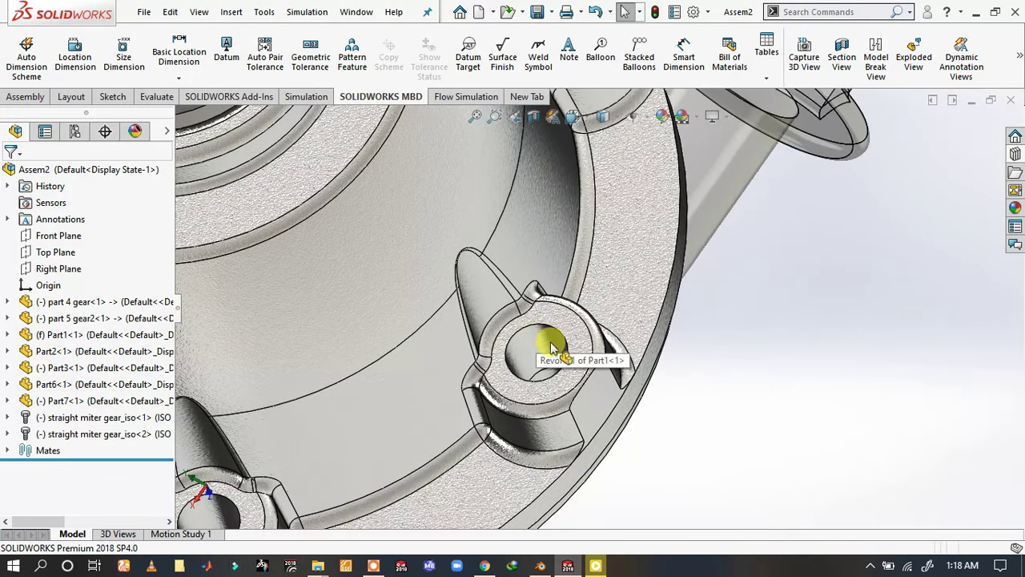
- Drop the Hex Flange Bolt ISO 4162 into the housing boss hole, bringing up its M5 configuration
{"action": "left_click_drag", "start_coordinate": [536, 330], "coordinate": [555, 388]}
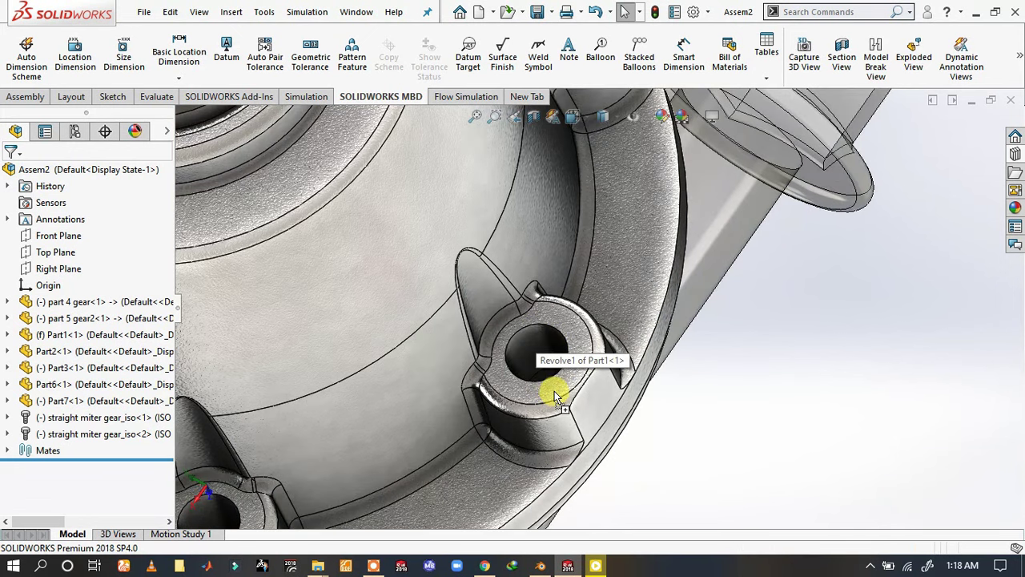
{"action": "mouse_move", "coordinate": [555, 394]}
{"action": "left_mouse_down"}
{"action": "mouse_move", "coordinate": [550, 335]}
{"action": "mouse_move", "coordinate": [559, 391]}
{"action": "left_mouse_up"}
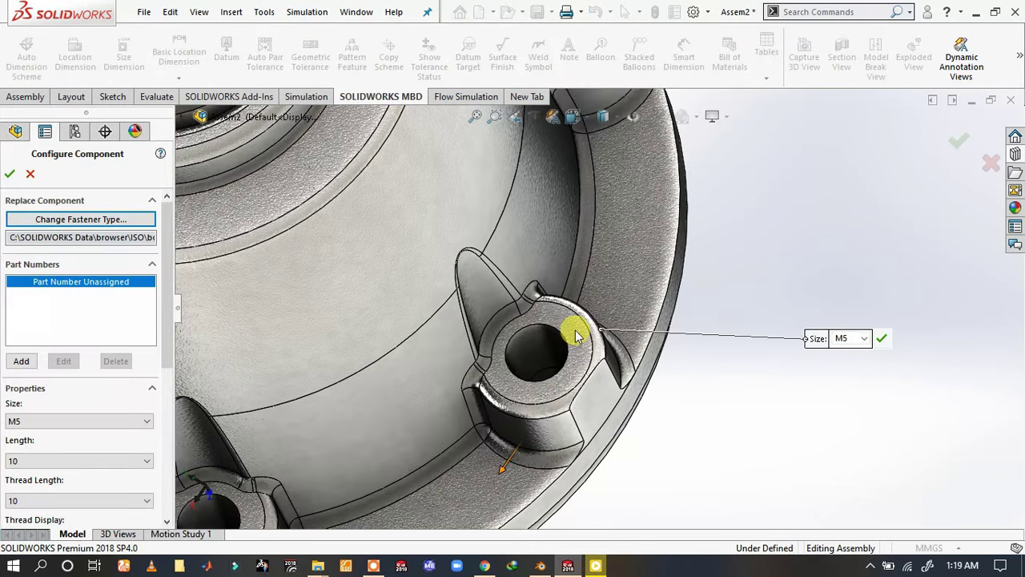
- Set the new bolt to size M6 with a length of 25
{"action": "scroll", "coordinate": [573, 324], "scroll_direction": "up", "scroll_amount": 3}
{"action": "scroll", "coordinate": [569, 321], "scroll_direction": "up", "scroll_amount": 3}
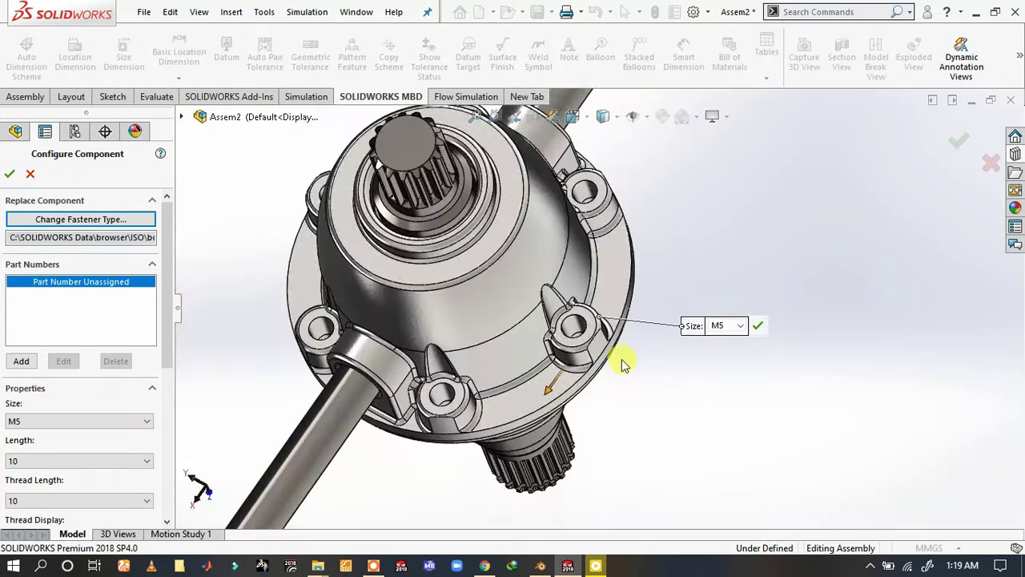
{"action": "scroll", "coordinate": [563, 313], "scroll_direction": "down", "scroll_amount": 2}
{"action": "mouse_move", "coordinate": [563, 313]}
{"action": "middle_mouse_down"}
{"action": "mouse_move", "coordinate": [524, 222]}
{"action": "mouse_move", "coordinate": [531, 297]}
{"action": "mouse_move", "coordinate": [556, 339]}
{"action": "middle_mouse_up"}
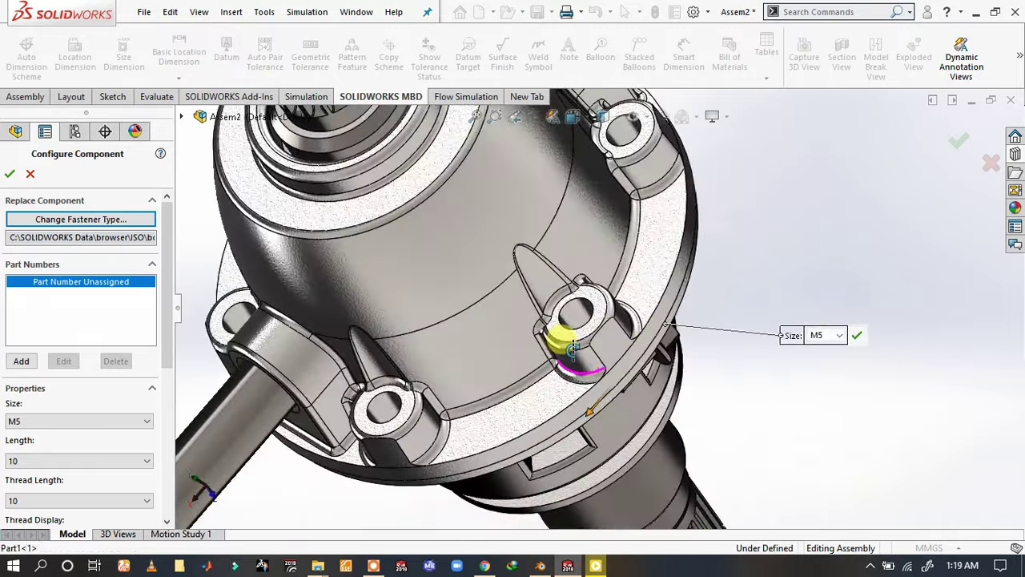
{"action": "left_click", "coordinate": [841, 336]}
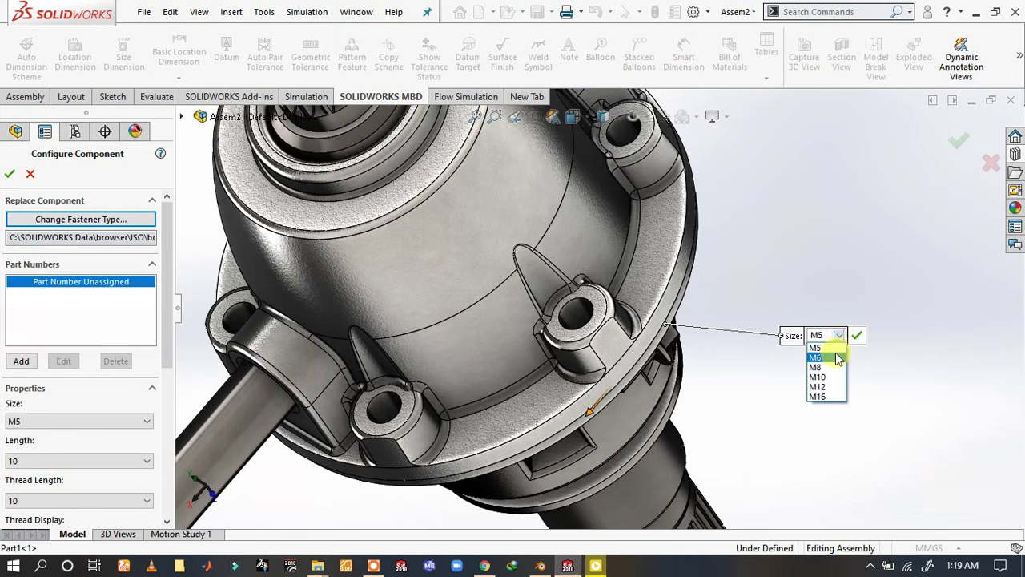
{"action": "left_click", "coordinate": [836, 358]}
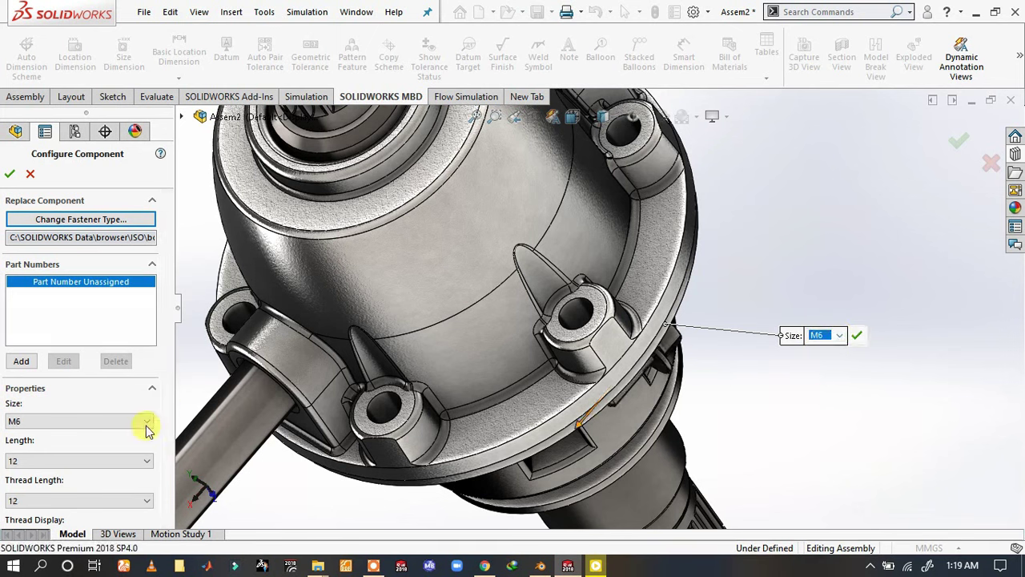
{"action": "left_click", "coordinate": [26, 461]}
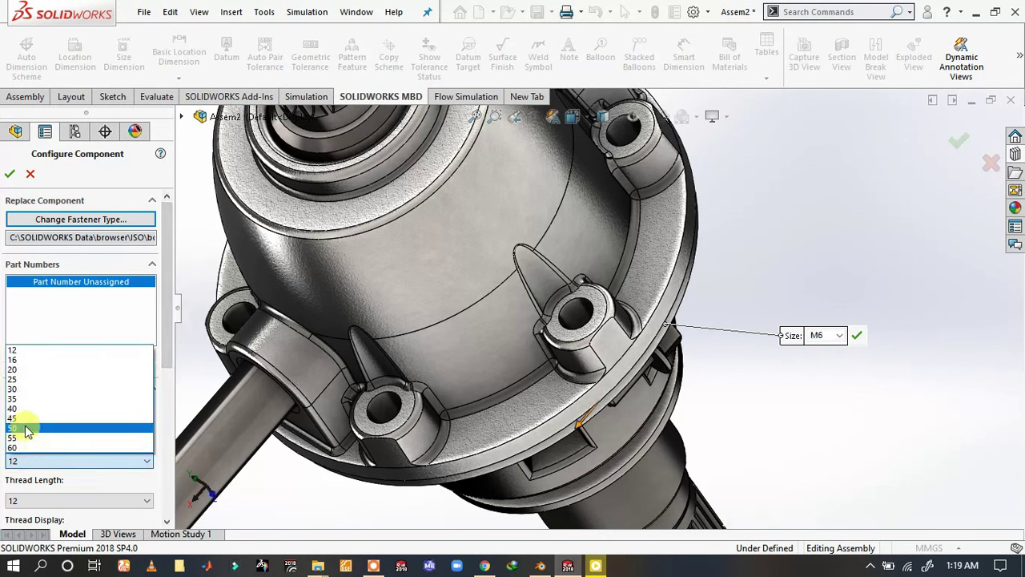
{"action": "left_click", "coordinate": [32, 379]}
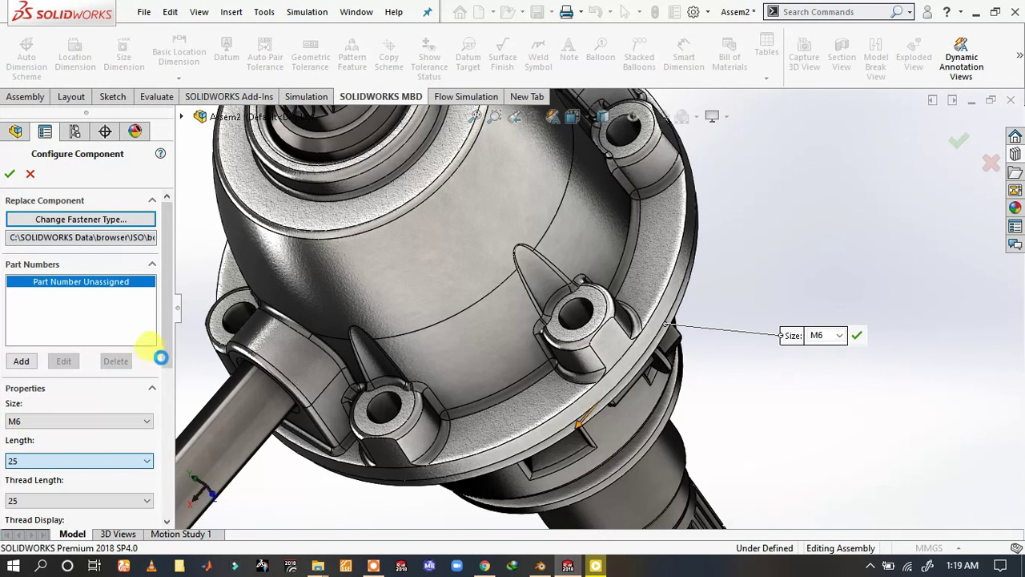
- Give the bolt a thread length of 25 and Schematic thread display
{"action": "scroll", "coordinate": [166, 378], "scroll_direction": "down", "scroll_amount": 3}
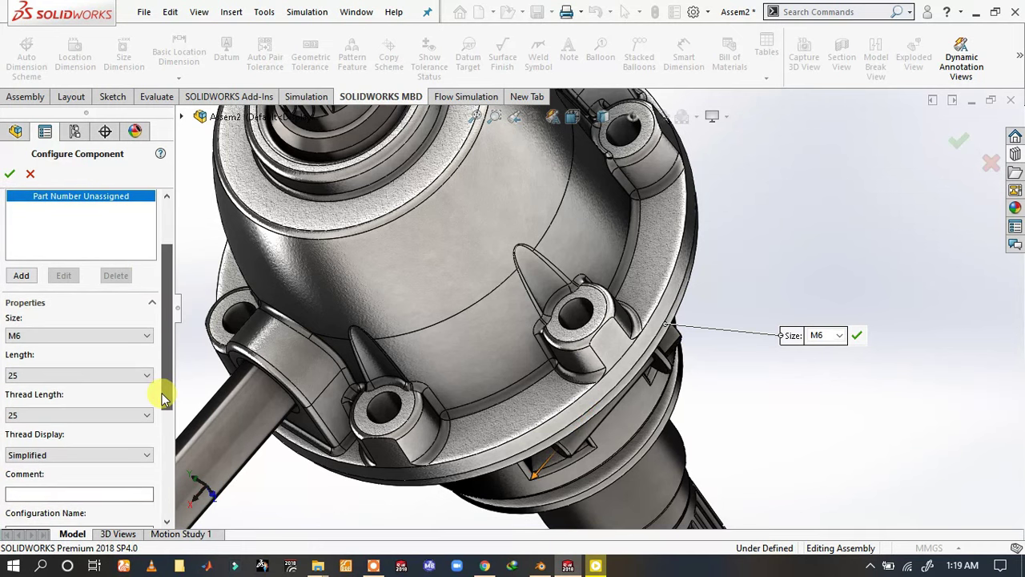
{"action": "double_click", "coordinate": [29, 416]}
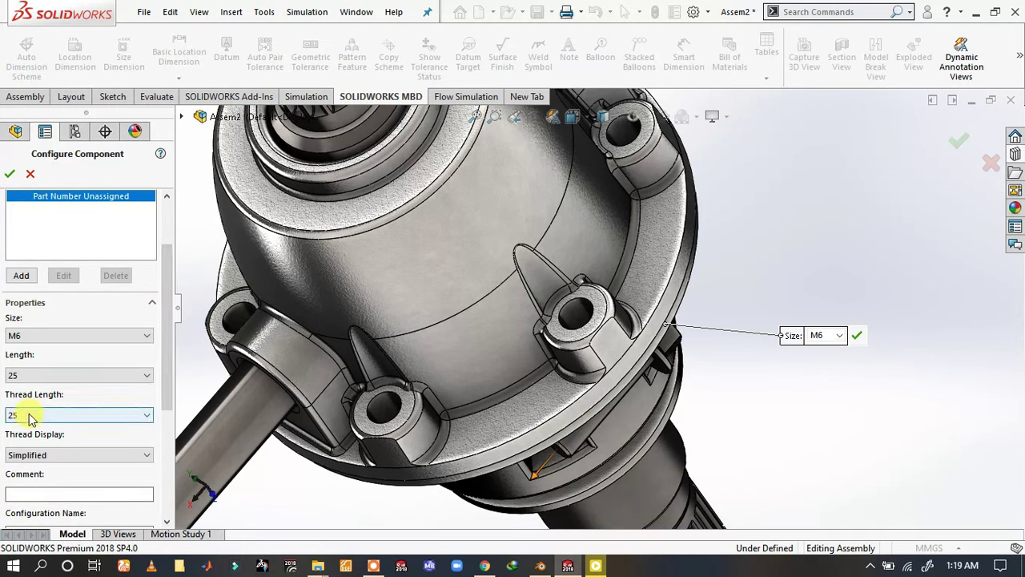
{"action": "left_click", "coordinate": [42, 455]}
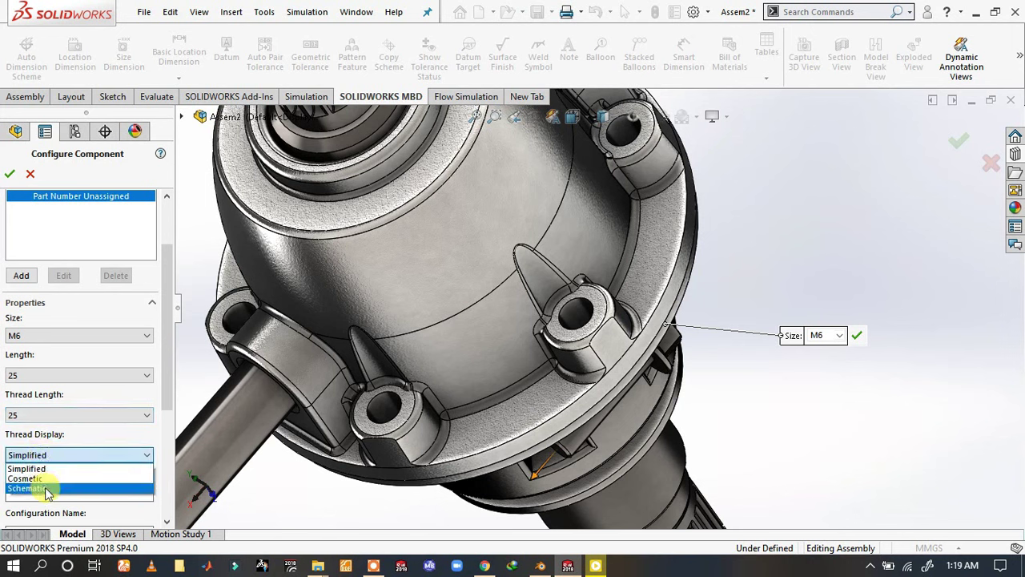
{"action": "left_click", "coordinate": [44, 488]}
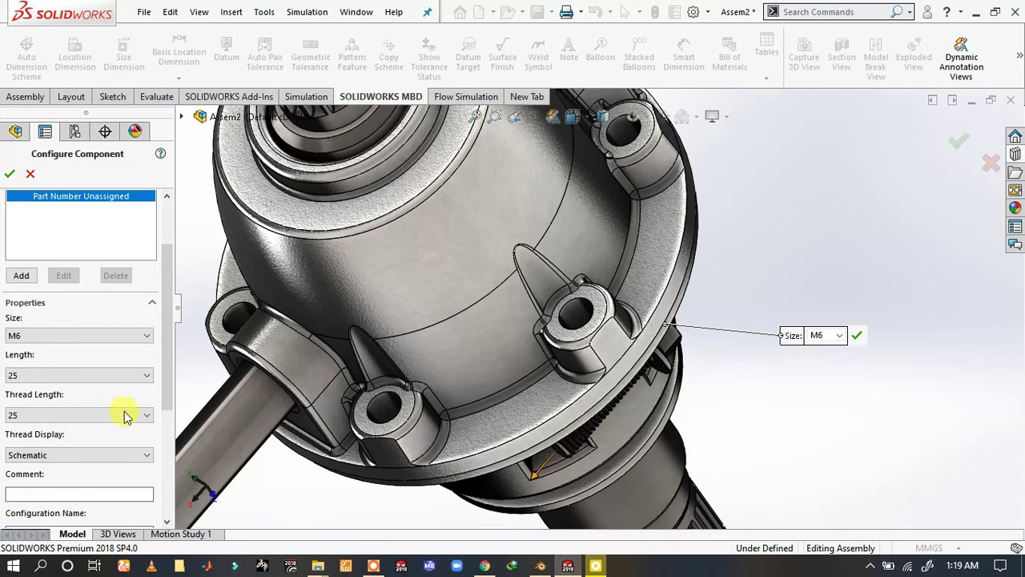
{"action": "scroll", "coordinate": [96, 454], "scroll_direction": "up", "scroll_amount": 1}
{"action": "scroll", "coordinate": [48, 448], "scroll_direction": "up", "scroll_amount": 1}
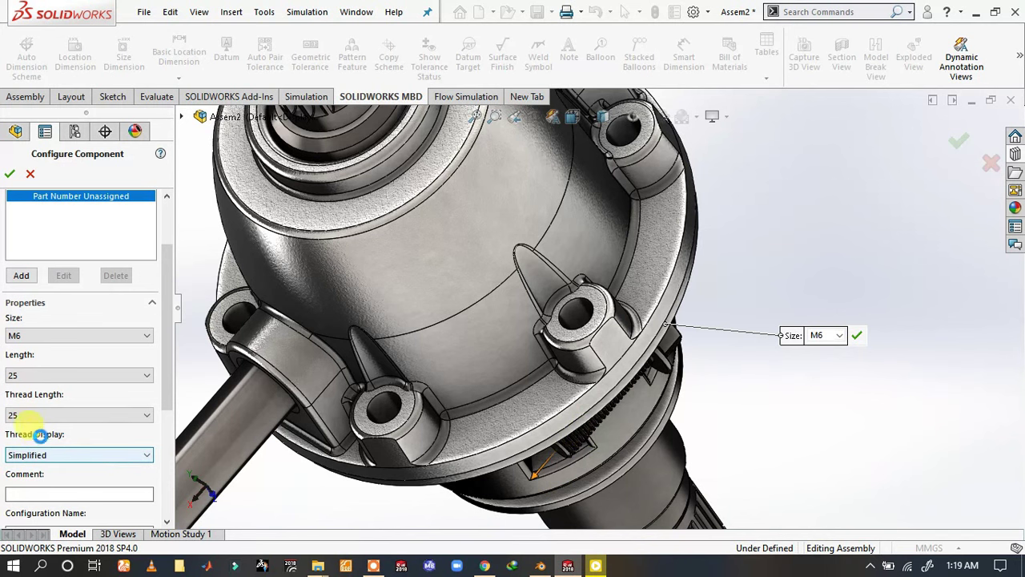
{"action": "scroll", "coordinate": [40, 434], "scroll_direction": "down", "scroll_amount": 1}
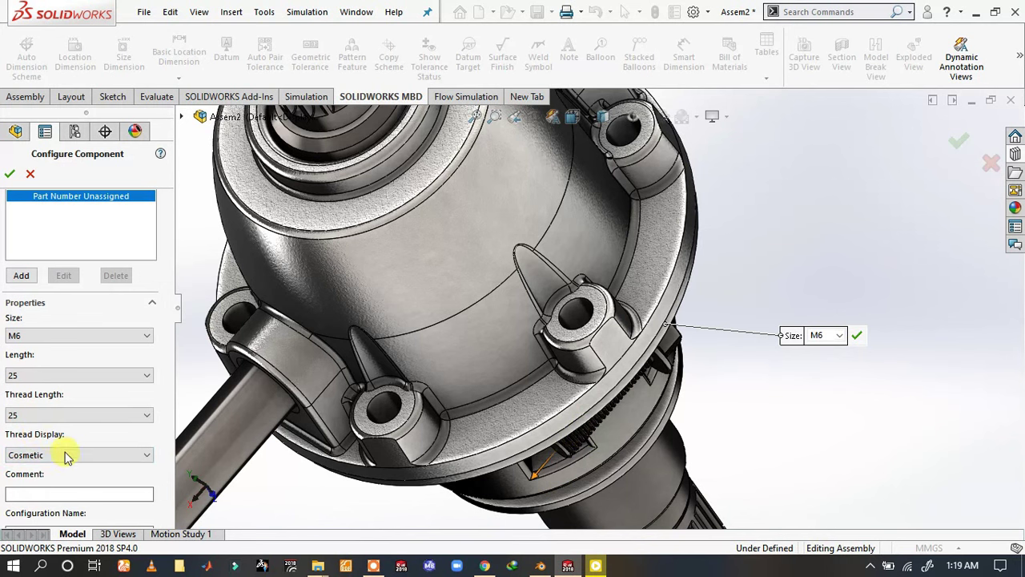
{"action": "scroll", "coordinate": [67, 455], "scroll_direction": "down", "scroll_amount": 1}
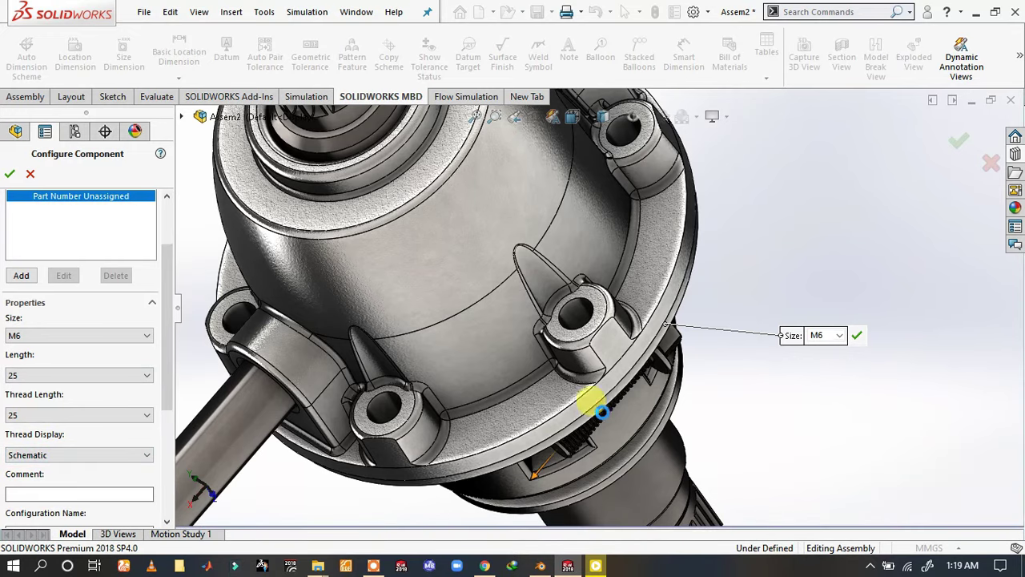
{"action": "scroll", "coordinate": [581, 449], "scroll_direction": "down", "scroll_amount": 2}
{"action": "scroll", "coordinate": [582, 449], "scroll_direction": "down", "scroll_amount": 2}
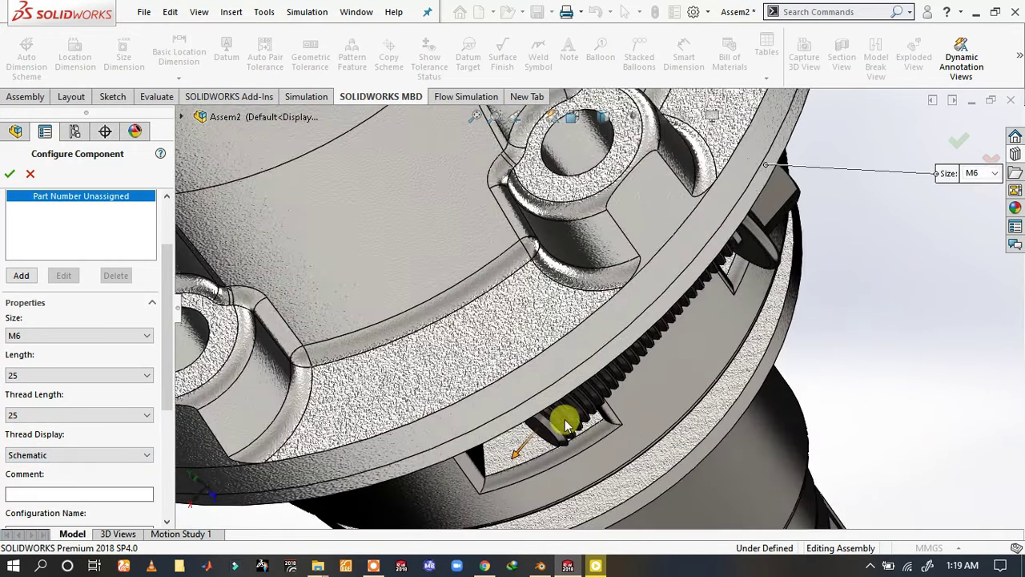
{"action": "mouse_move", "coordinate": [565, 425]}
{"action": "middle_mouse_down"}
{"action": "mouse_move", "coordinate": [521, 348]}
{"action": "mouse_move", "coordinate": [548, 410]}
{"action": "mouse_move", "coordinate": [415, 354]}
{"action": "middle_mouse_up"}
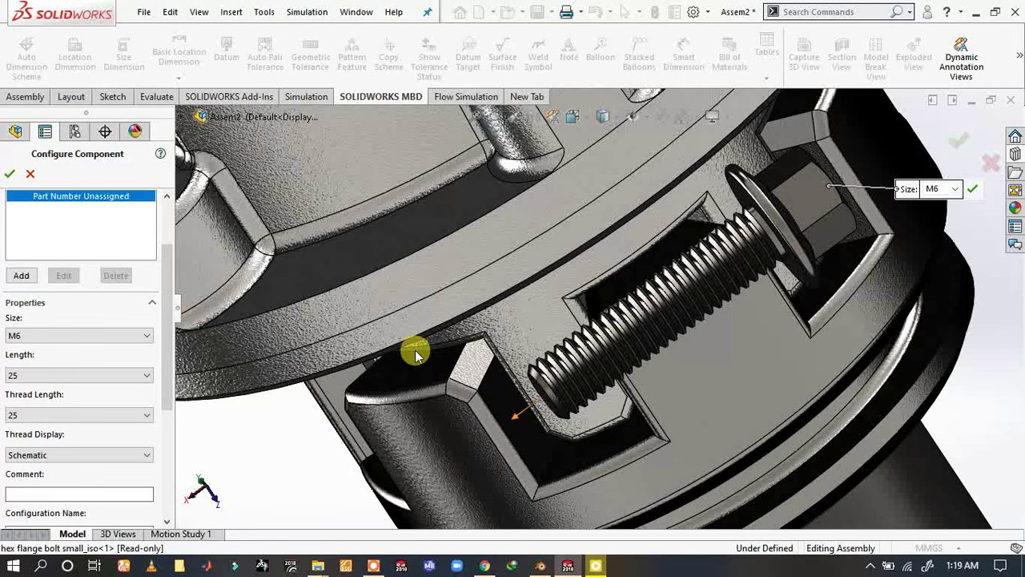
- Accept the M6 x 25 hex flange bolt configuration
{"action": "left_click", "coordinate": [10, 173]}
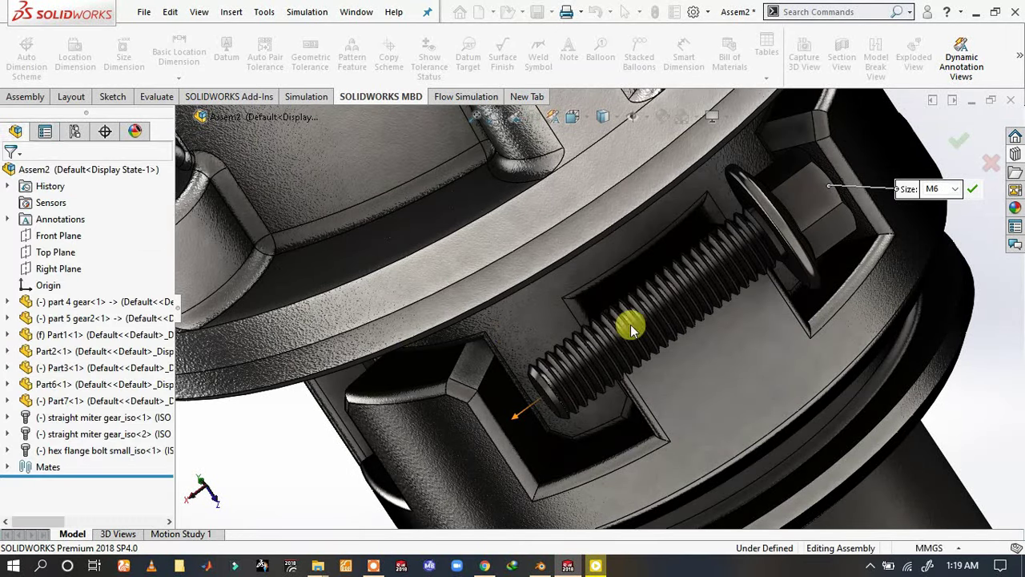
{"action": "scroll", "coordinate": [409, 308], "scroll_direction": "up", "scroll_amount": 1}
{"action": "scroll", "coordinate": [410, 308], "scroll_direction": "up", "scroll_amount": 4}
{"action": "scroll", "coordinate": [410, 308], "scroll_direction": "down", "scroll_amount": 2}
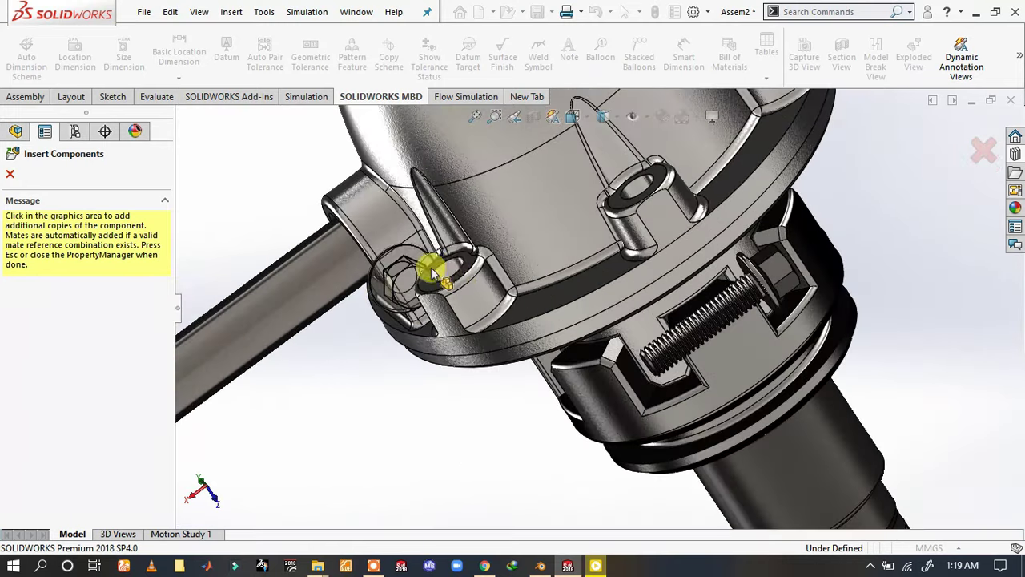
{"action": "scroll", "coordinate": [423, 268], "scroll_direction": "down", "scroll_amount": 4}
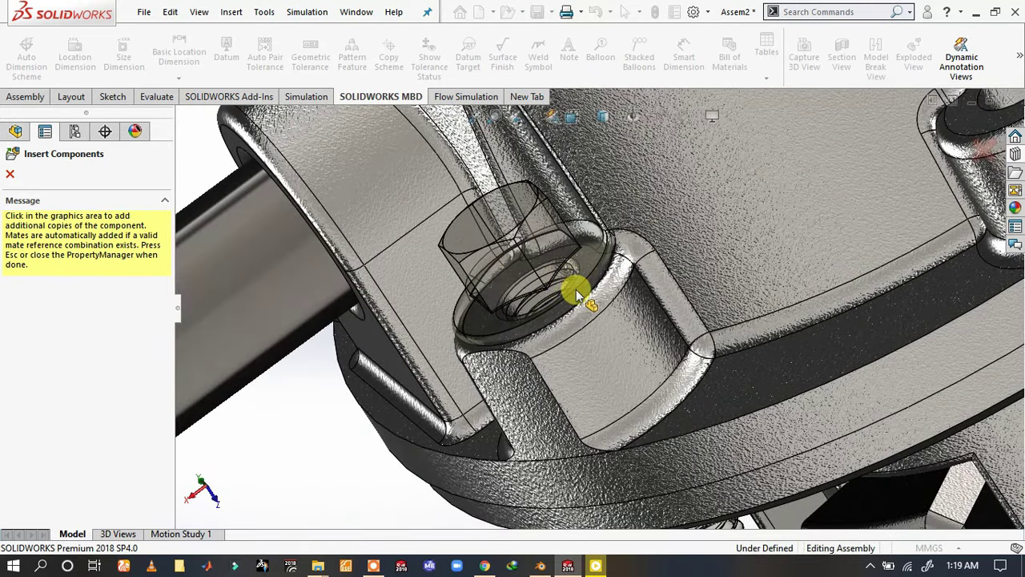
- Place a second copy of the bolt in another boss hole
{"action": "left_click", "coordinate": [505, 324]}
{"action": "scroll", "coordinate": [495, 329], "scroll_direction": "up", "scroll_amount": 2}
{"action": "scroll", "coordinate": [448, 300], "scroll_direction": "up", "scroll_amount": 2}
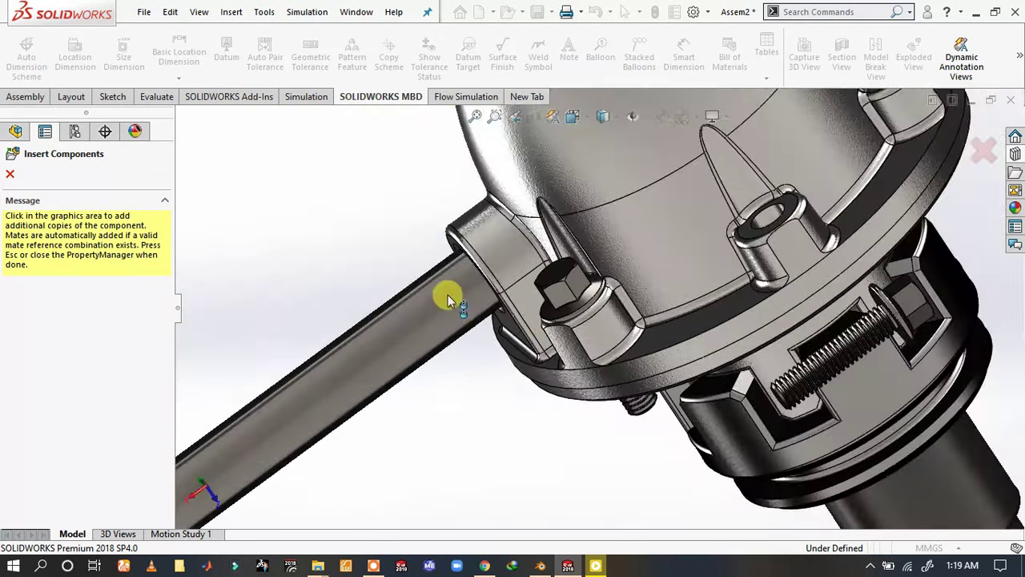
{"action": "scroll", "coordinate": [448, 298], "scroll_direction": "up", "scroll_amount": 3}
{"action": "middle_click_drag", "start_coordinate": [481, 240], "coordinate": [508, 291]}
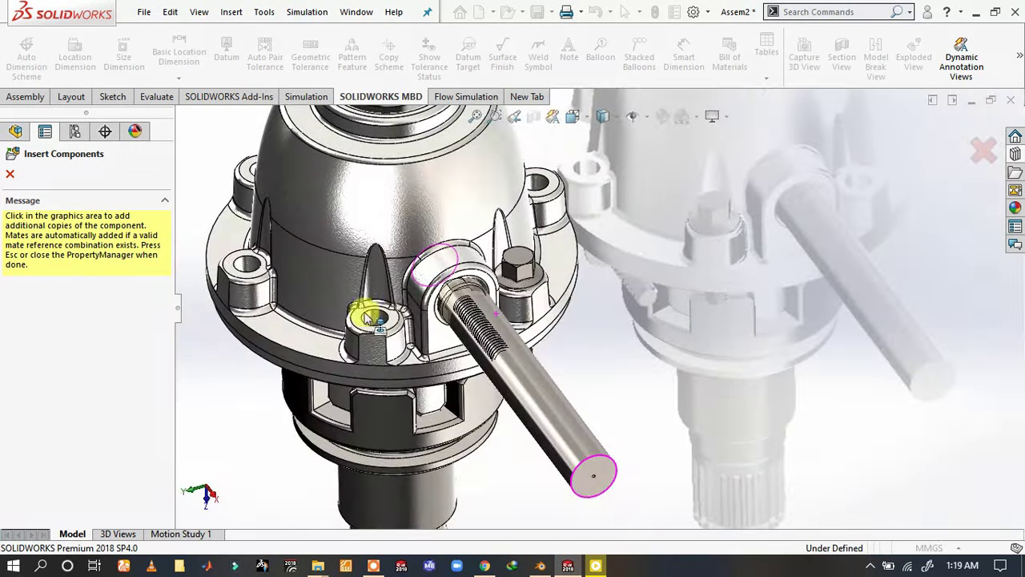
{"action": "scroll", "coordinate": [228, 280], "scroll_direction": "down", "scroll_amount": 4}
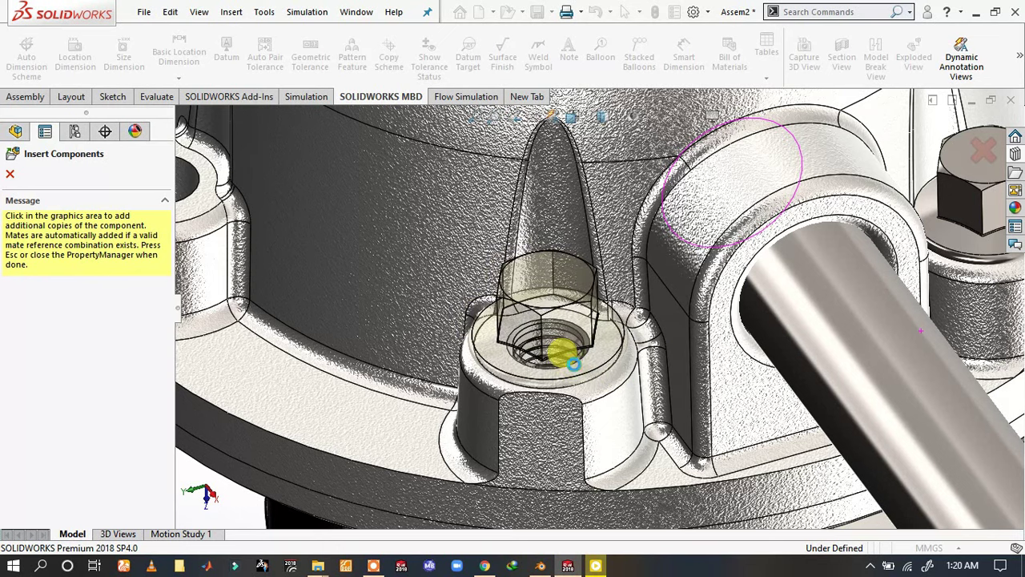
- Place bolt copies in two more of the housing's mounting holes
{"action": "left_click", "coordinate": [483, 340]}
{"action": "scroll", "coordinate": [314, 248], "scroll_direction": "up", "scroll_amount": 3}
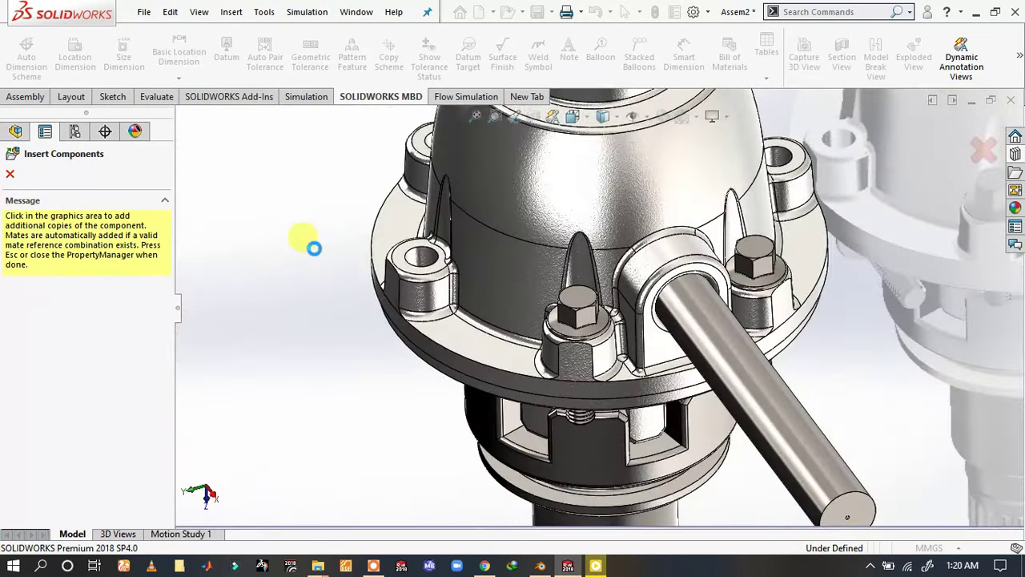
{"action": "scroll", "coordinate": [429, 245], "scroll_direction": "down", "scroll_amount": 2}
{"action": "scroll", "coordinate": [437, 260], "scroll_direction": "down", "scroll_amount": 2}
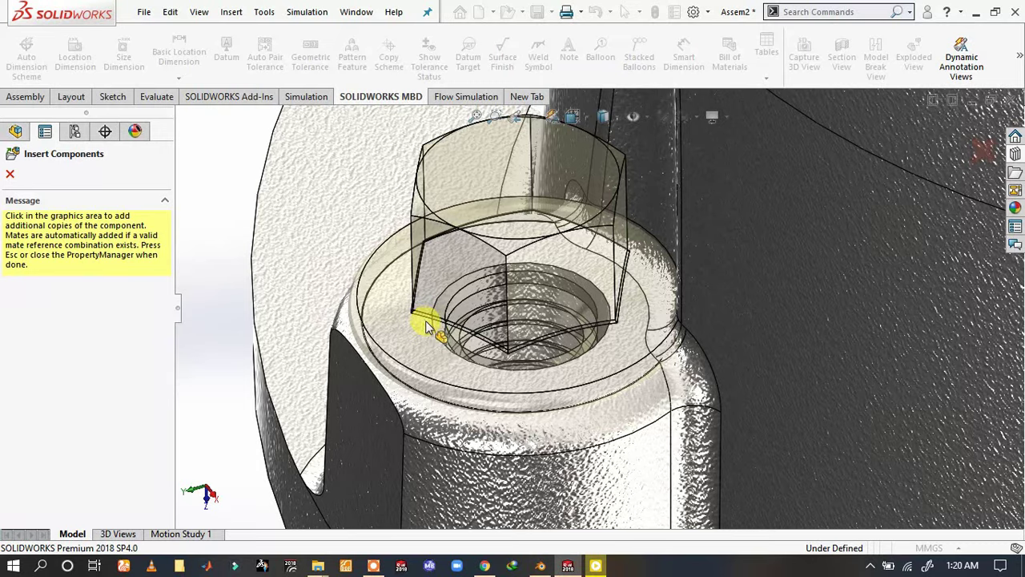
{"action": "mouse_move", "coordinate": [469, 309]}
{"action": "middle_mouse_down"}
{"action": "mouse_move", "coordinate": [589, 240]}
{"action": "mouse_move", "coordinate": [648, 354]}
{"action": "middle_mouse_up"}
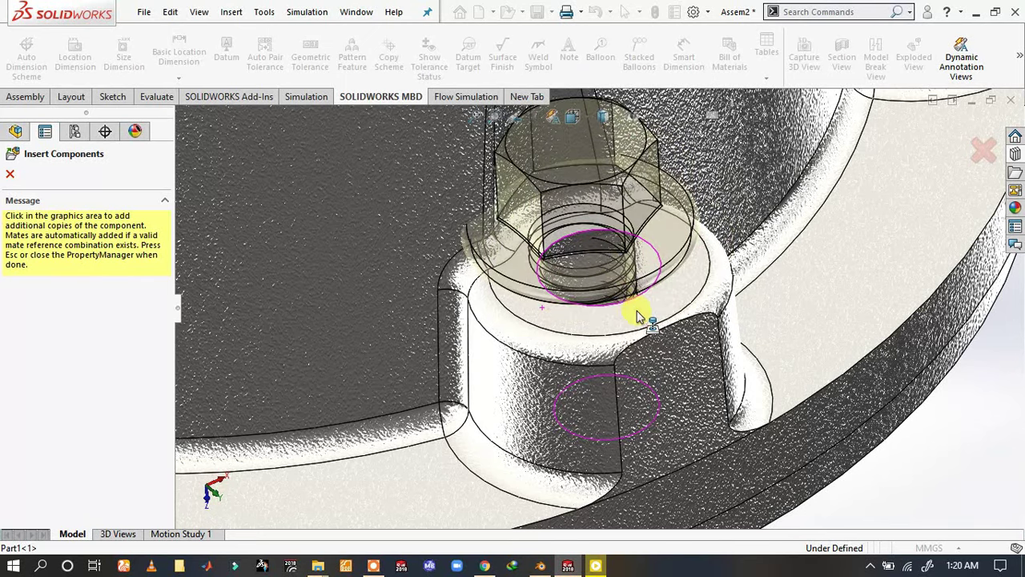
{"action": "left_click", "coordinate": [531, 335]}
{"action": "scroll", "coordinate": [499, 320], "scroll_direction": "up", "scroll_amount": 5}
{"action": "scroll", "coordinate": [457, 293], "scroll_direction": "down", "scroll_amount": 5}
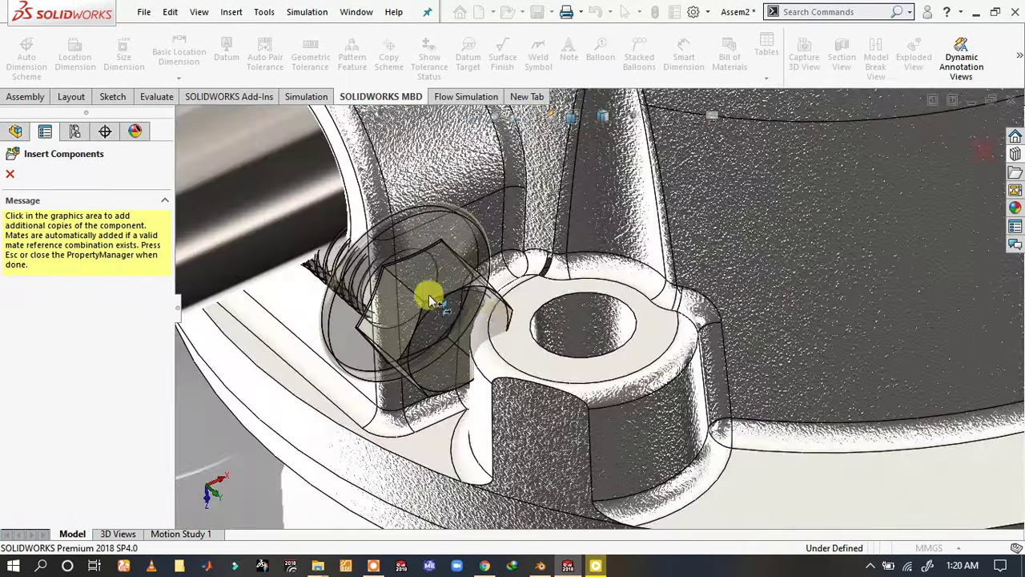
{"action": "scroll", "coordinate": [629, 313], "scroll_direction": "down", "scroll_amount": 2}
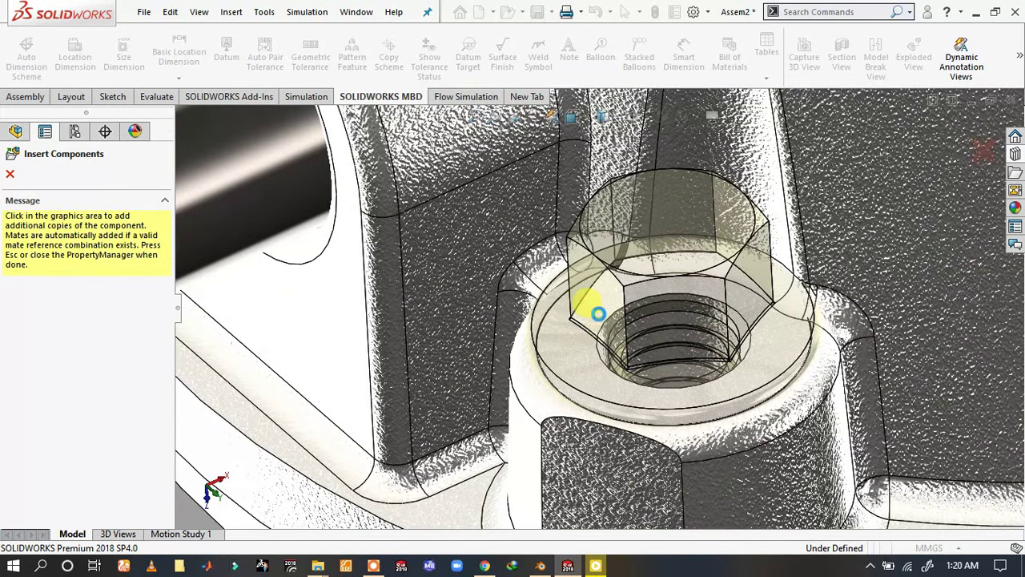
{"action": "scroll", "coordinate": [743, 324], "scroll_direction": "up", "scroll_amount": 3}
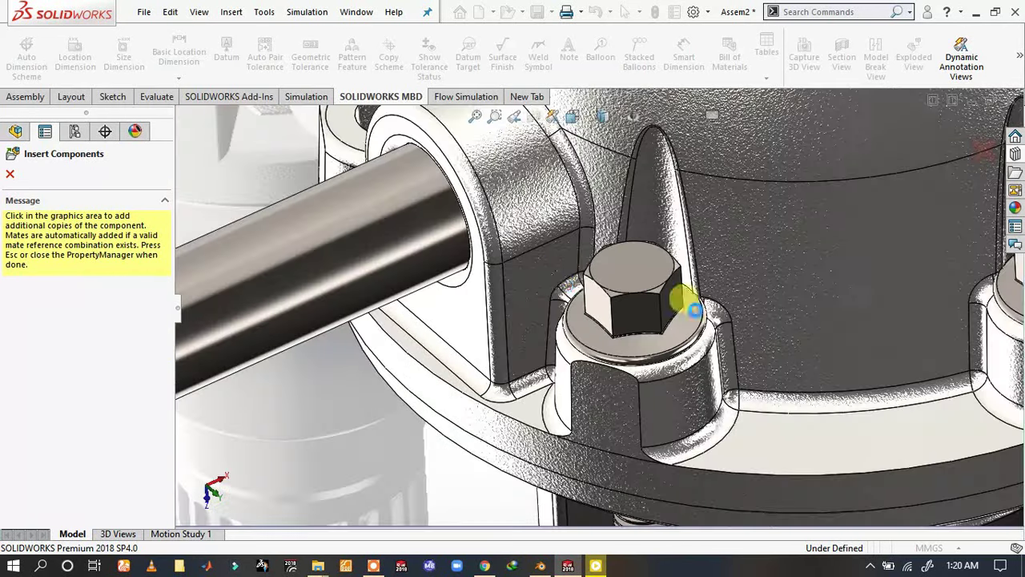
{"action": "scroll", "coordinate": [567, 287], "scroll_direction": "up", "scroll_amount": 3}
- Seat bolts in the last two flange mounting holes and finish inserting copies
{"action": "middle_click_drag", "start_coordinate": [561, 286], "coordinate": [540, 233]}
{"action": "scroll", "coordinate": [549, 366], "scroll_direction": "down", "scroll_amount": 3}
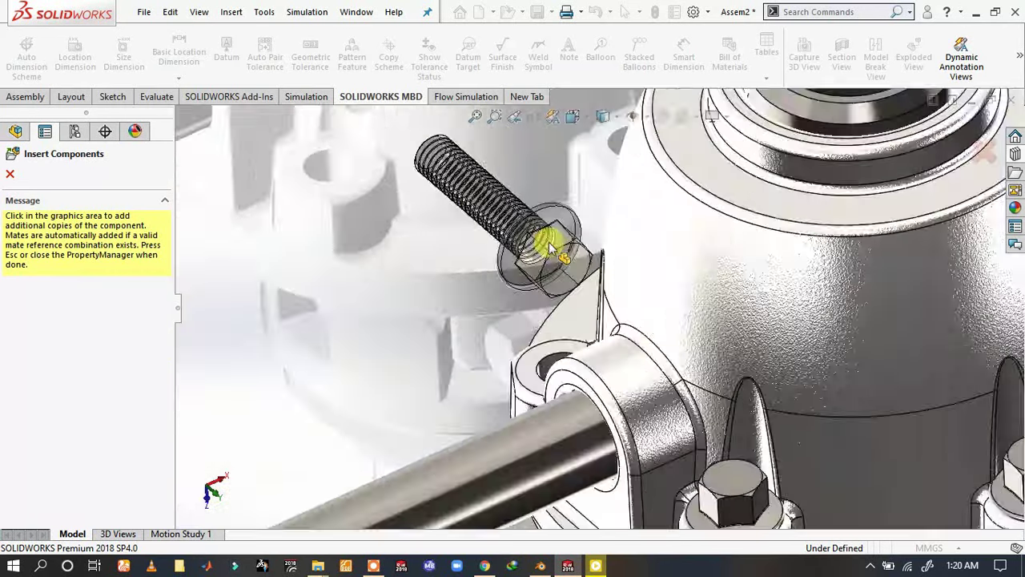
{"action": "mouse_move", "coordinate": [549, 366]}
{"action": "middle_mouse_down"}
{"action": "mouse_move", "coordinate": [698, 160]}
{"action": "mouse_move", "coordinate": [776, 334]}
{"action": "mouse_move", "coordinate": [746, 299]}
{"action": "middle_mouse_up"}
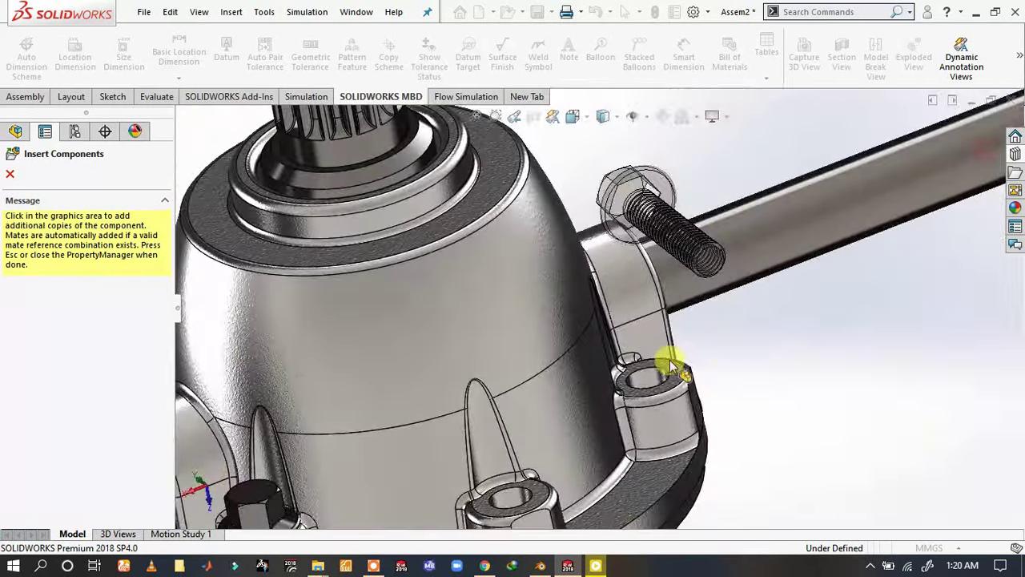
{"action": "scroll", "coordinate": [652, 384], "scroll_direction": "down", "scroll_amount": 3}
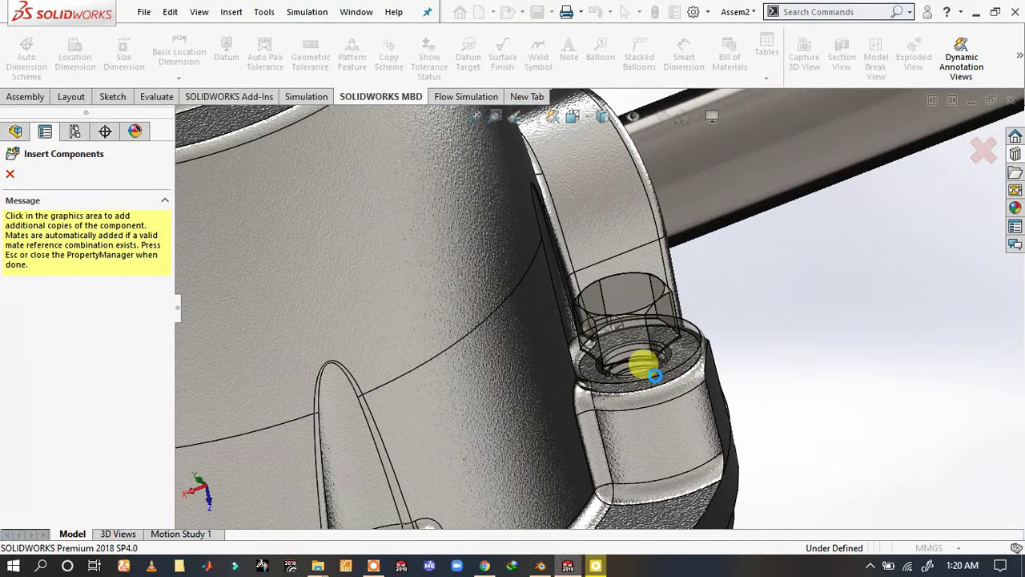
{"action": "left_click", "coordinate": [600, 352]}
{"action": "scroll", "coordinate": [601, 352], "scroll_direction": "up", "scroll_amount": 3}
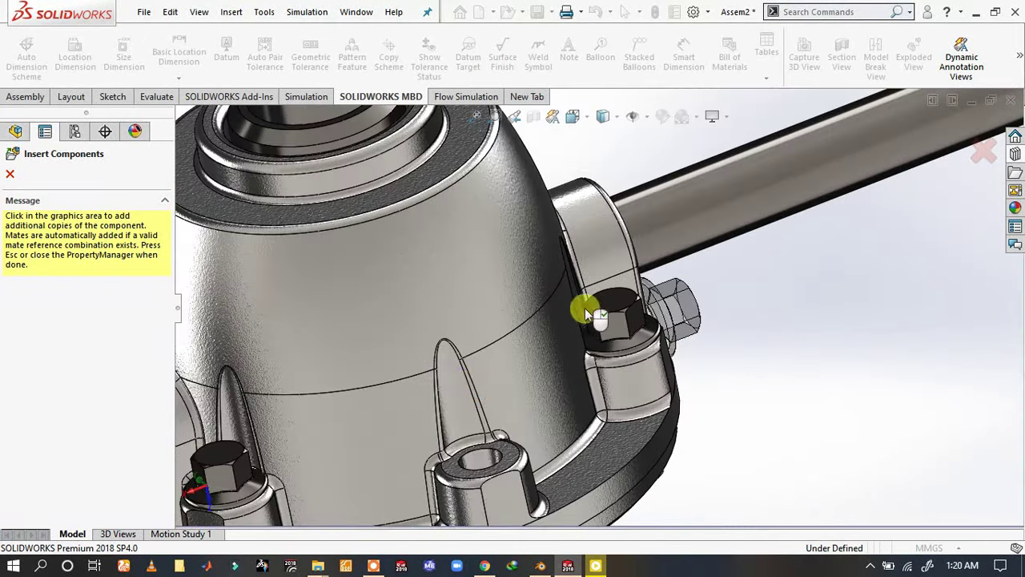
{"action": "scroll", "coordinate": [493, 377], "scroll_direction": "down", "scroll_amount": 3}
{"action": "scroll", "coordinate": [492, 370], "scroll_direction": "up", "scroll_amount": 3}
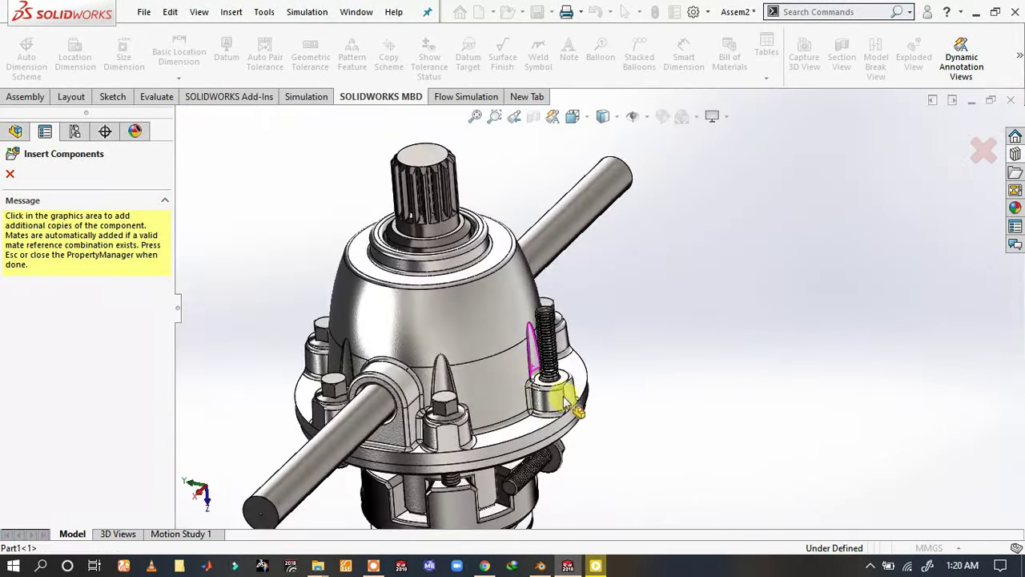
{"action": "scroll", "coordinate": [545, 367], "scroll_direction": "down", "scroll_amount": 3}
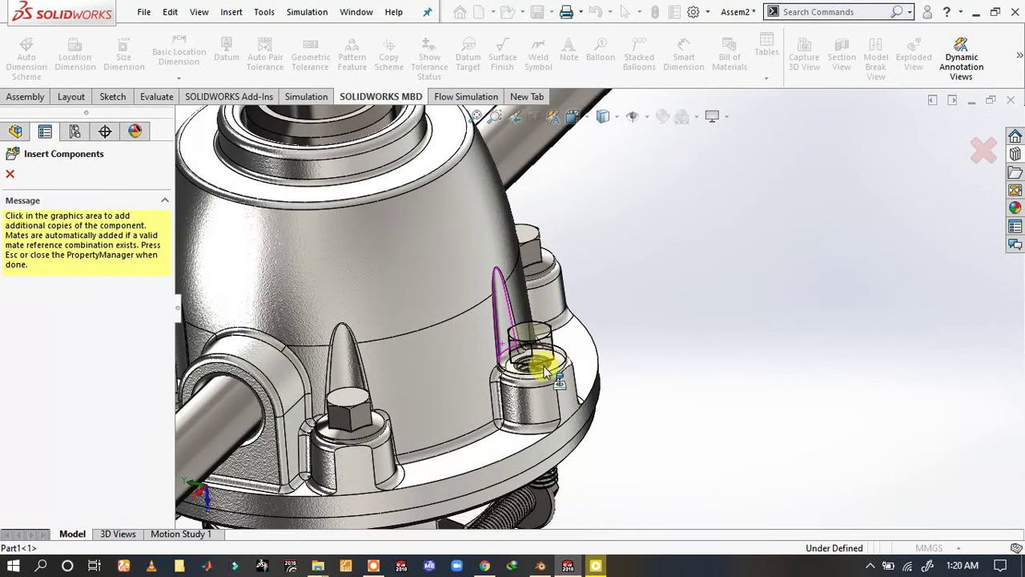
{"action": "left_click", "coordinate": [545, 365]}
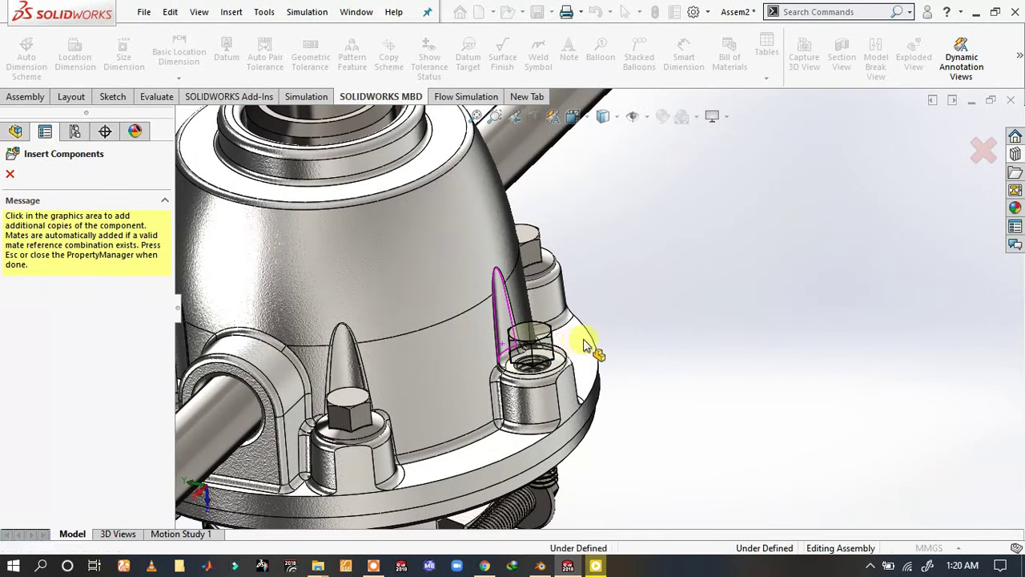
{"action": "scroll", "coordinate": [407, 396], "scroll_direction": "up", "scroll_amount": 2}
{"action": "scroll", "coordinate": [385, 360], "scroll_direction": "up", "scroll_amount": 2}
{"action": "scroll", "coordinate": [265, 296], "scroll_direction": "down", "scroll_amount": 1}
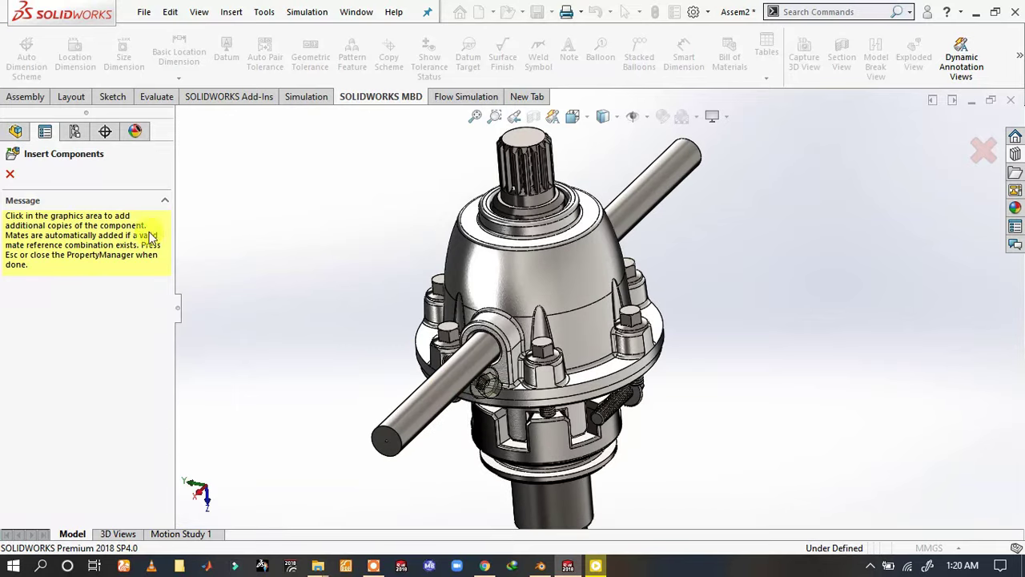
{"action": "left_click", "coordinate": [9, 174]}
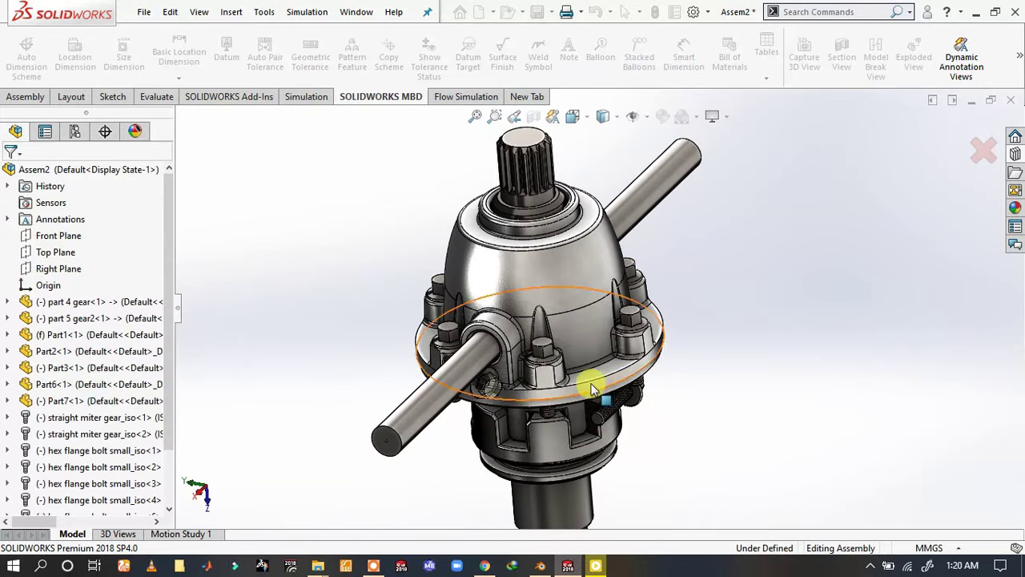
- Level the shaft horizontally and drag the stray bolt out from under the flange
{"action": "scroll", "coordinate": [624, 355], "scroll_direction": "down", "scroll_amount": 2}
{"action": "mouse_move", "coordinate": [657, 348]}
{"action": "middle_mouse_down"}
{"action": "mouse_move", "coordinate": [623, 272]}
{"action": "mouse_move", "coordinate": [729, 245]}
{"action": "mouse_move", "coordinate": [747, 251]}
{"action": "mouse_move", "coordinate": [618, 248]}
{"action": "mouse_move", "coordinate": [527, 347]}
{"action": "mouse_move", "coordinate": [528, 297]}
{"action": "mouse_move", "coordinate": [553, 301]}
{"action": "mouse_move", "coordinate": [652, 390]}
{"action": "middle_mouse_up"}
{"action": "left_click_drag", "start_coordinate": [668, 408], "coordinate": [439, 402]}
{"action": "key", "text": "Delete"}
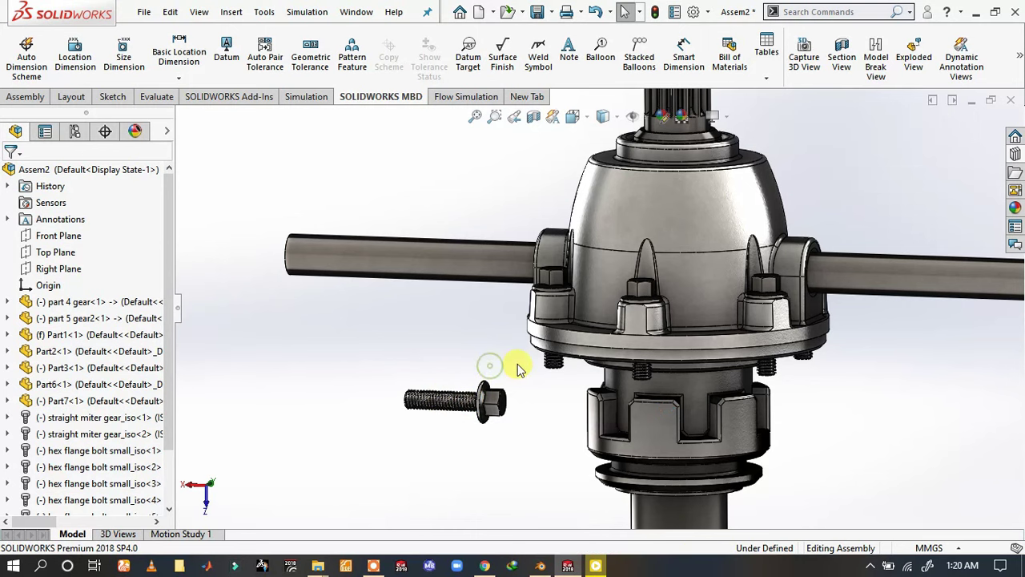
- Delete the stray hex flange bolt and confirm its removal
{"action": "scroll", "coordinate": [487, 368], "scroll_direction": "down", "scroll_amount": 3}
{"action": "left_click", "coordinate": [484, 431]}
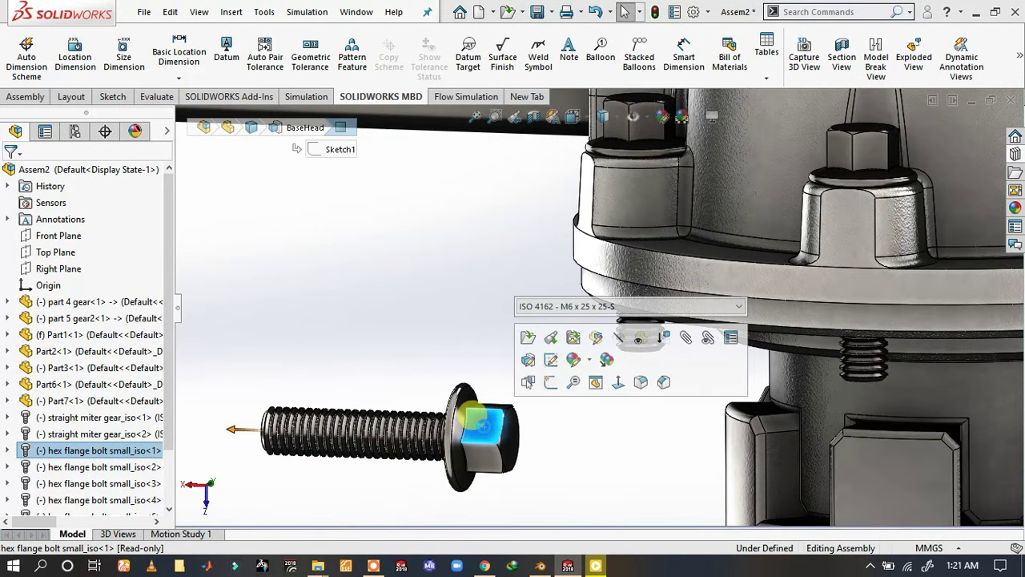
{"action": "key", "text": "Delete"}
{"action": "key", "text": "Return"}
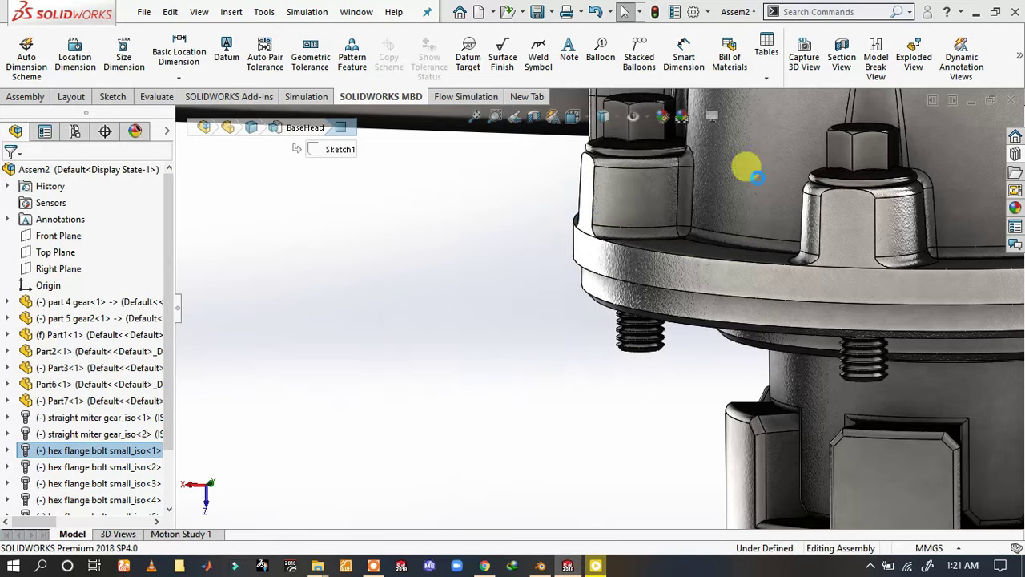
{"action": "scroll", "coordinate": [566, 351], "scroll_direction": "up", "scroll_amount": 3}
{"action": "mouse_move", "coordinate": [567, 351]}
{"action": "middle_mouse_down"}
{"action": "mouse_move", "coordinate": [678, 229]}
{"action": "mouse_move", "coordinate": [751, 339]}
{"action": "mouse_move", "coordinate": [691, 176]}
{"action": "mouse_move", "coordinate": [628, 198]}
{"action": "mouse_move", "coordinate": [488, 172]}
{"action": "mouse_move", "coordinate": [473, 321]}
{"action": "mouse_move", "coordinate": [608, 100]}
{"action": "mouse_move", "coordinate": [852, 211]}
{"action": "middle_mouse_up"}
{"action": "scroll", "coordinate": [851, 211], "scroll_direction": "down", "scroll_amount": 3}
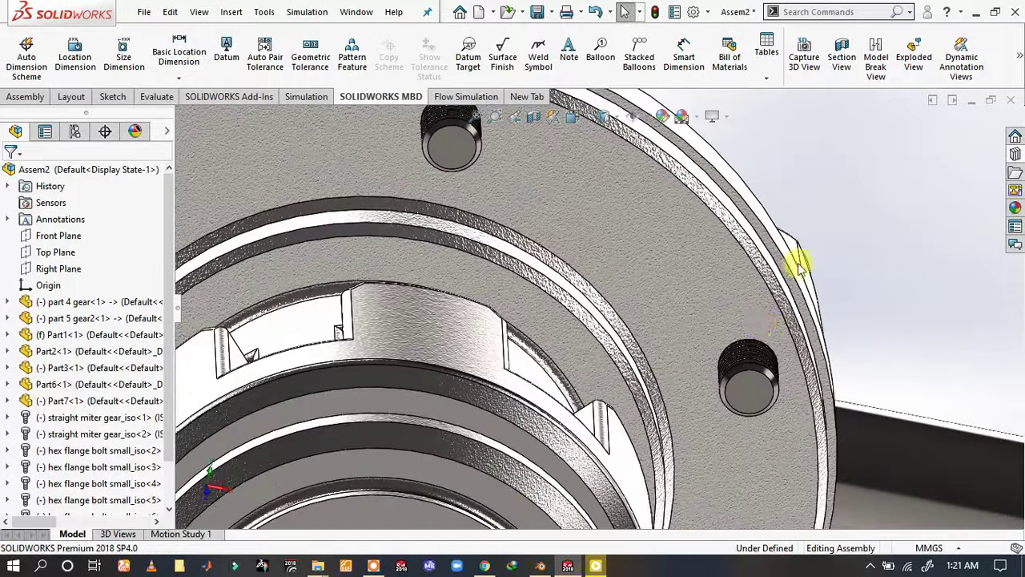
{"action": "scroll", "coordinate": [866, 257], "scroll_direction": "down", "scroll_amount": 2}
{"action": "scroll", "coordinate": [721, 222], "scroll_direction": "down", "scroll_amount": 2}
{"action": "scroll", "coordinate": [707, 284], "scroll_direction": "up", "scroll_amount": 5}
{"action": "scroll", "coordinate": [917, 339], "scroll_direction": "down", "scroll_amount": 4}
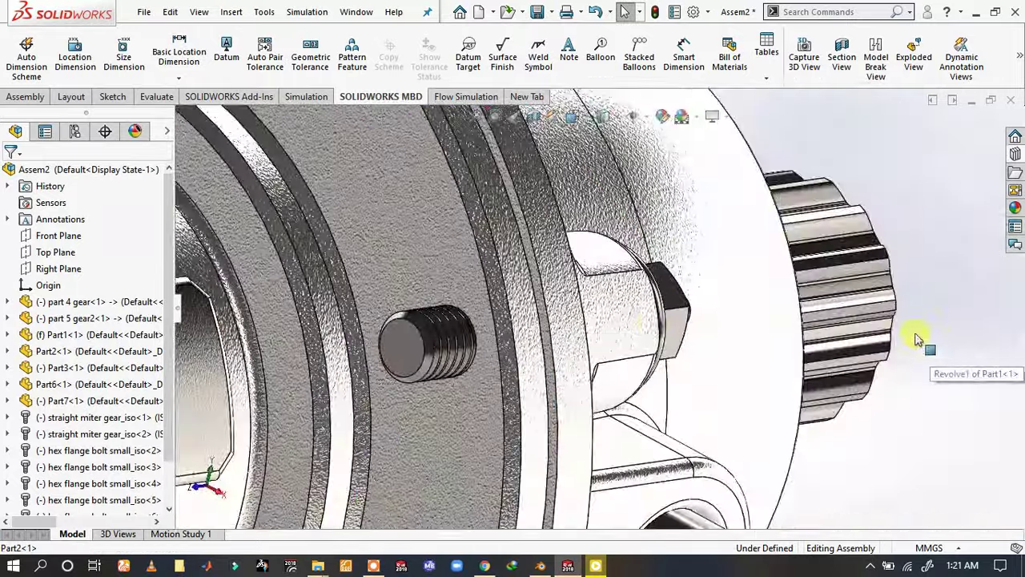
- Browse the Design Library's ISO Toolbox to the Nuts > Hex Nuts folder
{"action": "left_click", "coordinate": [1015, 154]}
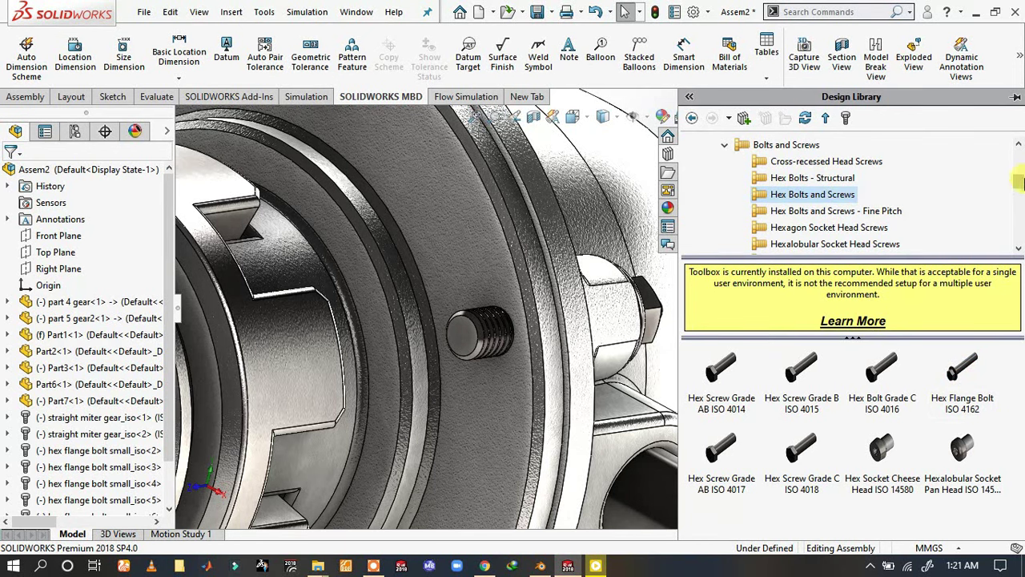
{"action": "scroll", "coordinate": [1020, 183], "scroll_direction": "up", "scroll_amount": 1}
{"action": "scroll", "coordinate": [1019, 182], "scroll_direction": "up", "scroll_amount": 1}
{"action": "scroll", "coordinate": [1019, 183], "scroll_direction": "down", "scroll_amount": 1}
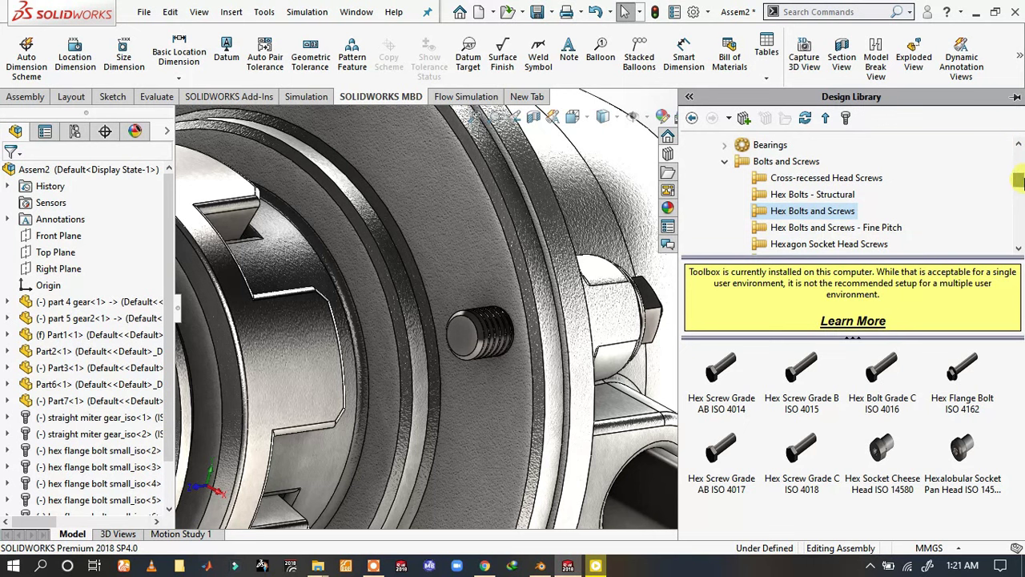
{"action": "scroll", "coordinate": [1019, 182], "scroll_direction": "down", "scroll_amount": 3}
{"action": "scroll", "coordinate": [1019, 183], "scroll_direction": "down", "scroll_amount": 2}
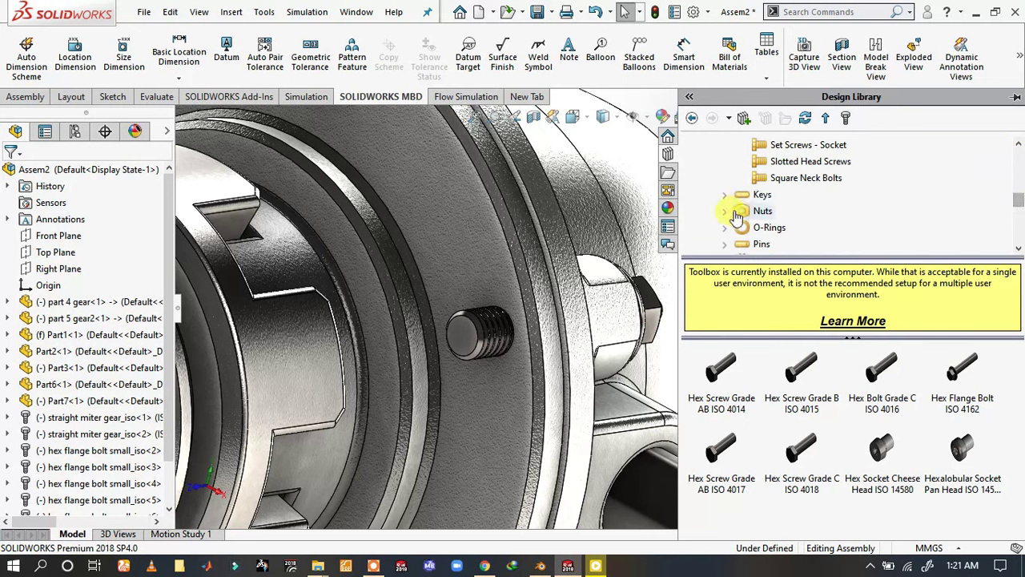
{"action": "left_click", "coordinate": [729, 213]}
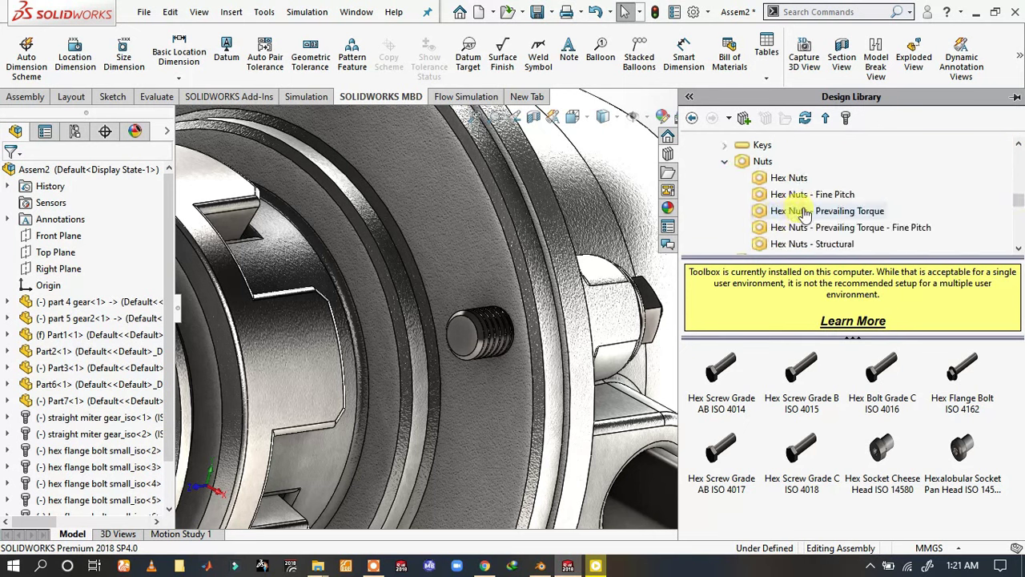
{"action": "left_click", "coordinate": [830, 195]}
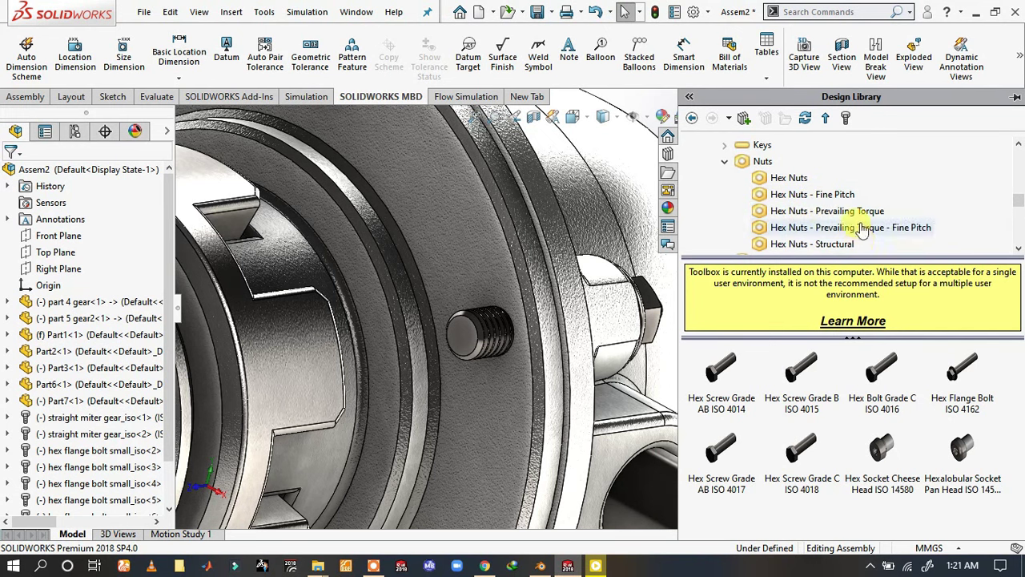
{"action": "left_click", "coordinate": [790, 181]}
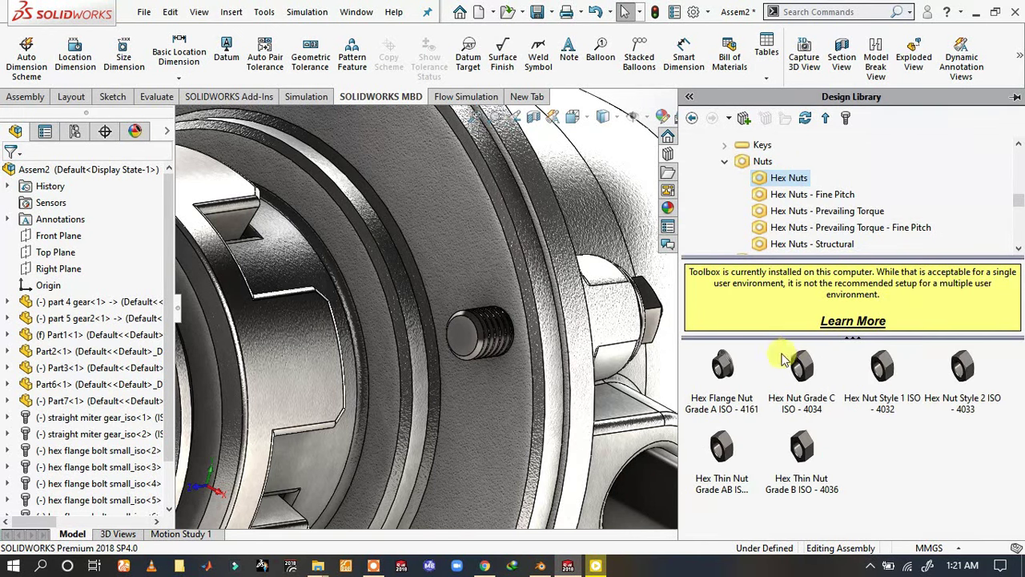
- Drag Hex Flange Nut ISO 4161 onto the protruding bolt thread
{"action": "scroll", "coordinate": [722, 383], "scroll_direction": "down", "scroll_amount": 5}
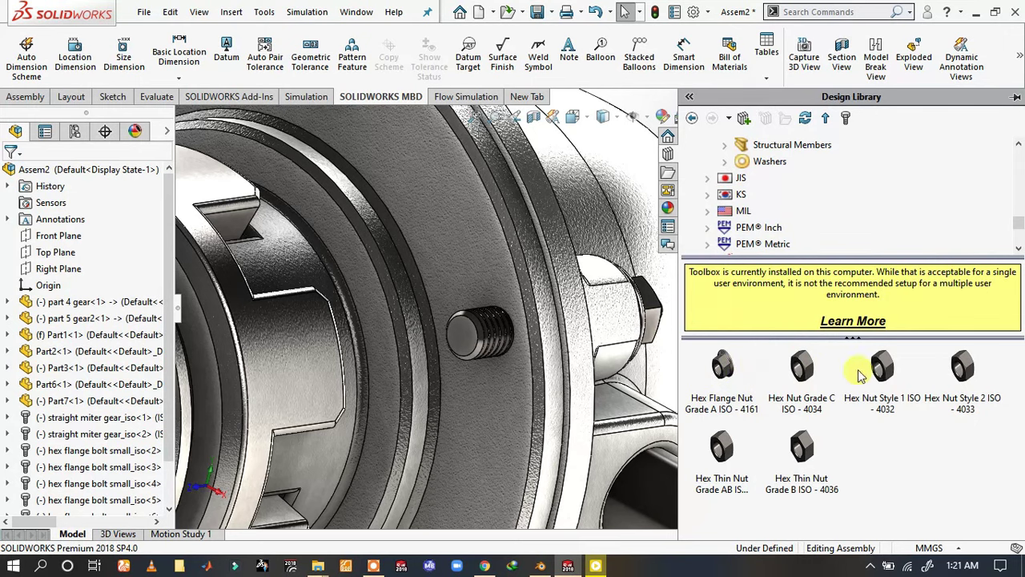
{"action": "scroll", "coordinate": [496, 381], "scroll_direction": "down", "scroll_amount": 3}
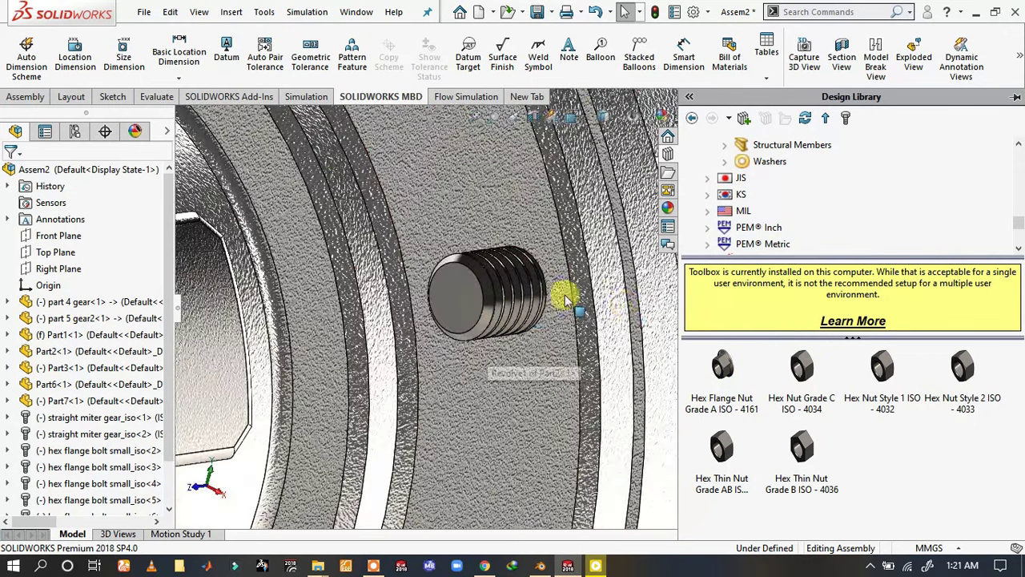
{"action": "mouse_move", "coordinate": [736, 368]}
{"action": "left_mouse_down"}
{"action": "mouse_move", "coordinate": [508, 288]}
{"action": "mouse_move", "coordinate": [521, 287]}
{"action": "left_mouse_up"}
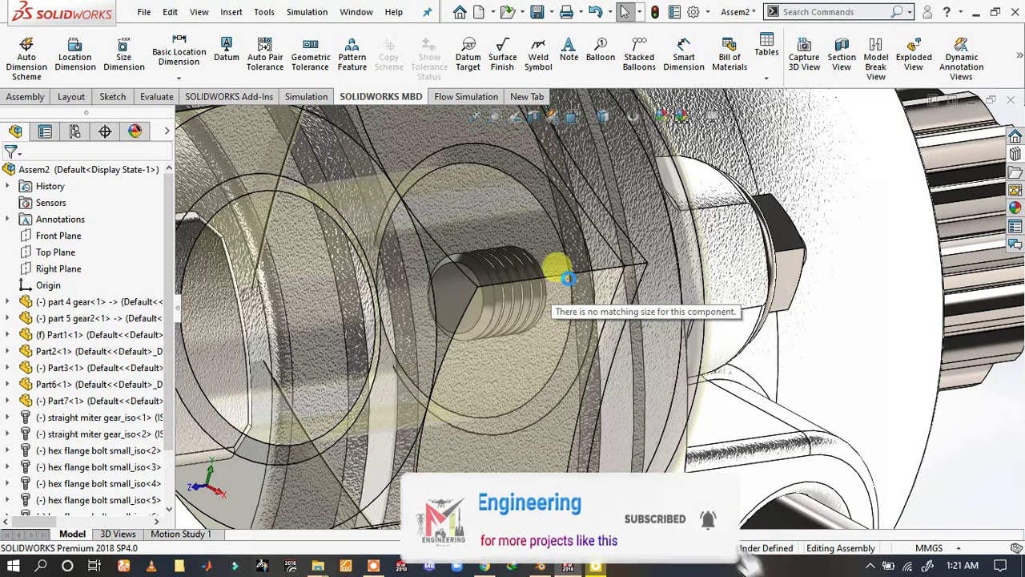
{"action": "left_click_drag", "start_coordinate": [521, 286], "coordinate": [569, 283]}
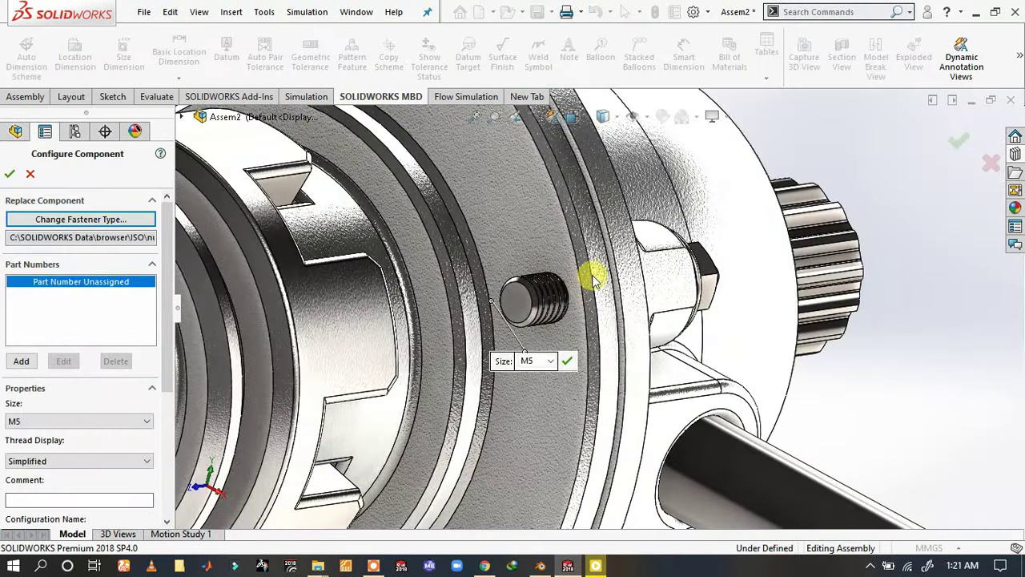
- Set the flange nut to size M6 with Schematic thread display
{"action": "left_click", "coordinate": [550, 362]}
{"action": "left_click", "coordinate": [534, 385]}
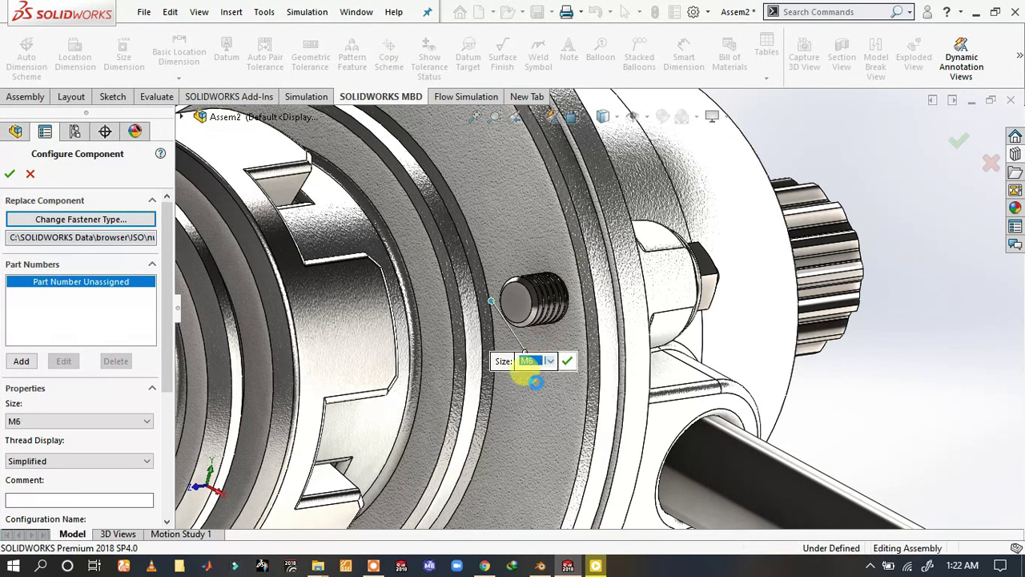
{"action": "left_click", "coordinate": [168, 325]}
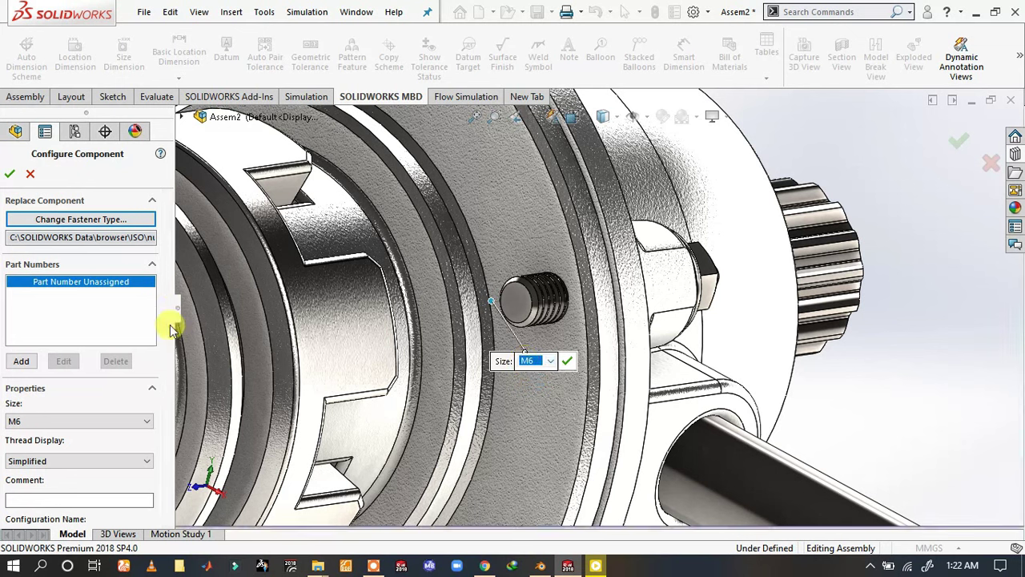
{"action": "left_click", "coordinate": [97, 462]}
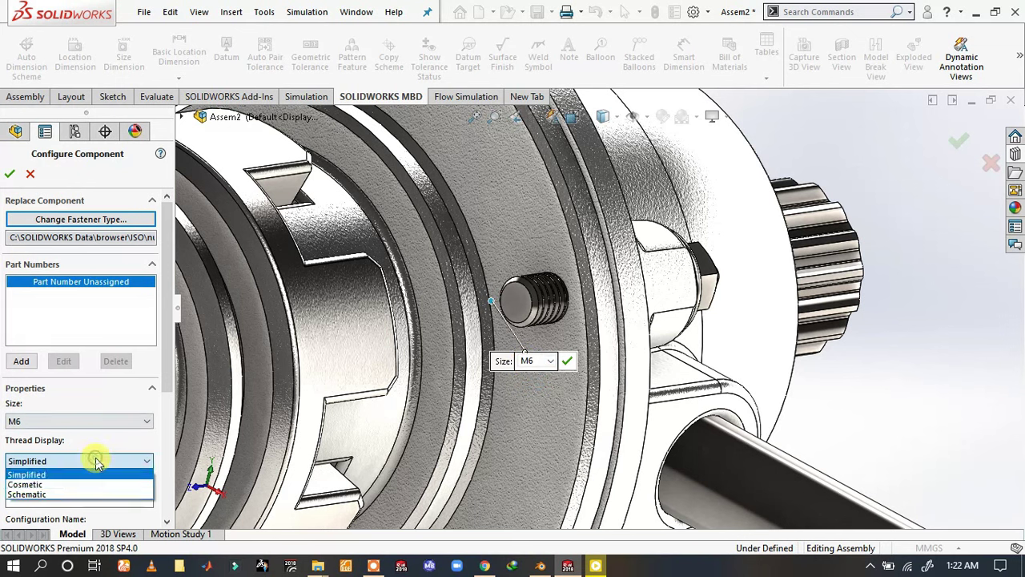
{"action": "left_click", "coordinate": [51, 498]}
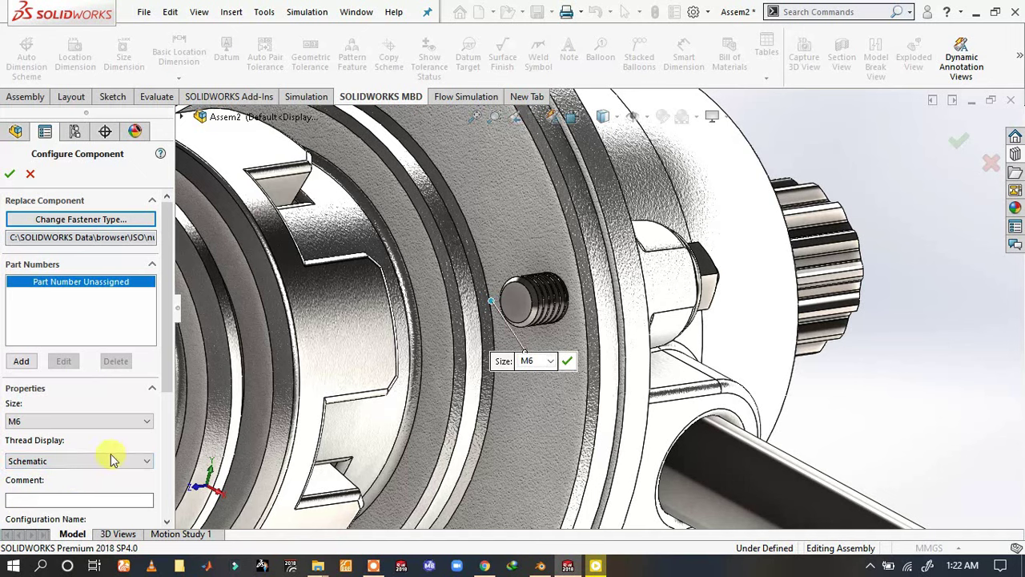
- Check the nut's fit on the bolt from the side and accept the M6 configuration
{"action": "scroll", "coordinate": [165, 401], "scroll_direction": "down", "scroll_amount": 5}
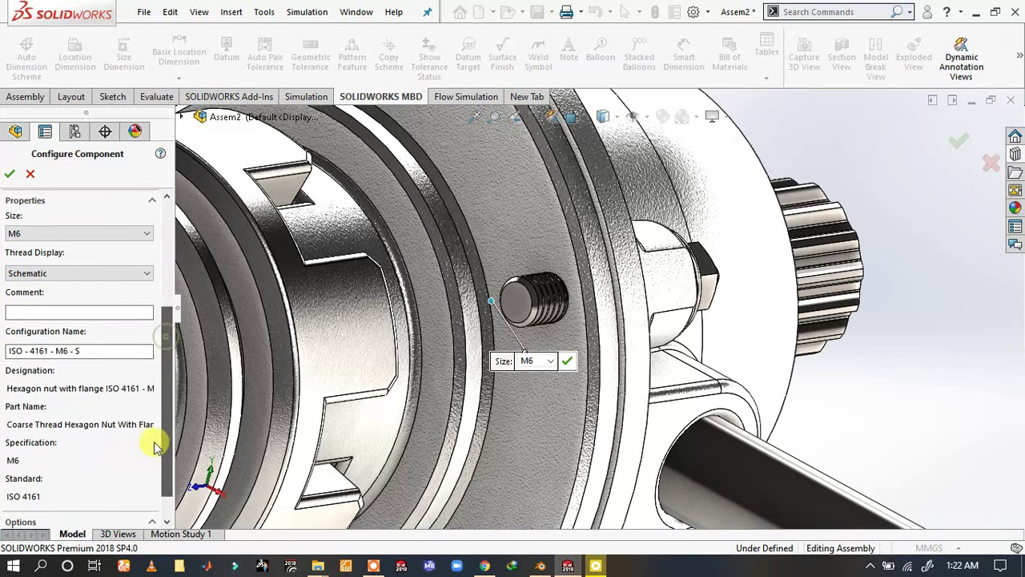
{"action": "scroll", "coordinate": [161, 440], "scroll_direction": "up", "scroll_amount": 3}
{"action": "scroll", "coordinate": [500, 280], "scroll_direction": "up", "scroll_amount": 5}
{"action": "scroll", "coordinate": [500, 282], "scroll_direction": "down", "scroll_amount": 3}
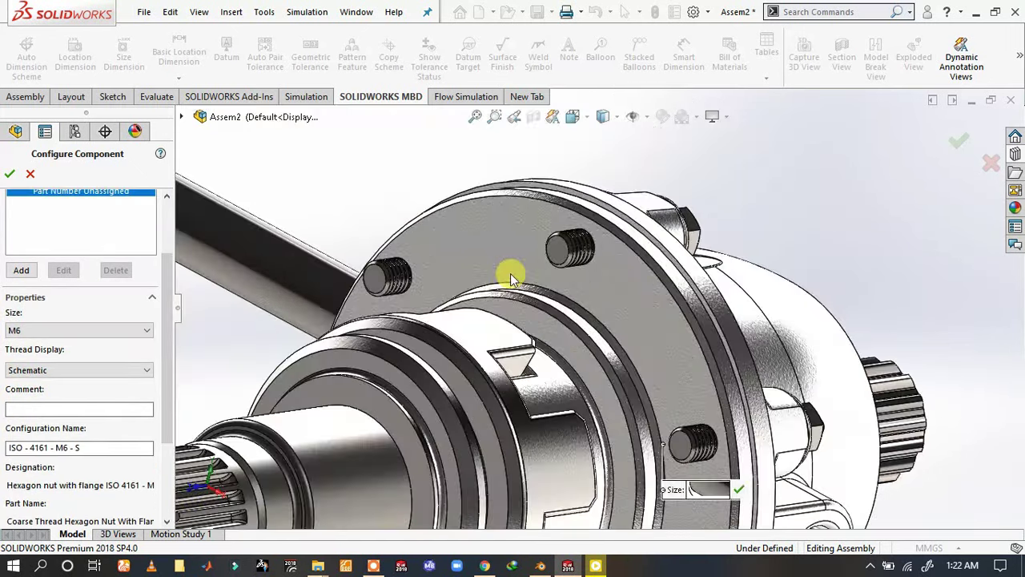
{"action": "scroll", "coordinate": [511, 273], "scroll_direction": "down", "scroll_amount": 3}
{"action": "scroll", "coordinate": [633, 213], "scroll_direction": "down", "scroll_amount": 2}
{"action": "scroll", "coordinate": [596, 282], "scroll_direction": "down", "scroll_amount": 3}
{"action": "mouse_move", "coordinate": [597, 282]}
{"action": "middle_mouse_down"}
{"action": "mouse_move", "coordinate": [534, 257]}
{"action": "mouse_move", "coordinate": [563, 302]}
{"action": "middle_mouse_up"}
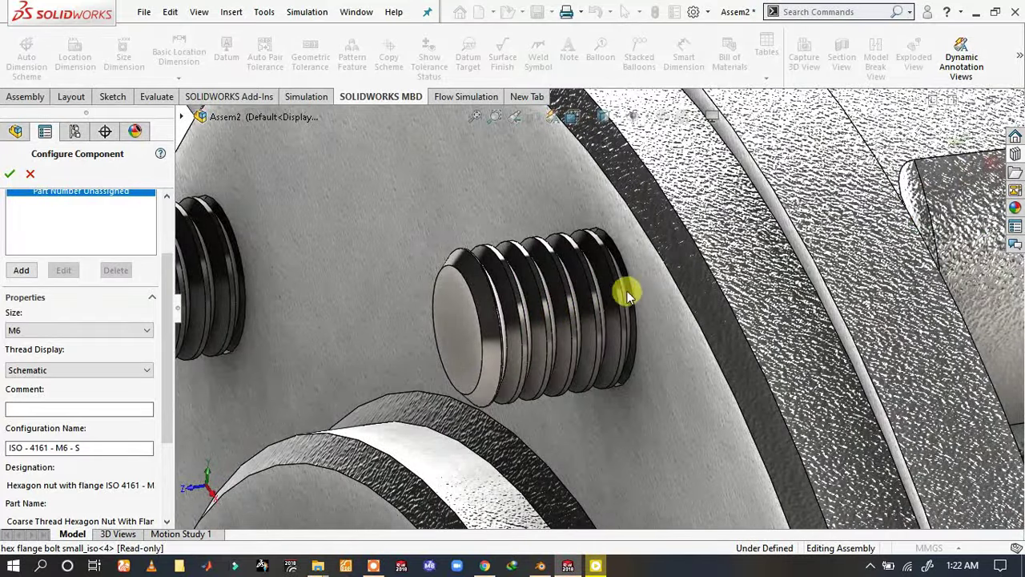
{"action": "scroll", "coordinate": [648, 286], "scroll_direction": "up", "scroll_amount": 2}
{"action": "scroll", "coordinate": [625, 277], "scroll_direction": "up", "scroll_amount": 3}
{"action": "scroll", "coordinate": [613, 297], "scroll_direction": "up", "scroll_amount": 2}
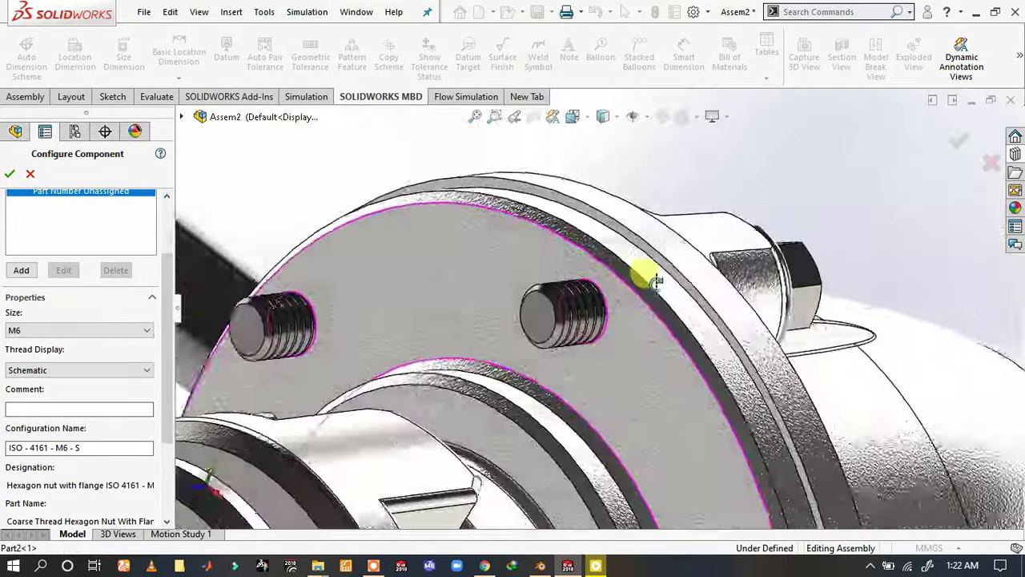
{"action": "middle_click_drag", "start_coordinate": [645, 314], "coordinate": [664, 130]}
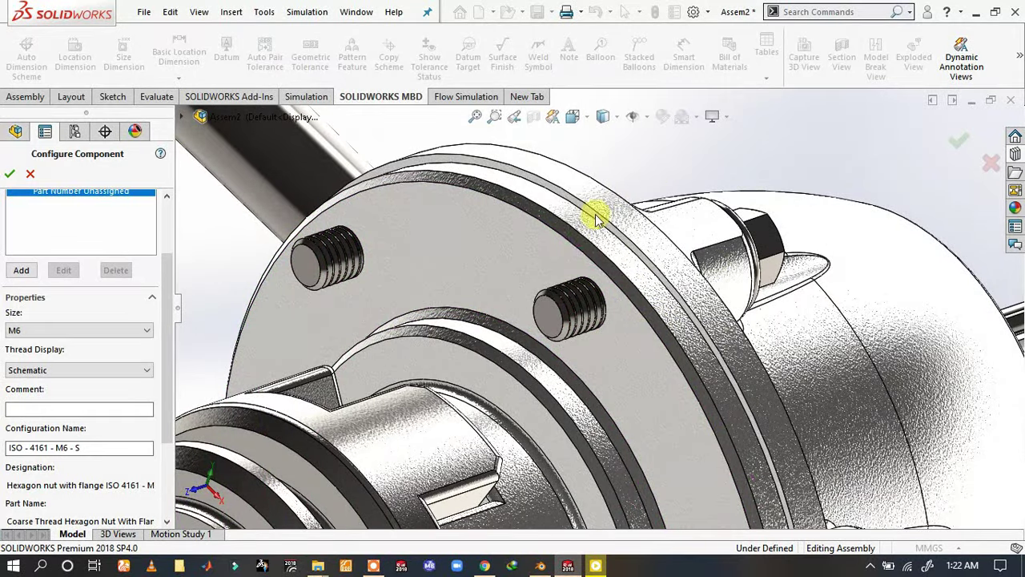
{"action": "scroll", "coordinate": [609, 297], "scroll_direction": "down", "scroll_amount": 1}
{"action": "scroll", "coordinate": [605, 304], "scroll_direction": "down", "scroll_amount": 1}
{"action": "scroll", "coordinate": [612, 298], "scroll_direction": "down", "scroll_amount": 1}
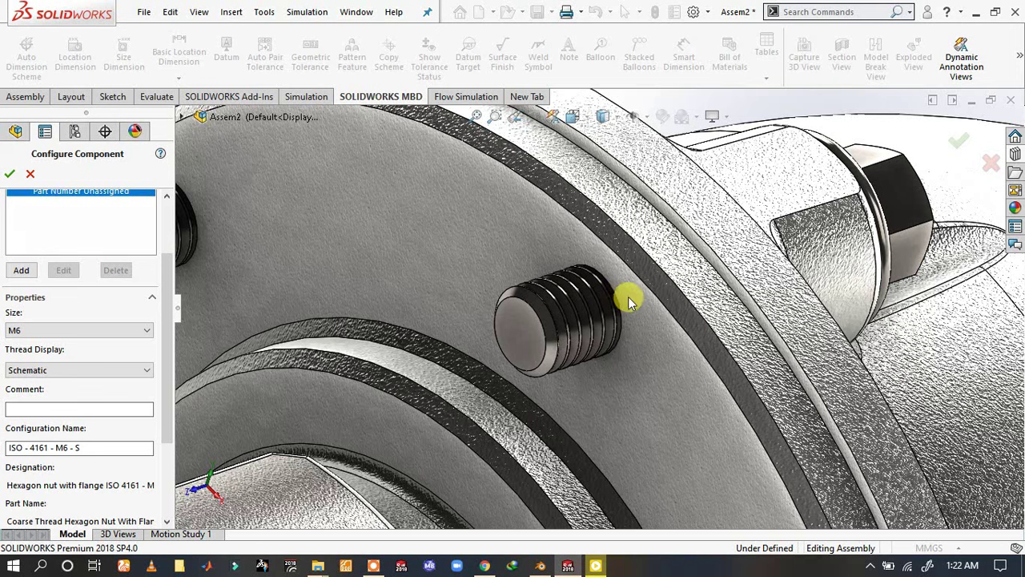
{"action": "left_click", "coordinate": [12, 174]}
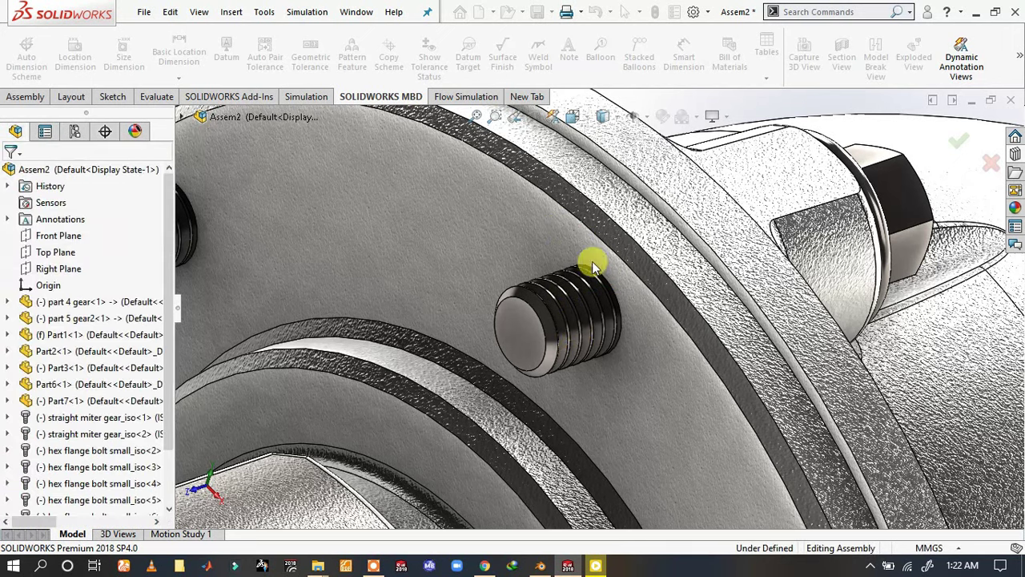
{"action": "scroll", "coordinate": [596, 286], "scroll_direction": "up", "scroll_amount": 2}
{"action": "scroll", "coordinate": [606, 256], "scroll_direction": "up", "scroll_amount": 2}
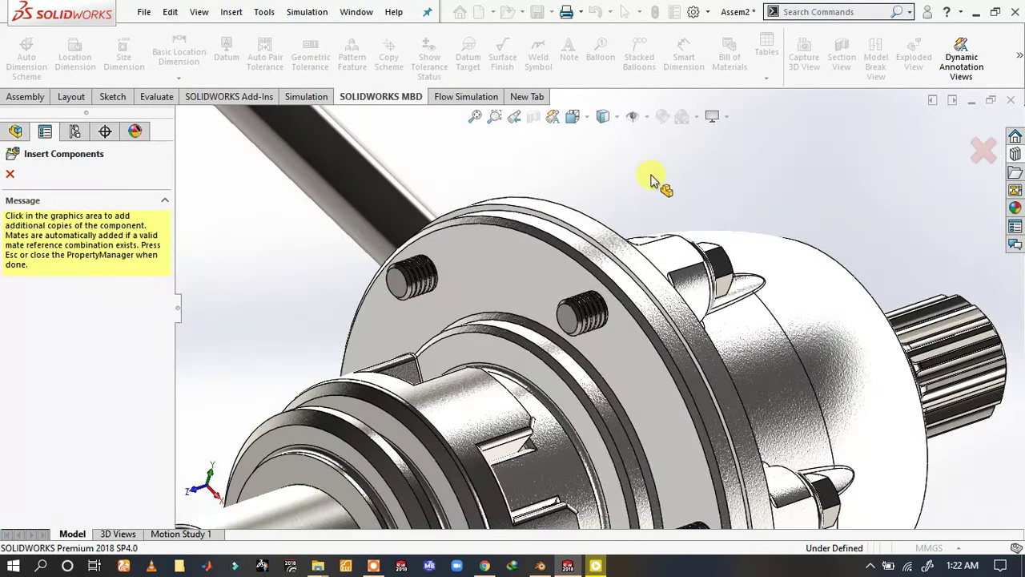
- Seat M6 flange nuts on three bolts around the flange
{"action": "left_click", "coordinate": [612, 321]}
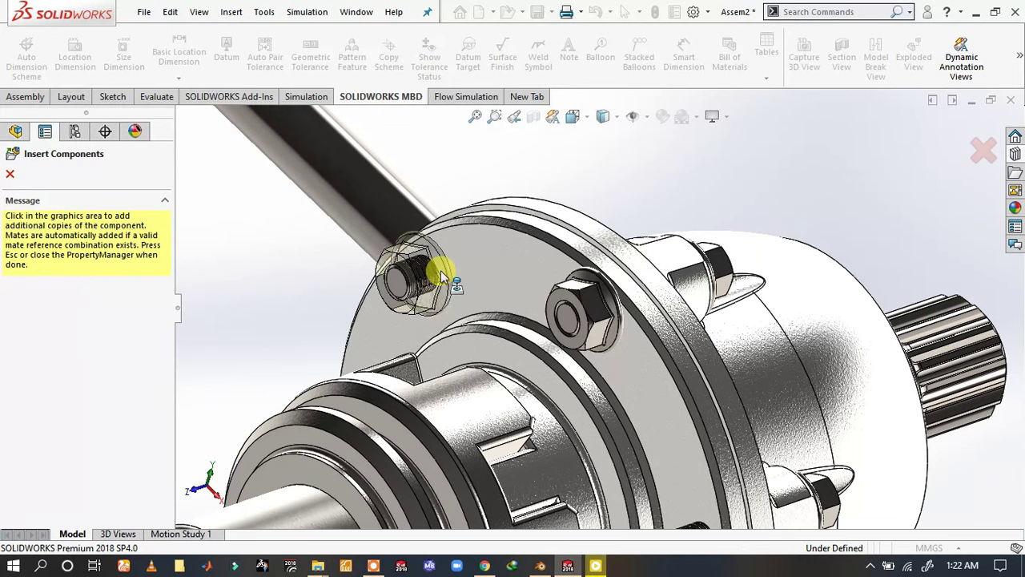
{"action": "left_click", "coordinate": [441, 271]}
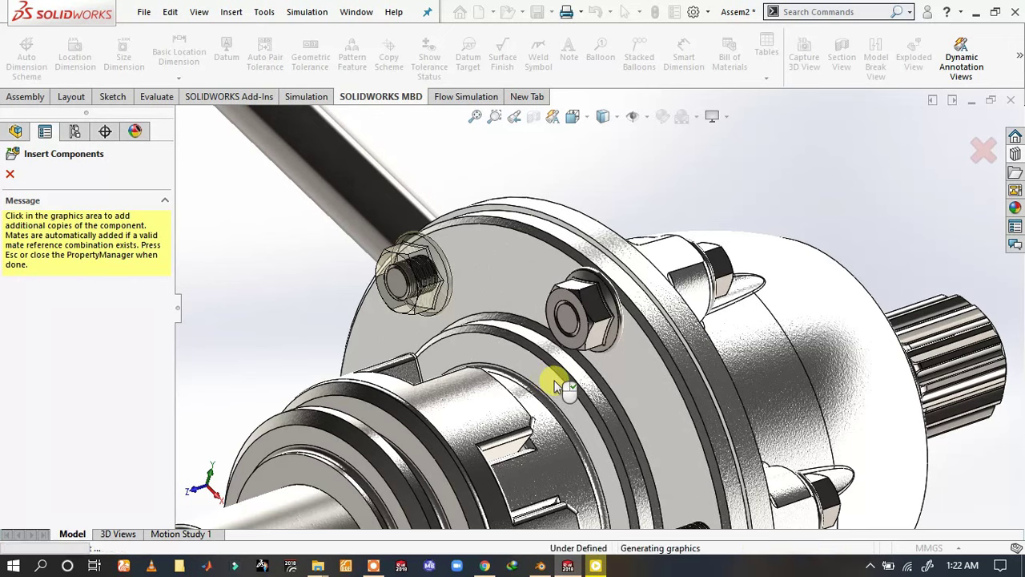
{"action": "scroll", "coordinate": [556, 384], "scroll_direction": "up", "scroll_amount": 3}
{"action": "scroll", "coordinate": [665, 433], "scroll_direction": "down", "scroll_amount": 5}
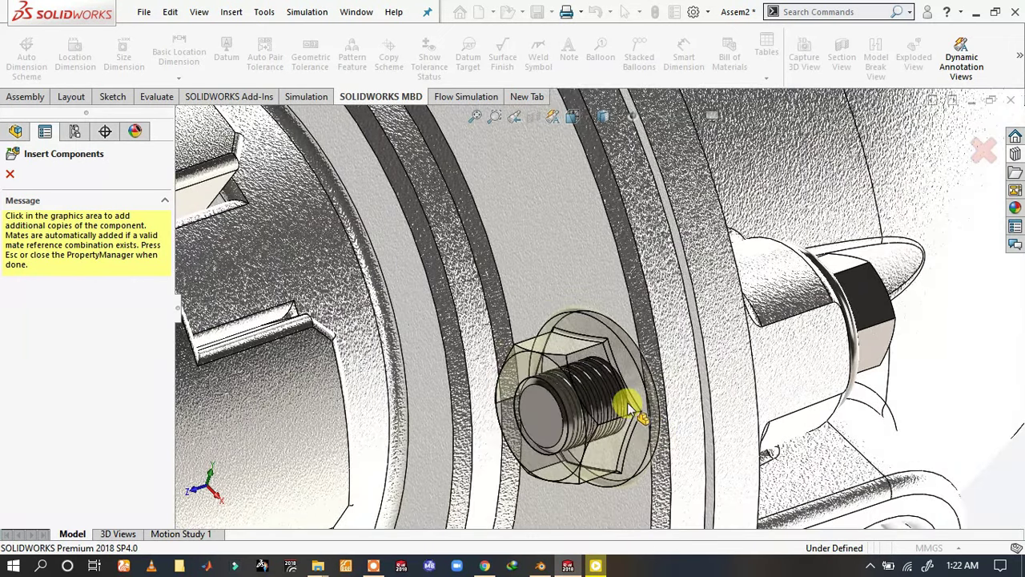
{"action": "left_click", "coordinate": [631, 399]}
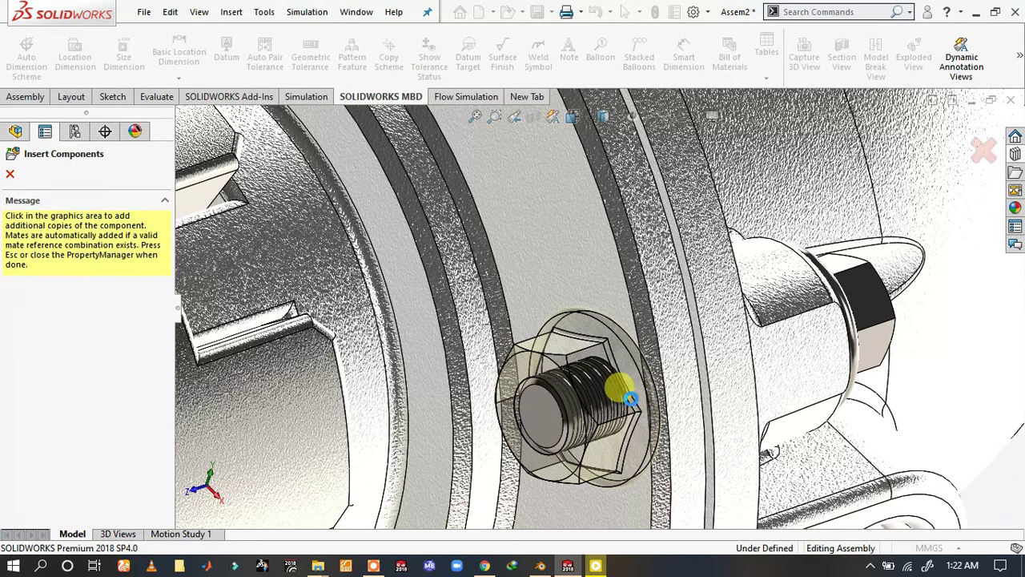
{"action": "scroll", "coordinate": [633, 415], "scroll_direction": "up", "scroll_amount": 3}
{"action": "scroll", "coordinate": [601, 378], "scroll_direction": "up", "scroll_amount": 3}
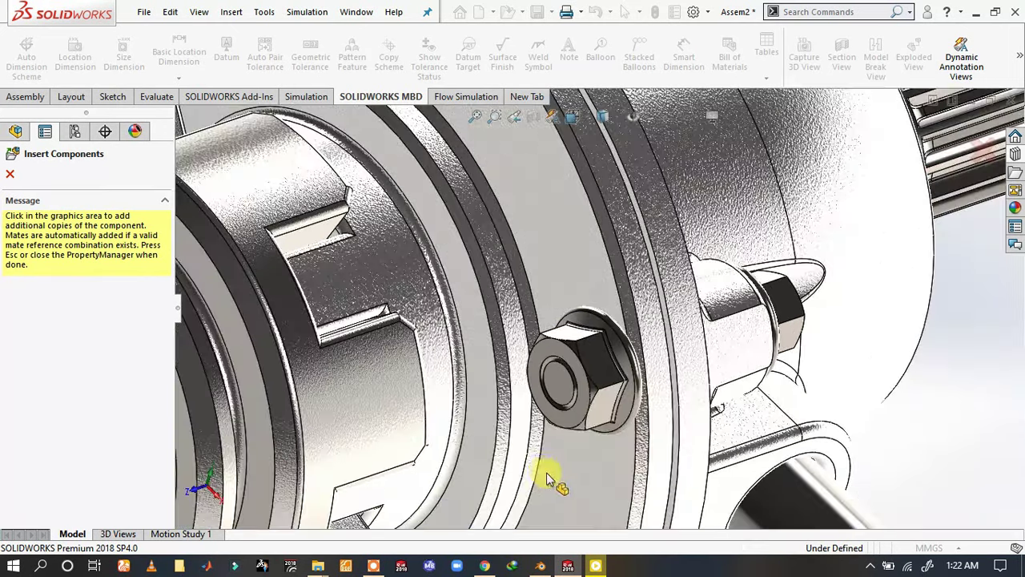
{"action": "scroll", "coordinate": [549, 475], "scroll_direction": "up", "scroll_amount": 3}
{"action": "scroll", "coordinate": [543, 423], "scroll_direction": "down", "scroll_amount": 3}
{"action": "scroll", "coordinate": [585, 387], "scroll_direction": "down", "scroll_amount": 3}
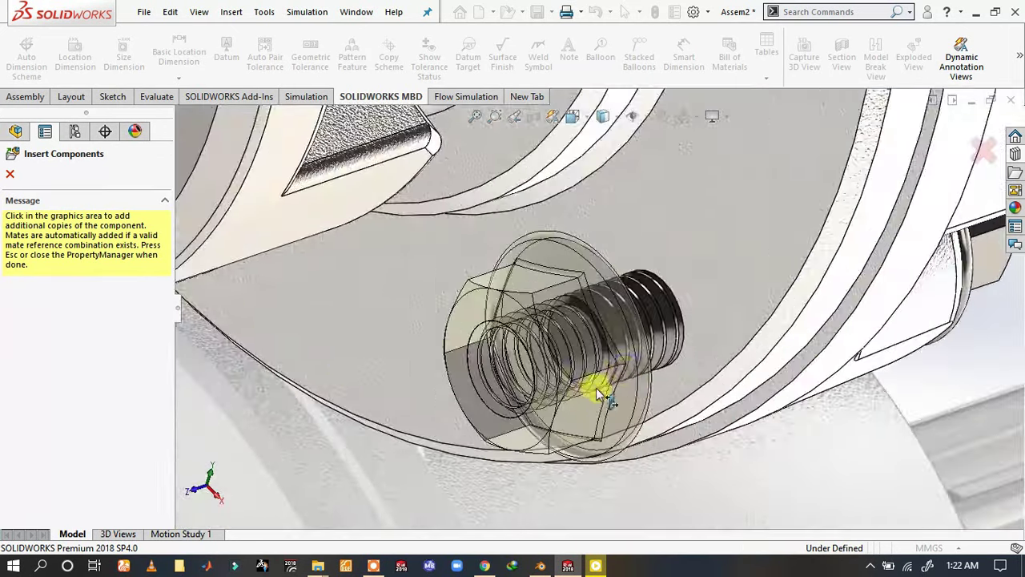
{"action": "scroll", "coordinate": [600, 389], "scroll_direction": "down", "scroll_amount": 2}
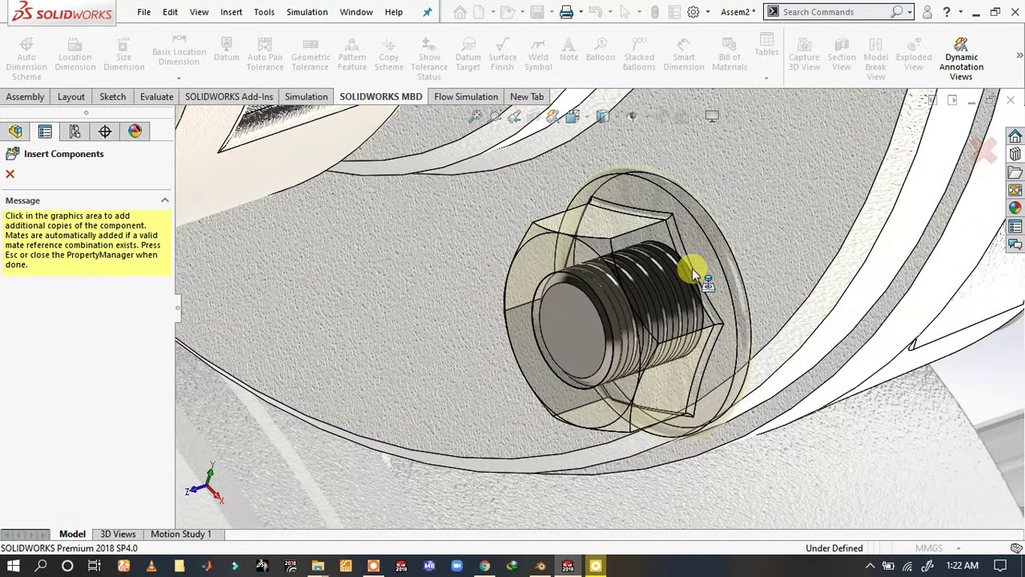
- Place M6 nuts on three more studs on the far side of the flange
{"action": "left_click", "coordinate": [693, 268]}
{"action": "scroll", "coordinate": [505, 320], "scroll_direction": "up", "scroll_amount": 2}
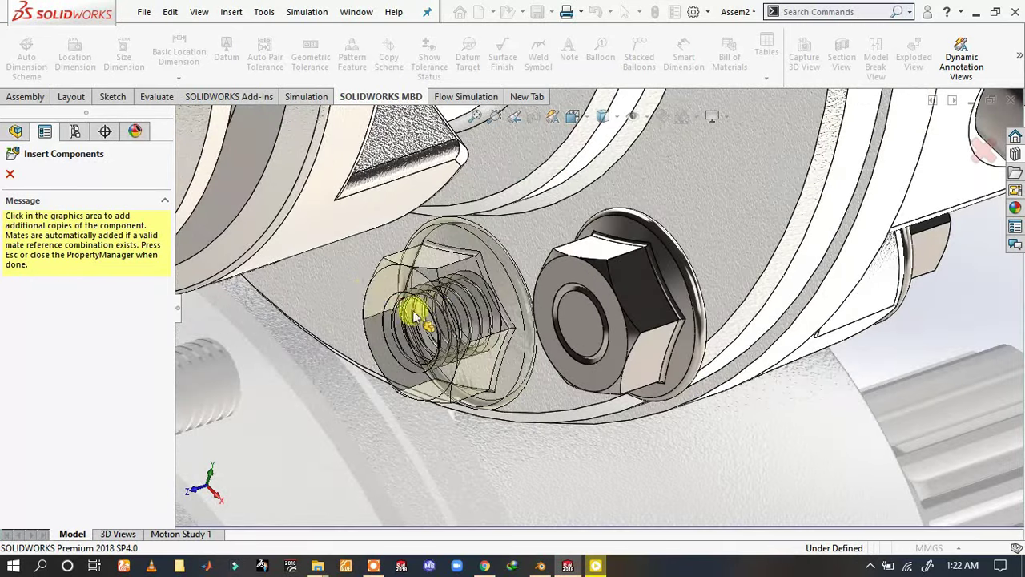
{"action": "scroll", "coordinate": [373, 288], "scroll_direction": "up", "scroll_amount": 3}
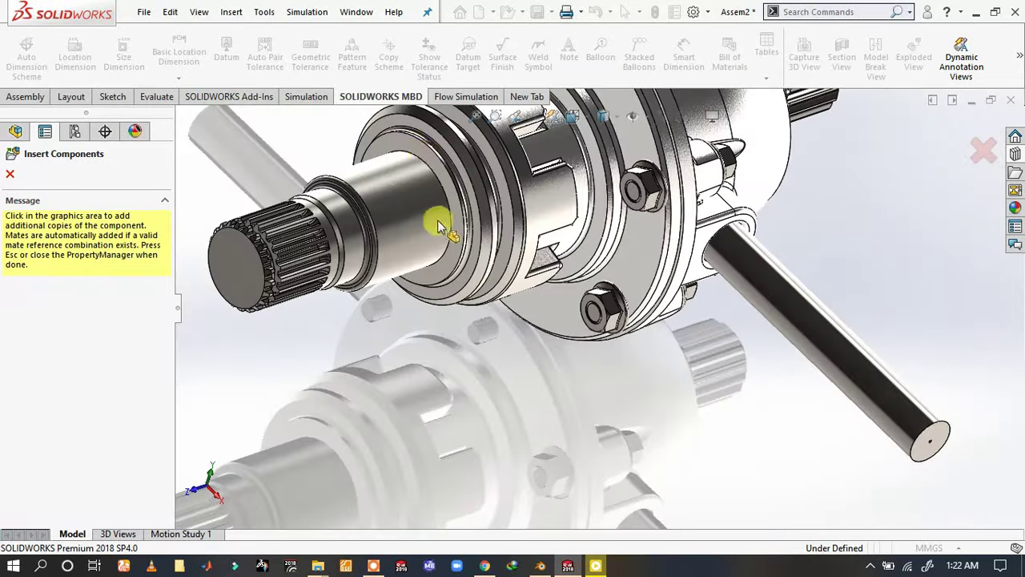
{"action": "scroll", "coordinate": [435, 222], "scroll_direction": "up", "scroll_amount": 2}
{"action": "mouse_move", "coordinate": [469, 103]}
{"action": "middle_mouse_down"}
{"action": "mouse_move", "coordinate": [565, 137]}
{"action": "mouse_move", "coordinate": [550, 201]}
{"action": "middle_mouse_up"}
{"action": "scroll", "coordinate": [499, 233], "scroll_direction": "down", "scroll_amount": 2}
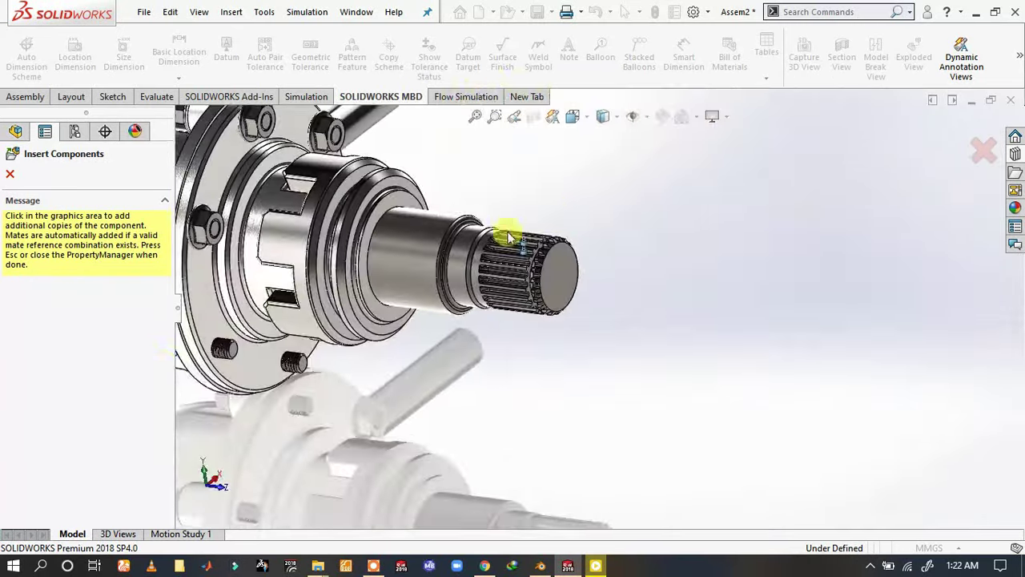
{"action": "scroll", "coordinate": [309, 329], "scroll_direction": "down", "scroll_amount": 5}
{"action": "scroll", "coordinate": [493, 340], "scroll_direction": "down", "scroll_amount": 2}
{"action": "scroll", "coordinate": [515, 355], "scroll_direction": "down", "scroll_amount": 3}
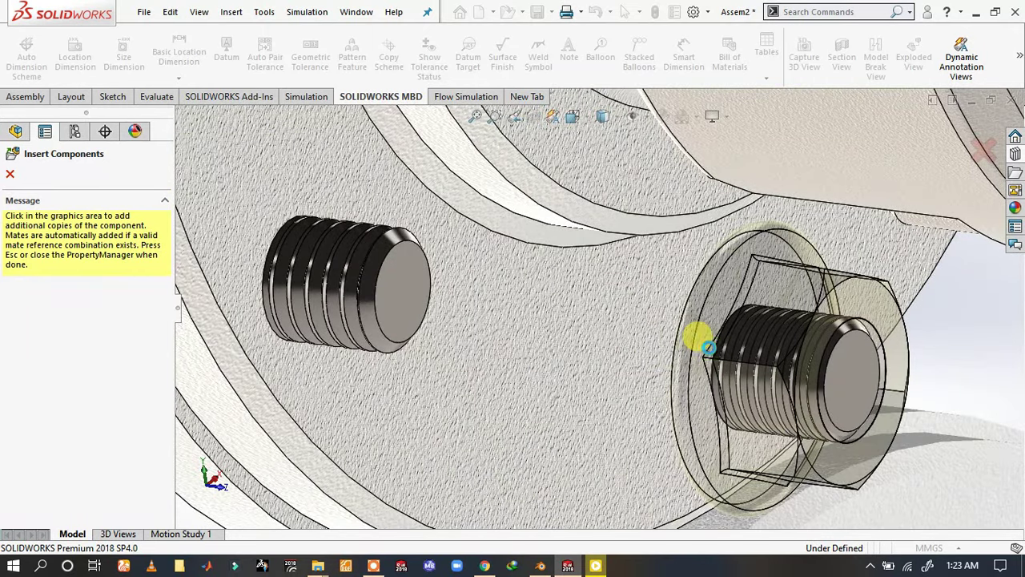
{"action": "left_click", "coordinate": [325, 260]}
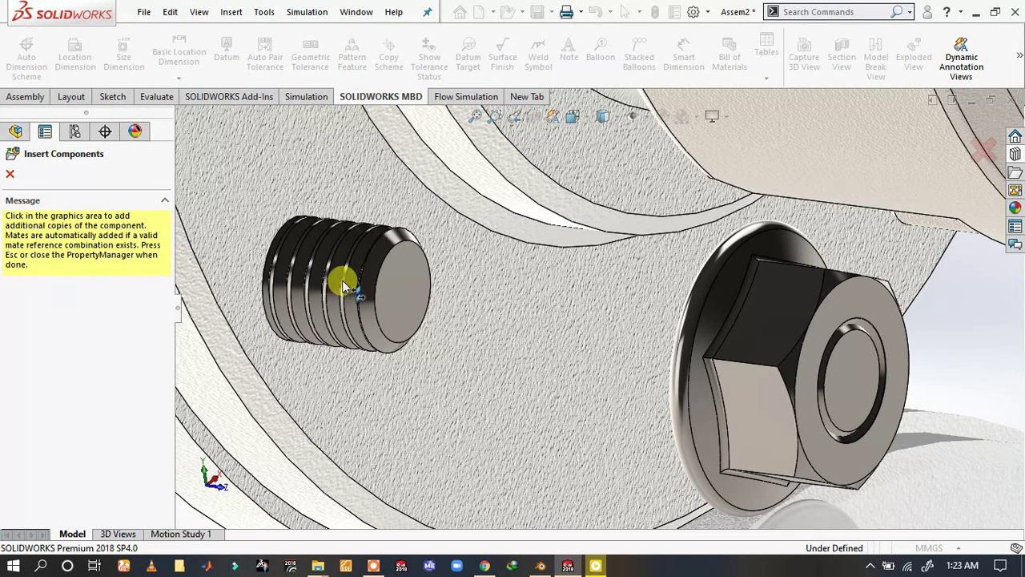
{"action": "scroll", "coordinate": [342, 280], "scroll_direction": "up", "scroll_amount": 3}
{"action": "scroll", "coordinate": [641, 287], "scroll_direction": "up", "scroll_amount": 2}
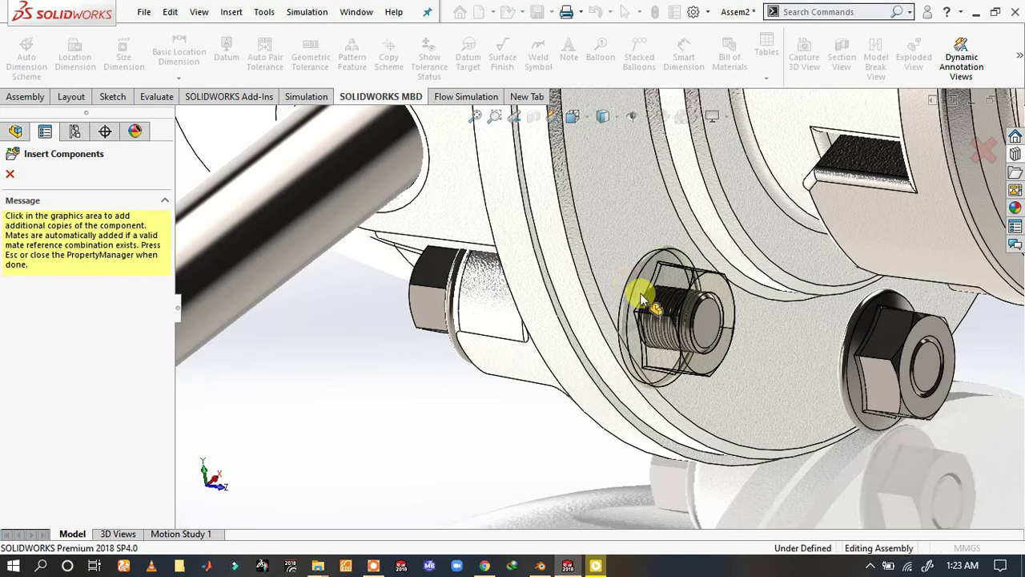
{"action": "left_click", "coordinate": [637, 290]}
{"action": "scroll", "coordinate": [521, 292], "scroll_direction": "up", "scroll_amount": 2}
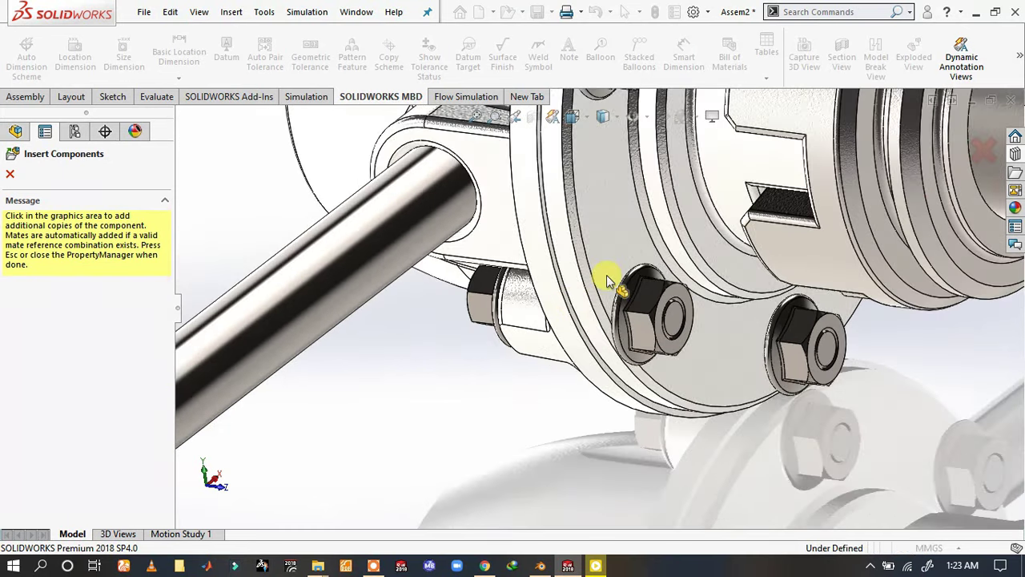
{"action": "mouse_move", "coordinate": [606, 275]}
{"action": "middle_mouse_down"}
{"action": "mouse_move", "coordinate": [618, 263]}
{"action": "mouse_move", "coordinate": [666, 303]}
{"action": "mouse_move", "coordinate": [687, 401]}
{"action": "mouse_move", "coordinate": [588, 201]}
{"action": "mouse_move", "coordinate": [576, 275]}
{"action": "mouse_move", "coordinate": [675, 274]}
{"action": "middle_mouse_up"}
{"action": "scroll", "coordinate": [675, 275], "scroll_direction": "up", "scroll_amount": 2}
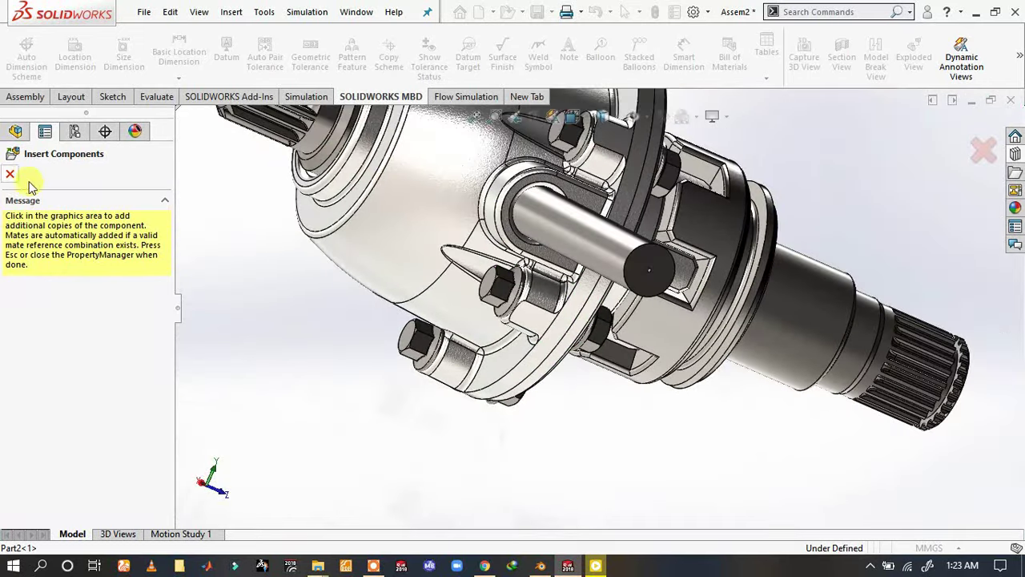
- Finish placing the nuts and make flange Part2<1> and the differential housing transparent
{"action": "left_click", "coordinate": [12, 175]}
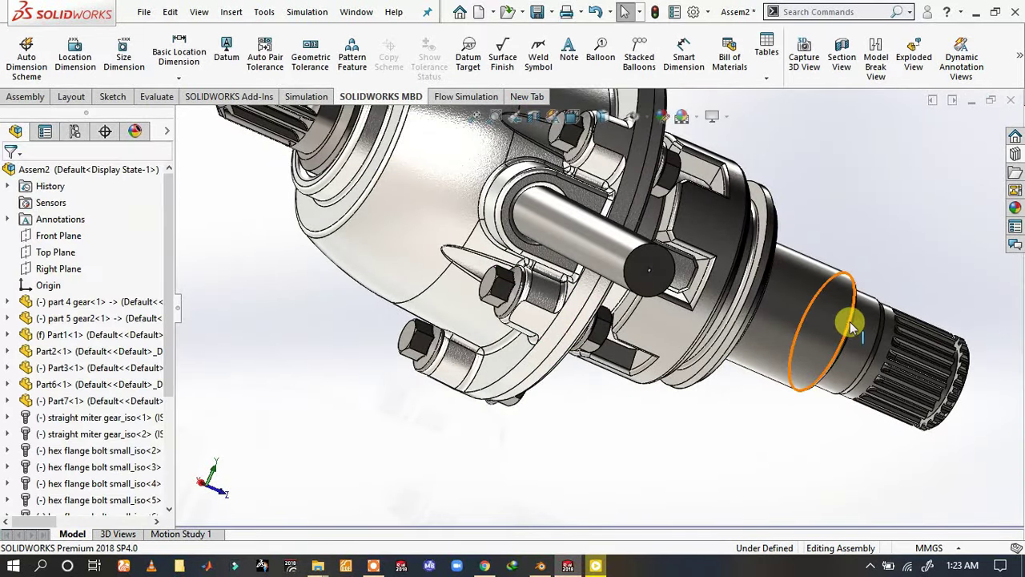
{"action": "mouse_move", "coordinate": [608, 182]}
{"action": "middle_mouse_down"}
{"action": "mouse_move", "coordinate": [694, 201]}
{"action": "mouse_move", "coordinate": [623, 171]}
{"action": "mouse_move", "coordinate": [607, 214]}
{"action": "middle_mouse_up"}
{"action": "scroll", "coordinate": [685, 190], "scroll_direction": "up", "scroll_amount": 2}
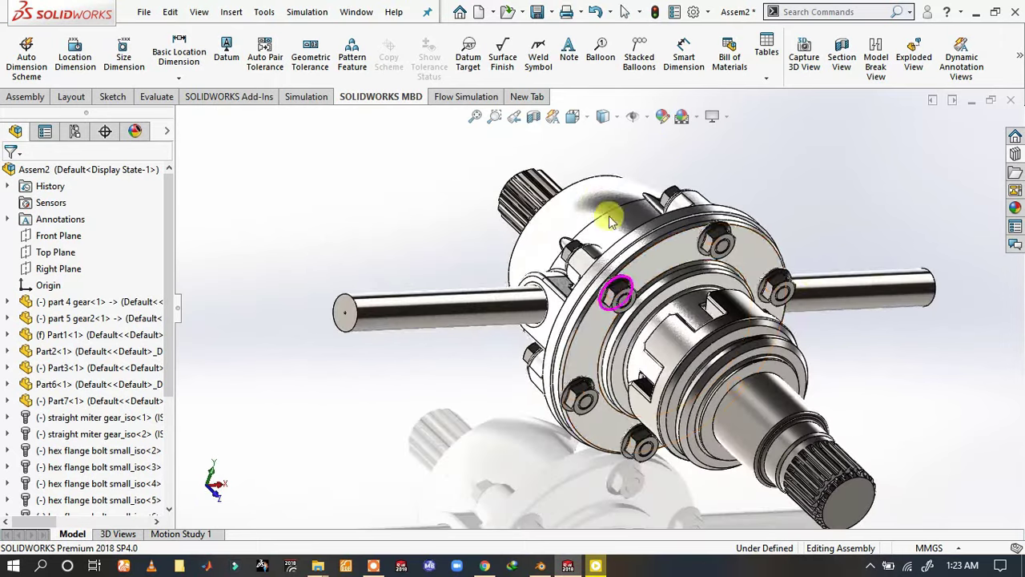
{"action": "left_click", "coordinate": [762, 254]}
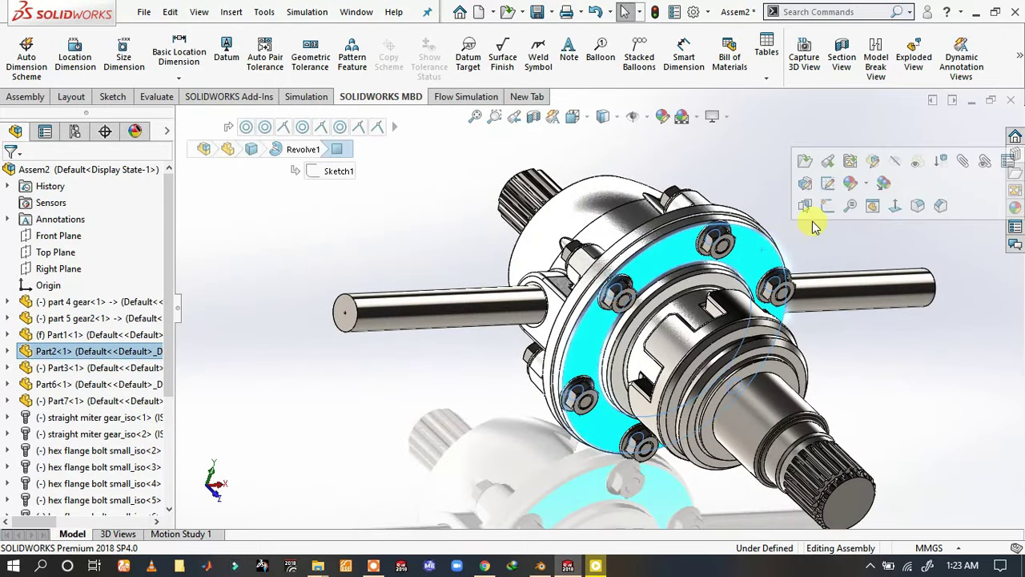
{"action": "left_click", "coordinate": [916, 163]}
{"action": "left_click", "coordinate": [695, 206]}
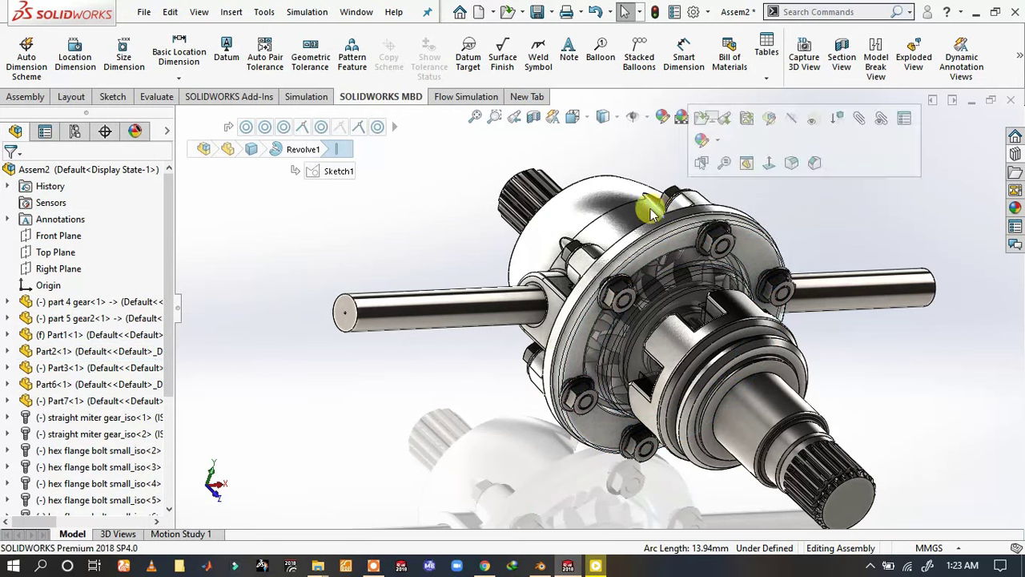
{"action": "left_click", "coordinate": [811, 122]}
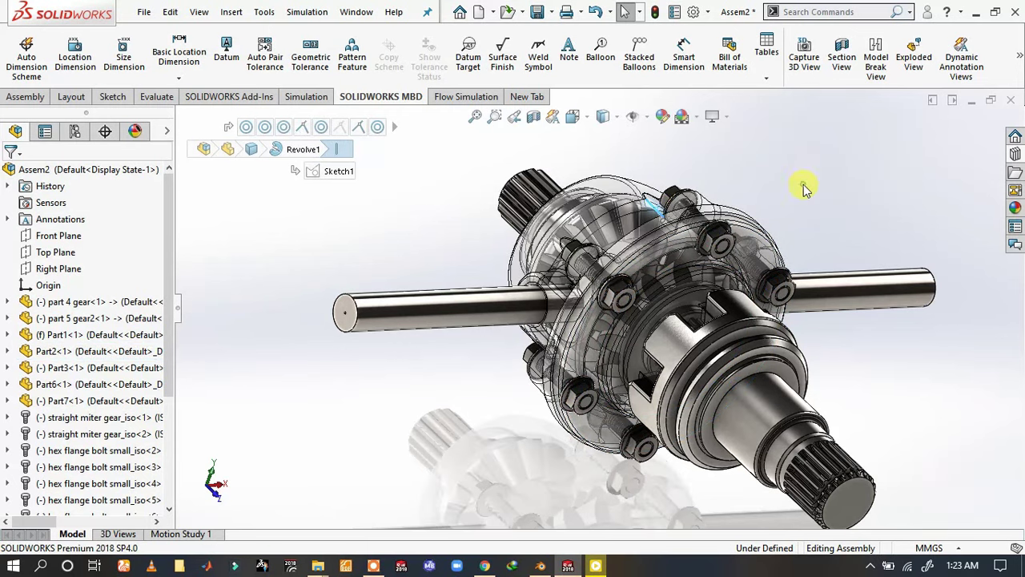
- Orbit and zoom around the assembly to find the stray hex flange nut
{"action": "mouse_move", "coordinate": [820, 262]}
{"action": "middle_mouse_down"}
{"action": "mouse_move", "coordinate": [799, 170]}
{"action": "mouse_move", "coordinate": [747, 184]}
{"action": "mouse_move", "coordinate": [695, 166]}
{"action": "mouse_move", "coordinate": [716, 144]}
{"action": "mouse_move", "coordinate": [725, 152]}
{"action": "middle_mouse_up"}
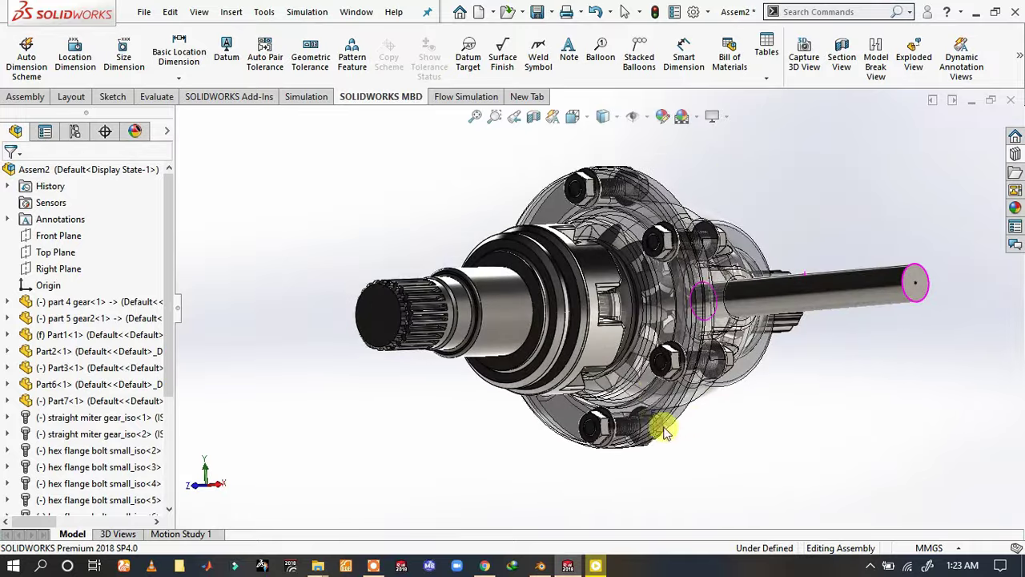
{"action": "scroll", "coordinate": [655, 385], "scroll_direction": "down", "scroll_amount": 3}
{"action": "scroll", "coordinate": [665, 388], "scroll_direction": "down", "scroll_amount": 2}
{"action": "mouse_move", "coordinate": [664, 388]}
{"action": "middle_mouse_down"}
{"action": "mouse_move", "coordinate": [682, 344]}
{"action": "mouse_move", "coordinate": [733, 286]}
{"action": "mouse_move", "coordinate": [791, 295]}
{"action": "mouse_move", "coordinate": [812, 281]}
{"action": "mouse_move", "coordinate": [739, 280]}
{"action": "middle_mouse_up"}
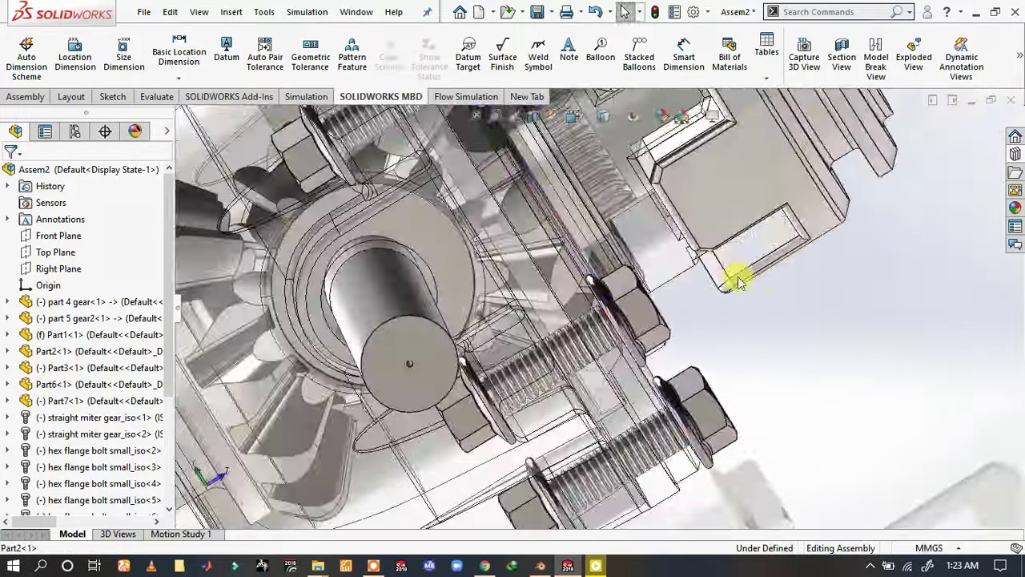
{"action": "scroll", "coordinate": [740, 280], "scroll_direction": "up", "scroll_amount": 3}
{"action": "scroll", "coordinate": [541, 207], "scroll_direction": "down", "scroll_amount": 2}
{"action": "mouse_move", "coordinate": [540, 206]}
{"action": "middle_mouse_down"}
{"action": "mouse_move", "coordinate": [556, 222]}
{"action": "mouse_move", "coordinate": [561, 291]}
{"action": "mouse_move", "coordinate": [591, 339]}
{"action": "mouse_move", "coordinate": [625, 290]}
{"action": "mouse_move", "coordinate": [602, 246]}
{"action": "mouse_move", "coordinate": [360, 124]}
{"action": "middle_mouse_up"}
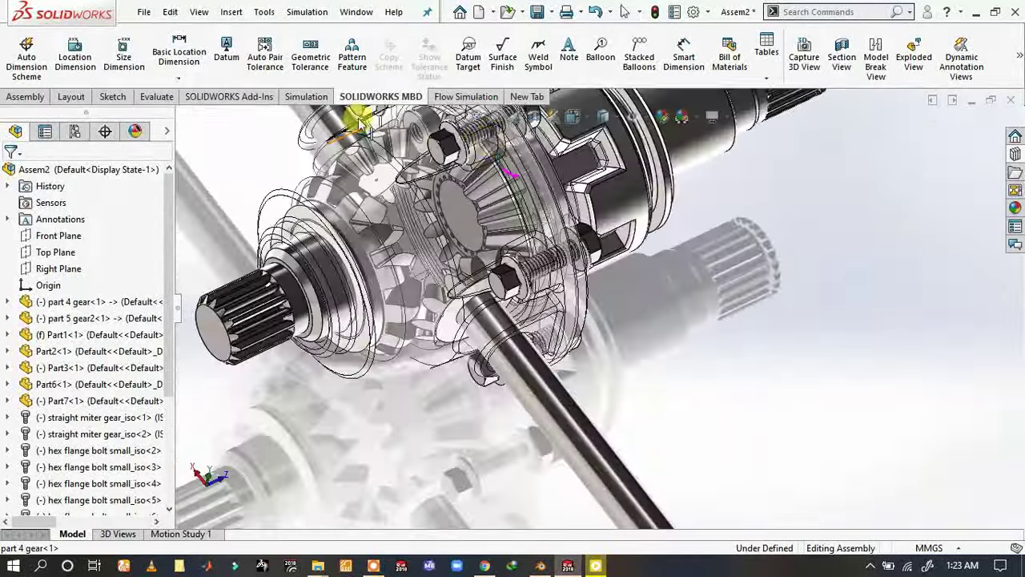
{"action": "scroll", "coordinate": [477, 140], "scroll_direction": "down", "scroll_amount": 2}
{"action": "scroll", "coordinate": [458, 141], "scroll_direction": "down", "scroll_amount": 2}
{"action": "mouse_move", "coordinate": [495, 218]}
{"action": "left_mouse_down"}
{"action": "mouse_move", "coordinate": [173, 201]}
{"action": "mouse_move", "coordinate": [212, 228]}
{"action": "left_mouse_up"}
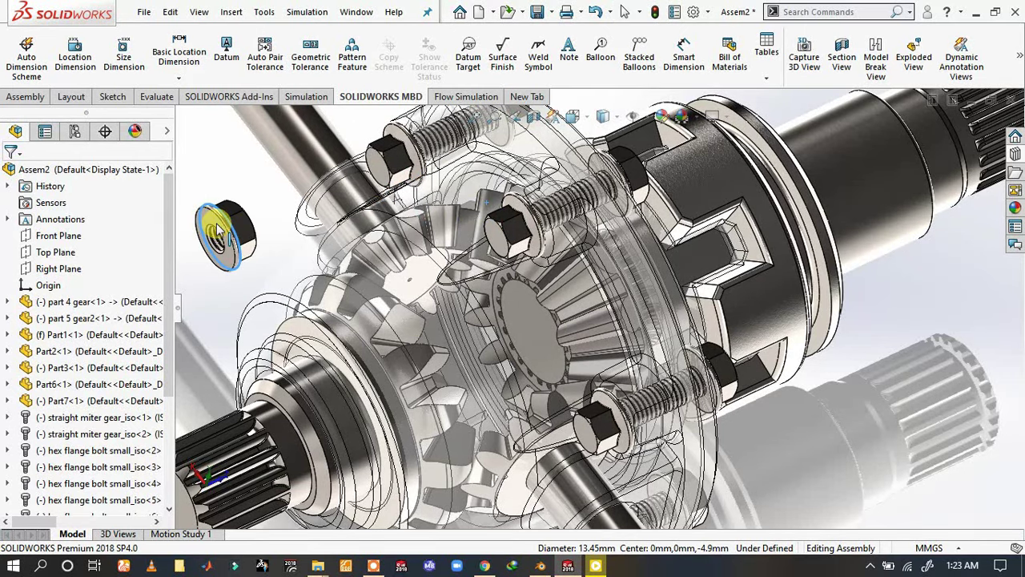
- Delete the whole loose hex flange nut component, confirming the deletion, then inspect the assembly
{"action": "key", "text": "Delete"}
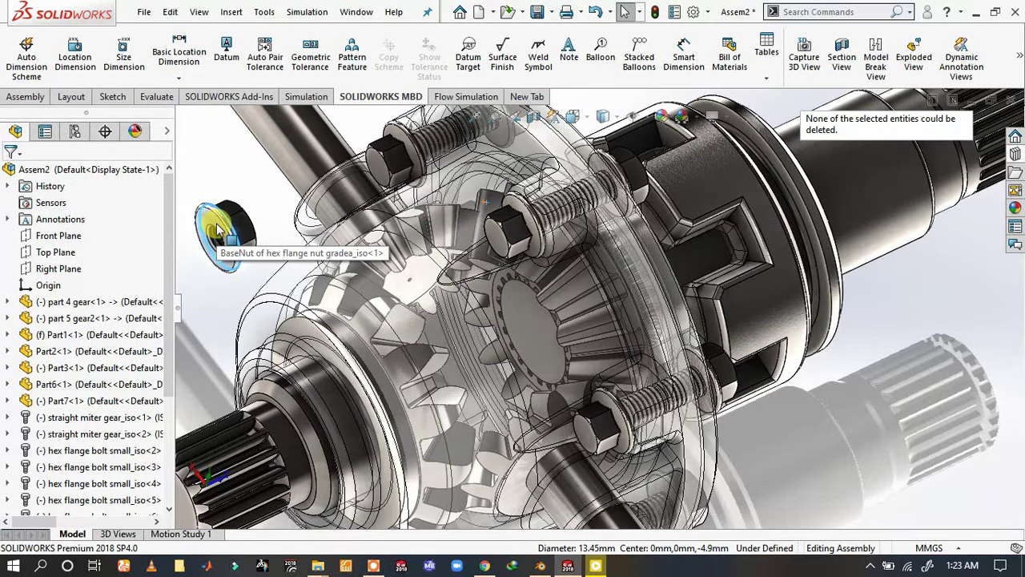
{"action": "key", "text": "Escape"}
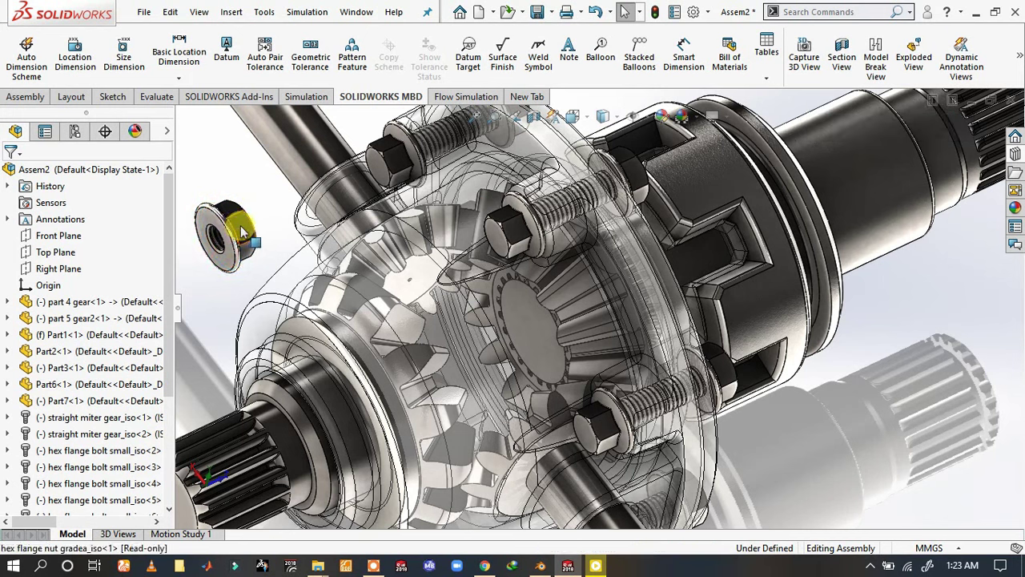
{"action": "left_click", "coordinate": [244, 232]}
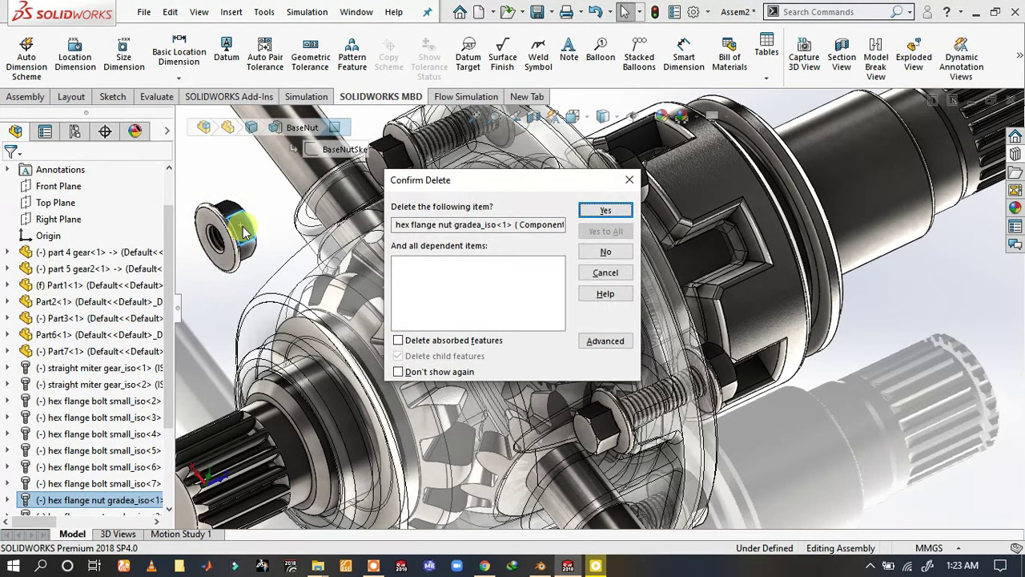
{"action": "key", "text": "Return"}
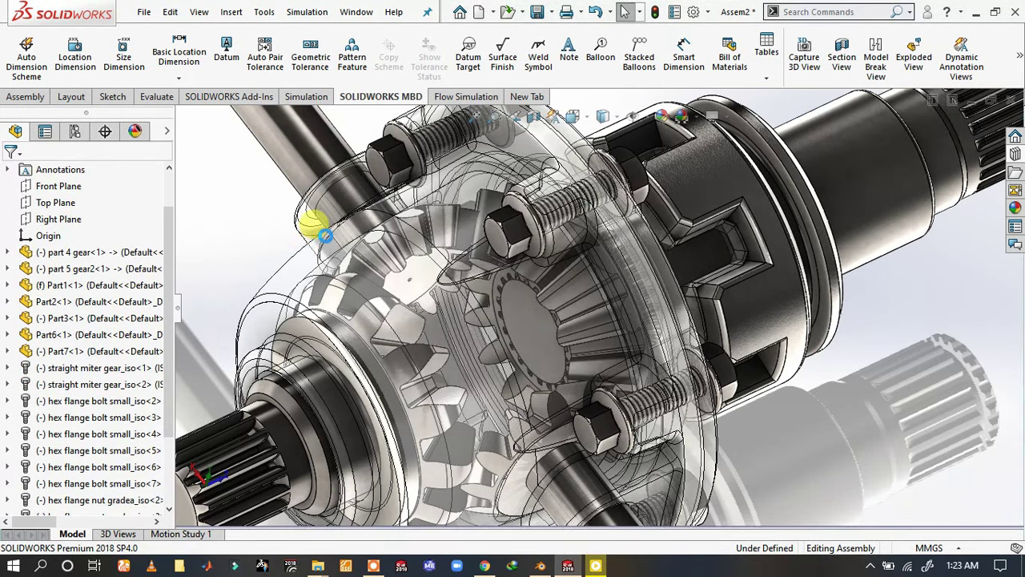
{"action": "scroll", "coordinate": [304, 241], "scroll_direction": "up", "scroll_amount": 3}
{"action": "mouse_move", "coordinate": [364, 258]}
{"action": "middle_mouse_down"}
{"action": "mouse_move", "coordinate": [487, 320]}
{"action": "mouse_move", "coordinate": [447, 217]}
{"action": "mouse_move", "coordinate": [400, 195]}
{"action": "mouse_move", "coordinate": [478, 191]}
{"action": "mouse_move", "coordinate": [458, 251]}
{"action": "mouse_move", "coordinate": [499, 227]}
{"action": "mouse_move", "coordinate": [564, 313]}
{"action": "middle_mouse_up"}
{"action": "scroll", "coordinate": [711, 188], "scroll_direction": "down", "scroll_amount": 2}
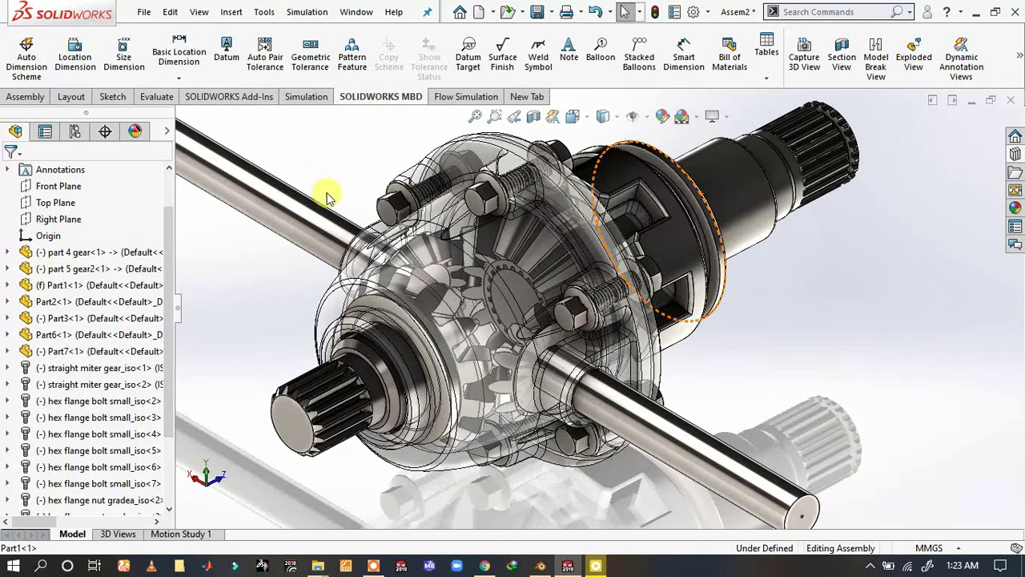
- Collapse the FeatureManager tree and reorient the view of the differential assembly
{"action": "left_click", "coordinate": [175, 309]}
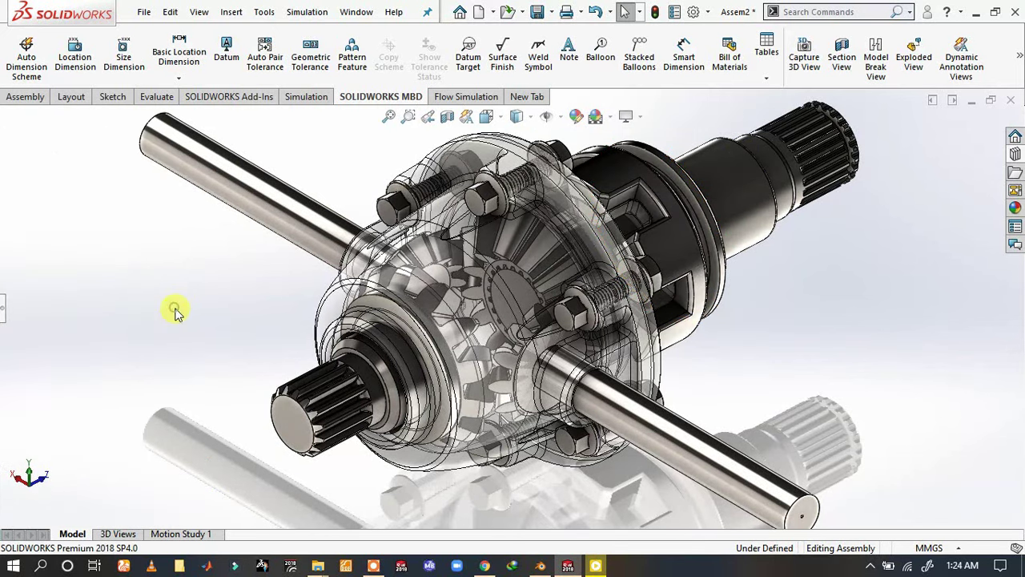
{"action": "mouse_move", "coordinate": [581, 214]}
{"action": "middle_mouse_down"}
{"action": "mouse_move", "coordinate": [561, 165]}
{"action": "mouse_move", "coordinate": [601, 141]}
{"action": "mouse_move", "coordinate": [542, 133]}
{"action": "mouse_move", "coordinate": [567, 192]}
{"action": "mouse_move", "coordinate": [542, 177]}
{"action": "mouse_move", "coordinate": [557, 230]}
{"action": "mouse_move", "coordinate": [602, 232]}
{"action": "middle_mouse_up"}
{"action": "scroll", "coordinate": [521, 200], "scroll_direction": "up", "scroll_amount": 3}
{"action": "scroll", "coordinate": [534, 176], "scroll_direction": "down", "scroll_amount": 2}
{"action": "scroll", "coordinate": [628, 266], "scroll_direction": "down", "scroll_amount": 2}
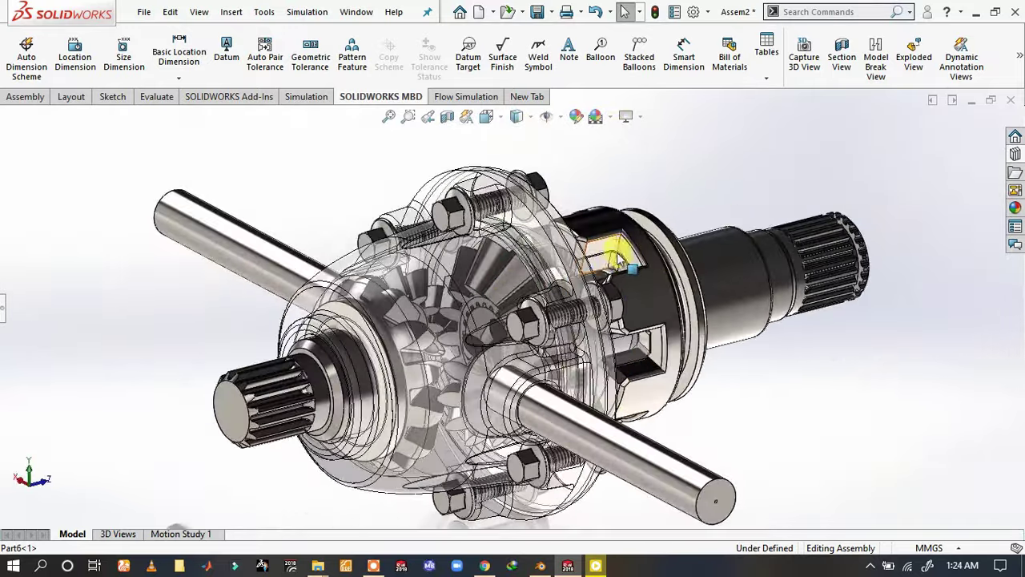
{"action": "scroll", "coordinate": [561, 467], "scroll_direction": "down", "scroll_amount": 2}
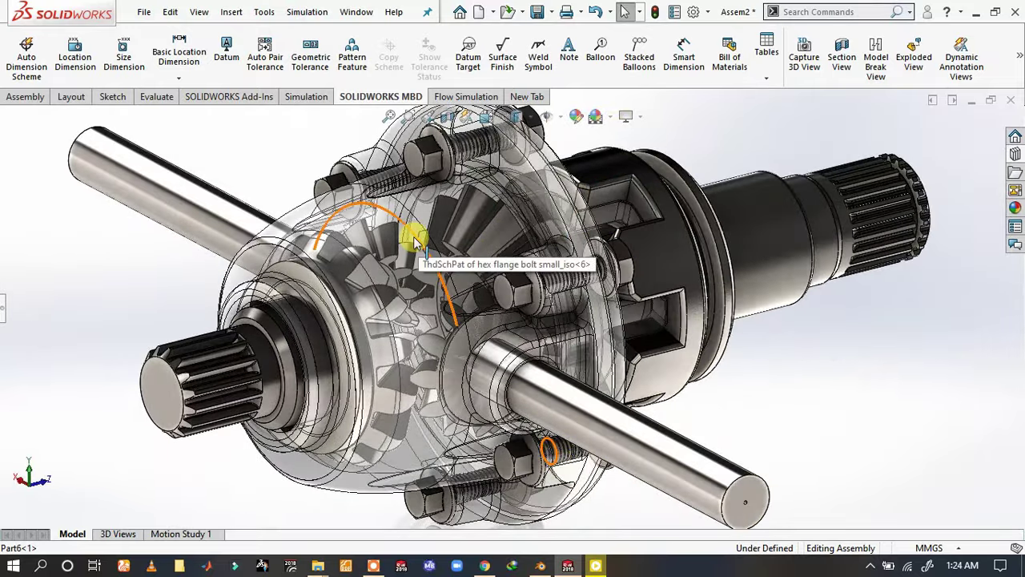
{"action": "middle_click_drag", "start_coordinate": [407, 229], "coordinate": [411, 247]}
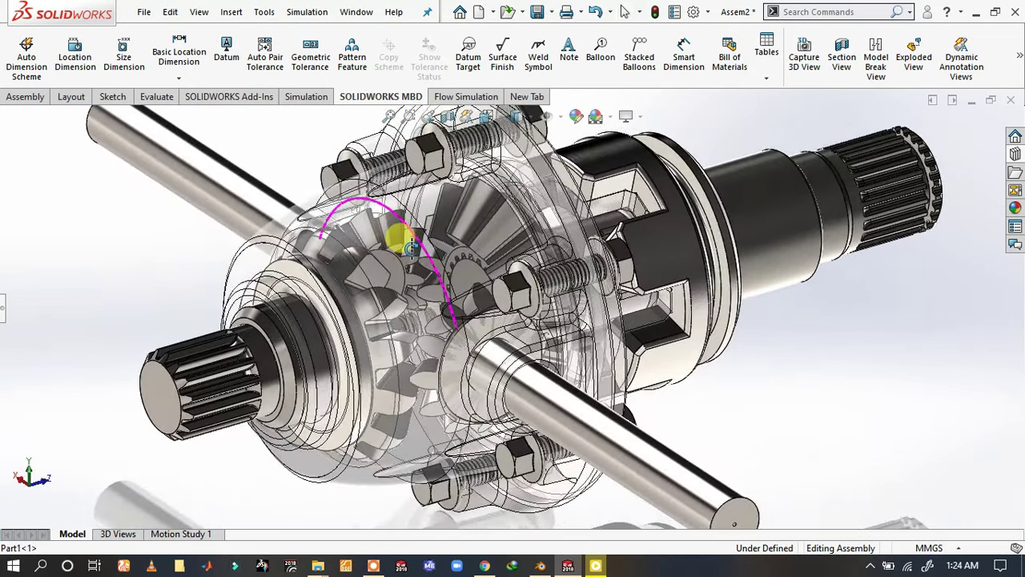
- Drag the spline shaft and internal gears to confirm they rotate together
{"action": "left_click_drag", "start_coordinate": [411, 248], "coordinate": [411, 255]}
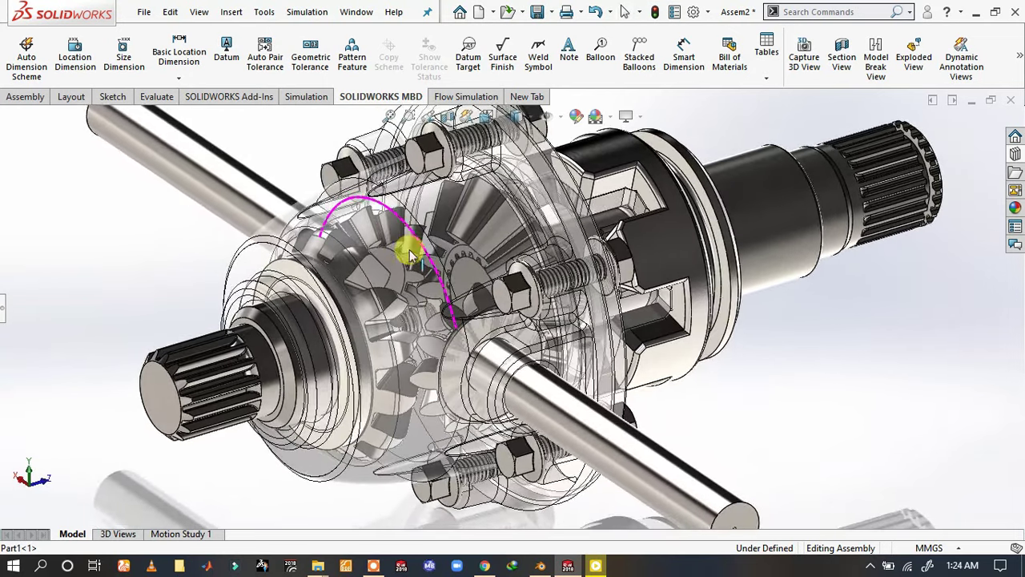
{"action": "left_click_drag", "start_coordinate": [127, 215], "coordinate": [116, 256]}
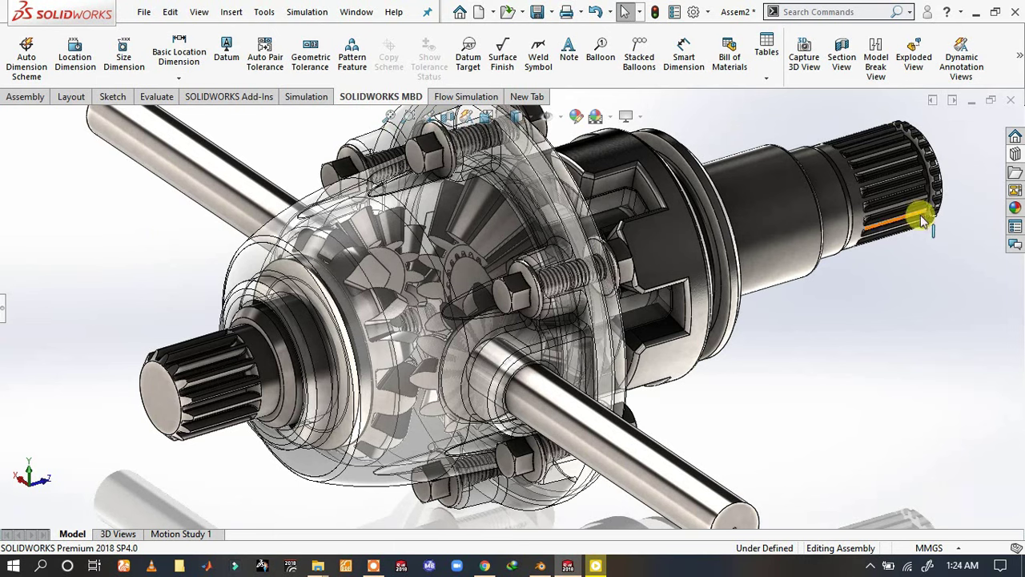
{"action": "mouse_move", "coordinate": [927, 198]}
{"action": "left_mouse_down"}
{"action": "mouse_move", "coordinate": [861, 237]}
{"action": "mouse_move", "coordinate": [979, 251]}
{"action": "mouse_move", "coordinate": [946, 149]}
{"action": "mouse_move", "coordinate": [820, 222]}
{"action": "mouse_move", "coordinate": [932, 268]}
{"action": "mouse_move", "coordinate": [915, 306]}
{"action": "mouse_move", "coordinate": [201, 394]}
{"action": "mouse_move", "coordinate": [177, 464]}
{"action": "mouse_move", "coordinate": [195, 382]}
{"action": "mouse_move", "coordinate": [168, 339]}
{"action": "mouse_move", "coordinate": [133, 355]}
{"action": "mouse_move", "coordinate": [124, 416]}
{"action": "mouse_move", "coordinate": [211, 393]}
{"action": "mouse_move", "coordinate": [152, 324]}
{"action": "mouse_move", "coordinate": [162, 425]}
{"action": "mouse_move", "coordinate": [218, 437]}
{"action": "mouse_move", "coordinate": [232, 343]}
{"action": "mouse_move", "coordinate": [206, 298]}
{"action": "mouse_move", "coordinate": [177, 293]}
{"action": "mouse_move", "coordinate": [160, 316]}
{"action": "mouse_move", "coordinate": [165, 362]}
{"action": "mouse_move", "coordinate": [211, 441]}
{"action": "mouse_move", "coordinate": [521, 500]}
{"action": "mouse_move", "coordinate": [225, 525]}
{"action": "left_mouse_up"}
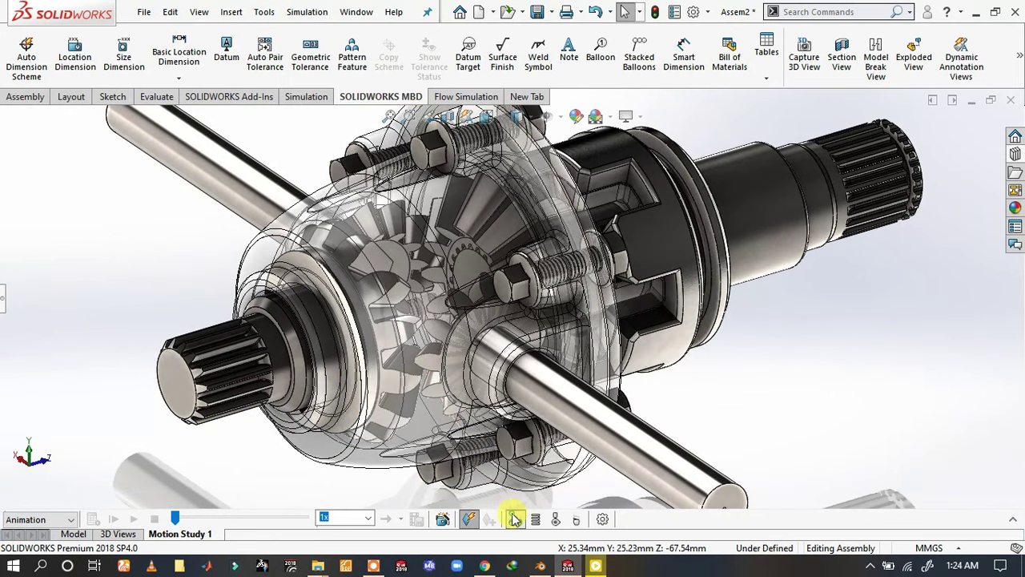
- Add a constant-speed 100 RPM rotary motor on the part 5 gear2 spline shaft face
{"action": "left_click", "coordinate": [2, 303]}
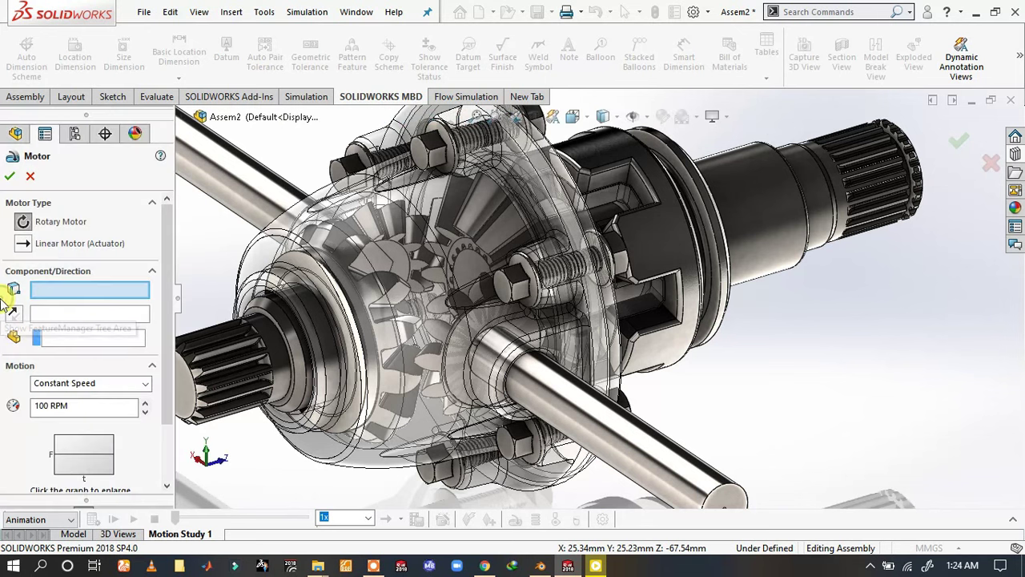
{"action": "left_click", "coordinate": [280, 360]}
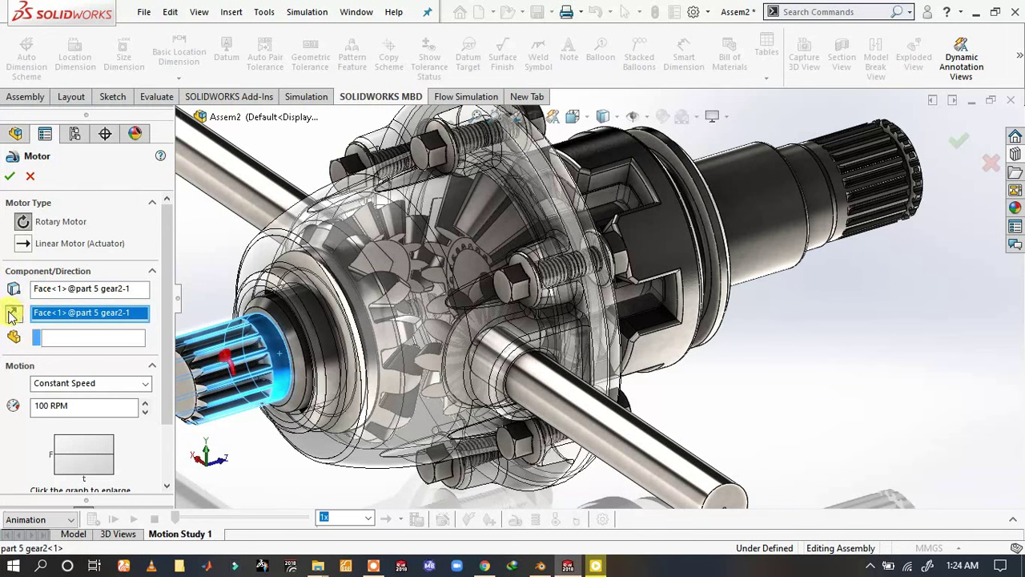
{"action": "left_click", "coordinate": [9, 177]}
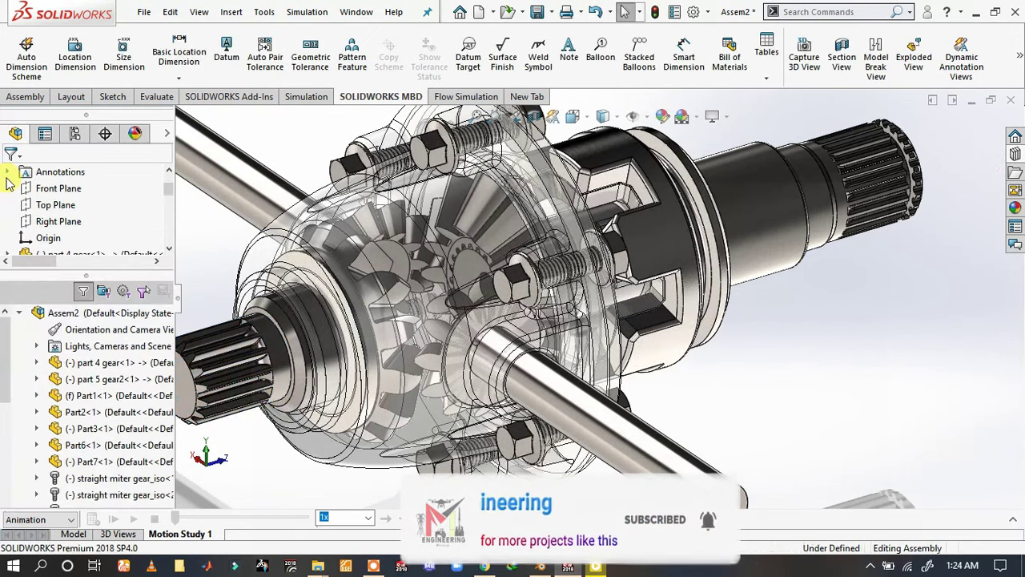
- Stop view changes from adding camera keys and scrub the study back toward the start
{"action": "left_click", "coordinate": [1014, 520]}
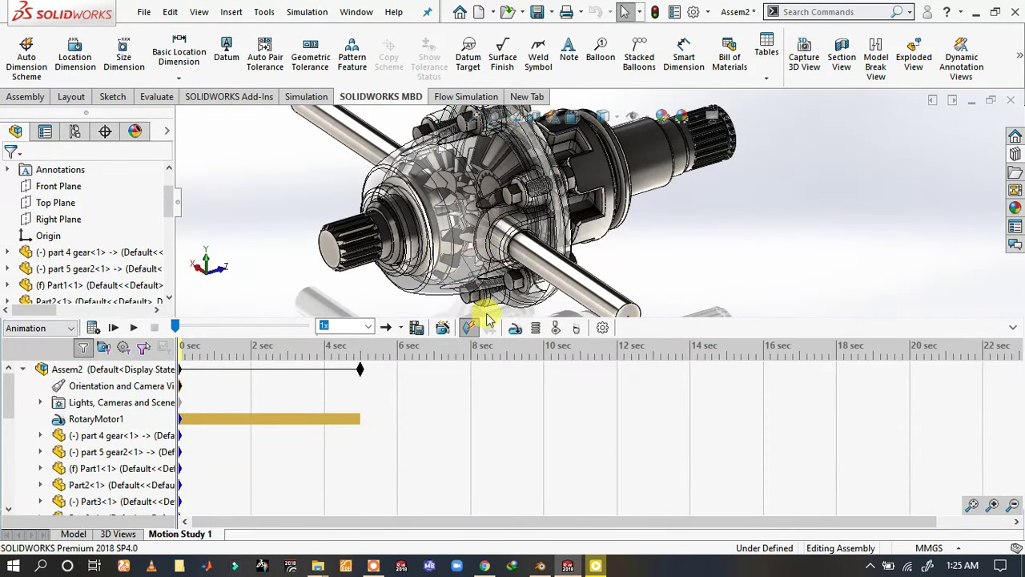
{"action": "right_click", "coordinate": [95, 388]}
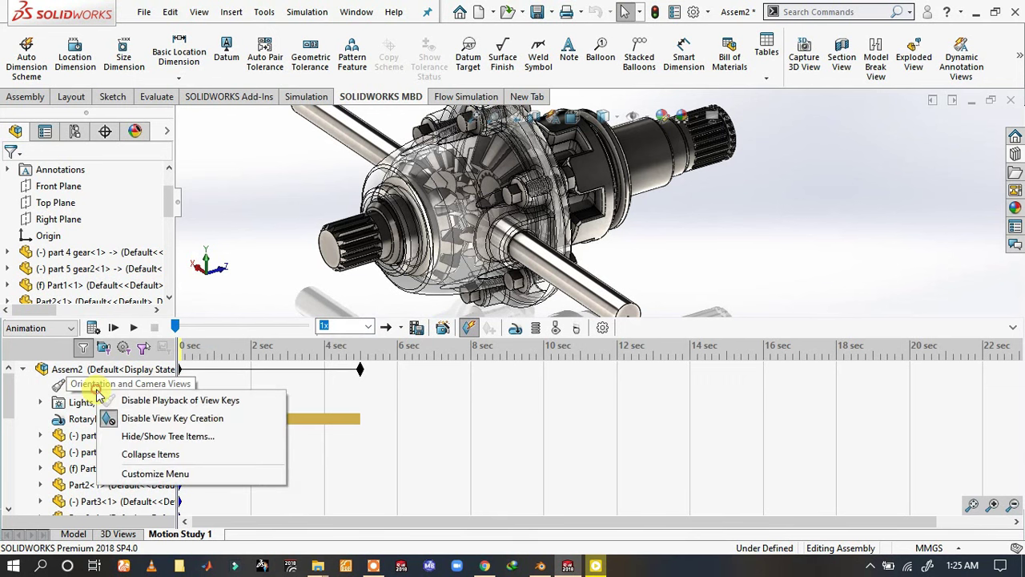
{"action": "left_click", "coordinate": [157, 425]}
{"action": "right_click", "coordinate": [141, 389]}
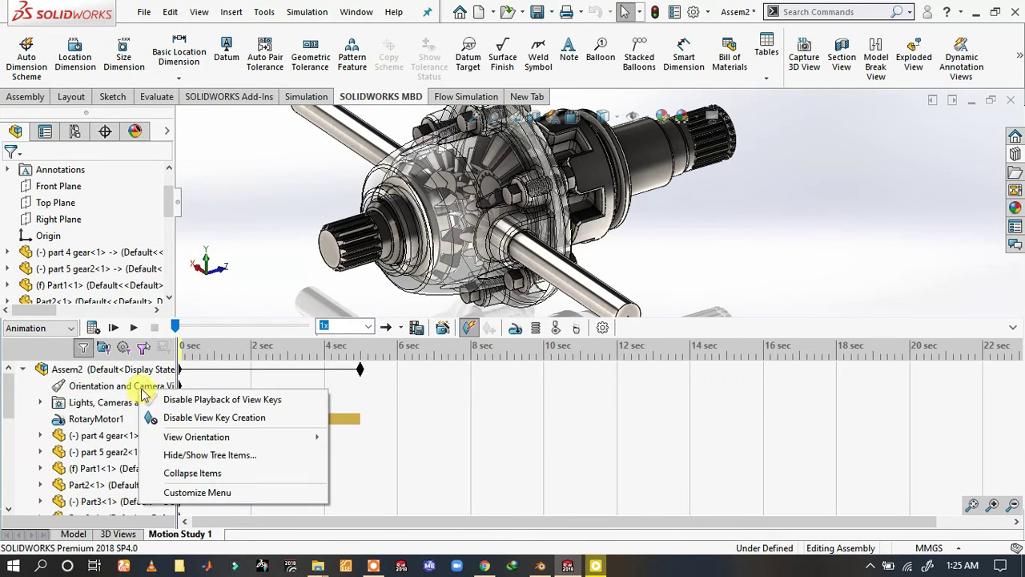
{"action": "left_click", "coordinate": [428, 385]}
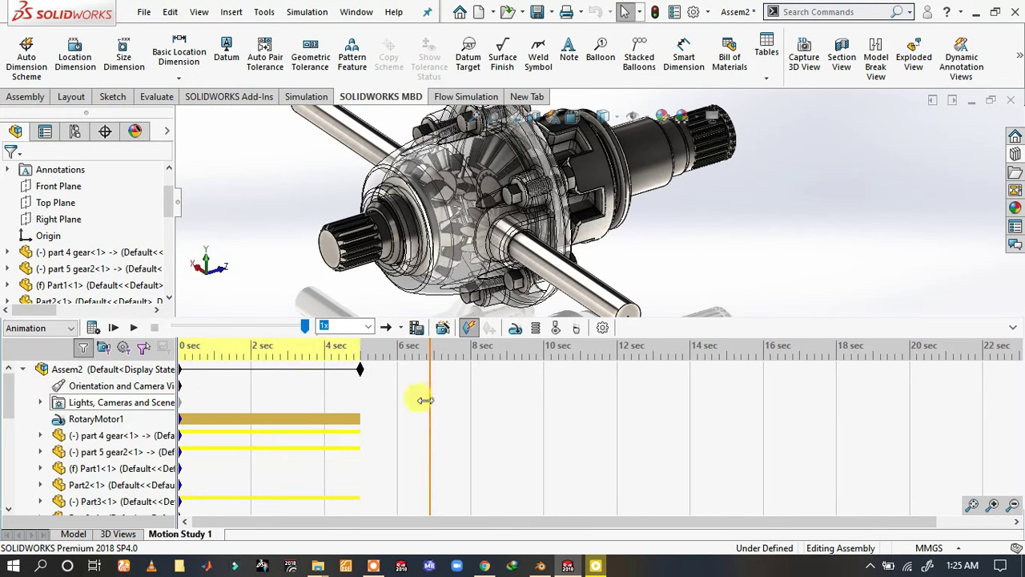
{"action": "mouse_move", "coordinate": [425, 400]}
{"action": "left_mouse_down"}
{"action": "mouse_move", "coordinate": [184, 396]}
{"action": "mouse_move", "coordinate": [376, 389]}
{"action": "left_mouse_up"}
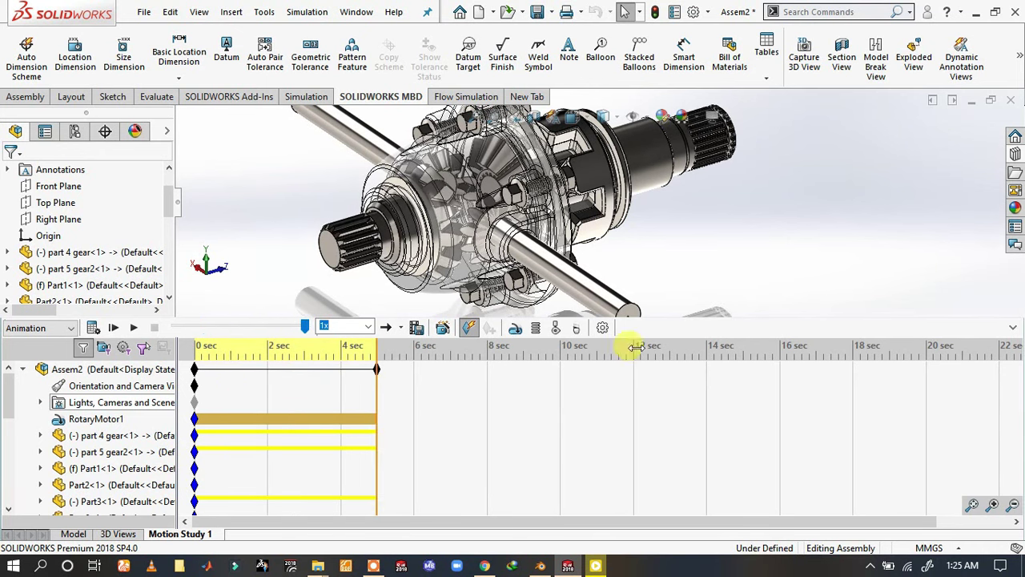
- Fit and zoom the differential in view, then return the time marker to 0 seconds
{"action": "left_click", "coordinate": [1011, 328]}
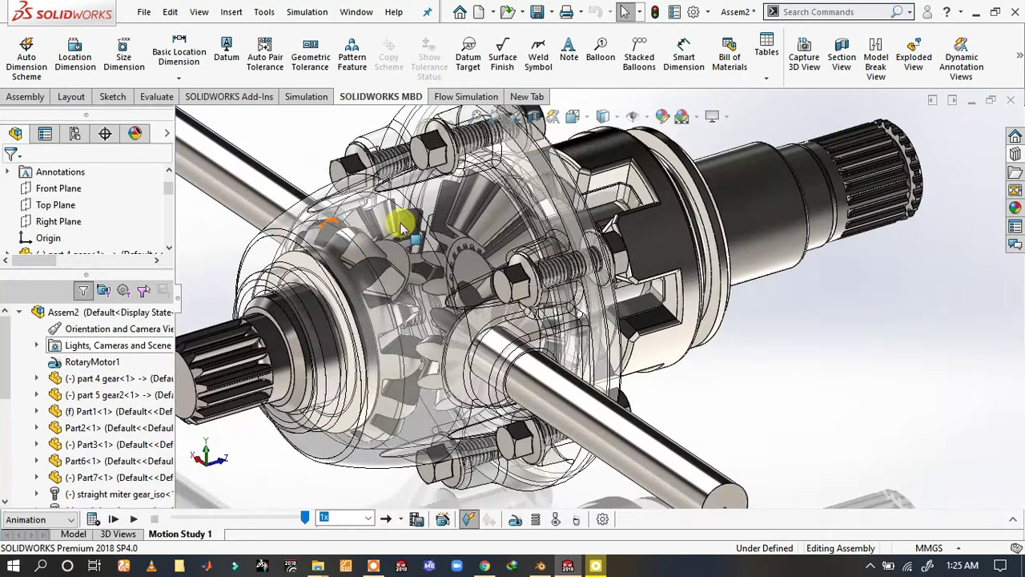
{"action": "key", "text": "f"}
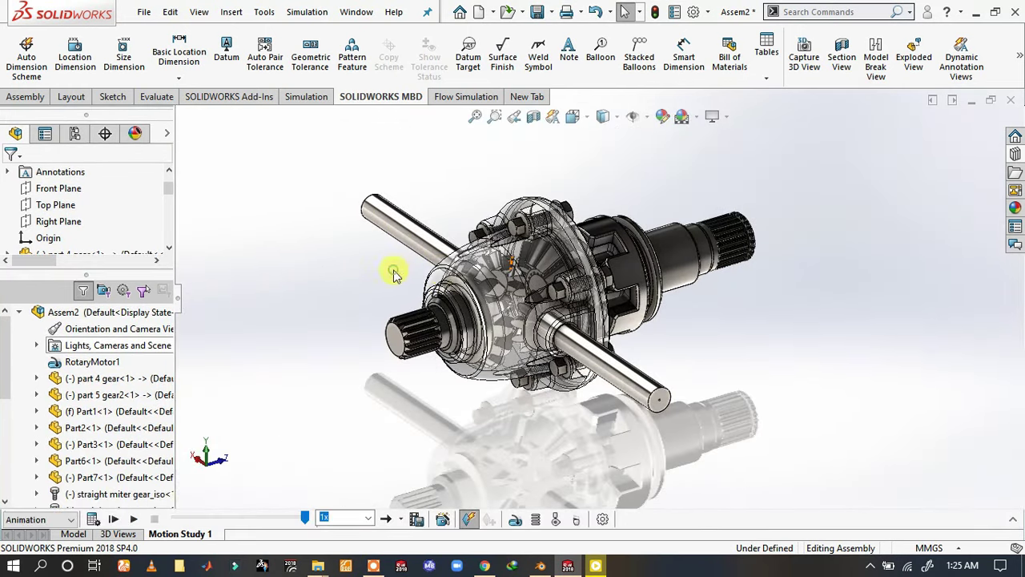
{"action": "scroll", "coordinate": [471, 290], "scroll_direction": "down", "scroll_amount": 2}
{"action": "scroll", "coordinate": [561, 312], "scroll_direction": "down", "scroll_amount": 2}
{"action": "scroll", "coordinate": [577, 320], "scroll_direction": "down", "scroll_amount": 2}
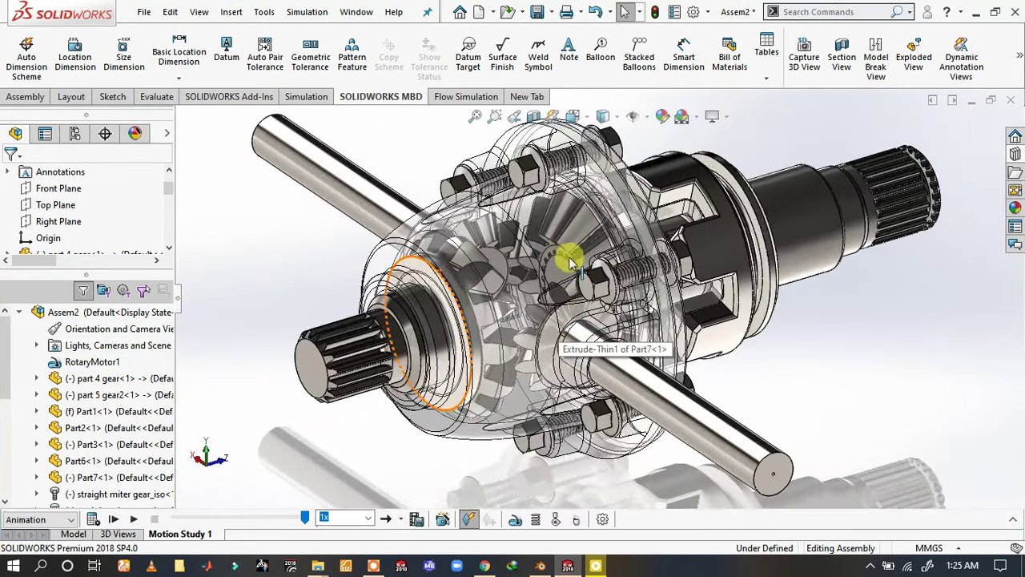
{"action": "scroll", "coordinate": [553, 264], "scroll_direction": "down", "scroll_amount": 2}
{"action": "scroll", "coordinate": [549, 340], "scroll_direction": "down", "scroll_amount": 1}
{"action": "scroll", "coordinate": [527, 412], "scroll_direction": "down", "scroll_amount": 1}
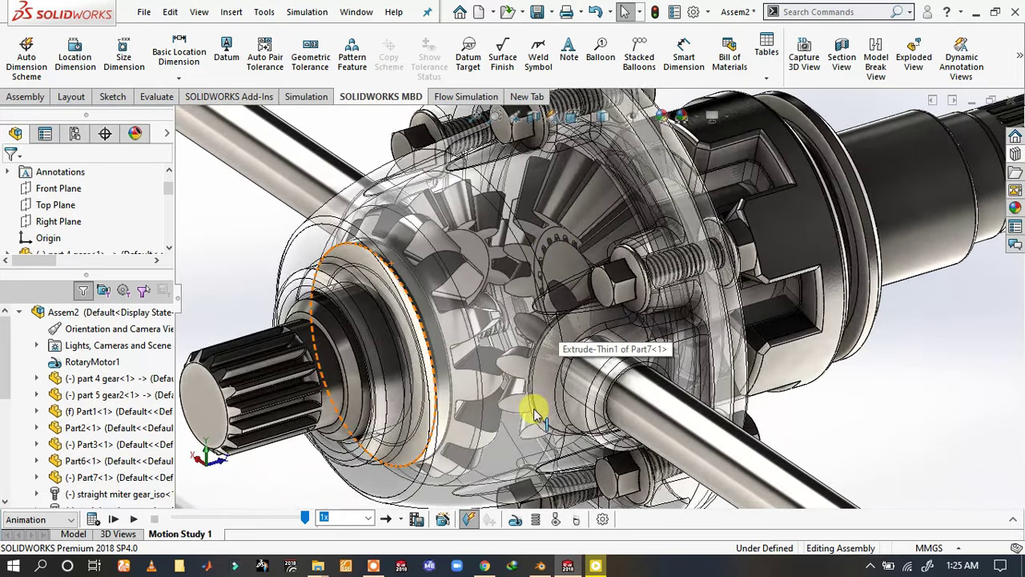
{"action": "left_click", "coordinate": [1007, 519]}
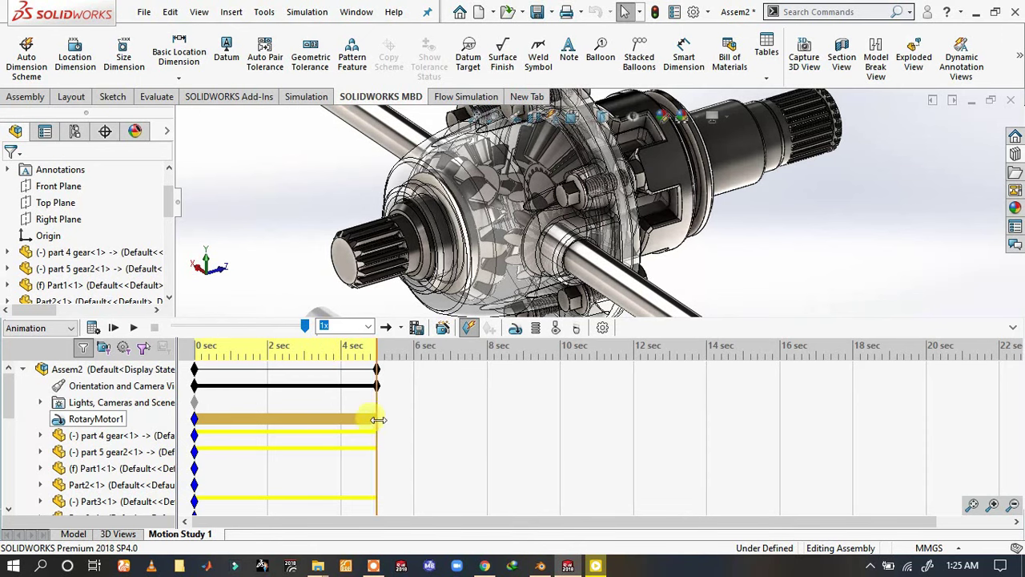
{"action": "mouse_move", "coordinate": [372, 410]}
{"action": "left_mouse_down"}
{"action": "mouse_move", "coordinate": [160, 399]}
{"action": "mouse_move", "coordinate": [402, 396]}
{"action": "left_mouse_up"}
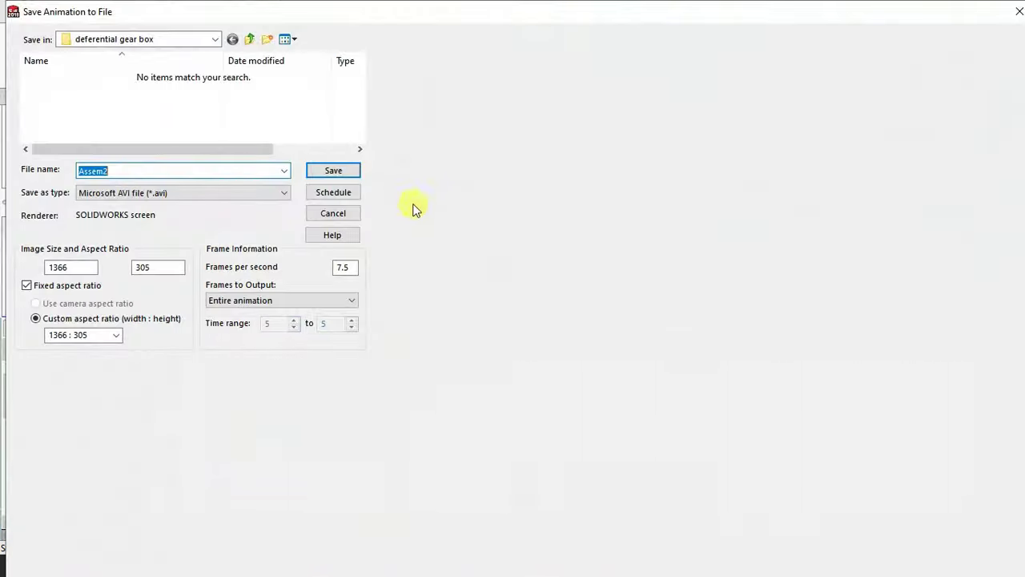
- Create a one-turn clockwise Y-axis rotate-model animation lasting 15 s, starting at 5 s
{"action": "left_click", "coordinate": [1019, 11]}
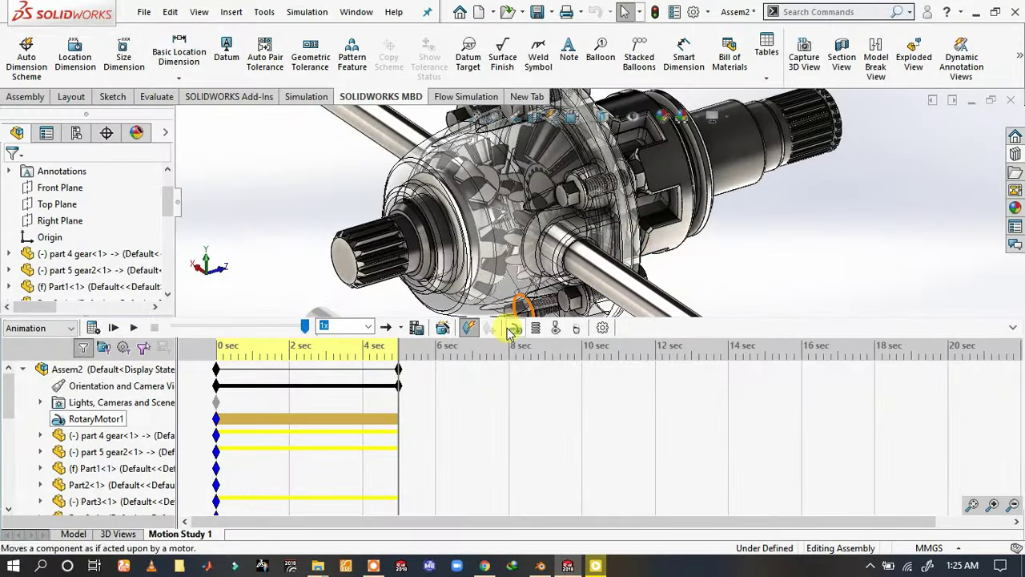
{"action": "left_click", "coordinate": [444, 329]}
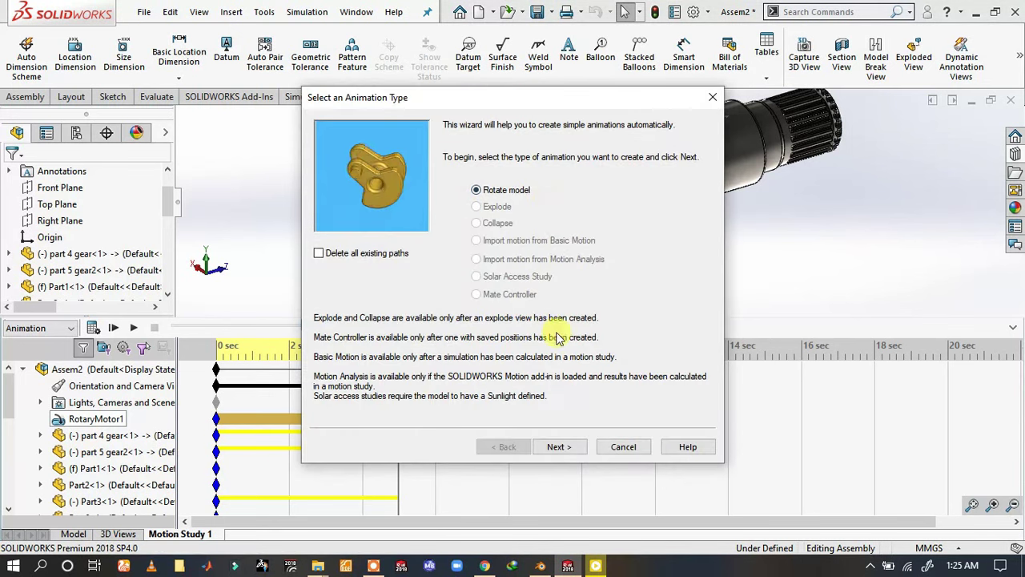
{"action": "left_click", "coordinate": [559, 447]}
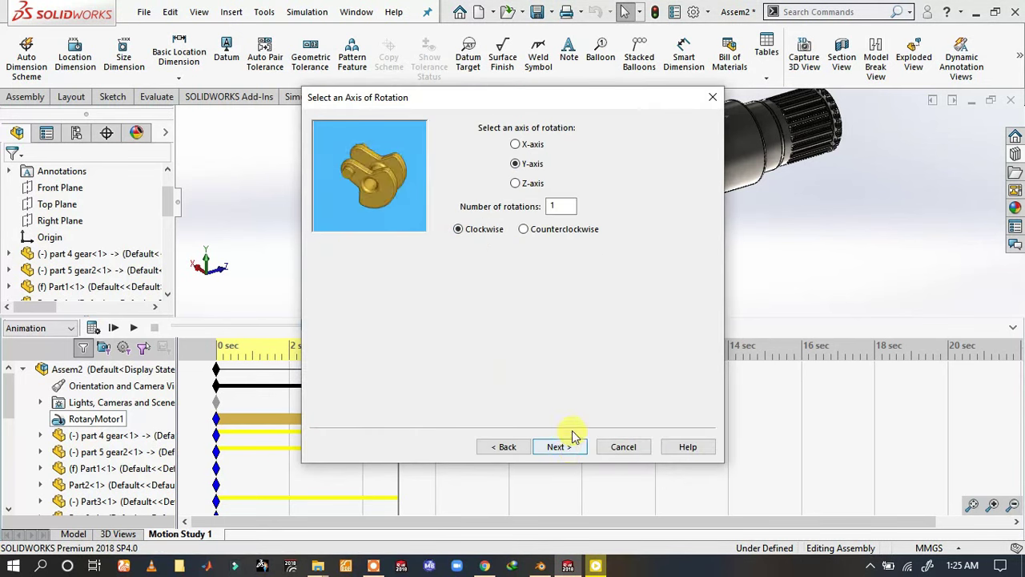
{"action": "left_click", "coordinate": [572, 453]}
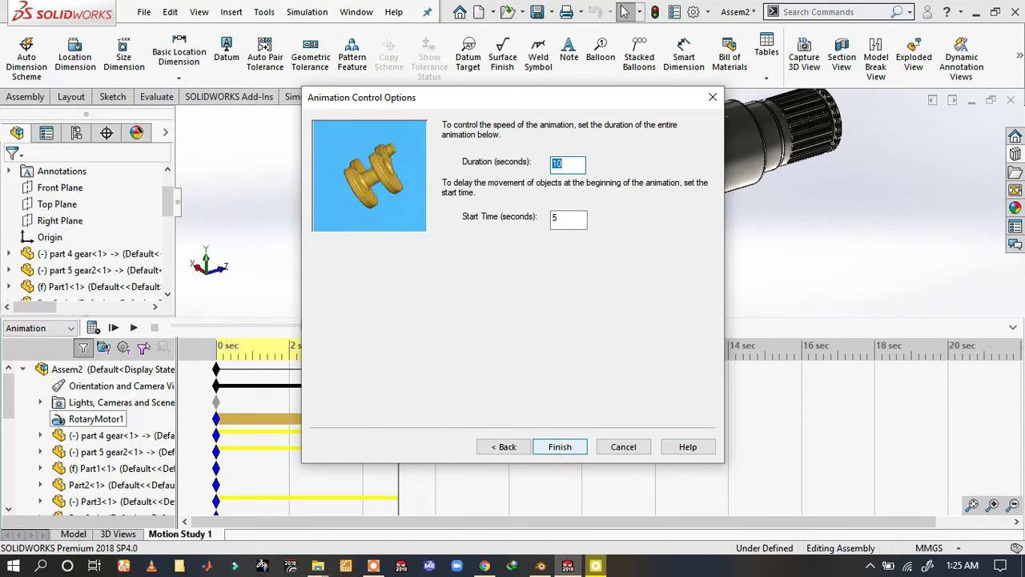
{"action": "type", "text": "15"}
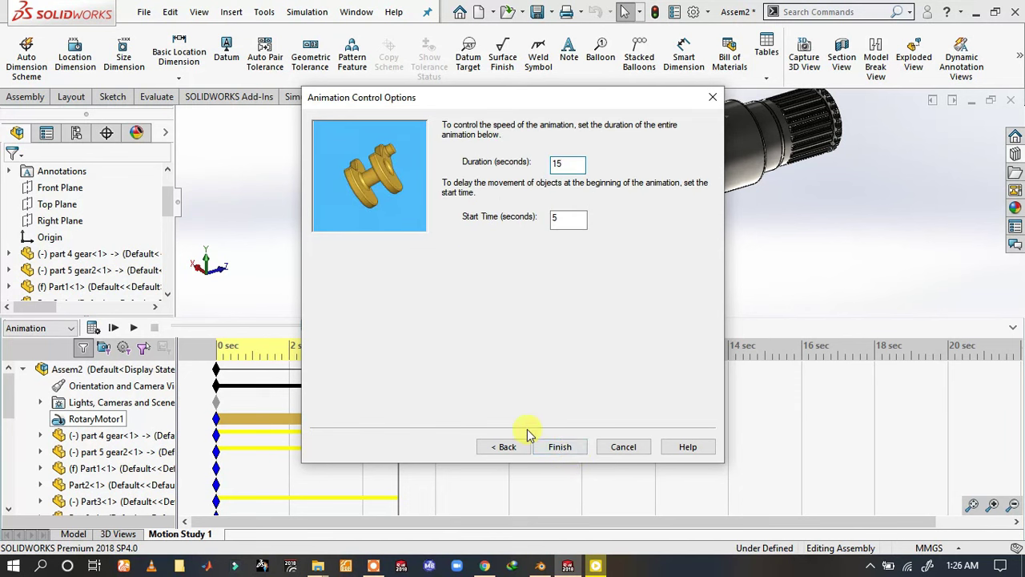
{"action": "left_click", "coordinate": [564, 449]}
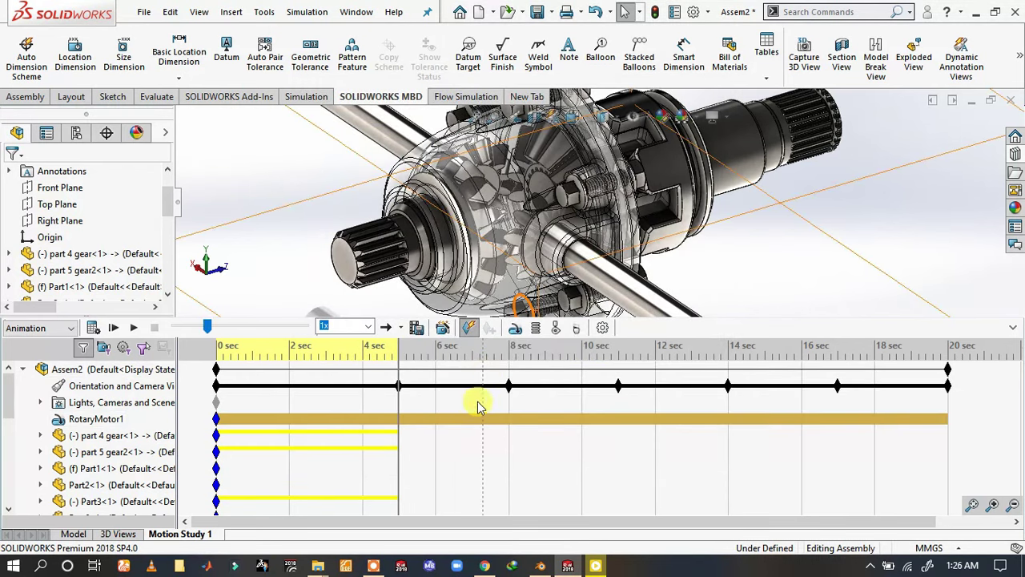
- Scrub the camera animation from 5 s to about 12.4 s, zooming to check framing
{"action": "mouse_move", "coordinate": [403, 403]}
{"action": "left_mouse_down"}
{"action": "mouse_move", "coordinate": [469, 403]}
{"action": "mouse_move", "coordinate": [435, 399]}
{"action": "left_mouse_up"}
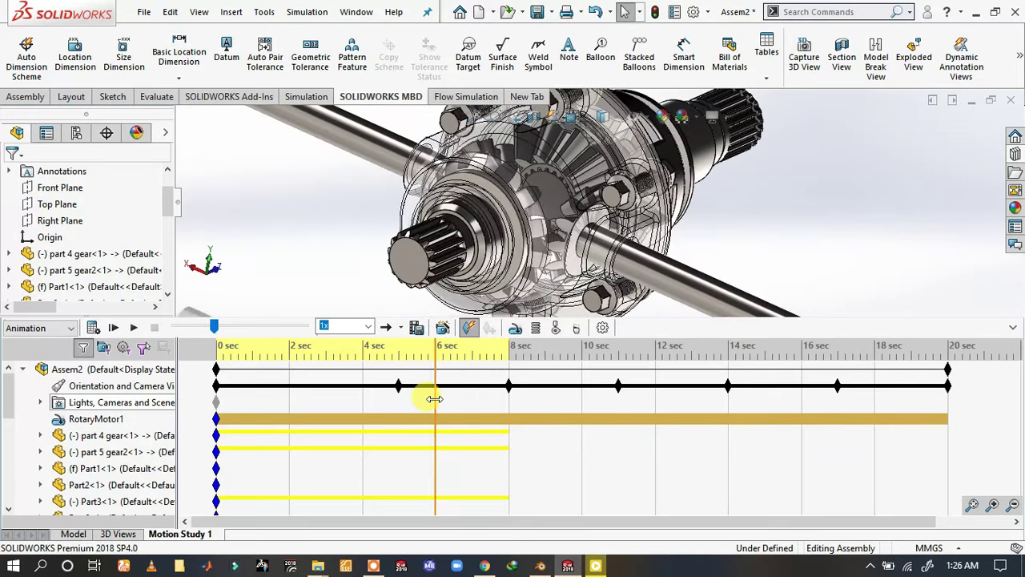
{"action": "left_click", "coordinate": [1011, 328]}
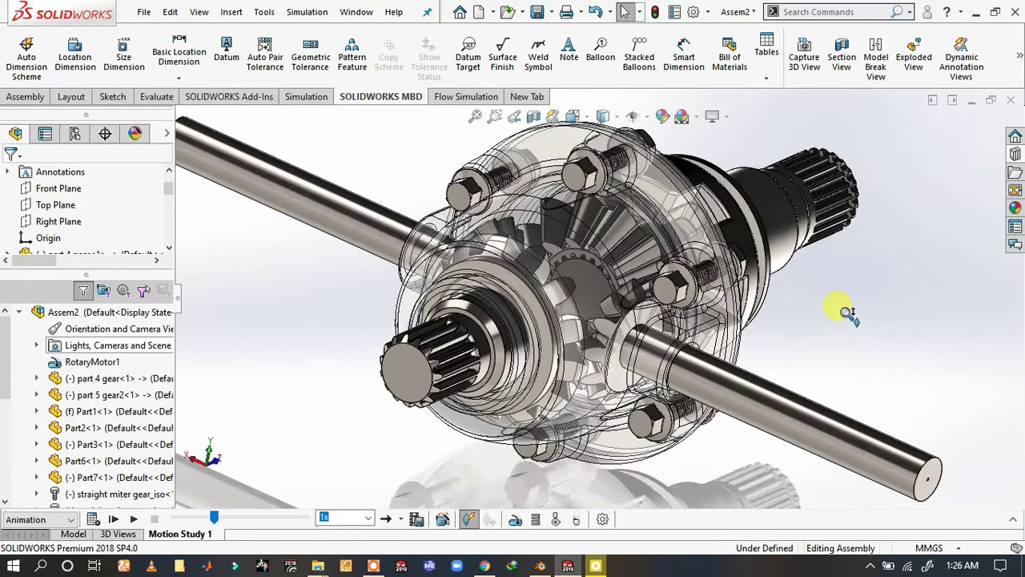
{"action": "scroll", "coordinate": [847, 312], "scroll_direction": "up", "scroll_amount": 2}
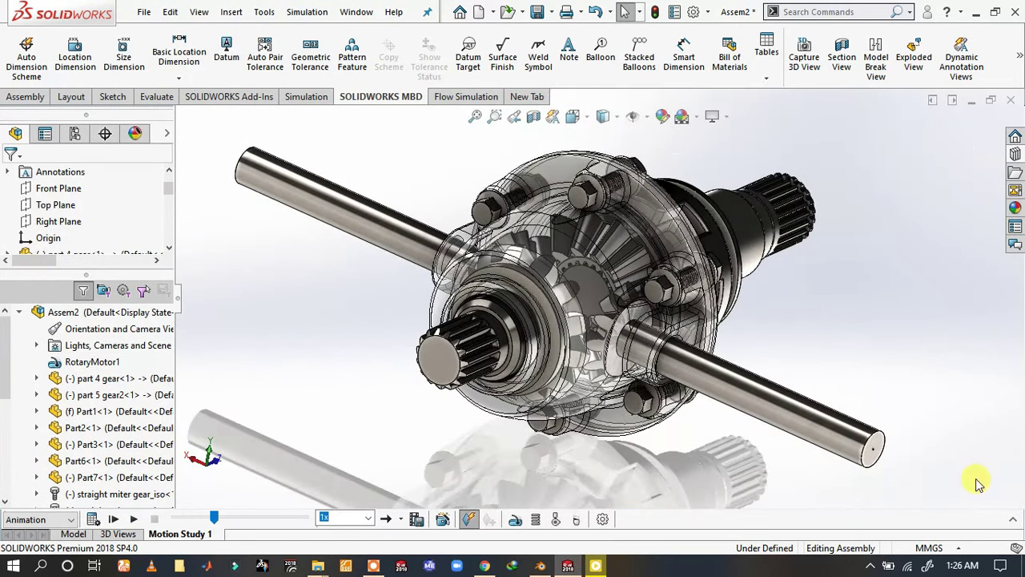
{"action": "left_click", "coordinate": [1015, 522]}
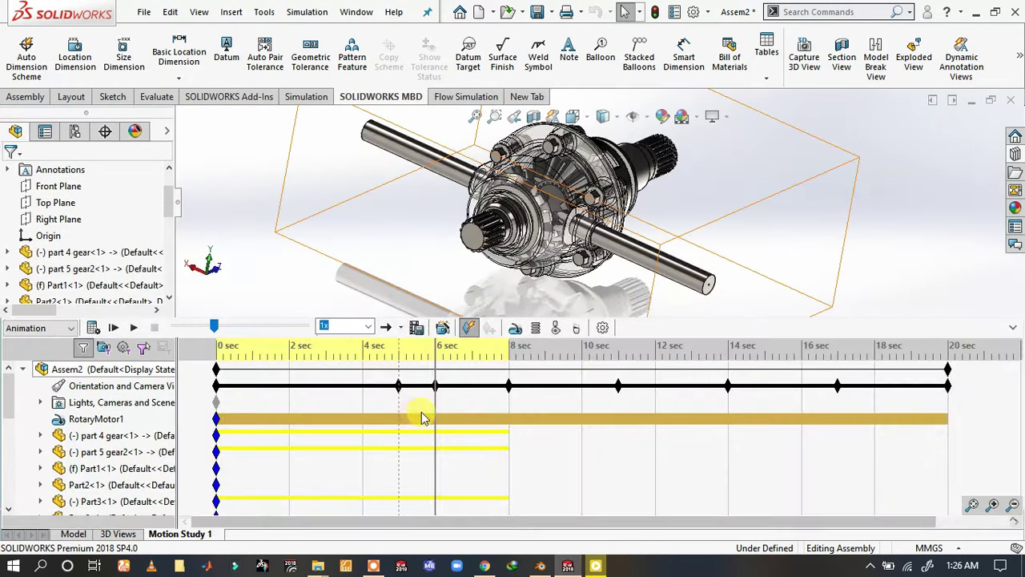
{"action": "left_click_drag", "start_coordinate": [435, 403], "coordinate": [576, 401]}
{"action": "left_click", "coordinate": [618, 403]}
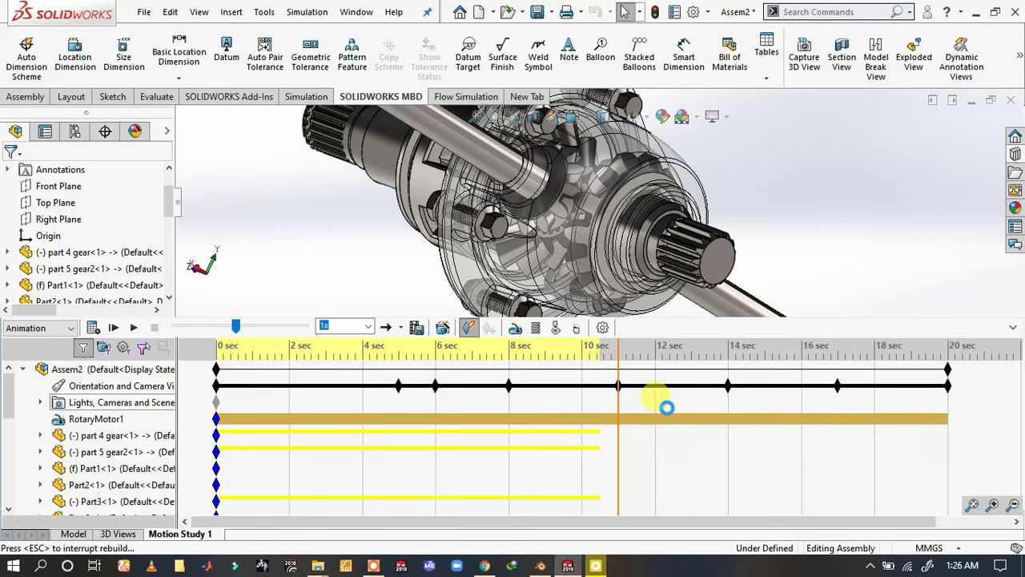
{"action": "left_click", "coordinate": [667, 408]}
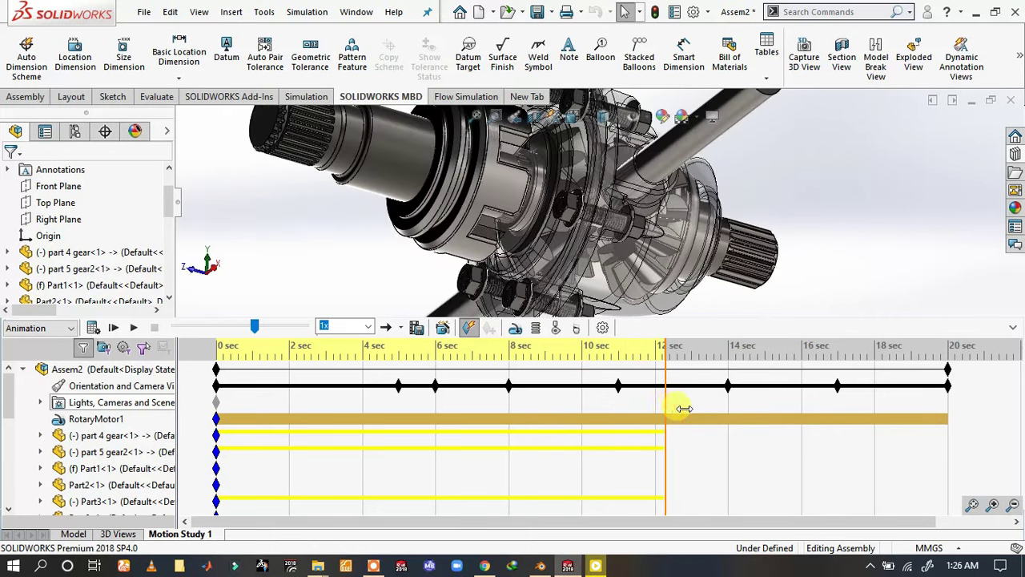
{"action": "mouse_move", "coordinate": [682, 408]}
{"action": "left_mouse_down"}
{"action": "mouse_move", "coordinate": [705, 409]}
{"action": "mouse_move", "coordinate": [618, 402]}
{"action": "left_mouse_up"}
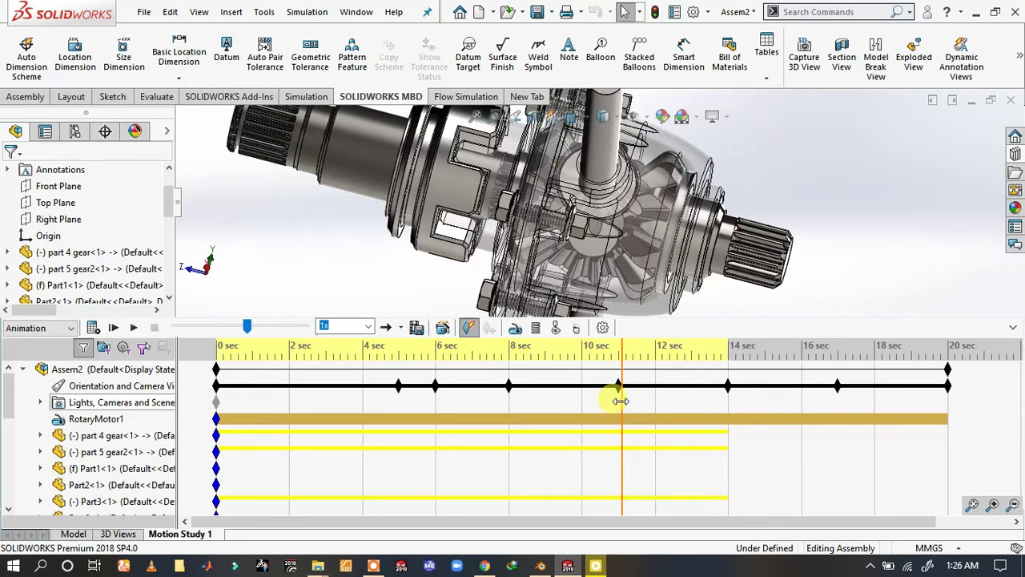
- Refit the whole assembly in view at later times while scrubbing toward the end
{"action": "left_click", "coordinate": [1013, 331]}
{"action": "key", "text": "f"}
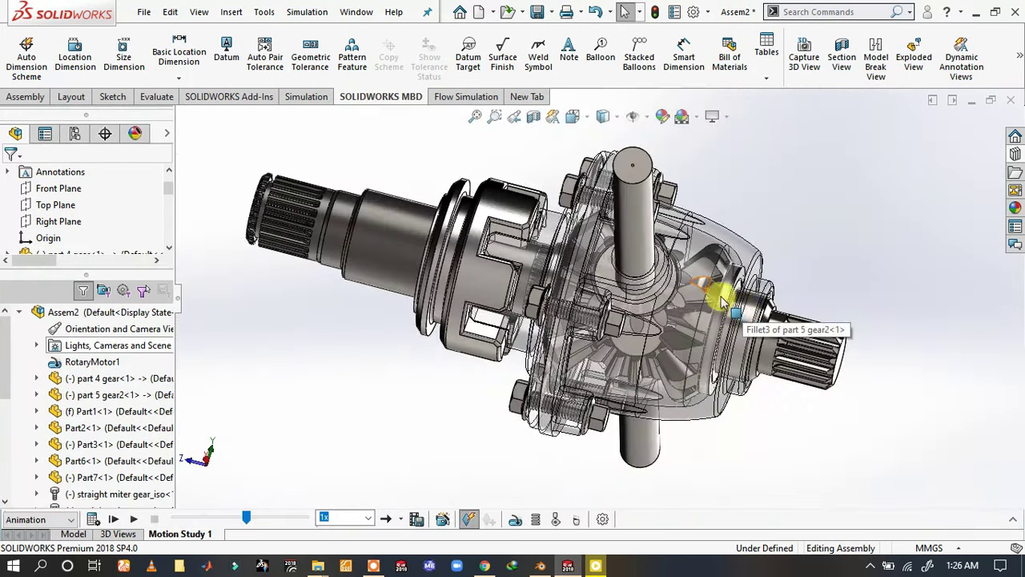
{"action": "left_click", "coordinate": [1014, 521]}
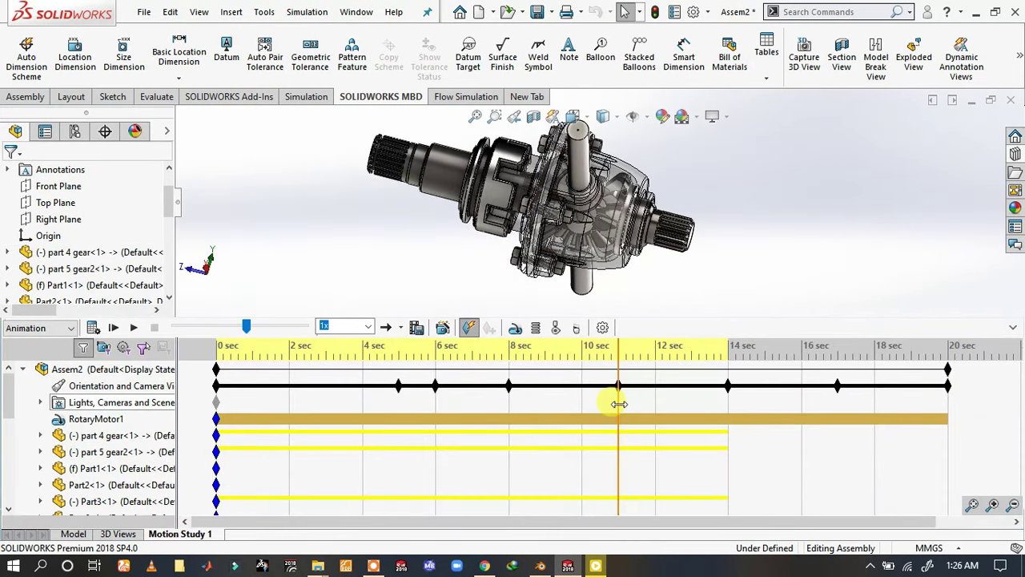
{"action": "mouse_move", "coordinate": [619, 404]}
{"action": "left_mouse_down"}
{"action": "mouse_move", "coordinate": [422, 385]}
{"action": "mouse_move", "coordinate": [748, 407]}
{"action": "mouse_move", "coordinate": [727, 403]}
{"action": "left_mouse_up"}
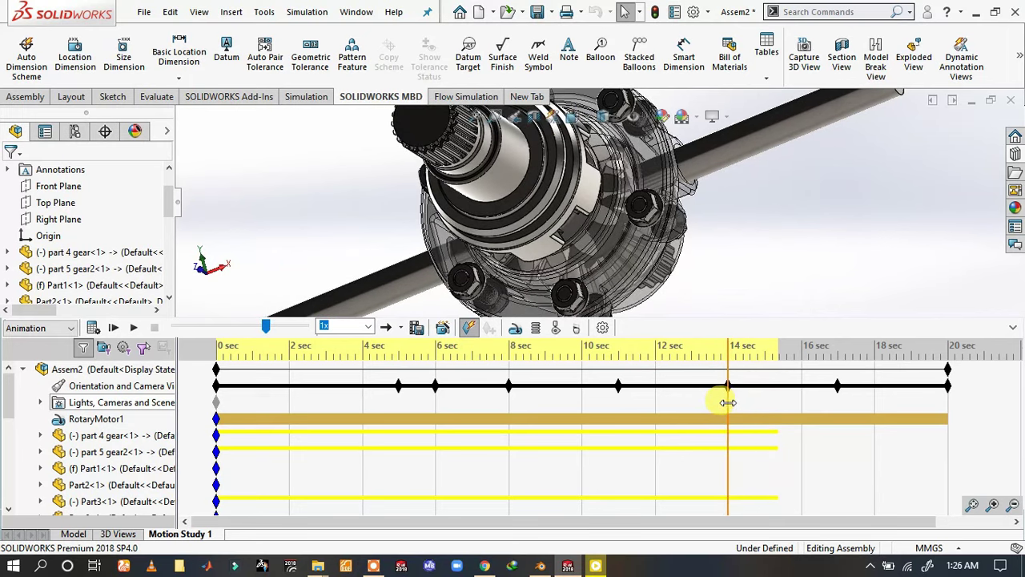
{"action": "left_click", "coordinate": [1015, 328]}
{"action": "key", "text": "f"}
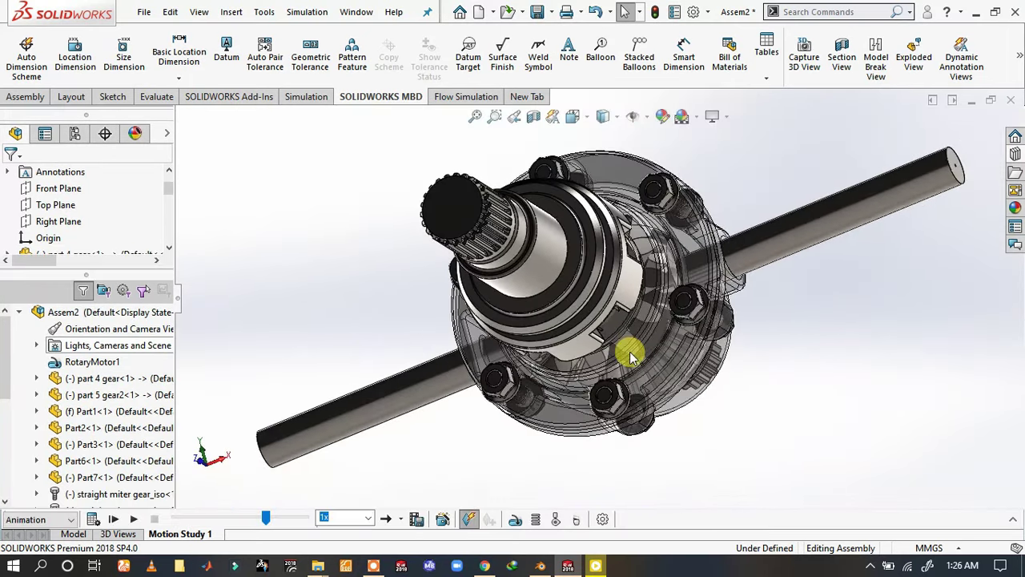
{"action": "left_click", "coordinate": [1015, 521]}
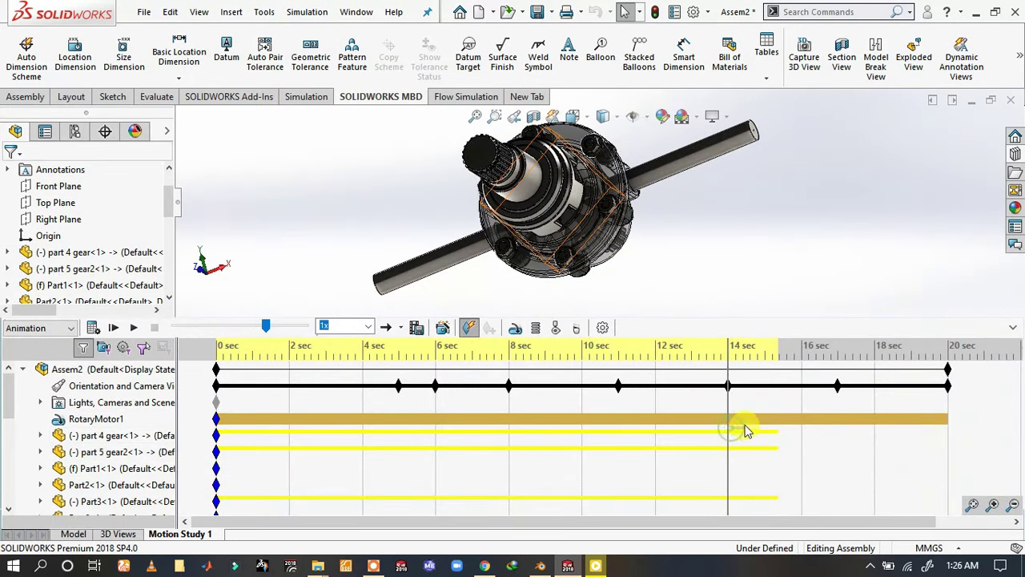
{"action": "left_click_drag", "start_coordinate": [741, 408], "coordinate": [954, 397]}
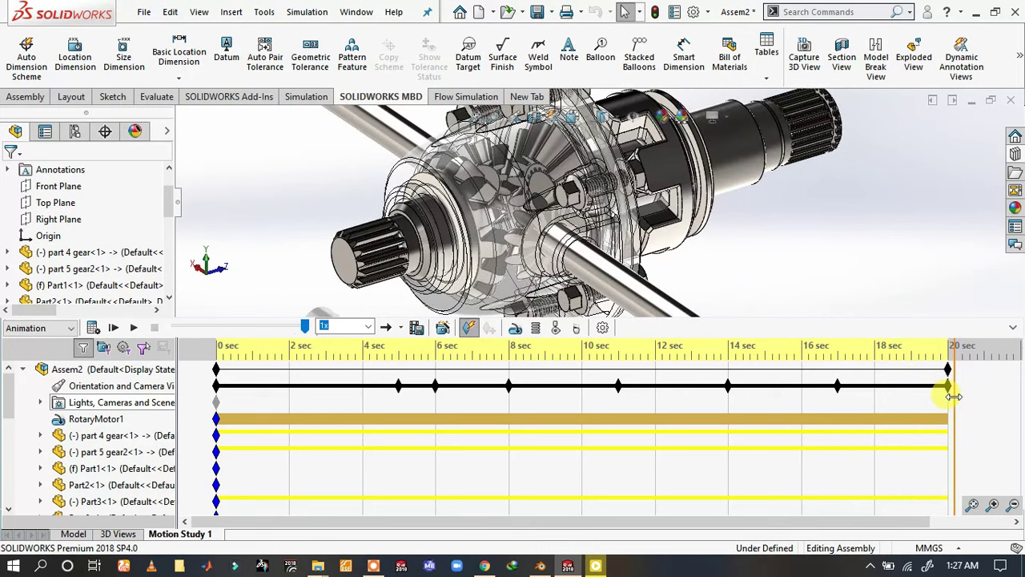
- Move the time bar and study end out toward 24 seconds and recalculate the motion
{"action": "left_click_drag", "start_coordinate": [761, 522], "coordinate": [826, 522]}
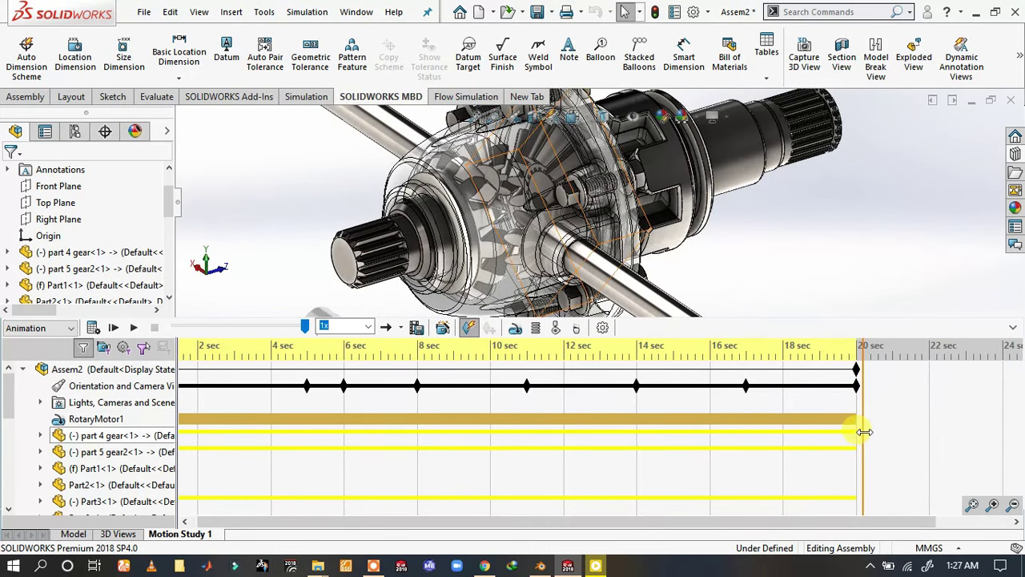
{"action": "left_click_drag", "start_coordinate": [910, 417], "coordinate": [1005, 412]}
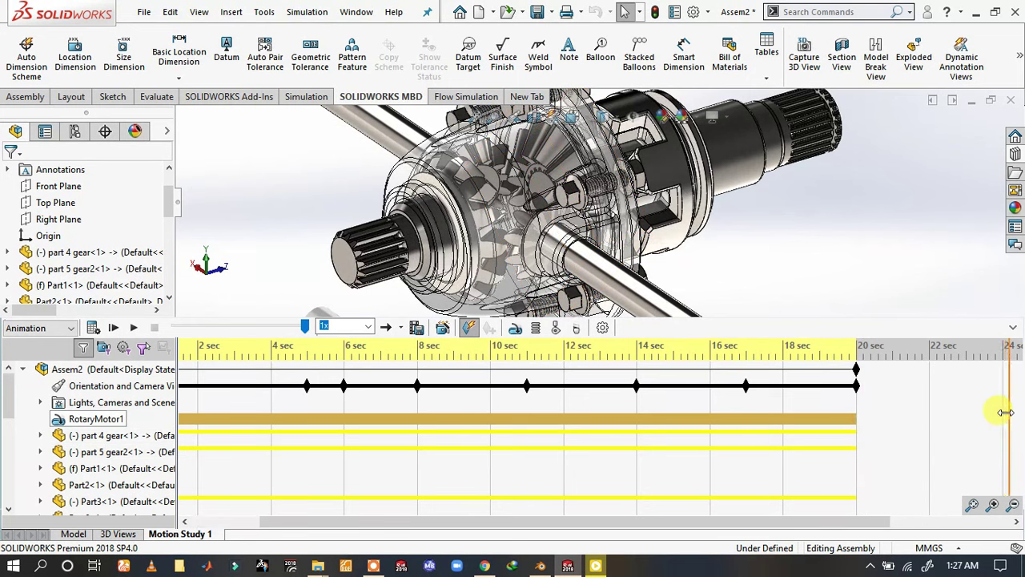
{"action": "left_click_drag", "start_coordinate": [864, 522], "coordinate": [981, 522]}
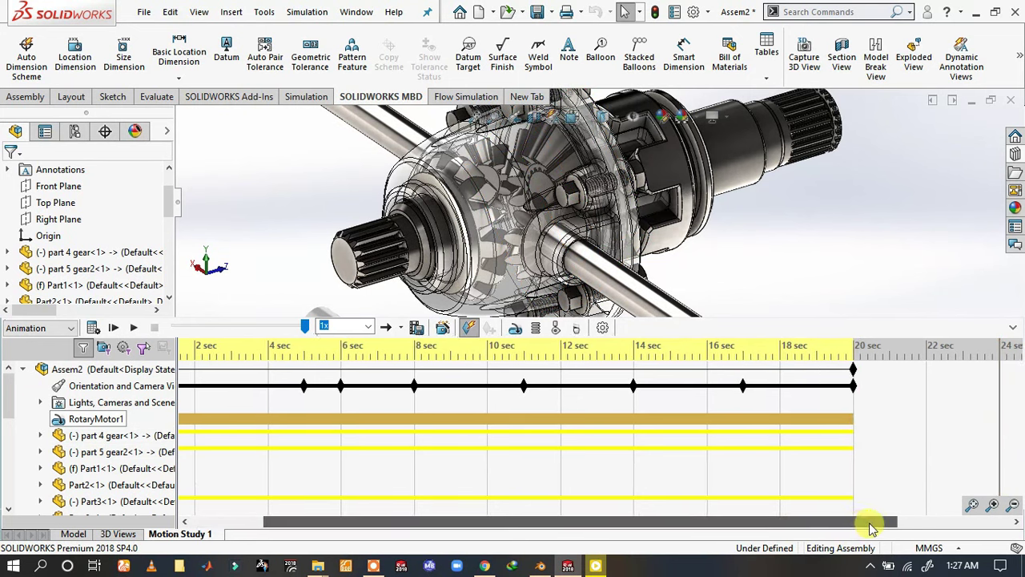
{"action": "left_click", "coordinate": [877, 448]}
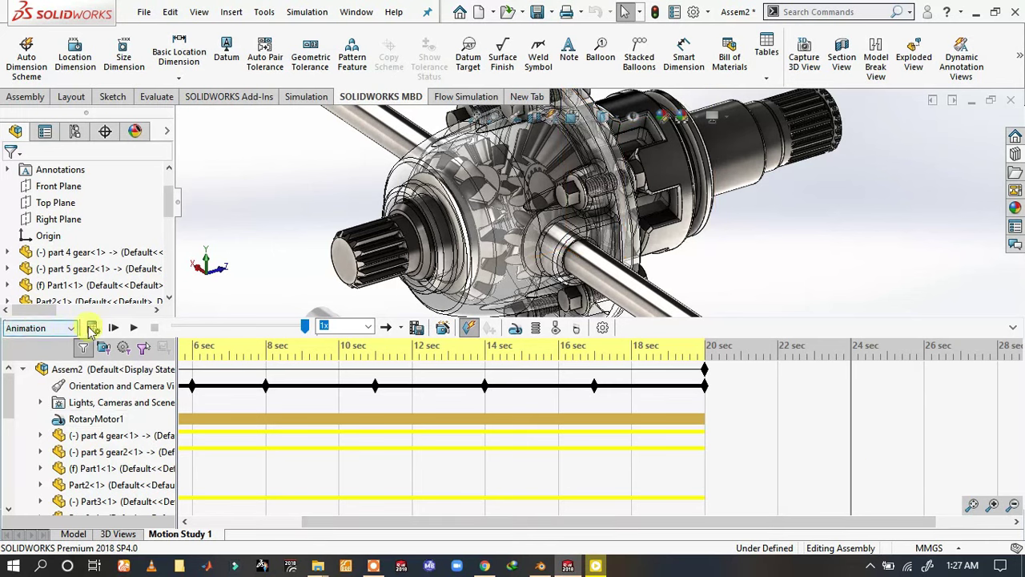
{"action": "left_click", "coordinate": [1014, 328]}
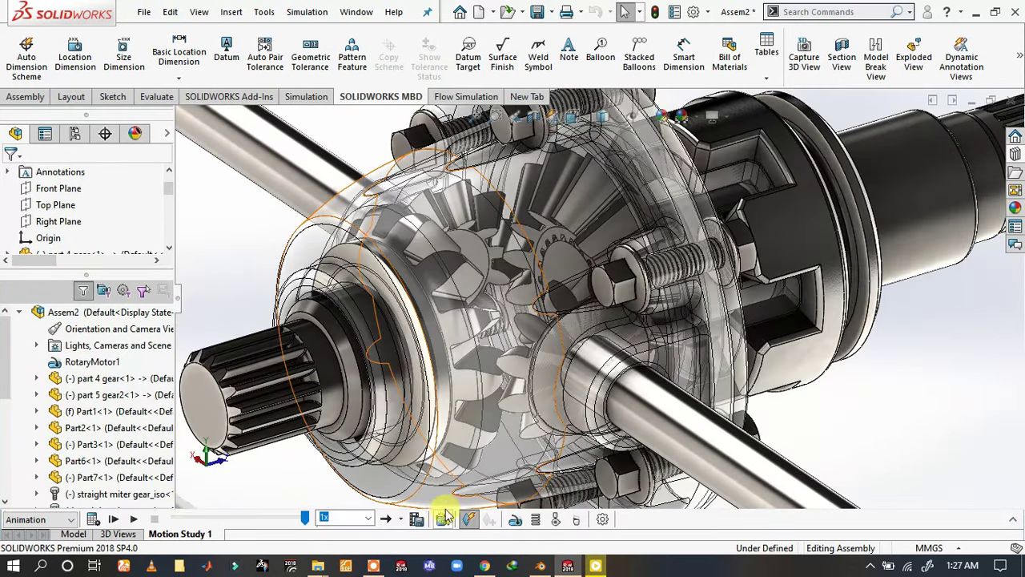
{"action": "left_click", "coordinate": [444, 517]}
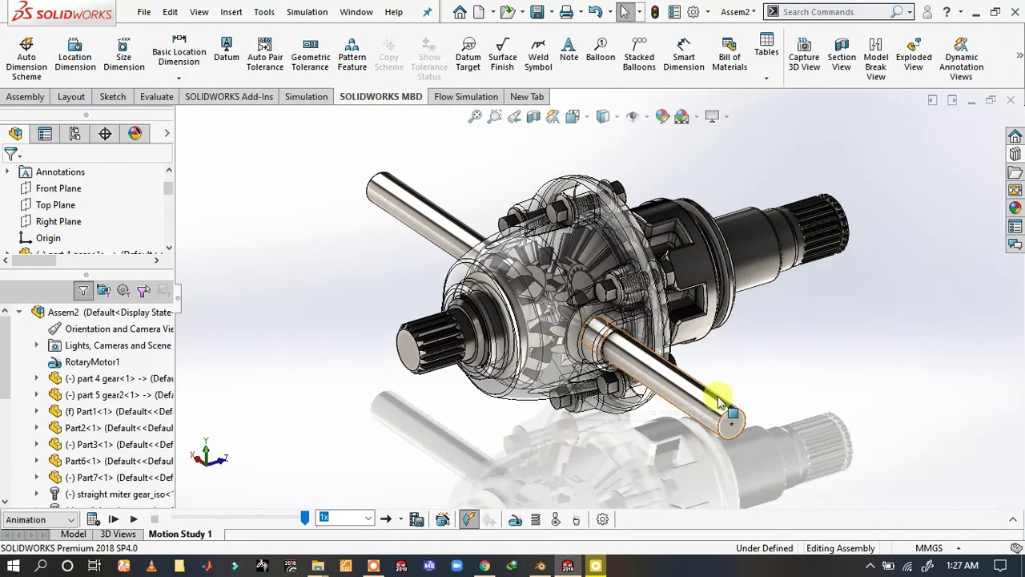
{"action": "left_click", "coordinate": [1014, 519]}
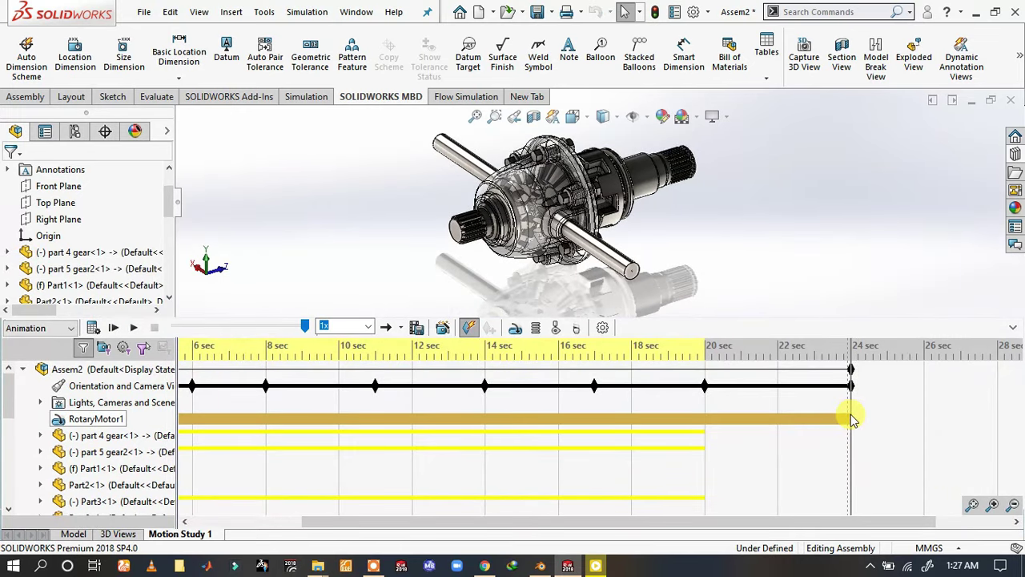
- Extend RotaryMotor1 to 24 seconds, hide the side panels, and play the study
{"action": "left_click_drag", "start_coordinate": [809, 404], "coordinate": [688, 402]}
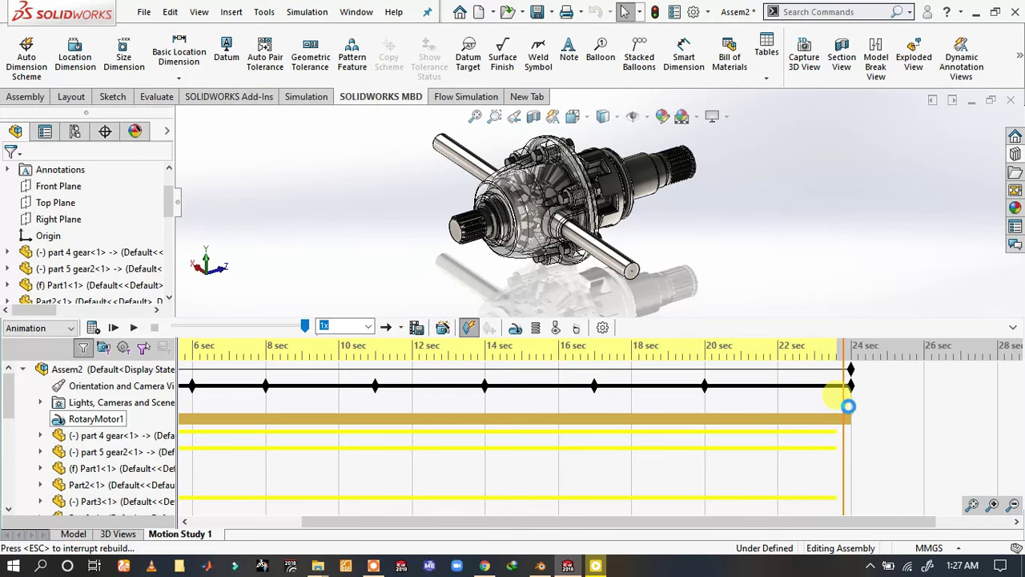
{"action": "left_click_drag", "start_coordinate": [849, 406], "coordinate": [736, 404]}
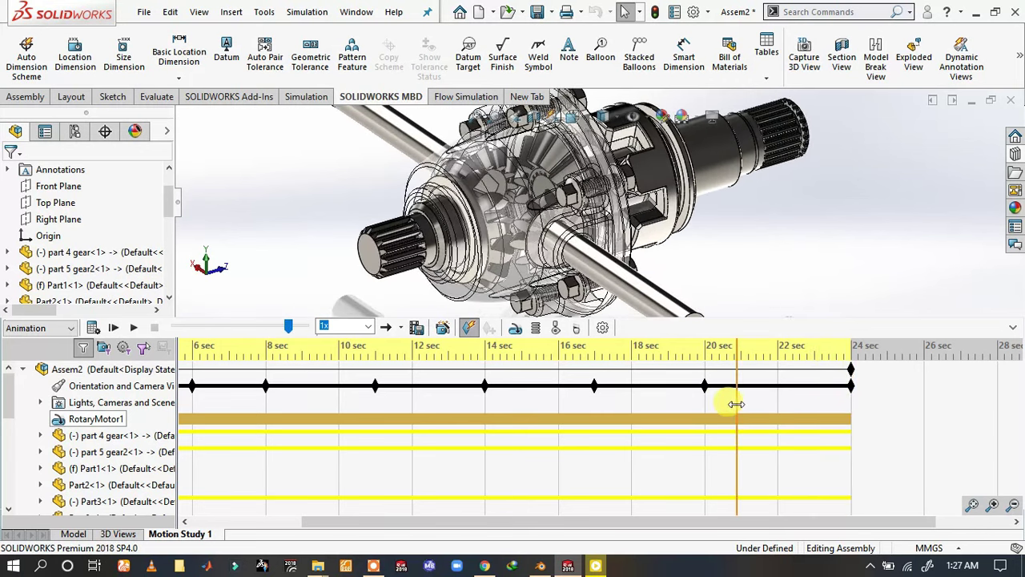
{"action": "left_click", "coordinate": [1015, 327]}
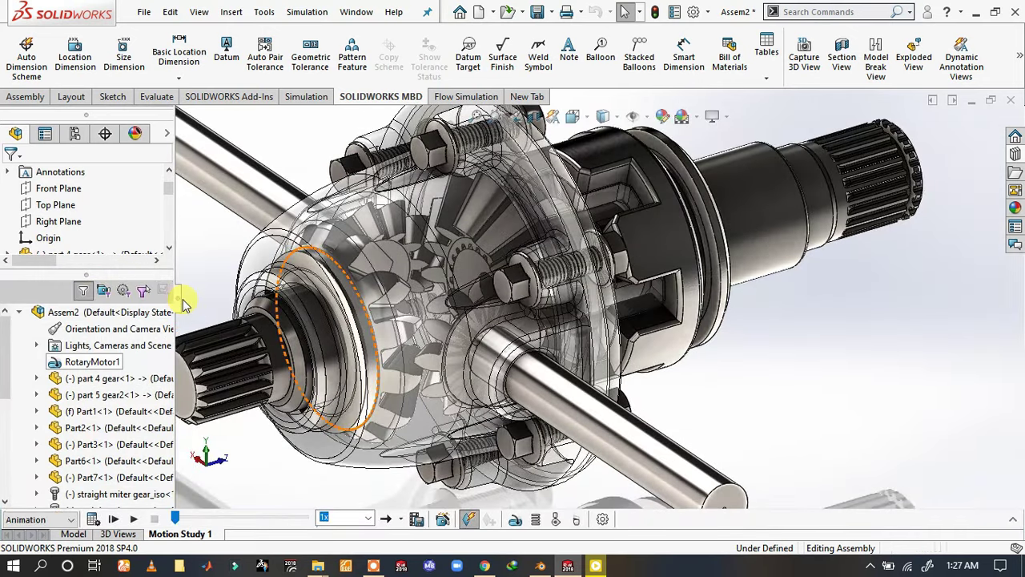
{"action": "left_click", "coordinate": [181, 300]}
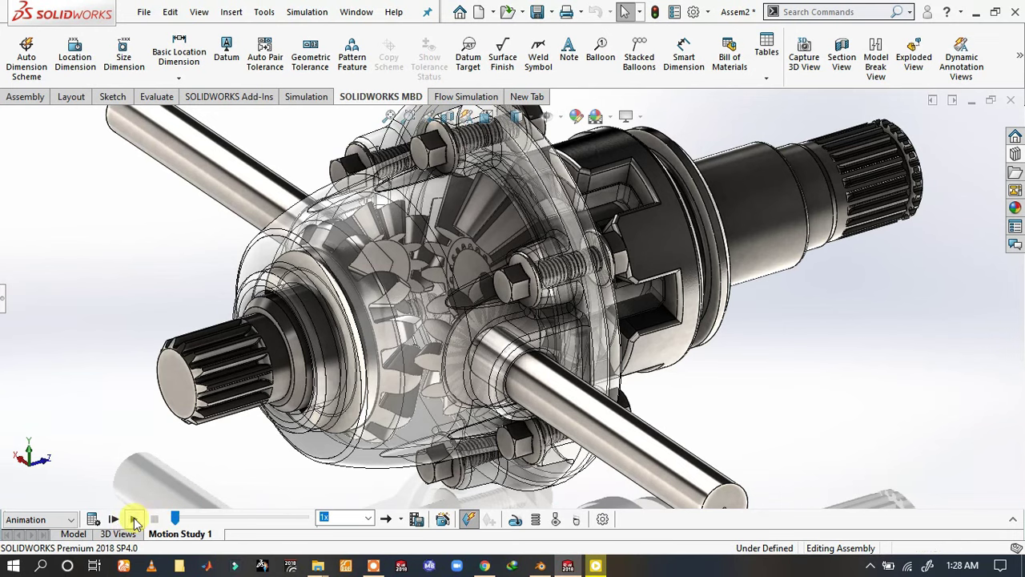
{"action": "left_click", "coordinate": [135, 520]}
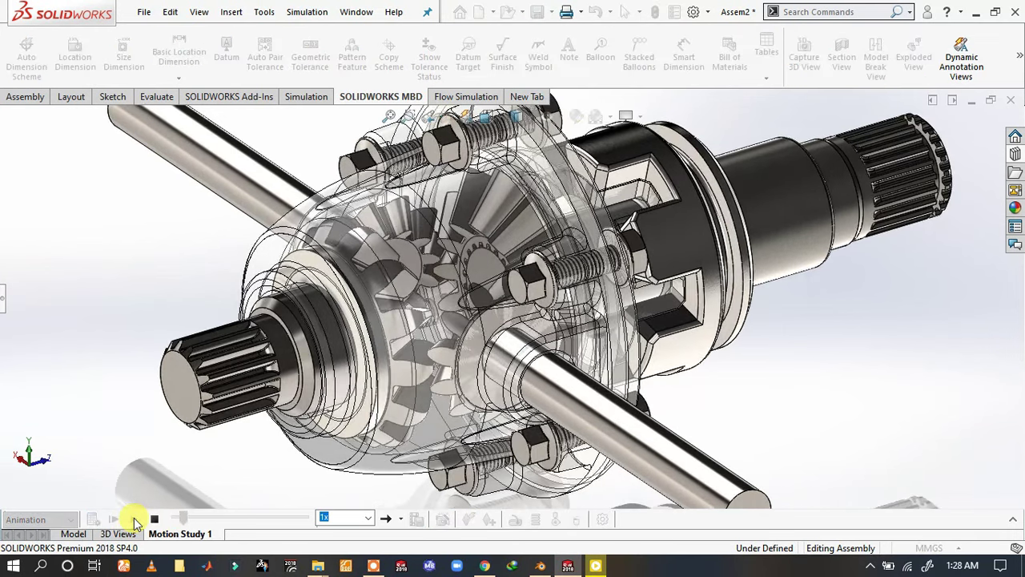